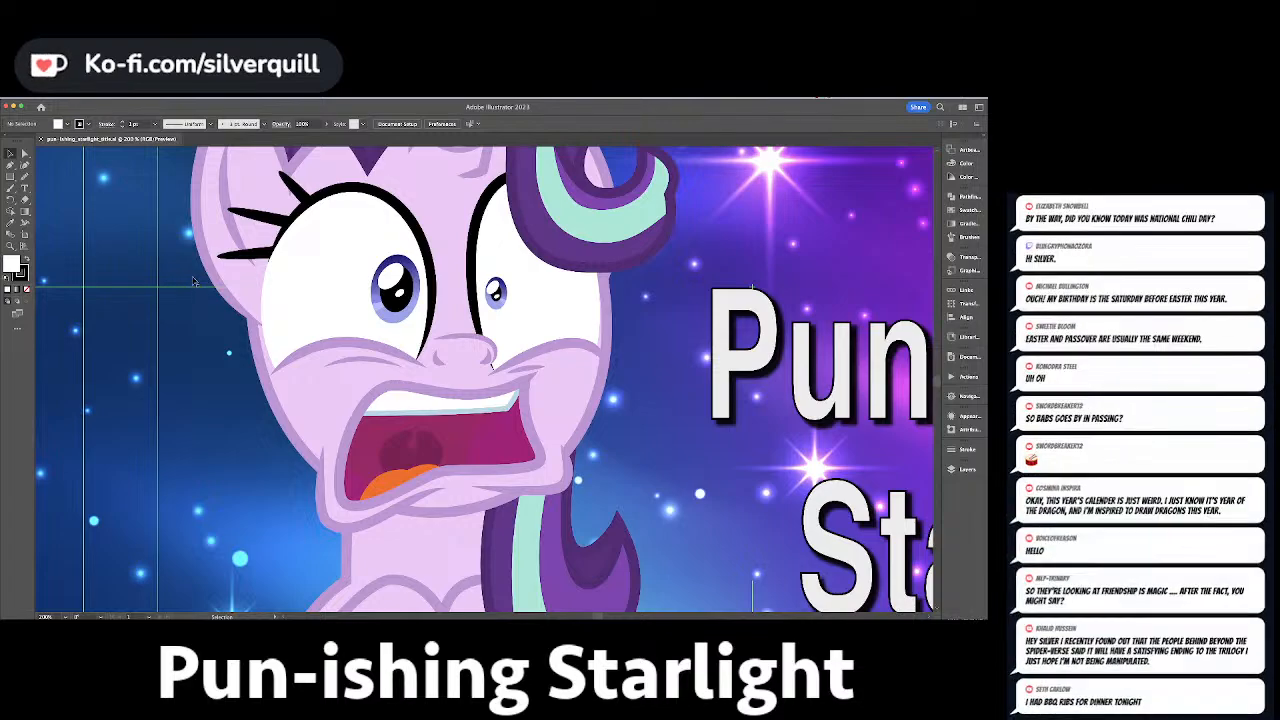
{"action": "left_click_drag", "start_coordinate": [184, 286], "coordinate": [182, 361]}
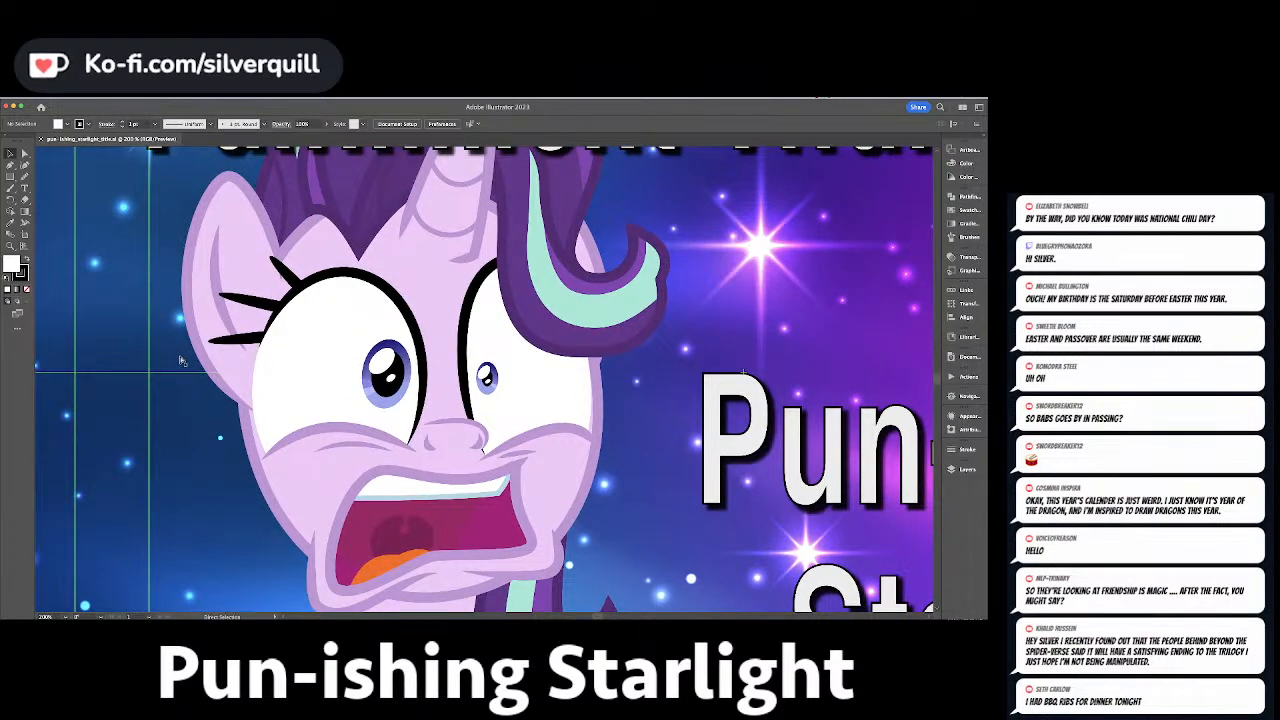
{"action": "key", "text": "super+0"}
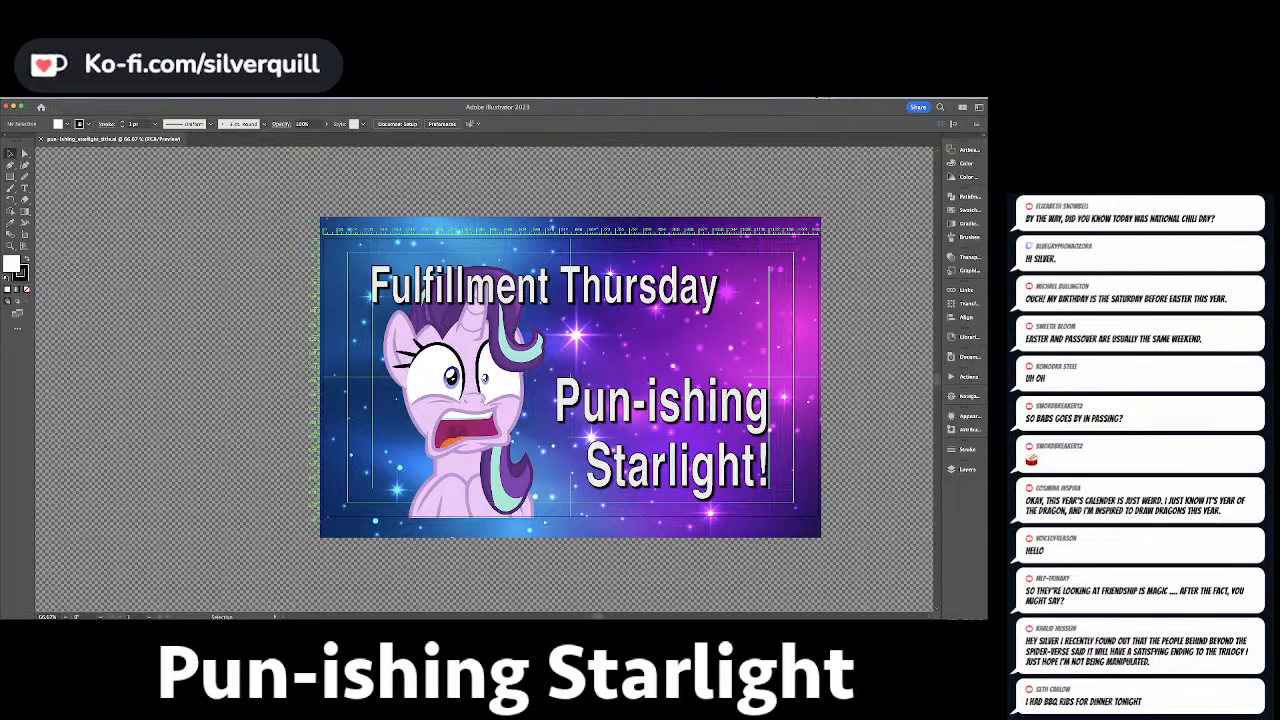
Create a new 1280 × 720 px document named starlight_name.
{"action": "left_click", "coordinate": [59, 93]}
{"action": "left_click", "coordinate": [64, 103]}
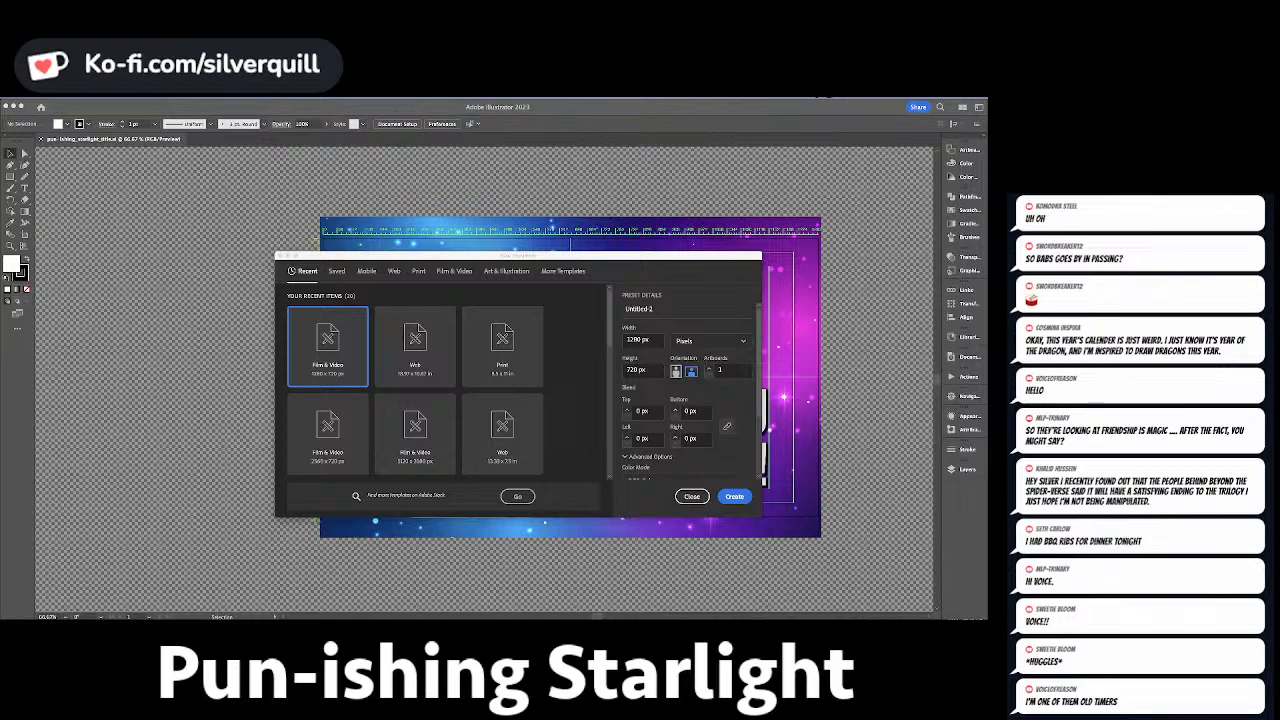
{"action": "left_click", "coordinate": [557, 275]}
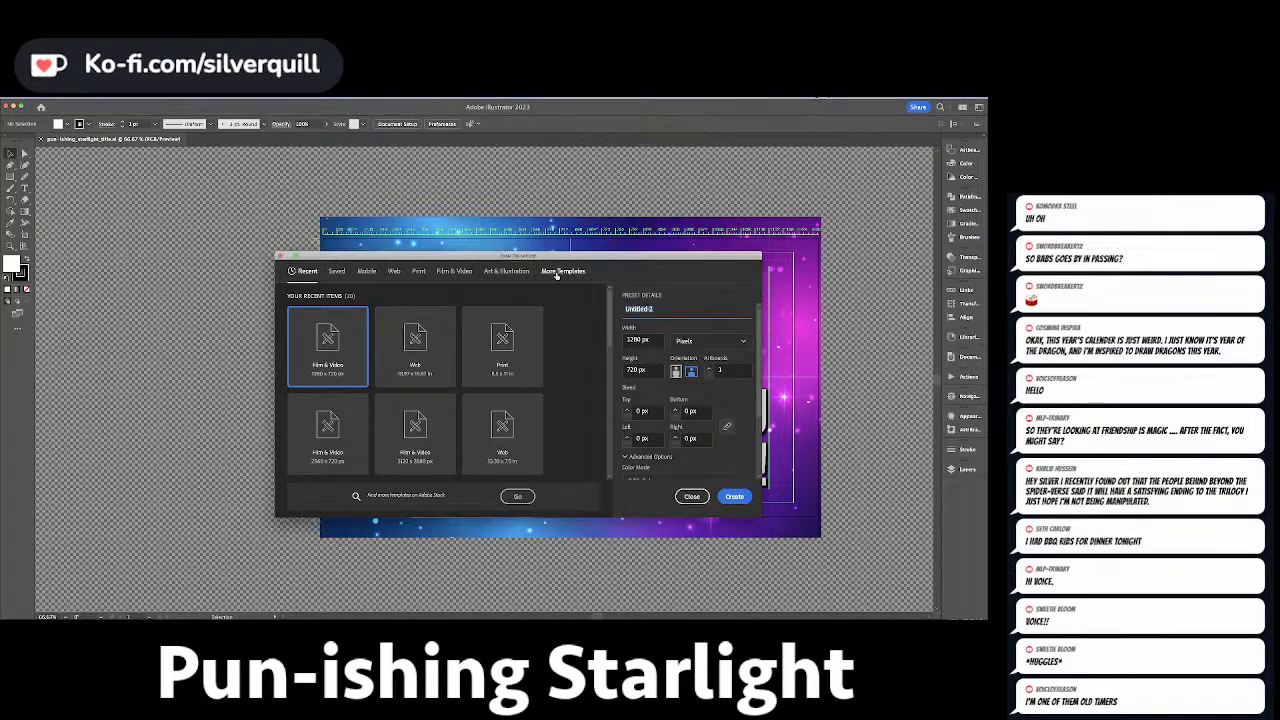
{"action": "type", "text": "starl"}
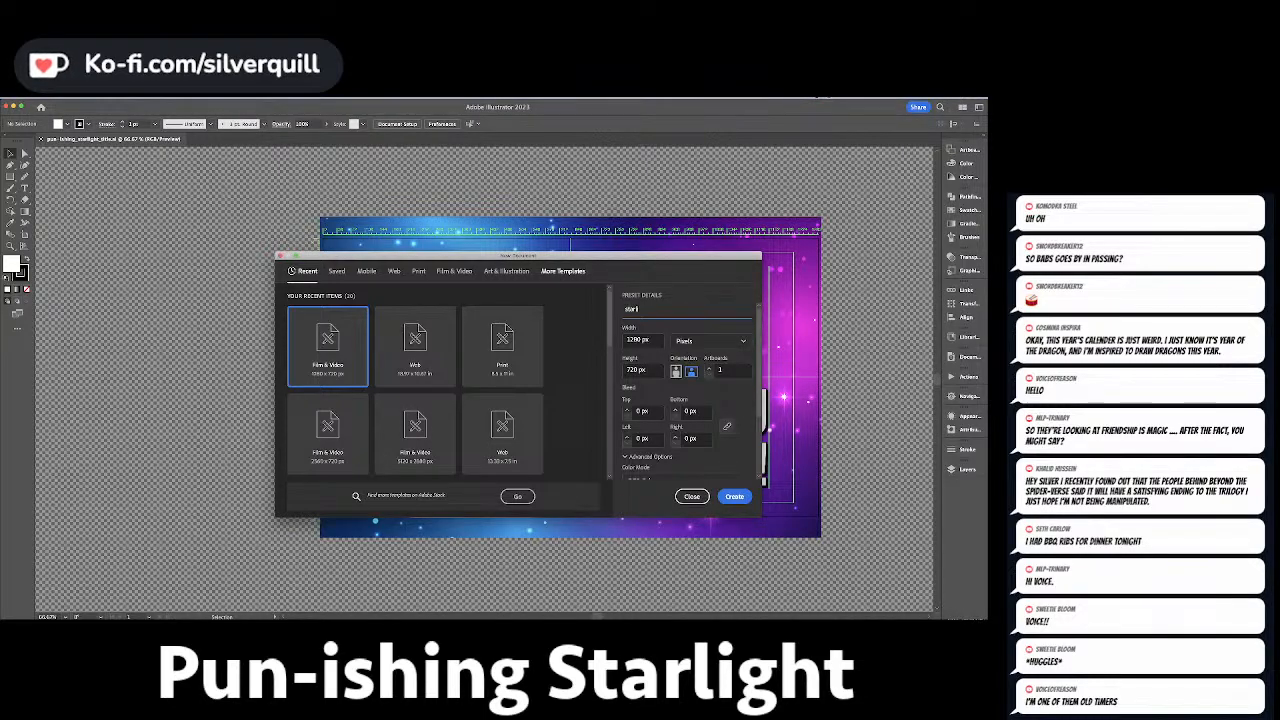
{"action": "type", "text": "ight_mi"}
{"action": "key", "text": "Return"}
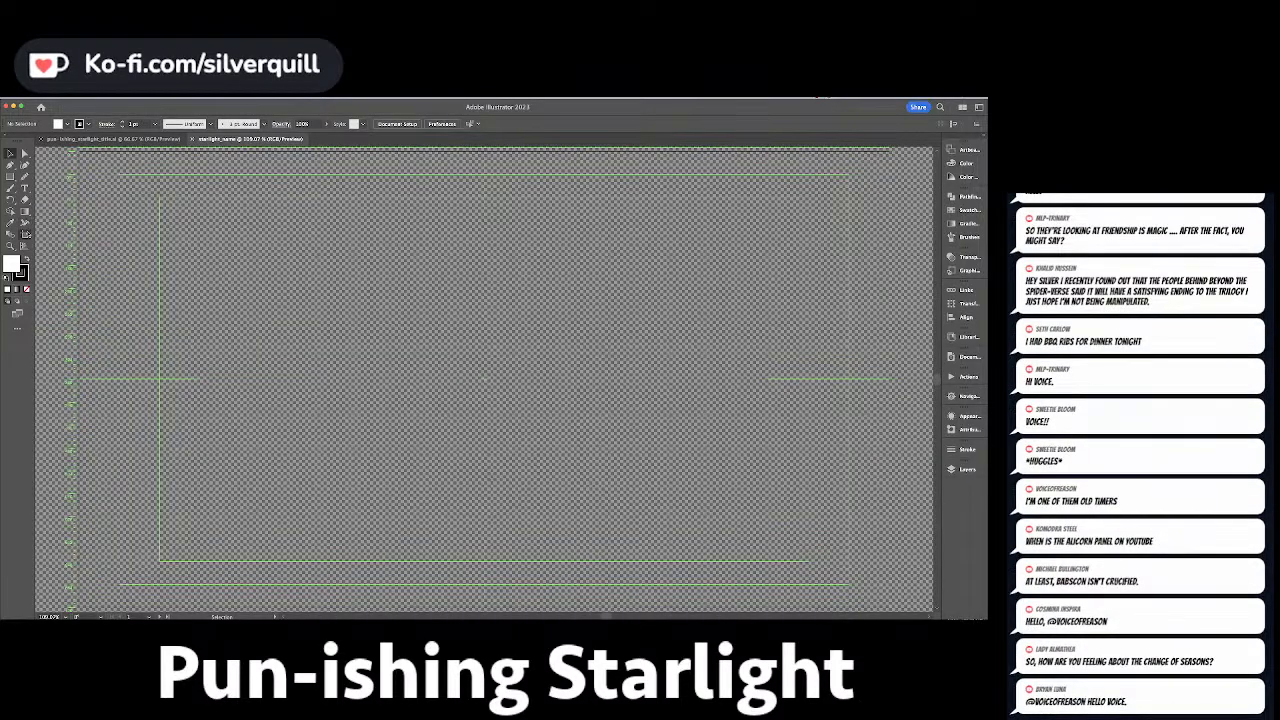
Place the Starlight font sample PNG from the file browser on the artboard, just above its centre.
{"action": "left_click", "coordinate": [25, 233]}
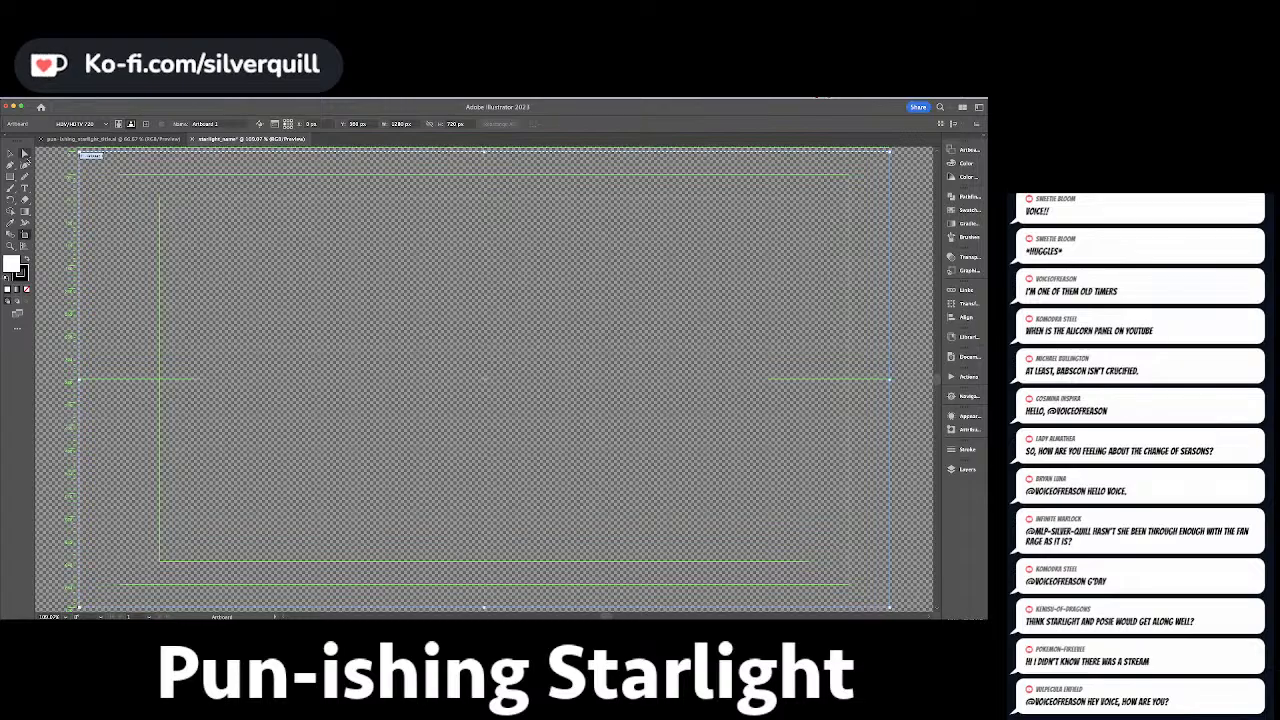
{"action": "left_click", "coordinate": [10, 154]}
{"action": "key", "text": "super+minus"}
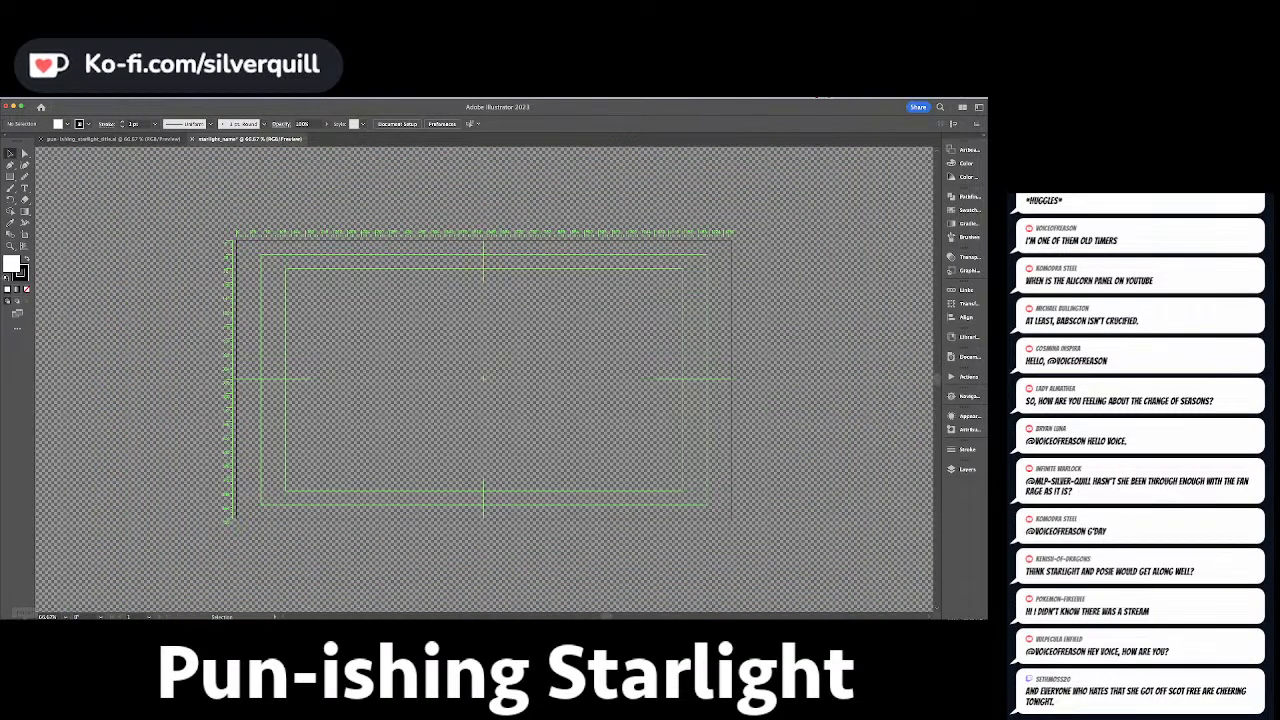
{"action": "left_click", "coordinate": [25, 618]}
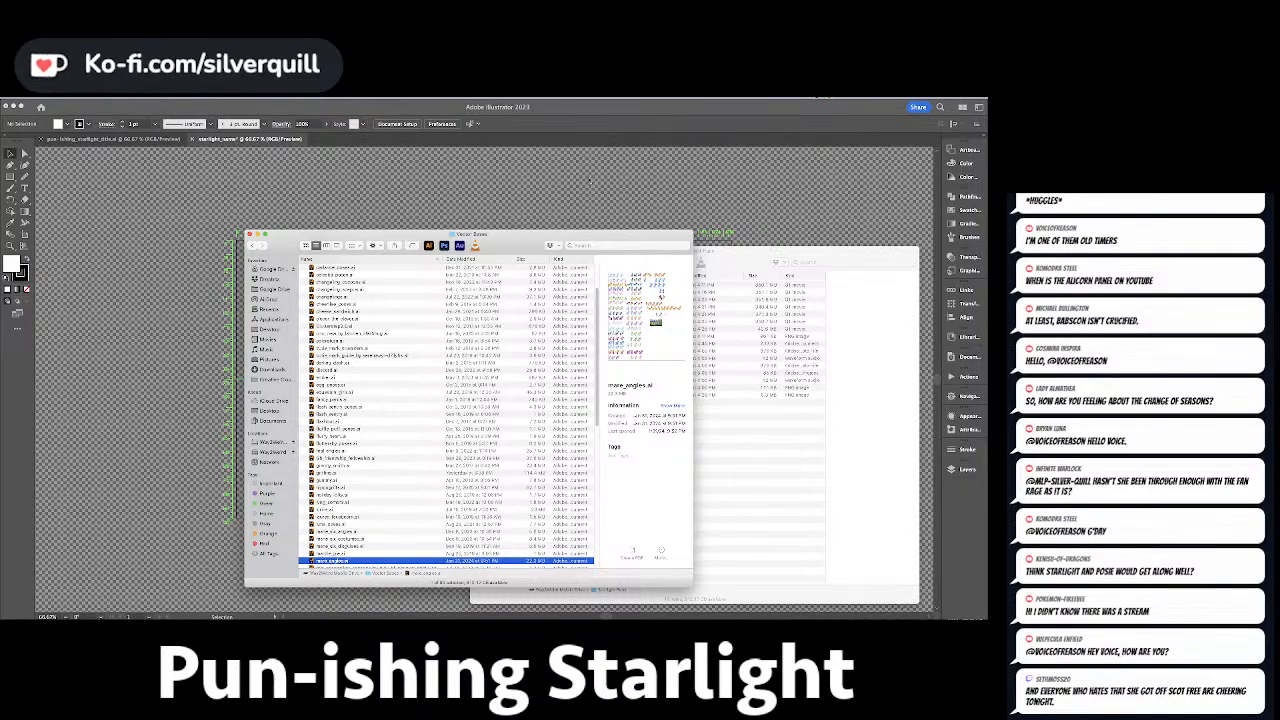
{"action": "left_click_drag", "start_coordinate": [490, 232], "coordinate": [984, 245]}
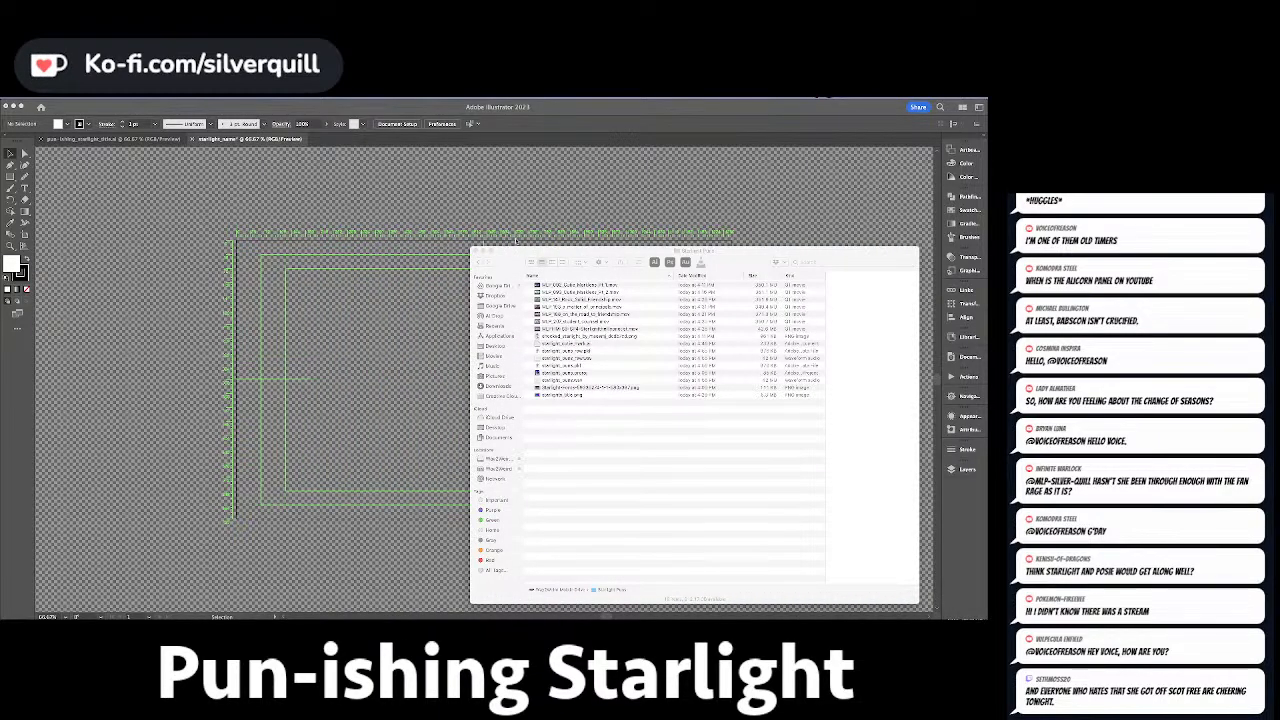
{"action": "left_click_drag", "start_coordinate": [516, 248], "coordinate": [984, 248]}
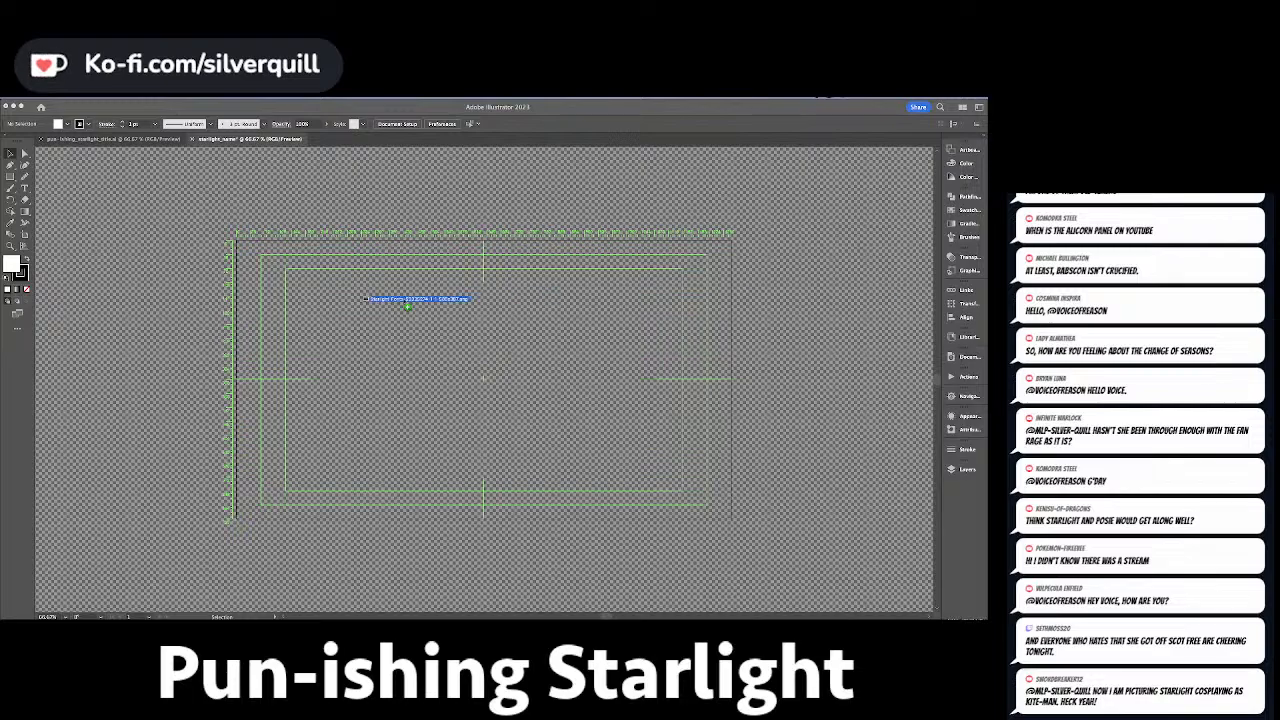
{"action": "left_click_drag", "start_coordinate": [420, 299], "coordinate": [437, 315]}
{"action": "left_click", "coordinate": [625, 322]}
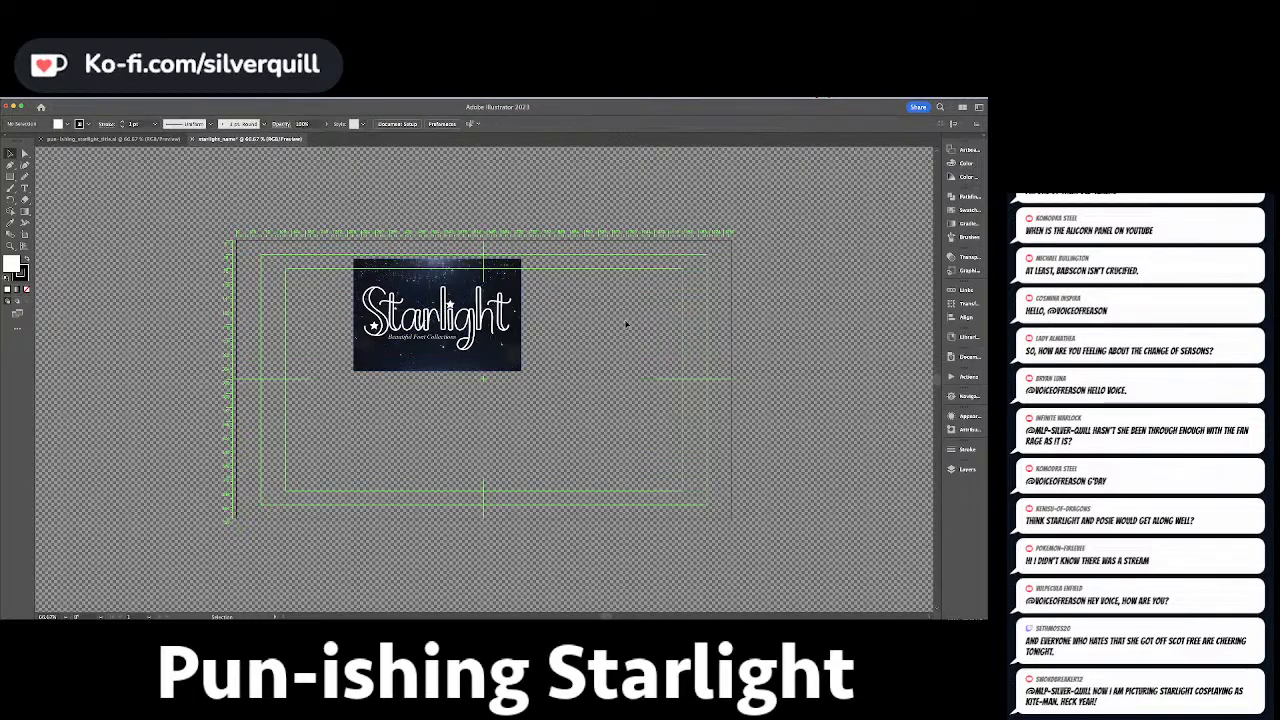
Add a new layer above the layer that holds the Starlight image.
{"action": "scroll", "coordinate": [625, 320], "scroll_direction": "up", "scroll_amount": 1}
{"action": "scroll", "coordinate": [518, 344], "scroll_direction": "up", "scroll_amount": 3}
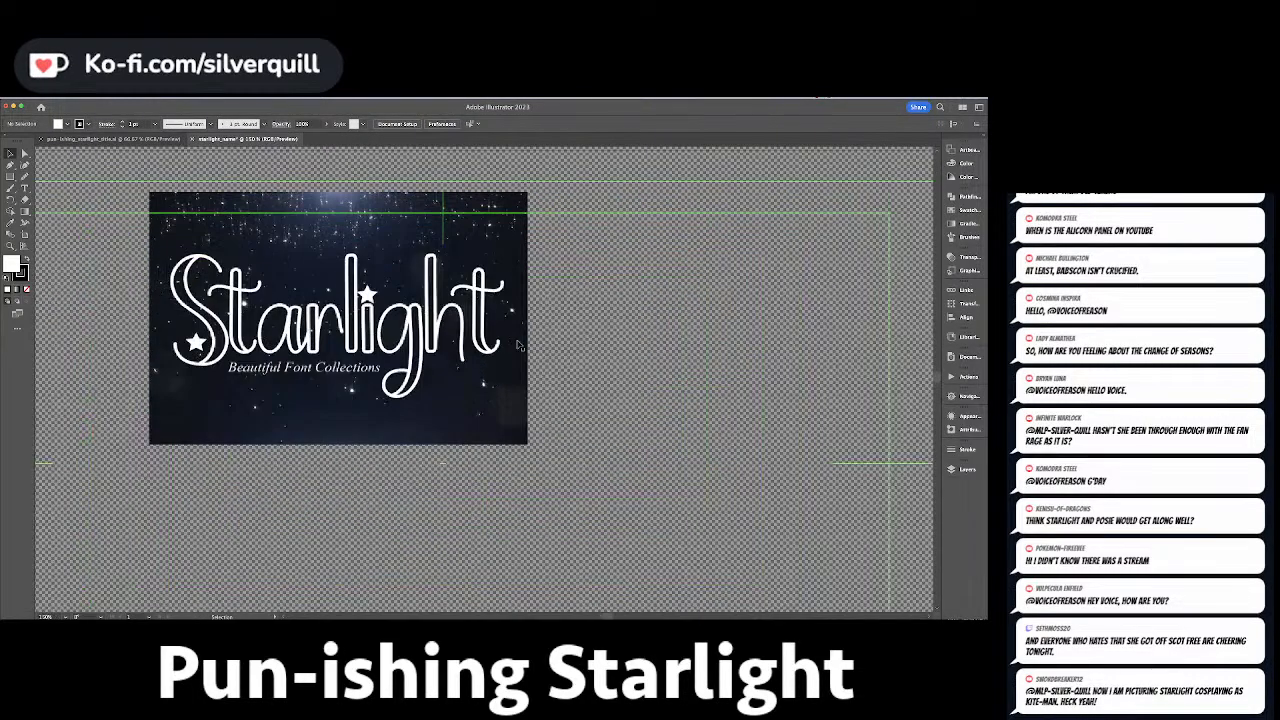
{"action": "left_click_drag", "start_coordinate": [371, 361], "coordinate": [615, 360]}
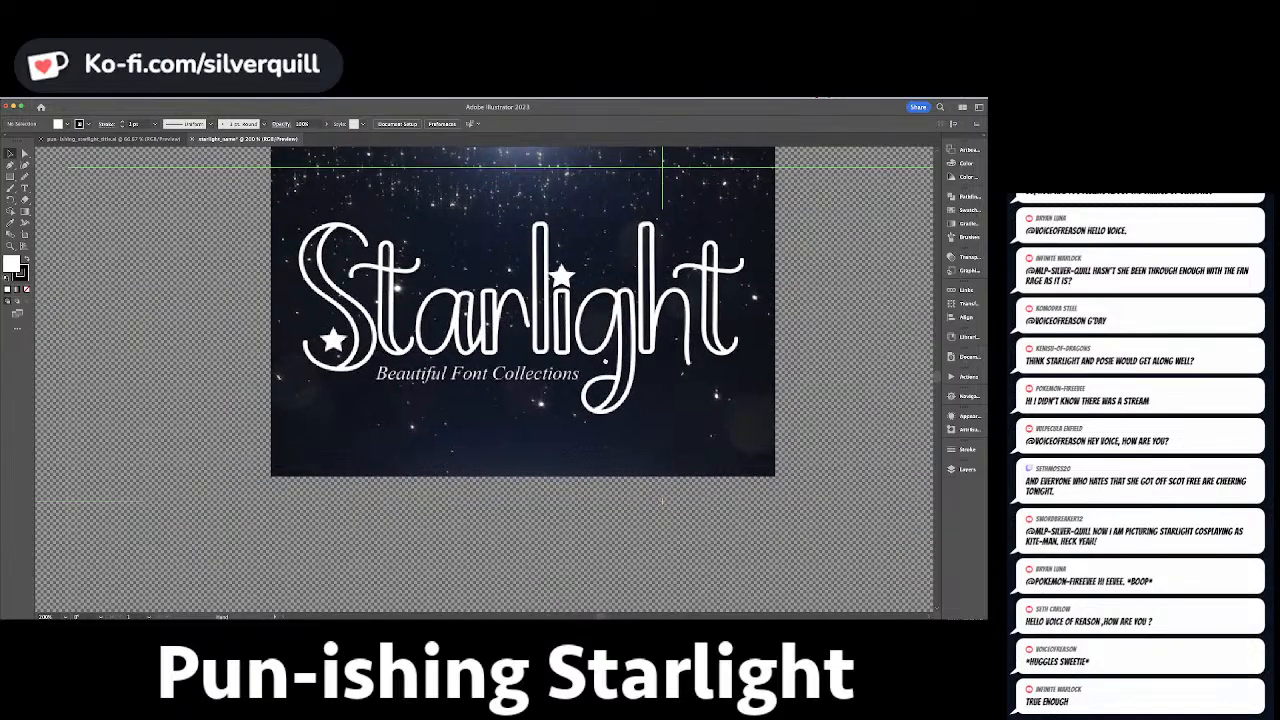
{"action": "scroll", "coordinate": [625, 364], "scroll_direction": "up", "scroll_amount": 1}
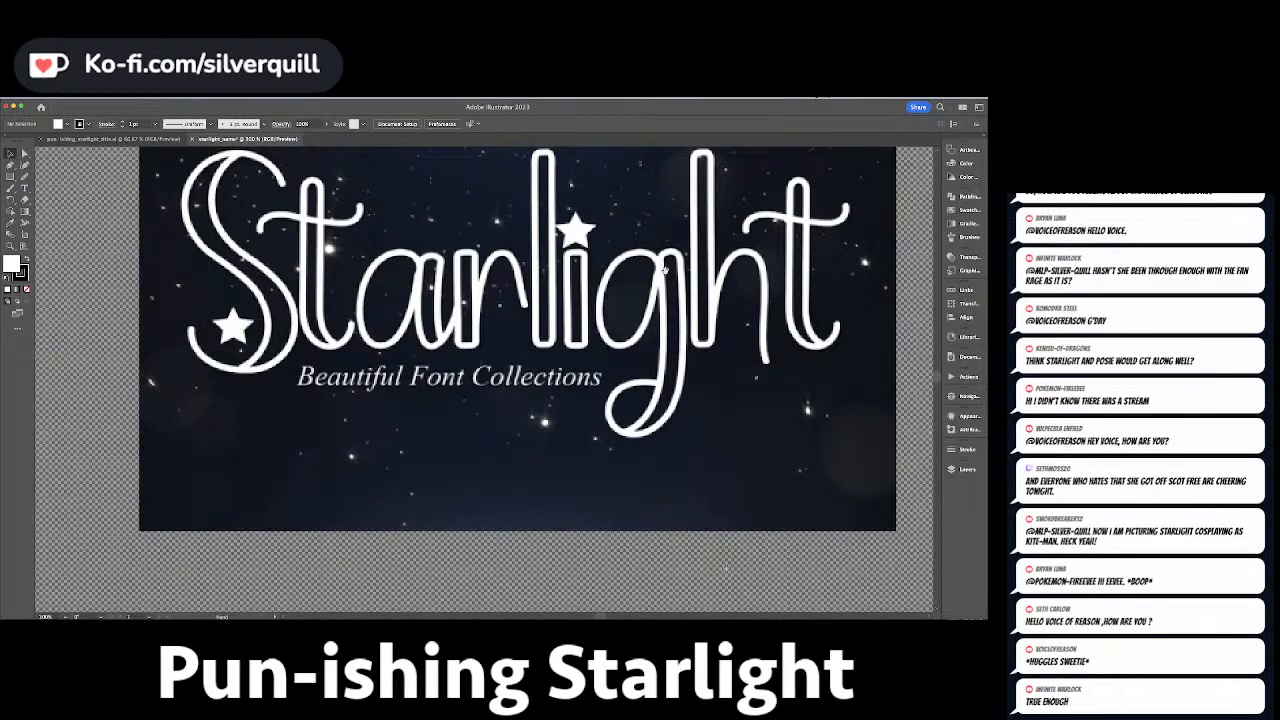
{"action": "left_click_drag", "start_coordinate": [668, 275], "coordinate": [608, 368]}
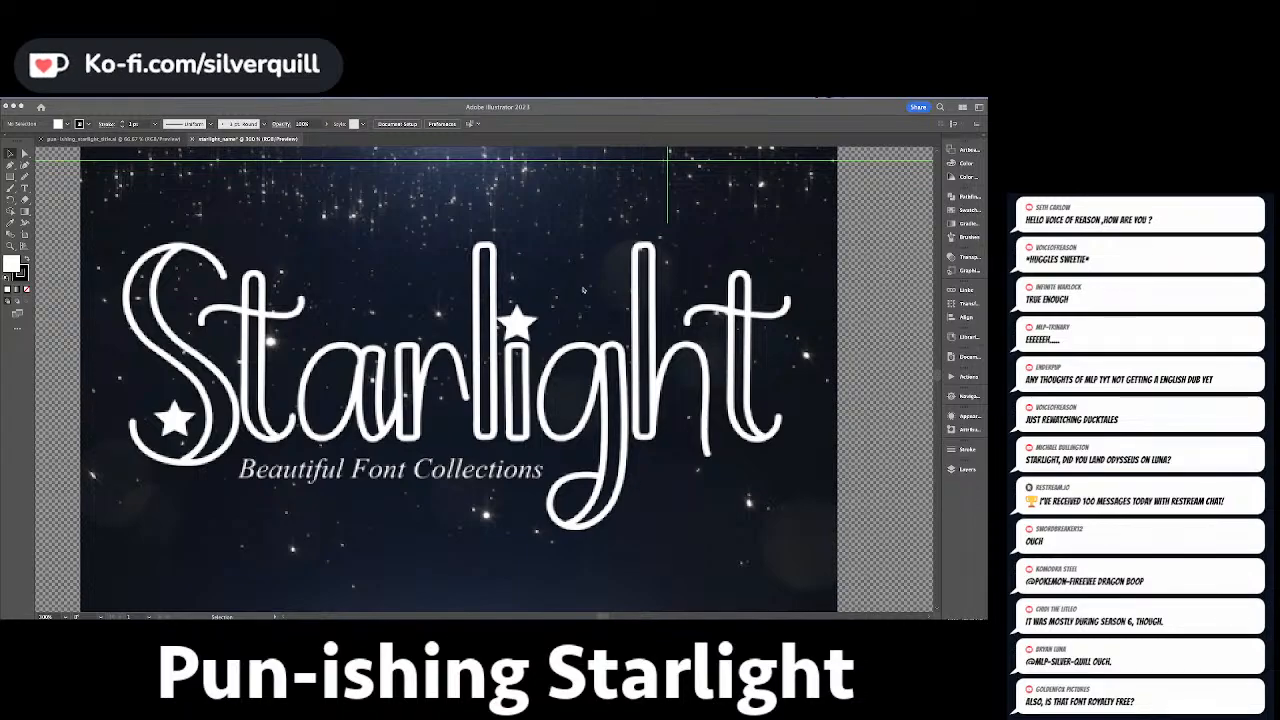
{"action": "left_click", "coordinate": [960, 469]}
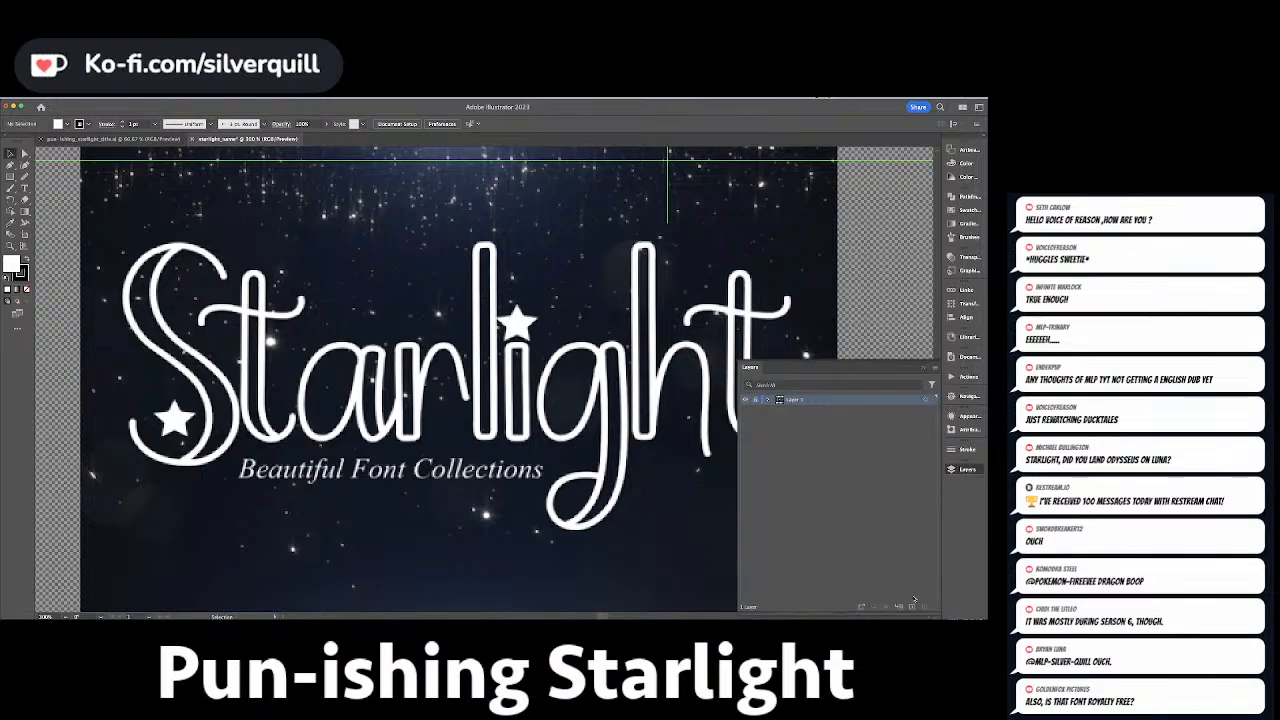
{"action": "left_click", "coordinate": [912, 605]}
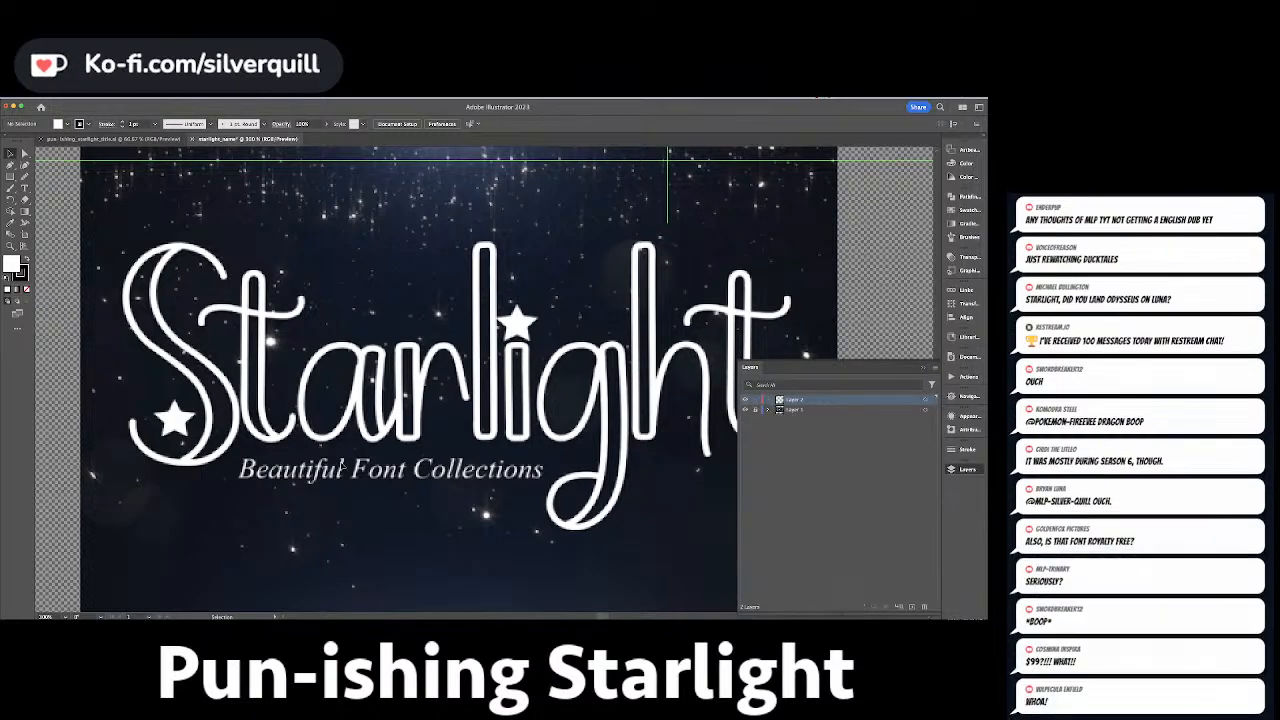
Copy the Starlight image from Layer 1, paste it in front on Layer 2 and lock Layer 1.
{"action": "left_click", "coordinate": [313, 381]}
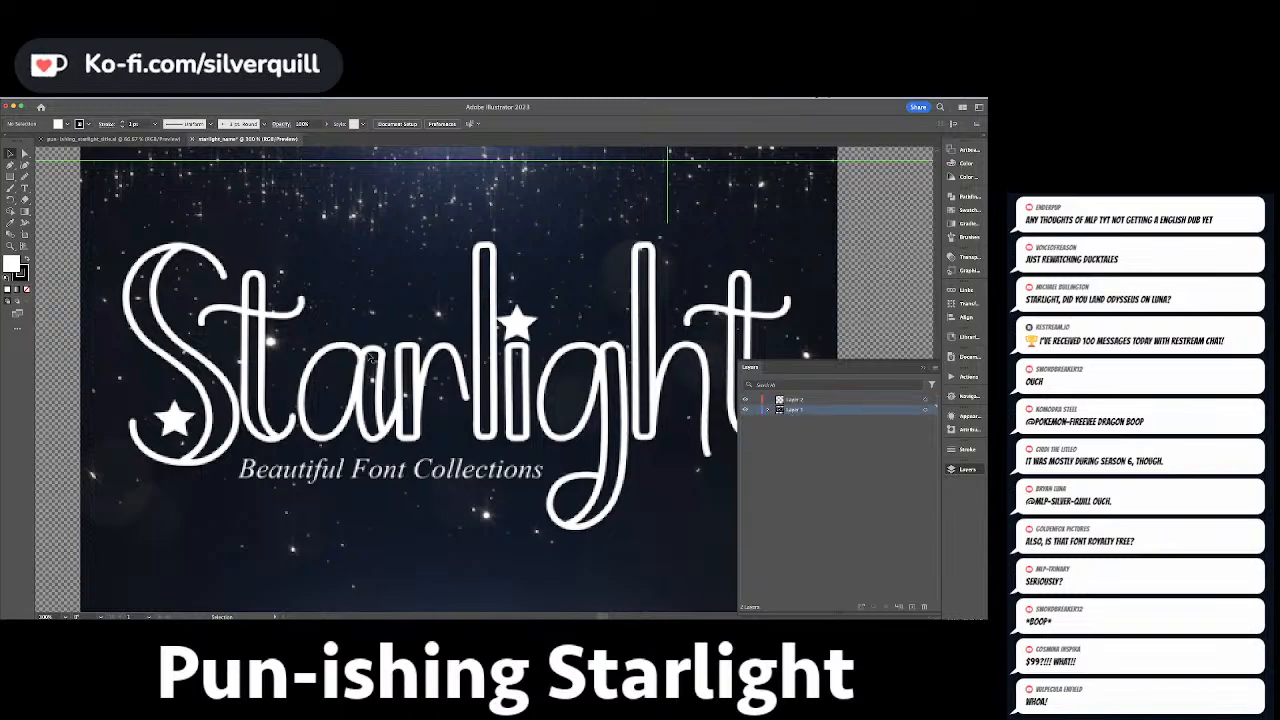
{"action": "left_click", "coordinate": [755, 410]}
{"action": "key", "text": "super+f"}
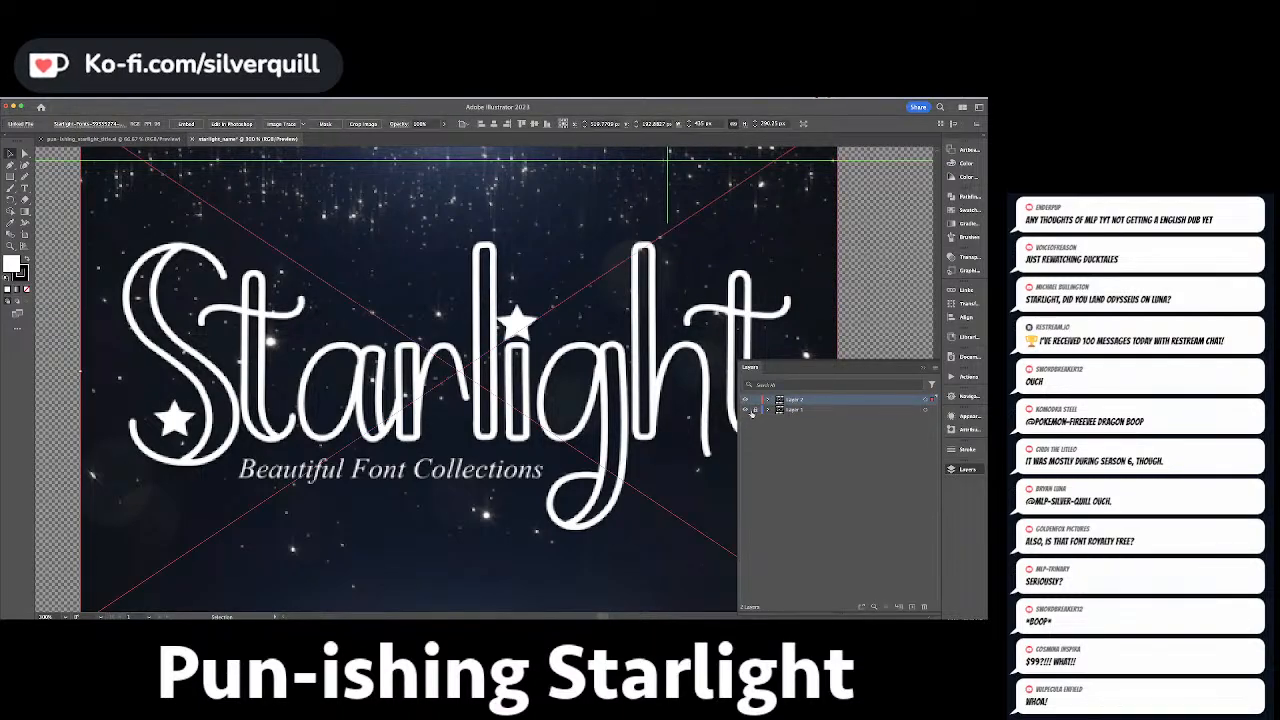
Embed the linked copy of the Starlight image in the document.
{"action": "left_click", "coordinate": [955, 290]}
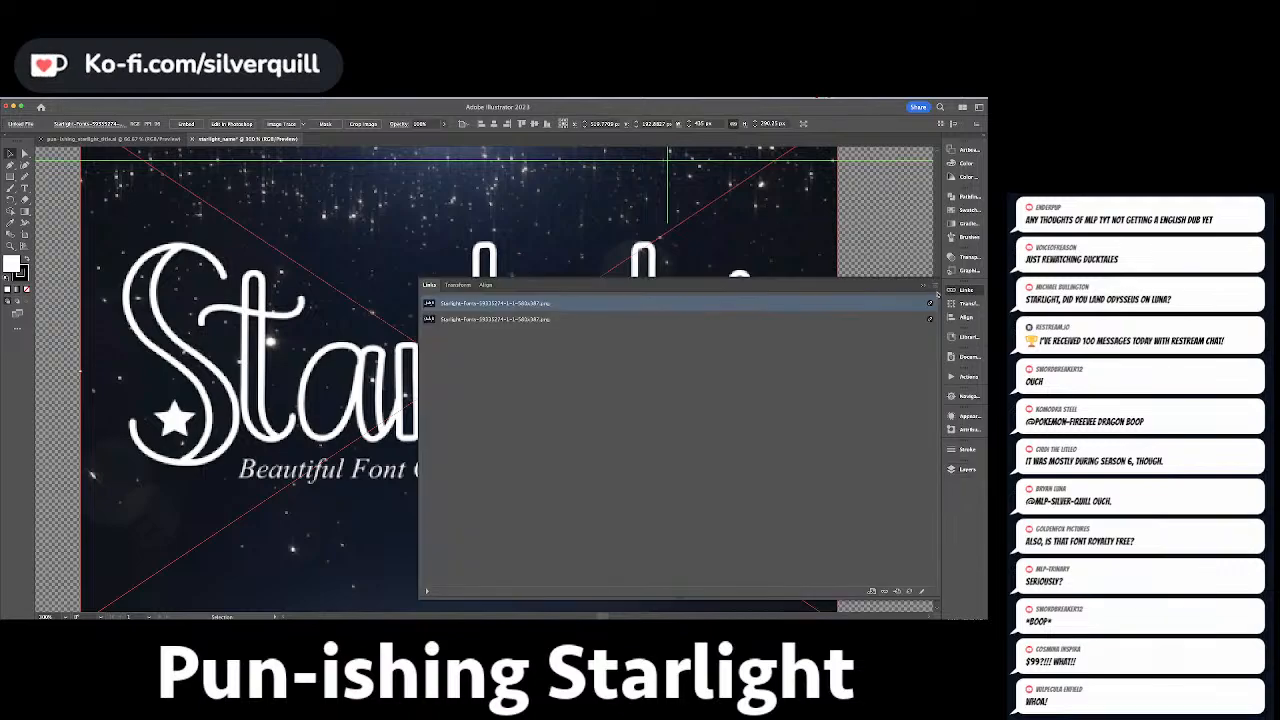
{"action": "left_click", "coordinate": [936, 287]}
{"action": "left_click", "coordinate": [902, 342]}
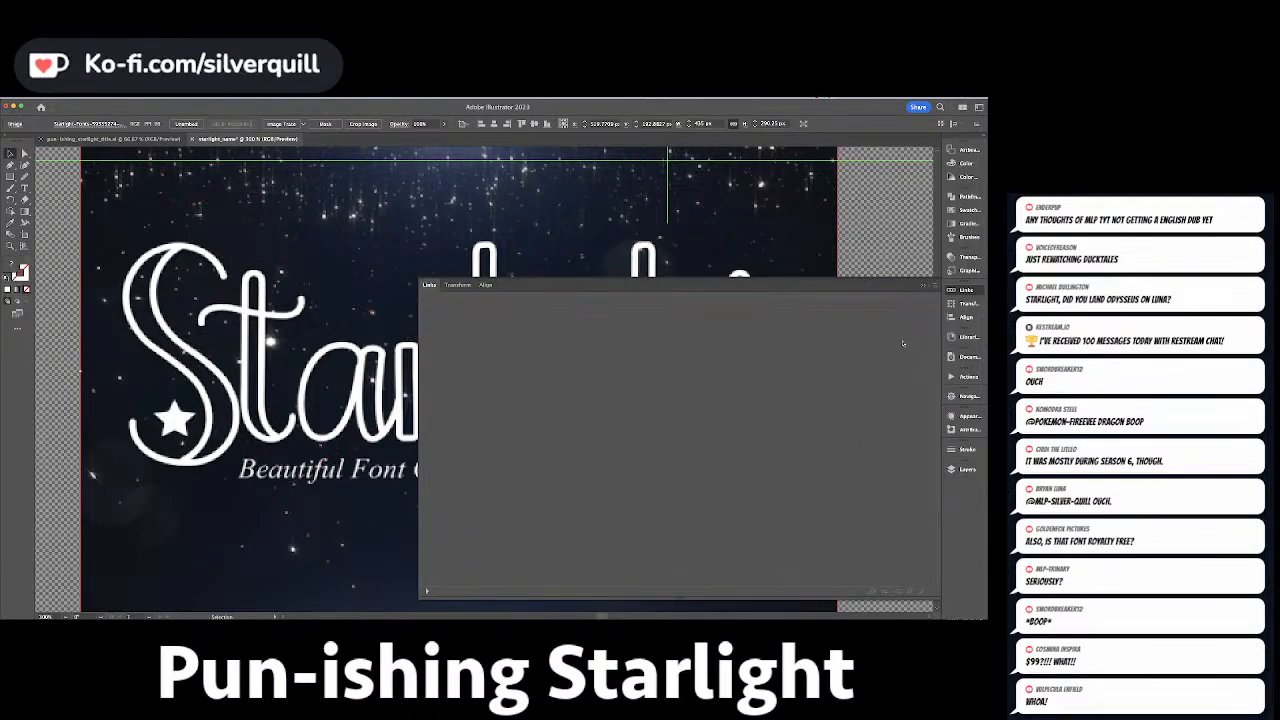
{"action": "left_click", "coordinate": [924, 286]}
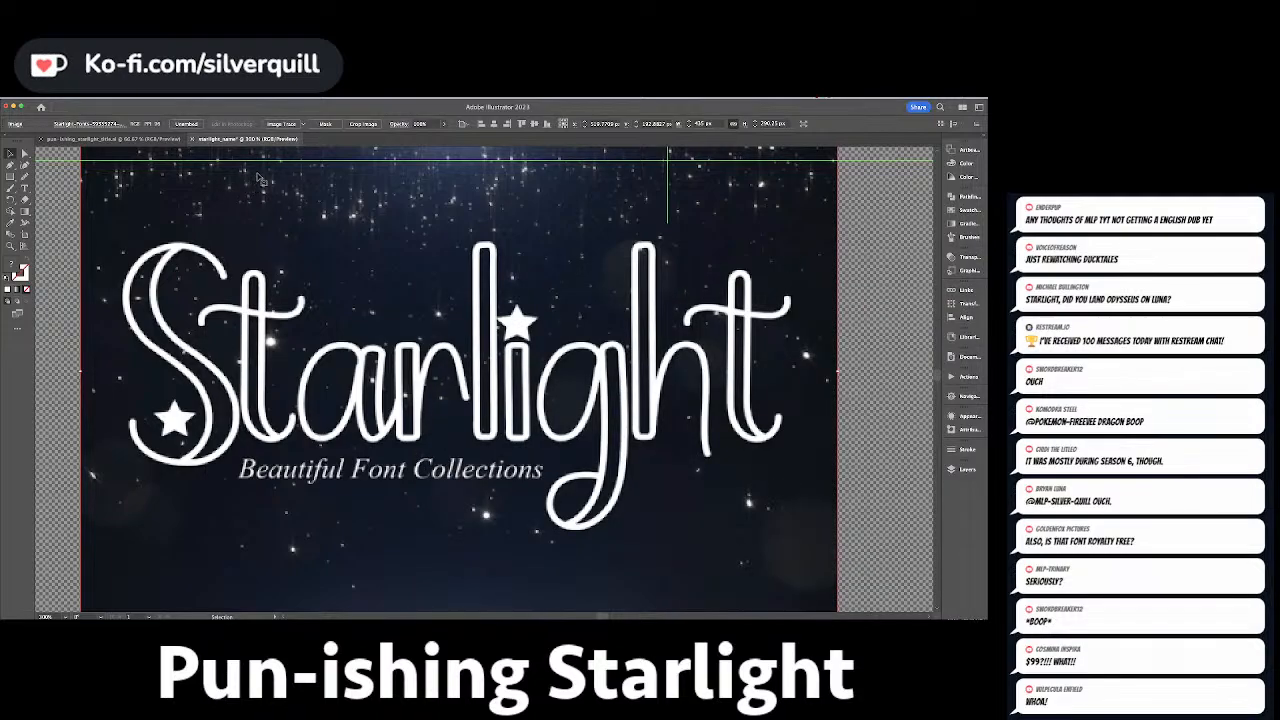
Try an Image Trace with the Black and White Logo preset, compare it with the original image, and undo the trace.
{"action": "left_click", "coordinate": [303, 124]}
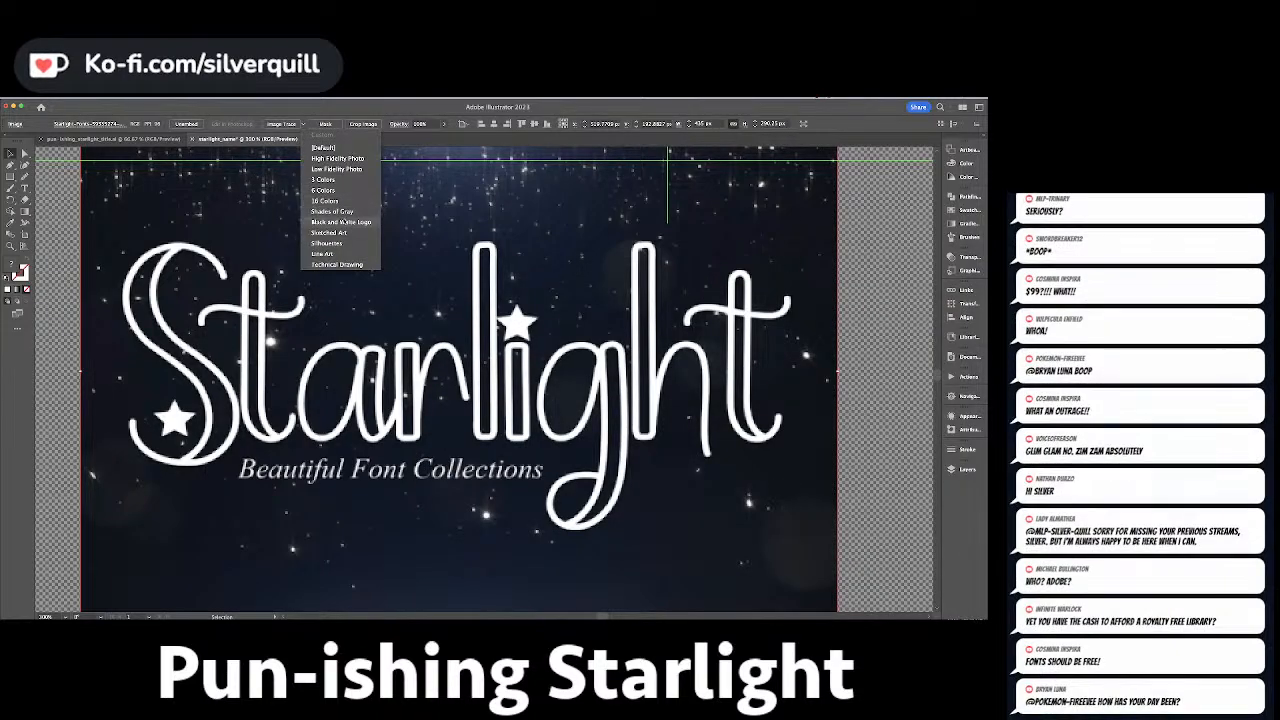
{"action": "left_click", "coordinate": [335, 222]}
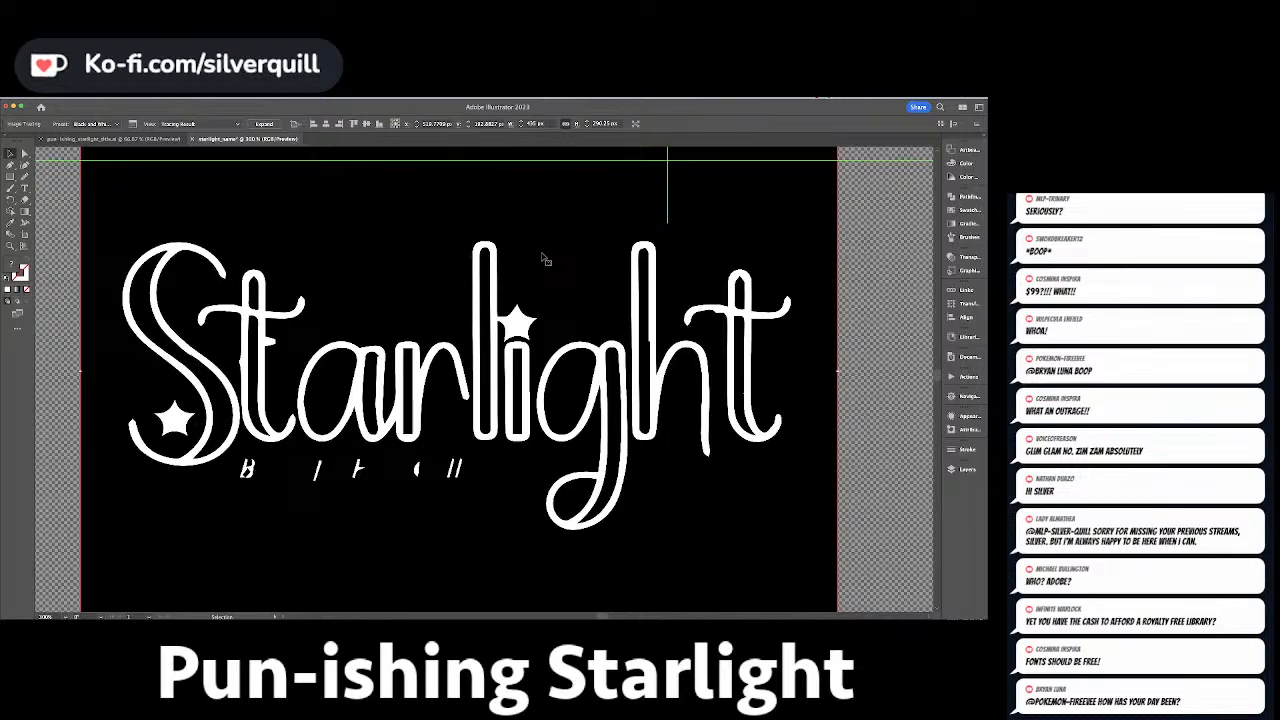
{"action": "key", "text": "super+z"}
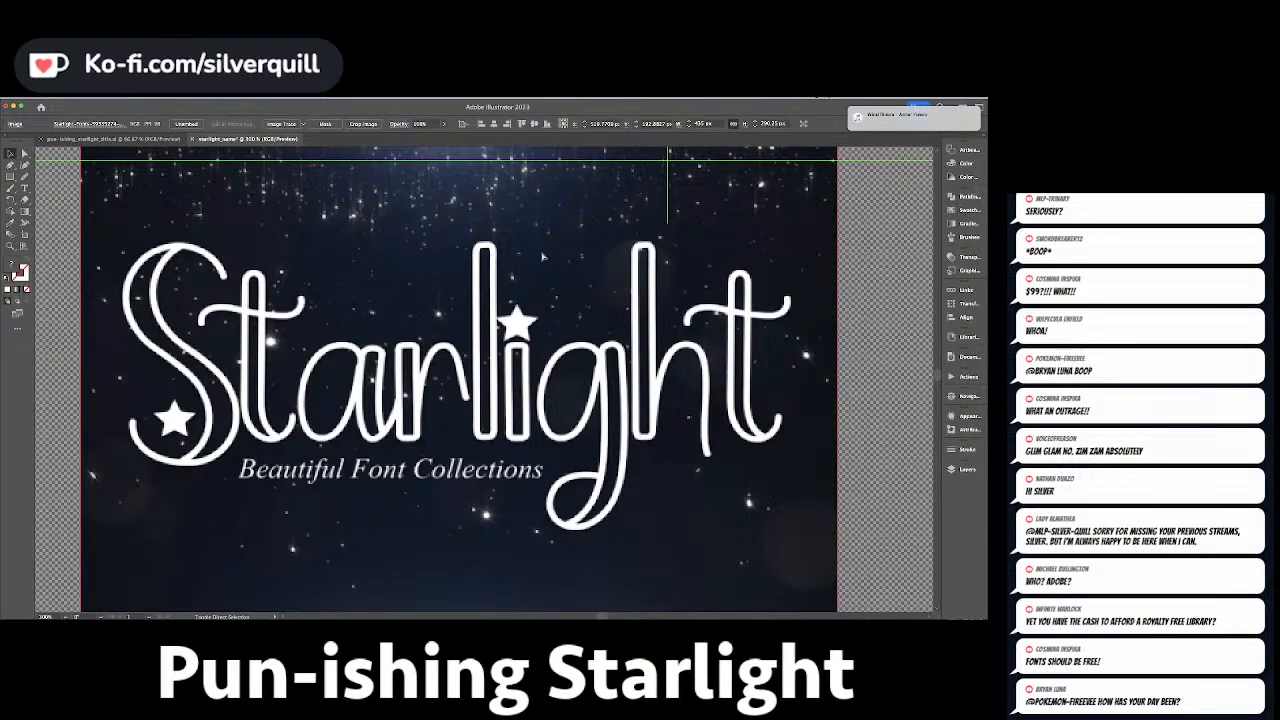
{"action": "key", "text": "super+shift+z"}
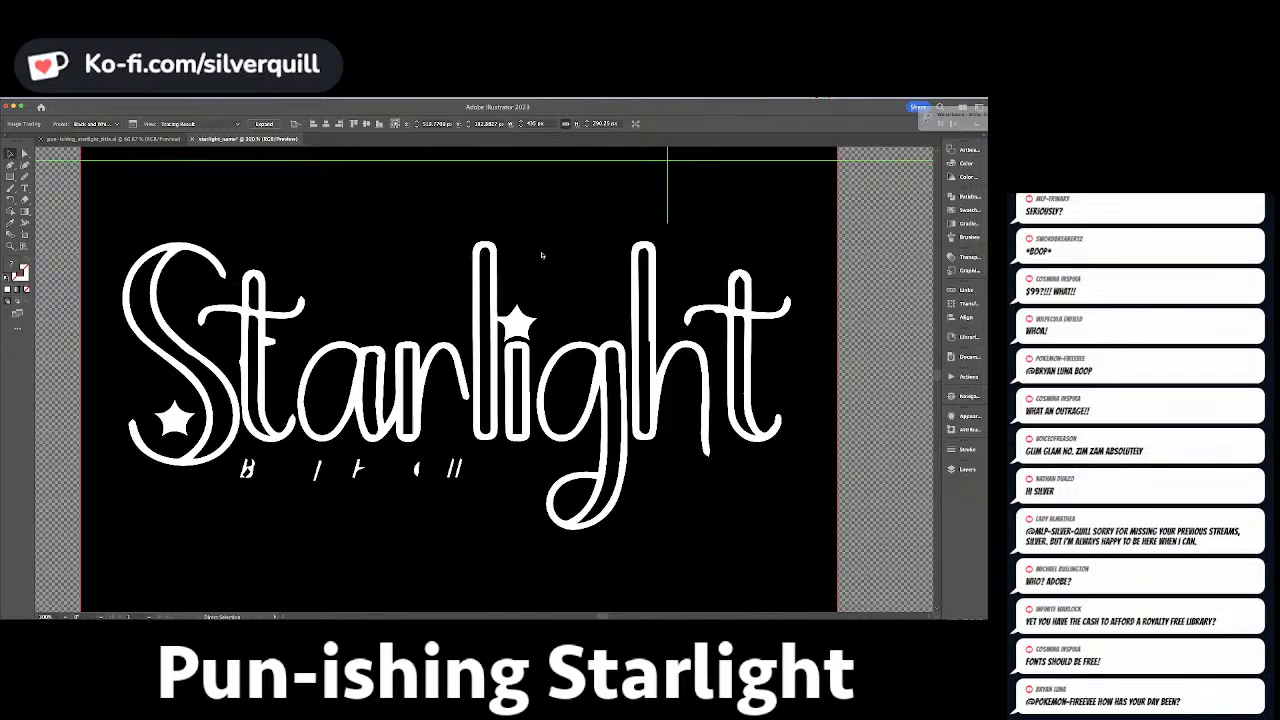
{"action": "key", "text": "super+z"}
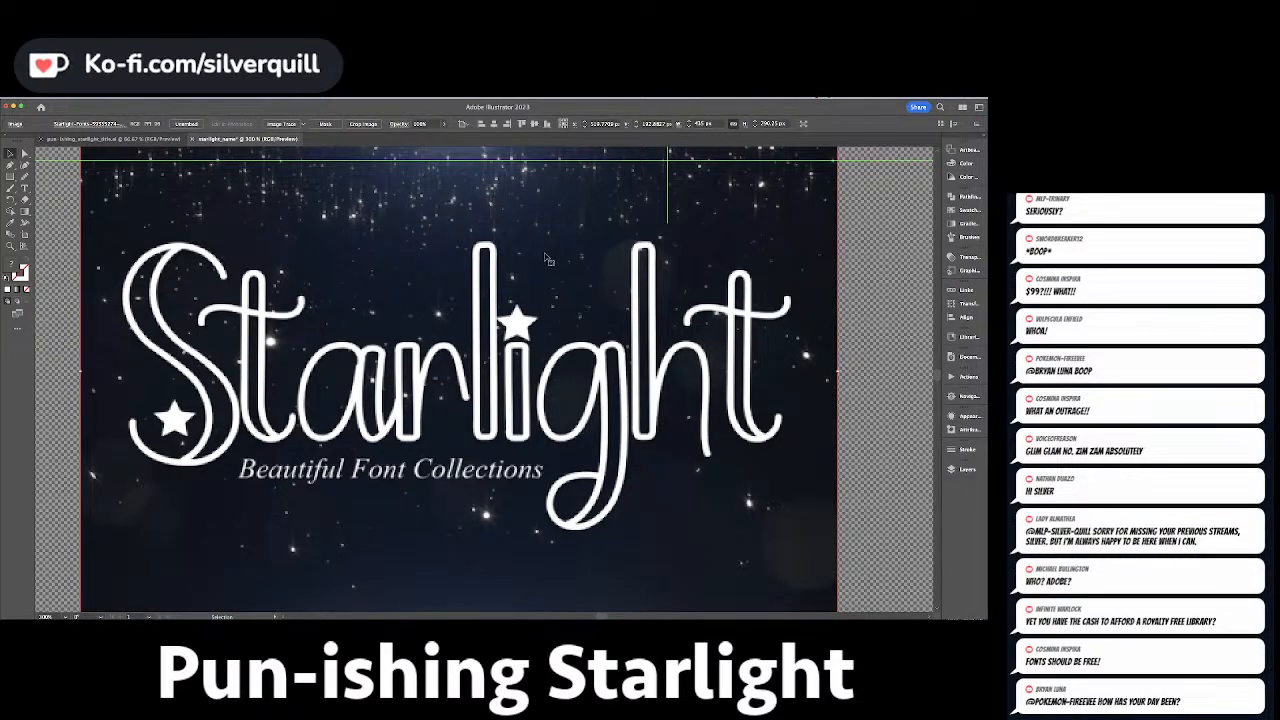
Remove the image copy from Layer 2 and show Layer 1 again.
{"action": "key", "text": "super+z"}
{"action": "left_click", "coordinate": [967, 469]}
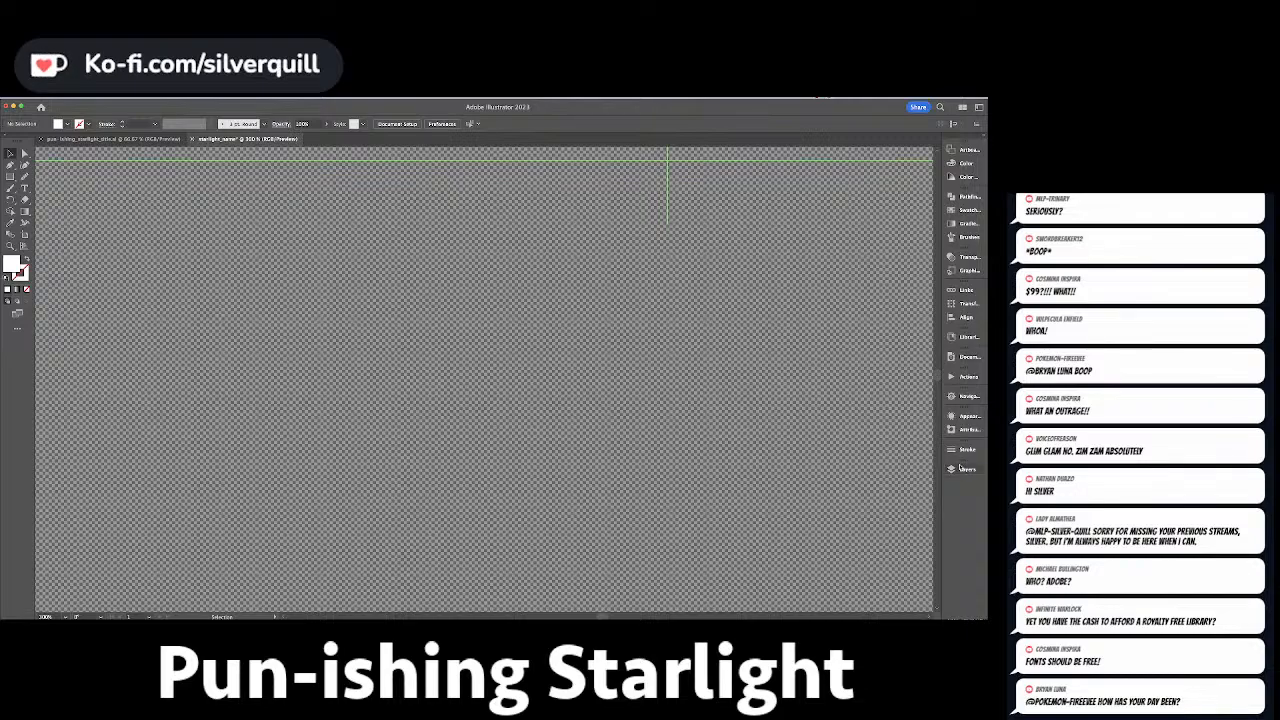
{"action": "left_click", "coordinate": [745, 410]}
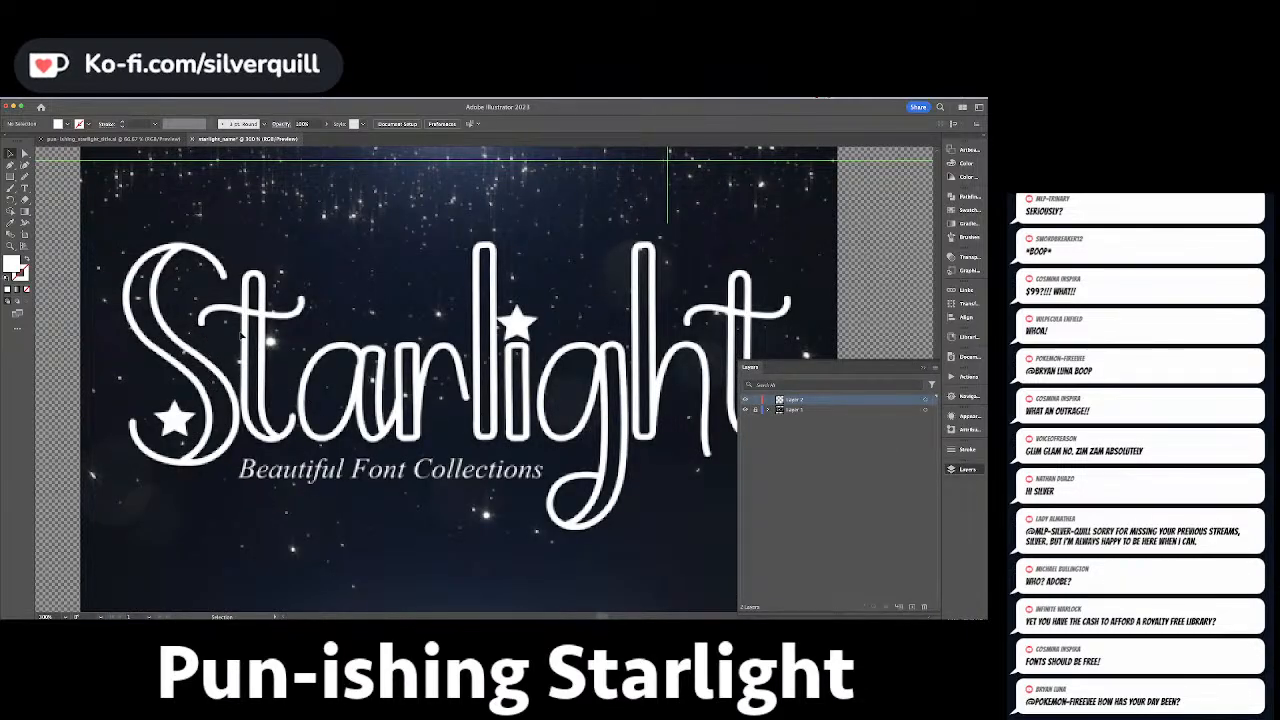
Trace the right-hand curve of the S from its lower tip to its top with the Curvature tool, using a white stroke without fill.
{"action": "scroll", "coordinate": [418, 378], "scroll_direction": "up", "scroll_amount": 4}
{"action": "scroll", "coordinate": [418, 378], "scroll_direction": "down", "scroll_amount": 2}
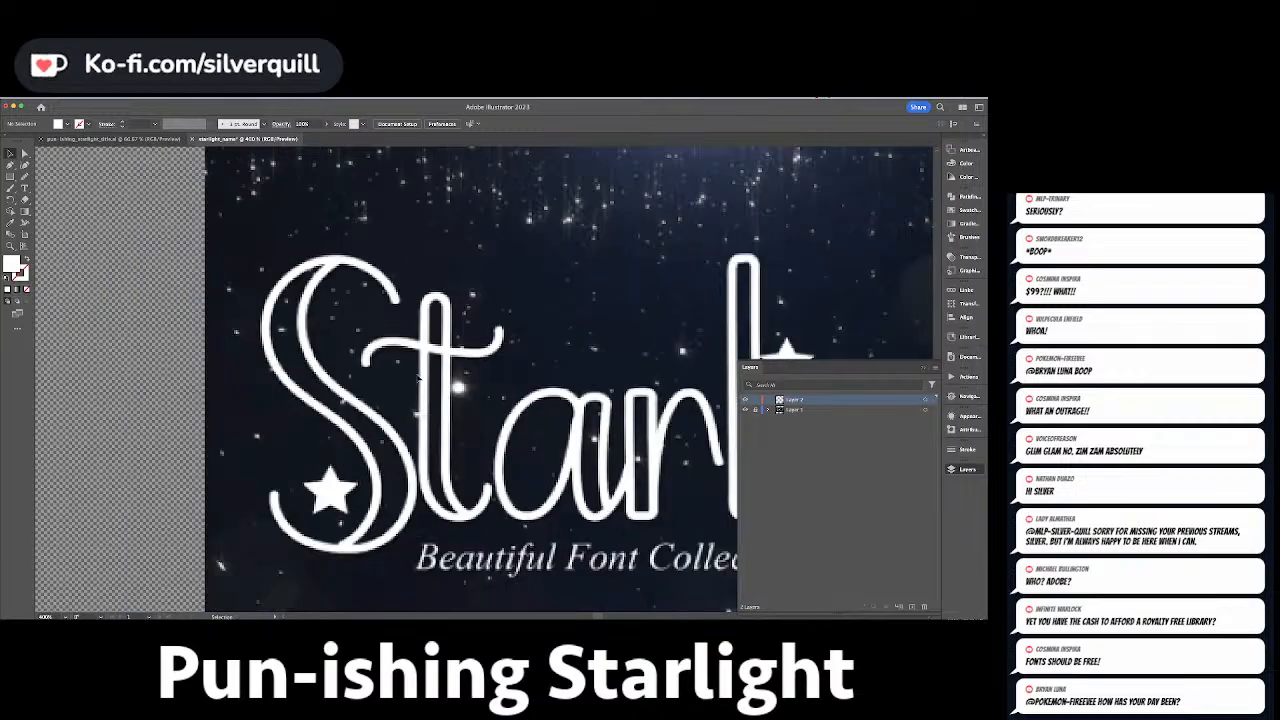
{"action": "left_click", "coordinate": [25, 164]}
{"action": "left_click", "coordinate": [273, 493]}
{"action": "left_click", "coordinate": [355, 549]}
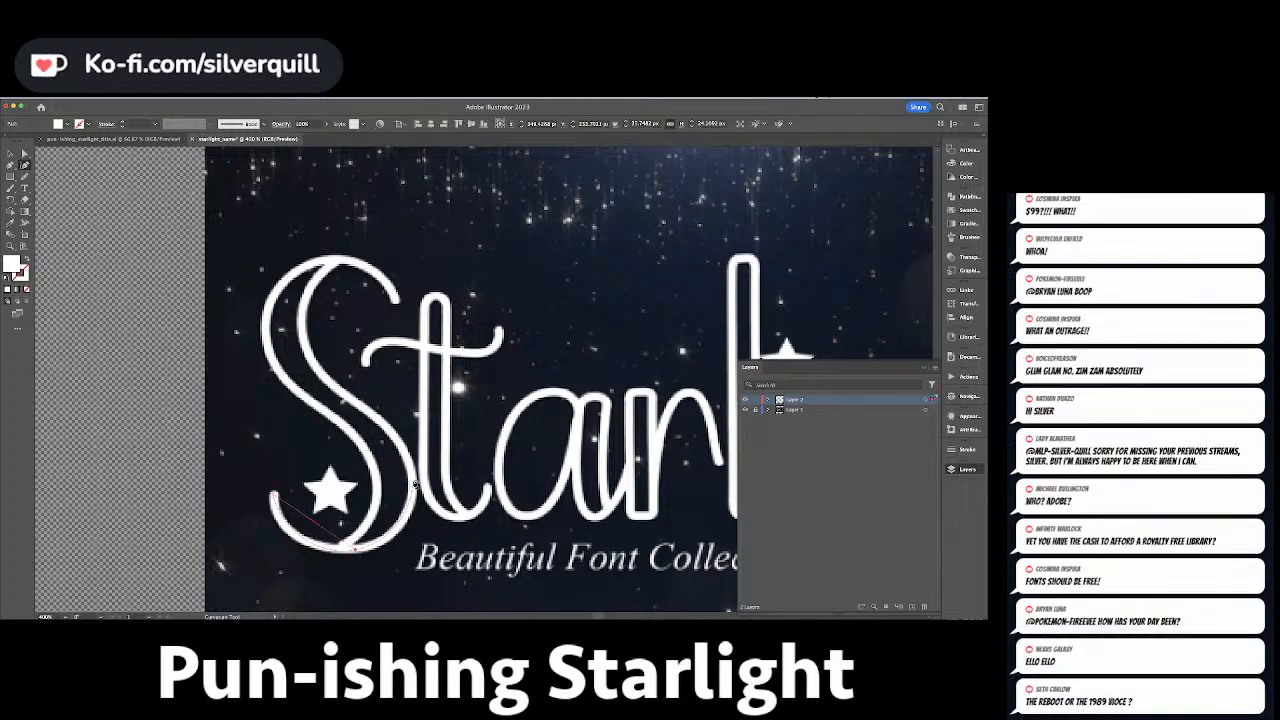
{"action": "left_click", "coordinate": [413, 481]}
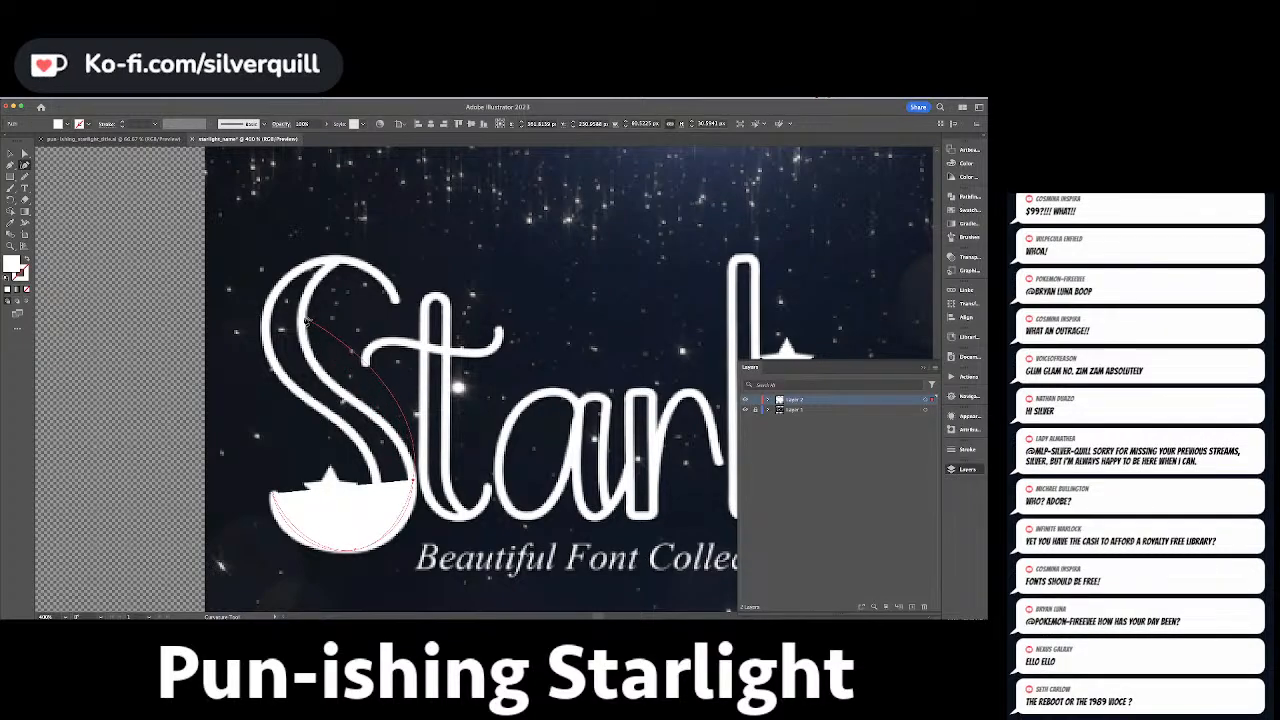
{"action": "left_click", "coordinate": [303, 317]}
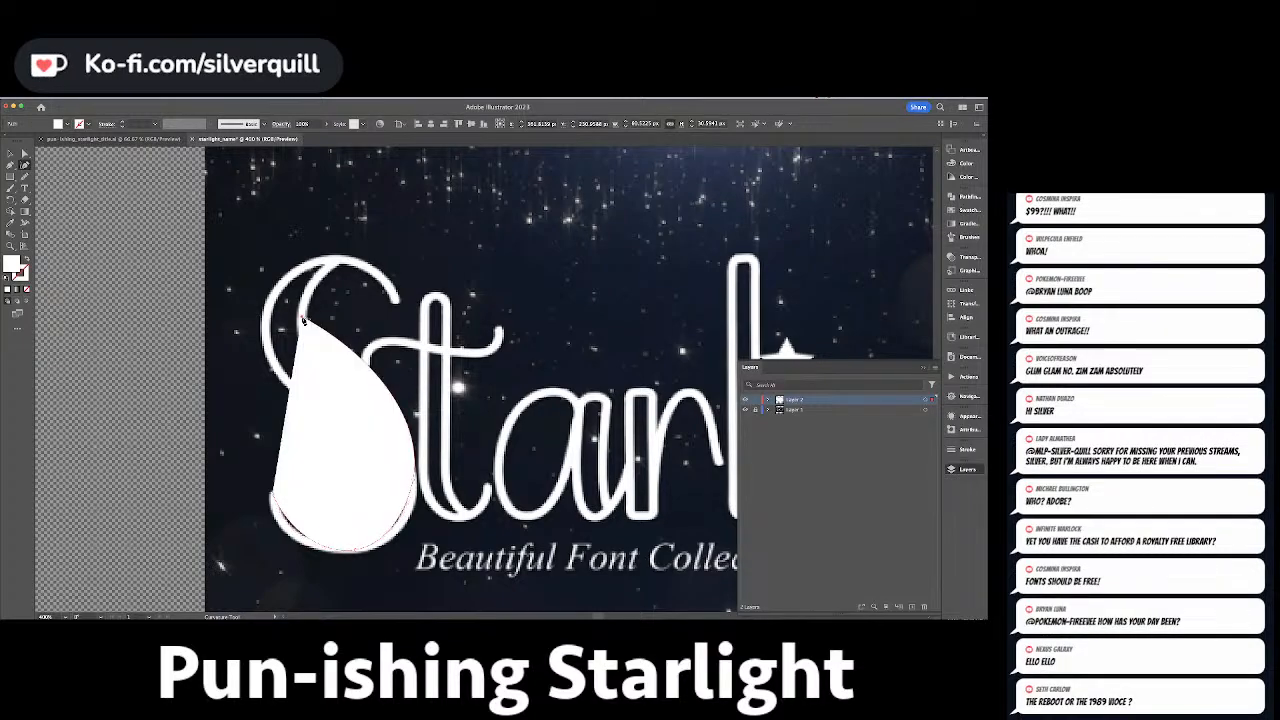
{"action": "left_click", "coordinate": [340, 261]}
{"action": "key", "text": "shift+x"}
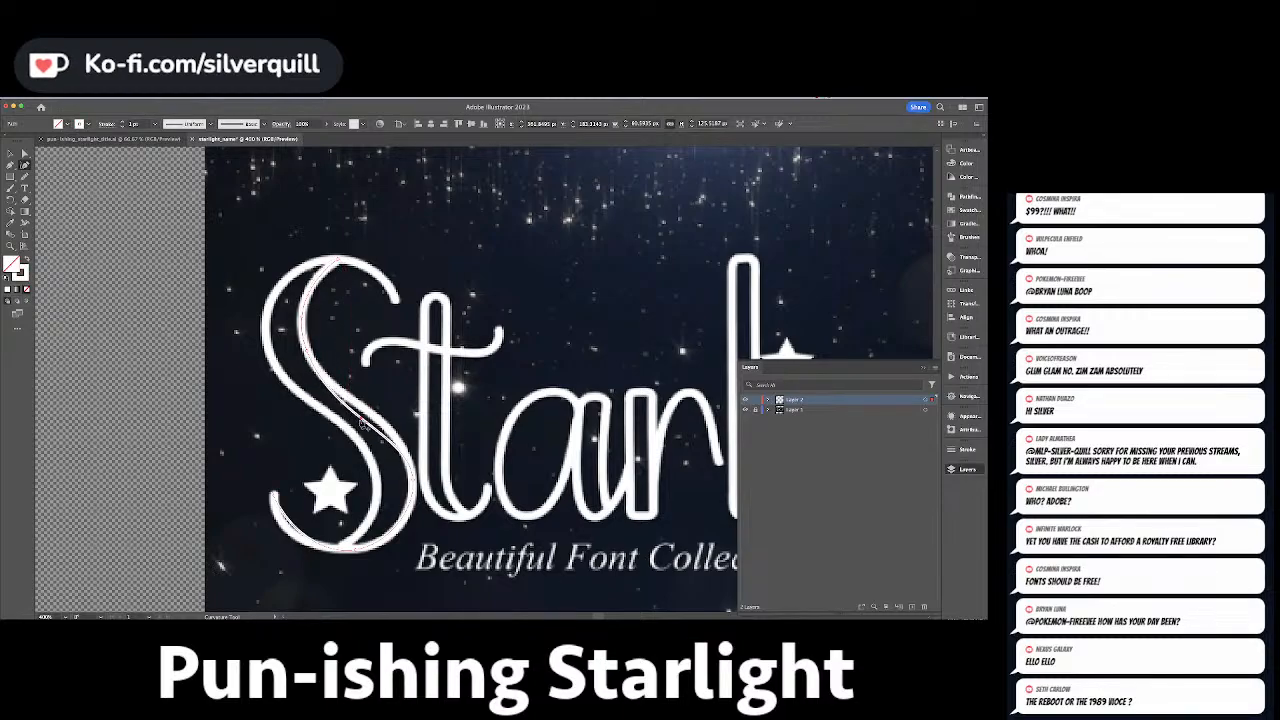
Adjust the curve's anchor points along the middle, lower tip and base of the S so the path follows the lettering.
{"action": "left_click_drag", "start_coordinate": [364, 423], "coordinate": [373, 415]}
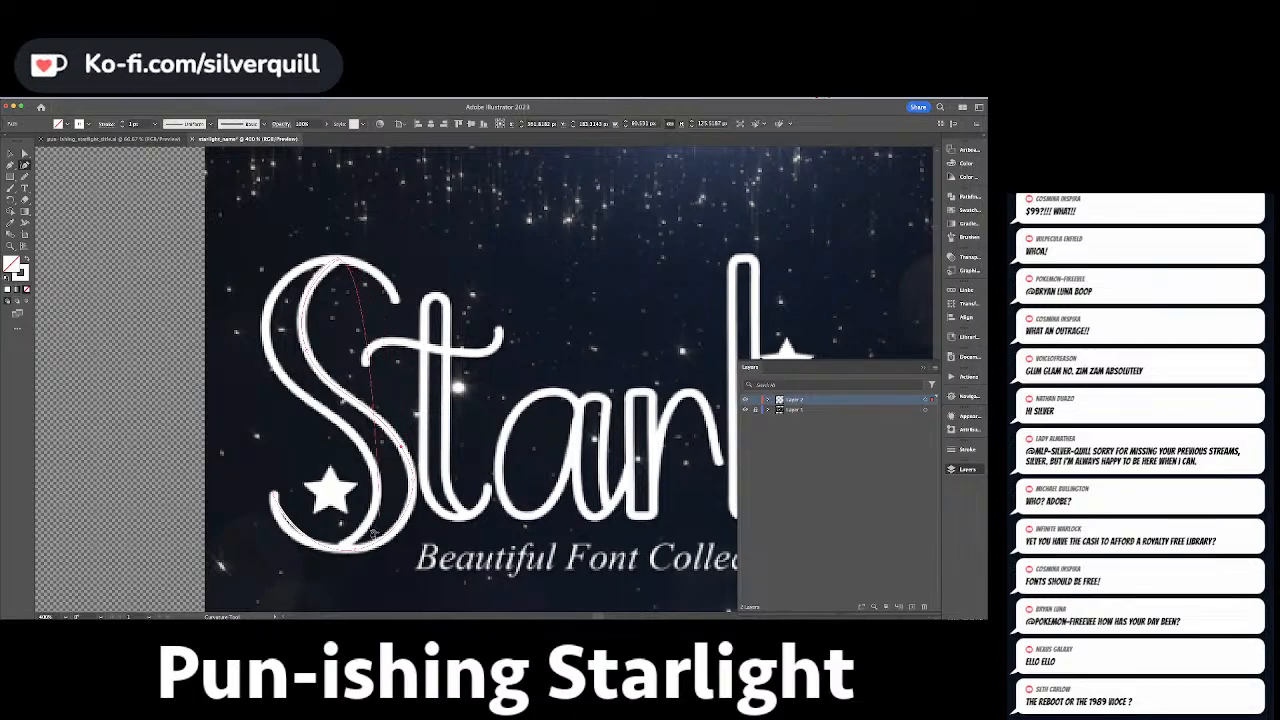
{"action": "mouse_move", "coordinate": [373, 534]}
{"action": "left_mouse_down"}
{"action": "mouse_move", "coordinate": [302, 538]}
{"action": "mouse_move", "coordinate": [275, 495]}
{"action": "left_mouse_up"}
{"action": "left_click", "coordinate": [337, 551]}
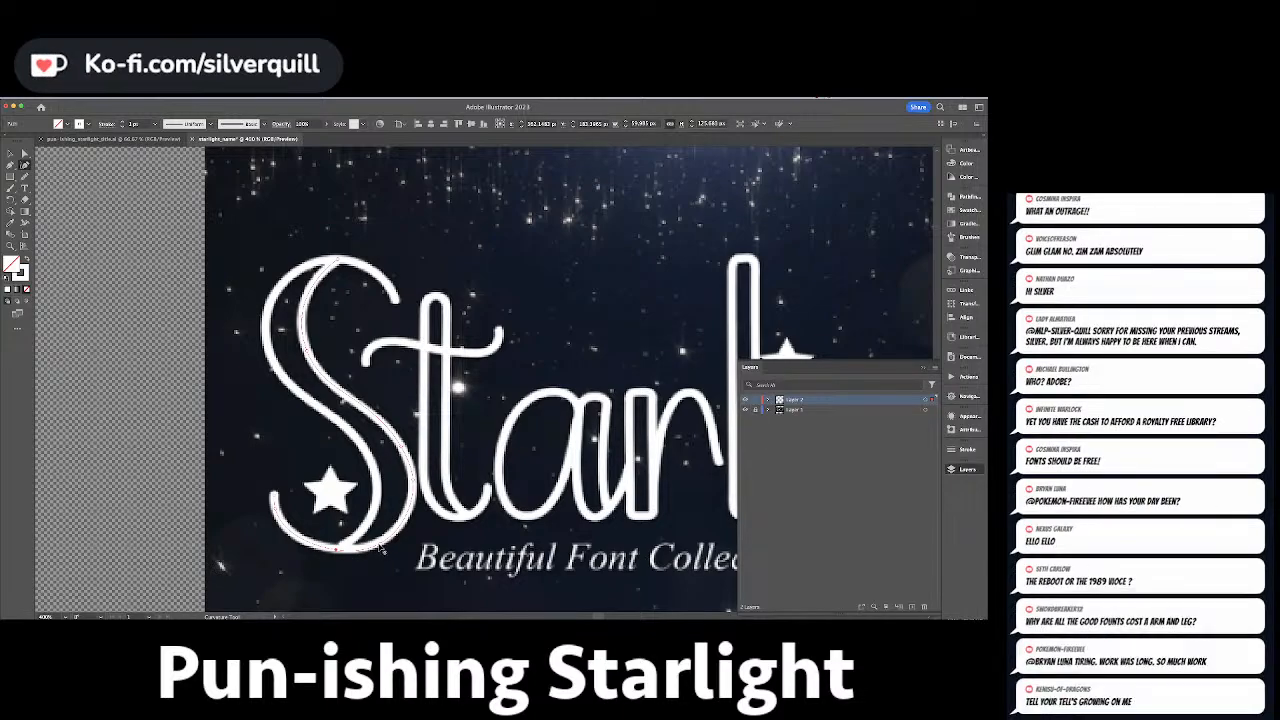
{"action": "left_click", "coordinate": [379, 543]}
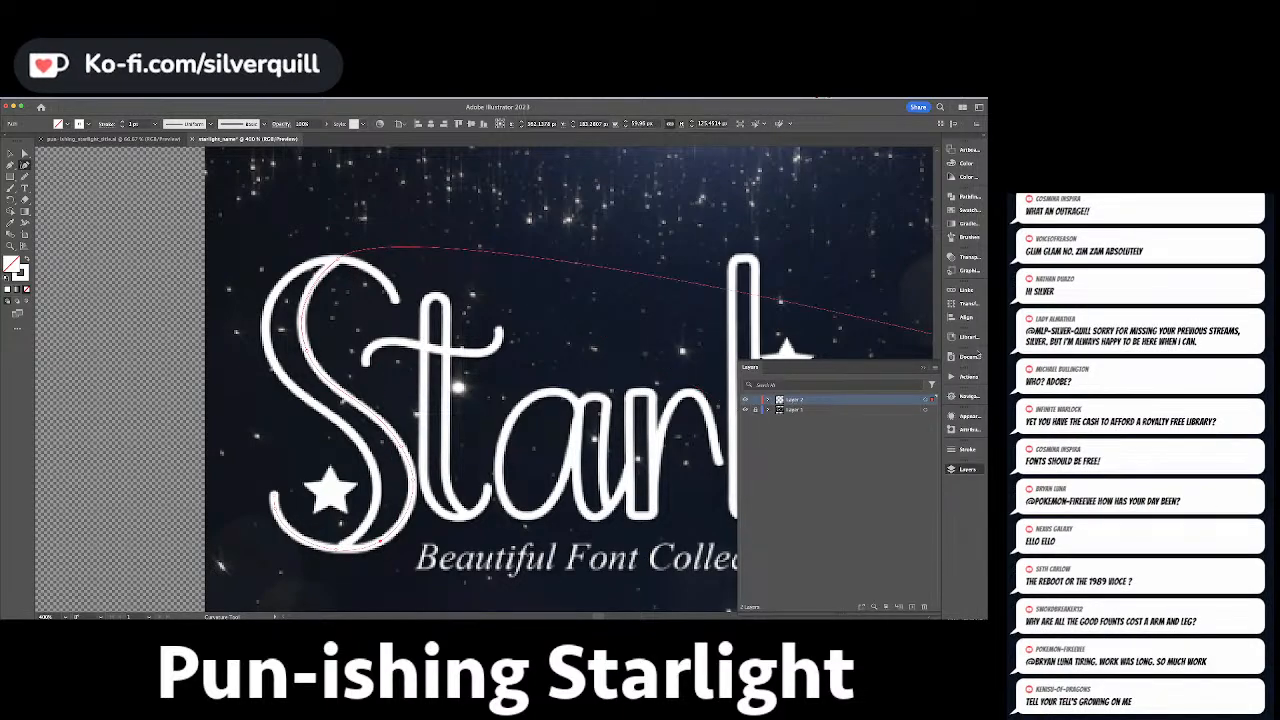
Set the traced curve's stroke weight to 3 pt and deselect the path.
{"action": "left_click", "coordinate": [958, 451]}
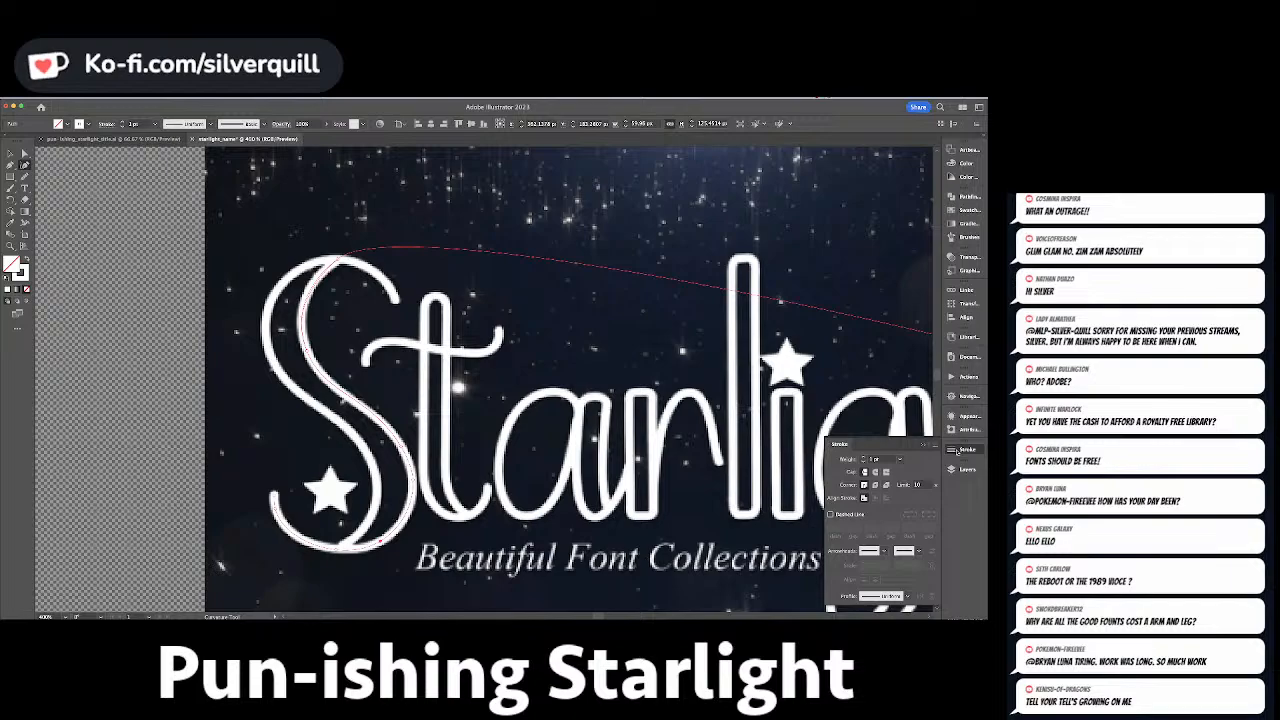
{"action": "left_click", "coordinate": [864, 458]}
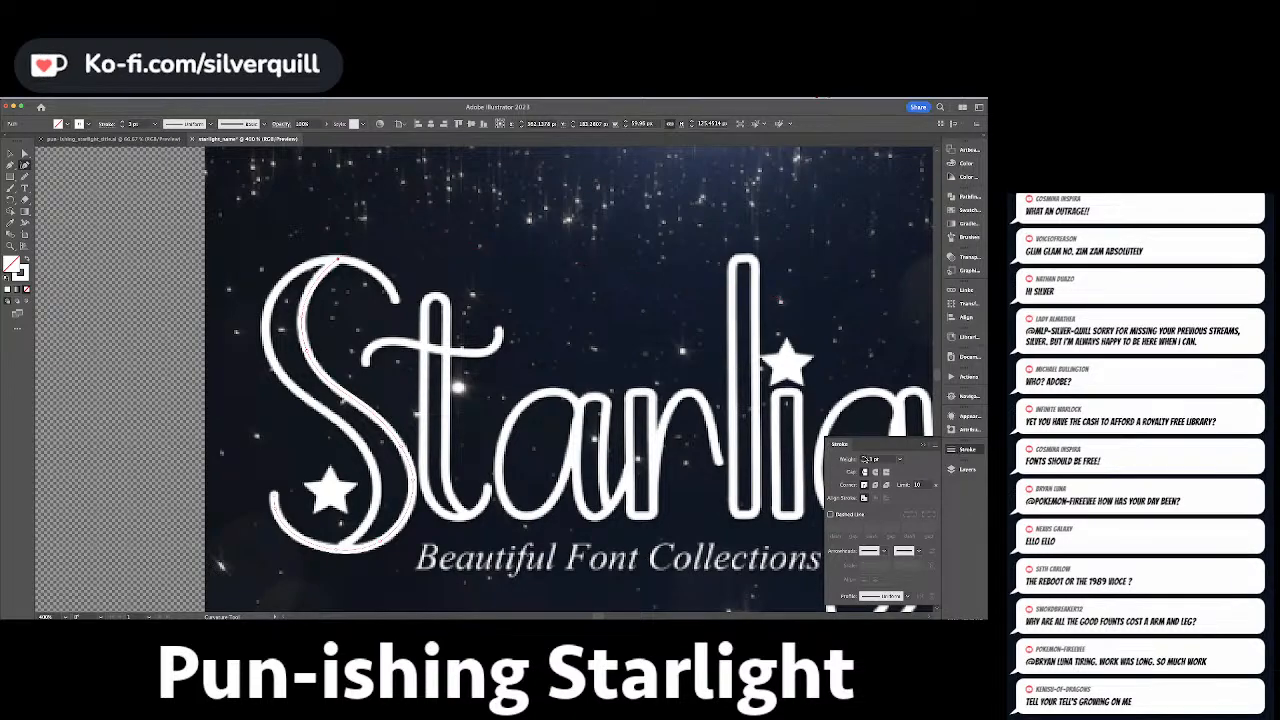
{"action": "left_click", "coordinate": [864, 458]}
{"action": "left_click", "coordinate": [864, 458]}
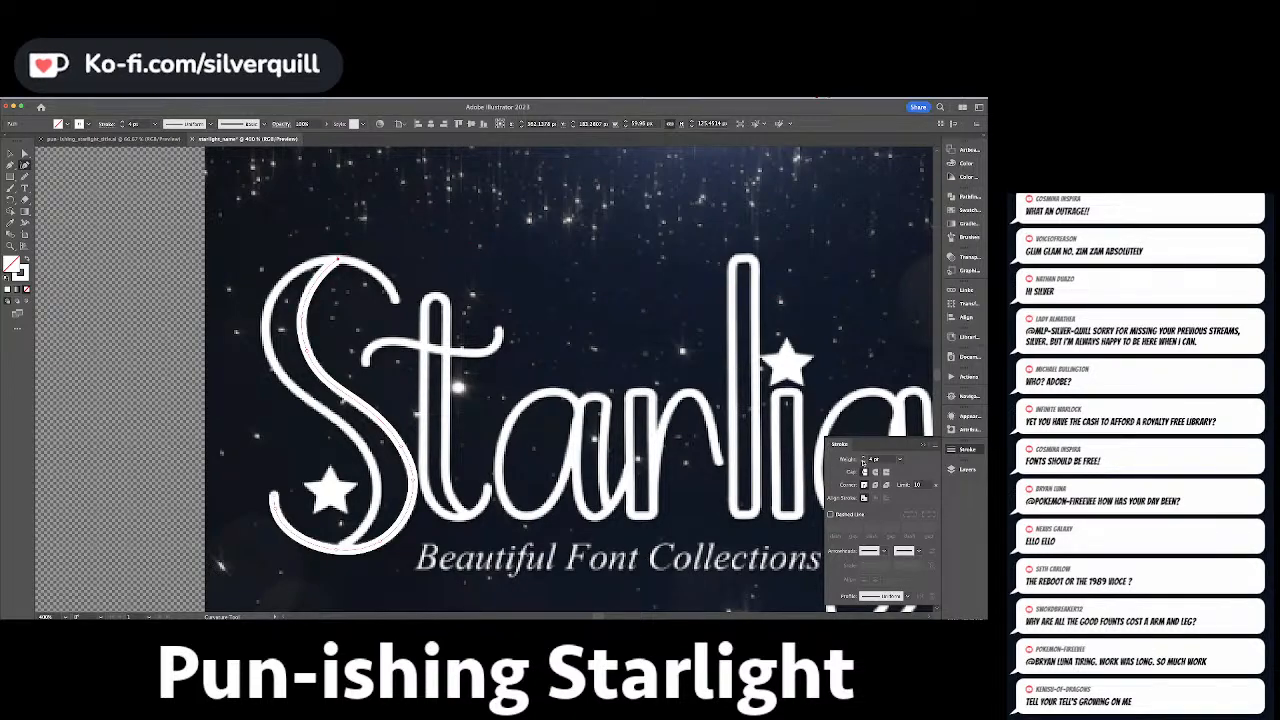
{"action": "left_click", "coordinate": [863, 463]}
{"action": "key", "text": "super+shift+a"}
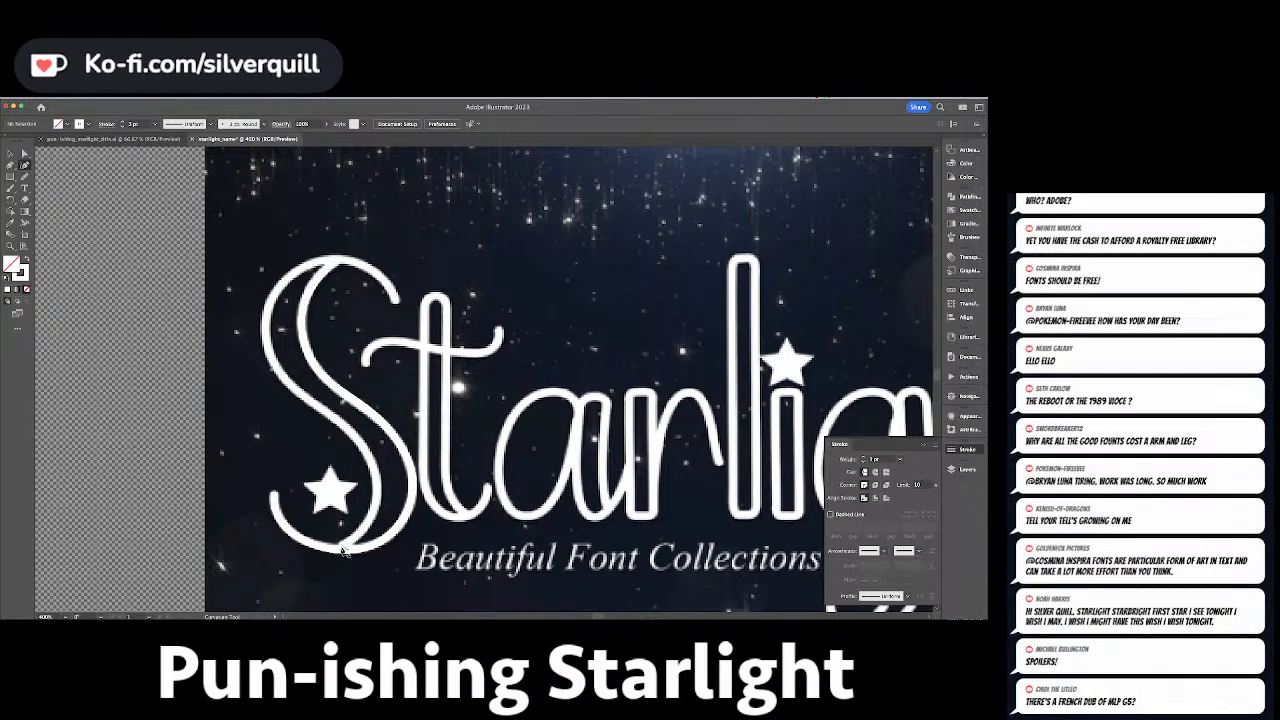
Trace the left-hand curve of the S with the Curvature tool, from its base over the top to the upper end.
{"action": "left_click", "coordinate": [344, 548]}
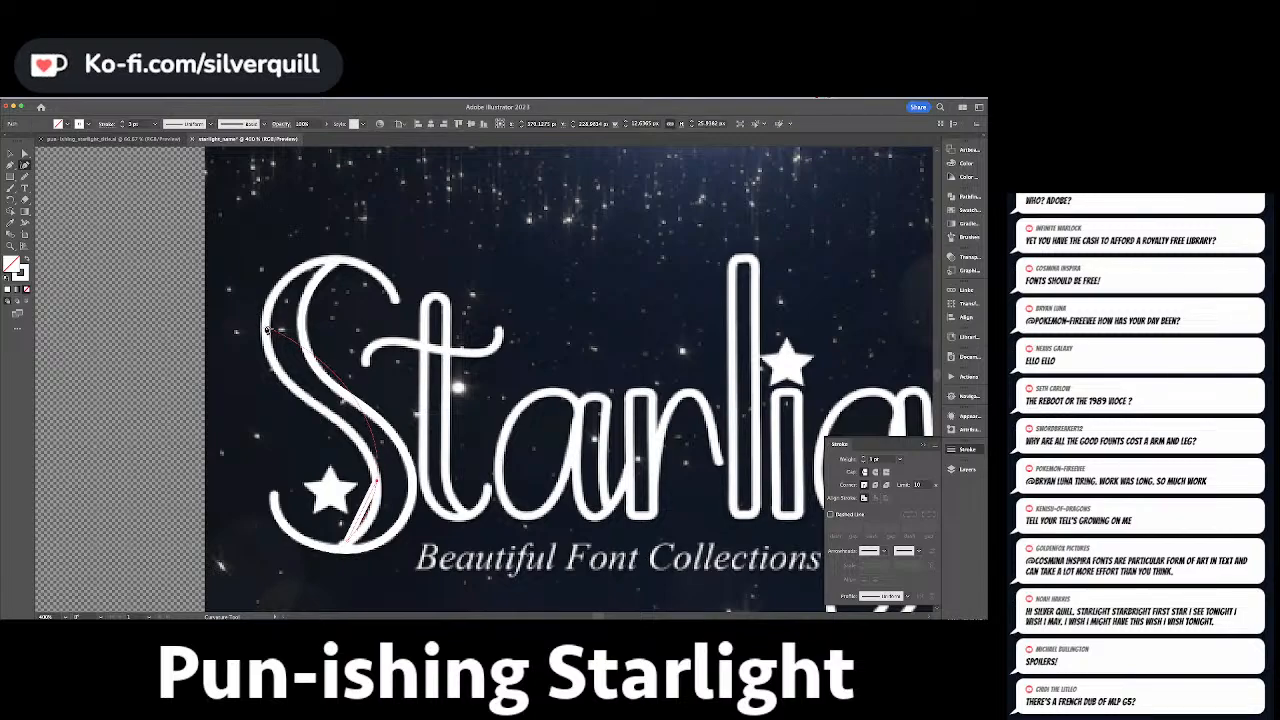
{"action": "left_click", "coordinate": [353, 263]}
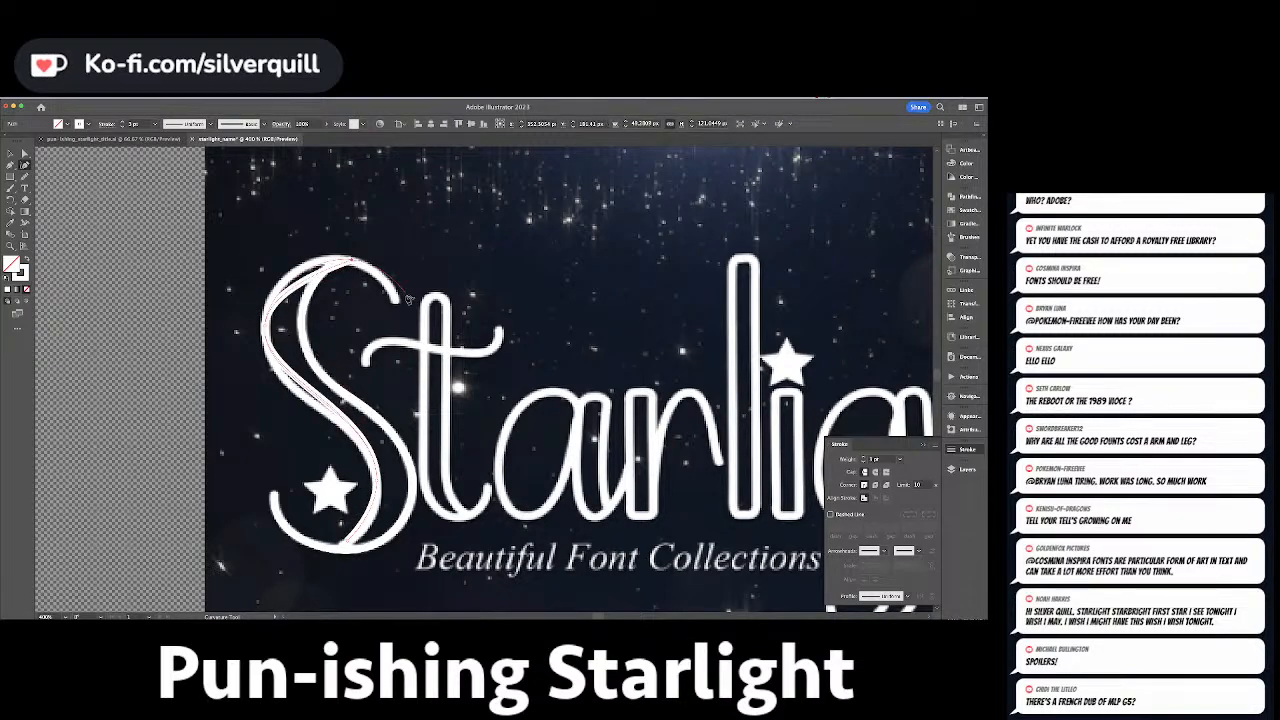
{"action": "left_click", "coordinate": [397, 300]}
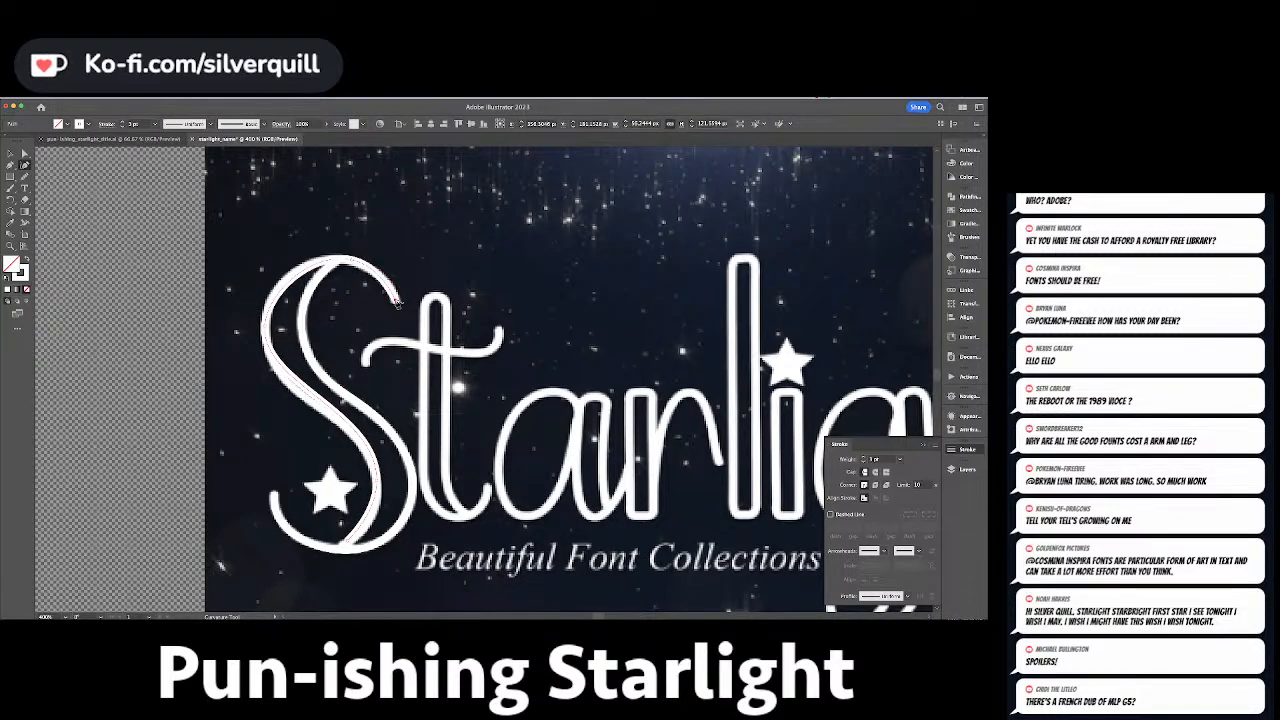
Refine the left-hand S curve's points at the base, top and middle diagonal to match the image, and finish the path.
{"action": "left_click", "coordinate": [337, 548]}
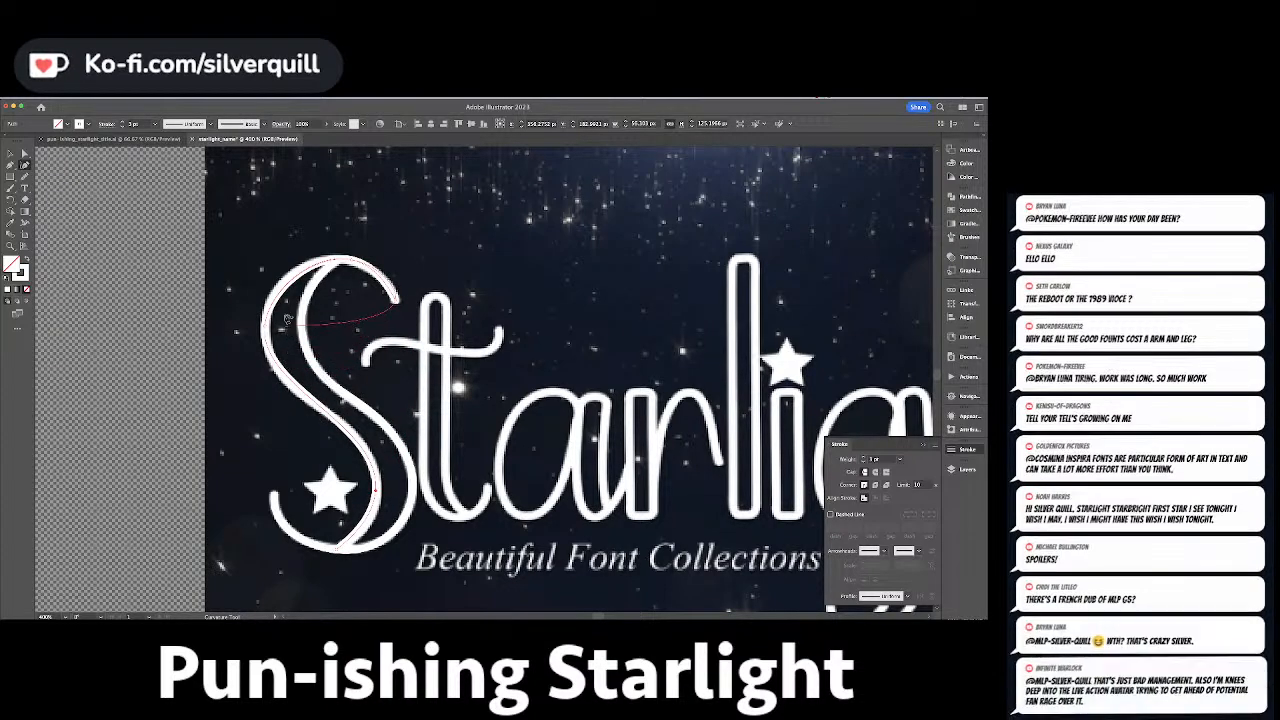
{"action": "left_click_drag", "start_coordinate": [319, 261], "coordinate": [316, 265]}
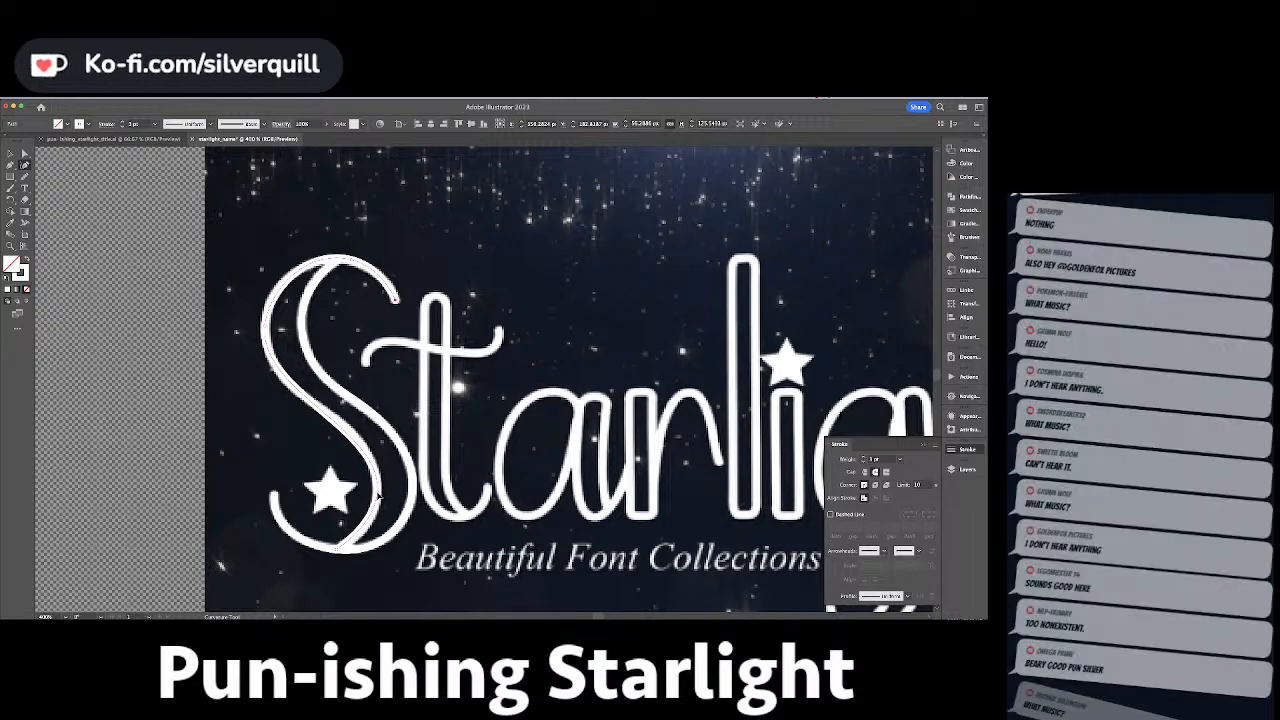
{"action": "left_click", "coordinate": [357, 444]}
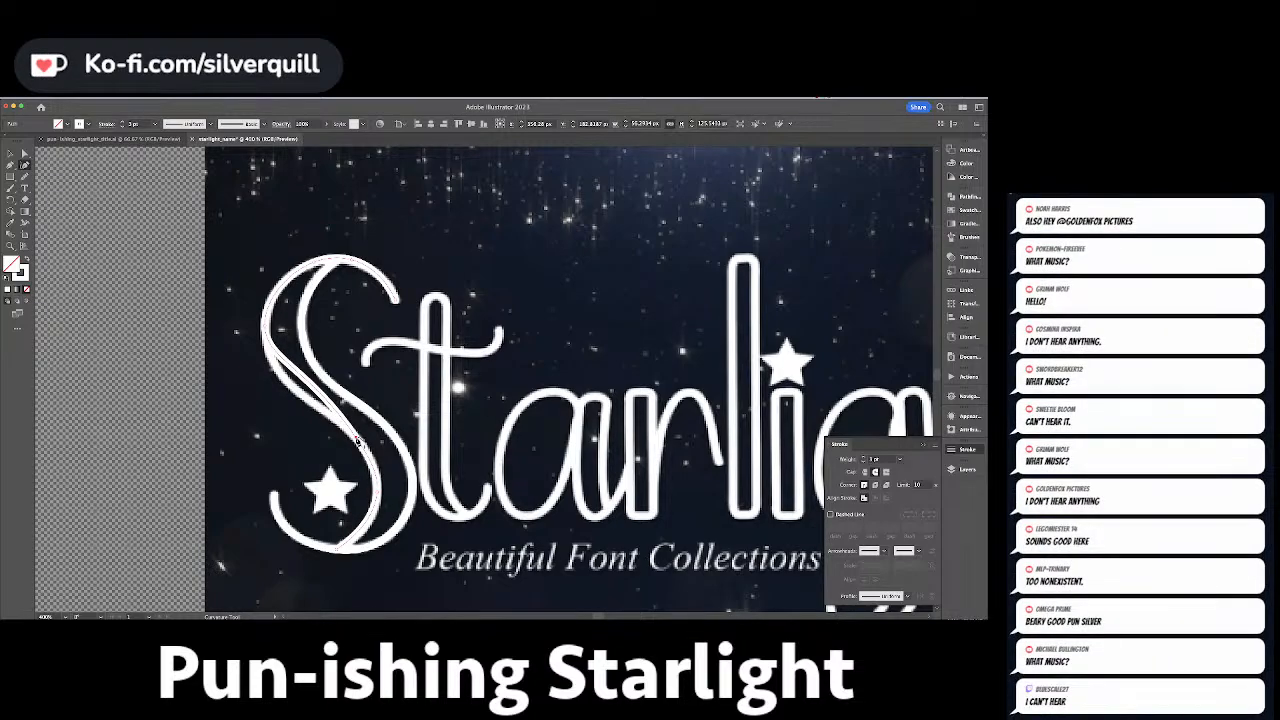
{"action": "left_click_drag", "start_coordinate": [357, 440], "coordinate": [361, 445]}
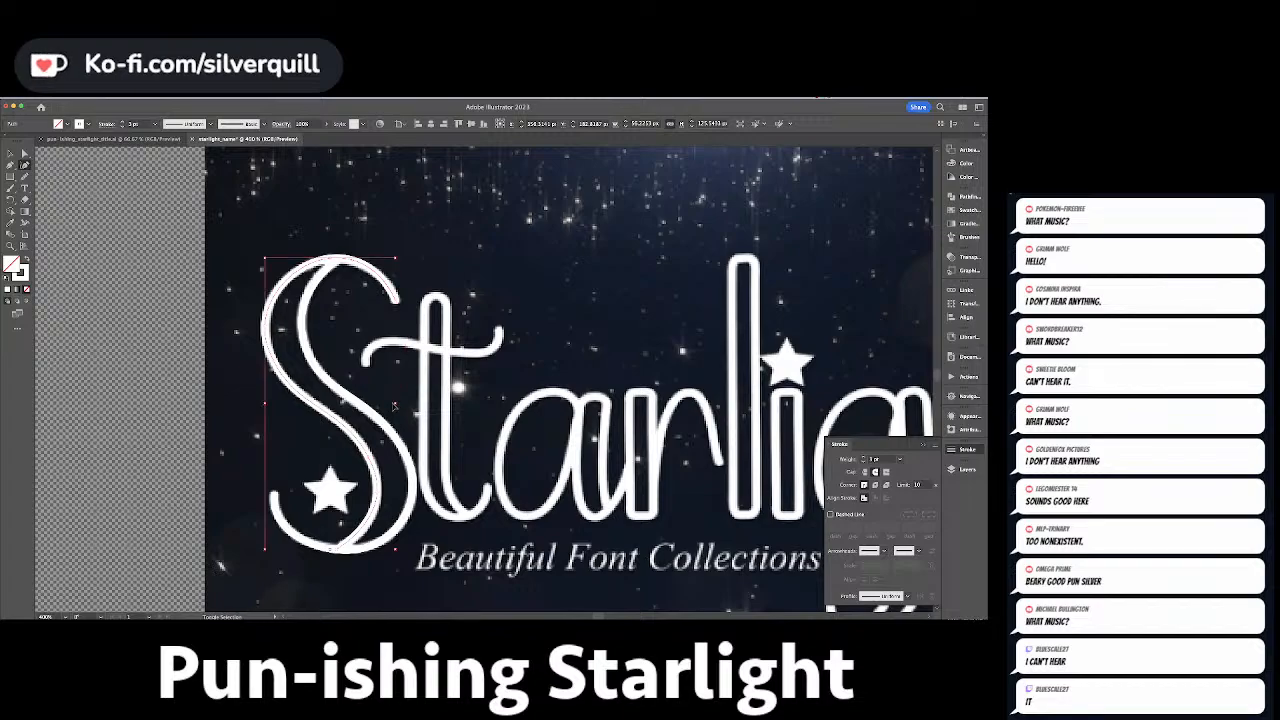
{"action": "key", "text": "Escape"}
Apply a width profile tapered at one end to the right-hand S curve and hide Layer 1.
{"action": "key", "text": "v"}
{"action": "left_click", "coordinate": [398, 428]}
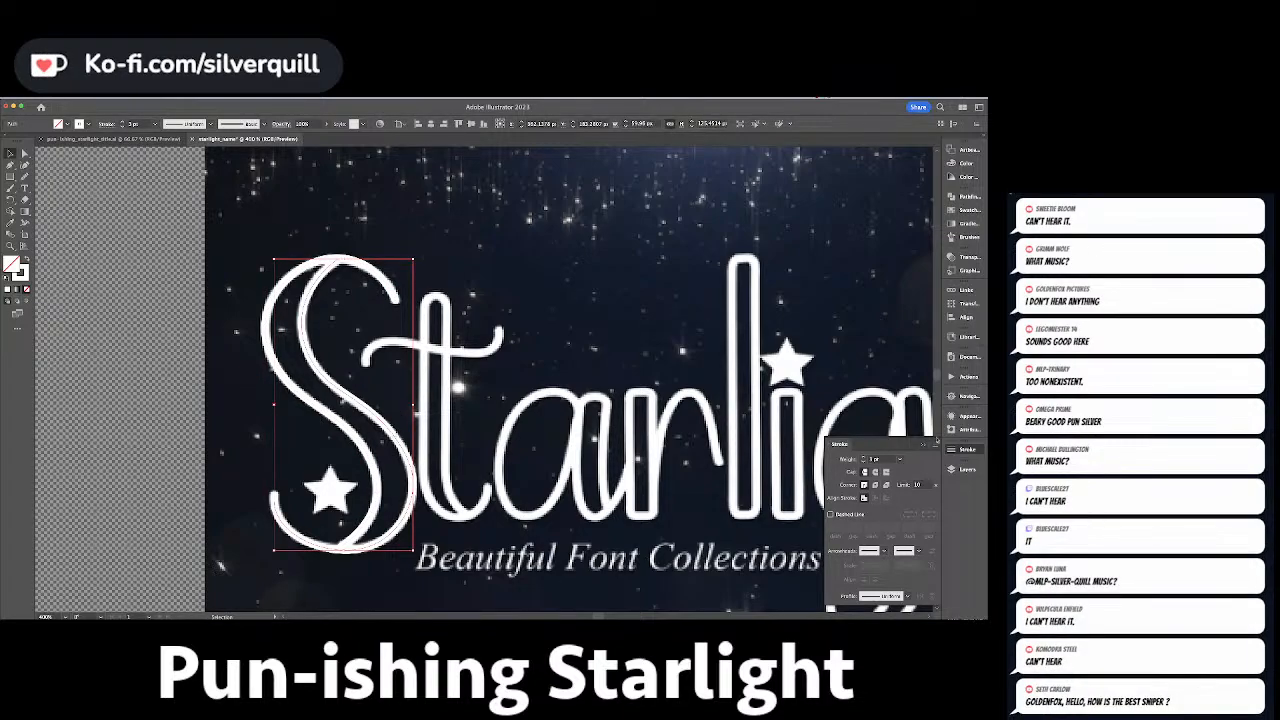
{"action": "left_click", "coordinate": [905, 596]}
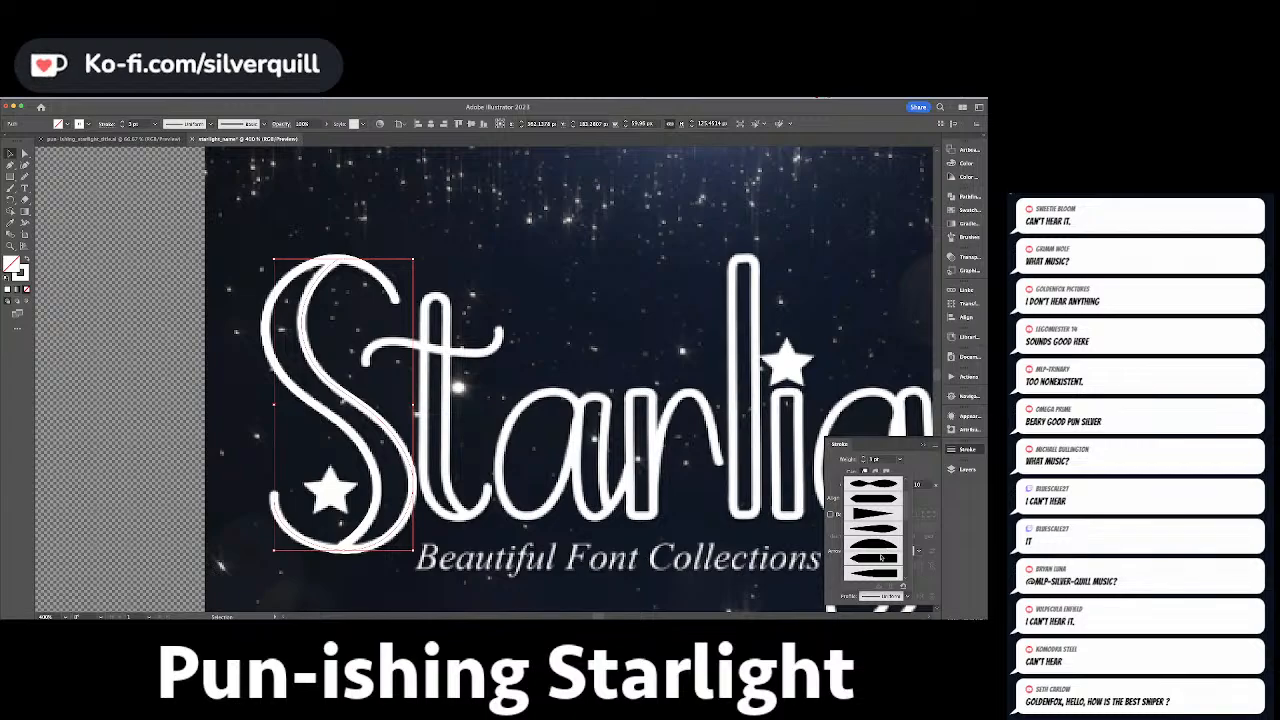
{"action": "scroll", "coordinate": [882, 558], "scroll_direction": "down", "scroll_amount": 1}
{"action": "left_click", "coordinate": [883, 558]}
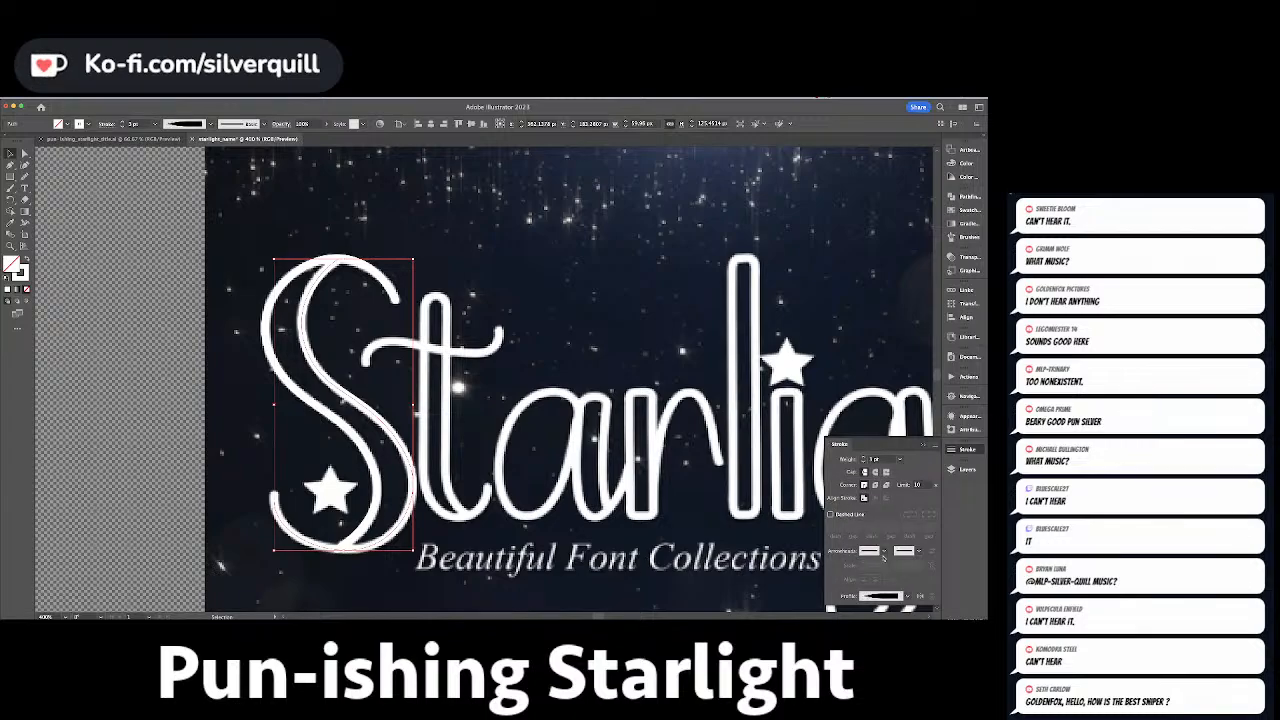
{"action": "left_click", "coordinate": [966, 469]}
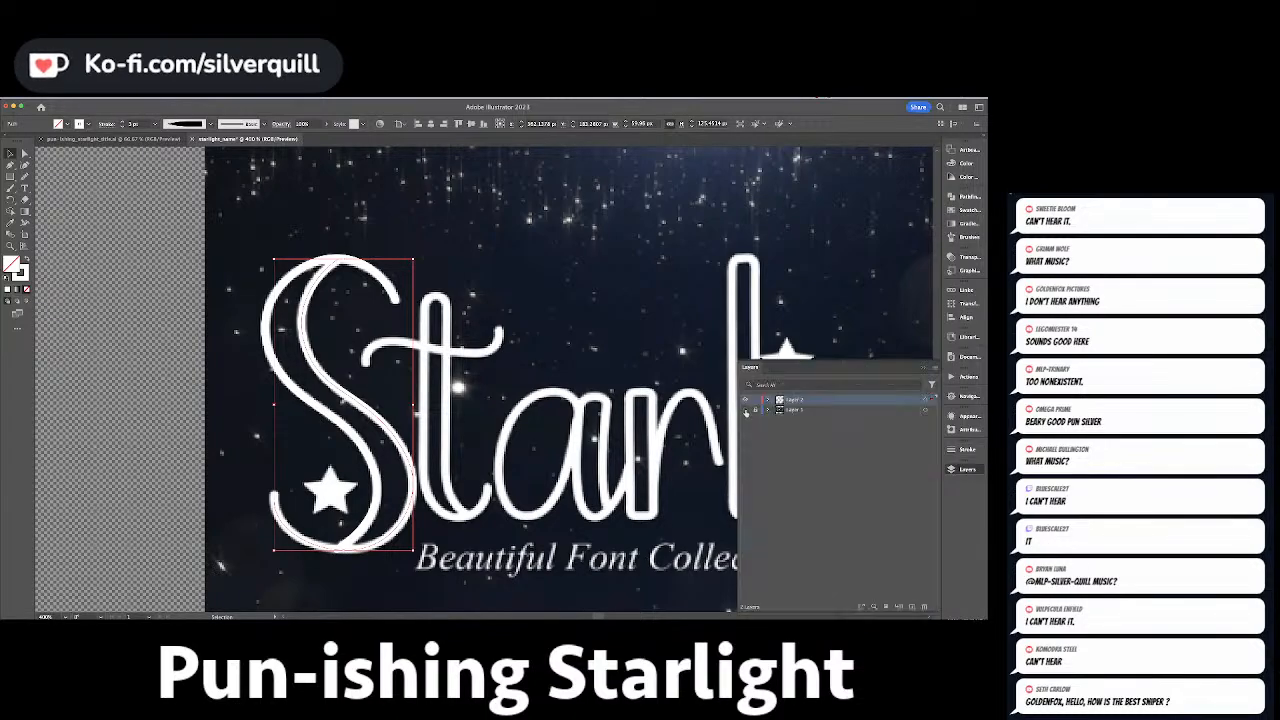
{"action": "left_click", "coordinate": [745, 410]}
Remove the width point near the base of the right-hand S curve and widen its stroke closer to the lower tip.
{"action": "key", "text": "shift+w"}
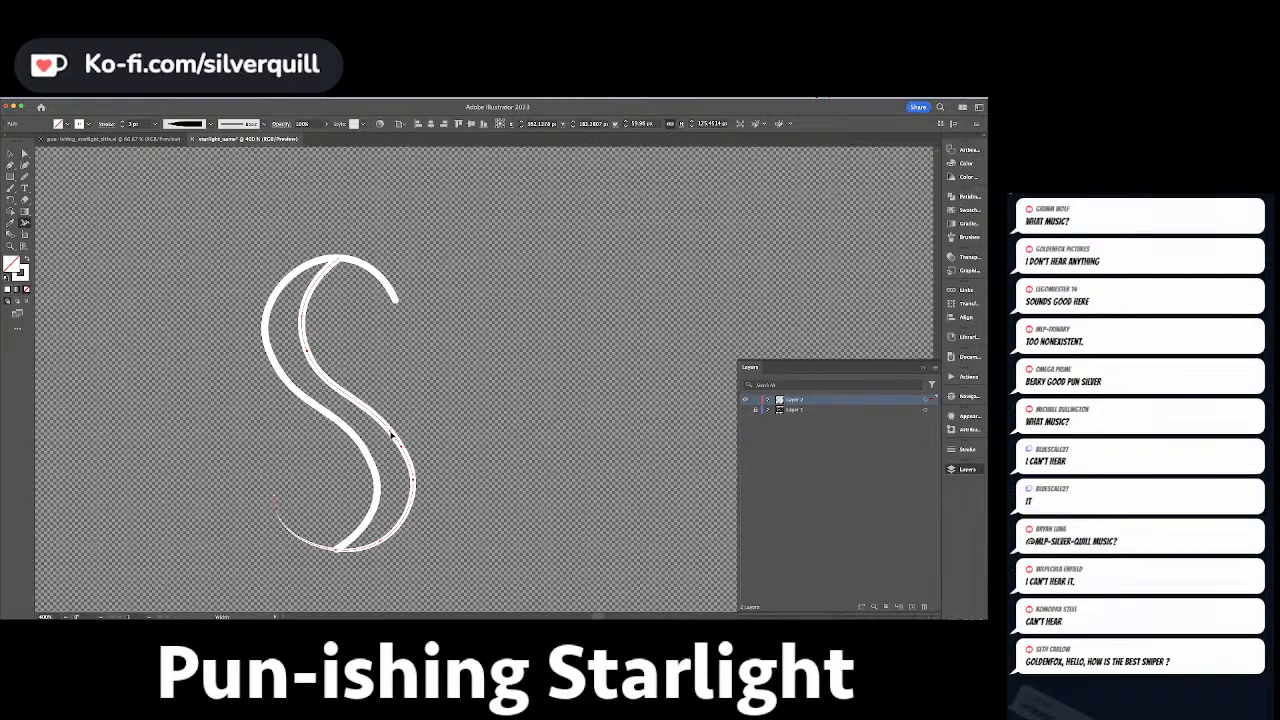
{"action": "double_click", "coordinate": [382, 541]}
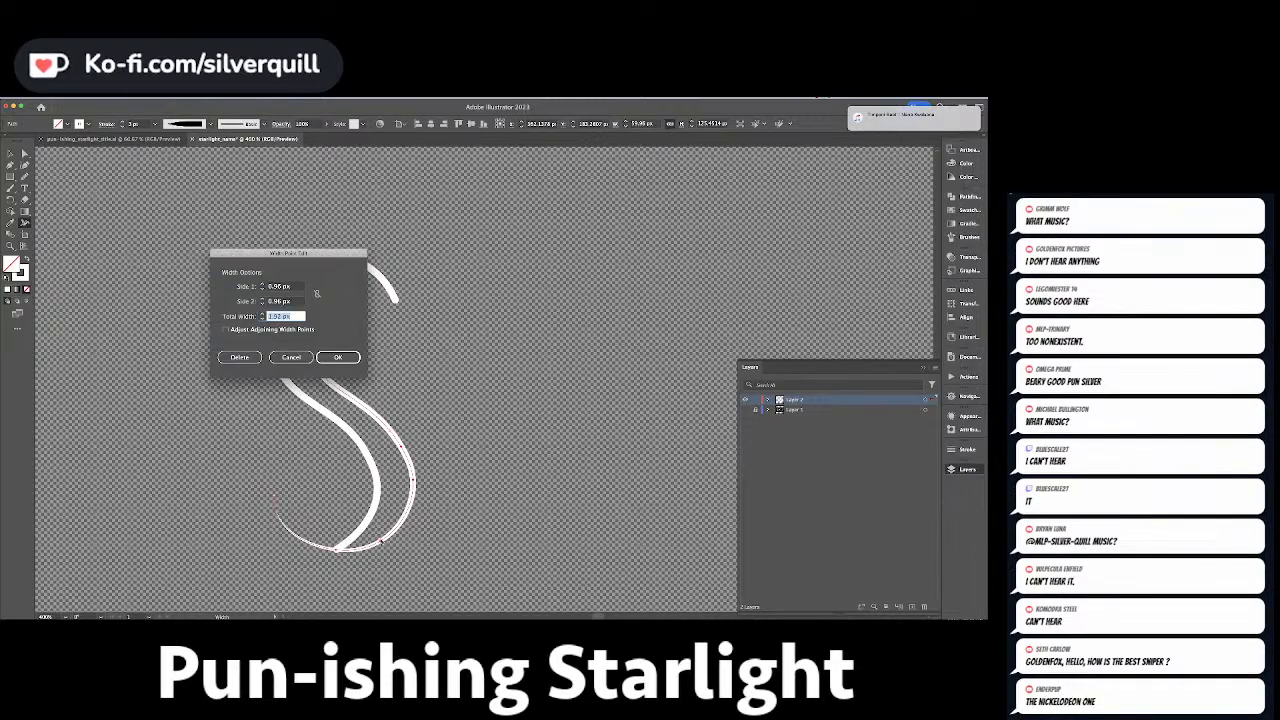
{"action": "left_click", "coordinate": [250, 358]}
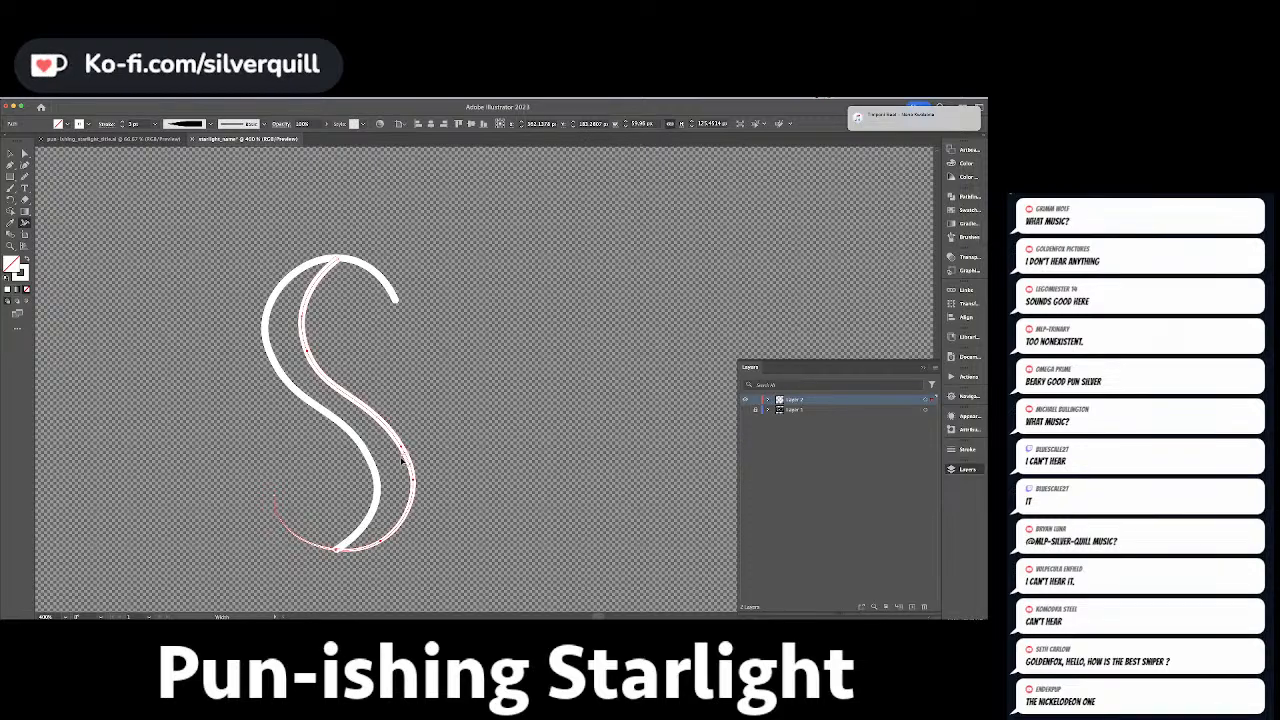
{"action": "left_click_drag", "start_coordinate": [317, 546], "coordinate": [318, 553]}
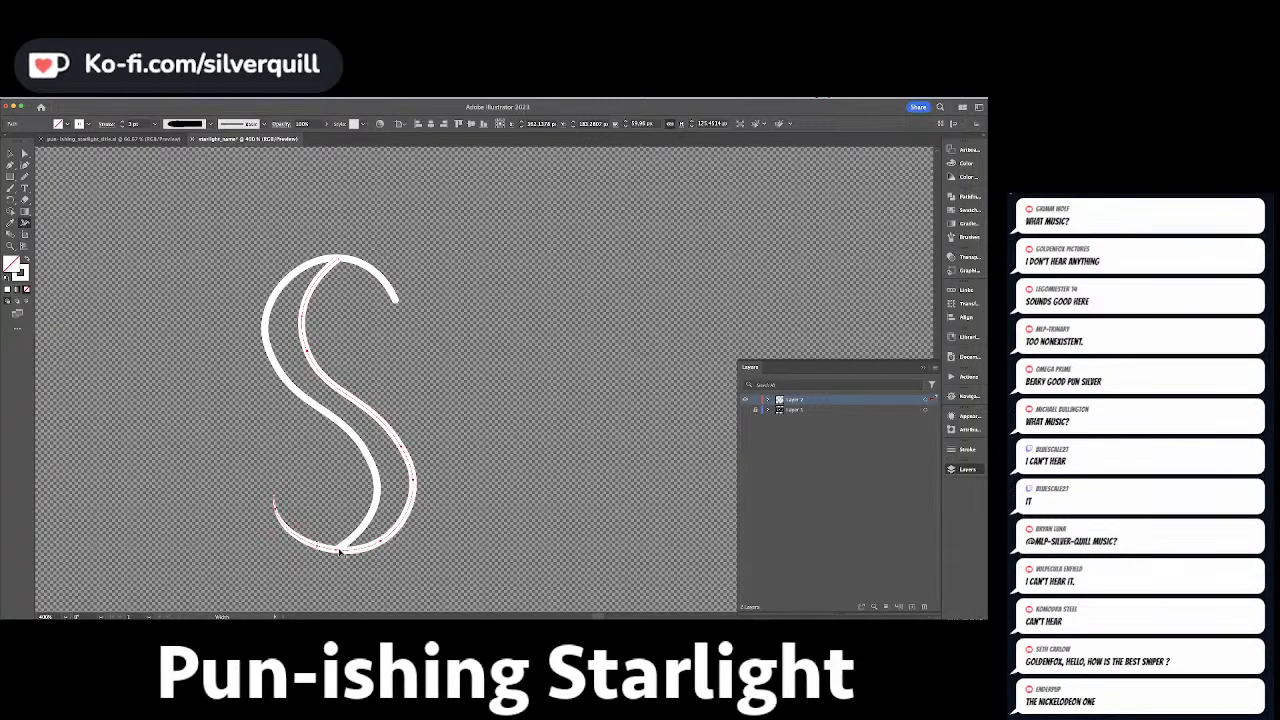
{"action": "key", "text": "v"}
Apply the same tapered width profile to the left-hand S curve and flip it so the upper end tapers.
{"action": "left_click", "coordinate": [384, 284]}
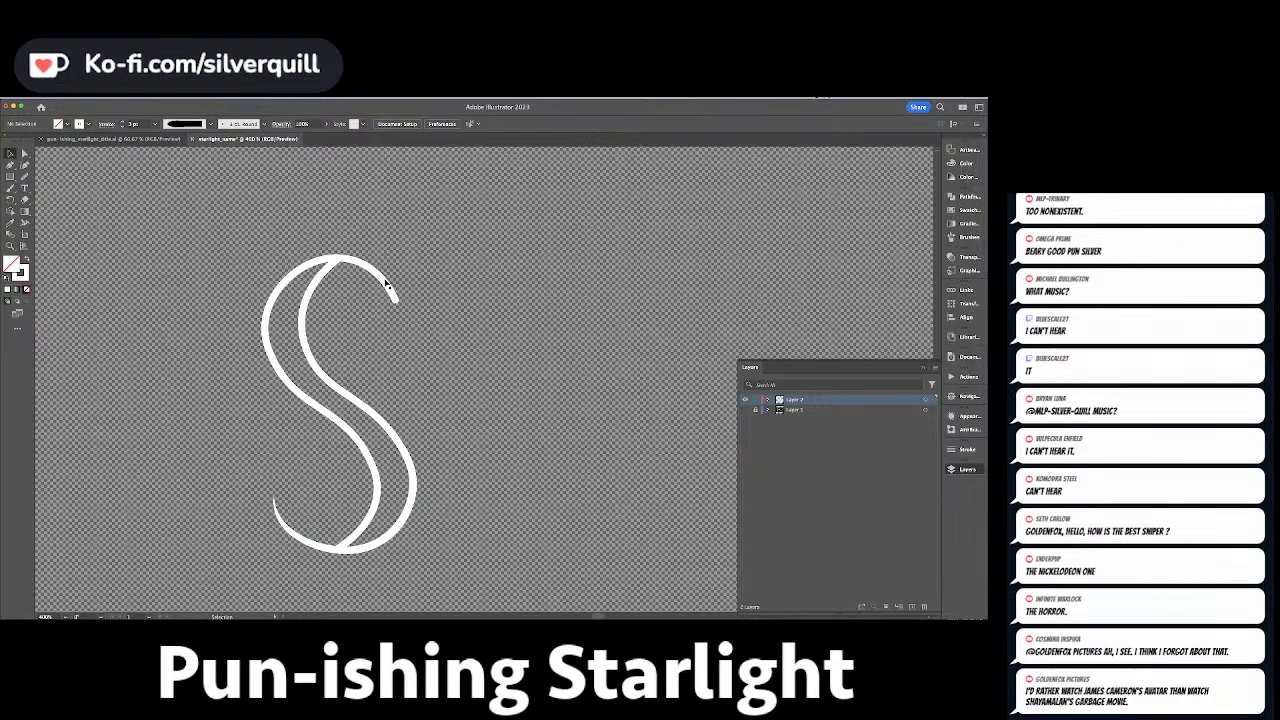
{"action": "left_click", "coordinate": [383, 280]}
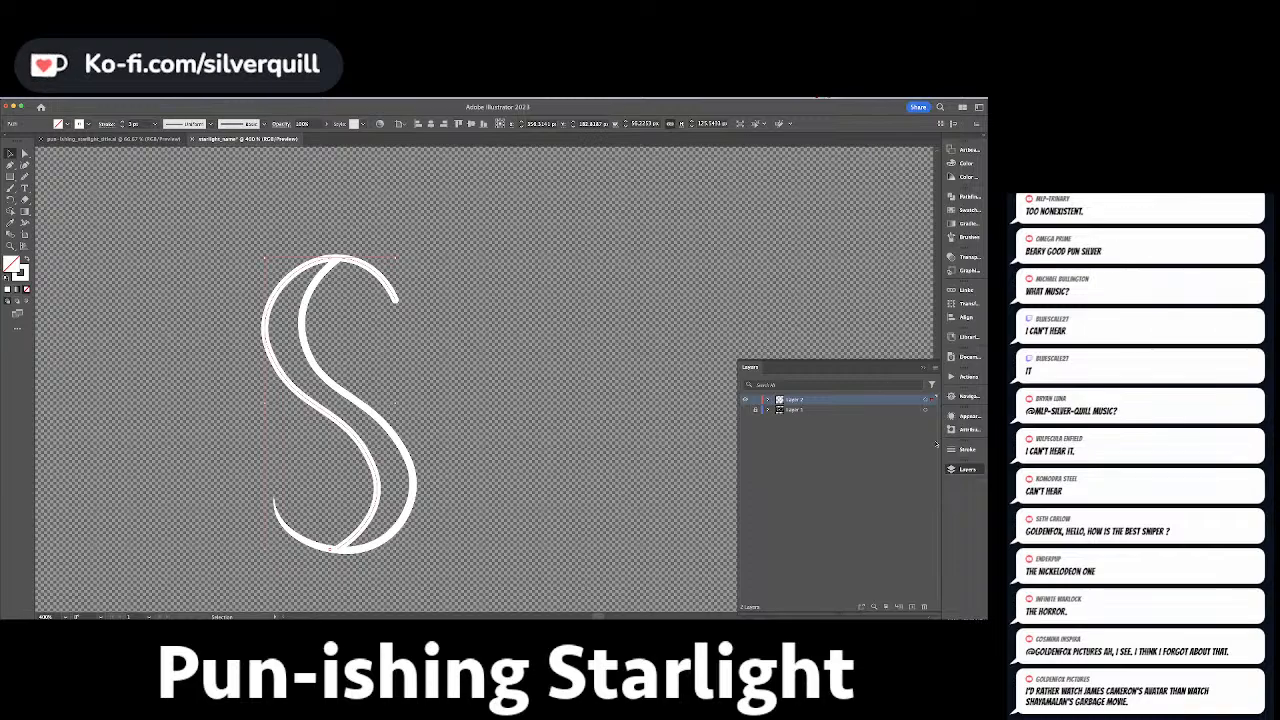
{"action": "left_click", "coordinate": [952, 451]}
{"action": "left_click", "coordinate": [907, 598]}
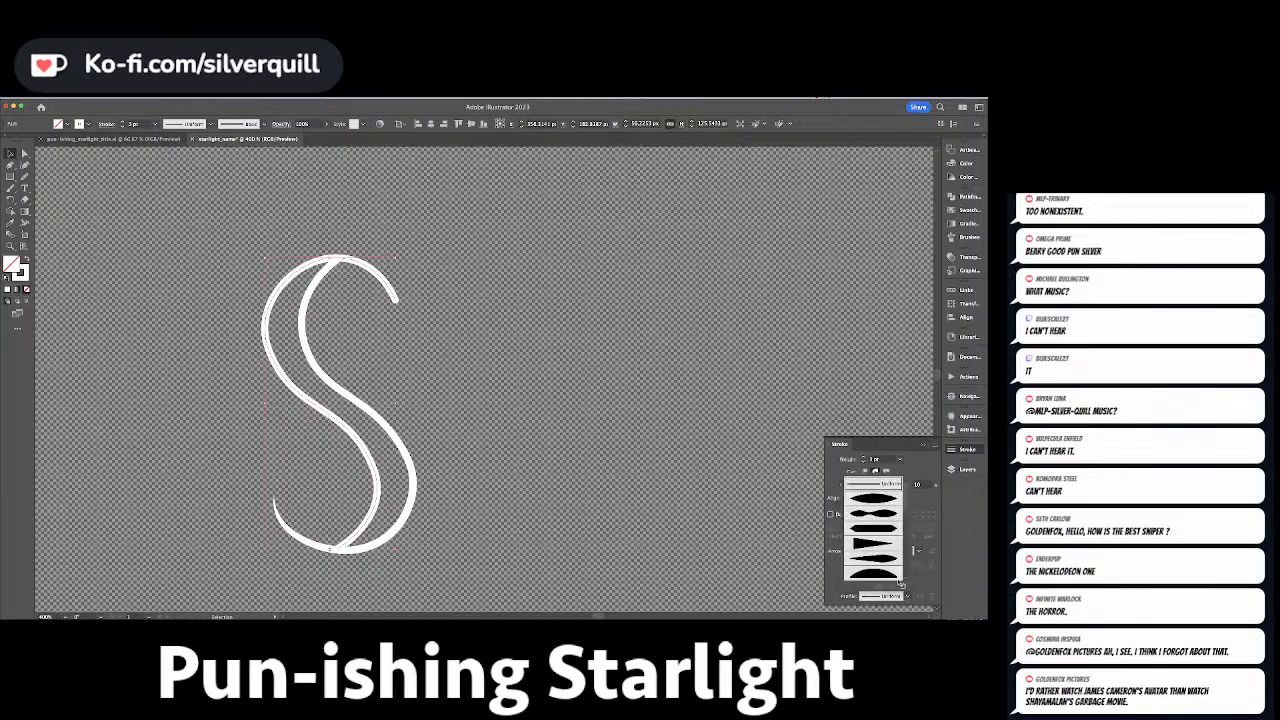
{"action": "scroll", "coordinate": [885, 550], "scroll_direction": "down", "scroll_amount": 3}
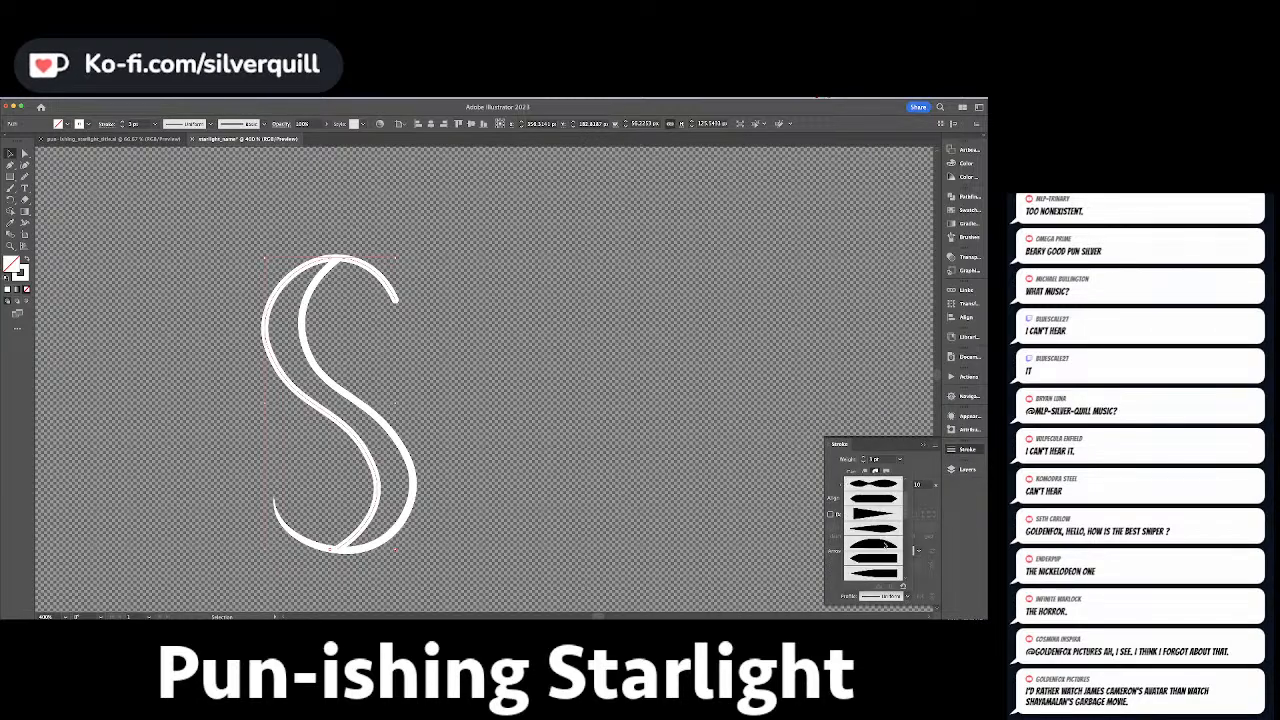
{"action": "left_click", "coordinate": [880, 562]}
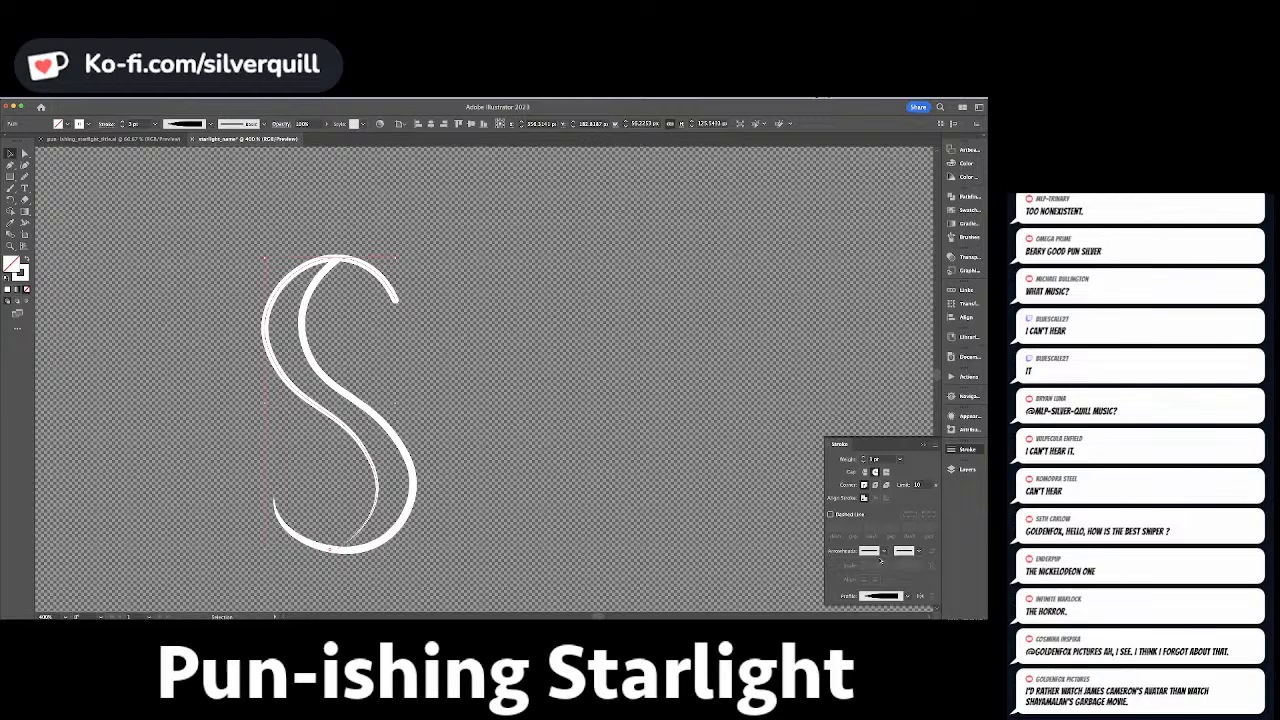
{"action": "left_click", "coordinate": [920, 596]}
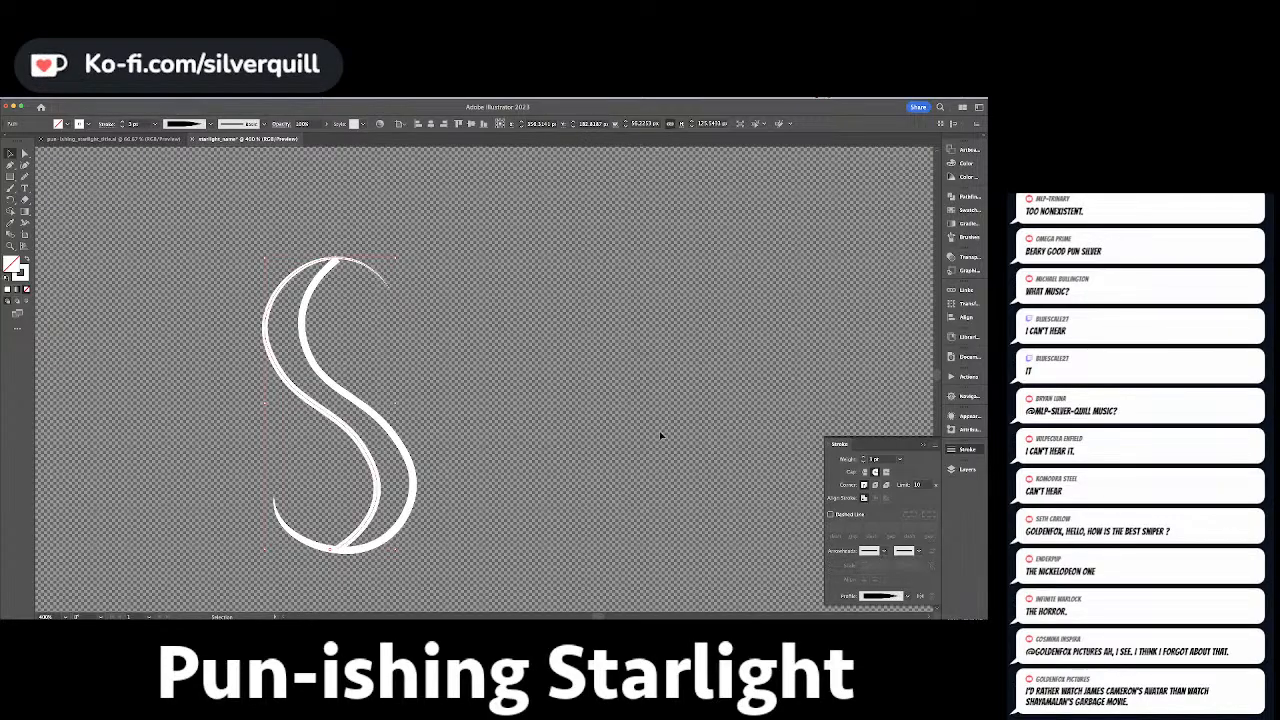
Delete the width point on the middle diagonal of the left-hand S curve with the Width tool.
{"action": "key", "text": "shift+w"}
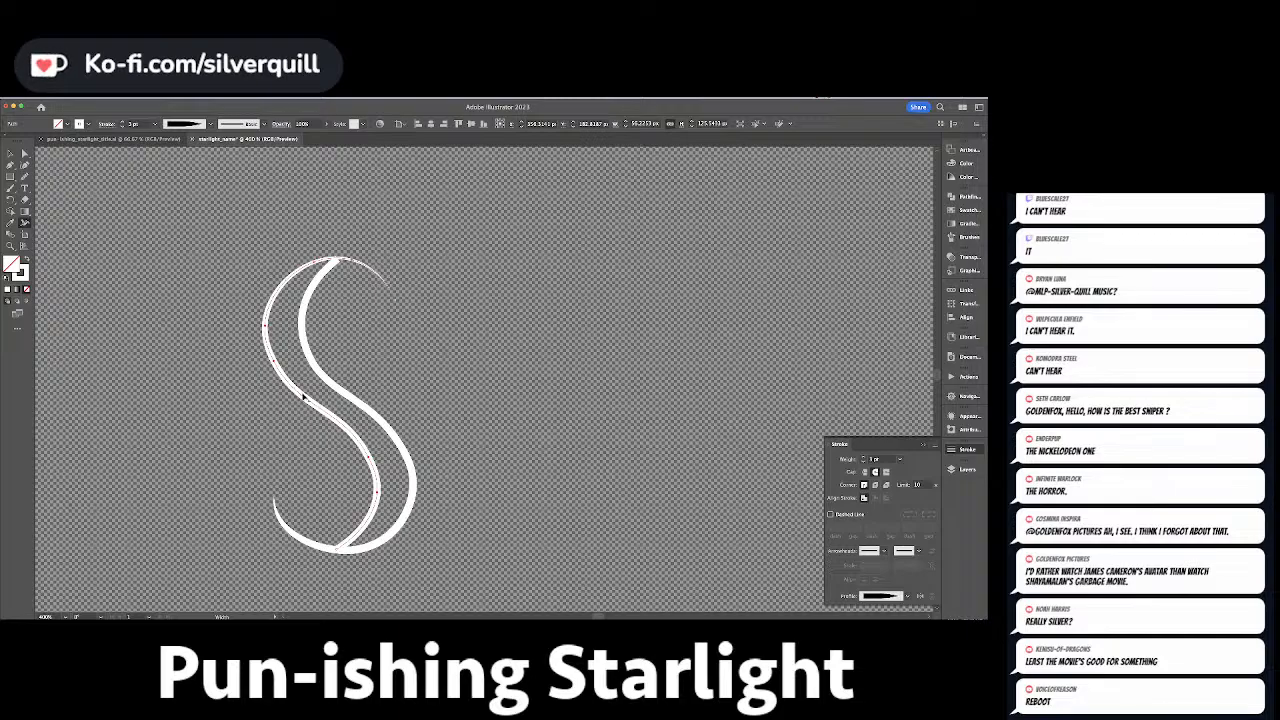
{"action": "double_click", "coordinate": [293, 392]}
{"action": "left_click", "coordinate": [240, 357]}
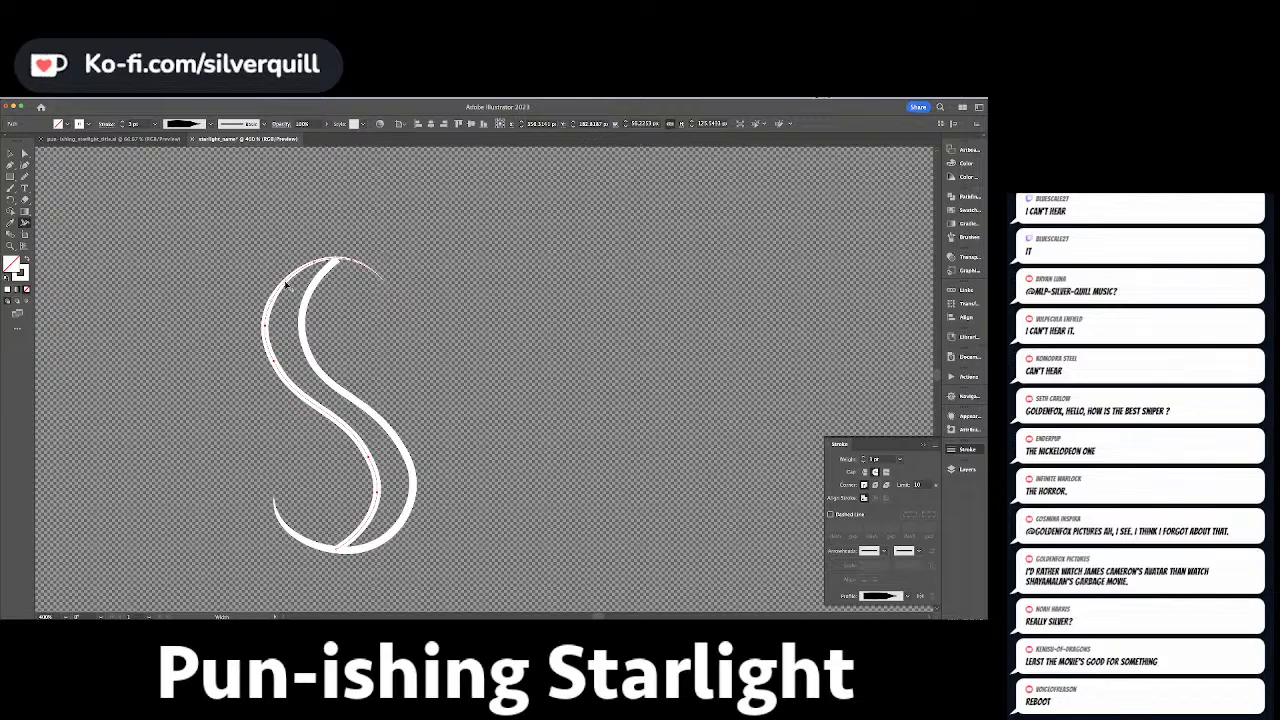
Delete the width point on the upper-left bend of the left-hand S curve and deselect the path.
{"action": "double_click", "coordinate": [287, 285]}
{"action": "left_click", "coordinate": [243, 359]}
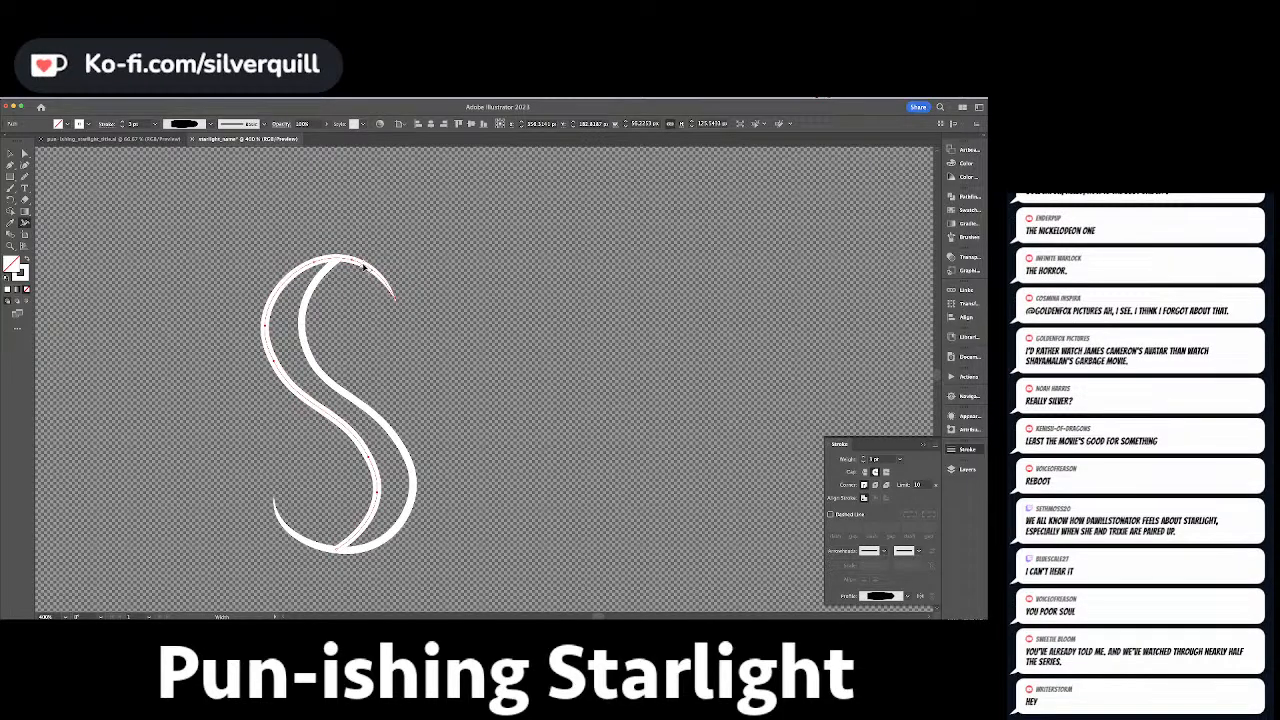
{"action": "left_click", "coordinate": [520, 366], "text": "super"}
{"action": "key", "text": "a"}
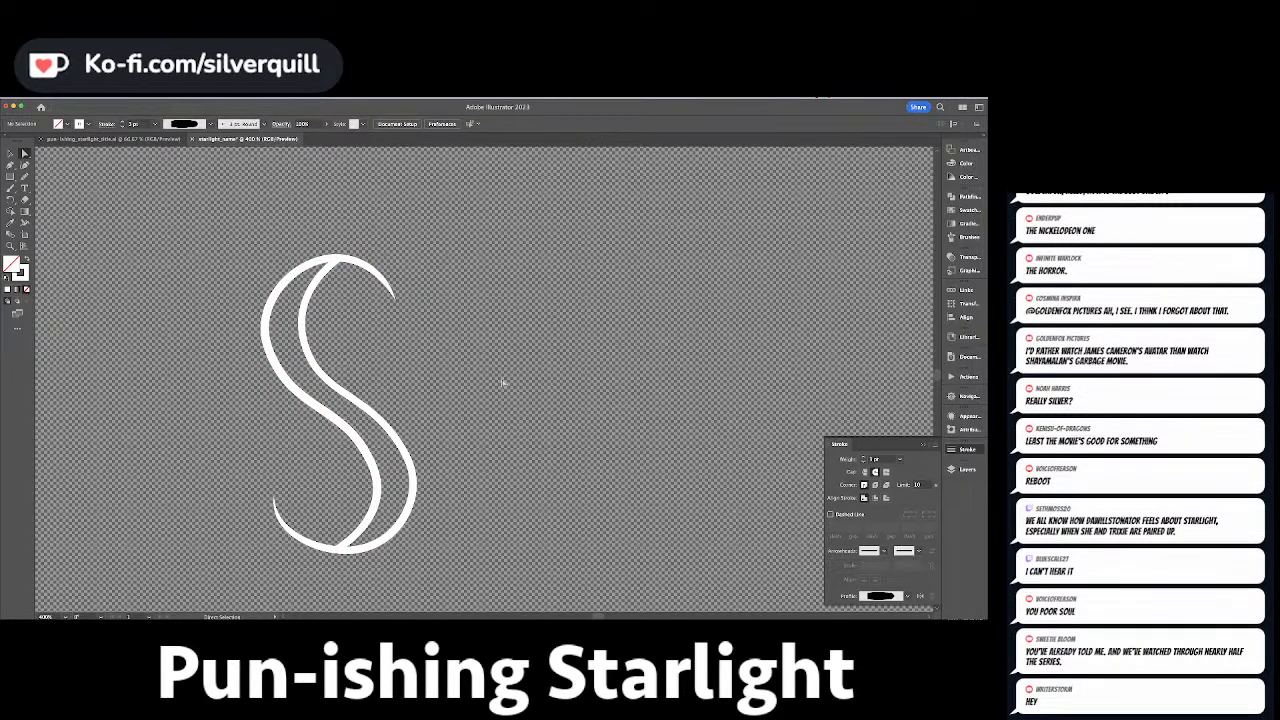
{"action": "key", "text": "super+minus"}
{"action": "key", "text": "super+minus"}
{"action": "key", "text": "super+plus"}
{"action": "key", "text": "super+plus"}
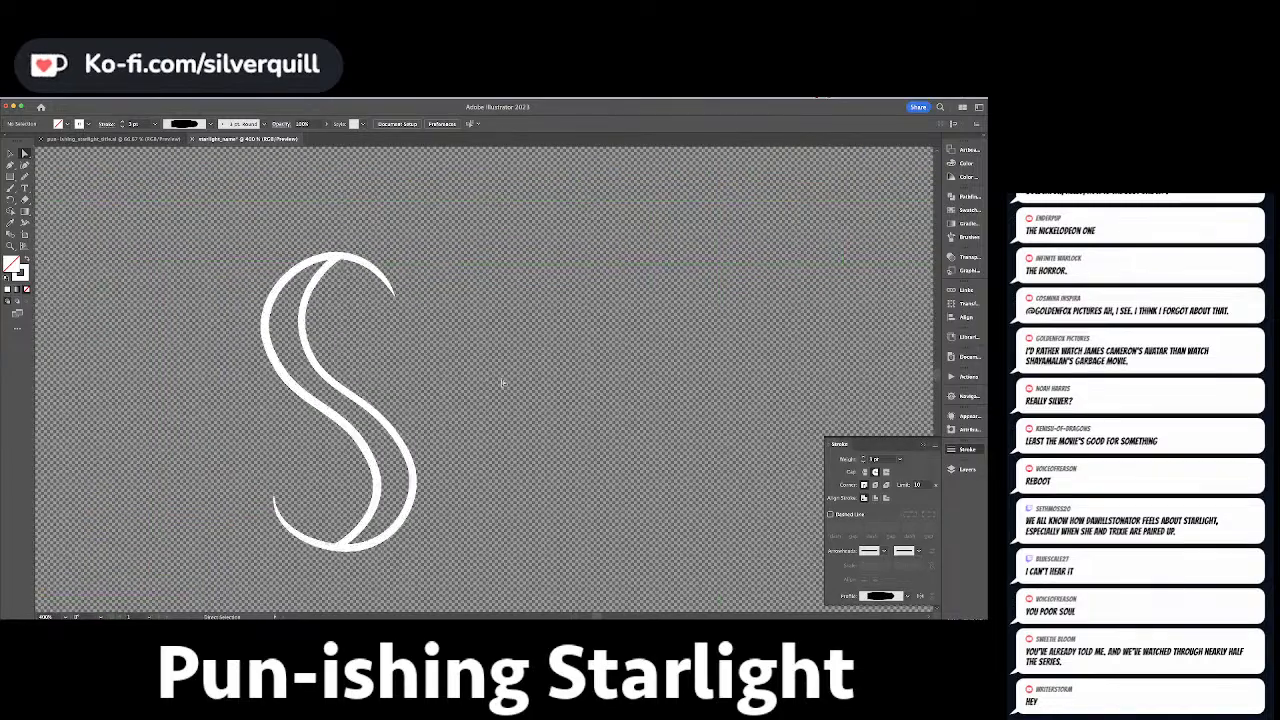
Show Layer 1 and trace the crossbar of the first t as an open path with the Curvature tool.
{"action": "left_click", "coordinate": [967, 469]}
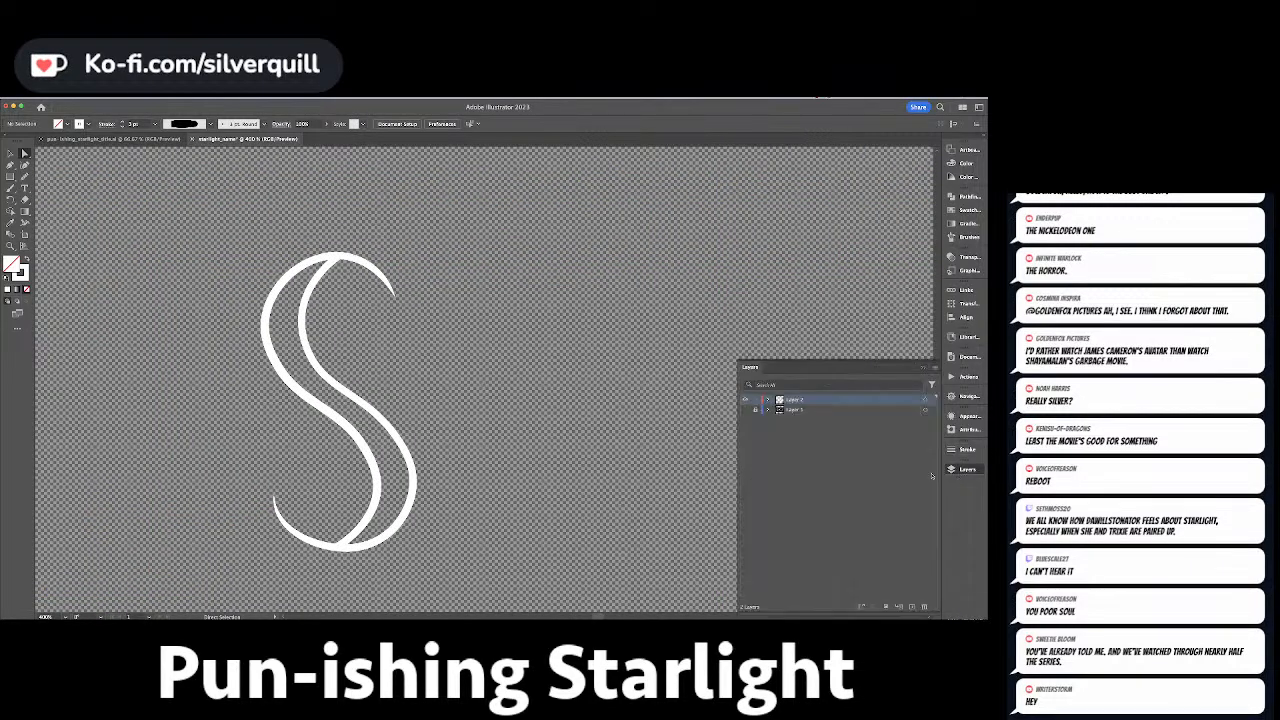
{"action": "left_click", "coordinate": [745, 410]}
{"action": "left_click_drag", "start_coordinate": [331, 325], "coordinate": [218, 349]}
{"action": "key", "text": "shift+grave"}
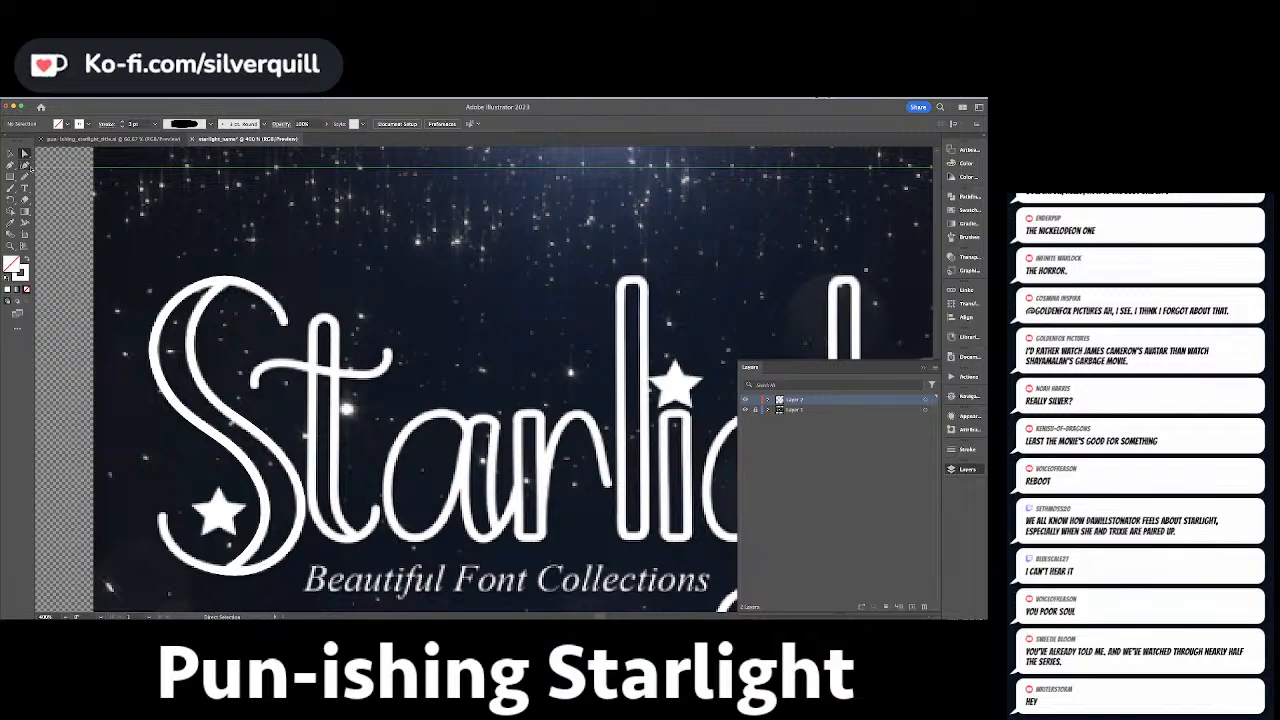
{"action": "left_click", "coordinate": [255, 388]}
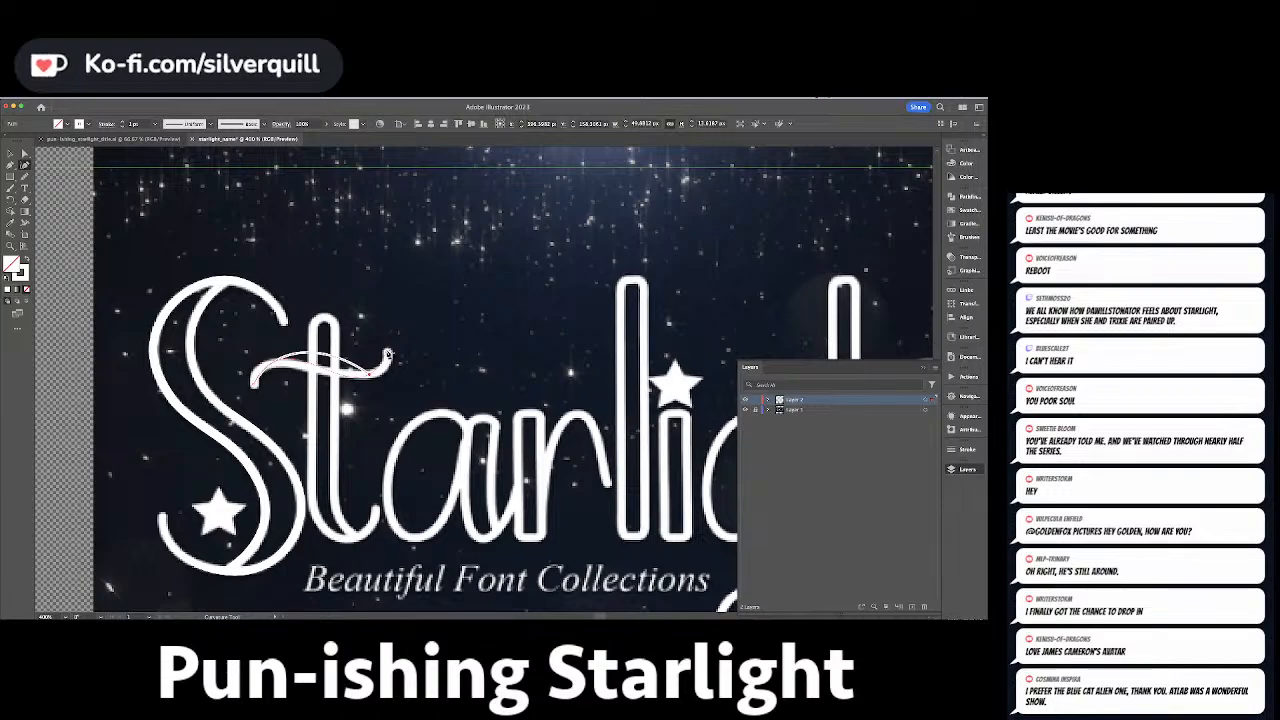
{"action": "left_click", "coordinate": [387, 356]}
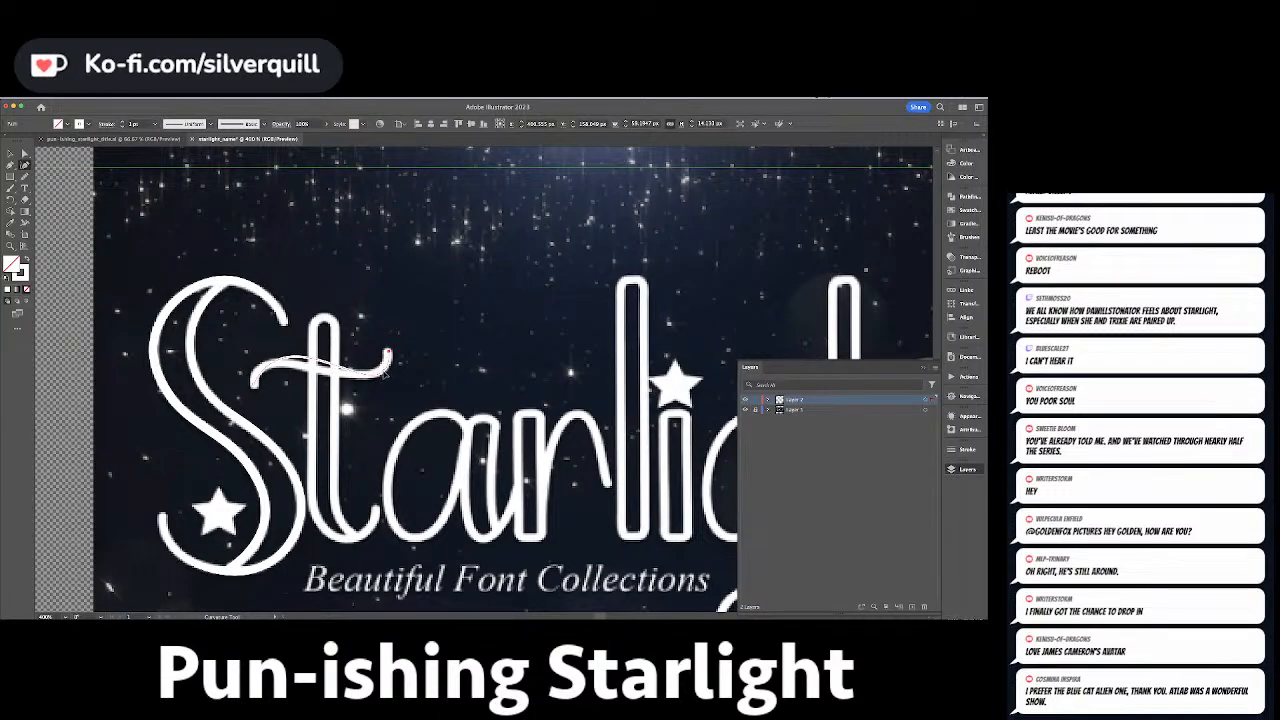
{"action": "left_click", "coordinate": [387, 352]}
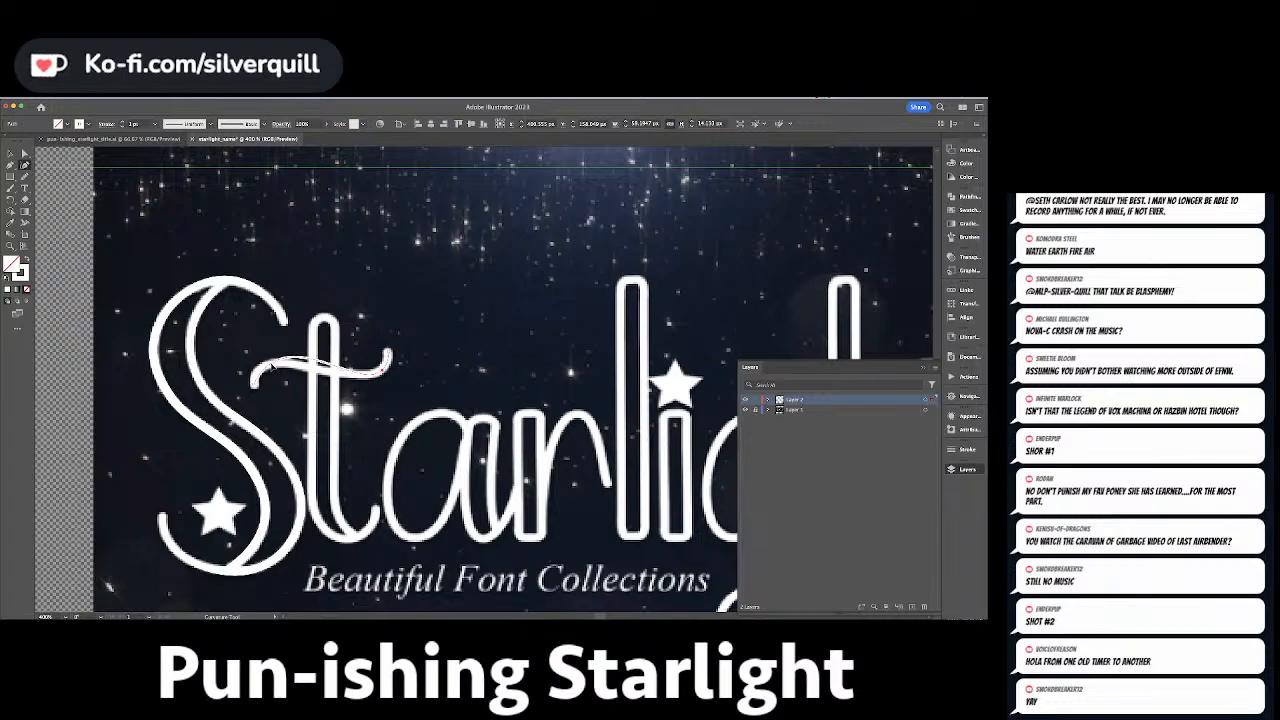
{"action": "left_click_drag", "start_coordinate": [274, 368], "coordinate": [259, 373]}
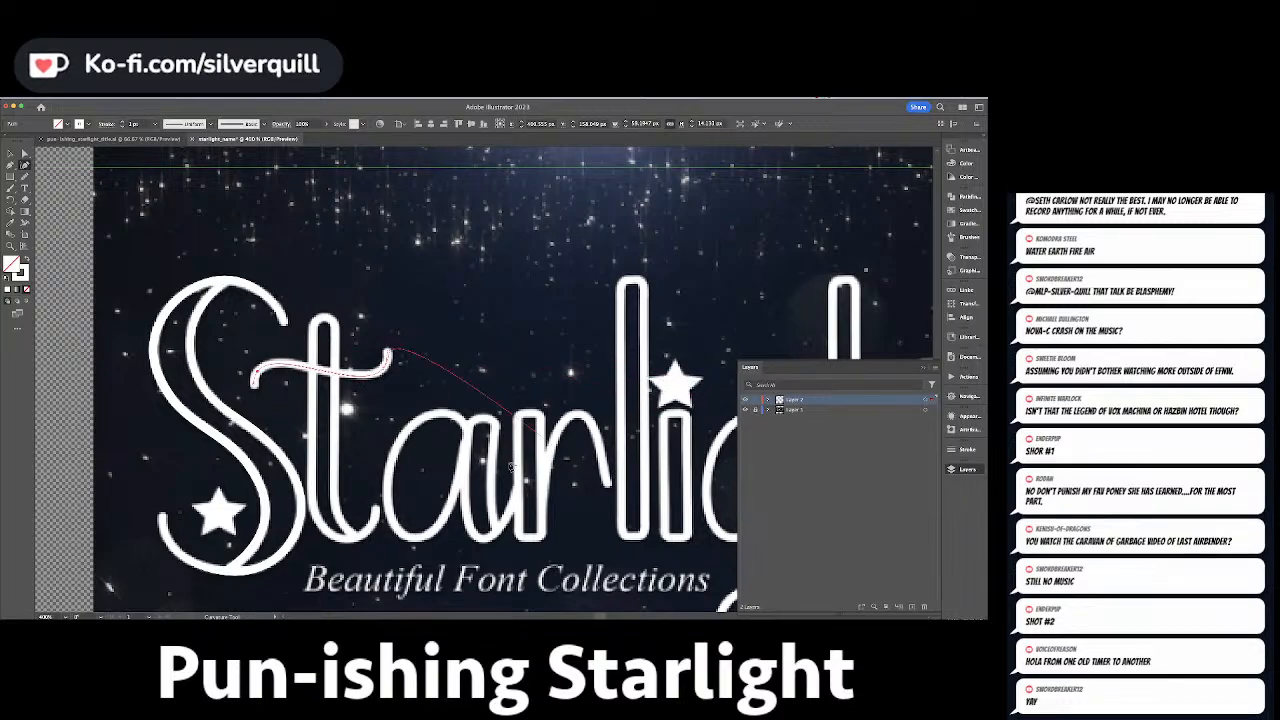
Copy the S stroke's appearance to the t crossbar and apply a width profile tapered at both ends.
{"action": "key", "text": "i"}
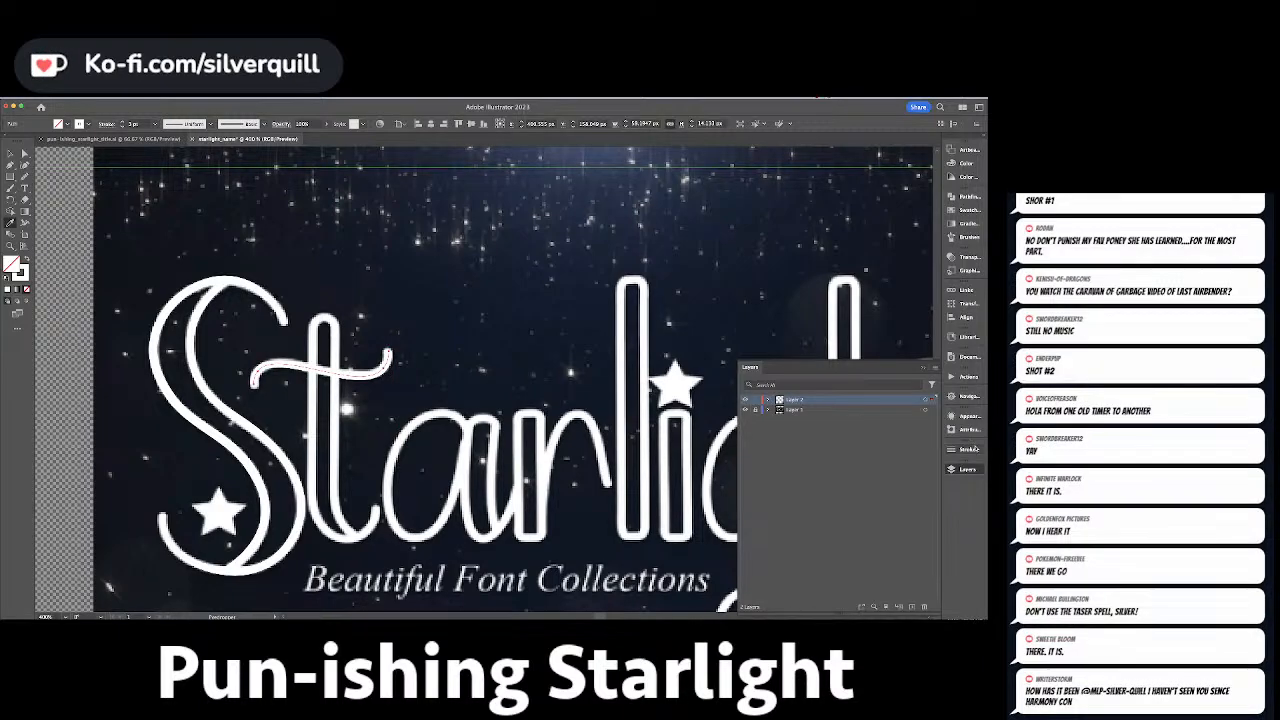
{"action": "left_click", "coordinate": [966, 449]}
{"action": "left_click", "coordinate": [884, 598]}
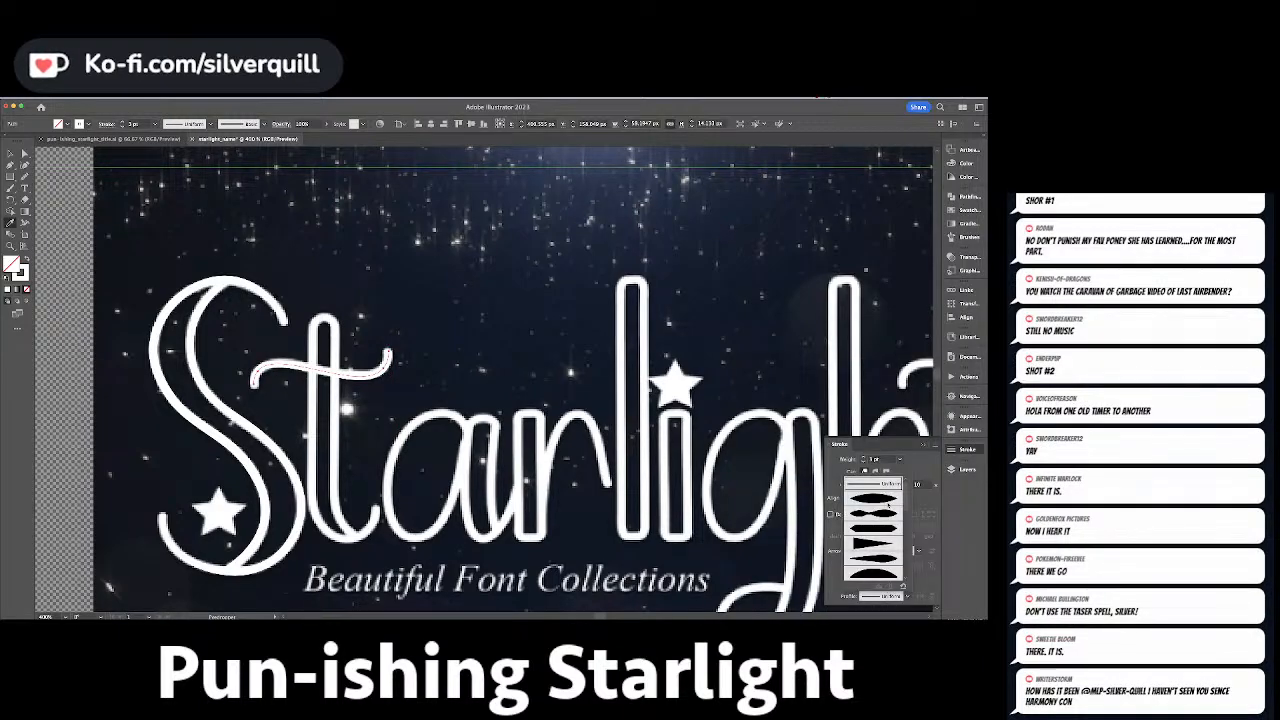
{"action": "left_click", "coordinate": [887, 499]}
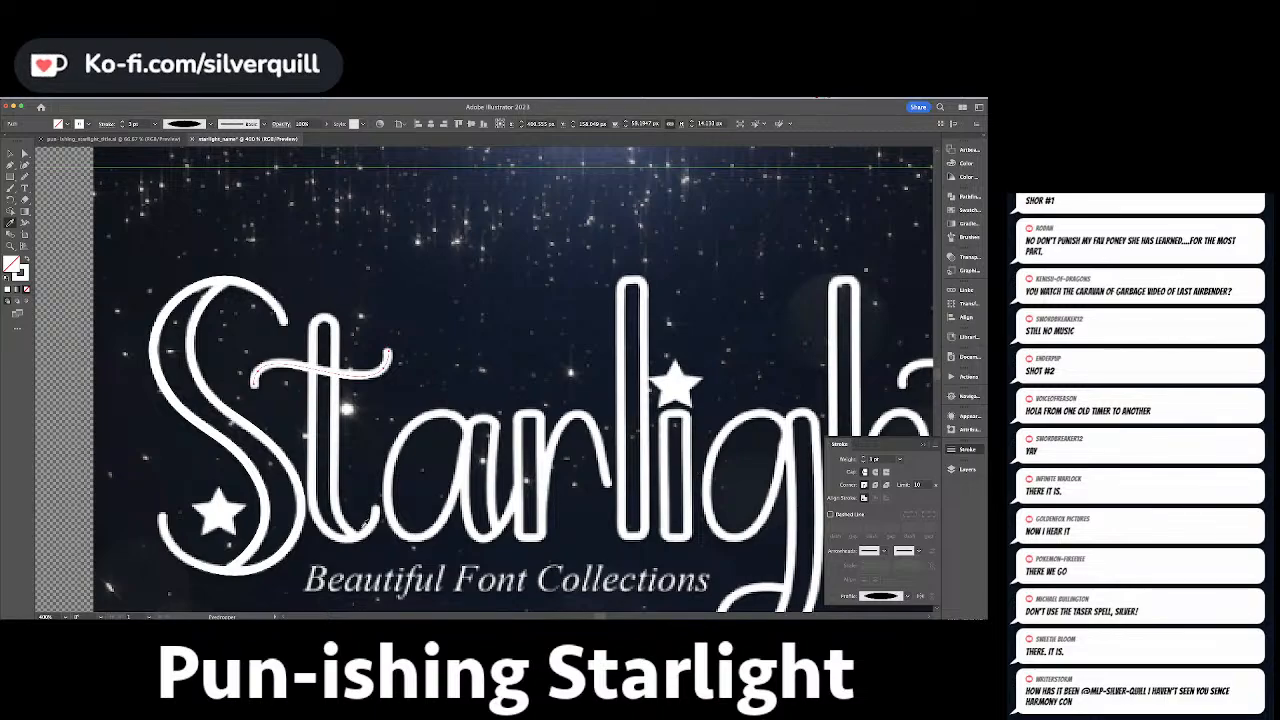
{"action": "left_click", "coordinate": [362, 524]}
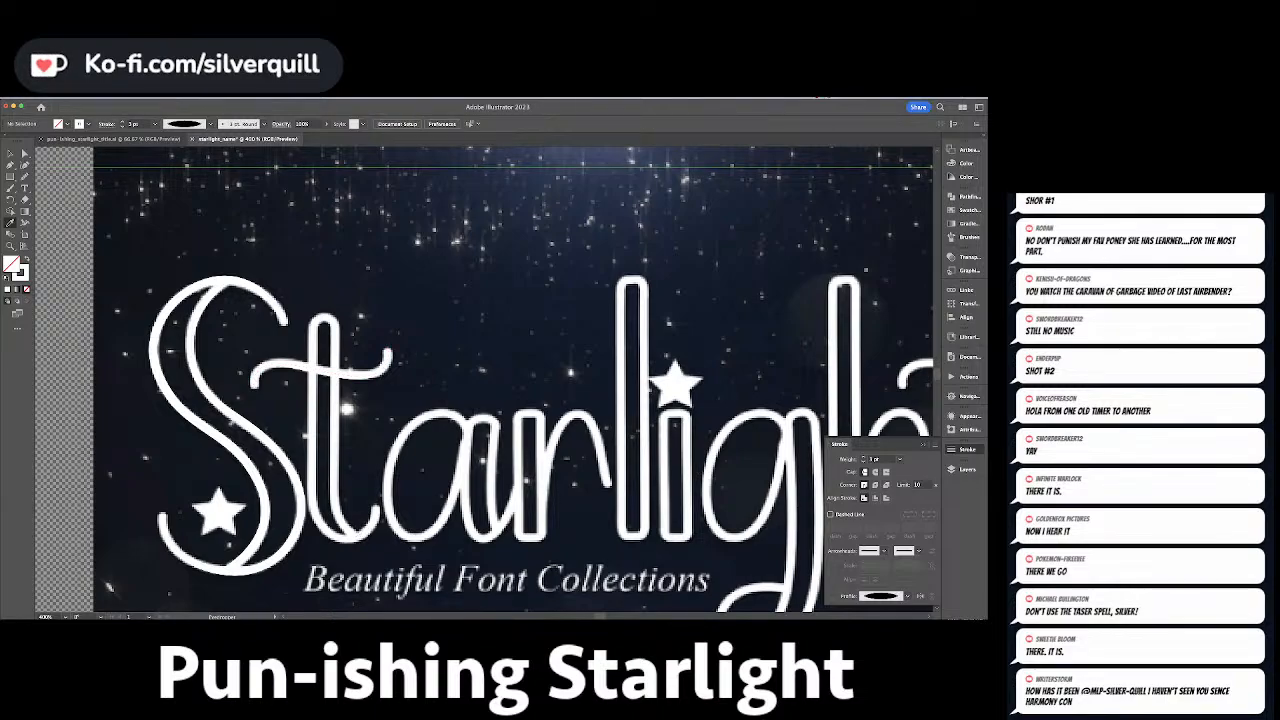
Trace the t's looped stem with the Curvature tool, from the base up, around the rounded top and back down to the hook tip.
{"action": "left_click", "coordinate": [25, 164]}
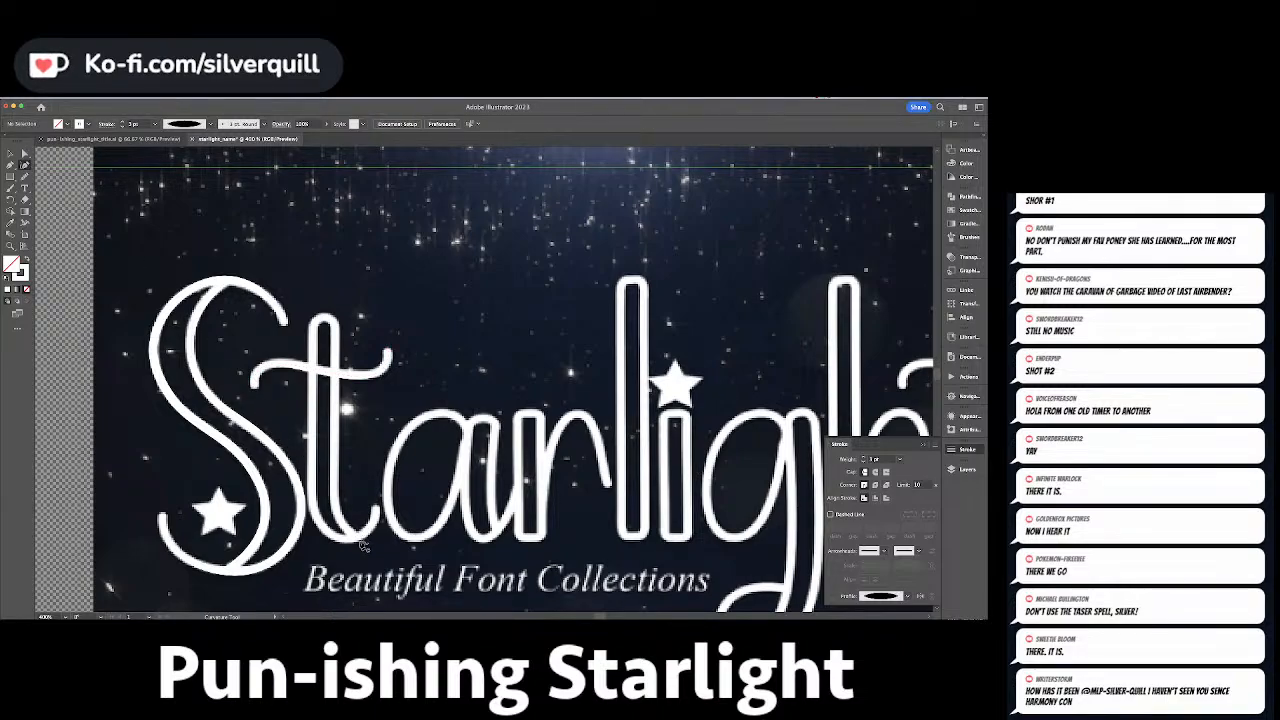
{"action": "left_click", "coordinate": [338, 519]}
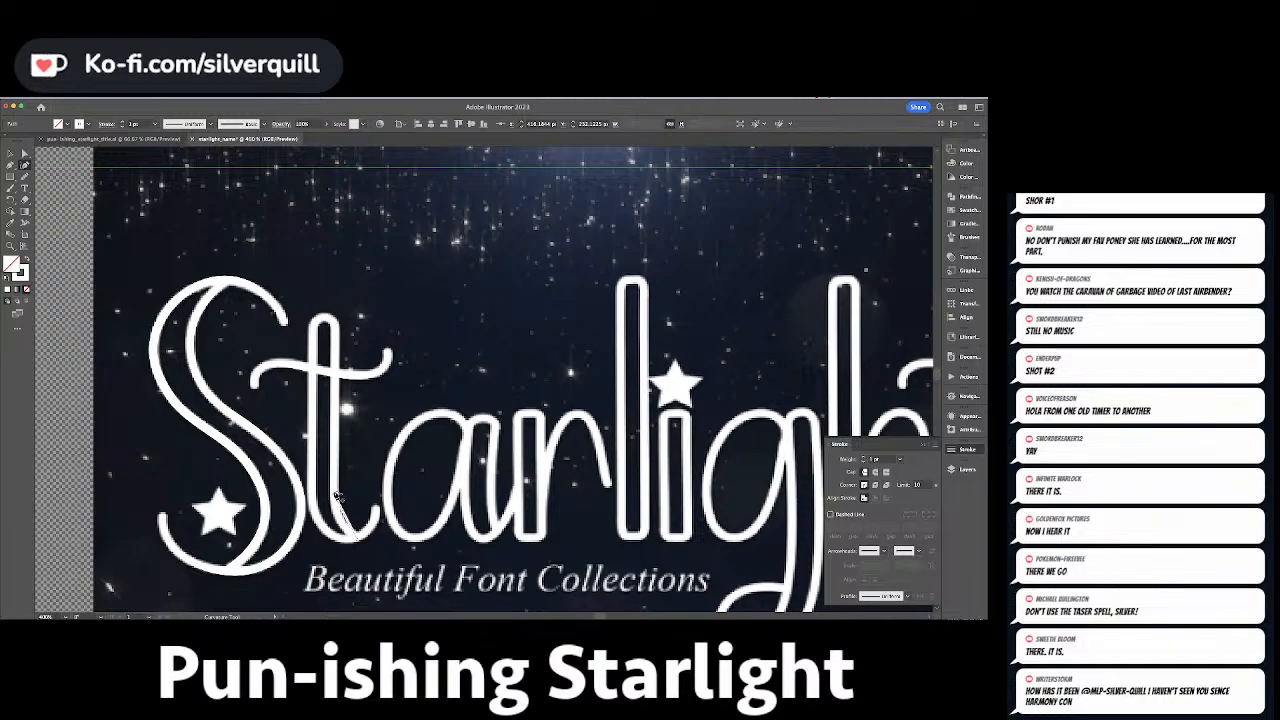
{"action": "left_click", "coordinate": [334, 340]}
{"action": "left_click", "coordinate": [334, 331]}
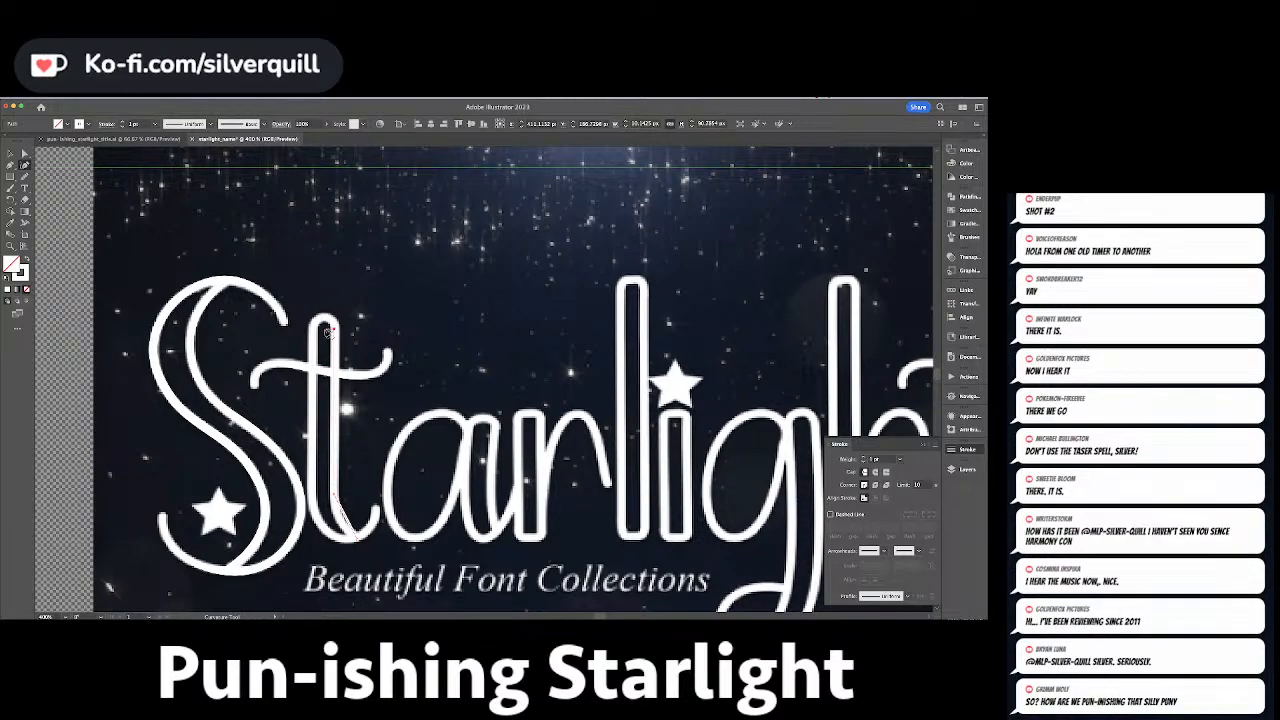
{"action": "left_click", "coordinate": [314, 331]}
{"action": "left_click", "coordinate": [314, 498]}
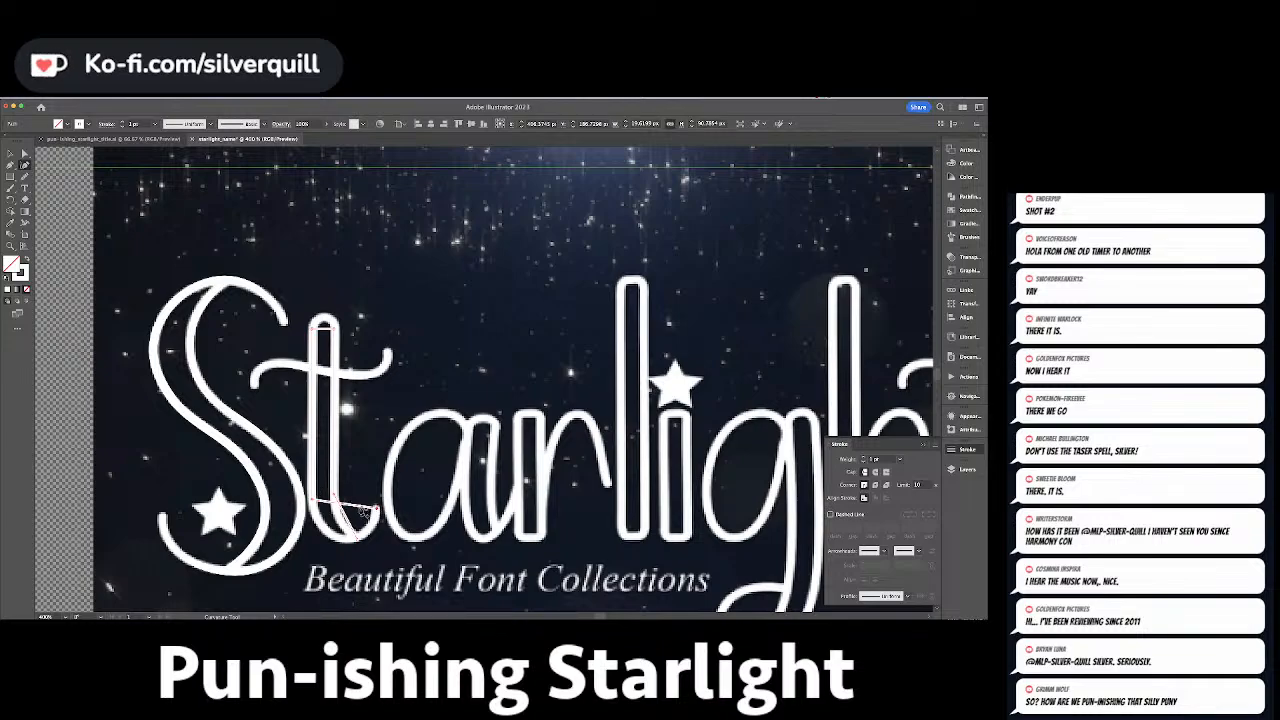
{"action": "left_click", "coordinate": [377, 507]}
{"action": "left_click", "coordinate": [325, 320]}
Match the t stem's stroke to the S stroke and apply a width profile tapered at one end.
{"action": "key", "text": "i"}
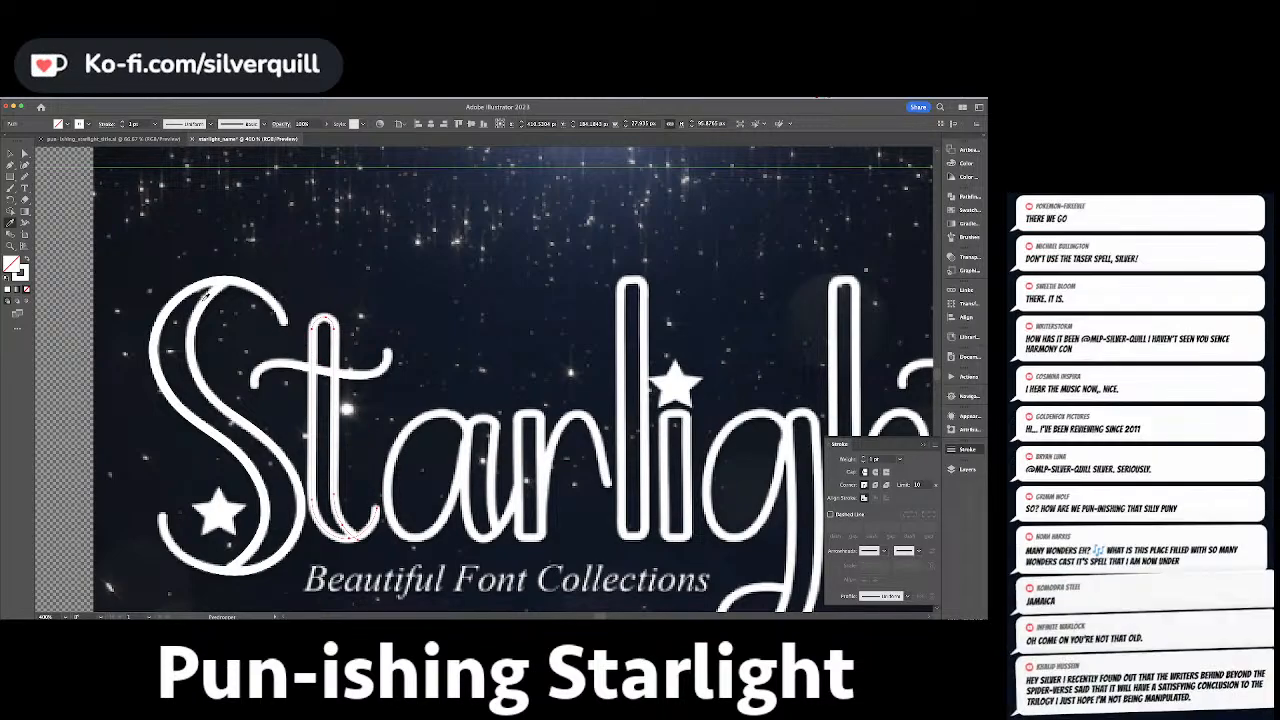
{"action": "left_click", "coordinate": [206, 296]}
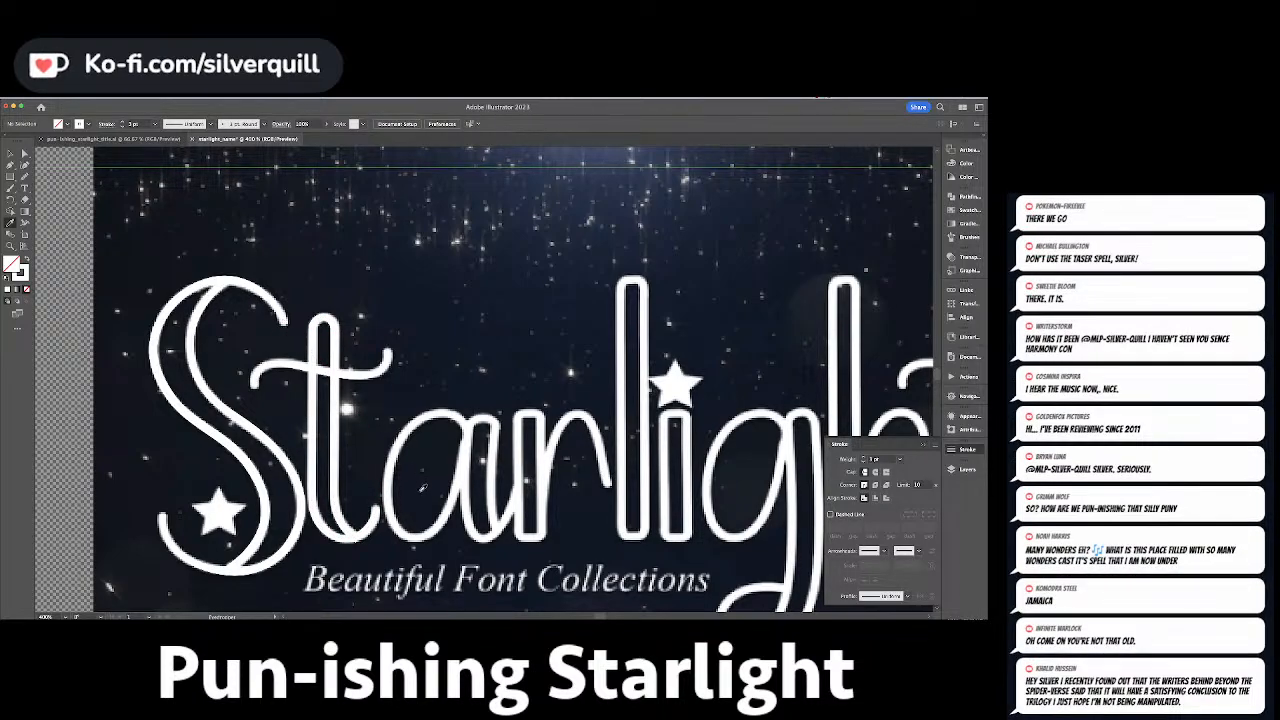
{"action": "left_click", "coordinate": [360, 543]}
{"action": "left_click_drag", "start_coordinate": [358, 541], "coordinate": [363, 540]}
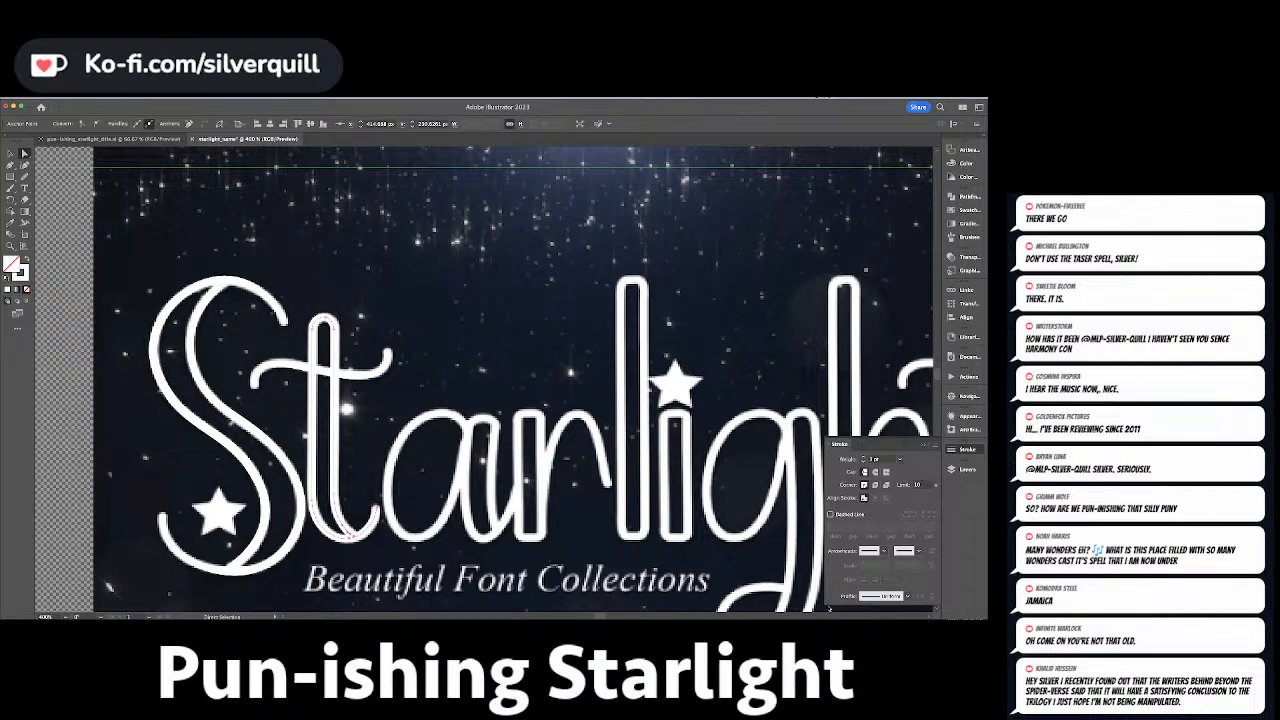
{"action": "left_click", "coordinate": [908, 595]}
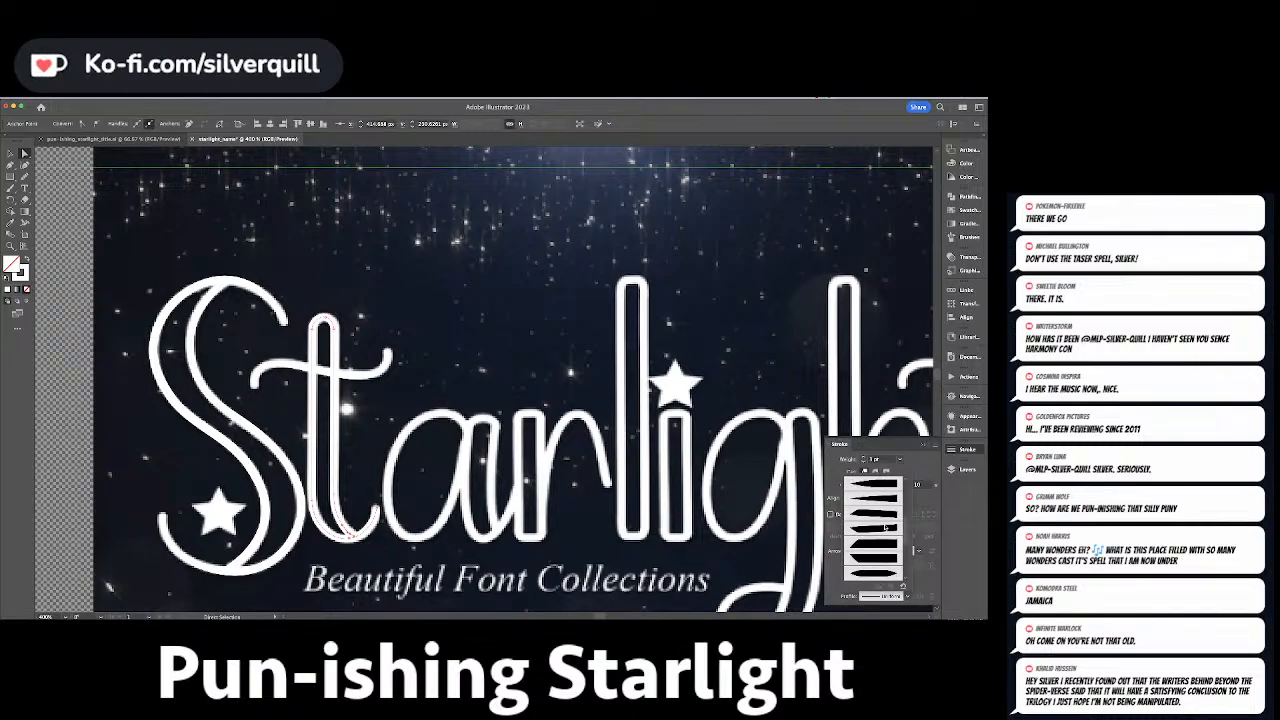
{"action": "left_click", "coordinate": [884, 527]}
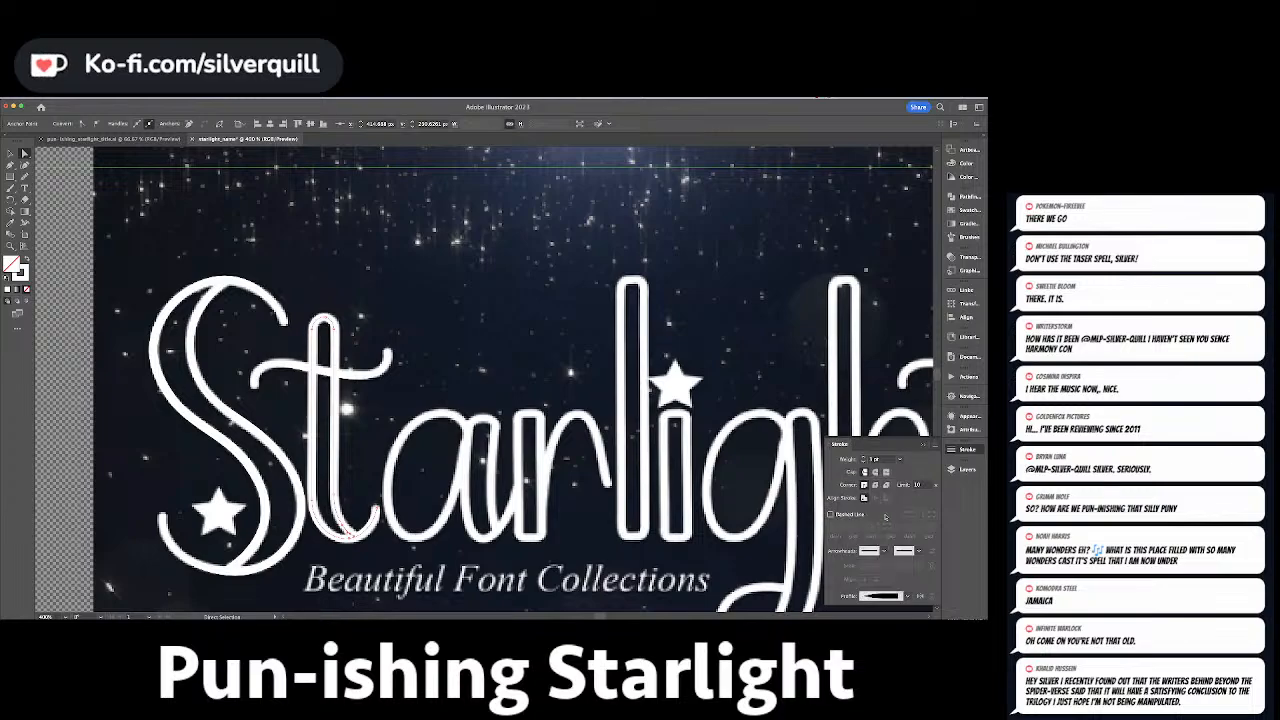
Hide Layer 1 and flip the t stem's width profile so the hook end tapers.
{"action": "left_click", "coordinate": [966, 469]}
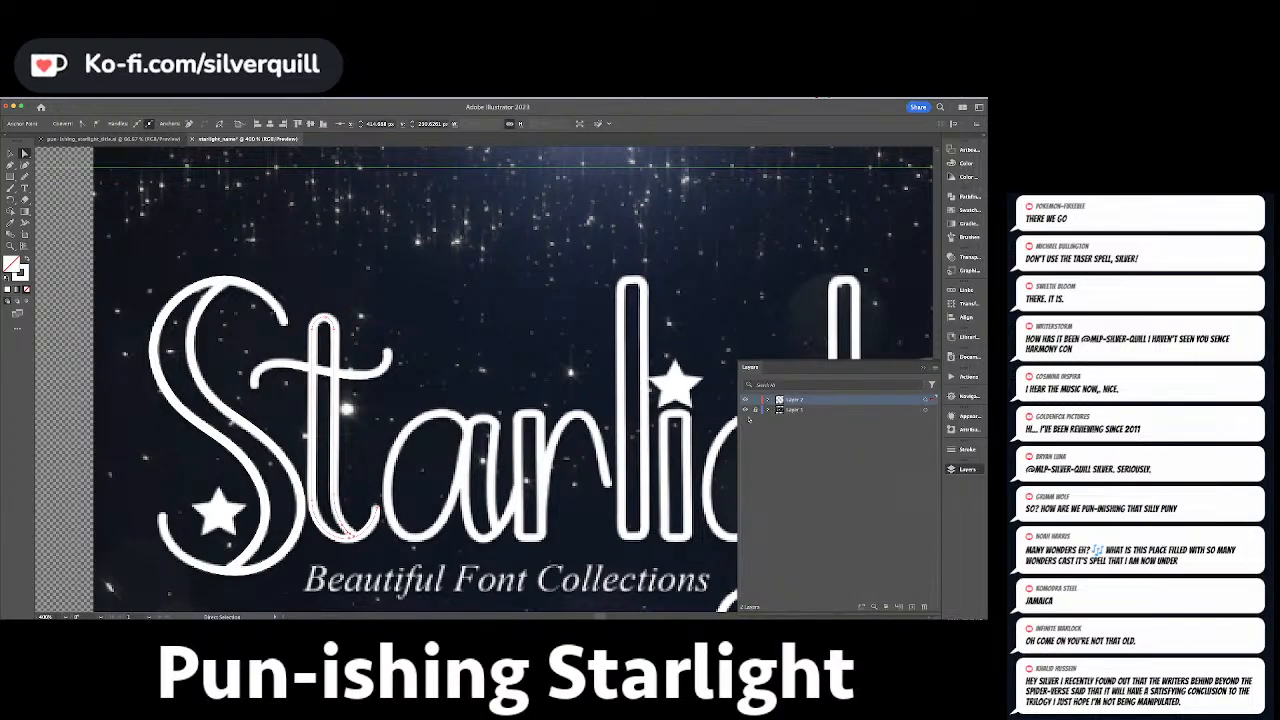
{"action": "left_click", "coordinate": [744, 410]}
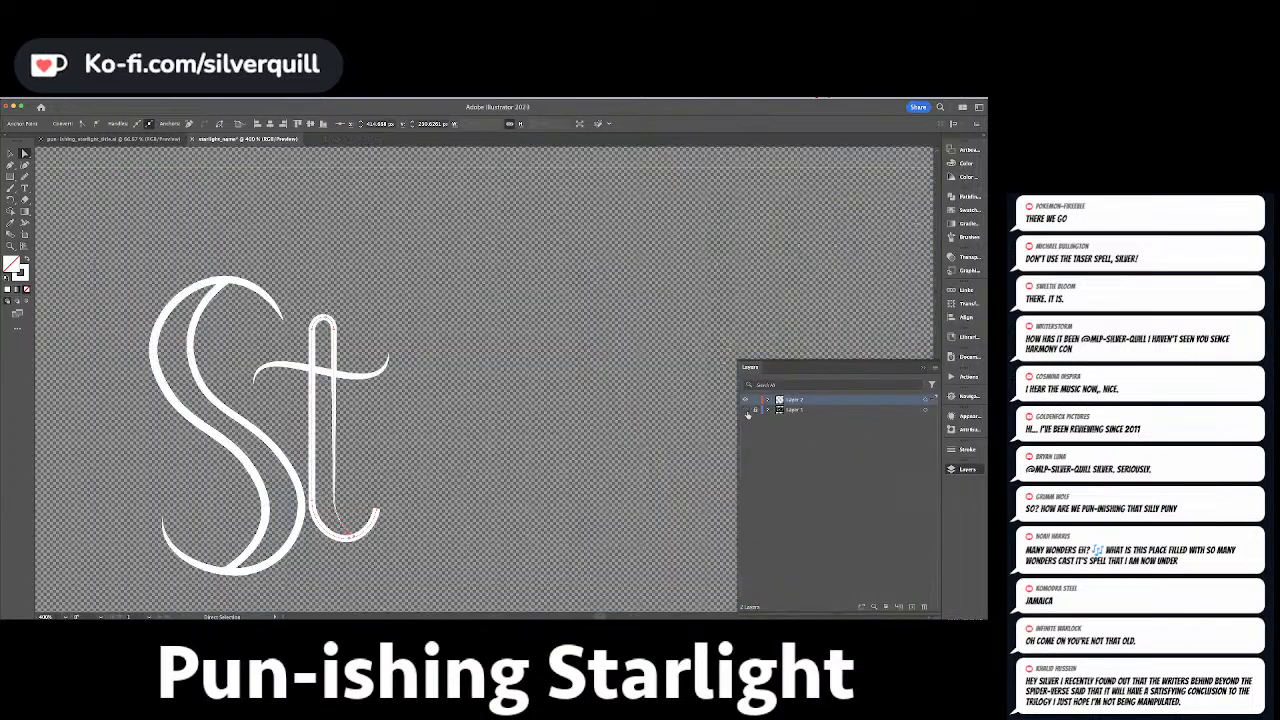
{"action": "left_click", "coordinate": [966, 448]}
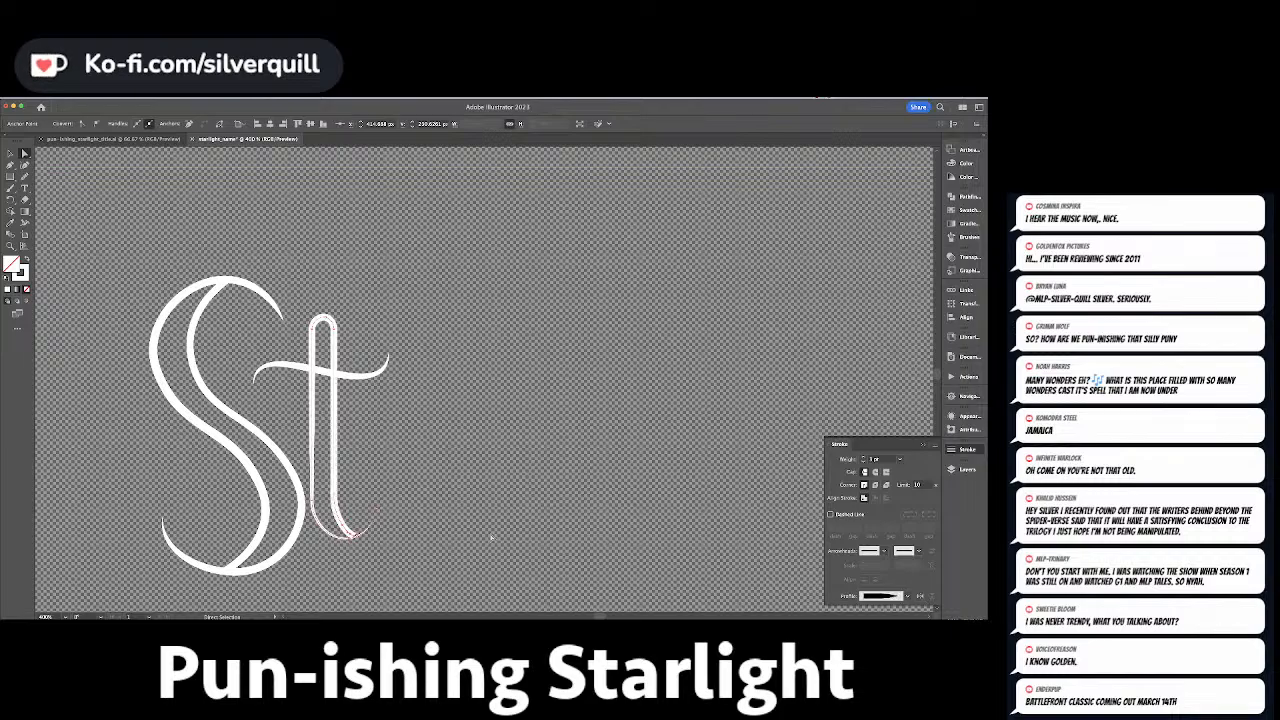
Delete the width point on the left side of the t stem and widen the stroke at the base of its hook.
{"action": "key", "text": "shift+e"}
{"action": "key", "text": "shift+w"}
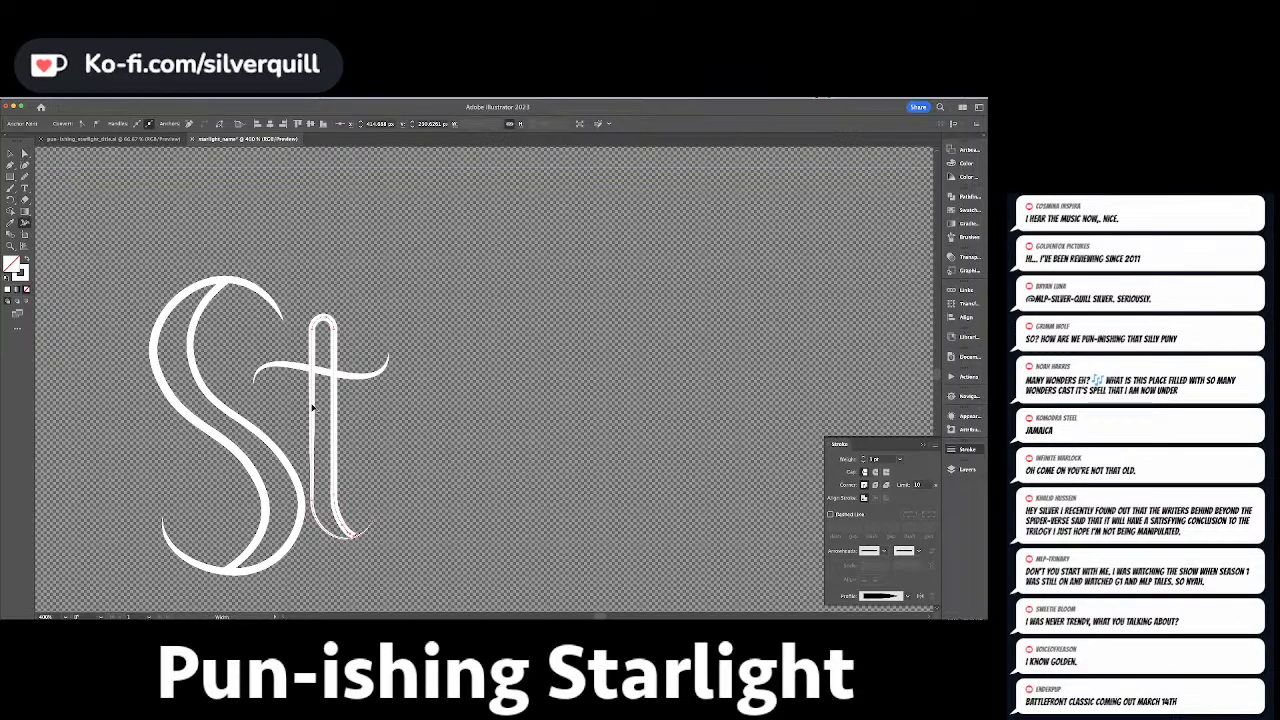
{"action": "double_click", "coordinate": [314, 460]}
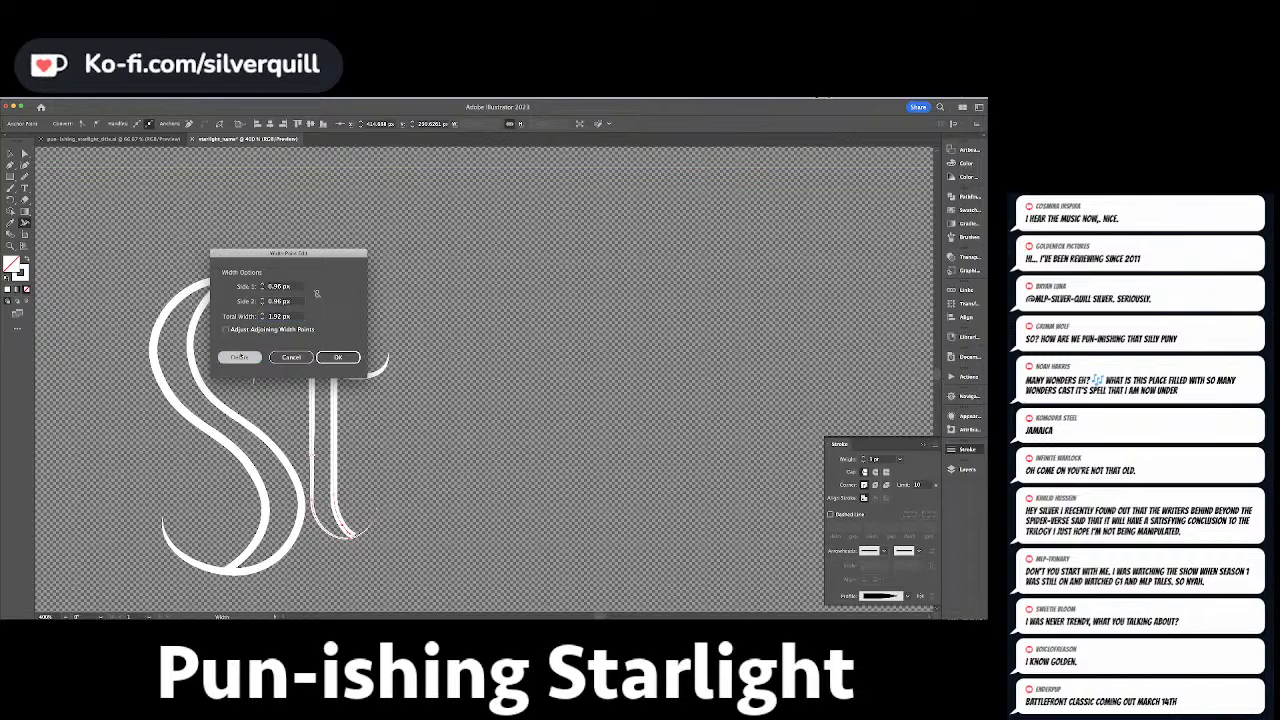
{"action": "left_click", "coordinate": [239, 357]}
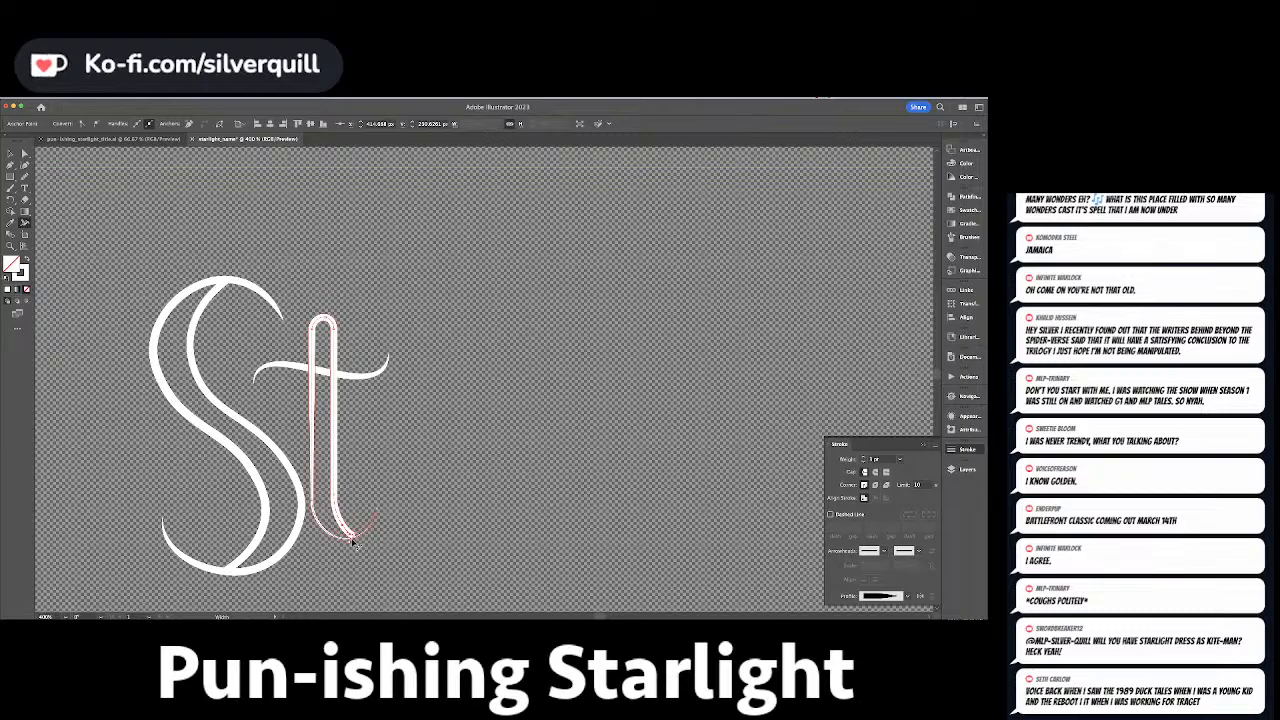
{"action": "left_click_drag", "start_coordinate": [352, 538], "coordinate": [361, 536]}
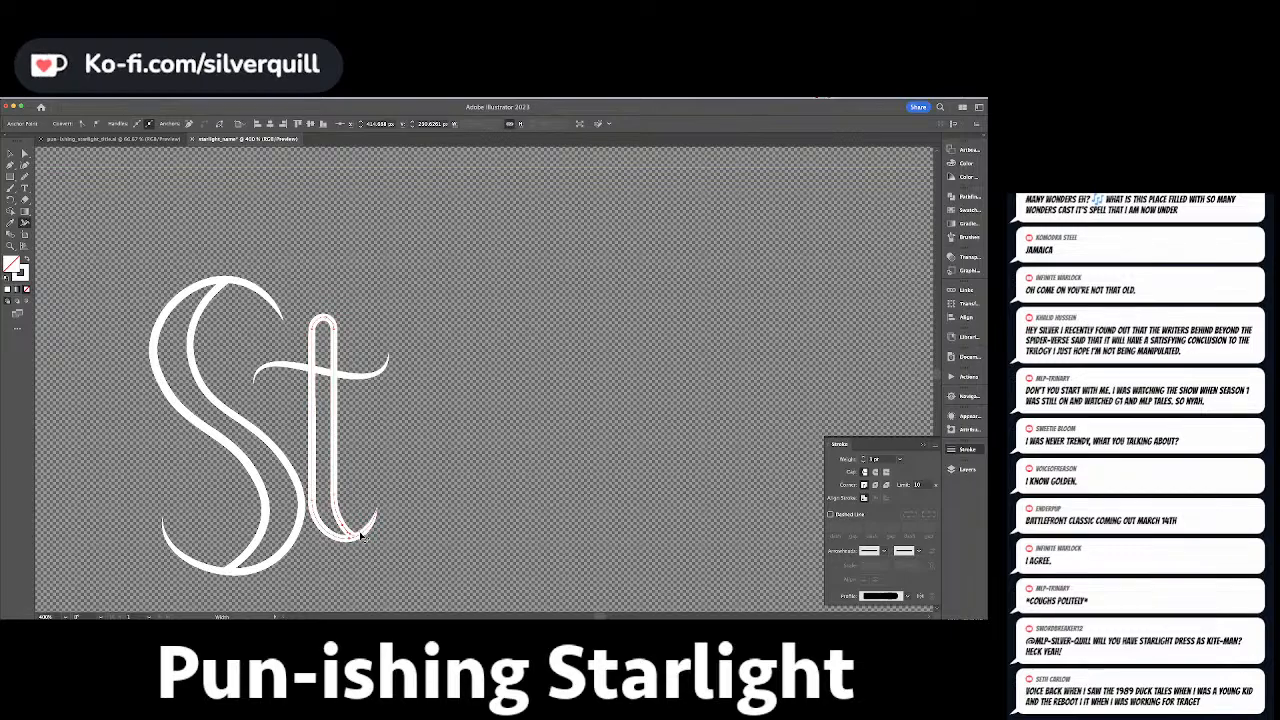
{"action": "left_click", "coordinate": [486, 491]}
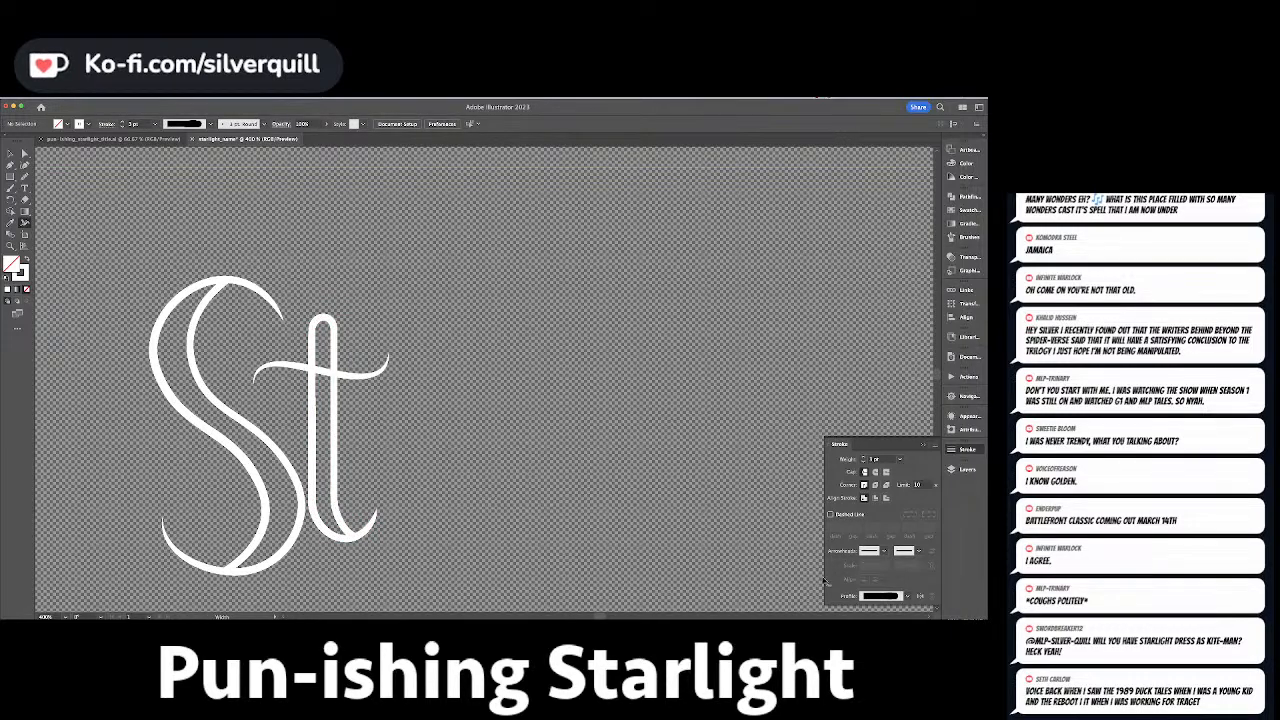
Show Layer 1 again as the tracing reference for the letters after the t.
{"action": "left_click", "coordinate": [967, 469]}
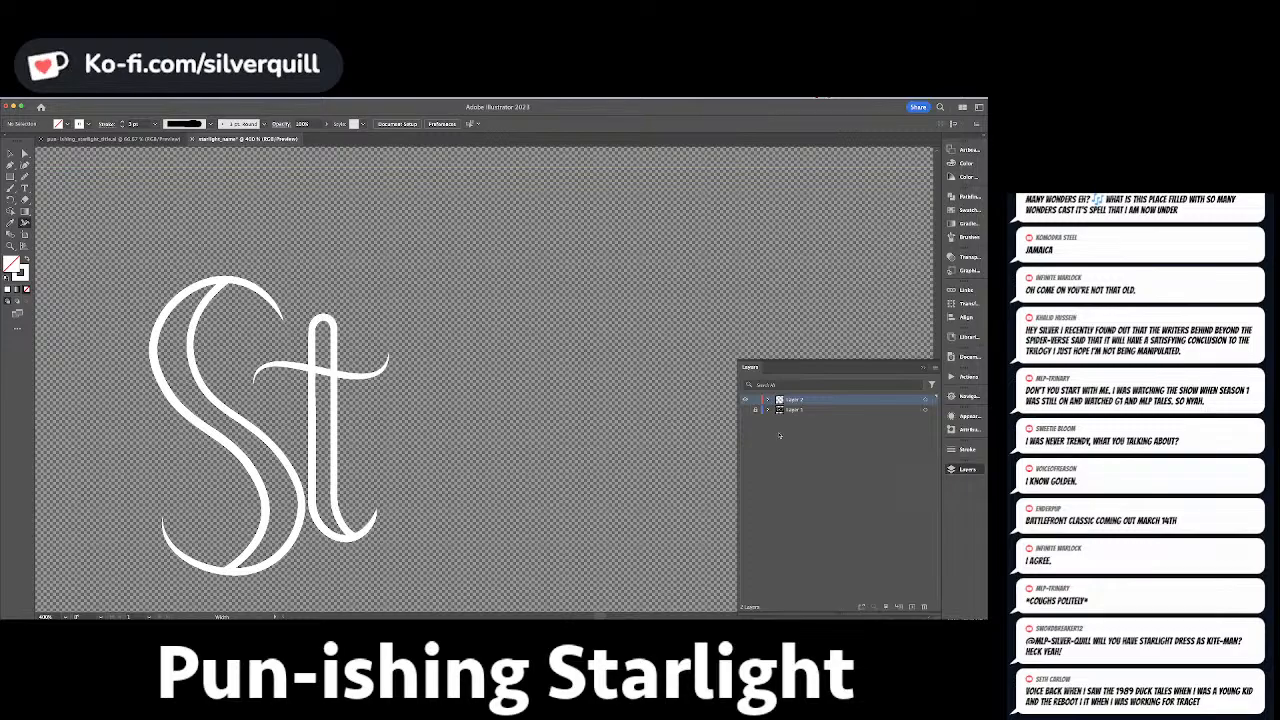
{"action": "left_click", "coordinate": [745, 410]}
{"action": "left_click_drag", "start_coordinate": [734, 417], "coordinate": [562, 376]}
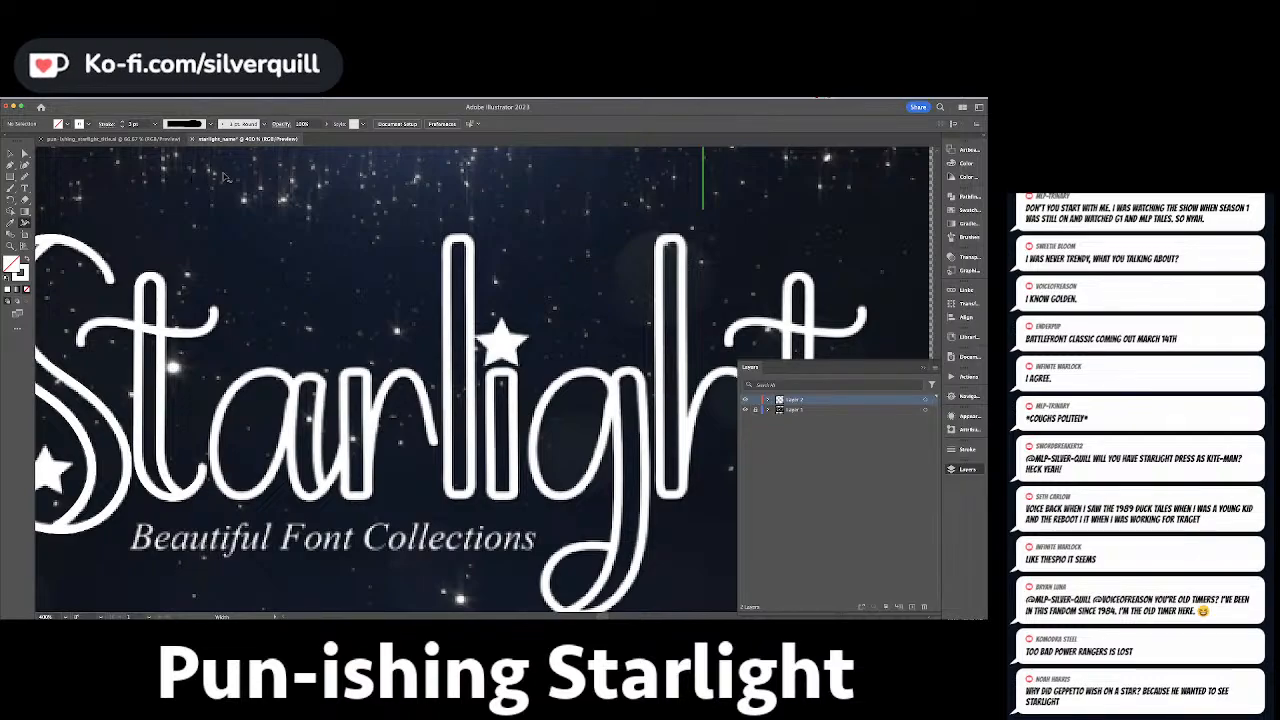
Trace the a's oval bowl with the Curvature tool and match its stroke to the finished letters.
{"action": "left_click", "coordinate": [24, 166]}
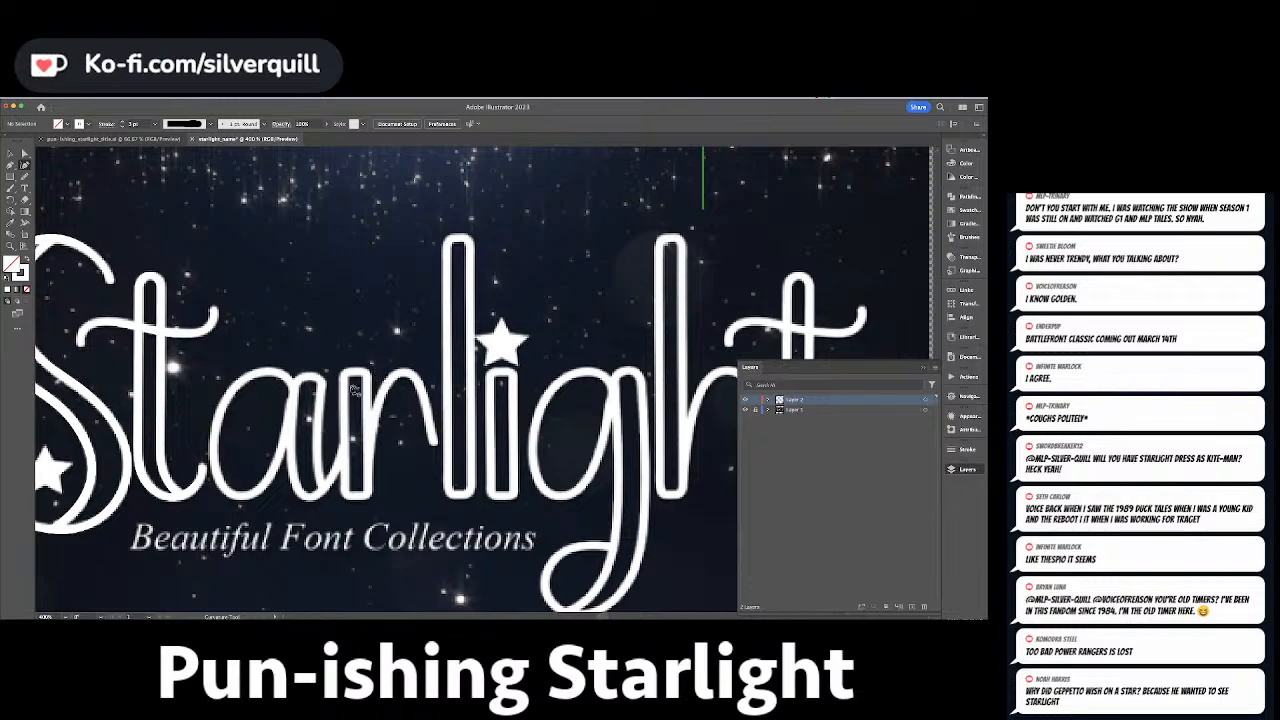
{"action": "left_click", "coordinate": [290, 387]}
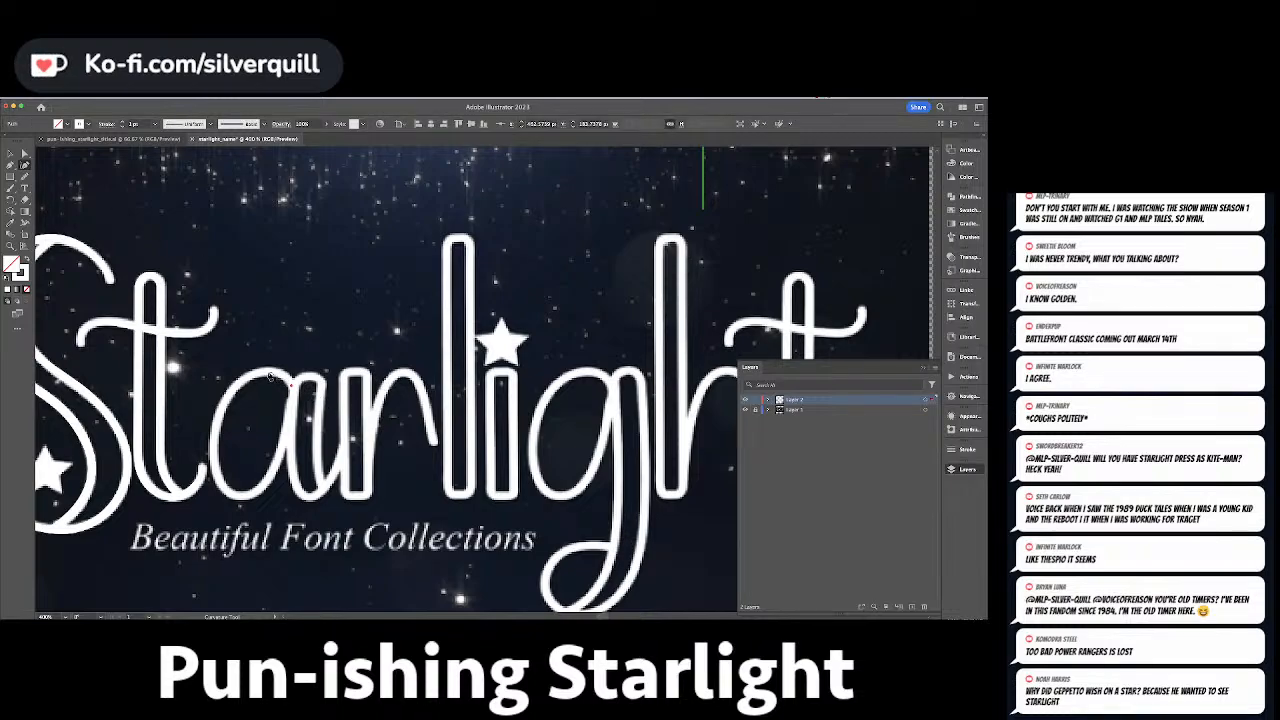
{"action": "left_click", "coordinate": [215, 437]}
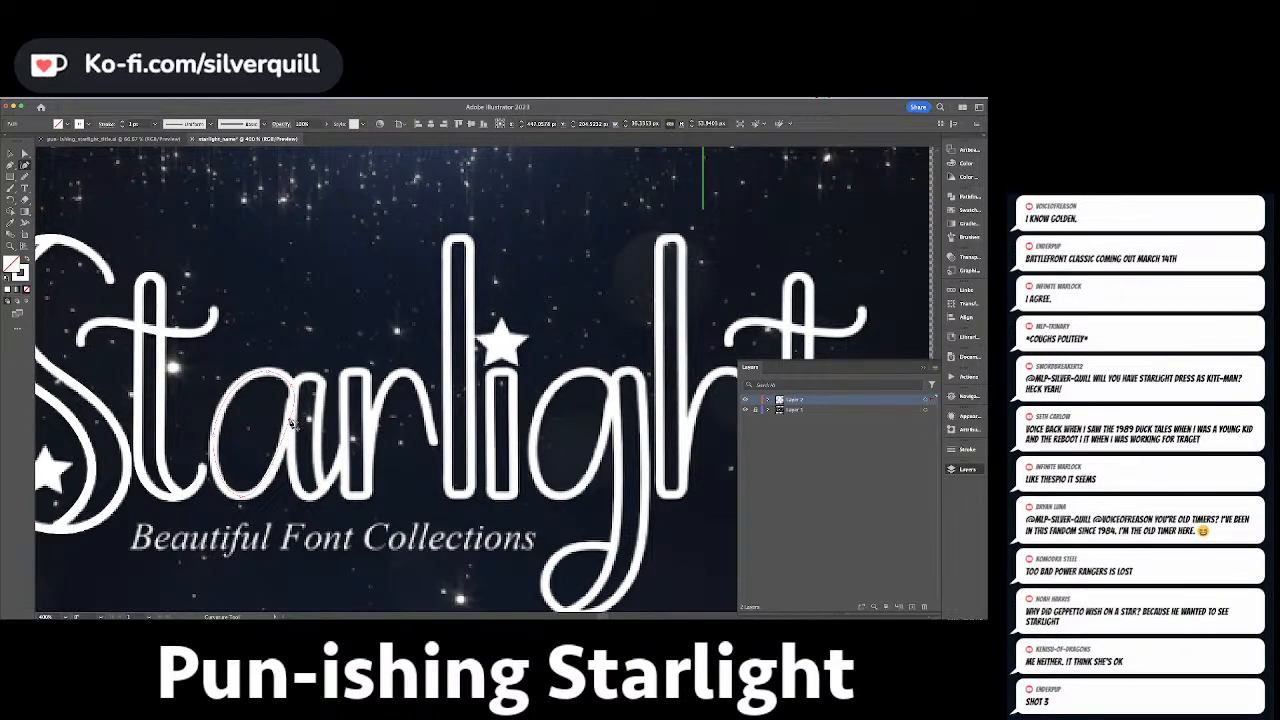
{"action": "left_click", "coordinate": [261, 488]}
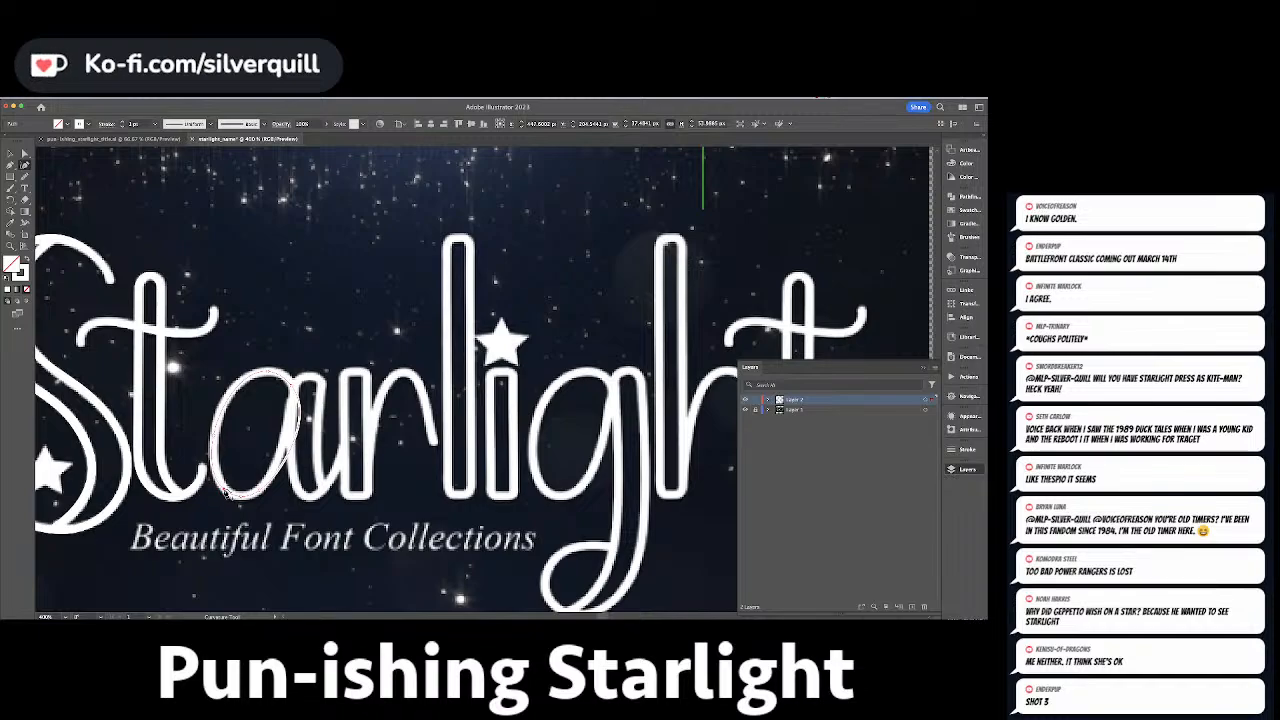
{"action": "left_click", "coordinate": [227, 490]}
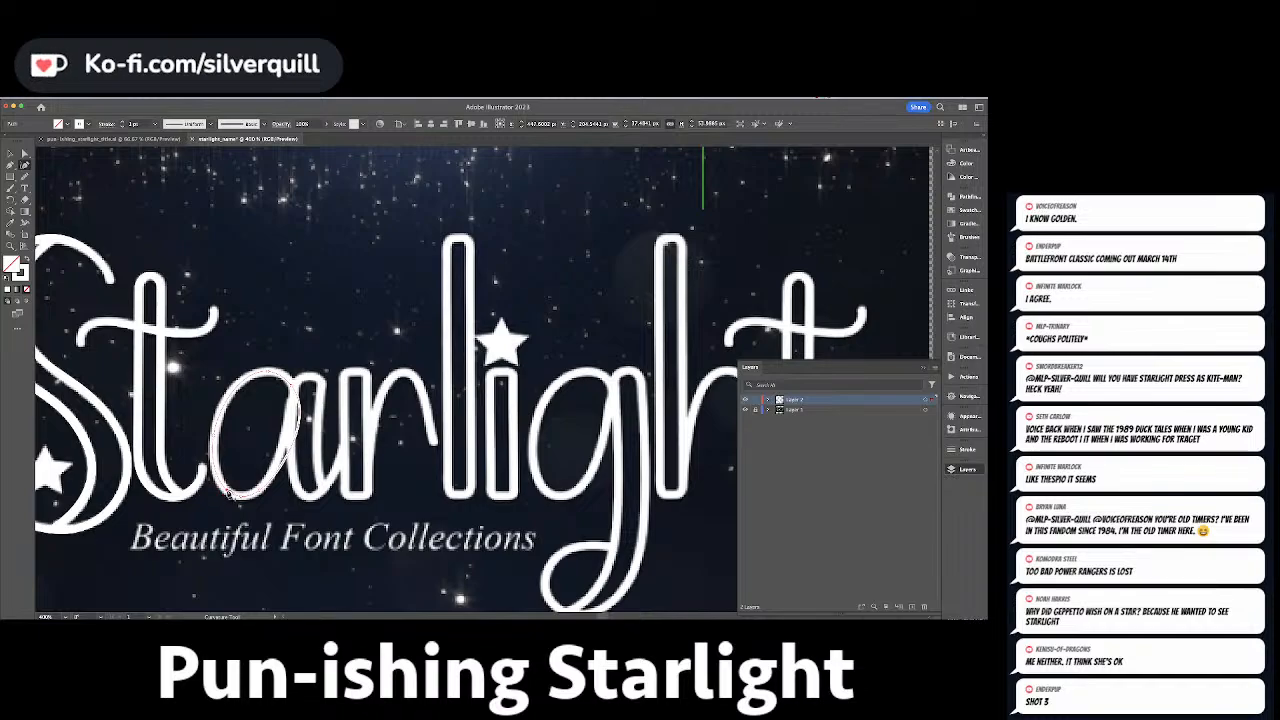
{"action": "left_click", "coordinate": [287, 432]}
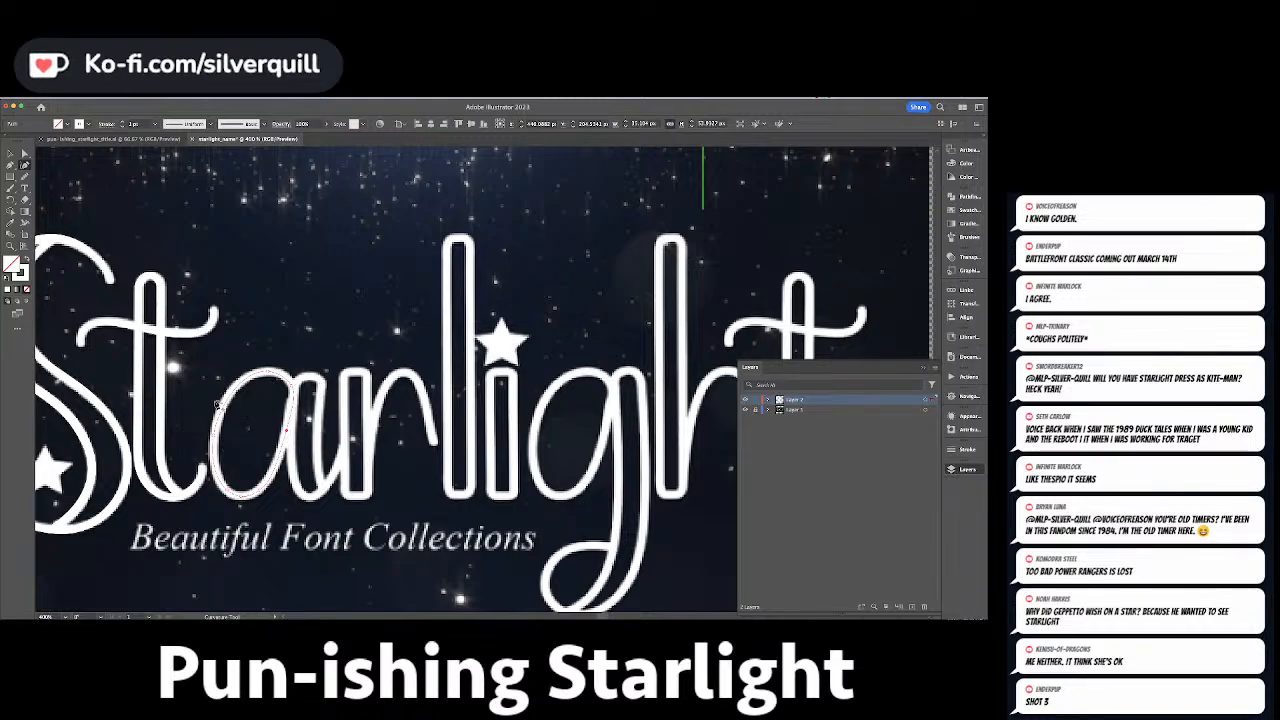
{"action": "key", "text": "i"}
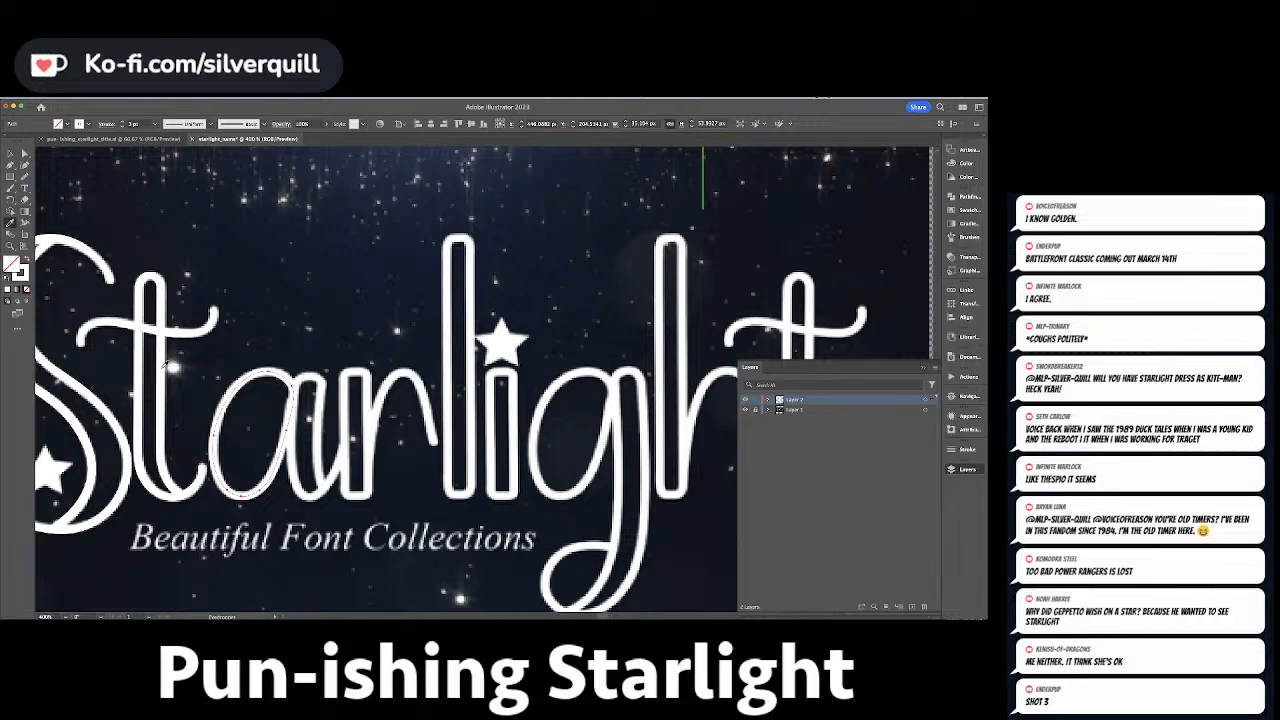
{"action": "key", "text": "super+shift+a"}
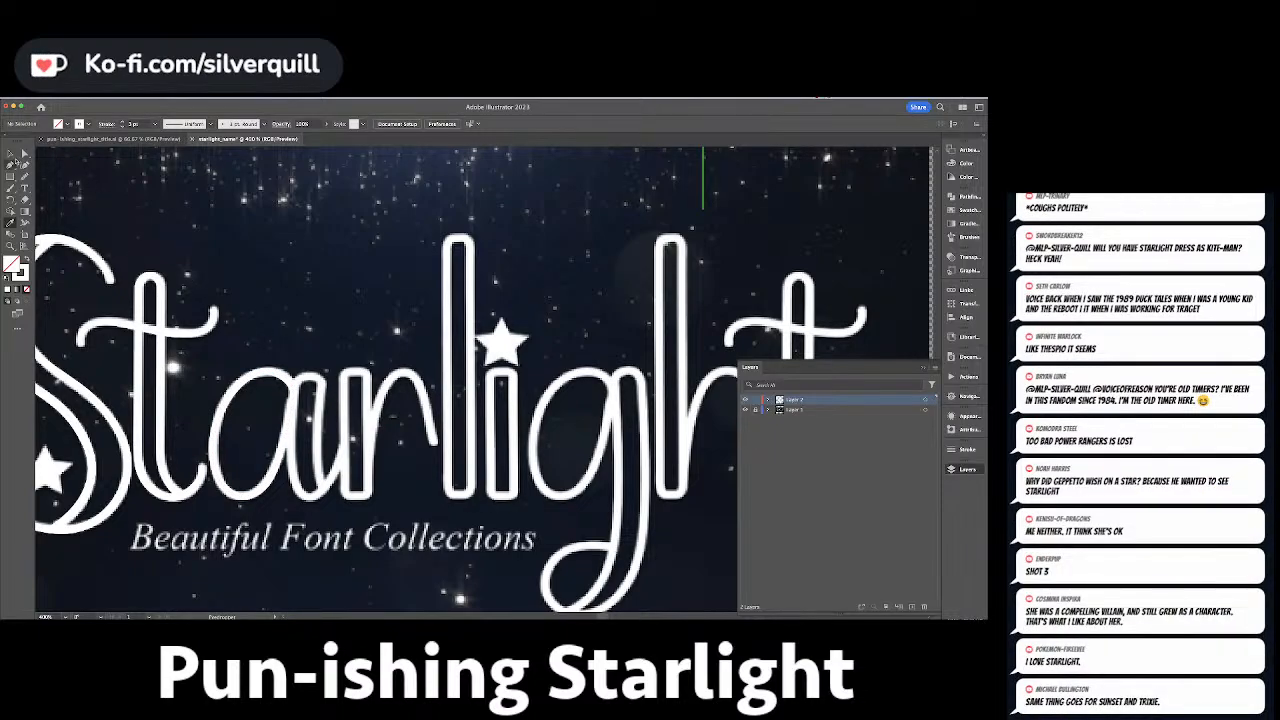
Trace the a's looped stem with the Curvature tool, from the tail tip around the base, up over the rounded top and back down.
{"action": "left_click", "coordinate": [24, 163]}
{"action": "left_click", "coordinate": [347, 447]}
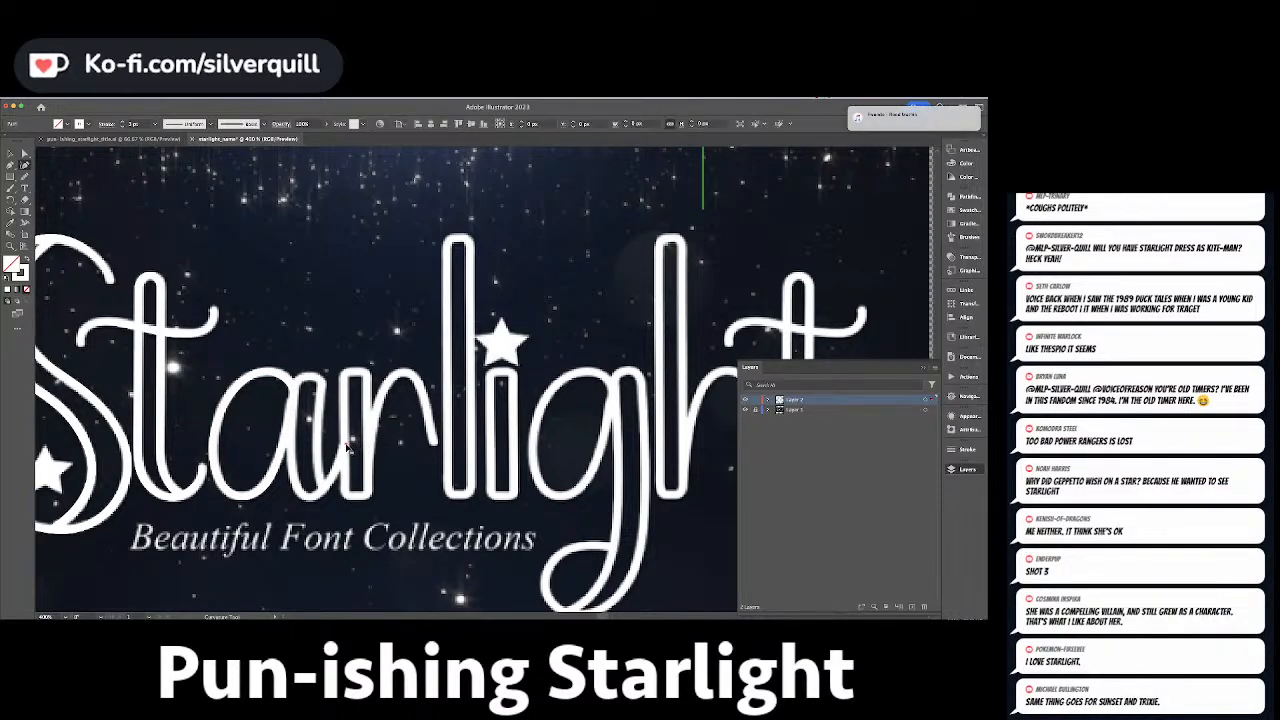
{"action": "left_click", "coordinate": [308, 498]}
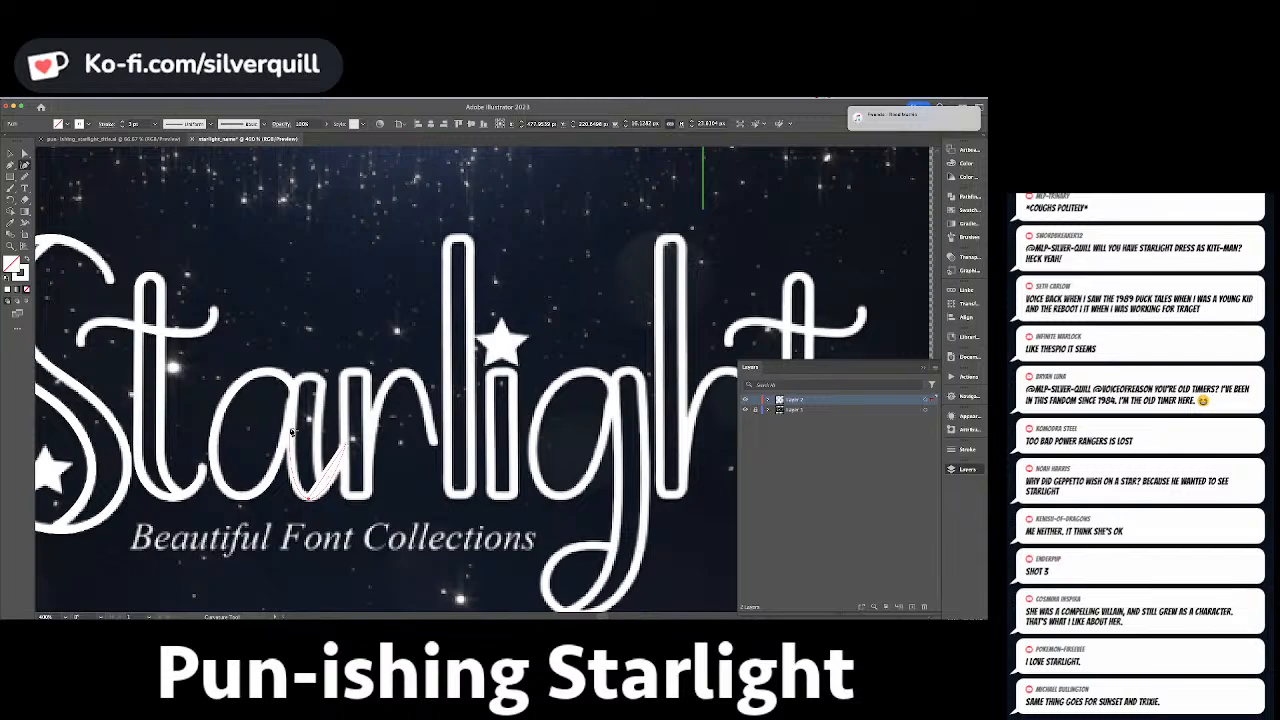
{"action": "left_click", "coordinate": [292, 433]}
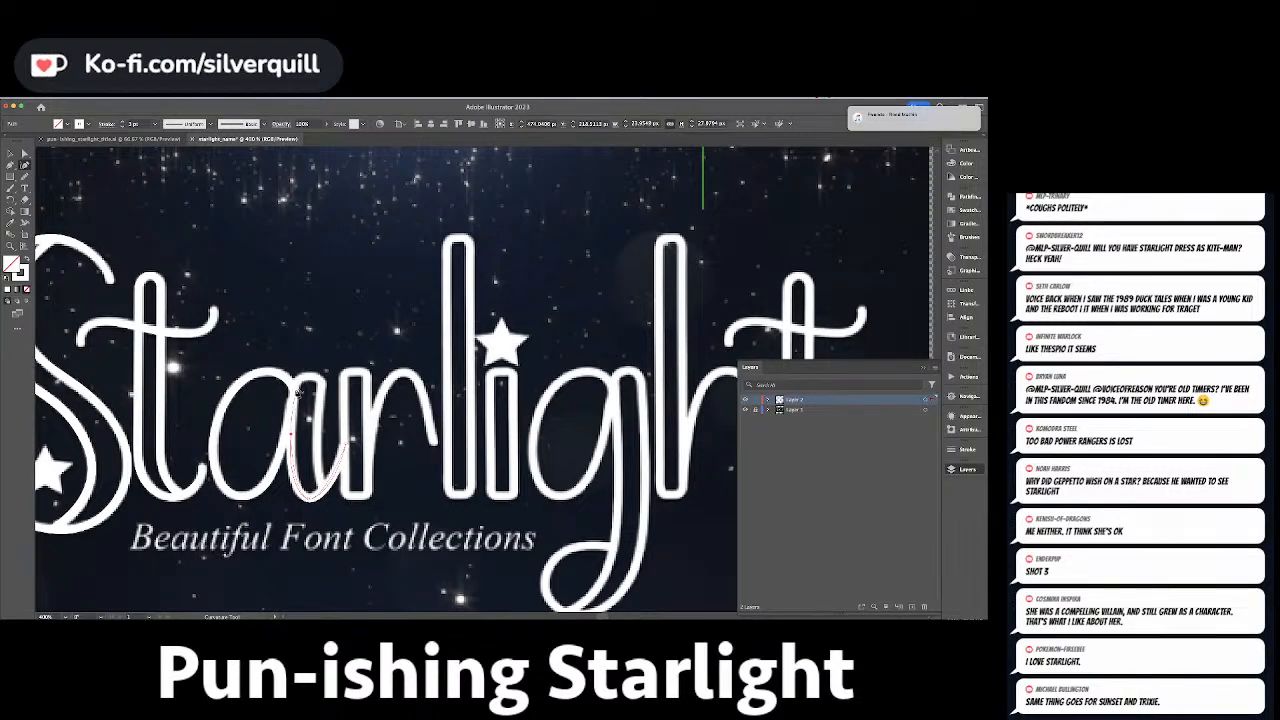
{"action": "left_click", "coordinate": [302, 383]}
{"action": "left_click", "coordinate": [321, 384]}
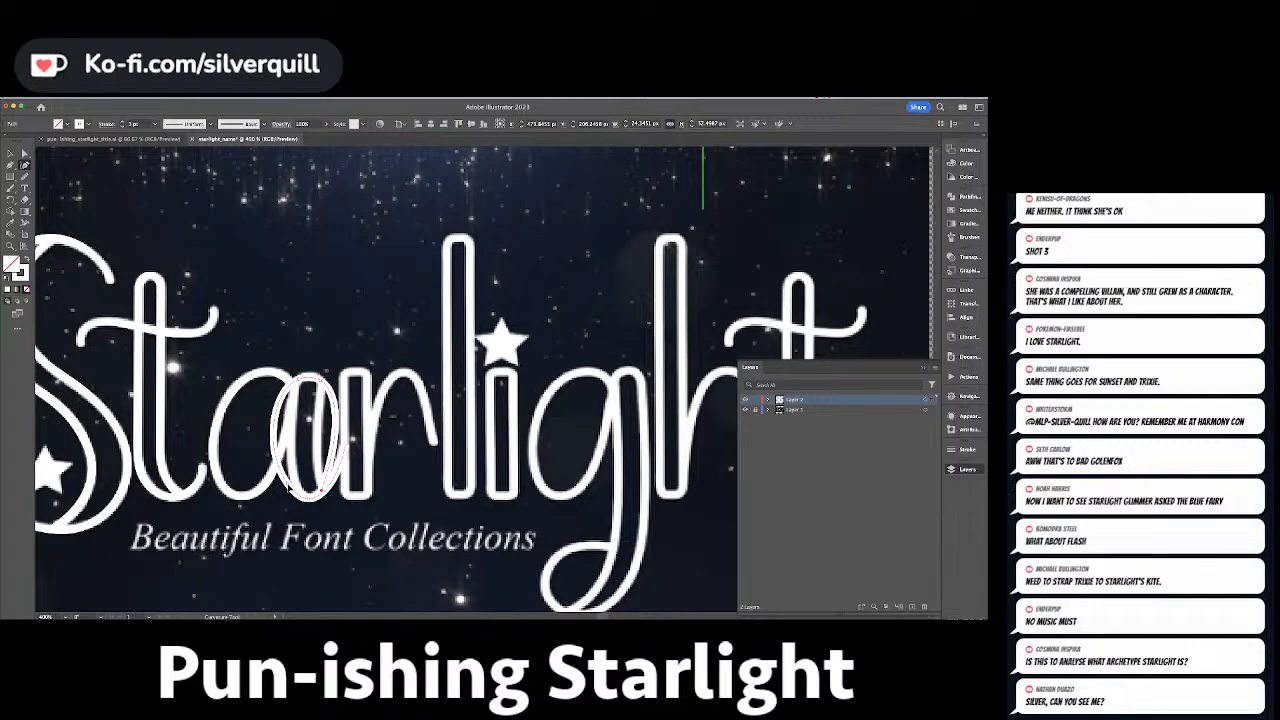
{"action": "left_click", "coordinate": [295, 406]}
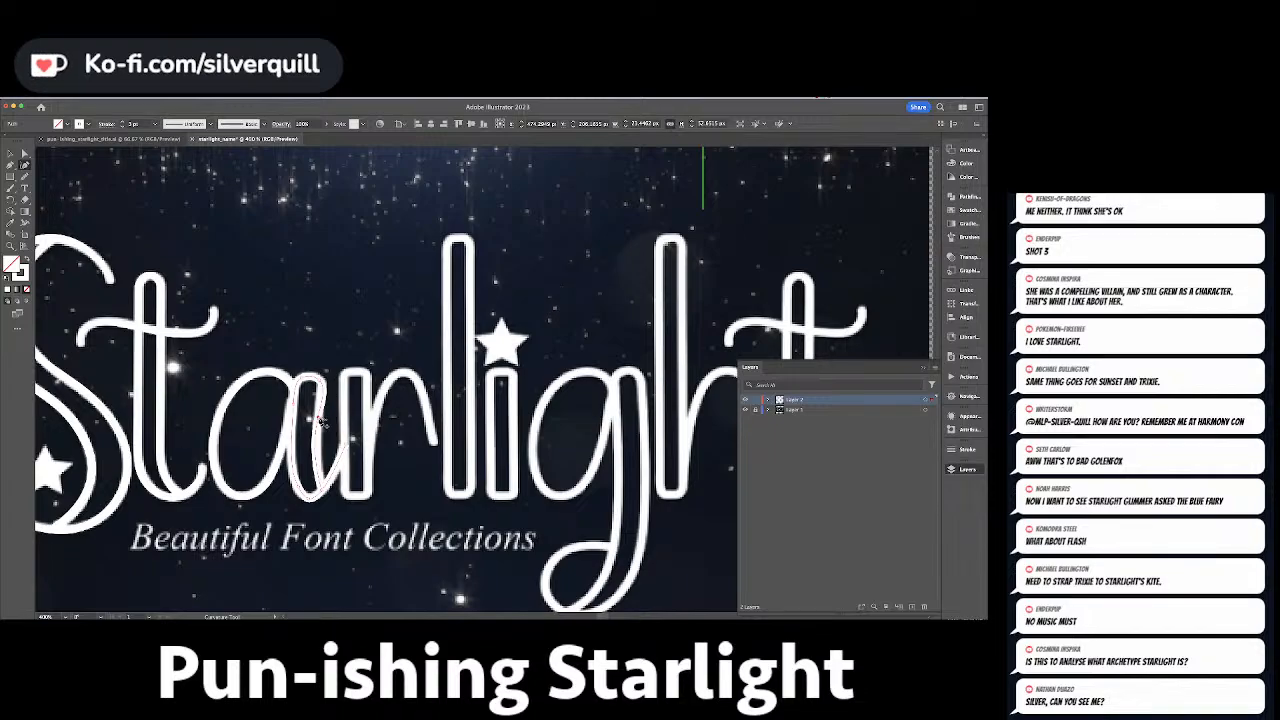
{"action": "left_click", "coordinate": [321, 385]}
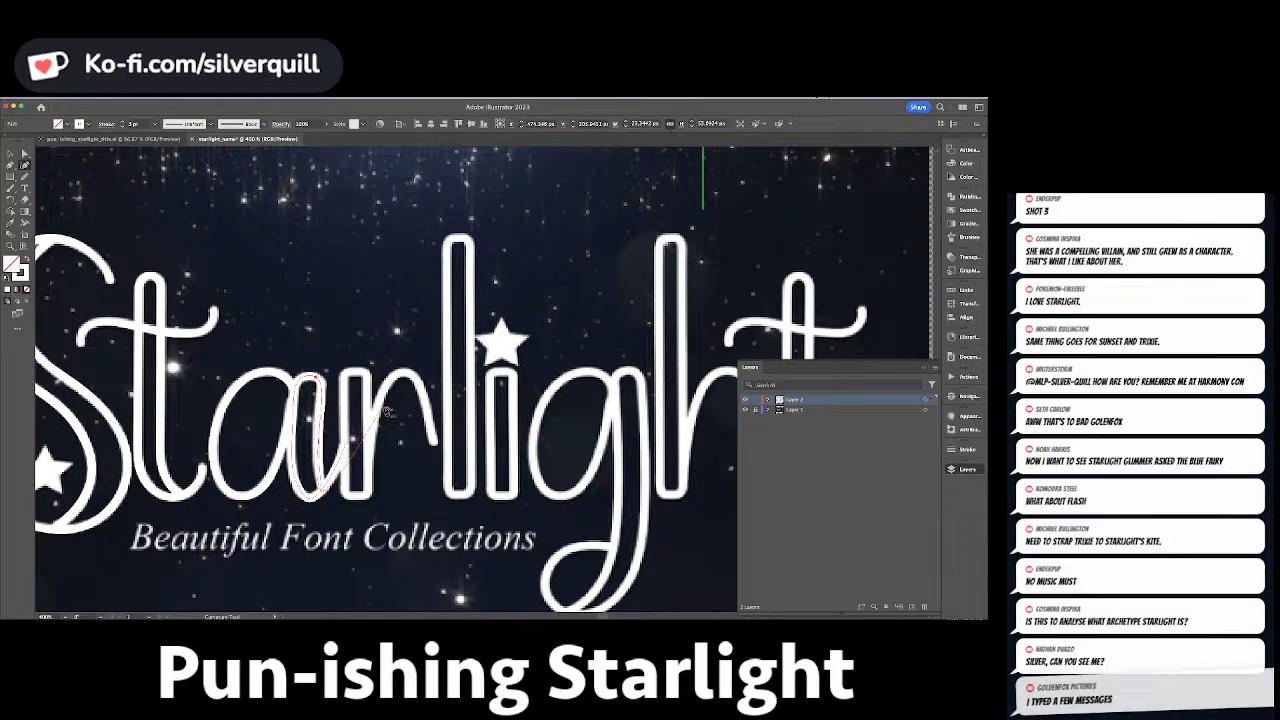
{"action": "key", "text": "Escape"}
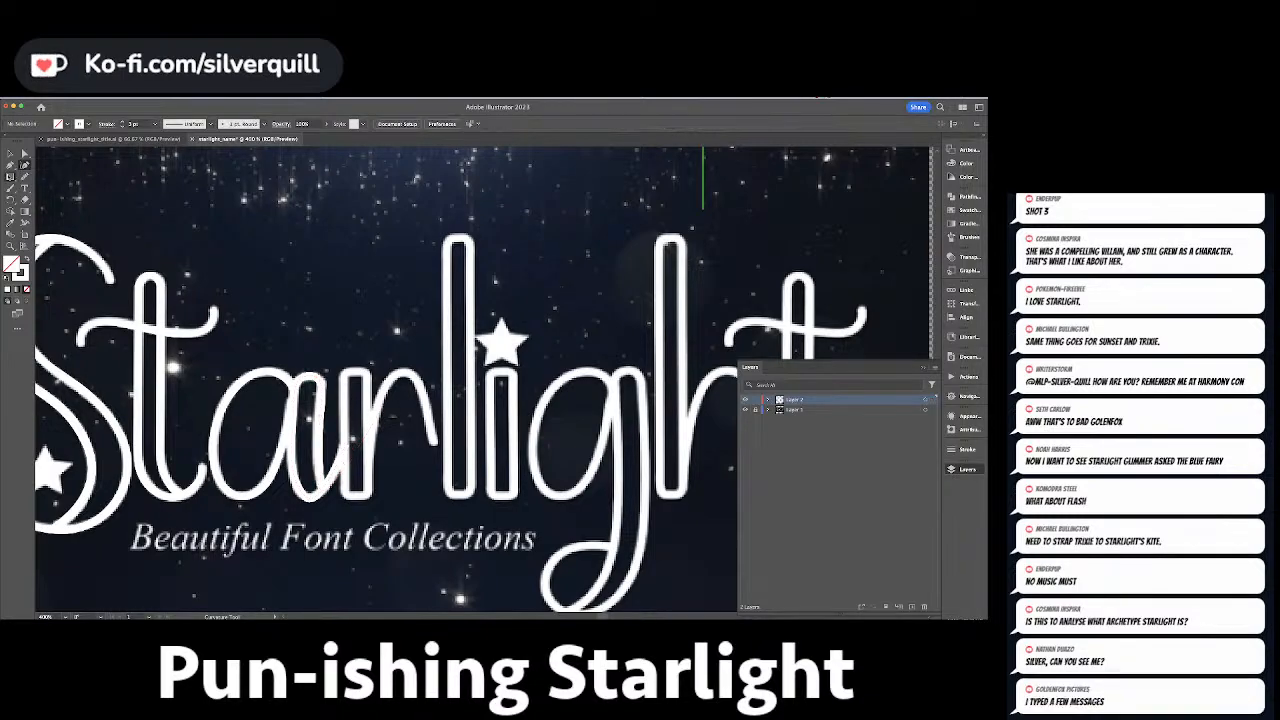
Draw a narrow rectangle over the r's stem and round its corners to match the sample.
{"action": "left_click_drag", "start_coordinate": [344, 371], "coordinate": [370, 498]}
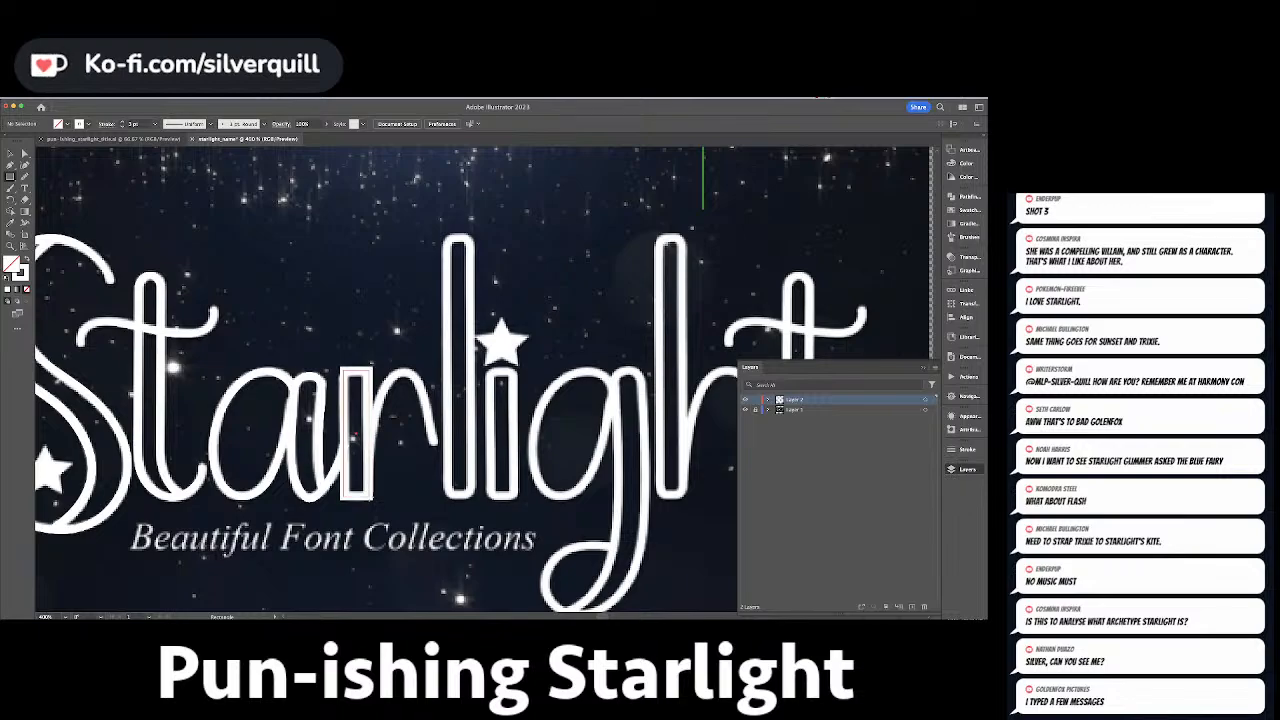
{"action": "key", "text": "a"}
{"action": "left_click_drag", "start_coordinate": [366, 377], "coordinate": [367, 380]}
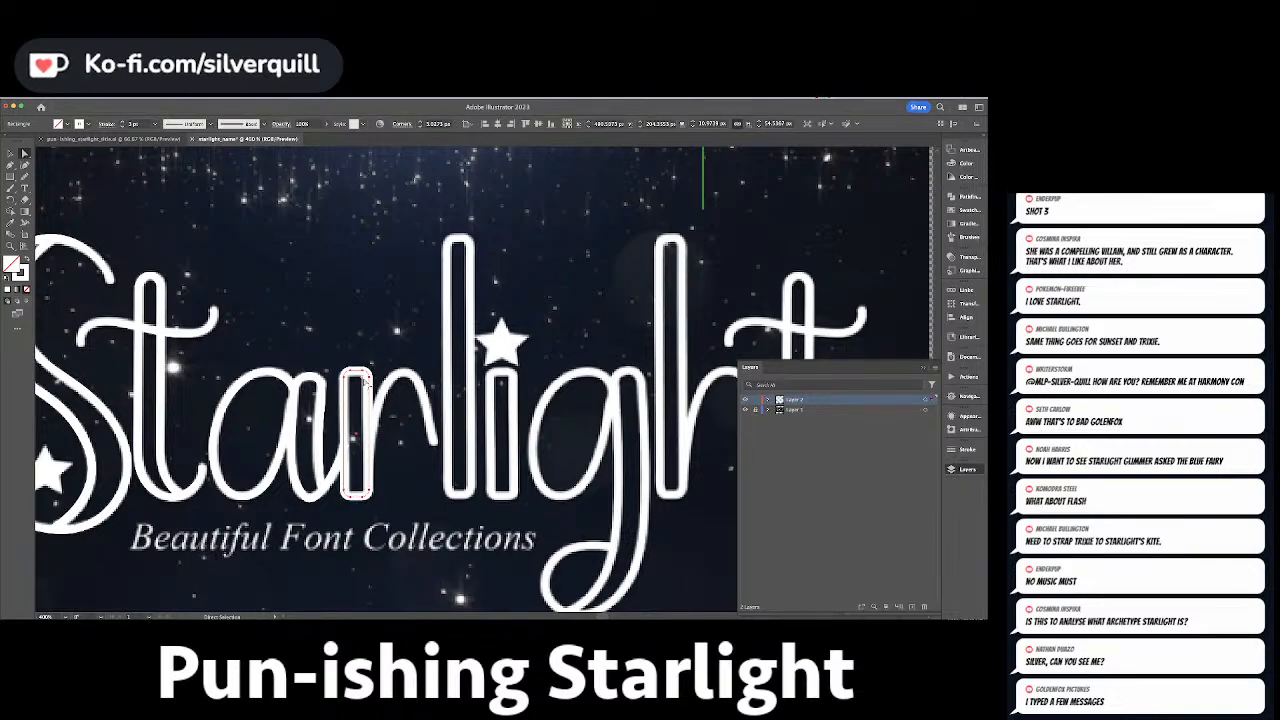
Adjust the tail tip and base anchor points of the a's stem to fit the sample, checking the shape with Layer 1 hidden.
{"action": "left_click", "coordinate": [352, 449]}
{"action": "left_click", "coordinate": [348, 454]}
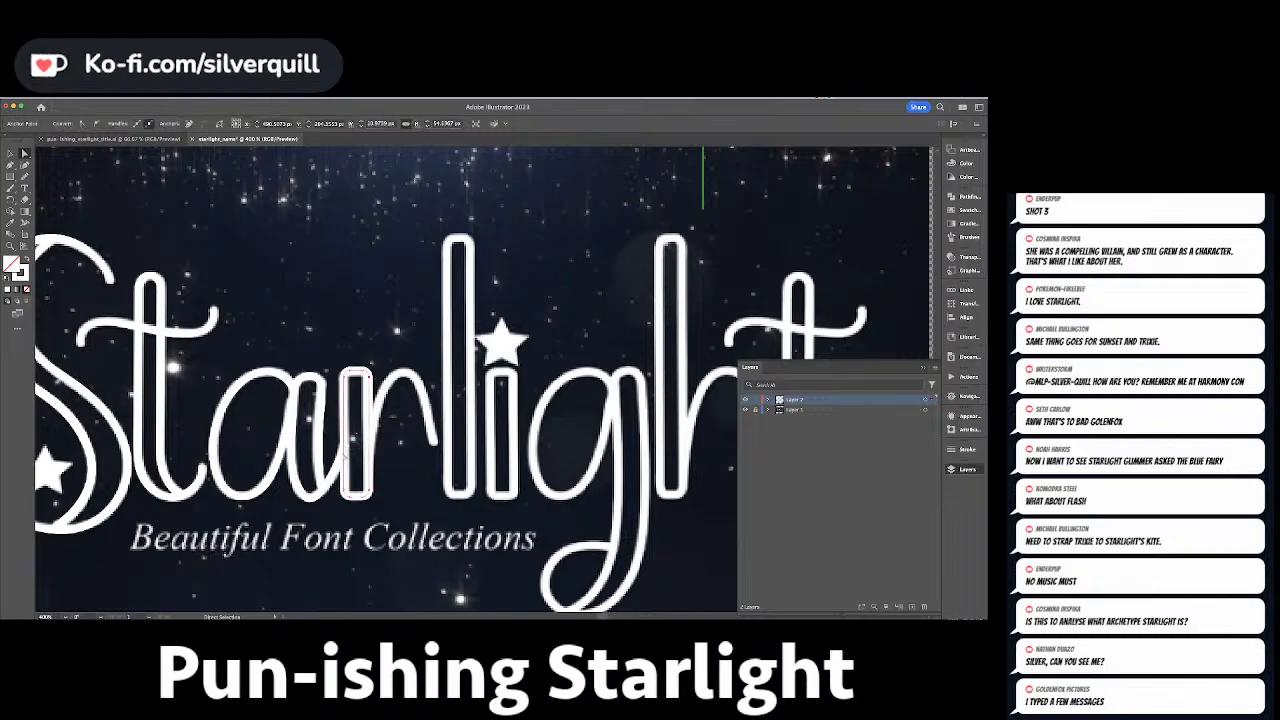
{"action": "left_click_drag", "start_coordinate": [344, 447], "coordinate": [345, 451]}
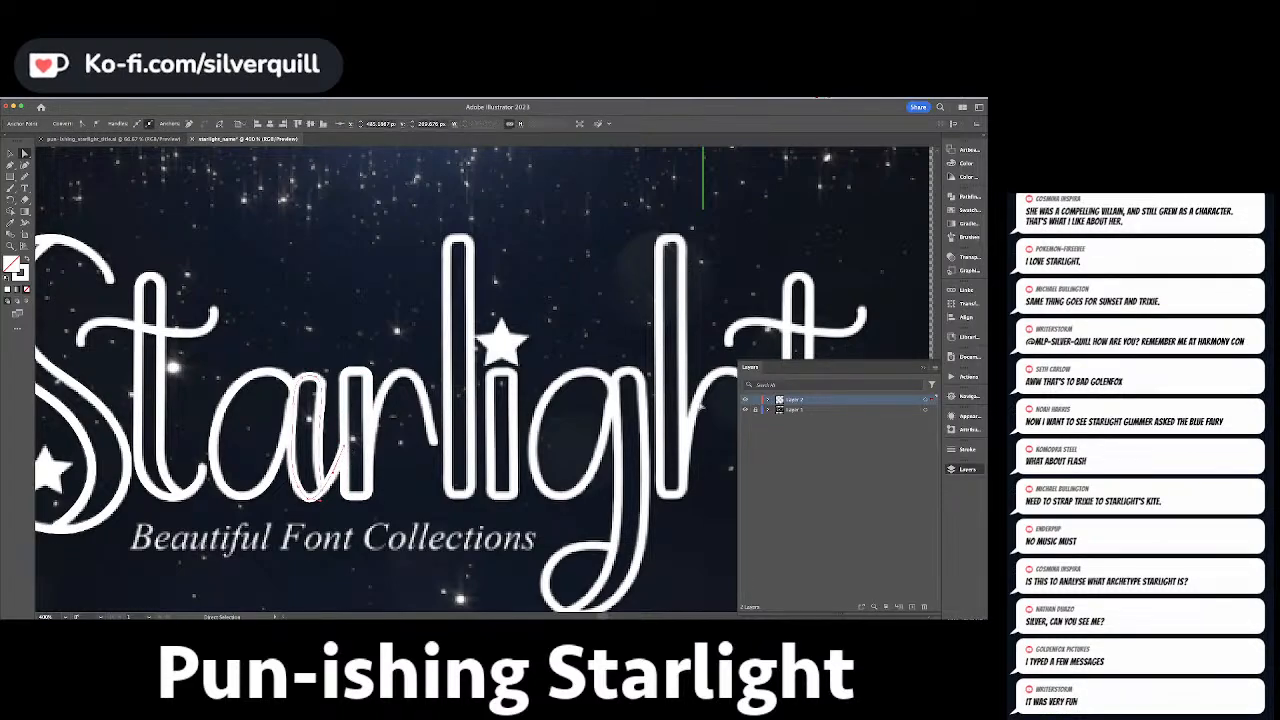
{"action": "left_click", "coordinate": [745, 410]}
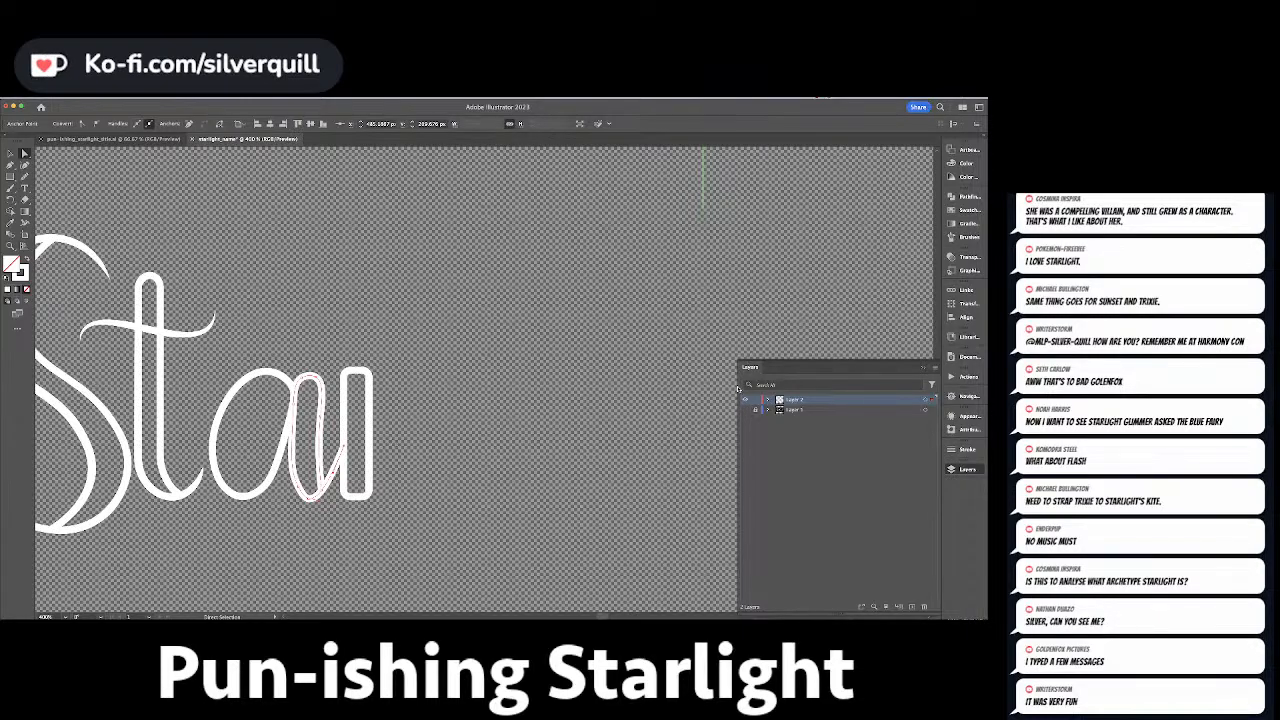
{"action": "left_click", "coordinate": [745, 410]}
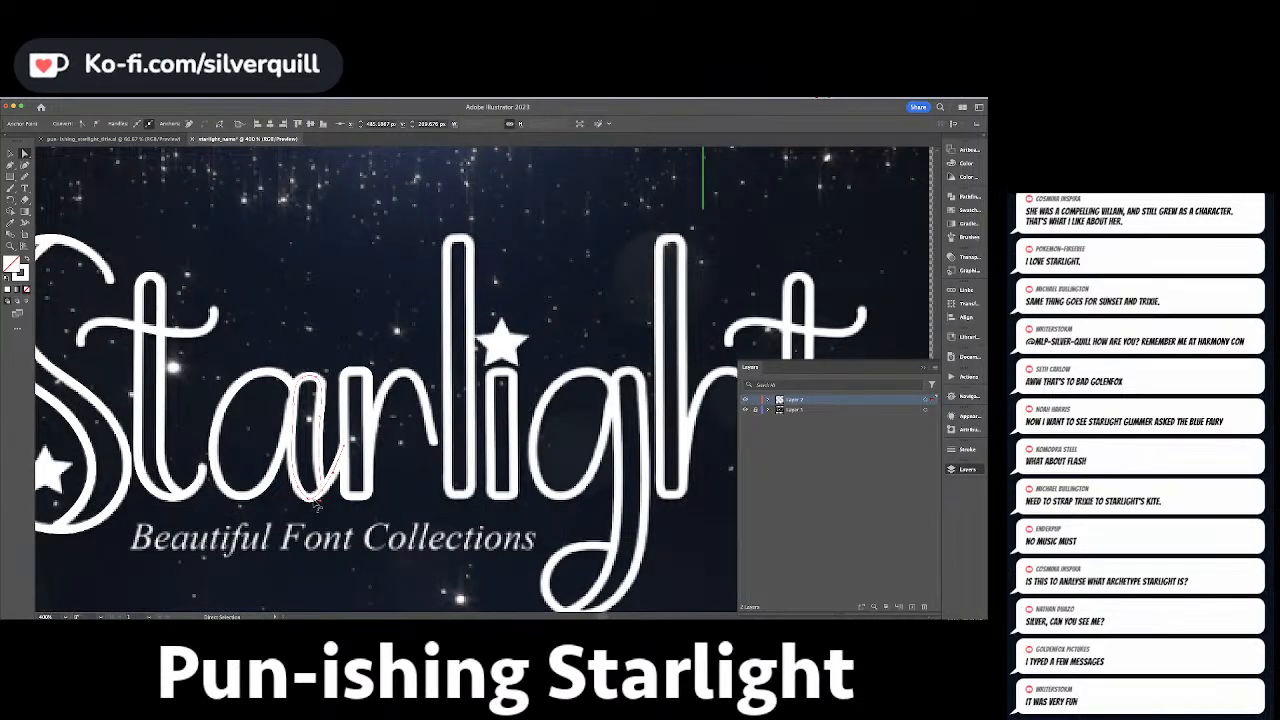
{"action": "left_click_drag", "start_coordinate": [311, 501], "coordinate": [310, 498]}
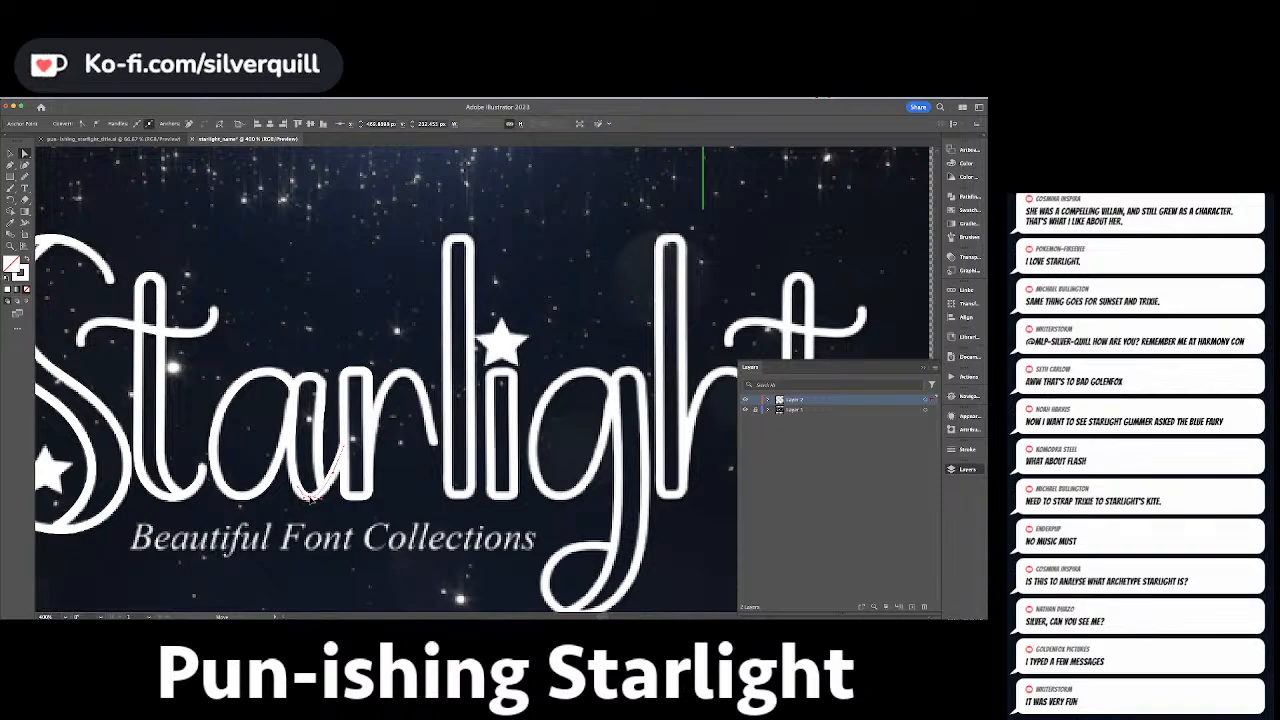
{"action": "left_click", "coordinate": [437, 472]}
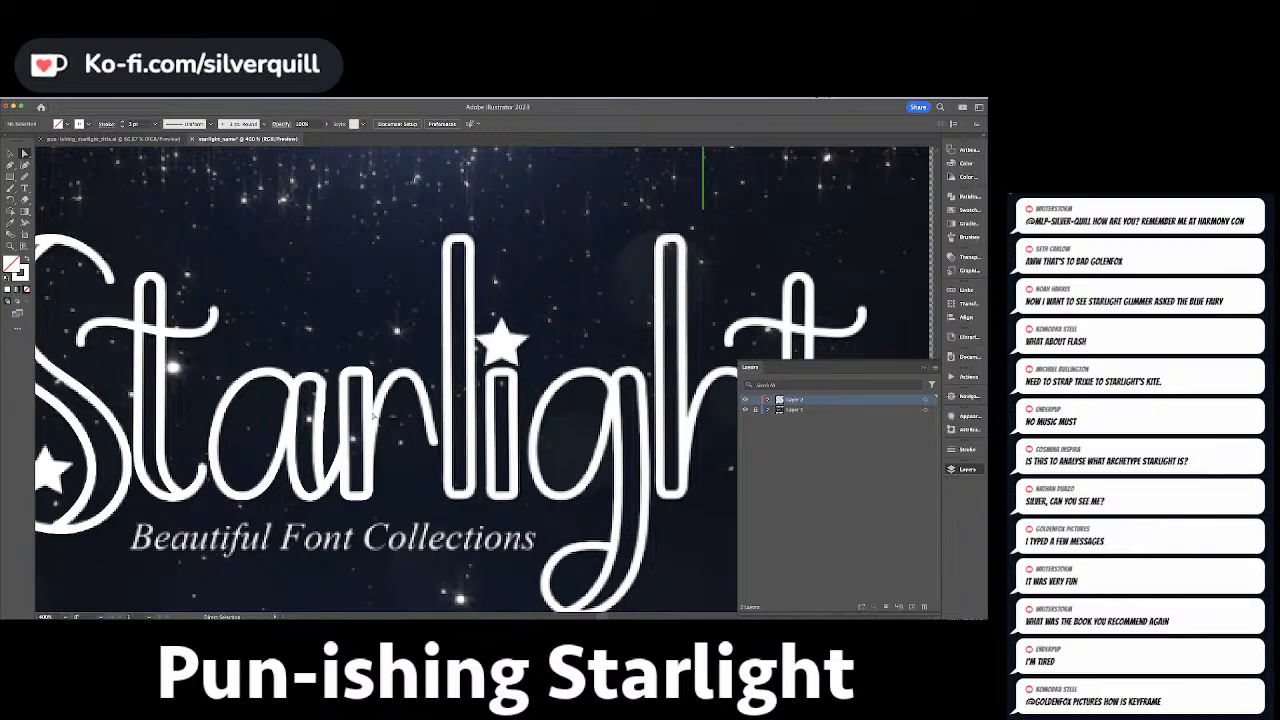
Trace the r's arch with the Curvature tool from the stem over the top to the tip, and refine its points.
{"action": "left_click", "coordinate": [25, 165]}
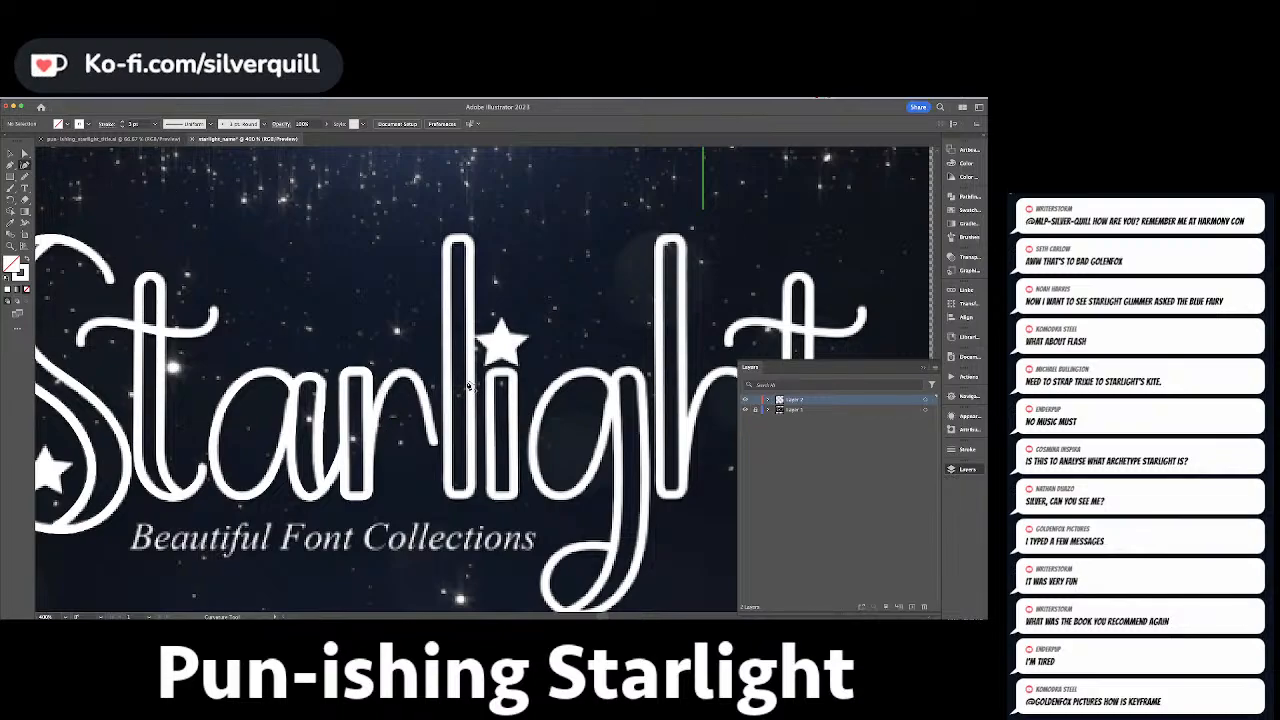
{"action": "left_click", "coordinate": [366, 443]}
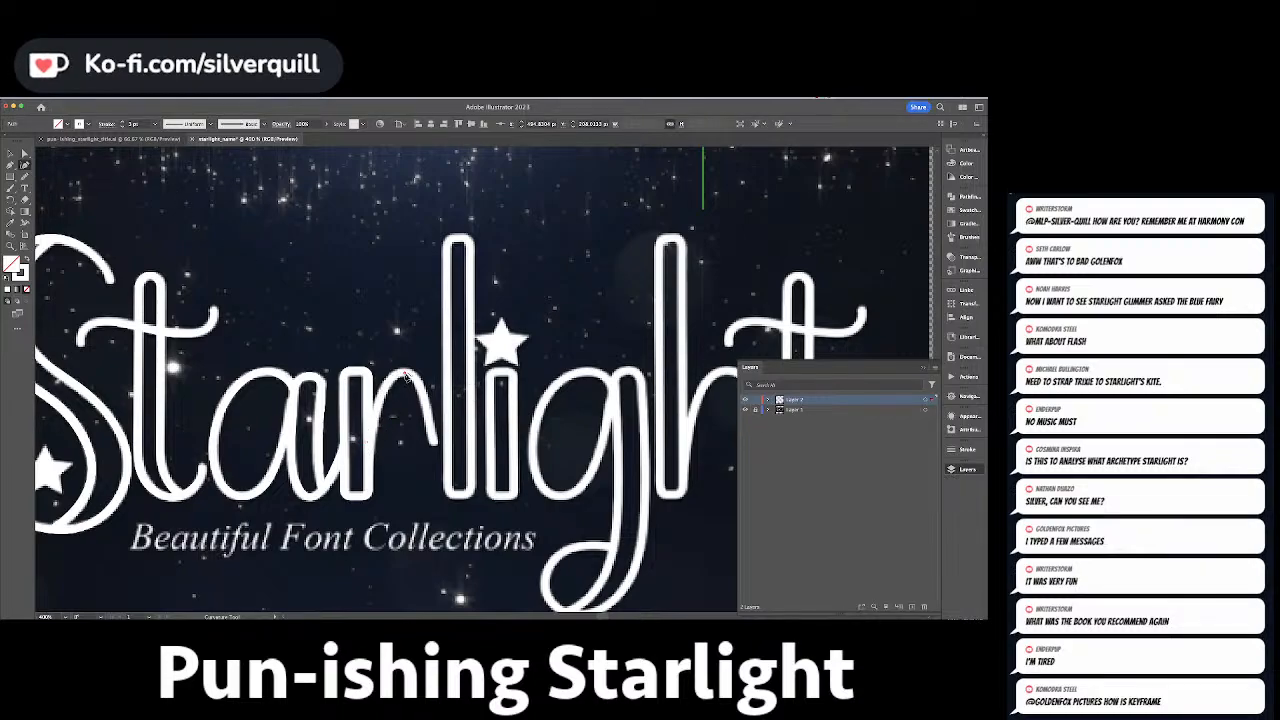
{"action": "left_click", "coordinate": [404, 373]}
{"action": "left_click", "coordinate": [436, 445]}
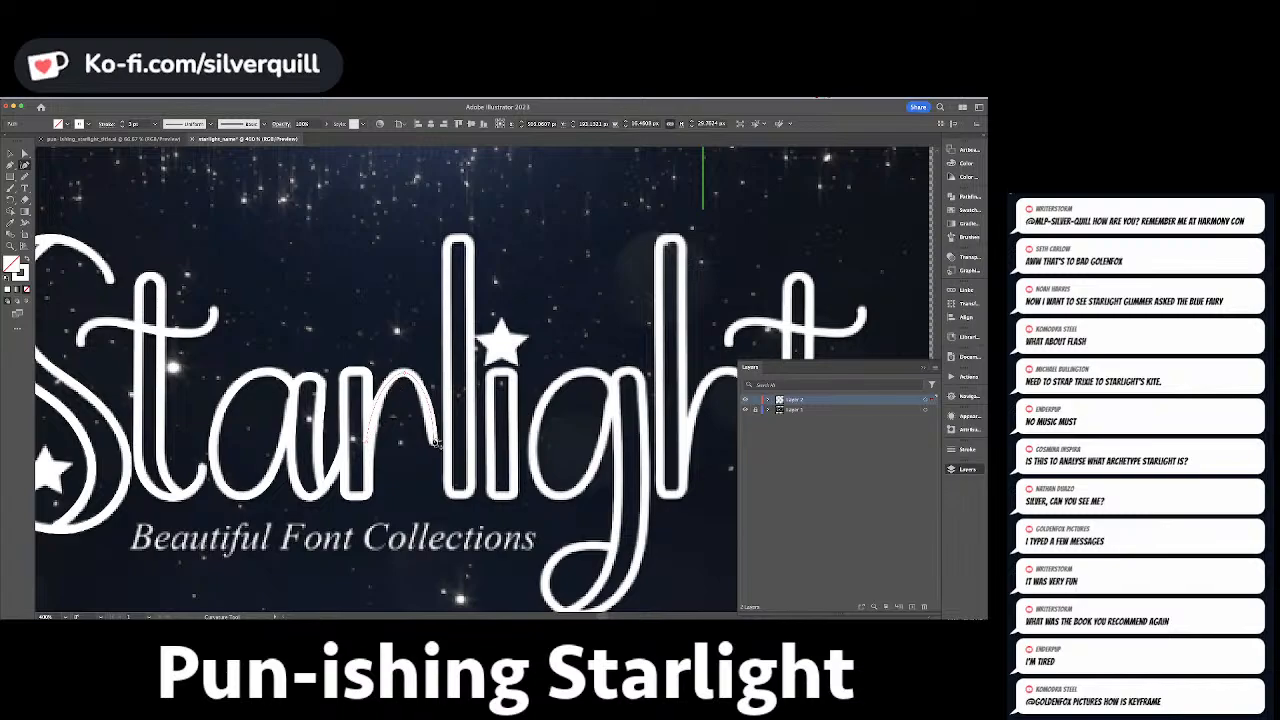
{"action": "left_click_drag", "start_coordinate": [436, 444], "coordinate": [431, 427]}
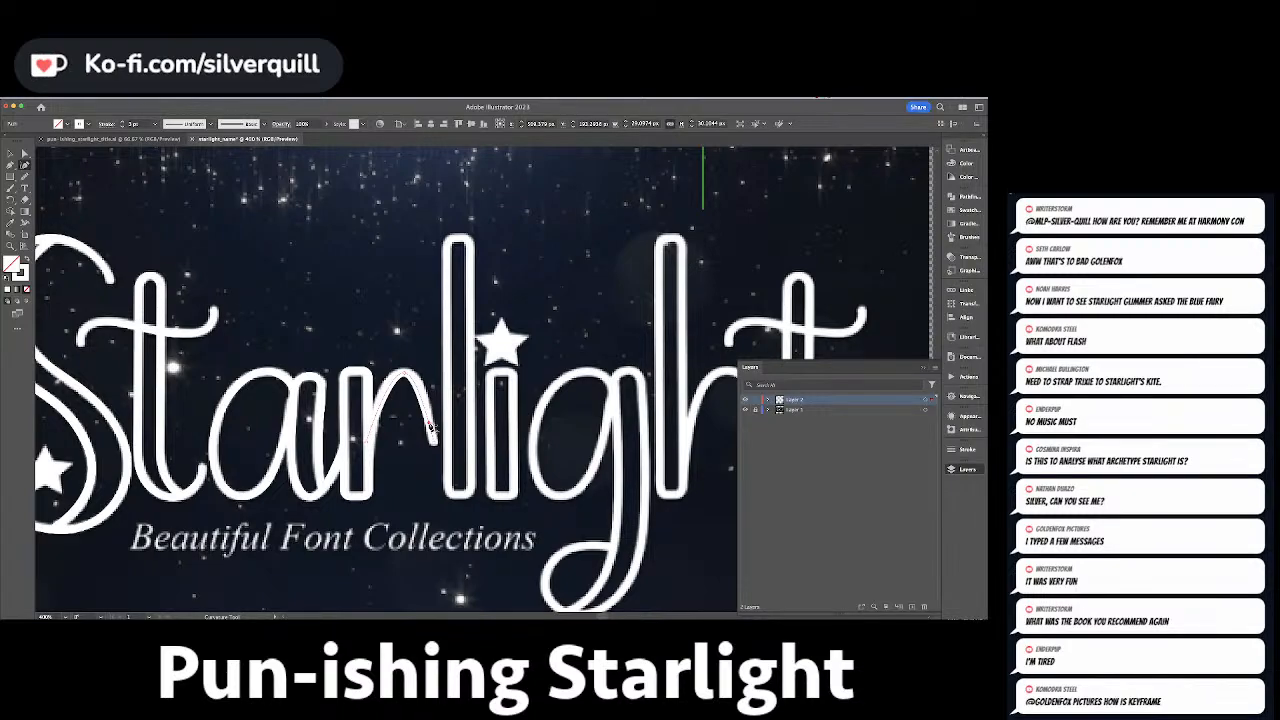
{"action": "left_click_drag", "start_coordinate": [405, 375], "coordinate": [403, 375]}
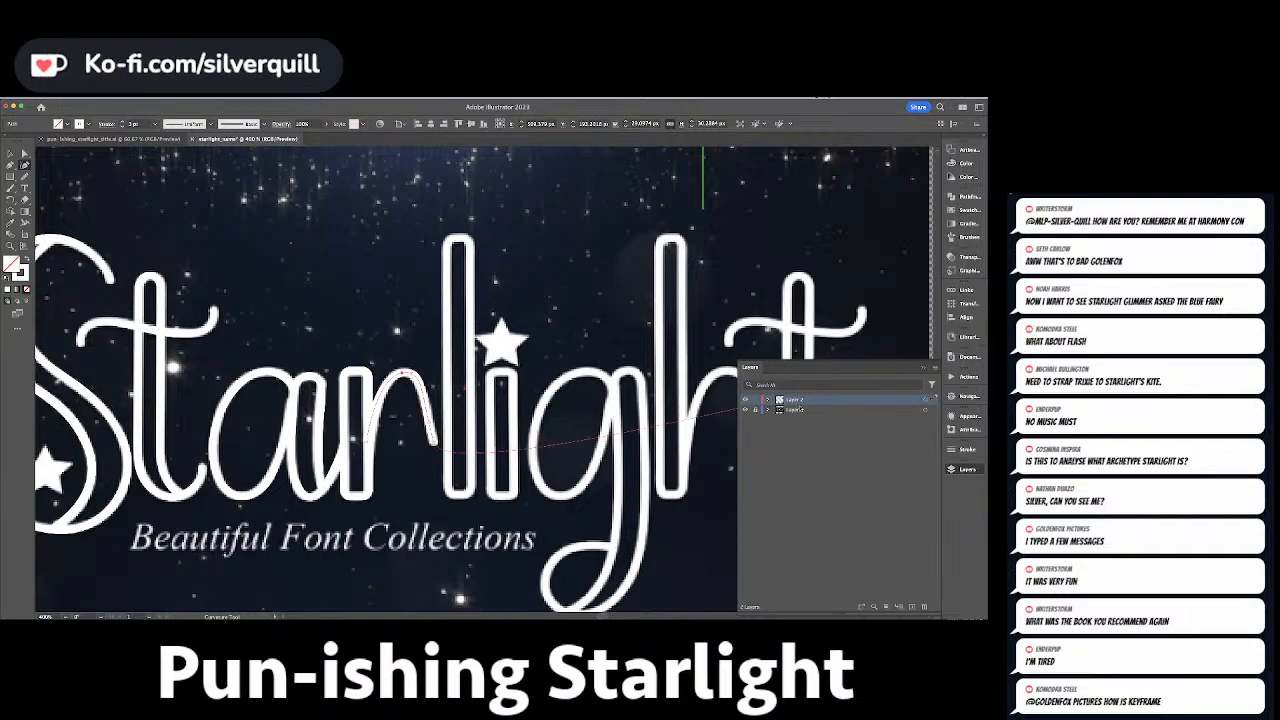
Give the r's arch round stroke caps with Layer 1 hidden, and show the layer again.
{"action": "left_click", "coordinate": [745, 410]}
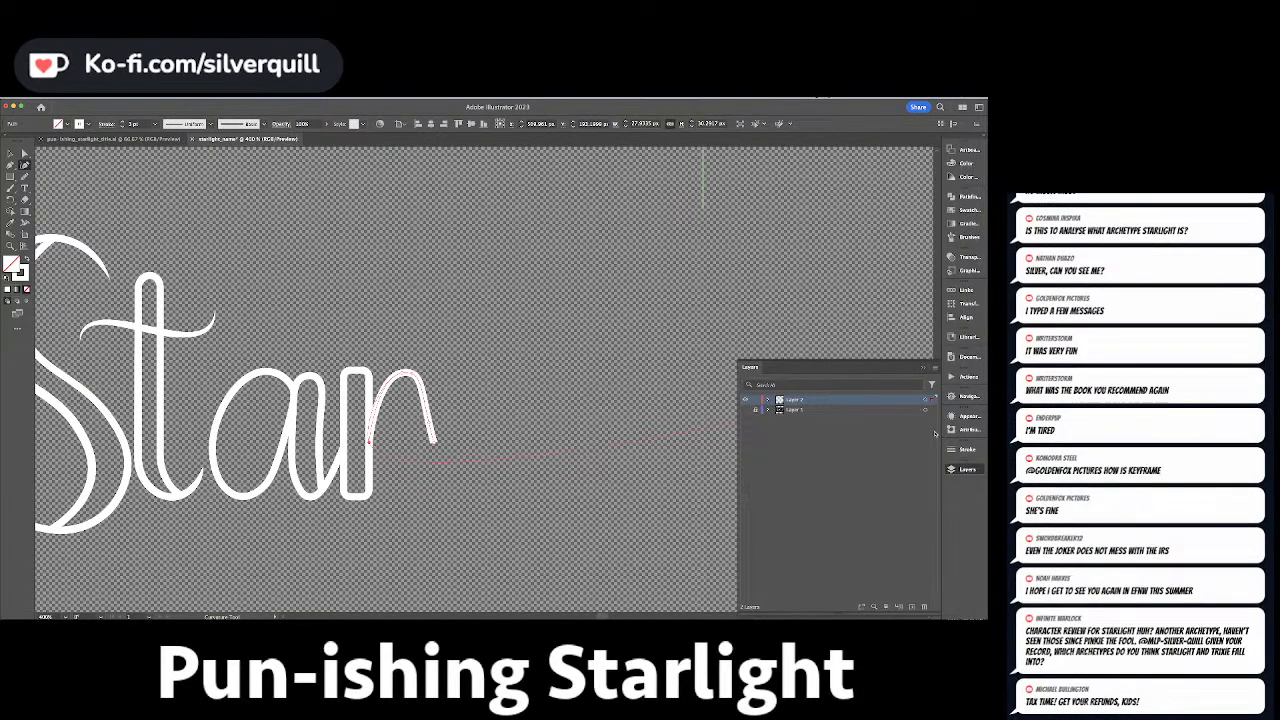
{"action": "left_click", "coordinate": [967, 449]}
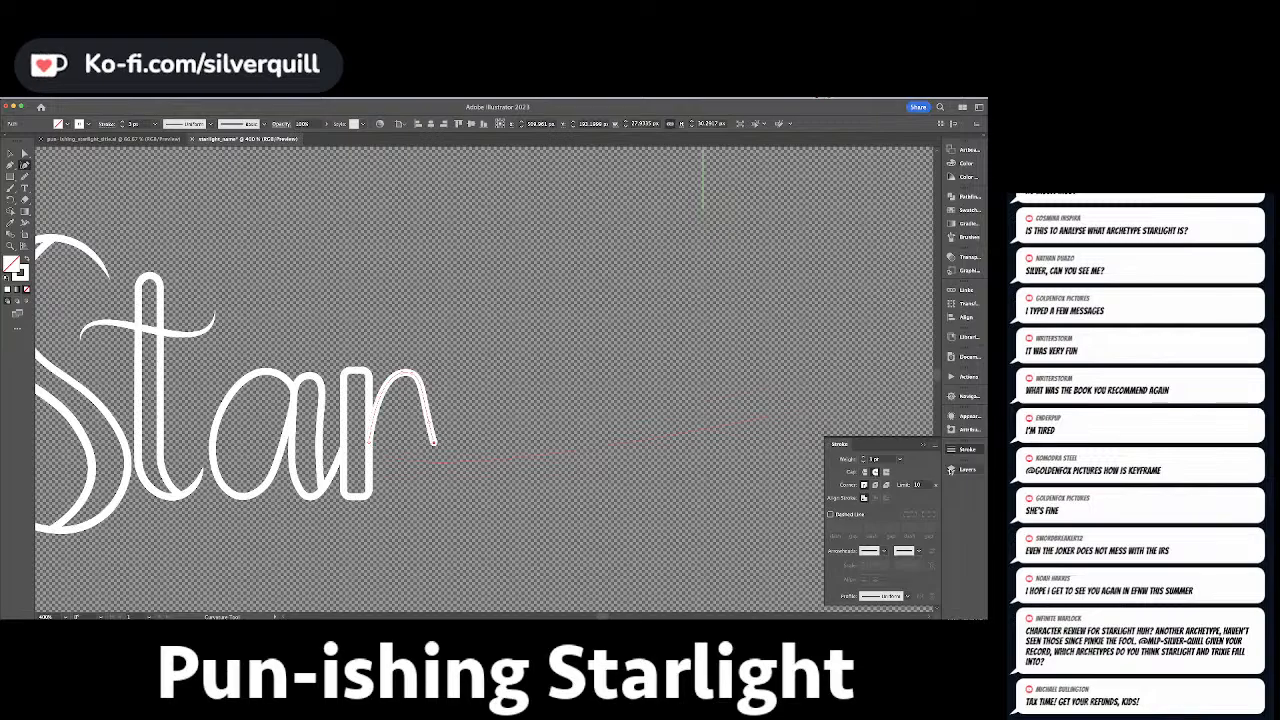
{"action": "left_click", "coordinate": [967, 469]}
{"action": "left_click", "coordinate": [744, 410]}
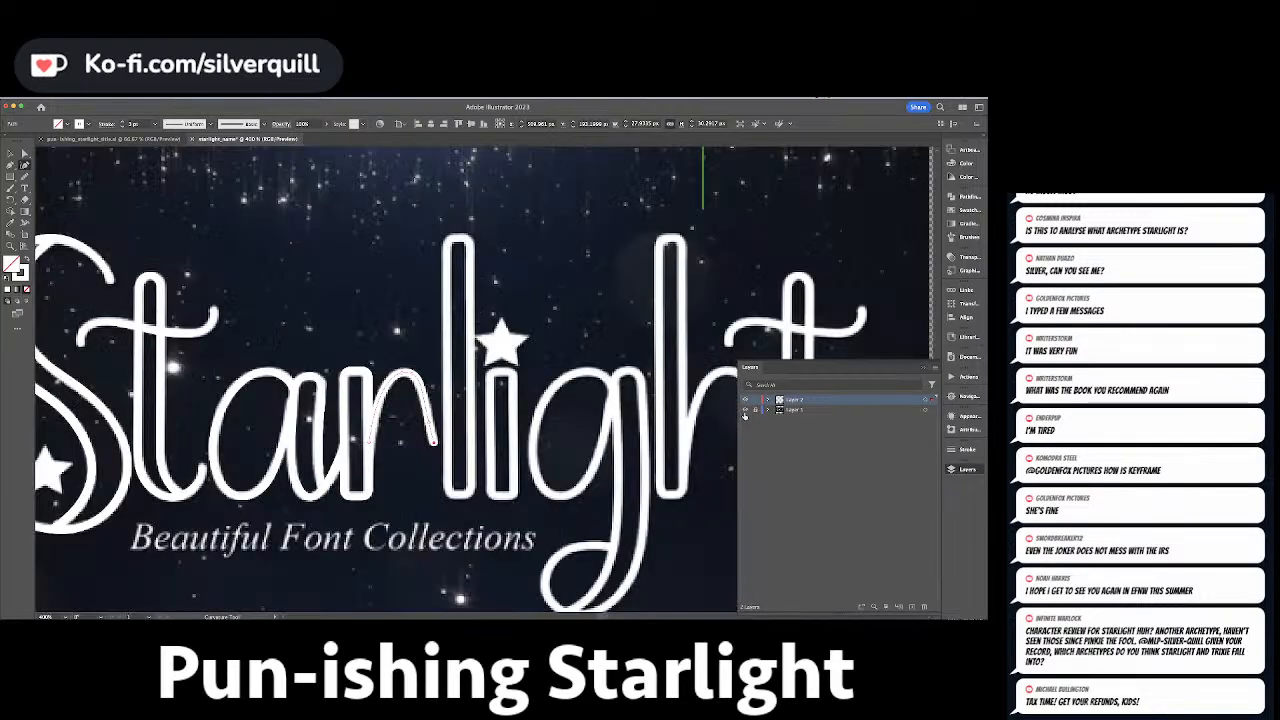
Draw a tall narrow rectangle over the l's stem and round its corners to match the sample.
{"action": "left_click_drag", "start_coordinate": [466, 364], "coordinate": [346, 360]}
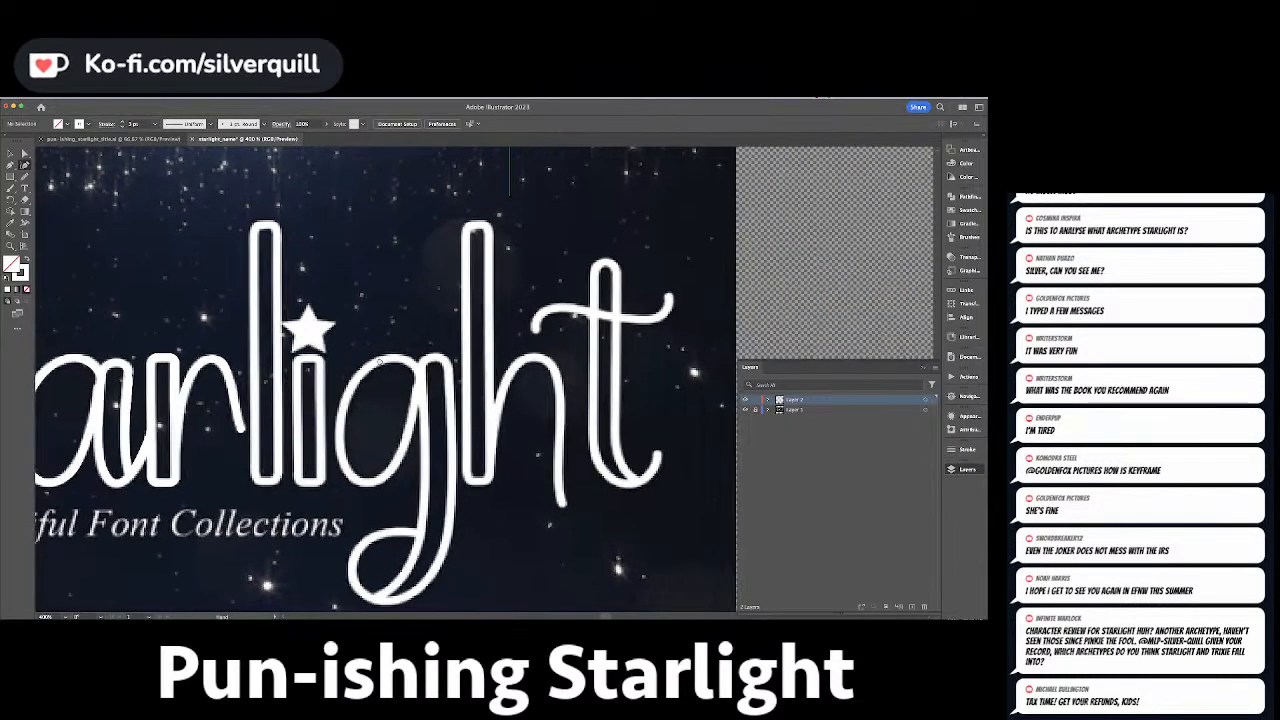
{"action": "key", "text": "m"}
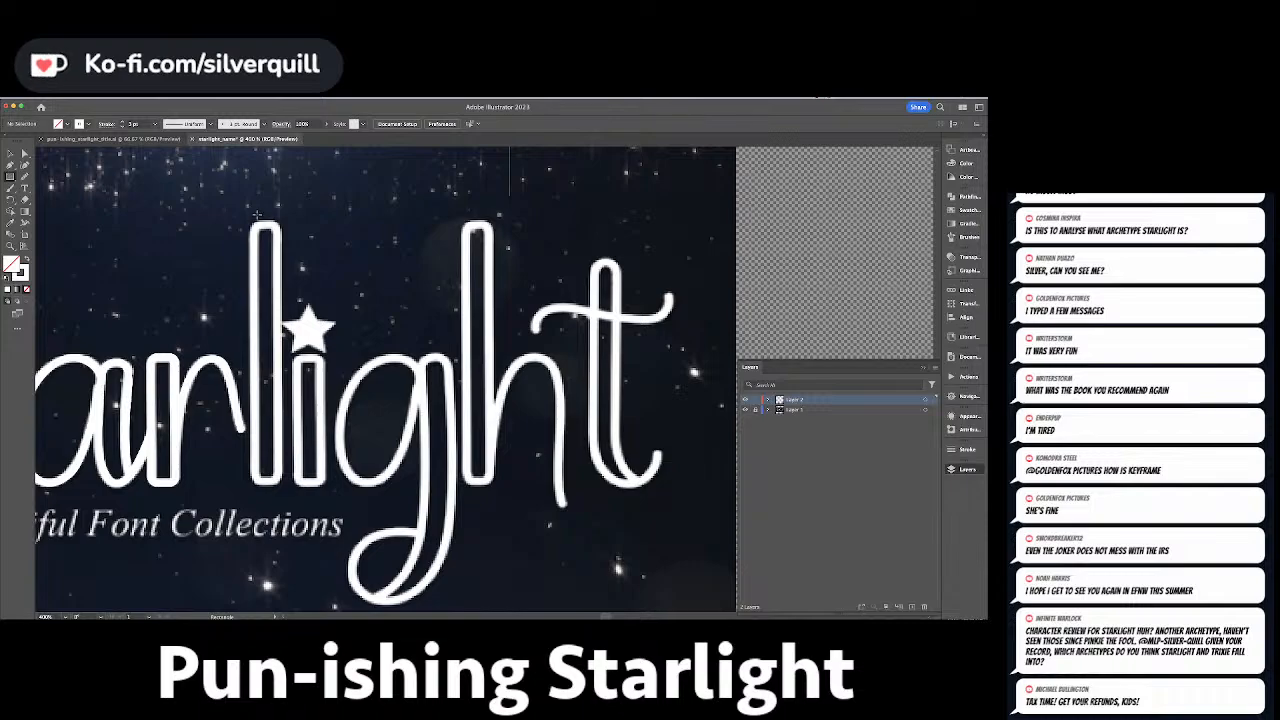
{"action": "left_click_drag", "start_coordinate": [251, 217], "coordinate": [282, 484]}
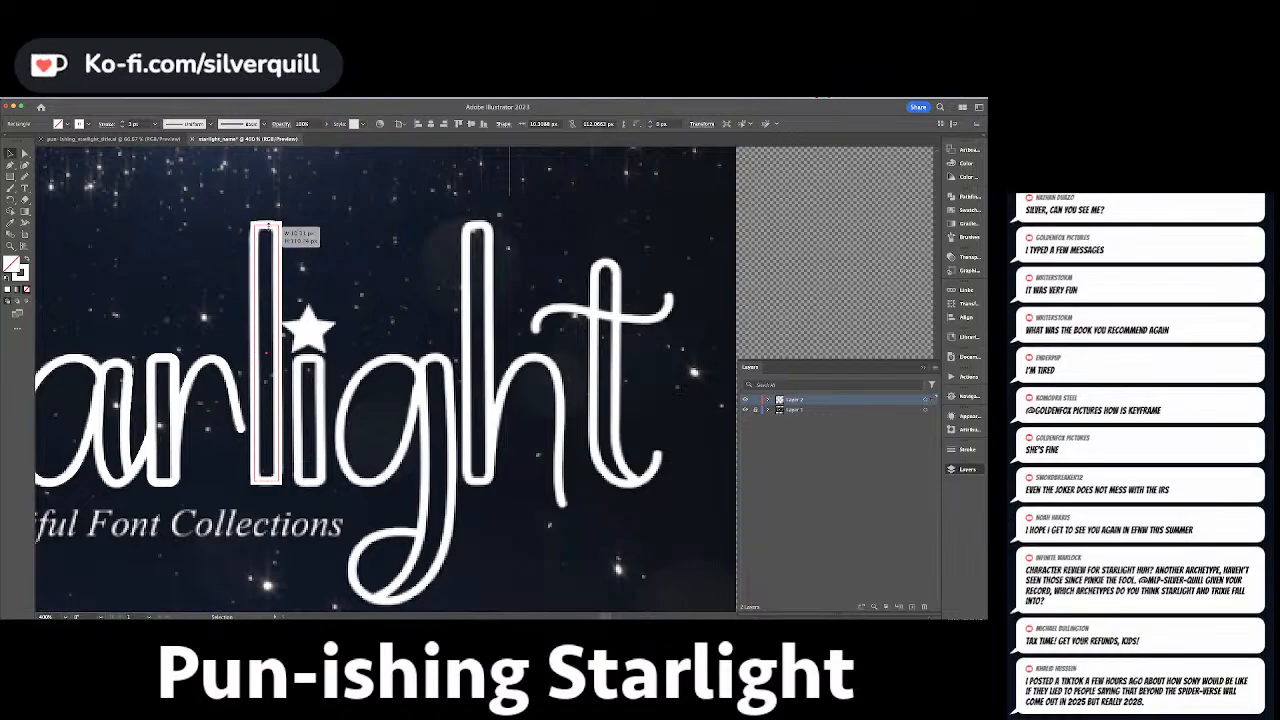
{"action": "key", "text": "a"}
{"action": "left_click_drag", "start_coordinate": [275, 232], "coordinate": [274, 235]}
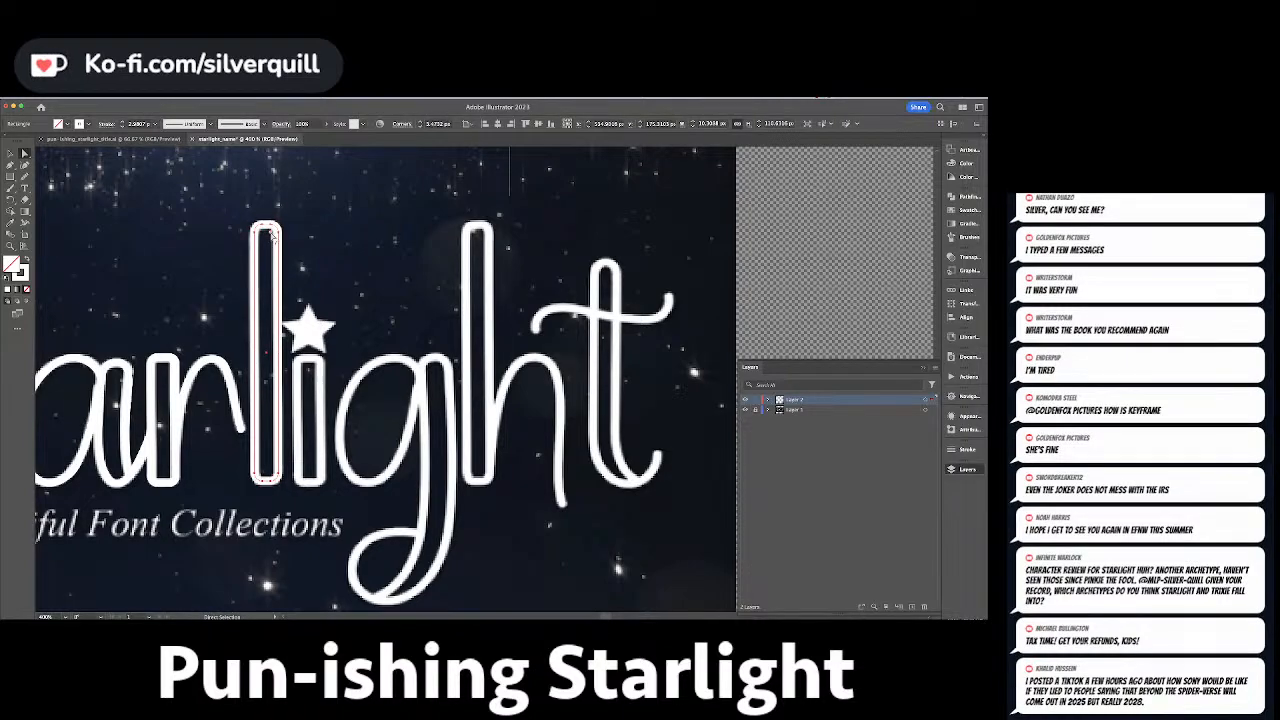
{"action": "key", "text": "super+shift+a"}
Draw a narrow rectangle over the i's stem, fit its edges to the sample and round its corners.
{"action": "key", "text": "m"}
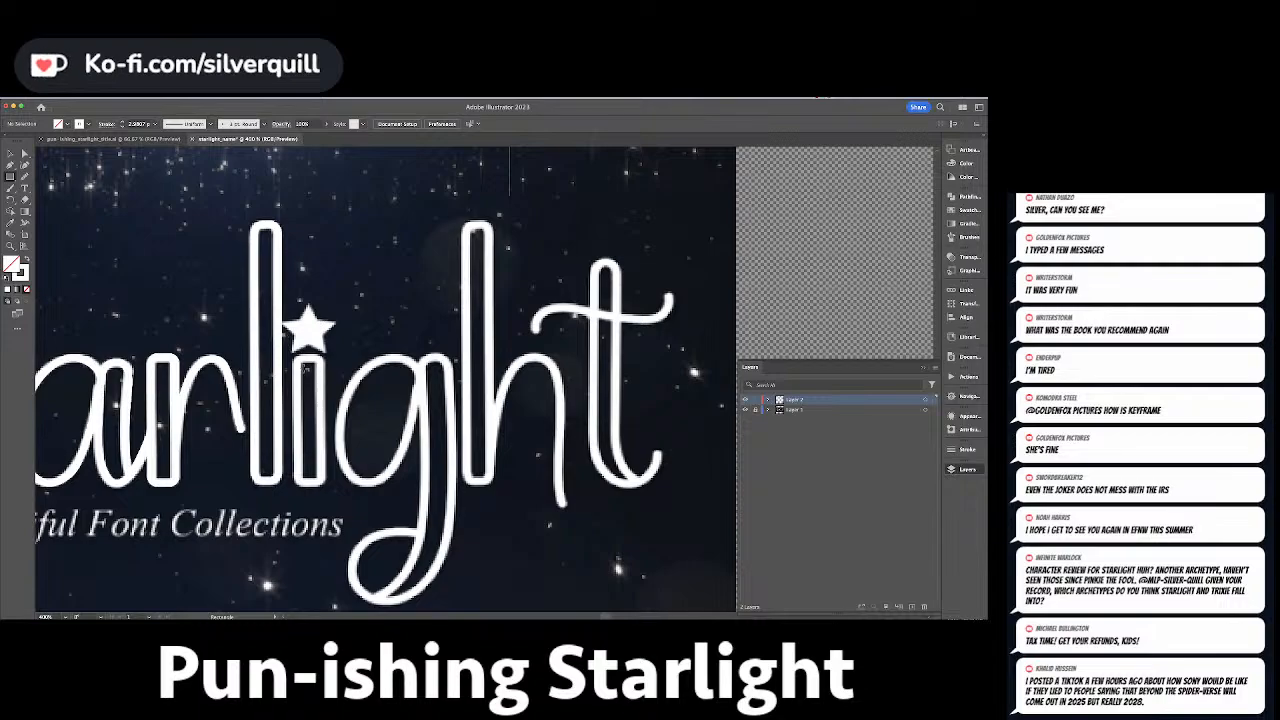
{"action": "mouse_move", "coordinate": [292, 353]}
{"action": "left_mouse_down"}
{"action": "mouse_move", "coordinate": [326, 440]}
{"action": "mouse_move", "coordinate": [319, 485]}
{"action": "left_mouse_up"}
{"action": "key", "text": "Right"}
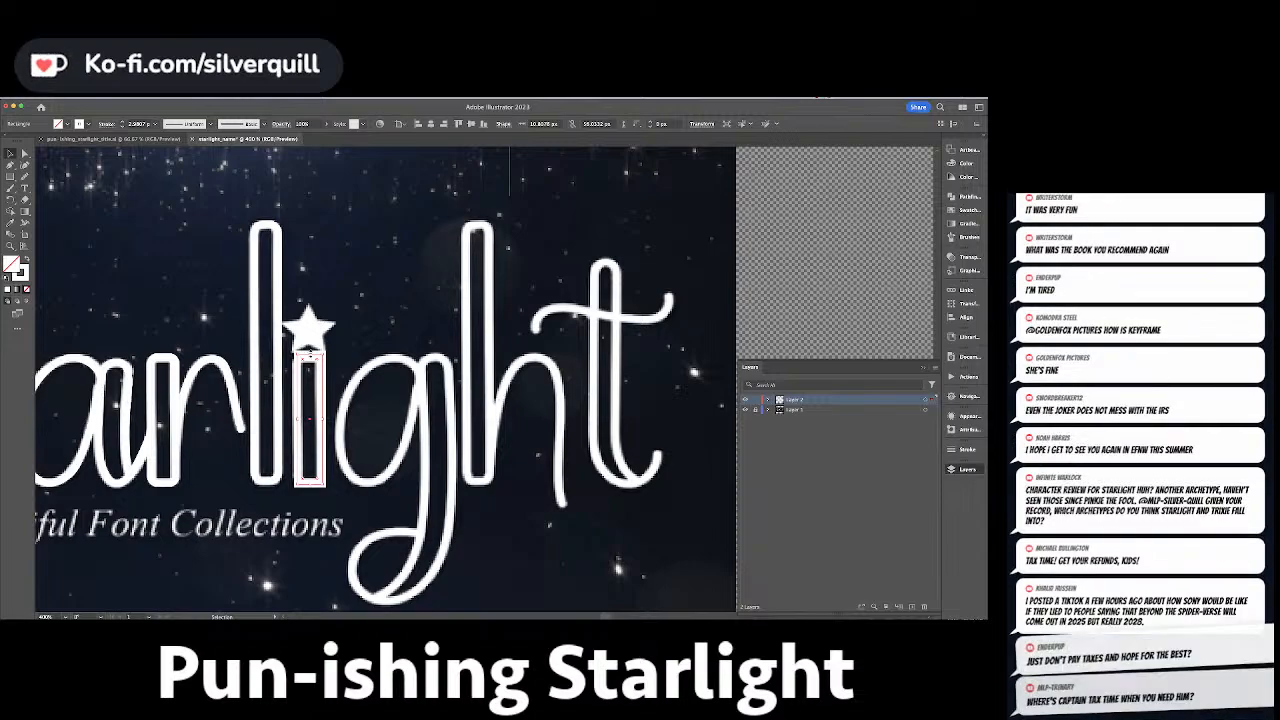
{"action": "left_click_drag", "start_coordinate": [309, 352], "coordinate": [309, 357]}
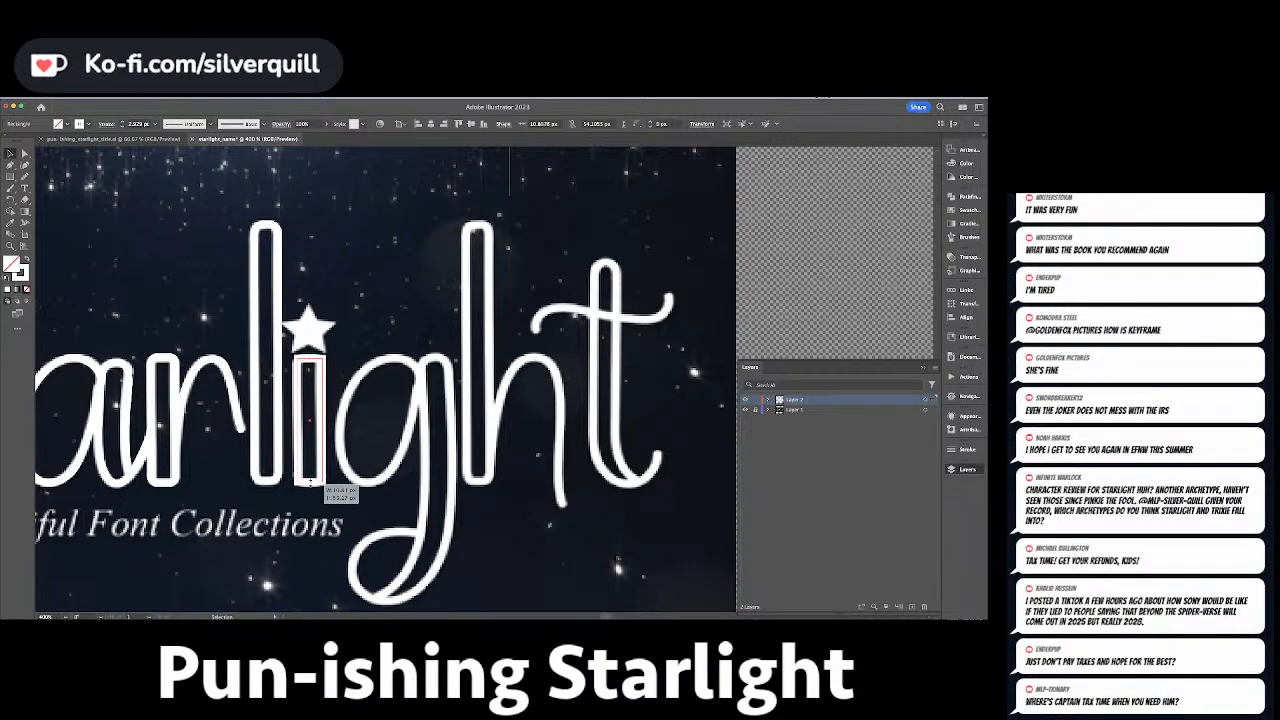
{"action": "key", "text": "a"}
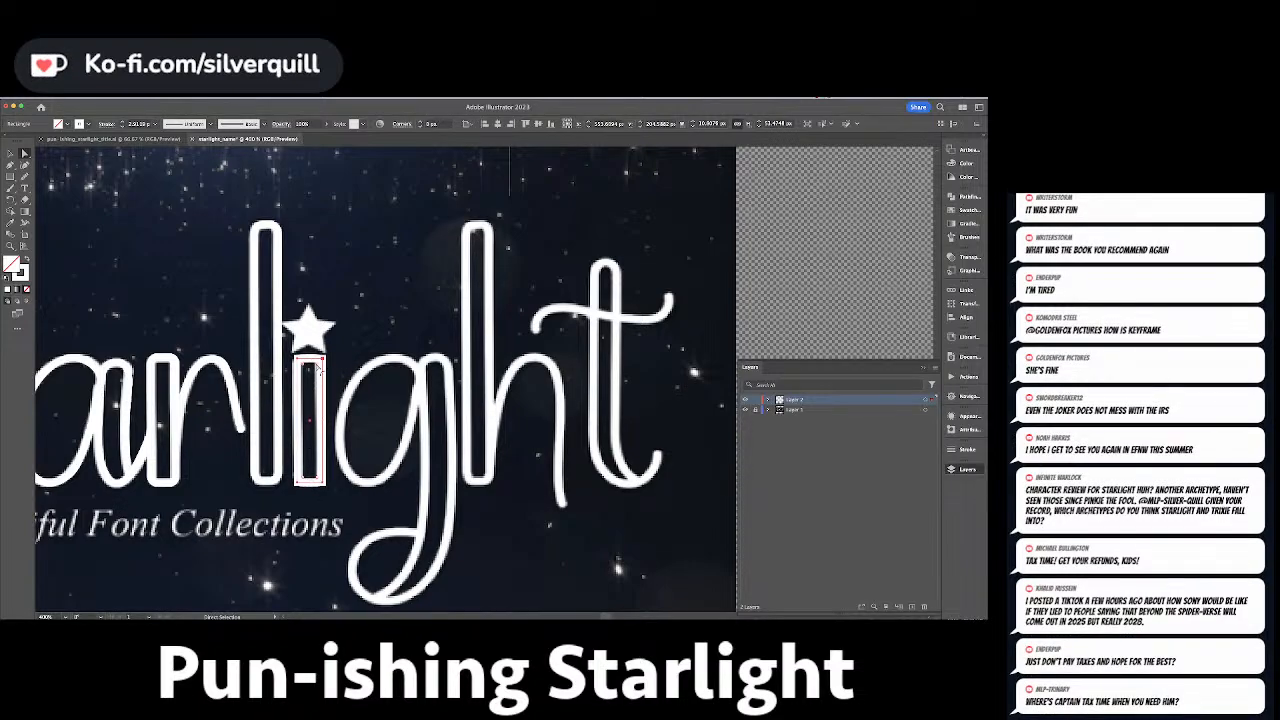
{"action": "left_click", "coordinate": [533, 338]}
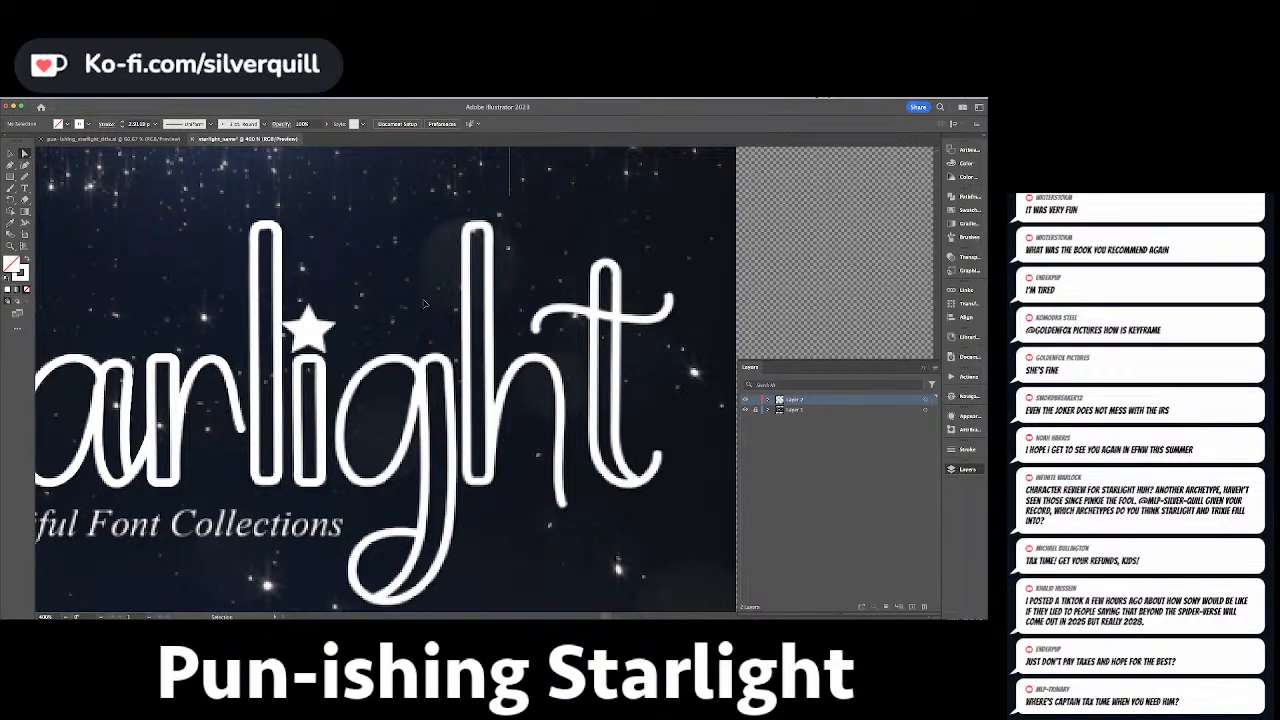
Duplicate the first t's paths onto the final t, and the l's rounded rectangle onto the h's stem.
{"action": "key", "text": "super+minus"}
{"action": "key", "text": "super+minus"}
{"action": "key", "text": "super+equal"}
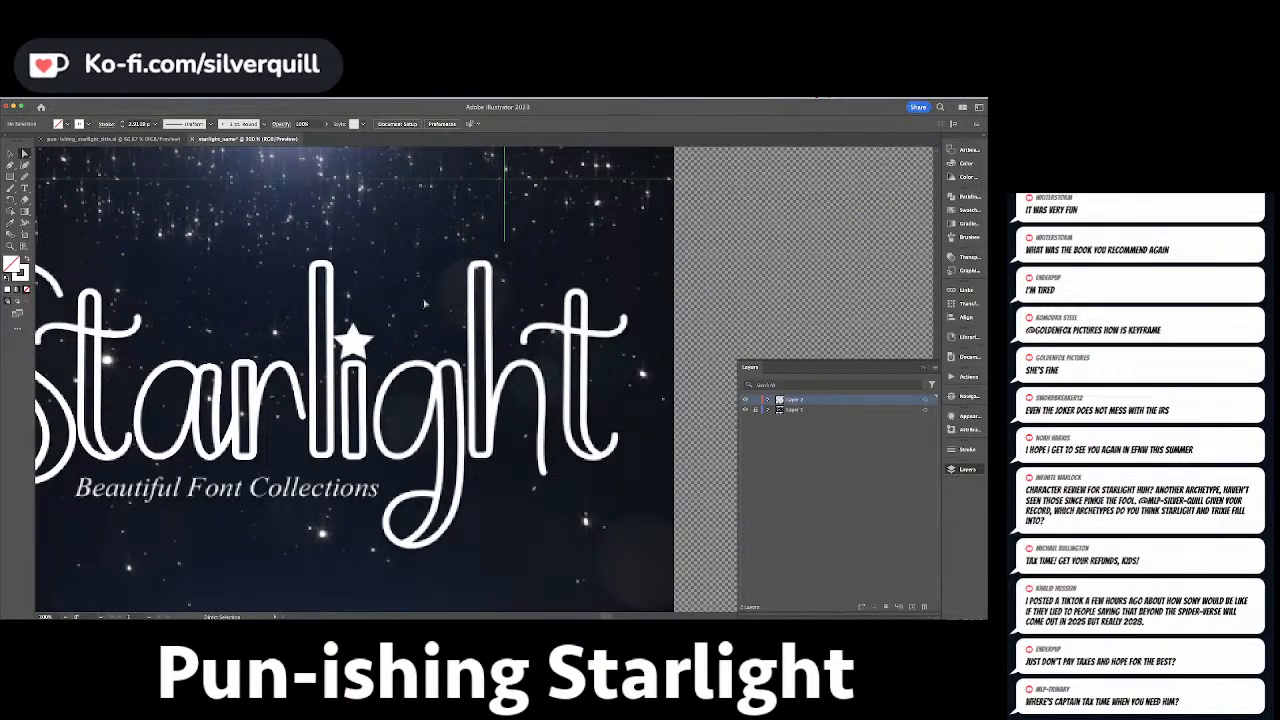
{"action": "key", "text": "v"}
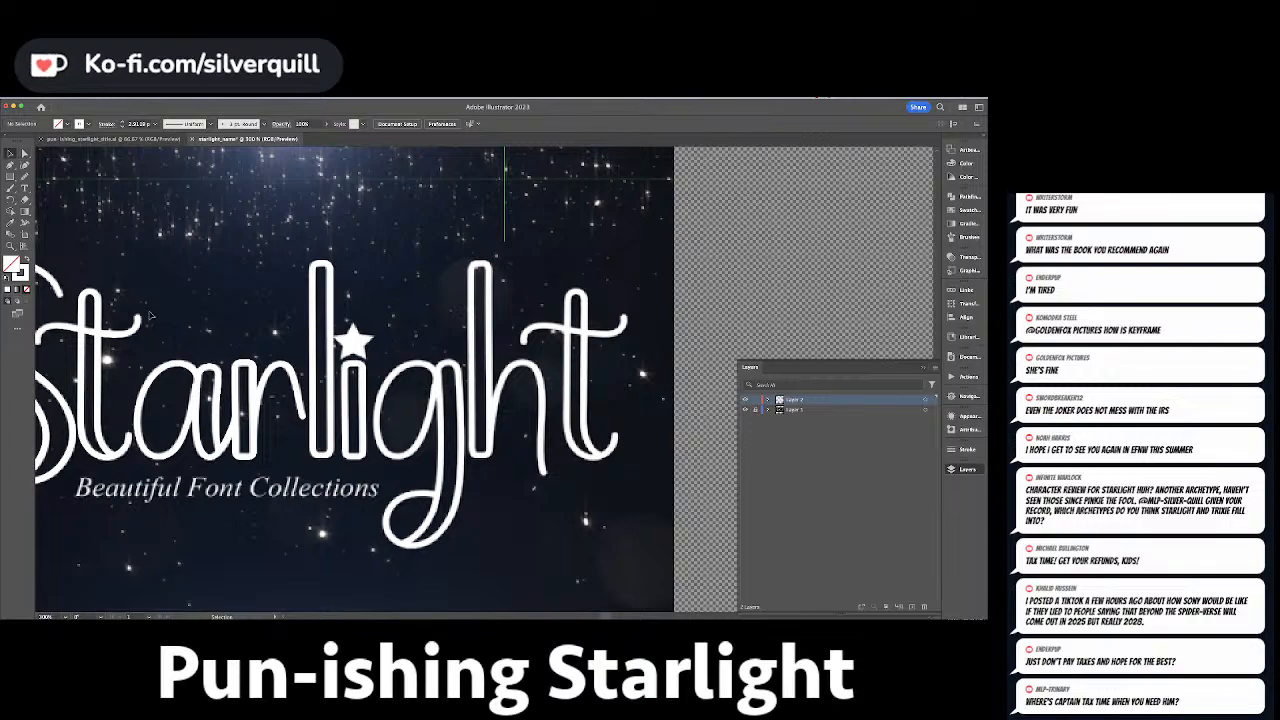
{"action": "left_click", "coordinate": [107, 354]}
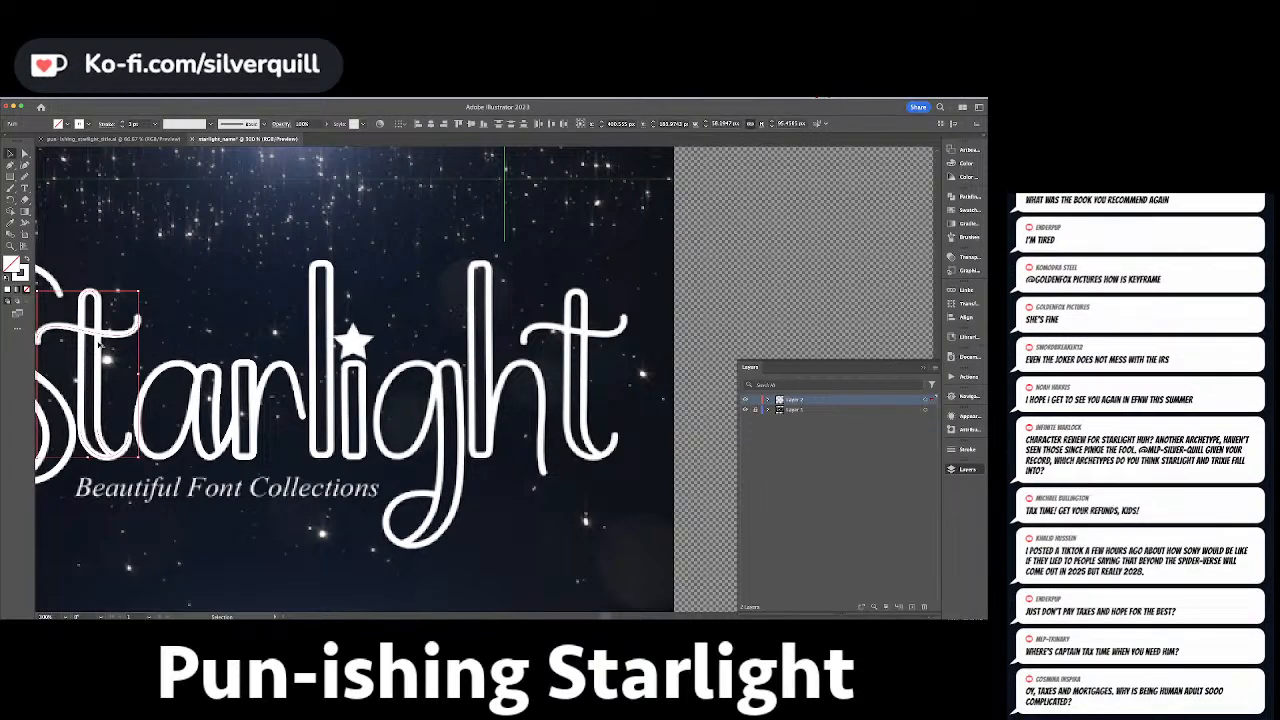
{"action": "left_click_drag", "start_coordinate": [100, 343], "coordinate": [586, 344]}
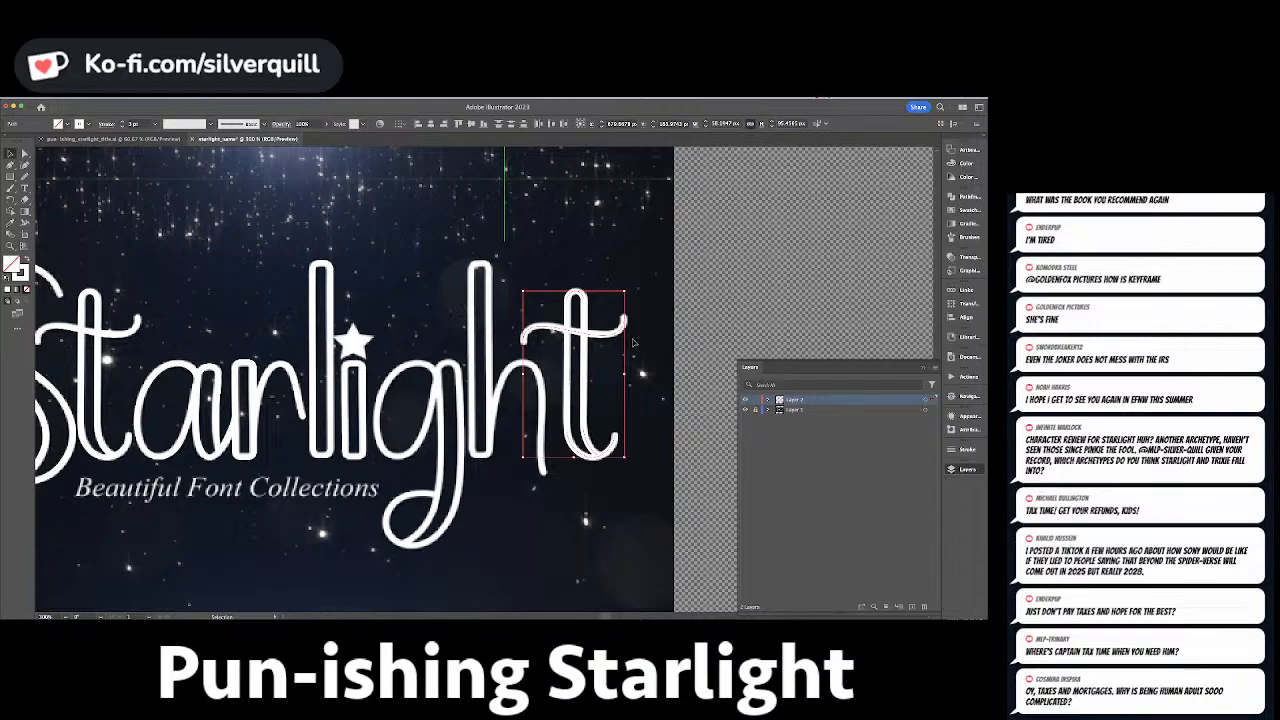
{"action": "left_click", "coordinate": [628, 343]}
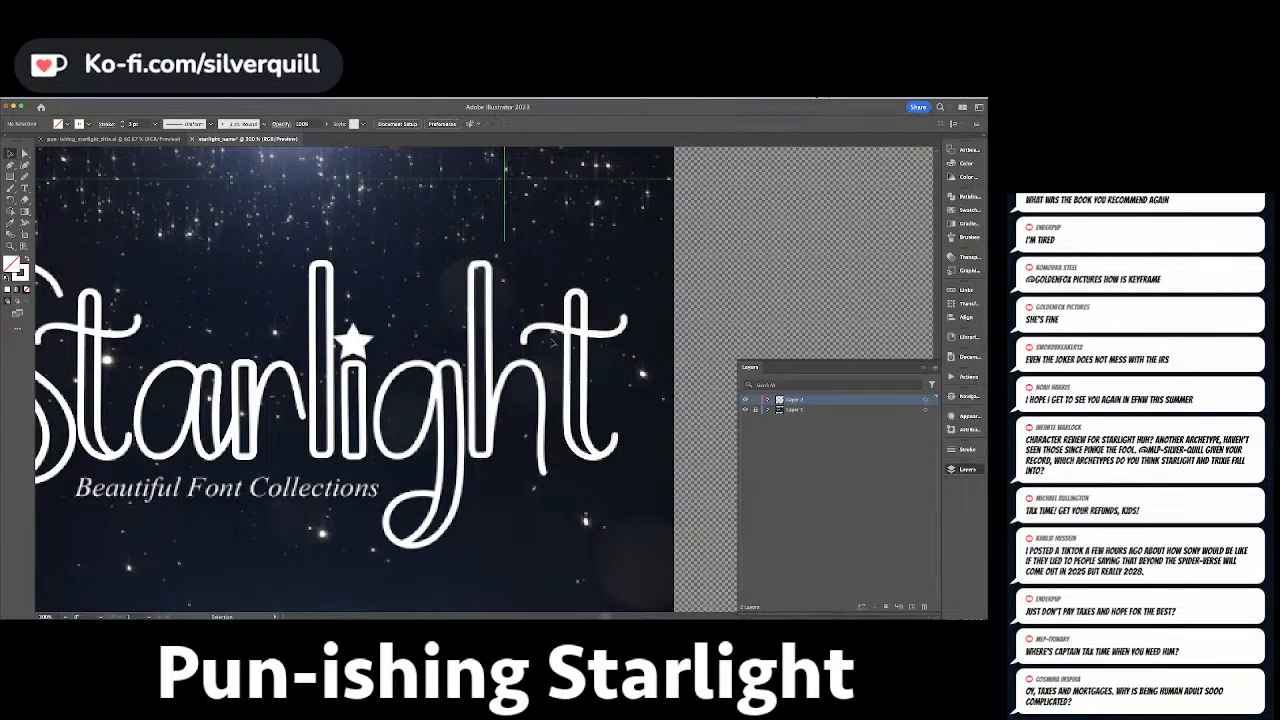
{"action": "left_click_drag", "start_coordinate": [331, 315], "coordinate": [489, 312]}
{"action": "left_click", "coordinate": [504, 487]}
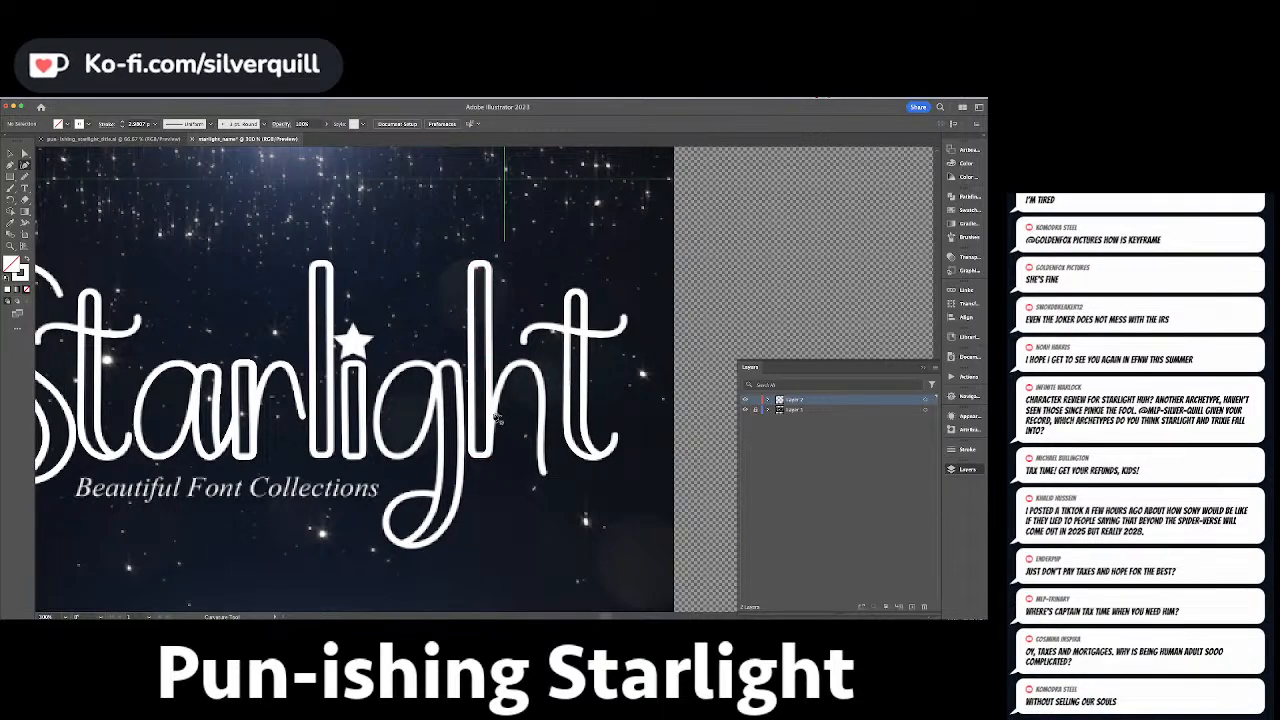
Trace the h's arch with the Curvature tool from the stem over the top and down to the tip.
{"action": "left_click", "coordinate": [496, 416]}
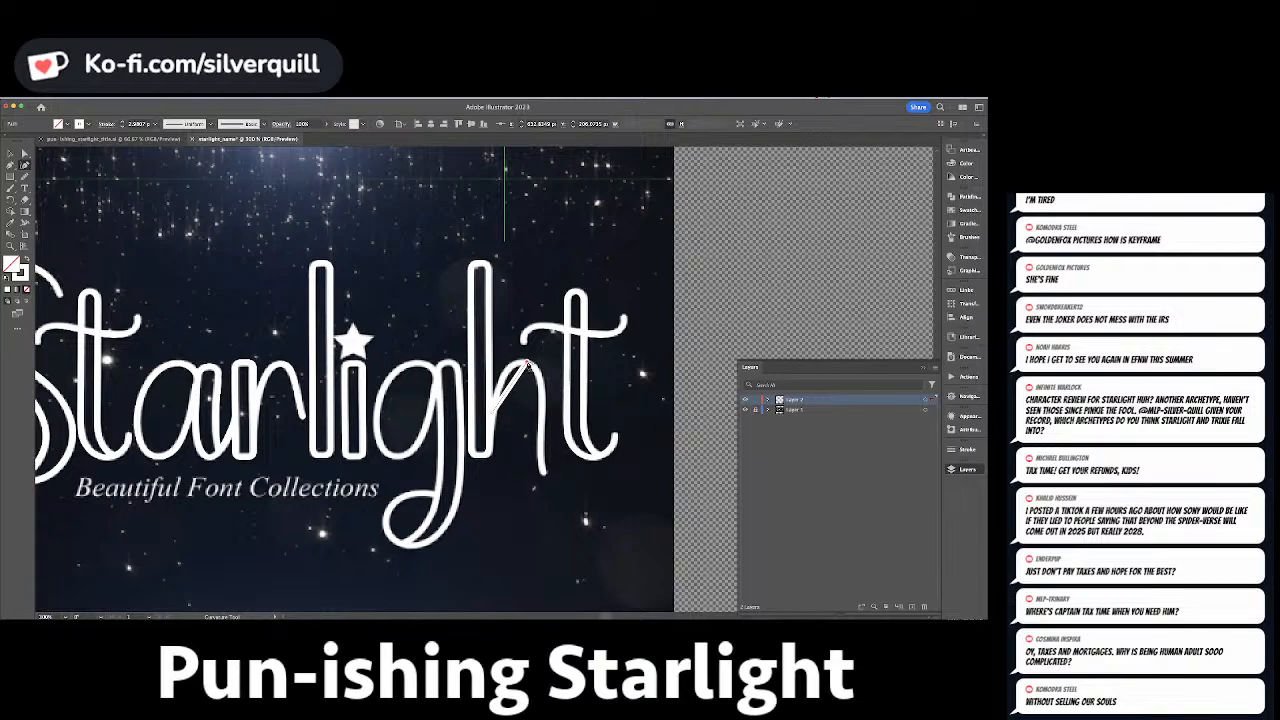
{"action": "left_click_drag", "start_coordinate": [528, 364], "coordinate": [543, 466]}
{"action": "mouse_move", "coordinate": [529, 366]}
{"action": "left_mouse_down"}
{"action": "mouse_move", "coordinate": [548, 378]}
{"action": "mouse_move", "coordinate": [542, 463]}
{"action": "left_mouse_up"}
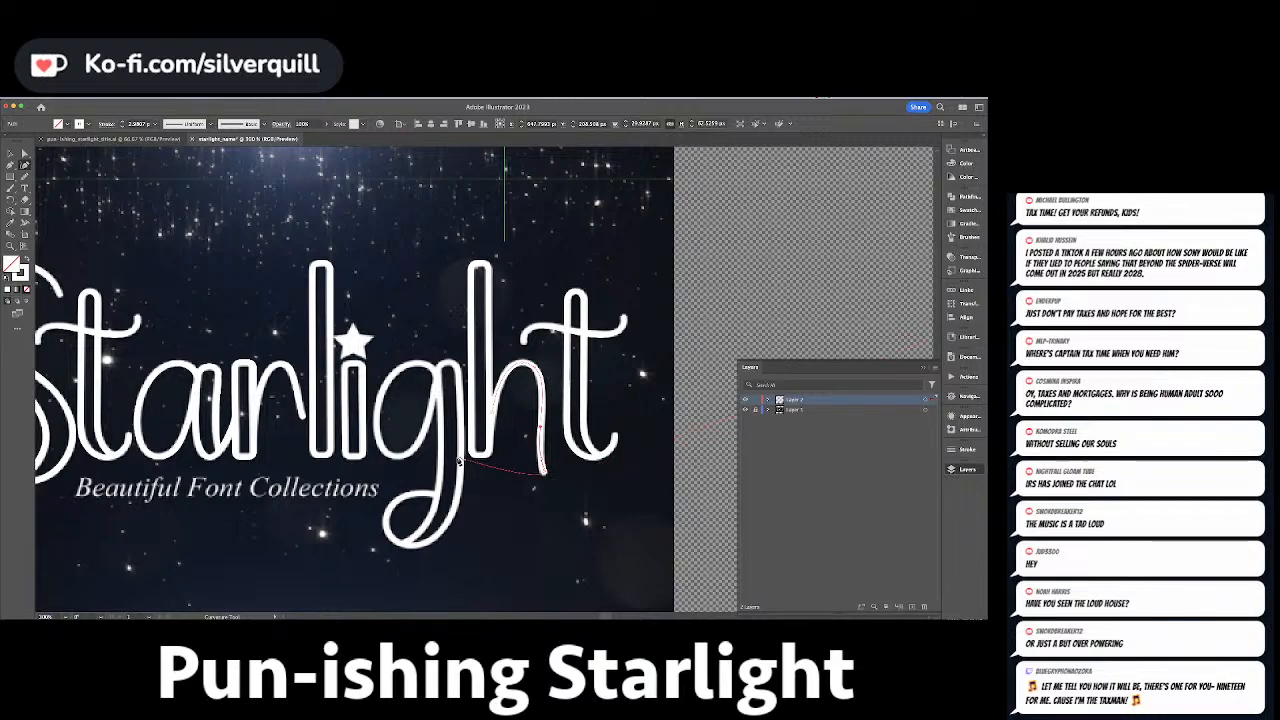
{"action": "key", "text": "super+shift+a"}
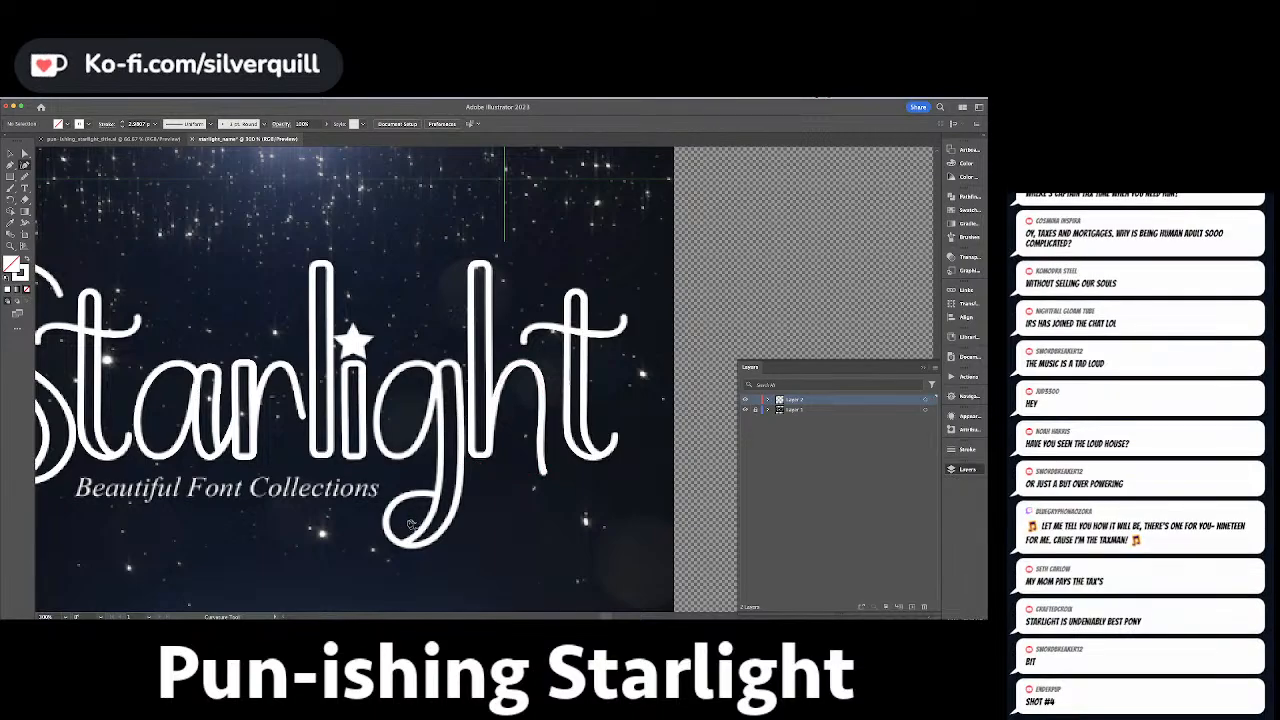
Trace the g's stem and descender loop with the Curvature tool, over the top and around the tail.
{"action": "left_click", "coordinate": [437, 521]}
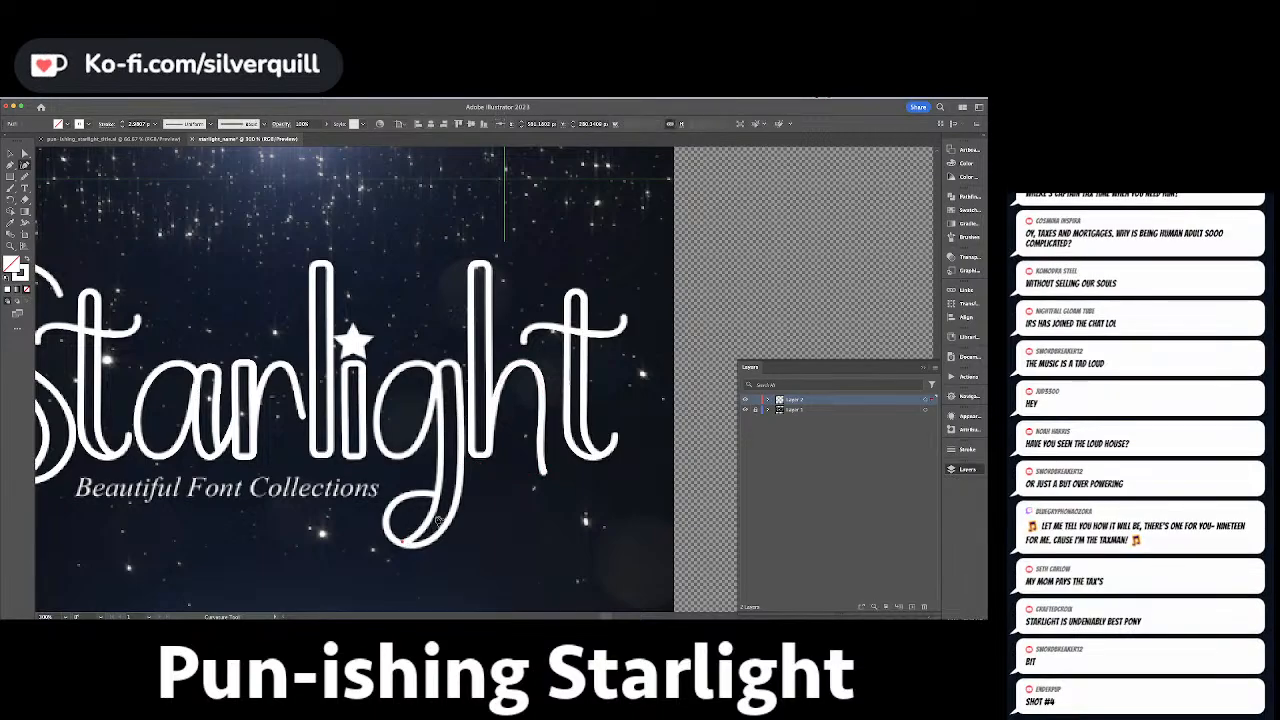
{"action": "left_click", "coordinate": [440, 374]}
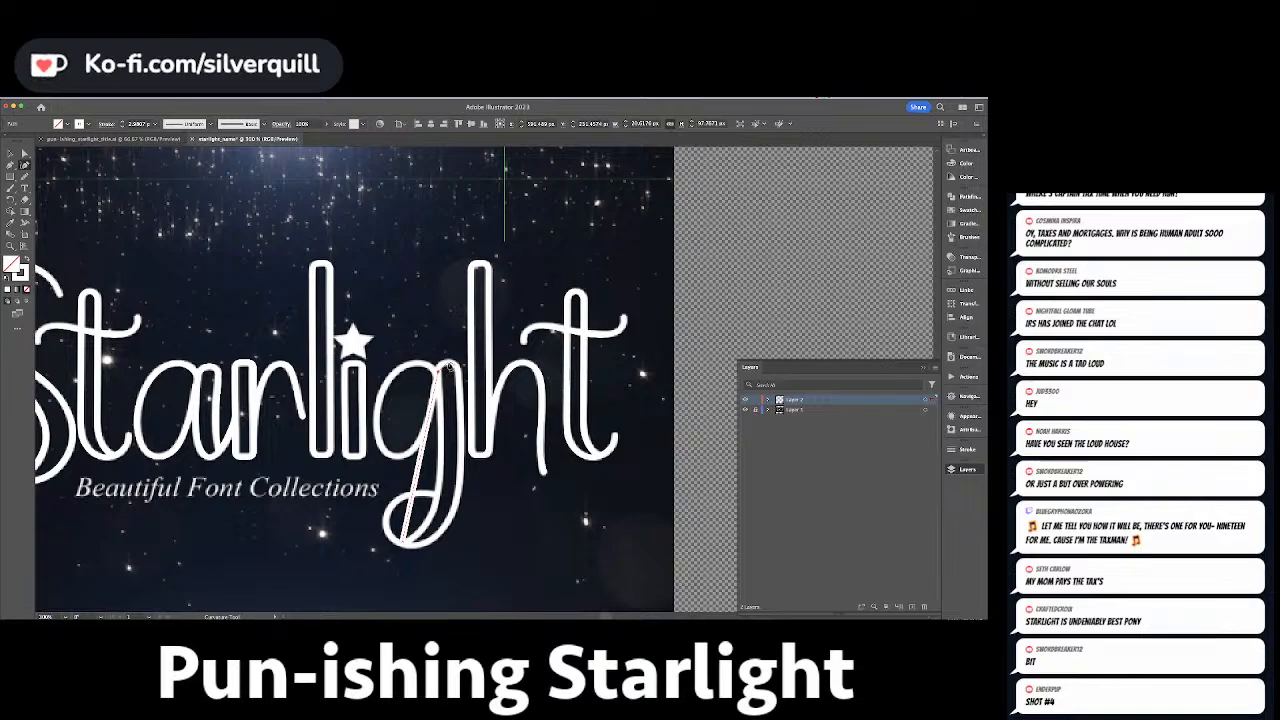
{"action": "left_click", "coordinate": [448, 362]}
{"action": "left_click", "coordinate": [458, 373]}
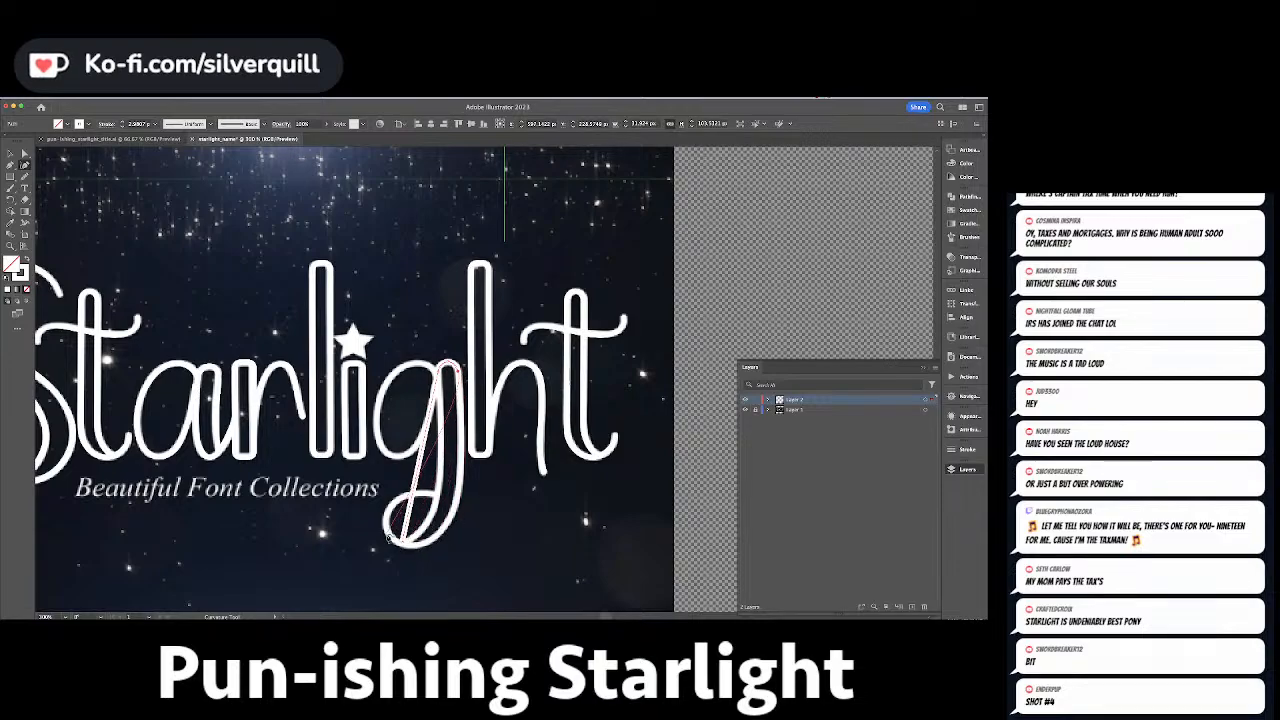
{"action": "left_click", "coordinate": [418, 544]}
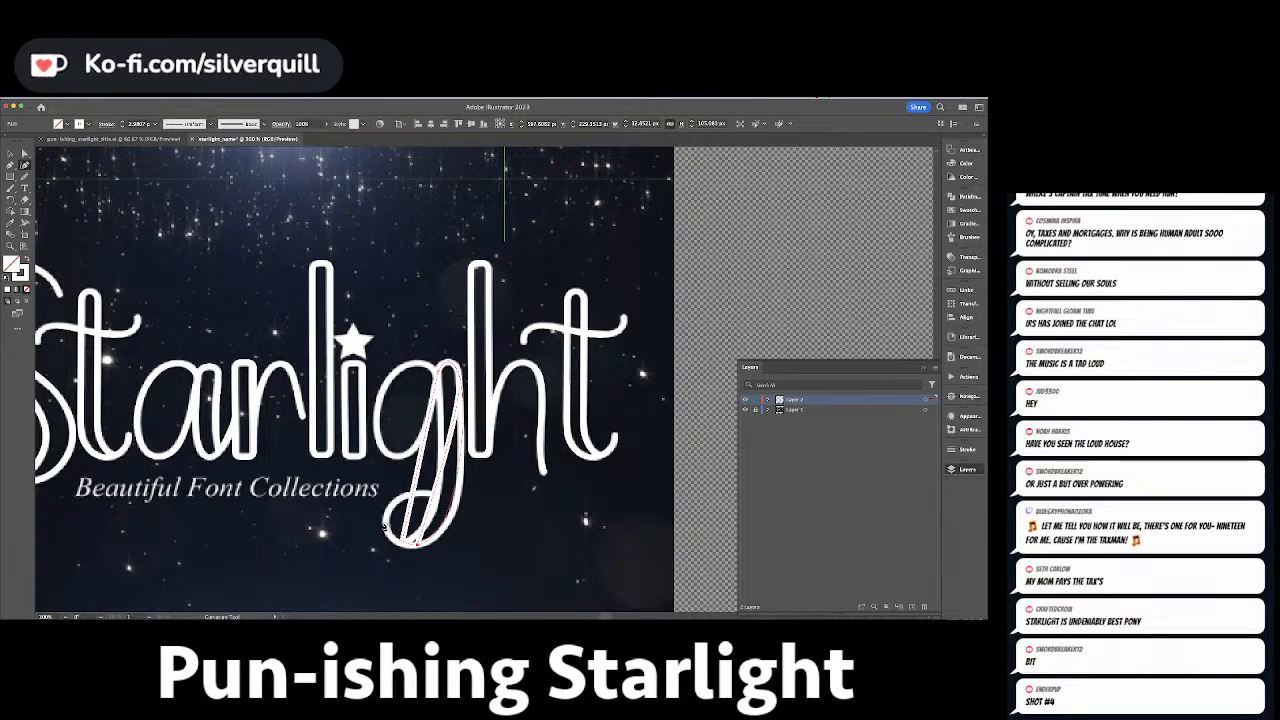
{"action": "left_click", "coordinate": [386, 527]}
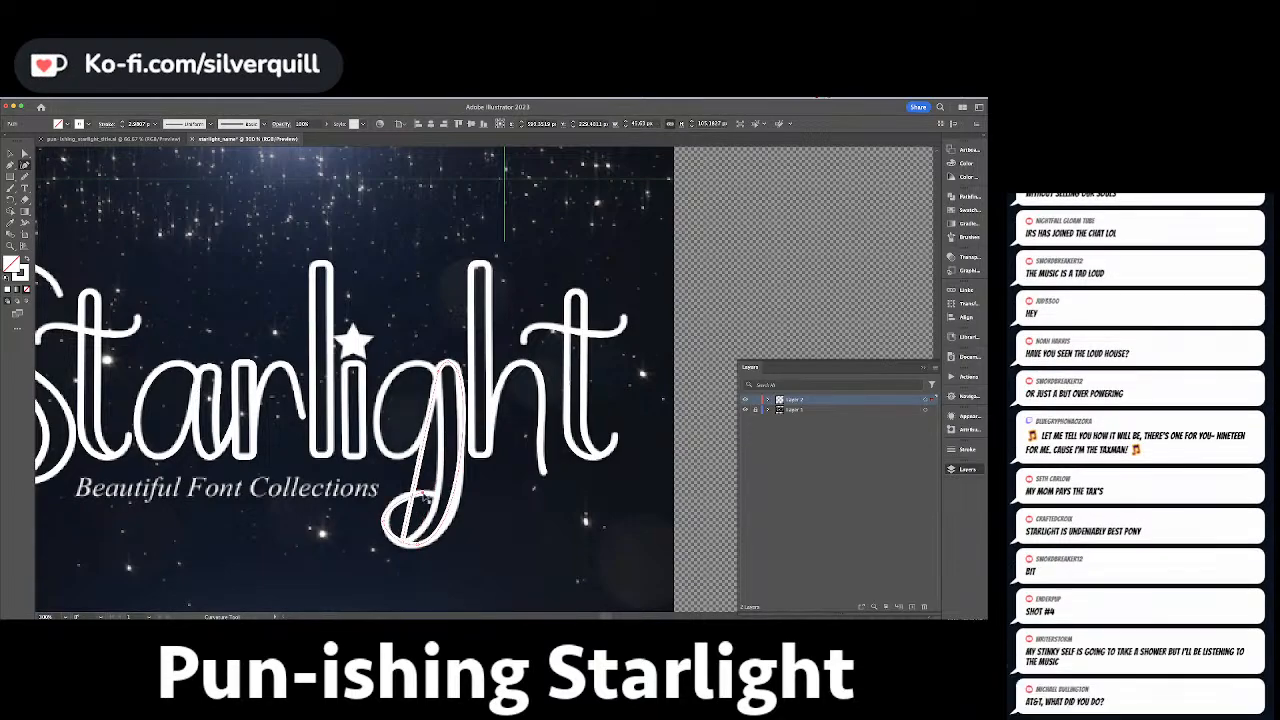
{"action": "left_click", "coordinate": [436, 495]}
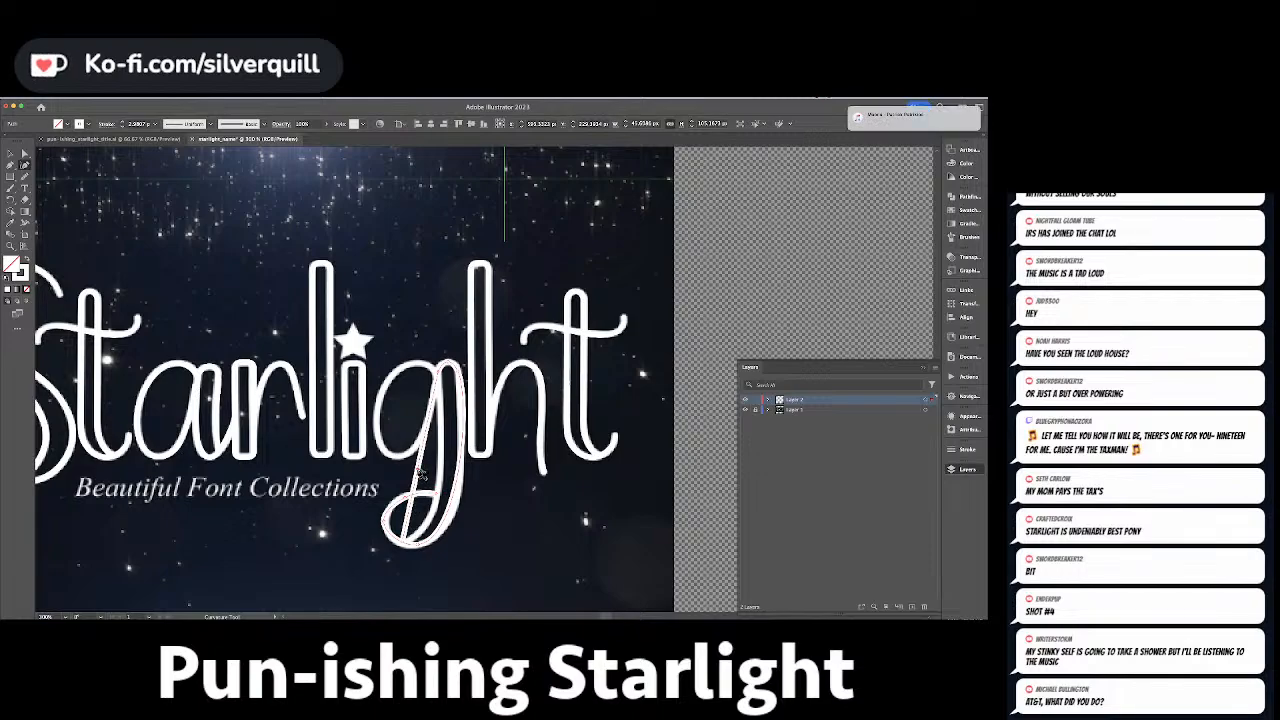
Refine the curve points along both sides of the g's stem to fit the sample, and end the path.
{"action": "left_click", "coordinate": [447, 477]}
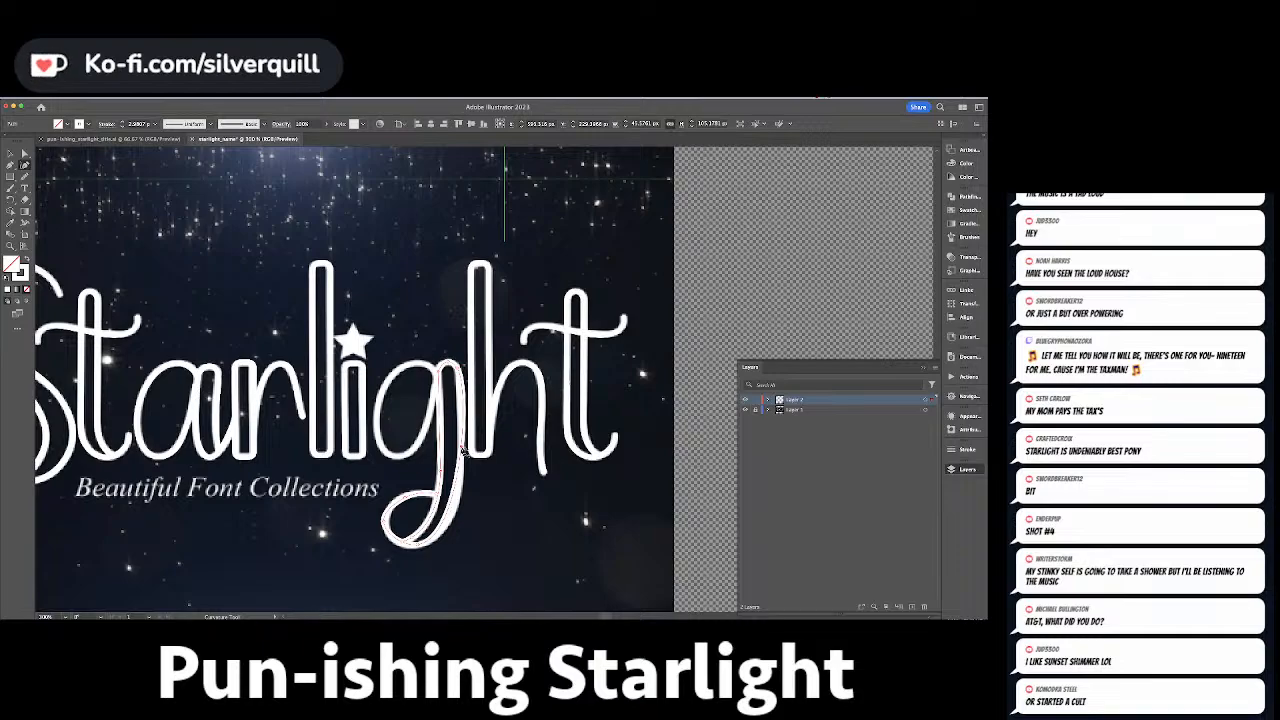
{"action": "left_click", "coordinate": [462, 483]}
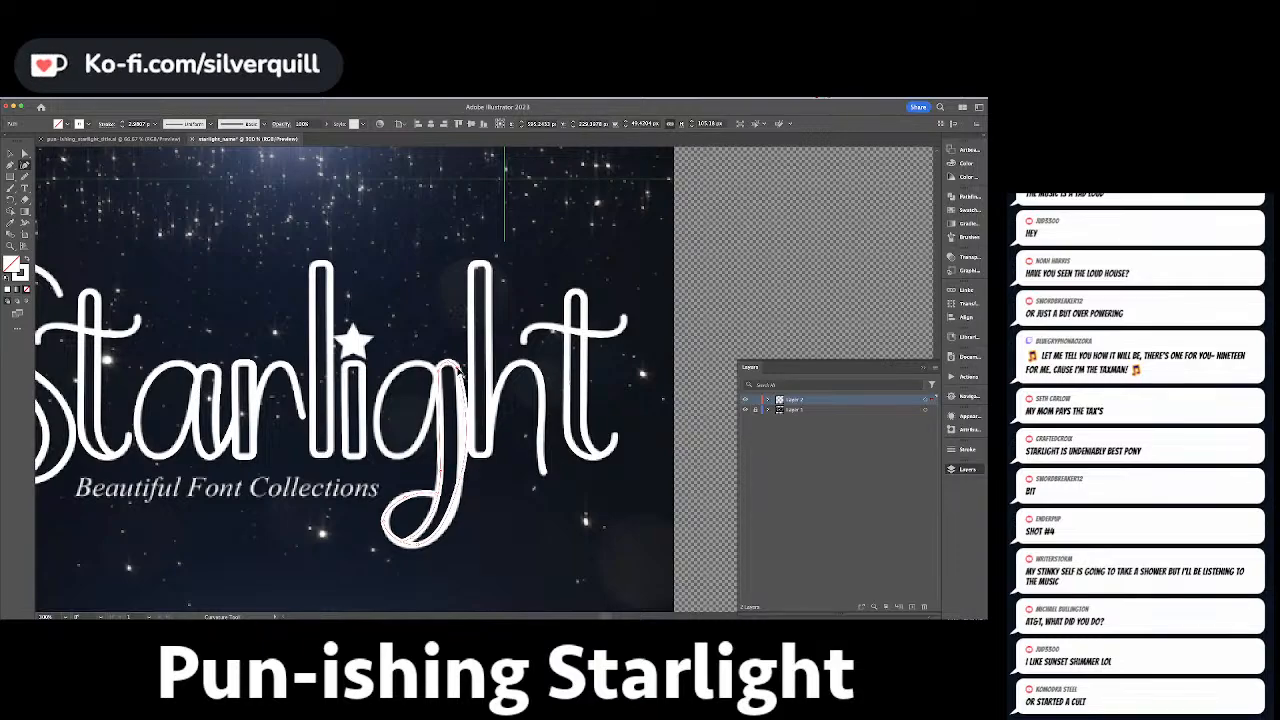
{"action": "key", "text": "super+z"}
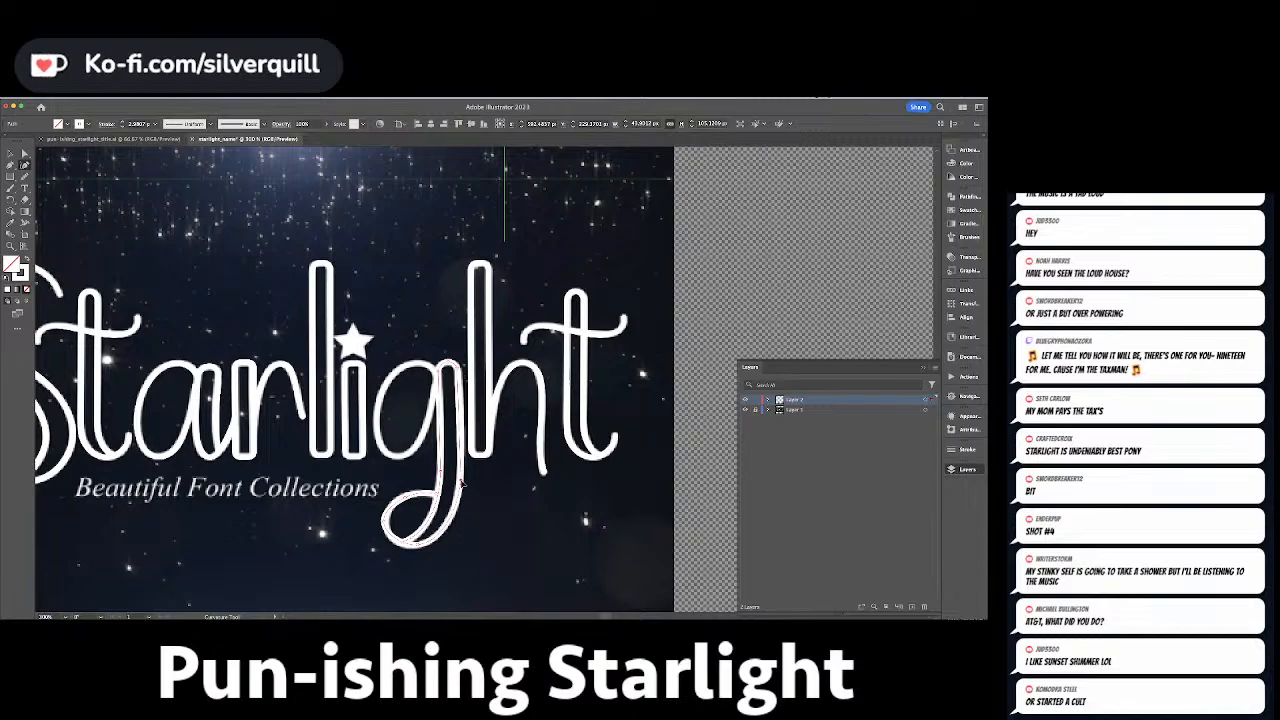
{"action": "left_click", "coordinate": [460, 479]}
{"action": "left_click", "coordinate": [460, 374]}
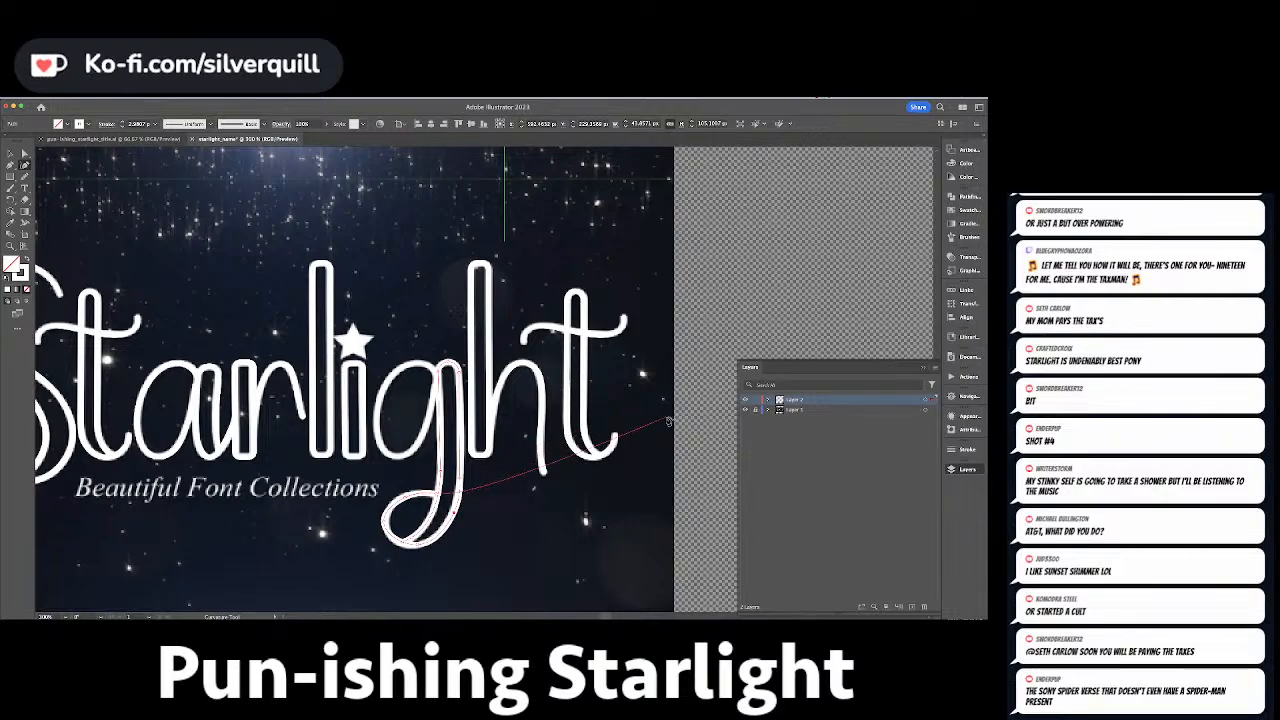
{"action": "key", "text": "Escape"}
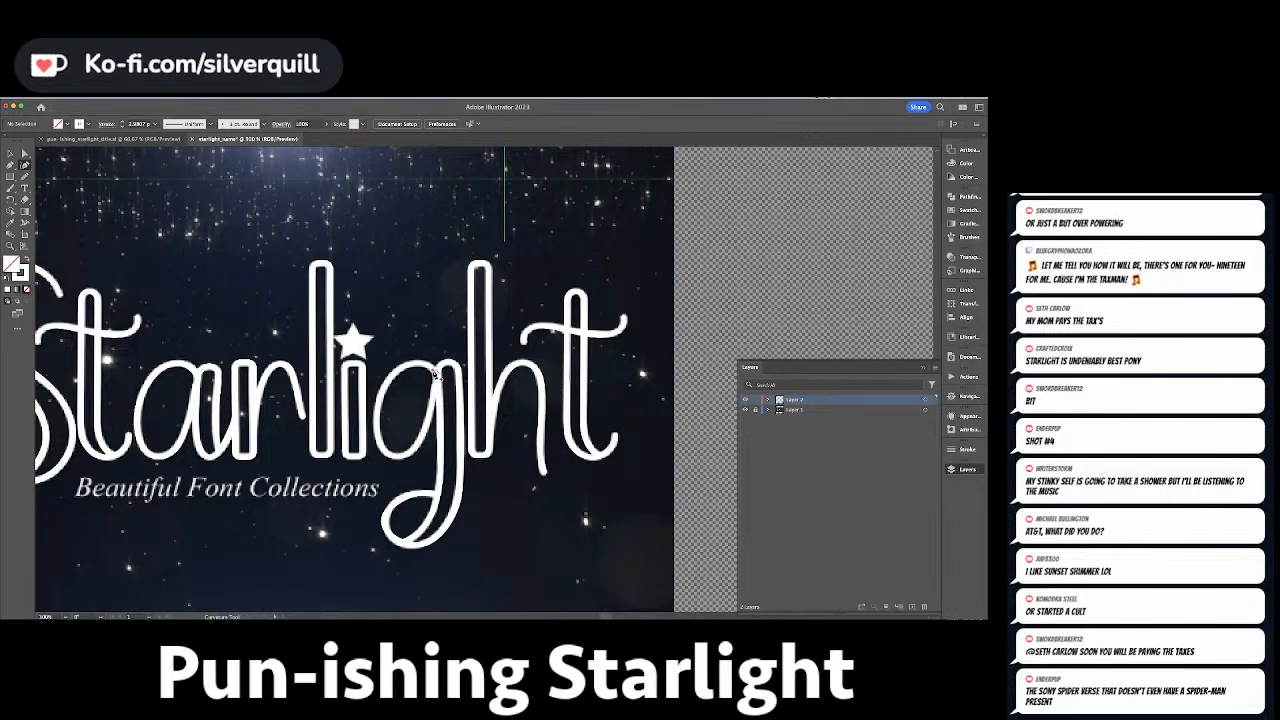
Trace the g's bowl with the Curvature tool, refine its points to fit the sample, and hide Layer 1 to check it.
{"action": "left_click", "coordinate": [395, 383]}
{"action": "left_click", "coordinate": [388, 383]}
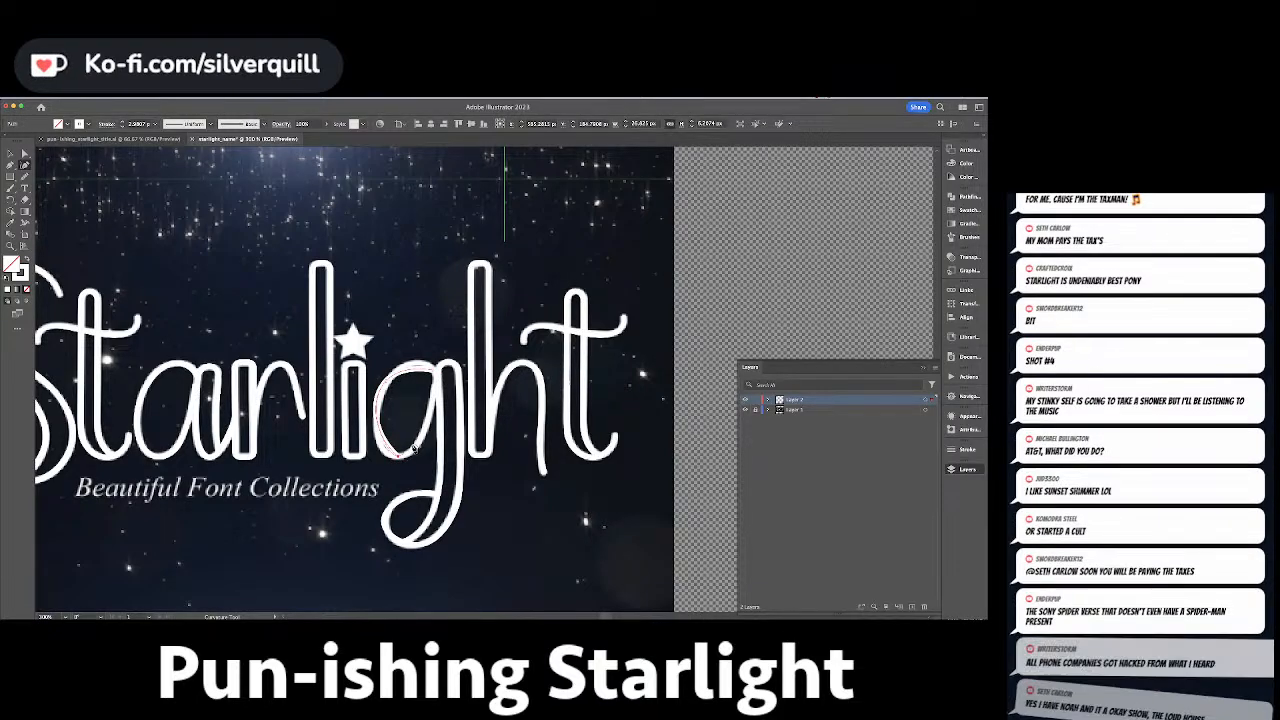
{"action": "left_click", "coordinate": [400, 456]}
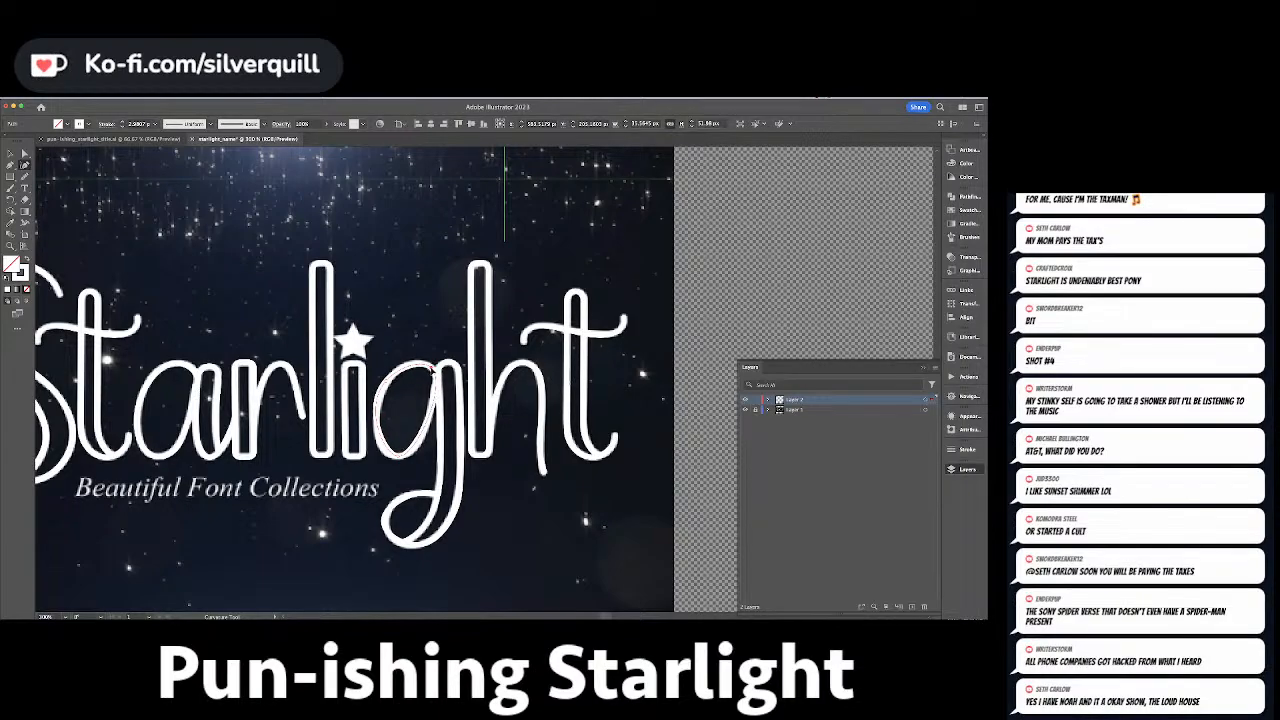
{"action": "left_click_drag", "start_coordinate": [390, 389], "coordinate": [404, 369]}
{"action": "left_click_drag", "start_coordinate": [397, 454], "coordinate": [396, 458]}
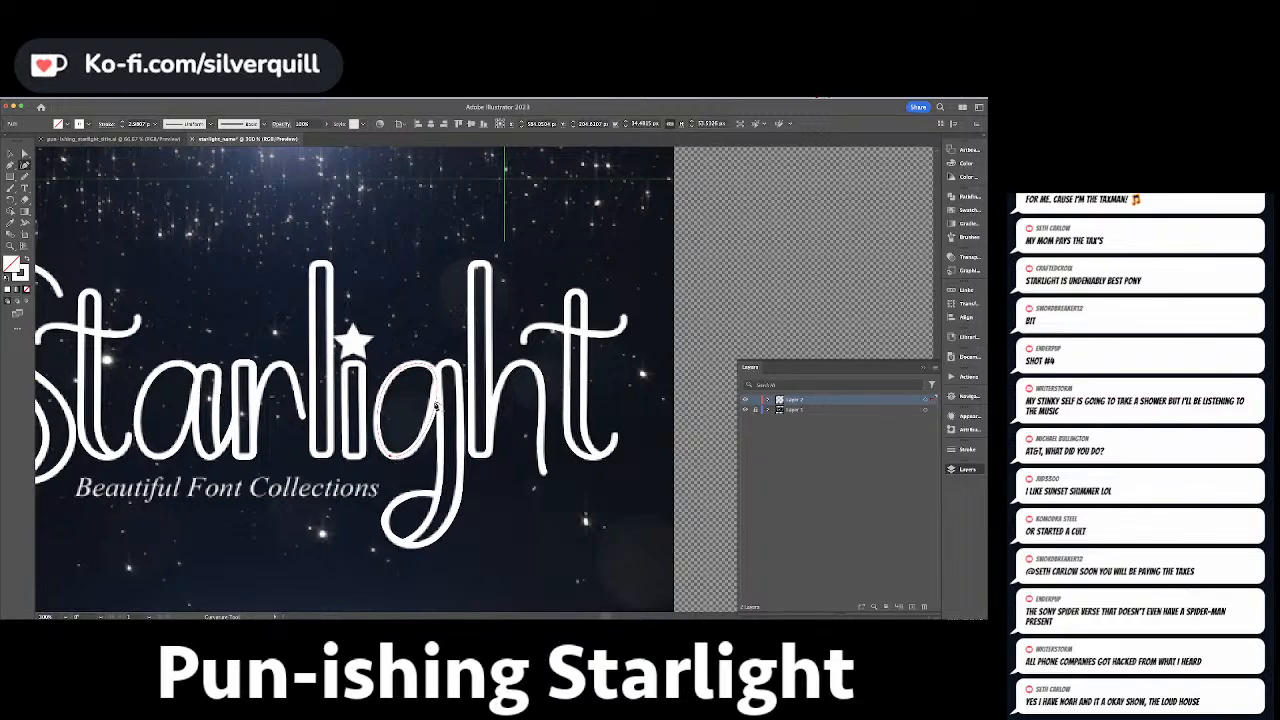
{"action": "left_click_drag", "start_coordinate": [438, 398], "coordinate": [434, 402]}
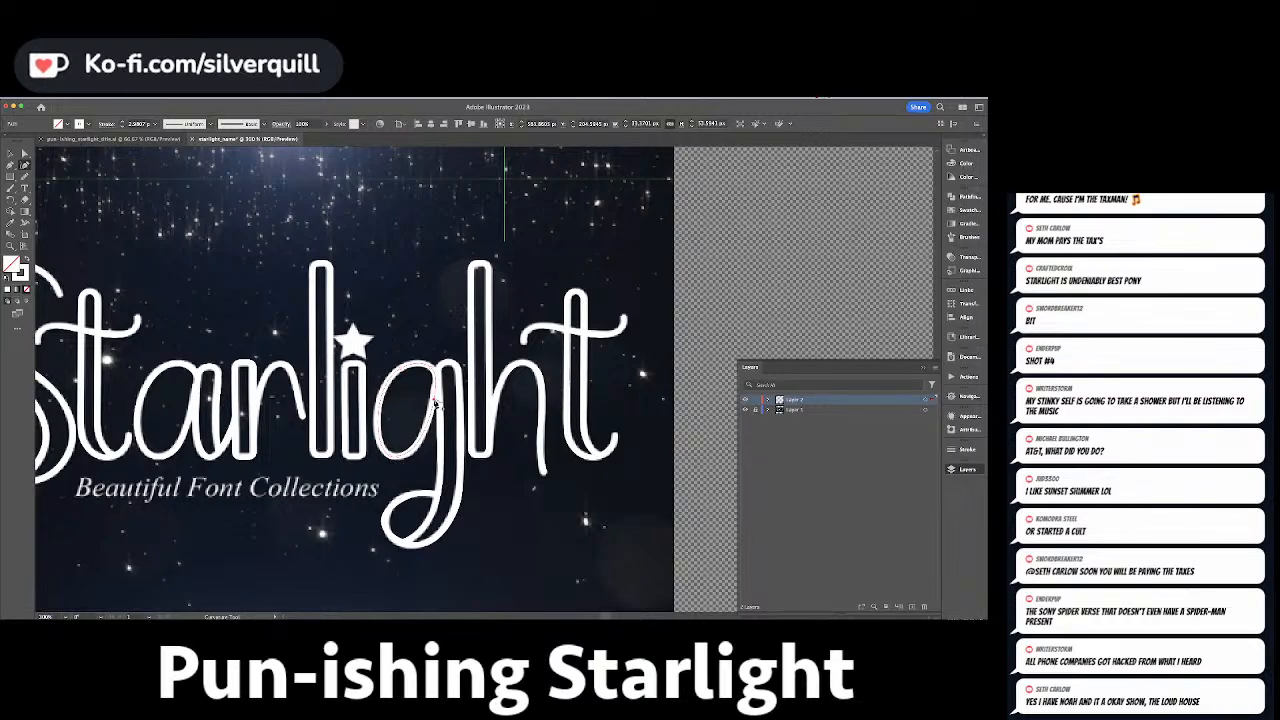
{"action": "key", "text": "super+shift+a"}
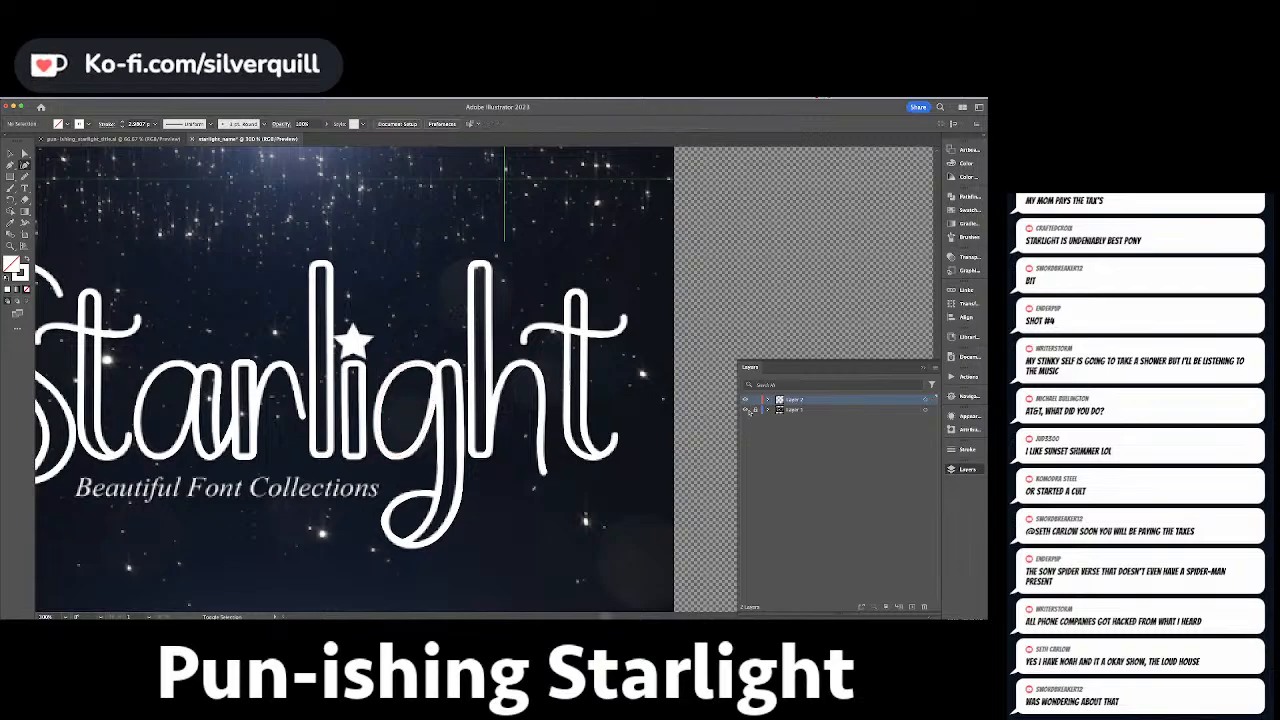
{"action": "left_click", "coordinate": [746, 410]}
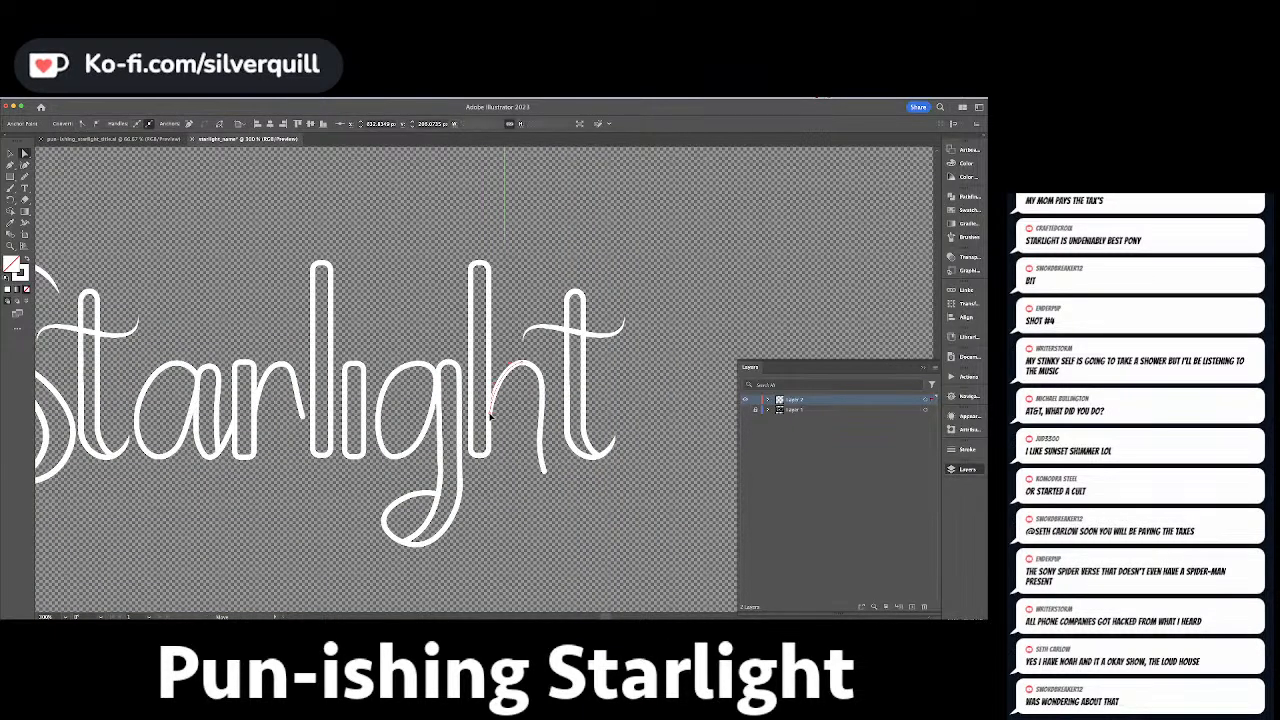
Review the complete traced lettering, and show Layer 1 again to compare it with the font sample.
{"action": "key", "text": "a"}
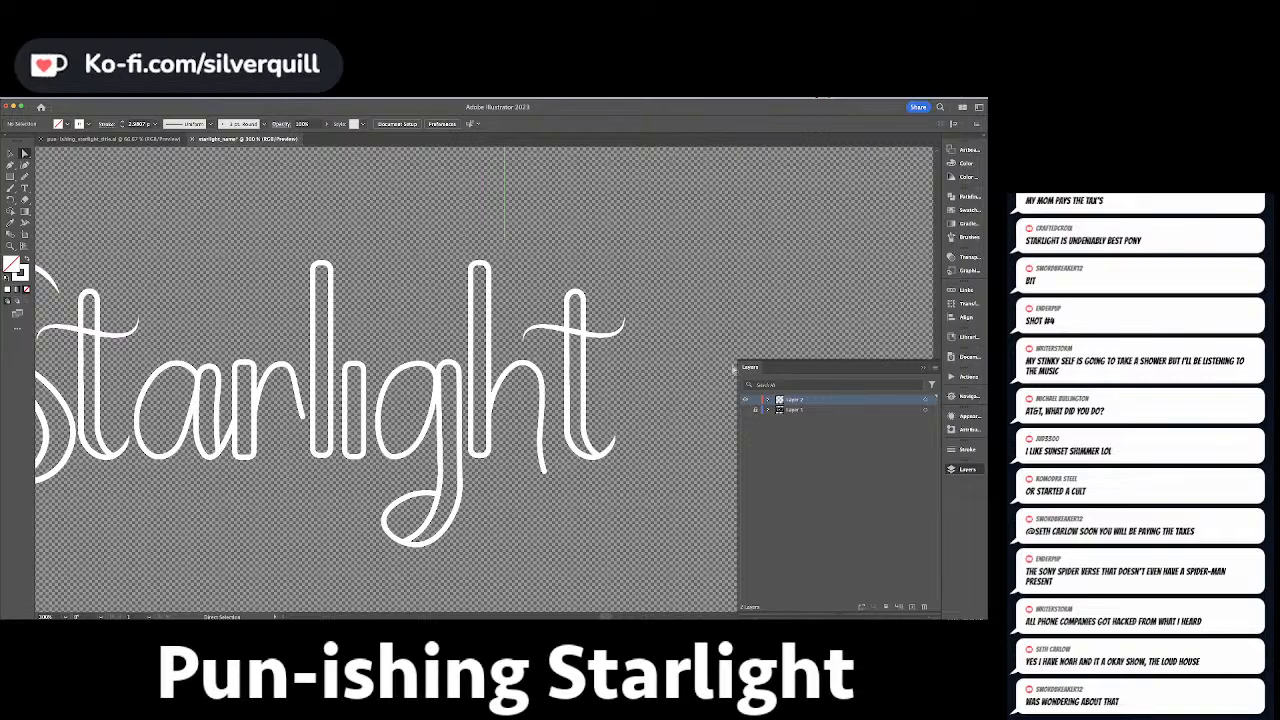
{"action": "key", "text": "super+minus"}
{"action": "key", "text": "super+minus"}
{"action": "key", "text": "super+minus"}
{"action": "key", "text": "super+equal"}
{"action": "key", "text": "super+equal"}
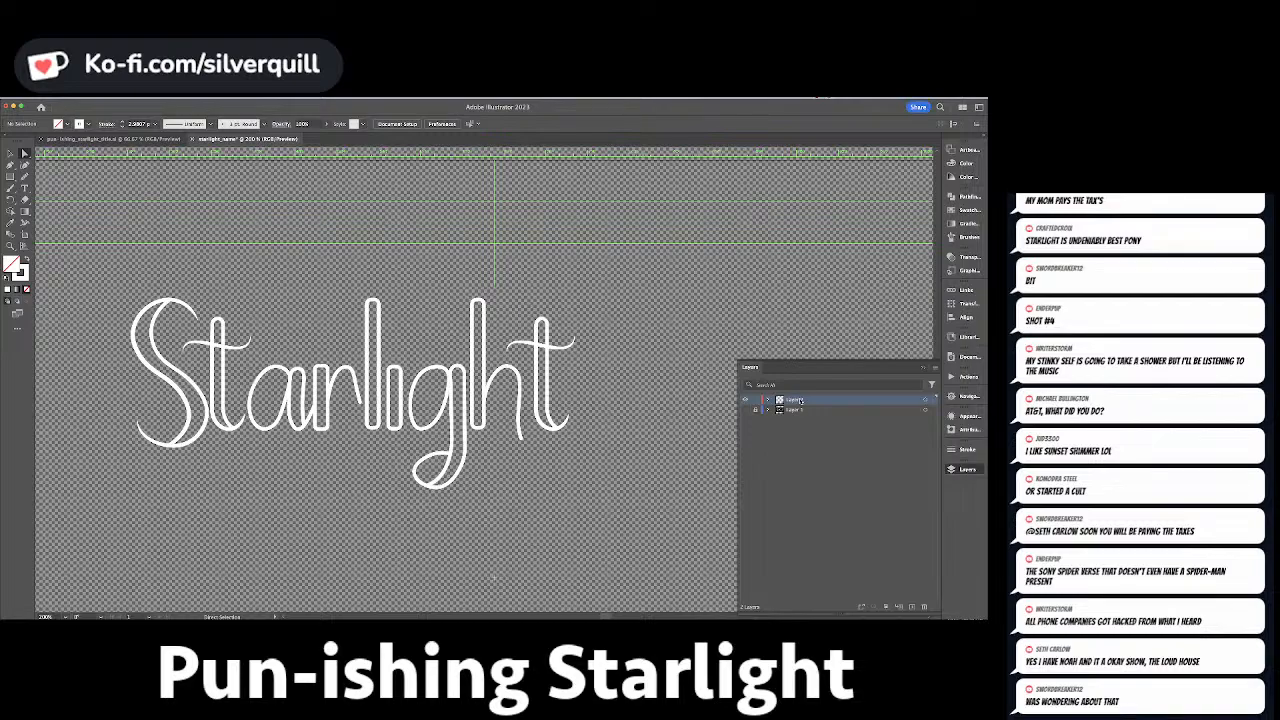
{"action": "left_click", "coordinate": [745, 409]}
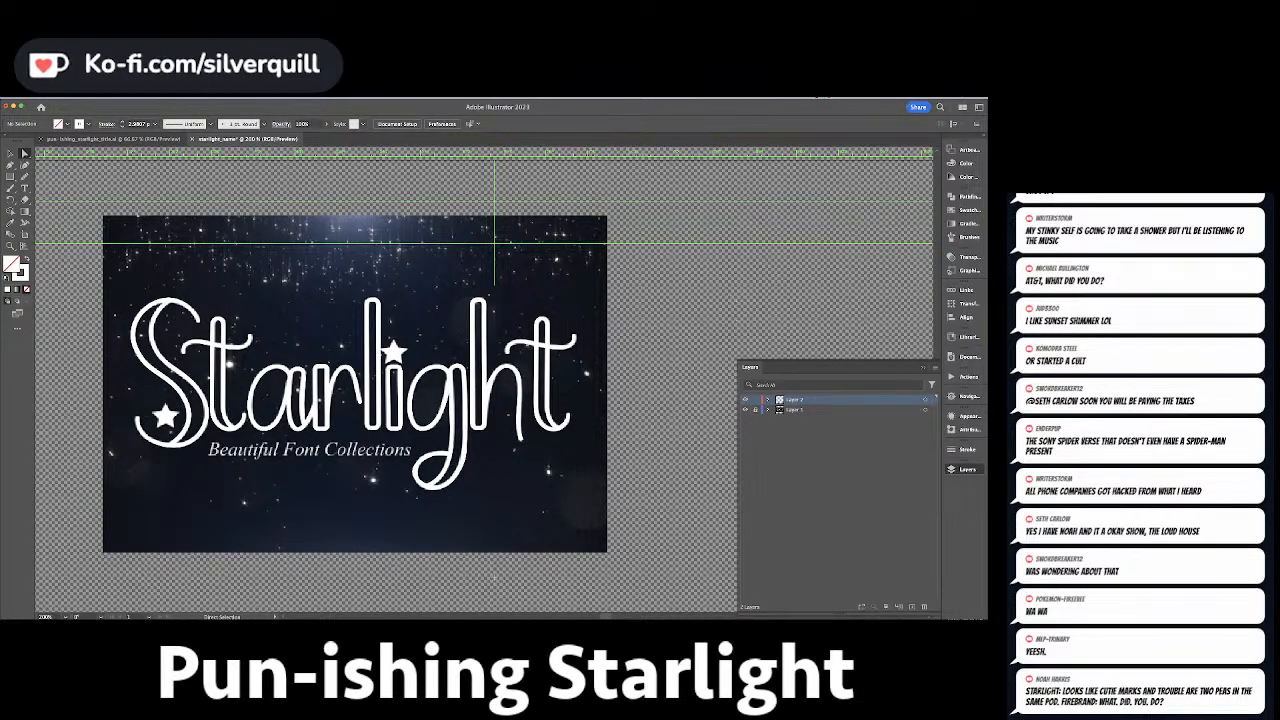
Open the recent file starlight_cutie_mark.ai and copy the whole cutie mark.
{"action": "left_click", "coordinate": [59, 97]}
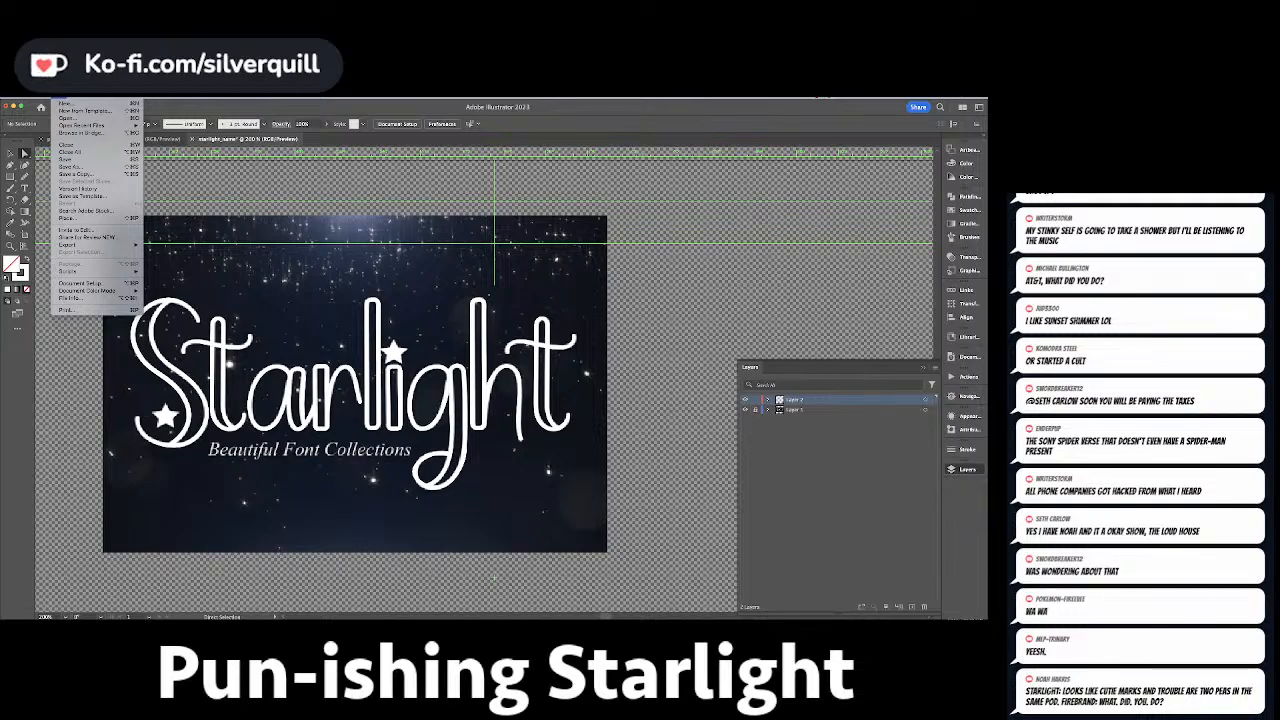
{"action": "mouse_move", "coordinate": [82, 125]}
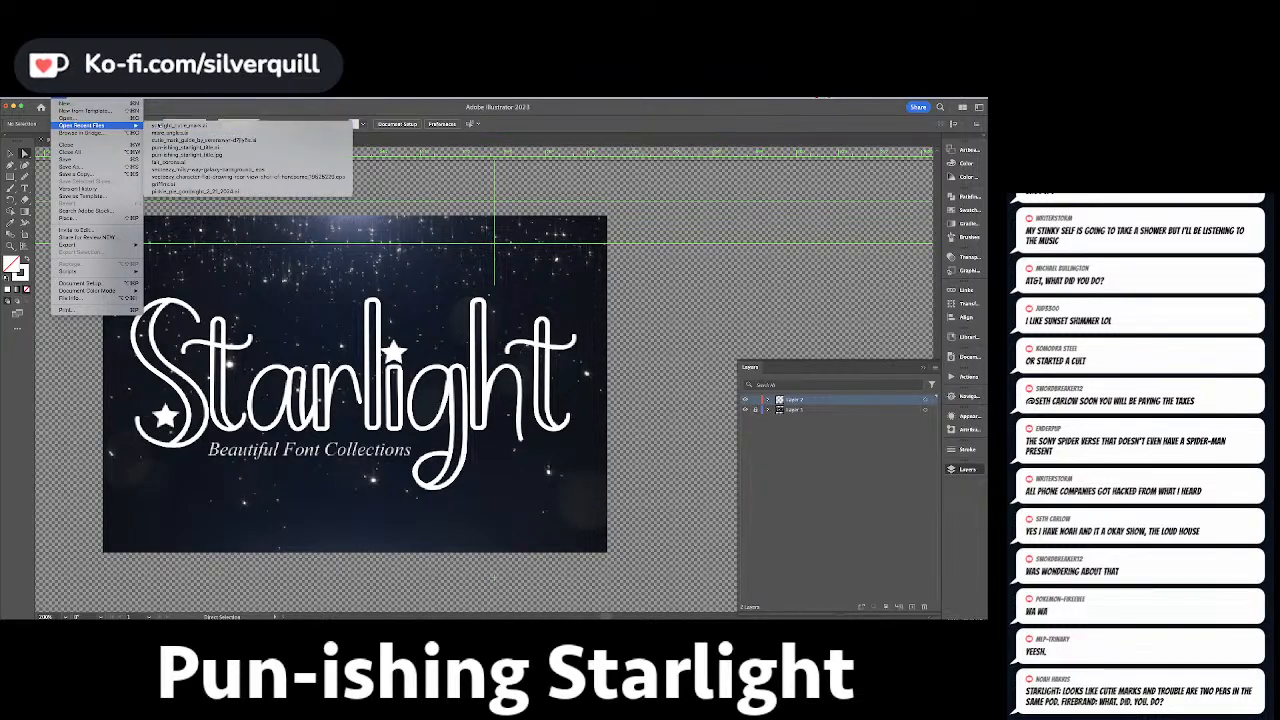
{"action": "left_click", "coordinate": [178, 125]}
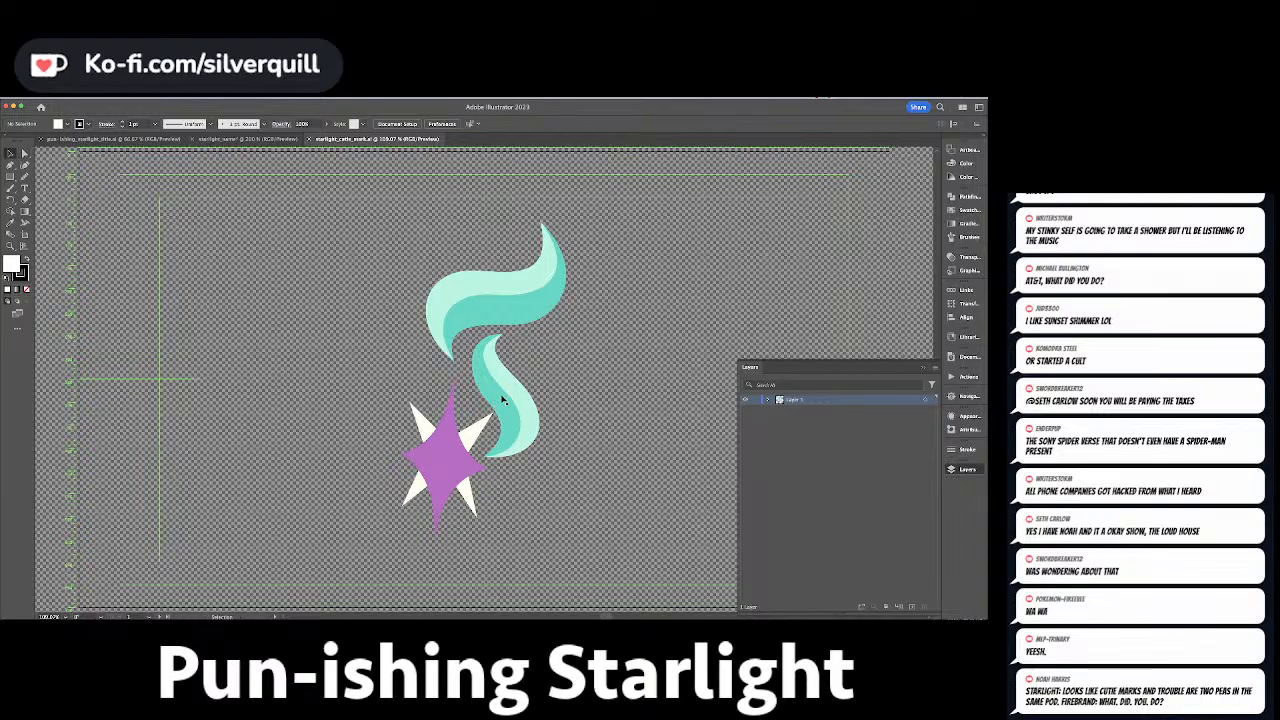
{"action": "key", "text": "ctrl+a"}
Paste the cutie mark into the starlight_name document, scale it down and place it just right of the font sample.
{"action": "left_click", "coordinate": [140, 138]}
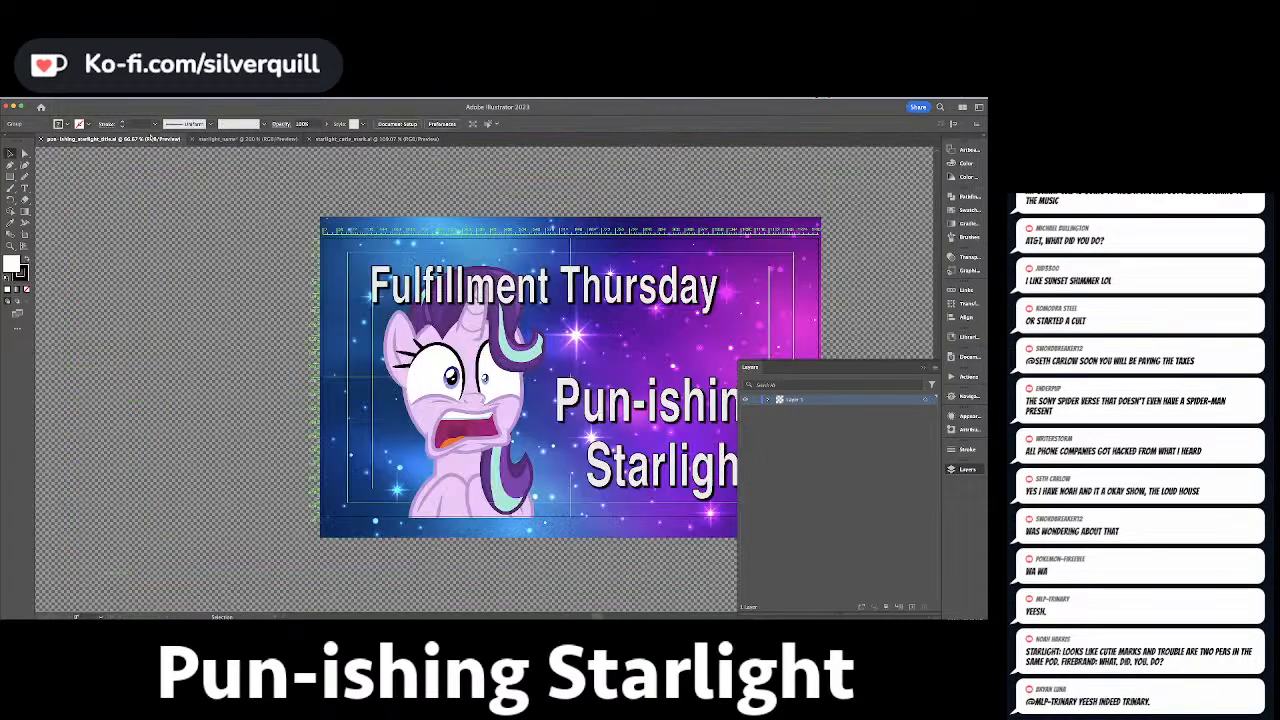
{"action": "left_click", "coordinate": [218, 139]}
{"action": "key", "text": "ctrl+v"}
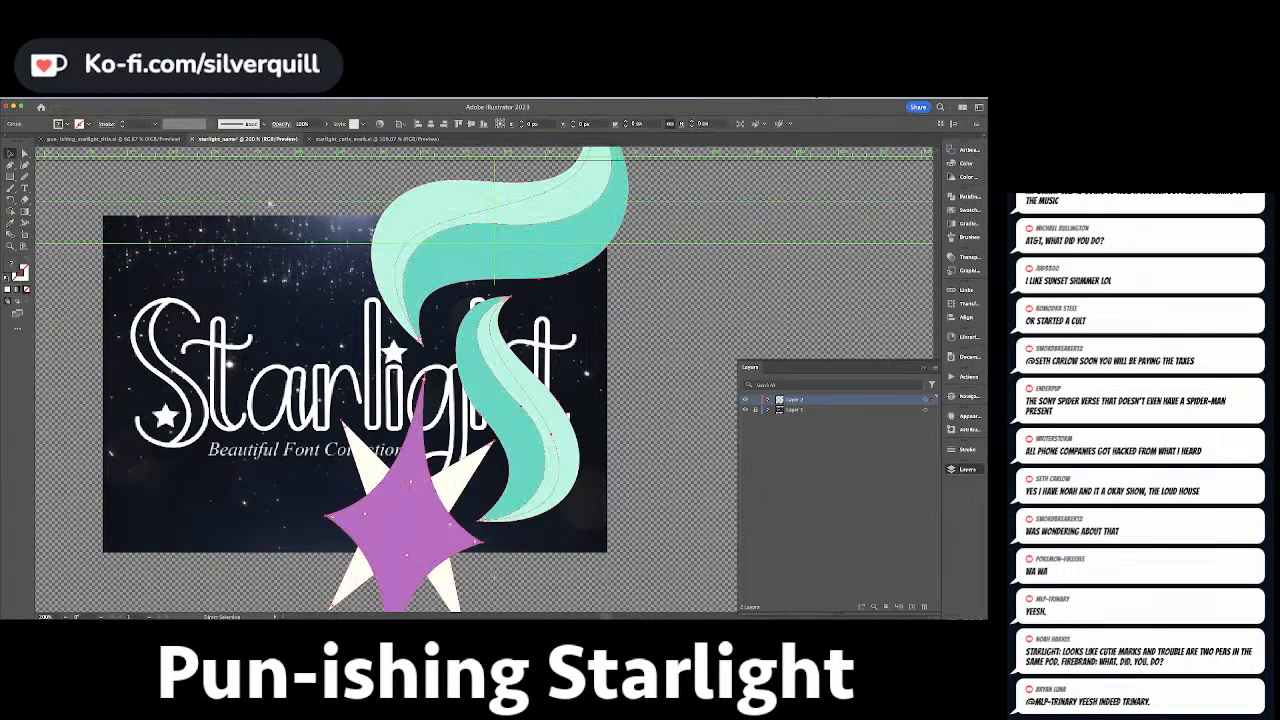
{"action": "key", "text": "ctrl+minus"}
{"action": "key", "text": "ctrl+minus"}
{"action": "key", "text": "ctrl+minus"}
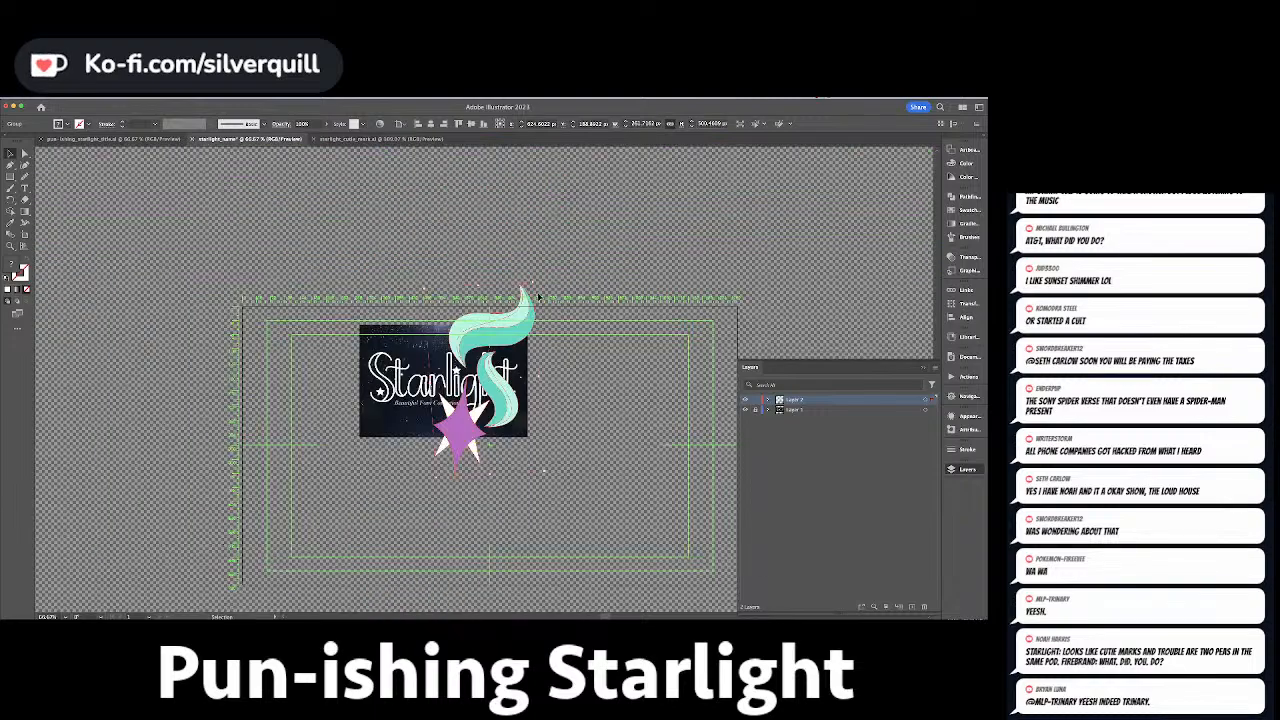
{"action": "left_click_drag", "start_coordinate": [535, 283], "coordinate": [588, 314]}
{"action": "left_click", "coordinate": [343, 200]}
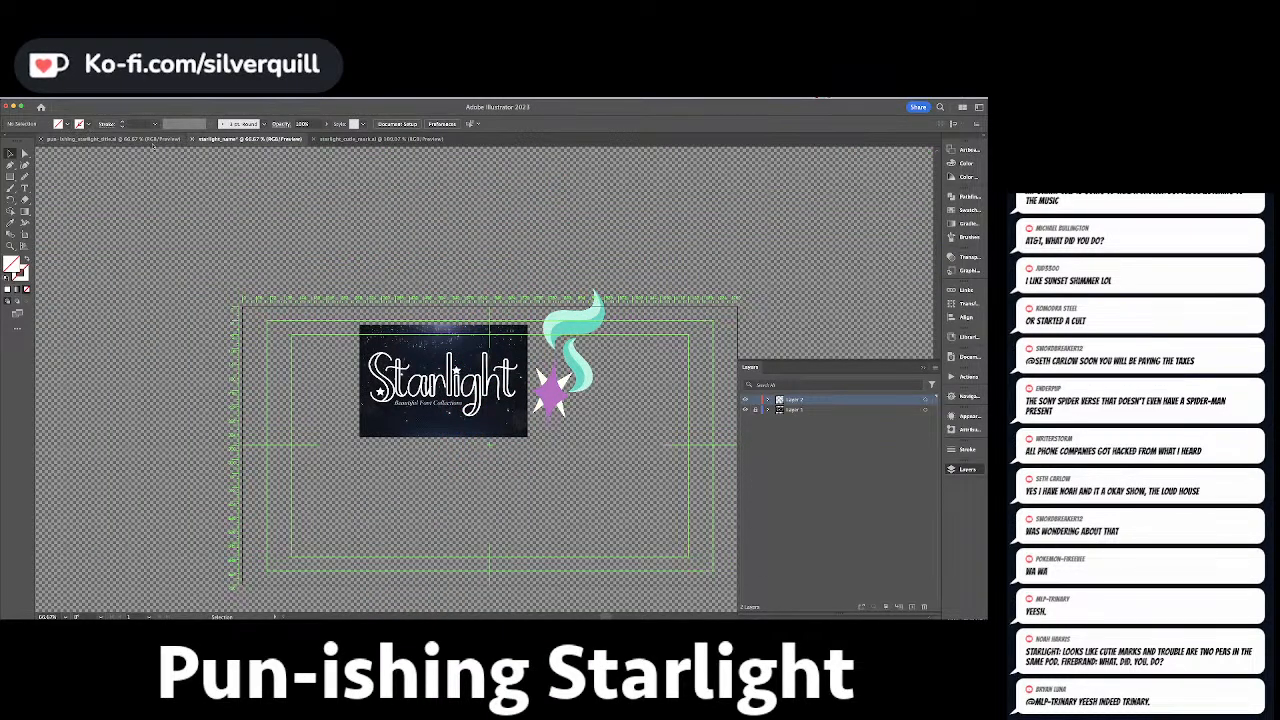
Copy the linked pony image from the pun-ishing_starlight_title document.
{"action": "left_click", "coordinate": [115, 138]}
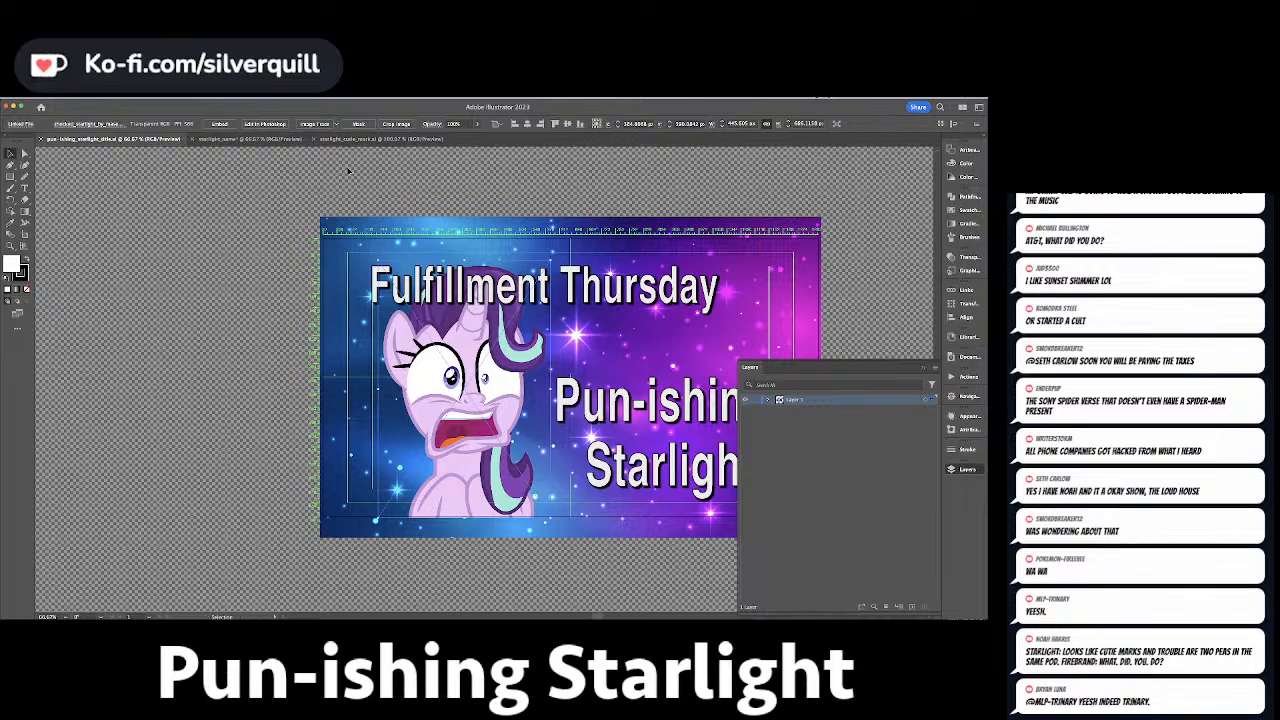
{"action": "left_click", "coordinate": [380, 138]}
{"action": "key", "text": "ctrl+v"}
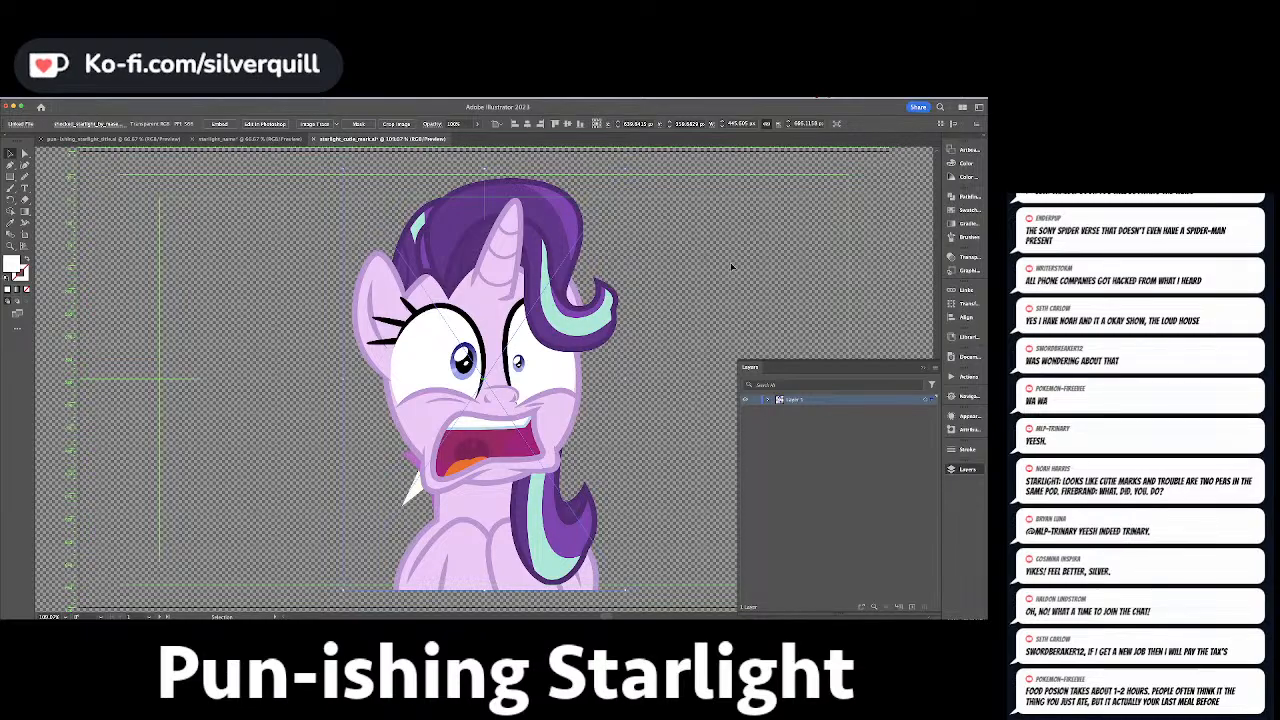
{"action": "key", "text": "super+minus"}
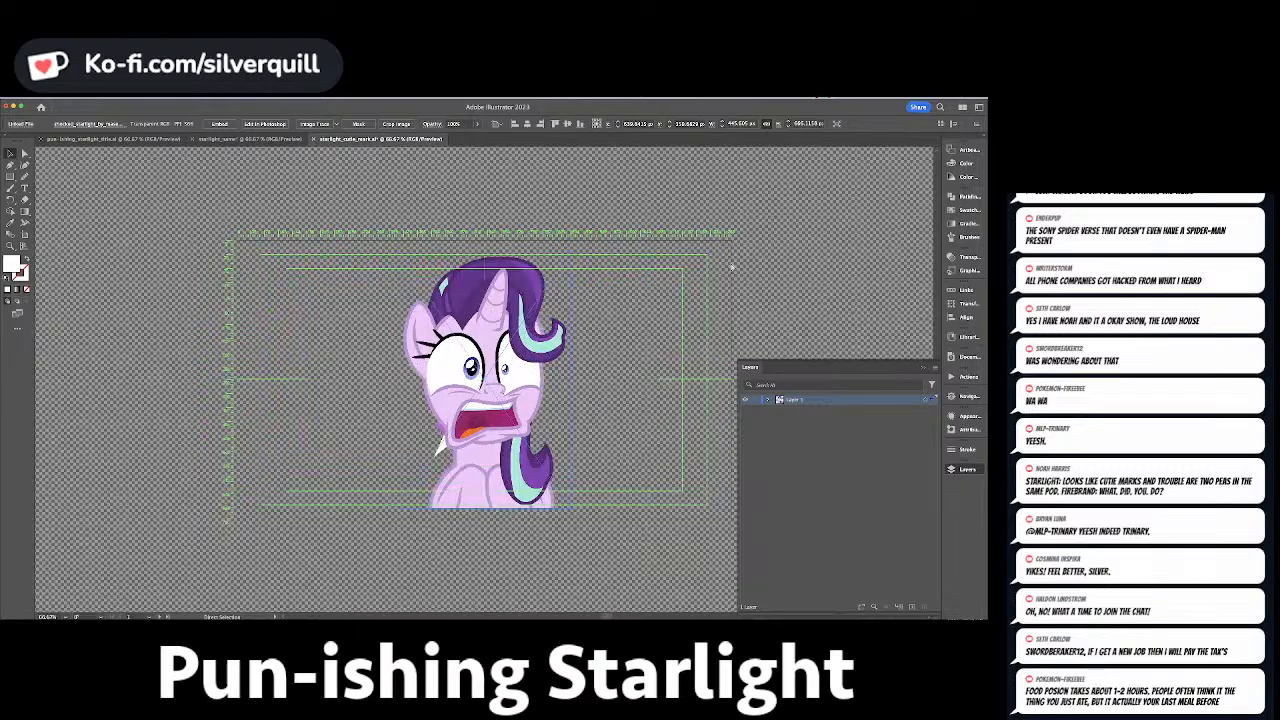
{"action": "left_click_drag", "start_coordinate": [437, 446], "coordinate": [142, 446]}
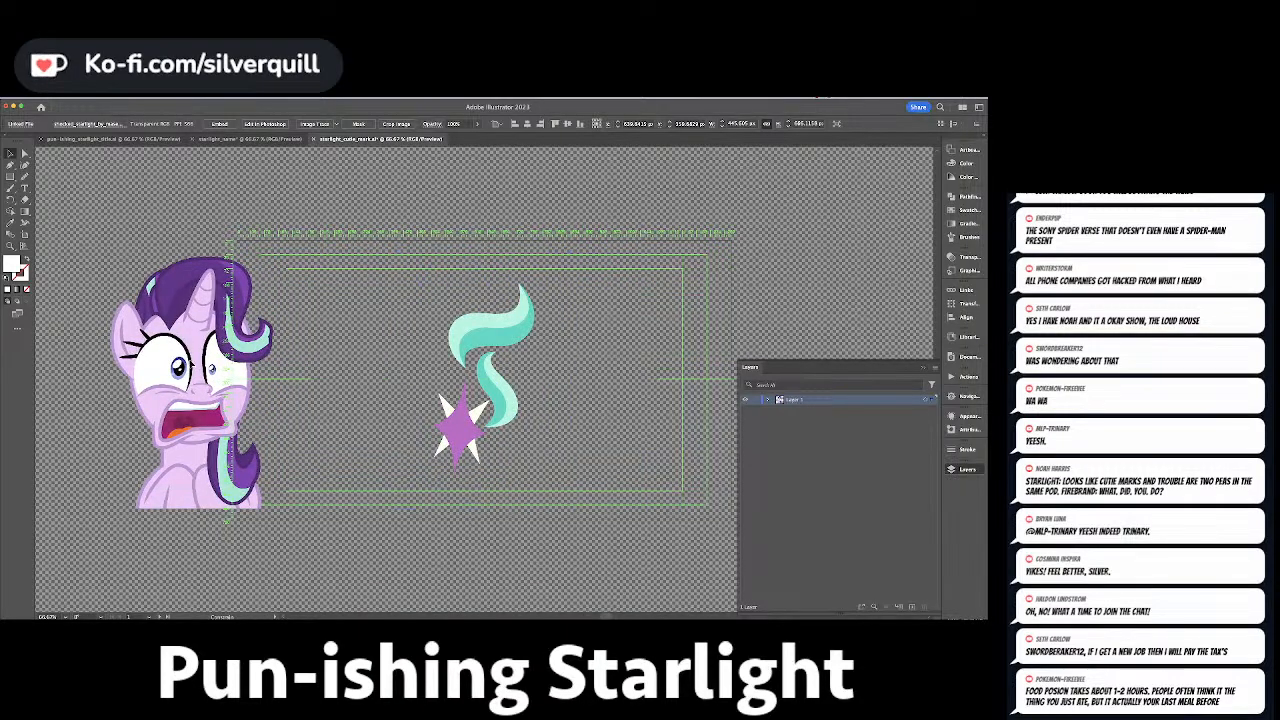
{"action": "key", "text": "Delete"}
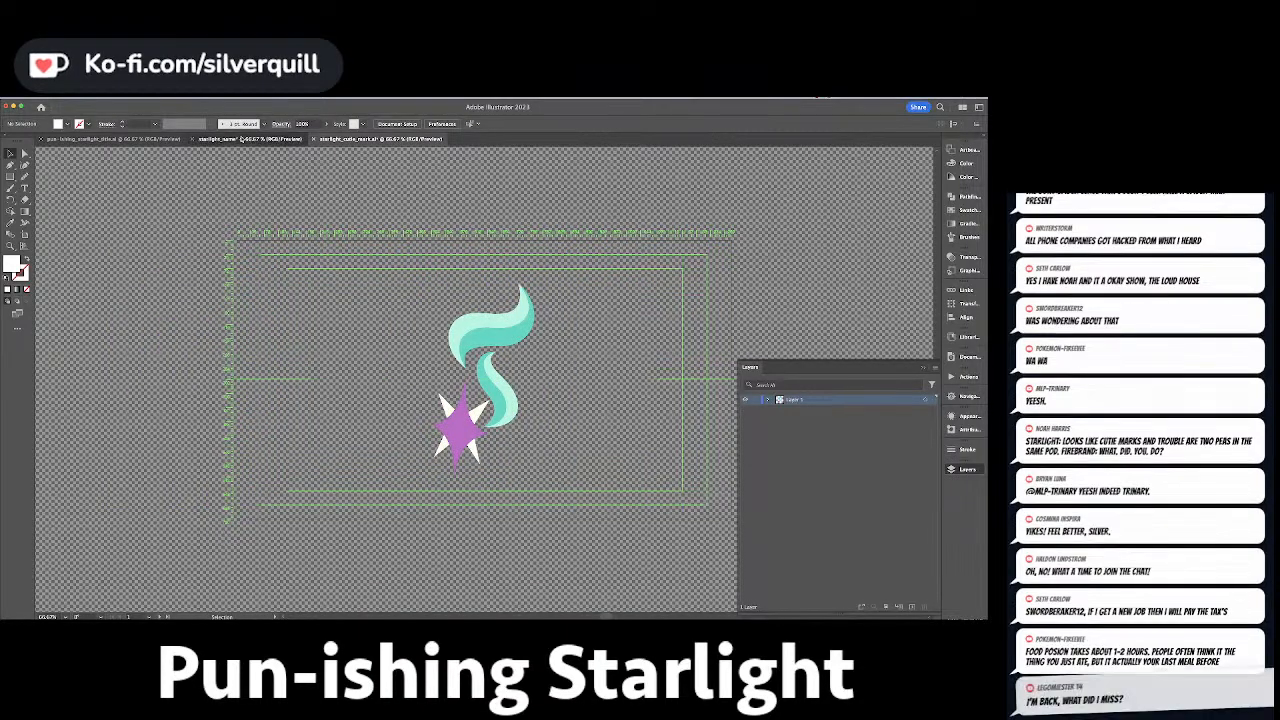
Paste the pony image into the starlight_name document and move it left of the lettering.
{"action": "left_click", "coordinate": [248, 139]}
{"action": "key", "text": "super+v"}
{"action": "left_click_drag", "start_coordinate": [432, 420], "coordinate": [195, 426]}
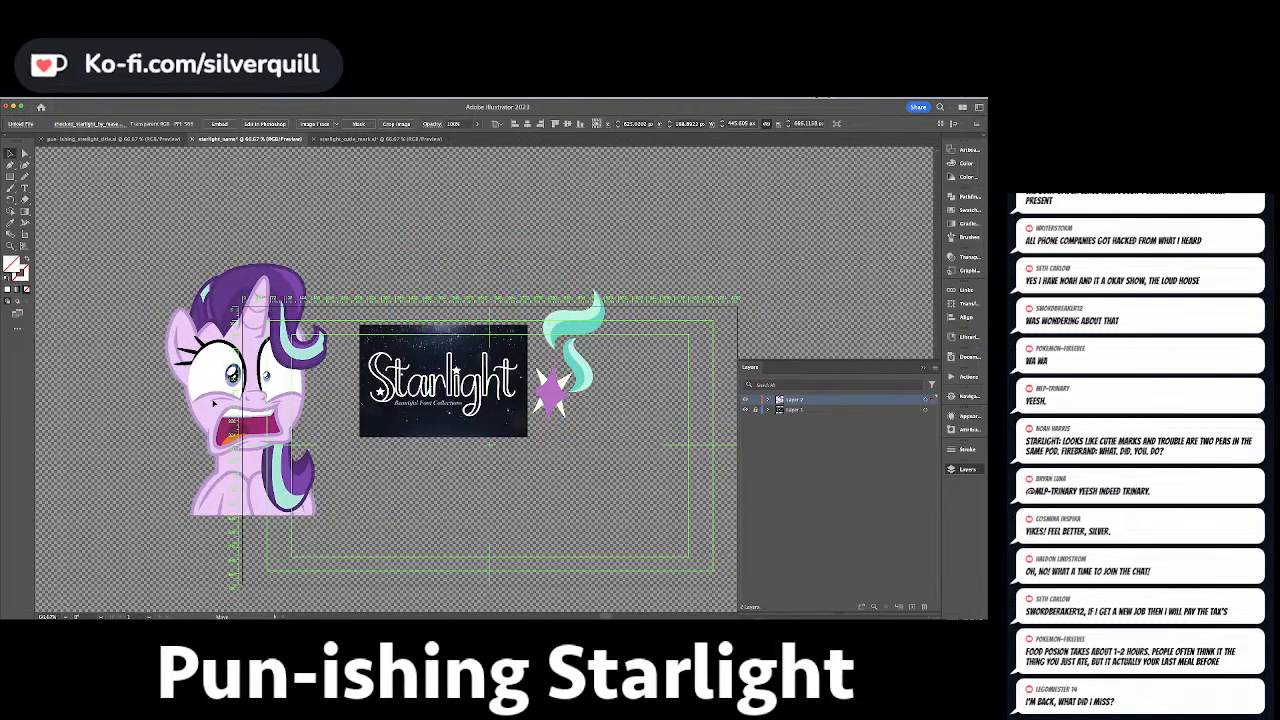
Hide Layer 1 and recolour all the lettering's strokes with the light purple sampled from the pony's body outline.
{"action": "left_click", "coordinate": [744, 411]}
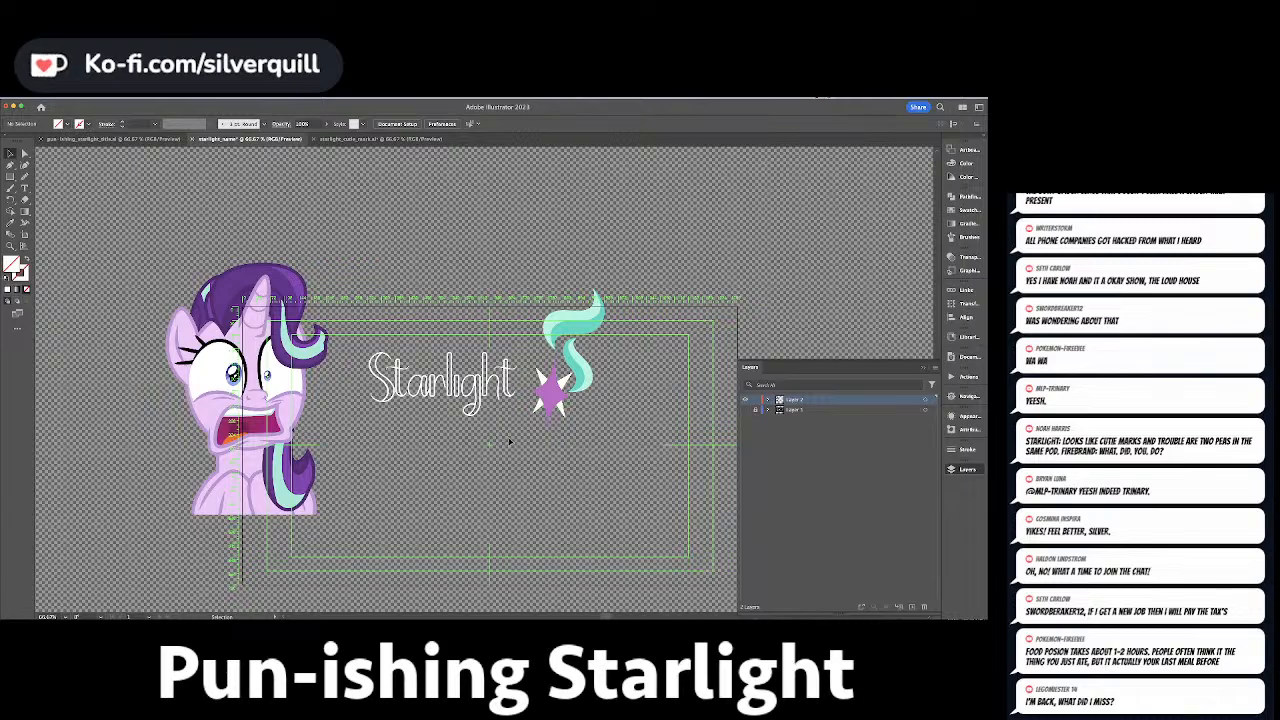
{"action": "left_click_drag", "start_coordinate": [358, 342], "coordinate": [510, 441]}
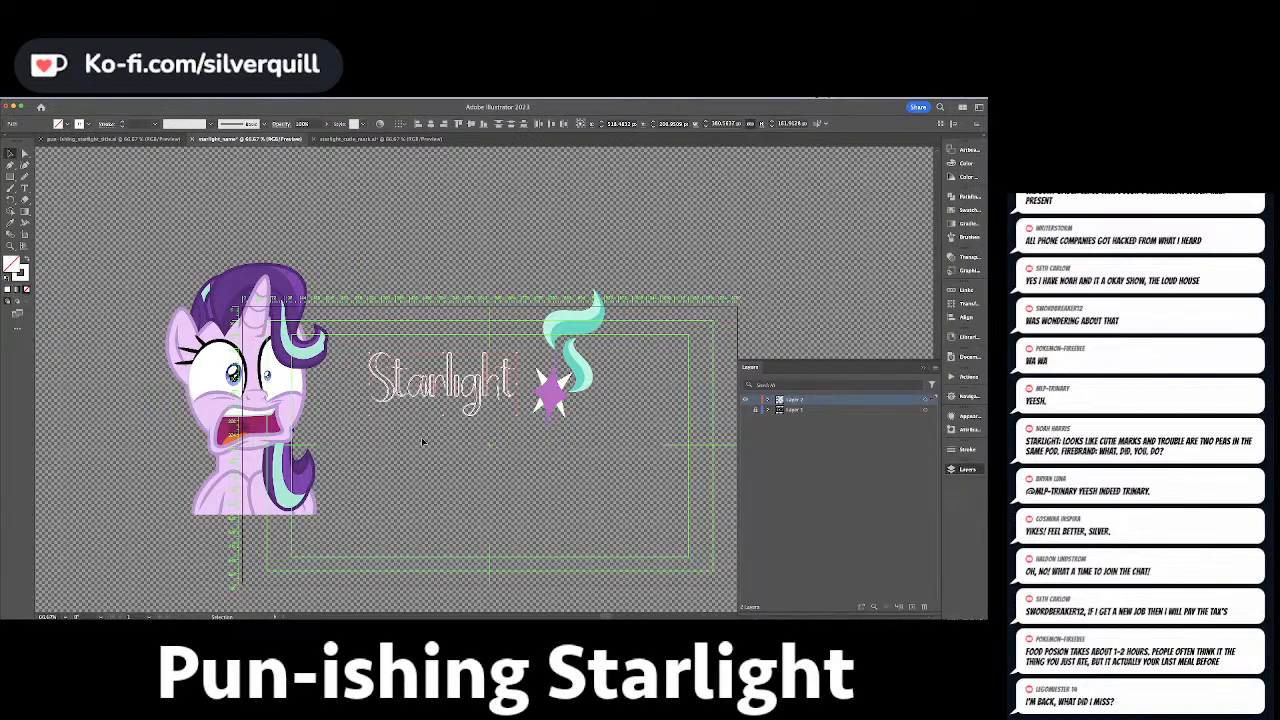
{"action": "key", "text": "i"}
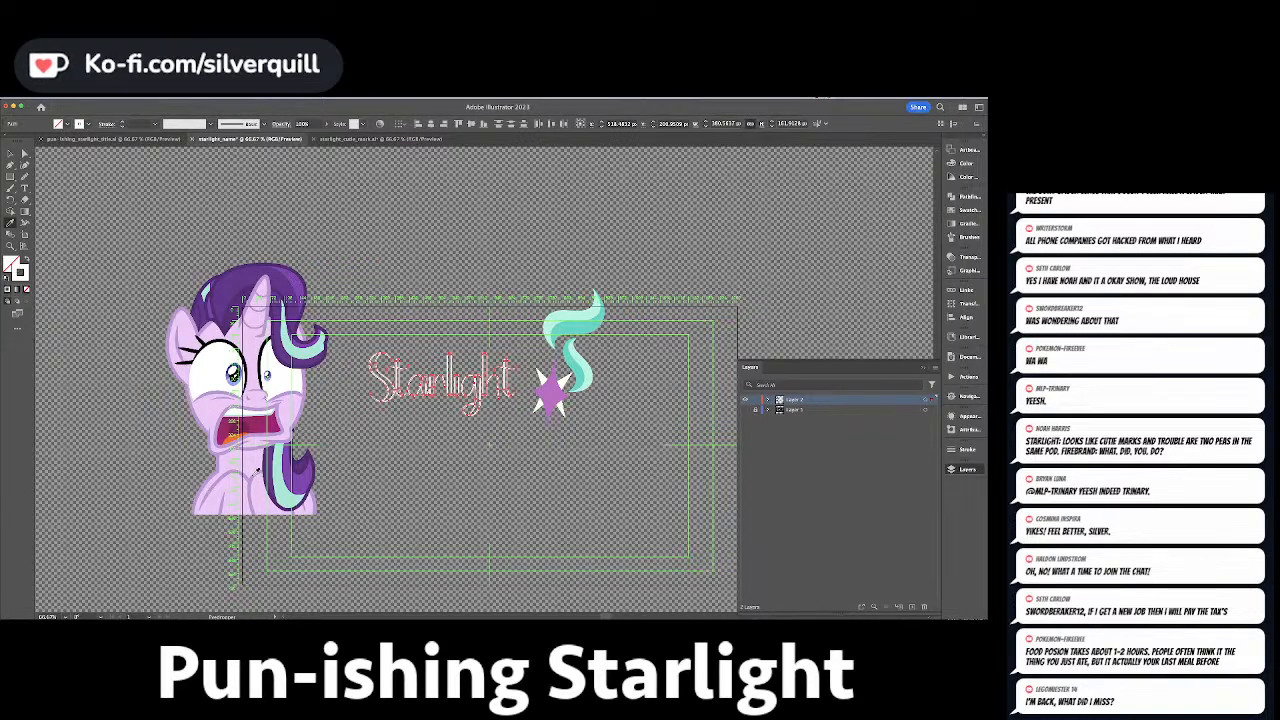
{"action": "left_click", "coordinate": [228, 486], "text": "shift"}
{"action": "left_click", "coordinate": [367, 441], "text": "super"}
Fill the l's rounded rectangle with the pale teal sampled from the stripe in the pony's mane.
{"action": "scroll", "coordinate": [366, 443], "scroll_direction": "up", "scroll_amount": 3}
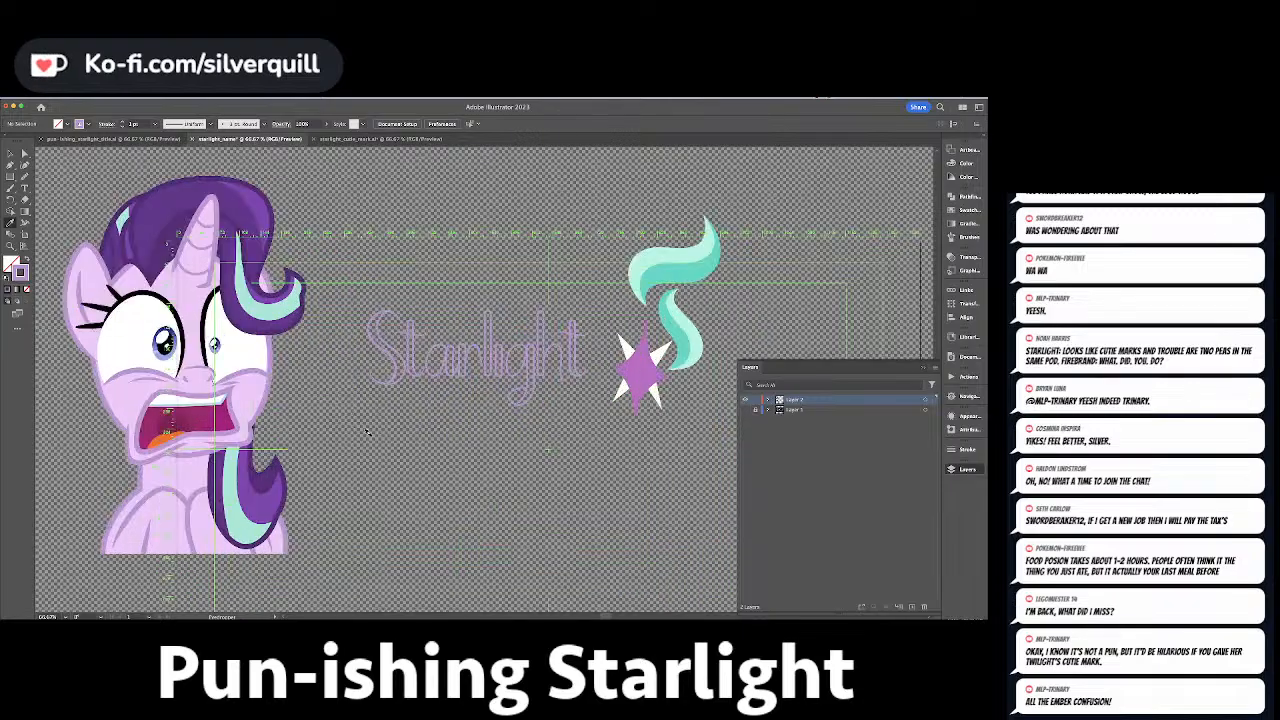
{"action": "left_click_drag", "start_coordinate": [393, 420], "coordinate": [355, 497]}
{"action": "key", "text": "a"}
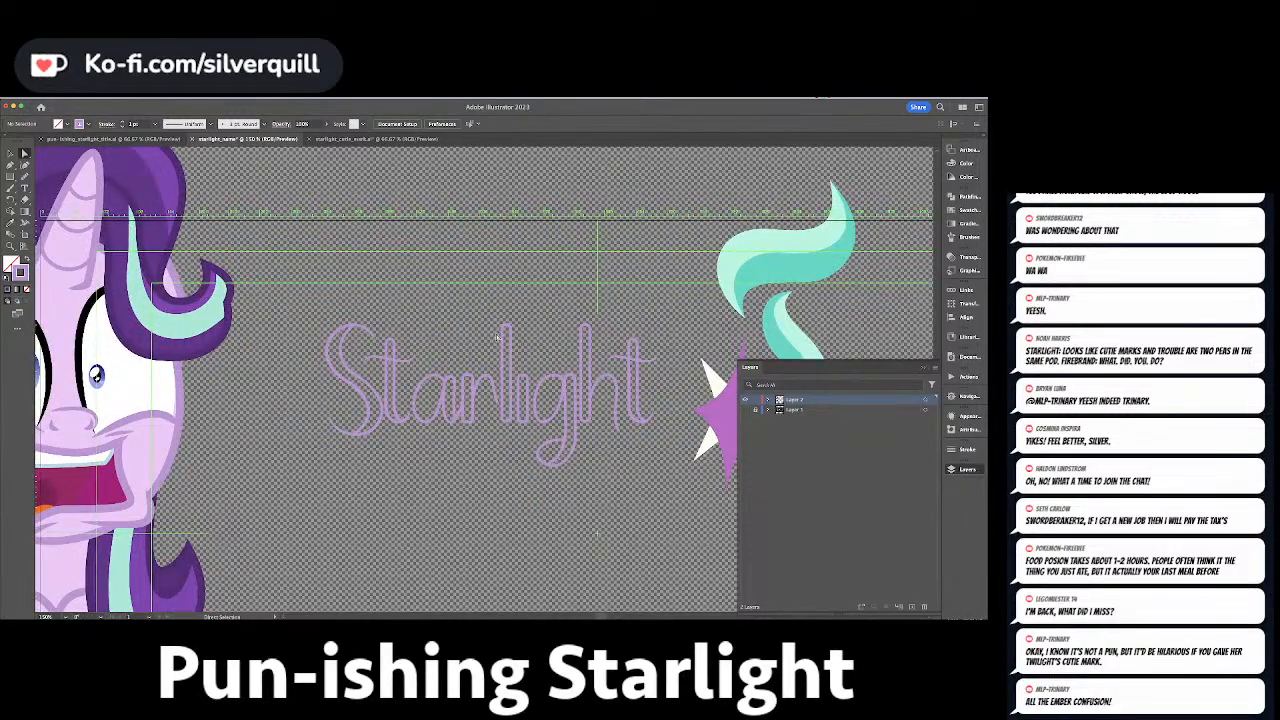
{"action": "left_click", "coordinate": [504, 331]}
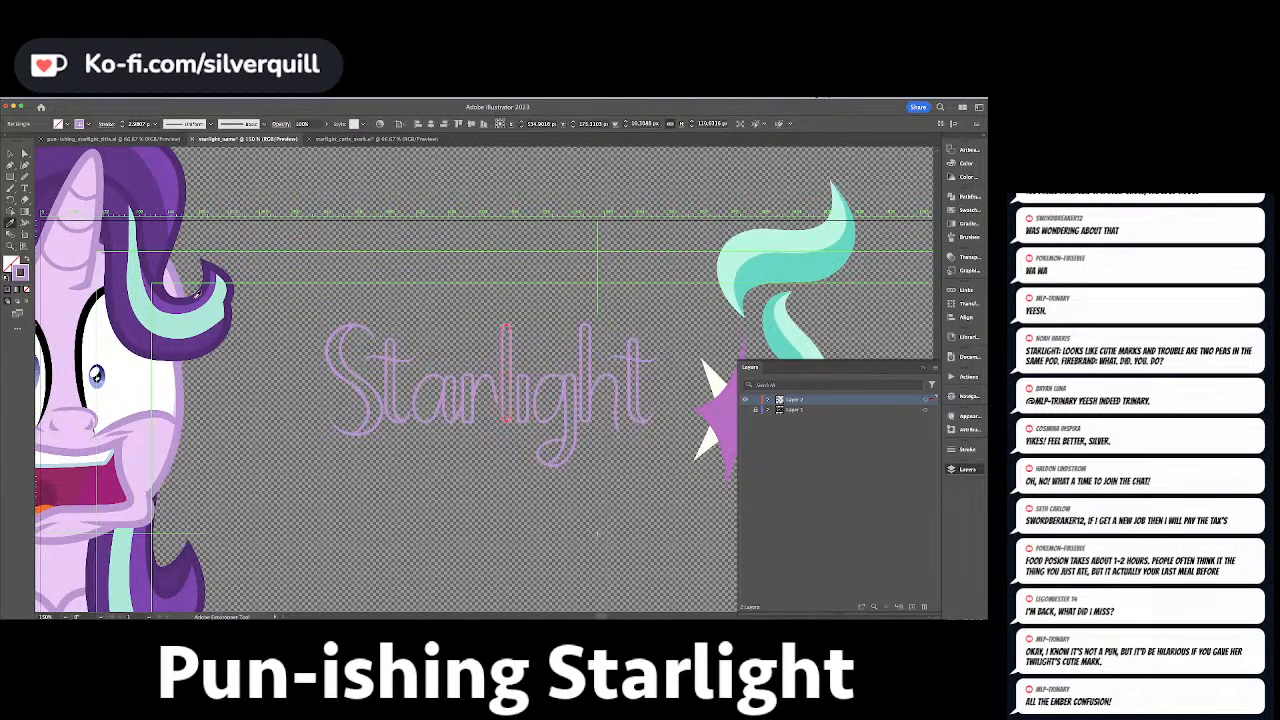
{"action": "key", "text": "x"}
{"action": "left_click", "coordinate": [177, 317], "text": "shift"}
{"action": "key", "text": "super+shift+a"}
Fill the stems of the r and the i with the dark purple sampled from the pony's mane.
{"action": "key", "text": "a"}
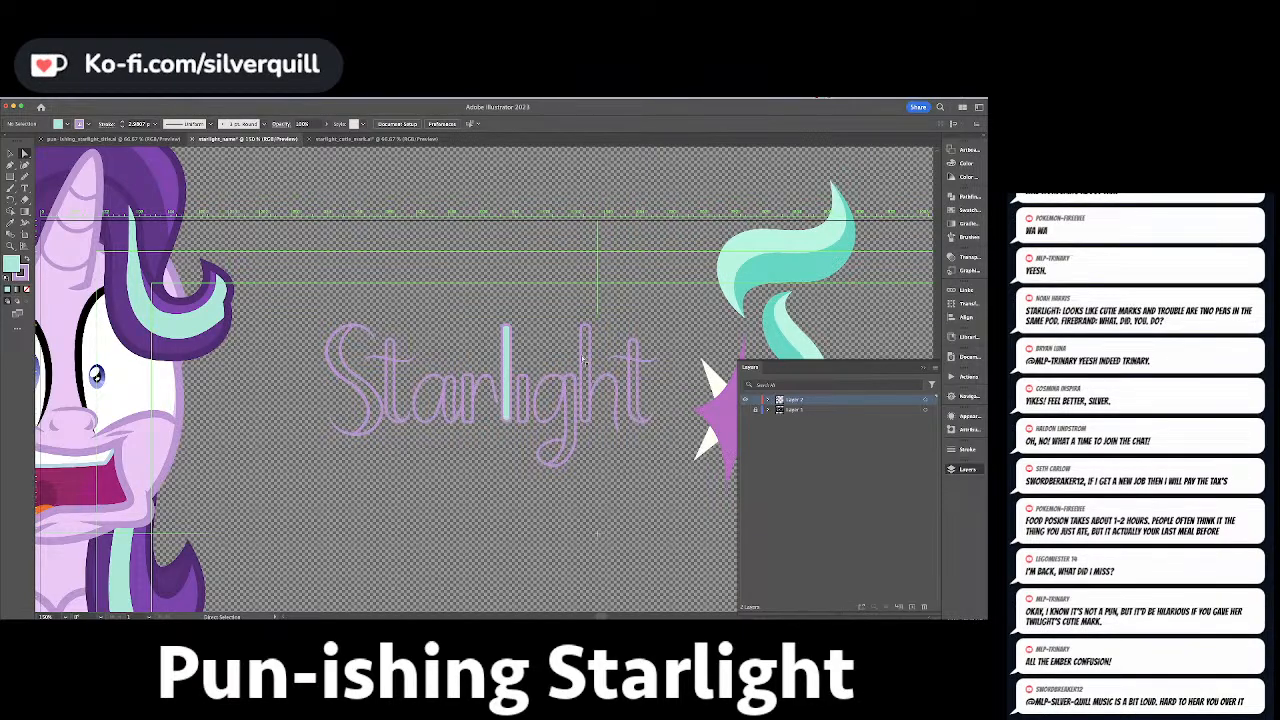
{"action": "left_click", "coordinate": [527, 390], "text": "shift"}
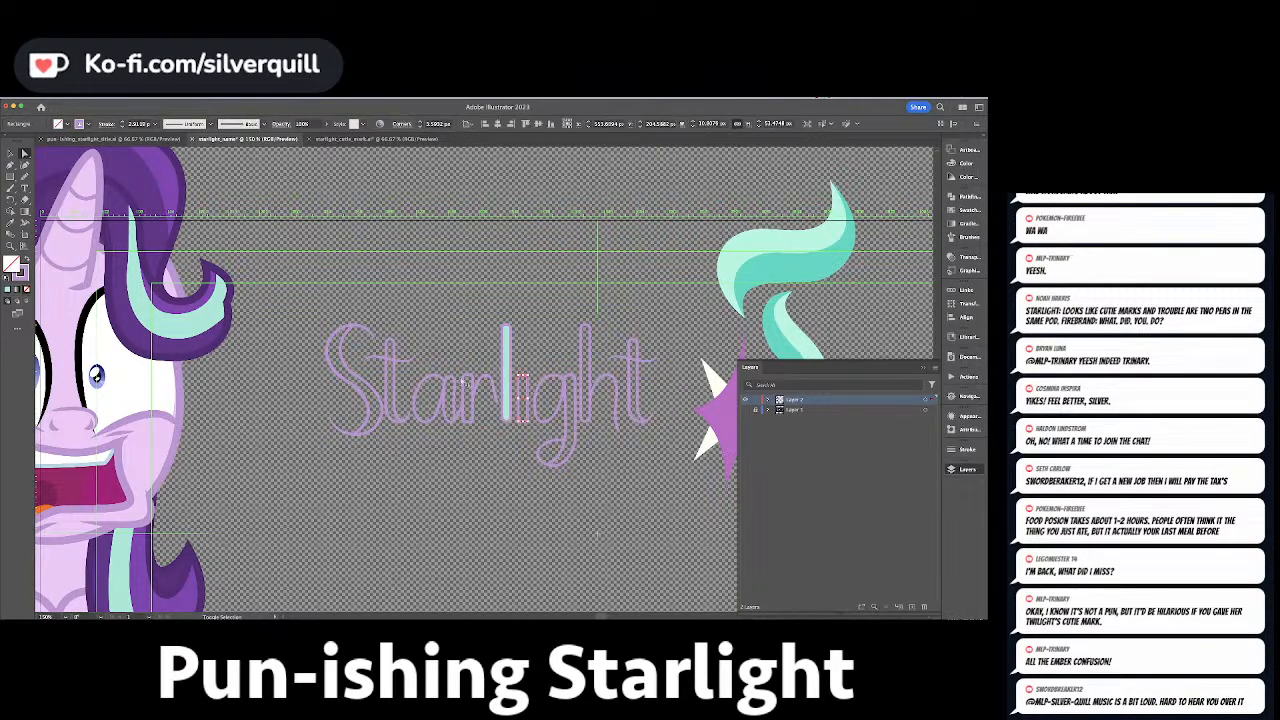
{"action": "left_click", "coordinate": [470, 378], "text": "shift"}
{"action": "key", "text": "i"}
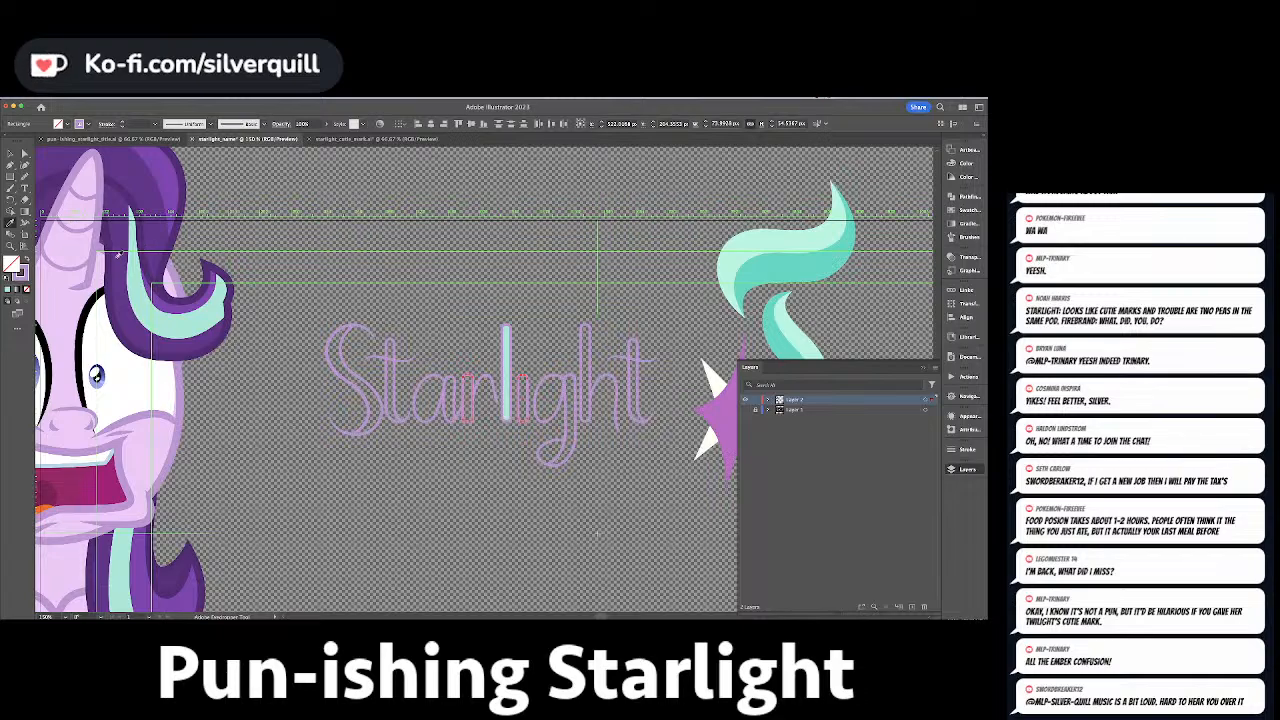
{"action": "left_click", "coordinate": [118, 254]}
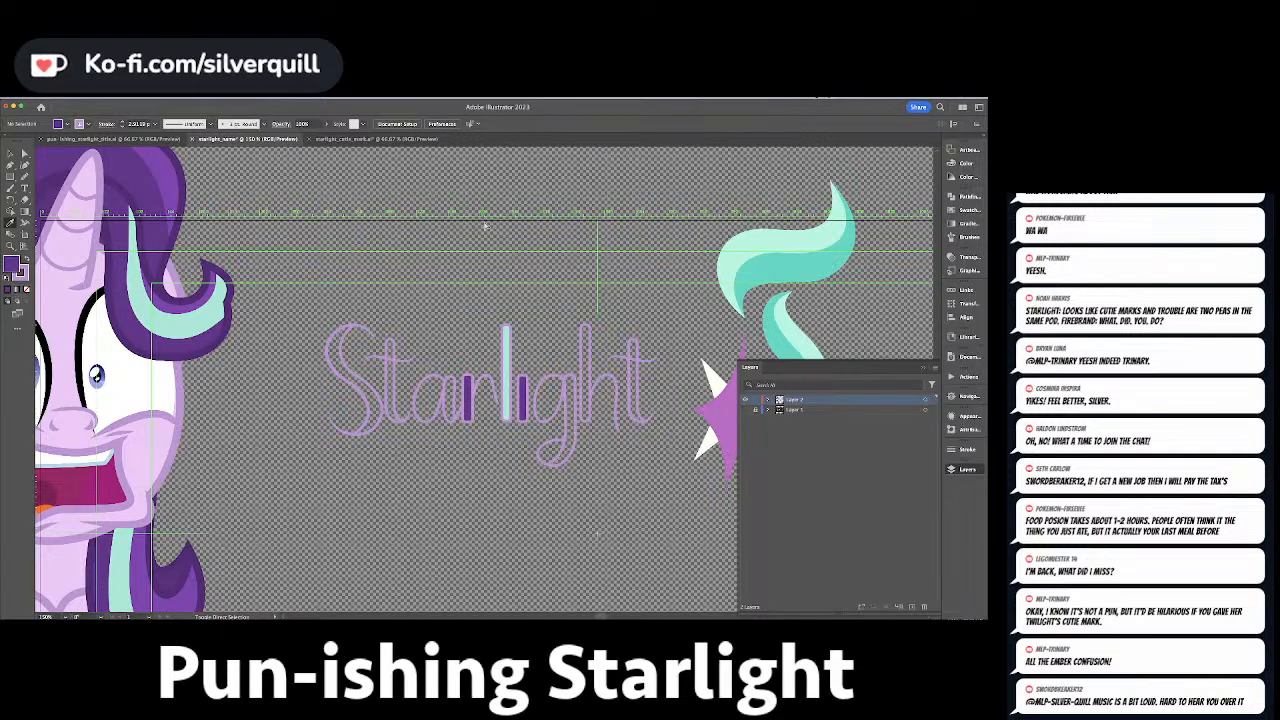
Fill the stems of both t's, the a, the g and the h with the pale pink sampled from the pony's coat.
{"action": "key", "text": "a"}
{"action": "left_click", "coordinate": [583, 362]}
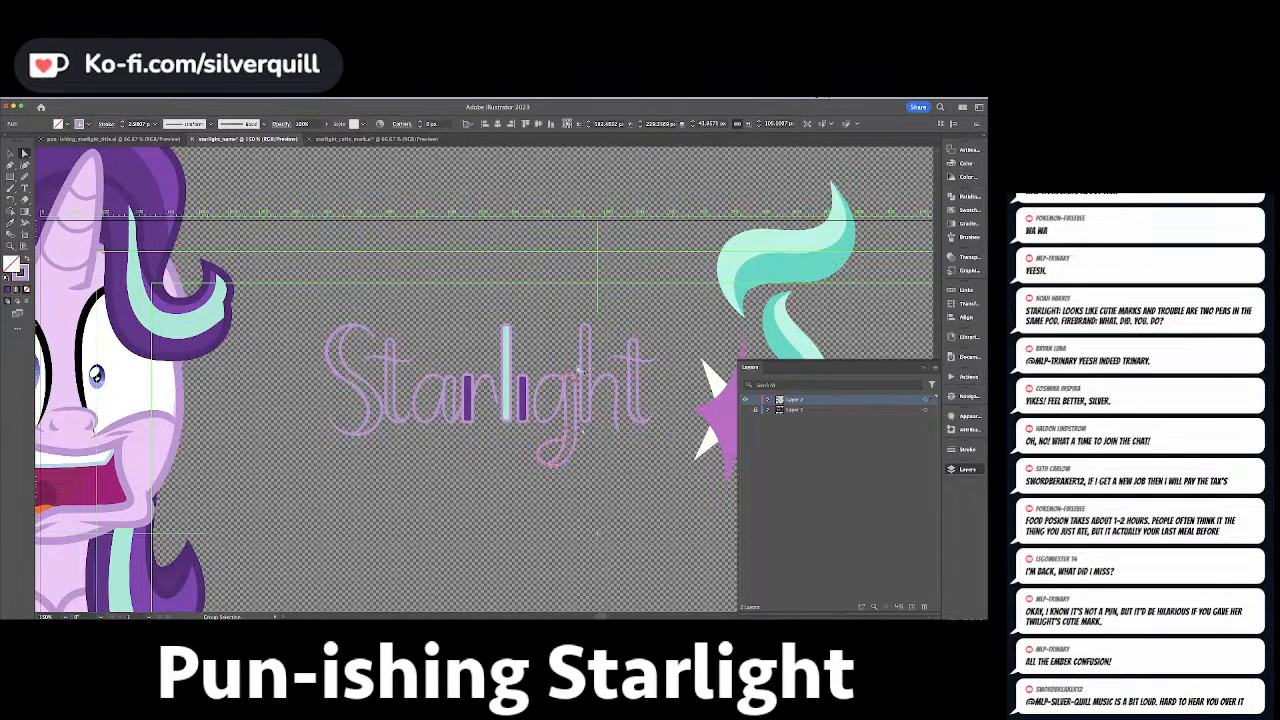
{"action": "left_click", "coordinate": [603, 378], "text": "shift"}
{"action": "left_click", "coordinate": [631, 347], "text": "shift"}
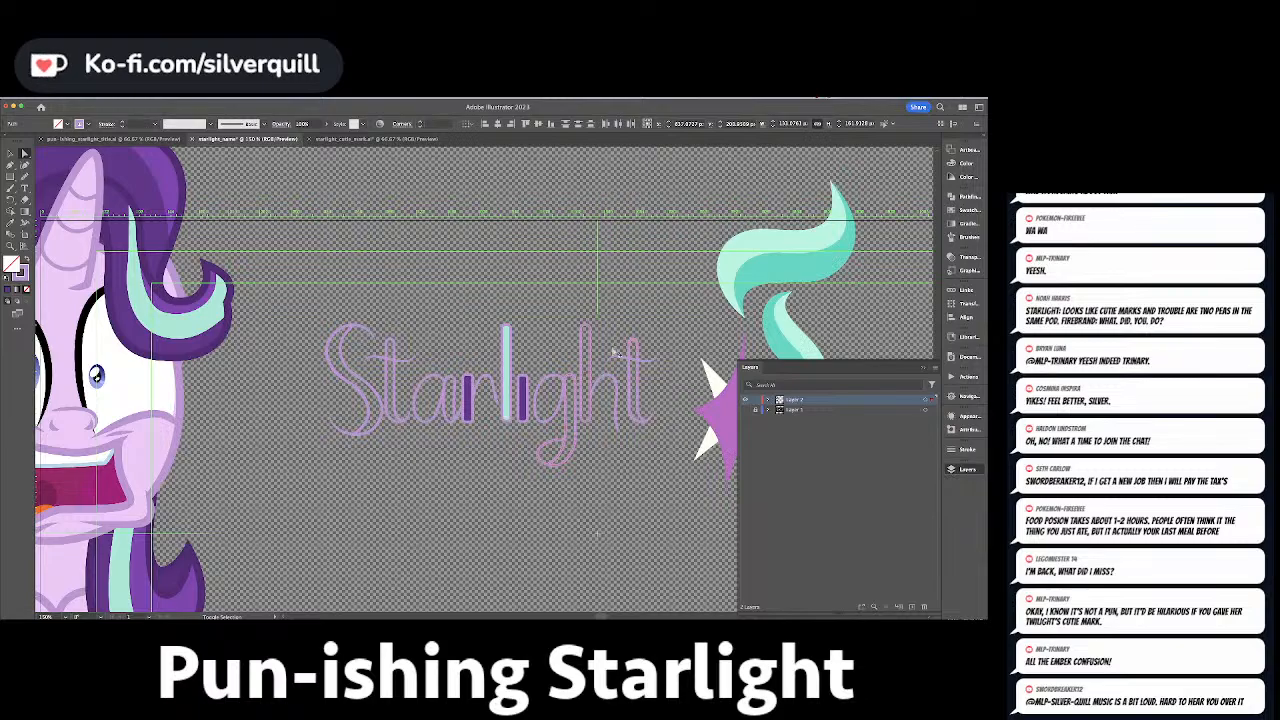
{"action": "left_click", "coordinate": [397, 345], "text": "shift"}
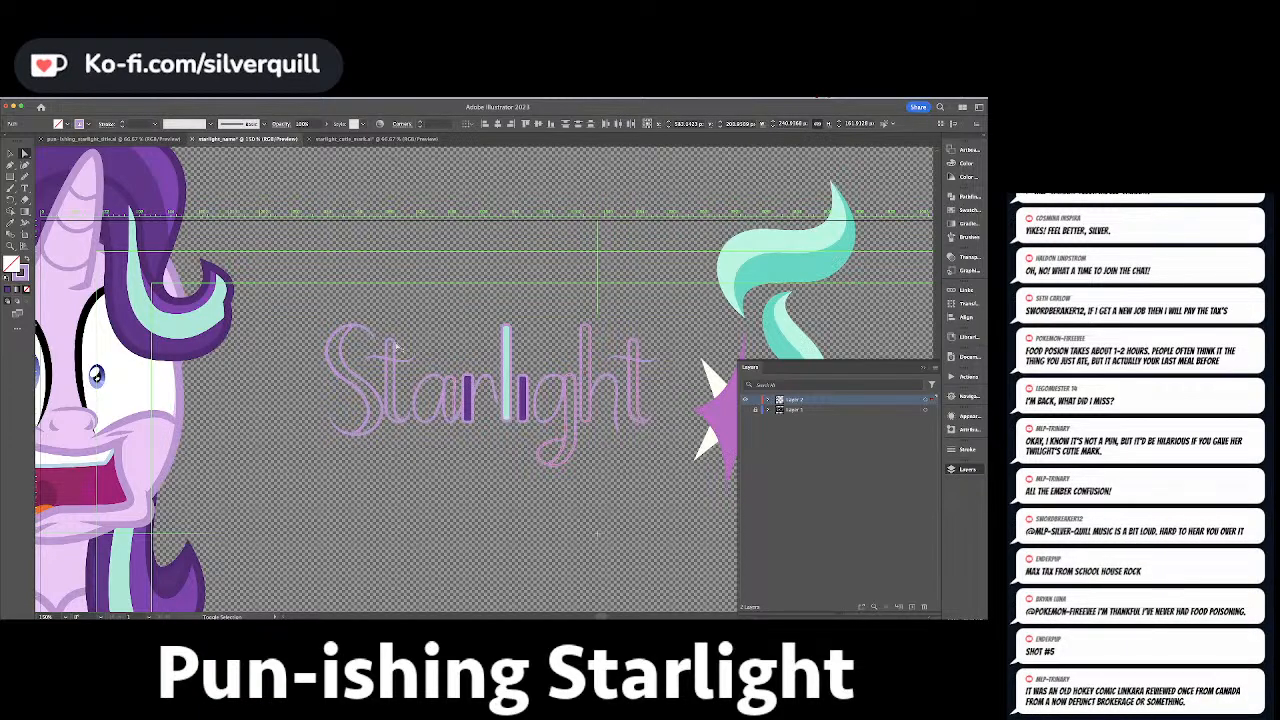
{"action": "left_click", "coordinate": [357, 347], "text": "shift"}
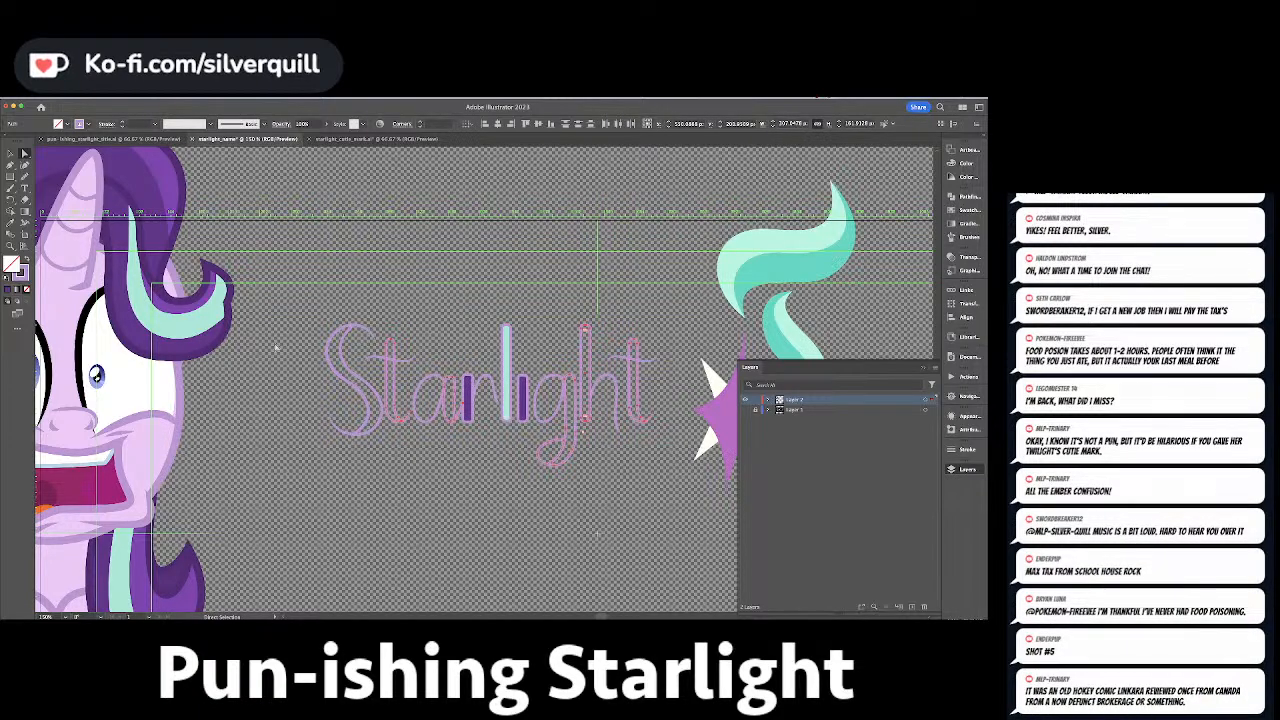
{"action": "key", "text": "i"}
{"action": "left_click", "coordinate": [155, 437]}
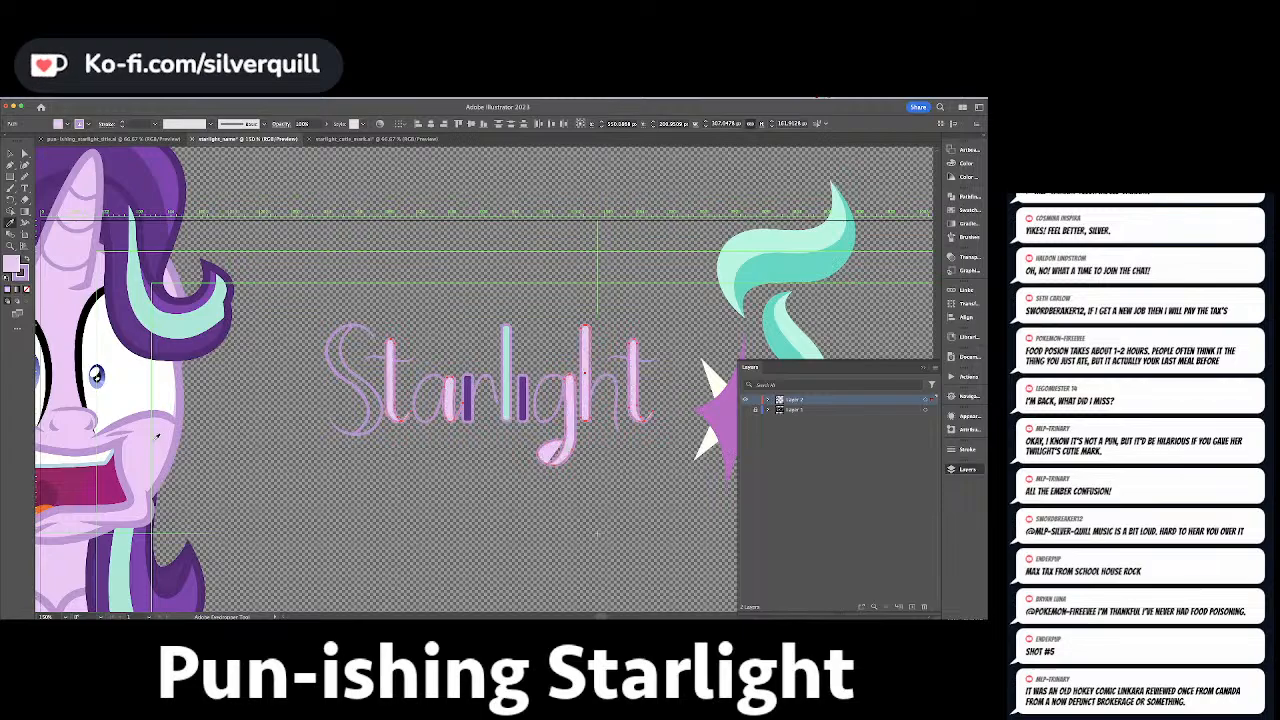
{"action": "key", "text": "ctrl+shift+a"}
{"action": "key", "text": "a"}
{"action": "left_click", "coordinate": [365, 386]}
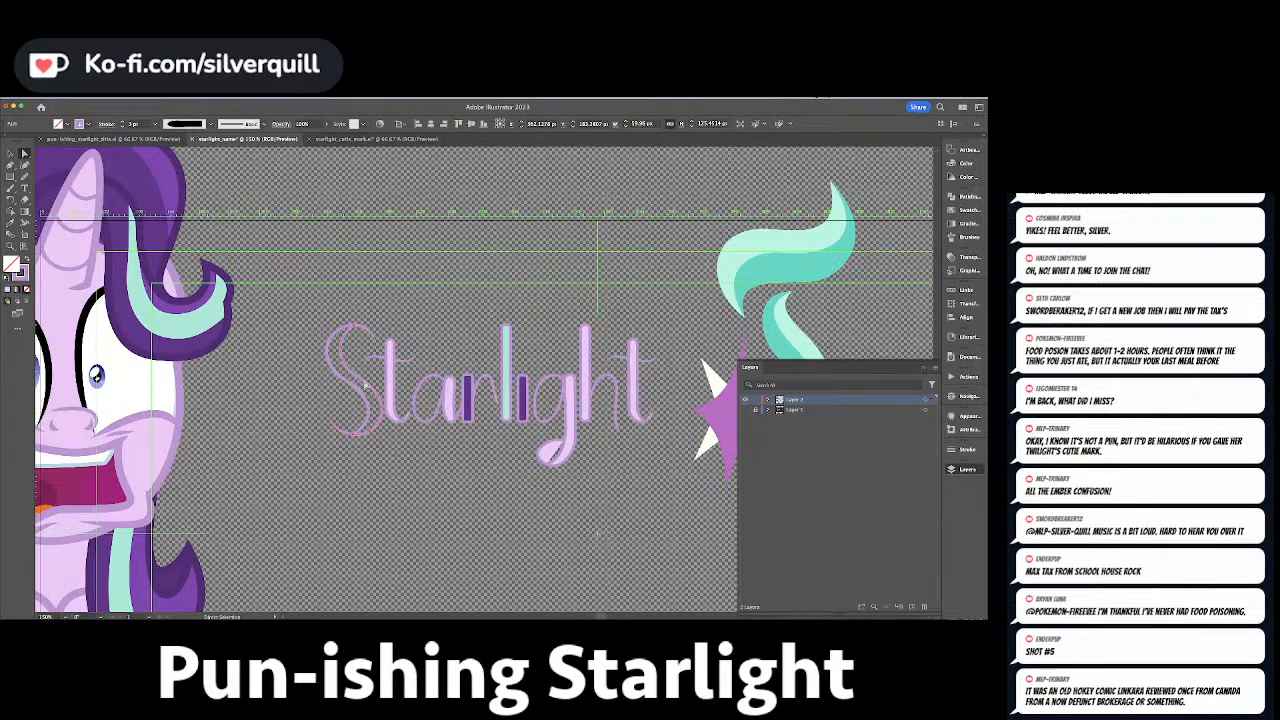
{"action": "key", "text": "super+shift+a"}
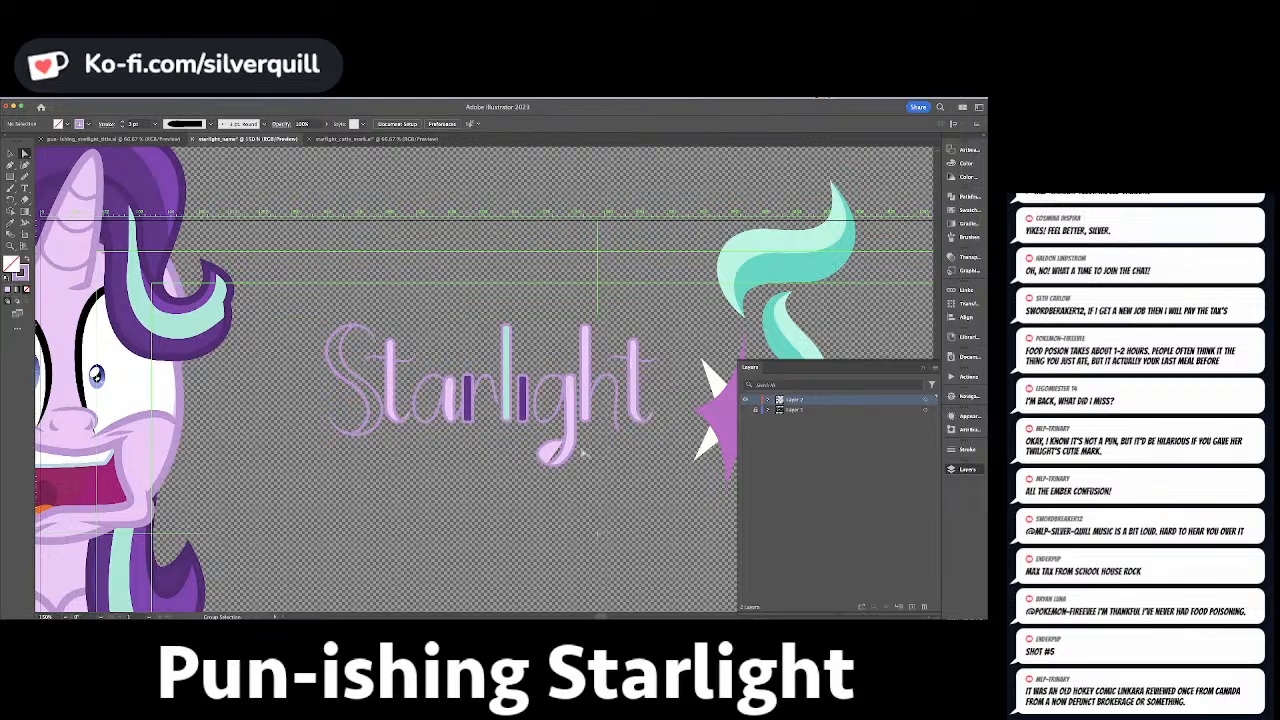
Draw a strokeless pale pink patch with the Pencil tool to fill the gap in the g's tail.
{"action": "scroll", "coordinate": [583, 455], "scroll_direction": "up", "scroll_amount": 5}
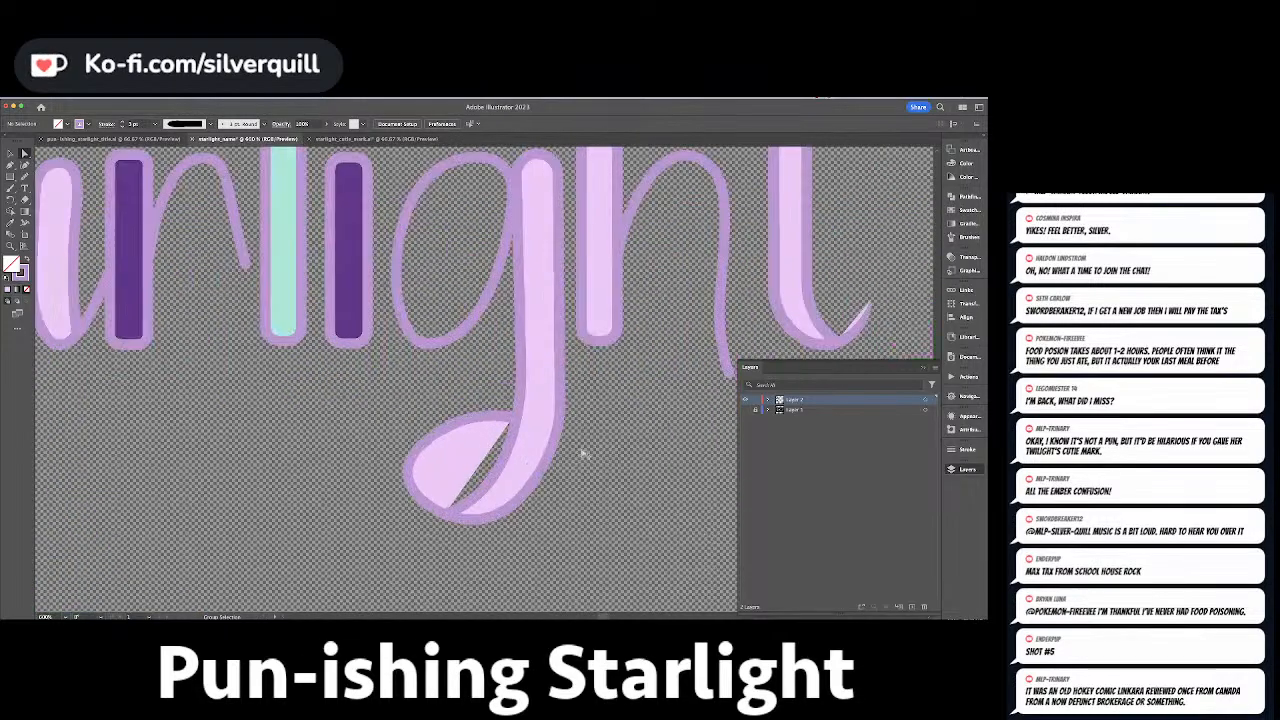
{"action": "left_click", "coordinate": [441, 447]}
{"action": "key", "text": "super+shift+a"}
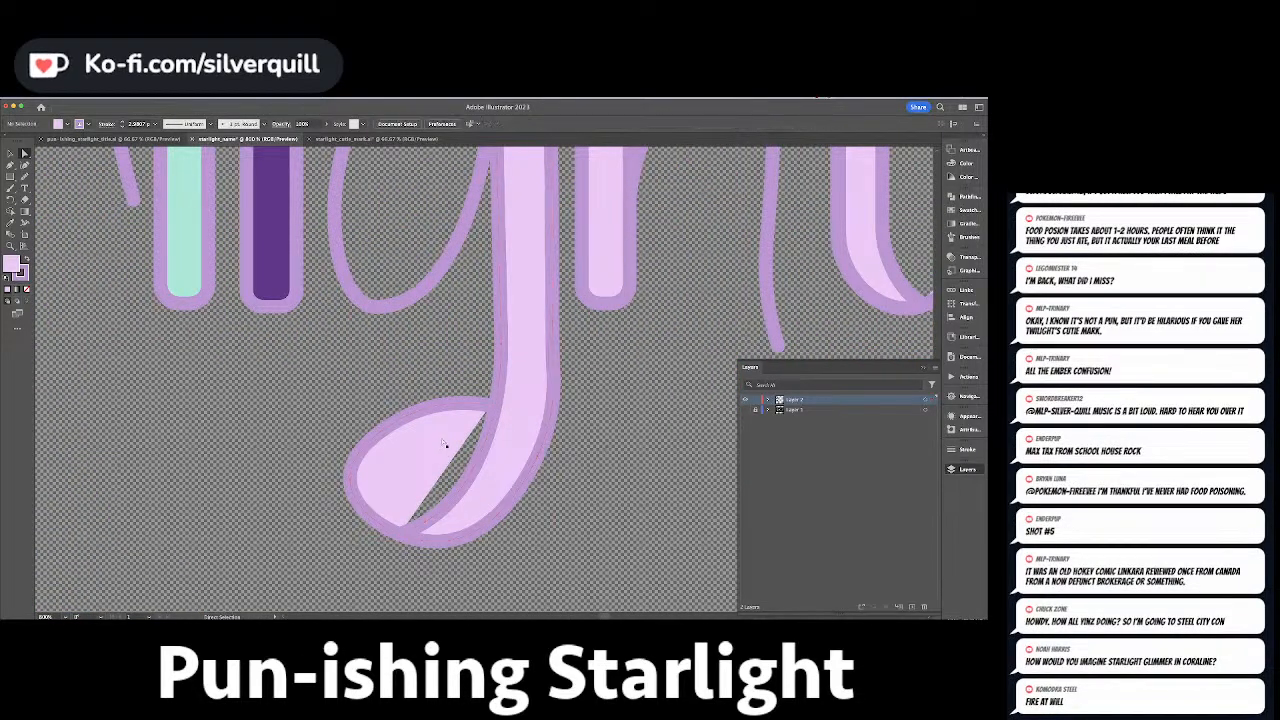
{"action": "key", "text": "x"}
{"action": "key", "text": "slash"}
{"action": "key", "text": "n"}
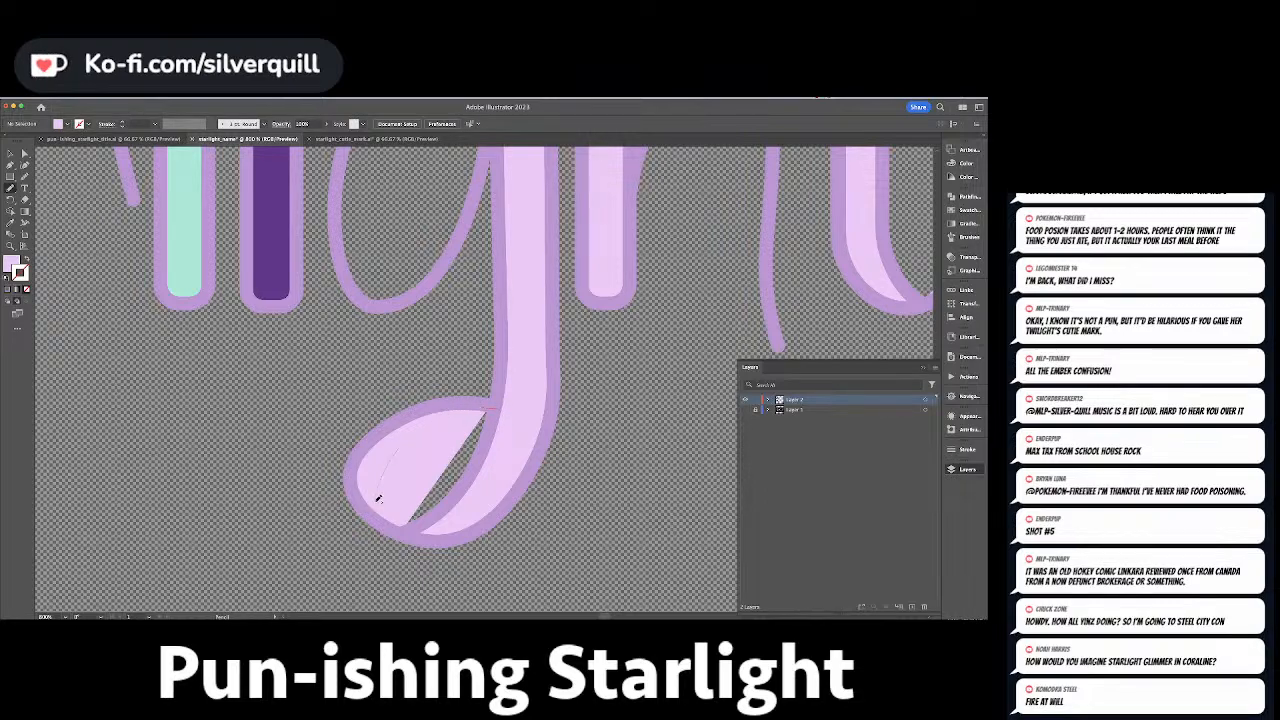
{"action": "left_click_drag", "start_coordinate": [508, 406], "coordinate": [506, 404]}
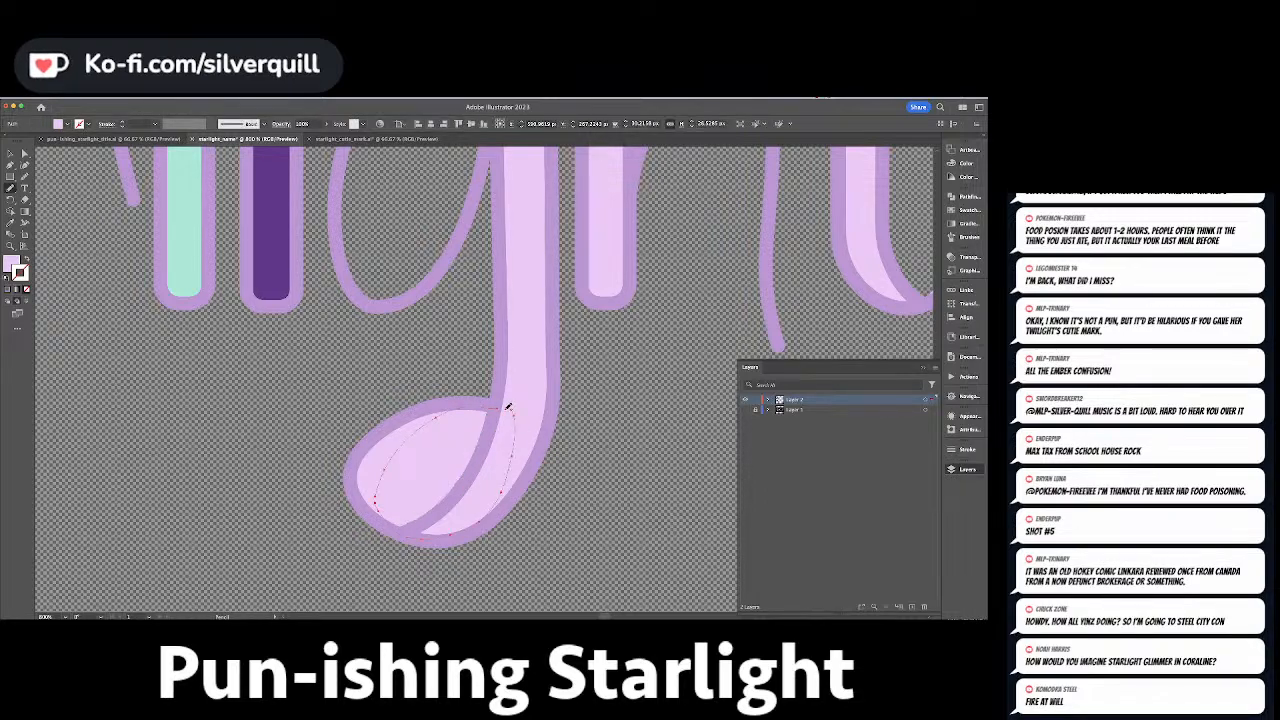
{"action": "scroll", "coordinate": [506, 408], "scroll_direction": "down", "scroll_amount": 5}
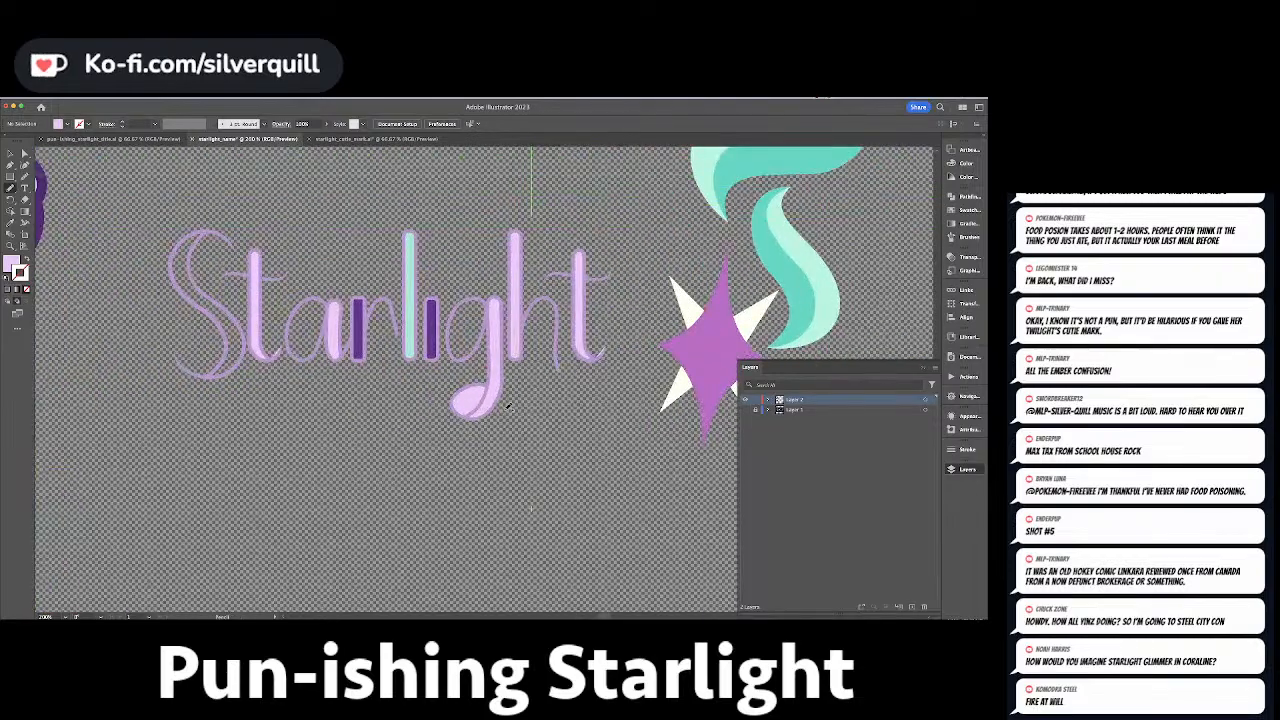
Outline the strokes of the S's two curves and unite them into one shape.
{"action": "scroll", "coordinate": [508, 406], "scroll_direction": "left", "scroll_amount": 5}
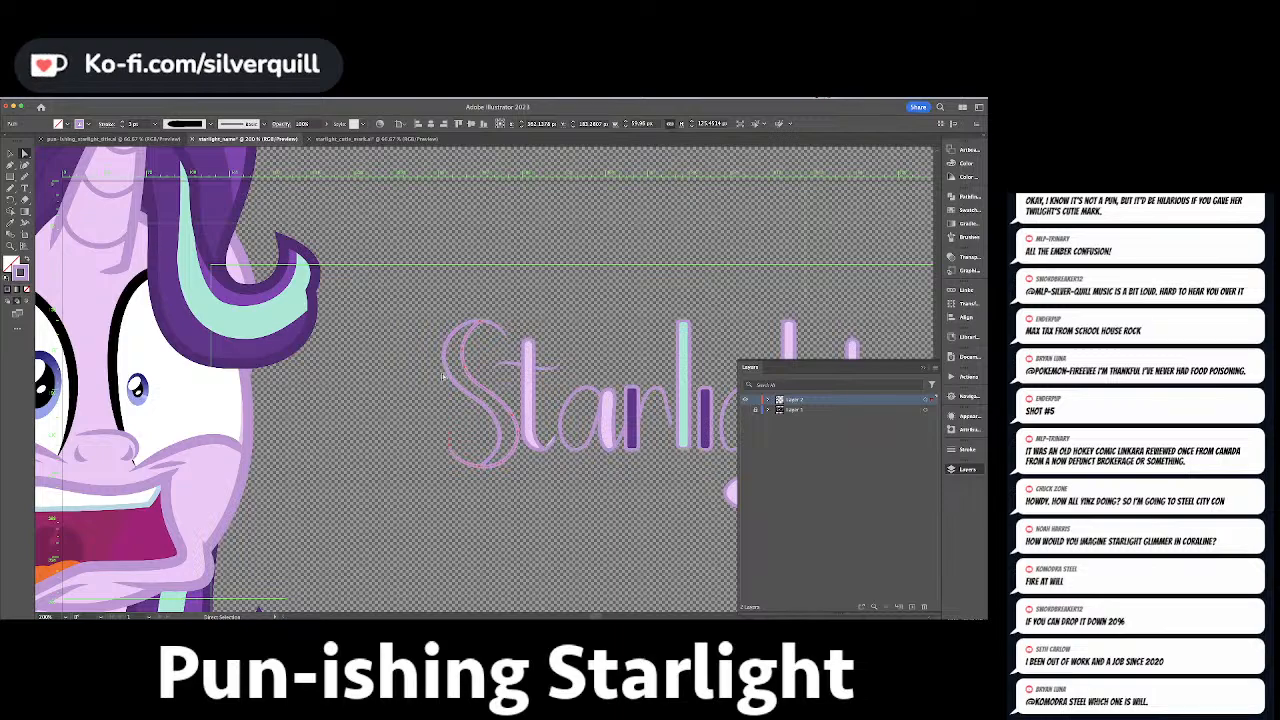
{"action": "left_click", "coordinate": [449, 373]}
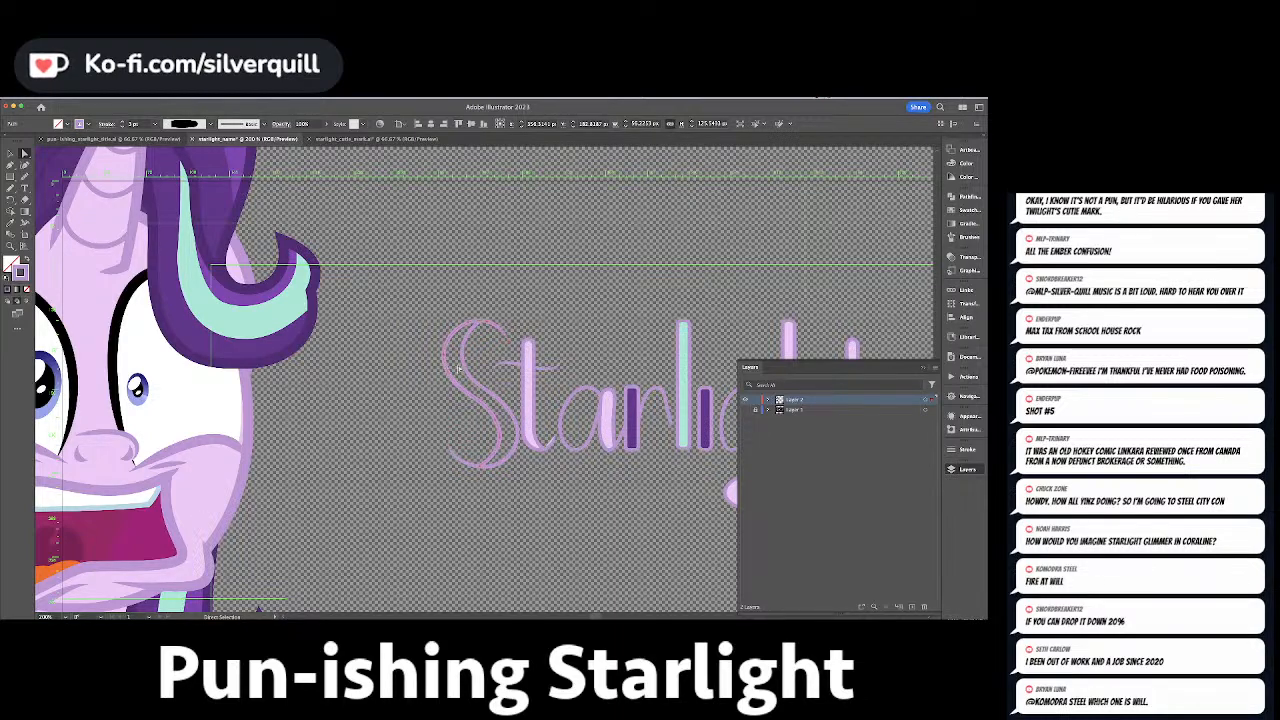
{"action": "left_click", "coordinate": [465, 368]}
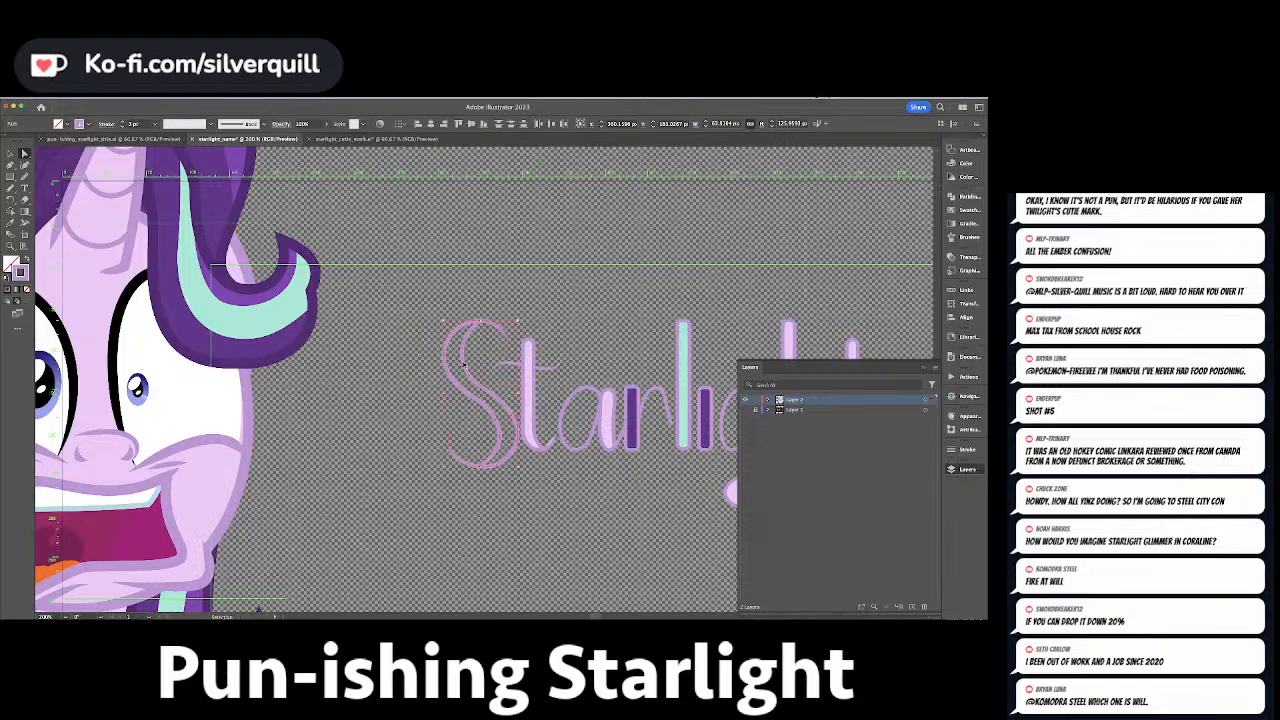
{"action": "left_click", "coordinate": [492, 375]}
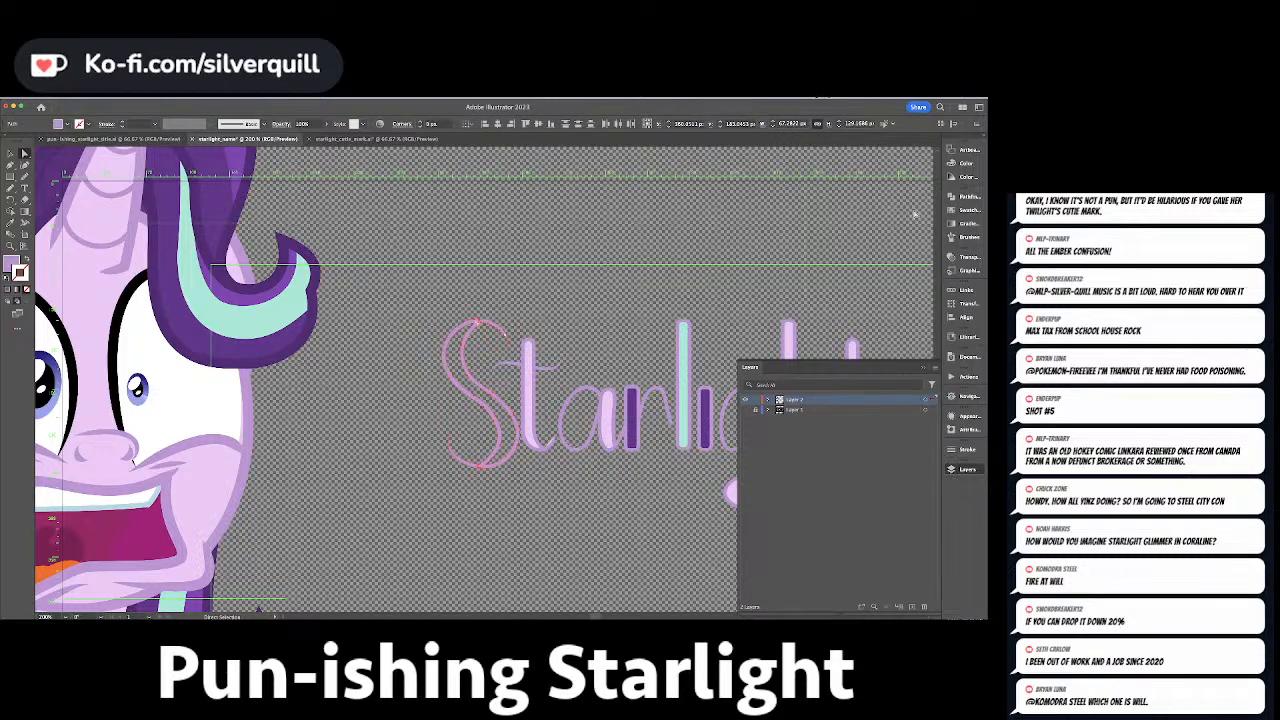
{"action": "left_click", "coordinate": [965, 197]}
{"action": "left_click", "coordinate": [834, 217]}
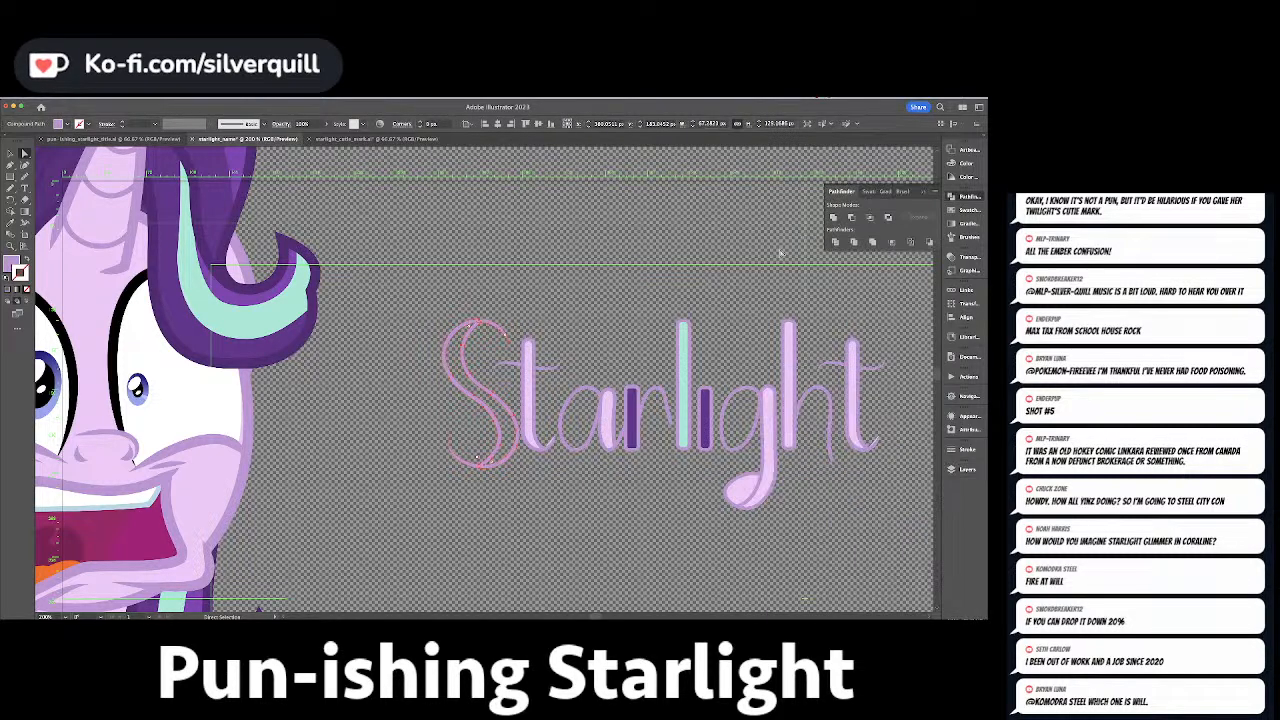
Fill the space between the S's curves with the pale pink sampled from the first t's stem.
{"action": "left_click", "coordinate": [496, 328]}
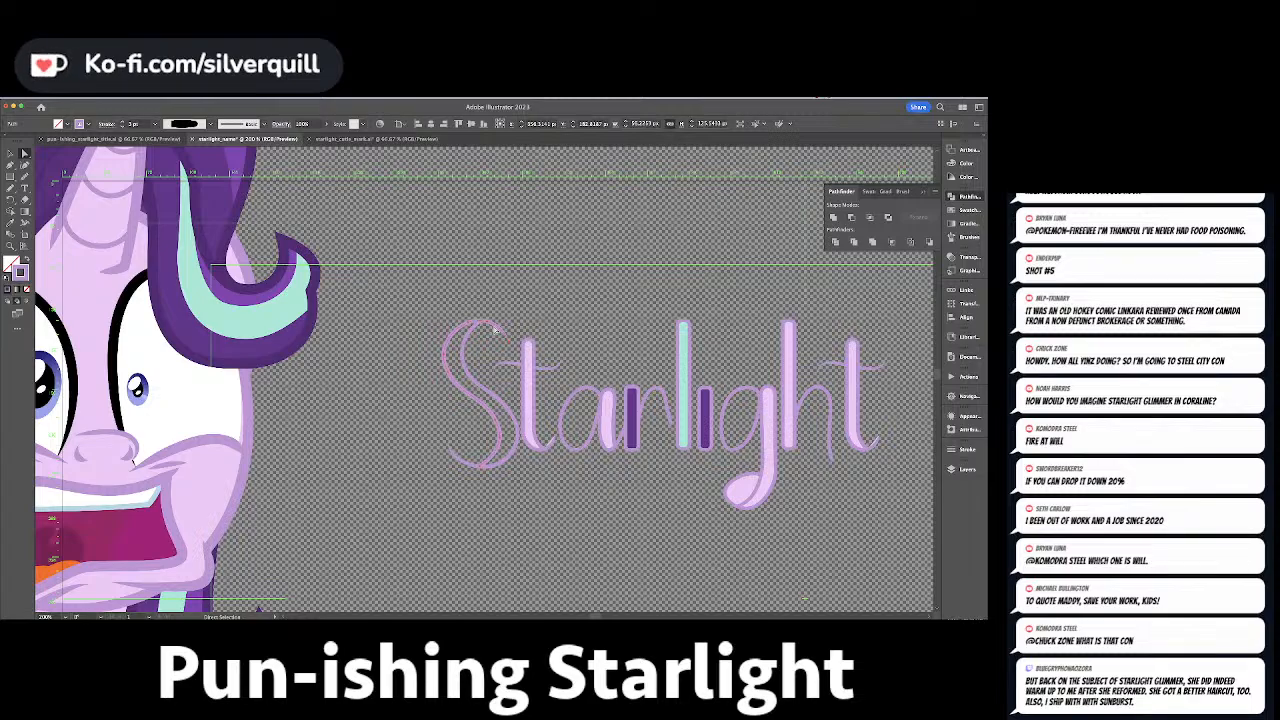
{"action": "left_click", "coordinate": [470, 336]}
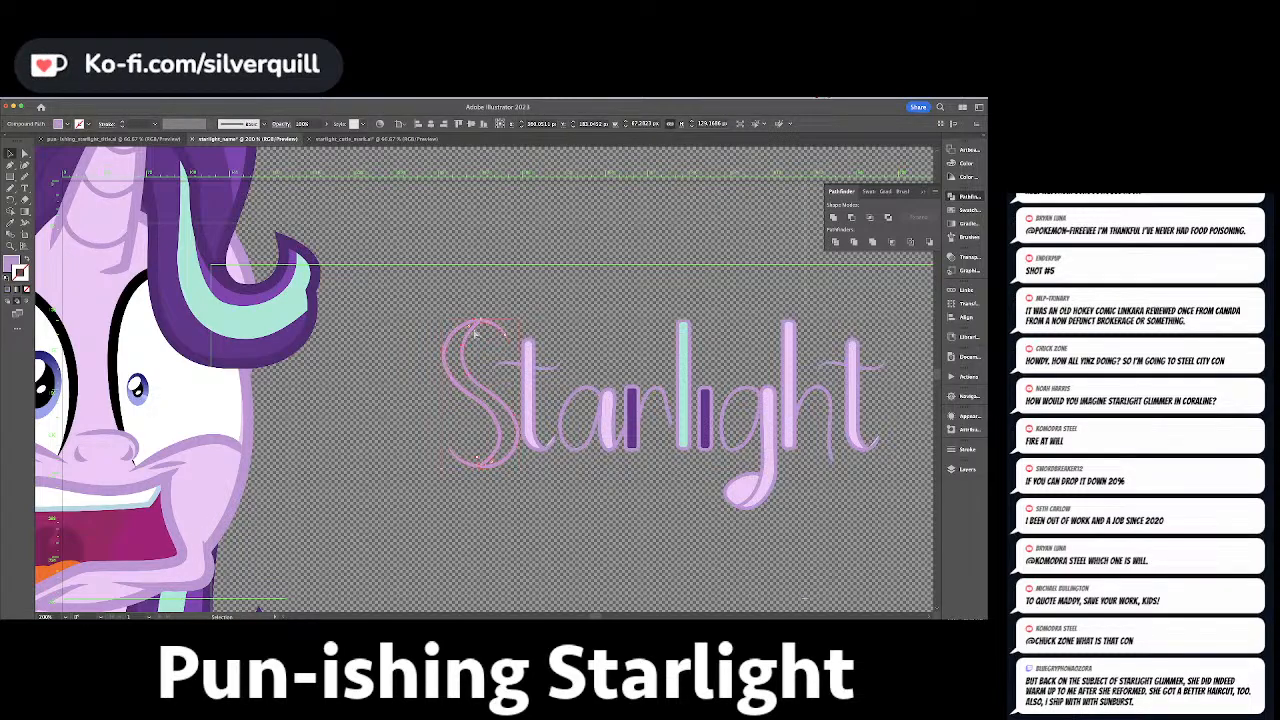
{"action": "key", "text": "a"}
{"action": "left_click", "coordinate": [640, 283]}
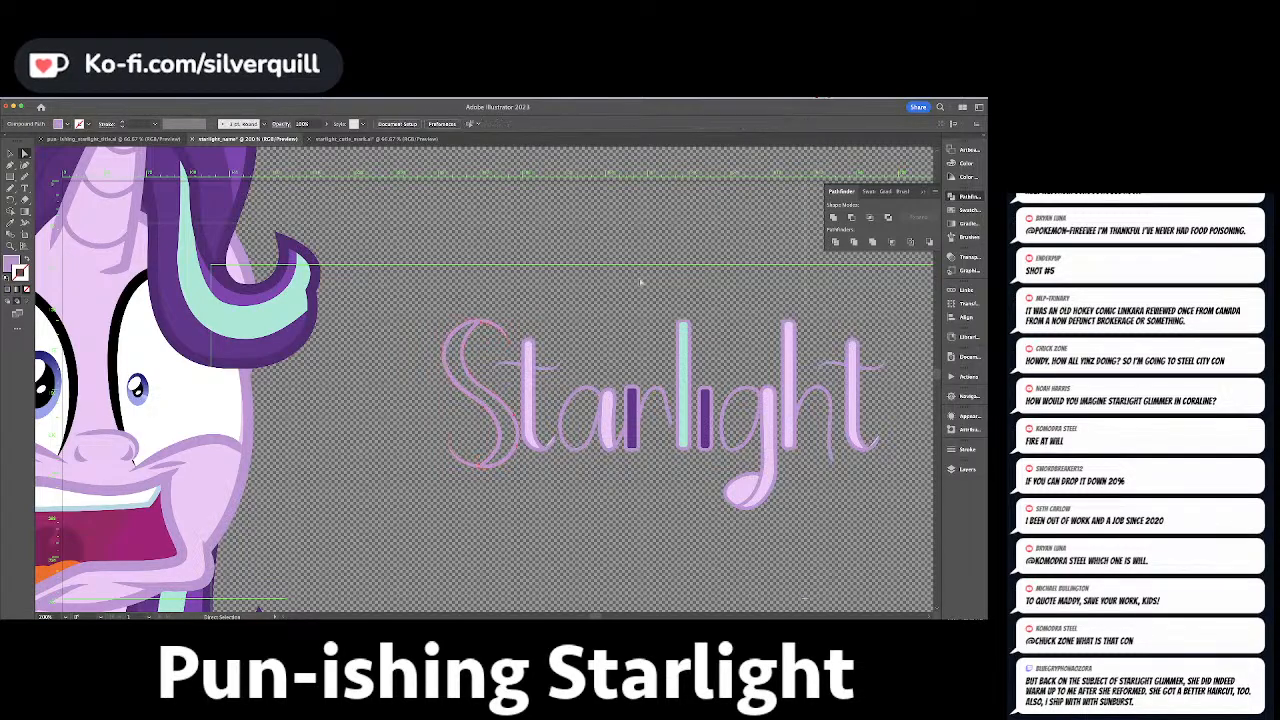
{"action": "left_click", "coordinate": [456, 364]}
{"action": "key", "text": "i"}
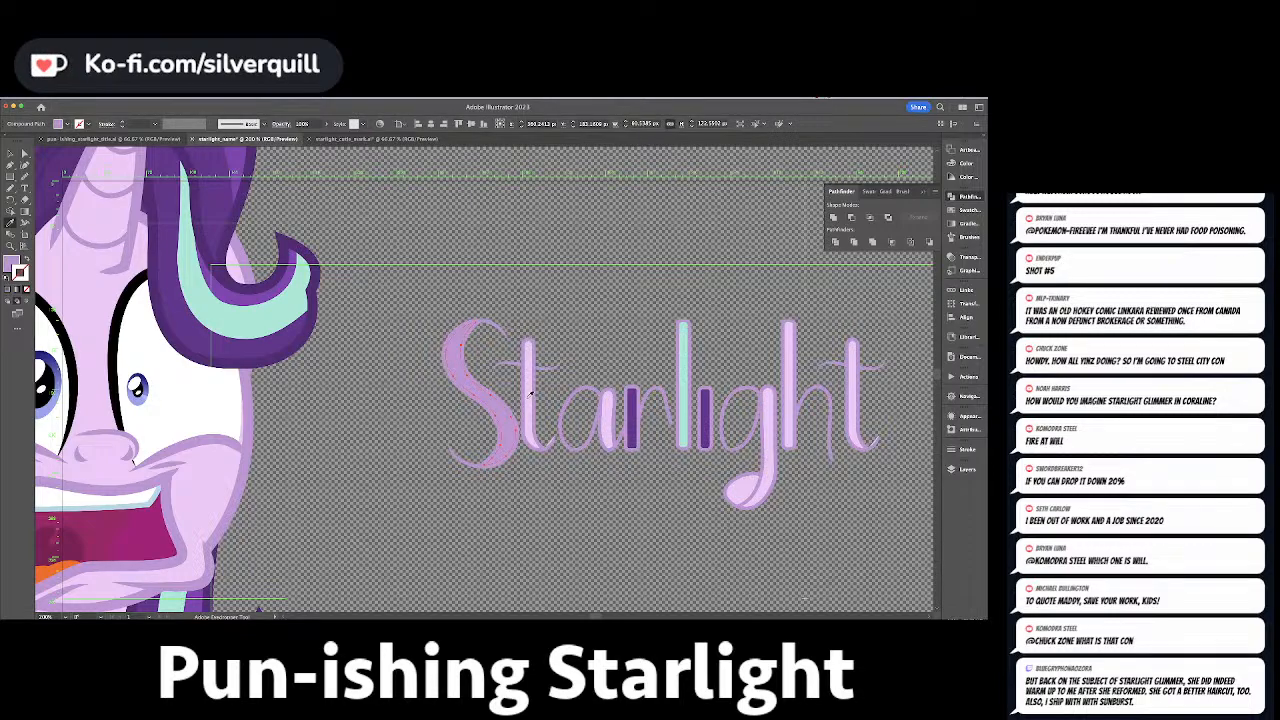
{"action": "left_click", "coordinate": [531, 394]}
{"action": "key", "text": "super+shift+a"}
Select the bowl strokes of the a and the g together.
{"action": "left_click_drag", "start_coordinate": [697, 308], "coordinate": [458, 272]}
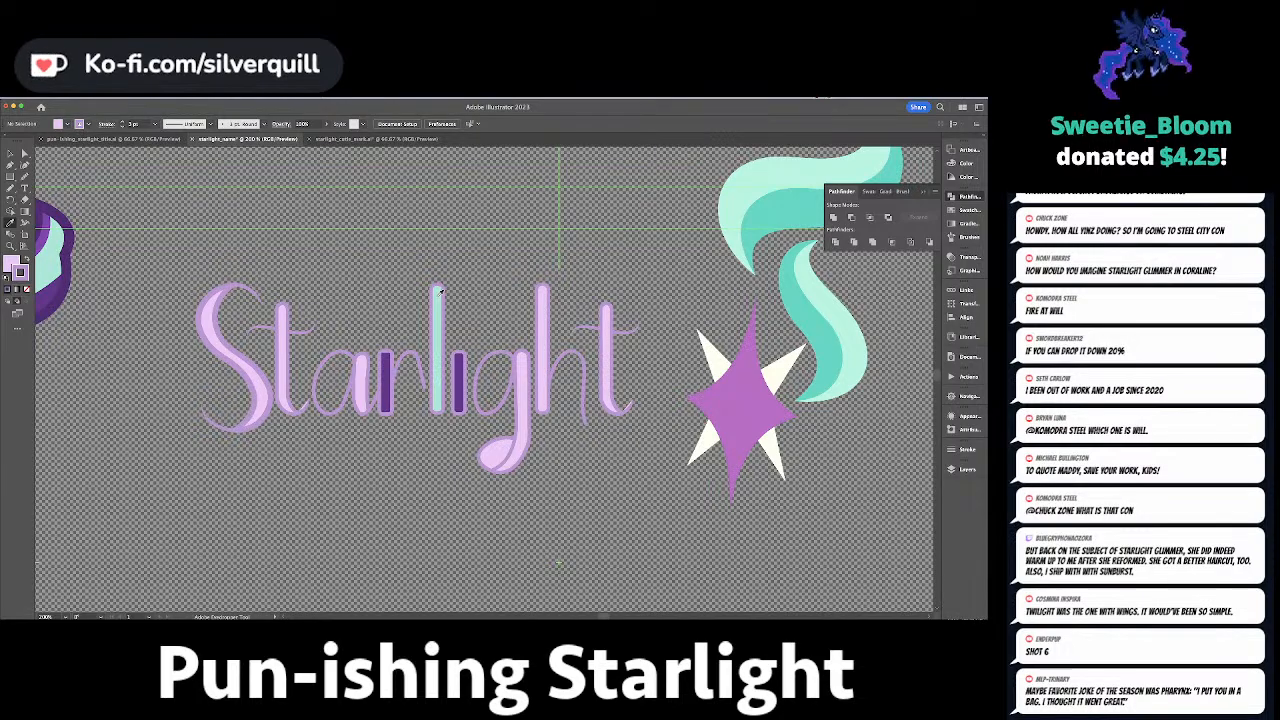
{"action": "key", "text": "a"}
{"action": "left_click", "coordinate": [333, 358]}
{"action": "left_click", "coordinate": [333, 359], "text": "super"}
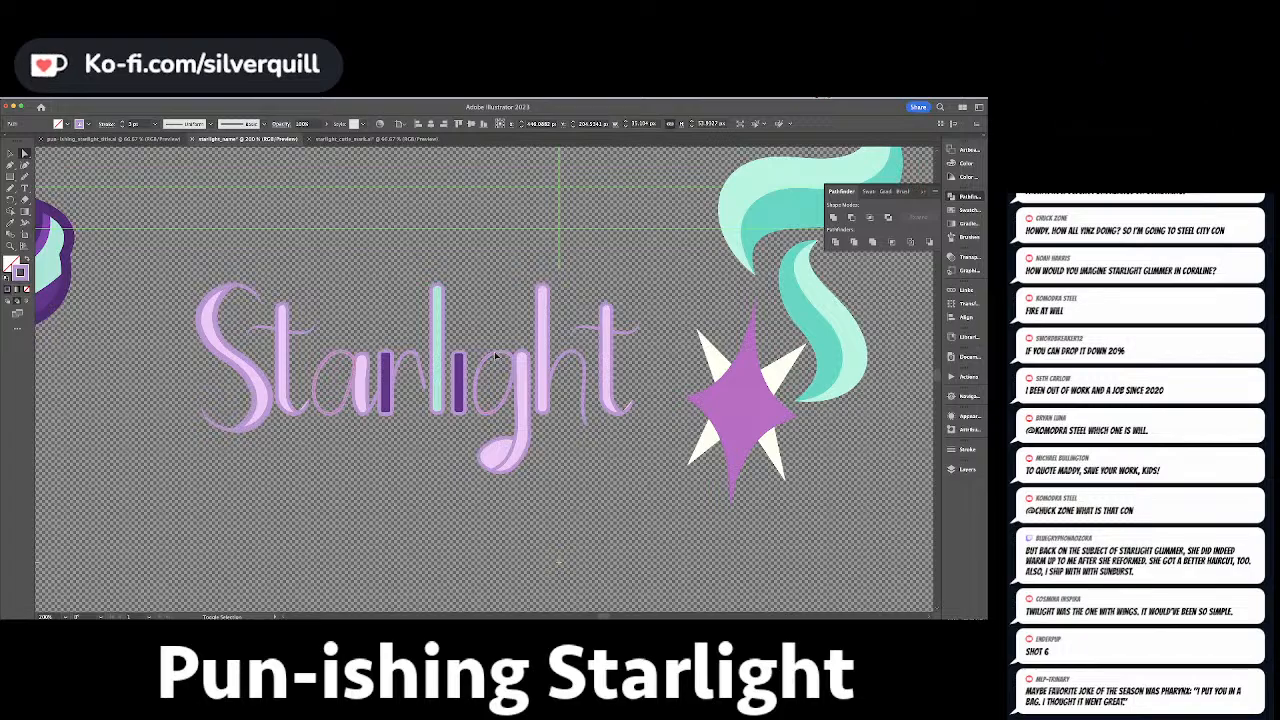
{"action": "scroll", "coordinate": [530, 330], "scroll_direction": "left", "scroll_amount": 4}
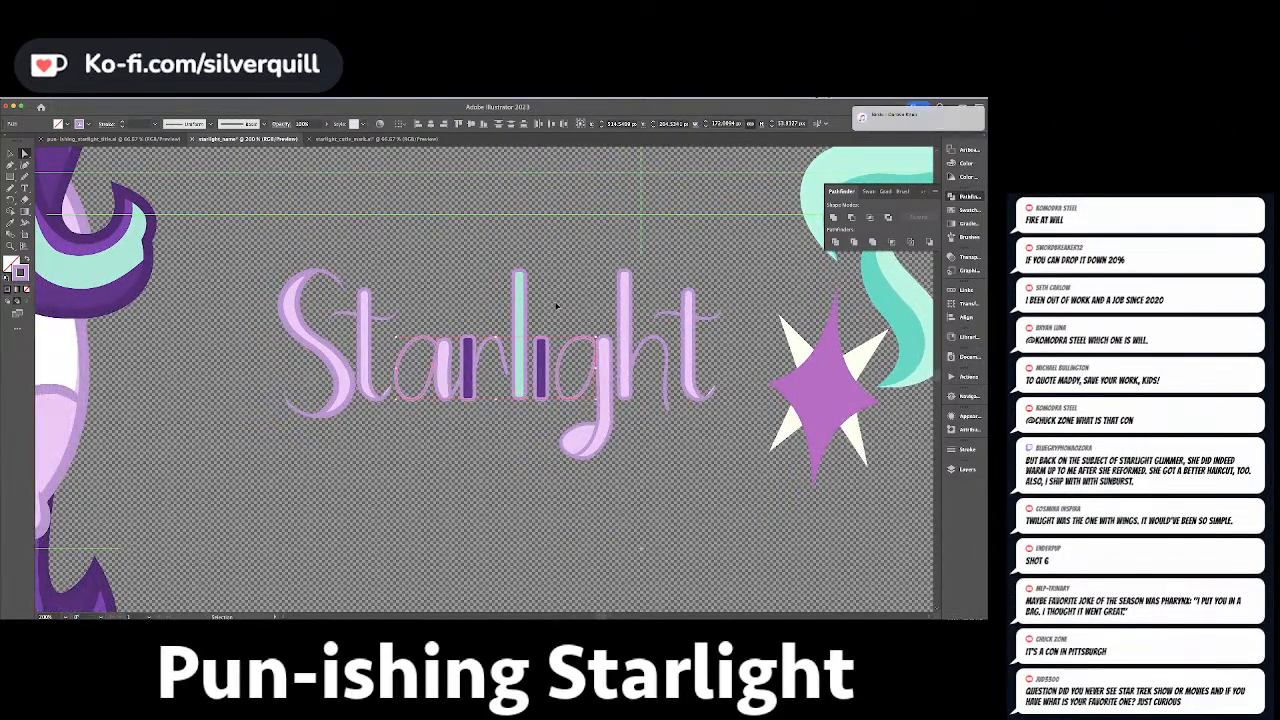
{"action": "key", "text": "super+minus"}
{"action": "key", "text": "super+minus"}
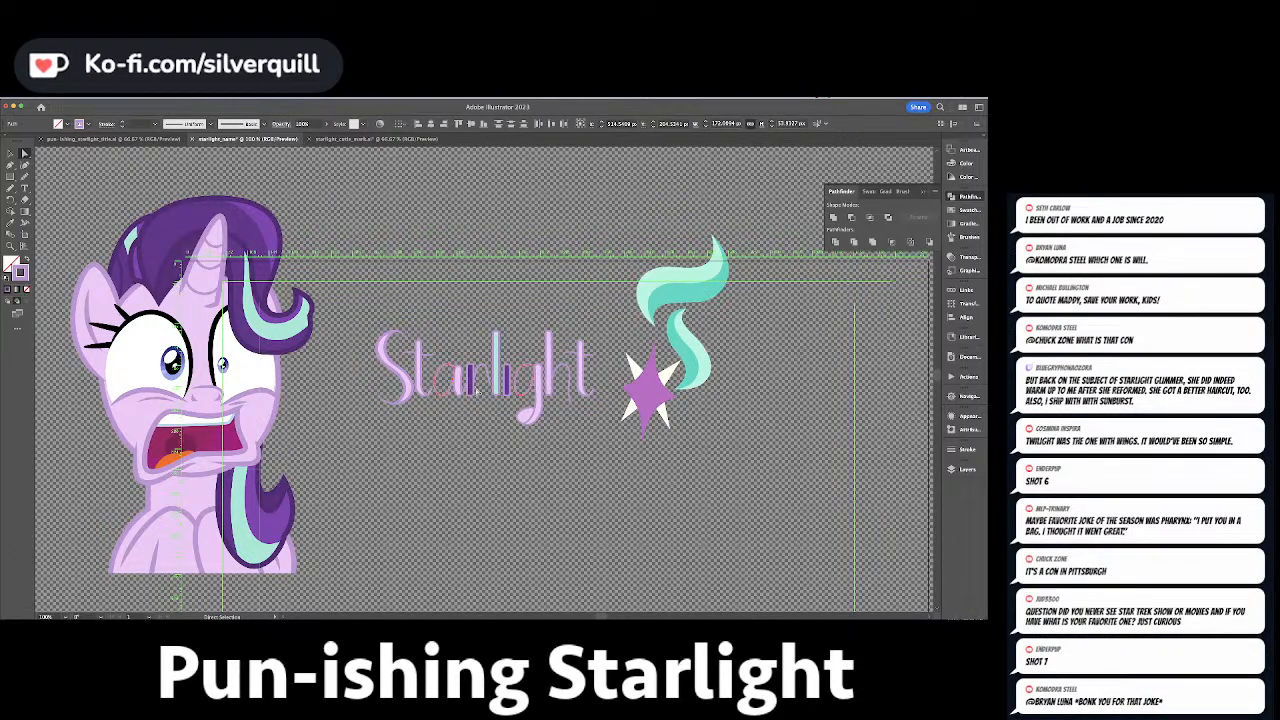
Try applying the purple sampled from the pony's lower mane to the a and g bowls, and undo it.
{"action": "key", "text": "i"}
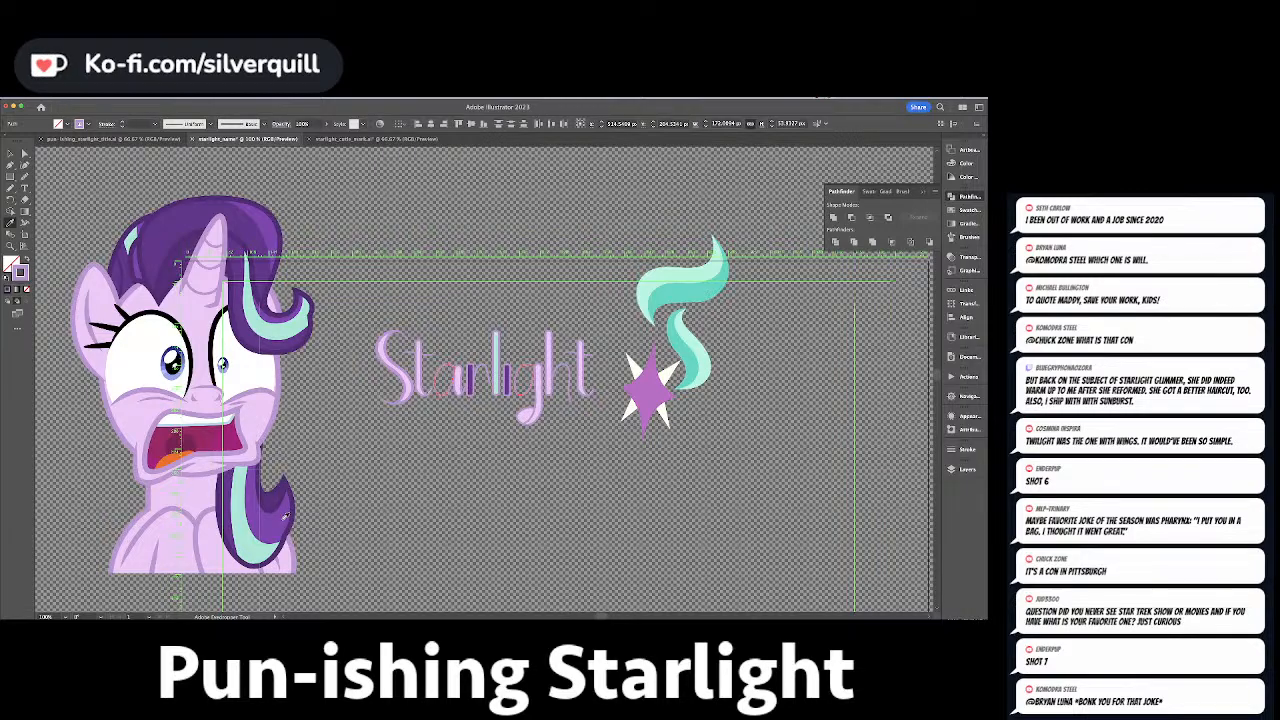
{"action": "left_click", "coordinate": [285, 516]}
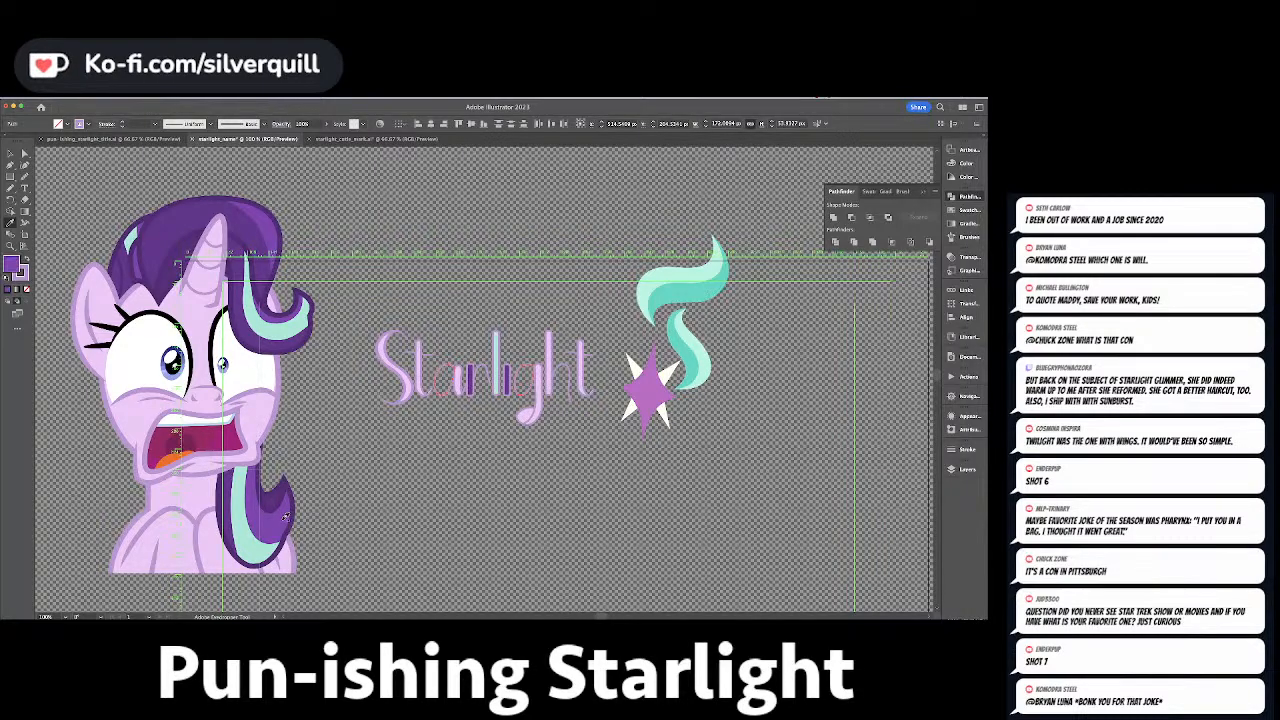
{"action": "key", "text": "super+z"}
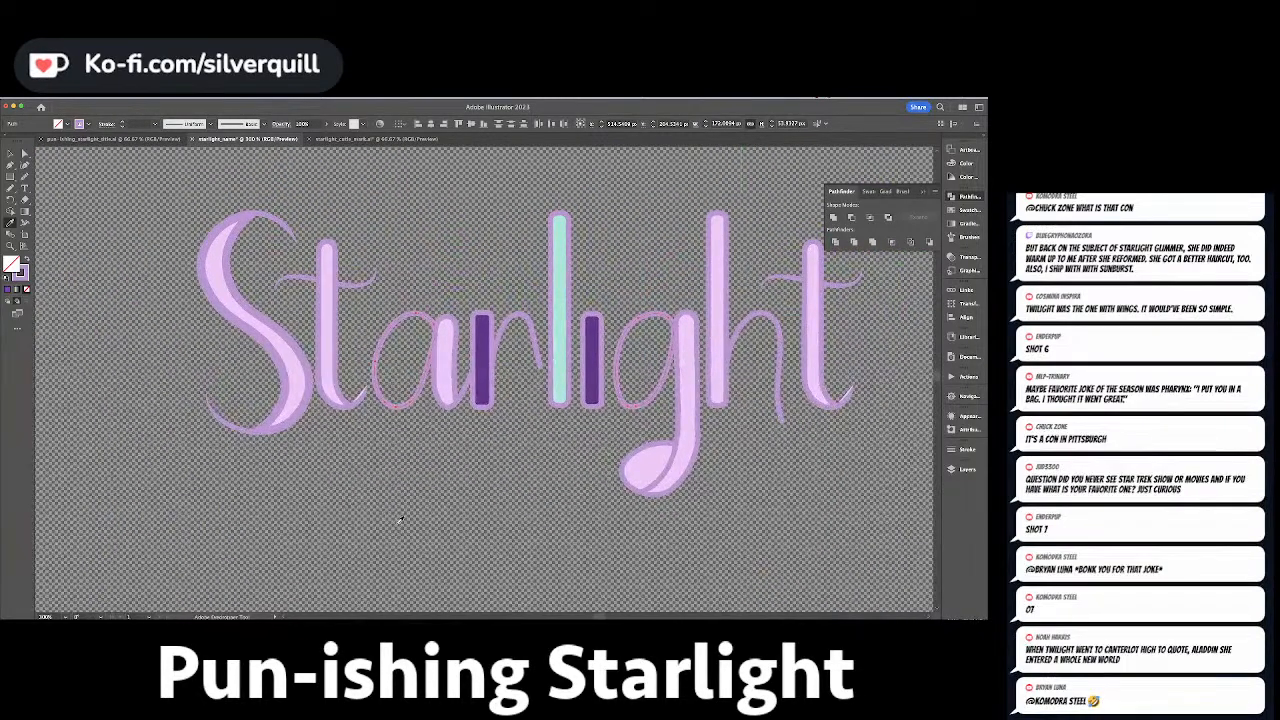
Offset the bowl paths of the a and the g inward with mitre joins to form inner ovals.
{"action": "key", "text": "super+alt+o"}
{"action": "key", "text": "Up"}
{"action": "key", "text": "Up"}
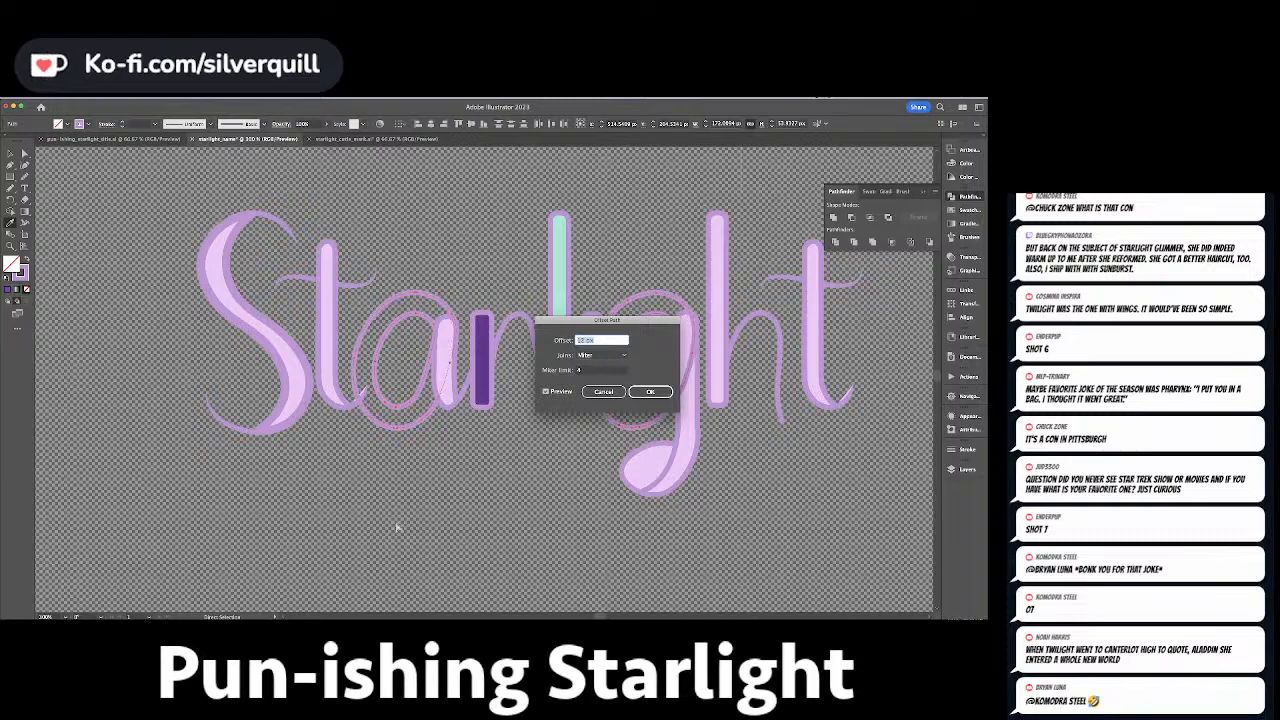
{"action": "key", "text": "Down"}
{"action": "key", "text": "Down"}
{"action": "key", "text": "Down"}
{"action": "key", "text": "Down"}
{"action": "key", "text": "Down"}
{"action": "key", "text": "Down"}
{"action": "key", "text": "Down"}
{"action": "key", "text": "Down"}
{"action": "key", "text": "Down"}
{"action": "key", "text": "Down"}
{"action": "key", "text": "Down"}
{"action": "key", "text": "Down"}
{"action": "key", "text": "Down"}
{"action": "key", "text": "Down"}
{"action": "key", "text": "Down"}
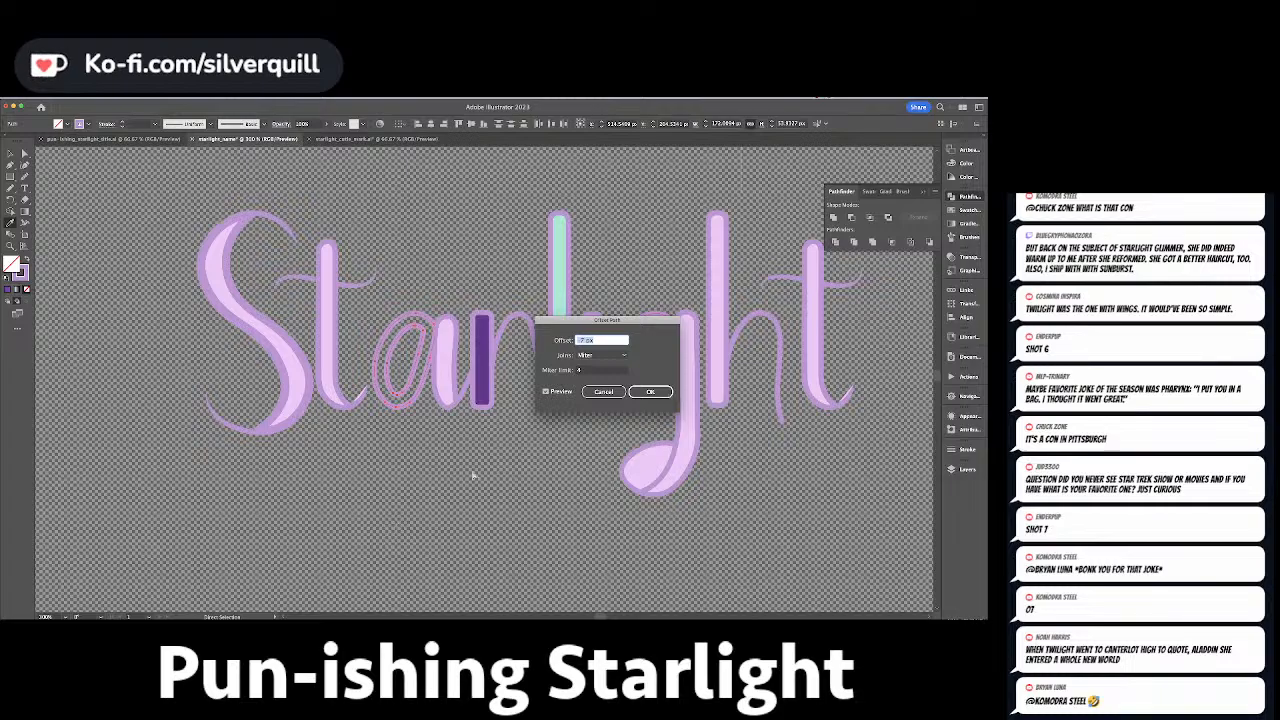
{"action": "left_click", "coordinate": [650, 391]}
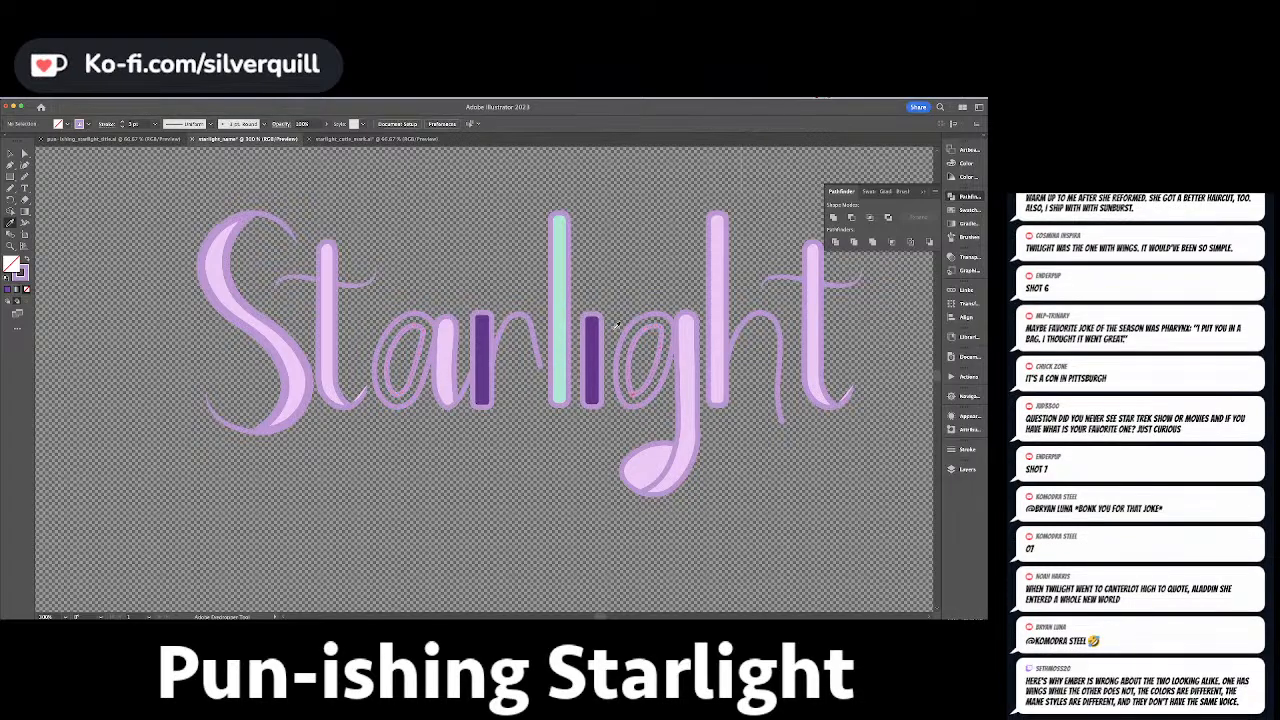
Paste the a and g bowls in front as shapes, fill them with the a stem's pale pink without a stroke, and send them backward.
{"action": "left_click", "coordinate": [515, 327]}
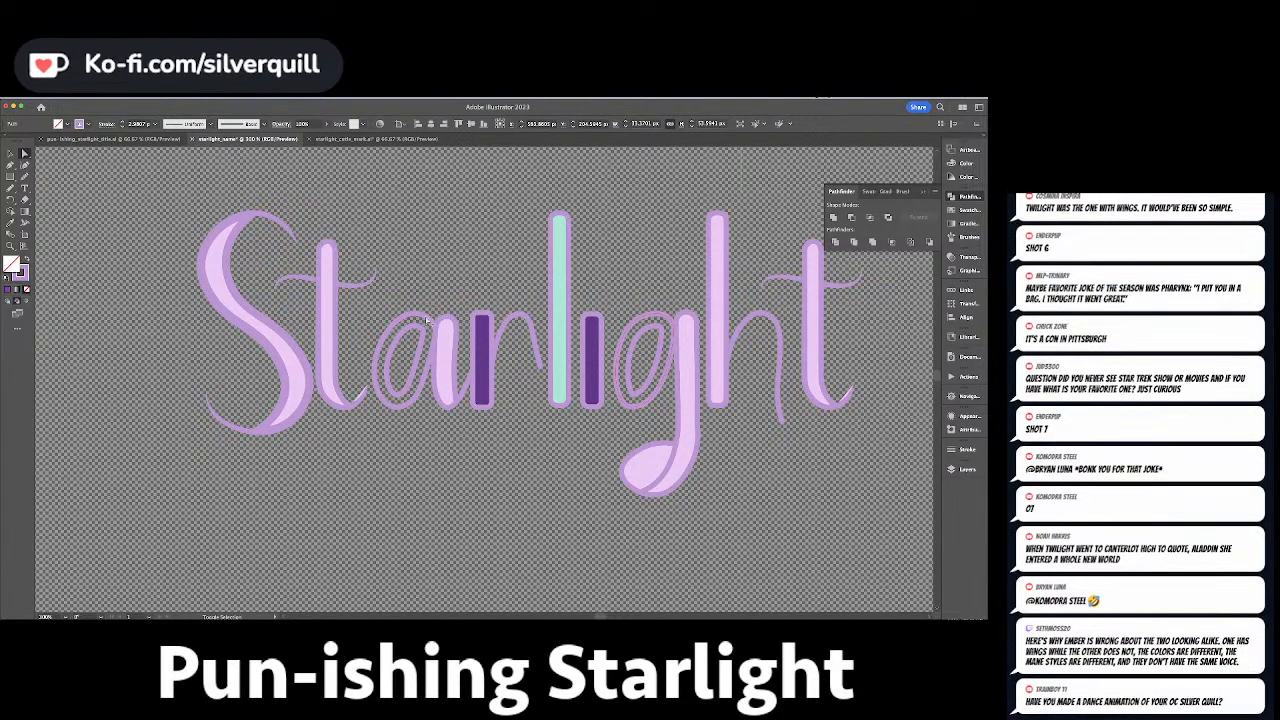
{"action": "left_click", "coordinate": [456, 222]}
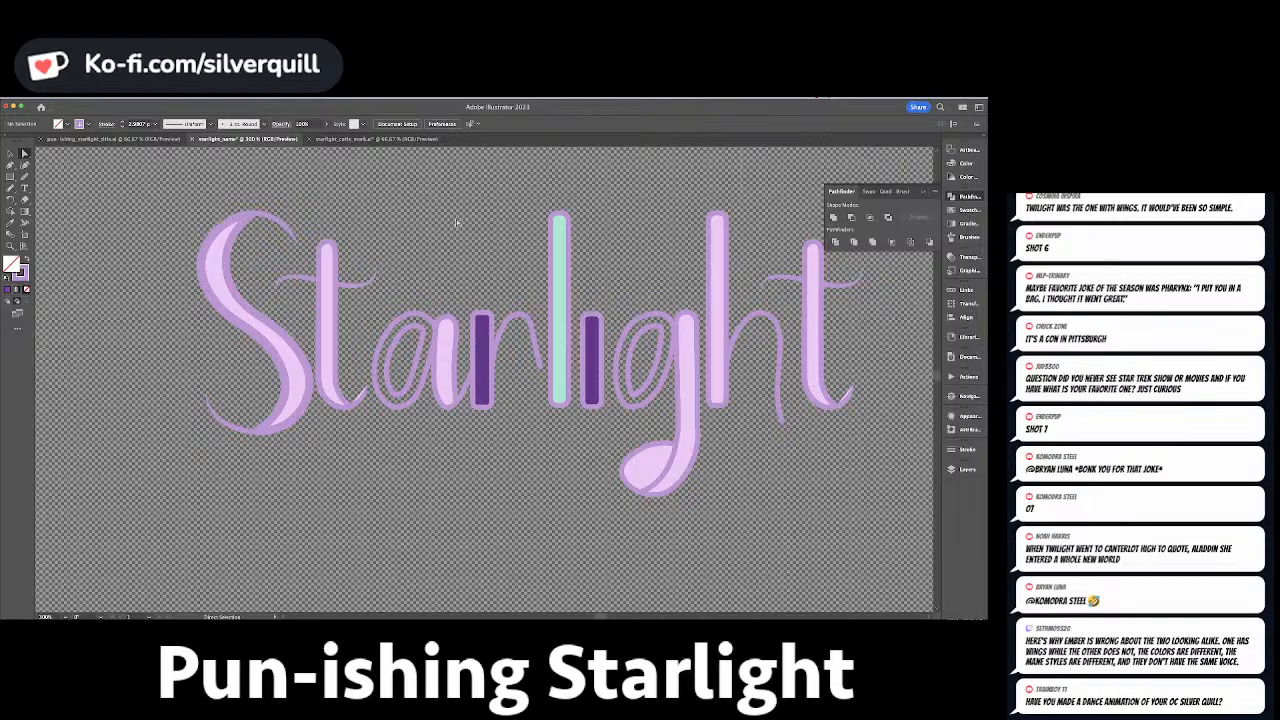
{"action": "key", "text": "super+f"}
{"action": "key", "text": "i"}
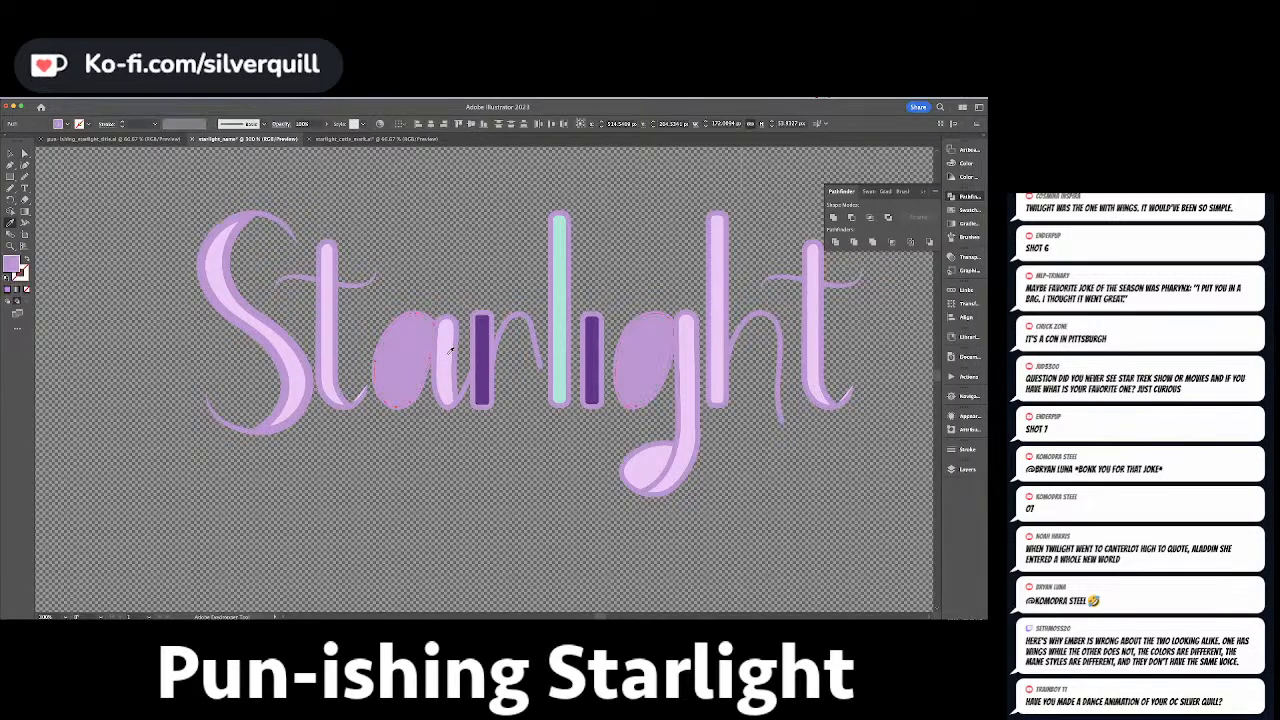
{"action": "left_click", "coordinate": [448, 352]}
{"action": "key", "text": "/"}
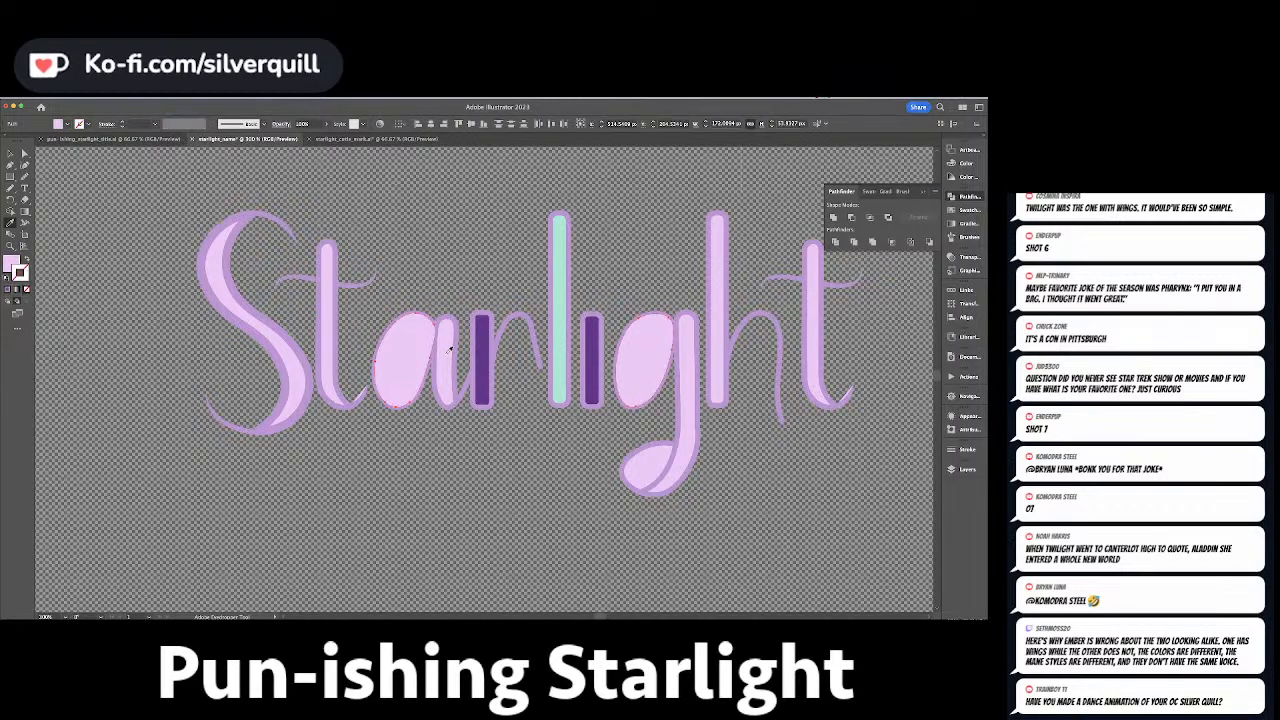
{"action": "key", "text": "super+["}
{"action": "key", "text": "super+shift+a"}
Cut the inner ovals out of the pale pink bowls of the a and the g to open their counters.
{"action": "key", "text": "a"}
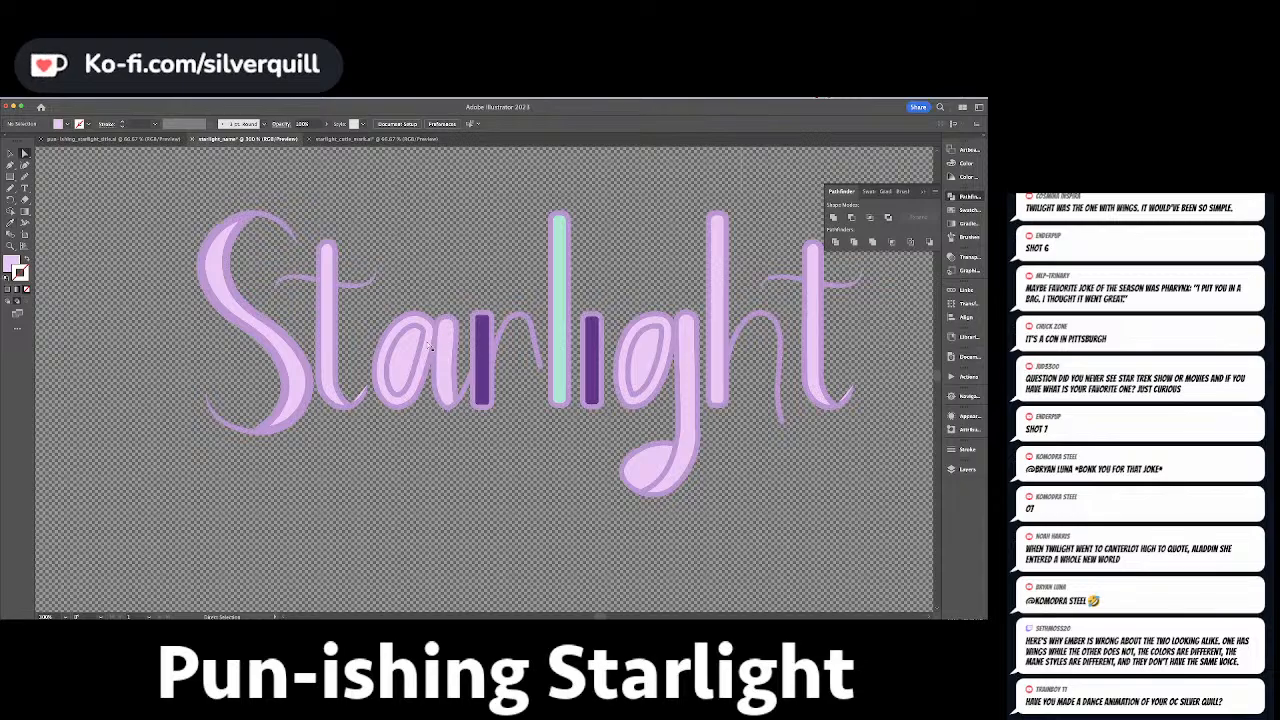
{"action": "left_click", "coordinate": [424, 343]}
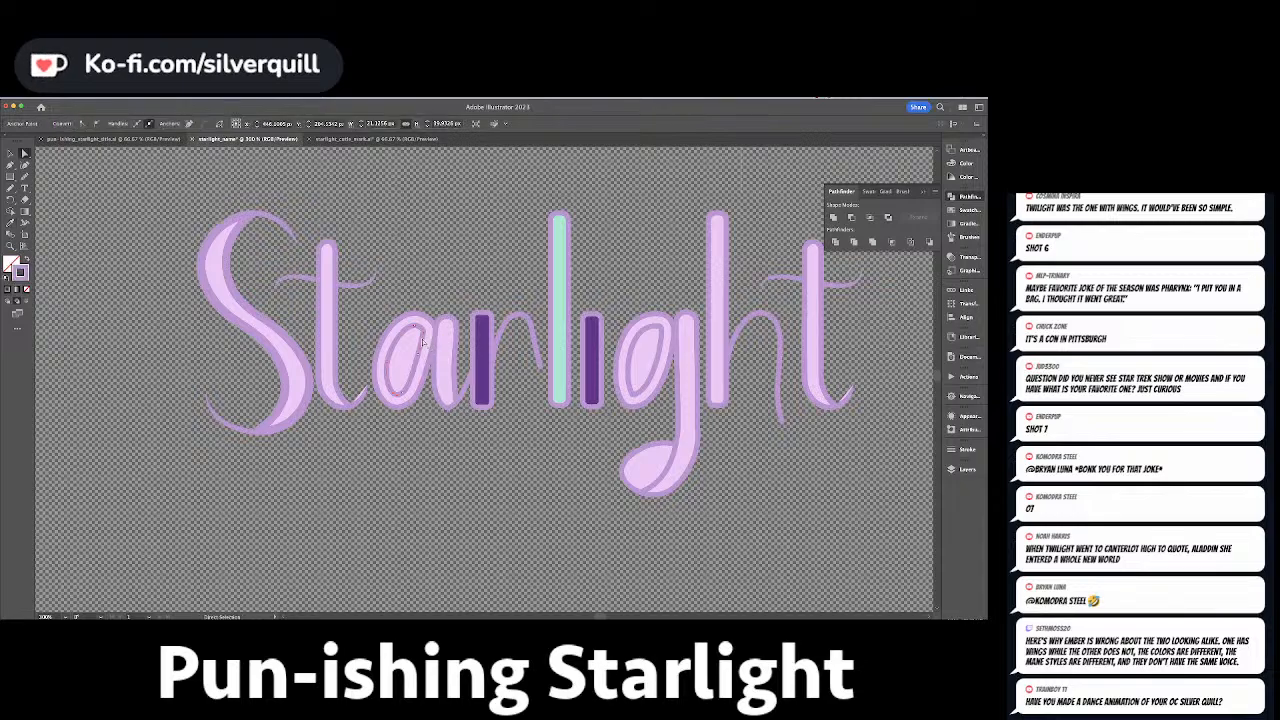
{"action": "left_click", "coordinate": [660, 356]}
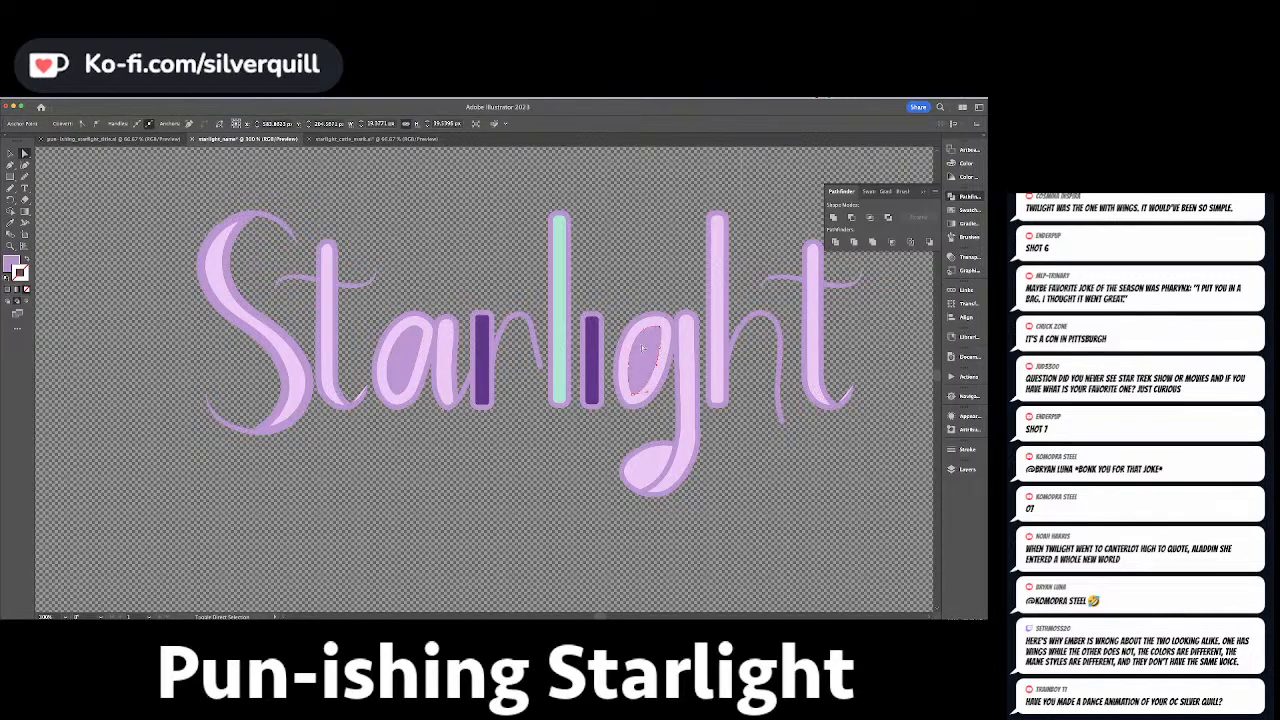
{"action": "left_click", "coordinate": [645, 349]}
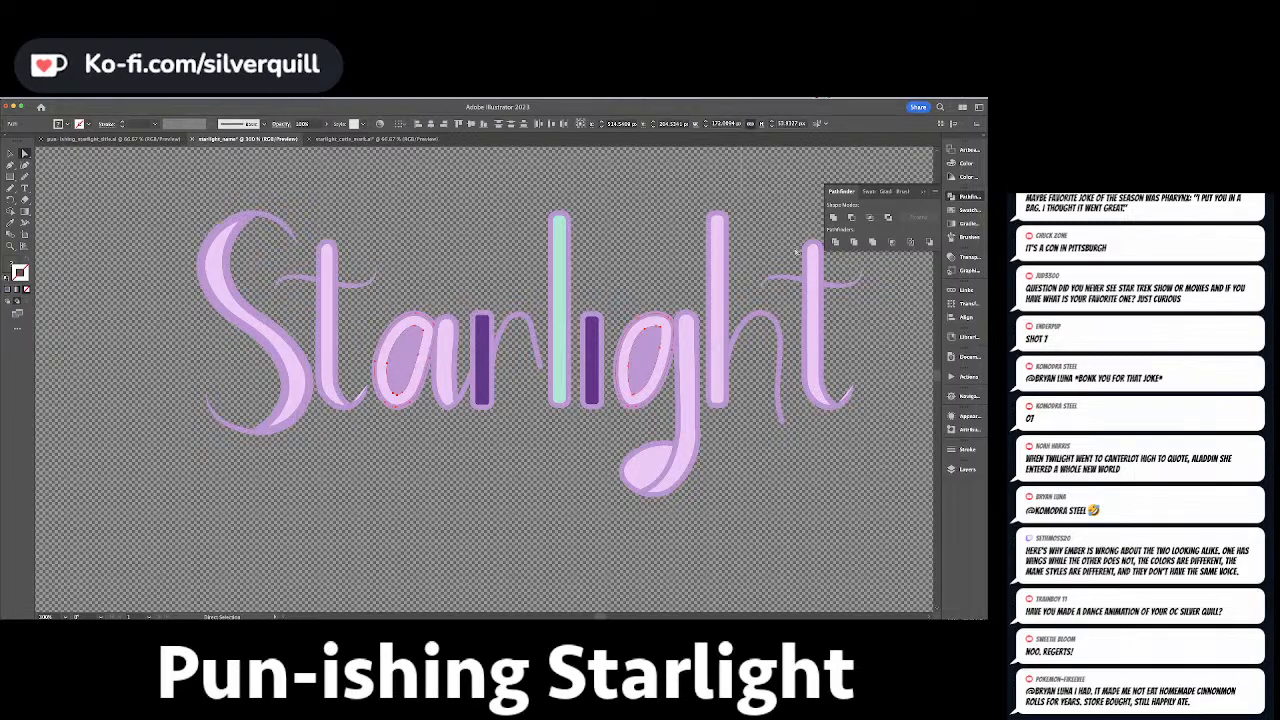
{"action": "left_click", "coordinate": [745, 286]}
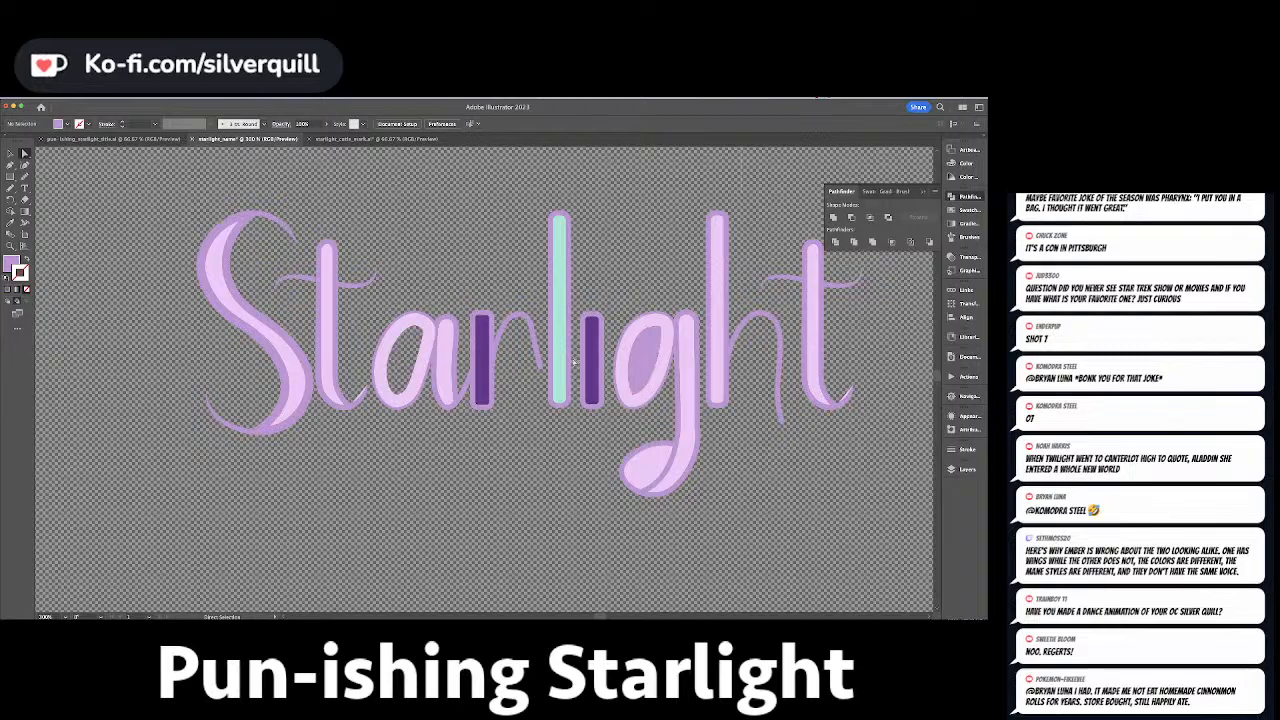
{"action": "key", "text": "v"}
{"action": "left_click", "coordinate": [632, 360]}
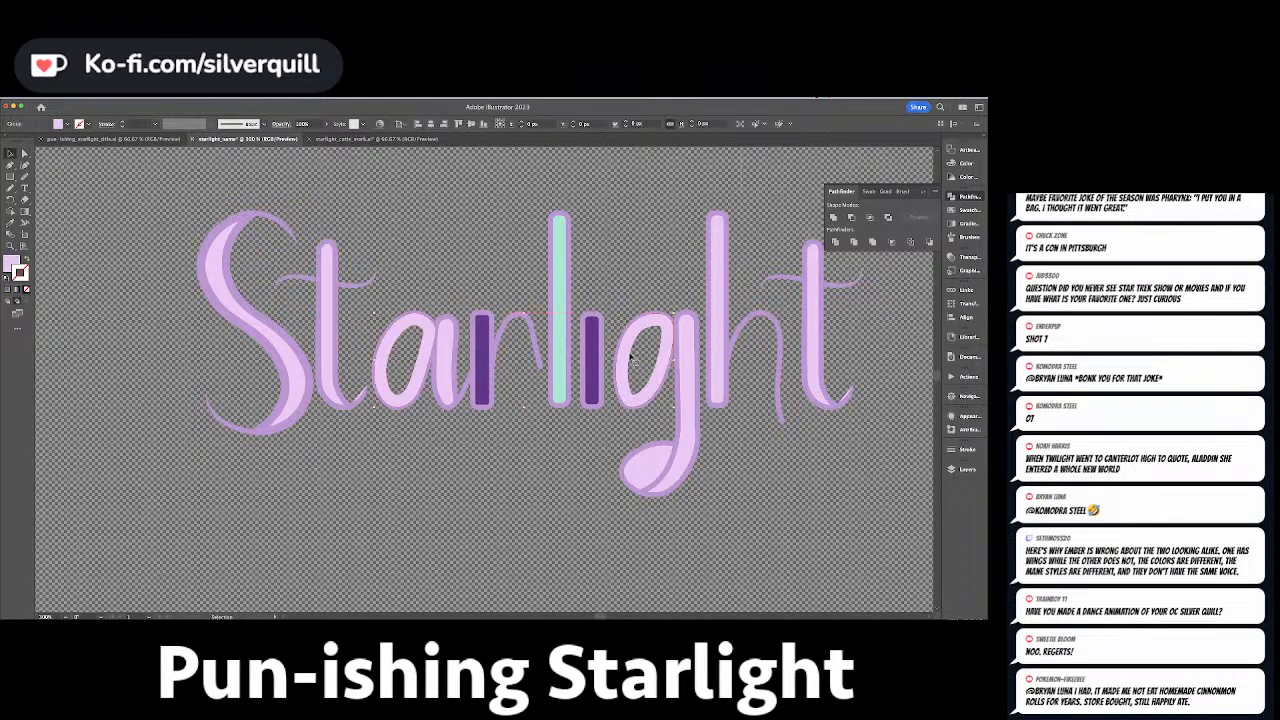
{"action": "key", "text": "super+x"}
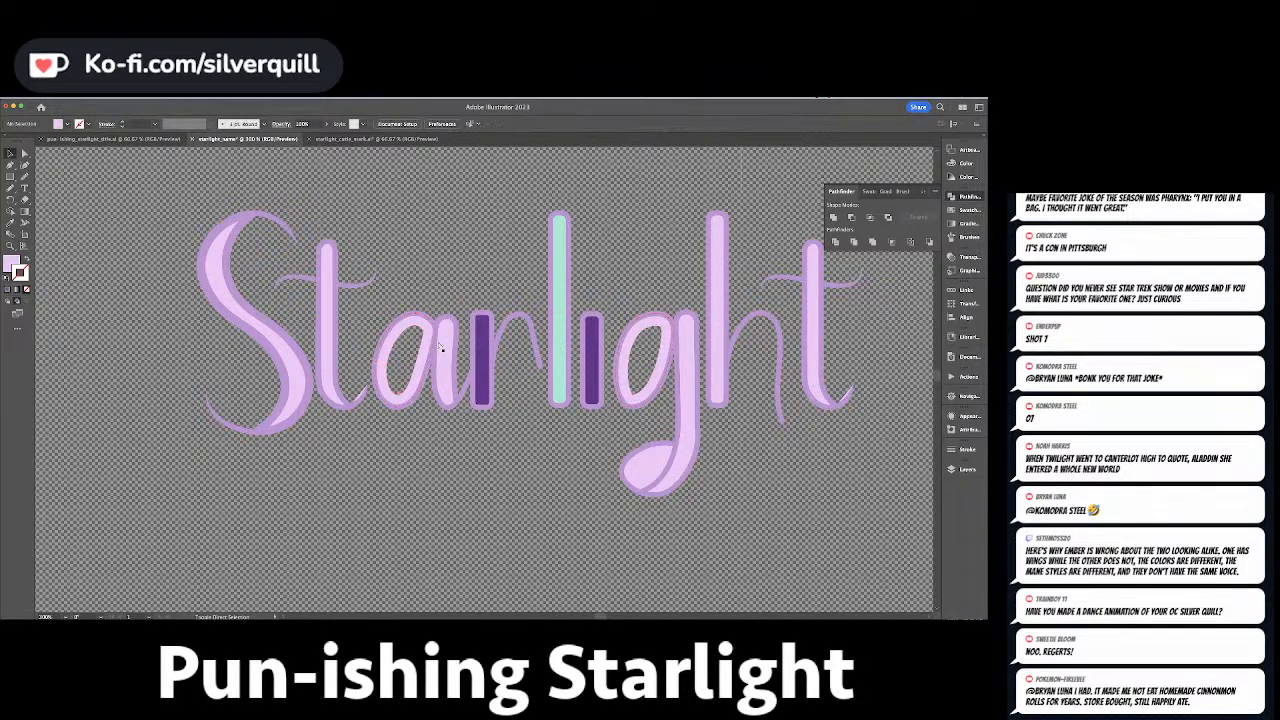
{"action": "key", "text": "a"}
{"action": "scroll", "coordinate": [440, 347], "scroll_direction": "down", "scroll_amount": 3}
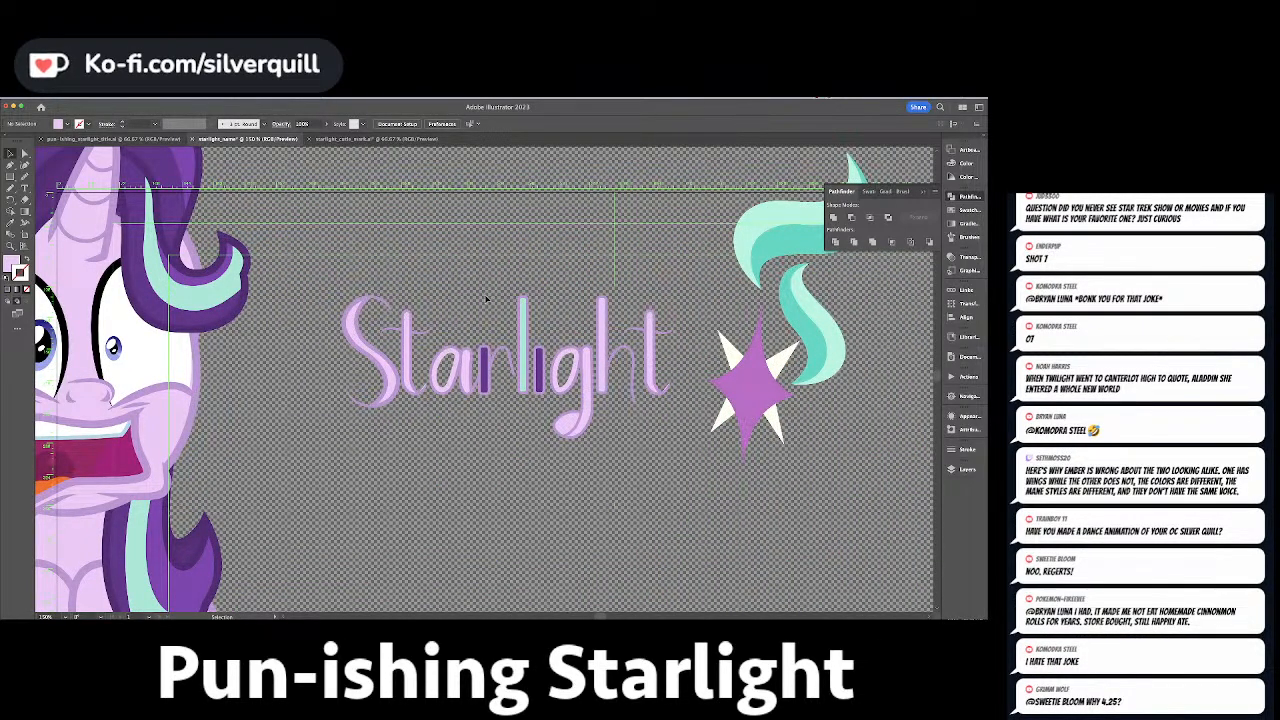
{"action": "key", "text": "a"}
{"action": "left_click", "coordinate": [424, 338]}
{"action": "left_click", "coordinate": [424, 338], "text": "shift"}
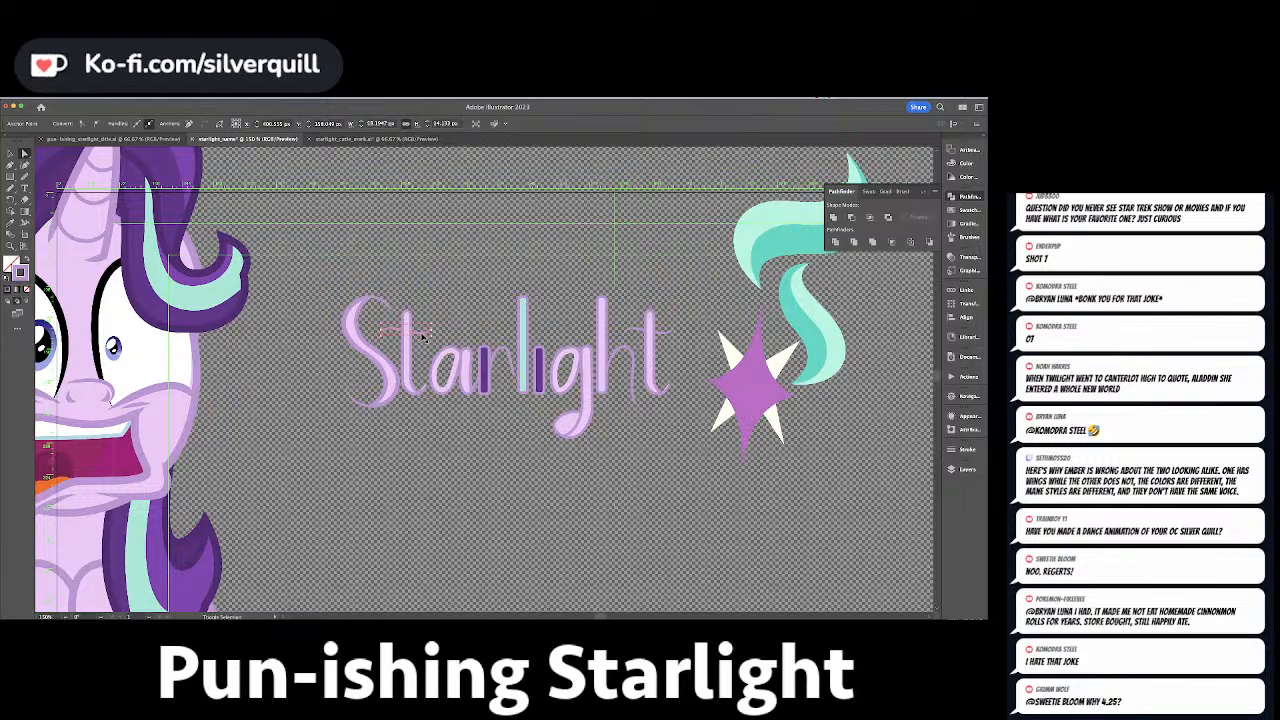
{"action": "key", "text": "super+shift+a"}
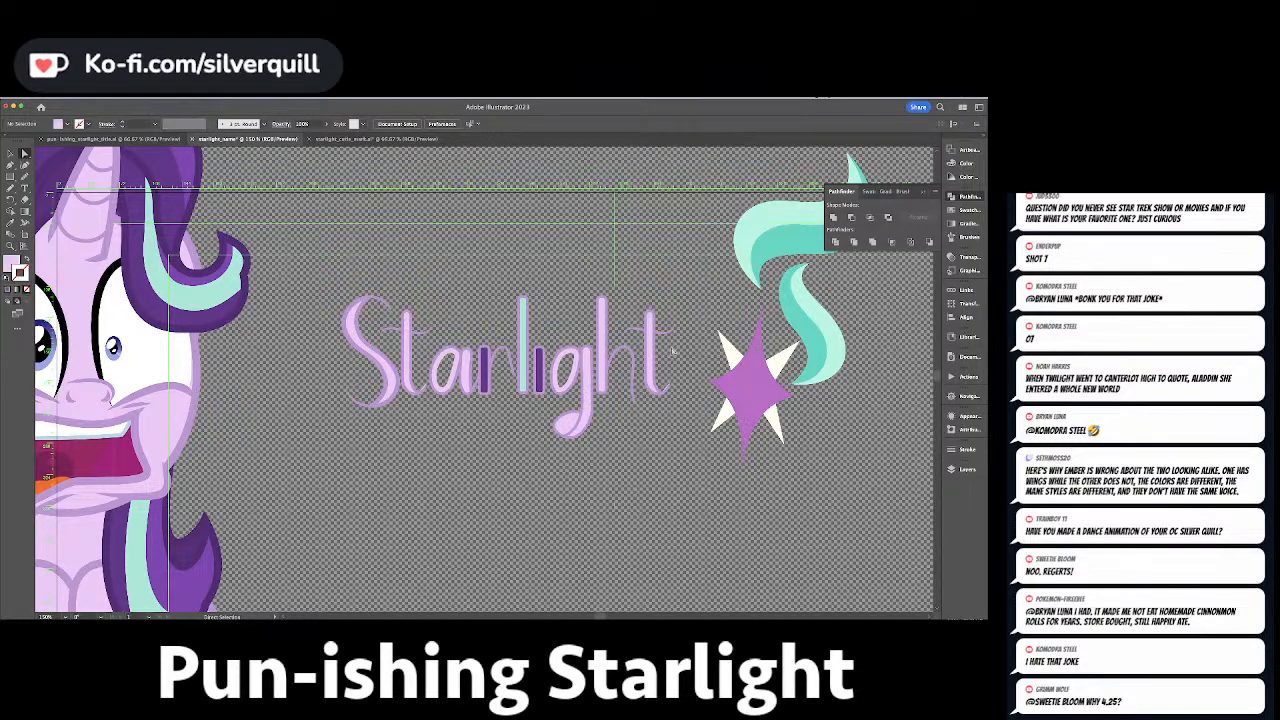
Change the width profile of the r's arch stroke so it tapers to a point at its free end.
{"action": "scroll", "coordinate": [492, 312], "scroll_direction": "right", "scroll_amount": 3}
{"action": "scroll", "coordinate": [492, 312], "scroll_direction": "down", "scroll_amount": 1}
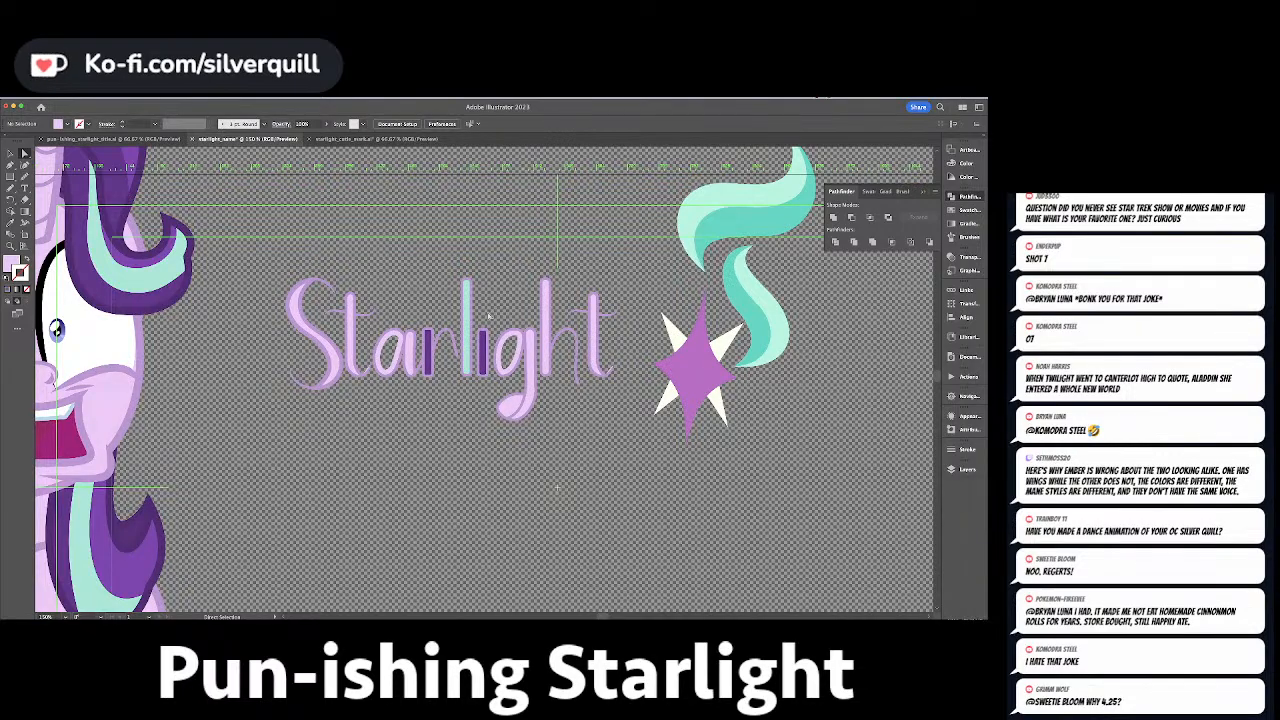
{"action": "scroll", "coordinate": [484, 318], "scroll_direction": "up", "scroll_amount": 3}
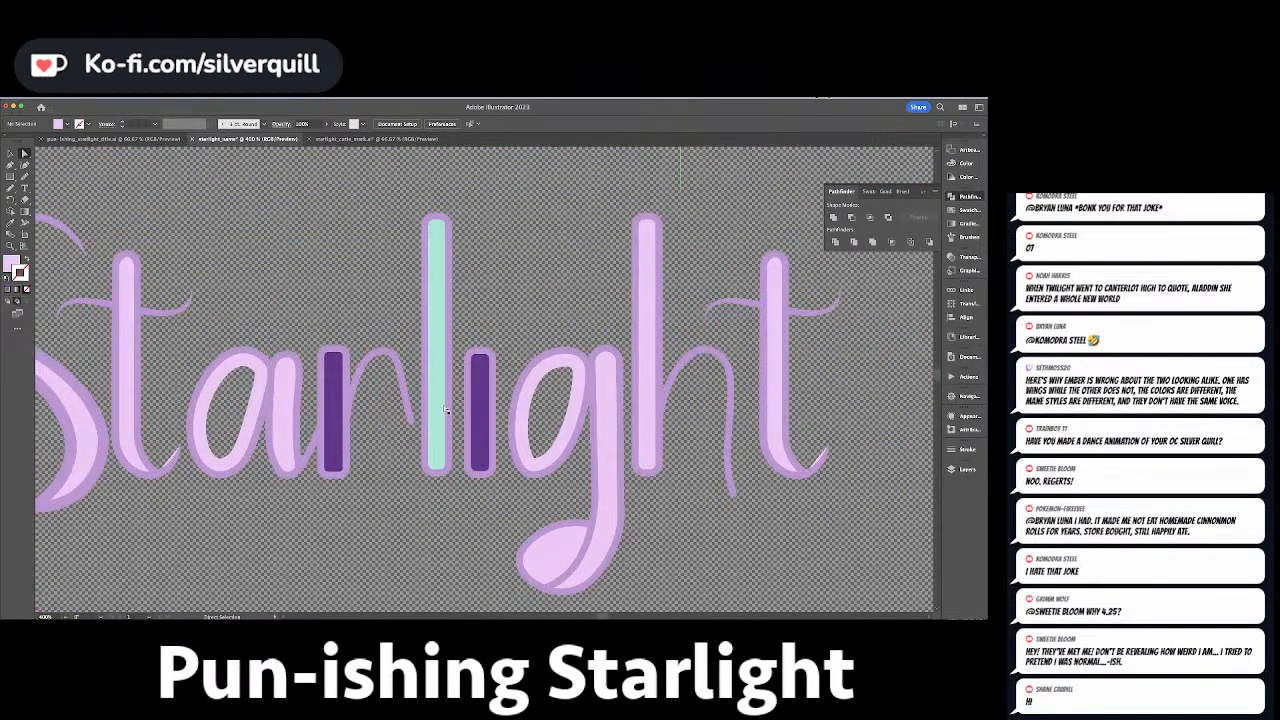
{"action": "key", "text": "p"}
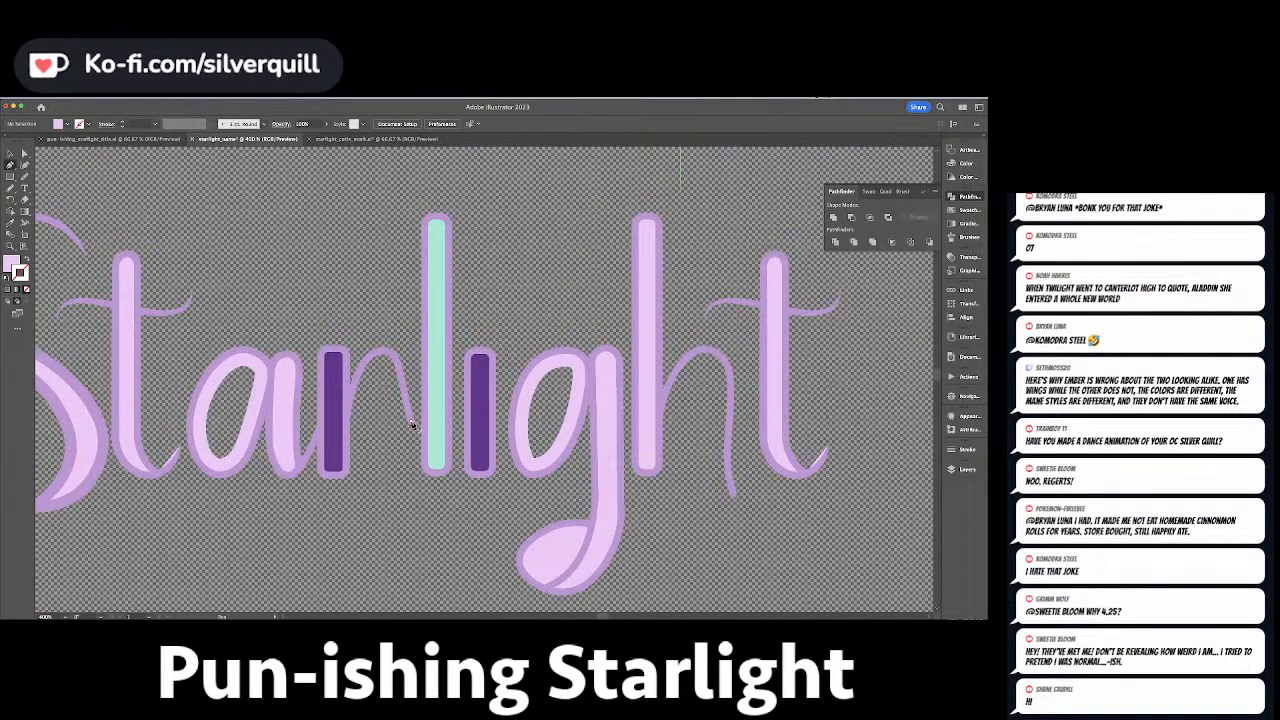
{"action": "key", "text": "a"}
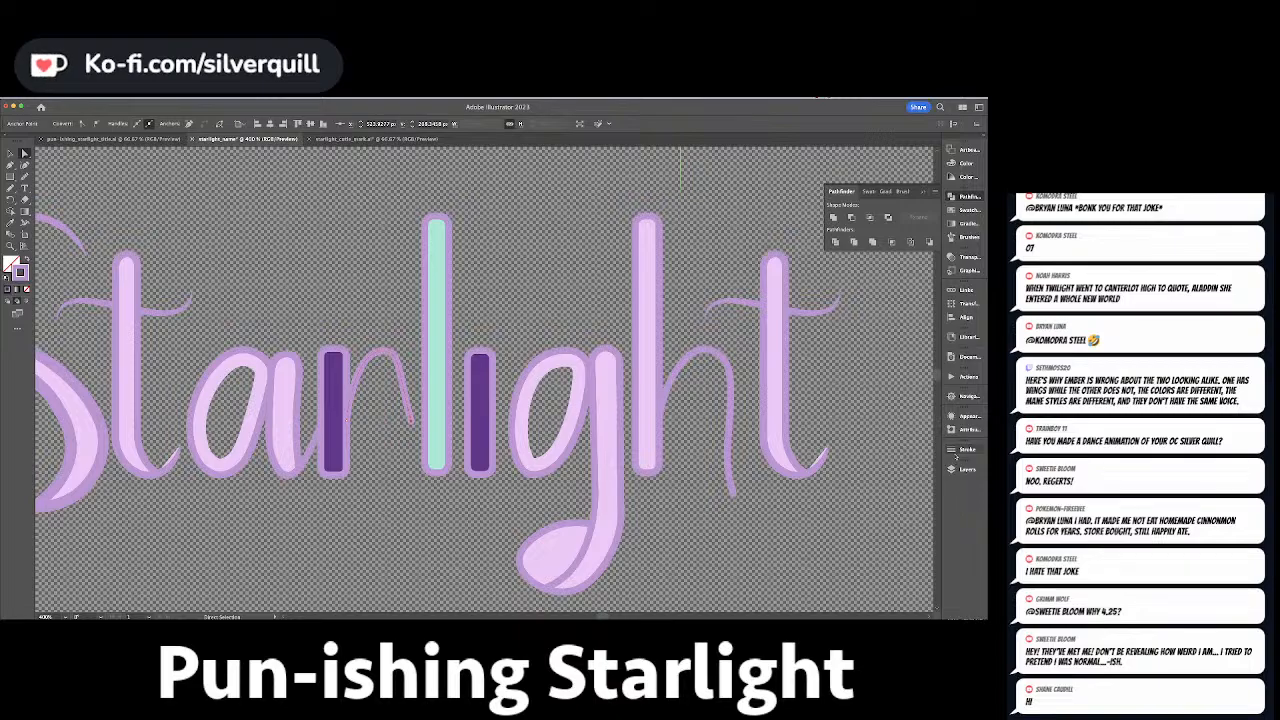
{"action": "left_click", "coordinate": [965, 450]}
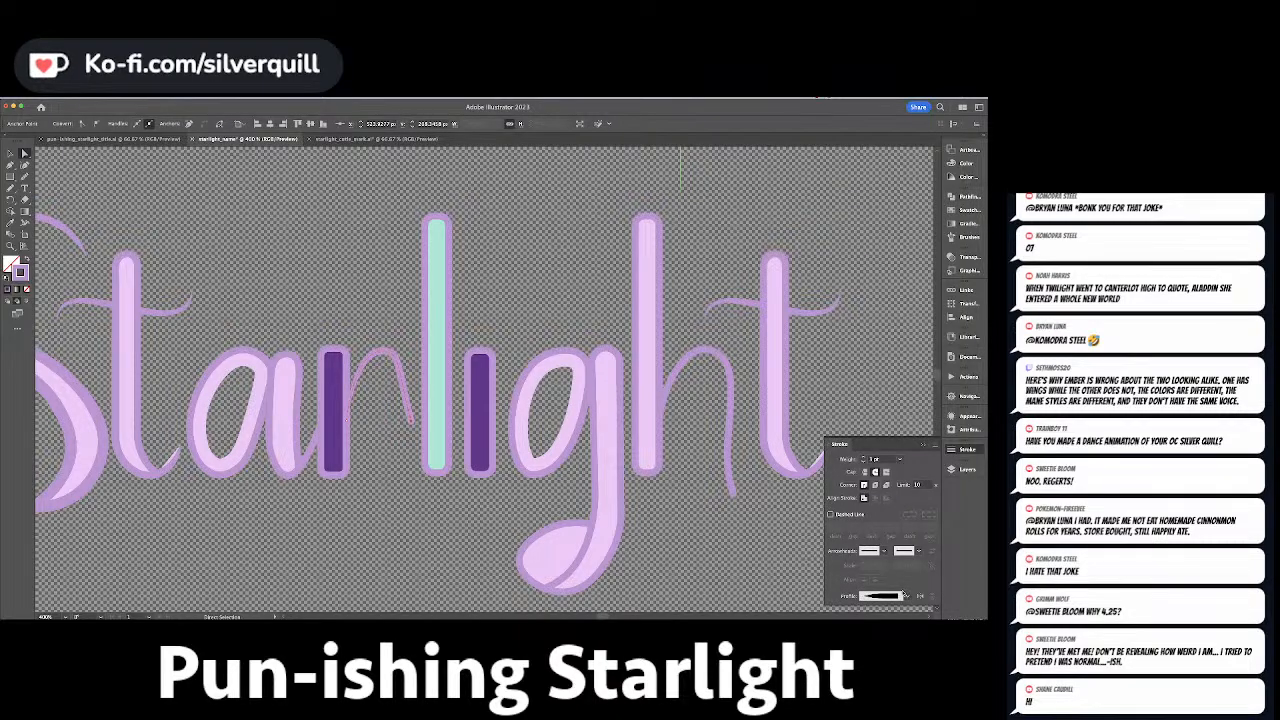
{"action": "left_click", "coordinate": [418, 424]}
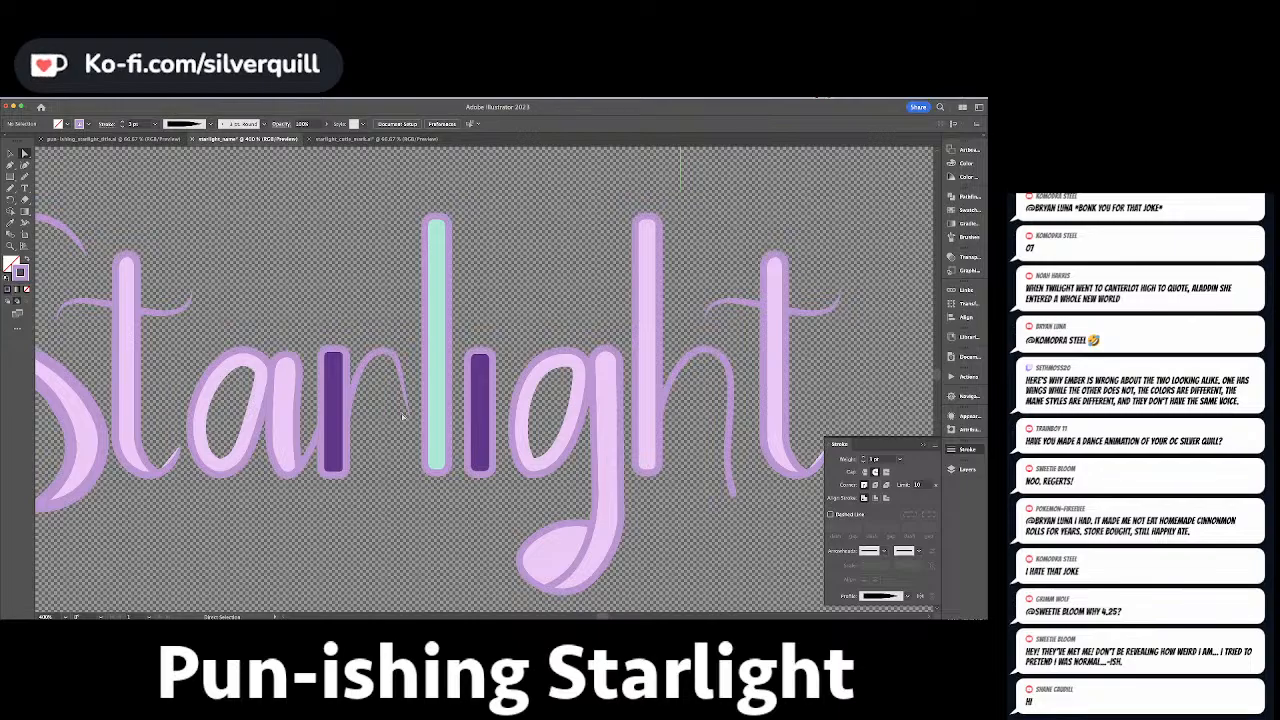
Duplicate the r's arch stroke slightly below the original to start the arch's inner edge.
{"action": "key", "text": "p"}
{"action": "key", "text": "v"}
{"action": "left_click", "coordinate": [380, 355]}
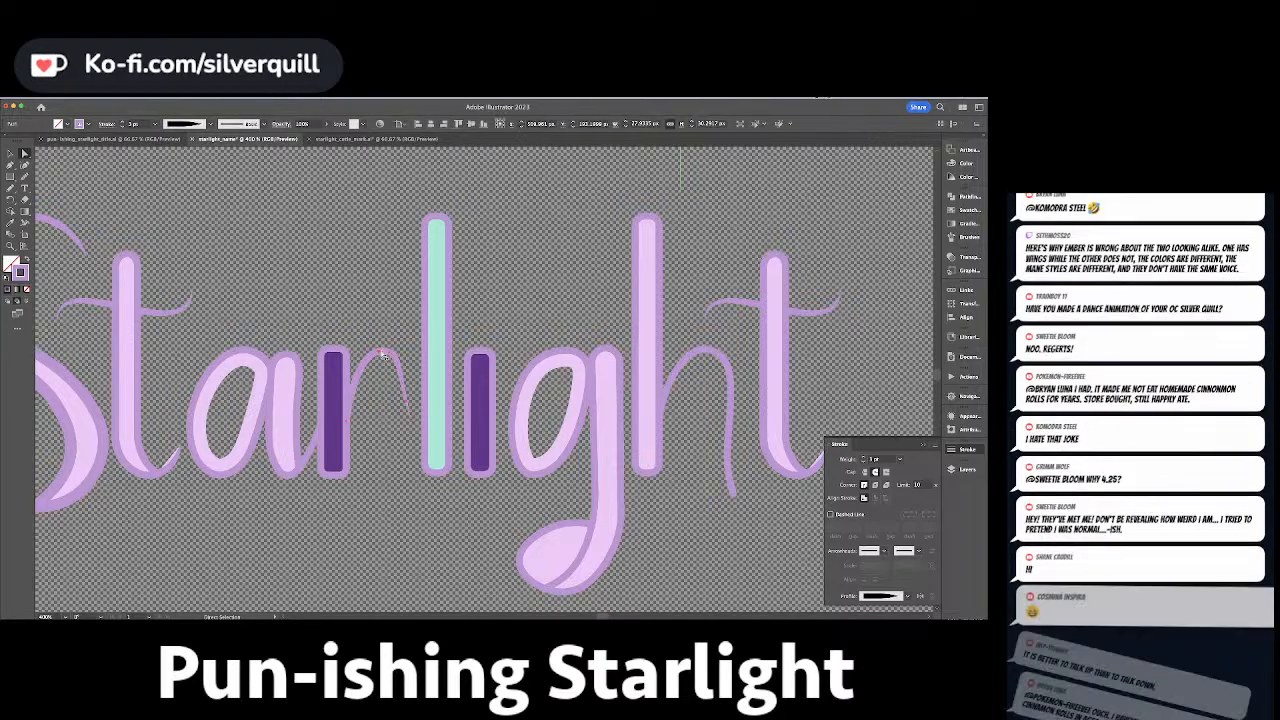
{"action": "left_click_drag", "start_coordinate": [381, 374], "coordinate": [381, 375]}
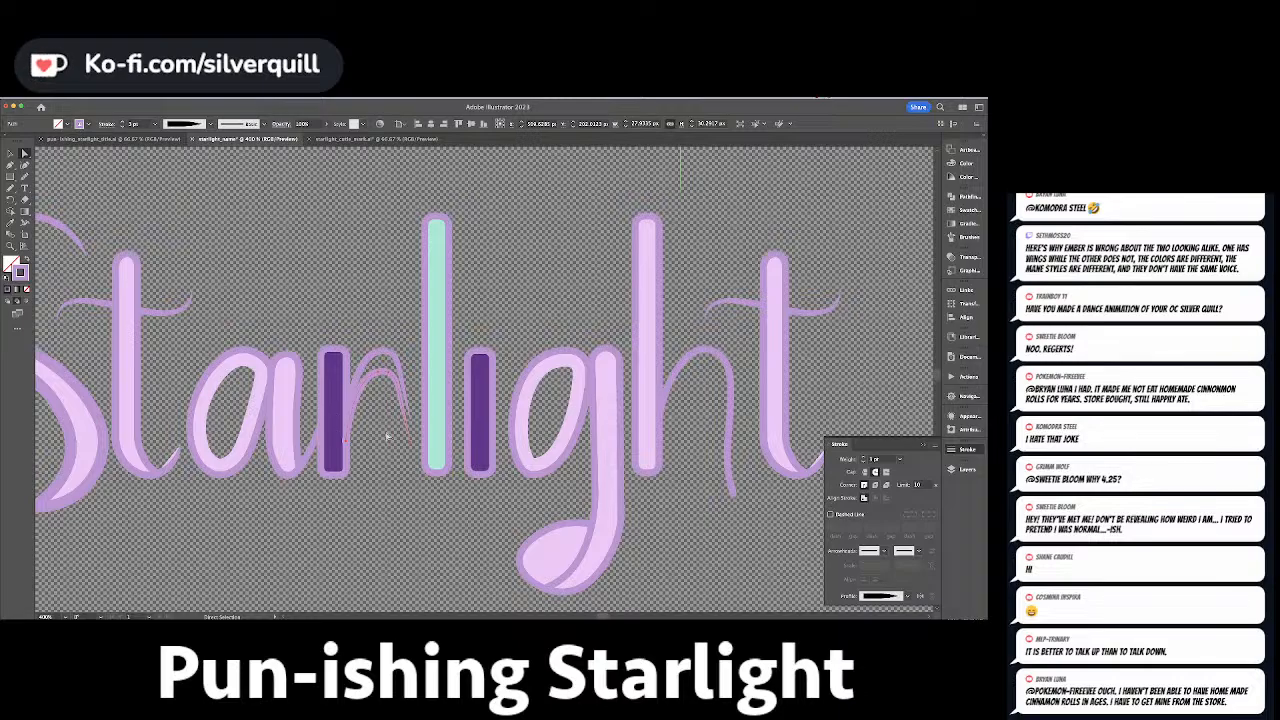
Remove the end anchor of the duplicated r arch and reshape it with the Curvature tool to meet the outer stroke.
{"action": "key", "text": "minus"}
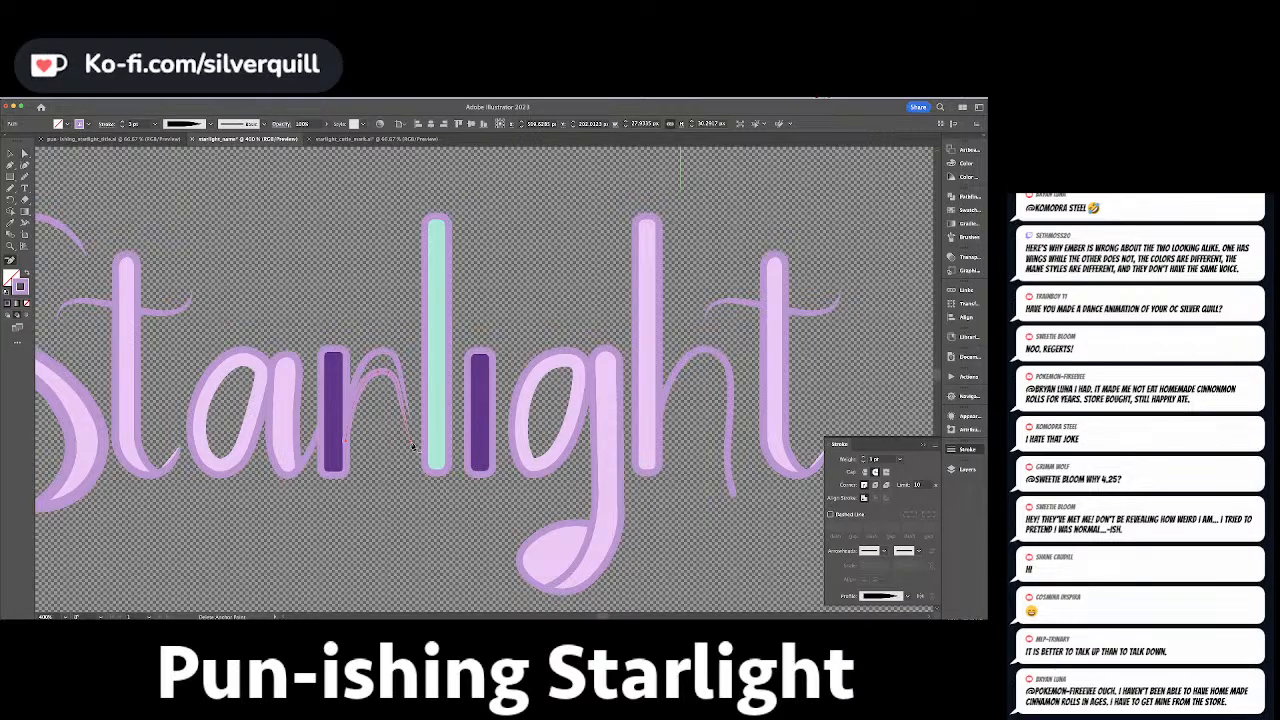
{"action": "left_click", "coordinate": [25, 164]}
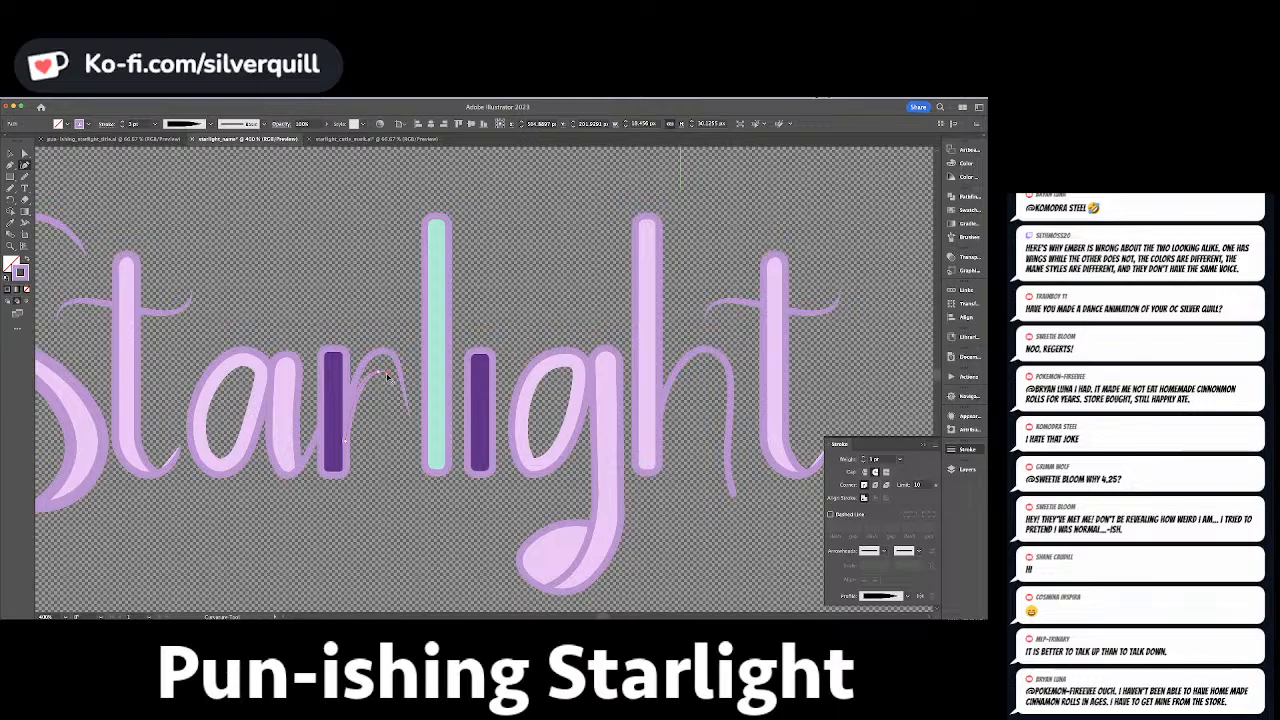
{"action": "left_click_drag", "start_coordinate": [388, 376], "coordinate": [390, 377]}
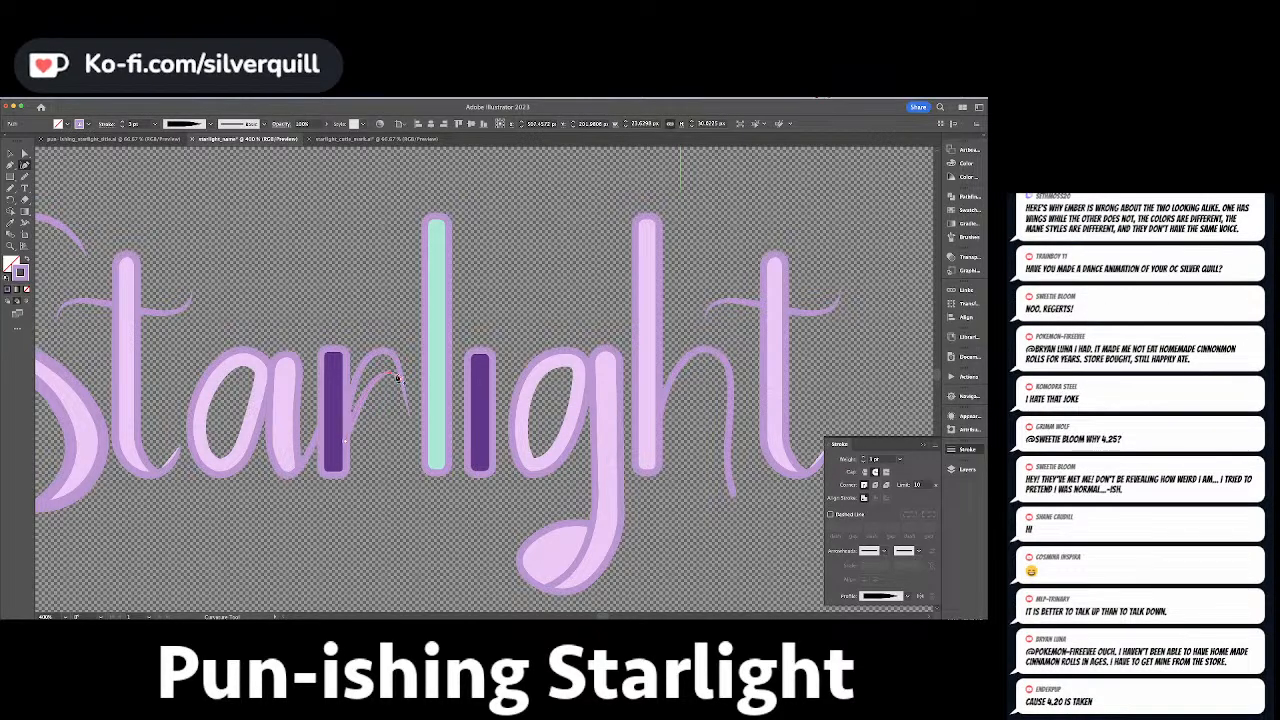
{"action": "left_click", "coordinate": [400, 307], "text": "super"}
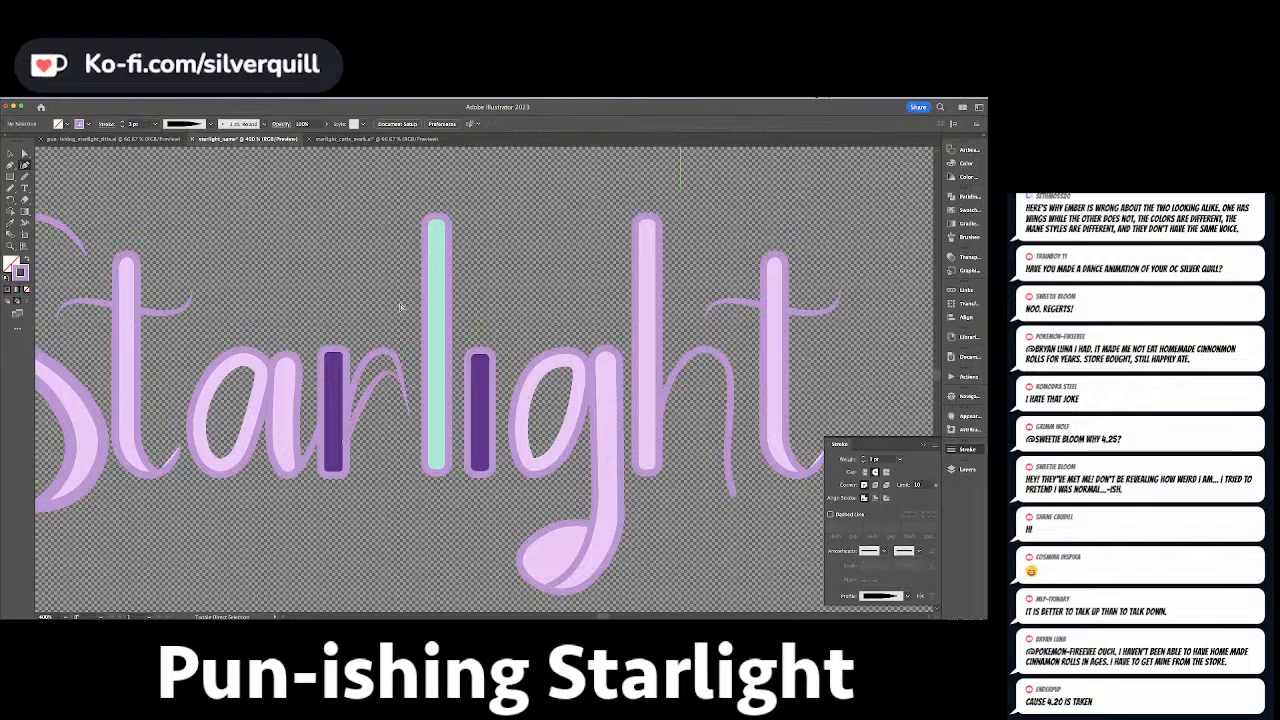
Fill the r's stem with the pale pink sampled from the a's stem.
{"action": "key", "text": "a"}
{"action": "left_click", "coordinate": [337, 372]}
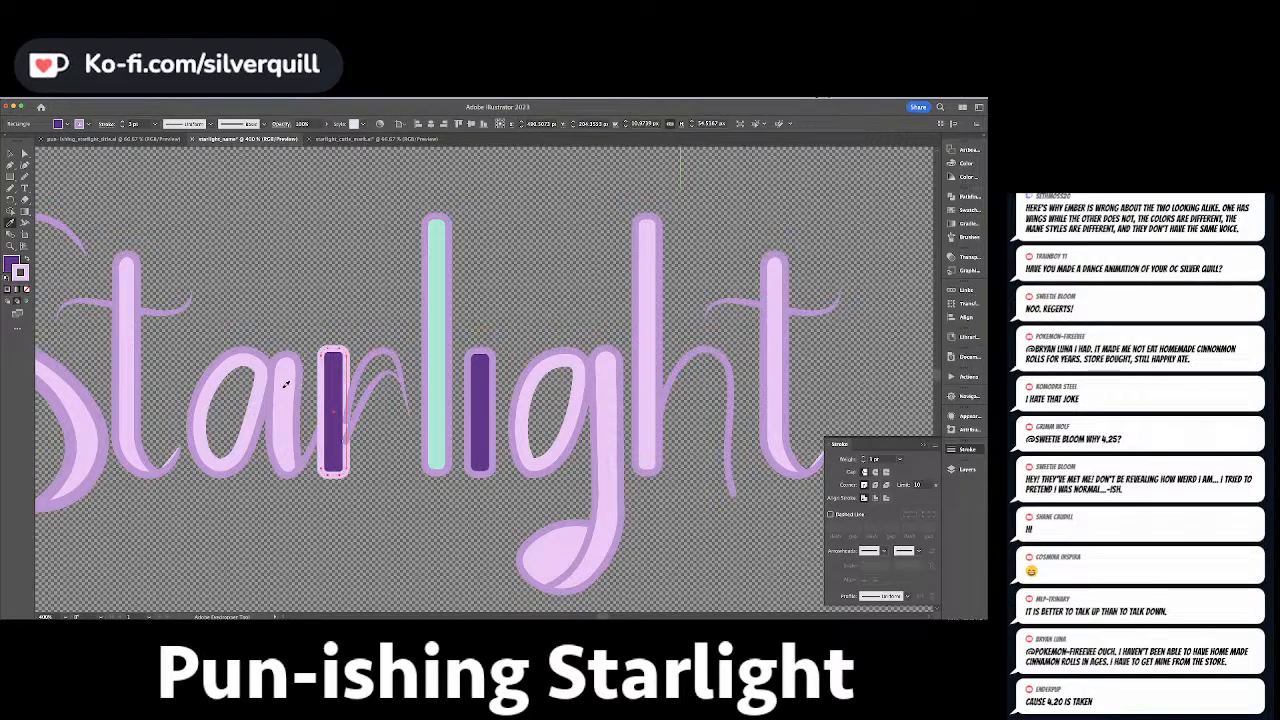
{"action": "left_click", "coordinate": [343, 359]}
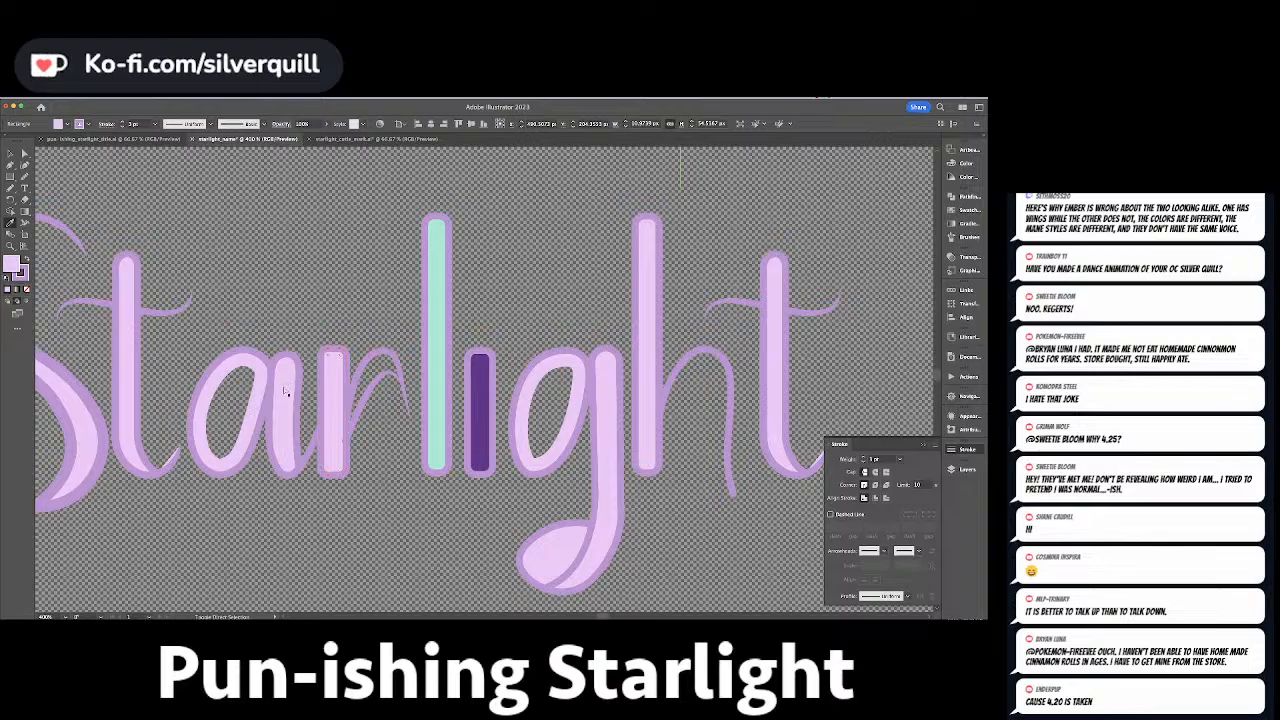
{"action": "key", "text": "super+shift+a"}
Draw a Pencil shape between the r's arch strokes, filled with the i stem's dark purple without a stroke, and place it behind them.
{"action": "left_click", "coordinate": [483, 370]}
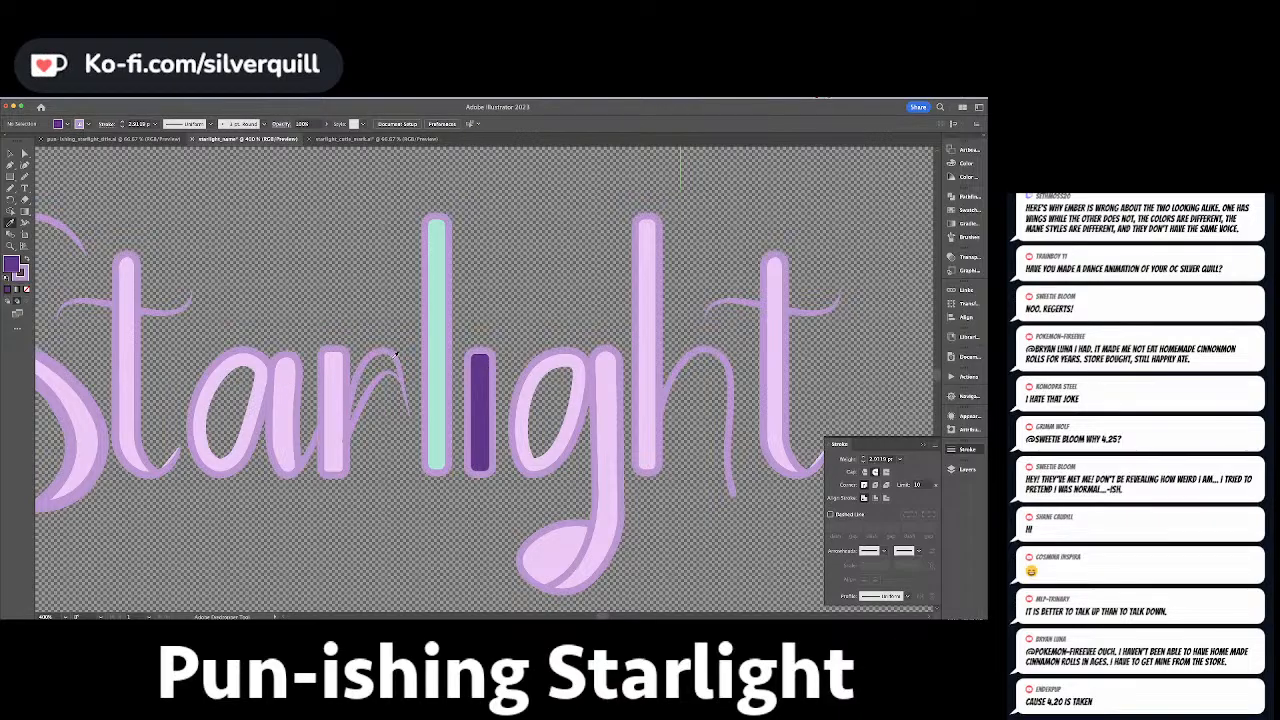
{"action": "key", "text": "slash"}
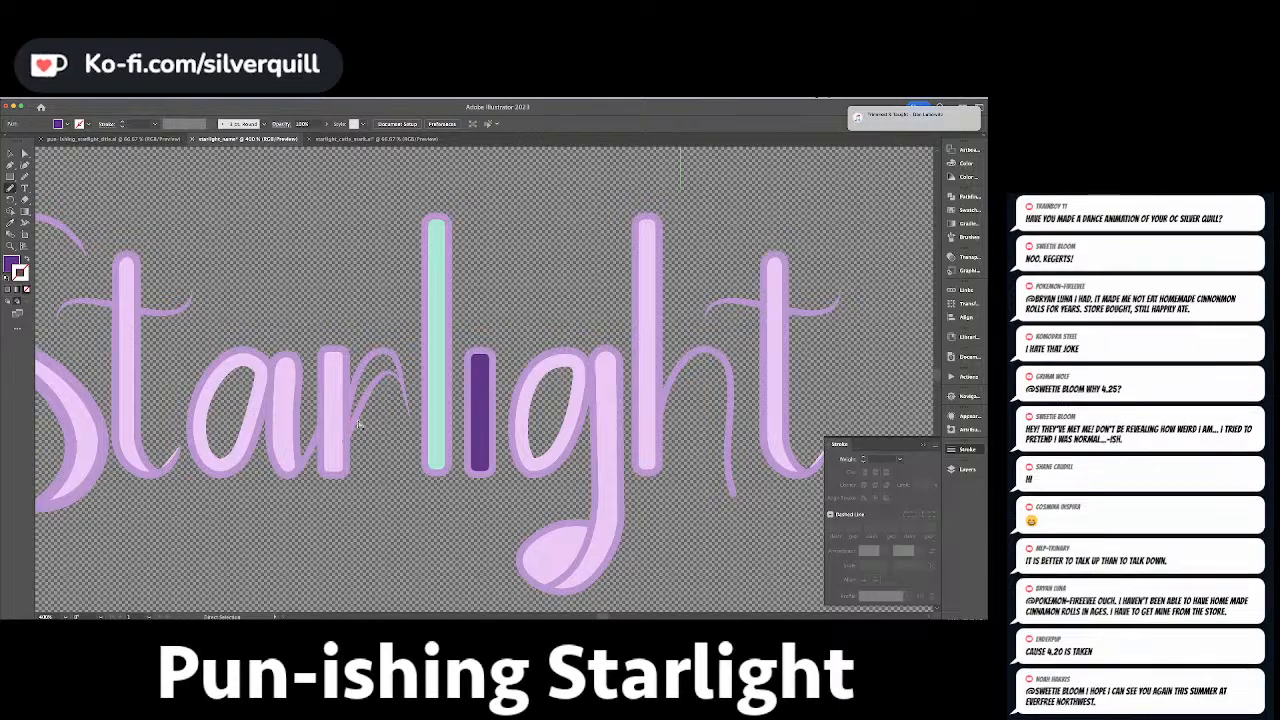
{"action": "key", "text": "n"}
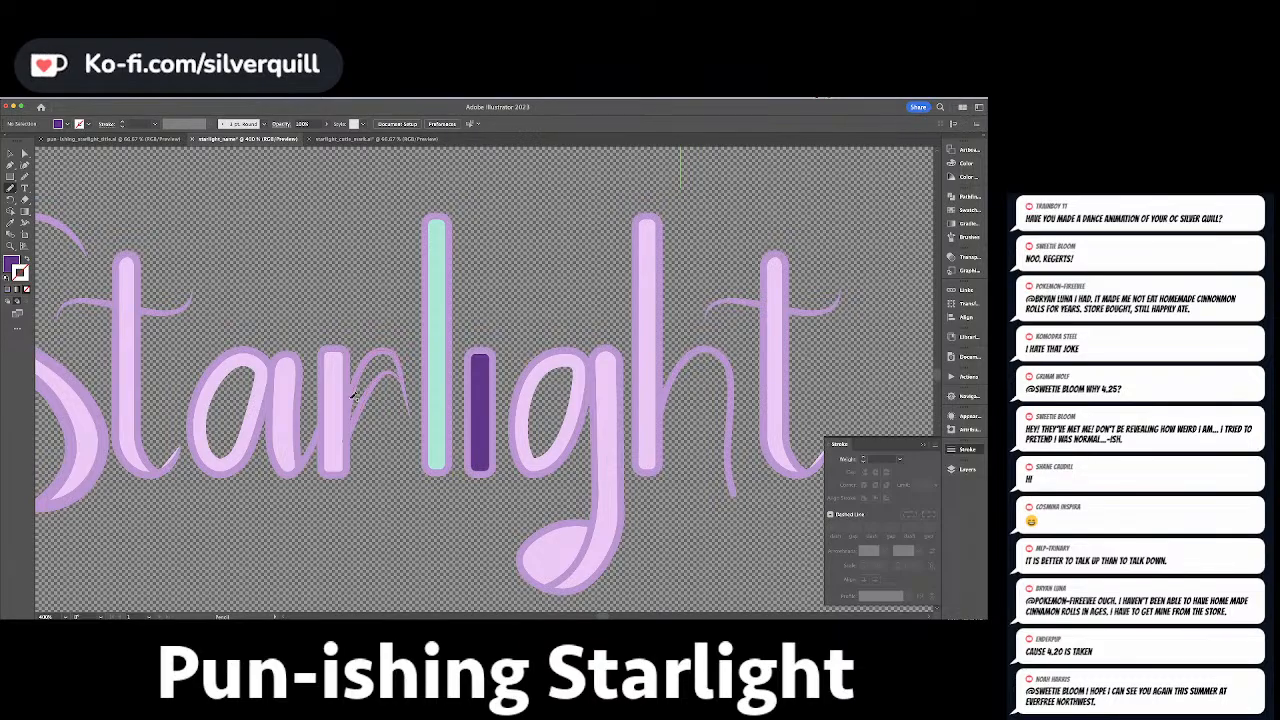
{"action": "left_click_drag", "start_coordinate": [346, 428], "coordinate": [348, 424]}
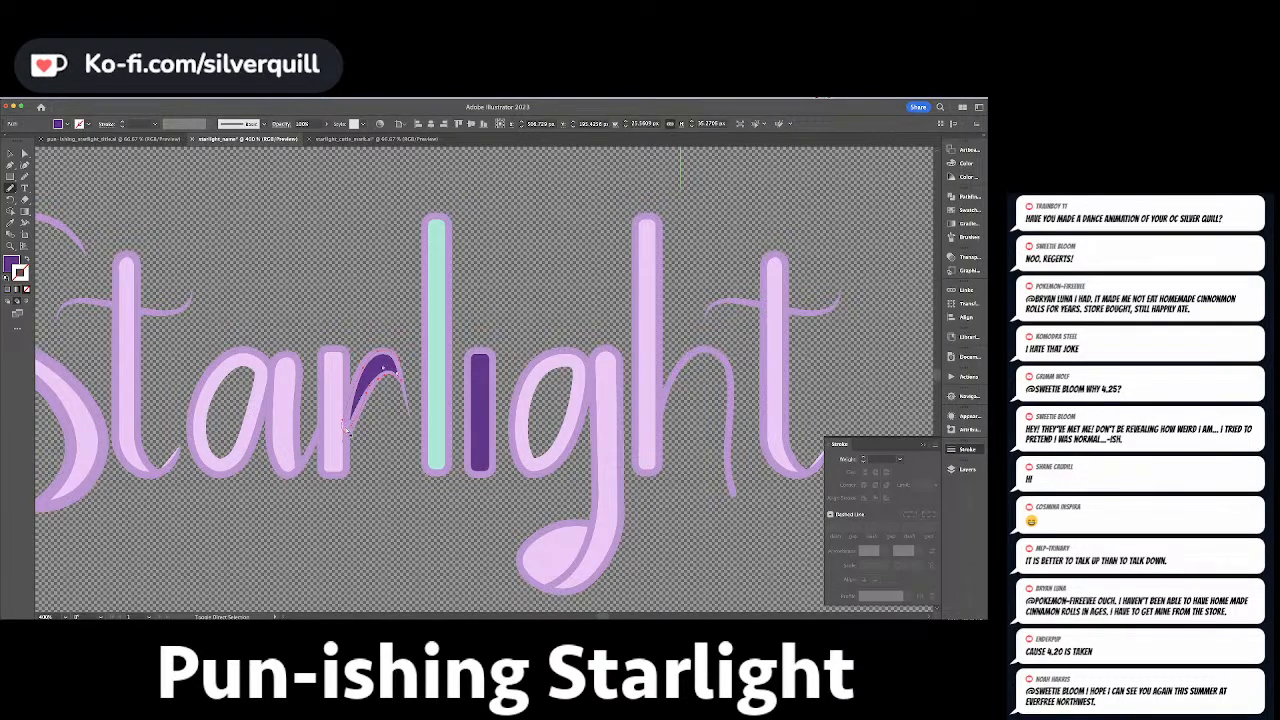
{"action": "key", "text": "super+equal"}
{"action": "key", "text": "super+equal"}
{"action": "key", "text": "super+equal"}
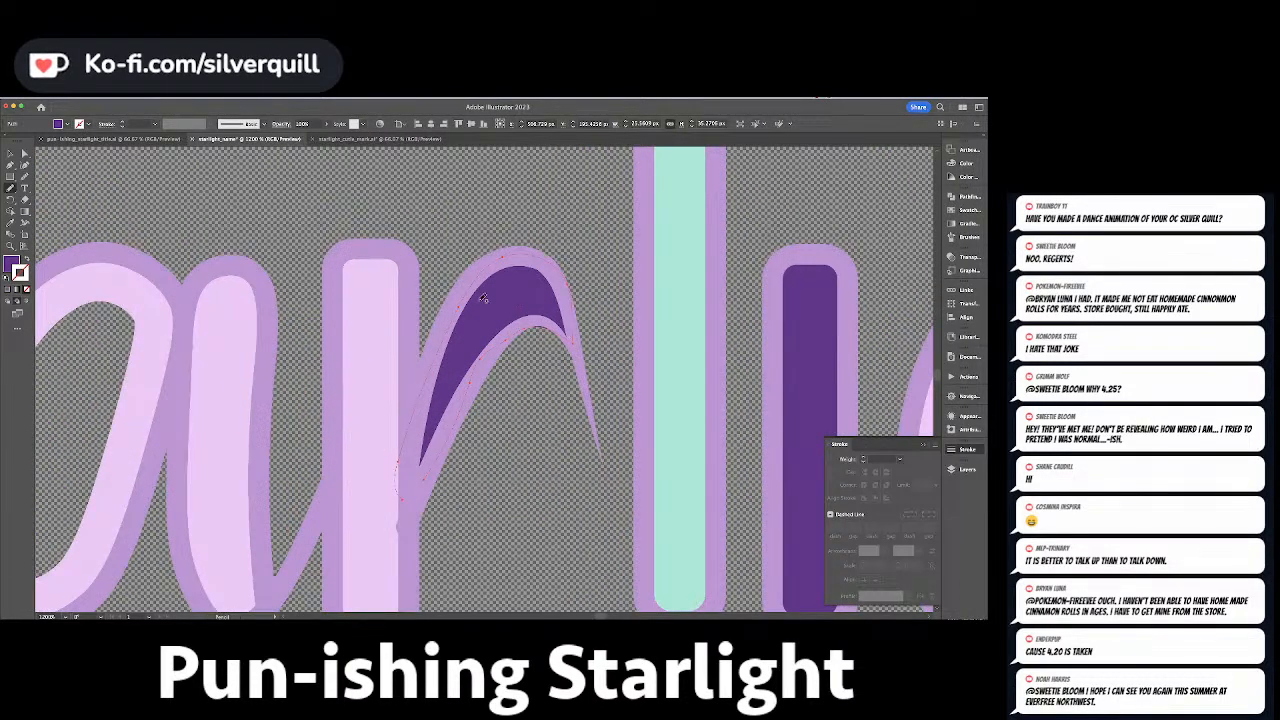
Adjust the lower end of the r's inner arch stroke so it clears the stem's pale pink fill.
{"action": "key", "text": "a"}
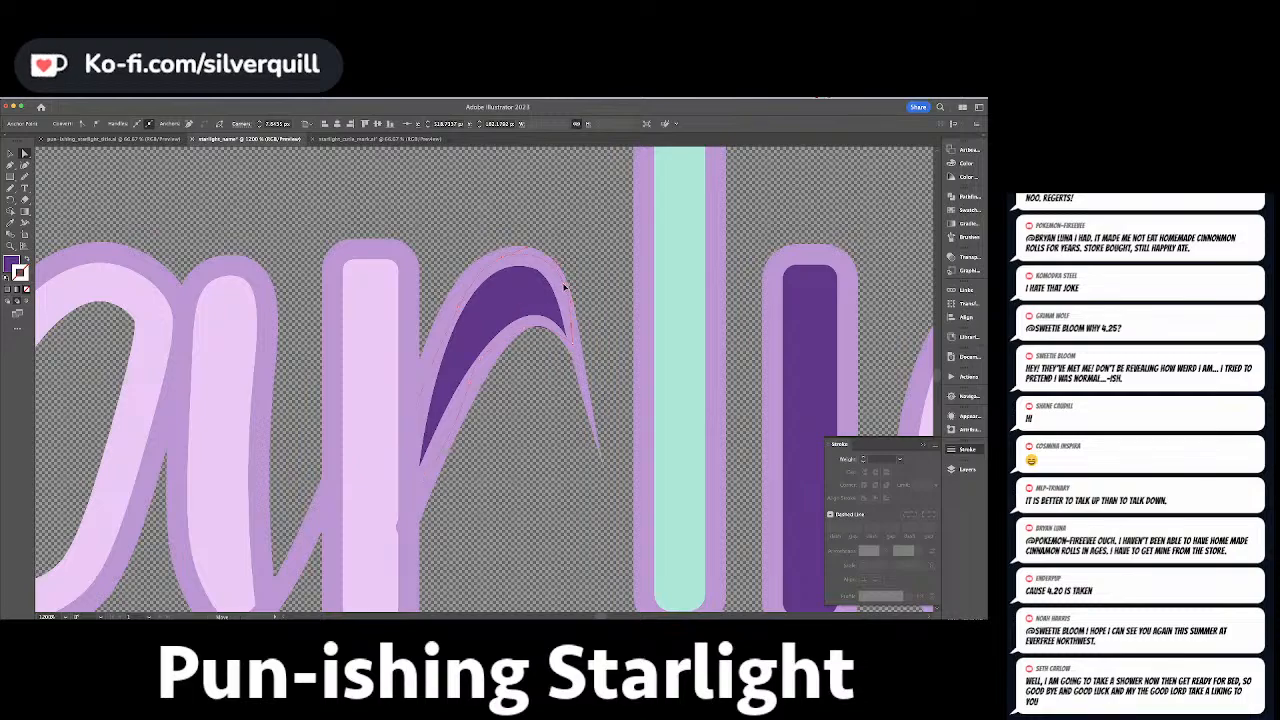
{"action": "left_click", "coordinate": [547, 328]}
{"action": "key", "text": "v"}
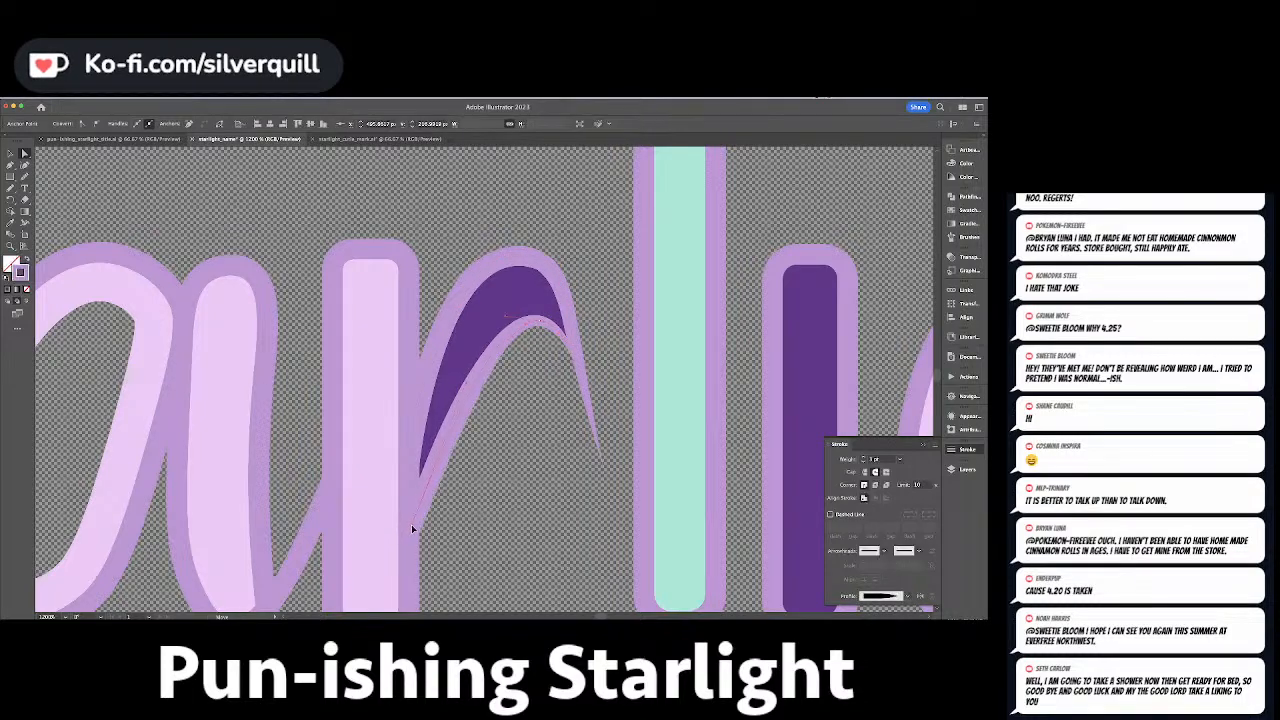
{"action": "left_click", "coordinate": [519, 513]}
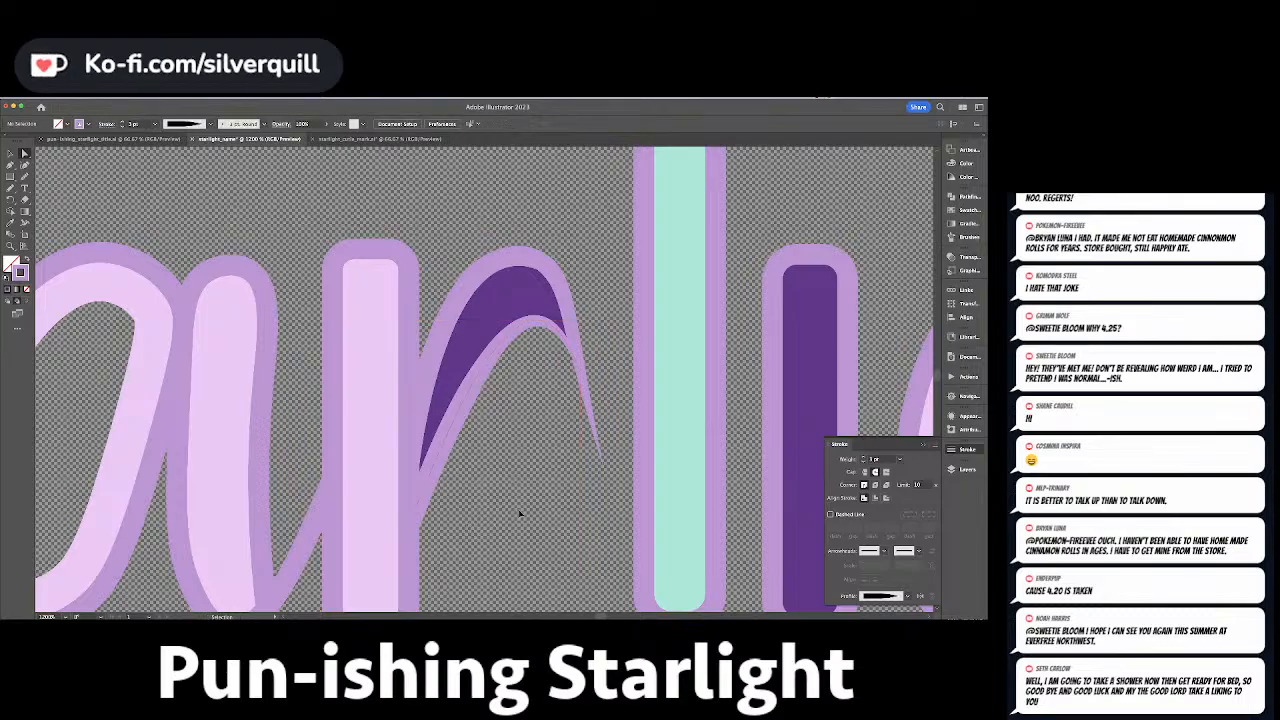
Examine the recoloured lettering up close and as a whole beside the pony and cutie mark artwork.
{"action": "key", "text": "super+minus"}
{"action": "key", "text": "super+minus"}
{"action": "key", "text": "super+minus"}
{"action": "key", "text": "super+minus"}
{"action": "key", "text": "super+minus"}
{"action": "key", "text": "super+minus"}
{"action": "key", "text": "super+minus"}
{"action": "key", "text": "super+minus"}
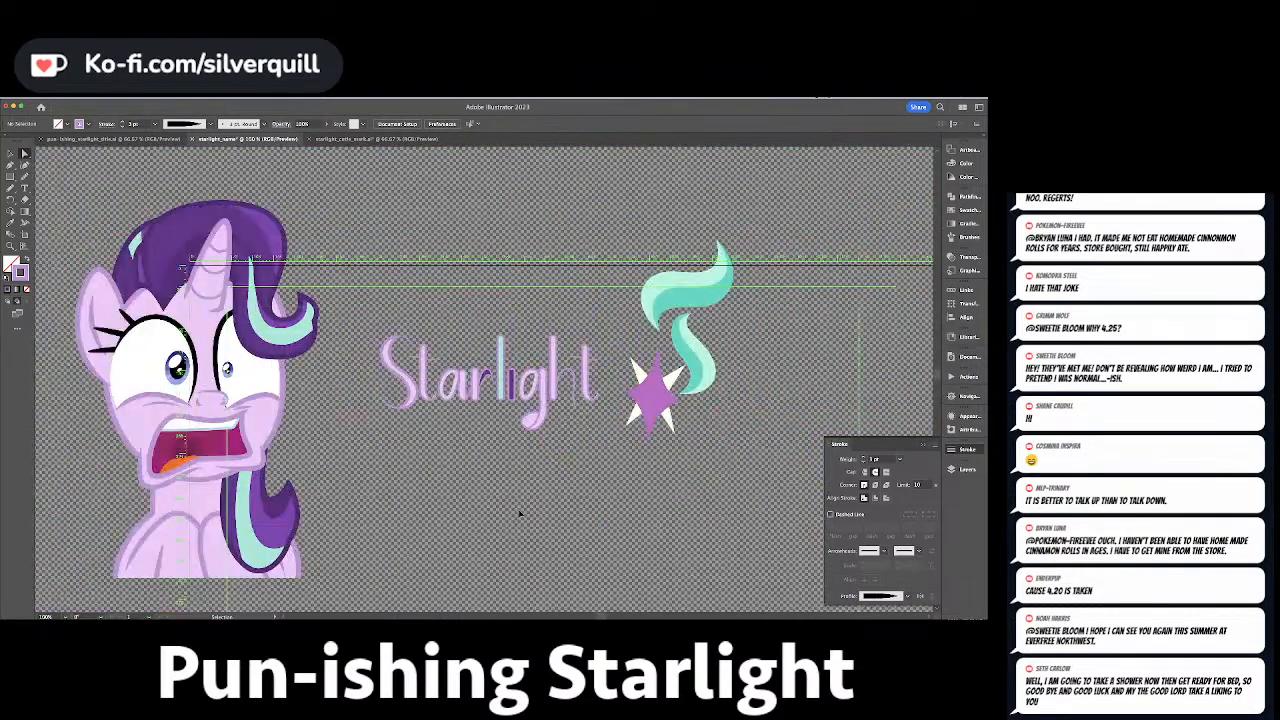
{"action": "key", "text": "super+equal"}
{"action": "key", "text": "super+equal"}
{"action": "key", "text": "super+equal"}
{"action": "key", "text": "super+equal"}
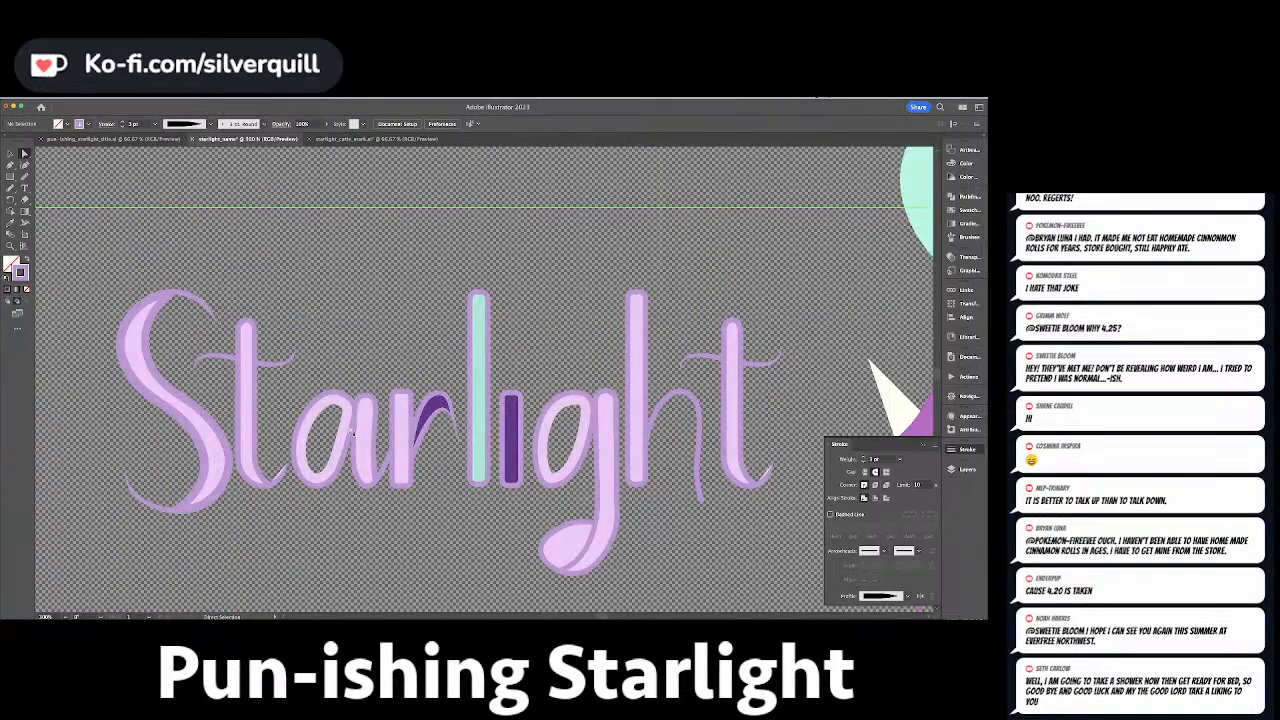
{"action": "left_click_drag", "start_coordinate": [540, 508], "coordinate": [252, 469]}
{"action": "key", "text": "super+minus"}
{"action": "key", "text": "super+minus"}
{"action": "key", "text": "super+minus"}
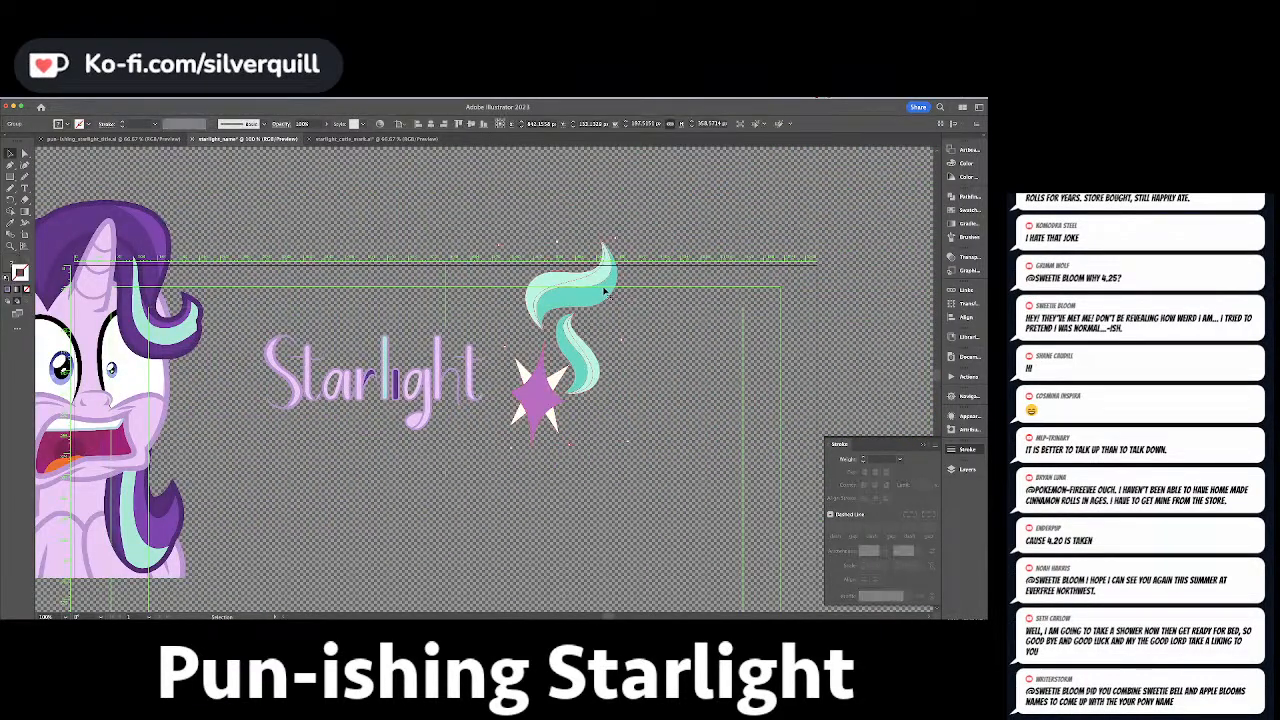
Move the hair-and-star cutie mark over the S of the lettering and scale it down to roughly the letter's height.
{"action": "left_click_drag", "start_coordinate": [604, 290], "coordinate": [308, 315]}
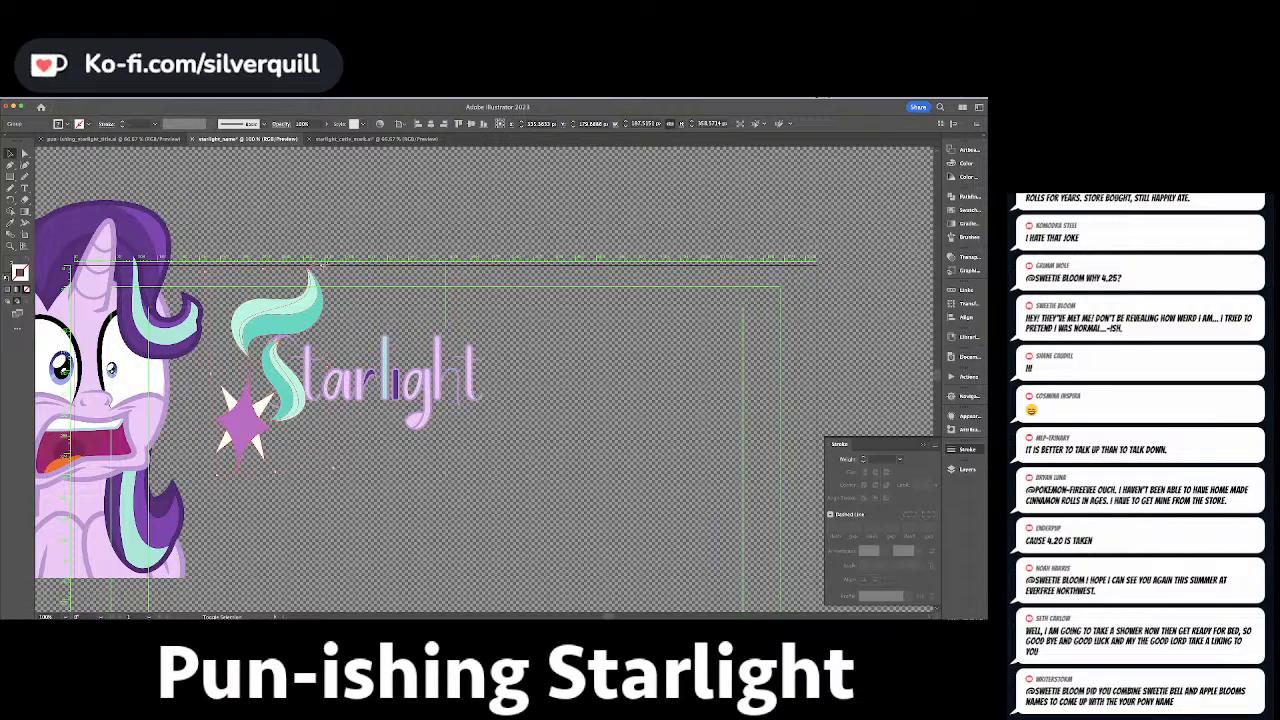
{"action": "left_click_drag", "start_coordinate": [324, 266], "coordinate": [290, 346]}
{"action": "key", "text": "e"}
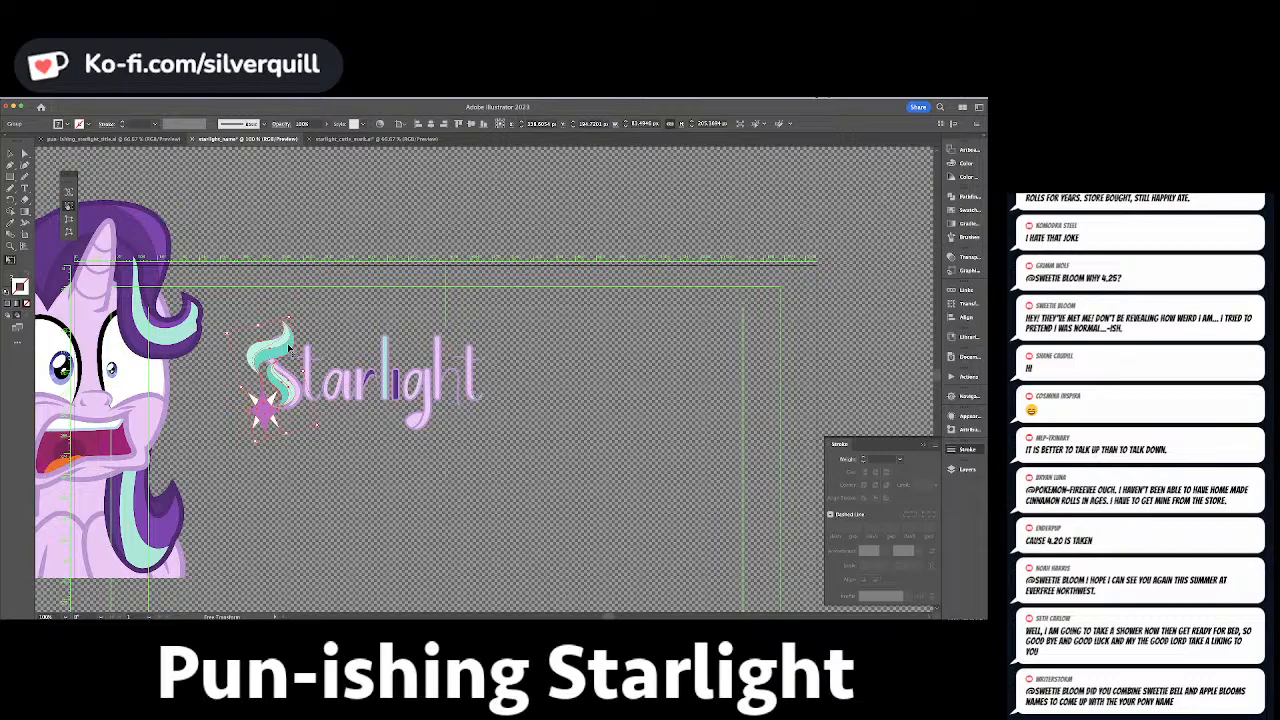
Move the original S strokes above the artboard and paste the cutie mark in front as the replacement letter.
{"action": "left_click", "coordinate": [286, 378]}
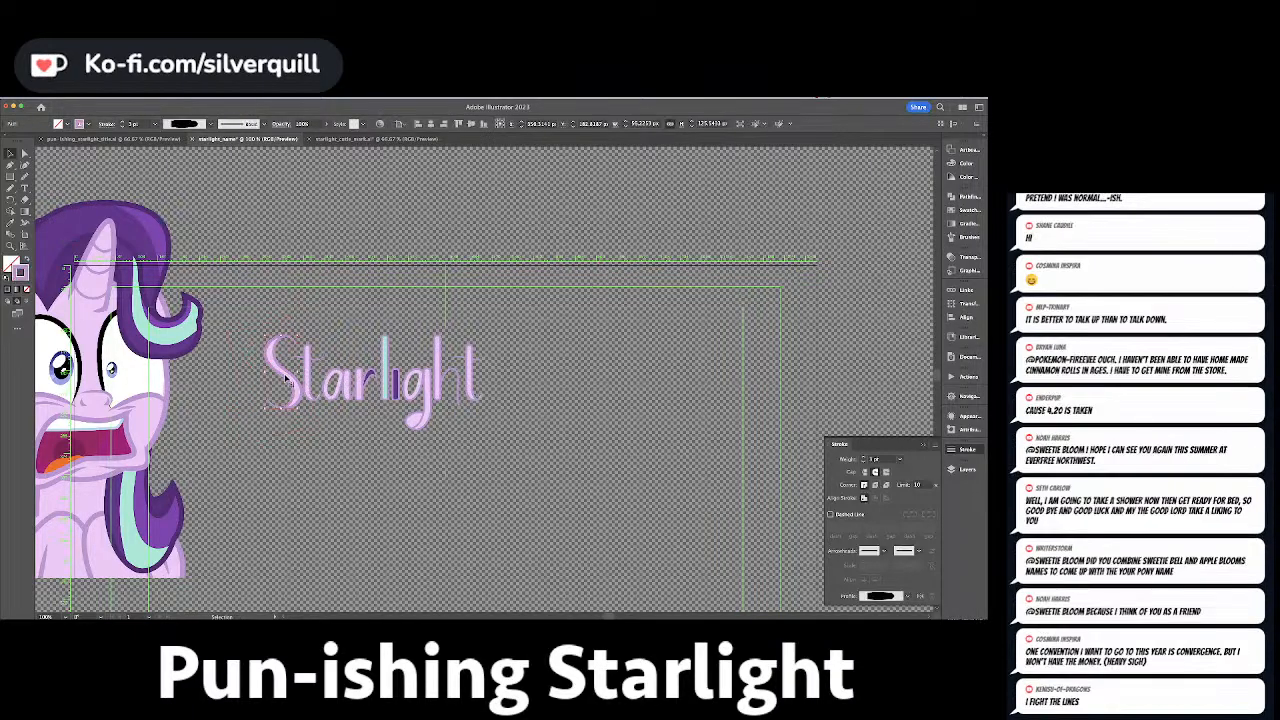
{"action": "left_click_drag", "start_coordinate": [292, 444], "coordinate": [293, 440]}
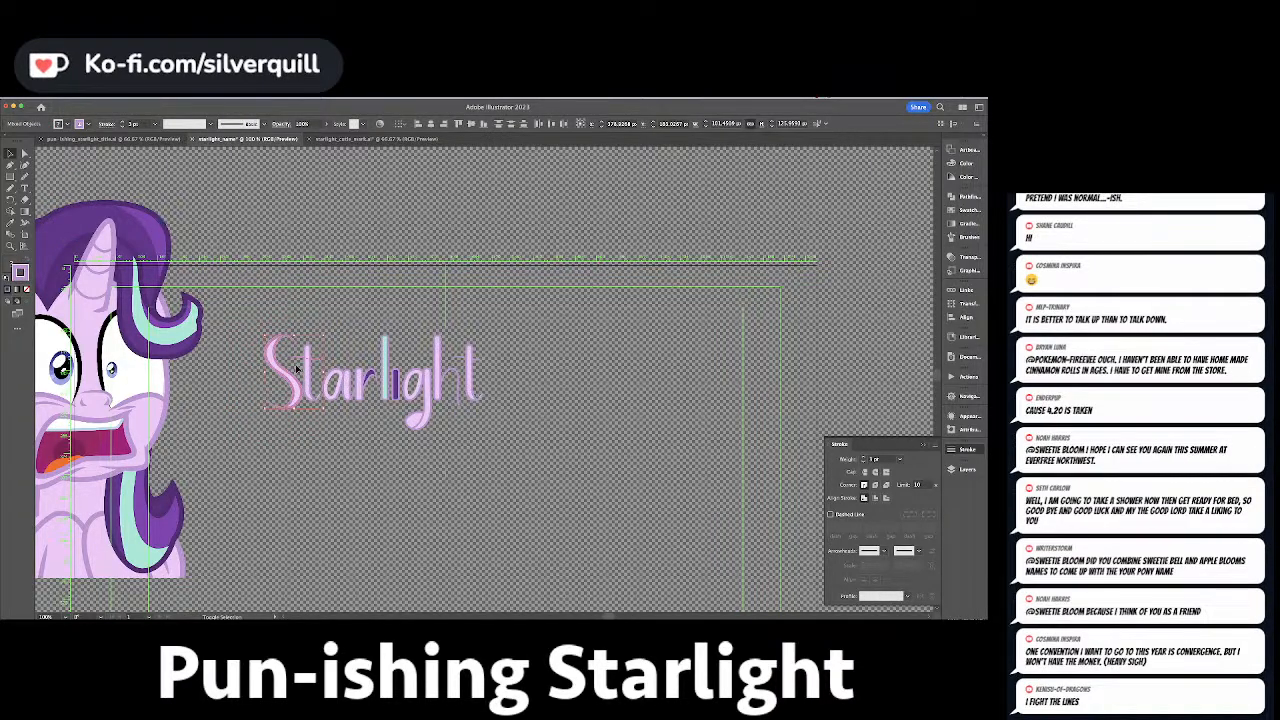
{"action": "left_click_drag", "start_coordinate": [296, 382], "coordinate": [271, 193]}
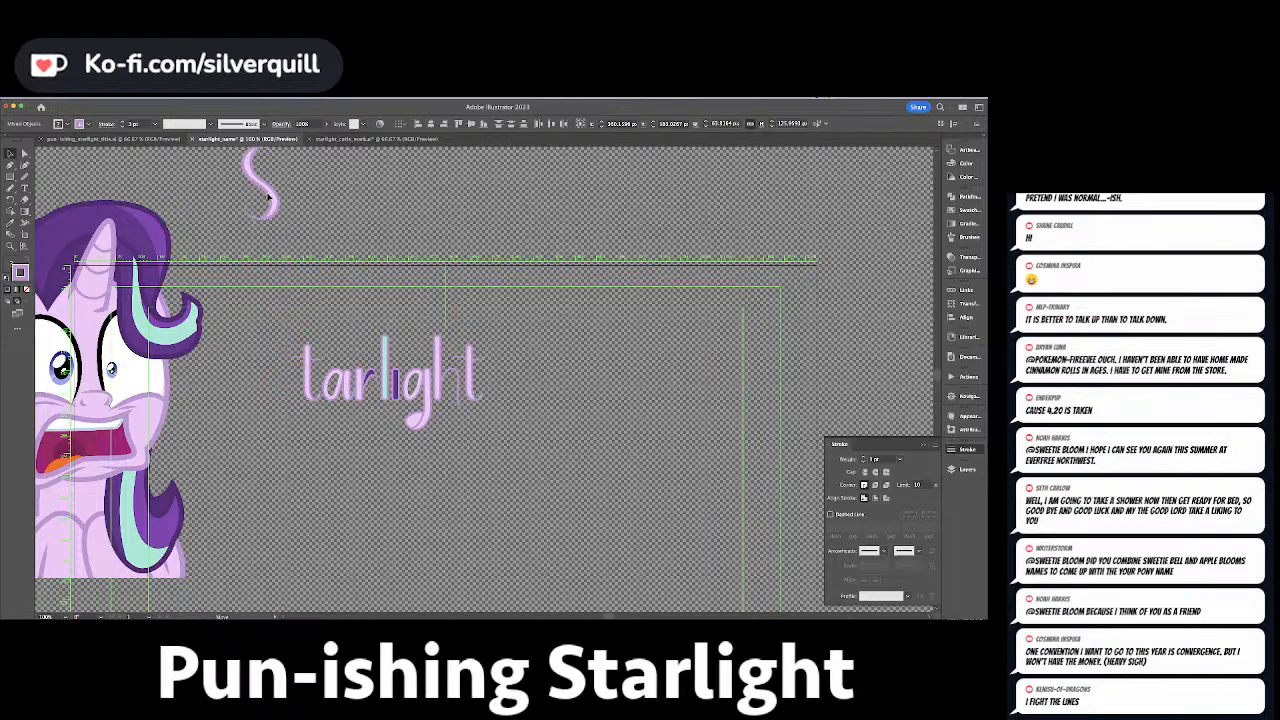
{"action": "left_click", "coordinate": [472, 229]}
{"action": "key", "text": "super+f"}
{"action": "left_click", "coordinate": [472, 229]}
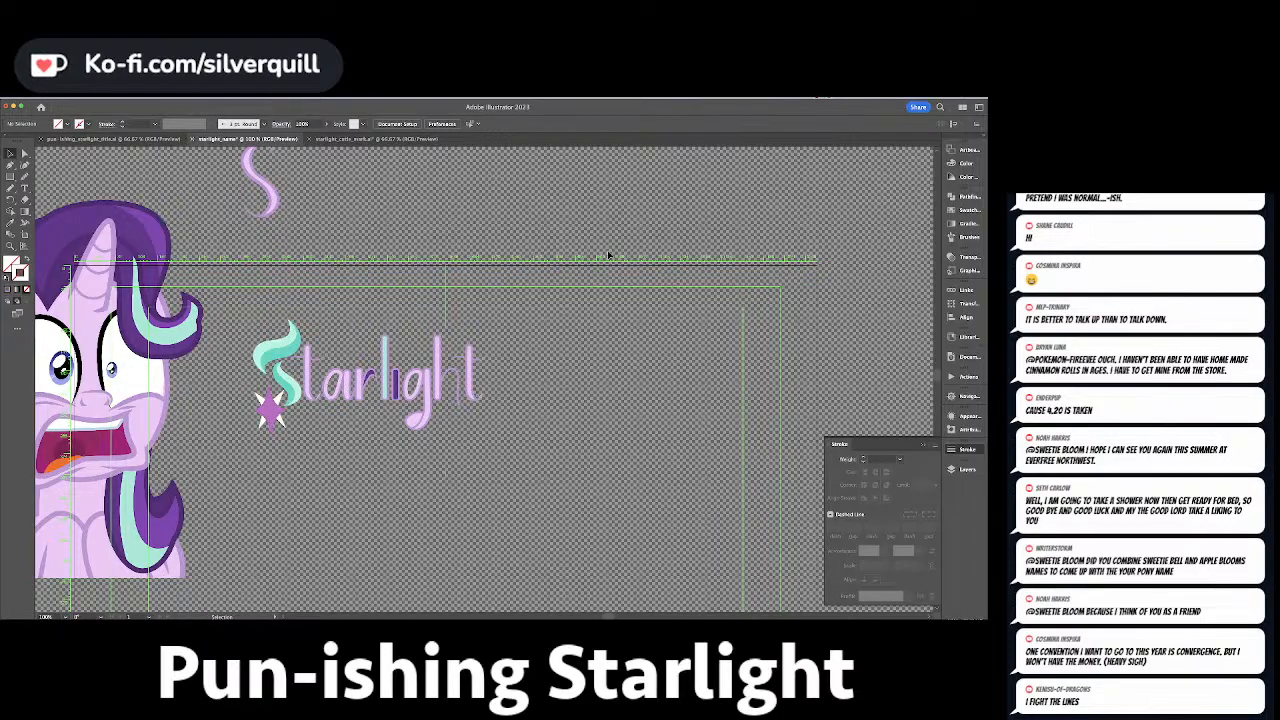
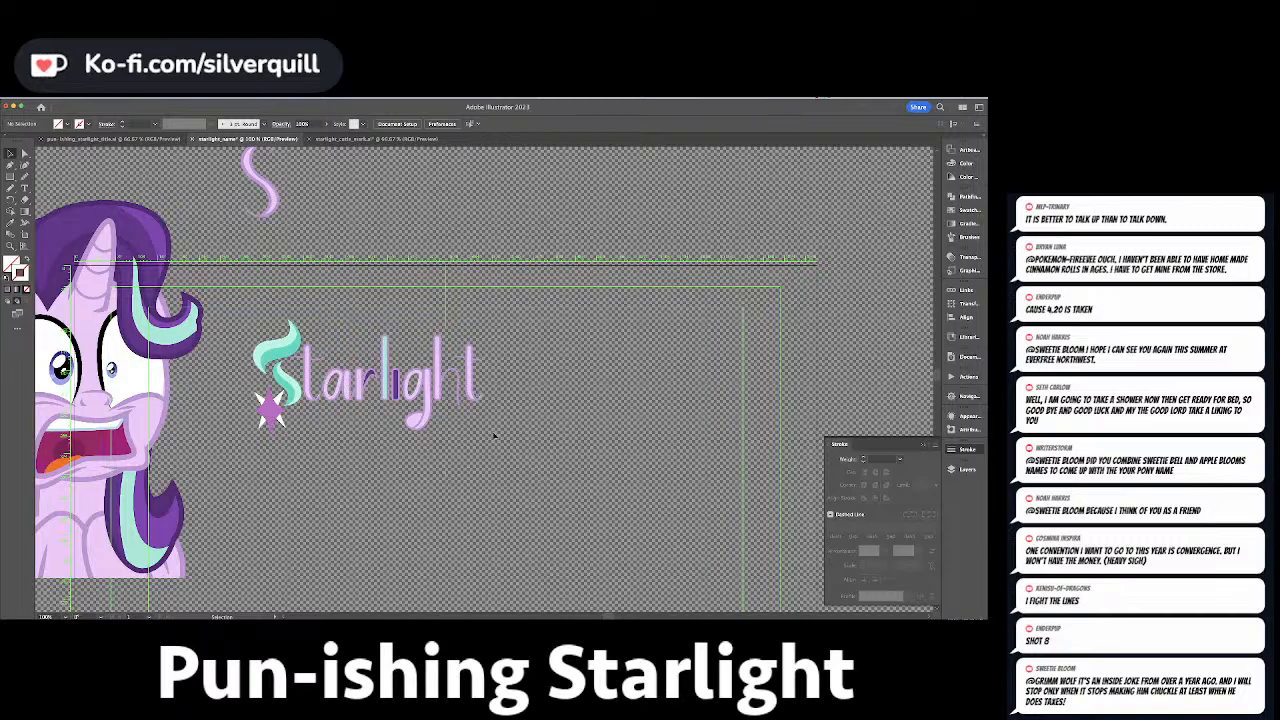
Curve the straight edge across the g's tail to follow the hook, and delete the extra pale pink shape inside it.
{"action": "key", "text": "a"}
{"action": "left_click", "coordinate": [431, 410], "text": "alt"}
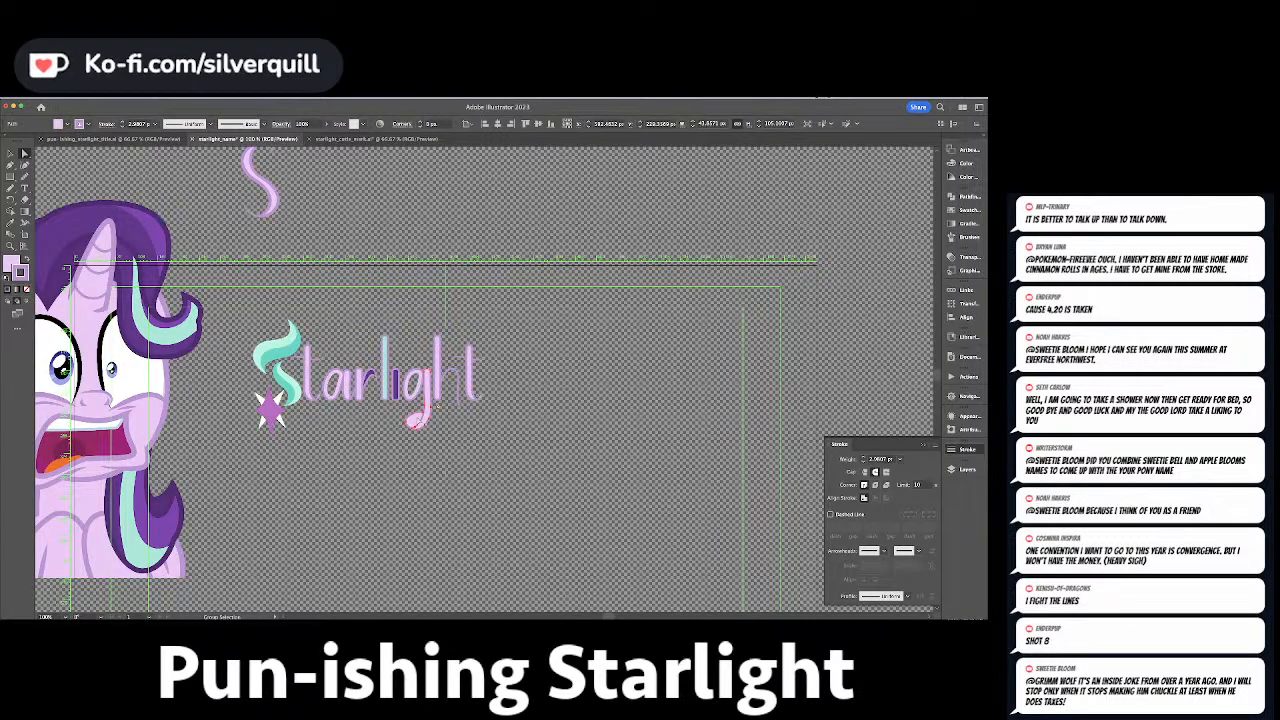
{"action": "scroll", "coordinate": [400, 423], "scroll_direction": "up", "scroll_amount": 3}
{"action": "left_click_drag", "start_coordinate": [435, 408], "coordinate": [418, 439]}
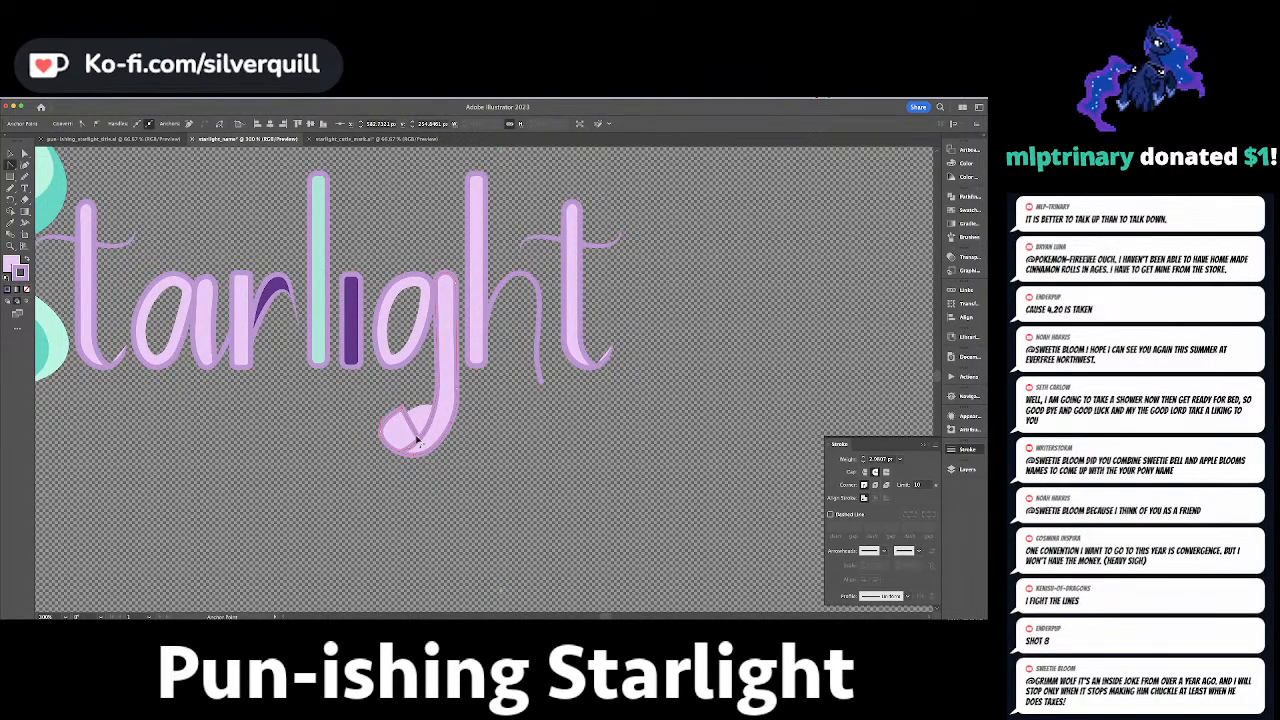
{"action": "left_click", "coordinate": [24, 165]}
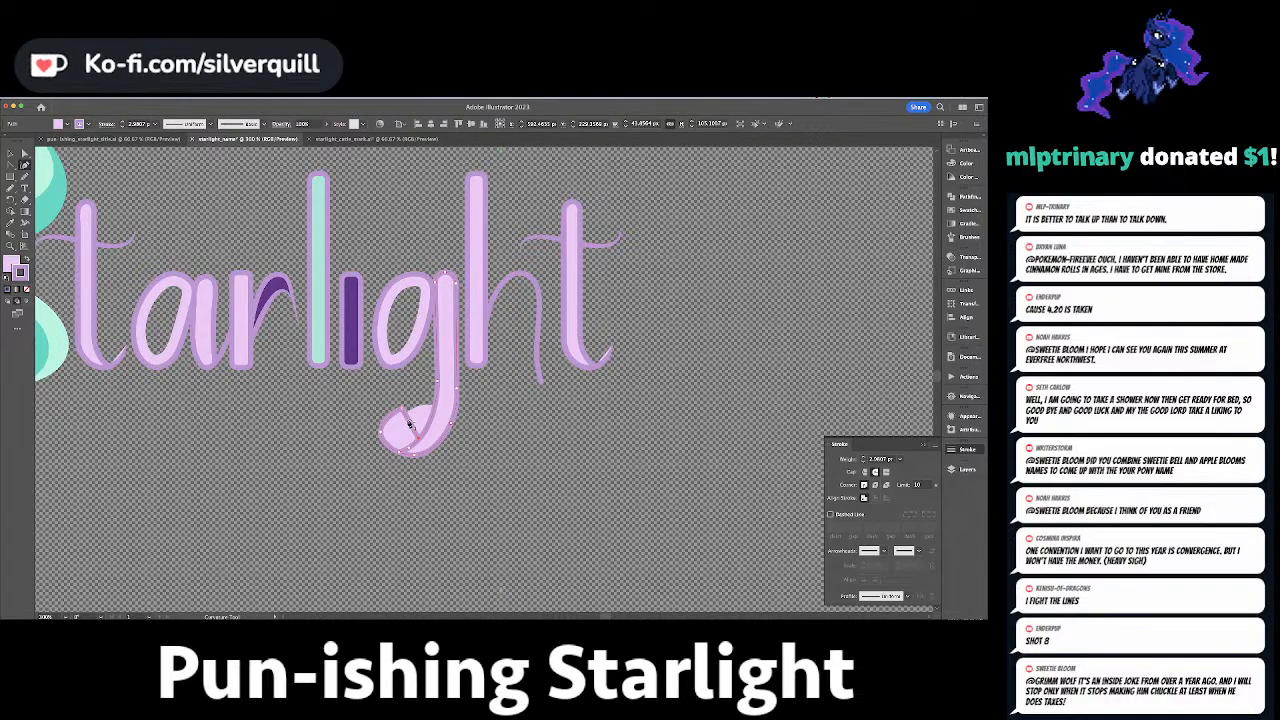
{"action": "left_click_drag", "start_coordinate": [418, 438], "coordinate": [403, 441]}
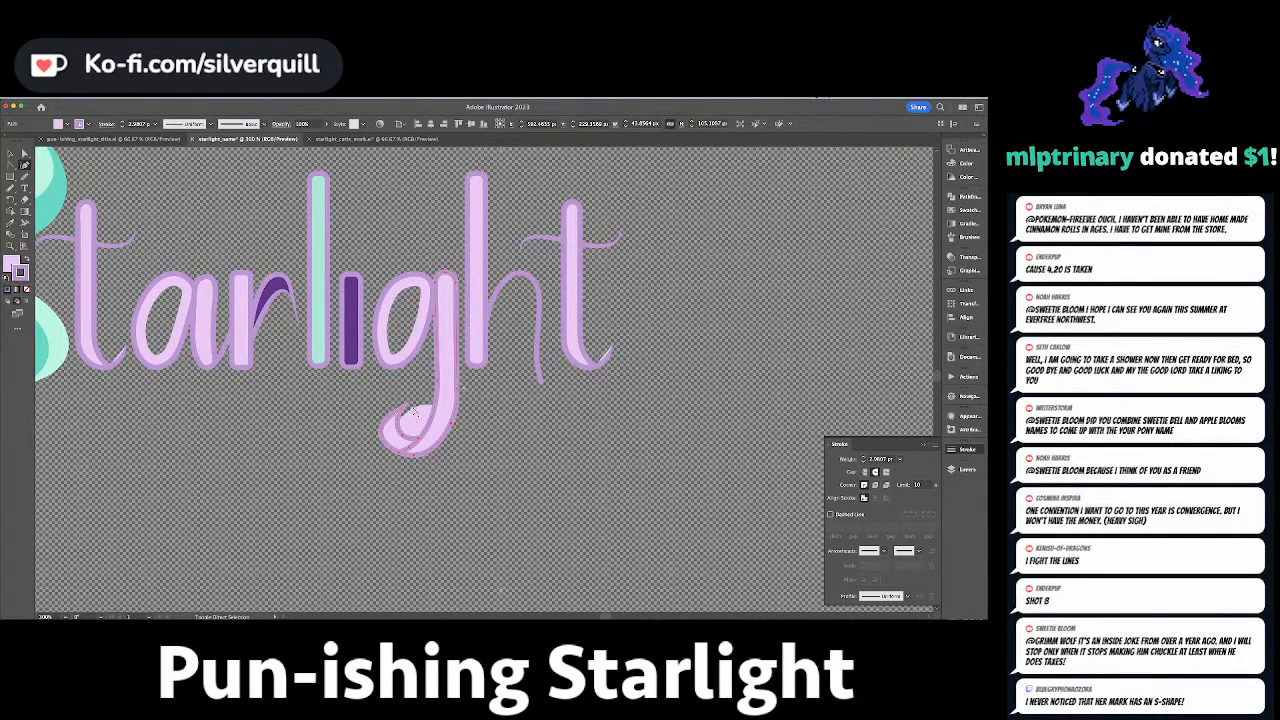
{"action": "key", "text": "a"}
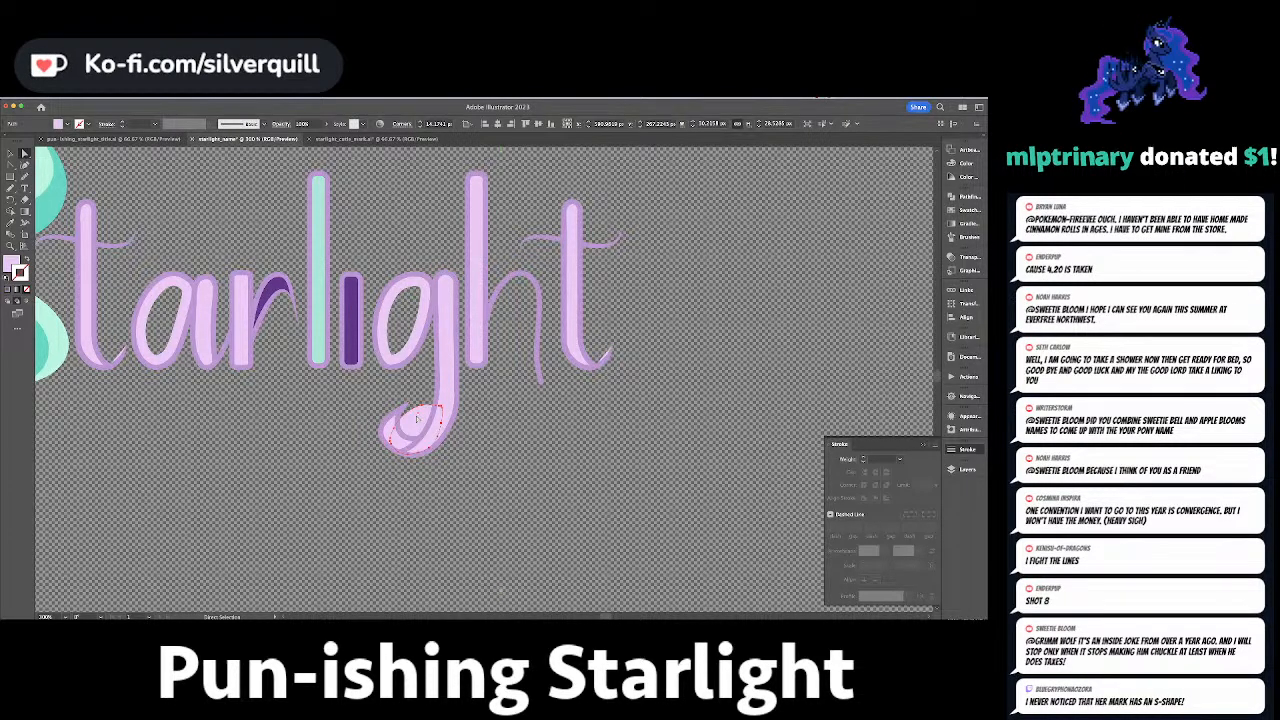
{"action": "key", "text": "super+shift+a"}
Remove the pale pink fill from the g's stem and tail, leaving only the outline.
{"action": "key", "text": "super+minus"}
{"action": "key", "text": "super+minus"}
{"action": "key", "text": "super+minus"}
{"action": "key", "text": "super+minus"}
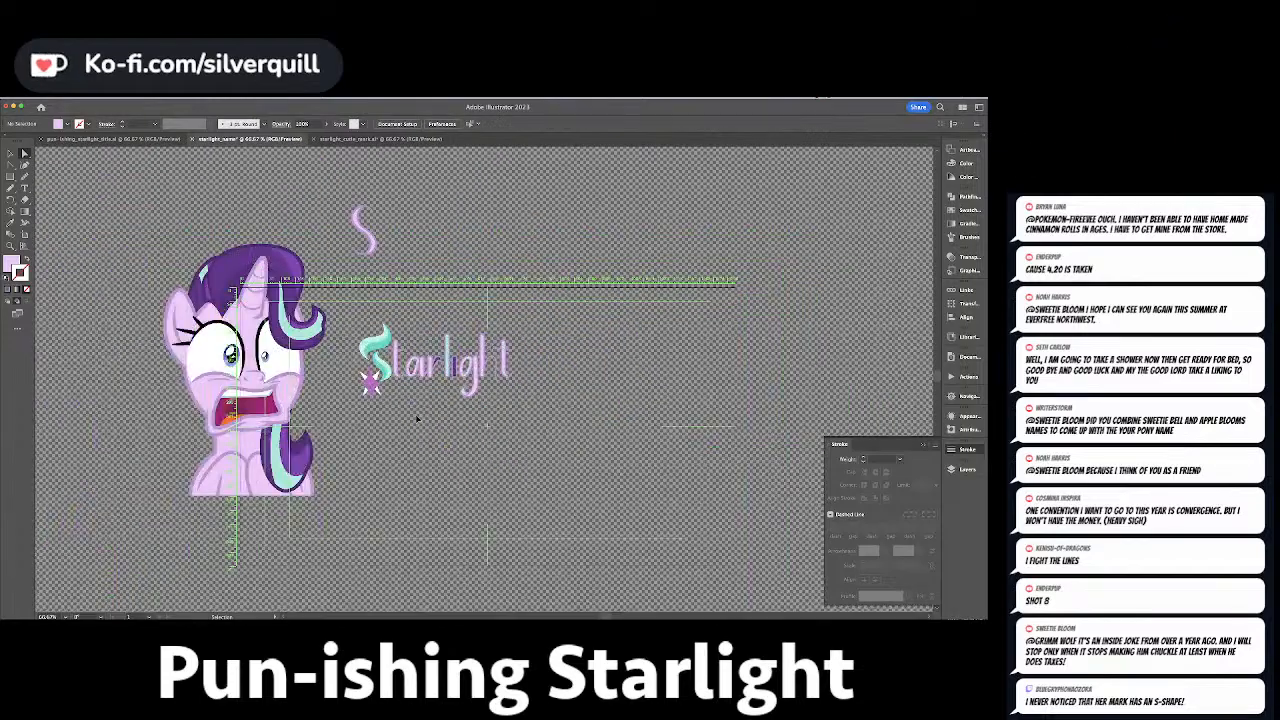
{"action": "key", "text": "super+equal"}
{"action": "key", "text": "super+equal"}
{"action": "left_click_drag", "start_coordinate": [407, 415], "coordinate": [510, 532]}
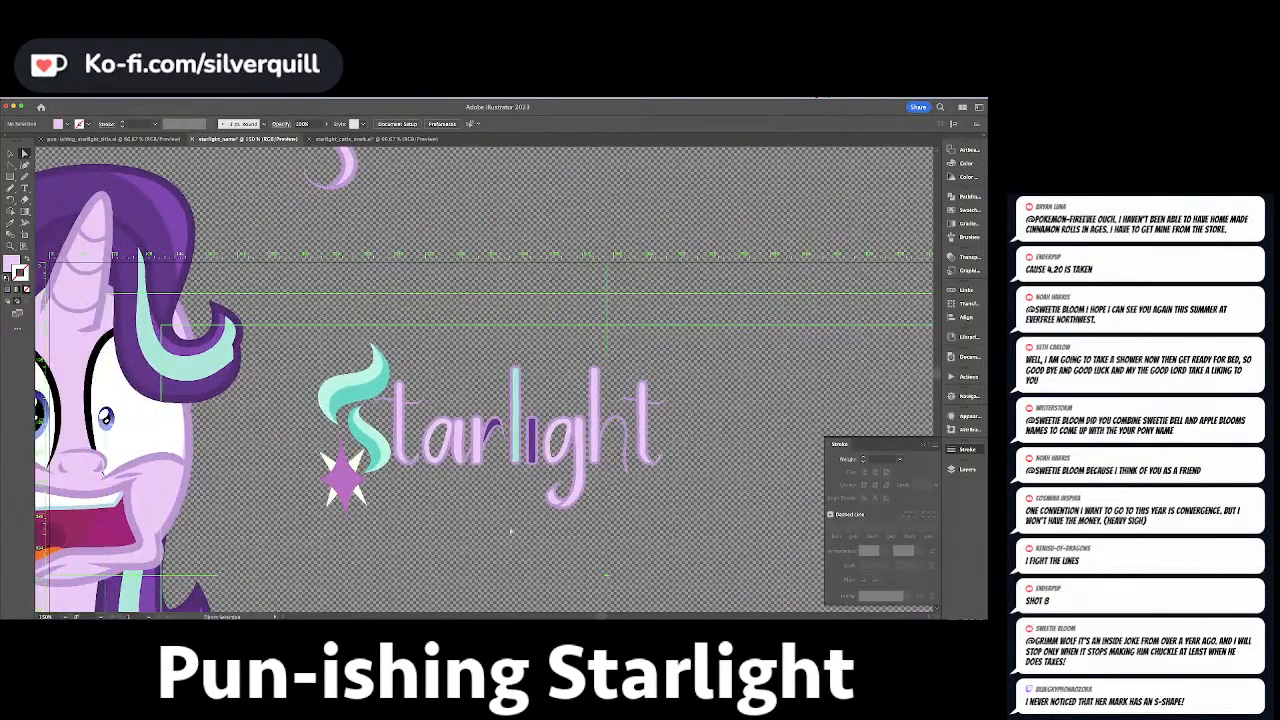
{"action": "left_click", "coordinate": [552, 502]}
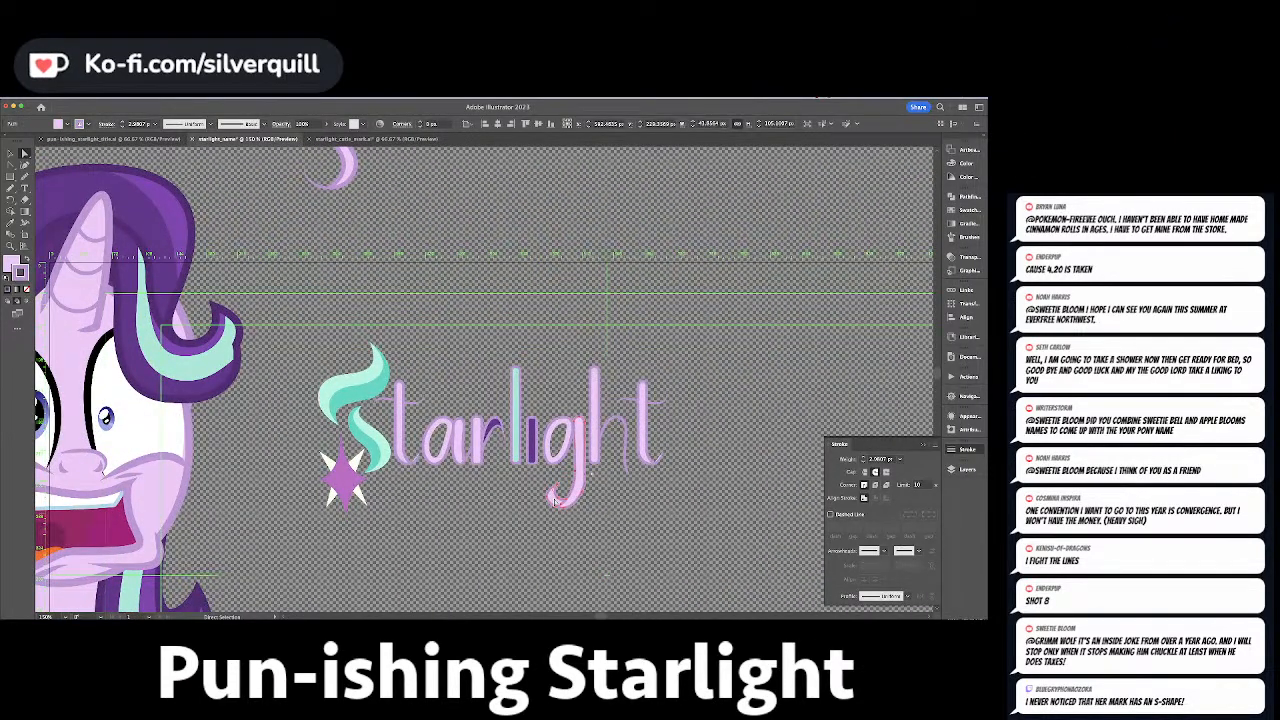
{"action": "scroll", "coordinate": [556, 502], "scroll_direction": "up", "scroll_amount": 2}
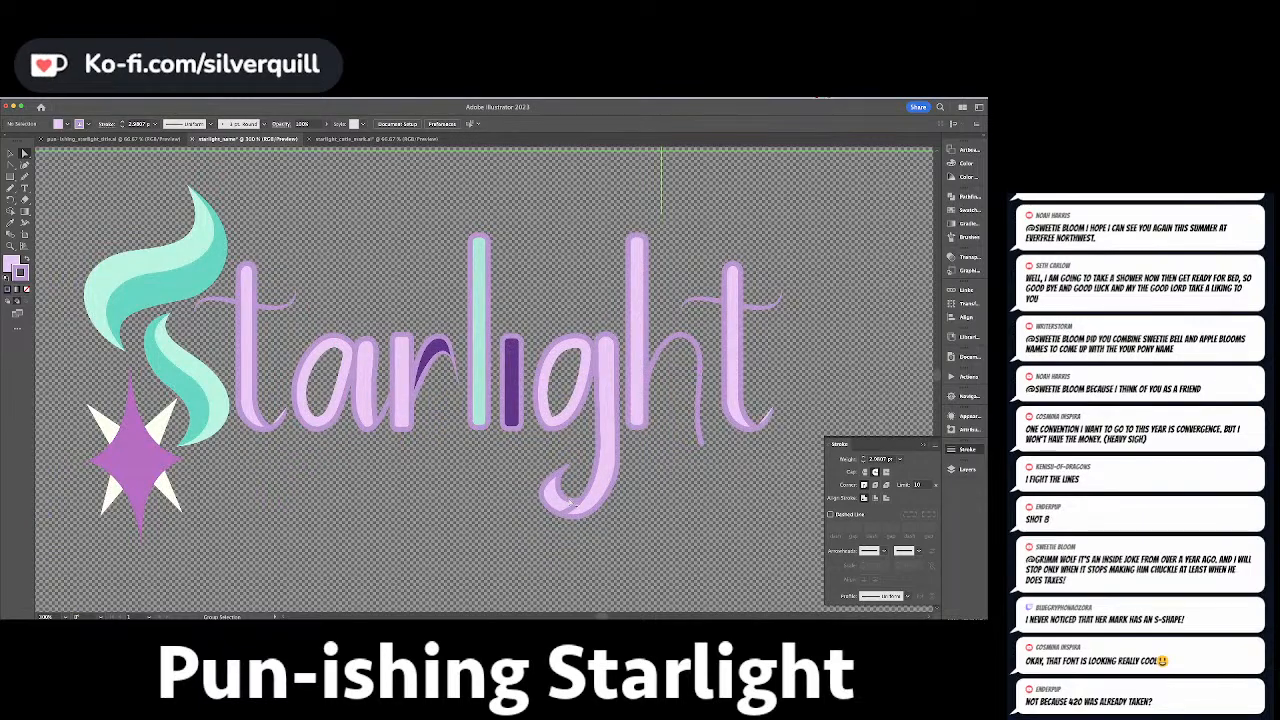
{"action": "left_click", "coordinate": [570, 503]}
{"action": "left_click_drag", "start_coordinate": [570, 505], "coordinate": [566, 470]}
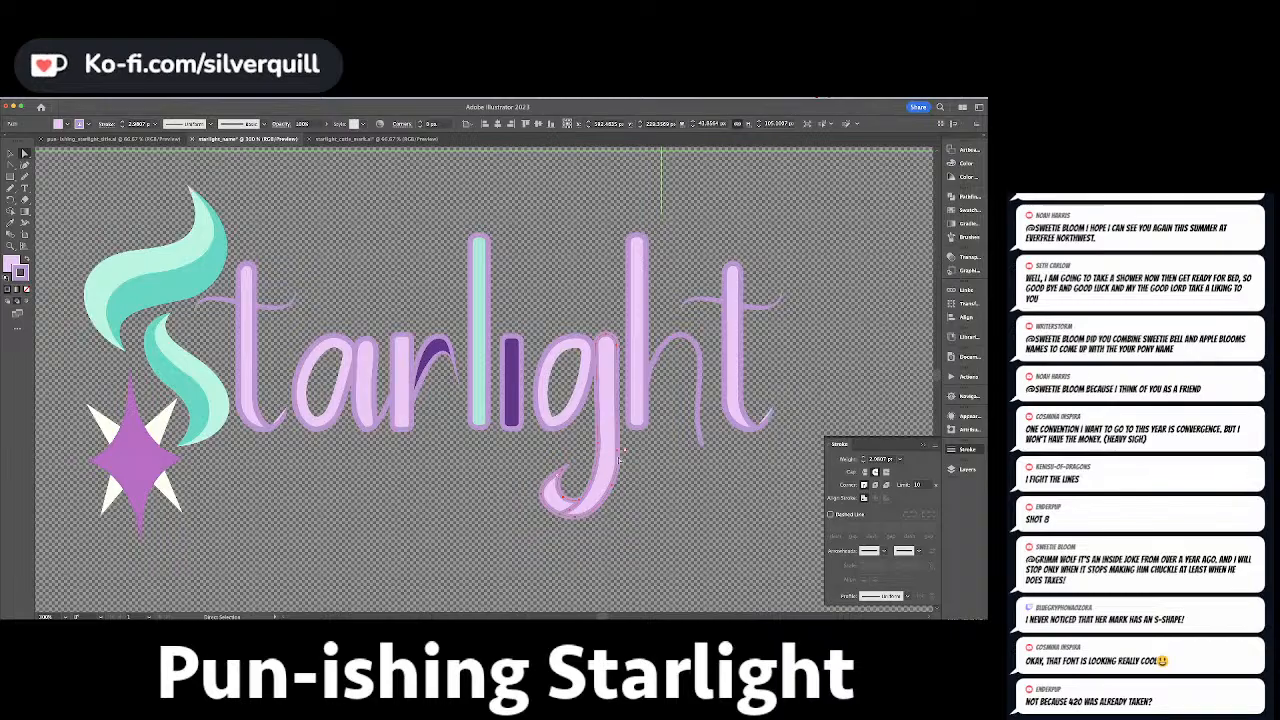
{"action": "left_click", "coordinate": [618, 458]}
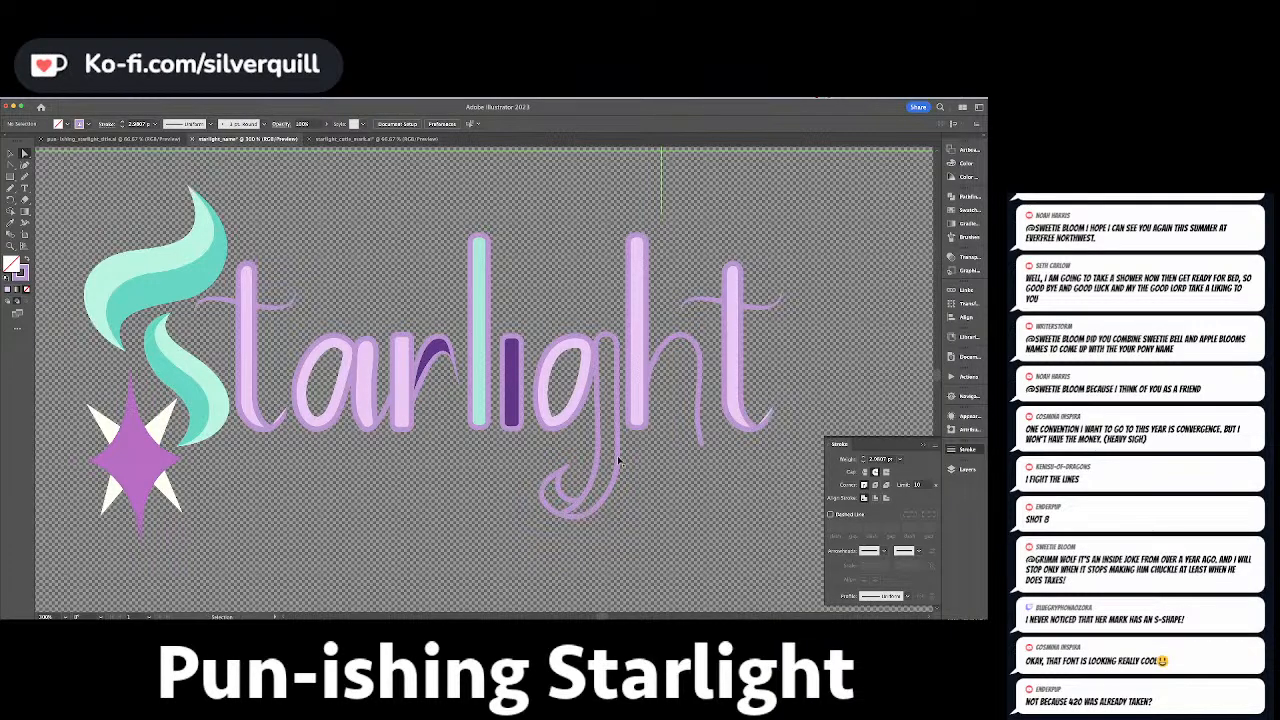
Fill the r's arch shape and the l and i stems with the pale pink sampled from the h's stem.
{"action": "key", "text": "super+minus"}
{"action": "key", "text": "super+minus"}
{"action": "key", "text": "super+minus"}
{"action": "key", "text": "super+minus"}
{"action": "key", "text": "super+equal"}
{"action": "key", "text": "super+equal"}
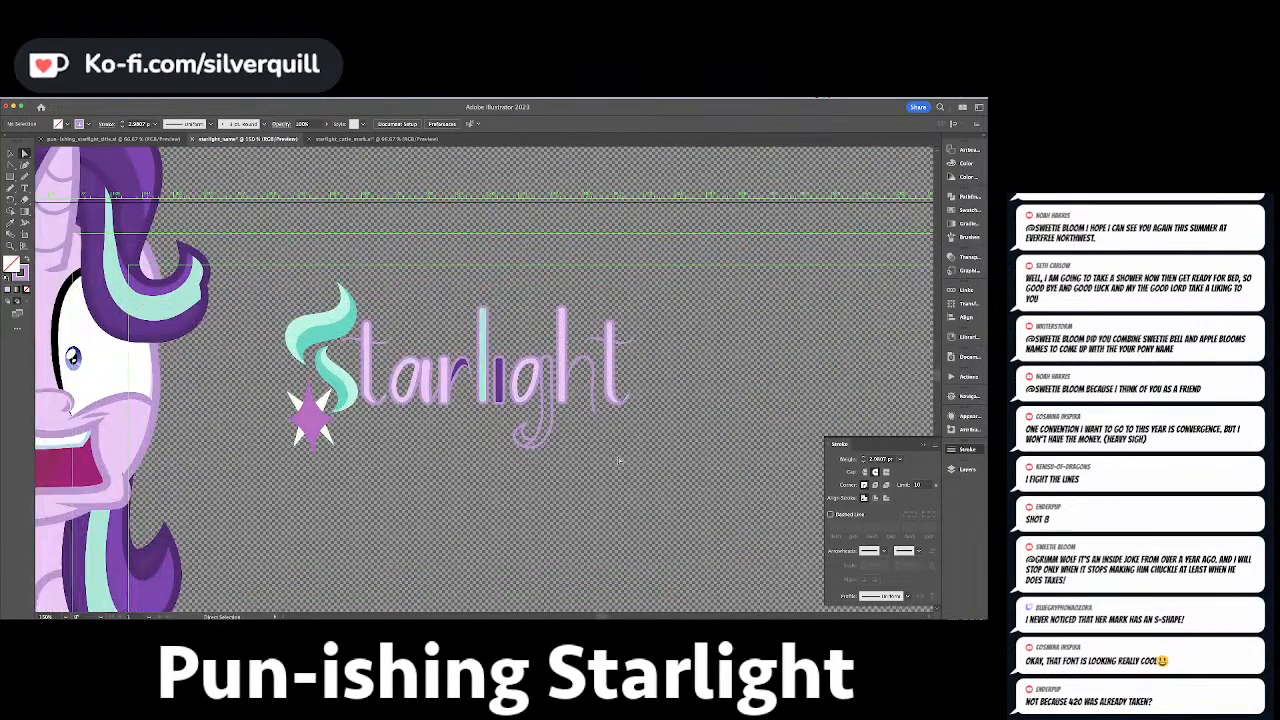
{"action": "left_click_drag", "start_coordinate": [616, 447], "coordinate": [705, 539]}
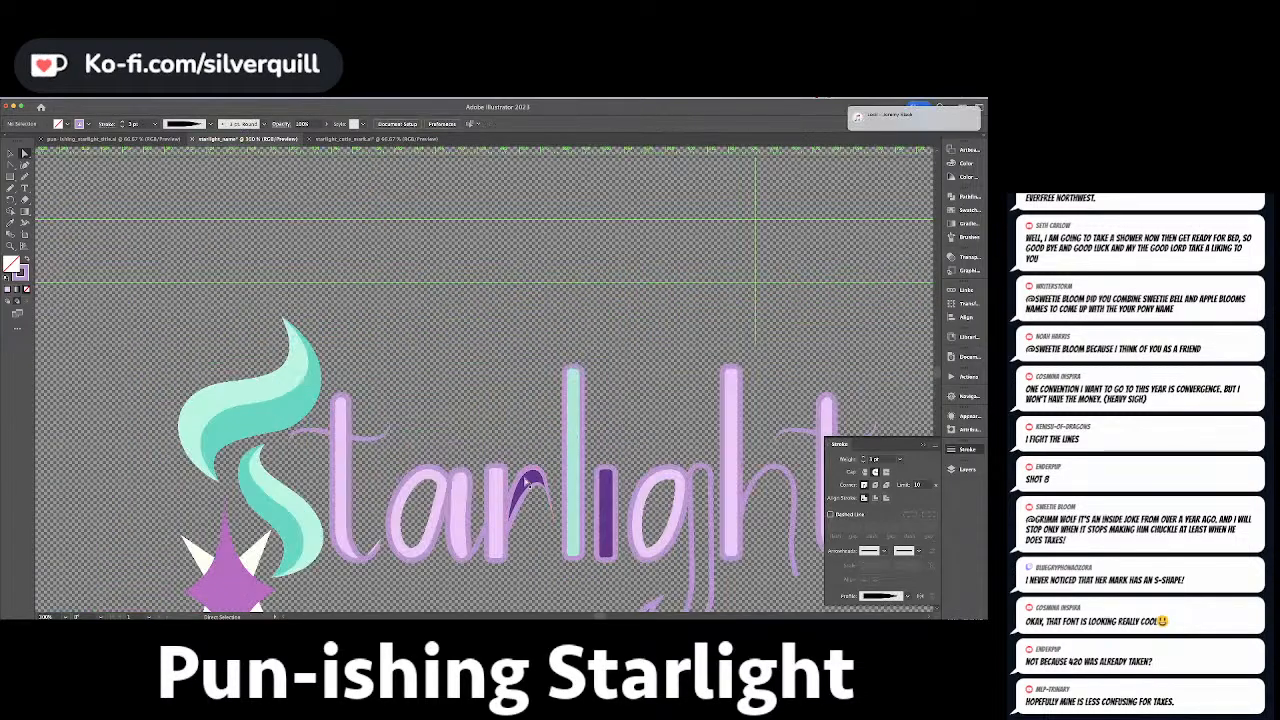
{"action": "left_click", "coordinate": [533, 478]}
{"action": "left_click", "coordinate": [572, 459], "text": "shift"}
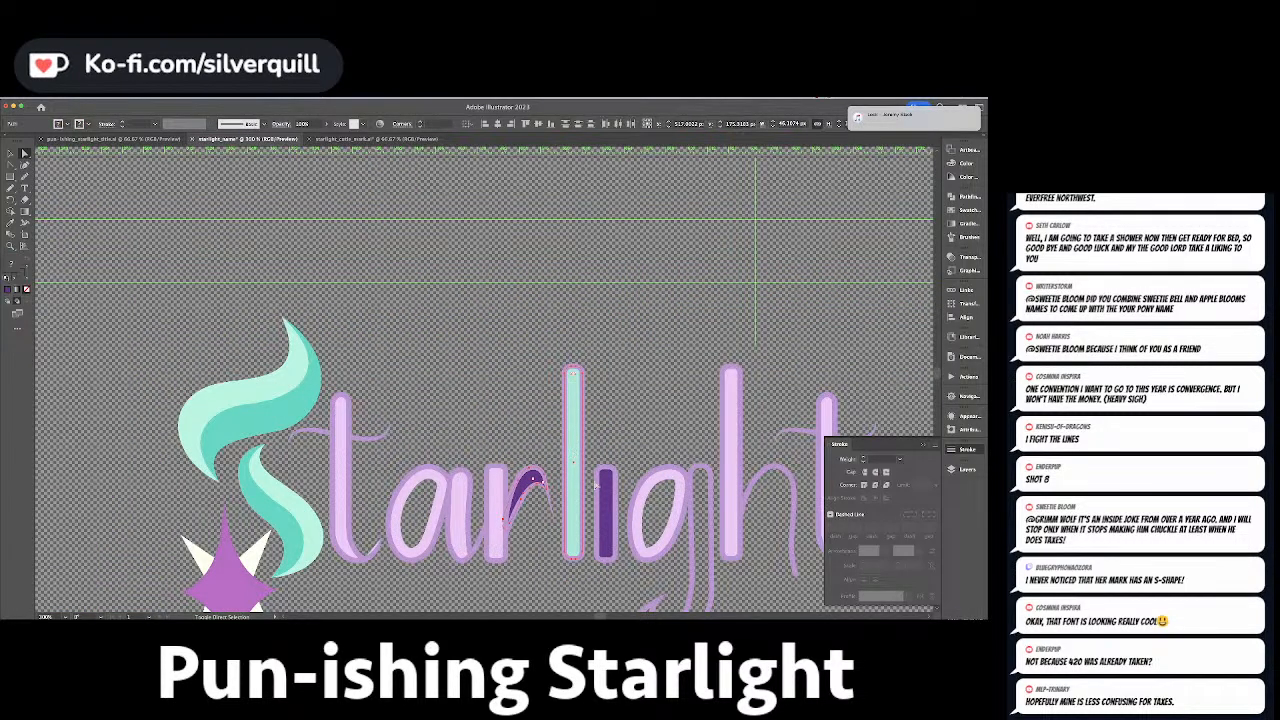
{"action": "left_click", "coordinate": [604, 484], "text": "shift"}
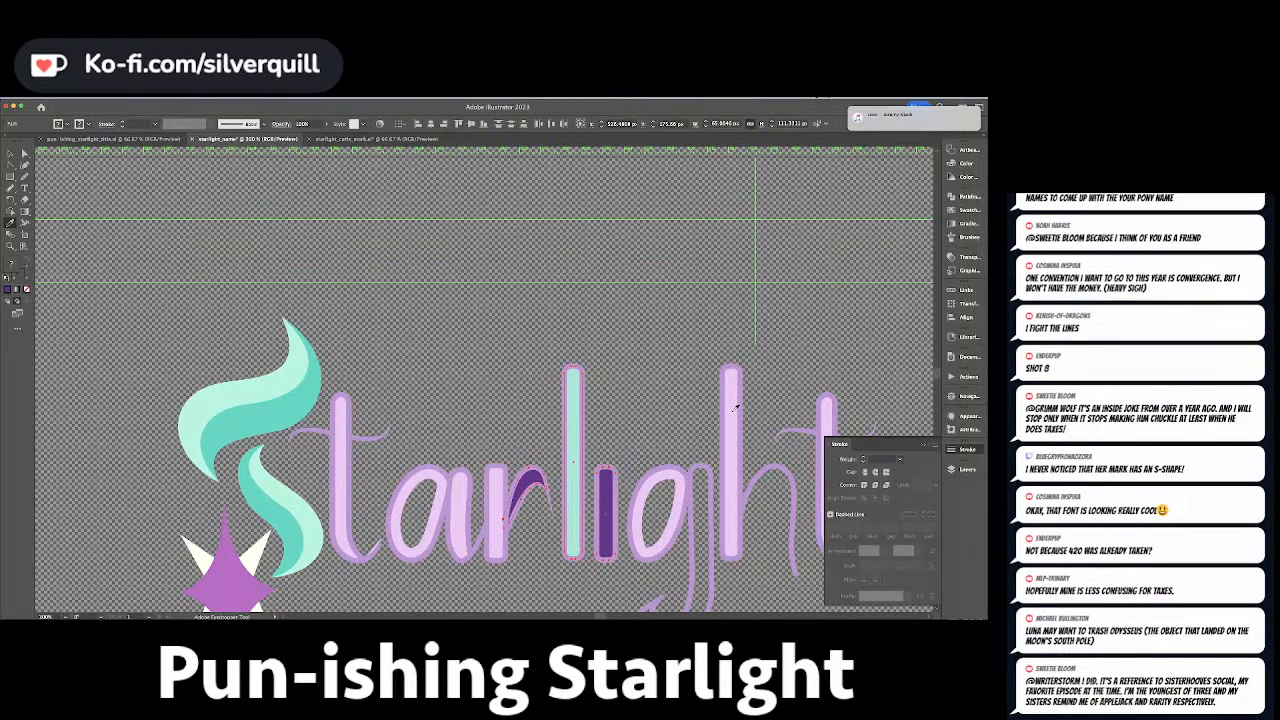
{"action": "left_click", "coordinate": [736, 408]}
{"action": "key", "text": "super+shift+a"}
{"action": "left_click_drag", "start_coordinate": [604, 539], "coordinate": [609, 381]}
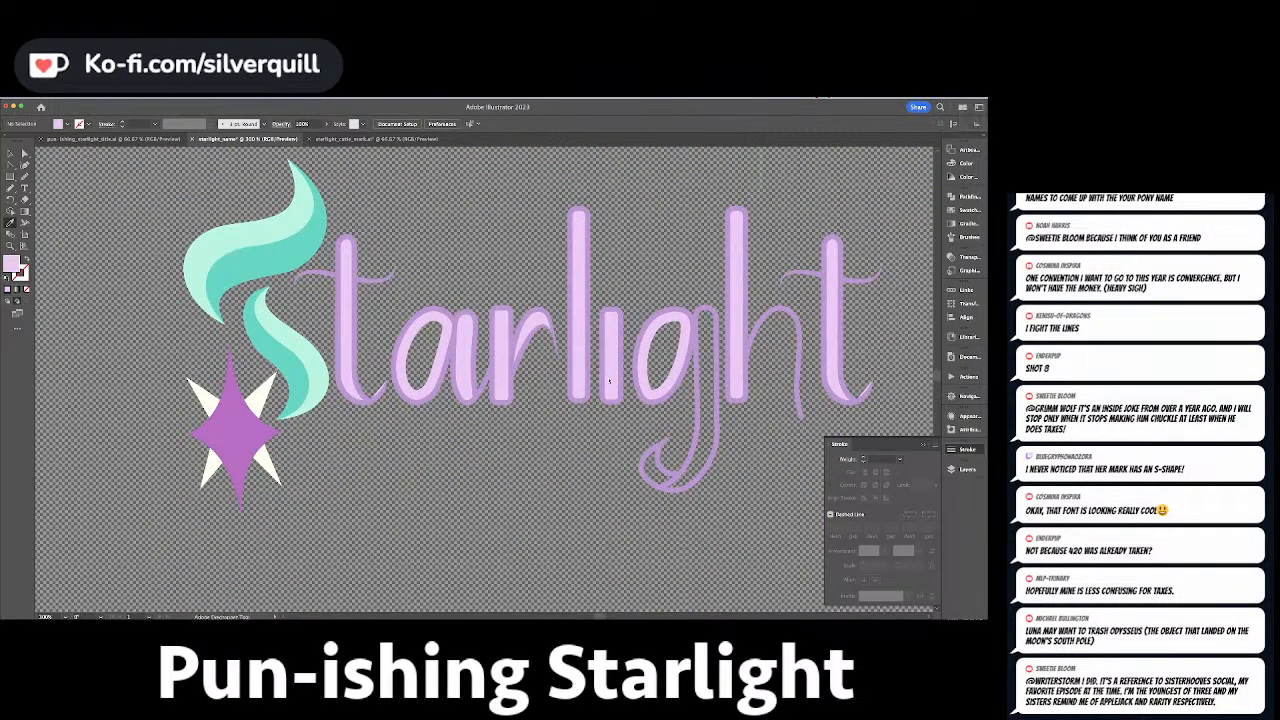
Fill the g's stem and tail with the dark purple sampled from the pony's mane, without a stroke.
{"action": "key", "text": "super+minus"}
{"action": "key", "text": "super+minus"}
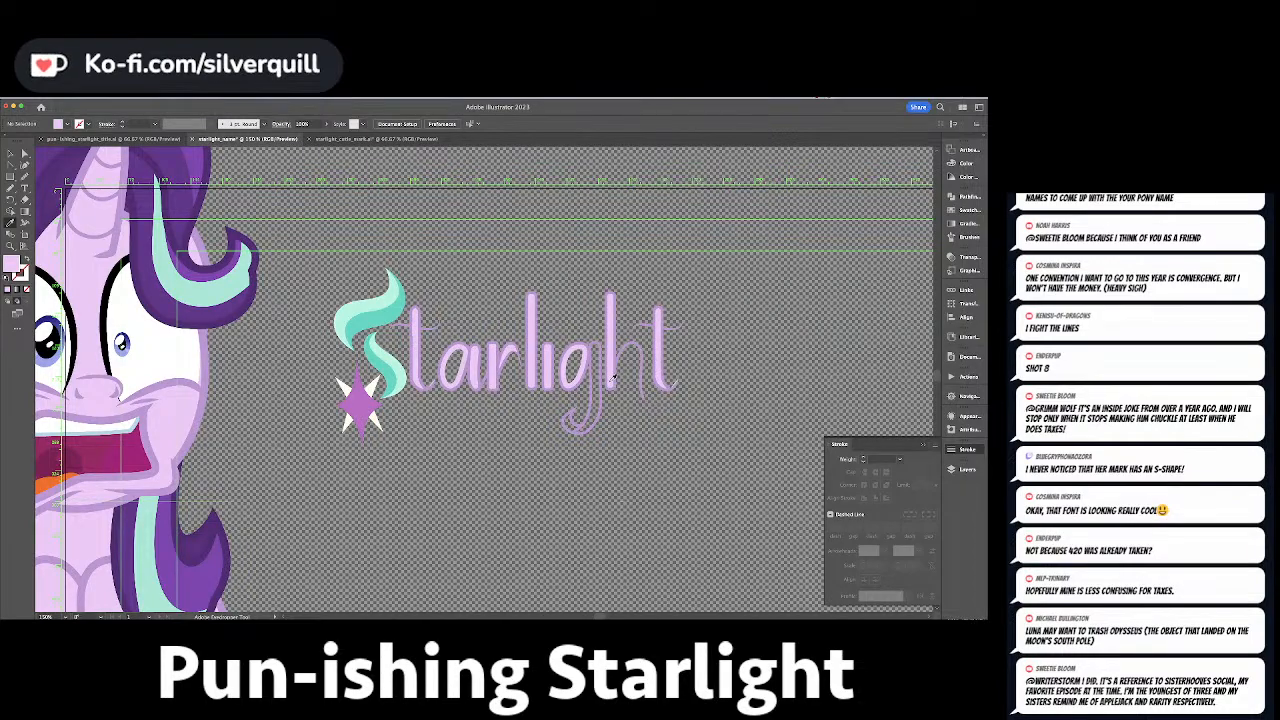
{"action": "key", "text": "a"}
{"action": "left_click", "coordinate": [594, 393]}
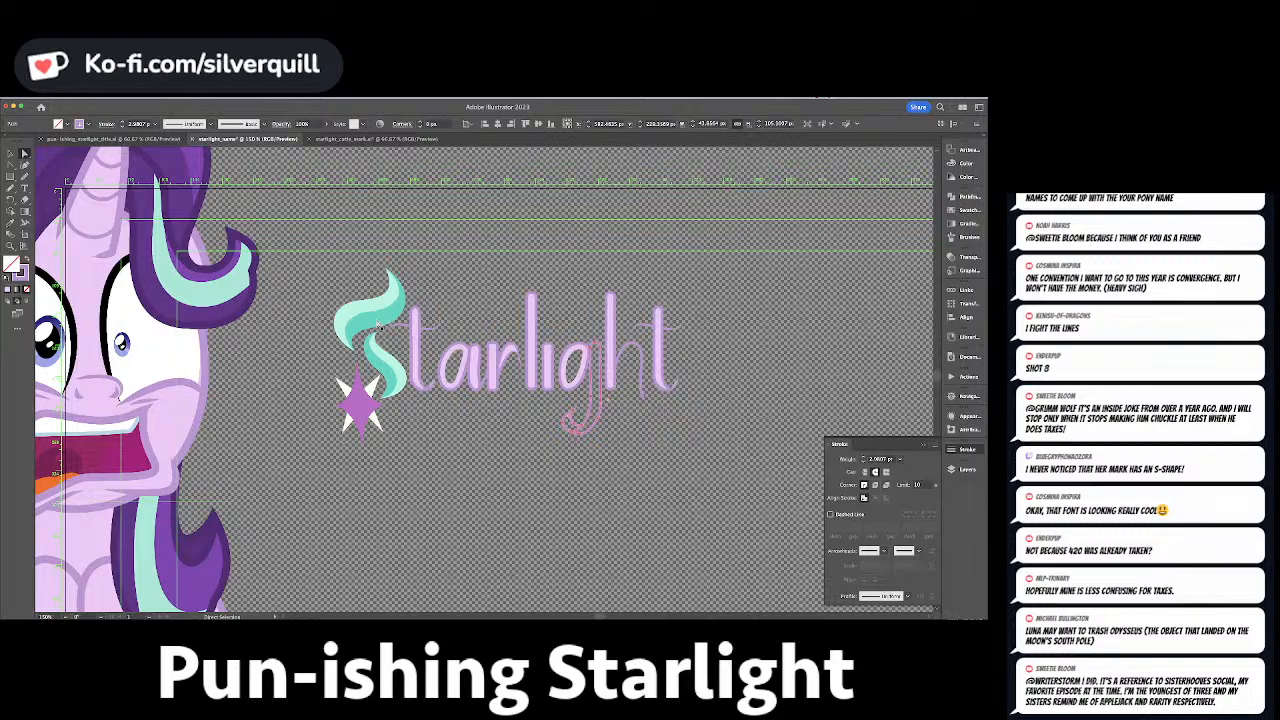
{"action": "key", "text": "i"}
{"action": "left_click", "coordinate": [437, 343]}
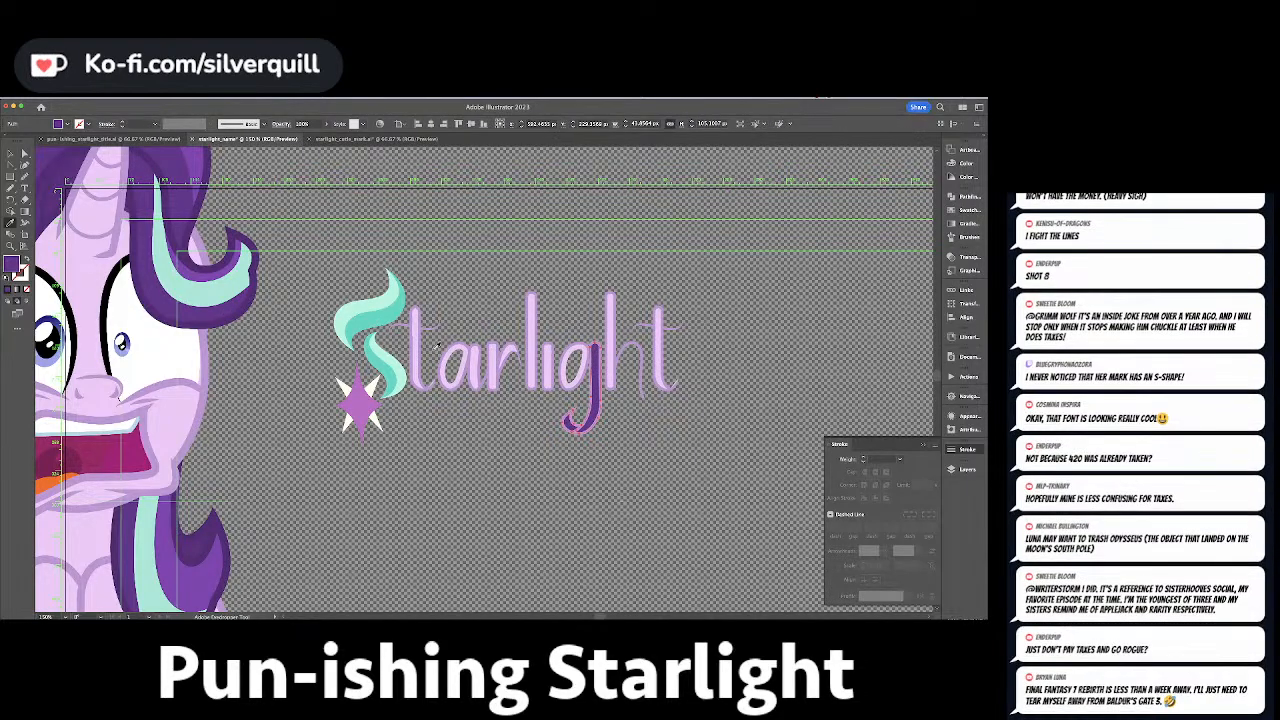
Try to remove anchor points from the outline along the inner curve and tip of the g's tail.
{"action": "key", "text": "super+plus"}
{"action": "key", "text": "super+plus"}
{"action": "key", "text": "super+plus"}
{"action": "key", "text": "super+plus"}
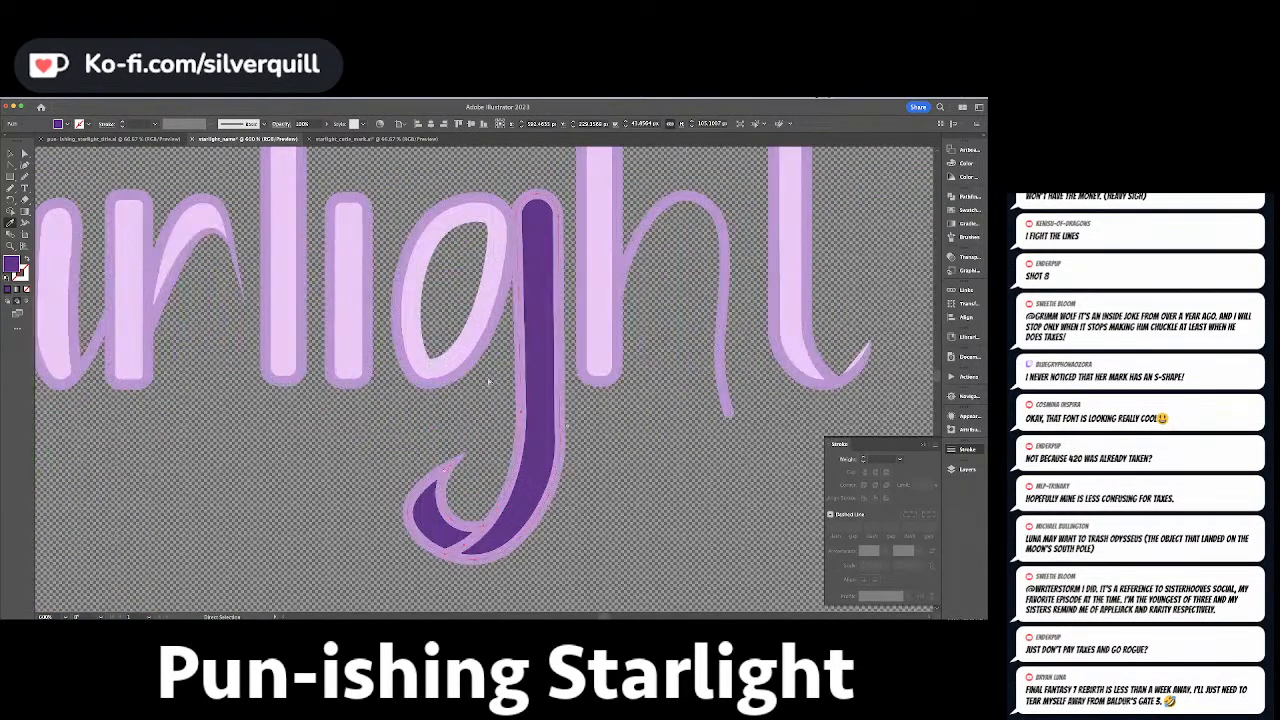
{"action": "key", "text": "a"}
{"action": "left_click", "coordinate": [458, 530]}
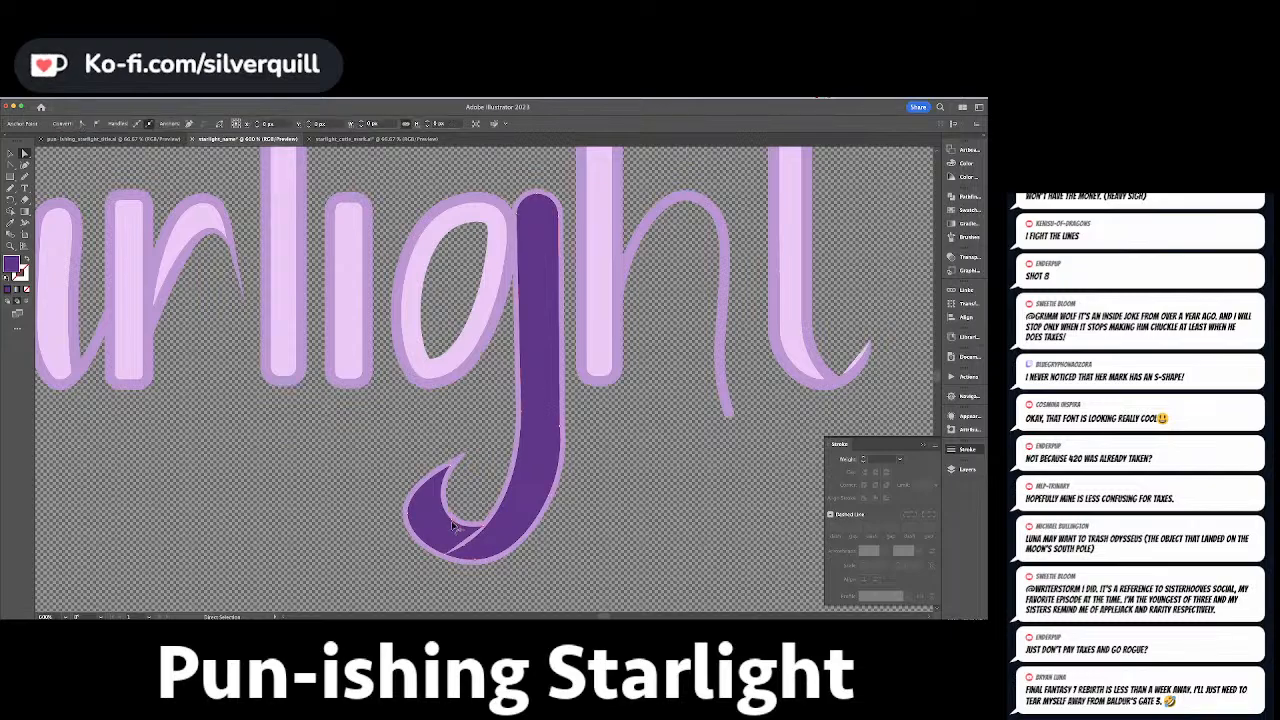
{"action": "key", "text": "minus"}
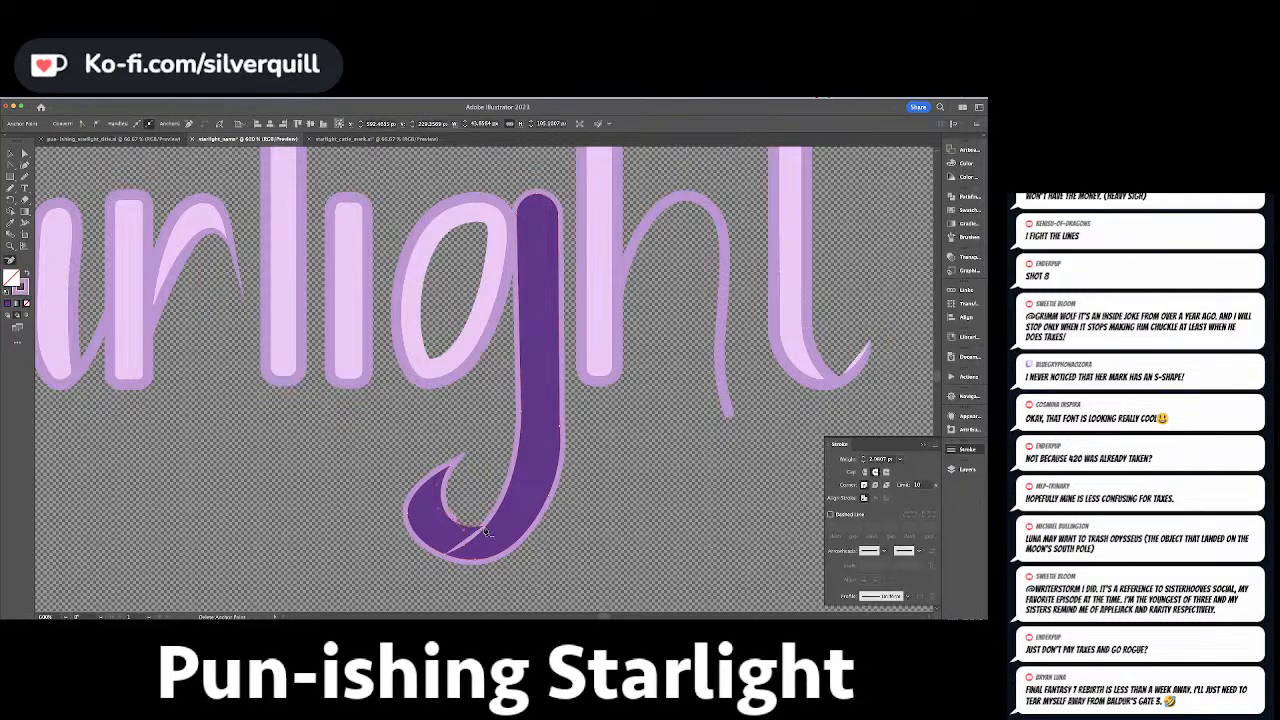
{"action": "left_click", "coordinate": [450, 470]}
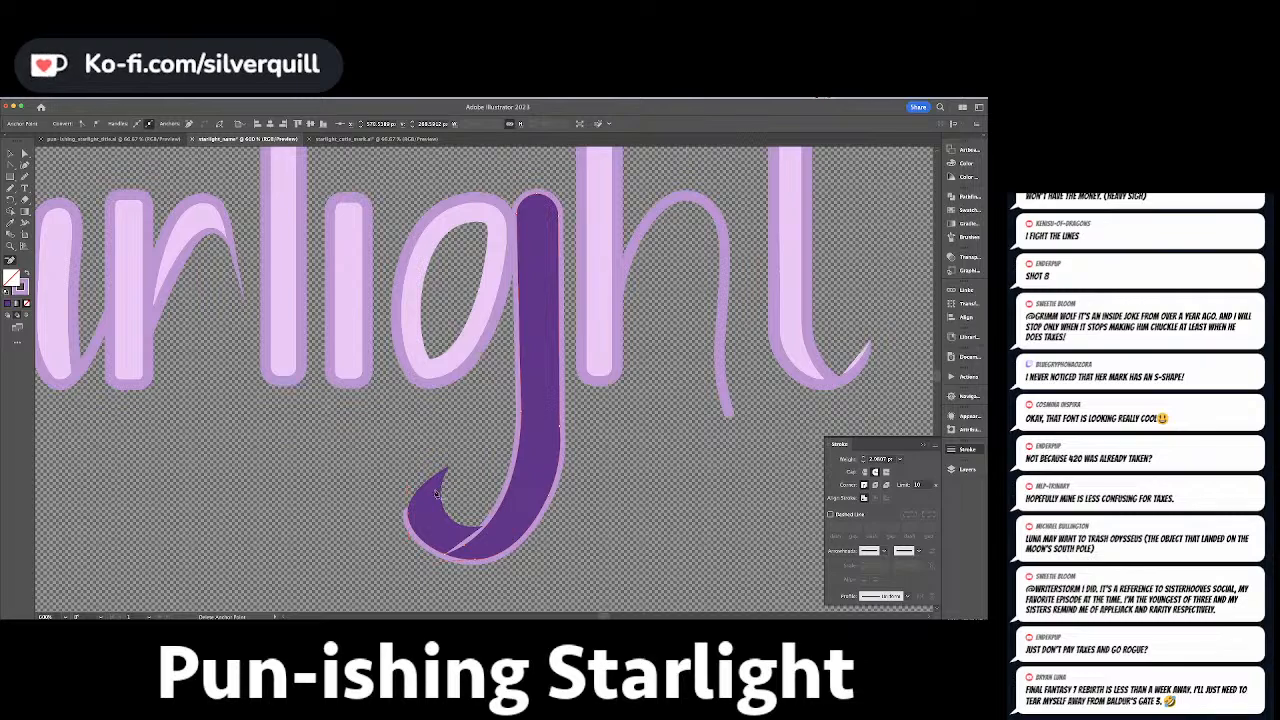
{"action": "key", "text": "super+z"}
{"action": "key", "text": "super+z"}
{"action": "key", "text": "super+z"}
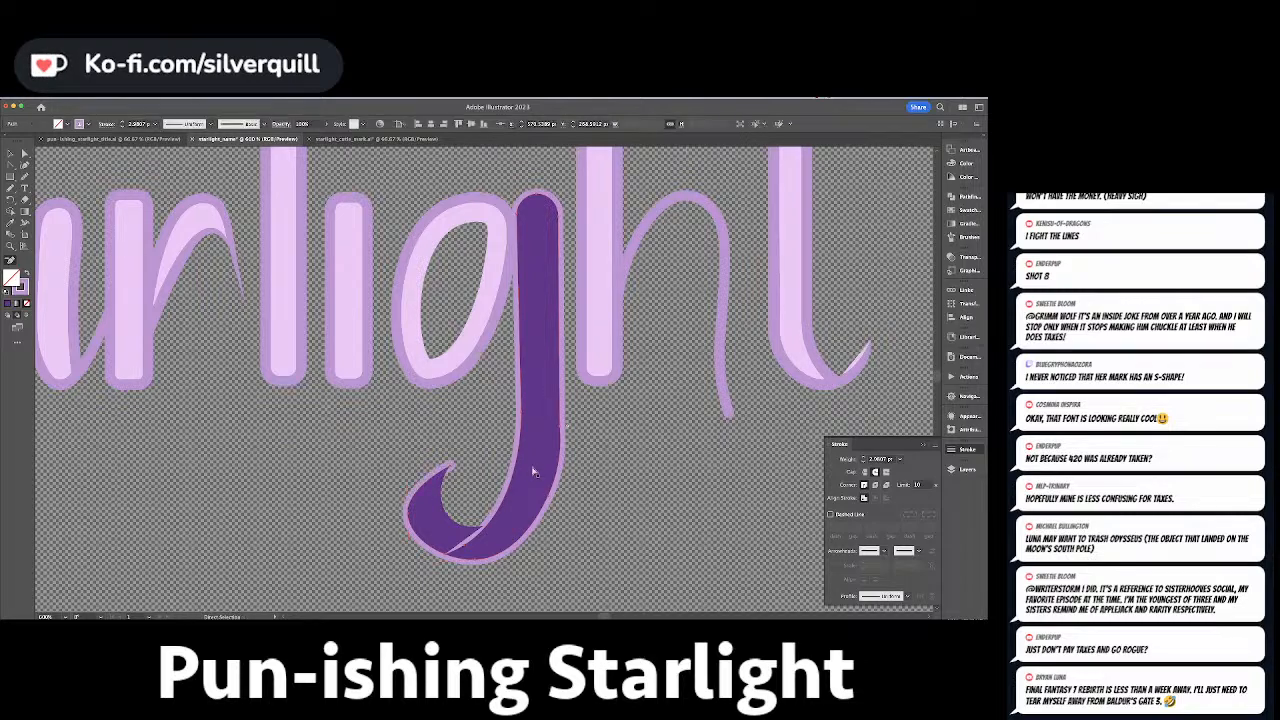
Delete the tail's anchor points from the g's dark purple fill, leaving only the stem filled.
{"action": "key", "text": "a"}
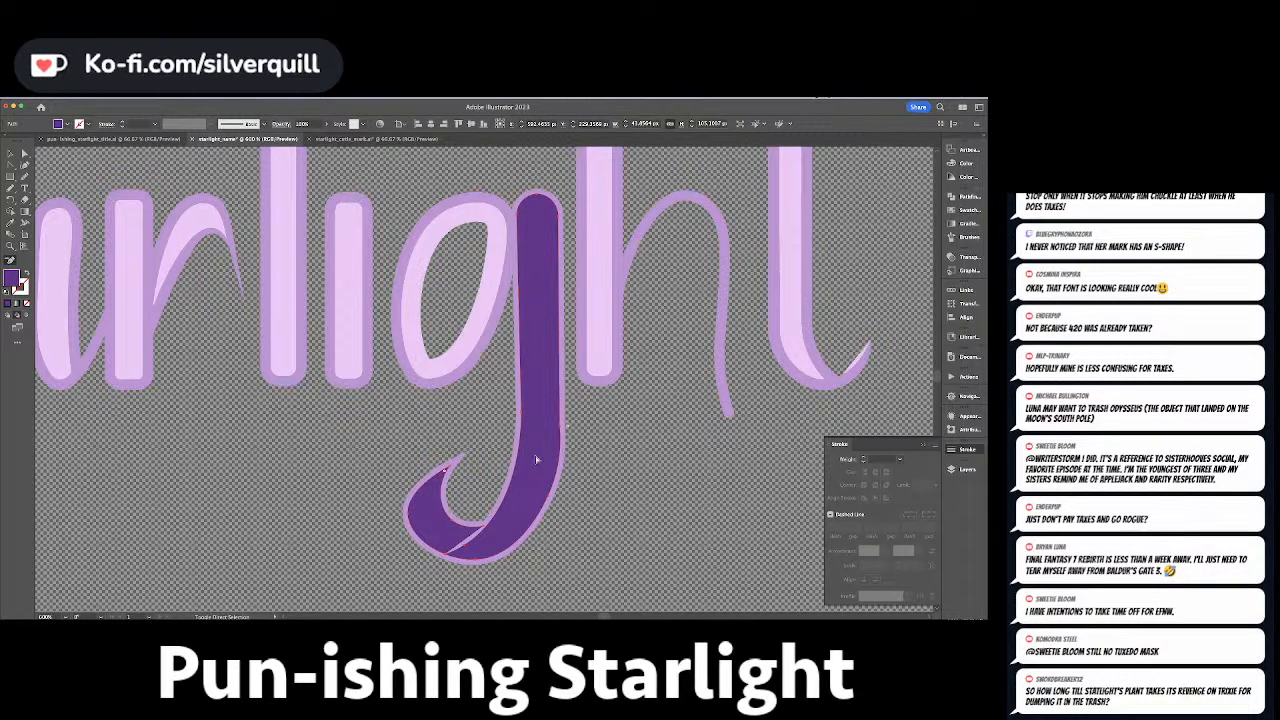
{"action": "double_click", "coordinate": [537, 459]}
{"action": "key", "text": "shift+w"}
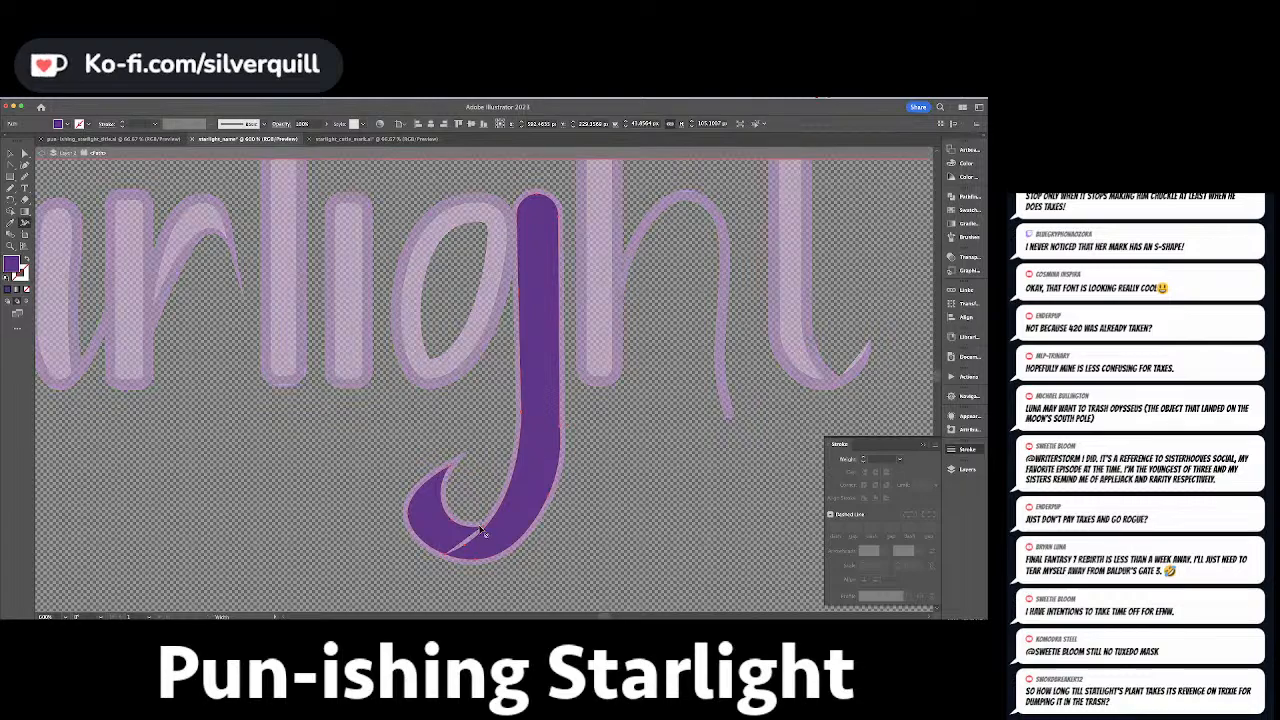
{"action": "key", "text": "minus"}
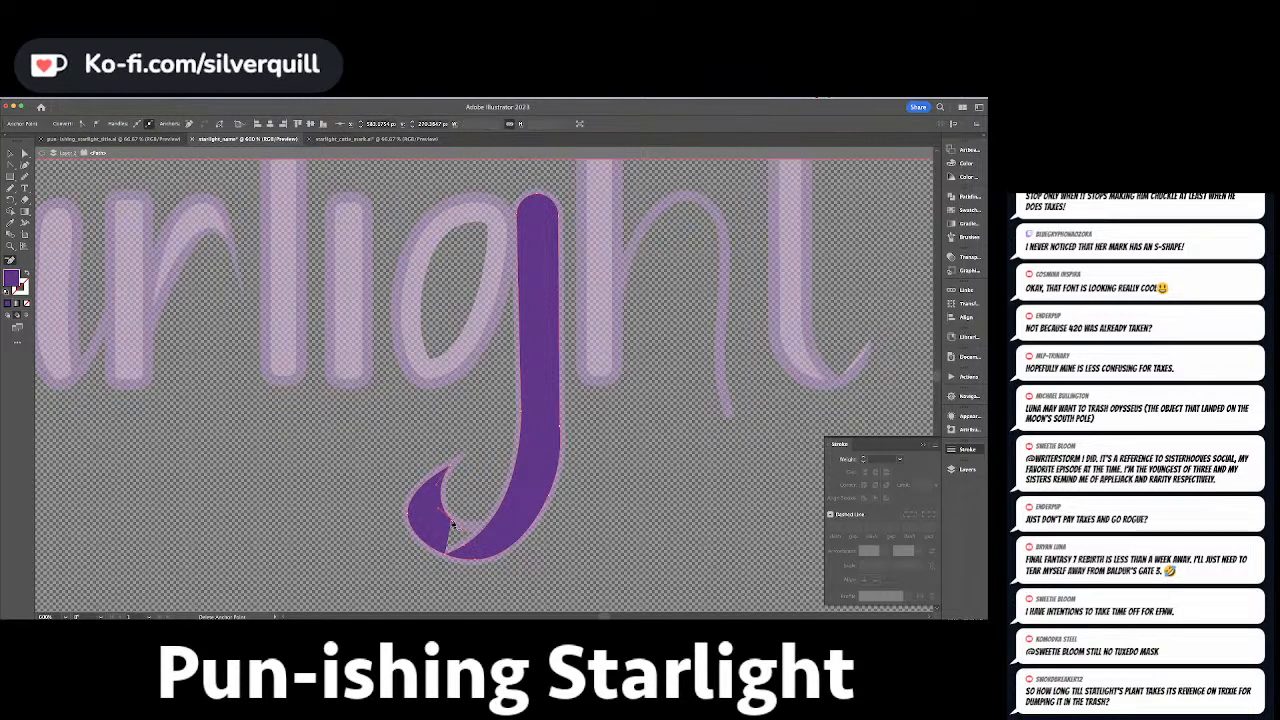
{"action": "left_click", "coordinate": [455, 478]}
{"action": "left_click", "coordinate": [450, 469]}
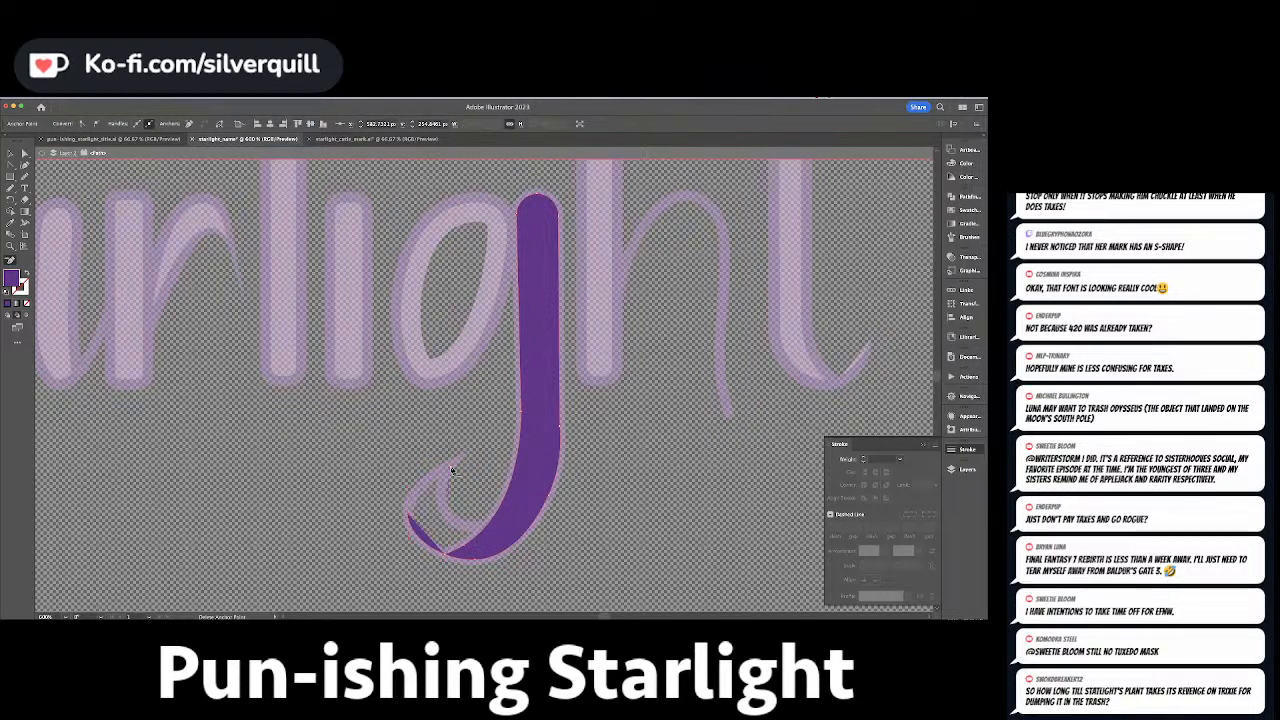
{"action": "left_click", "coordinate": [408, 518]}
Leave isolation and send the dark purple stem fill behind the g's lilac outline.
{"action": "key", "text": "v"}
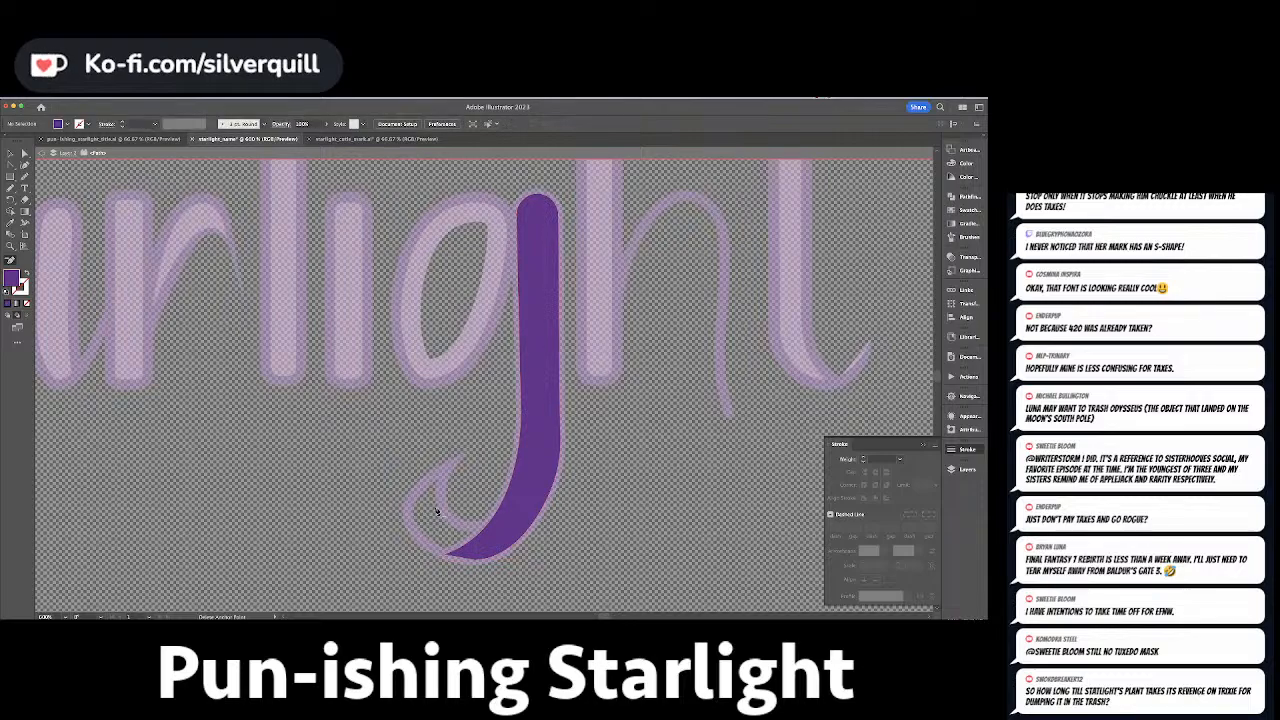
{"action": "key", "text": "Escape"}
{"action": "key", "text": "shift+super+bracketleft"}
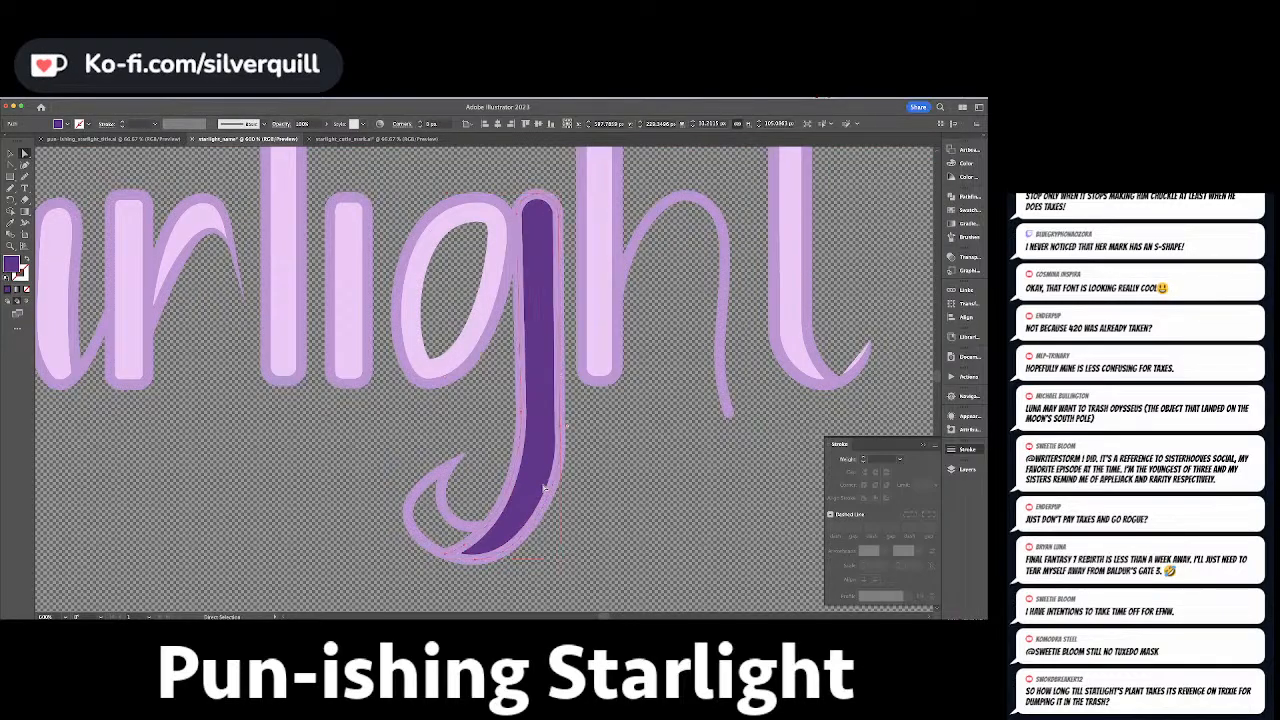
Fill the g's stem with the lighter purple sampled from the highlight in the pony's mane.
{"action": "key", "text": "super+minus"}
{"action": "key", "text": "super+minus"}
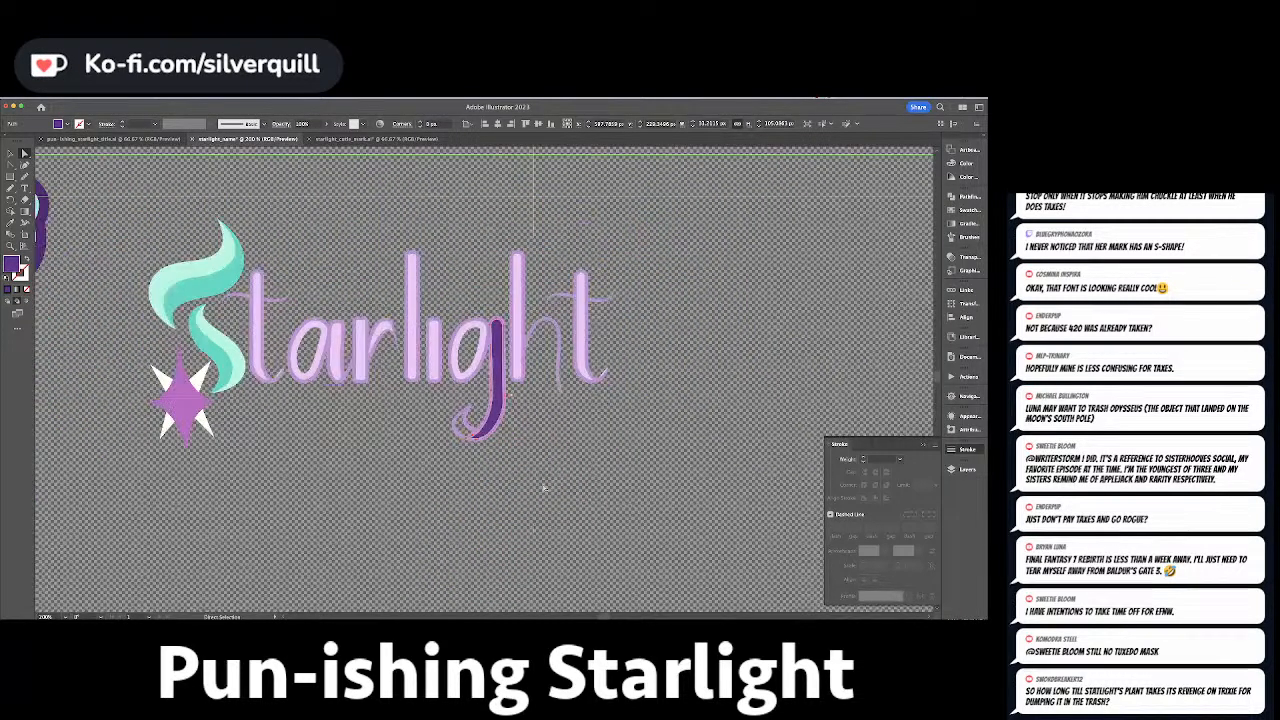
{"action": "scroll", "coordinate": [544, 488], "scroll_direction": "left", "scroll_amount": 6}
{"action": "scroll", "coordinate": [544, 488], "scroll_direction": "up", "scroll_amount": 3}
{"action": "key", "text": "i"}
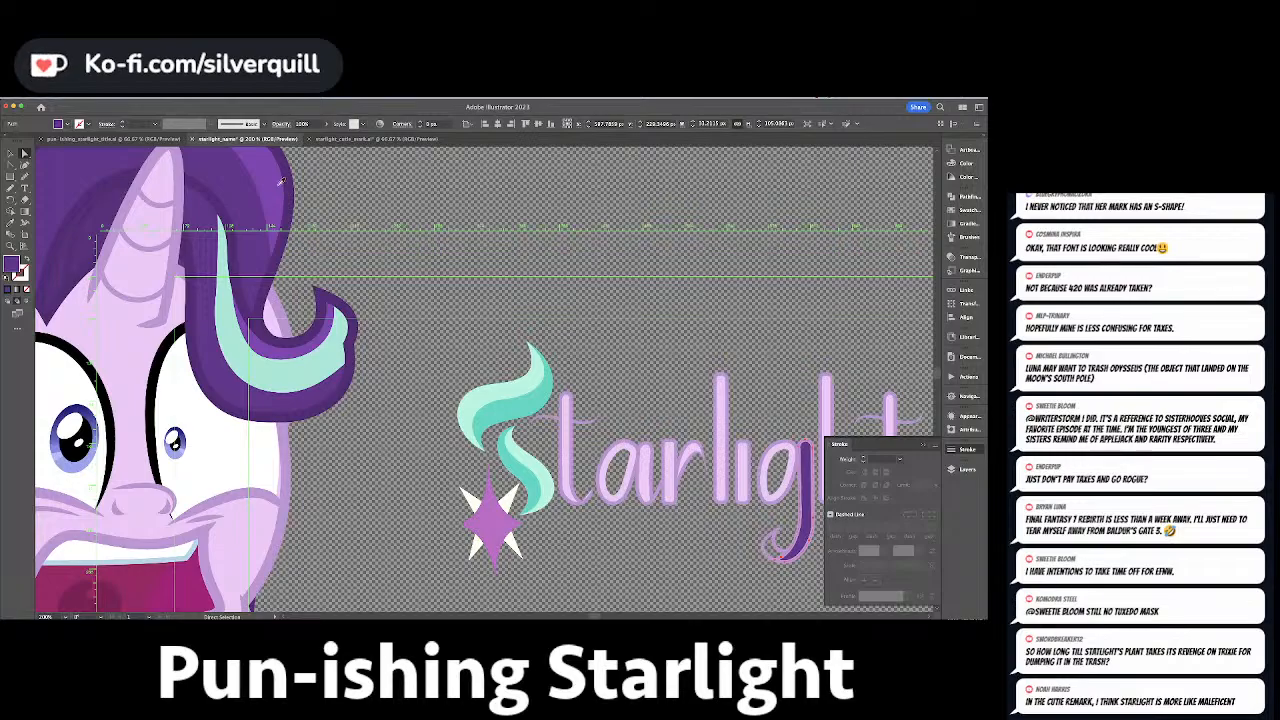
{"action": "left_click", "coordinate": [280, 187]}
{"action": "left_click_drag", "start_coordinate": [780, 539], "coordinate": [672, 520]}
Turn the selected g stem-and-tail outline into a strokeless shape filled with the lighter purple sampled from the pony's mane.
{"action": "key", "text": "a"}
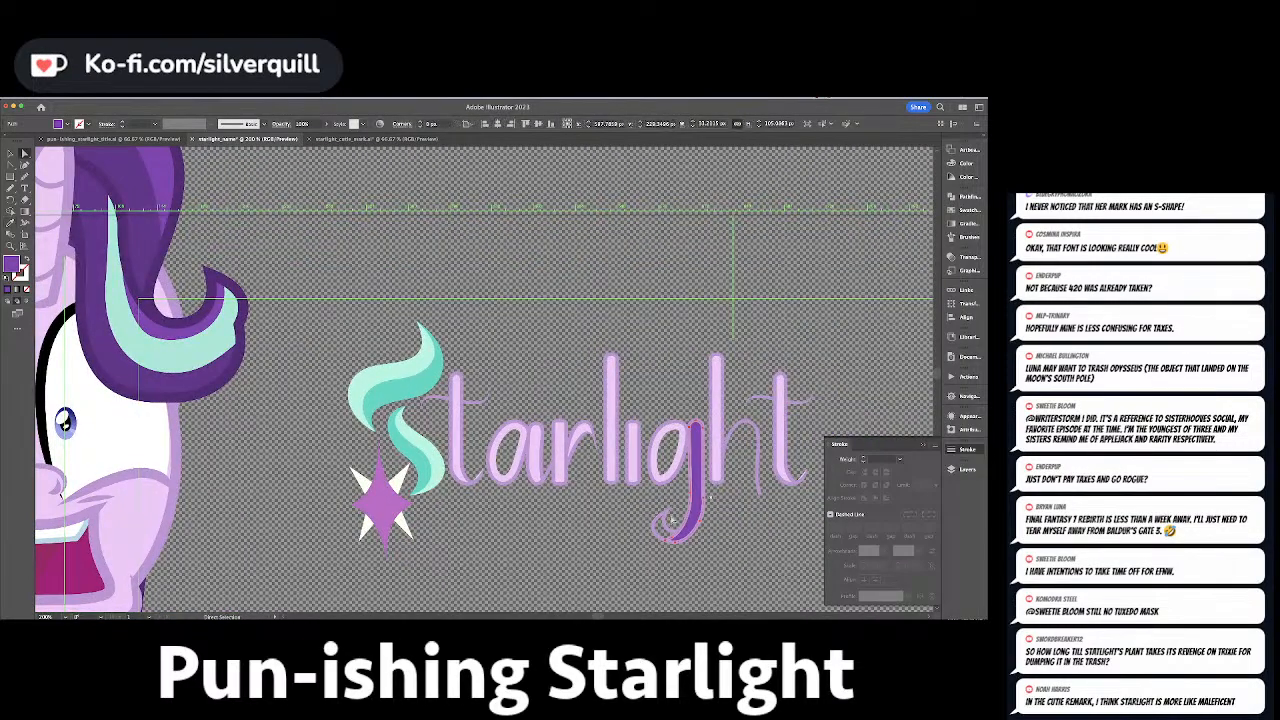
{"action": "left_click", "coordinate": [666, 524]}
{"action": "left_click", "coordinate": [667, 510], "text": "shift"}
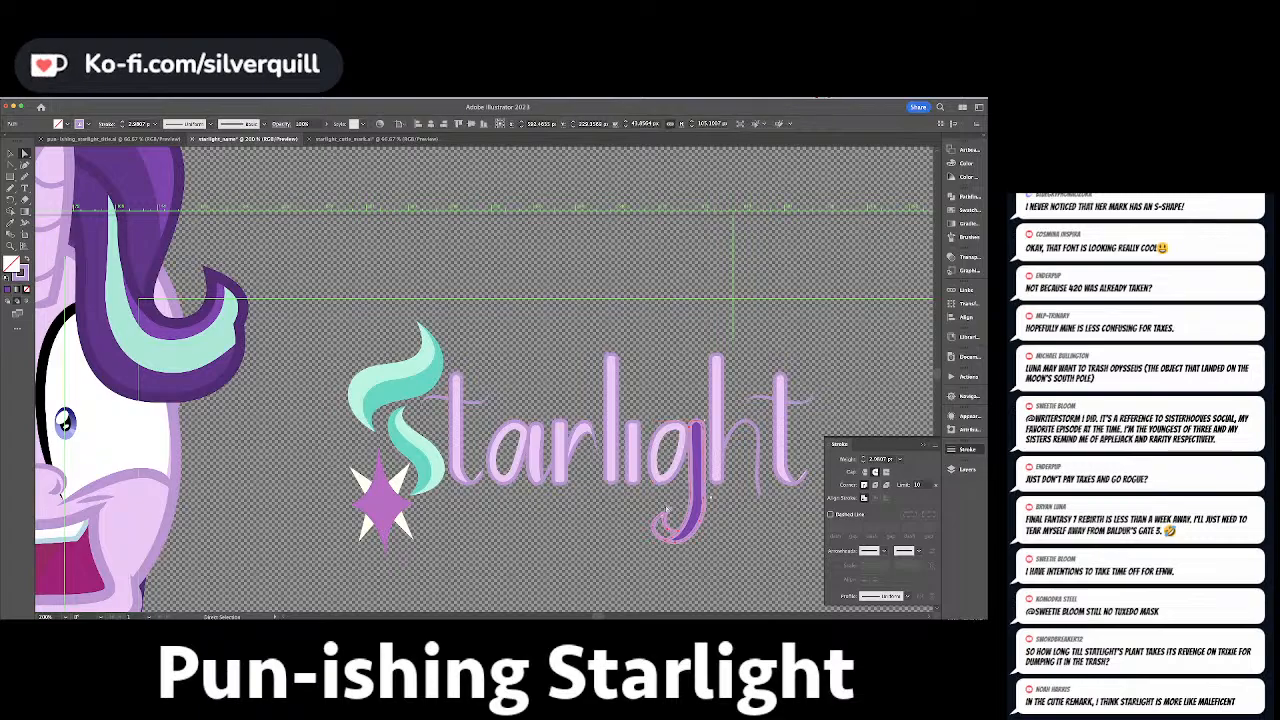
{"action": "key", "text": "shift+x"}
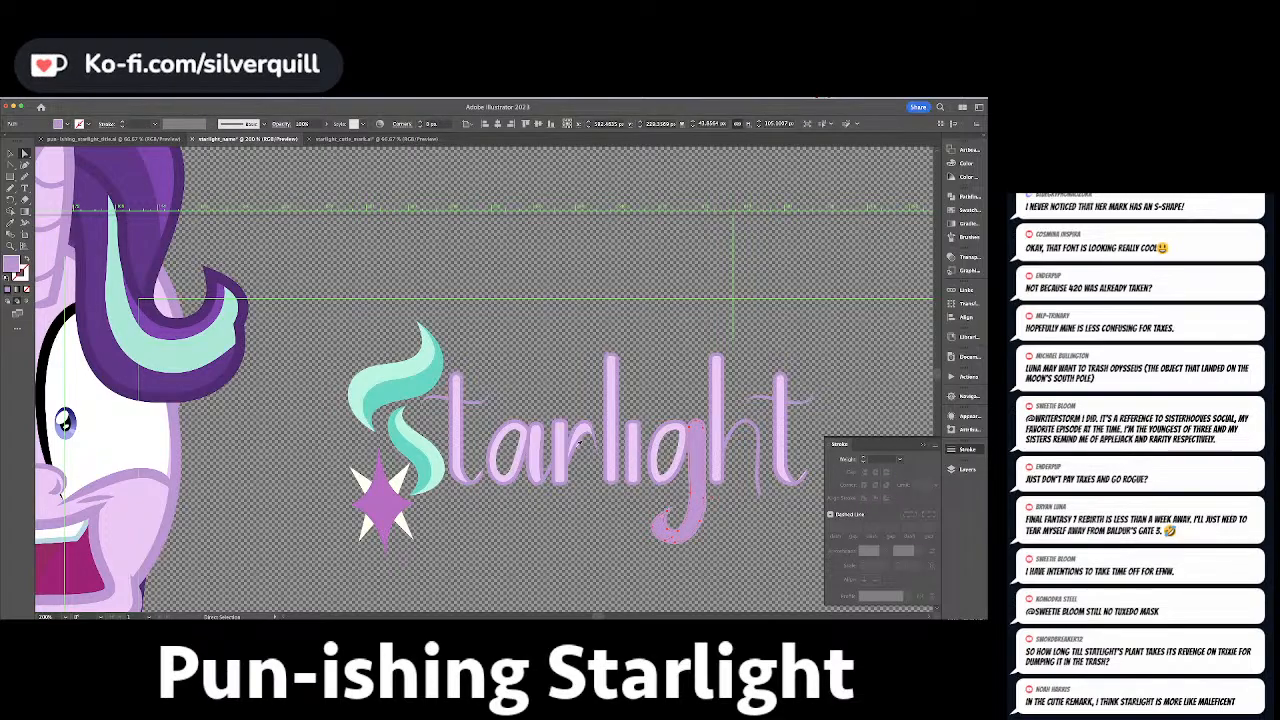
{"action": "key", "text": "i"}
{"action": "left_click", "coordinate": [170, 171]}
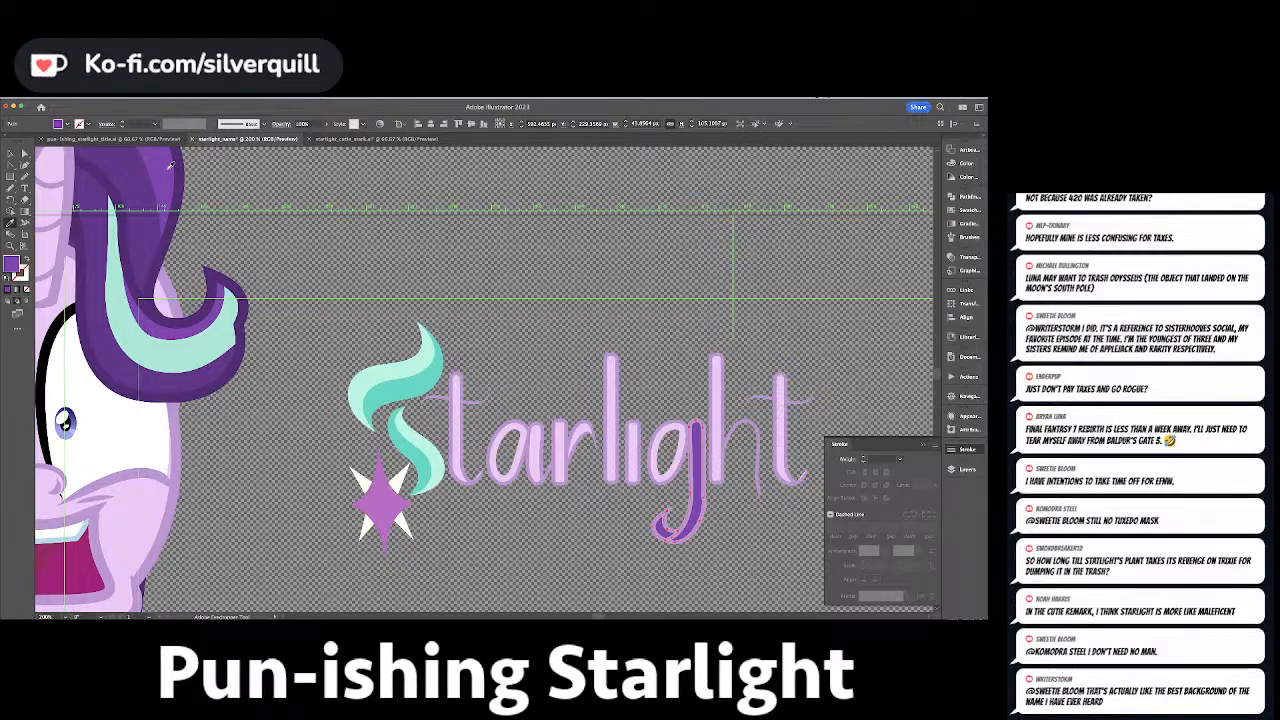
{"action": "key", "text": "super+shift+a"}
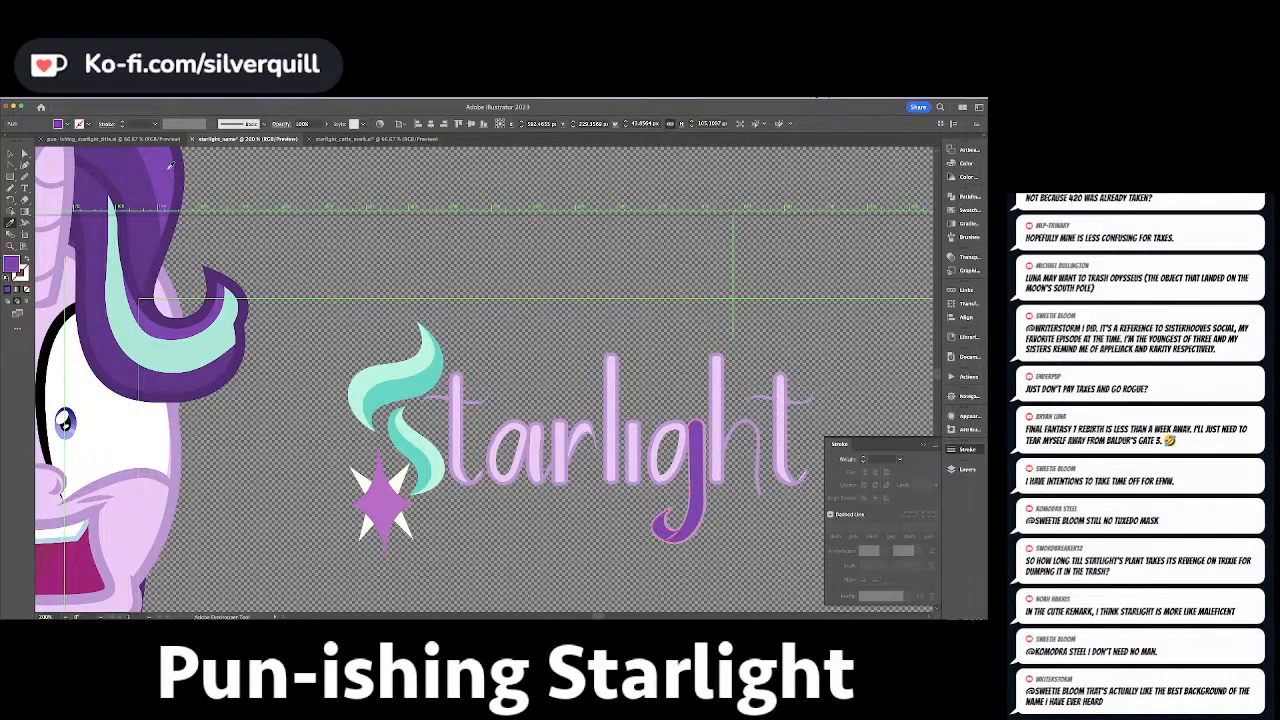
{"action": "key", "text": "a"}
{"action": "left_click", "coordinate": [680, 473]}
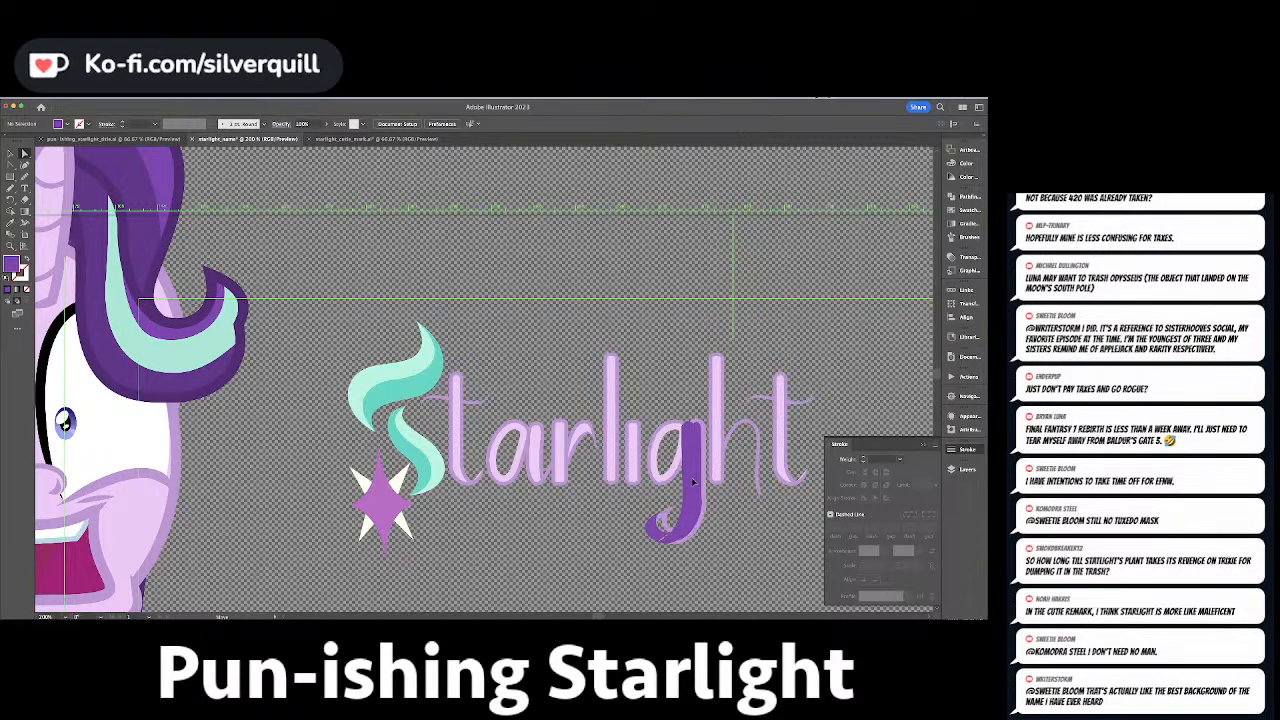
{"action": "scroll", "coordinate": [638, 471], "scroll_direction": "up", "scroll_amount": 5}
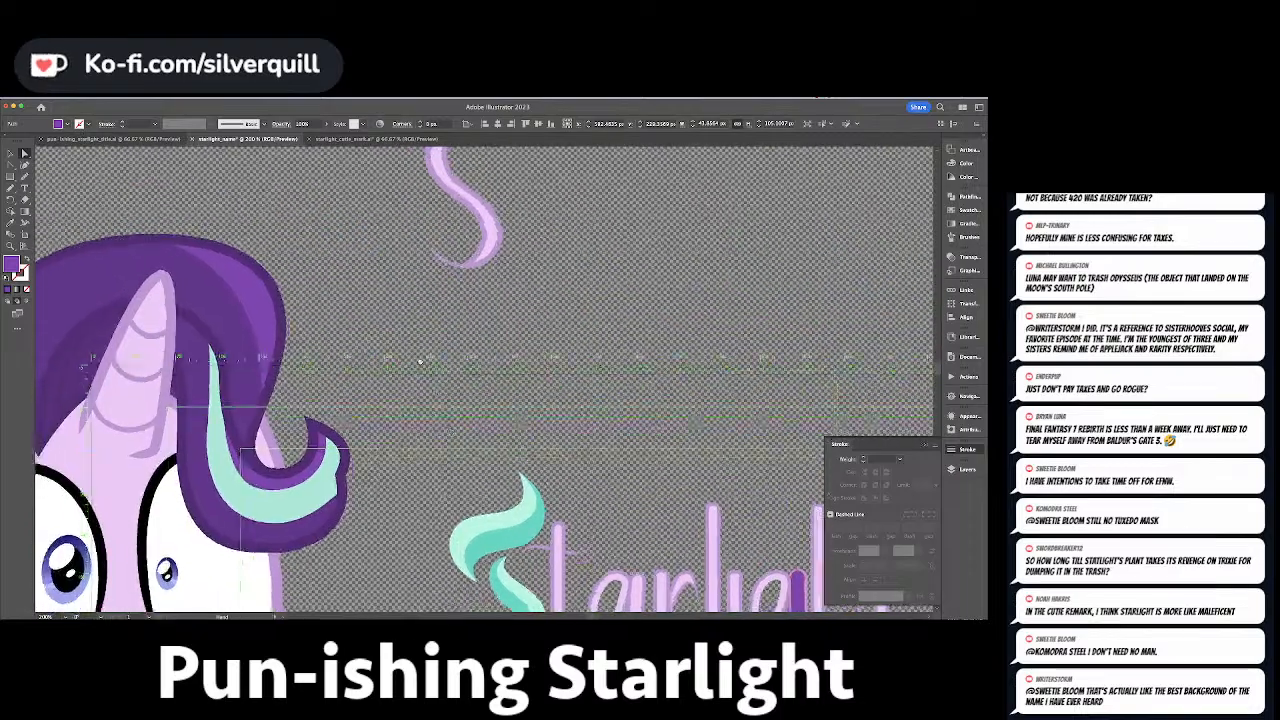
{"action": "scroll", "coordinate": [645, 465], "scroll_direction": "down", "scroll_amount": 6}
{"action": "scroll", "coordinate": [265, 241], "scroll_direction": "up", "scroll_amount": 3}
{"action": "scroll", "coordinate": [265, 241], "scroll_direction": "left", "scroll_amount": 3}
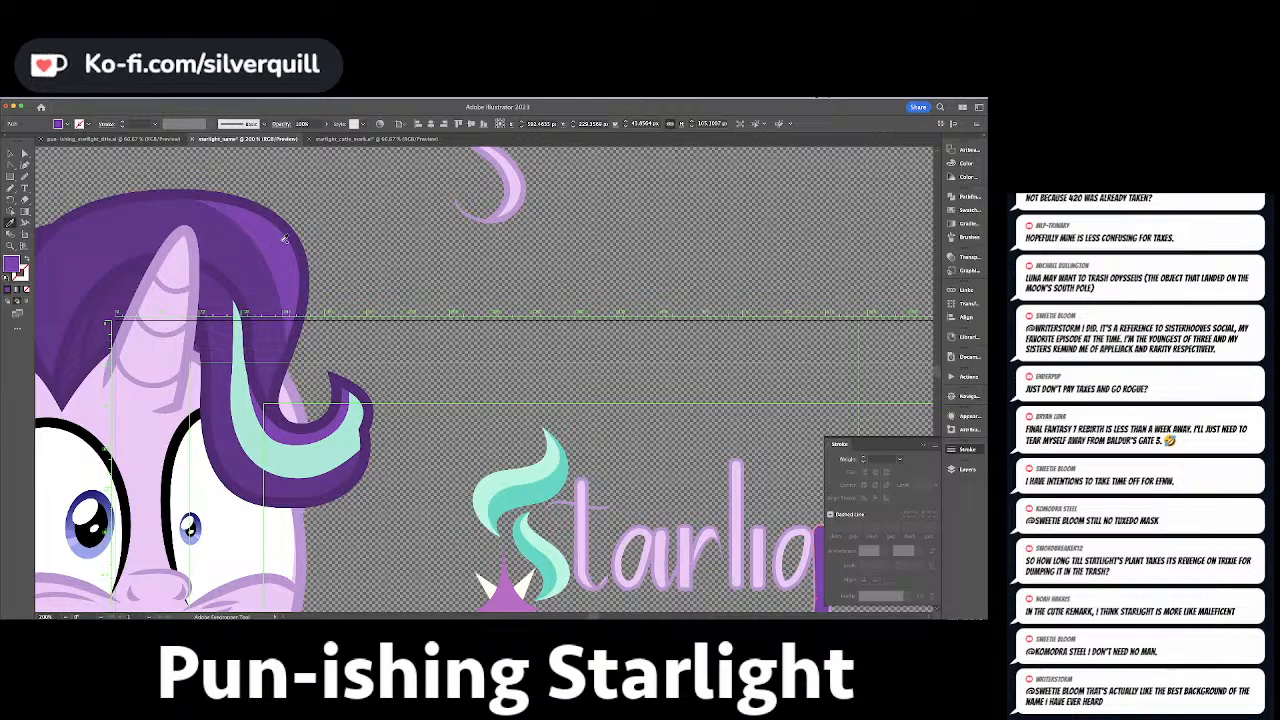
{"action": "scroll", "coordinate": [290, 243], "scroll_direction": "right", "scroll_amount": 5}
{"action": "scroll", "coordinate": [290, 243], "scroll_direction": "down", "scroll_amount": 2}
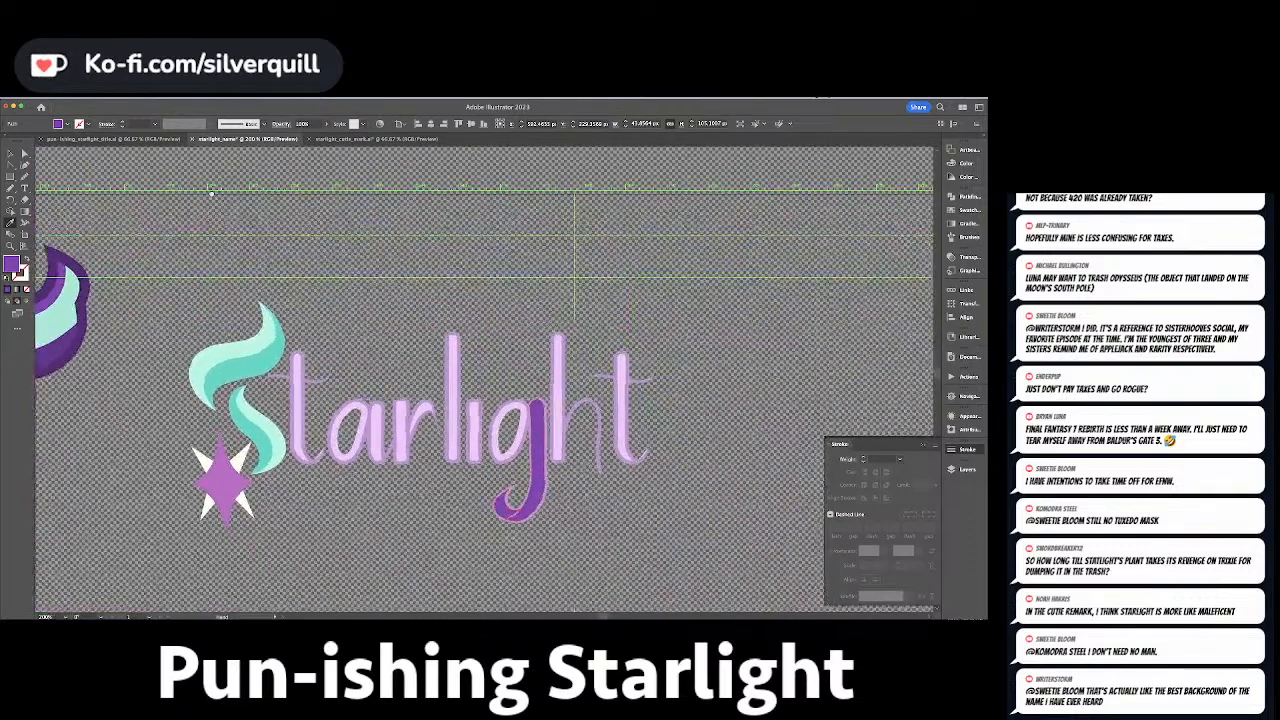
Isolate the g's lighter purple stem-and-tail shape and check its anchor point at the base of the tail.
{"action": "key", "text": "super+equal"}
{"action": "key", "text": "super+equal"}
{"action": "key", "text": "v"}
{"action": "double_click", "coordinate": [514, 434]}
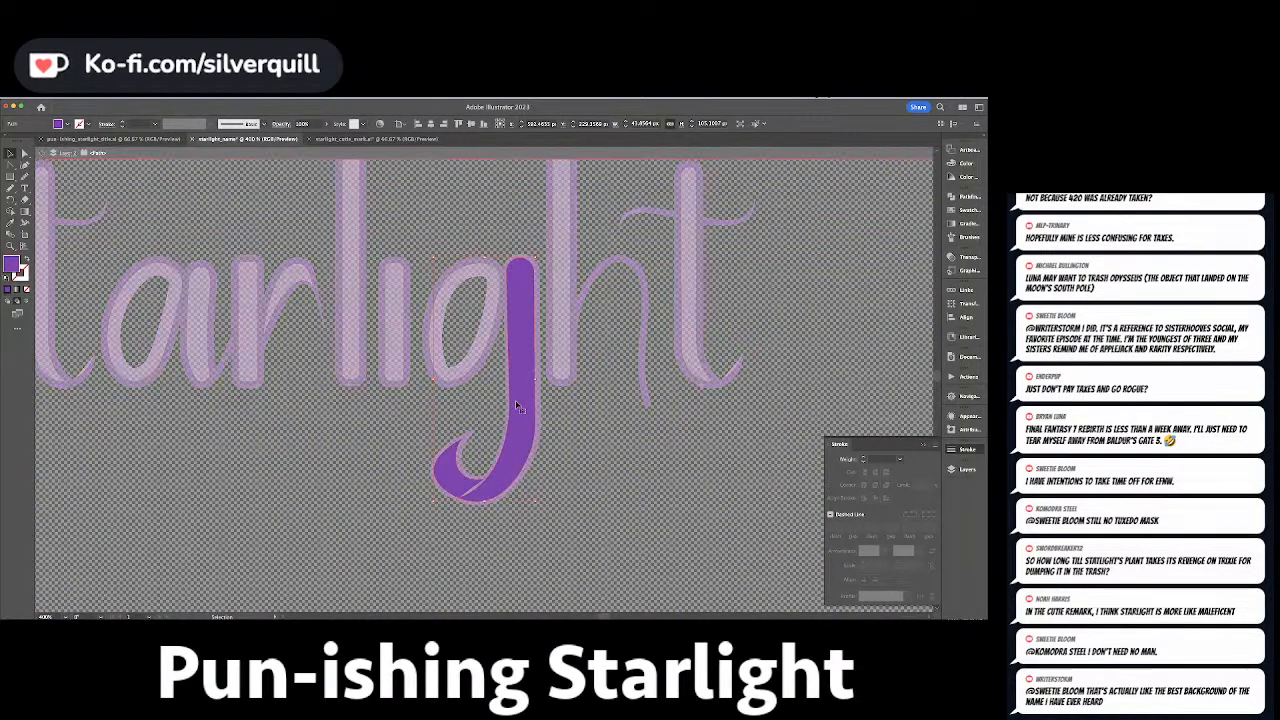
{"action": "key", "text": "a"}
{"action": "left_click", "coordinate": [461, 500]}
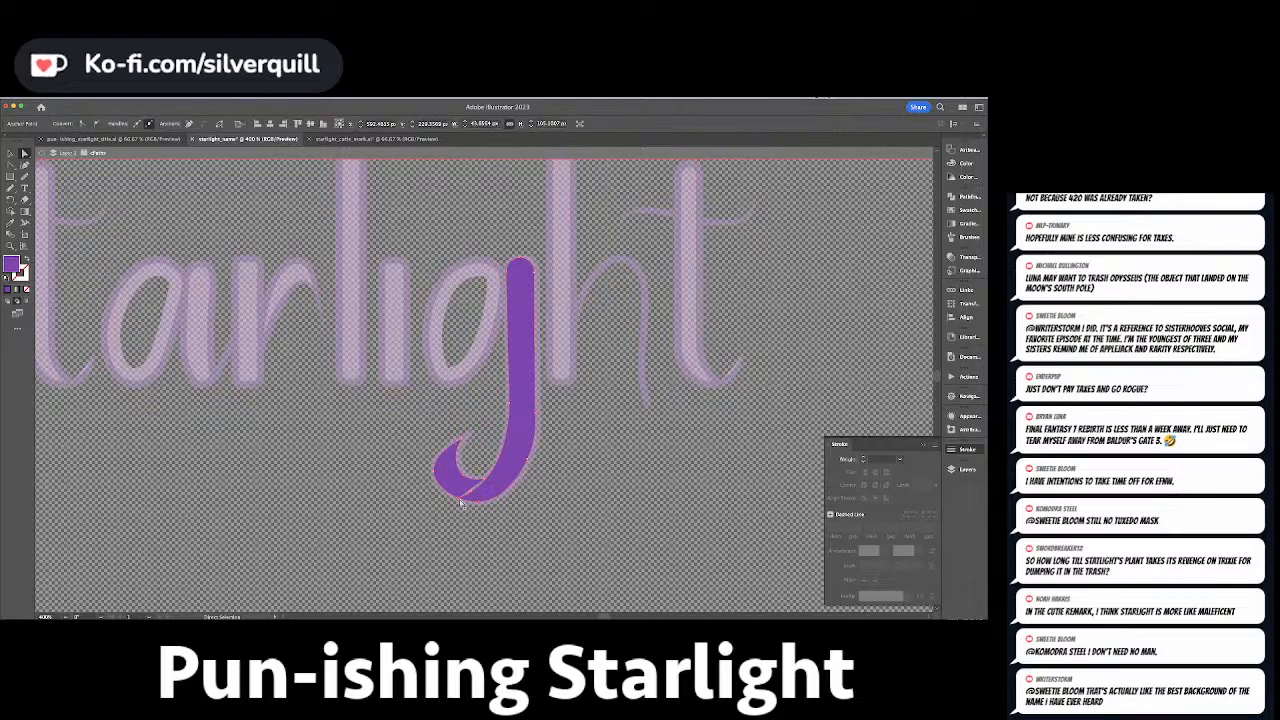
{"action": "key", "text": "super+shift+a"}
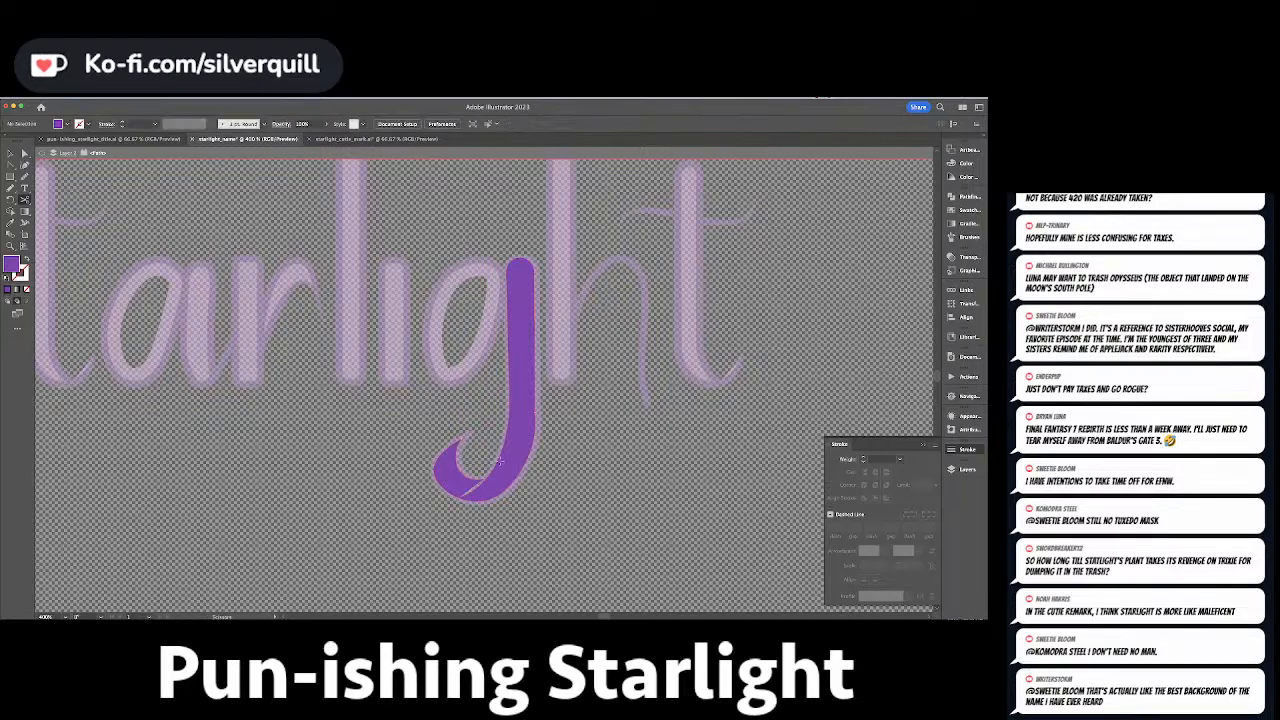
Cut the lighter purple path where the tail meets the stem and delete the stem portion, keeping only the tail fill.
{"action": "key", "text": "a"}
{"action": "left_click", "coordinate": [502, 465]}
{"action": "scroll", "coordinate": [501, 470], "scroll_direction": "up", "scroll_amount": 4}
{"action": "scroll", "coordinate": [500, 470], "scroll_direction": "up", "scroll_amount": 2}
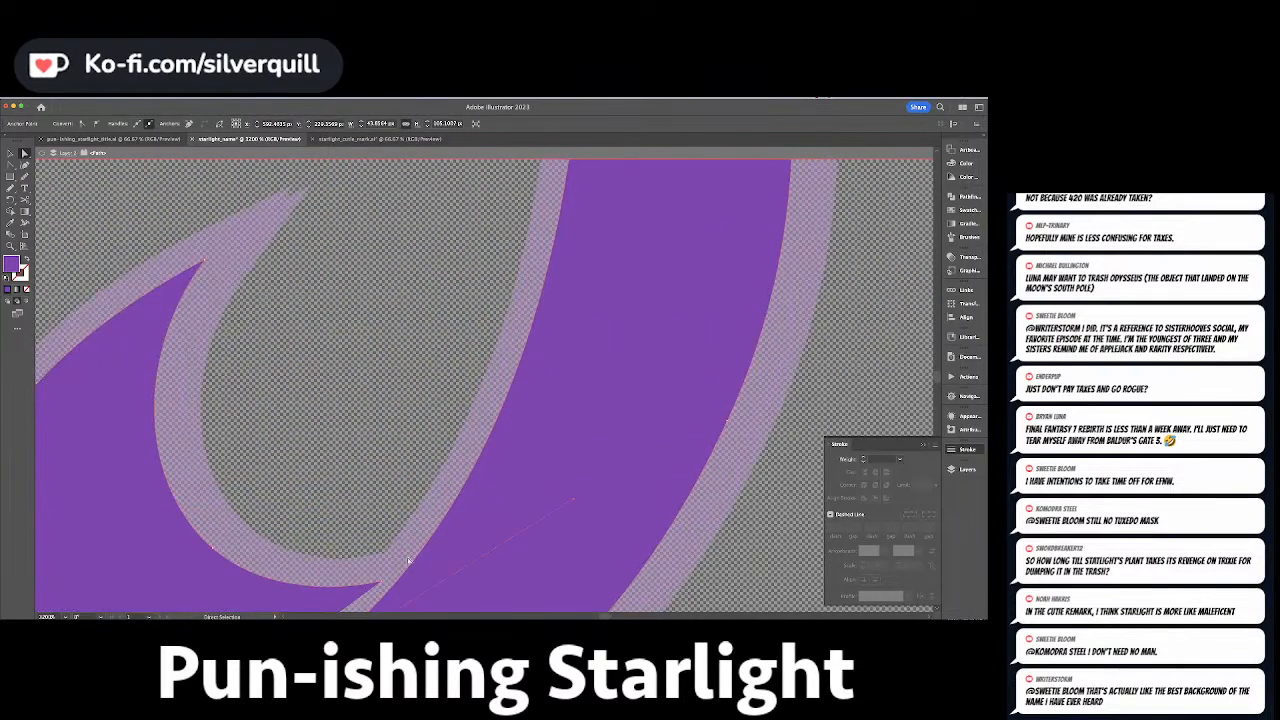
{"action": "left_click_drag", "start_coordinate": [361, 571], "coordinate": [526, 287]}
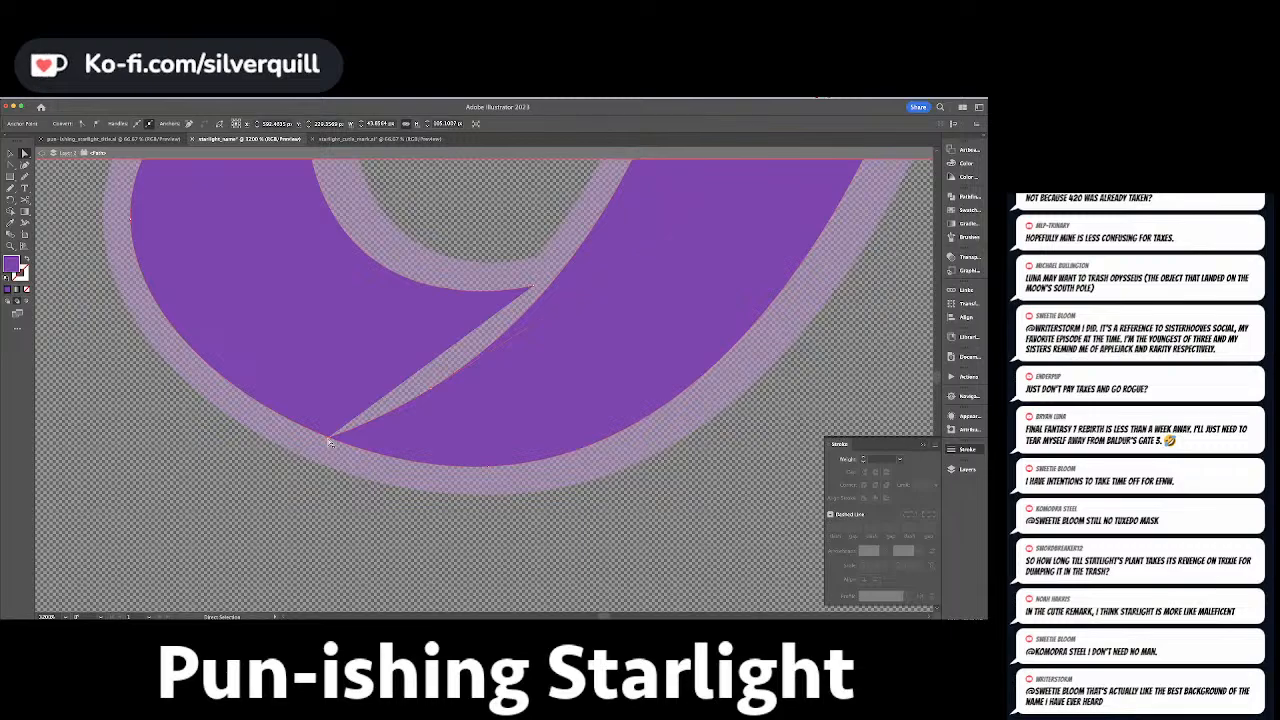
{"action": "key", "text": "v"}
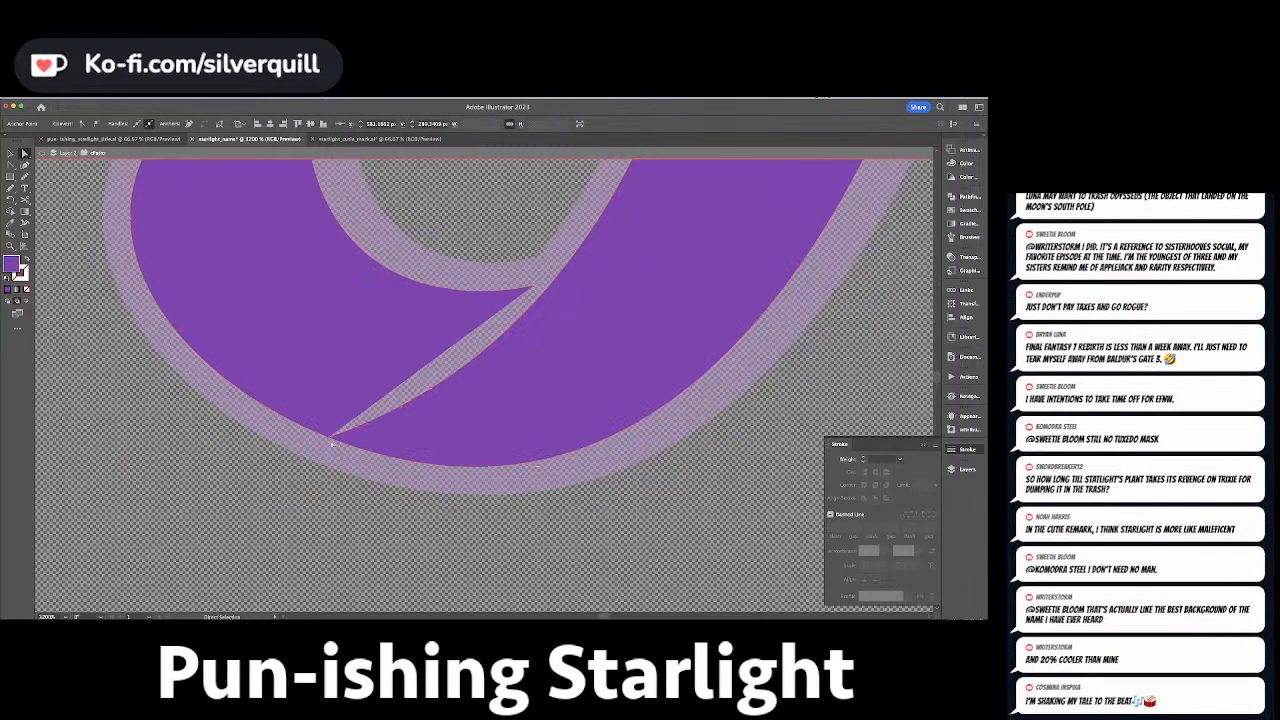
{"action": "key", "text": "c"}
{"action": "left_click", "coordinate": [333, 438]}
{"action": "key", "text": "a"}
{"action": "left_click", "coordinate": [384, 444]}
{"action": "key", "text": "Delete"}
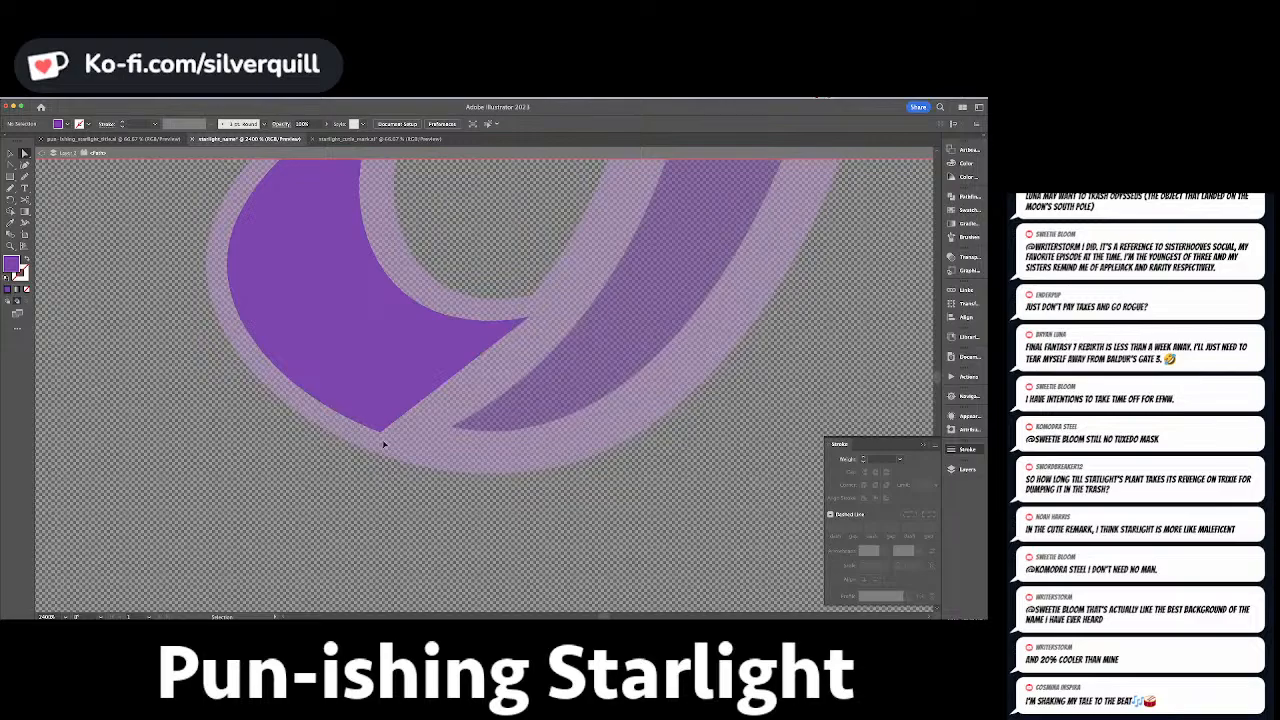
{"action": "double_click", "coordinate": [383, 444]}
Send the lighter purple tail fill behind the g's lilac outline.
{"action": "key", "text": "super+minus"}
{"action": "key", "text": "super+minus"}
{"action": "key", "text": "super+minus"}
{"action": "left_click", "coordinate": [440, 363], "text": "super"}
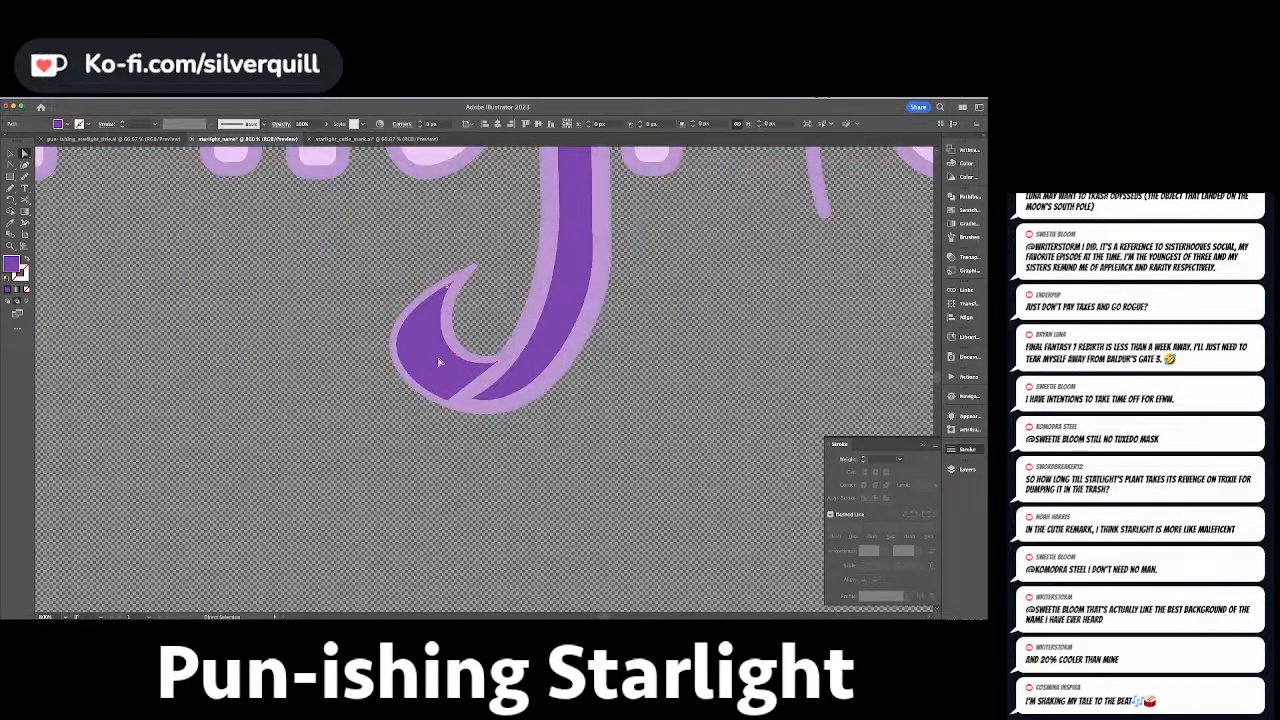
{"action": "key", "text": "super+bracketleft"}
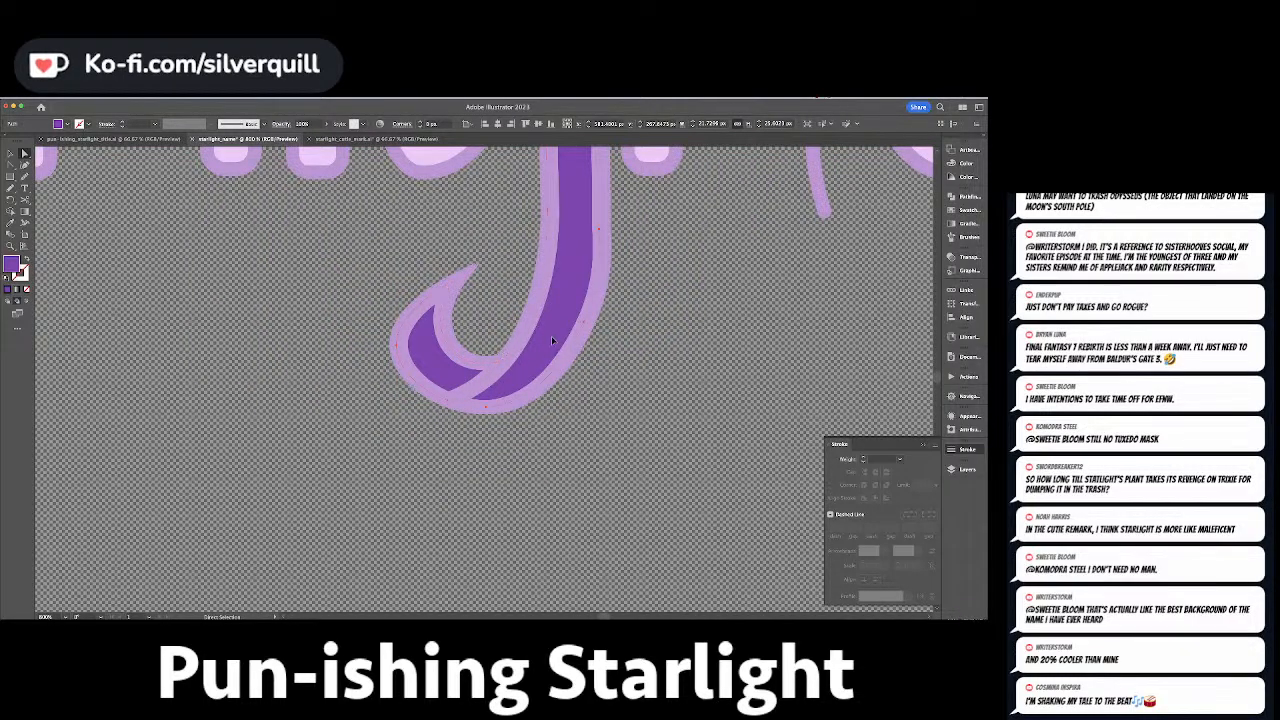
Fill the g's stem with the darker purple sampled from the pony's mane and deselect it.
{"action": "key", "text": "super+minus"}
{"action": "key", "text": "super+minus"}
{"action": "key", "text": "super+minus"}
{"action": "key", "text": "super+minus"}
{"action": "key", "text": "super+minus"}
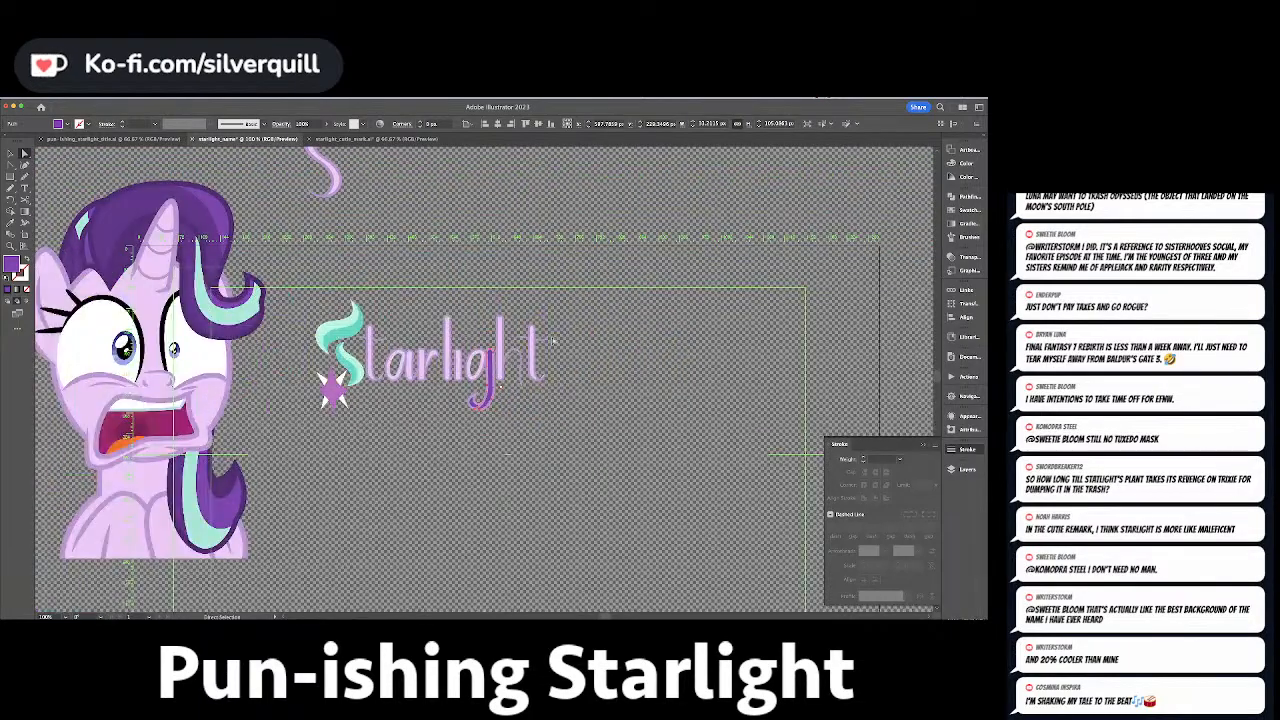
{"action": "key", "text": "i"}
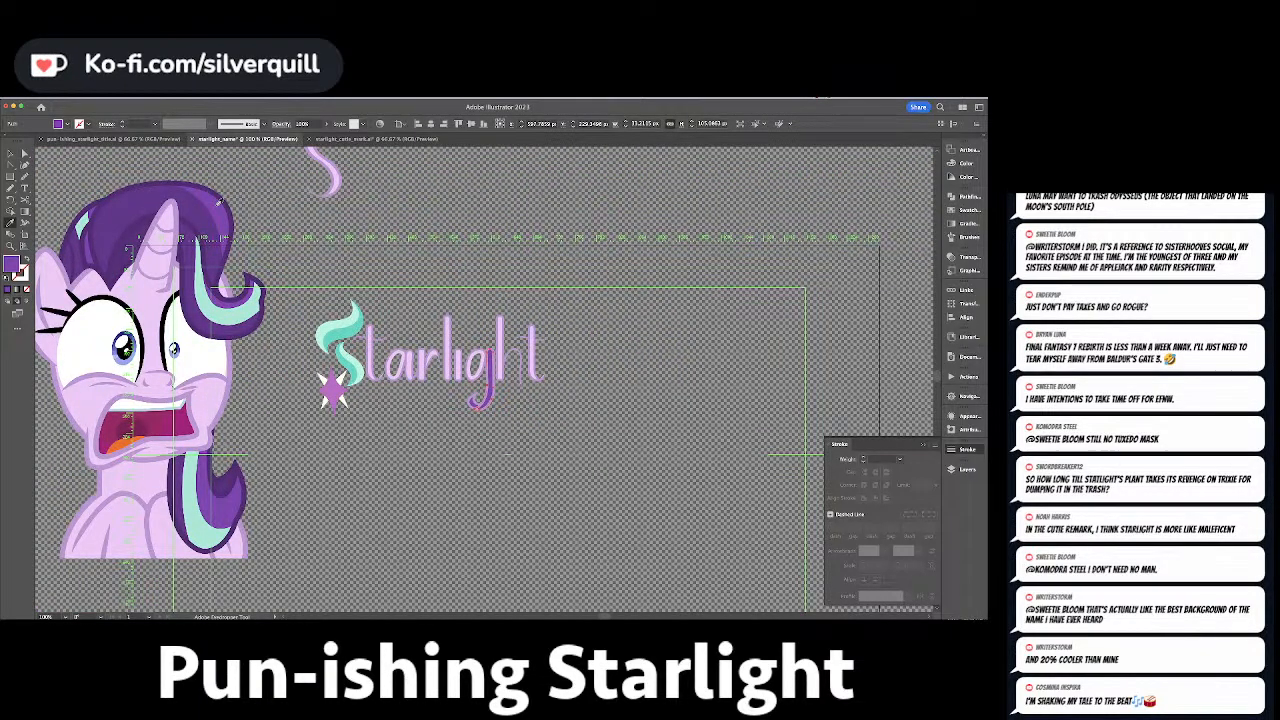
{"action": "left_click", "coordinate": [201, 205]}
{"action": "key", "text": "super+shift+a"}
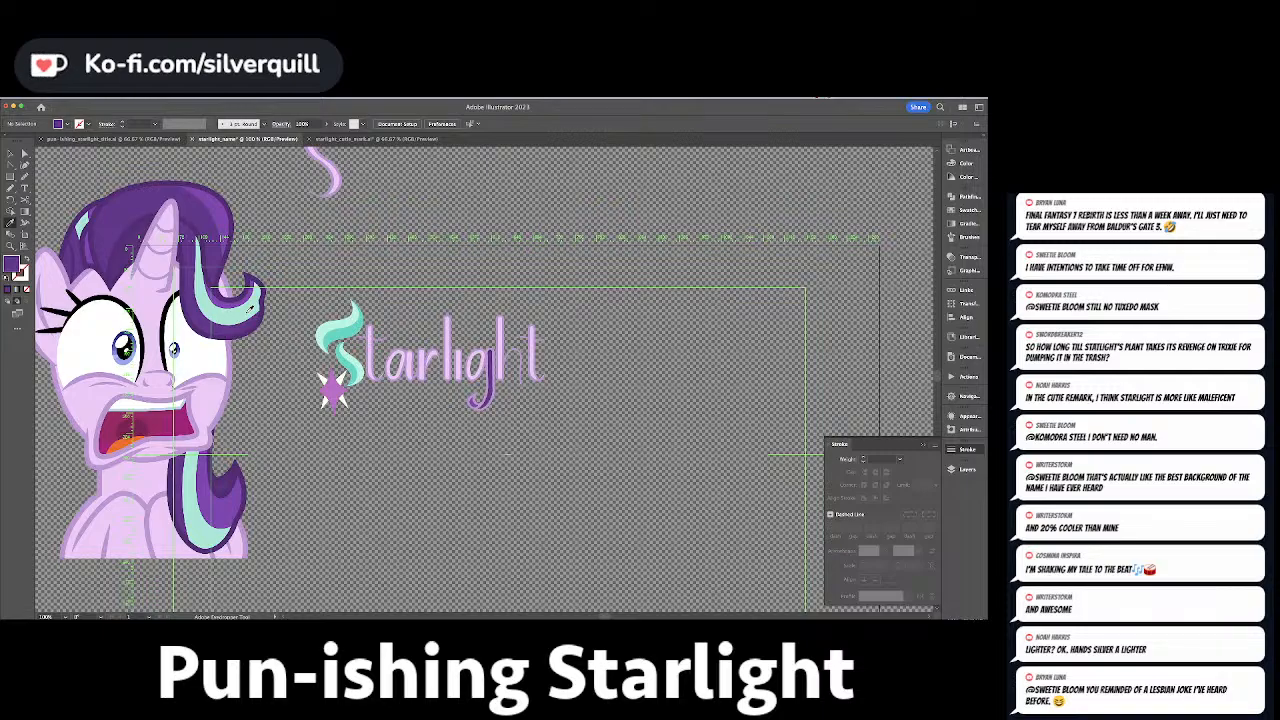
Sample the mint green of the pony's mane streak as the colour for a new Pen path on the g.
{"action": "left_click", "coordinate": [369, 313]}
{"action": "scroll", "coordinate": [478, 341], "scroll_direction": "up", "scroll_amount": 4}
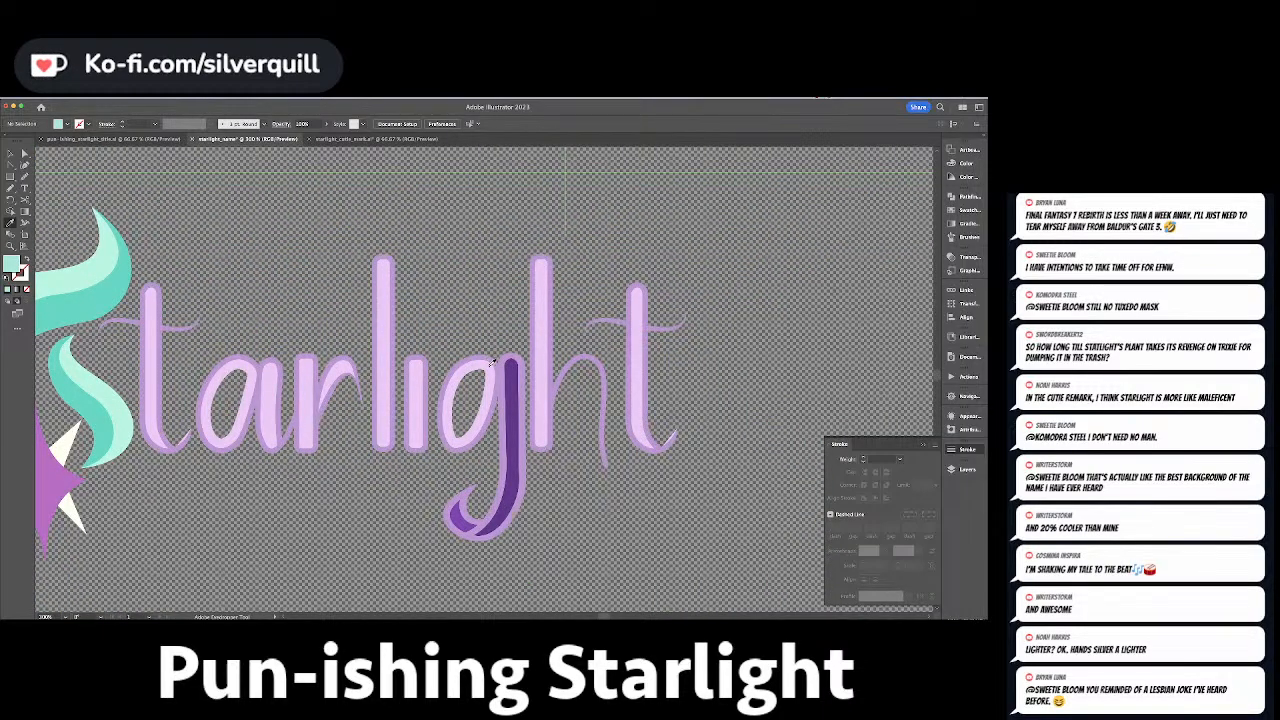
{"action": "scroll", "coordinate": [492, 362], "scroll_direction": "down", "scroll_amount": 3}
{"action": "key", "text": "p"}
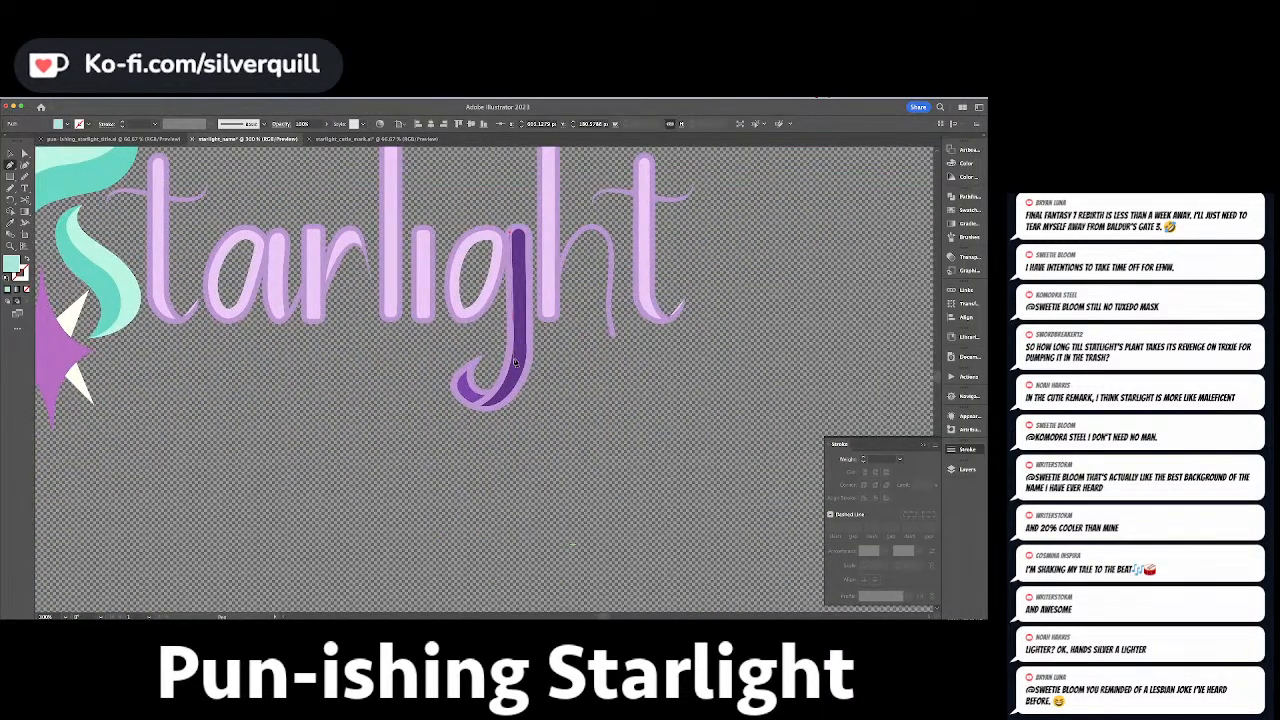
Draw a curved Pen line down the g's lower stem into the tail, with a mint green stroke and no fill.
{"action": "left_click_drag", "start_coordinate": [490, 404], "coordinate": [457, 422]}
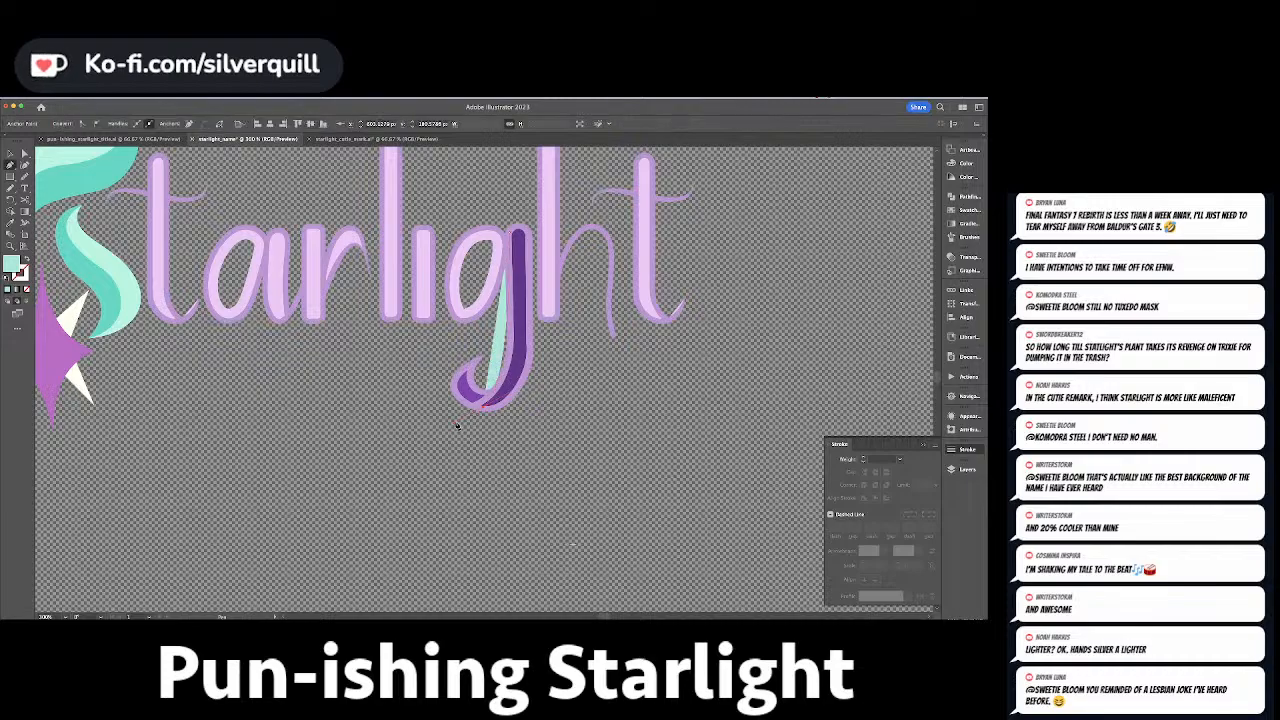
{"action": "key", "text": "super+z"}
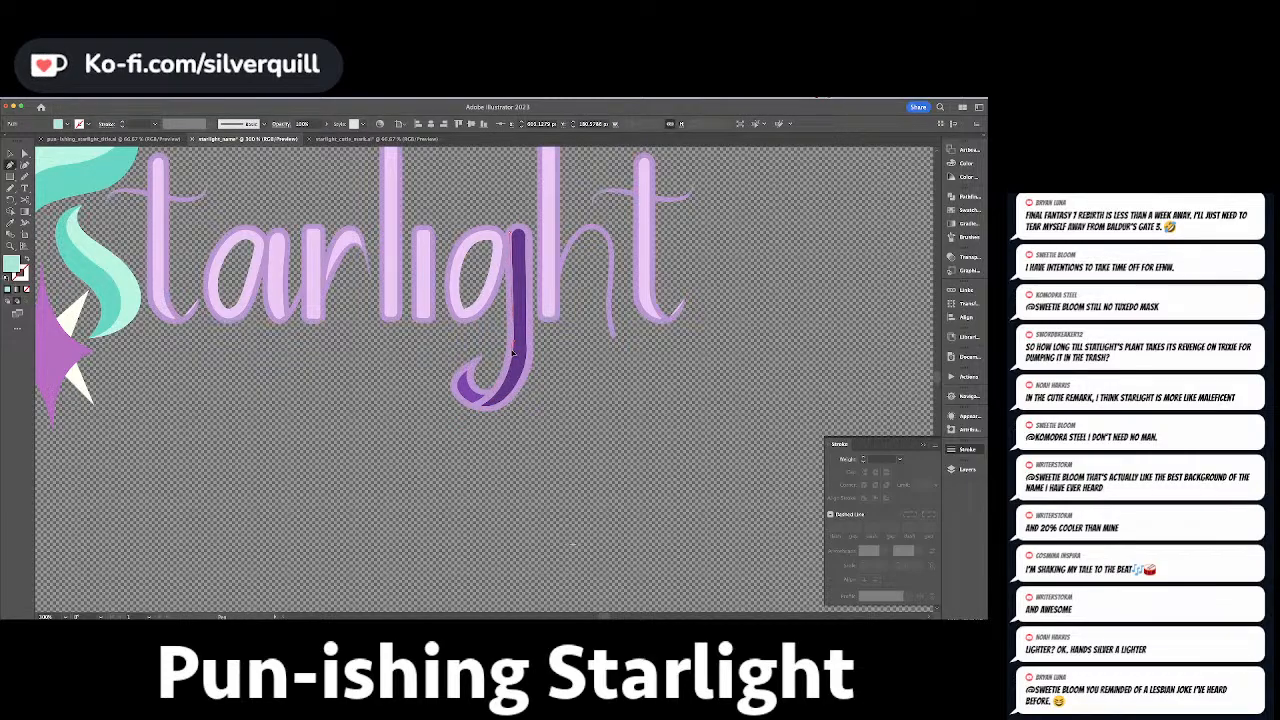
{"action": "left_click_drag", "start_coordinate": [480, 408], "coordinate": [450, 430]}
{"action": "left_click", "coordinate": [479, 408]}
{"action": "key", "text": "shift+x"}
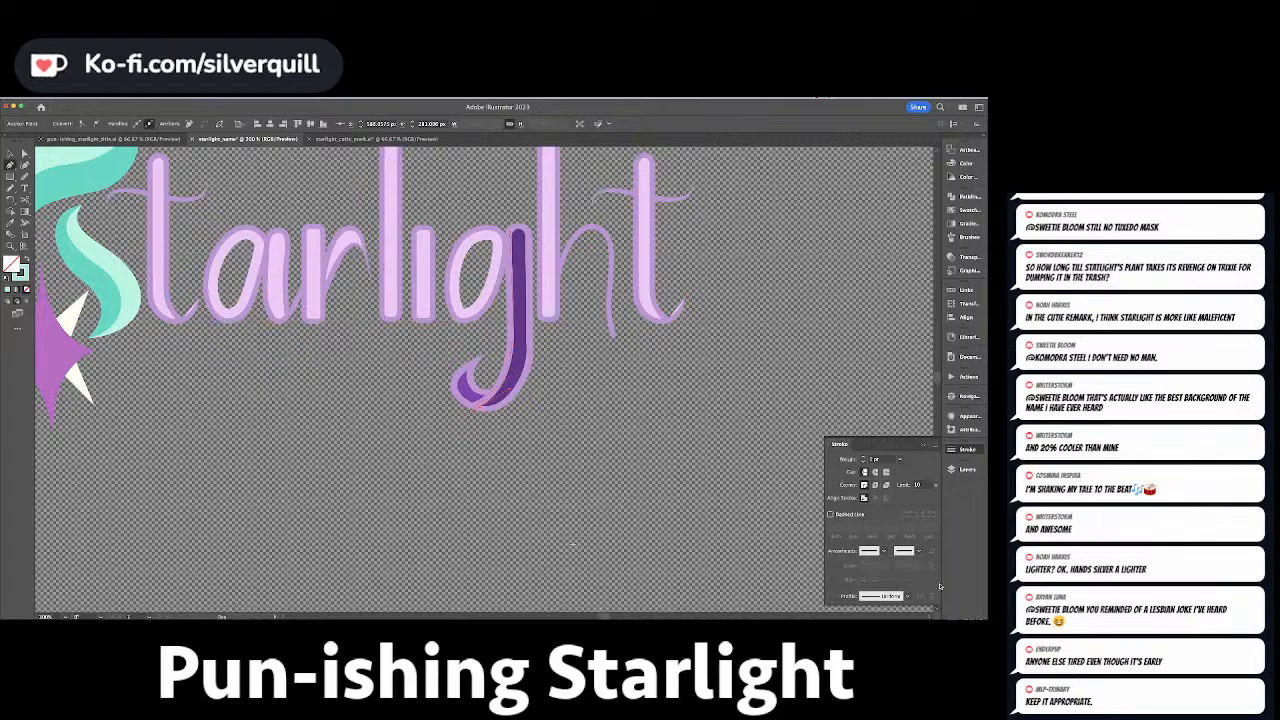
Thicken the mint green line on the g's stem to 8 pt and give its stroke the double-bulge variable width profile.
{"action": "left_click", "coordinate": [891, 597]}
{"action": "left_click", "coordinate": [880, 578]}
{"action": "left_click", "coordinate": [865, 457]}
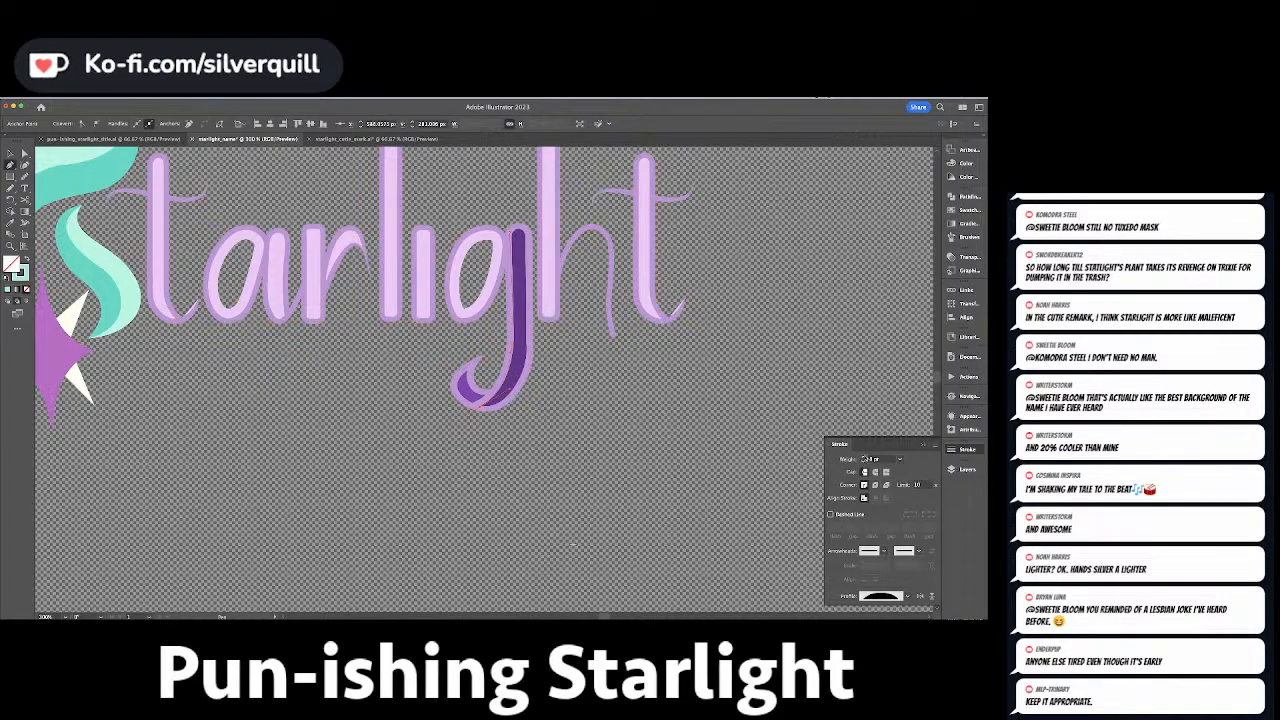
{"action": "left_click", "coordinate": [865, 457]}
{"action": "key", "text": "super+z"}
{"action": "key", "text": "super+shift+z"}
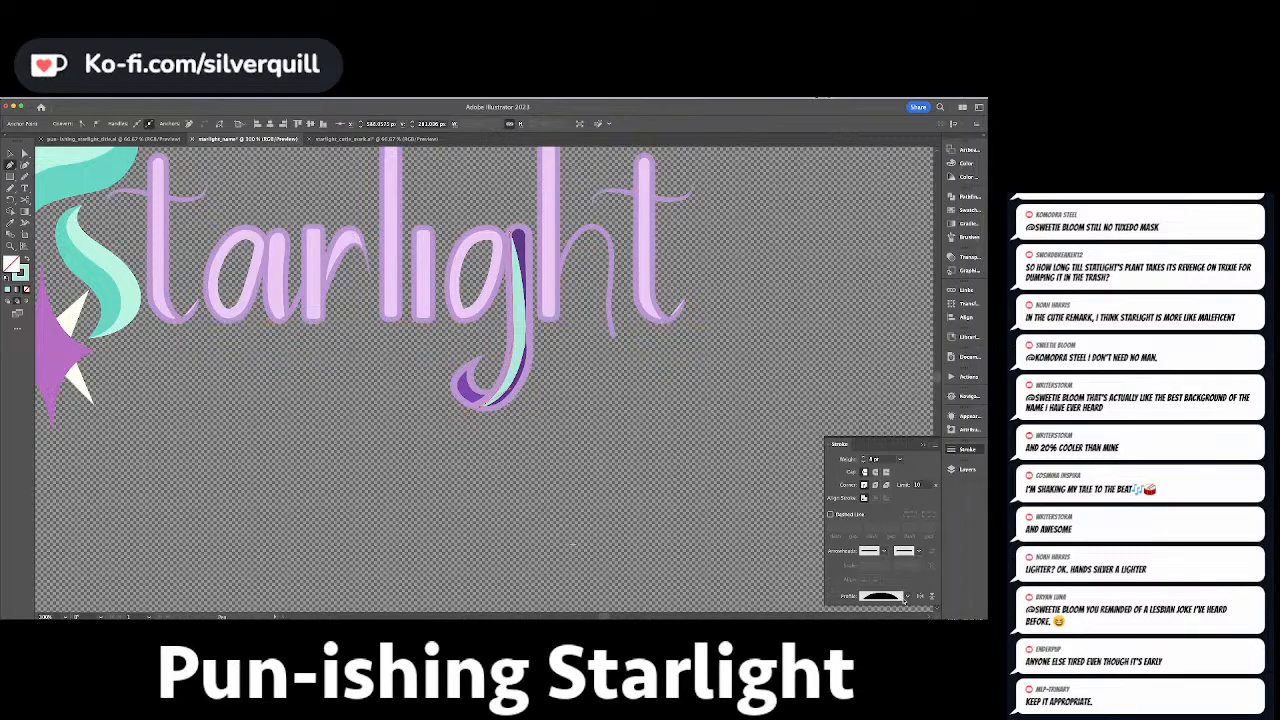
{"action": "left_click", "coordinate": [907, 596]}
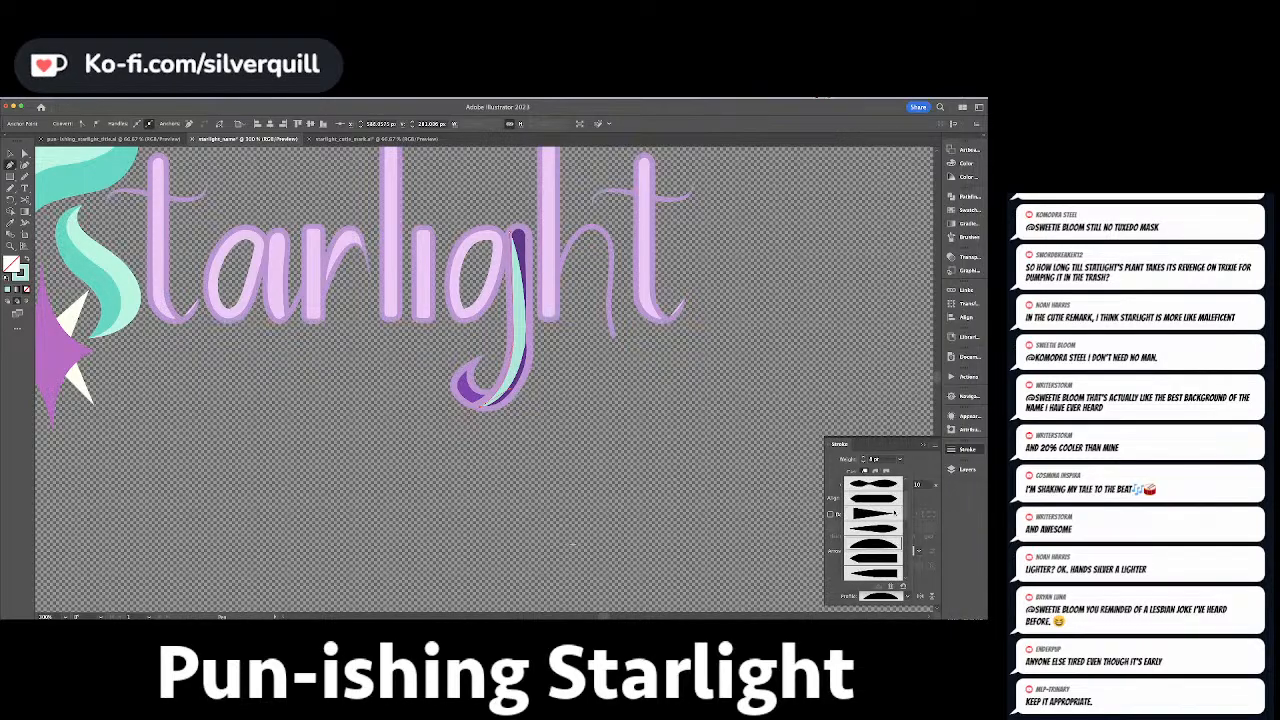
{"action": "left_click", "coordinate": [882, 484]}
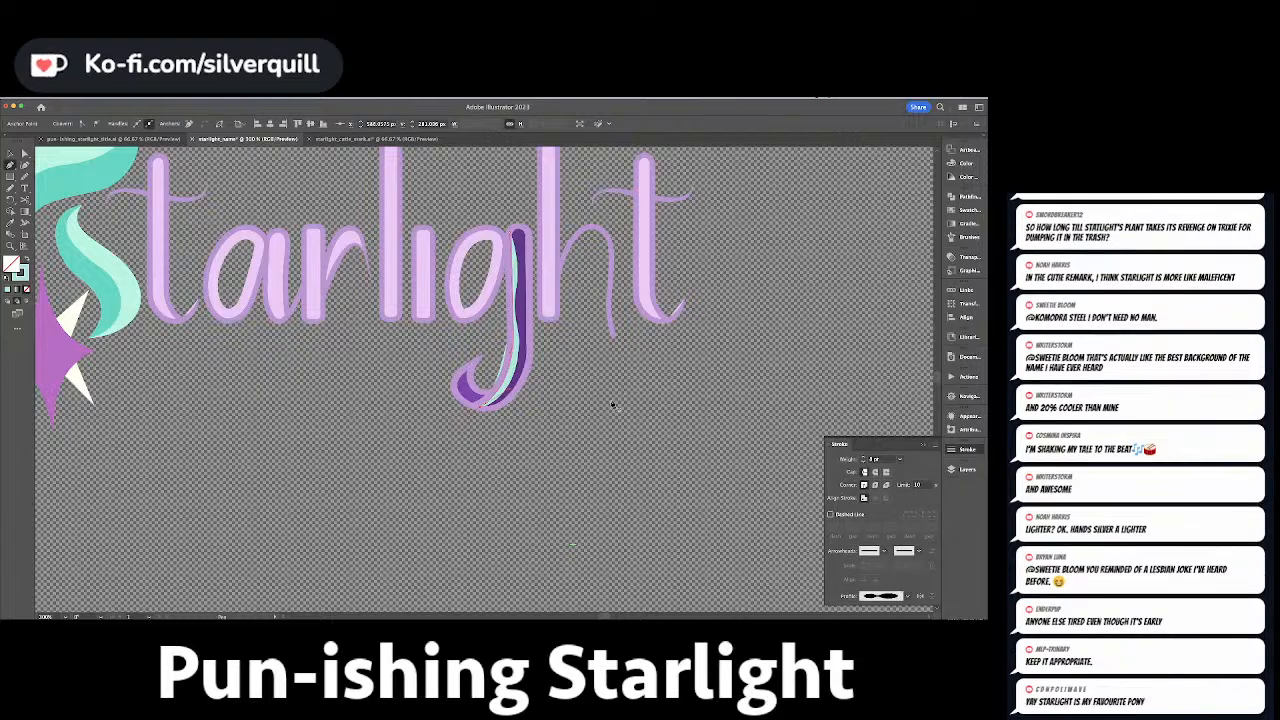
Adjust the mint line's anchors and curve handles so the streak follows the dark purple stem into the tail, and deselect it.
{"action": "scroll", "coordinate": [491, 329], "scroll_direction": "up", "scroll_amount": 3}
{"action": "scroll", "coordinate": [498, 322], "scroll_direction": "down", "scroll_amount": 2}
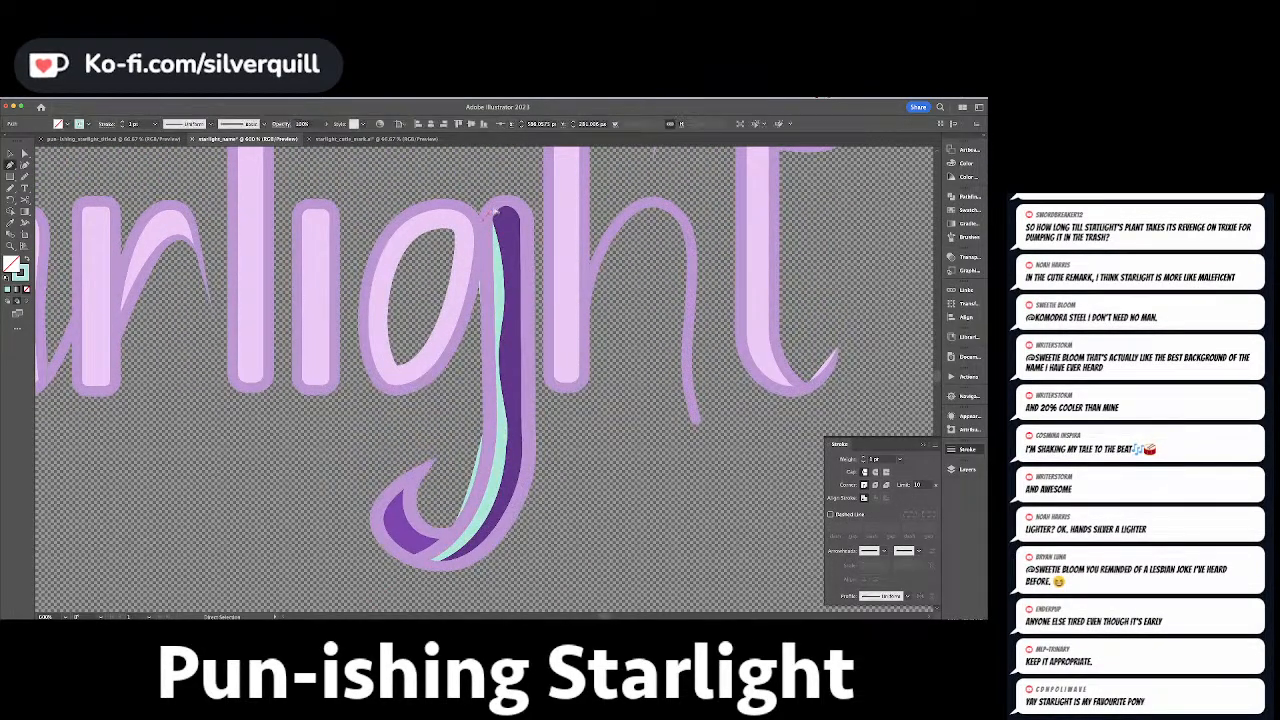
{"action": "key", "text": "a"}
{"action": "left_click_drag", "start_coordinate": [489, 214], "coordinate": [491, 336]}
{"action": "left_click_drag", "start_coordinate": [497, 436], "coordinate": [497, 463]}
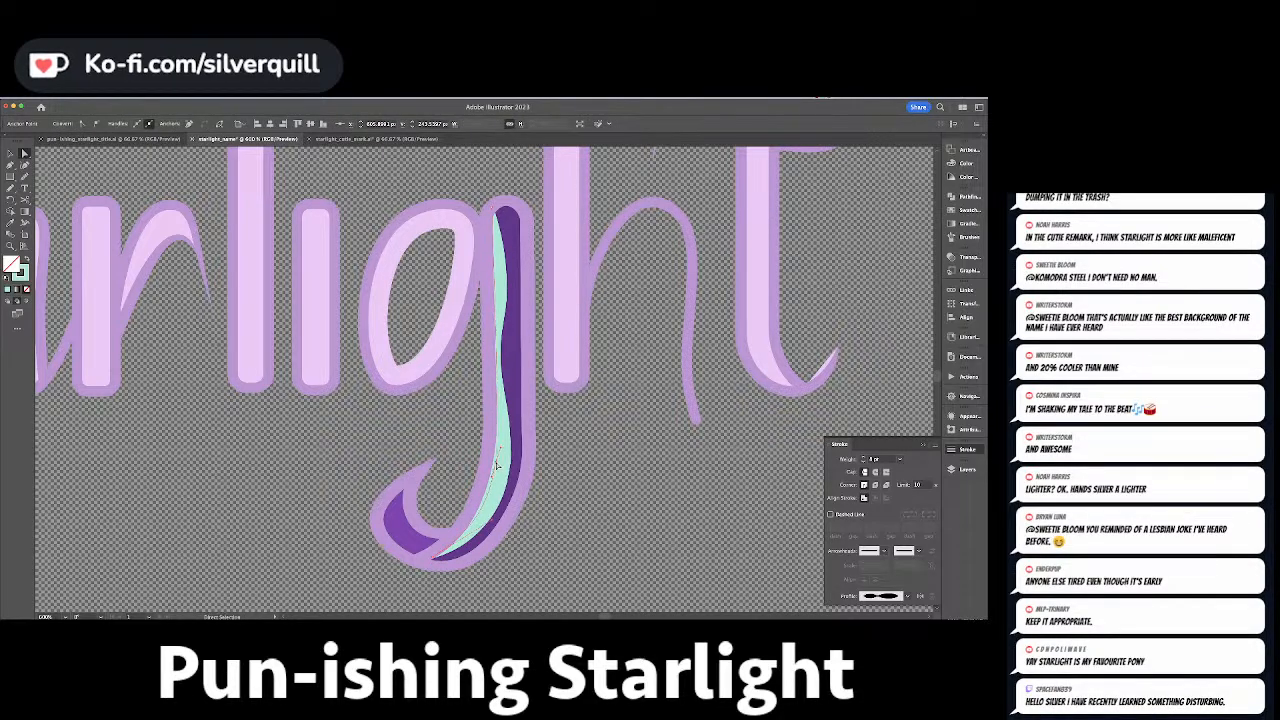
{"action": "left_click_drag", "start_coordinate": [435, 560], "coordinate": [483, 541]}
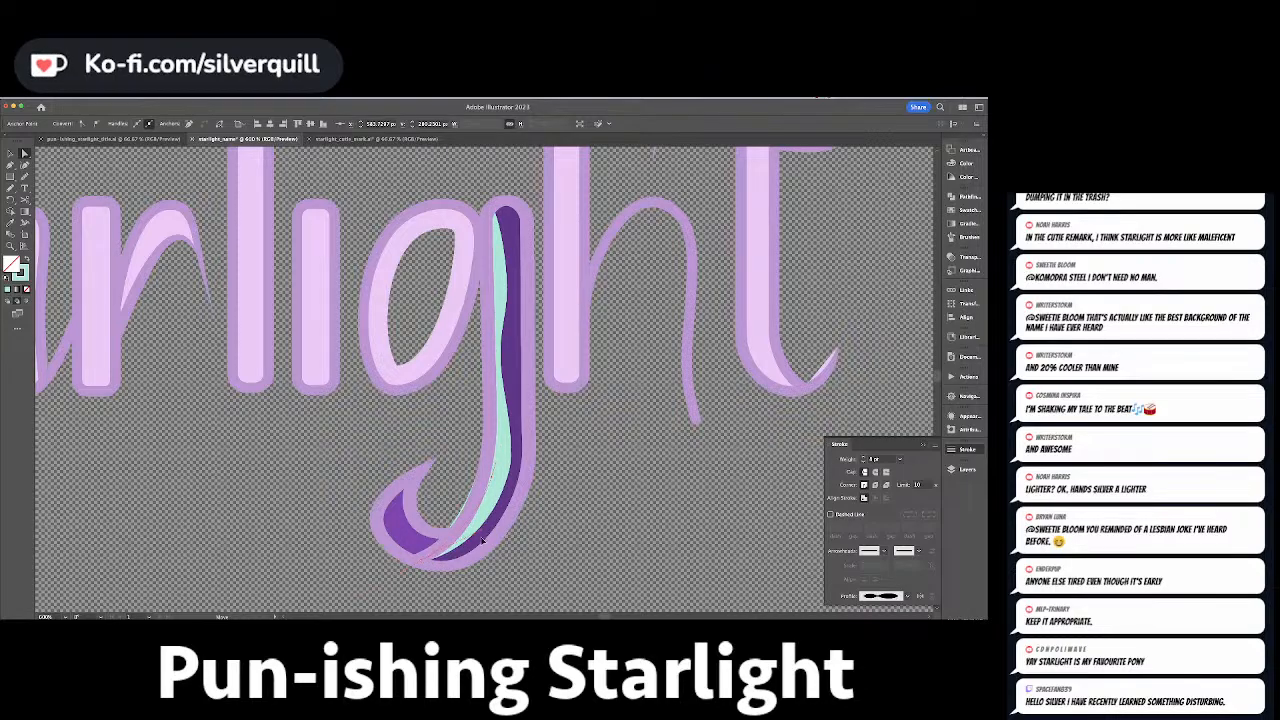
{"action": "left_click", "coordinate": [643, 460]}
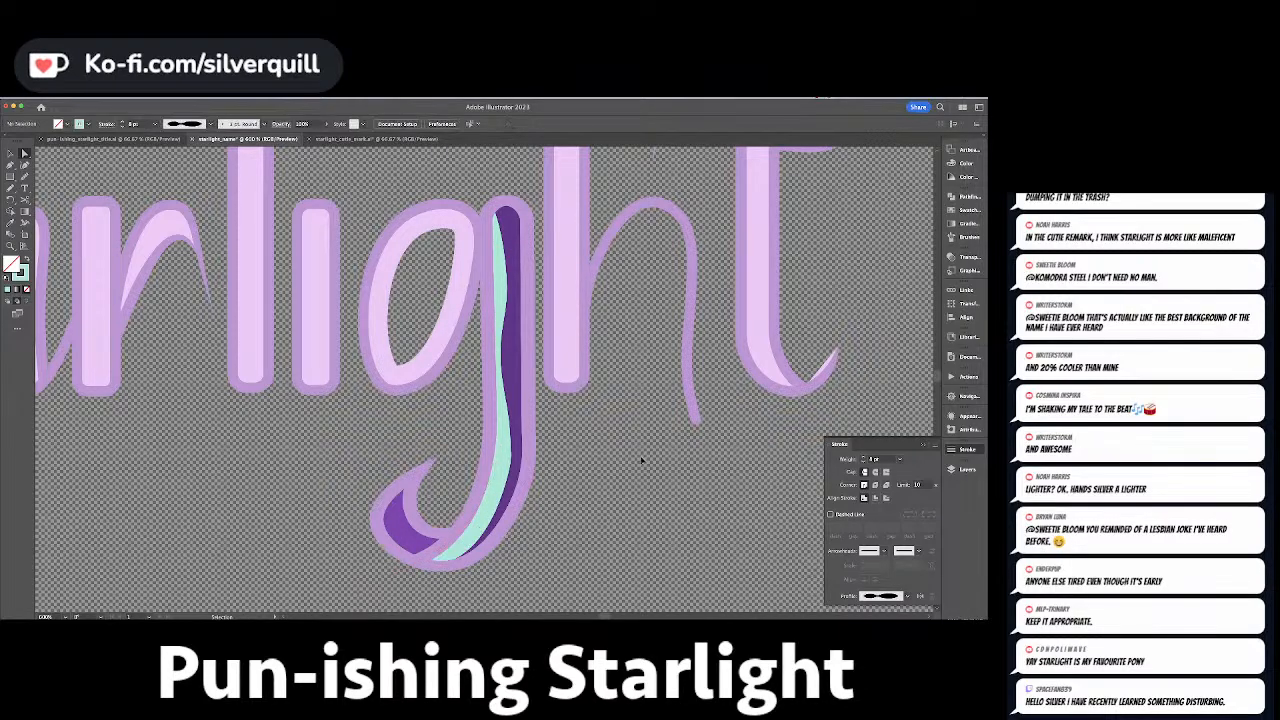
Add the text "Glimmer", enlarge it and place it beneath the Starlight lettering.
{"action": "key", "text": "super+minus"}
{"action": "key", "text": "super+minus"}
{"action": "key", "text": "super+minus"}
{"action": "key", "text": "super+minus"}
{"action": "key", "text": "super+minus"}
{"action": "key", "text": "super+minus"}
{"action": "key", "text": "super+minus"}
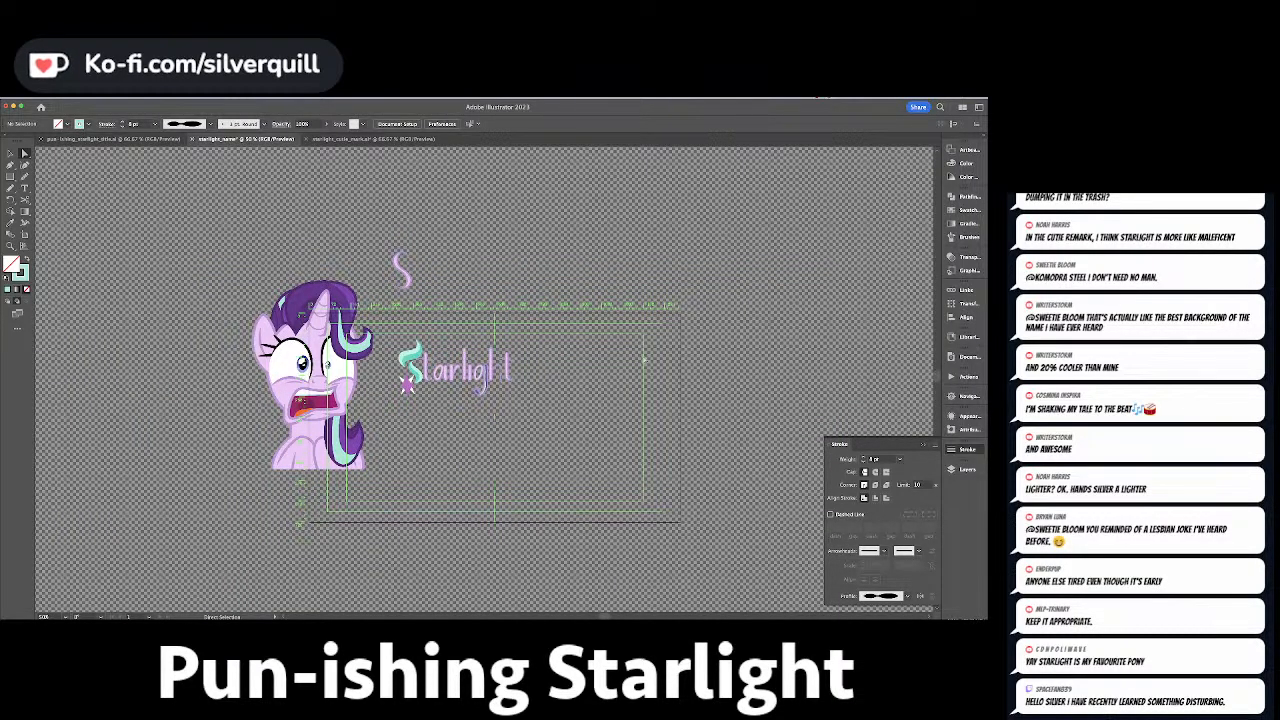
{"action": "key", "text": "t"}
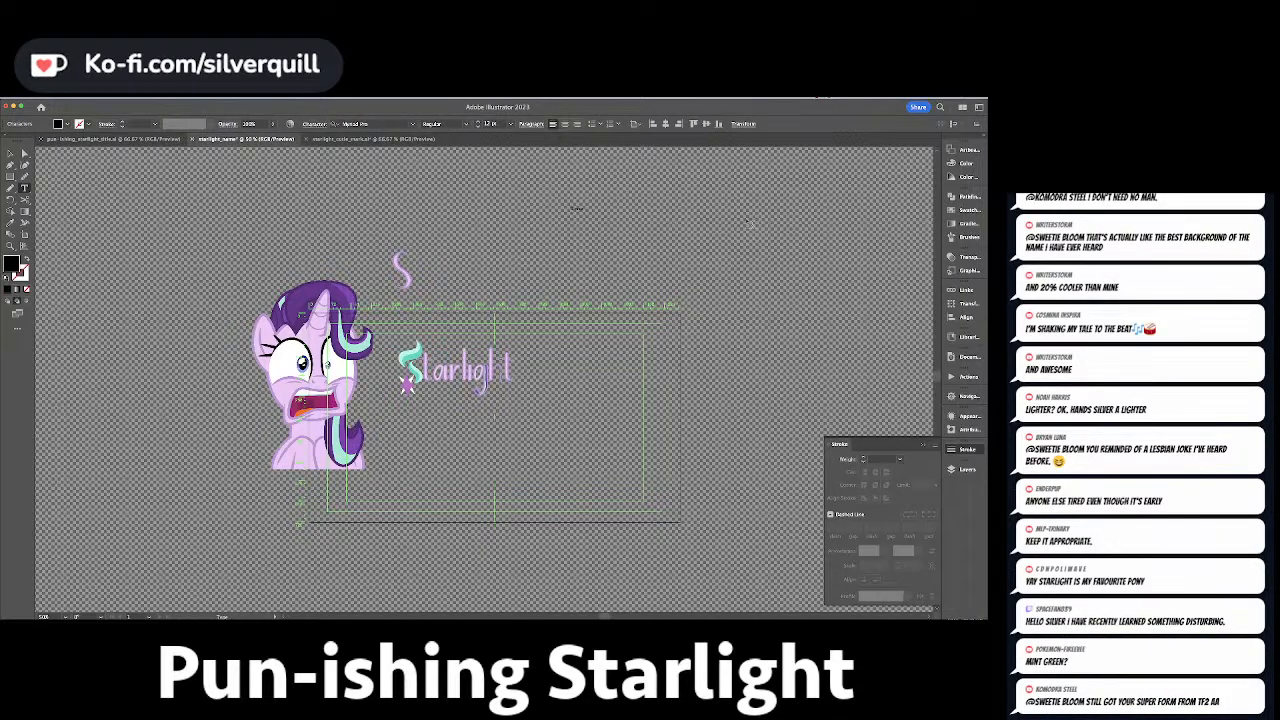
{"action": "key", "text": "Escape"}
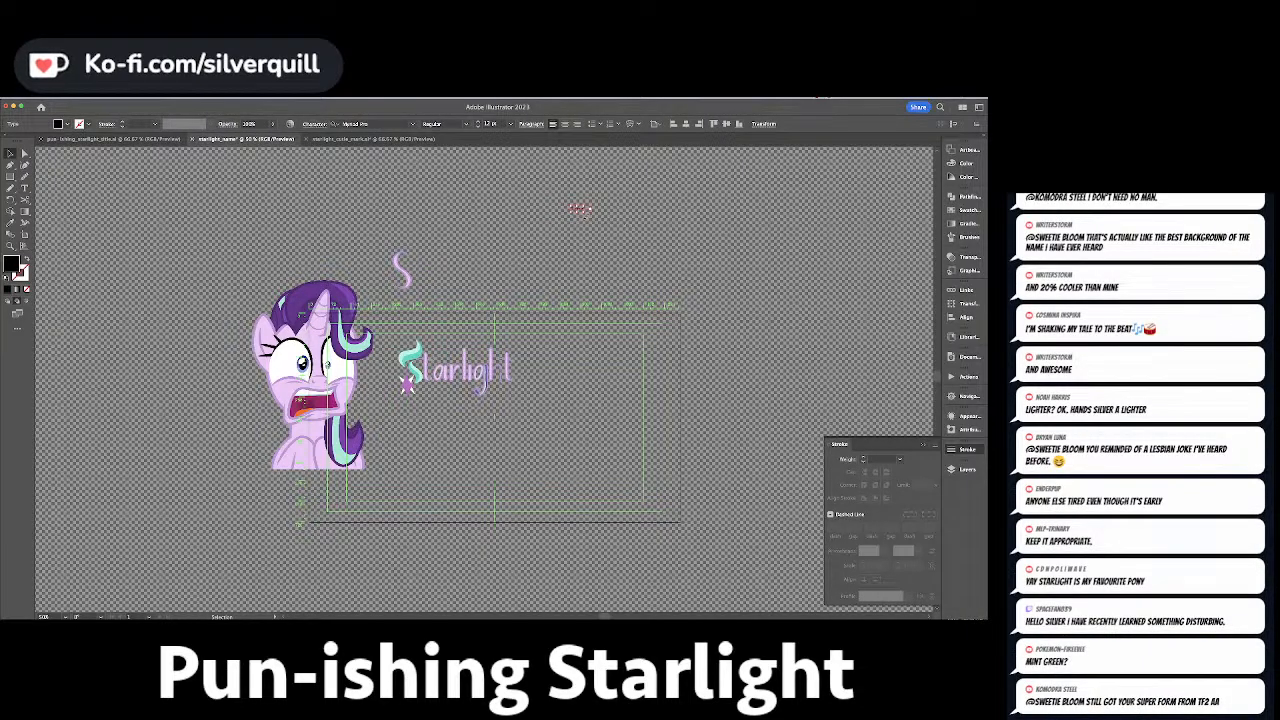
{"action": "left_click_drag", "start_coordinate": [584, 211], "coordinate": [743, 307]}
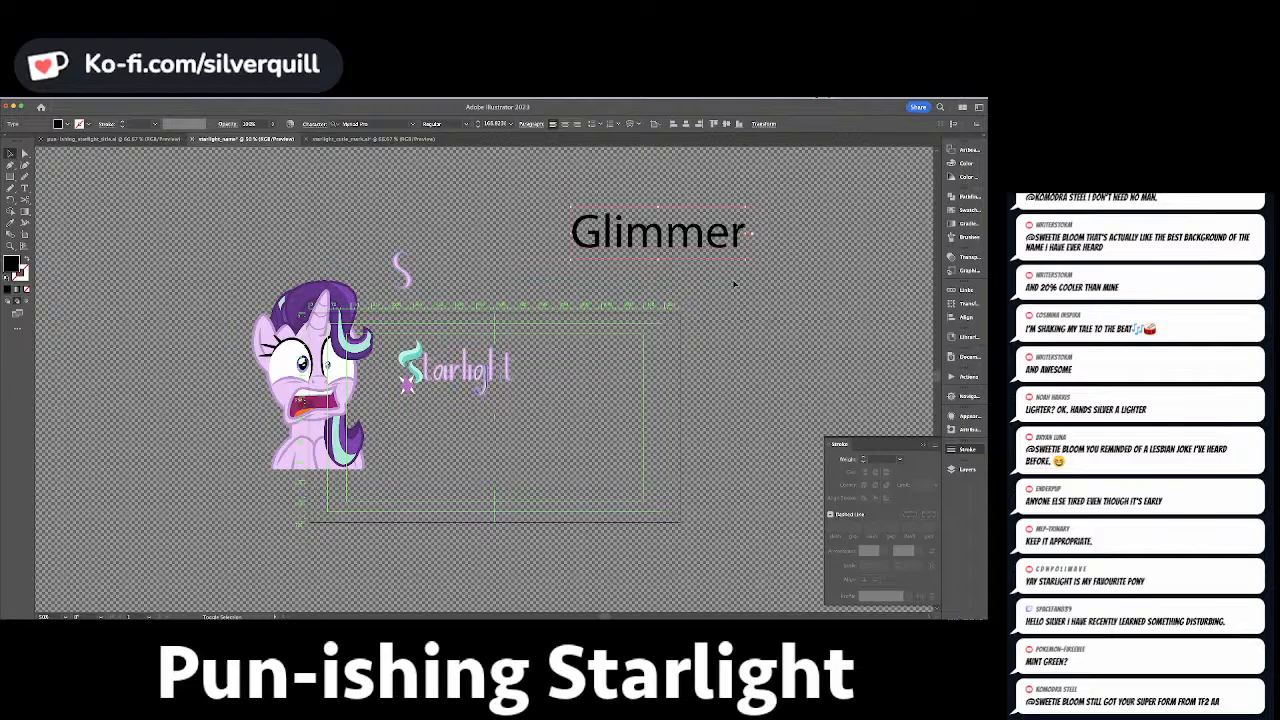
{"action": "left_click_drag", "start_coordinate": [716, 246], "coordinate": [535, 412]}
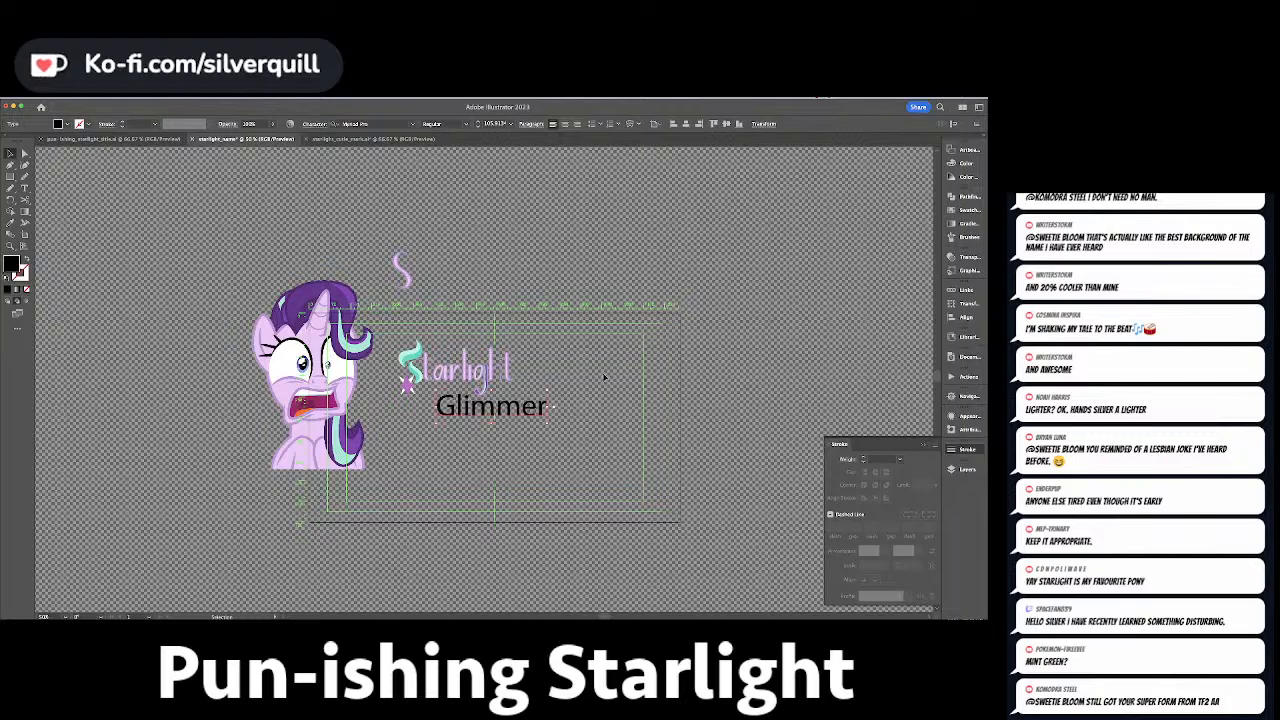
{"action": "left_click", "coordinate": [604, 377]}
Try the Caflisch Script Regular font on the Glimmer text.
{"action": "left_click", "coordinate": [533, 414]}
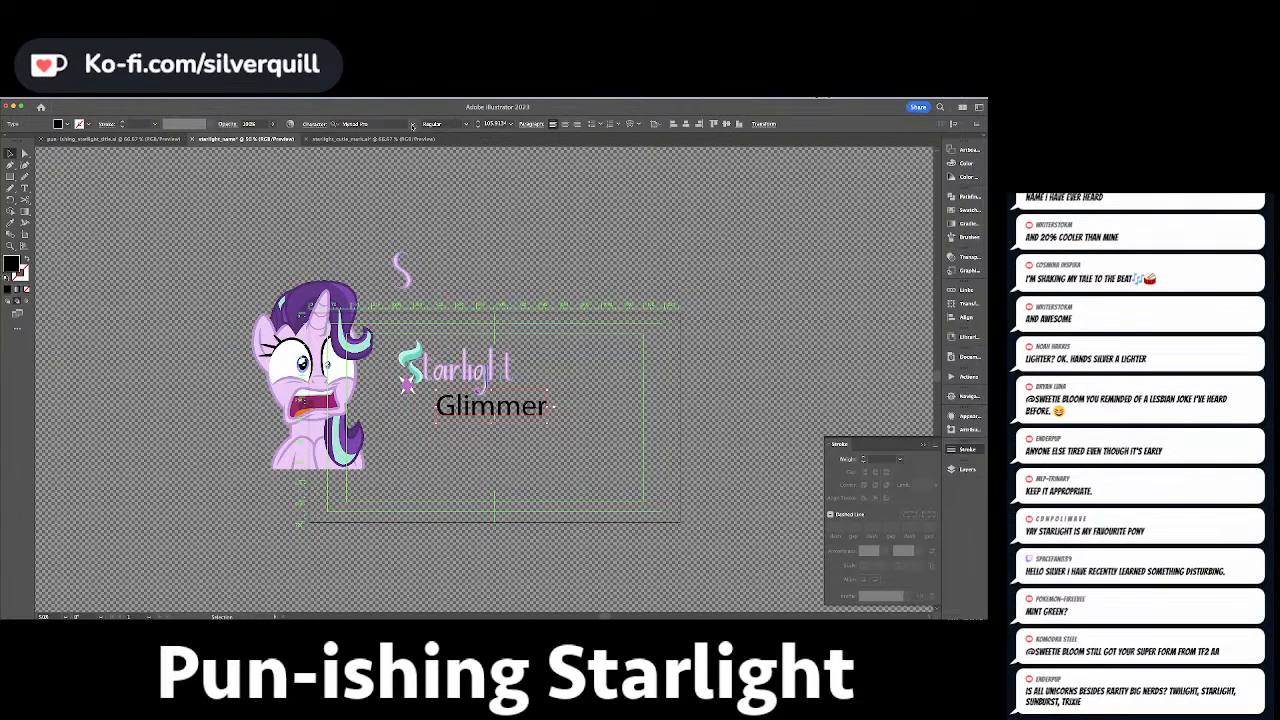
{"action": "left_click", "coordinate": [414, 124]}
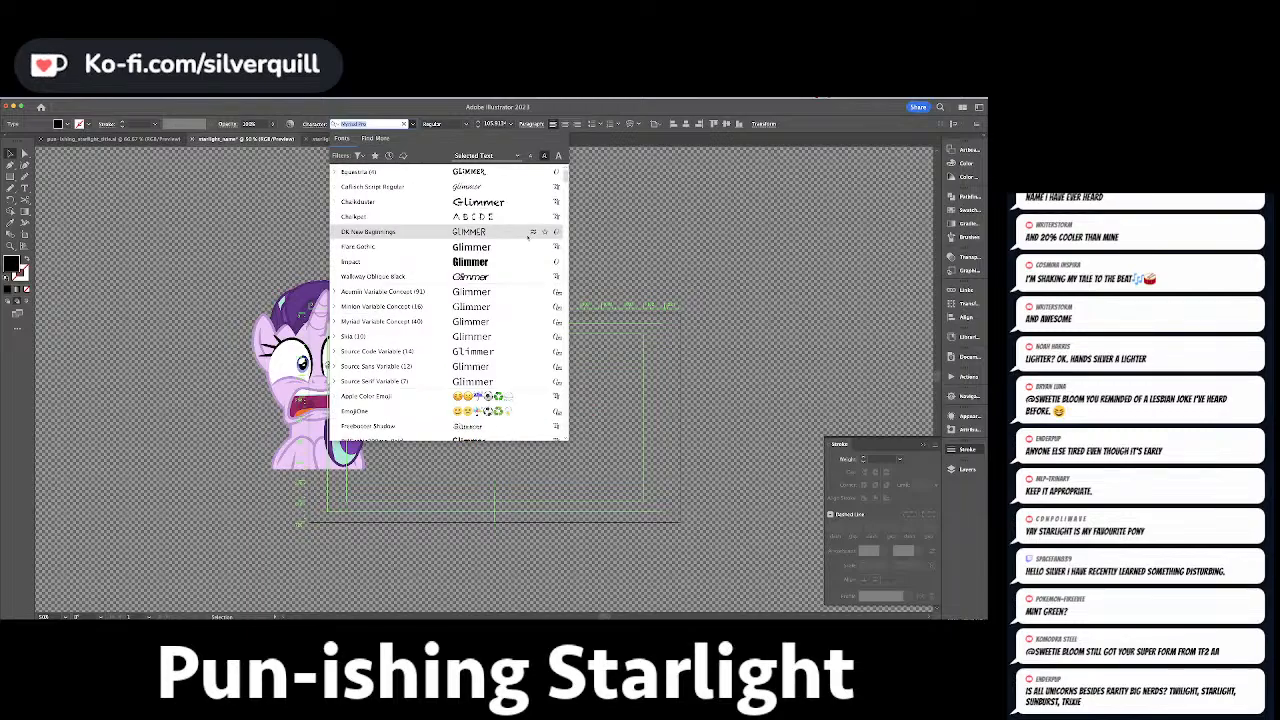
{"action": "scroll", "coordinate": [492, 194], "scroll_direction": "down", "scroll_amount": 2}
{"action": "left_click", "coordinate": [492, 192]}
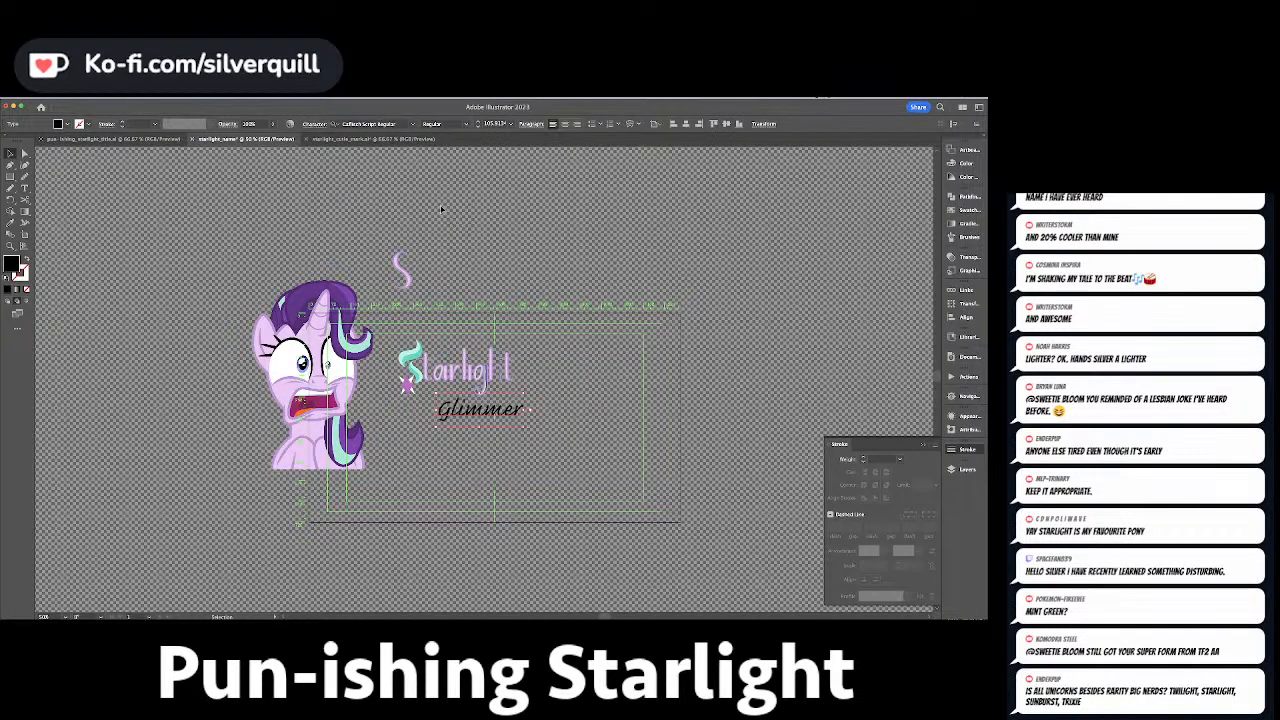
Browse the font previews for the Glimmer text and apply Crashcourse BB.
{"action": "left_click", "coordinate": [413, 124]}
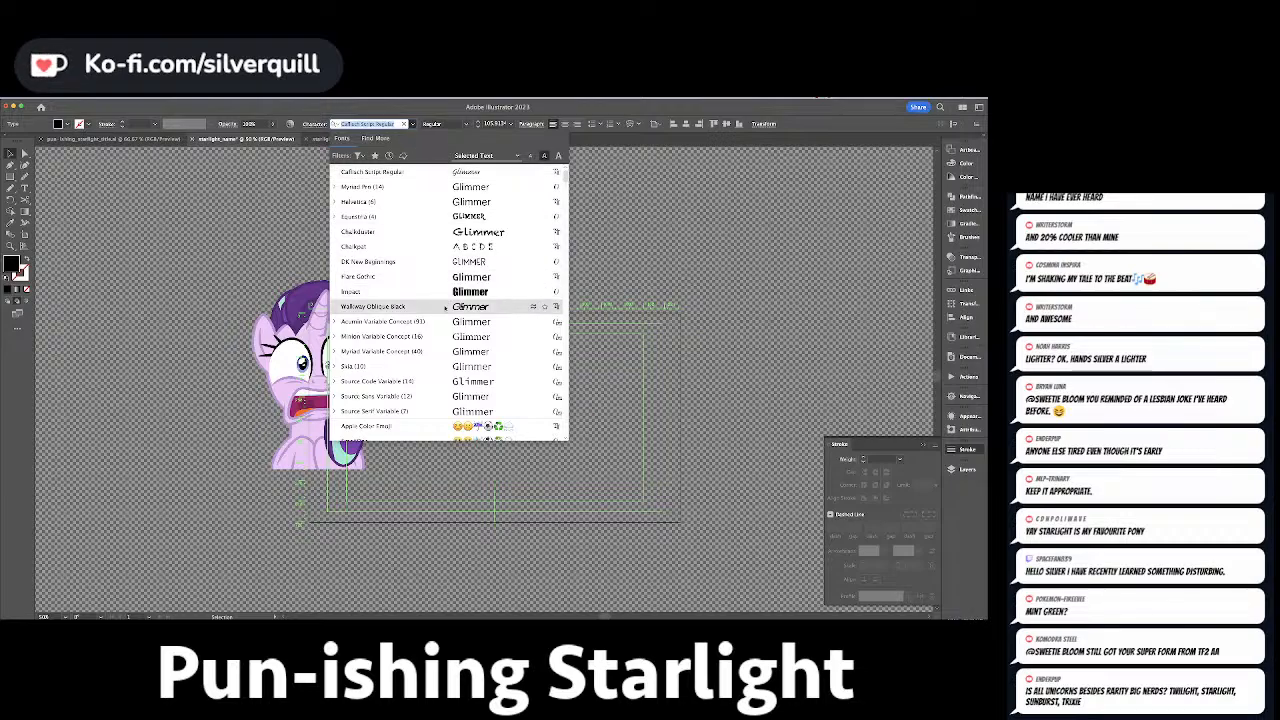
{"action": "scroll", "coordinate": [432, 320], "scroll_direction": "down", "scroll_amount": 5}
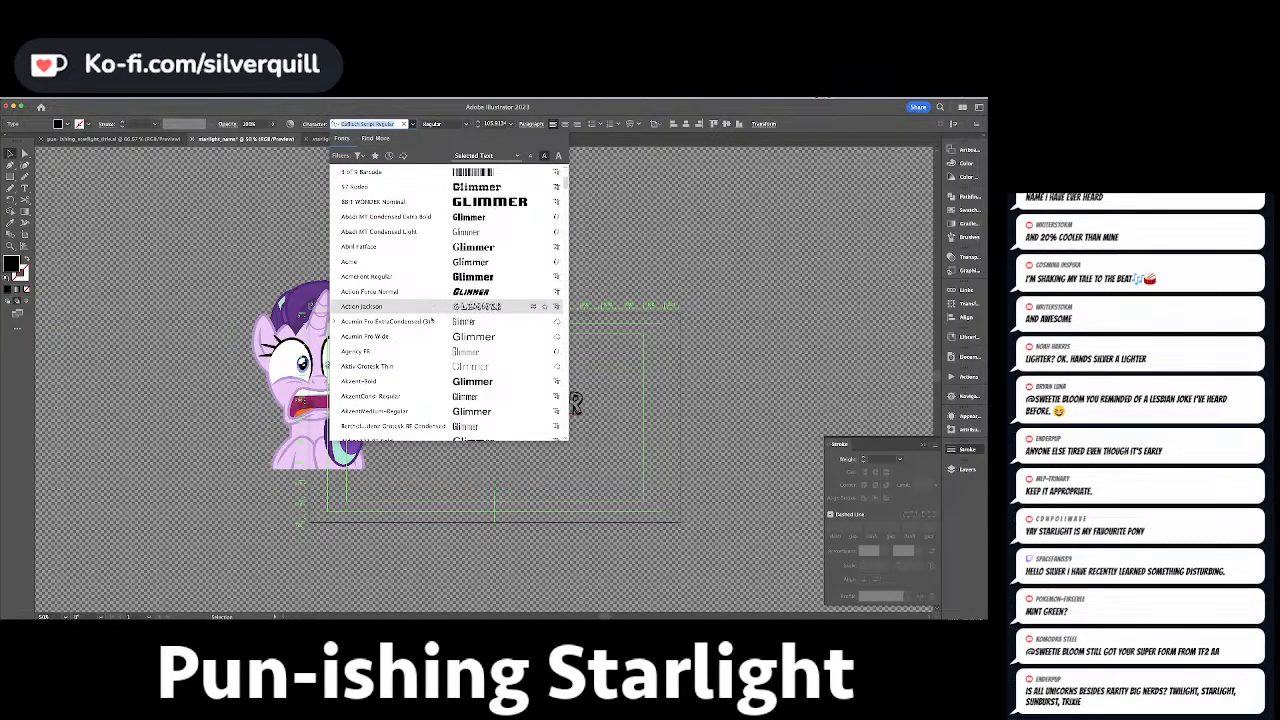
{"action": "scroll", "coordinate": [432, 320], "scroll_direction": "down", "scroll_amount": 3}
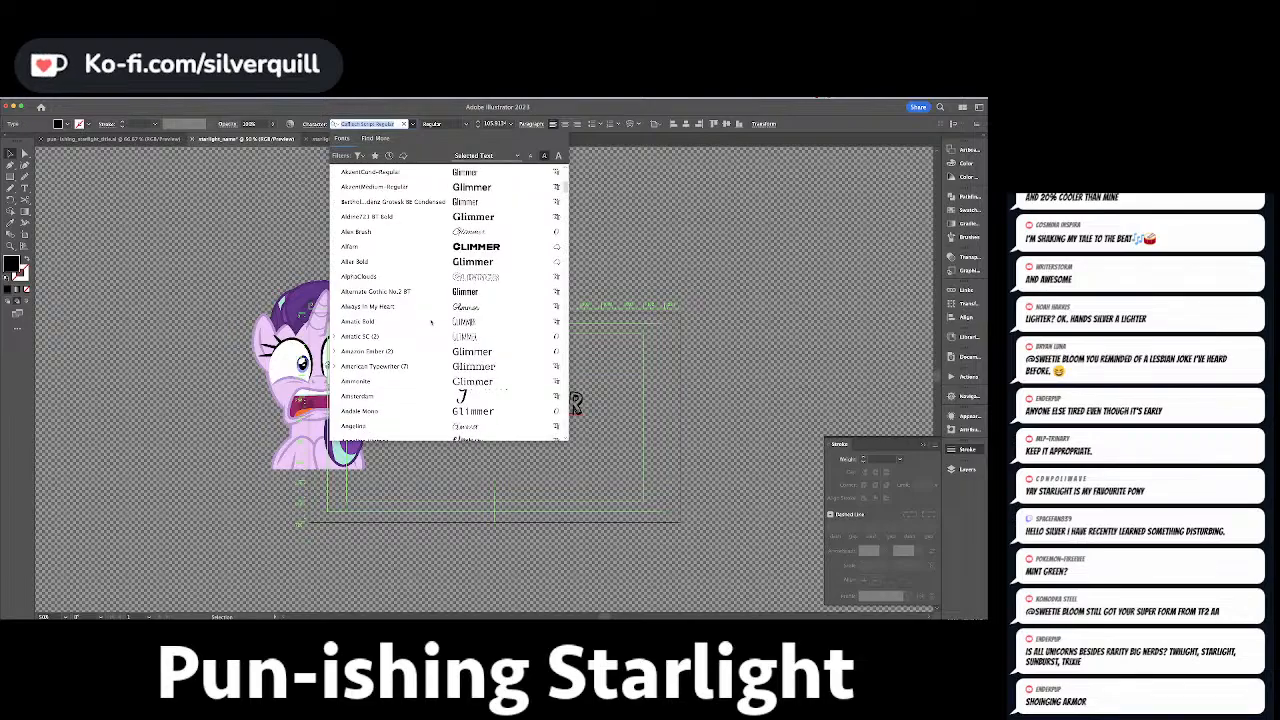
{"action": "scroll", "coordinate": [432, 321], "scroll_direction": "down", "scroll_amount": 5}
{"action": "scroll", "coordinate": [432, 321], "scroll_direction": "down", "scroll_amount": 4}
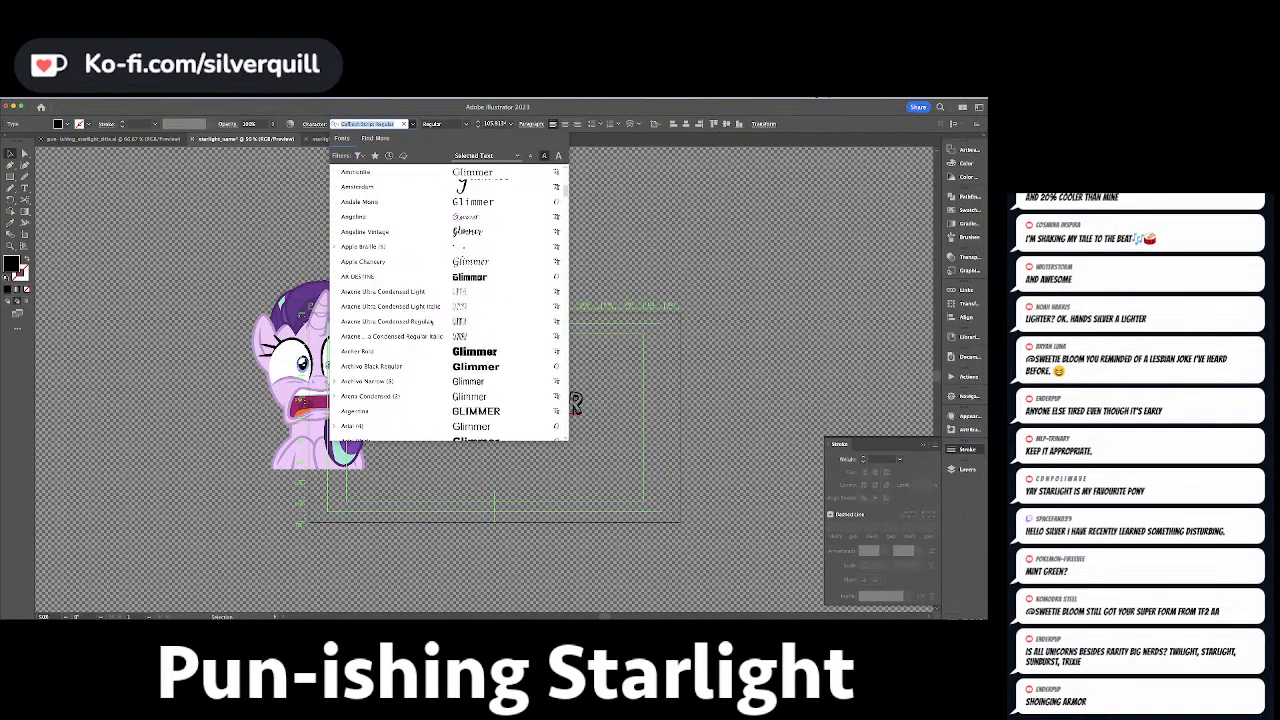
{"action": "scroll", "coordinate": [432, 321], "scroll_direction": "down", "scroll_amount": 5}
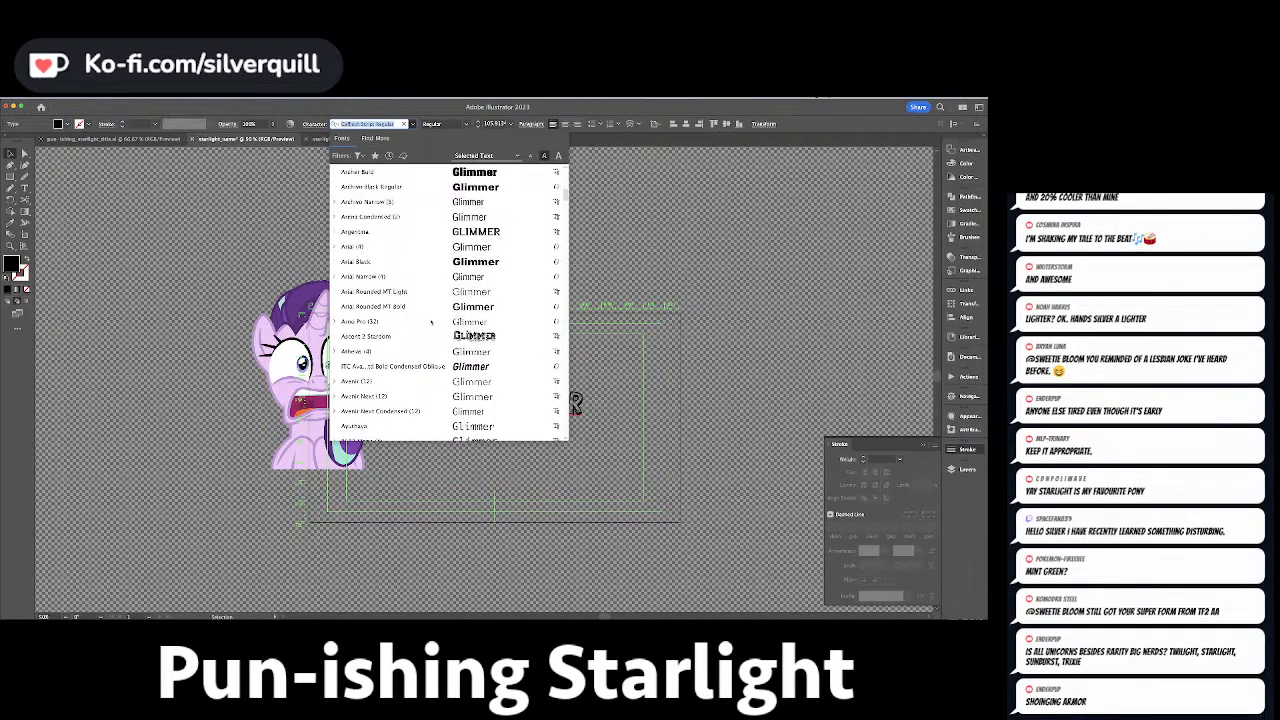
{"action": "scroll", "coordinate": [432, 321], "scroll_direction": "down", "scroll_amount": 2}
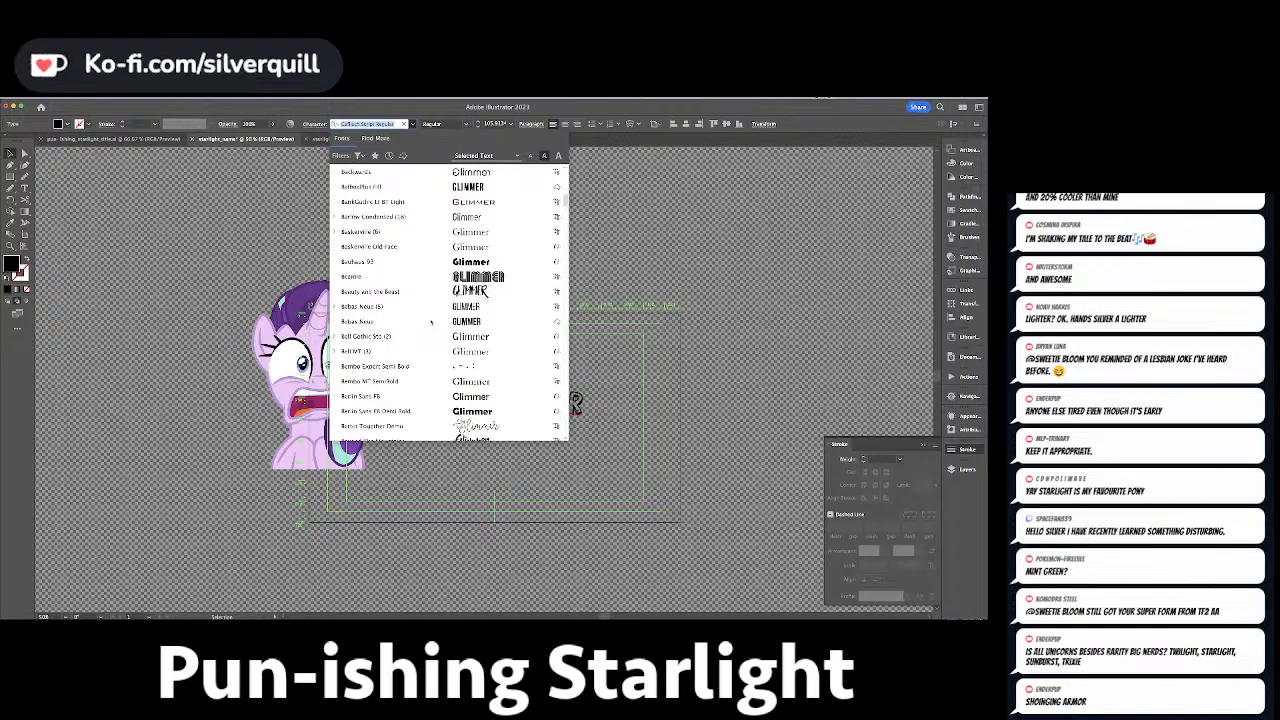
{"action": "scroll", "coordinate": [432, 321], "scroll_direction": "down", "scroll_amount": 5}
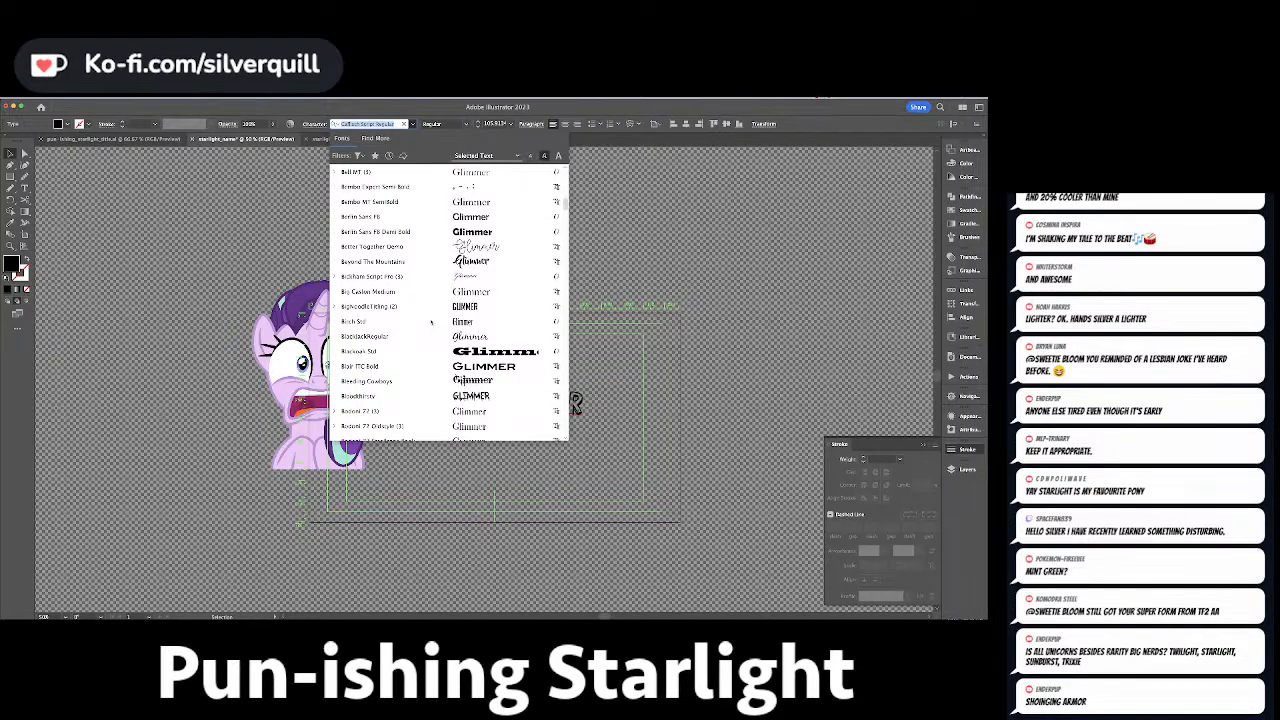
{"action": "scroll", "coordinate": [432, 321], "scroll_direction": "down", "scroll_amount": 1}
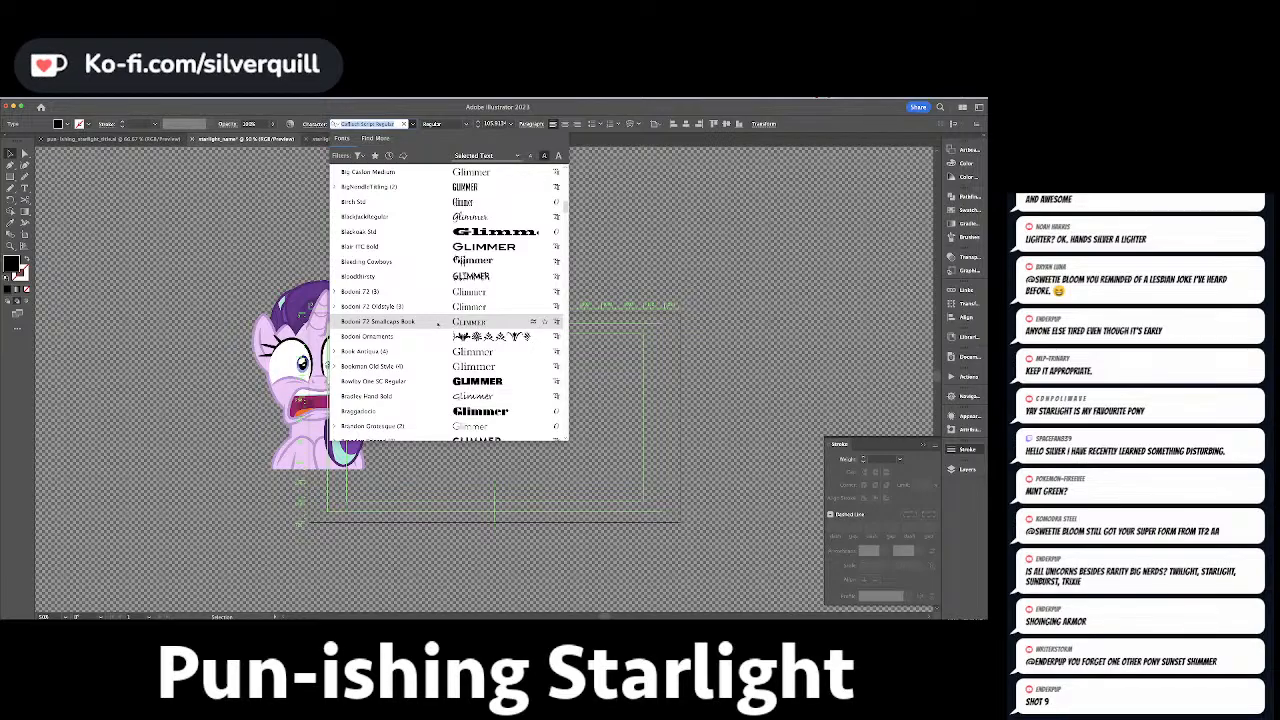
{"action": "scroll", "coordinate": [437, 323], "scroll_direction": "down", "scroll_amount": 3}
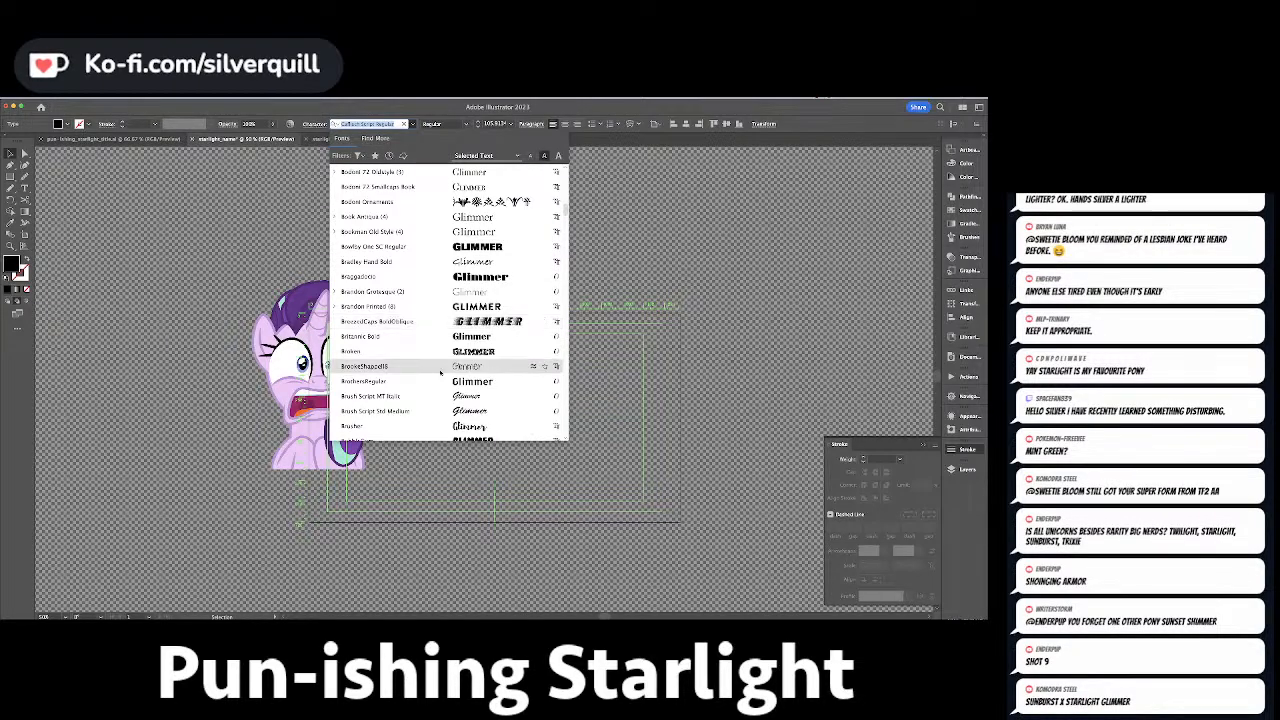
{"action": "scroll", "coordinate": [420, 394], "scroll_direction": "down", "scroll_amount": 5}
{"action": "scroll", "coordinate": [420, 394], "scroll_direction": "down", "scroll_amount": 3}
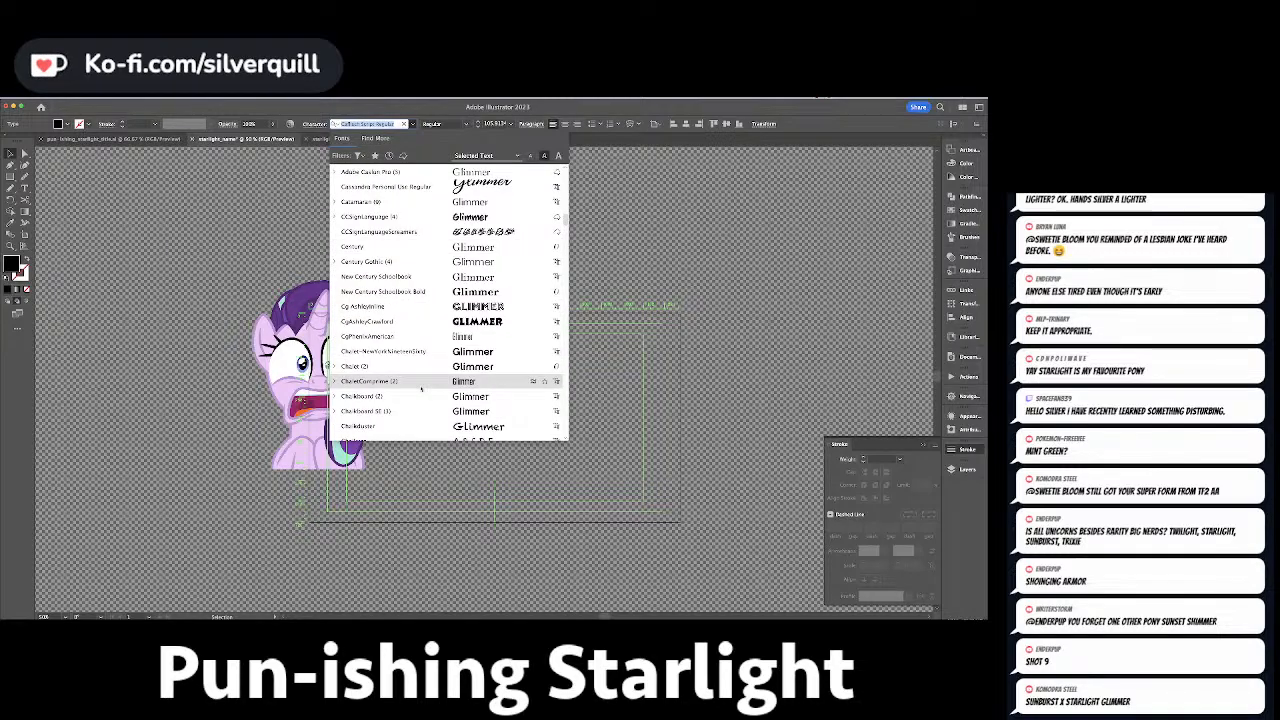
{"action": "scroll", "coordinate": [432, 365], "scroll_direction": "down", "scroll_amount": 5}
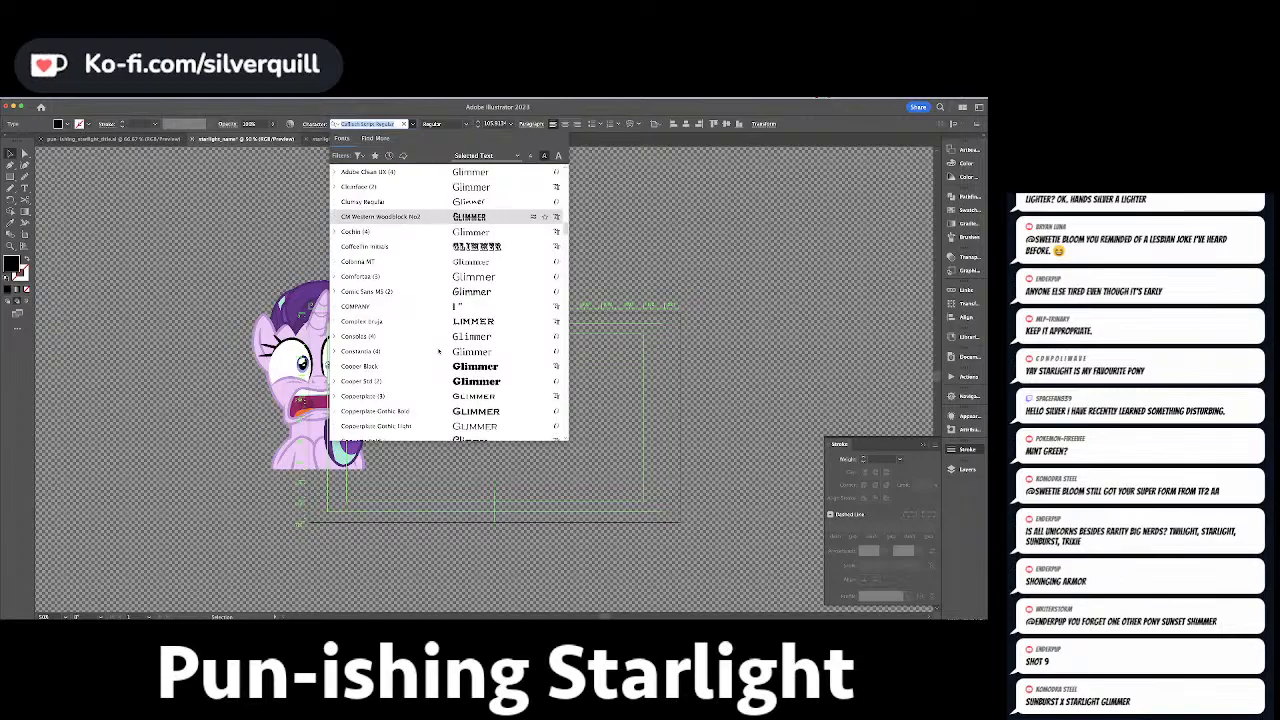
{"action": "scroll", "coordinate": [437, 350], "scroll_direction": "down", "scroll_amount": 6}
{"action": "scroll", "coordinate": [438, 351], "scroll_direction": "down", "scroll_amount": 1}
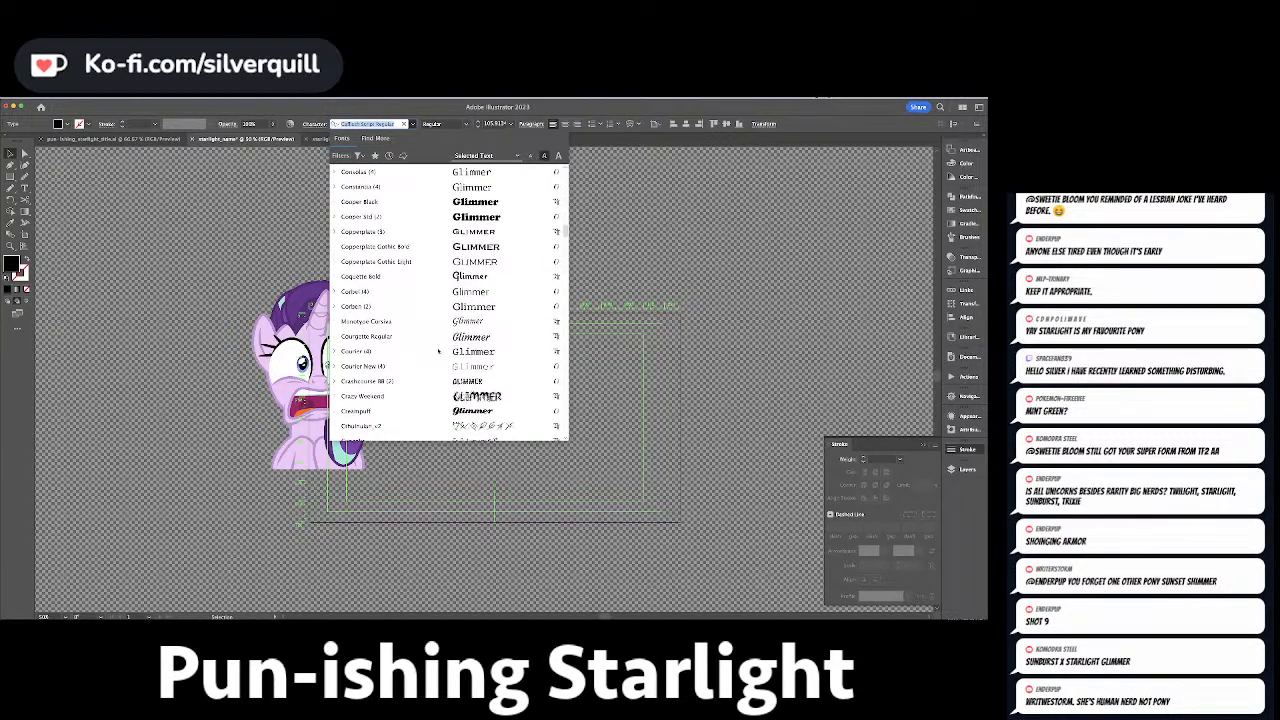
{"action": "scroll", "coordinate": [438, 351], "scroll_direction": "down", "scroll_amount": 1}
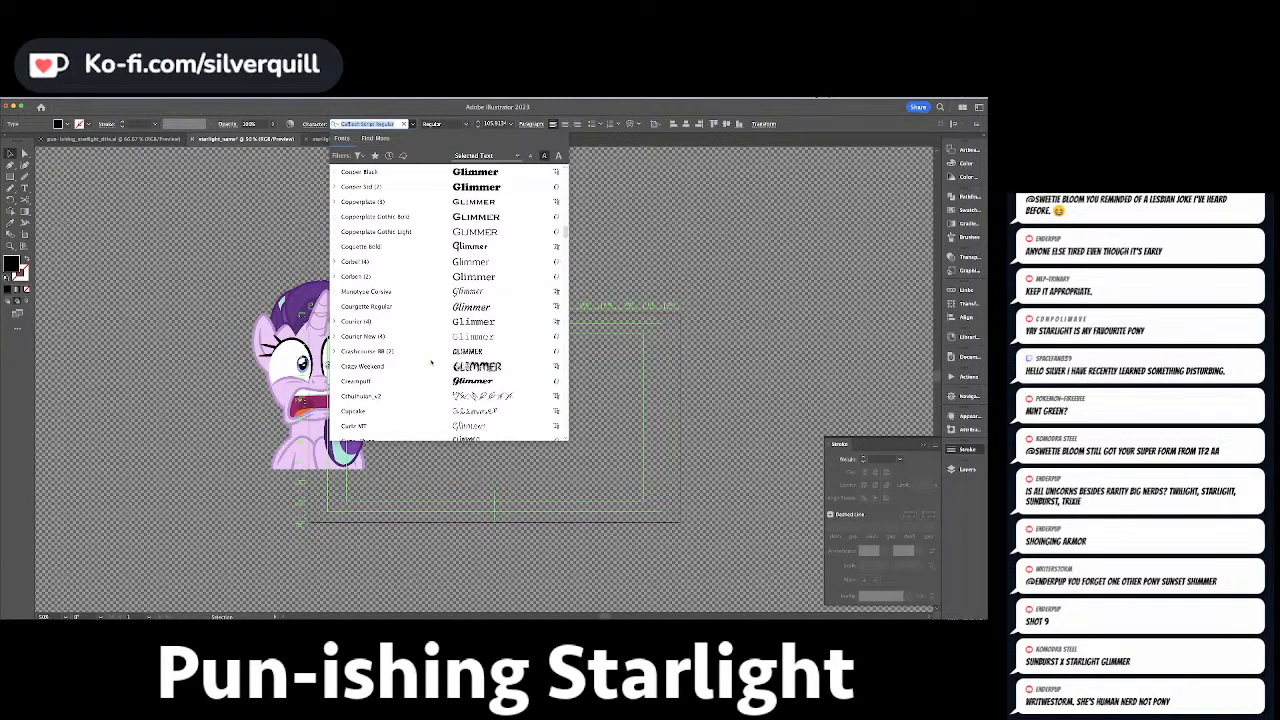
{"action": "left_click", "coordinate": [432, 366]}
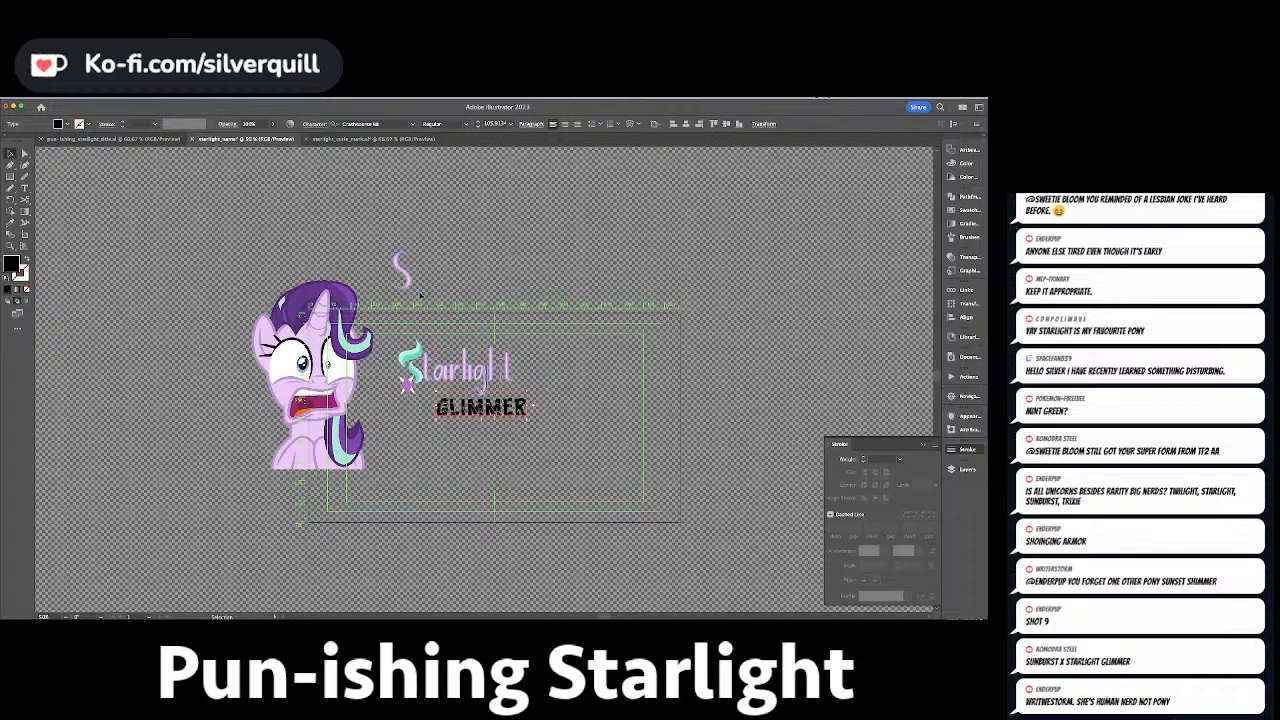
Browse the font previews, apply Love Mint to the Glimmer text, and move the text slightly lower beneath Starlight.
{"action": "left_click", "coordinate": [412, 124]}
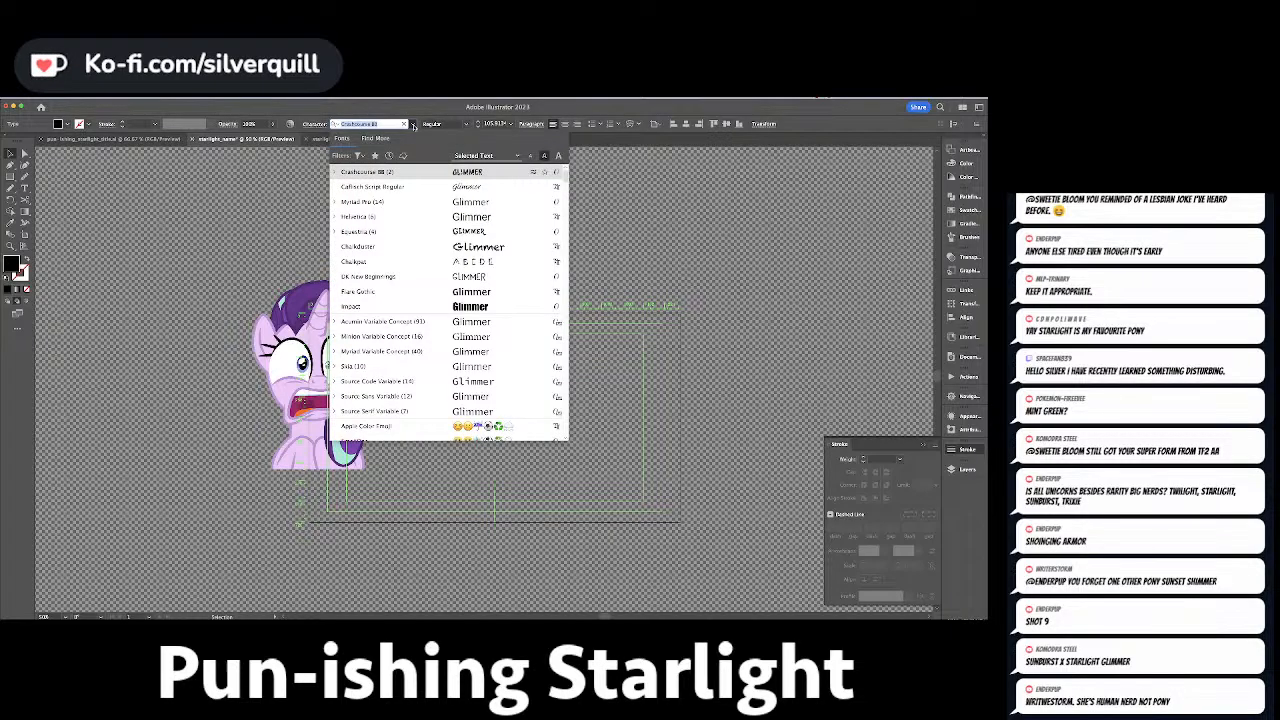
{"action": "scroll", "coordinate": [421, 330], "scroll_direction": "down", "scroll_amount": 10}
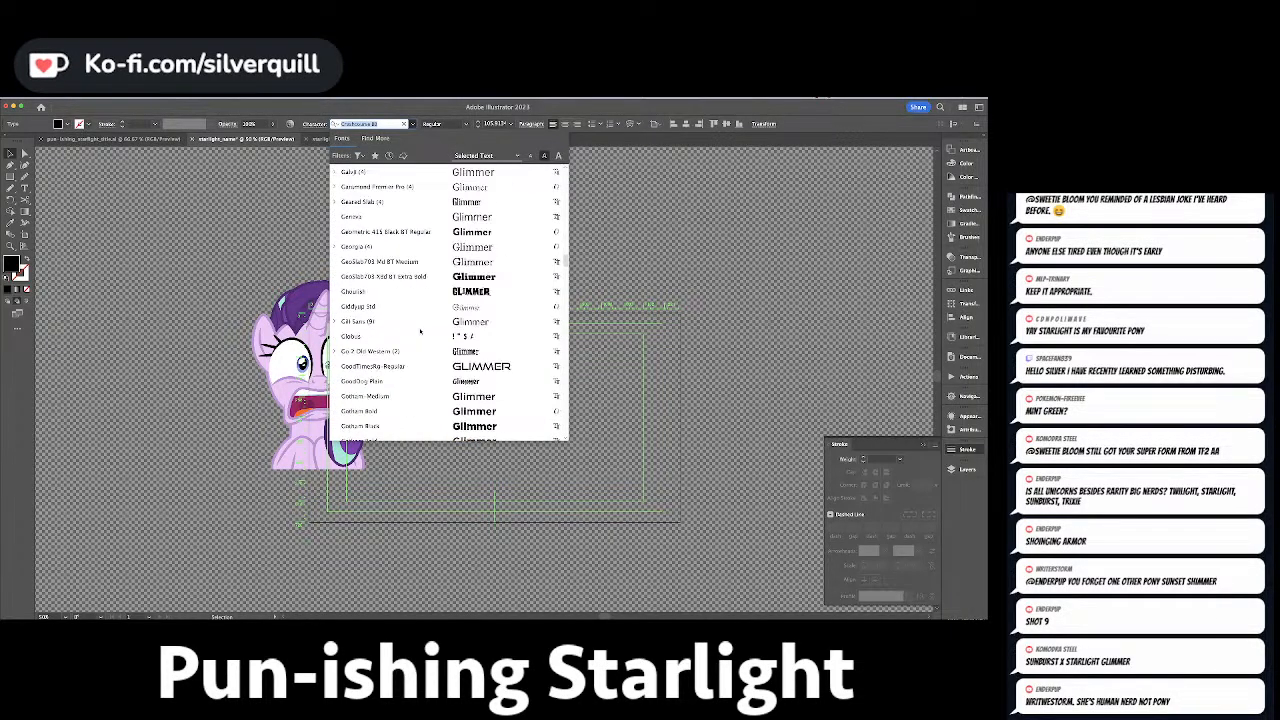
{"action": "scroll", "coordinate": [420, 331], "scroll_direction": "up", "scroll_amount": 2}
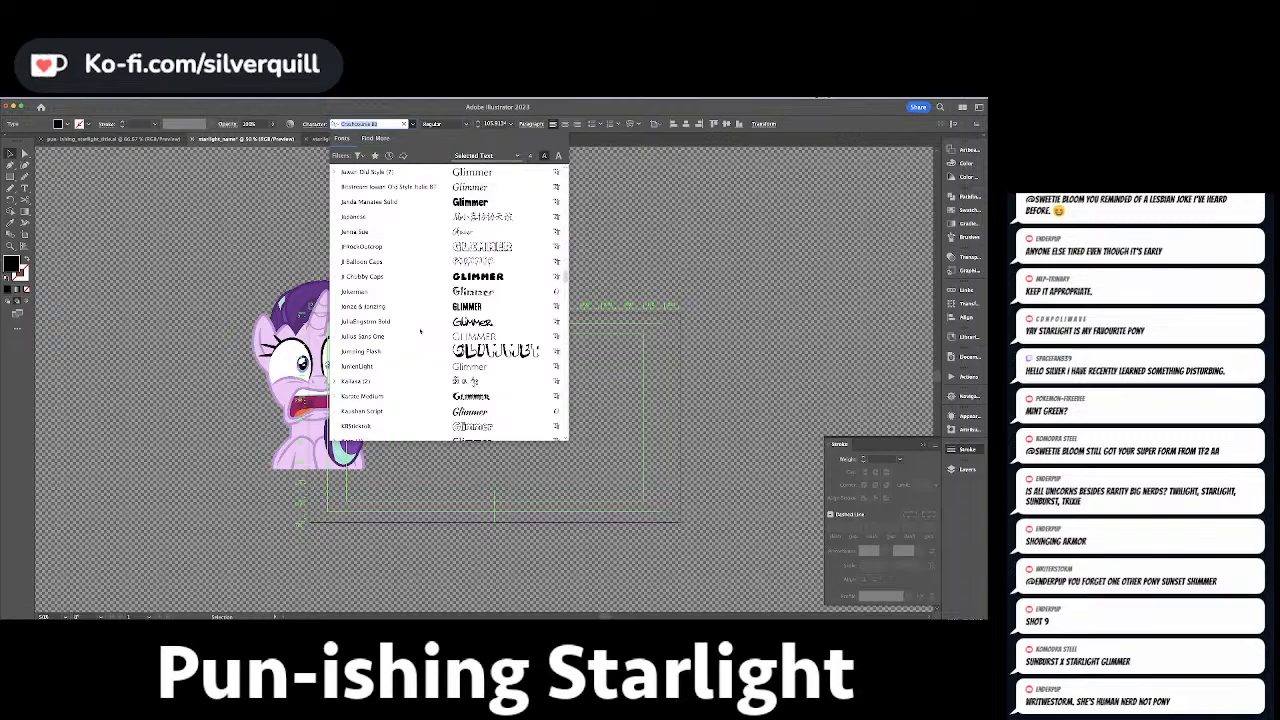
{"action": "scroll", "coordinate": [420, 331], "scroll_direction": "down", "scroll_amount": 6}
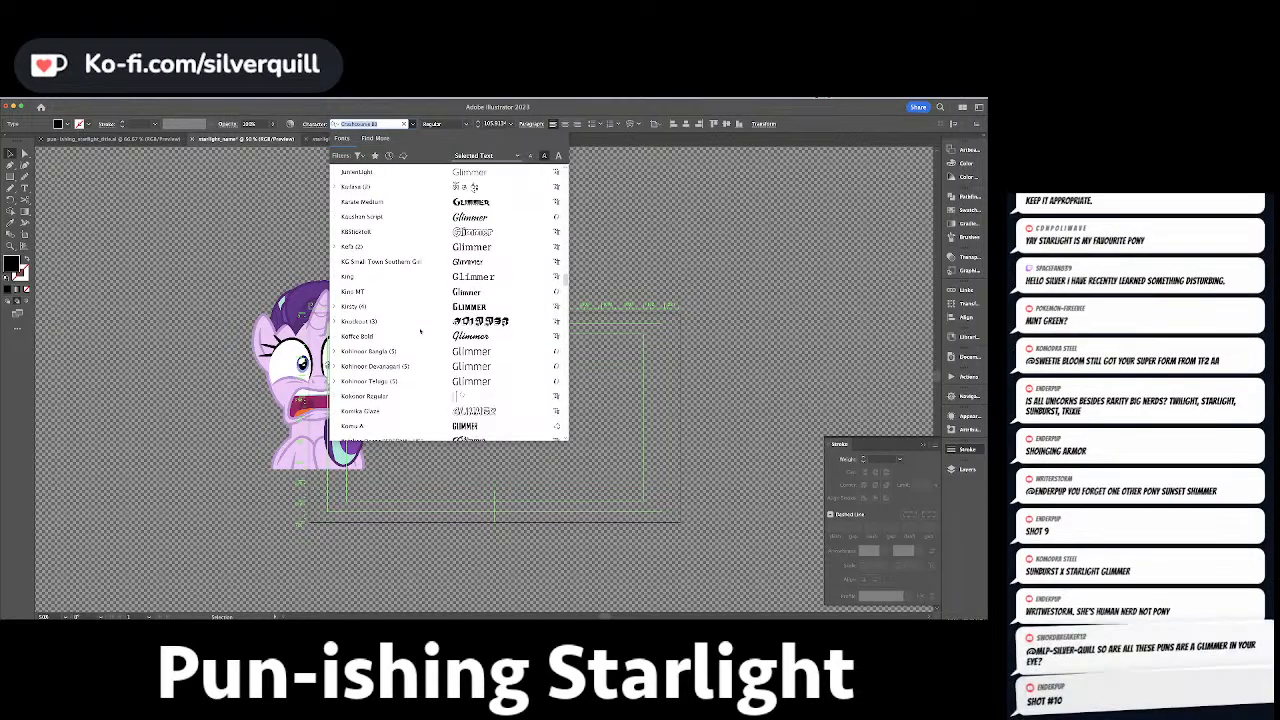
{"action": "scroll", "coordinate": [420, 331], "scroll_direction": "down", "scroll_amount": 5}
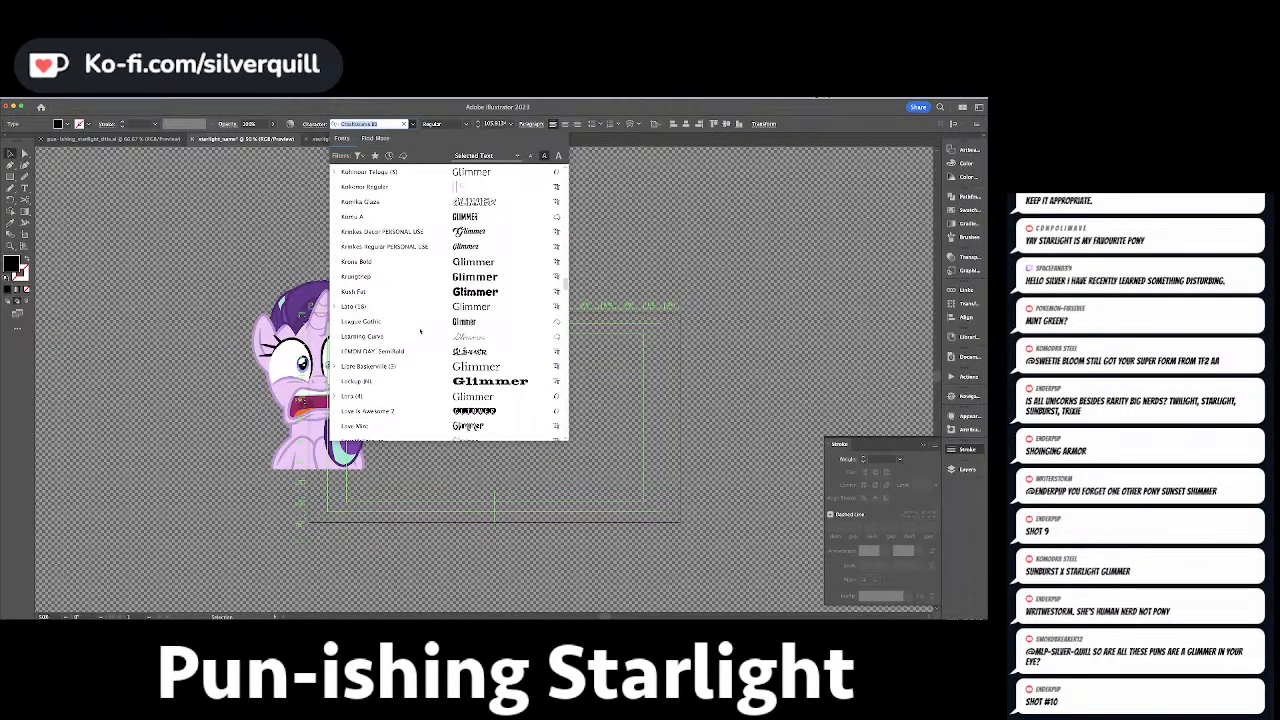
{"action": "scroll", "coordinate": [420, 331], "scroll_direction": "down", "scroll_amount": 3}
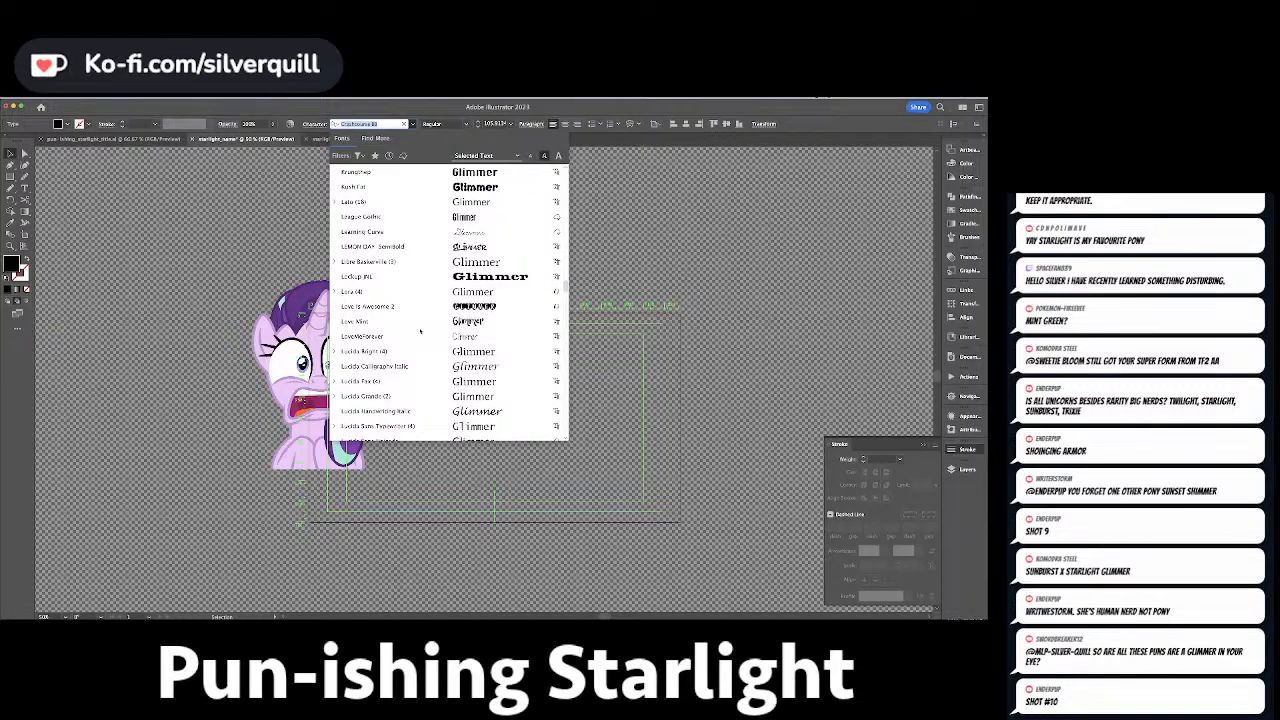
{"action": "left_click", "coordinate": [420, 328]}
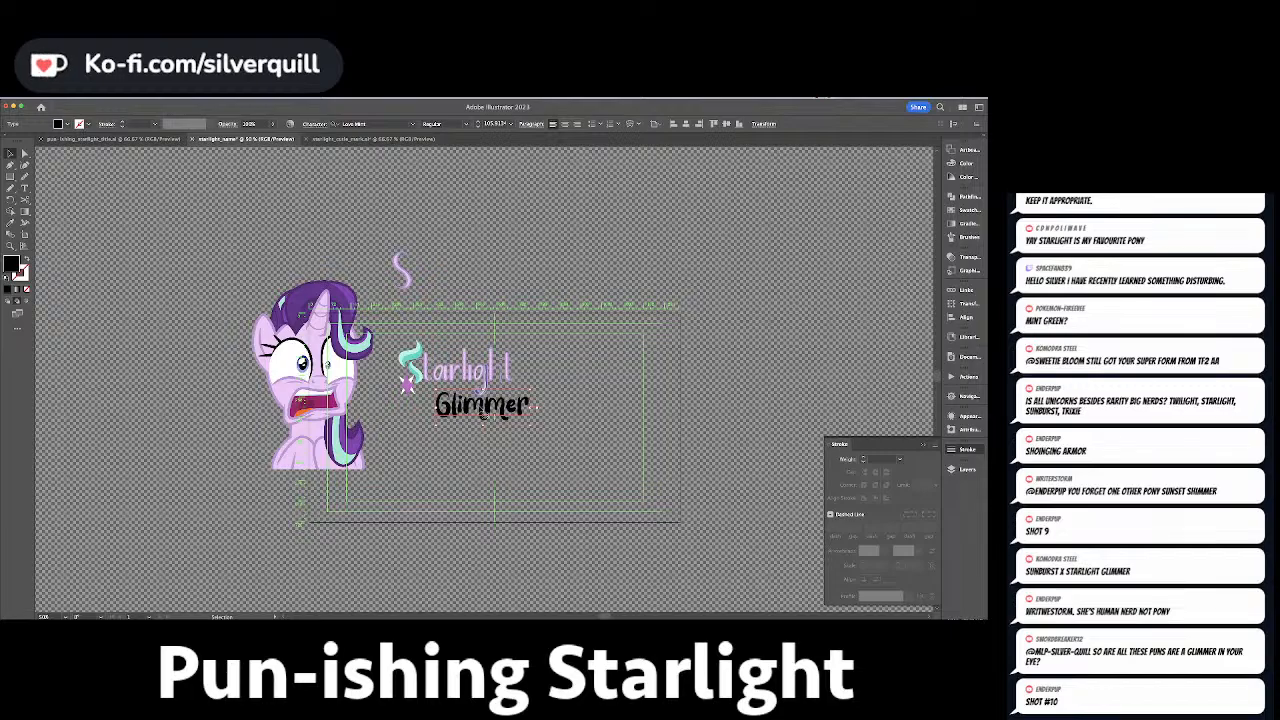
{"action": "left_click_drag", "start_coordinate": [502, 408], "coordinate": [502, 416]}
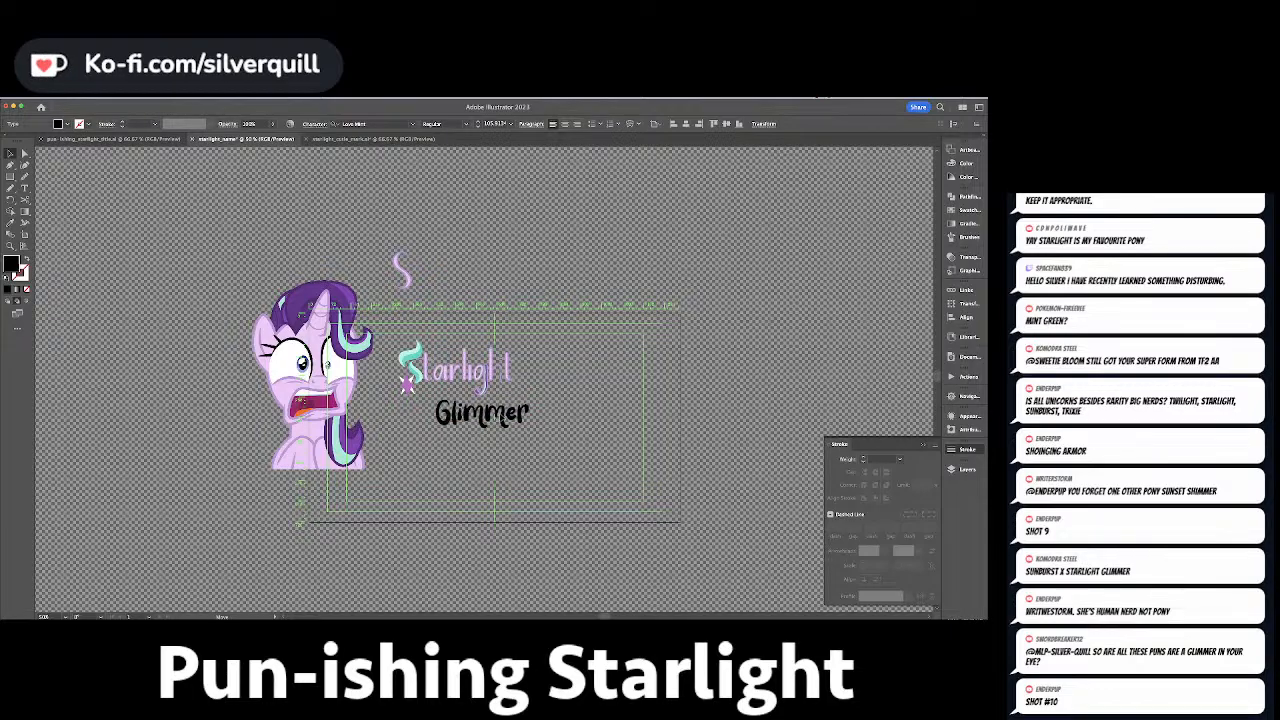
Examine the font previews through to the end of the alphabet for another lettering style for the Glimmer text.
{"action": "left_click", "coordinate": [412, 124]}
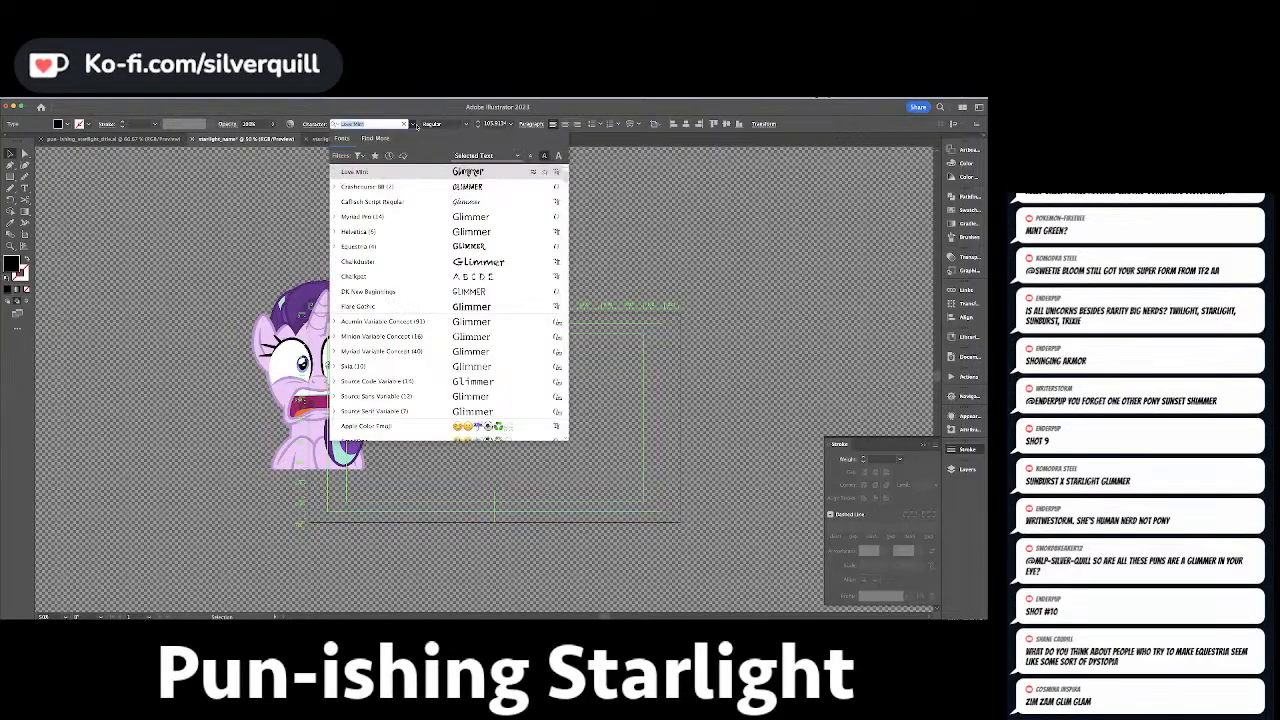
{"action": "scroll", "coordinate": [452, 320], "scroll_direction": "down", "scroll_amount": 15}
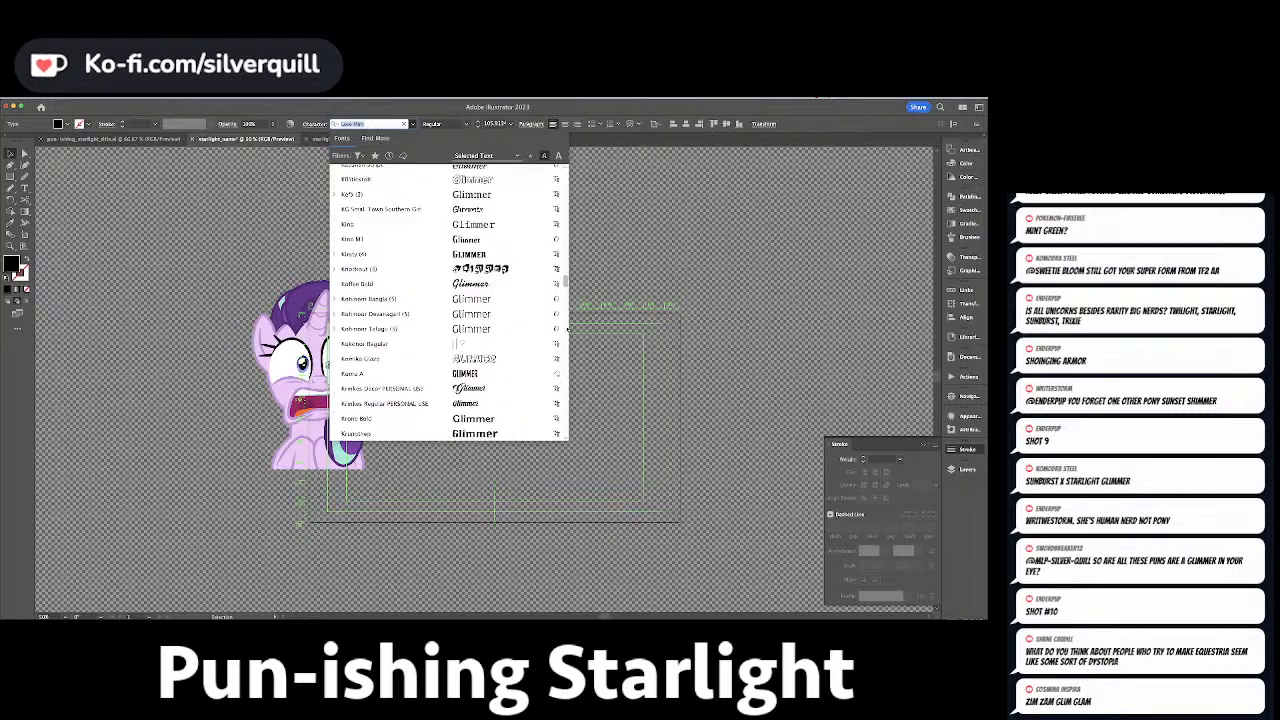
{"action": "scroll", "coordinate": [452, 320], "scroll_direction": "down", "scroll_amount": 20}
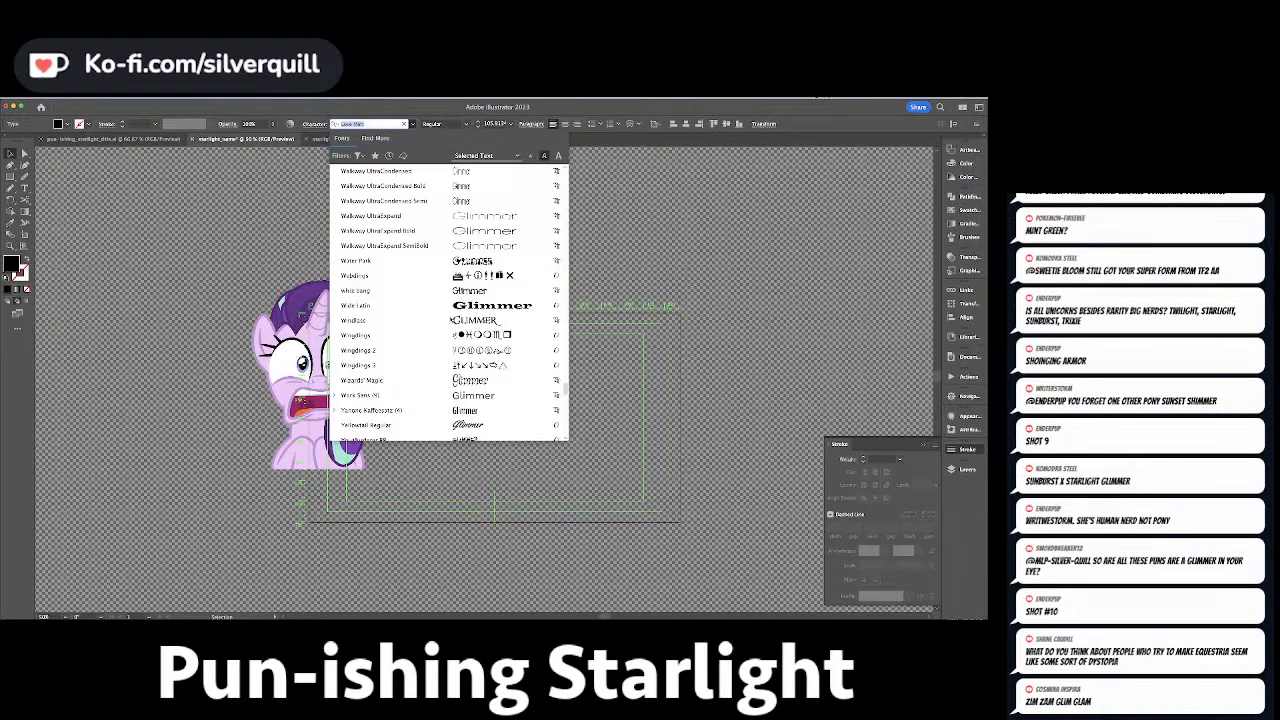
{"action": "scroll", "coordinate": [452, 320], "scroll_direction": "down", "scroll_amount": 1}
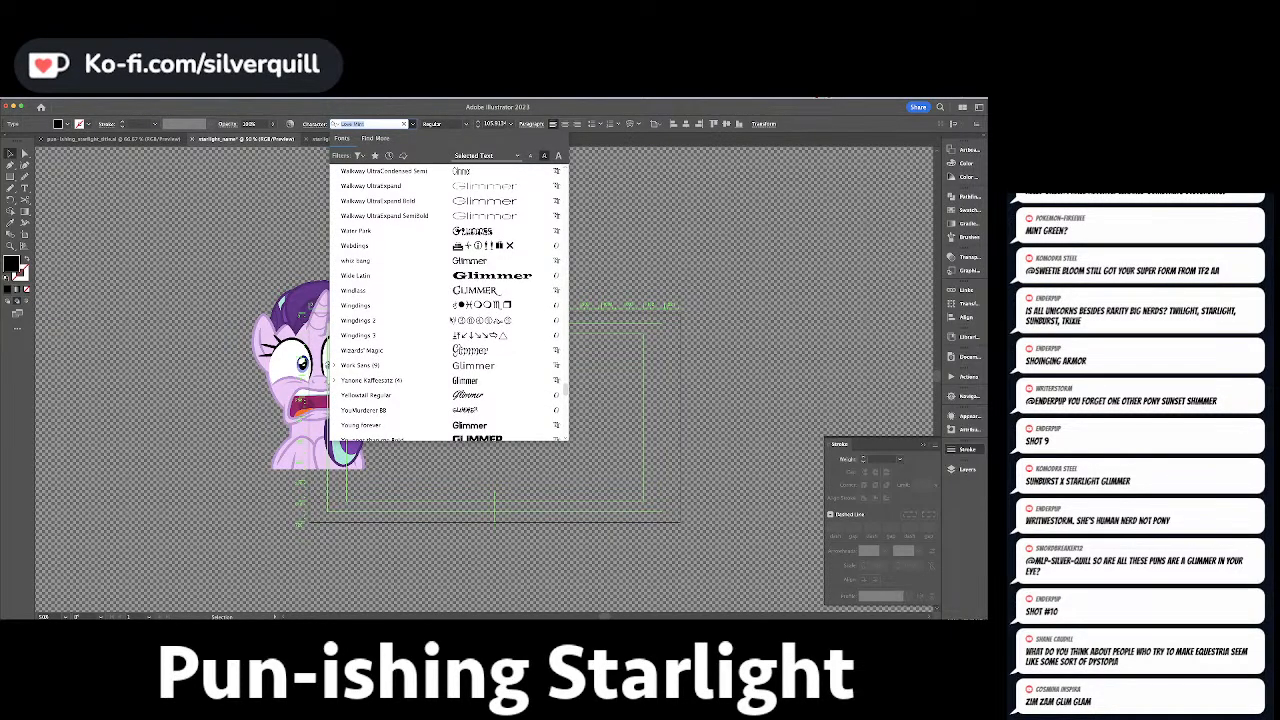
Set the word Glimmer in the Wizards' Magic font and reposition it beneath Starlight, shifted toward the end of that word.
{"action": "left_click", "coordinate": [428, 350]}
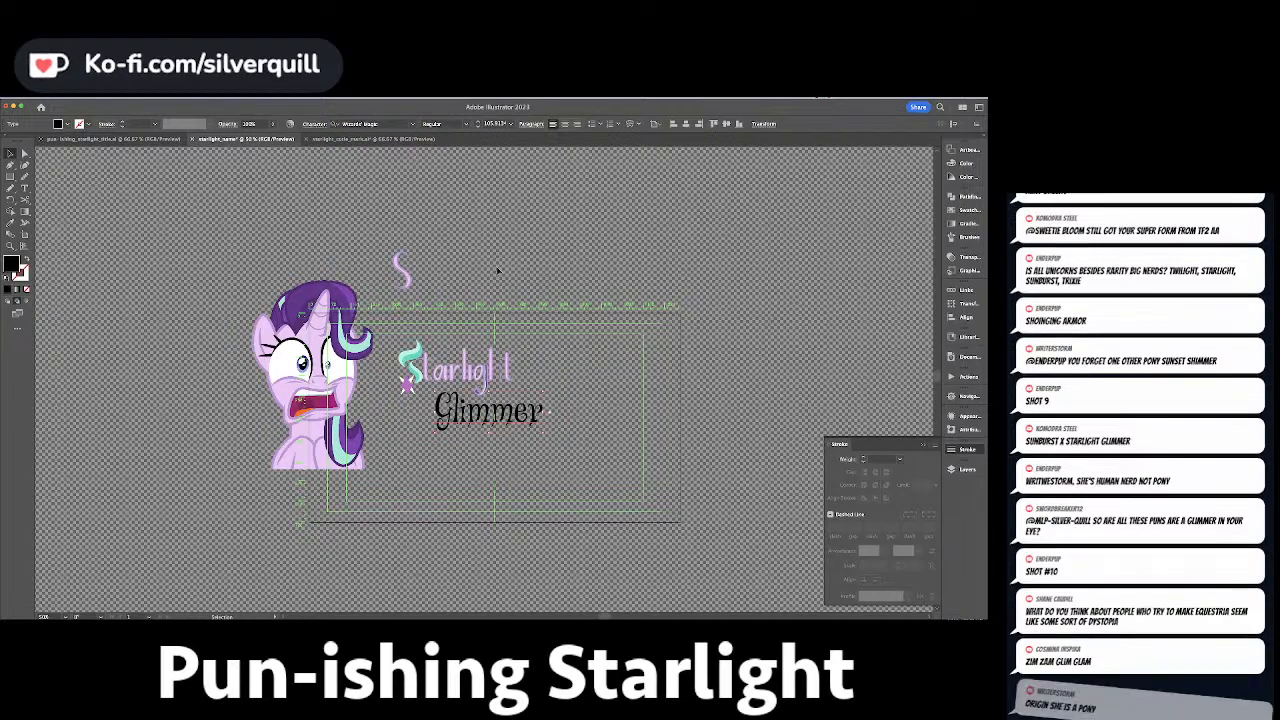
{"action": "left_click", "coordinate": [497, 270]}
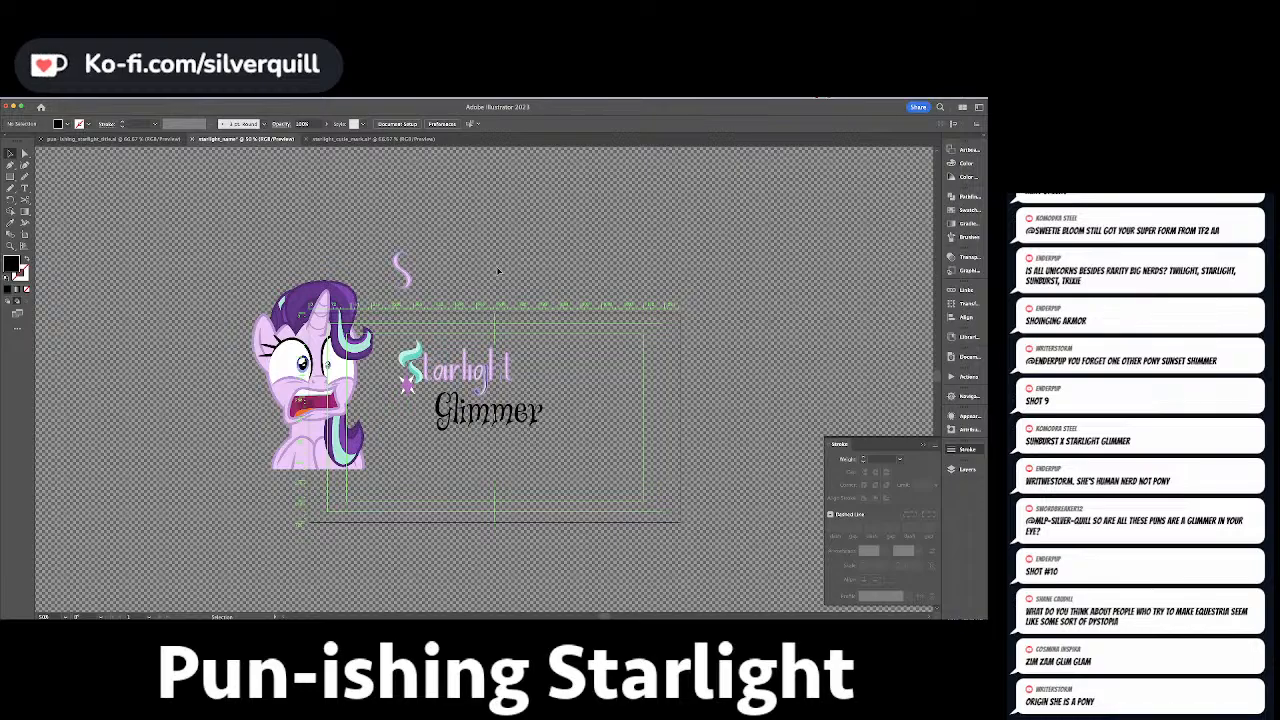
{"action": "key", "text": "super+="}
{"action": "key", "text": "super+="}
{"action": "key", "text": "super+="}
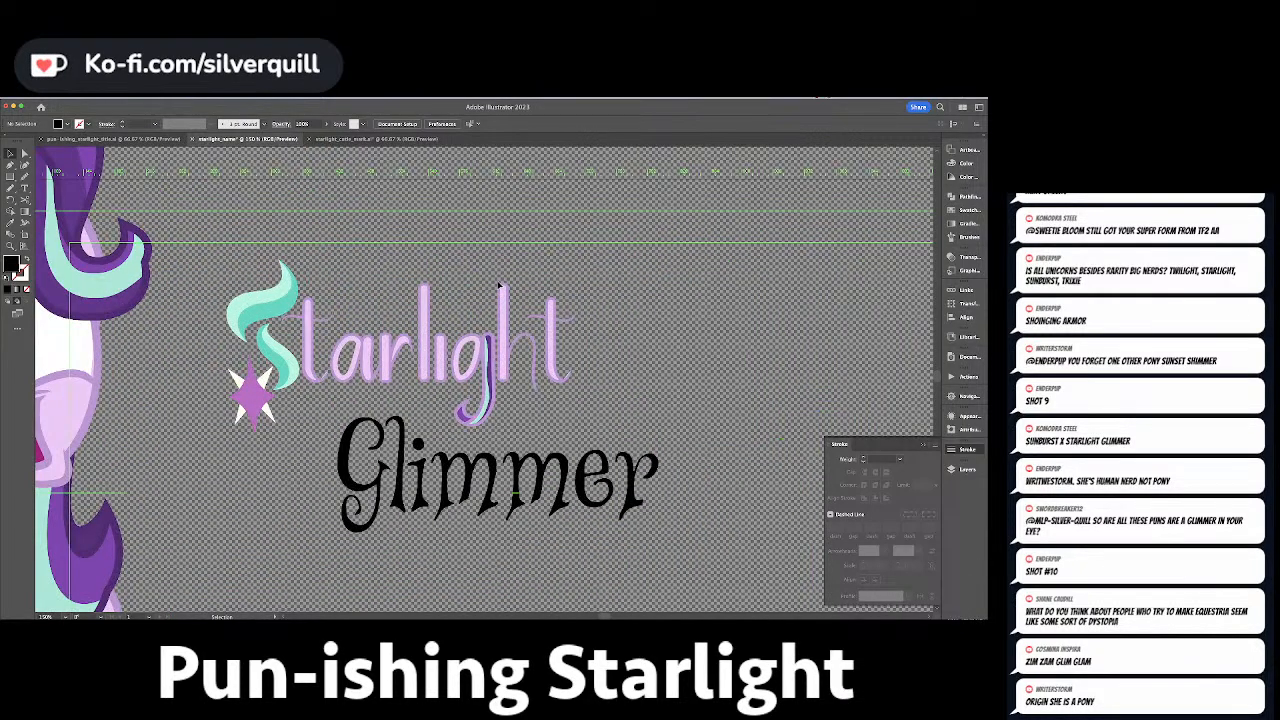
{"action": "key", "text": "t"}
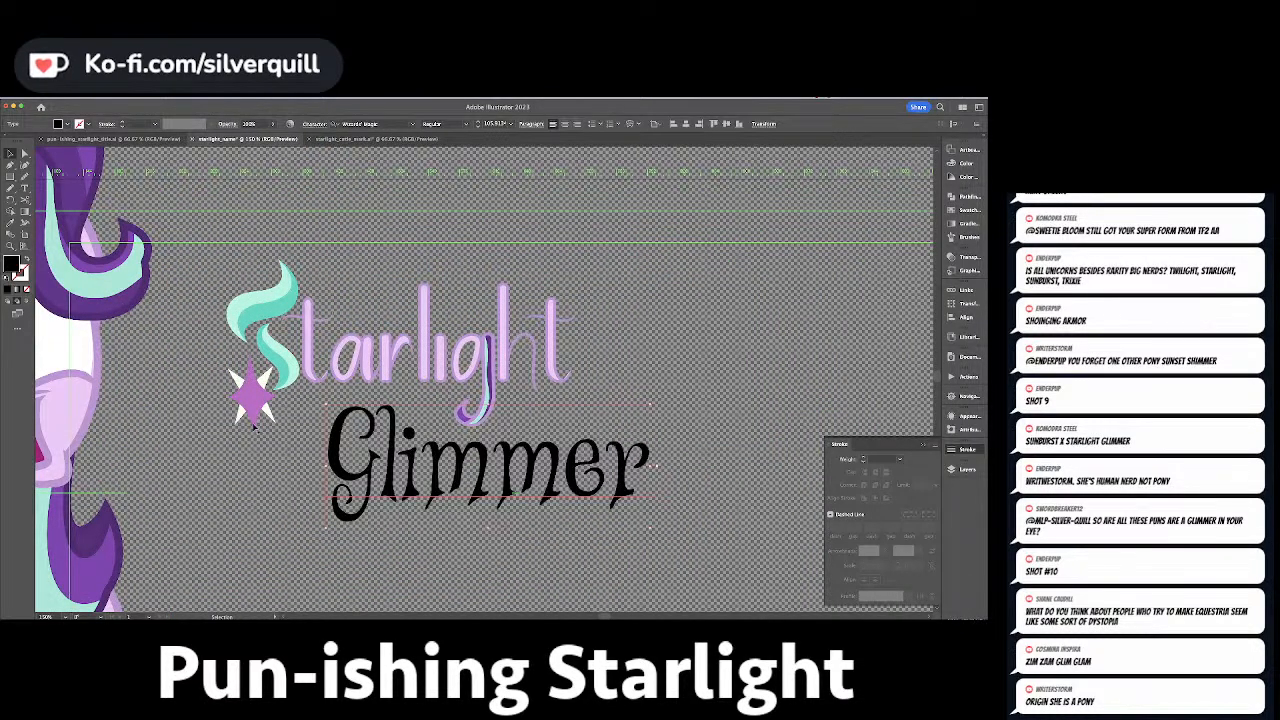
{"action": "left_click_drag", "start_coordinate": [308, 428], "coordinate": [420, 460]}
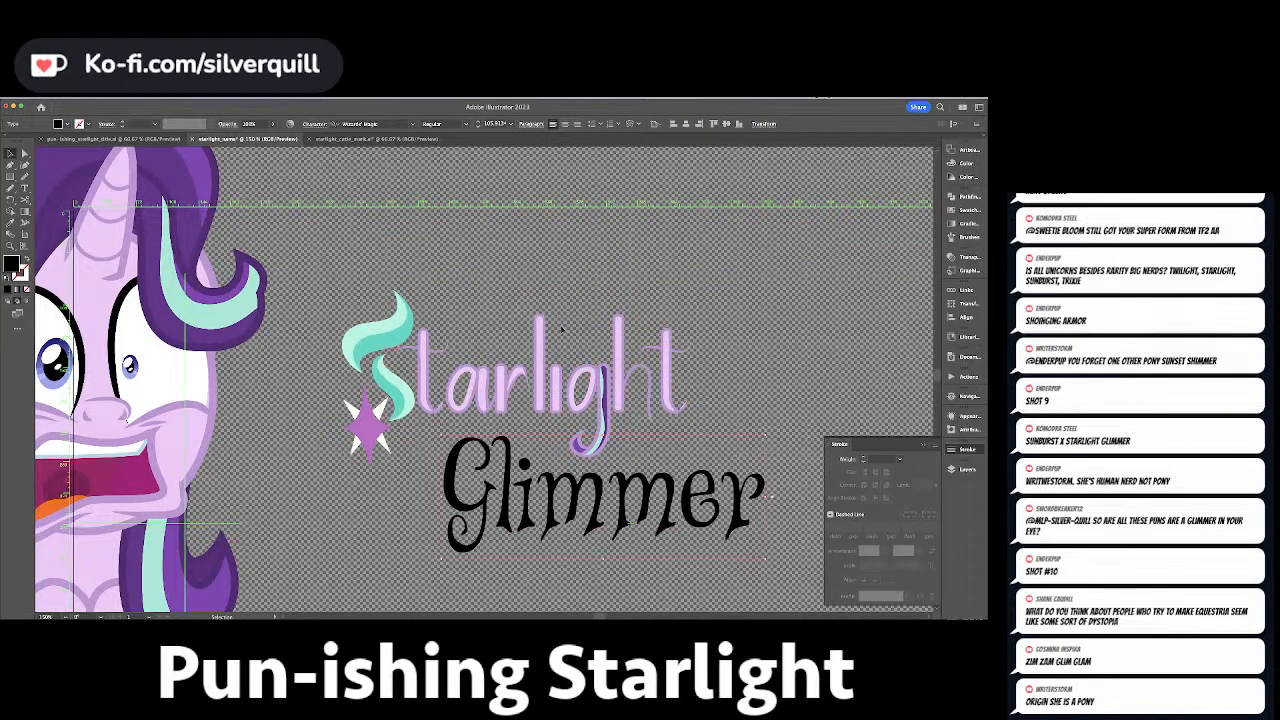
{"action": "mouse_move", "coordinate": [612, 484]}
{"action": "left_mouse_down"}
{"action": "mouse_move", "coordinate": [648, 487]}
{"action": "mouse_move", "coordinate": [632, 488]}
{"action": "left_mouse_up"}
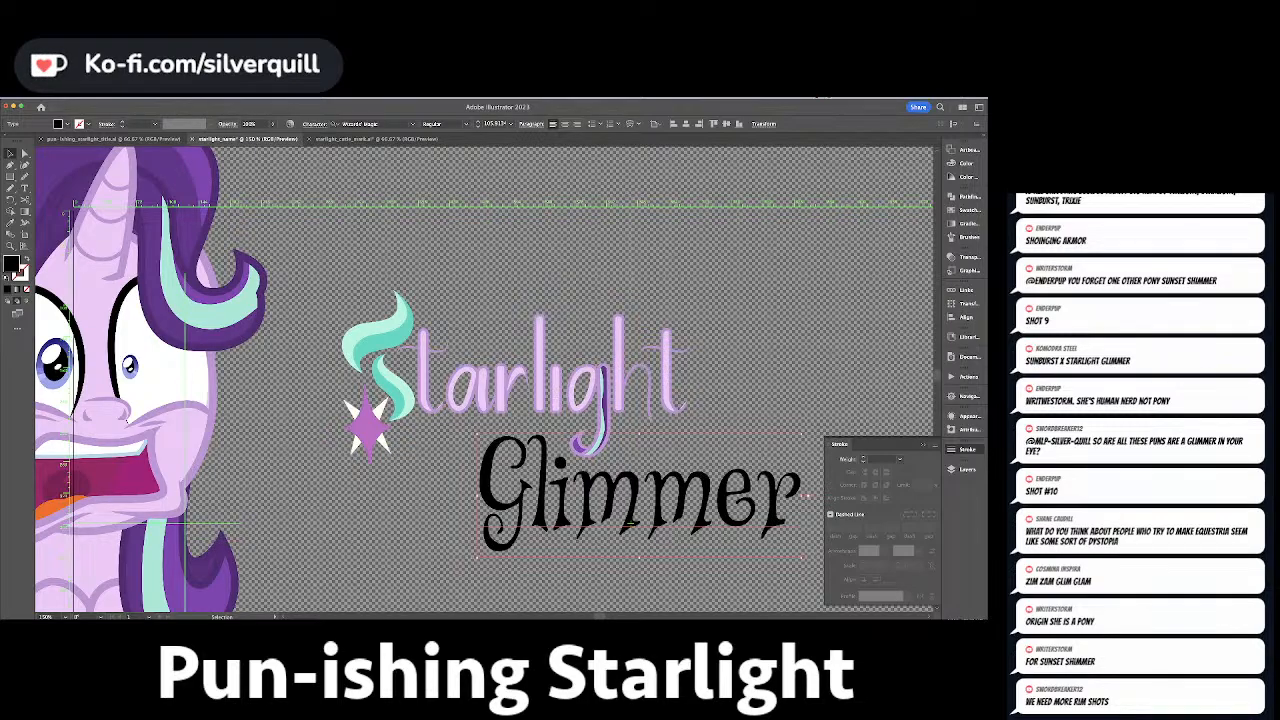
Convert the Glimmer text to outlines and fill it with the dark purple sampled from the character's mane.
{"action": "left_click", "coordinate": [116, 97]}
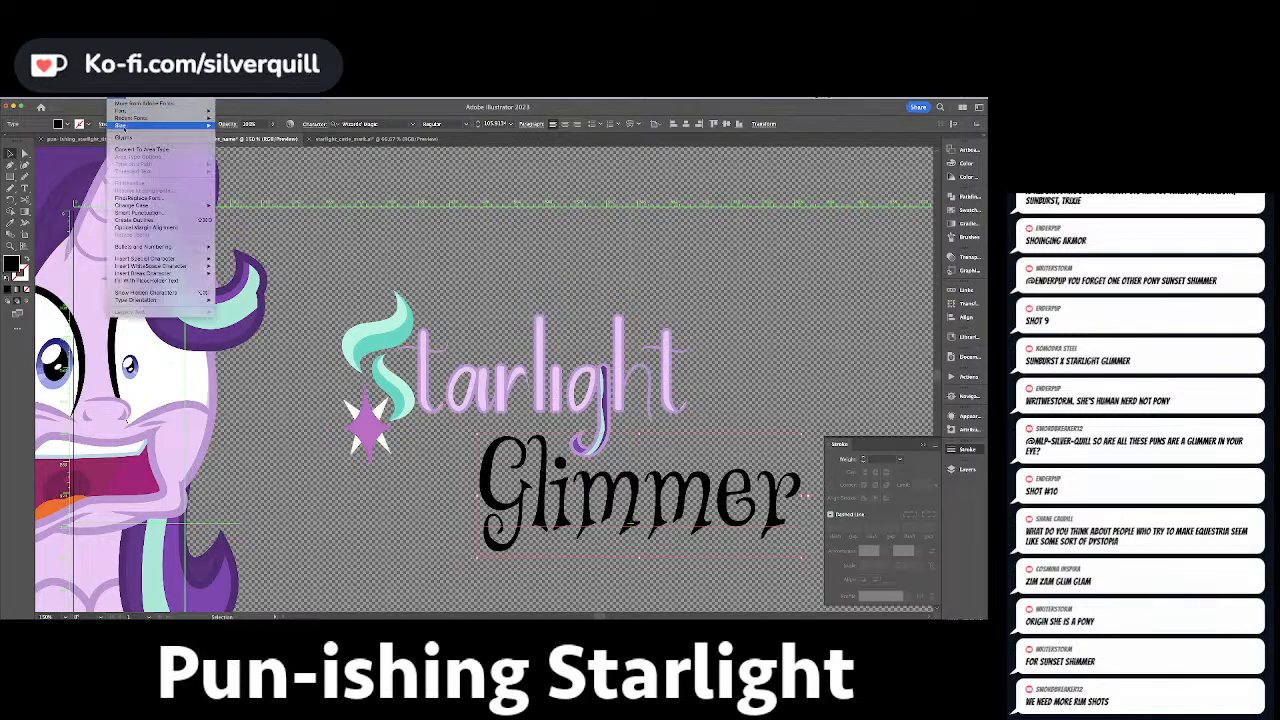
{"action": "left_click", "coordinate": [140, 219]}
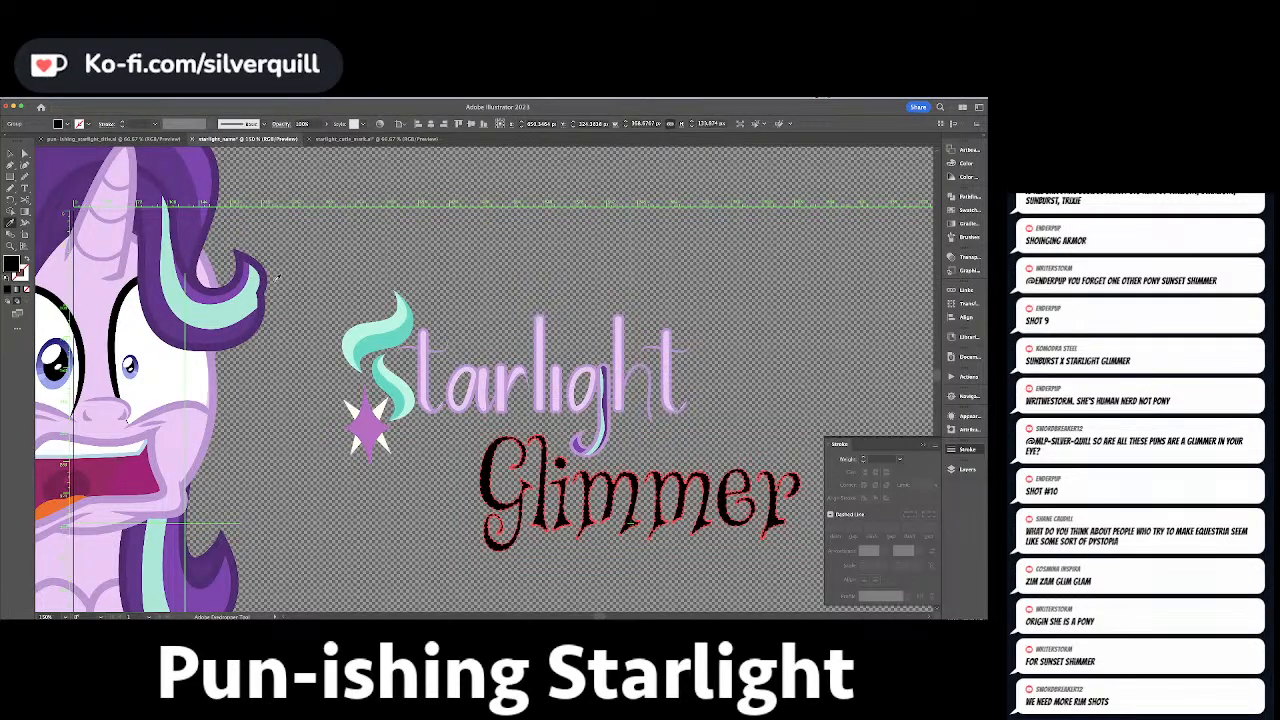
{"action": "left_click", "coordinate": [183, 329]}
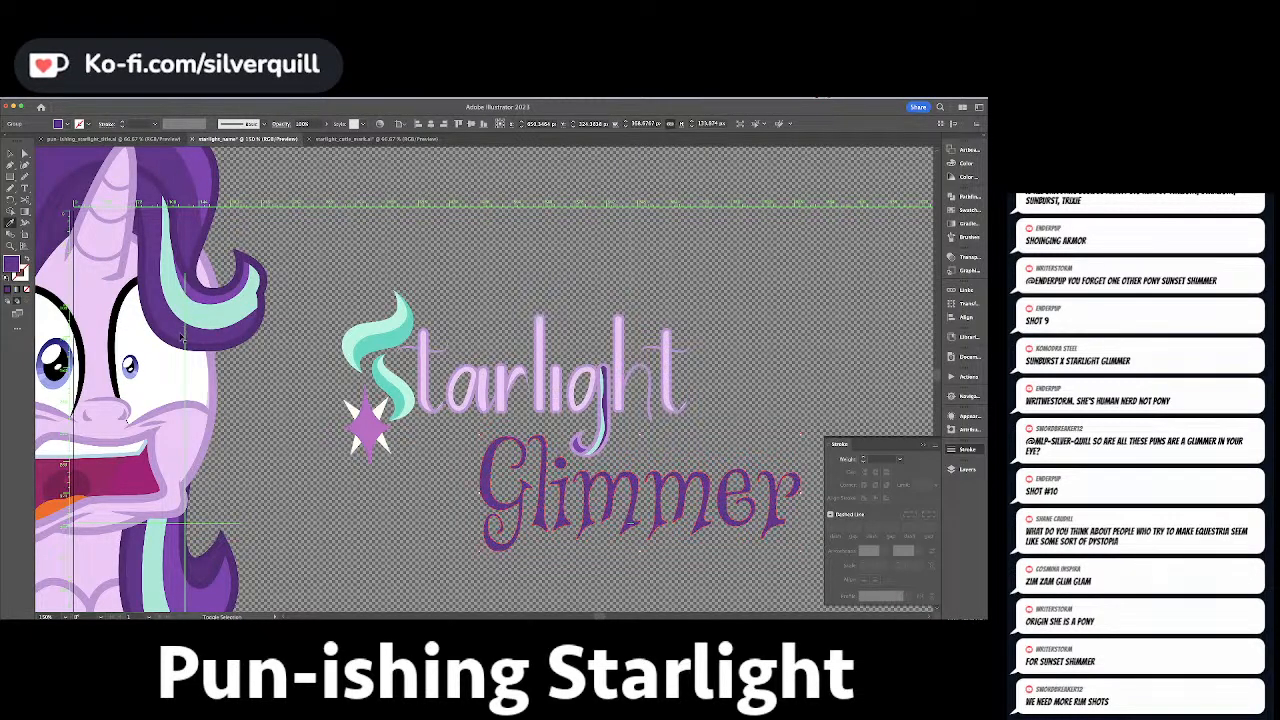
{"action": "key", "text": "super+shift+a"}
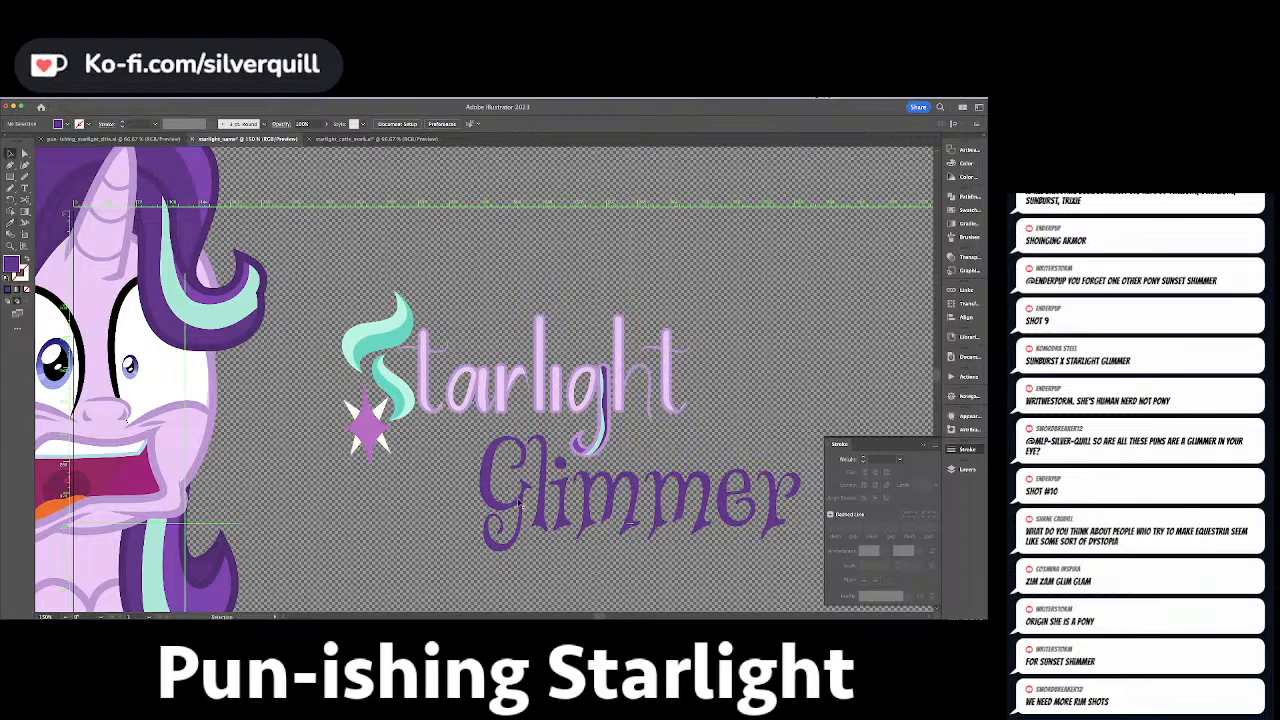
Give the Glimmer lettering a stroke in the purple sampled from the character's mane.
{"action": "key", "text": "v"}
{"action": "left_click", "coordinate": [519, 503]}
{"action": "key", "text": "x"}
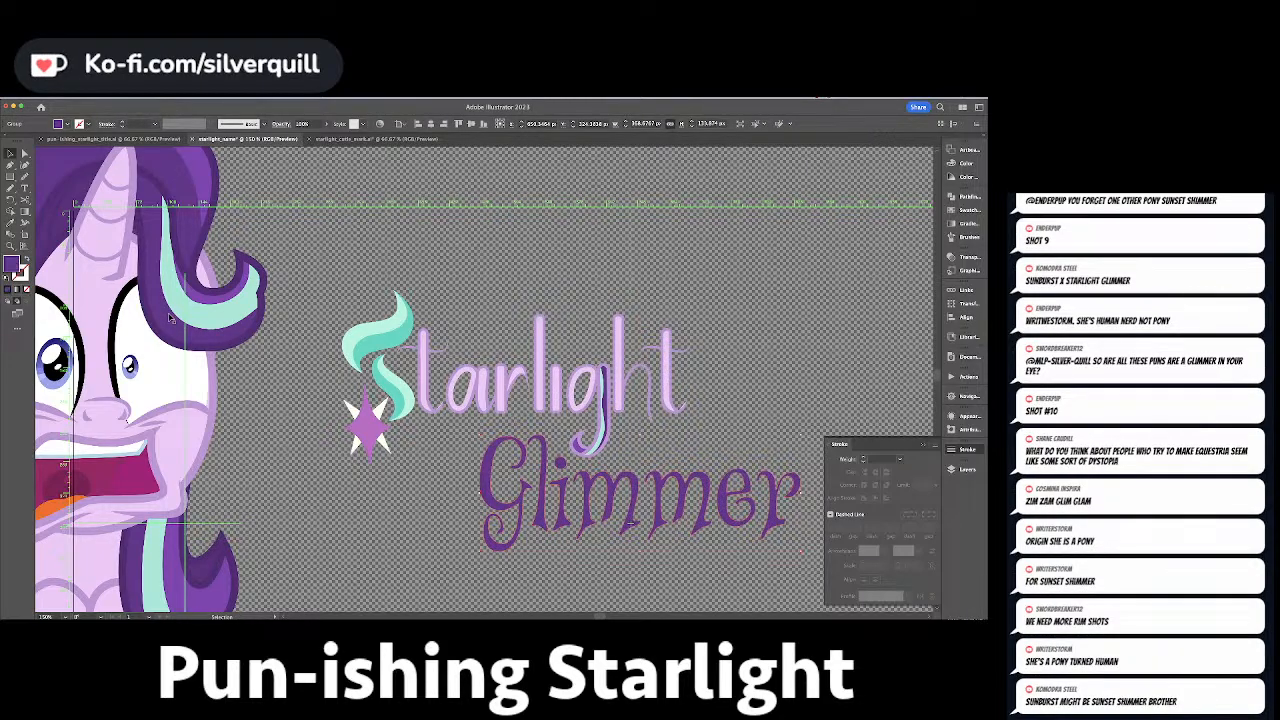
{"action": "key", "text": "i"}
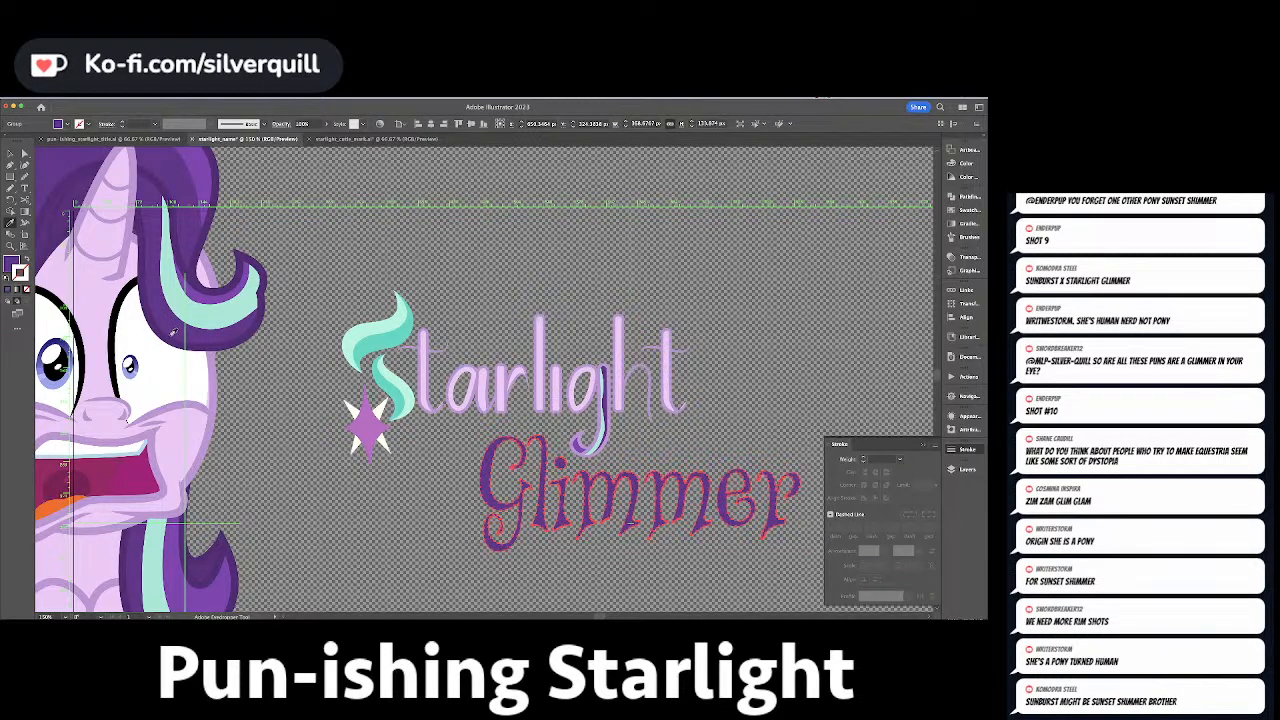
{"action": "left_click", "coordinate": [172, 332], "text": "shift"}
{"action": "key", "text": "super+shift+a"}
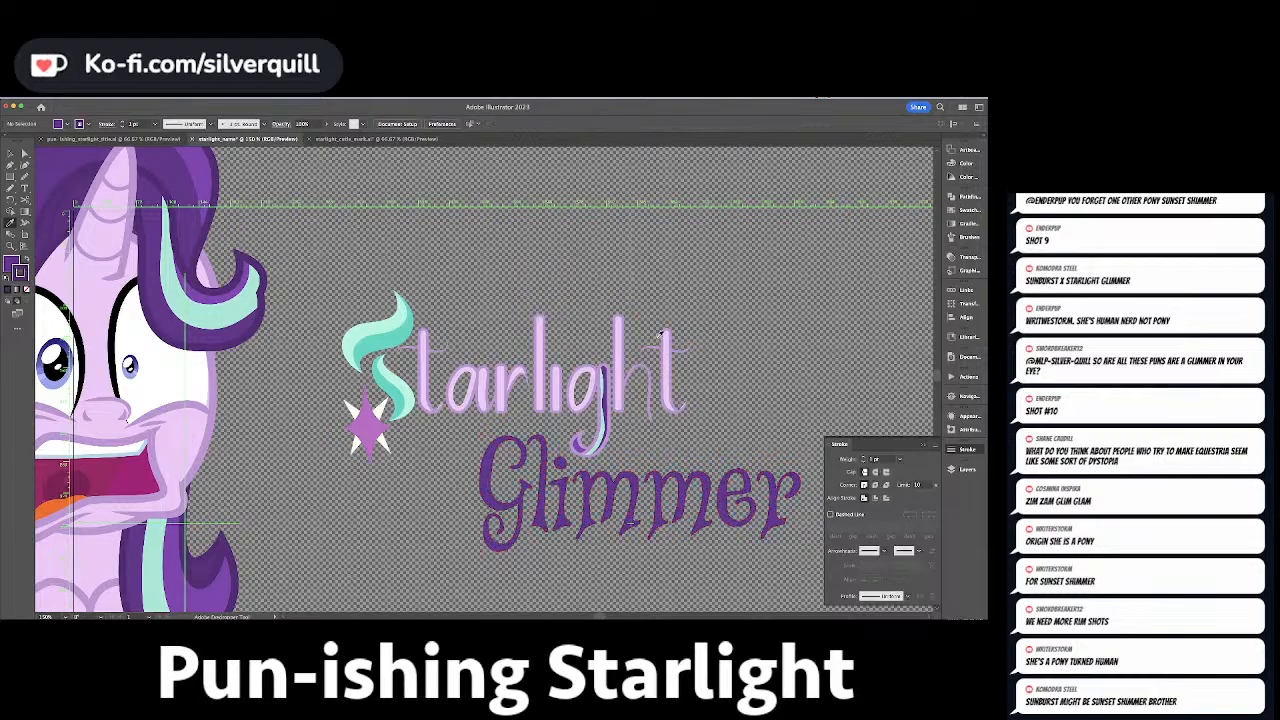
Check the stroke settings of Starlight's final t, and set the Glimmer lettering's stroke weight to 4 pt.
{"action": "key", "text": "a"}
{"action": "left_click", "coordinate": [669, 366]}
{"action": "key", "text": "super+shift+a"}
{"action": "key", "text": "v"}
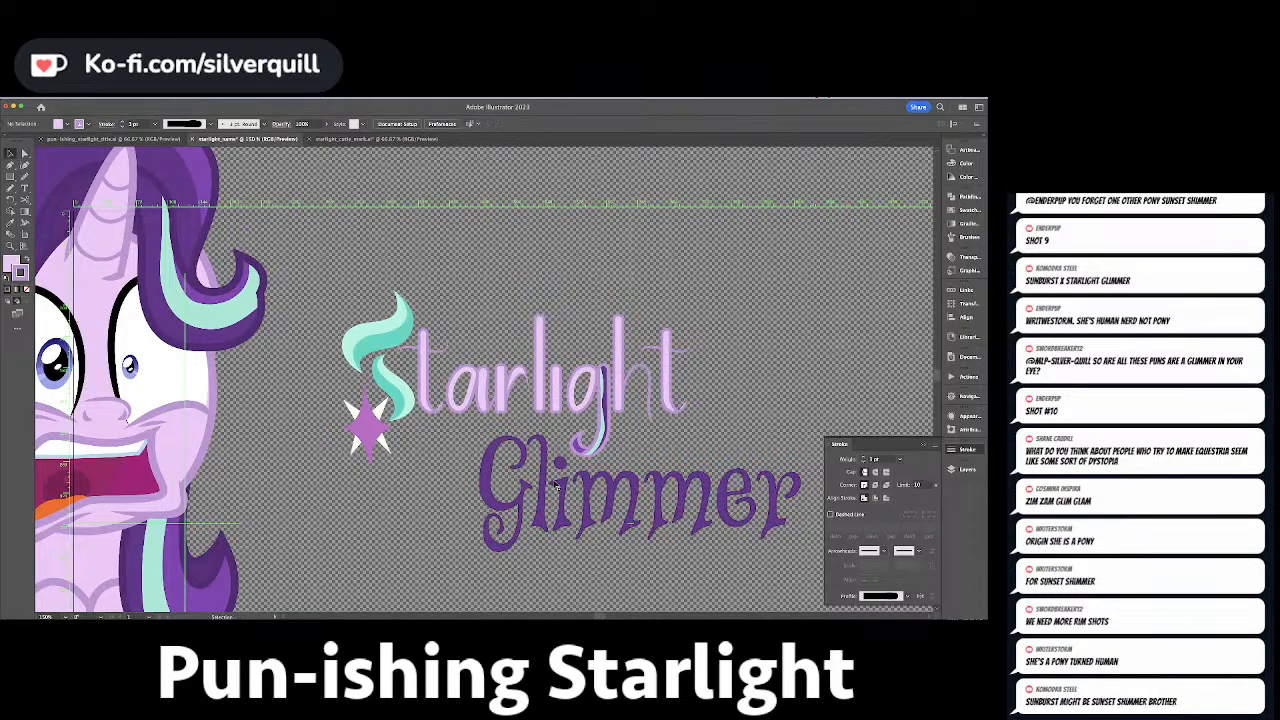
{"action": "left_click", "coordinate": [795, 473]}
{"action": "left_click", "coordinate": [863, 457]}
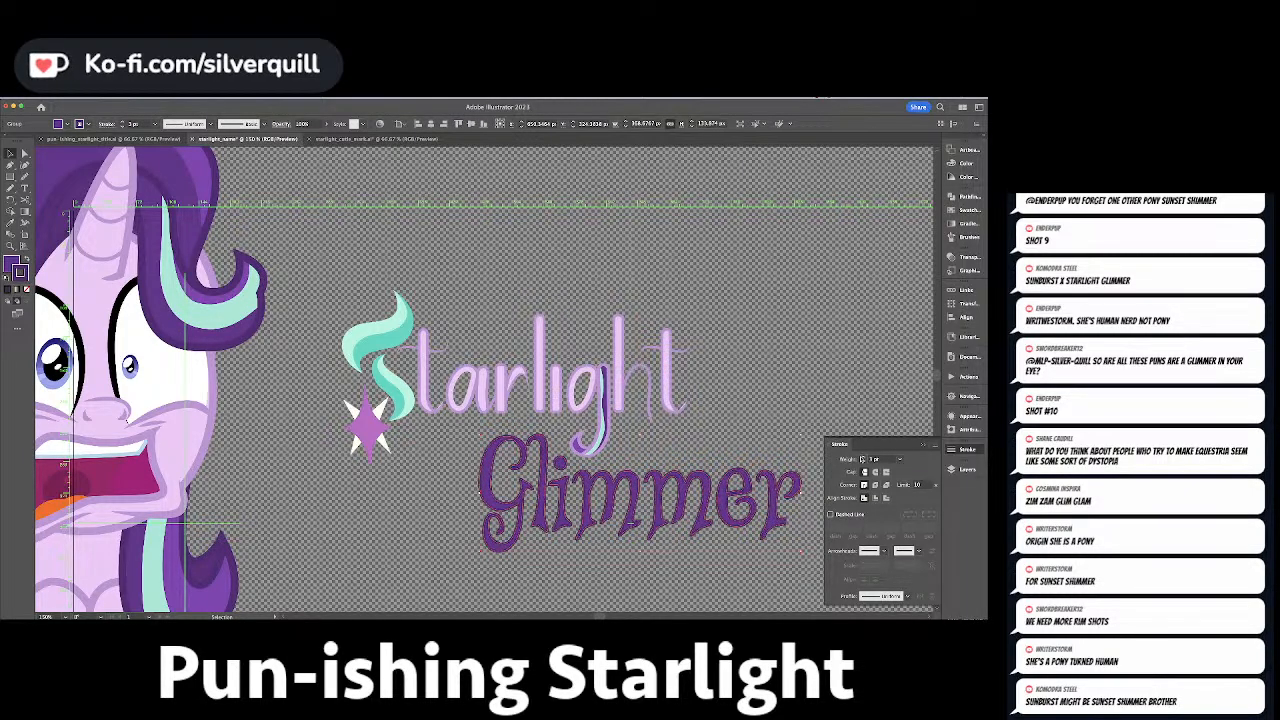
{"action": "left_click", "coordinate": [863, 457]}
{"action": "key", "text": "super+shift+a"}
{"action": "mouse_move", "coordinate": [803, 413]}
{"action": "left_mouse_down"}
{"action": "mouse_move", "coordinate": [704, 374]}
{"action": "mouse_move", "coordinate": [767, 388]}
{"action": "left_mouse_up"}
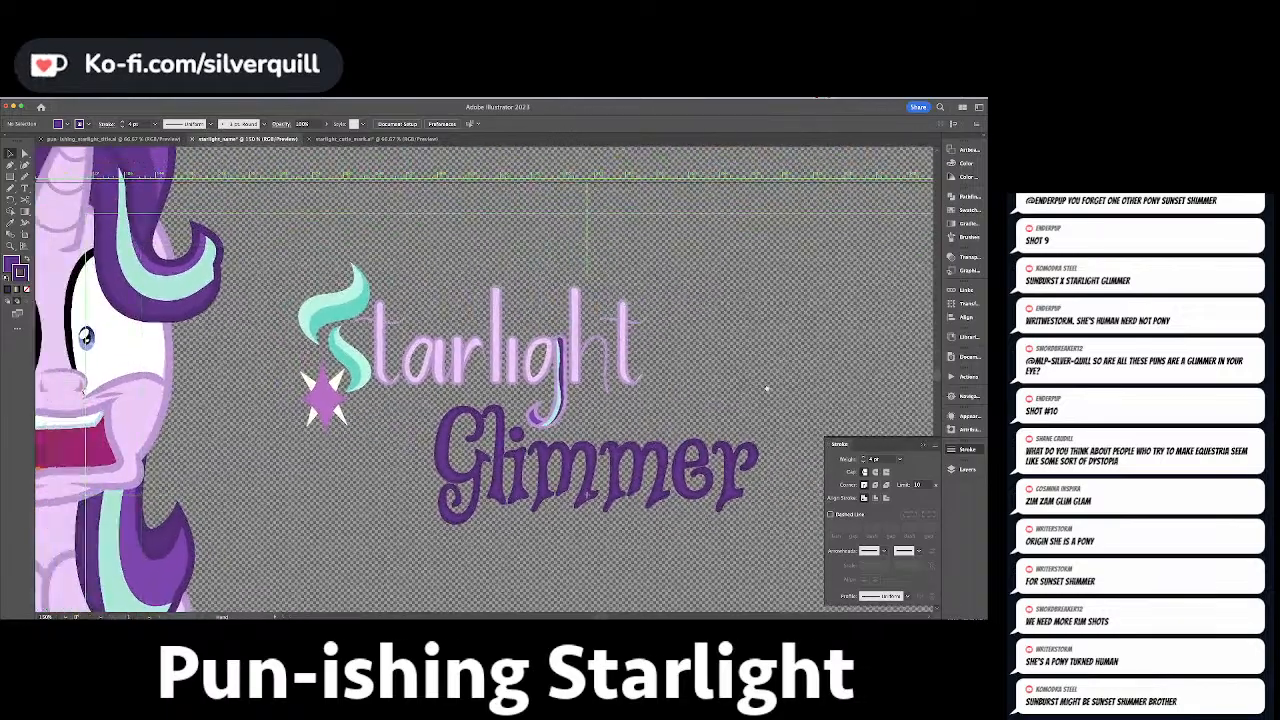
{"action": "left_click_drag", "start_coordinate": [660, 382], "coordinate": [664, 411]}
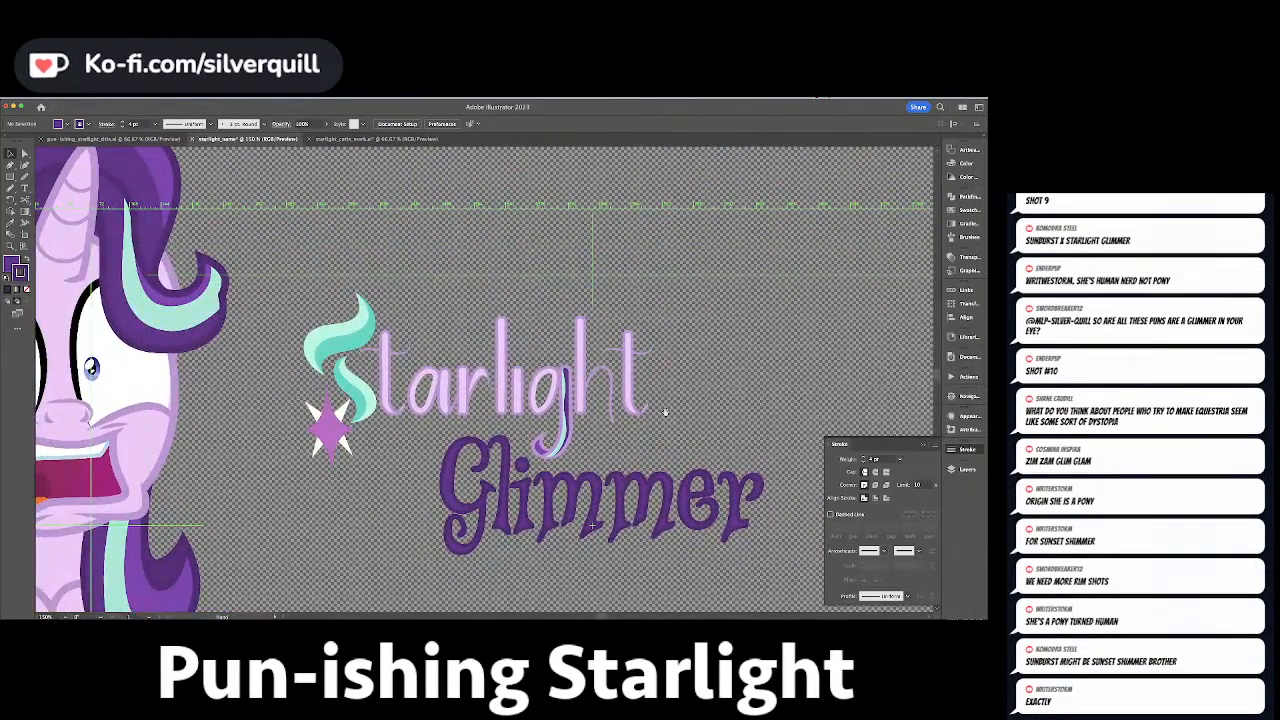
{"action": "key", "text": "a"}
{"action": "left_click", "coordinate": [543, 452]}
{"action": "key", "text": "super+shift+a"}
{"action": "scroll", "coordinate": [553, 452], "scroll_direction": "up", "scroll_amount": 2}
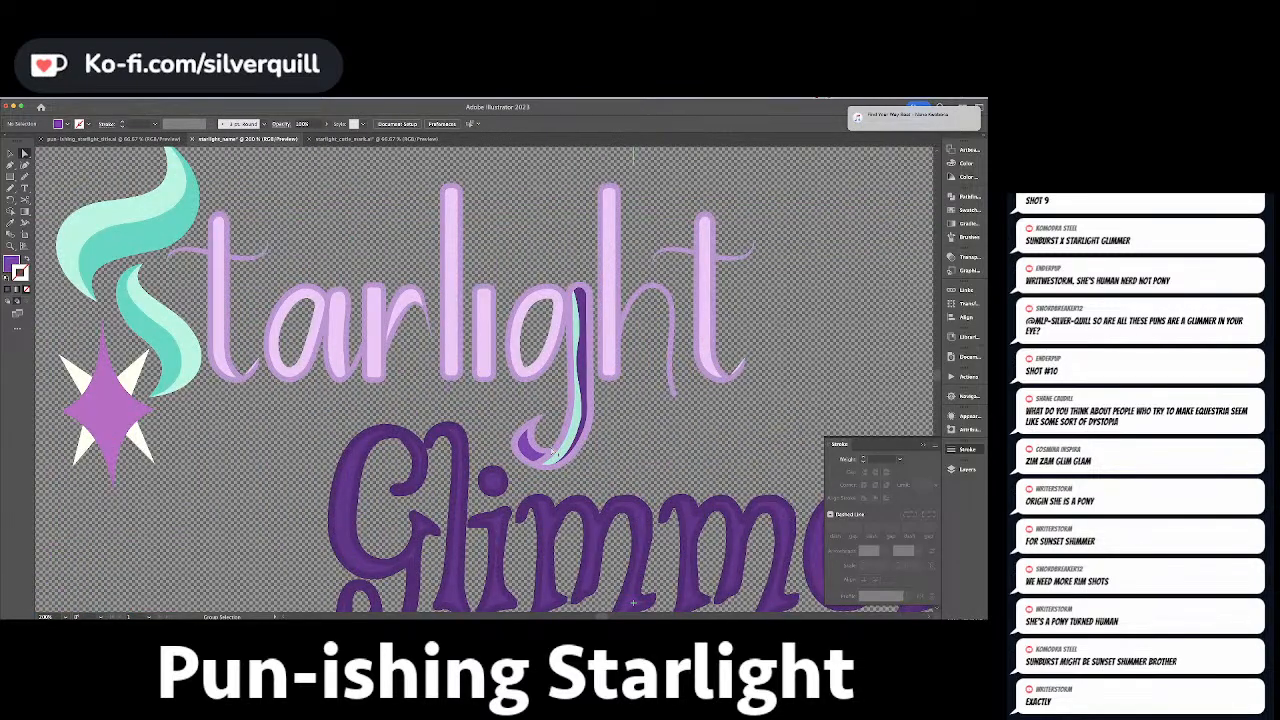
{"action": "scroll", "coordinate": [554, 453], "scroll_direction": "down", "scroll_amount": 2}
{"action": "scroll", "coordinate": [554, 453], "scroll_direction": "left", "scroll_amount": 2}
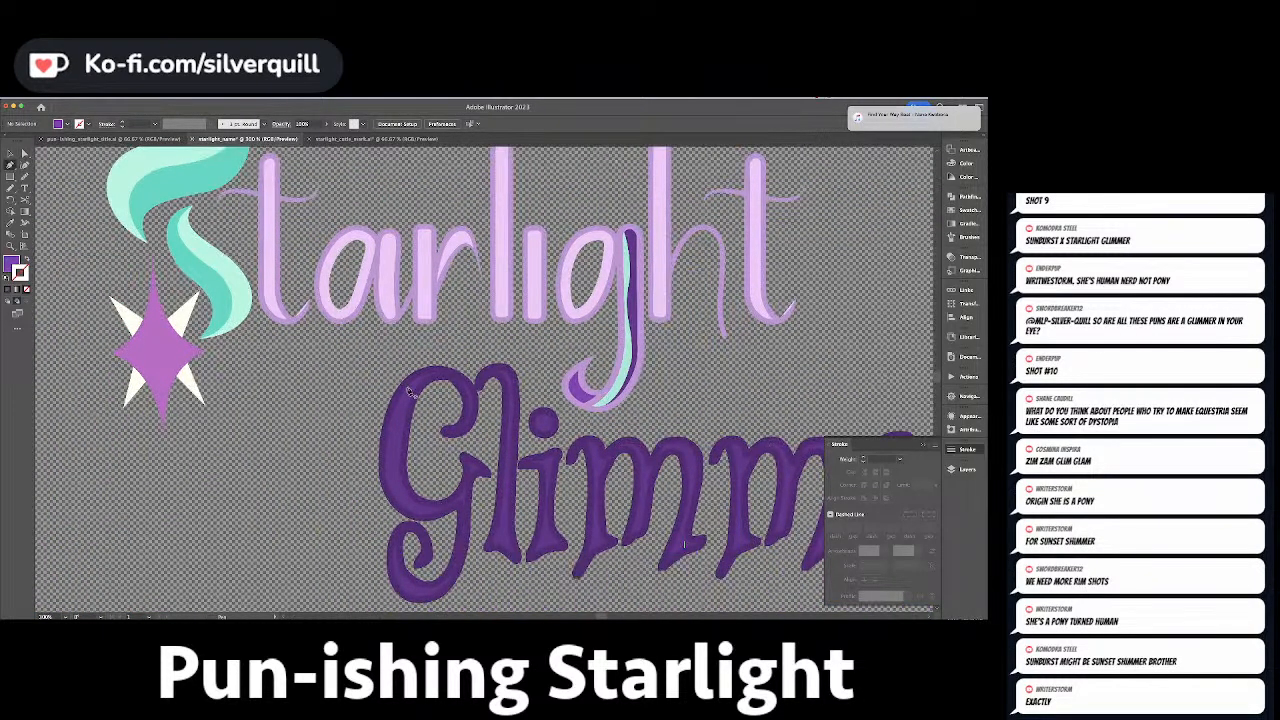
{"action": "key", "text": "v"}
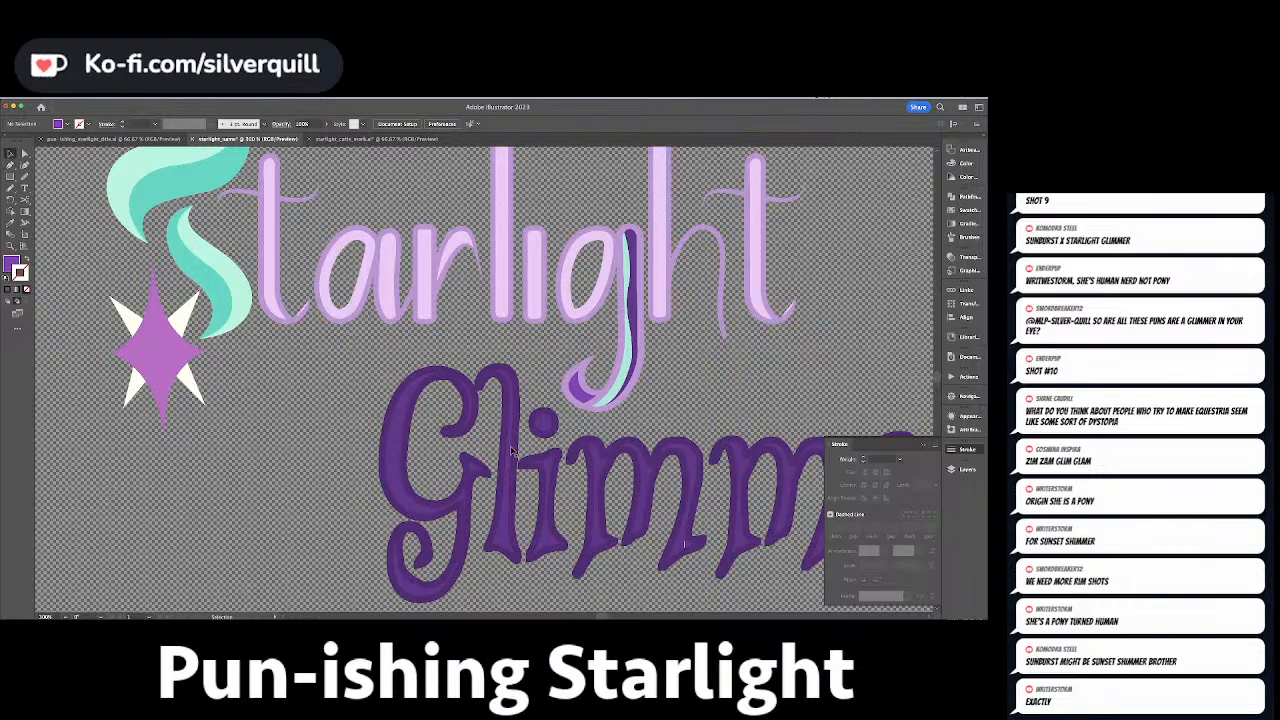
{"action": "left_click", "coordinate": [518, 446]}
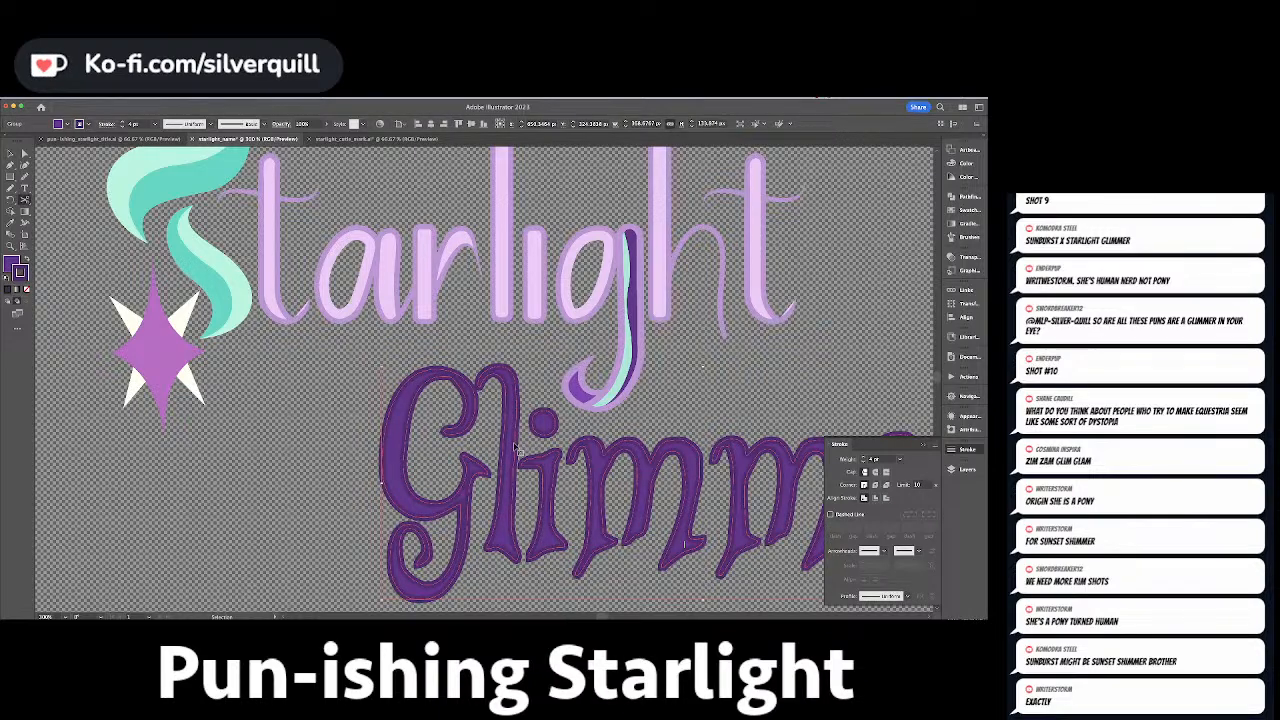
{"action": "key", "text": "x"}
{"action": "key", "text": "/"}
{"action": "key", "text": "super+z"}
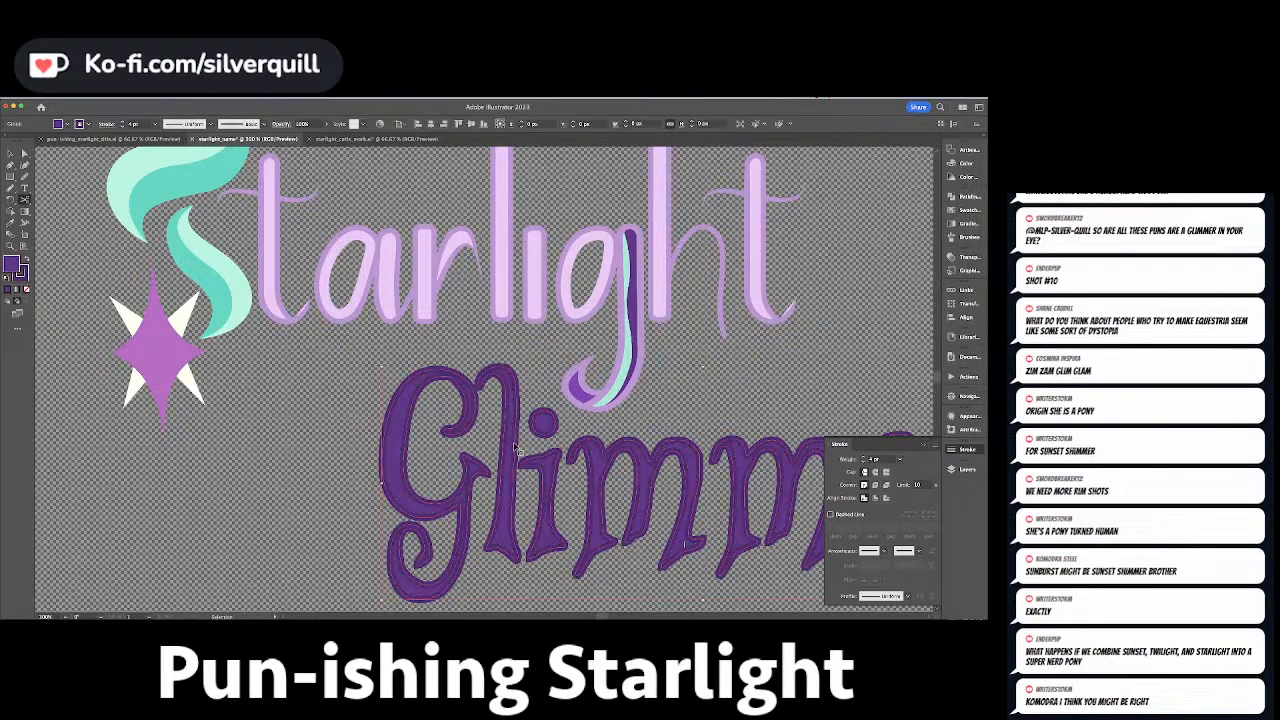
{"action": "key", "text": "x"}
{"action": "key", "text": "super+shift+a"}
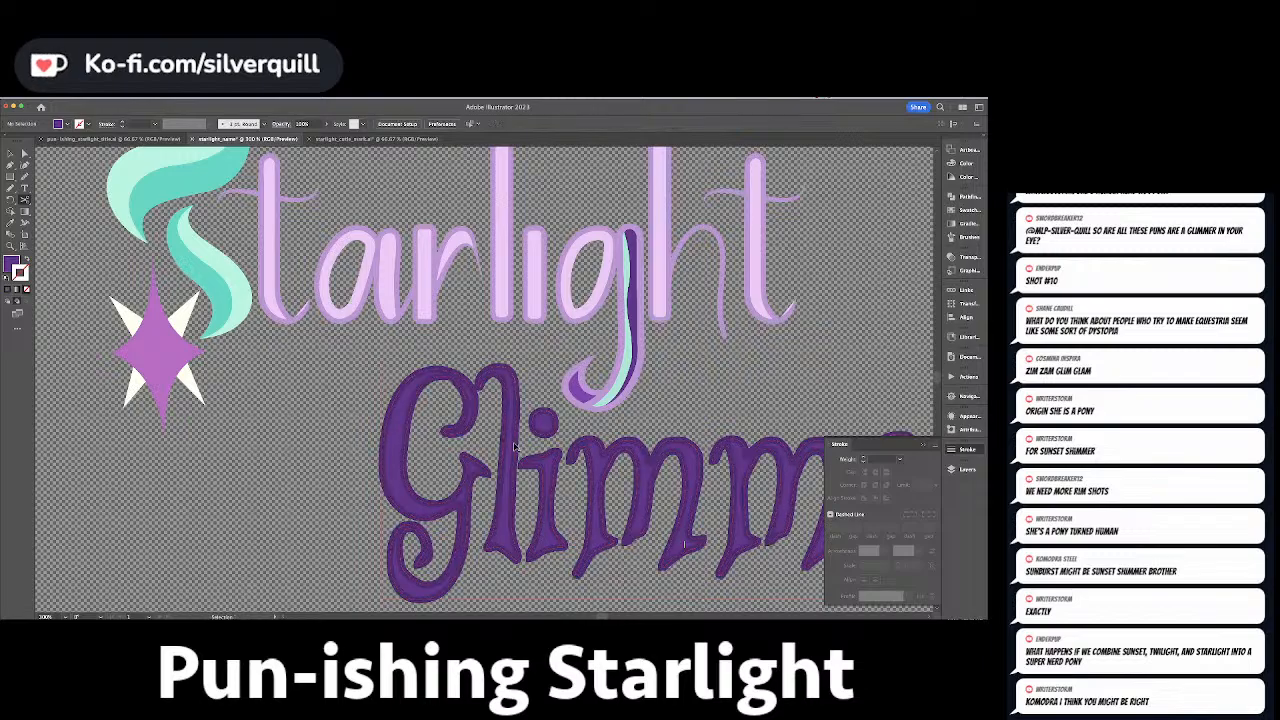
Pick up the purple accent fill from the tail of Starlight's g and draw a curved Pen path along the G's upper hook.
{"action": "key", "text": "a"}
{"action": "left_click", "coordinate": [582, 390]}
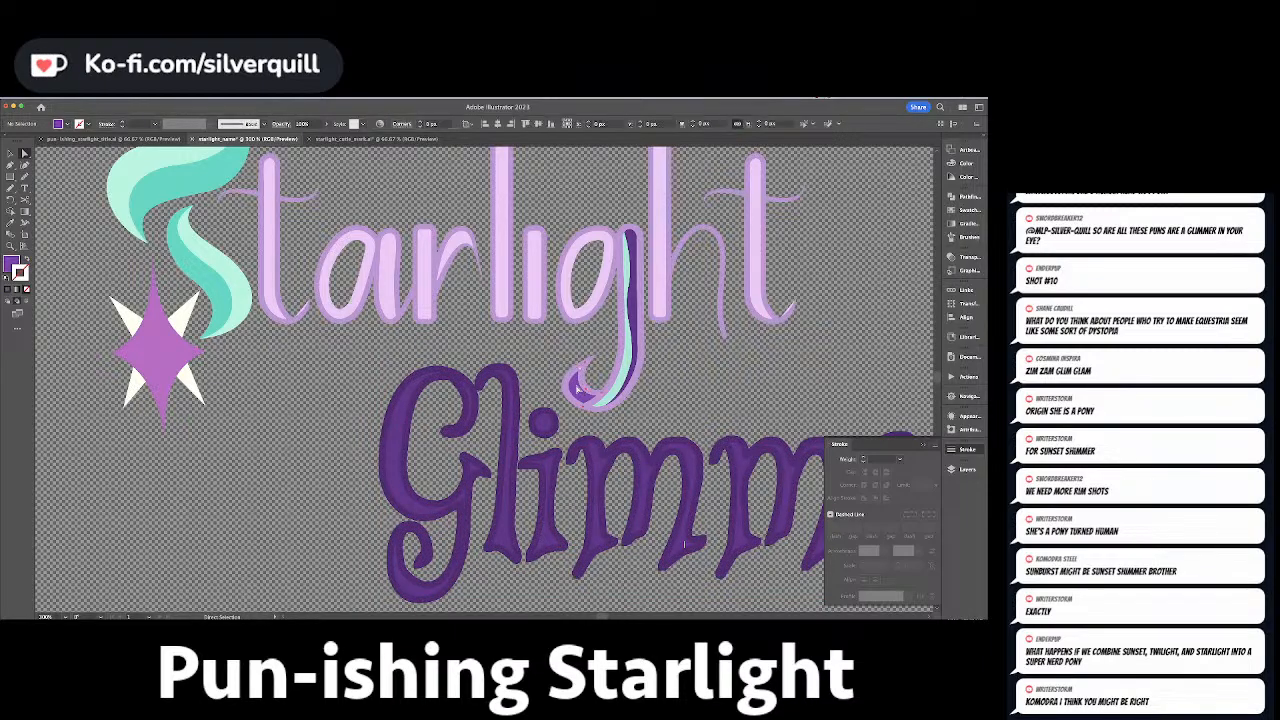
{"action": "key", "text": "super+shift+a"}
{"action": "key", "text": "p"}
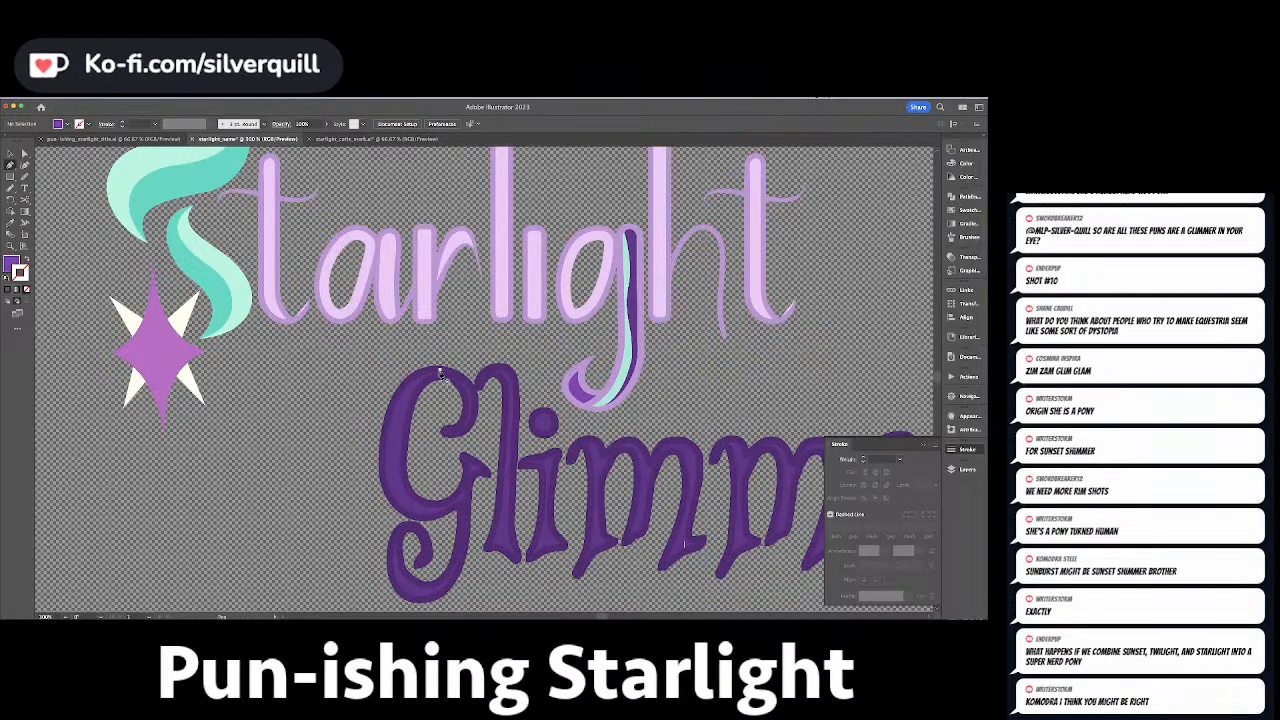
{"action": "left_click", "coordinate": [441, 377]}
{"action": "left_click", "coordinate": [463, 431]}
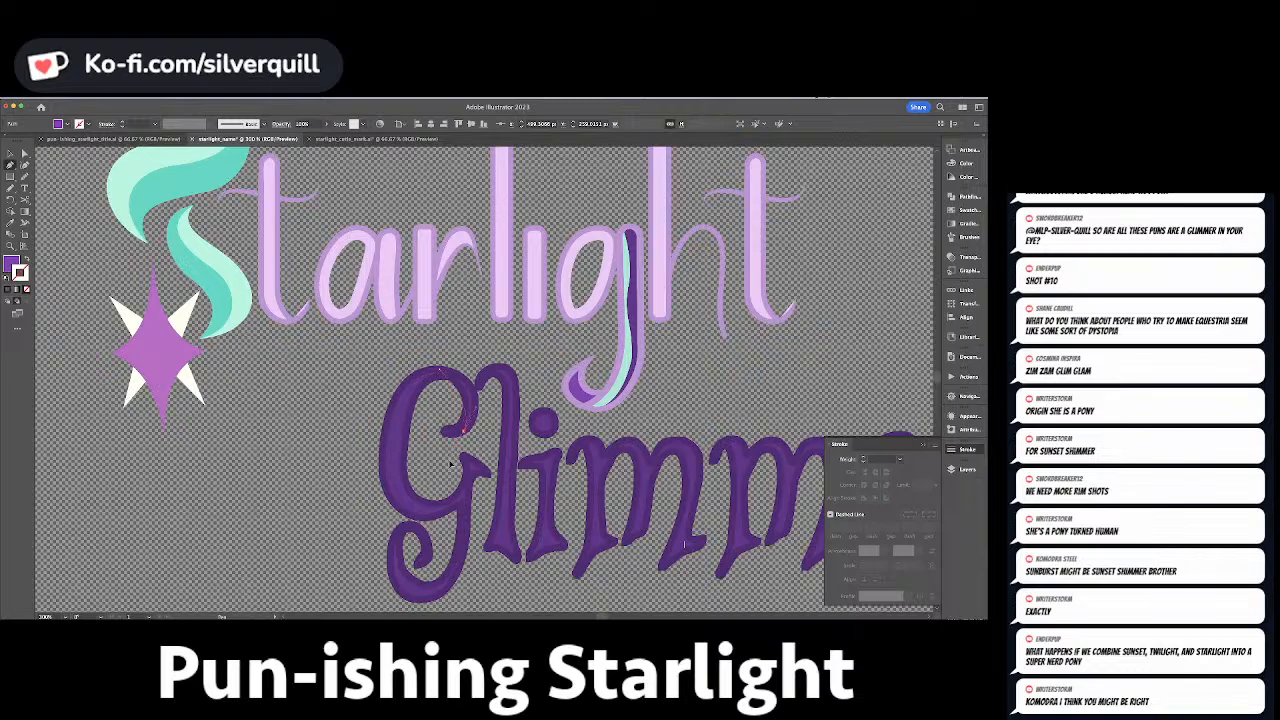
{"action": "left_click", "coordinate": [451, 463]}
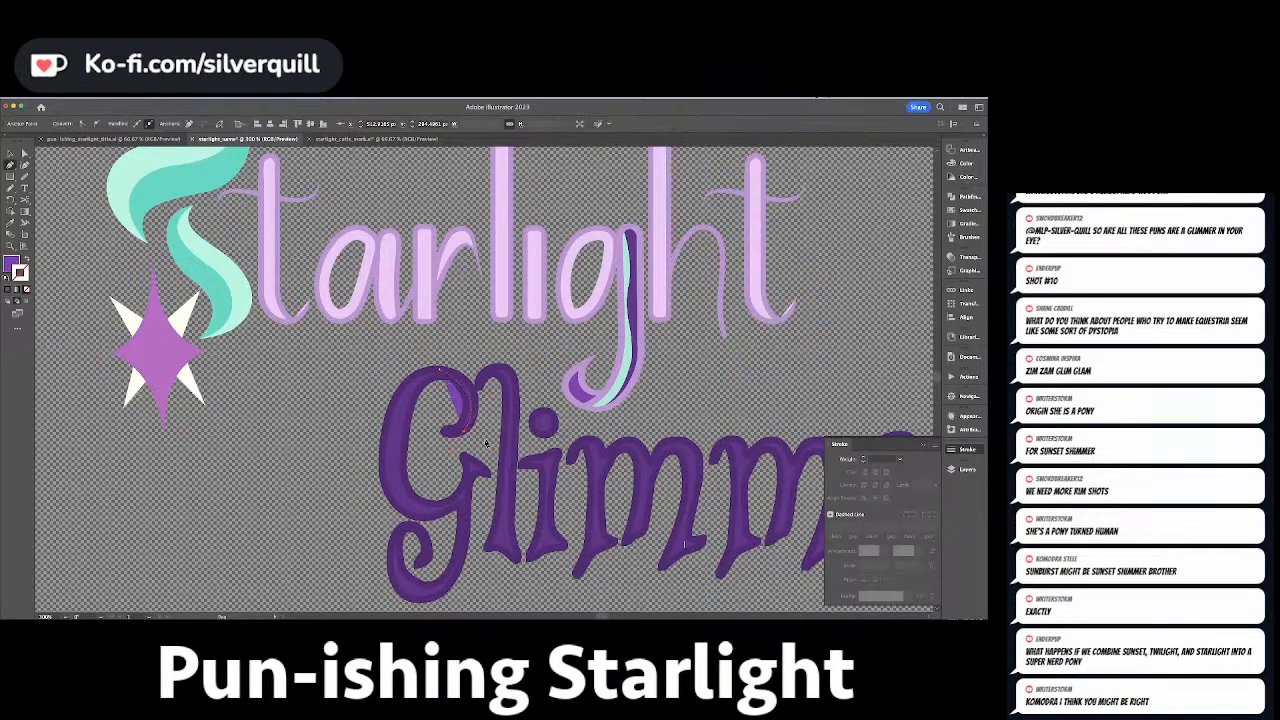
Turn the G accent's purple fill into a stroke and apply the half-moon variable width profile.
{"action": "key", "text": "z"}
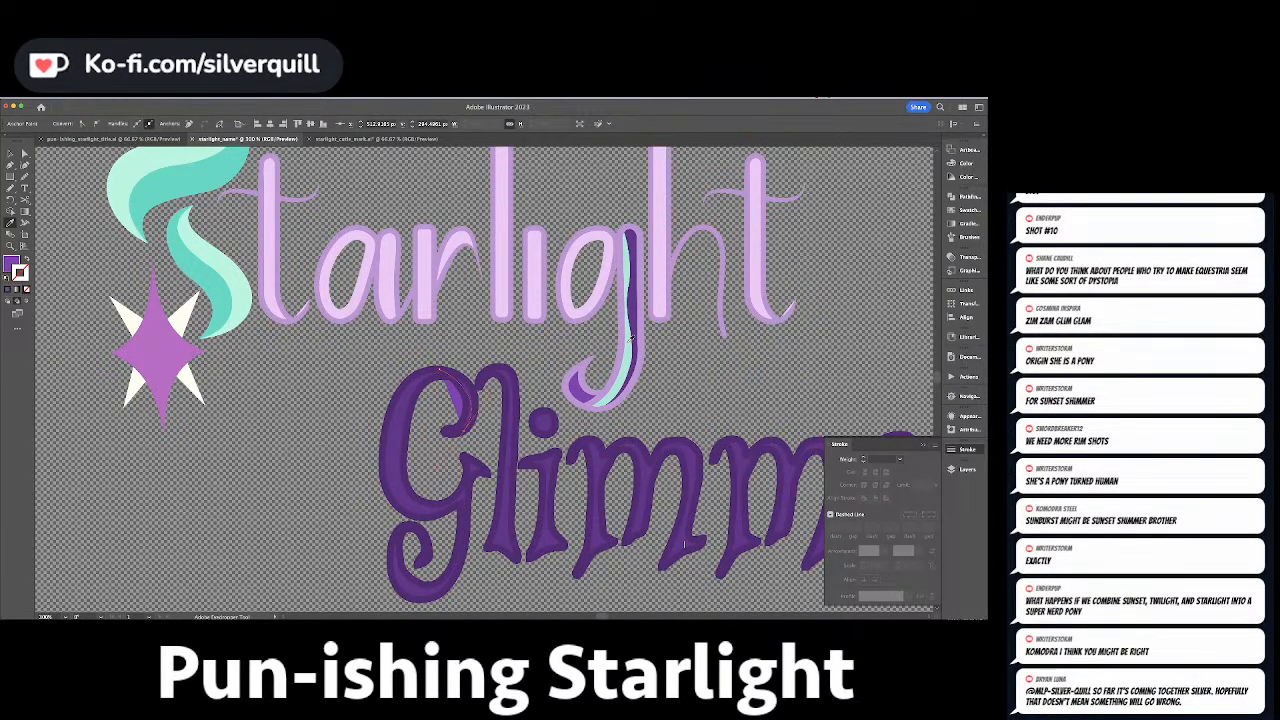
{"action": "key", "text": "shift+x"}
{"action": "left_click", "coordinate": [882, 597]}
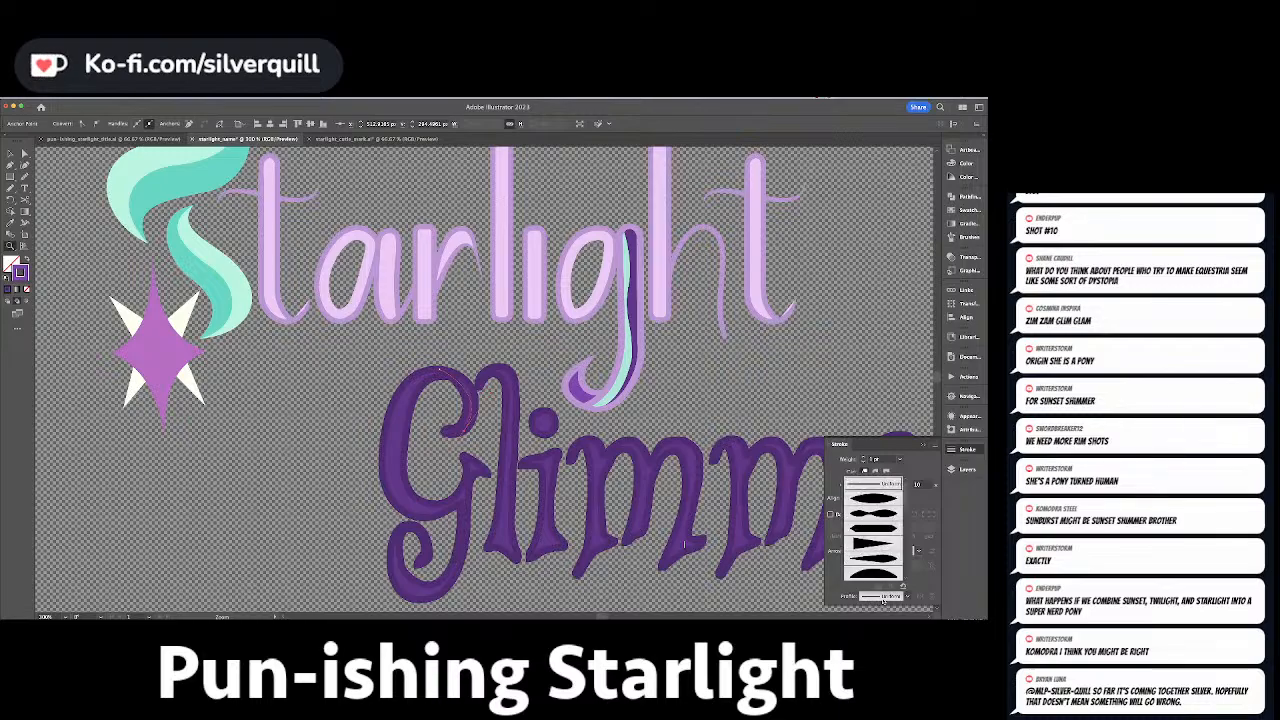
{"action": "left_click", "coordinate": [886, 572]}
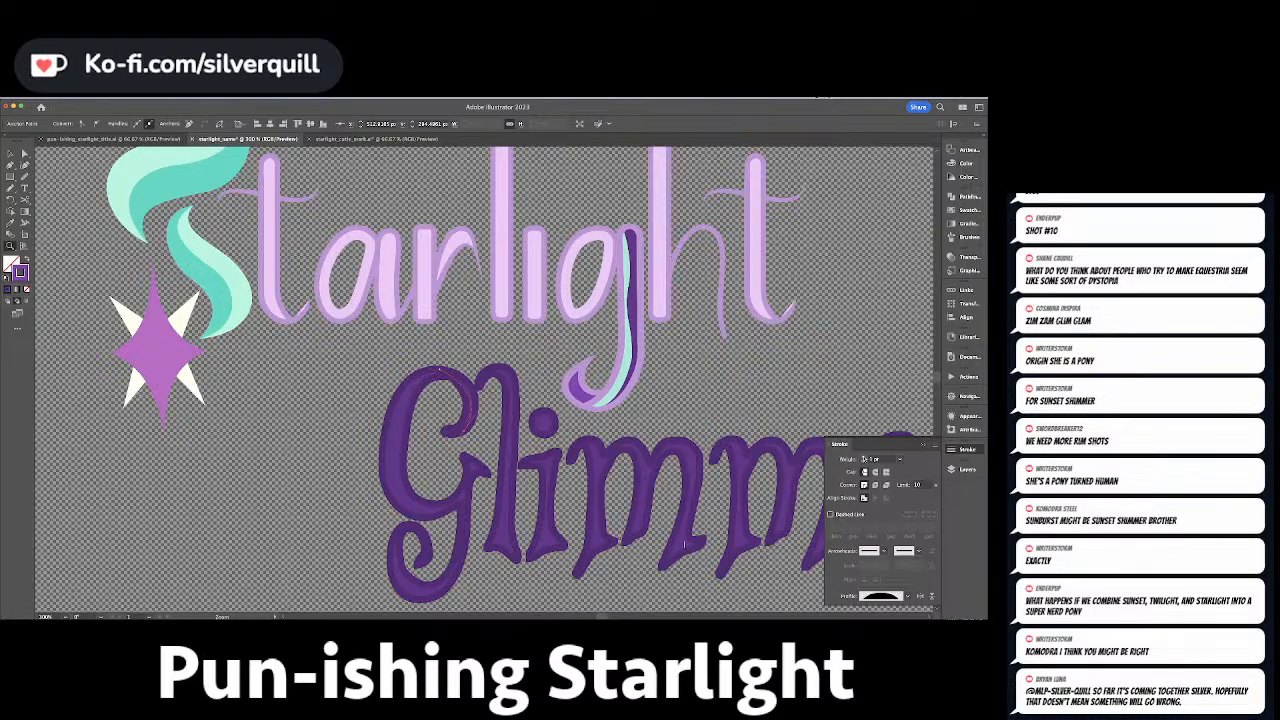
{"action": "key", "text": "super+shift+a"}
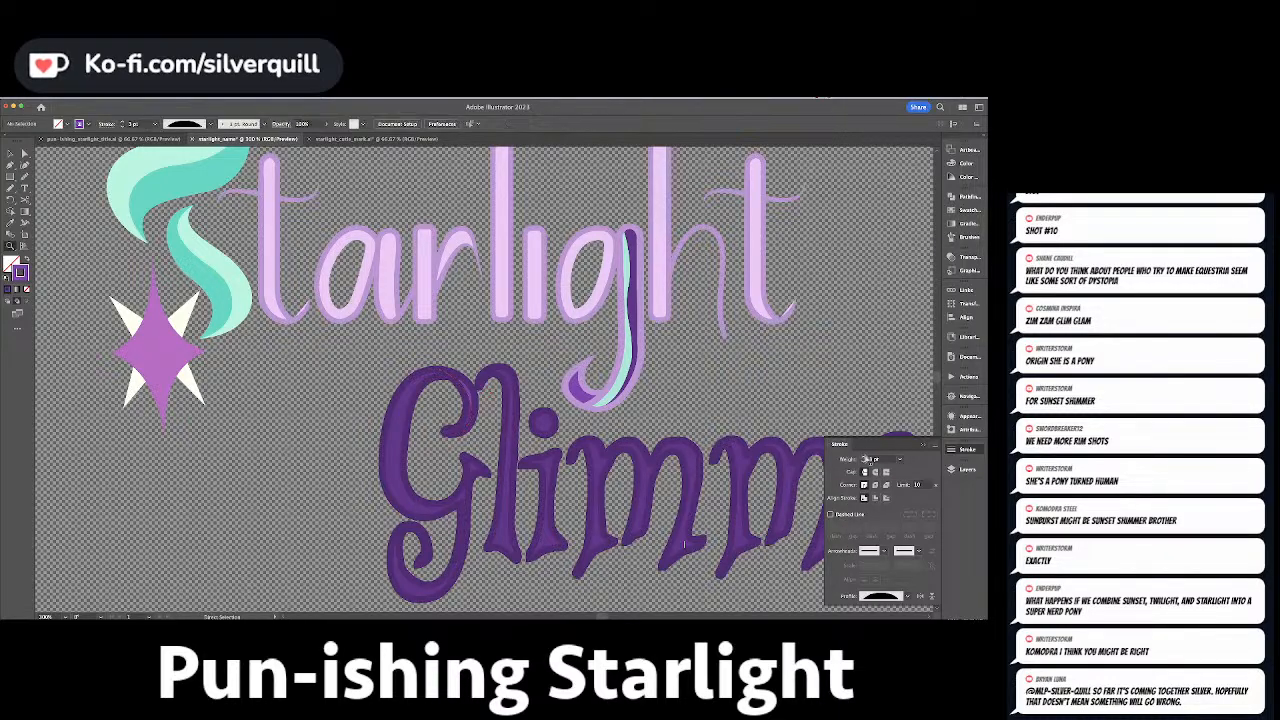
Draw a curved Pen path around the top of the l in Glimmer and apply the half-moon variable width profile.
{"action": "key", "text": "space"}
{"action": "left_click_drag", "start_coordinate": [630, 484], "coordinate": [579, 442]}
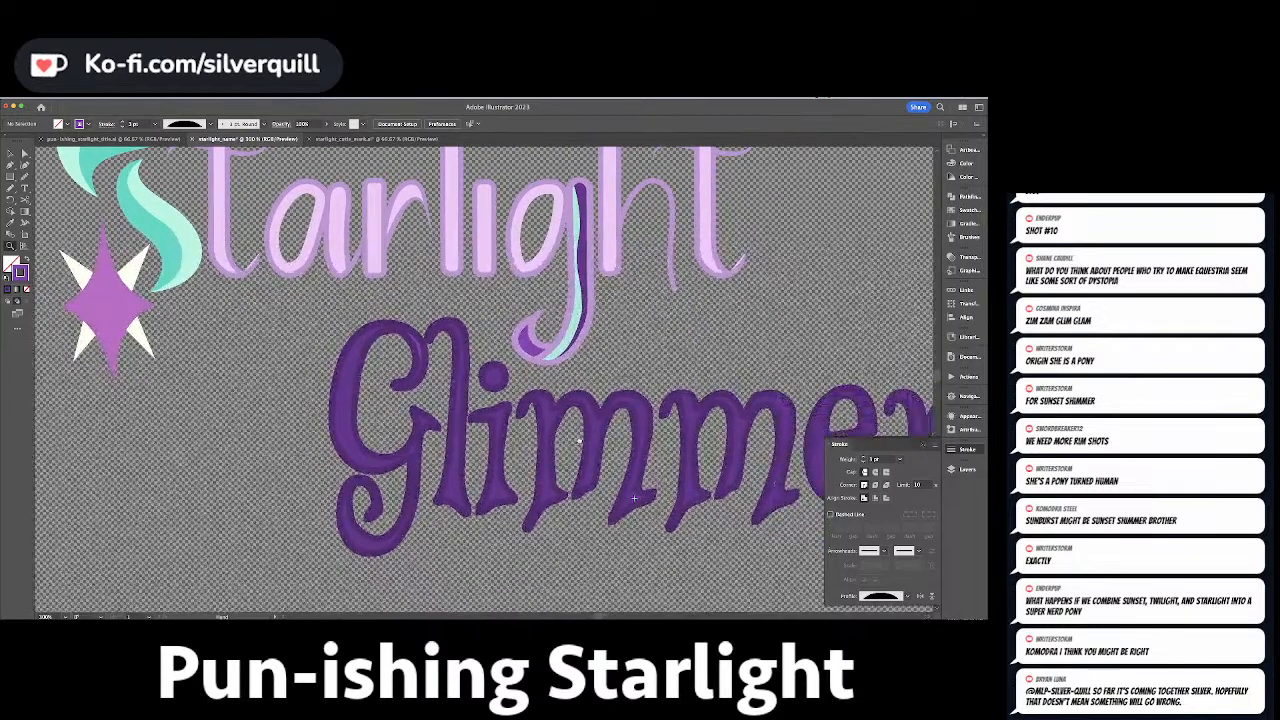
{"action": "left_click", "coordinate": [441, 326]}
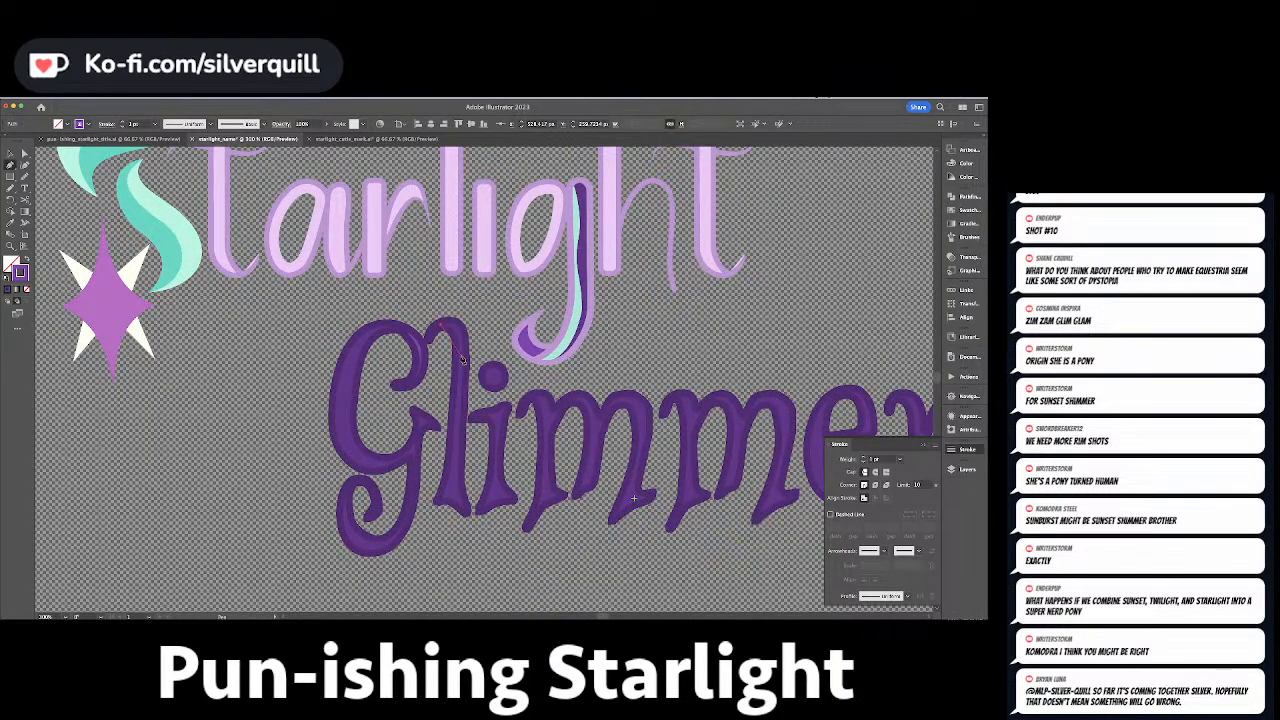
{"action": "left_click", "coordinate": [467, 425]}
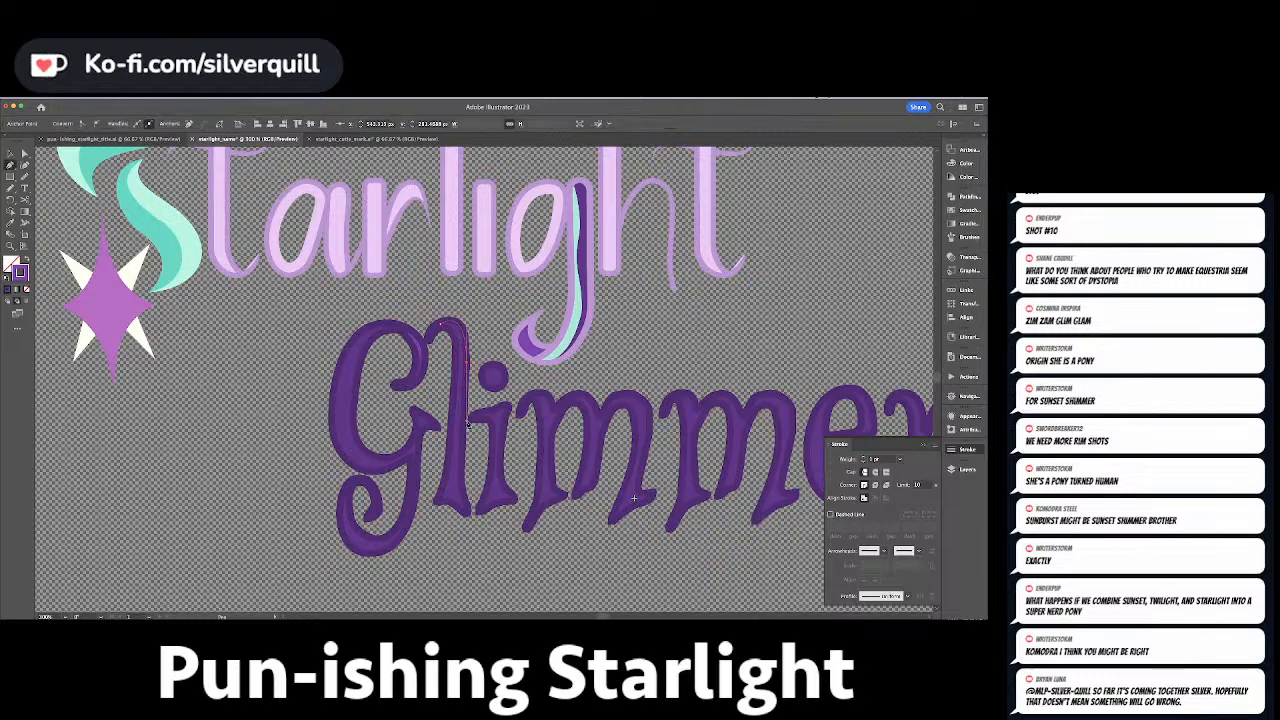
{"action": "left_click", "coordinate": [903, 596]}
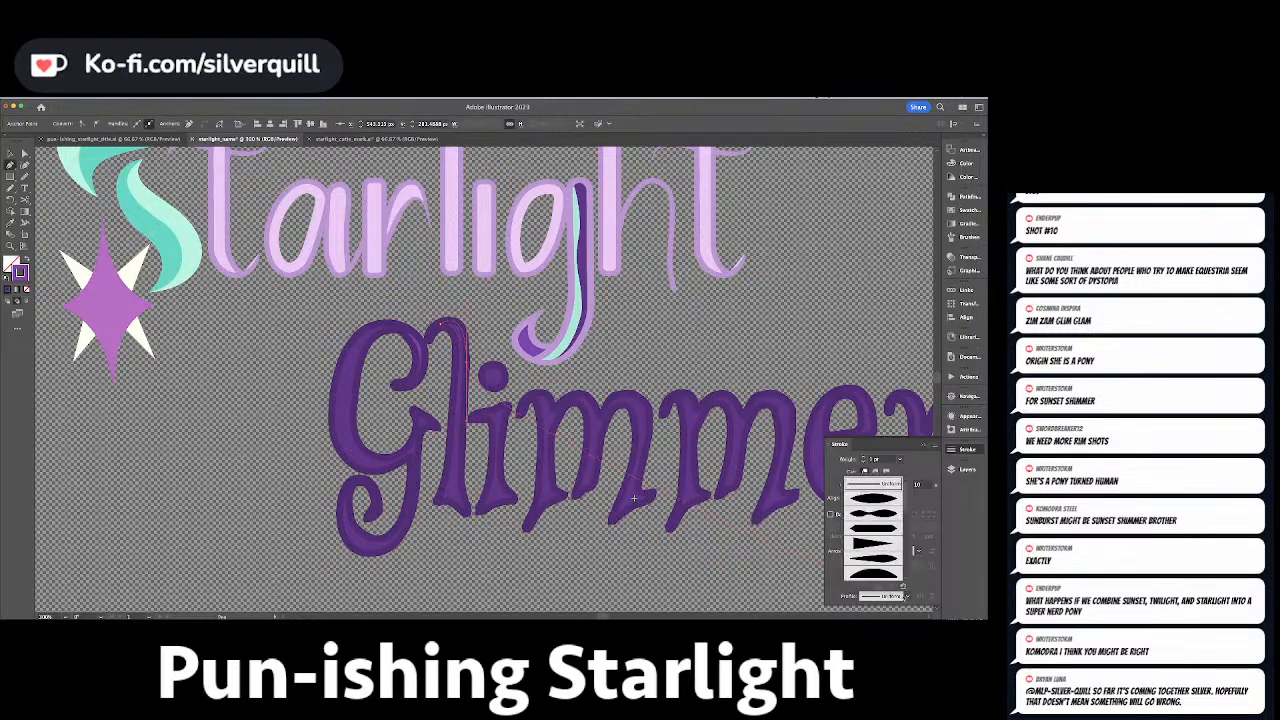
{"action": "left_click", "coordinate": [874, 501]}
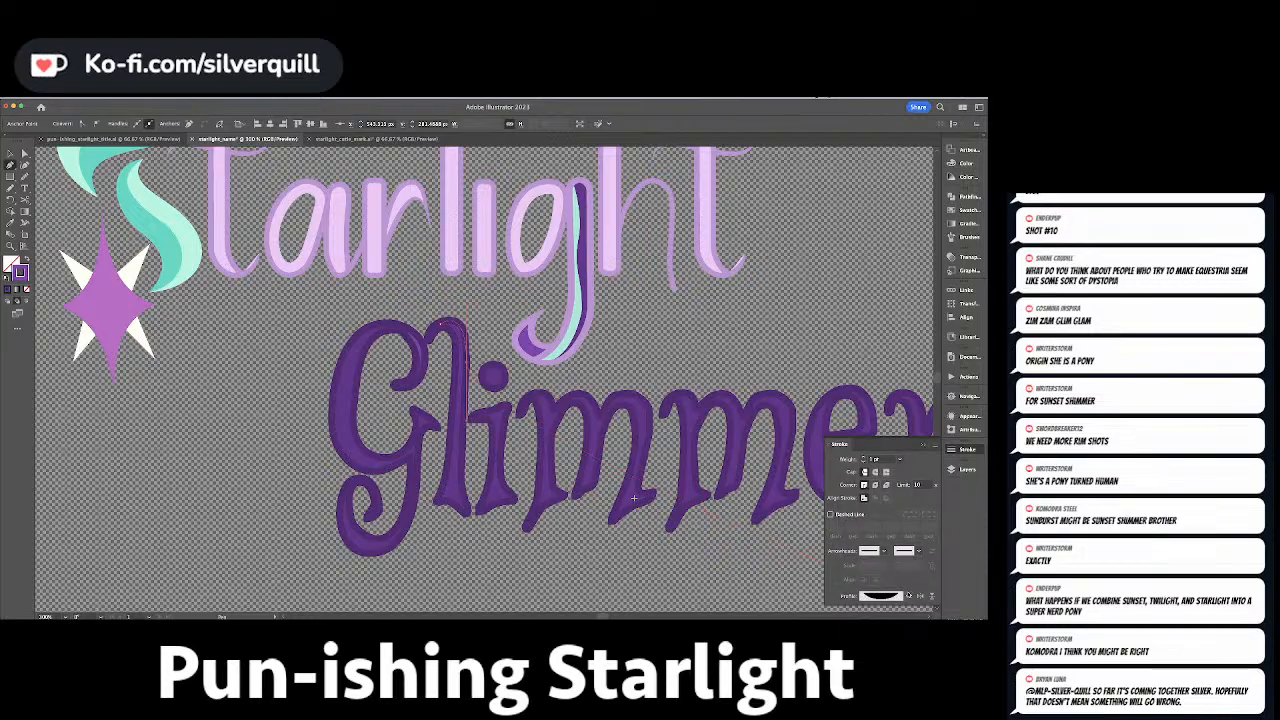
Delete the solid purple inner shape of the Glimmer lettering, keeping its darker outlines and the accents.
{"action": "key", "text": "v"}
{"action": "left_click", "coordinate": [456, 486]}
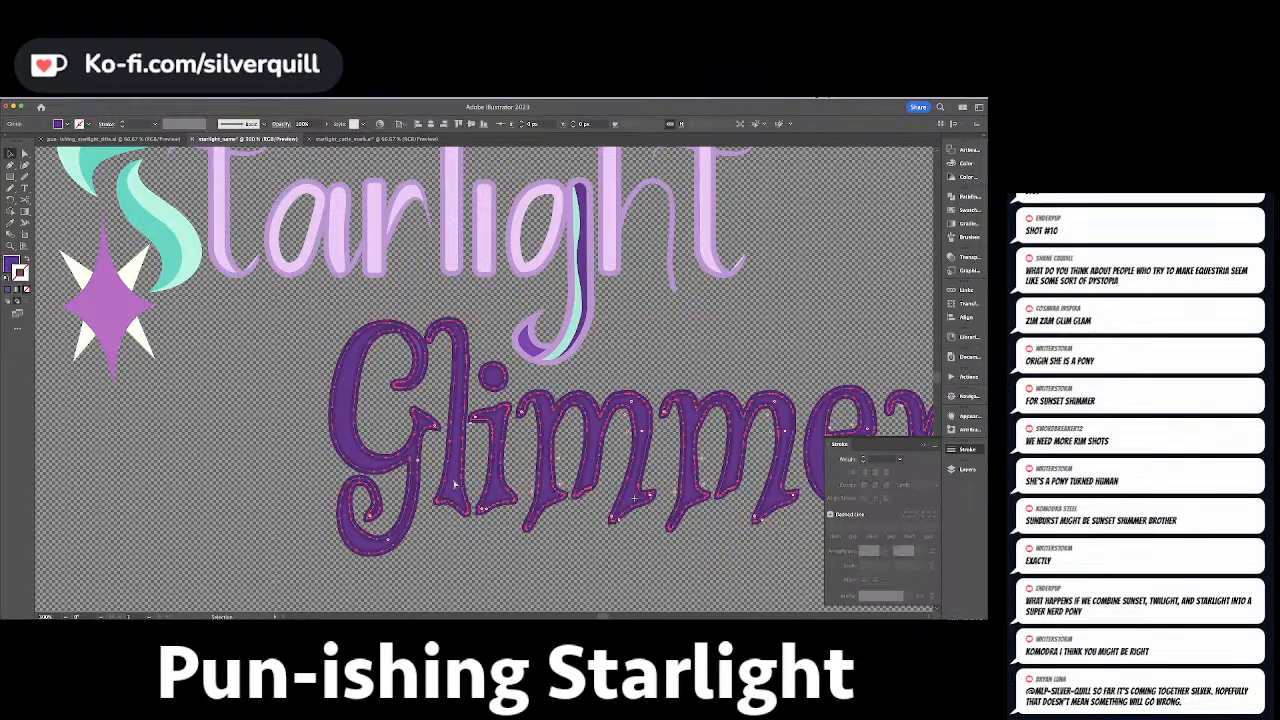
{"action": "key", "text": "Delete"}
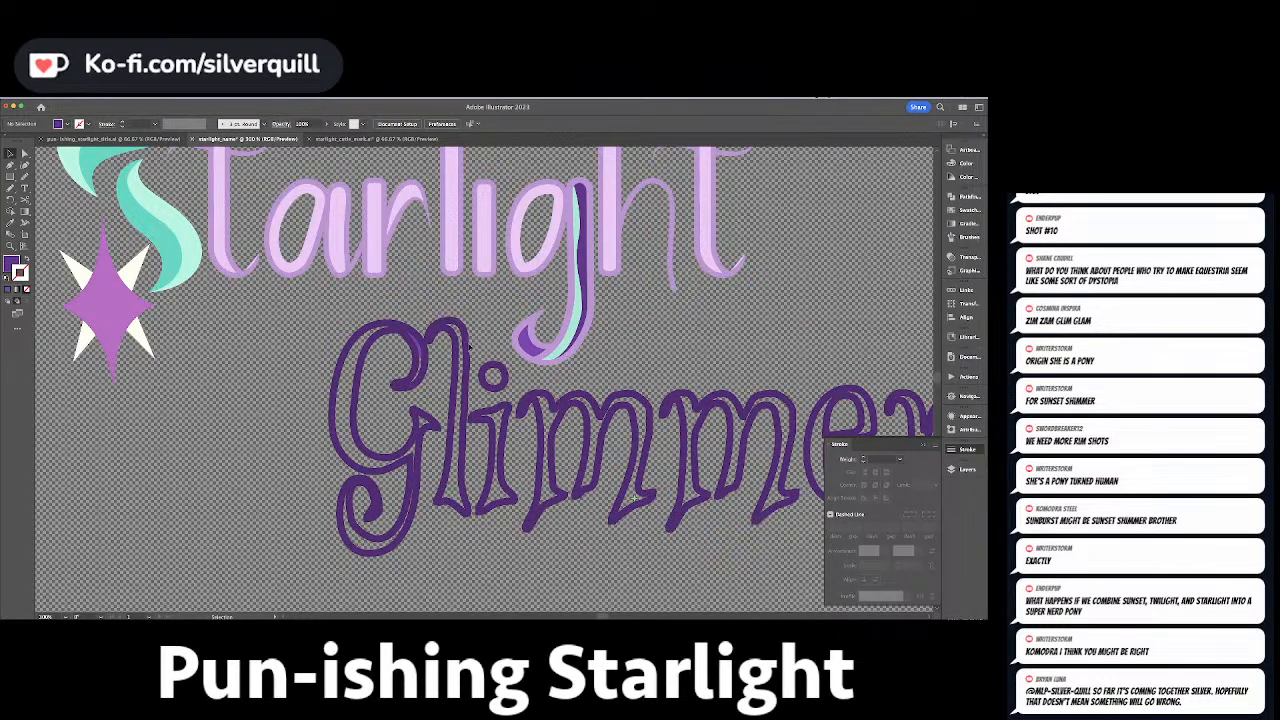
Set the l accent's stroke weight to 5 pt and flip its half-moon width profile across the path.
{"action": "left_click", "coordinate": [452, 326]}
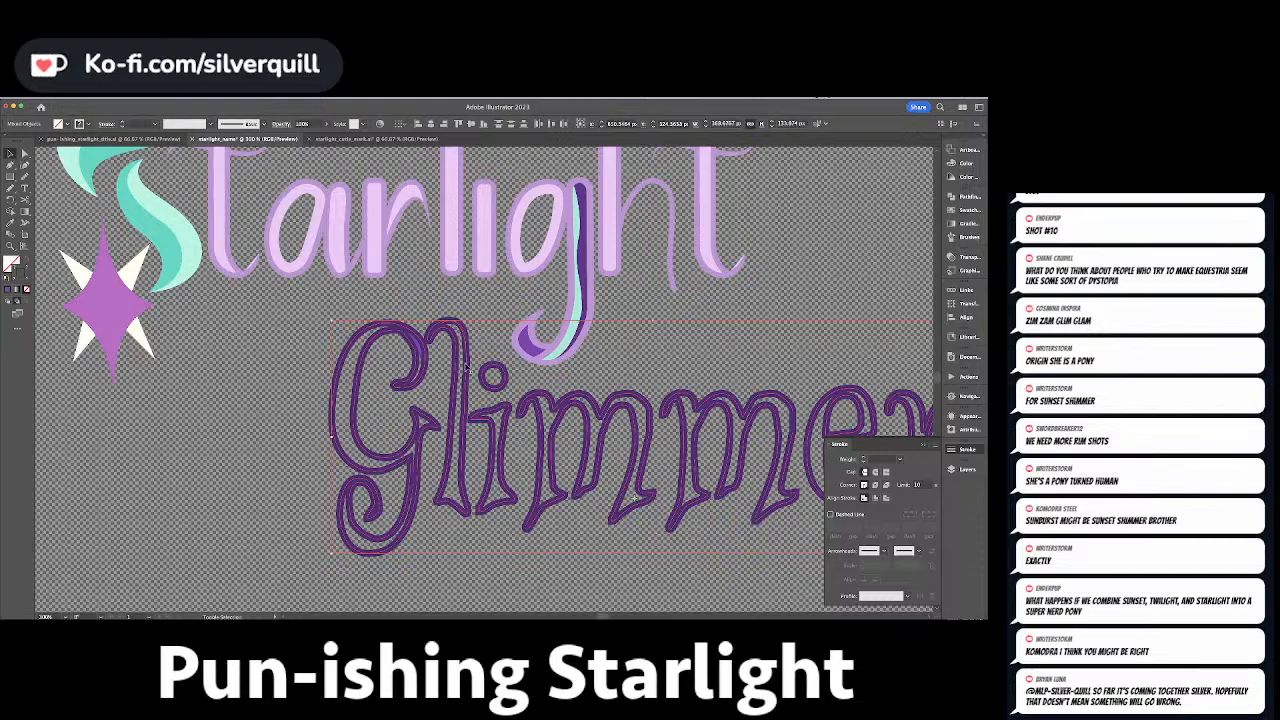
{"action": "left_click", "coordinate": [461, 365]}
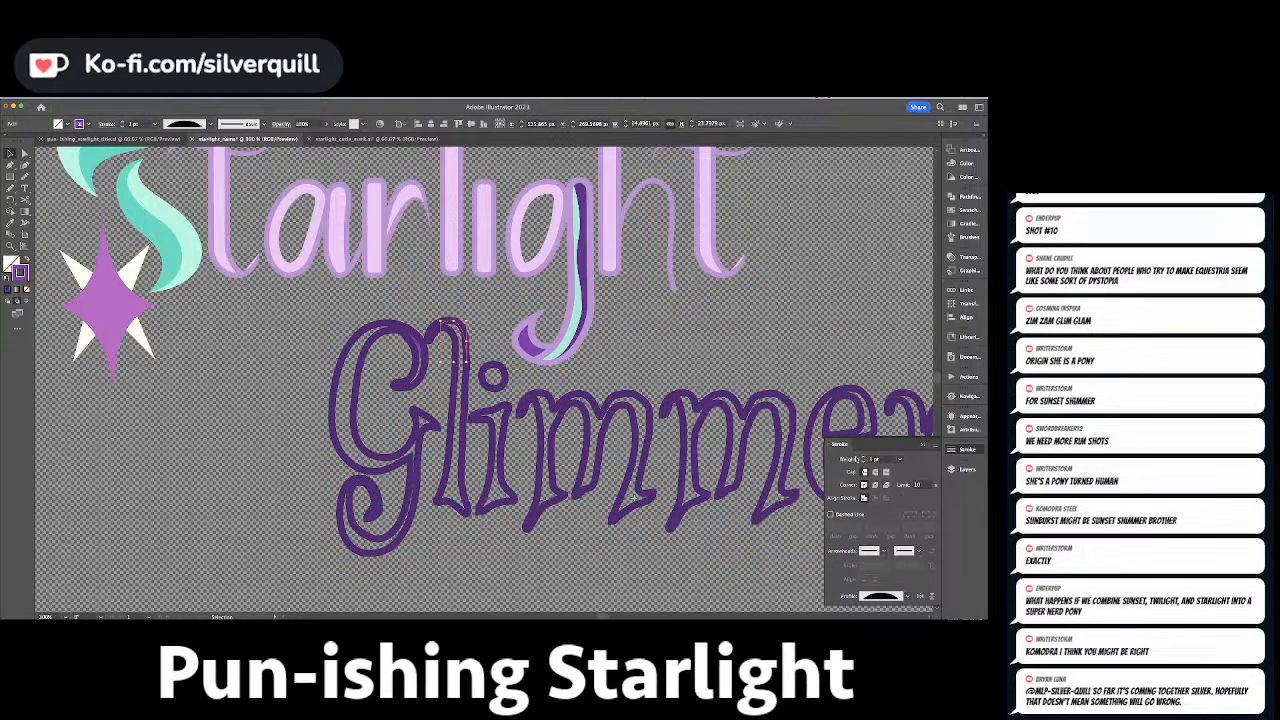
{"action": "left_click", "coordinate": [863, 457]}
{"action": "left_click", "coordinate": [863, 457]}
{"action": "left_click", "coordinate": [863, 457]}
{"action": "left_click", "coordinate": [863, 457]}
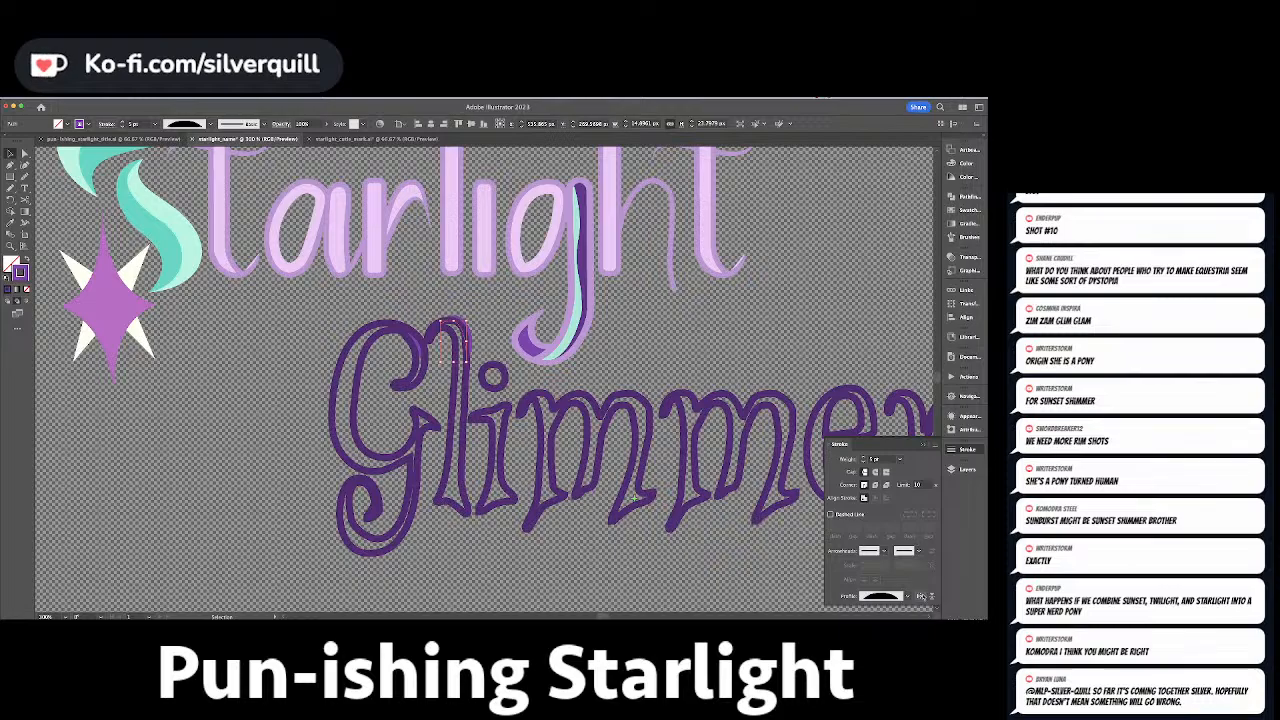
{"action": "left_click", "coordinate": [932, 597]}
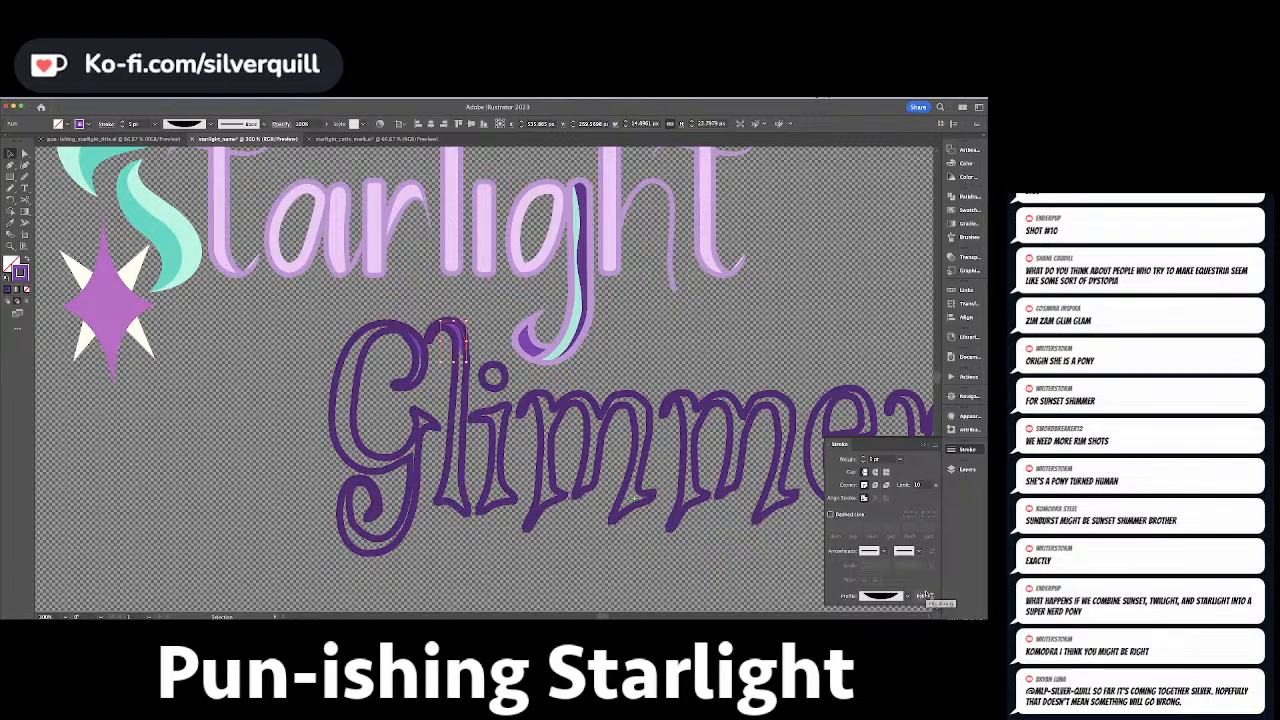
{"action": "key", "text": "ctrl+shift+a"}
Draw a curved accent path around the upper edge of the i's dot with the Curvature tool, using the half-moon width profile.
{"action": "key", "text": "ctrl+equal"}
{"action": "key", "text": "ctrl+equal"}
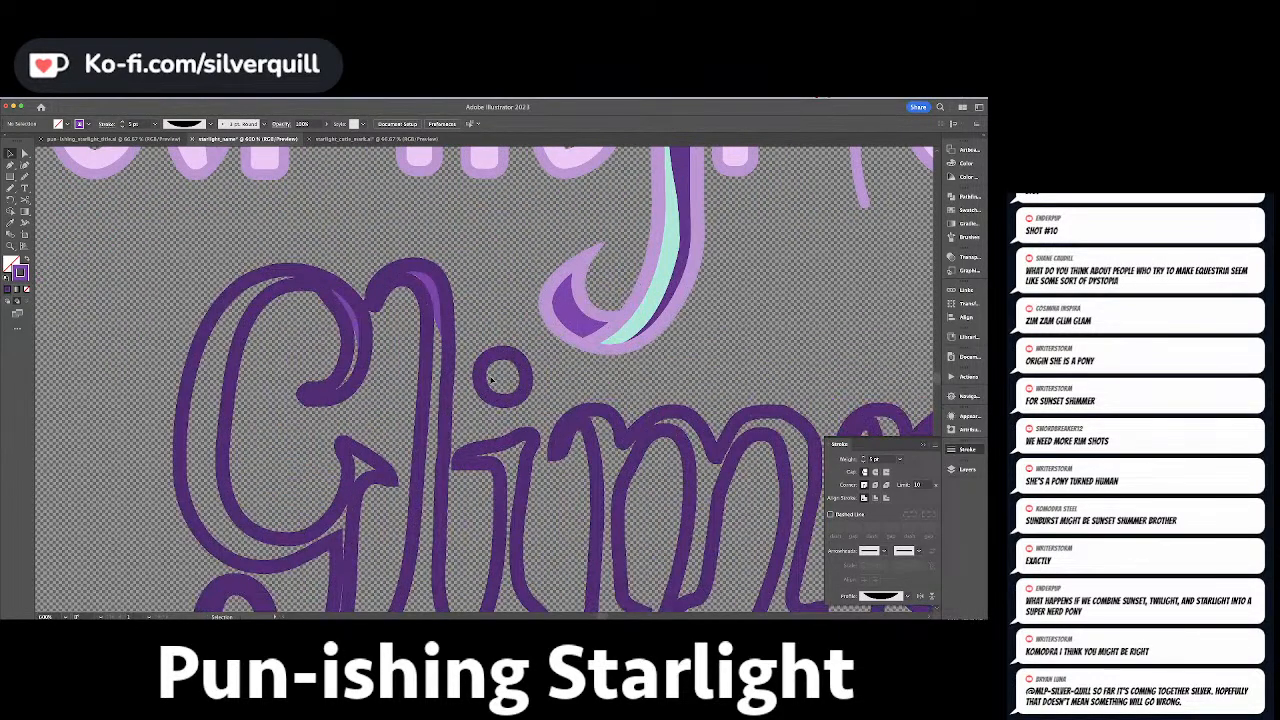
{"action": "left_click", "coordinate": [25, 165]}
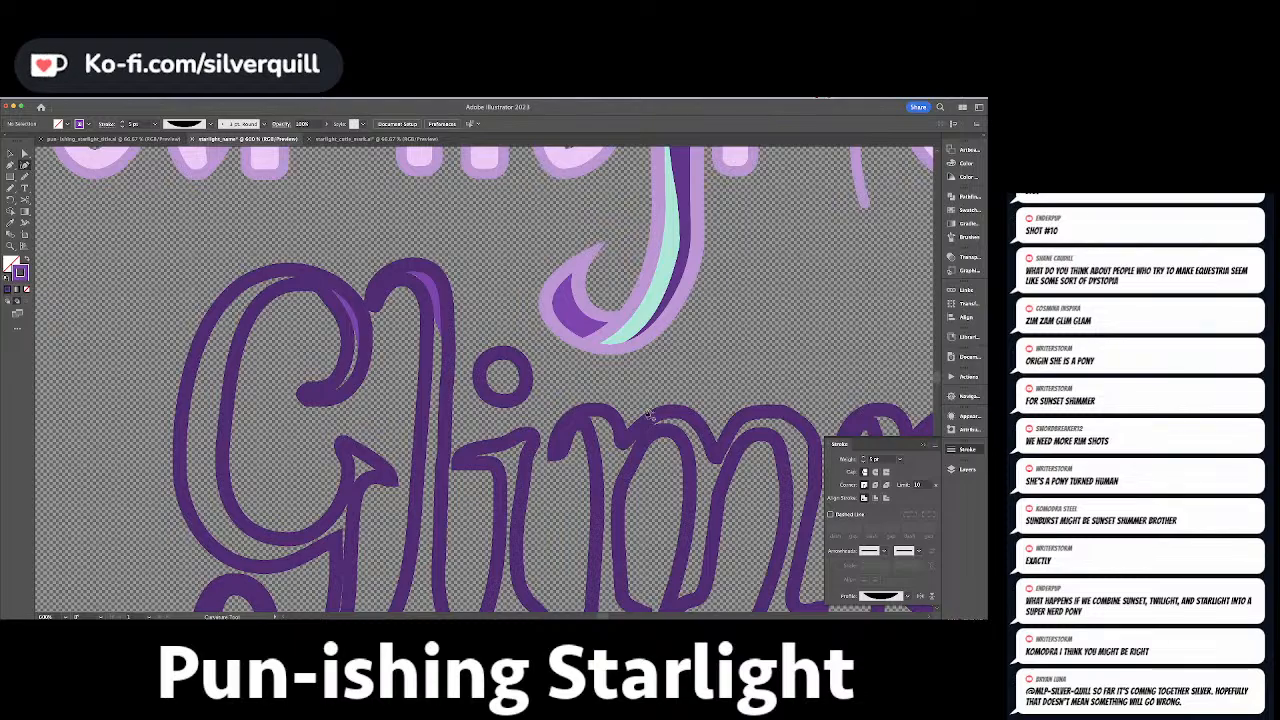
{"action": "left_click", "coordinate": [481, 372]}
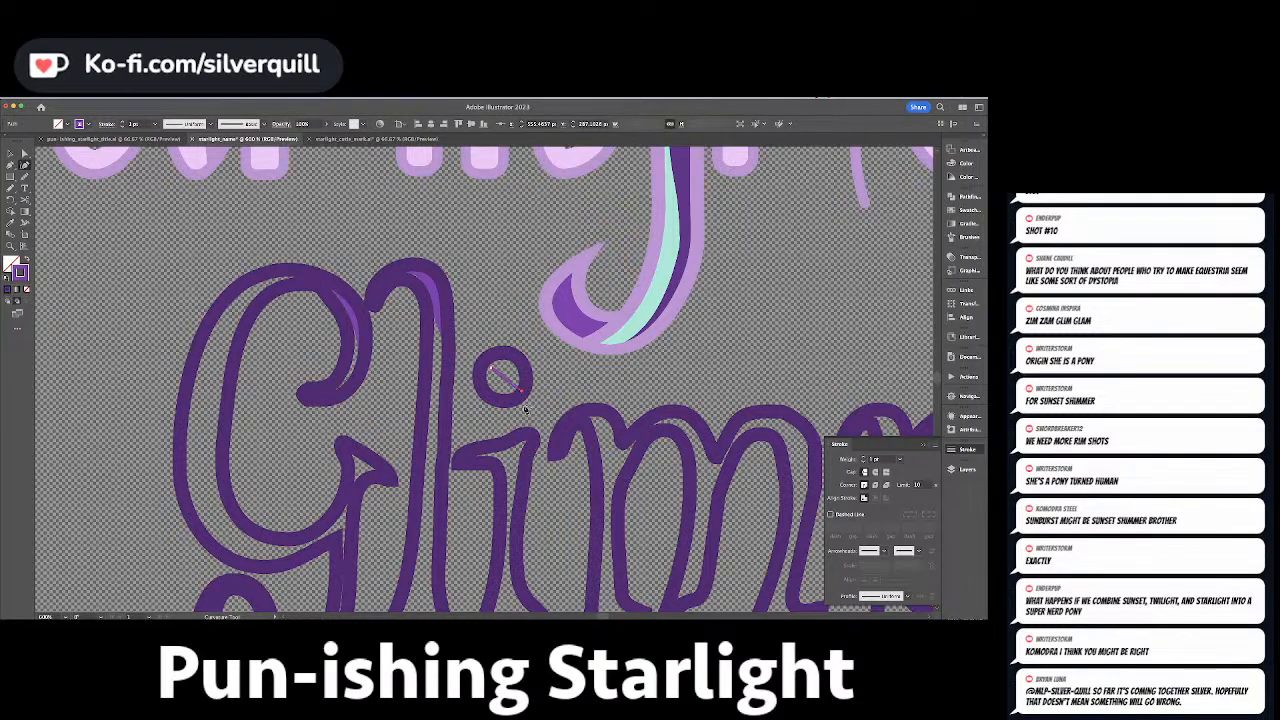
{"action": "left_click", "coordinate": [527, 388]}
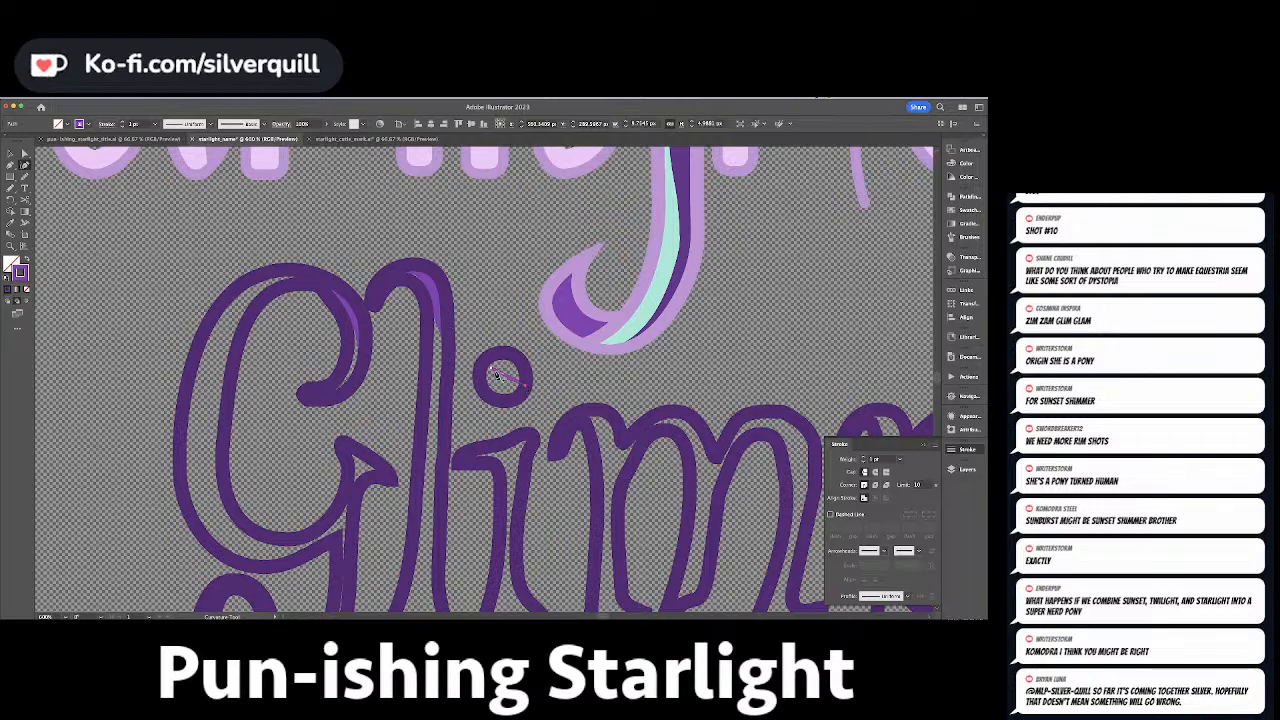
{"action": "left_click", "coordinate": [483, 363]}
{"action": "left_click", "coordinate": [518, 361]}
{"action": "left_click", "coordinate": [797, 536]}
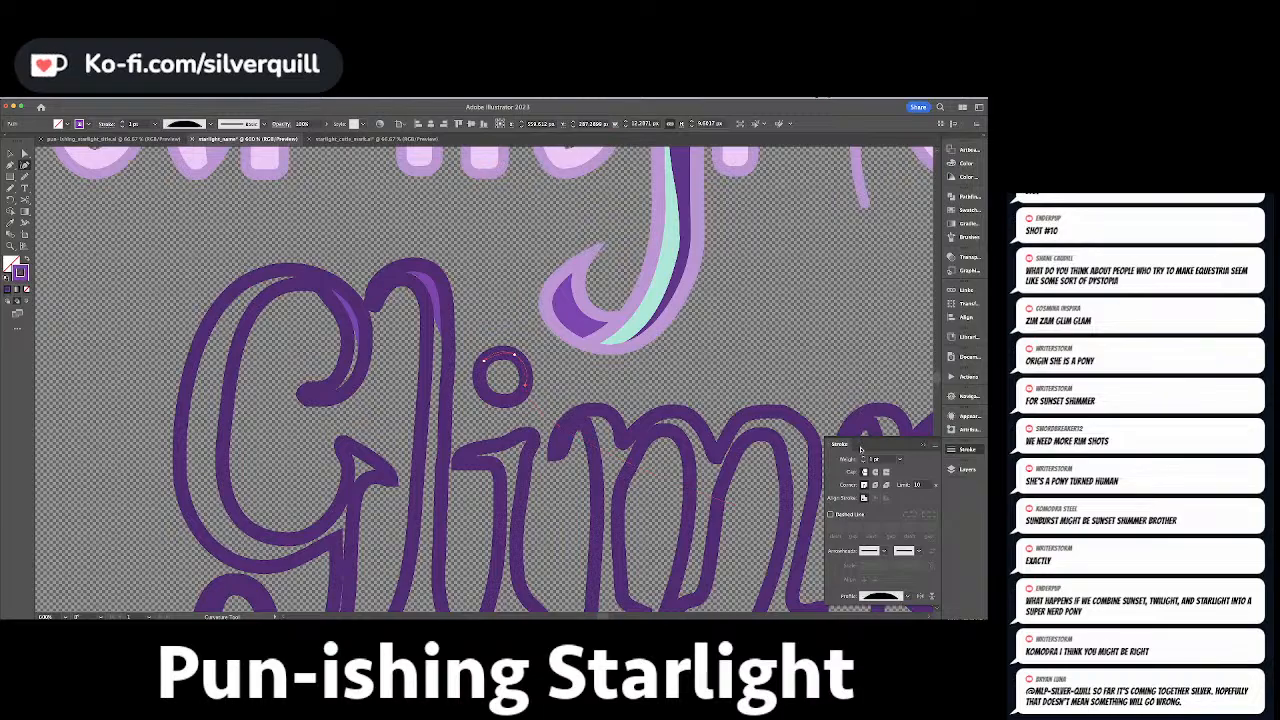
Set the i dot accent to 5 pt with its width profile flipped inward, and adjust its curve inside the dot.
{"action": "left_click", "coordinate": [864, 458]}
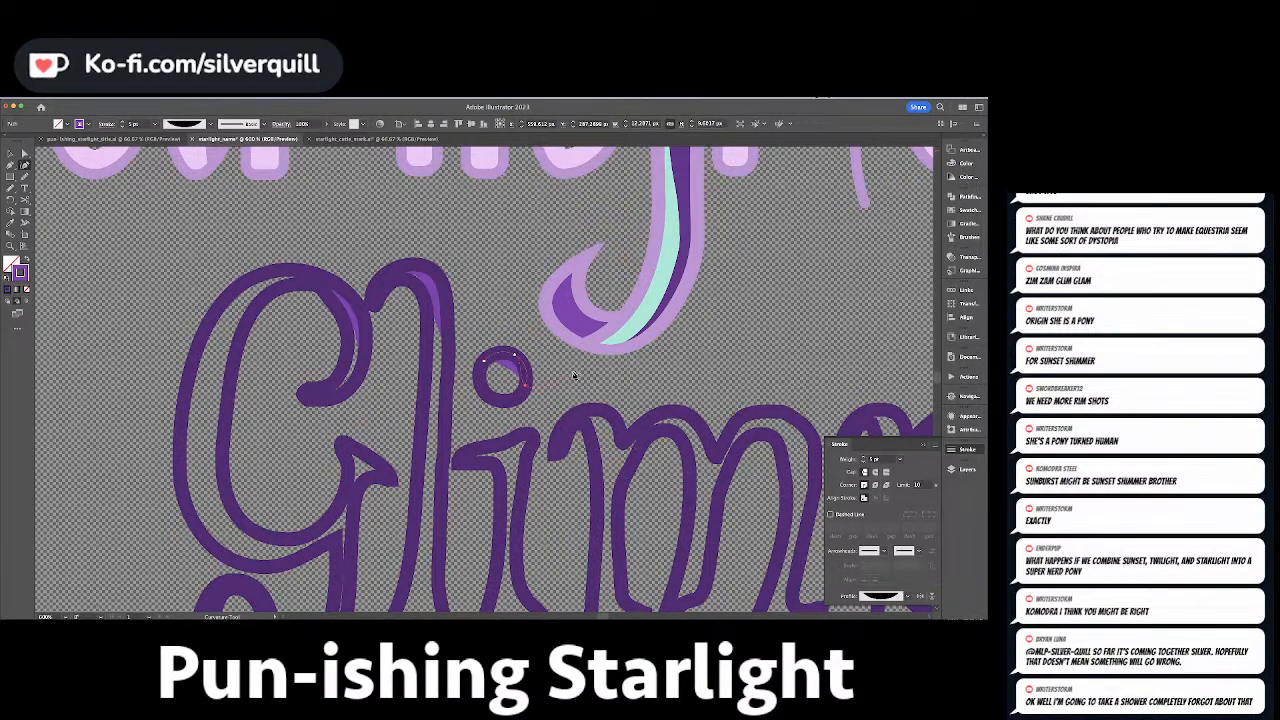
{"action": "left_click", "coordinate": [505, 400]}
{"action": "left_click_drag", "start_coordinate": [512, 379], "coordinate": [520, 393]}
{"action": "key", "text": "super+shift+a"}
Draw a curved accent path over the first arch of Glimmer's first m and apply the half-moon width profile.
{"action": "left_click_drag", "start_coordinate": [607, 395], "coordinate": [488, 382]}
{"action": "left_click", "coordinate": [488, 382]}
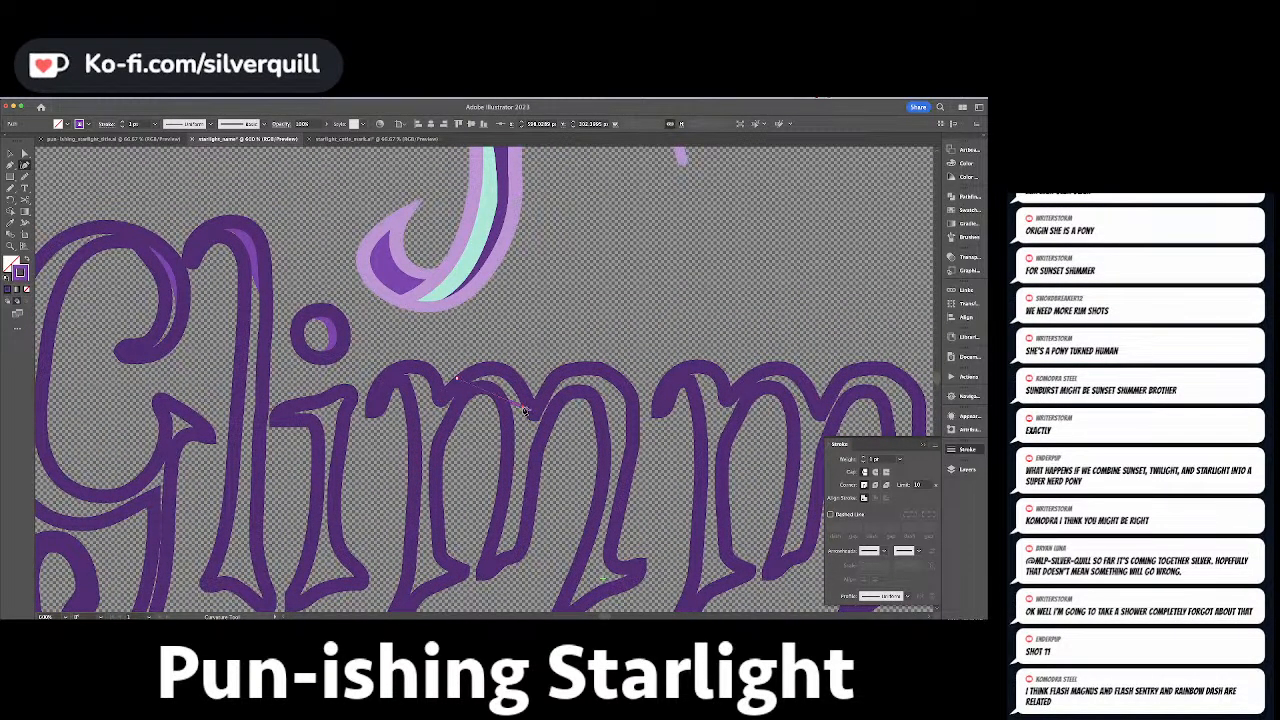
{"action": "left_click", "coordinate": [532, 413]}
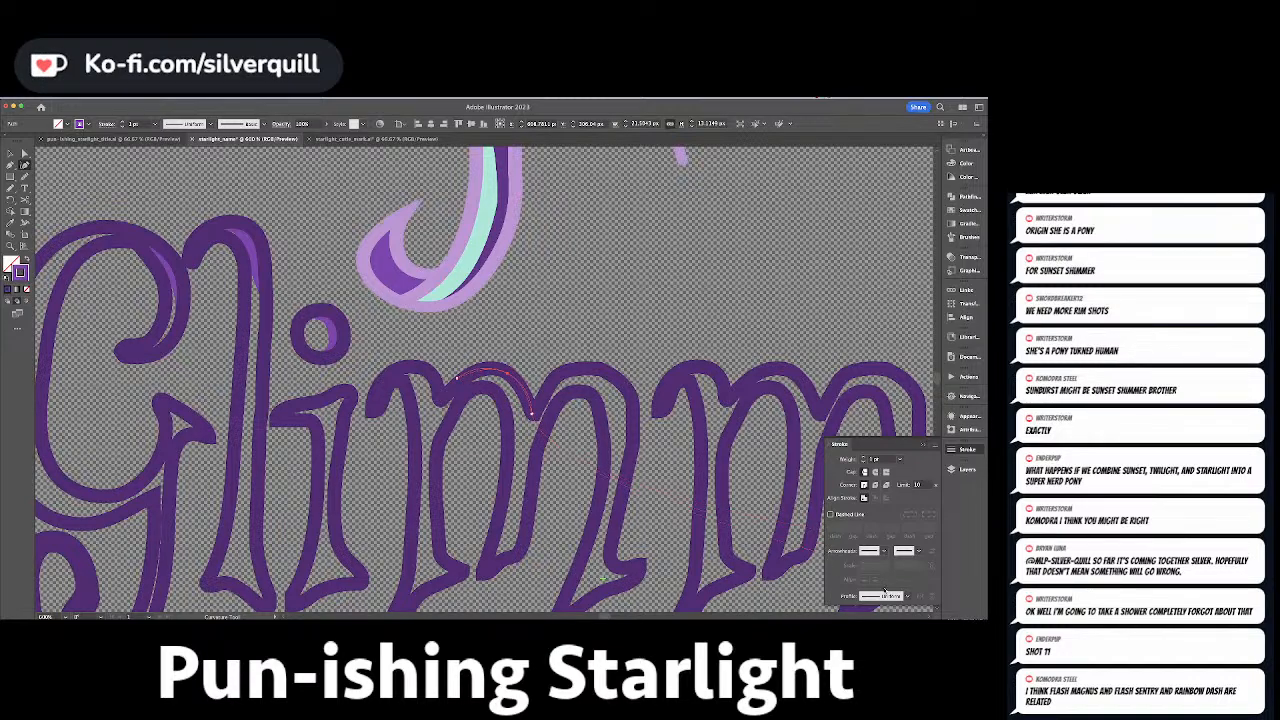
{"action": "left_click", "coordinate": [888, 596]}
{"action": "left_click", "coordinate": [873, 573]}
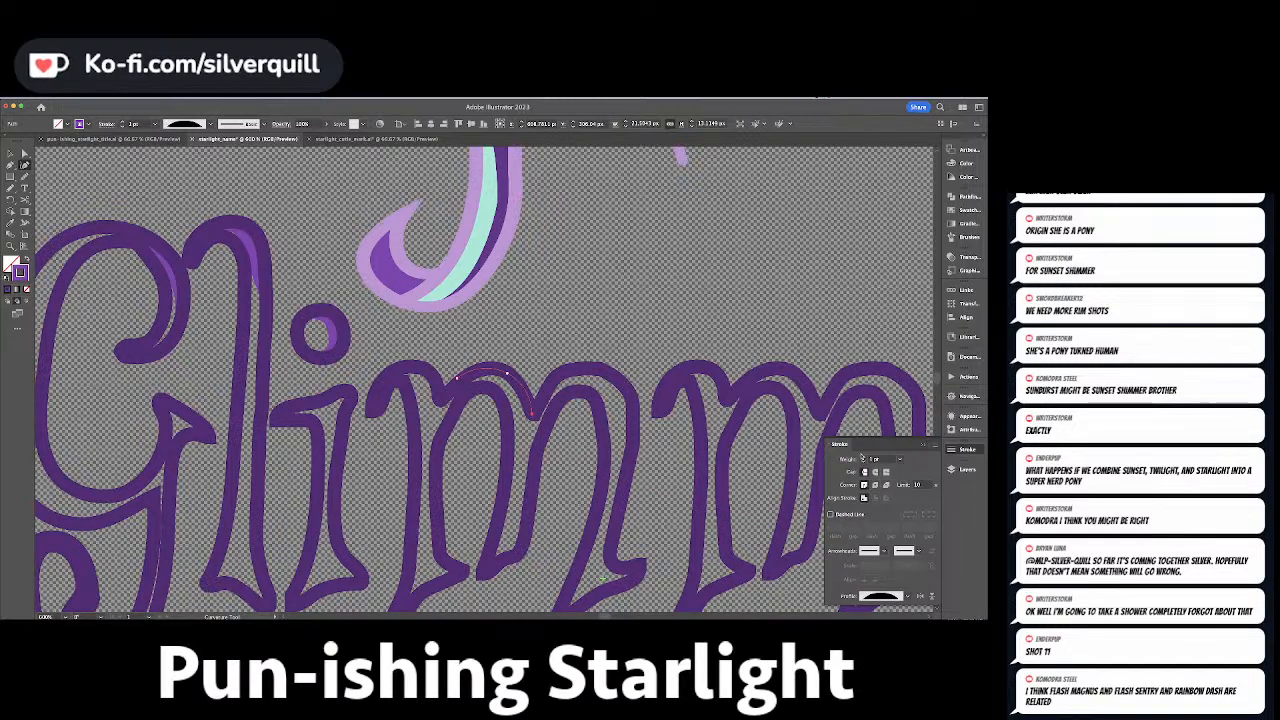
Set the m accent to 5 pt with its width profile flipped inward, and shift its starting end to fit the arch.
{"action": "left_click", "coordinate": [865, 457]}
{"action": "left_click", "coordinate": [865, 457]}
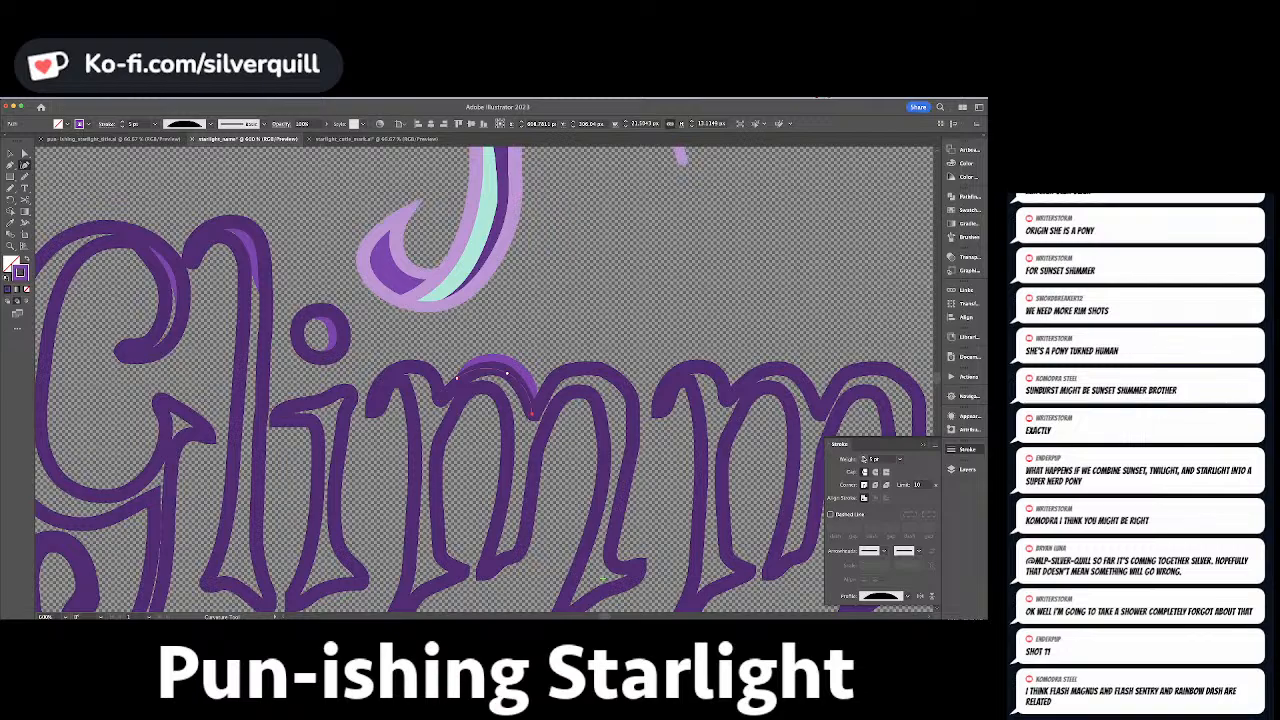
{"action": "left_click", "coordinate": [932, 596]}
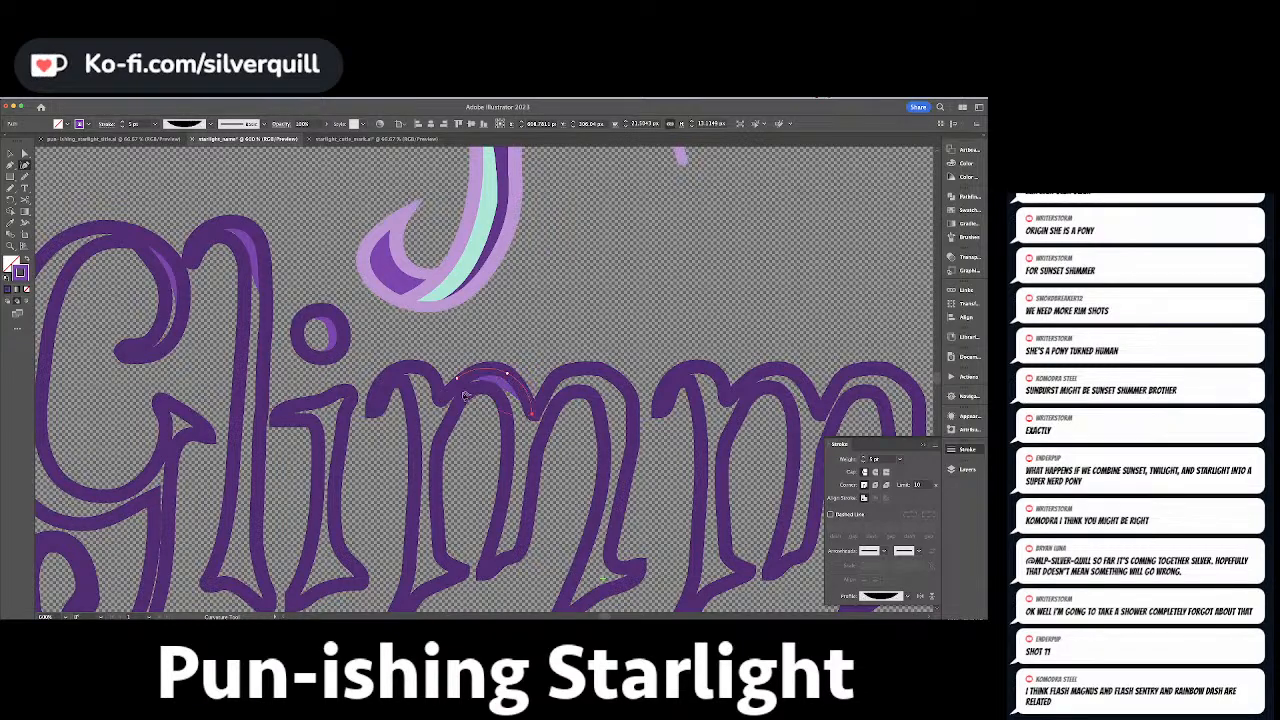
{"action": "left_click_drag", "start_coordinate": [458, 381], "coordinate": [504, 371]}
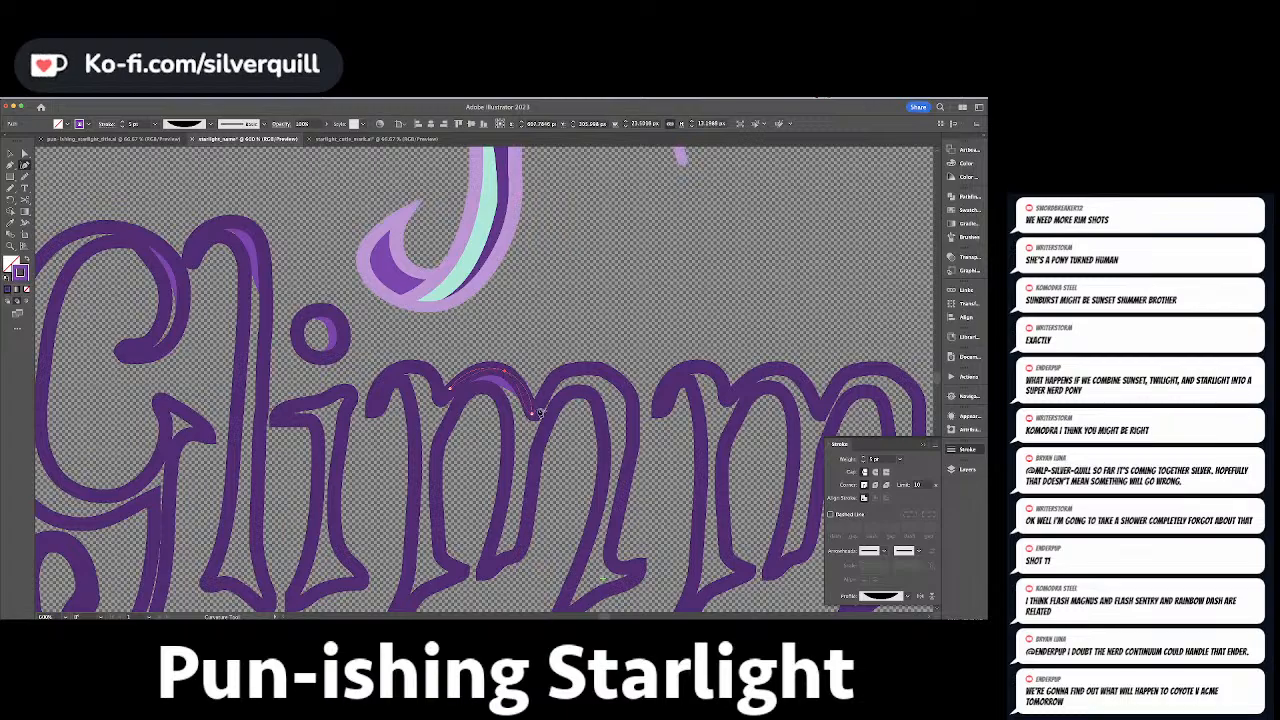
Copy the arch accent onto the second arch of Glimmer's first m and fit it to the curve.
{"action": "key", "text": "a"}
{"action": "key", "text": "v"}
{"action": "key", "text": "a"}
{"action": "left_click_drag", "start_coordinate": [505, 390], "coordinate": [432, 366]}
{"action": "left_click", "coordinate": [720, 324]}
{"action": "key", "text": "v"}
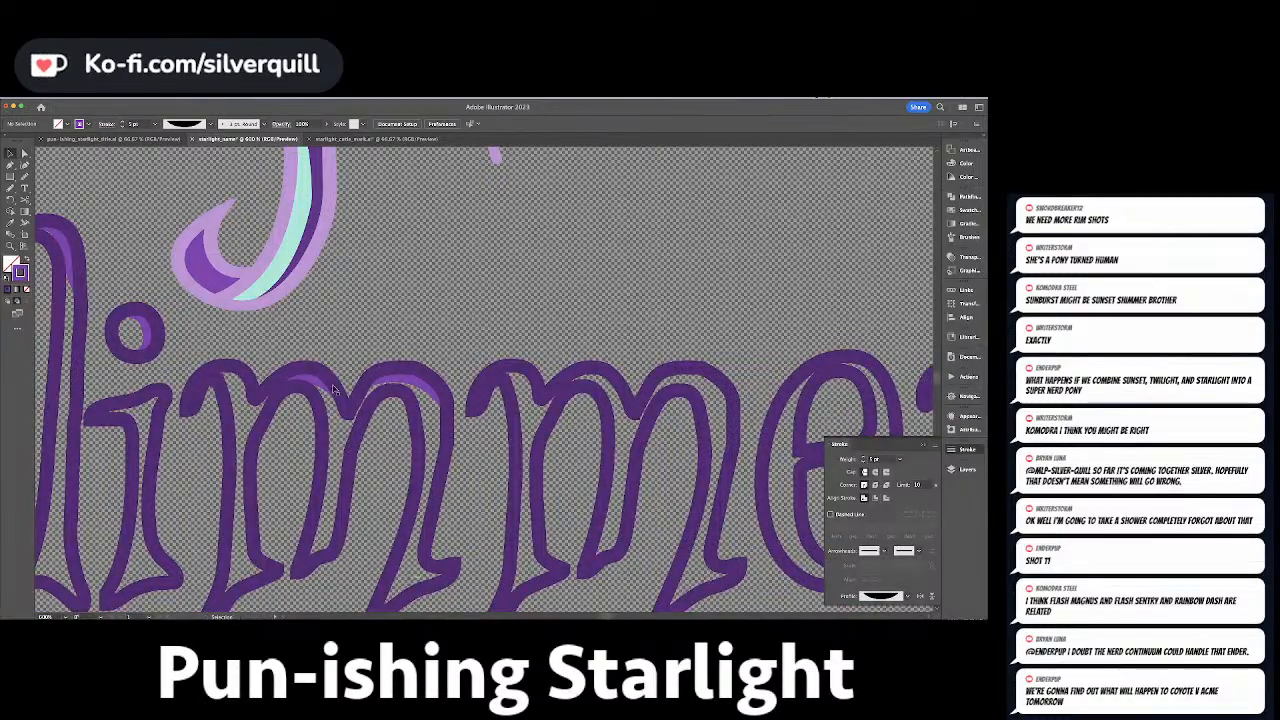
Copy both arch accents from the first m onto the matching arches of the second m.
{"action": "left_click", "coordinate": [318, 385]}
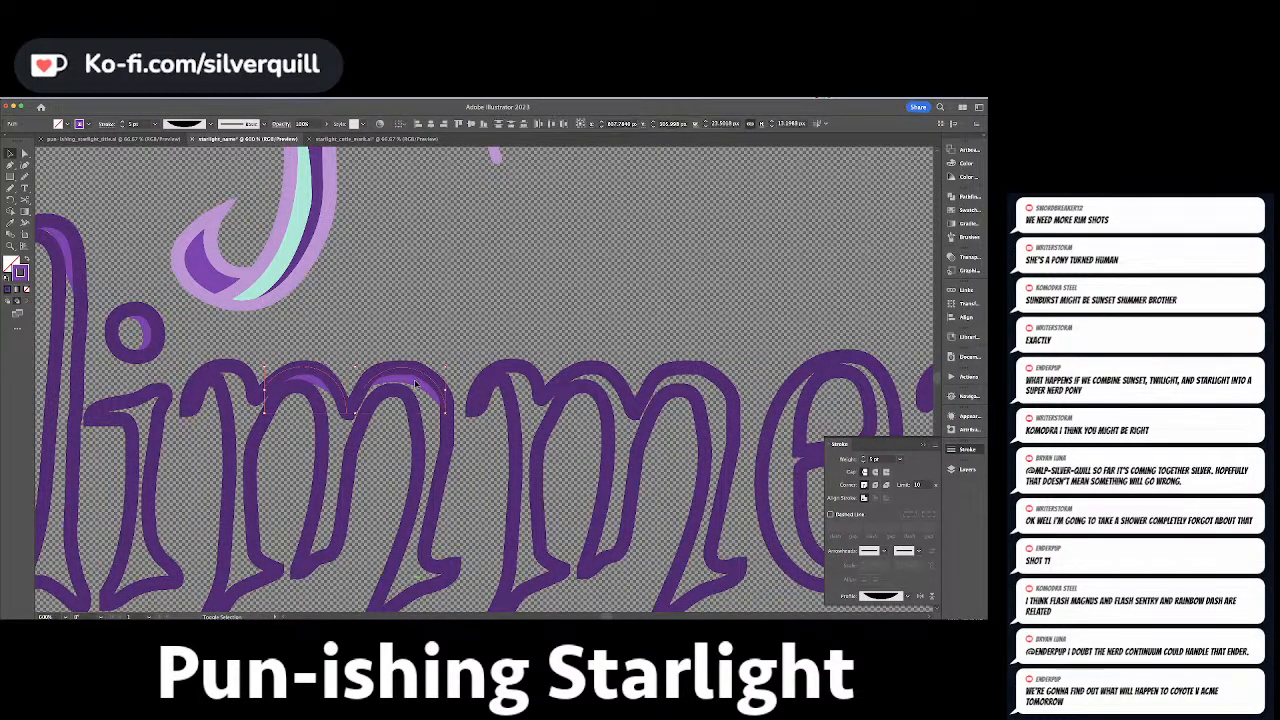
{"action": "left_click_drag", "start_coordinate": [415, 385], "coordinate": [703, 385]}
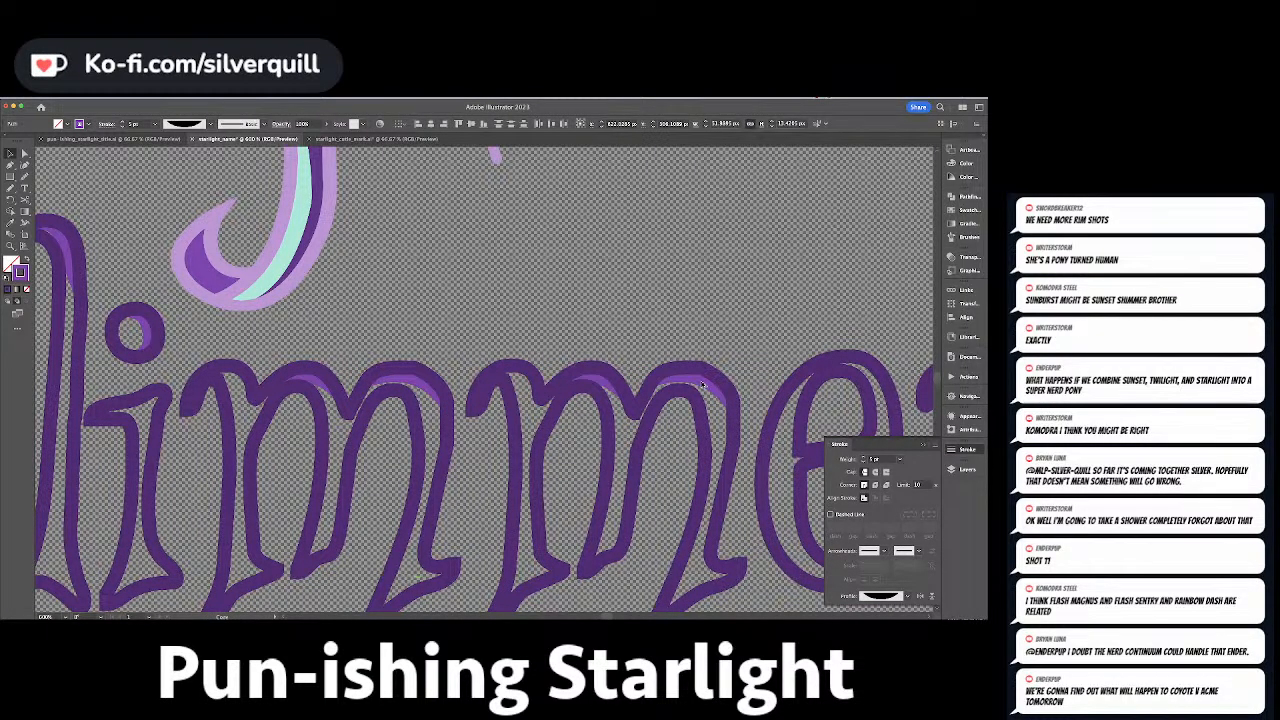
{"action": "left_click", "coordinate": [720, 332]}
Copy the accent from the second m's last arch onto the upper curve of the e.
{"action": "left_click_drag", "start_coordinate": [720, 332], "coordinate": [538, 296]}
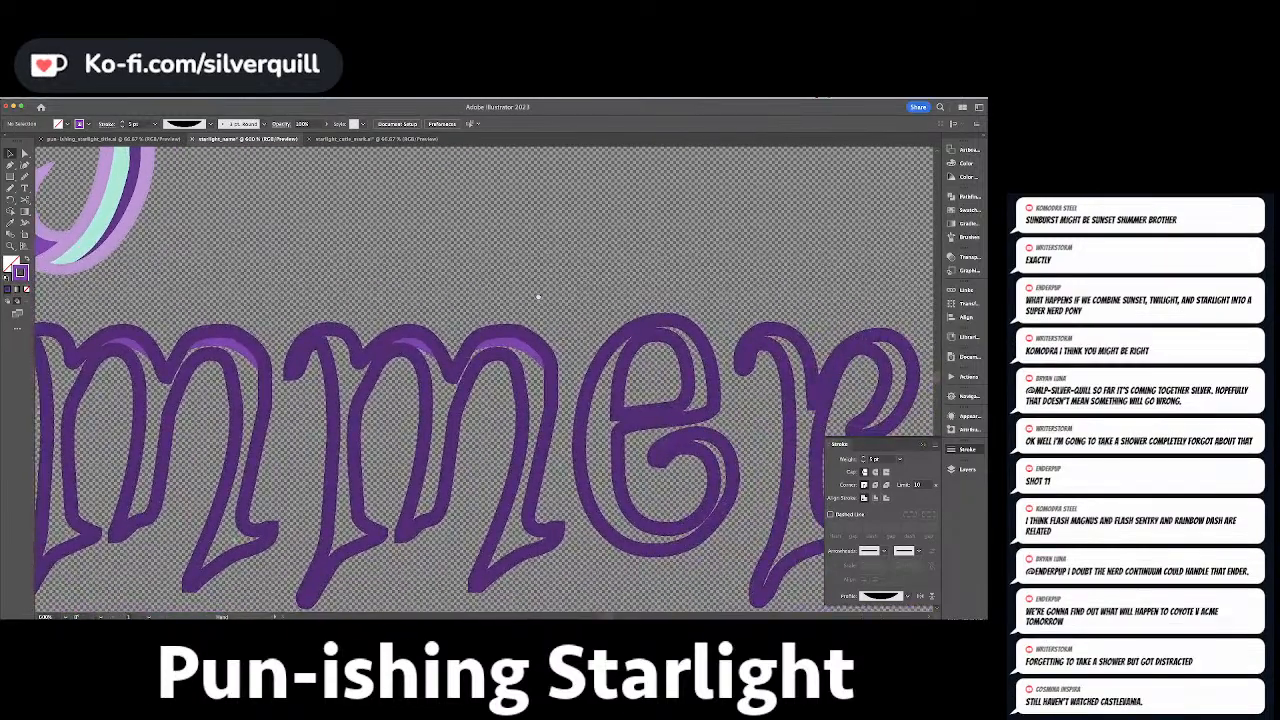
{"action": "left_click", "coordinate": [521, 350]}
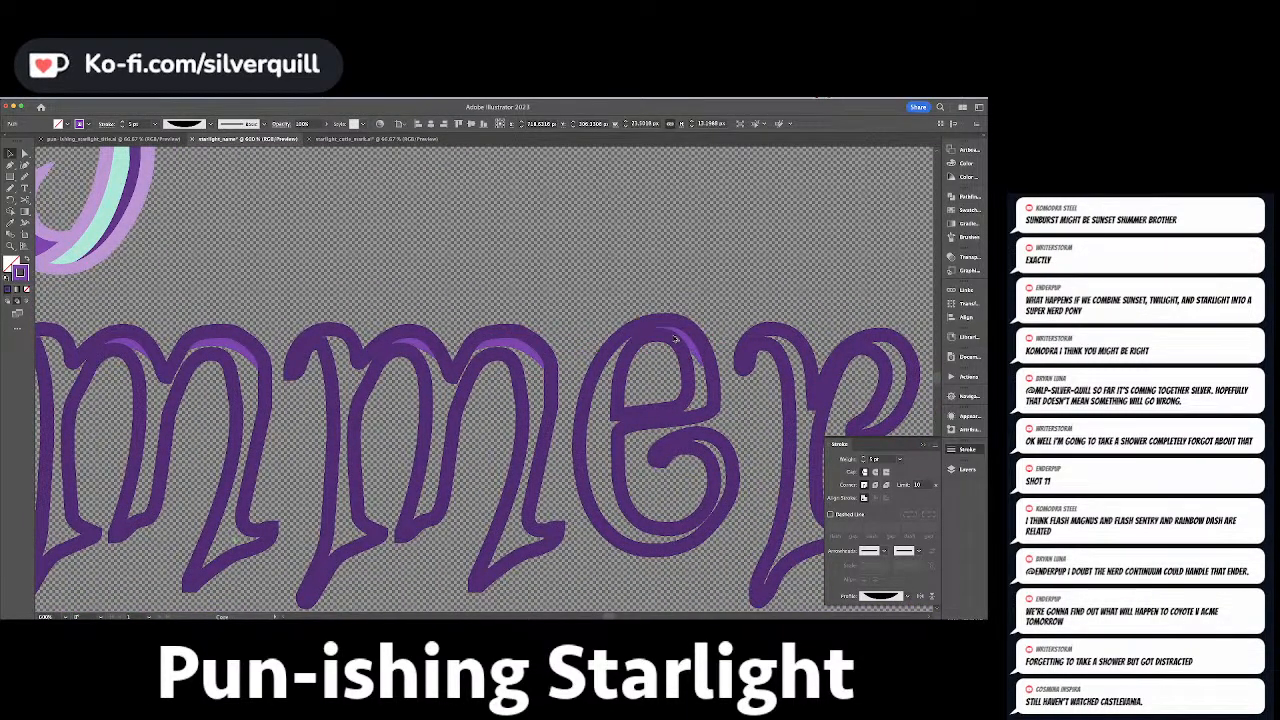
{"action": "left_click_drag", "start_coordinate": [675, 338], "coordinate": [676, 338]}
Reshape the e accent's anchor points and handles so it follows the upper bowl down to the crossbar.
{"action": "key", "text": "a"}
{"action": "left_click", "coordinate": [700, 370]}
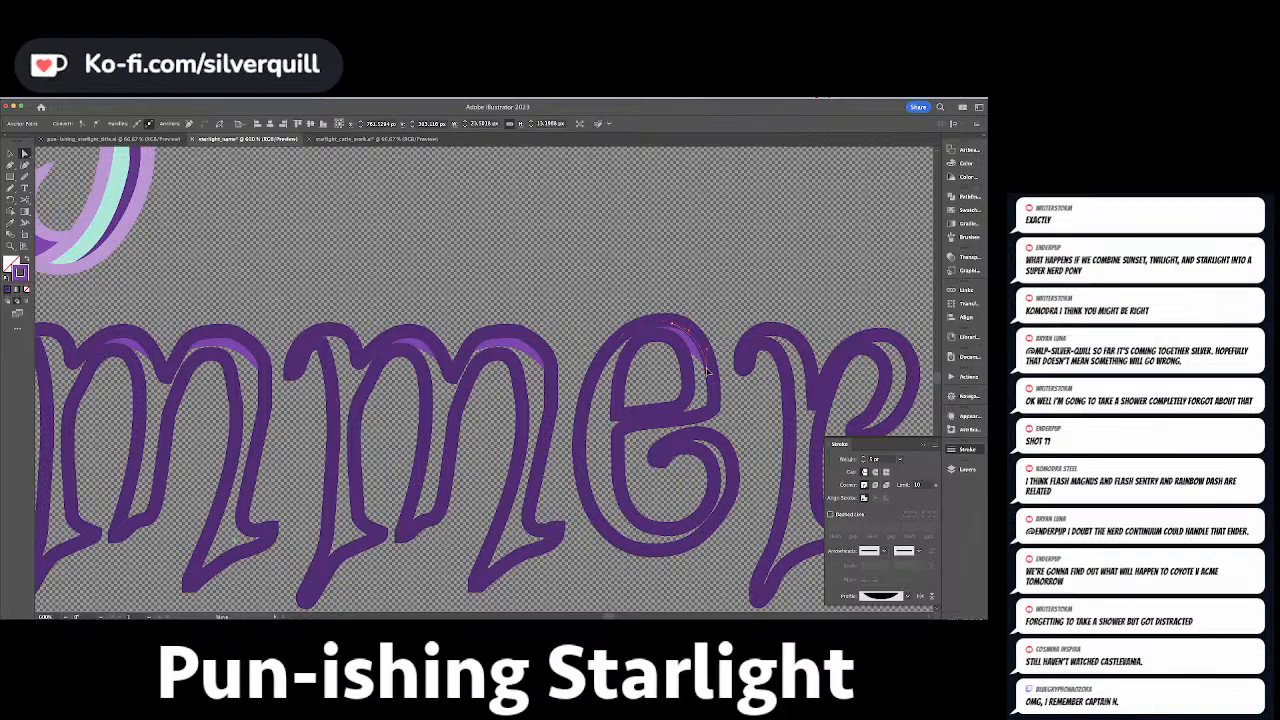
{"action": "left_click", "coordinate": [684, 333]}
{"action": "left_click_drag", "start_coordinate": [673, 328], "coordinate": [683, 324]}
{"action": "left_click_drag", "start_coordinate": [714, 371], "coordinate": [715, 410]}
{"action": "key", "text": "p"}
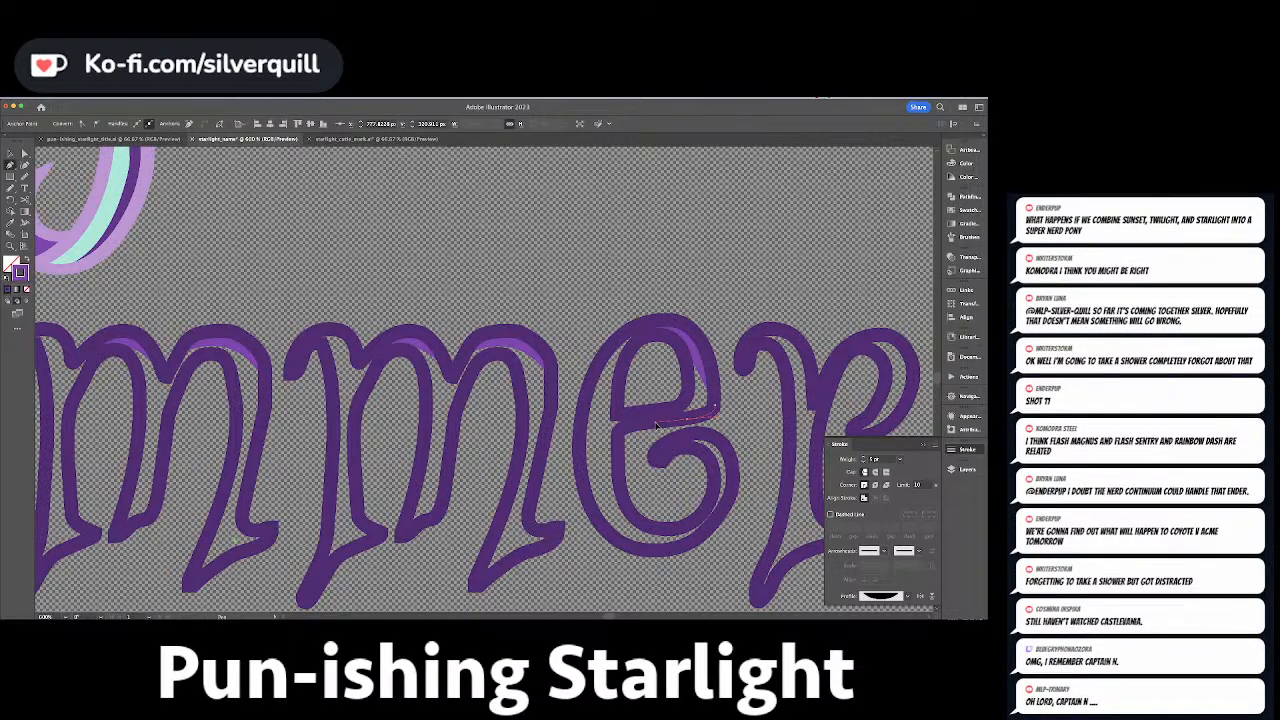
{"action": "key", "text": "v"}
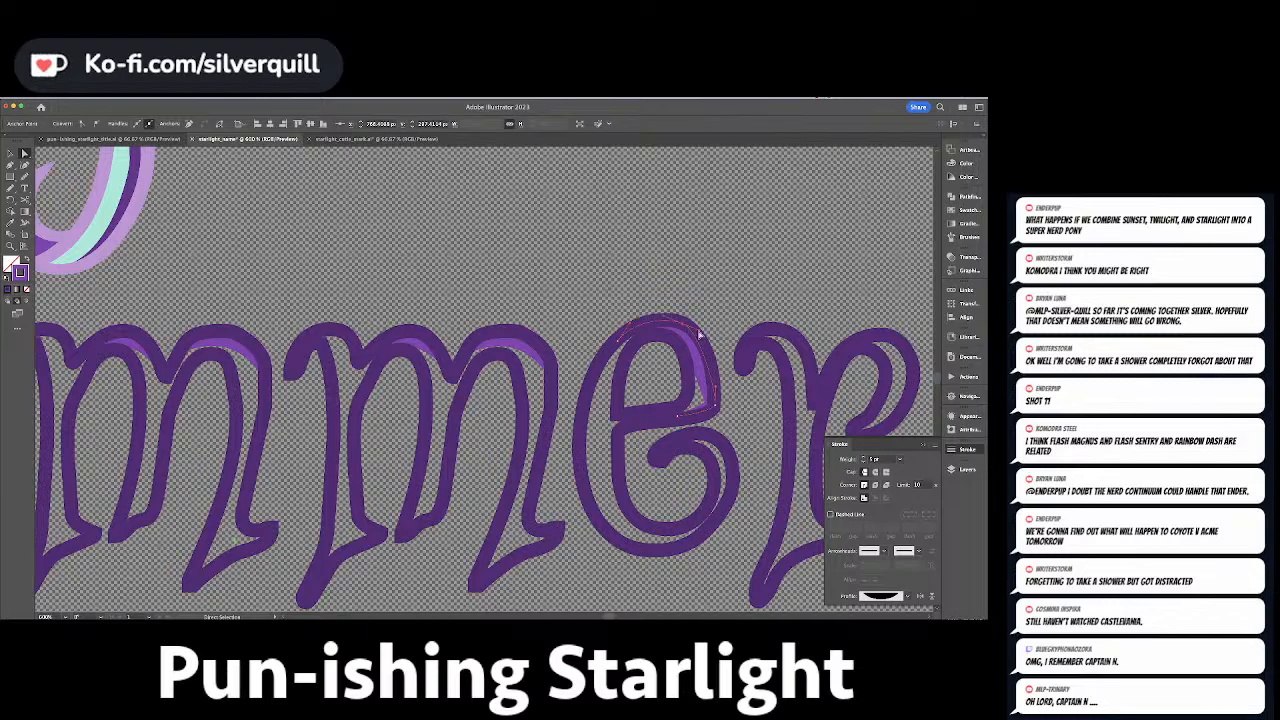
{"action": "left_click_drag", "start_coordinate": [698, 331], "coordinate": [659, 314]}
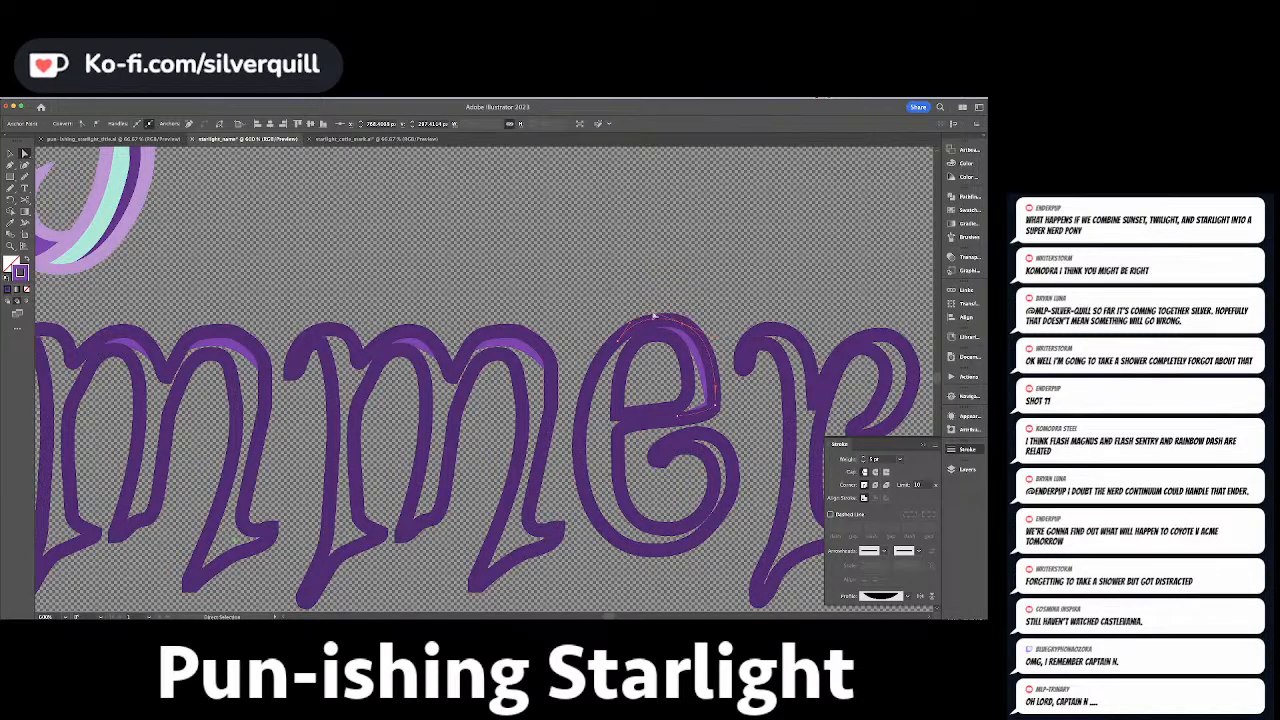
Copy an accent onto the r's curled arm and rotate it to follow the outer curve.
{"action": "left_click", "coordinate": [766, 294]}
{"action": "scroll", "coordinate": [760, 297], "scroll_direction": "right", "scroll_amount": 3}
{"action": "left_click_drag", "start_coordinate": [378, 361], "coordinate": [763, 415]}
{"action": "key", "text": "e"}
{"action": "key", "text": "a"}
{"action": "left_click", "coordinate": [803, 372]}
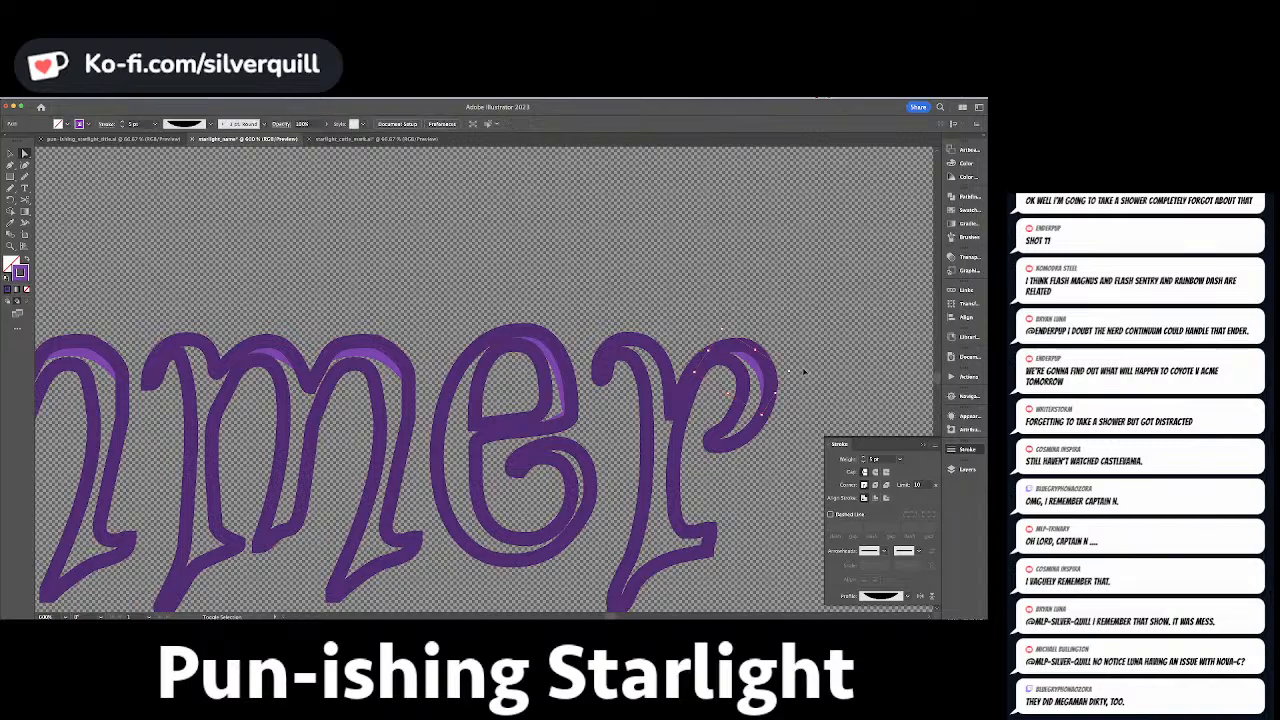
{"action": "key", "text": "shift+super+a"}
{"action": "key", "text": "super+minus"}
{"action": "key", "text": "super+minus"}
{"action": "key", "text": "super+minus"}
{"action": "key", "text": "super+minus"}
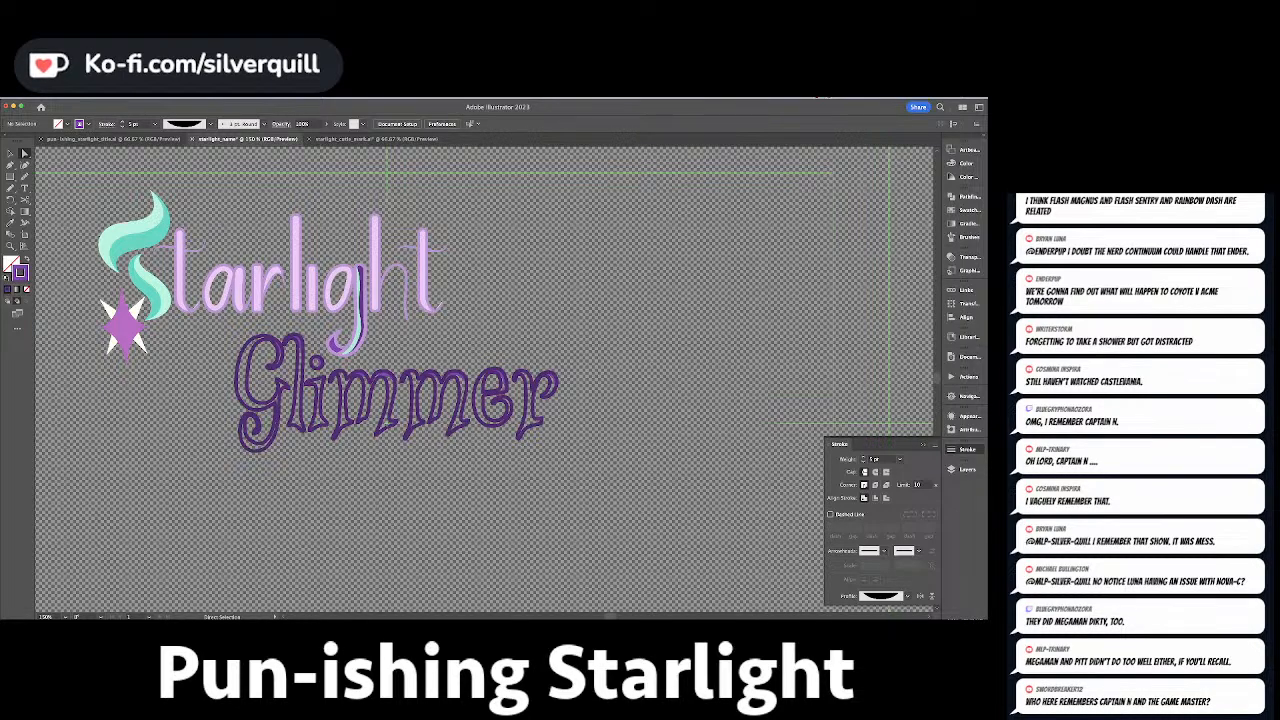
{"action": "key", "text": "v"}
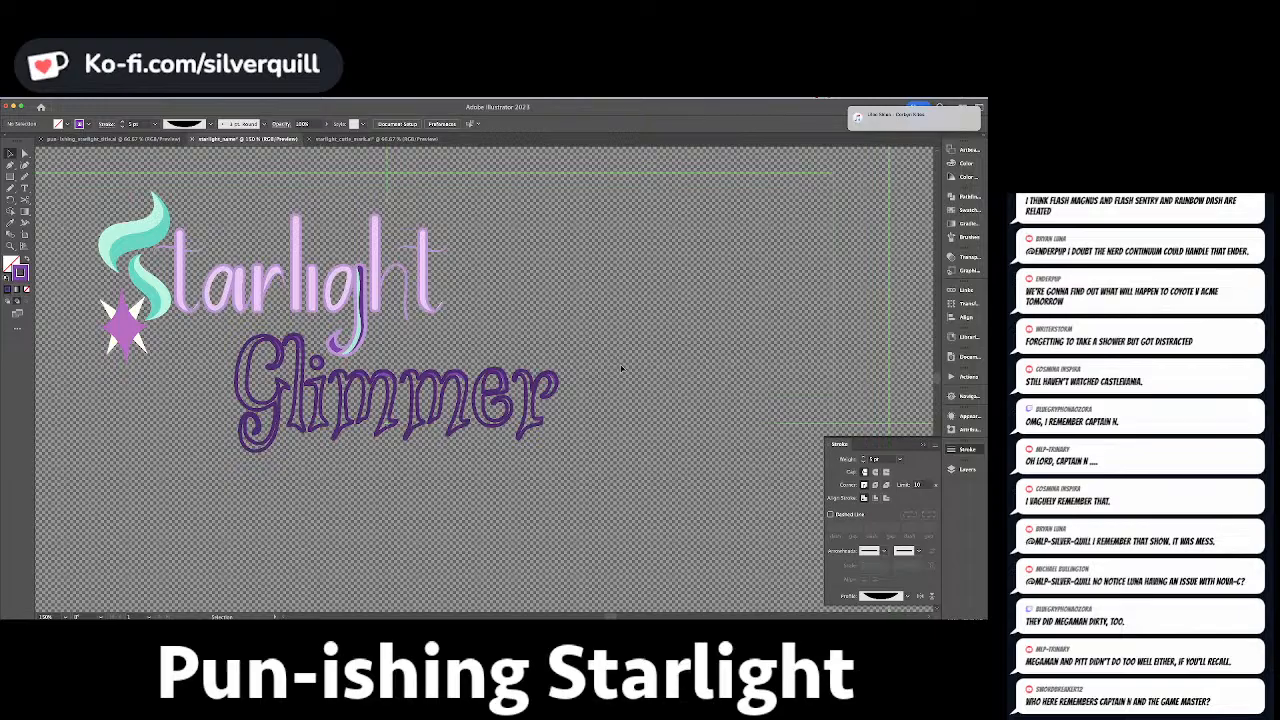
Take the mint stroke colour from the accent in the tail of Starlight's g as the current stroke, leaving nothing selected.
{"action": "scroll", "coordinate": [357, 345], "scroll_direction": "up", "scroll_amount": 3}
{"action": "left_click_drag", "start_coordinate": [357, 345], "coordinate": [563, 306]}
{"action": "key", "text": "a"}
{"action": "left_click", "coordinate": [563, 302]}
{"action": "left_click", "coordinate": [568, 353]}
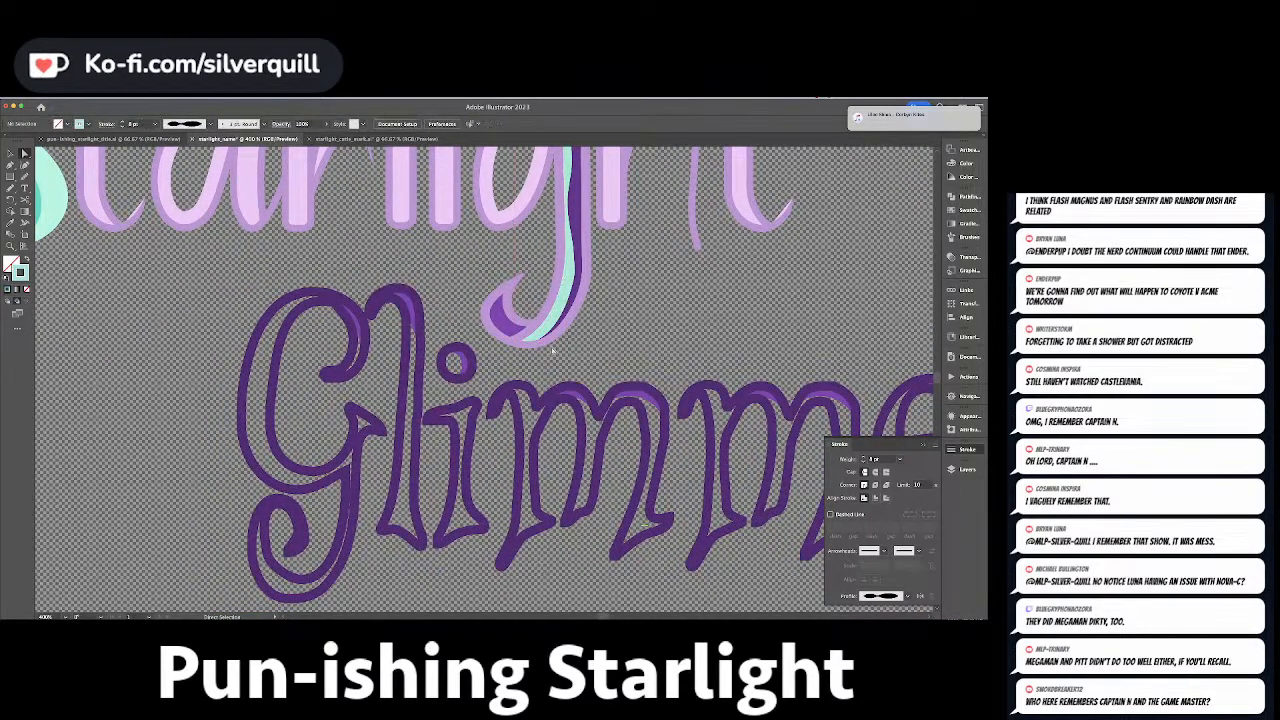
{"action": "mouse_move", "coordinate": [564, 349]}
{"action": "left_mouse_down"}
{"action": "mouse_move", "coordinate": [575, 277]}
{"action": "mouse_move", "coordinate": [557, 340]}
{"action": "left_mouse_up"}
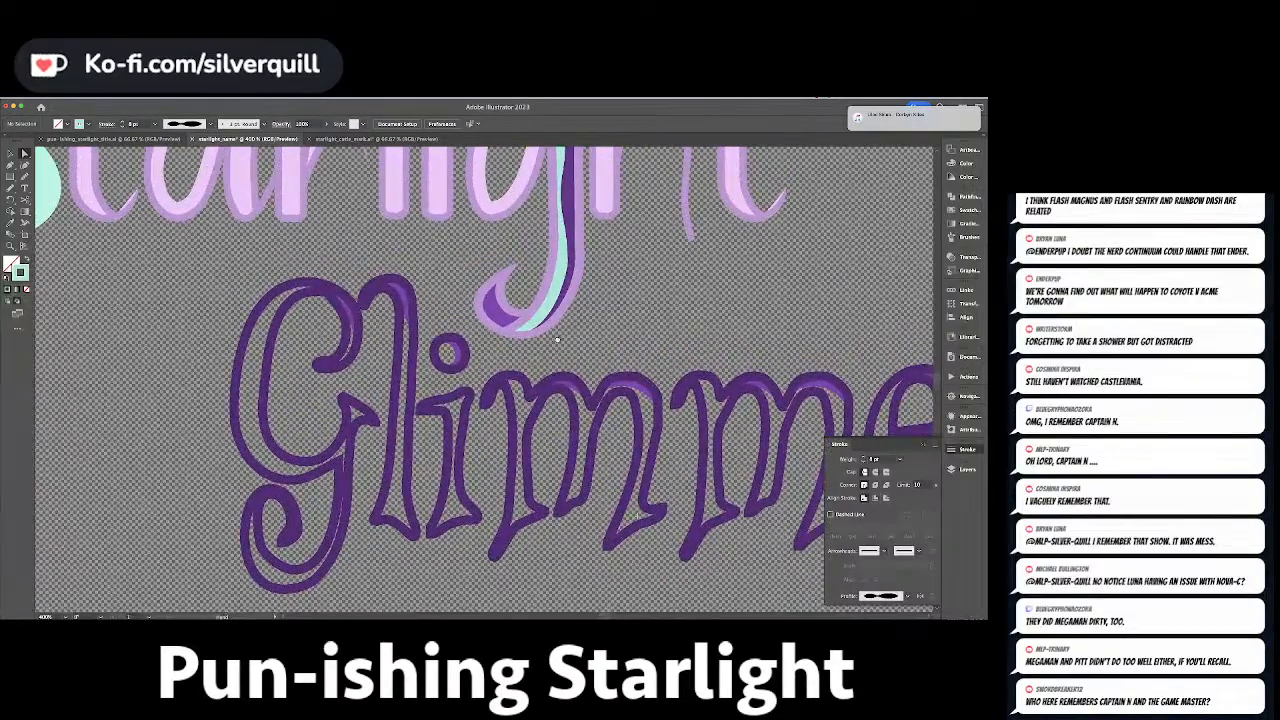
{"action": "left_click_drag", "start_coordinate": [485, 316], "coordinate": [562, 252]}
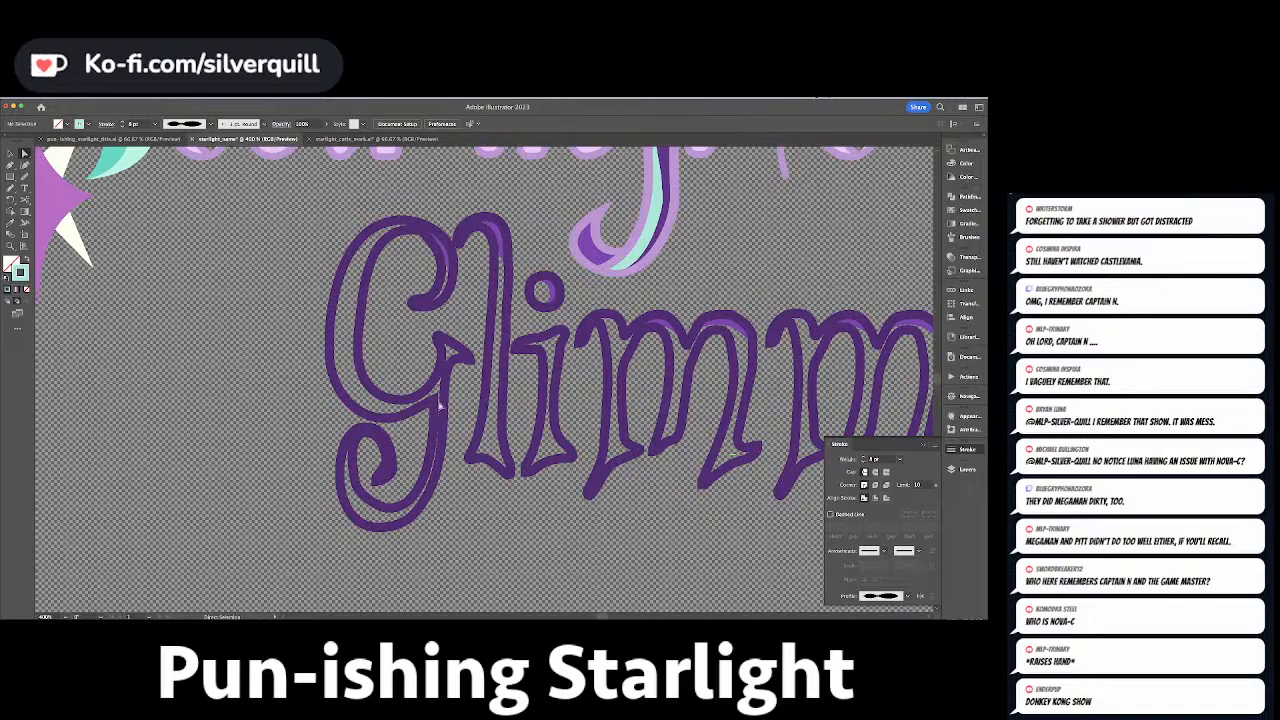
Draw a mint accent down the stem of the l with the Pen tool, with a tapered width profile and 2 pt weight.
{"action": "key", "text": "p"}
{"action": "left_click", "coordinate": [494, 245]}
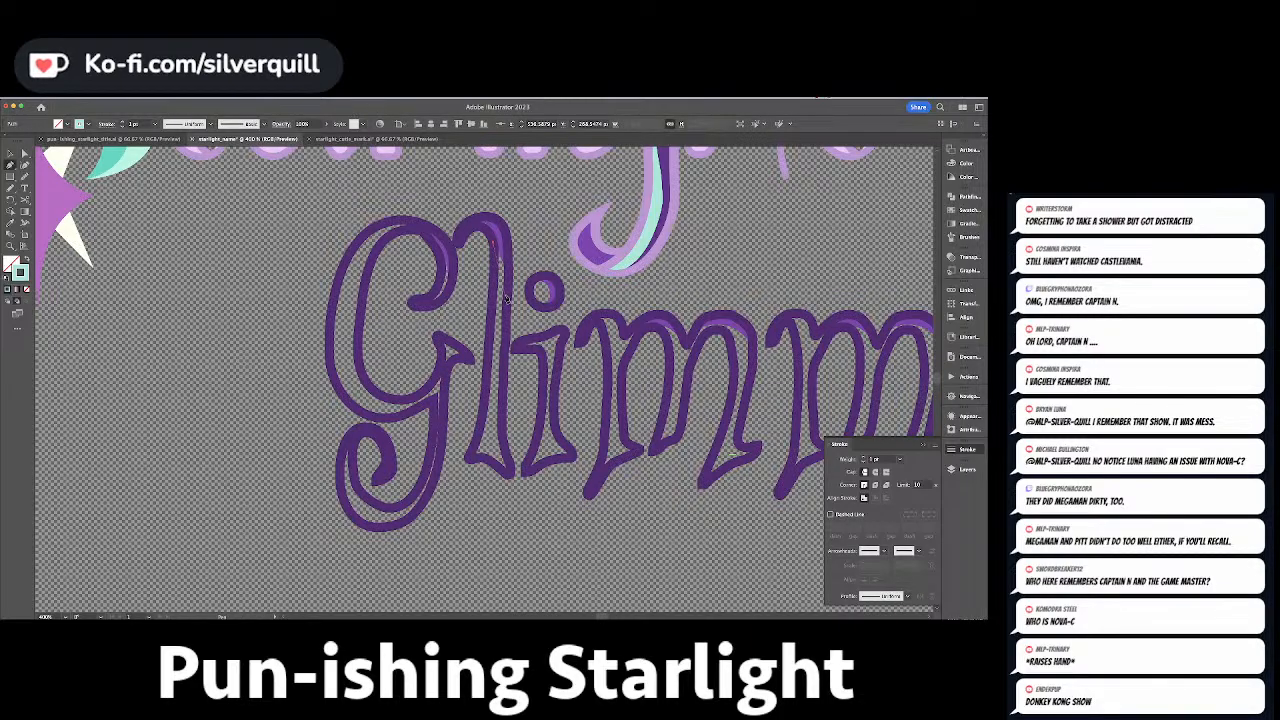
{"action": "left_click", "coordinate": [506, 473]}
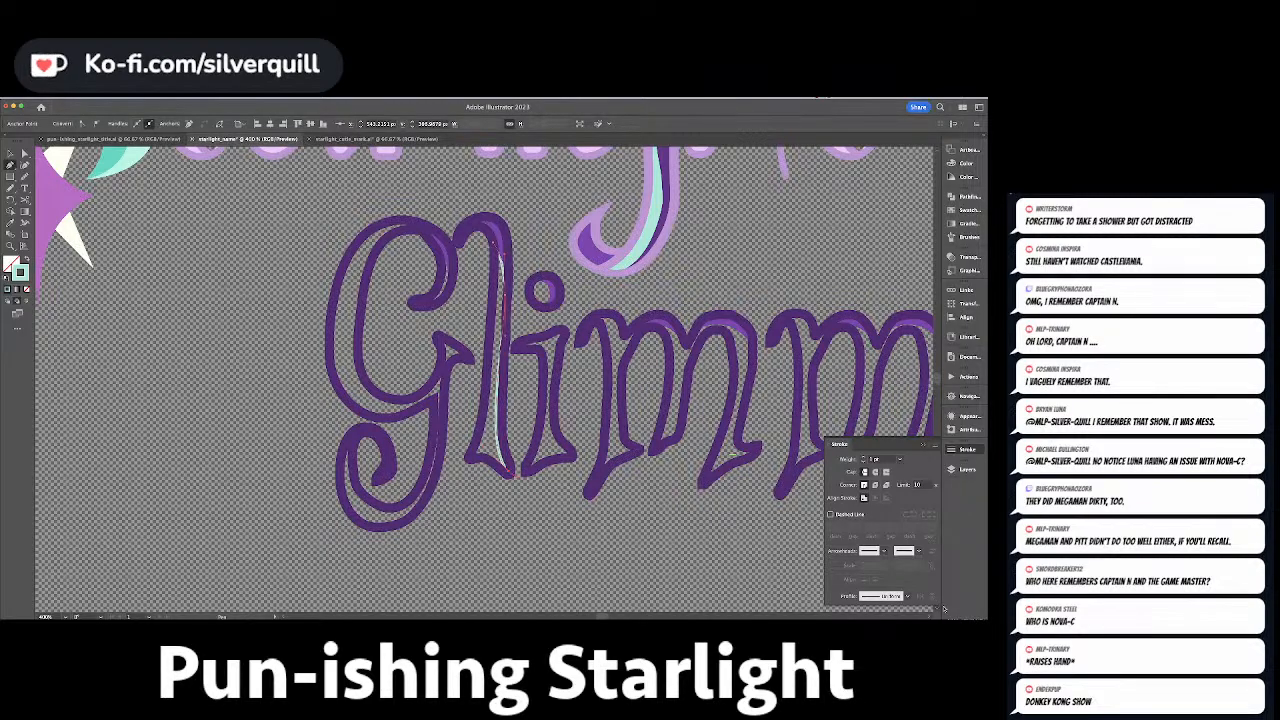
{"action": "left_click", "coordinate": [908, 596]}
{"action": "left_click", "coordinate": [891, 576]}
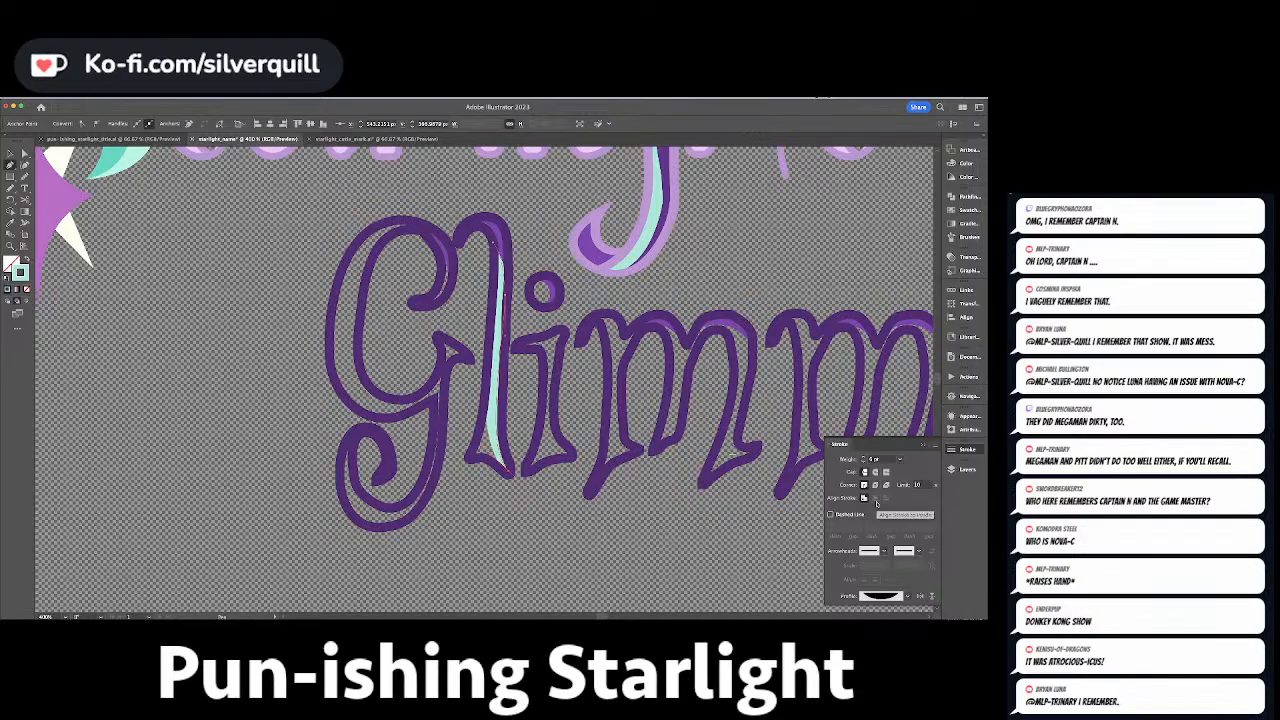
{"action": "left_click", "coordinate": [864, 462]}
{"action": "left_click", "coordinate": [864, 462]}
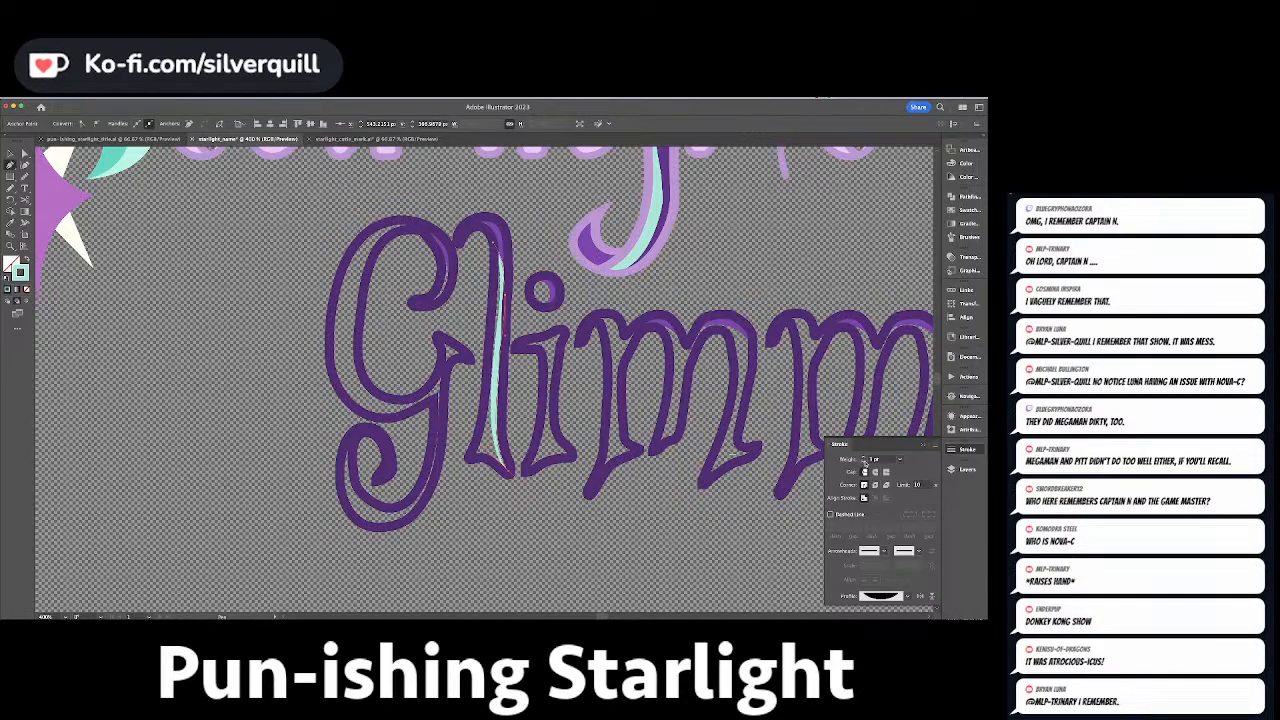
{"action": "left_click", "coordinate": [864, 462]}
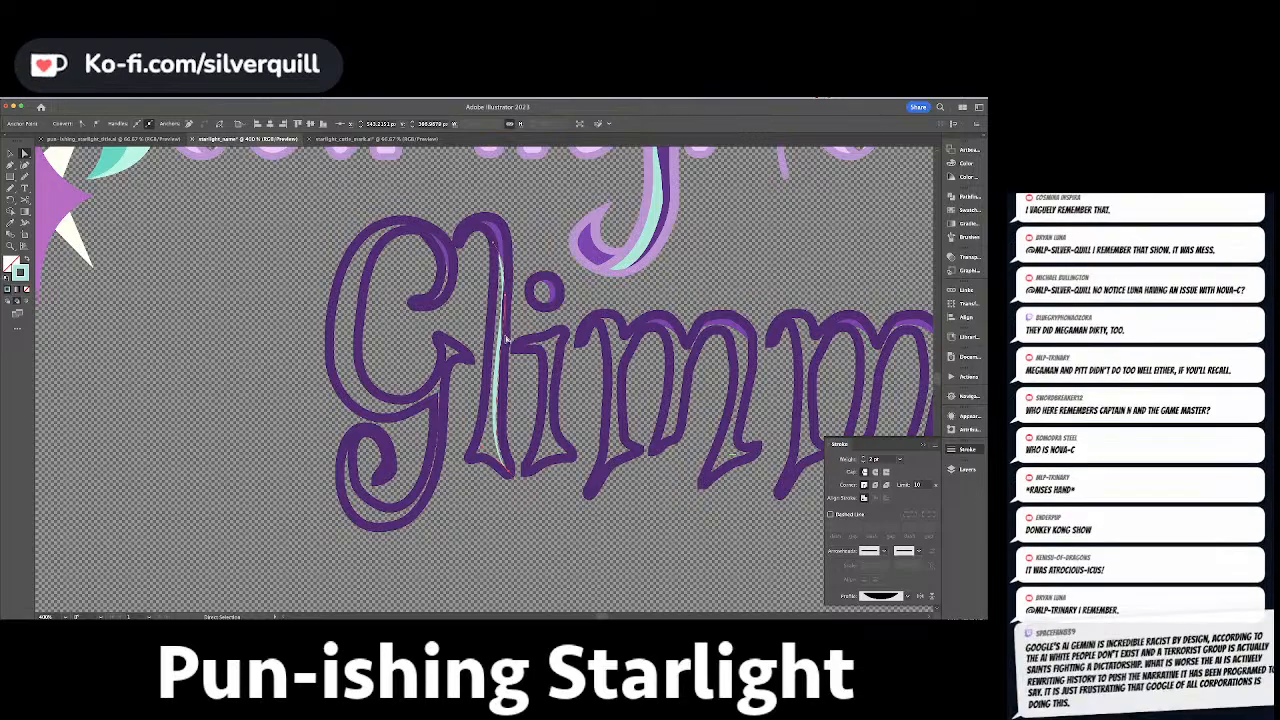
{"action": "key", "text": "a"}
{"action": "left_click", "coordinate": [574, 287]}
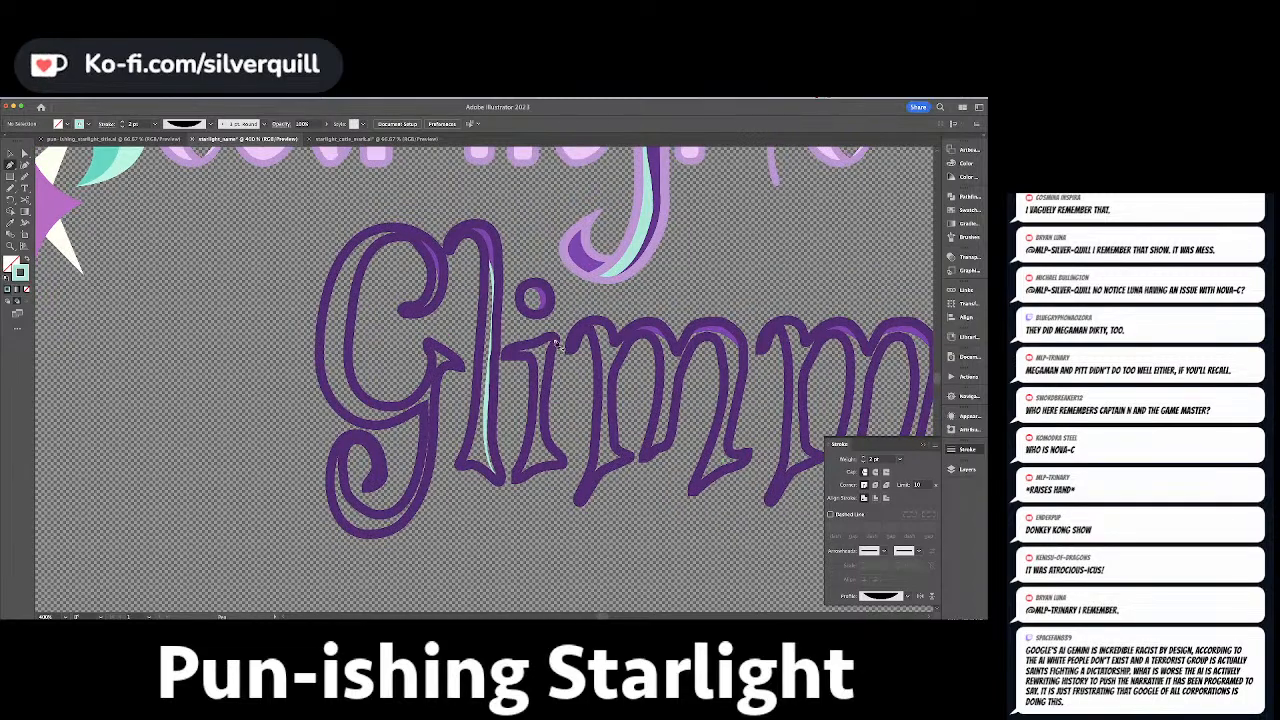
Draw a curved mint accent down the i's stem with a tapered width profile flipped across the path and 3 pt weight.
{"action": "left_click", "coordinate": [555, 338]}
{"action": "left_click_drag", "start_coordinate": [538, 417], "coordinate": [564, 468]}
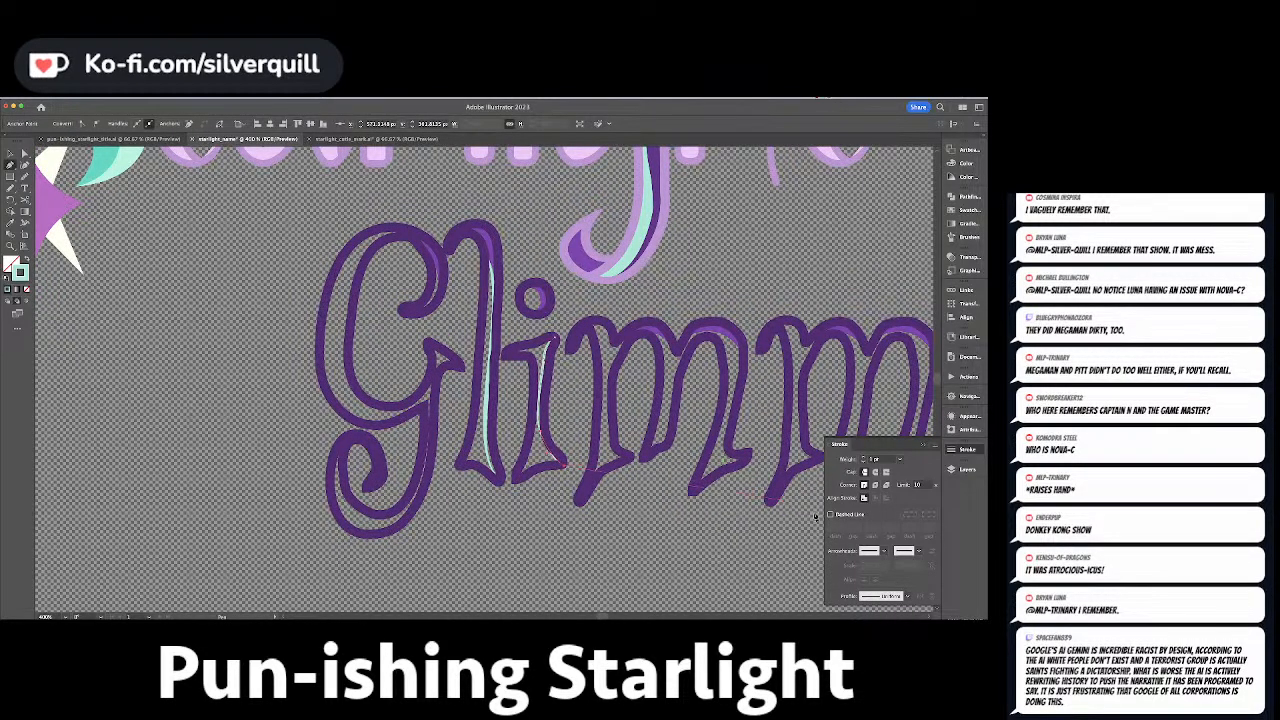
{"action": "left_click", "coordinate": [898, 595]}
{"action": "left_click", "coordinate": [873, 490]}
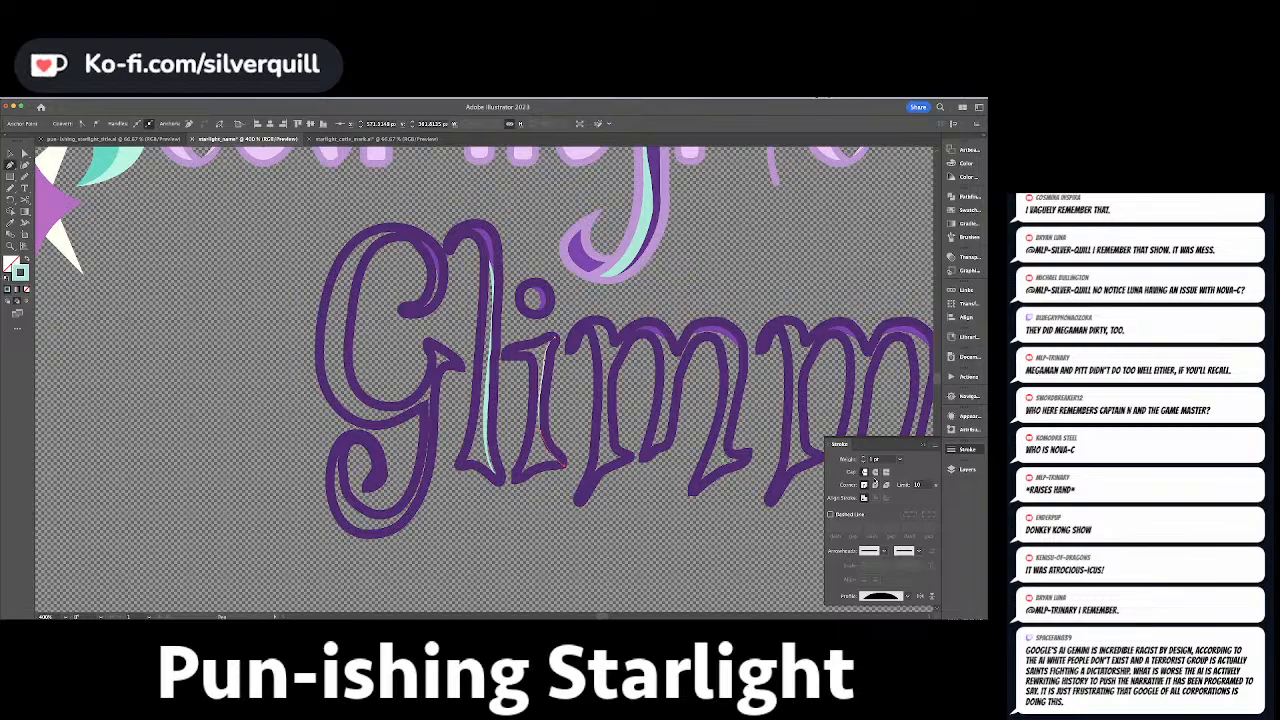
{"action": "left_click", "coordinate": [864, 458]}
{"action": "left_click", "coordinate": [864, 458]}
{"action": "left_click", "coordinate": [864, 458]}
{"action": "left_click", "coordinate": [864, 462]}
{"action": "left_click", "coordinate": [864, 462]}
{"action": "left_click", "coordinate": [864, 462]}
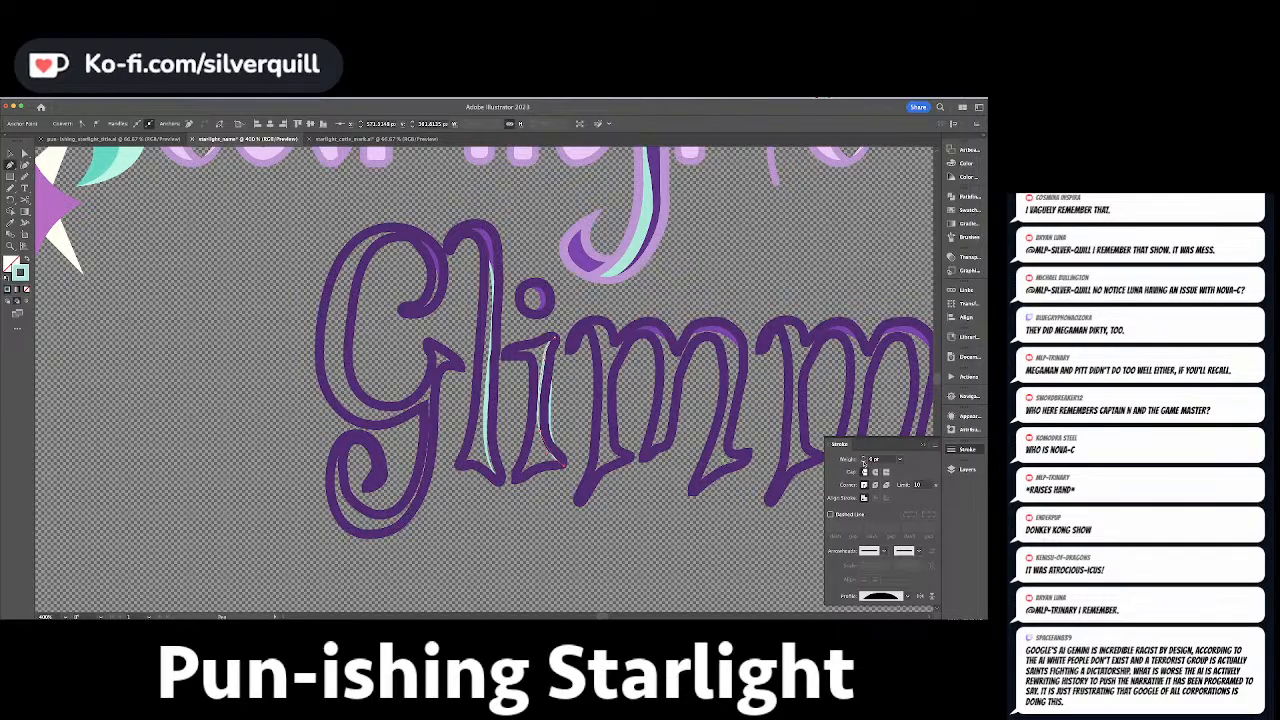
{"action": "left_click", "coordinate": [864, 462]}
{"action": "left_click", "coordinate": [932, 596]}
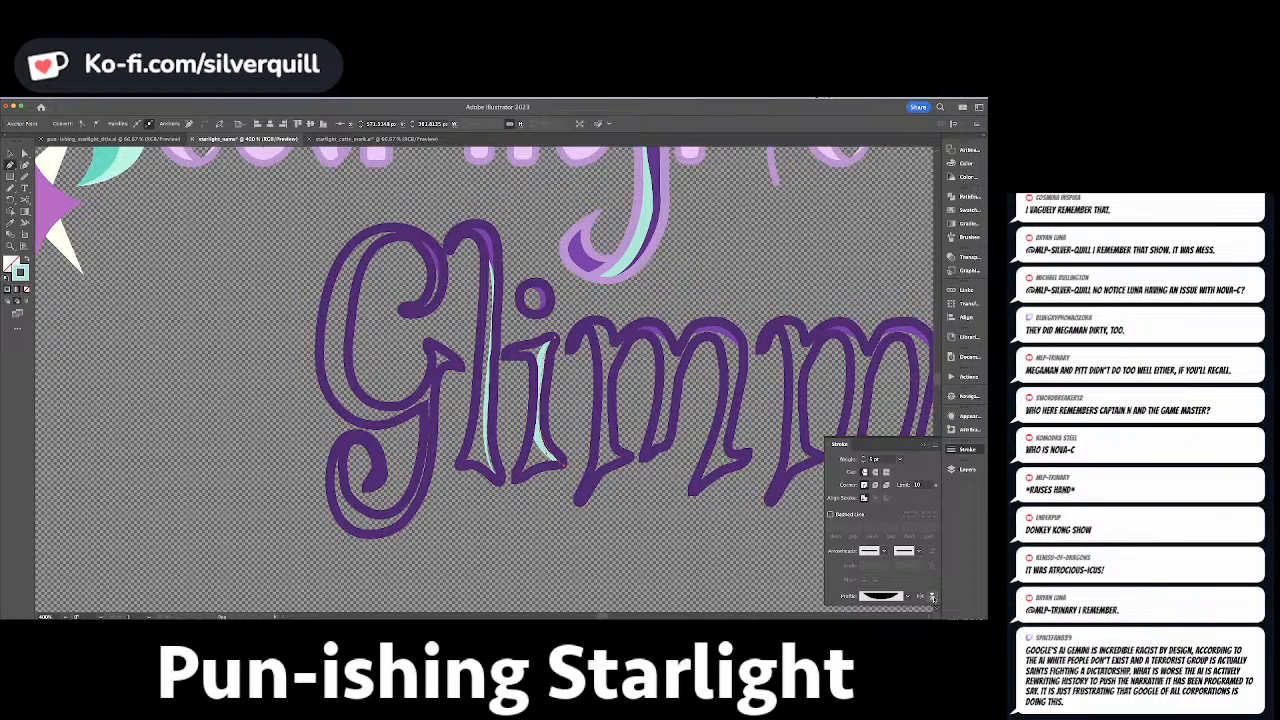
{"action": "key", "text": "super+shift+a"}
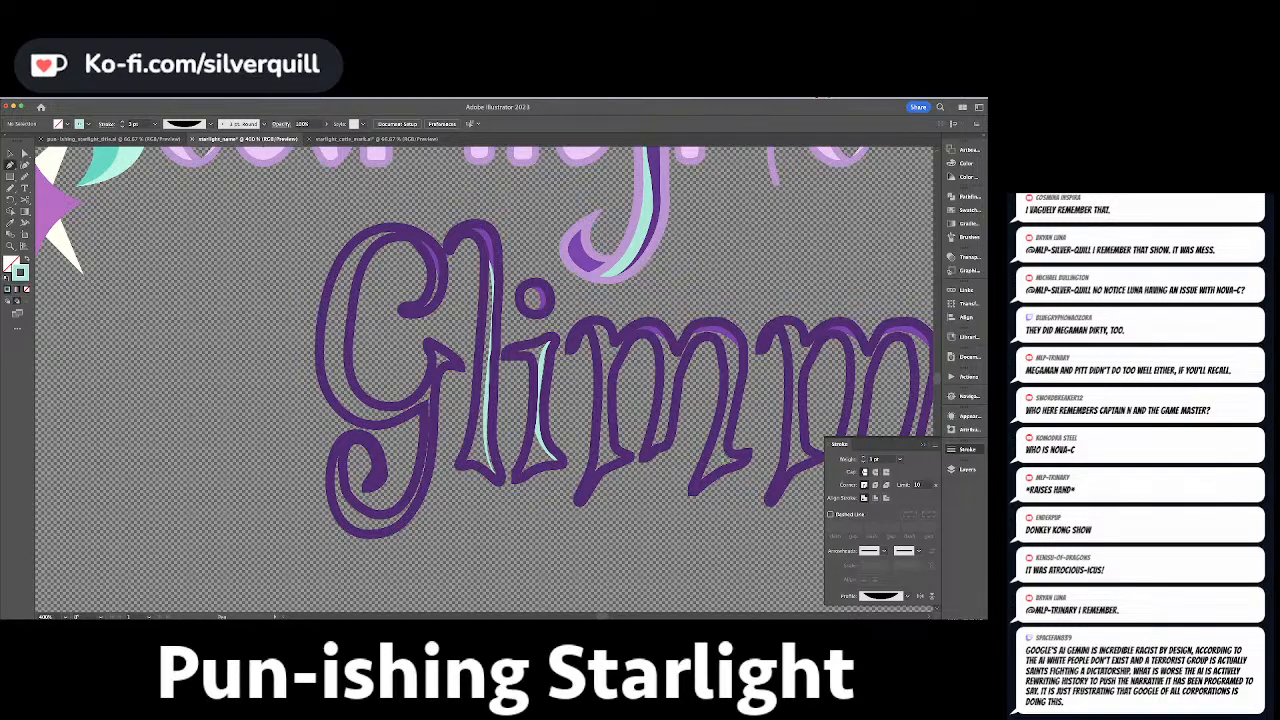
{"action": "key", "text": "super+Tab"}
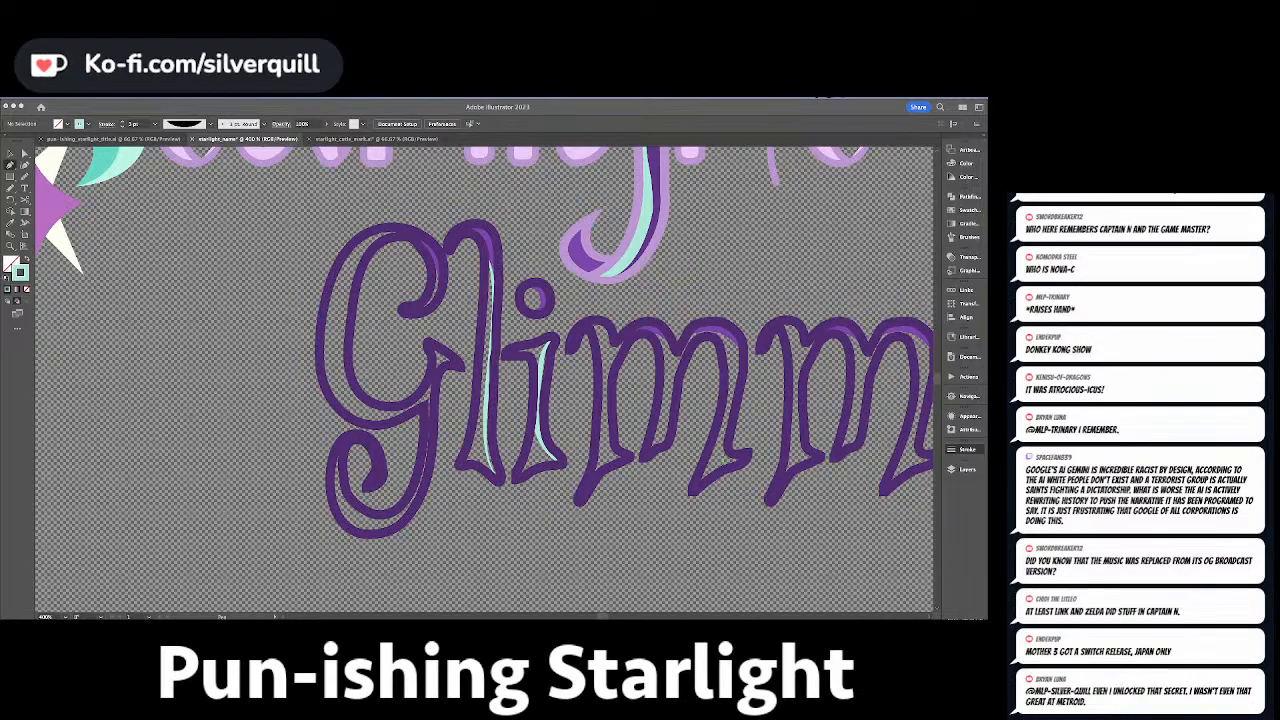
{"action": "left_click", "coordinate": [514, 545]}
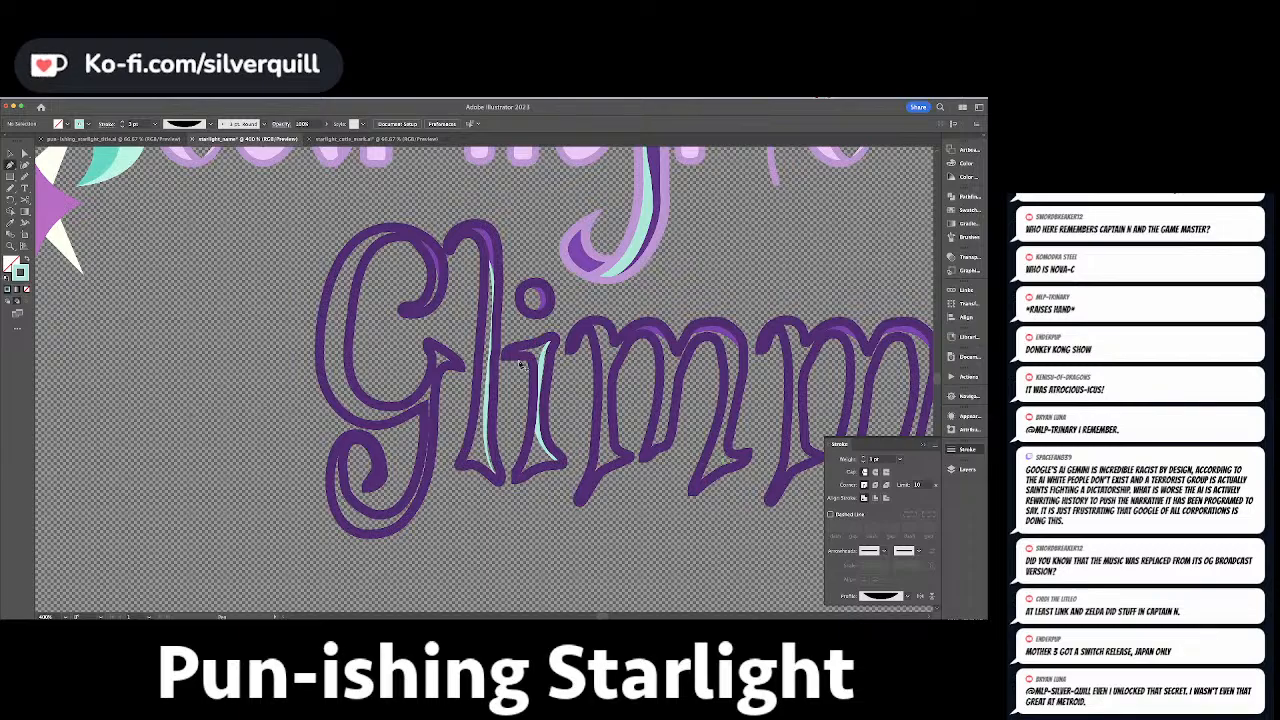
Draw a curved mint accent down the G's tail, thicken it, and apply a tapered width profile flipped across the path.
{"action": "left_click", "coordinate": [436, 378]}
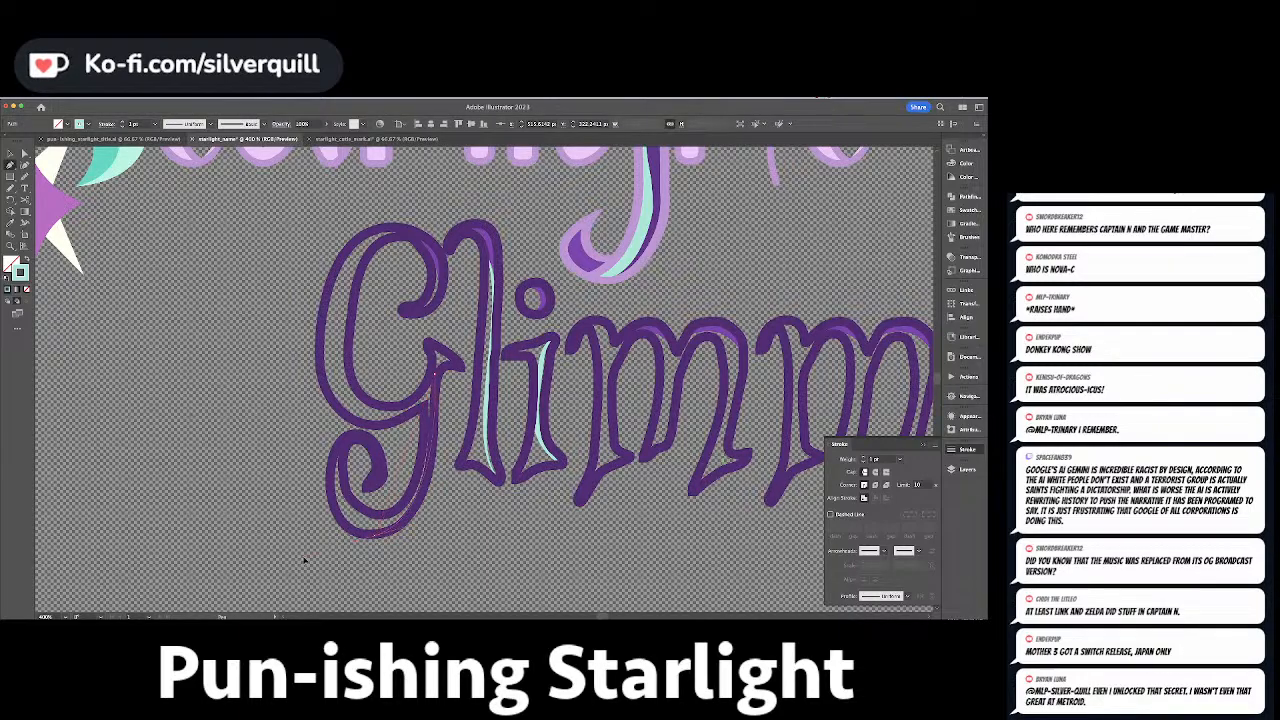
{"action": "left_click_drag", "start_coordinate": [300, 562], "coordinate": [302, 562]}
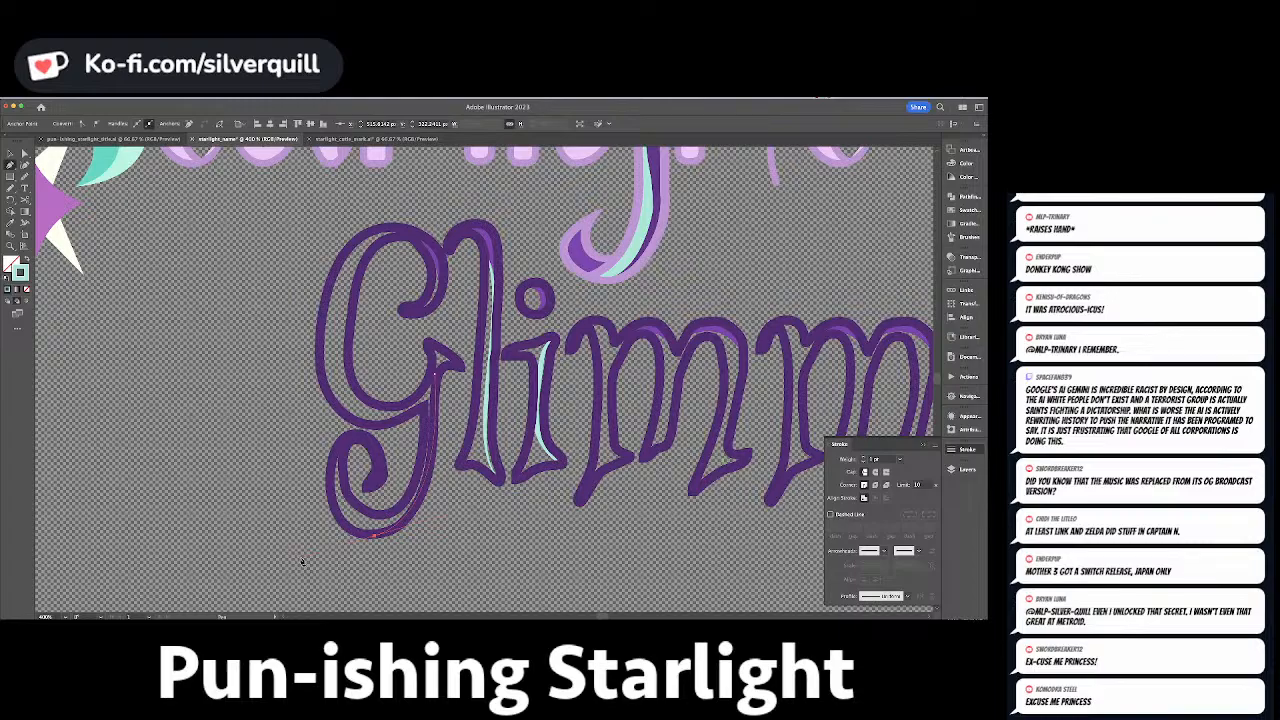
{"action": "left_click", "coordinate": [907, 596]}
{"action": "left_click", "coordinate": [890, 525]}
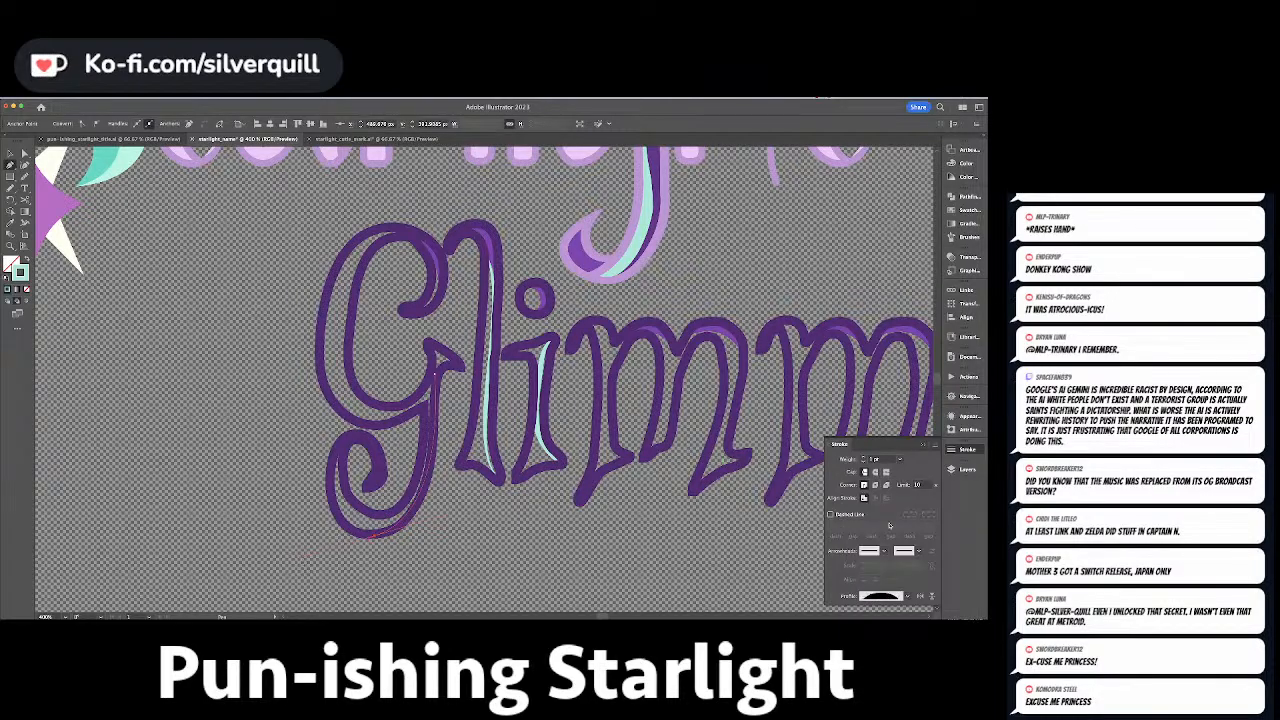
{"action": "left_click", "coordinate": [862, 459]}
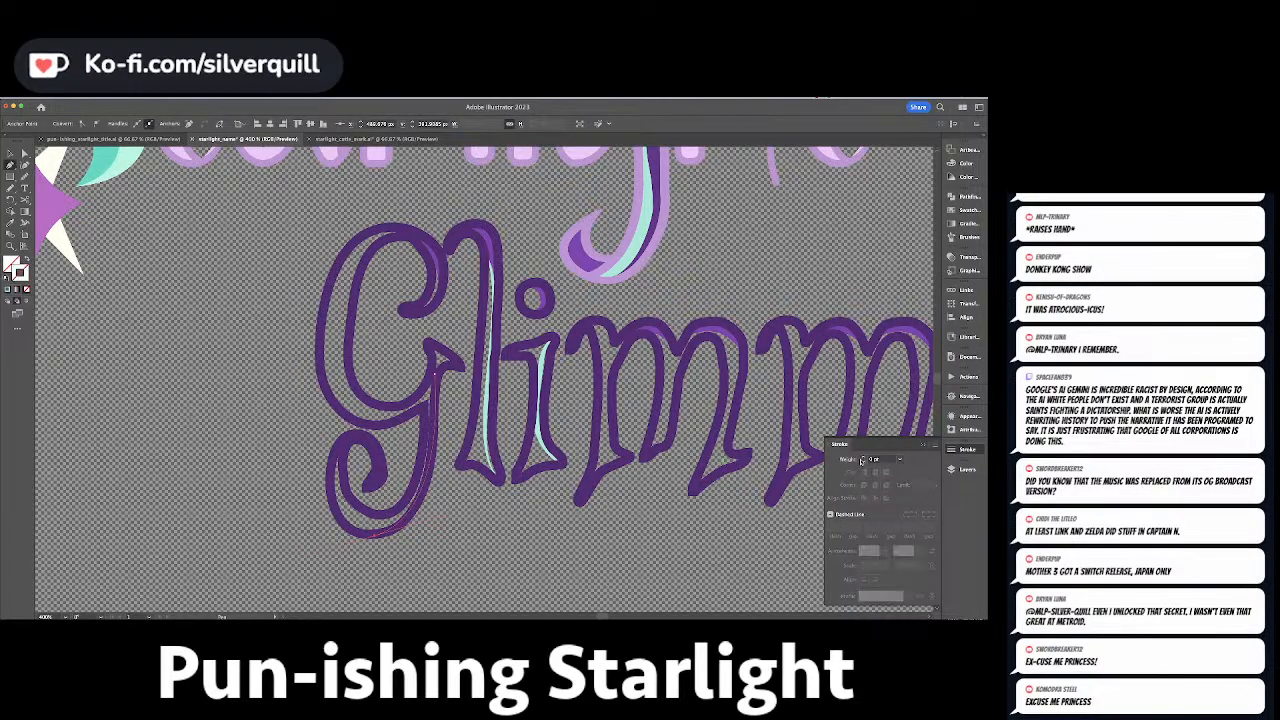
{"action": "left_click", "coordinate": [862, 458]}
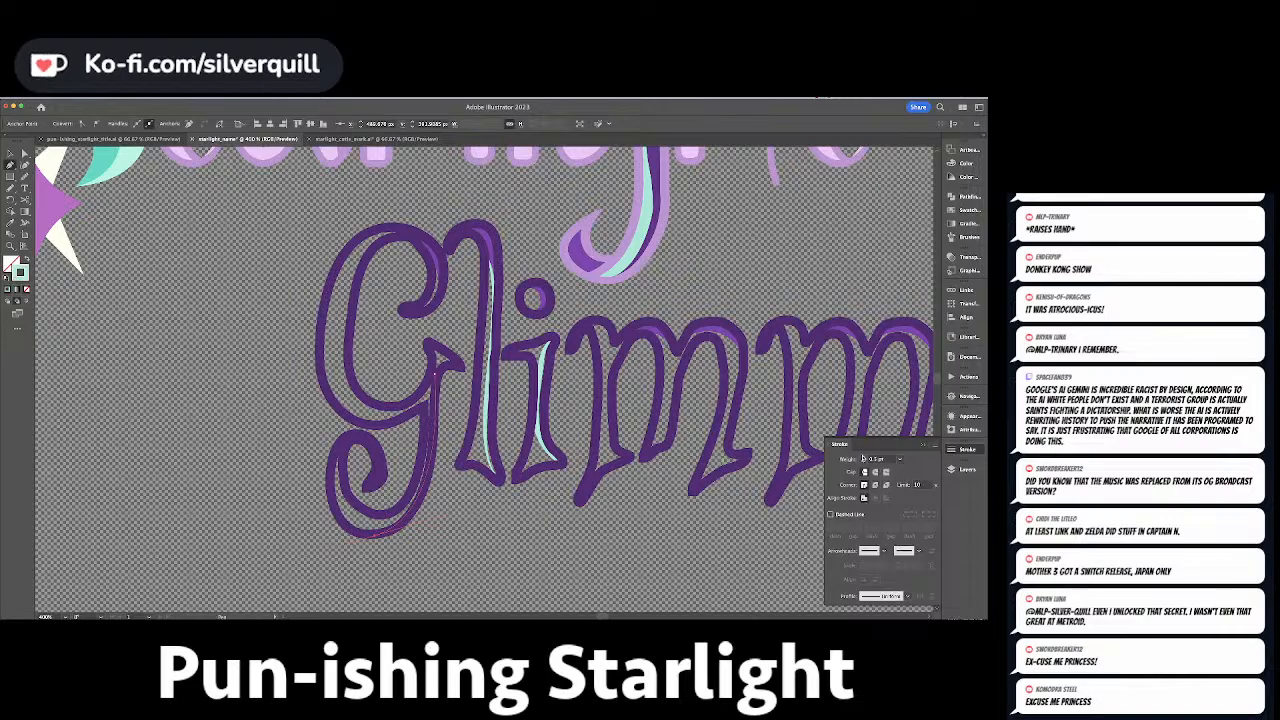
{"action": "left_click", "coordinate": [863, 457]}
{"action": "left_click", "coordinate": [863, 457]}
{"action": "left_click", "coordinate": [863, 457]}
{"action": "left_click", "coordinate": [908, 595]}
{"action": "left_click", "coordinate": [880, 575]}
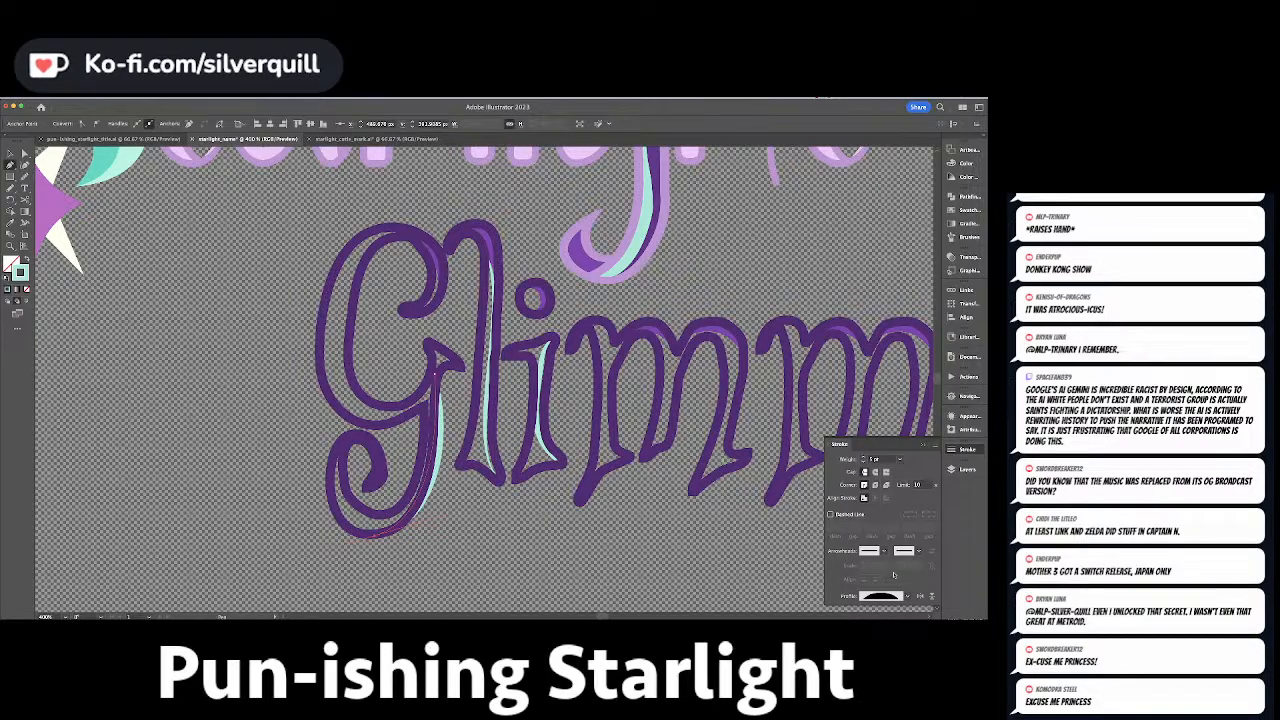
{"action": "left_click", "coordinate": [932, 596]}
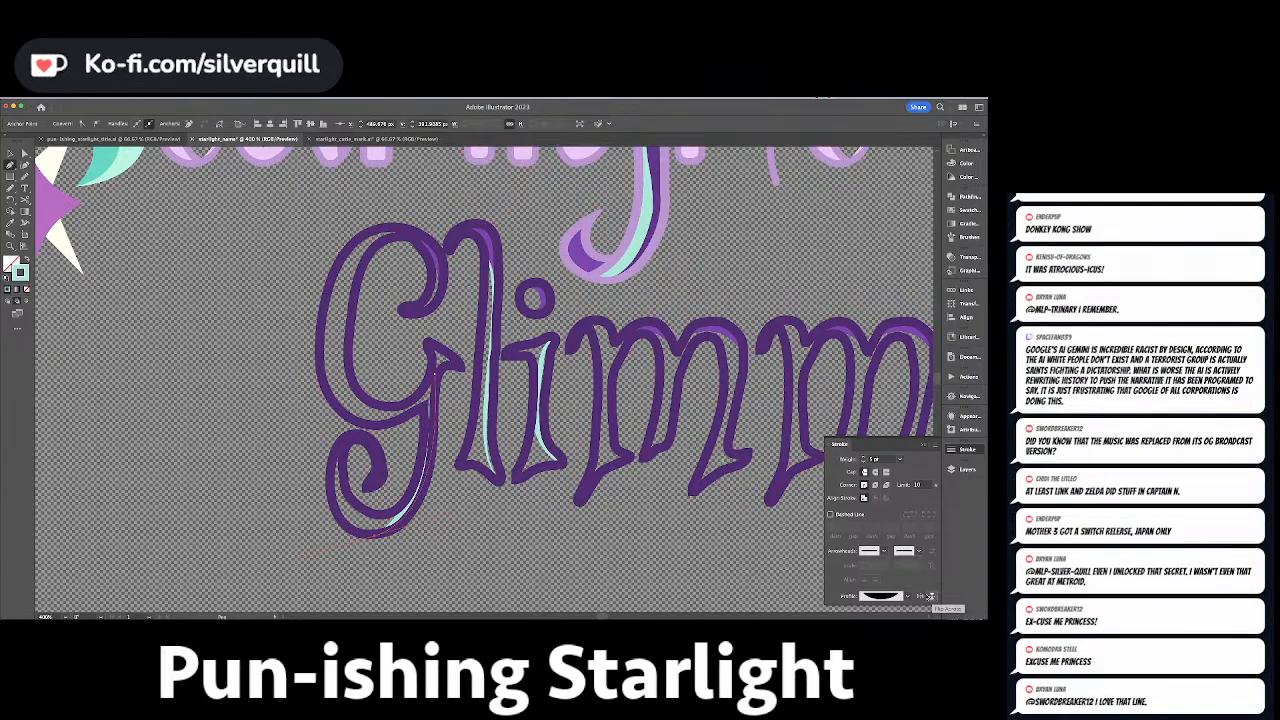
{"action": "left_click", "coordinate": [573, 372], "text": "super"}
Draw a mint accent down the first m's middle stem with a tapered width profile and 3 pt weight.
{"action": "left_click_drag", "start_coordinate": [577, 374], "coordinate": [485, 459]}
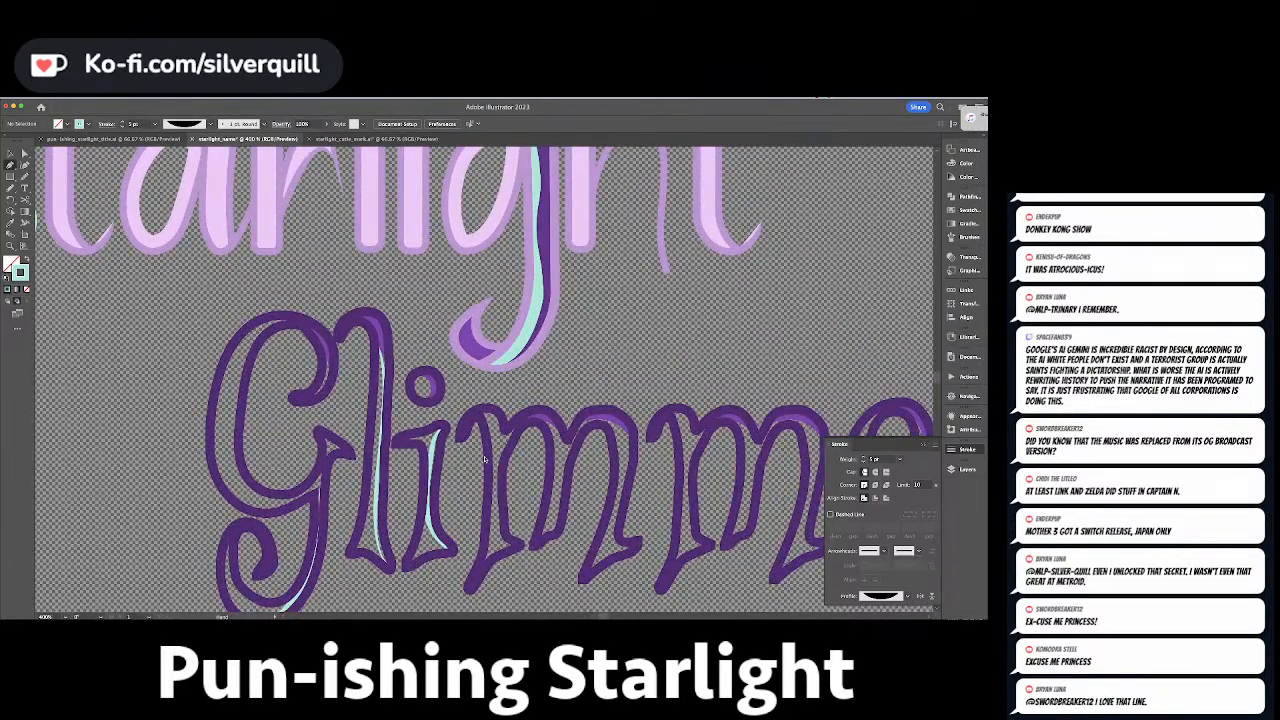
{"action": "key", "text": "super+minus"}
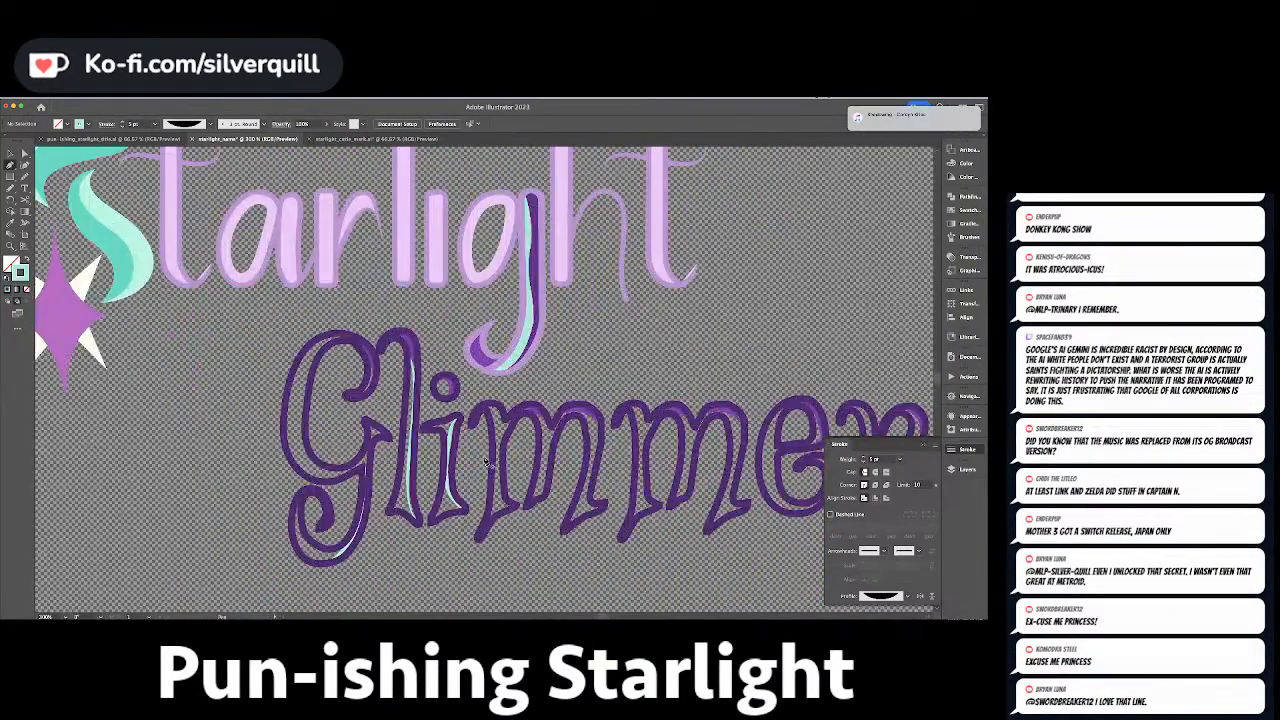
{"action": "left_click_drag", "start_coordinate": [485, 459], "coordinate": [425, 438]}
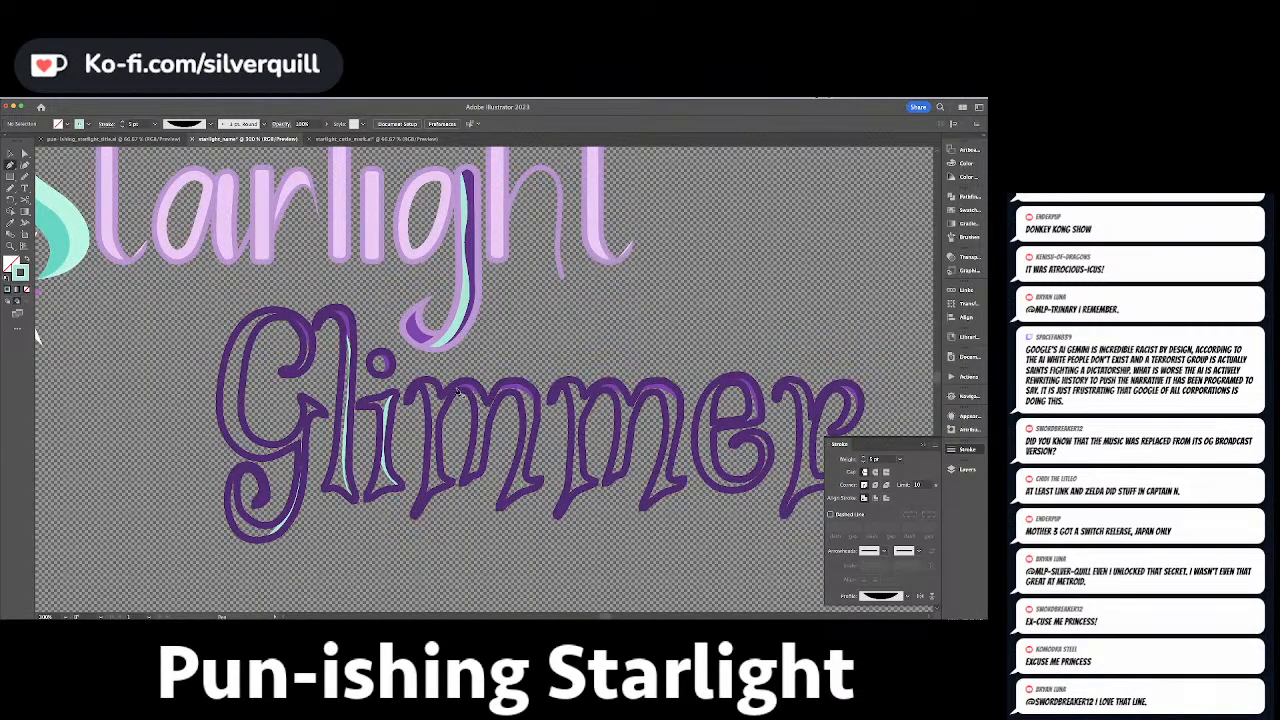
{"action": "left_click", "coordinate": [490, 410]}
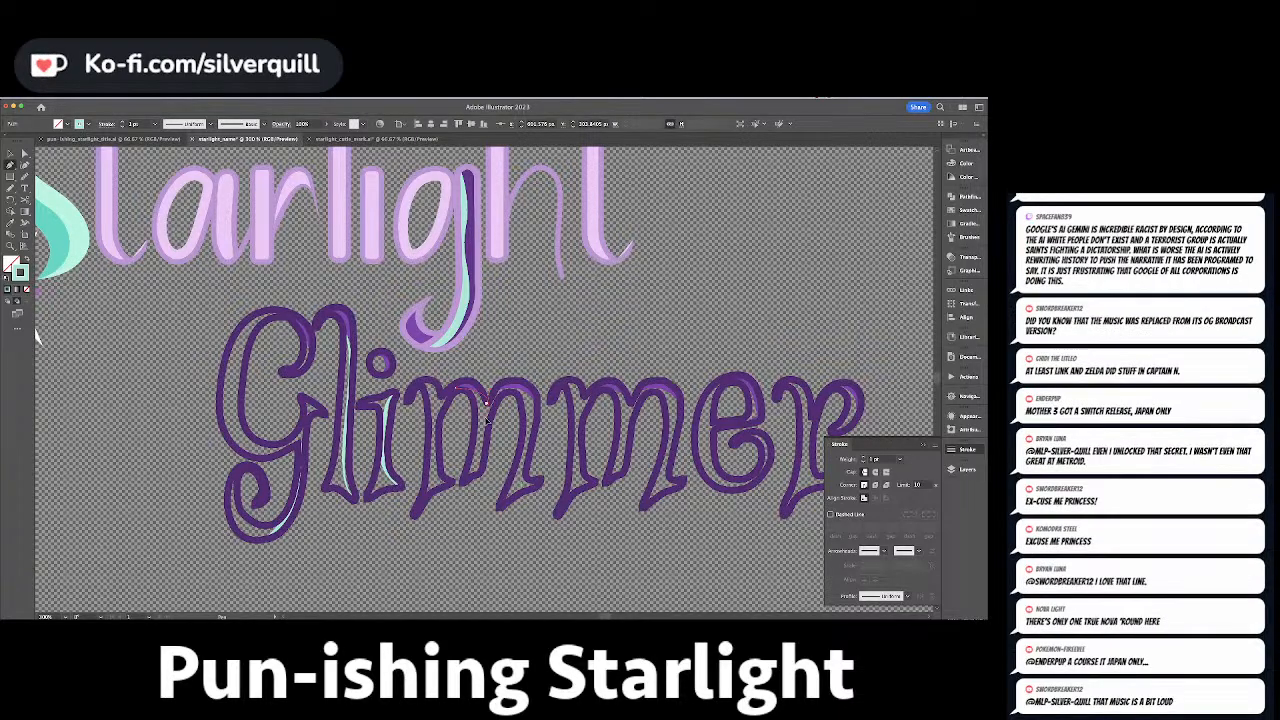
{"action": "left_click", "coordinate": [487, 421]}
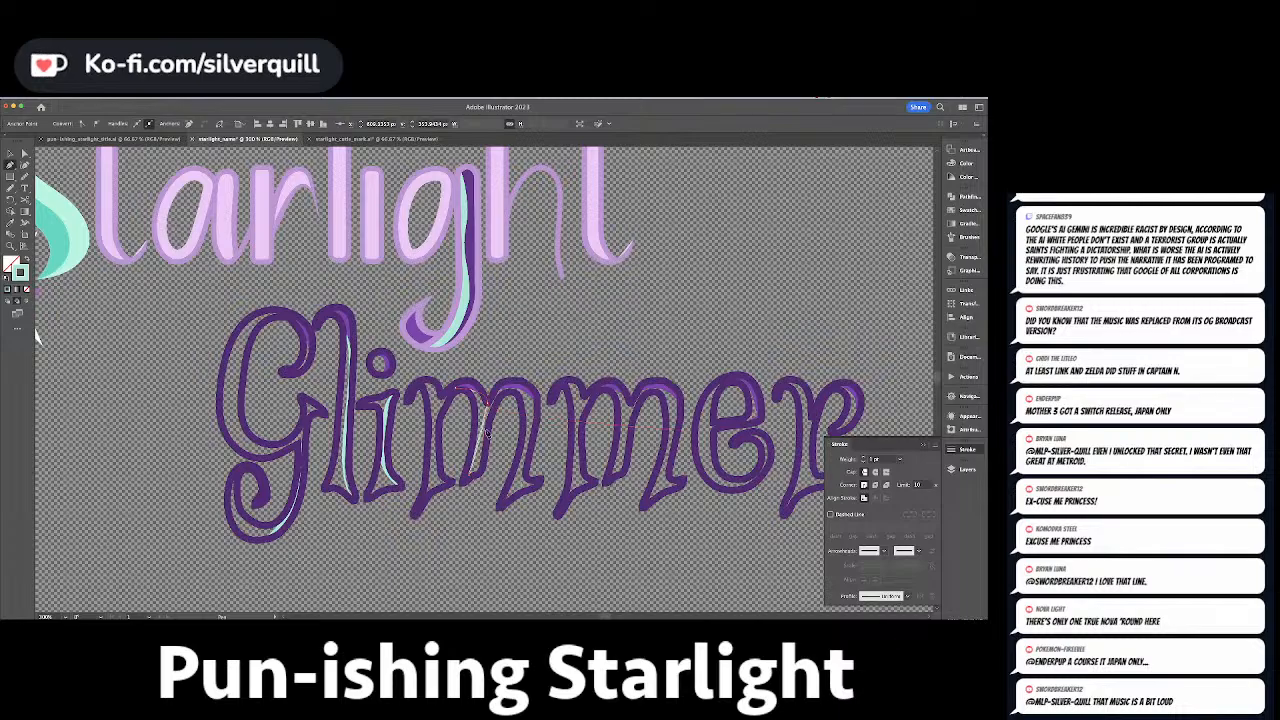
{"action": "key", "text": "a"}
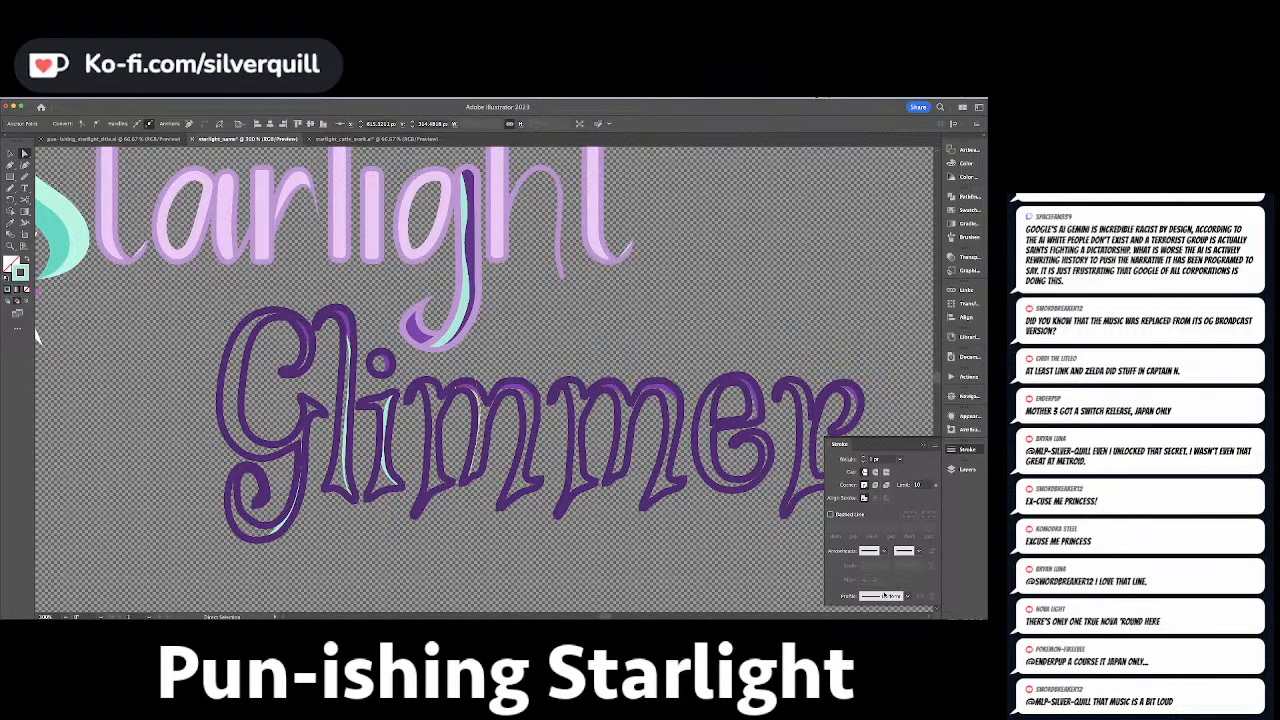
{"action": "left_click", "coordinate": [908, 596]}
{"action": "left_click", "coordinate": [880, 495]}
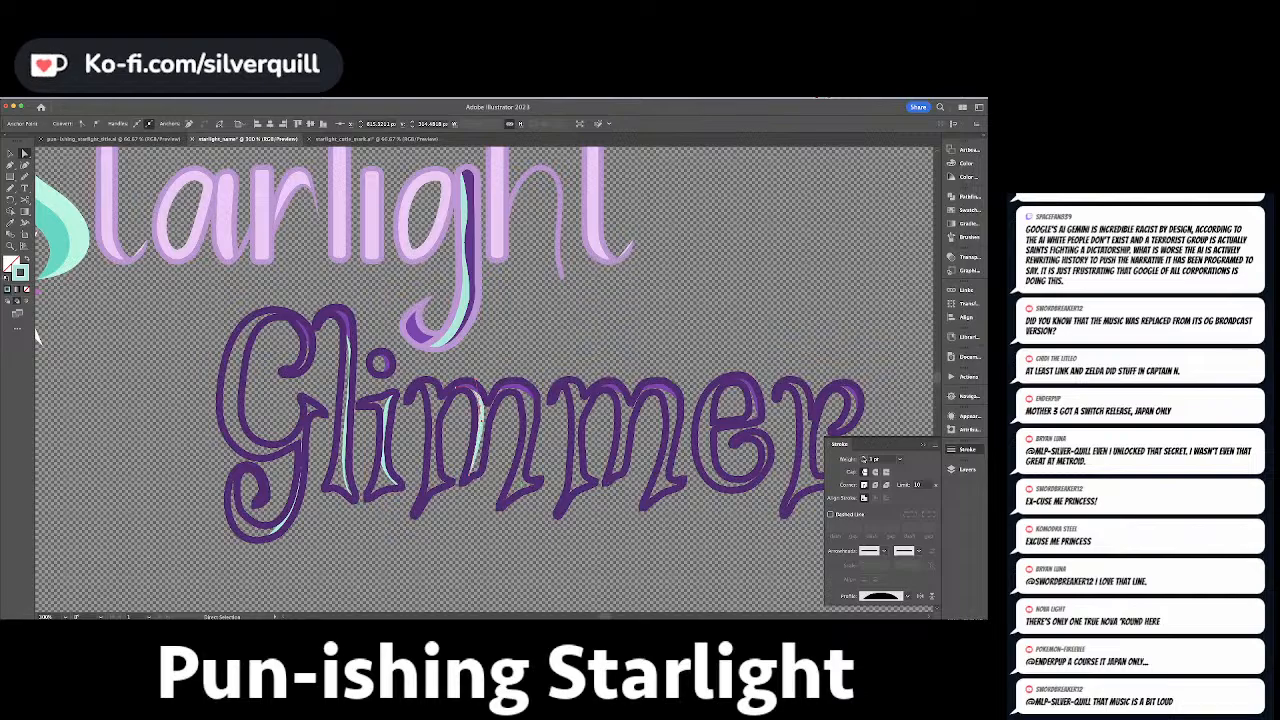
Adjust the anchor points of the first m's mint accent so it follows the inner edge of the stem.
{"action": "scroll", "coordinate": [526, 434], "scroll_direction": "up", "scroll_amount": 4}
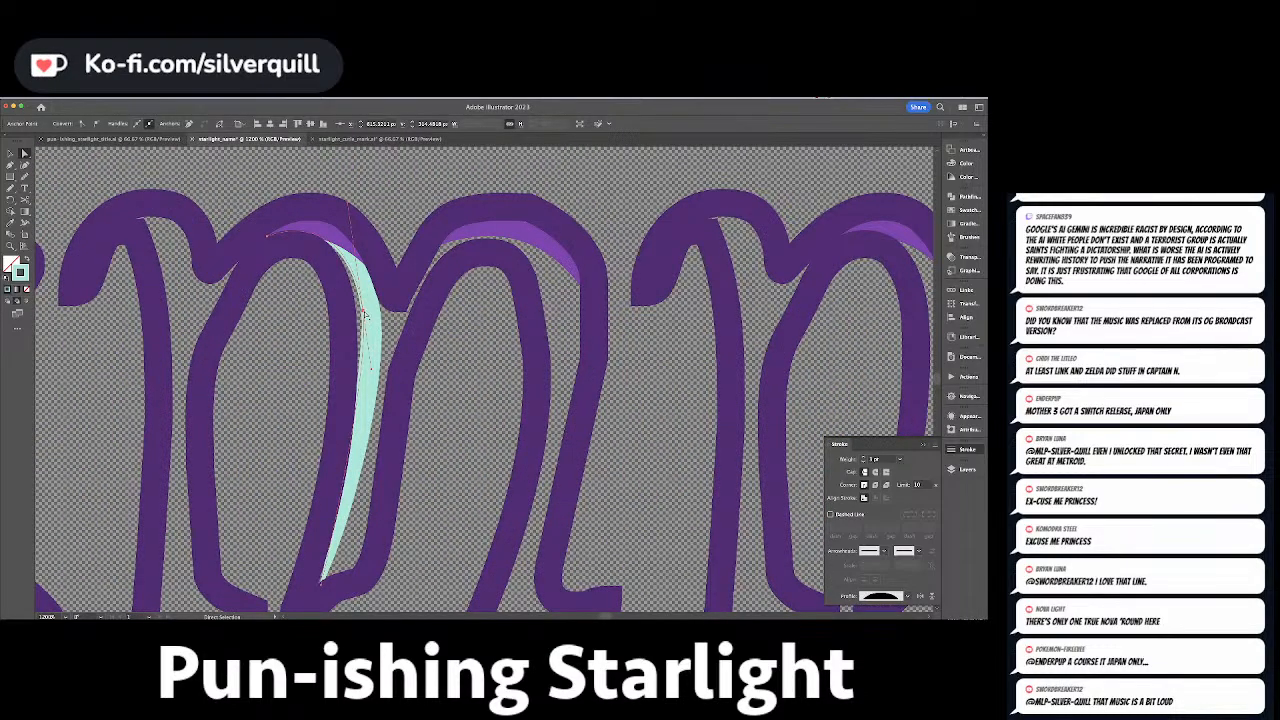
{"action": "left_click_drag", "start_coordinate": [366, 317], "coordinate": [358, 320]}
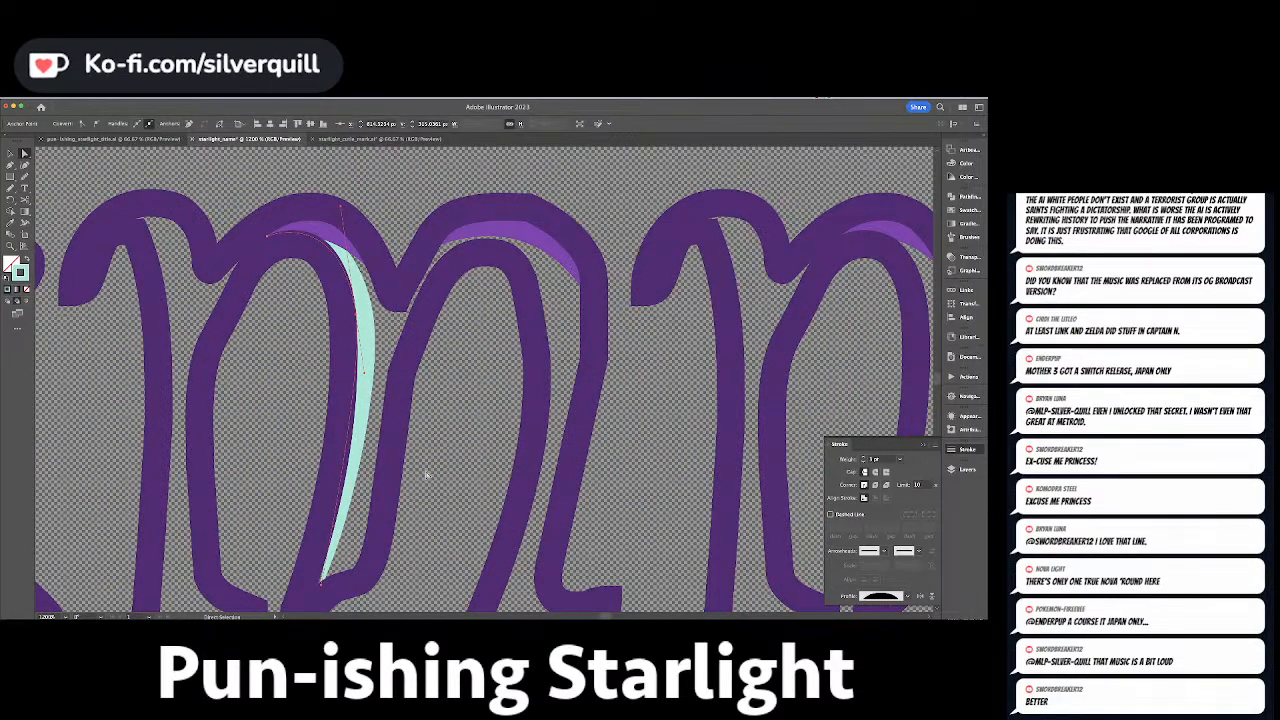
{"action": "key", "text": "v"}
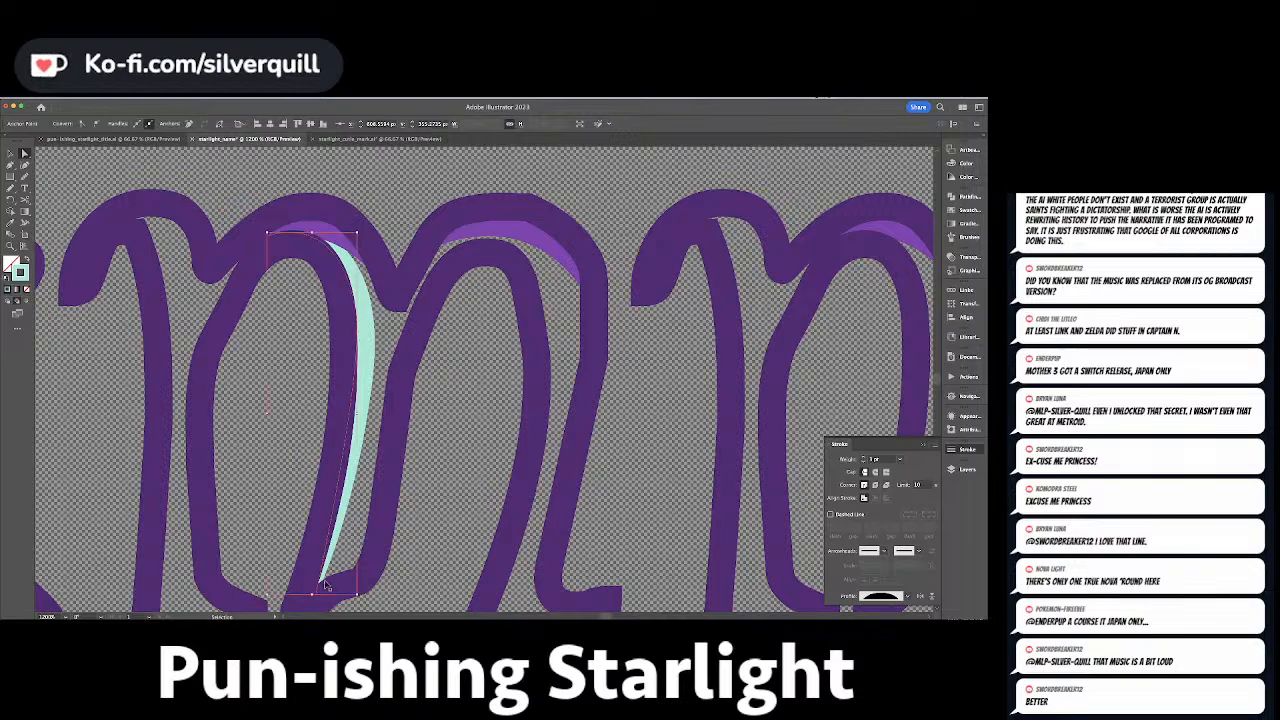
{"action": "key", "text": "super+minus"}
{"action": "key", "text": "super+minus"}
{"action": "left_click", "coordinate": [325, 583]}
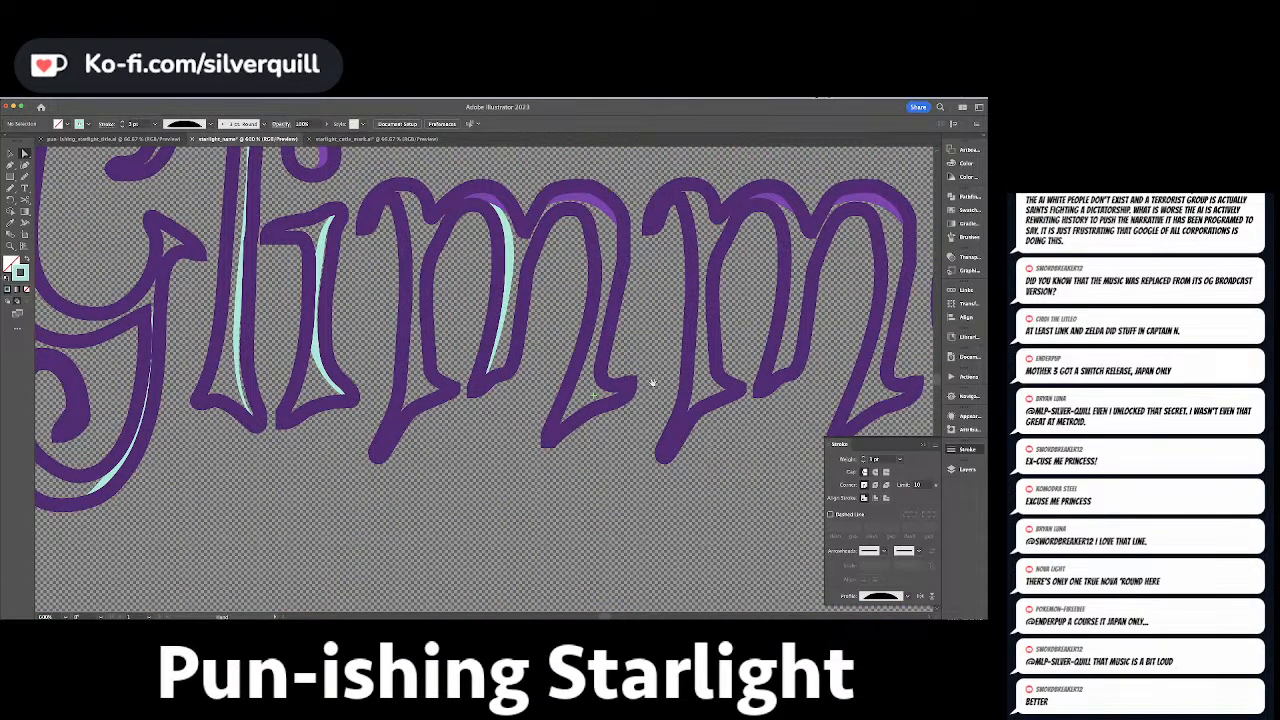
Copy the first m's mint accent onto the matching middle stem of the second m.
{"action": "left_click_drag", "start_coordinate": [653, 383], "coordinate": [455, 486]}
{"action": "left_click_drag", "start_coordinate": [311, 361], "coordinate": [599, 360]}
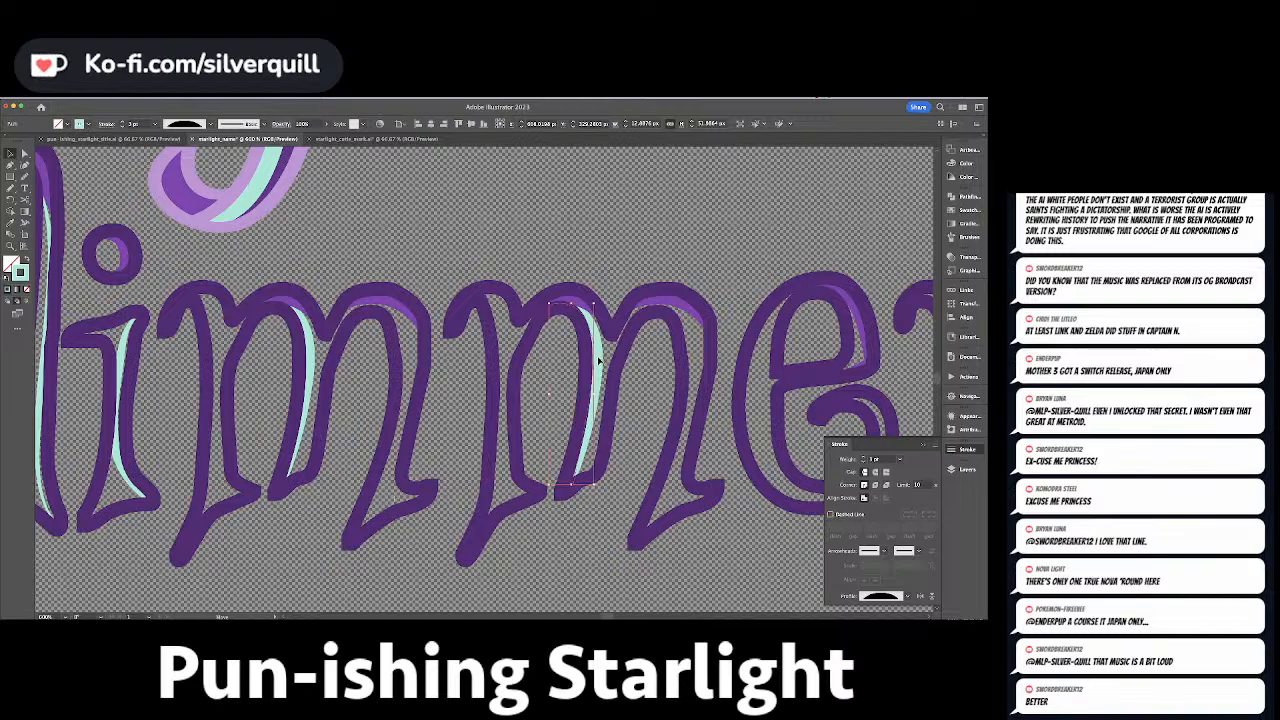
Draw a curved mint accent along the outer bowl of the e with a tapered width profile and 6 pt weight.
{"action": "left_click", "coordinate": [677, 373]}
{"action": "left_click_drag", "start_coordinate": [677, 373], "coordinate": [490, 355]}
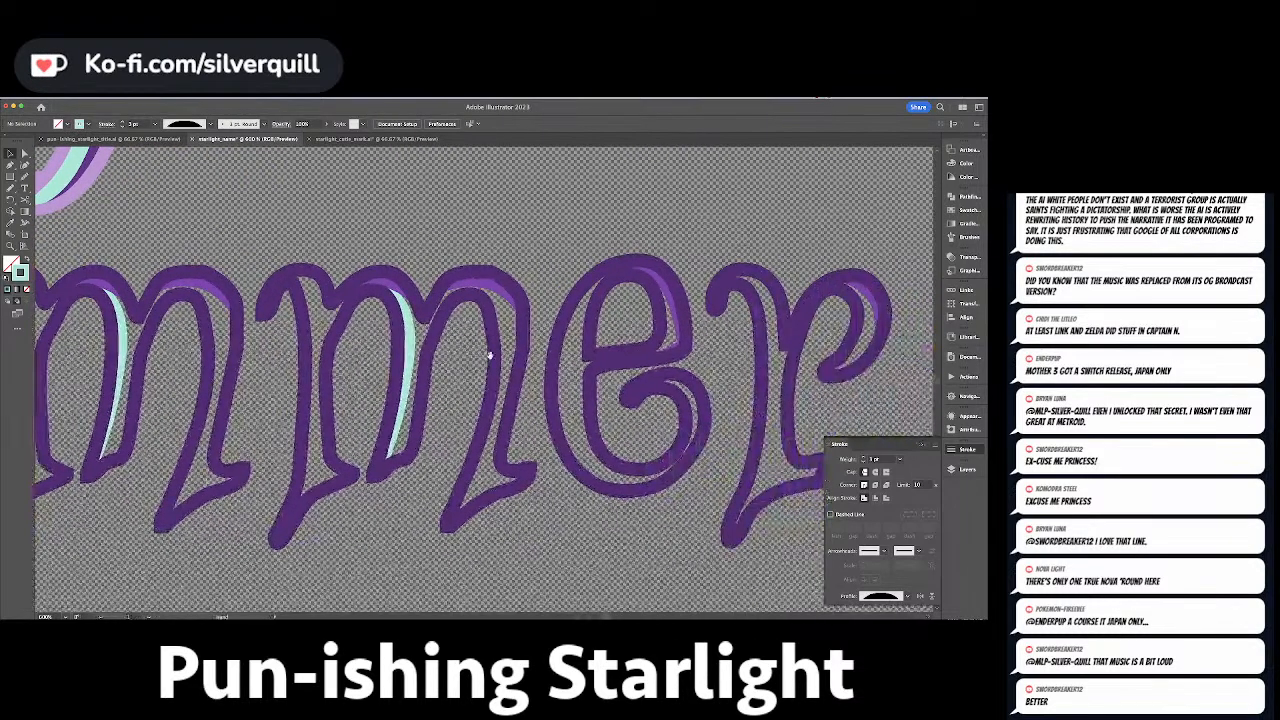
{"action": "key", "text": "super+minus"}
{"action": "key", "text": "p"}
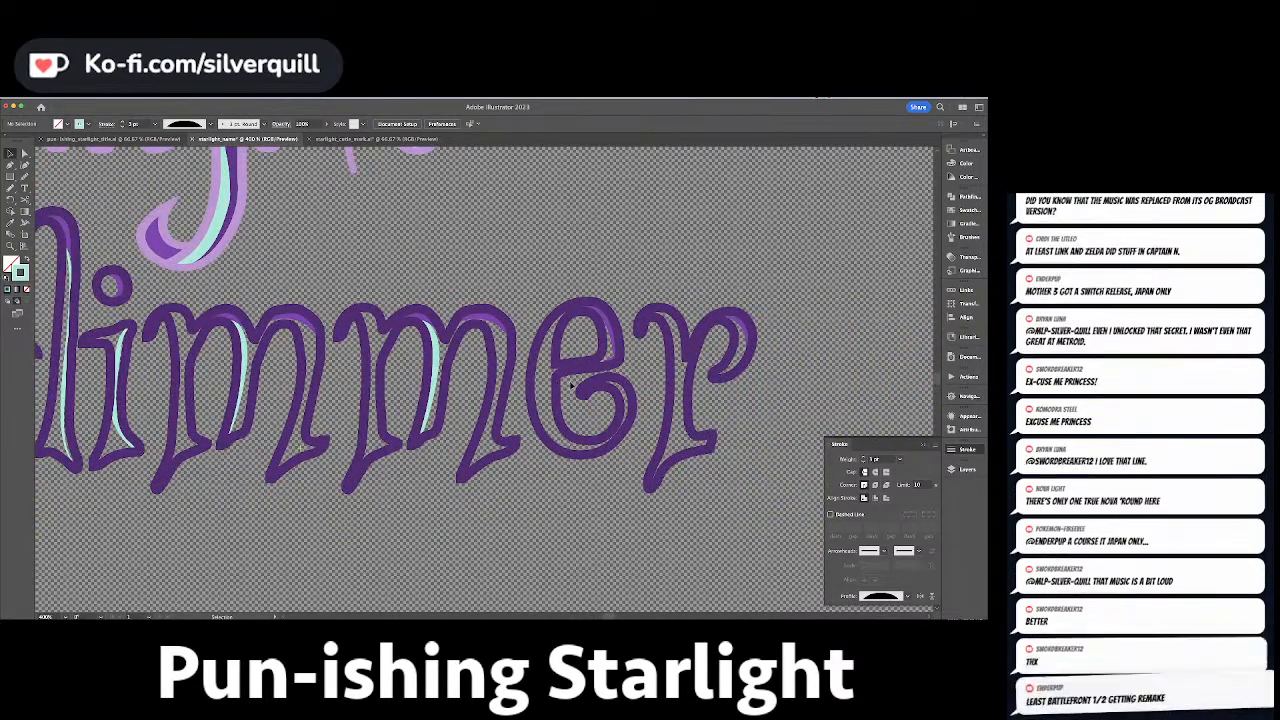
{"action": "left_click", "coordinate": [567, 309]}
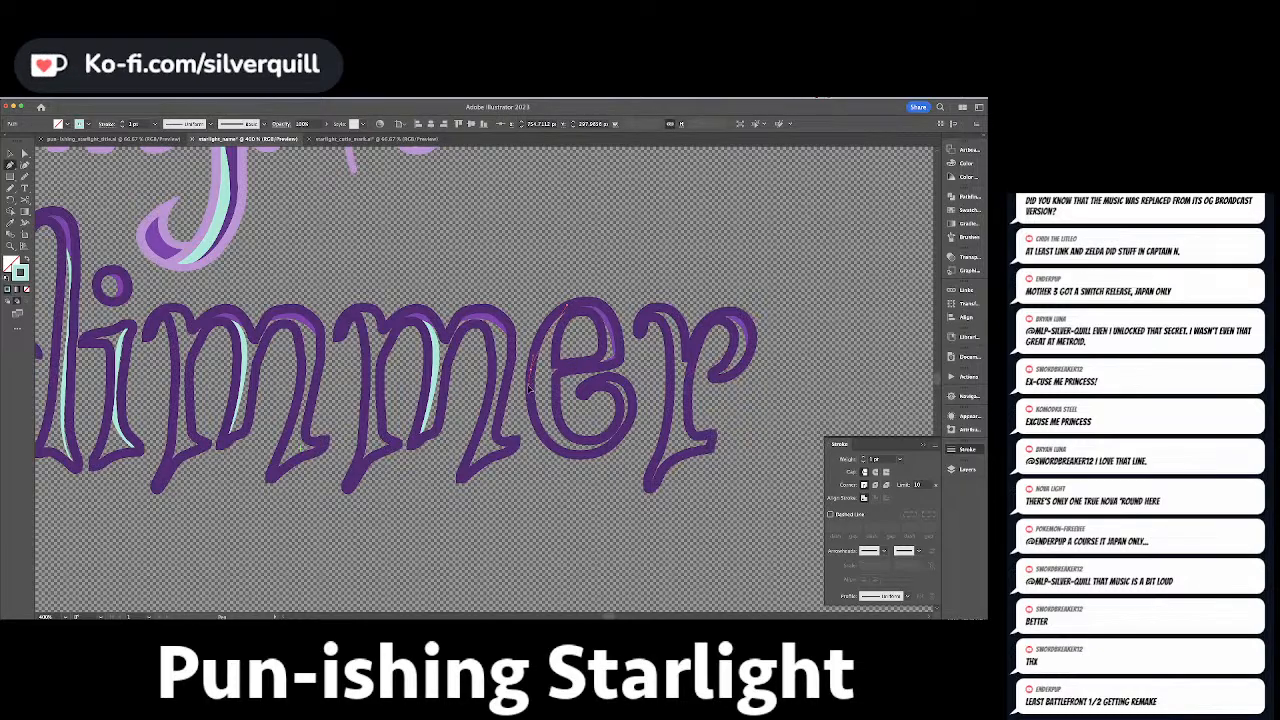
{"action": "left_click", "coordinate": [524, 424]}
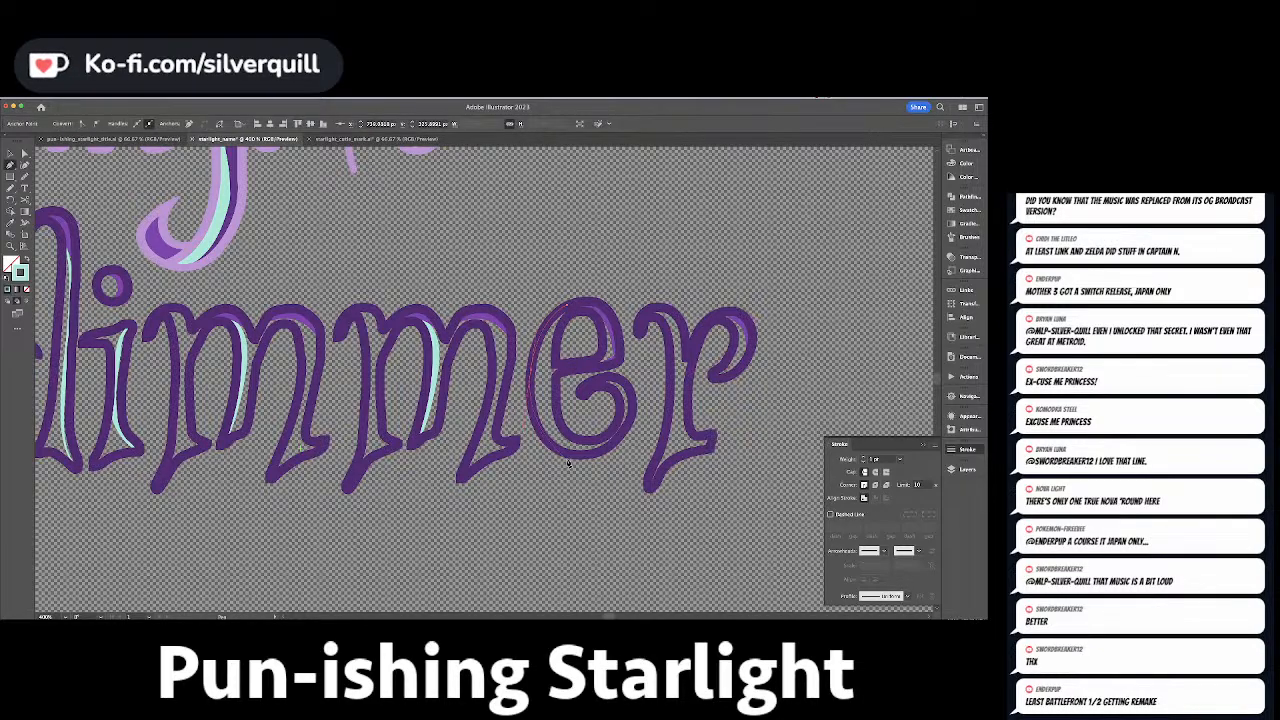
{"action": "left_click_drag", "start_coordinate": [587, 460], "coordinate": [622, 450]}
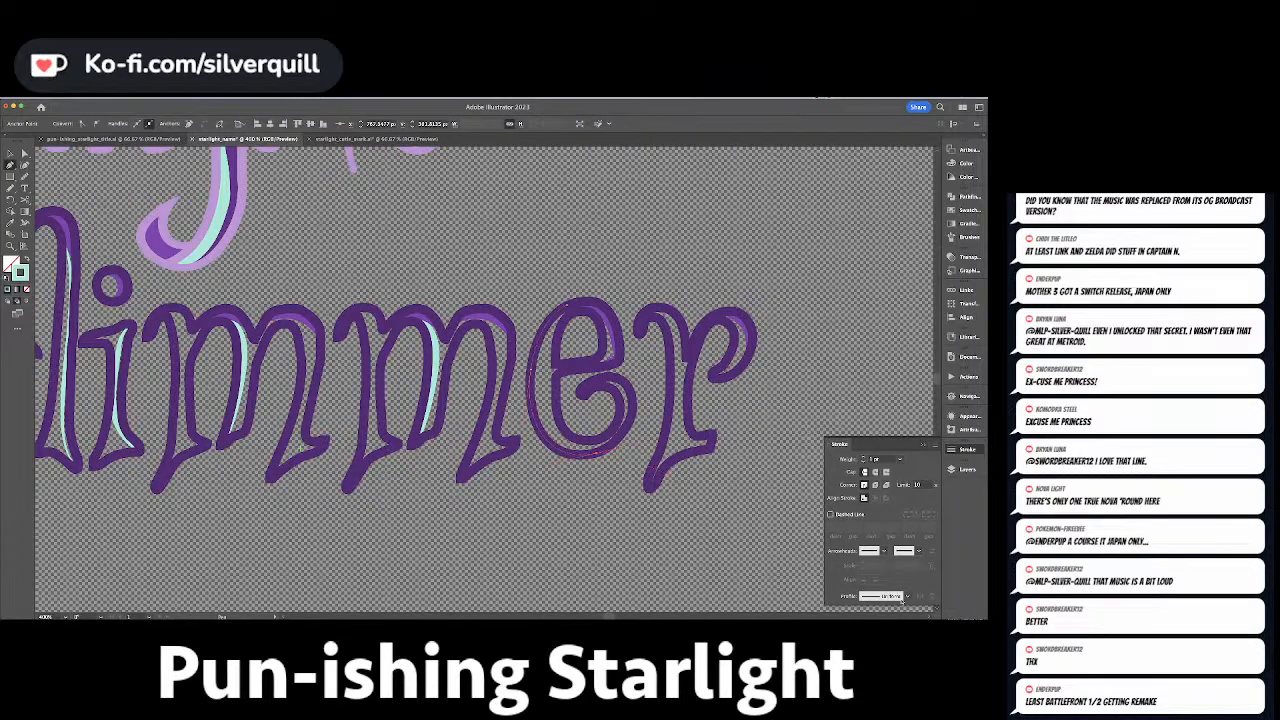
{"action": "left_click", "coordinate": [906, 596]}
{"action": "left_click", "coordinate": [891, 568]}
{"action": "left_click", "coordinate": [866, 458]}
{"action": "left_click", "coordinate": [866, 458]}
{"action": "left_click", "coordinate": [866, 458]}
{"action": "left_click", "coordinate": [866, 458]}
{"action": "left_click", "coordinate": [866, 458]}
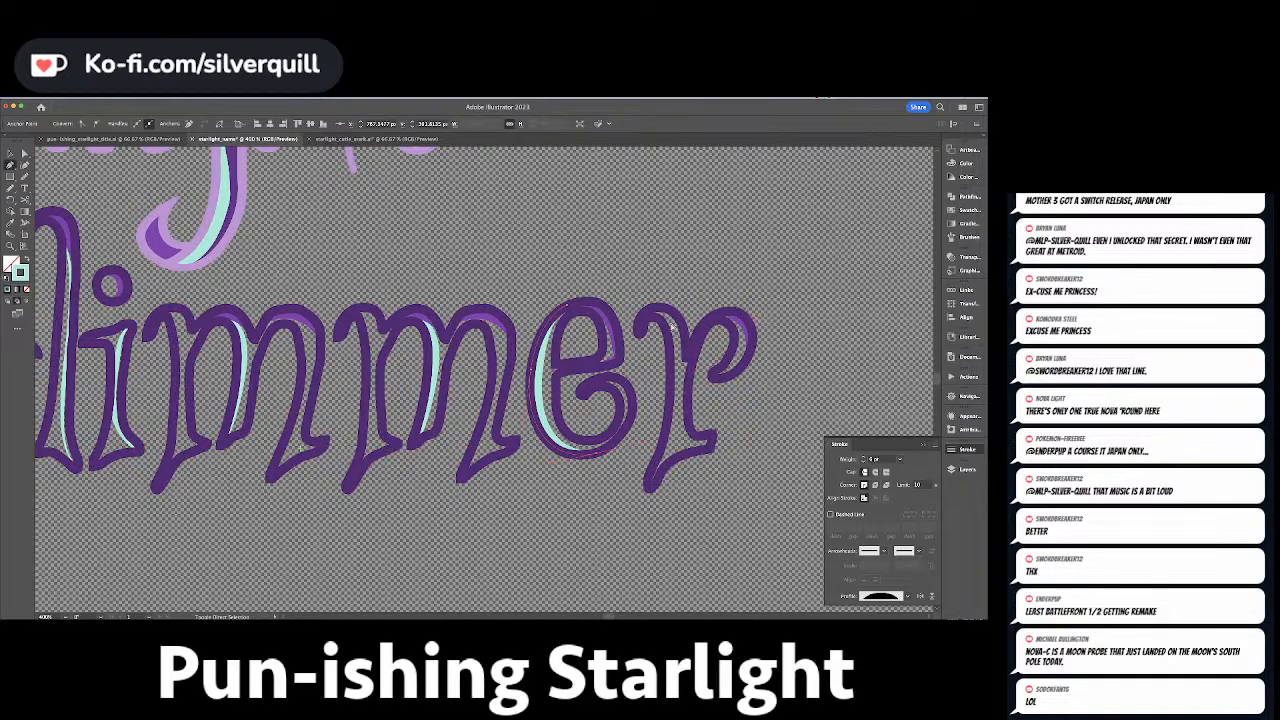
Draw a mint accent down the r's main stem with a tapered width profile and 5 pt weight.
{"action": "left_click", "coordinate": [665, 330]}
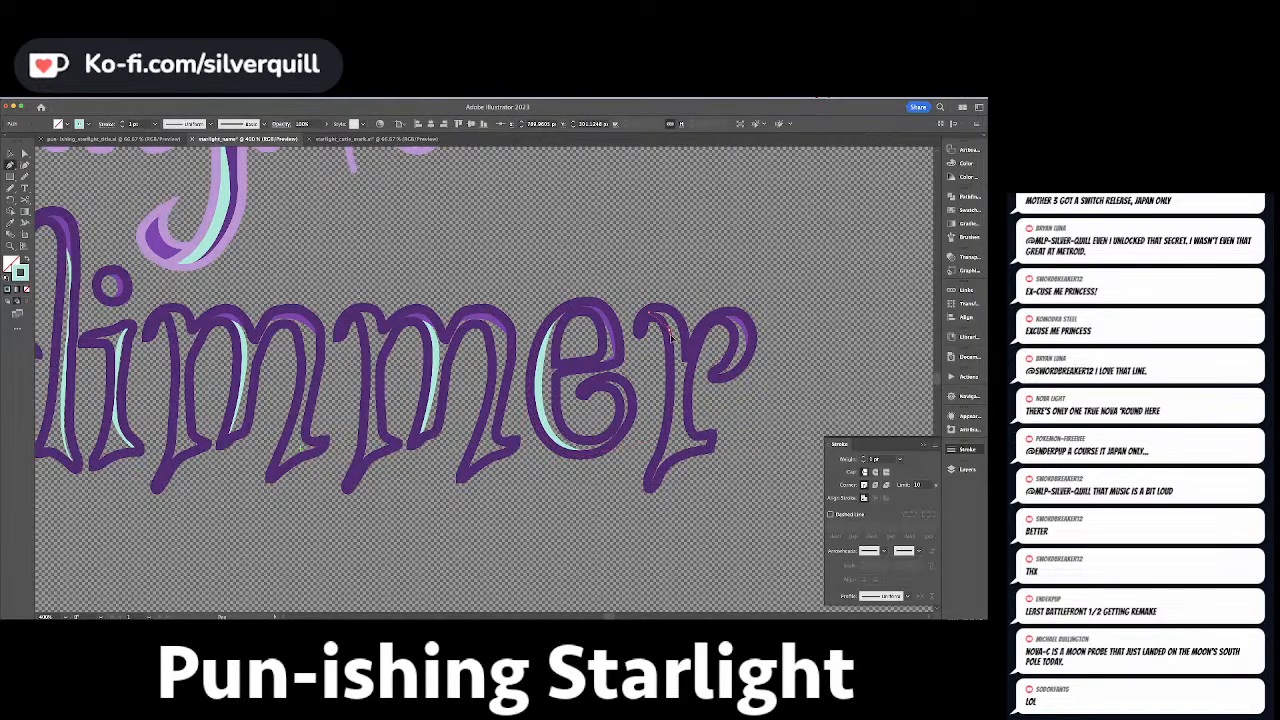
{"action": "left_click_drag", "start_coordinate": [672, 345], "coordinate": [675, 369]}
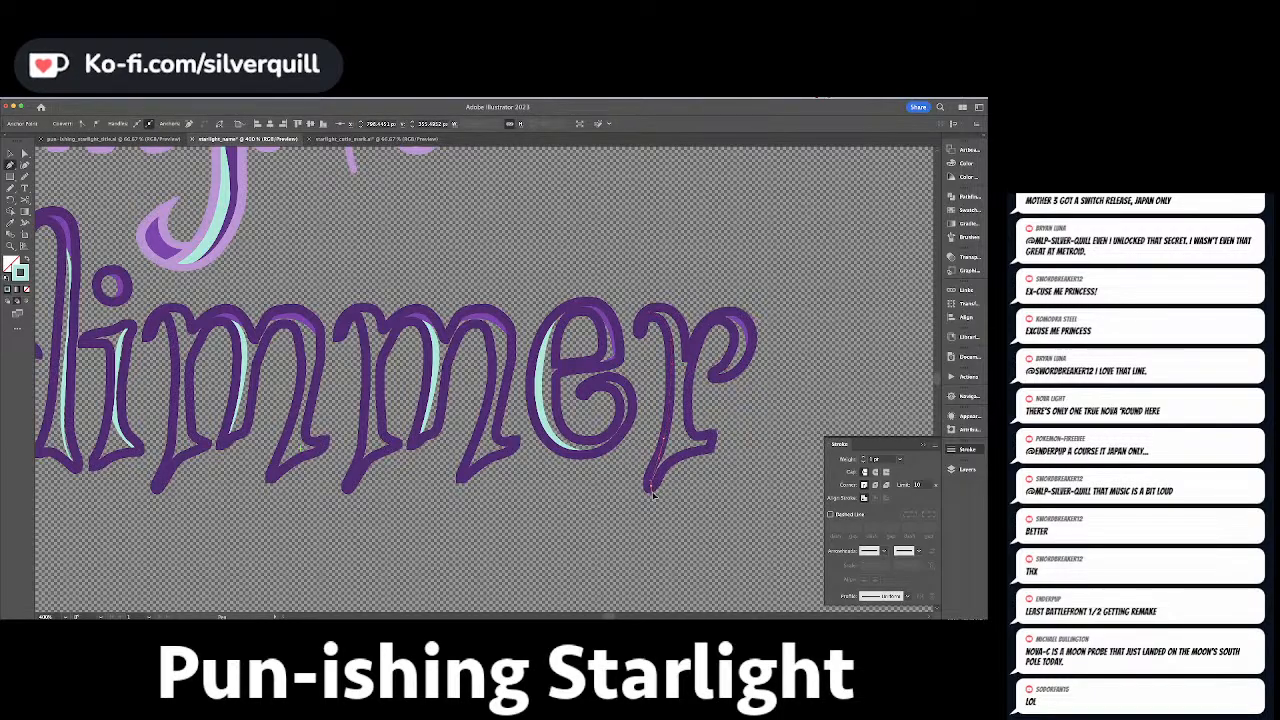
{"action": "left_click_drag", "start_coordinate": [651, 488], "coordinate": [656, 496]}
{"action": "left_click", "coordinate": [882, 596]}
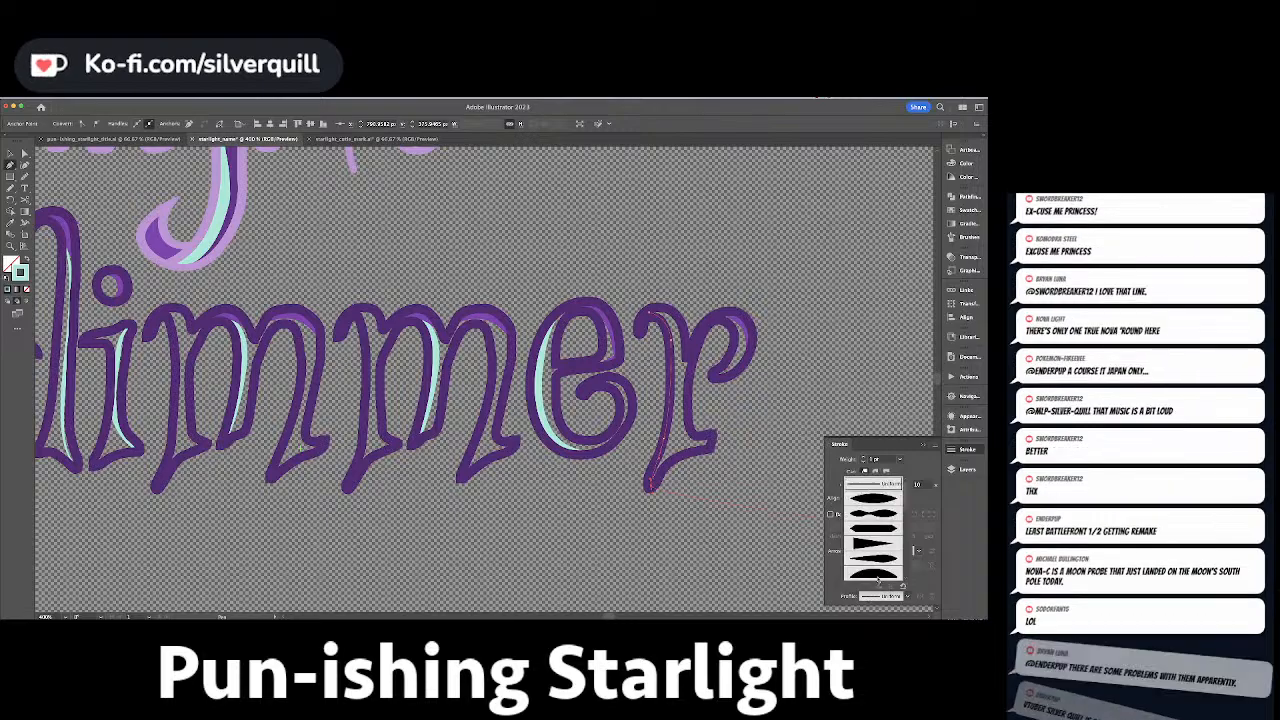
{"action": "left_click", "coordinate": [879, 573]}
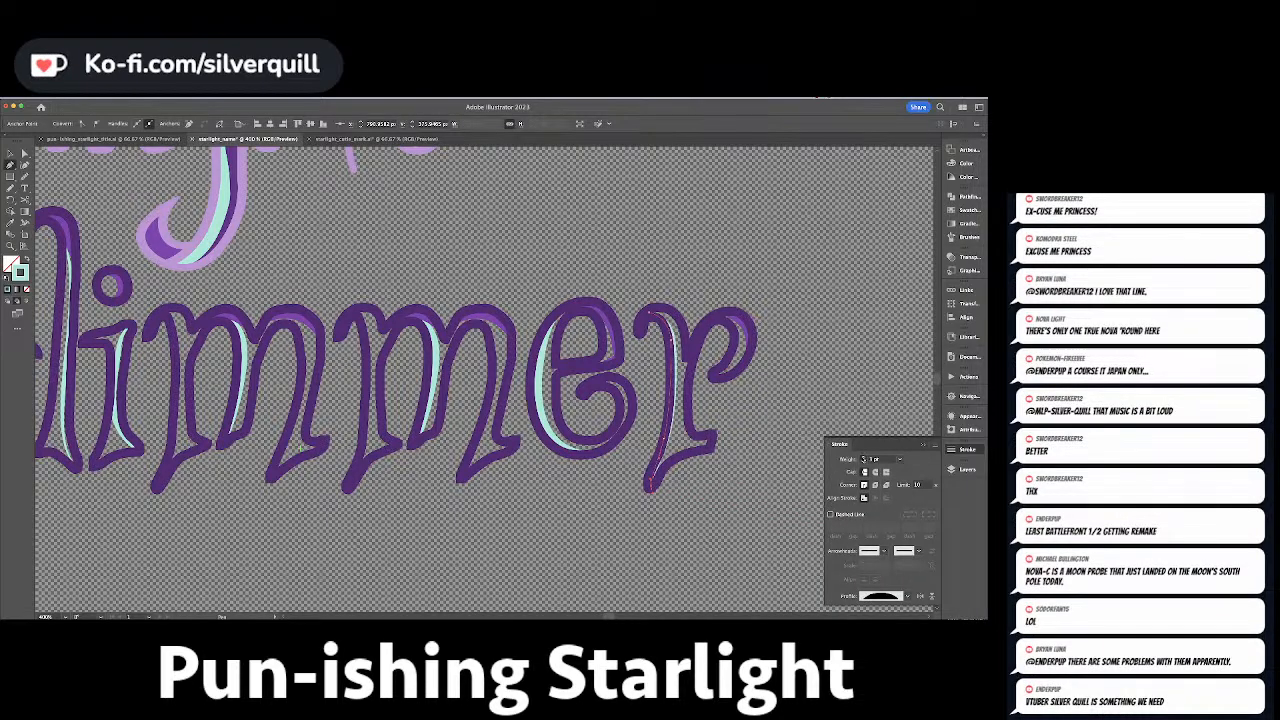
{"action": "left_click", "coordinate": [830, 388]}
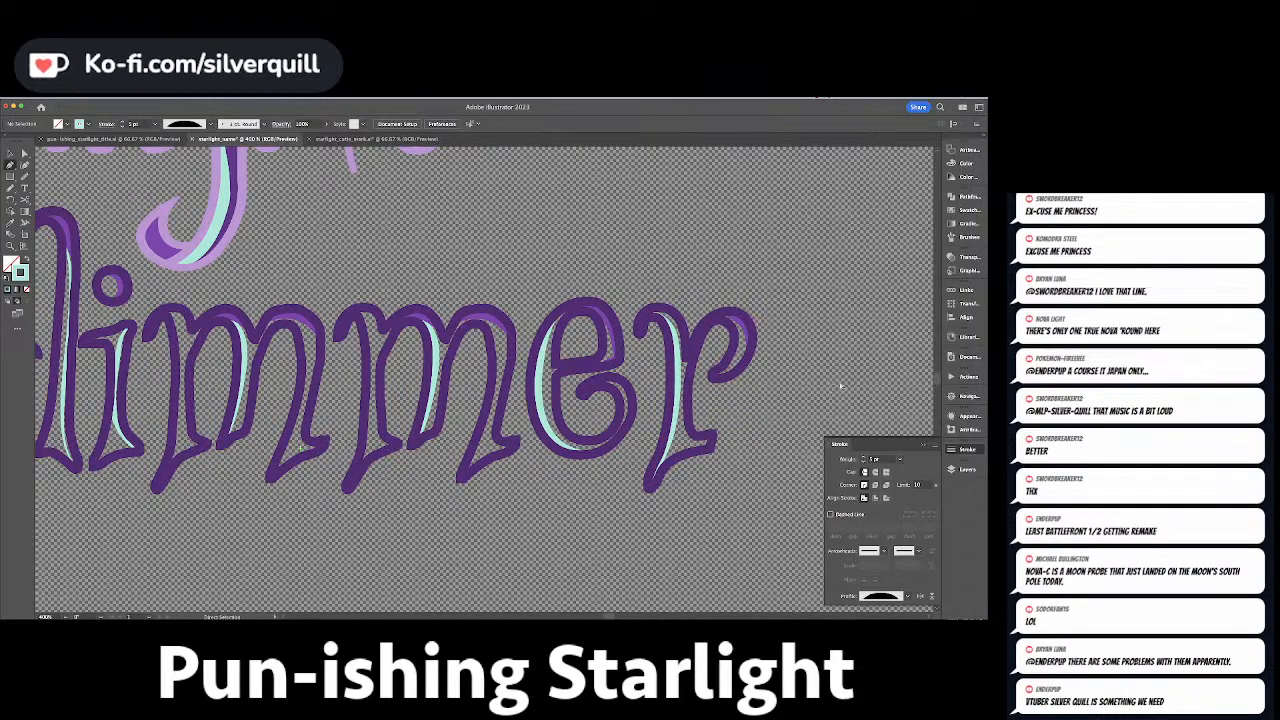
Paste the solid purple Glimmer lettering in place so it fills the outlined letters behind the accents.
{"action": "key", "text": "ctrl+minus"}
{"action": "key", "text": "ctrl+minus"}
{"action": "key", "text": "ctrl+minus"}
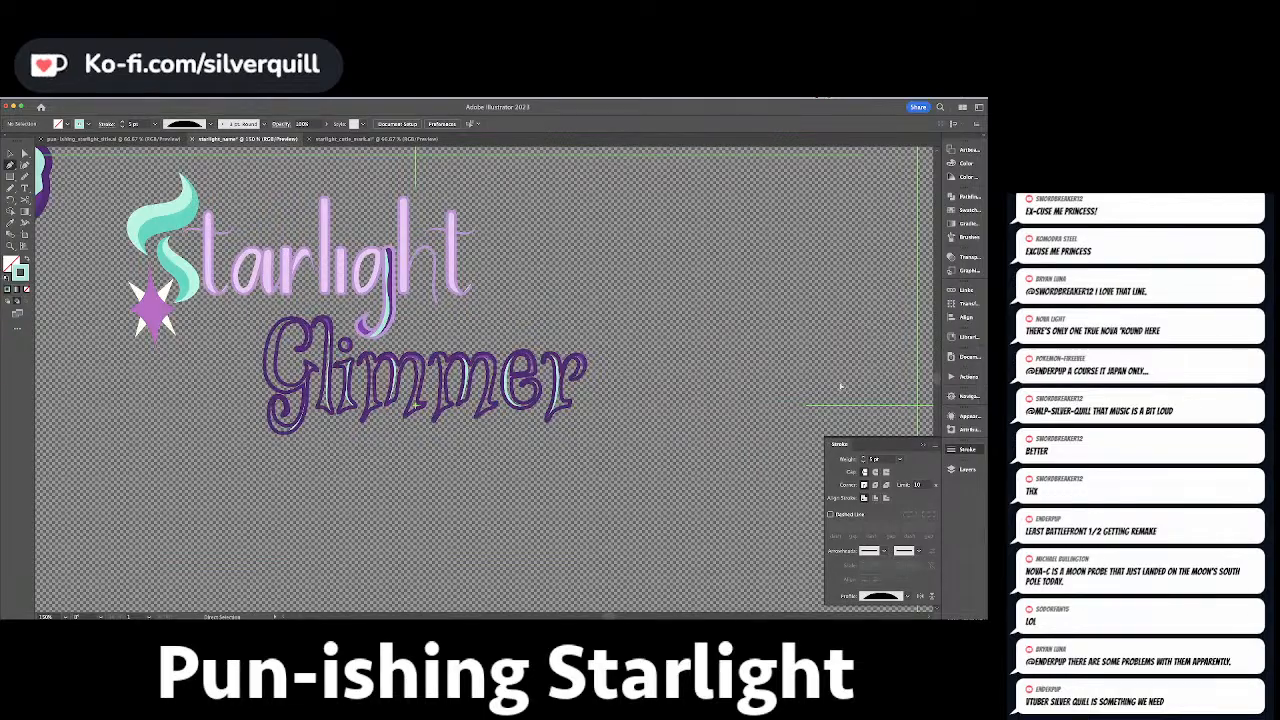
{"action": "key", "text": "super+f"}
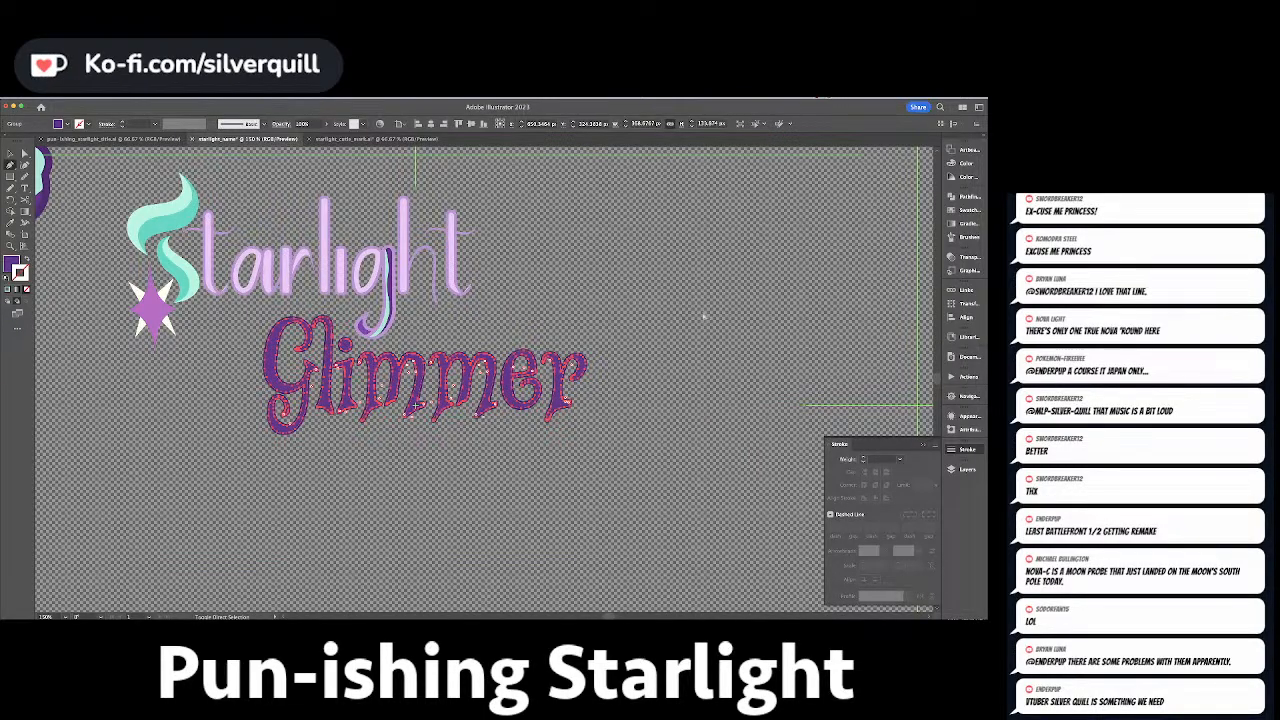
{"action": "key", "text": "super+z"}
Duplicate the white four-pointed star from the S, bring it to the front, shrink it and place it on the G's upper curve.
{"action": "scroll", "coordinate": [697, 290], "scroll_direction": "left", "scroll_amount": 3}
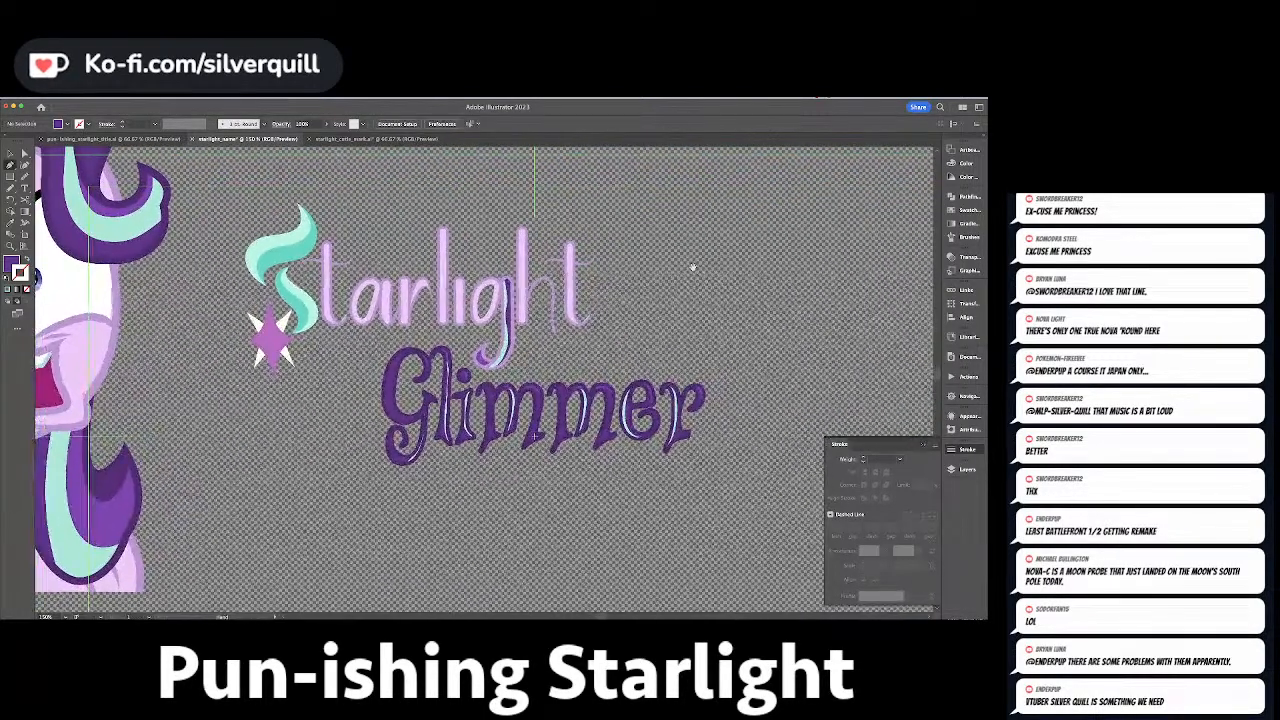
{"action": "key", "text": "a"}
{"action": "left_click", "coordinate": [287, 325], "text": "alt"}
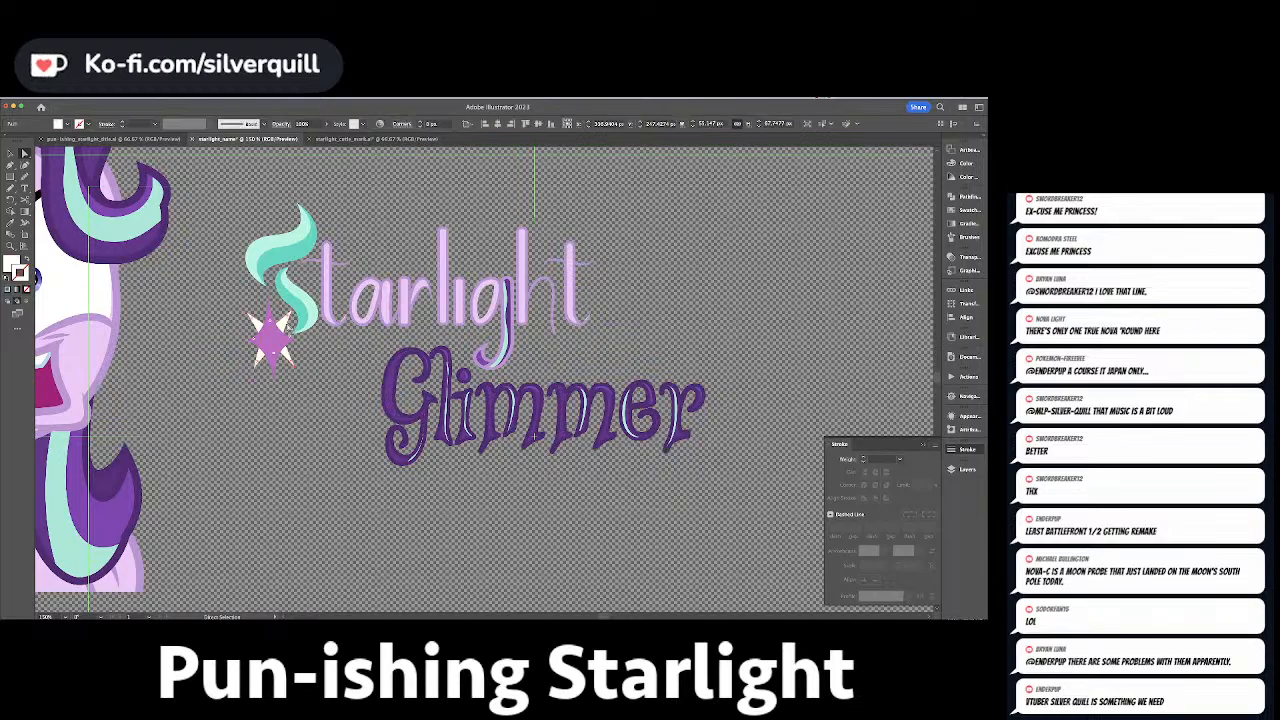
{"action": "key", "text": "super+c"}
{"action": "key", "text": "super+v"}
{"action": "key", "text": "v"}
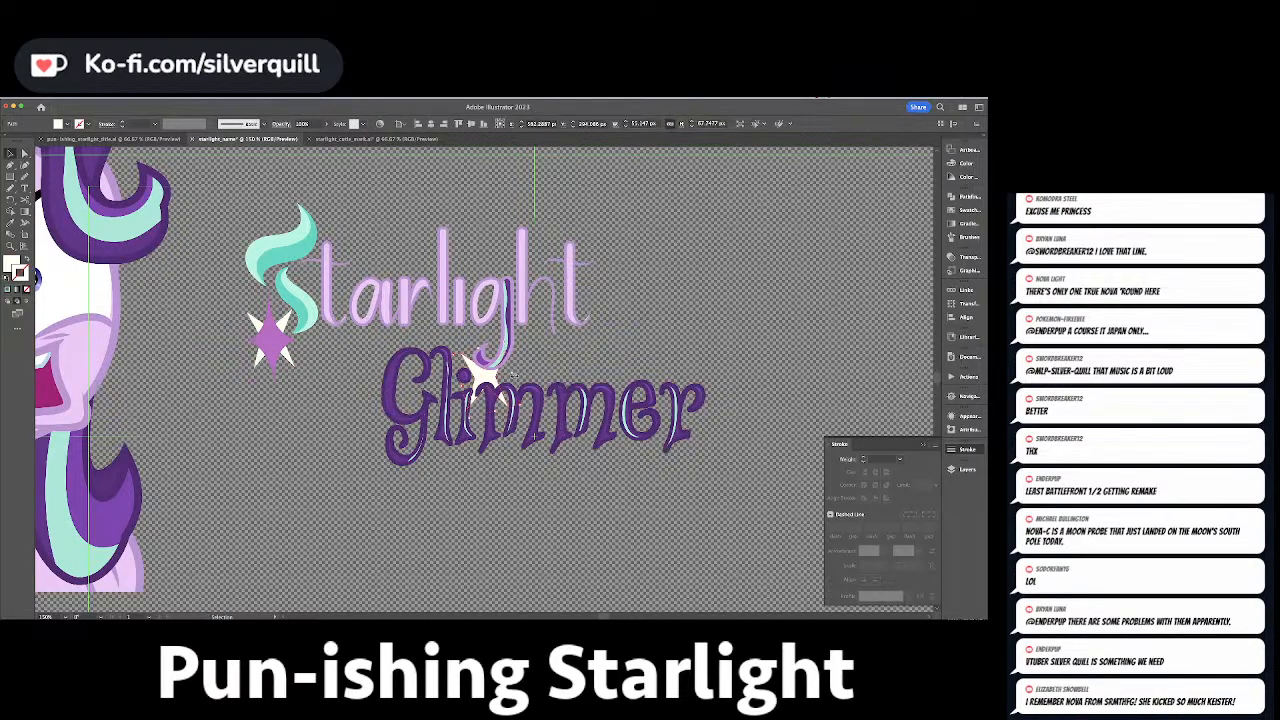
{"action": "key", "text": "shift+super+bracketright"}
{"action": "left_click_drag", "start_coordinate": [509, 353], "coordinate": [398, 352]}
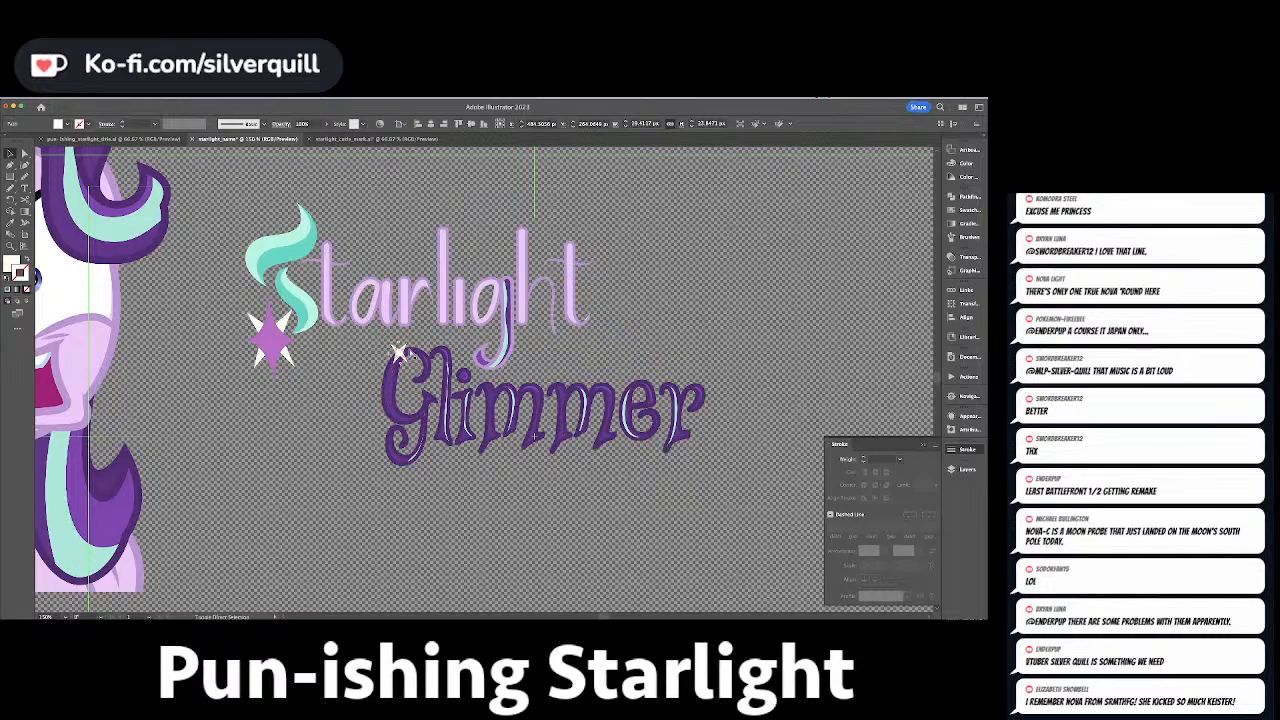
Copy the small white sparkle below the first m, above the end of the second m, and onto the r.
{"action": "left_click", "coordinate": [392, 346]}
{"action": "left_click", "coordinate": [540, 437]}
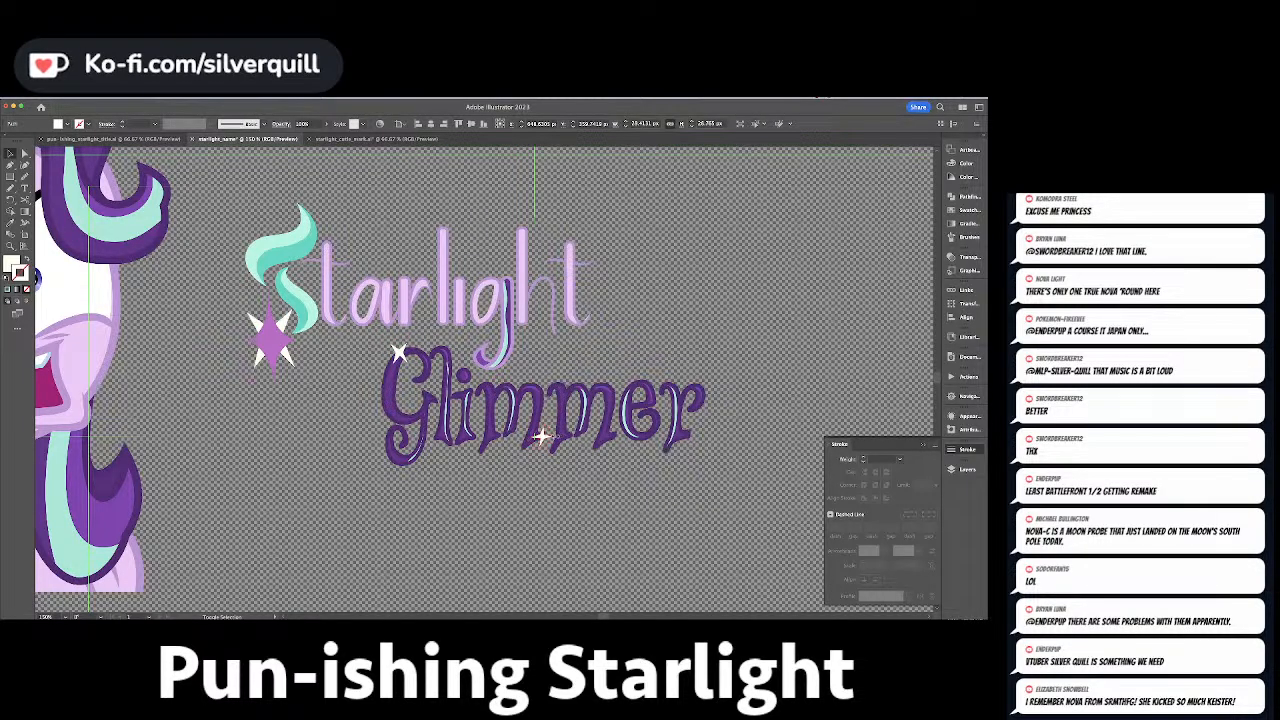
{"action": "left_click", "coordinate": [567, 438]}
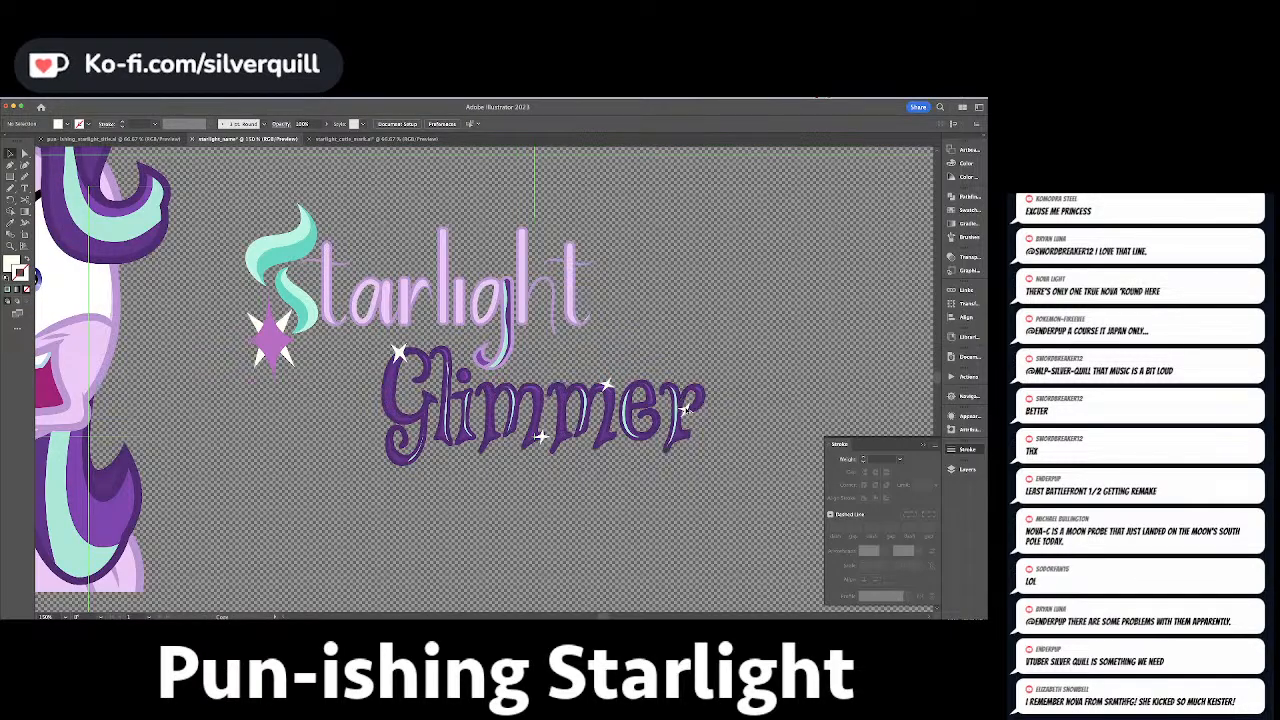
{"action": "left_click", "coordinate": [689, 408]}
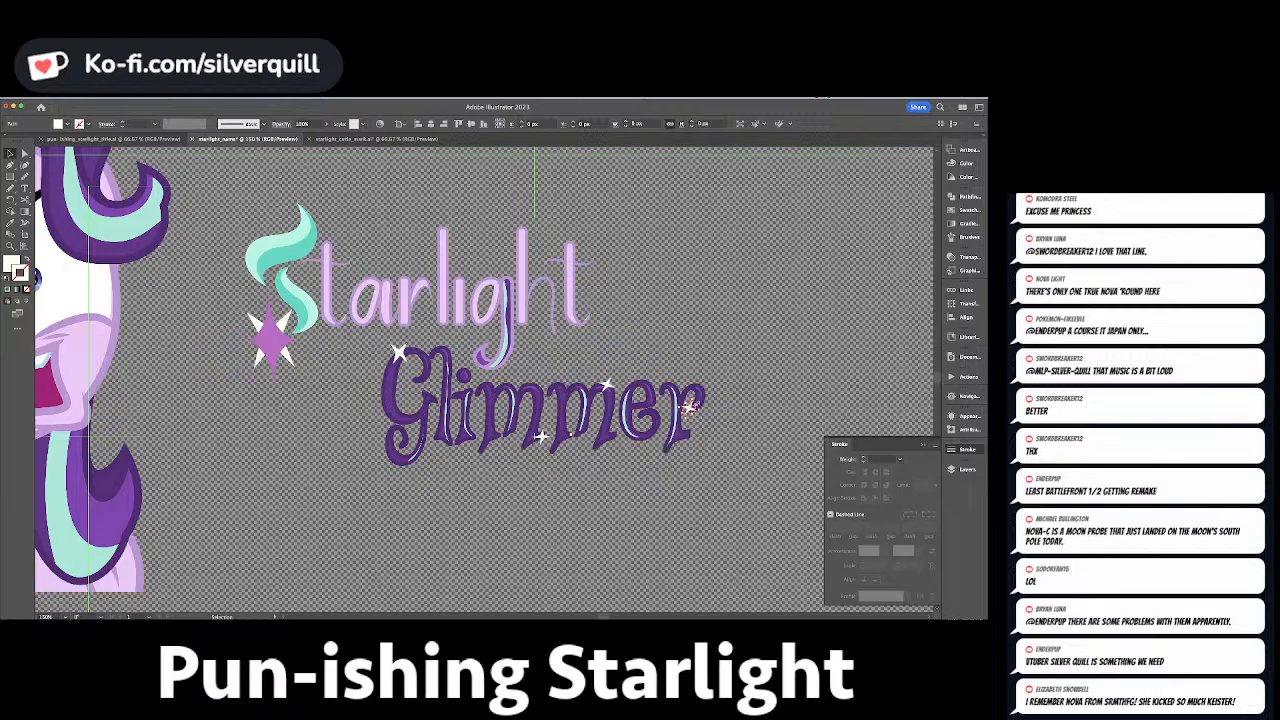
{"action": "left_click", "coordinate": [746, 409]}
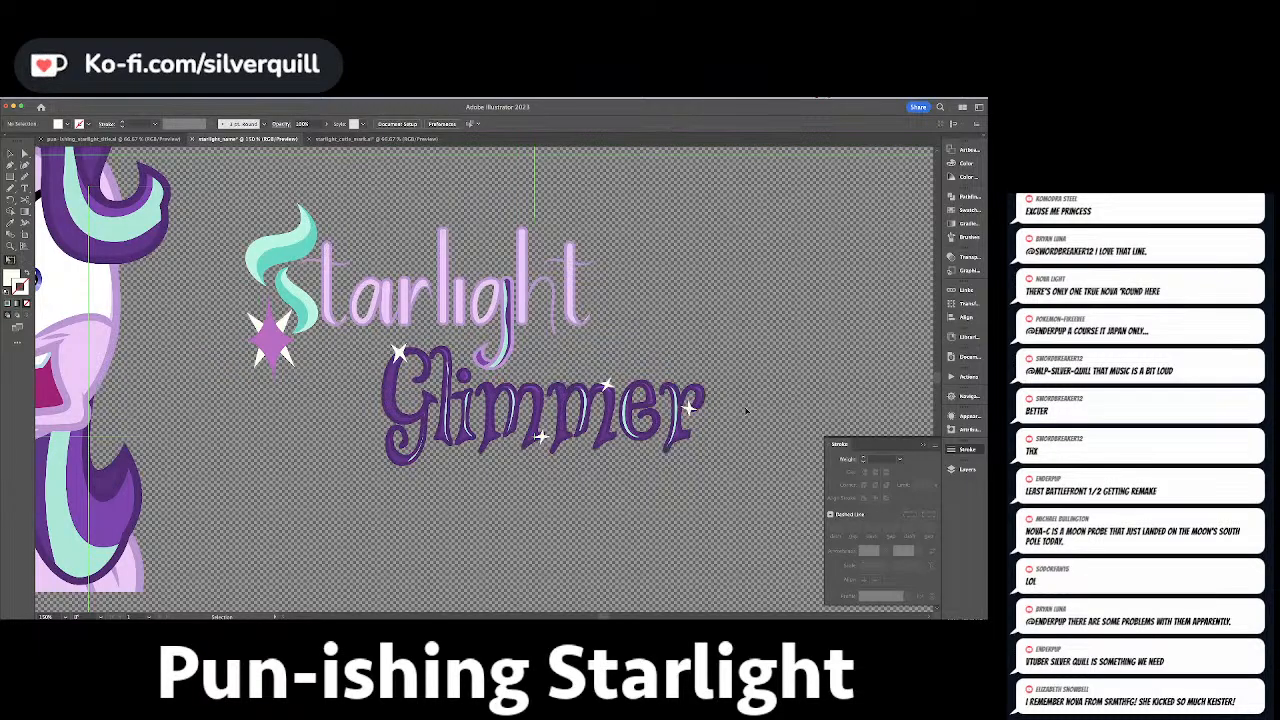
Delete the pony character artwork, keeping only the Starlight Glimmer lettering.
{"action": "key", "text": "super+minus"}
{"action": "key", "text": "super+minus"}
{"action": "key", "text": "super+minus"}
{"action": "mouse_move", "coordinate": [436, 220]}
{"action": "left_mouse_down"}
{"action": "mouse_move", "coordinate": [394, 280]}
{"action": "mouse_move", "coordinate": [666, 462]}
{"action": "left_mouse_up"}
{"action": "key", "text": "Delete"}
{"action": "left_click", "coordinate": [336, 338]}
{"action": "key", "text": "Delete"}
Group the whole Starlight Glimmer logo, then enlarge and position it to fill the artboard's inner guides.
{"action": "key", "text": "a"}
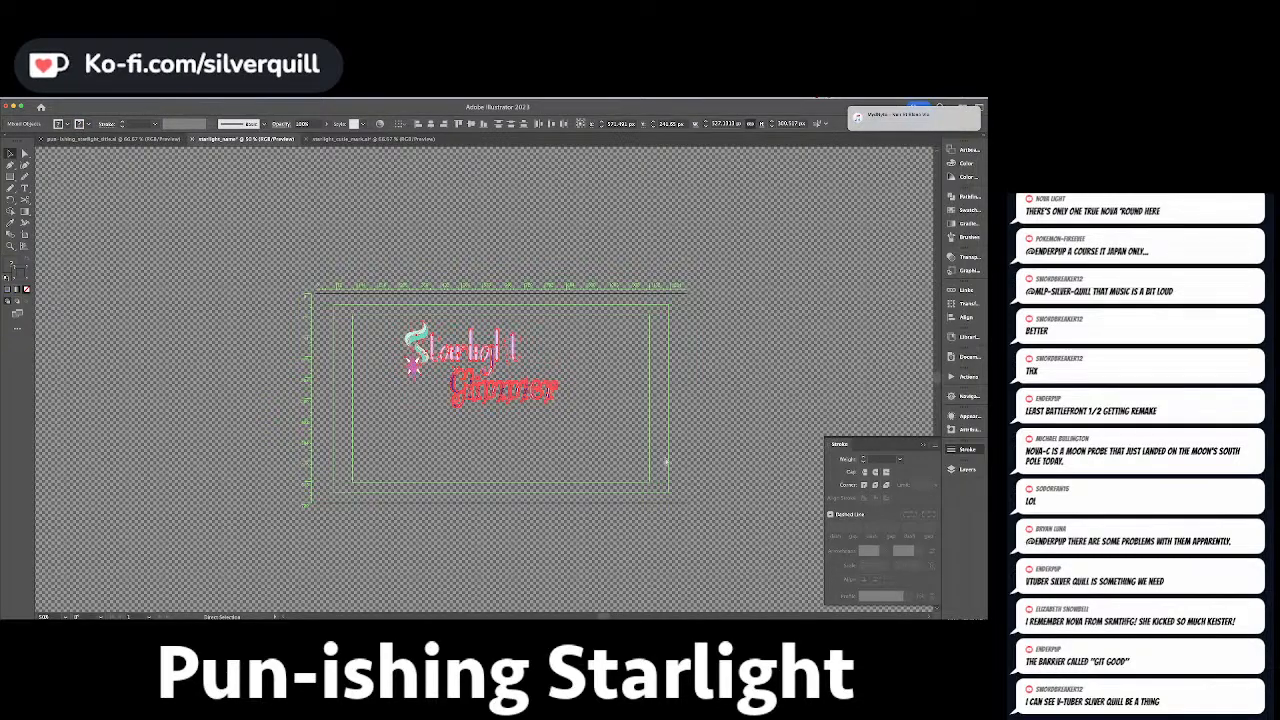
{"action": "key", "text": "ctrl+g"}
{"action": "left_click_drag", "start_coordinate": [558, 406], "coordinate": [700, 490]}
{"action": "left_click_drag", "start_coordinate": [640, 450], "coordinate": [588, 437]}
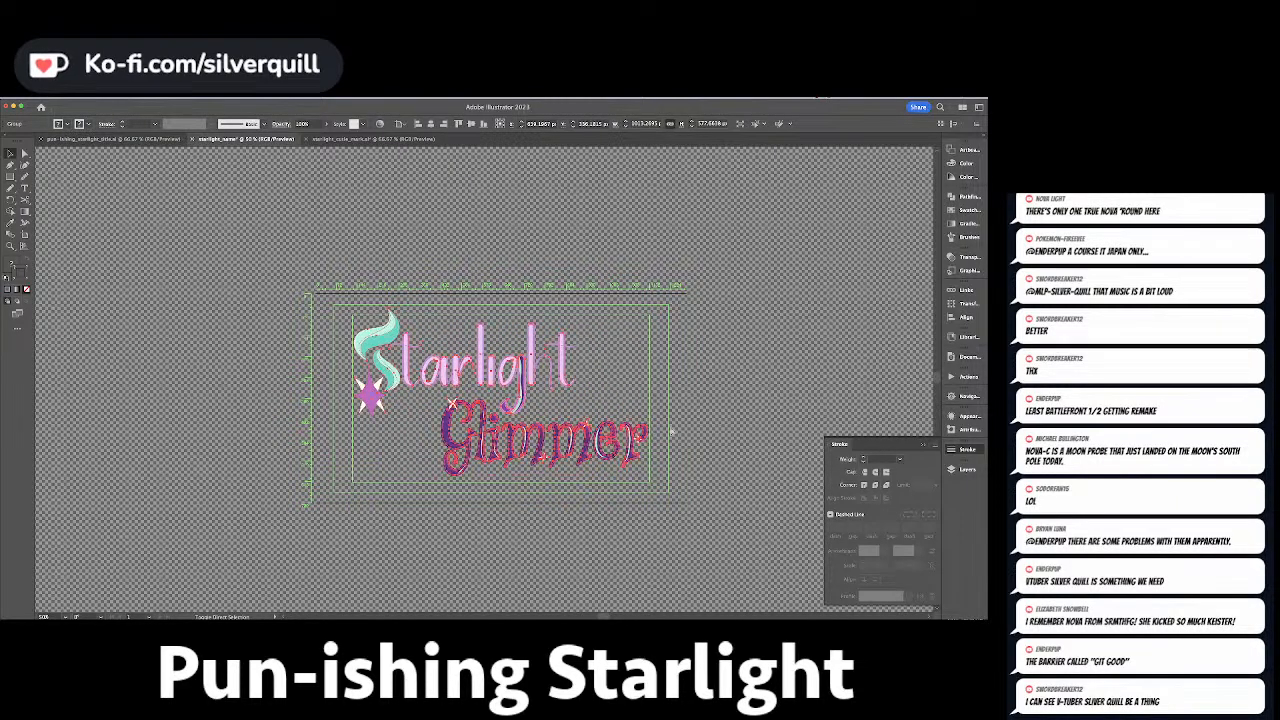
{"action": "left_click", "coordinate": [721, 403]}
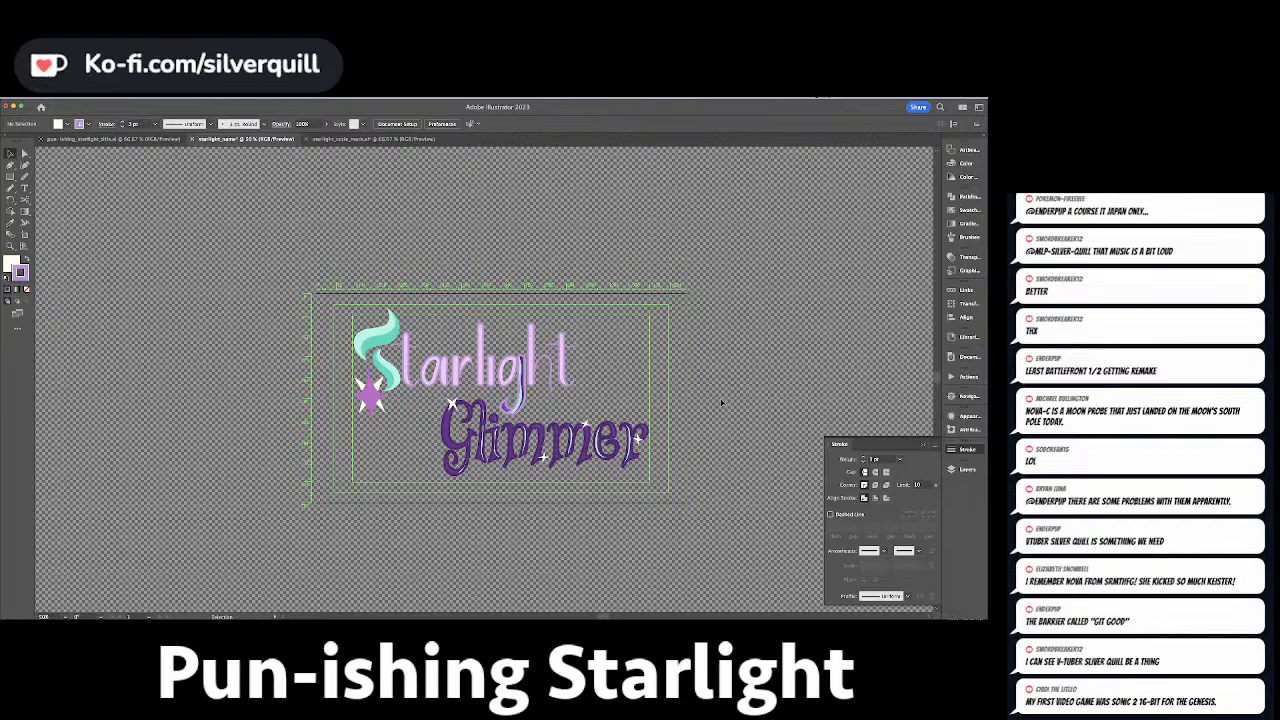
Remove the mint and dark purple accents from the g's descender in Starlight.
{"action": "key", "text": "ctrl+equal"}
{"action": "key", "text": "ctrl+equal"}
{"action": "key", "text": "ctrl+equal"}
{"action": "left_click_drag", "start_coordinate": [738, 410], "coordinate": [583, 399]}
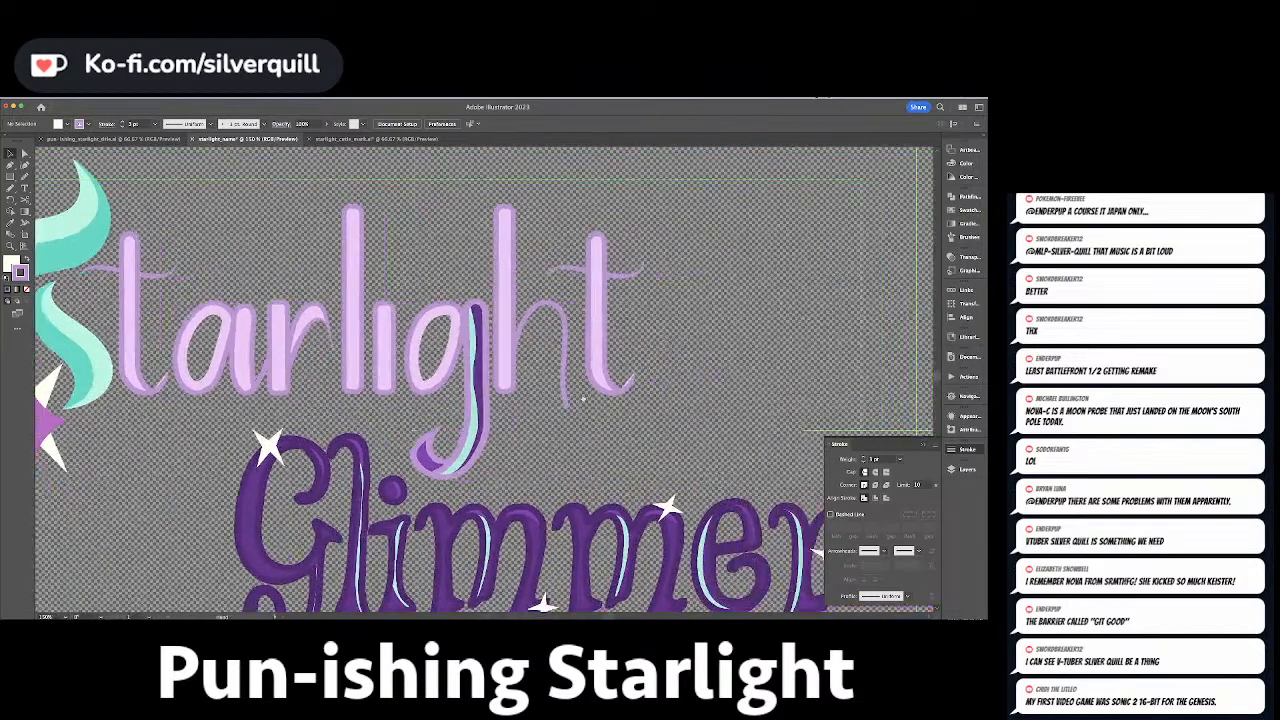
{"action": "key", "text": "a"}
{"action": "left_click", "coordinate": [438, 414]}
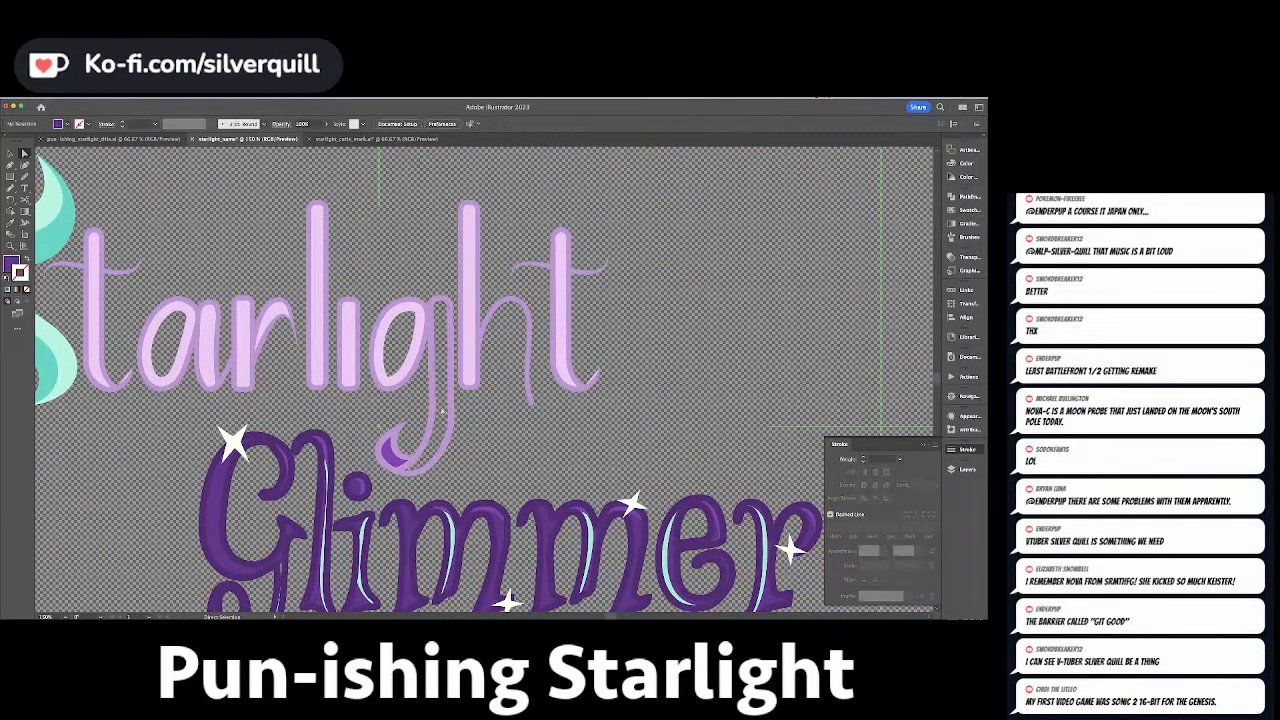
Recolour the inner shapes of the g's stem and hook with the pale pink sampled from the h.
{"action": "left_click", "coordinate": [400, 461]}
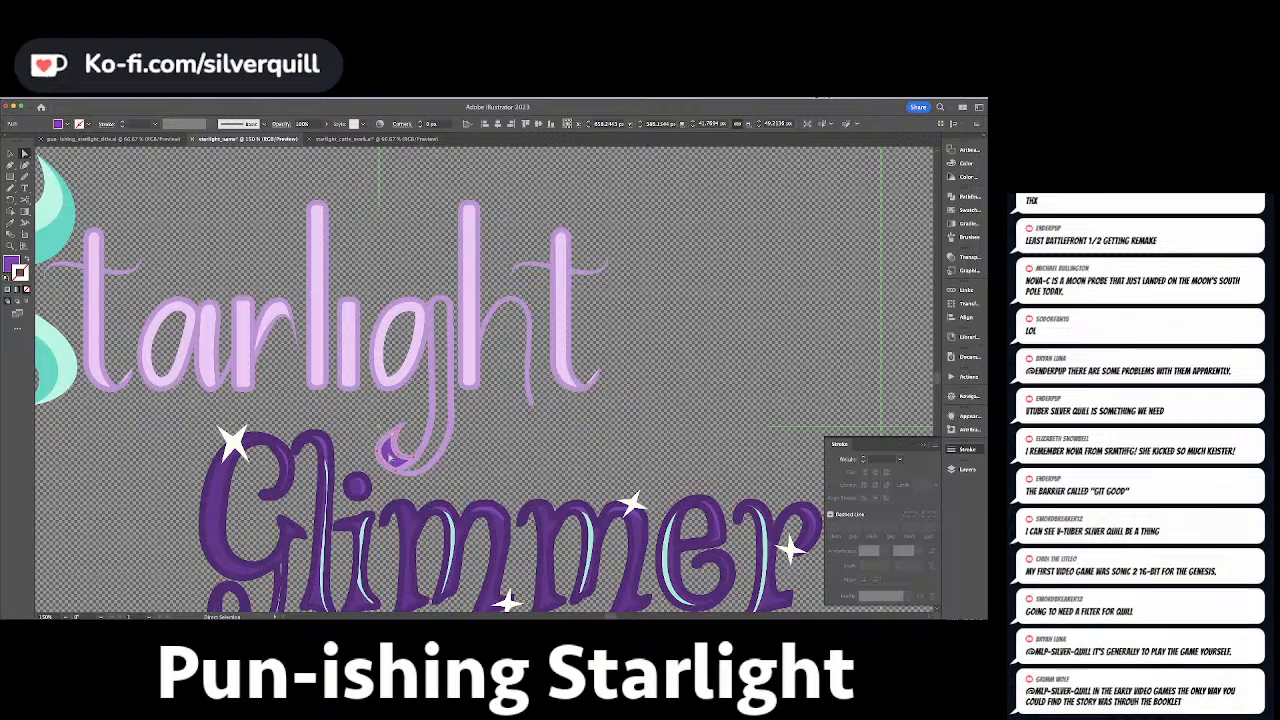
{"action": "left_click", "coordinate": [414, 438], "text": "shift"}
{"action": "key", "text": "i"}
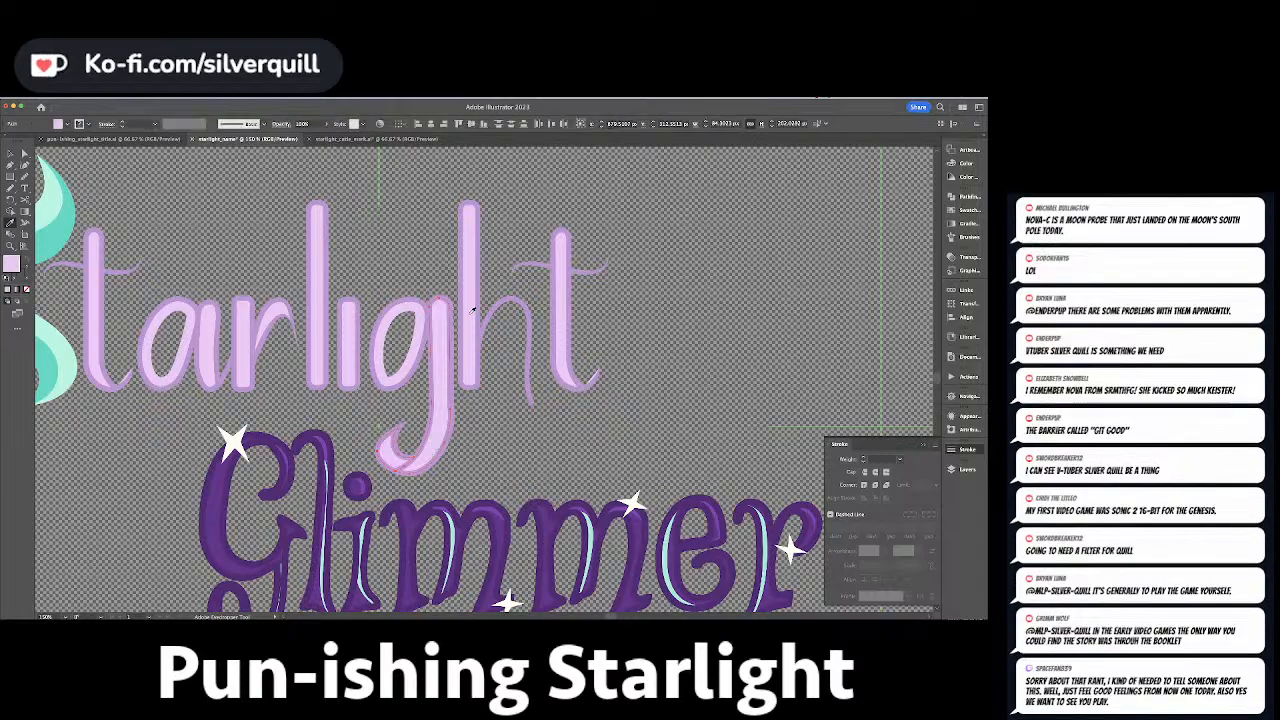
{"action": "left_click", "coordinate": [472, 315]}
{"action": "key", "text": "super+minus"}
{"action": "key", "text": "super+minus"}
{"action": "key", "text": "super+minus"}
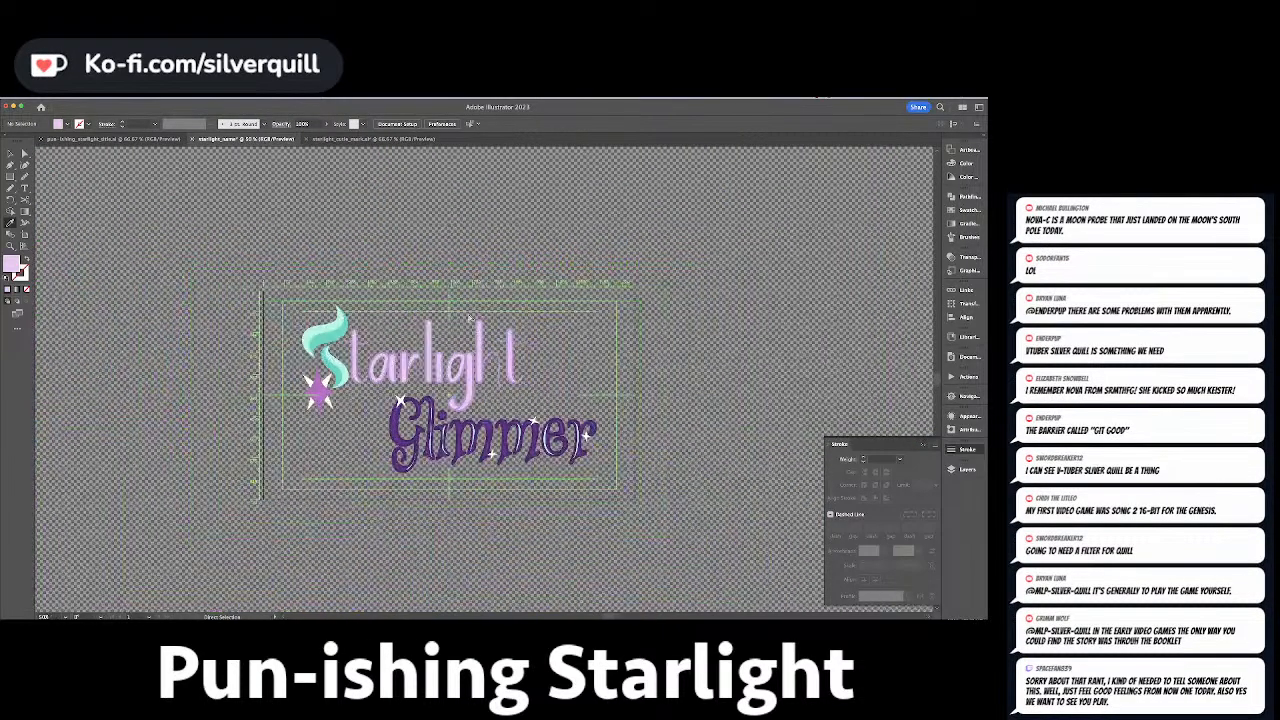
{"action": "key", "text": "super+equal"}
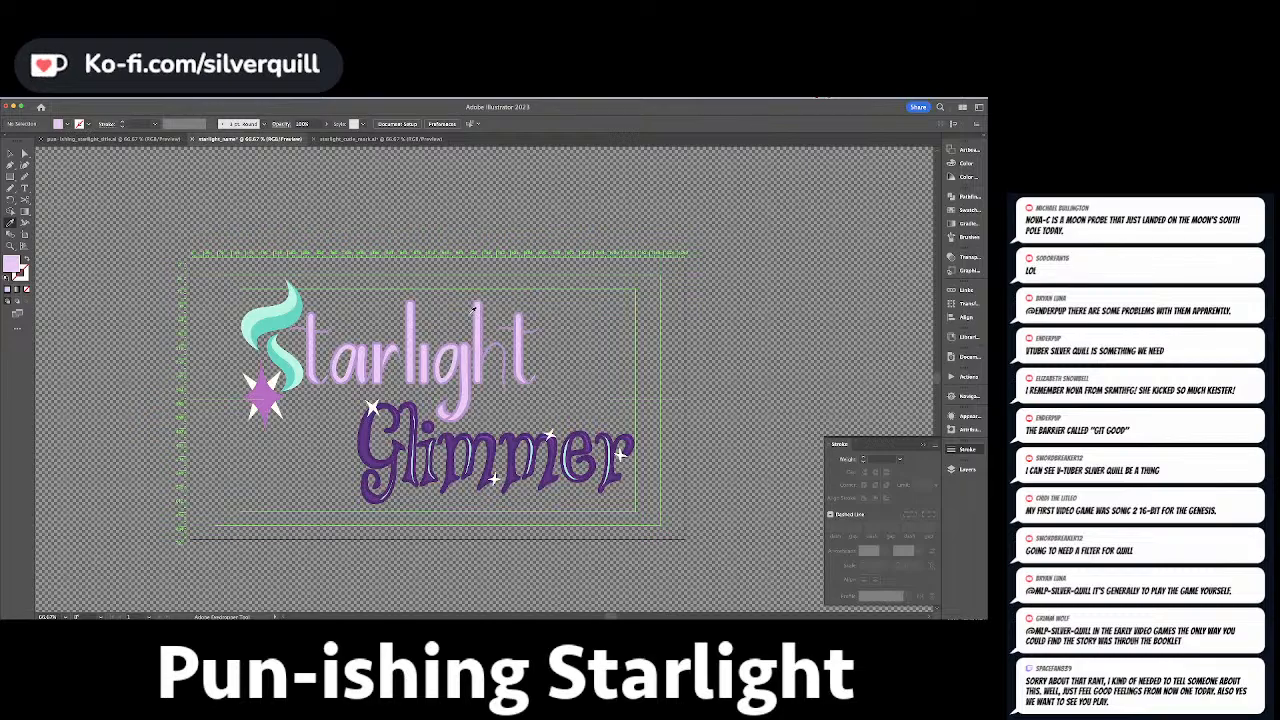
{"action": "key", "text": "super+equal"}
{"action": "key", "text": "super+equal"}
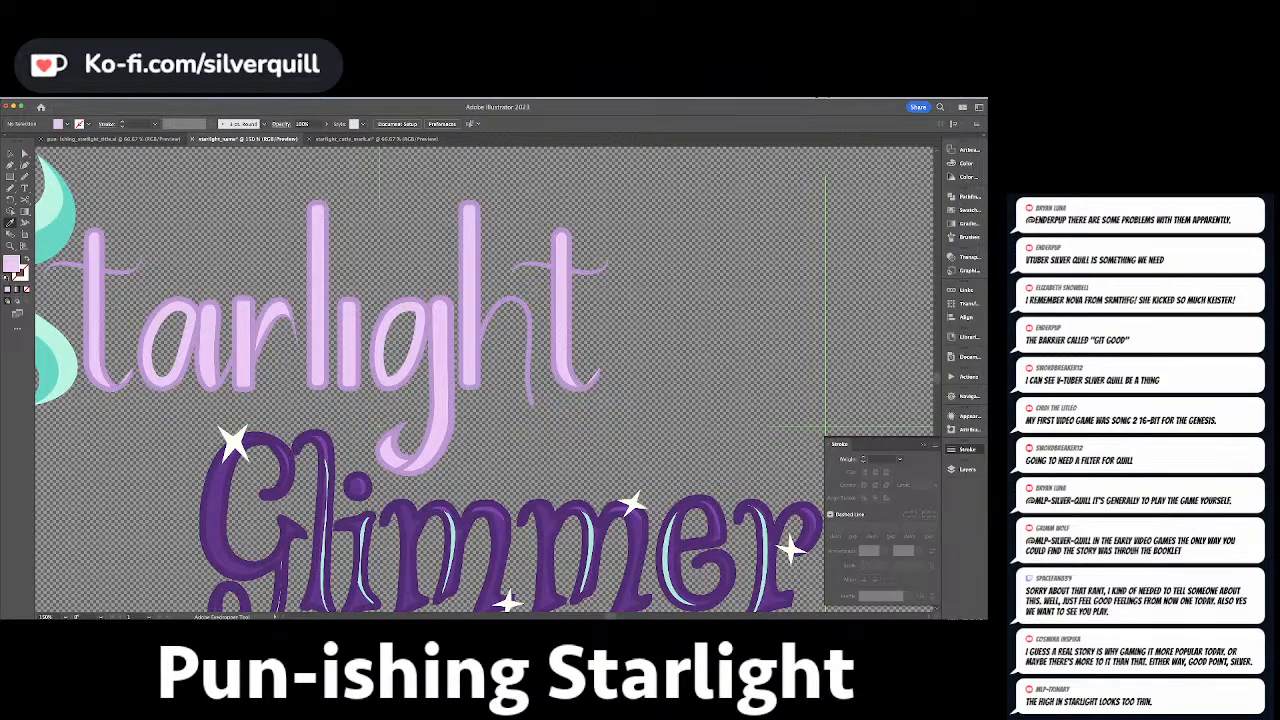
Draw a curved path along the outer curve of Glimmer's G from its sparkle to the lower bowl, using the l accent's mint stroke colour.
{"action": "scroll", "coordinate": [532, 482], "scroll_direction": "down", "scroll_amount": 3}
{"action": "scroll", "coordinate": [532, 482], "scroll_direction": "left", "scroll_amount": 3}
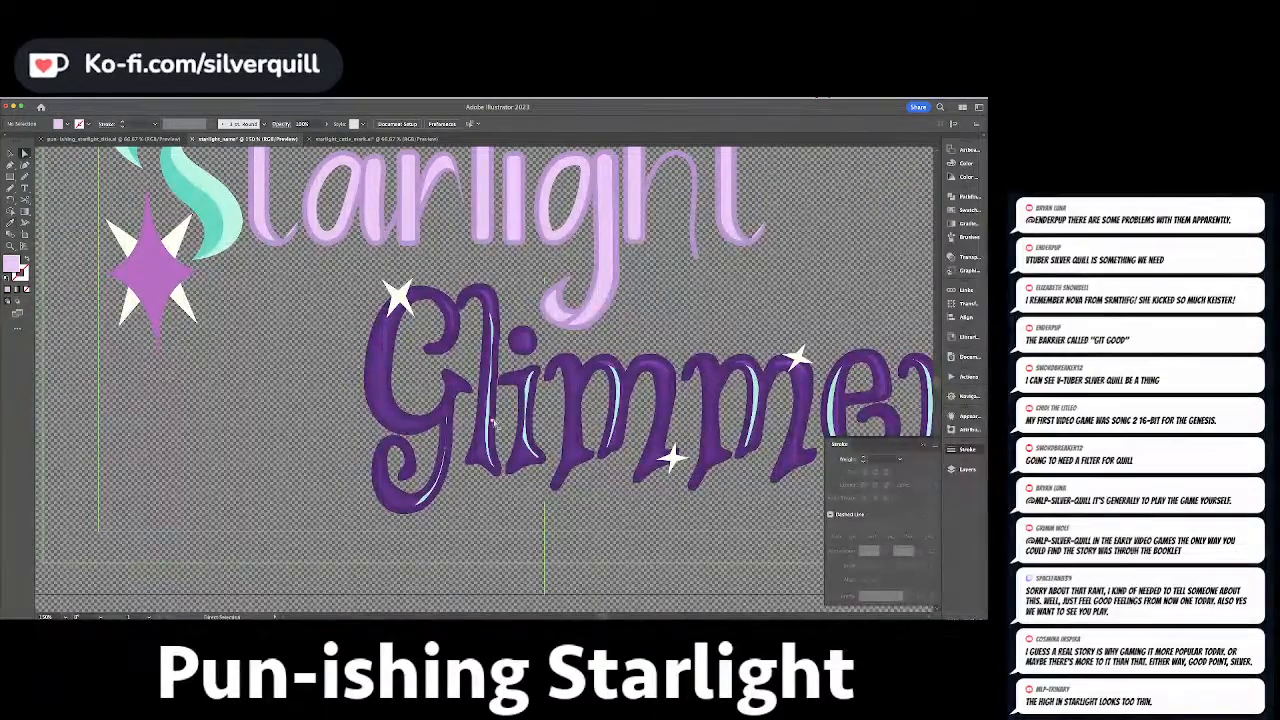
{"action": "left_click", "coordinate": [490, 419]}
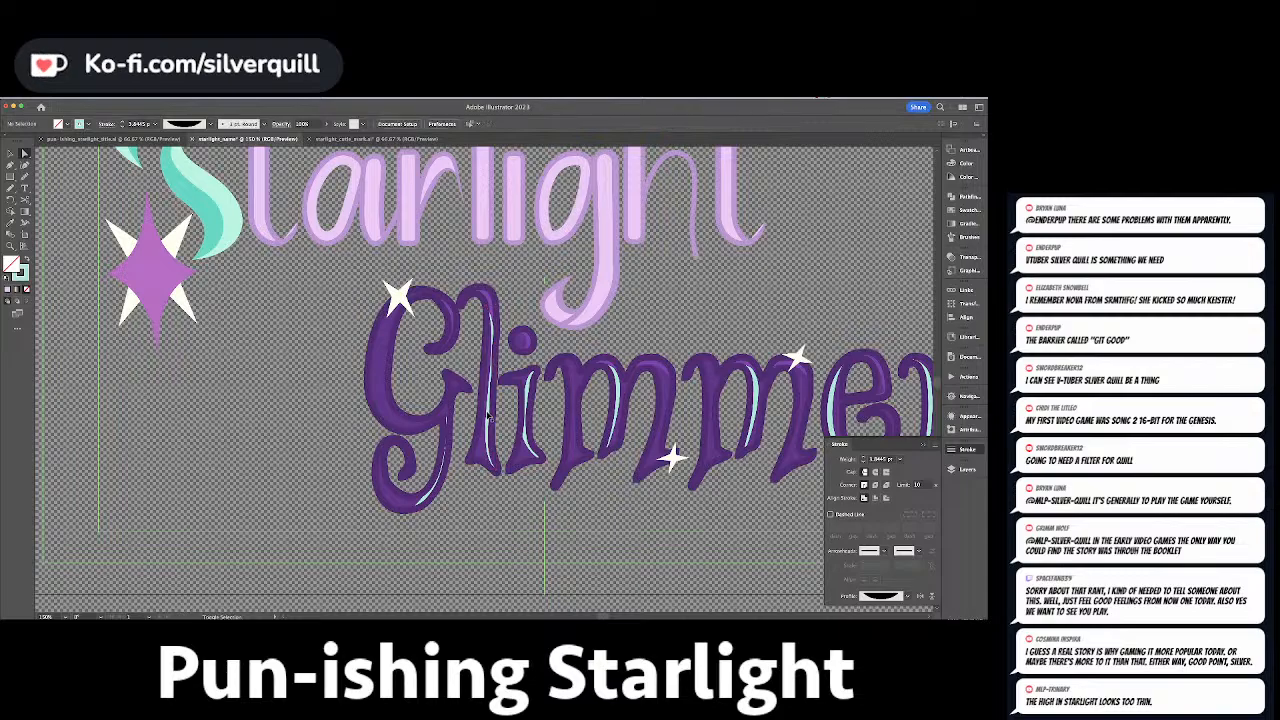
{"action": "left_click", "coordinate": [24, 165]}
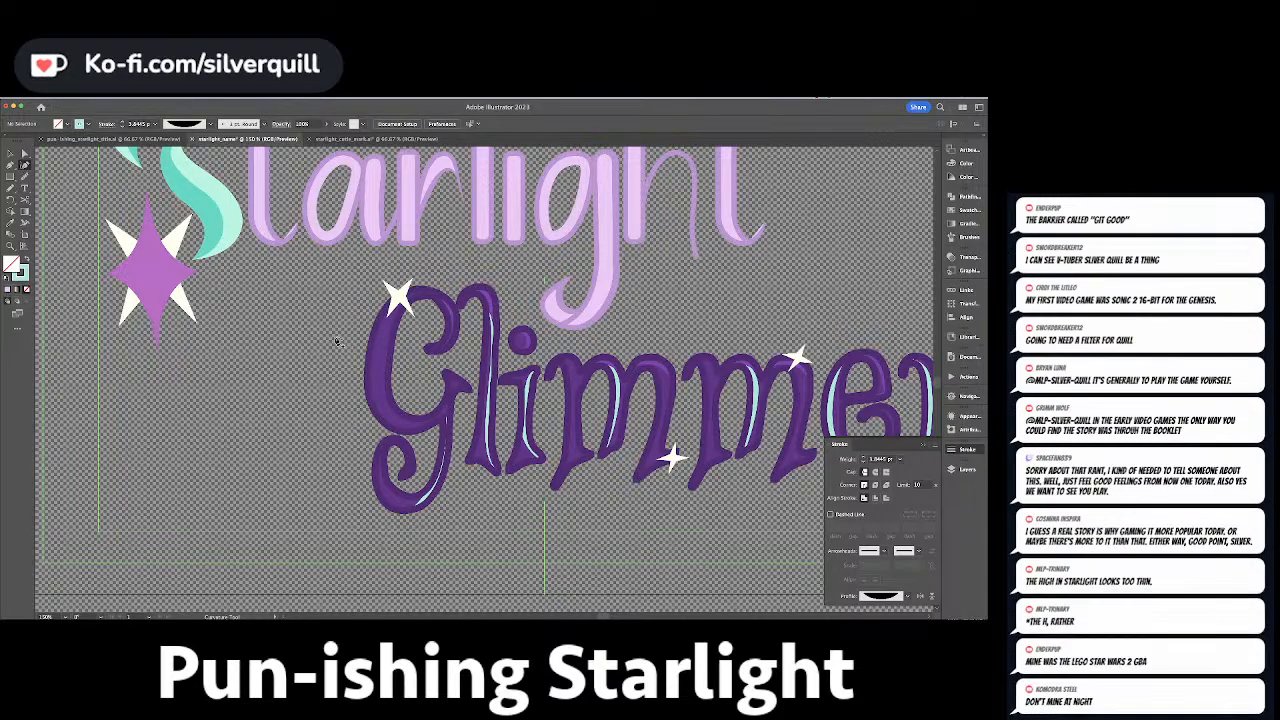
{"action": "left_click", "coordinate": [398, 298]}
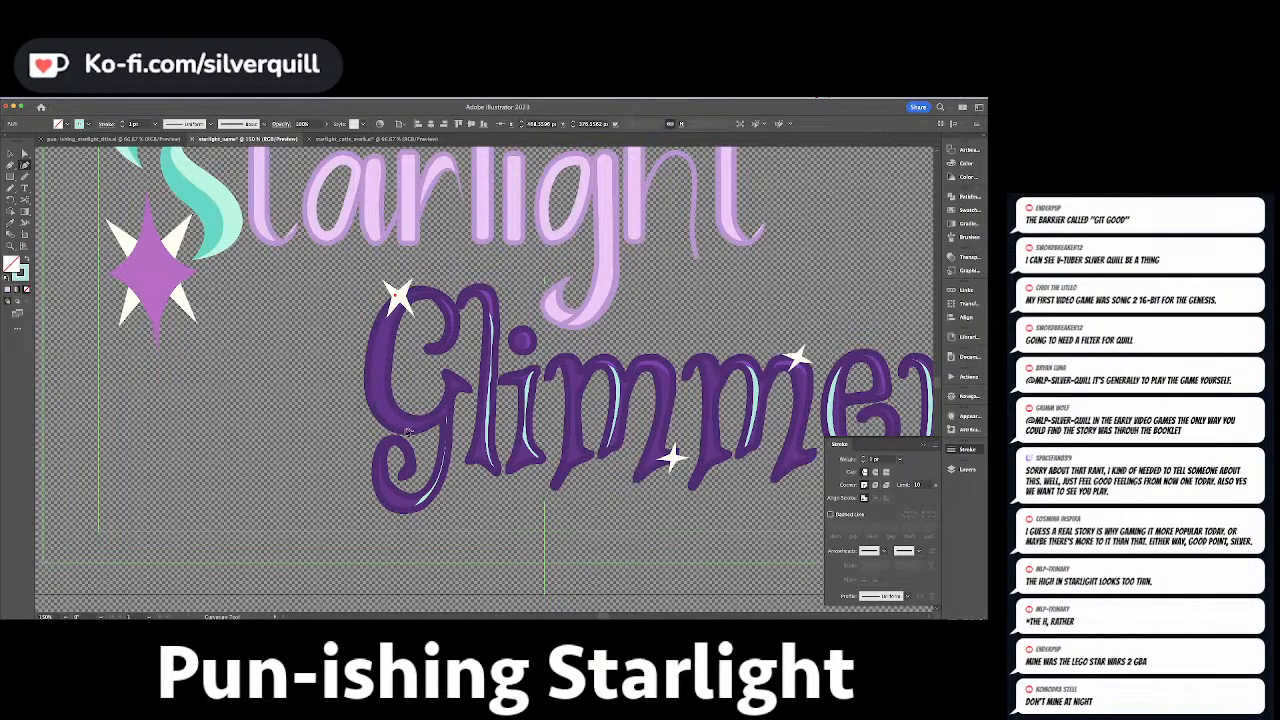
{"action": "left_click", "coordinate": [407, 426]}
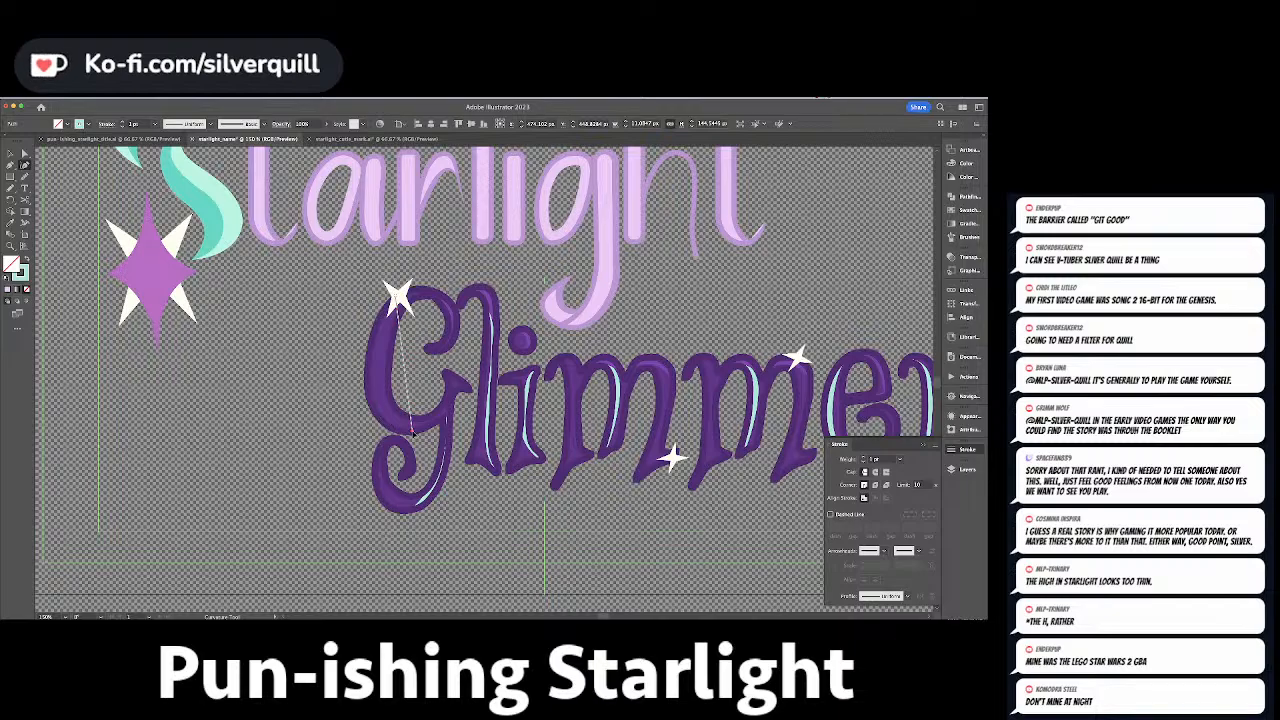
{"action": "left_click_drag", "start_coordinate": [405, 368], "coordinate": [385, 425]}
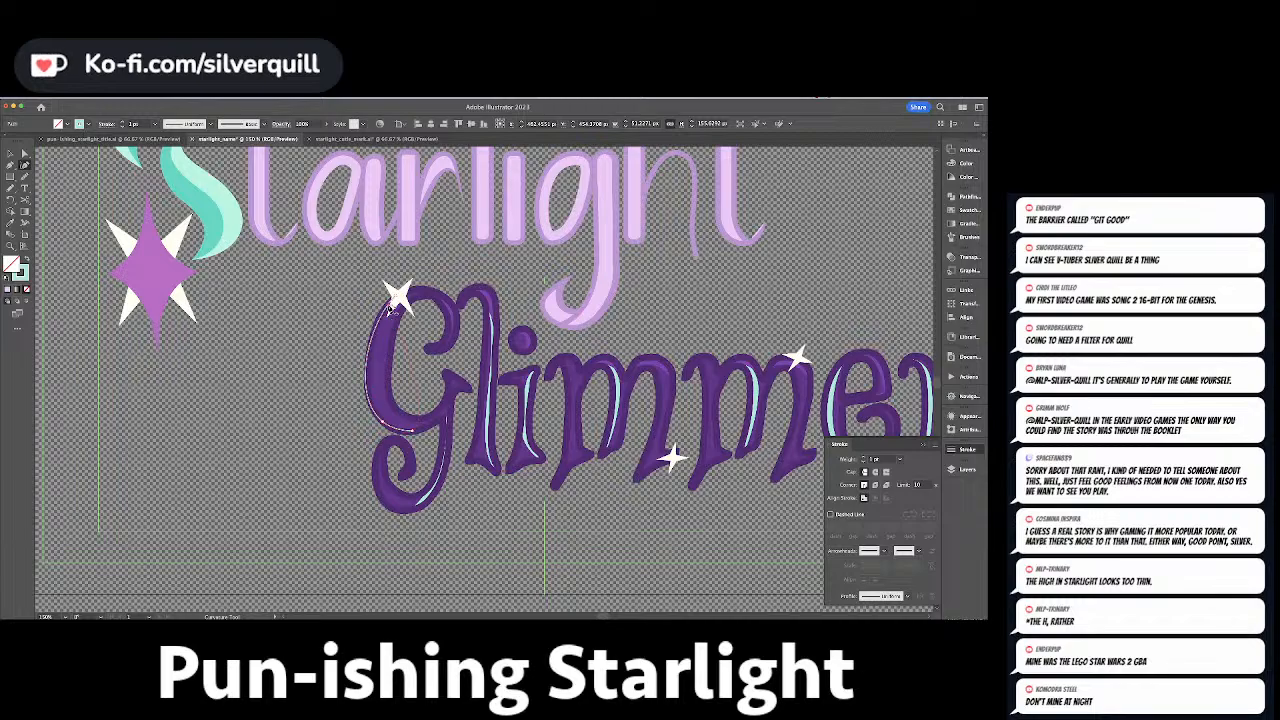
Give the G's mint accent a tapered width profile and a stroke weight of 10 pt.
{"action": "left_click", "coordinate": [891, 597]}
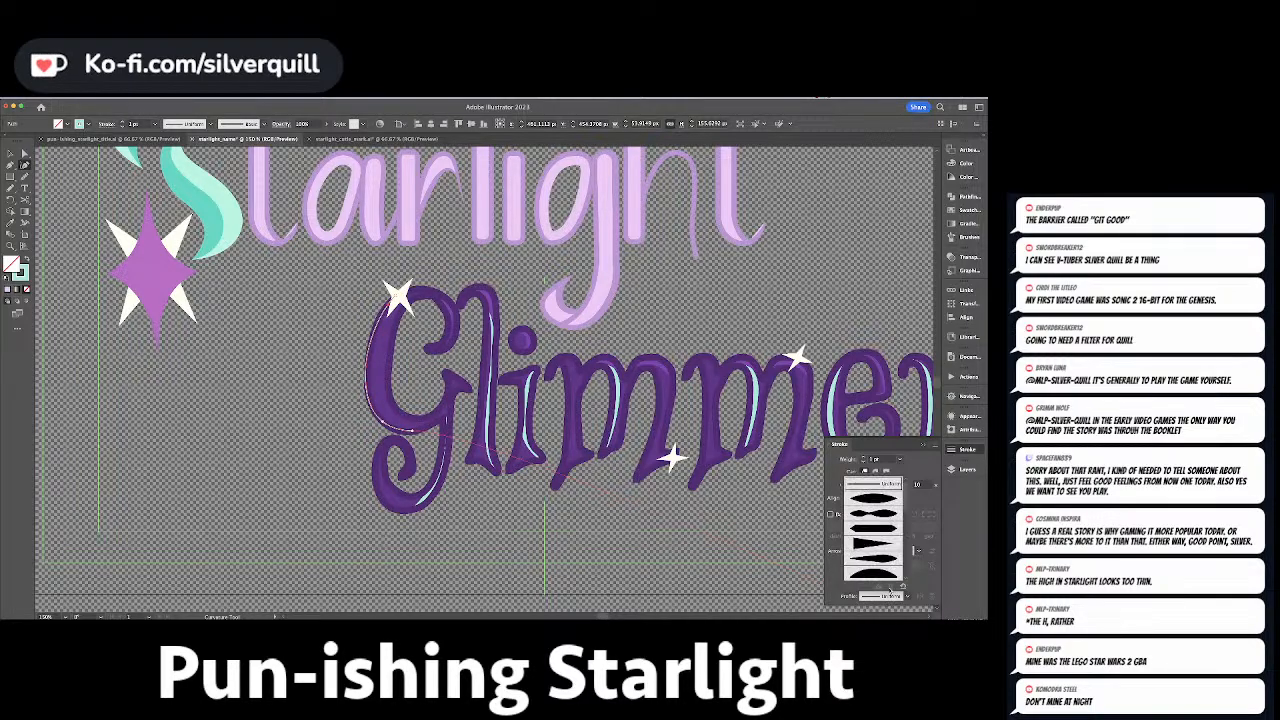
{"action": "left_click", "coordinate": [876, 487]}
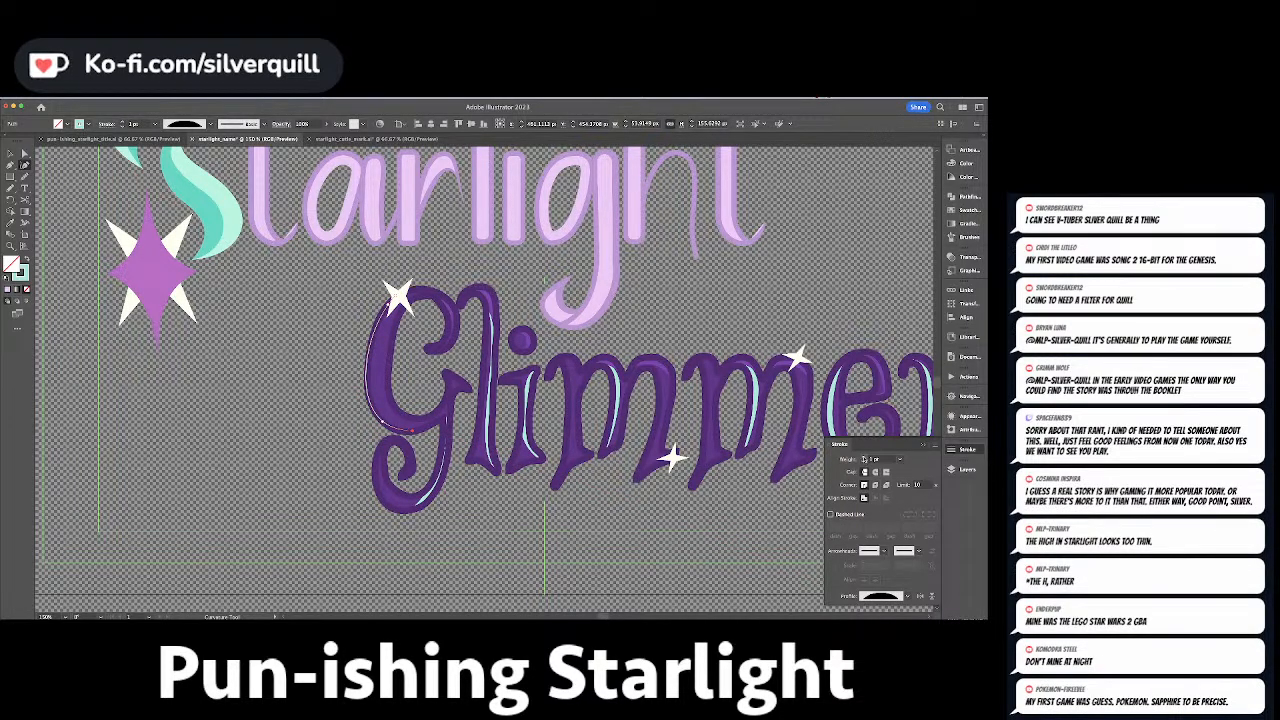
{"action": "left_click", "coordinate": [865, 459]}
{"action": "left_click", "coordinate": [865, 459]}
{"action": "left_click", "coordinate": [865, 459]}
{"action": "left_click", "coordinate": [865, 459]}
{"action": "left_click", "coordinate": [865, 459]}
{"action": "left_click", "coordinate": [865, 459]}
{"action": "left_click", "coordinate": [865, 459]}
{"action": "left_click", "coordinate": [865, 459]}
{"action": "left_click", "coordinate": [865, 459]}
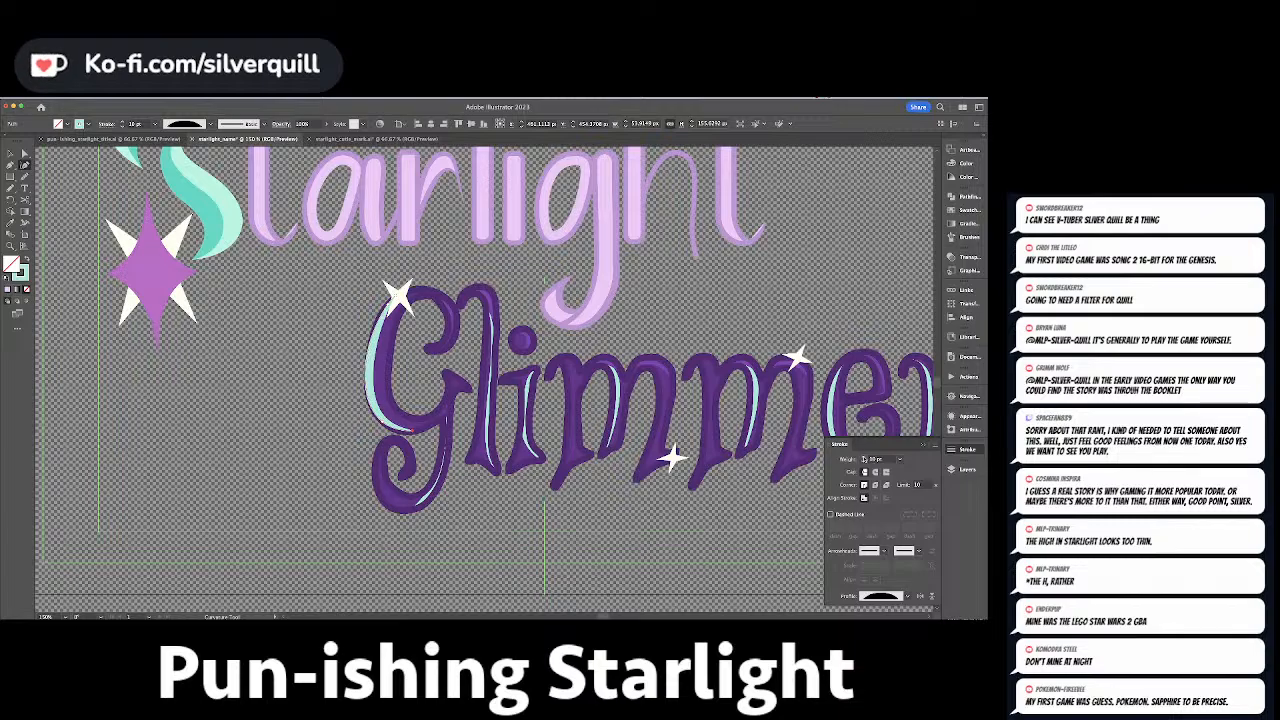
Restack the mint accent by cutting it and pasting it directly in front of the G's purple inner shape.
{"action": "key", "text": "v"}
{"action": "key", "text": "a"}
{"action": "left_click", "coordinate": [369, 366]}
{"action": "key", "text": "v"}
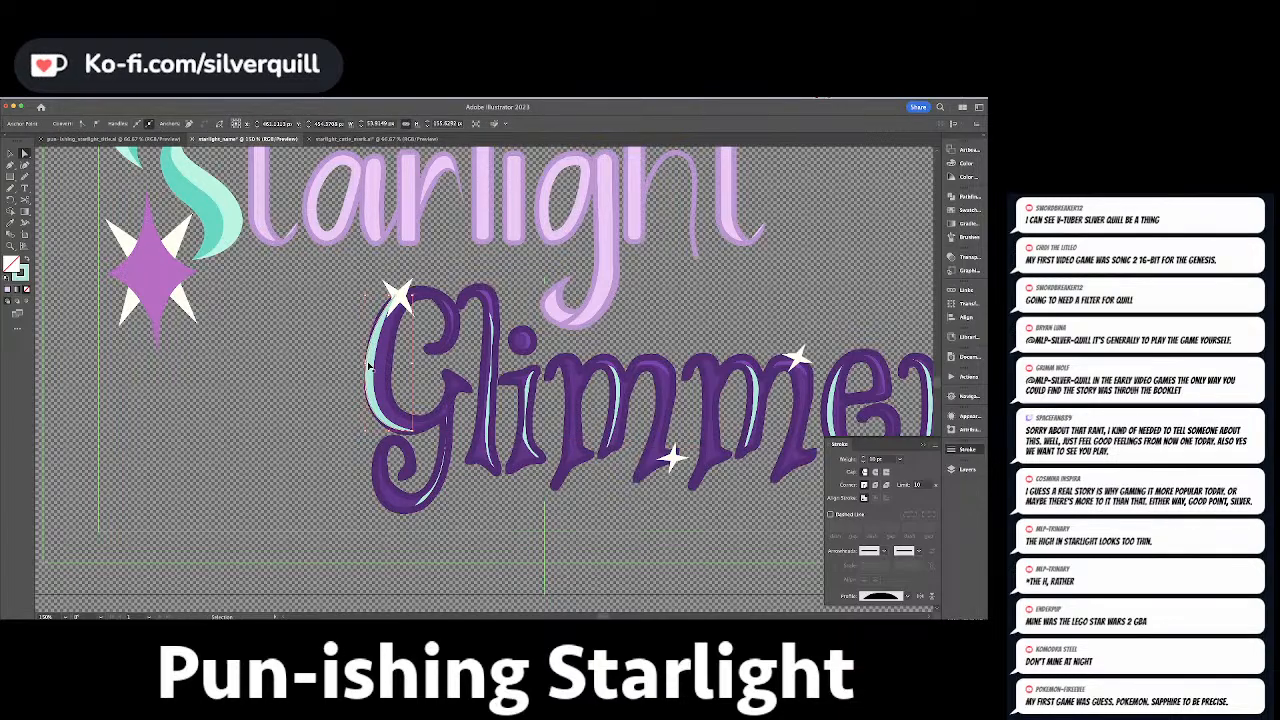
{"action": "key", "text": "super+x"}
{"action": "key", "text": "a"}
{"action": "left_click", "coordinate": [384, 358]}
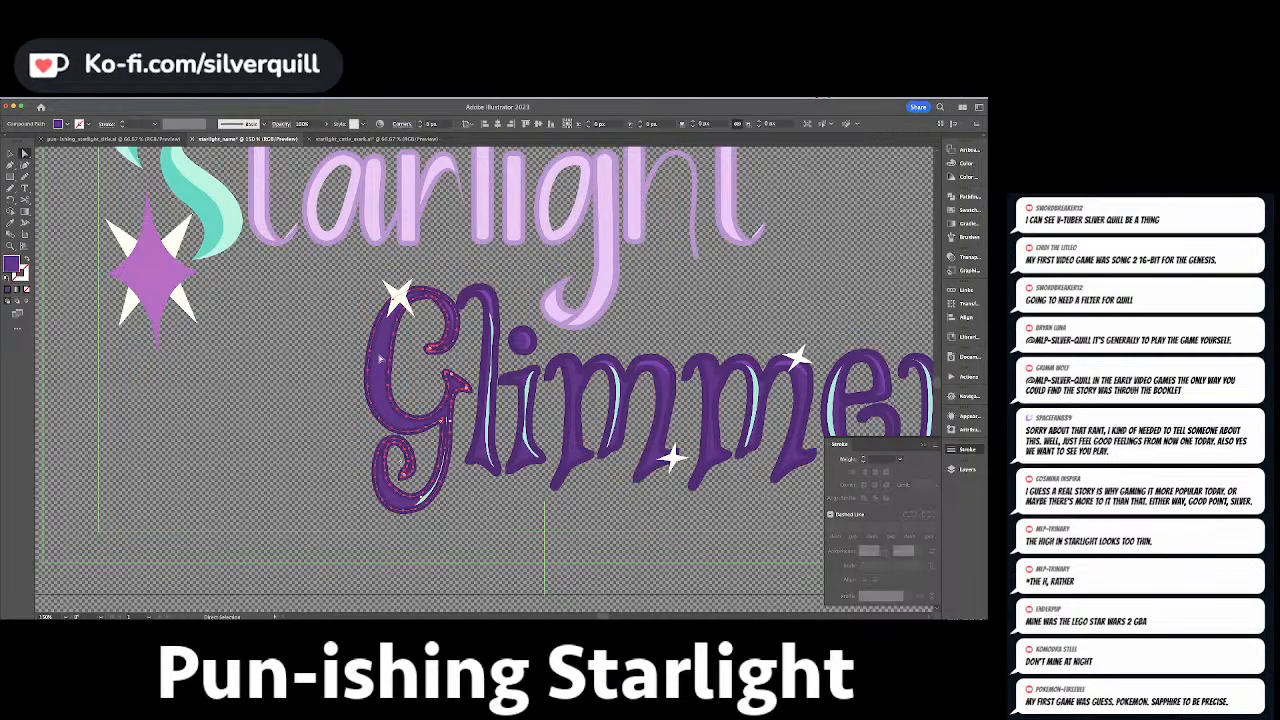
{"action": "key", "text": "super+f"}
{"action": "left_click", "coordinate": [437, 382]}
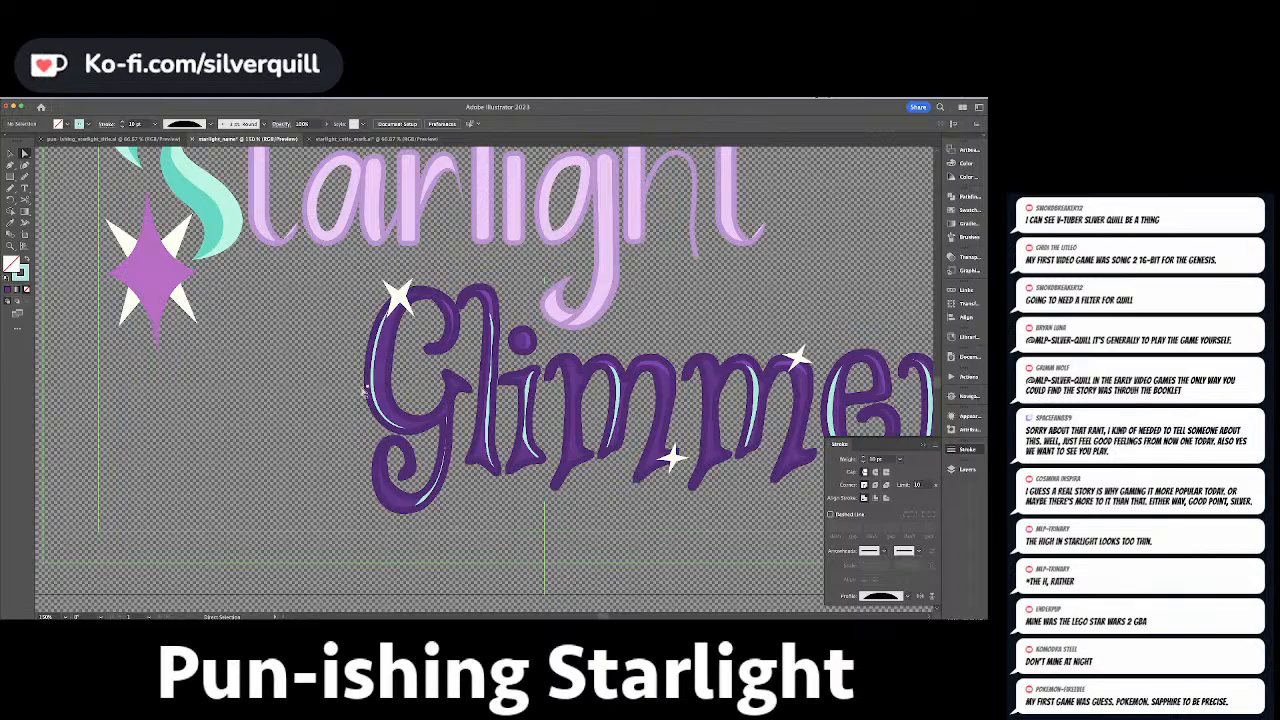
{"action": "key", "text": "v"}
{"action": "left_click", "coordinate": [386, 382]}
{"action": "key", "text": "super+shift+a"}
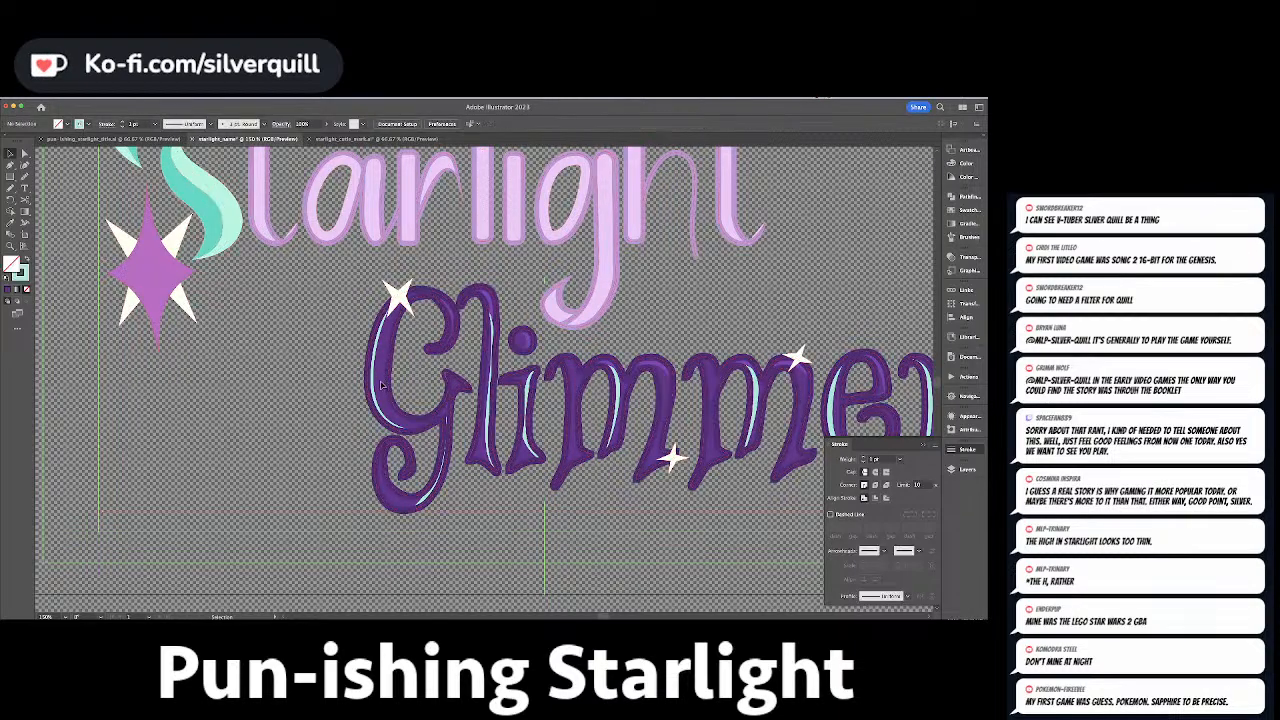
Apply a tapered width profile to the h's arch stroke in Starlight and flip the profile along the path.
{"action": "left_click_drag", "start_coordinate": [477, 406], "coordinate": [322, 450]}
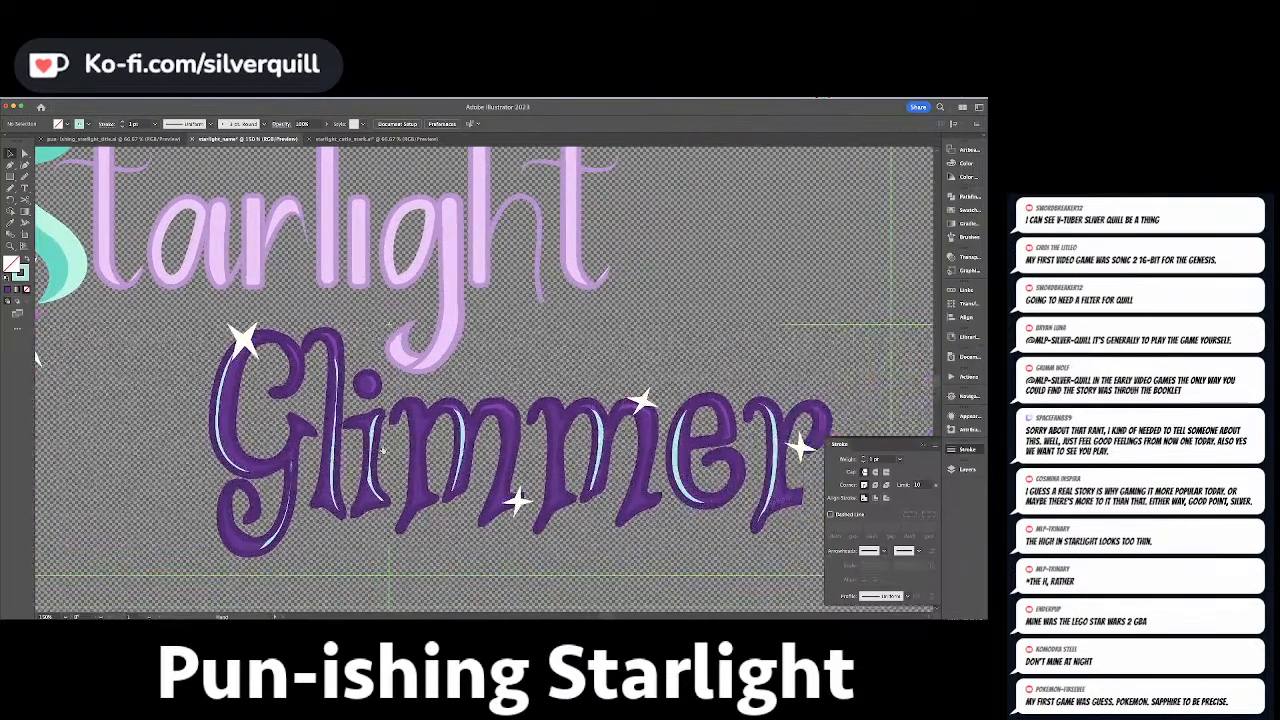
{"action": "key", "text": "super+minus"}
{"action": "key", "text": "super+minus"}
{"action": "key", "text": "super+minus"}
{"action": "key", "text": "super+minus"}
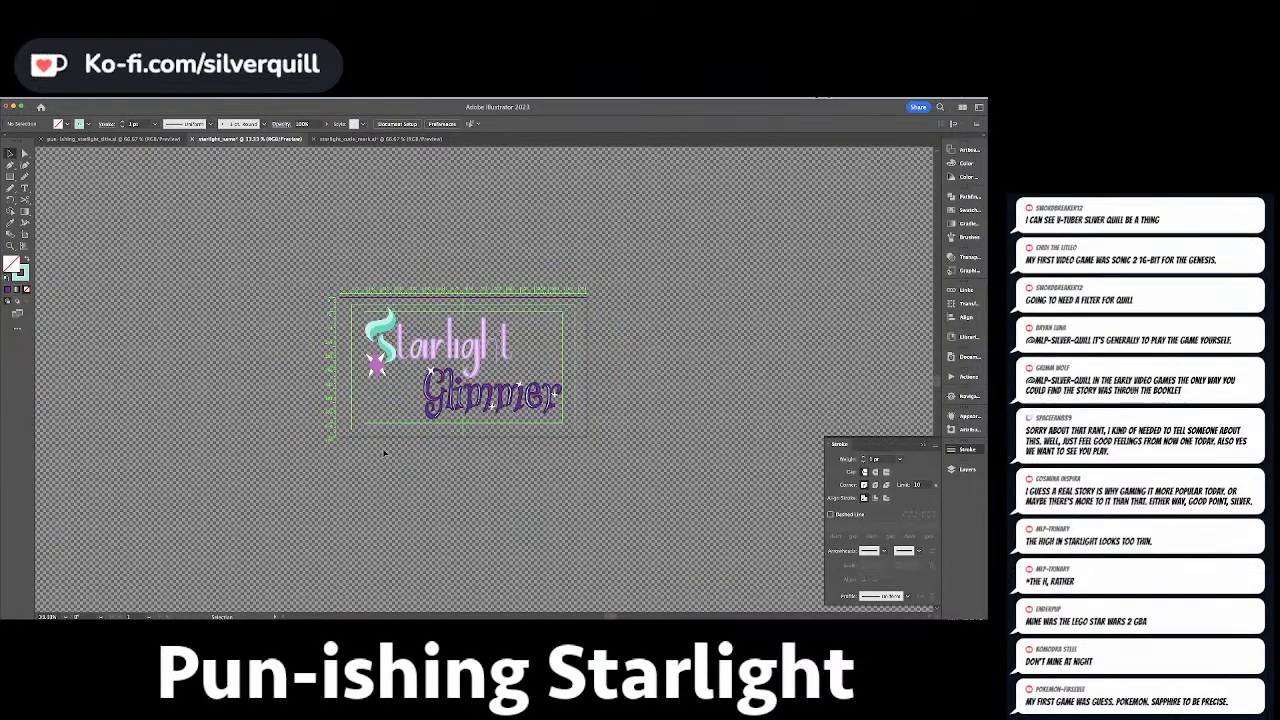
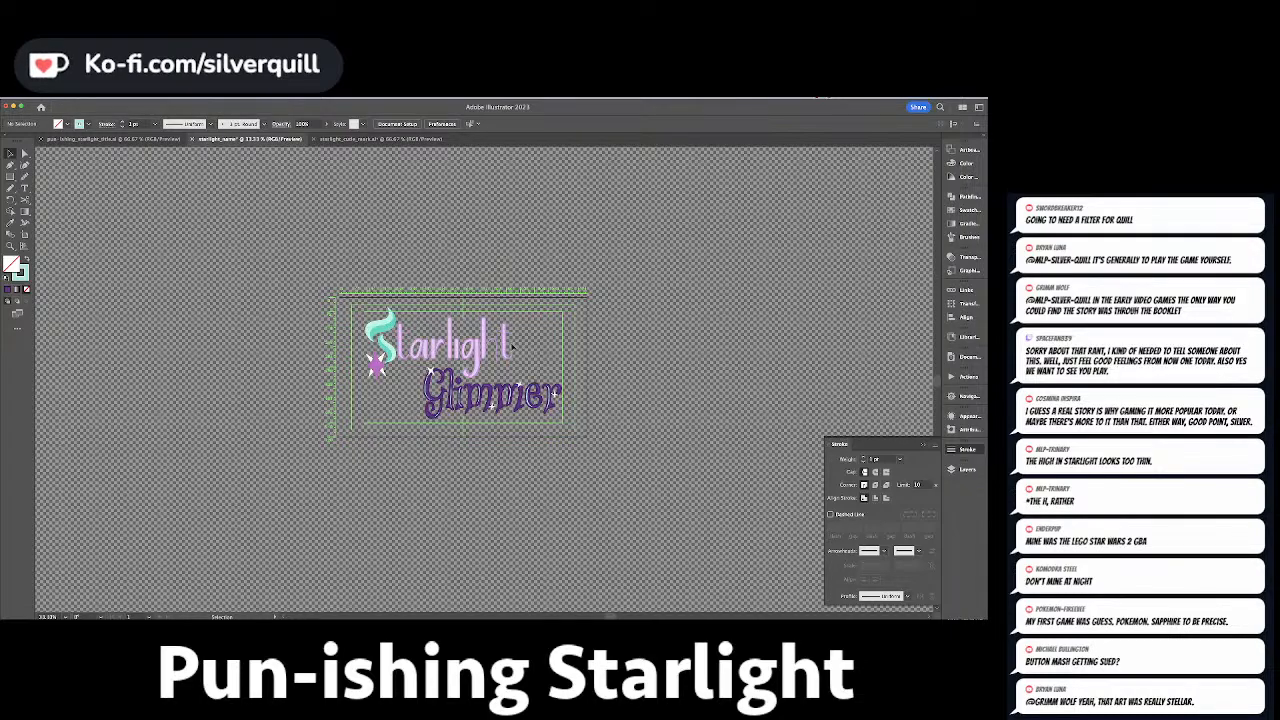
{"action": "scroll", "coordinate": [512, 347], "scroll_direction": "up", "scroll_amount": 5}
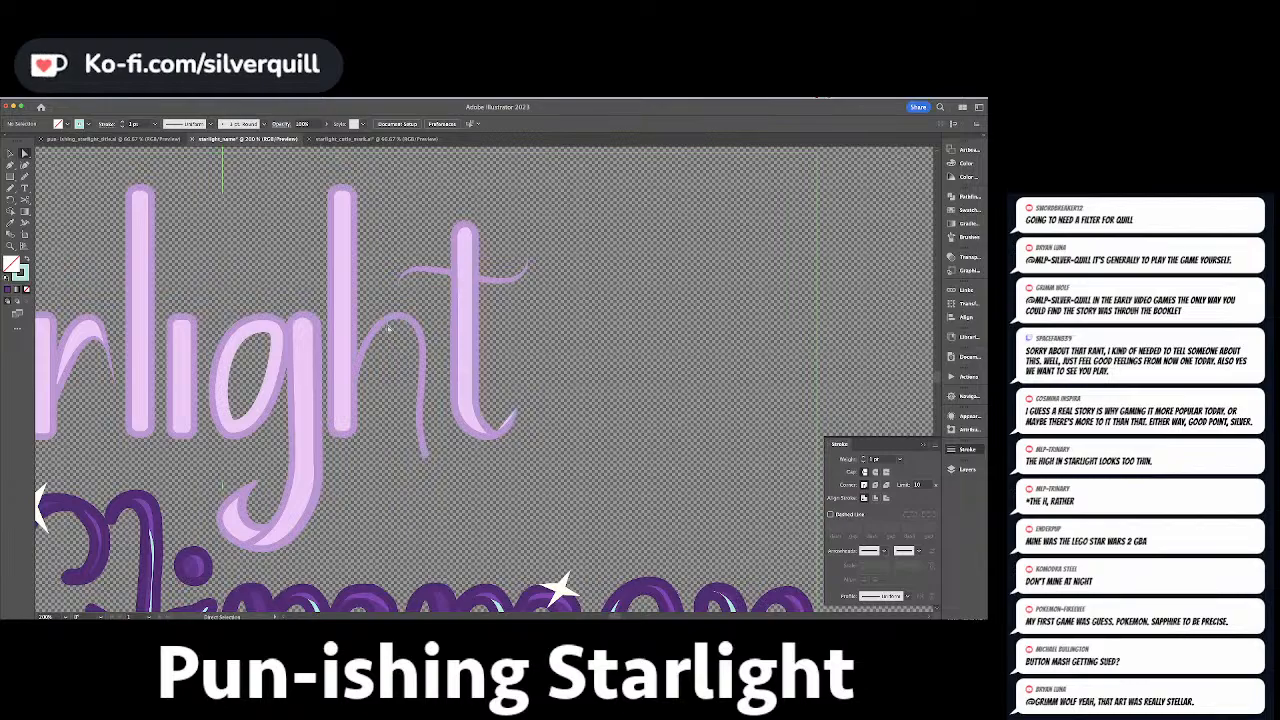
{"action": "left_click", "coordinate": [390, 322]}
{"action": "key", "text": "super+shift+a"}
{"action": "key", "text": "a"}
{"action": "left_click", "coordinate": [390, 322]}
{"action": "left_click", "coordinate": [890, 596]}
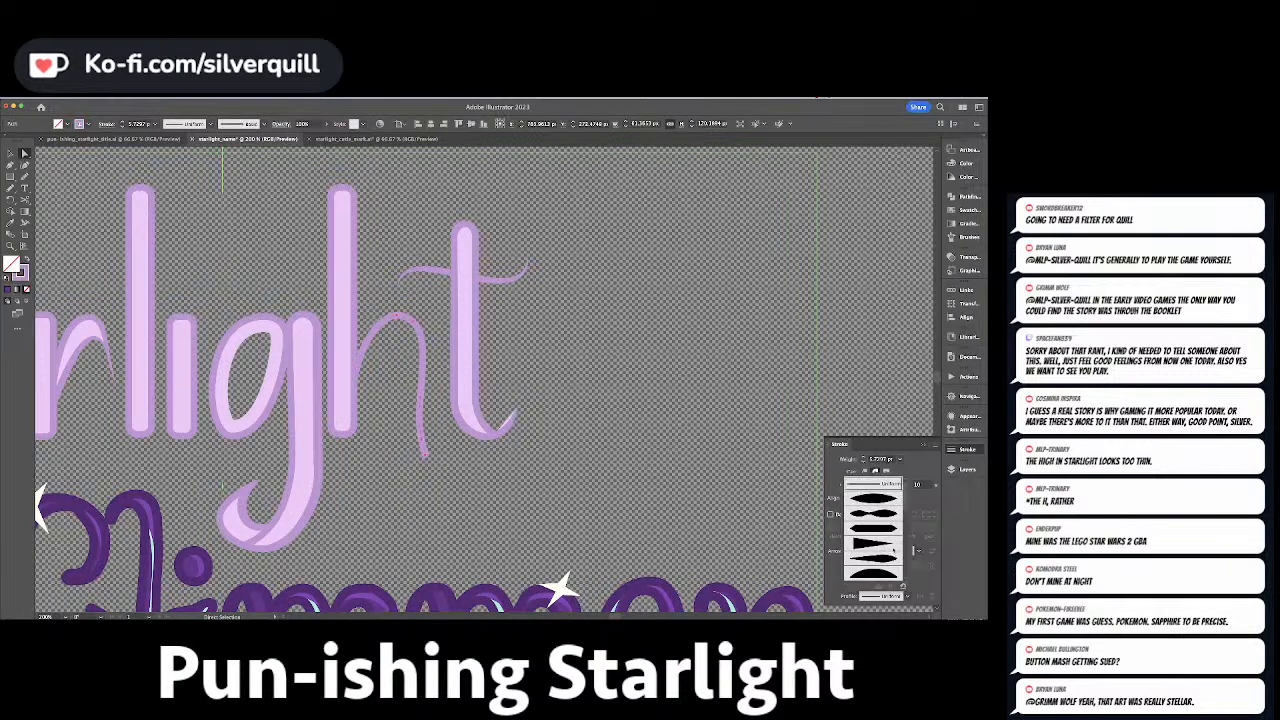
{"action": "left_click", "coordinate": [891, 512]}
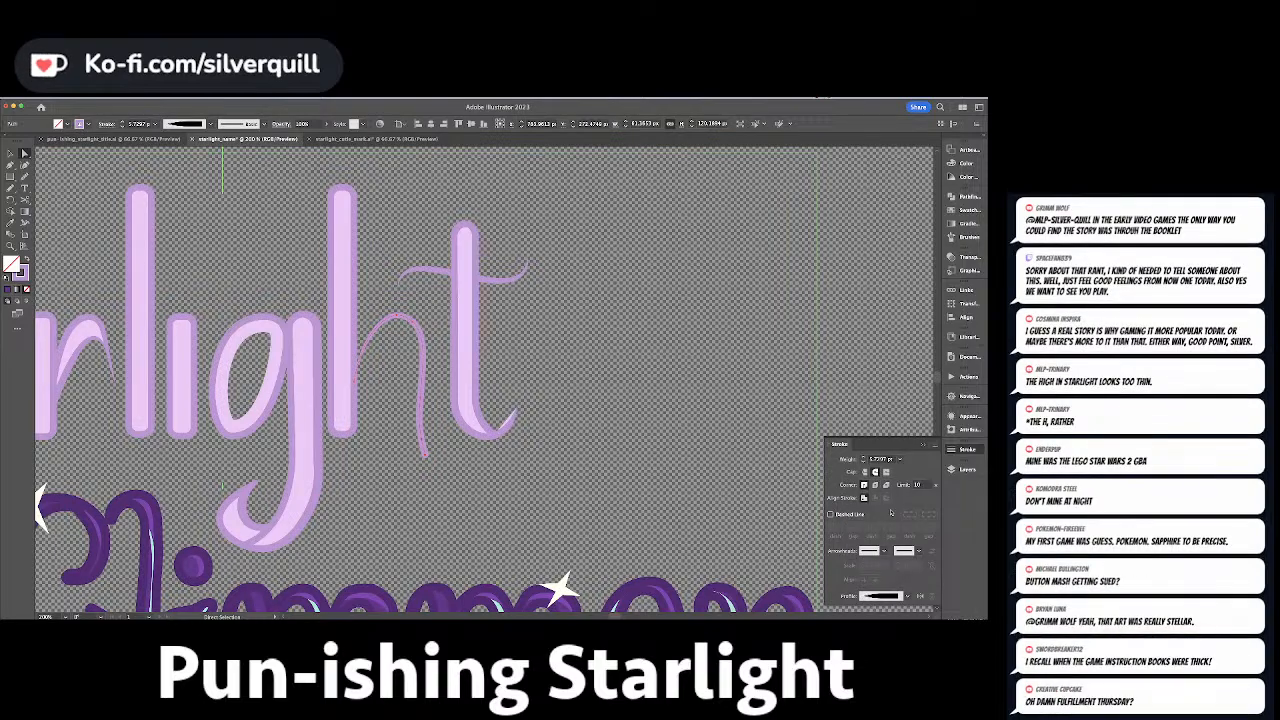
{"action": "left_click", "coordinate": [918, 597]}
{"action": "left_click", "coordinate": [405, 388]}
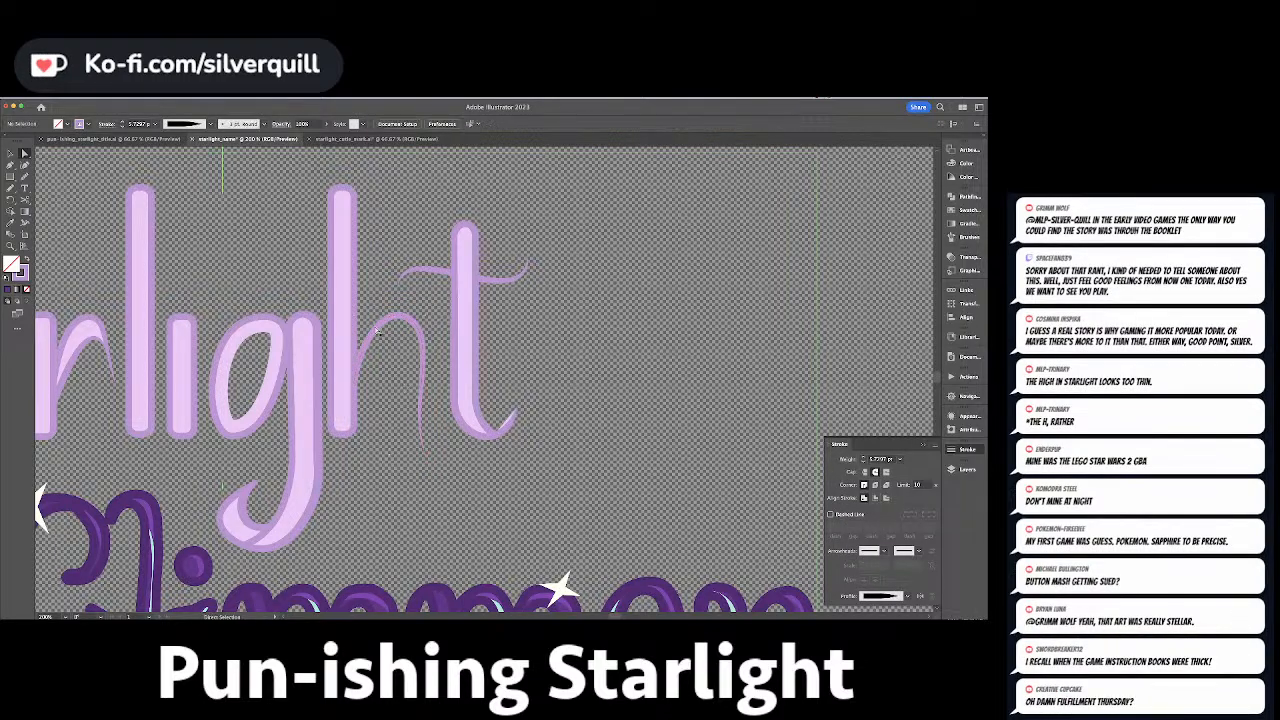
Duplicate the h's arch stroke slightly below the original and reshape the copy's curve to meet the outer arch.
{"action": "left_click_drag", "start_coordinate": [376, 330], "coordinate": [376, 358]}
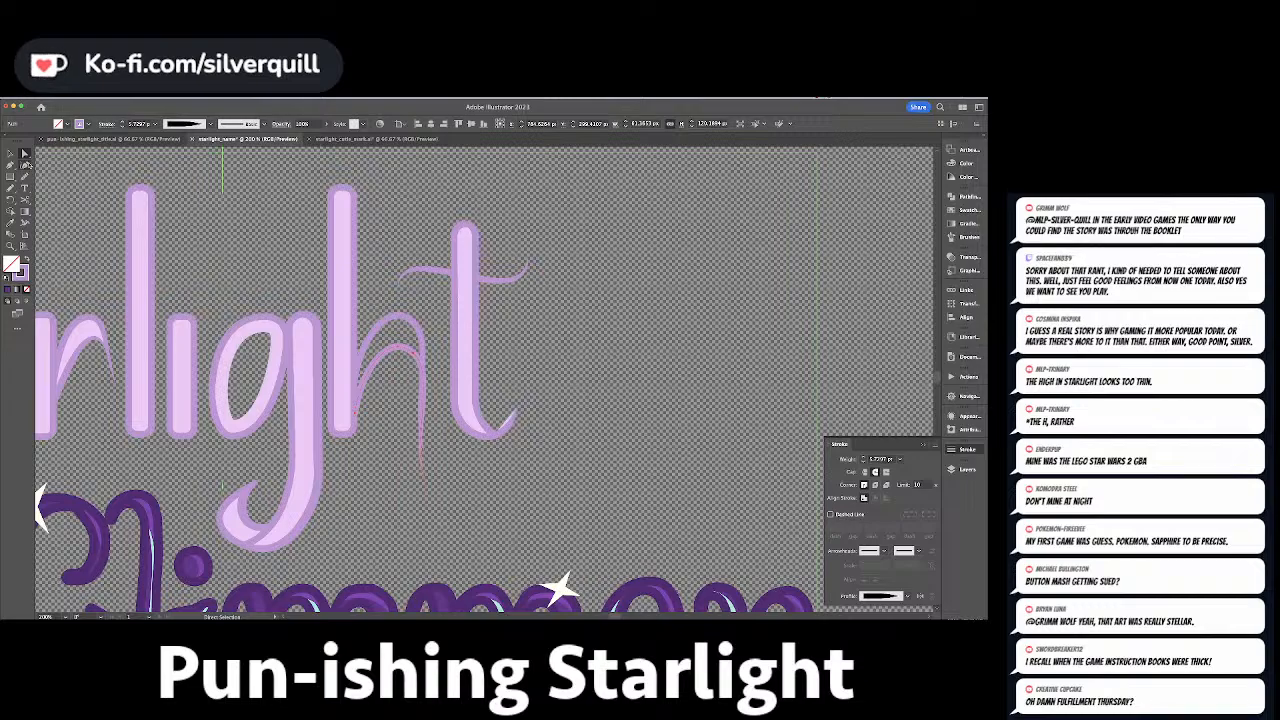
{"action": "left_click", "coordinate": [25, 164]}
{"action": "left_click_drag", "start_coordinate": [399, 346], "coordinate": [420, 354]}
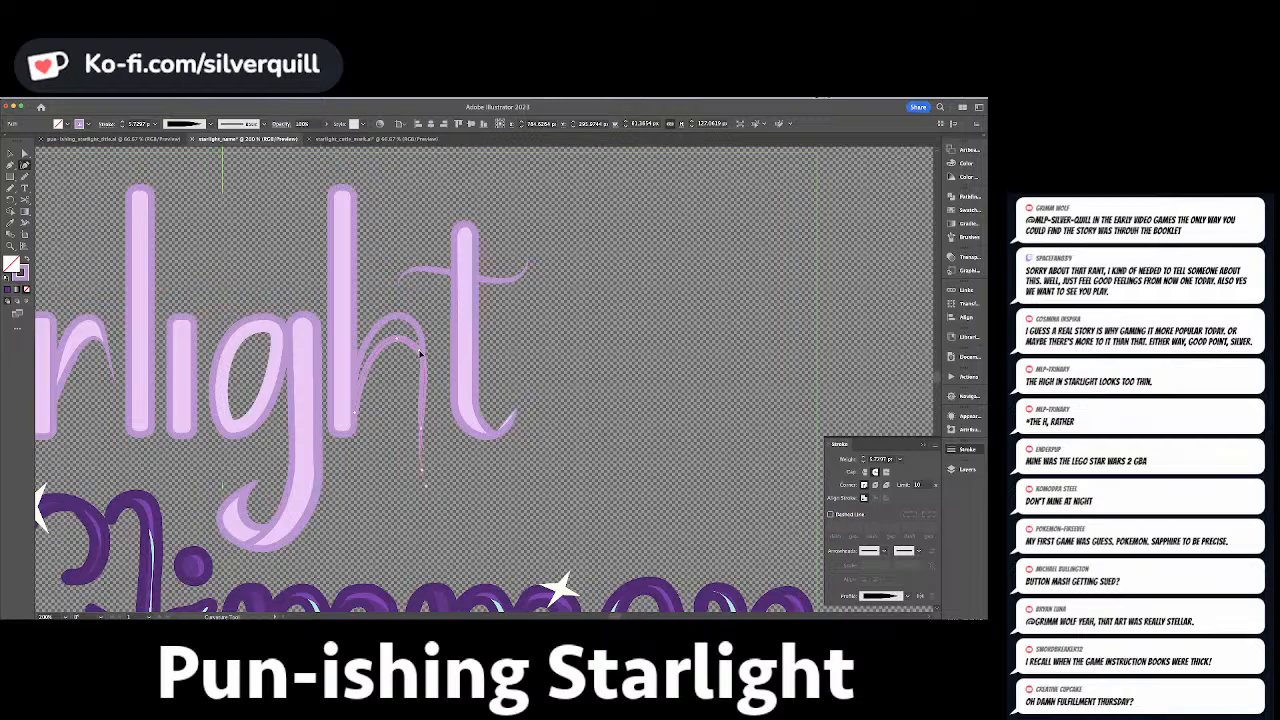
{"action": "key", "text": "a"}
{"action": "left_click", "coordinate": [491, 353]}
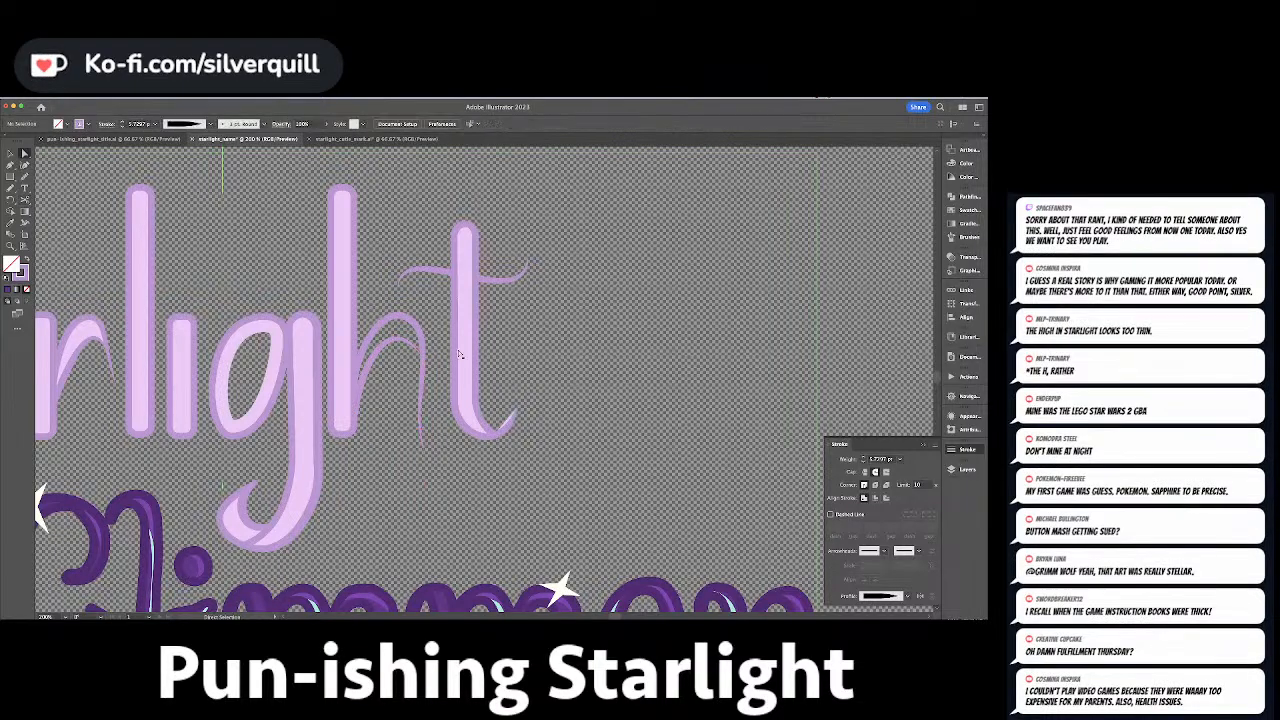
Set the duplicated inner arch of the h to the Uniform width profile.
{"action": "left_click", "coordinate": [398, 346]}
{"action": "left_click", "coordinate": [887, 596]}
{"action": "scroll", "coordinate": [875, 498], "scroll_direction": "up", "scroll_amount": 5}
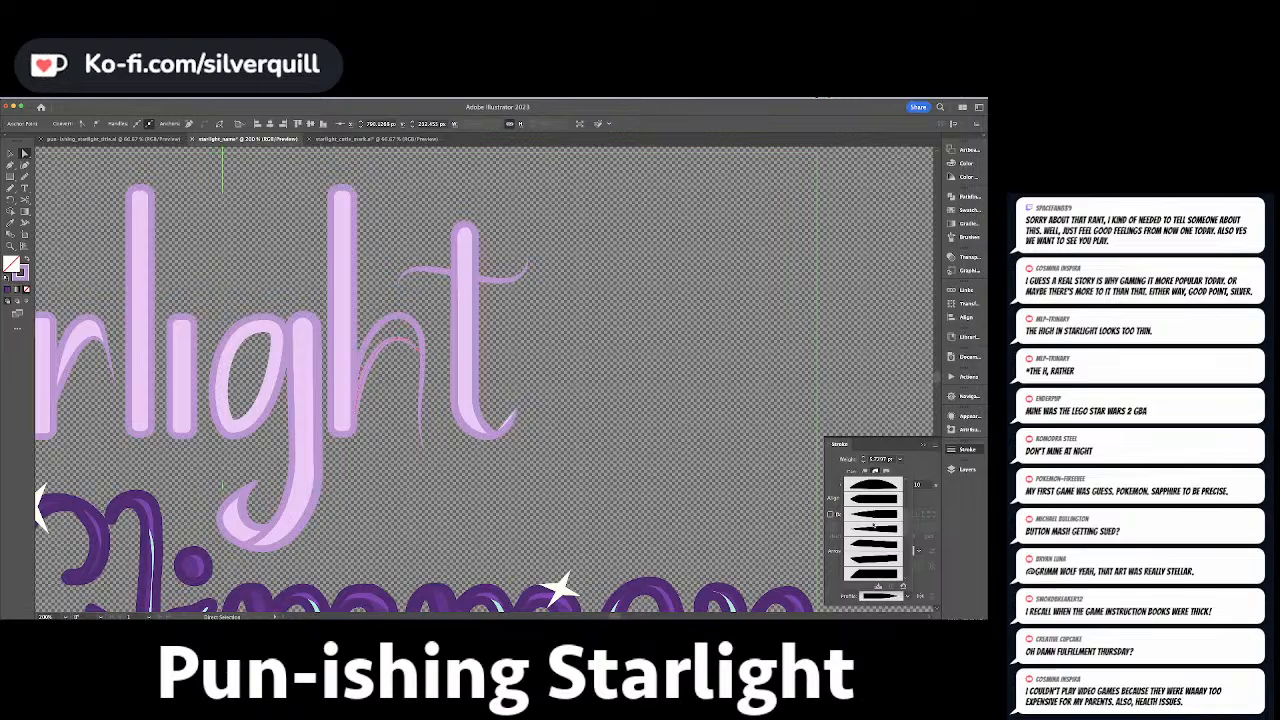
{"action": "left_click", "coordinate": [877, 484]}
{"action": "left_click", "coordinate": [543, 380]}
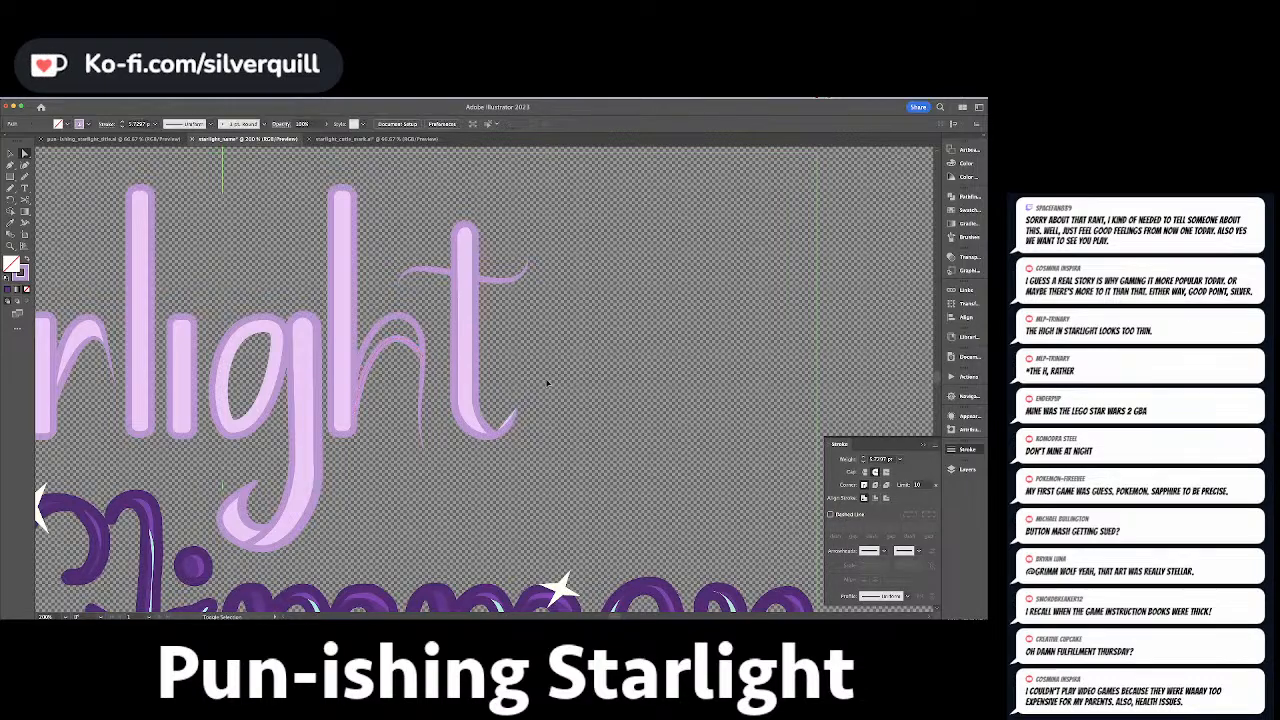
Draw a pale pink shape with the Pencil tool between the h's two arch strokes and place it behind the outlines.
{"action": "scroll", "coordinate": [443, 334], "scroll_direction": "left", "scroll_amount": 3}
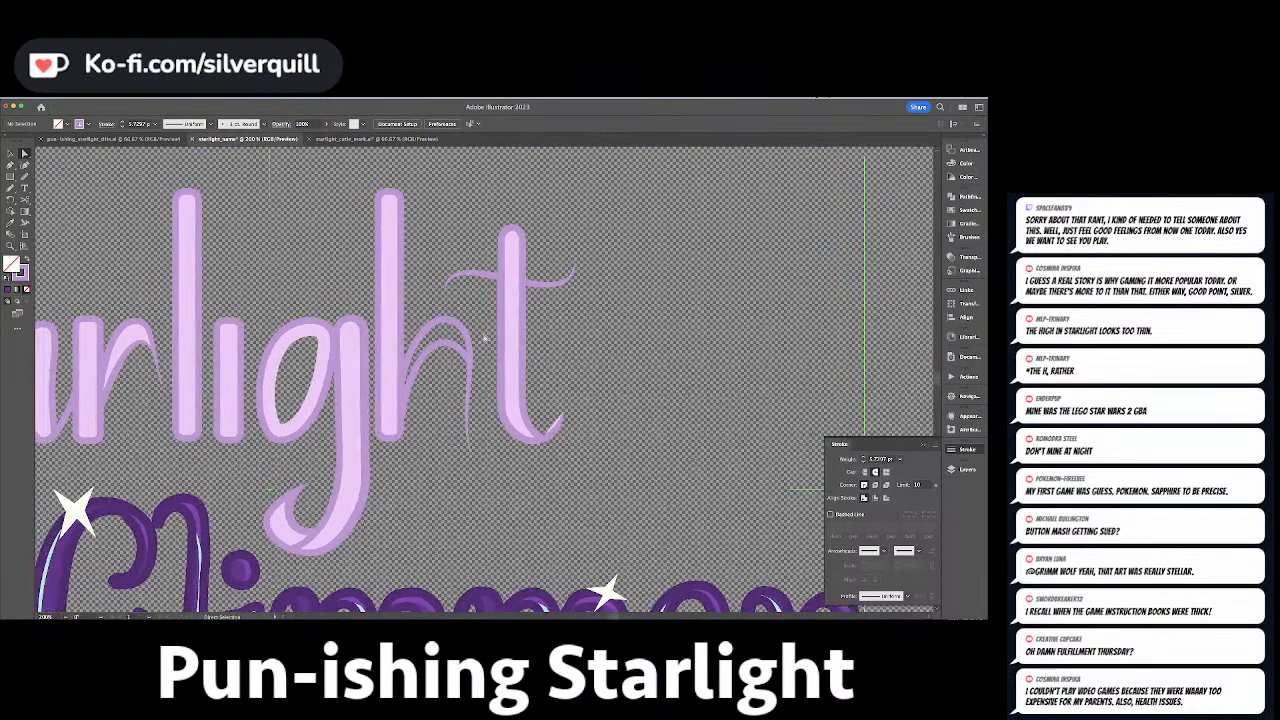
{"action": "left_click", "coordinate": [396, 321]}
{"action": "left_click", "coordinate": [467, 297]}
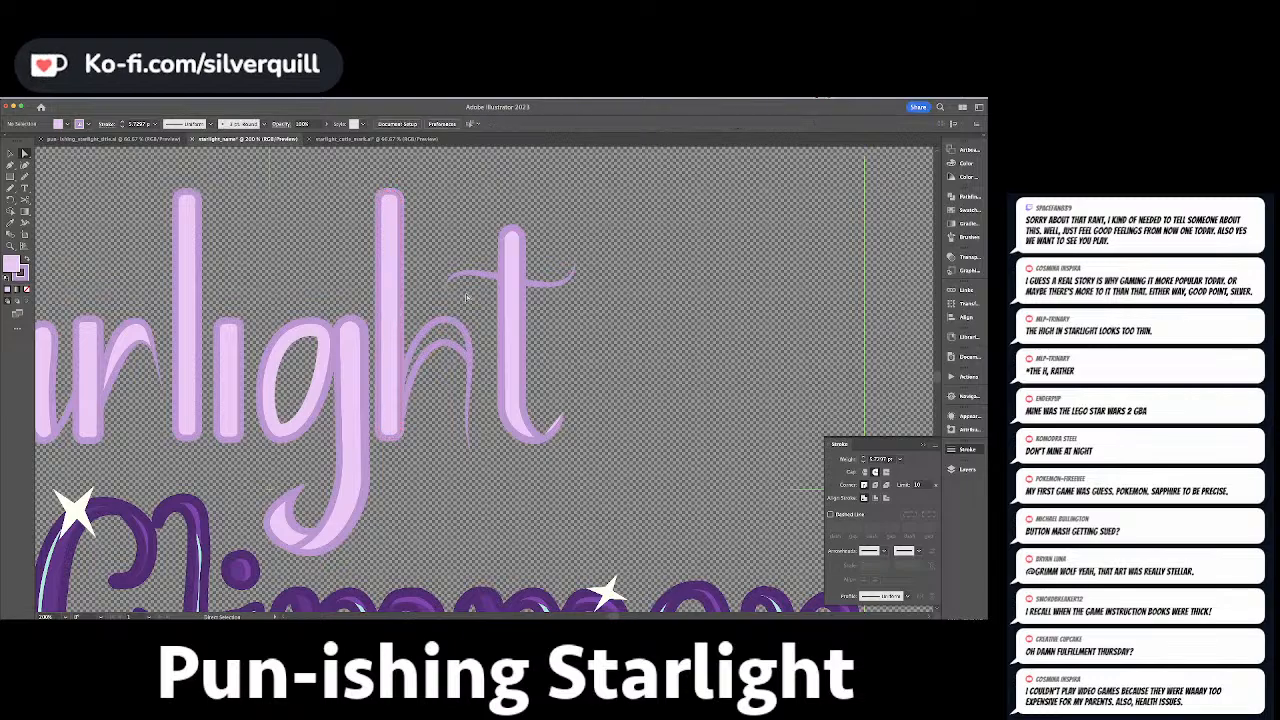
{"action": "key", "text": "n"}
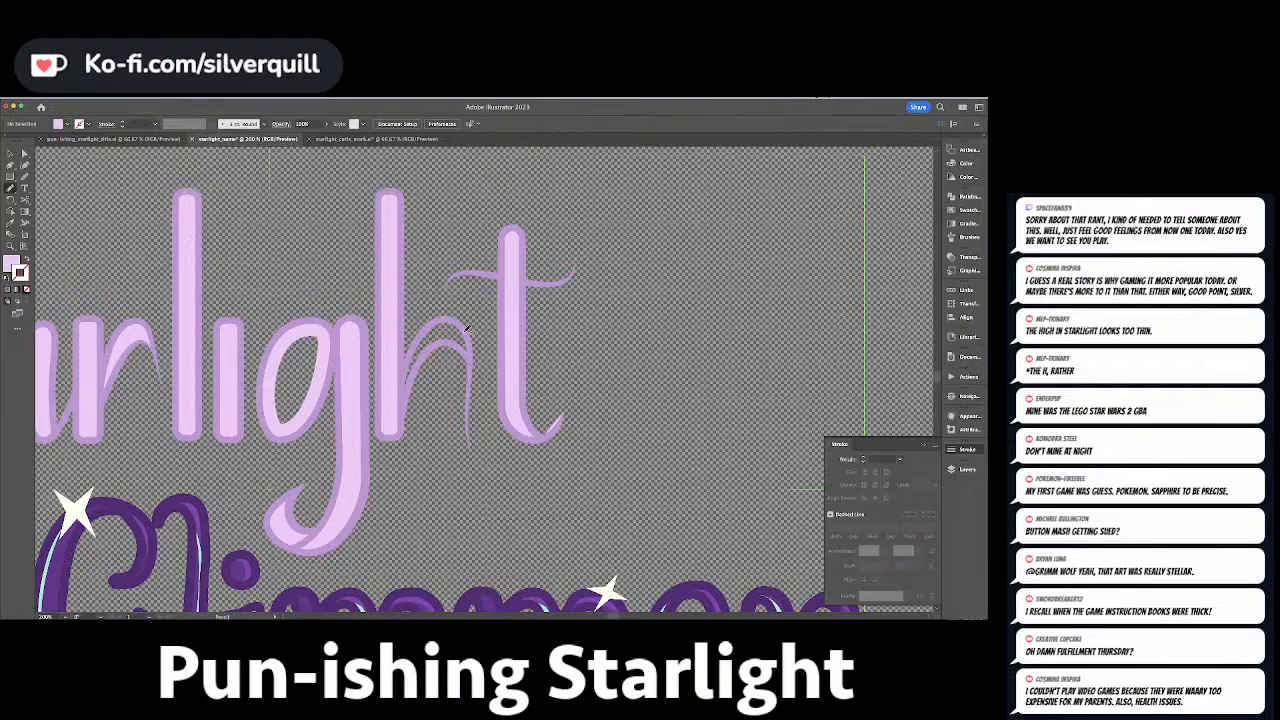
{"action": "scroll", "coordinate": [466, 327], "scroll_direction": "up", "scroll_amount": 3}
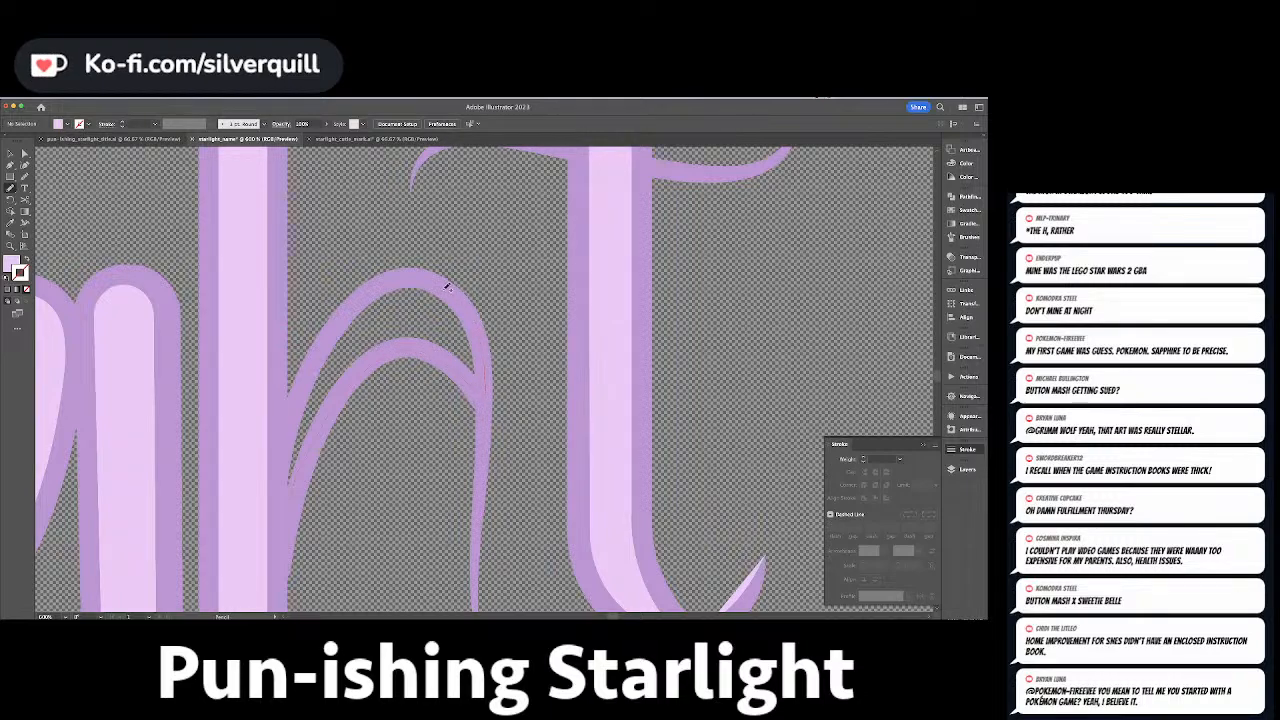
{"action": "mouse_move", "coordinate": [336, 323]}
{"action": "left_mouse_down"}
{"action": "mouse_move", "coordinate": [292, 388]}
{"action": "mouse_move", "coordinate": [266, 474]}
{"action": "mouse_move", "coordinate": [277, 512]}
{"action": "mouse_move", "coordinate": [294, 499]}
{"action": "left_mouse_up"}
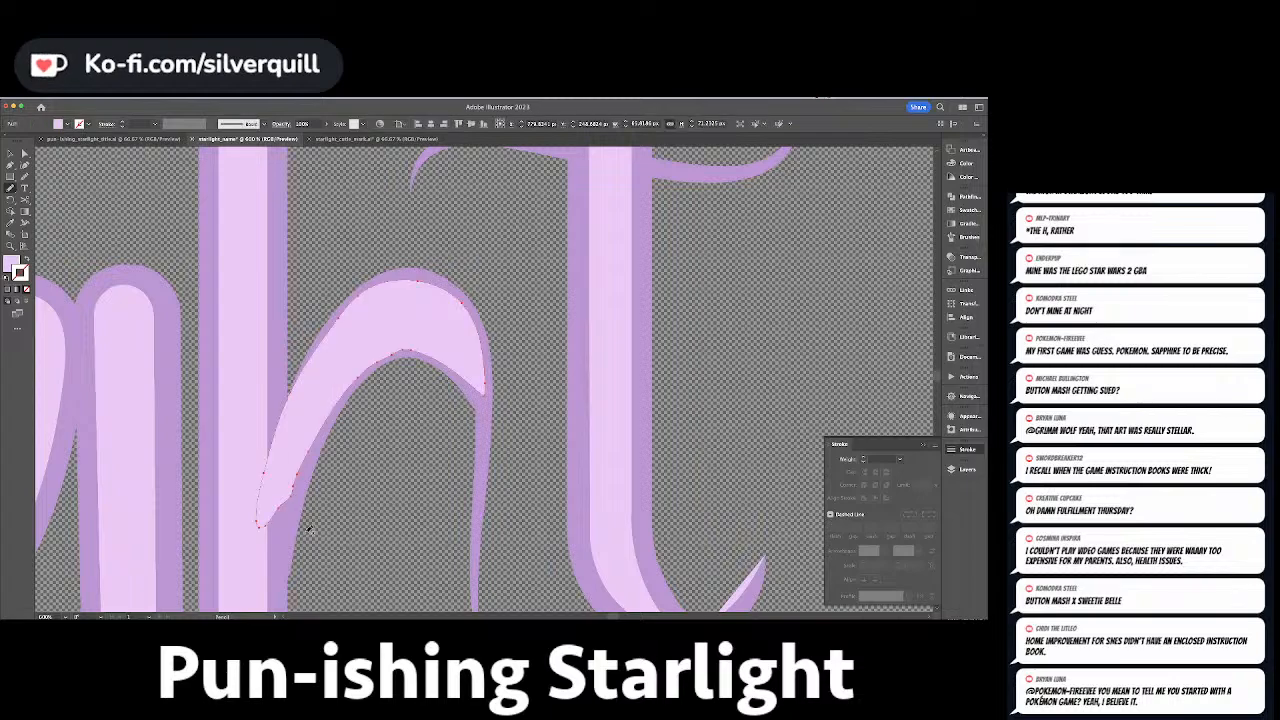
{"action": "key", "text": "s"}
{"action": "key", "text": "a"}
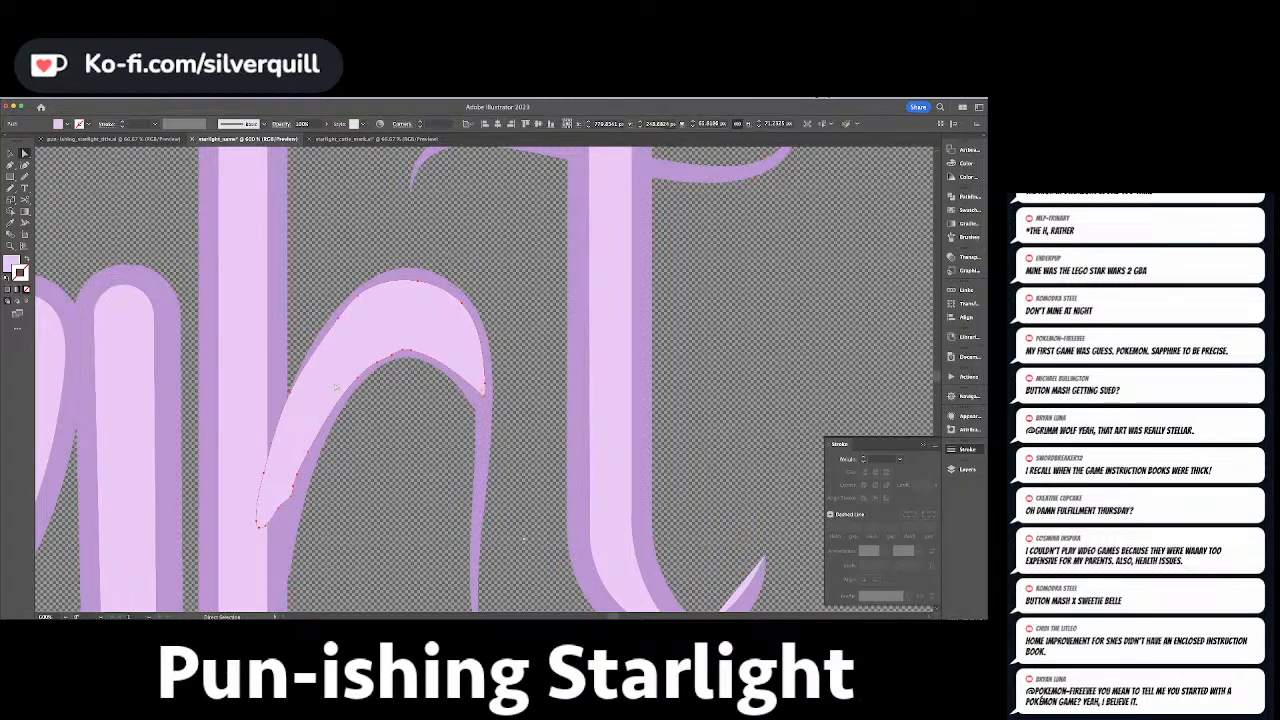
{"action": "left_click", "coordinate": [335, 387]}
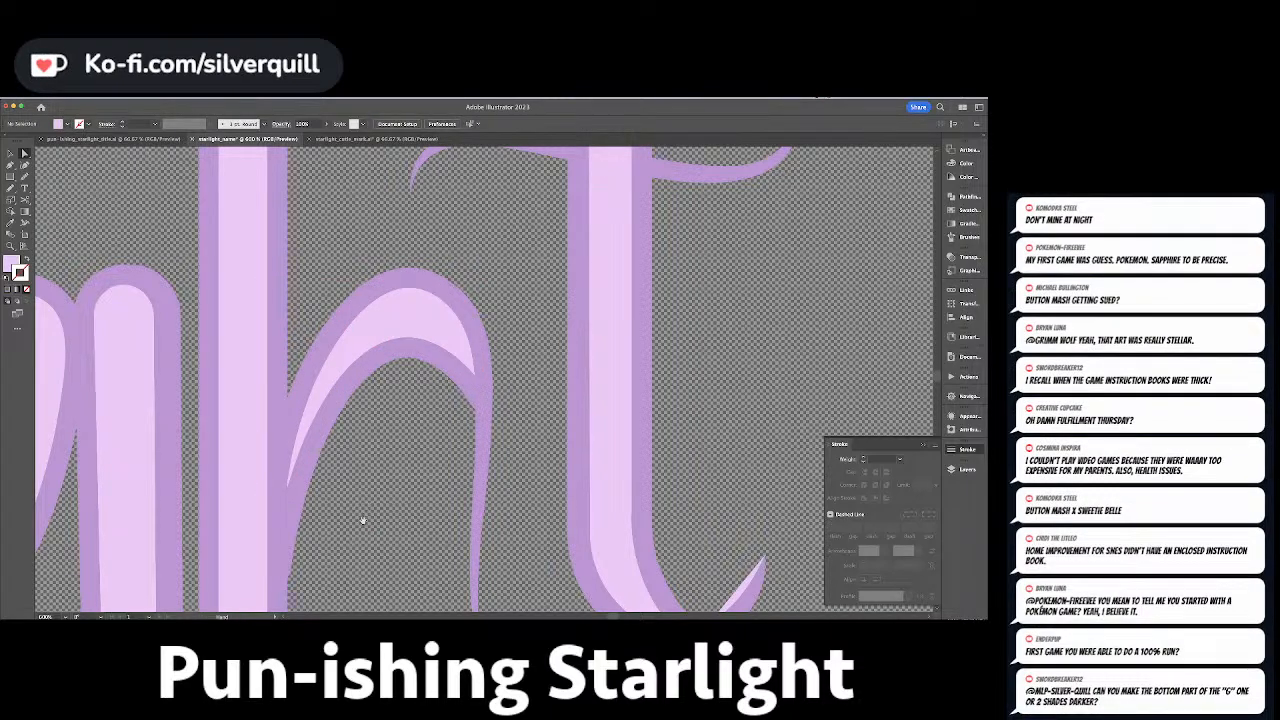
Adjust the lower end anchor of the h's inner arch so it tucks into the stem.
{"action": "scroll", "coordinate": [362, 520], "scroll_direction": "down", "scroll_amount": 3}
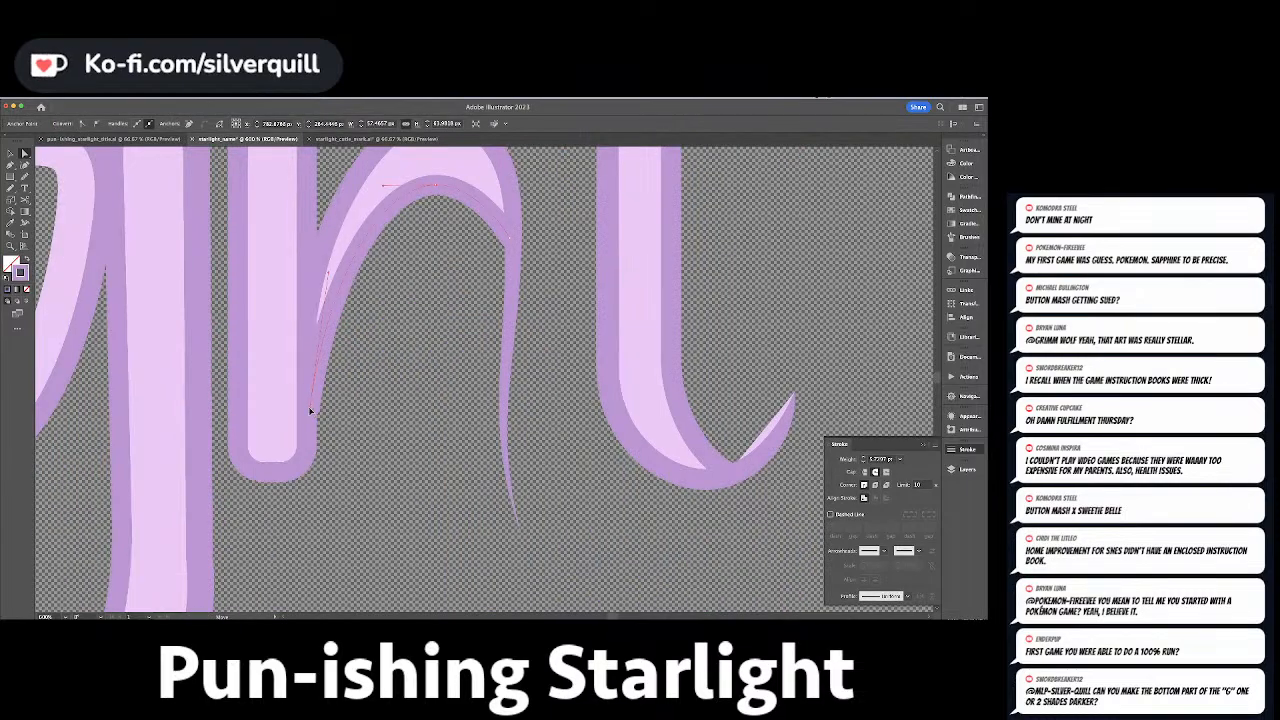
{"action": "left_click", "coordinate": [308, 406]}
{"action": "left_click", "coordinate": [511, 308]}
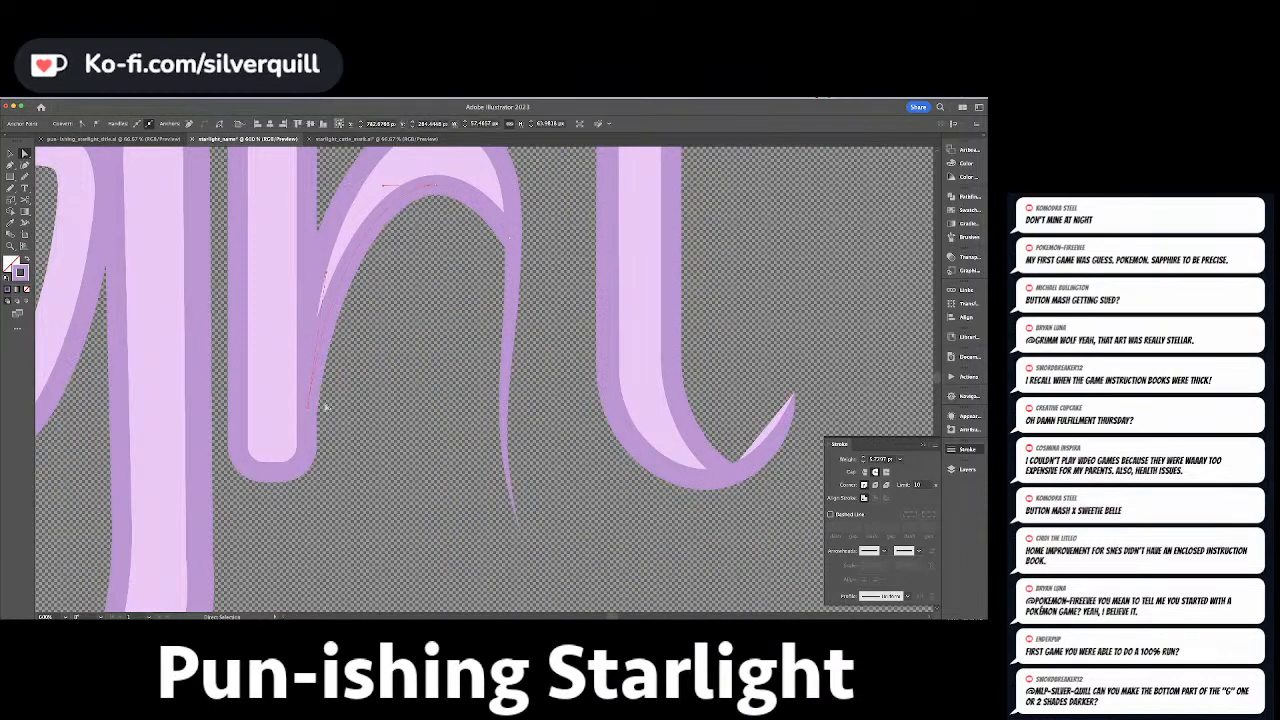
{"action": "left_click", "coordinate": [531, 243]}
{"action": "scroll", "coordinate": [533, 242], "scroll_direction": "down", "scroll_amount": 6}
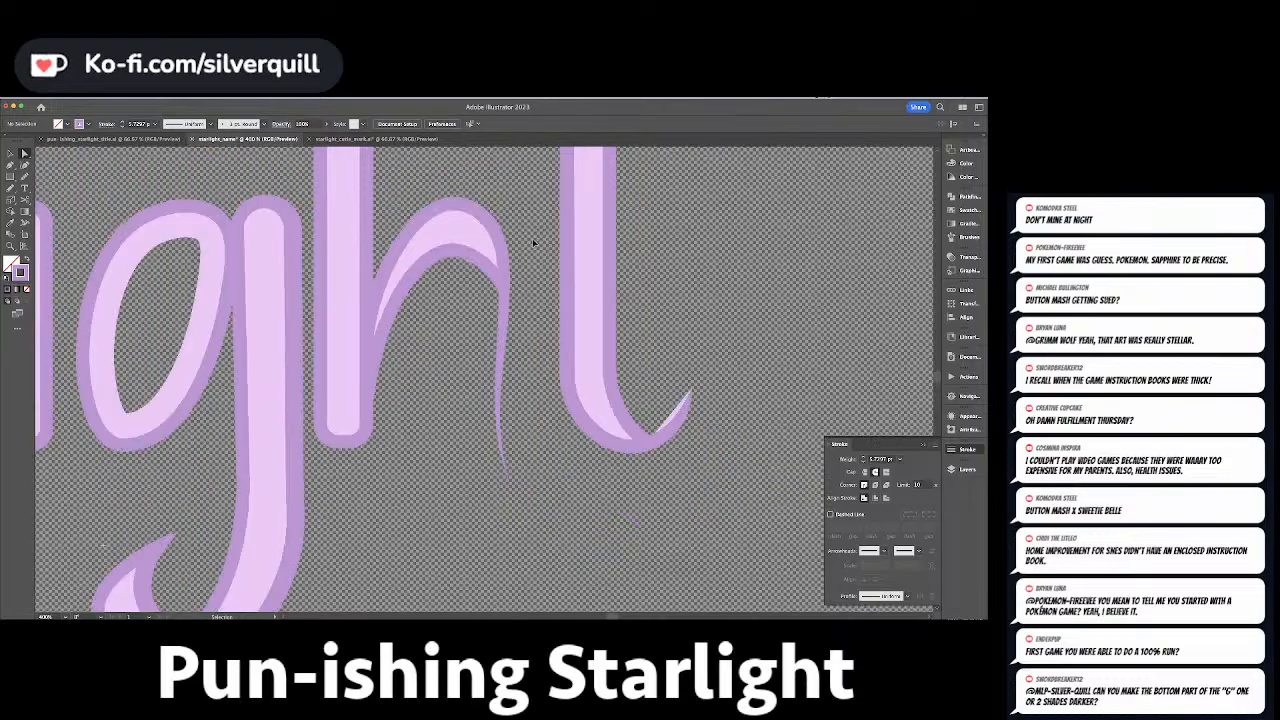
Split the final t's tail shape into a stroke-free pale pink fill and an unfilled outline copy pasted in front.
{"action": "scroll", "coordinate": [533, 242], "scroll_direction": "up", "scroll_amount": 2}
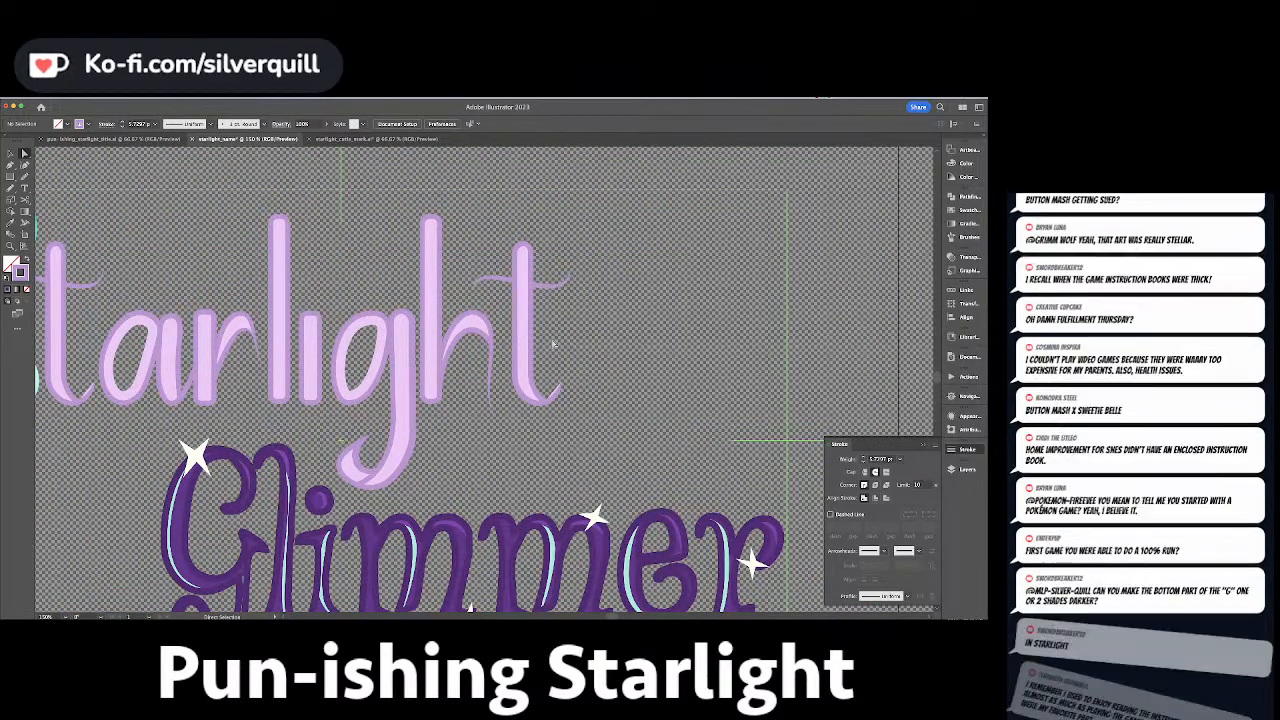
{"action": "left_click", "coordinate": [557, 394]}
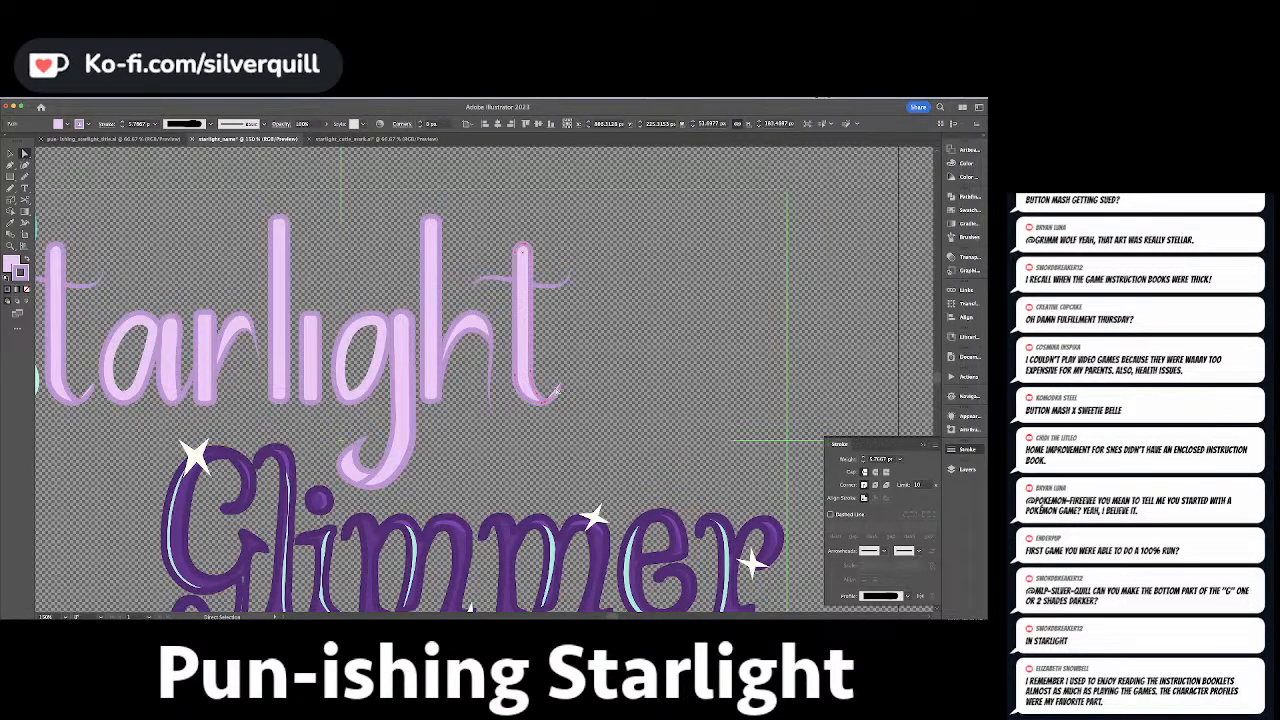
{"action": "scroll", "coordinate": [557, 393], "scroll_direction": "up", "scroll_amount": 2}
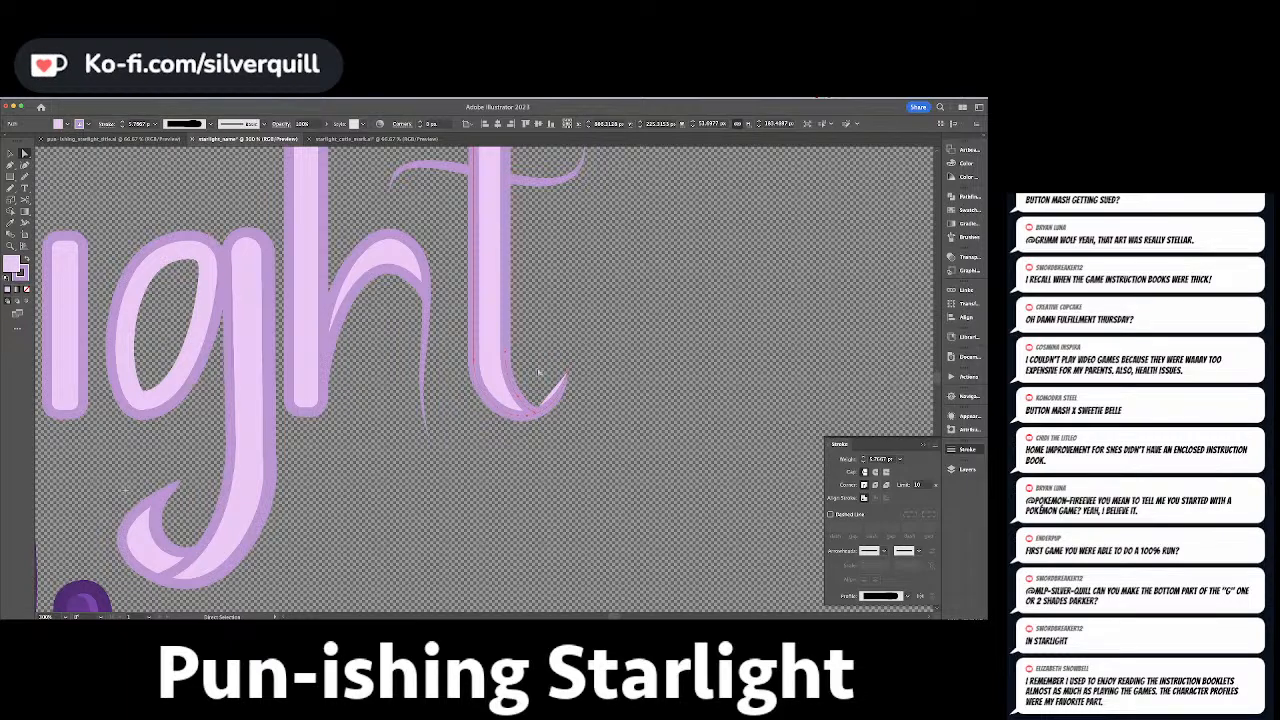
{"action": "key", "text": "x"}
{"action": "key", "text": "slash"}
{"action": "key", "text": "super+f"}
{"action": "key", "text": "x"}
{"action": "key", "text": "slash"}
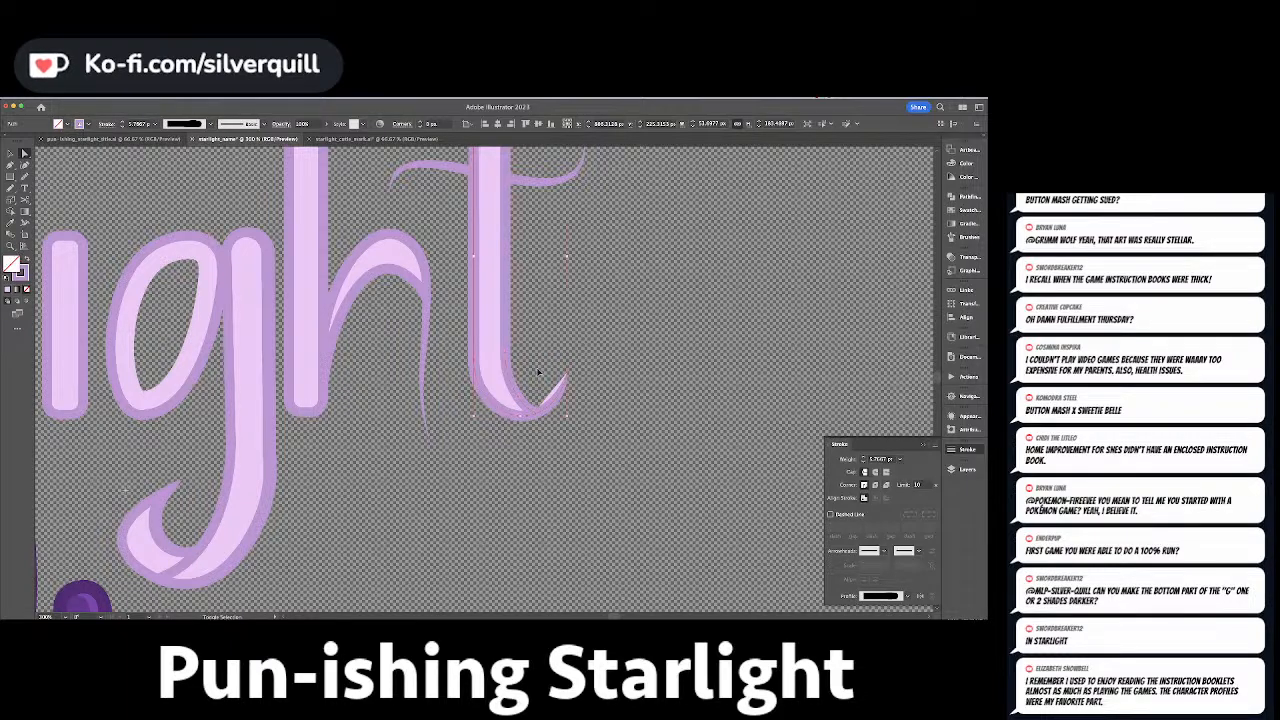
Remove the pale pink fill's tip anchor from the upturned tail of the final t.
{"action": "key", "text": "super+shift+a"}
{"action": "left_click", "coordinate": [565, 376]}
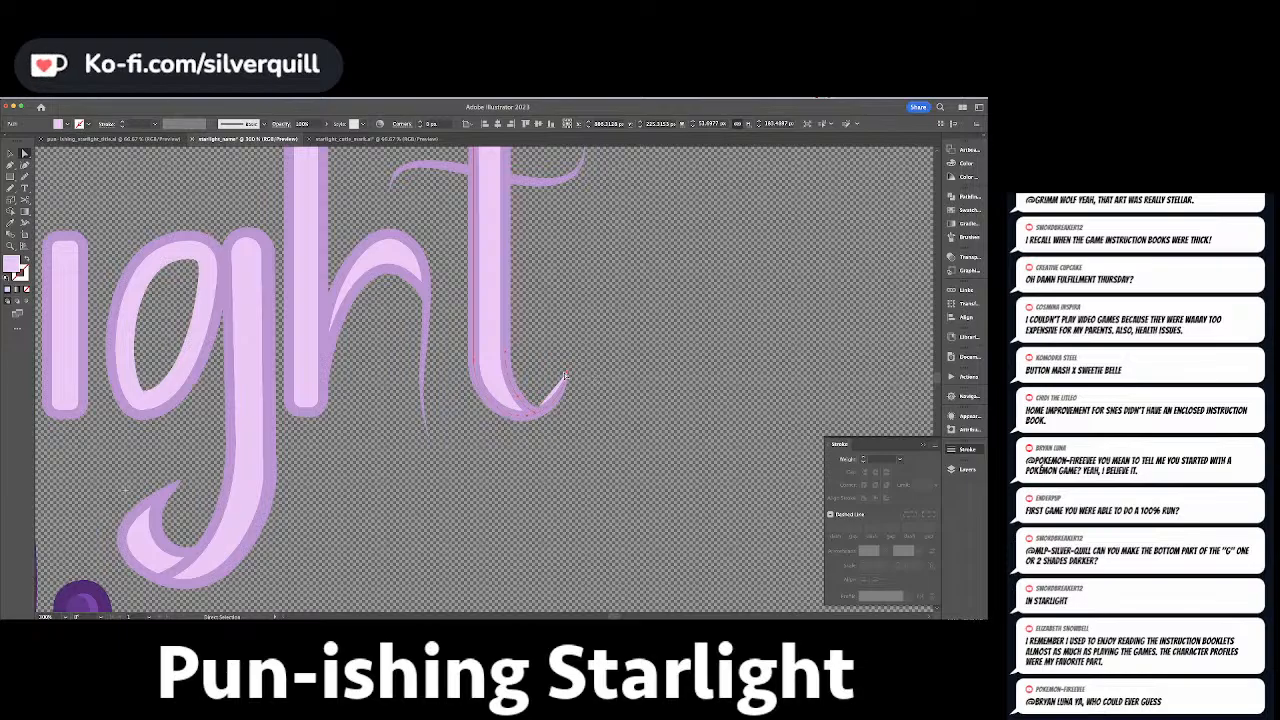
{"action": "key", "text": "super+shift+a"}
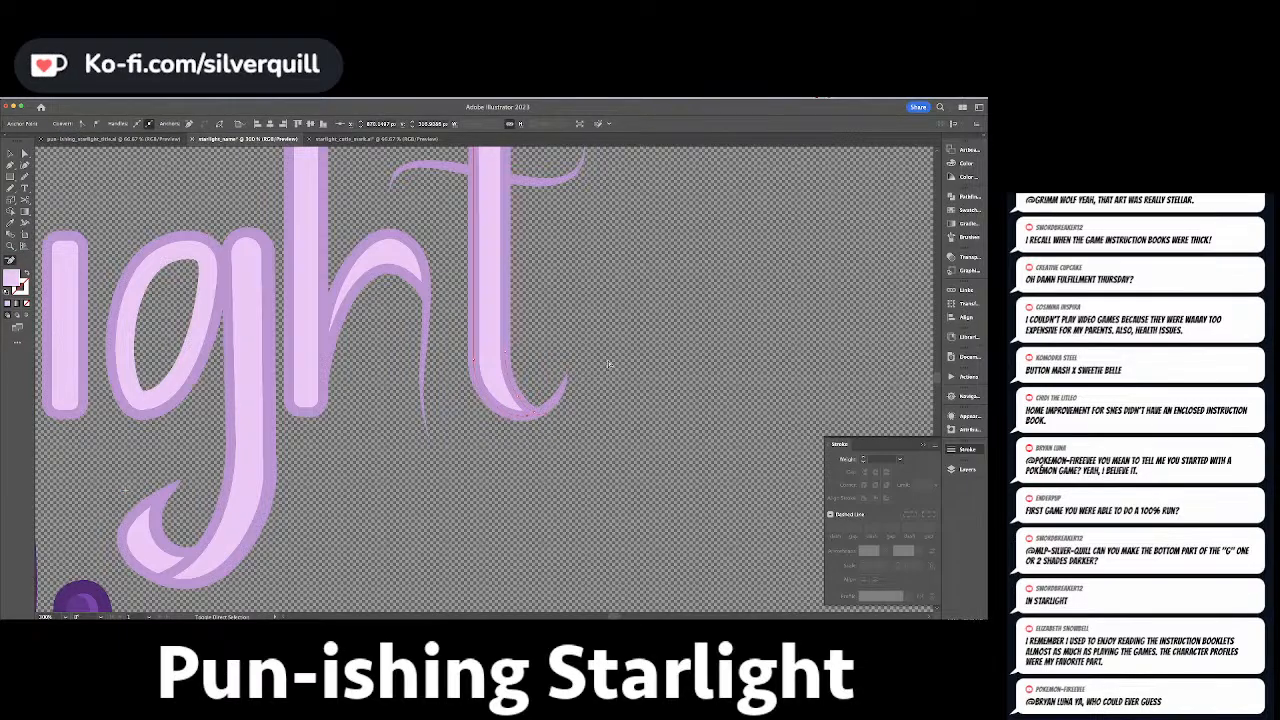
Select all the artwork and expand its strokes into filled outline shapes.
{"action": "key", "text": "super+minus"}
{"action": "key", "text": "super+minus"}
{"action": "key", "text": "super+minus"}
{"action": "key", "text": "super+minus"}
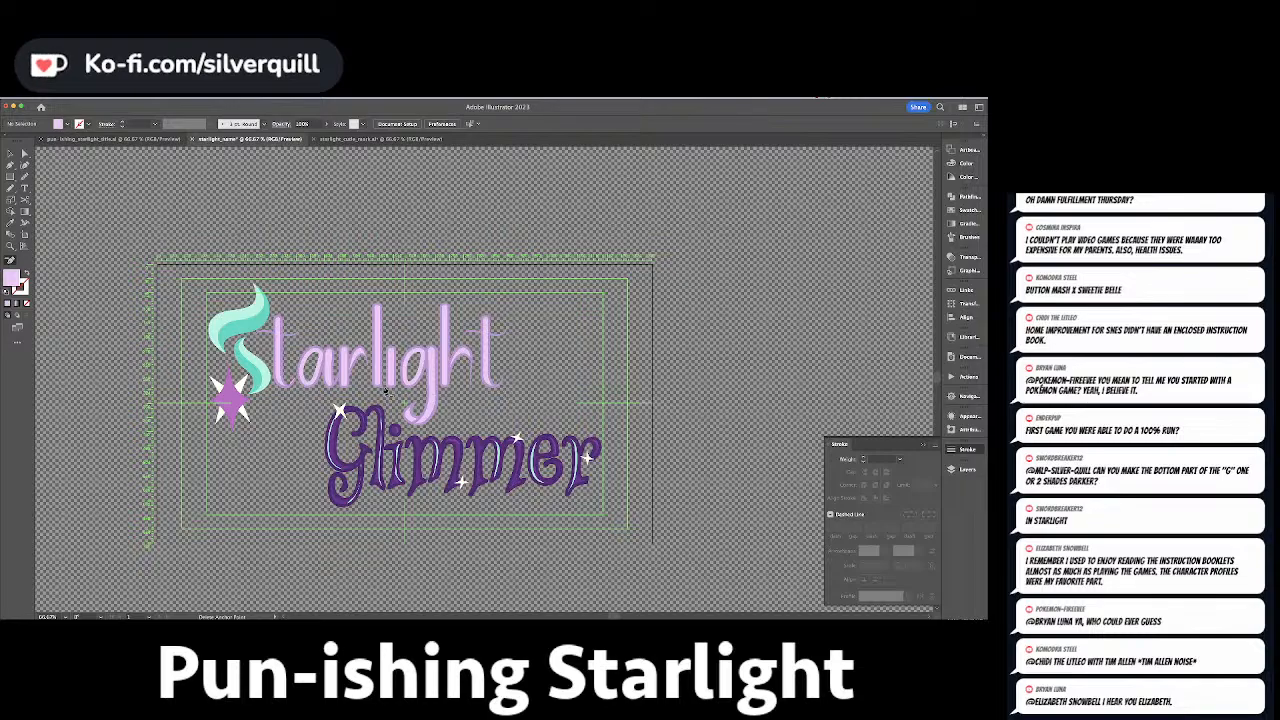
{"action": "scroll", "coordinate": [376, 385], "scroll_direction": "up", "scroll_amount": 1}
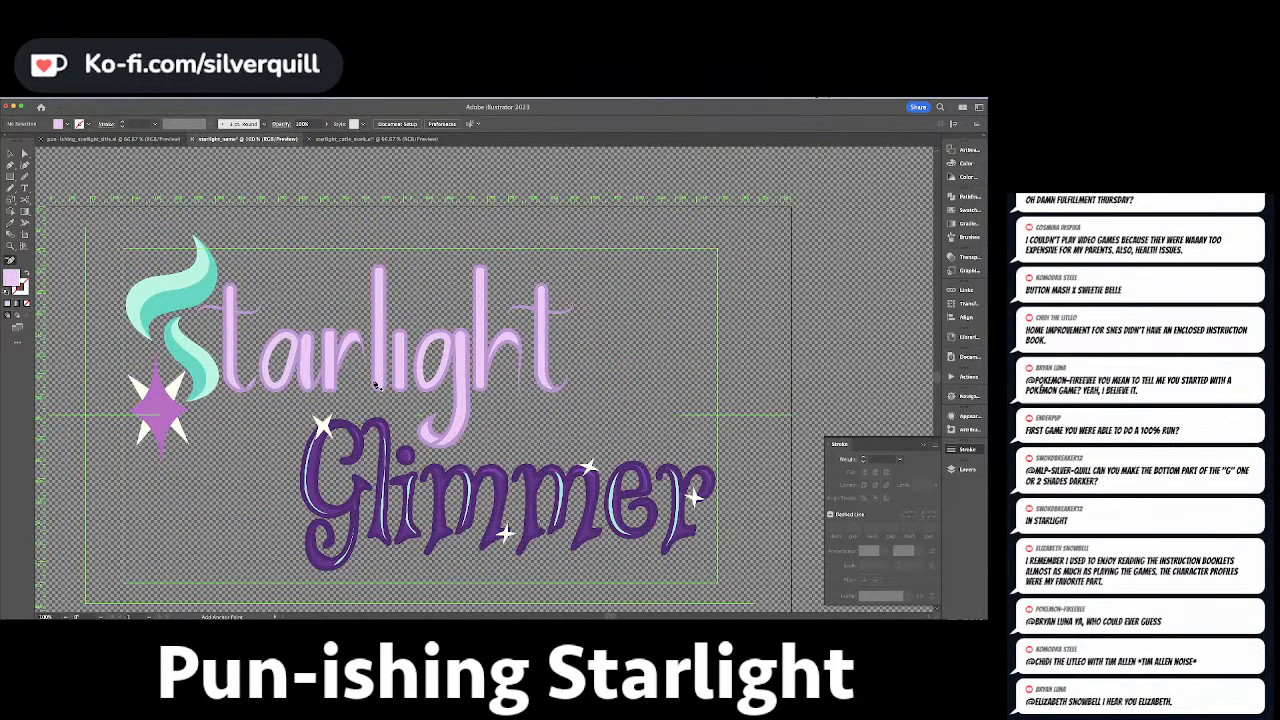
{"action": "scroll", "coordinate": [376, 385], "scroll_direction": "up", "scroll_amount": 1}
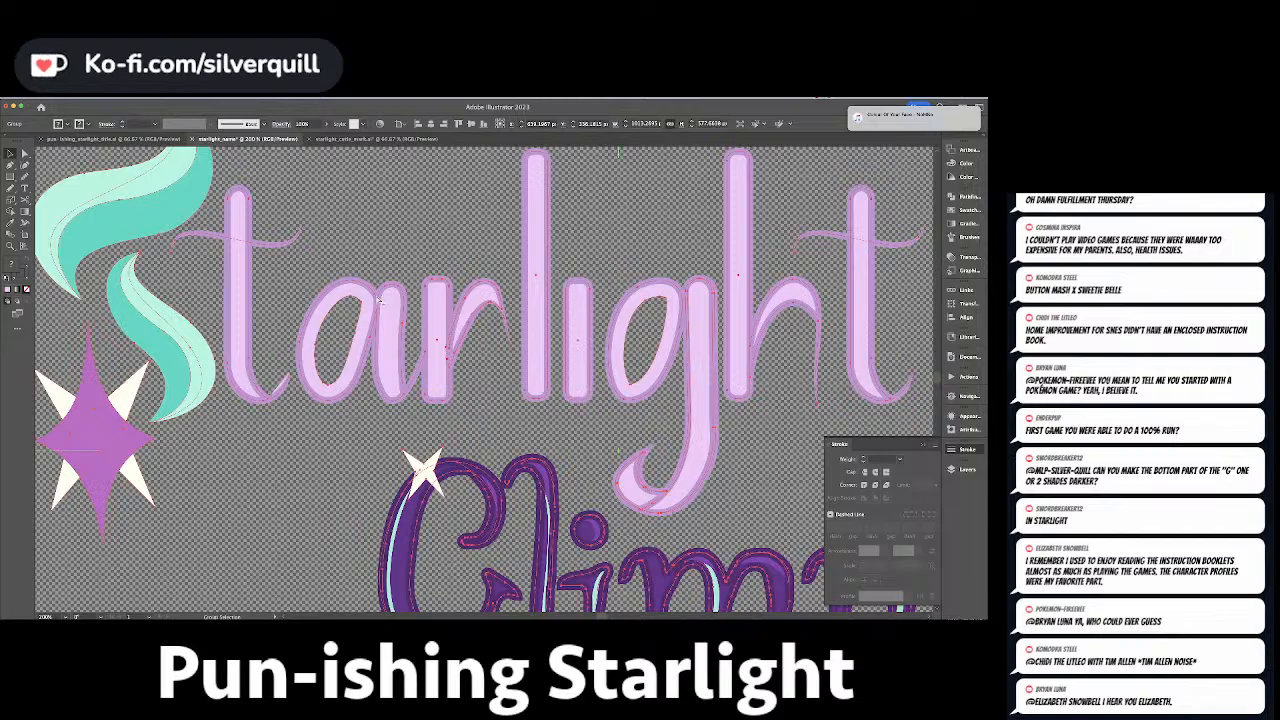
{"action": "left_click", "coordinate": [378, 306]}
{"action": "key", "text": "super+shift+a"}
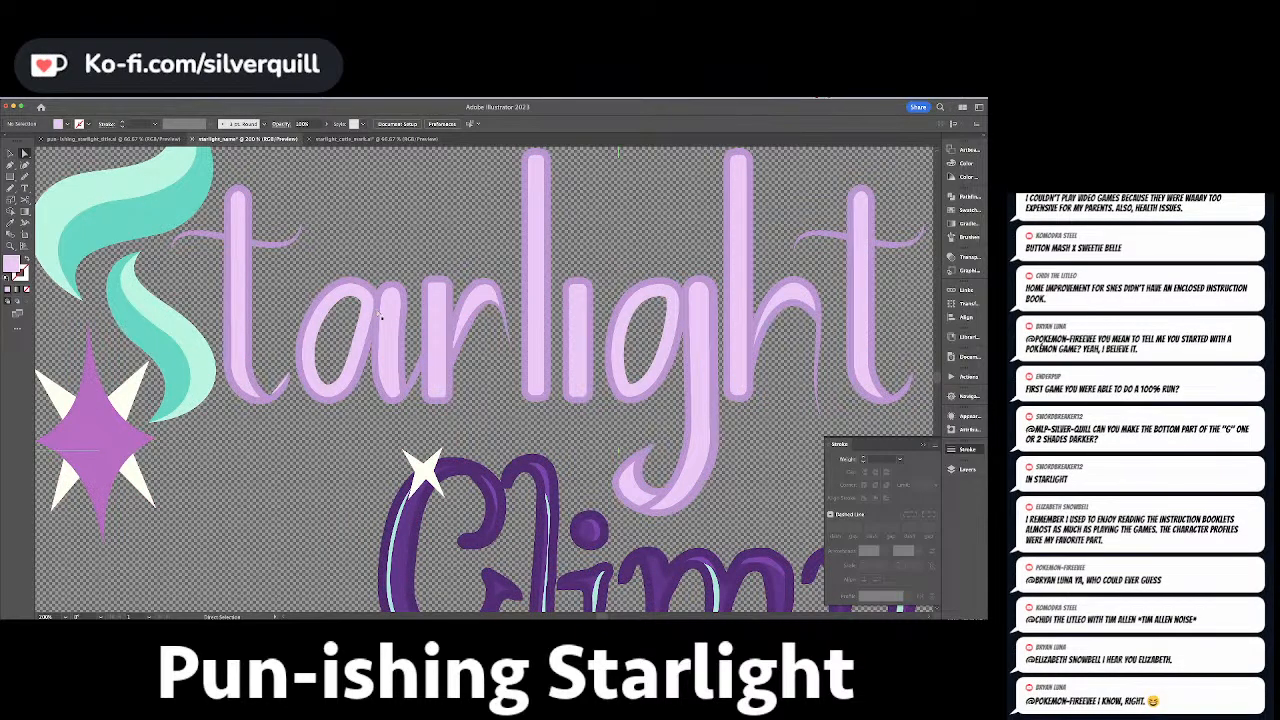
Select the purple outlines of the a's bowl and stem and unite them with Pathfinder.
{"action": "left_click", "coordinate": [378, 310]}
{"action": "key", "text": "a"}
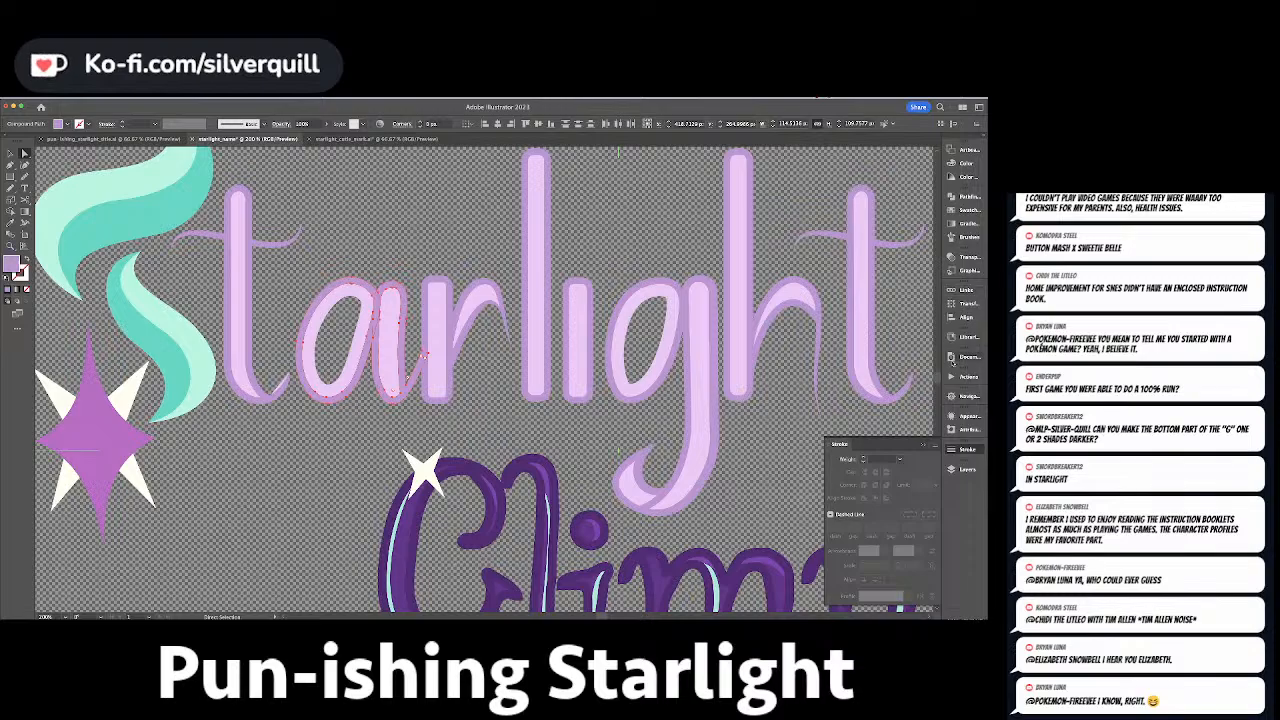
{"action": "left_click", "coordinate": [962, 197]}
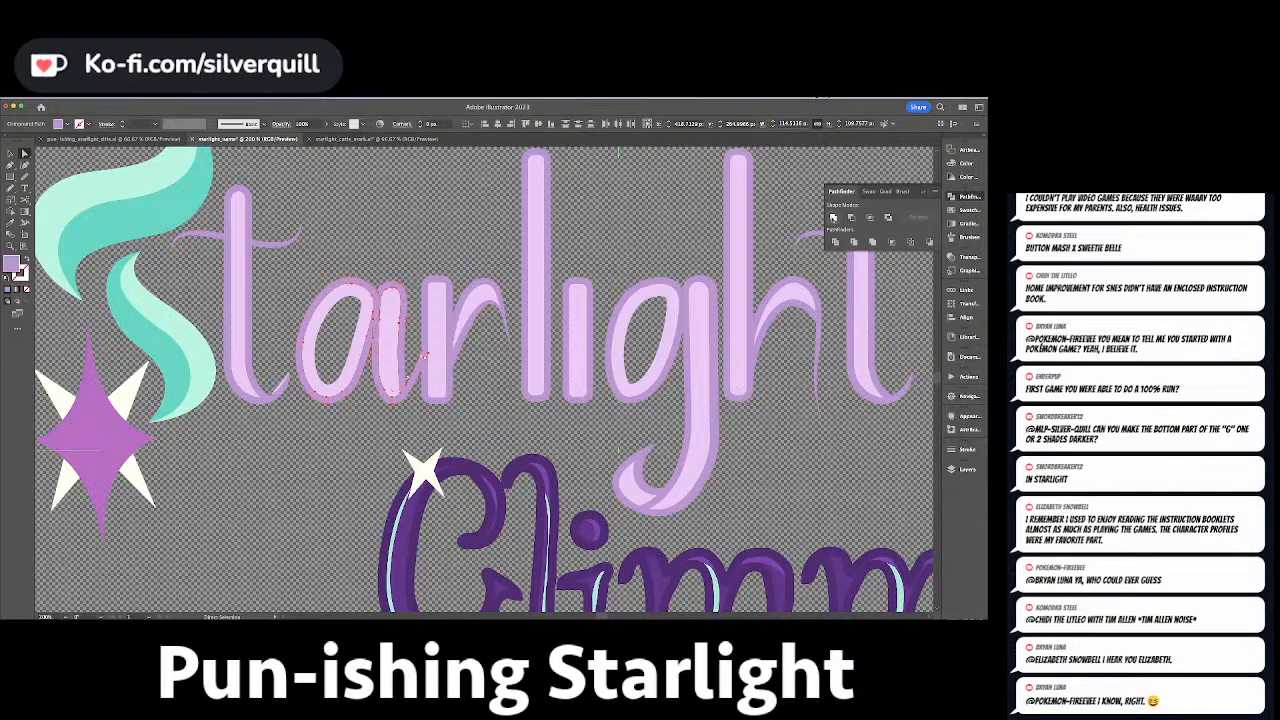
{"action": "scroll", "coordinate": [349, 314], "scroll_direction": "up", "scroll_amount": 2}
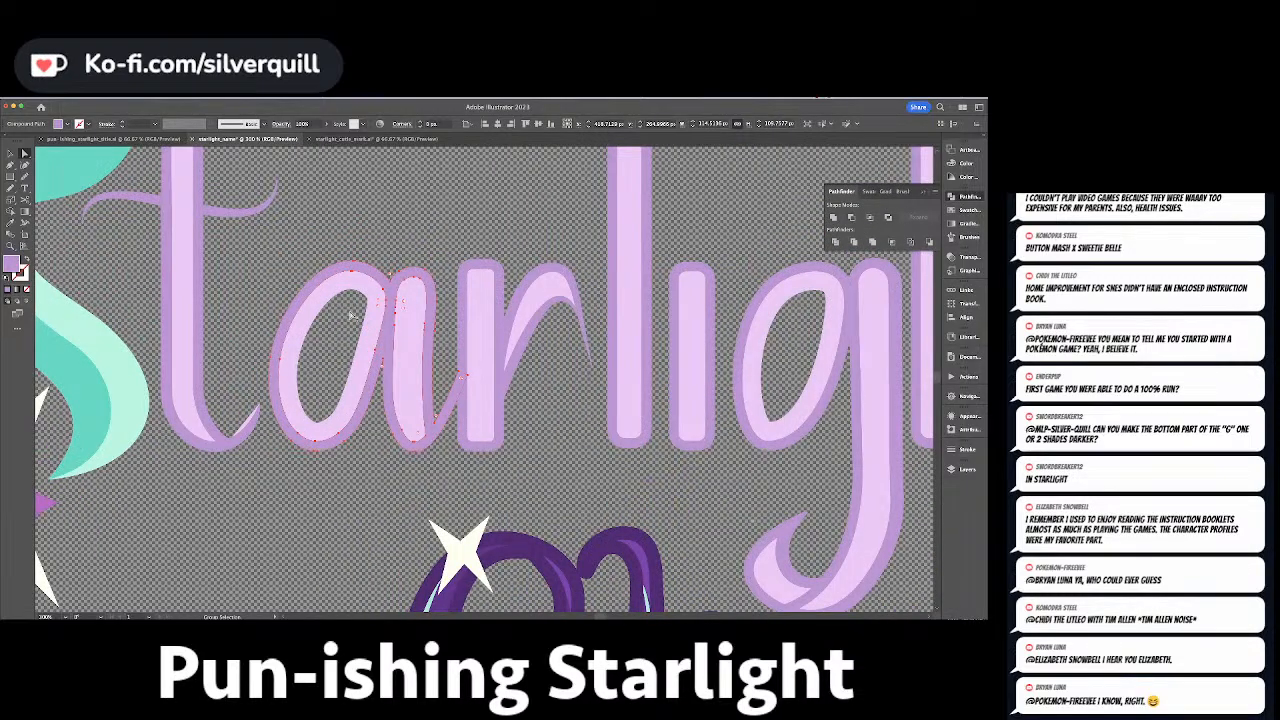
Erase the overlapping purple outline between the a's bowl and stem with the Eraser tool.
{"action": "scroll", "coordinate": [349, 314], "scroll_direction": "up", "scroll_amount": 2}
{"action": "key", "text": "shift+e"}
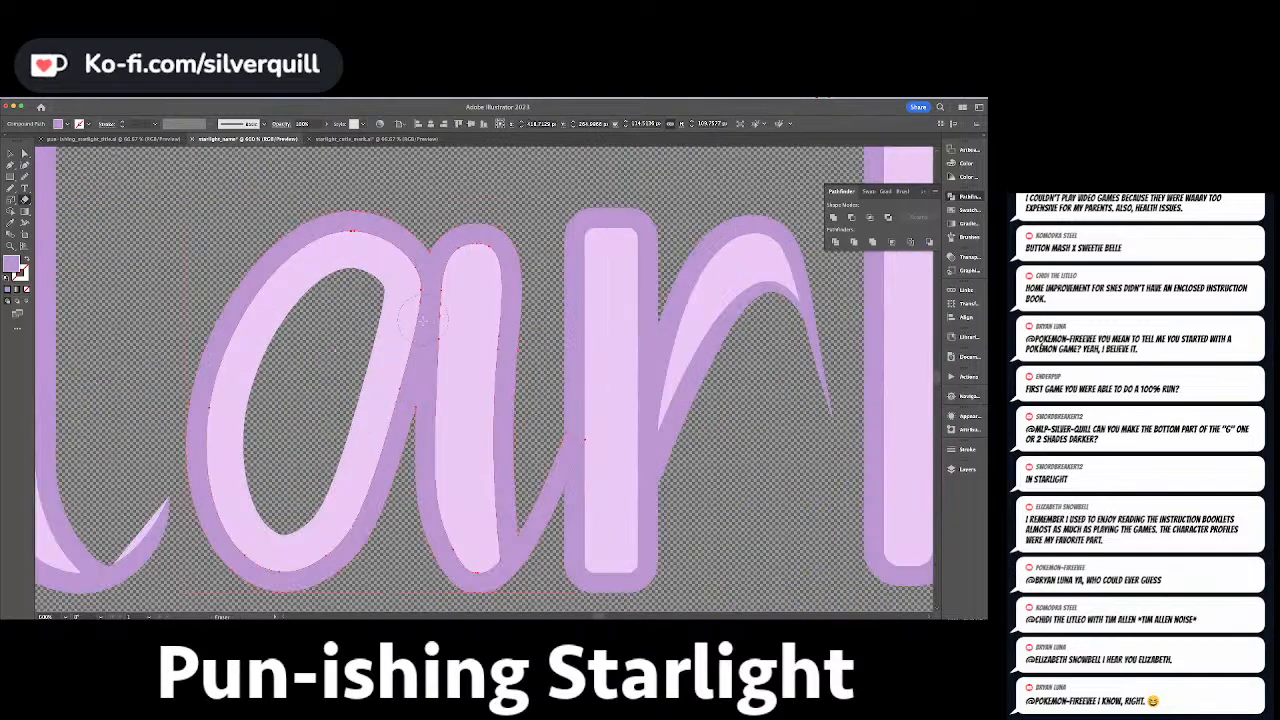
{"action": "left_click_drag", "start_coordinate": [424, 300], "coordinate": [422, 378]}
{"action": "key", "text": "ctrl+shift+a"}
{"action": "key", "text": "a"}
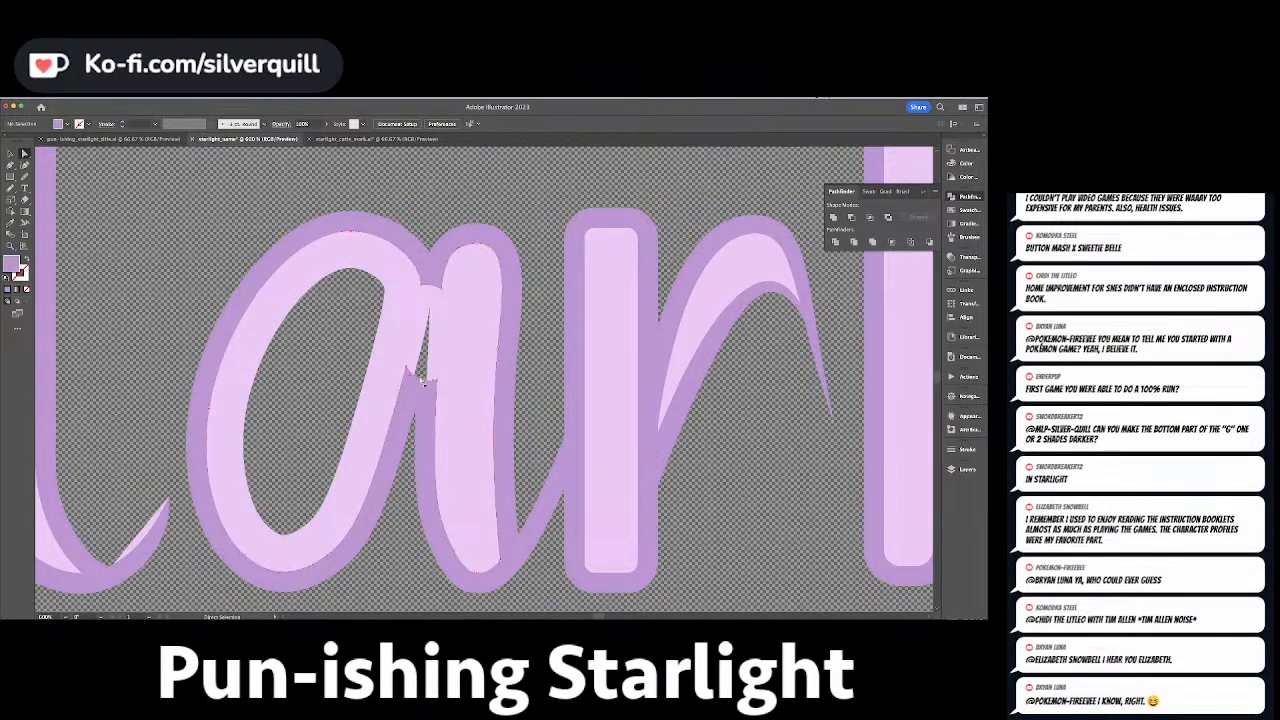
Clean up the lower erased edge of the a's outline into a pointed notch by adding, moving and deleting anchors.
{"action": "left_click", "coordinate": [419, 376]}
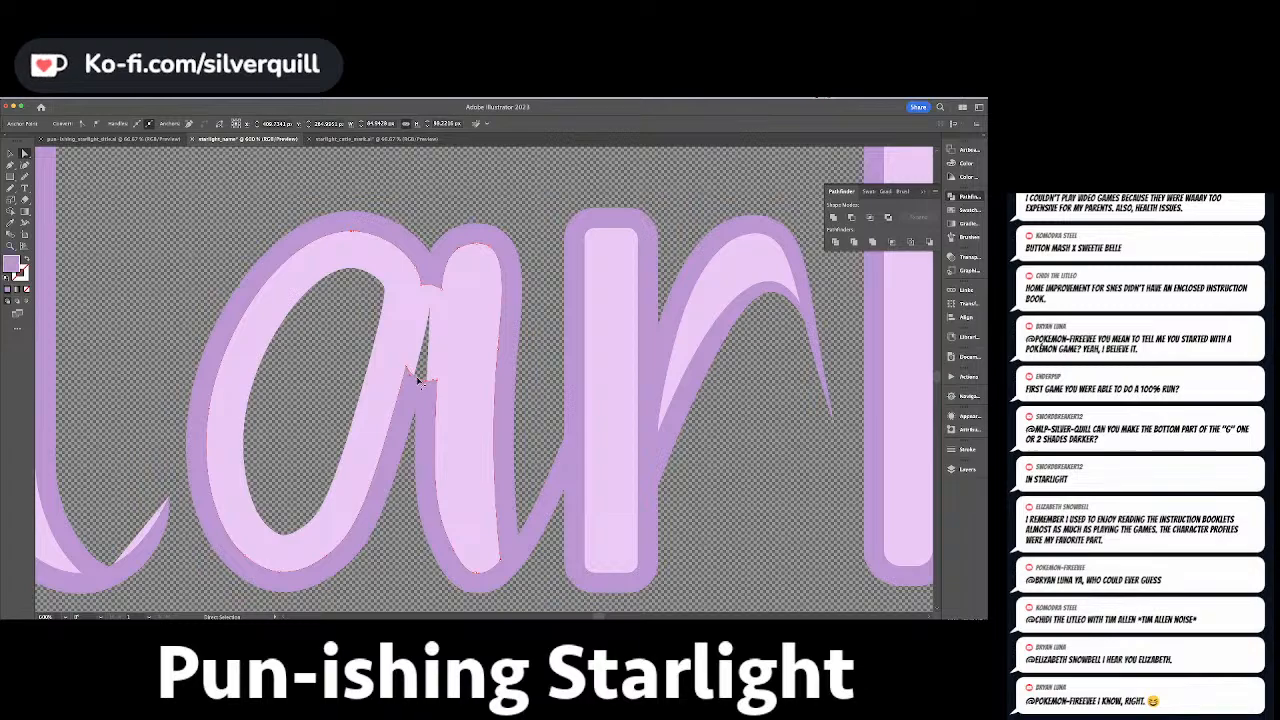
{"action": "key", "text": "plus"}
{"action": "left_click", "coordinate": [419, 381]}
{"action": "key", "text": "a"}
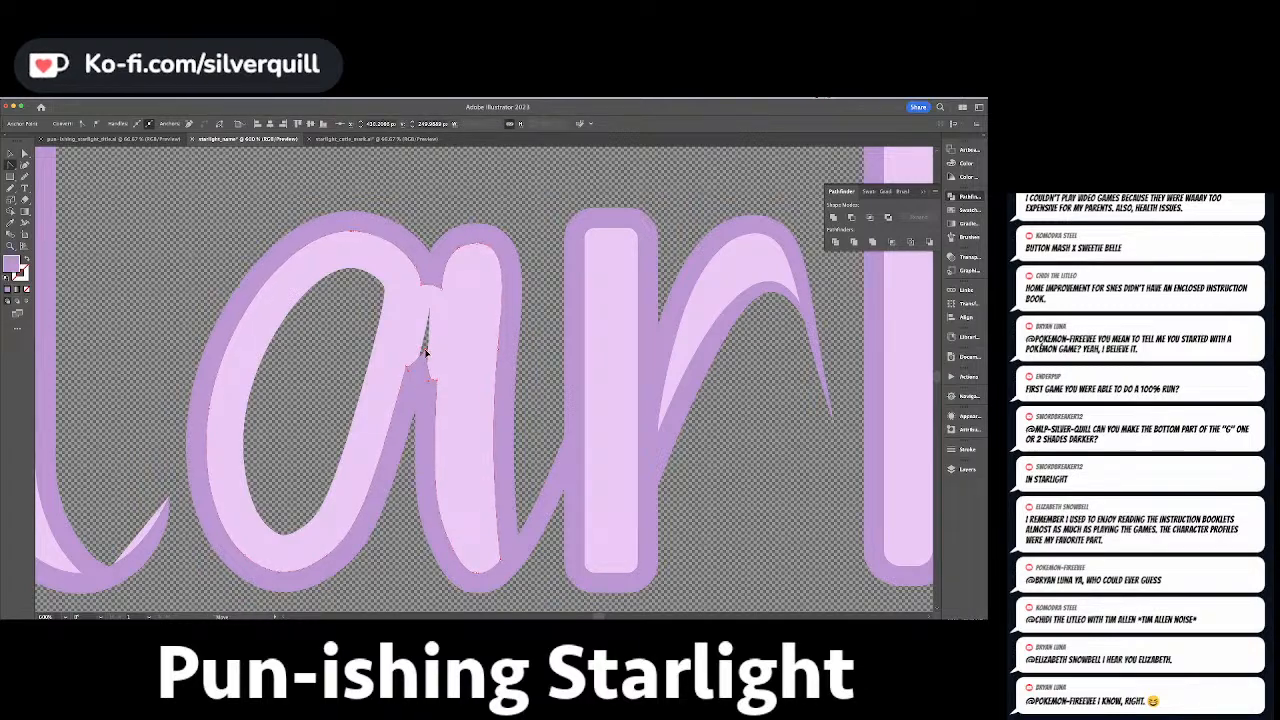
{"action": "key", "text": "minus"}
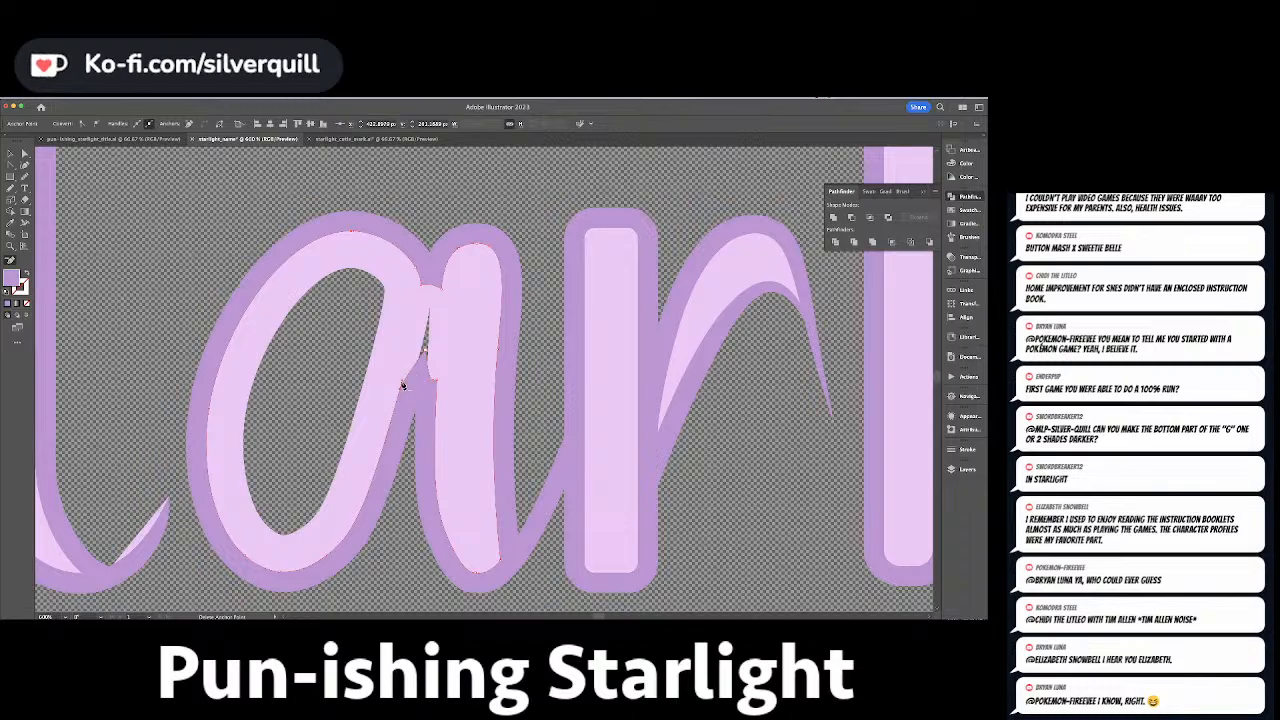
{"action": "left_click", "coordinate": [401, 393]}
{"action": "key", "text": "a"}
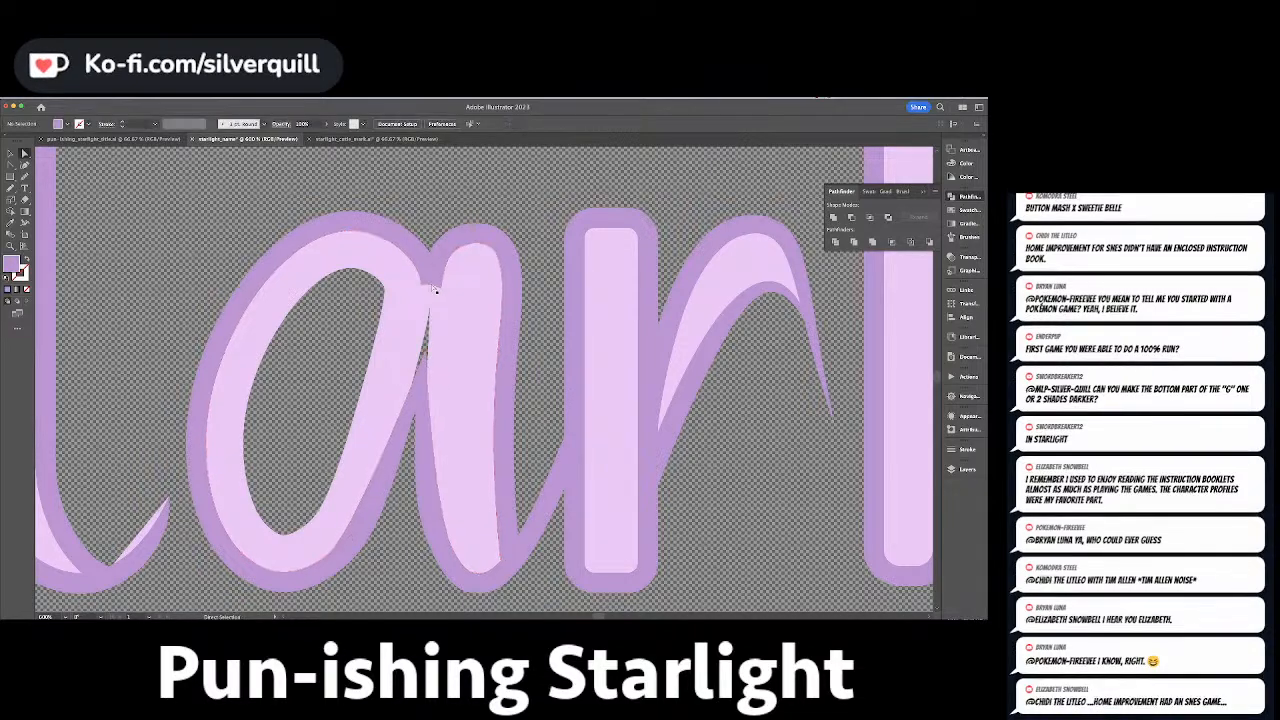
Refine the upper erased edge of the a's outline where bowl and stem meet by editing its anchors and handles.
{"action": "key", "text": "plus"}
{"action": "left_click", "coordinate": [433, 288]}
{"action": "key", "text": "minus"}
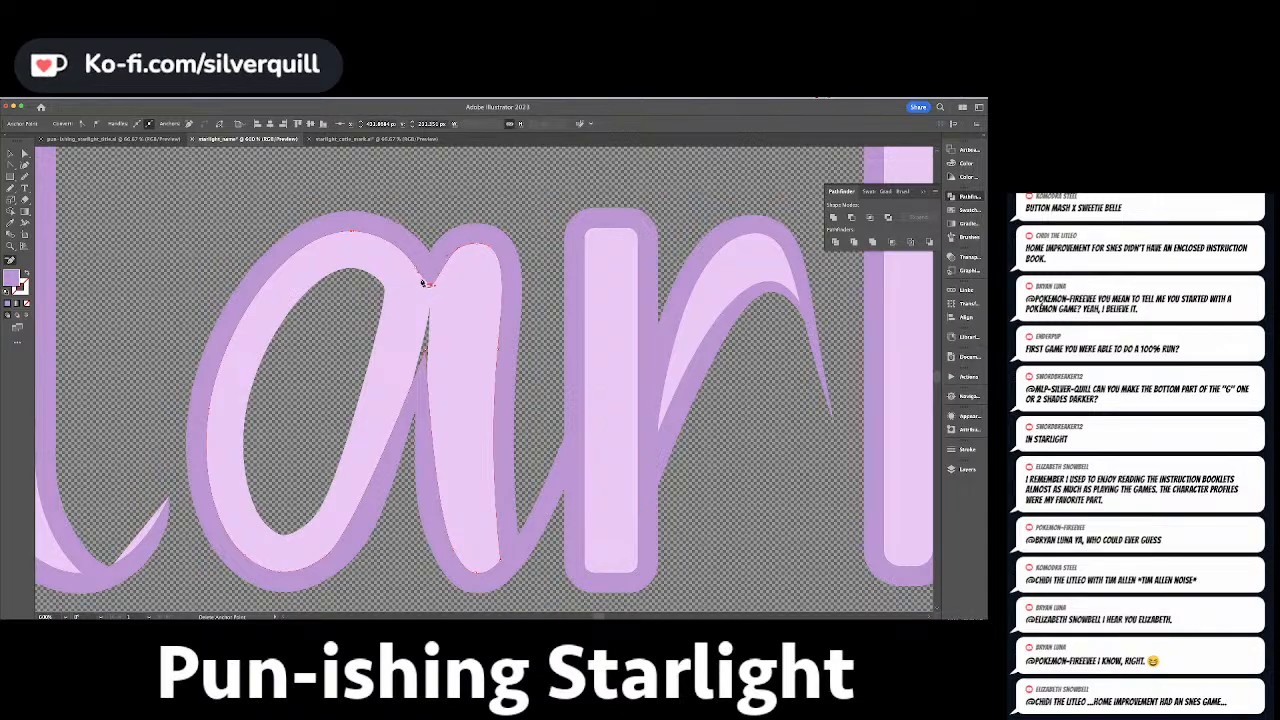
{"action": "key", "text": "a"}
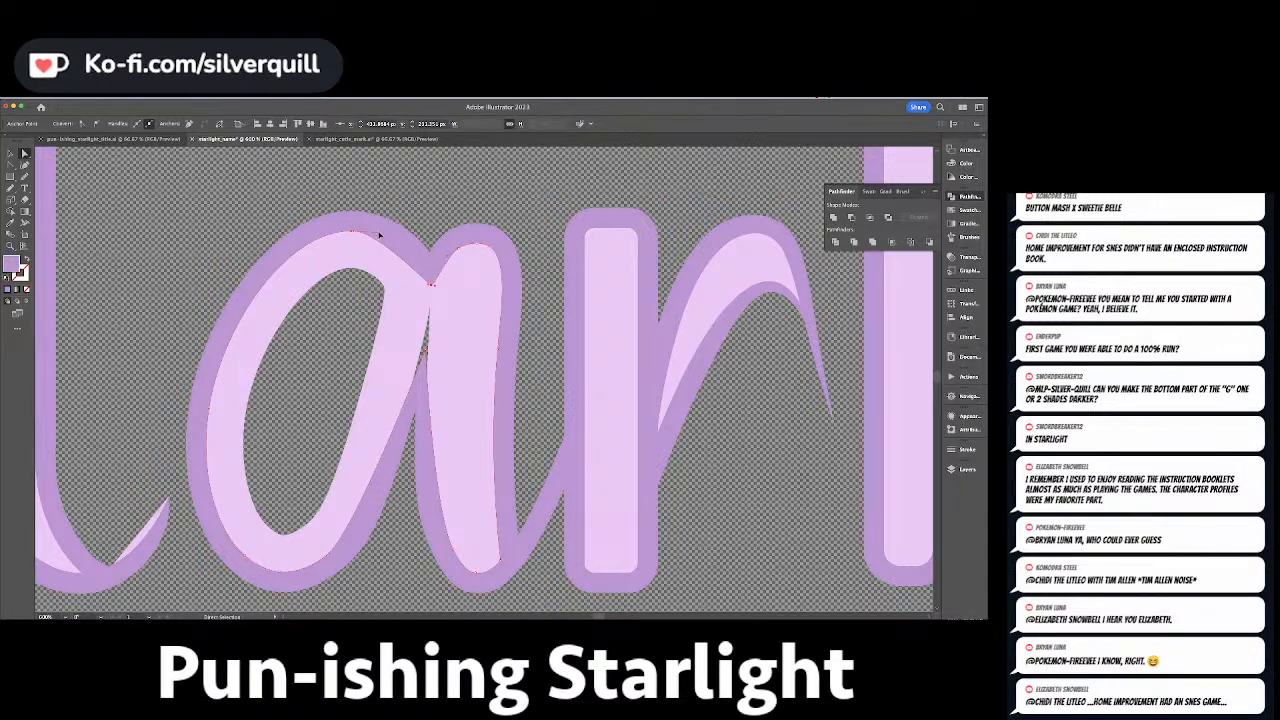
{"action": "key", "text": "shift+c"}
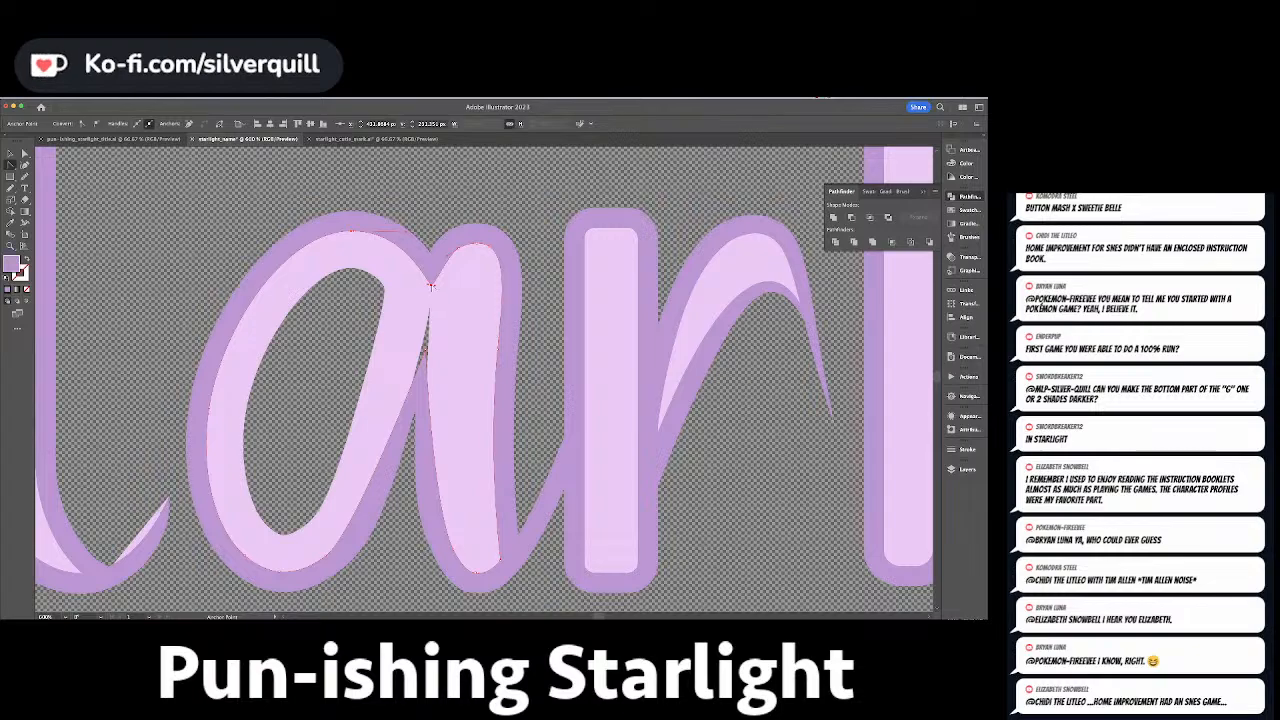
{"action": "key", "text": "a"}
Adjust the a's pale pink bowl and stem fills to close the gap between them.
{"action": "left_click", "coordinate": [459, 314]}
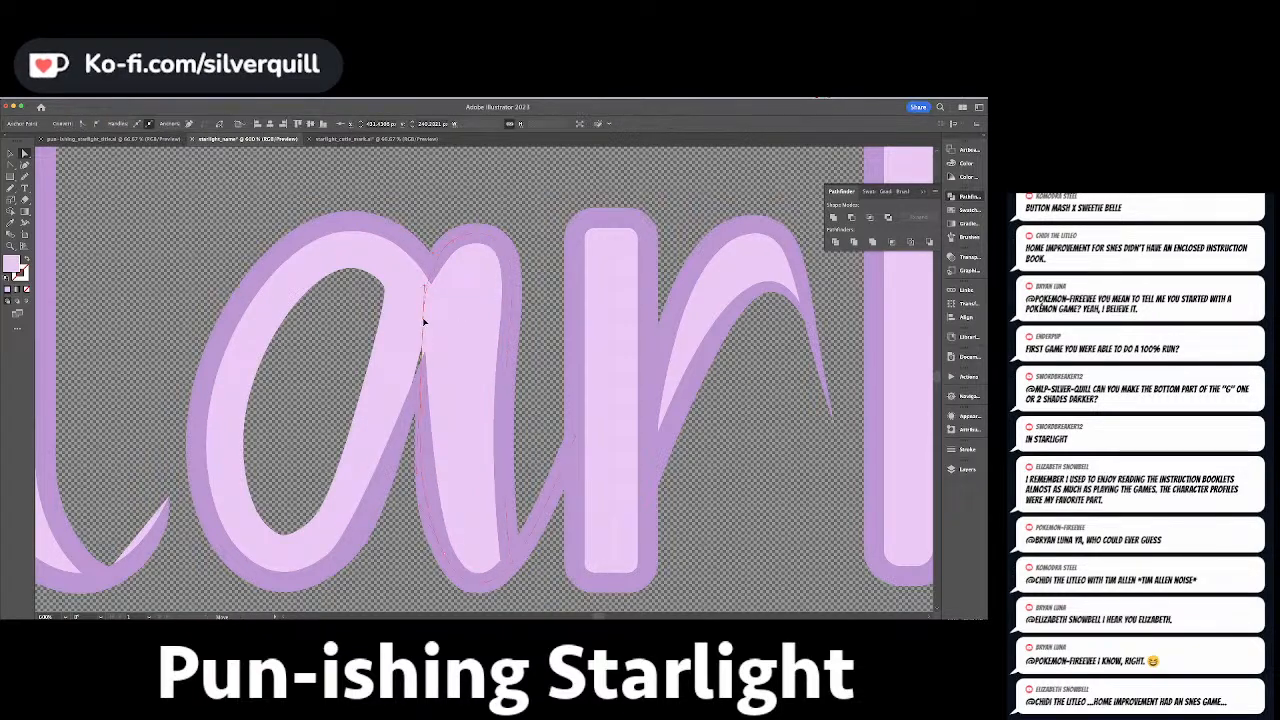
{"action": "left_click", "coordinate": [411, 400]}
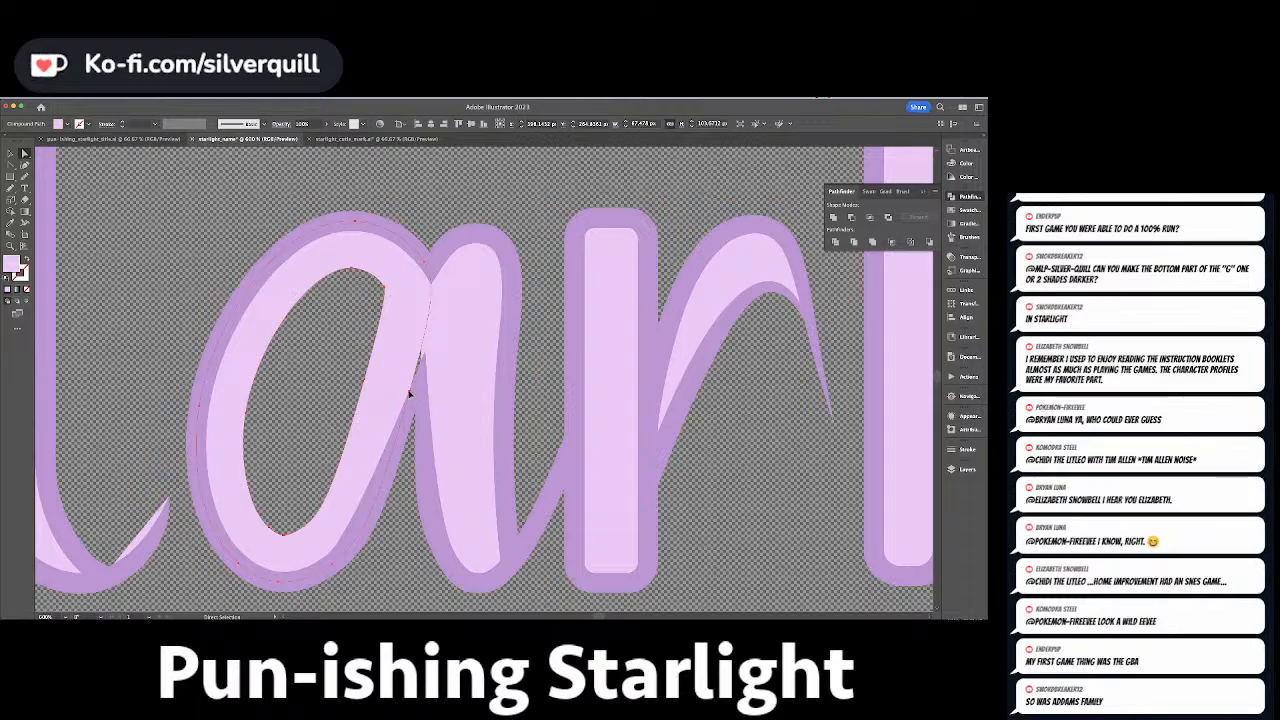
{"action": "left_click", "coordinate": [521, 338]}
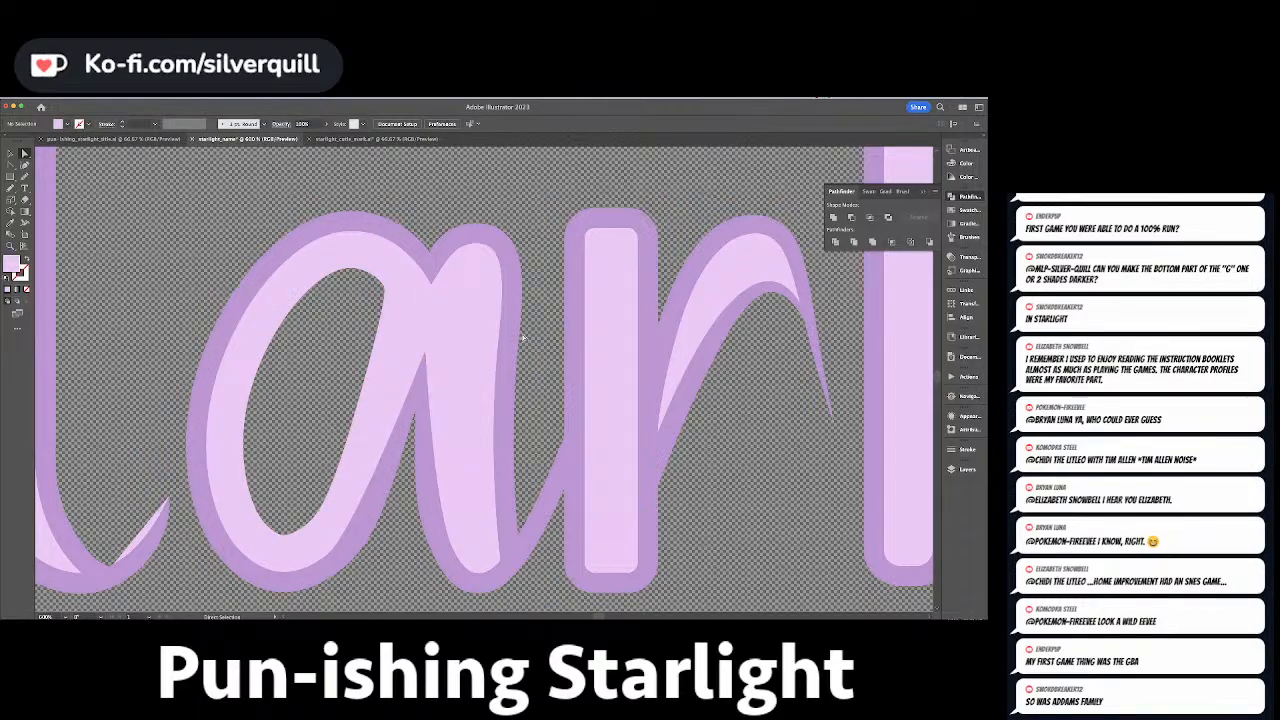
Unite the purple outlines of the r's stem and arch, and erase the overlap where they join.
{"action": "scroll", "coordinate": [521, 338], "scroll_direction": "down", "scroll_amount": 6}
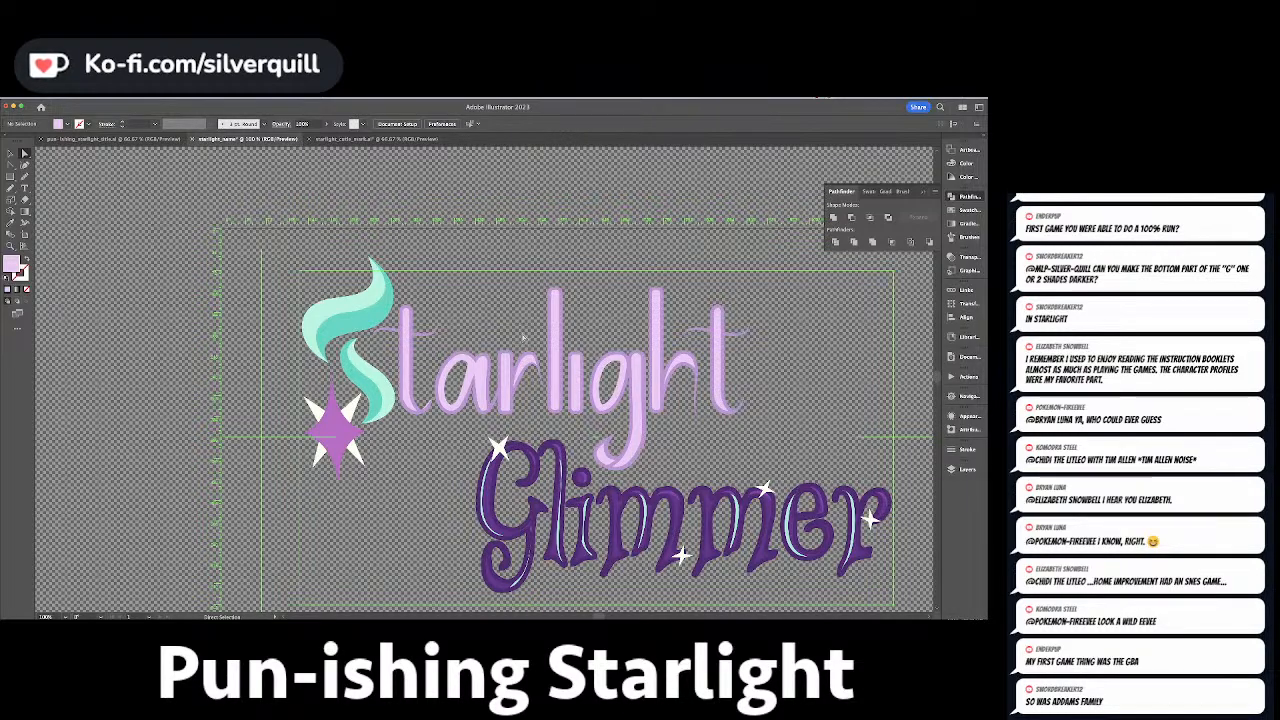
{"action": "scroll", "coordinate": [521, 351], "scroll_direction": "up", "scroll_amount": 2}
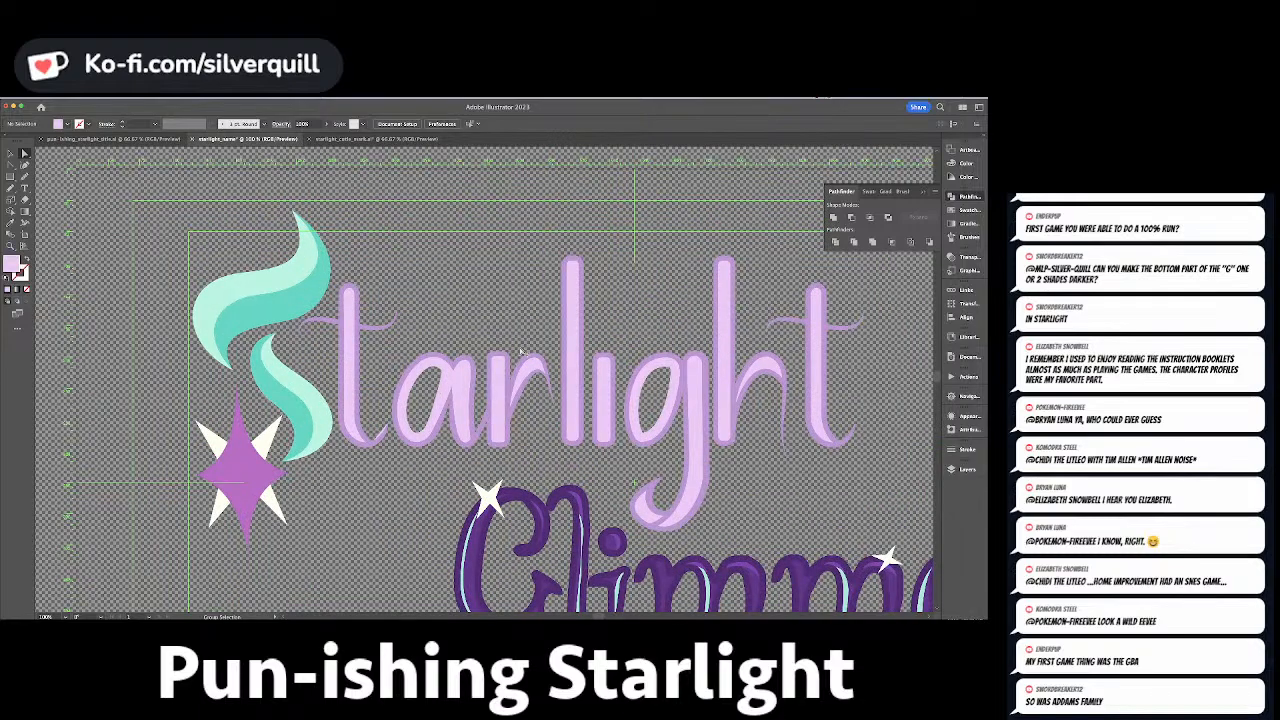
{"action": "scroll", "coordinate": [521, 351], "scroll_direction": "up", "scroll_amount": 5}
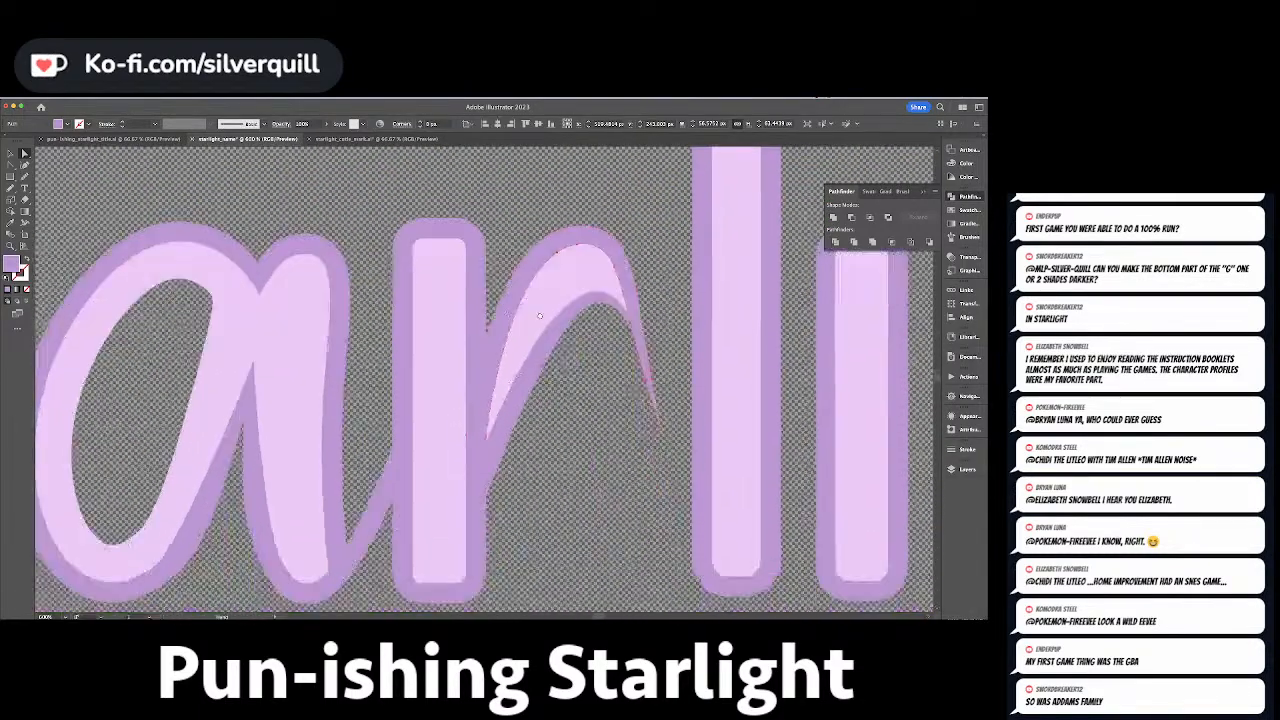
{"action": "left_click", "coordinate": [506, 405]}
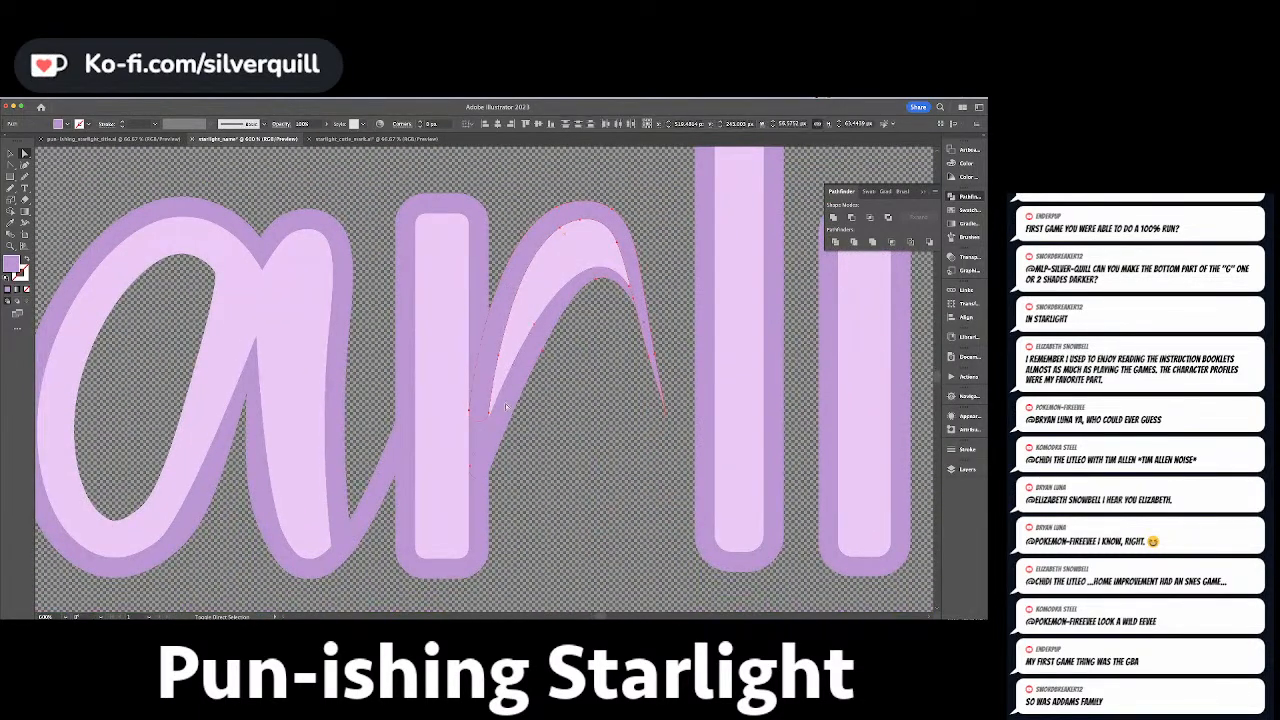
{"action": "left_click", "coordinate": [483, 510], "text": "shift"}
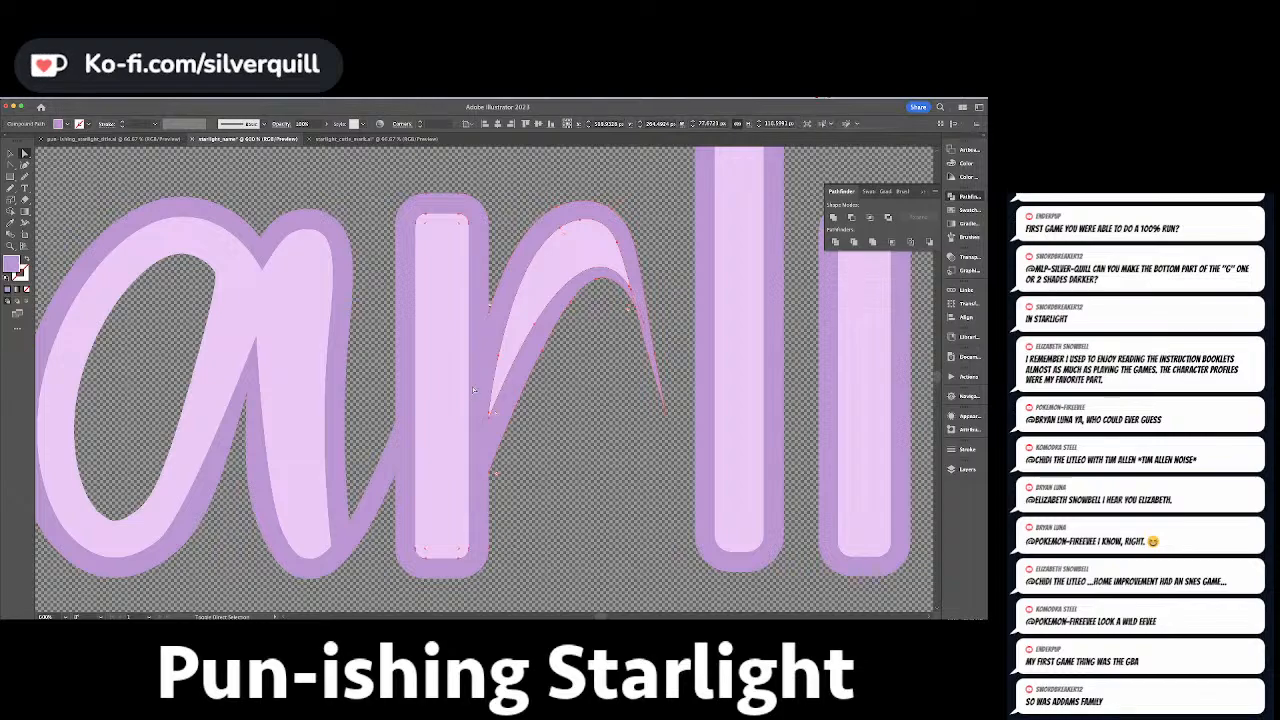
{"action": "left_click", "coordinate": [833, 217]}
{"action": "key", "text": "shift+e"}
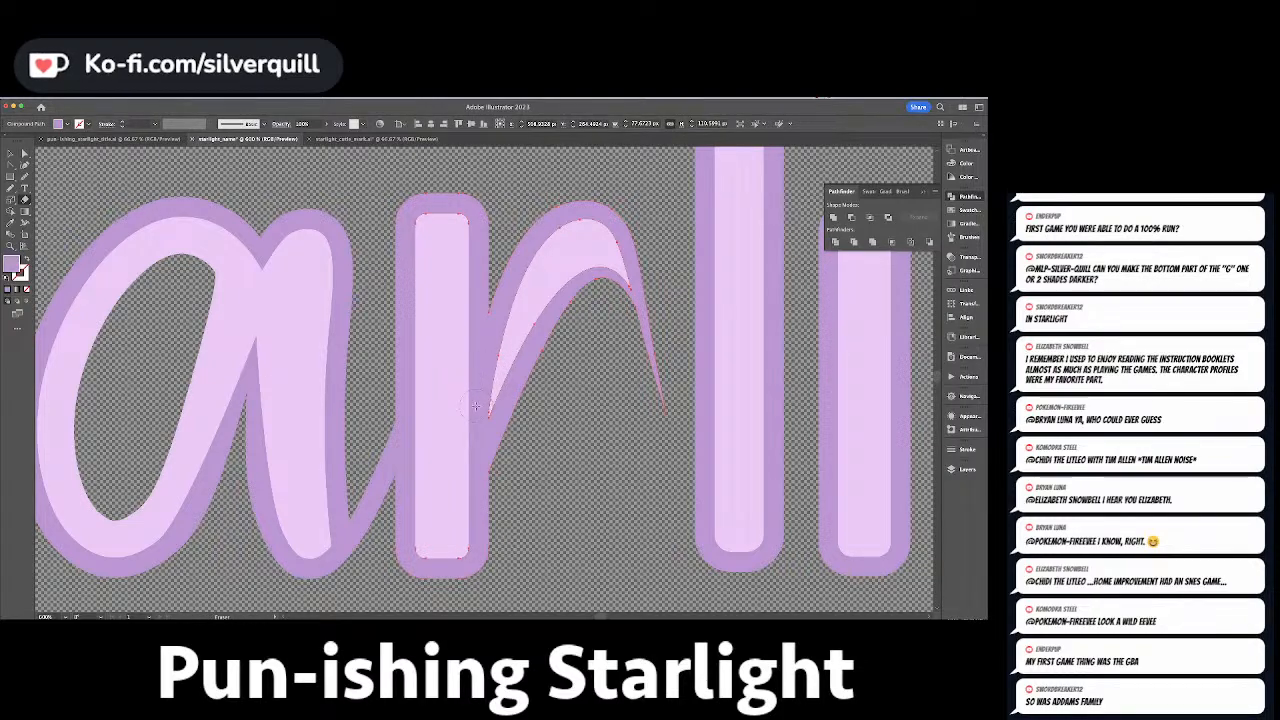
{"action": "left_click_drag", "start_coordinate": [474, 420], "coordinate": [492, 352]}
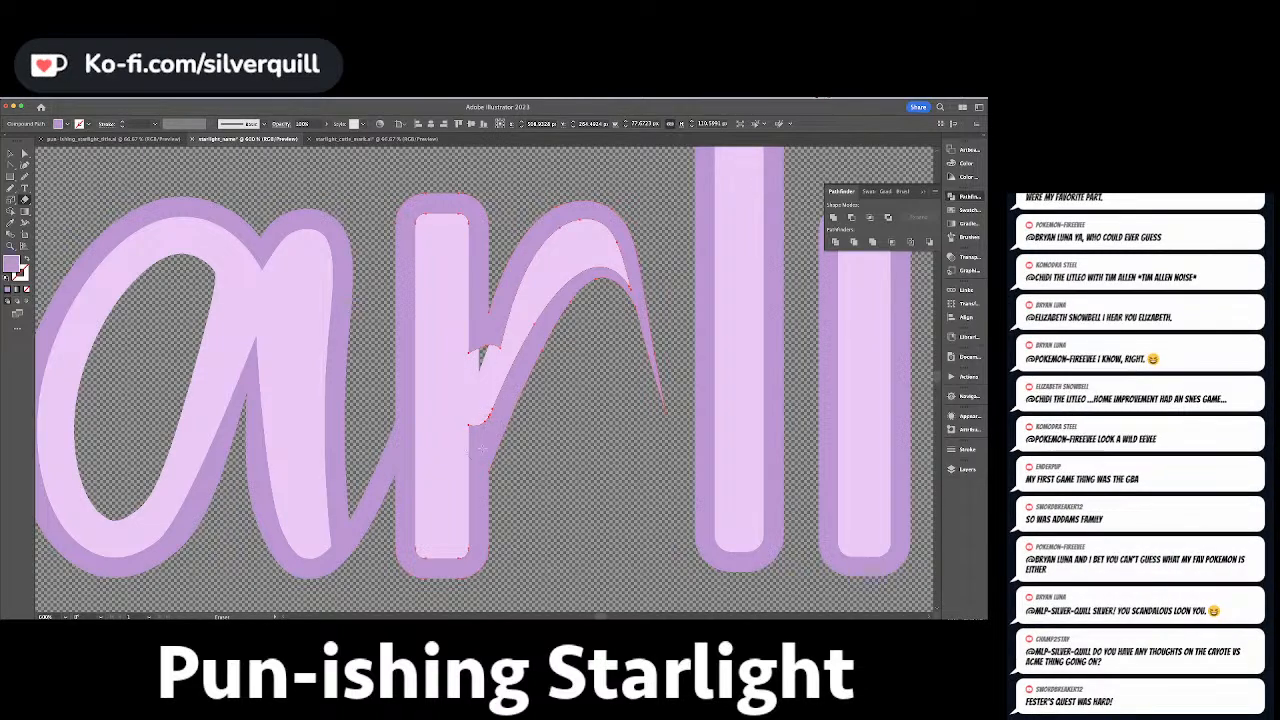
Sharpen the lower erased edge of the r's outline where arch and stem meet by adding an anchor and deleting surplus ones.
{"action": "key", "text": "plus"}
{"action": "left_click", "coordinate": [472, 468]}
{"action": "key", "text": "minus"}
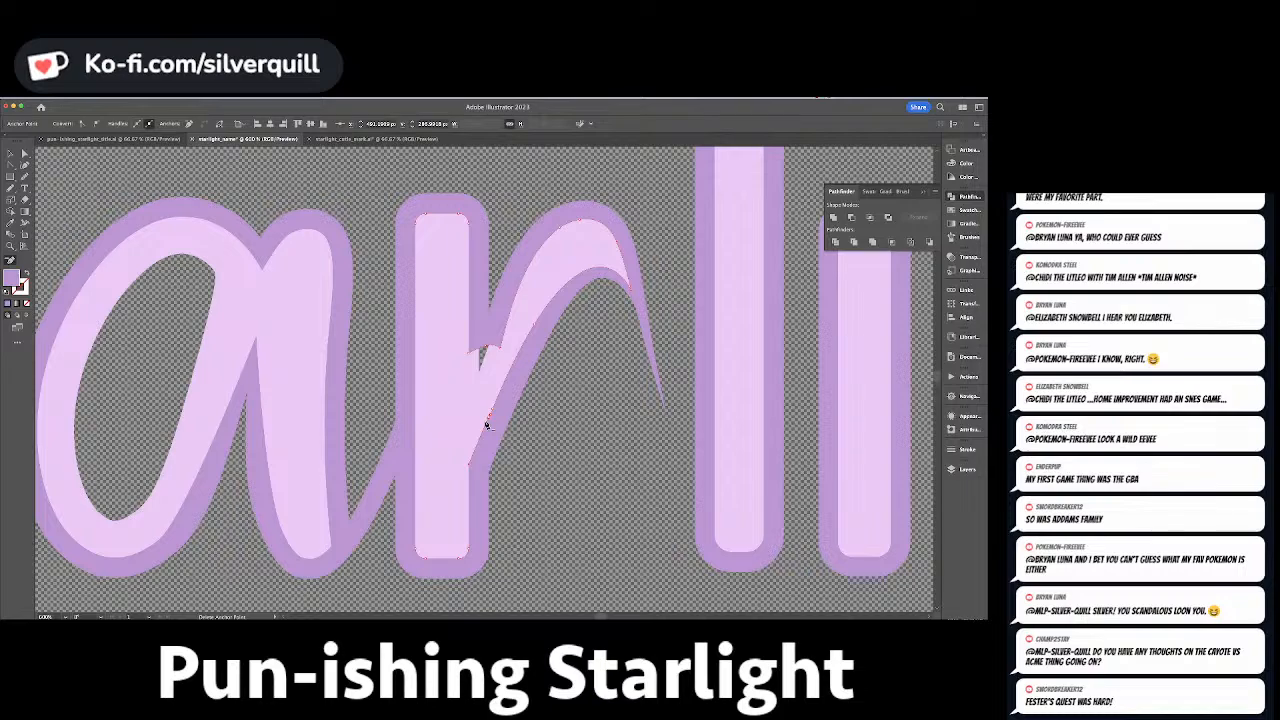
{"action": "left_click", "coordinate": [487, 424]}
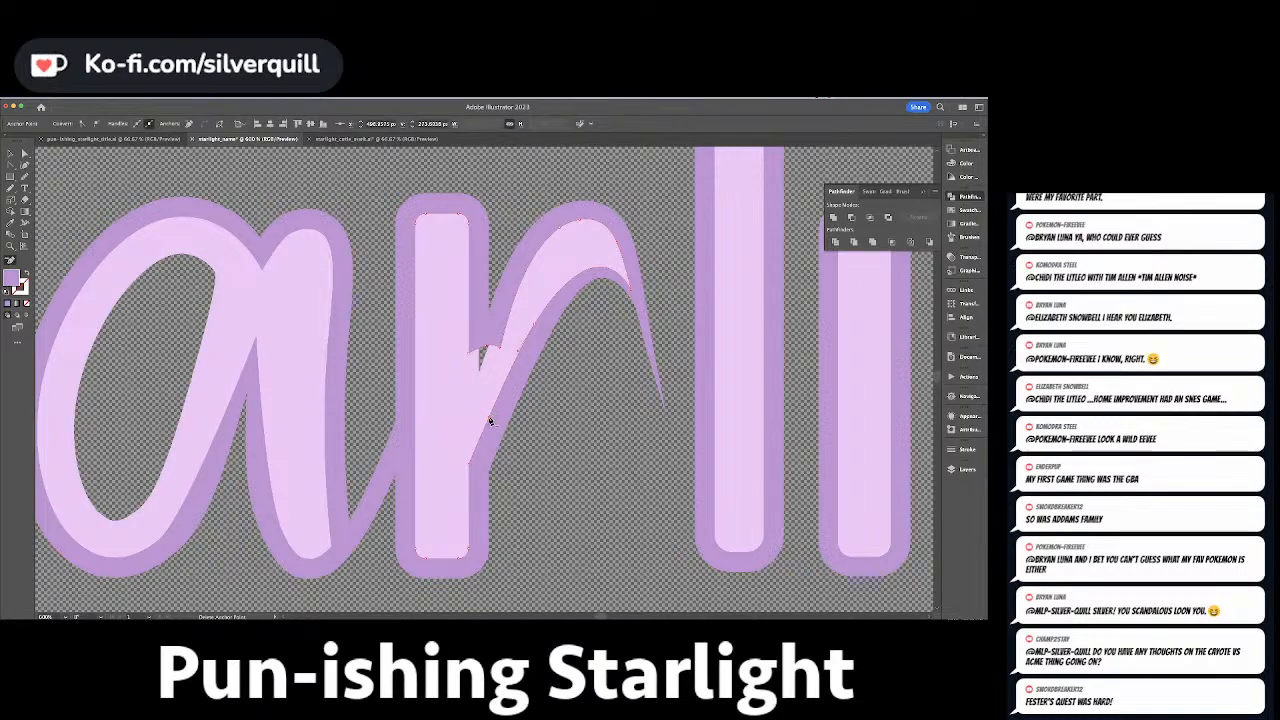
{"action": "left_click", "coordinate": [471, 467]}
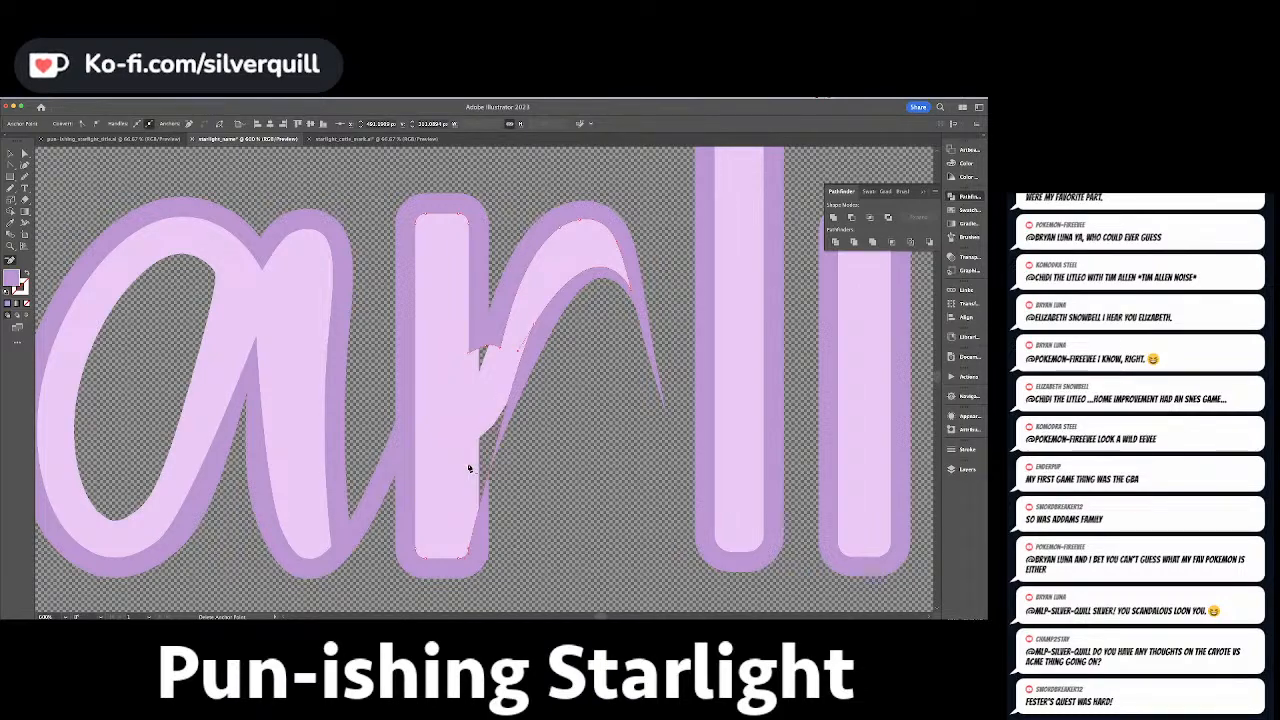
{"action": "key", "text": "super+z"}
Reshape the upper erased edge of the r's outline into a pointed notch by moving and deleting its anchors.
{"action": "key", "text": "a"}
{"action": "left_click", "coordinate": [483, 352]}
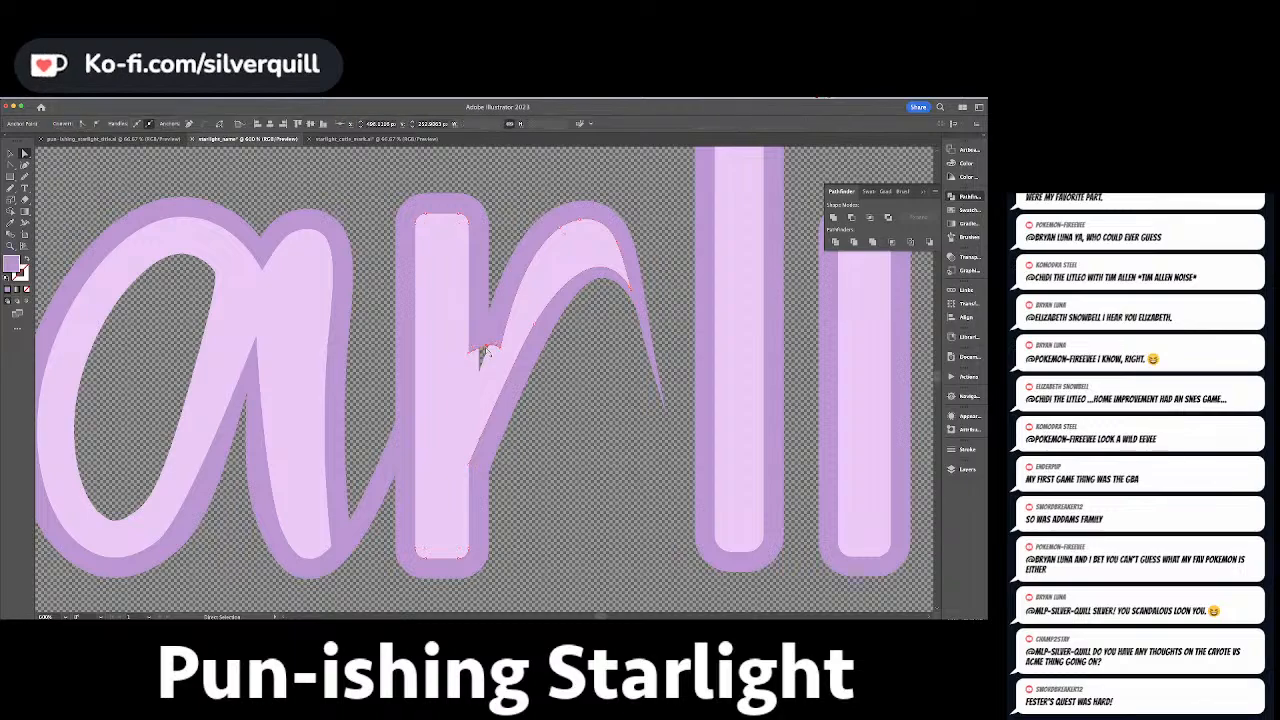
{"action": "left_click_drag", "start_coordinate": [471, 353], "coordinate": [469, 400]}
{"action": "key", "text": "super+z"}
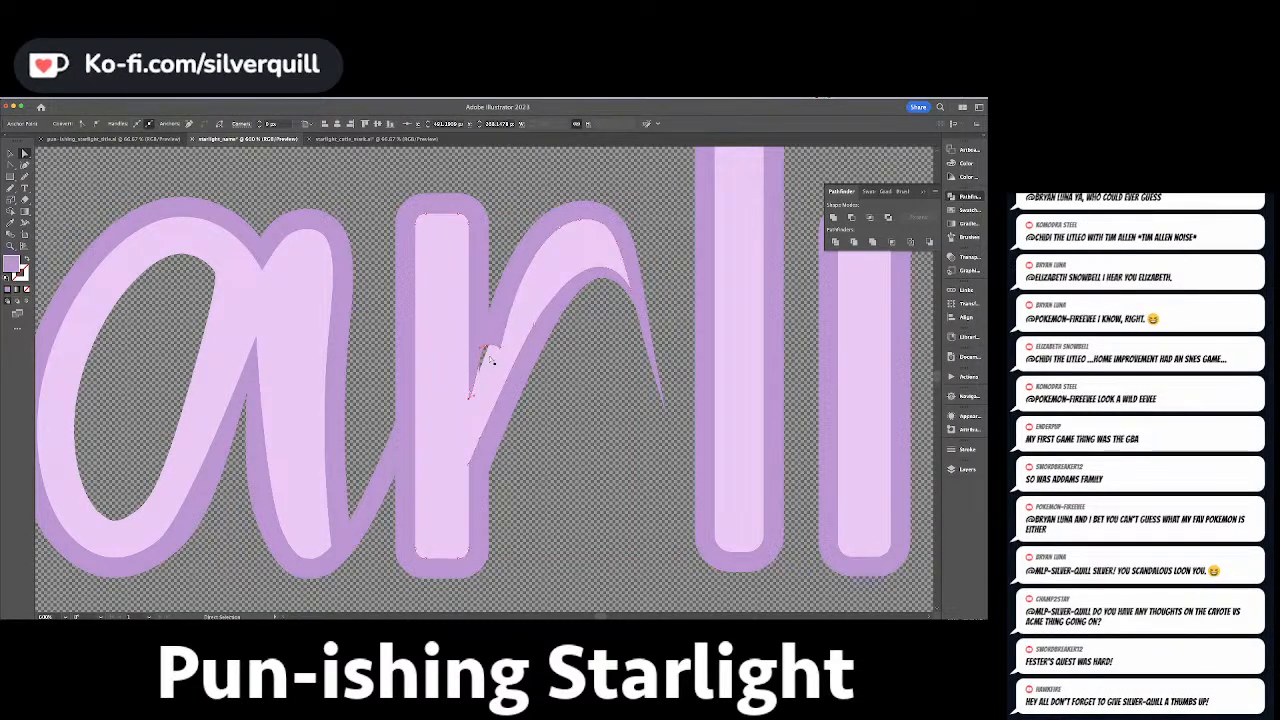
{"action": "key", "text": "minus"}
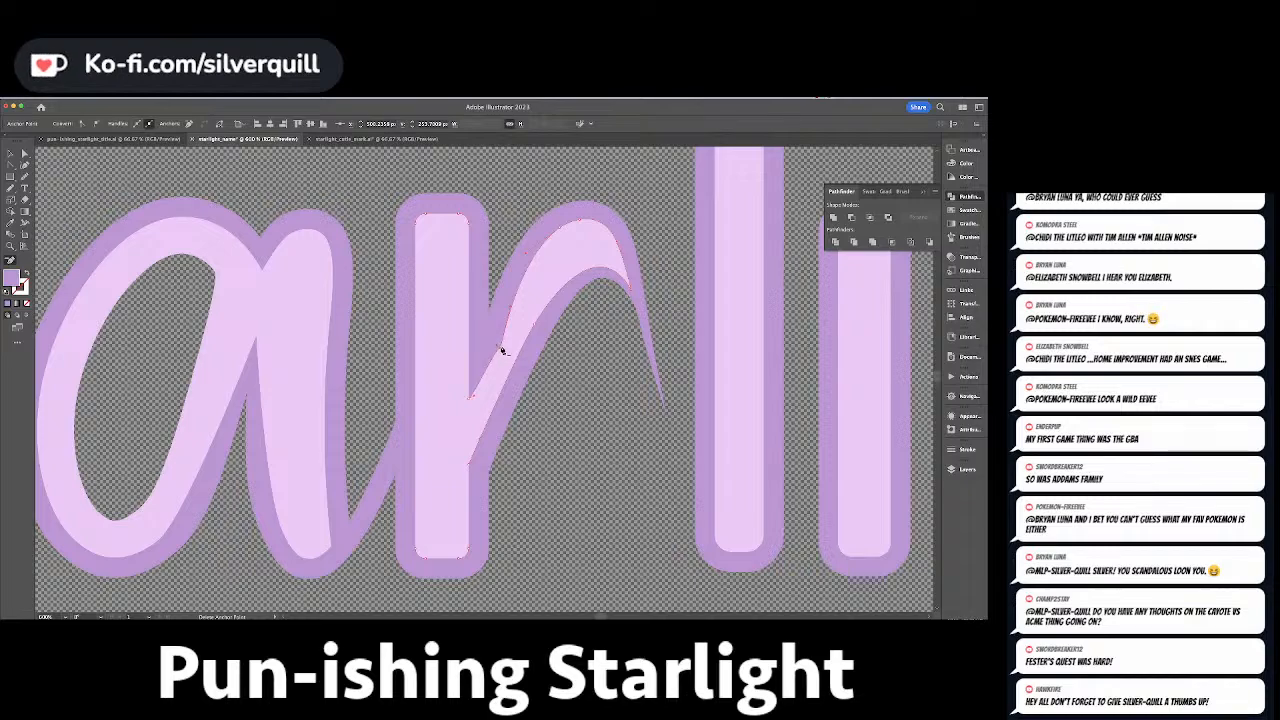
{"action": "left_click", "coordinate": [500, 349]}
{"action": "left_click", "coordinate": [602, 292], "text": "super"}
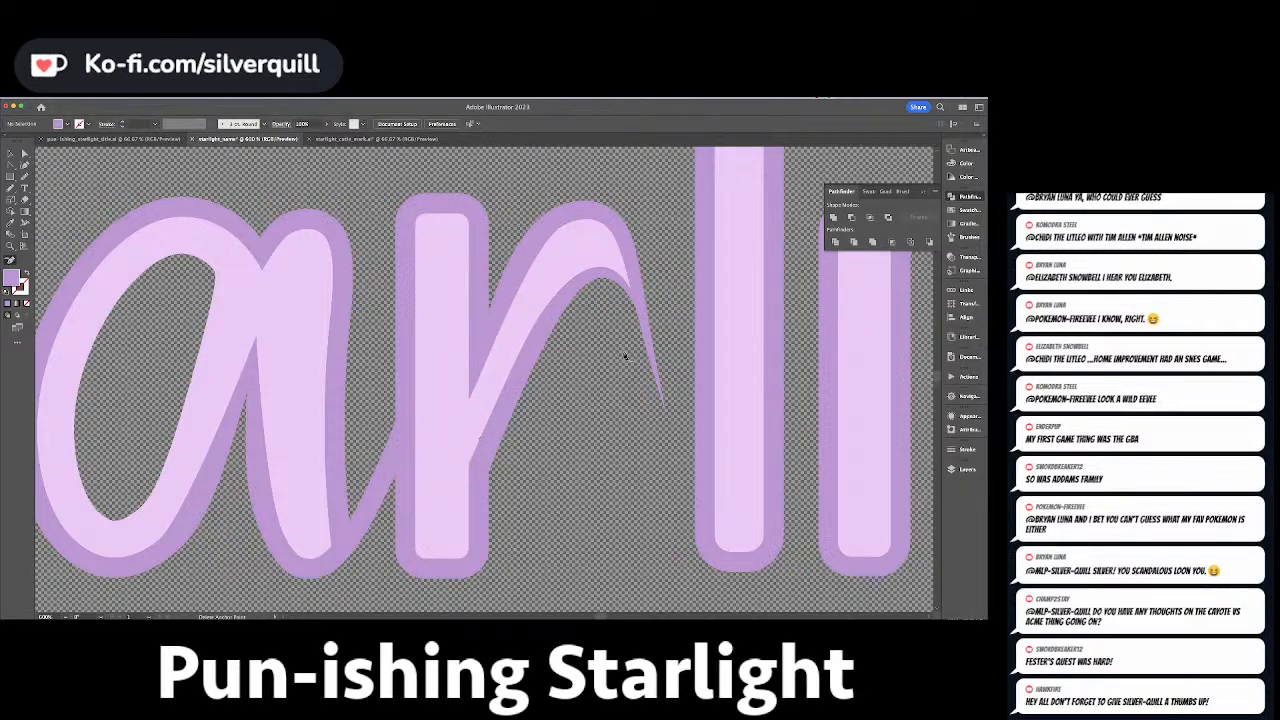
Extend the r's pale pink arch fill down to the lower notch so it meets the stem fill.
{"action": "key", "text": "a"}
{"action": "left_click_drag", "start_coordinate": [480, 438], "coordinate": [484, 455]}
{"action": "left_click", "coordinate": [512, 456]}
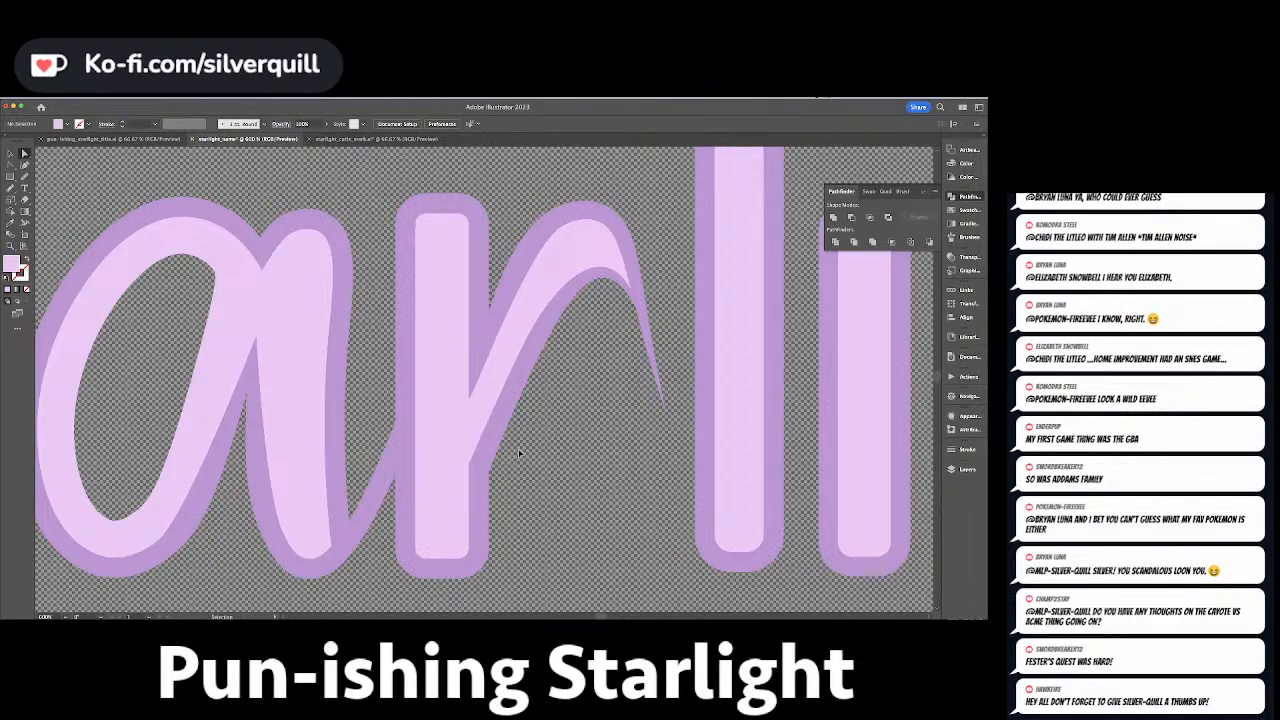
Save the logo as starlight_name.ai in Illustrator 2020 format.
{"action": "key", "text": "super+minus"}
{"action": "key", "text": "super+minus"}
{"action": "key", "text": "super+minus"}
{"action": "key", "text": "super+minus"}
{"action": "key", "text": "super+minus"}
{"action": "key", "text": "super+minus"}
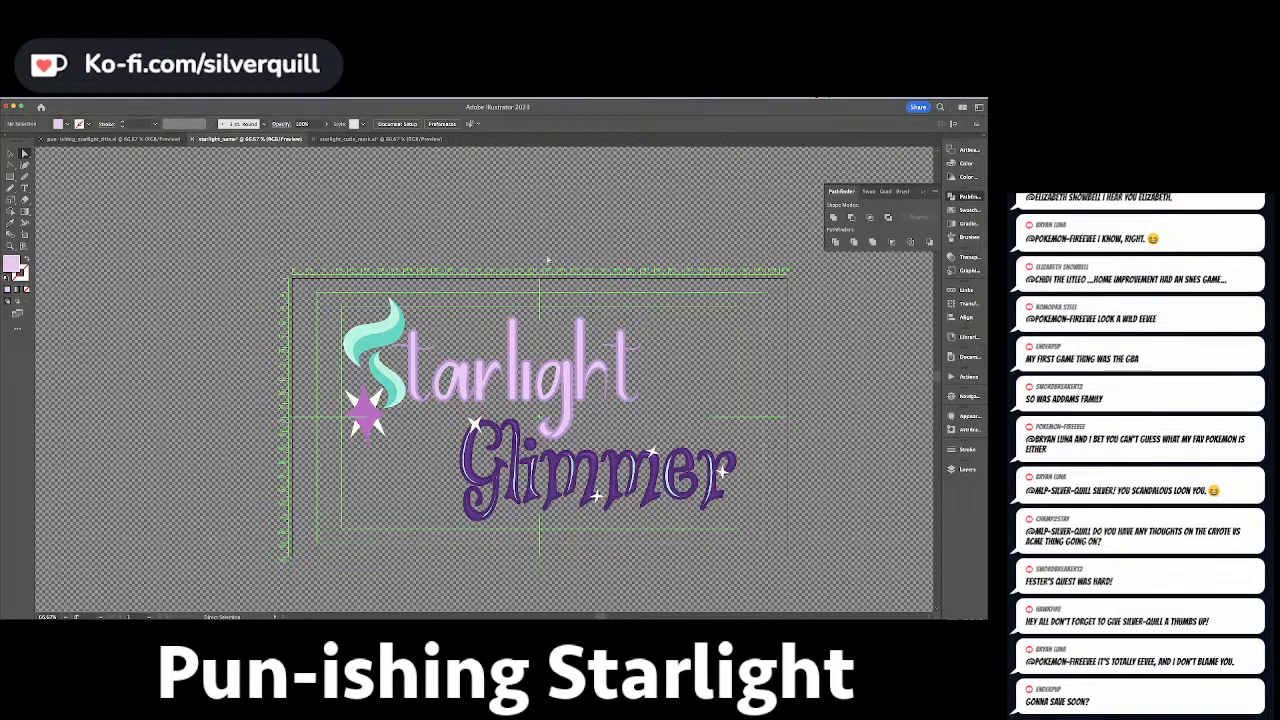
{"action": "key", "text": "super+s"}
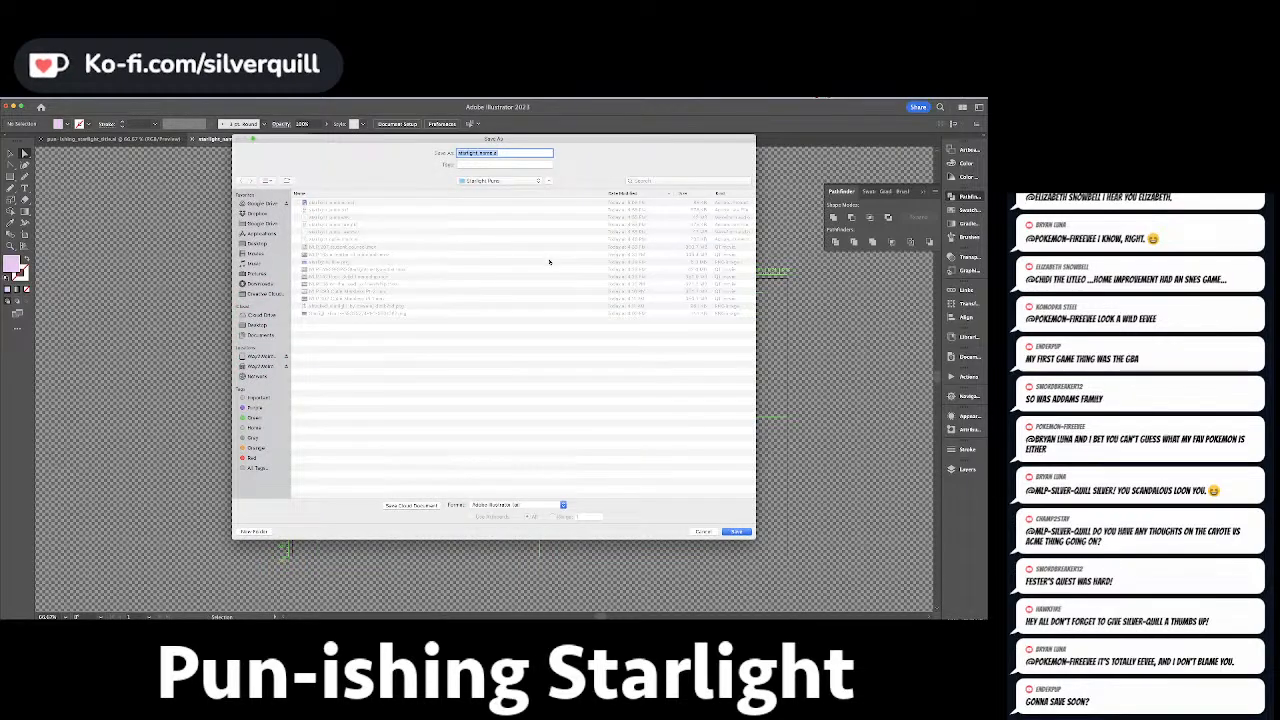
{"action": "key", "text": "Return"}
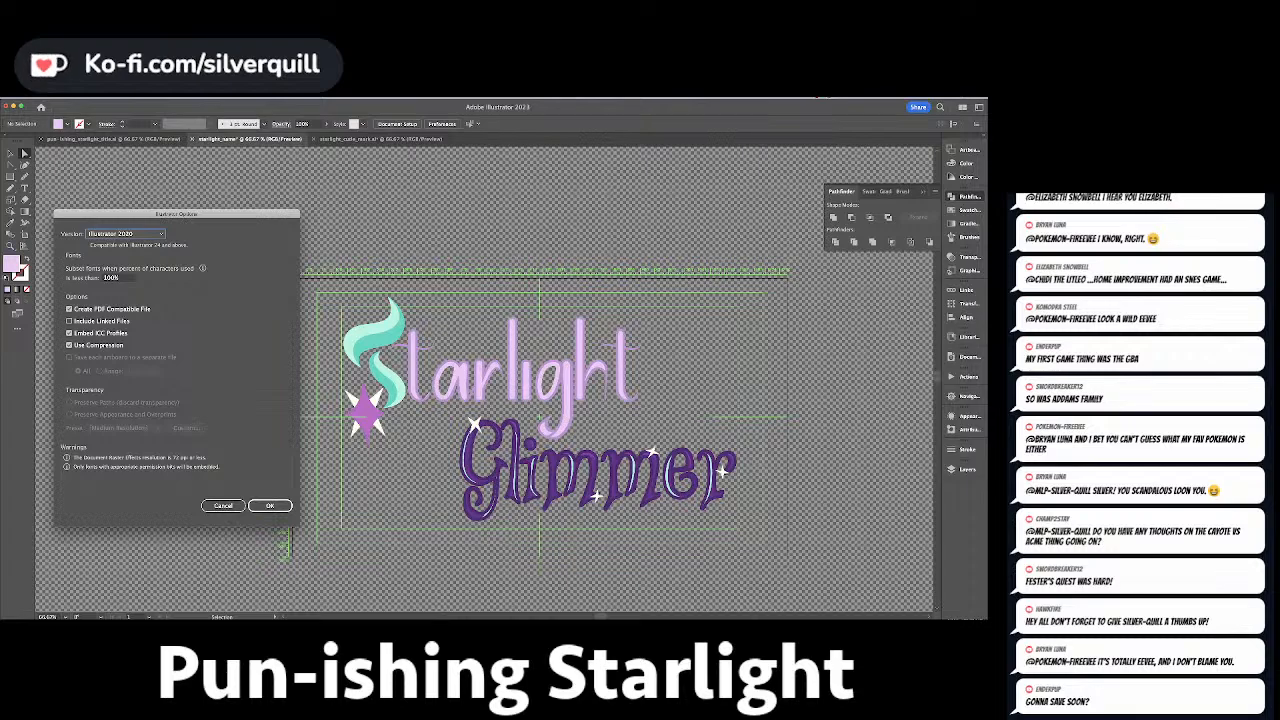
{"action": "key", "text": "Return"}
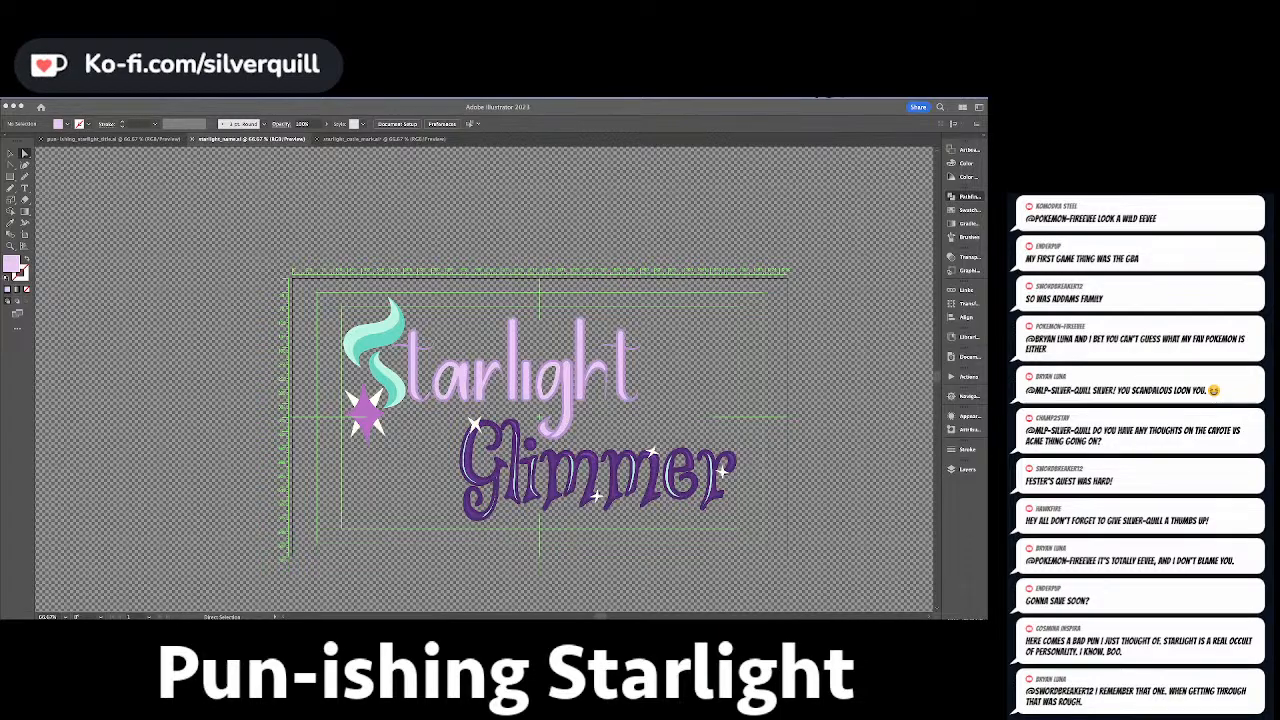
Unite the purple outlines of the g's bowl and stem, and erase the overlap where they join.
{"action": "scroll", "coordinate": [574, 361], "scroll_direction": "up", "scroll_amount": 3}
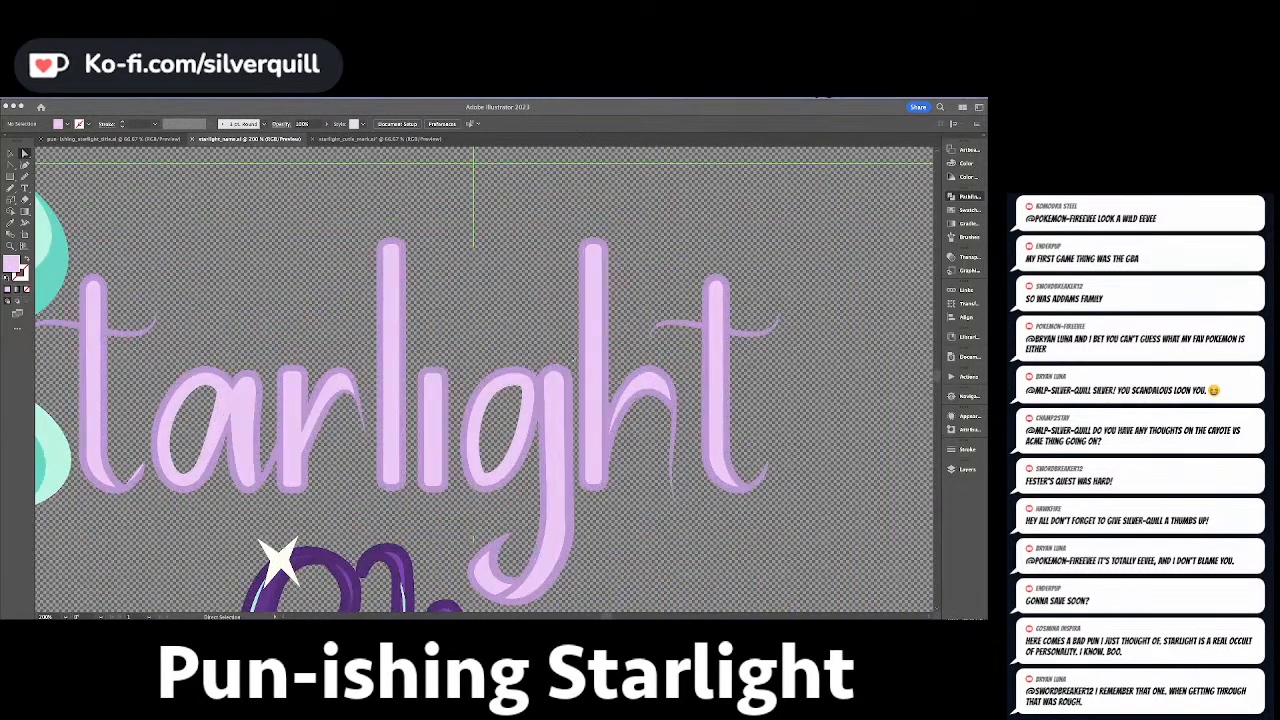
{"action": "left_click", "coordinate": [540, 403]}
{"action": "left_click", "coordinate": [541, 403]}
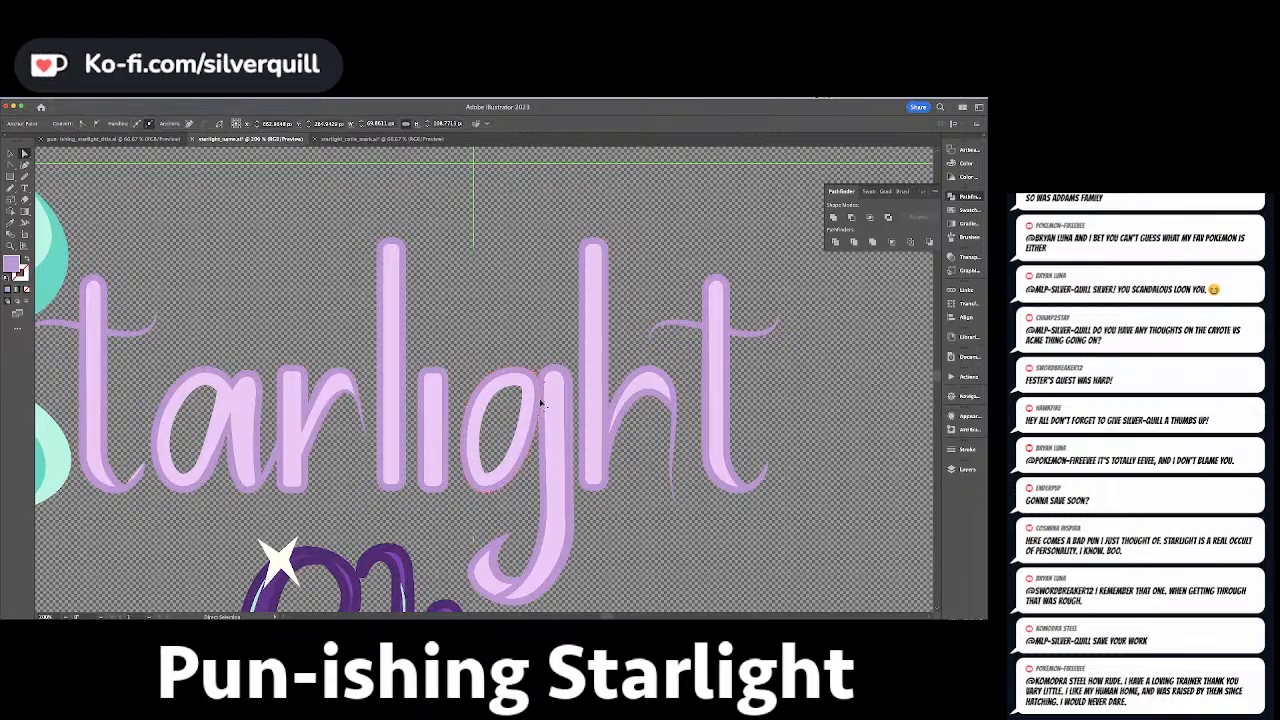
{"action": "left_click", "coordinate": [546, 381]}
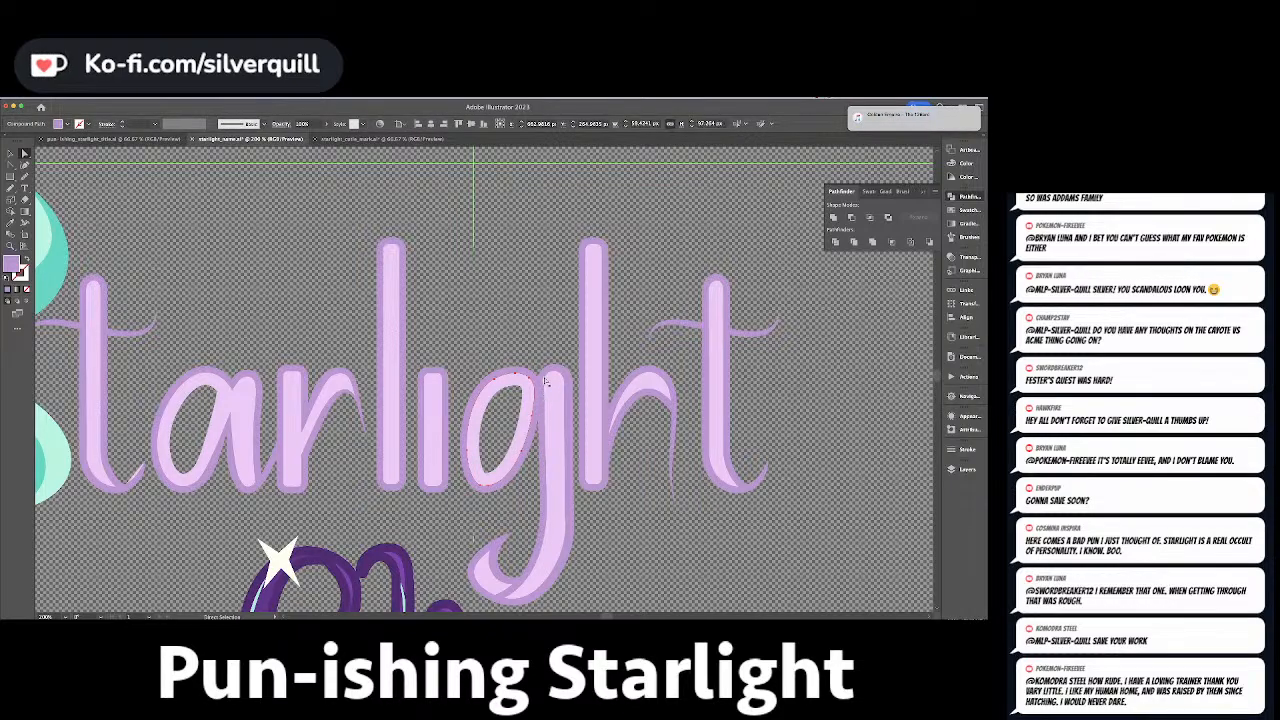
{"action": "left_click", "coordinate": [550, 377]}
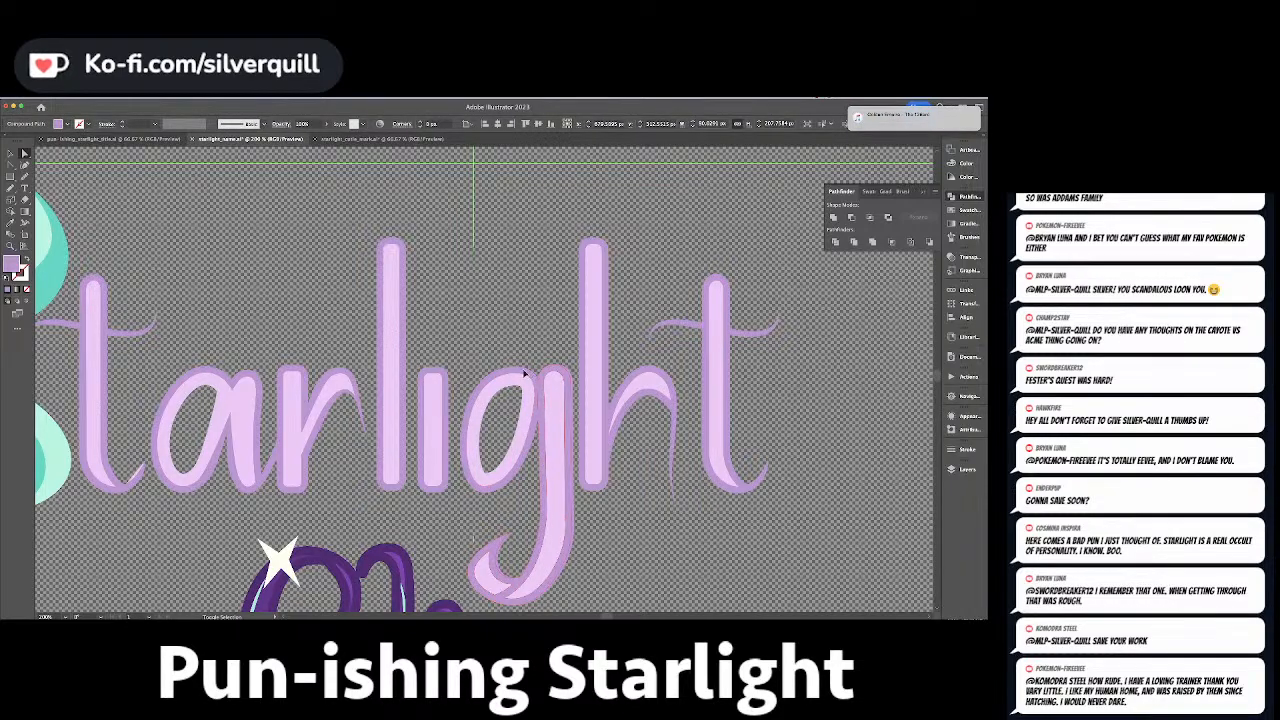
{"action": "left_click", "coordinate": [526, 373]}
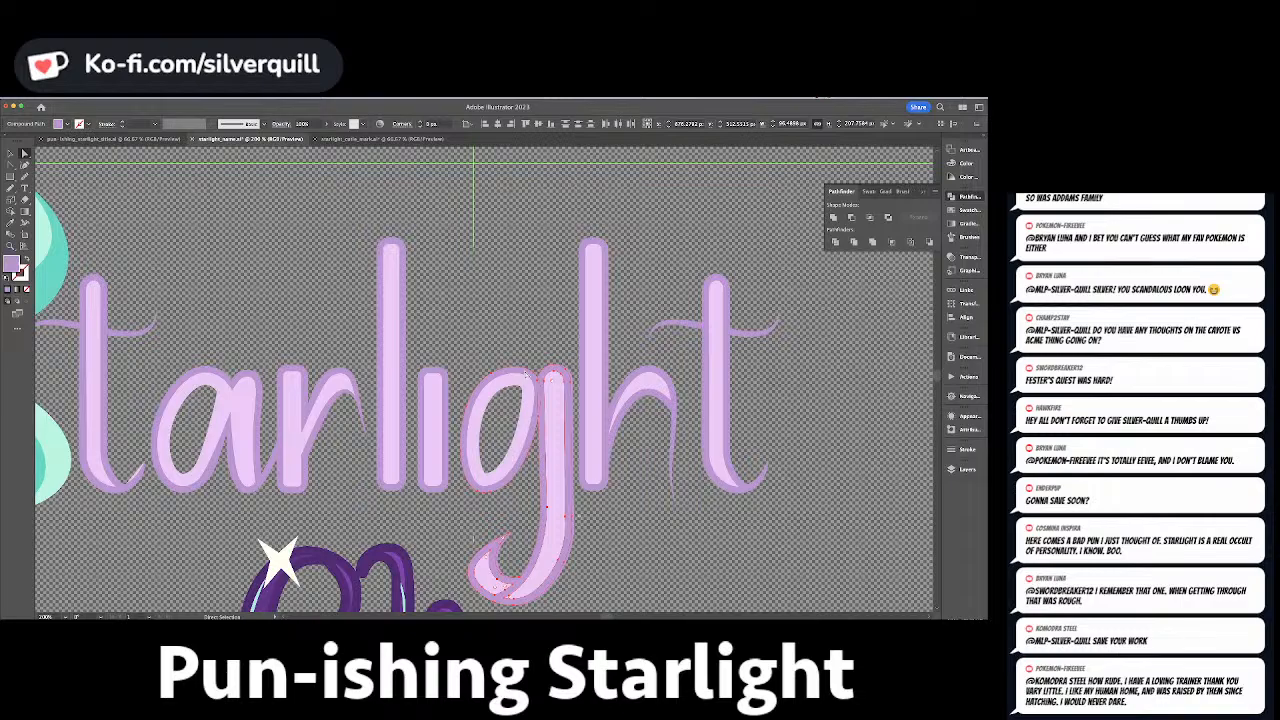
{"action": "left_click", "coordinate": [577, 397]}
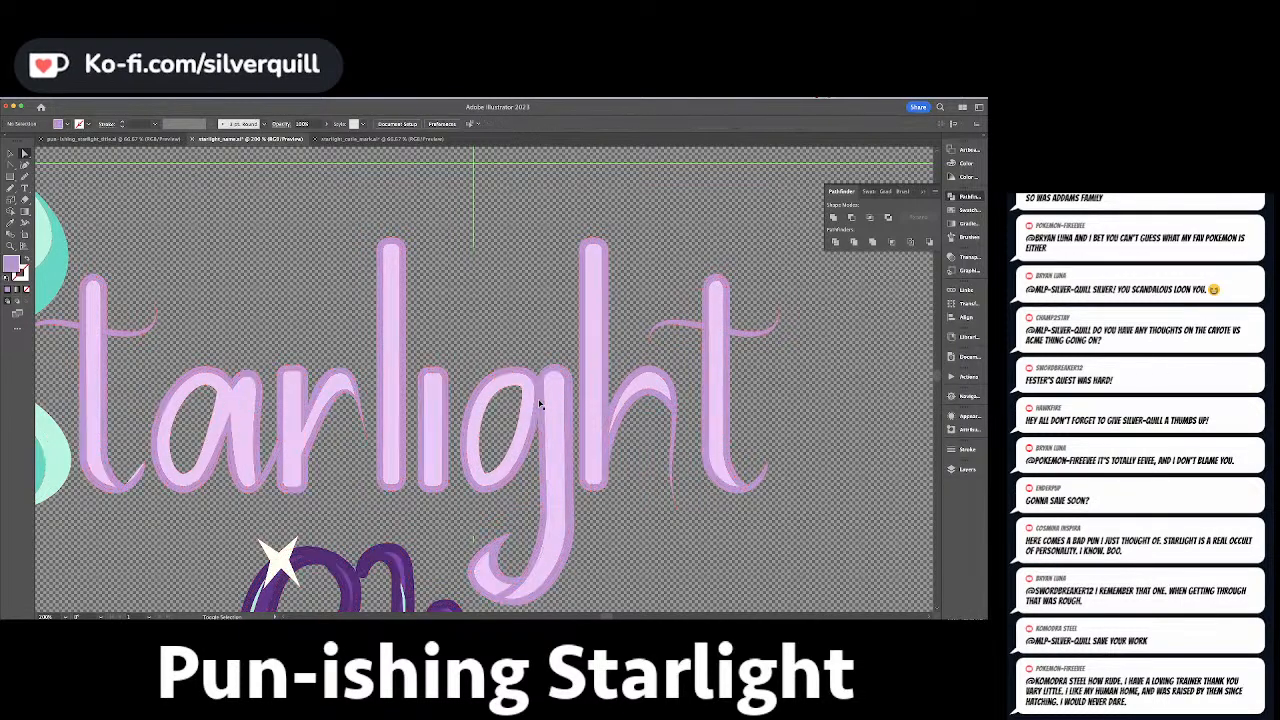
{"action": "left_click", "coordinate": [540, 400]}
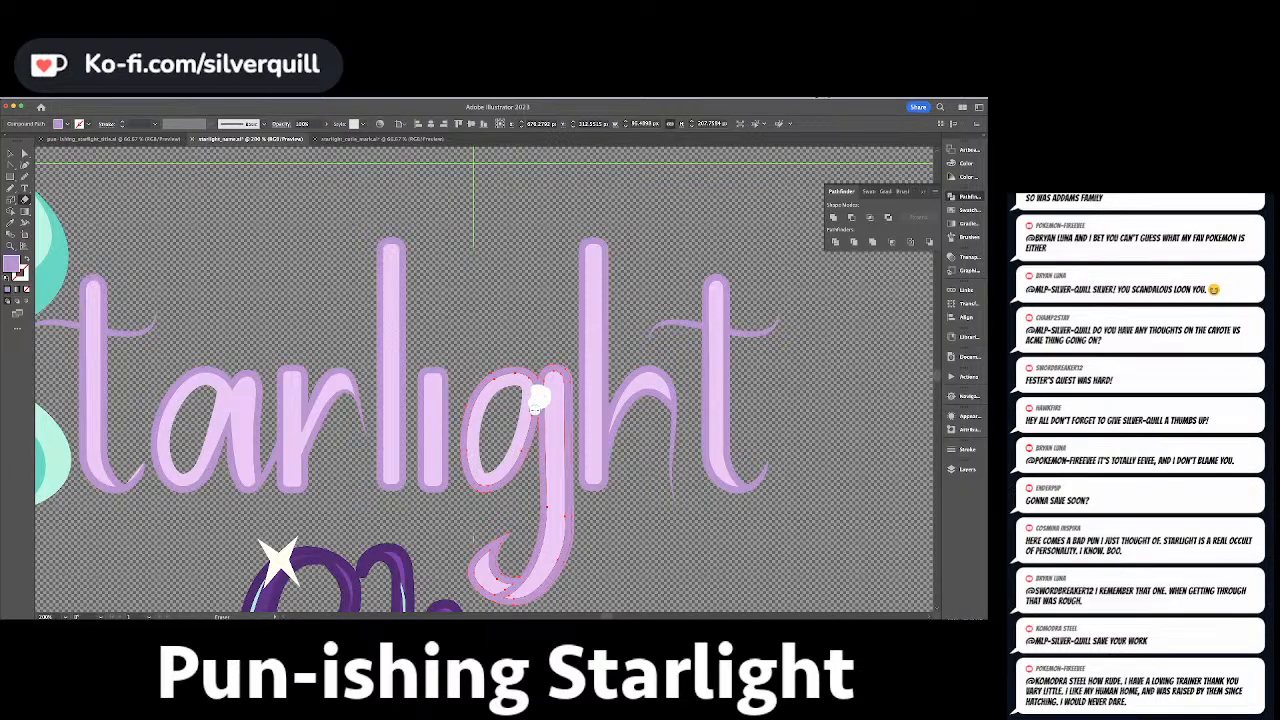
Add an anchor to the upper erased edge of the g's outline and pull it down into a pointed notch.
{"action": "scroll", "coordinate": [540, 400], "scroll_direction": "up", "scroll_amount": 2}
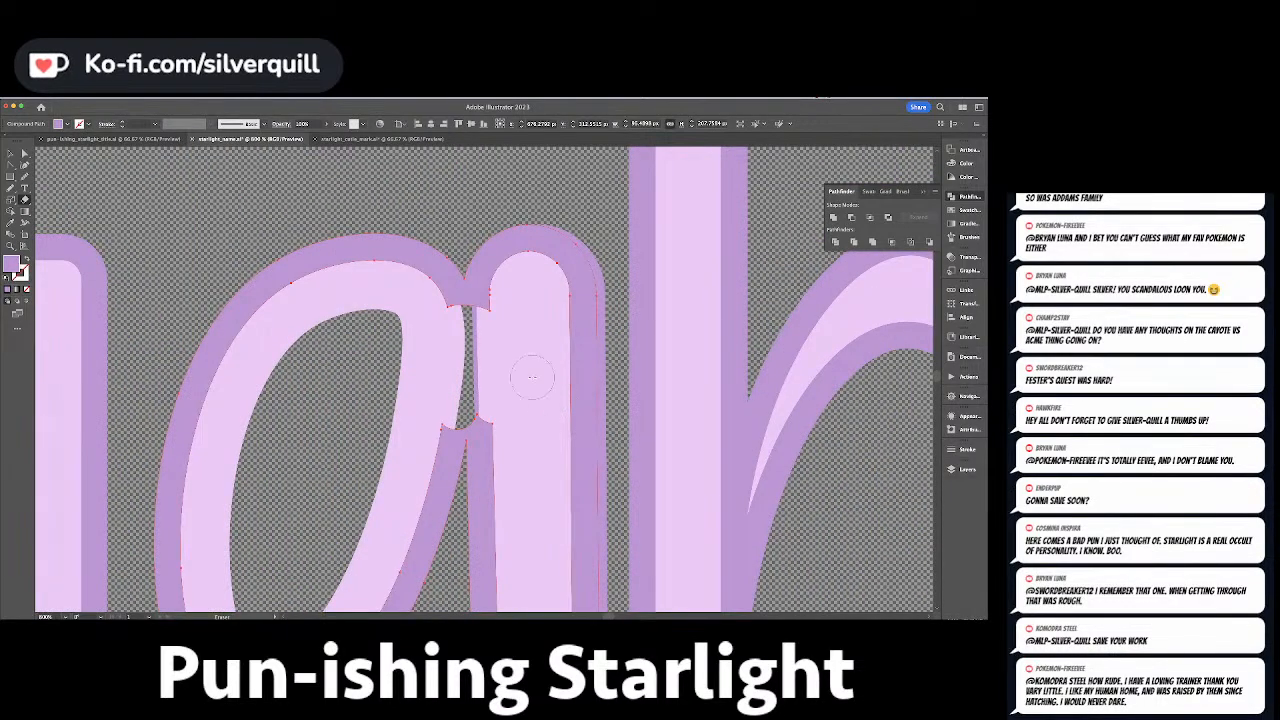
{"action": "key", "text": "plus"}
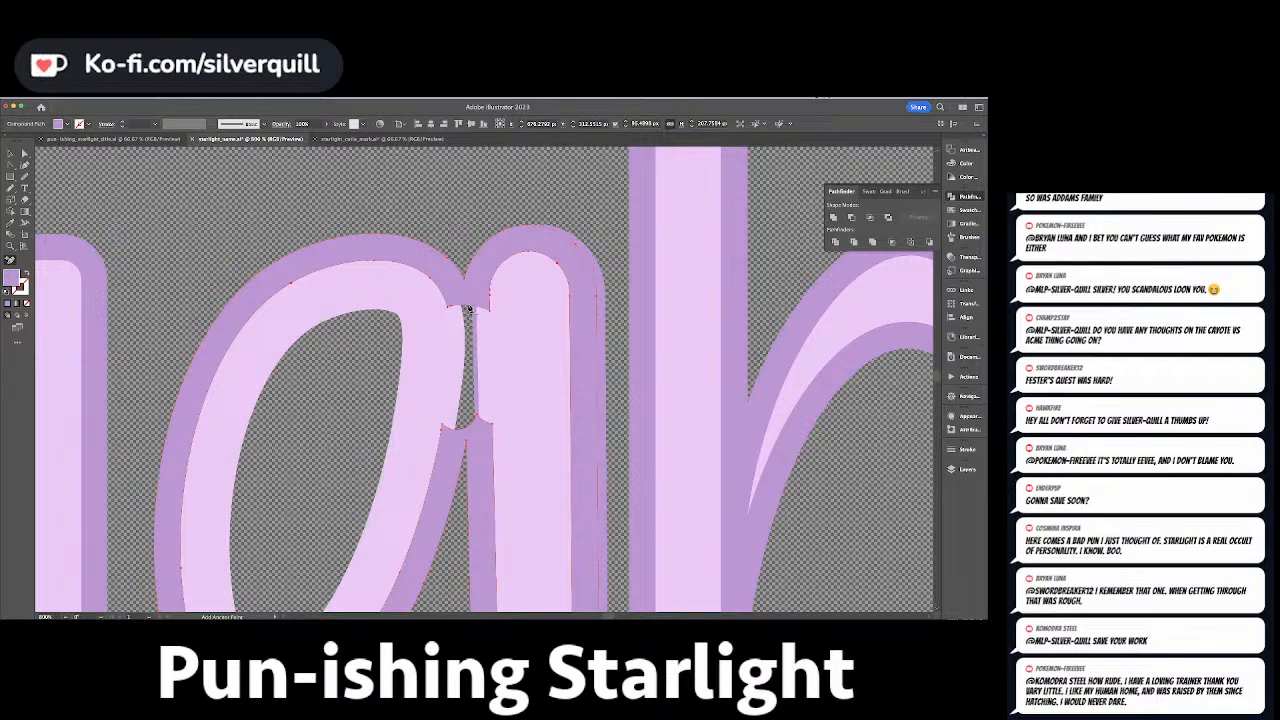
{"action": "left_click", "coordinate": [468, 308]}
{"action": "left_click", "coordinate": [24, 166]}
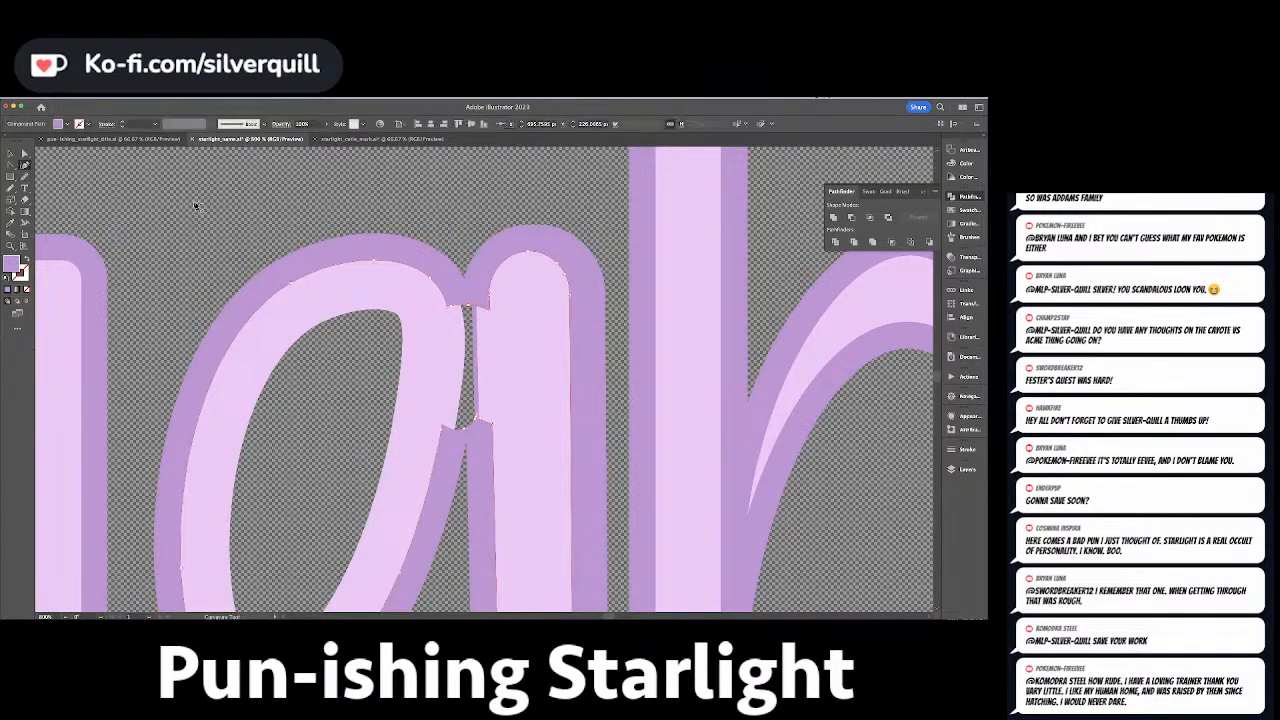
{"action": "left_click_drag", "start_coordinate": [470, 307], "coordinate": [469, 325]}
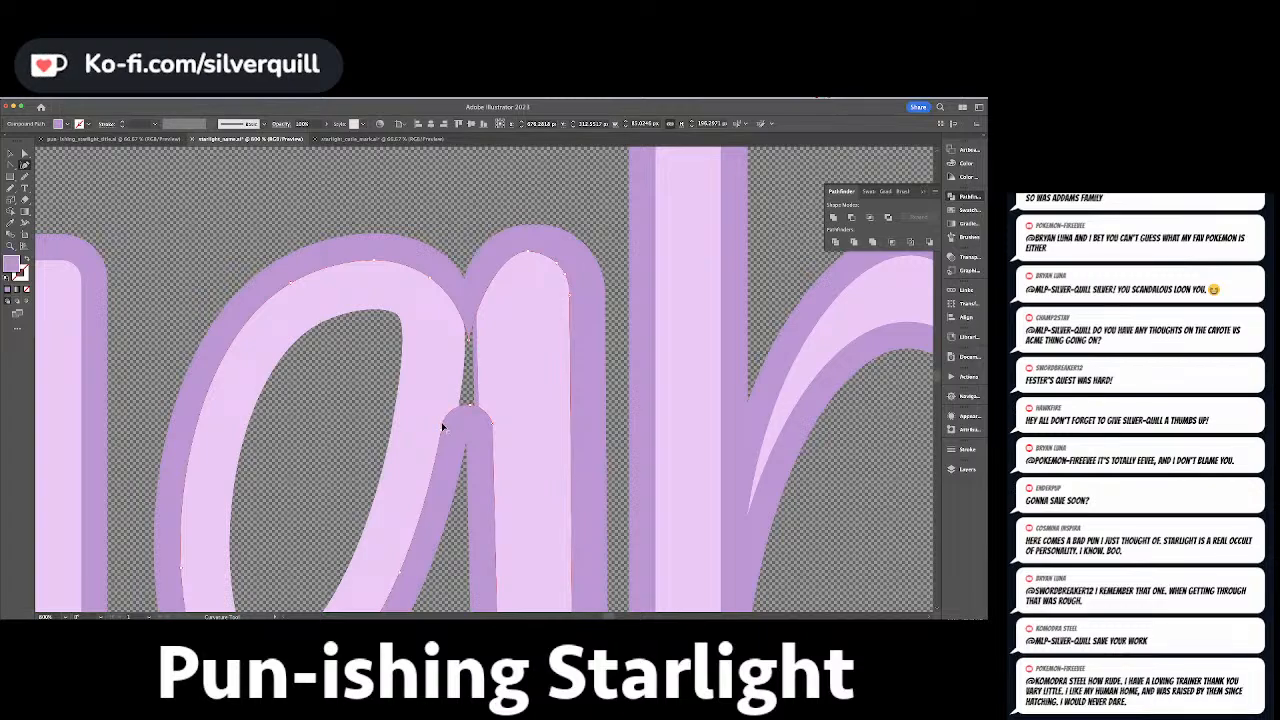
Sharpen the lower erased edge of the g's outline into a point by deleting surplus anchors and making its tip a corner.
{"action": "key", "text": "Delete"}
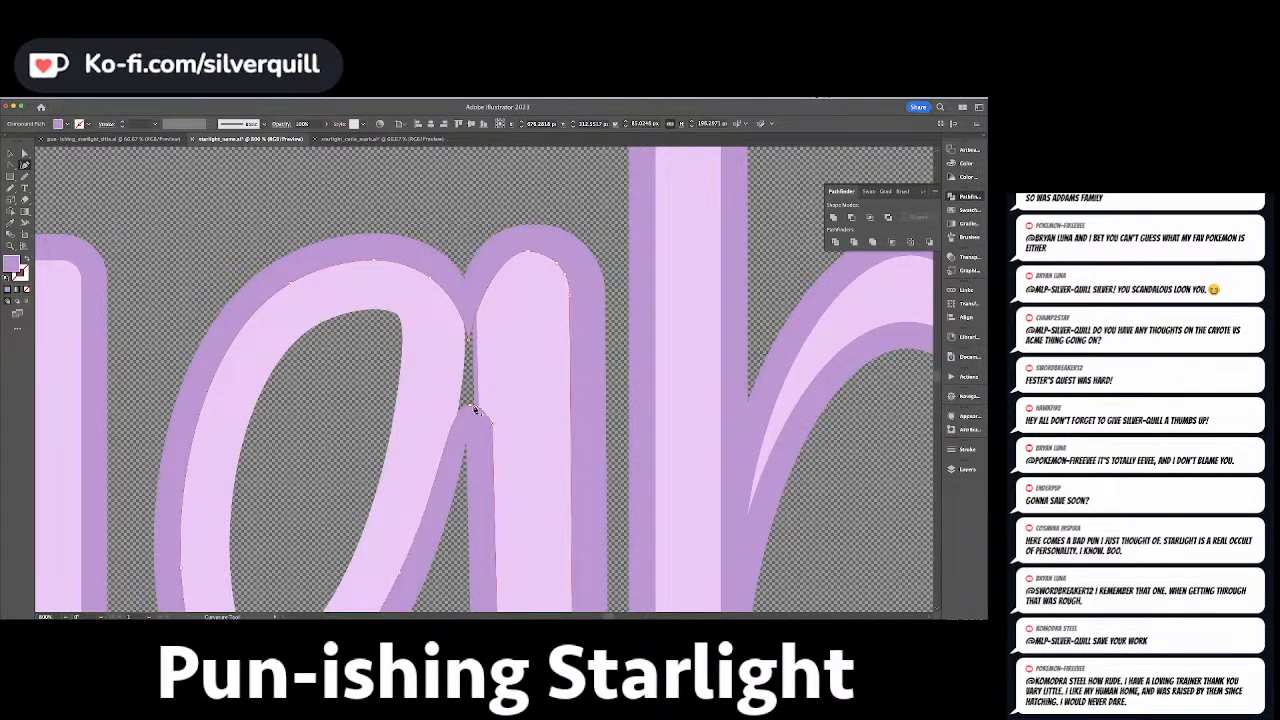
{"action": "double_click", "coordinate": [471, 405]}
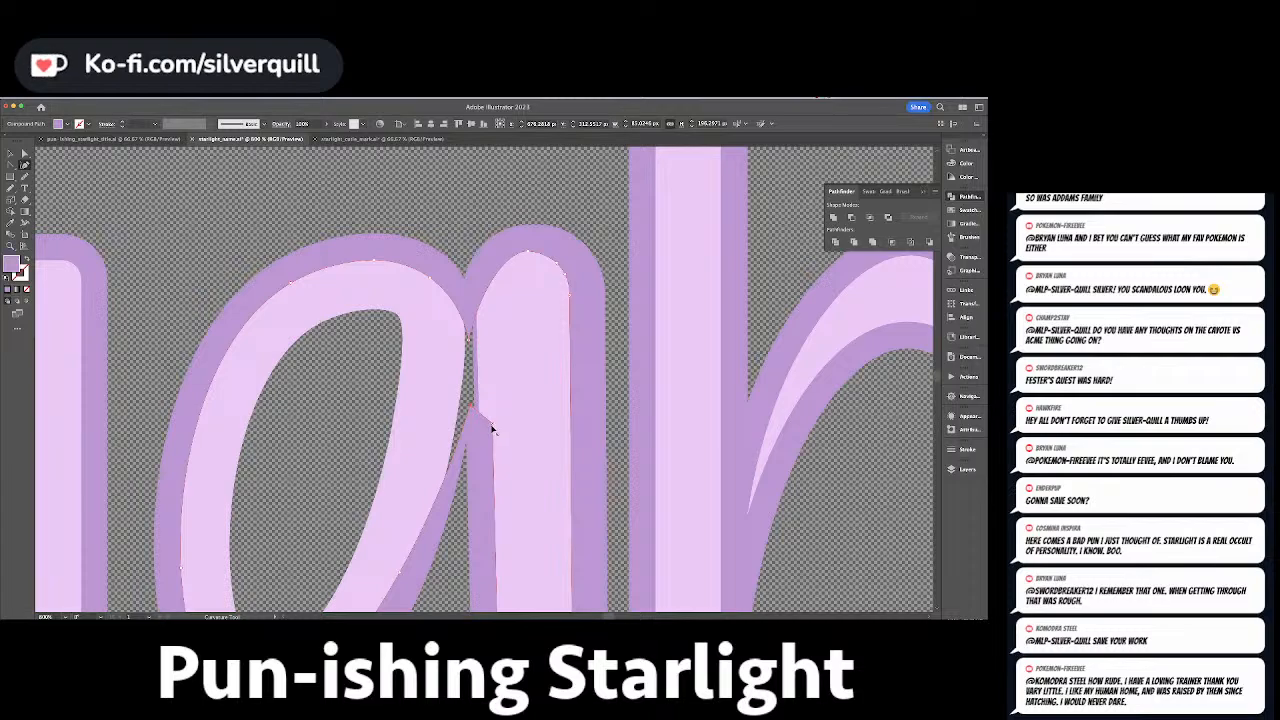
{"action": "left_click_drag", "start_coordinate": [491, 428], "coordinate": [491, 460]}
{"action": "key", "text": "Delete"}
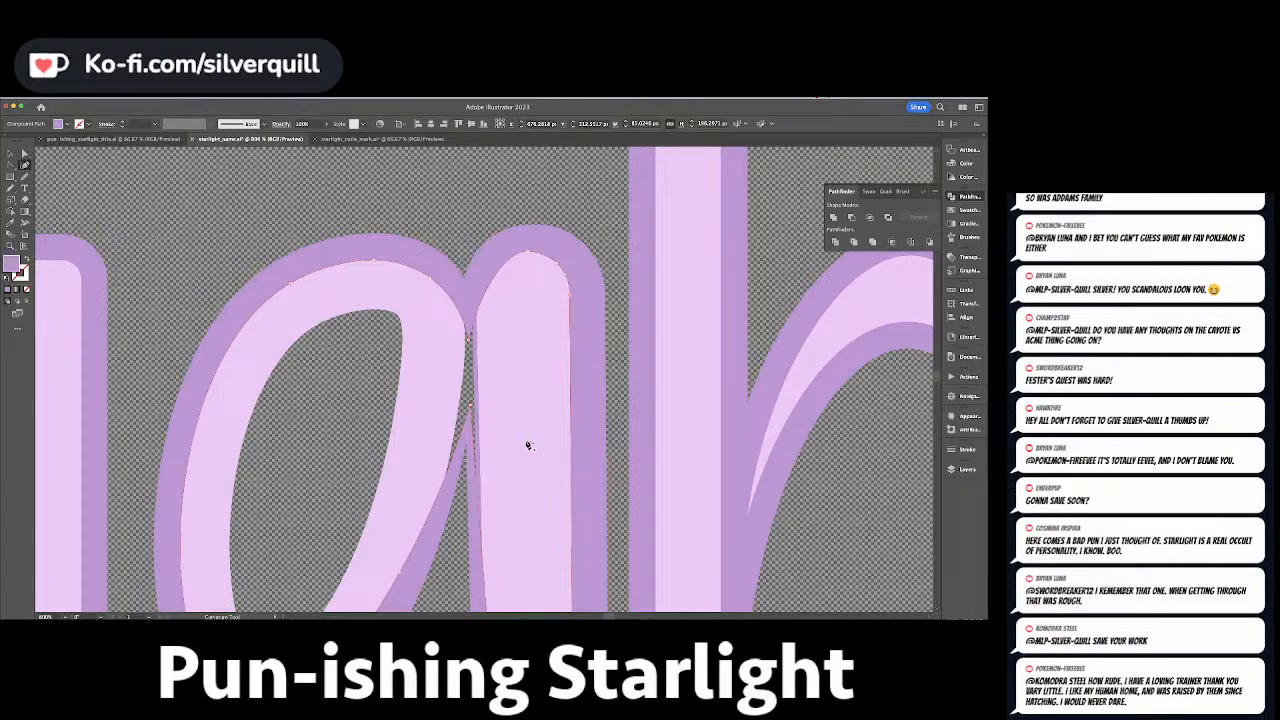
Remove the leftover purple outline behind the g's stem while keeping the stem's pale pink fill.
{"action": "key", "text": "a"}
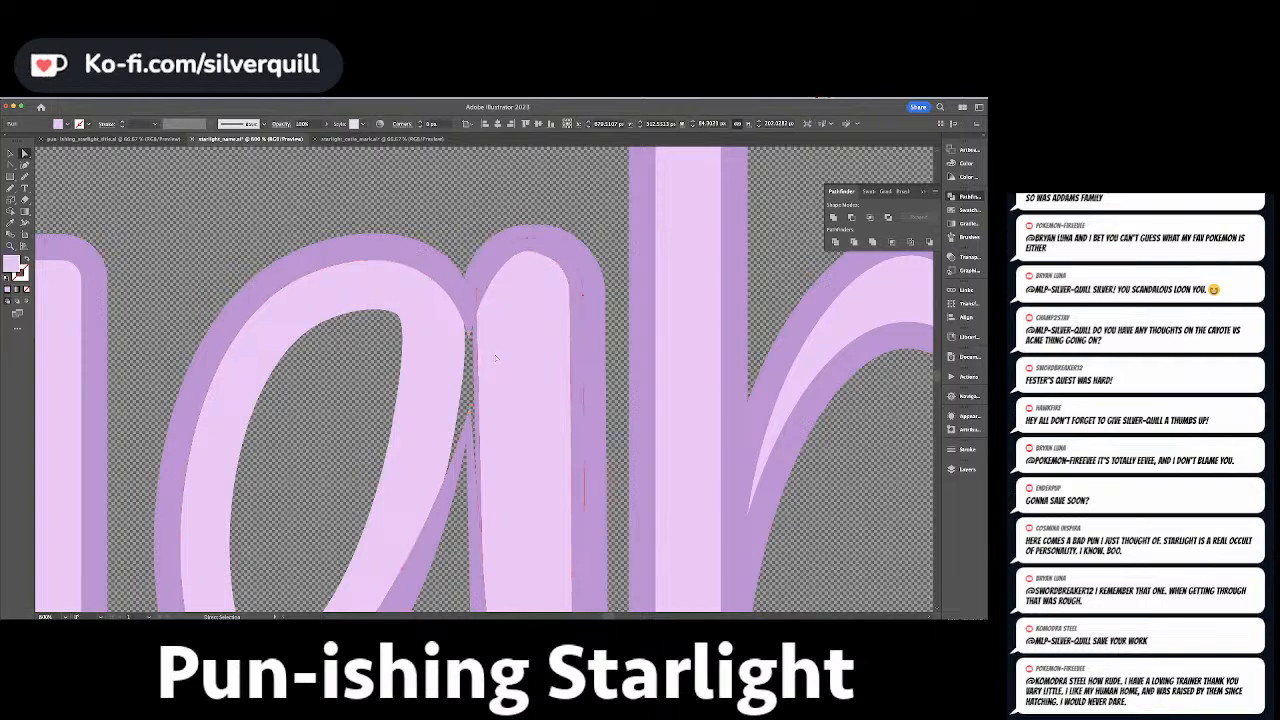
{"action": "key", "text": "Delete"}
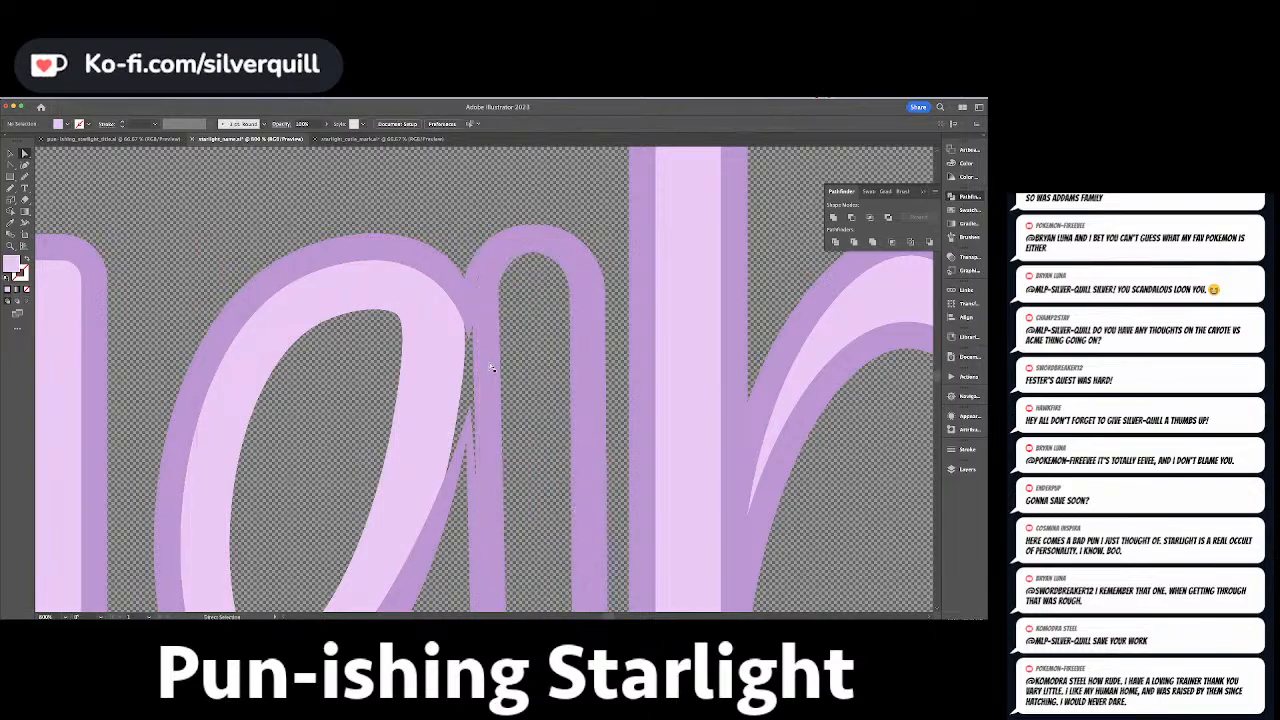
{"action": "left_click", "coordinate": [489, 366]}
{"action": "key", "text": "ctrl+z"}
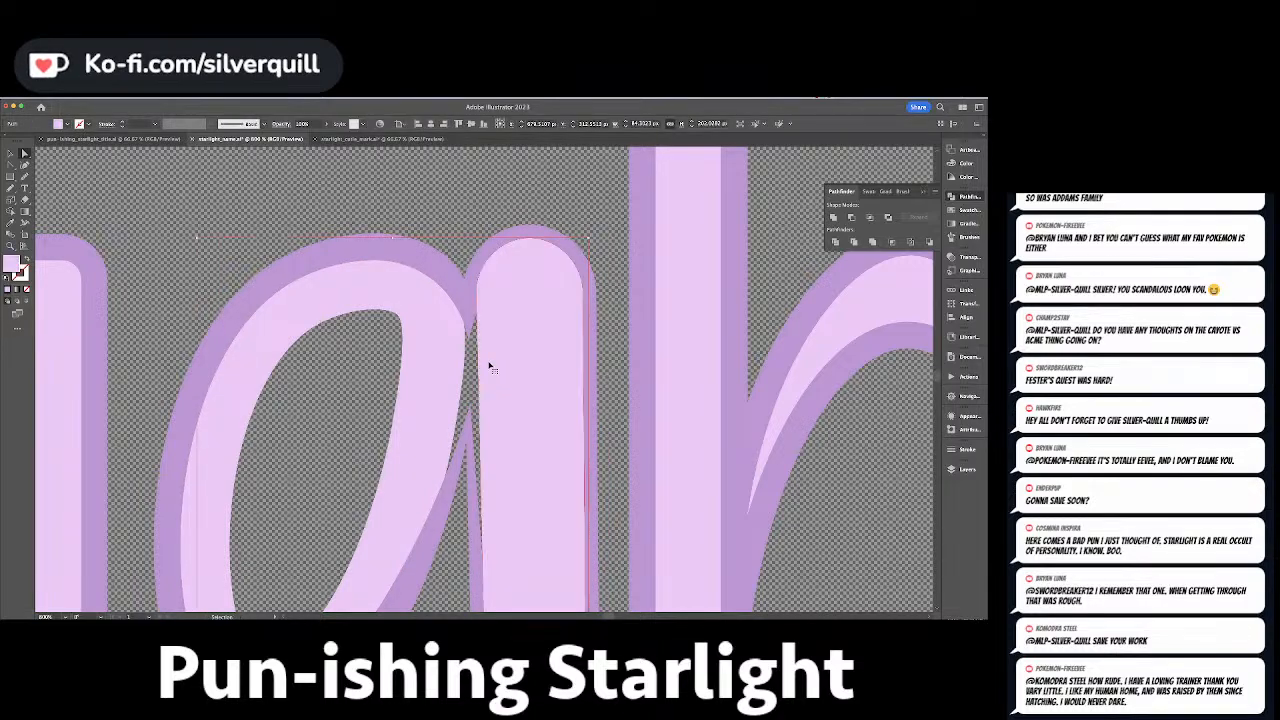
{"action": "left_click", "coordinate": [489, 366]}
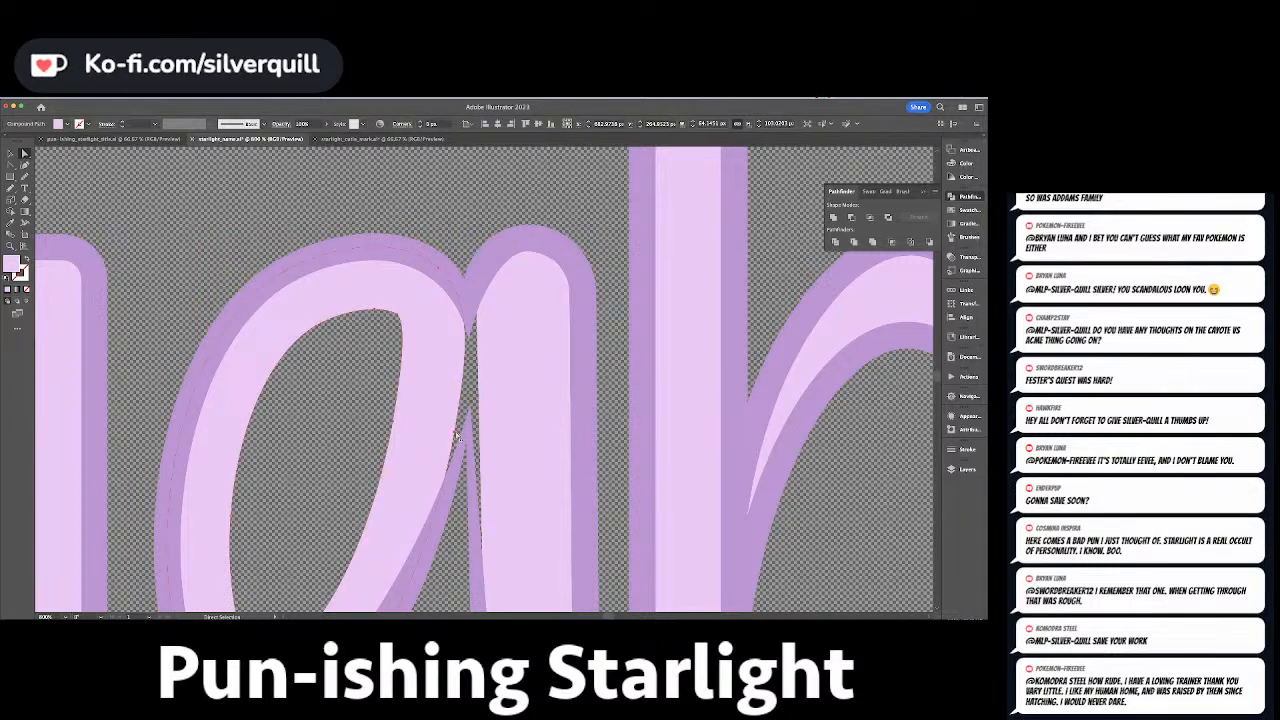
Adjust the anchors of the g's pale pink bowl and stem fills to close the gap between them.
{"action": "left_click_drag", "start_coordinate": [456, 436], "coordinate": [477, 340]}
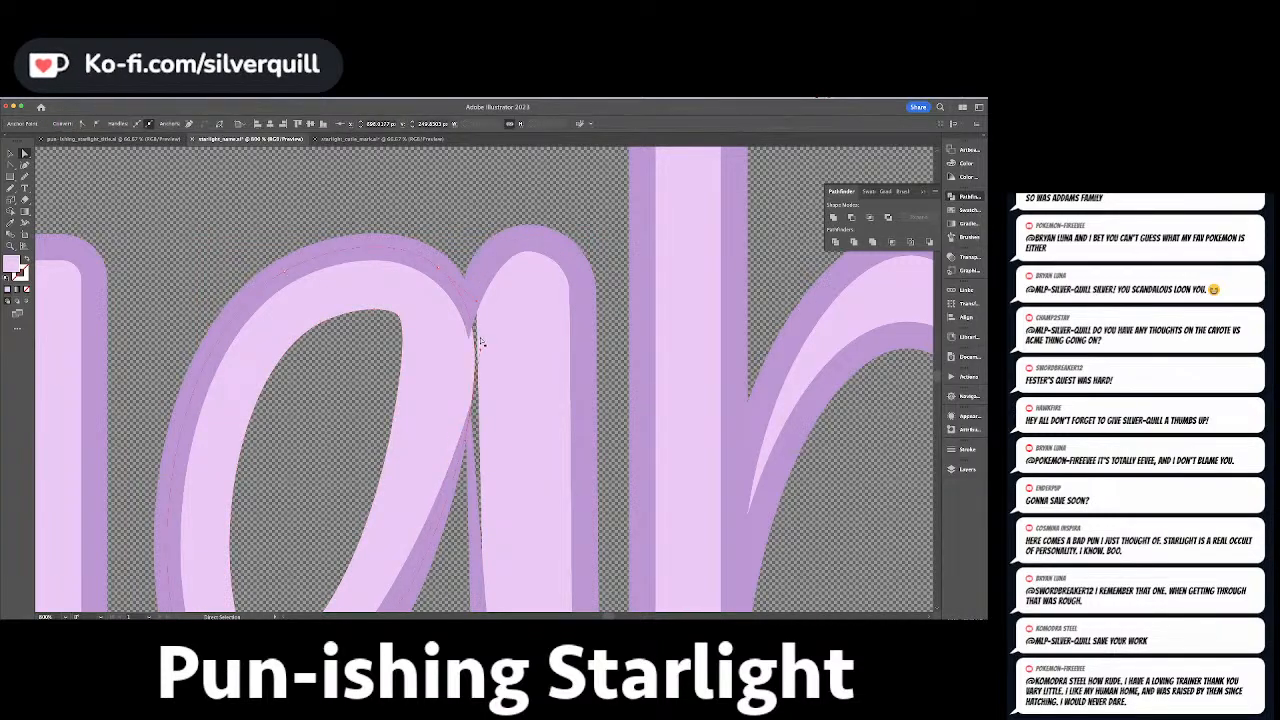
{"action": "left_click", "coordinate": [477, 293]}
{"action": "left_click", "coordinate": [477, 293]}
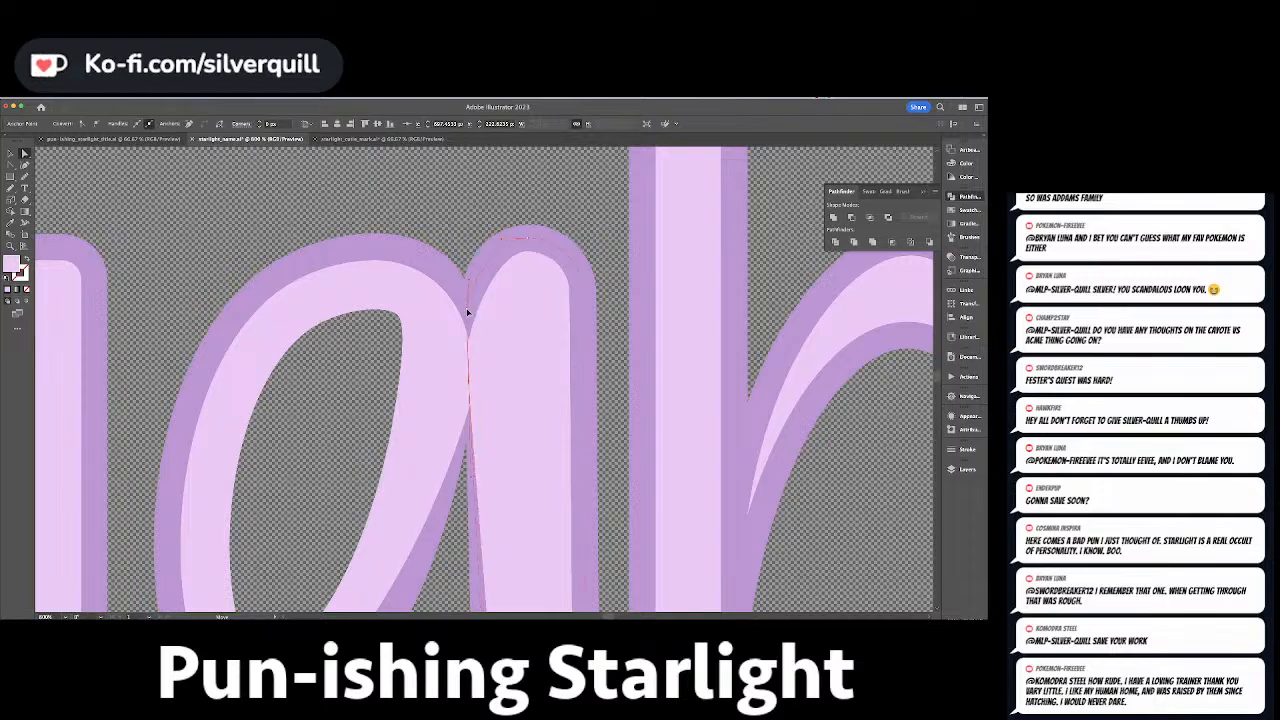
{"action": "scroll", "coordinate": [539, 289], "scroll_direction": "down", "scroll_amount": 5}
{"action": "scroll", "coordinate": [539, 289], "scroll_direction": "down", "scroll_amount": 2}
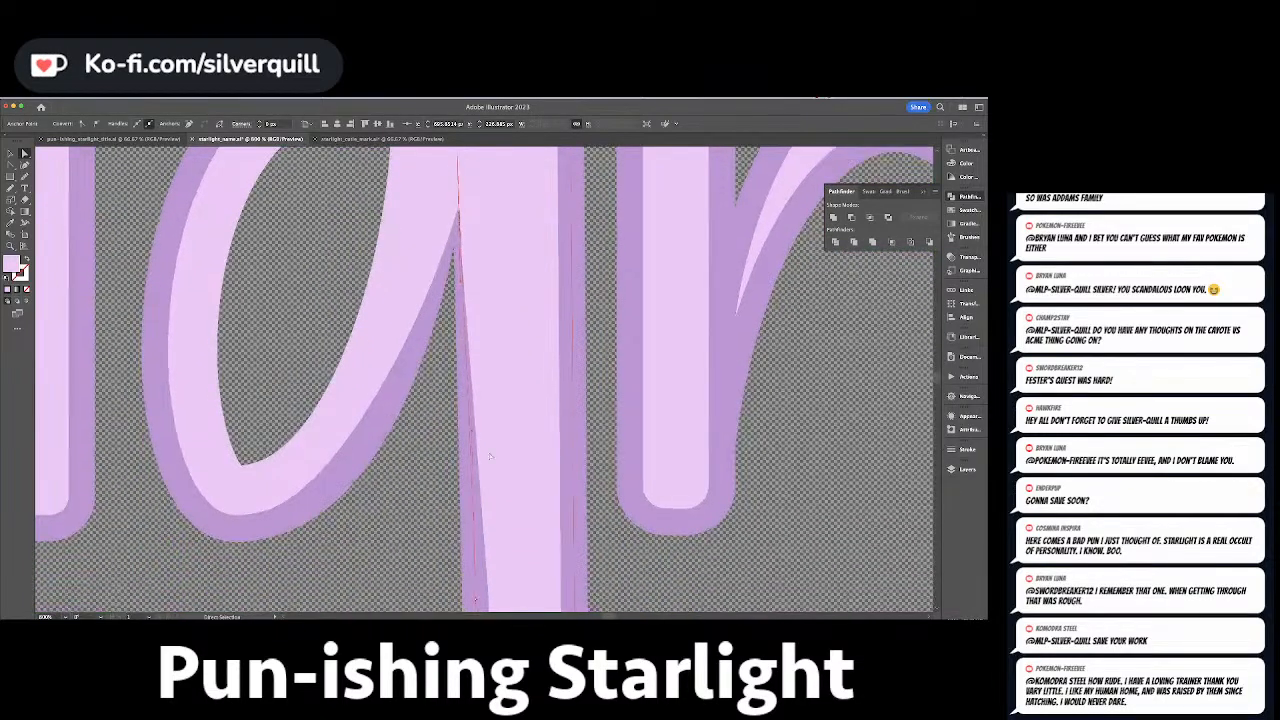
{"action": "left_click", "coordinate": [604, 453]}
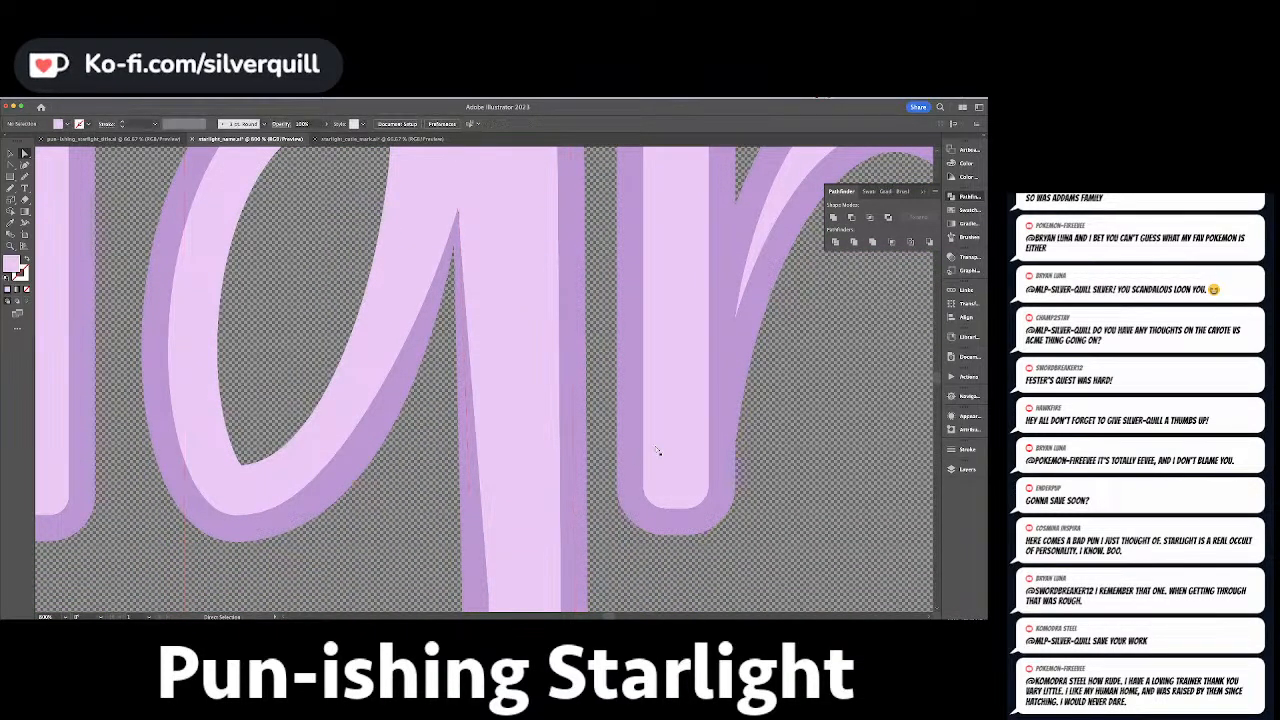
{"action": "left_click", "coordinate": [514, 286]}
{"action": "left_click_drag", "start_coordinate": [496, 252], "coordinate": [517, 430]}
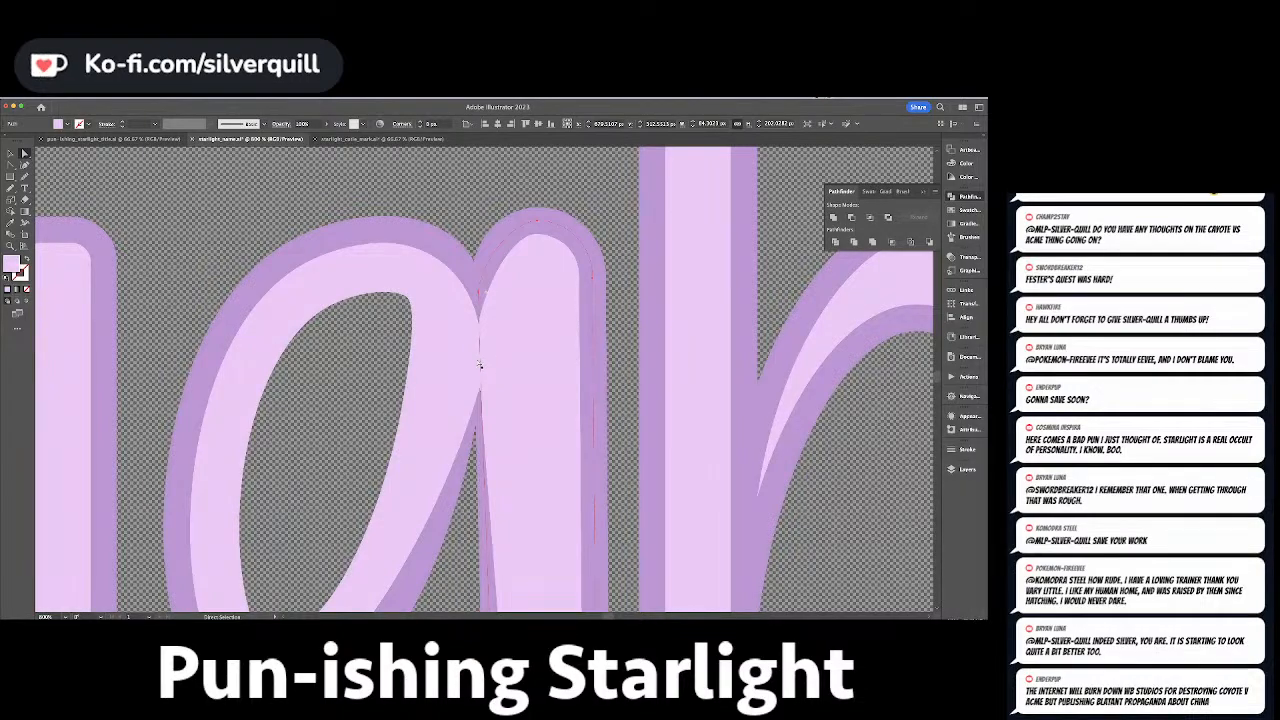
Add an anchor to the inner edge of the g's pale pink stem fill and nudge it over the bowl's fill.
{"action": "key", "text": "plus"}
{"action": "left_click", "coordinate": [481, 364]}
{"action": "key", "text": "a"}
{"action": "left_click_drag", "start_coordinate": [481, 365], "coordinate": [477, 368]}
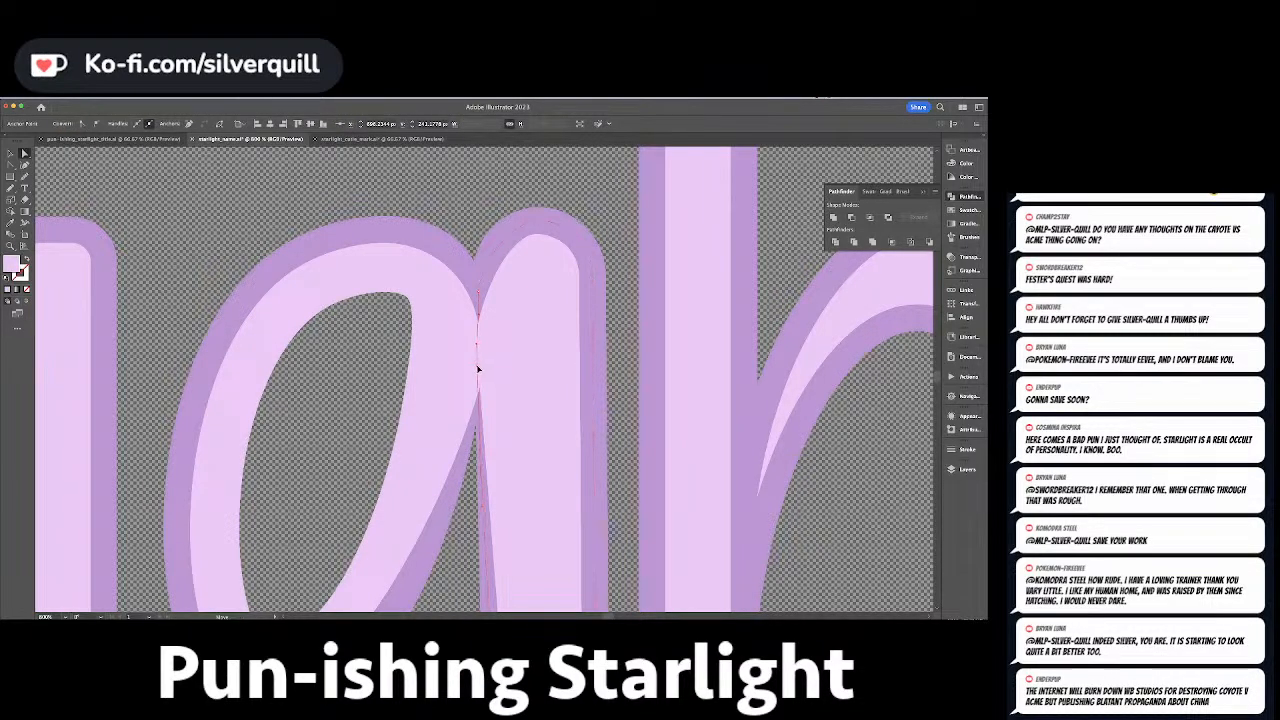
{"action": "left_click", "coordinate": [485, 211]}
Group the purple and white star shapes of the emblem below the teal S for copying.
{"action": "key", "text": "super+minus"}
{"action": "key", "text": "super+minus"}
{"action": "key", "text": "super+minus"}
{"action": "key", "text": "super+minus"}
{"action": "key", "text": "super+minus"}
{"action": "key", "text": "super+minus"}
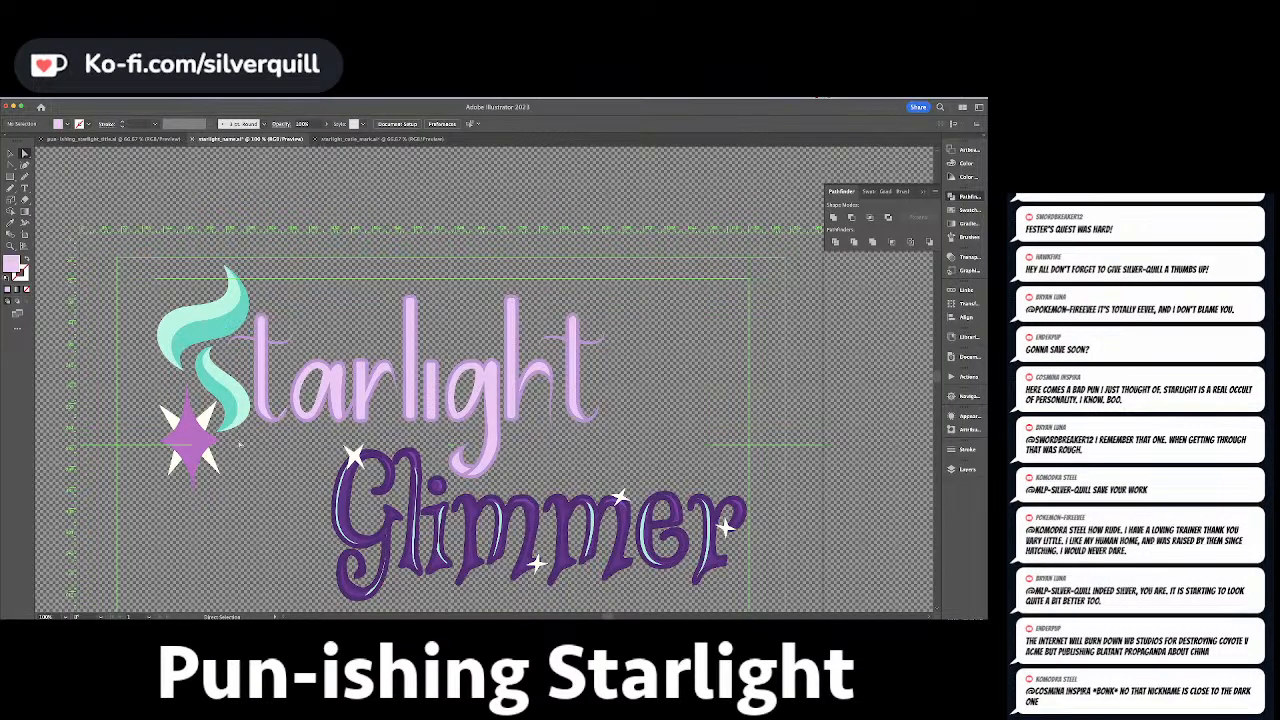
{"action": "key", "text": "v"}
{"action": "double_click", "coordinate": [180, 447]}
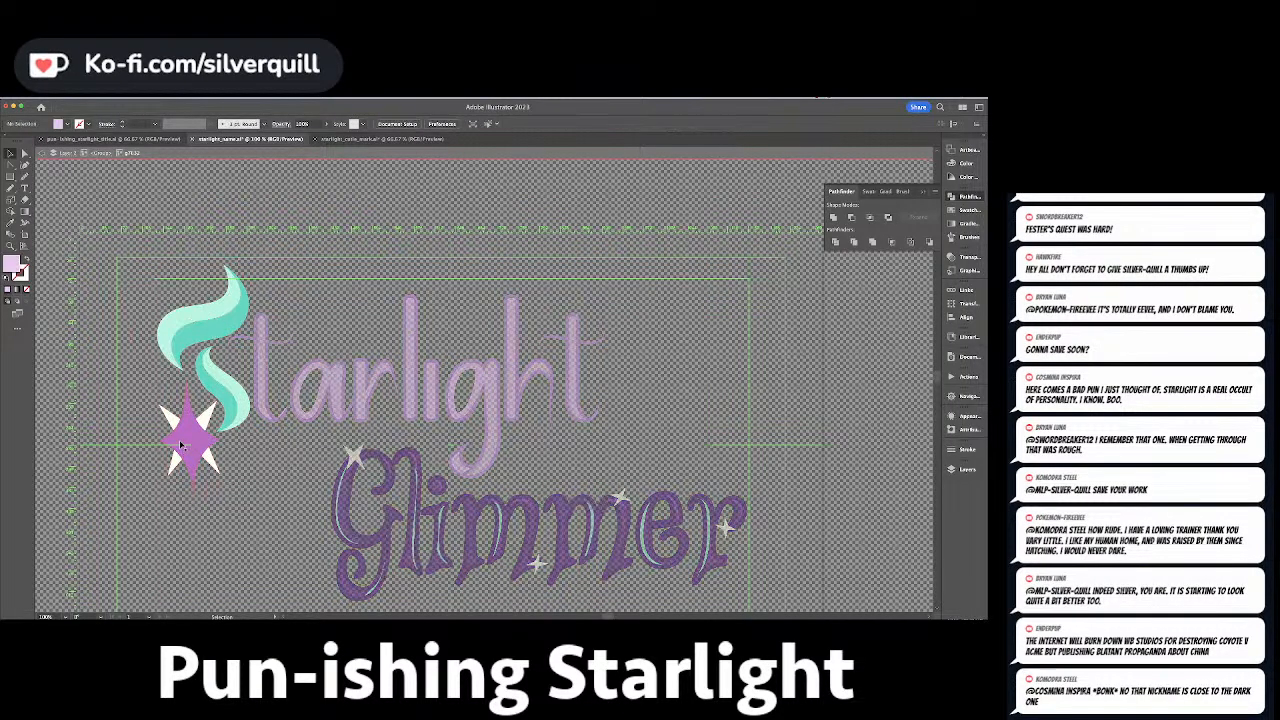
{"action": "left_click", "coordinate": [181, 446]}
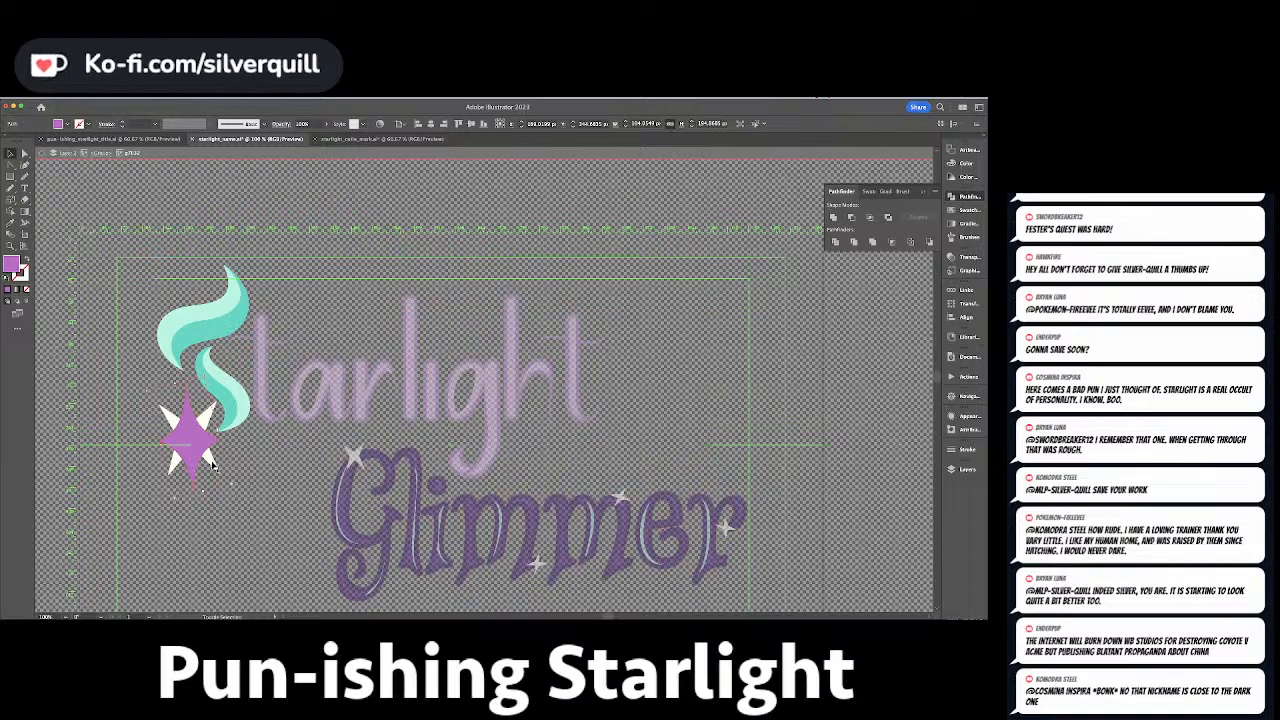
{"action": "left_click", "coordinate": [208, 459], "text": "shift"}
{"action": "key", "text": "super+g"}
Paste a copy of the star emblem, shrink it and place it above the i as its dot.
{"action": "double_click", "coordinate": [290, 432]}
{"action": "key", "text": "super+v"}
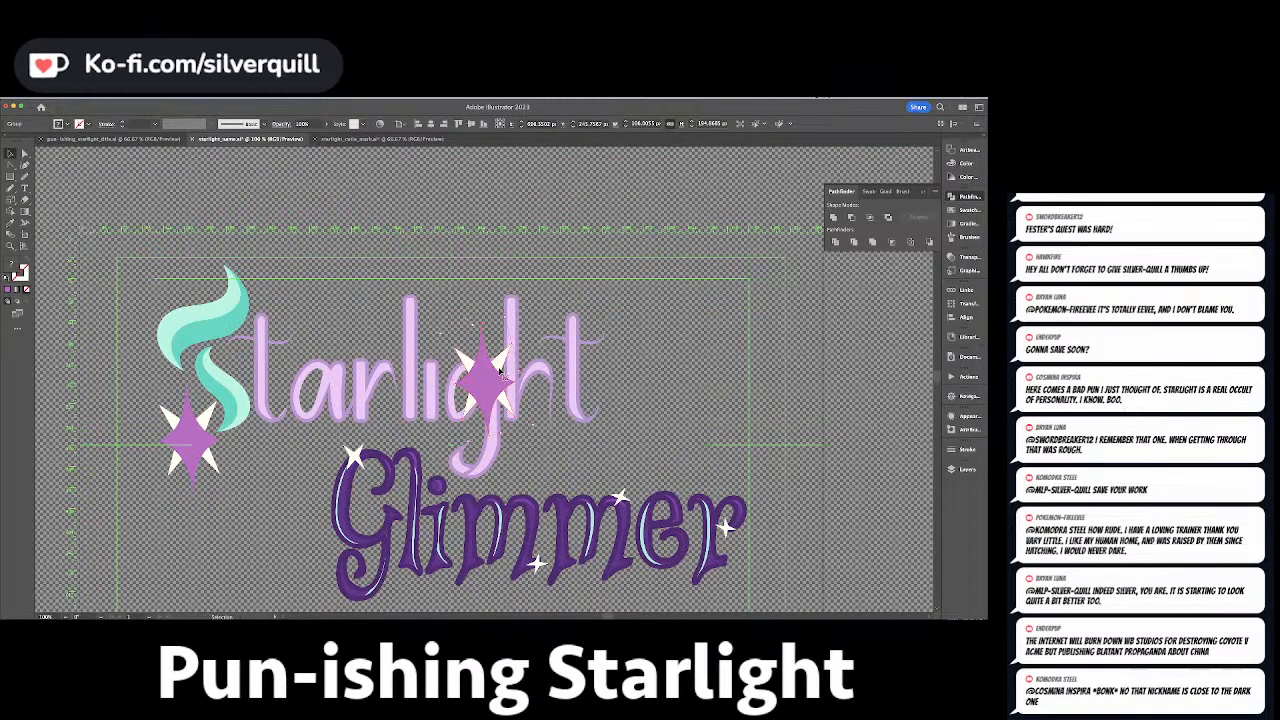
{"action": "left_click_drag", "start_coordinate": [510, 317], "coordinate": [432, 342]}
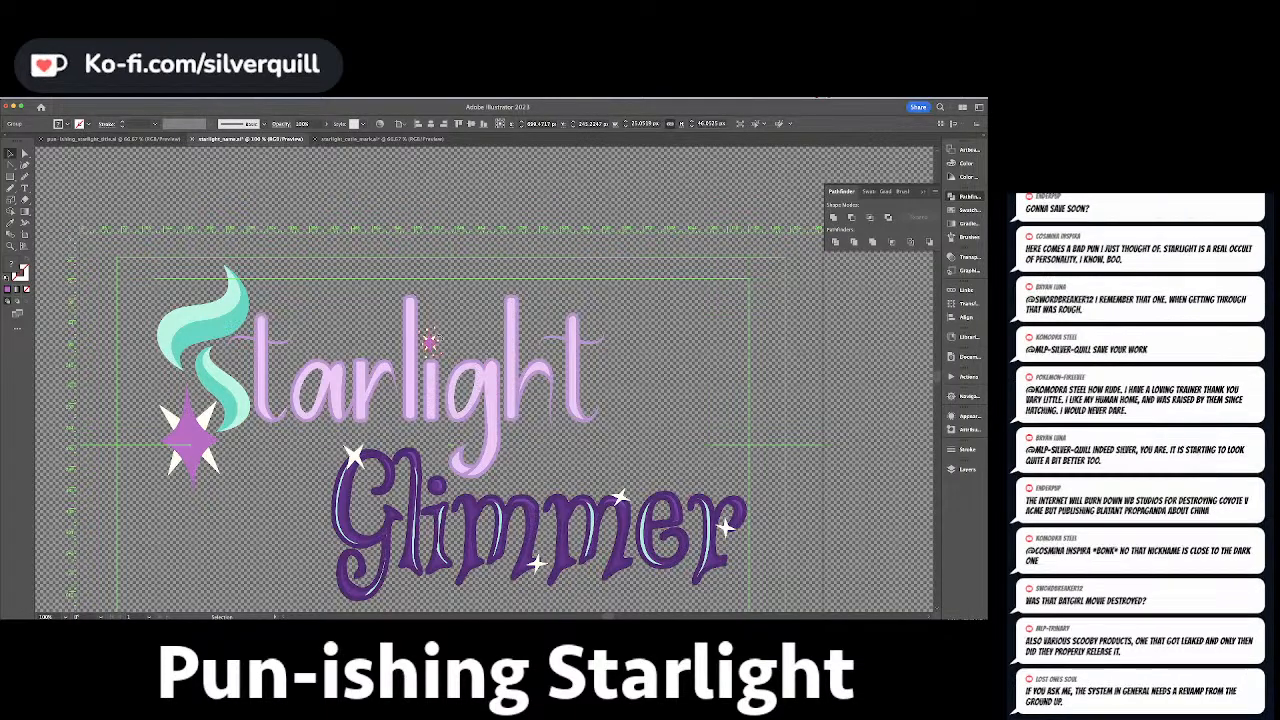
{"action": "key", "text": "e"}
{"action": "key", "text": "v"}
{"action": "left_click", "coordinate": [530, 313]}
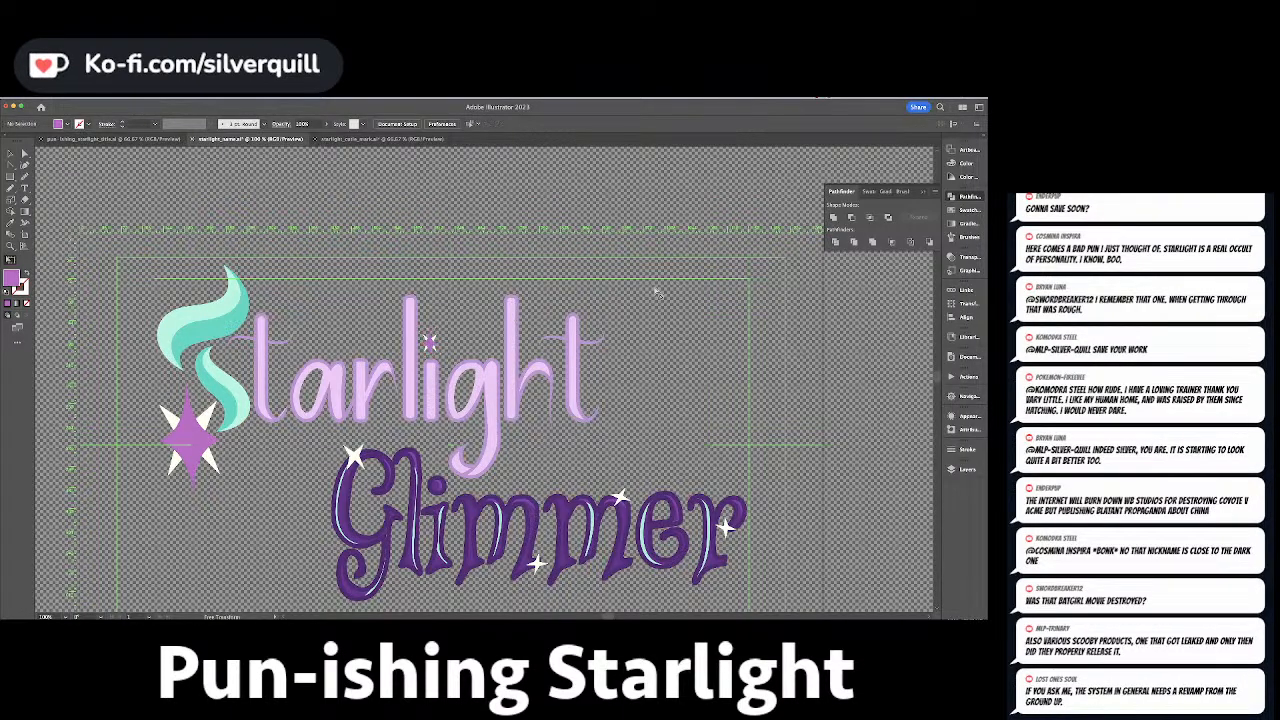
Save the logo document and look over the whole design.
{"action": "key", "text": "super+minus"}
{"action": "key", "text": "super+minus"}
{"action": "key", "text": "super+minus"}
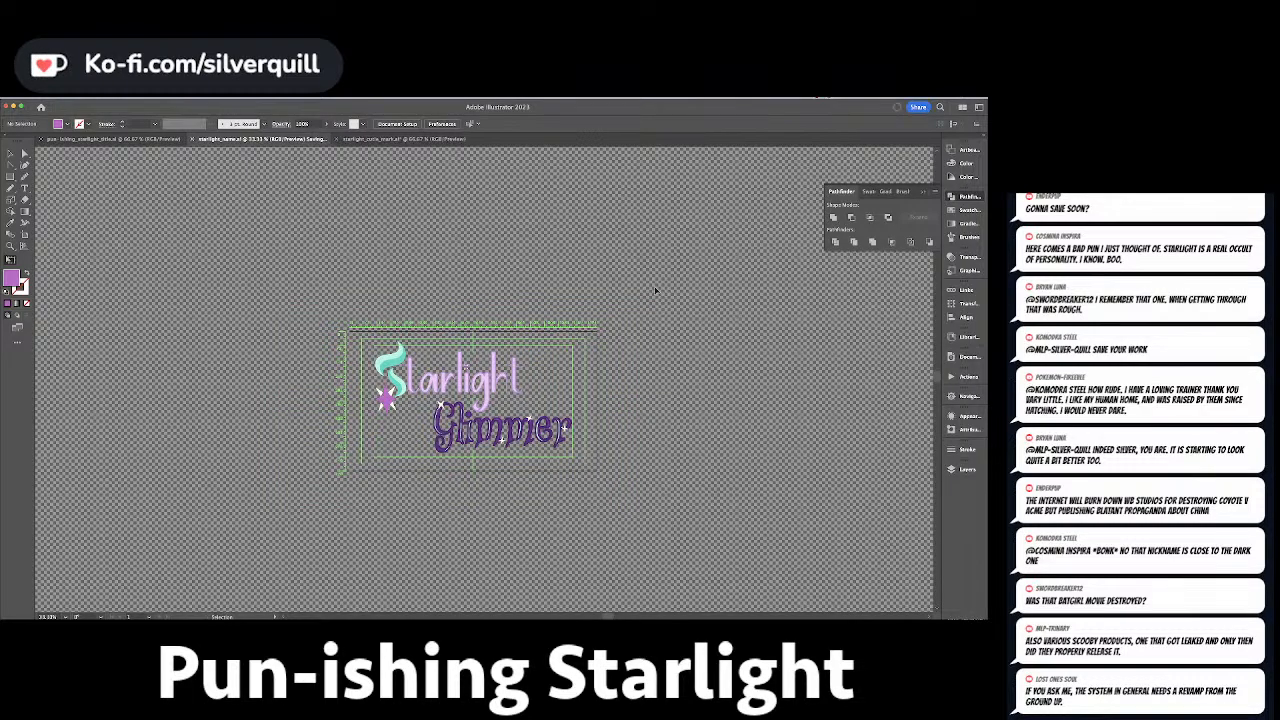
{"action": "key", "text": "super+equal"}
{"action": "key", "text": "super+equal"}
{"action": "key", "text": "super+equal"}
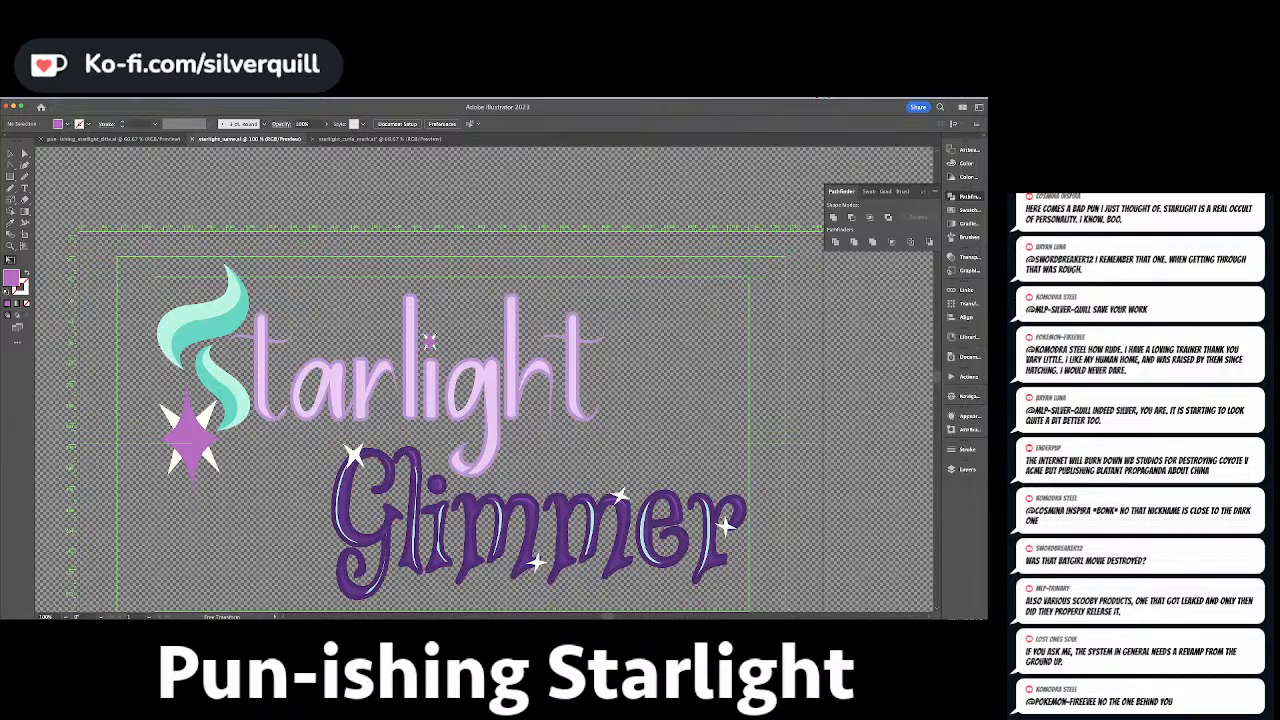
{"action": "key", "text": "v"}
{"action": "key", "text": "e"}
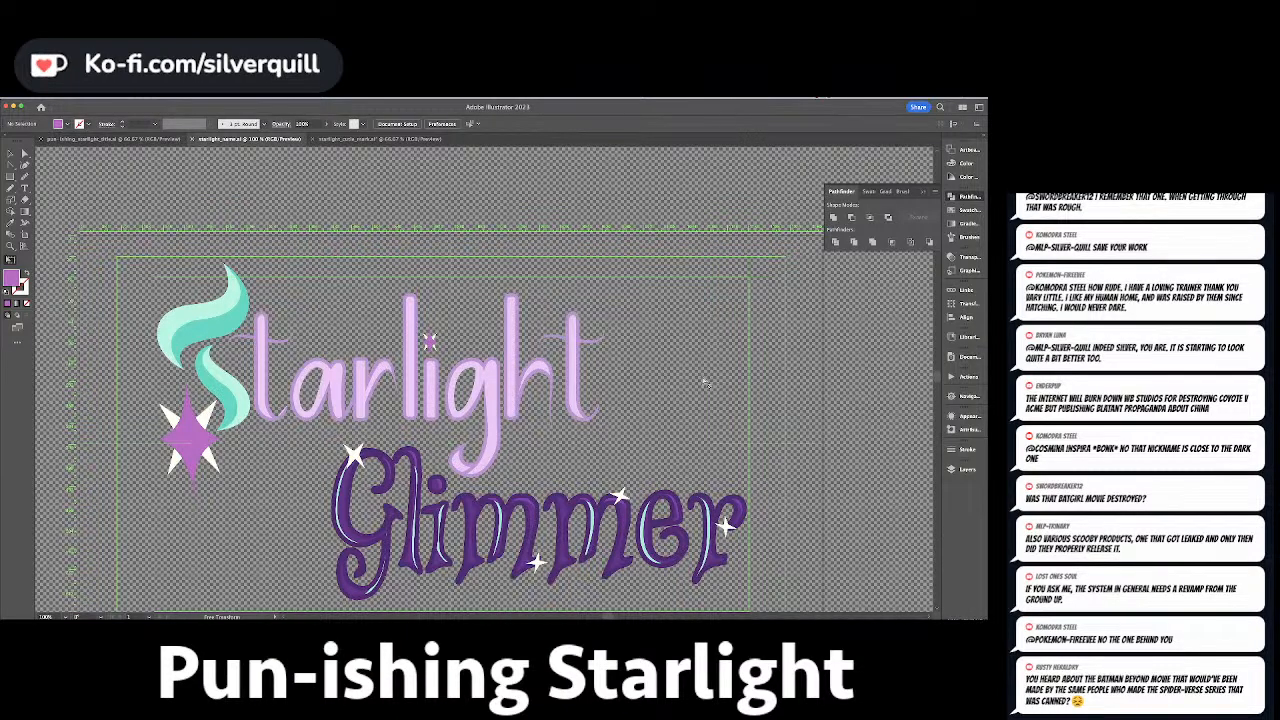
Unite the purple outlines of the h's arch and stem into one shape.
{"action": "scroll", "coordinate": [564, 425], "scroll_direction": "up", "scroll_amount": 5}
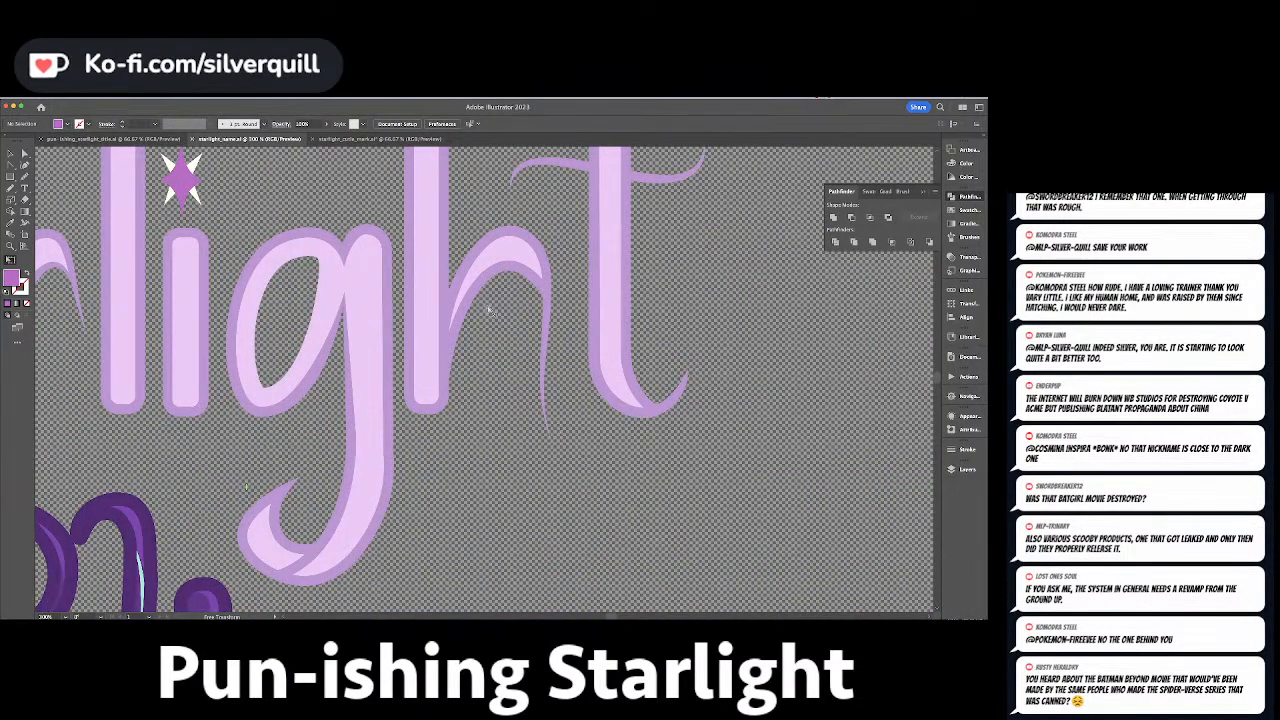
{"action": "left_click", "coordinate": [474, 292]}
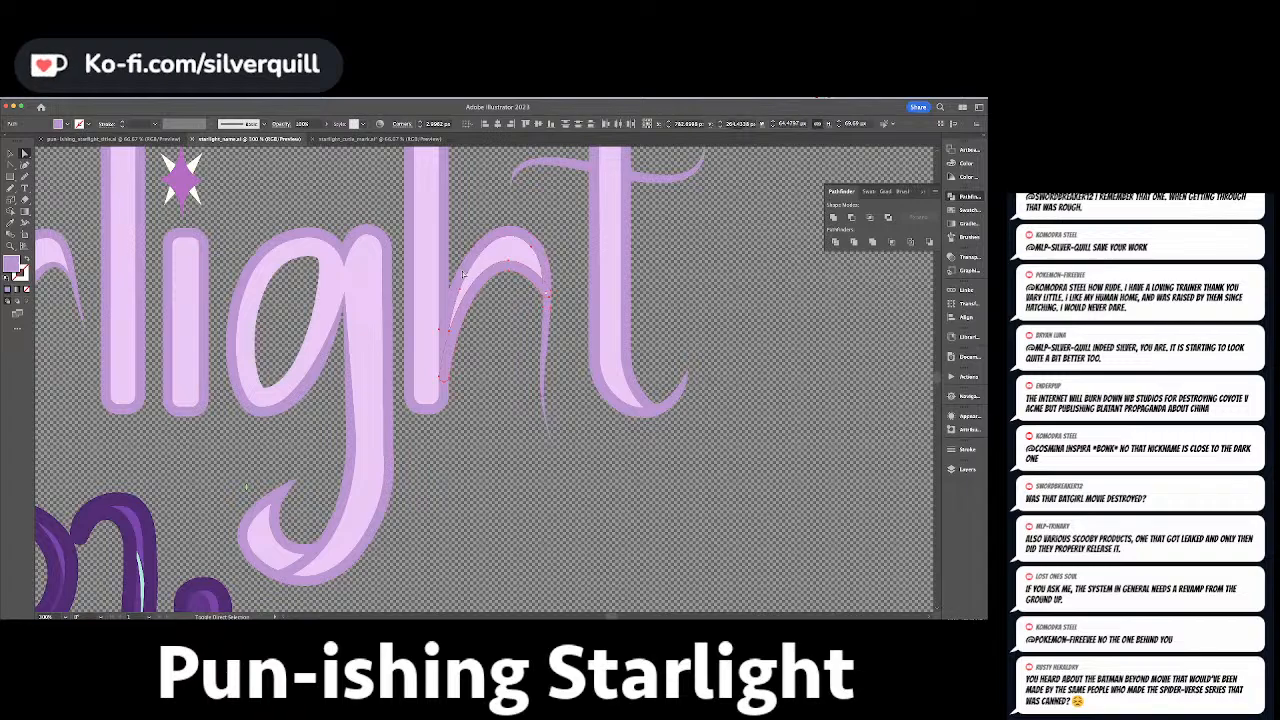
{"action": "left_click", "coordinate": [446, 244], "text": "shift"}
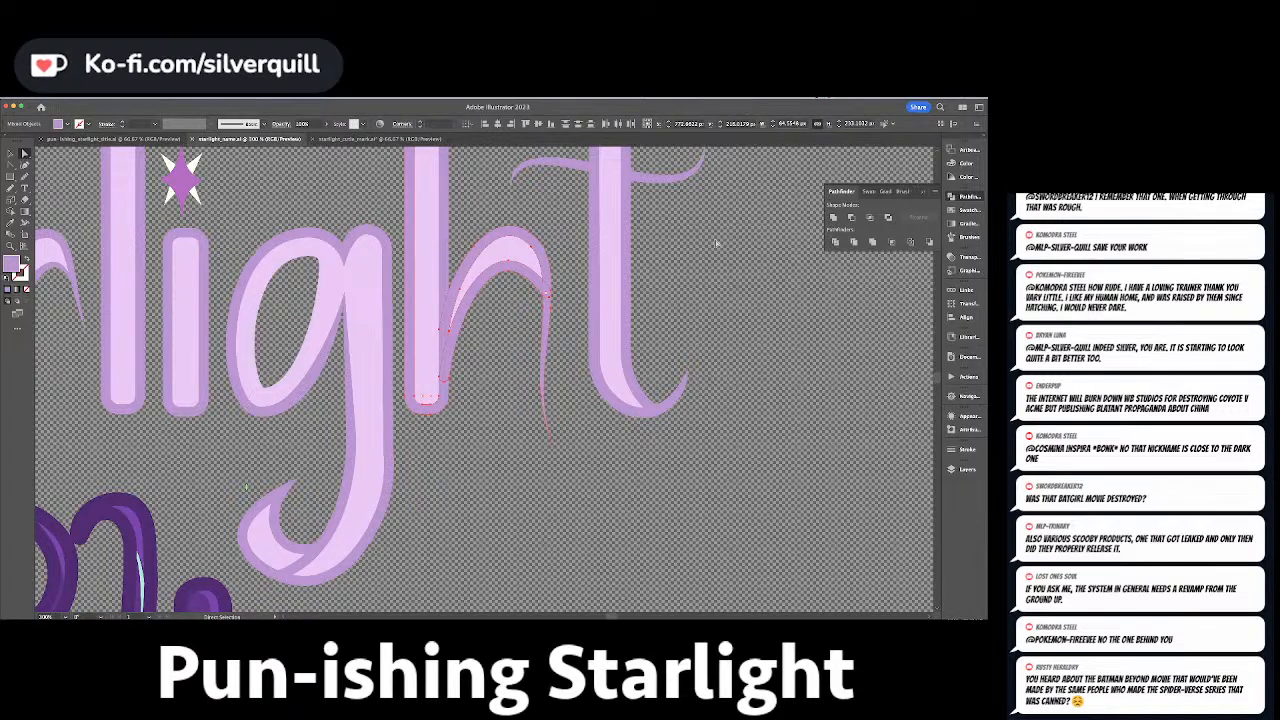
{"action": "left_click", "coordinate": [833, 217]}
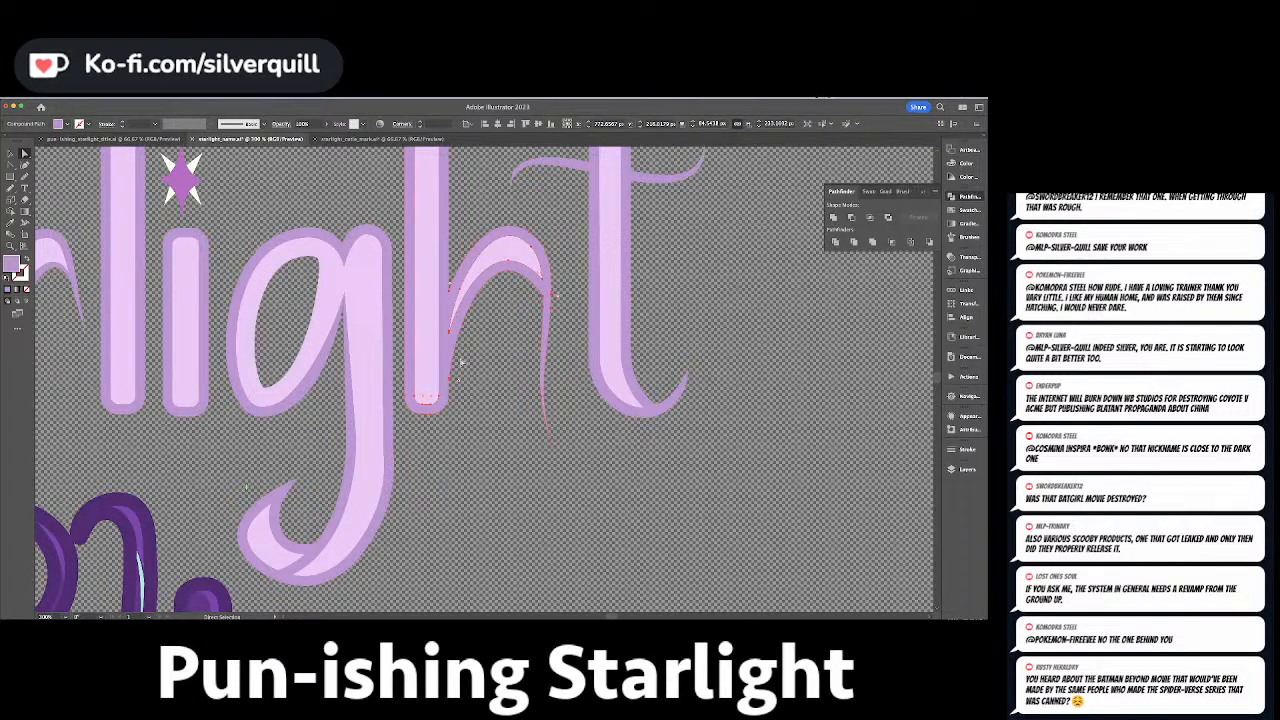
Extend the lower end of the h's pale pink arch fill into the stem by moving its anchor and handle.
{"action": "left_click", "coordinate": [449, 342]}
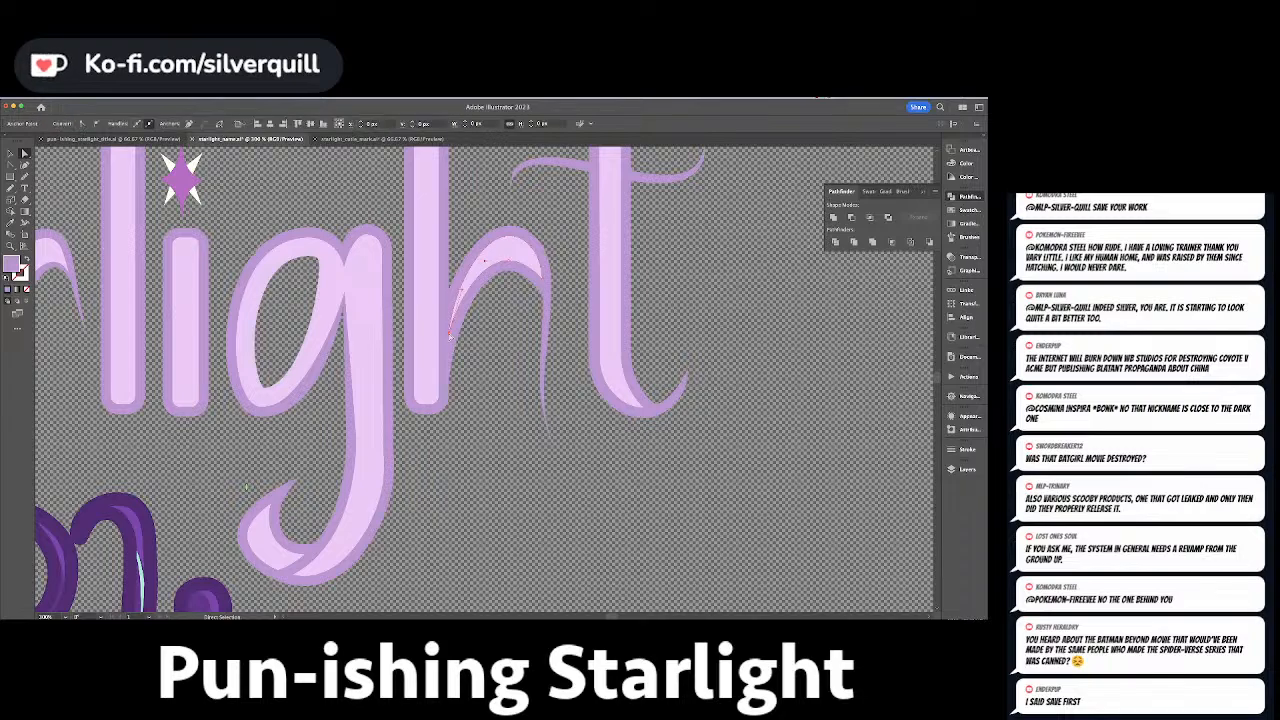
{"action": "left_click_drag", "start_coordinate": [438, 380], "coordinate": [437, 378]}
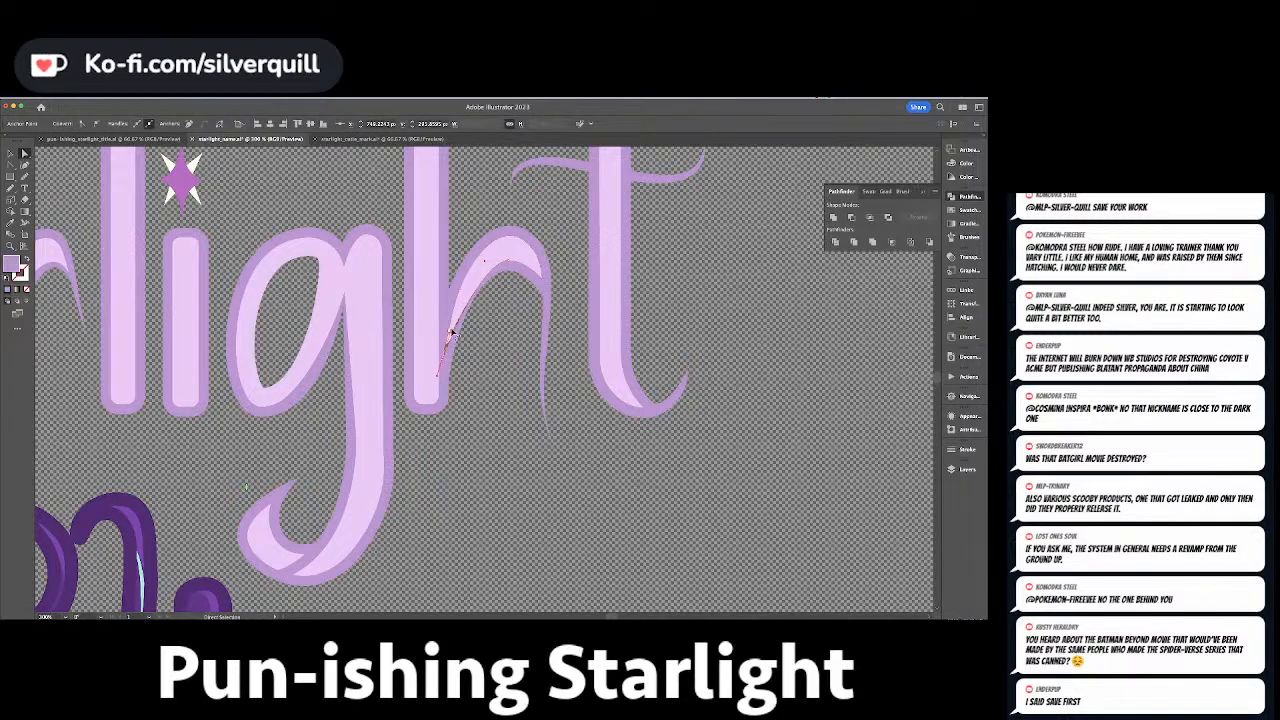
{"action": "mouse_move", "coordinate": [449, 335]}
{"action": "left_mouse_down"}
{"action": "mouse_move", "coordinate": [453, 300]}
{"action": "mouse_move", "coordinate": [433, 350]}
{"action": "left_mouse_up"}
{"action": "key", "text": "v"}
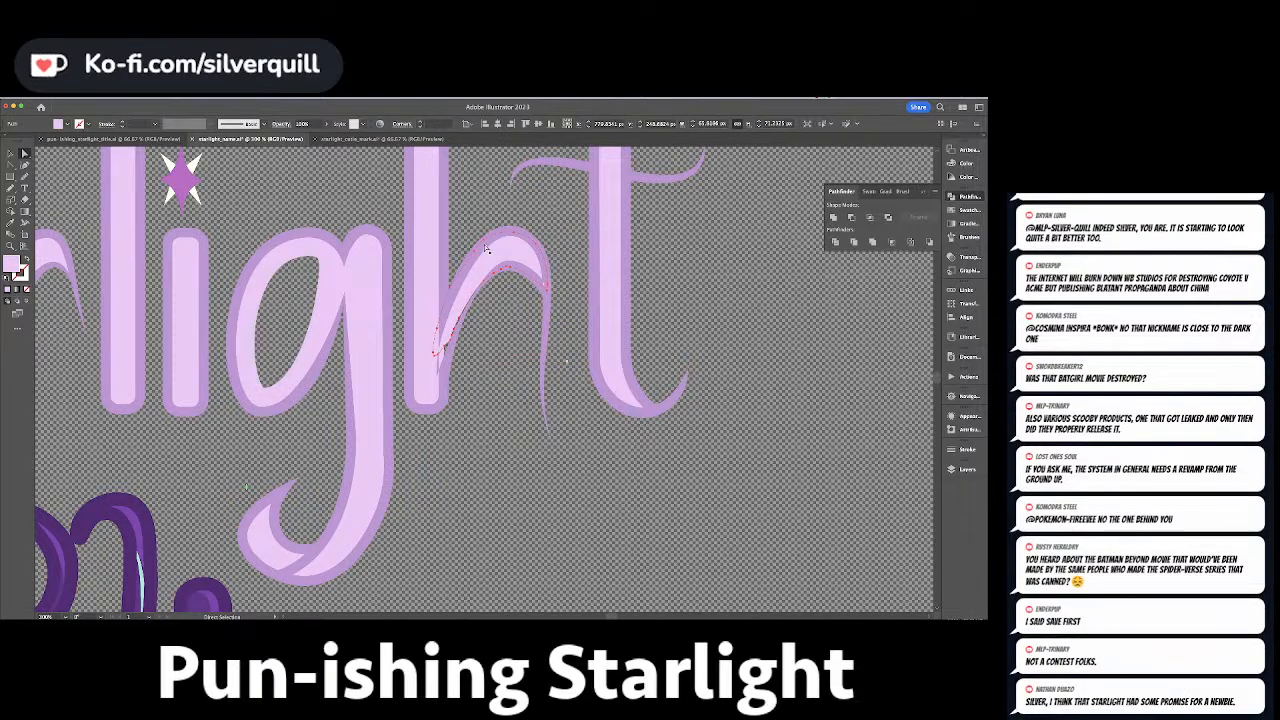
Divide the h's merged purple outline and remove the leftover overlap piece where the arch meets the stem.
{"action": "left_click", "coordinate": [447, 226]}
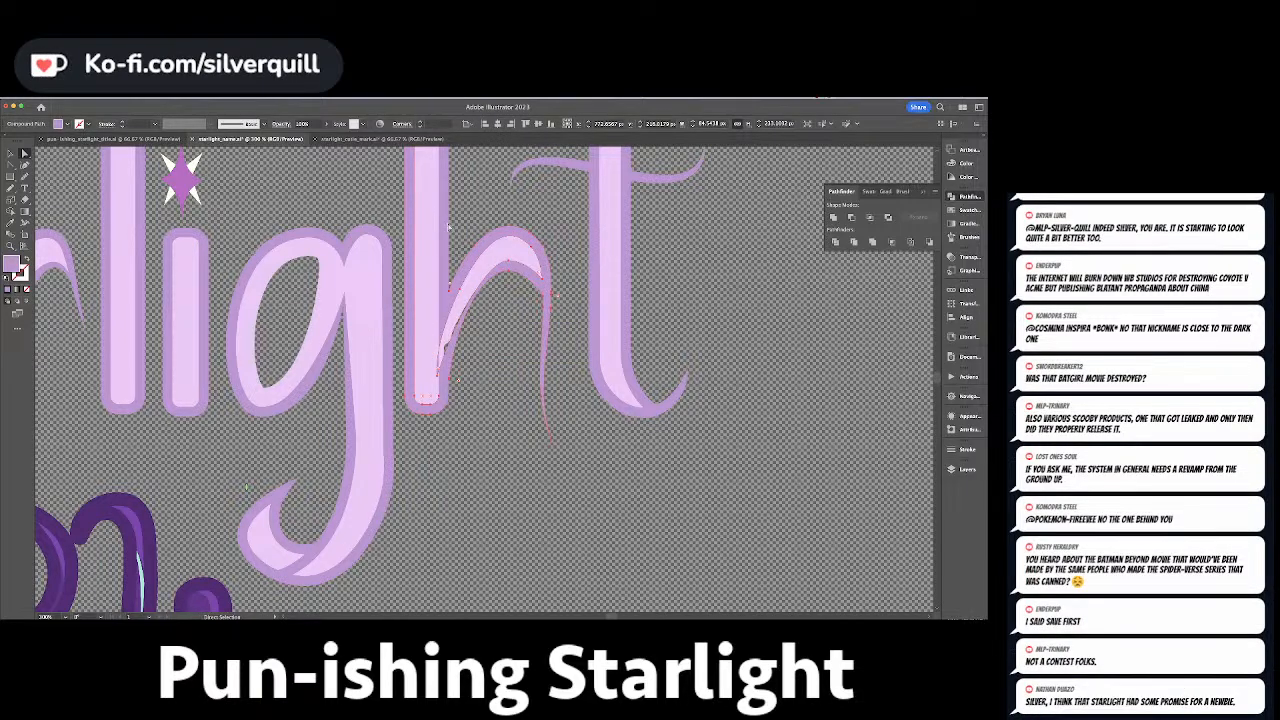
{"action": "left_click", "coordinate": [834, 242]}
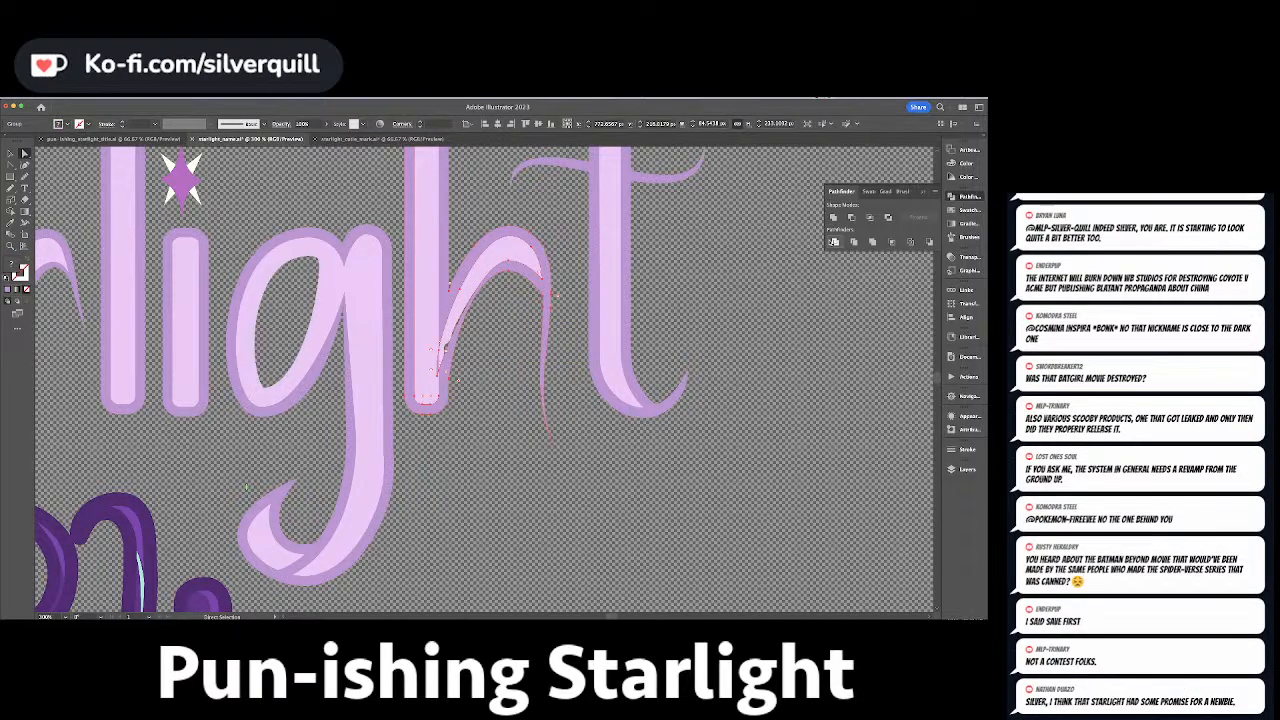
{"action": "left_click", "coordinate": [557, 383]}
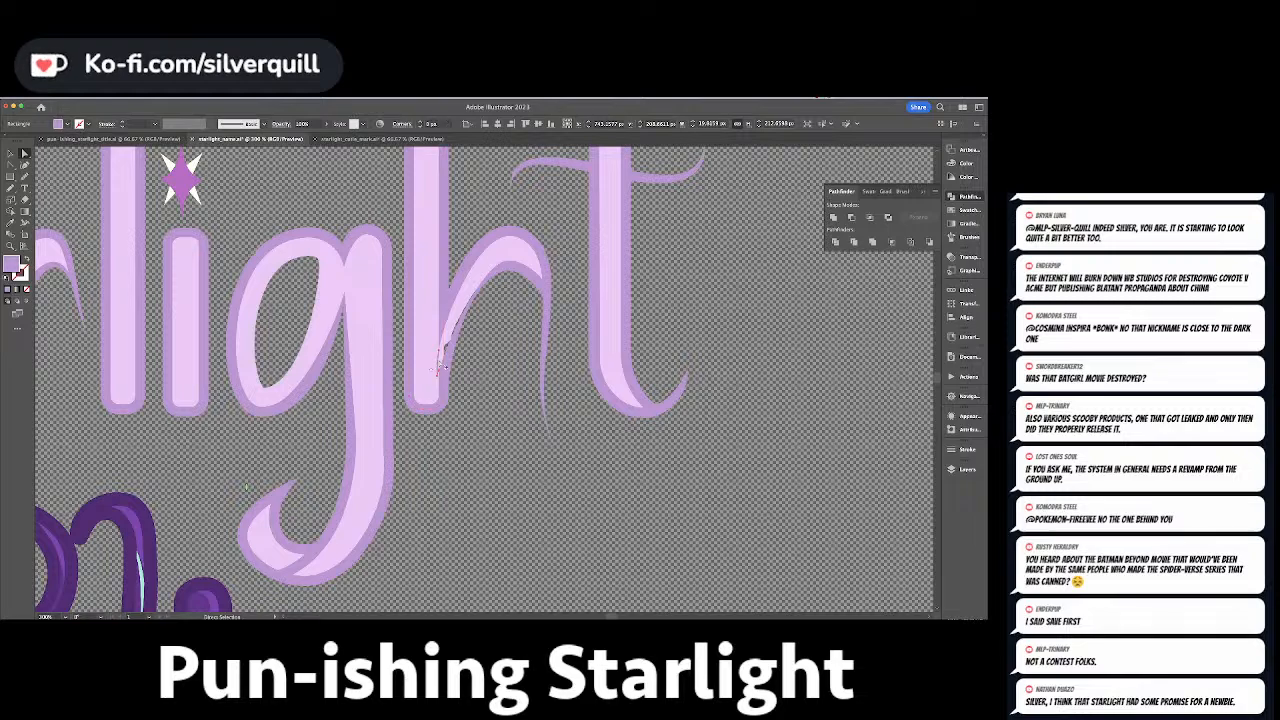
Reshape the lower anchors of the h's pale pink arch fill to cover the gap beside the stem.
{"action": "key", "text": "super+equal"}
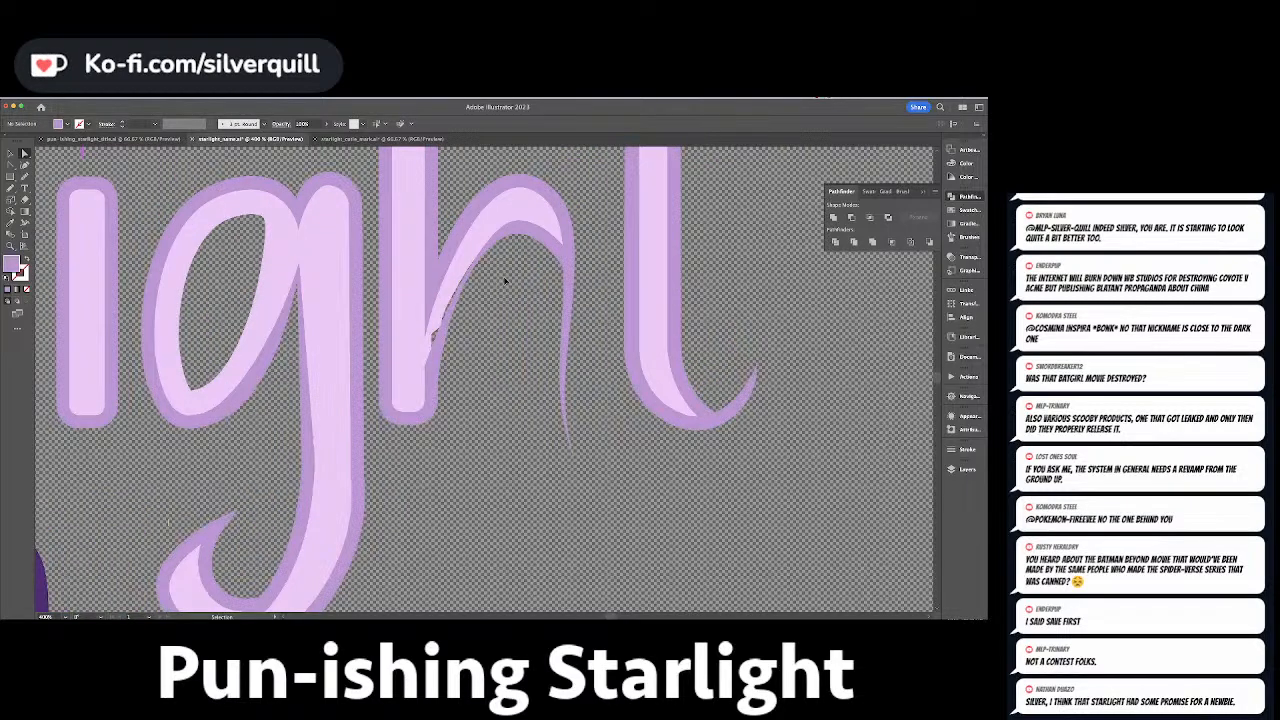
{"action": "left_click", "coordinate": [439, 308]}
{"action": "key", "text": "super+equal"}
{"action": "key", "text": "super+equal"}
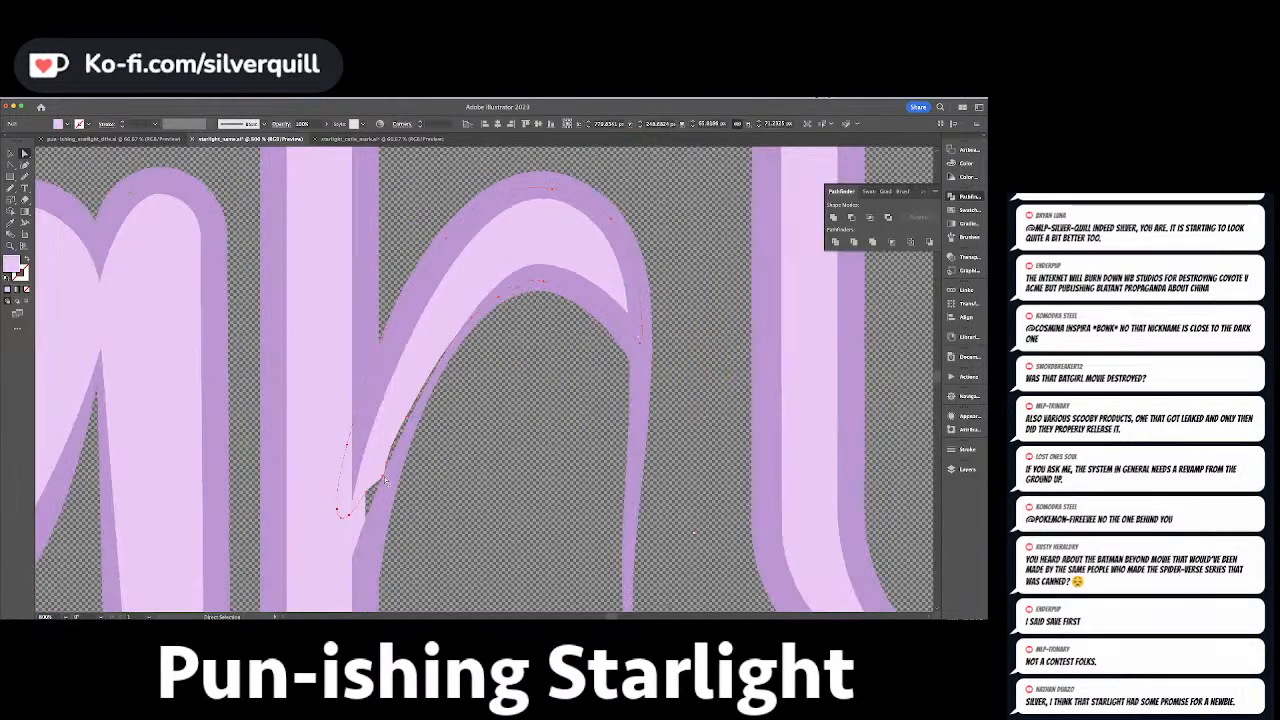
{"action": "left_click", "coordinate": [368, 495]}
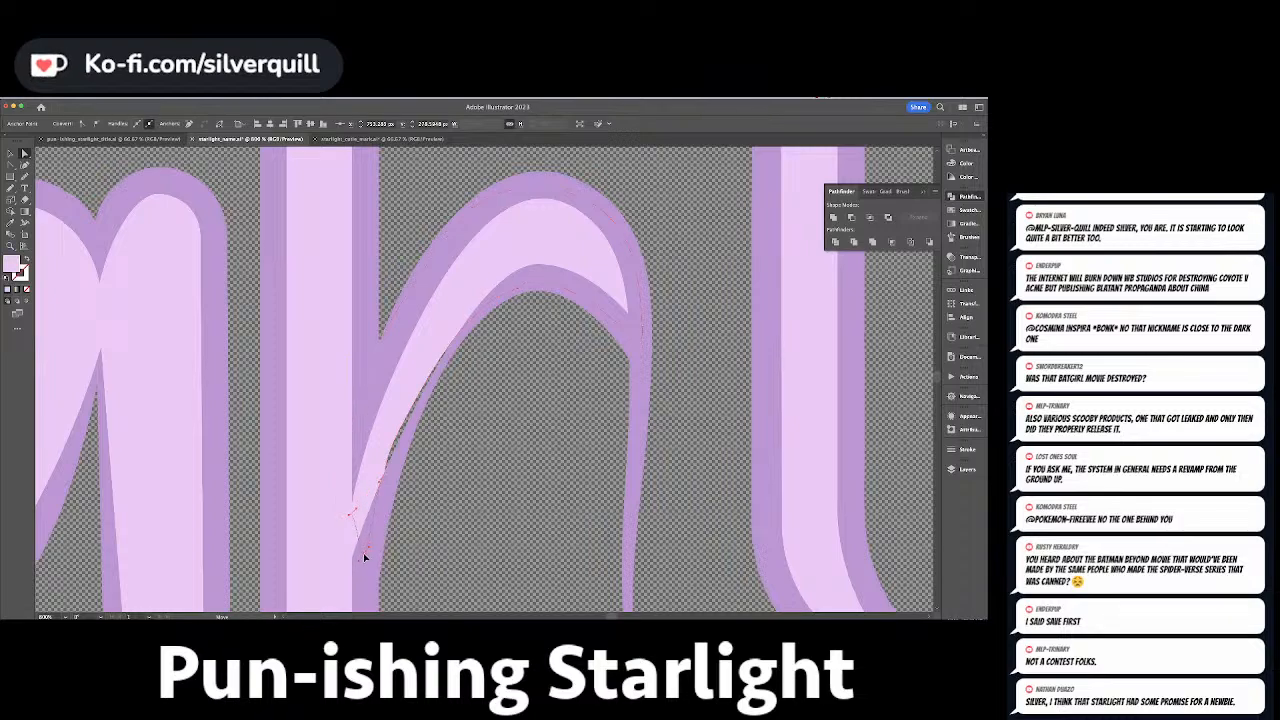
{"action": "left_click", "coordinate": [391, 452]}
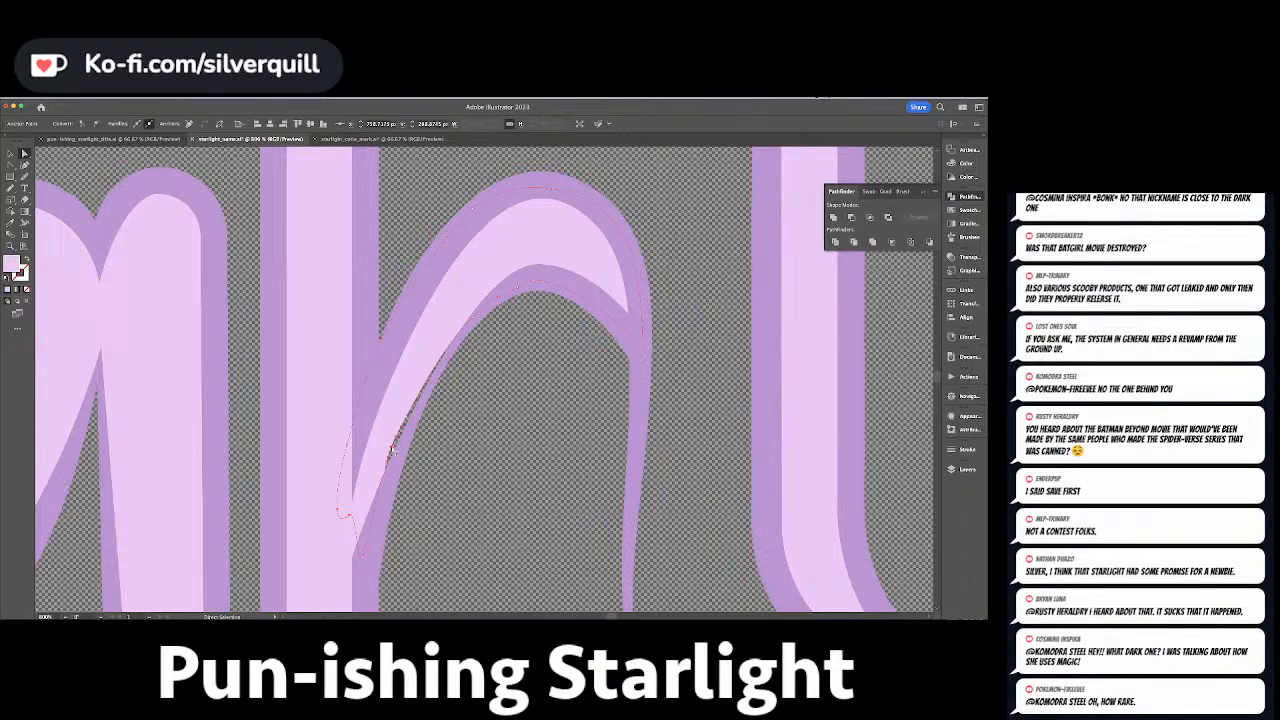
Adjust the curve handle on the inner edge of the h's purple arch outline to smooth the arch's underside.
{"action": "left_click", "coordinate": [530, 271]}
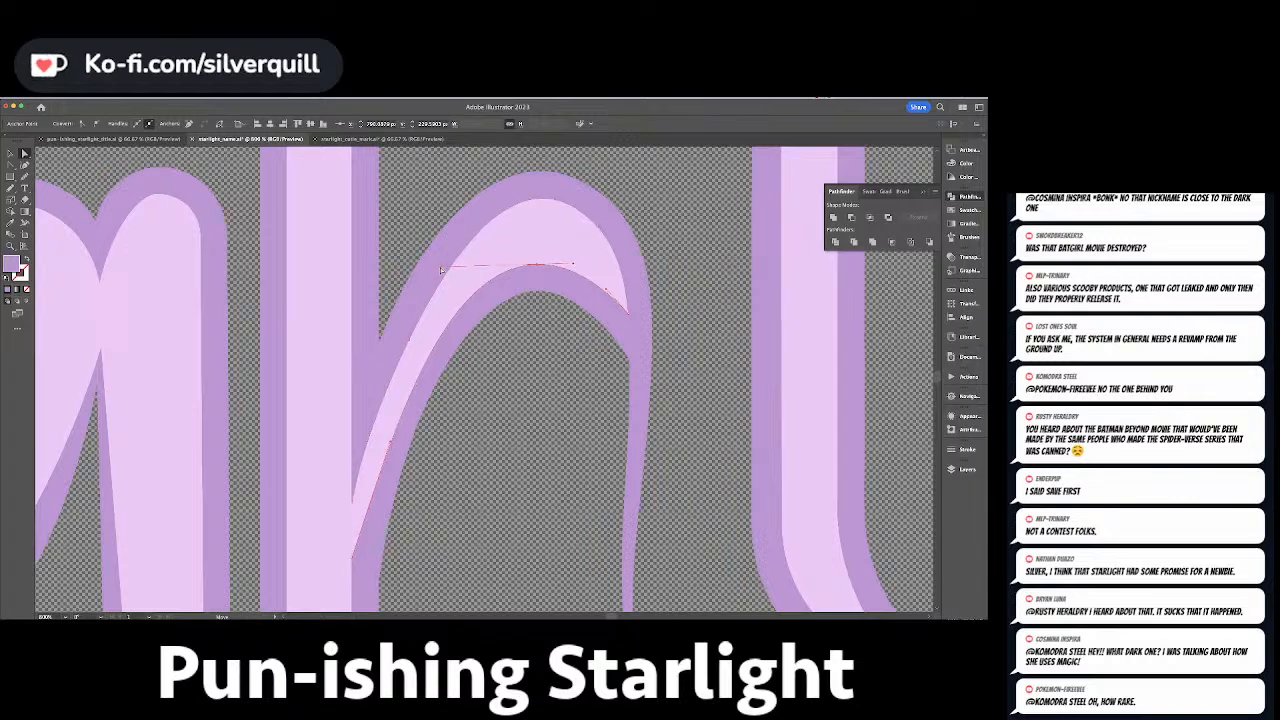
{"action": "left_click", "coordinate": [476, 478]}
{"action": "key", "text": "super+minus"}
{"action": "key", "text": "super+minus"}
{"action": "key", "text": "super+minus"}
{"action": "key", "text": "super+minus"}
{"action": "key", "text": "super+minus"}
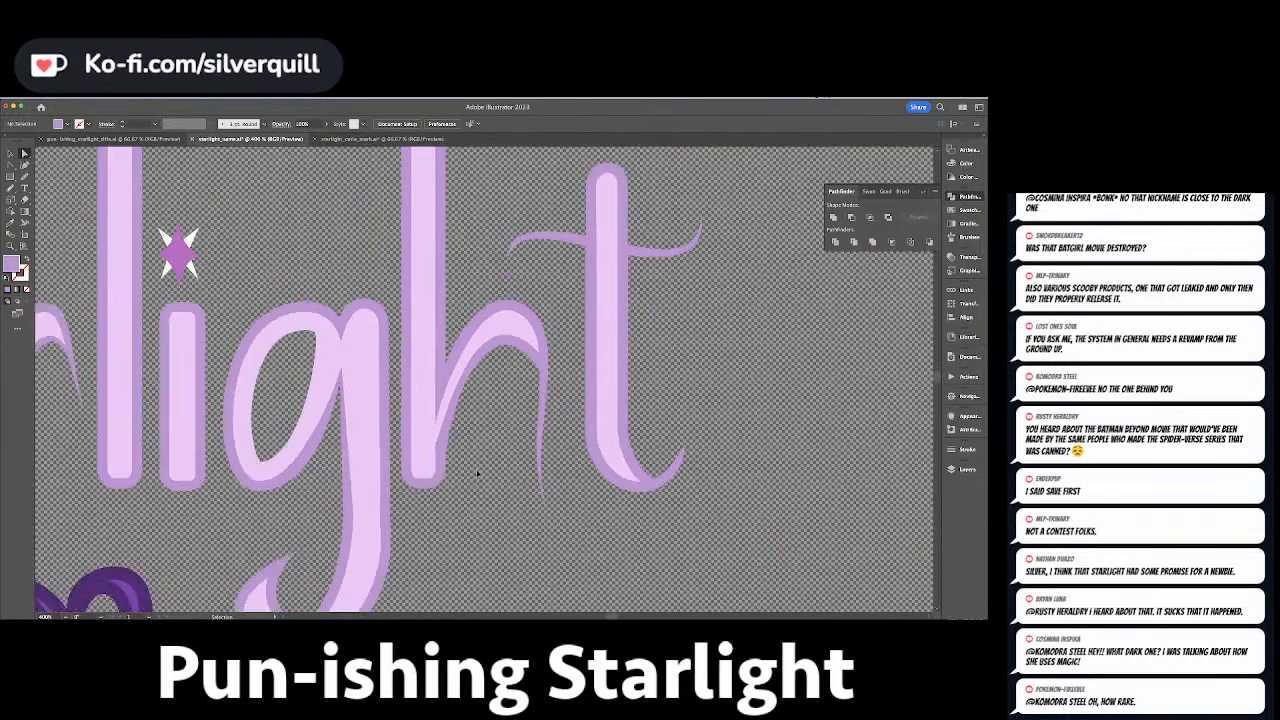
Raise the pointed notch anchor of the purple outline between the h's stem and arch to widen the joined pink fill.
{"action": "key", "text": "super+equal"}
{"action": "key", "text": "super+equal"}
{"action": "key", "text": "super+equal"}
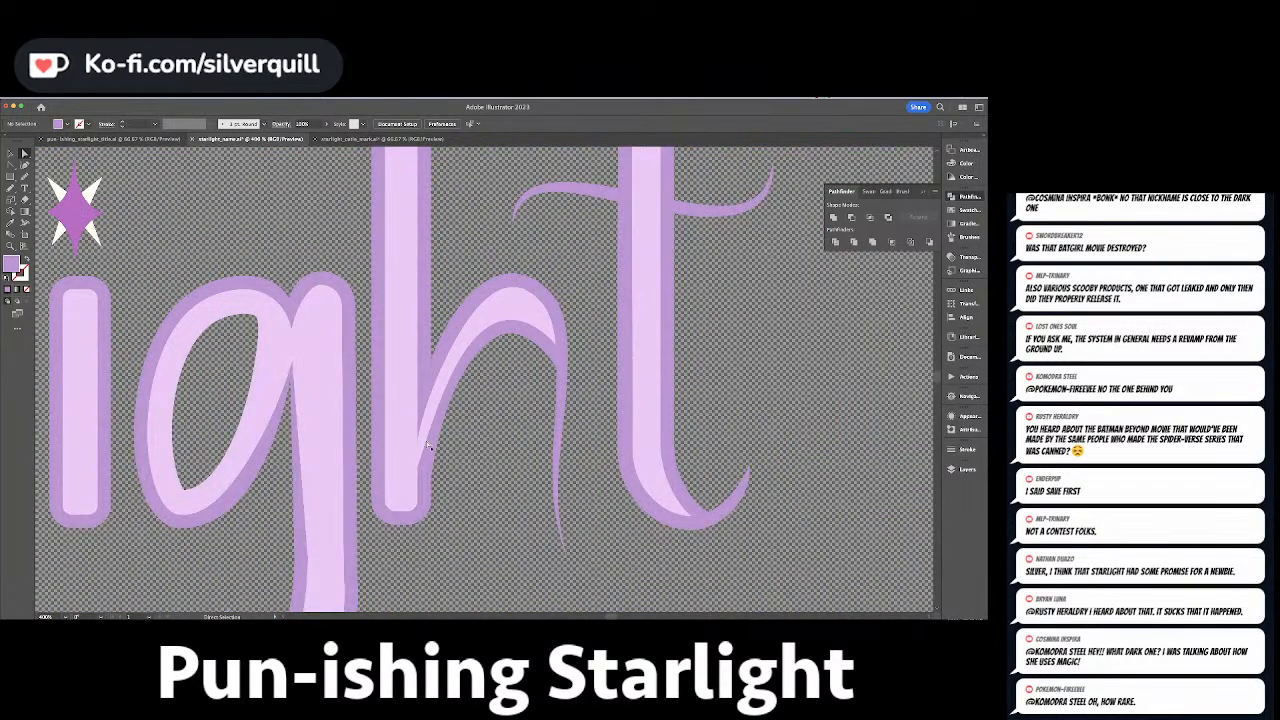
{"action": "left_click", "coordinate": [418, 442]}
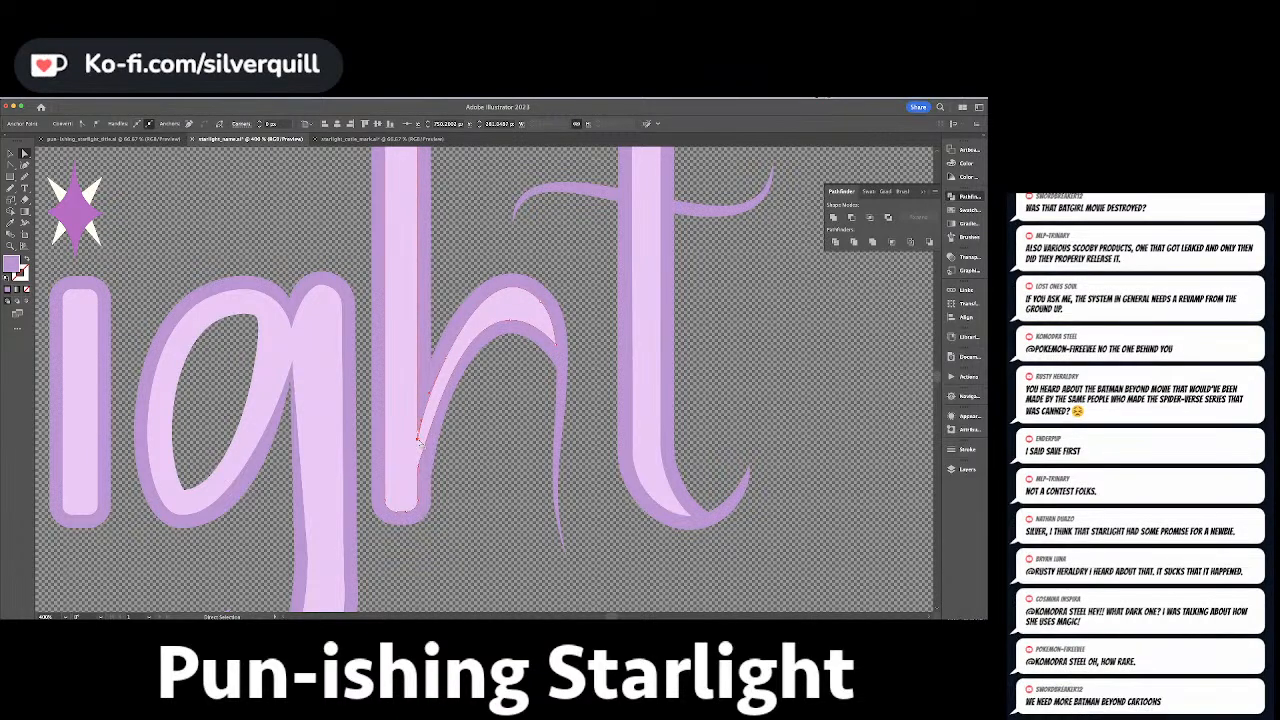
{"action": "left_click_drag", "start_coordinate": [418, 442], "coordinate": [421, 402]}
{"action": "key", "text": "plus"}
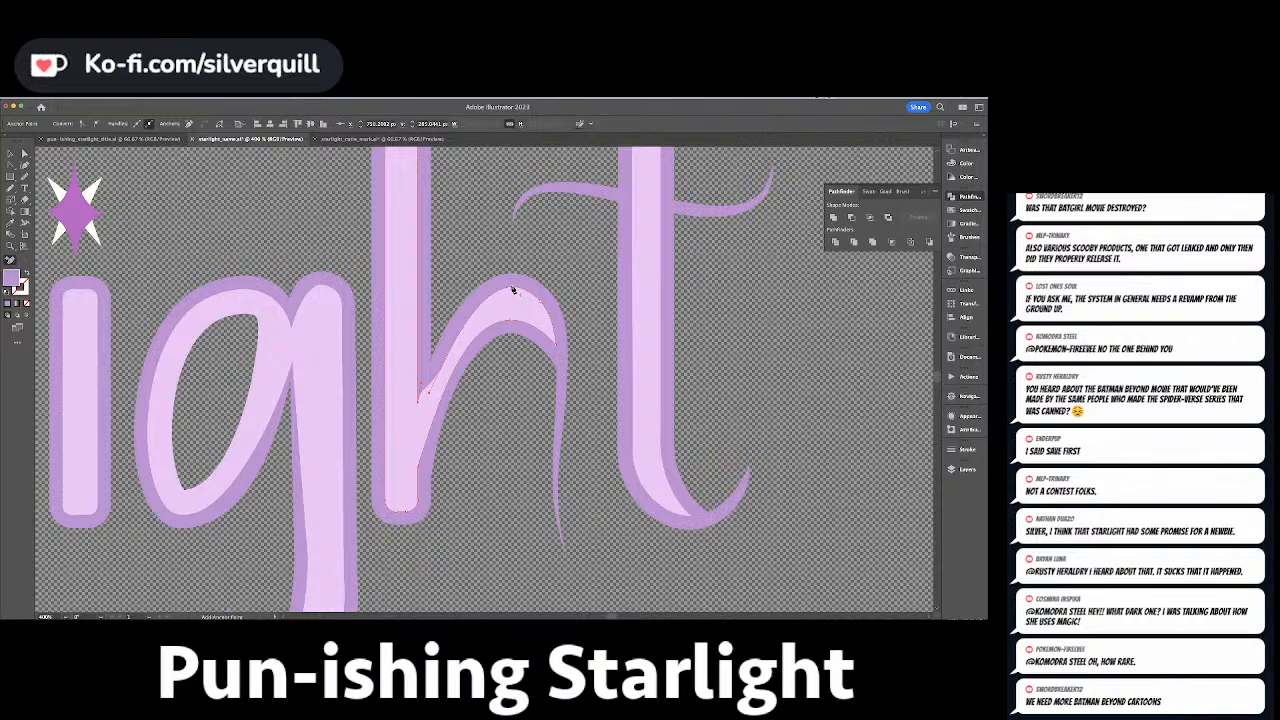
Remove surplus anchors along the edge where the h's arch branches from the stem.
{"action": "key", "text": "minus"}
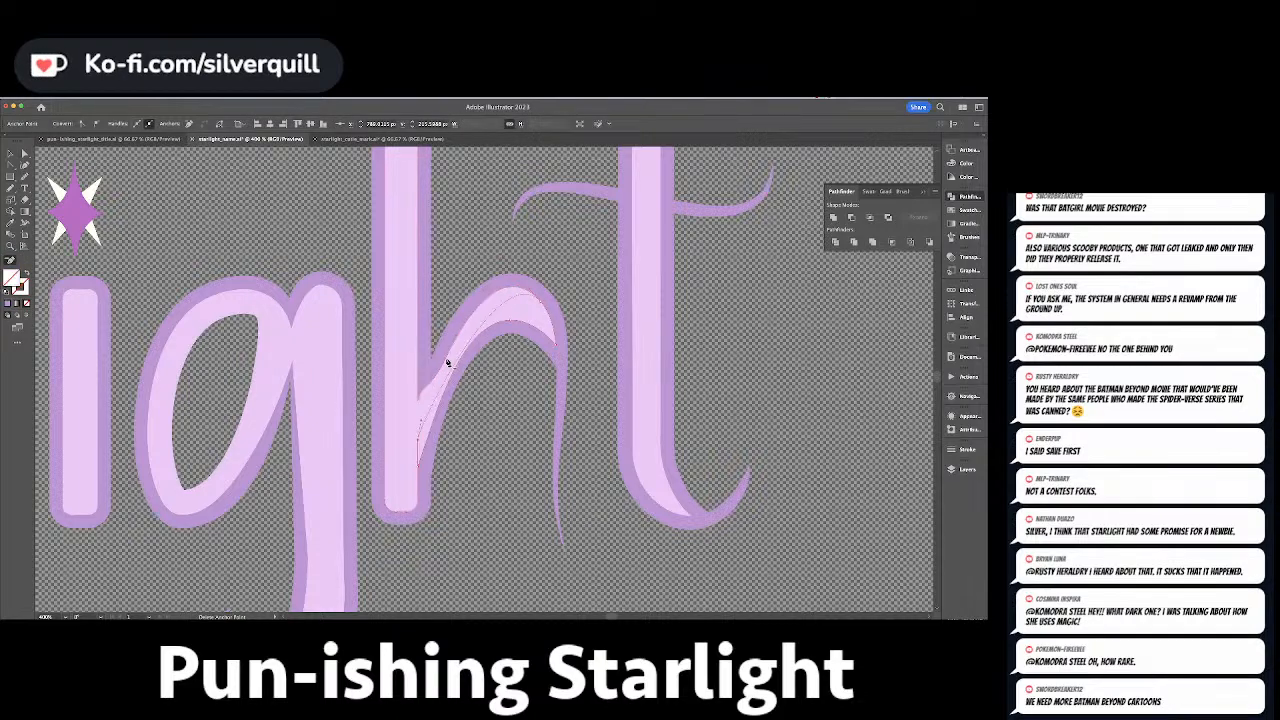
{"action": "left_click", "coordinate": [448, 360]}
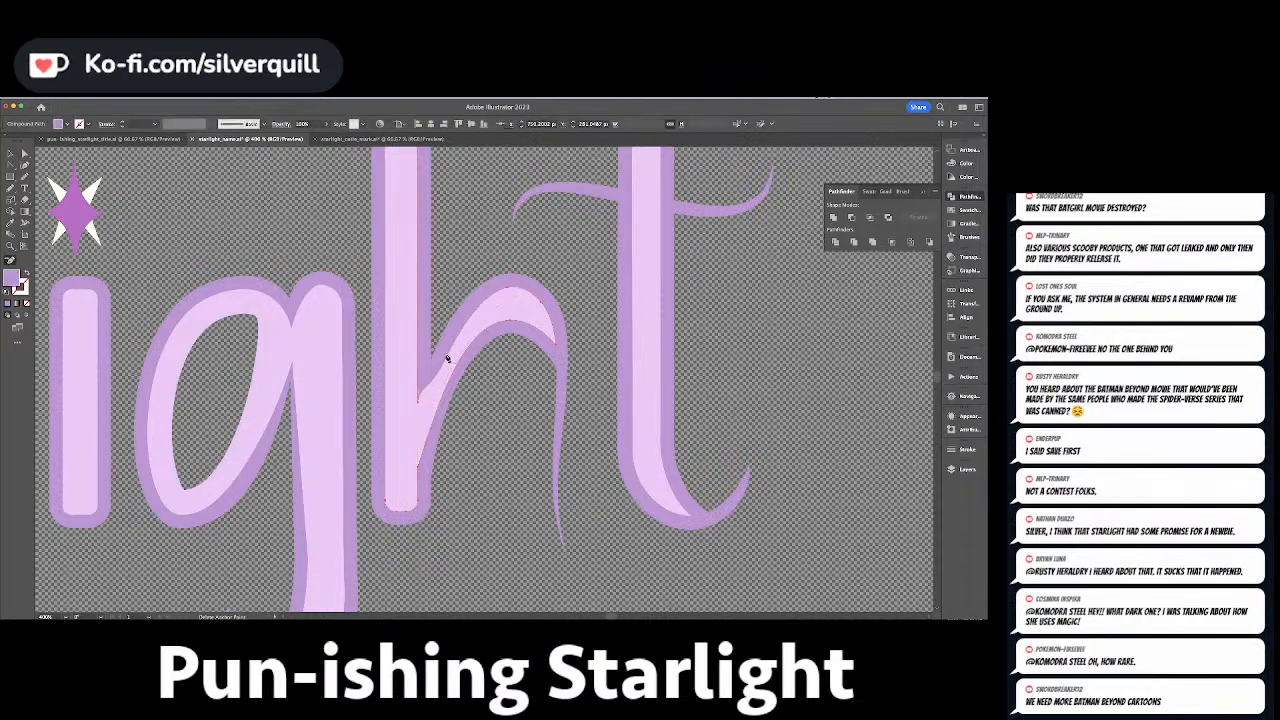
{"action": "key", "text": "a"}
{"action": "left_click", "coordinate": [448, 362]}
{"action": "key", "text": "minus"}
{"action": "left_click", "coordinate": [448, 360]}
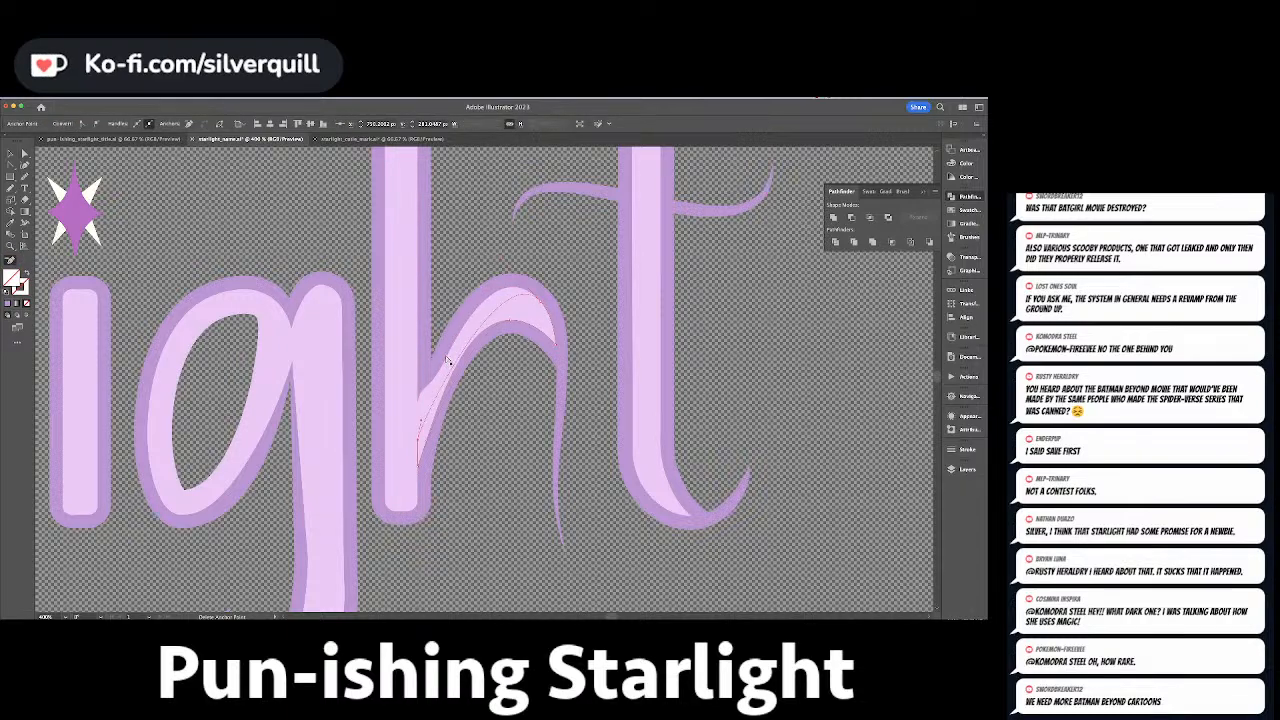
{"action": "key", "text": "a"}
{"action": "left_click", "coordinate": [448, 362]}
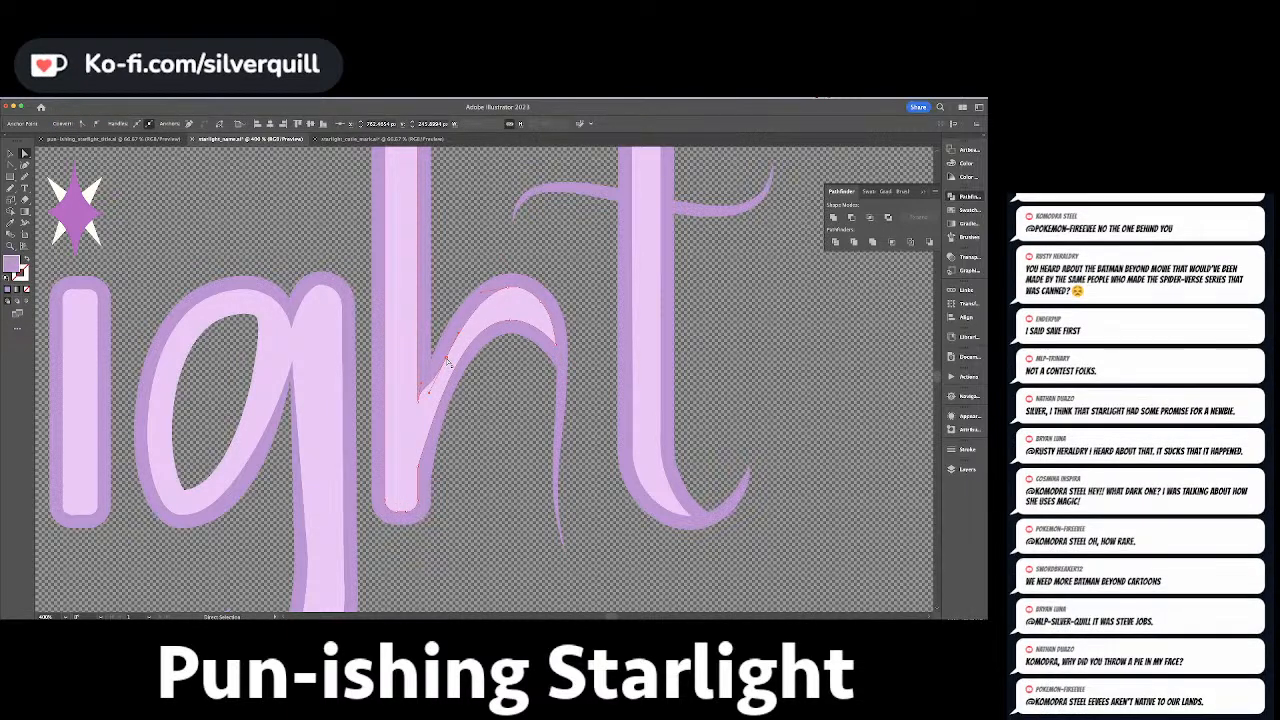
{"action": "key", "text": "minus"}
{"action": "left_click", "coordinate": [448, 360]}
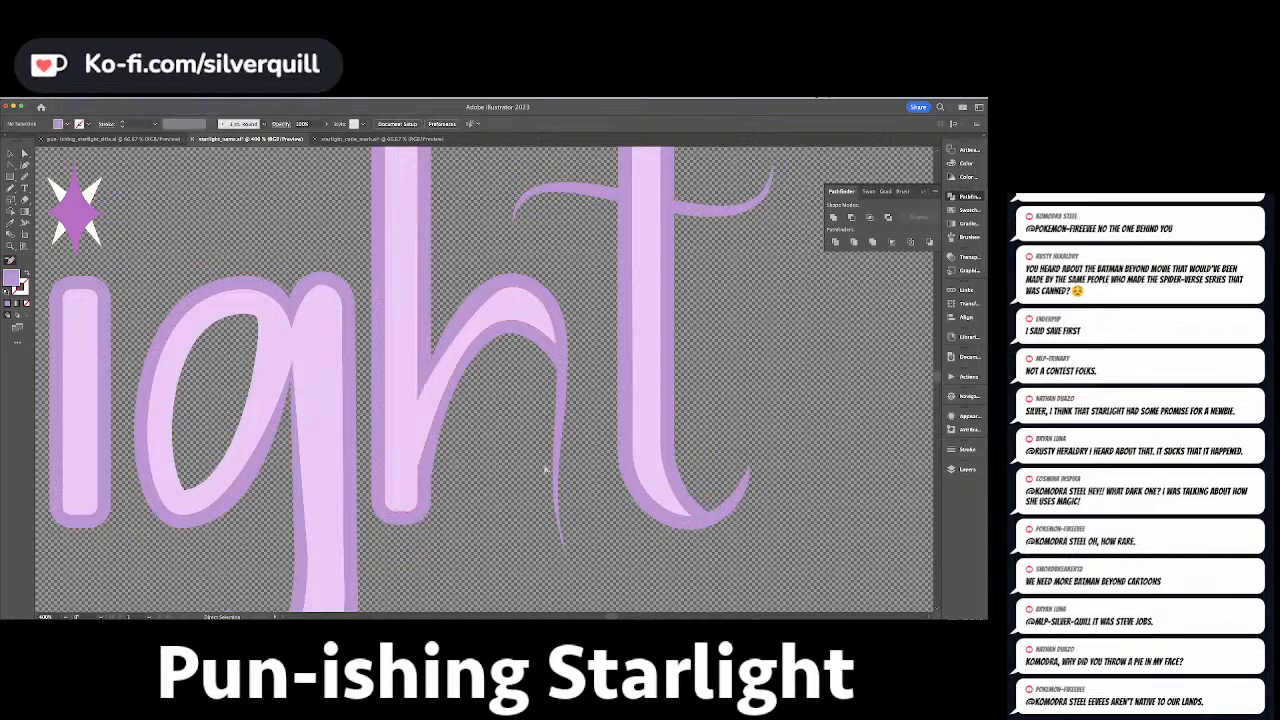
{"action": "left_click", "coordinate": [546, 469], "text": "super"}
{"action": "key", "text": "super+minus"}
{"action": "key", "text": "super+minus"}
{"action": "key", "text": "super+minus"}
{"action": "key", "text": "super+minus"}
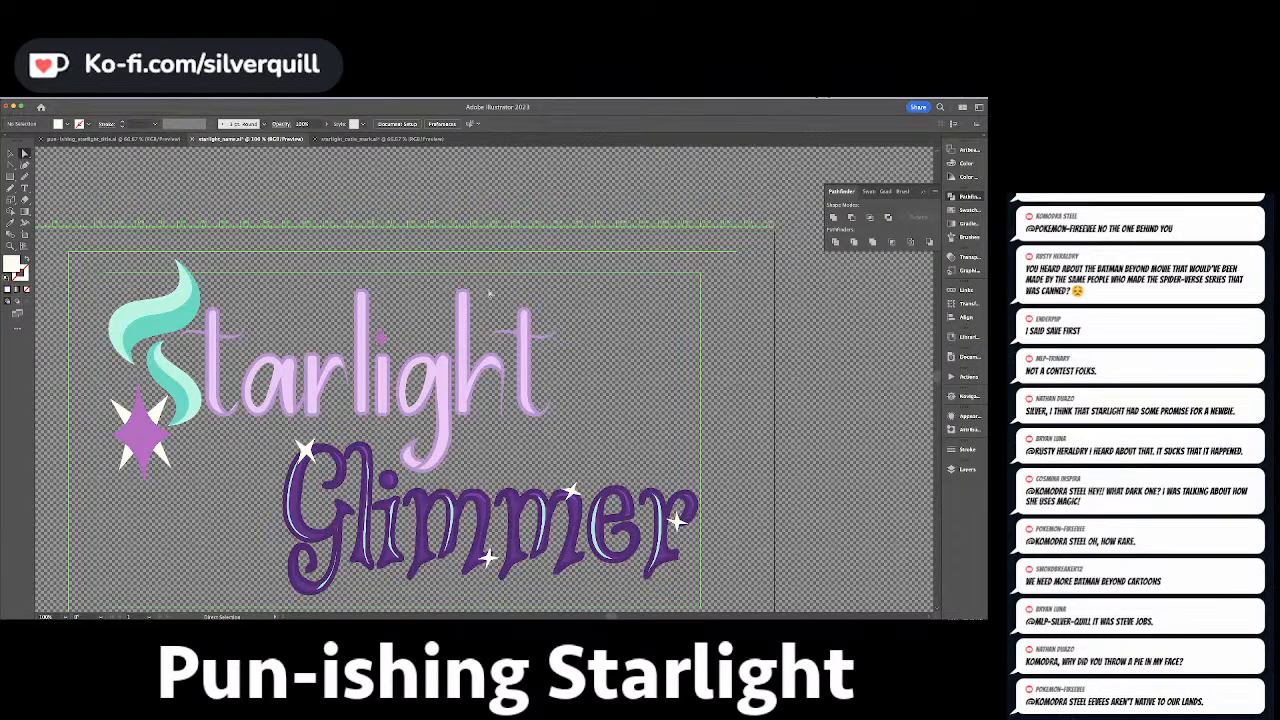
Place a copy of the i's small purple star inside the bowl of the g in Starlight.
{"action": "left_click_drag", "start_coordinate": [589, 394], "coordinate": [594, 310]}
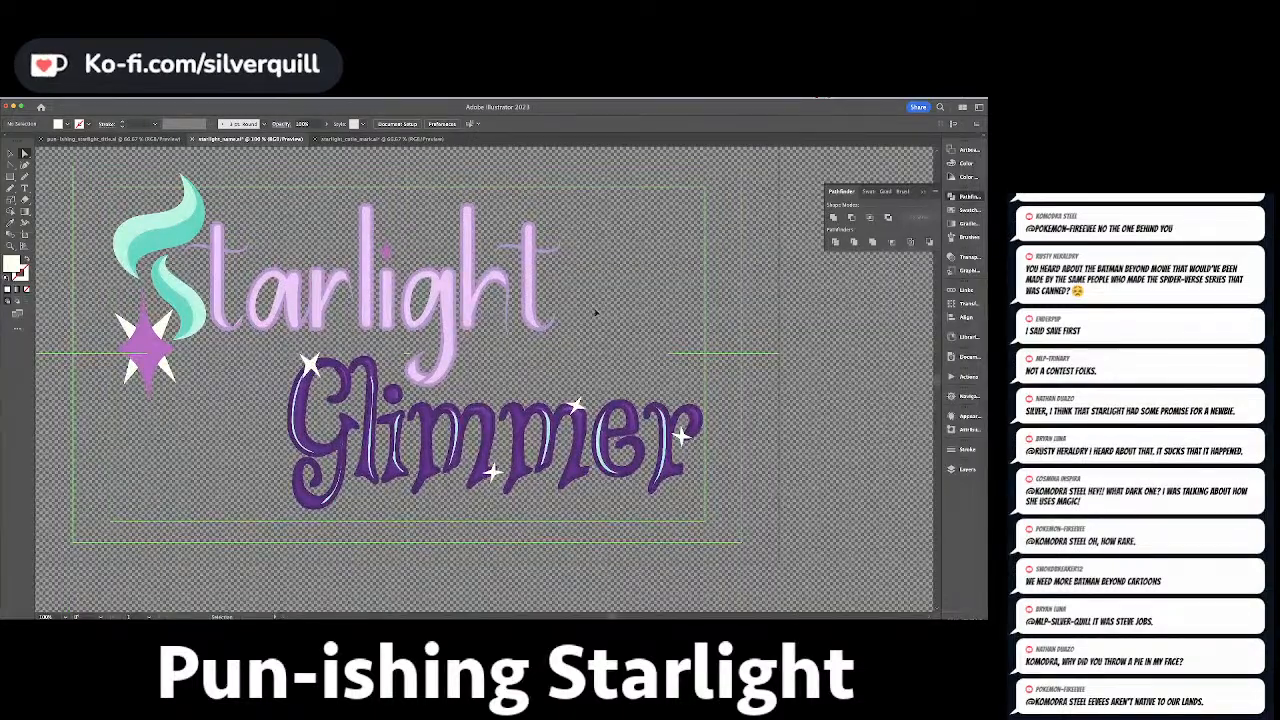
{"action": "key", "text": "super+equal"}
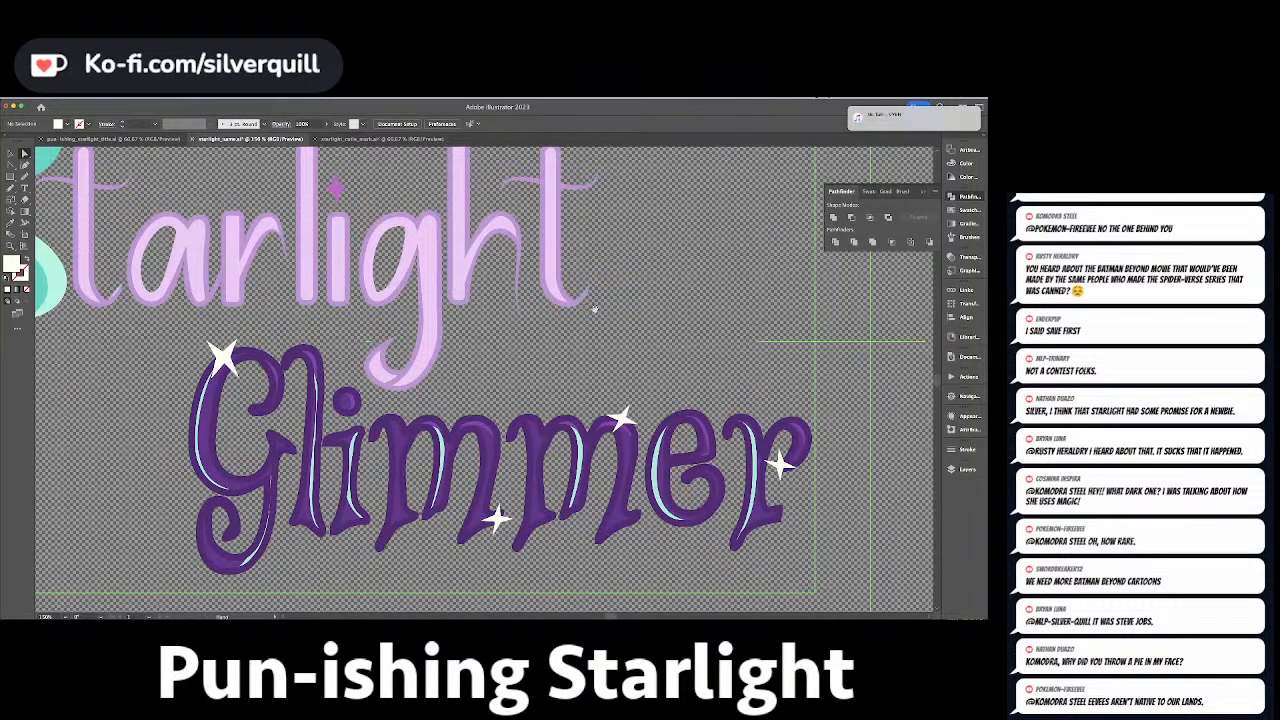
{"action": "left_click_drag", "start_coordinate": [545, 275], "coordinate": [692, 382]}
{"action": "left_click", "coordinate": [487, 298]}
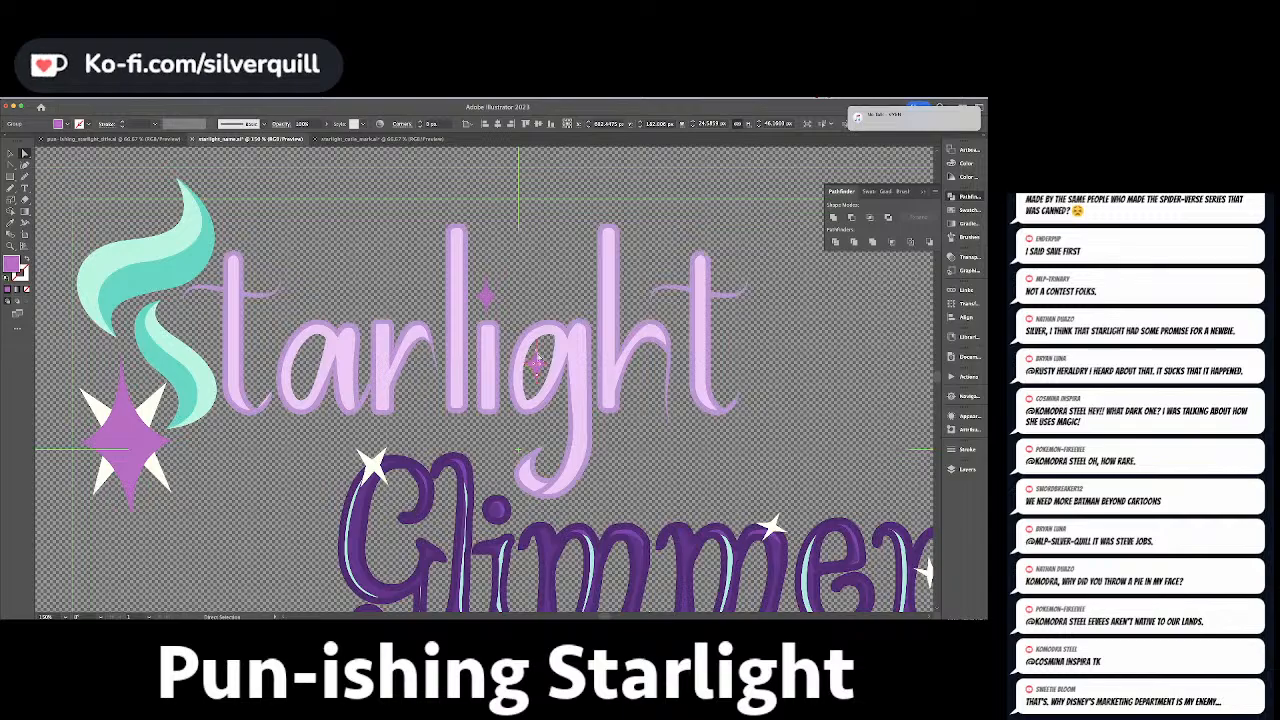
Remove the g's inner counter so its bowl is solid pink, and enlarge and tilt the purple star inside it.
{"action": "left_click", "coordinate": [549, 341]}
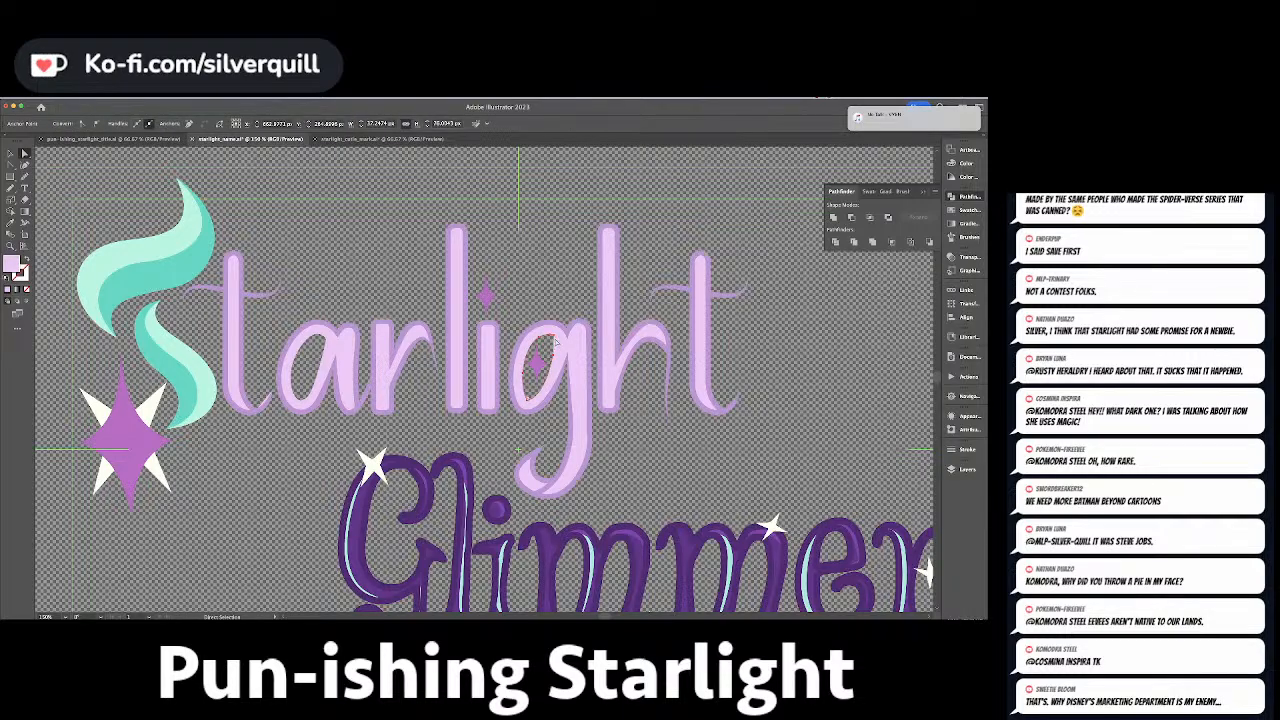
{"action": "key", "text": "super+shift+a"}
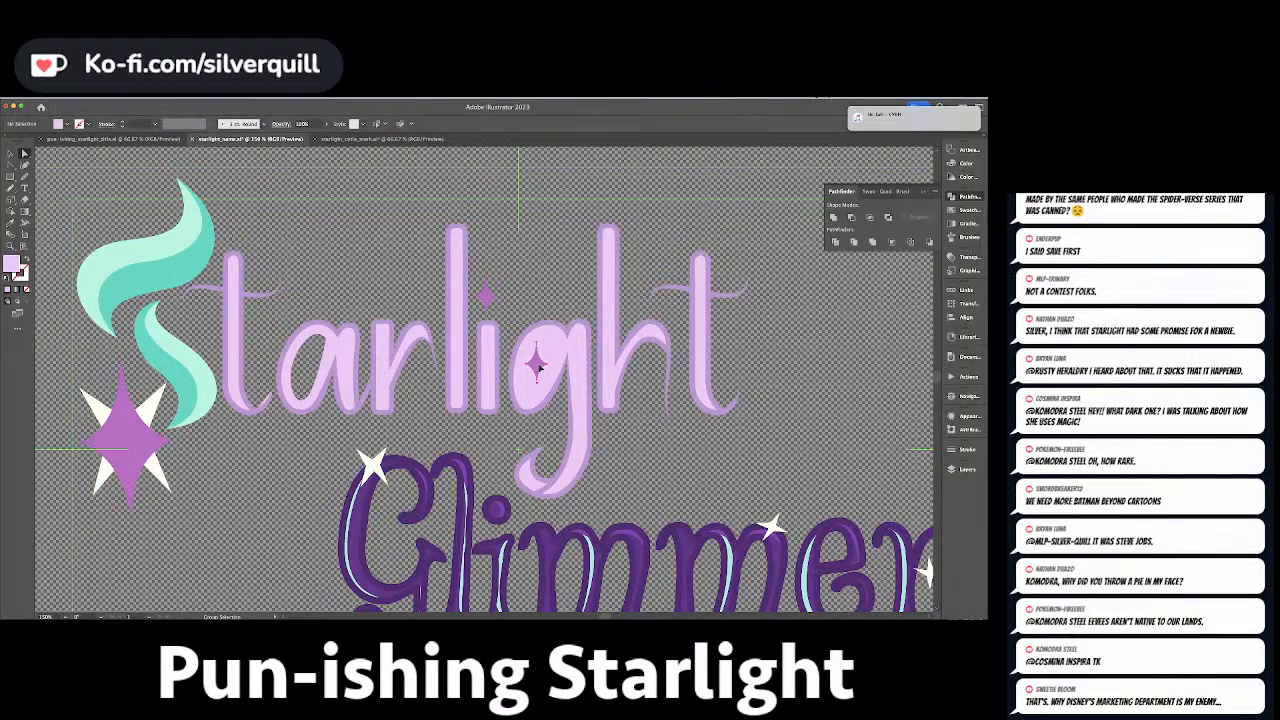
{"action": "left_click", "coordinate": [537, 366]}
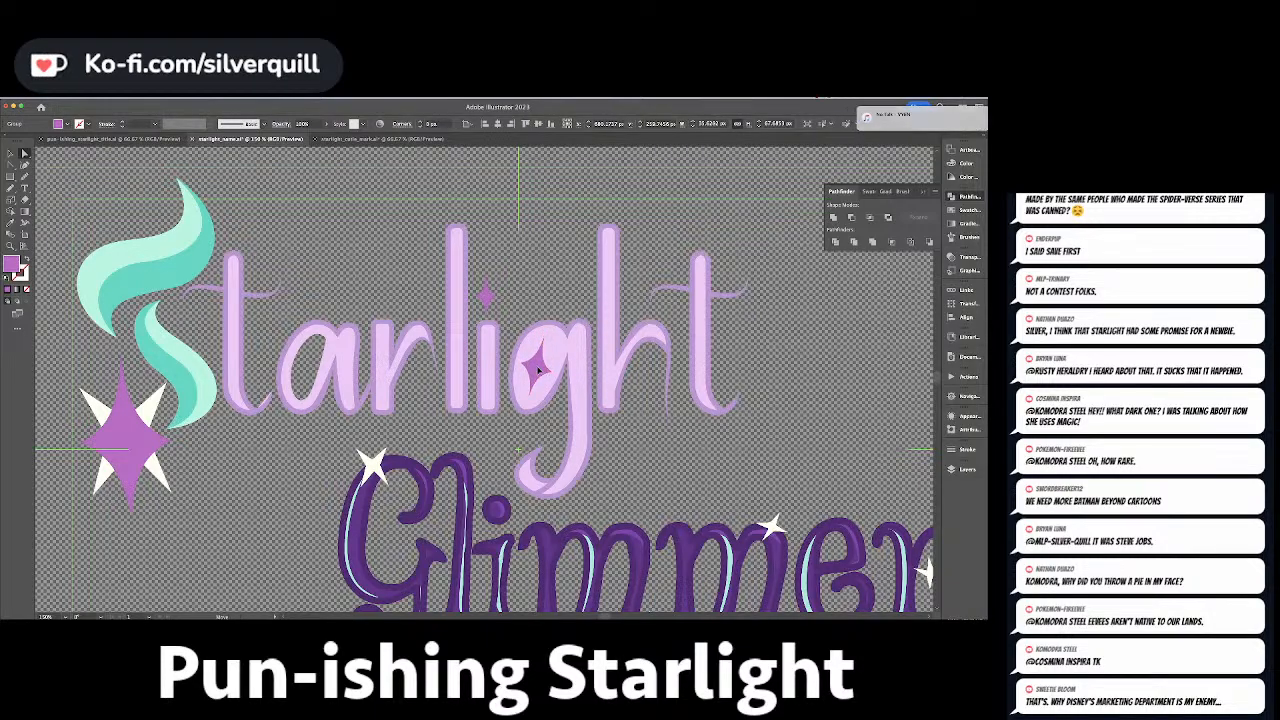
{"action": "key", "text": "super+shift+a"}
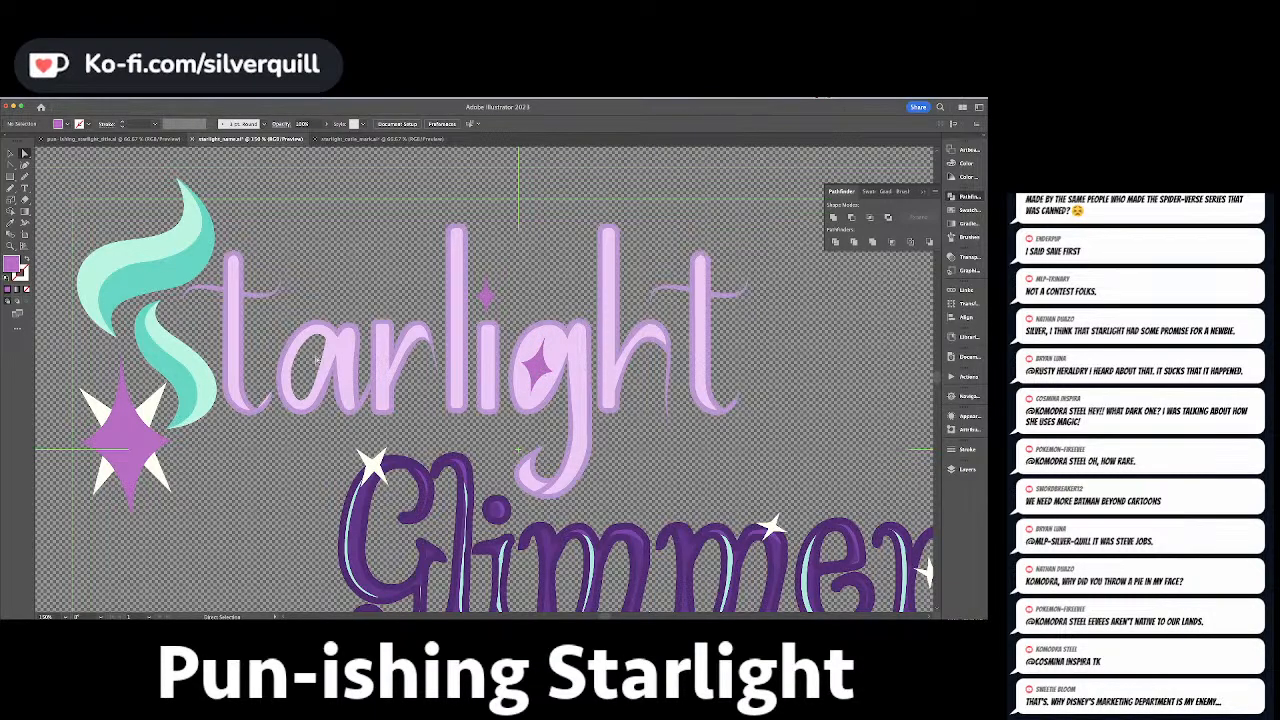
Remove the a's inner counter to fill its bowl with pink and copy the tilted star from the g into it.
{"action": "left_click", "coordinate": [323, 361], "text": "alt"}
{"action": "key", "text": "Delete"}
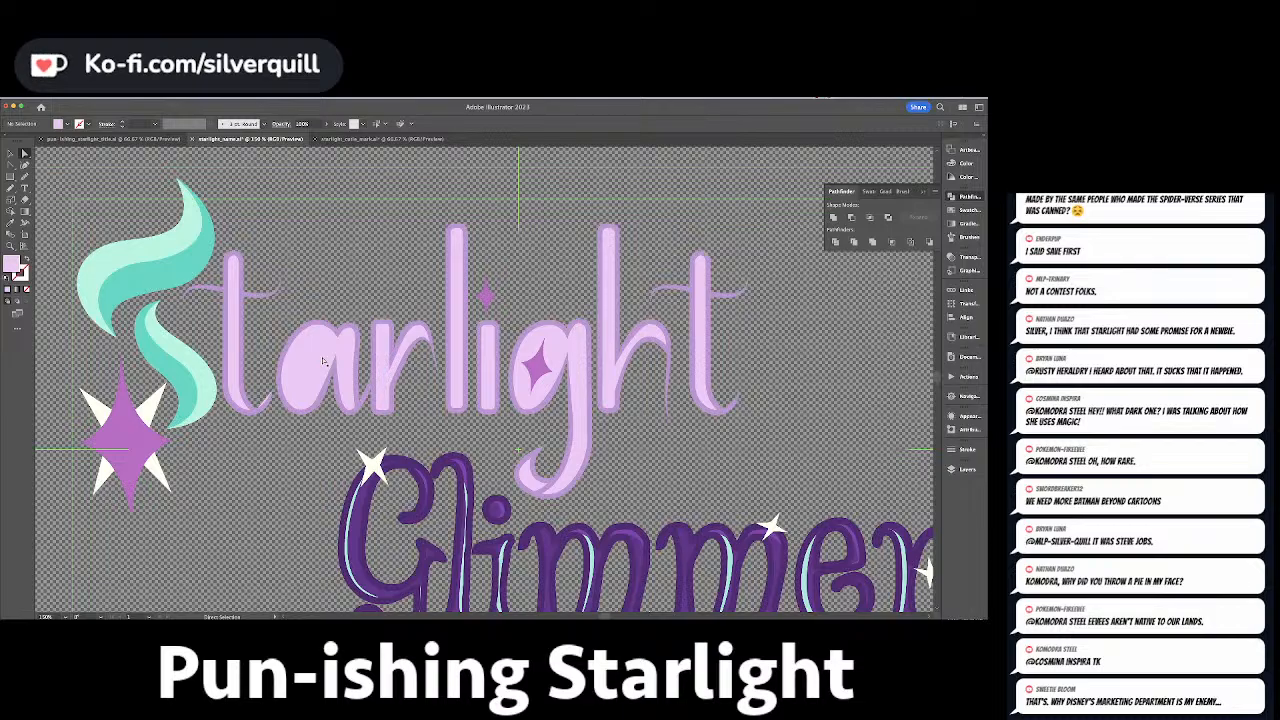
{"action": "left_click", "coordinate": [527, 372]}
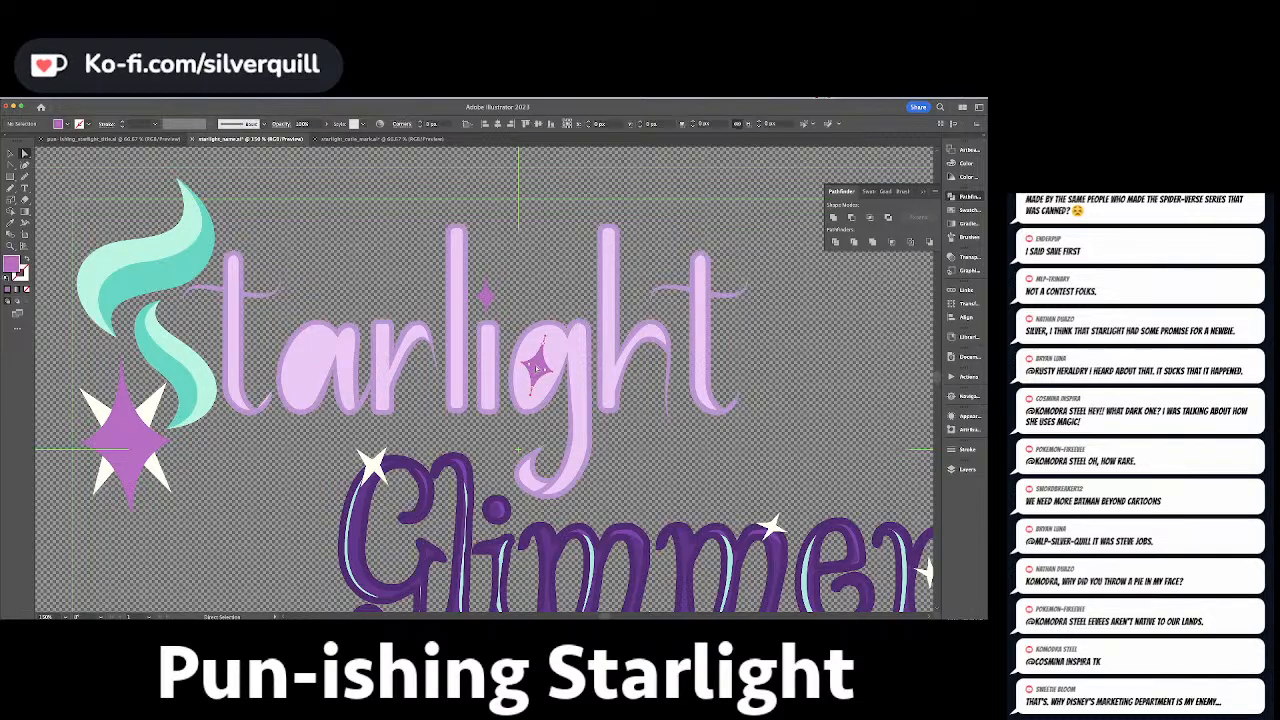
{"action": "left_click_drag", "start_coordinate": [527, 372], "coordinate": [300, 372], "text": "alt"}
{"action": "left_click", "coordinate": [871, 385]}
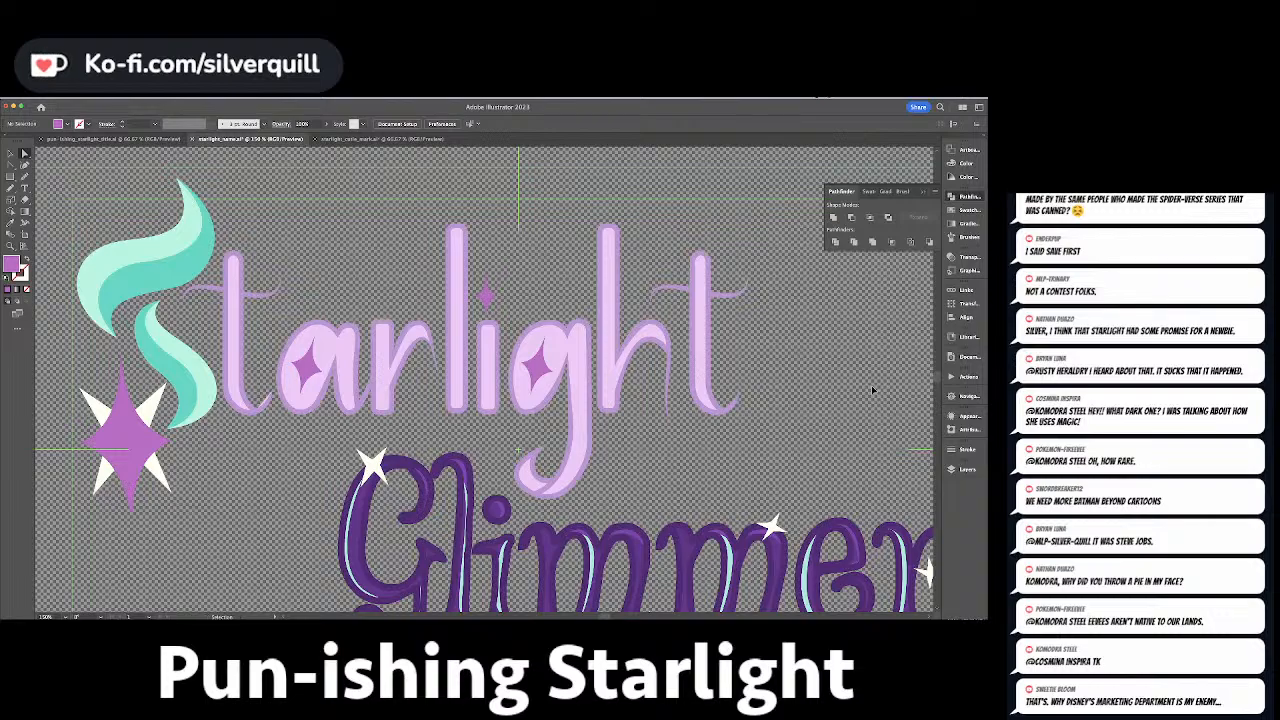
Examine the stars on the a, i and g both up close and within the whole logo.
{"action": "key", "text": "ctrl+minus"}
{"action": "key", "text": "ctrl+minus"}
{"action": "key", "text": "ctrl+minus"}
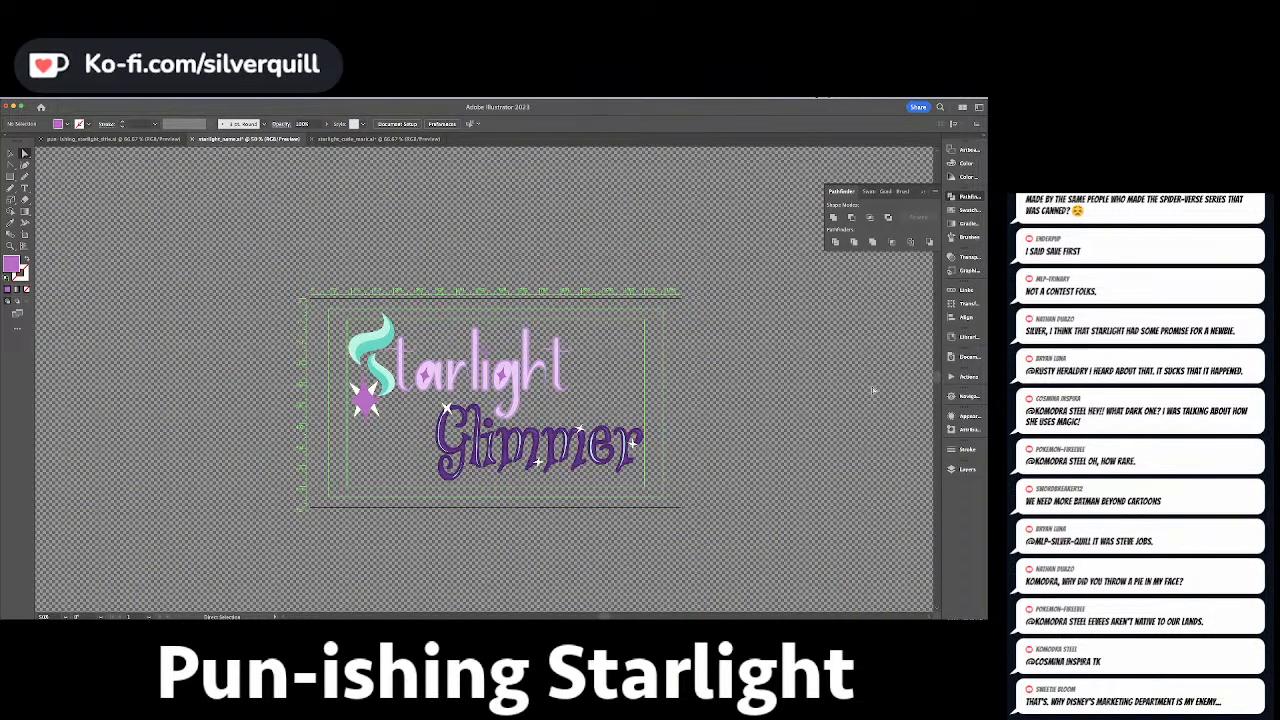
{"action": "key", "text": "ctrl+plus"}
{"action": "key", "text": "ctrl+plus"}
{"action": "key", "text": "ctrl+plus"}
{"action": "key", "text": "ctrl+plus"}
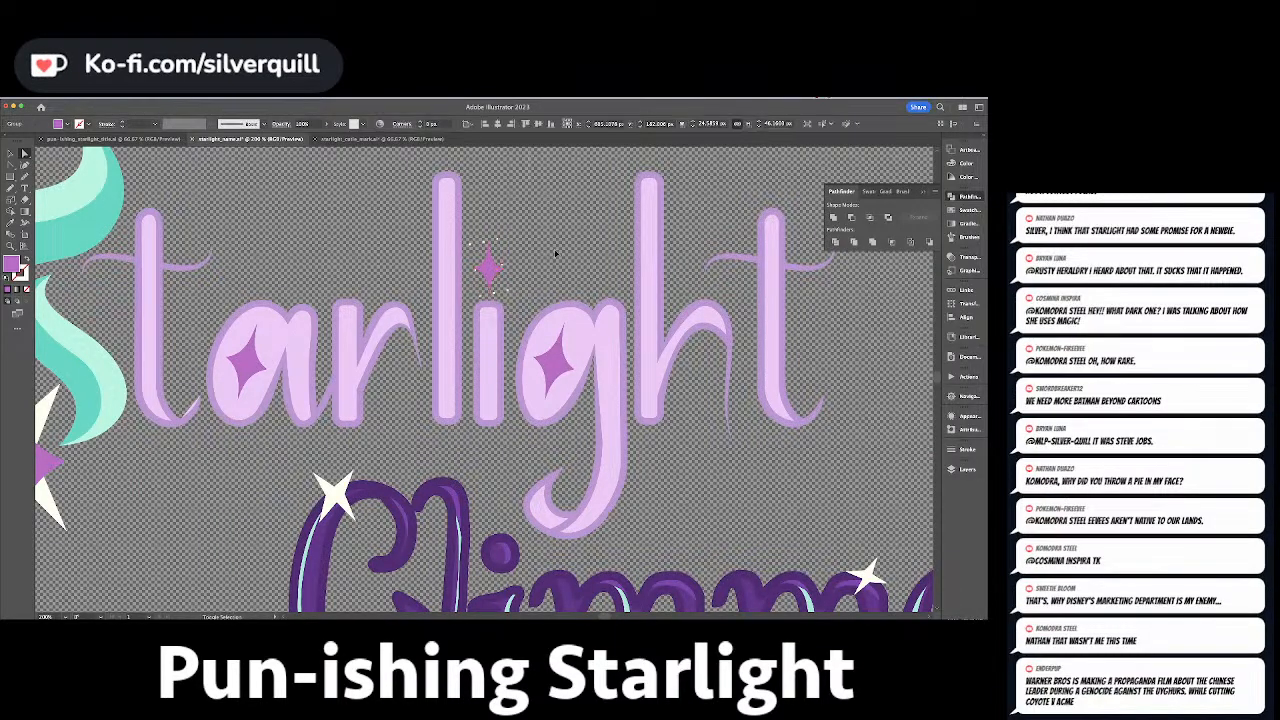
{"action": "key", "text": "ctrl+minus"}
{"action": "key", "text": "ctrl+minus"}
{"action": "key", "text": "ctrl+minus"}
{"action": "key", "text": "ctrl+minus"}
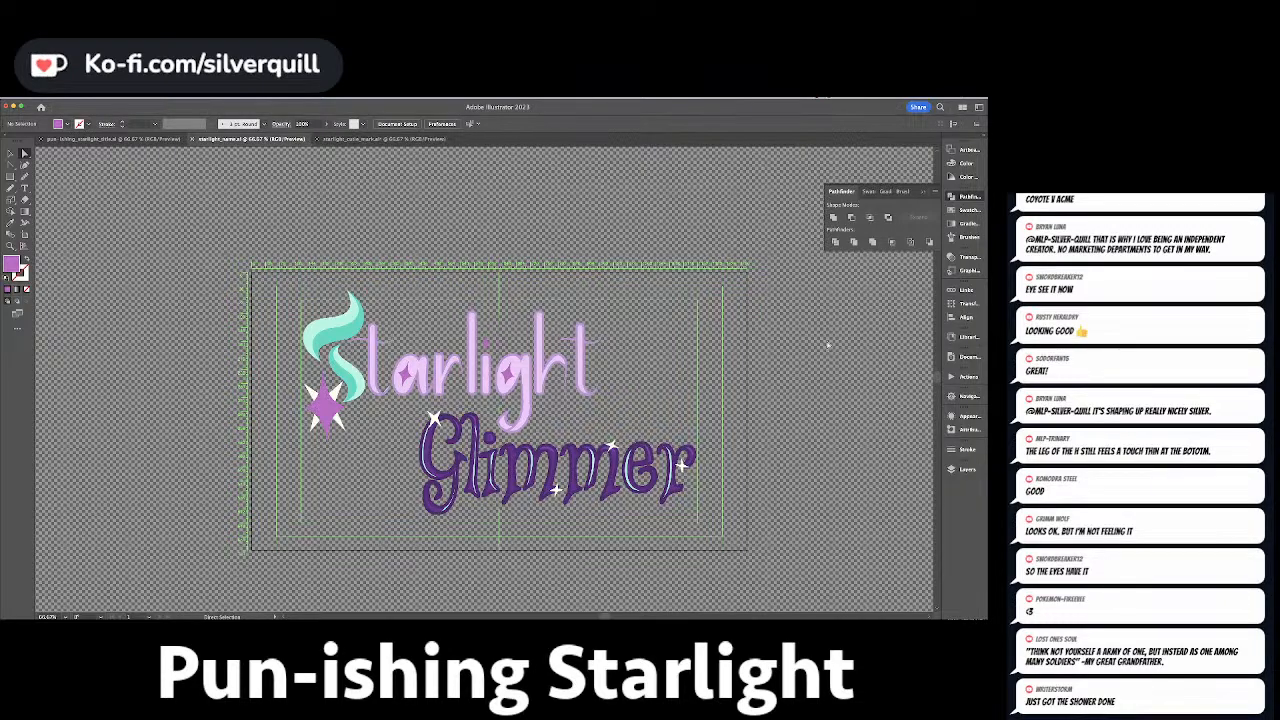
Save the logo under a new name as an Illustrator 2020 file.
{"action": "key", "text": "v"}
{"action": "left_click", "coordinate": [616, 460]}
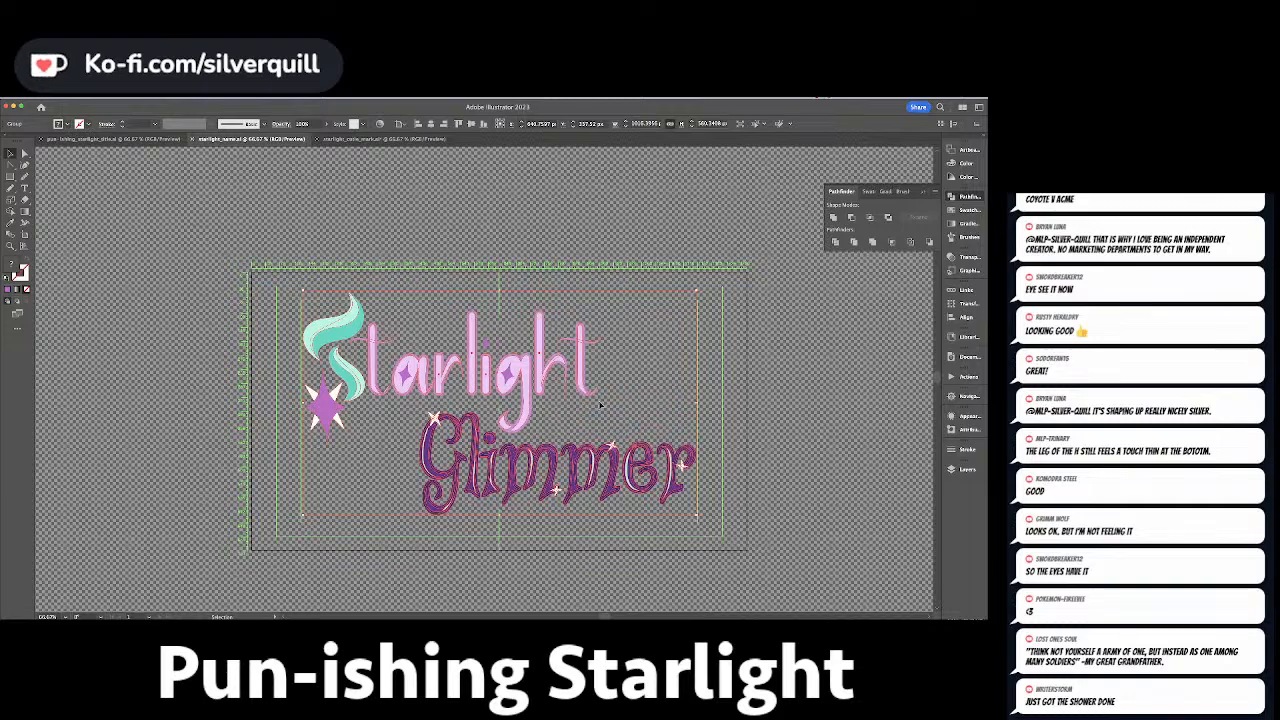
{"action": "key", "text": "super+shift+s"}
{"action": "key", "text": "Right"}
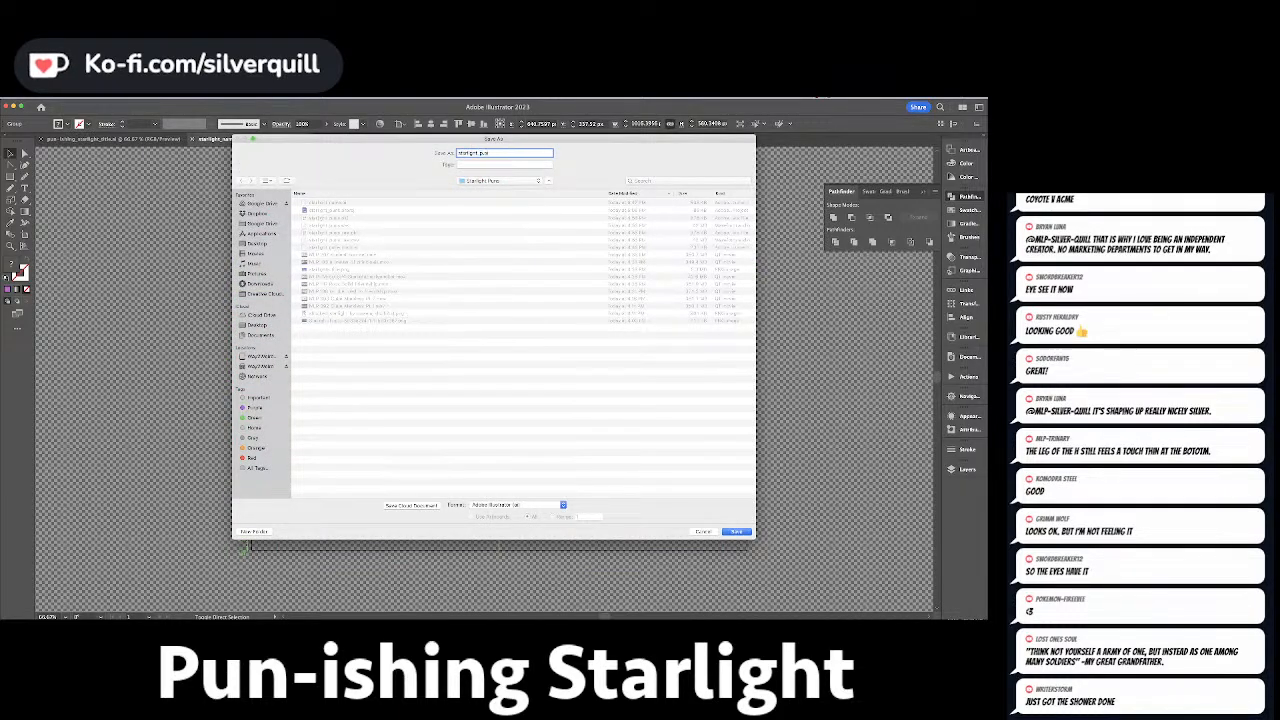
{"action": "key", "text": "Return"}
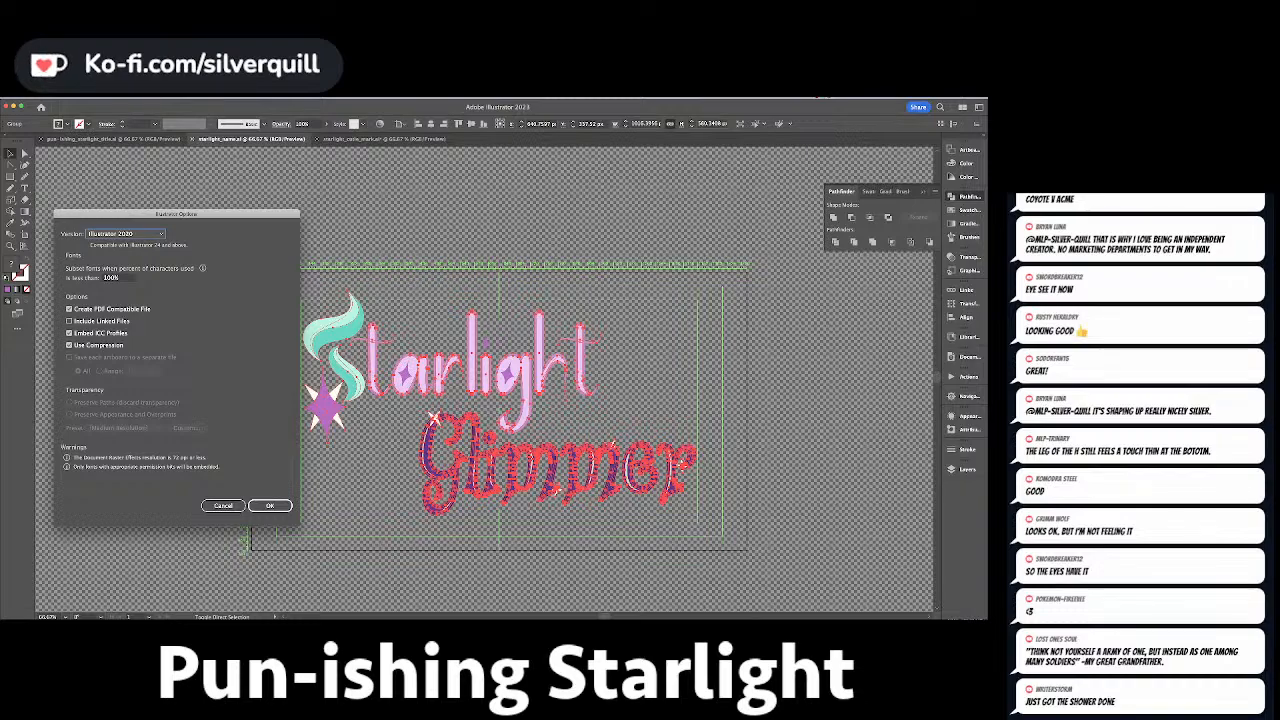
{"action": "key", "text": "Return"}
{"action": "left_click", "coordinate": [617, 411]}
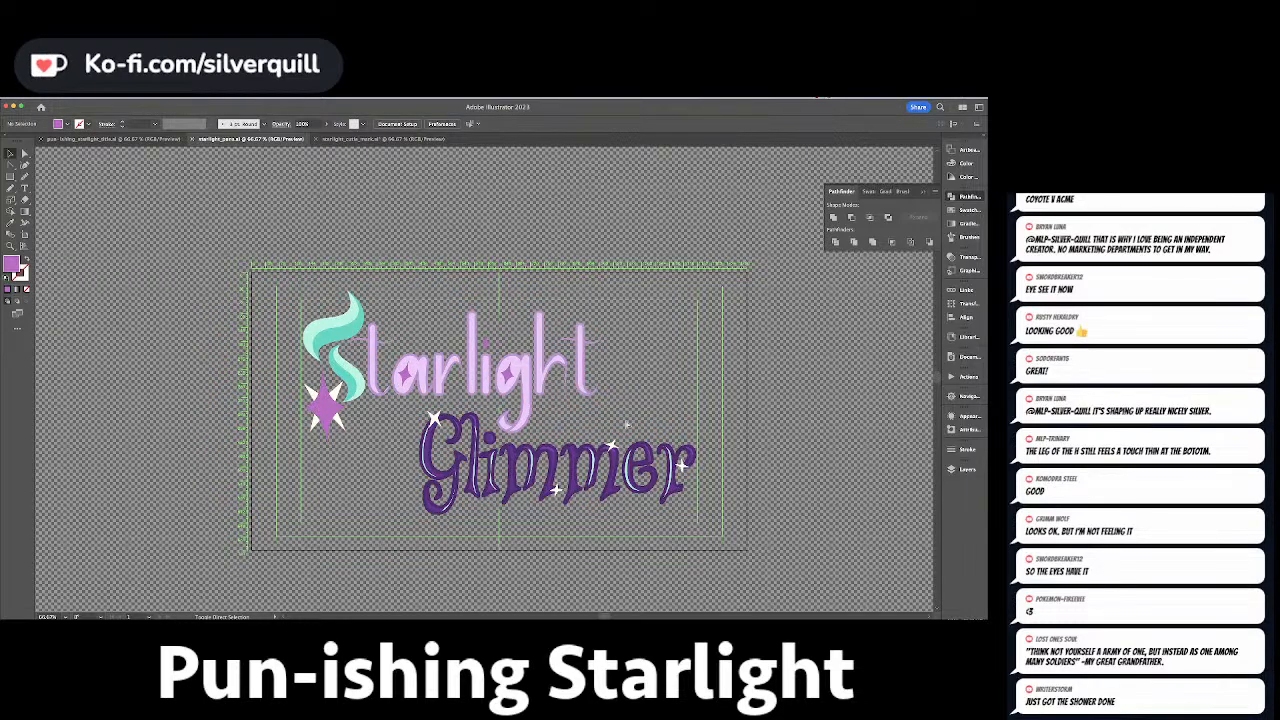
{"action": "scroll", "coordinate": [626, 424], "scroll_direction": "up", "scroll_amount": 1}
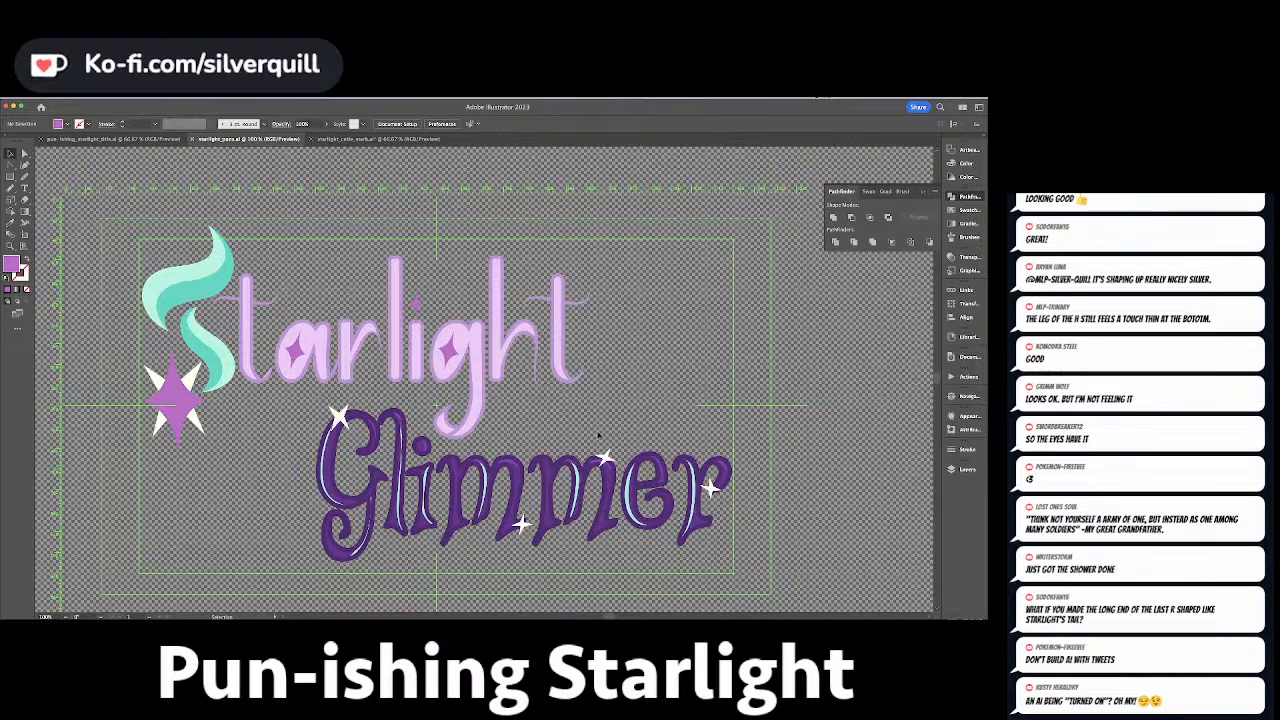
{"action": "left_click", "coordinate": [493, 357]}
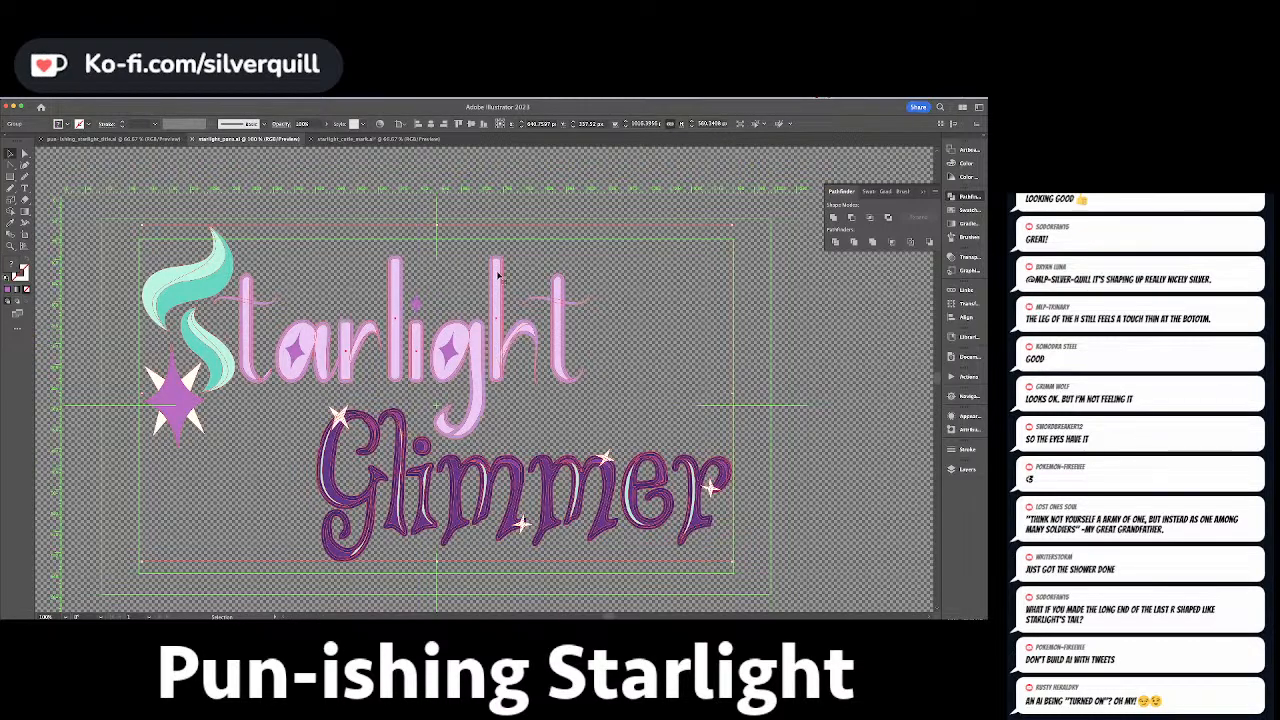
{"action": "left_click", "coordinate": [399, 123]}
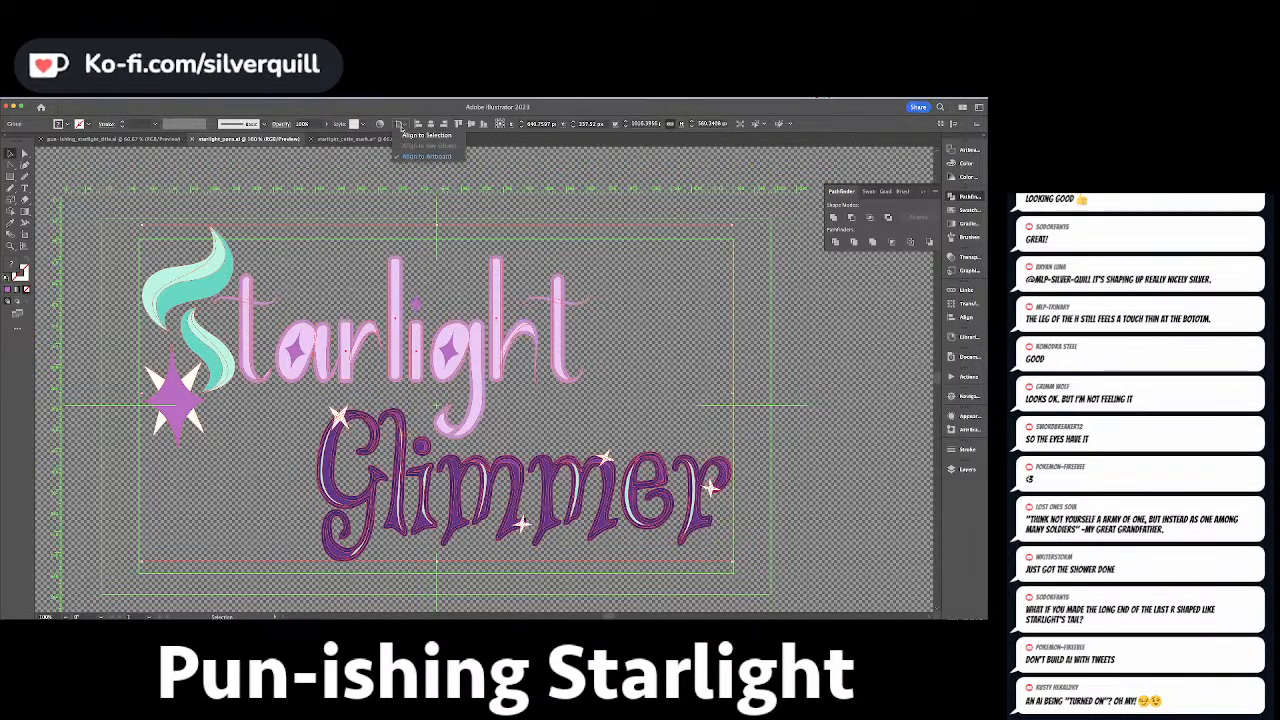
{"action": "left_click", "coordinate": [427, 135]}
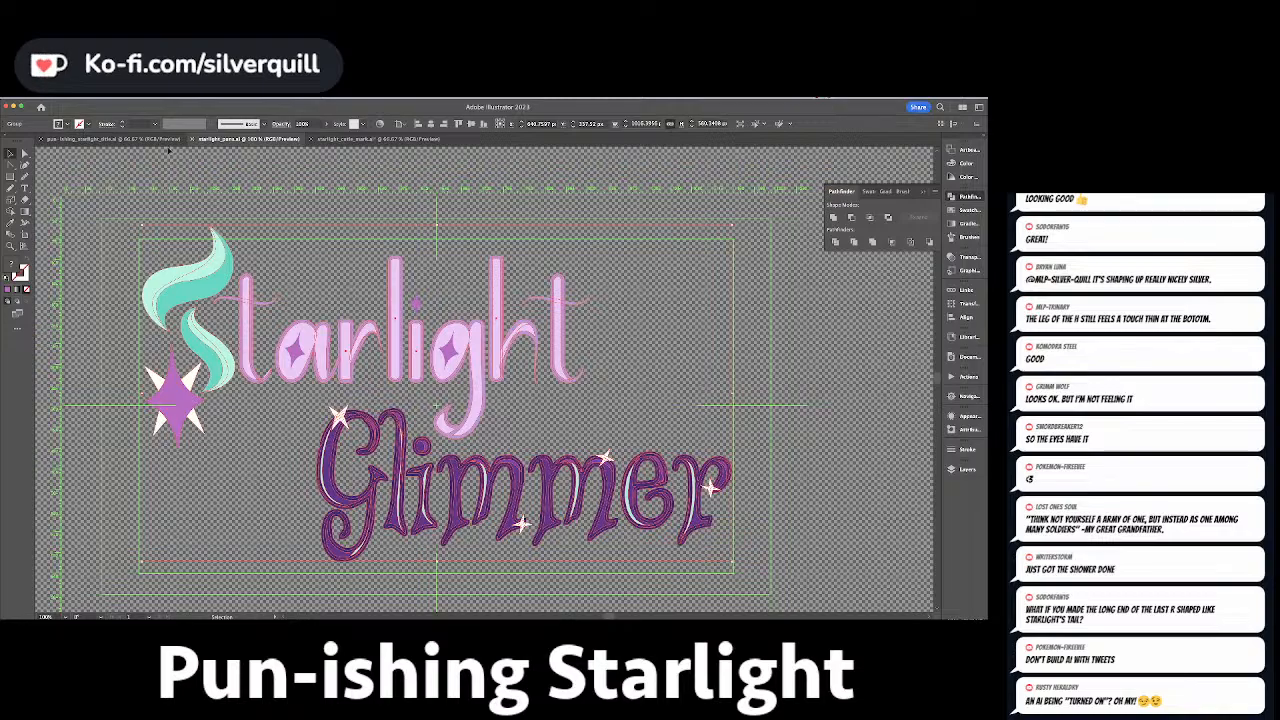
{"action": "left_click", "coordinate": [95, 98]}
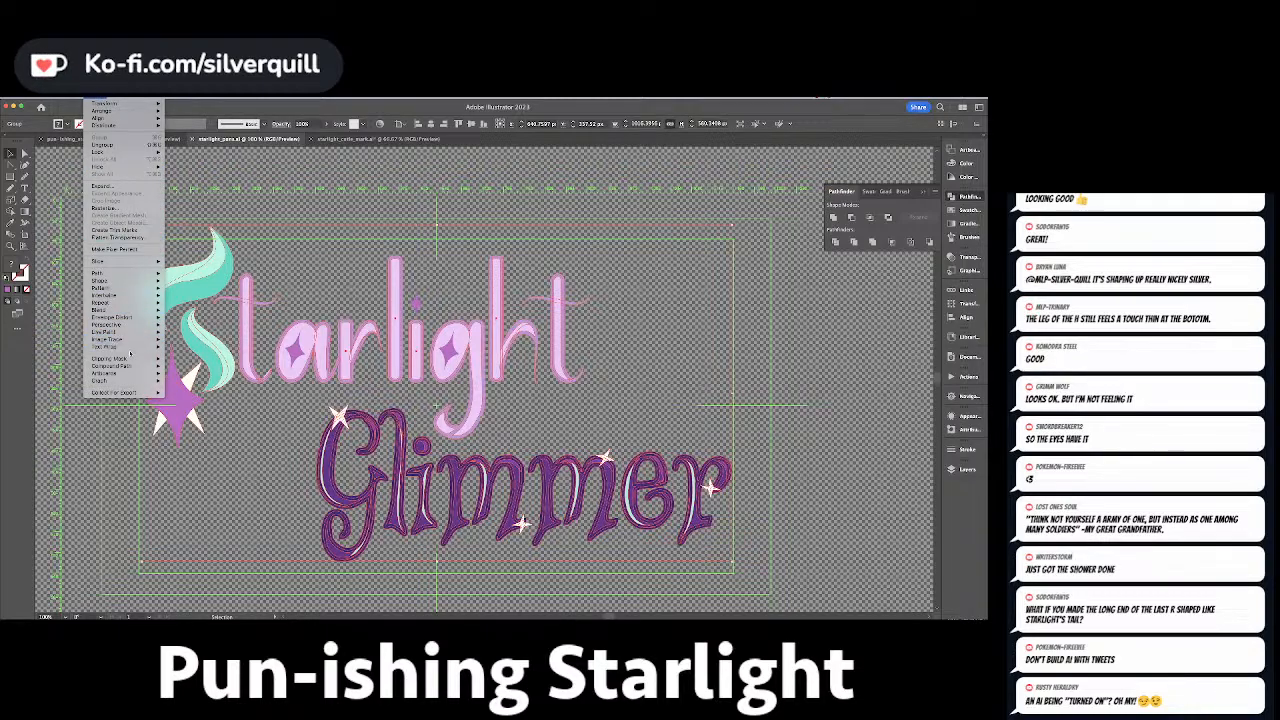
{"action": "mouse_move", "coordinate": [135, 325]}
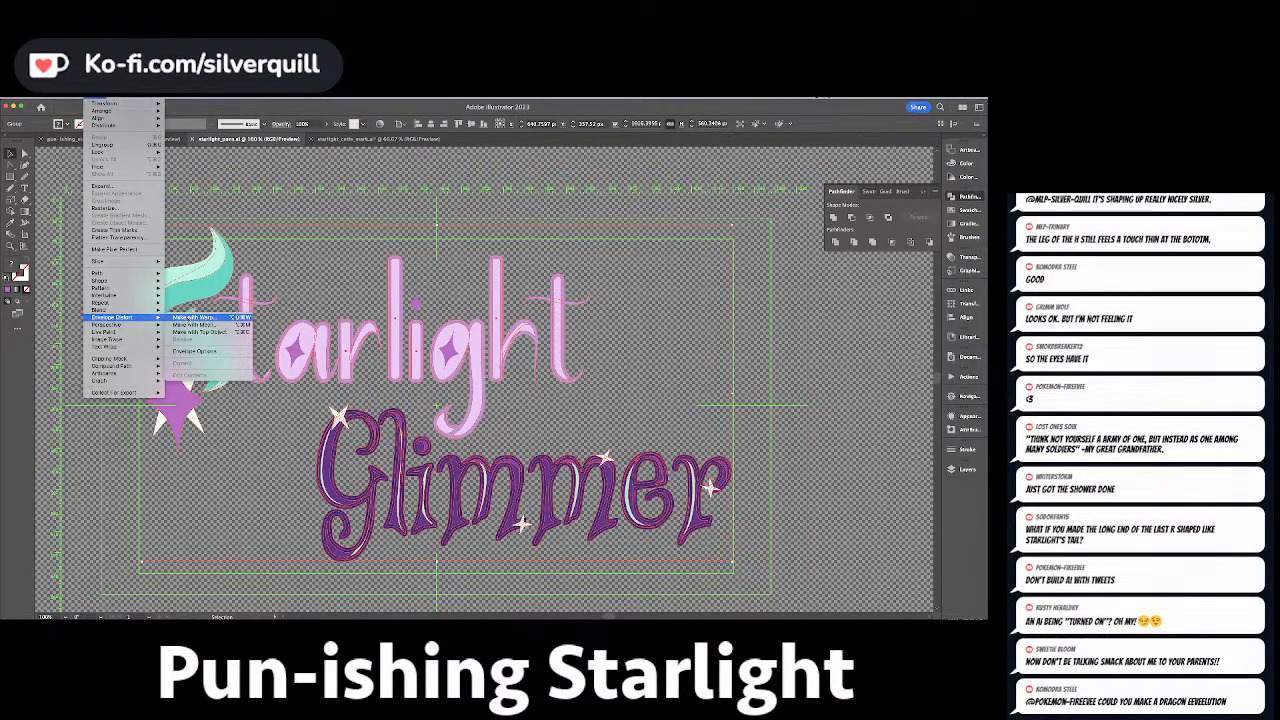
{"action": "left_click", "coordinate": [190, 318]}
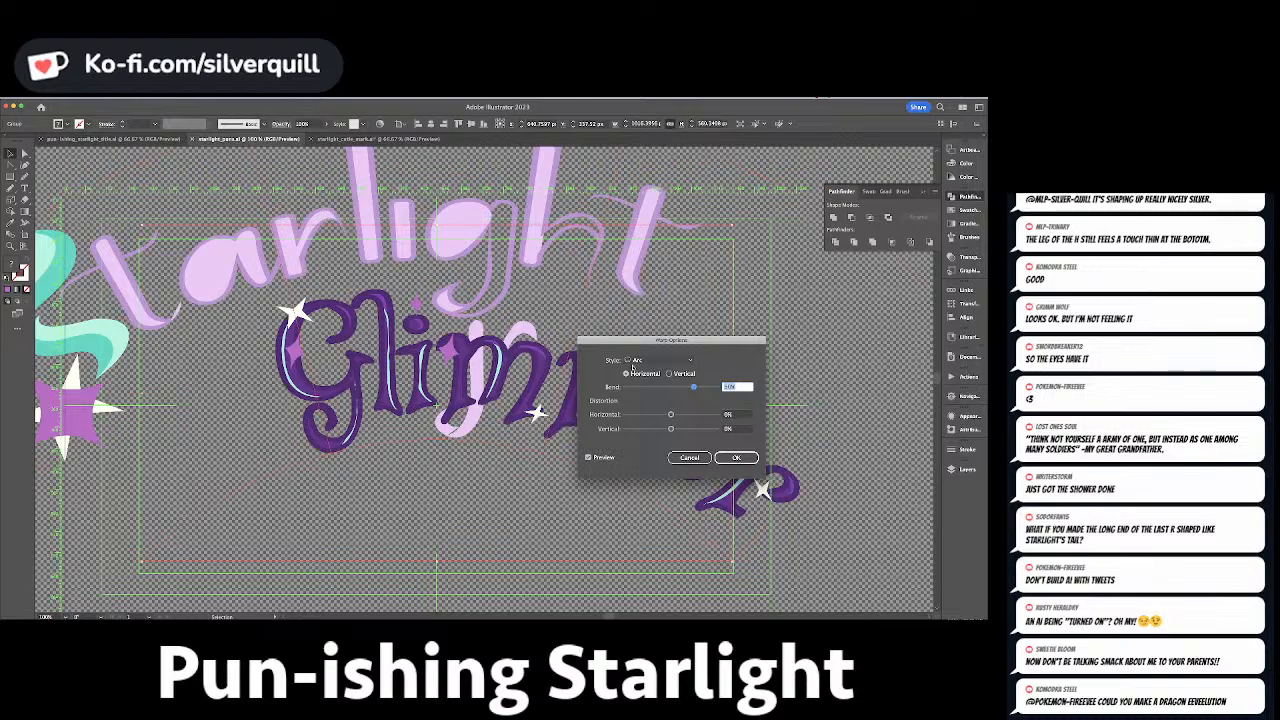
{"action": "left_click", "coordinate": [697, 459]}
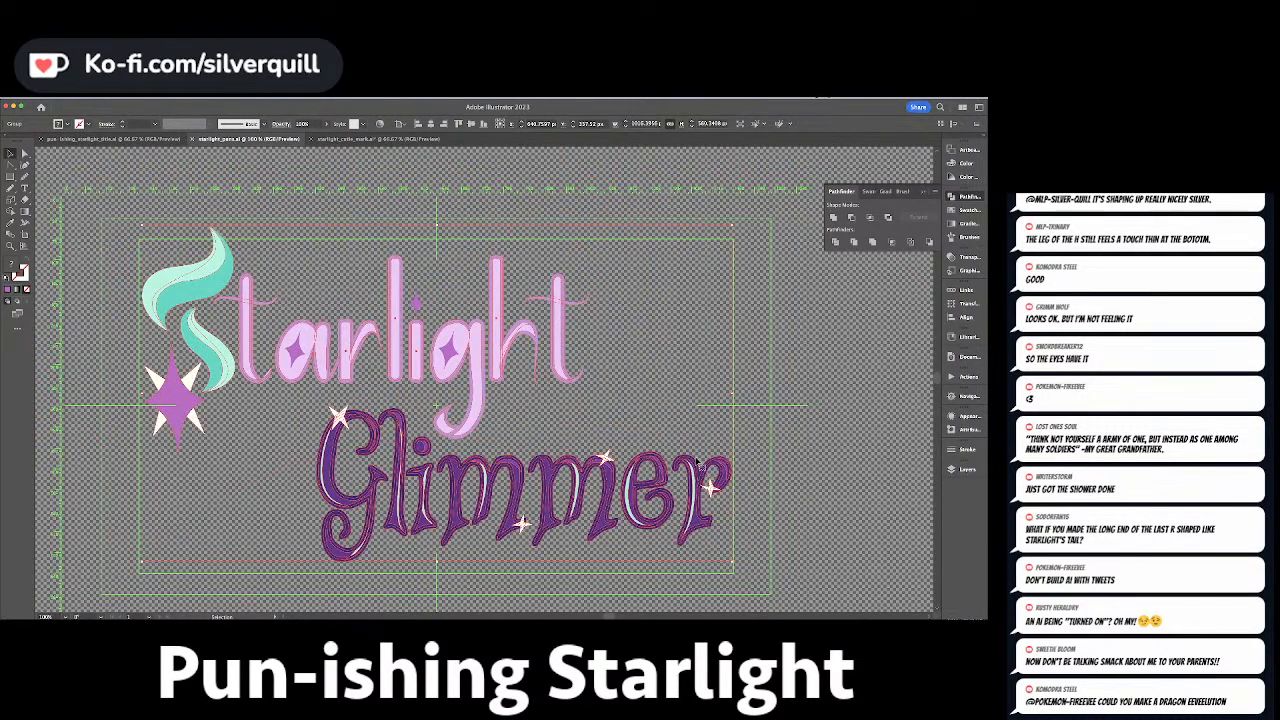
Combine all the logo artwork, including the loose stars and letter parts of Starlight, into one group.
{"action": "left_click", "coordinate": [476, 403]}
{"action": "left_click", "coordinate": [477, 403]}
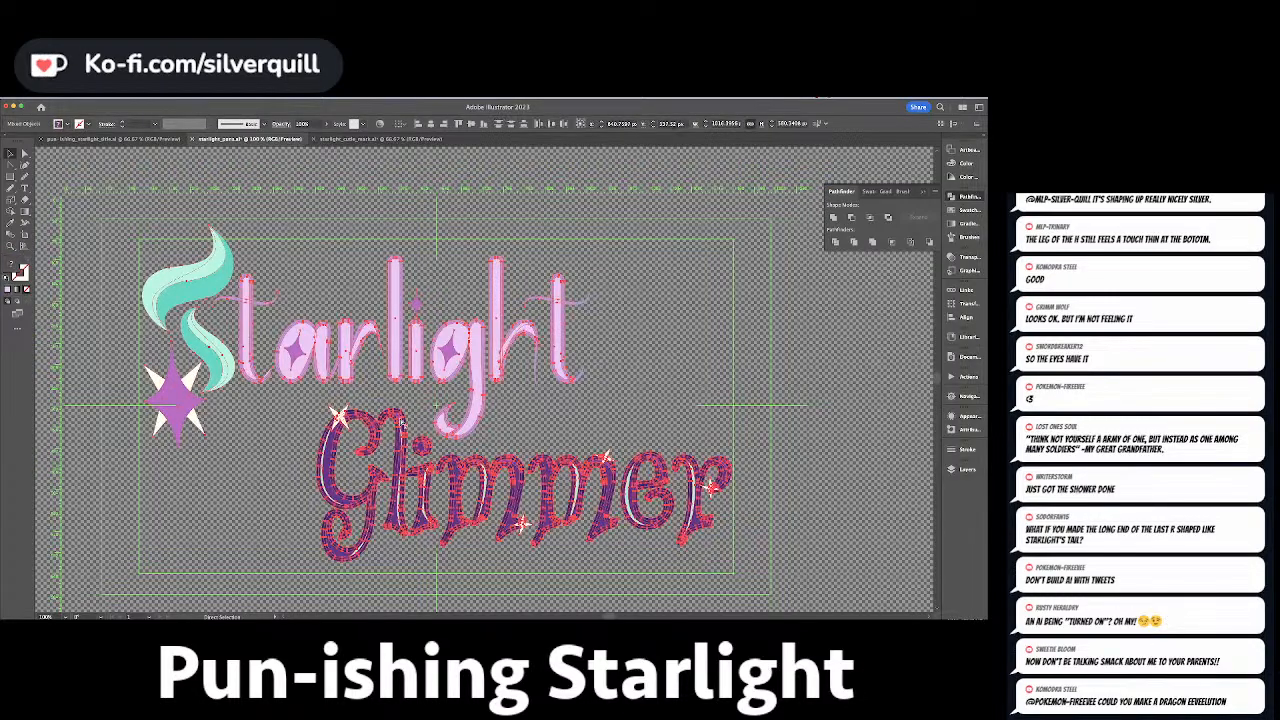
{"action": "left_click", "coordinate": [411, 340]}
Apply a horizontal Arc envelope warp to the grouped logo with 21% bend and -90% horizontal distortion.
{"action": "left_click", "coordinate": [95, 98]}
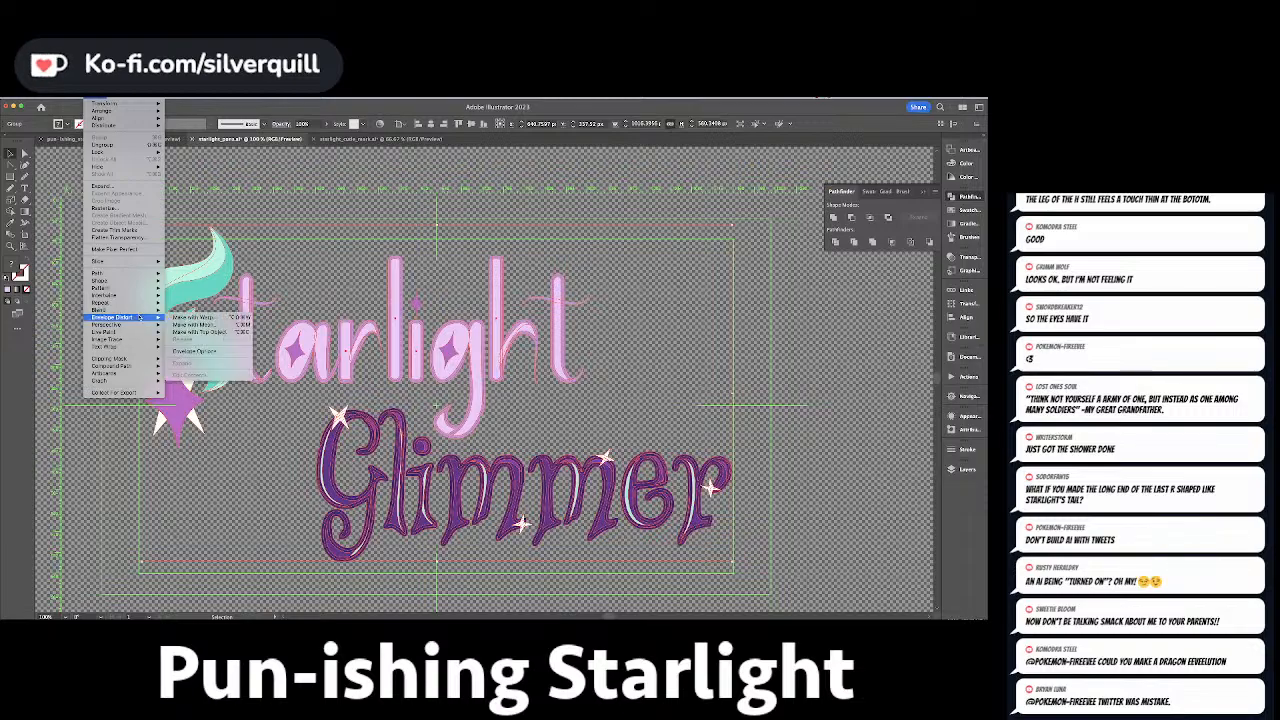
{"action": "left_click", "coordinate": [195, 318]}
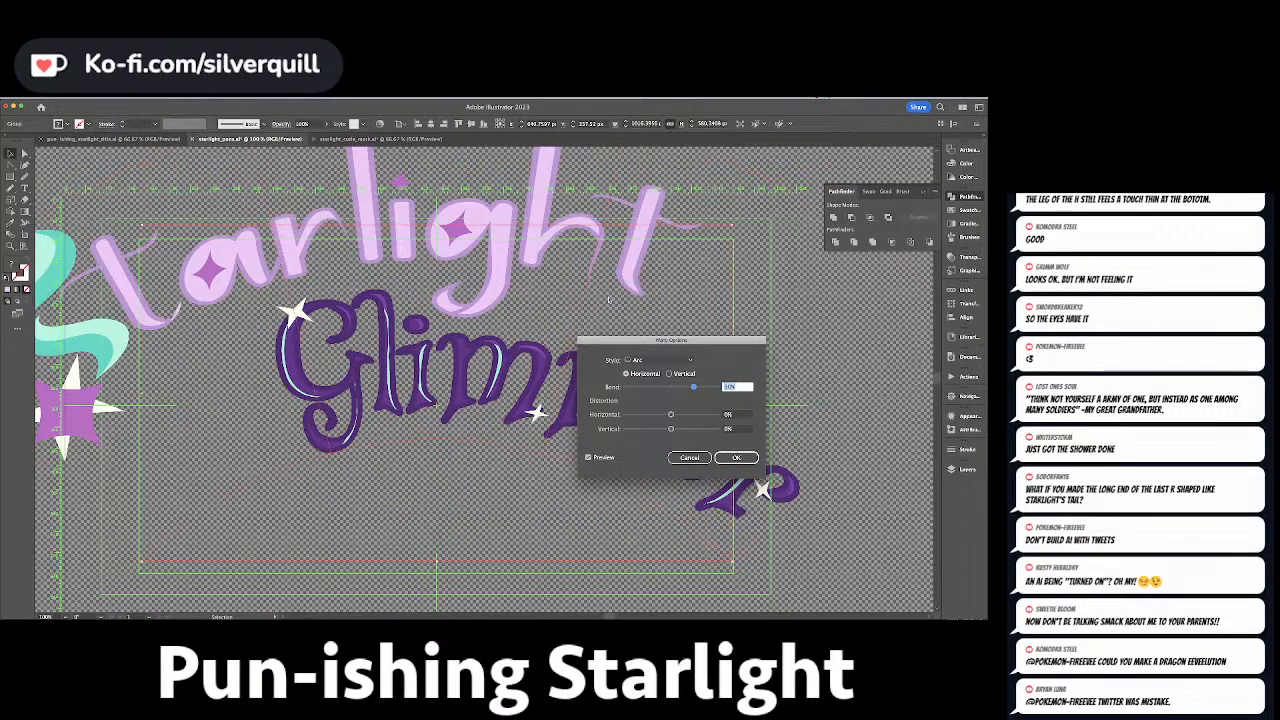
{"action": "left_click", "coordinate": [681, 376]}
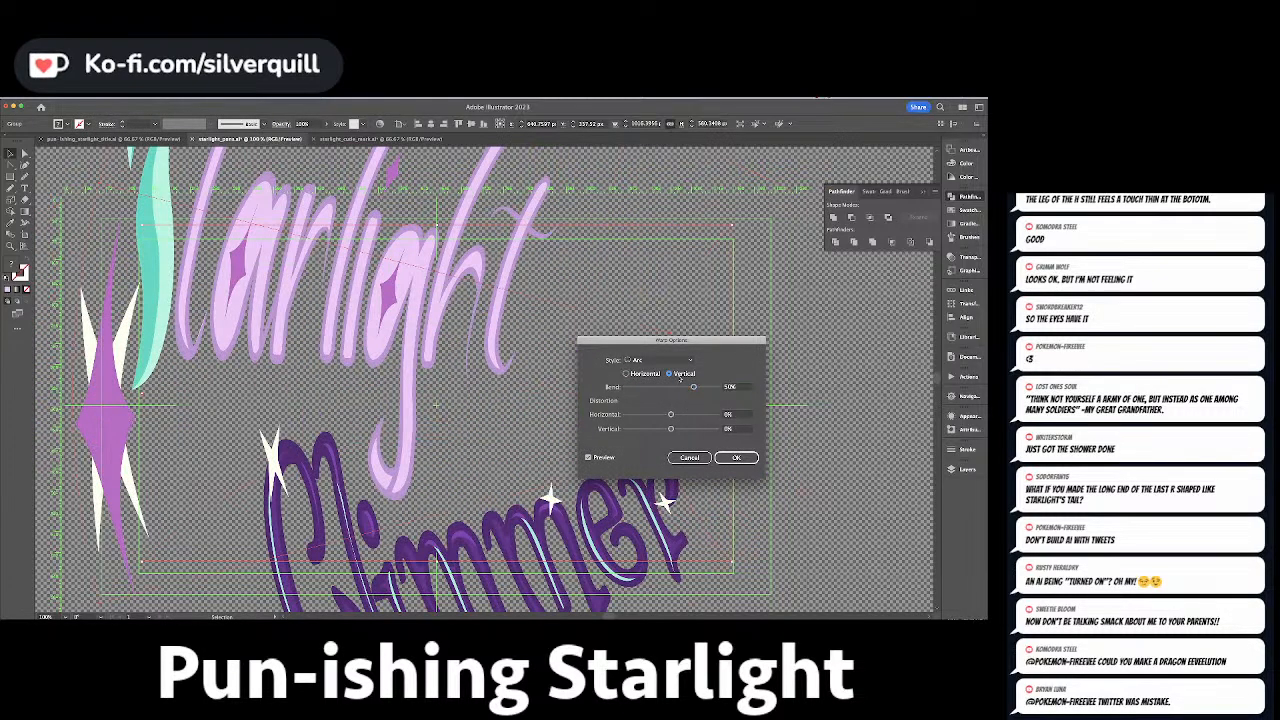
{"action": "left_click_drag", "start_coordinate": [693, 387], "coordinate": [629, 414]}
{"action": "left_click", "coordinate": [627, 374]}
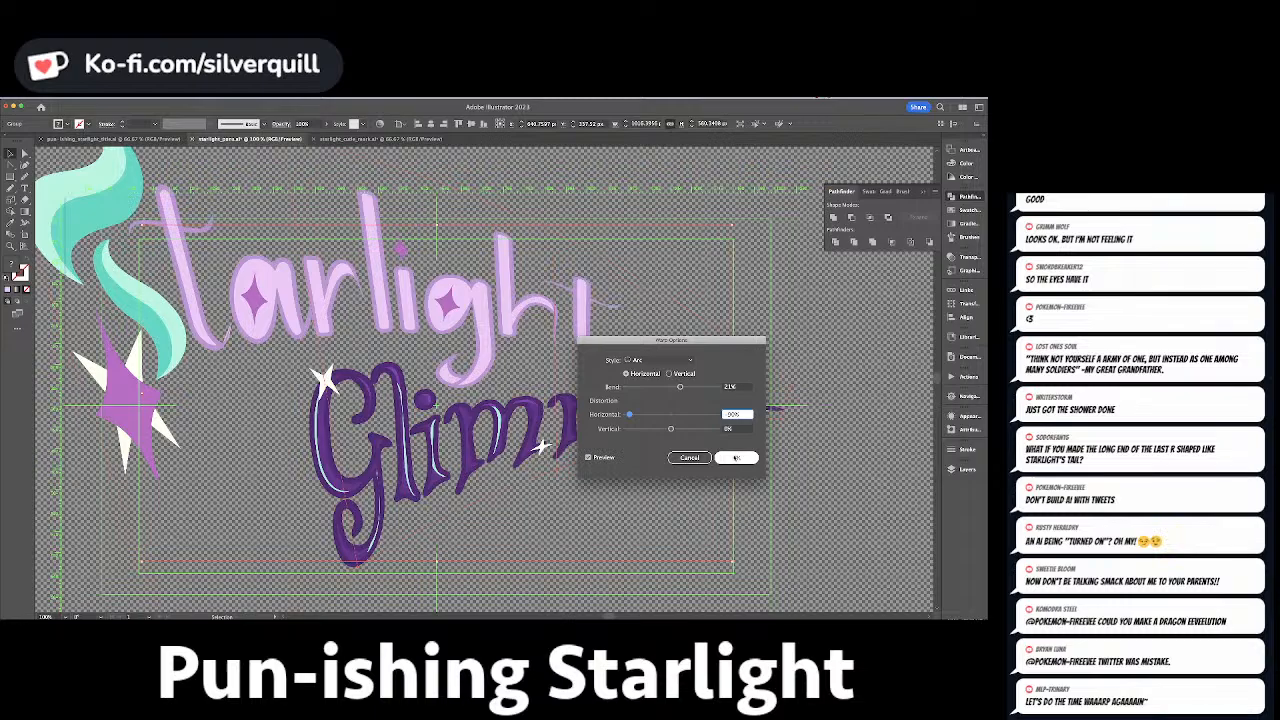
{"action": "left_click", "coordinate": [736, 457]}
{"action": "key", "text": "ctrl+minus"}
{"action": "key", "text": "ctrl+minus"}
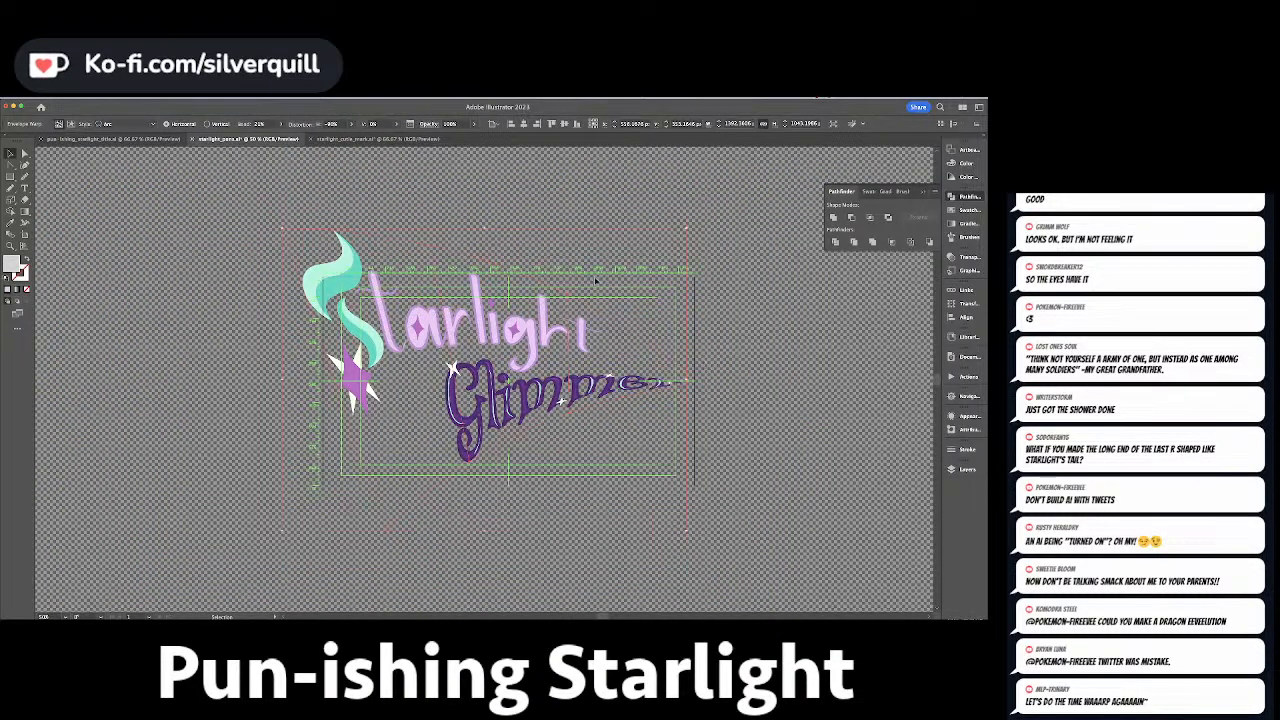
Reopen the logo's warp settings and set the Arc warp to 30% bend, -72% horizontal and 2% vertical distortion.
{"action": "left_click", "coordinate": [95, 98]}
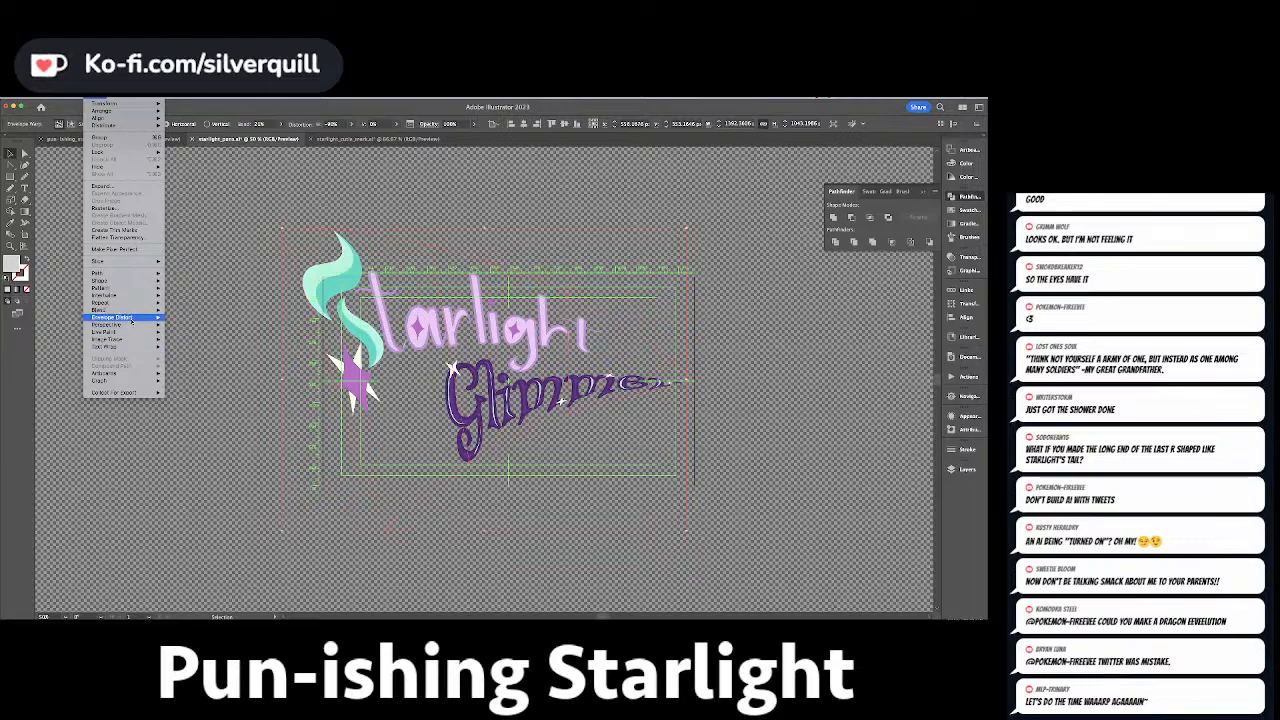
{"action": "mouse_move", "coordinate": [120, 318]}
{"action": "left_click", "coordinate": [195, 318]}
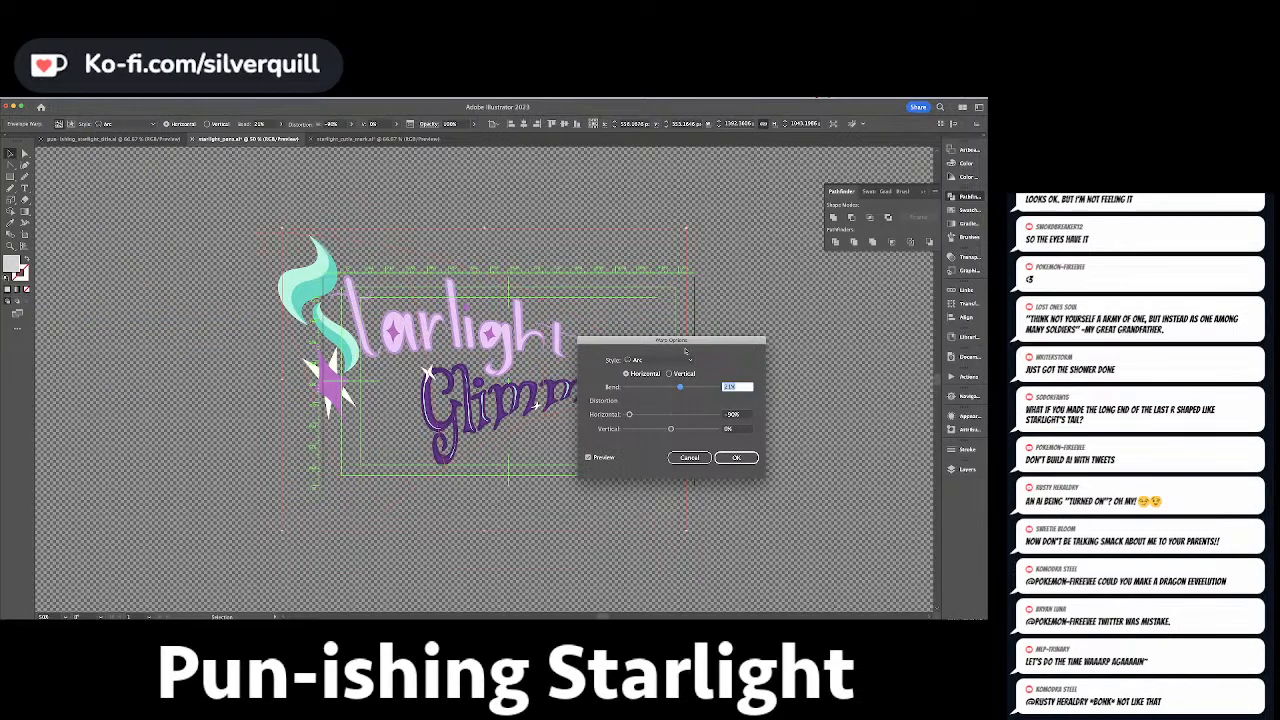
{"action": "left_click_drag", "start_coordinate": [688, 342], "coordinate": [821, 293]}
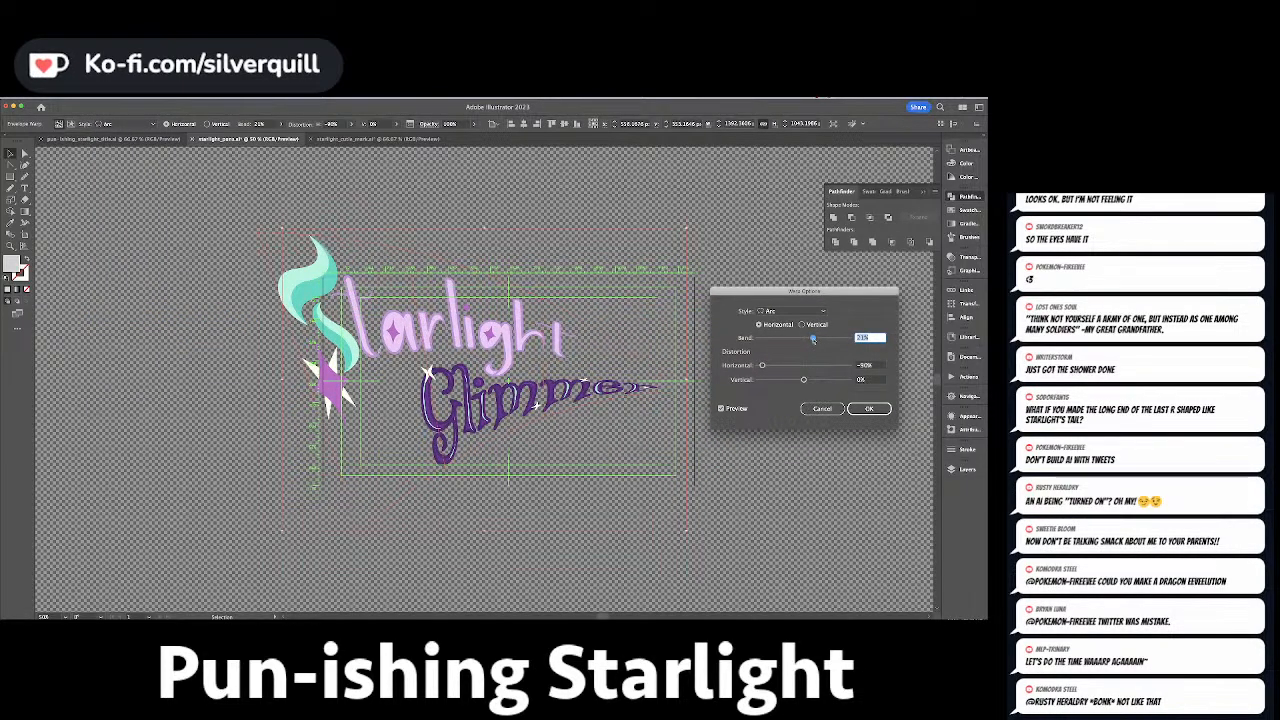
{"action": "left_click_drag", "start_coordinate": [762, 365], "coordinate": [810, 339]}
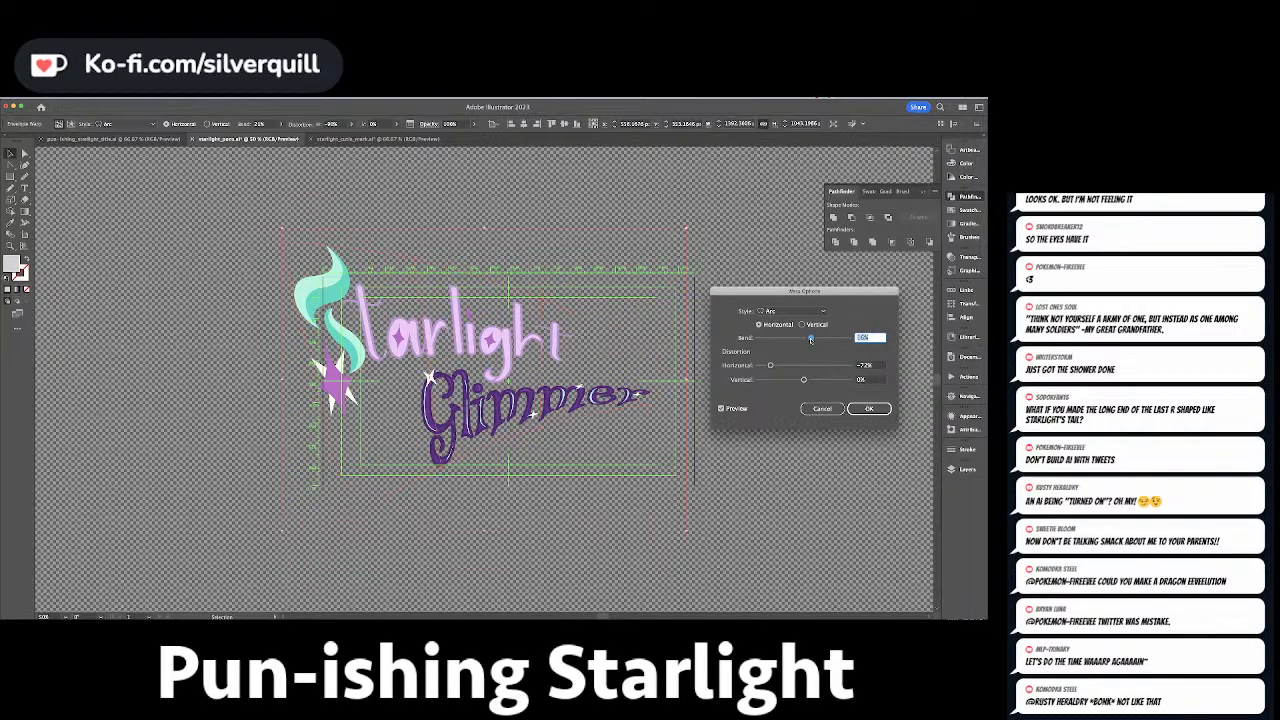
{"action": "left_click_drag", "start_coordinate": [803, 380], "coordinate": [802, 381]}
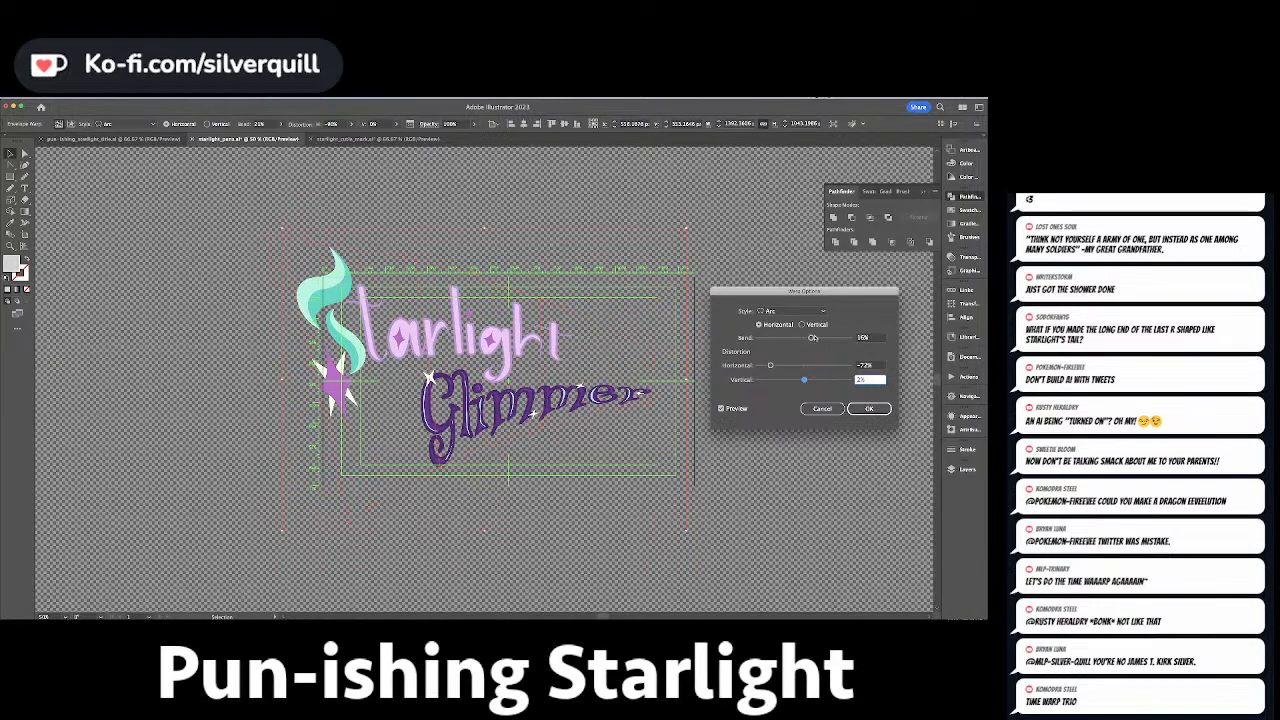
{"action": "left_click_drag", "start_coordinate": [811, 338], "coordinate": [818, 338]}
Change the logo's warp to the Rise style with 19% bend and a weaker negative horizontal distortion.
{"action": "left_click", "coordinate": [816, 313]}
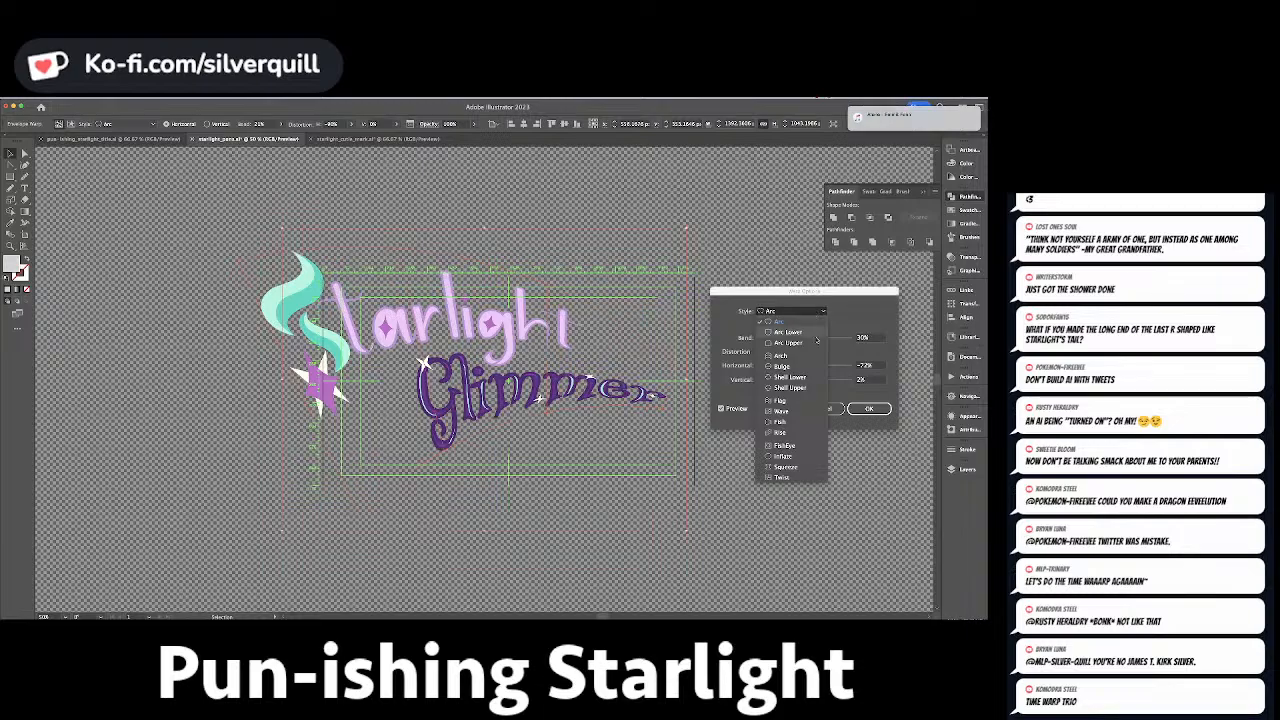
{"action": "left_click", "coordinate": [780, 432]}
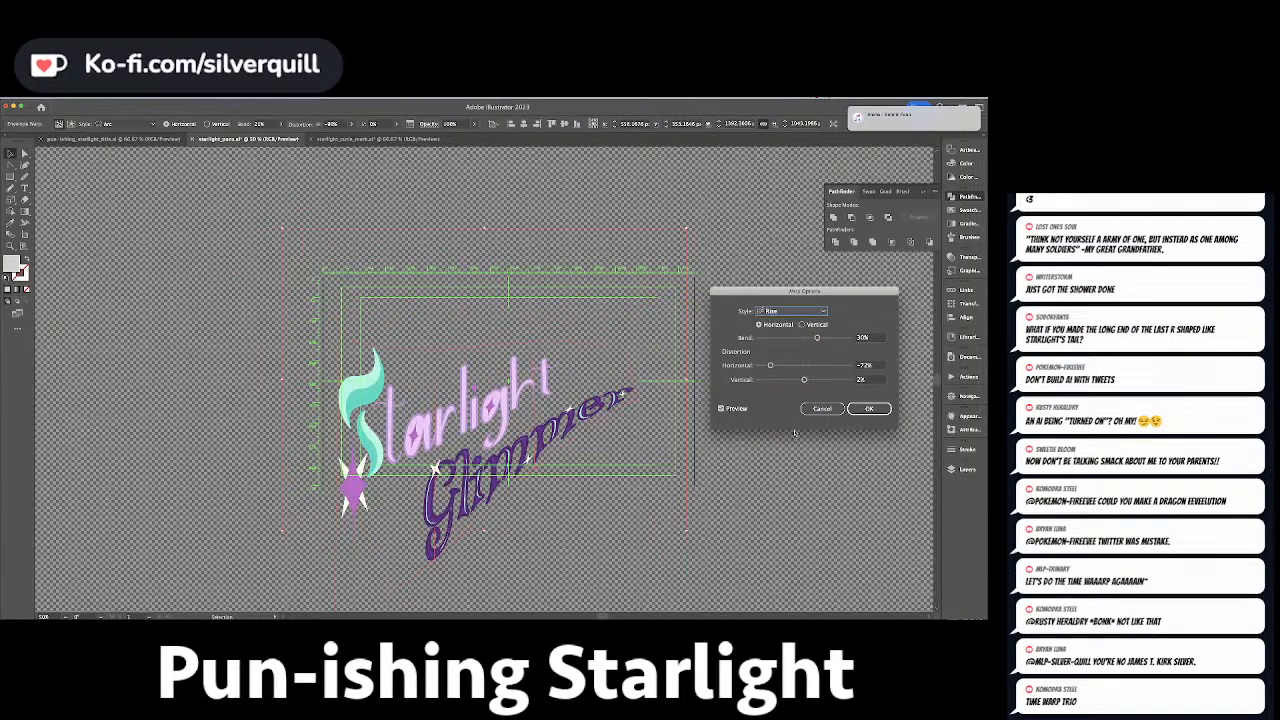
{"action": "left_click_drag", "start_coordinate": [818, 338], "coordinate": [811, 338]}
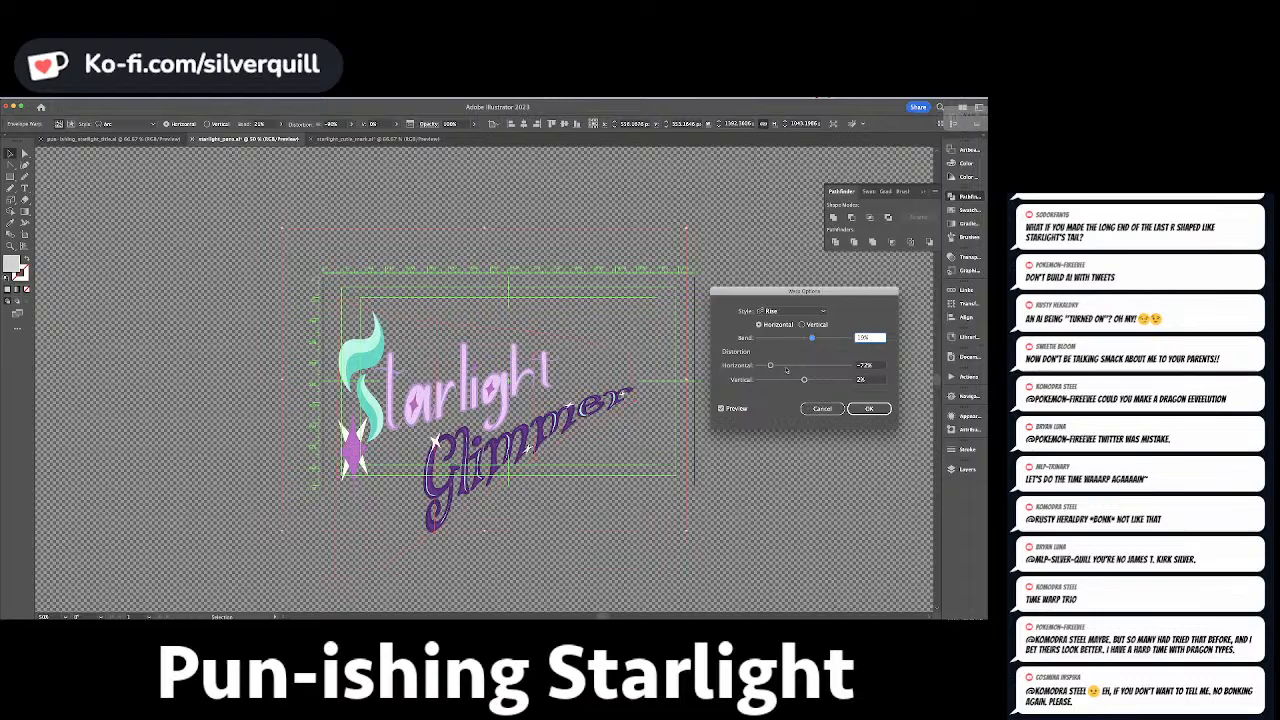
{"action": "left_click_drag", "start_coordinate": [770, 365], "coordinate": [781, 366]}
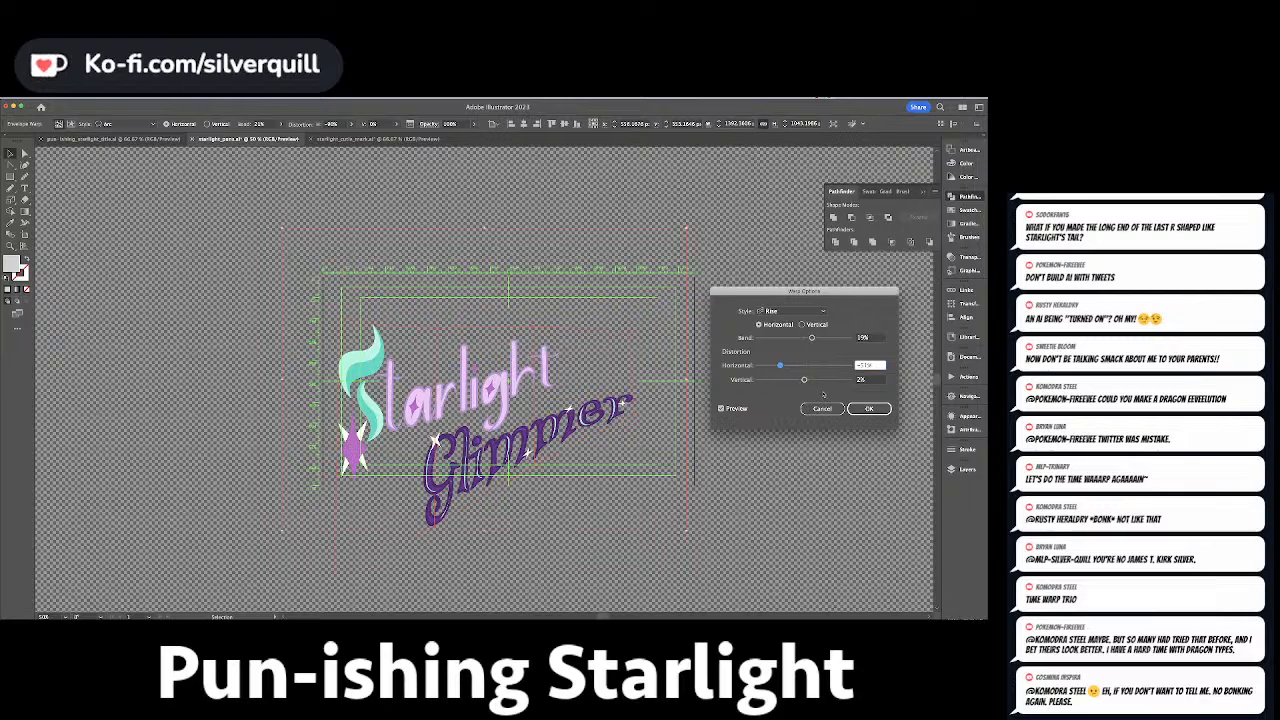
{"action": "left_click", "coordinate": [869, 408]}
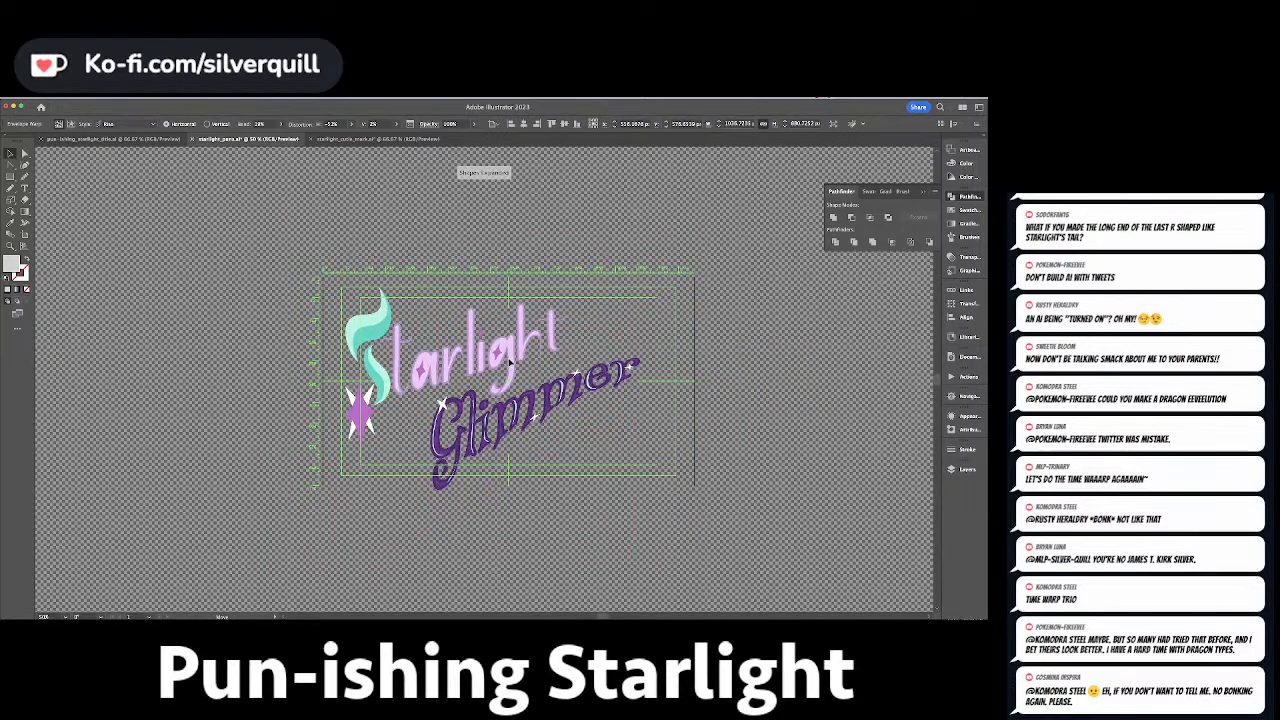
Scale the warped logo down and fit it into the upper-left part of the artboard, leaving room below Glimmer's end.
{"action": "left_click_drag", "start_coordinate": [643, 526], "coordinate": [583, 476]}
{"action": "left_click_drag", "start_coordinate": [493, 372], "coordinate": [502, 382]}
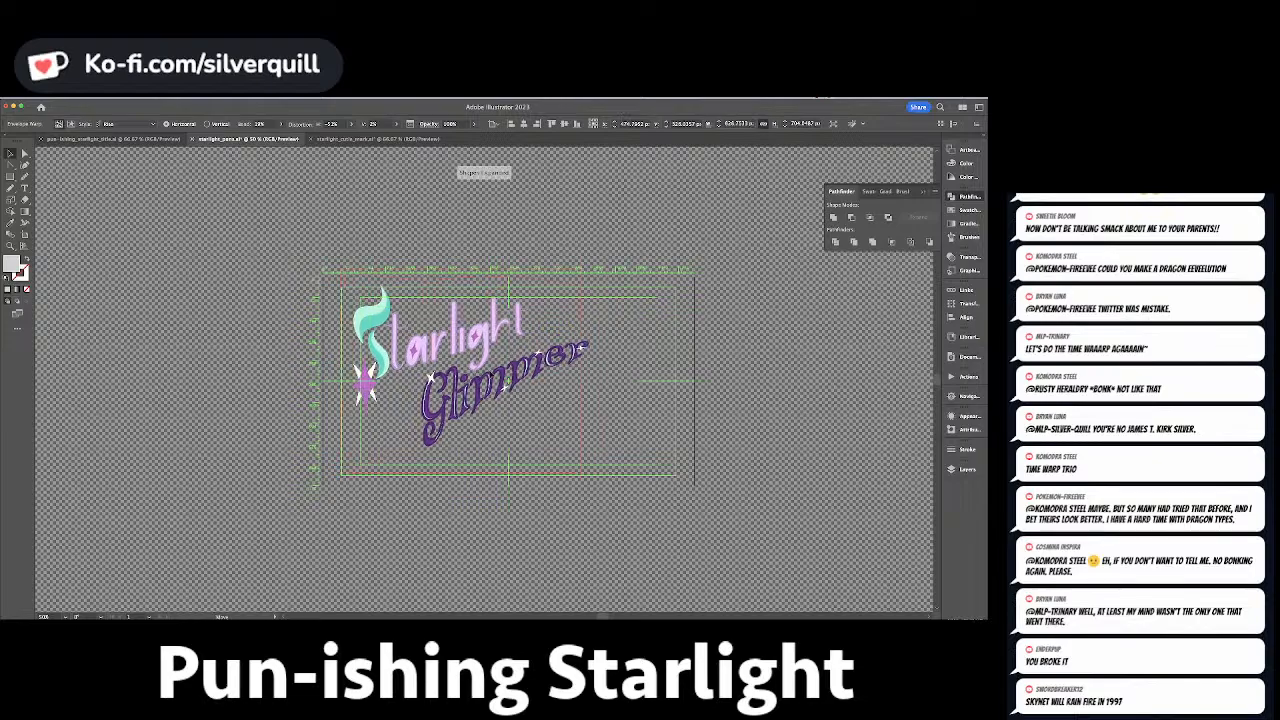
{"action": "left_click_drag", "start_coordinate": [583, 476], "coordinate": [616, 502]}
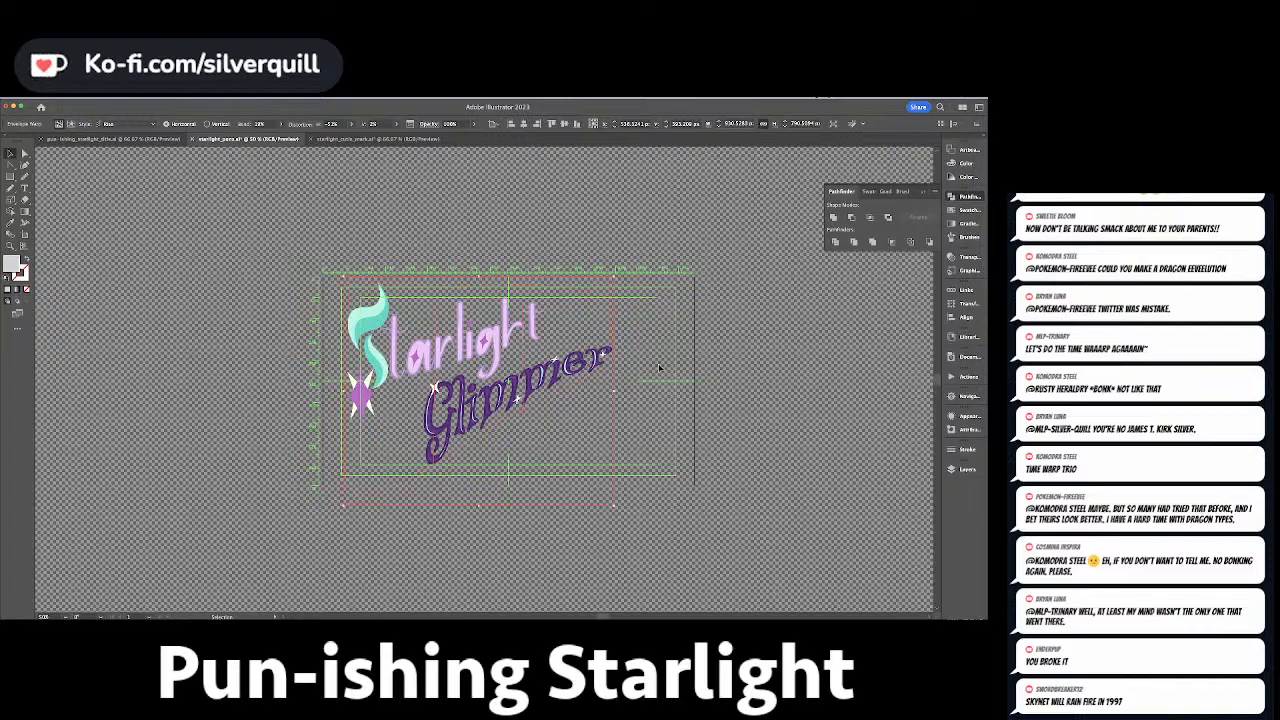
{"action": "left_click", "coordinate": [758, 407]}
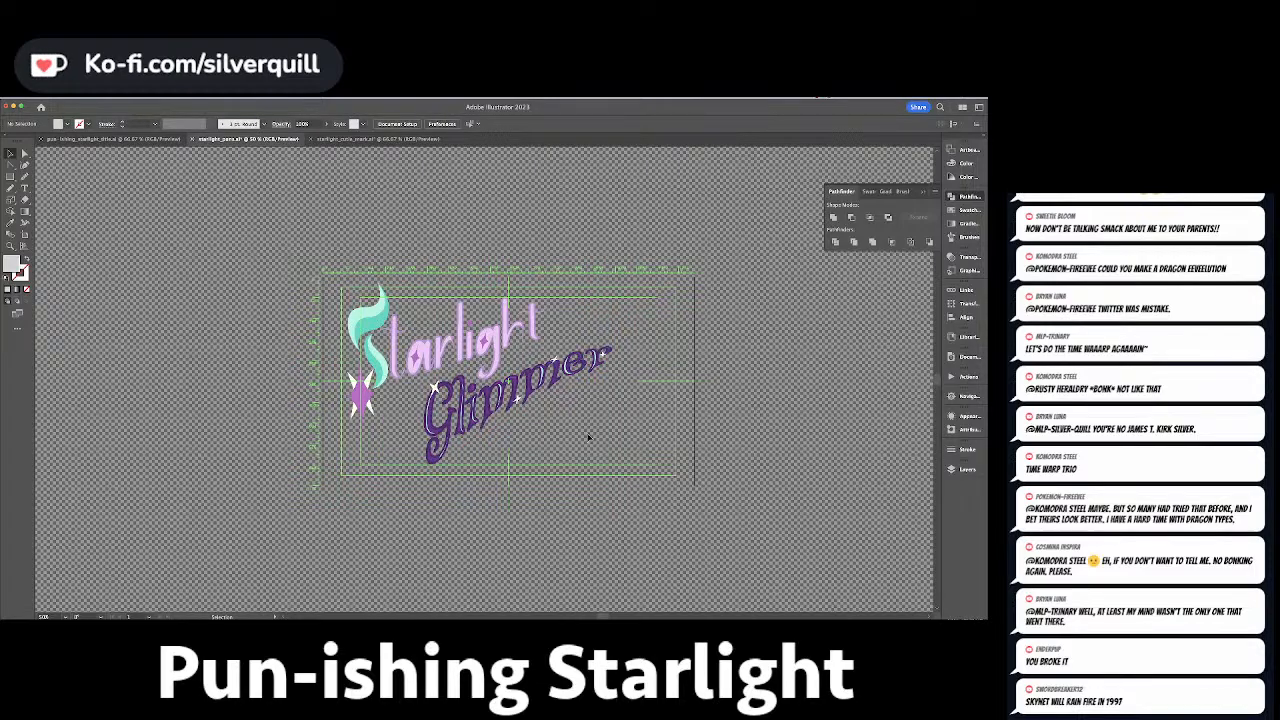
Add the text PUN below the end of Glimmer, enlarge it and place it in the artboard's lower-right area.
{"action": "key", "text": "t"}
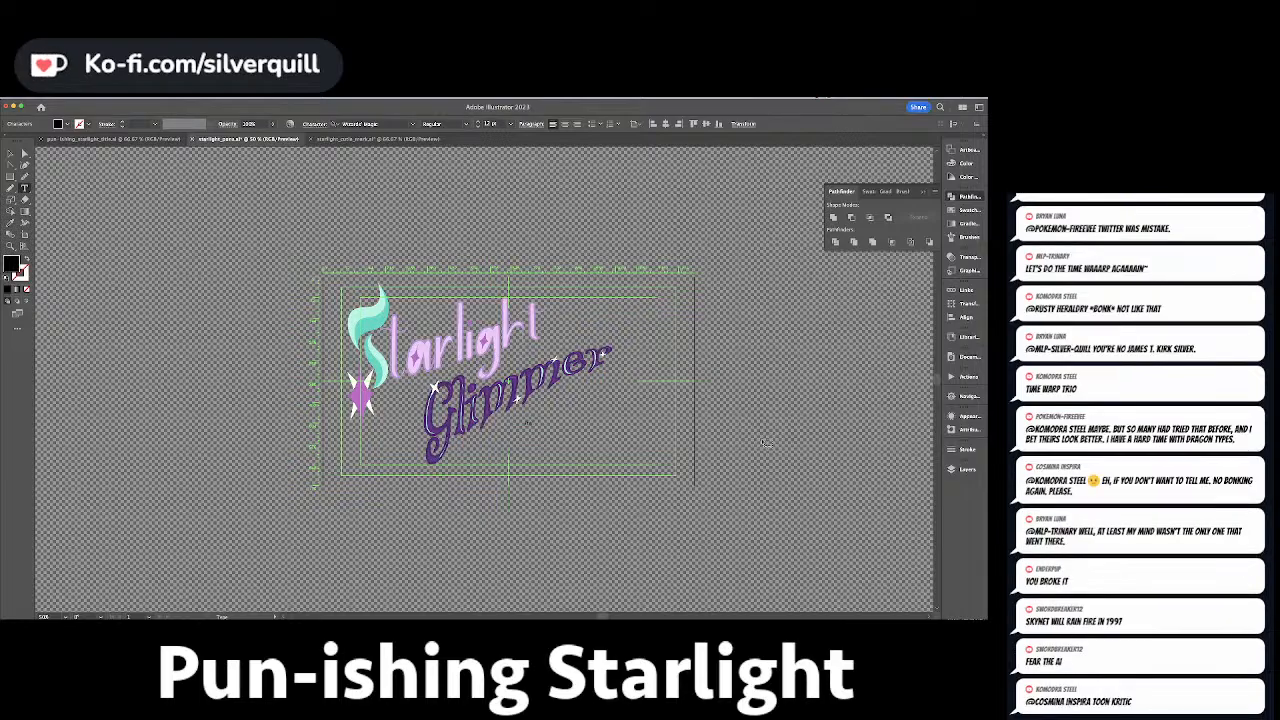
{"action": "key", "text": "v"}
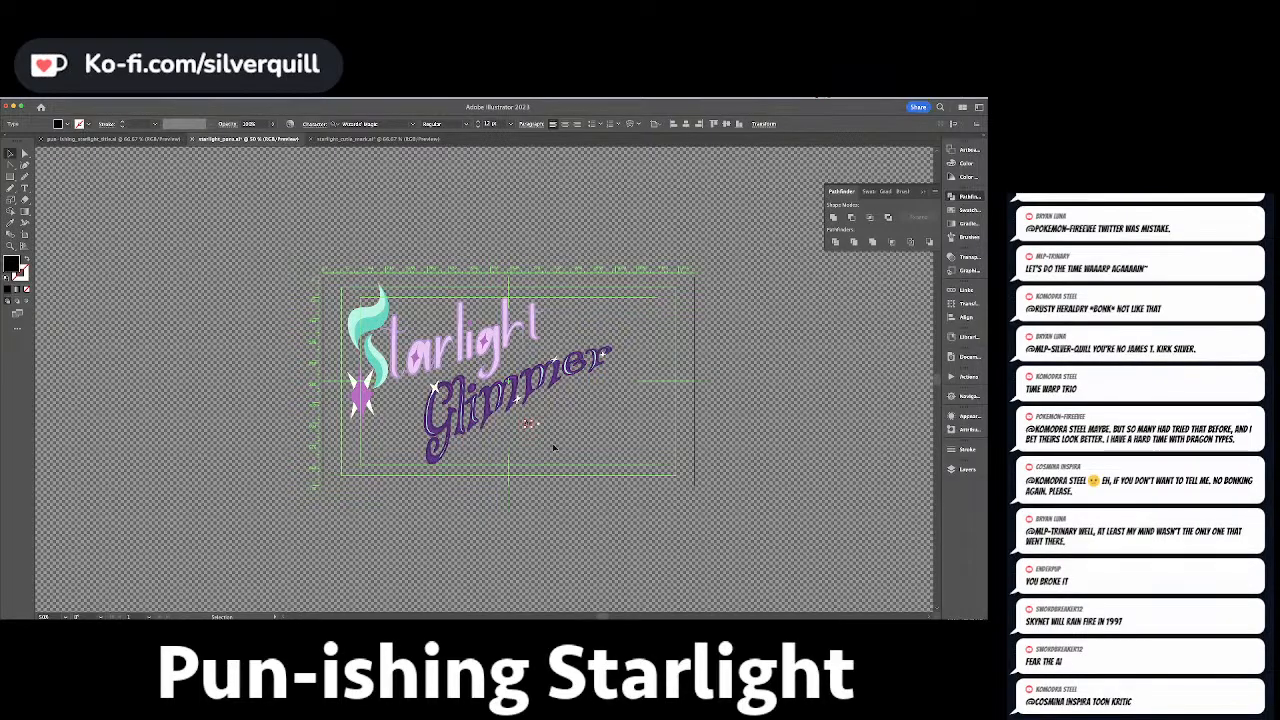
{"action": "left_click_drag", "start_coordinate": [537, 430], "coordinate": [658, 513]}
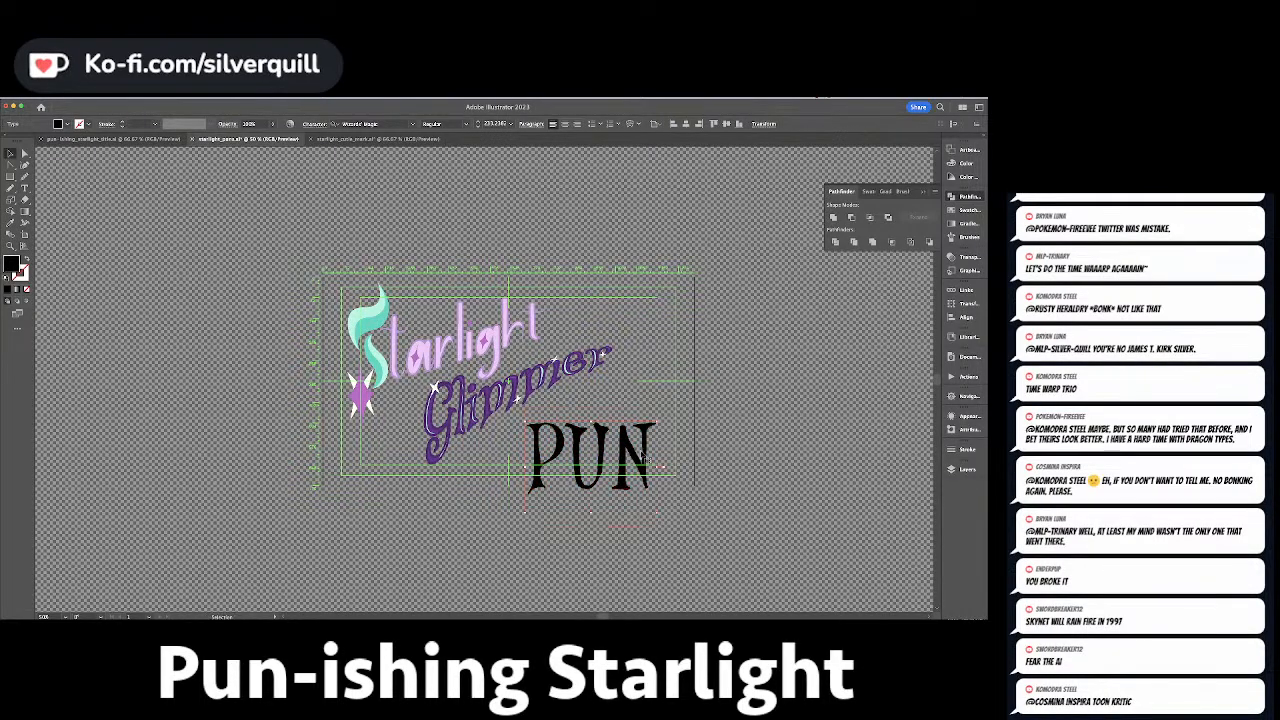
{"action": "left_click_drag", "start_coordinate": [622, 452], "coordinate": [627, 425]}
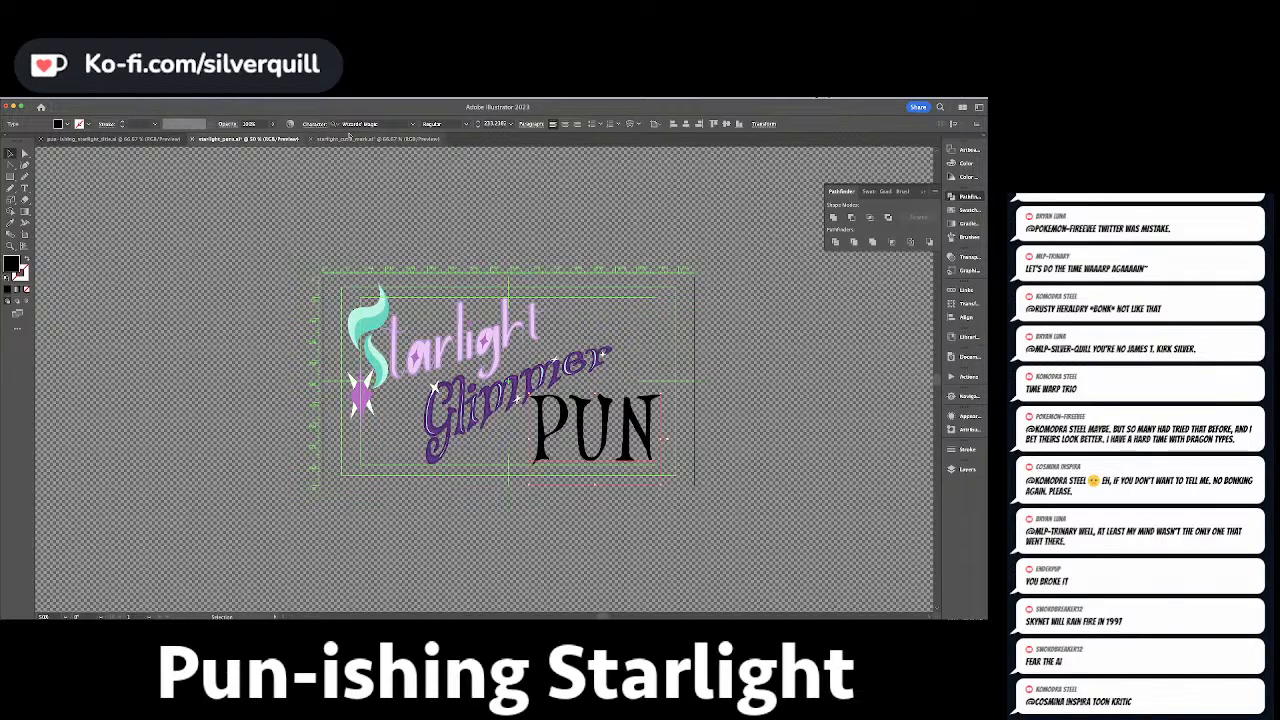
Try the You Murderer BB font on PUN, enlarge the word and reposition it beside Glimmer.
{"action": "left_click", "coordinate": [384, 122]}
{"action": "type", "text": "Glid"}
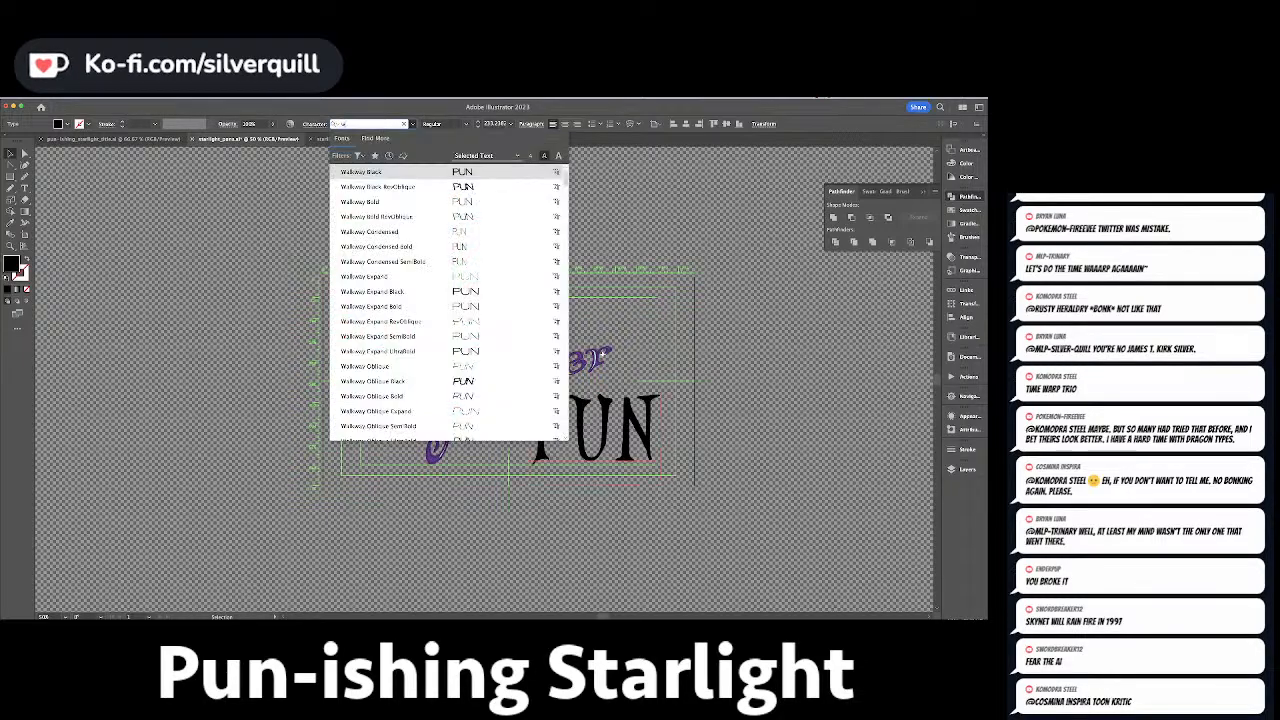
{"action": "type", "text": "you"}
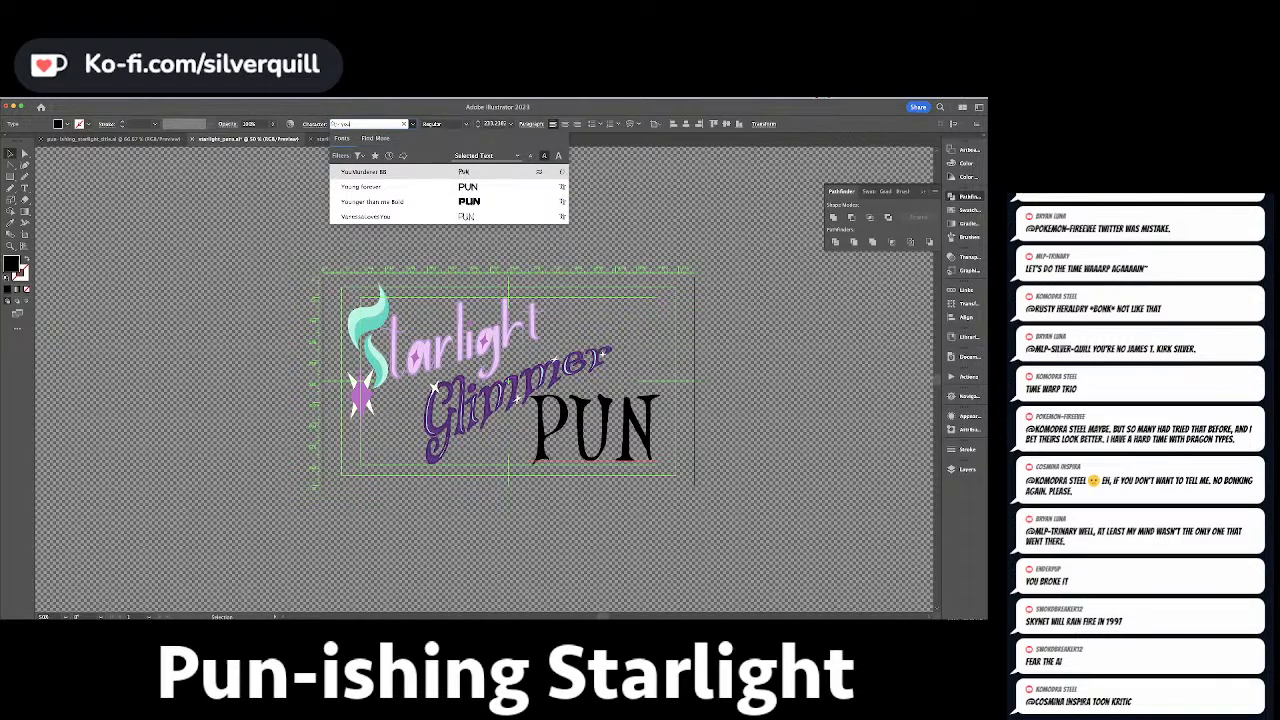
{"action": "key", "text": "Return"}
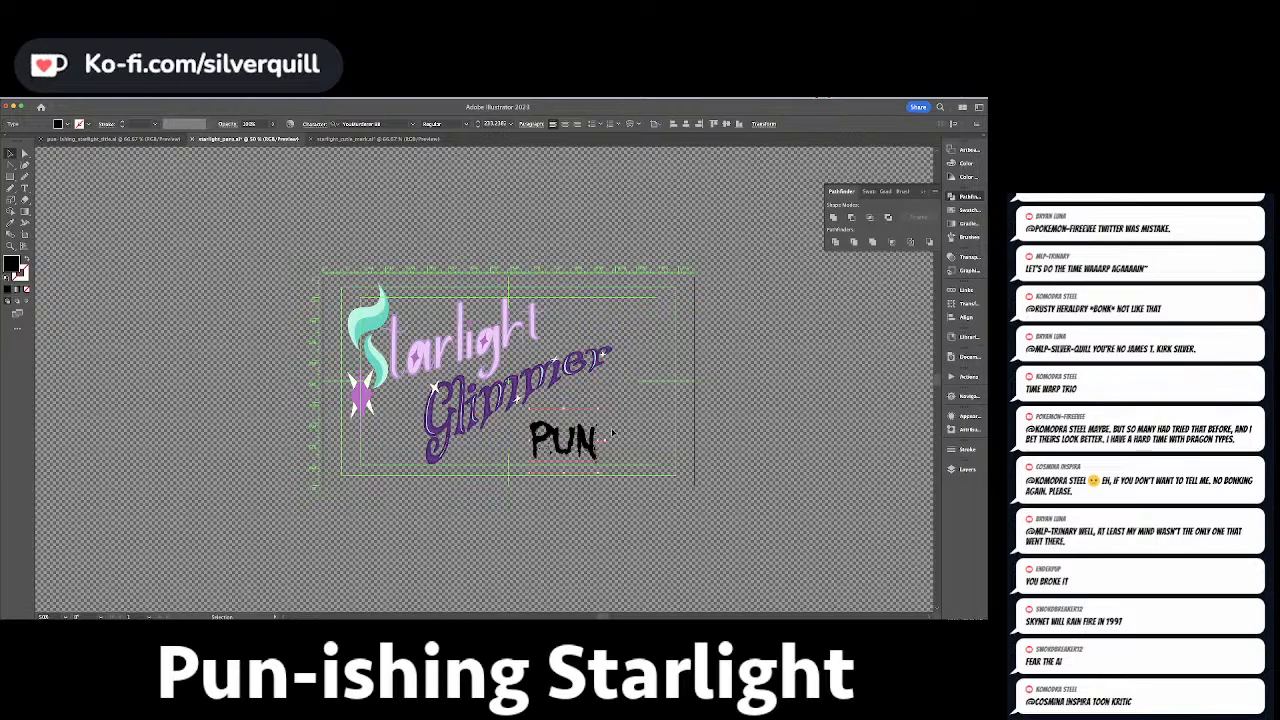
{"action": "left_click_drag", "start_coordinate": [602, 421], "coordinate": [663, 365]}
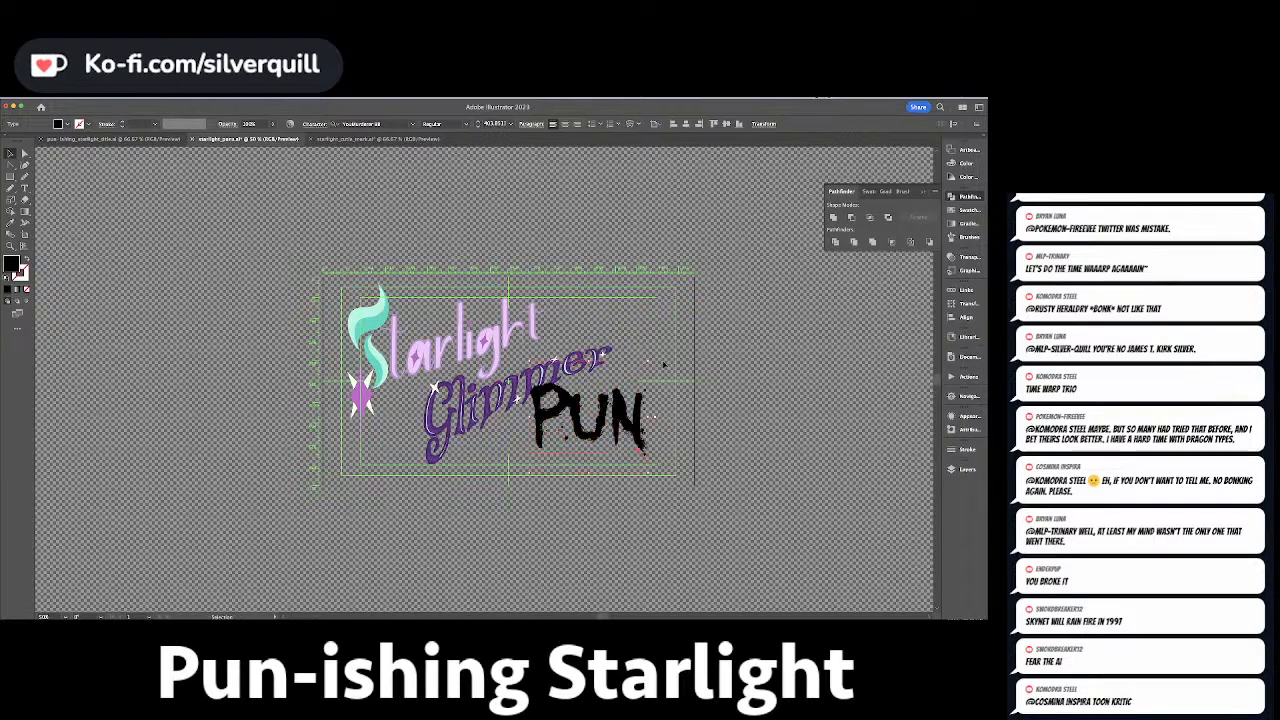
{"action": "left_click_drag", "start_coordinate": [592, 424], "coordinate": [598, 427]}
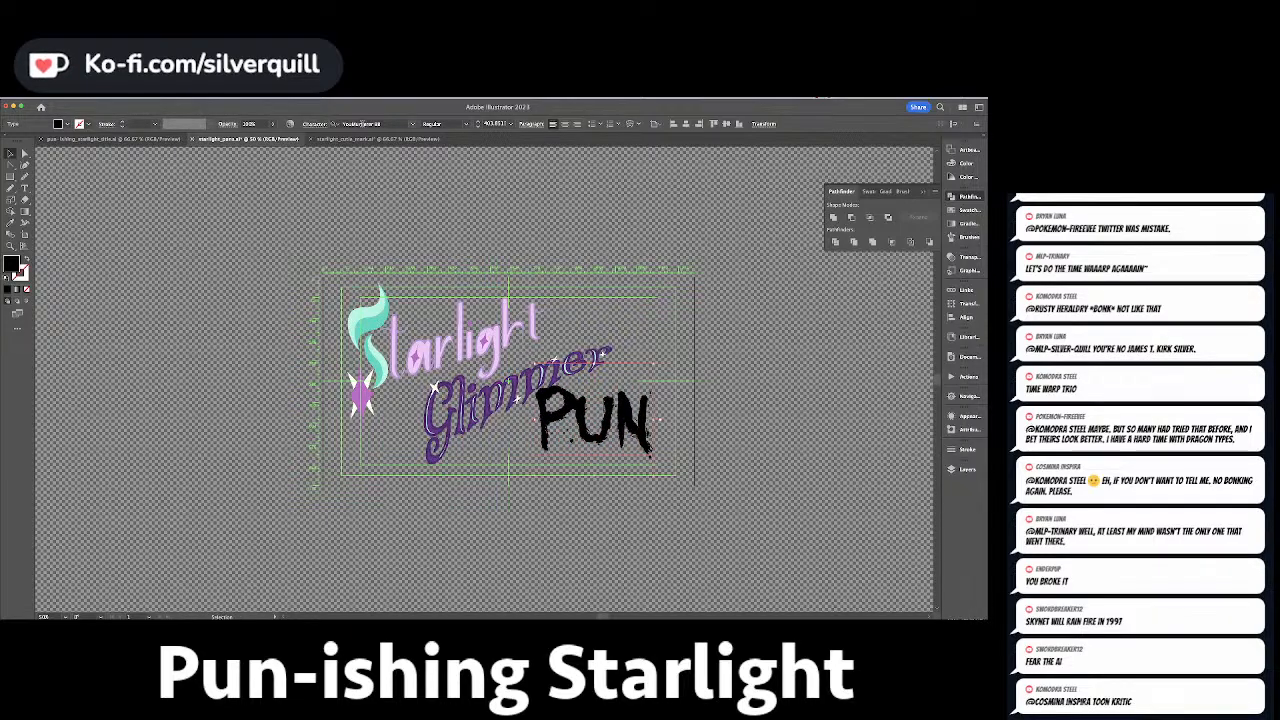
Set PUN in the dripping blood font found with the search "bloo" and scale the word down inside the artboard.
{"action": "left_click", "coordinate": [405, 124]}
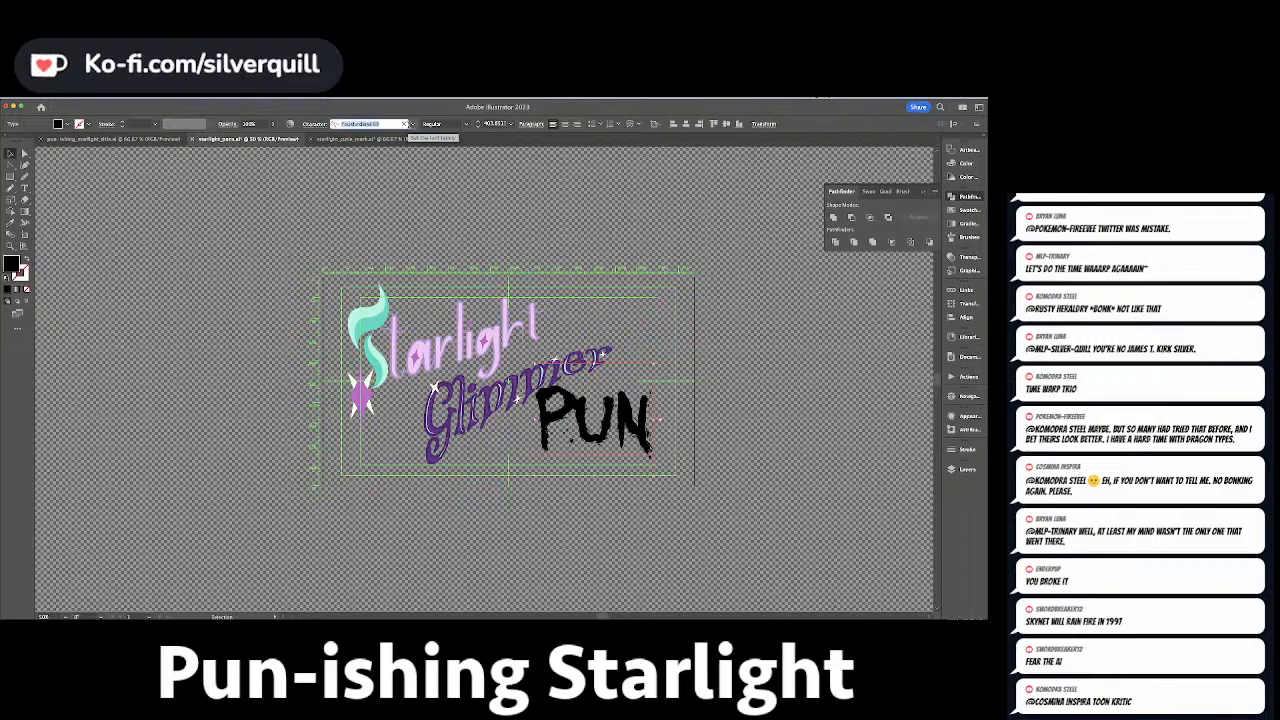
{"action": "type", "text": "bloo"}
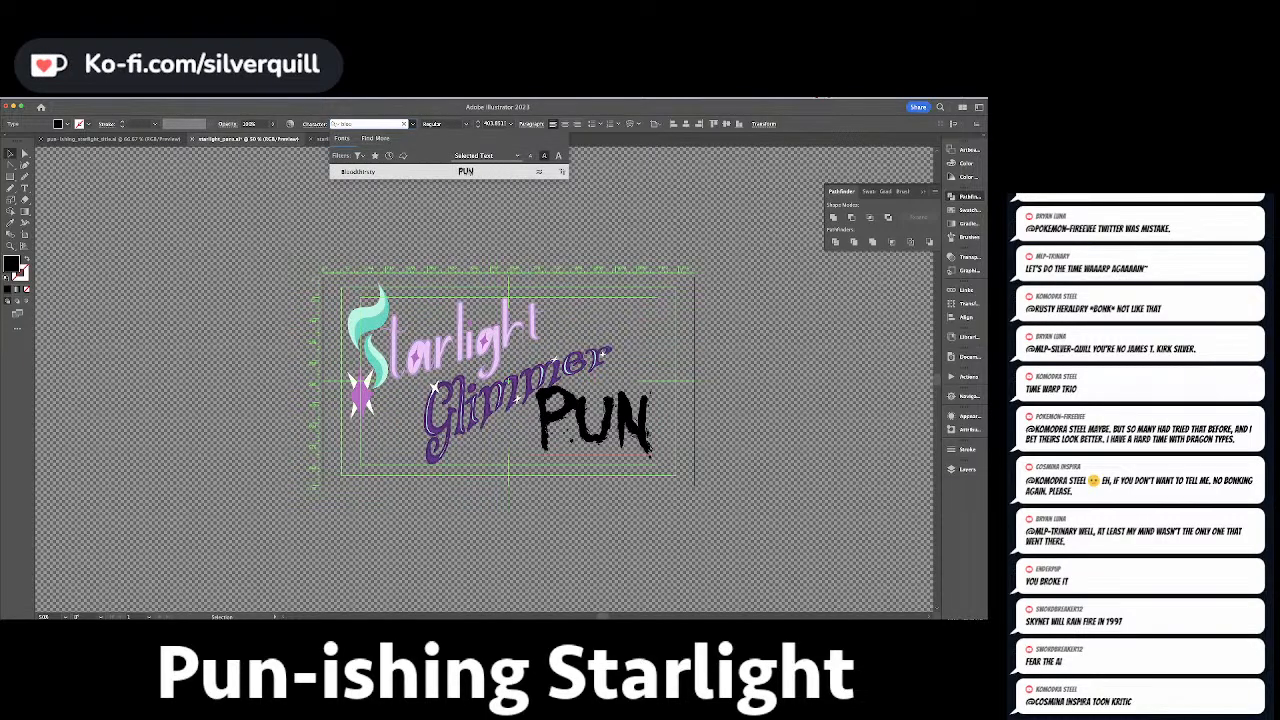
{"action": "left_click", "coordinate": [373, 173]}
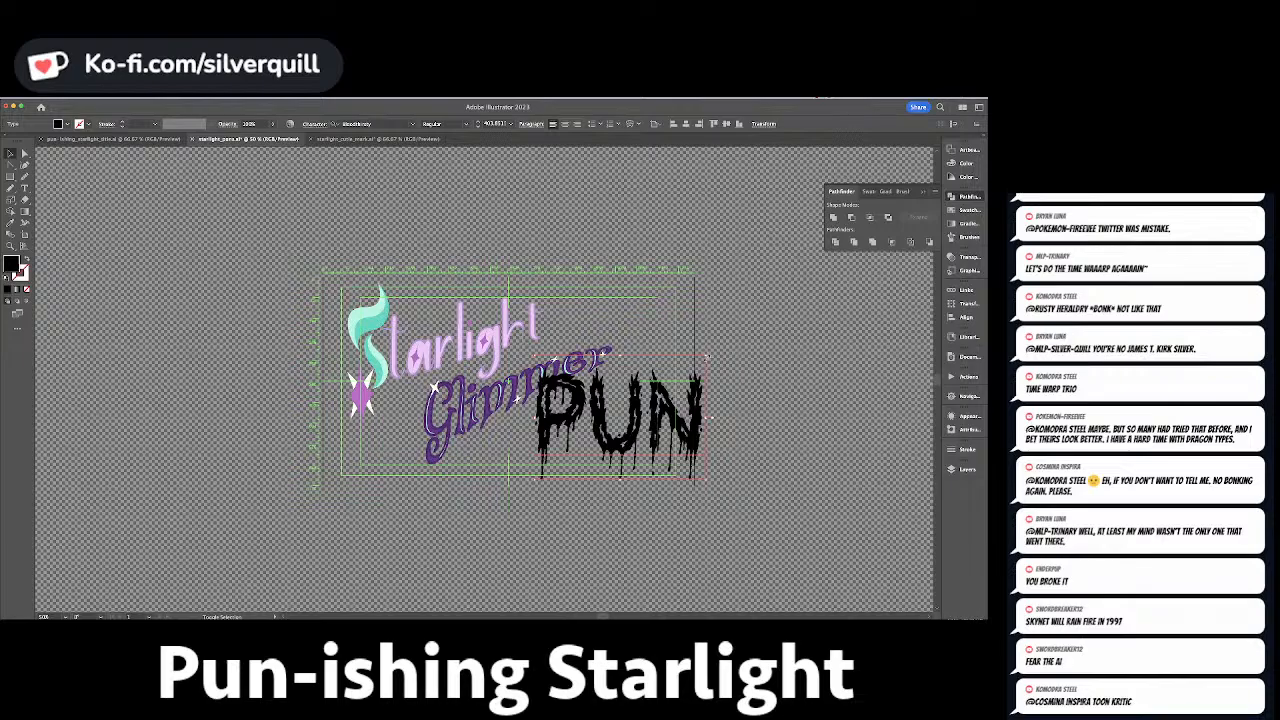
{"action": "left_click_drag", "start_coordinate": [706, 357], "coordinate": [662, 405]}
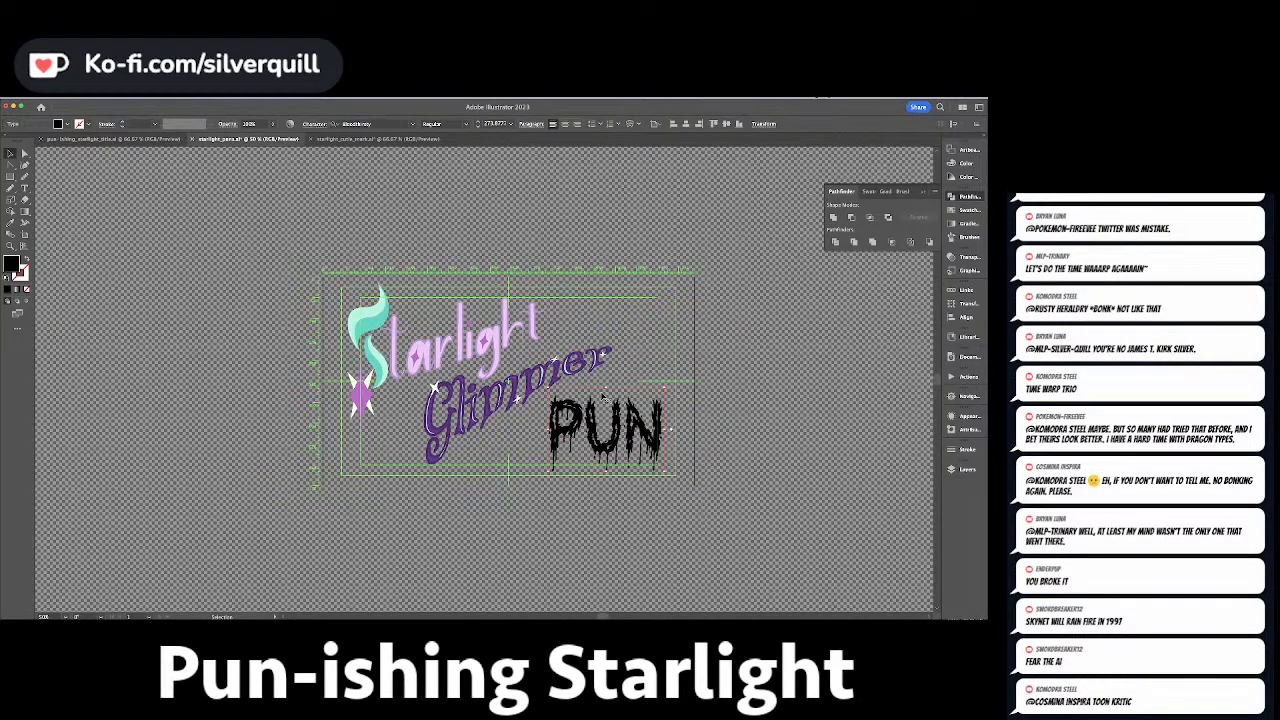
Cut the PUN text from the logo's layer and rename that layer as starlight_glimmer.
{"action": "key", "text": "Delete"}
{"action": "left_click", "coordinate": [964, 469]}
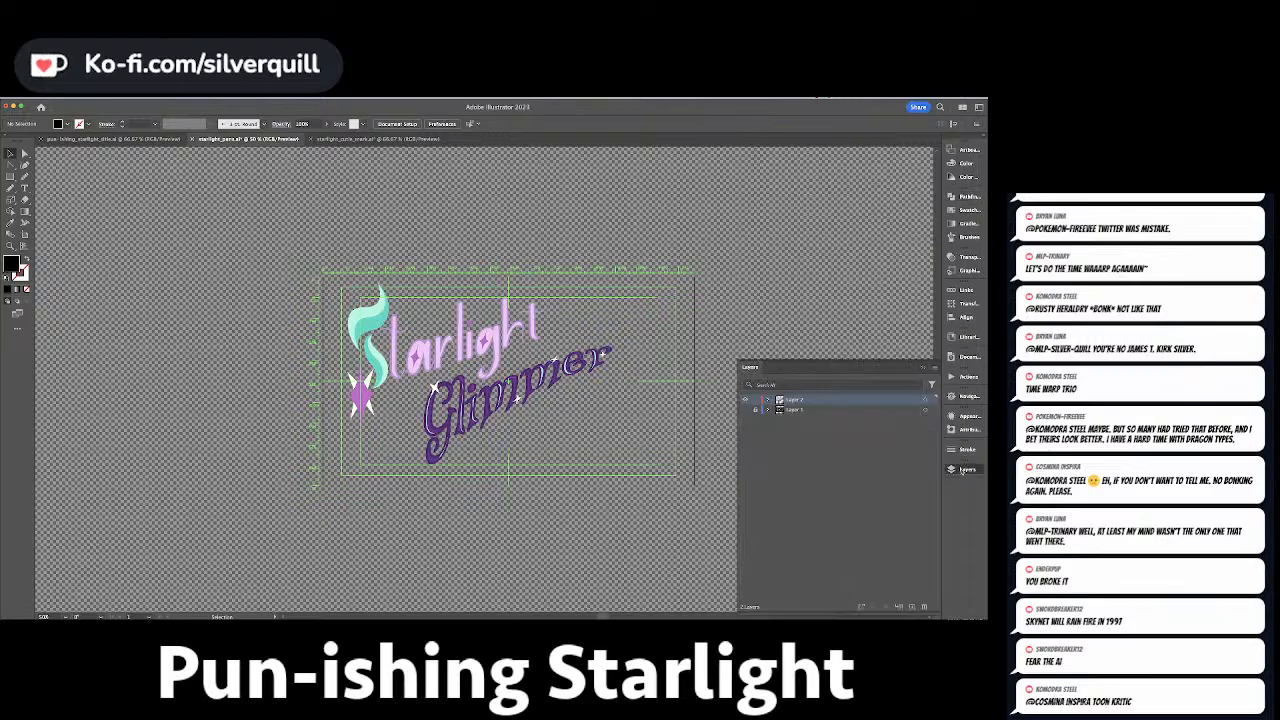
{"action": "double_click", "coordinate": [795, 400]}
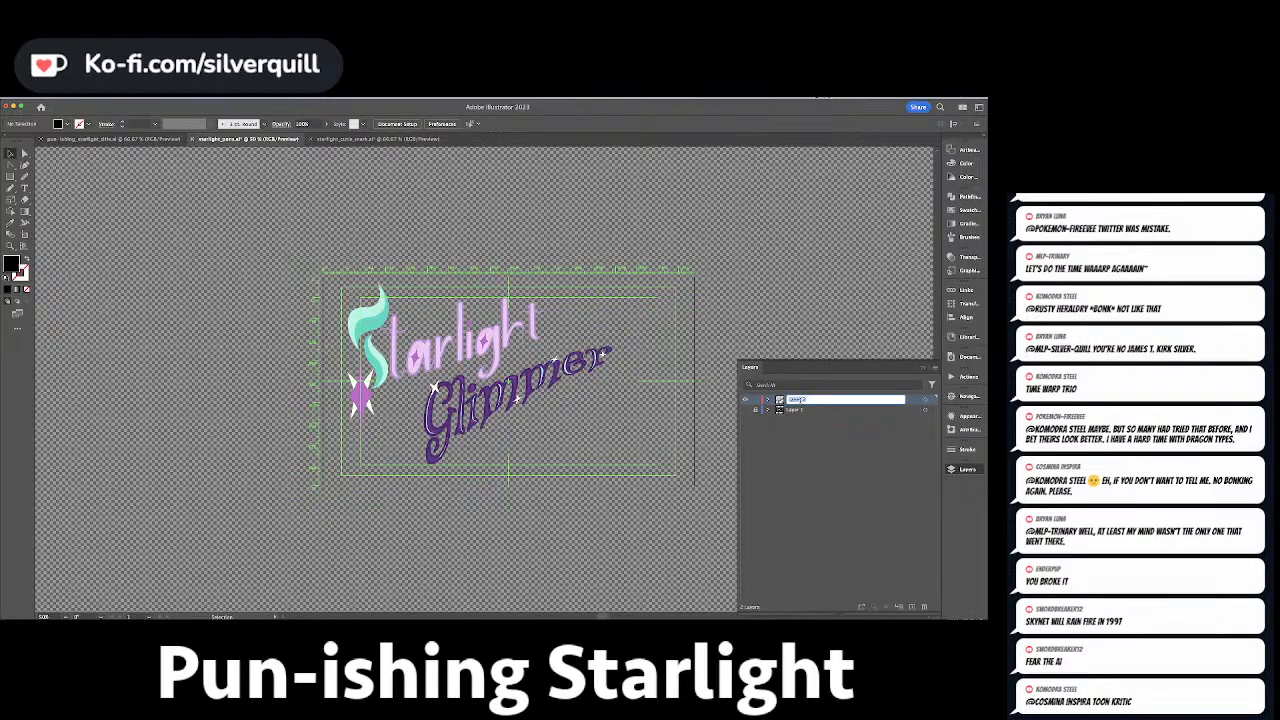
{"action": "type", "text": "starlight_glimmer"}
{"action": "key", "text": "Return"}
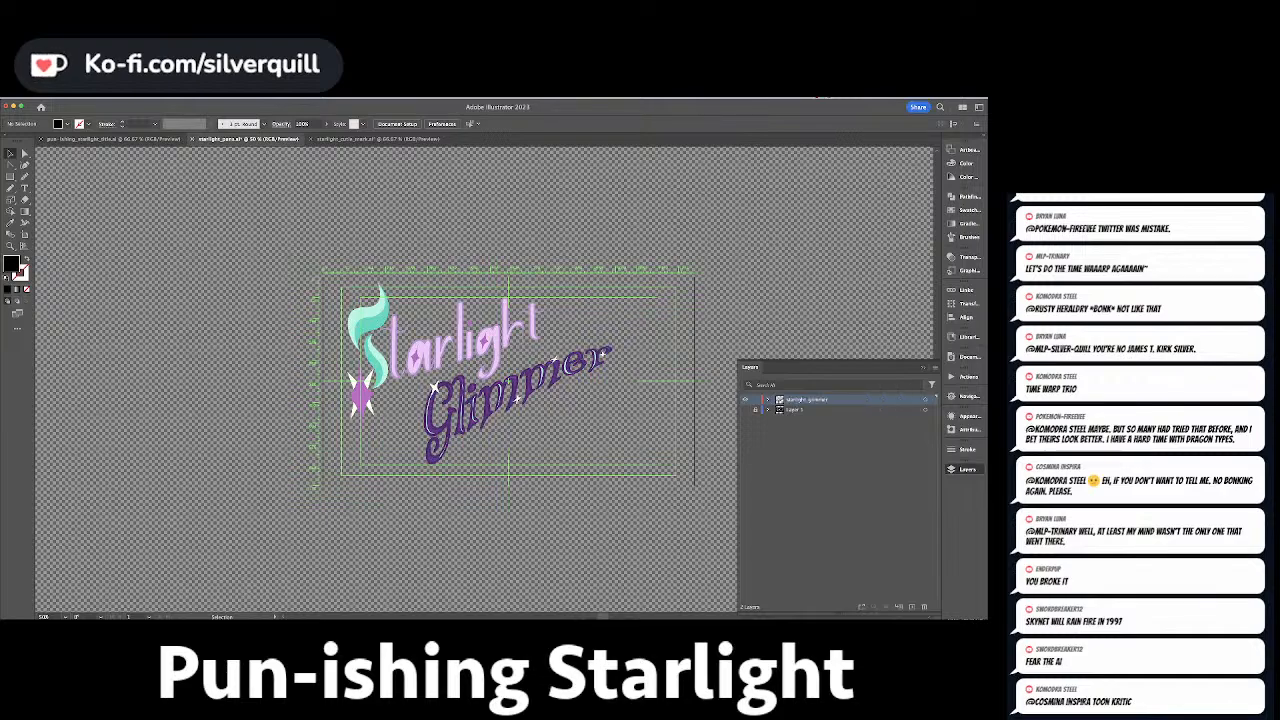
Create a new layer named pun above starlight_glimmer and paste the PUN text in place on it.
{"action": "left_click", "coordinate": [912, 607]}
{"action": "double_click", "coordinate": [795, 400]}
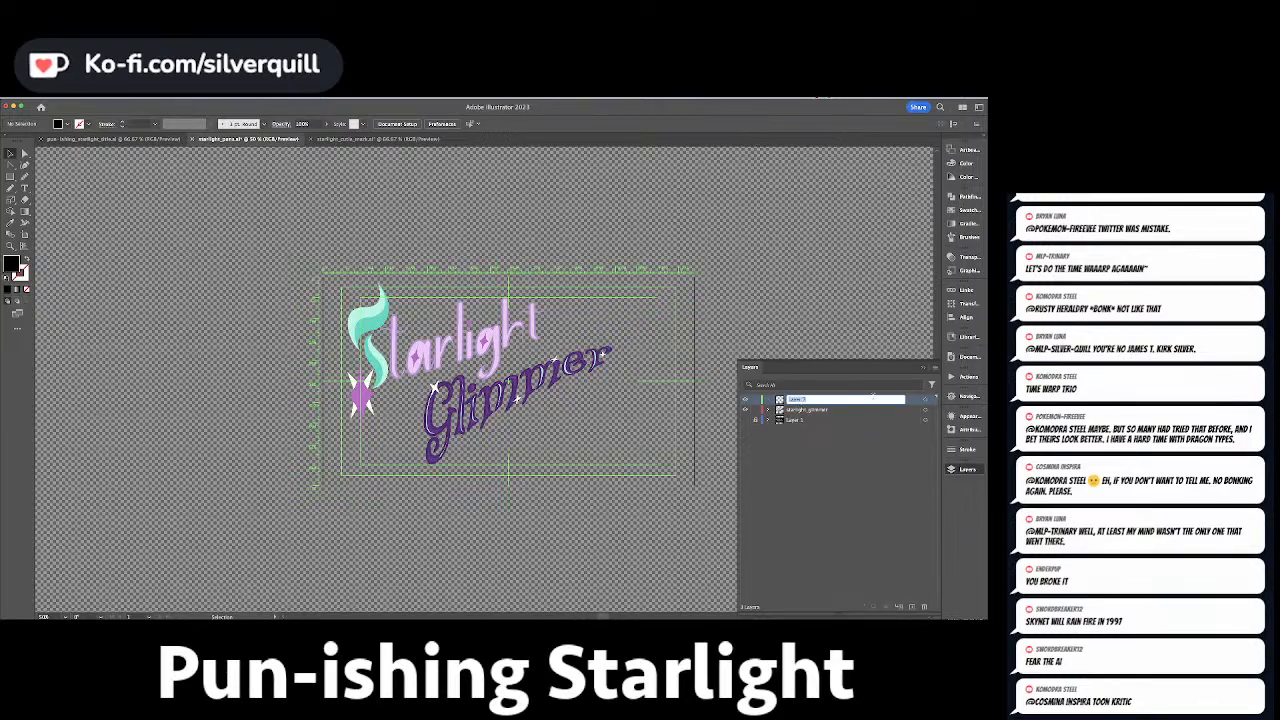
{"action": "type", "text": "pun"}
{"action": "type", "text": "PUN"}
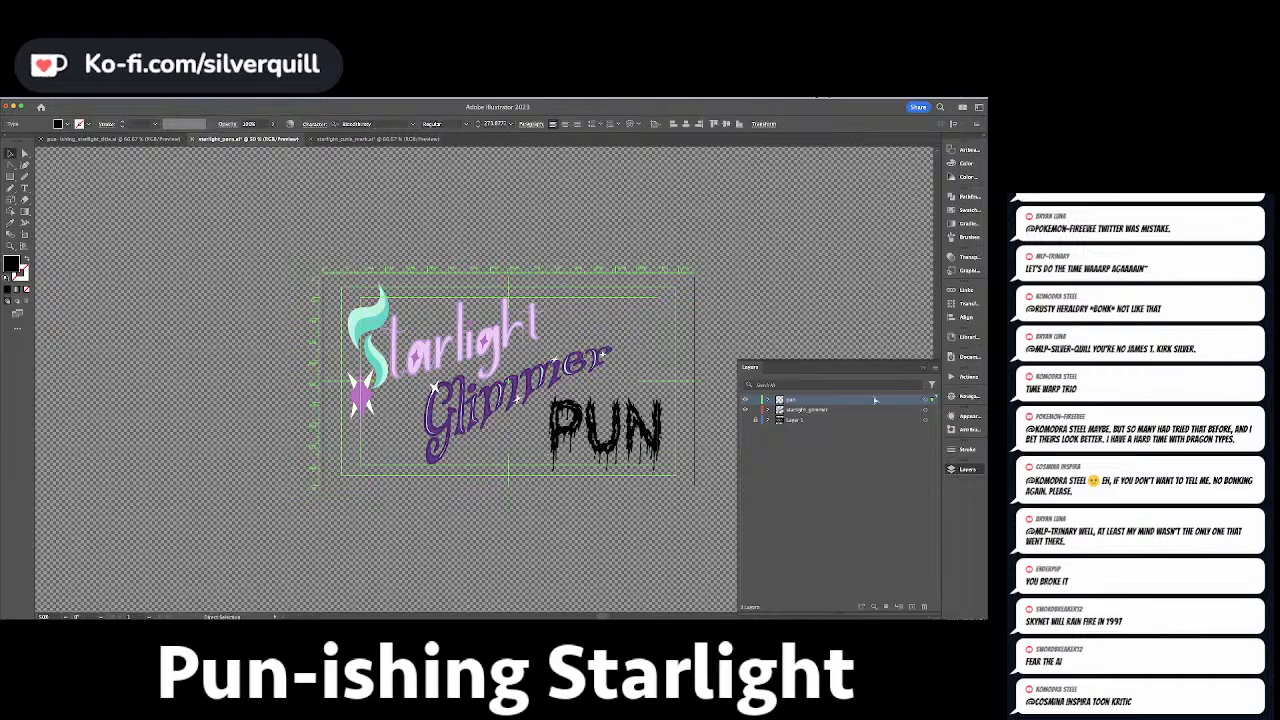
Enlarge PUN to fill the space below Glimmer and check its fit against the whole logo.
{"action": "scroll", "coordinate": [635, 435], "scroll_direction": "up", "scroll_amount": 3}
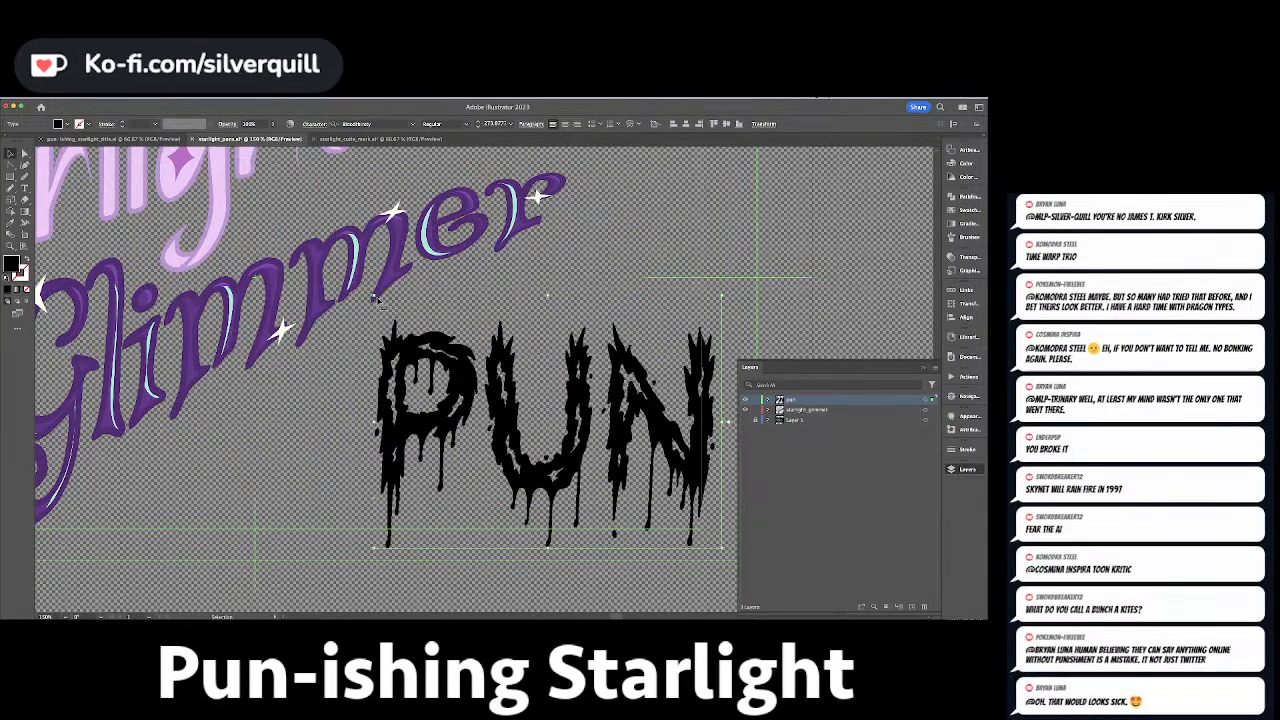
{"action": "left_click_drag", "start_coordinate": [376, 297], "coordinate": [345, 275]}
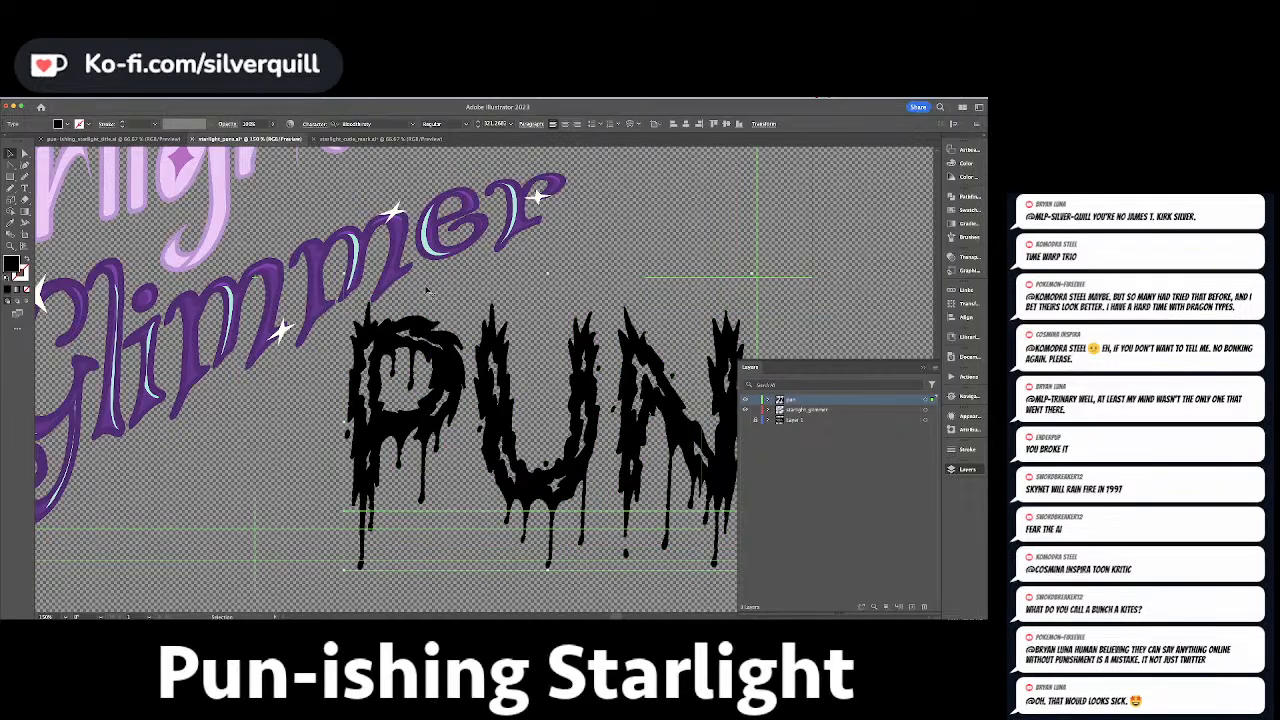
{"action": "left_click_drag", "start_coordinate": [443, 364], "coordinate": [338, 325]}
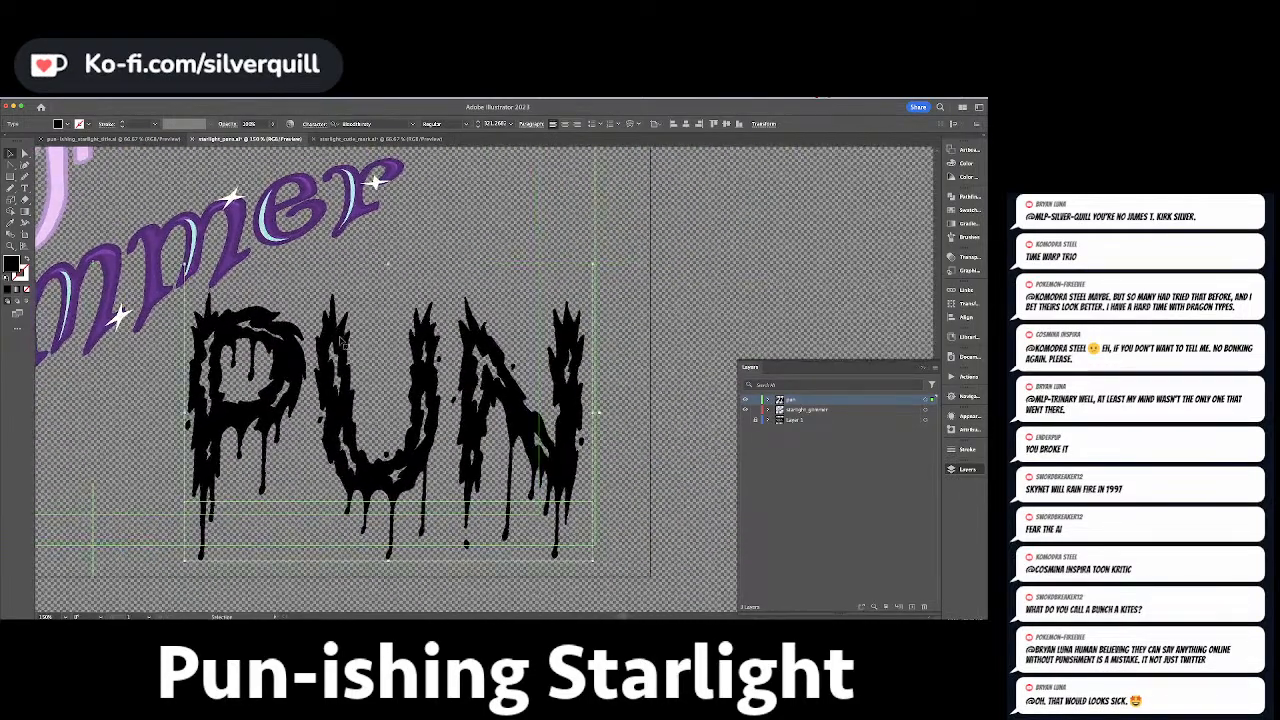
{"action": "key", "text": "super+1"}
{"action": "key", "text": "super+minus"}
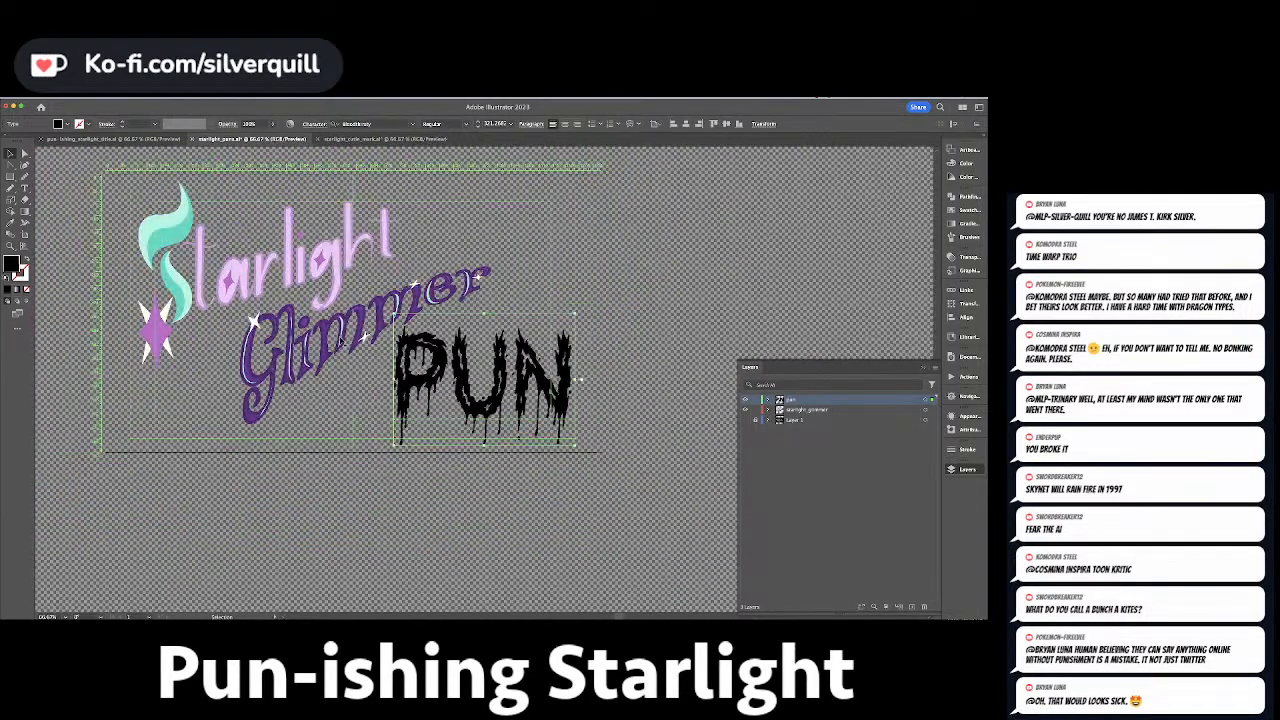
Convert the PUN text to outlines and deselect it.
{"action": "left_click", "coordinate": [114, 96]}
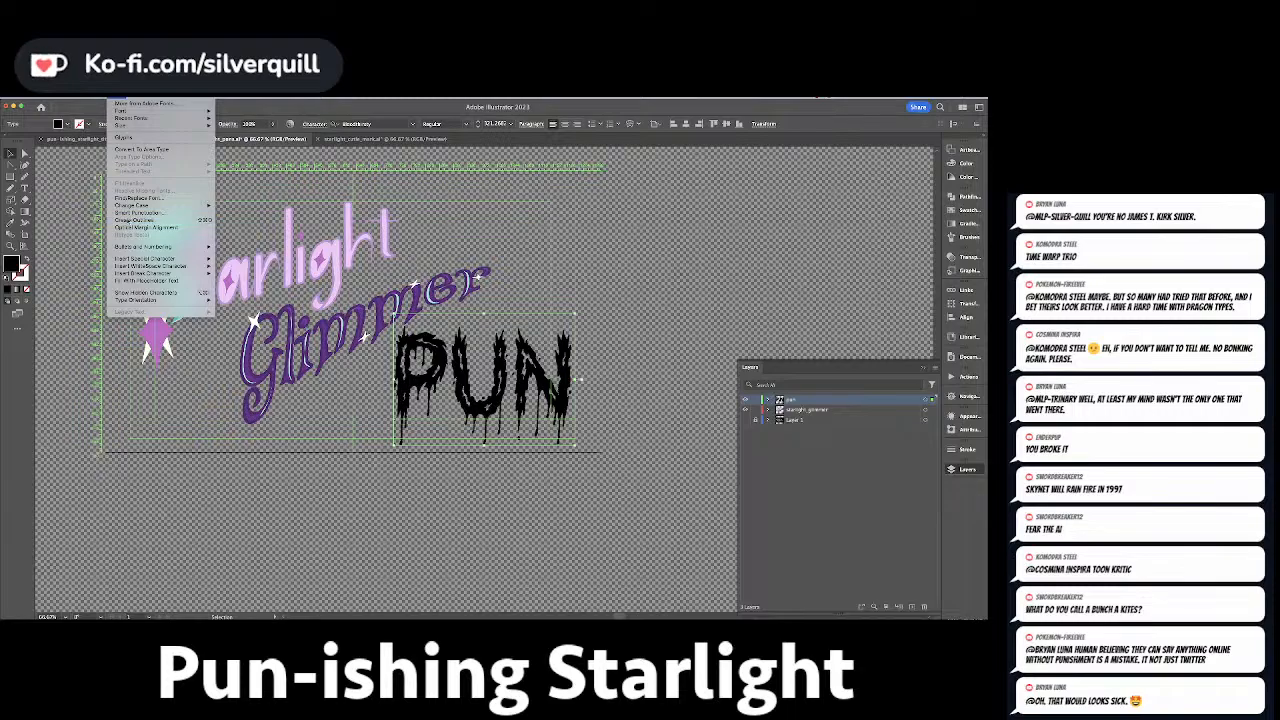
{"action": "left_click", "coordinate": [150, 220]}
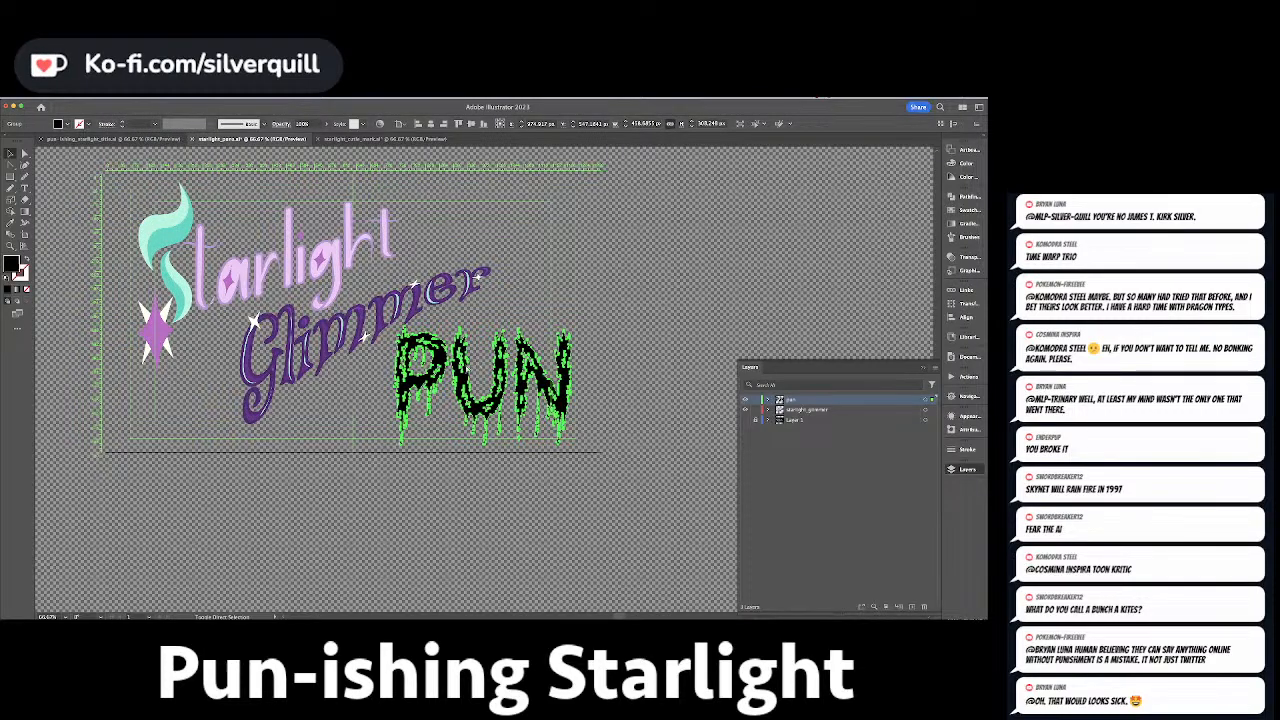
{"action": "scroll", "coordinate": [438, 357], "scroll_direction": "up", "scroll_amount": 2}
{"action": "key", "text": "super+shift+a"}
Select the jagged inner crack paths inside the letters P, U and N.
{"action": "key", "text": "a"}
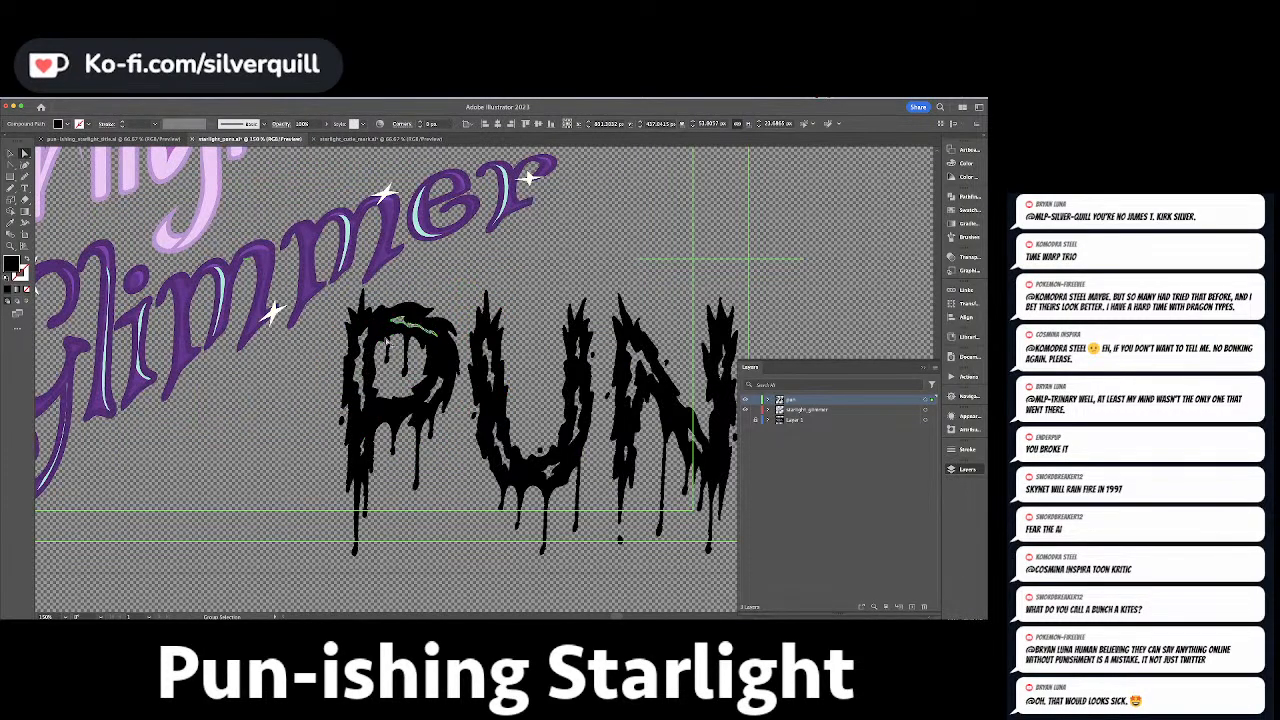
{"action": "left_click", "coordinate": [367, 370]}
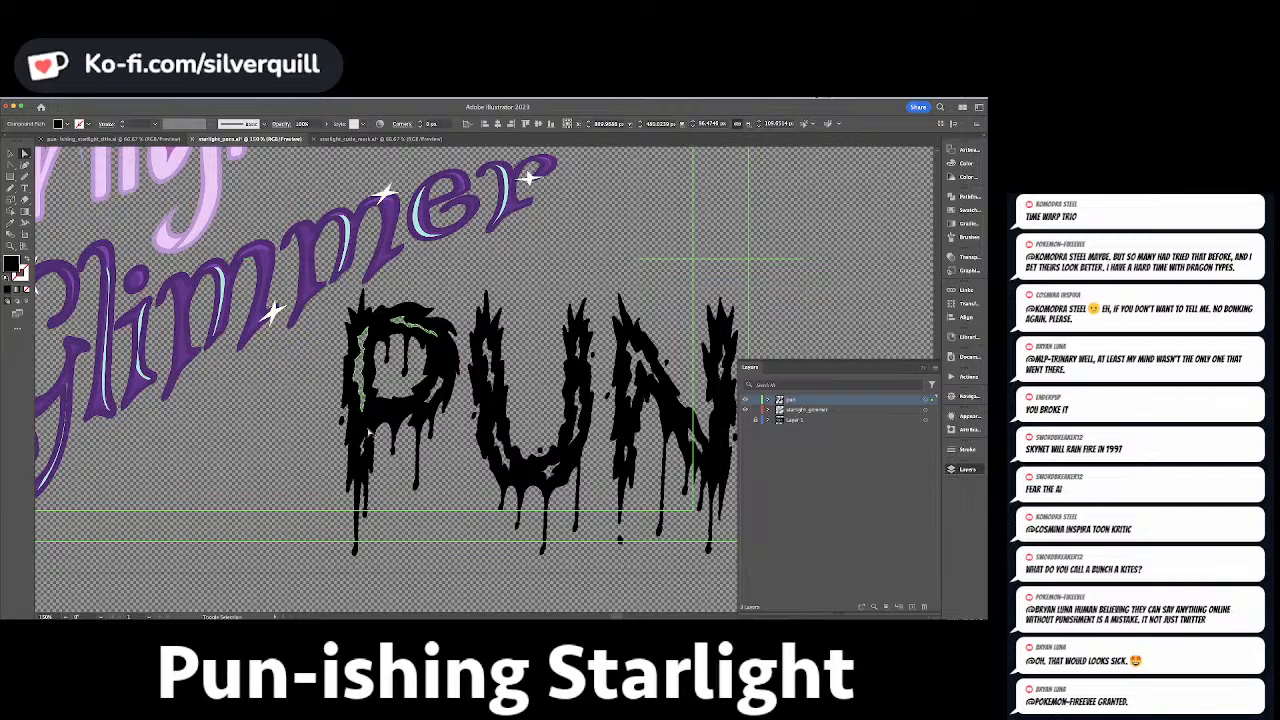
{"action": "left_click", "coordinate": [433, 390], "text": "shift"}
{"action": "left_click", "coordinate": [490, 366], "text": "shift"}
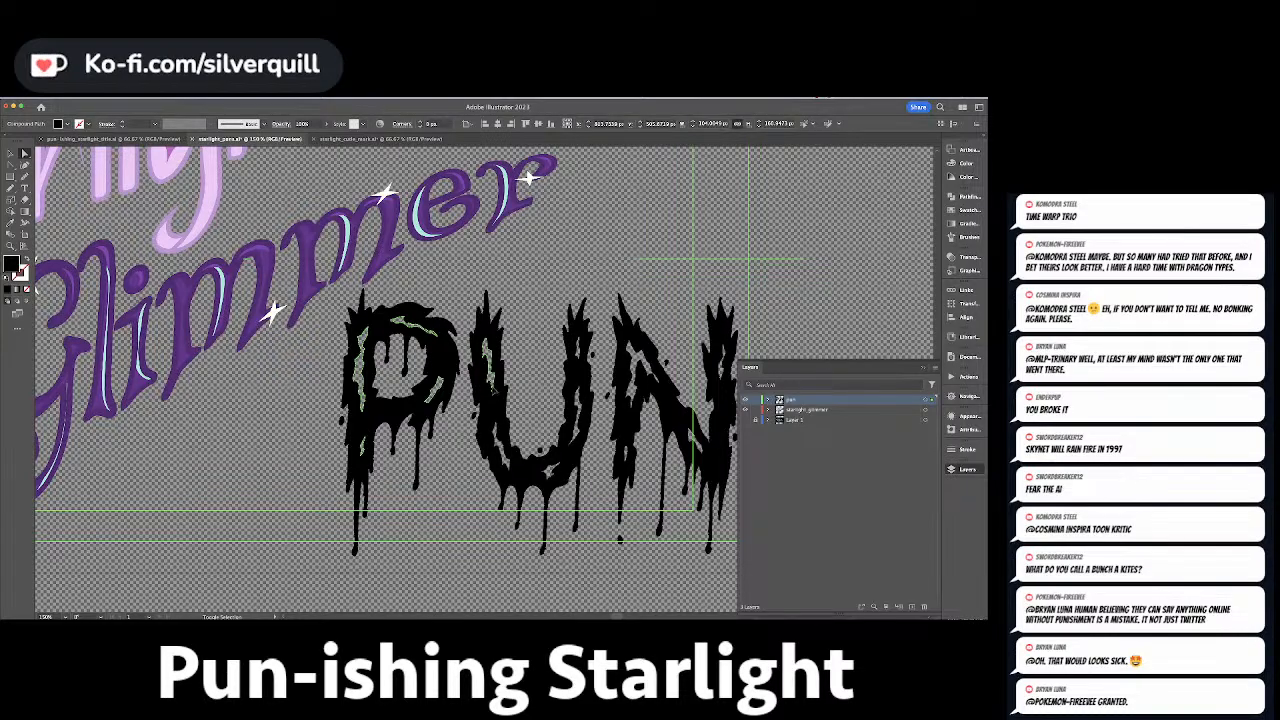
{"action": "left_click", "coordinate": [506, 457], "text": "shift"}
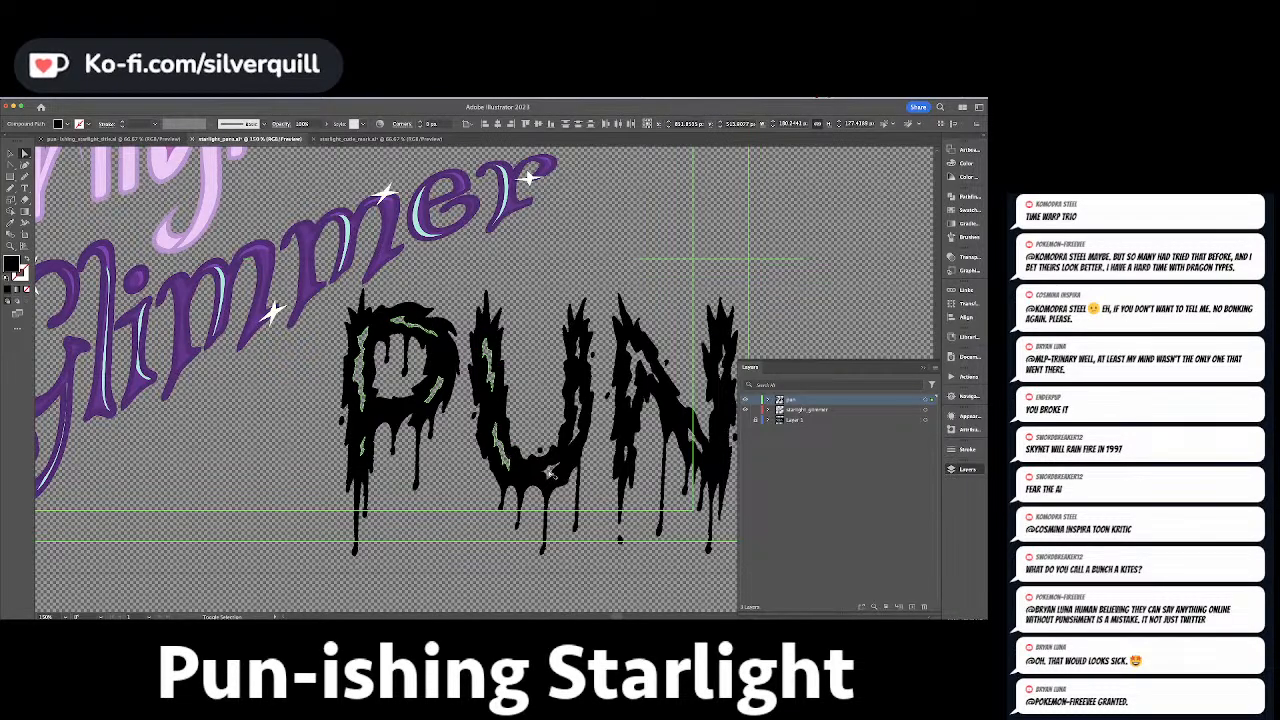
{"action": "left_click", "coordinate": [552, 472], "text": "shift"}
{"action": "left_click", "coordinate": [579, 431], "text": "shift"}
{"action": "left_click", "coordinate": [586, 351], "text": "shift"}
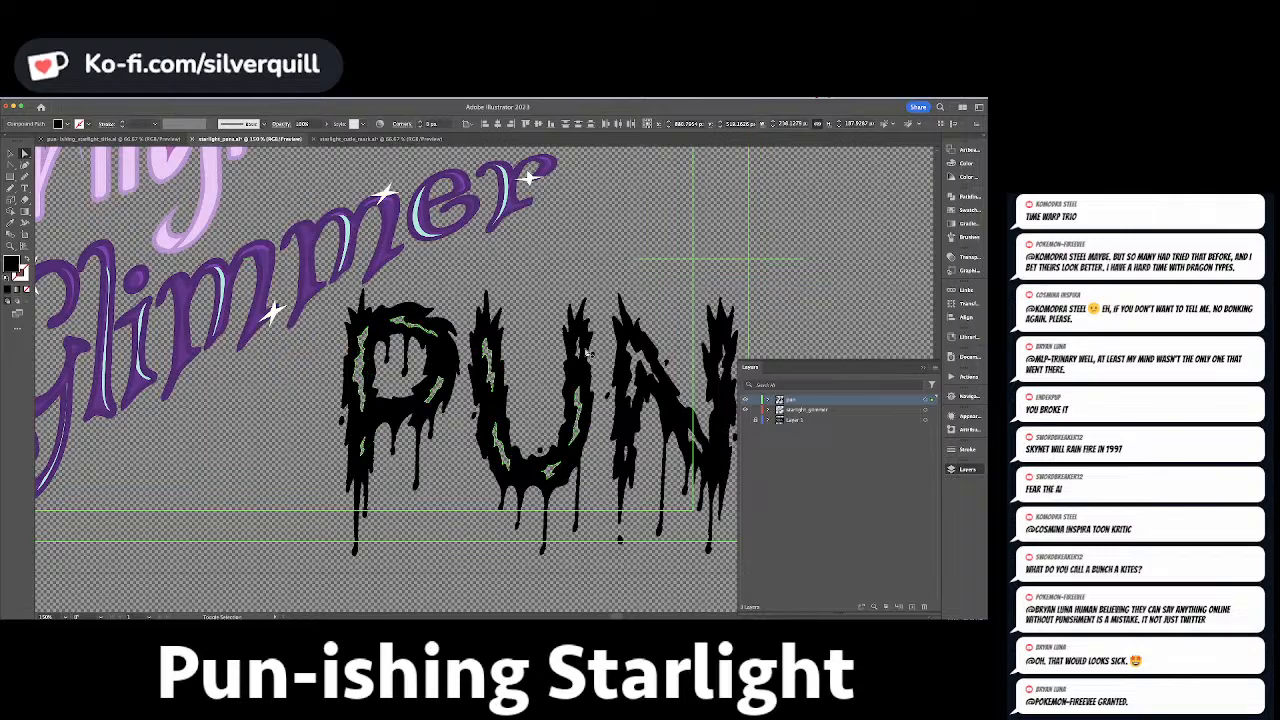
{"action": "left_click", "coordinate": [641, 372], "text": "shift"}
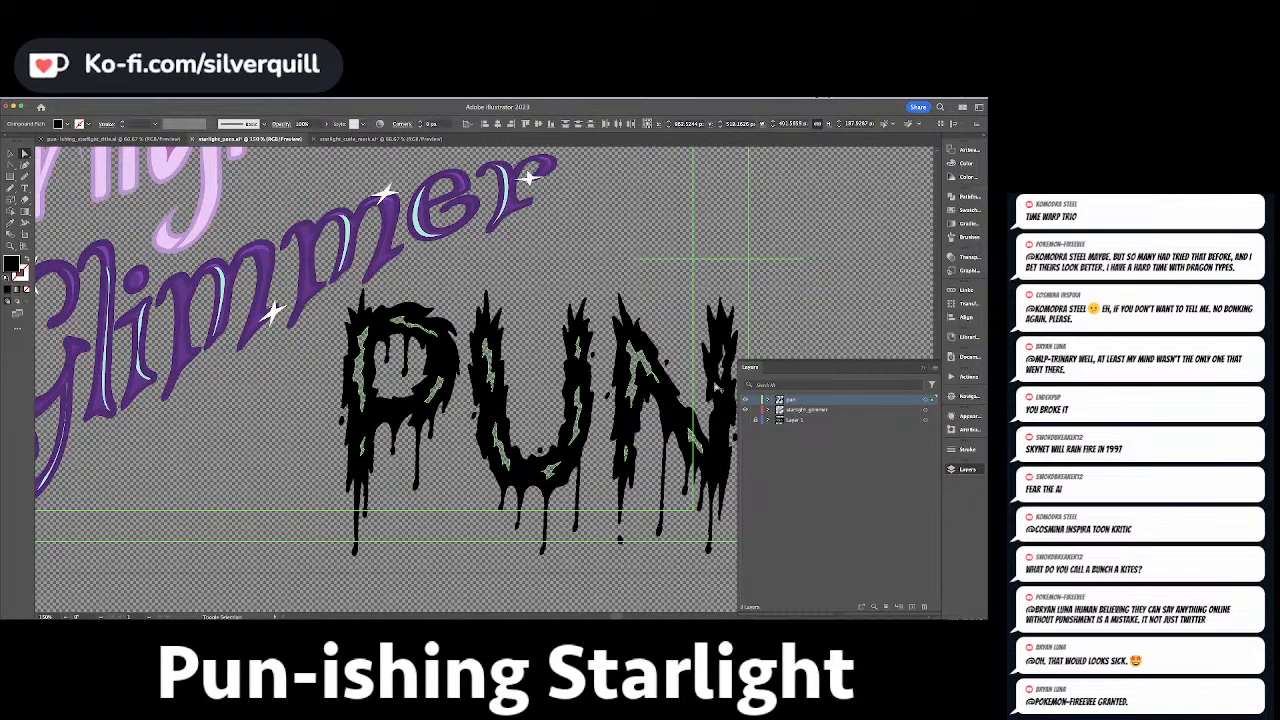
{"action": "left_click_drag", "start_coordinate": [658, 409], "coordinate": [598, 406]}
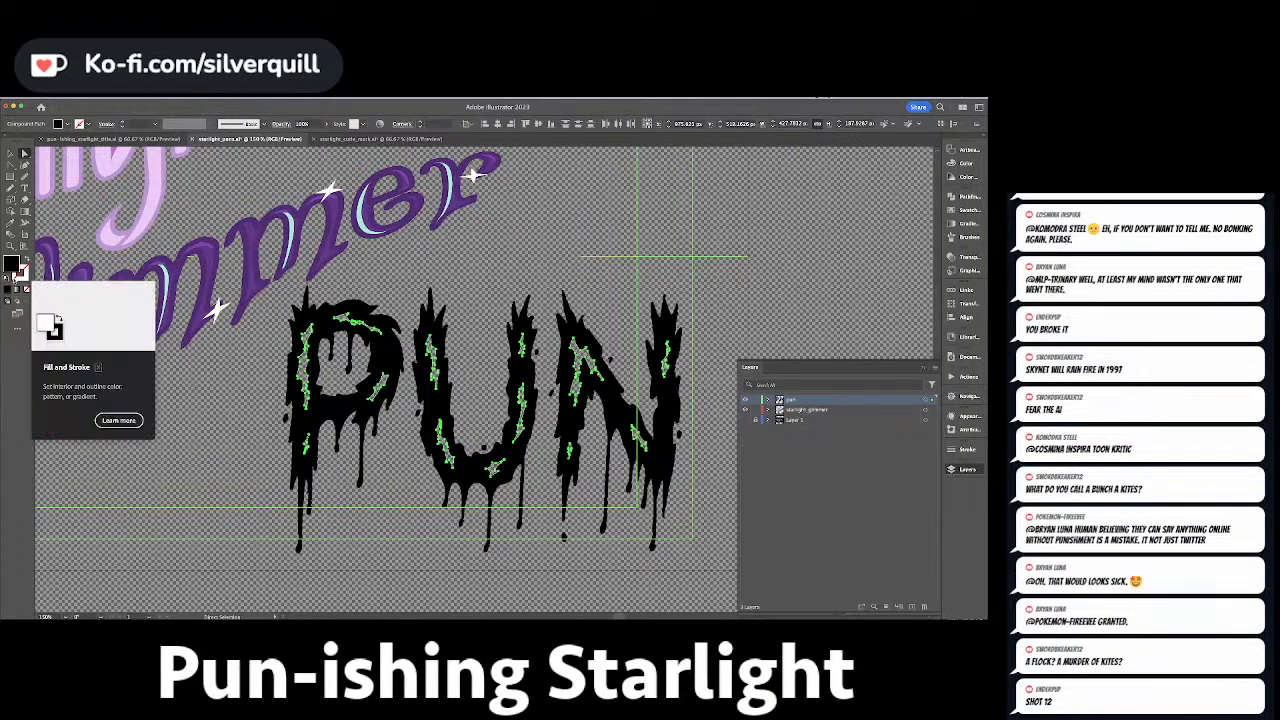
Try to fill the selected cracks with white, using the default colours and a FFFFFF fill, and revert both attempts.
{"action": "key", "text": "f"}
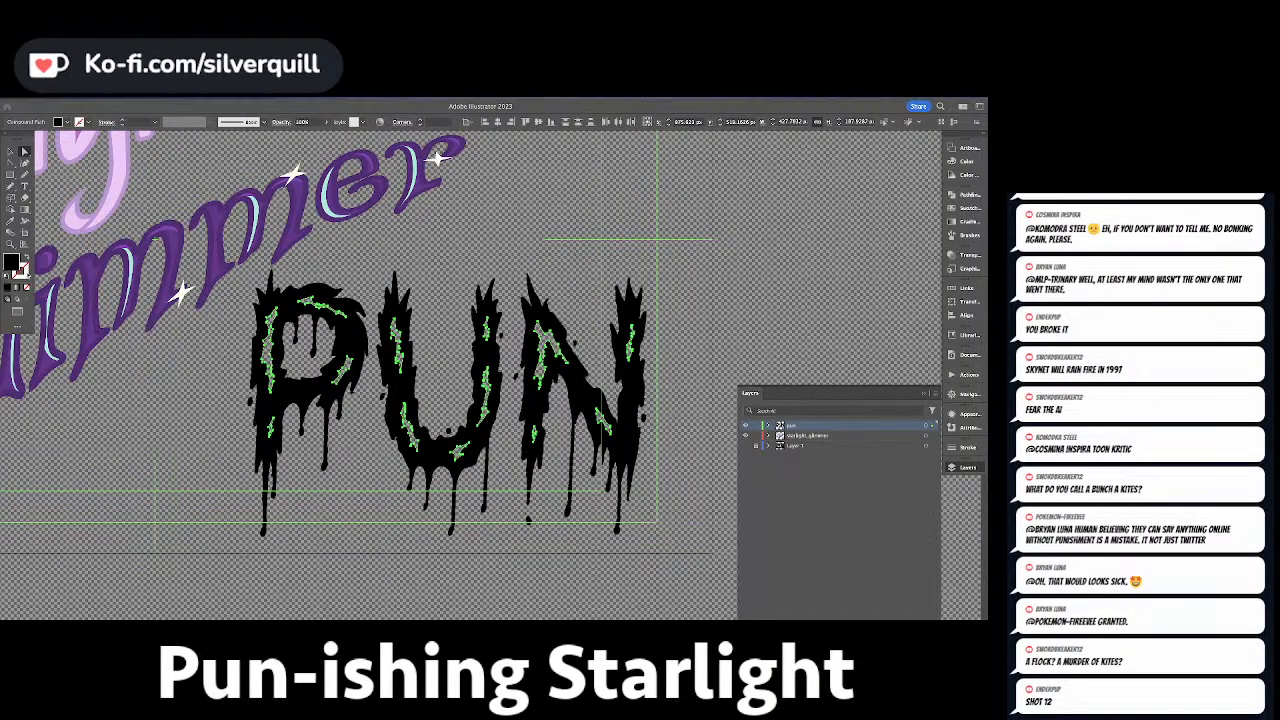
{"action": "key", "text": "f"}
{"action": "key", "text": "f"}
{"action": "key", "text": "d"}
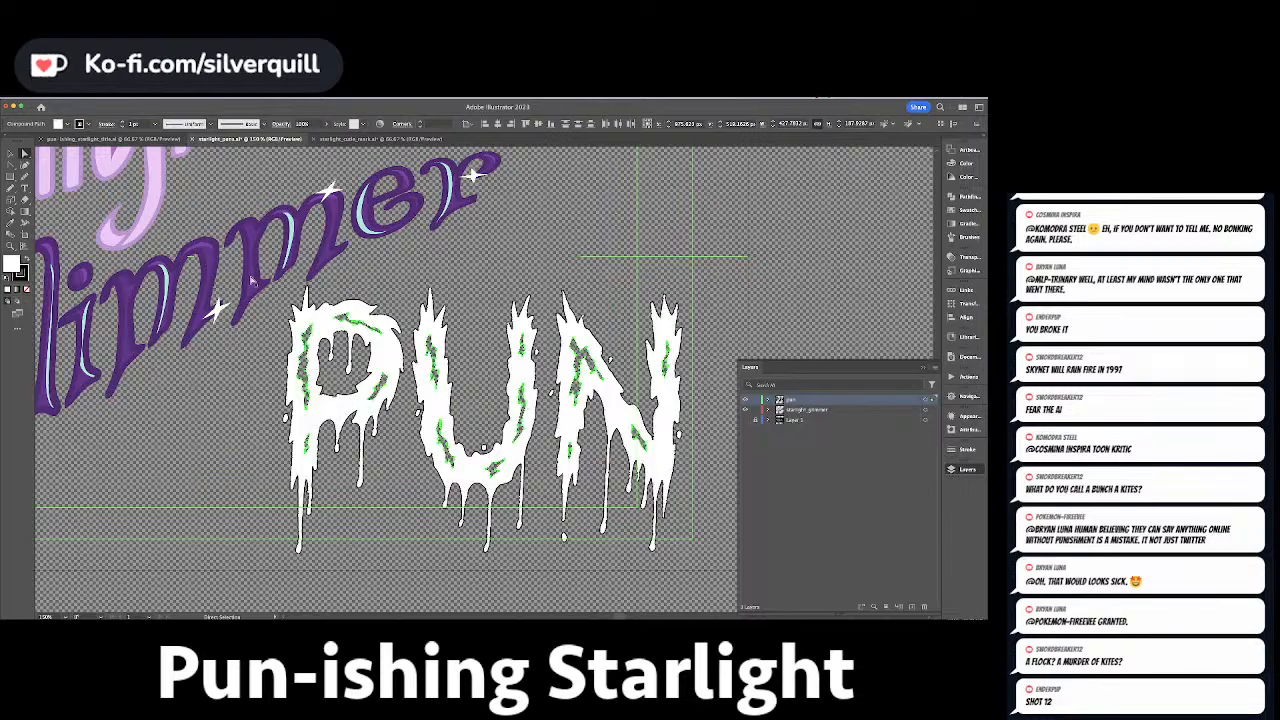
{"action": "key", "text": "super+z"}
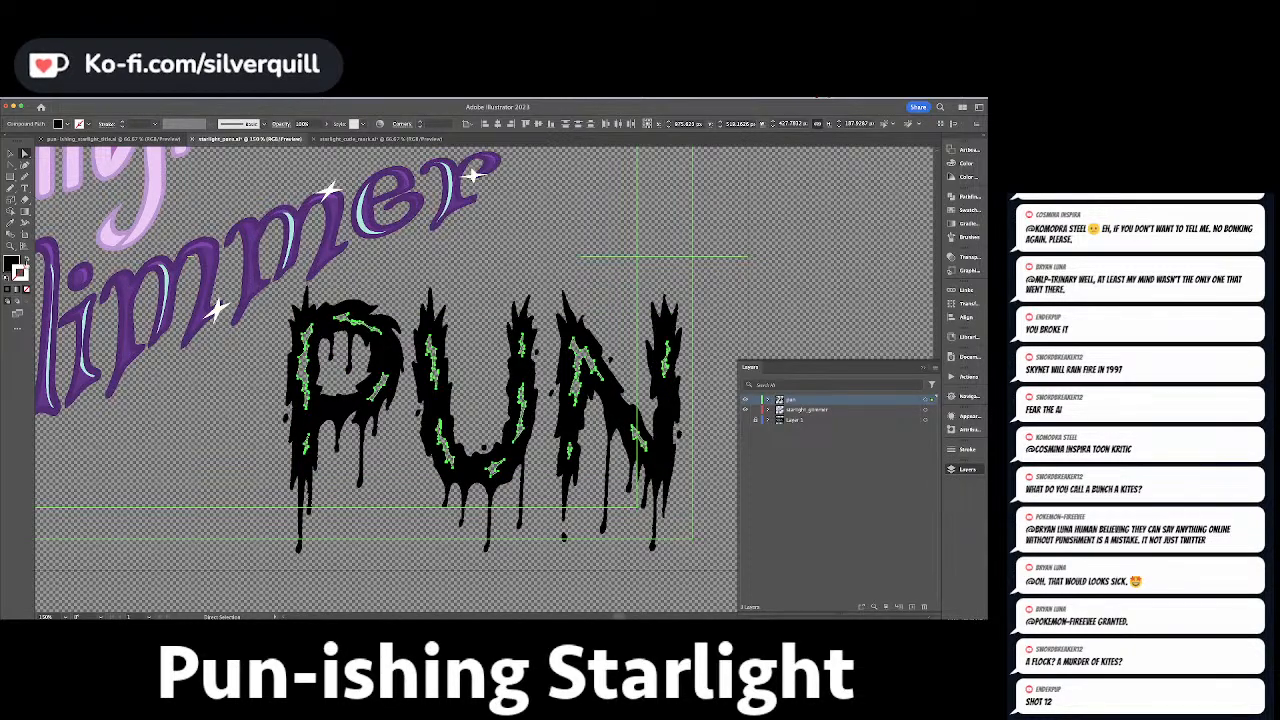
{"action": "double_click", "coordinate": [12, 265]}
{"action": "type", "text": "FFFFFF"}
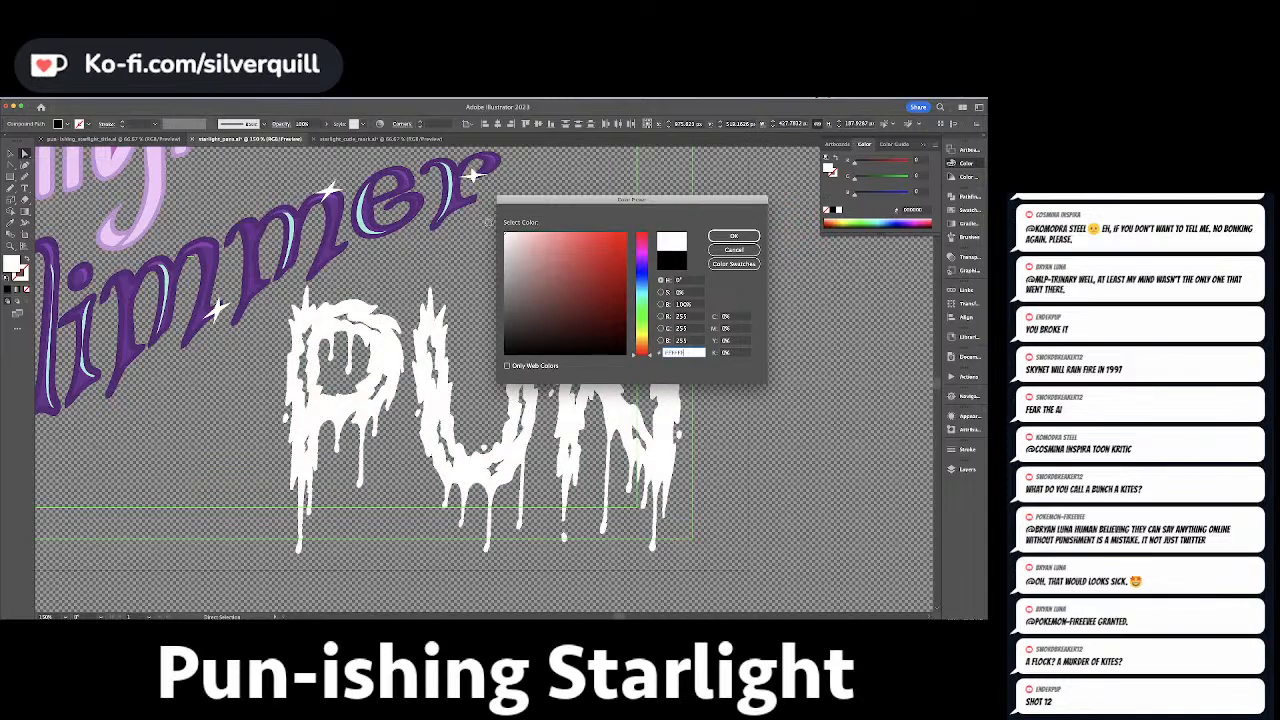
{"action": "left_click", "coordinate": [733, 249]}
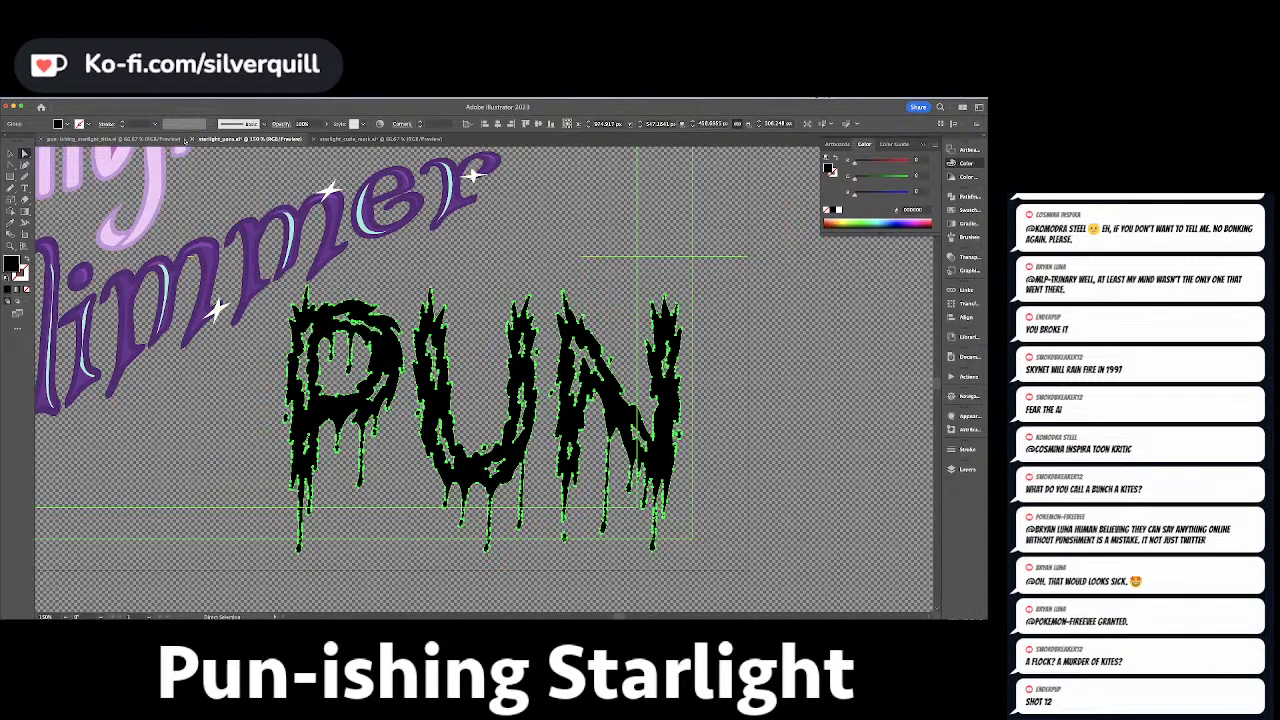
Release the compound paths of the whole outlined PUN word.
{"action": "key", "text": "v"}
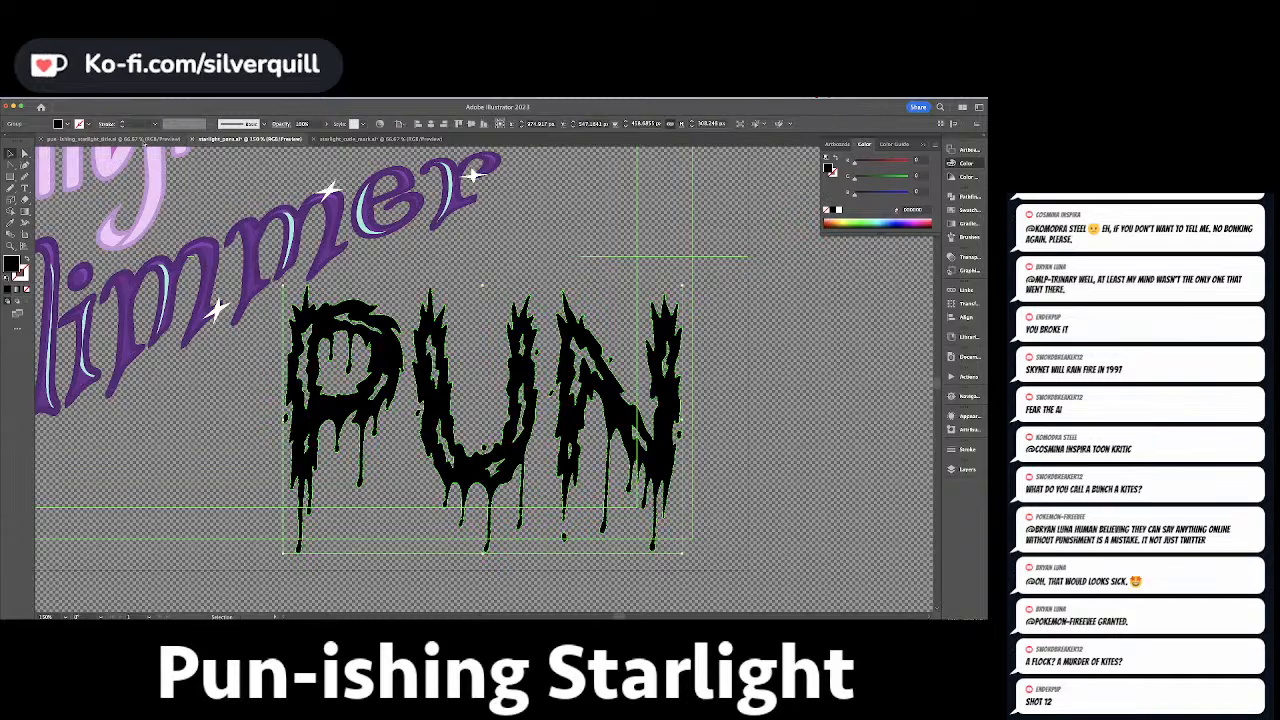
{"action": "left_click", "coordinate": [125, 98]}
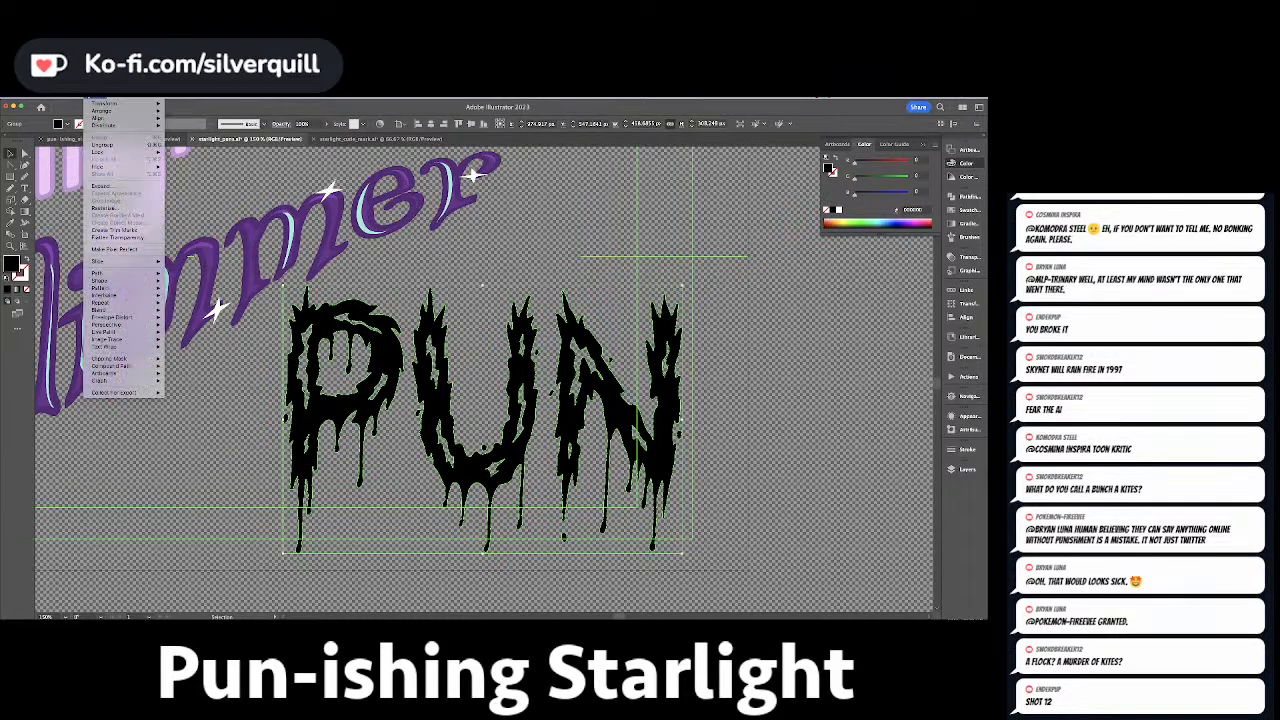
{"action": "mouse_move", "coordinate": [125, 366]}
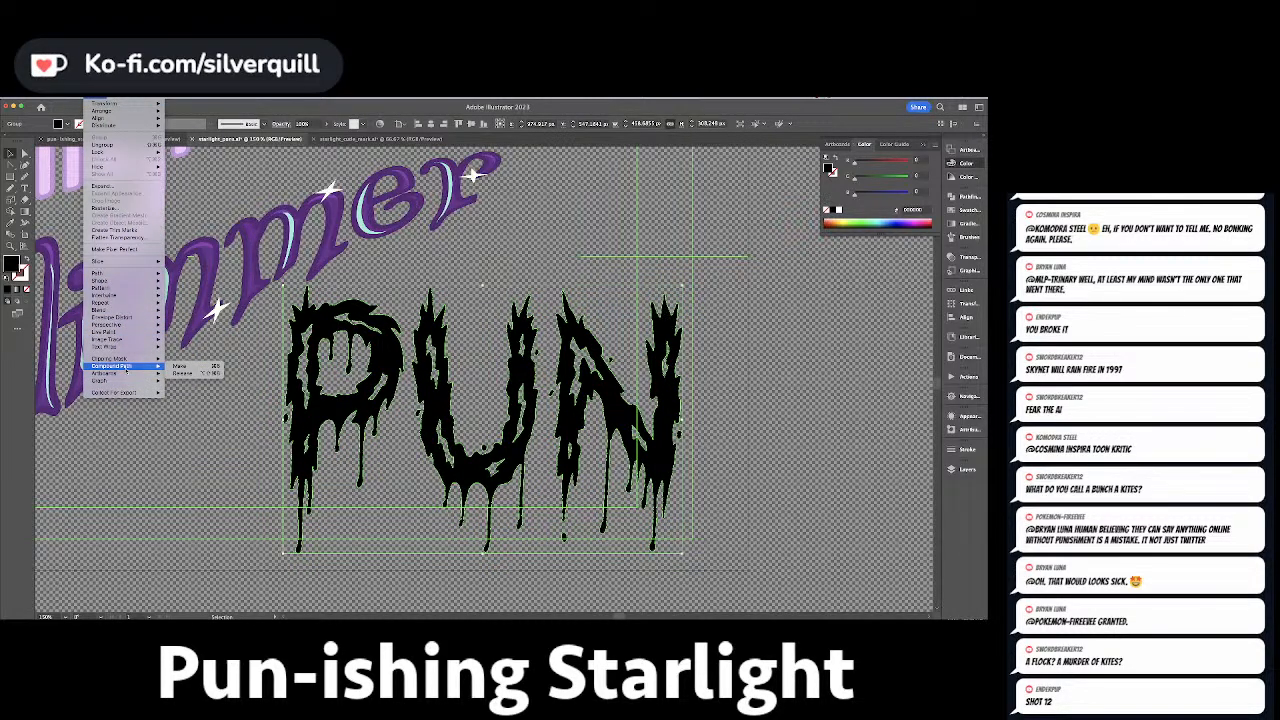
{"action": "left_click", "coordinate": [180, 366]}
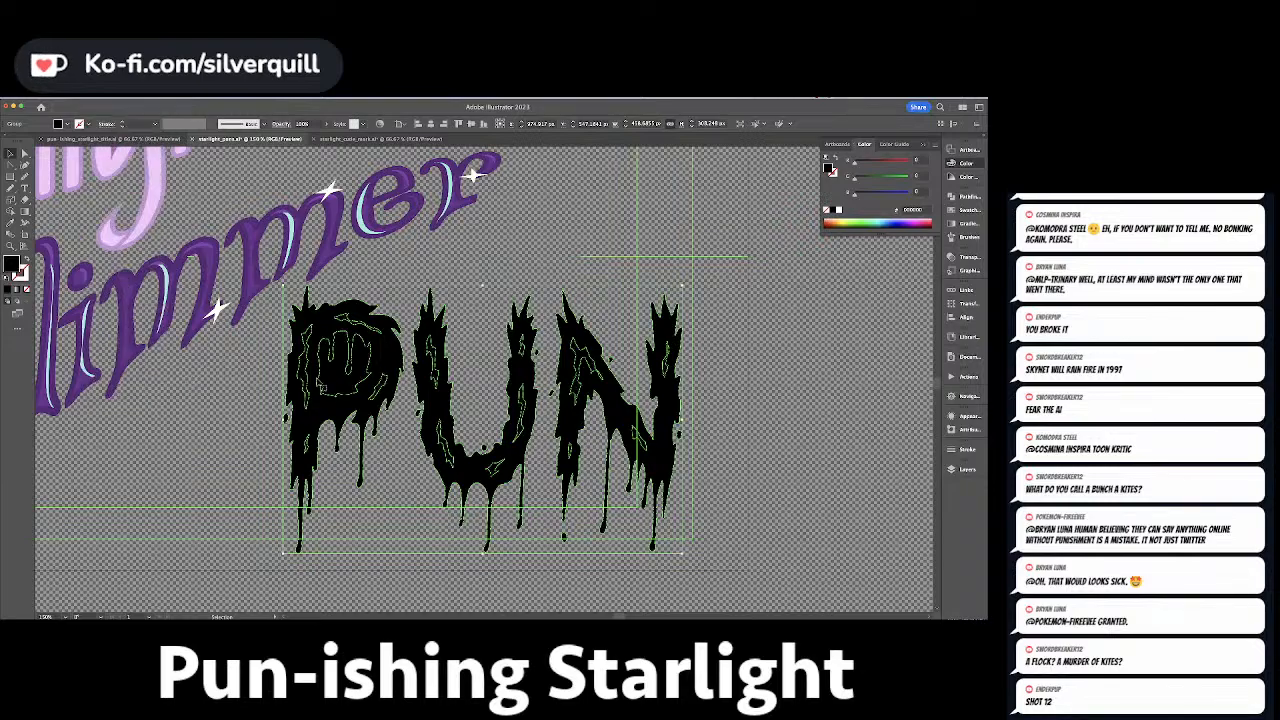
Select every inner crack shape in P, U and N using outline view, and fill them white with no stroke.
{"action": "key", "text": "super+shift+a"}
{"action": "key", "text": "a"}
{"action": "left_click", "coordinate": [306, 367]}
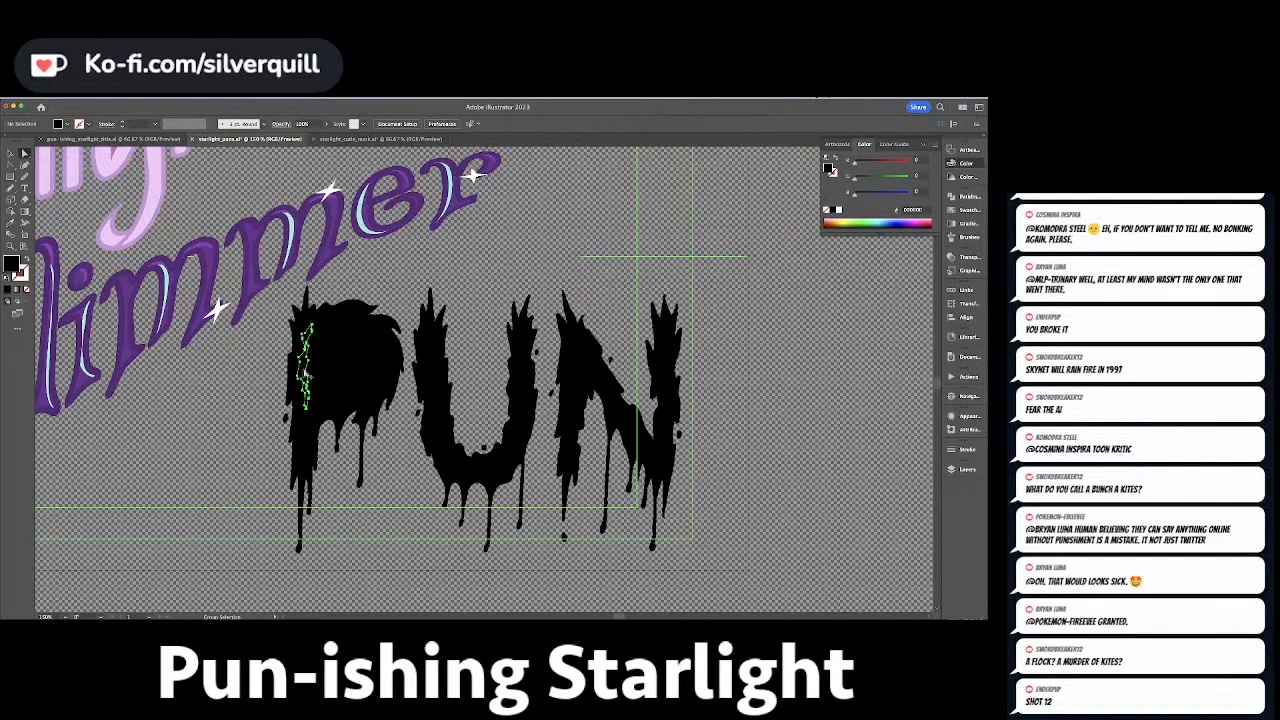
{"action": "left_click", "coordinate": [347, 321], "text": "shift"}
{"action": "key", "text": "super+y"}
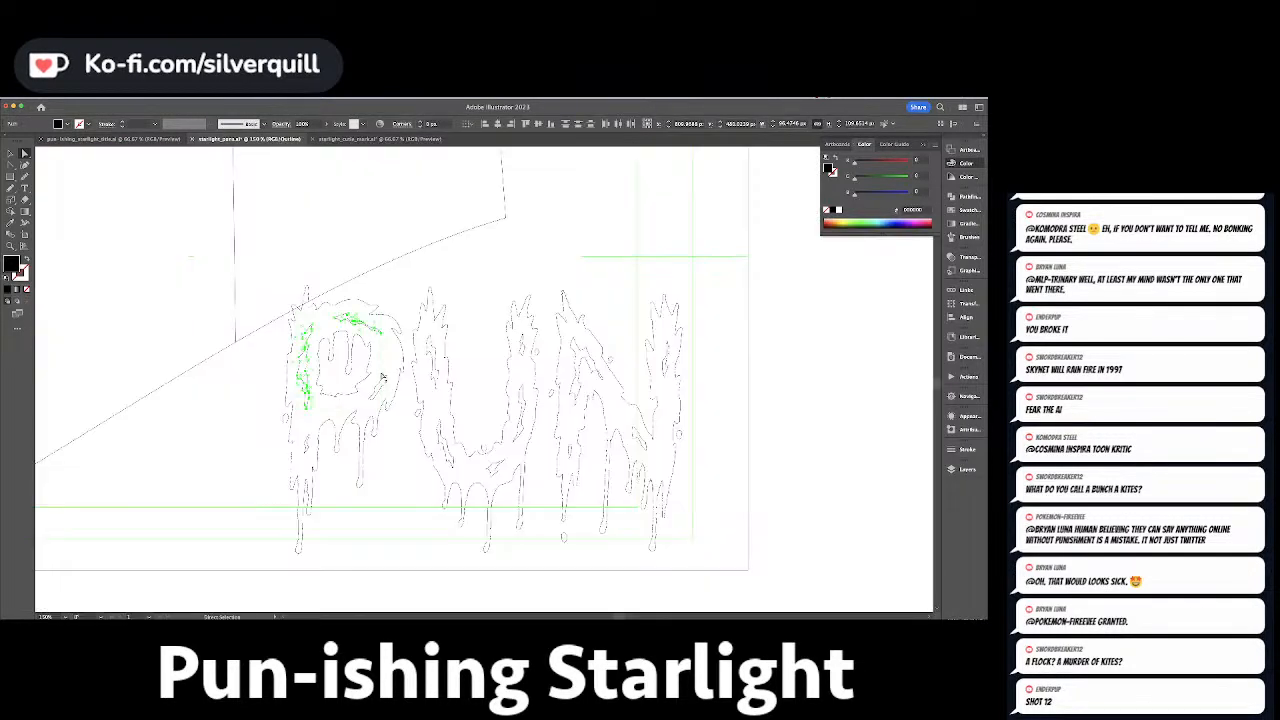
{"action": "left_click", "coordinate": [307, 442], "text": "shift"}
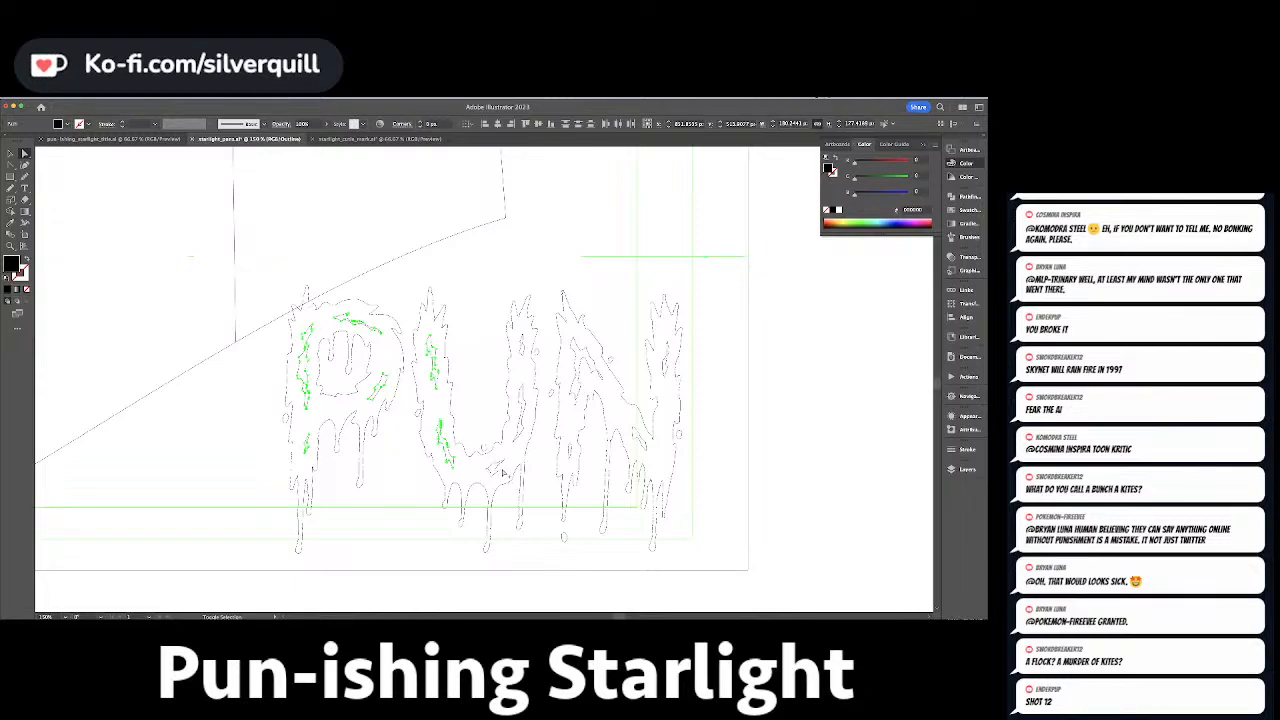
{"action": "left_click", "coordinate": [522, 395], "text": "shift"}
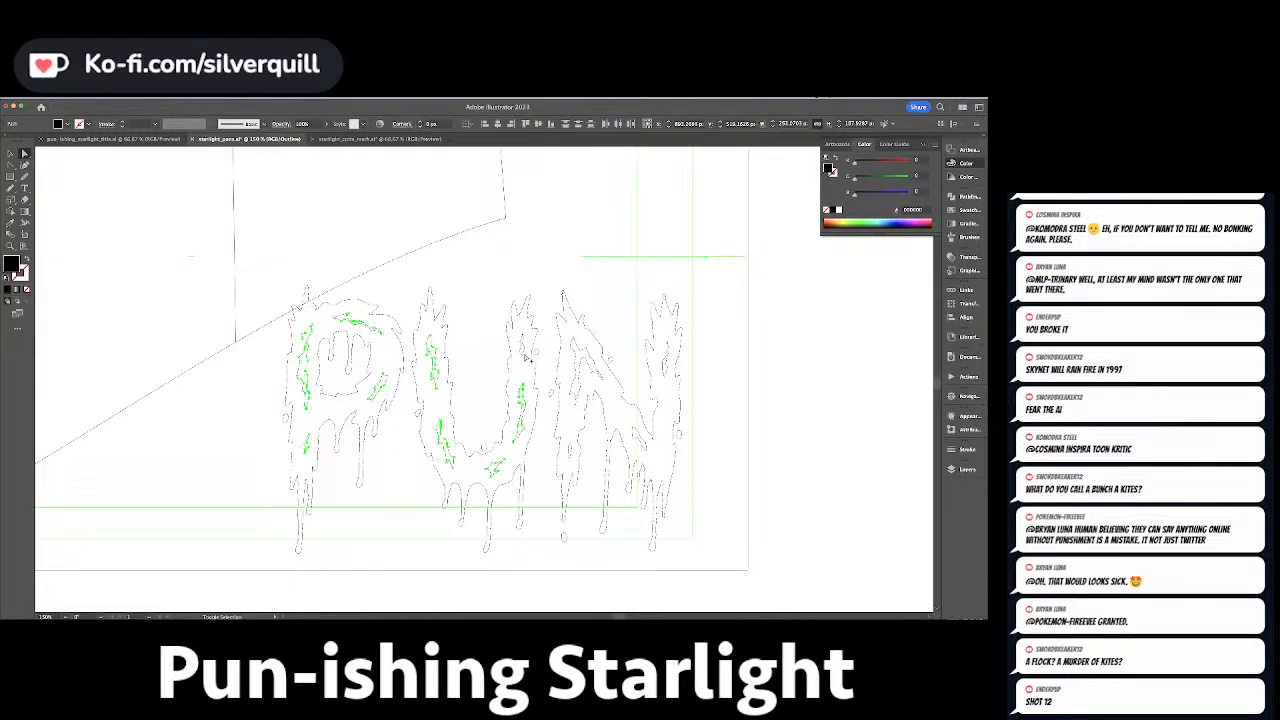
{"action": "left_click", "coordinate": [576, 353], "text": "shift"}
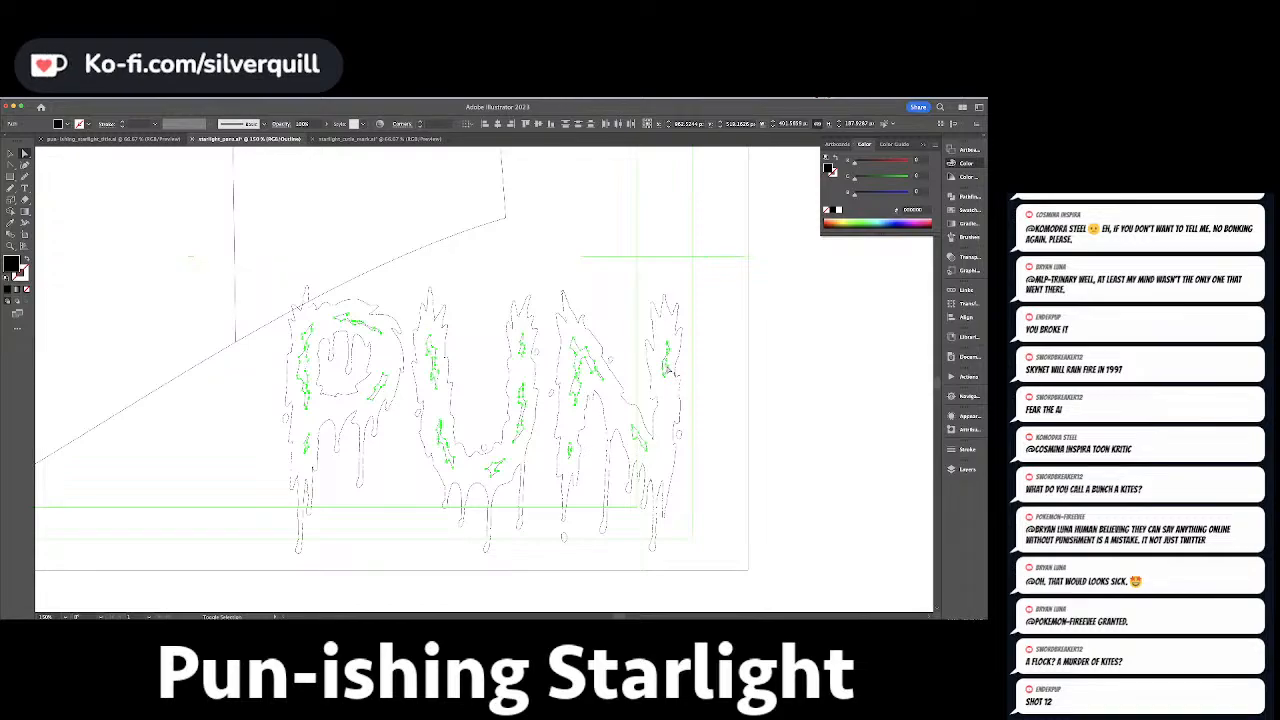
{"action": "key", "text": "ctrl+y"}
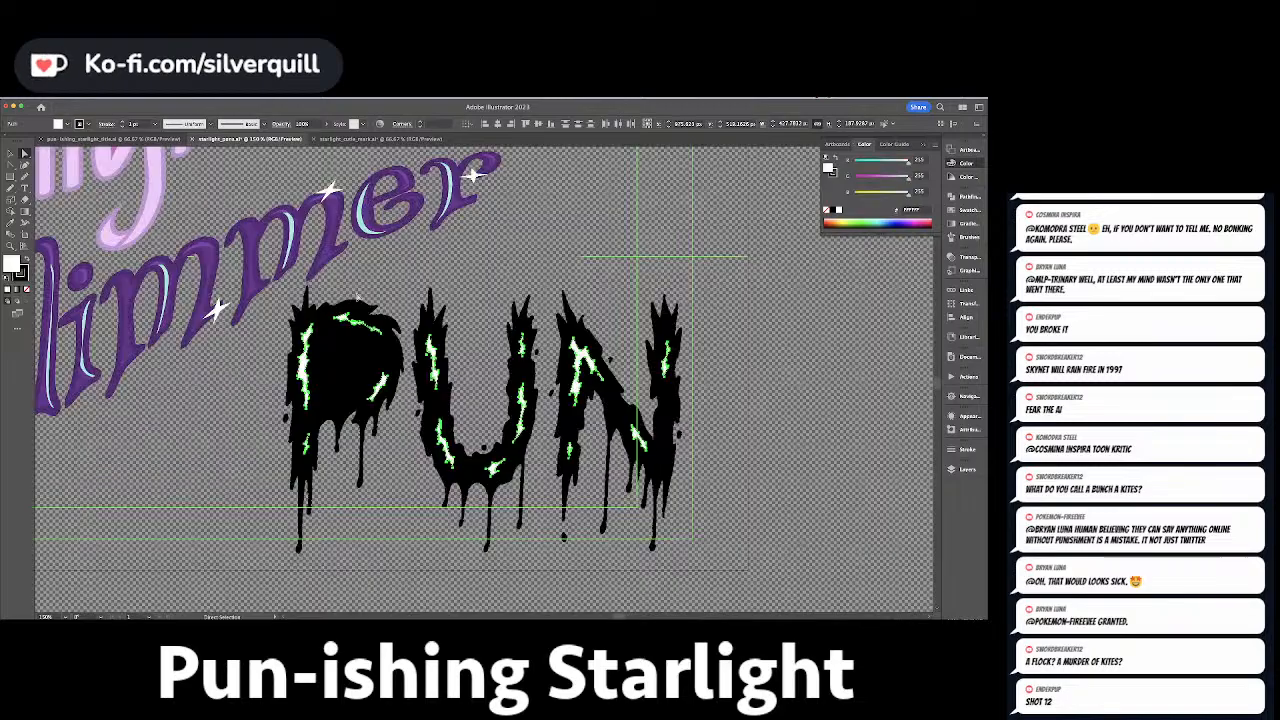
{"action": "left_click", "coordinate": [154, 375]}
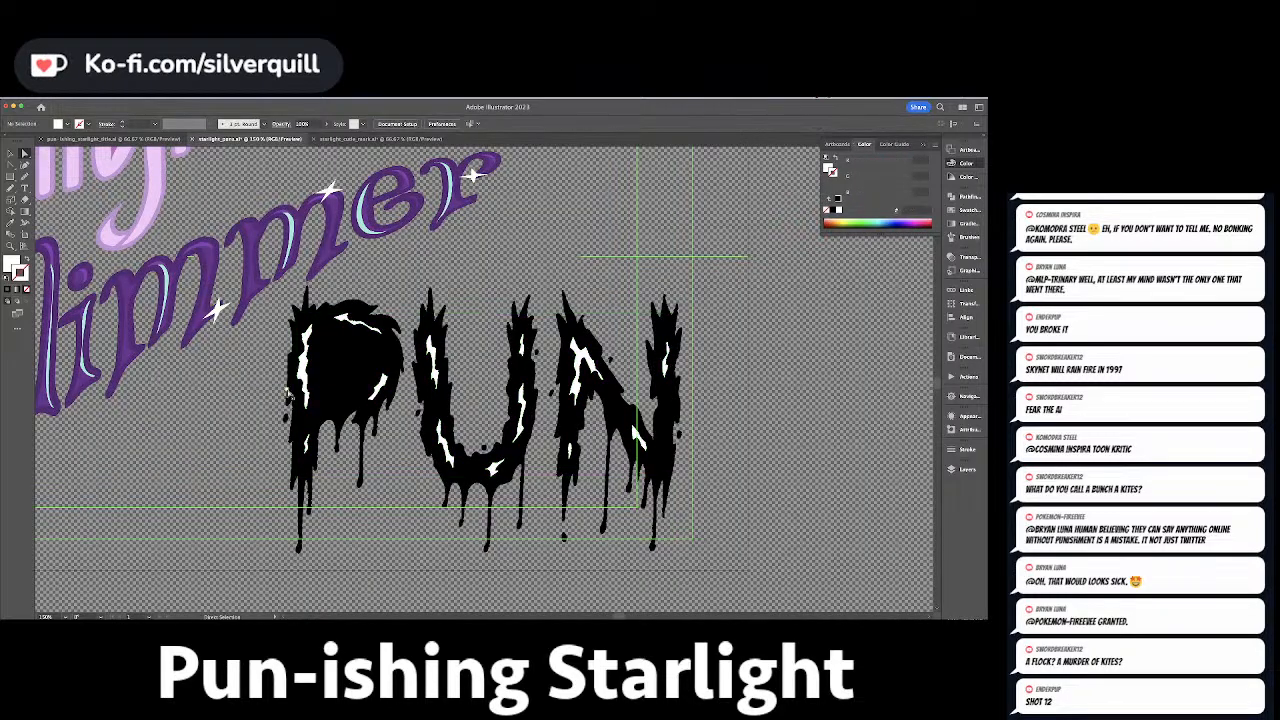
Divide the P with its inner counter shape using Pathfinder and delete the counter piece to open the letter's hole.
{"action": "left_click", "coordinate": [341, 376]}
{"action": "left_click", "coordinate": [391, 358], "text": "shift"}
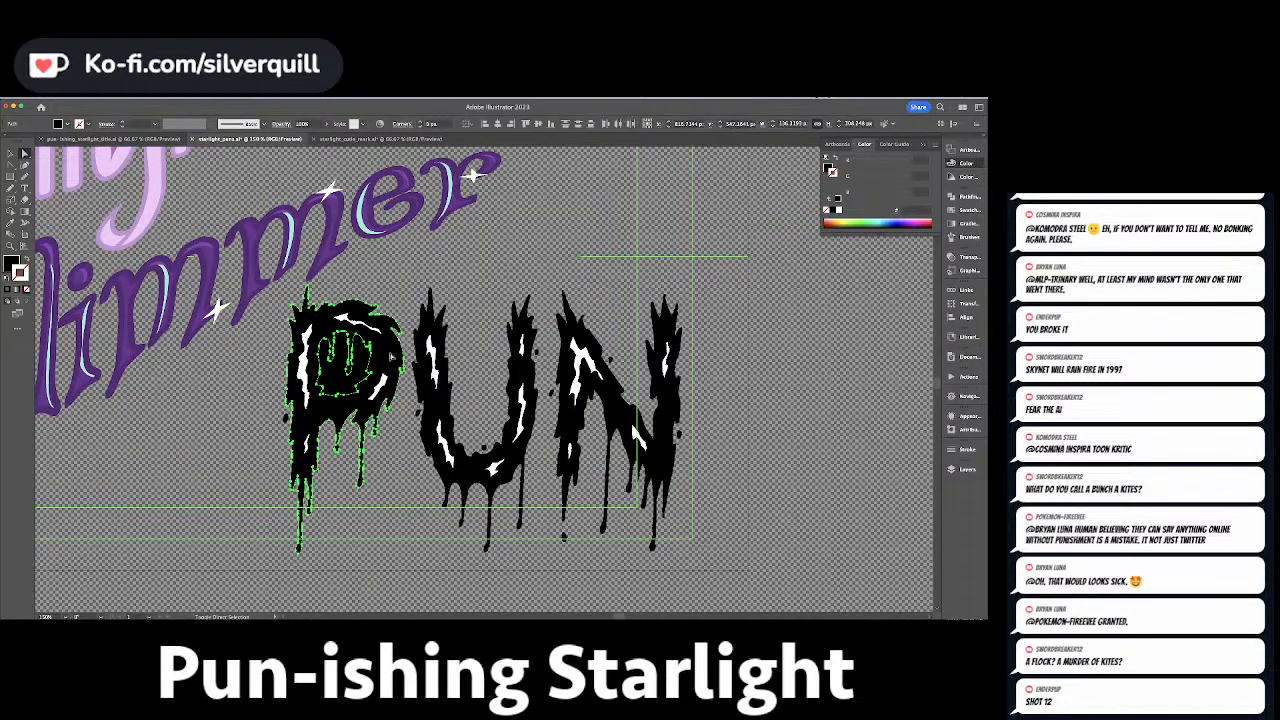
{"action": "left_click", "coordinate": [964, 197]}
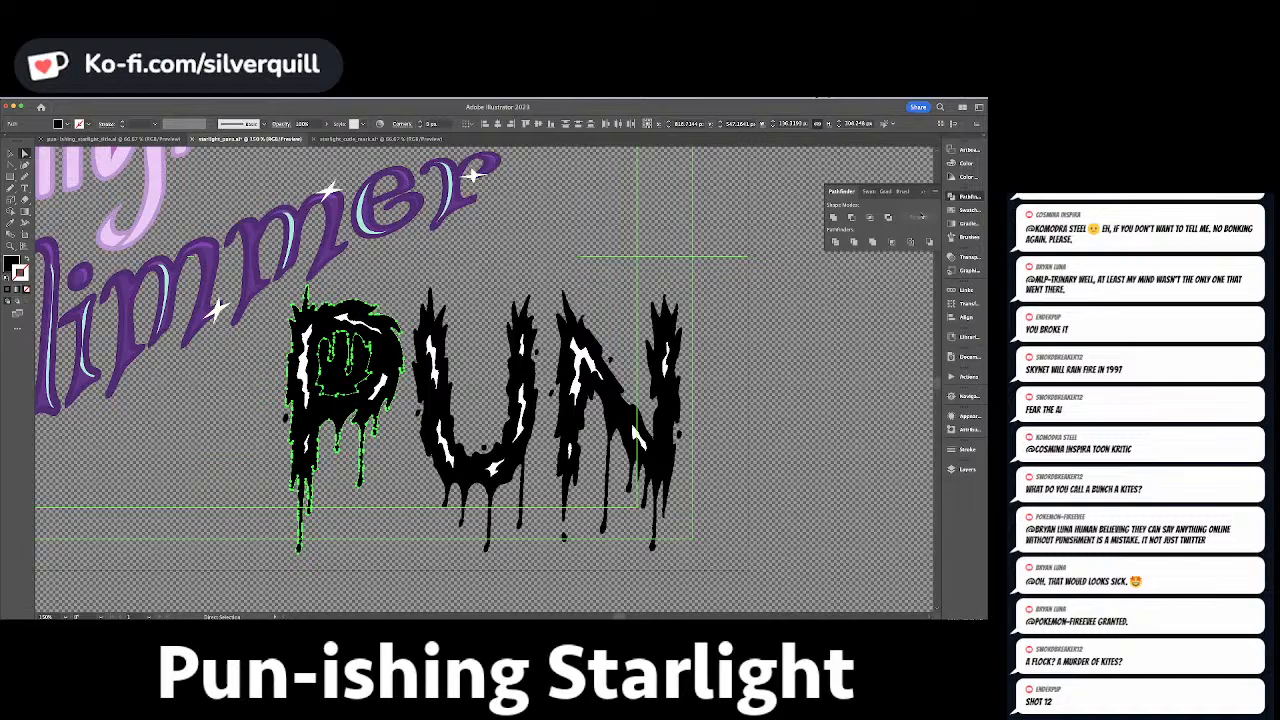
{"action": "left_click", "coordinate": [835, 242]}
{"action": "key", "text": "shift+super+a"}
{"action": "left_click", "coordinate": [345, 380]}
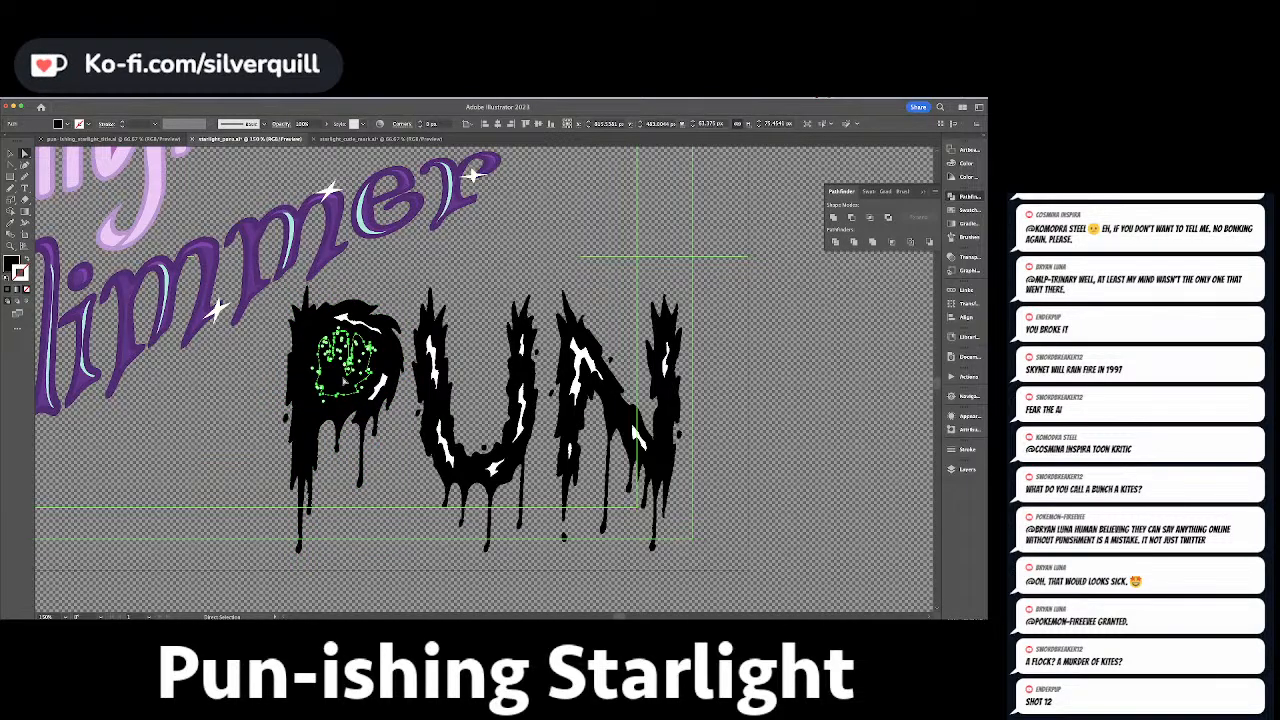
{"action": "key", "text": "Delete"}
Send the black P shape behind its white cracks and check PUN against the whole logo.
{"action": "key", "text": "v"}
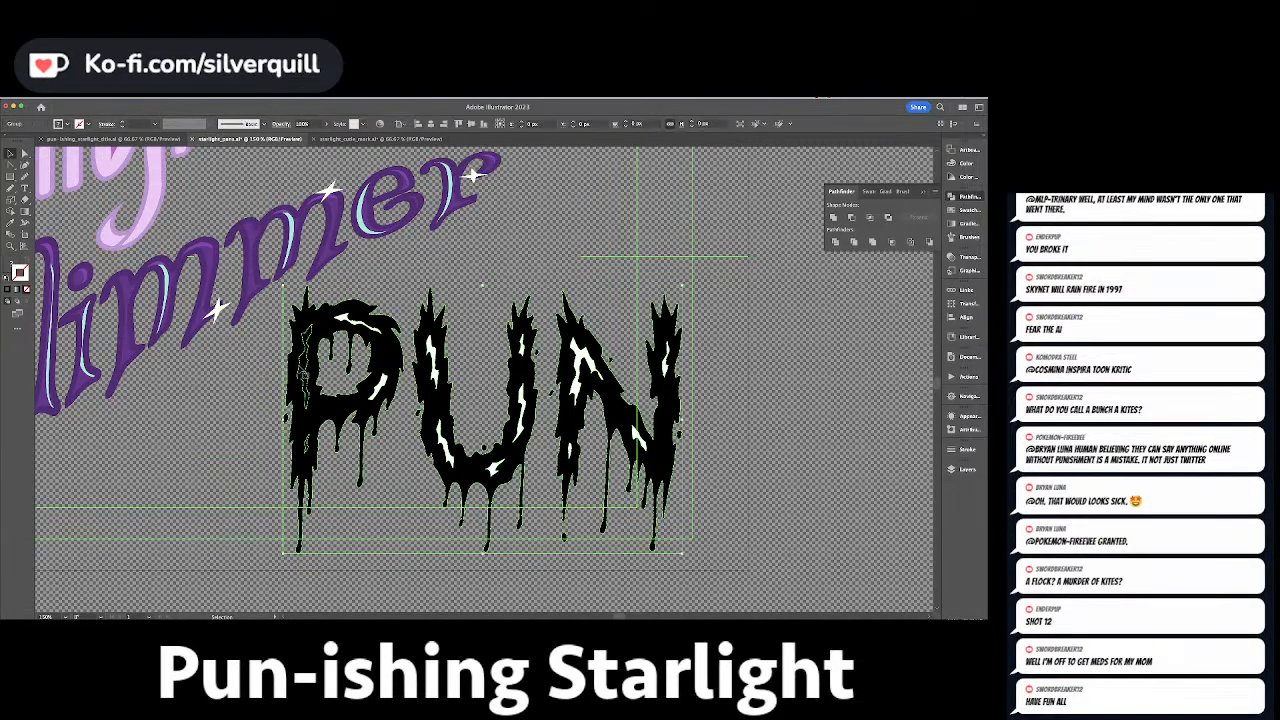
{"action": "left_click", "coordinate": [303, 370]}
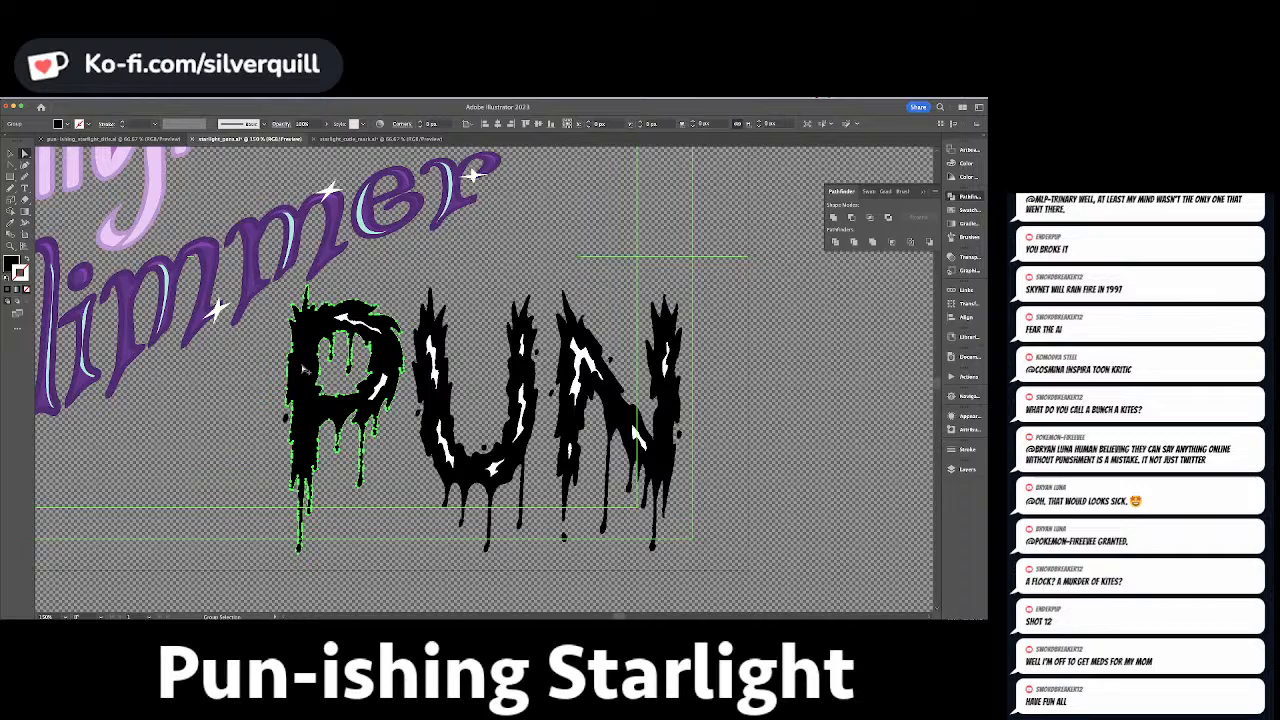
{"action": "left_click", "coordinate": [803, 286]}
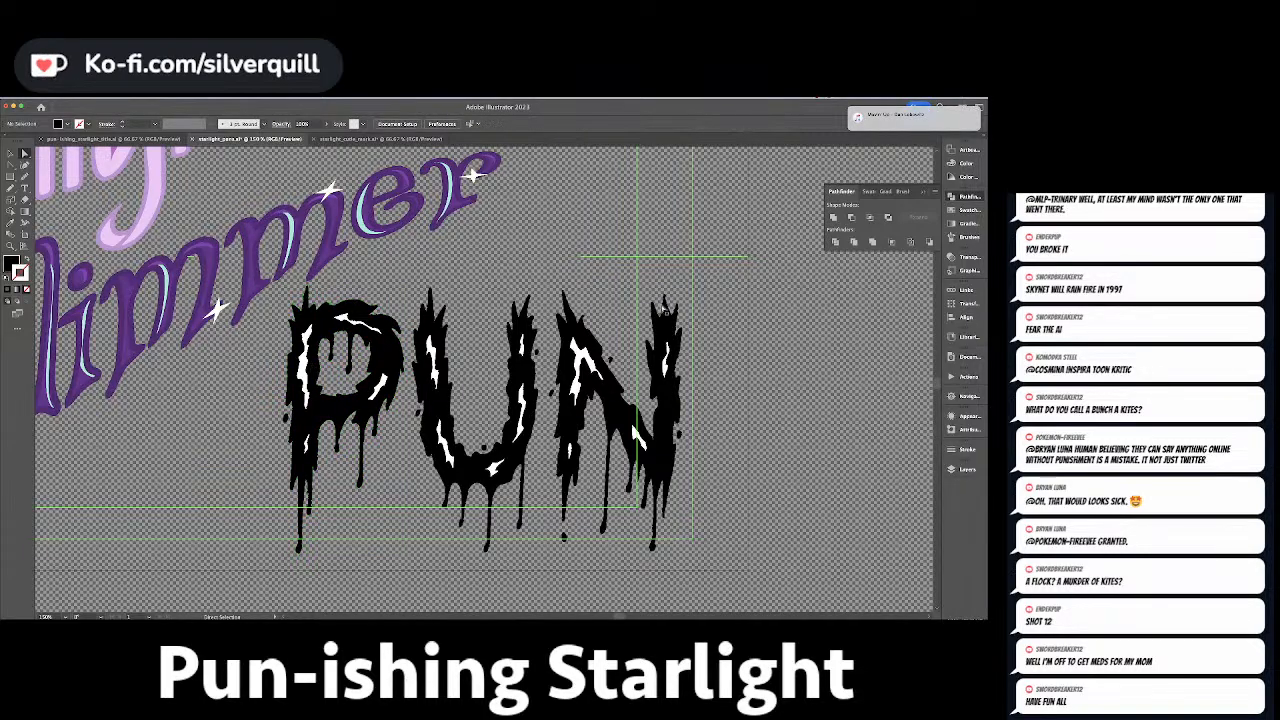
{"action": "key", "text": "super+minus"}
{"action": "key", "text": "super+minus"}
{"action": "key", "text": "super+minus"}
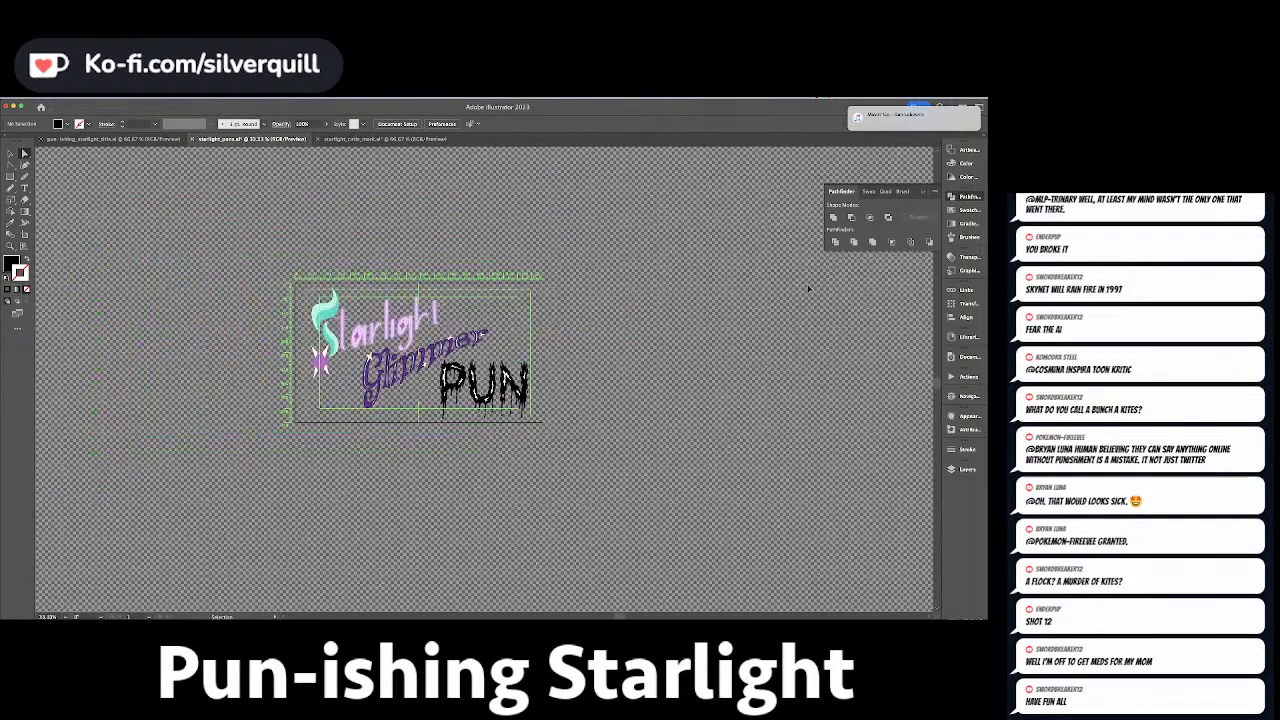
{"action": "key", "text": "super+plus"}
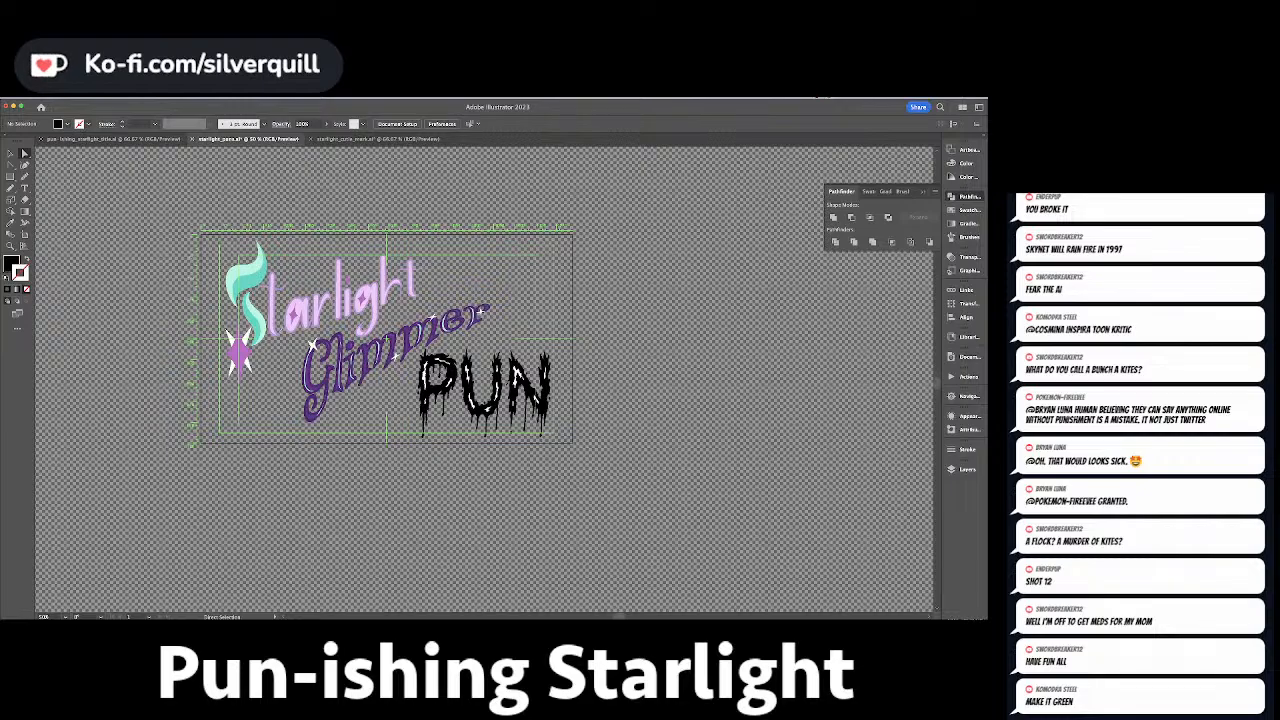
{"action": "key", "text": "super+Tab"}
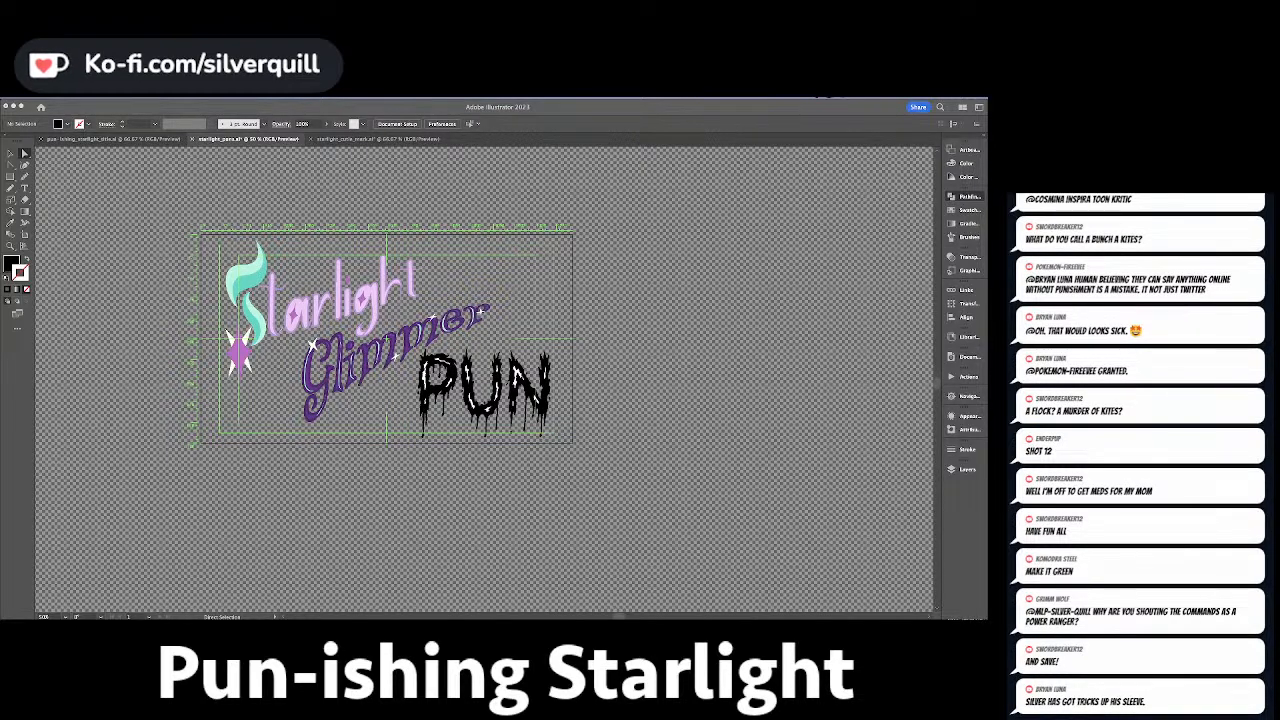
{"action": "left_click", "coordinate": [668, 426]}
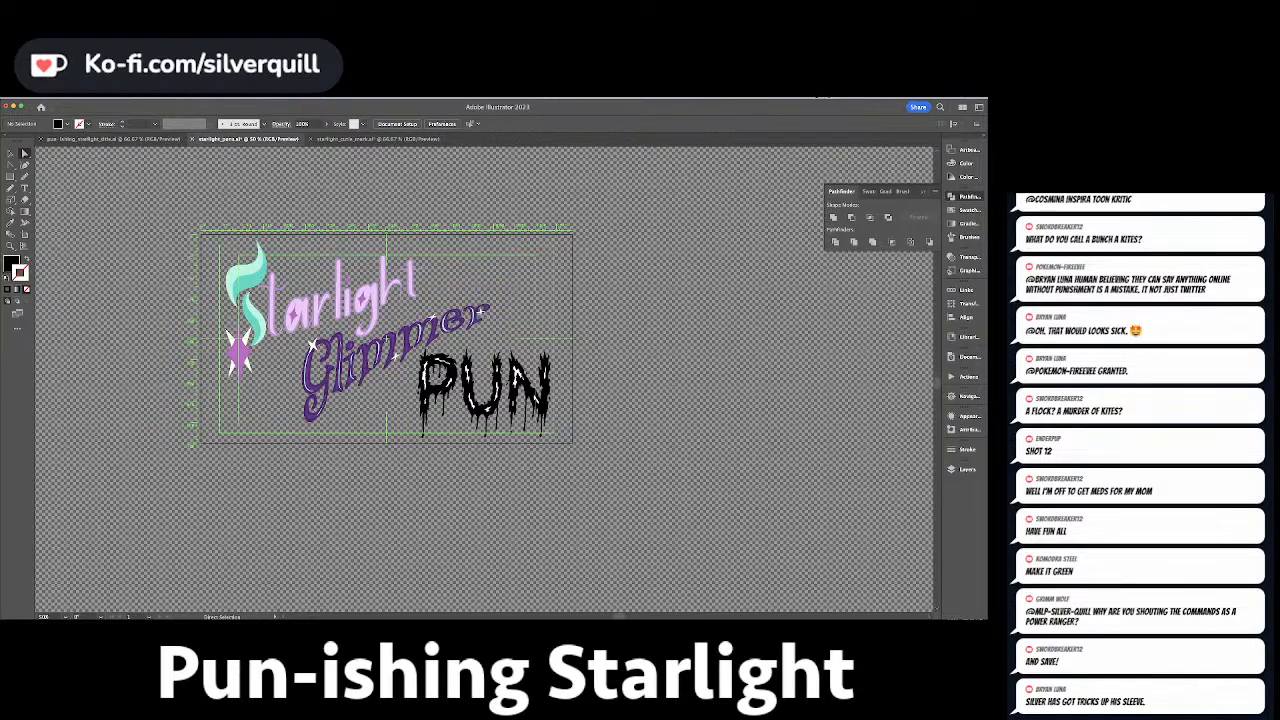
{"action": "key", "text": "super+Tab"}
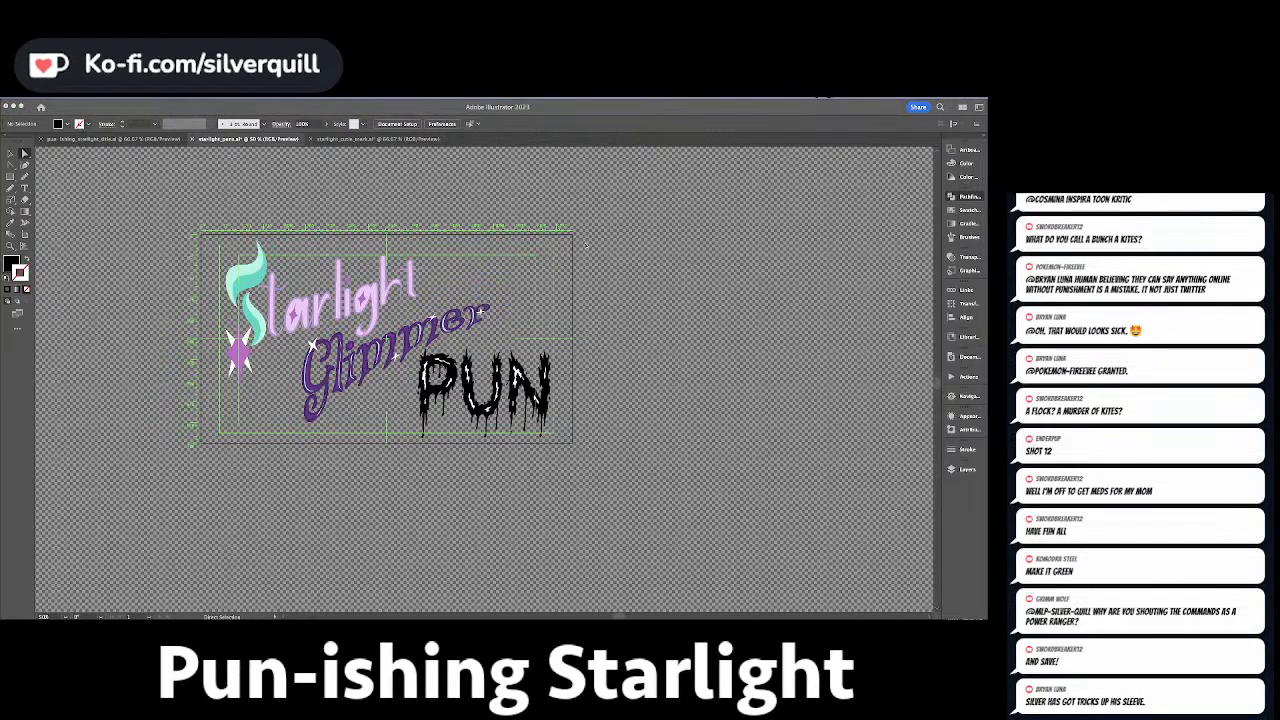
{"action": "key", "text": "super+Tab"}
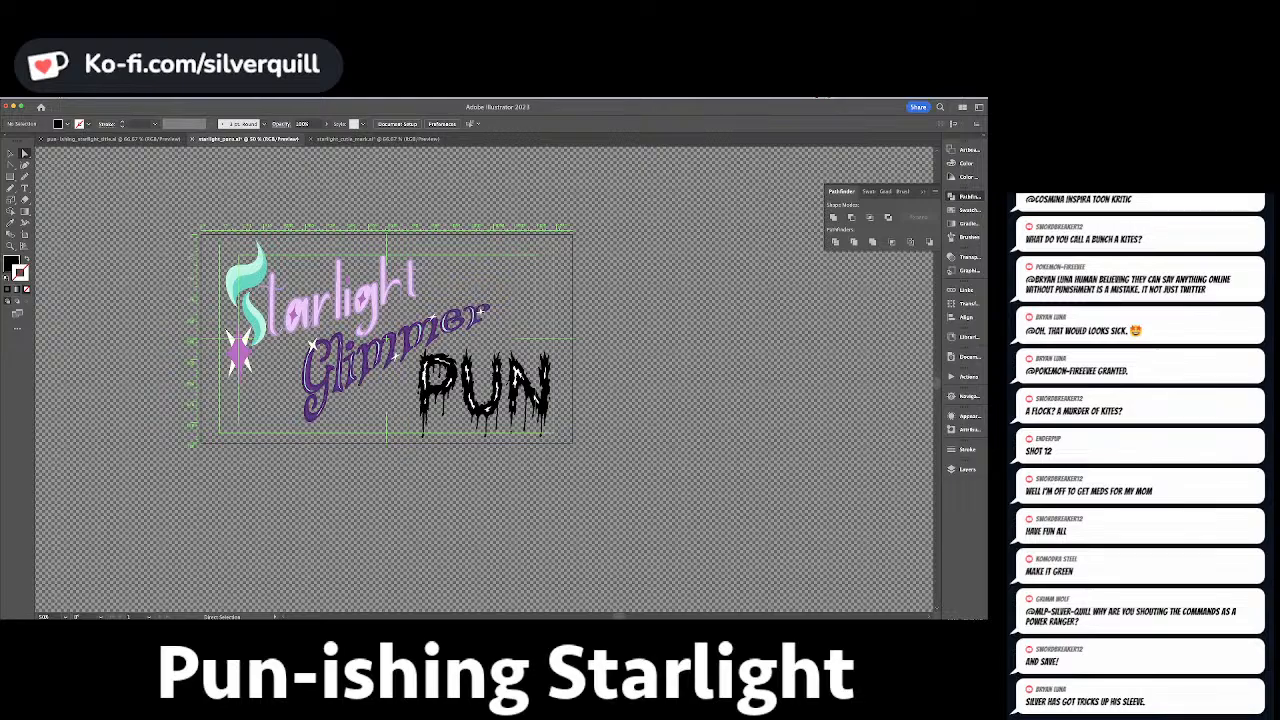
Run the MultiExporter script and set it to export layers on the currently selected artboard.
{"action": "left_click", "coordinate": [59, 98]}
{"action": "mouse_move", "coordinate": [85, 271]}
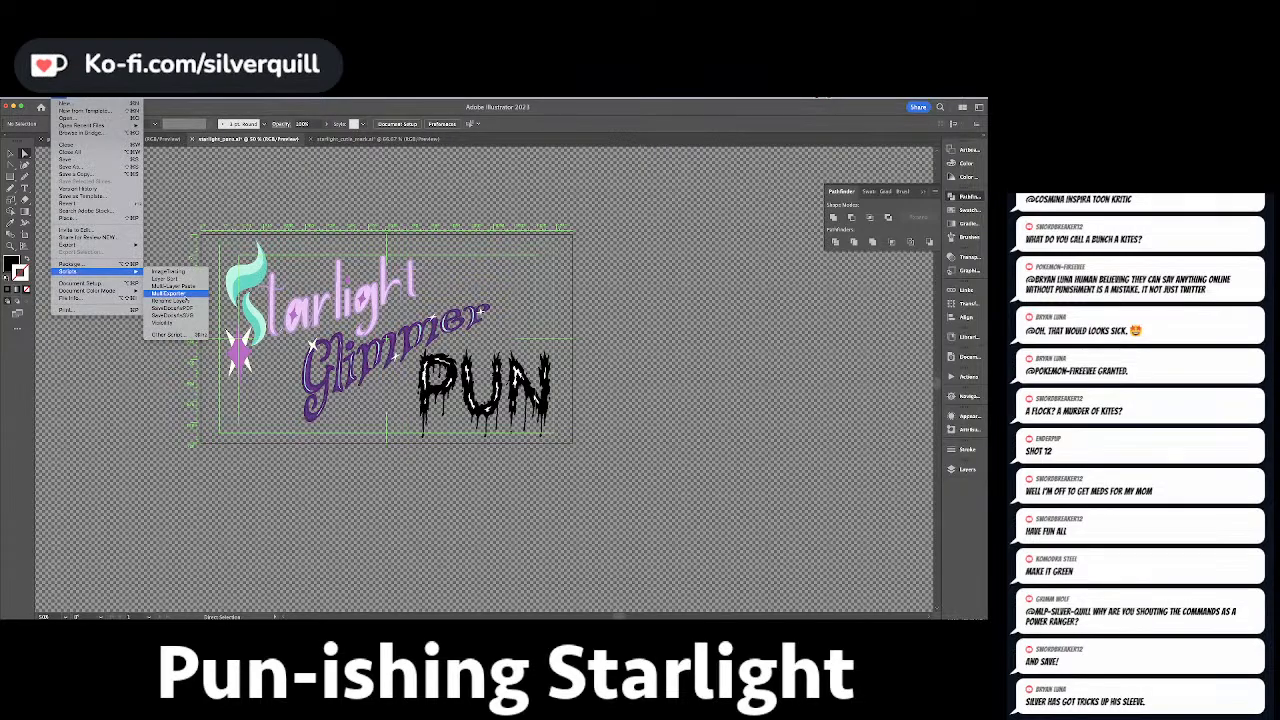
{"action": "left_click", "coordinate": [172, 293]}
{"action": "left_click", "coordinate": [484, 310]}
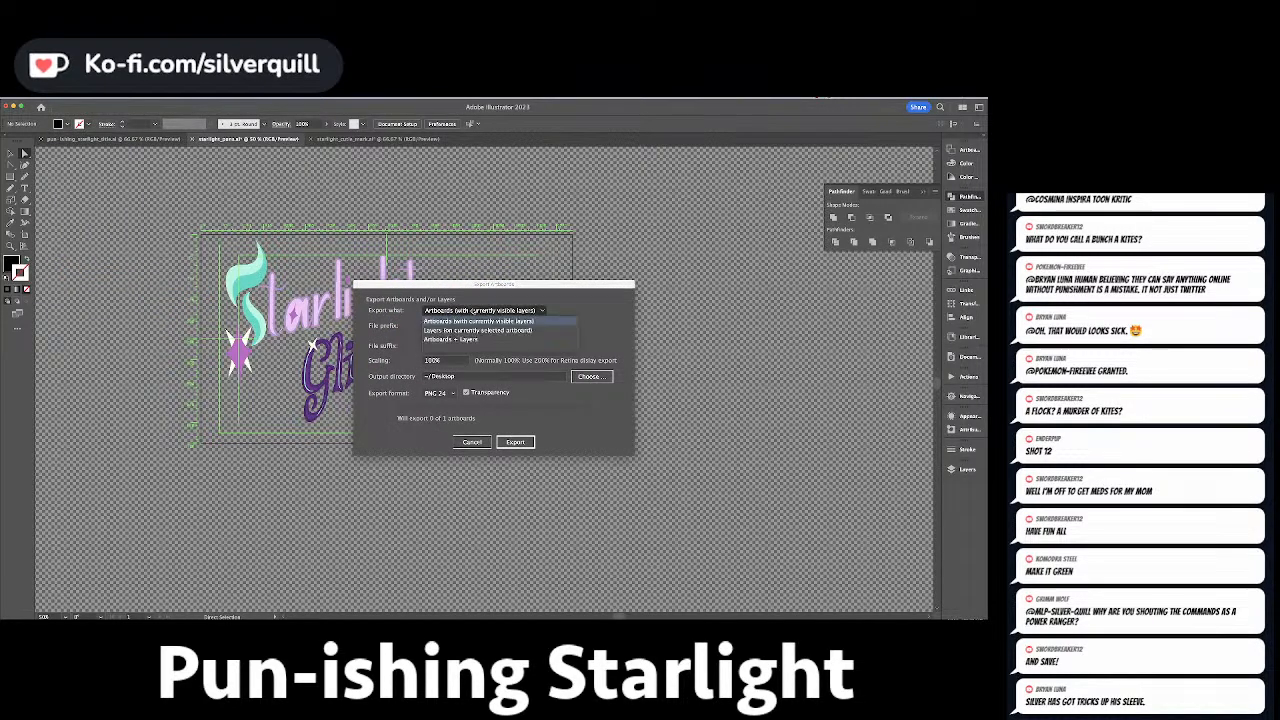
{"action": "left_click", "coordinate": [461, 328]}
Create a Graphics folder inside Starlight Puns as the output directory and export the layers as transparent PNG 24 files.
{"action": "left_click", "coordinate": [590, 376]}
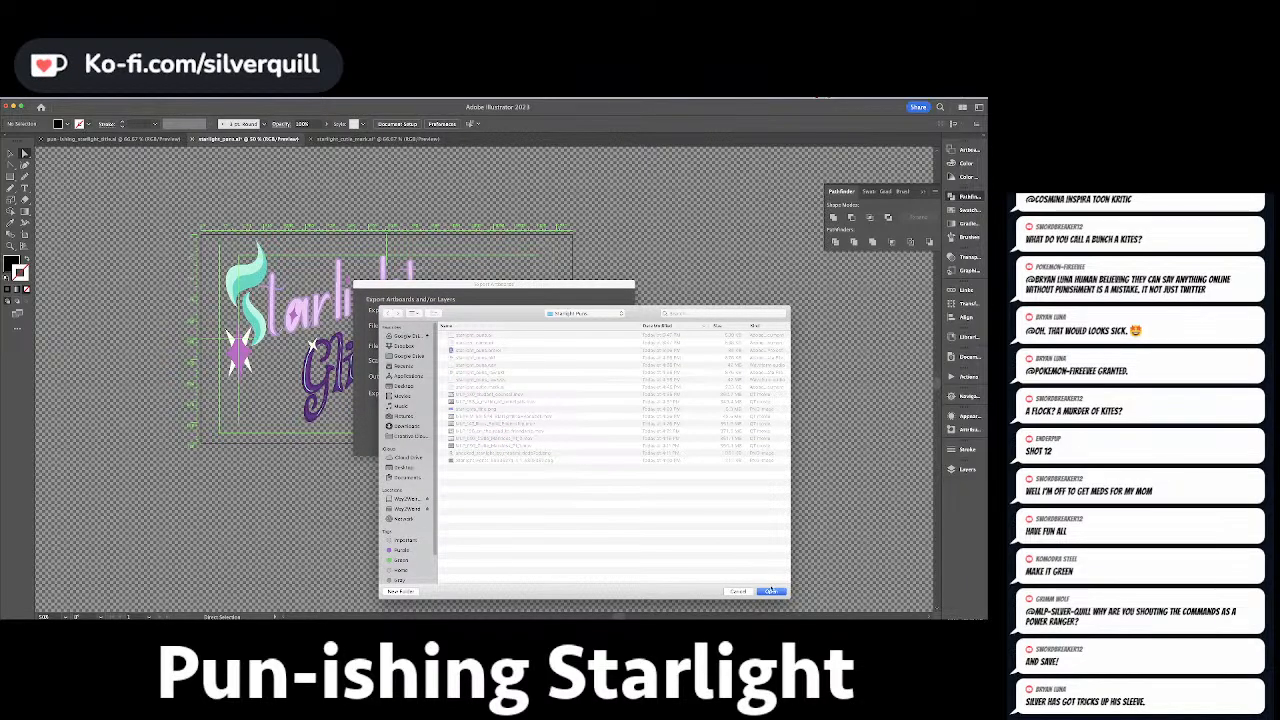
{"action": "left_click", "coordinate": [403, 592]}
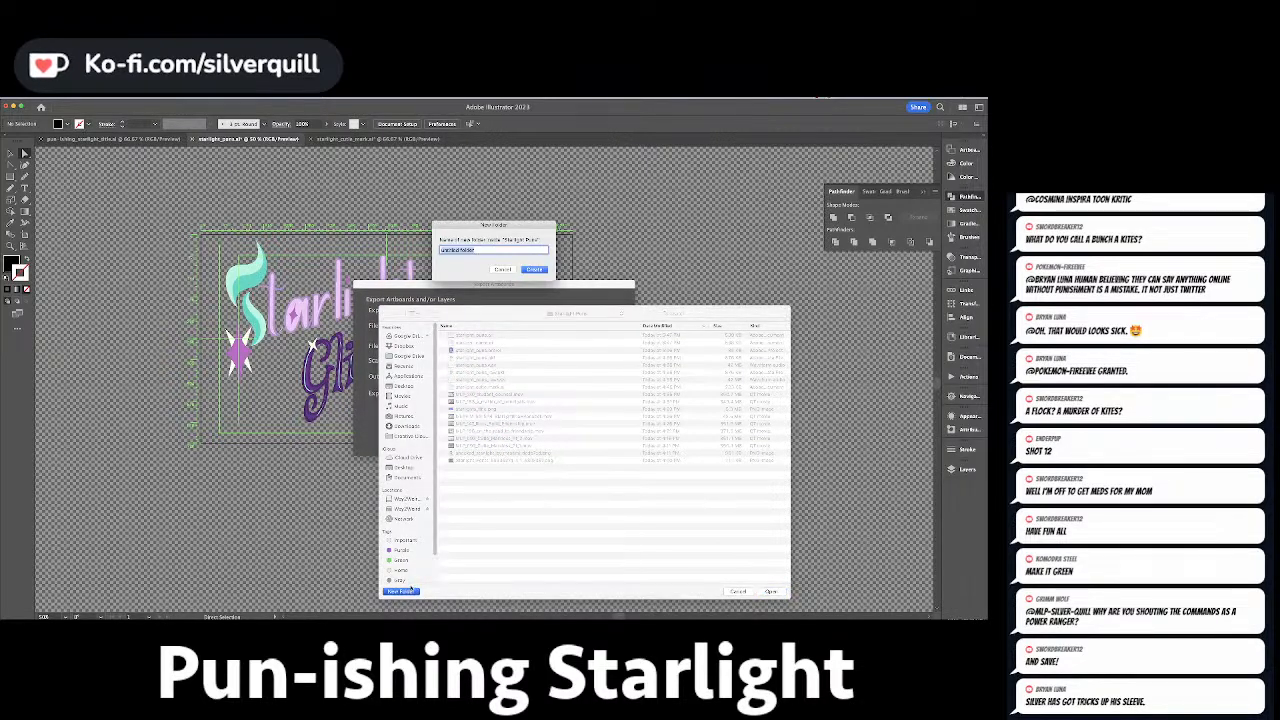
{"action": "type", "text": "Grad"}
{"action": "key", "text": "Return"}
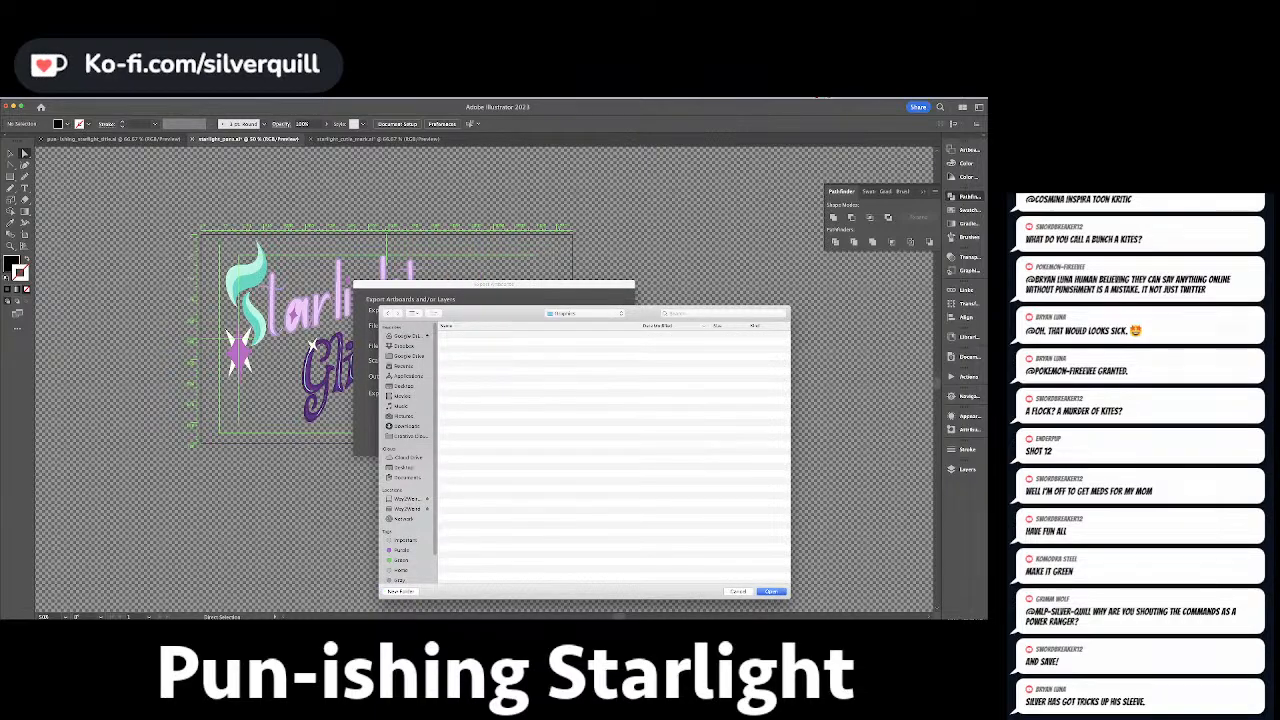
{"action": "key", "text": "Return"}
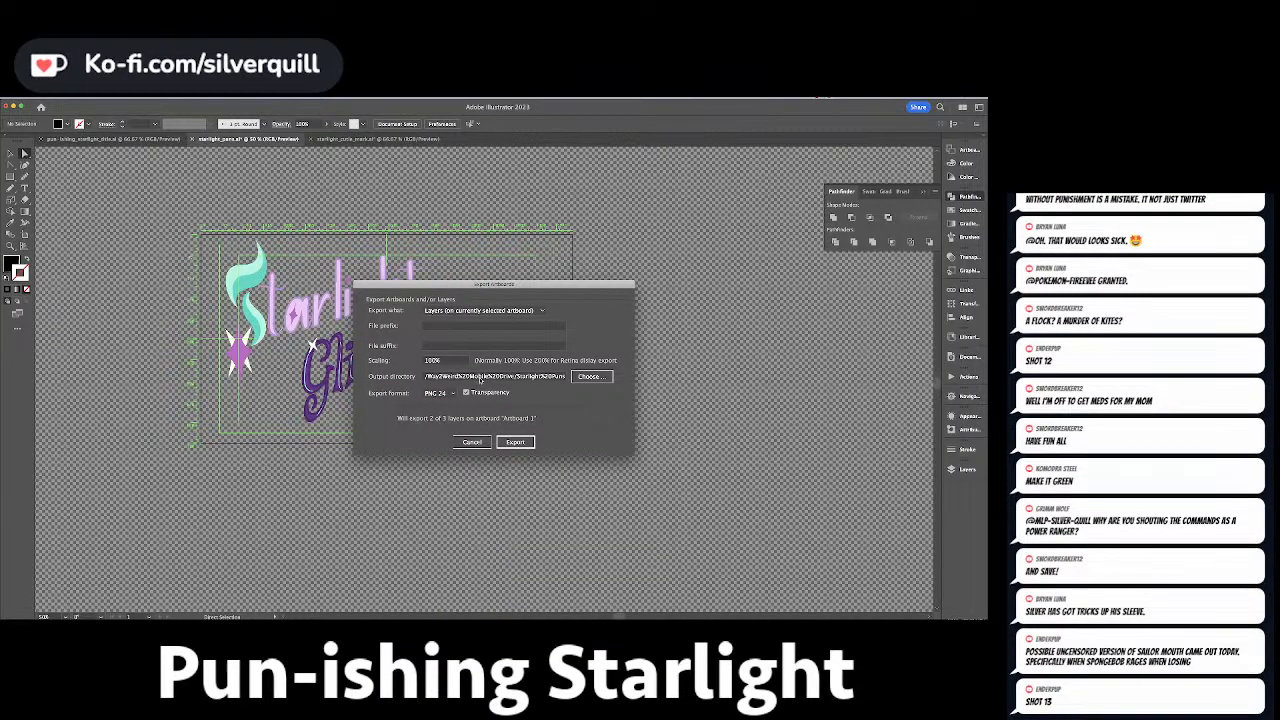
{"action": "left_click", "coordinate": [515, 443]}
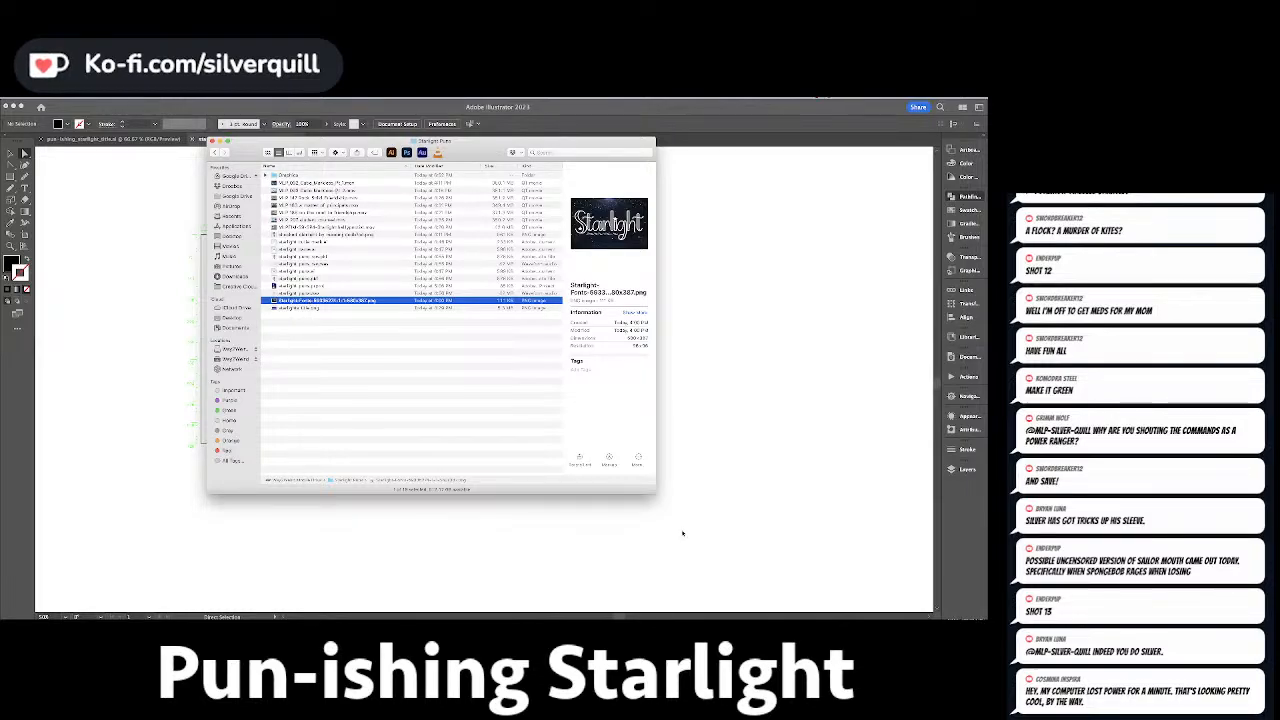
Enlarge the Starlight Puns folder window in Finder and reposition it on the screen.
{"action": "left_click_drag", "start_coordinate": [658, 494], "coordinate": [858, 565]}
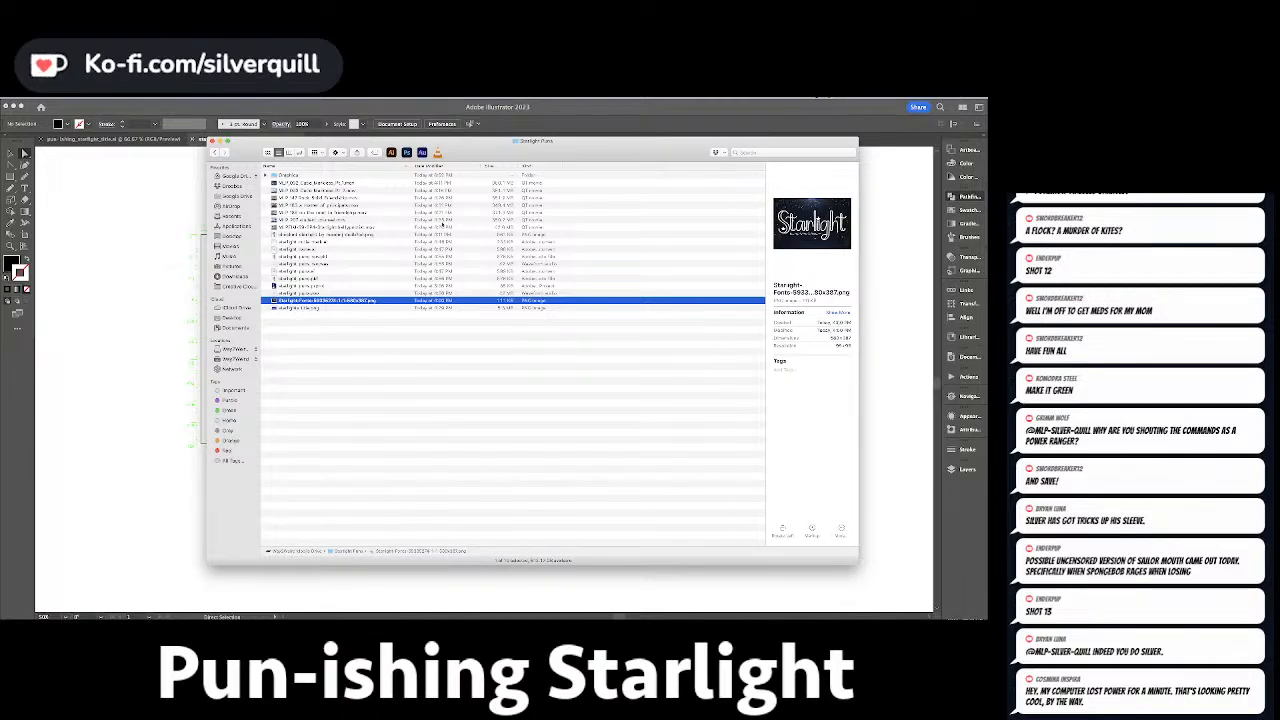
{"action": "left_click_drag", "start_coordinate": [458, 157], "coordinate": [440, 177]}
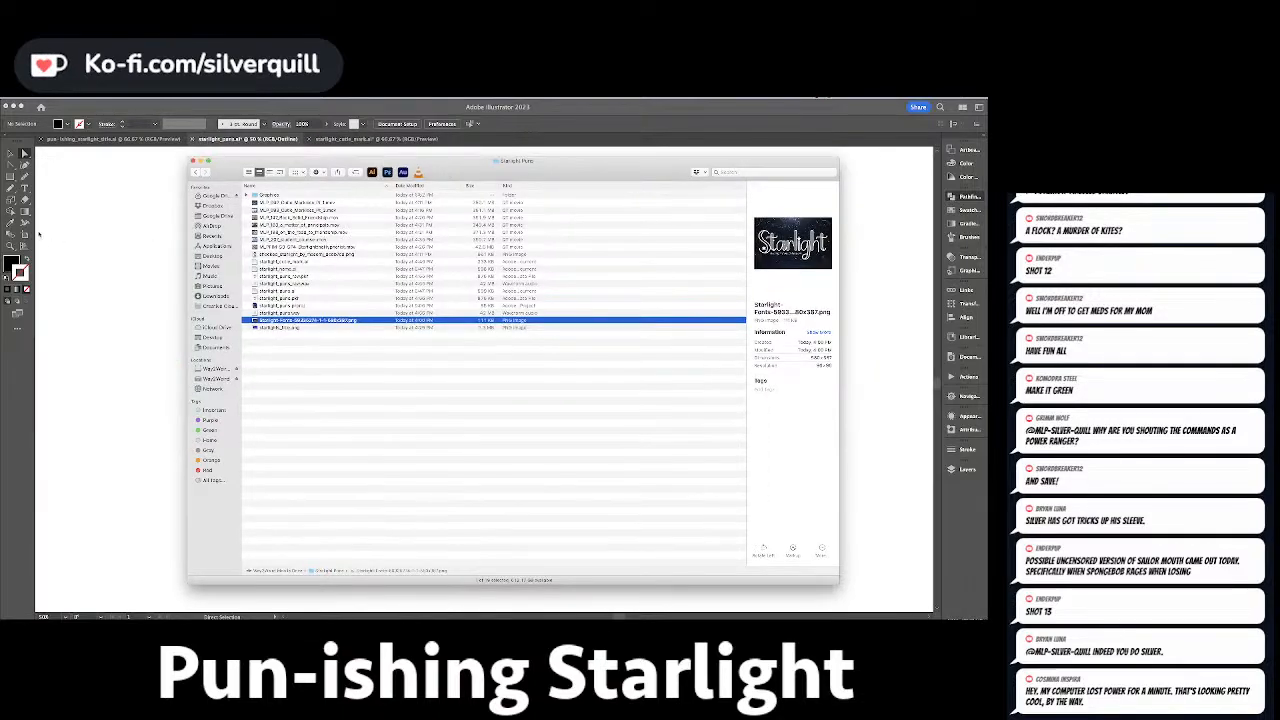
Return to Illustrator and quit it, saving the changes to starlight_puns.ai and starlight_cutie_mark.ai.
{"action": "left_click", "coordinate": [145, 186]}
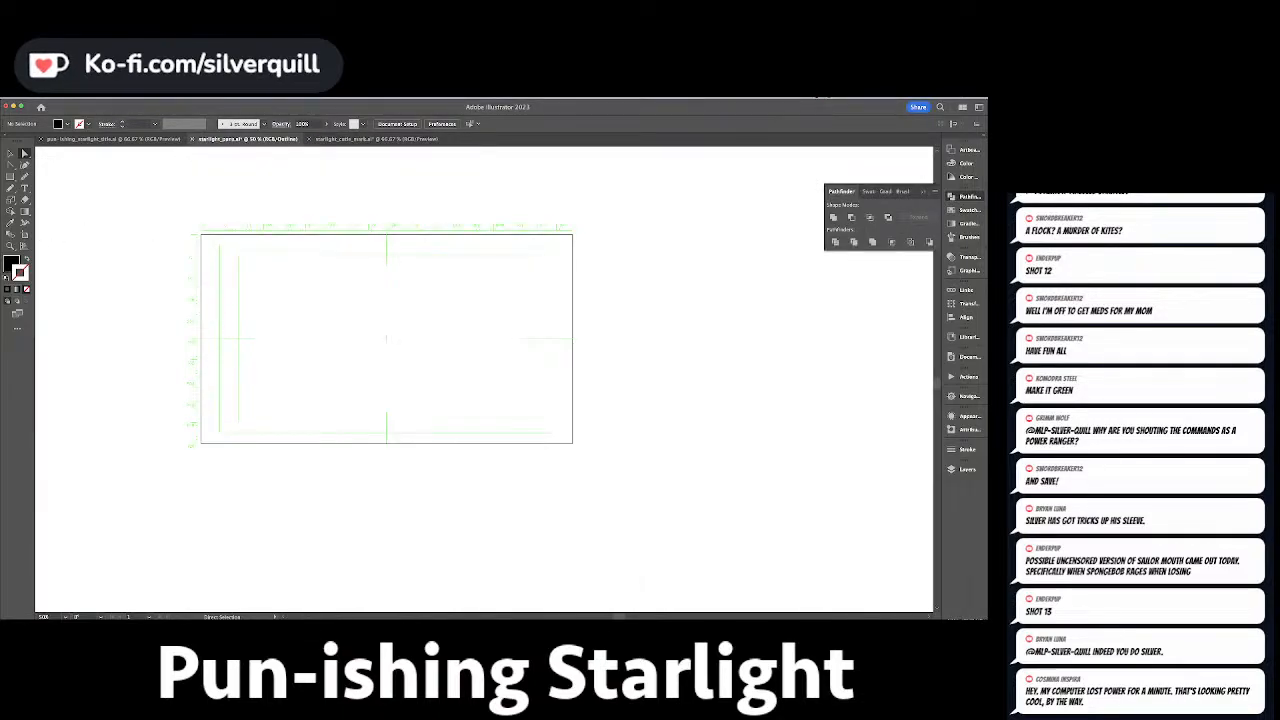
{"action": "left_click", "coordinate": [34, 95]}
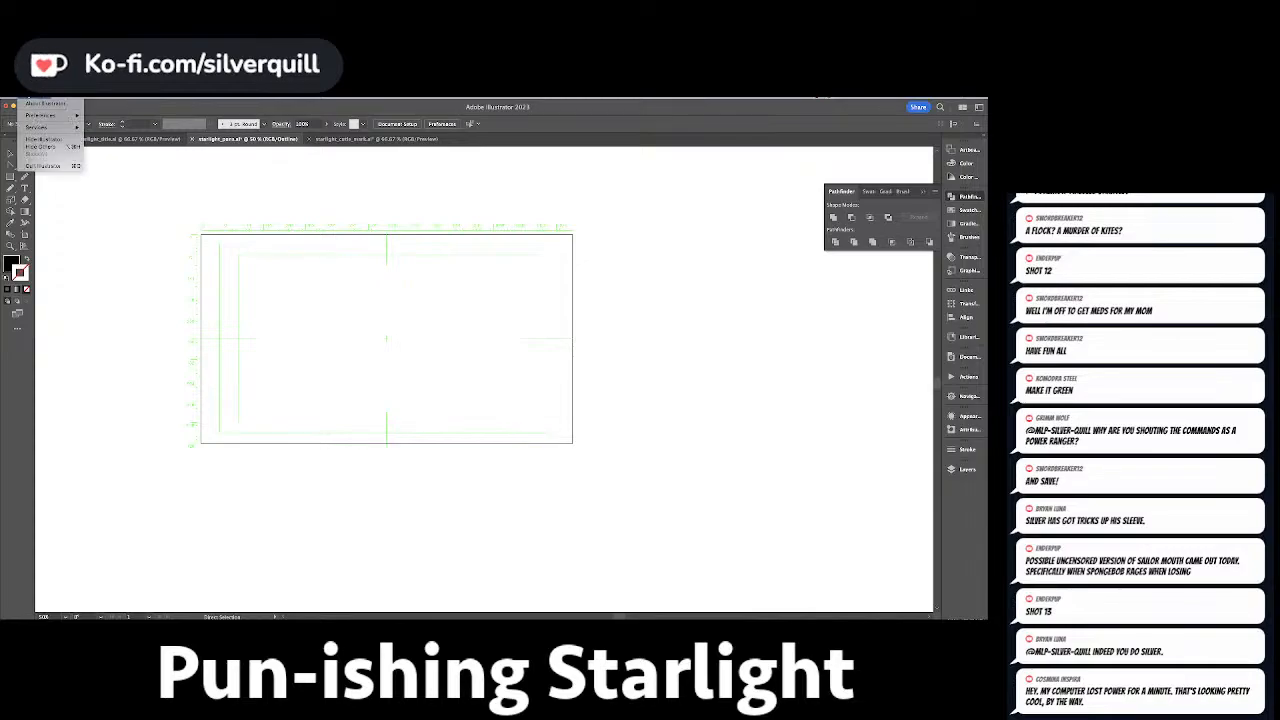
{"action": "left_click", "coordinate": [46, 166]}
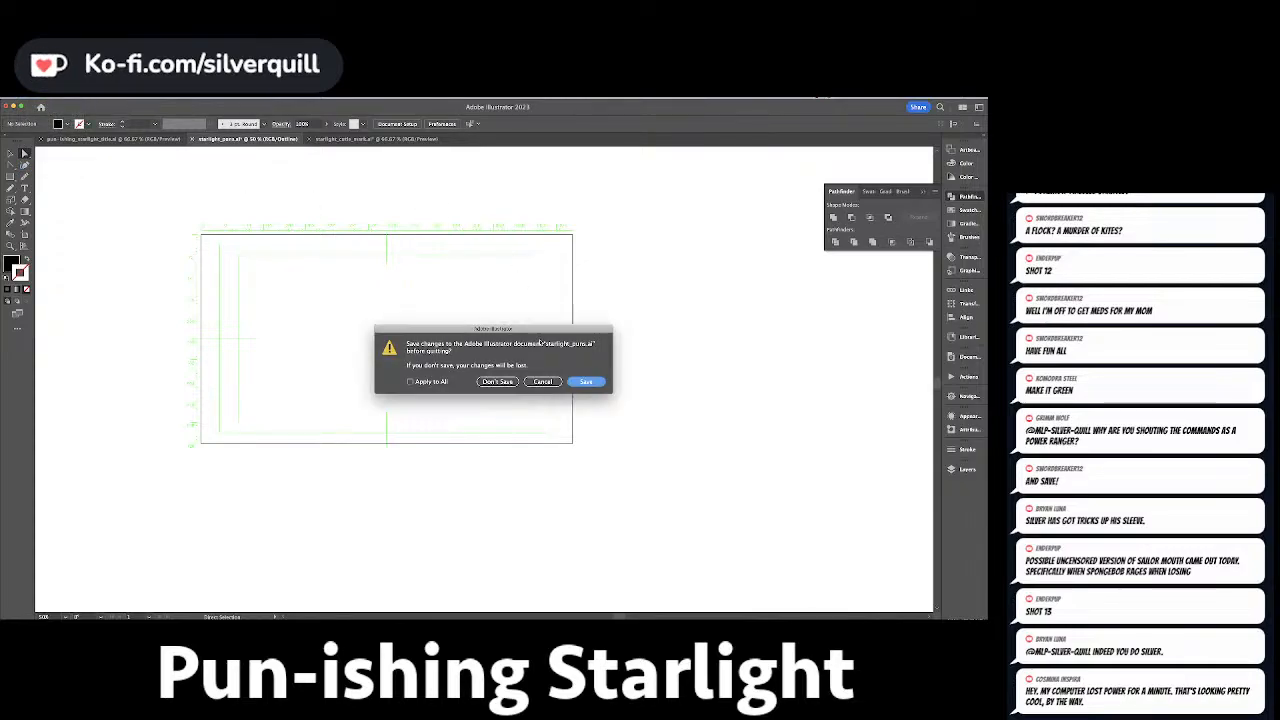
{"action": "left_click", "coordinate": [596, 383]}
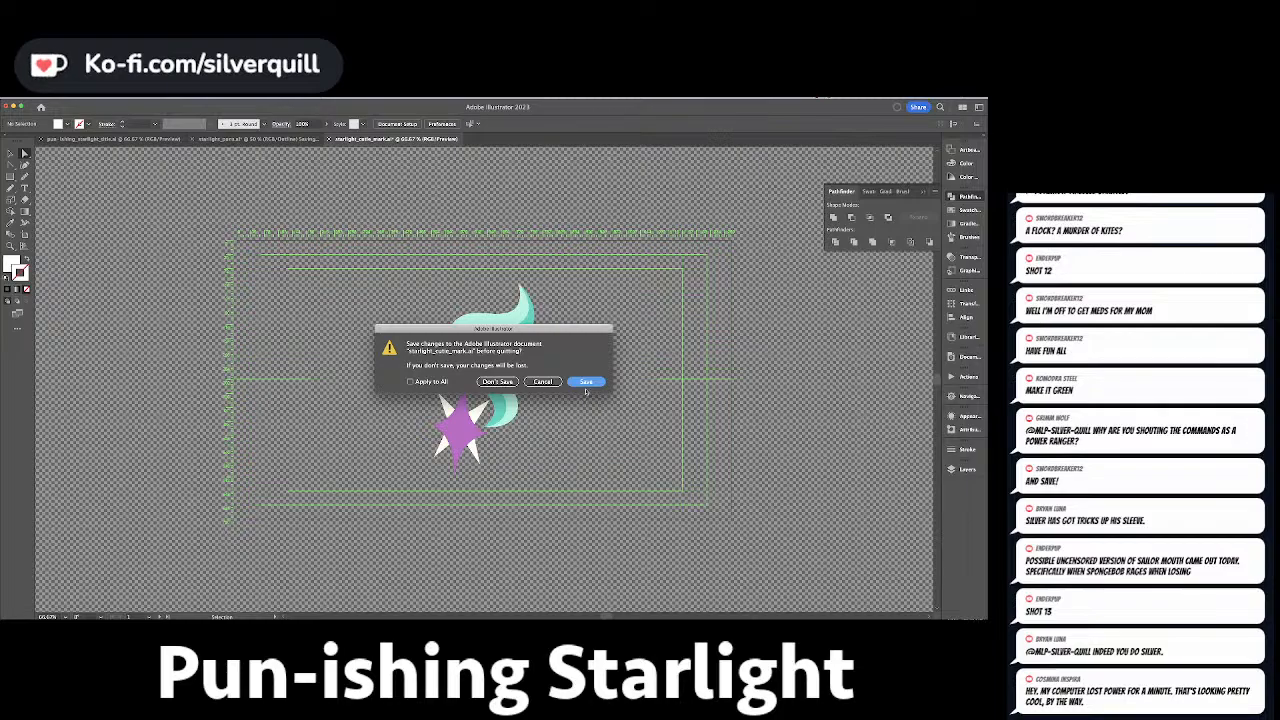
{"action": "left_click", "coordinate": [587, 384]}
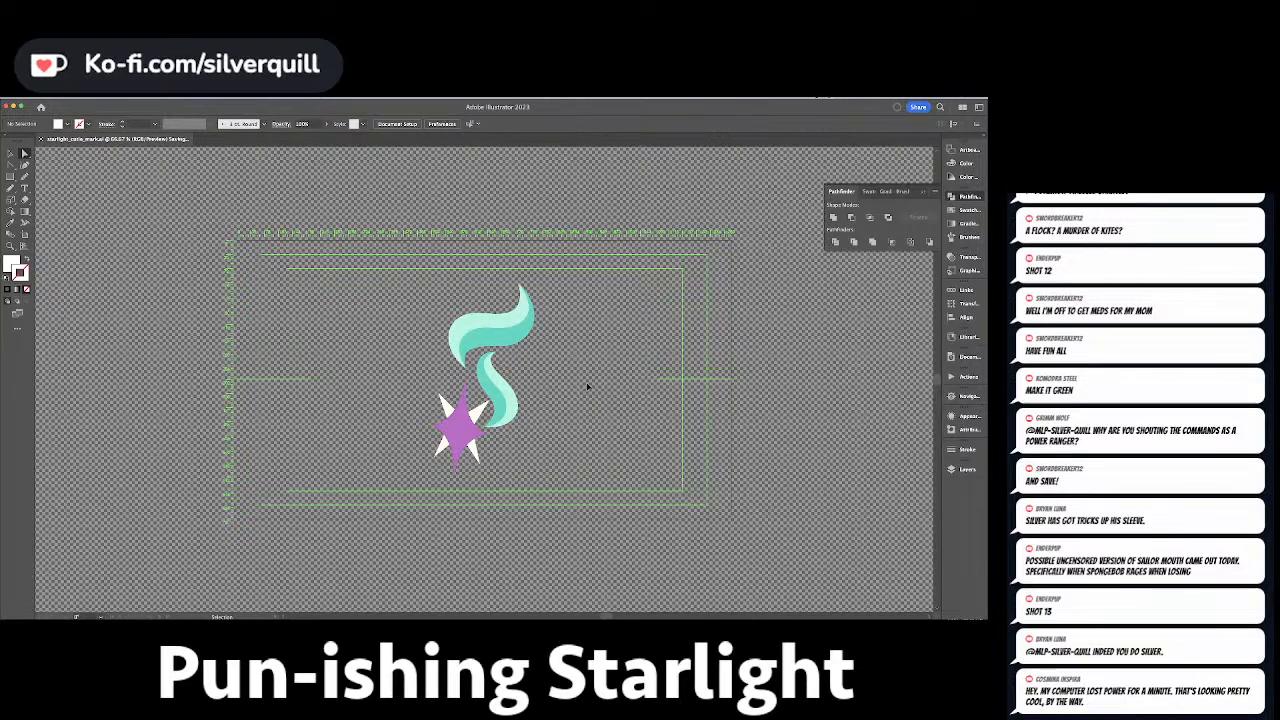
{"action": "key", "text": "super+q"}
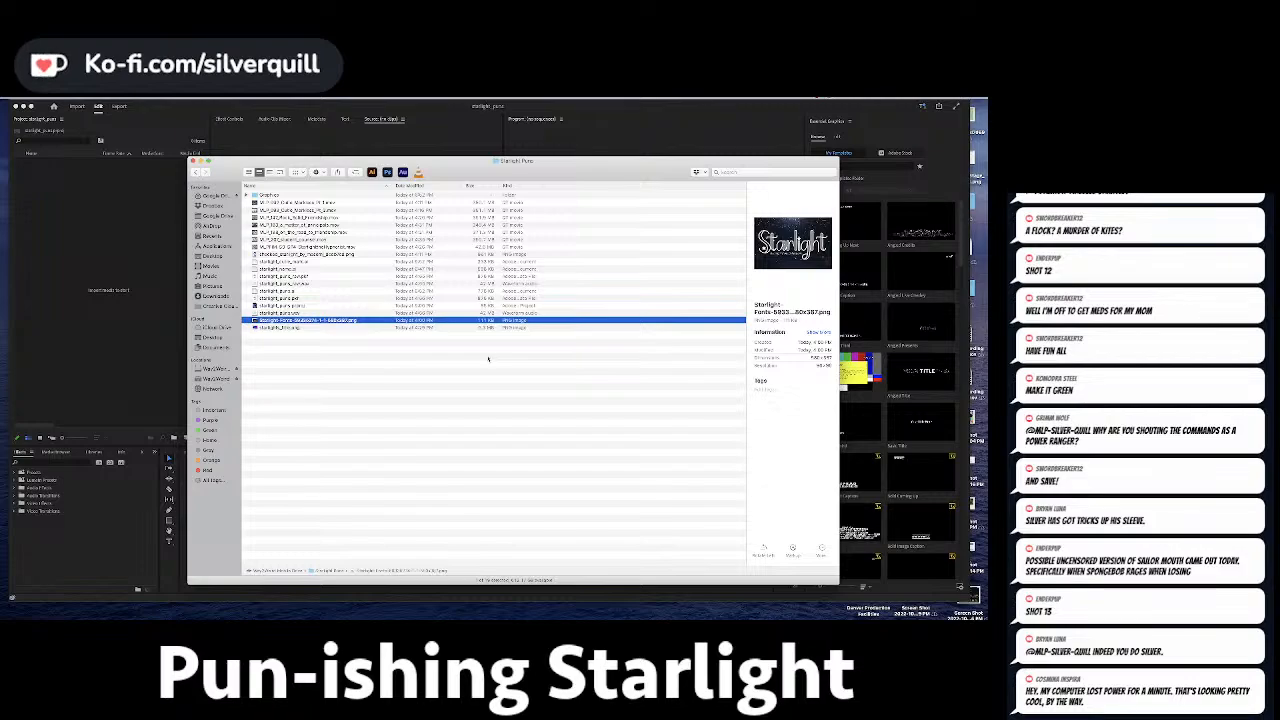
Browse the Starlight Puns files in Finder, expand the Graphics folder and preview the exported PNG images.
{"action": "left_click", "coordinate": [288, 327]}
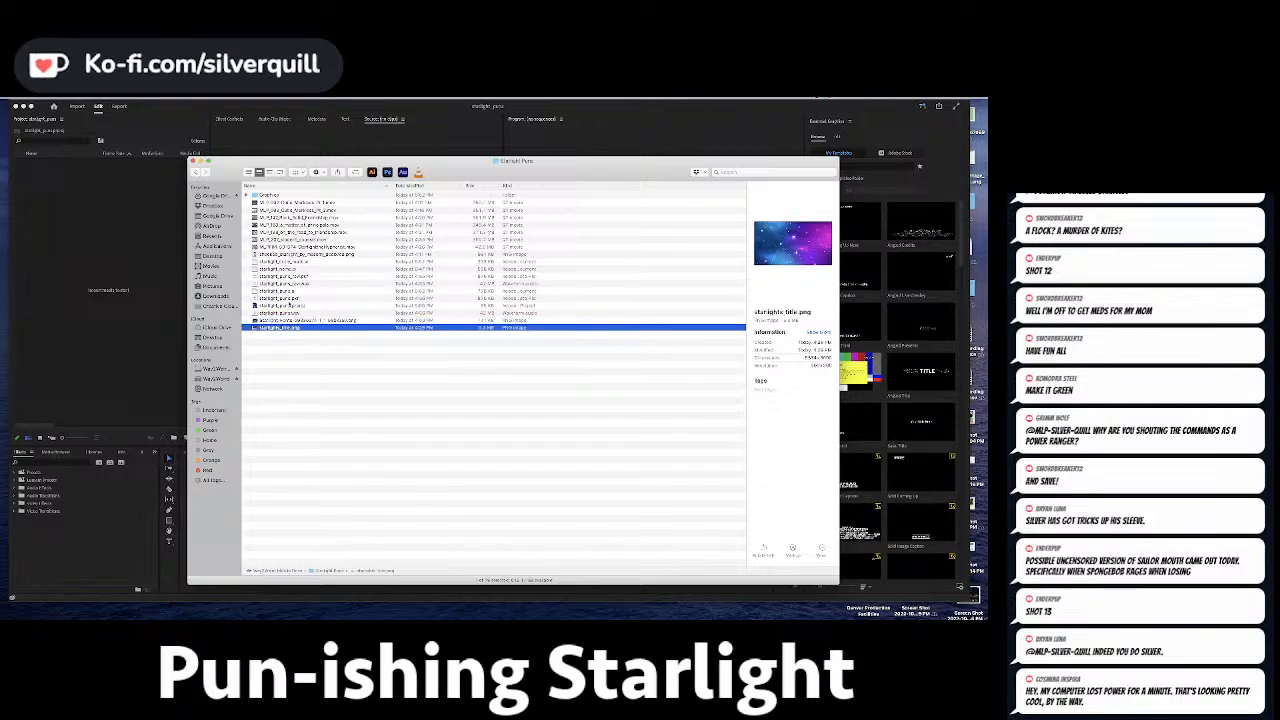
{"action": "left_click", "coordinate": [287, 247]}
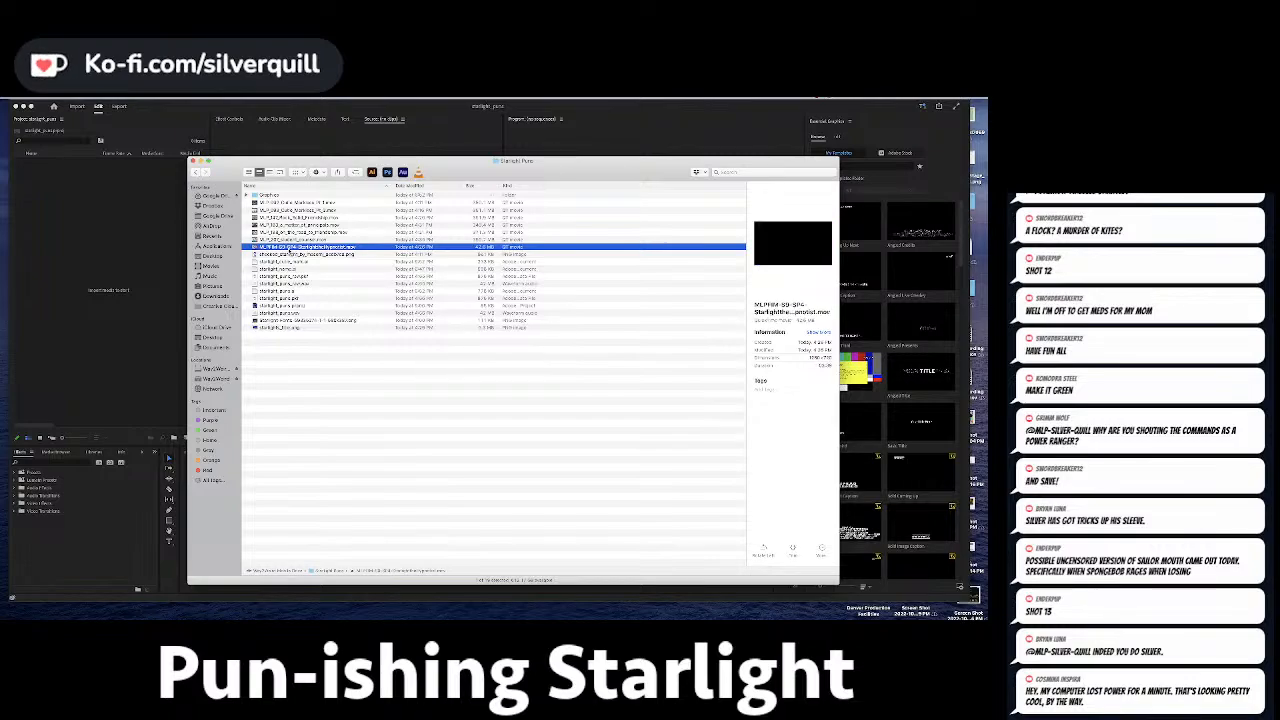
{"action": "left_click", "coordinate": [290, 232]}
{"action": "left_click", "coordinate": [245, 195]}
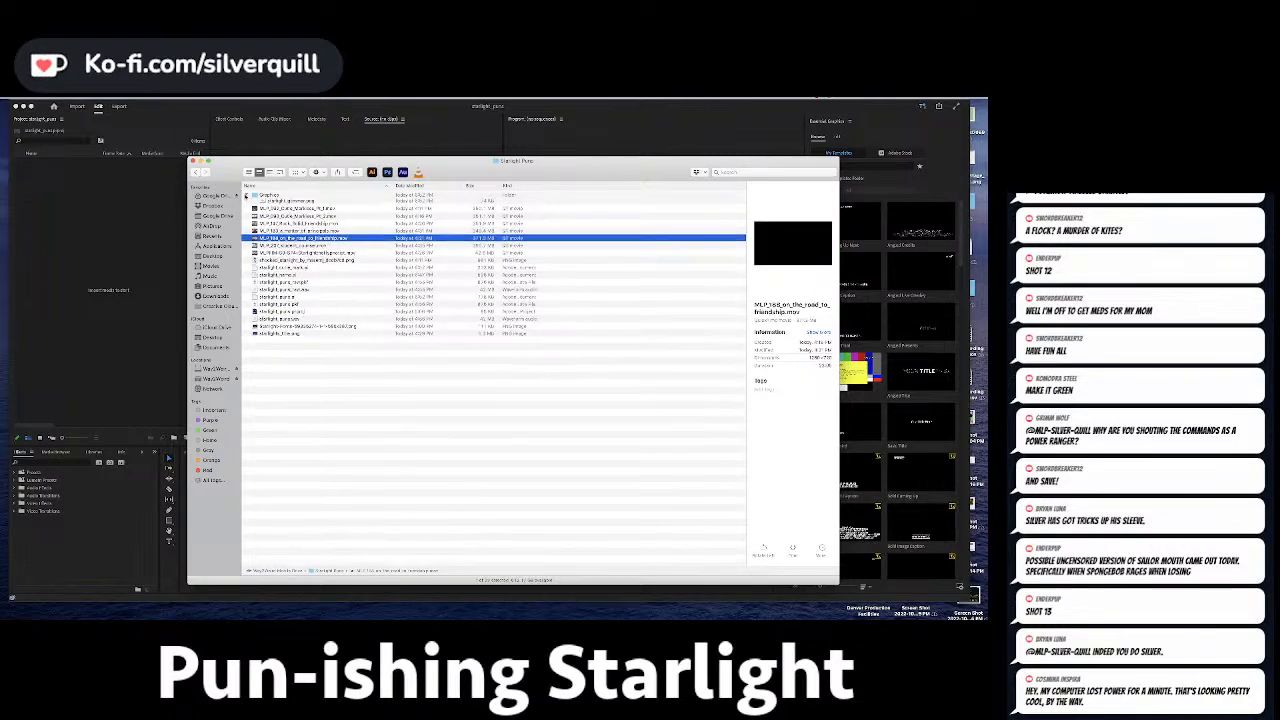
{"action": "left_click", "coordinate": [282, 202]}
{"action": "key", "text": "space"}
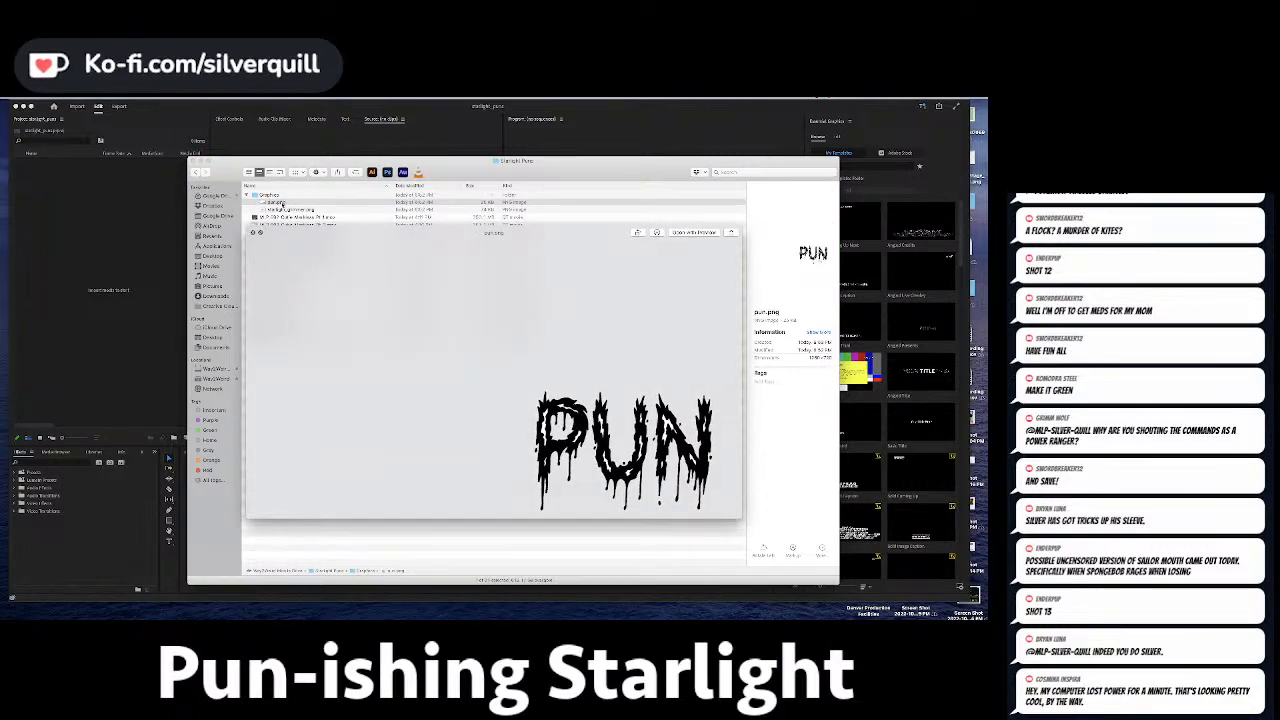
{"action": "key", "text": "Down"}
{"action": "key", "text": "Up"}
{"action": "key", "text": "space"}
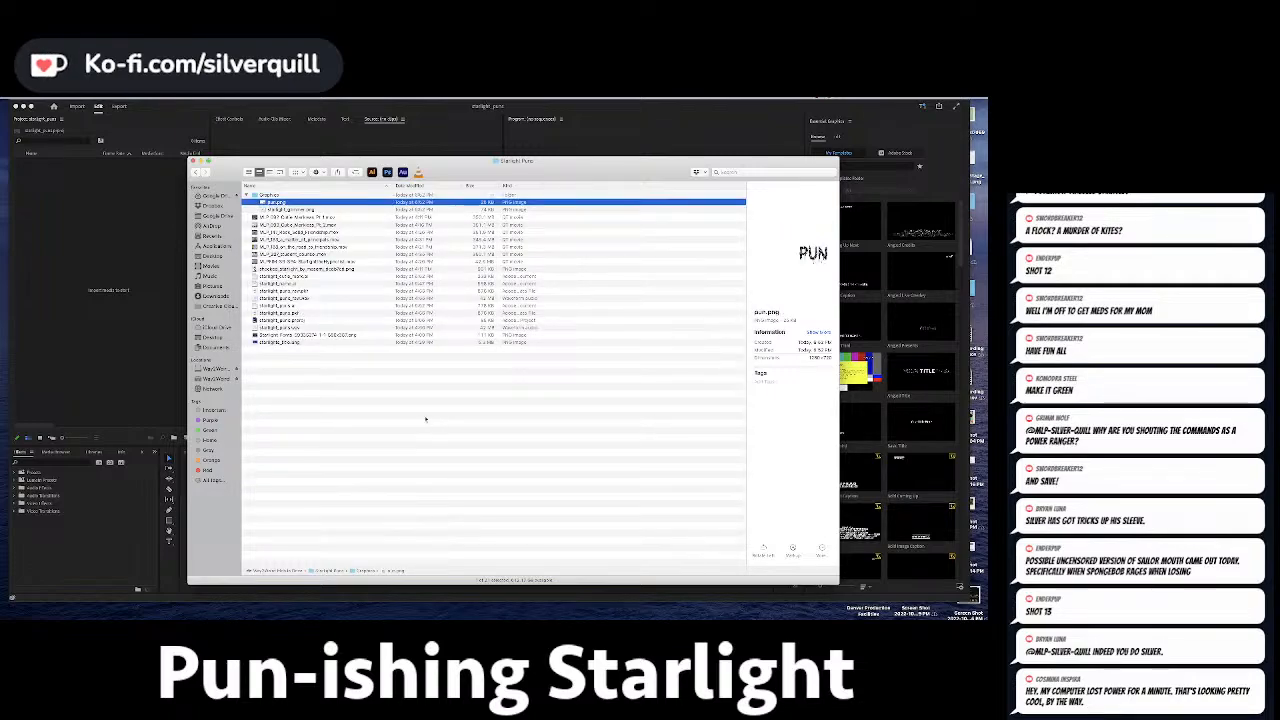
Switch to After Effects and dismiss its startup warning.
{"action": "key", "text": "super+Tab"}
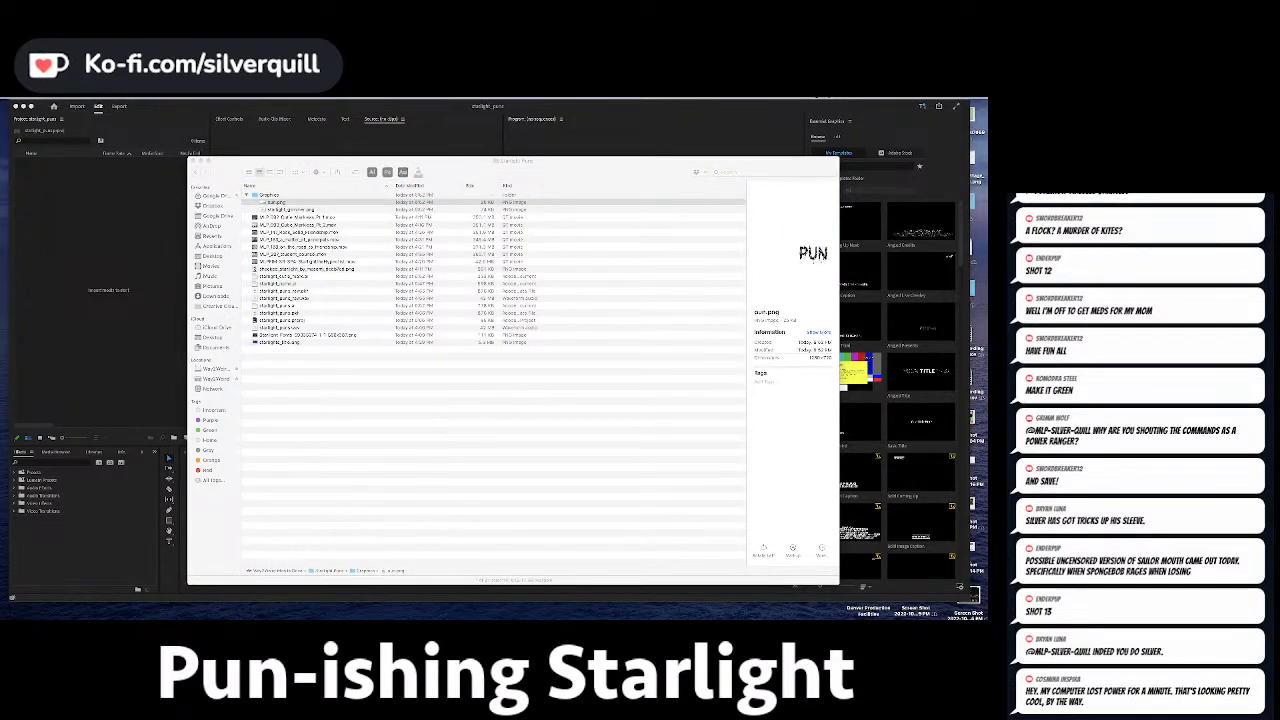
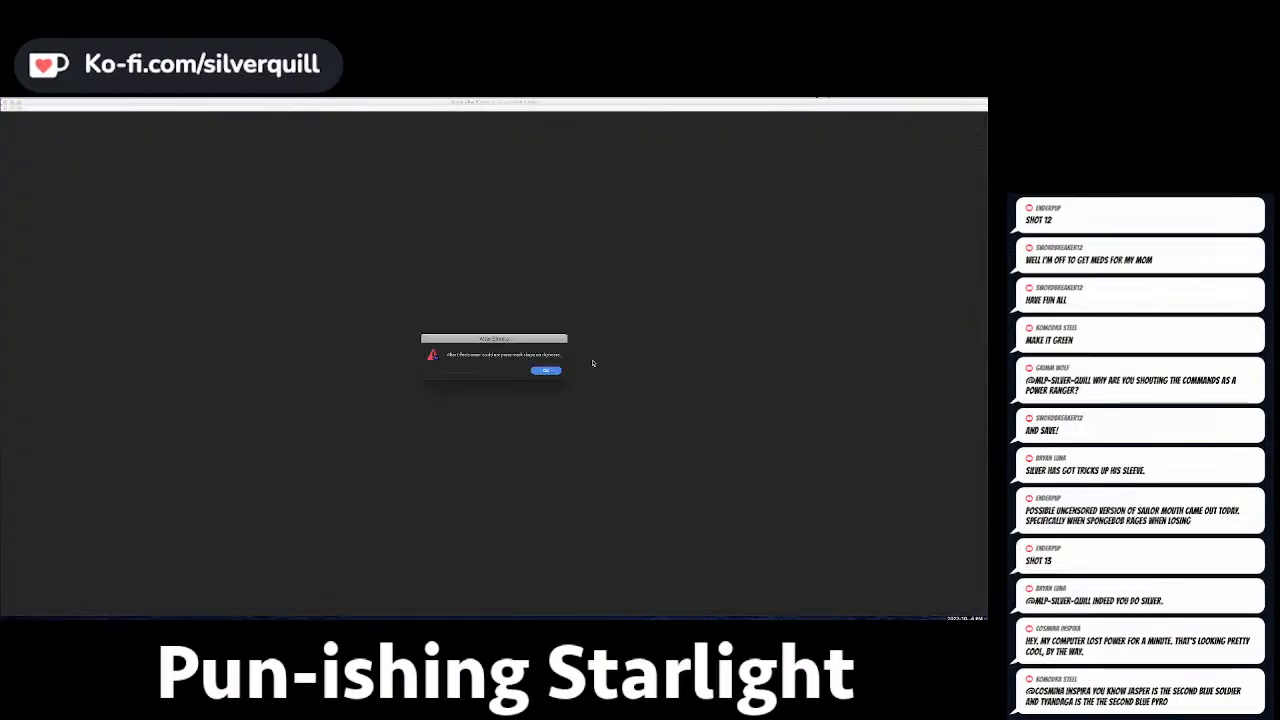
{"action": "left_click", "coordinate": [545, 371]}
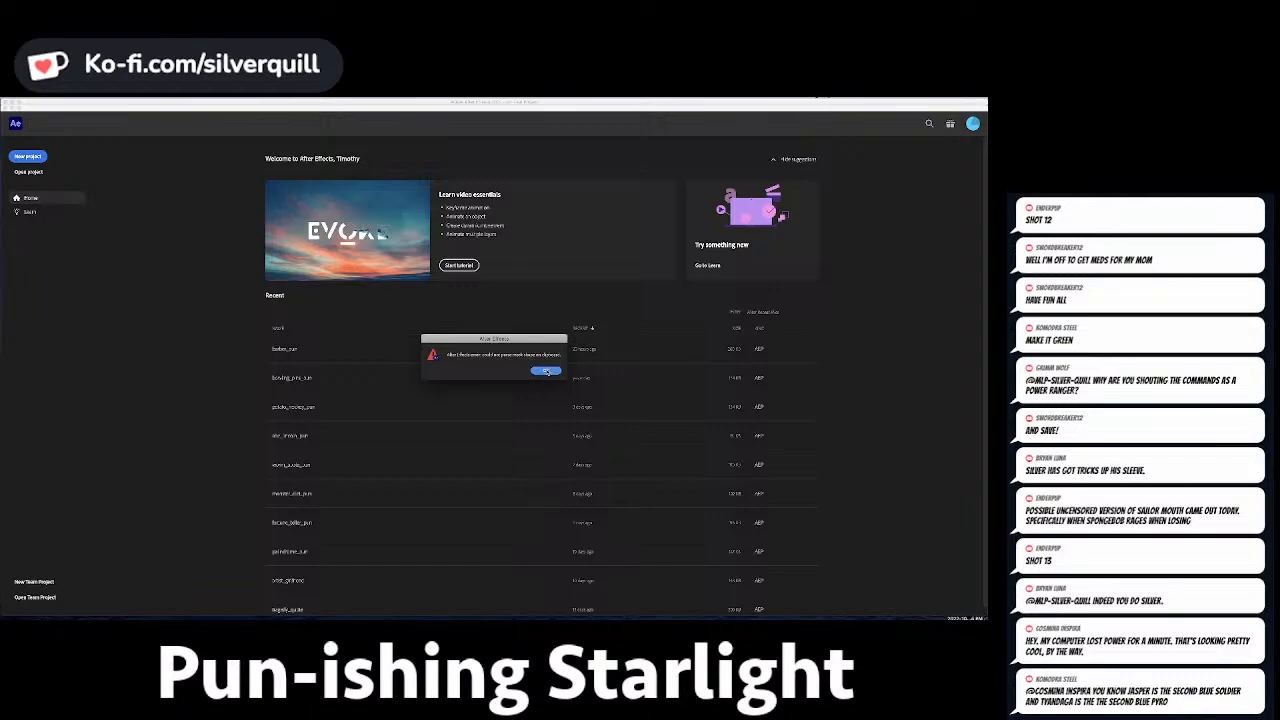
{"action": "left_click", "coordinate": [547, 372]}
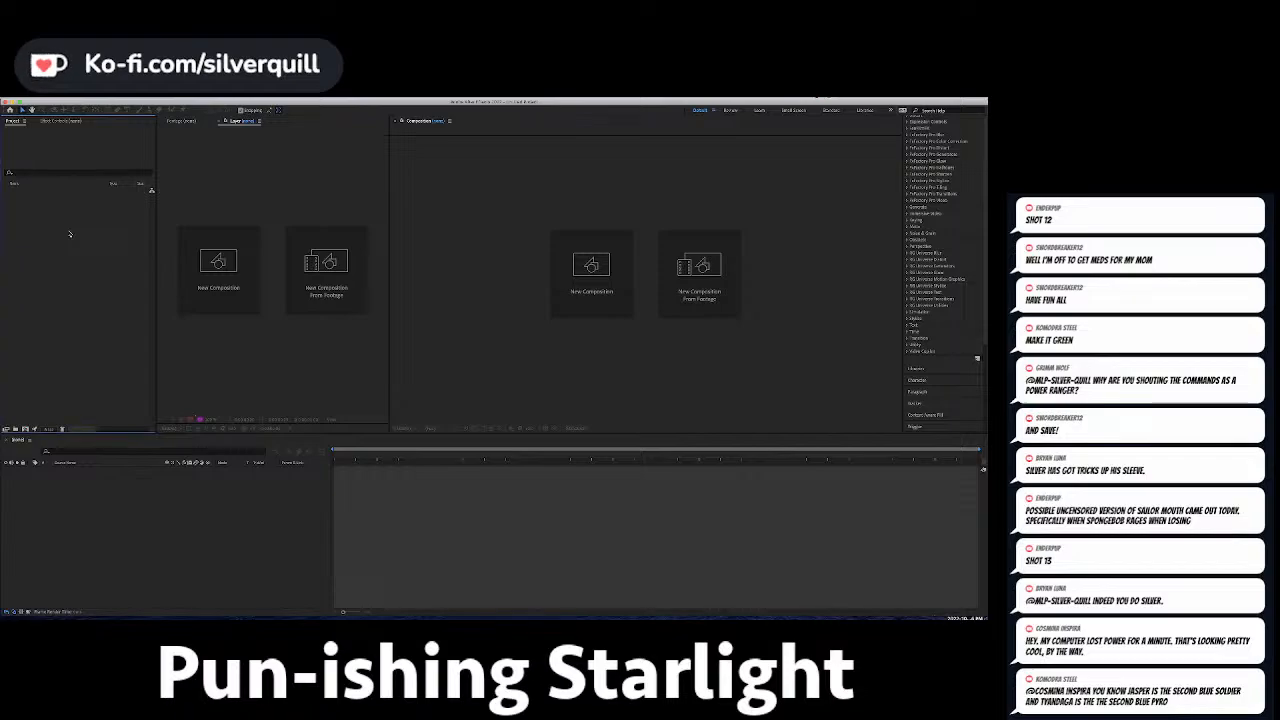
Create a new composition with the HDV/HDTV 720 25 preset, dismissing the warnings that interrupt it.
{"action": "left_click", "coordinate": [106, 98]}
{"action": "left_click", "coordinate": [150, 104]}
{"action": "left_click", "coordinate": [273, 337]}
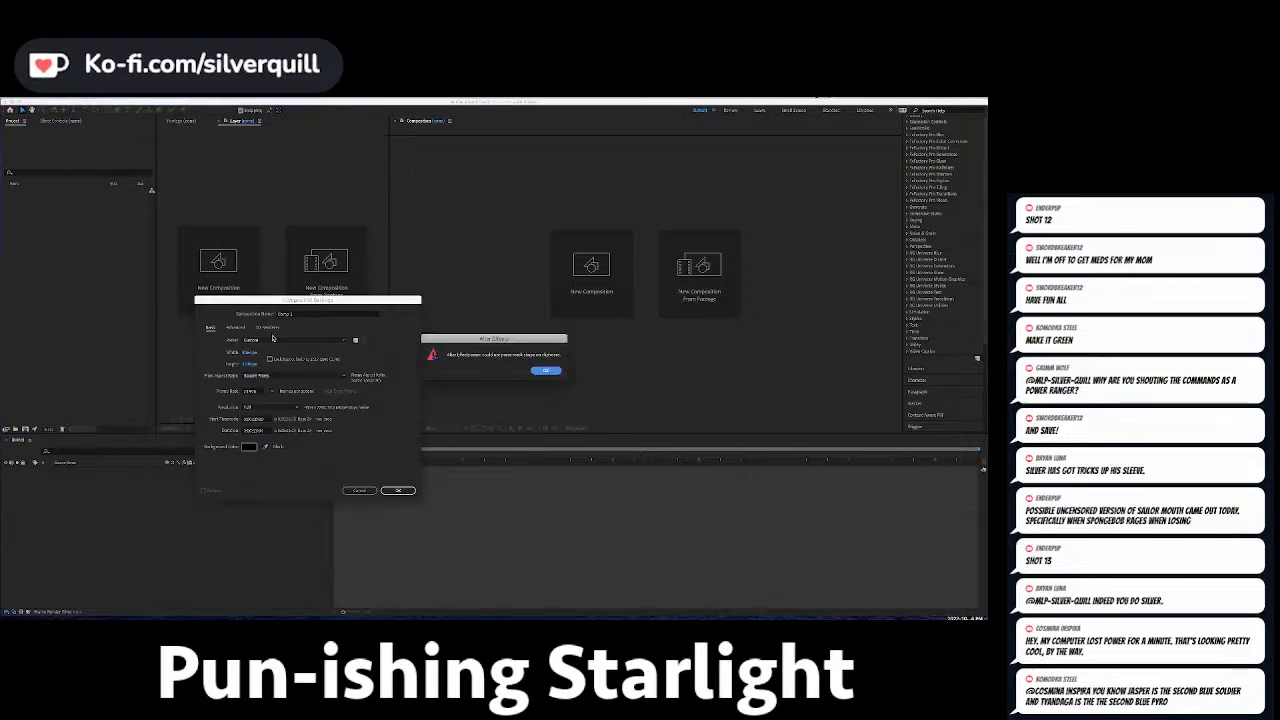
{"action": "left_click", "coordinate": [547, 369]}
{"action": "left_click", "coordinate": [315, 340]}
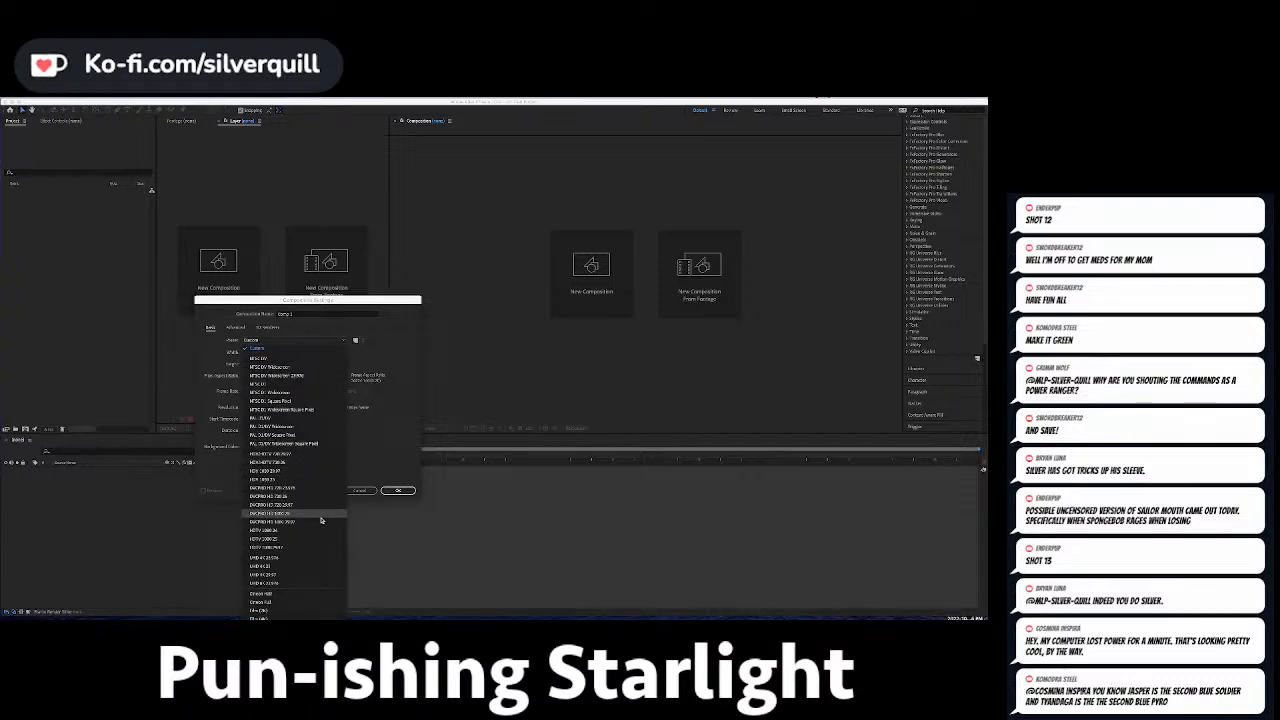
{"action": "left_click", "coordinate": [301, 466]}
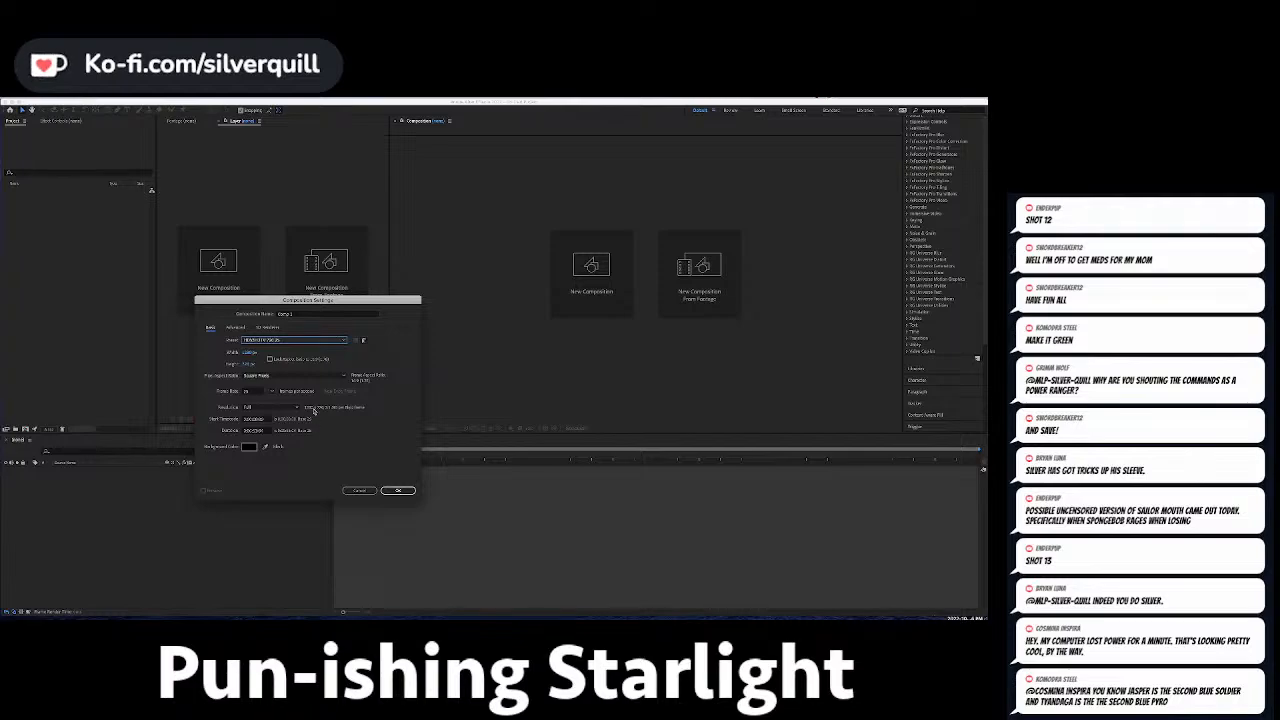
{"action": "left_click", "coordinate": [396, 489]}
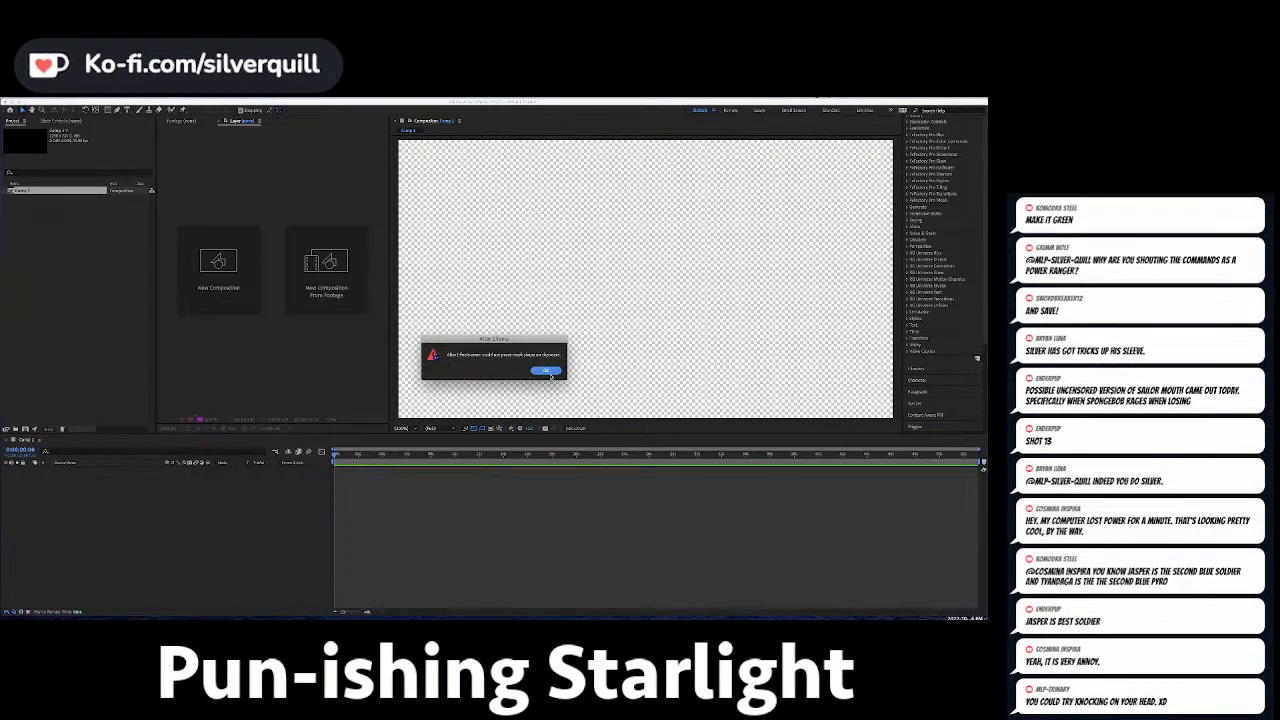
{"action": "left_click", "coordinate": [542, 371]}
{"action": "left_click", "coordinate": [18, 197]}
{"action": "left_click", "coordinate": [18, 191]}
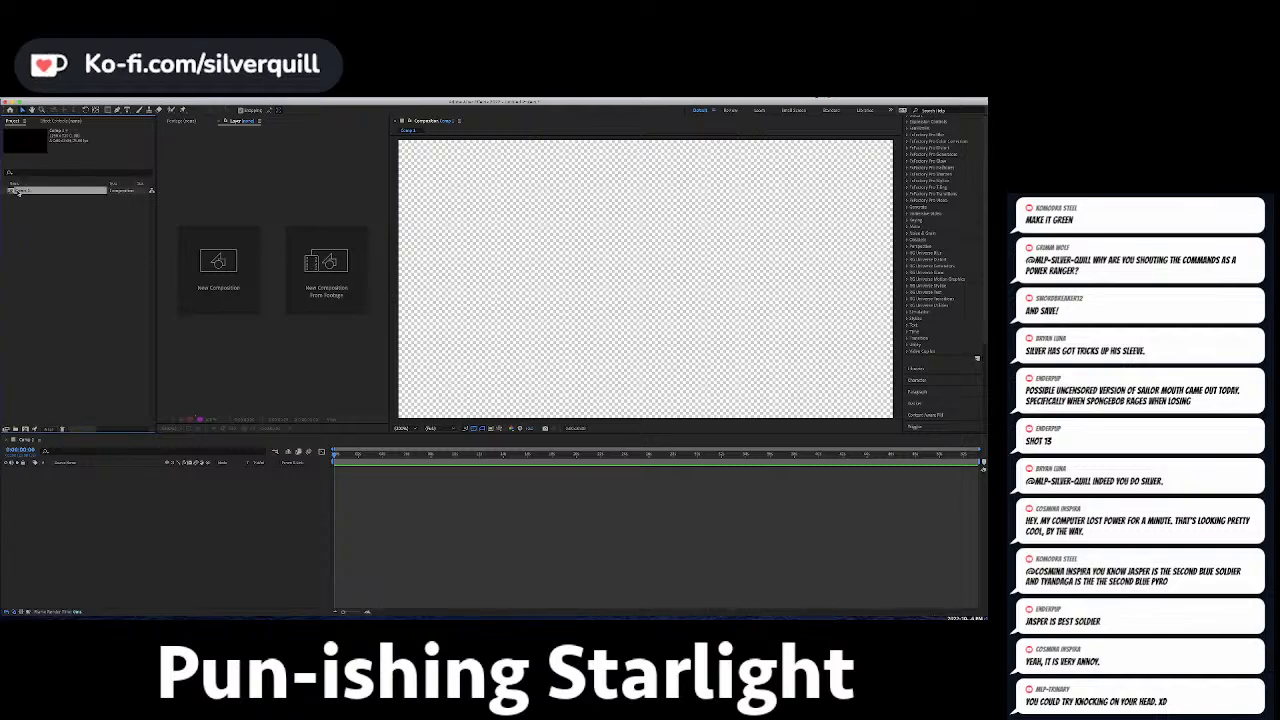
{"action": "left_click", "coordinate": [65, 275]}
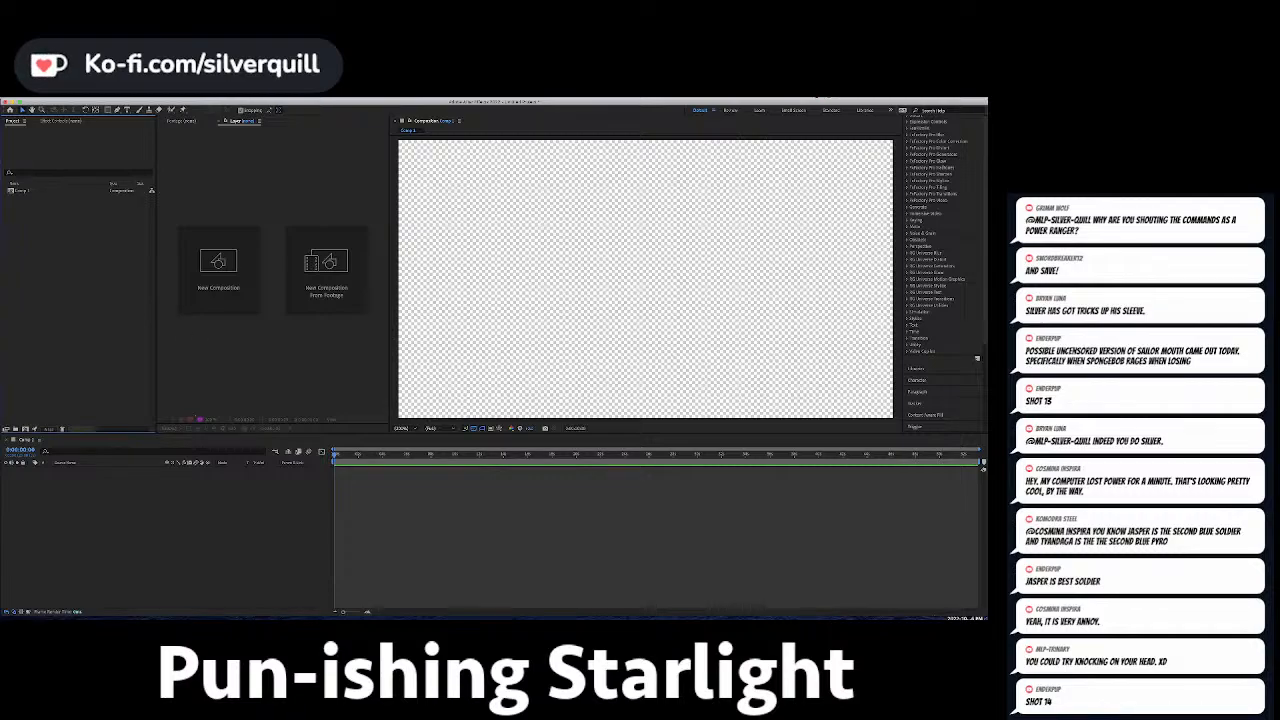
Add a new black solid layer to the composition, keeping the default solid settings.
{"action": "key", "text": "super+Tab"}
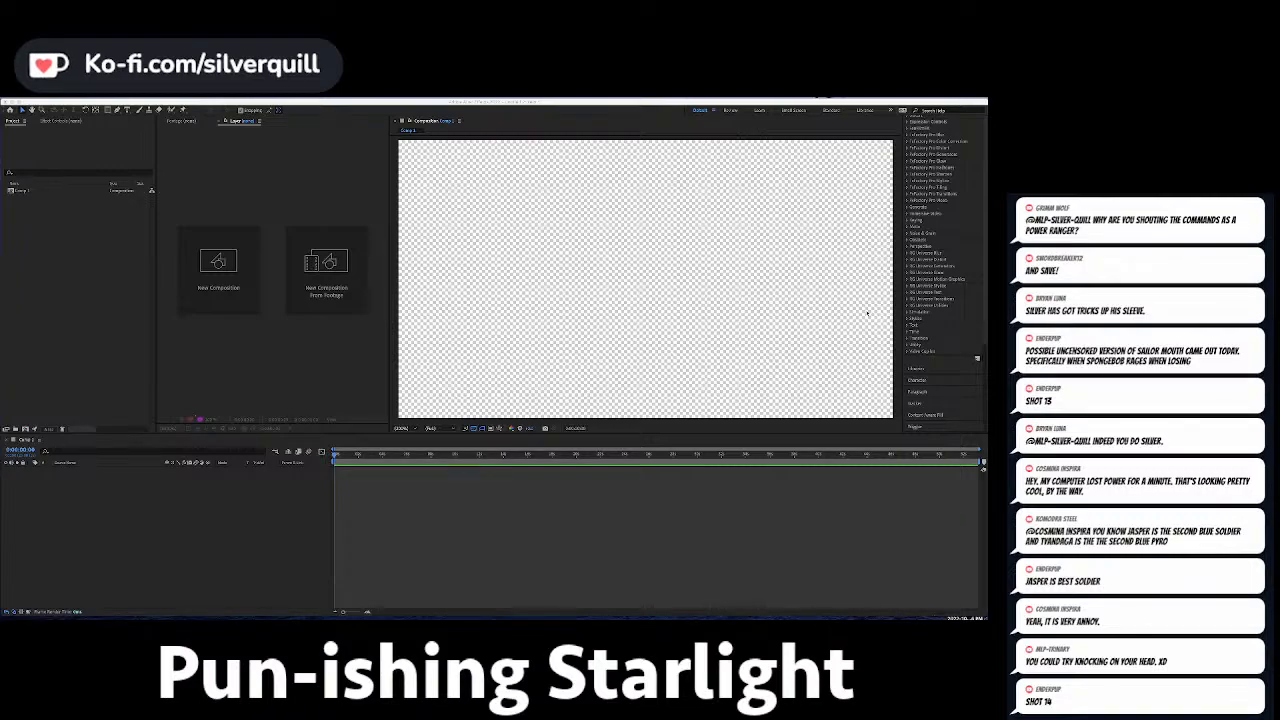
{"action": "left_click", "coordinate": [141, 98]}
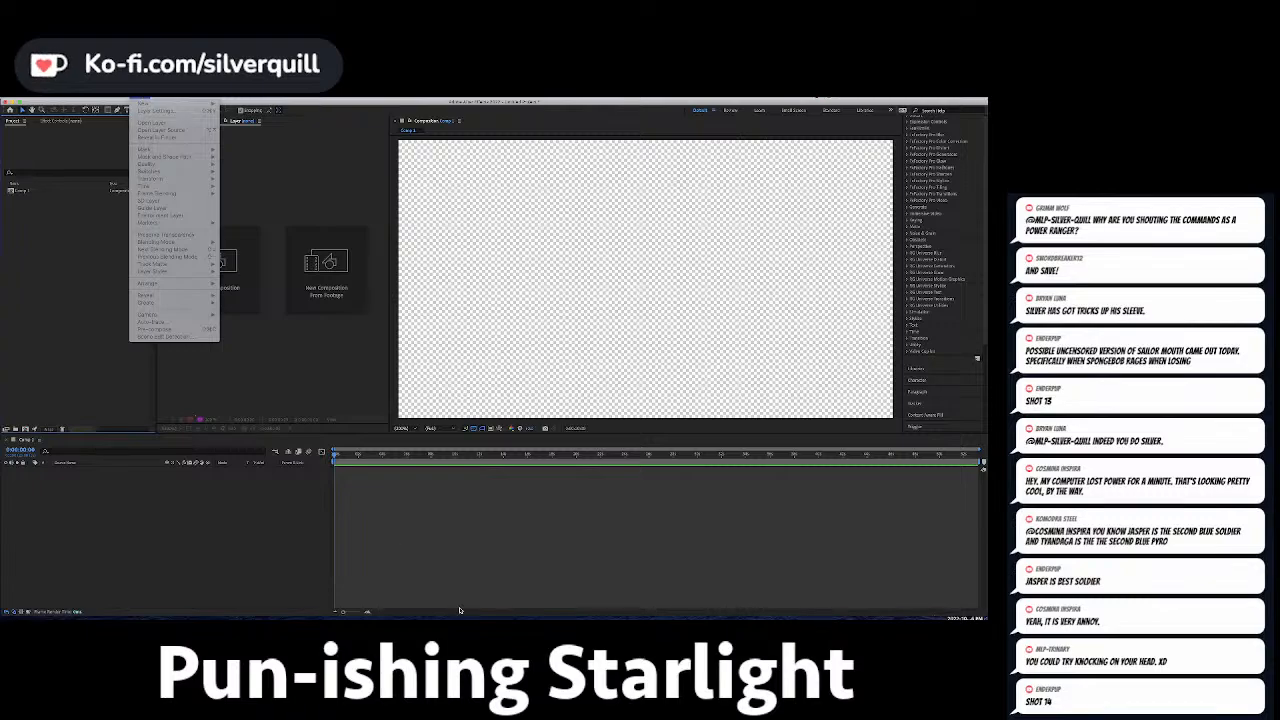
{"action": "left_click", "coordinate": [485, 585]}
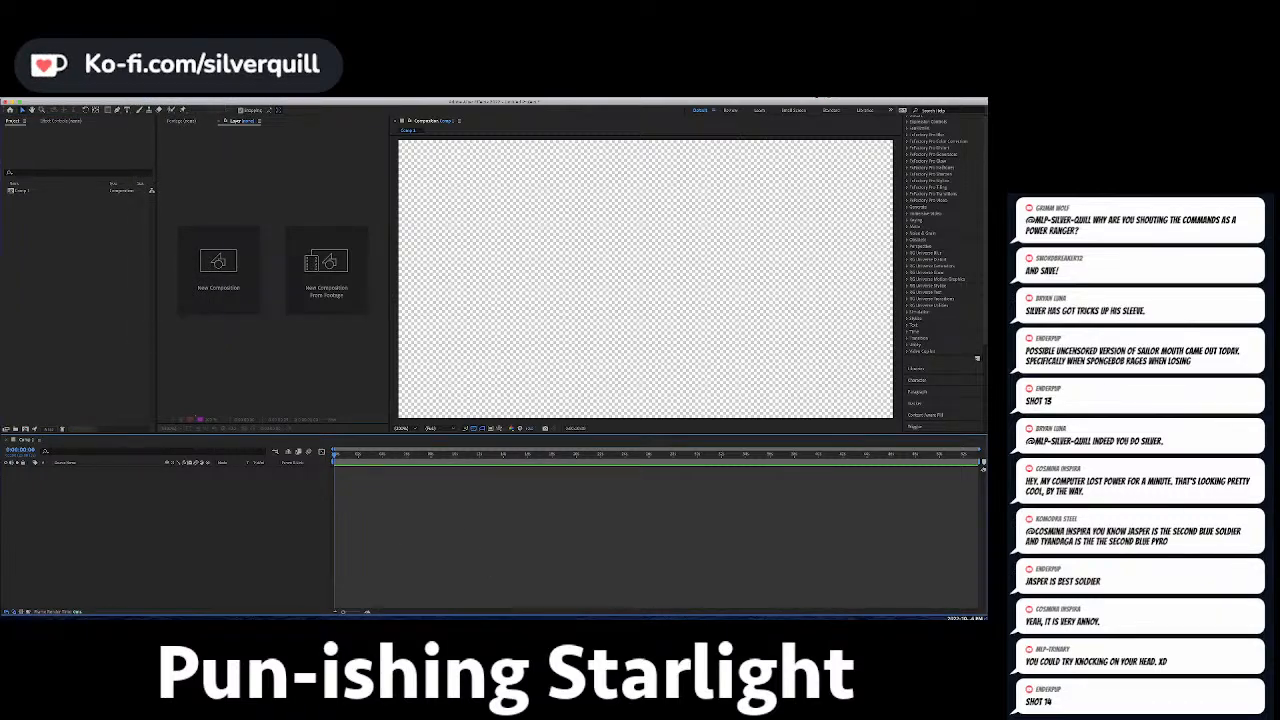
{"action": "left_click", "coordinate": [141, 98]}
{"action": "mouse_move", "coordinate": [175, 103]}
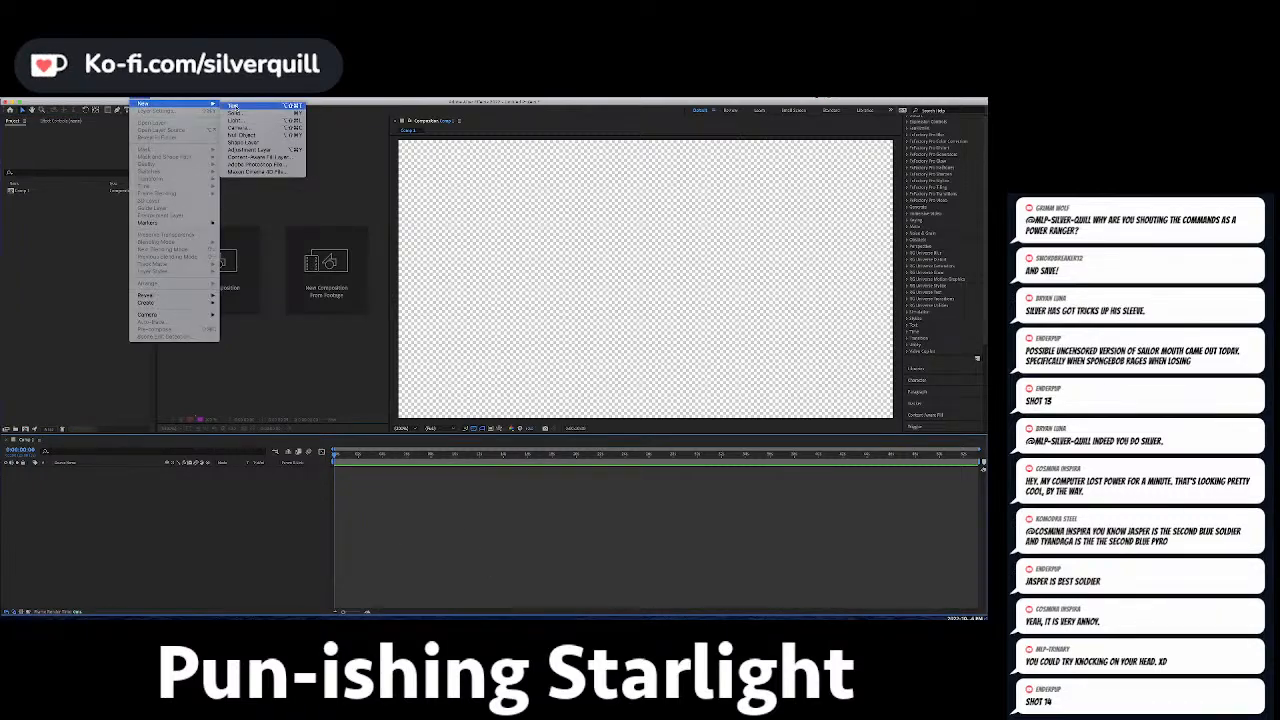
{"action": "left_click", "coordinate": [236, 113]}
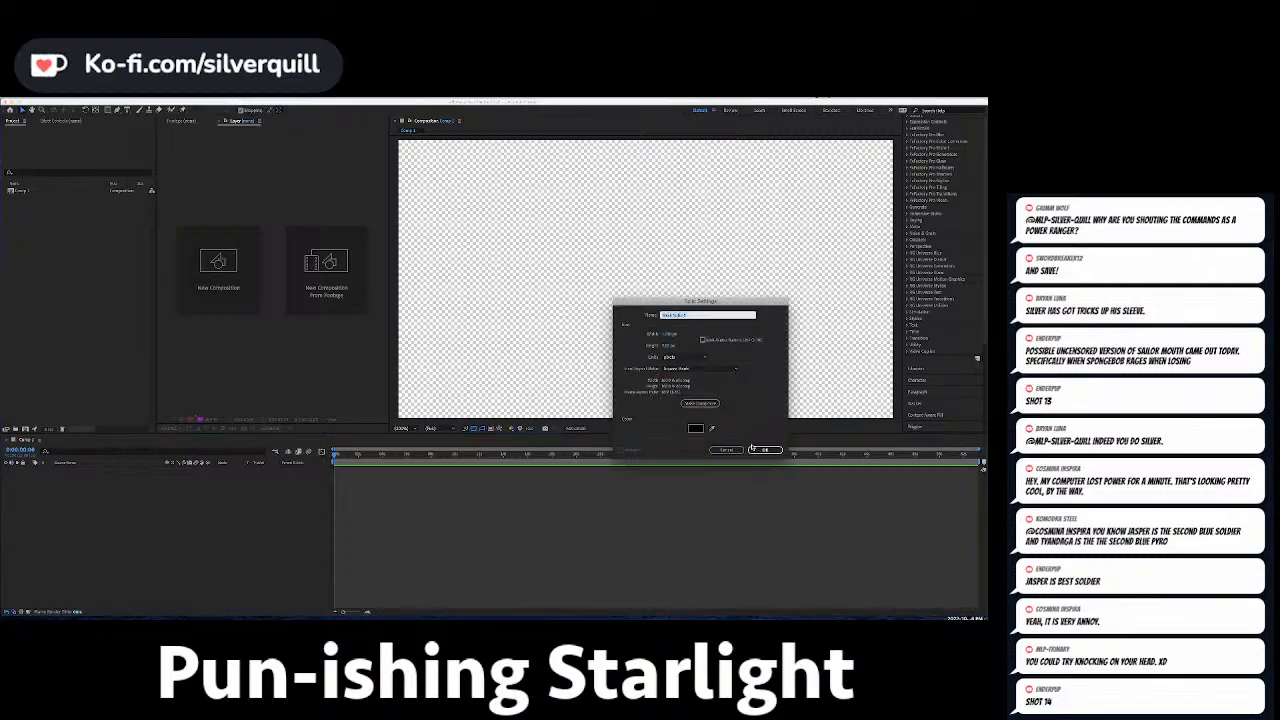
{"action": "left_click", "coordinate": [766, 450]}
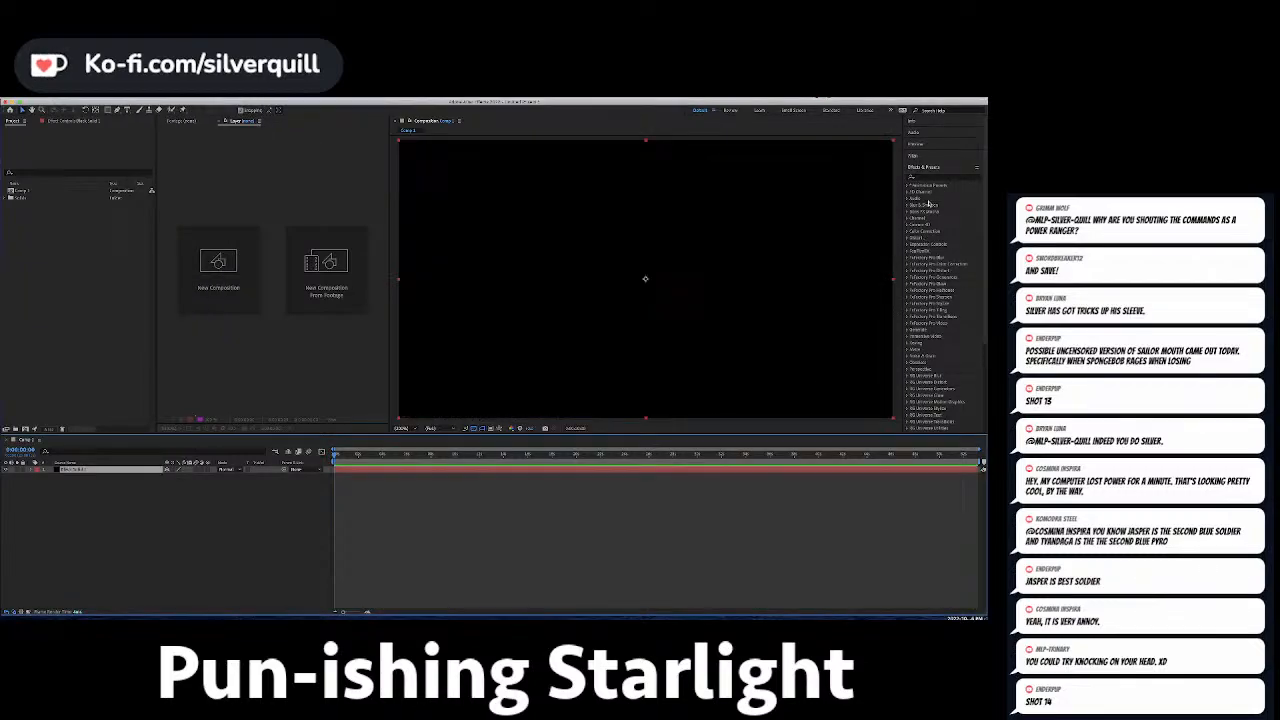
Search the effects for "particle" and apply CC Particle Systems II to the black solid.
{"action": "left_click", "coordinate": [935, 178]}
{"action": "type", "text": "particle"}
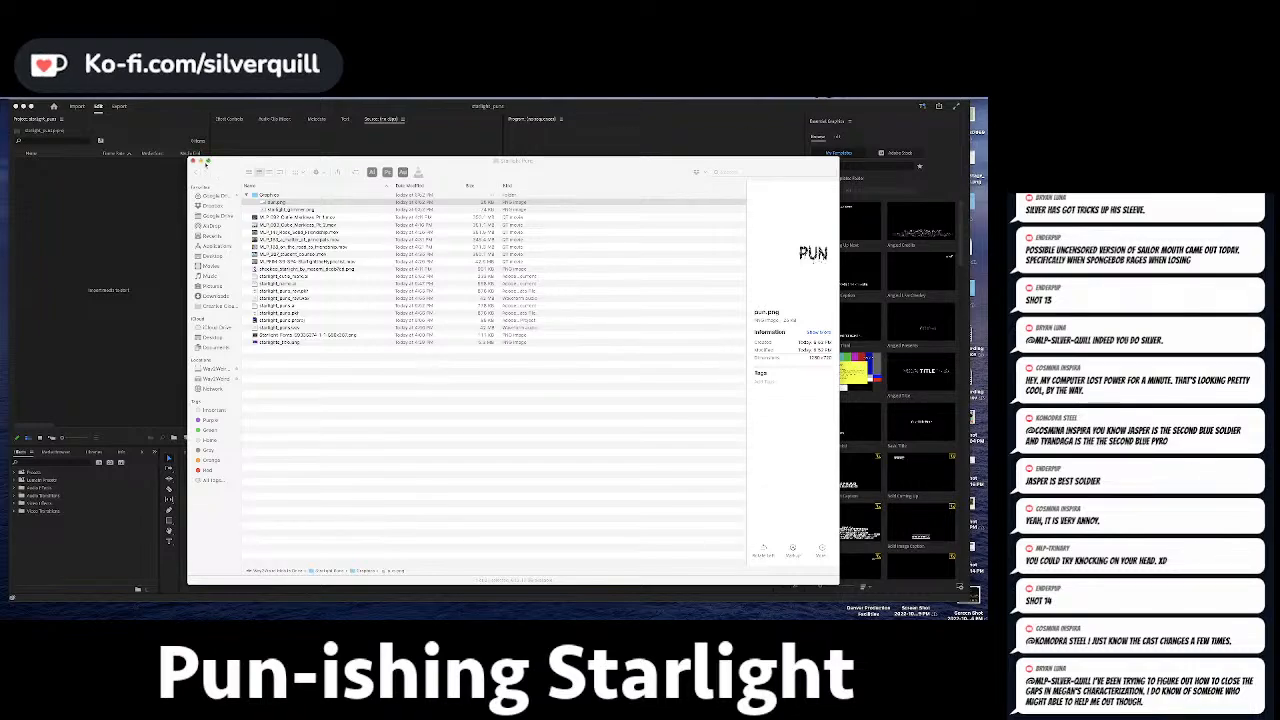
{"action": "left_click", "coordinate": [206, 161]}
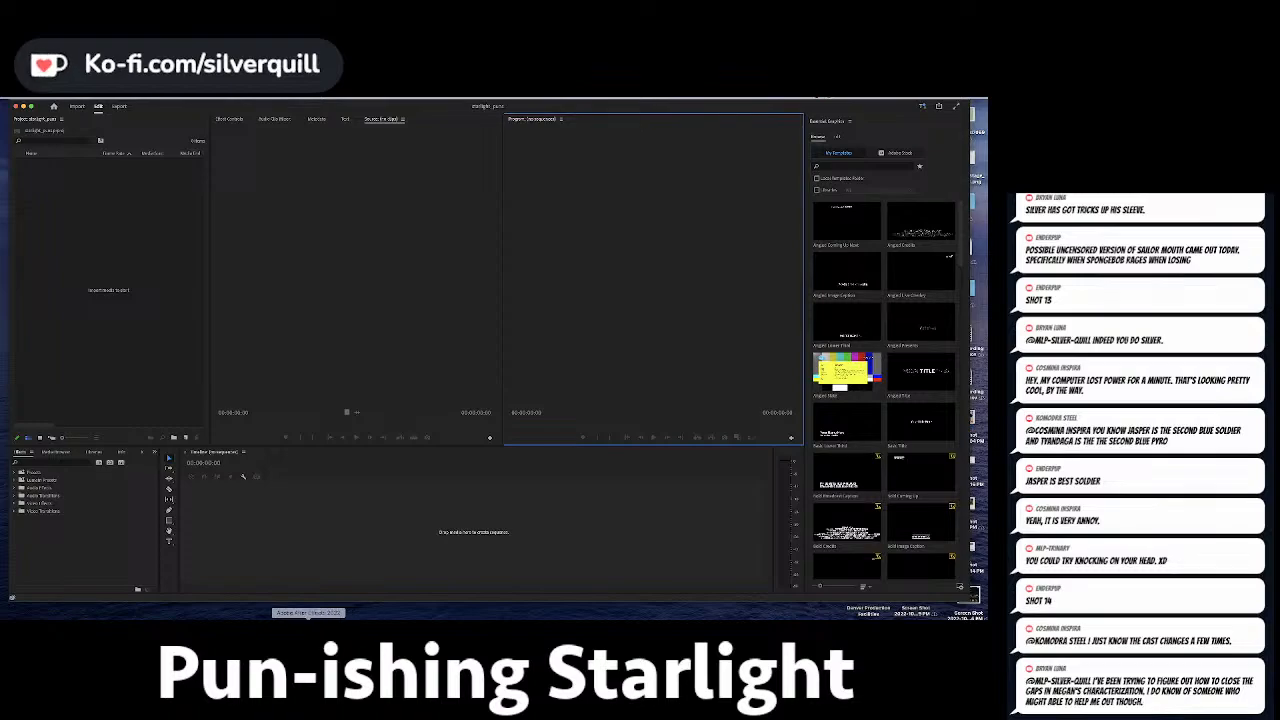
{"action": "left_click", "coordinate": [297, 616]}
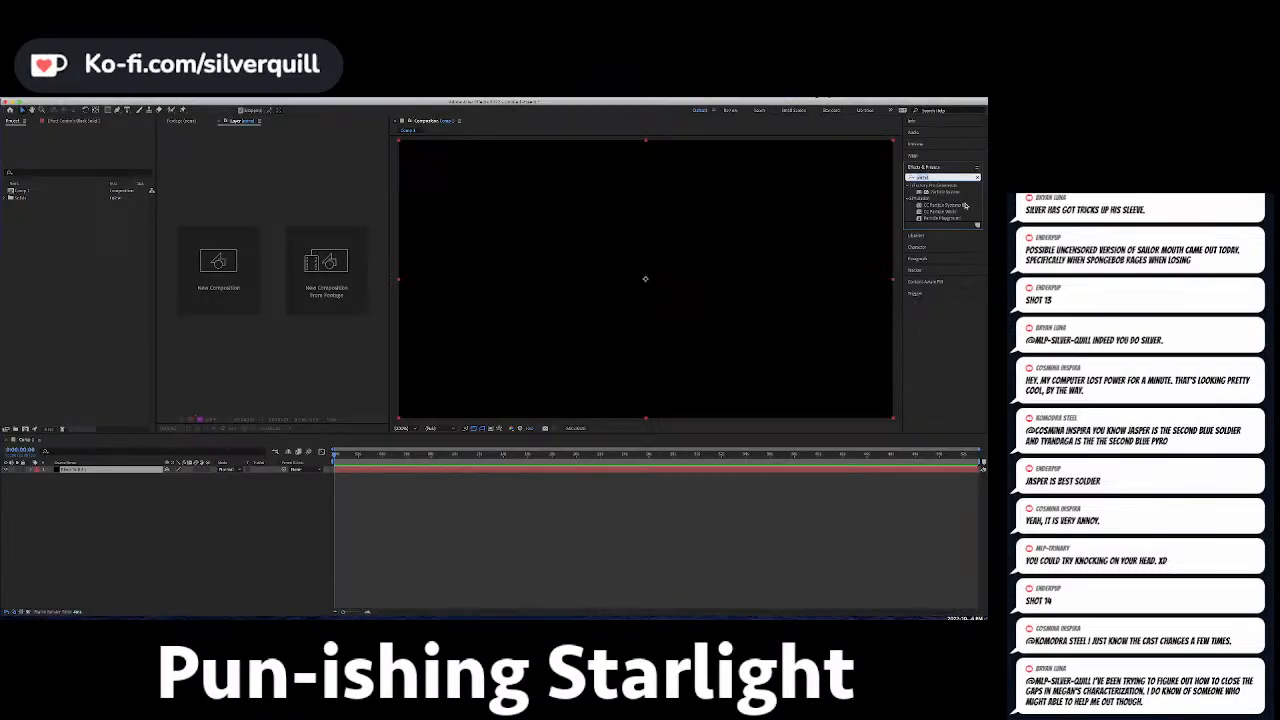
{"action": "left_click_drag", "start_coordinate": [963, 205], "coordinate": [350, 472]}
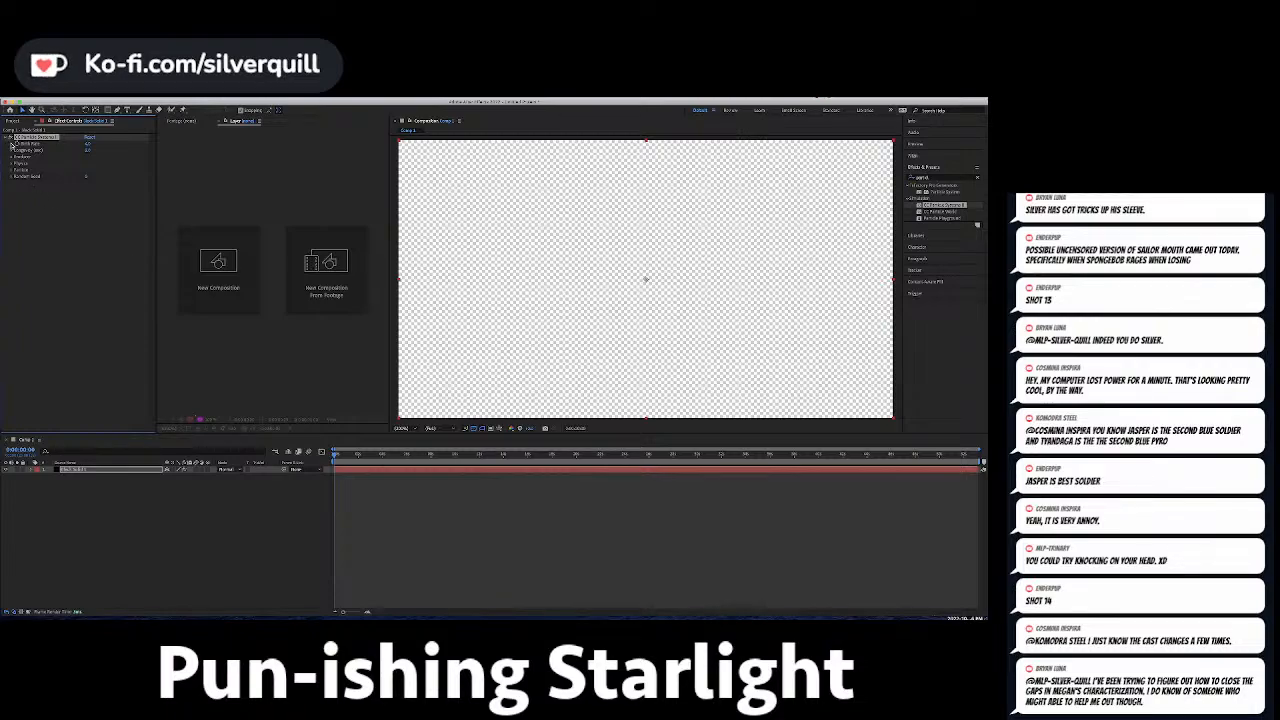
Examine the particle effect's Birth Rate, Producer and Particle settings, including the available particle types.
{"action": "left_click", "coordinate": [88, 144]}
{"action": "key", "text": "Return"}
{"action": "left_click", "coordinate": [13, 158]}
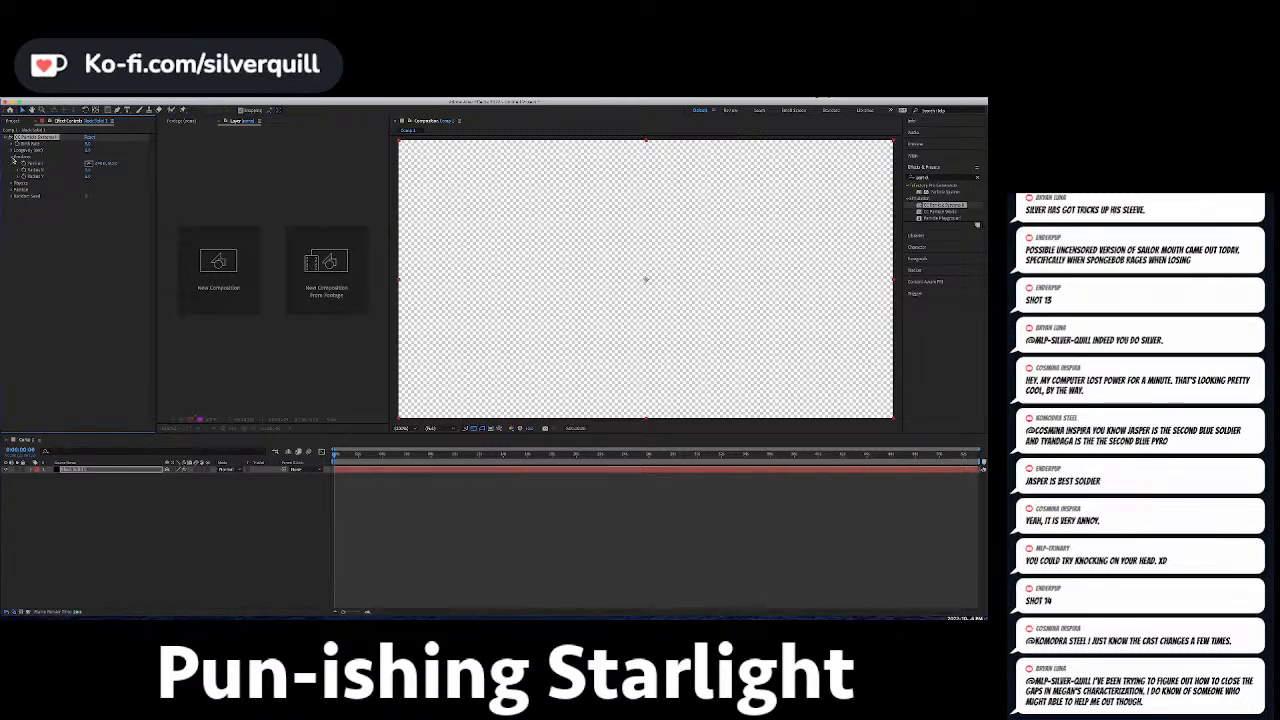
{"action": "left_click", "coordinate": [13, 158]}
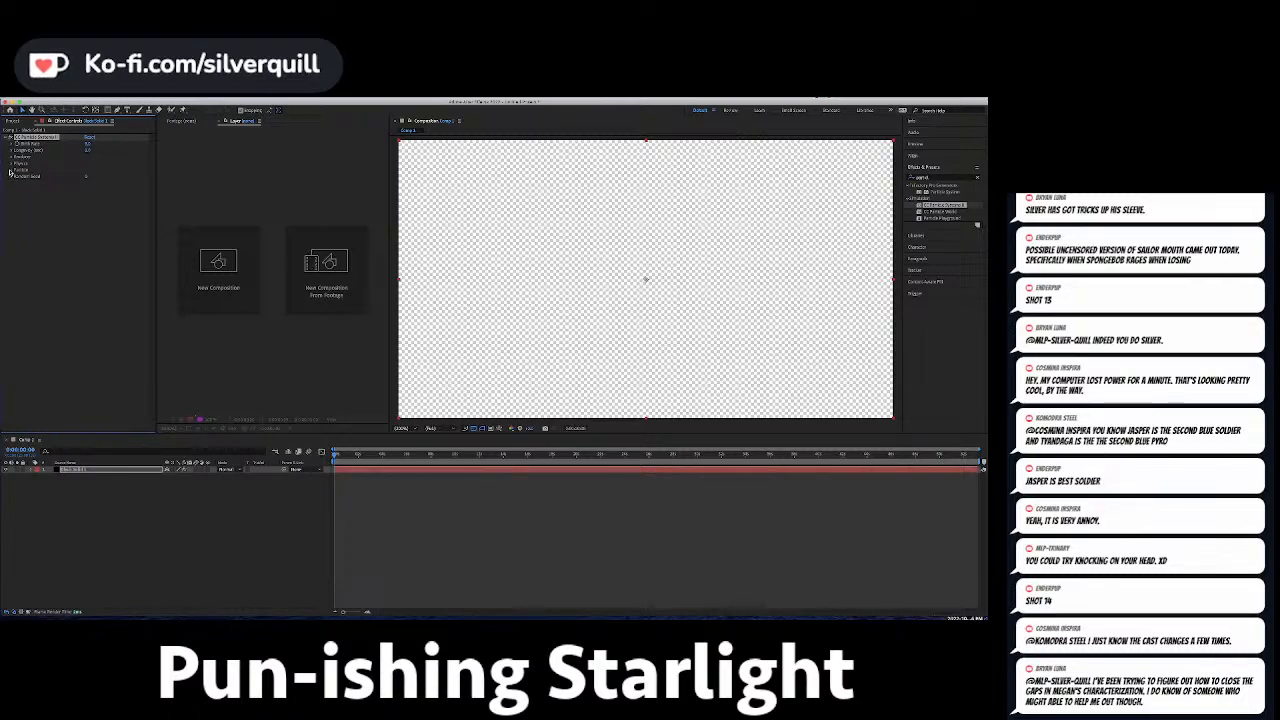
{"action": "left_click", "coordinate": [10, 171]}
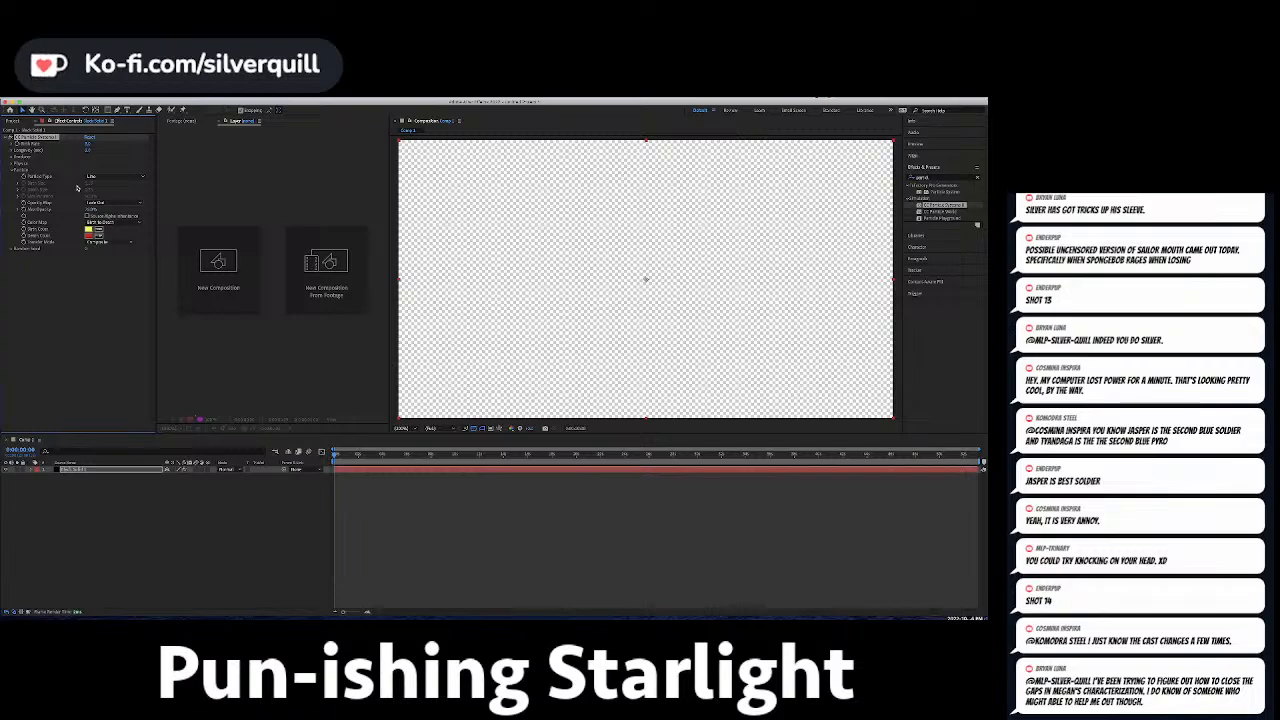
{"action": "left_click", "coordinate": [132, 177]}
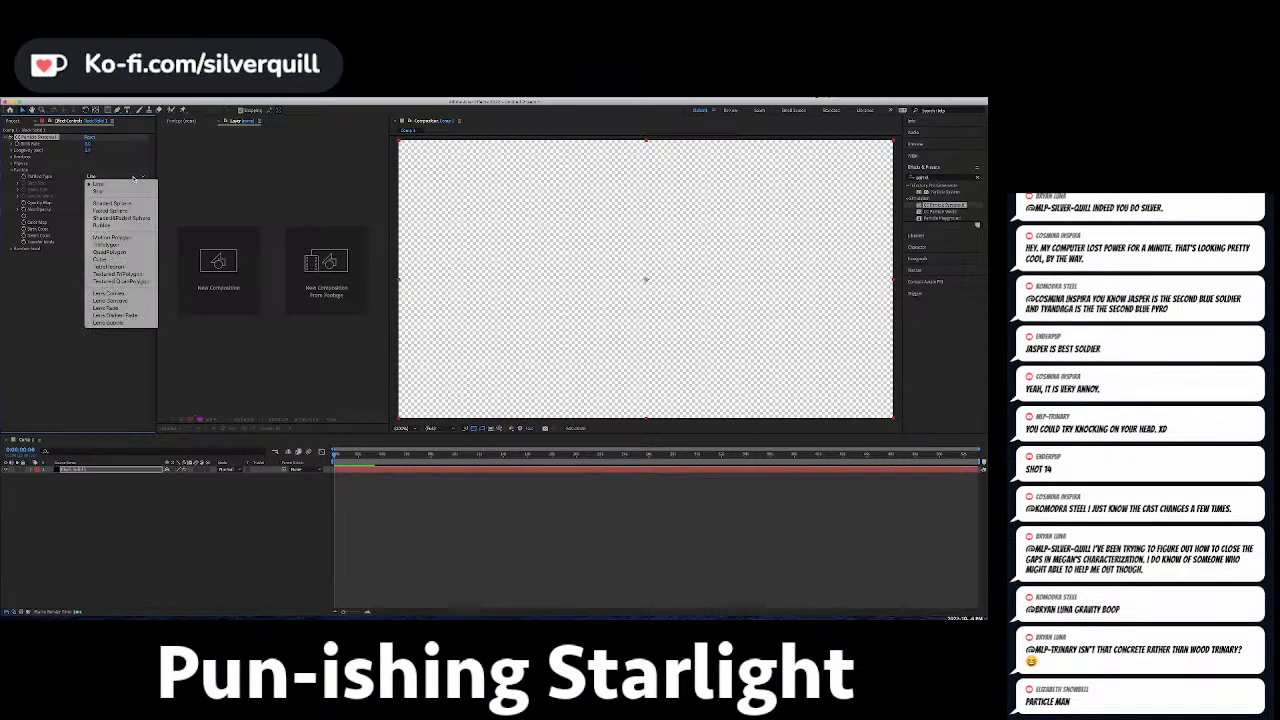
{"action": "left_click", "coordinate": [133, 178]}
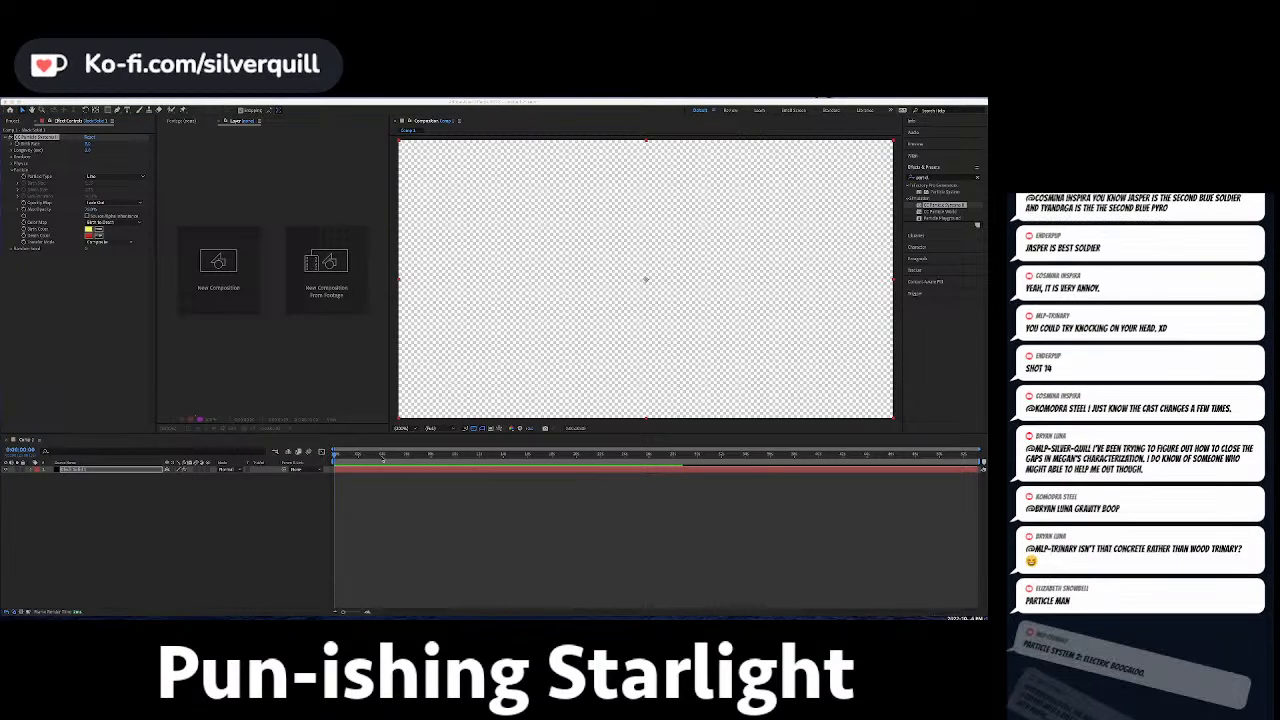
Set the particle effect's Longevity to 1 second and adjust its Producer radius, previewing at about frame 14.
{"action": "left_click", "coordinate": [404, 458]}
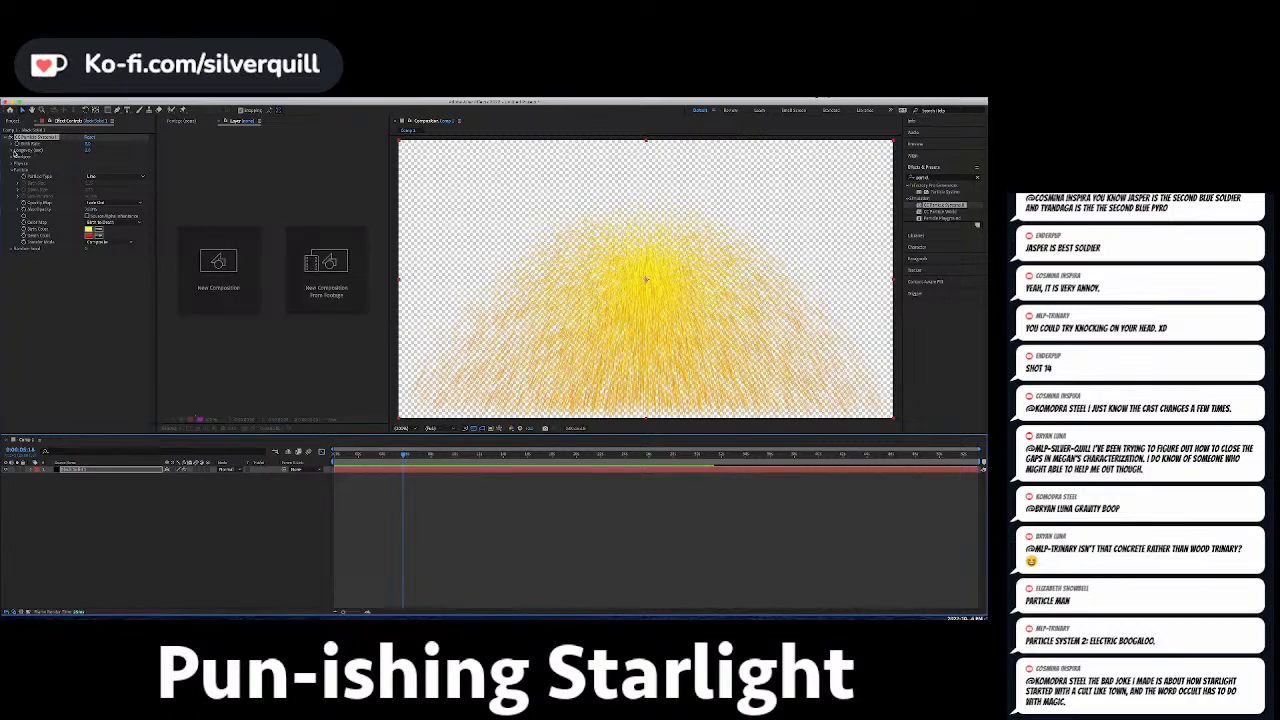
{"action": "left_click", "coordinate": [89, 150]}
{"action": "type", "text": "1"}
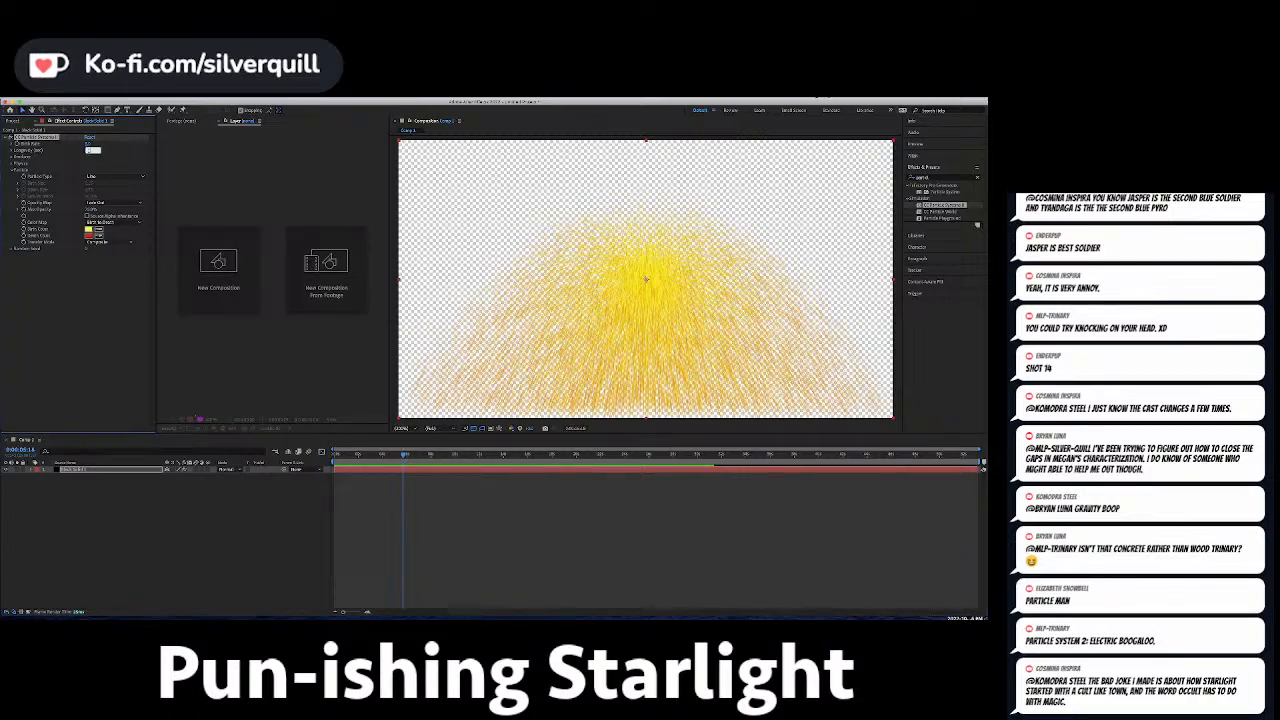
{"action": "key", "text": "Return"}
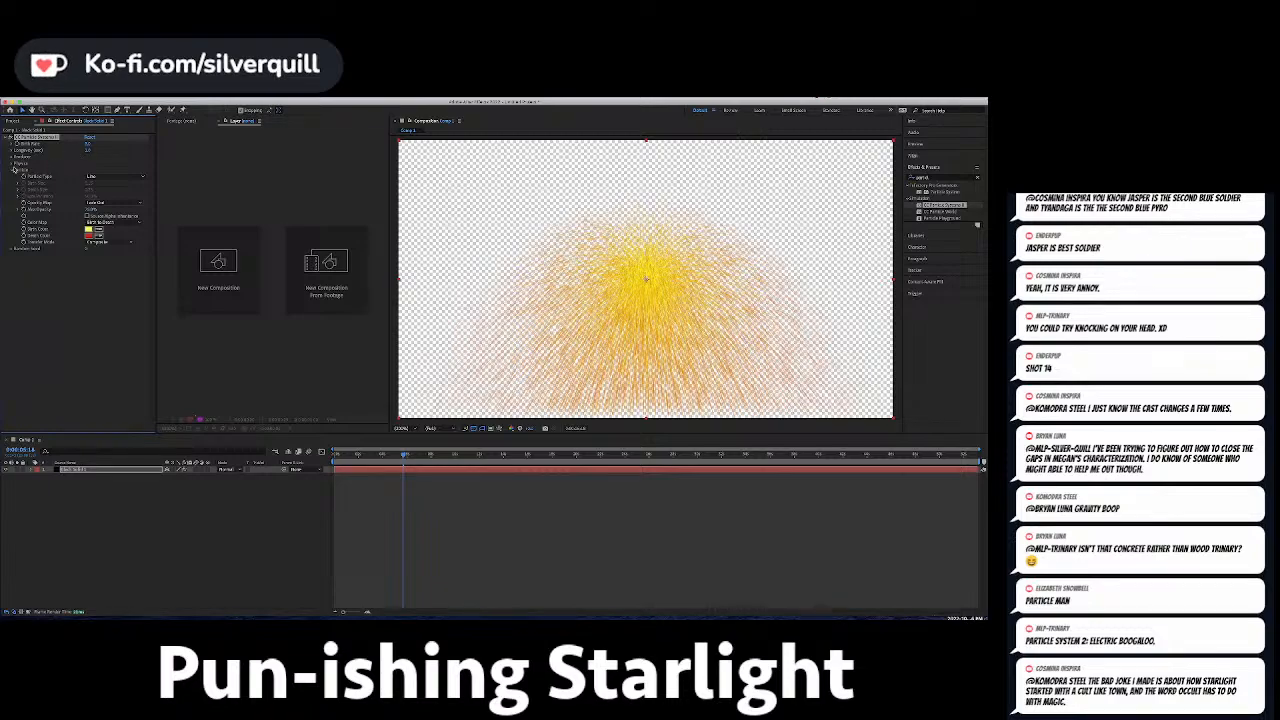
{"action": "left_click", "coordinate": [12, 158]}
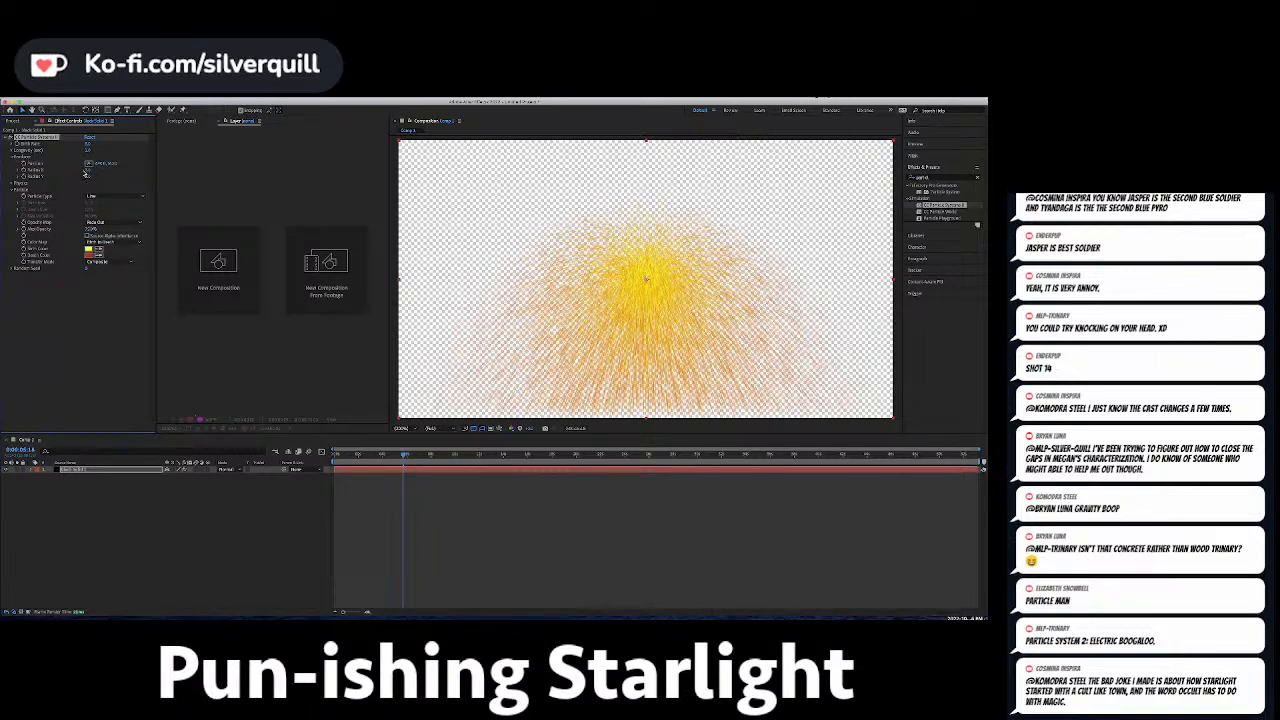
{"action": "left_click_drag", "start_coordinate": [86, 174], "coordinate": [92, 174]}
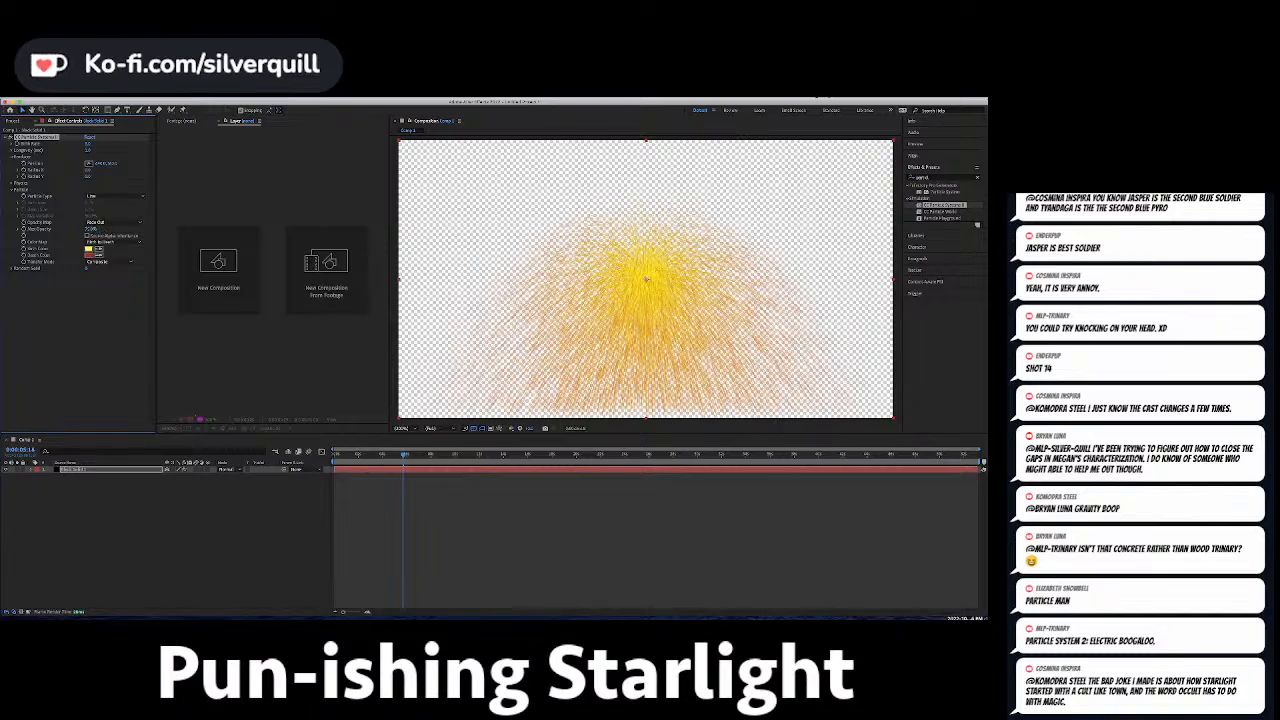
Set the particles' Velocity to 0.1 in the Physics settings and change the Particle Type to Star.
{"action": "left_click", "coordinate": [12, 184]}
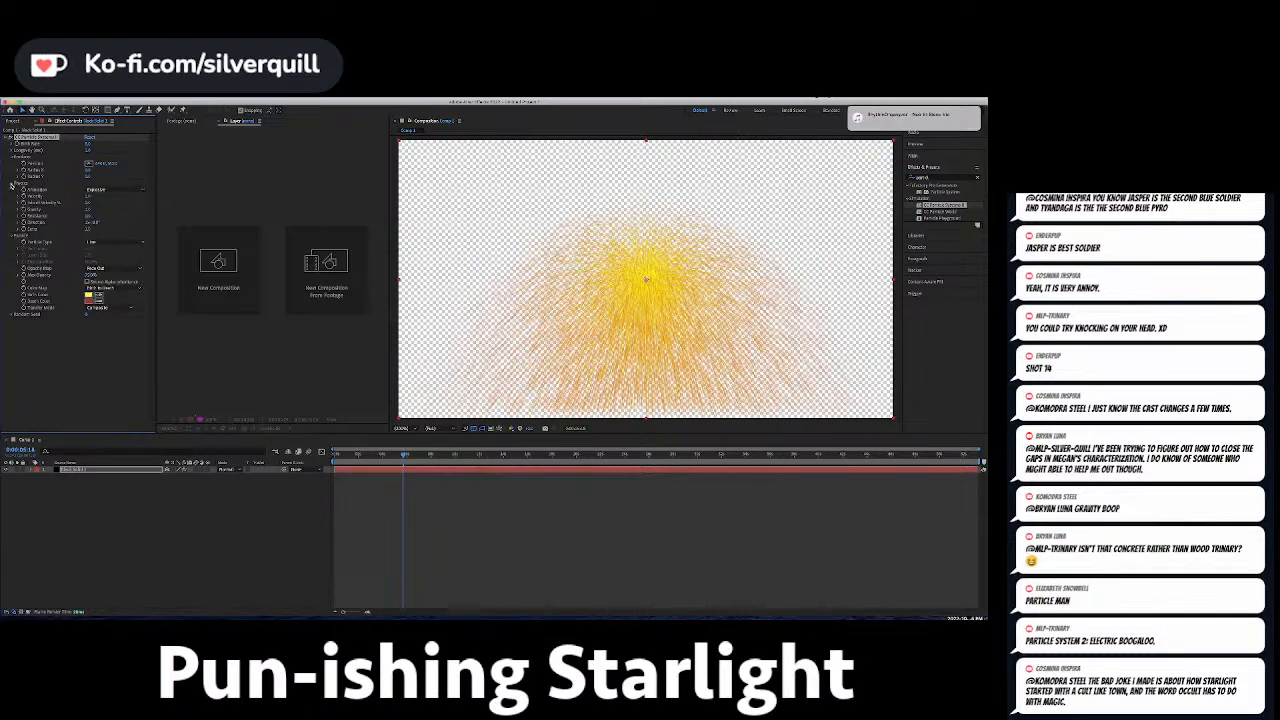
{"action": "left_click", "coordinate": [89, 196]}
{"action": "type", "text": ".1"}
{"action": "key", "text": "Return"}
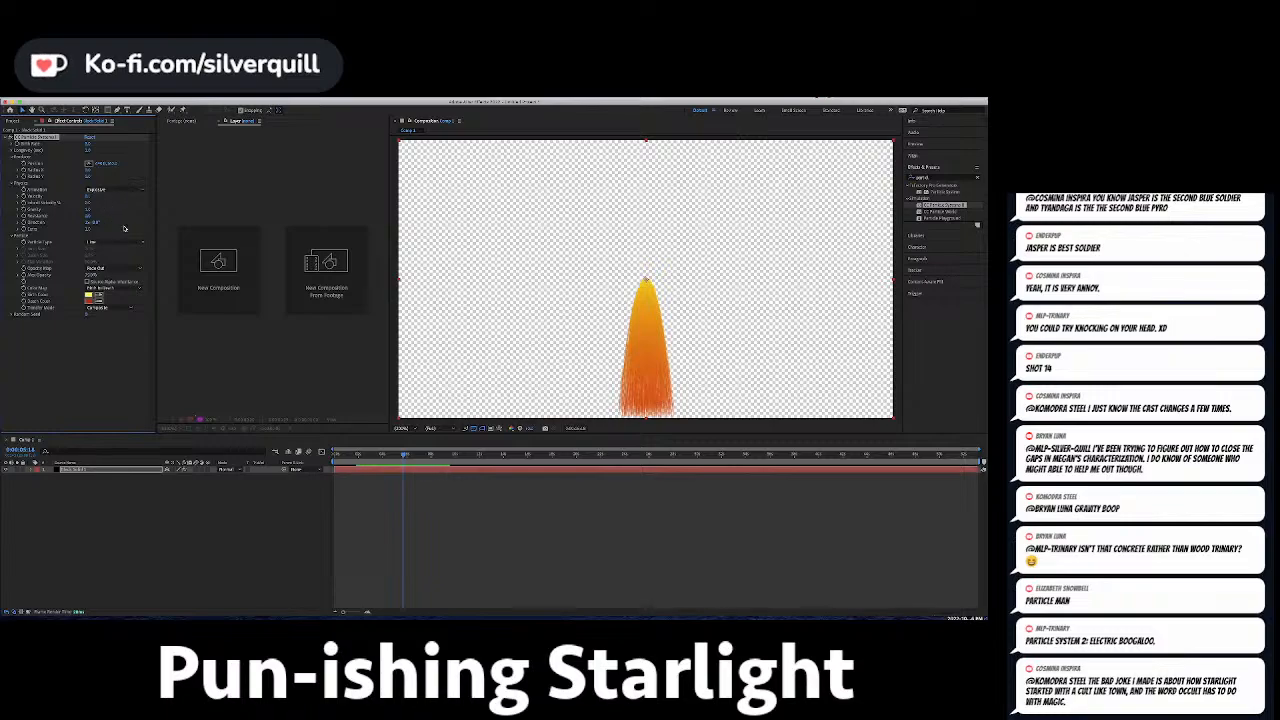
{"action": "left_click", "coordinate": [105, 243]}
{"action": "left_click", "coordinate": [107, 257]}
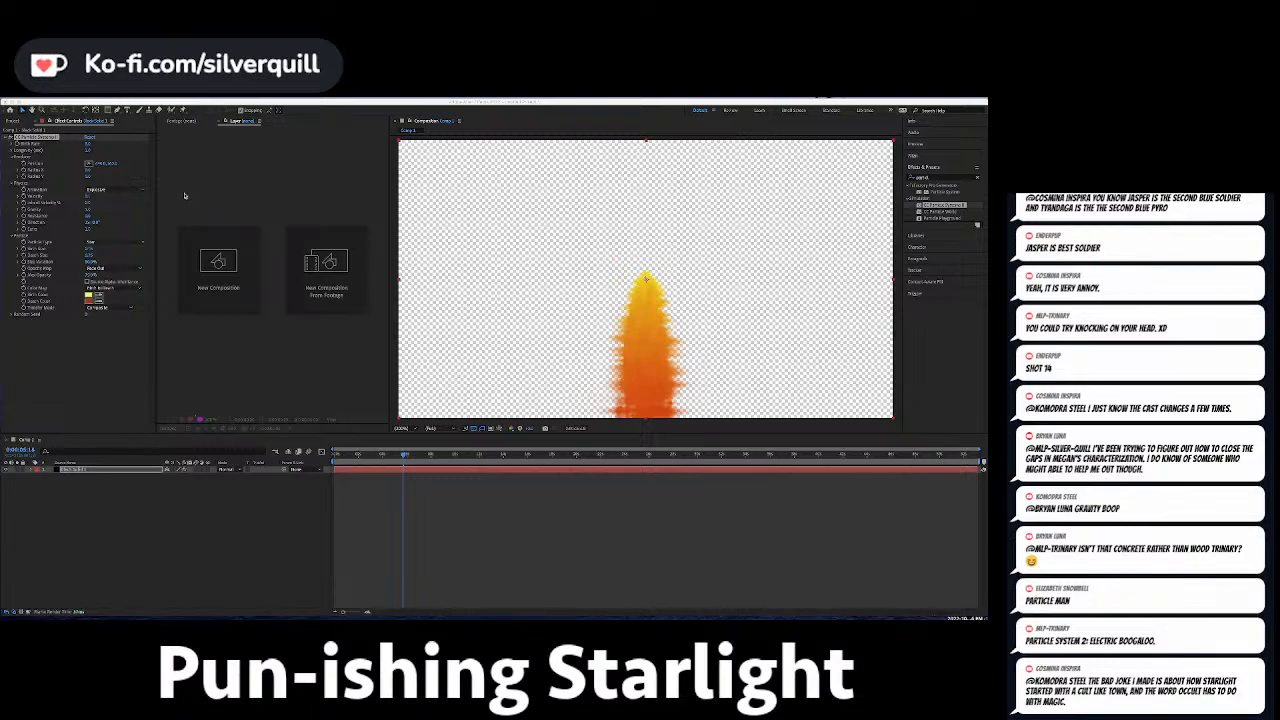
Set the particle Animation to Fractal Explosive and reduce the Birth Rate so that far fewer stars are emitted.
{"action": "left_click", "coordinate": [128, 190]}
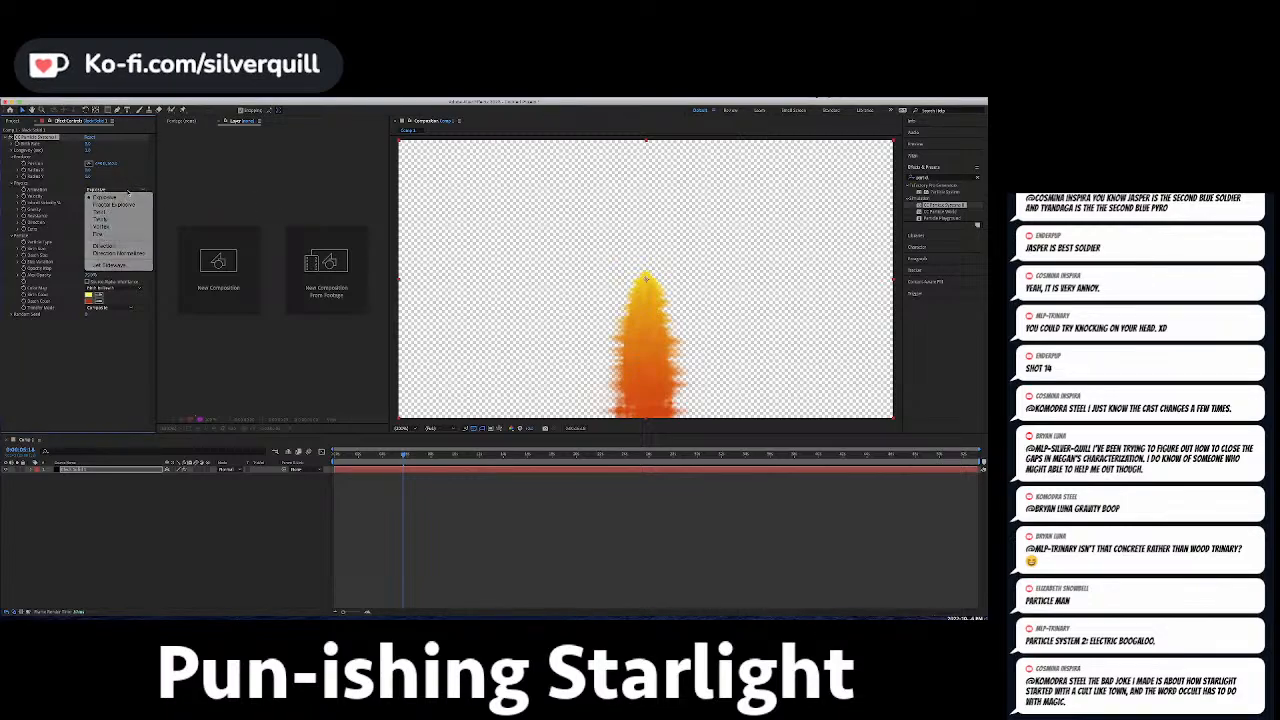
{"action": "left_click", "coordinate": [128, 204]}
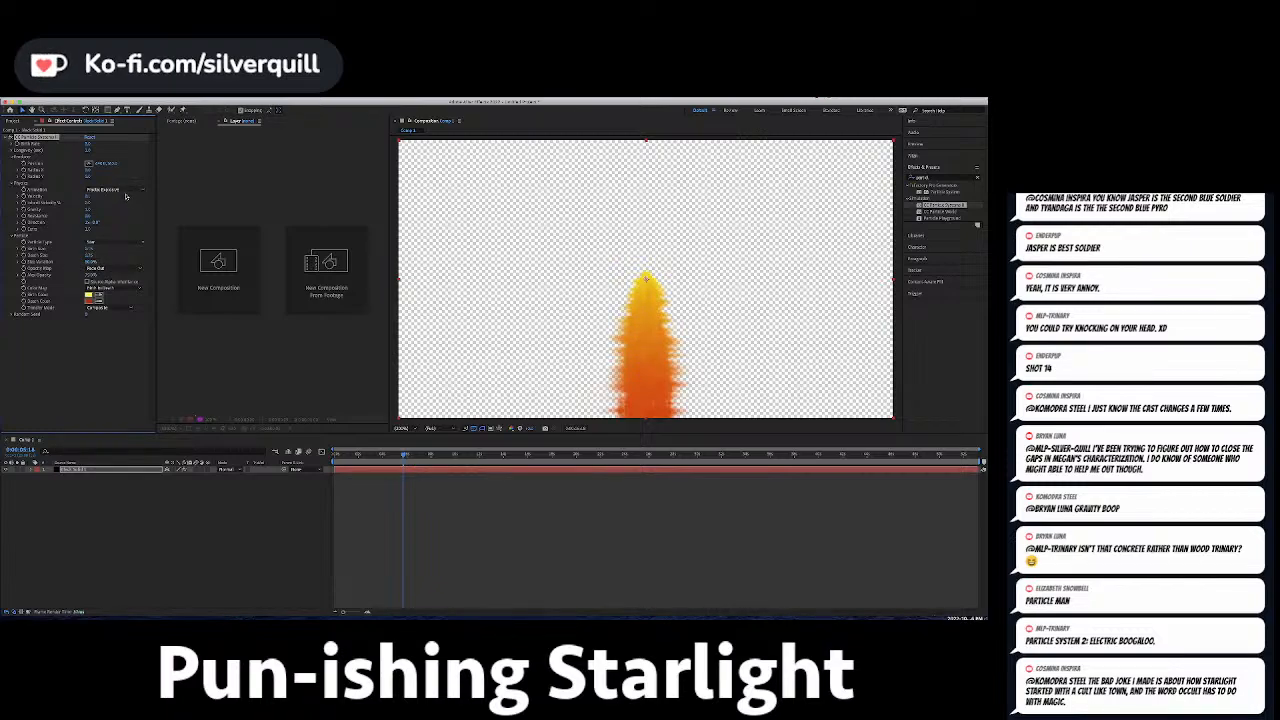
{"action": "left_click", "coordinate": [12, 144]}
{"action": "left_click_drag", "start_coordinate": [47, 155], "coordinate": [24, 158]}
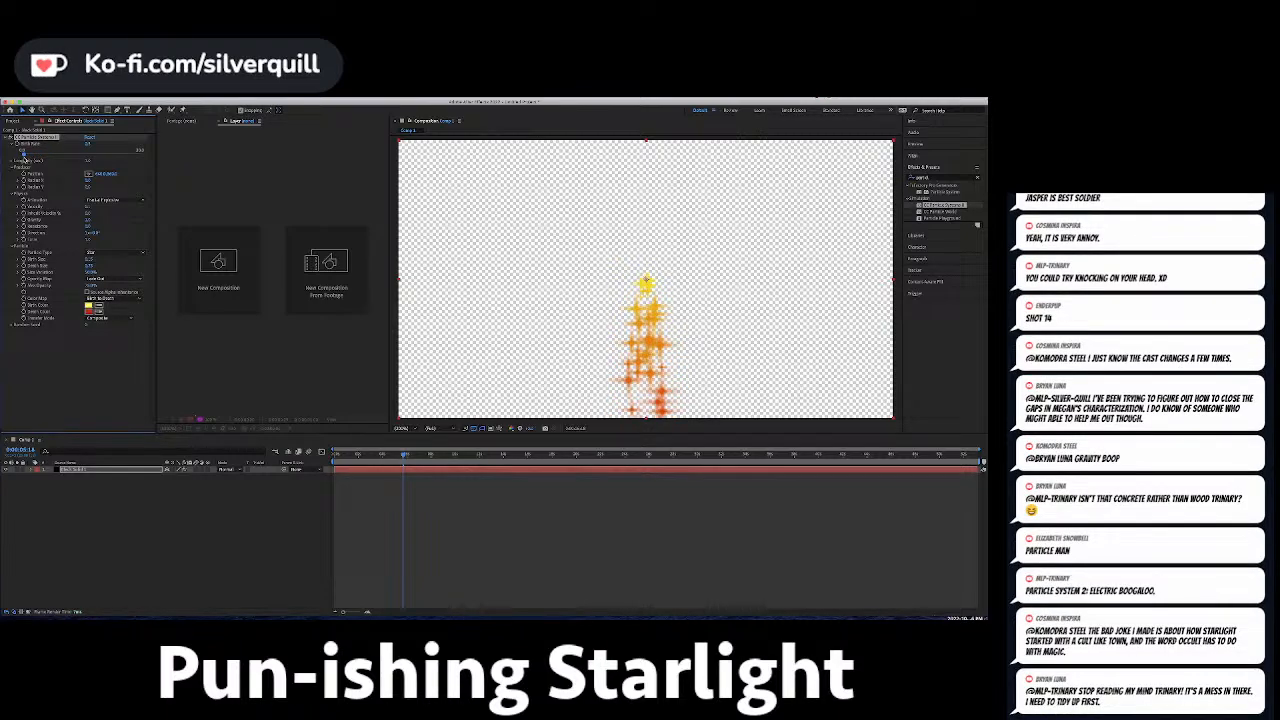
Change the particles' Birth Color to white.
{"action": "left_click", "coordinate": [89, 305]}
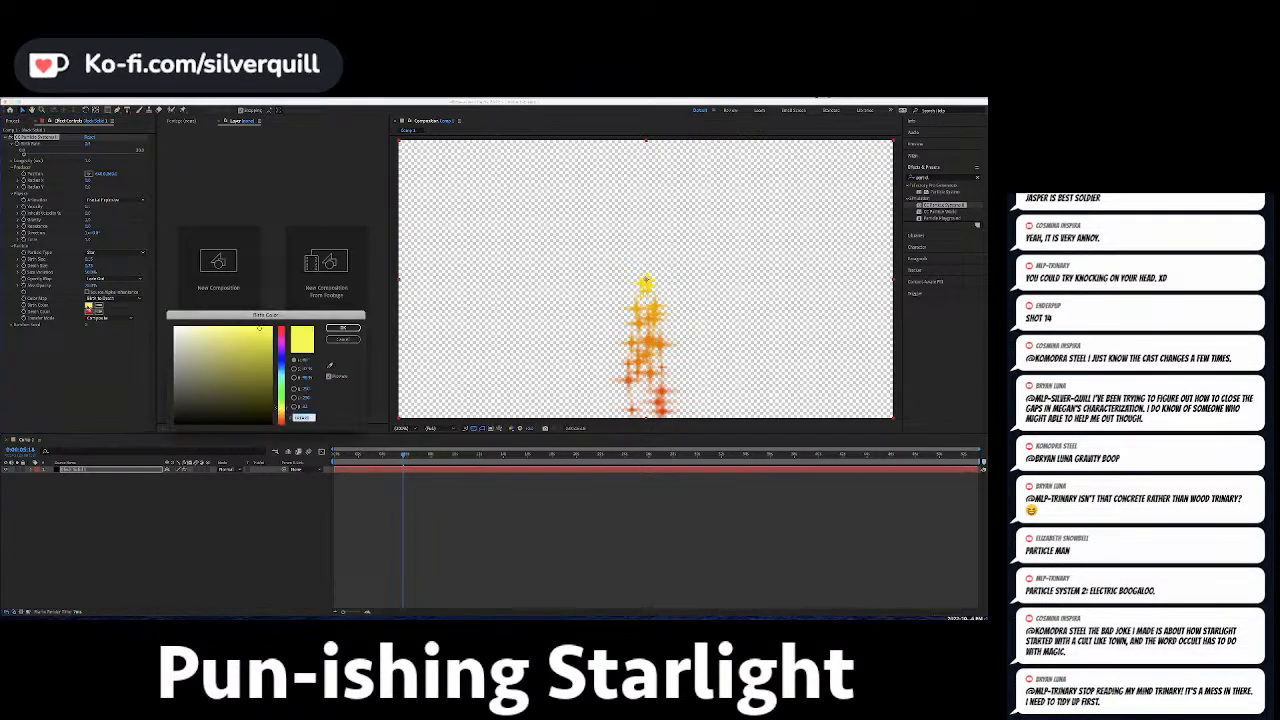
{"action": "left_click", "coordinate": [175, 328]}
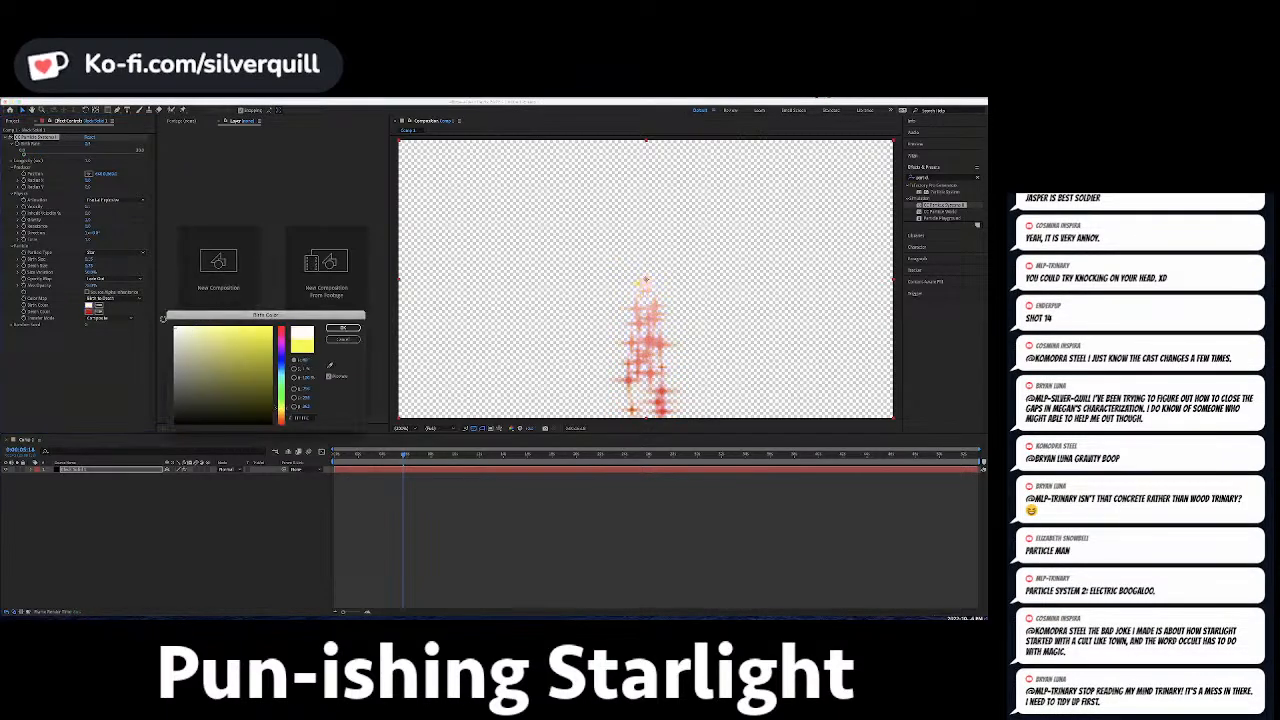
{"action": "left_click", "coordinate": [342, 328]}
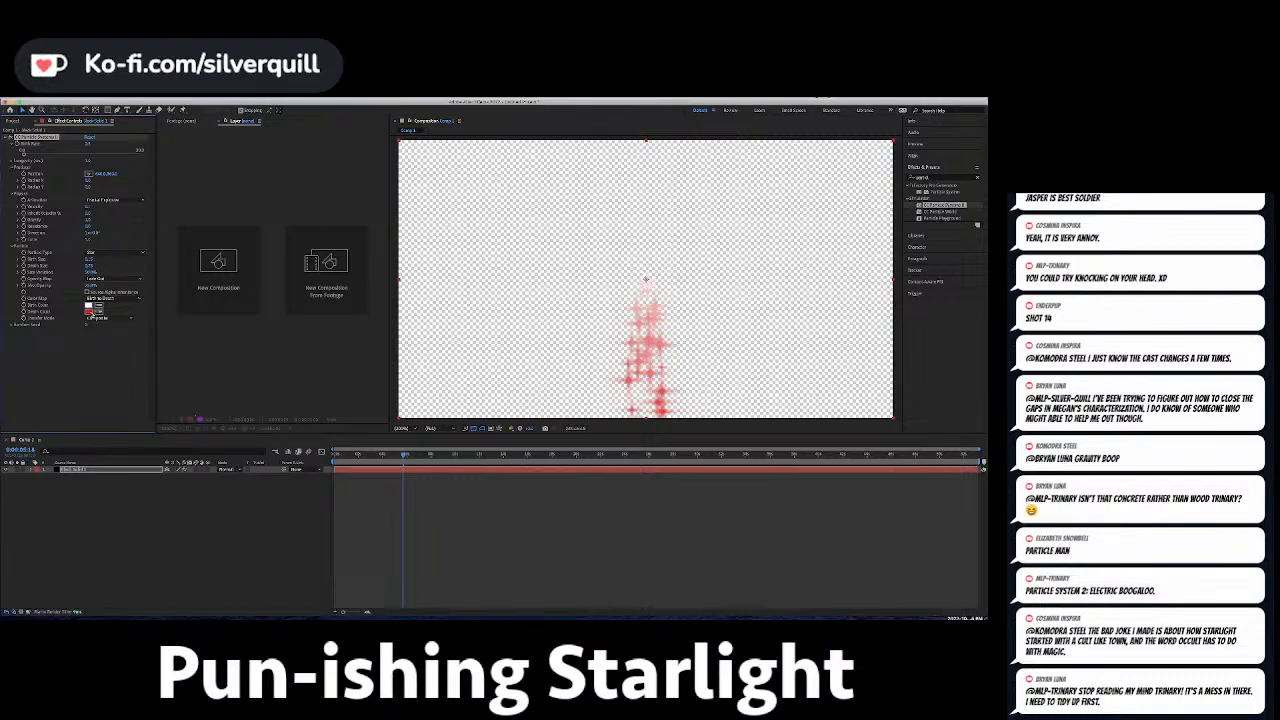
Change the particles' Death Color to a pale greyish purple and scrub through the timeline to preview the sparkles.
{"action": "left_click", "coordinate": [89, 311]}
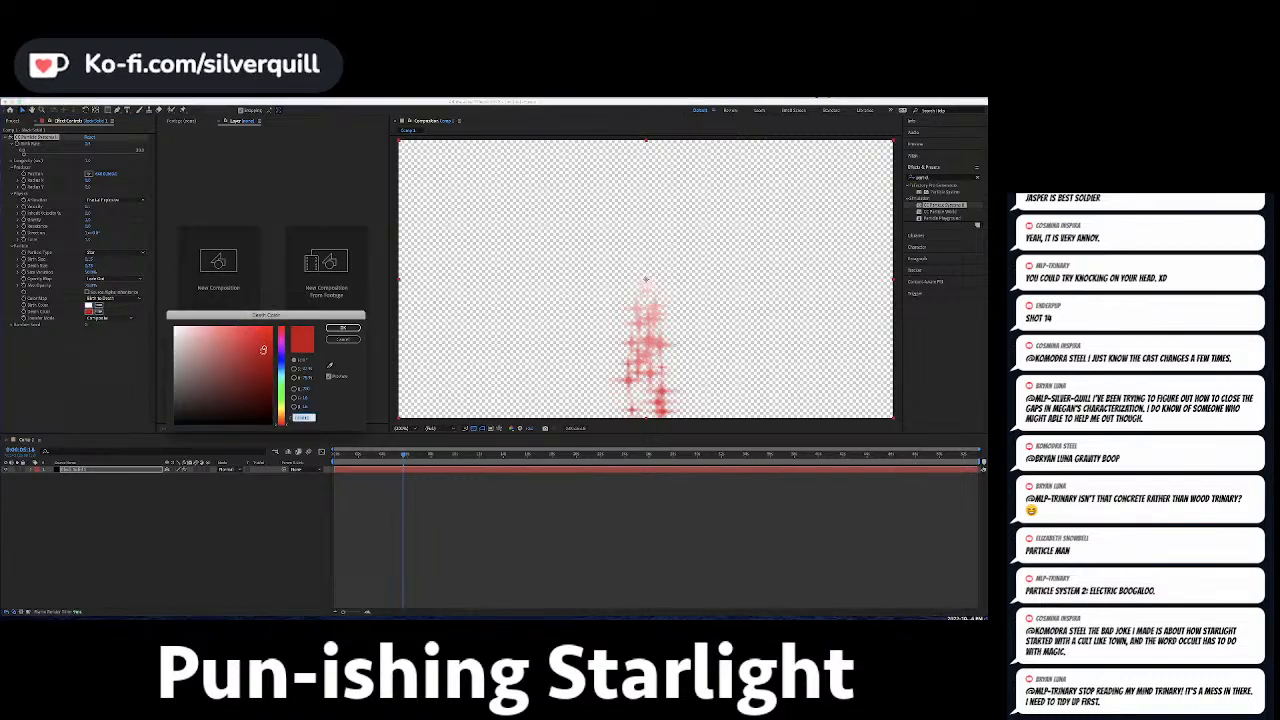
{"action": "left_click", "coordinate": [280, 364]}
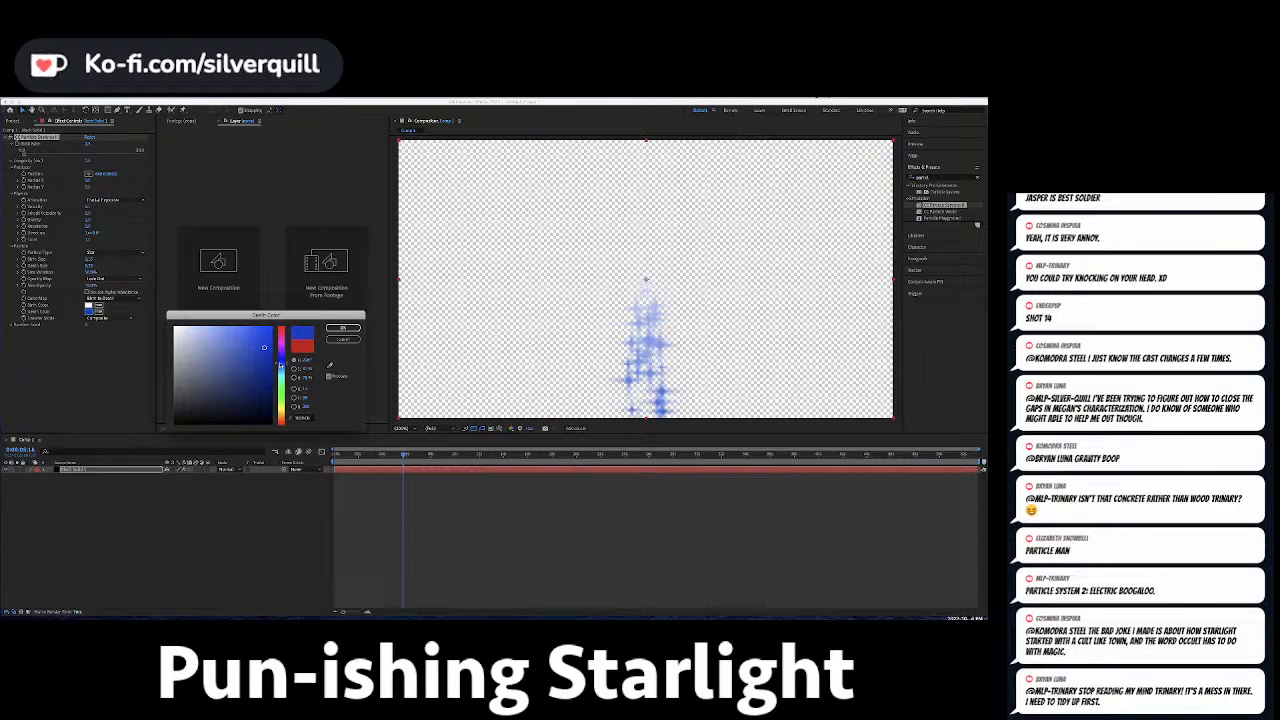
{"action": "left_click_drag", "start_coordinate": [280, 364], "coordinate": [280, 350]}
{"action": "left_click", "coordinate": [200, 370]}
{"action": "mouse_move", "coordinate": [200, 370]}
{"action": "left_mouse_down"}
{"action": "mouse_move", "coordinate": [189, 387]}
{"action": "mouse_move", "coordinate": [195, 351]}
{"action": "left_mouse_up"}
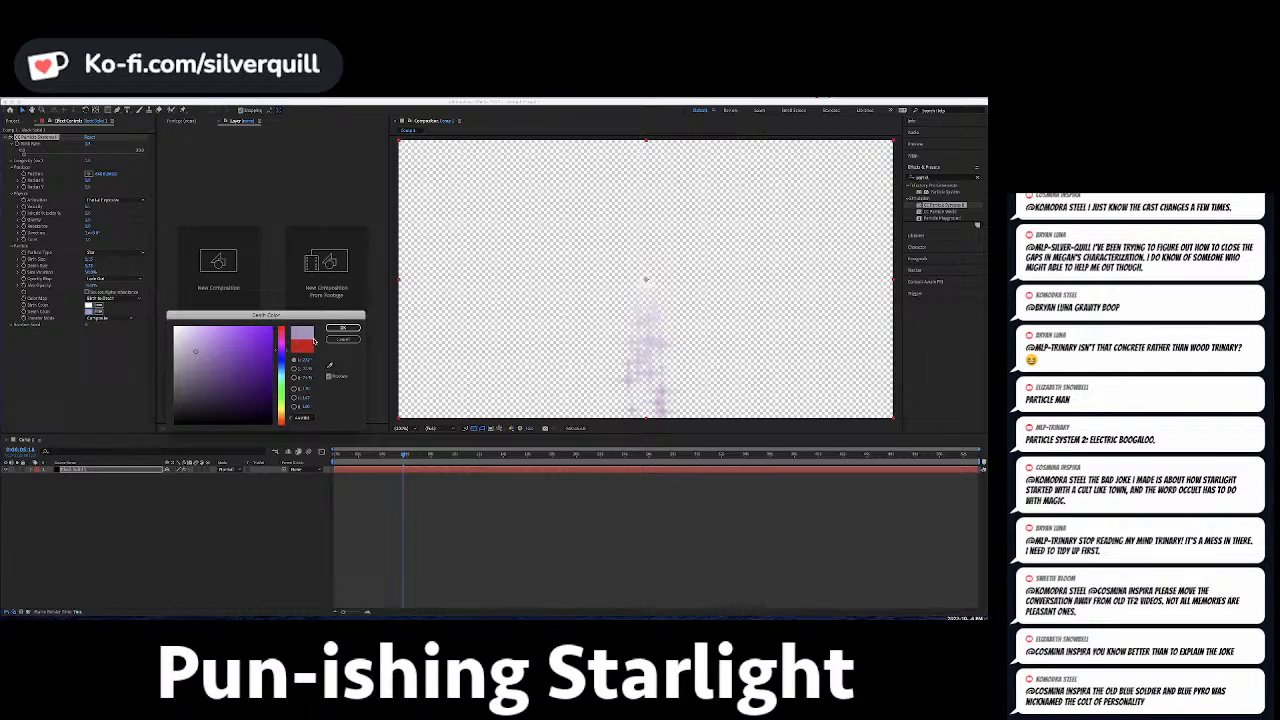
{"action": "left_click", "coordinate": [342, 328]}
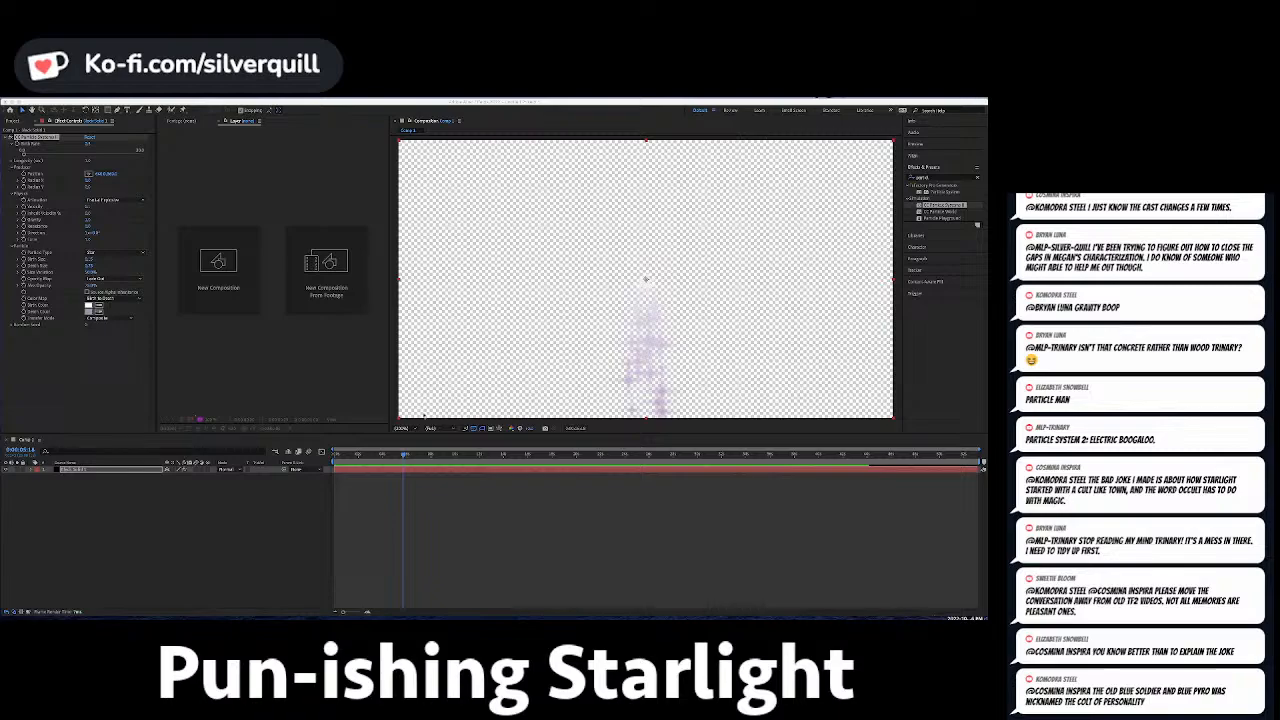
{"action": "left_click_drag", "start_coordinate": [403, 454], "coordinate": [278, 449]}
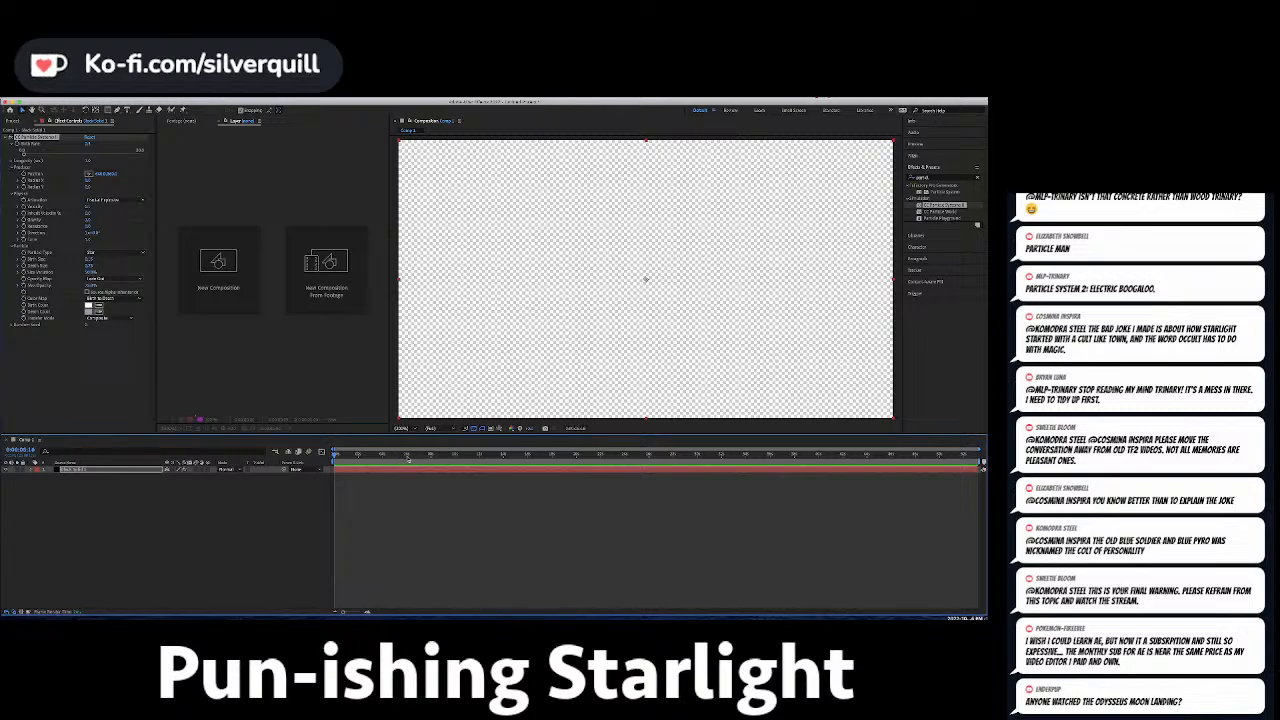
{"action": "left_click_drag", "start_coordinate": [404, 457], "coordinate": [580, 462]}
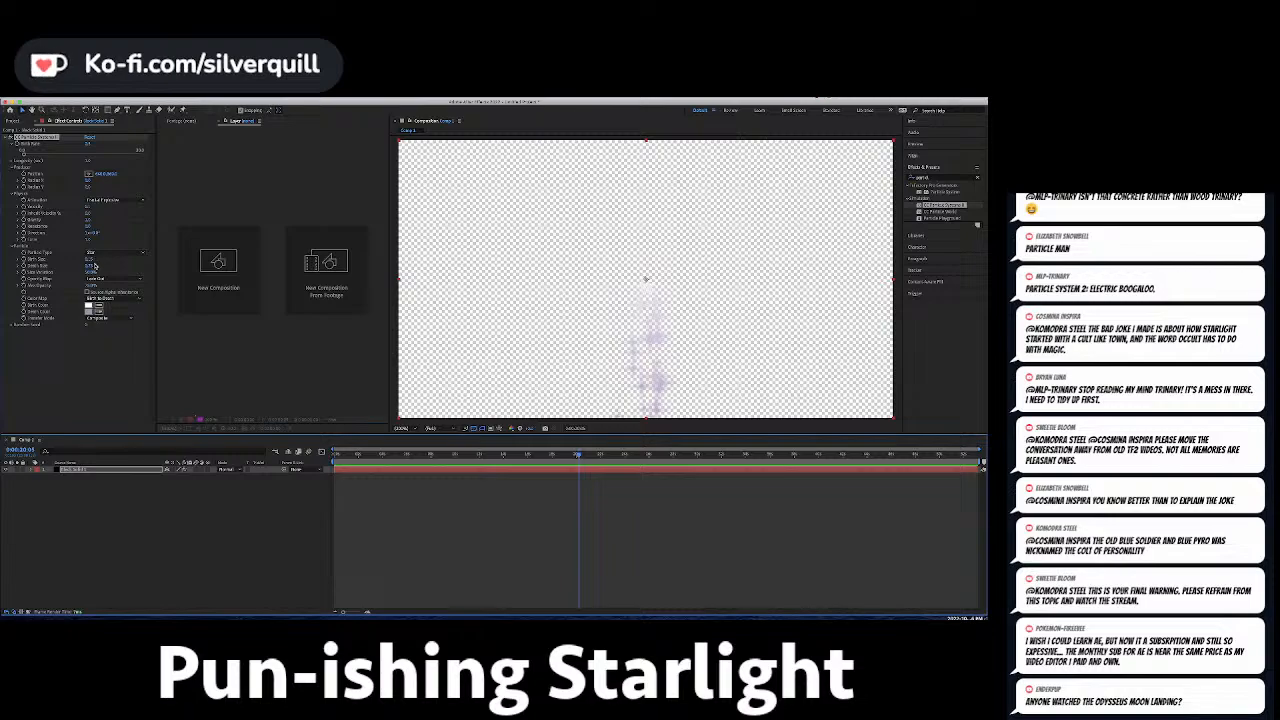
Lower the star particles' Death Size and set their Birth Size to 0.05.
{"action": "left_click", "coordinate": [92, 265]}
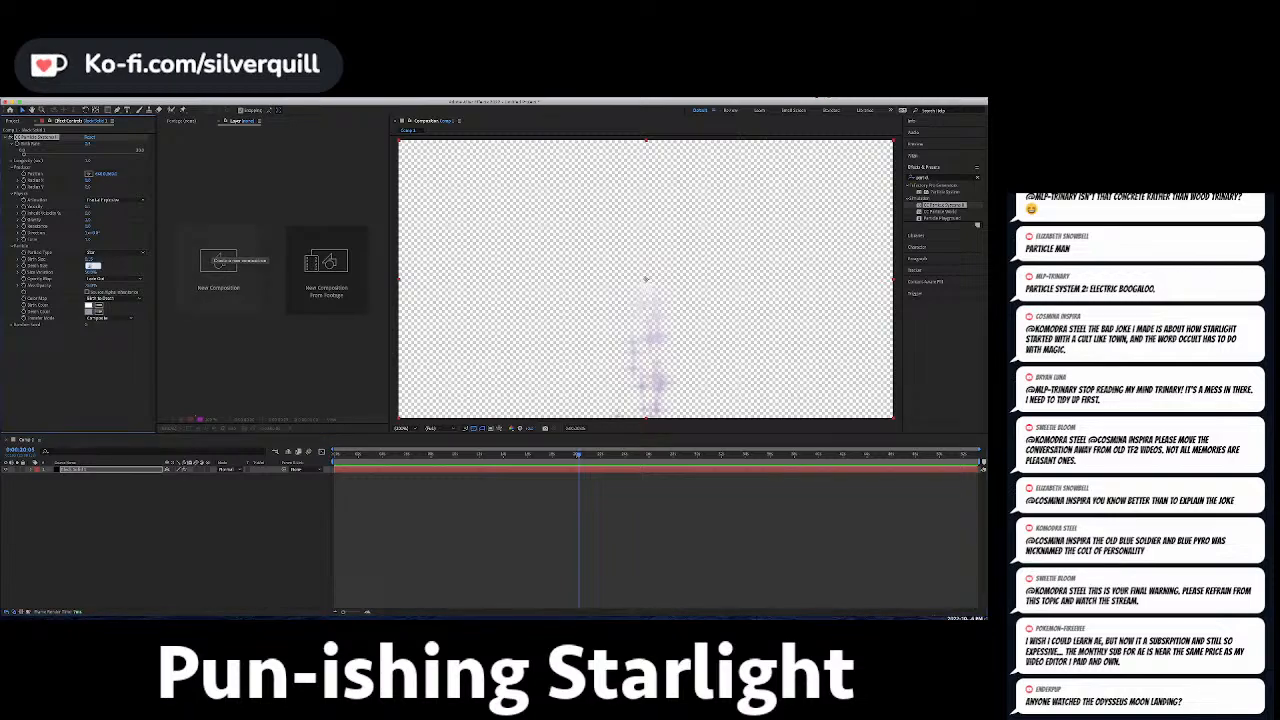
{"action": "key", "text": "Return"}
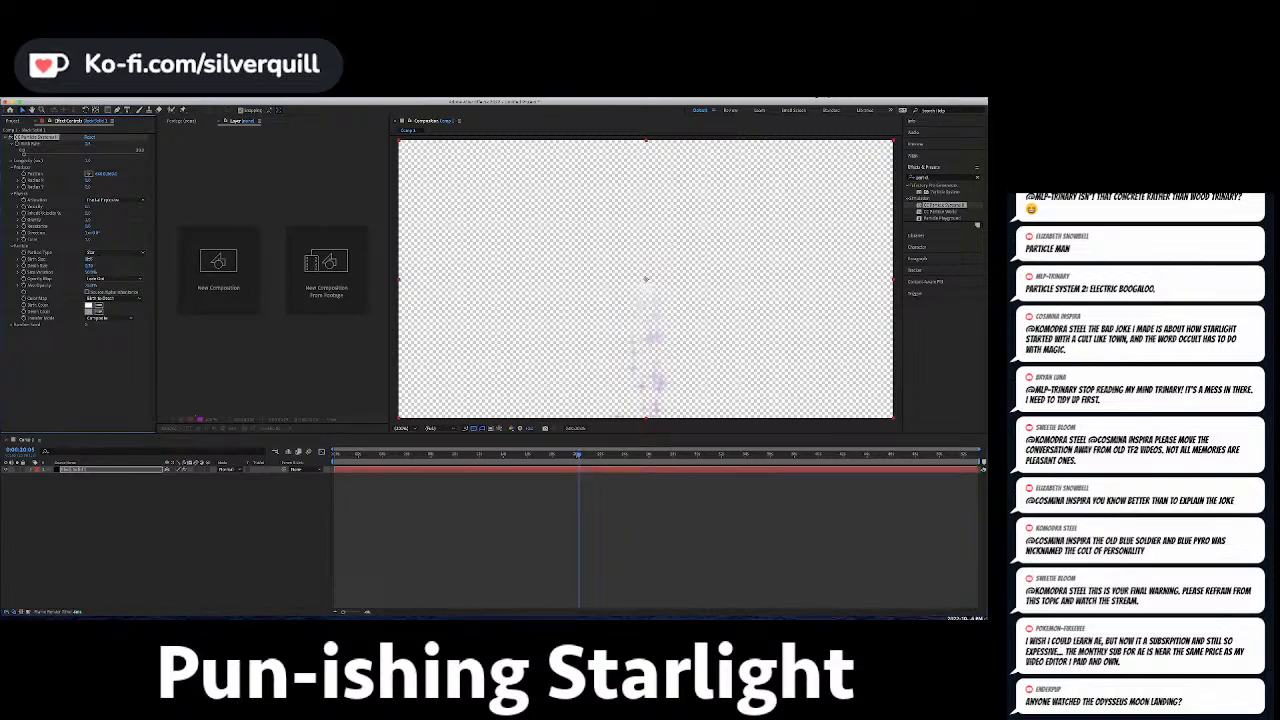
{"action": "left_click", "coordinate": [92, 259]}
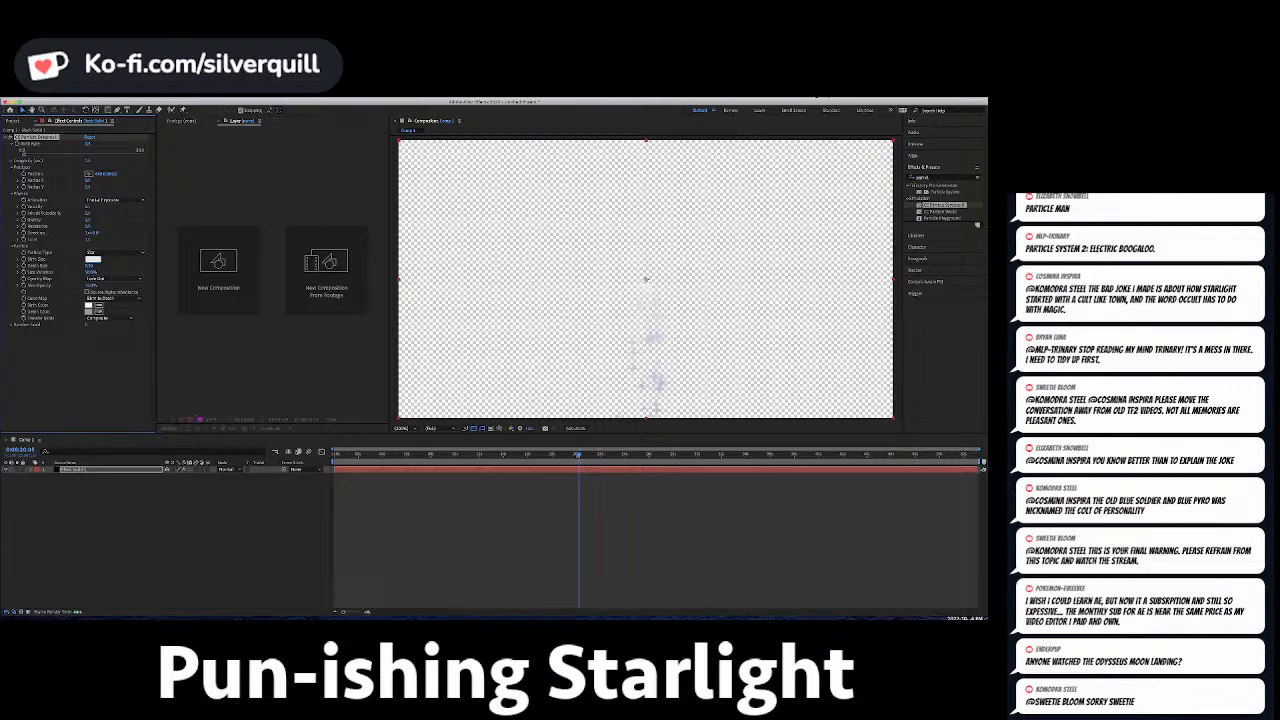
{"action": "key", "text": "Return"}
{"action": "left_click", "coordinate": [89, 258]}
{"action": "type", "text": ".05"}
{"action": "key", "text": "Return"}
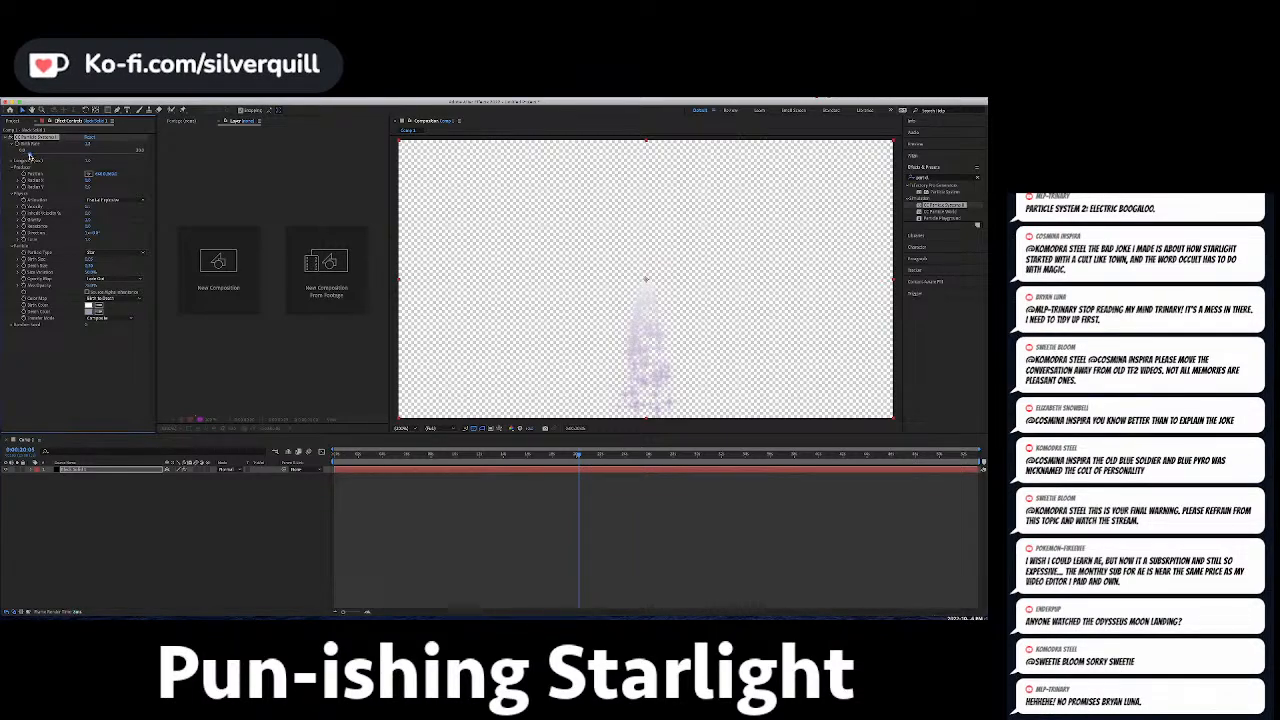
Lighten the particles' Death Color to a paler greyish purple.
{"action": "left_click", "coordinate": [89, 311]}
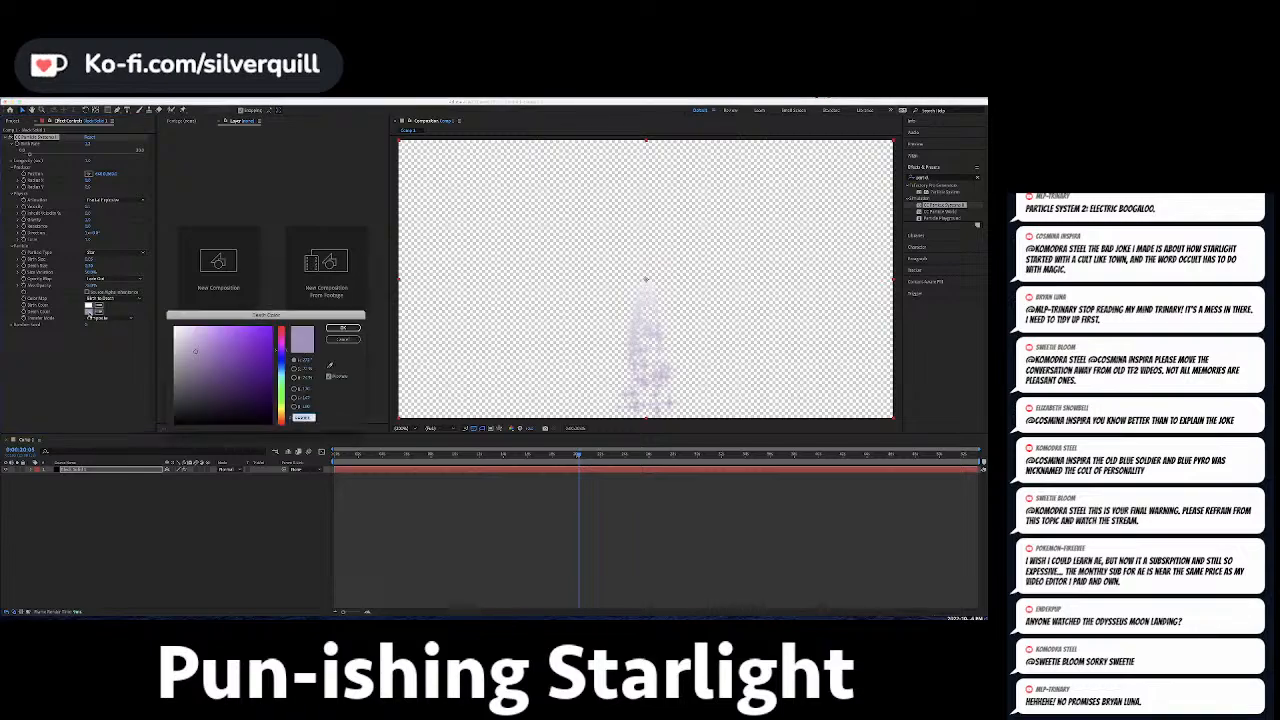
{"action": "left_click_drag", "start_coordinate": [194, 350], "coordinate": [186, 346]}
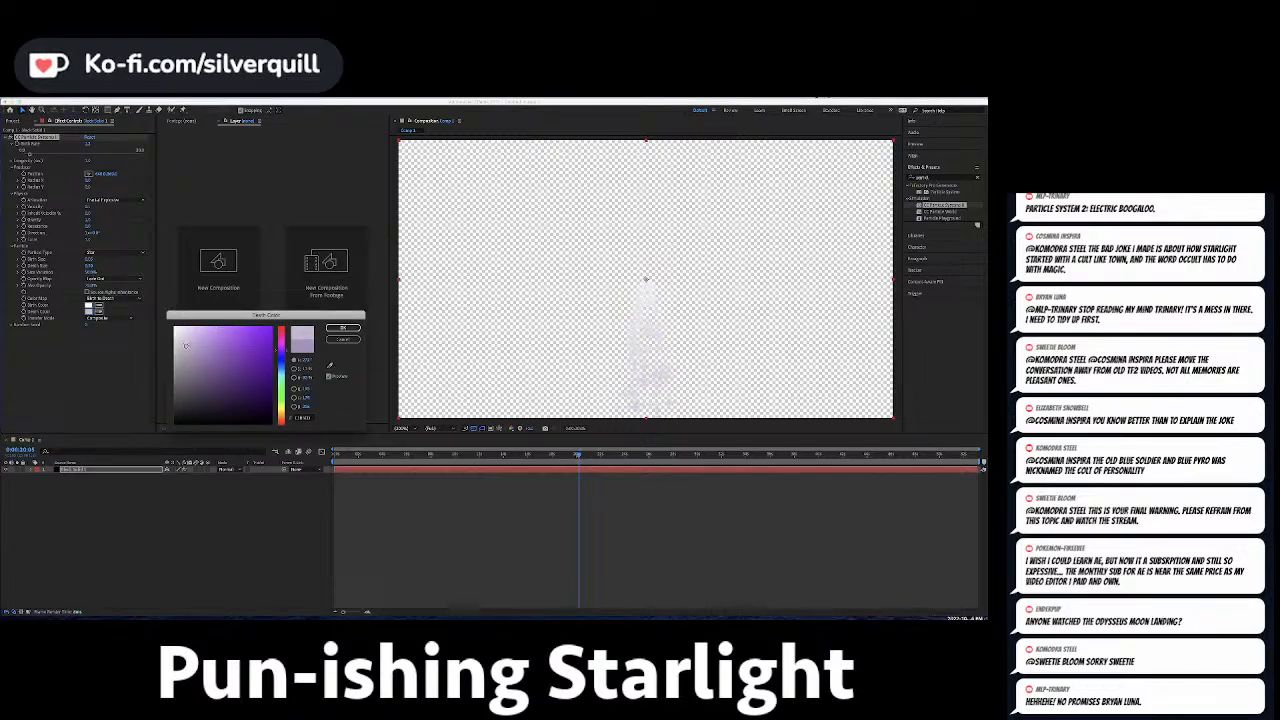
{"action": "left_click", "coordinate": [342, 334]}
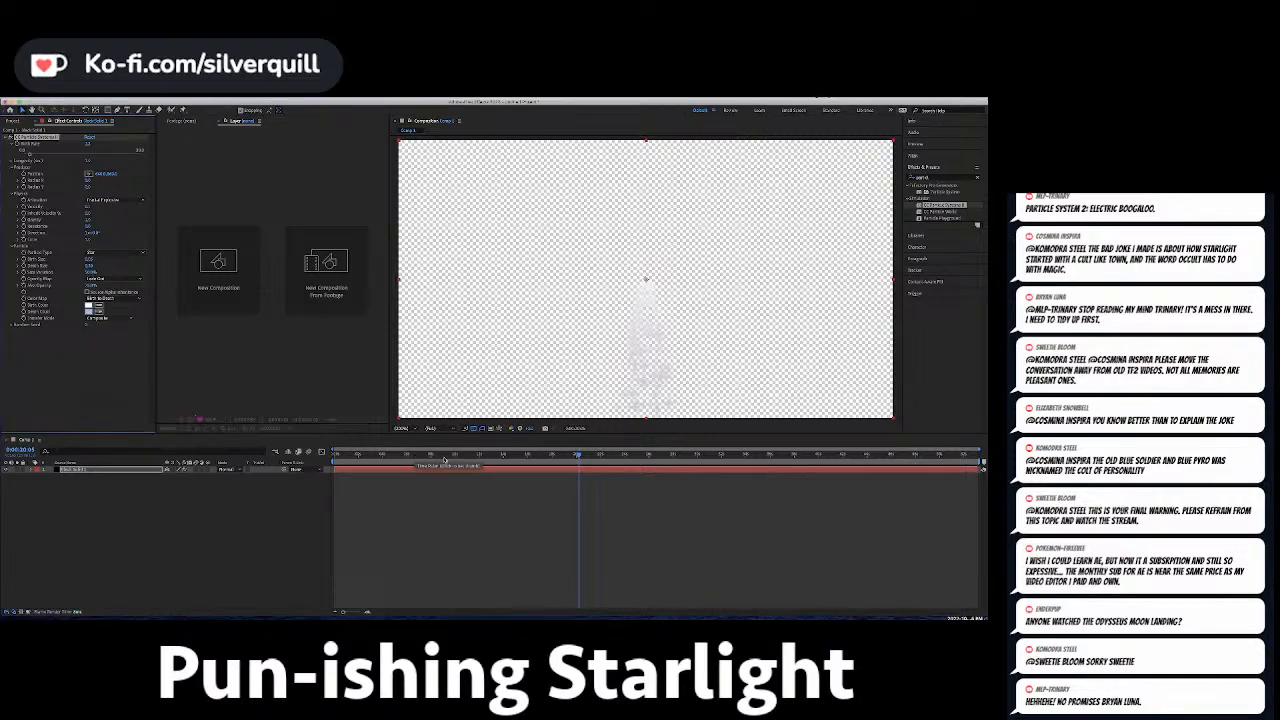
Enable keyframing for the Producer Position at an earlier time and move the emitter just outside the composition's lower-left corner.
{"action": "left_click", "coordinate": [445, 456]}
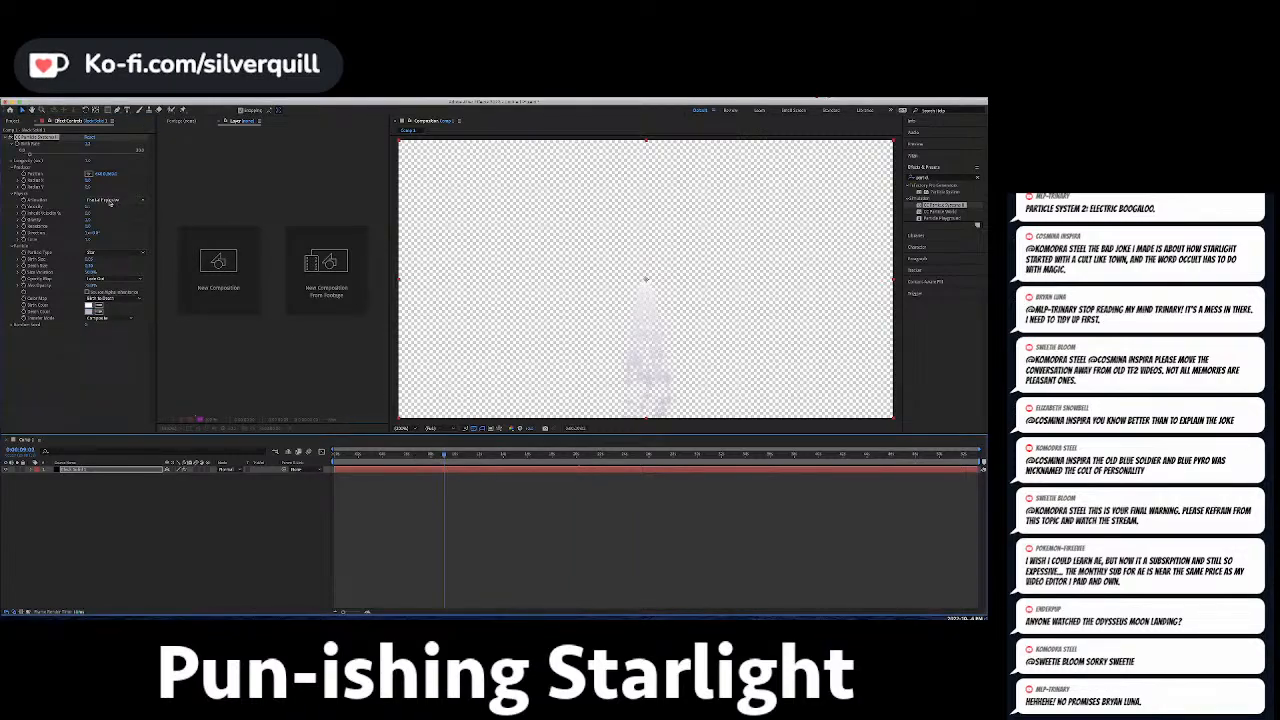
{"action": "left_click", "coordinate": [23, 174]}
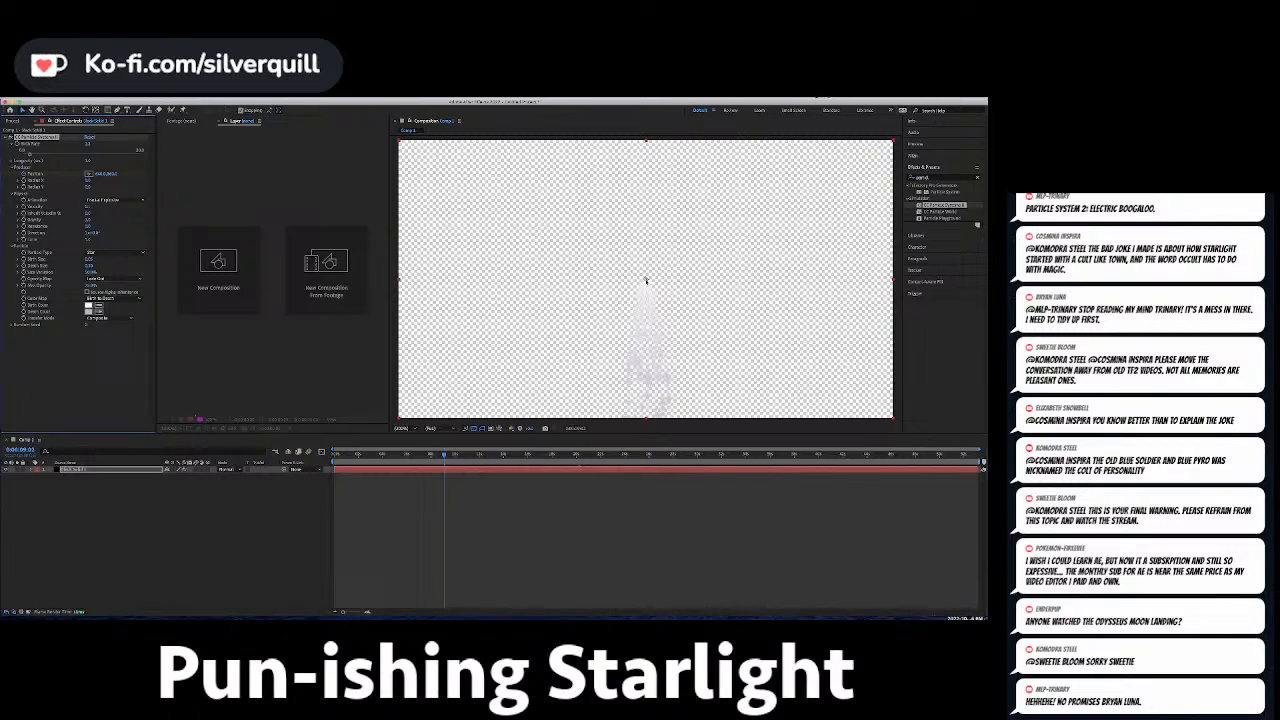
{"action": "left_click_drag", "start_coordinate": [646, 281], "coordinate": [379, 419]}
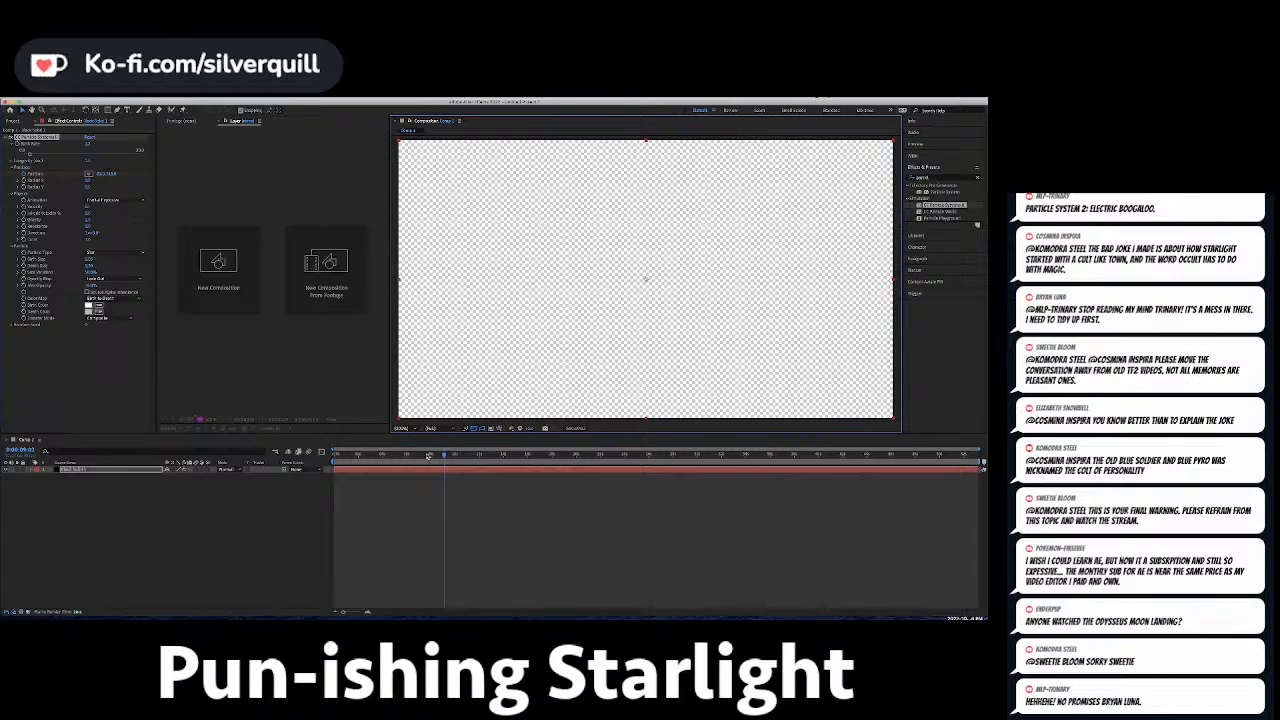
Reveal the particle effect's Producer Position keyframe in the timeline and move it to the start of the composition.
{"action": "left_click", "coordinate": [30, 469]}
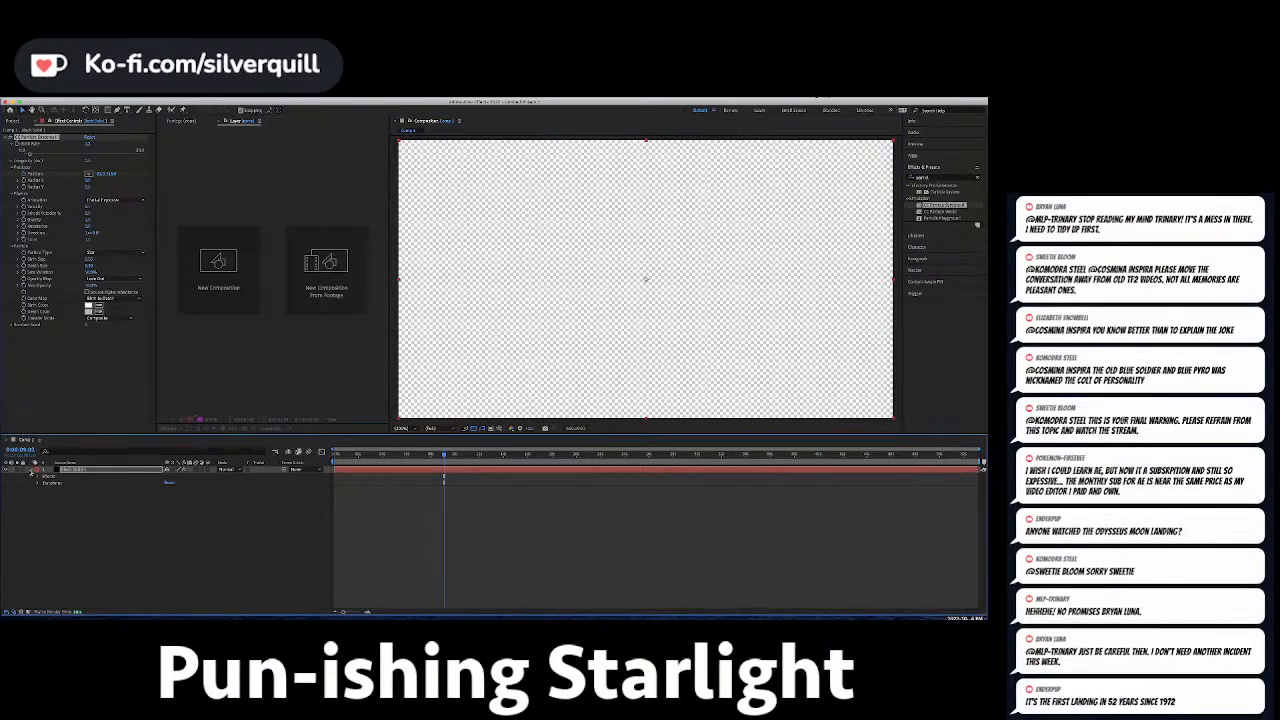
{"action": "left_click", "coordinate": [38, 477]}
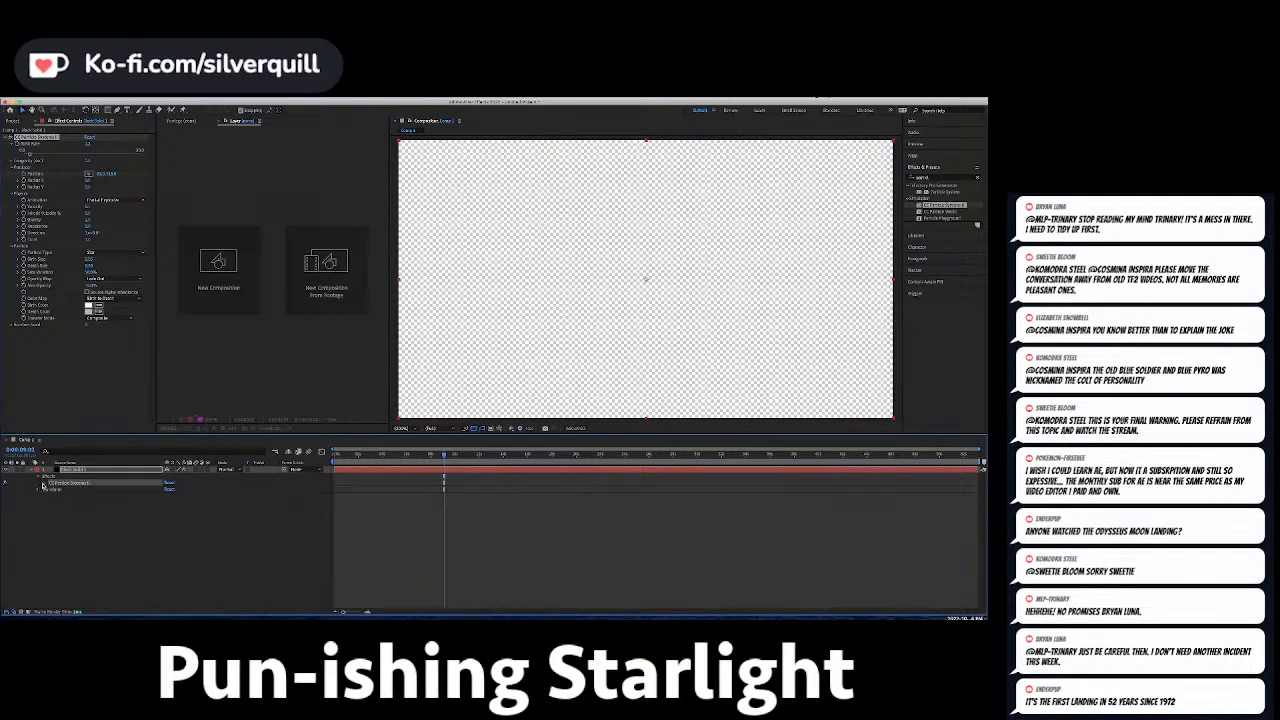
{"action": "left_click", "coordinate": [44, 482]}
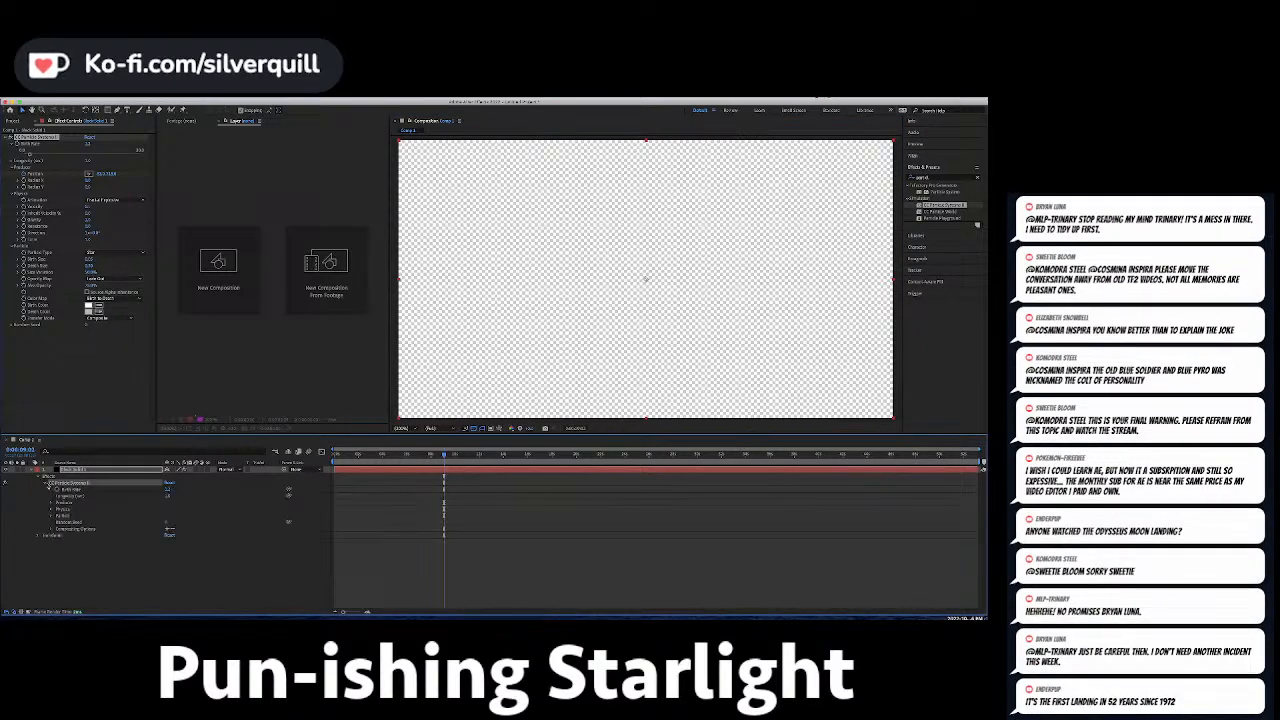
{"action": "left_click", "coordinate": [378, 515]}
{"action": "left_click_drag", "start_coordinate": [444, 455], "coordinate": [397, 455]}
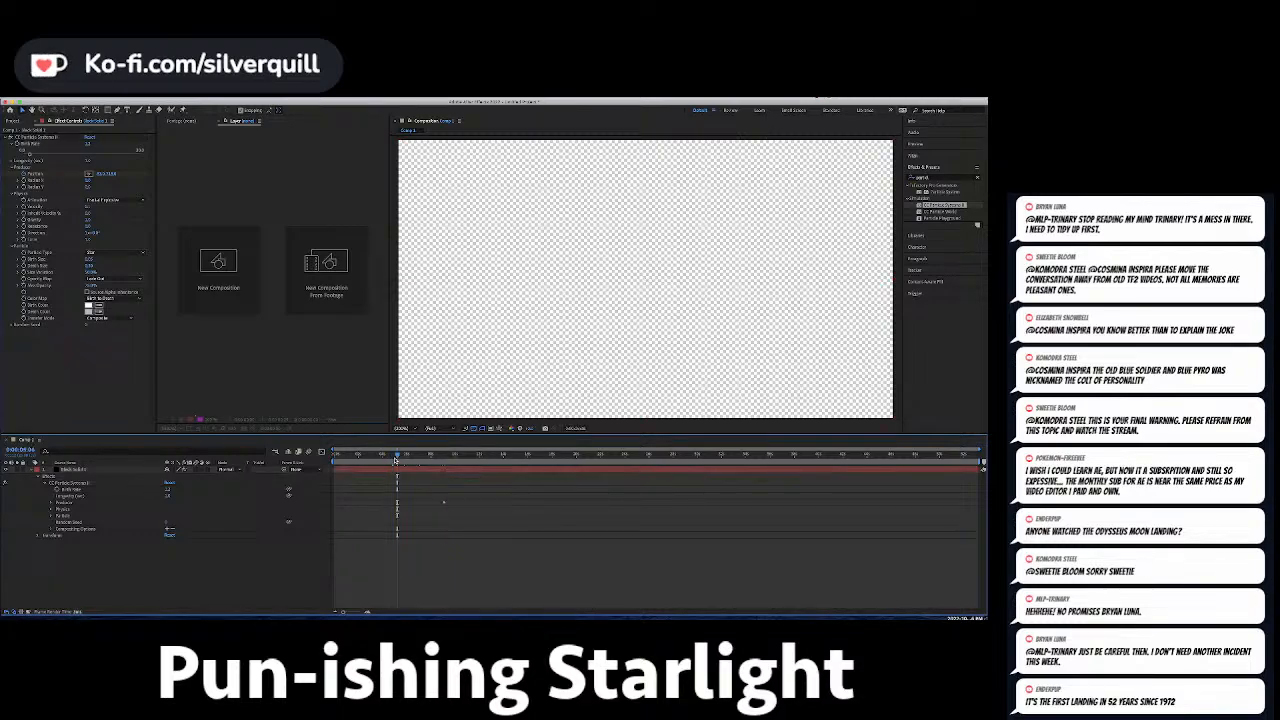
{"action": "left_click", "coordinate": [51, 503]}
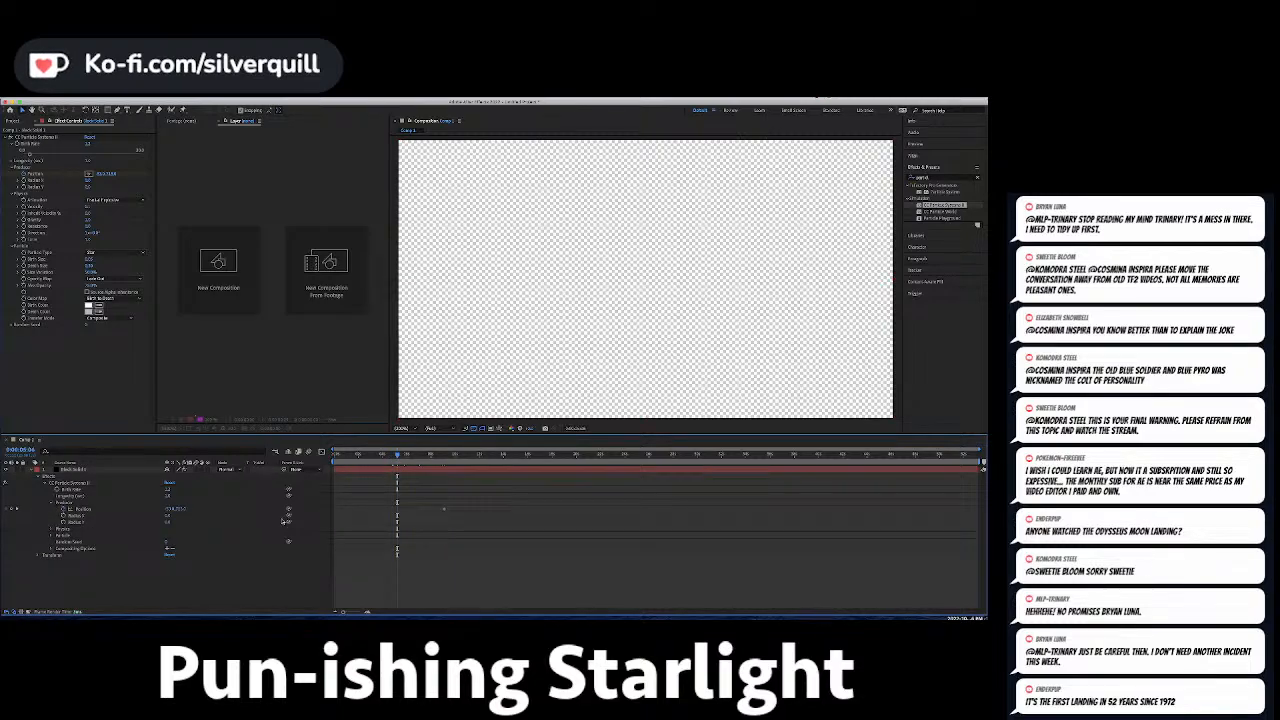
{"action": "left_click_drag", "start_coordinate": [445, 511], "coordinate": [348, 520]}
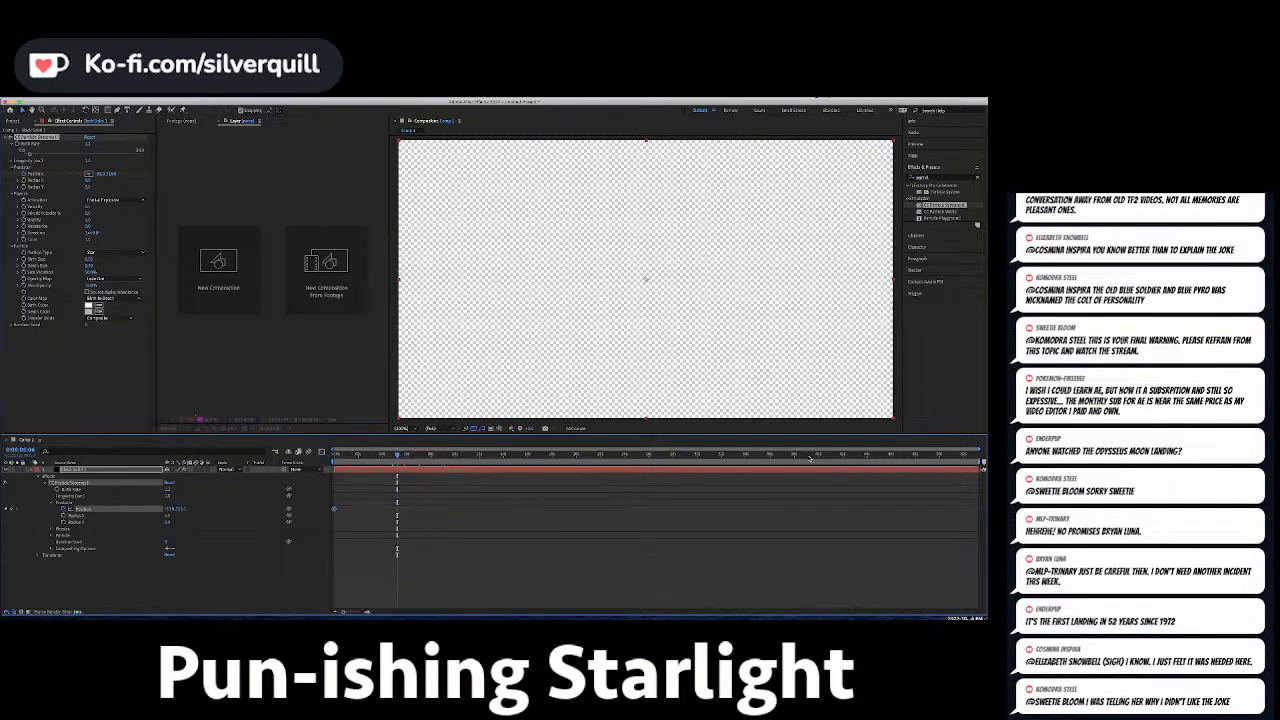
Add a Producer Position keyframe near the composition's end, placing the emitter at the frame's upper-right edge, and scrub to preview the motion.
{"action": "left_click", "coordinate": [841, 455]}
{"action": "left_click_drag", "start_coordinate": [880, 456], "coordinate": [938, 456]}
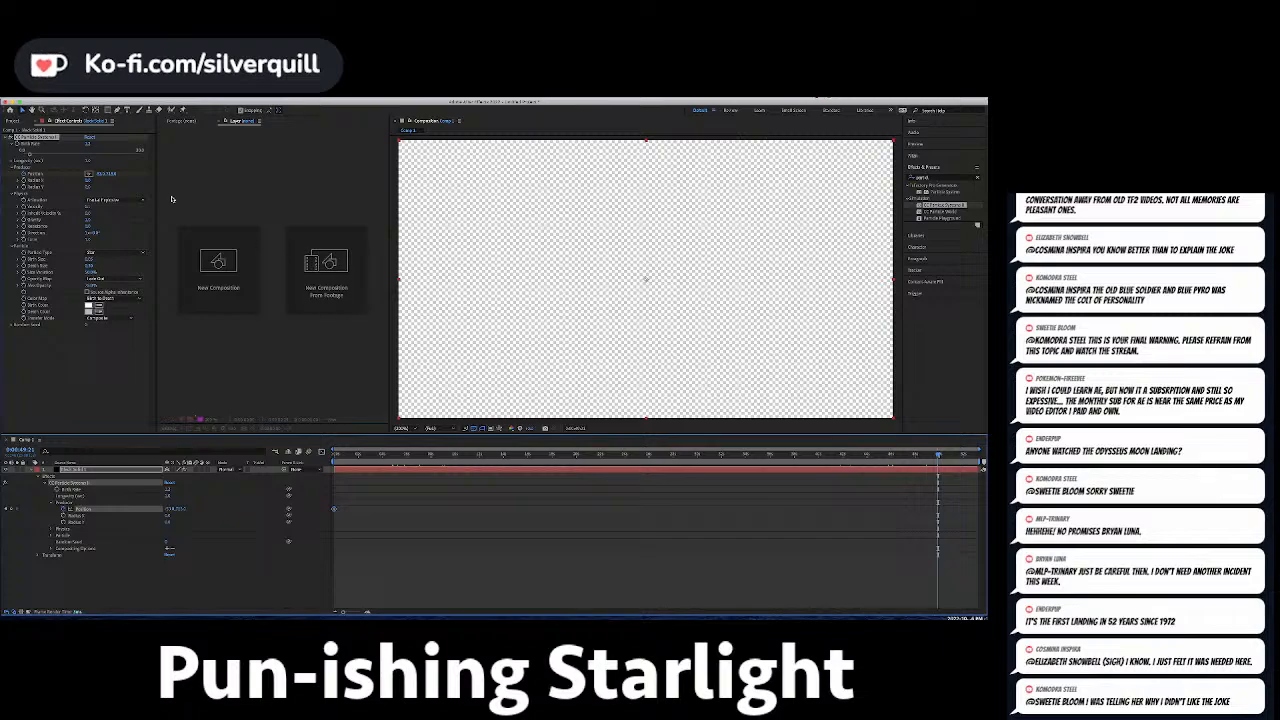
{"action": "left_click", "coordinate": [88, 175]}
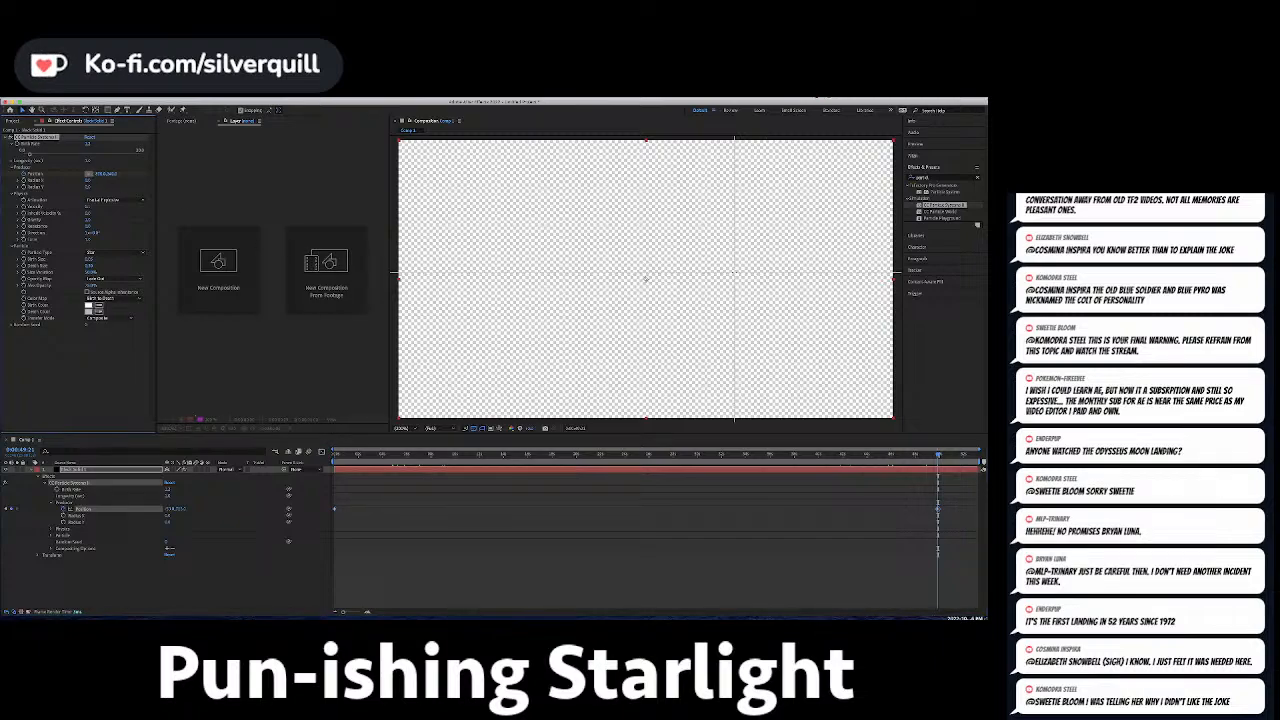
{"action": "left_click", "coordinate": [890, 178]}
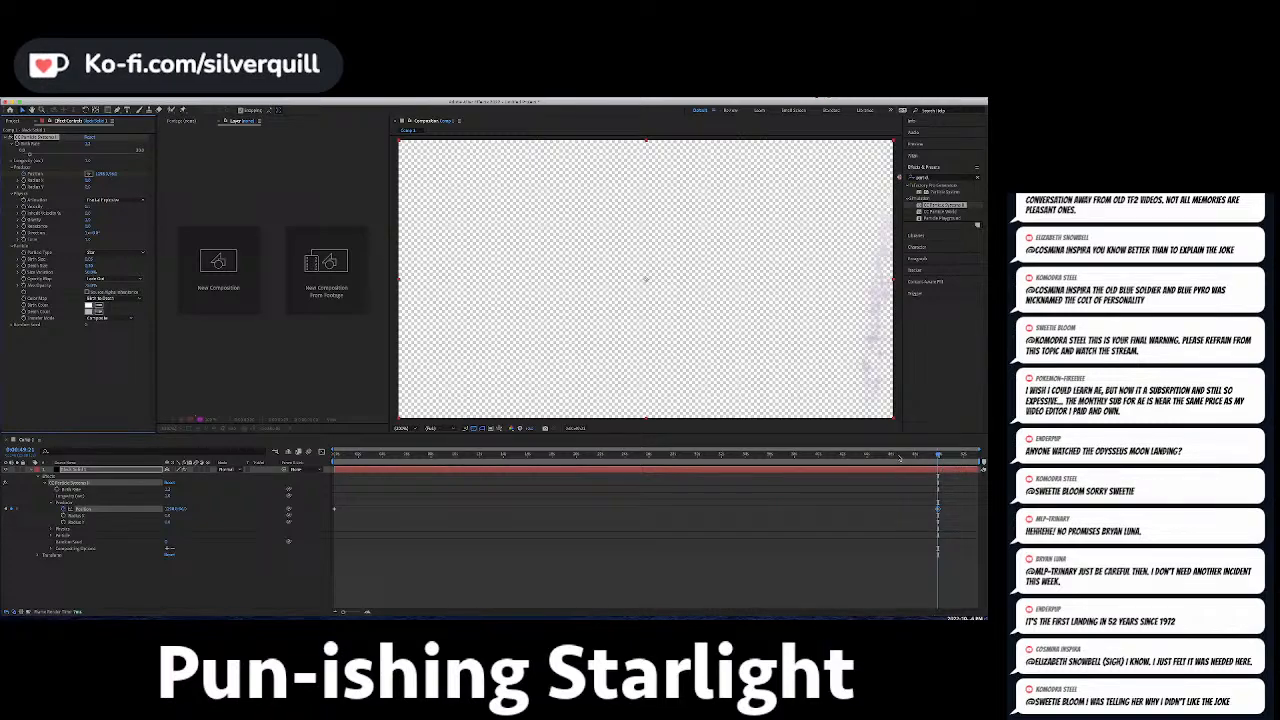
{"action": "left_click_drag", "start_coordinate": [943, 462], "coordinate": [633, 462]}
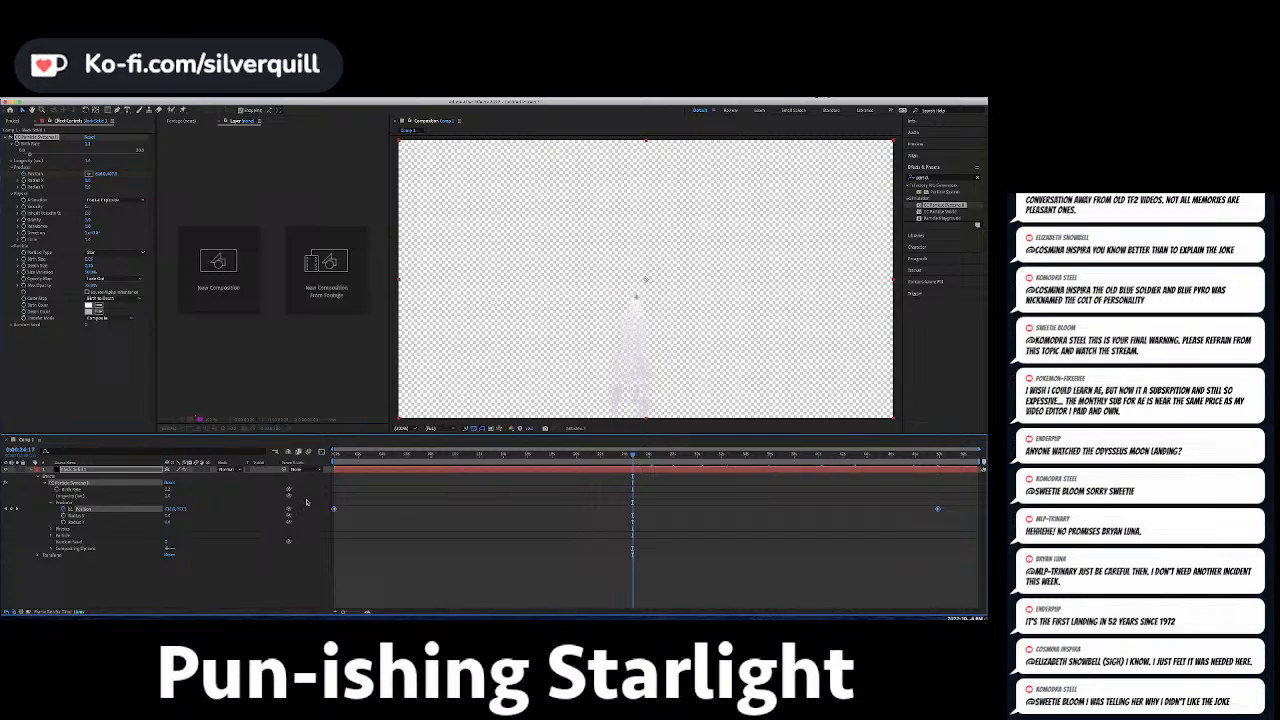
{"action": "left_click_drag", "start_coordinate": [349, 455], "coordinate": [817, 453]}
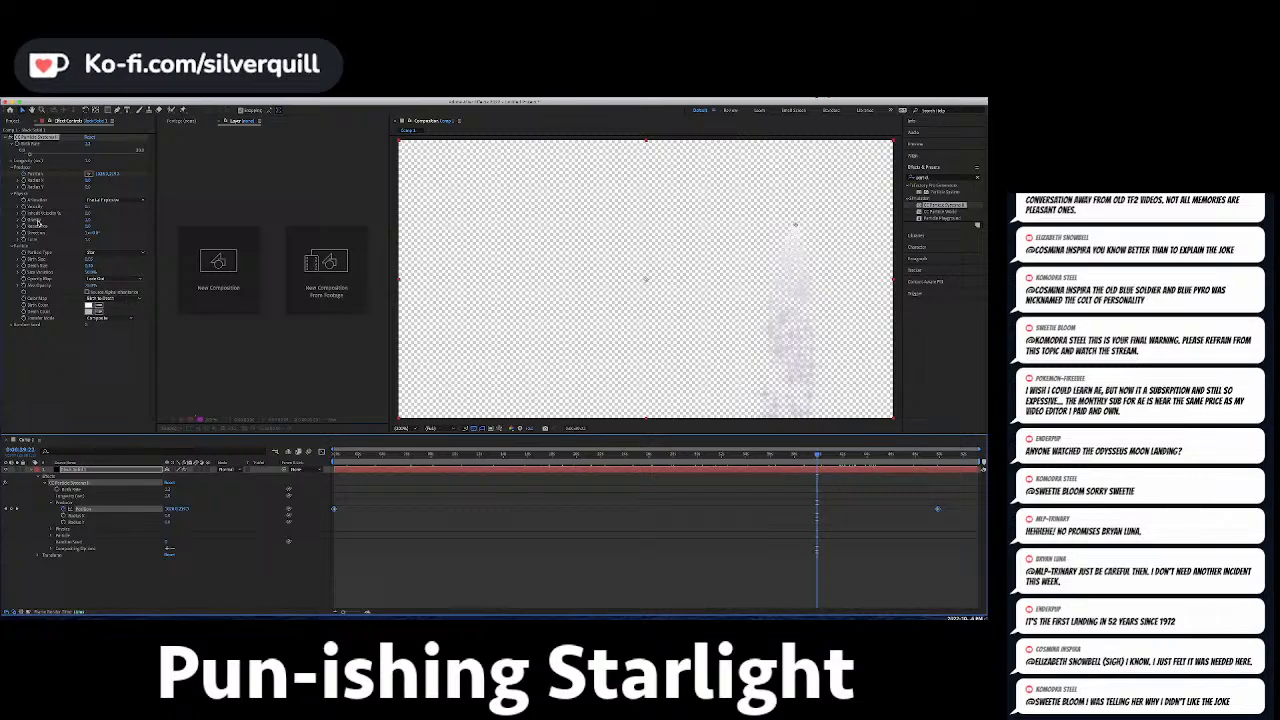
Increase the particle effect's Random Seed, and try a larger Producer Radius Y before undoing it.
{"action": "left_click", "coordinate": [13, 325]}
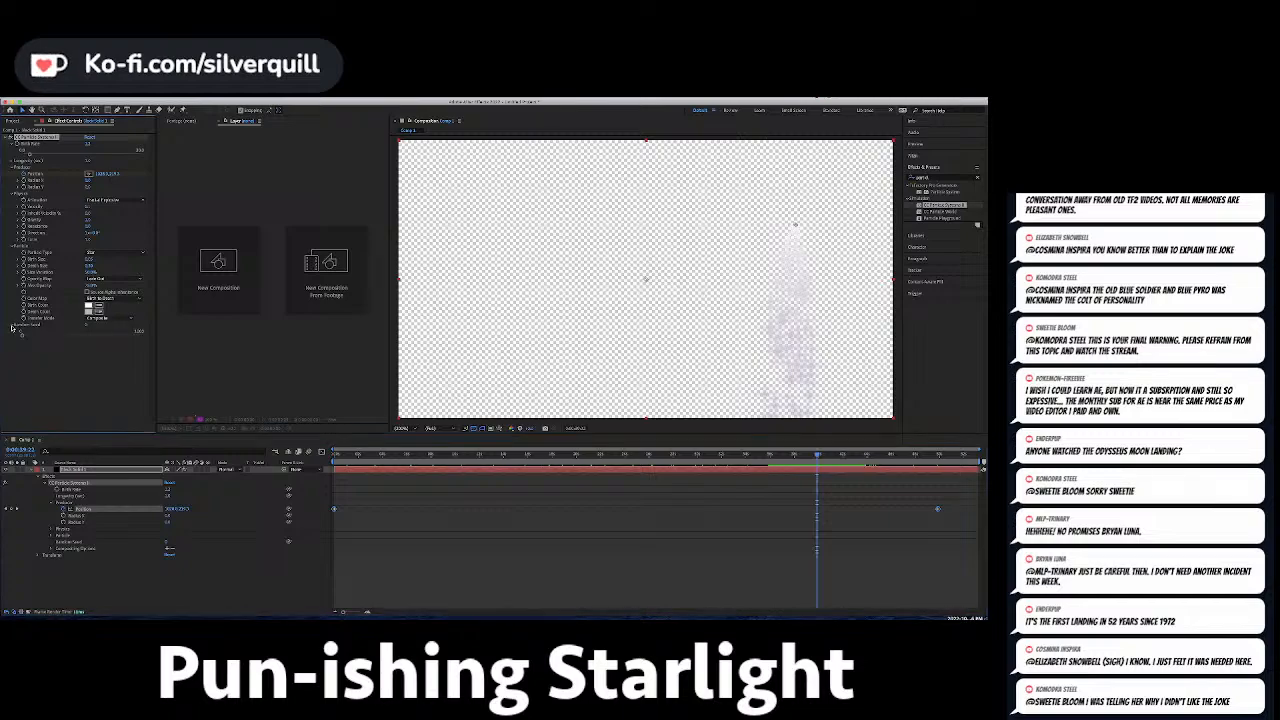
{"action": "left_click_drag", "start_coordinate": [21, 334], "coordinate": [37, 341]}
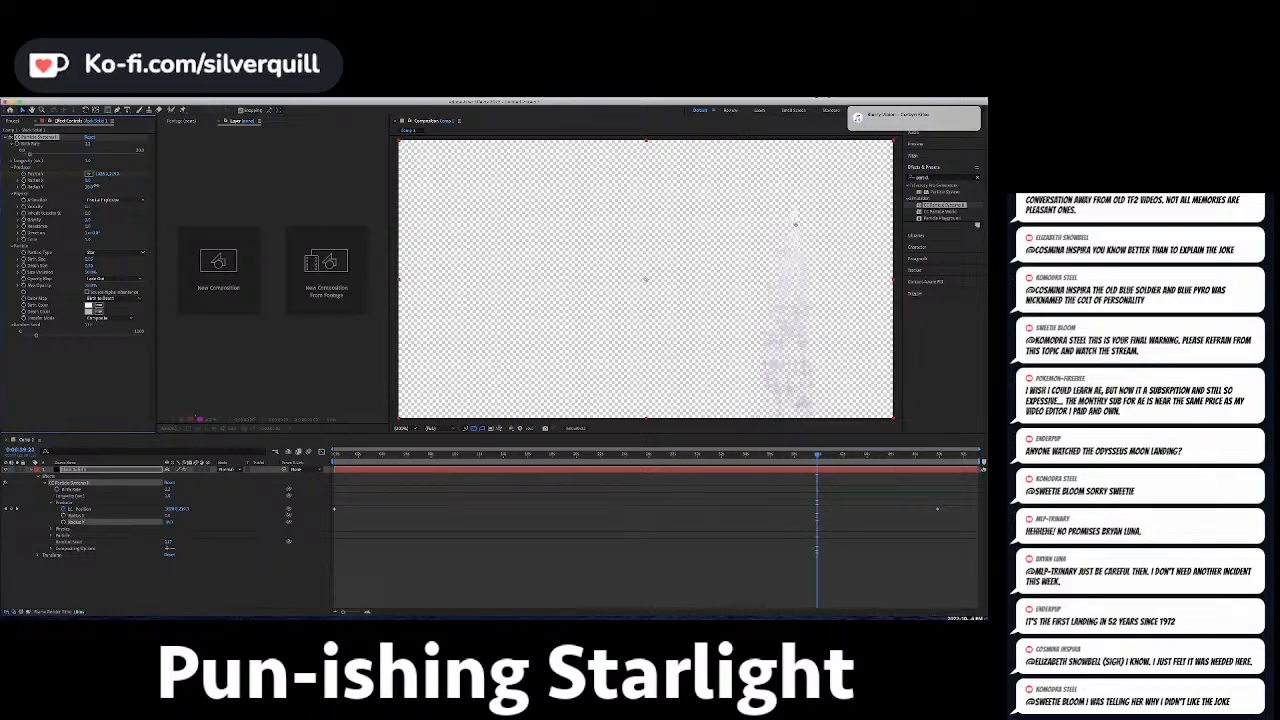
{"action": "left_click_drag", "start_coordinate": [88, 187], "coordinate": [103, 187]}
{"action": "key", "text": "ctrl+z"}
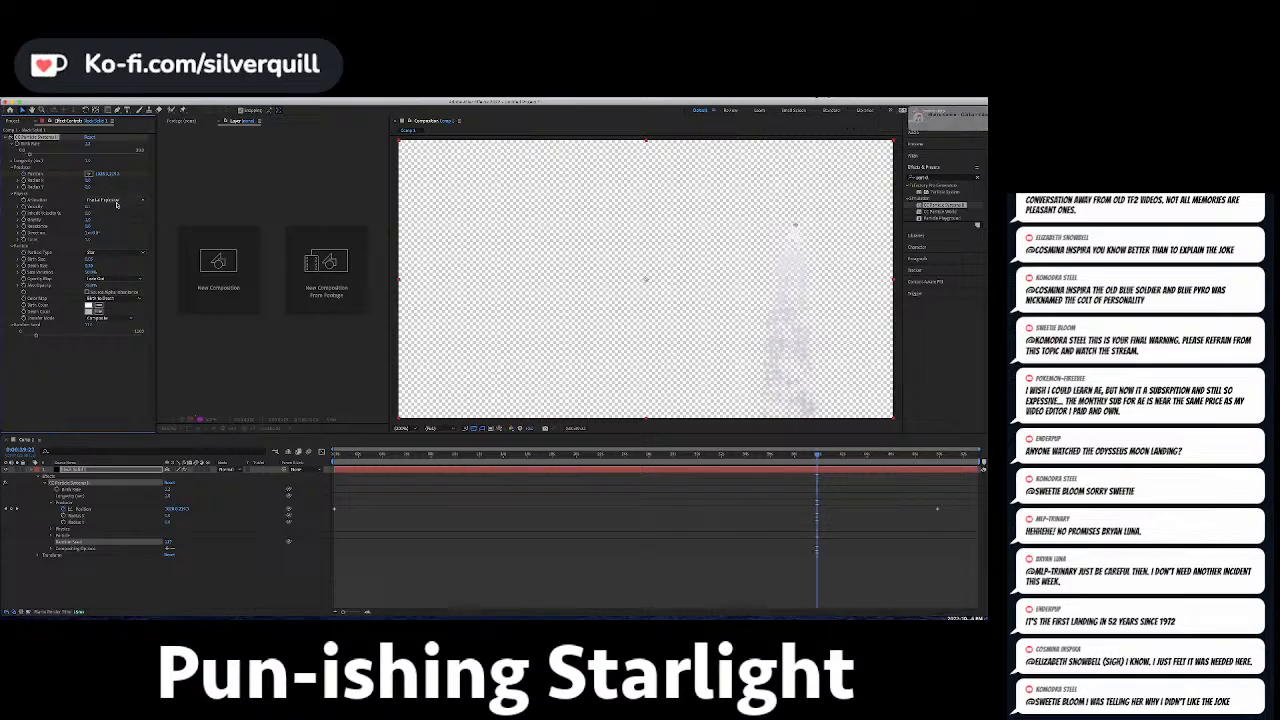
Set the particles' Gravity to 0 in the Physics settings and scrub the timeline to preview the floating cluster.
{"action": "mouse_move", "coordinate": [88, 219]}
{"action": "left_mouse_down"}
{"action": "mouse_move", "coordinate": [41, 219]}
{"action": "mouse_move", "coordinate": [86, 219]}
{"action": "left_mouse_up"}
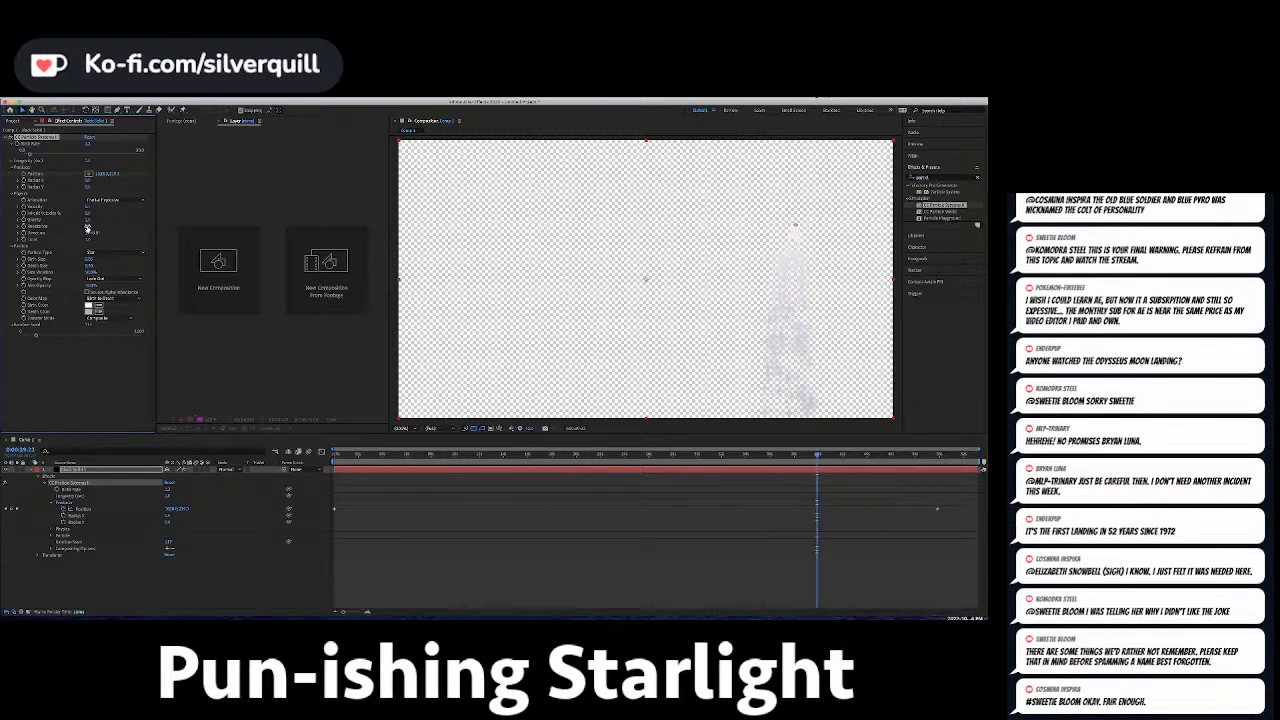
{"action": "left_click_drag", "start_coordinate": [88, 232], "coordinate": [62, 238]}
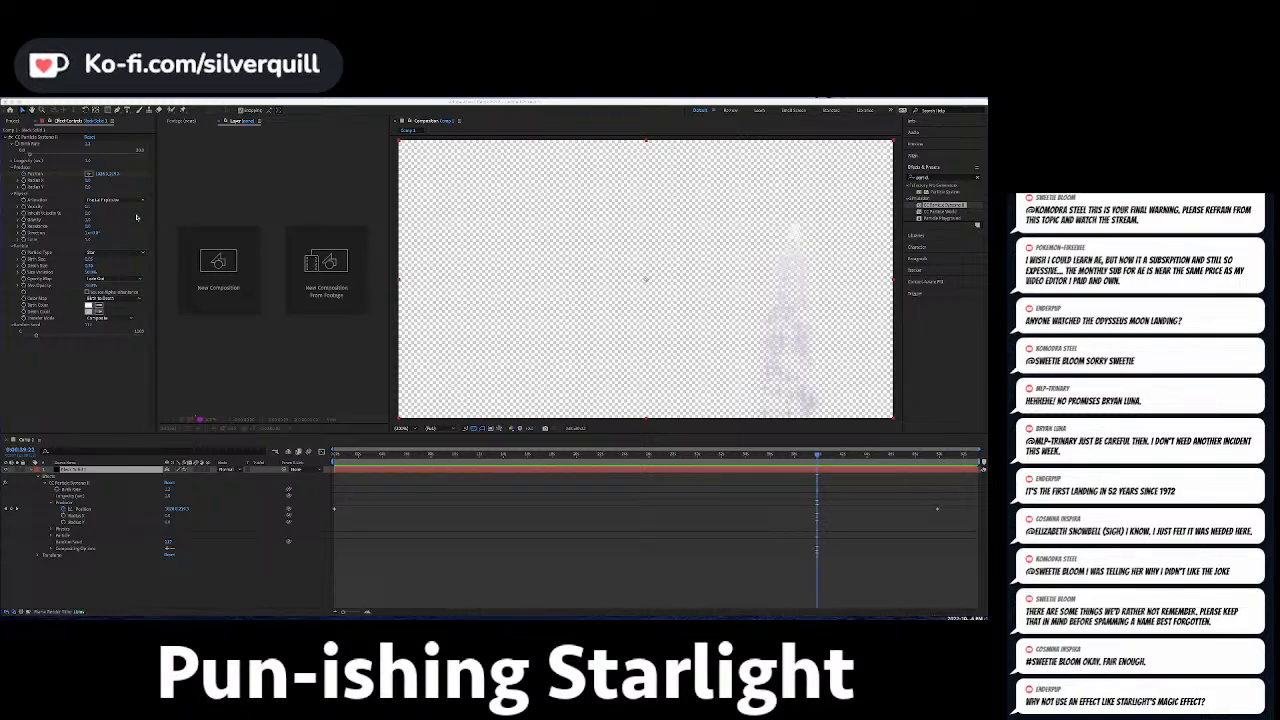
{"action": "left_click", "coordinate": [88, 221]}
{"action": "left_click", "coordinate": [90, 220]}
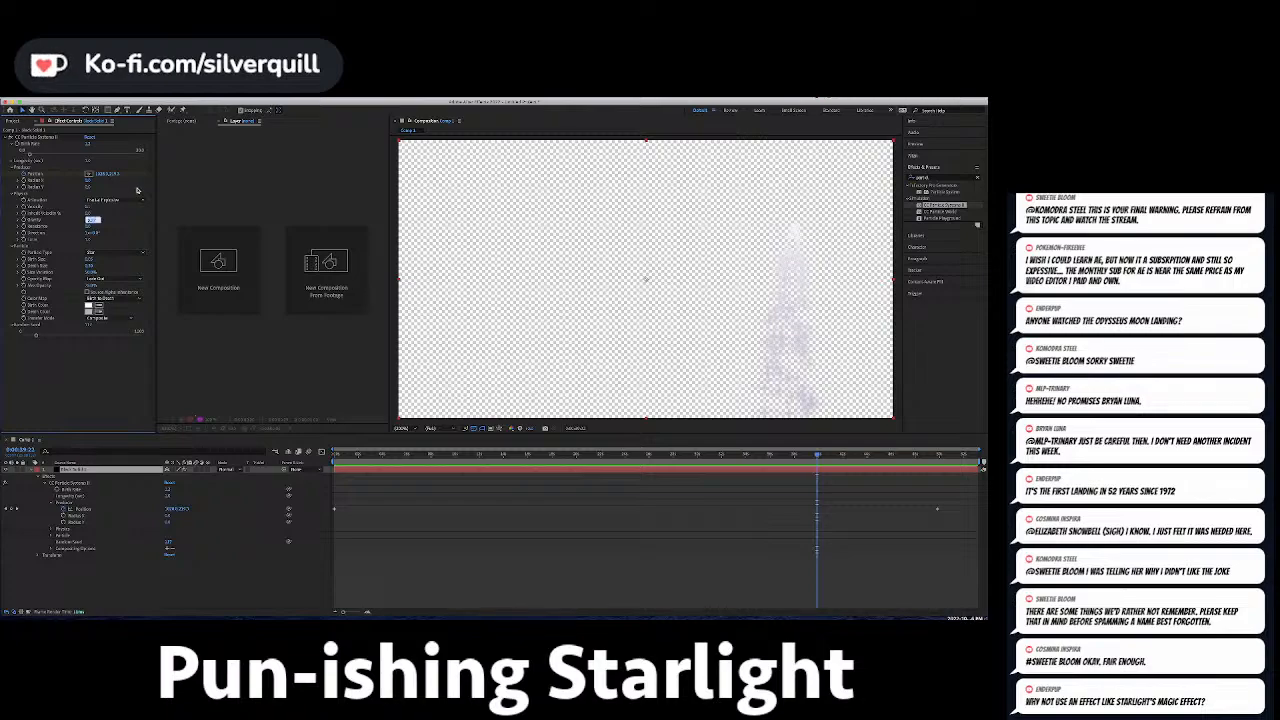
{"action": "type", "text": "0"}
{"action": "key", "text": "Return"}
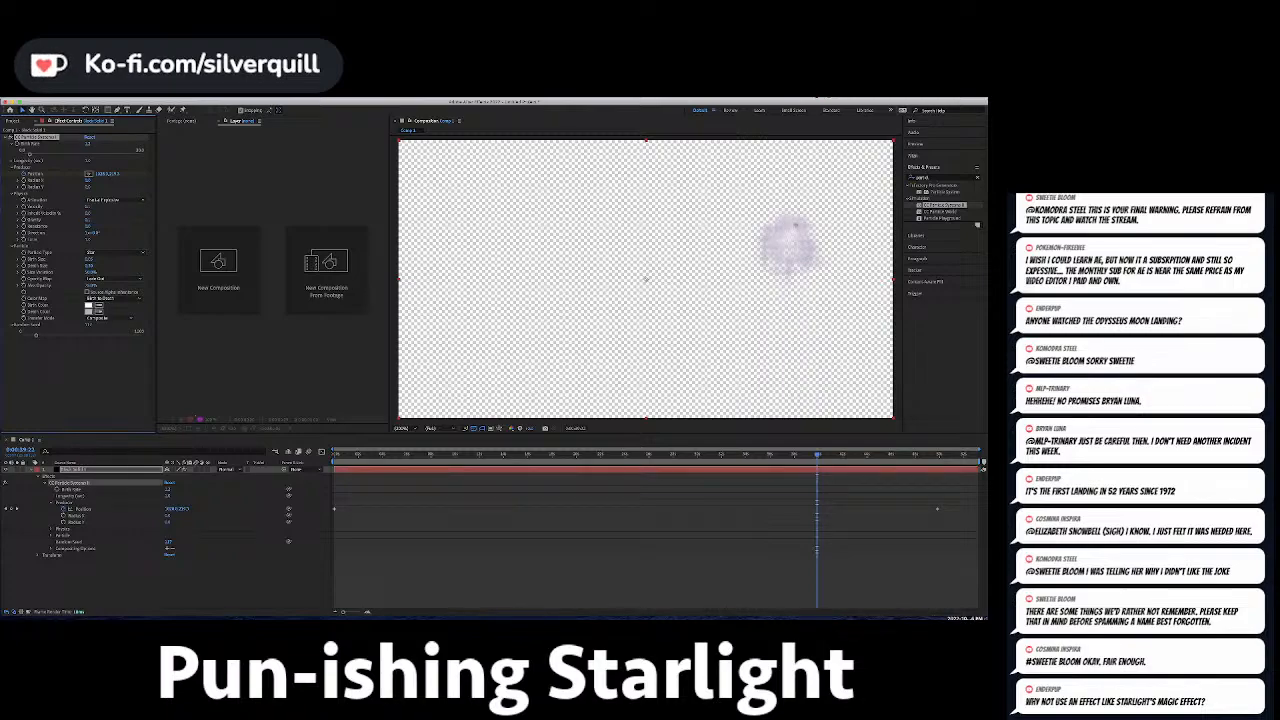
{"action": "left_click_drag", "start_coordinate": [818, 455], "coordinate": [517, 455]}
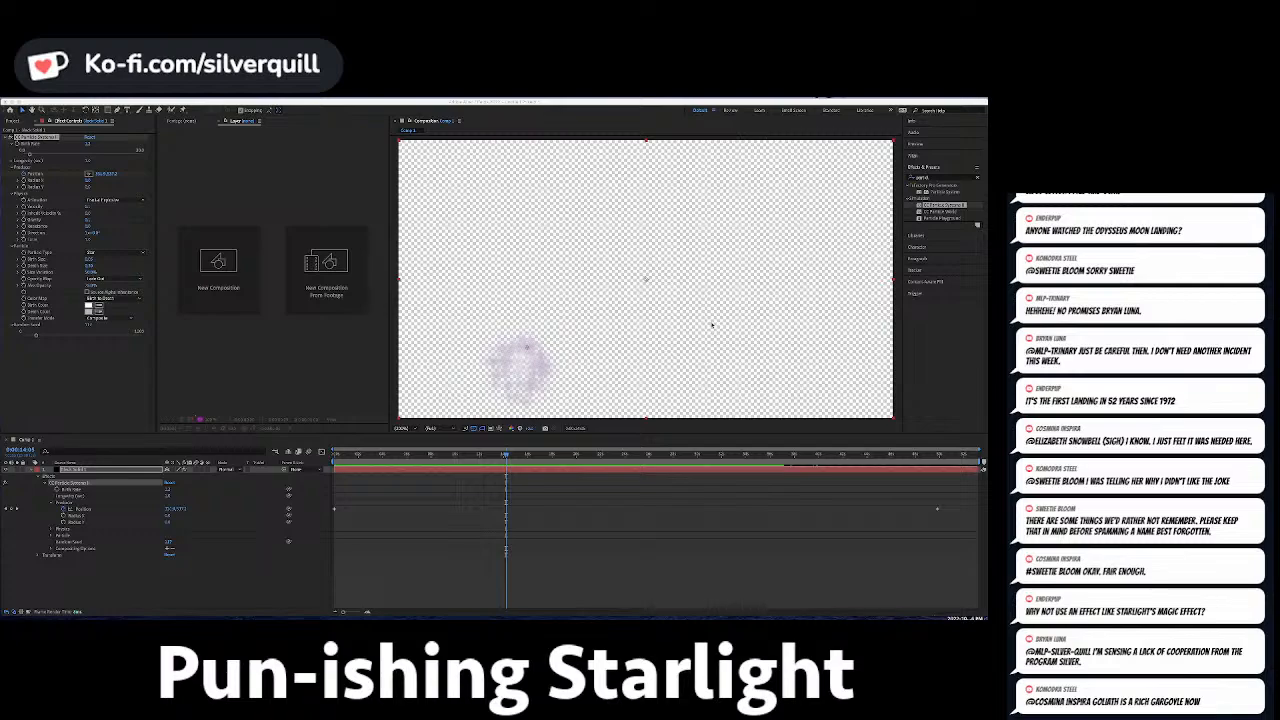
Reduce the particles' Death Size and adjust their Birth Size.
{"action": "left_click", "coordinate": [90, 265]}
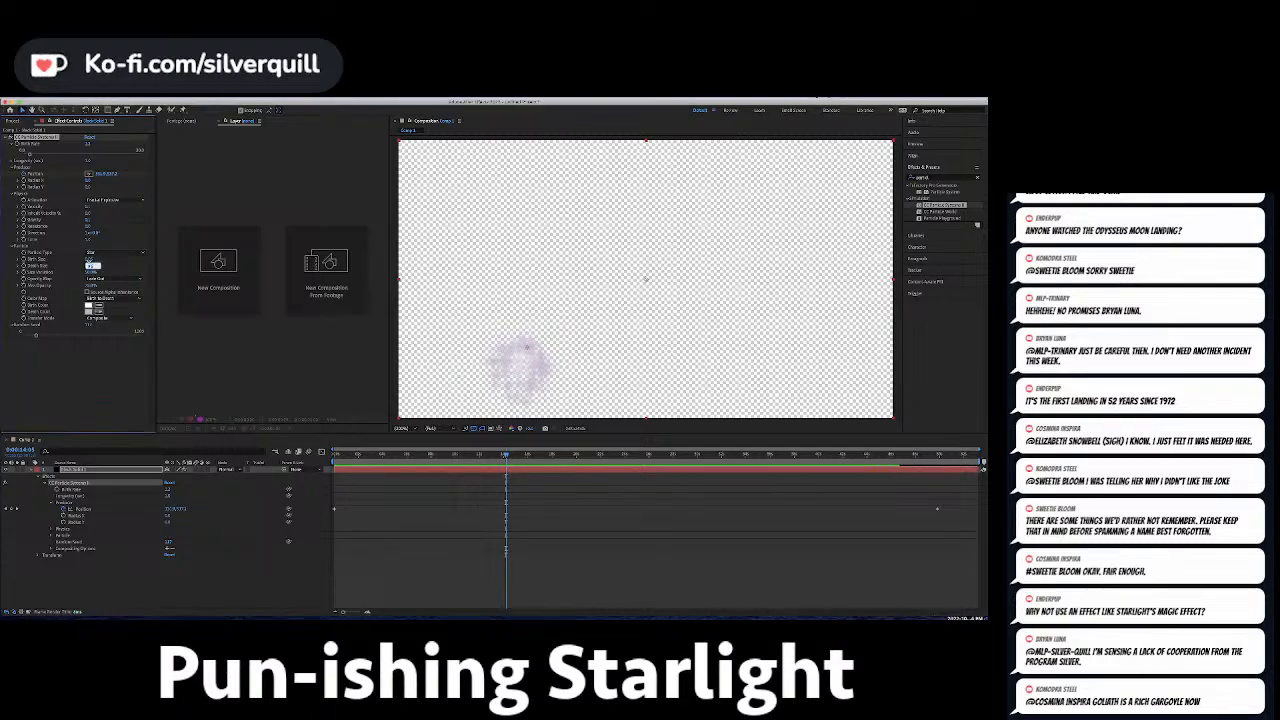
{"action": "key", "text": "Return"}
{"action": "left_click", "coordinate": [94, 259]}
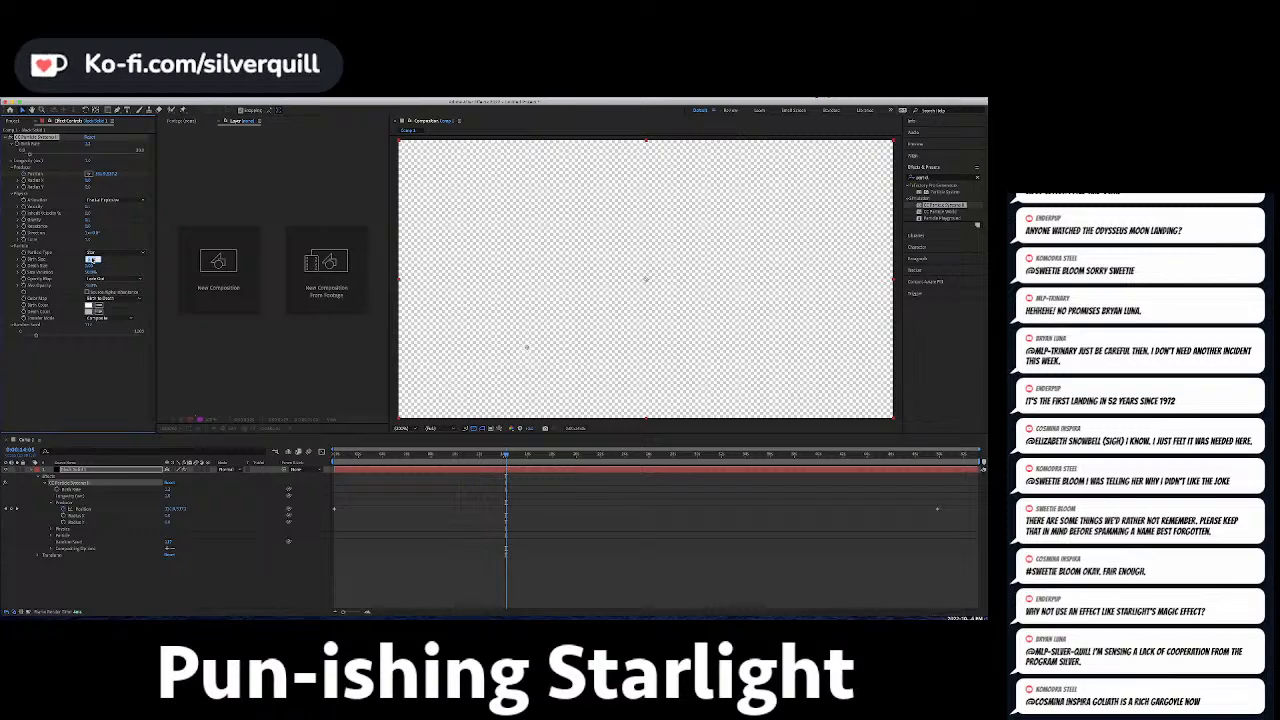
{"action": "key", "text": "Return"}
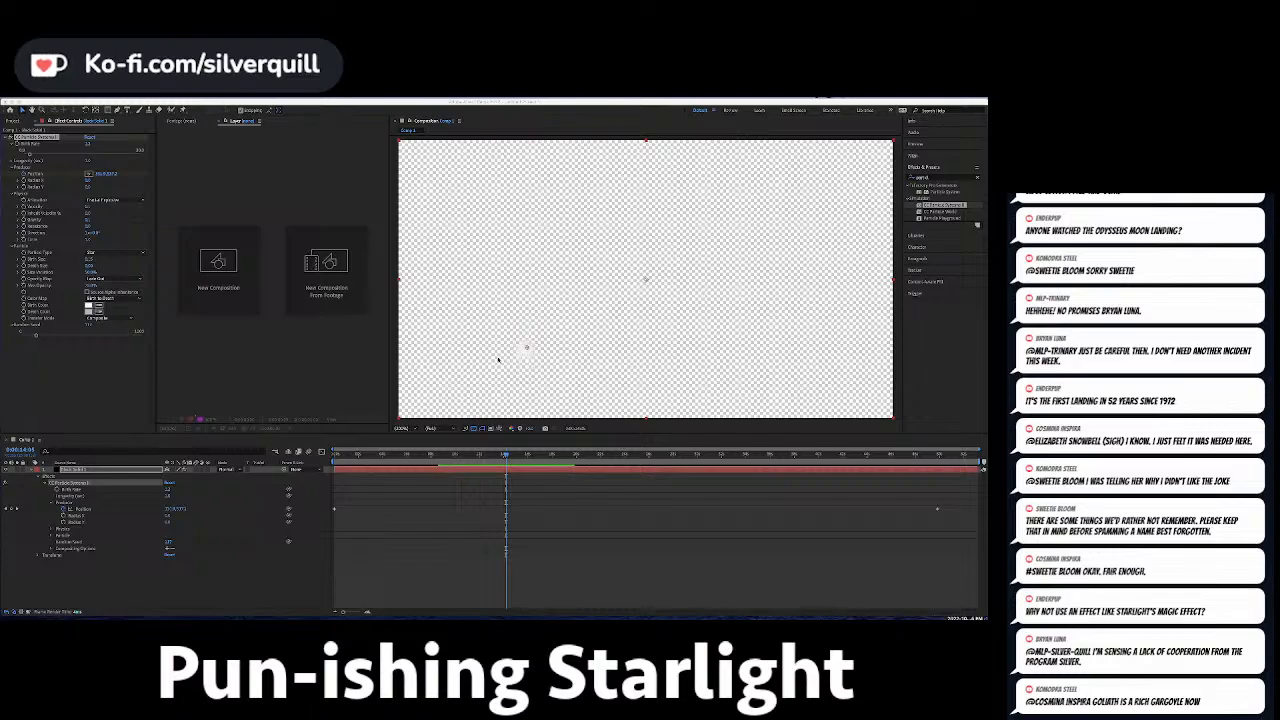
Try a Birth Size of 1 for the star particles, and reduce it to get much smaller stars.
{"action": "left_click", "coordinate": [89, 260]}
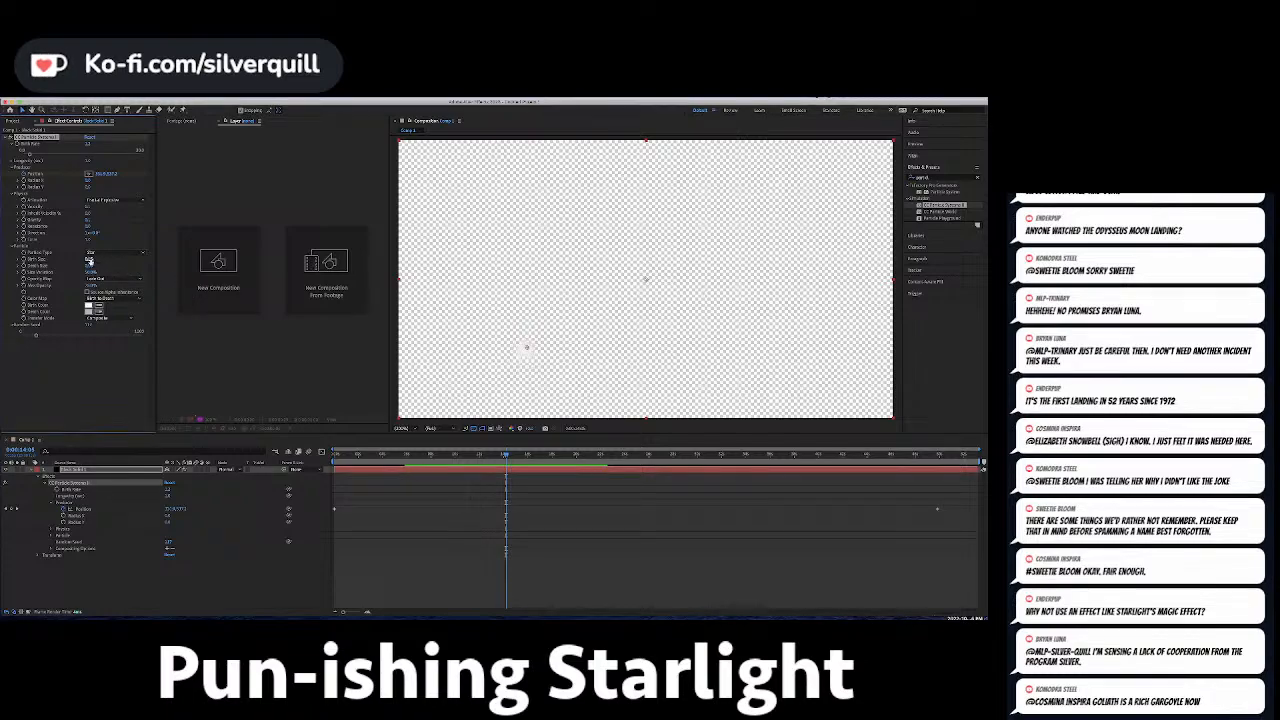
{"action": "type", "text": "1"}
{"action": "key", "text": "Return"}
{"action": "left_click", "coordinate": [96, 258]}
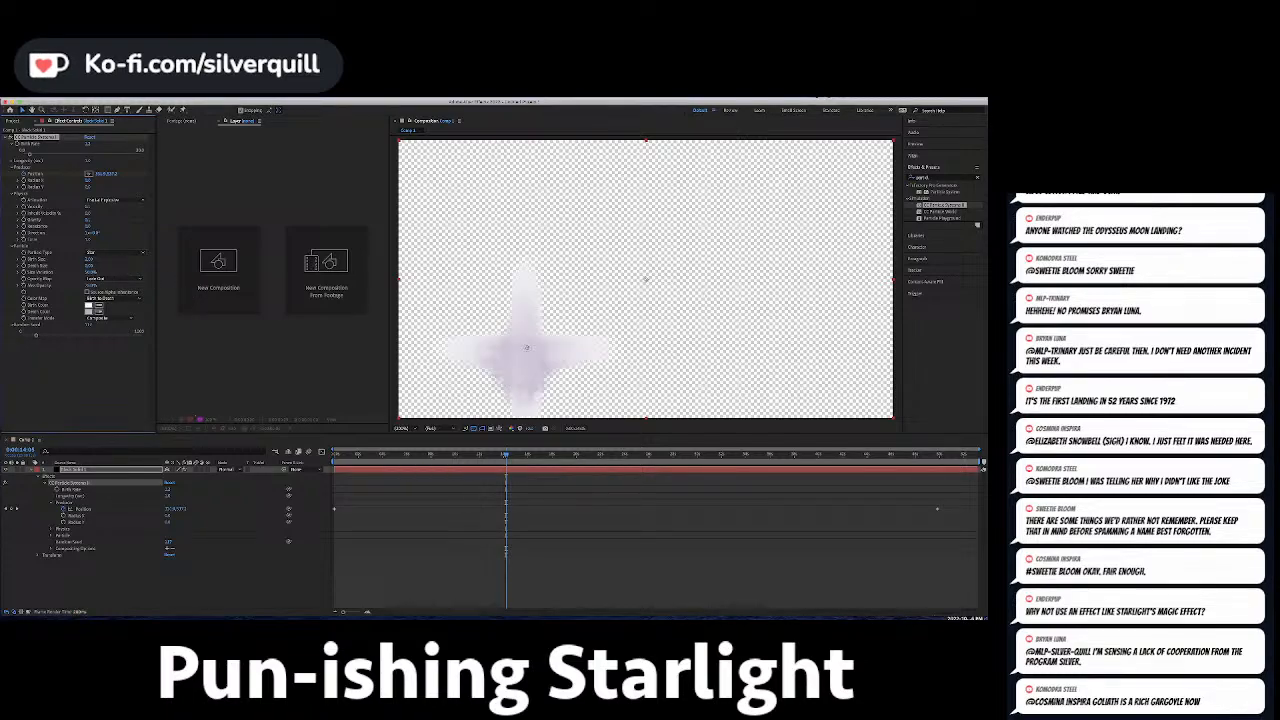
{"action": "type", "text": ".1.5"}
{"action": "key", "text": "Return"}
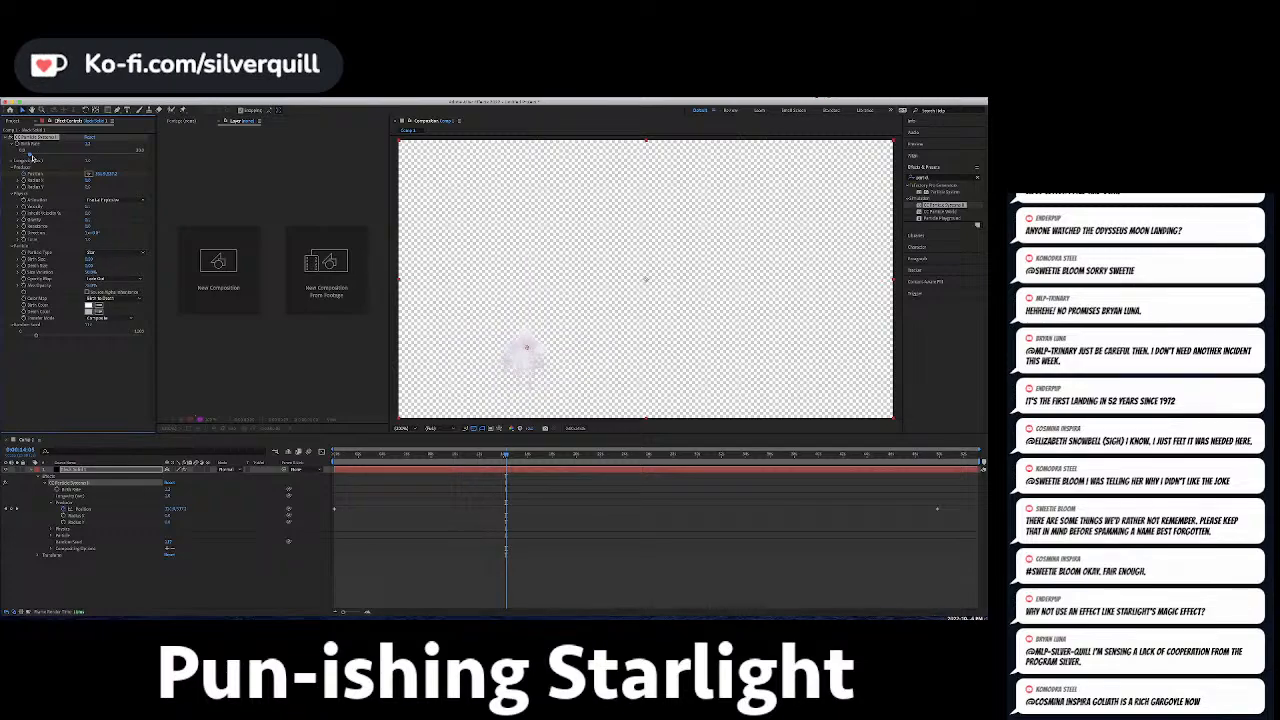
Lower the star particles' Birth Rate and play the animation from the beginning to check the thinner cluster.
{"action": "left_click_drag", "start_coordinate": [31, 156], "coordinate": [24, 156]}
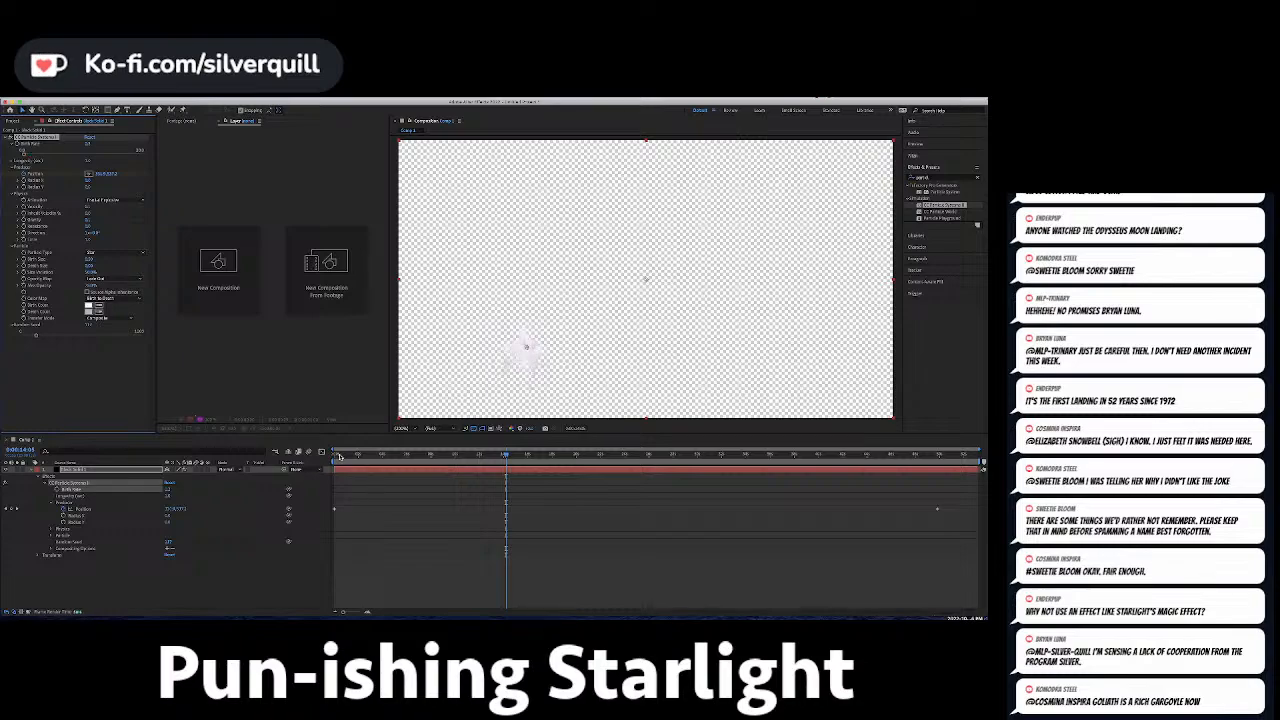
{"action": "left_click", "coordinate": [339, 454]}
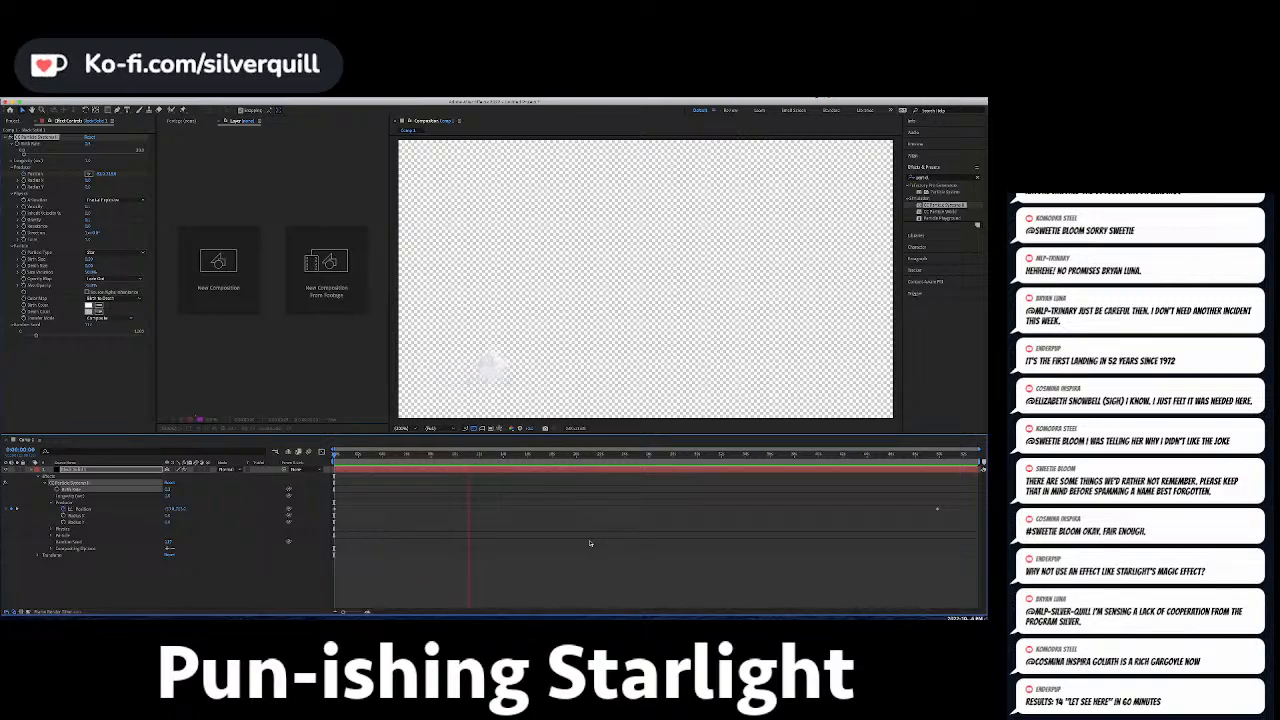
{"action": "key", "text": "space"}
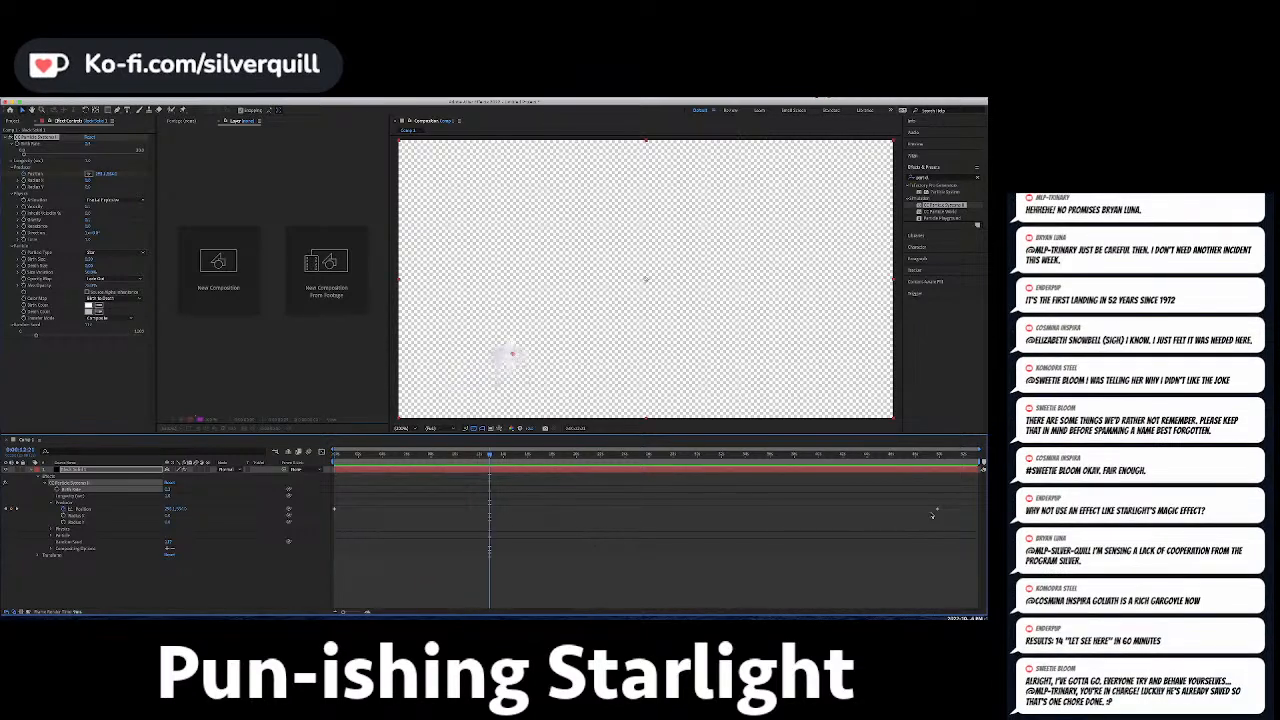
Move the producer's end Position keyframe earlier to about 11 seconds and play the quicker movement from the start.
{"action": "left_click_drag", "start_coordinate": [937, 510], "coordinate": [467, 521]}
{"action": "left_click_drag", "start_coordinate": [347, 460], "coordinate": [334, 457]}
{"action": "key", "text": "space"}
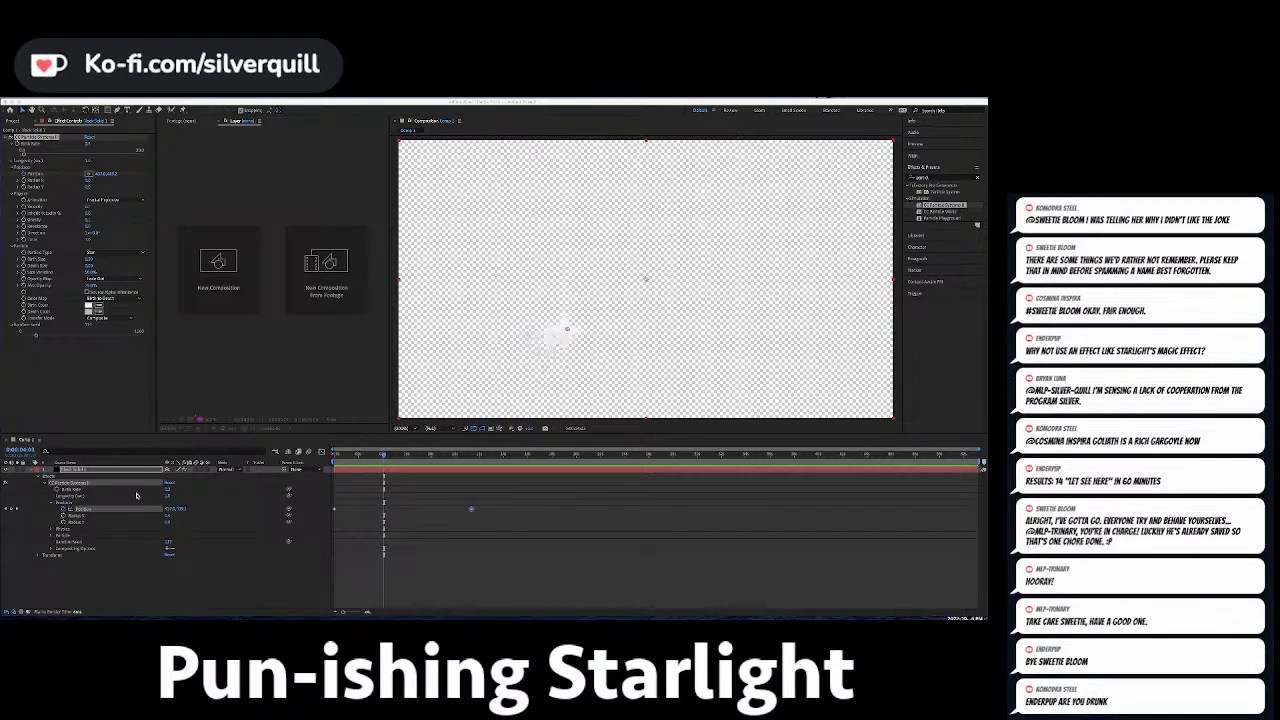
At the first frame, place the producer's starting Position just beyond the composition's left edge, slightly below mid-height.
{"action": "left_click", "coordinate": [7, 511]}
{"action": "key", "text": "Home"}
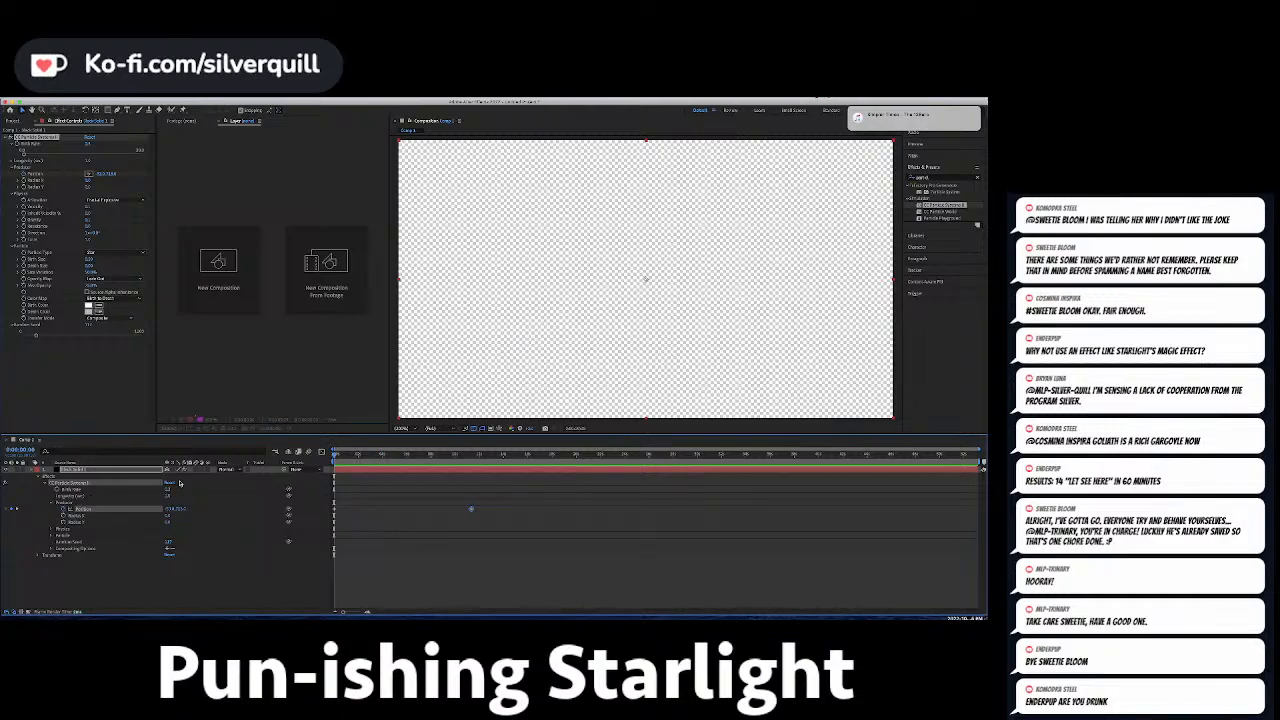
{"action": "left_click_drag", "start_coordinate": [181, 509], "coordinate": [172, 509]}
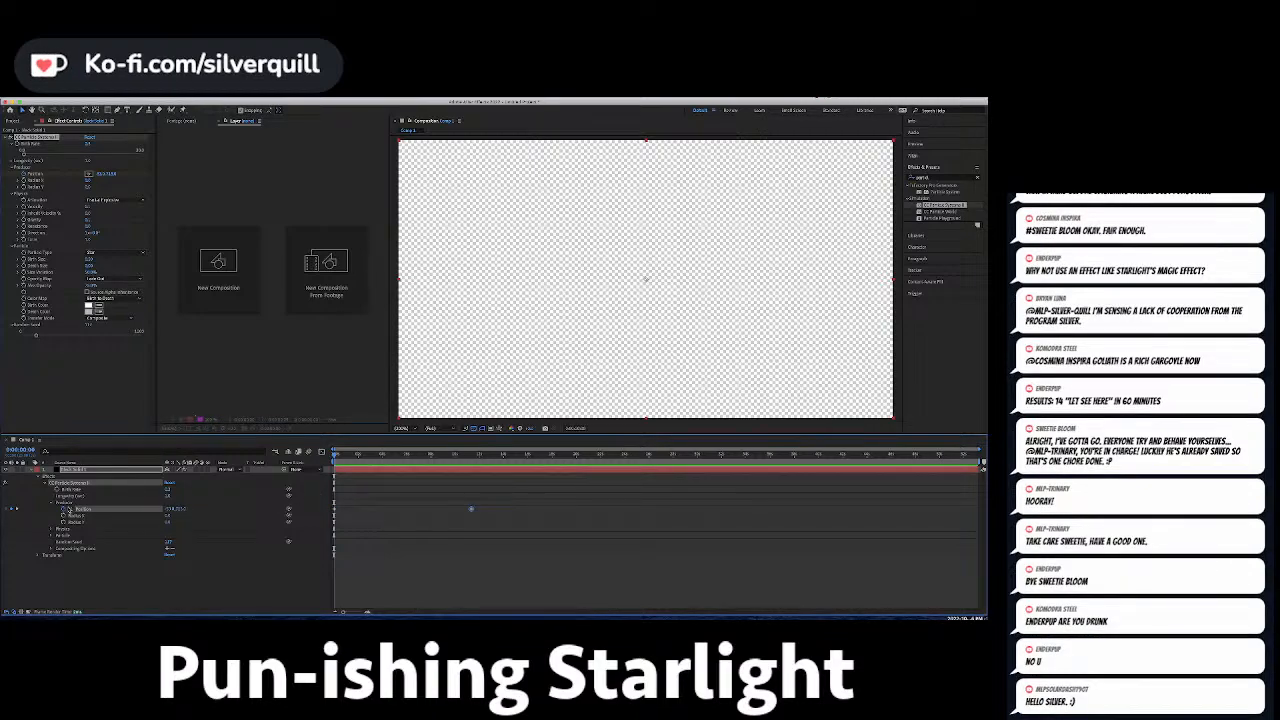
{"action": "left_click", "coordinate": [89, 174]}
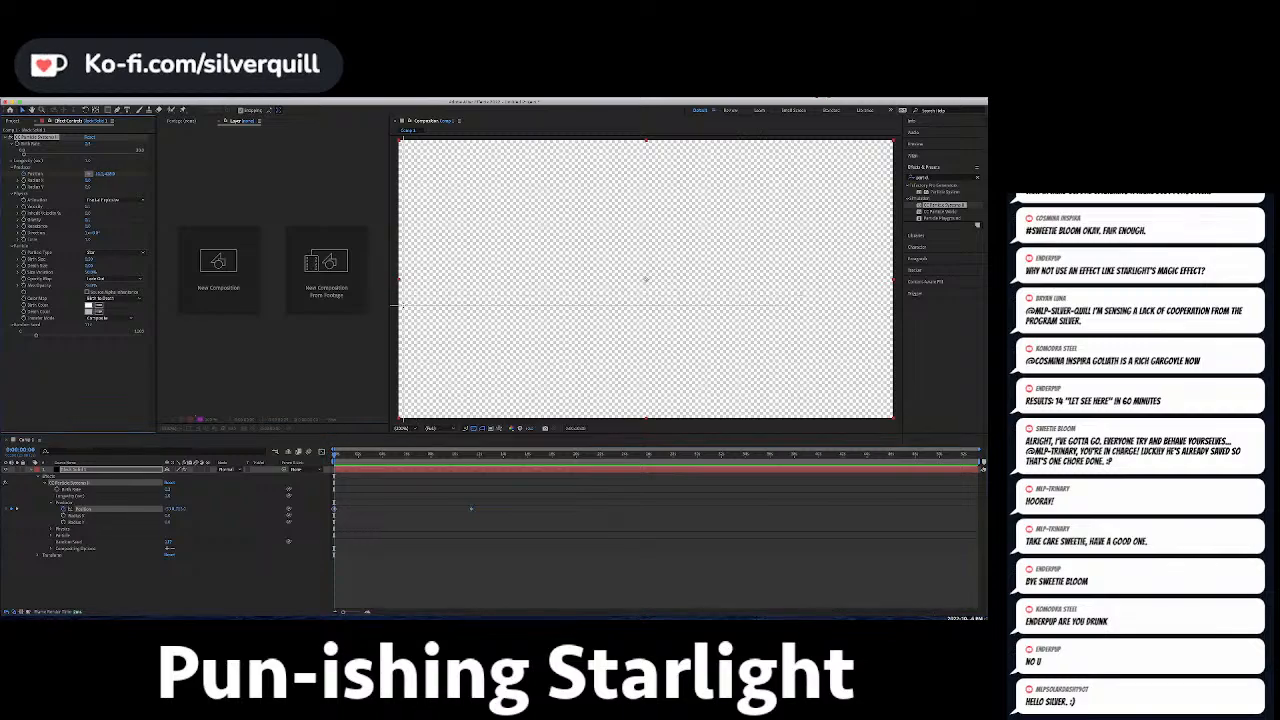
{"action": "left_click", "coordinate": [395, 302]}
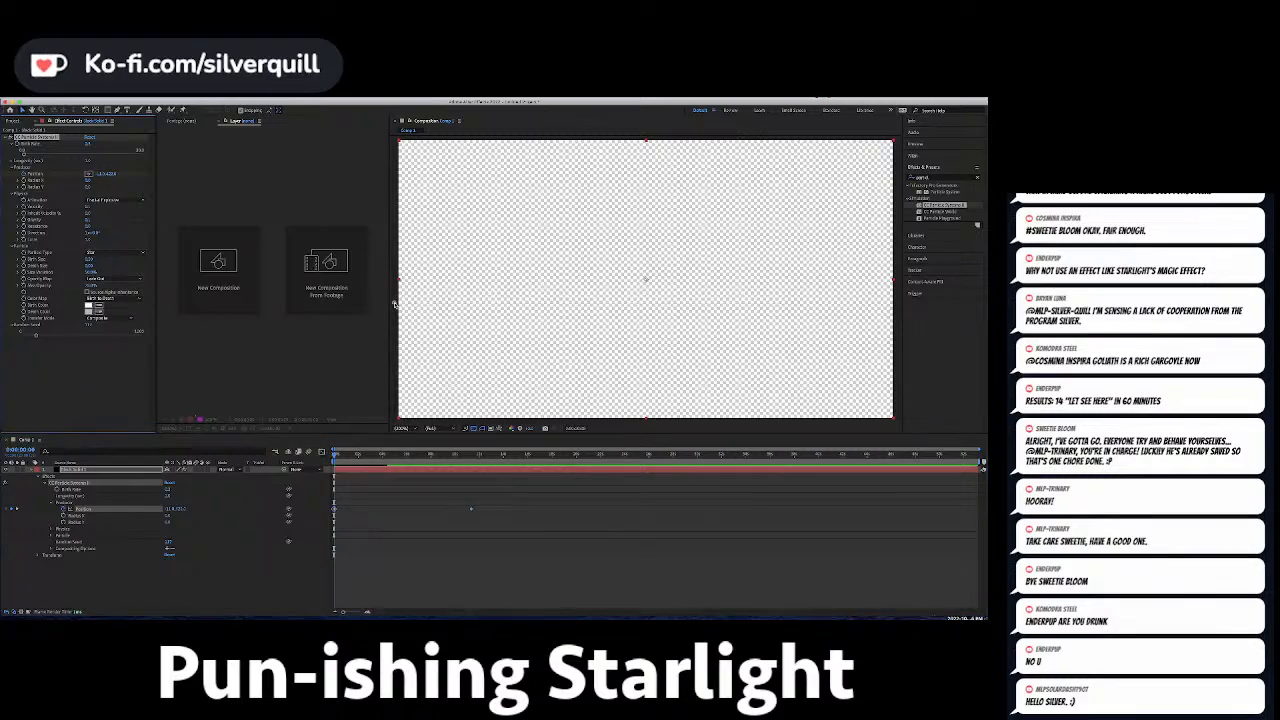
At the end keyframe, shift the producer's Position horizontally past the composition's right edge and preview the sweep from the start.
{"action": "left_click", "coordinate": [17, 509]}
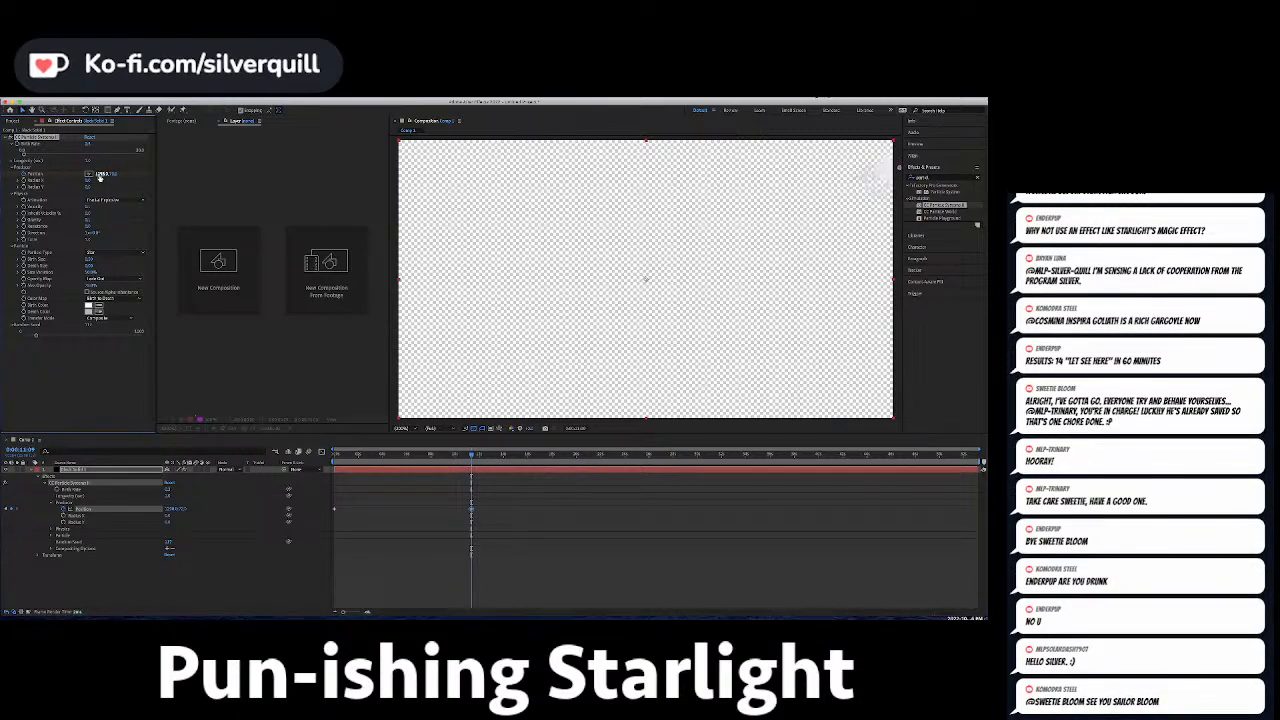
{"action": "left_click_drag", "start_coordinate": [99, 174], "coordinate": [280, 175]}
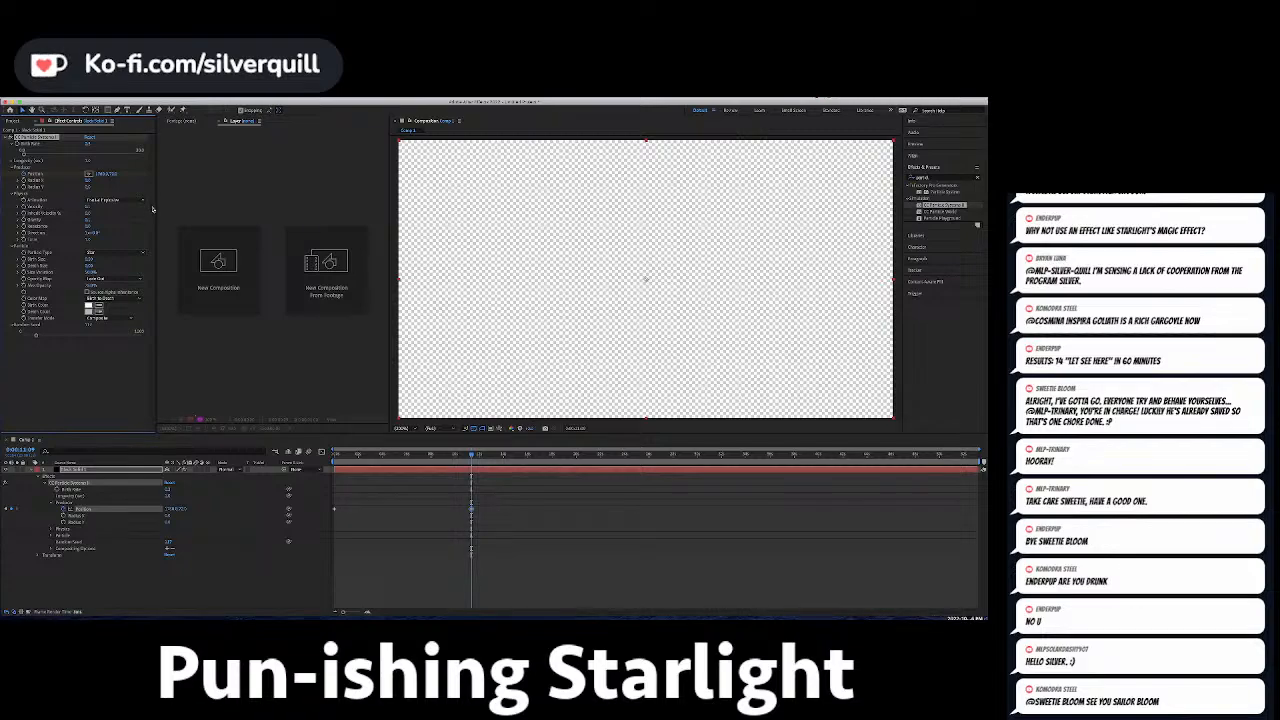
{"action": "left_click_drag", "start_coordinate": [352, 456], "coordinate": [336, 457]}
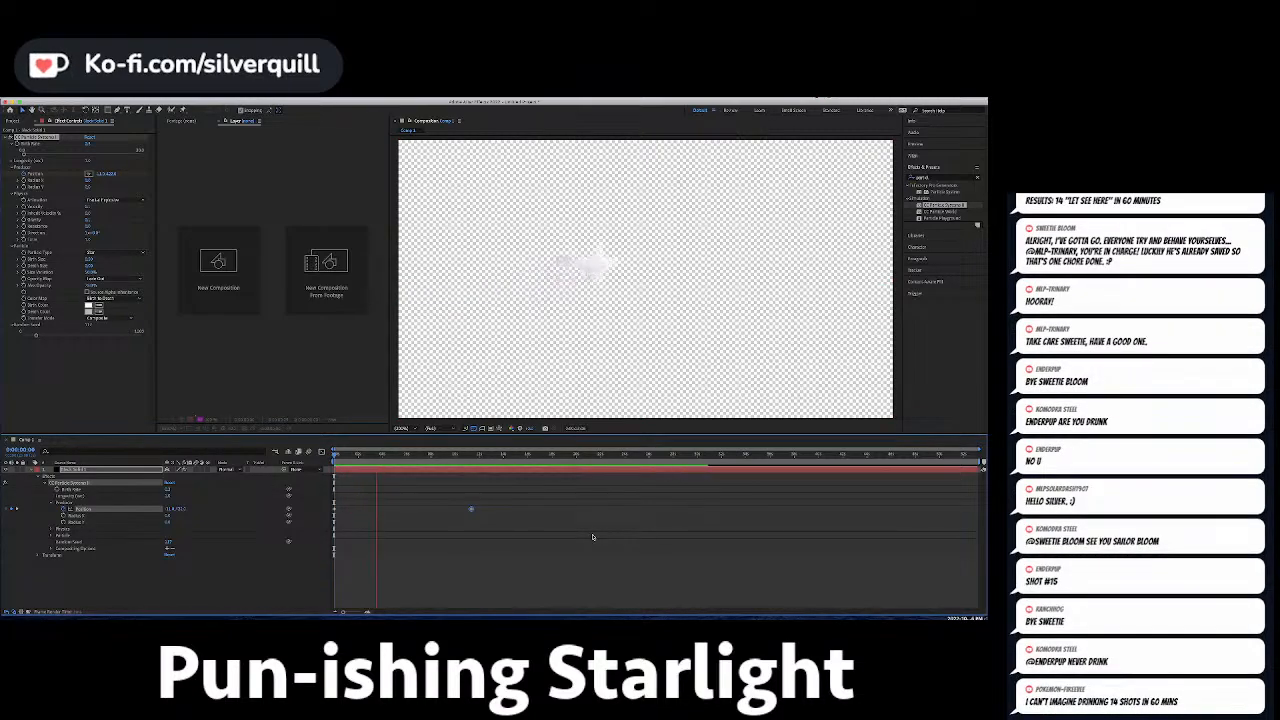
{"action": "key", "text": "space"}
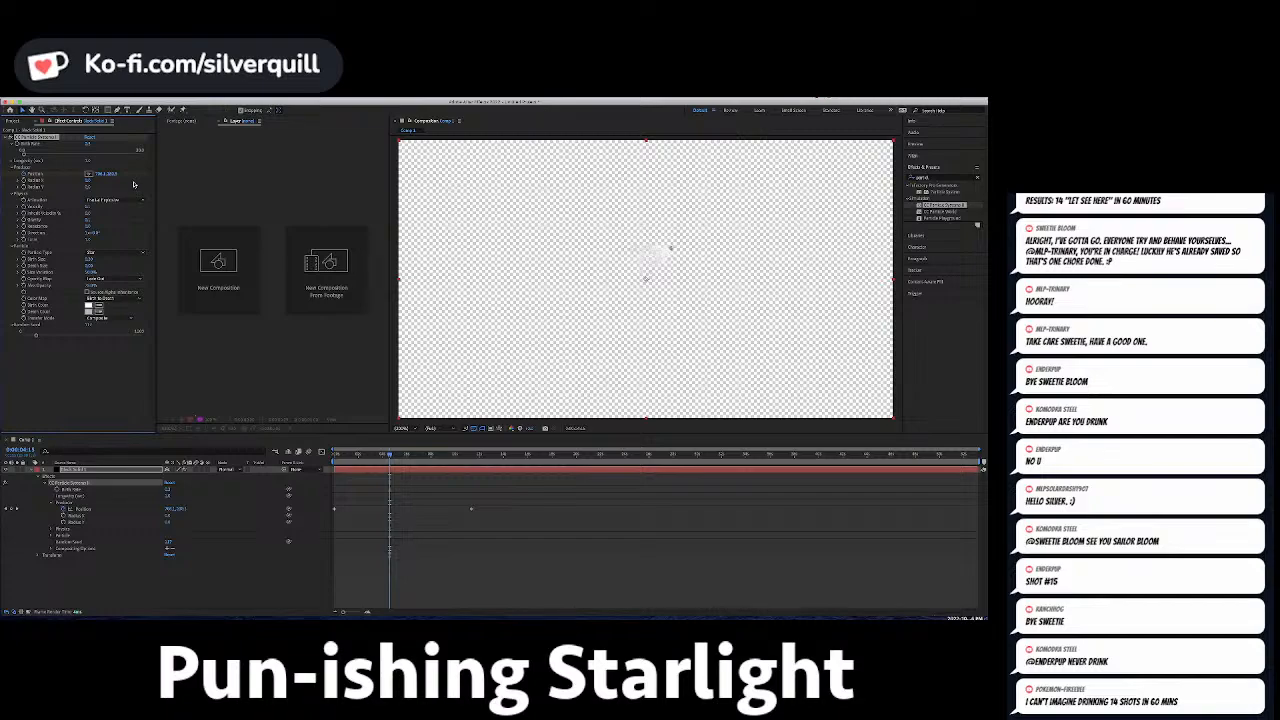
Raise the particles' Birth Rate and Longevity for a denser, longer trail, leaving the Opacity Map on Fade Out.
{"action": "left_click_drag", "start_coordinate": [24, 154], "coordinate": [52, 153]}
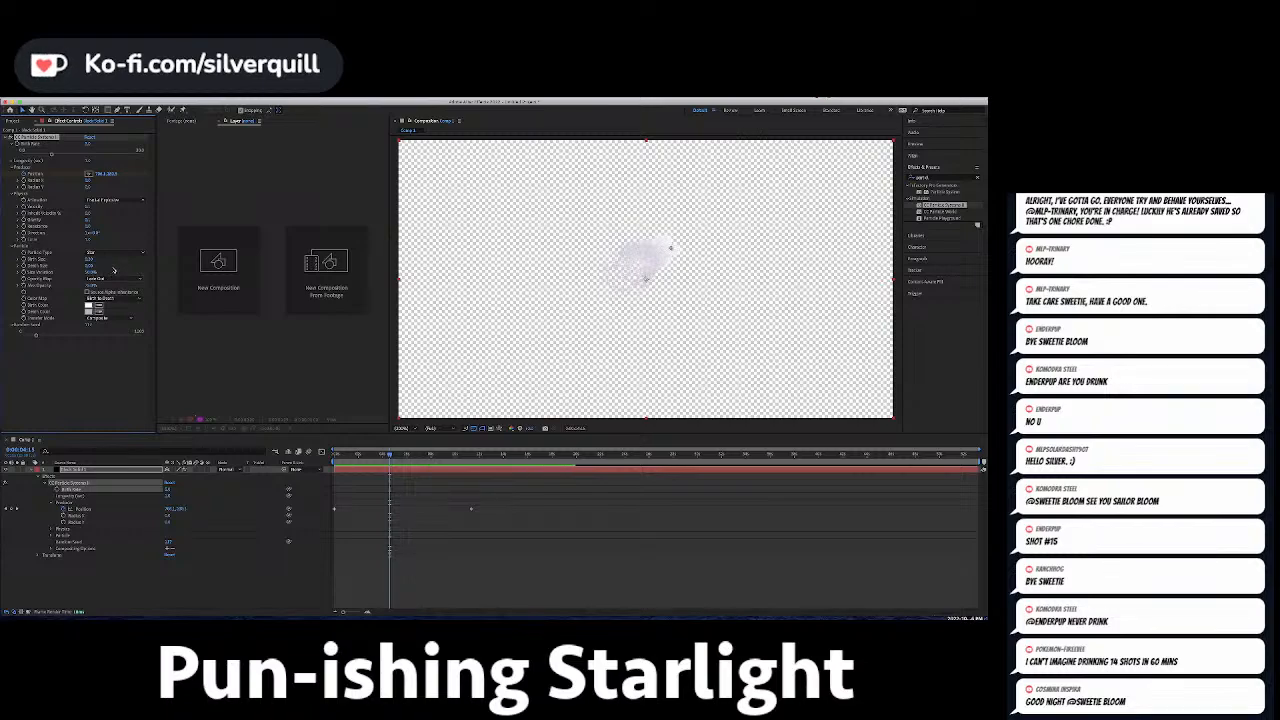
{"action": "left_click", "coordinate": [110, 280]}
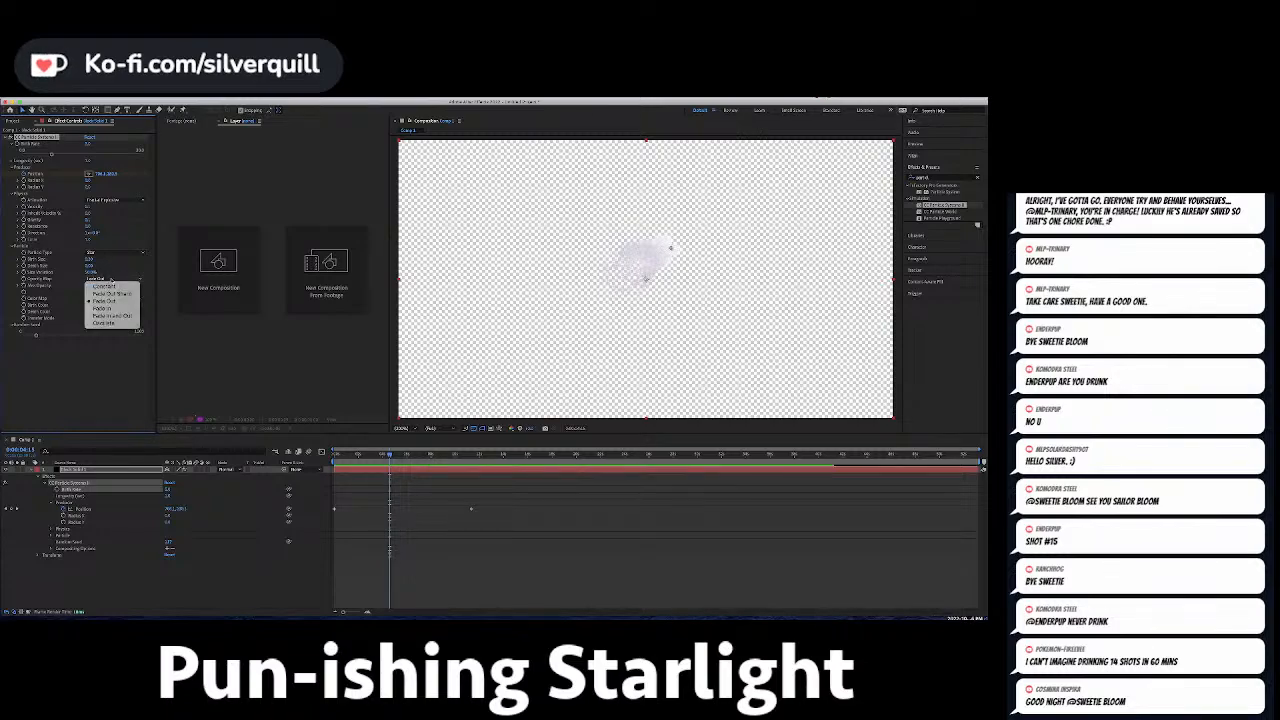
{"action": "left_click", "coordinate": [108, 280]}
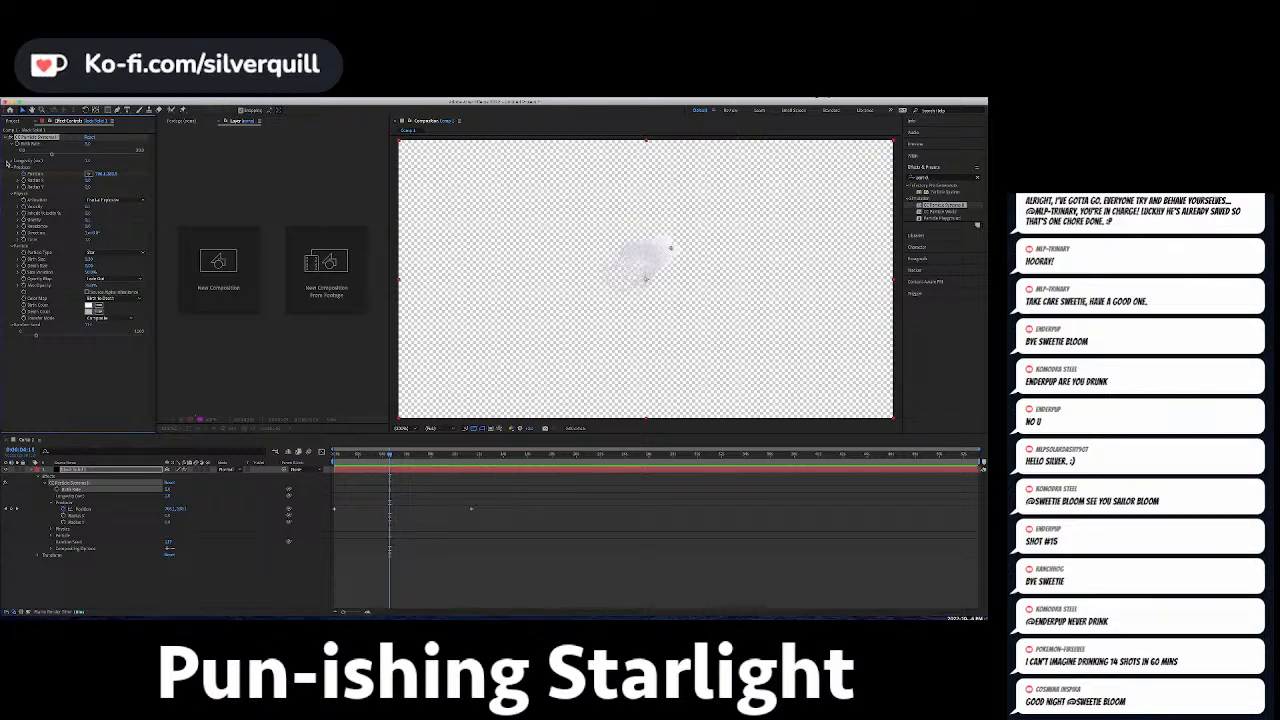
{"action": "left_click", "coordinate": [8, 162]}
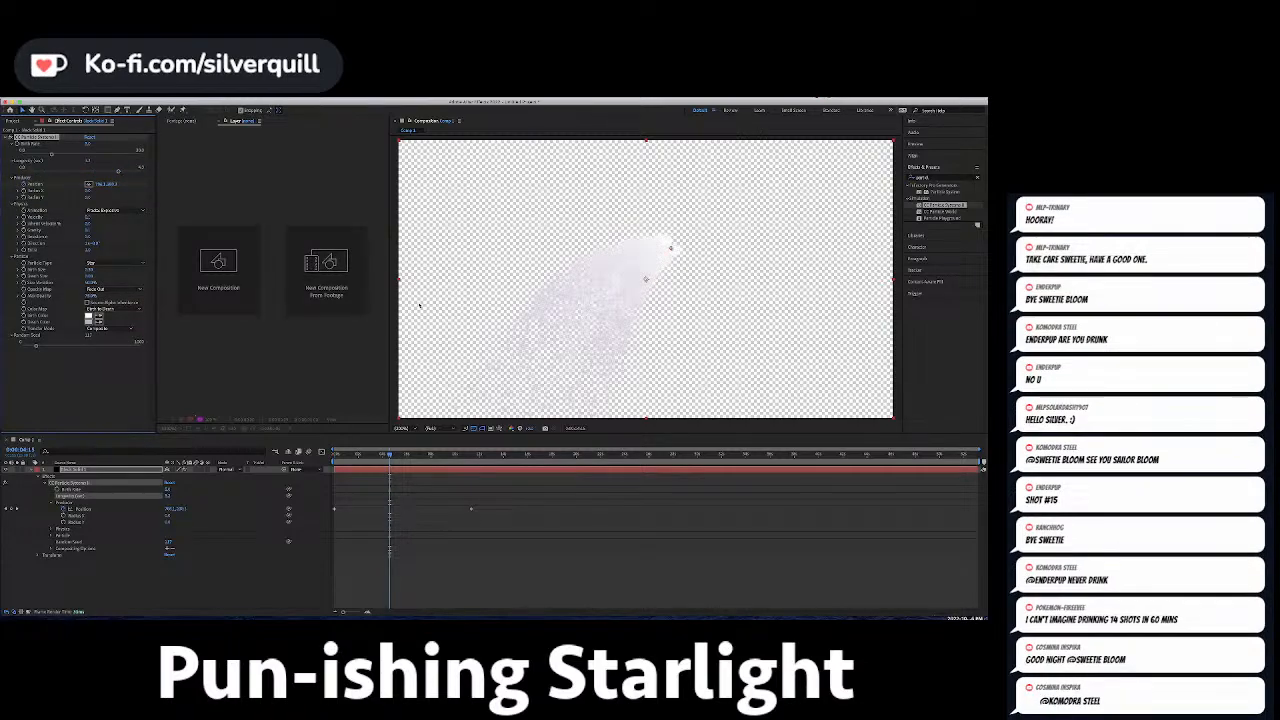
{"action": "left_click", "coordinate": [52, 157]}
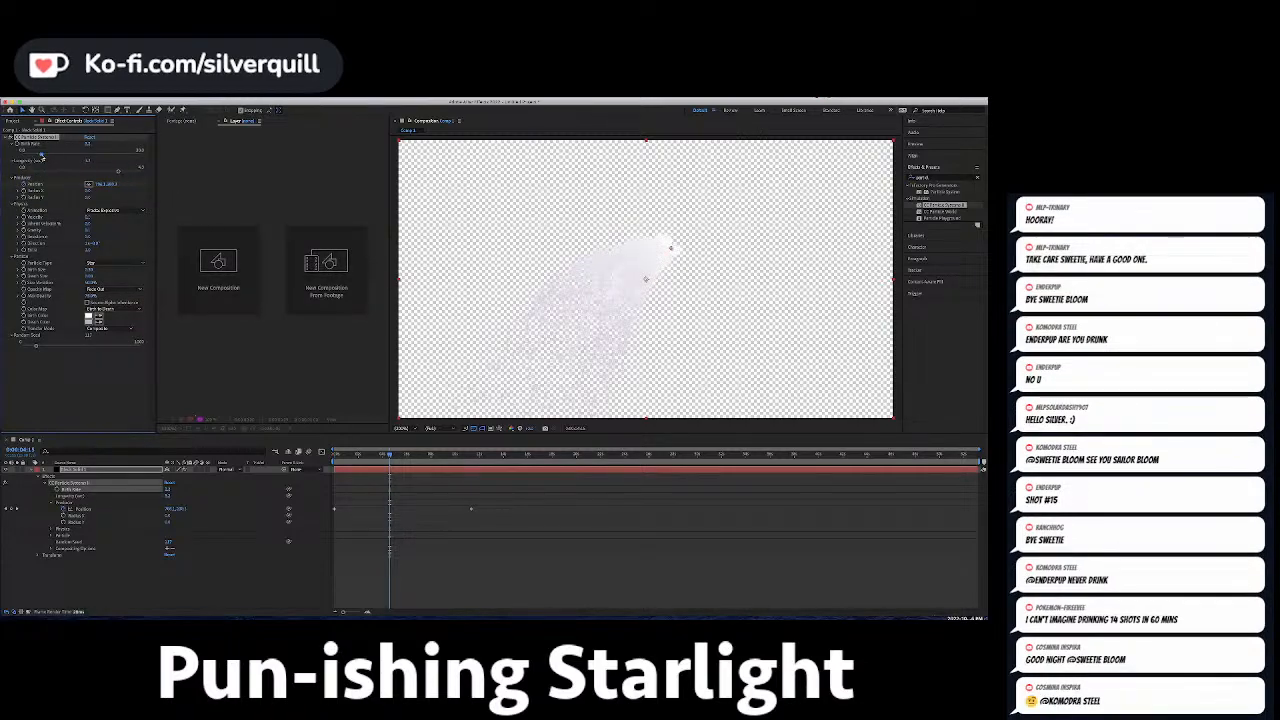
Play the lengthened particle trail from the first frame and again from about 4 seconds to check its look and speed.
{"action": "key", "text": "Home"}
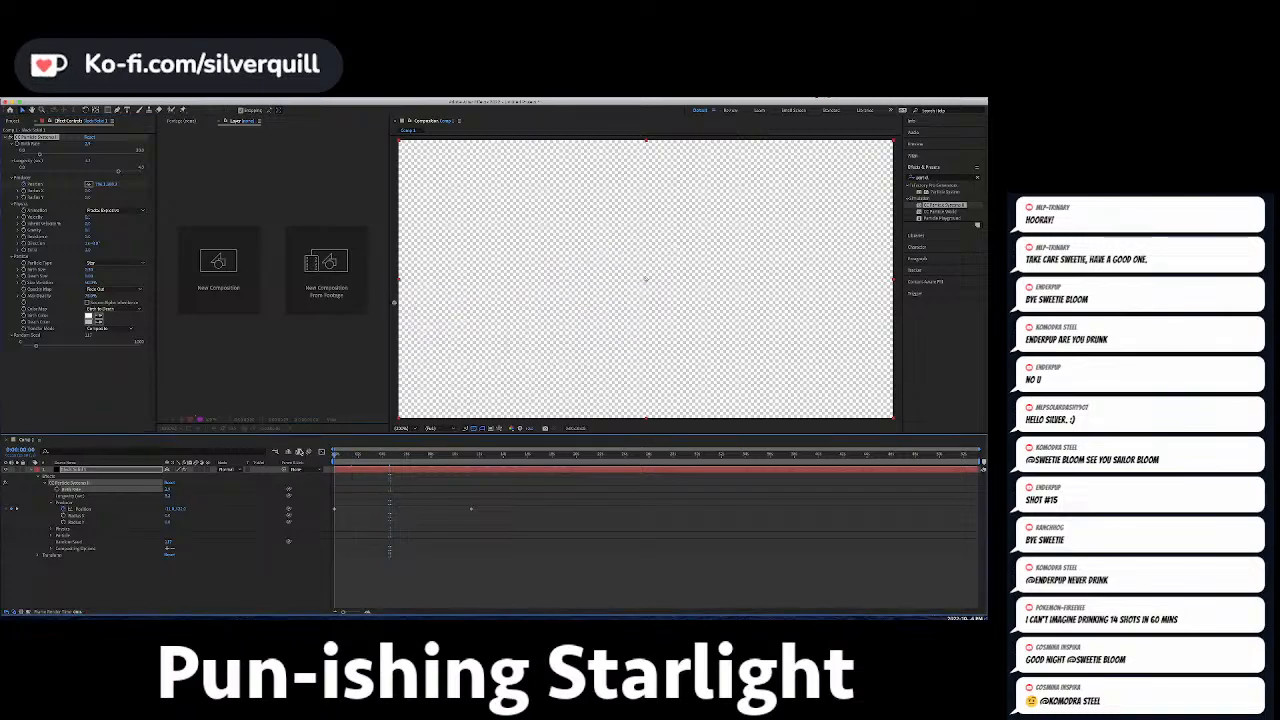
{"action": "key", "text": "space"}
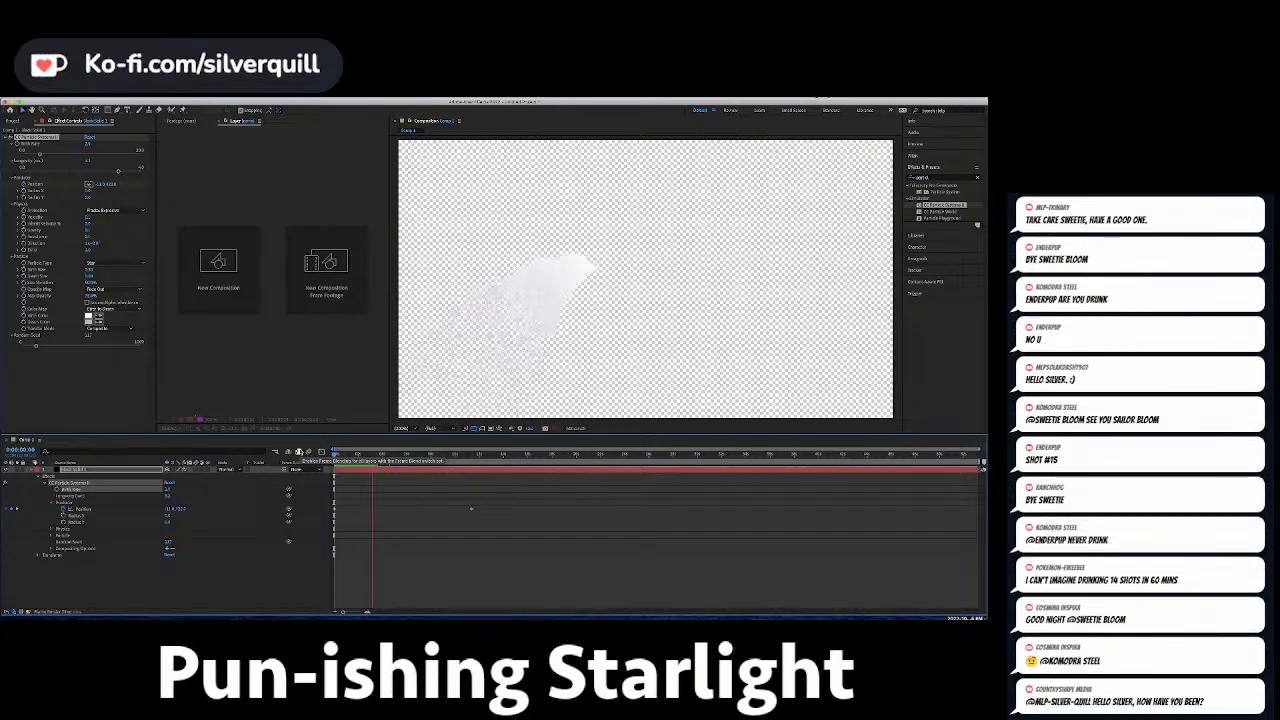
{"action": "left_click", "coordinate": [476, 499]}
{"action": "key", "text": "space"}
{"action": "left_click", "coordinate": [389, 456]}
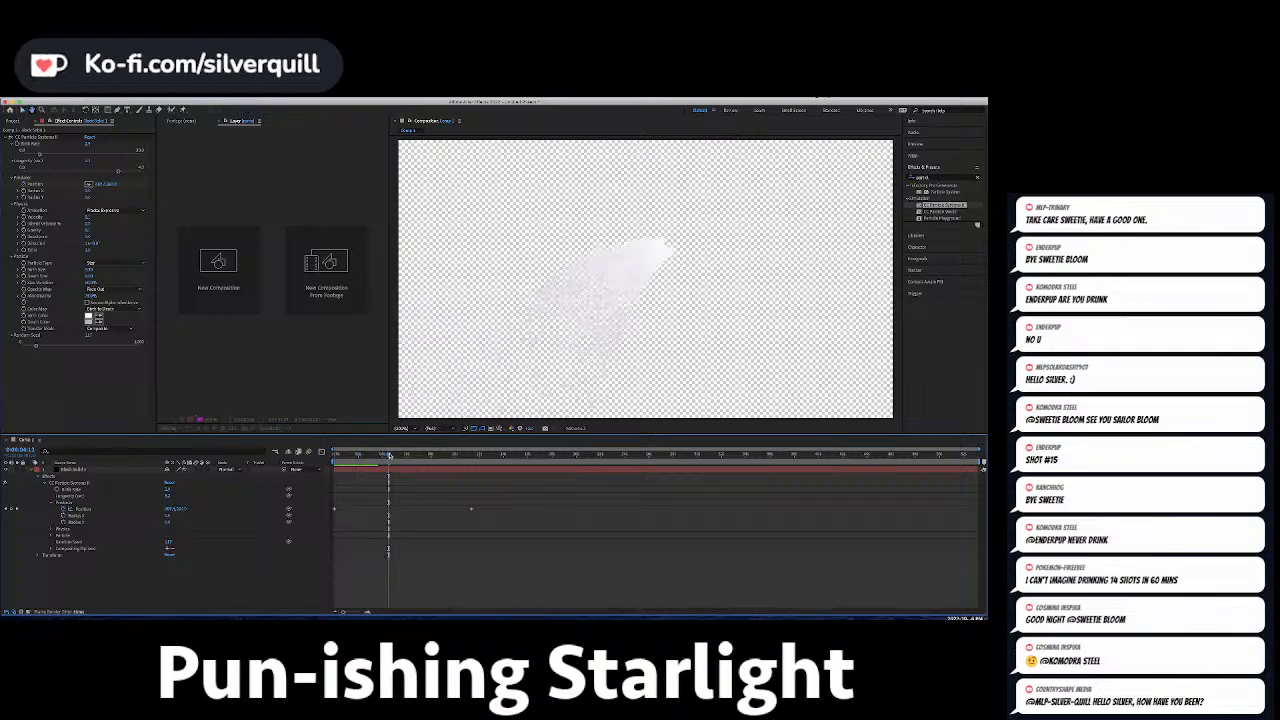
{"action": "key", "text": "space"}
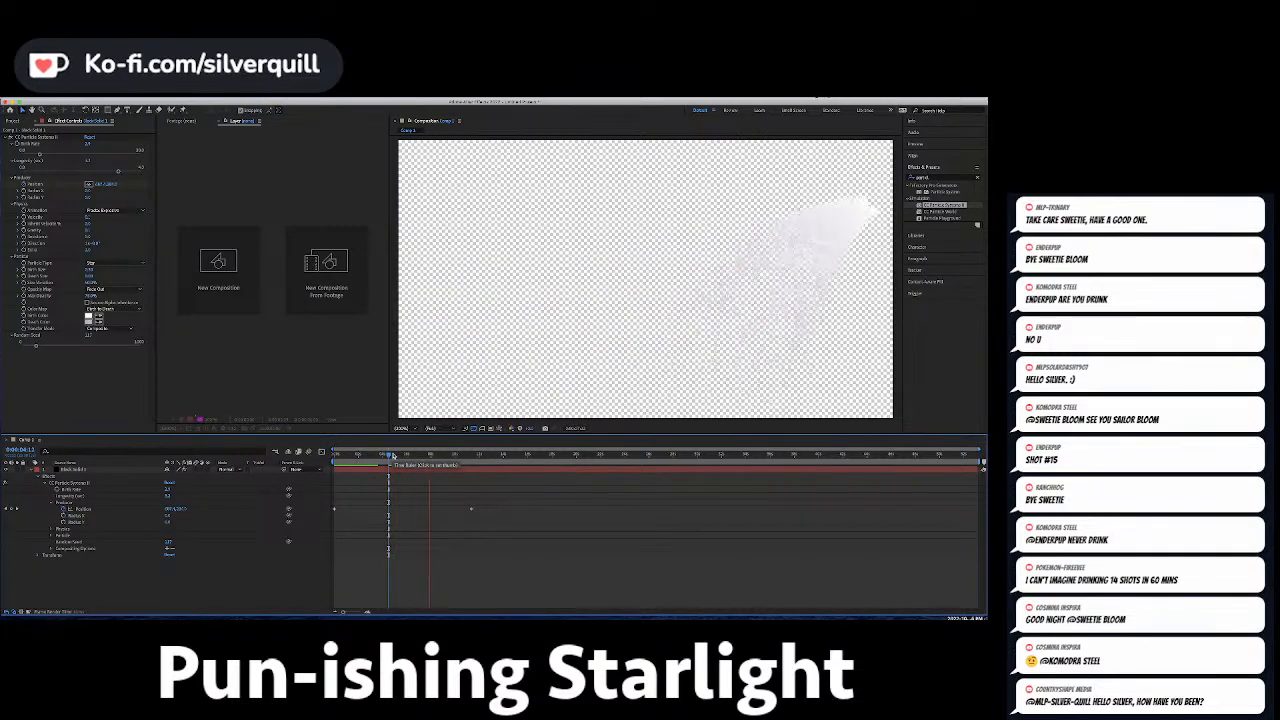
{"action": "key", "text": "space"}
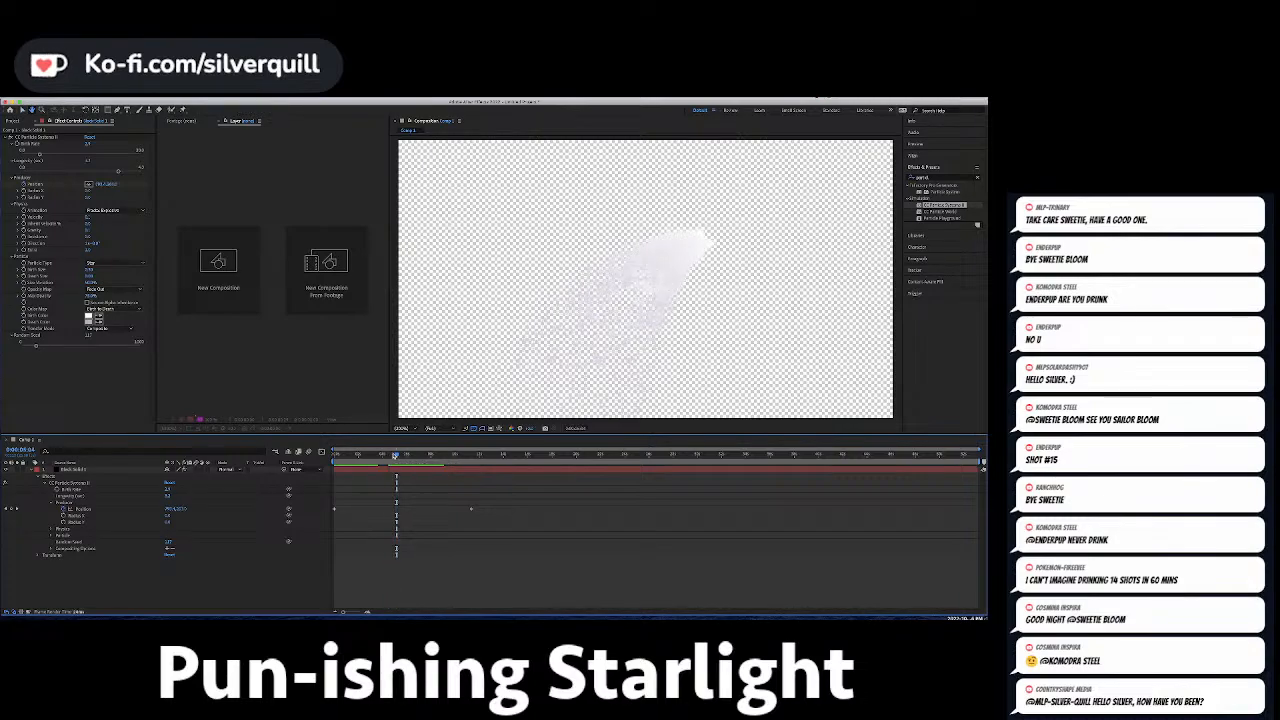
At the first frame, reposition the producer's start point higher, just beyond the composition's left edge.
{"action": "left_click_drag", "start_coordinate": [350, 457], "coordinate": [330, 457]}
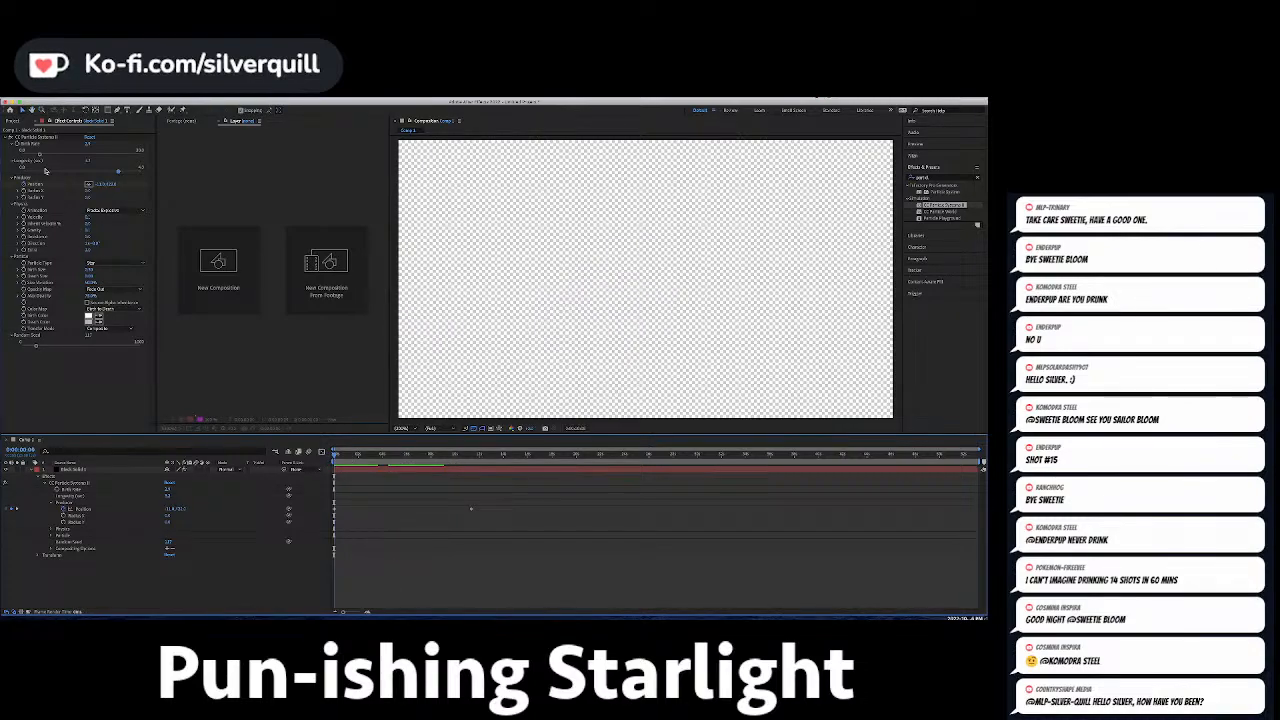
{"action": "left_click", "coordinate": [89, 184]}
{"action": "left_click", "coordinate": [89, 185]}
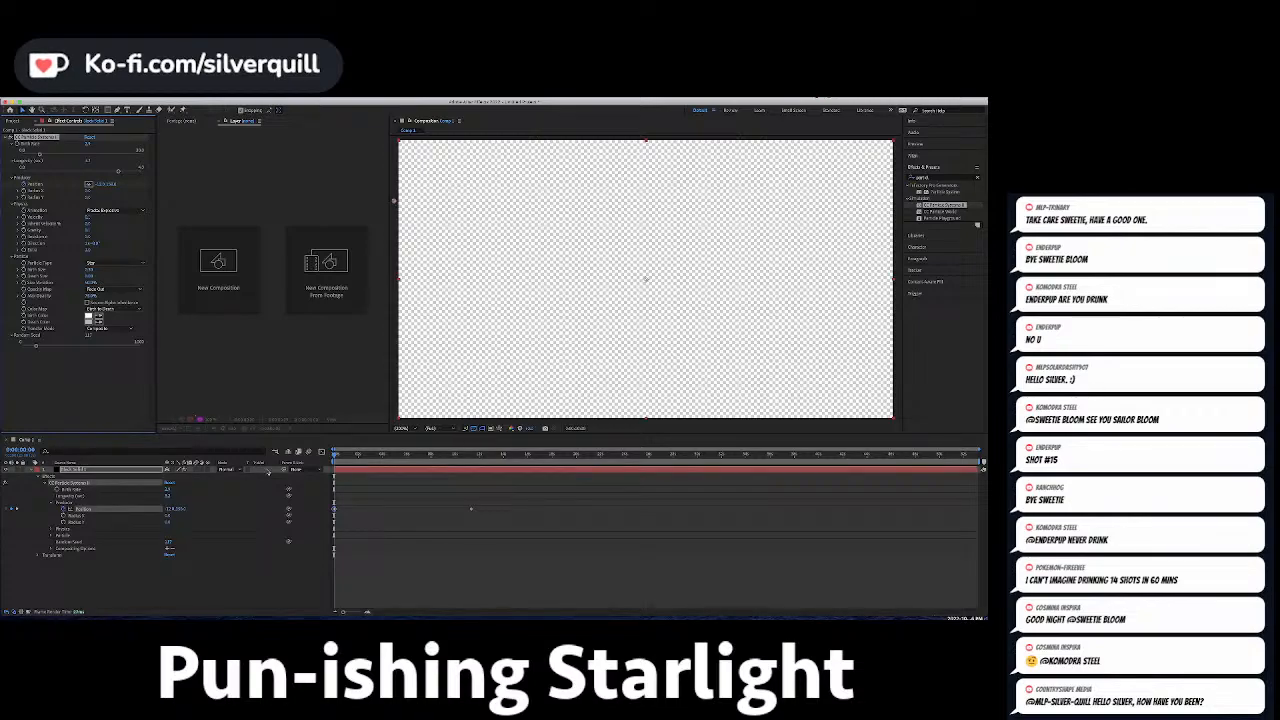
Move the end Position keyframe earlier to about 4 seconds and preview the faster trail from the start.
{"action": "left_click", "coordinate": [16, 510]}
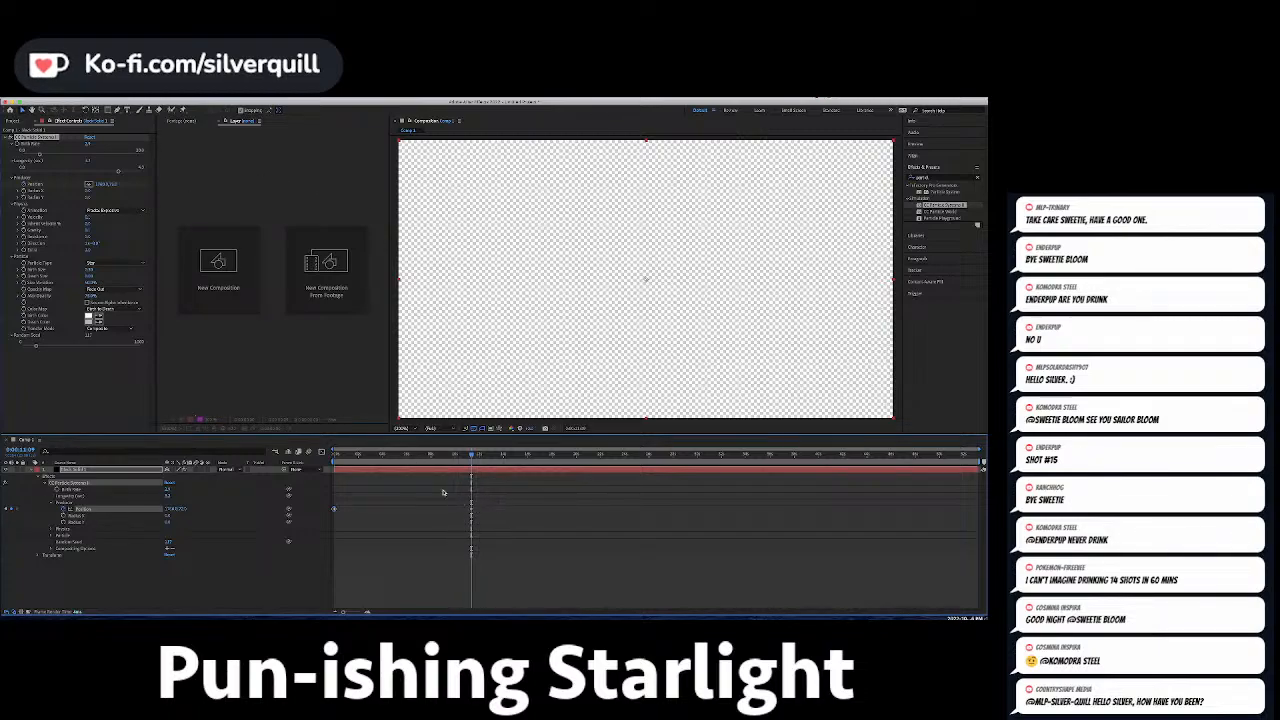
{"action": "left_click", "coordinate": [405, 456]}
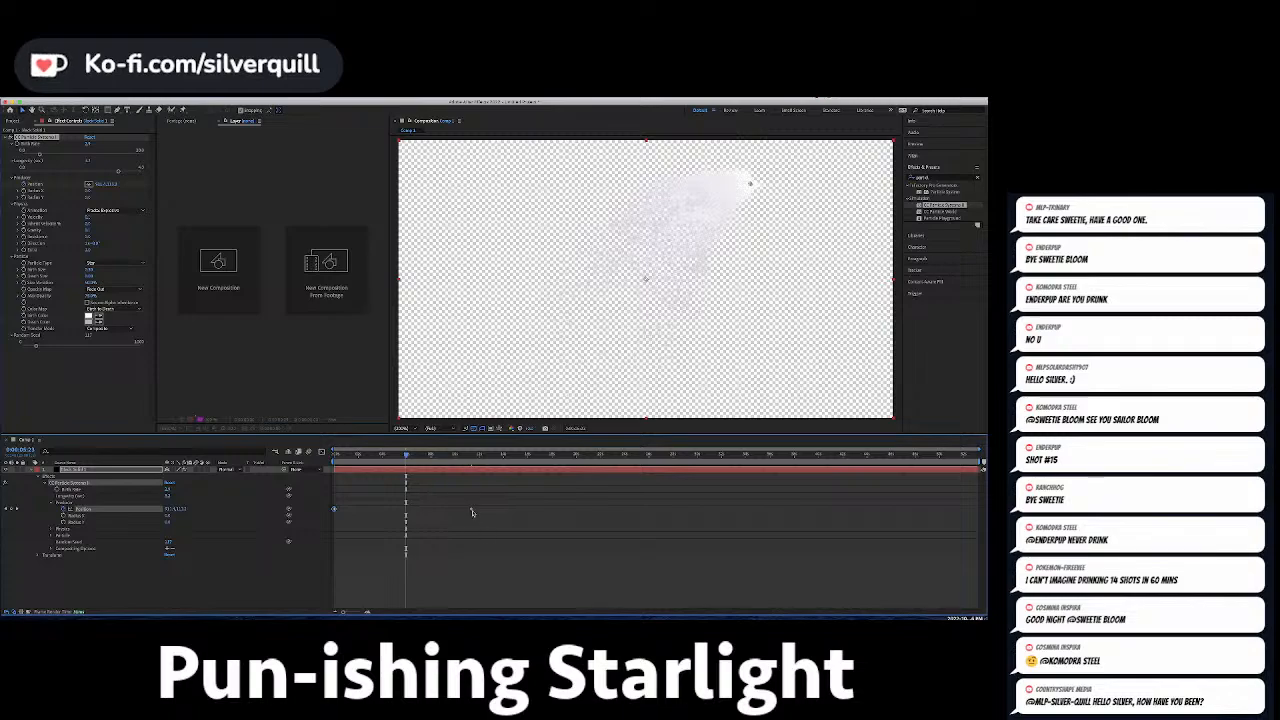
{"action": "left_click_drag", "start_coordinate": [473, 511], "coordinate": [386, 509]}
{"action": "left_click_drag", "start_coordinate": [348, 458], "coordinate": [275, 454]}
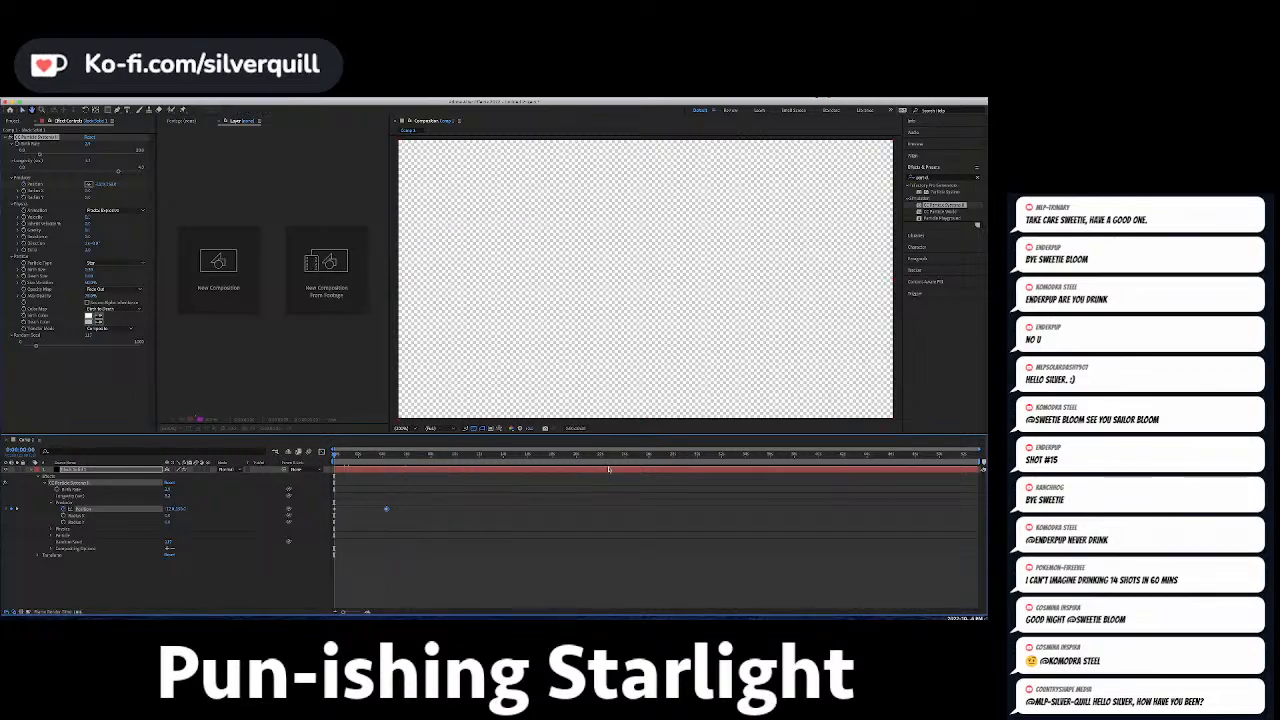
{"action": "key", "text": "space"}
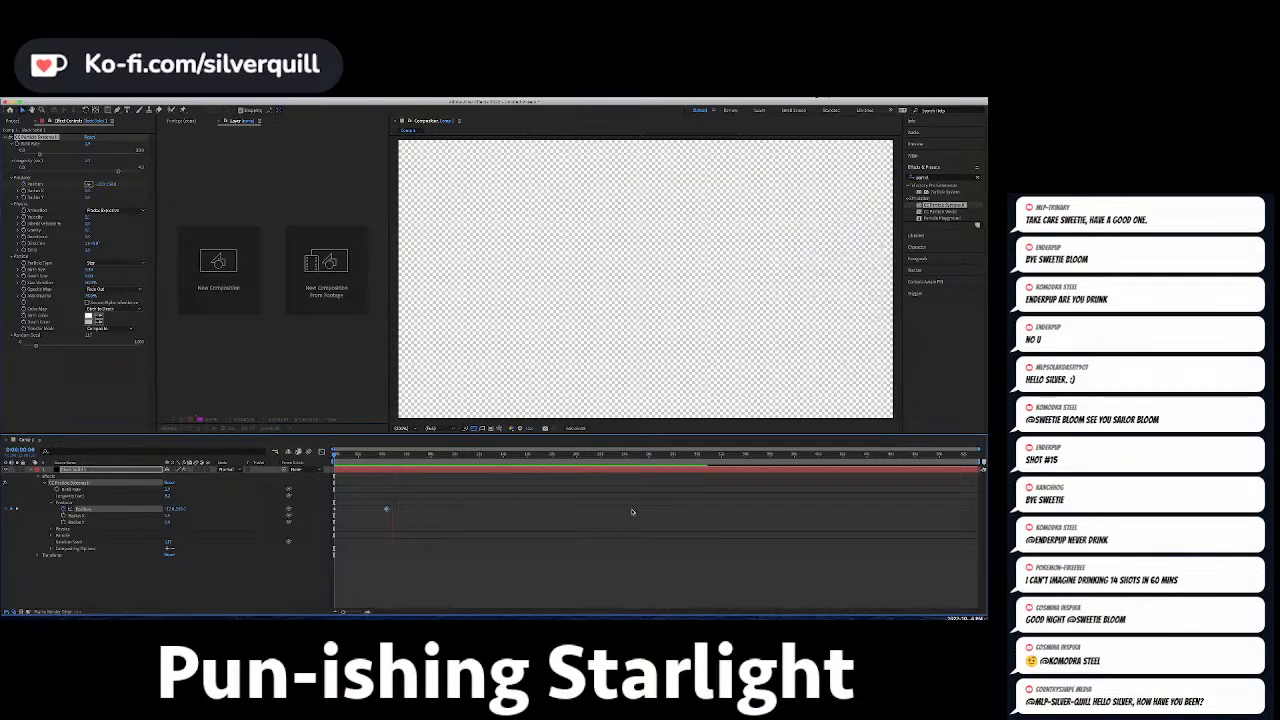
{"action": "key", "text": "space"}
{"action": "key", "text": "space"}
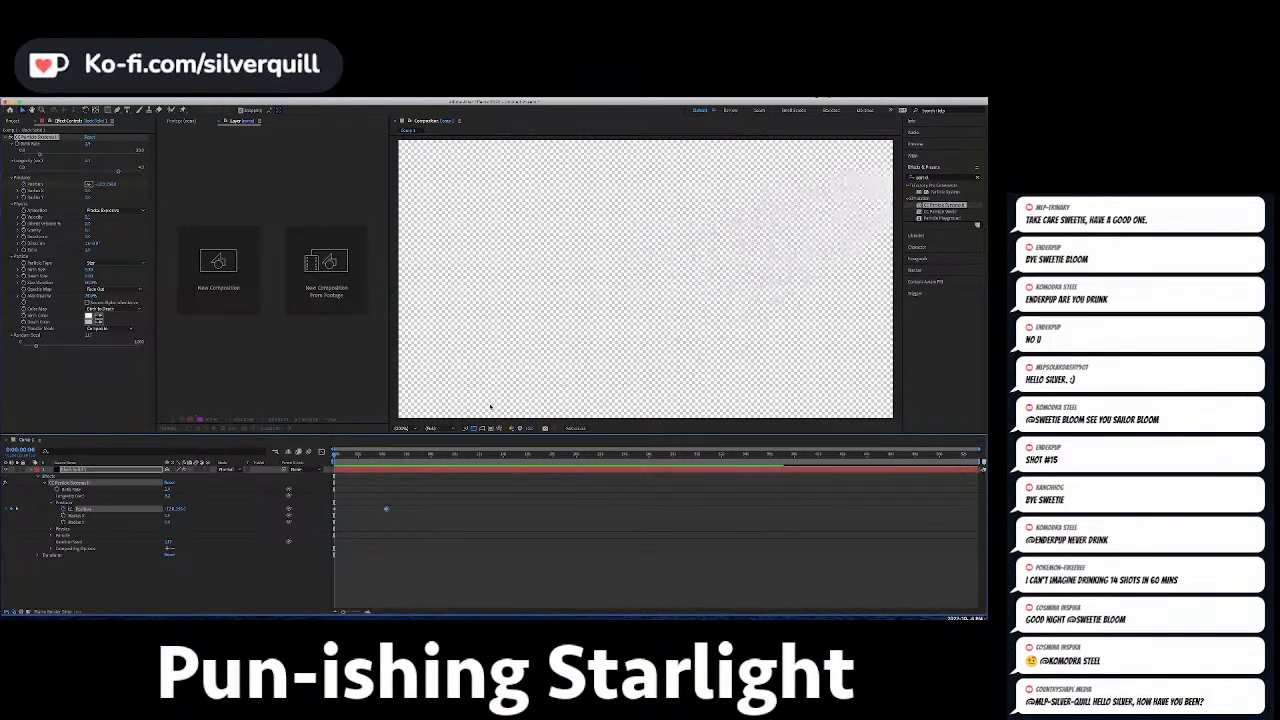
{"action": "key", "text": "space"}
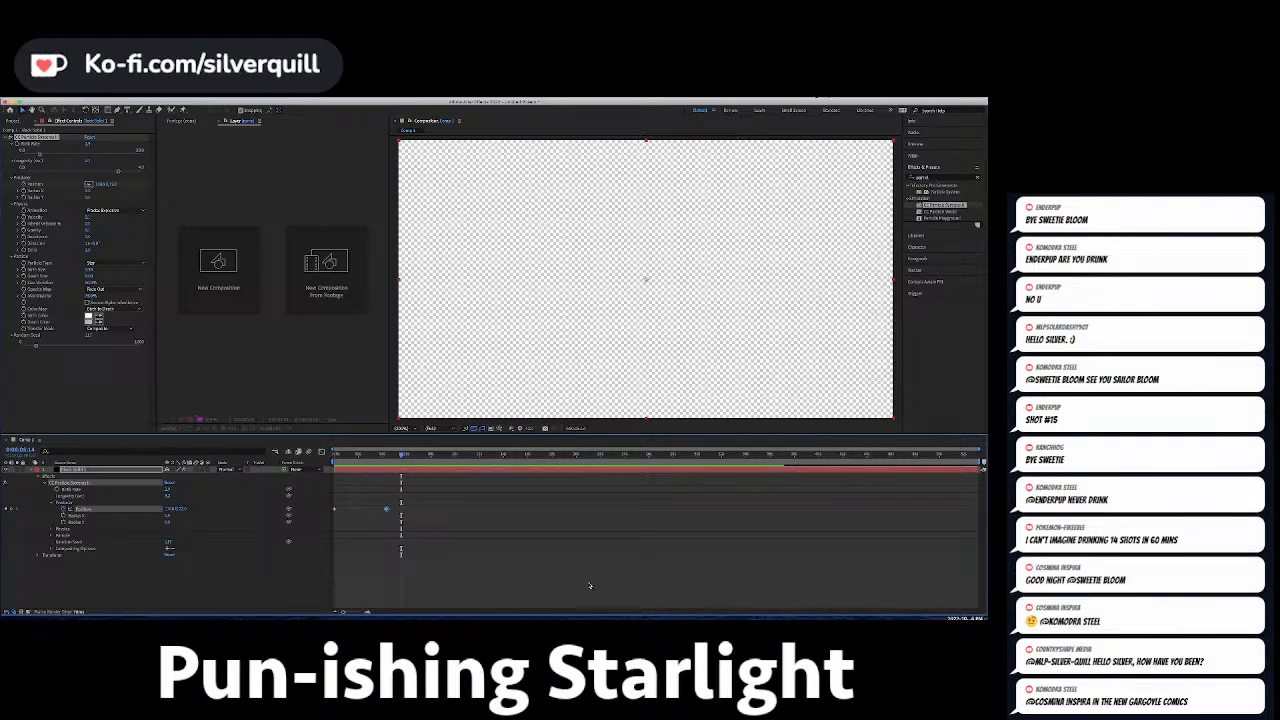
{"action": "left_click", "coordinate": [582, 551]}
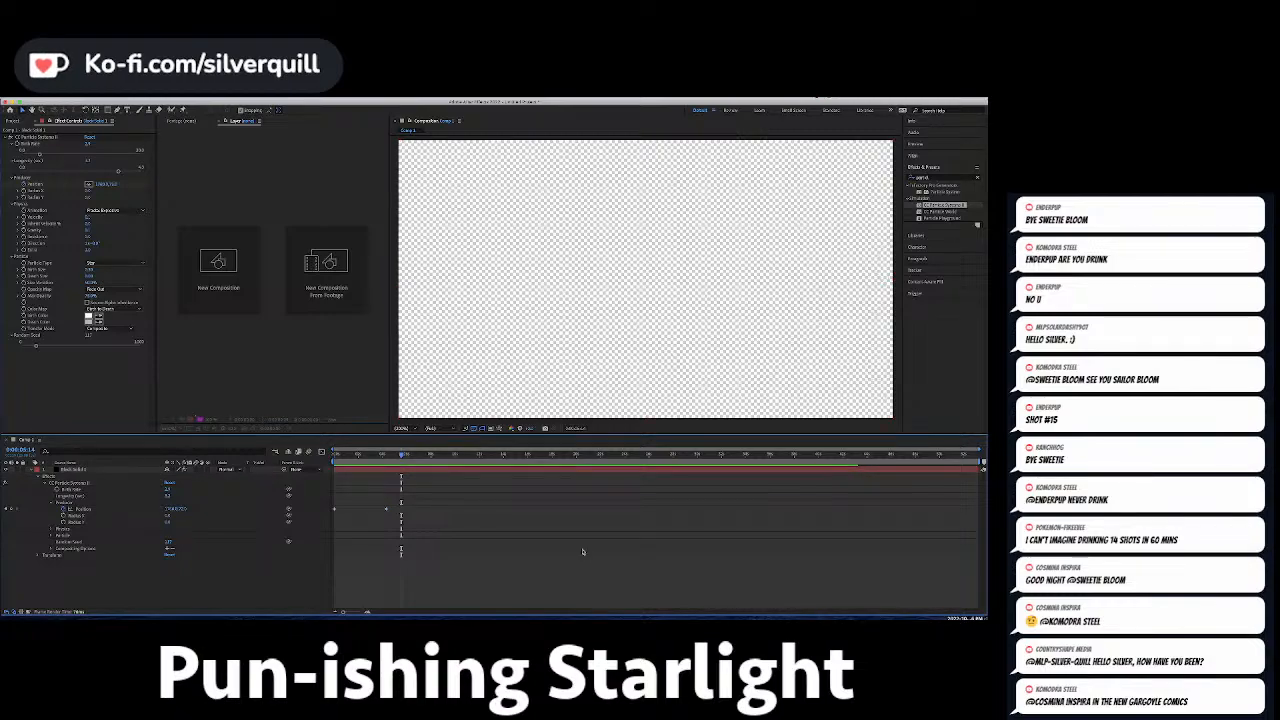
Save the project as starlight_transition in the Starlight Puns folder.
{"action": "key", "text": "super+s"}
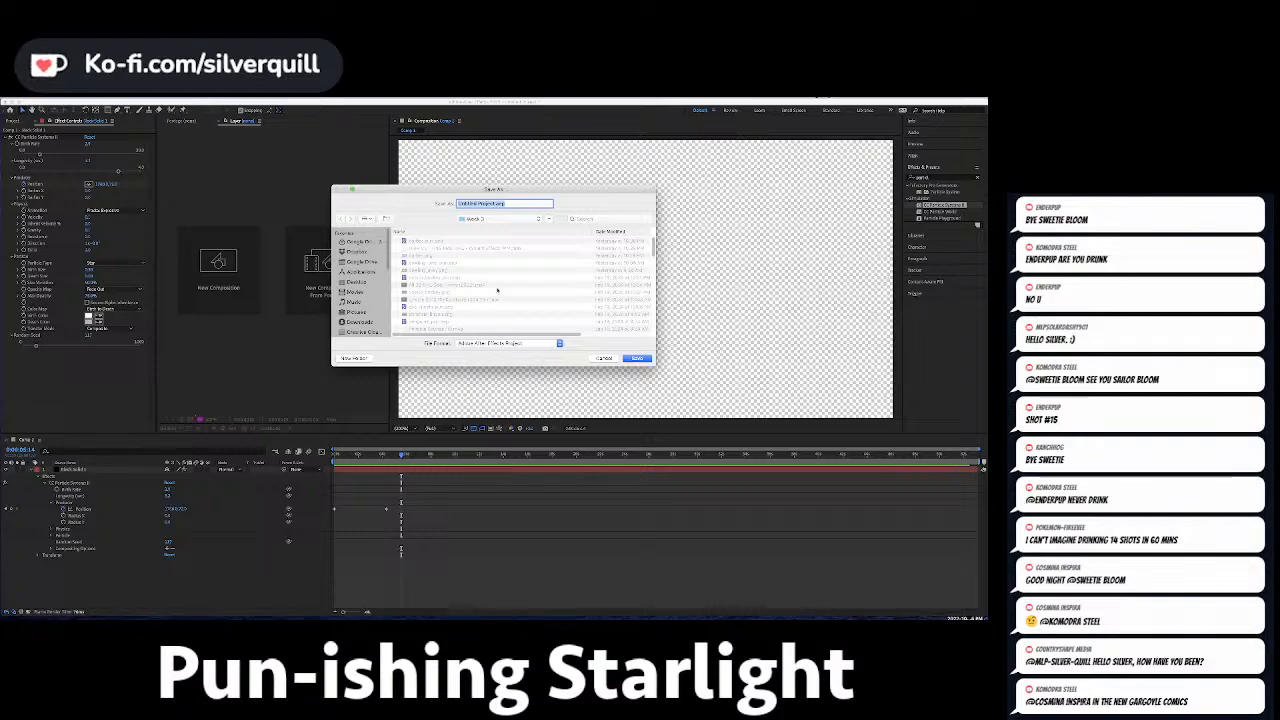
{"action": "left_click", "coordinate": [489, 219]}
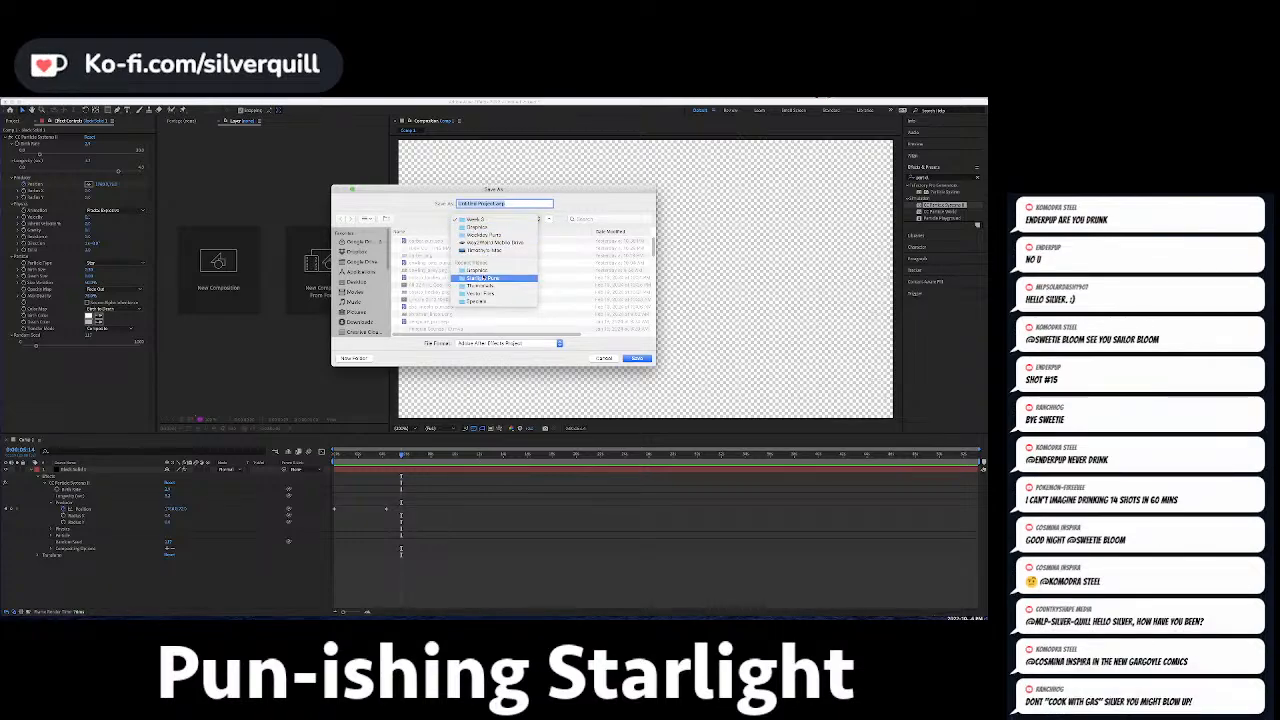
{"action": "left_click", "coordinate": [499, 217]}
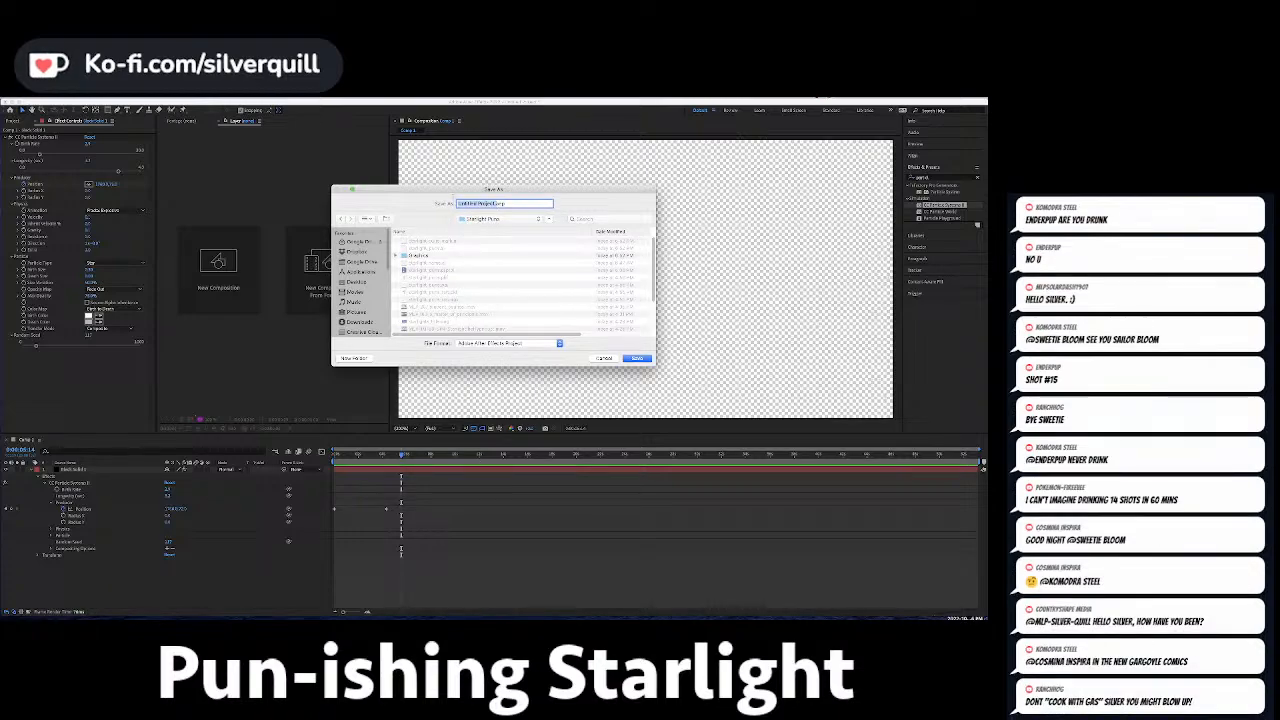
{"action": "type", "text": "Starlight"}
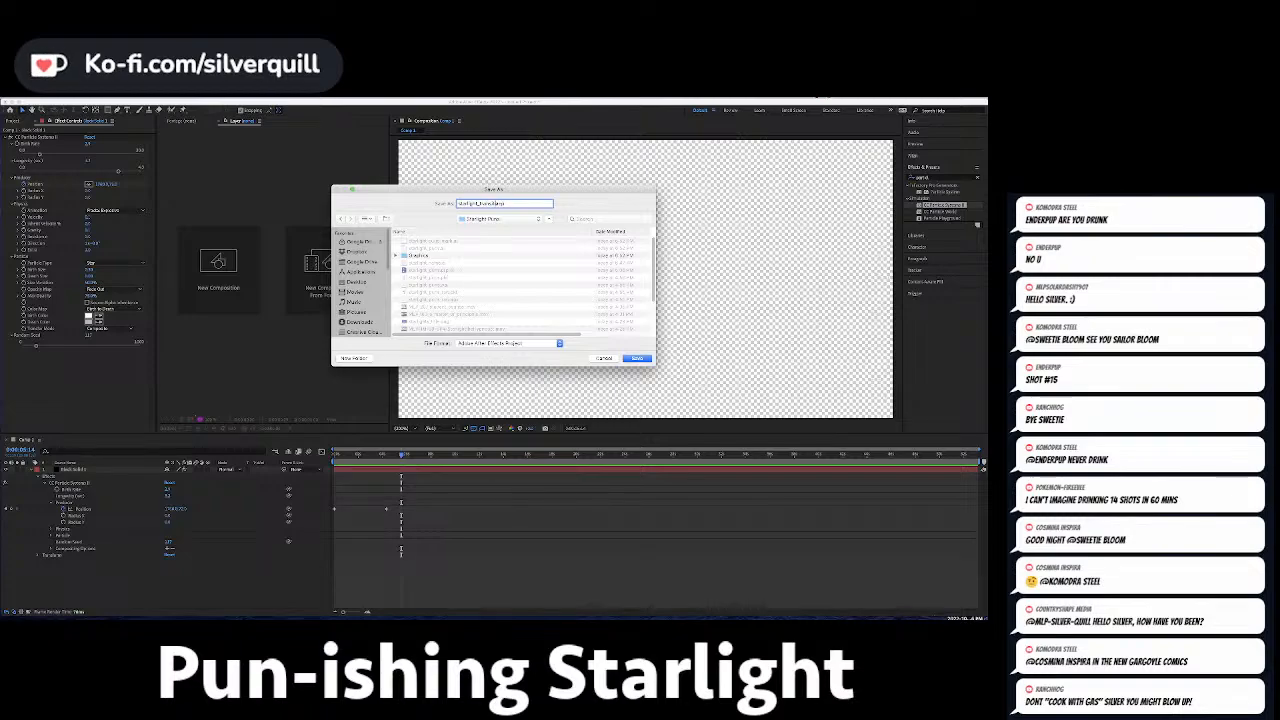
{"action": "type", "text": "_Transition"}
{"action": "key", "text": "Return"}
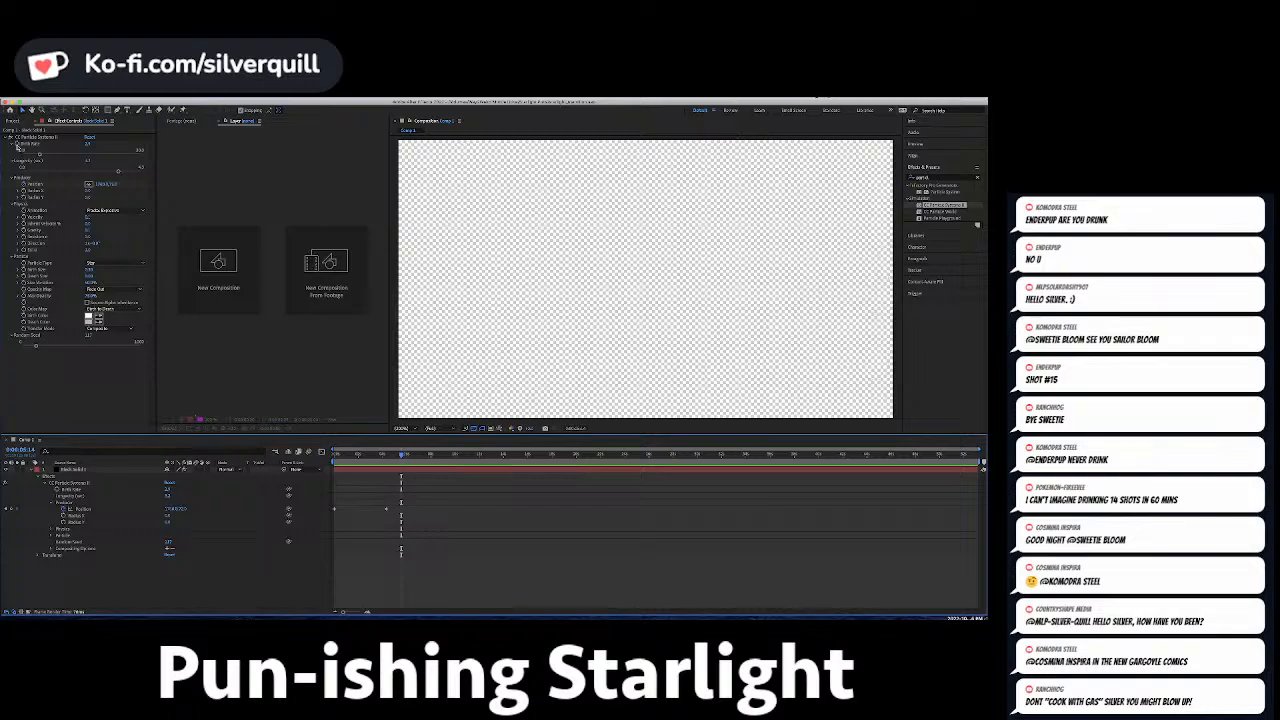
Switch to Finder and bring starlight_cutie_mark.ai from the Starlight Puns folder into the After Effects project.
{"action": "left_click", "coordinate": [13, 121]}
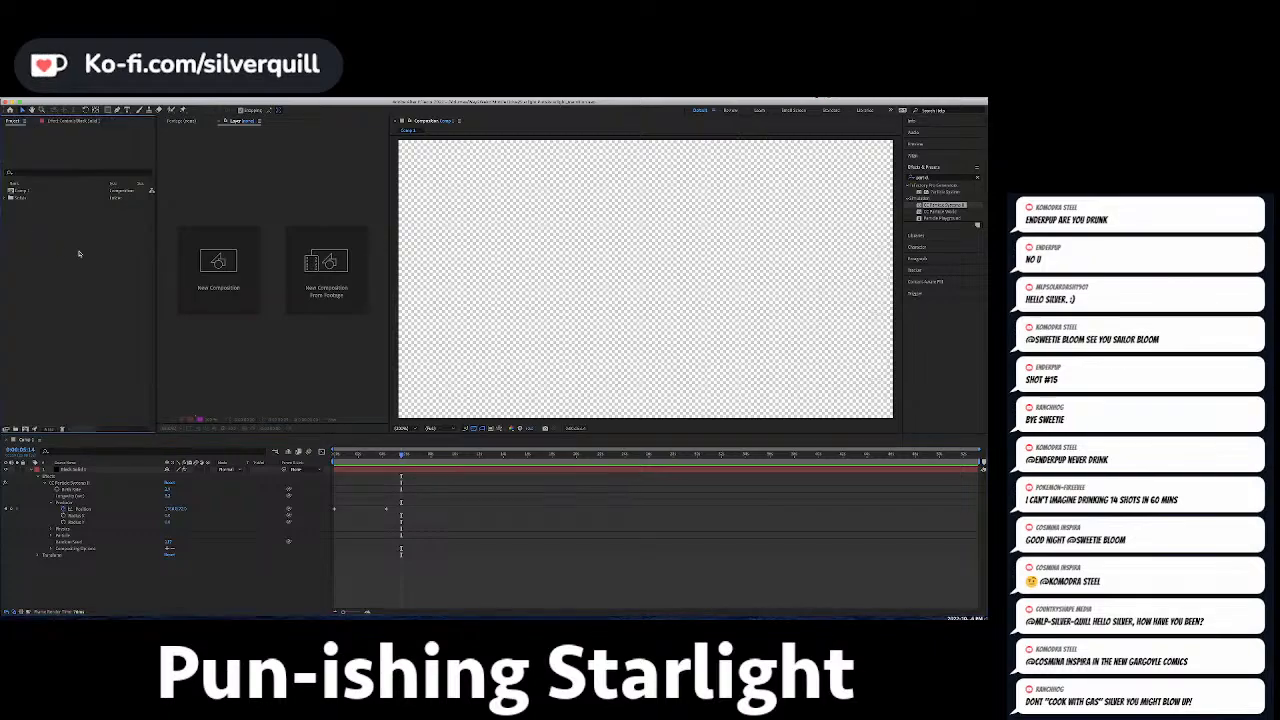
{"action": "key", "text": "super+Tab"}
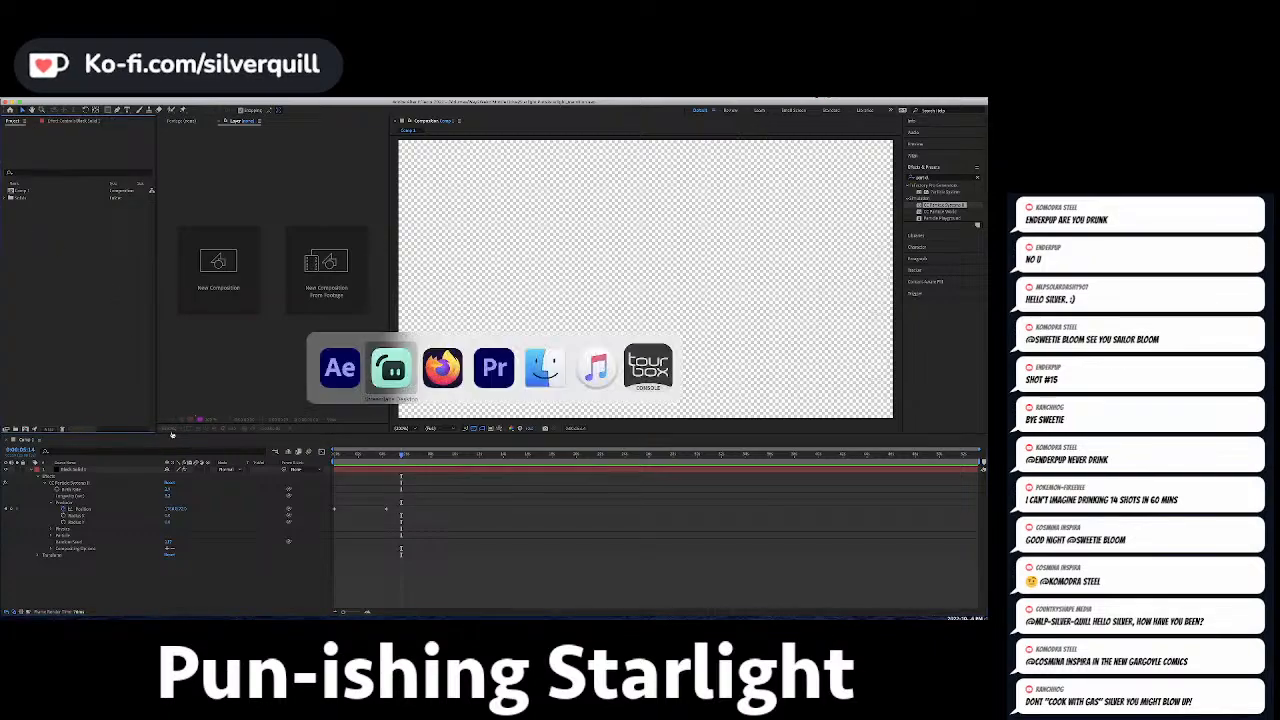
{"action": "key", "text": "super+Tab"}
{"action": "key", "text": "super+Tab"}
{"action": "key", "text": "super+Tab"}
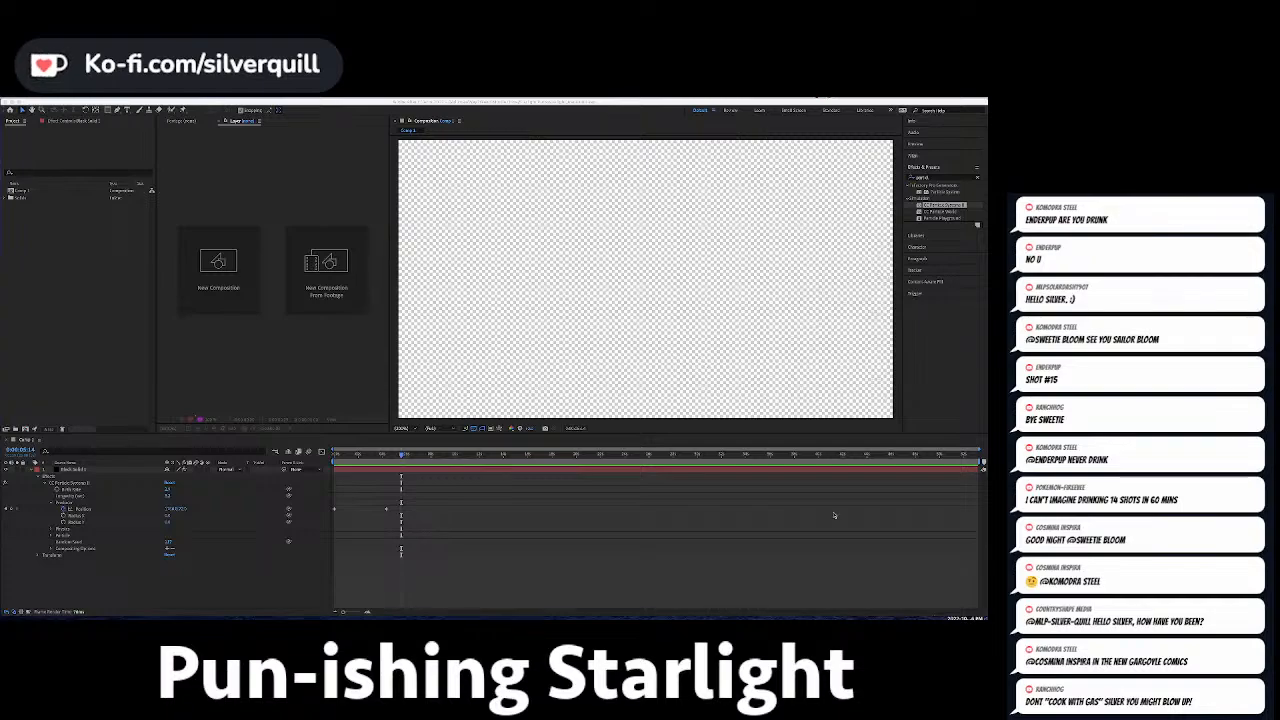
{"action": "left_click", "coordinate": [945, 616]}
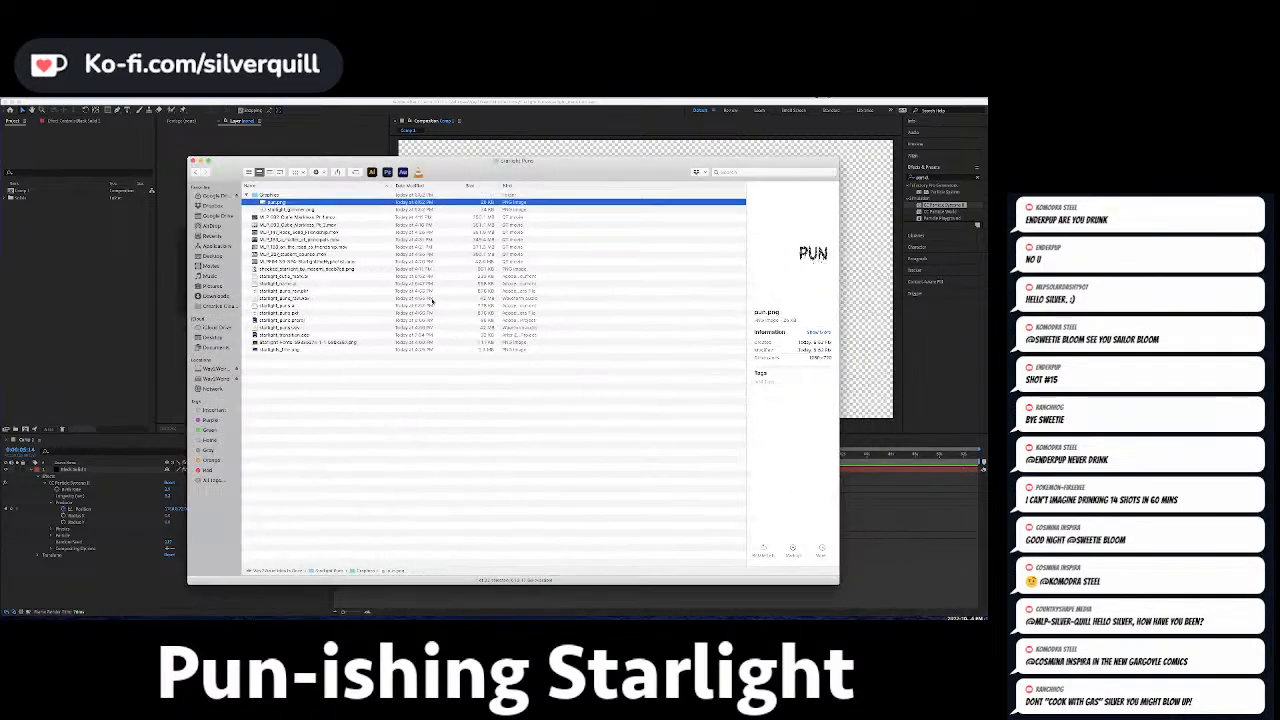
{"action": "left_click", "coordinate": [336, 370]}
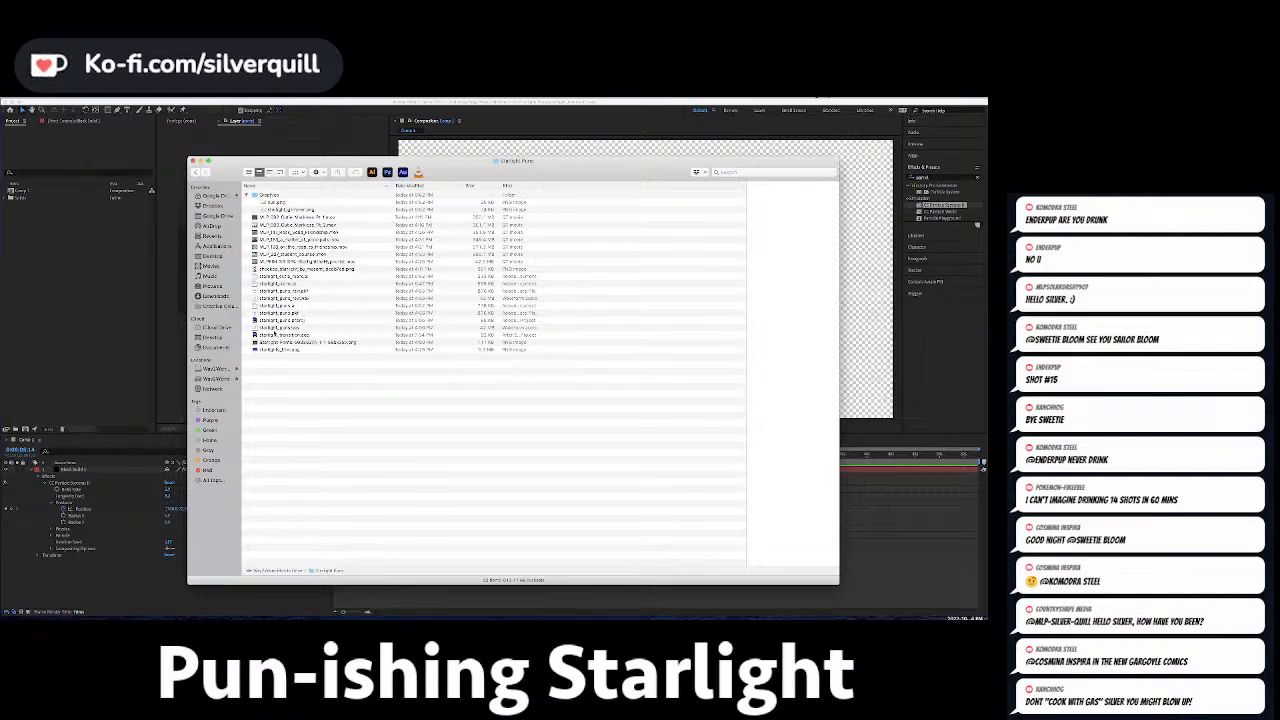
{"action": "left_click", "coordinate": [289, 276]}
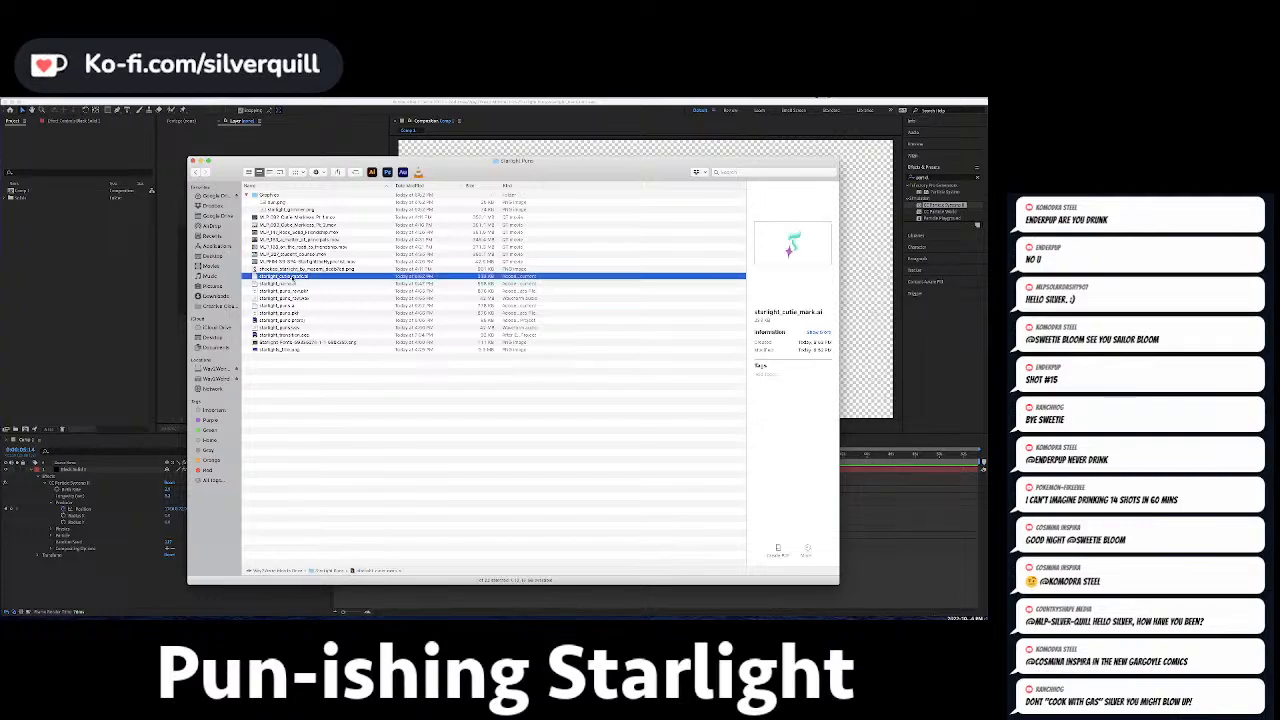
{"action": "left_click_drag", "start_coordinate": [289, 276], "coordinate": [56, 268]}
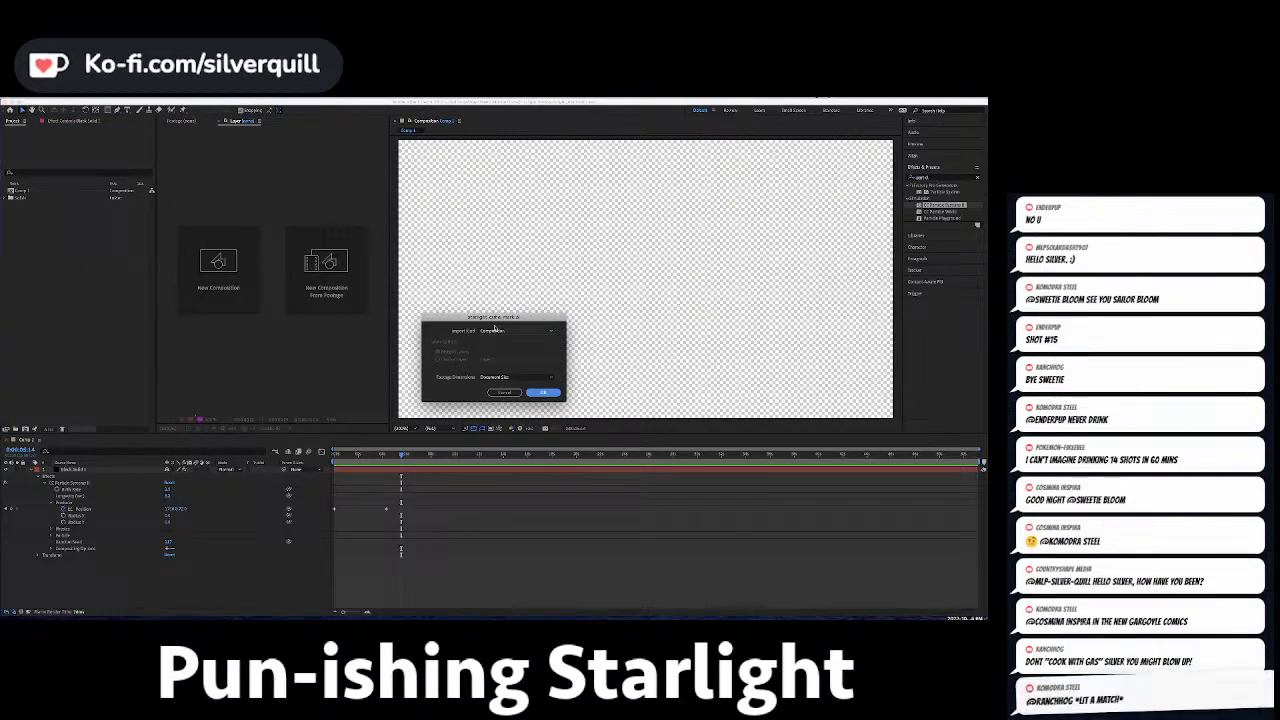
Import the cutie mark file as Footage using its single layer, Layer 1, at Document Size.
{"action": "left_click", "coordinate": [500, 331]}
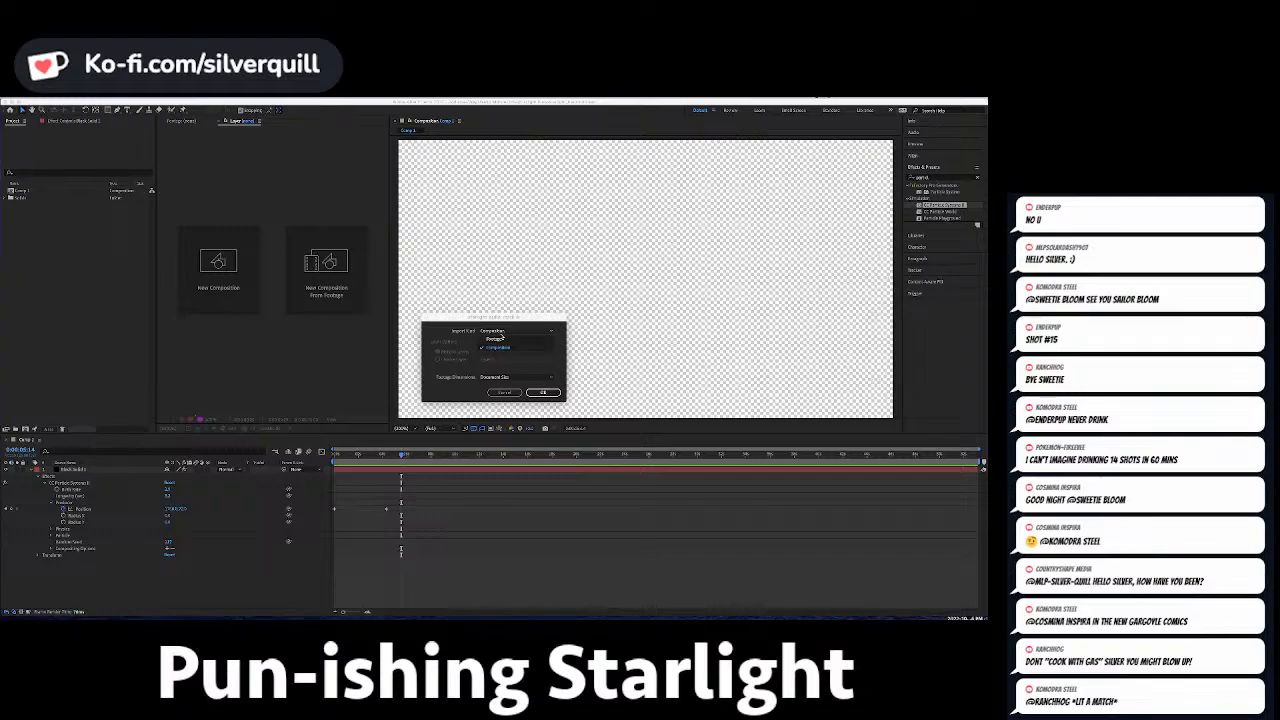
{"action": "left_click", "coordinate": [497, 339]}
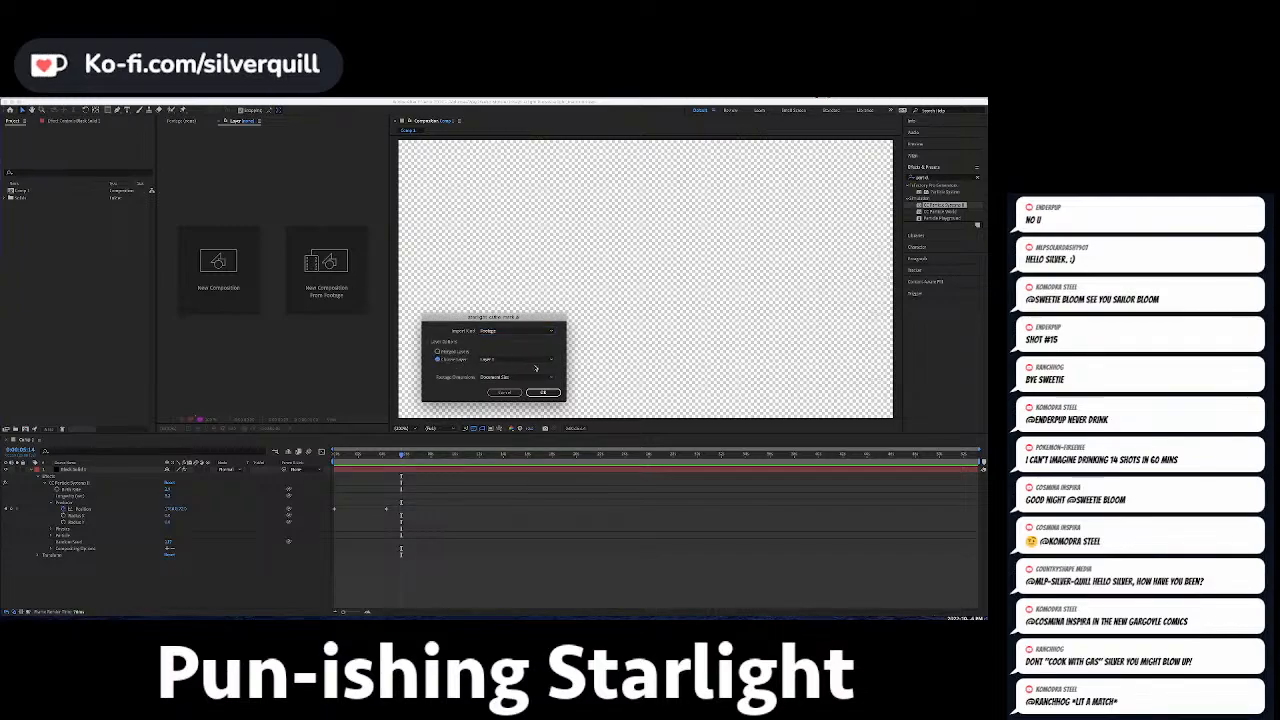
{"action": "left_click", "coordinate": [527, 361]}
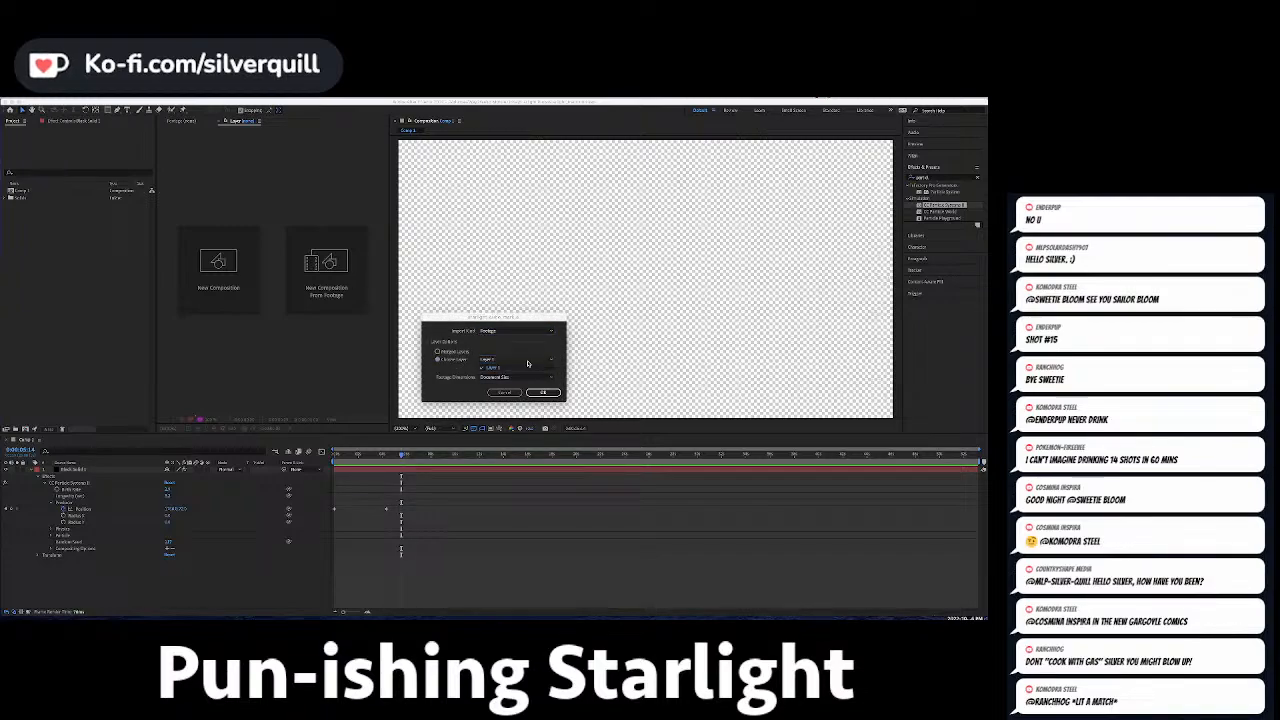
{"action": "left_click", "coordinate": [542, 392]}
{"action": "left_click", "coordinate": [83, 276]}
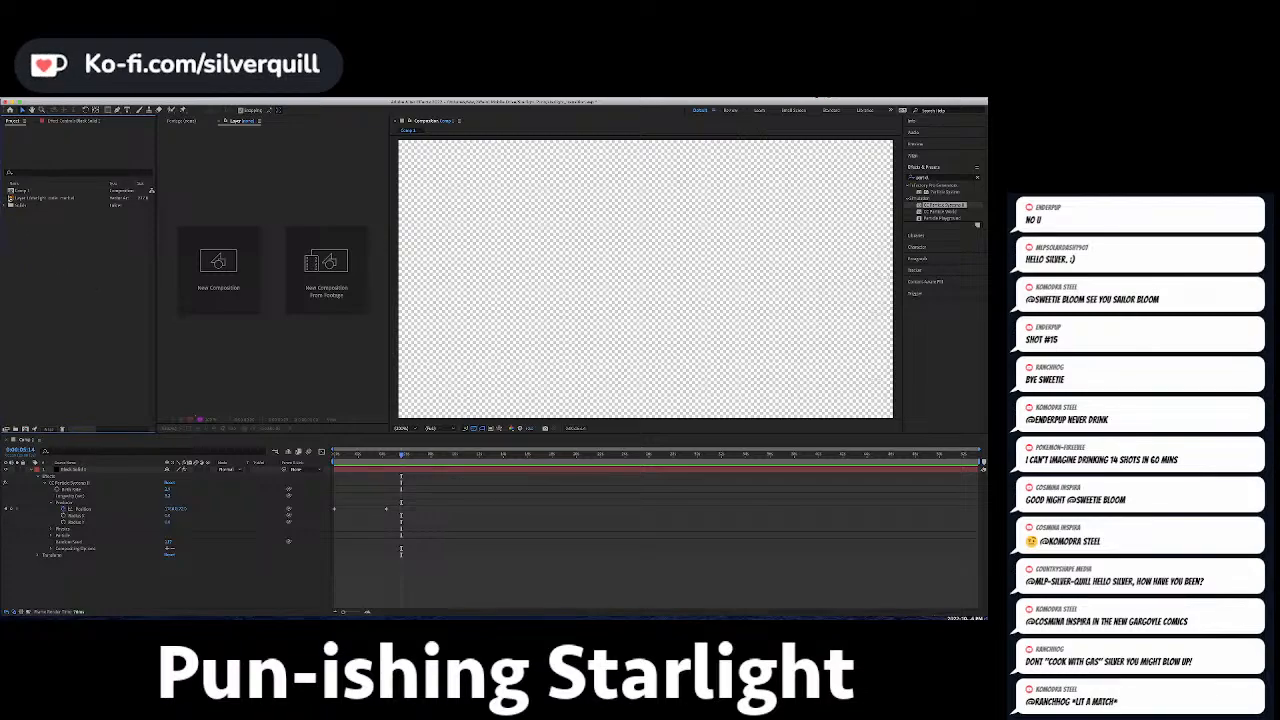
Add the cutie mark above the particle solid, start it at the first frame, and expand its Transform properties with the playhead mid-trail.
{"action": "left_click", "coordinate": [46, 198]}
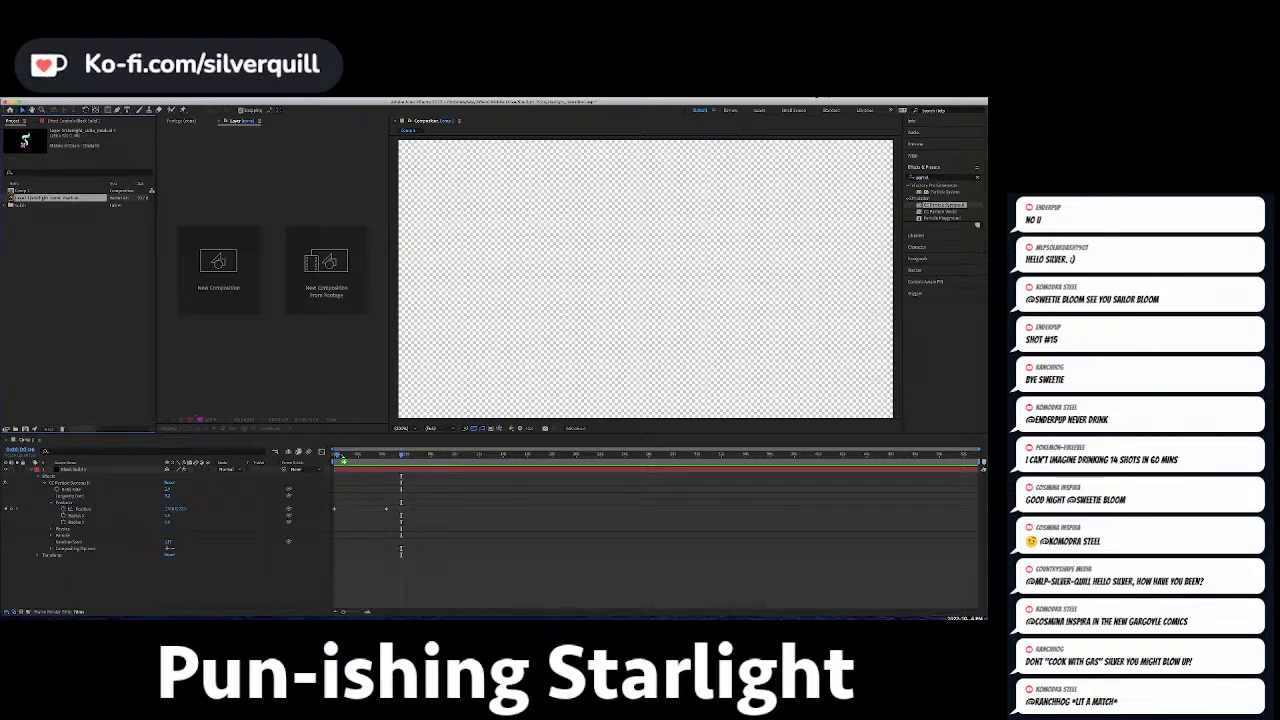
{"action": "left_click_drag", "start_coordinate": [344, 461], "coordinate": [375, 471]}
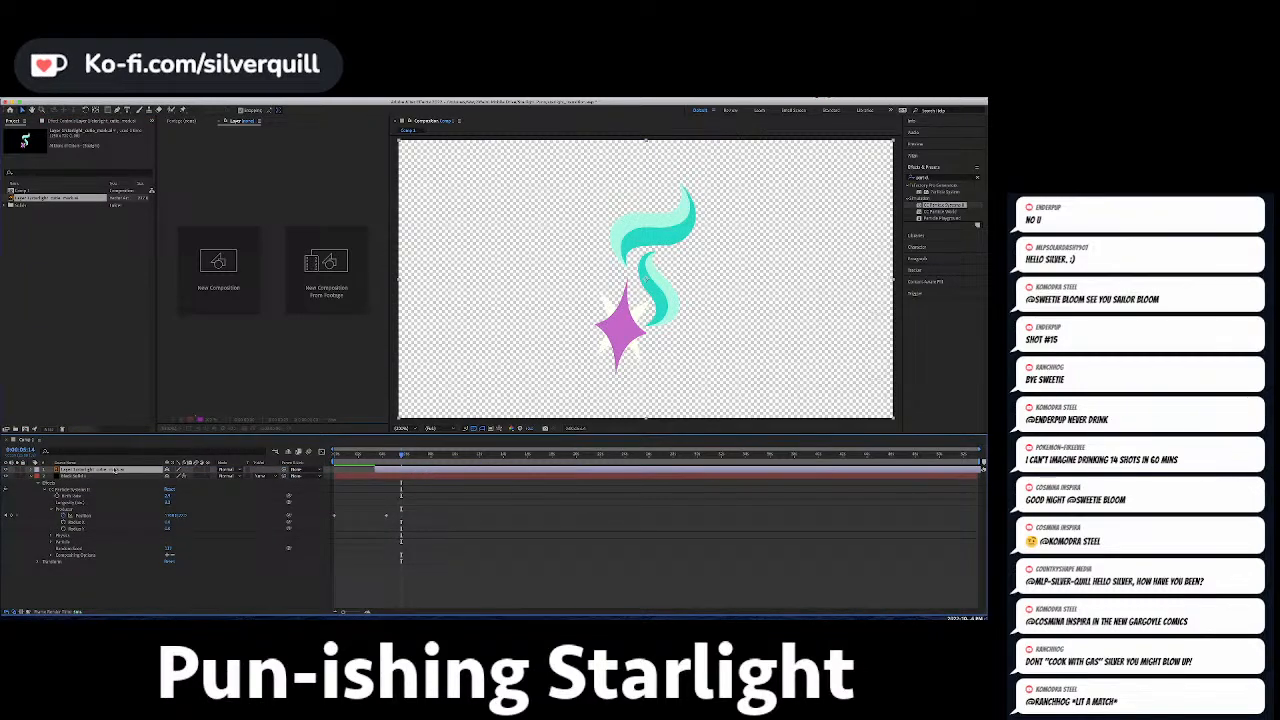
{"action": "left_click", "coordinate": [35, 471]}
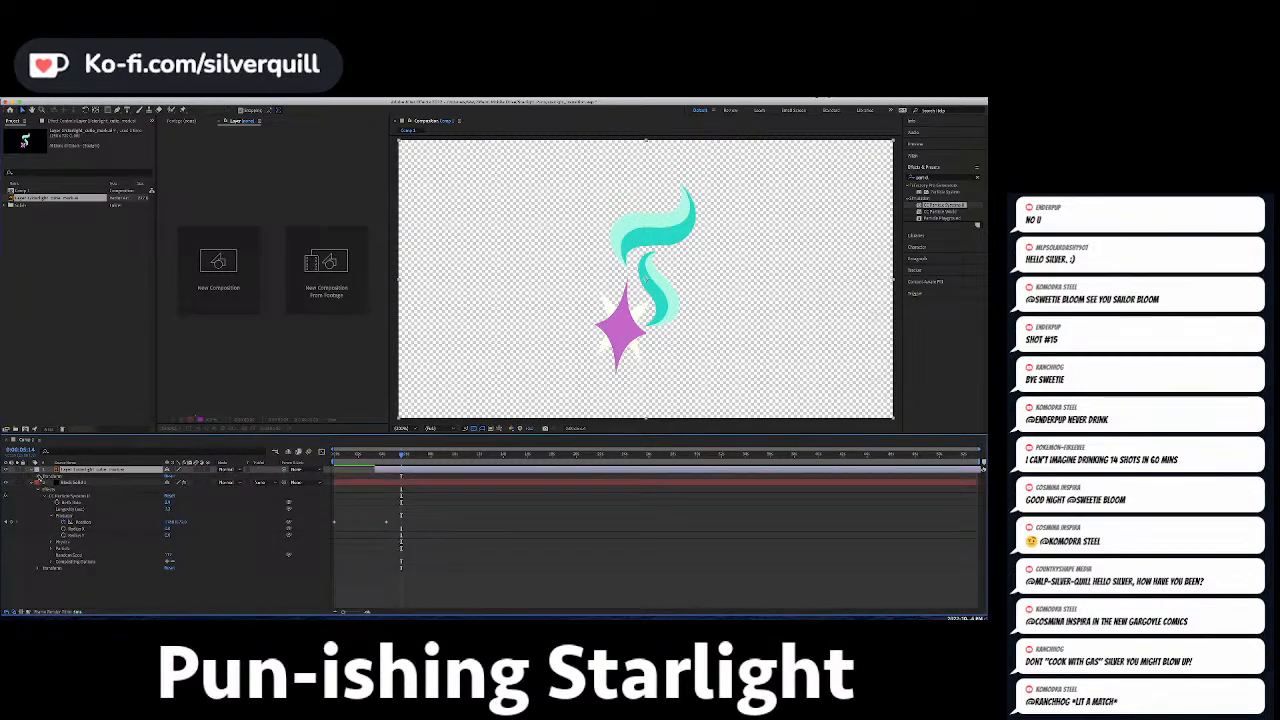
{"action": "left_click", "coordinate": [39, 477]}
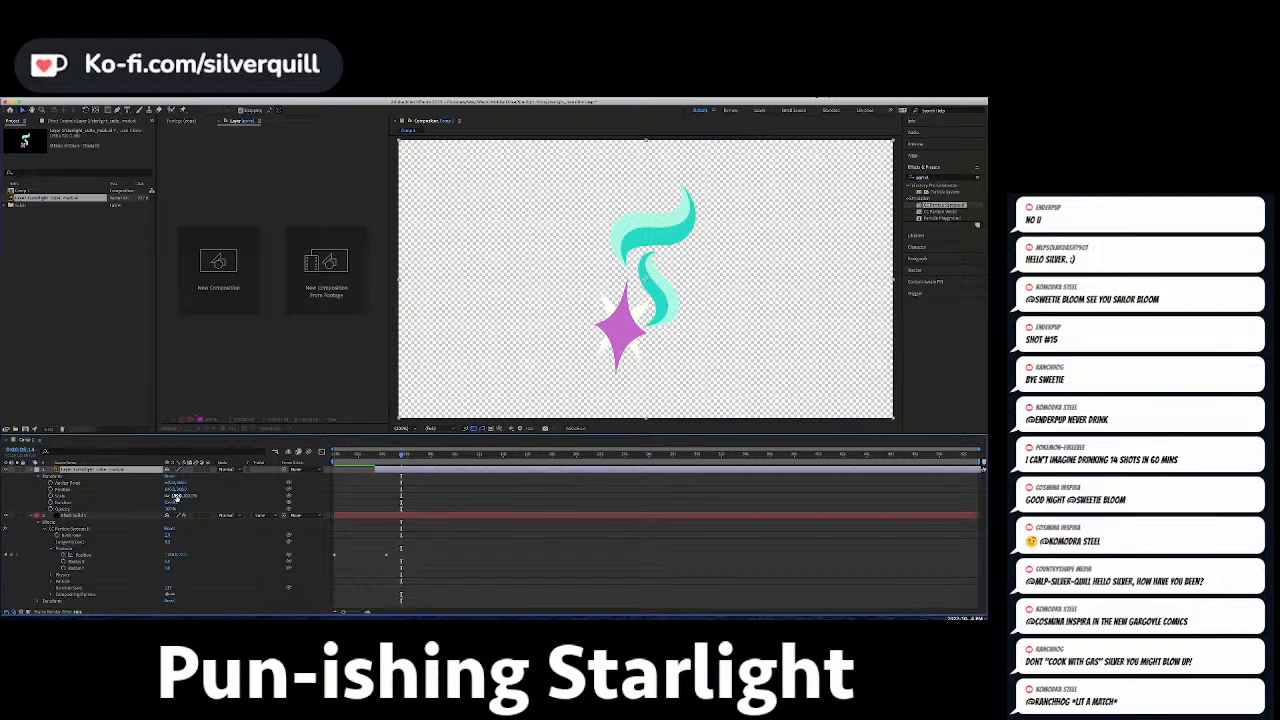
{"action": "left_click_drag", "start_coordinate": [350, 457], "coordinate": [377, 462]}
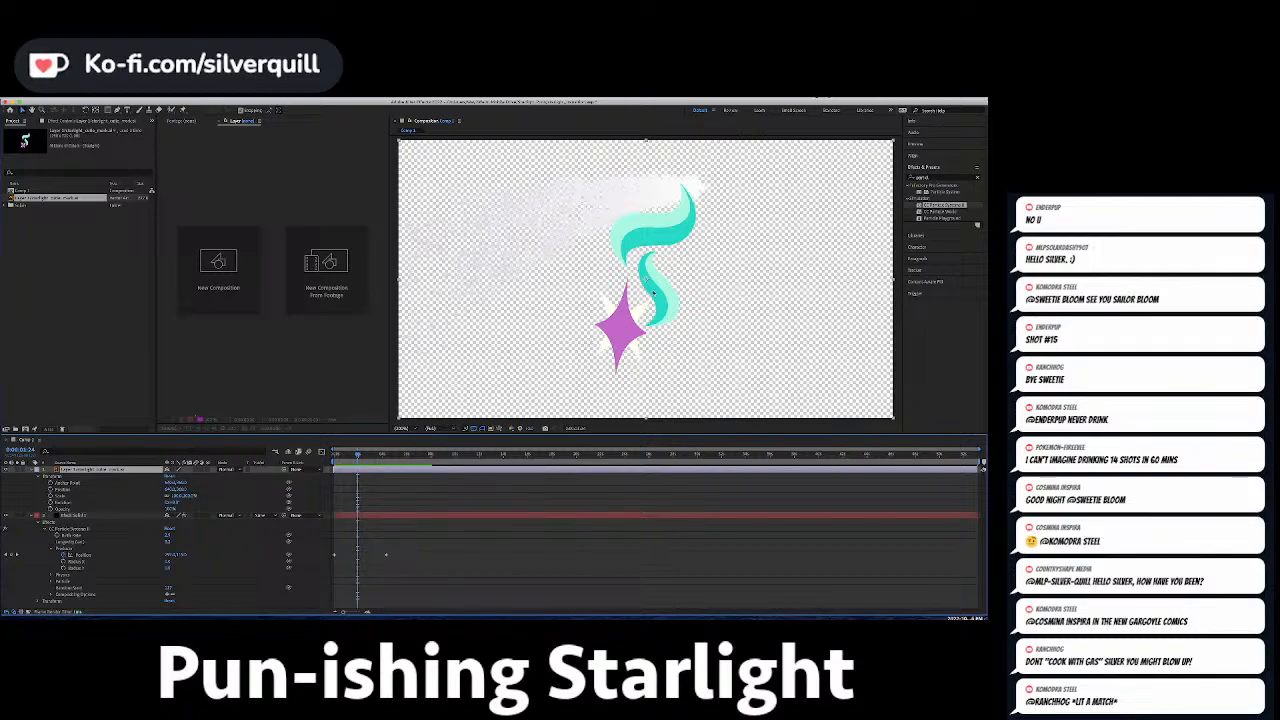
Centre the cutie mark's anchor point on its purple star and rotate the mark so the star leads toward the right.
{"action": "left_click", "coordinate": [636, 325]}
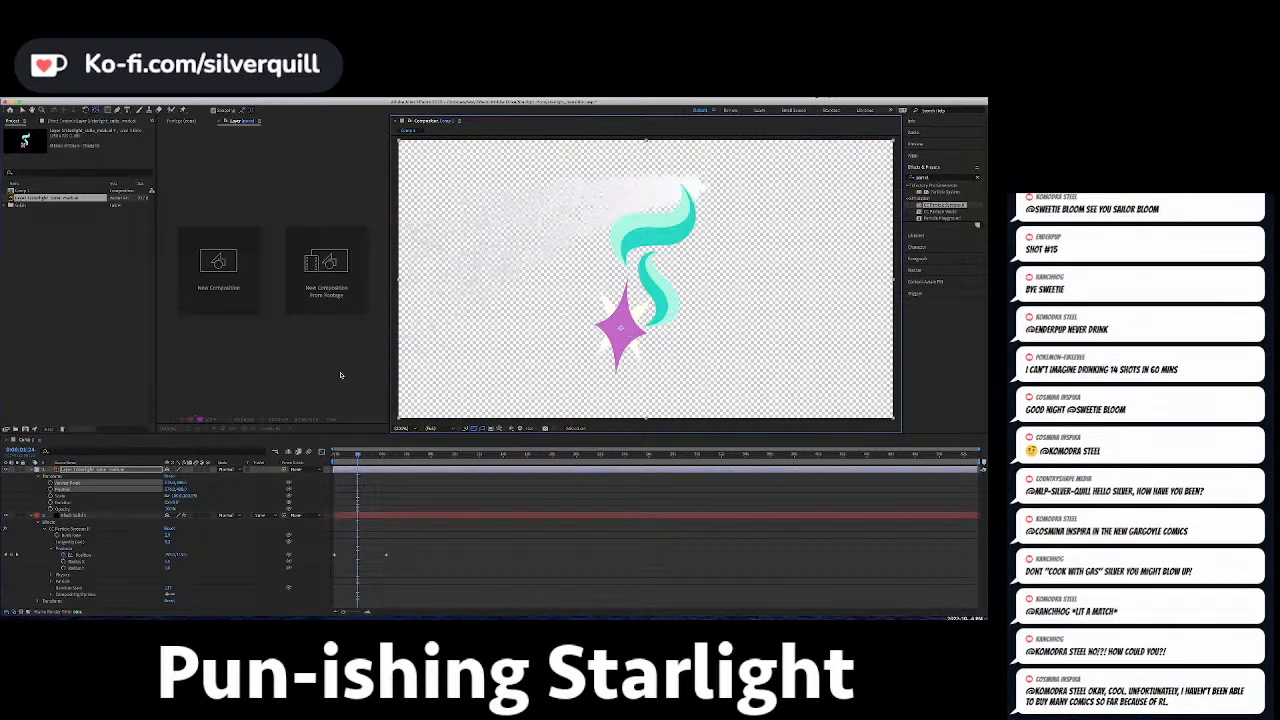
{"action": "left_click_drag", "start_coordinate": [175, 505], "coordinate": [130, 505]}
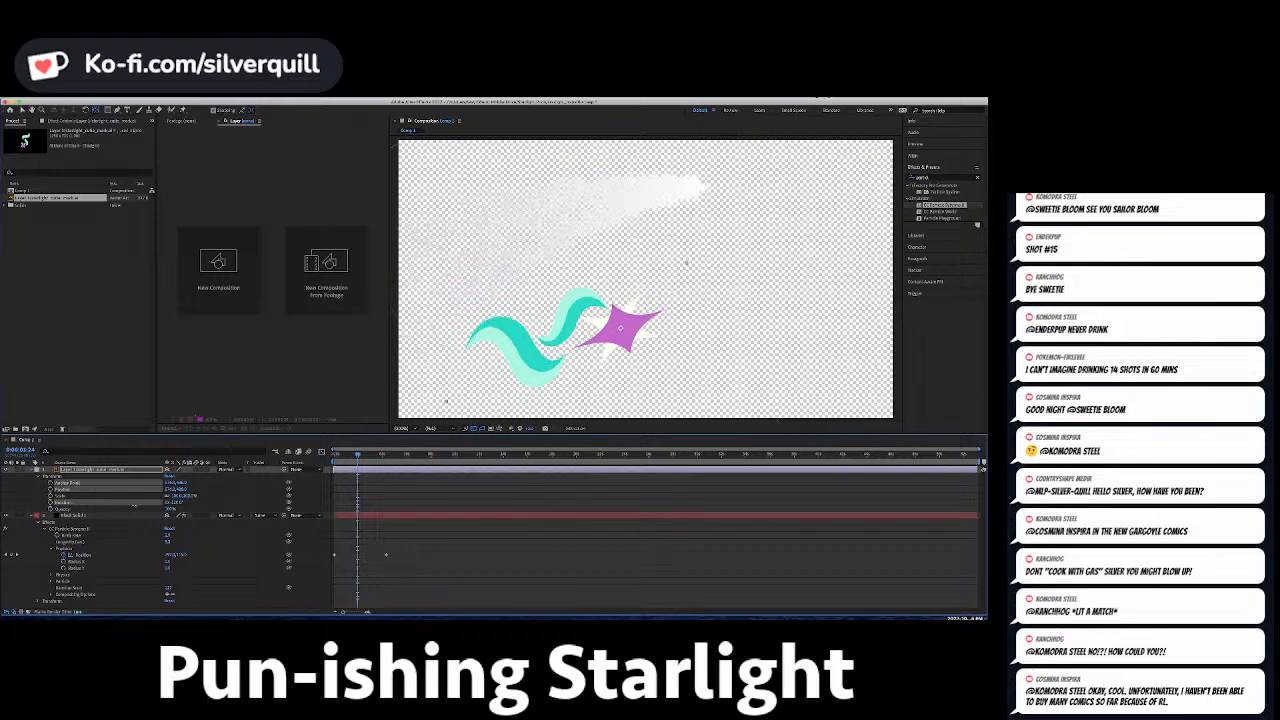
Scale the cutie mark down to a small size and place its star at the head of the particle trail.
{"action": "left_click_drag", "start_coordinate": [446, 401], "coordinate": [517, 411]}
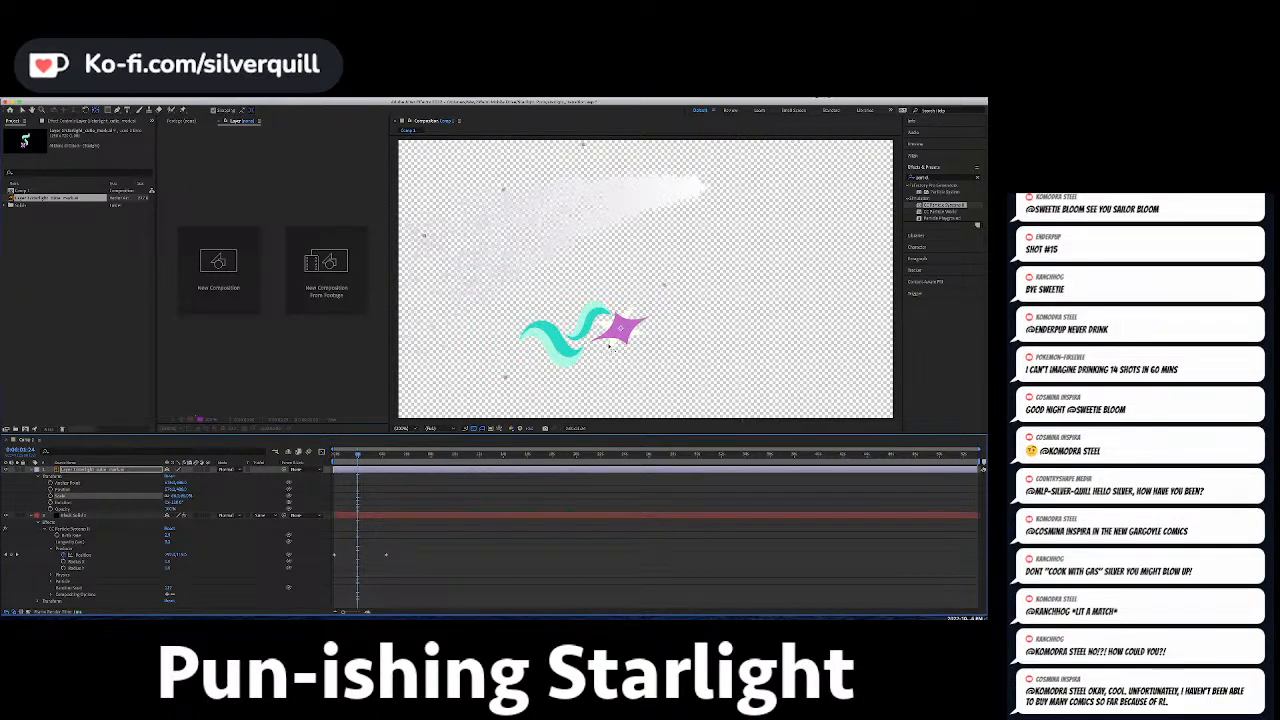
{"action": "key", "text": "v"}
{"action": "left_click_drag", "start_coordinate": [612, 346], "coordinate": [686, 200]}
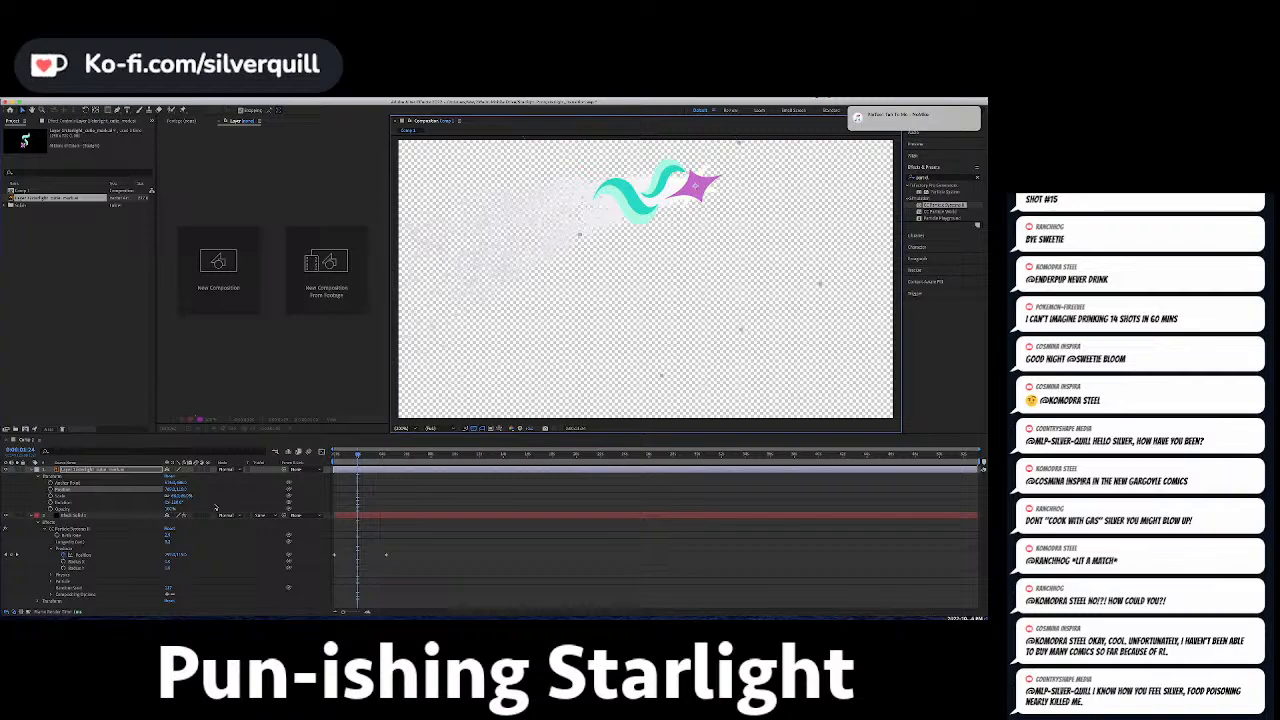
{"action": "left_click_drag", "start_coordinate": [186, 496], "coordinate": [176, 498]}
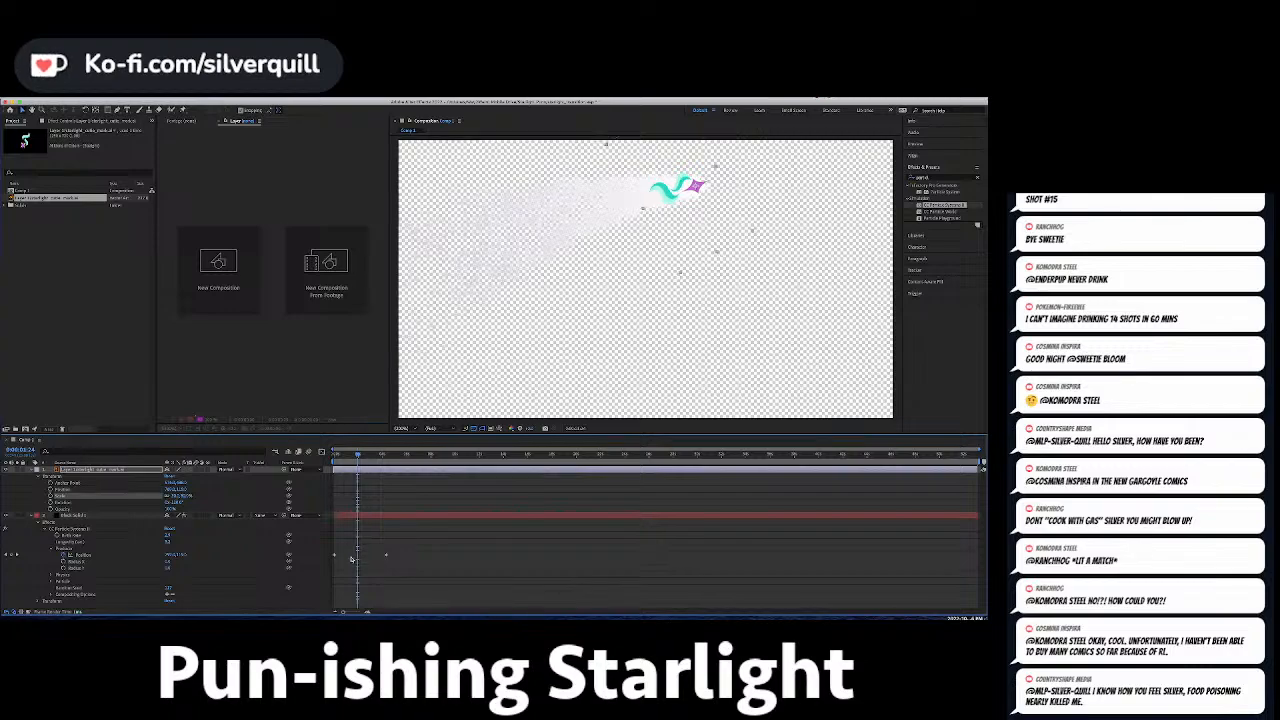
Copy the particle producer's Position keyframes onto the cutie mark's Position and align them to start at the first frame.
{"action": "left_click", "coordinate": [86, 556]}
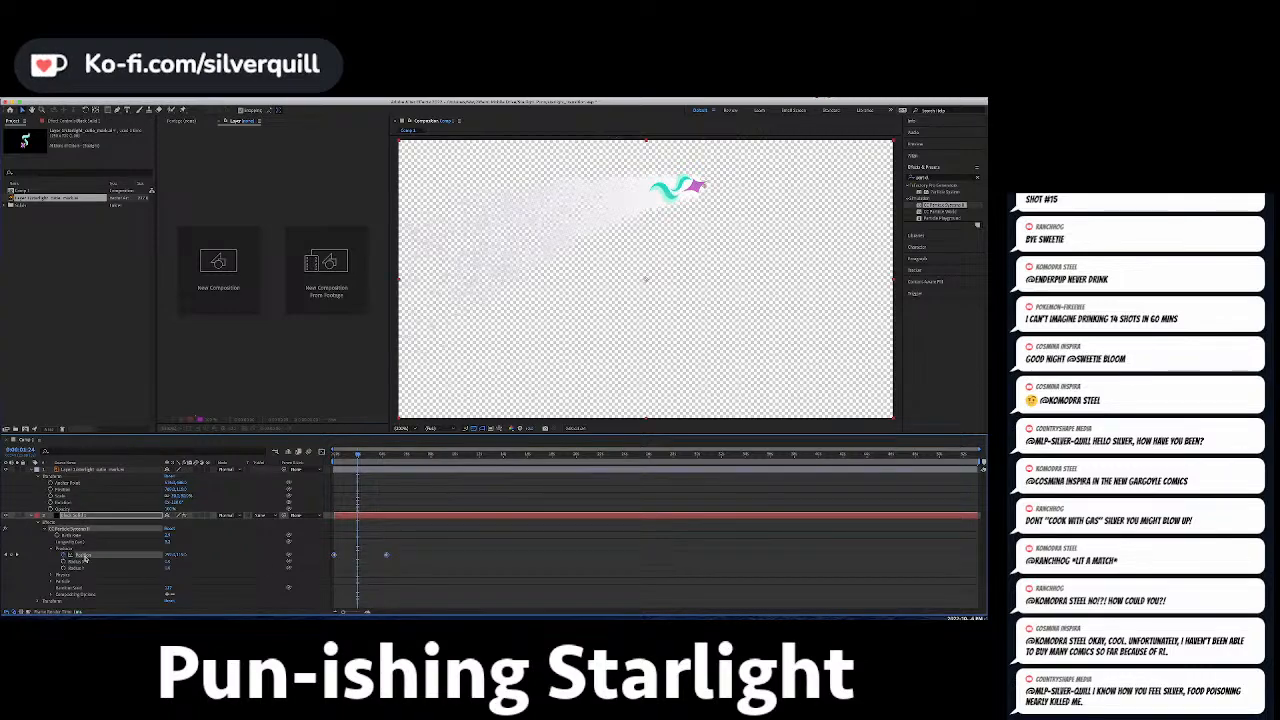
{"action": "left_click", "coordinate": [65, 490]}
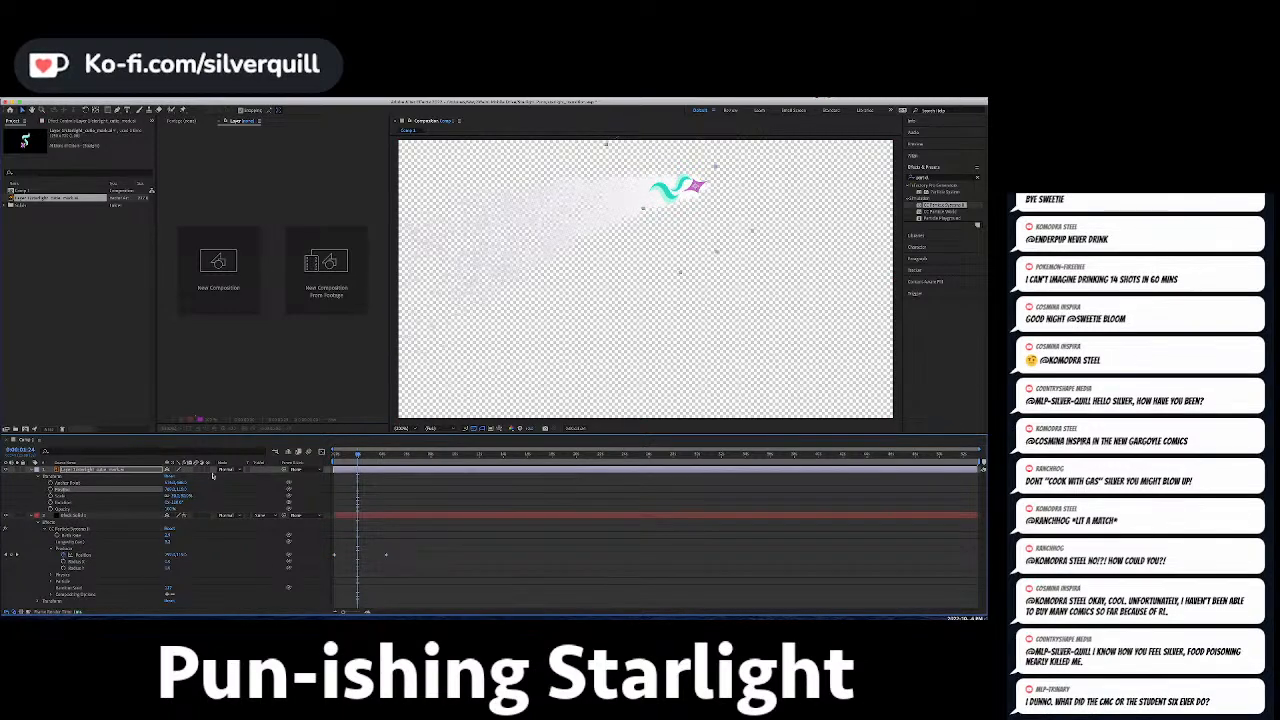
{"action": "key", "text": "super+v"}
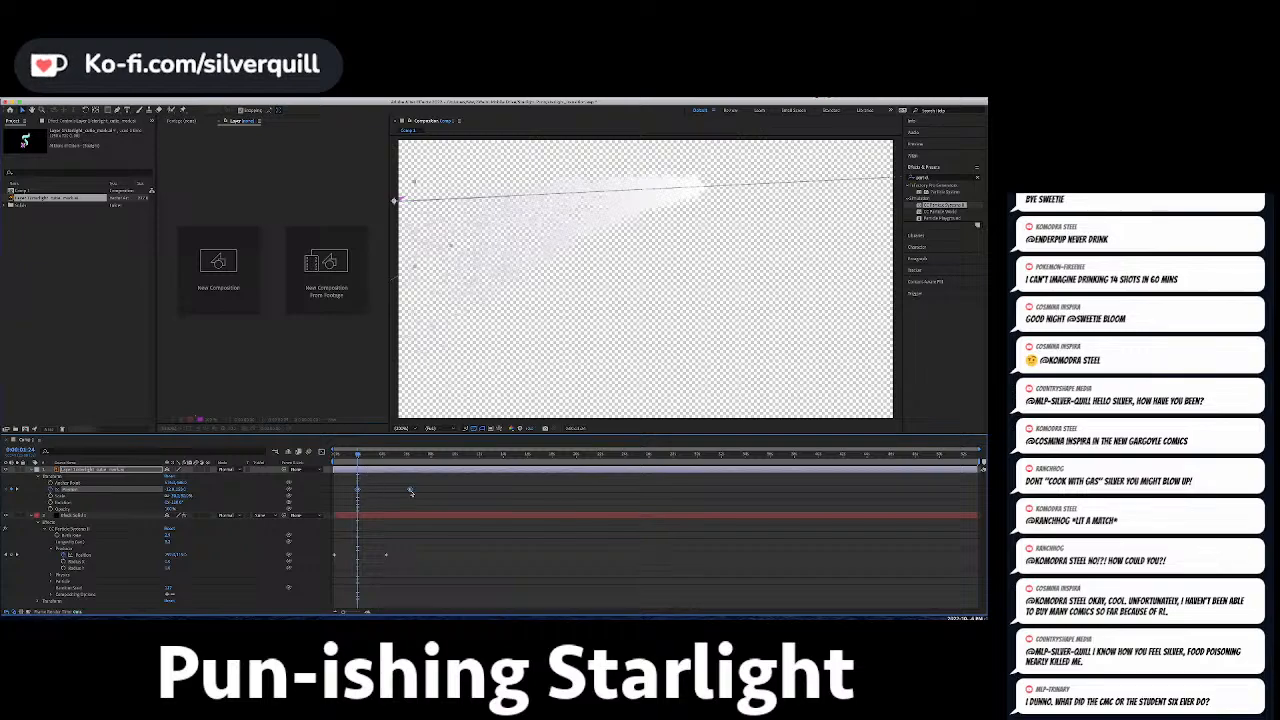
{"action": "left_click_drag", "start_coordinate": [410, 491], "coordinate": [312, 457]}
{"action": "left_click", "coordinate": [449, 498]}
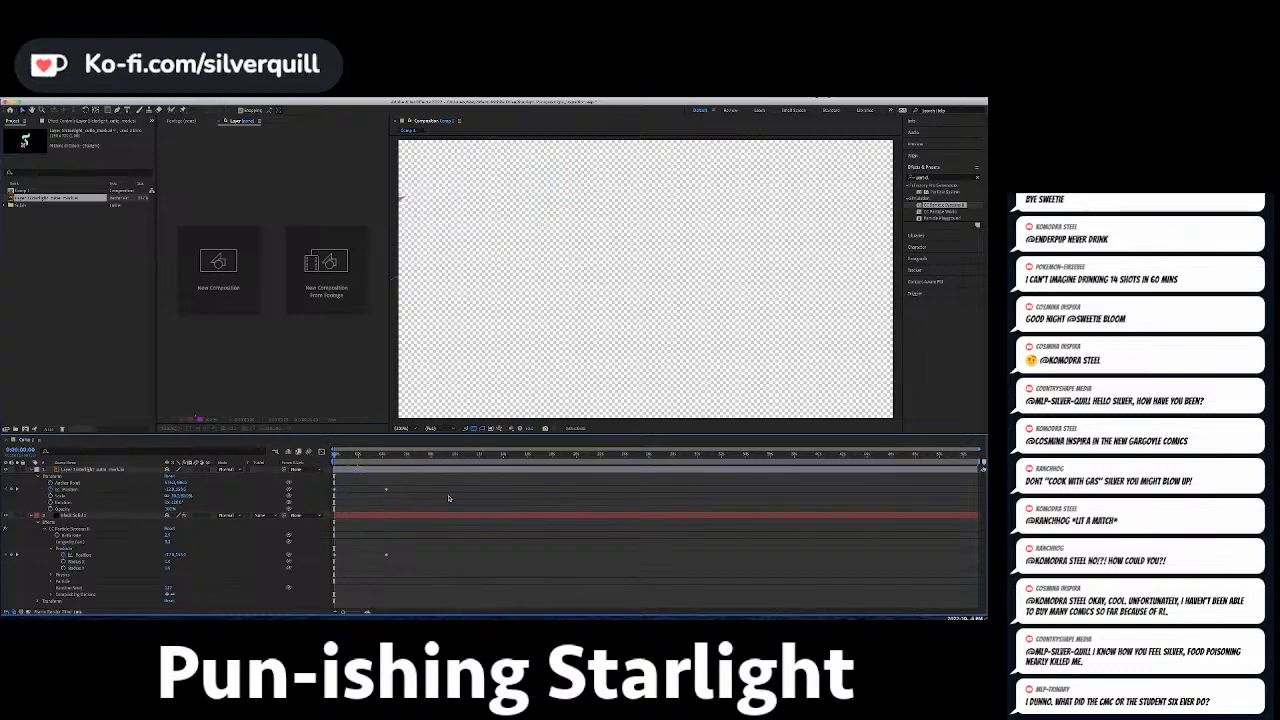
Preview the motion, move the cutie mark's and producer's start positions farther beyond the composition's left edge, and play it again.
{"action": "key", "text": "space"}
{"action": "left_click", "coordinate": [165, 489]}
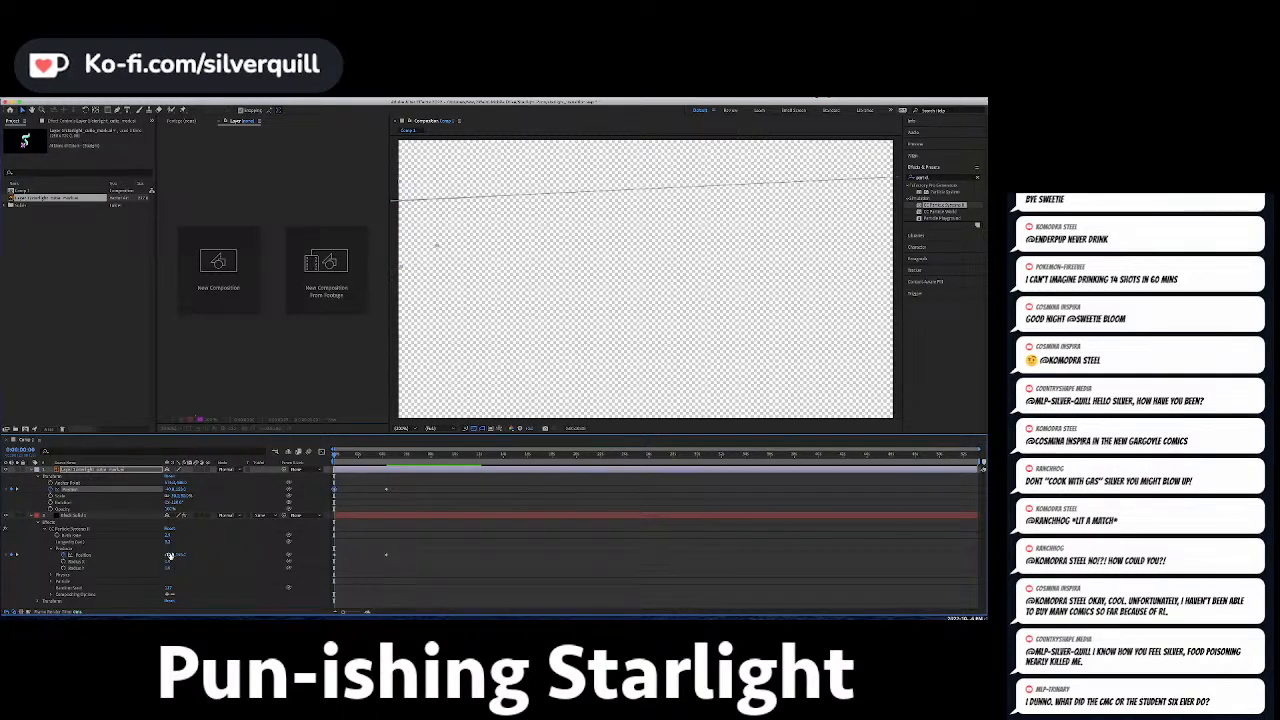
{"action": "left_click", "coordinate": [173, 554]}
{"action": "key", "text": "Return"}
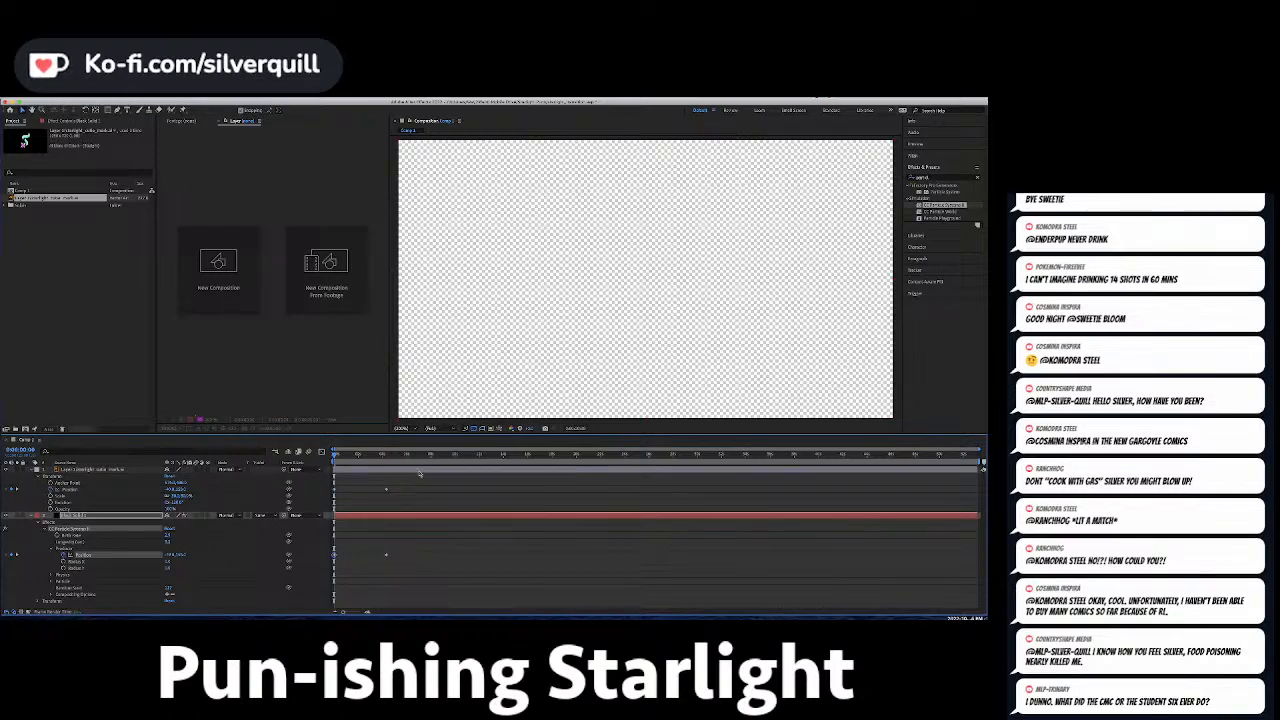
{"action": "key", "text": "space"}
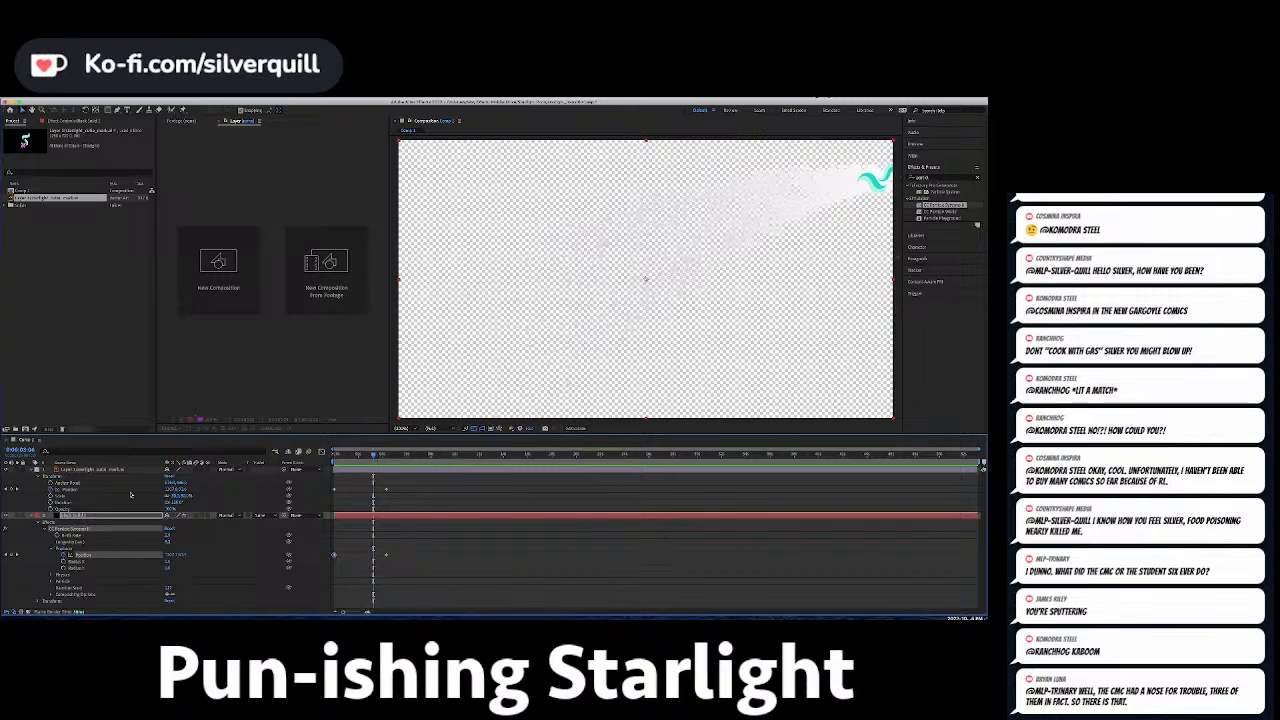
Keyframe the cutie mark's Rotation at the first frame, set it to 18° at the second Position keyframe, and preview the motion from the start.
{"action": "key", "text": "Home"}
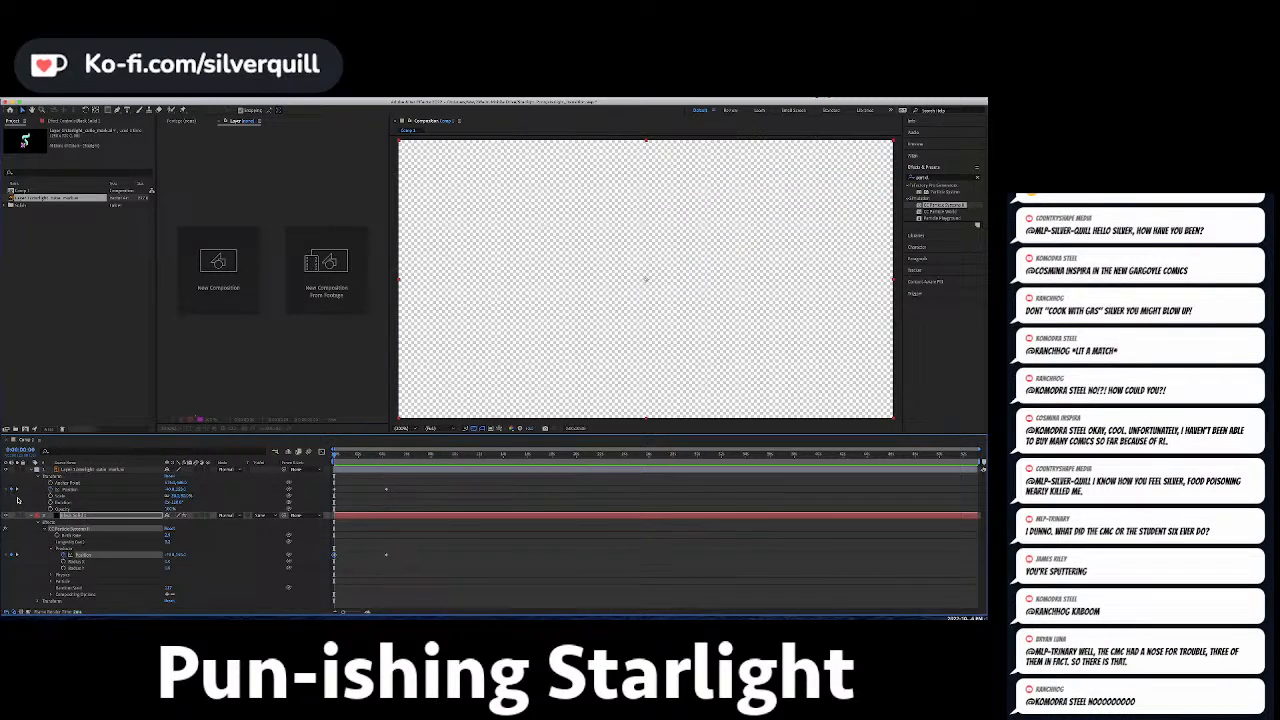
{"action": "left_click", "coordinate": [51, 502]}
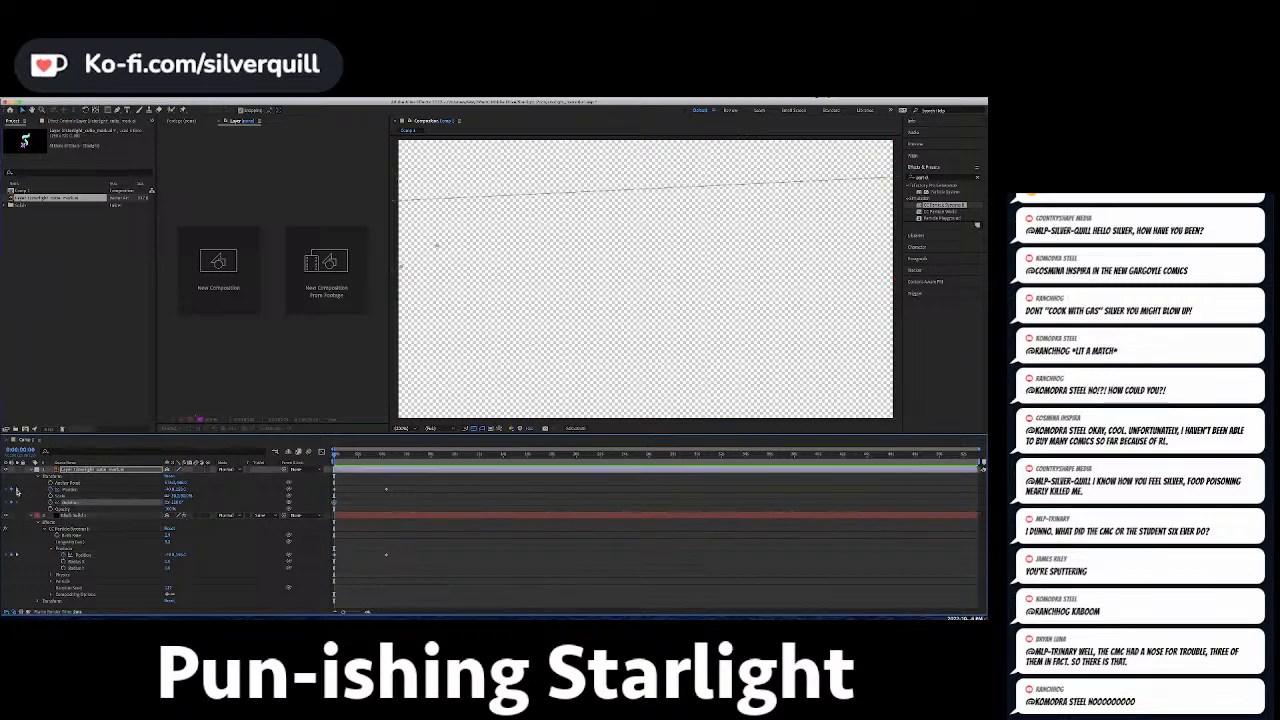
{"action": "left_click", "coordinate": [17, 489]}
{"action": "left_click", "coordinate": [177, 503]}
{"action": "type", "text": "18"}
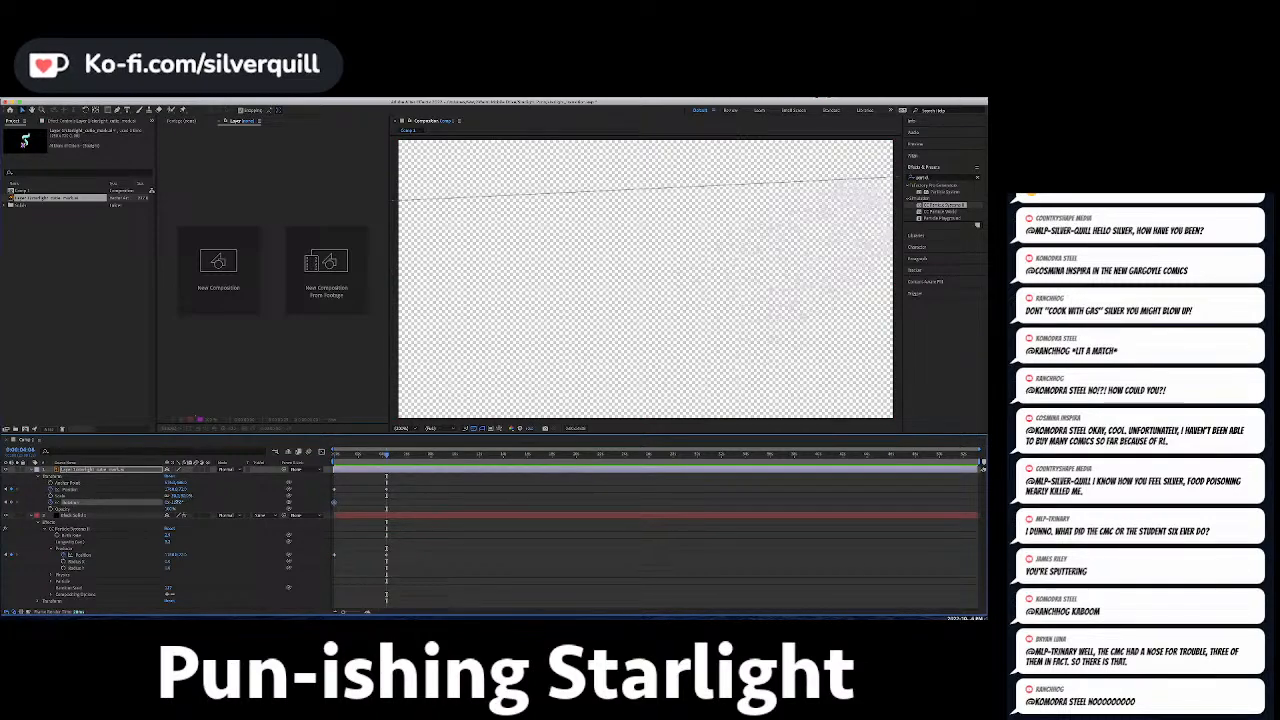
{"action": "key", "text": "Return"}
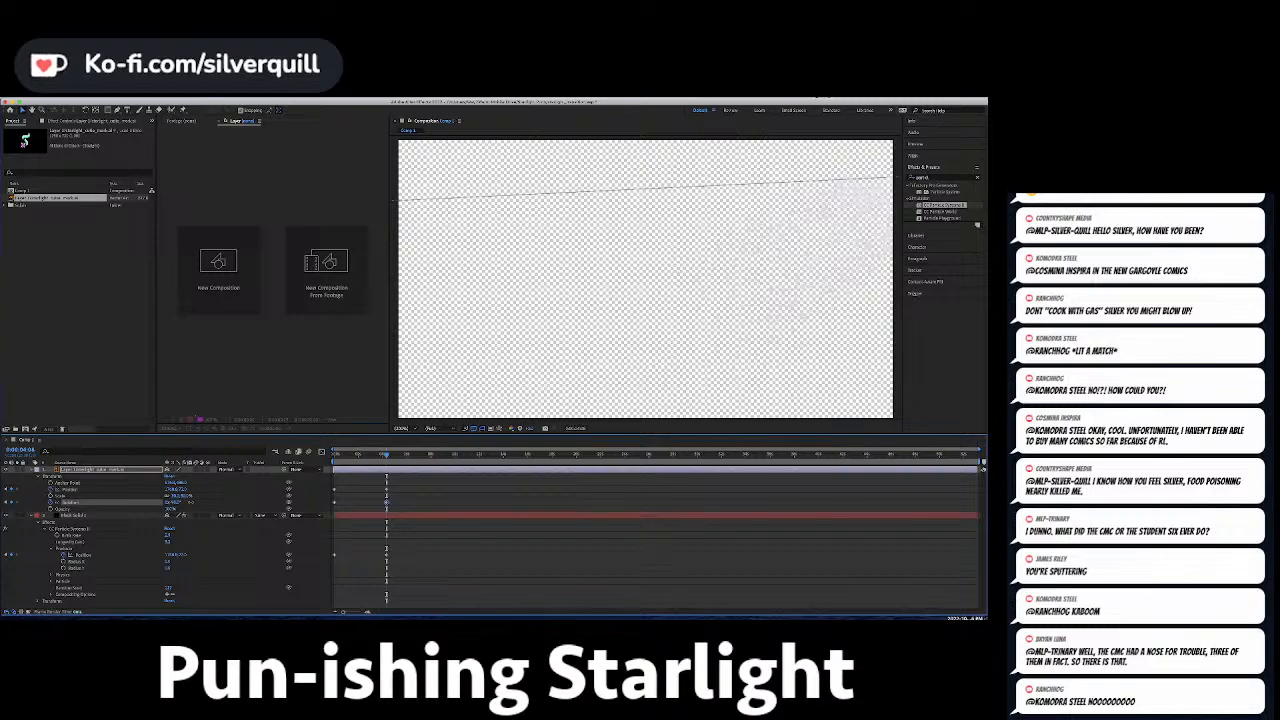
{"action": "left_click_drag", "start_coordinate": [354, 454], "coordinate": [303, 456]}
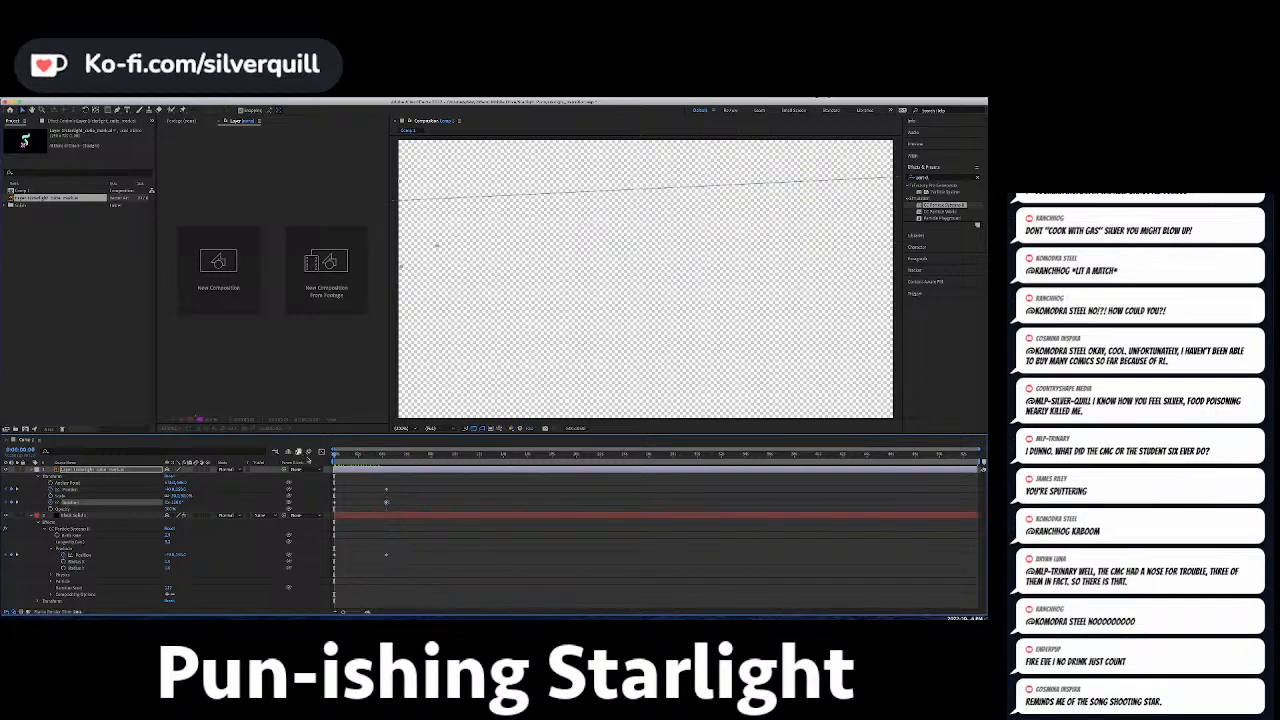
{"action": "key", "text": "space"}
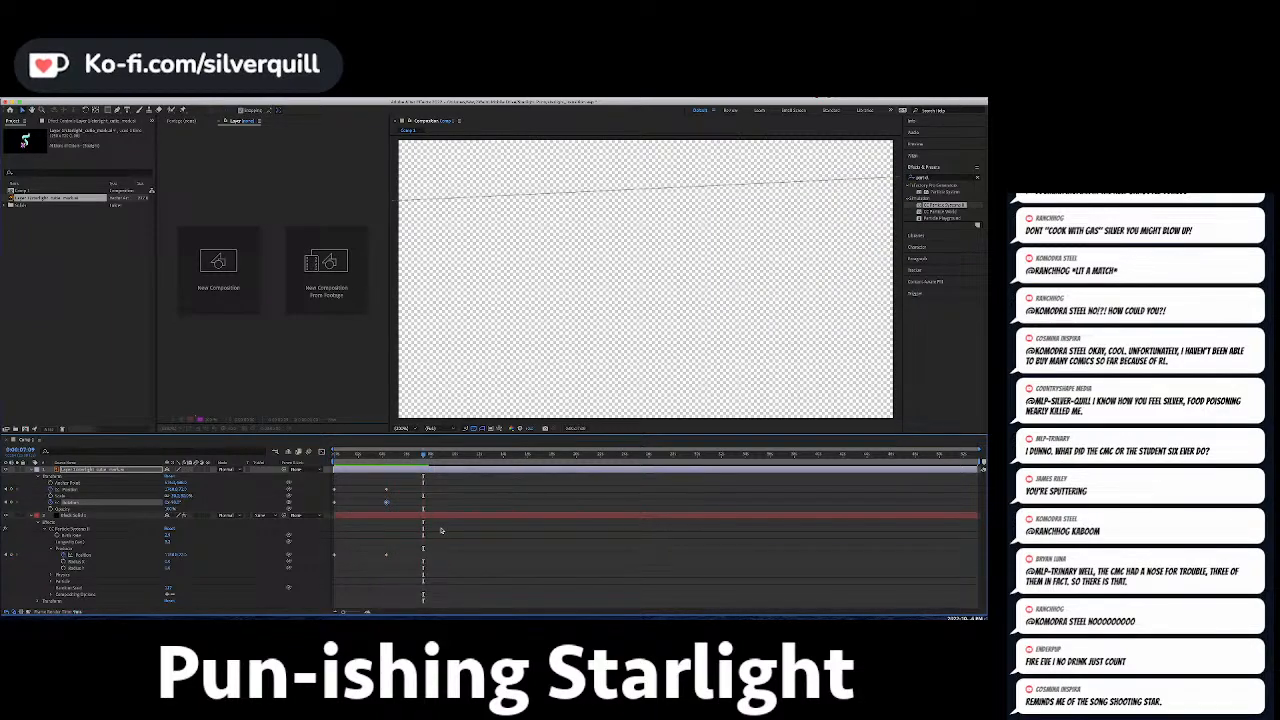
Quit After Effects and switch to the starlight_puns project in Premiere Pro.
{"action": "key", "text": "super+q"}
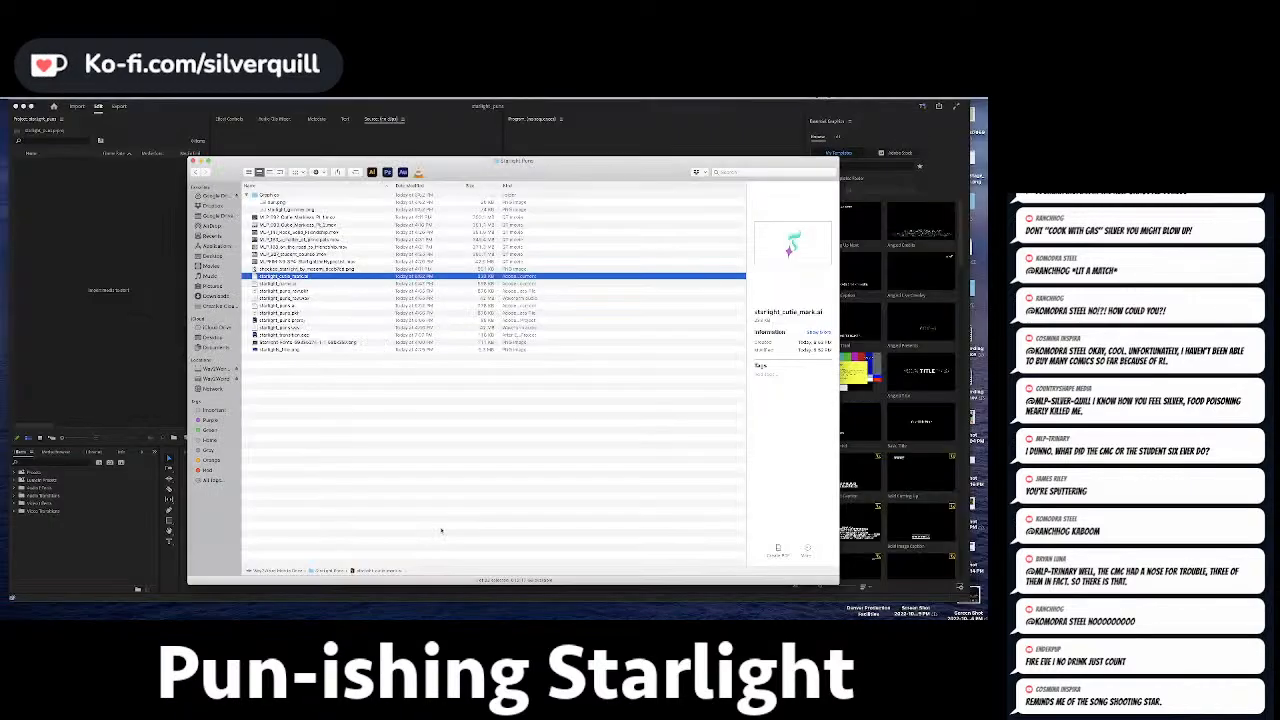
{"action": "left_click", "coordinate": [441, 519]}
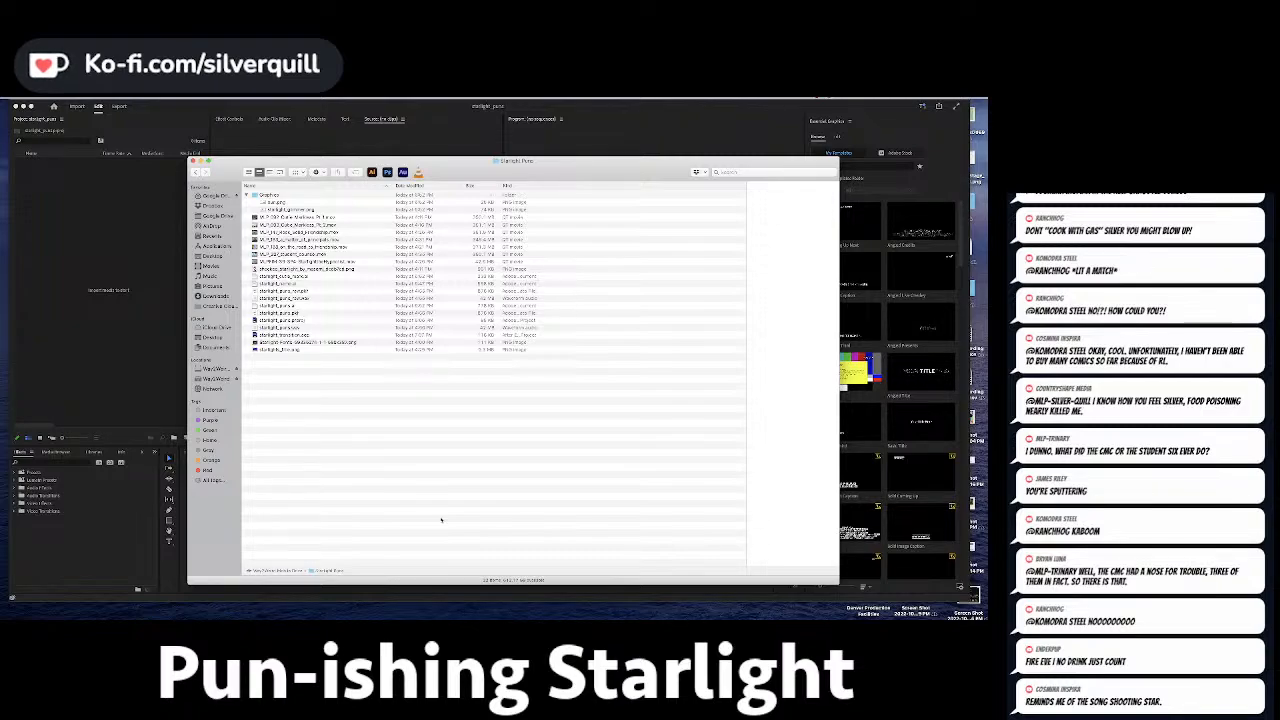
{"action": "left_click", "coordinate": [147, 327]}
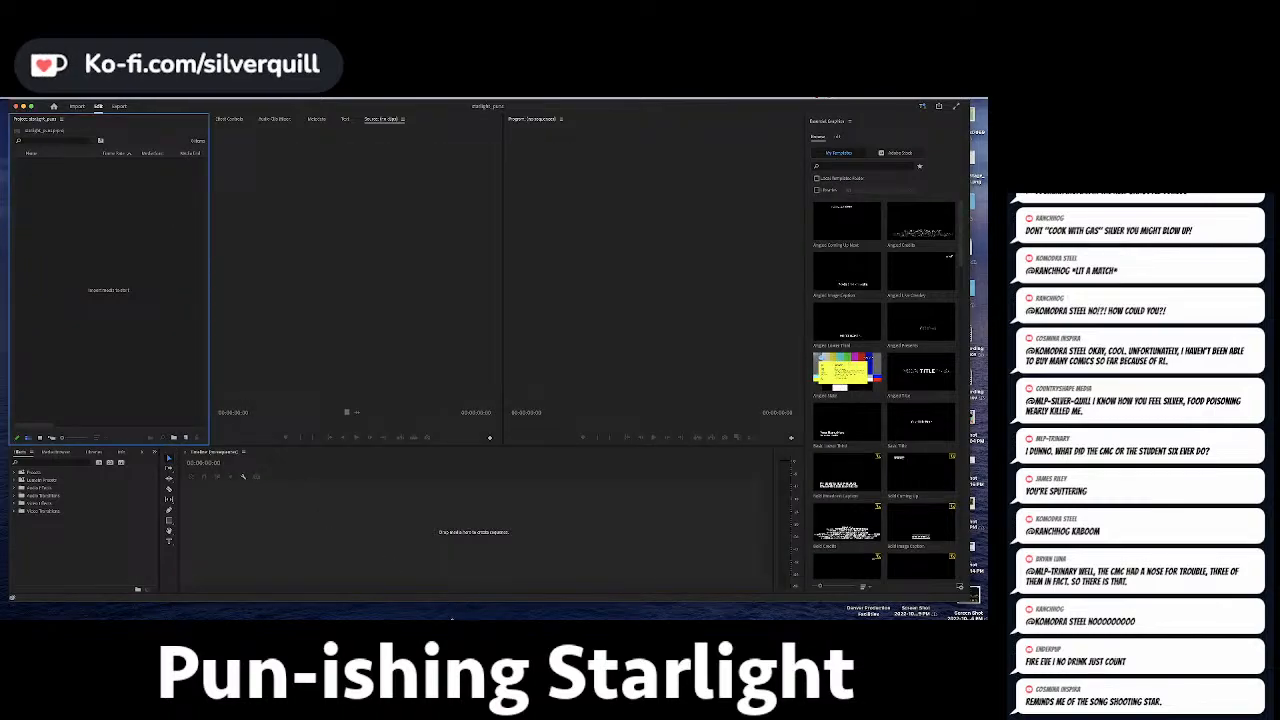
Switch to the browser showing YouTube Studio's Audio library, enlarge its window and return to the start of the "magic" music results.
{"action": "left_click_drag", "start_coordinate": [452, 618], "coordinate": [452, 636]}
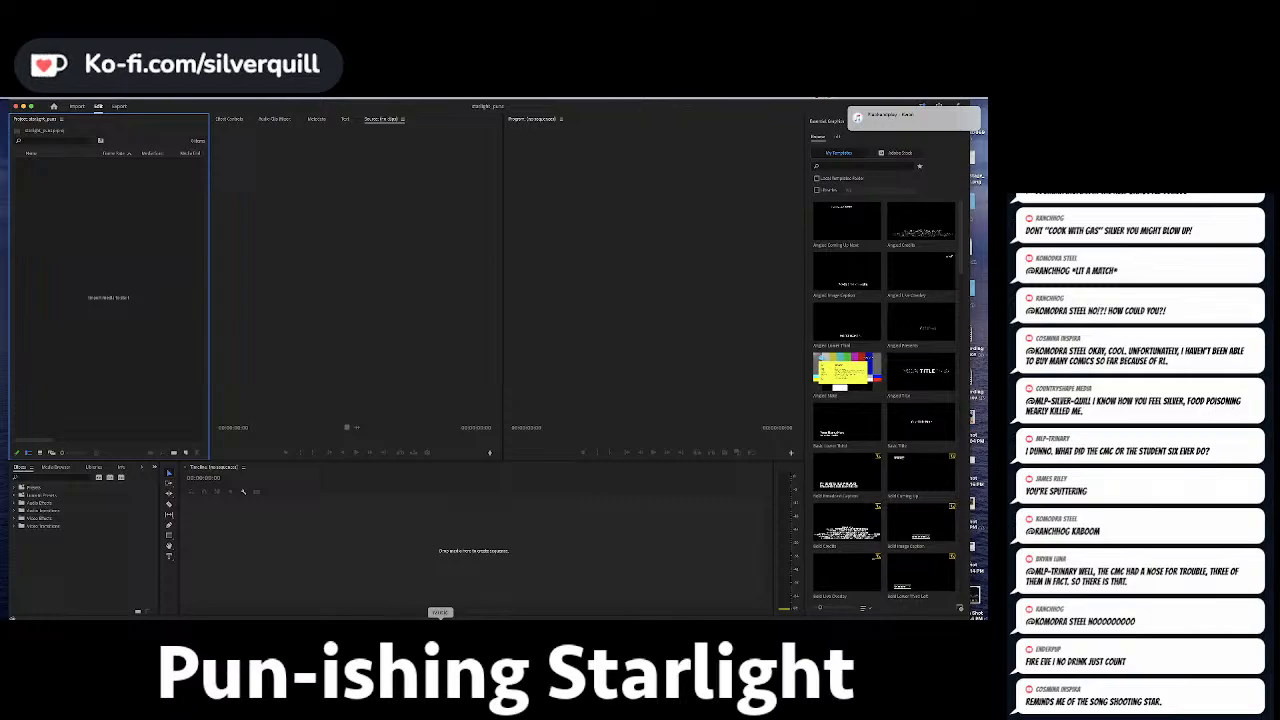
{"action": "left_click", "coordinate": [440, 633]}
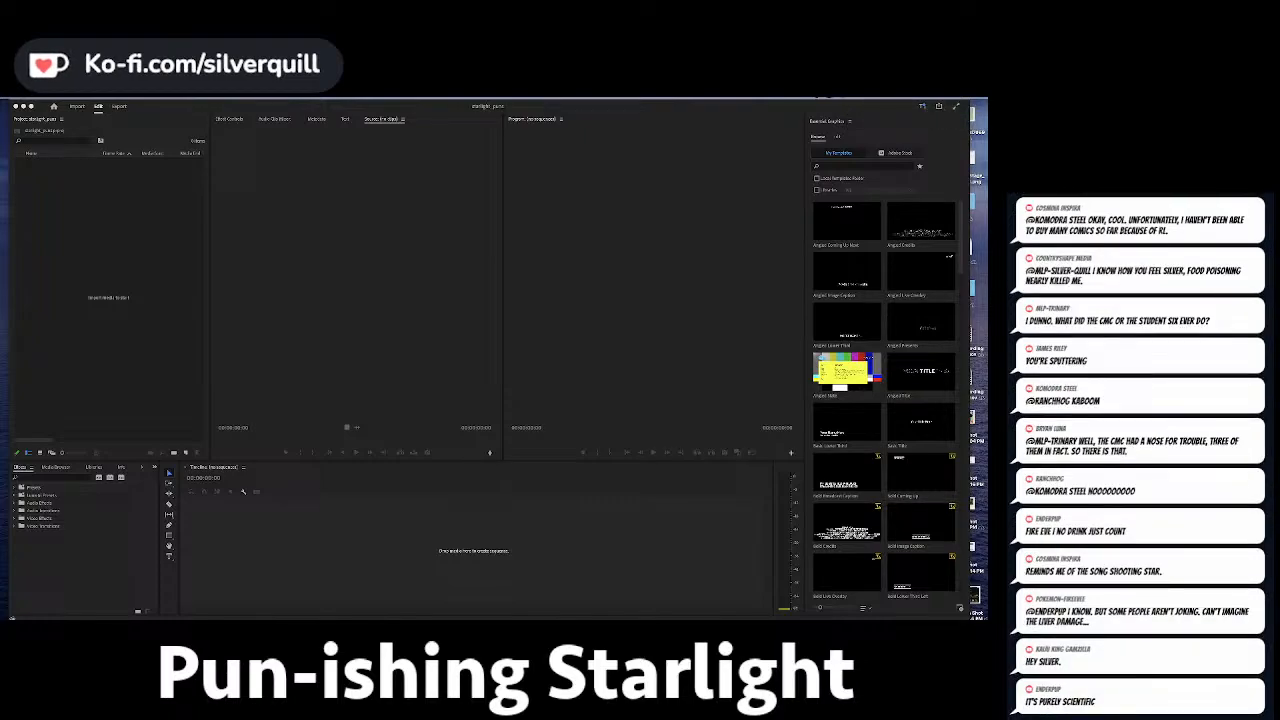
{"action": "left_click_drag", "start_coordinate": [985, 145], "coordinate": [372, 131]}
{"action": "left_click_drag", "start_coordinate": [483, 131], "coordinate": [295, 101]}
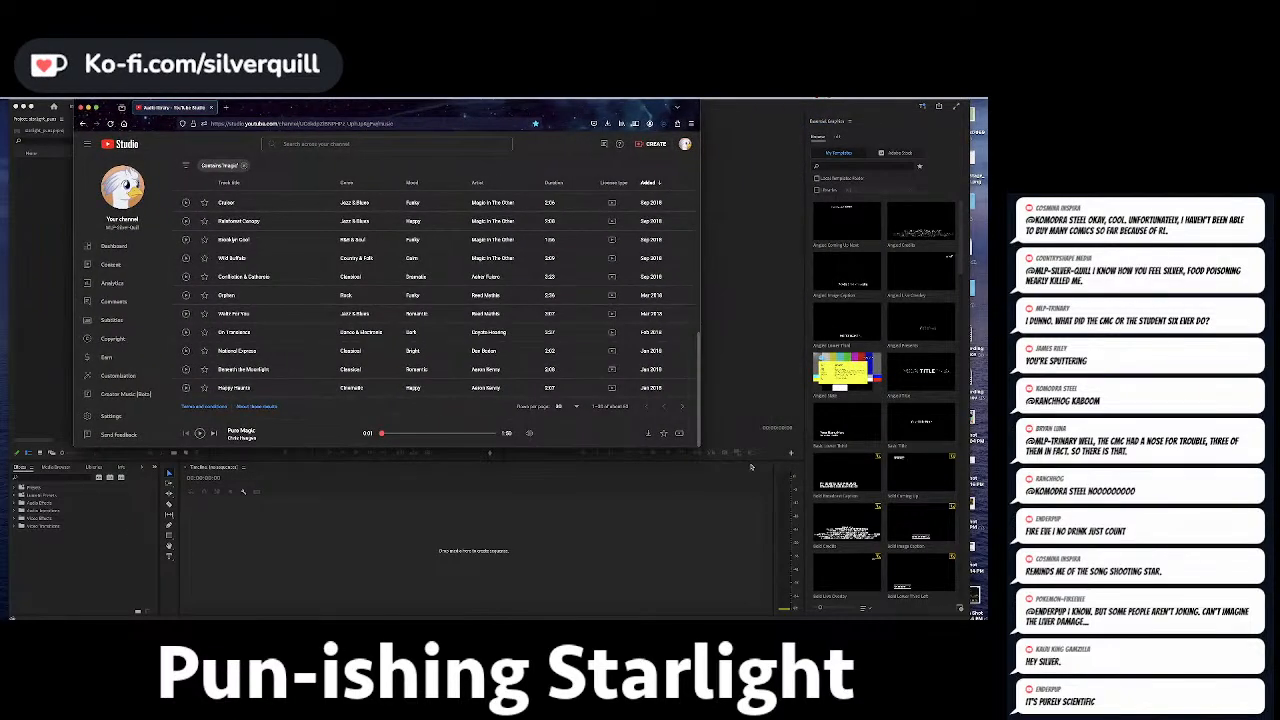
{"action": "left_click_drag", "start_coordinate": [700, 444], "coordinate": [836, 596]}
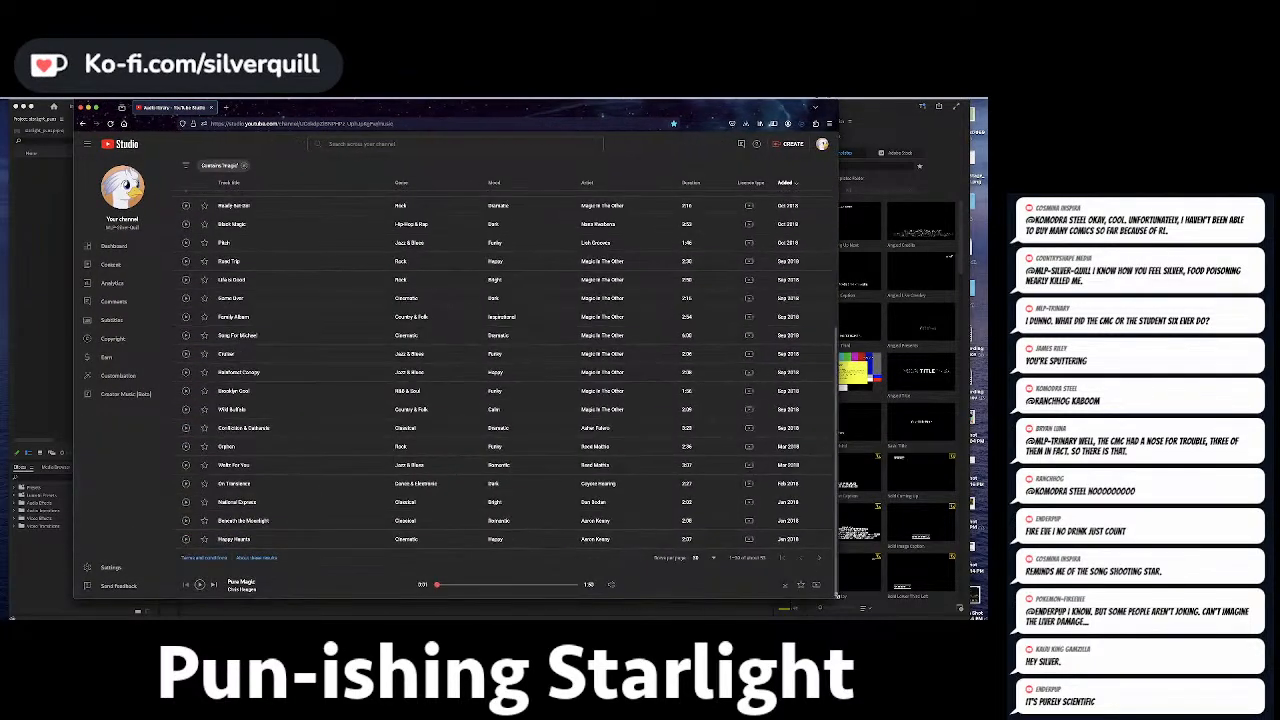
{"action": "scroll", "coordinate": [605, 458], "scroll_direction": "up", "scroll_amount": 5}
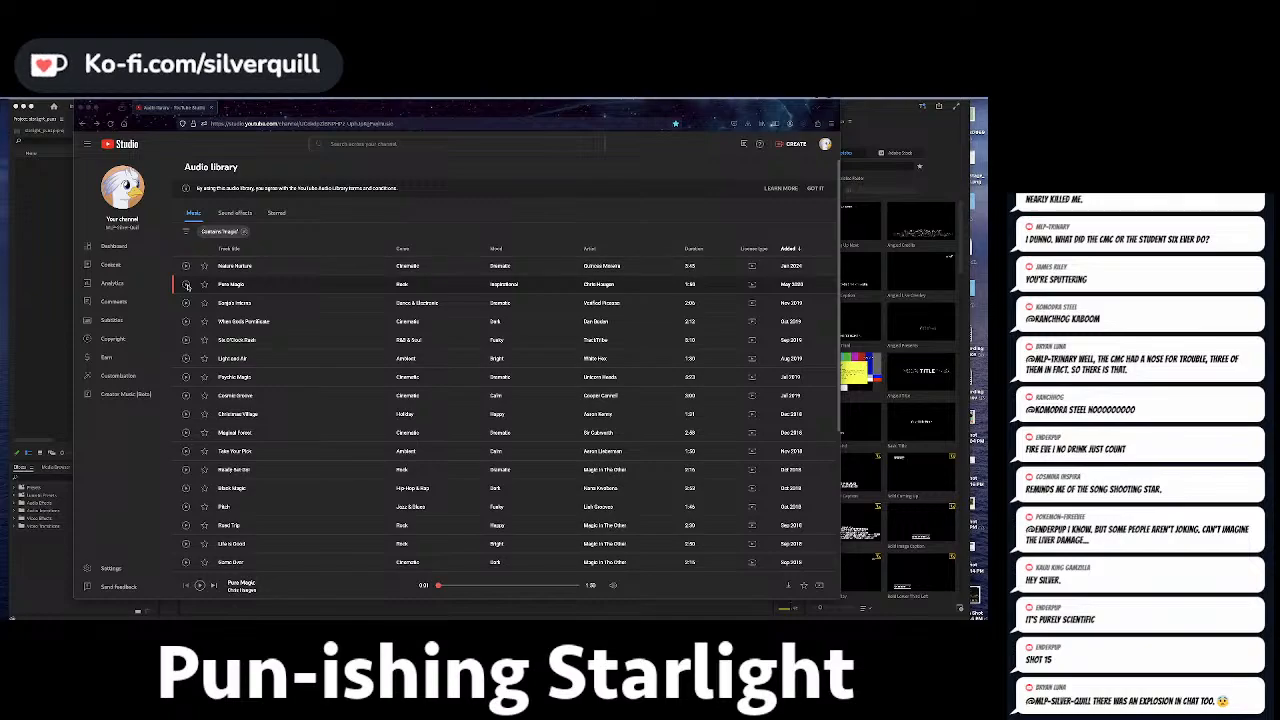
Audition the tracks Pure Magic and When Gods Pontificate, skipping ahead to later passages of the second one.
{"action": "left_click", "coordinate": [186, 285]}
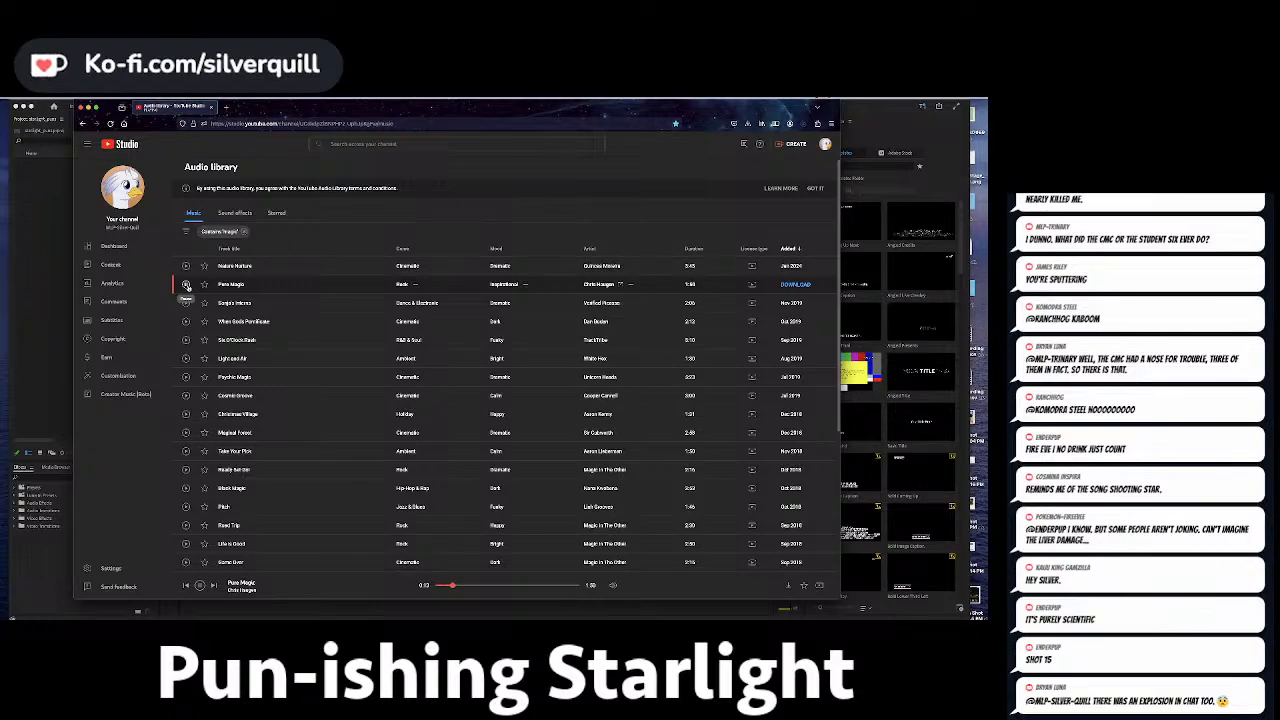
{"action": "left_click", "coordinate": [186, 285]}
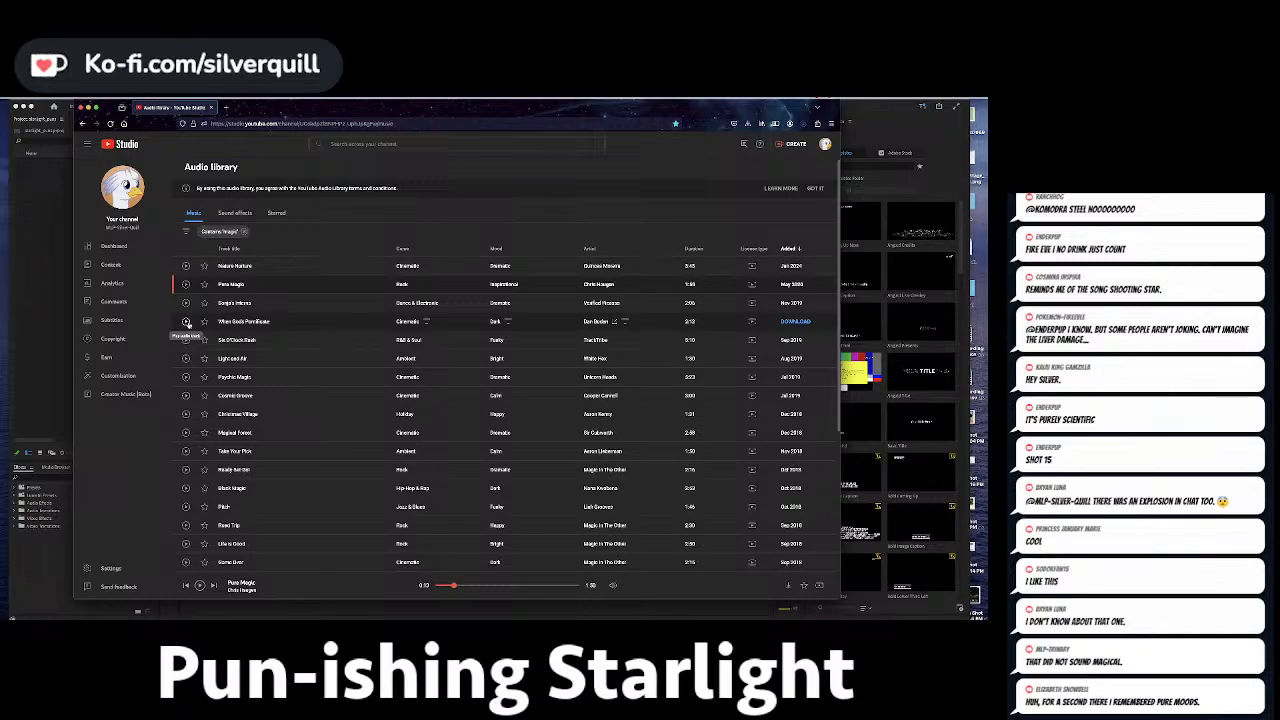
{"action": "left_click", "coordinate": [186, 321]}
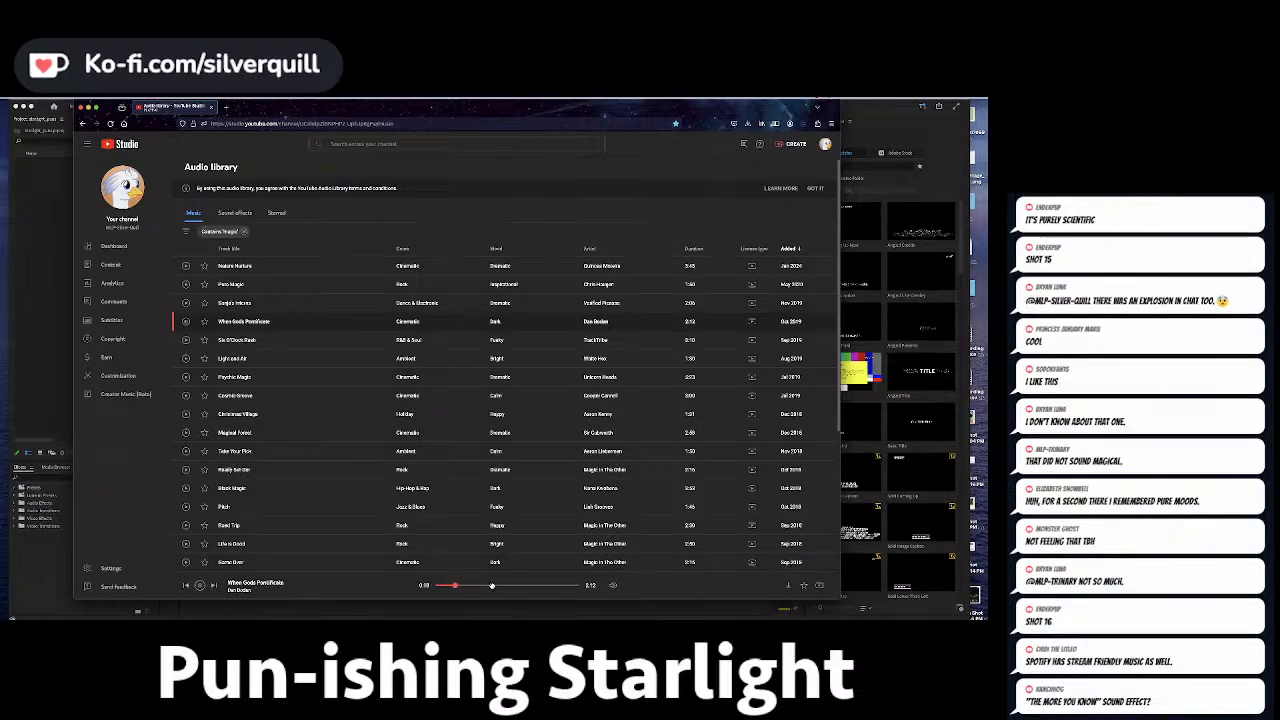
{"action": "left_click", "coordinate": [491, 586]}
{"action": "left_click", "coordinate": [523, 586]}
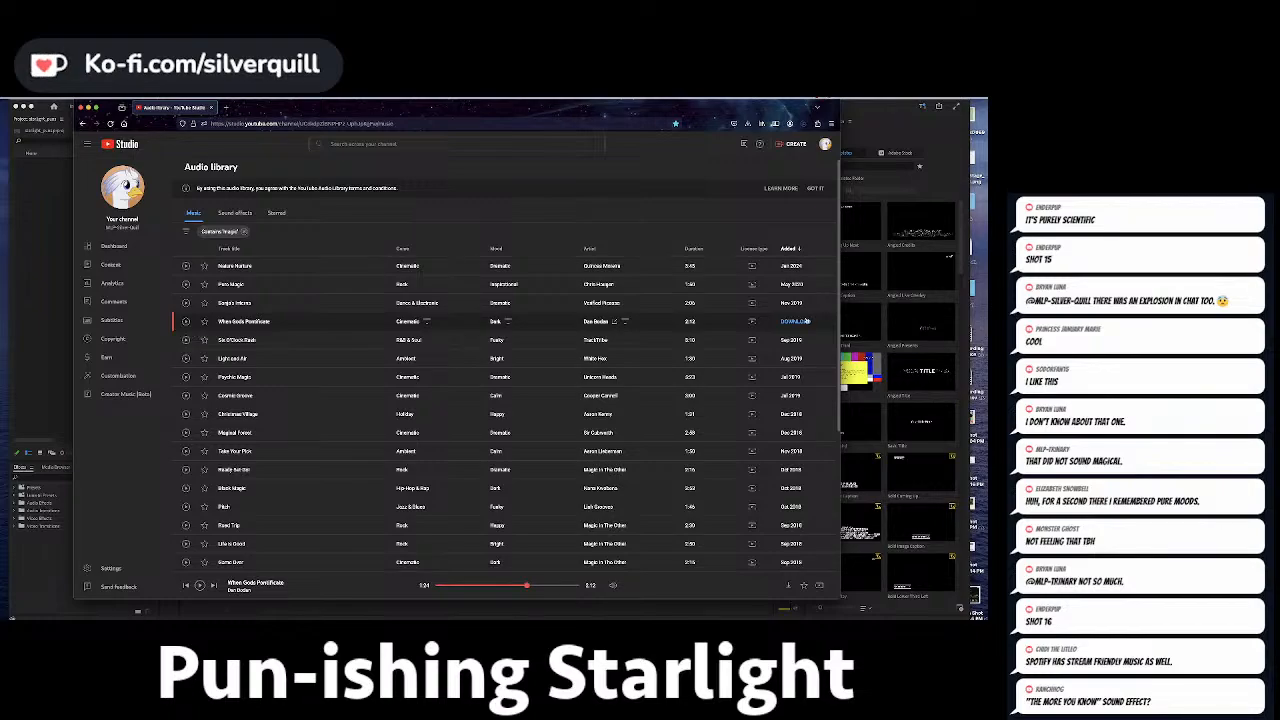
Download When Gods Pontificate into the Starlight Puns folder.
{"action": "left_click", "coordinate": [806, 321]}
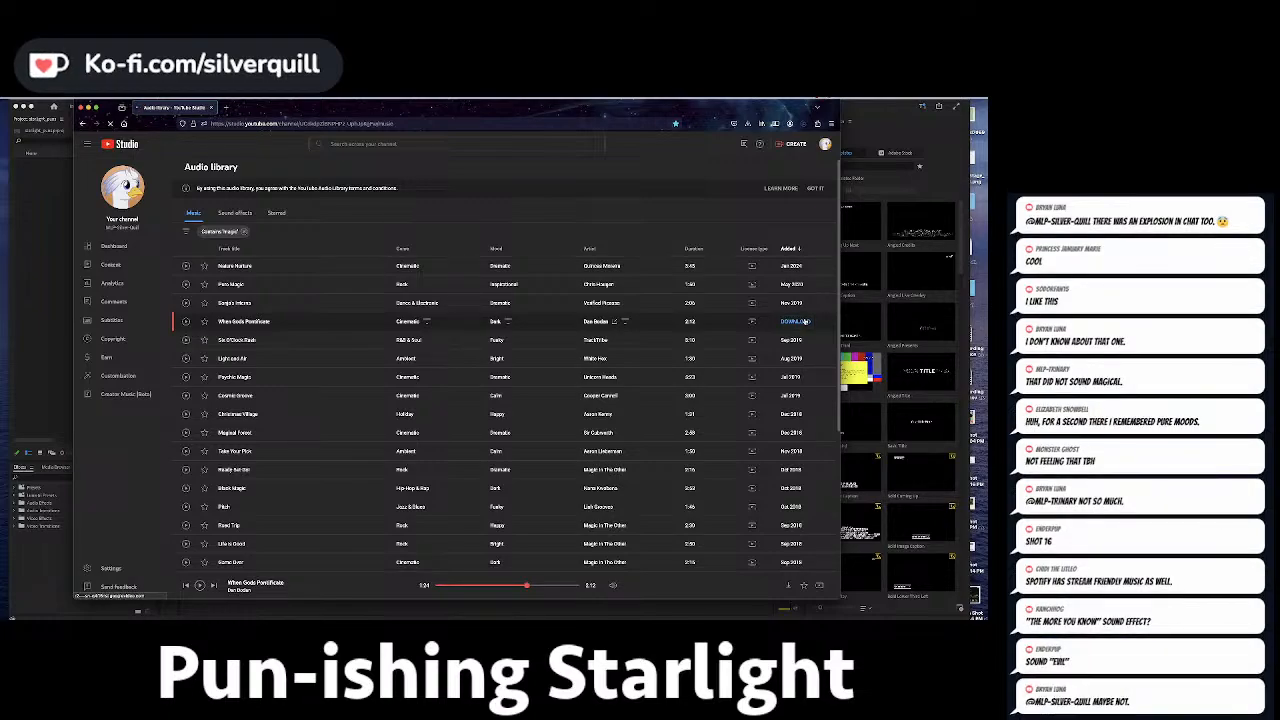
{"action": "left_click", "coordinate": [490, 190]}
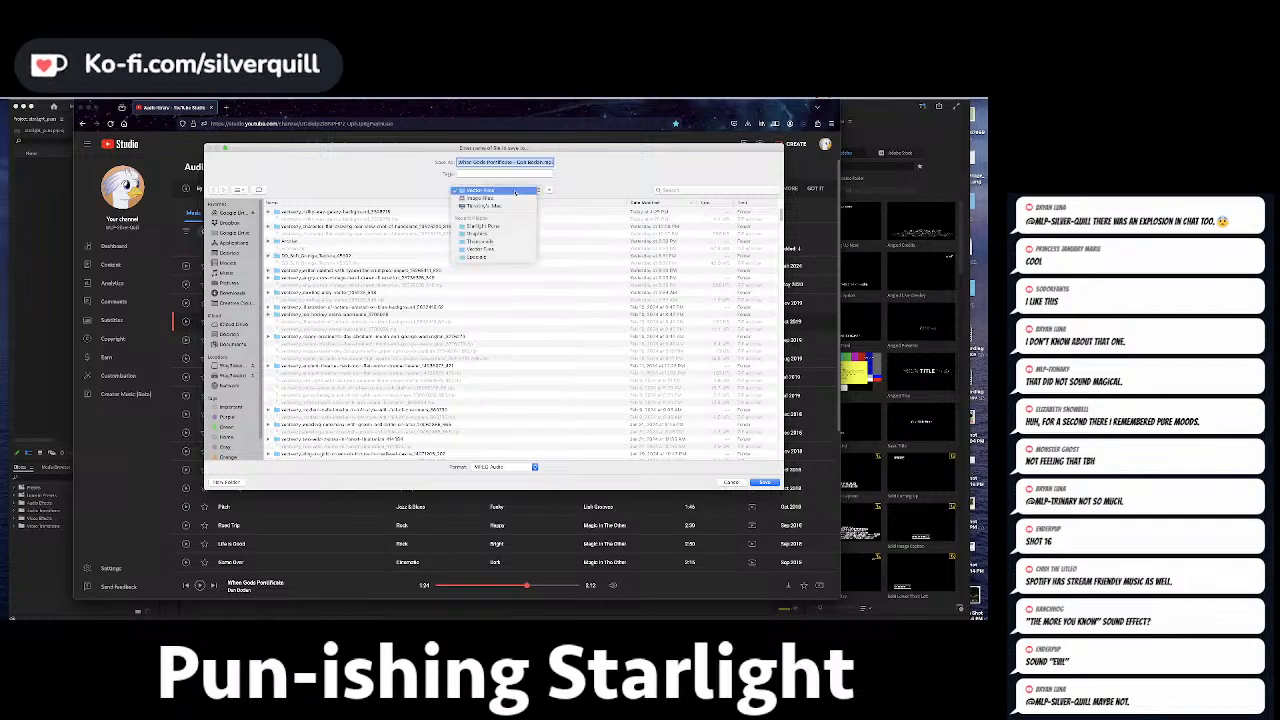
{"action": "left_click", "coordinate": [492, 228]}
{"action": "key", "text": "Return"}
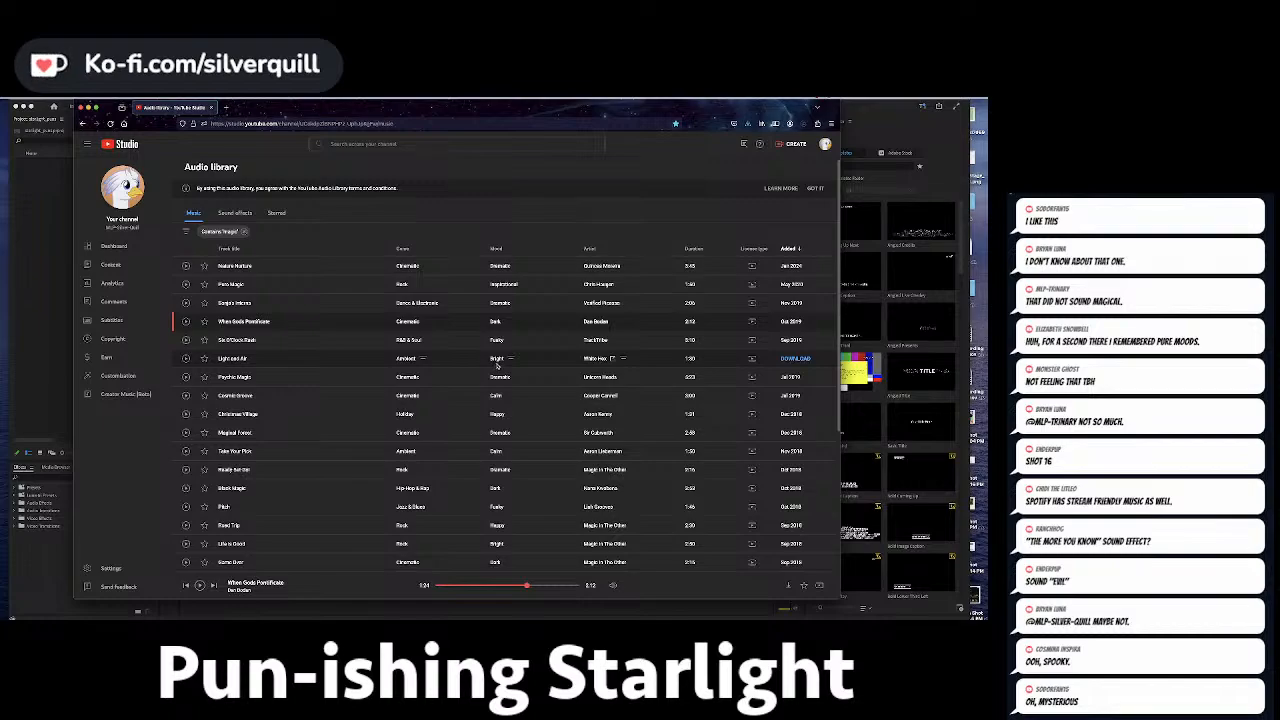
Audition Light and Air and Cosmic Groove, download Cosmic Groove and pause its playback.
{"action": "left_click", "coordinate": [186, 358]}
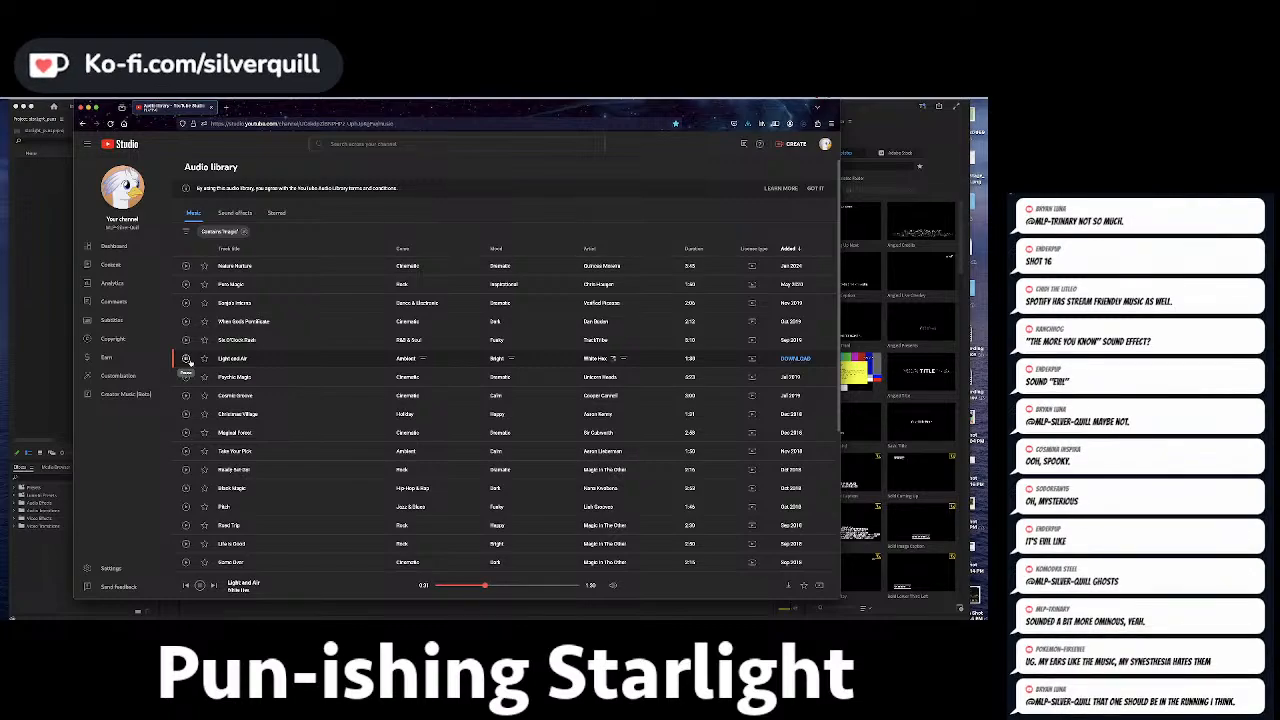
{"action": "left_click", "coordinate": [189, 361]}
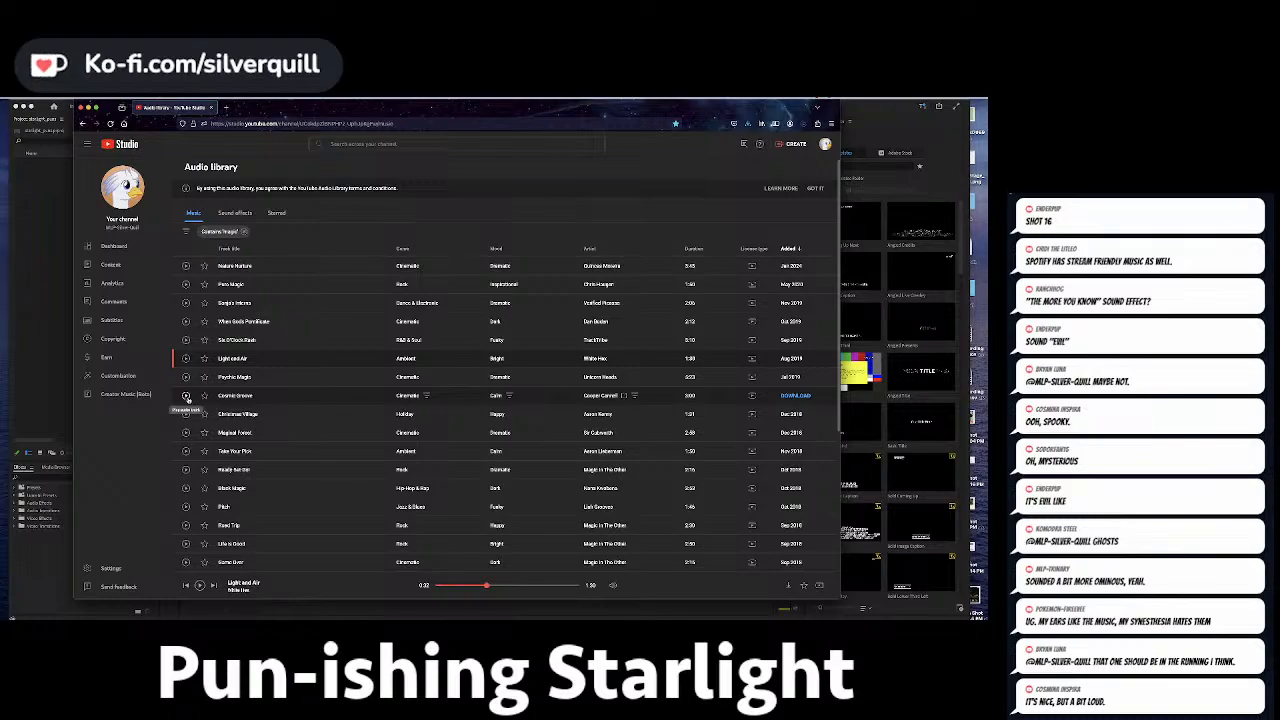
{"action": "left_click", "coordinate": [186, 396]}
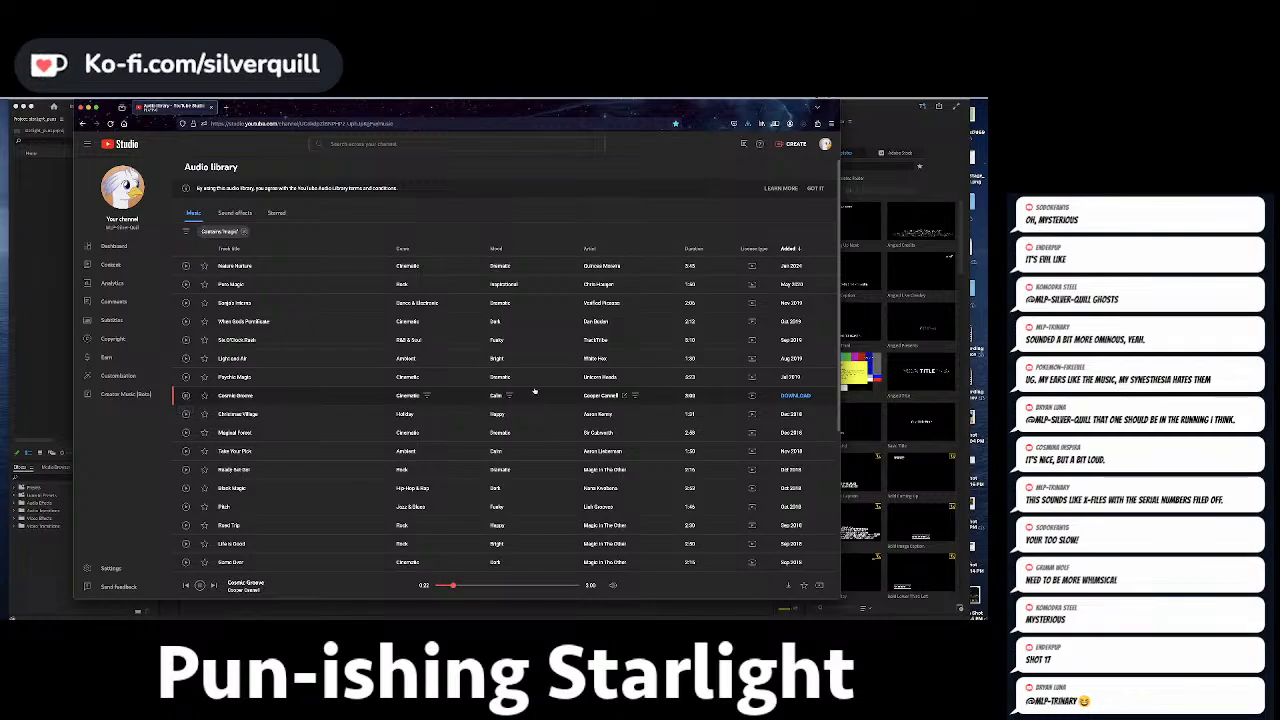
{"action": "left_click", "coordinate": [798, 398]}
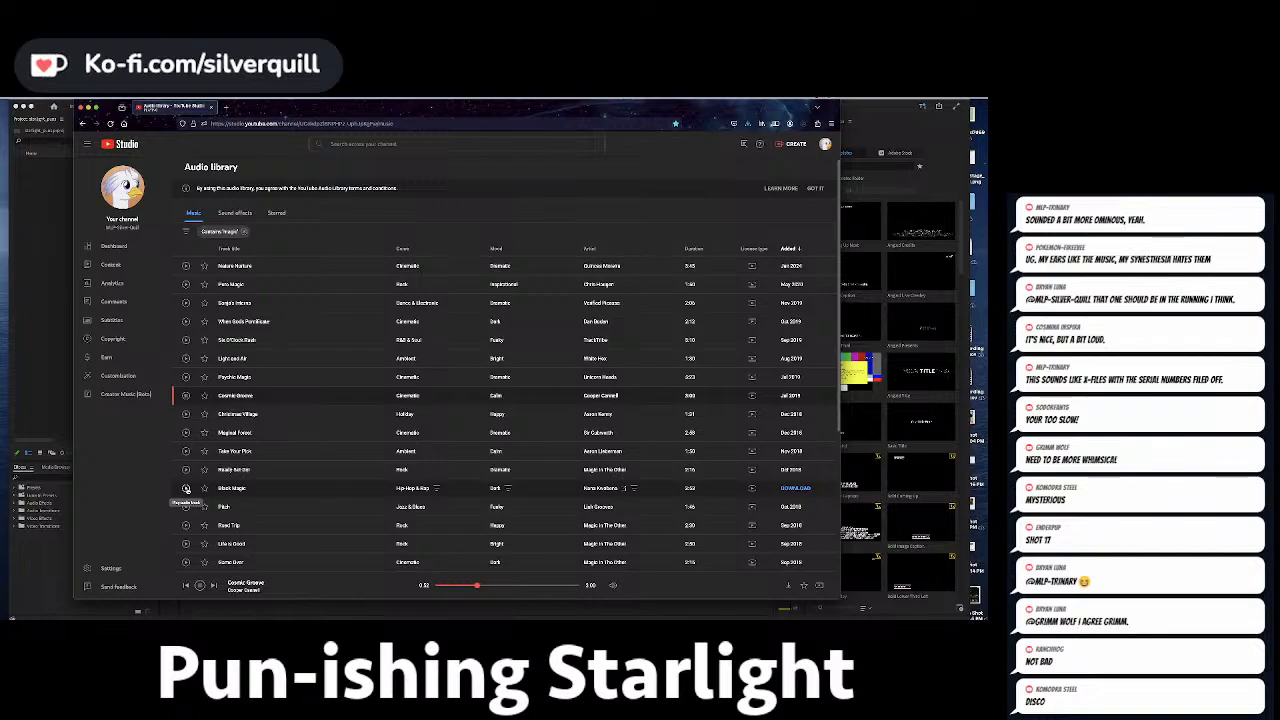
{"action": "left_click", "coordinate": [200, 589]}
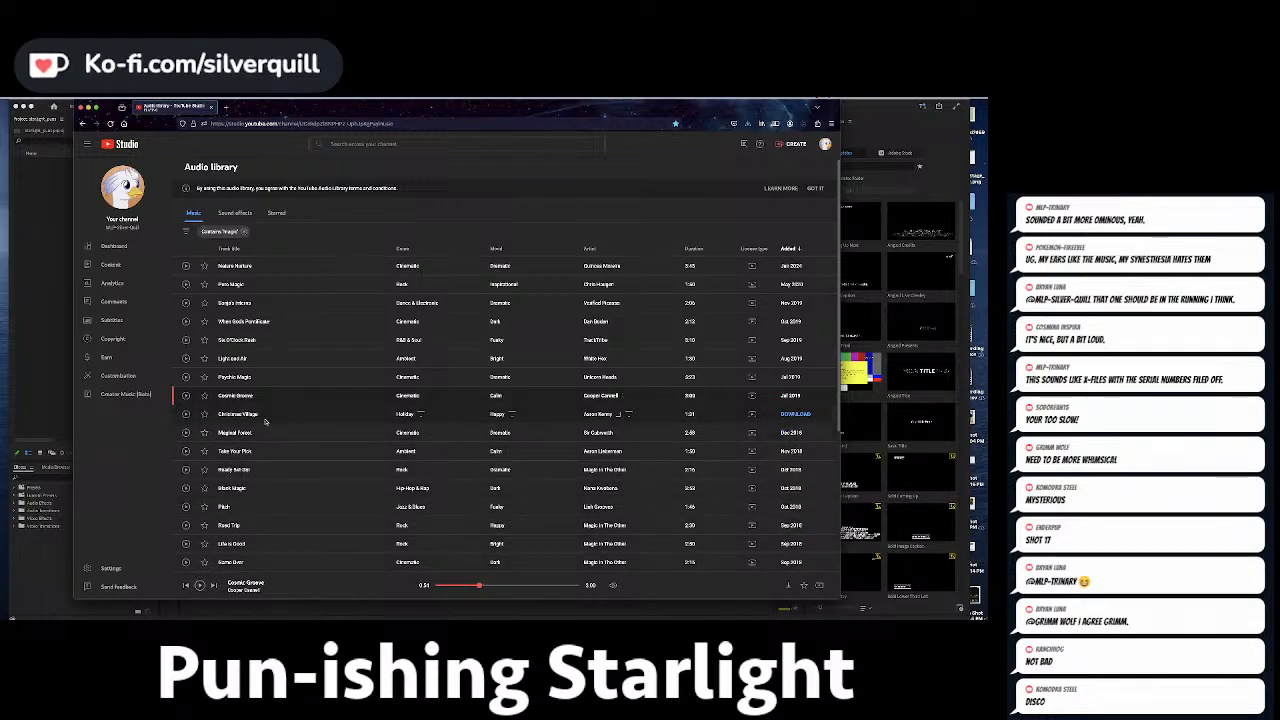
Audition Magical Forest and Ready-Set-Go!, and download Ready-Set-Go! into the Starlight Puns folder.
{"action": "left_click", "coordinate": [186, 432]}
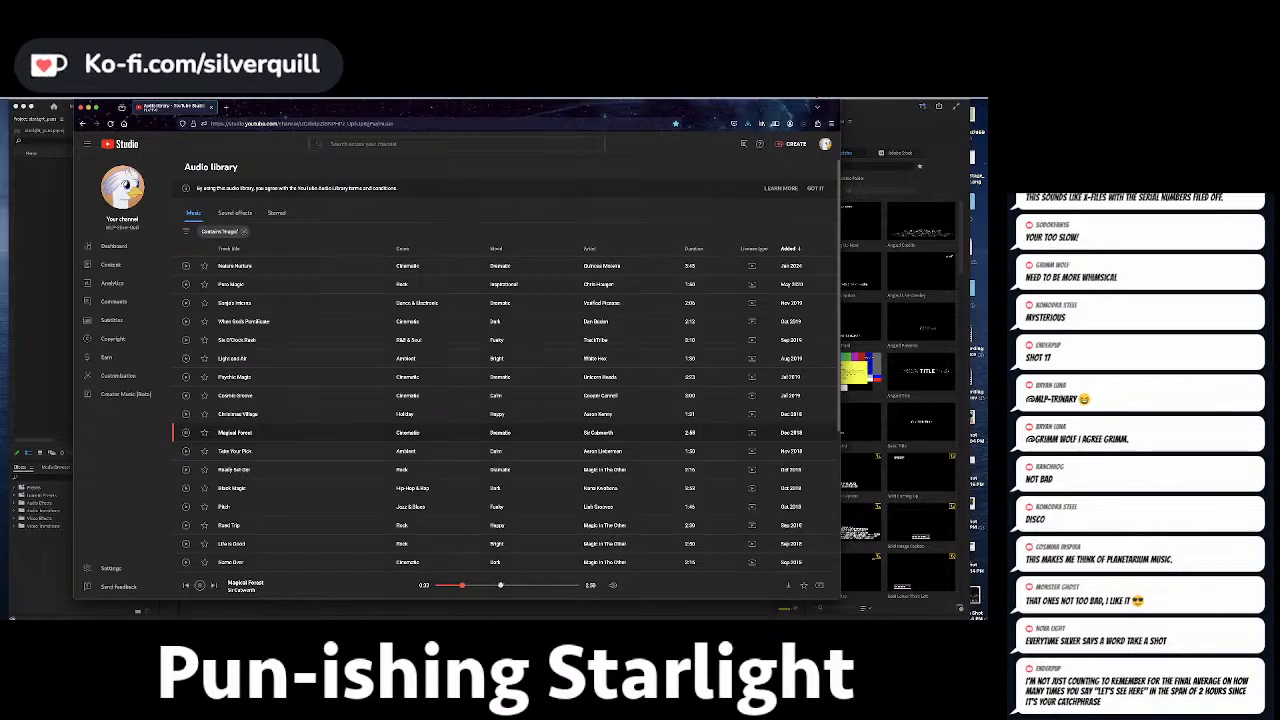
{"action": "left_click", "coordinate": [185, 469]}
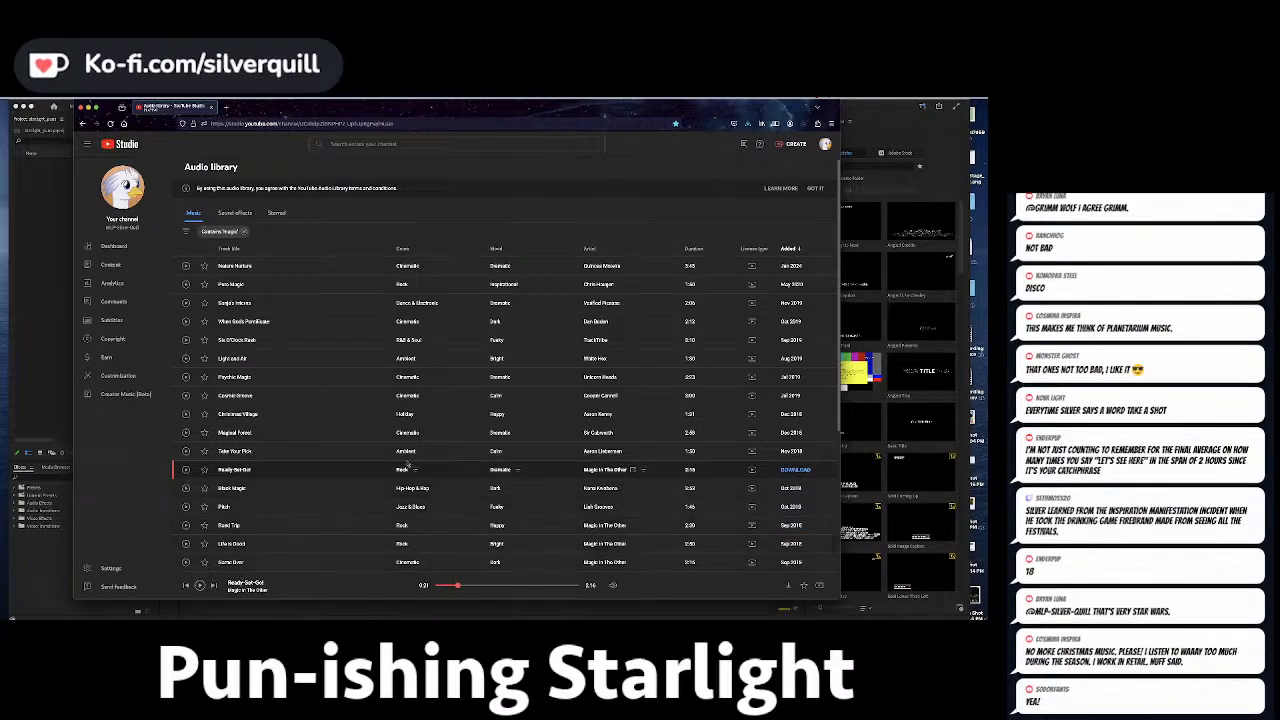
{"action": "left_click", "coordinate": [796, 469]}
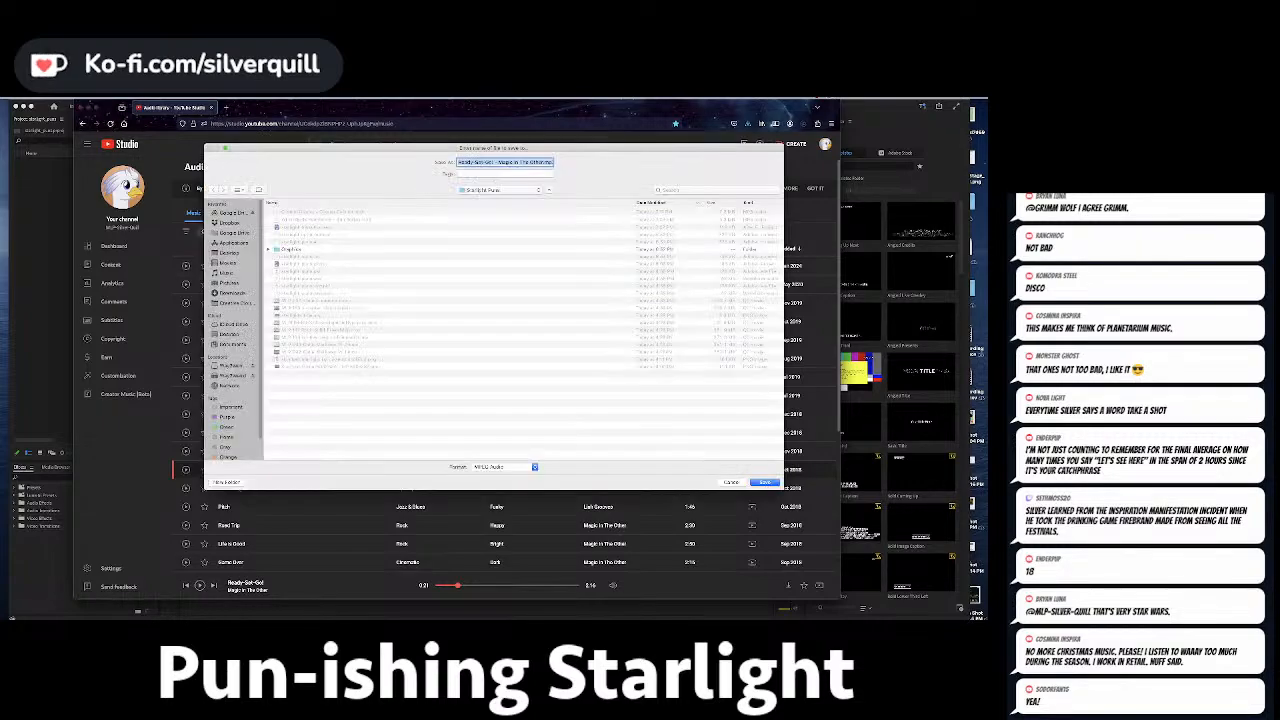
{"action": "key", "text": "Return"}
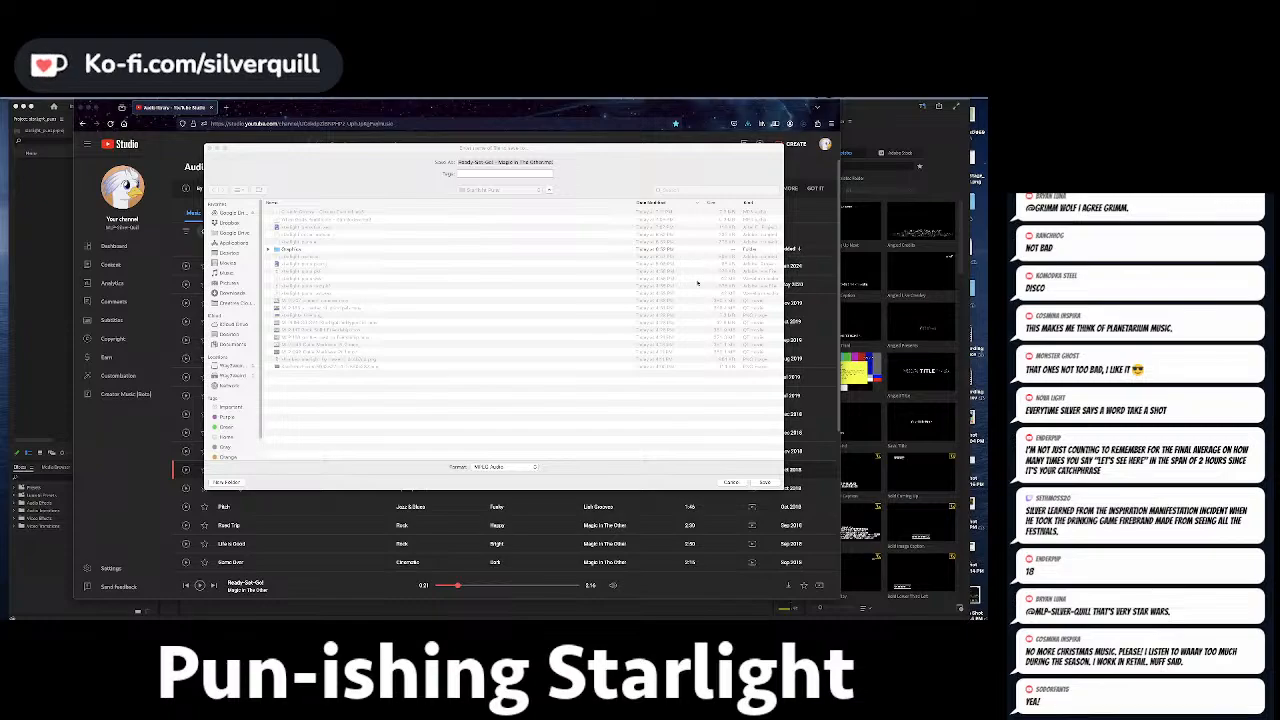
{"action": "left_click", "coordinate": [762, 484]}
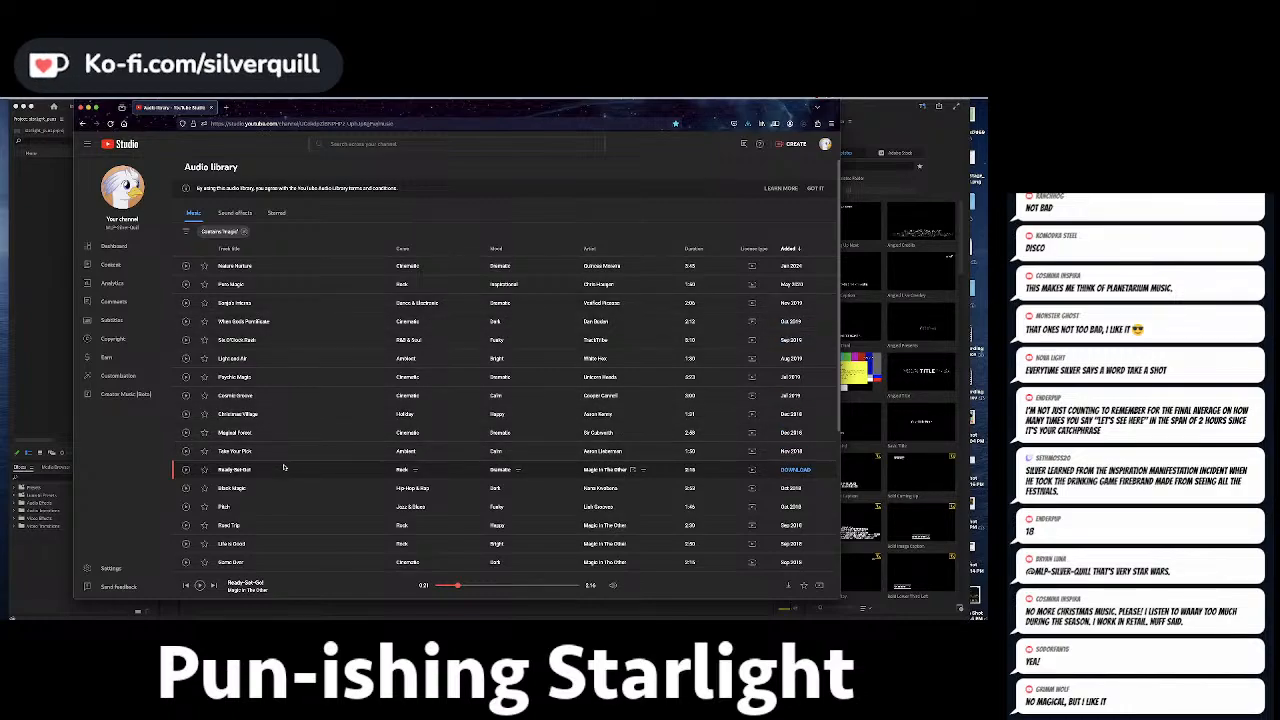
Audition Black Magic, skipping ahead to later passages, and play Road Trip while browsing the remaining tracks.
{"action": "left_click", "coordinate": [185, 489]}
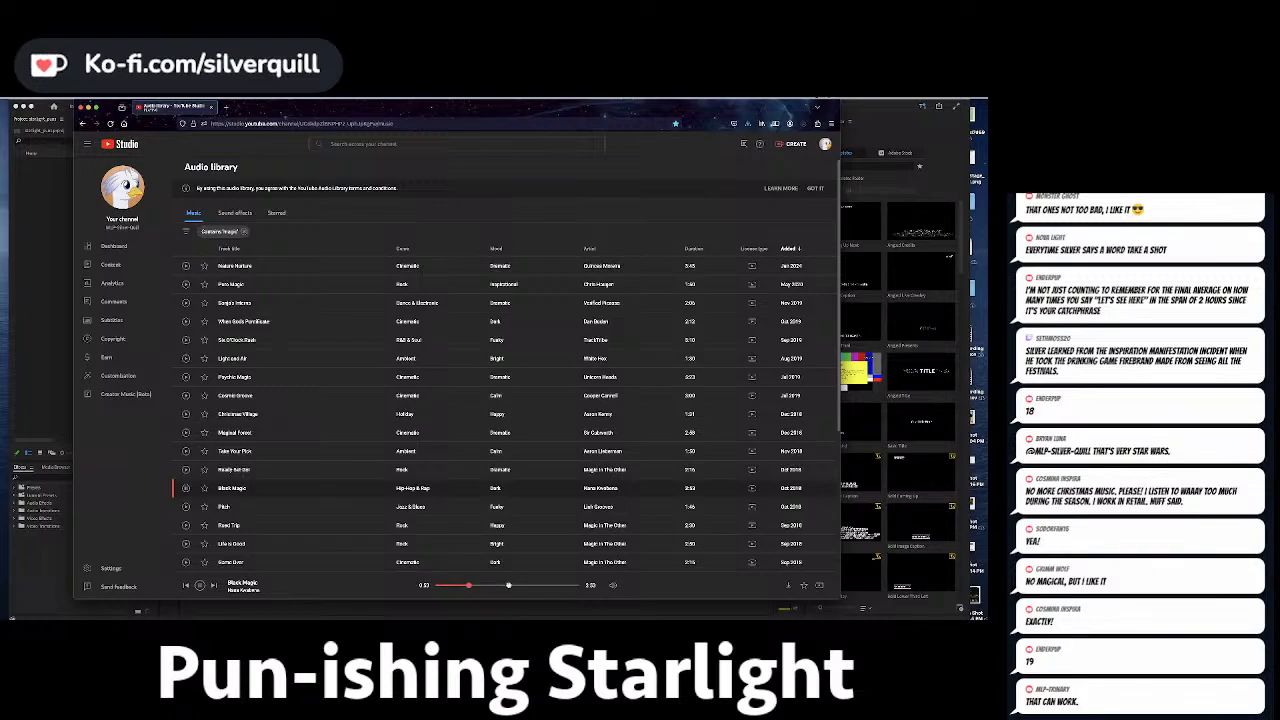
{"action": "left_click", "coordinate": [508, 585]}
{"action": "left_click", "coordinate": [544, 586]}
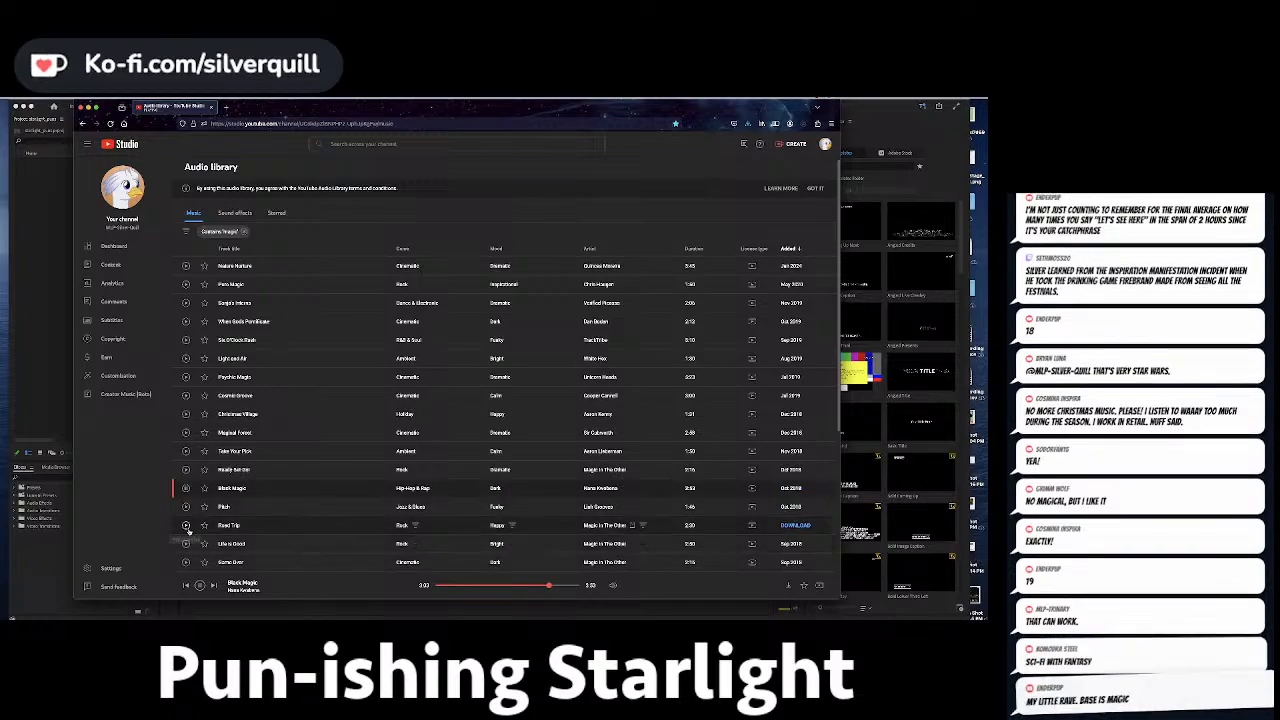
{"action": "left_click", "coordinate": [186, 526]}
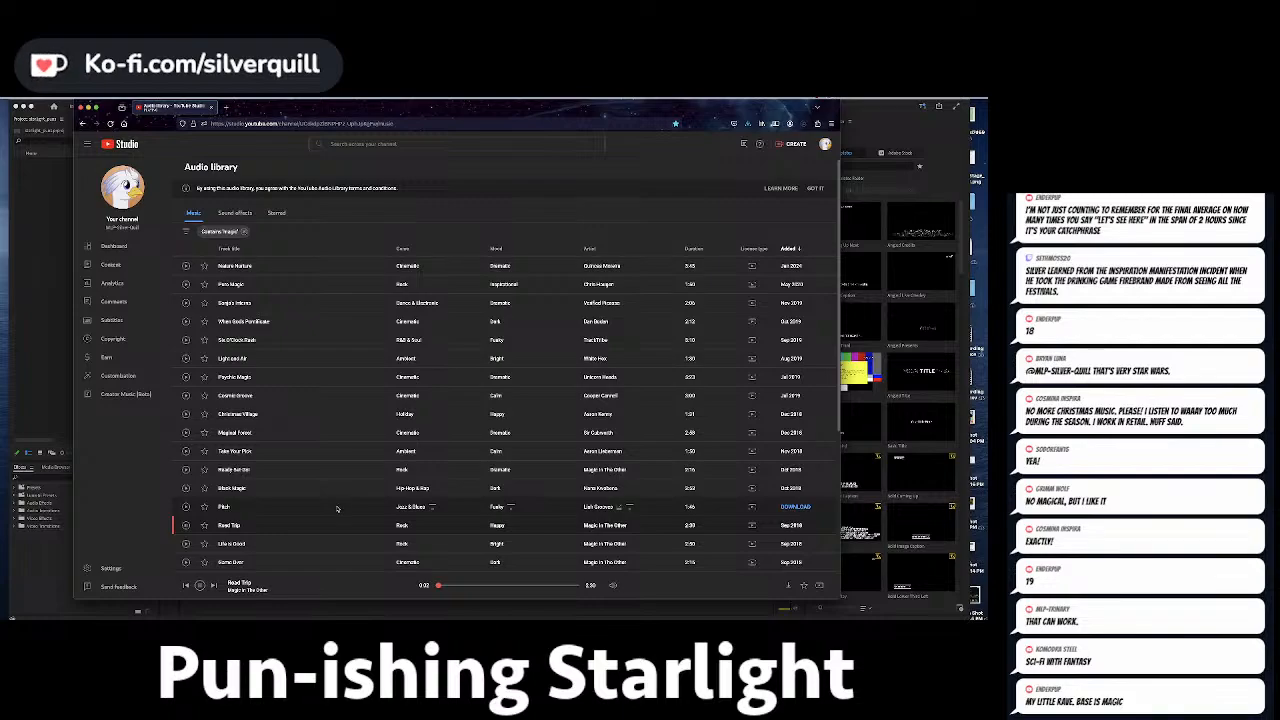
{"action": "scroll", "coordinate": [337, 509], "scroll_direction": "down", "scroll_amount": 3}
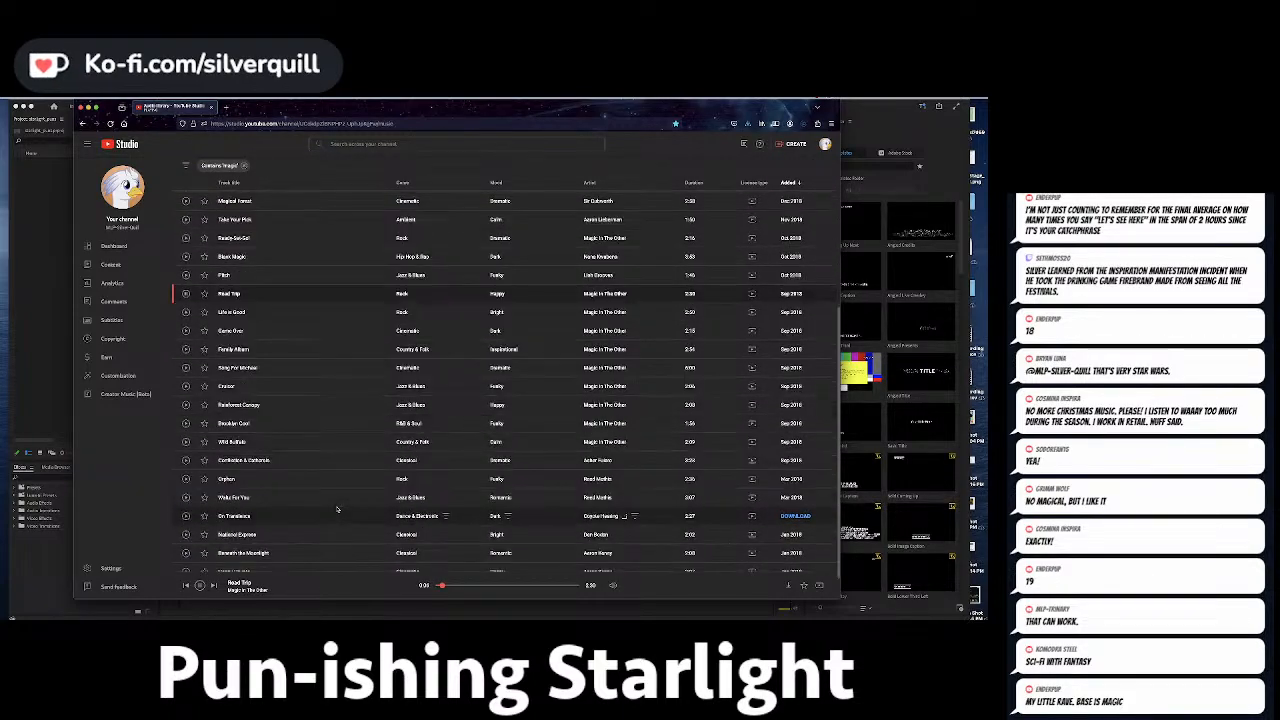
Audition Happy Haunts near the end of the track list and pause its playback.
{"action": "scroll", "coordinate": [332, 511], "scroll_direction": "down", "scroll_amount": 3}
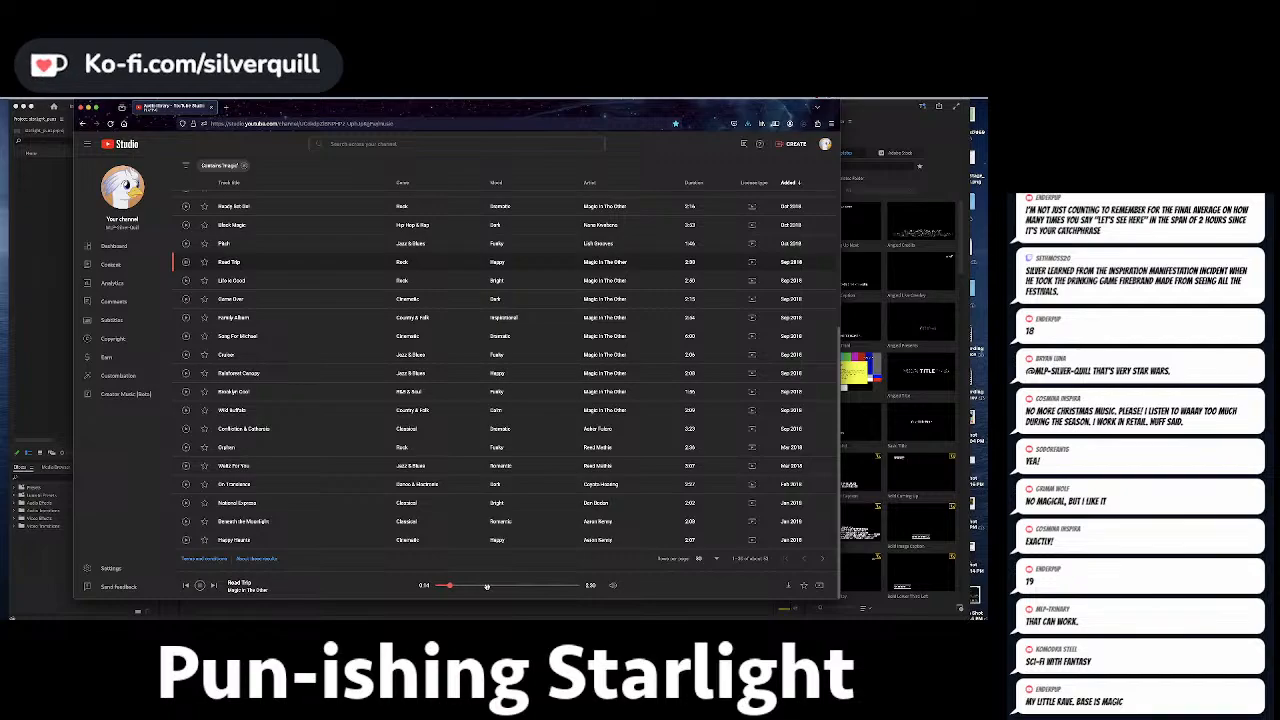
{"action": "left_click", "coordinate": [186, 541]}
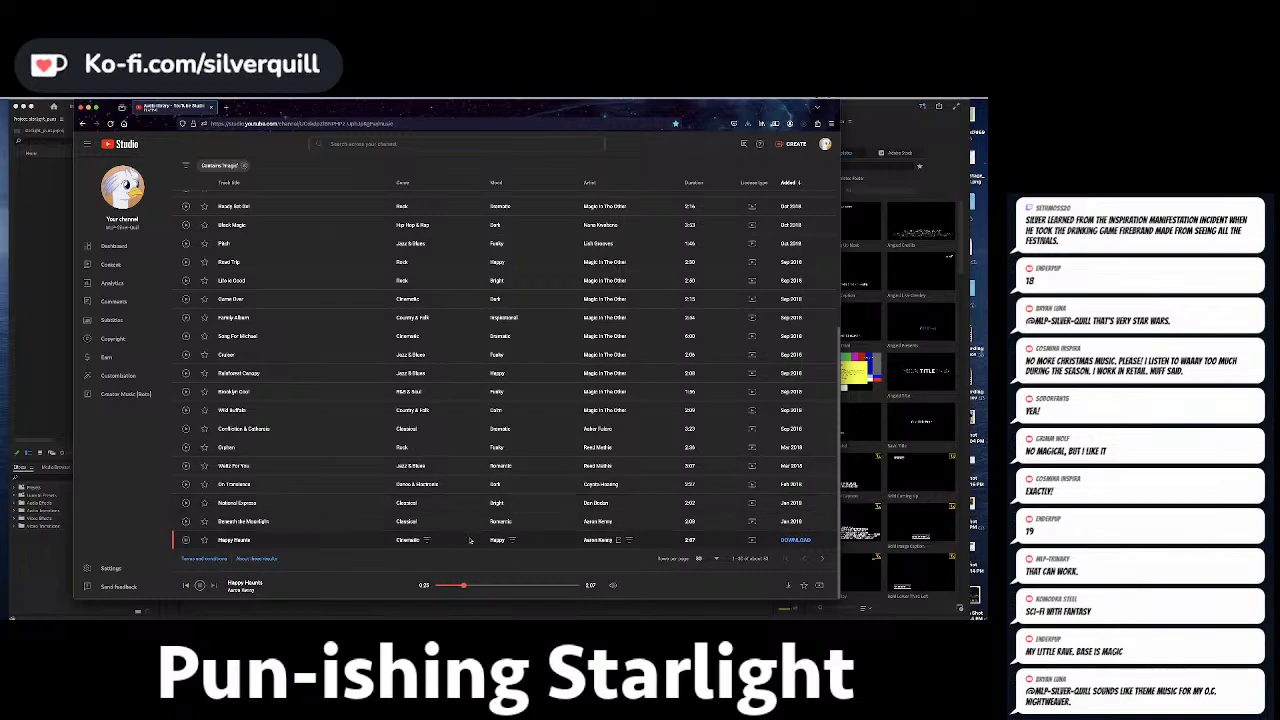
{"action": "left_click", "coordinate": [200, 585]}
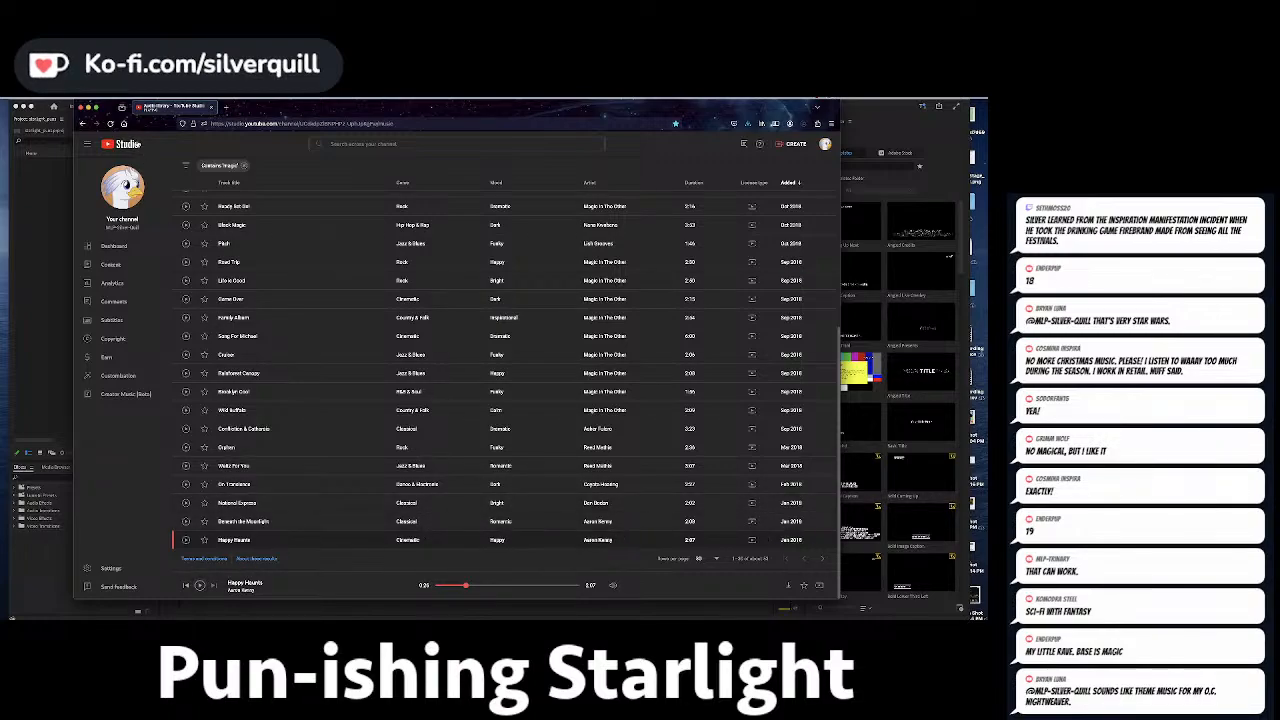
Switch to Premiere Pro and create a new sequence named starlight_puns with the HDV 720p24 preset.
{"action": "left_click", "coordinate": [88, 106]}
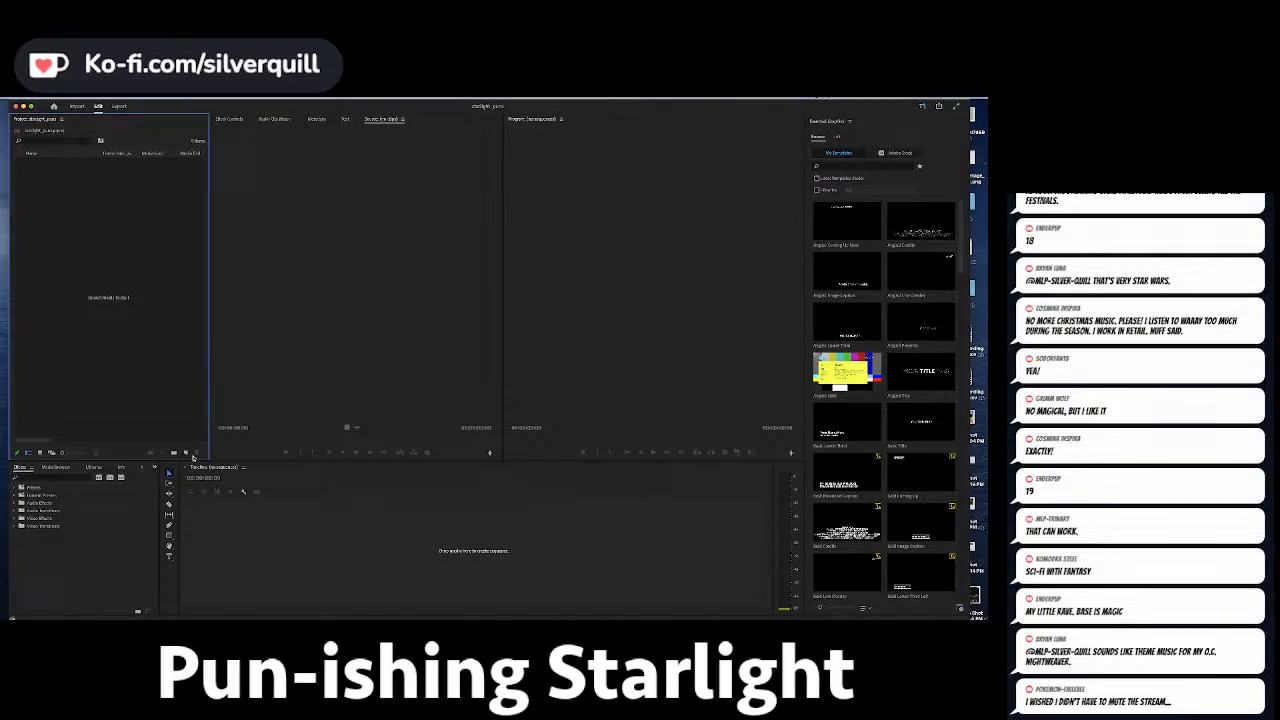
{"action": "left_click", "coordinate": [186, 452]}
{"action": "left_click", "coordinate": [199, 463]}
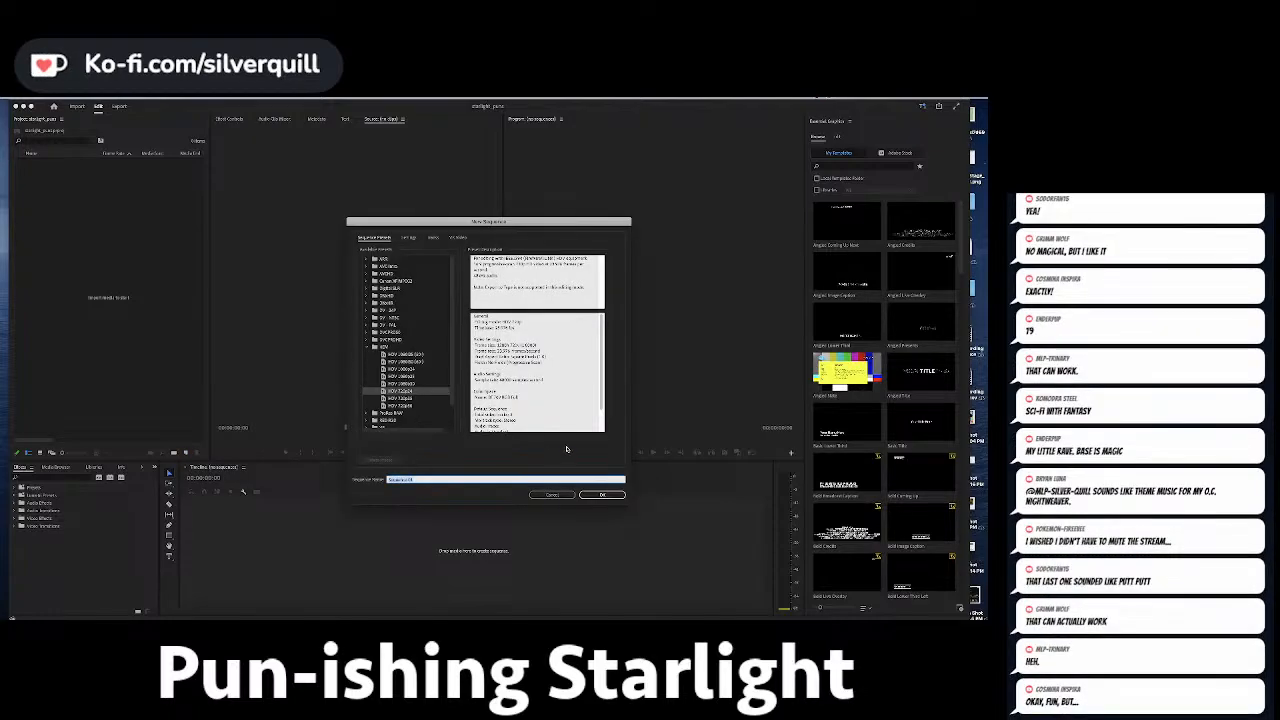
{"action": "type", "text": "s"}
{"action": "key", "text": "Return"}
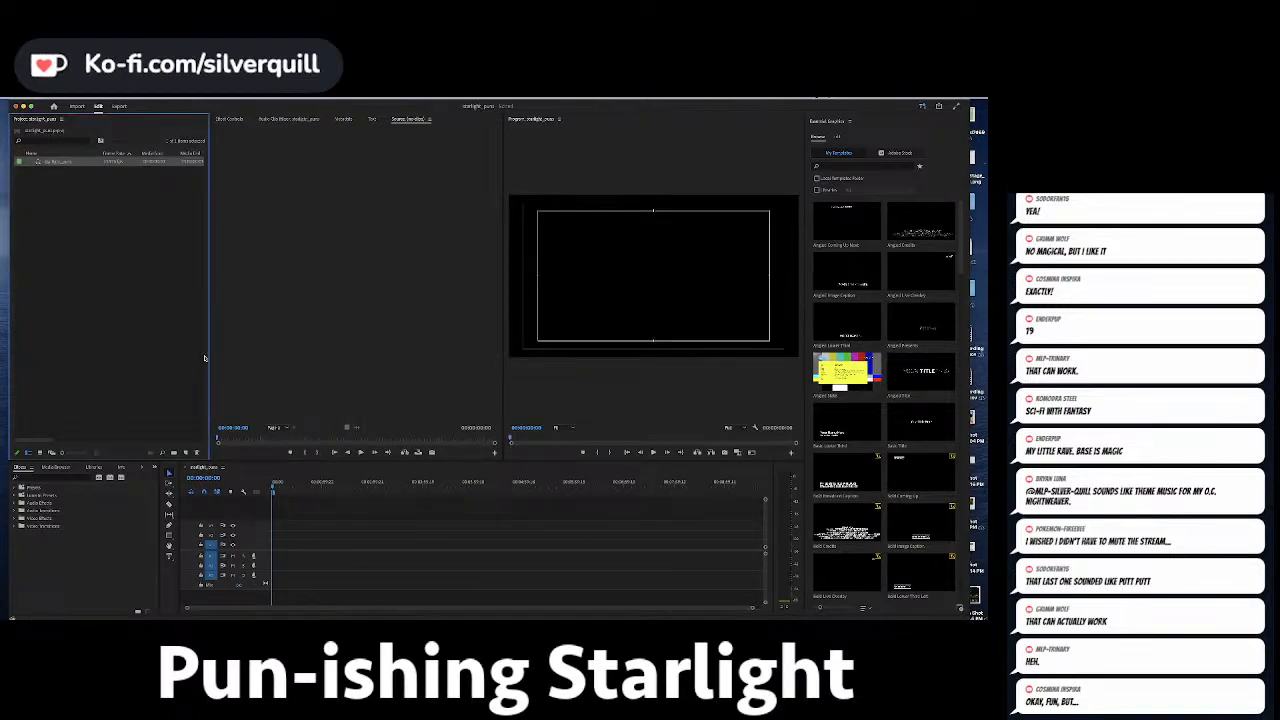
Set the sequence's start time to 00:59:55:00 and toggle the option to use it as the default for future sequences.
{"action": "left_click", "coordinate": [222, 467]}
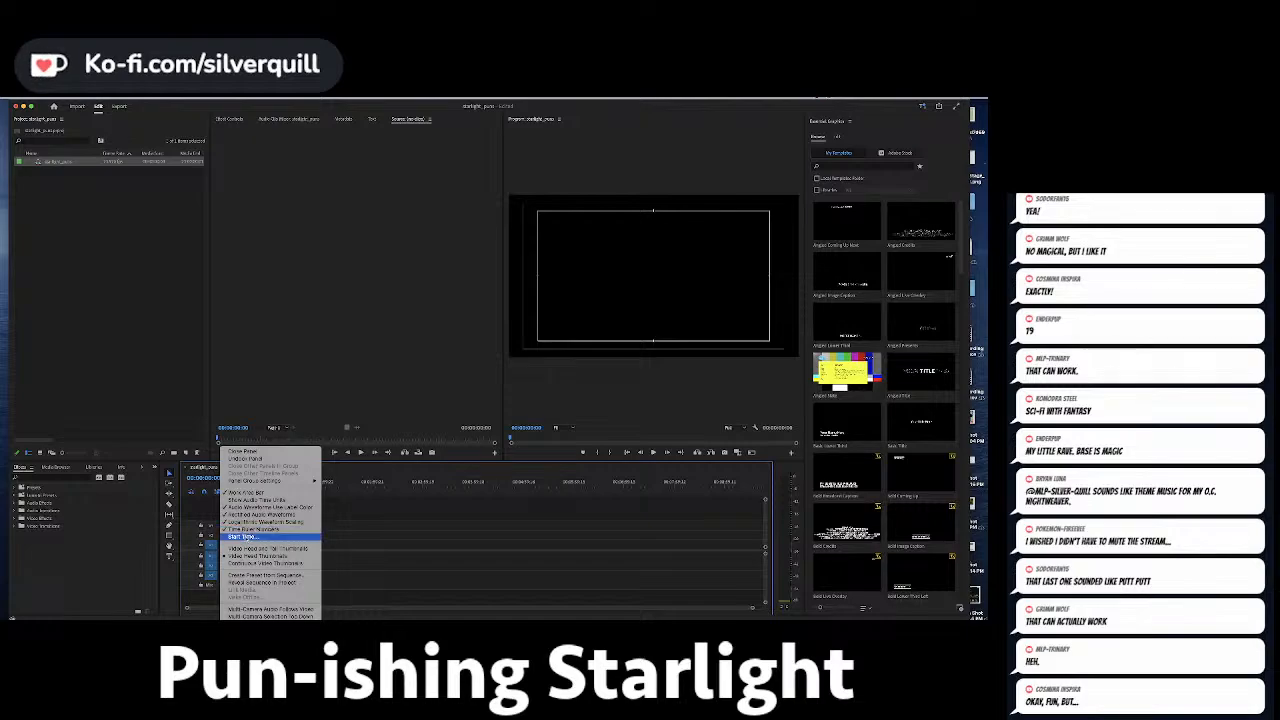
{"action": "left_click", "coordinate": [245, 538]}
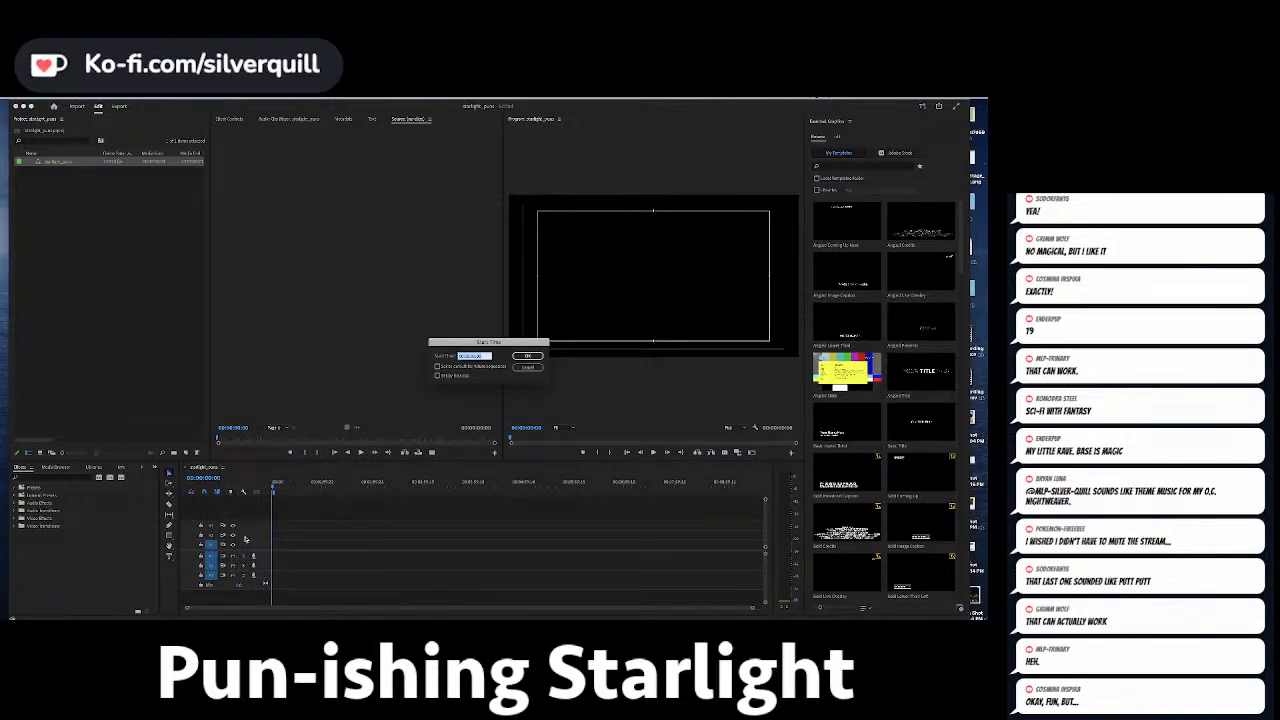
{"action": "type", "text": "001000"}
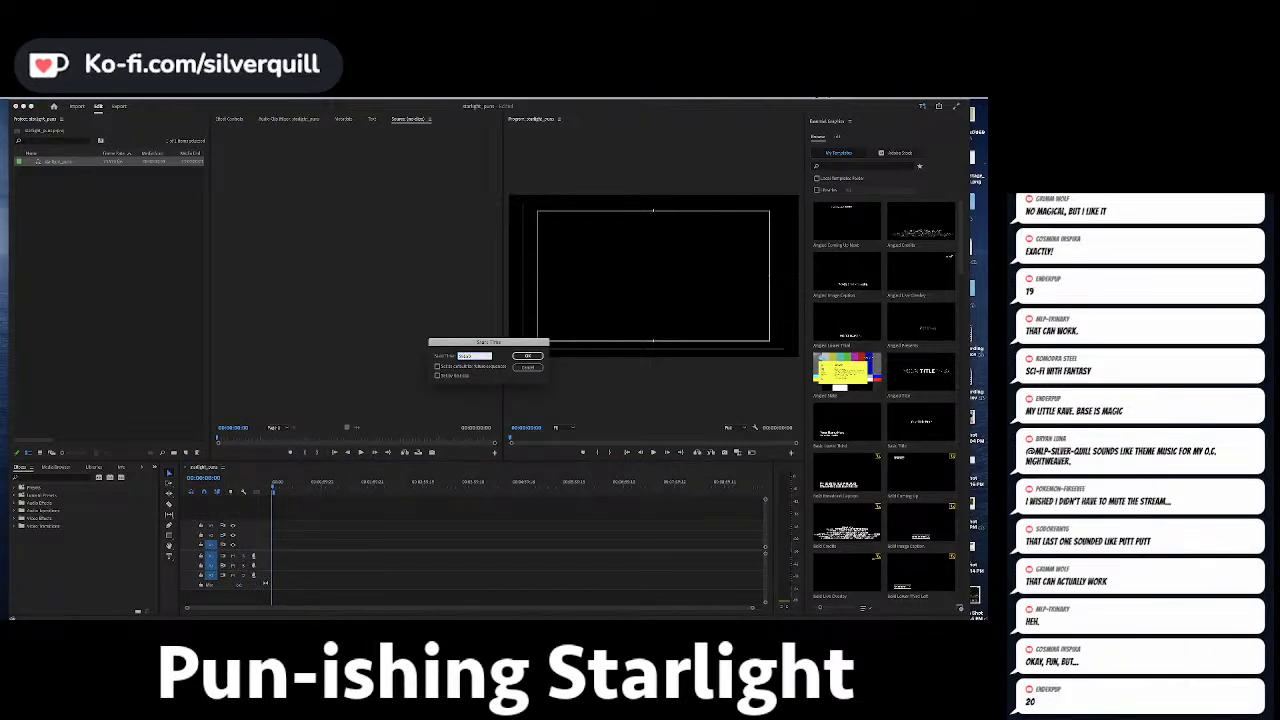
{"action": "left_click", "coordinate": [481, 367]}
{"action": "left_click", "coordinate": [536, 357]}
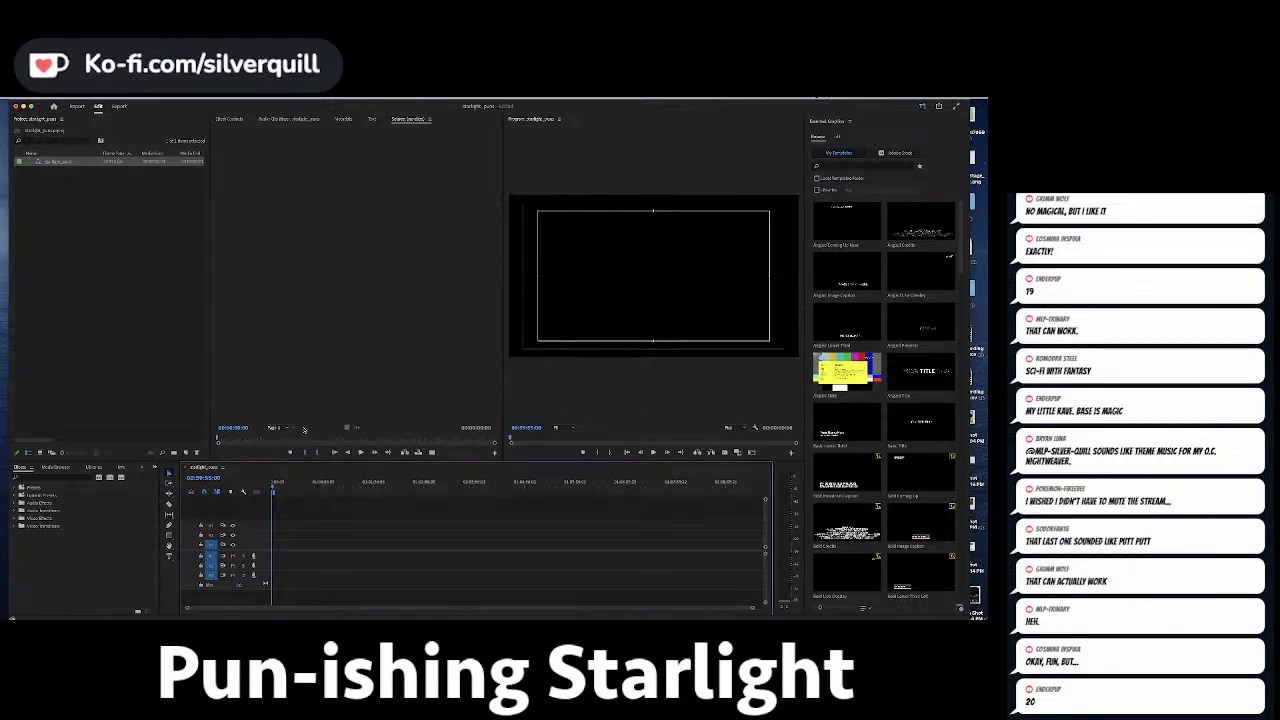
Create a Black Video item in the project with the default 1280 × 720 settings.
{"action": "left_click", "coordinate": [186, 453]}
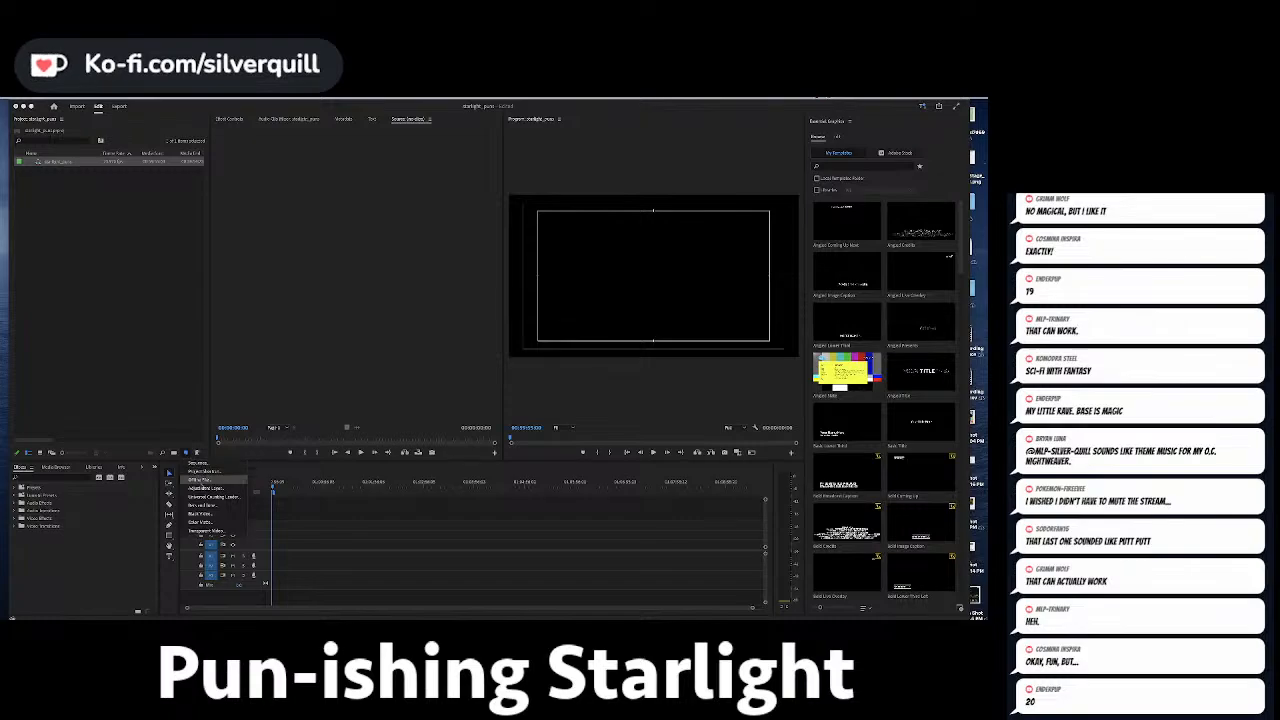
{"action": "left_click", "coordinate": [206, 515]}
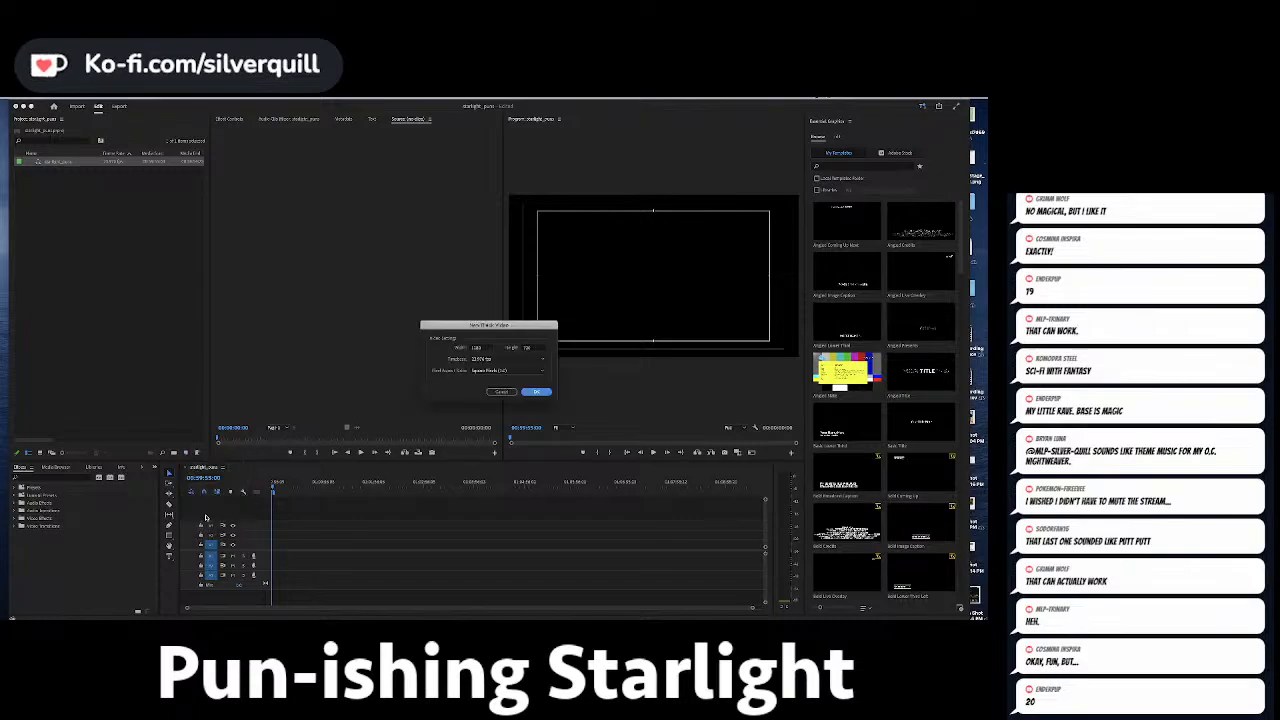
{"action": "left_click", "coordinate": [536, 392]}
{"action": "left_click", "coordinate": [134, 259]}
Mark an in point on the Black Video for a five-second clip and overwrite it at the start of the timeline.
{"action": "double_click", "coordinate": [41, 162]}
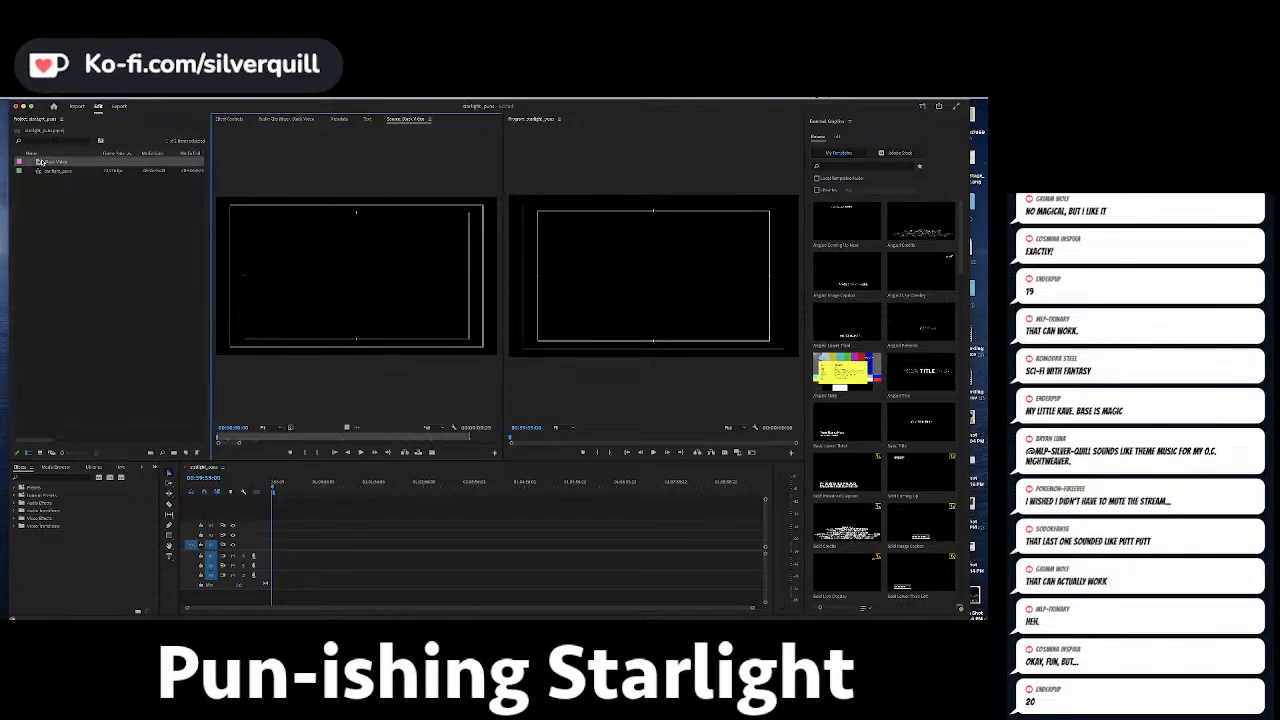
{"action": "left_click", "coordinate": [310, 438]}
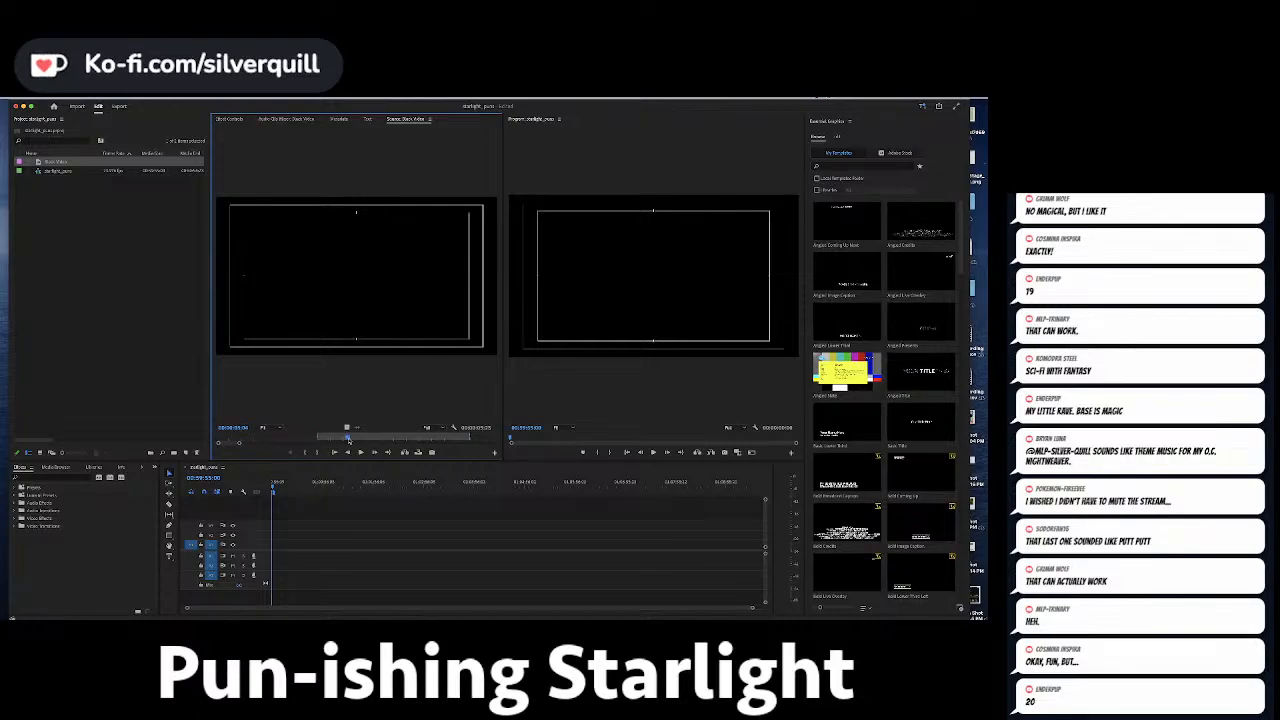
{"action": "left_click", "coordinate": [348, 438]}
{"action": "key", "text": "Left"}
{"action": "key", "text": "Left"}
{"action": "key", "text": "Left"}
{"action": "key", "text": "Left"}
{"action": "key", "text": "Left"}
{"action": "key", "text": "Left"}
{"action": "key", "text": "Left"}
{"action": "key", "text": "i"}
{"action": "key", "text": "Right"}
{"action": "key", "text": "i"}
{"action": "key", "text": "period"}
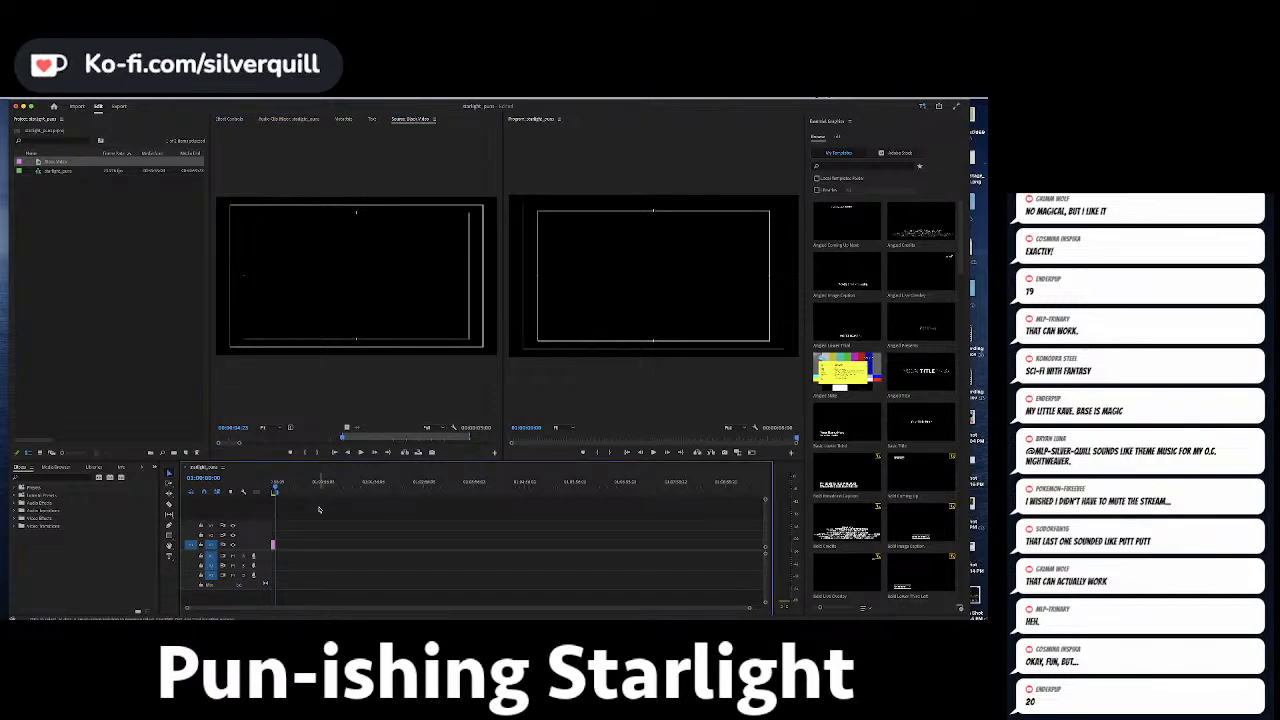
Move the Black Video clip up to the topmost video track, keeping it at the start of the timeline.
{"action": "left_click_drag", "start_coordinate": [273, 545], "coordinate": [273, 525]}
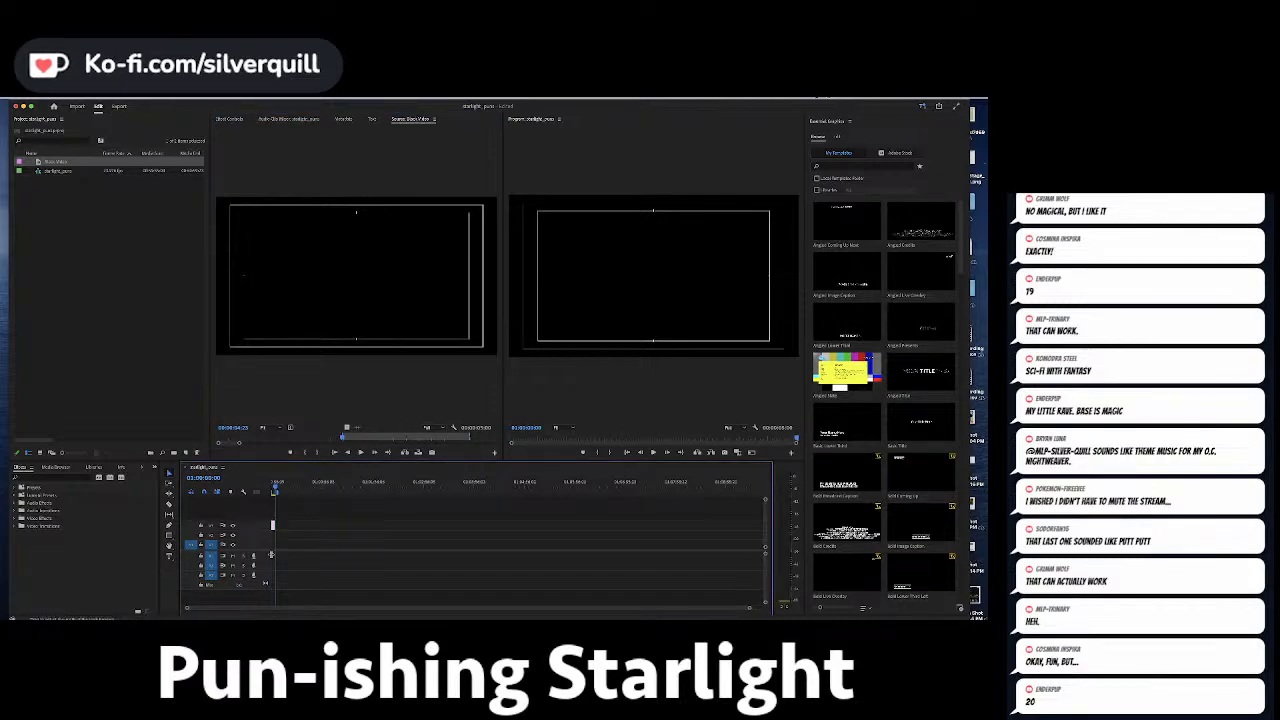
{"action": "key", "text": "equal"}
{"action": "key", "text": "equal"}
{"action": "key", "text": "equal"}
{"action": "key", "text": "equal"}
{"action": "key", "text": "equal"}
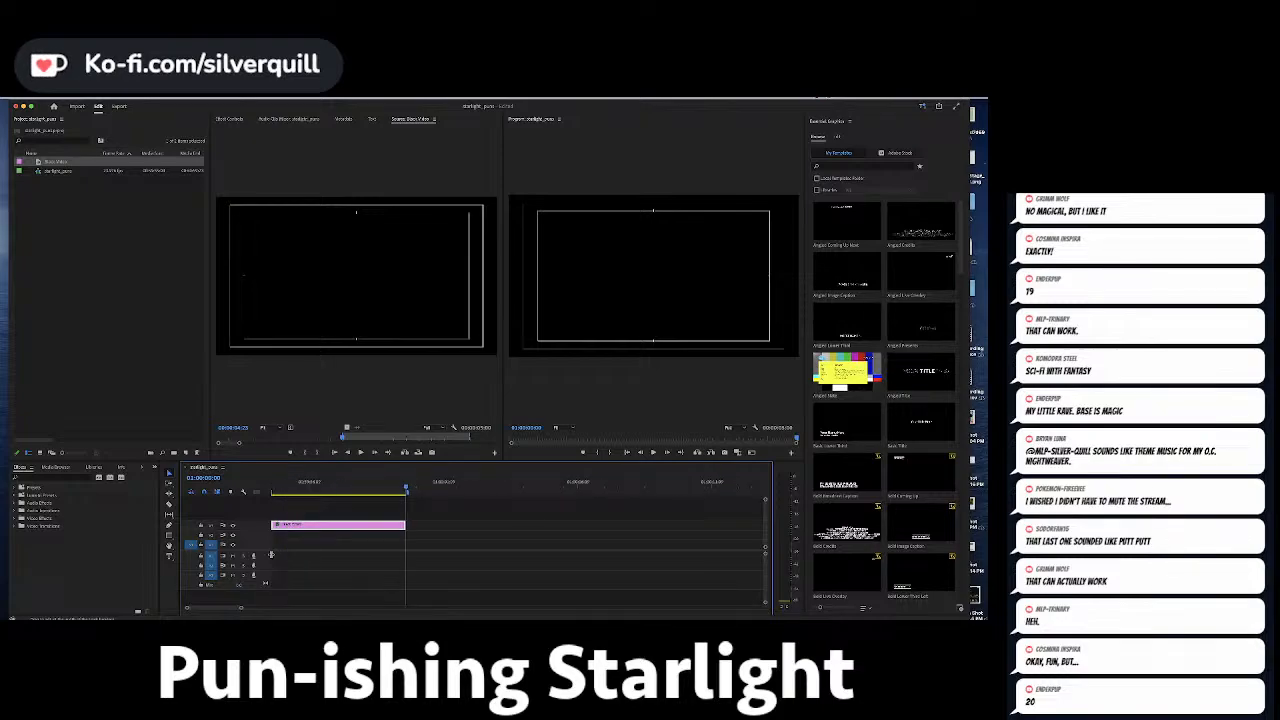
{"action": "key", "text": "minus"}
{"action": "key", "text": "minus"}
{"action": "key", "text": "minus"}
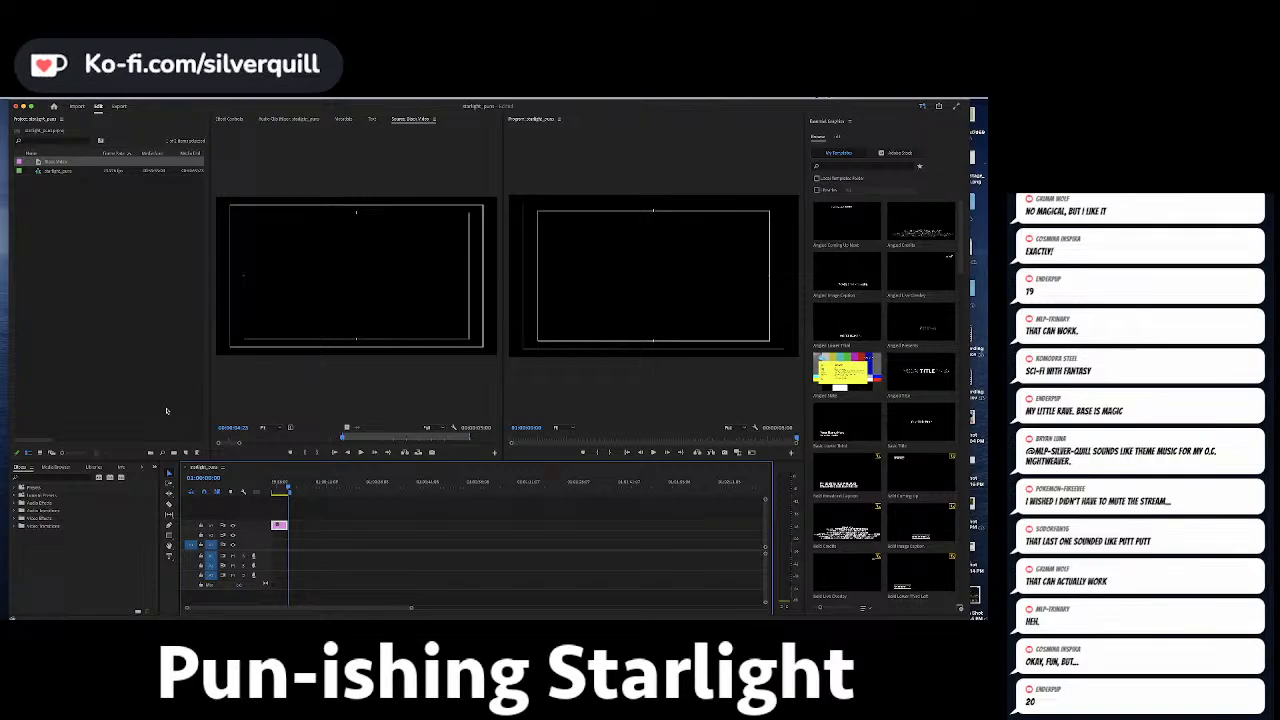
Import When Gods Pontificate and Cosmic Groove from the Starlight Puns folder in Finder into the Premiere Pro project.
{"action": "key", "text": "super+Tab"}
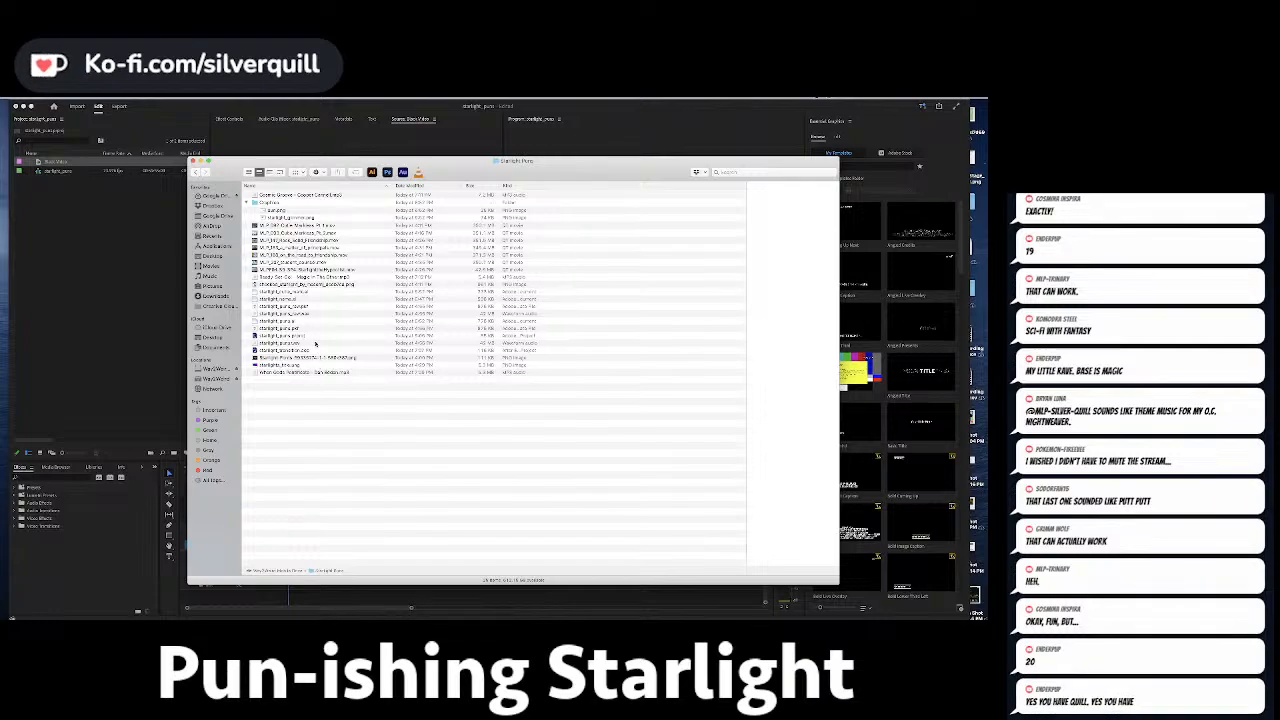
{"action": "left_click", "coordinate": [296, 374]}
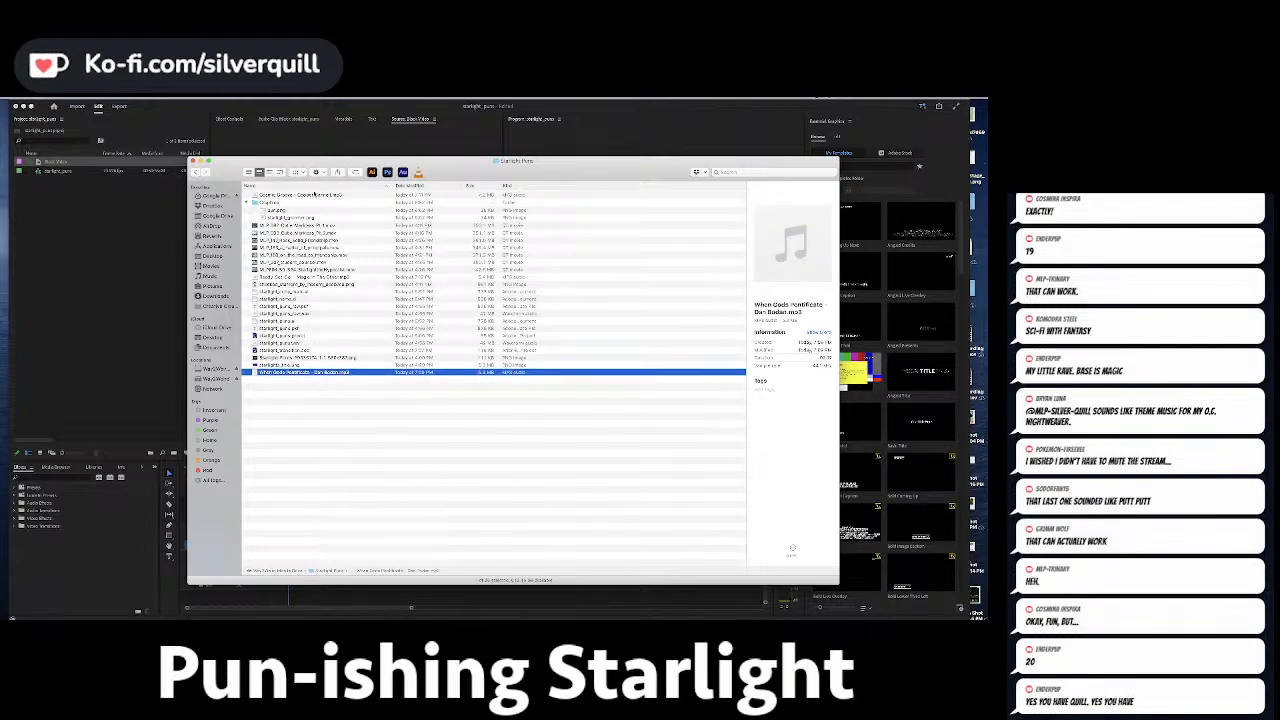
{"action": "left_click", "coordinate": [300, 194], "text": "super"}
{"action": "left_click_drag", "start_coordinate": [300, 194], "coordinate": [153, 243]}
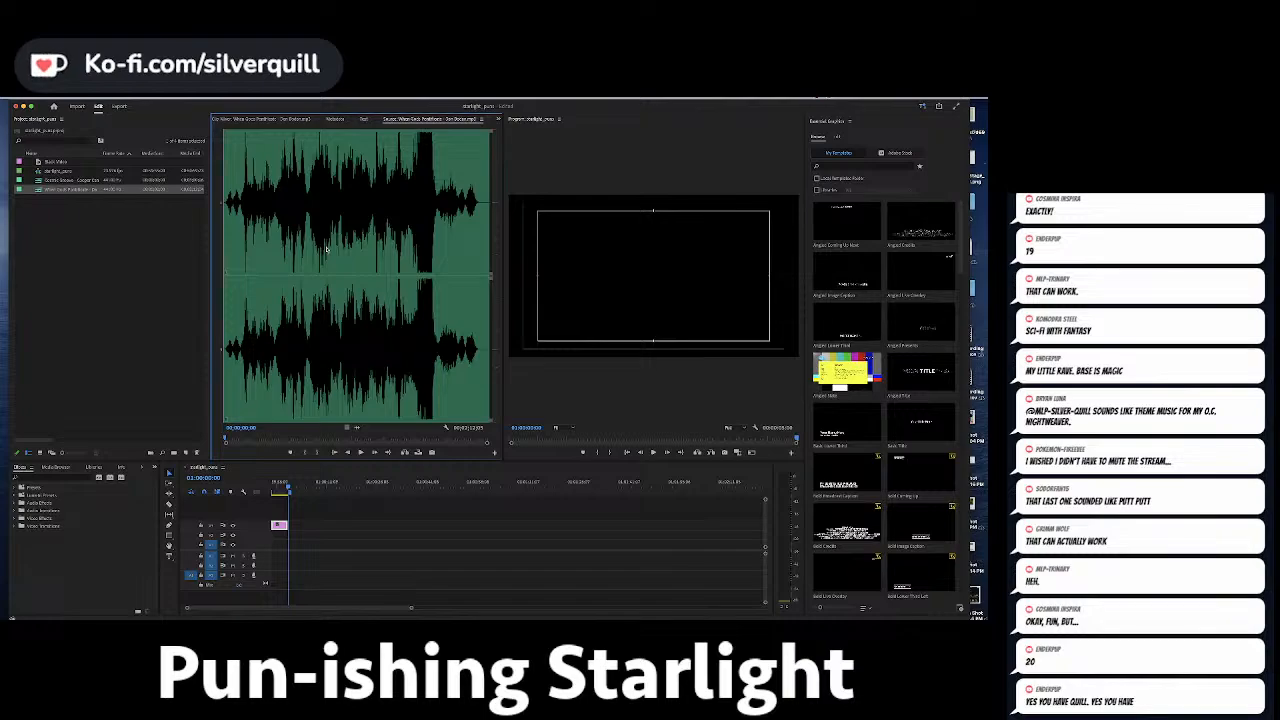
Play the opening of When Gods Pontificate and cue the source to just before its sound begins.
{"action": "key", "text": "space"}
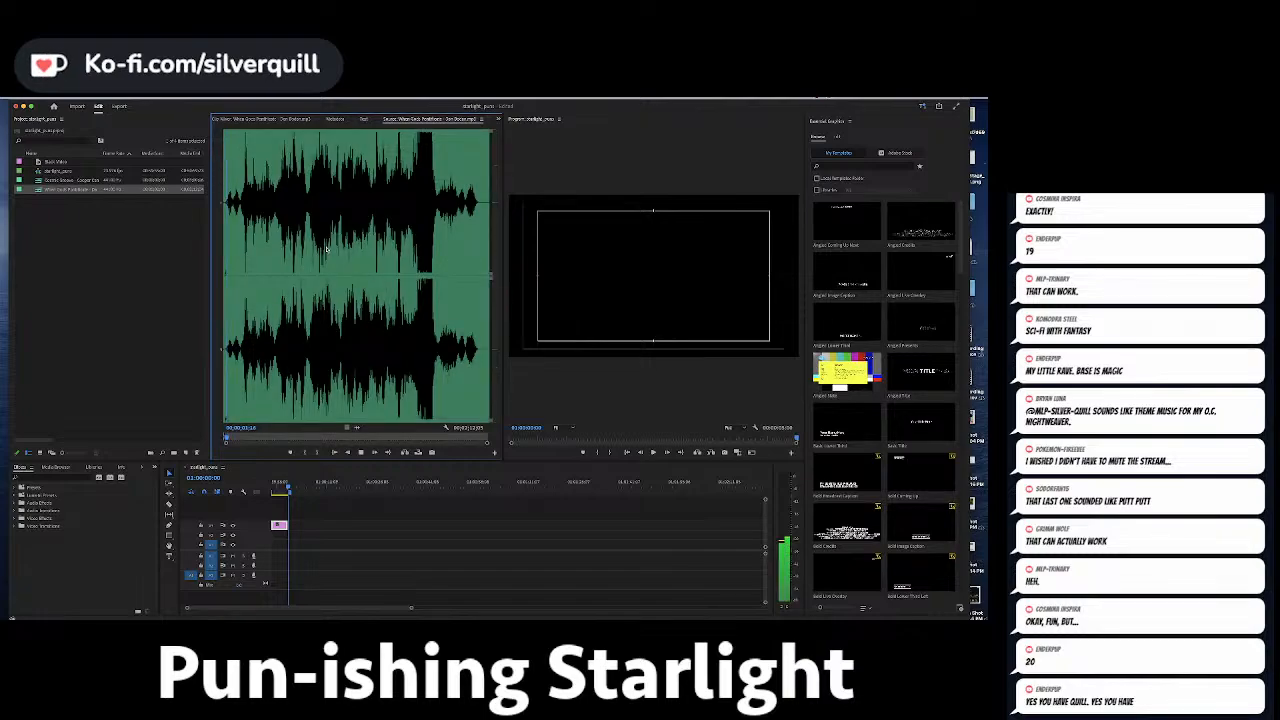
{"action": "key", "text": "space"}
{"action": "key", "text": "equal"}
{"action": "key", "text": "equal"}
{"action": "key", "text": "equal"}
{"action": "key", "text": "equal"}
{"action": "key", "text": "Left"}
{"action": "key", "text": "Left"}
{"action": "key", "text": "Left"}
{"action": "key", "text": "Left"}
{"action": "key", "text": "Left"}
{"action": "key", "text": "Left"}
{"action": "key", "text": "Left"}
{"action": "key", "text": "Left"}
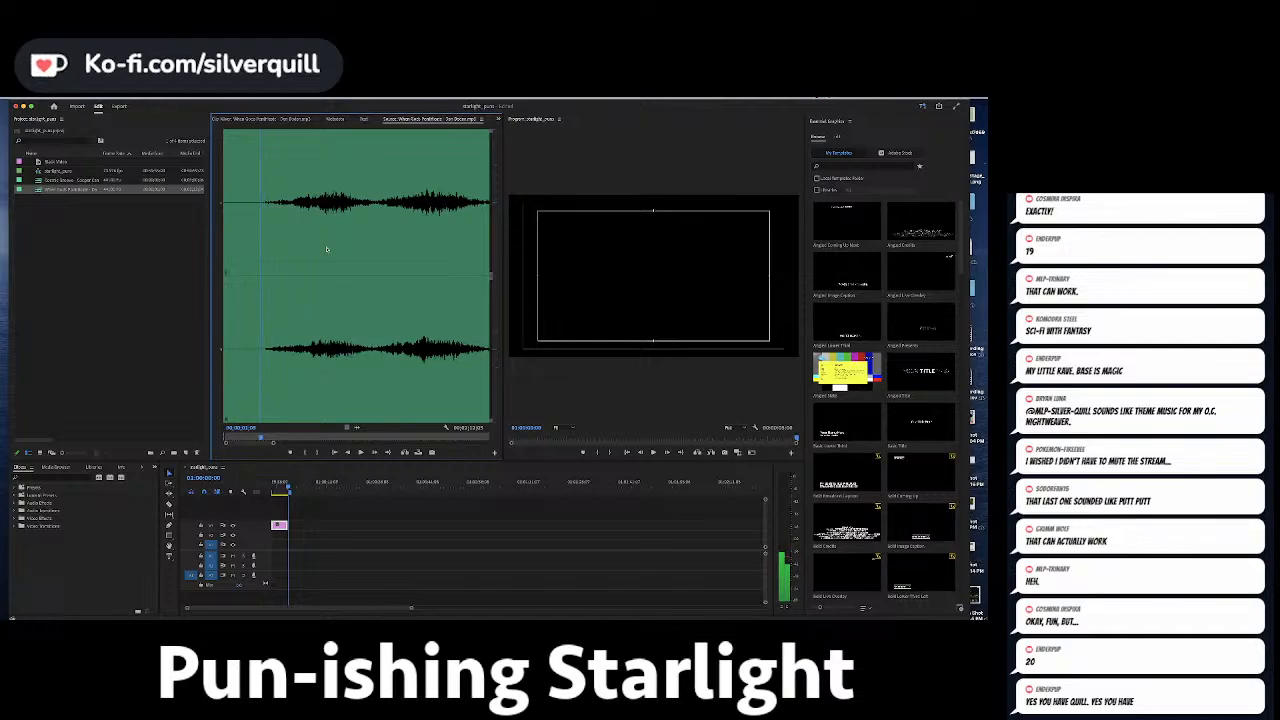
Mark the opening 14 seconds or so of When Gods Pontificate and overwrite them onto the timeline after the black clip.
{"action": "key", "text": "space"}
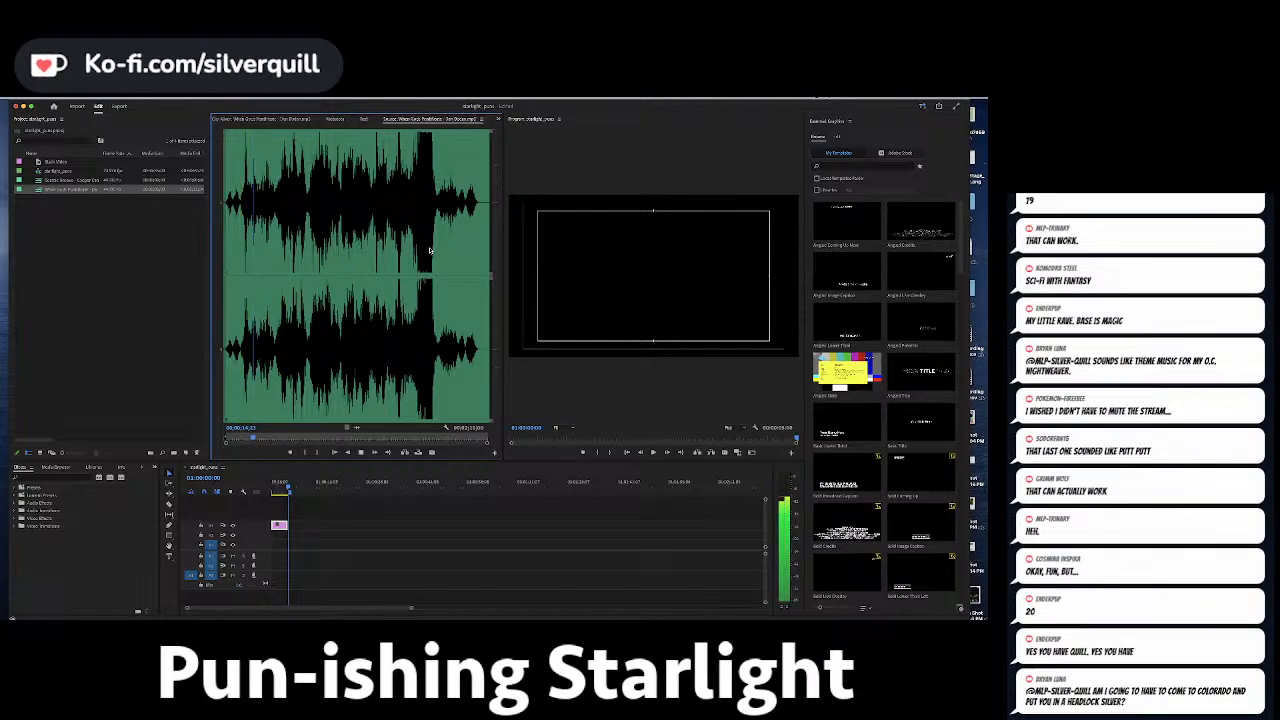
{"action": "key", "text": "i"}
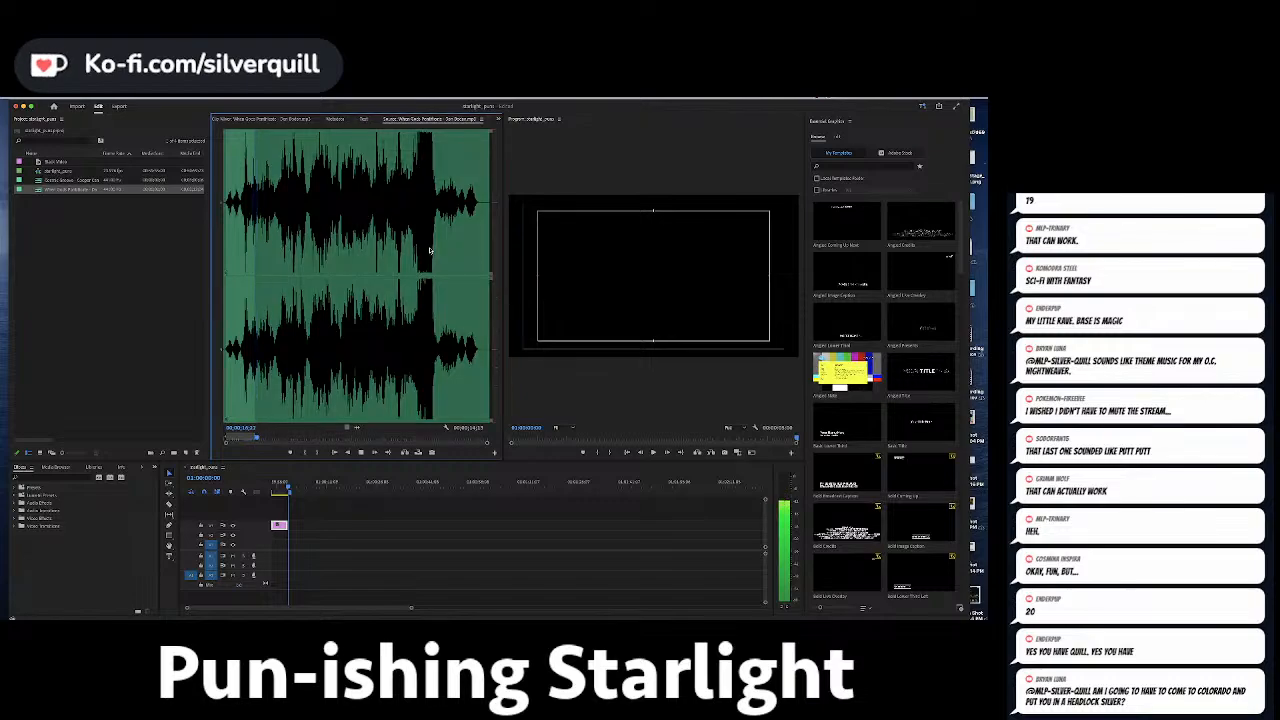
{"action": "key", "text": "period"}
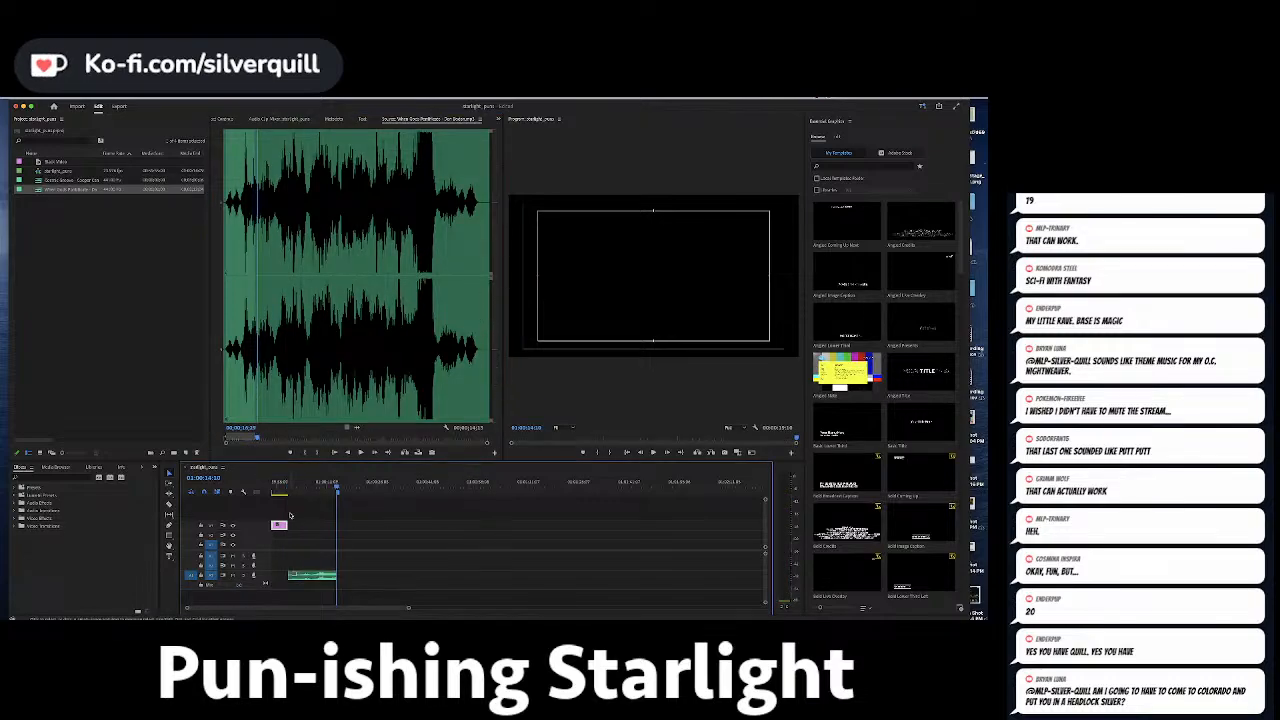
Play back the music clip on the timeline and save the project.
{"action": "left_click", "coordinate": [290, 484]}
{"action": "key", "text": "space"}
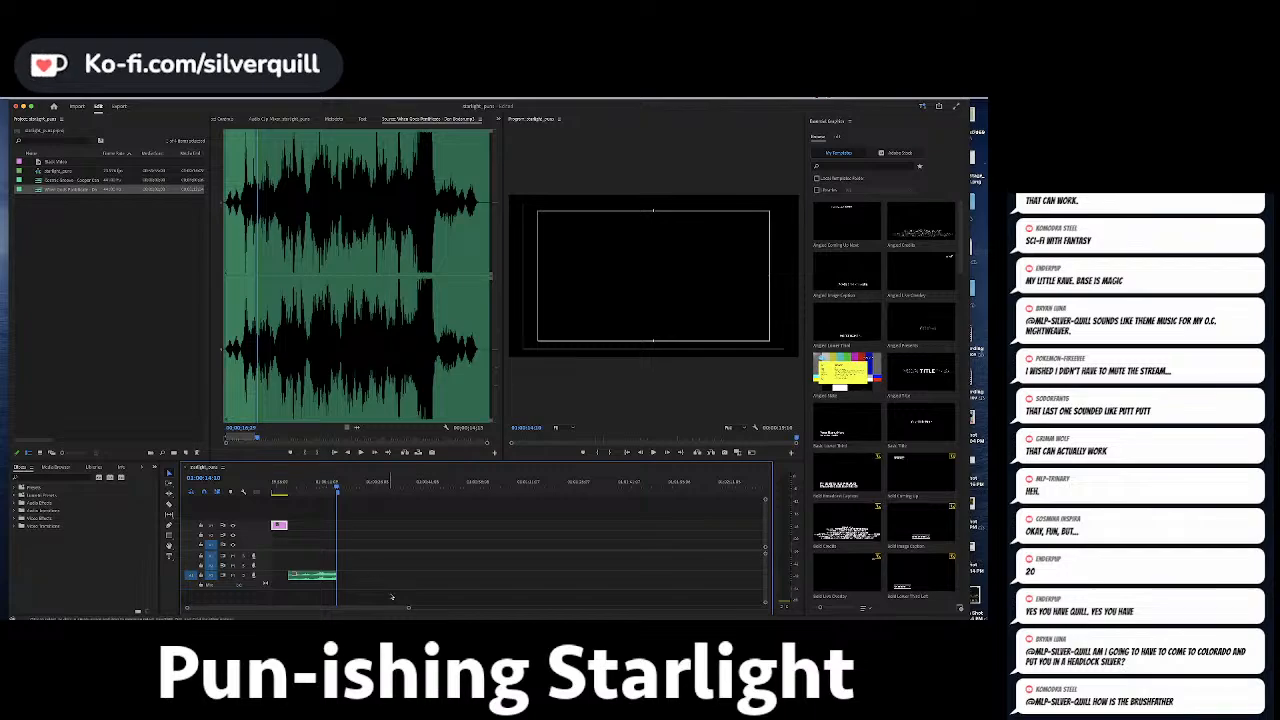
{"action": "key", "text": "super+s"}
Open Cosmic Groove as the source clip and play it from the jump in volume in its first half.
{"action": "left_click", "coordinate": [40, 180]}
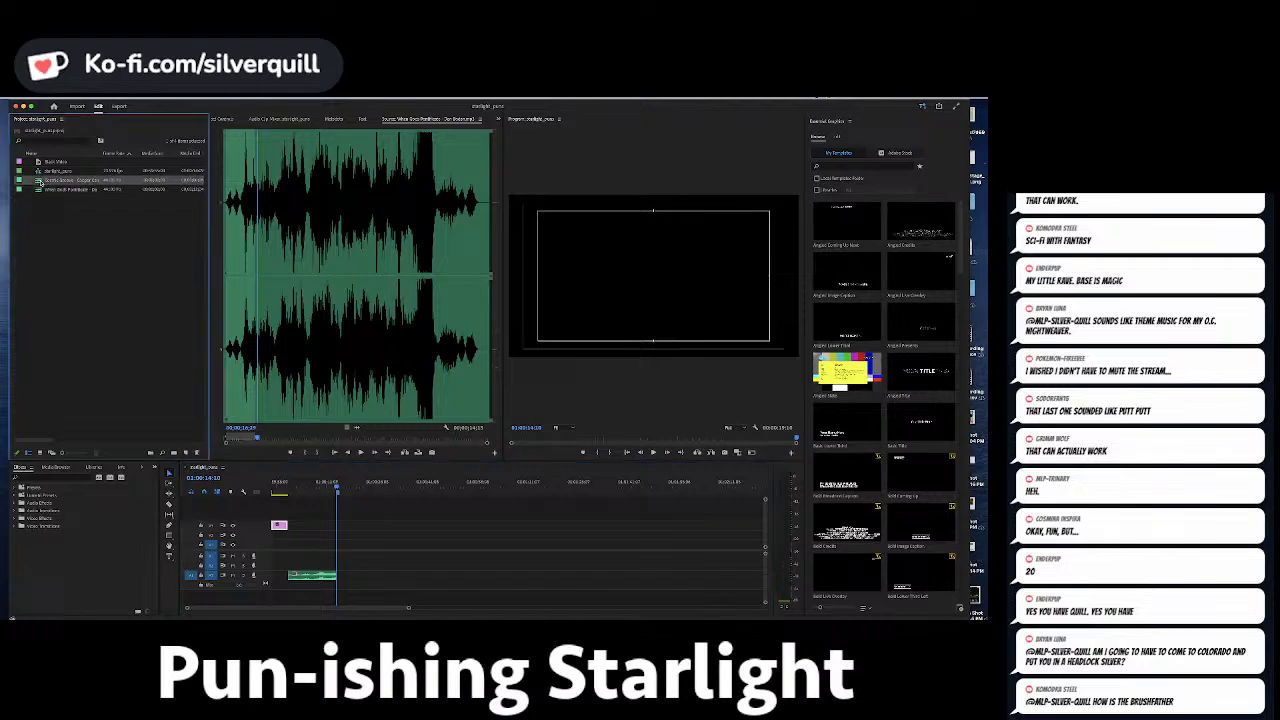
{"action": "double_click", "coordinate": [40, 180]}
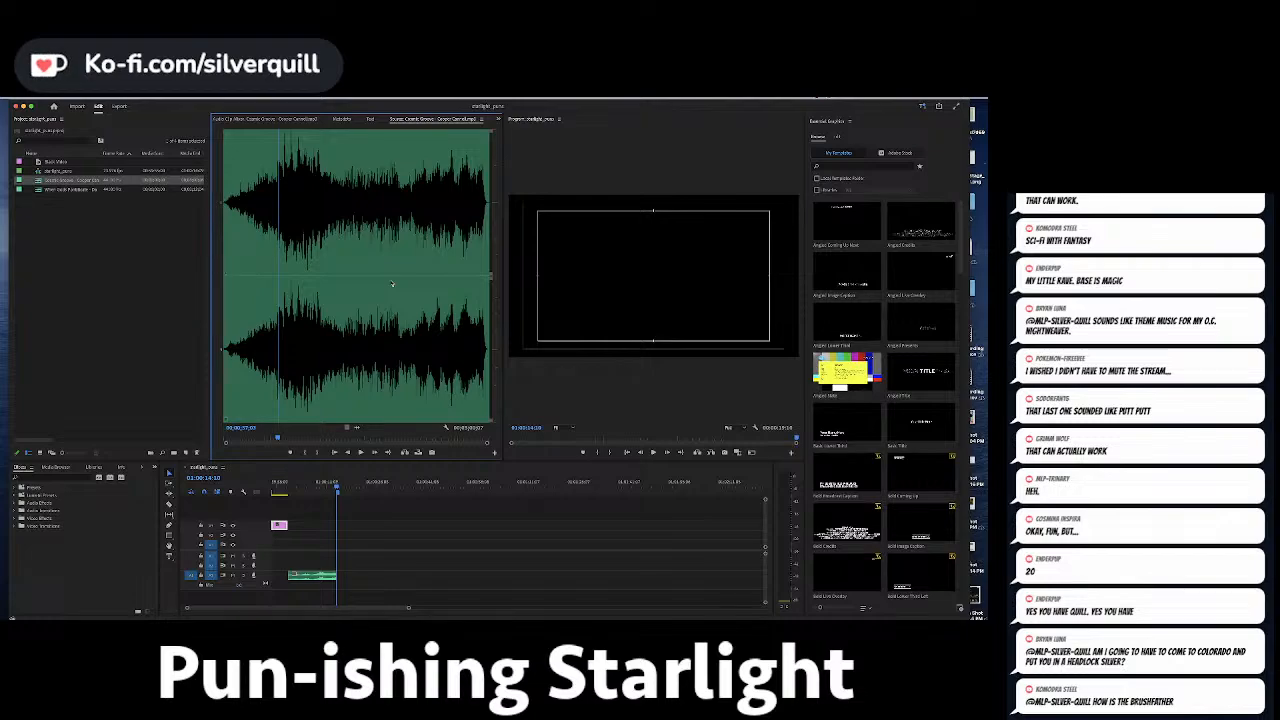
{"action": "key", "text": "equal"}
{"action": "key", "text": "equal"}
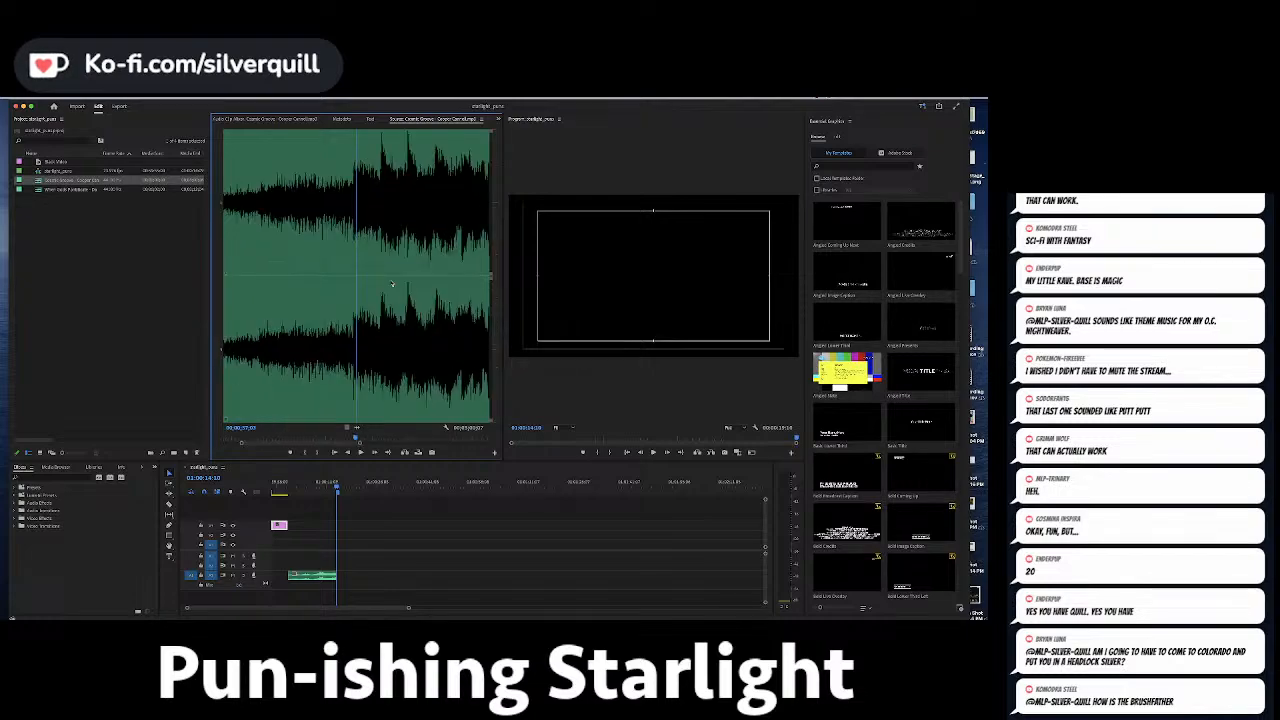
{"action": "key", "text": "minus"}
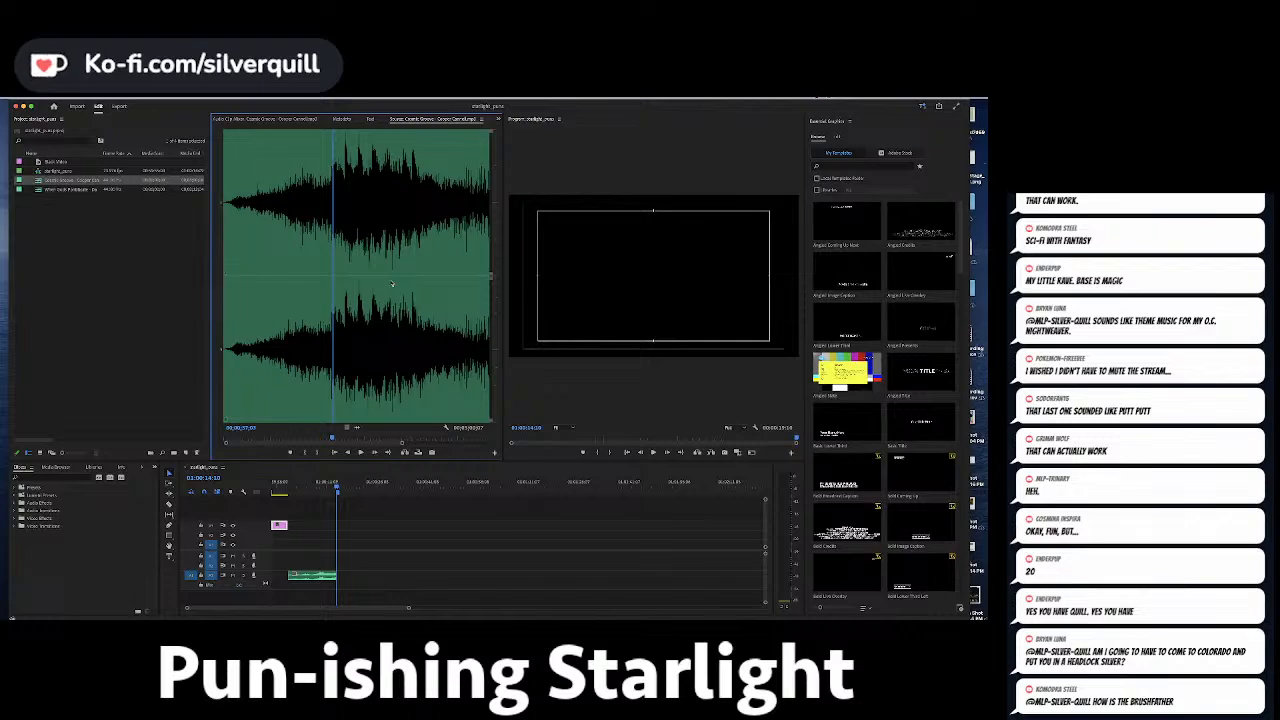
{"action": "left_click", "coordinate": [331, 145]}
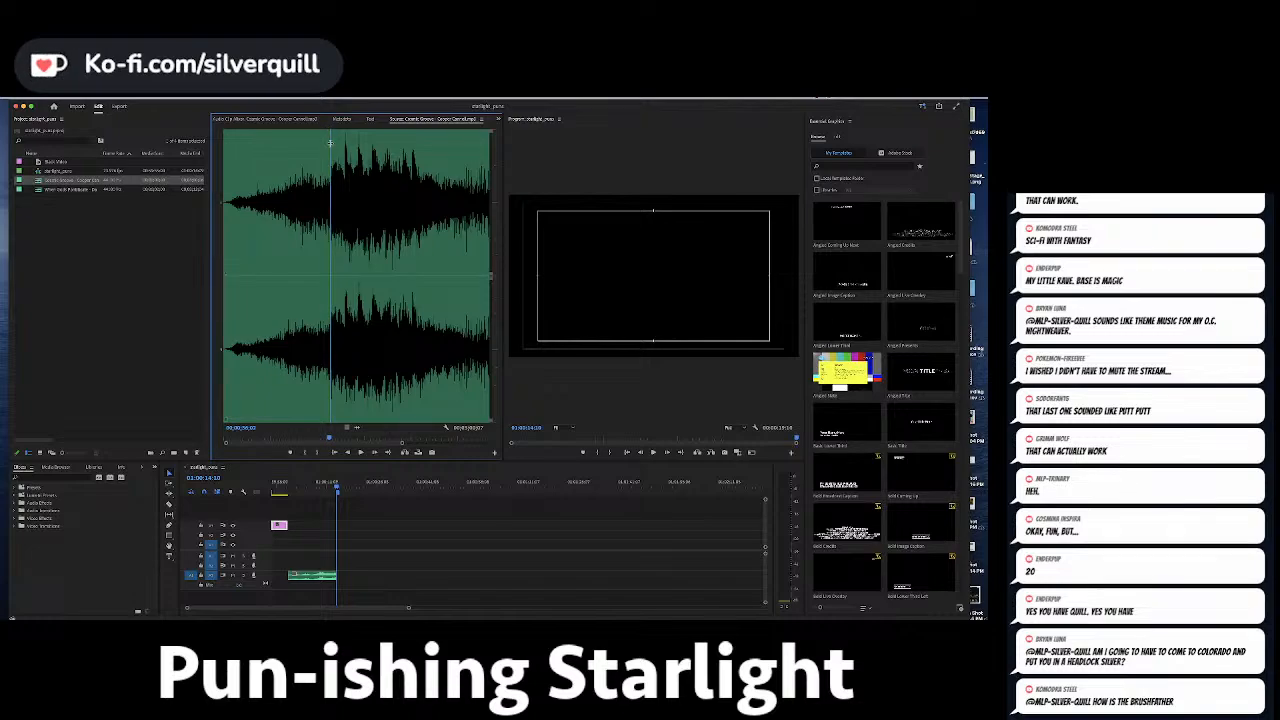
{"action": "key", "text": "space"}
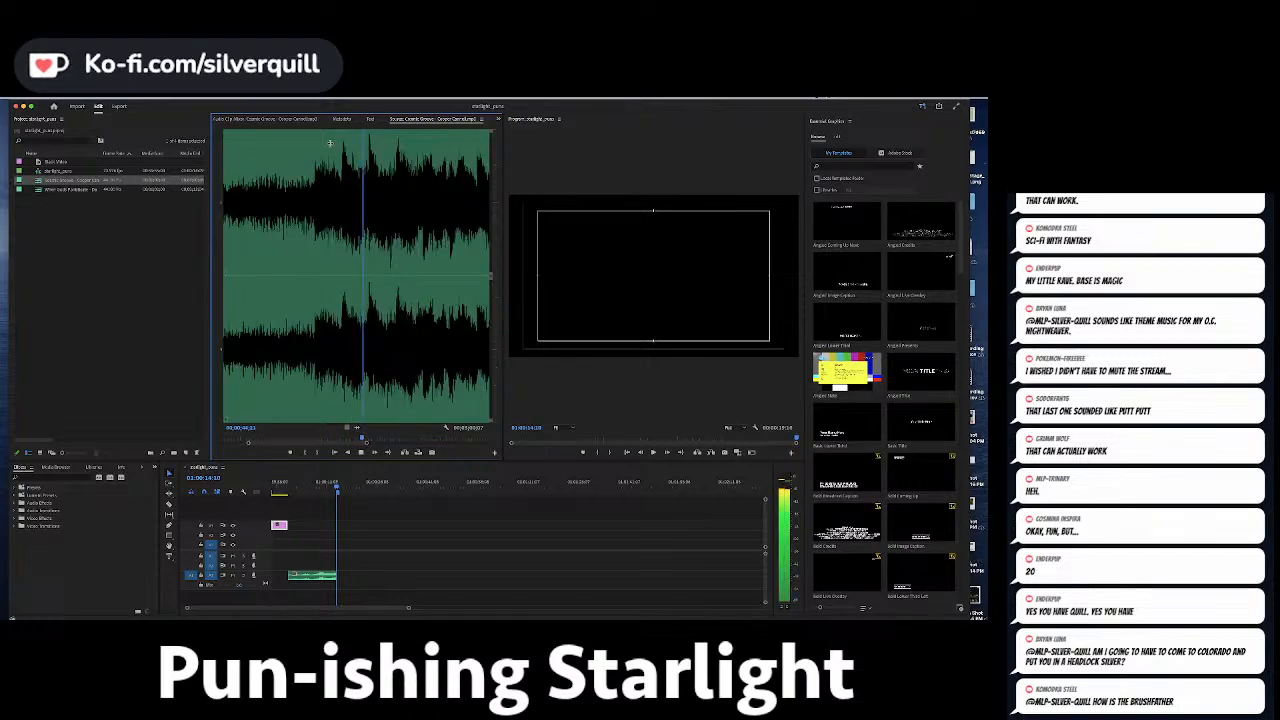
{"action": "key", "text": "minus"}
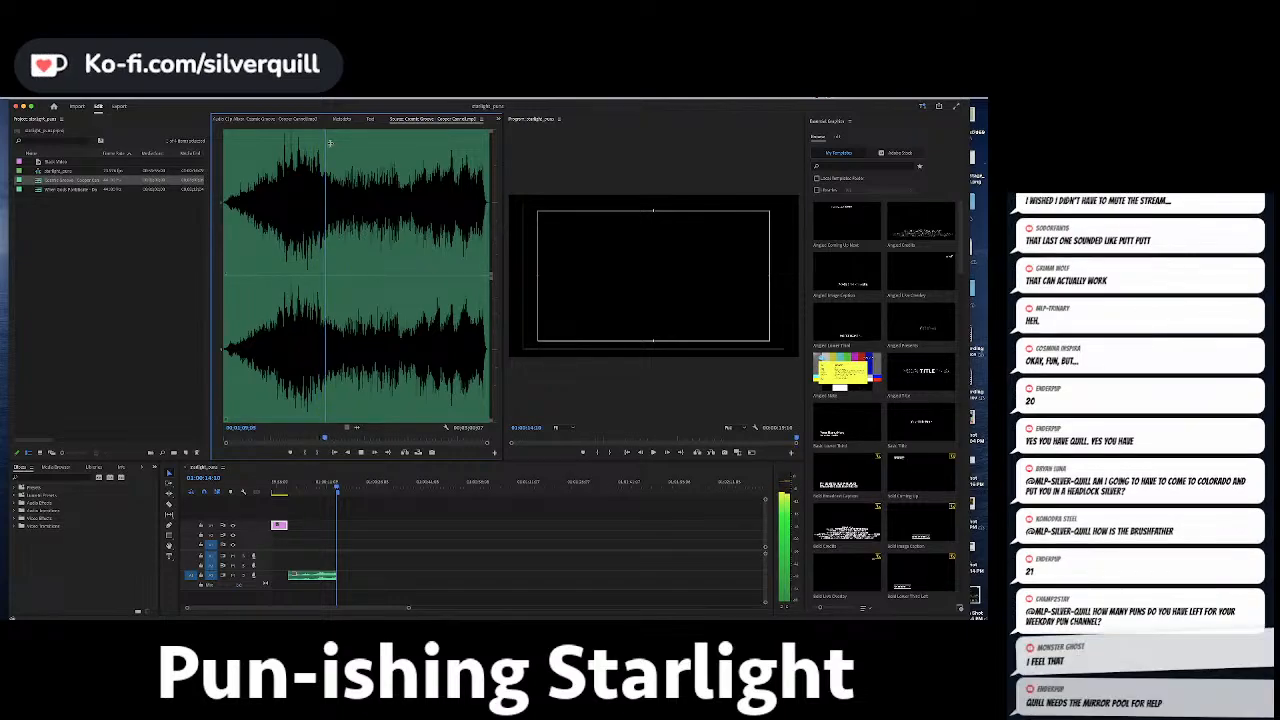
Replay Cosmic Groove from just before its loud section and mark the In point where the volume jumps.
{"action": "left_click", "coordinate": [277, 150]}
{"action": "key", "text": "space"}
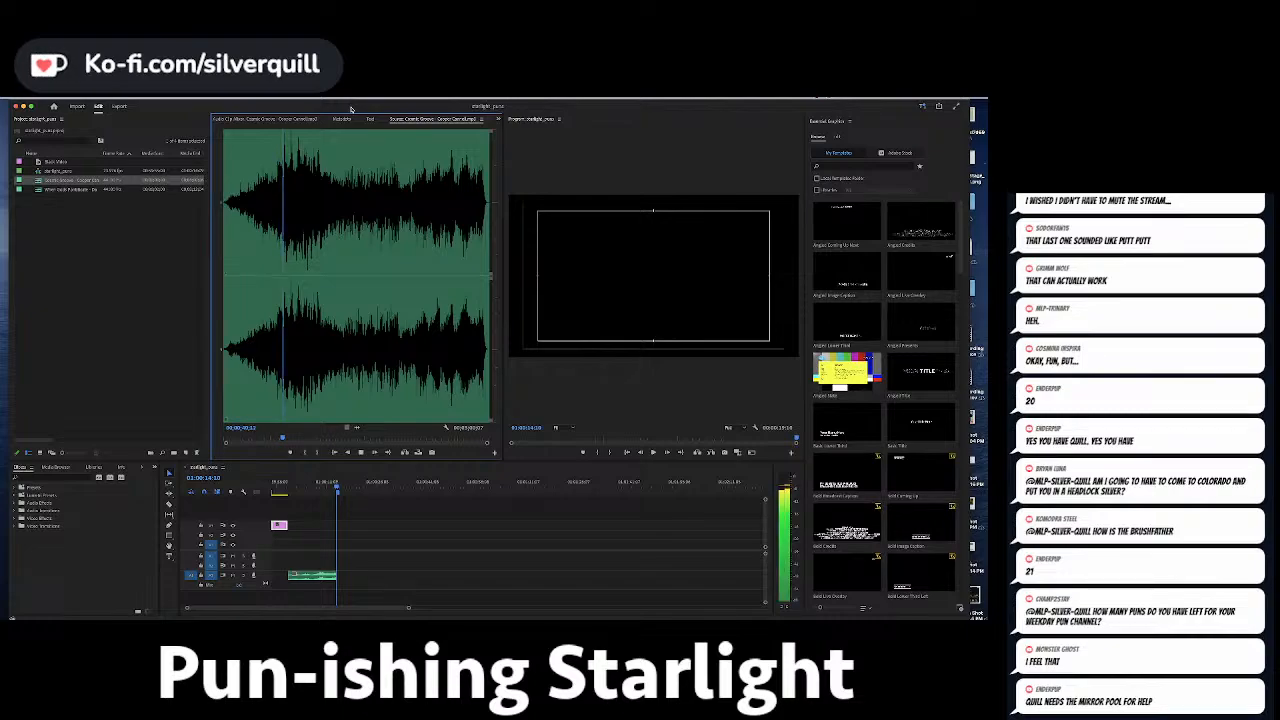
{"action": "key", "text": "space"}
{"action": "key", "text": "equal"}
{"action": "key", "text": "equal"}
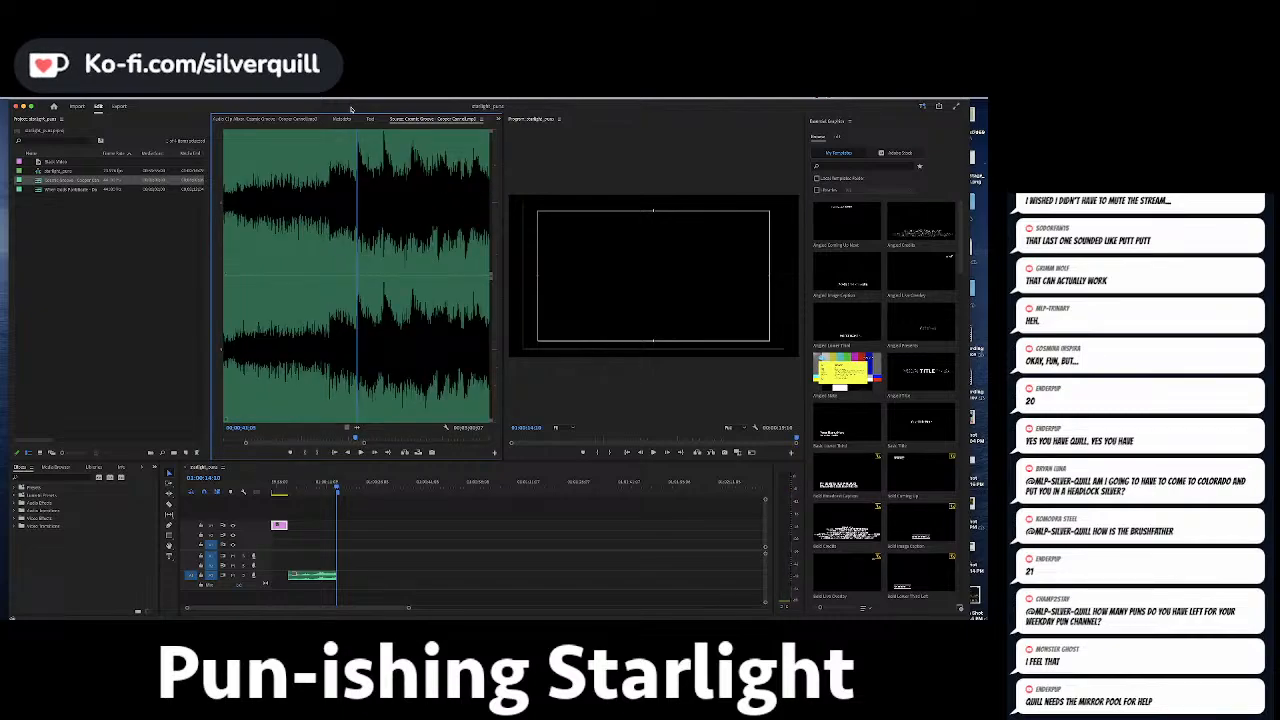
{"action": "key", "text": "space"}
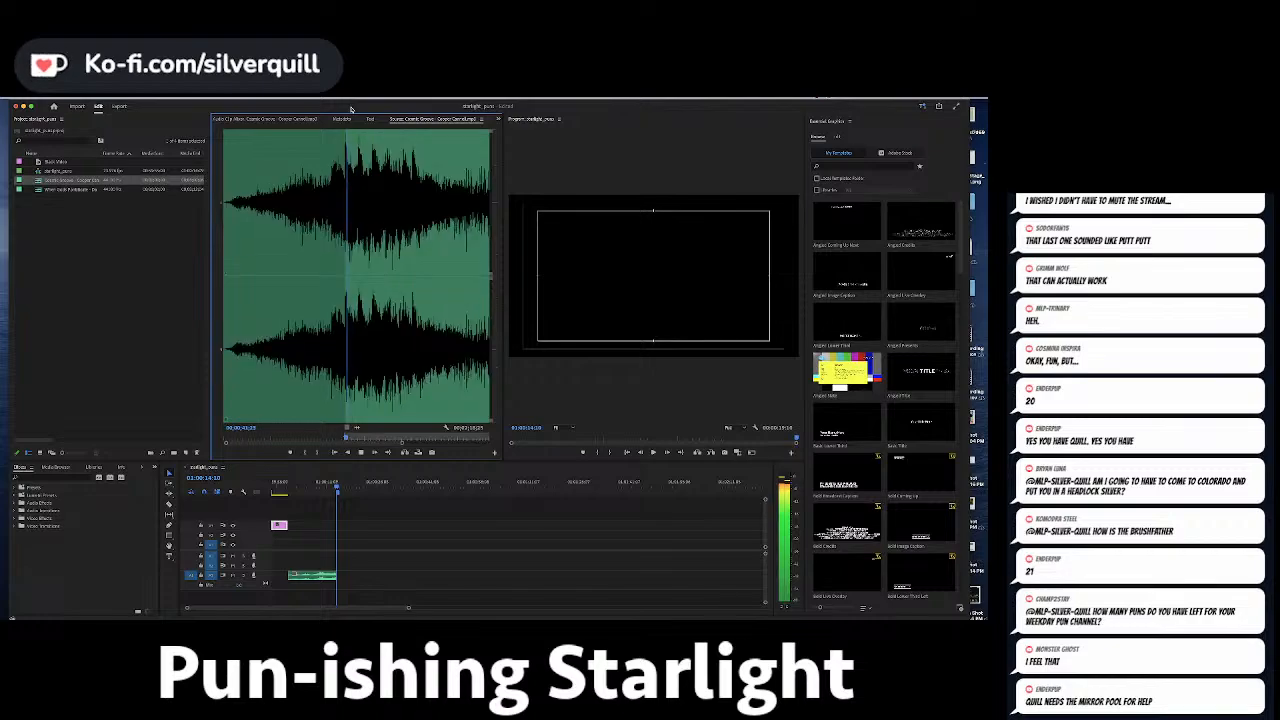
{"action": "key", "text": "minus"}
{"action": "key", "text": "minus"}
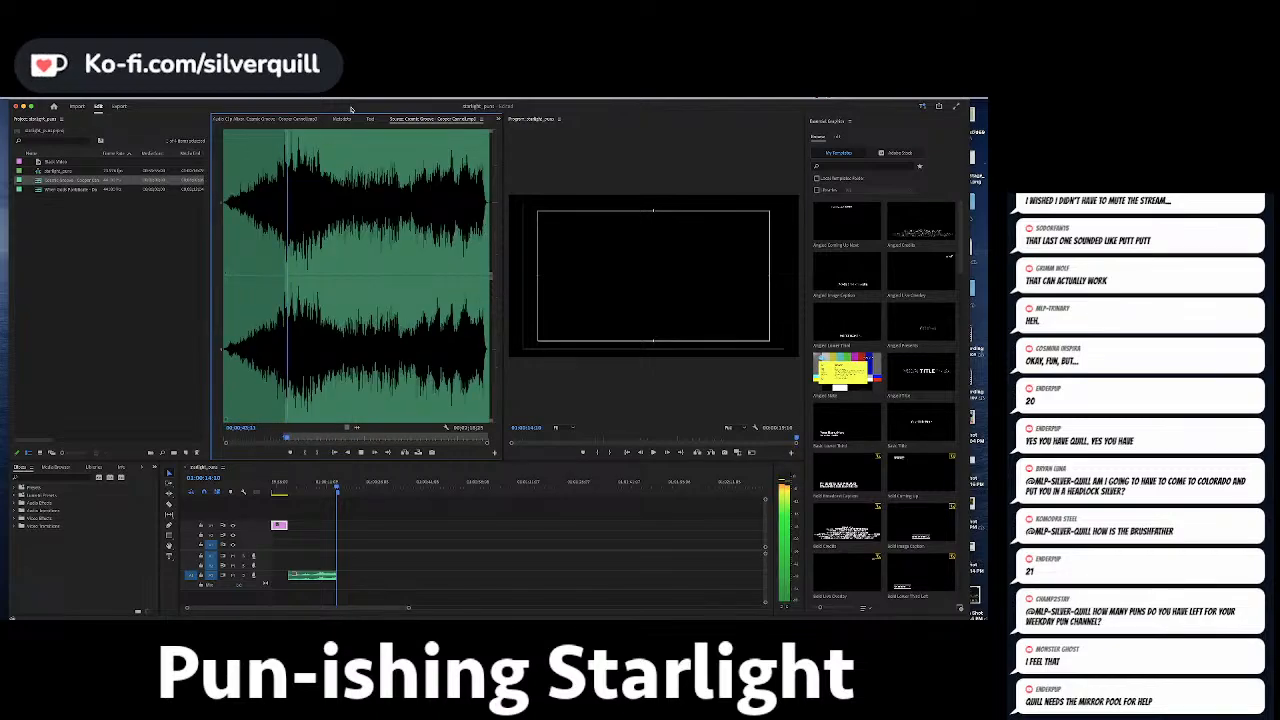
{"action": "key", "text": "space"}
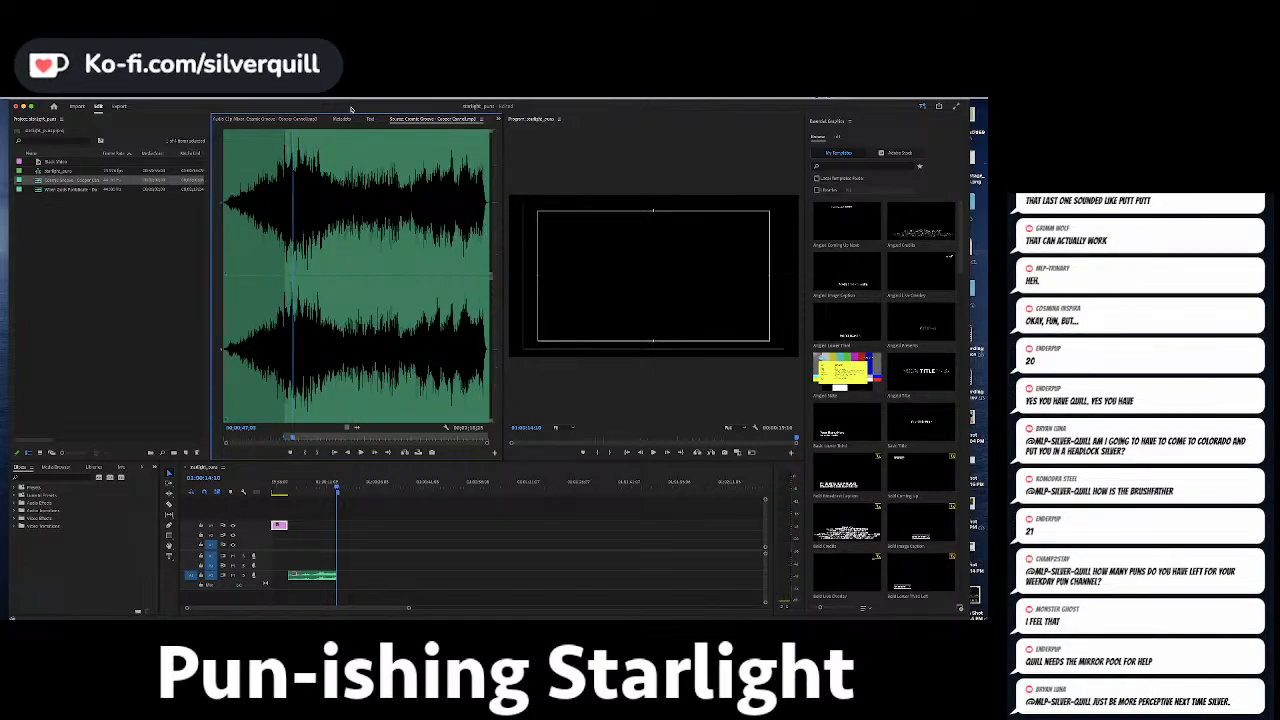
Import Ready Set Go from the Starlight Puns folder in Finder into the Premiere Pro project and open it as the source clip.
{"action": "key", "text": "super+Tab"}
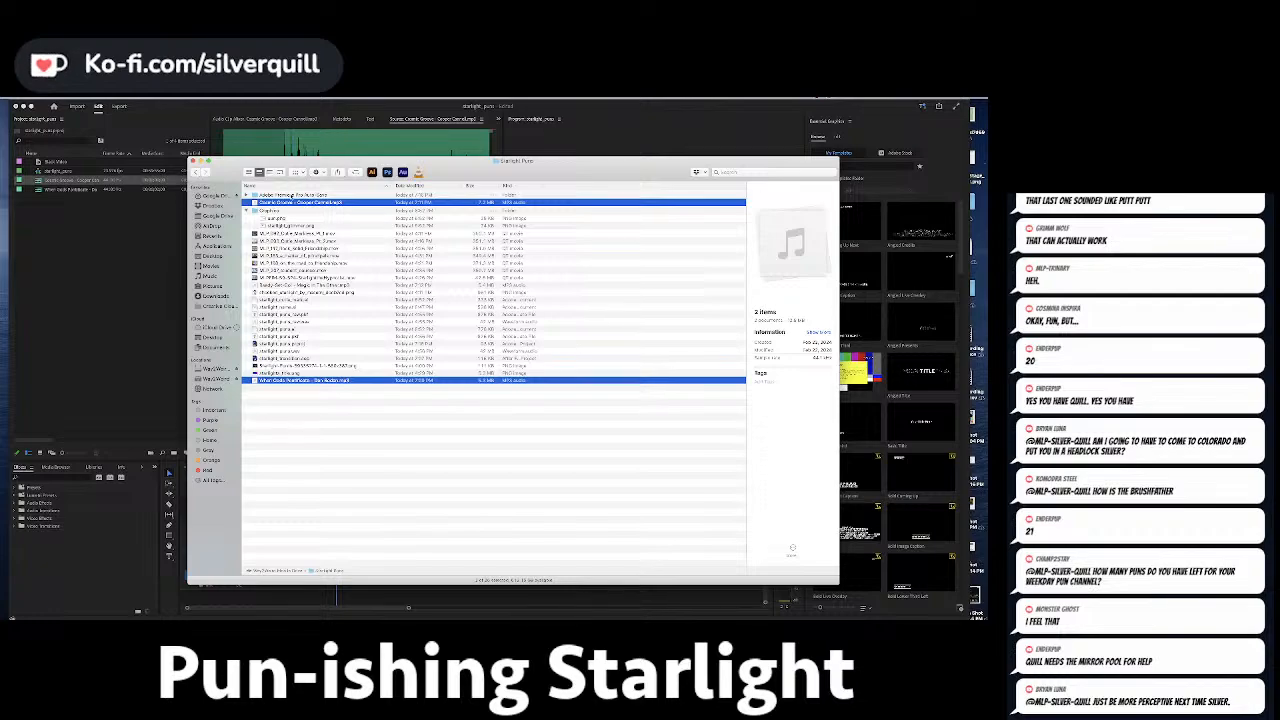
{"action": "left_click_drag", "start_coordinate": [278, 286], "coordinate": [106, 262]}
{"action": "left_click", "coordinate": [106, 261]}
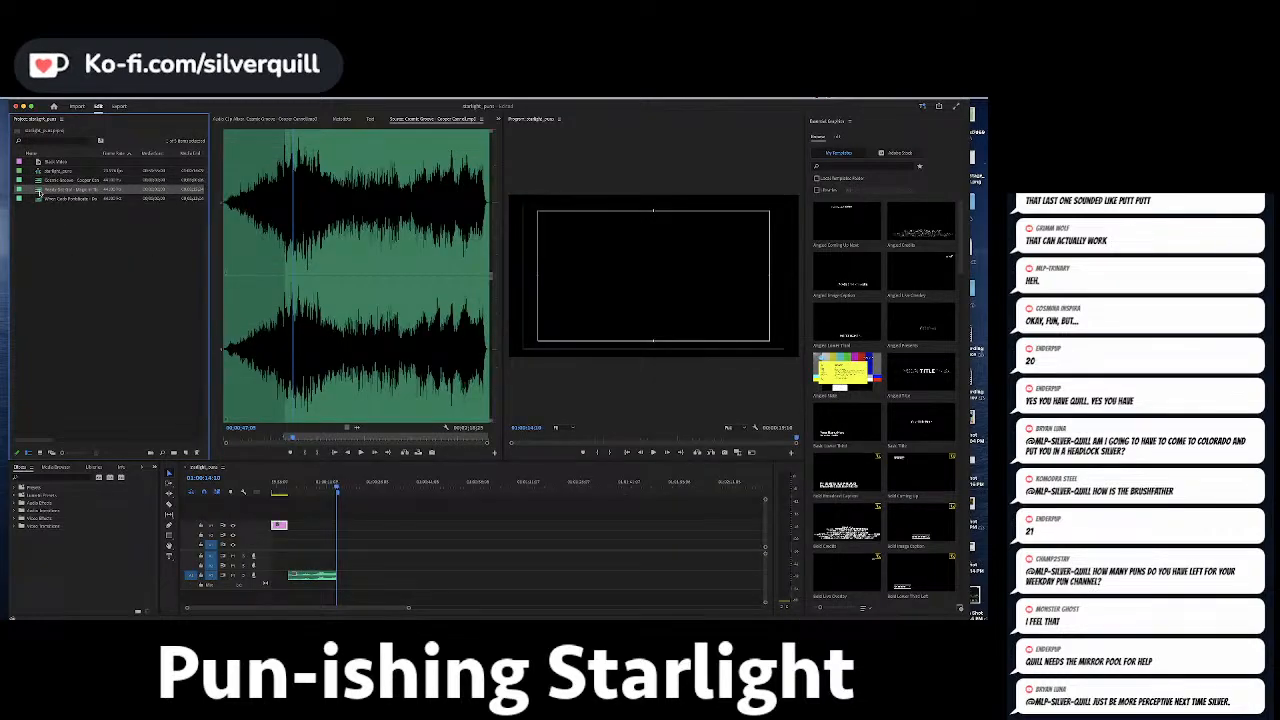
{"action": "double_click", "coordinate": [43, 190]}
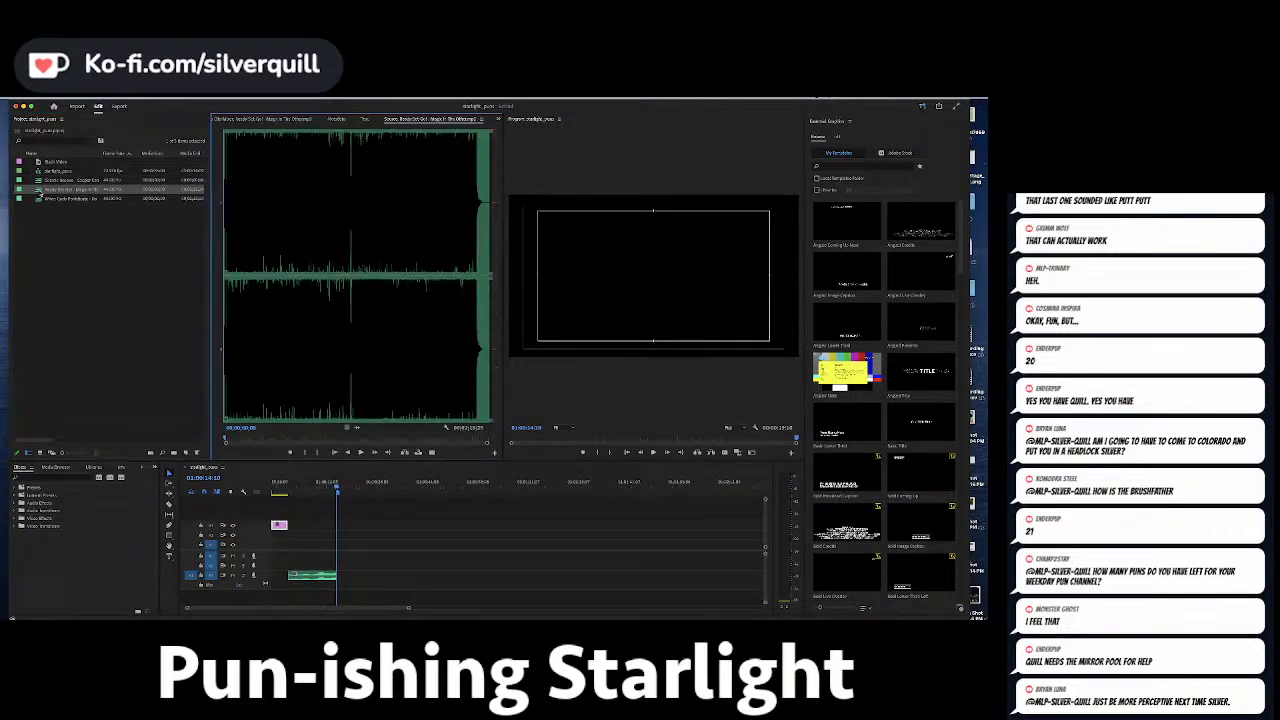
Mark the In point of Ready Set Go where the full-volume music starts after its short intro, and play from there.
{"action": "left_click", "coordinate": [329, 190]}
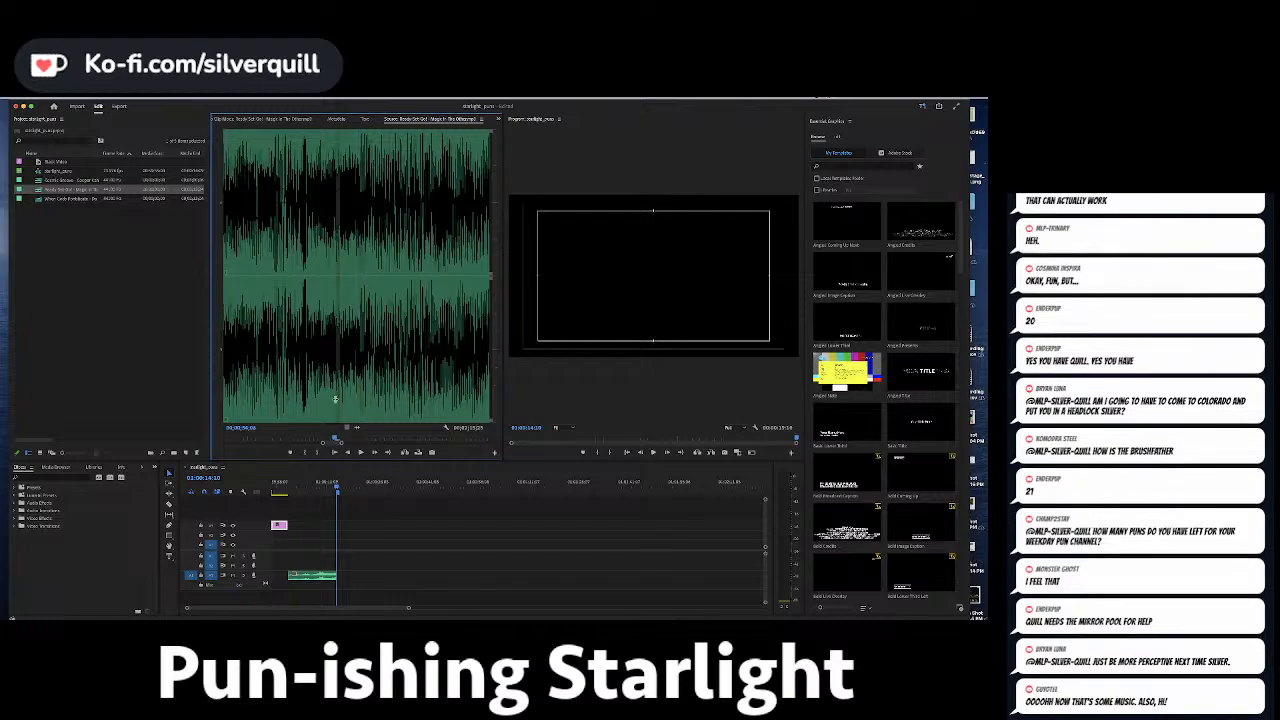
{"action": "left_click", "coordinate": [325, 441]}
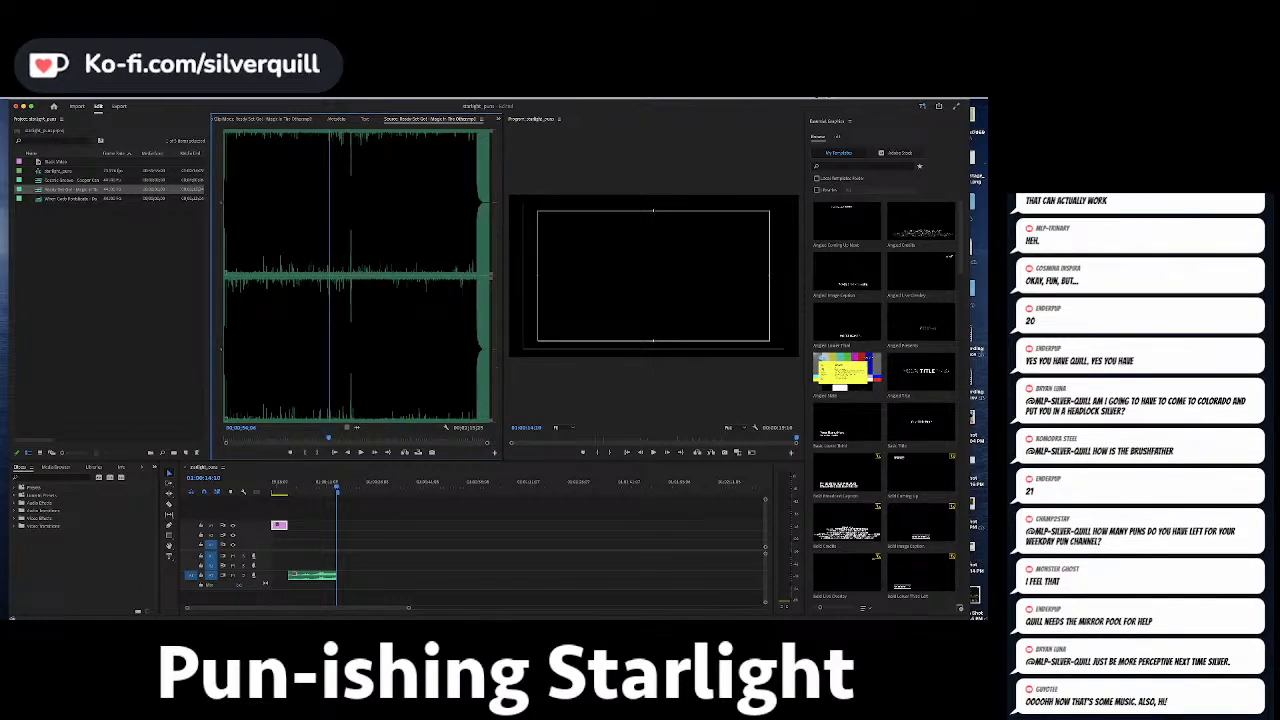
{"action": "key", "text": "Home"}
{"action": "key", "text": "equal"}
{"action": "key", "text": "equal"}
{"action": "key", "text": "equal"}
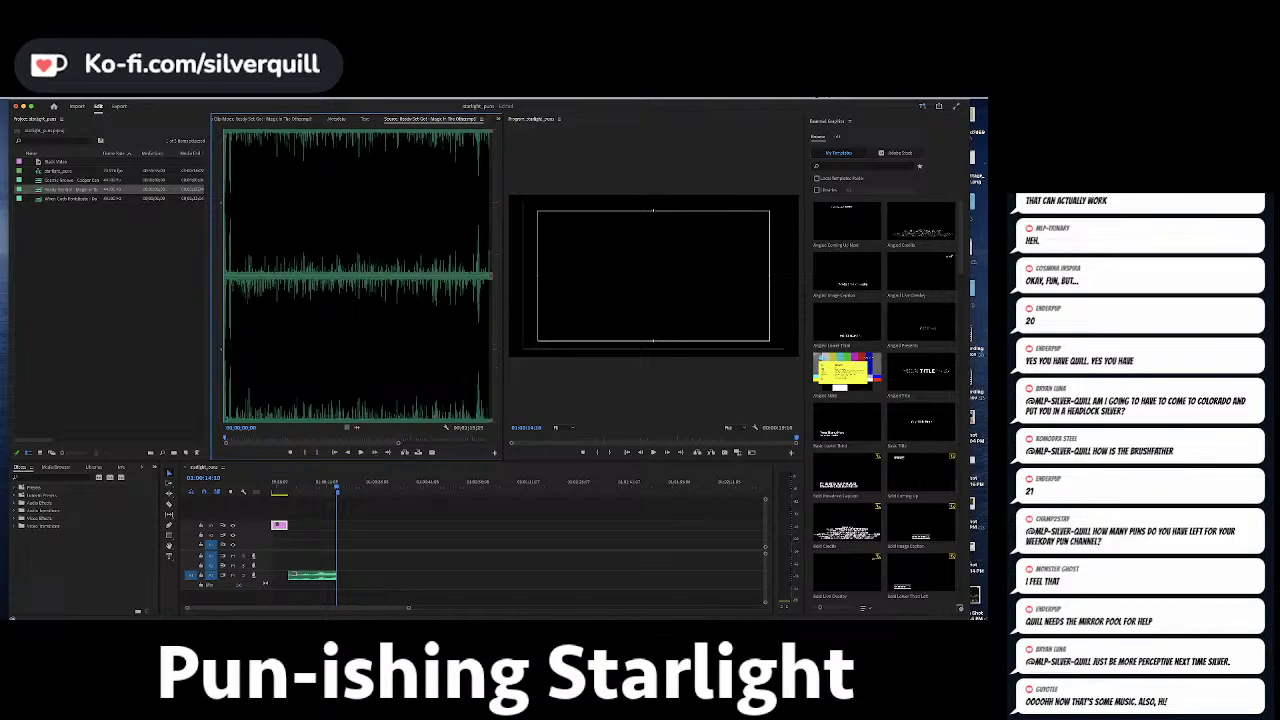
{"action": "key", "text": "equal"}
{"action": "key", "text": "equal"}
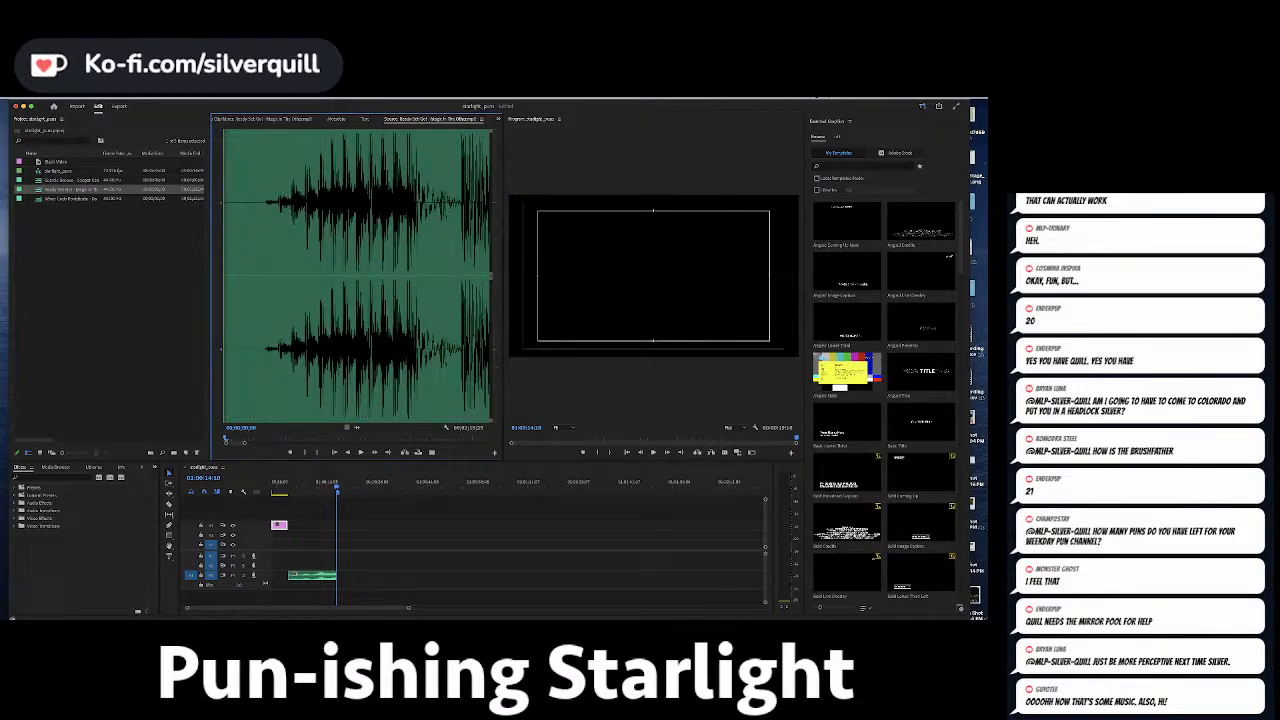
{"action": "left_click", "coordinate": [463, 195]}
{"action": "key", "text": "i"}
{"action": "key", "text": "Left"}
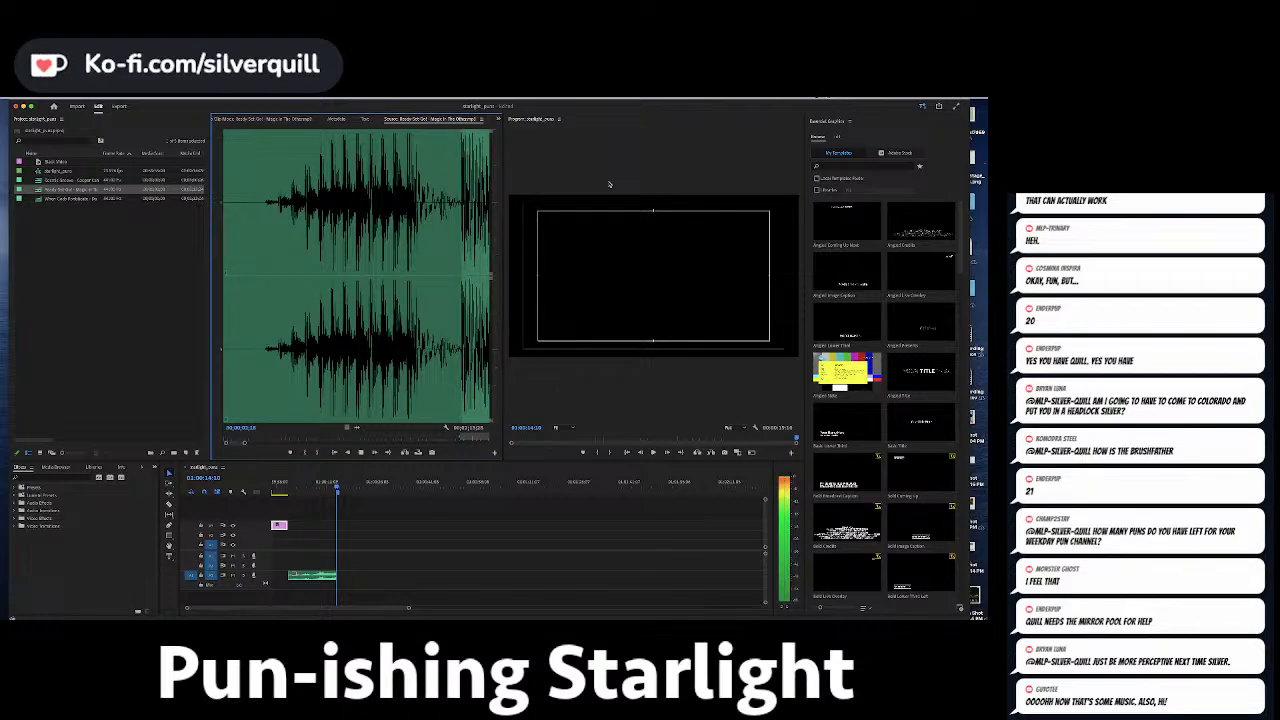
Mark the Out point of Ready Set Go at about 14 seconds and overwrite the excerpt onto the timeline after When Gods Pontificate.
{"action": "key", "text": "minus"}
{"action": "key", "text": "minus"}
{"action": "key", "text": "minus"}
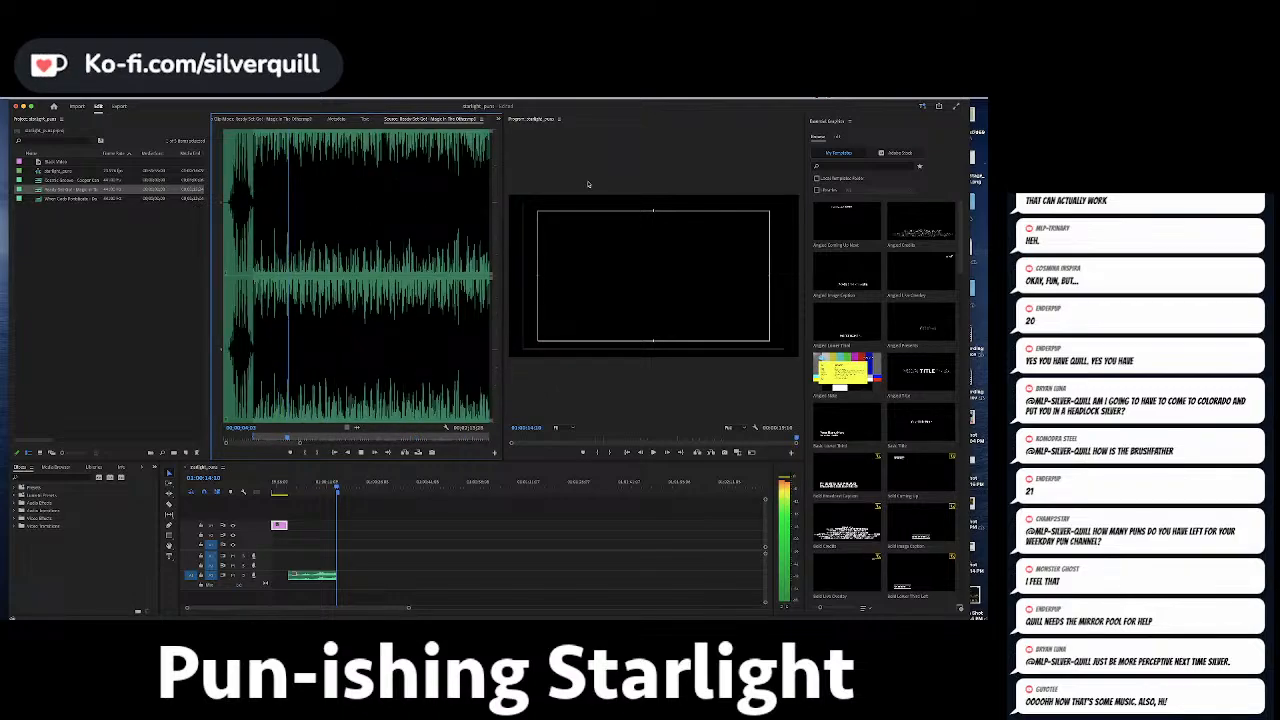
{"action": "key", "text": "minus"}
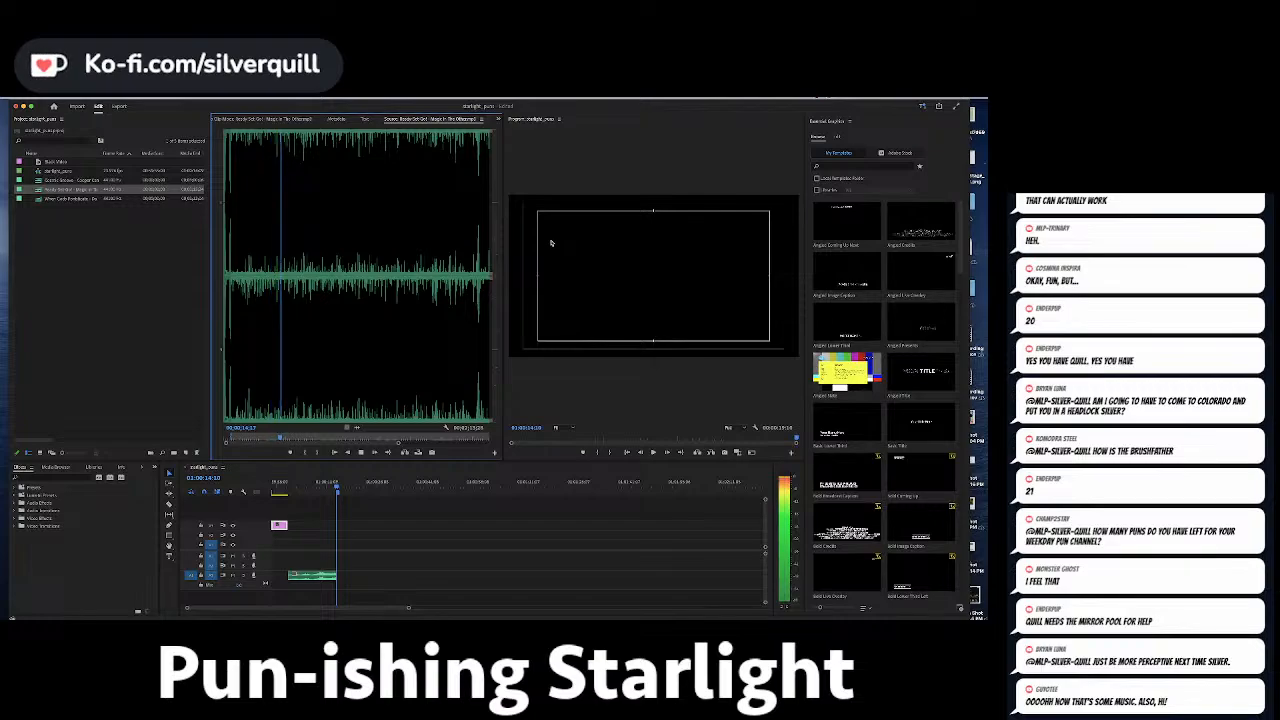
{"action": "key", "text": "o"}
{"action": "key", "text": "."}
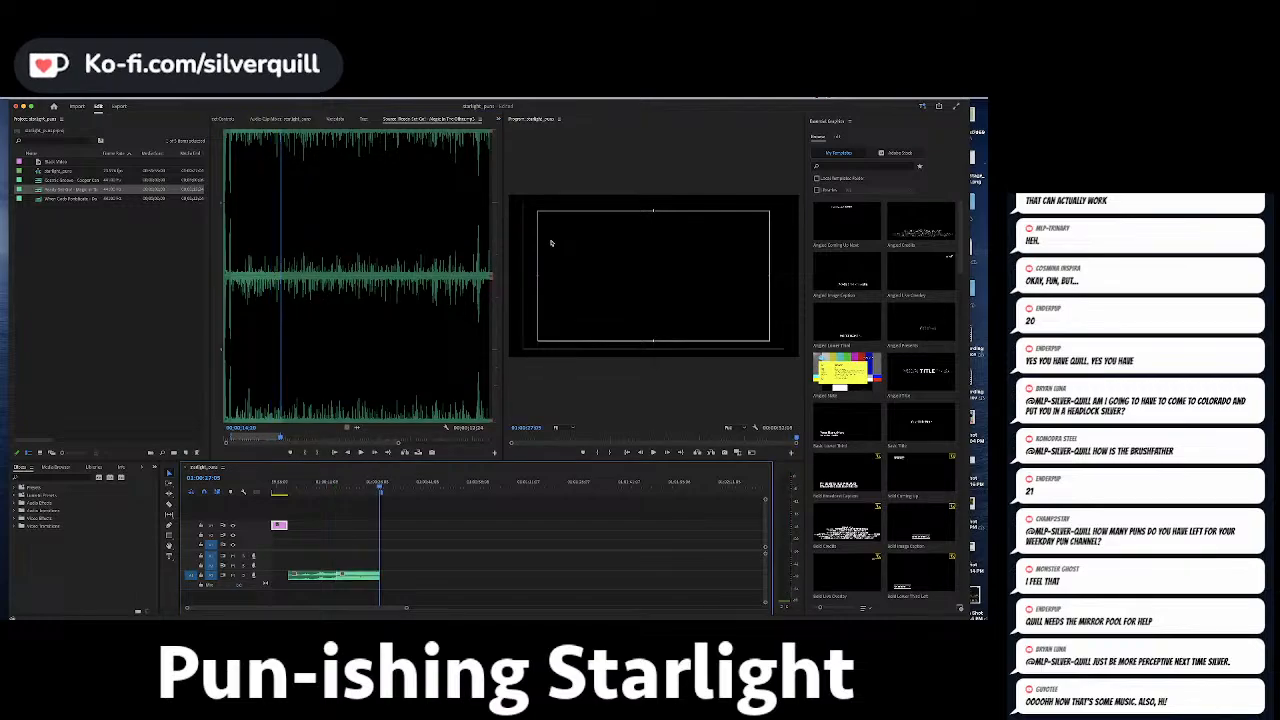
{"action": "key", "text": "Up"}
{"action": "key", "text": "Up"}
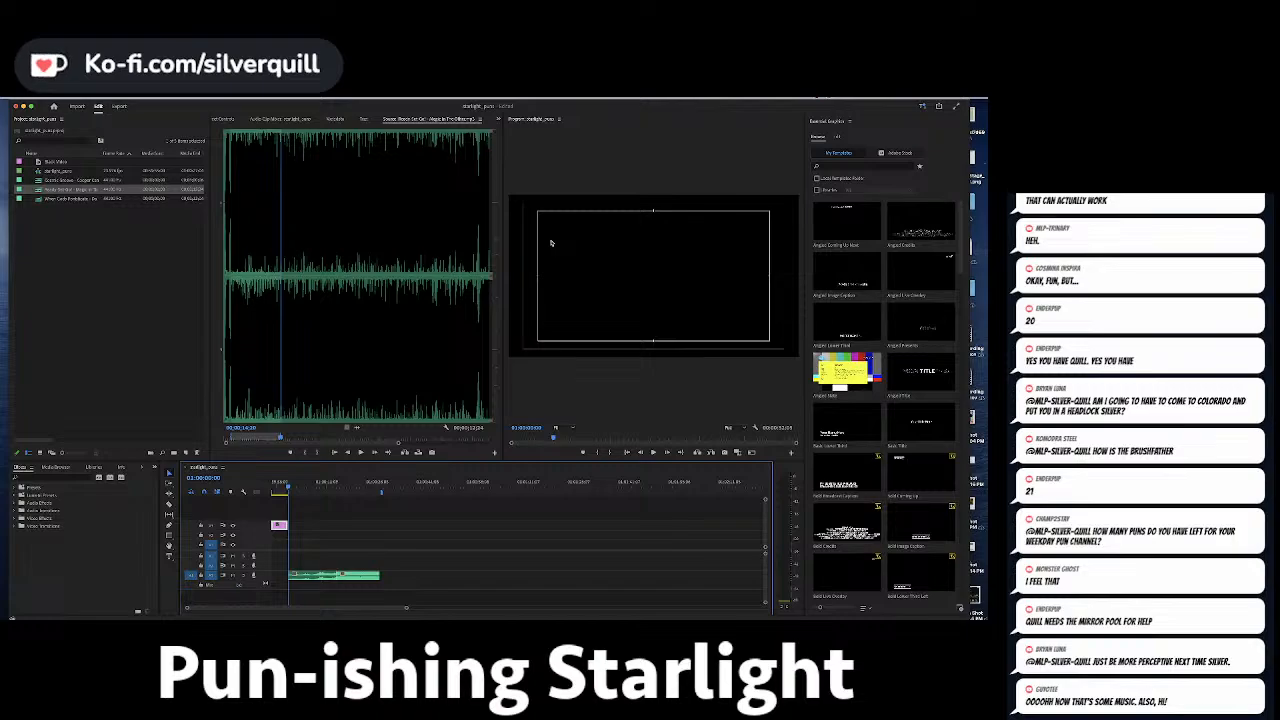
Play the closing part of Ready Set Go and mark the Out point after its final sound fades away.
{"action": "left_click", "coordinate": [481, 150]}
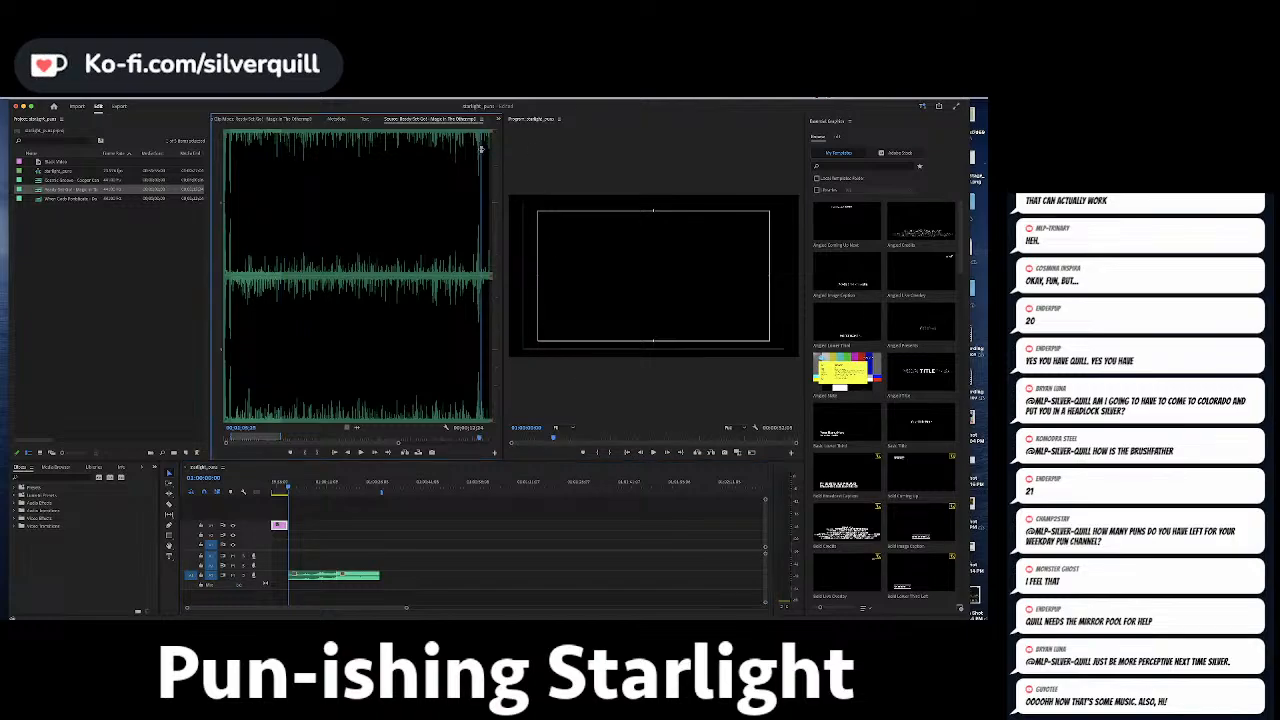
{"action": "key", "text": "equal"}
{"action": "key", "text": "equal"}
{"action": "key", "text": "equal"}
{"action": "key", "text": "equal"}
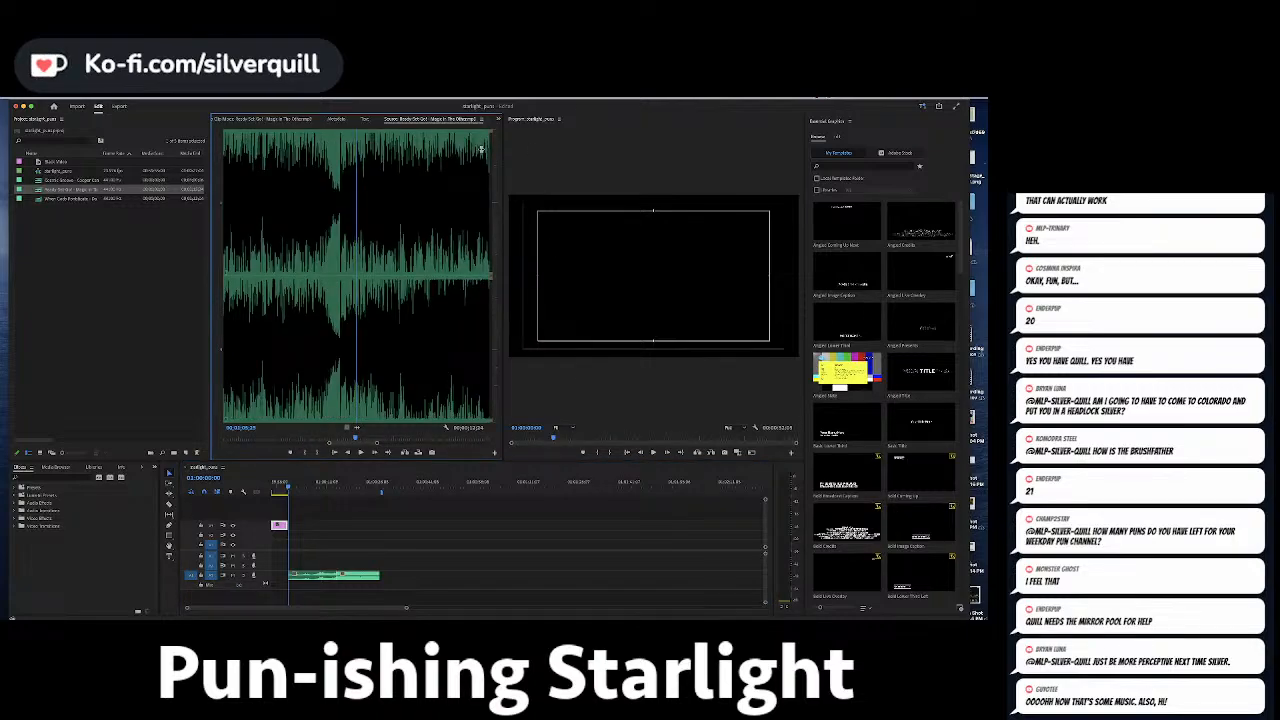
{"action": "key", "text": "space"}
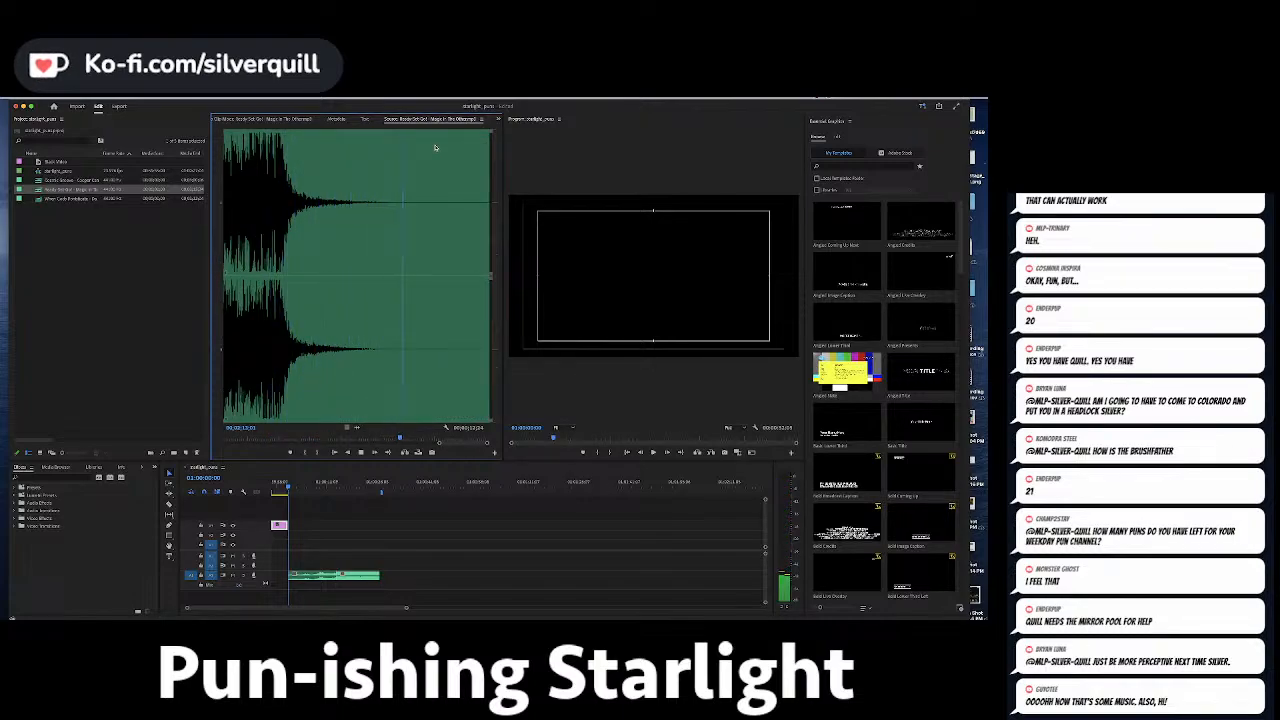
{"action": "key", "text": "i"}
{"action": "key", "text": "minus"}
{"action": "key", "text": "minus"}
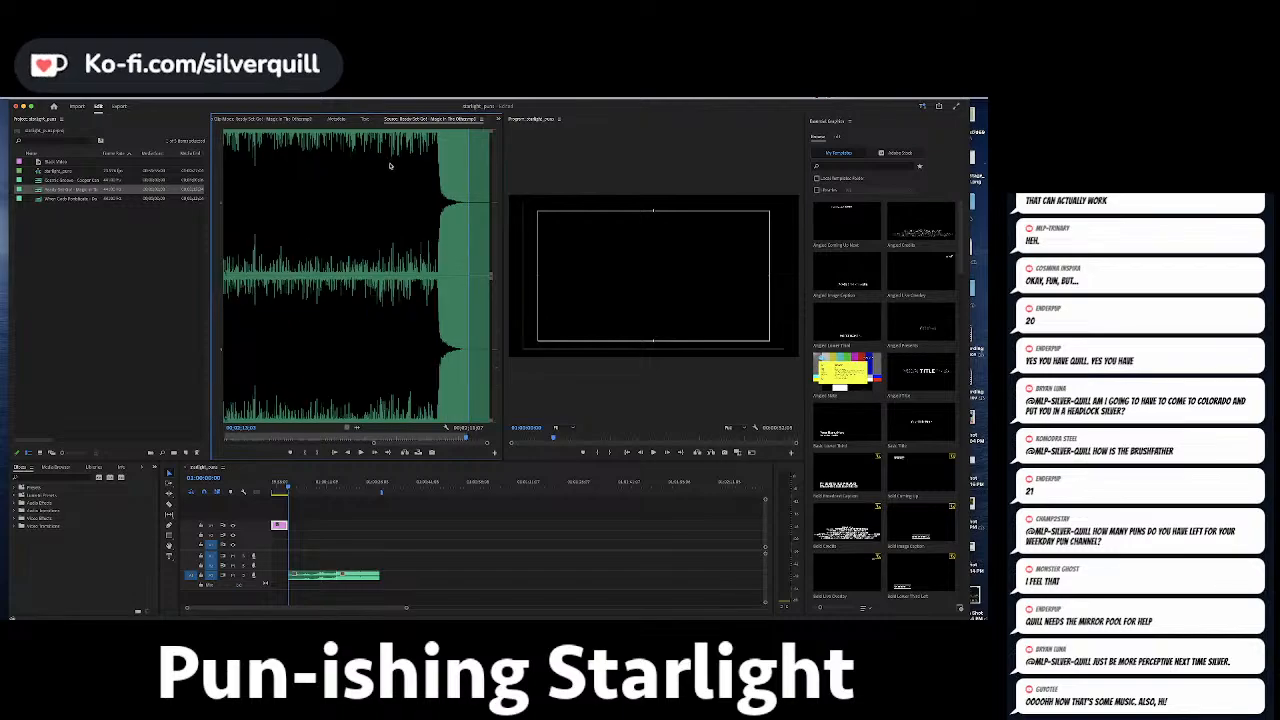
Listen to the last stretch of Ready Set Go and mark its closing 5 seconds or so as the source range.
{"action": "left_click", "coordinate": [389, 148]}
{"action": "key", "text": "space"}
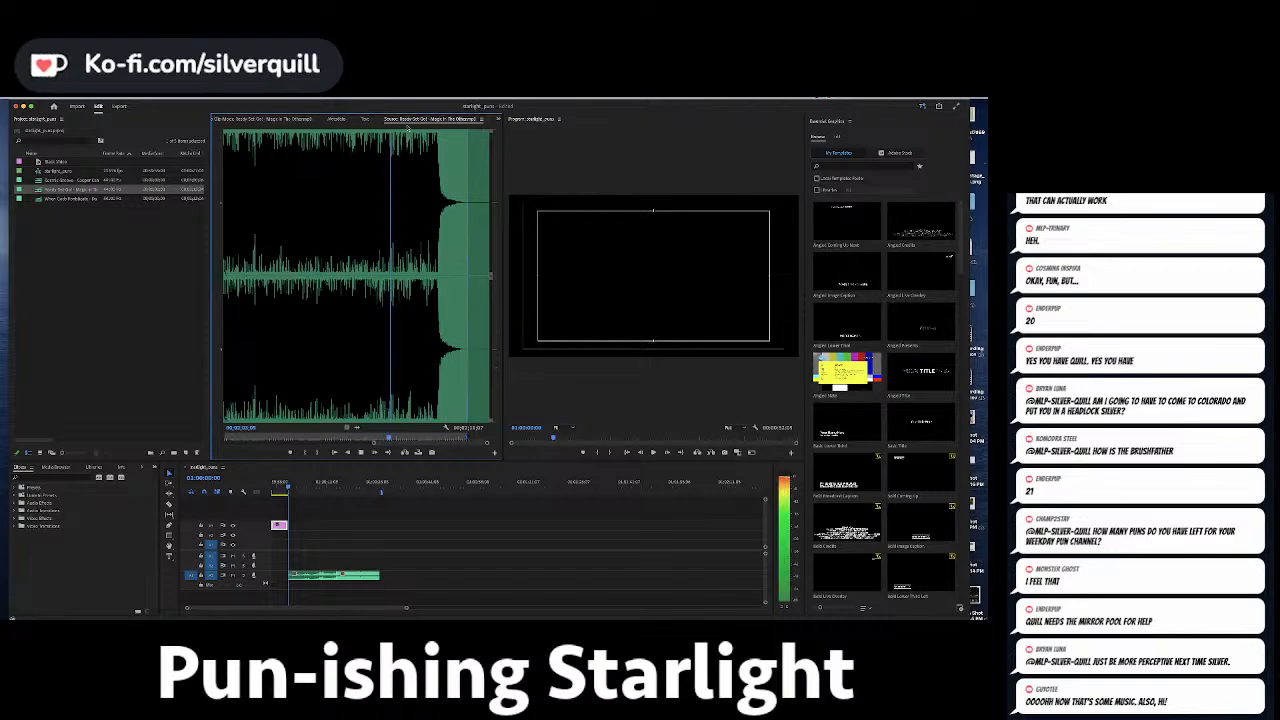
{"action": "left_click", "coordinate": [353, 142]}
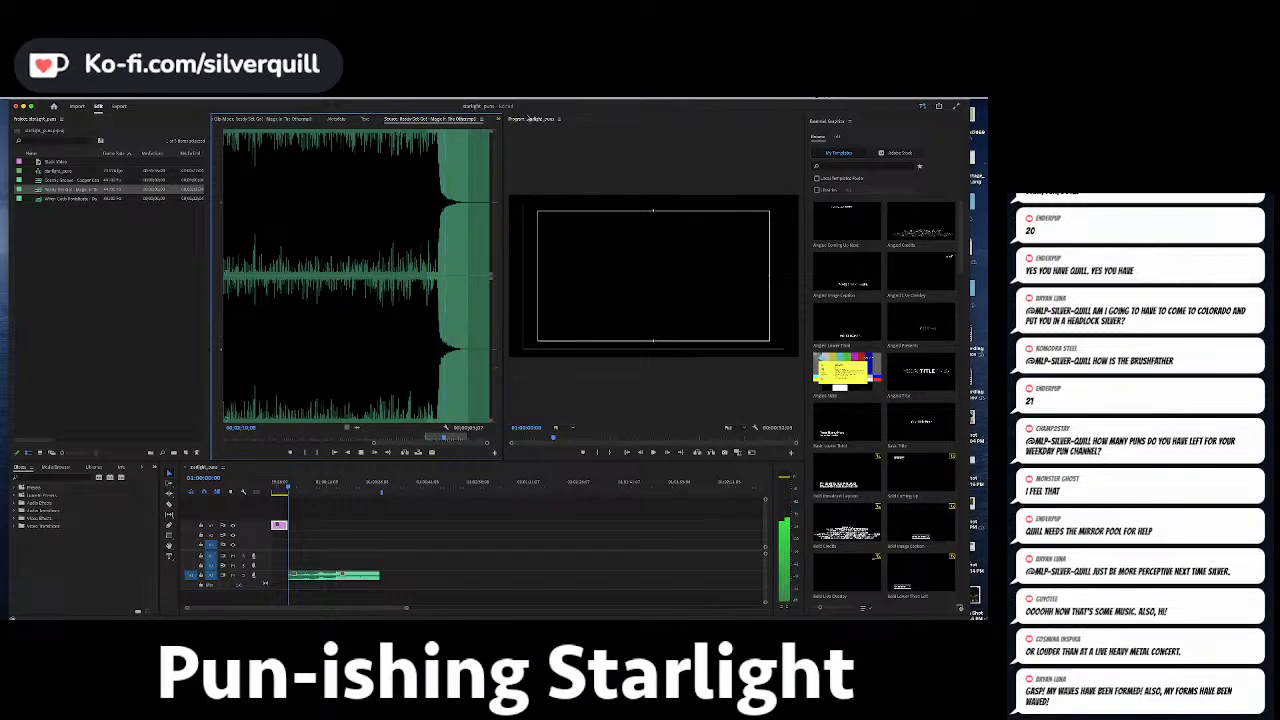
{"action": "key", "text": "space"}
Play the end of the timeline music and overwrite the marked ending of Ready Set Go directly after it.
{"action": "left_click", "coordinate": [375, 485]}
{"action": "key", "text": "space"}
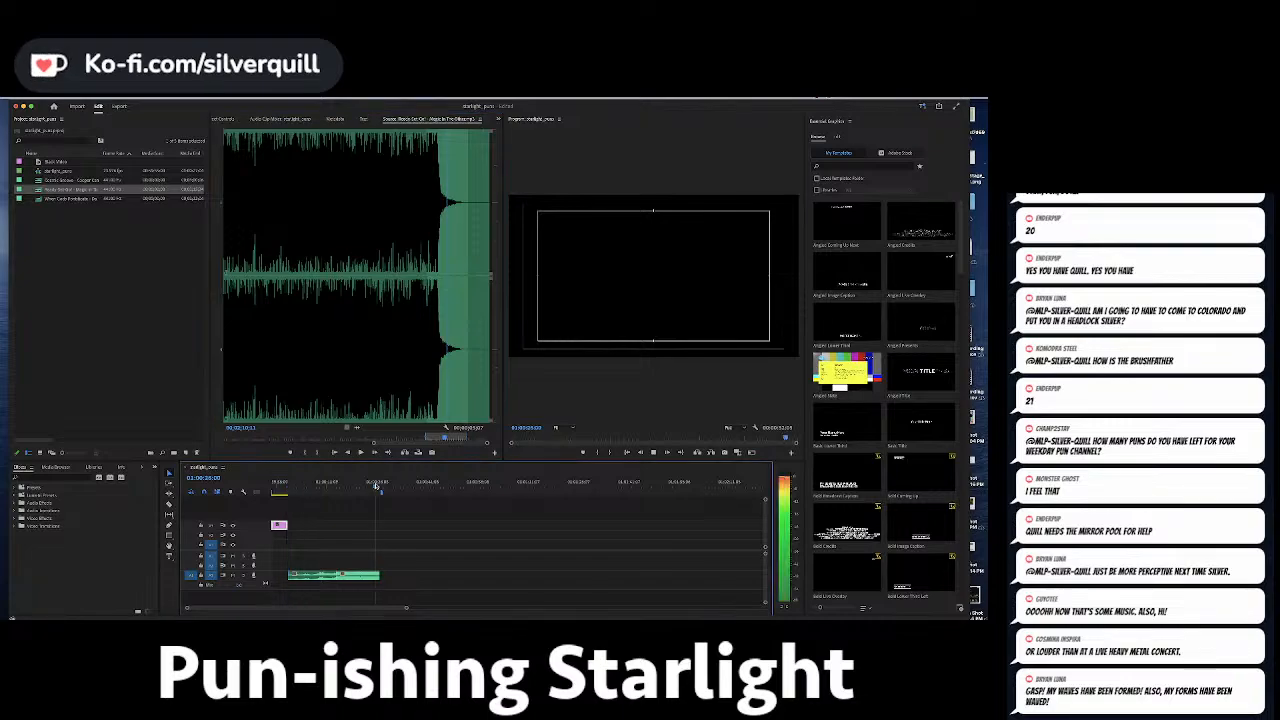
{"action": "key", "text": "="}
{"action": "key", "text": "space"}
{"action": "key", "text": "="}
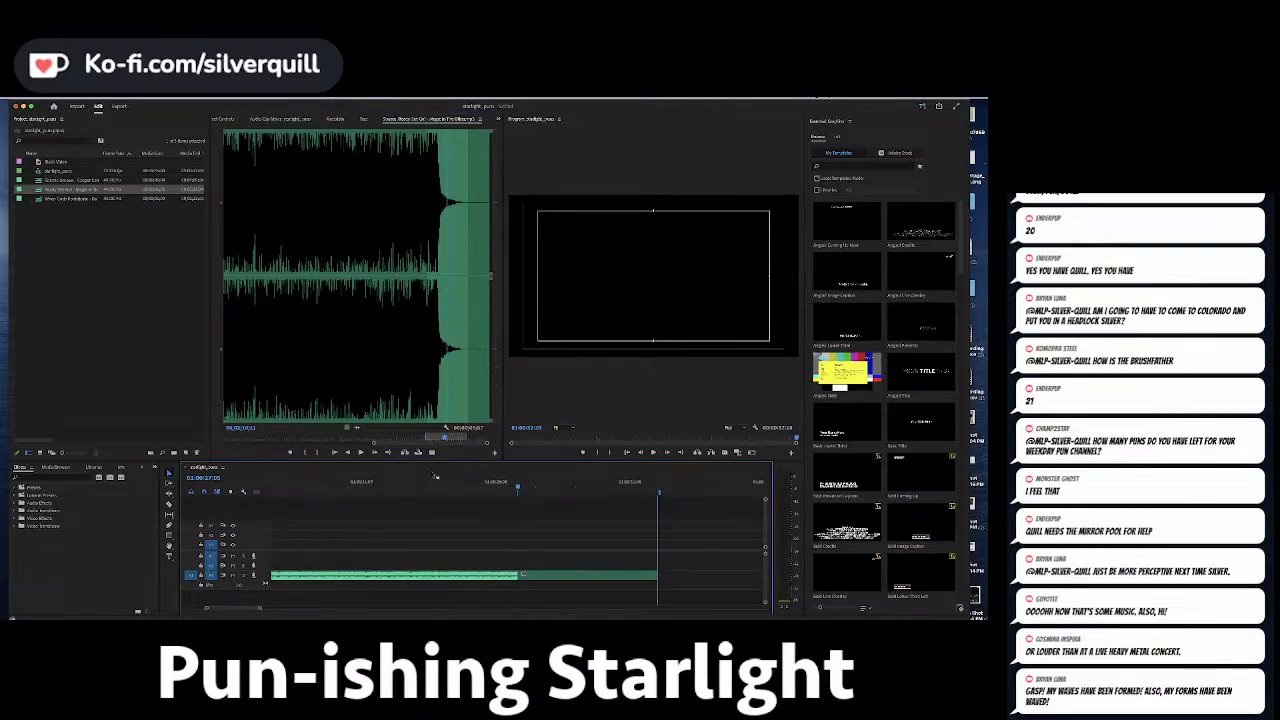
Apply the Constant Power audio crossfade at the cut before the closing Ready Set Go excerpt.
{"action": "key", "text": "backslash"}
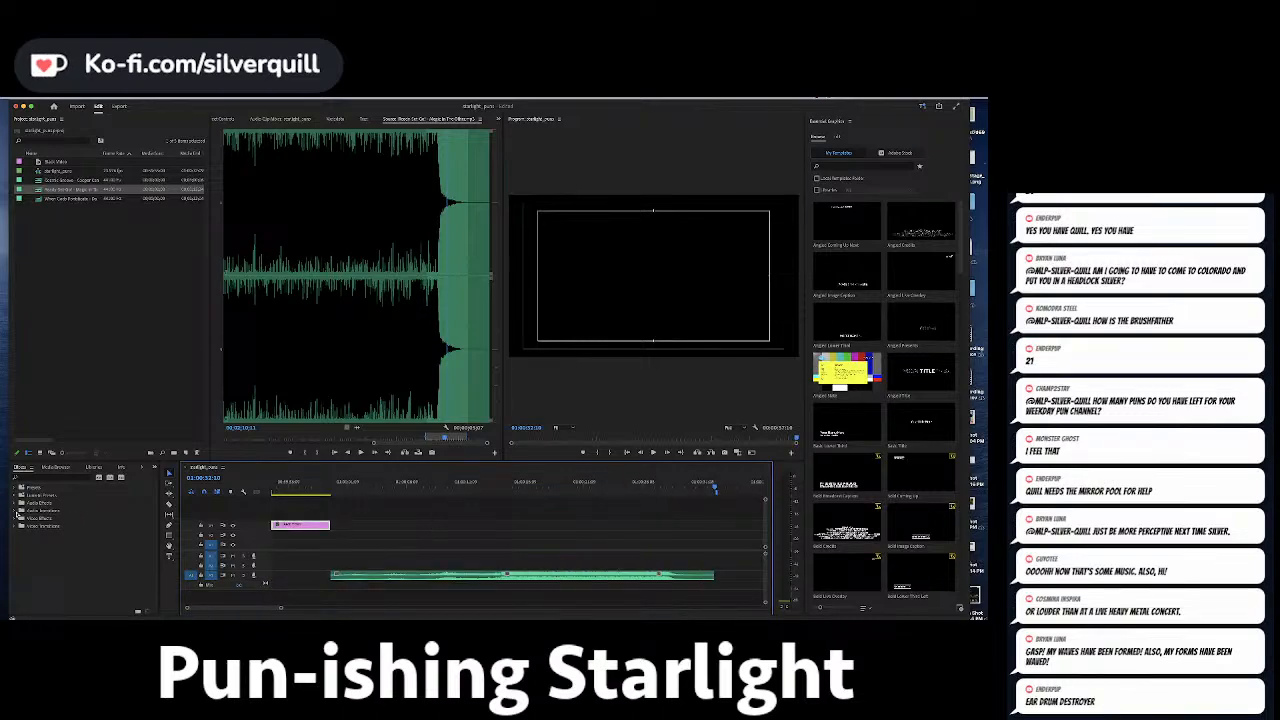
{"action": "left_click", "coordinate": [16, 511]}
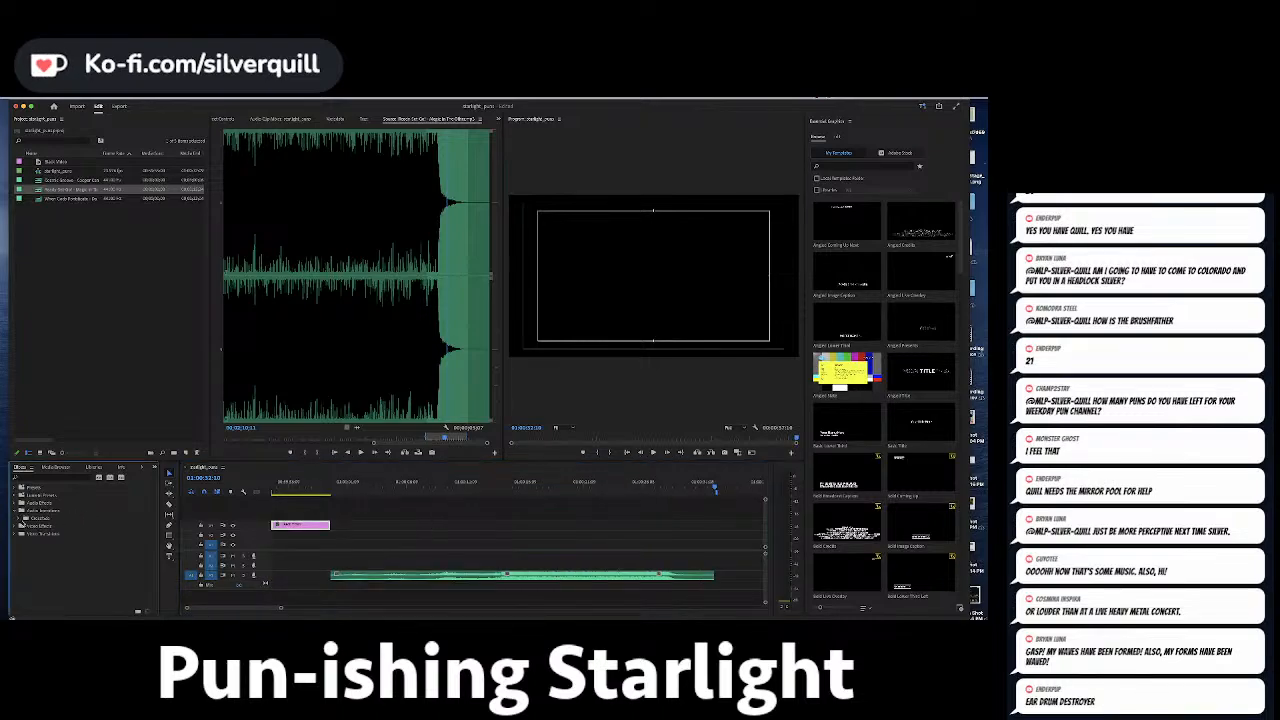
{"action": "left_click", "coordinate": [23, 519]}
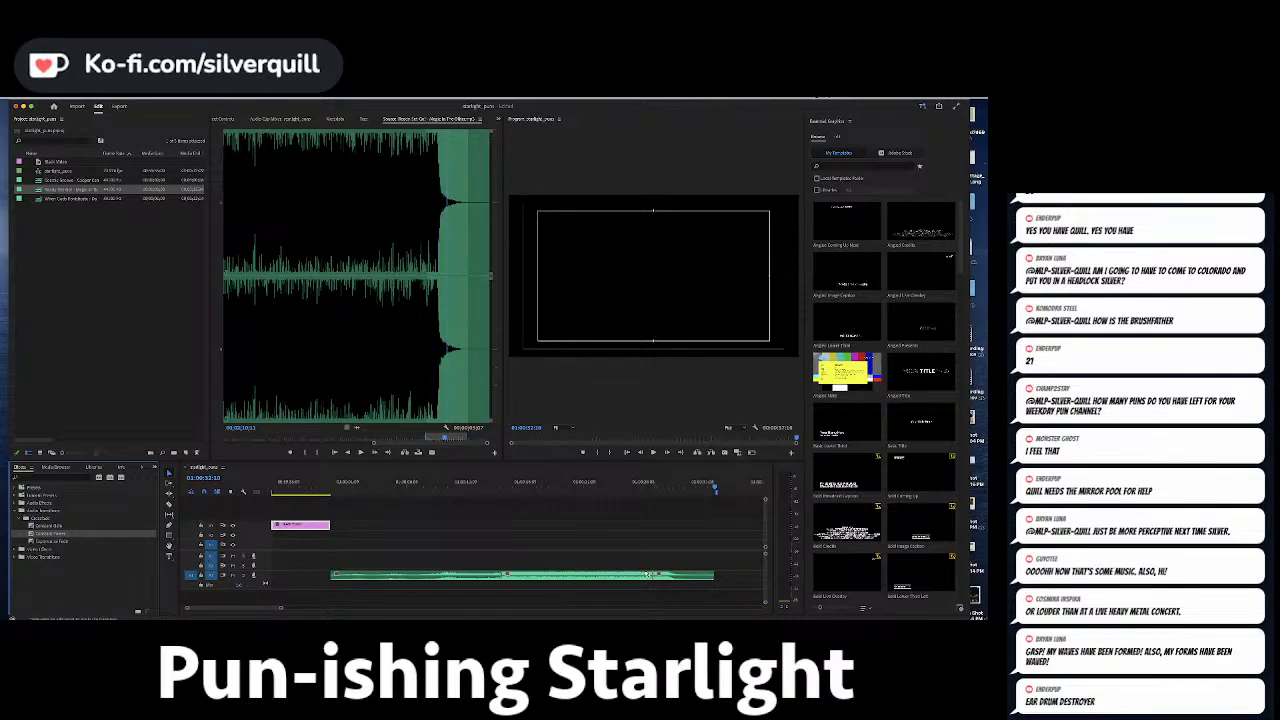
Play the timeline music from its beginning through the cut into the closing Ready Set Go excerpt.
{"action": "left_click", "coordinate": [331, 485]}
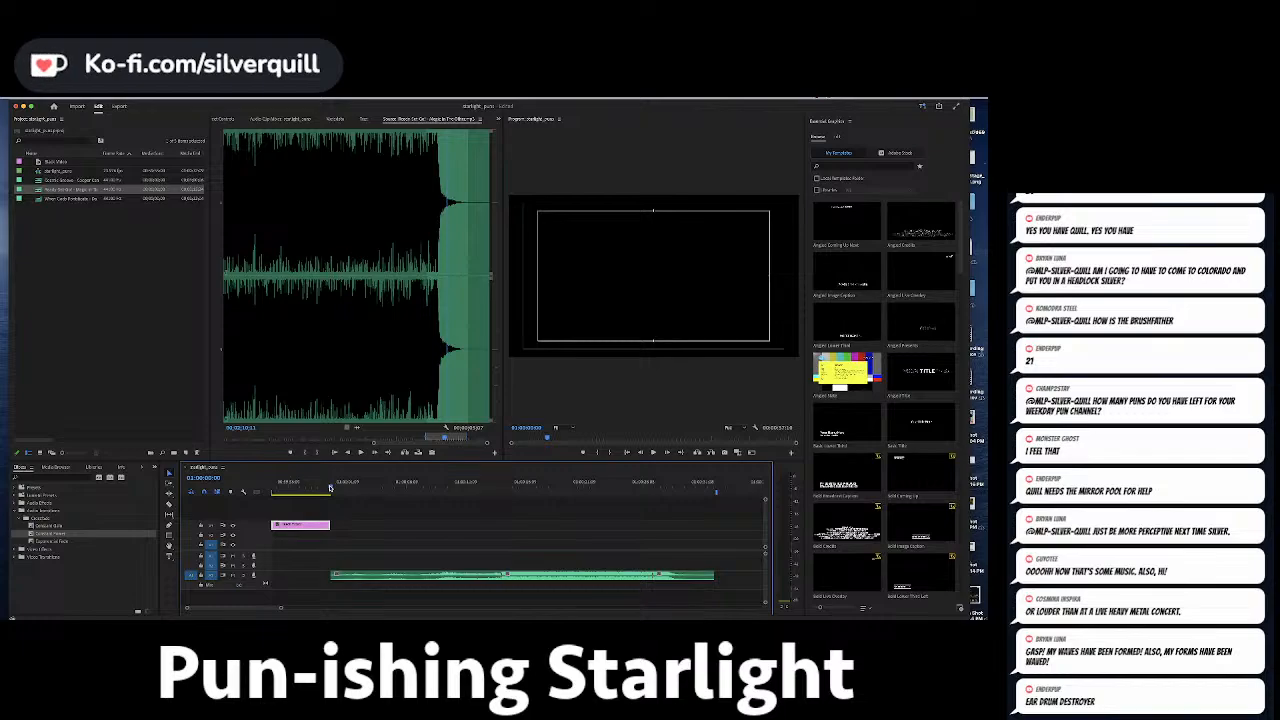
{"action": "key", "text": "space"}
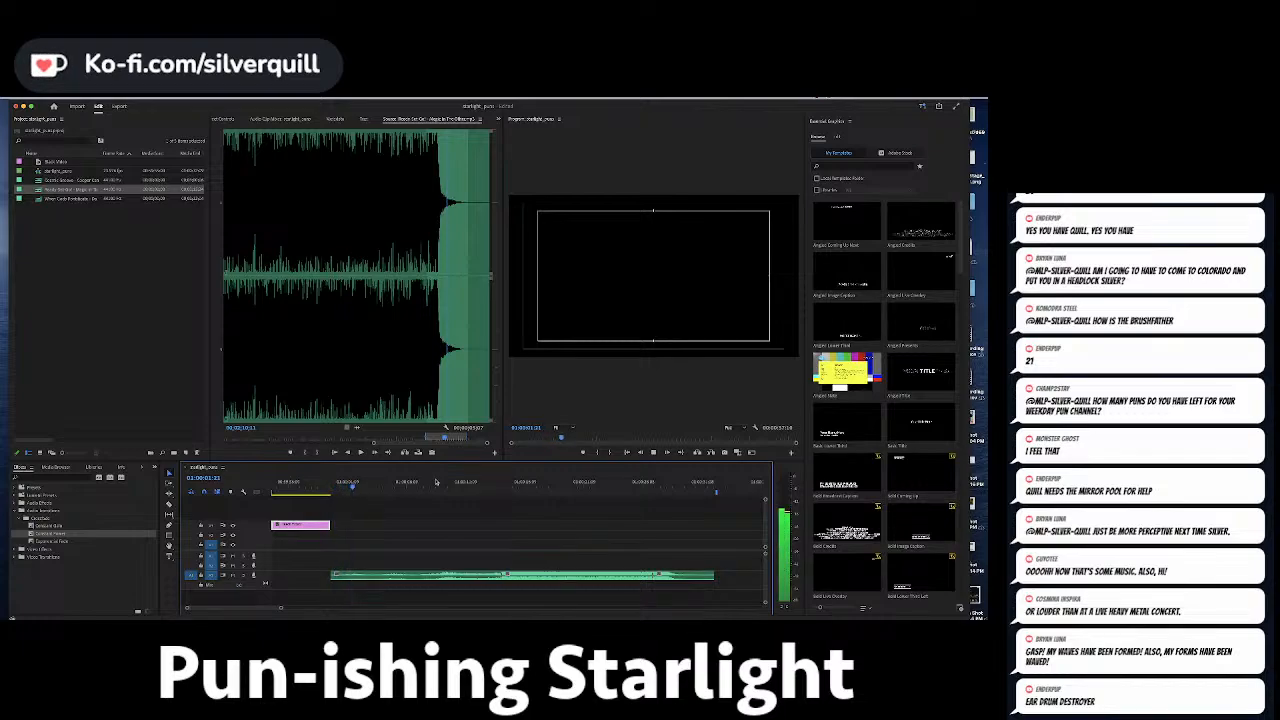
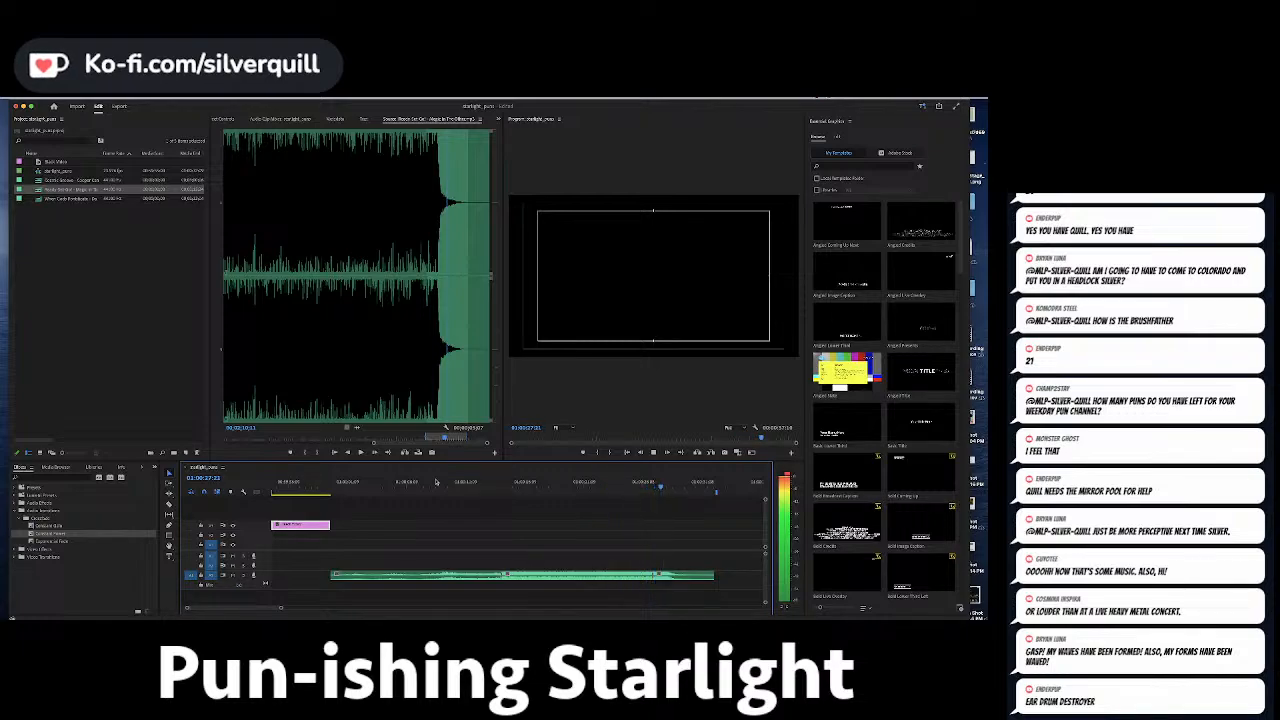
{"action": "key", "text": "="}
{"action": "key", "text": "space"}
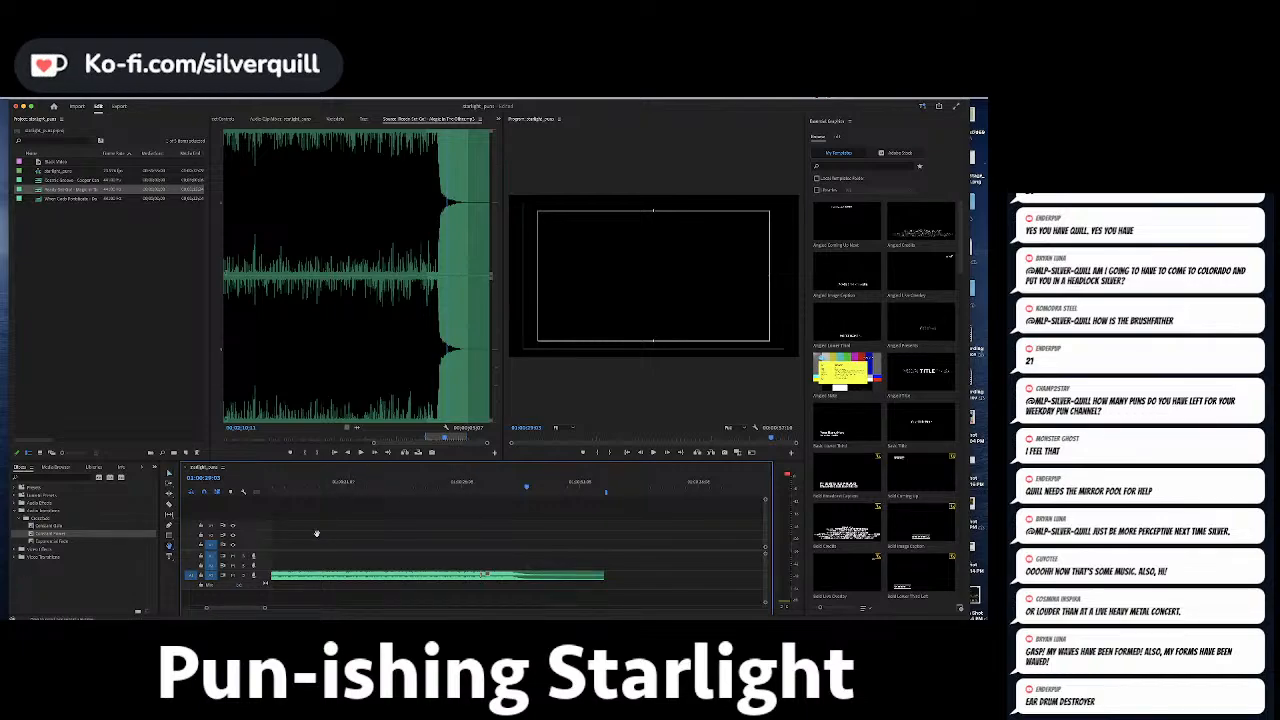
Slide the first Ready Set Go excerpt about 5 seconds later on its track, opening a gap after When Gods Pontificate.
{"action": "key", "text": "="}
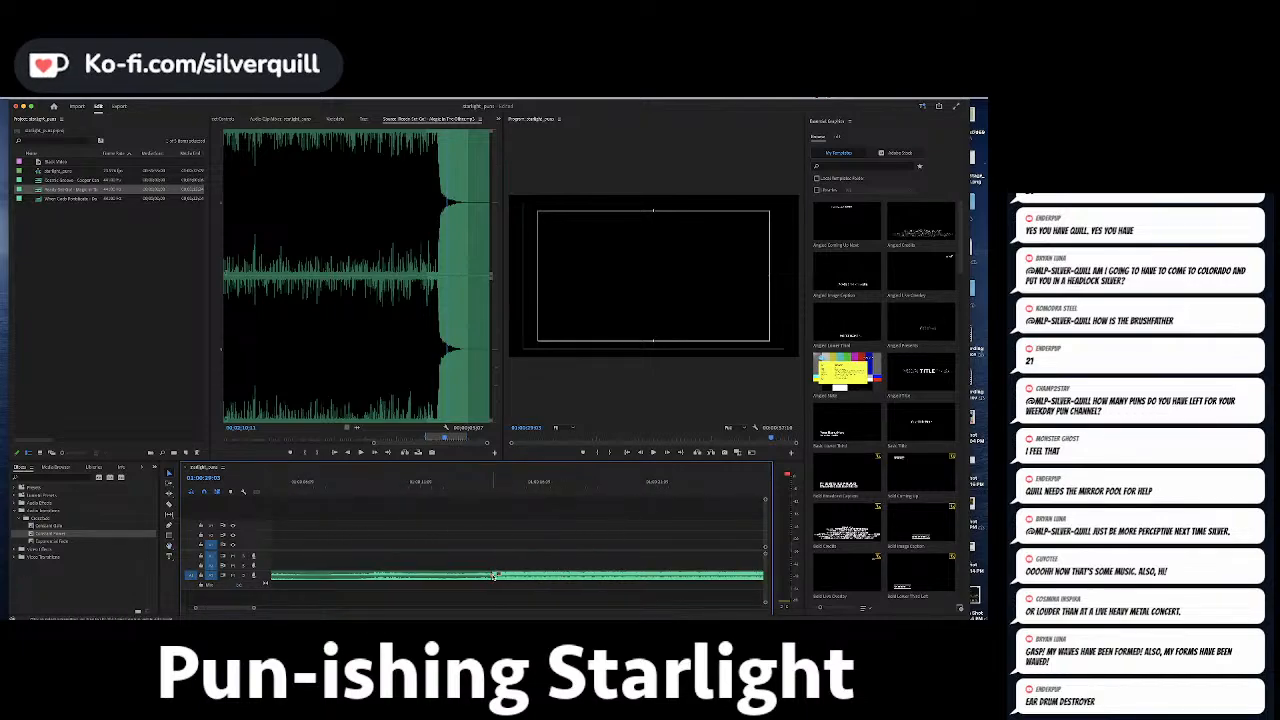
{"action": "left_click", "coordinate": [595, 577]}
{"action": "left_click_drag", "start_coordinate": [595, 576], "coordinate": [638, 577]}
Extend the end of When Gods Pontificate and move Ready Set Go back to start at about 16 seconds.
{"action": "left_click", "coordinate": [408, 488]}
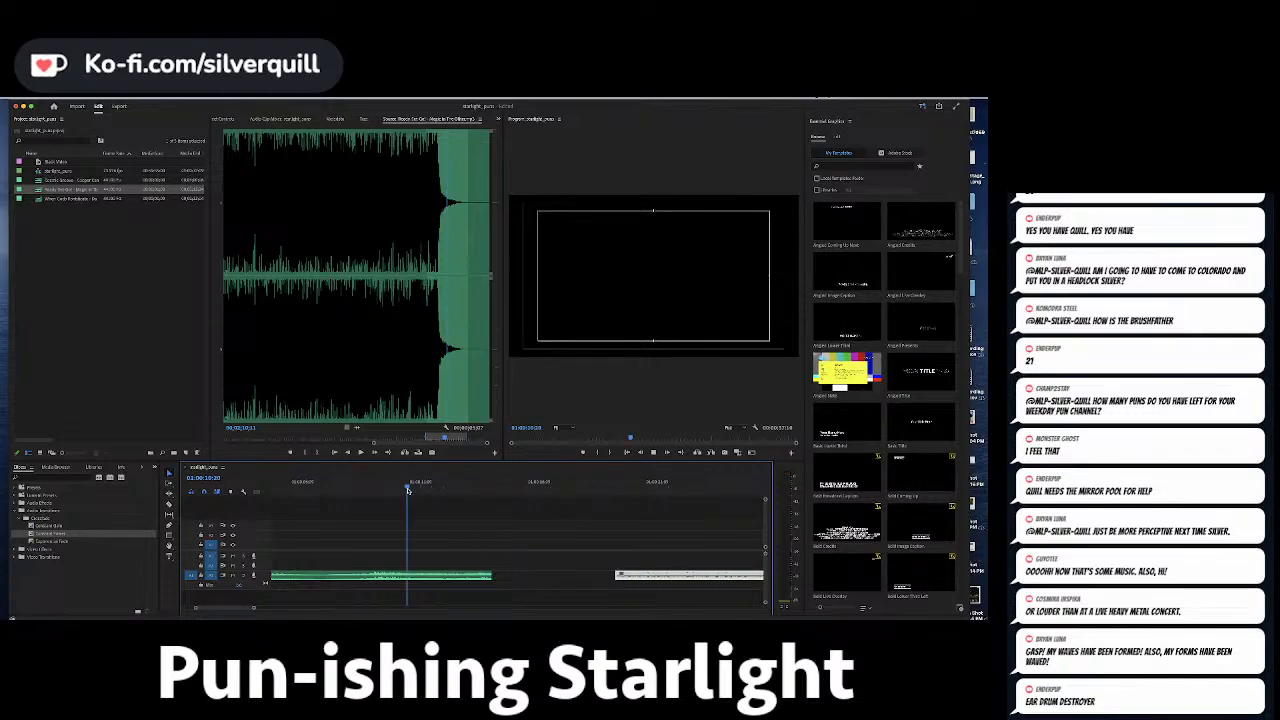
{"action": "key", "text": "space"}
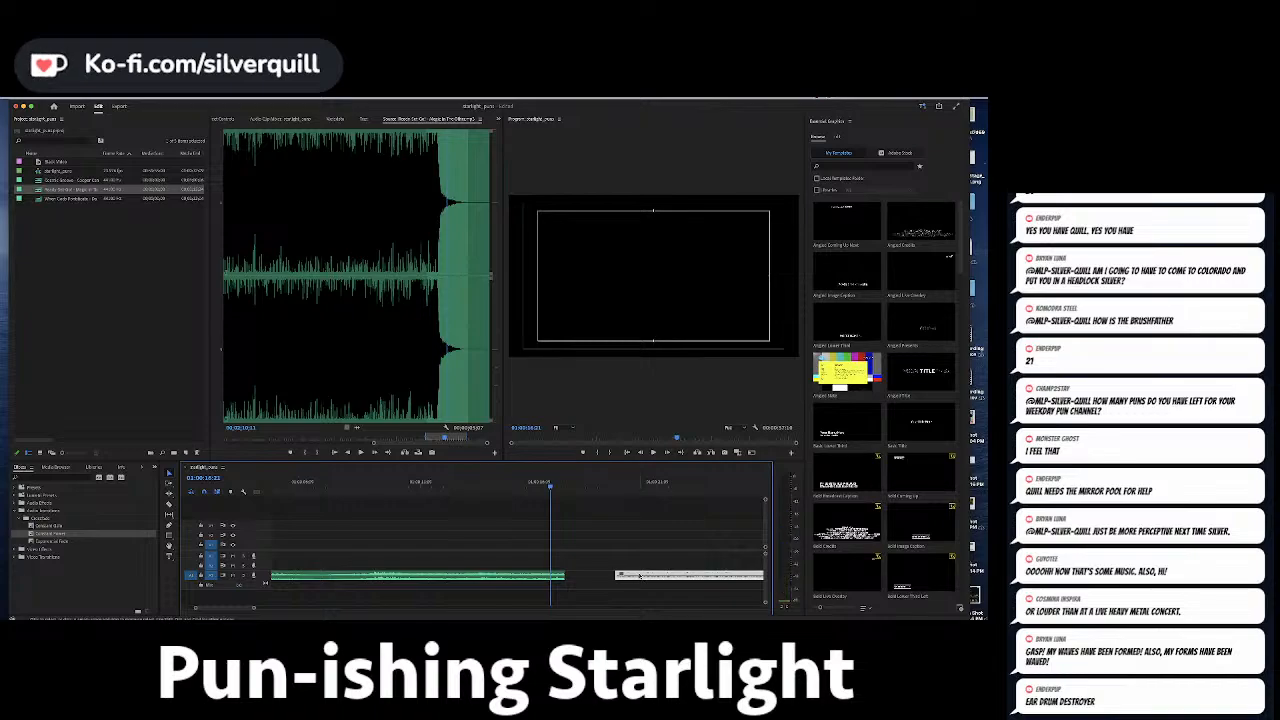
{"action": "left_click_drag", "start_coordinate": [632, 577], "coordinate": [573, 578]}
Play the new cut between When Gods Pontificate and Ready Set Go and listen on towards the end of the music.
{"action": "left_click", "coordinate": [444, 482]}
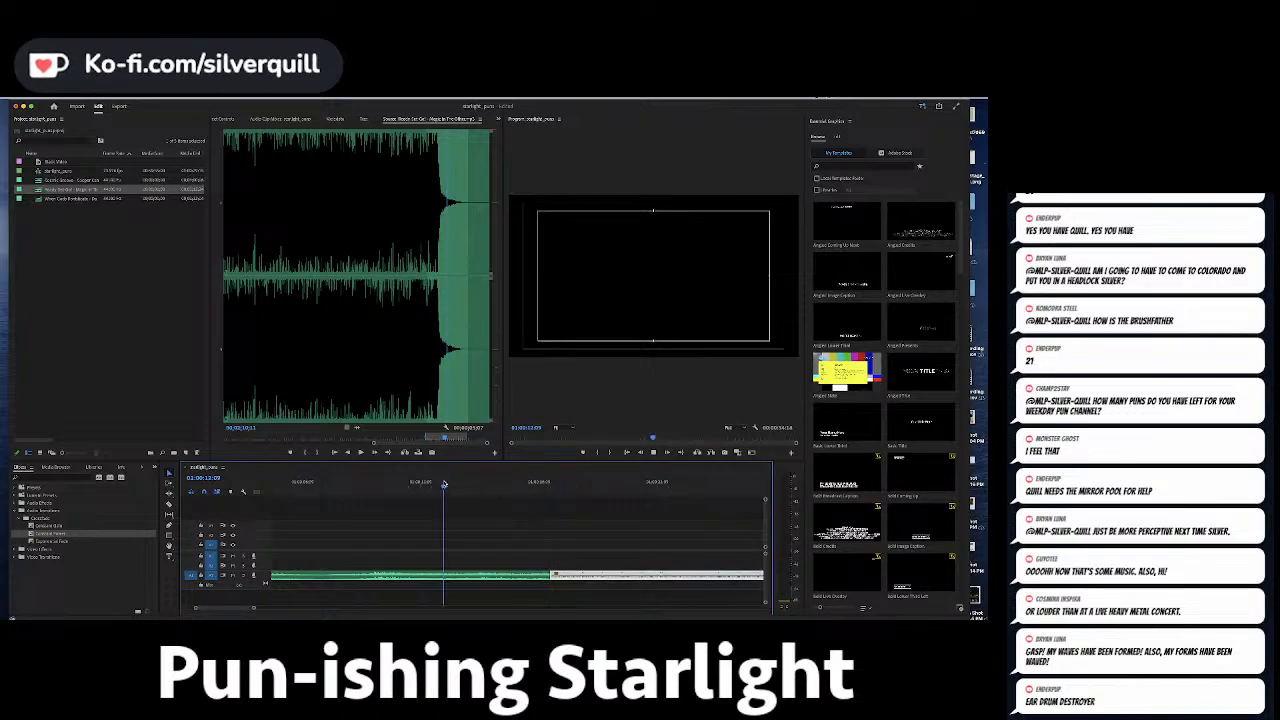
{"action": "key", "text": "space"}
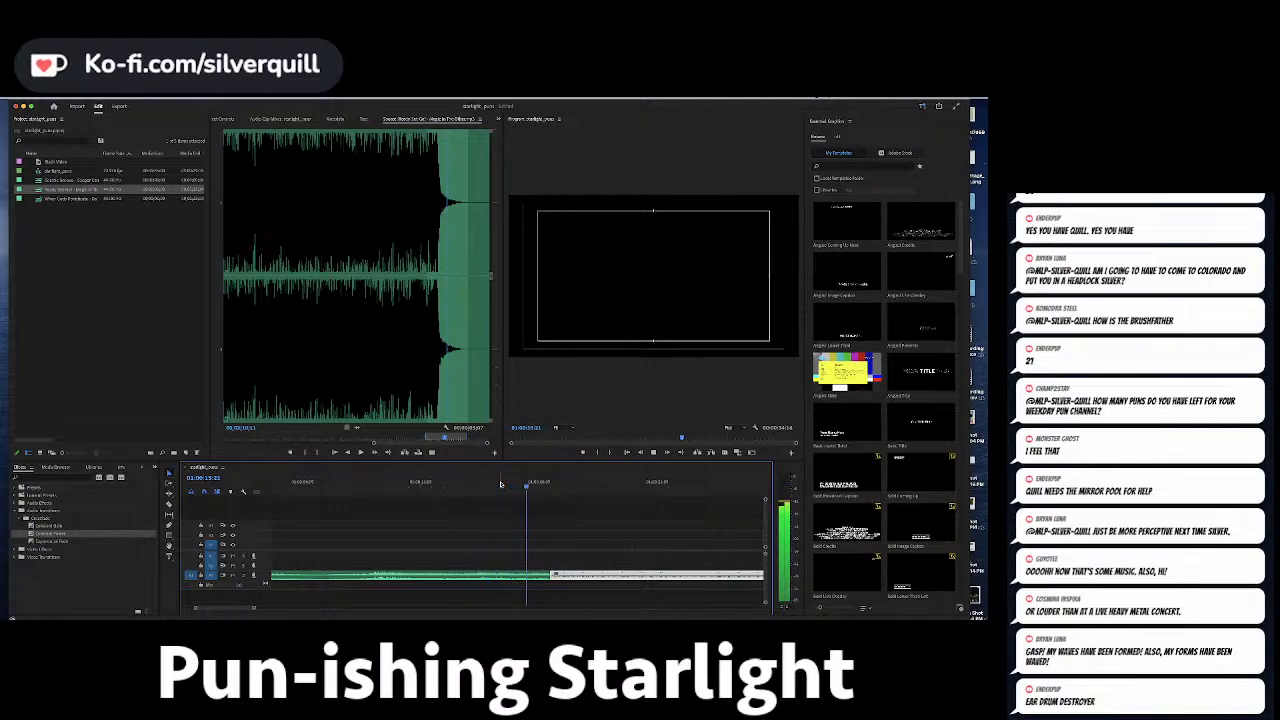
{"action": "key", "text": "minus"}
{"action": "key", "text": "minus"}
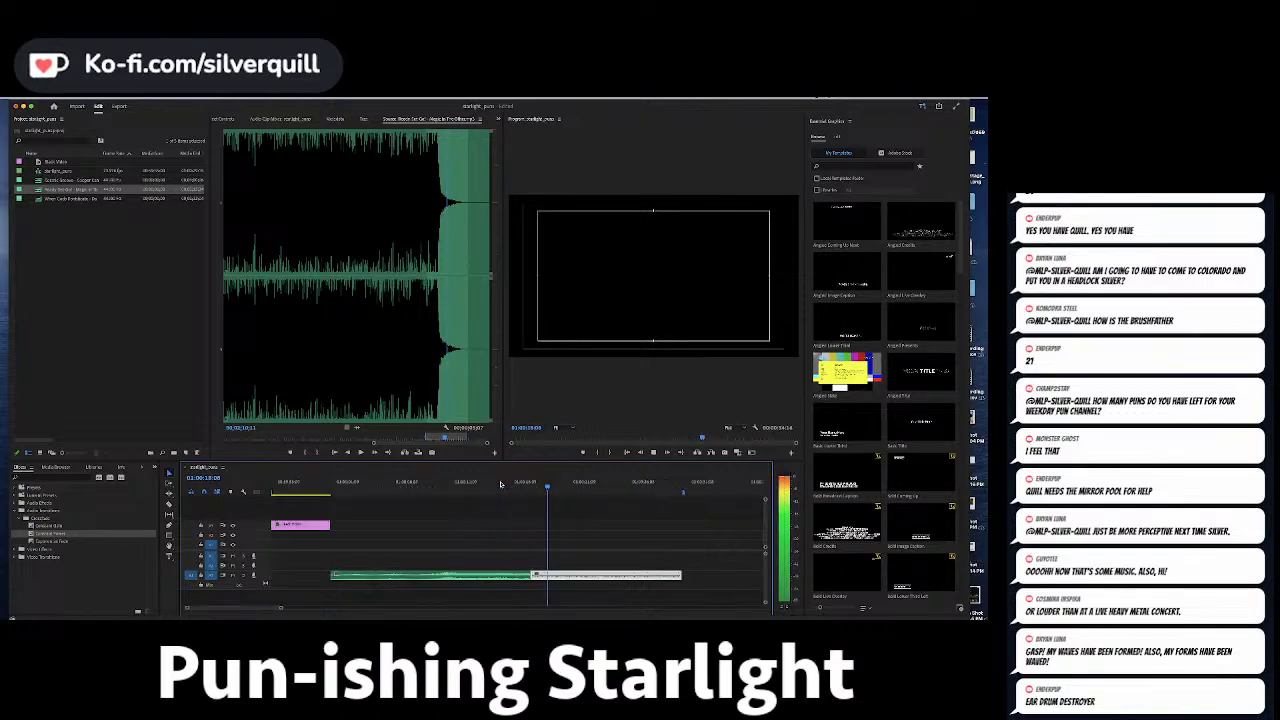
{"action": "key", "text": "space"}
{"action": "key", "text": "space"}
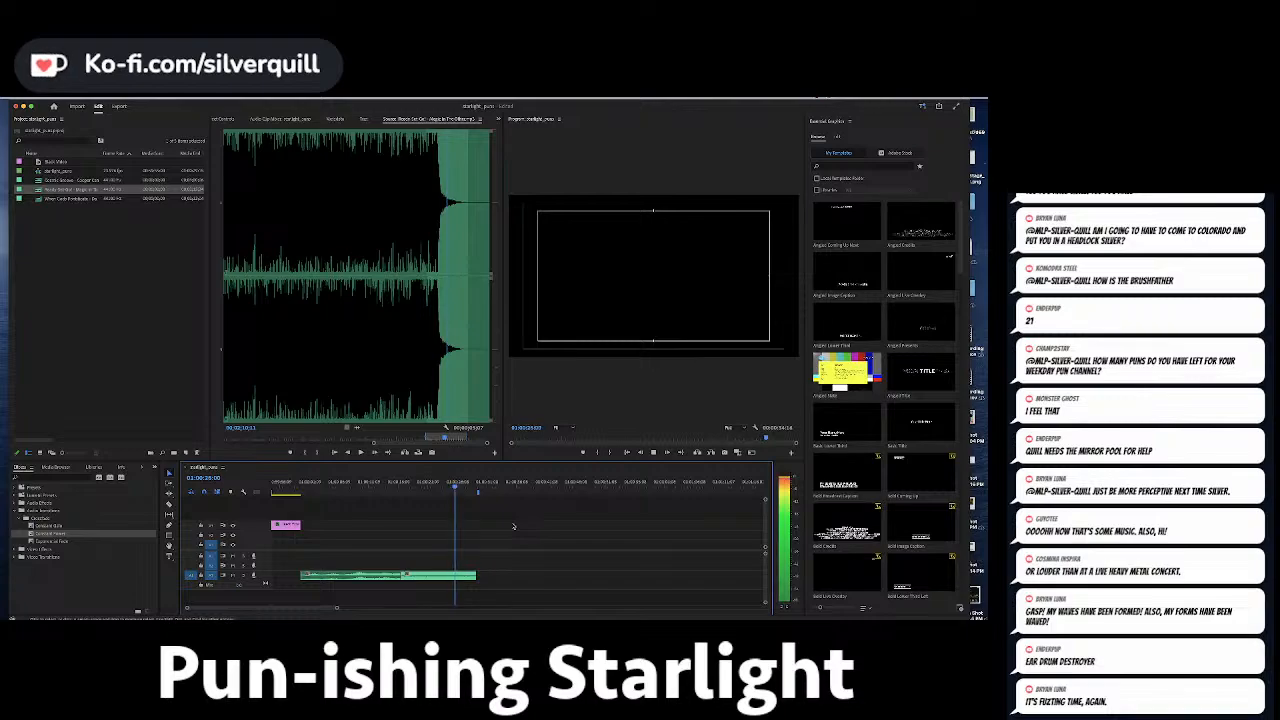
{"action": "key", "text": "space"}
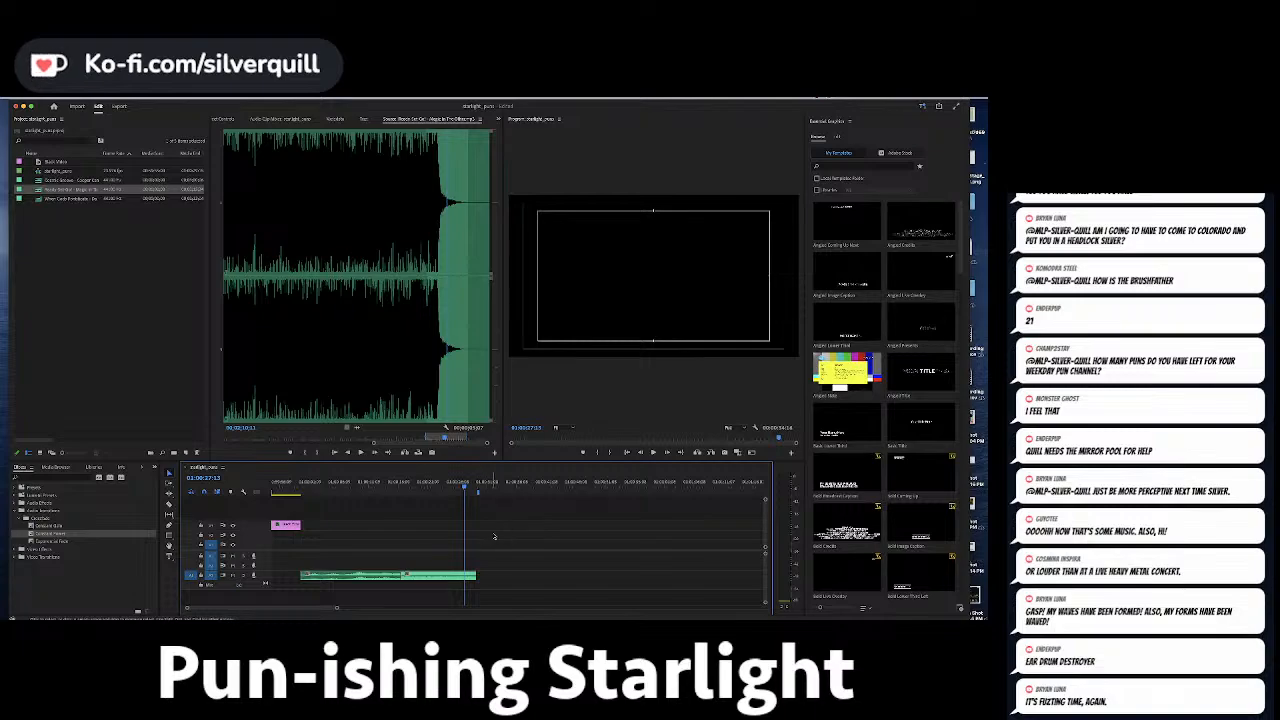
Place the playhead at the end of the Ready Set Go excerpt on the timeline.
{"action": "key", "text": "equal"}
{"action": "key", "text": "equal"}
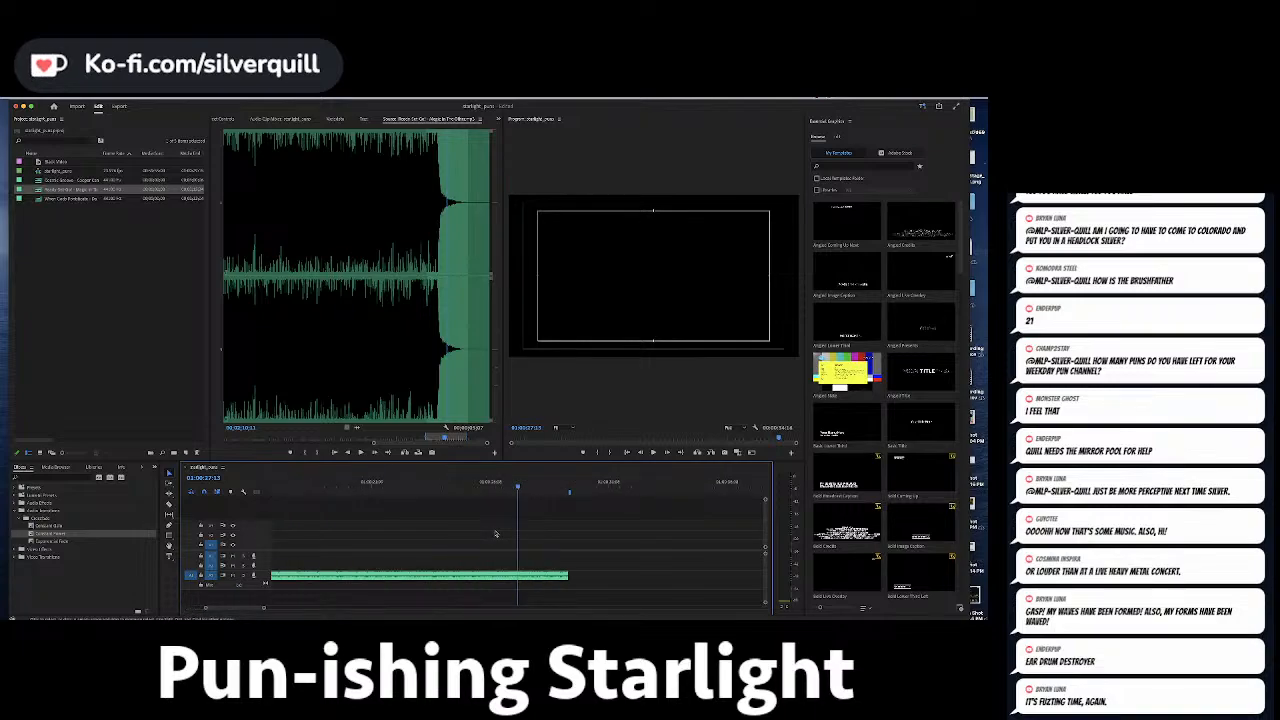
{"action": "key", "text": "Down"}
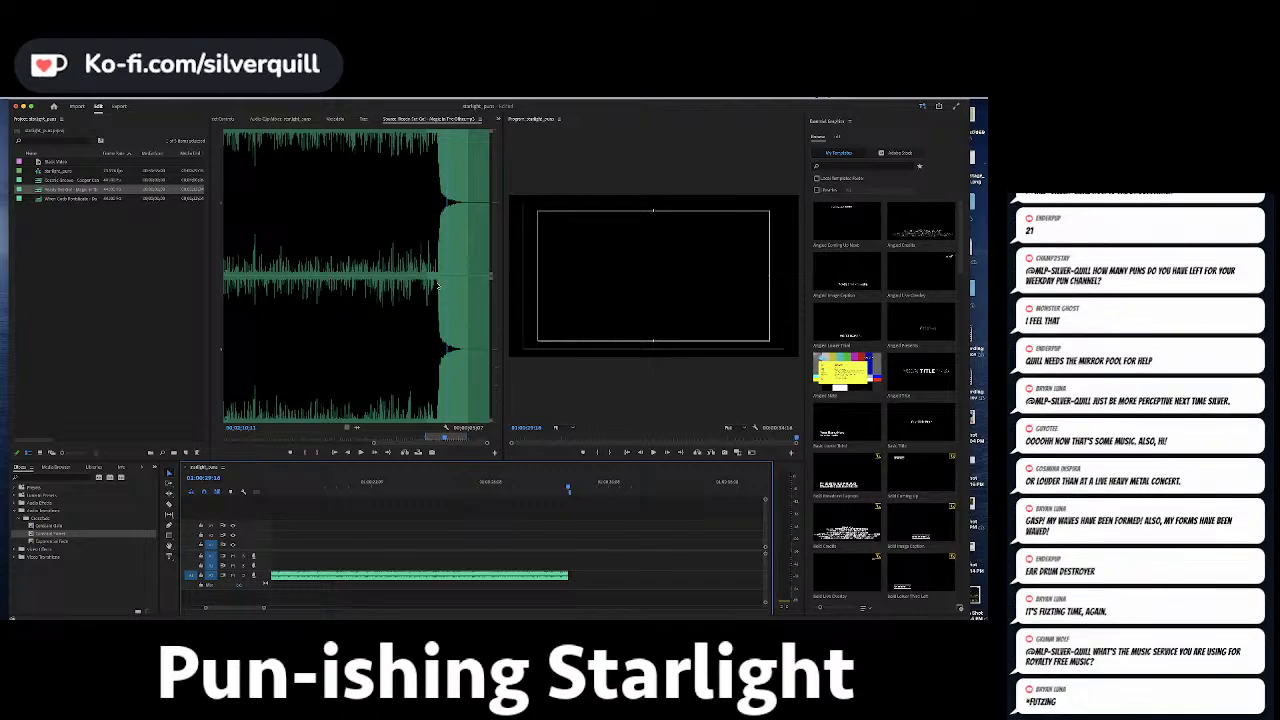
Play the ending of Ready Set Go in the source and mark a later In point shortly before its final sound.
{"action": "left_click", "coordinate": [475, 308]}
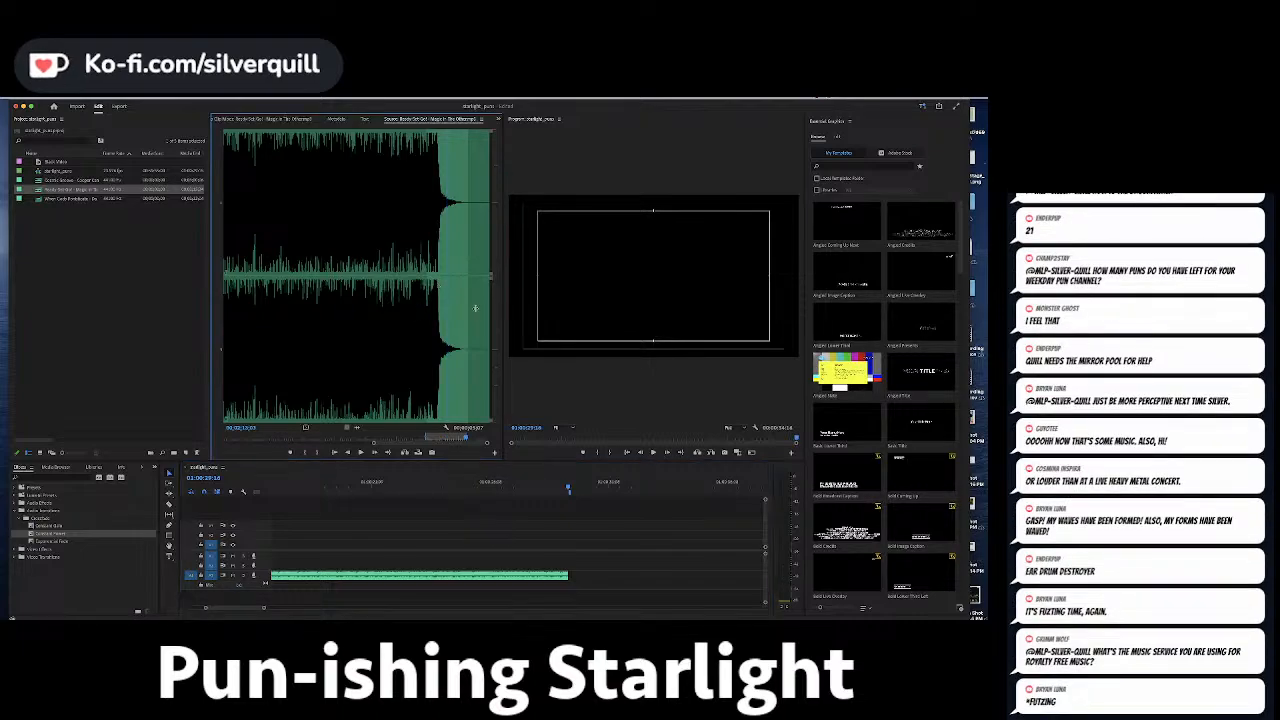
{"action": "key", "text": "shift+i"}
{"action": "key", "text": "equal"}
{"action": "key", "text": "equal"}
{"action": "scroll", "coordinate": [475, 308], "scroll_direction": "down", "scroll_amount": 2}
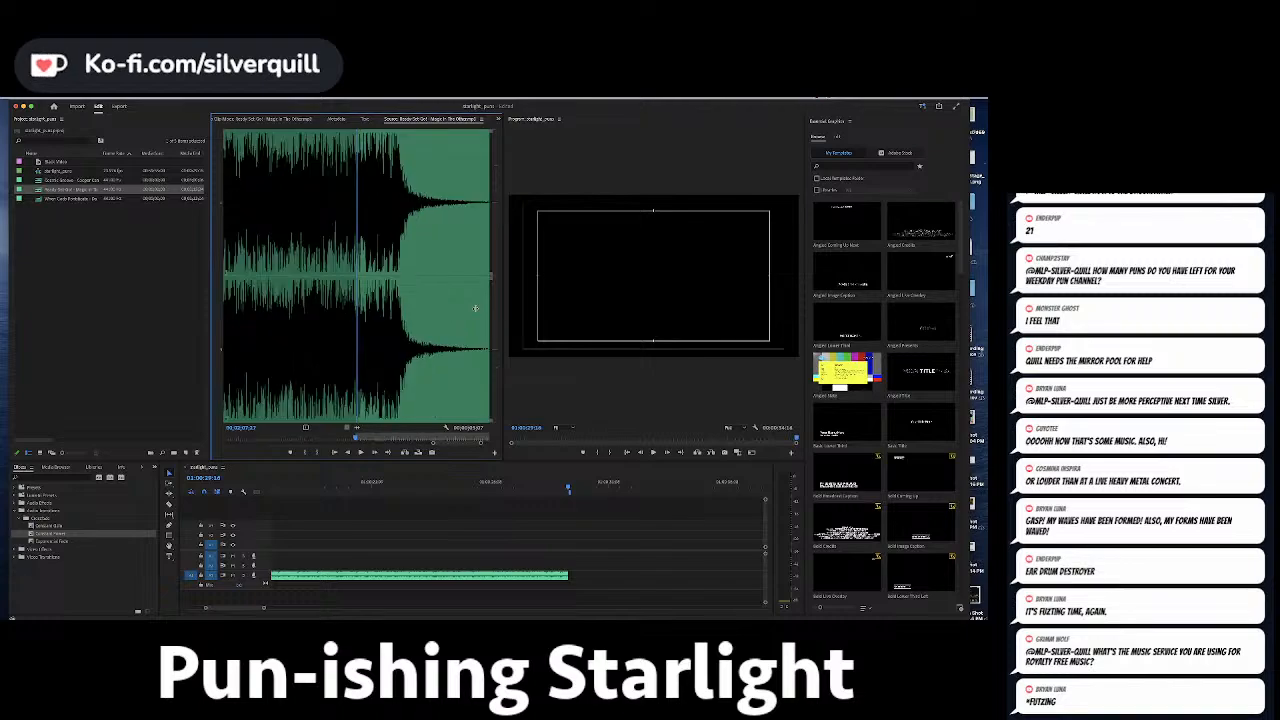
{"action": "scroll", "coordinate": [475, 308], "scroll_direction": "up", "scroll_amount": 5}
{"action": "scroll", "coordinate": [475, 308], "scroll_direction": "down", "scroll_amount": 4}
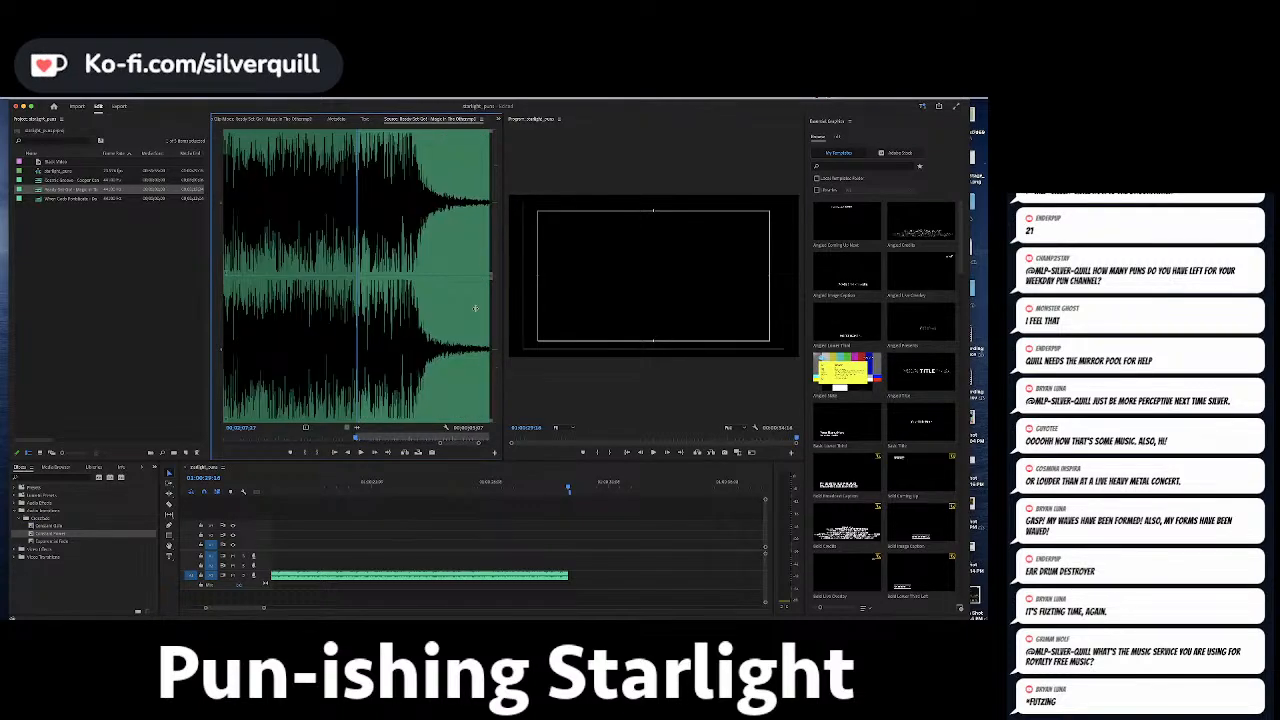
{"action": "left_click", "coordinate": [392, 176]}
{"action": "key", "text": "space"}
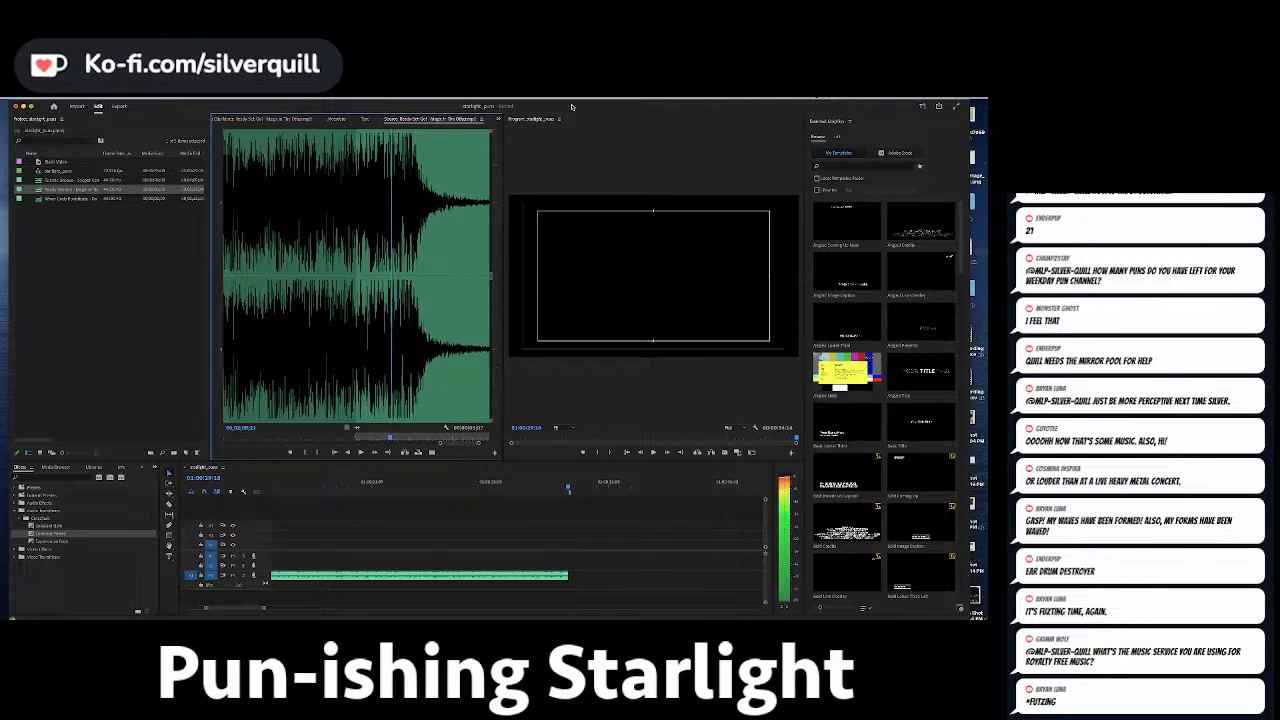
{"action": "key", "text": "space"}
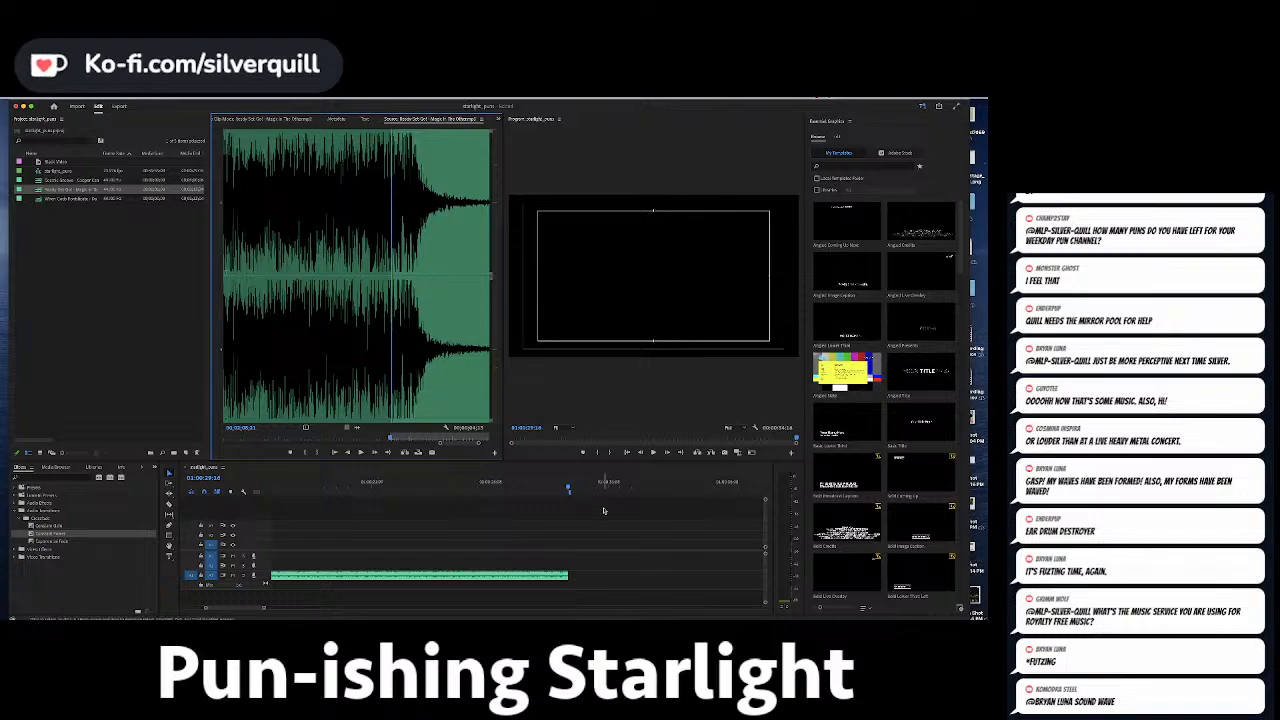
Replay the marked ending of Ready Set Go in the source from its In point.
{"action": "left_click", "coordinate": [604, 511]}
{"action": "key", "text": "minus"}
{"action": "key", "text": "minus"}
{"action": "key", "text": "minus"}
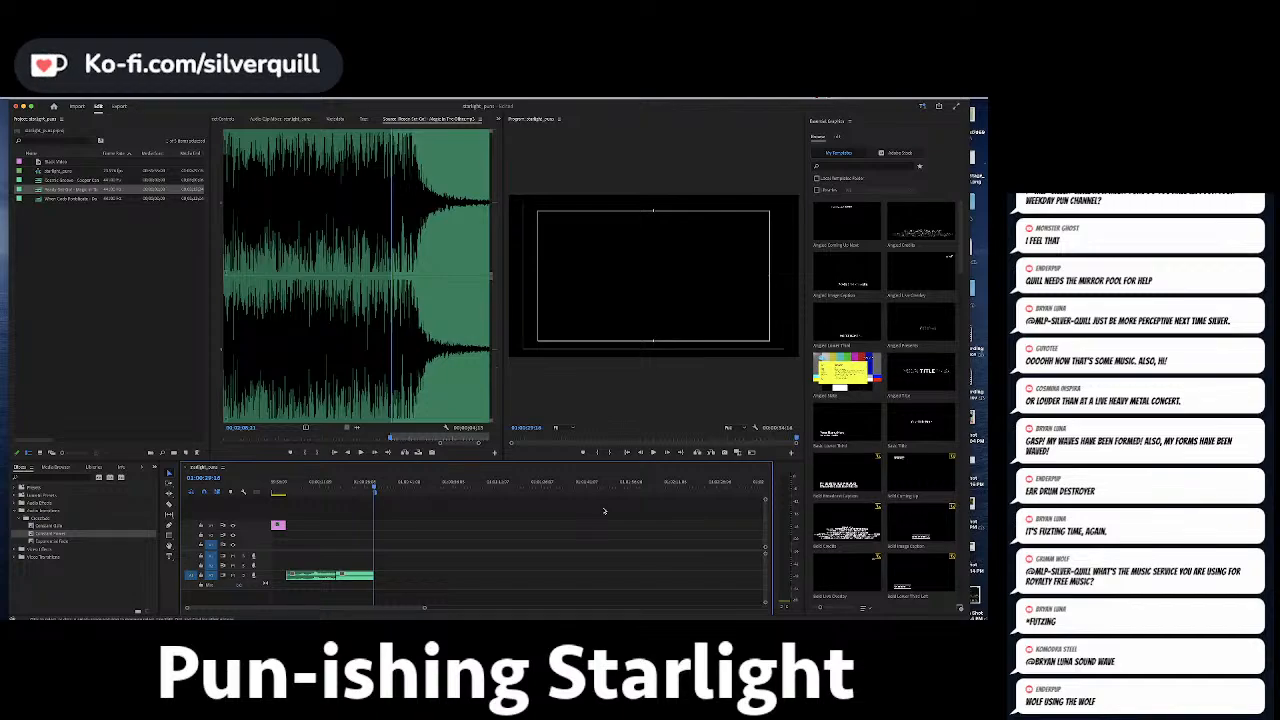
{"action": "left_click", "coordinate": [455, 331]}
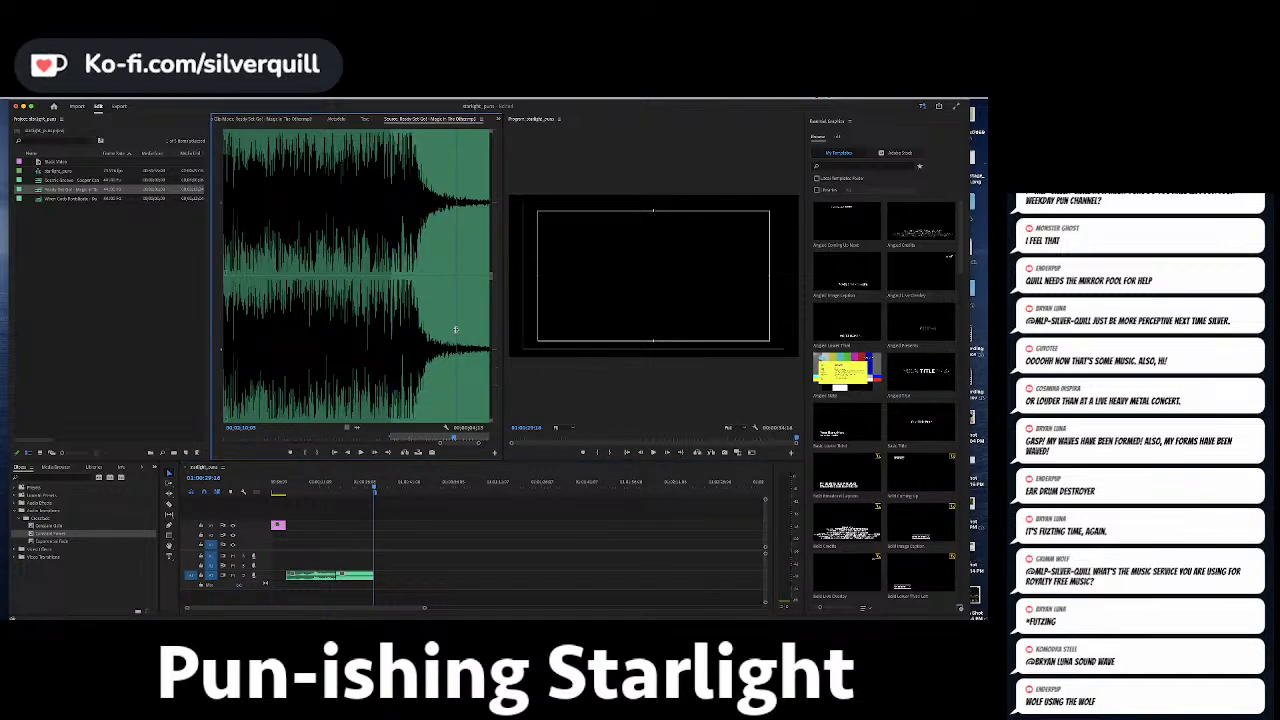
{"action": "key", "text": "shift+i"}
{"action": "key", "text": "space"}
{"action": "key", "text": "space"}
Extend the Ready Set Go excerpt on the timeline to about 35 seconds and park the playhead just before 30 seconds.
{"action": "left_click", "coordinate": [353, 486]}
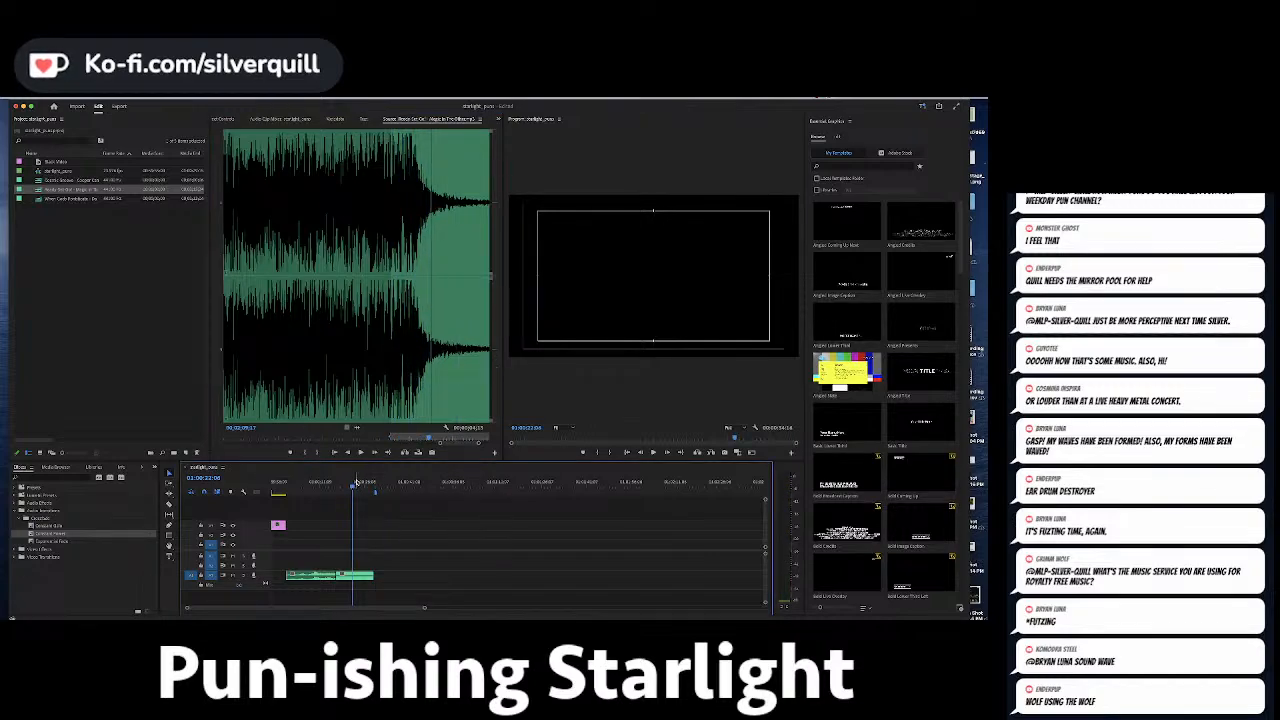
{"action": "key", "text": "space"}
{"action": "key", "text": "="}
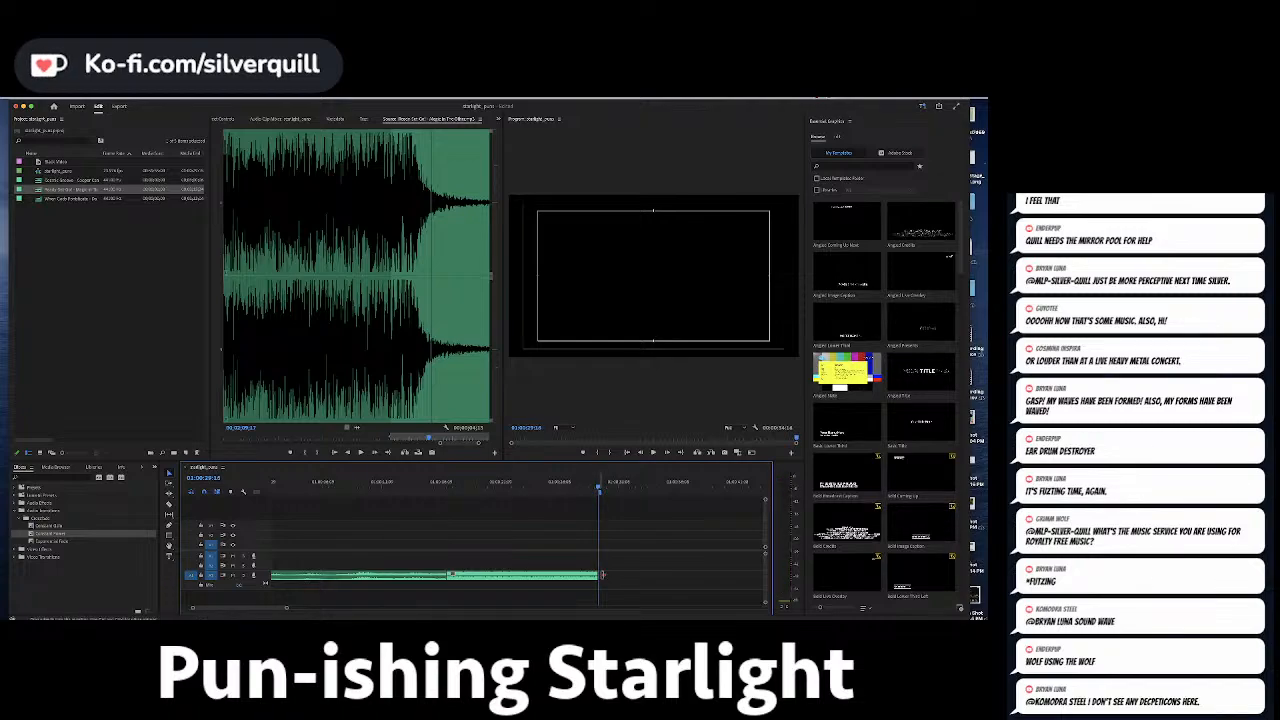
{"action": "left_click_drag", "start_coordinate": [602, 574], "coordinate": [678, 571]}
{"action": "key", "text": "space"}
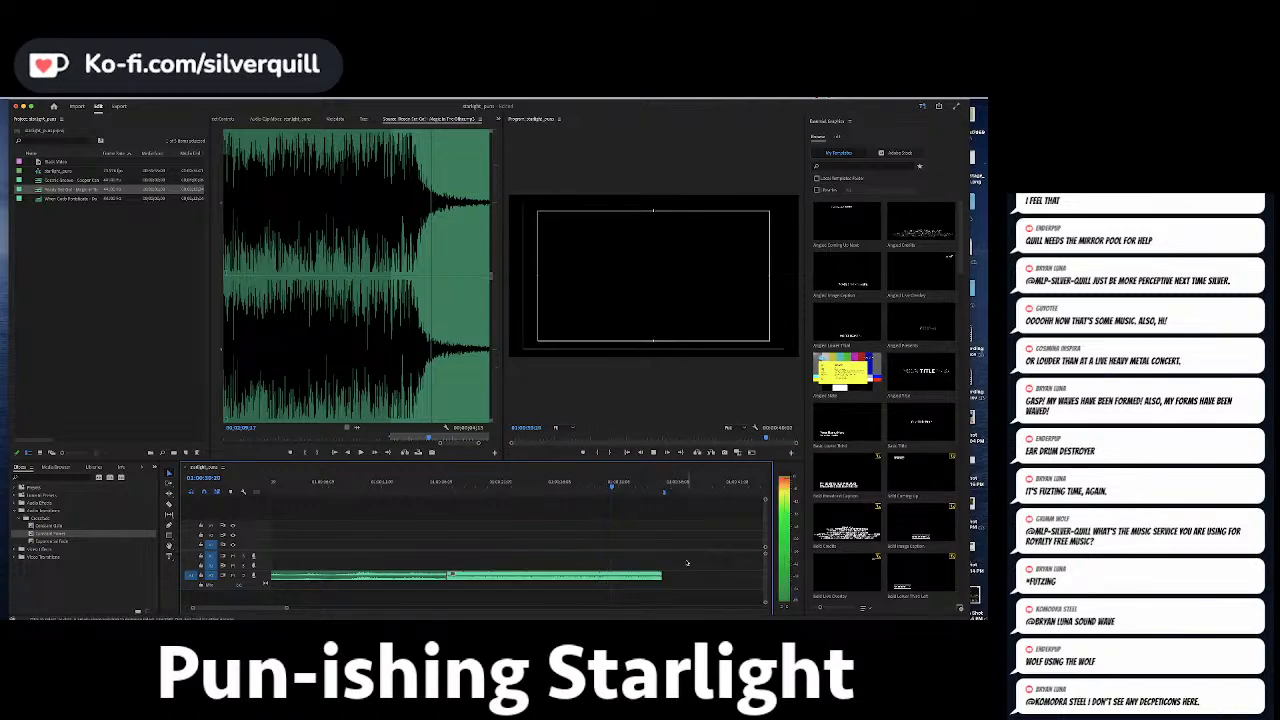
{"action": "left_click", "coordinate": [585, 484]}
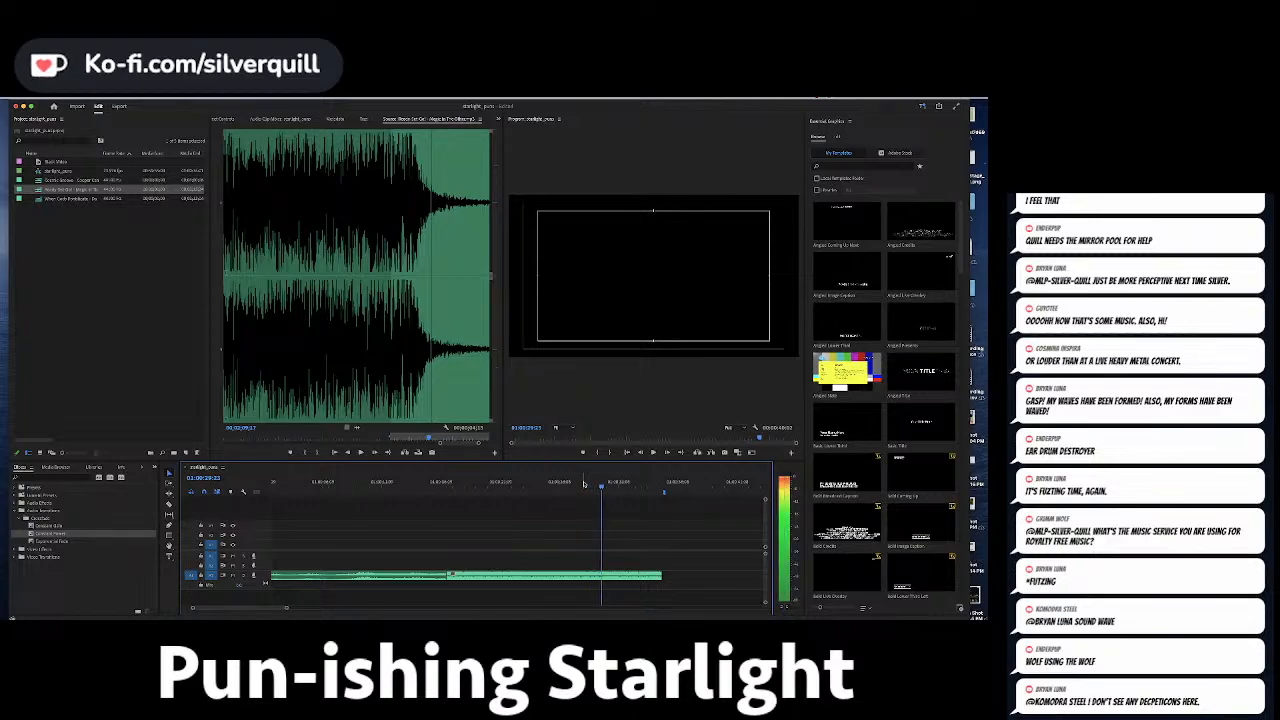
Mark a slightly earlier In point for the Ready Set Go ending and overwrite it at the playhead, removing the leftover tail.
{"action": "left_click", "coordinate": [451, 158]}
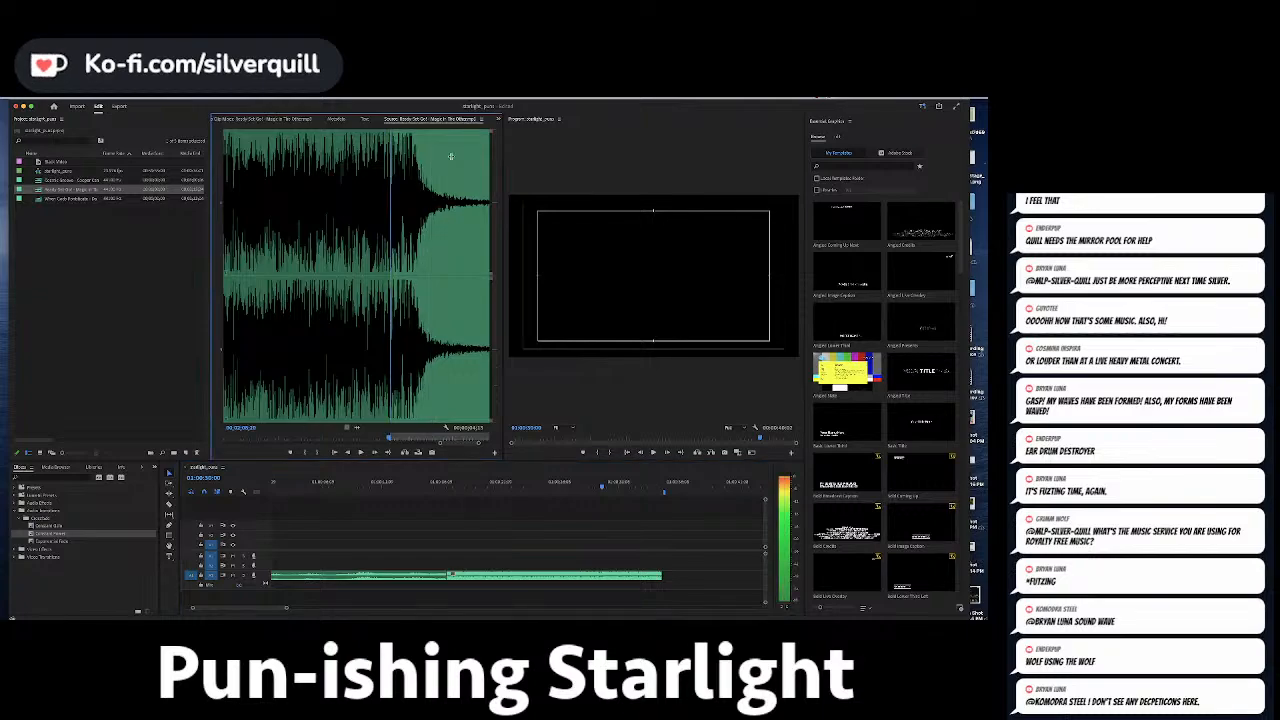
{"action": "key", "text": "l"}
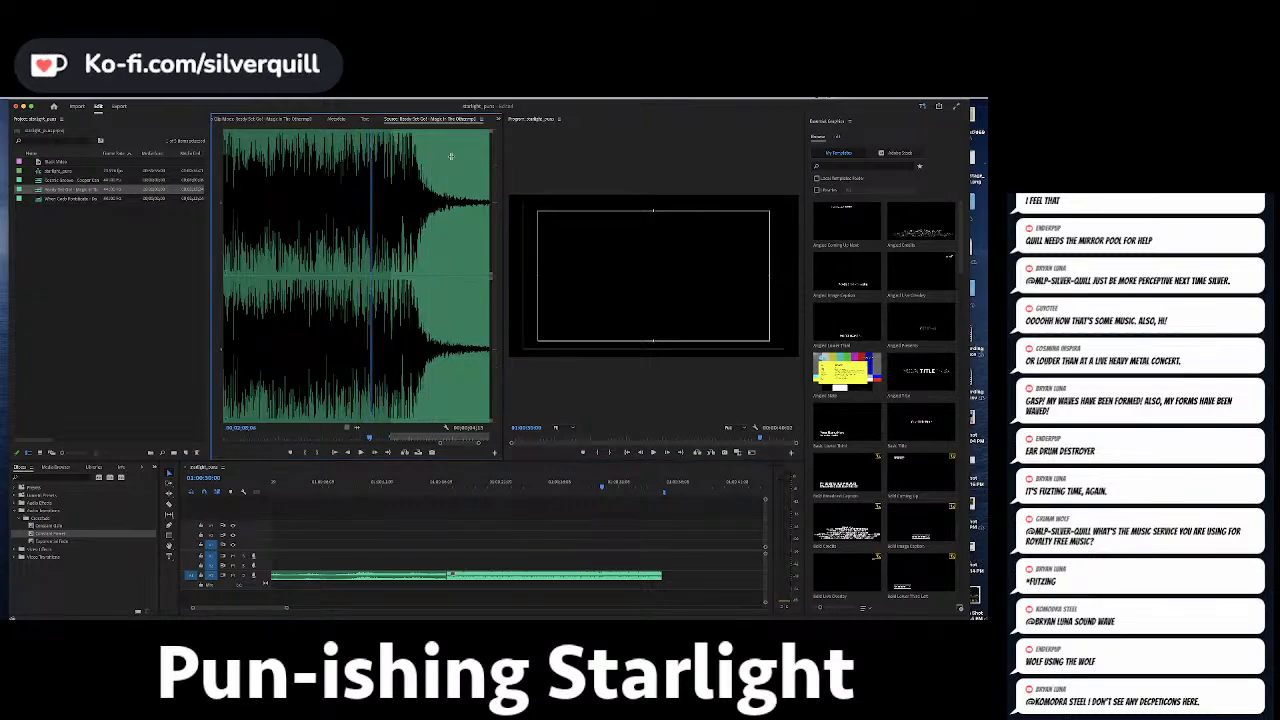
{"action": "key", "text": "k"}
{"action": "key", "text": "l"}
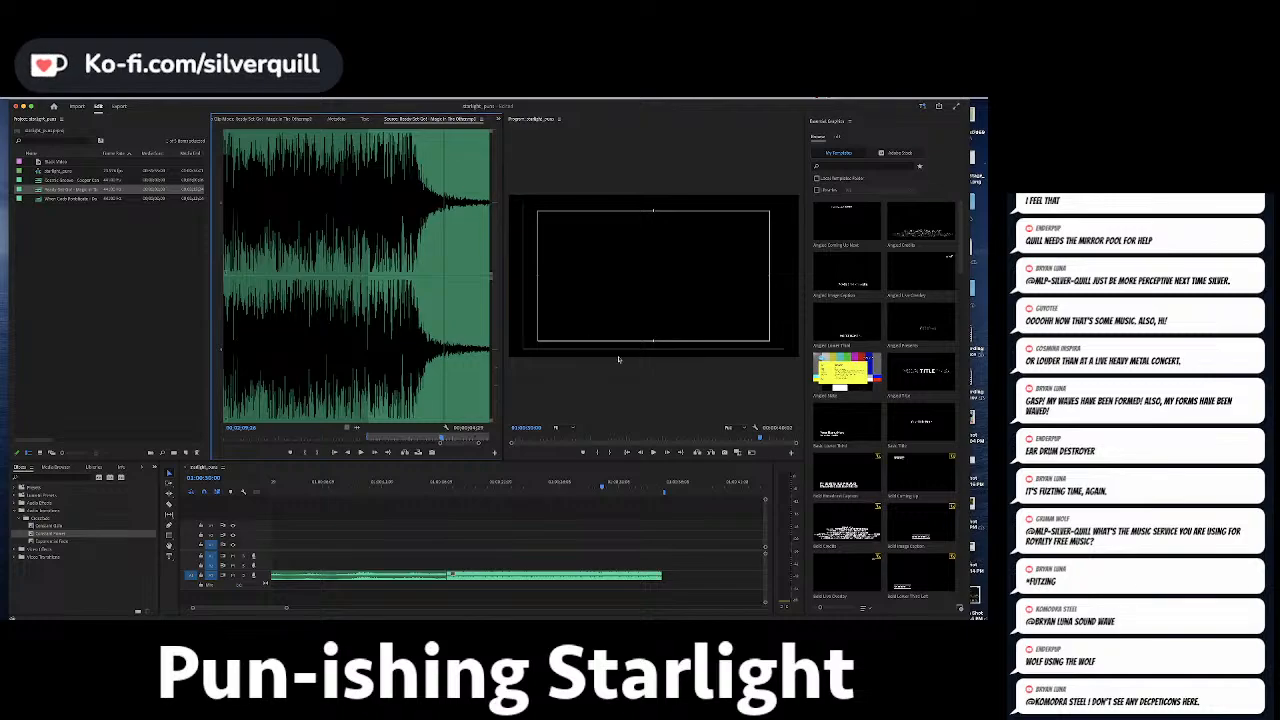
{"action": "left_click", "coordinate": [664, 558]}
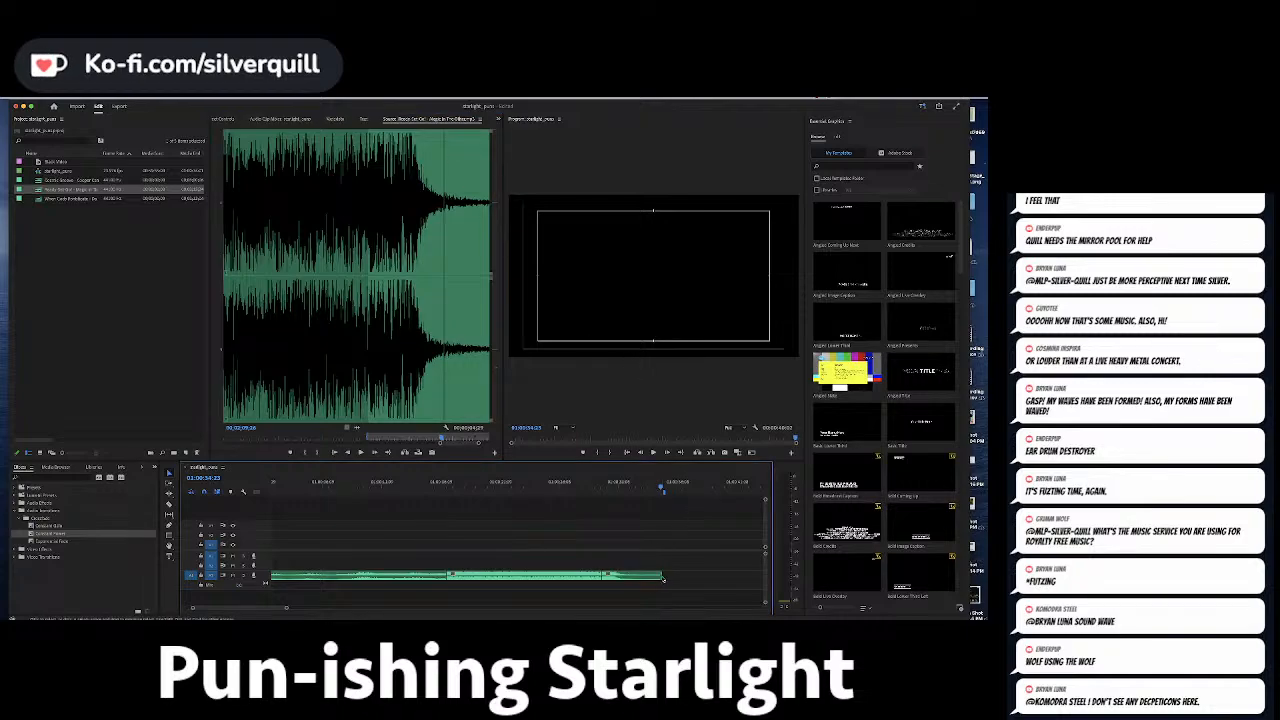
Play the timeline music from about 12 seconds through both cuts into the closing Ready Set Go excerpt.
{"action": "left_click", "coordinate": [390, 485]}
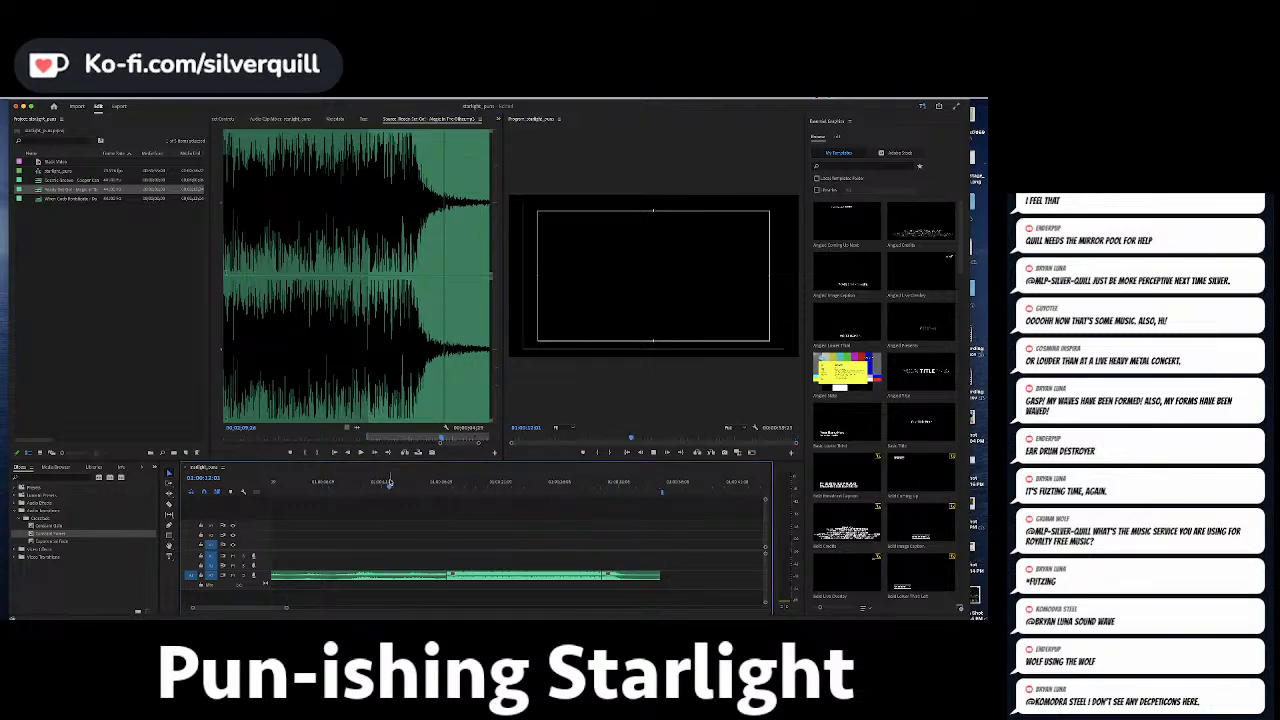
{"action": "key", "text": "space"}
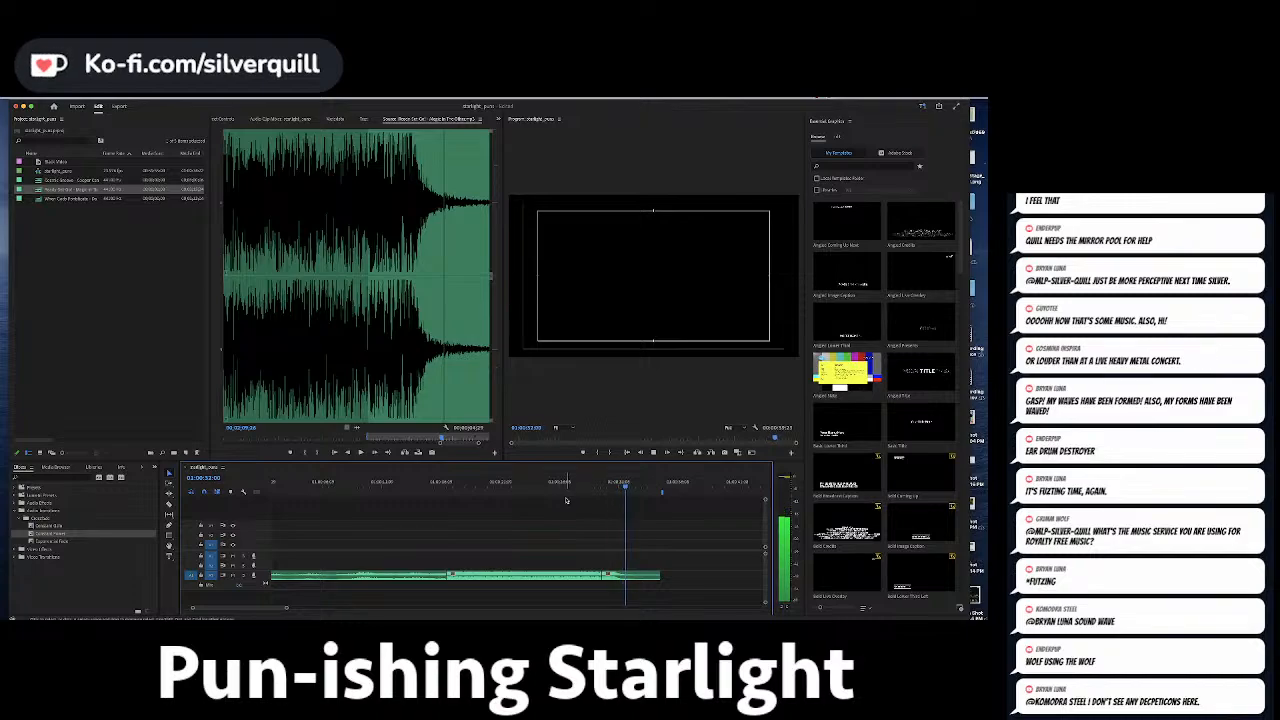
{"action": "key", "text": "space"}
{"action": "key", "text": "equal"}
{"action": "key", "text": "equal"}
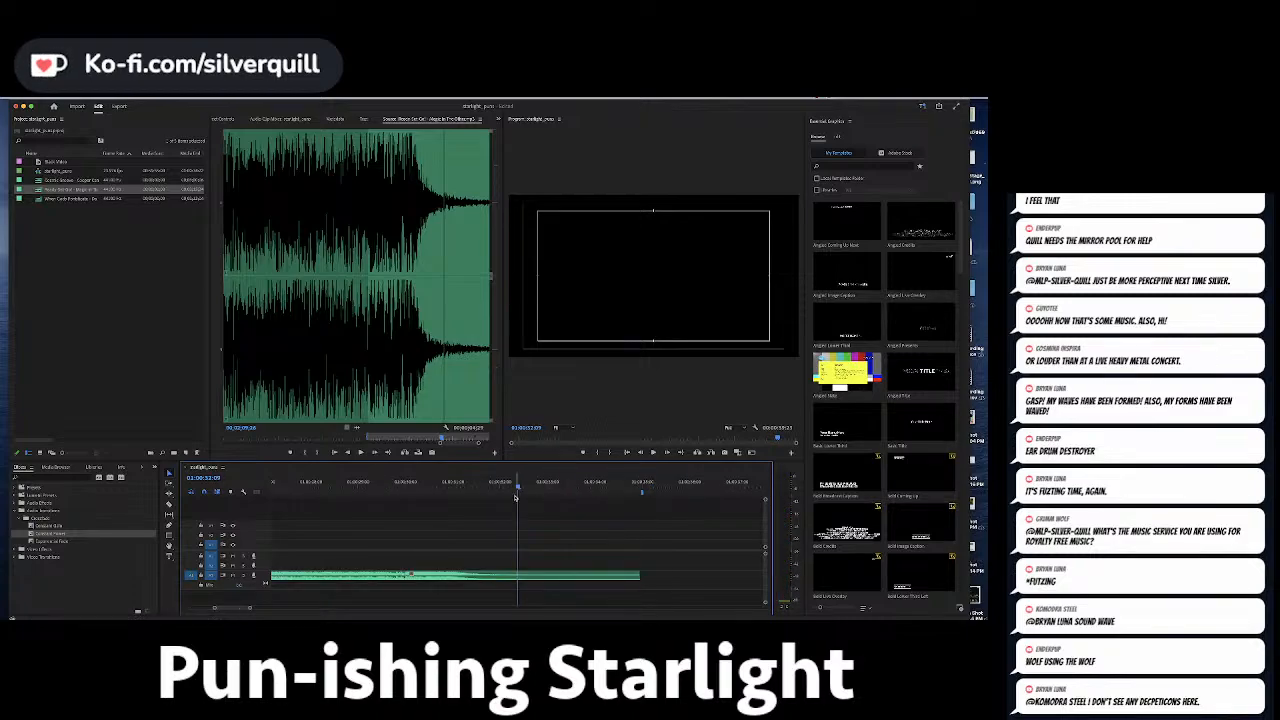
Shift the closing Ready Set Go excerpt slightly earlier on the timeline, overlapping the end of the preceding music clip.
{"action": "key", "text": "equal"}
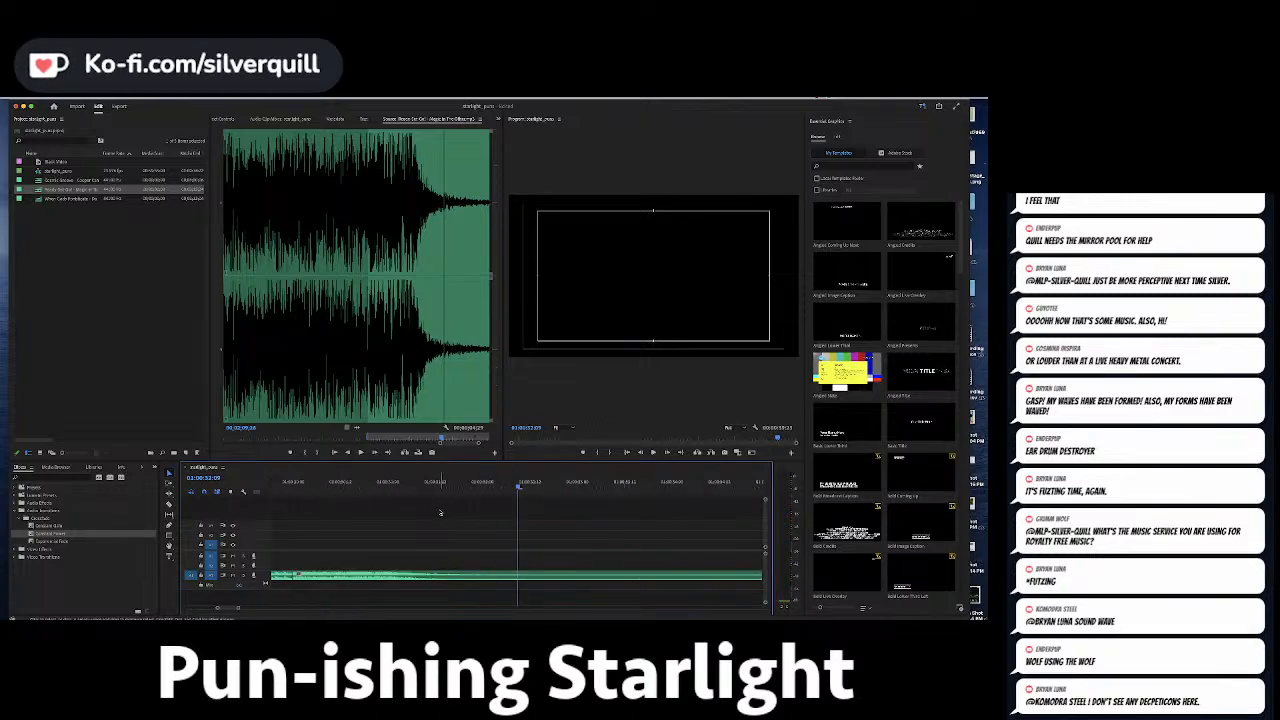
{"action": "key", "text": "j"}
{"action": "key", "text": "k"}
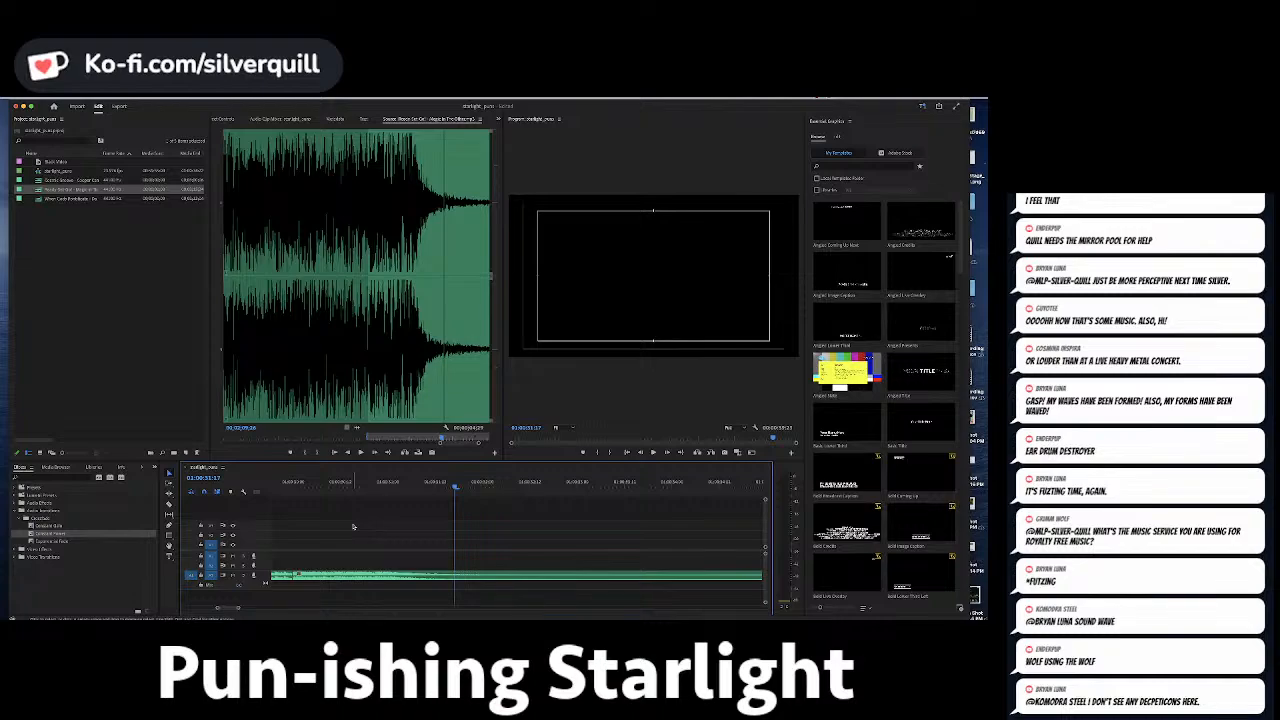
{"action": "key", "text": "h"}
{"action": "left_click_drag", "start_coordinate": [353, 527], "coordinate": [591, 520]}
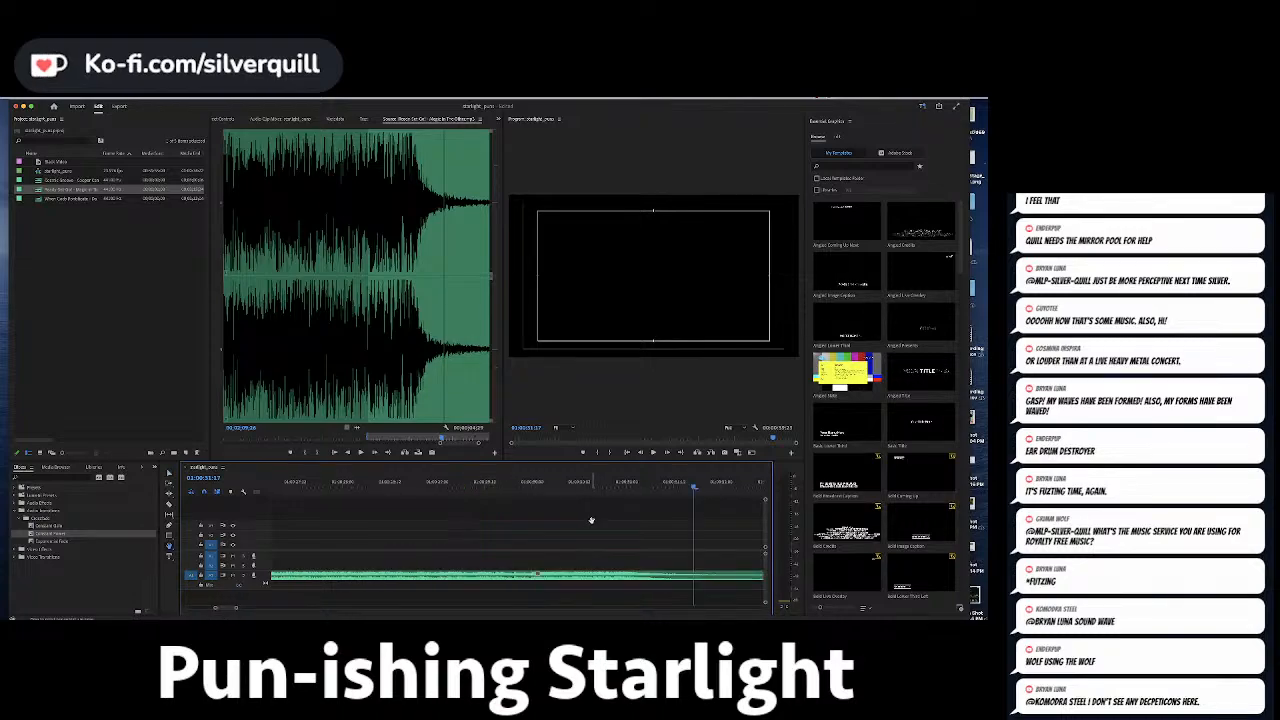
{"action": "key", "text": "equal"}
{"action": "key", "text": "equal"}
{"action": "left_click_drag", "start_coordinate": [375, 541], "coordinate": [614, 529]}
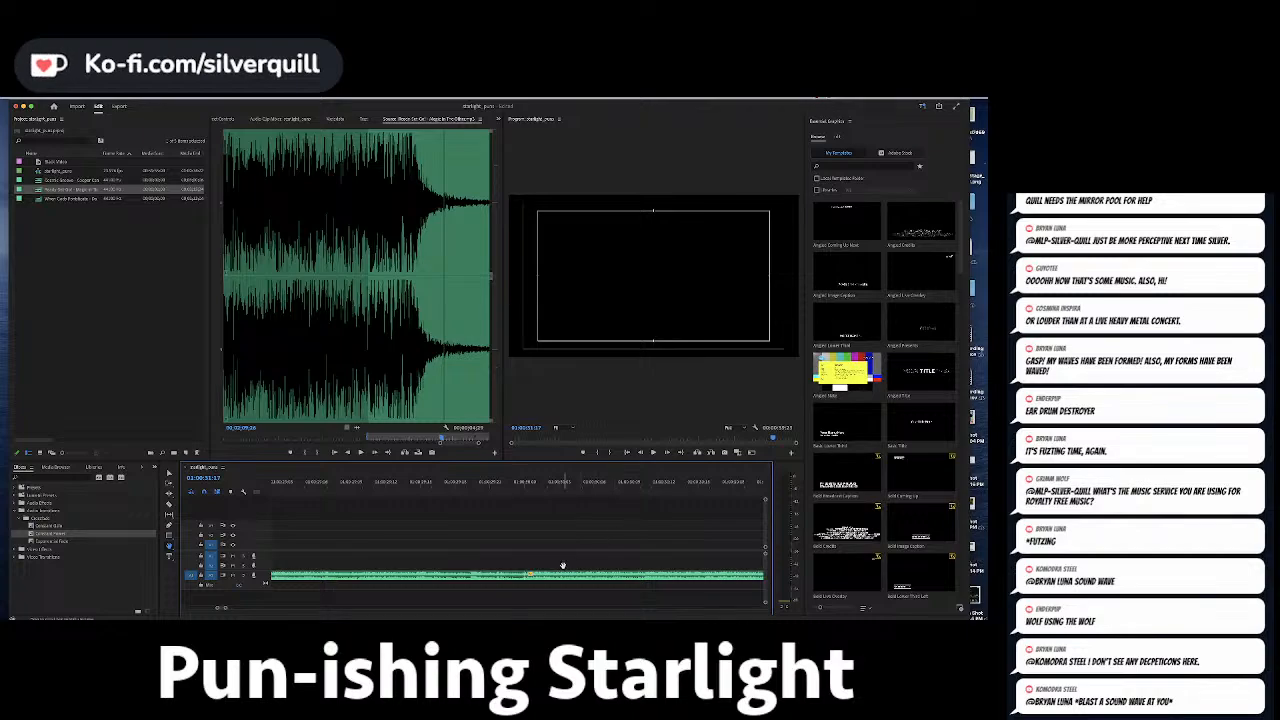
{"action": "left_click_drag", "start_coordinate": [554, 576], "coordinate": [505, 577]}
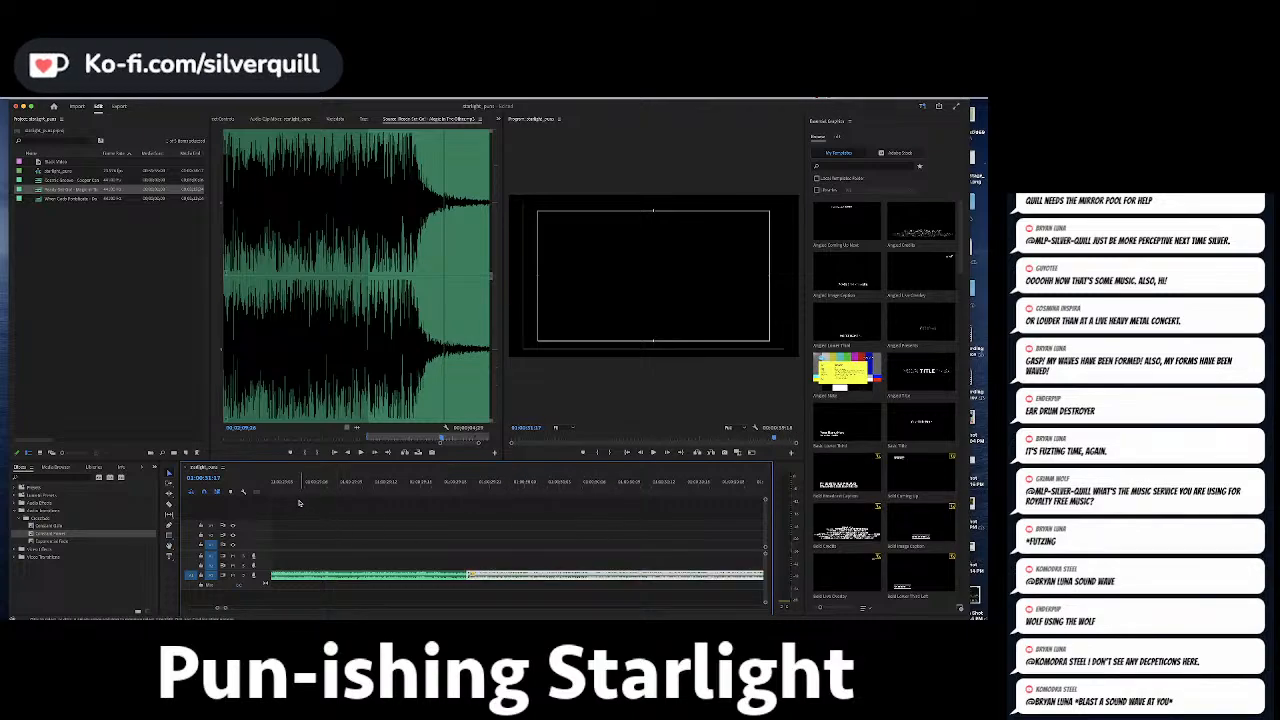
Play the timeline from before the shifted cut through to the end of the closing Ready Set Go excerpt.
{"action": "left_click", "coordinate": [295, 485]}
{"action": "key", "text": "space"}
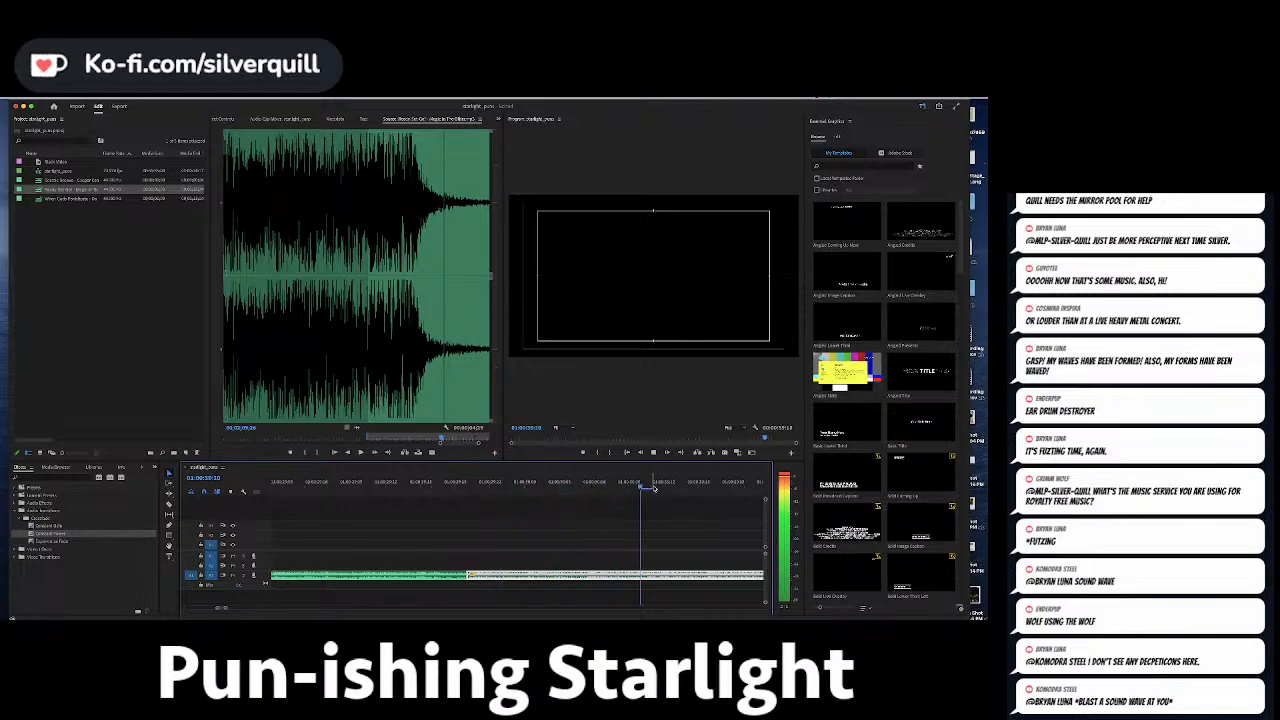
{"action": "key", "text": "minus"}
{"action": "key", "text": "minus"}
{"action": "key", "text": "minus"}
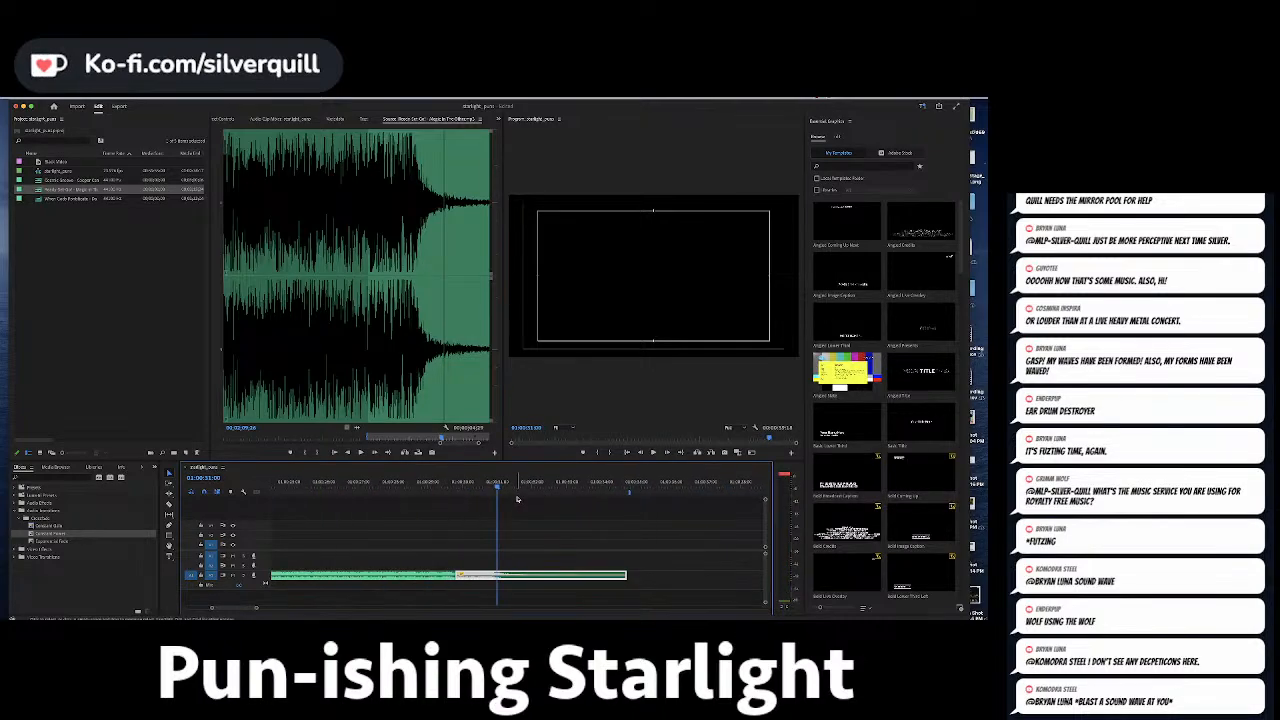
{"action": "key", "text": "space"}
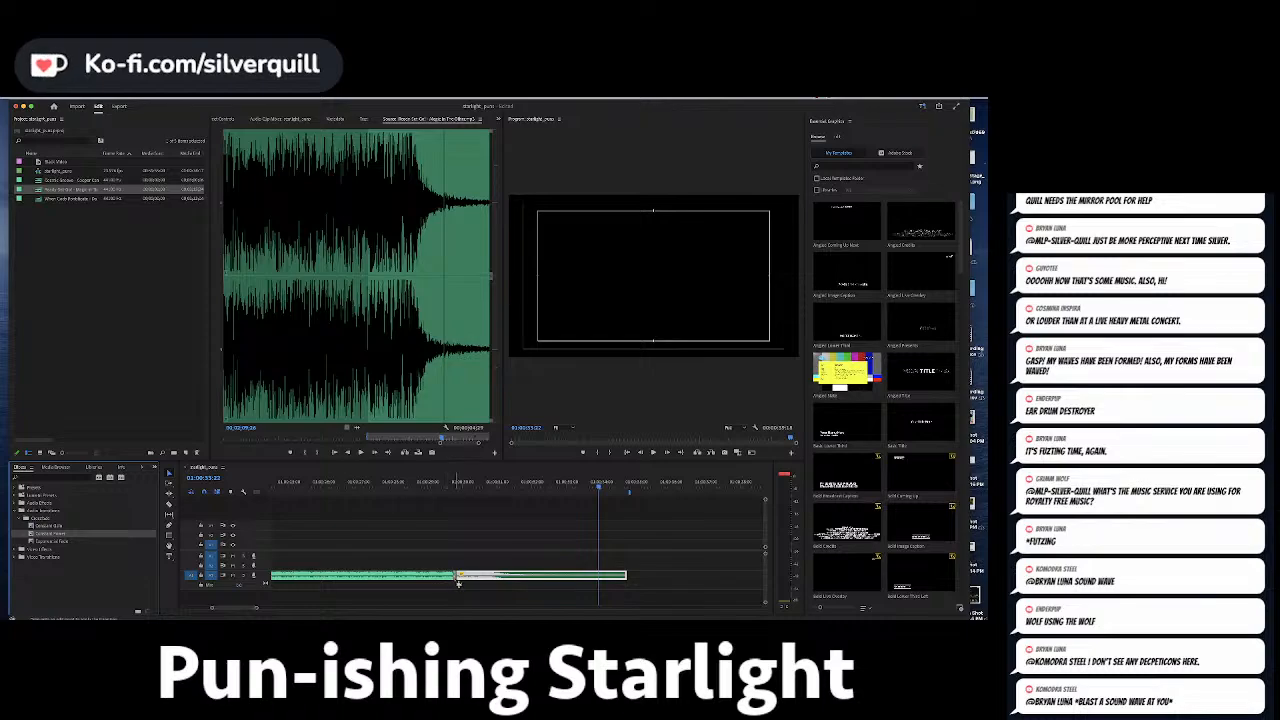
Deselect the closing excerpt, park the playhead at the start of the music and mark an In point there.
{"action": "left_click", "coordinate": [445, 540]}
{"action": "key", "text": "Home"}
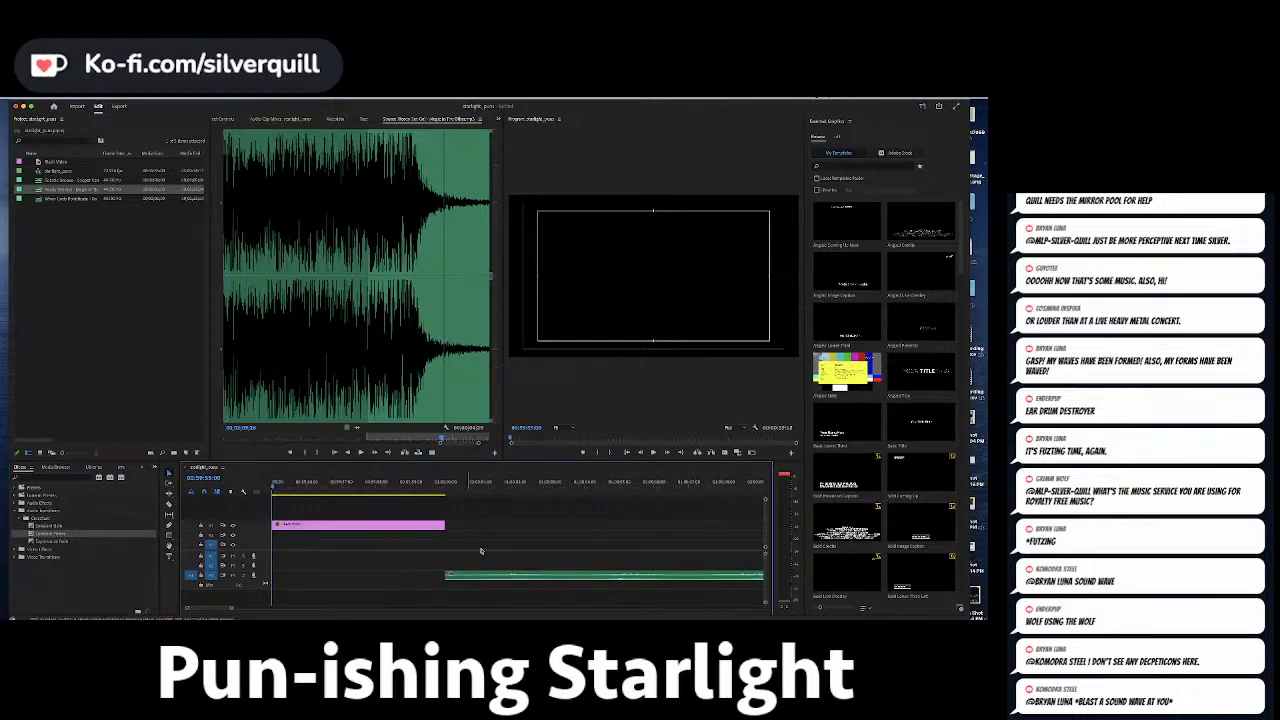
{"action": "key", "text": "minus"}
{"action": "key", "text": "minus"}
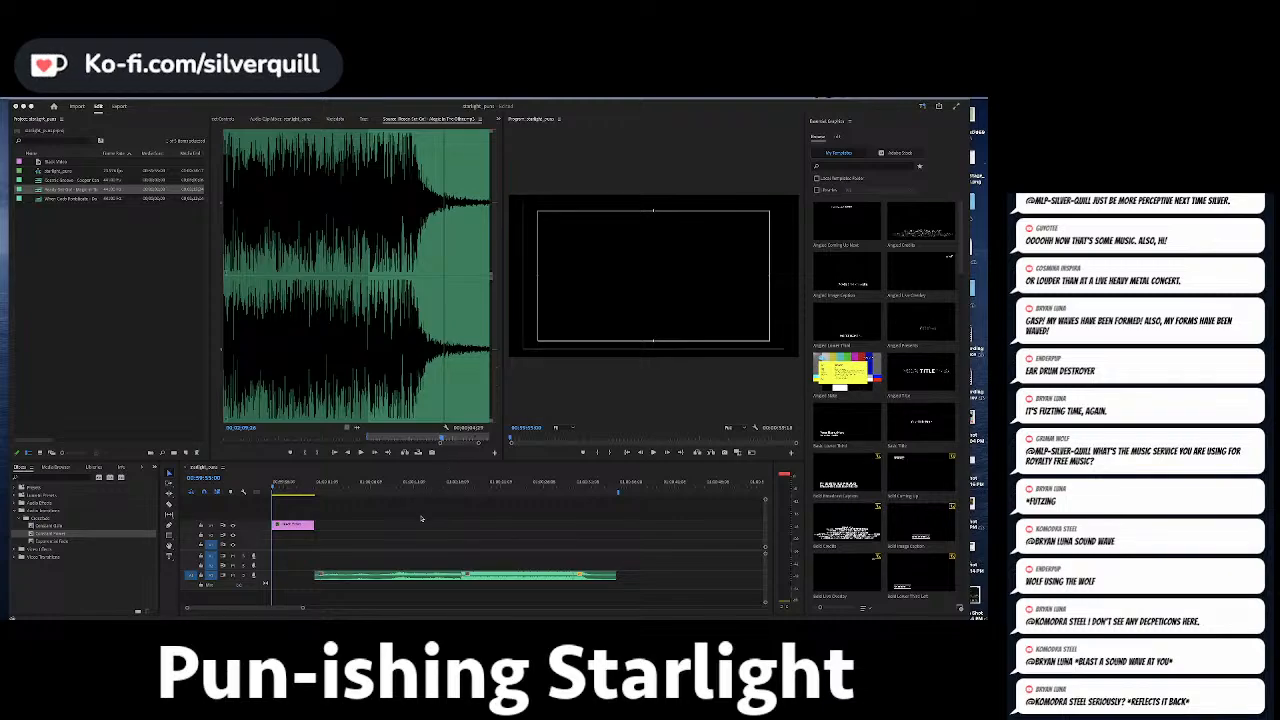
{"action": "key", "text": "Down"}
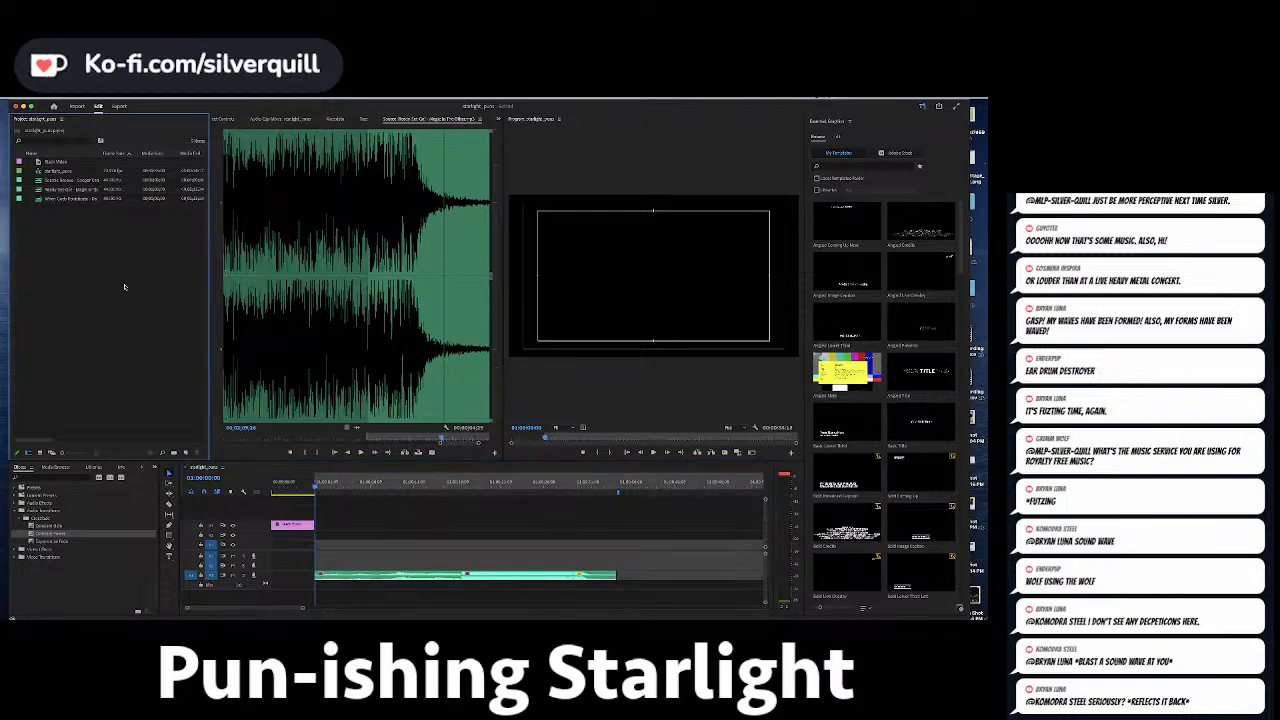
Switch to the Starlight Puns folder in Finder and import its Graphics folder into the Premiere project.
{"action": "key", "text": "super+Tab"}
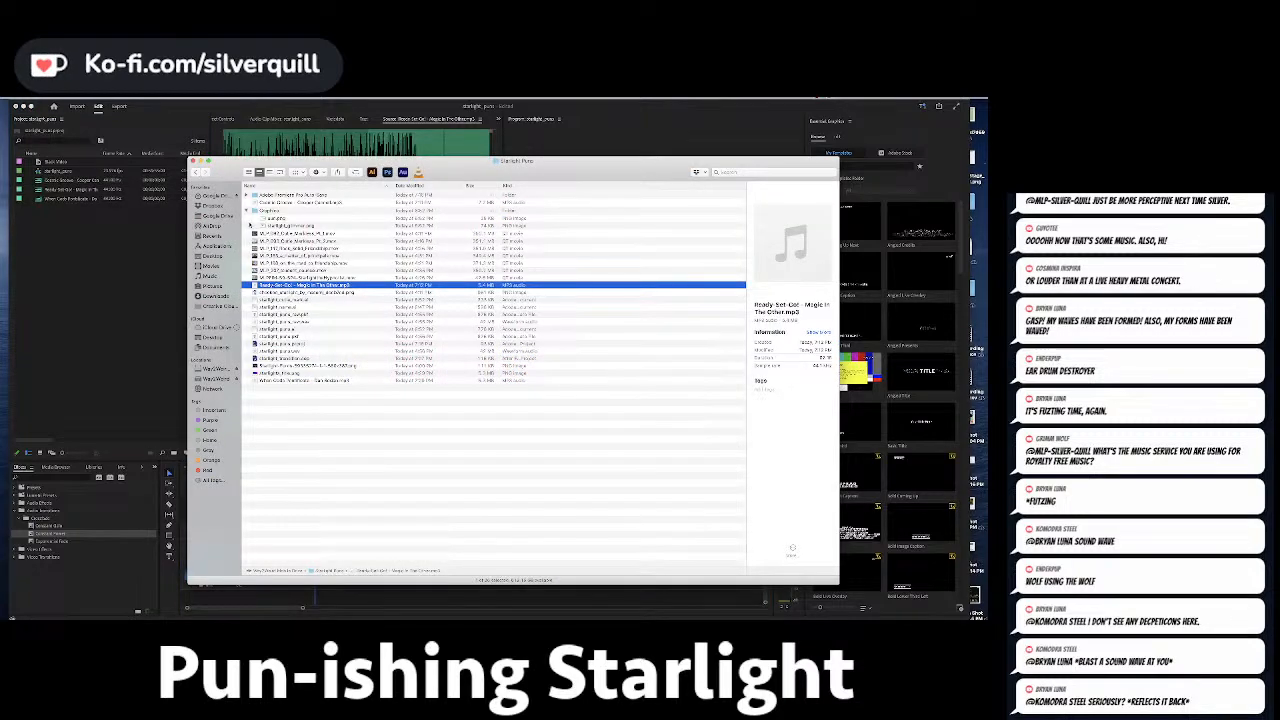
{"action": "left_click", "coordinate": [262, 211]}
{"action": "left_click_drag", "start_coordinate": [103, 257], "coordinate": [87, 257]}
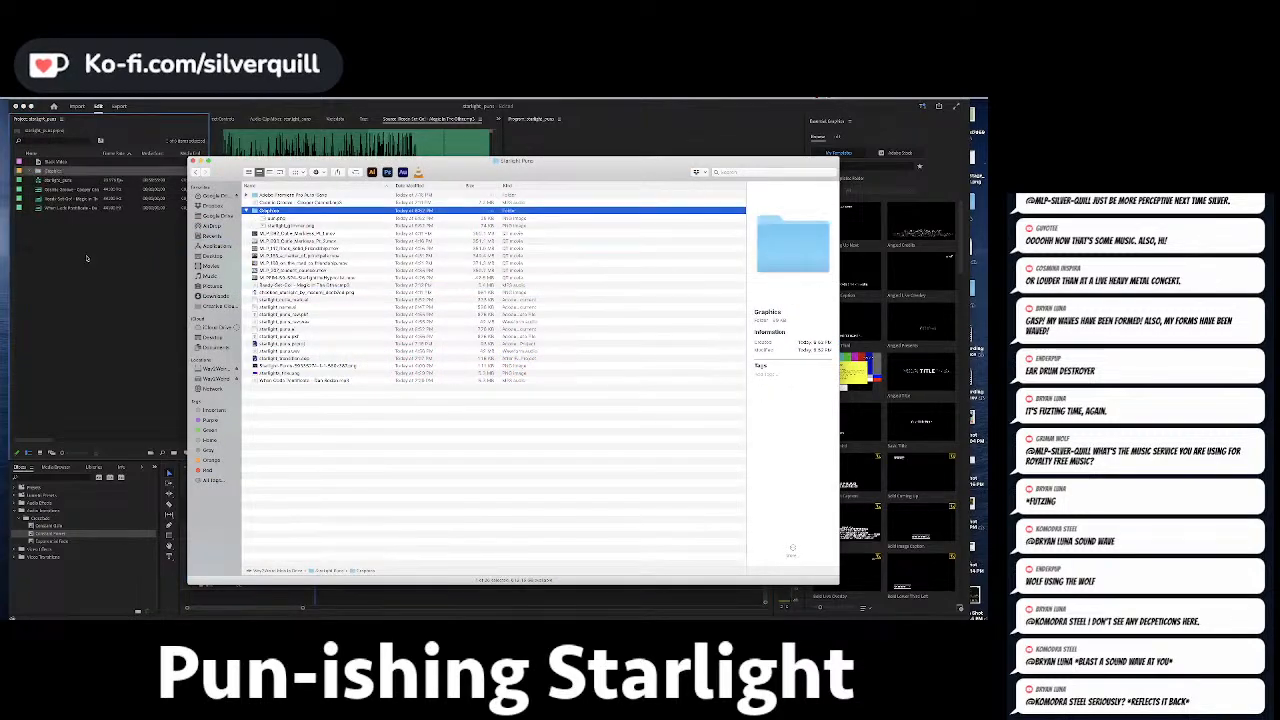
{"action": "left_click", "coordinate": [126, 265]}
Import the After Effects composition from starlight_transition.aep into the Premiere project.
{"action": "key", "text": "super+Tab"}
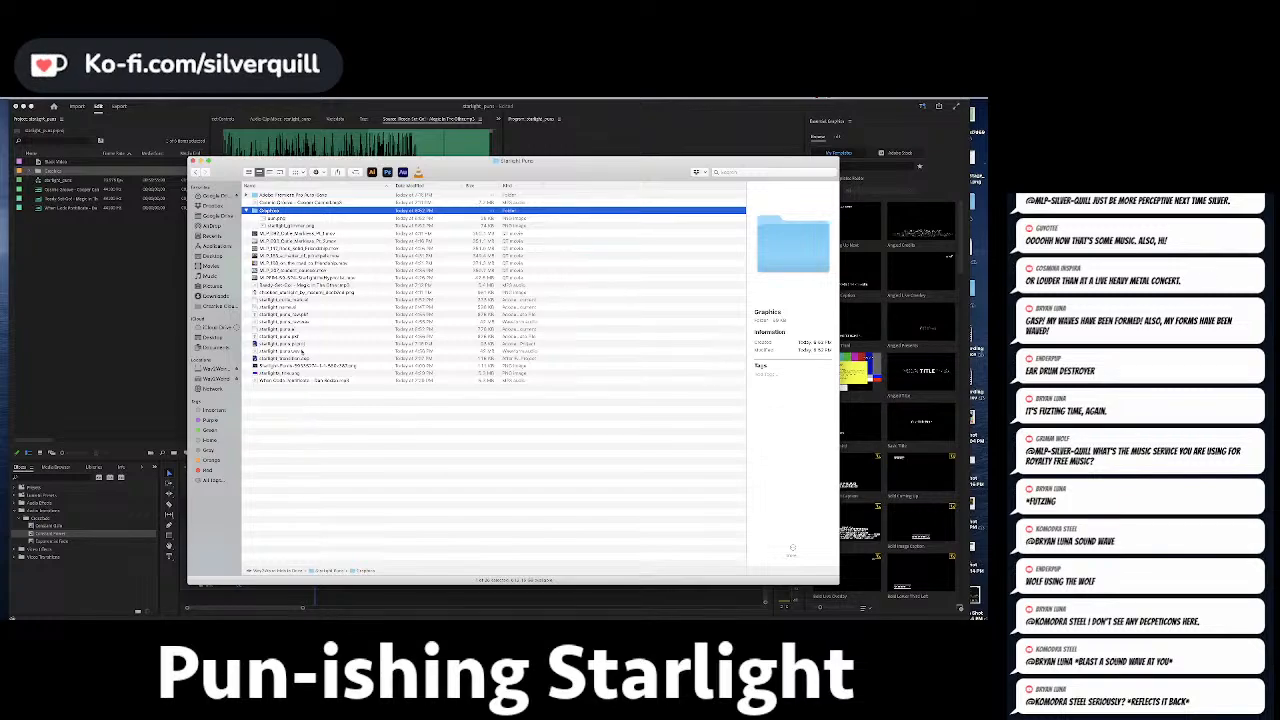
{"action": "left_click", "coordinate": [280, 358]}
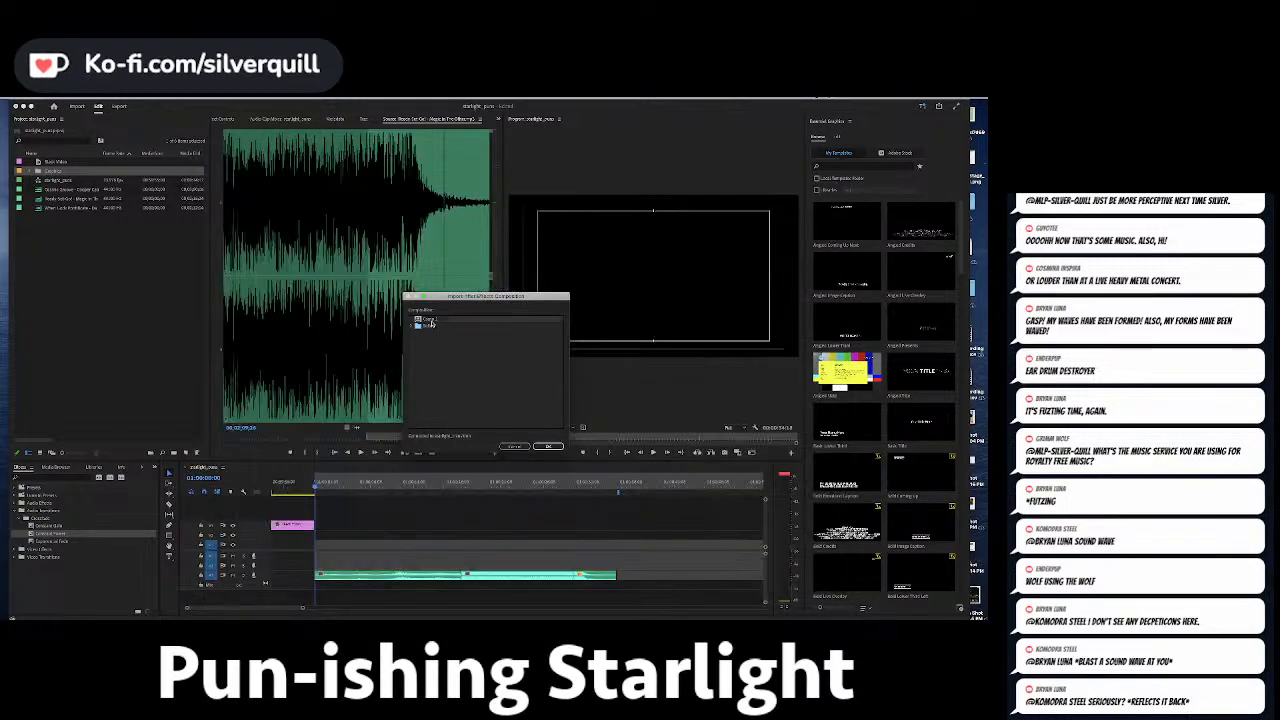
{"action": "left_click", "coordinate": [550, 447]}
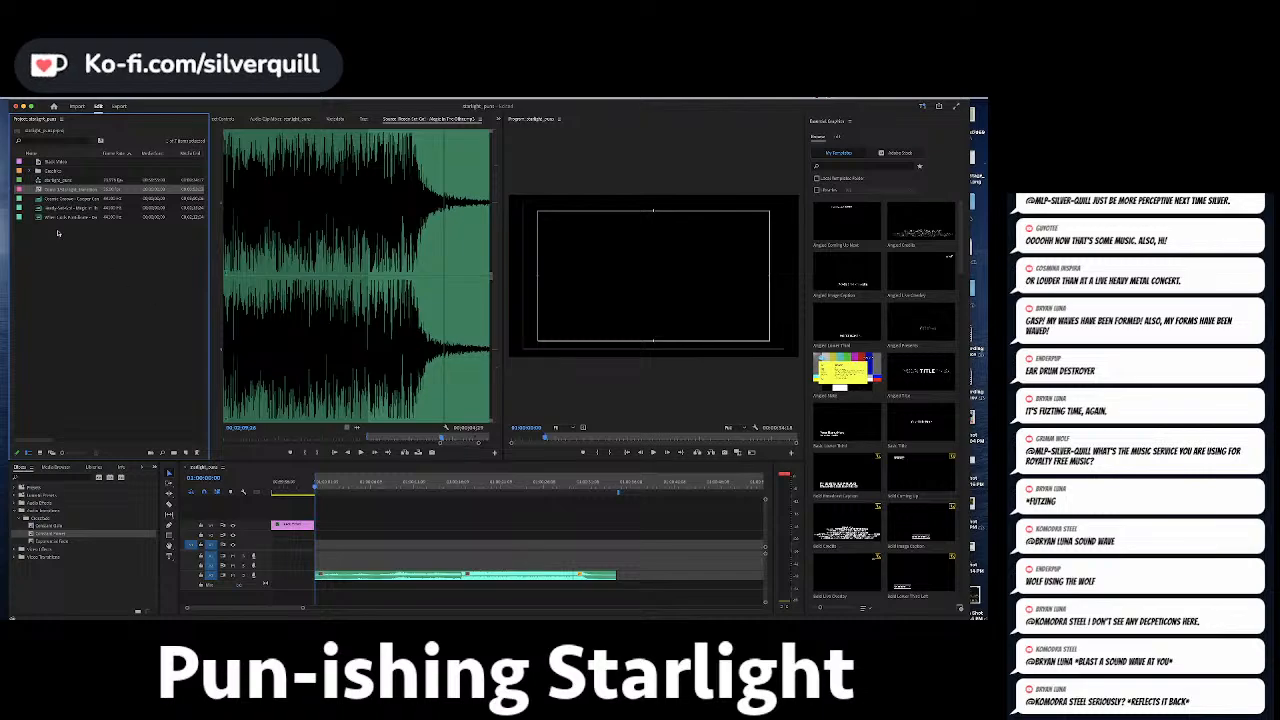
Play the opening music to find the cue and place the transition comp on a video track about 9 seconds in.
{"action": "key", "text": "space"}
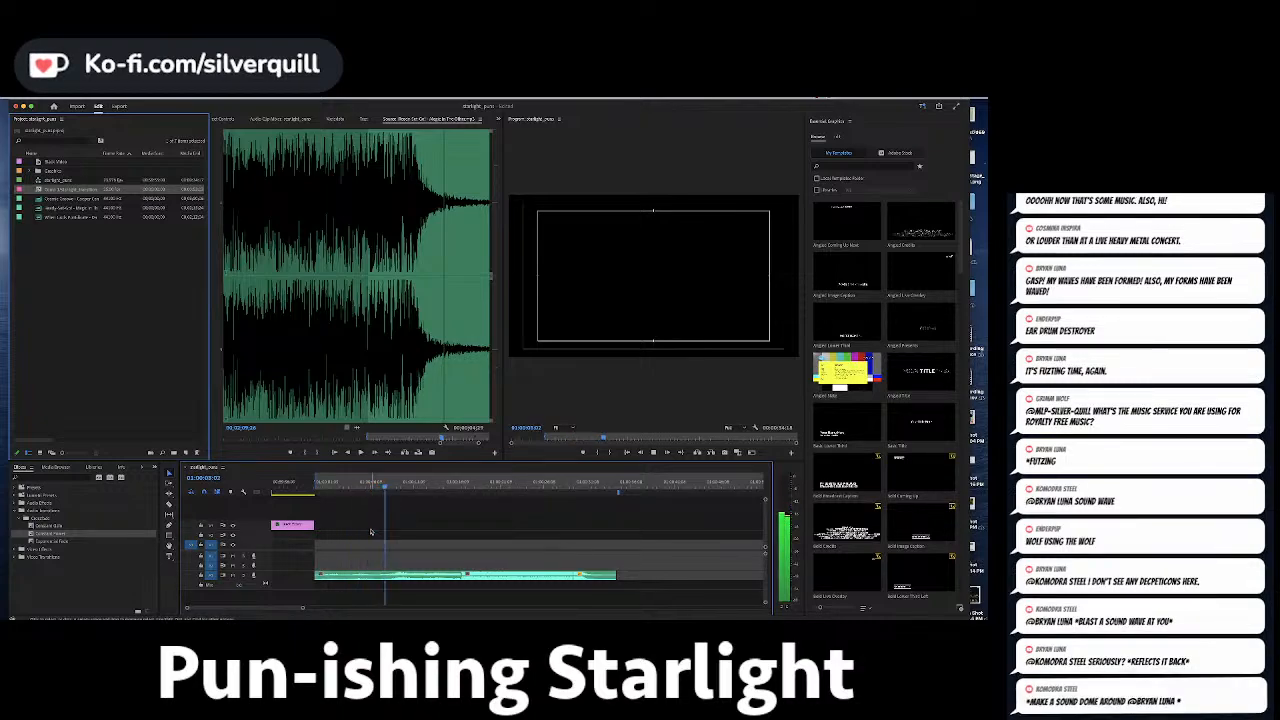
{"action": "key", "text": "space"}
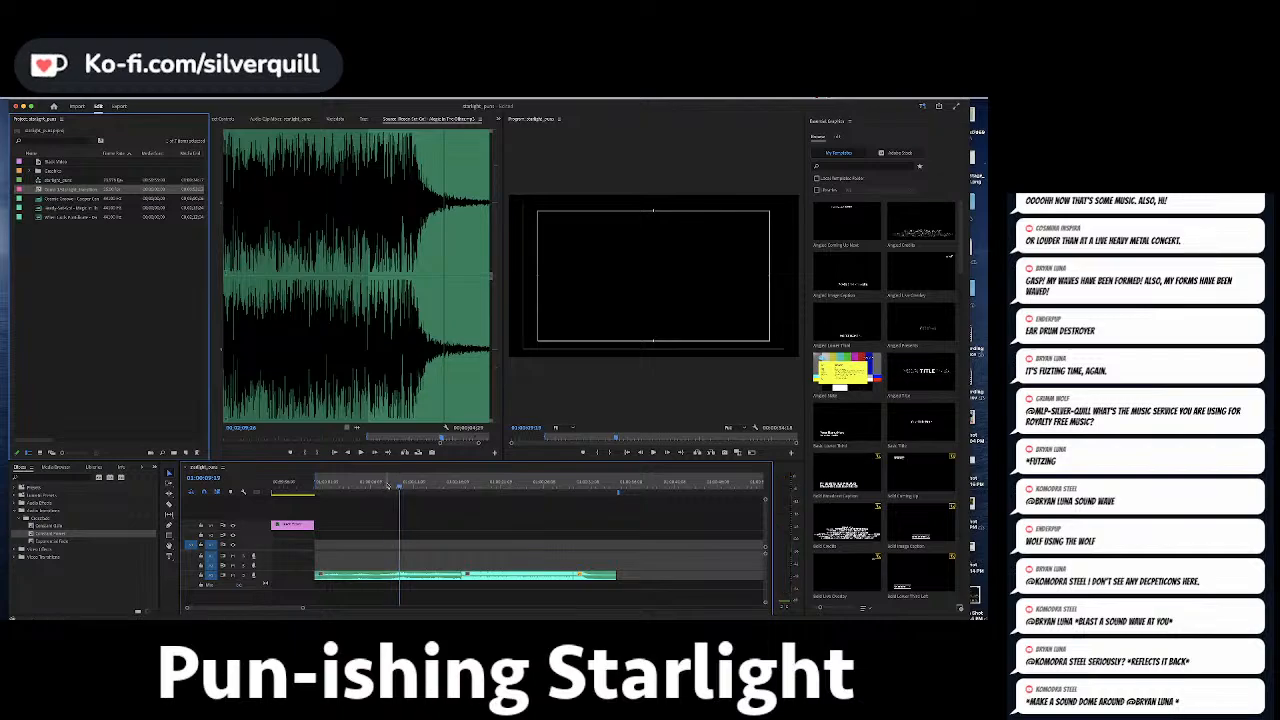
{"action": "left_click", "coordinate": [385, 482]}
{"action": "key", "text": "space"}
{"action": "key", "text": "space"}
{"action": "left_click_drag", "start_coordinate": [150, 251], "coordinate": [396, 551]}
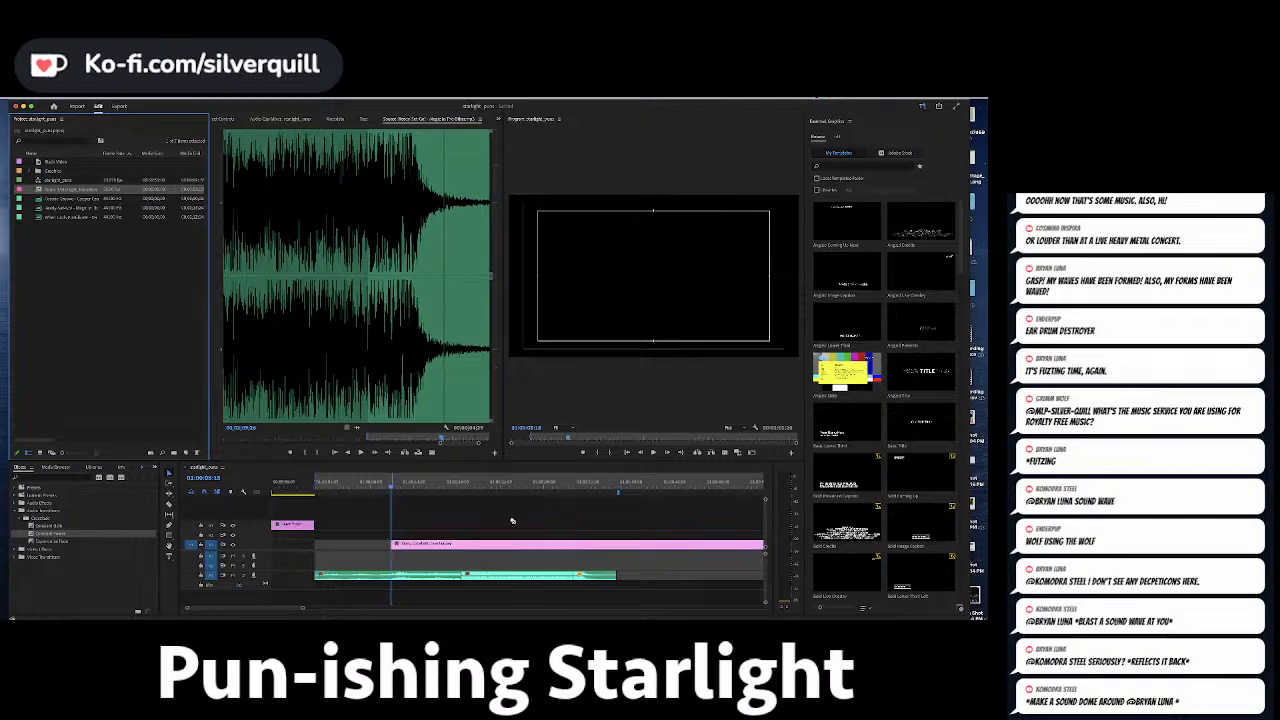
Play on to about 17 seconds into the music, cut the transition comp there and delete the remainder.
{"action": "key", "text": "space"}
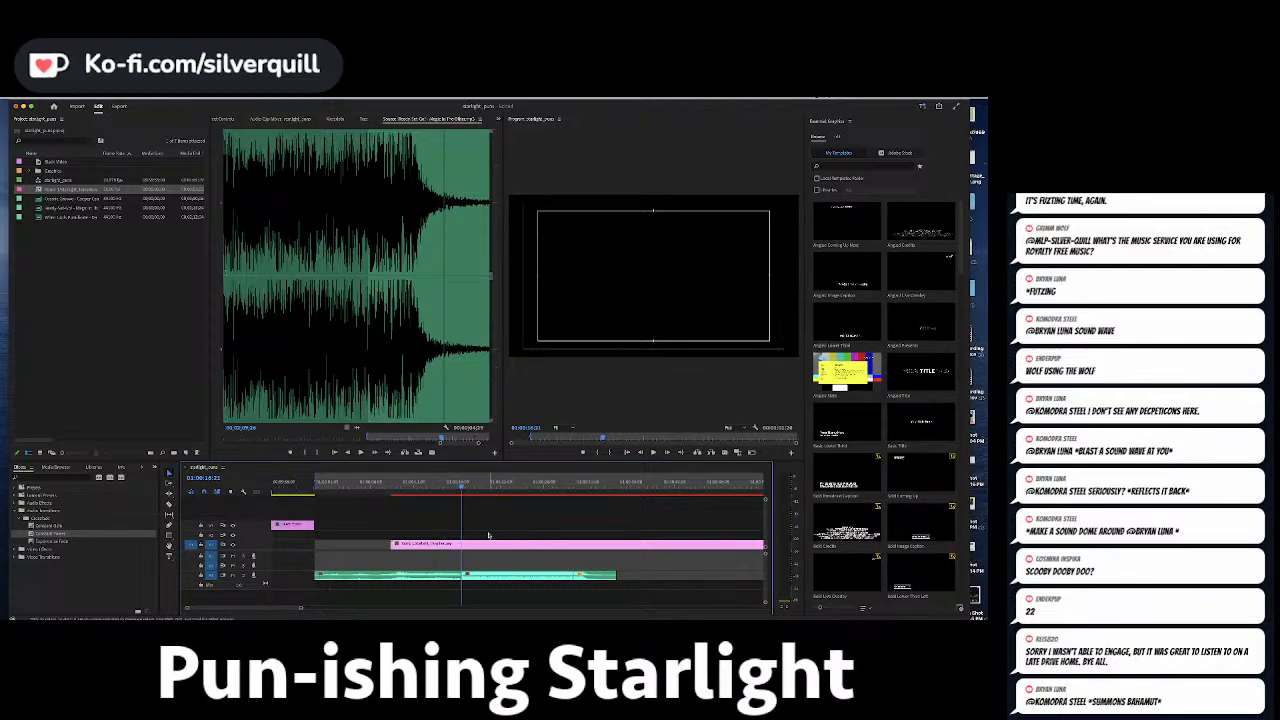
{"action": "key", "text": "c"}
{"action": "left_click", "coordinate": [462, 545]}
{"action": "left_click", "coordinate": [475, 545]}
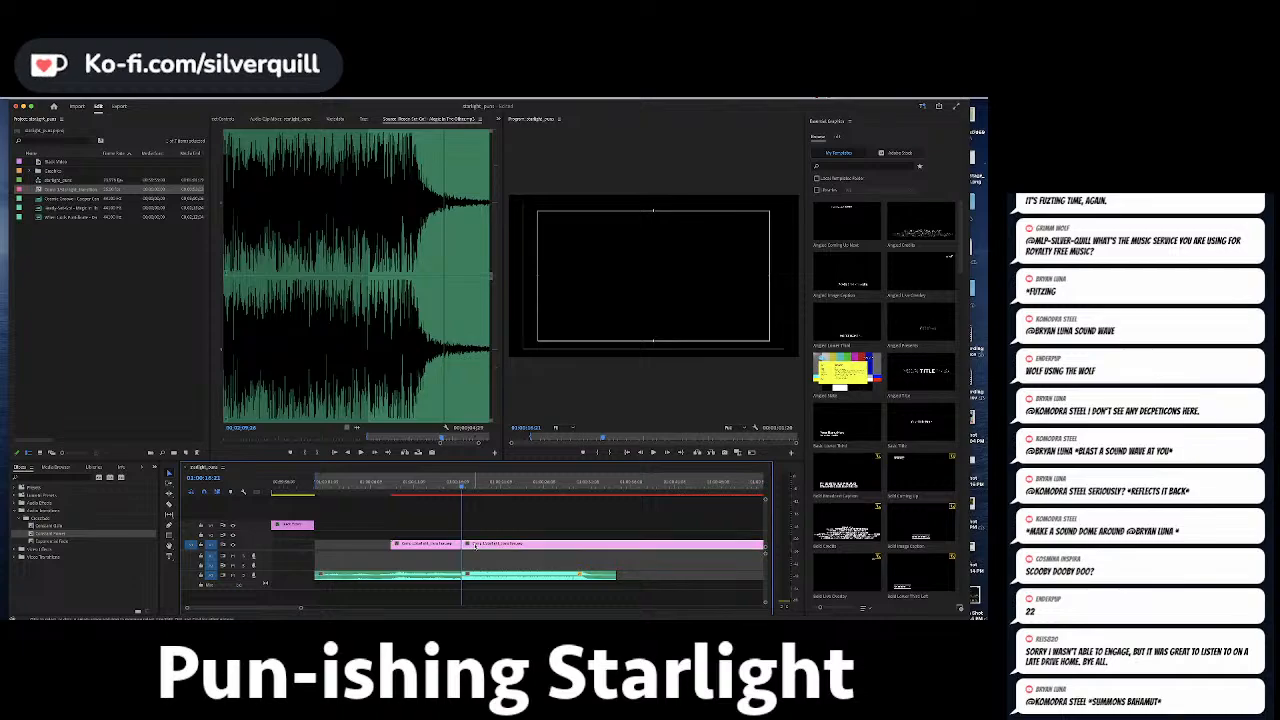
{"action": "key", "text": "Delete"}
Clear the sequence's In and Out points and play the transition comp against the music.
{"action": "mouse_move", "coordinate": [356, 486]}
{"action": "left_mouse_down"}
{"action": "mouse_move", "coordinate": [305, 488]}
{"action": "mouse_move", "coordinate": [348, 493]}
{"action": "left_mouse_up"}
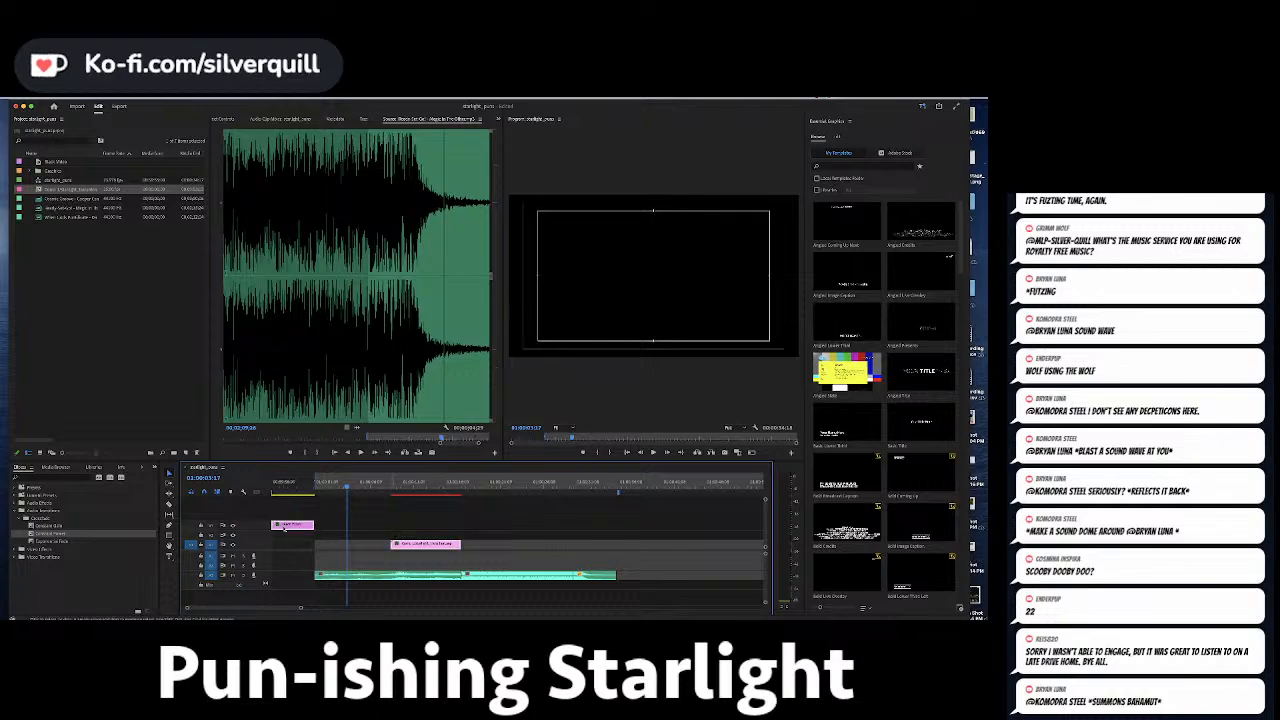
{"action": "scroll", "coordinate": [284, 529], "scroll_direction": "down", "scroll_amount": 3}
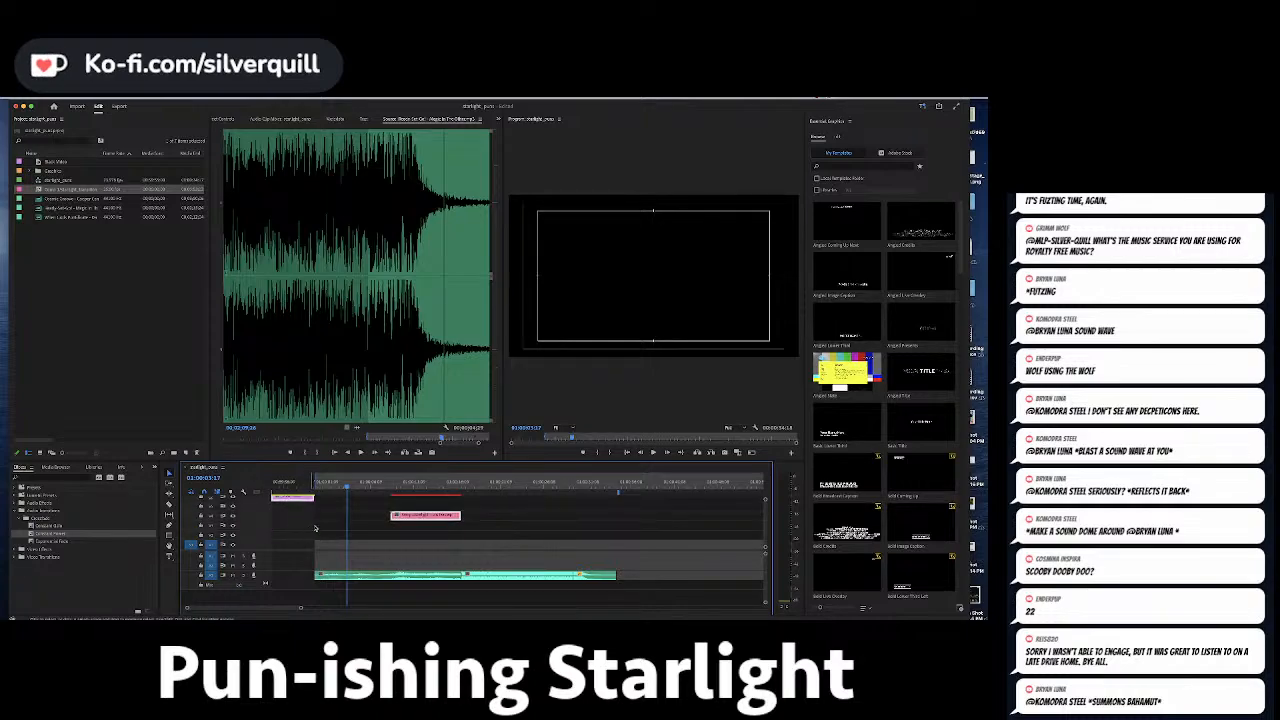
{"action": "left_click", "coordinate": [361, 521]}
{"action": "key", "text": "alt+x"}
{"action": "left_click", "coordinate": [362, 487]}
{"action": "key", "text": "space"}
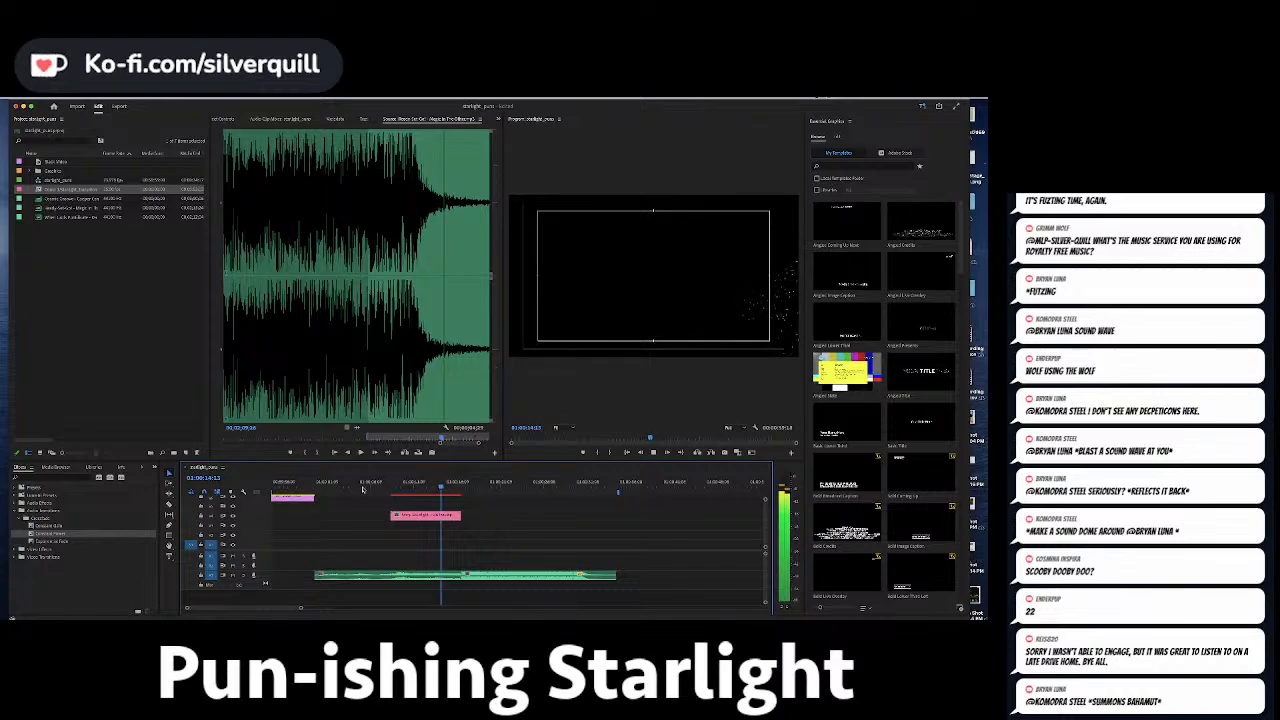
{"action": "key", "text": "space"}
Mark an In point at the transition comp's start and open starlight_glimmer.png from the Graphics bin in the source.
{"action": "left_click", "coordinate": [392, 485]}
{"action": "key", "text": "Up"}
{"action": "key", "text": "Down"}
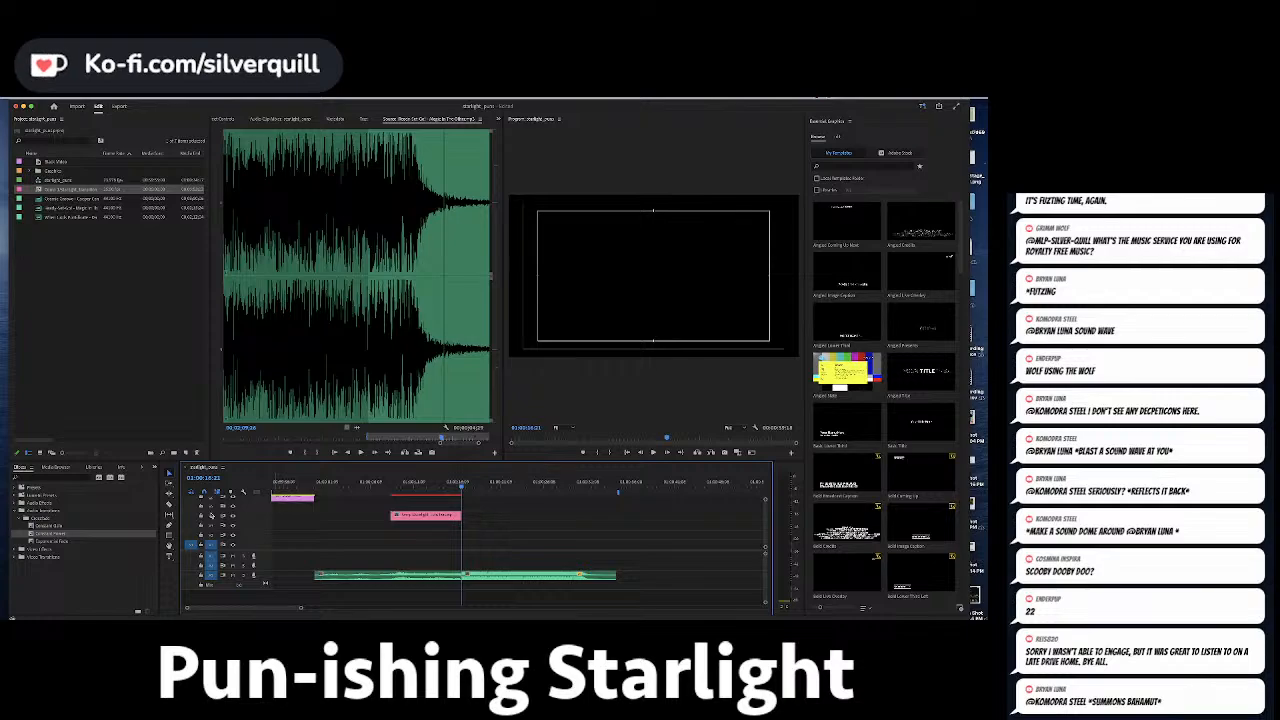
{"action": "key", "text": "Up"}
{"action": "key", "text": "i"}
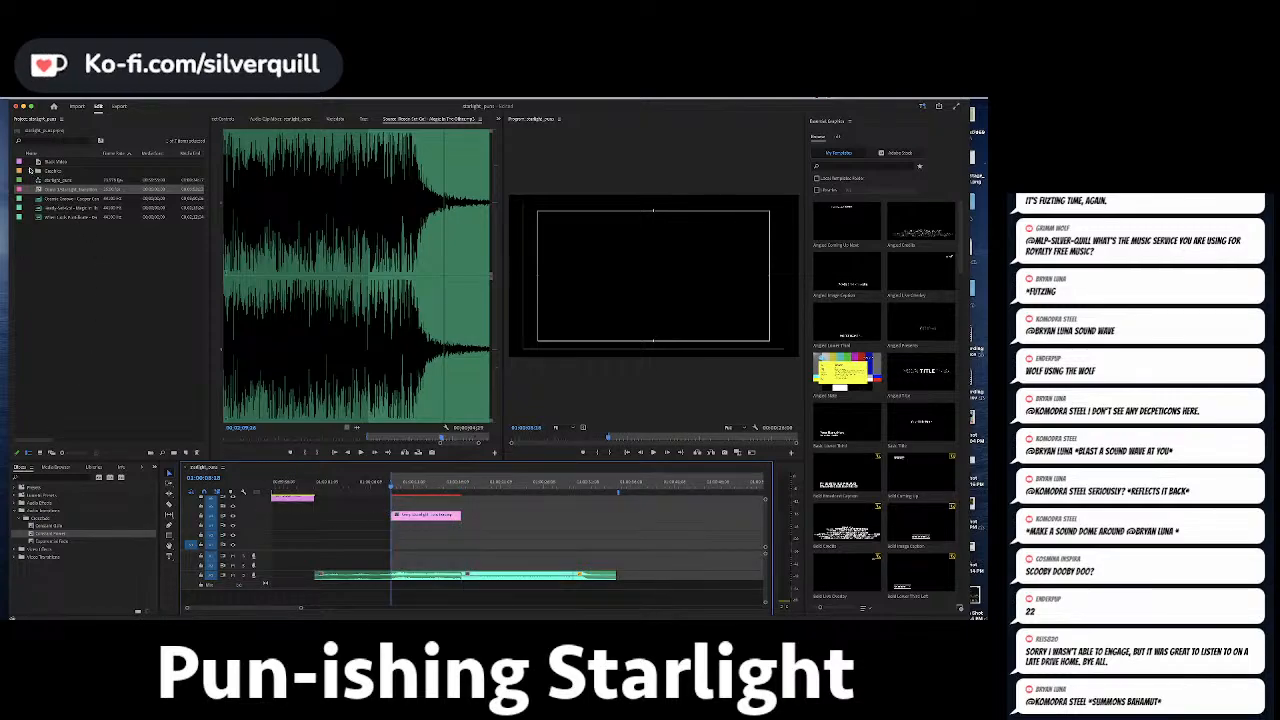
{"action": "left_click", "coordinate": [30, 171]}
{"action": "double_click", "coordinate": [43, 190]}
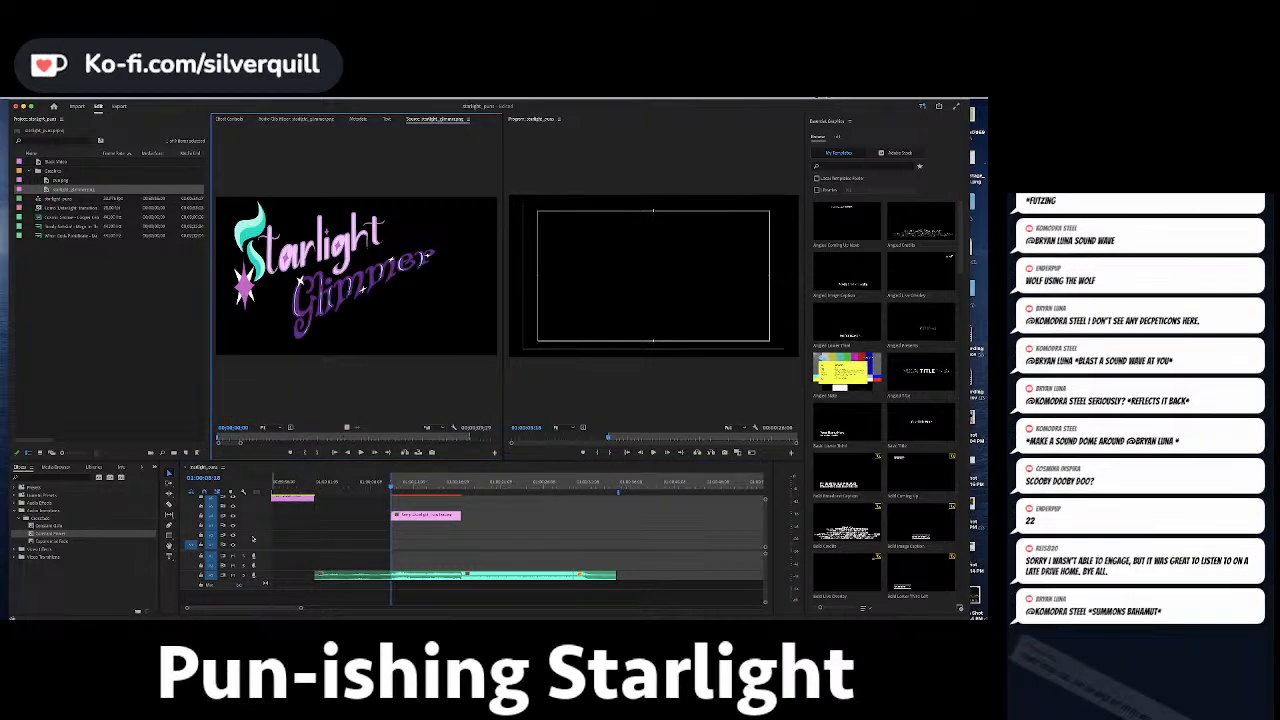
Overwrite the Starlight Glimmer graphic beneath the transition comp, trim it to the comp's end and move it down one track.
{"action": "left_click", "coordinate": [190, 526]}
{"action": "key", "text": "."}
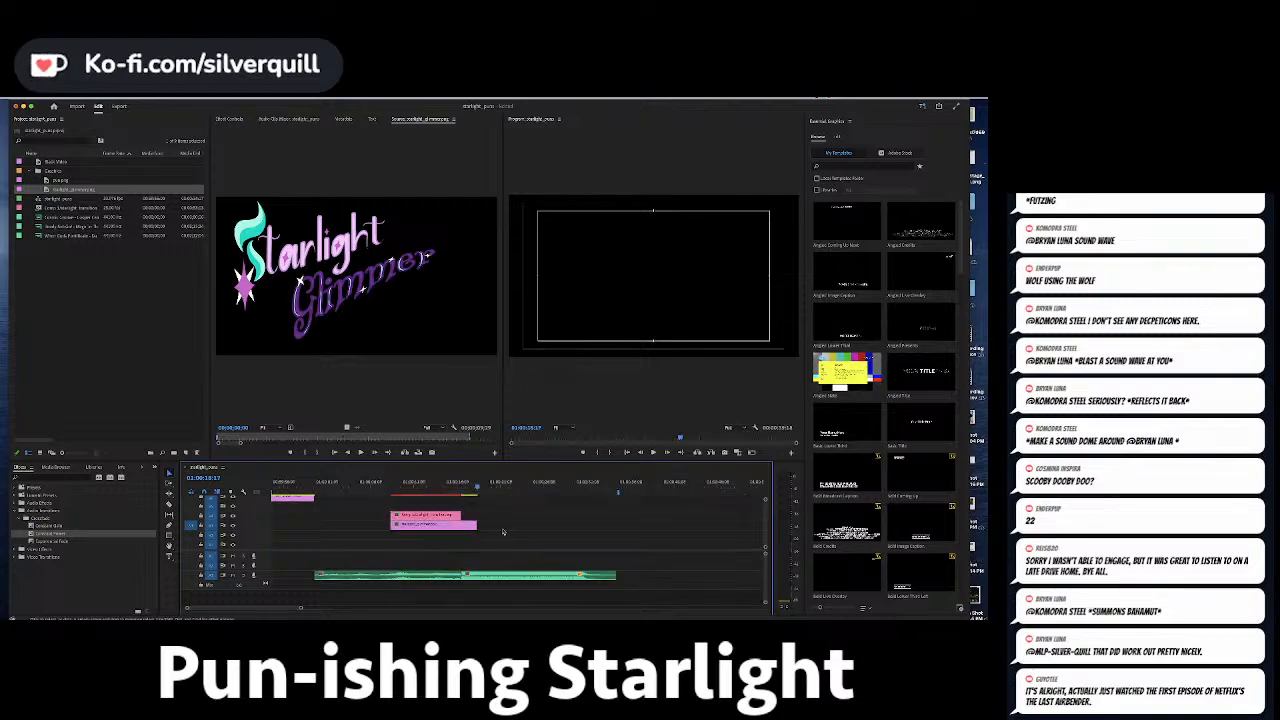
{"action": "key", "text": "super+z"}
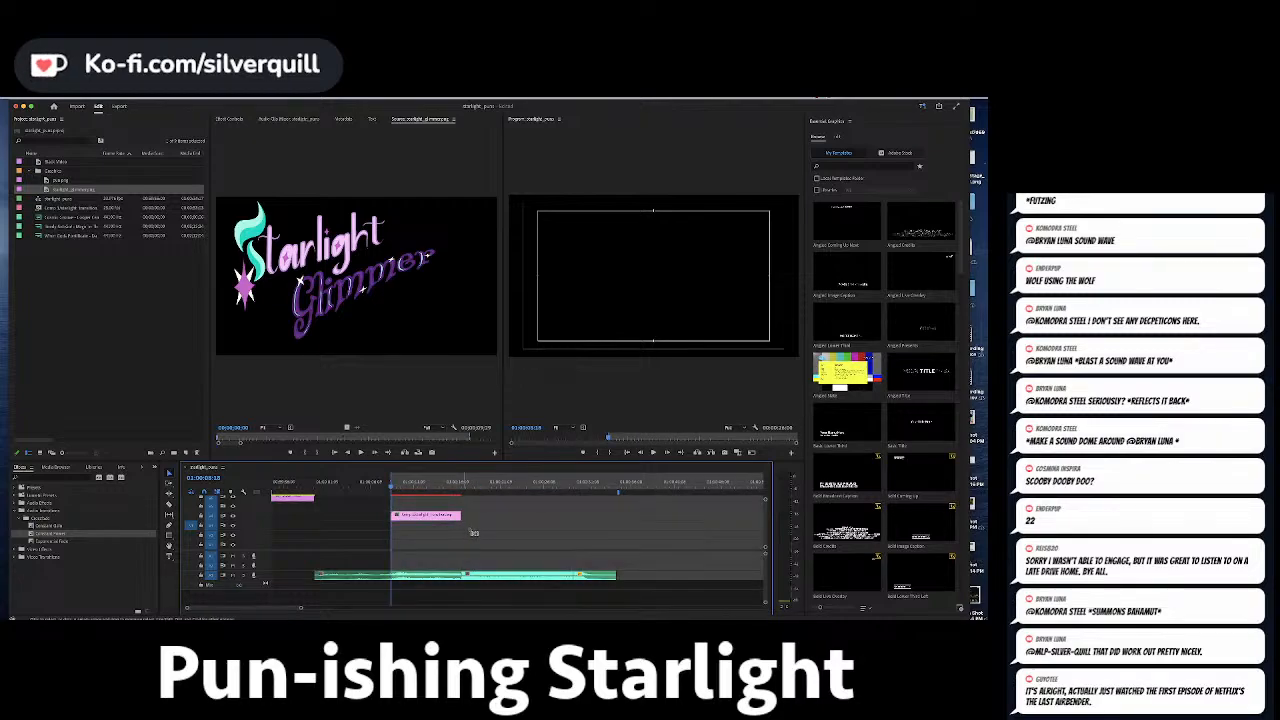
{"action": "key", "text": "."}
{"action": "left_click_drag", "start_coordinate": [467, 526], "coordinate": [438, 536]}
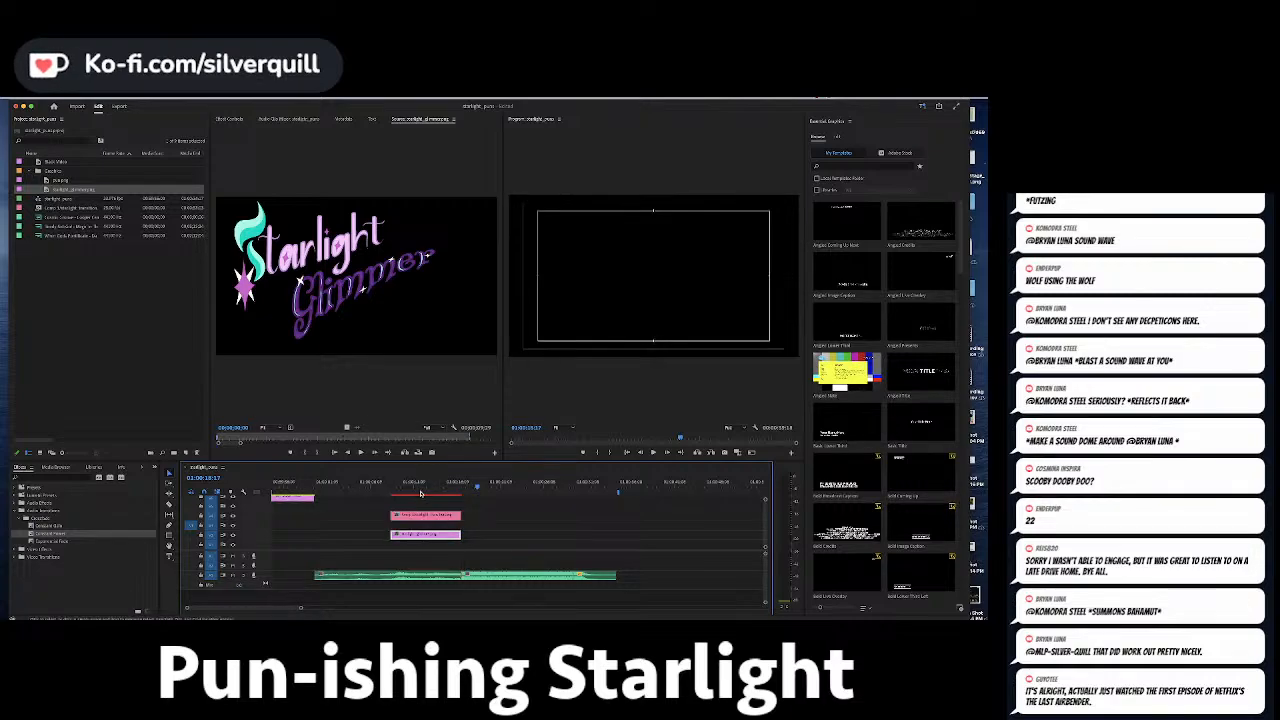
Mark the span of the transition comp and overwrite pun.png on the track between the comp and the Starlight Glimmer graphic.
{"action": "left_click", "coordinate": [420, 485]}
{"action": "key", "text": "x"}
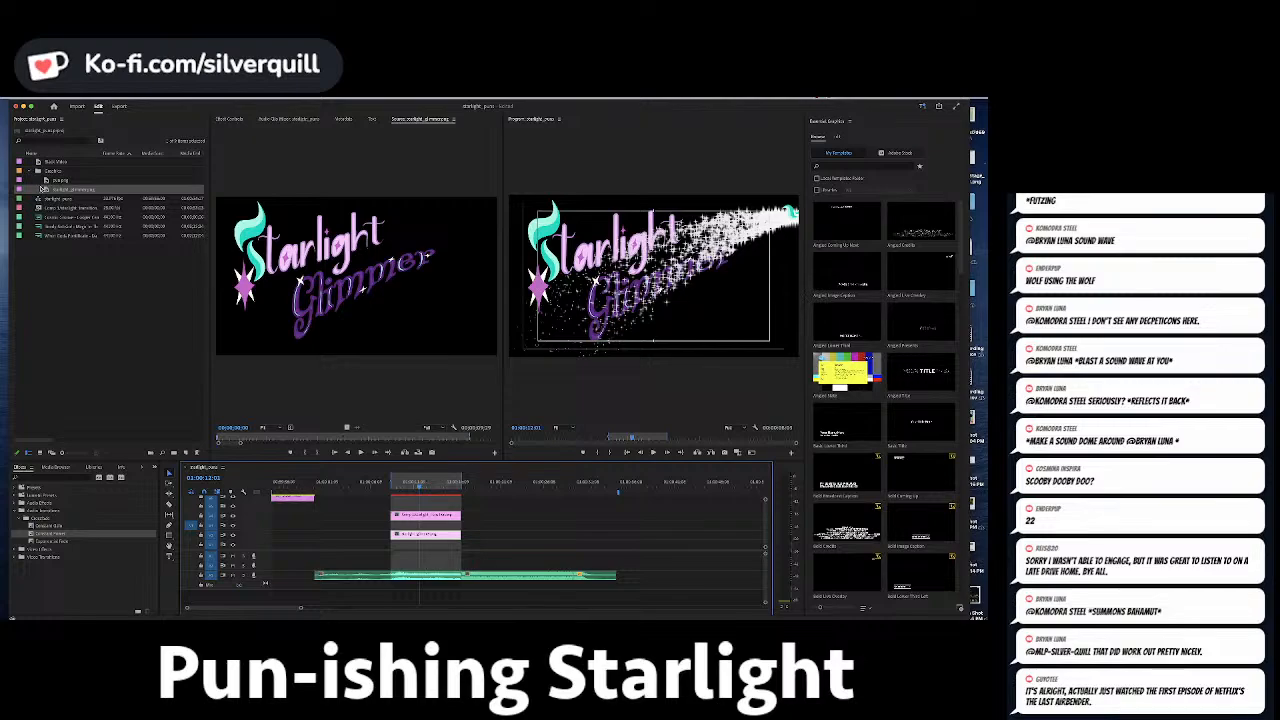
{"action": "double_click", "coordinate": [55, 179]}
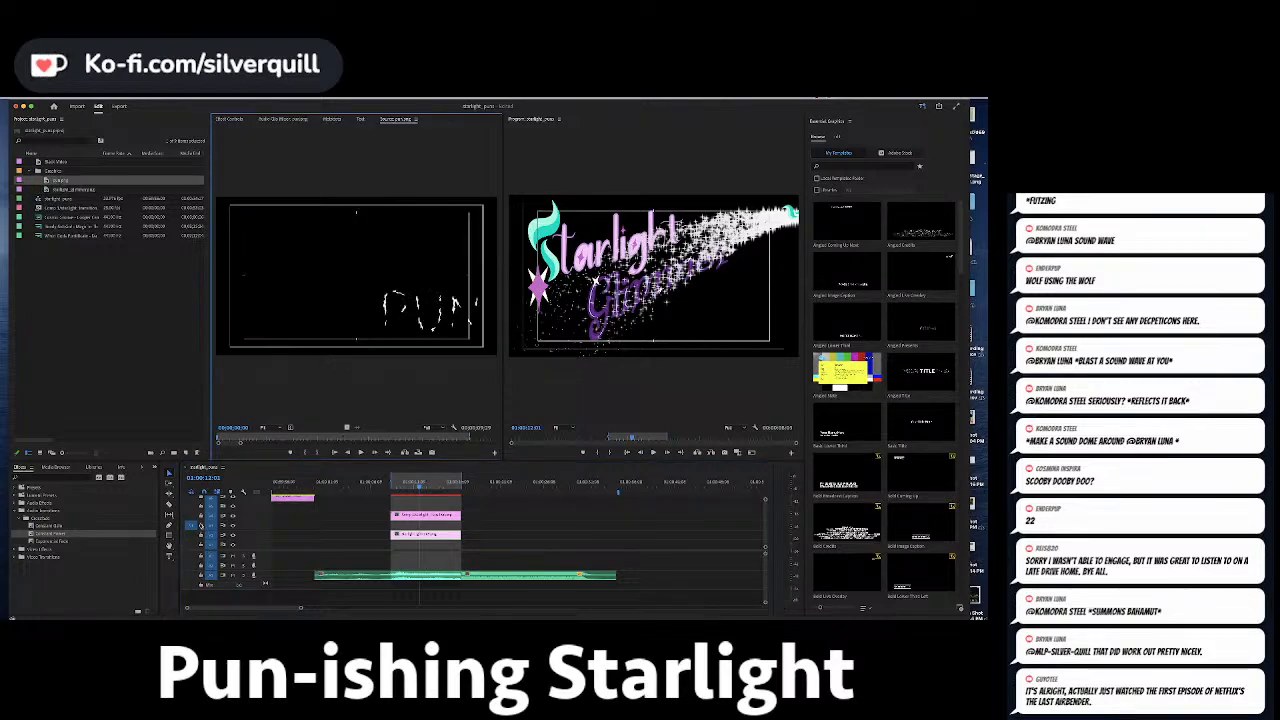
{"action": "key", "text": "period"}
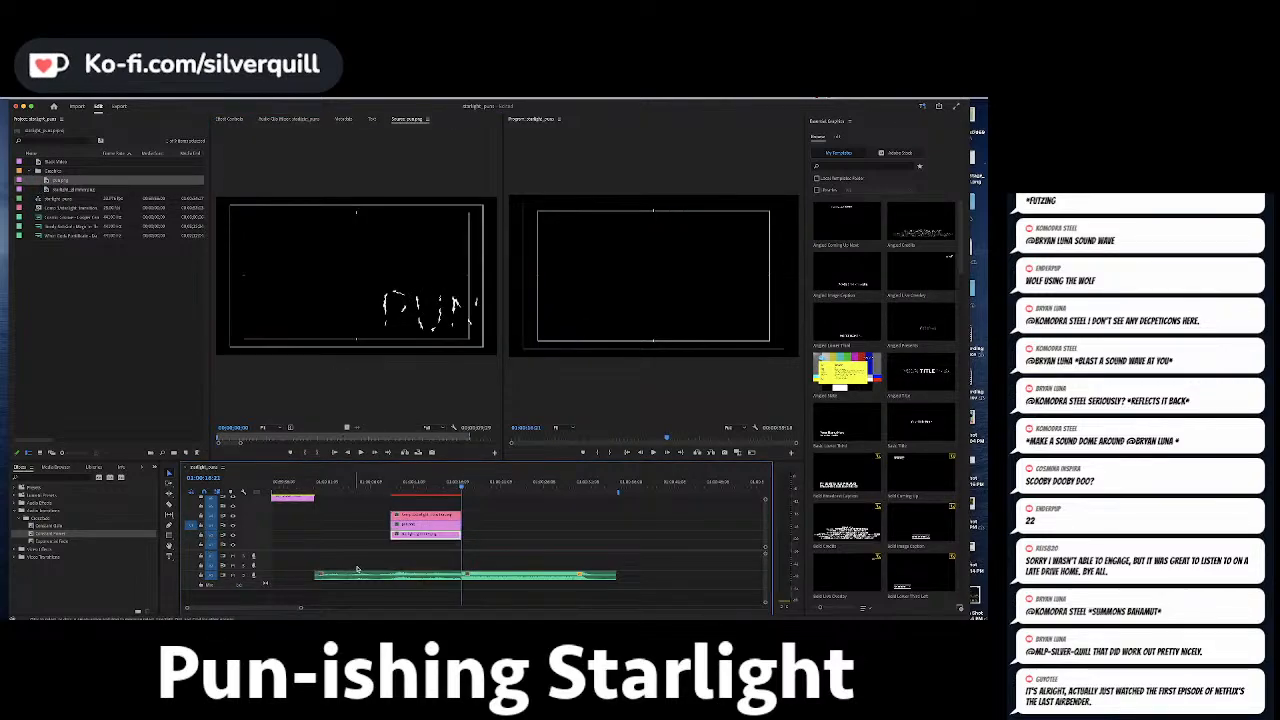
Switch to Finder and import the starry nebula background image from the Starlight Puns folder into the Premiere Pro project.
{"action": "mouse_move", "coordinate": [426, 482]}
{"action": "left_mouse_down"}
{"action": "mouse_move", "coordinate": [414, 484]}
{"action": "mouse_move", "coordinate": [425, 483]}
{"action": "left_mouse_up"}
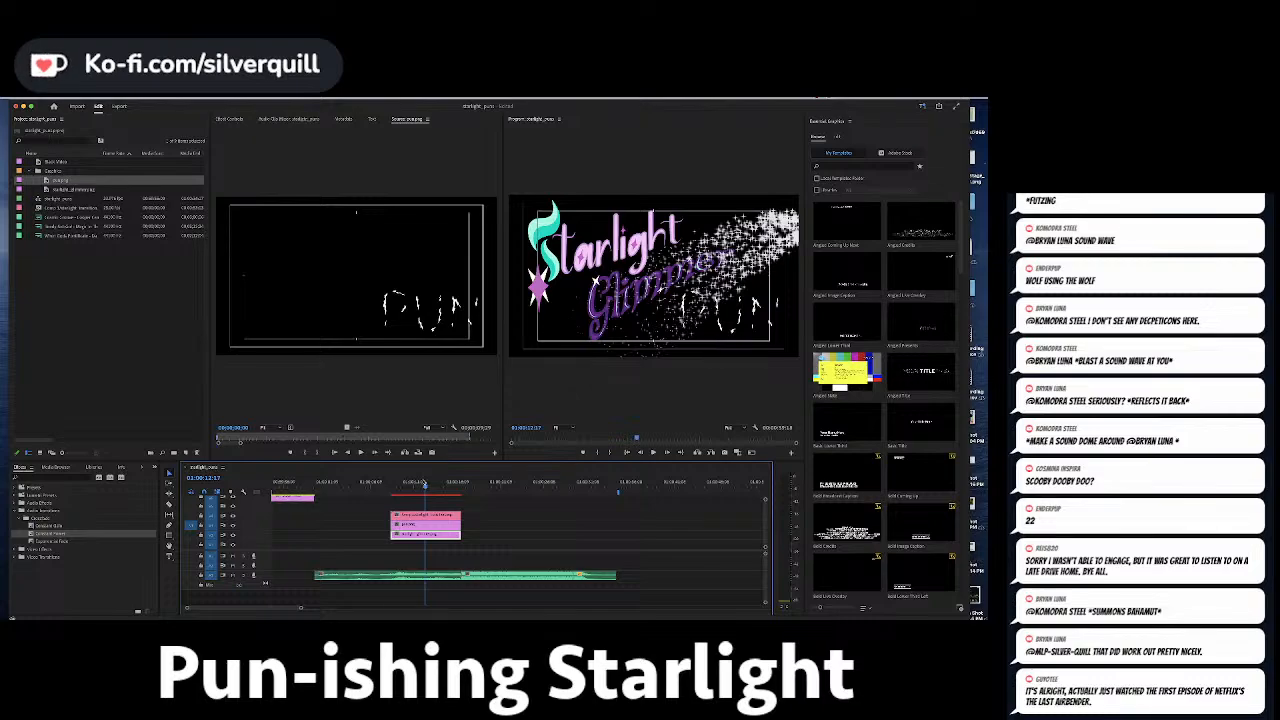
{"action": "key", "text": "super+Tab"}
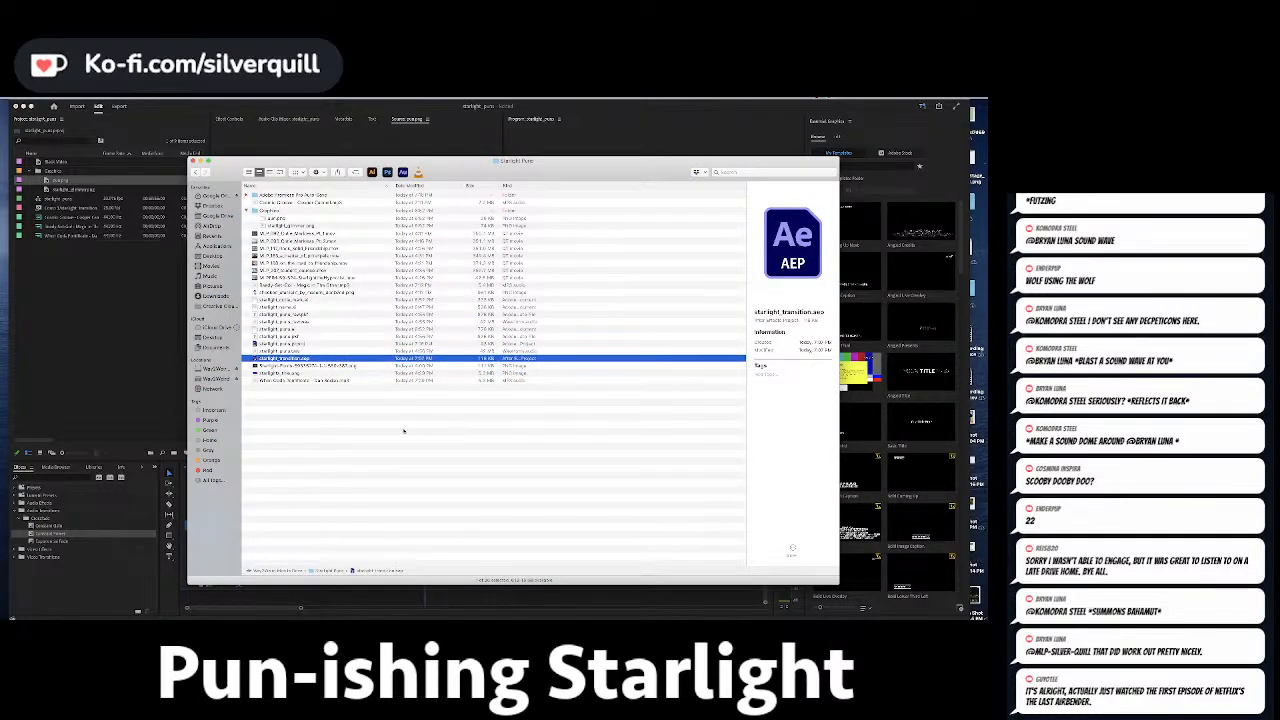
{"action": "left_click_drag", "start_coordinate": [403, 431], "coordinate": [251, 374]}
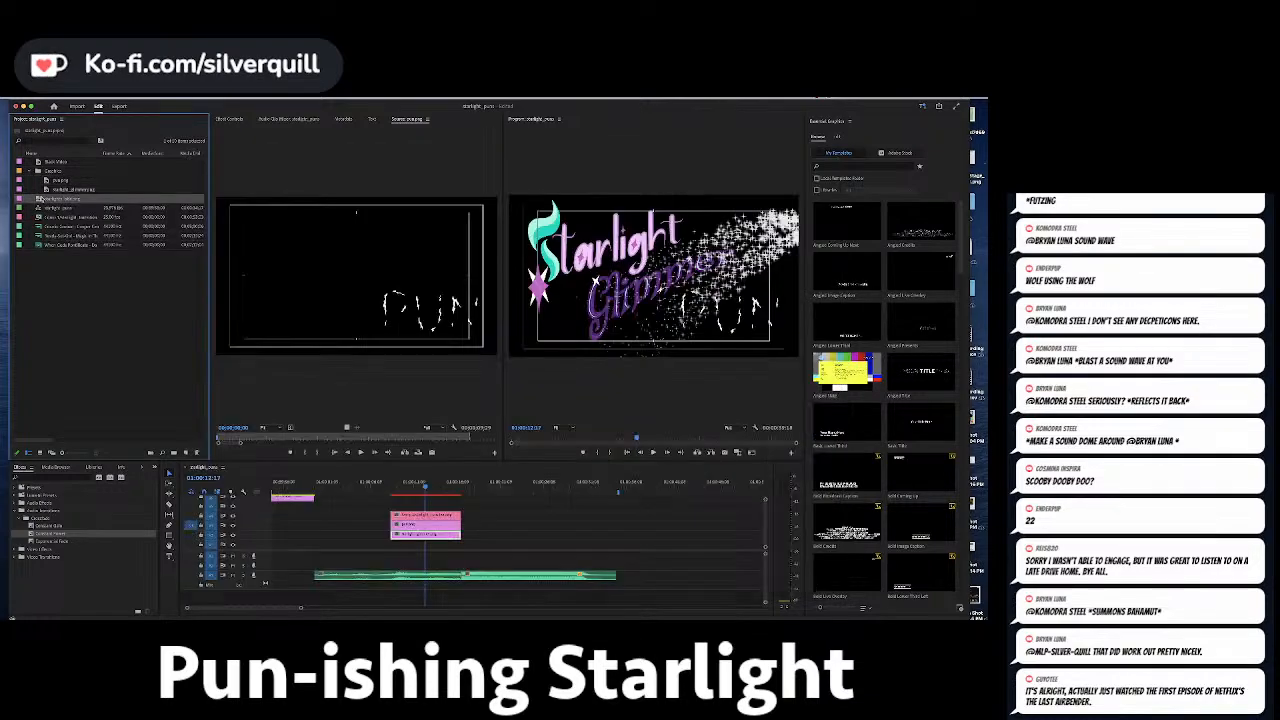
Mark the span from the music's start to the title graphics' end and overwrite the nebula background on the track beneath them.
{"action": "left_click", "coordinate": [308, 480]}
{"action": "key", "text": "Down"}
{"action": "key", "text": "i"}
{"action": "key", "text": "Down"}
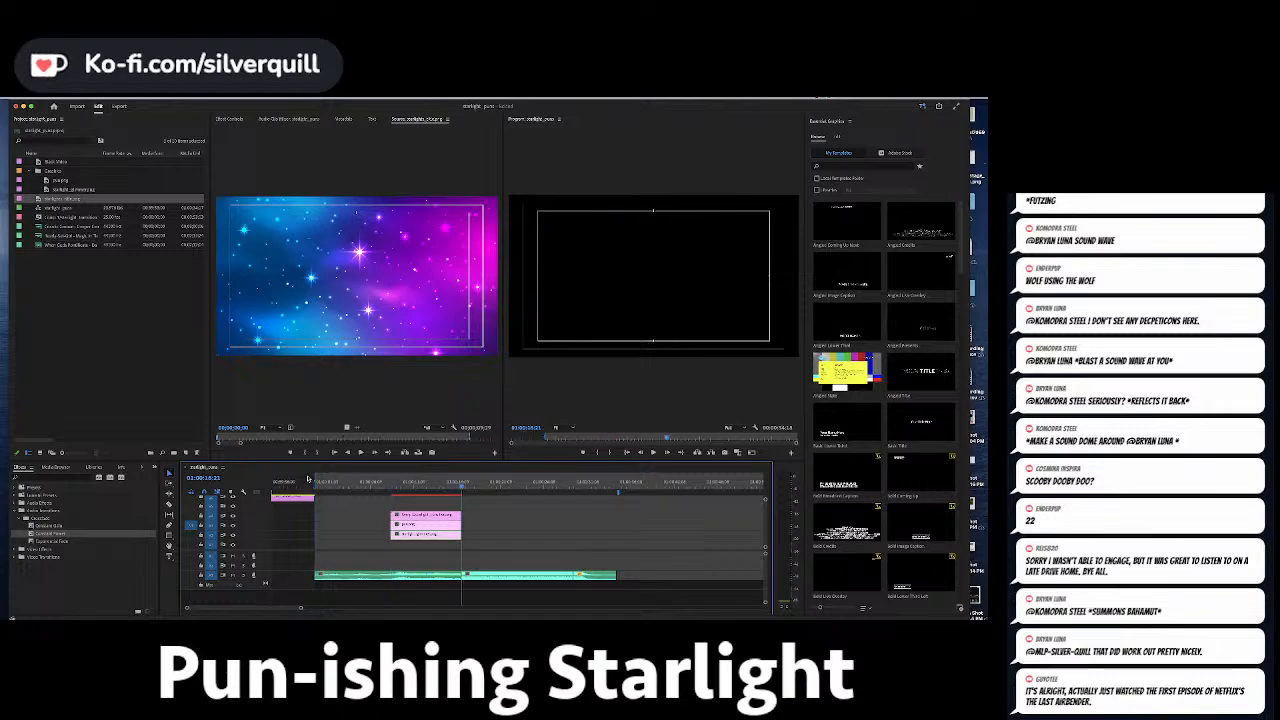
{"action": "key", "text": "o"}
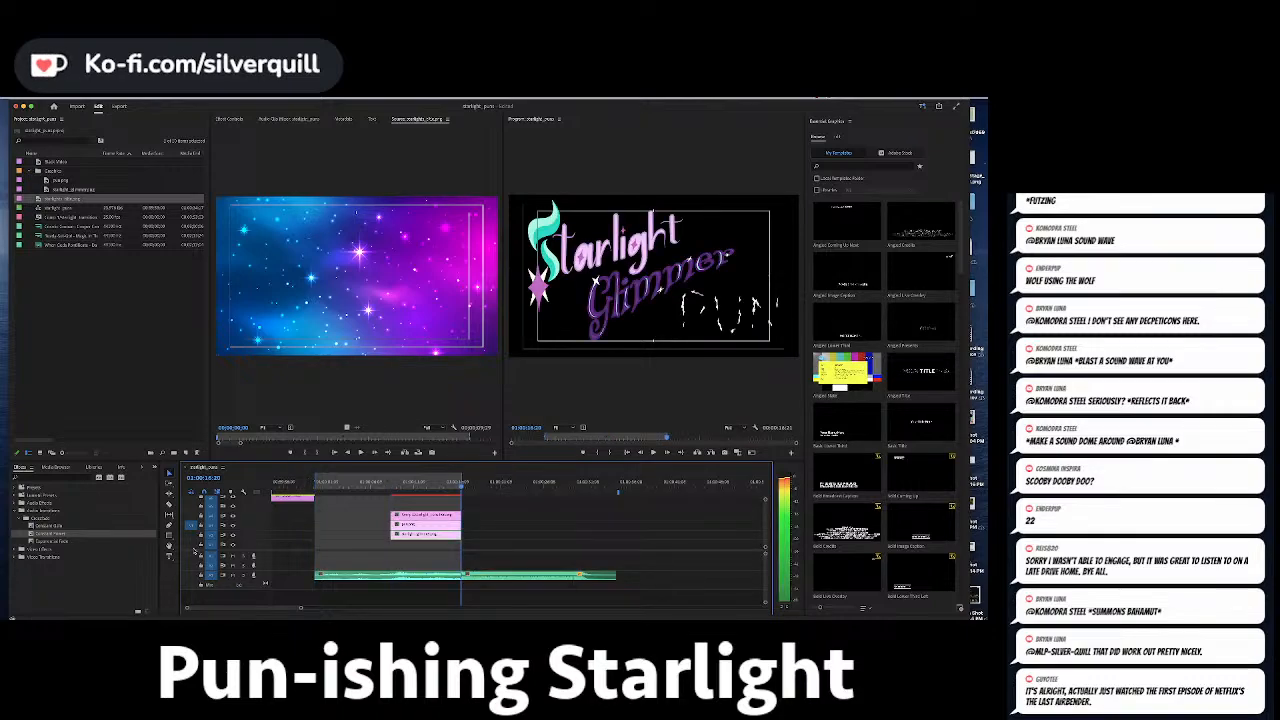
{"action": "left_click", "coordinate": [190, 545]}
{"action": "key", "text": "period"}
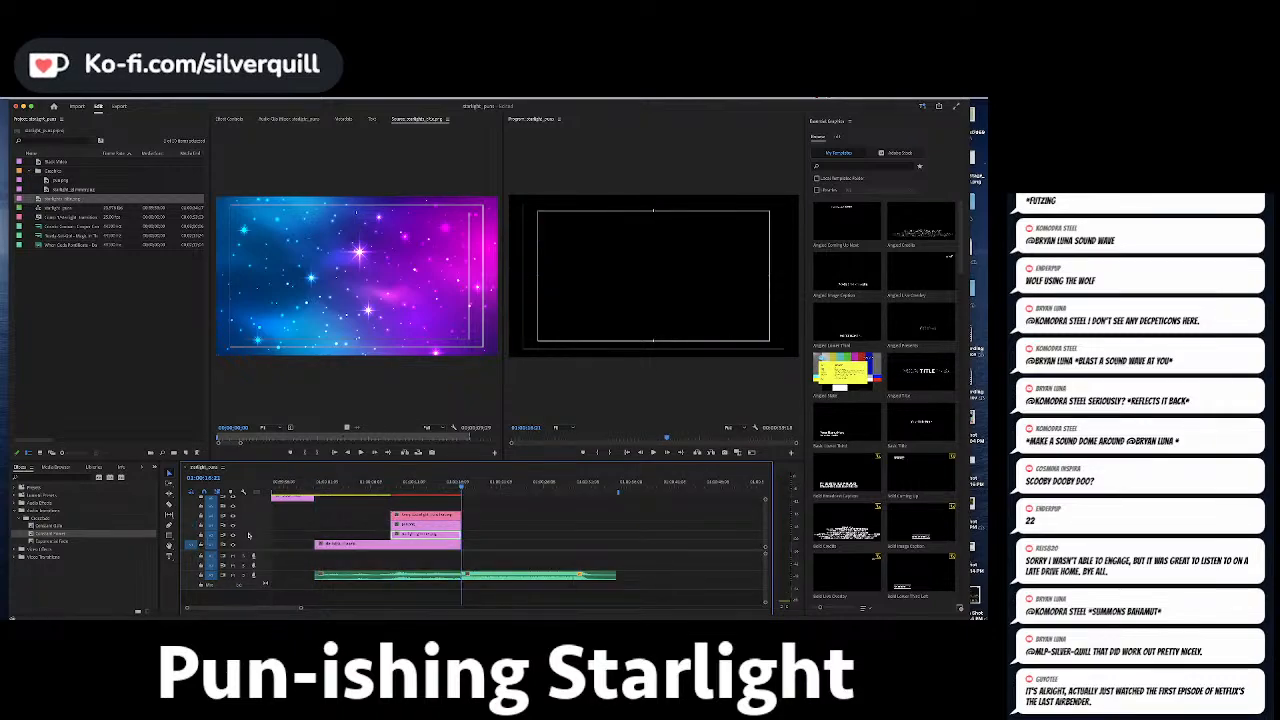
Set the nebula background clip's scale to 25 so the image fits the frame.
{"action": "left_click", "coordinate": [358, 483]}
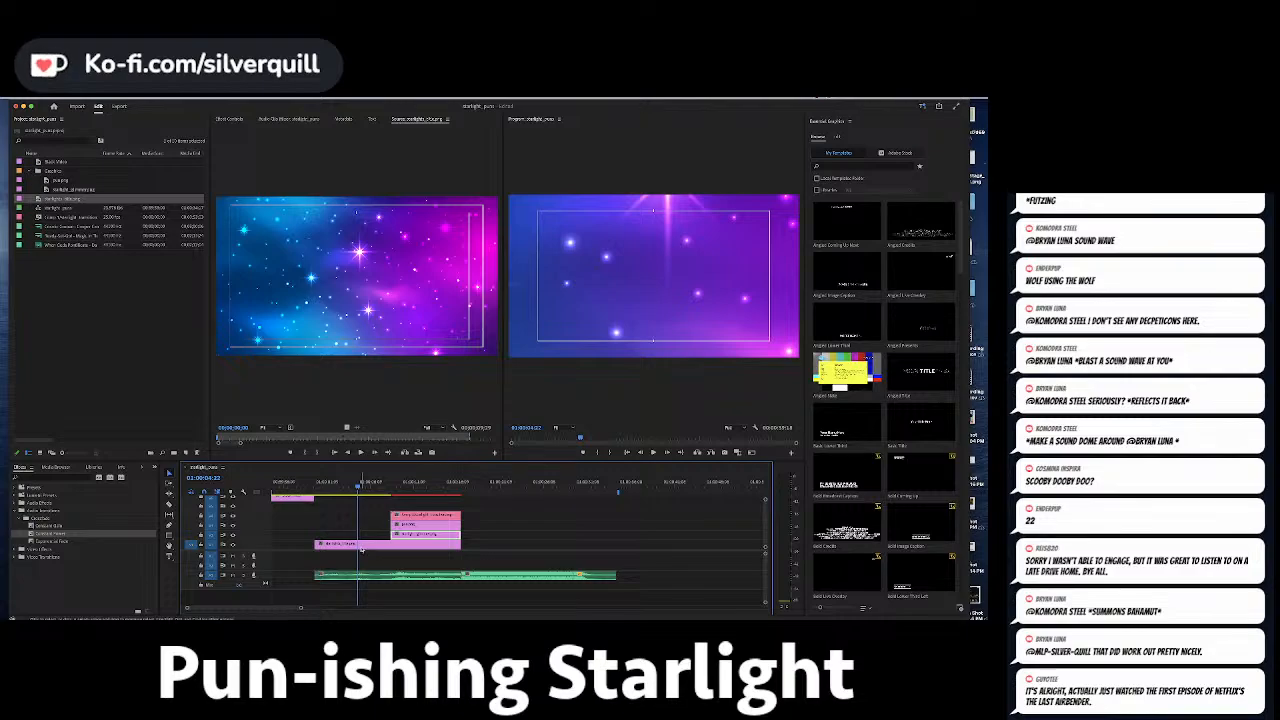
{"action": "left_click", "coordinate": [362, 546]}
{"action": "left_click", "coordinate": [232, 120]}
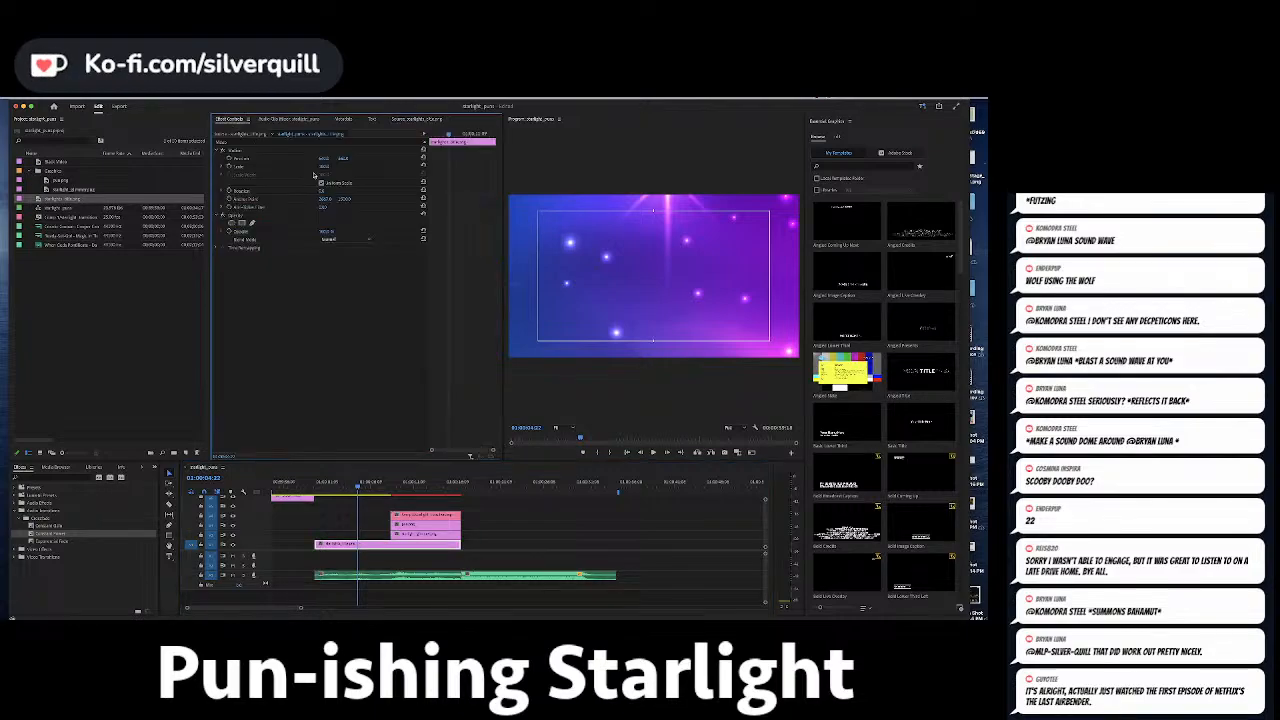
{"action": "type", "text": "25"}
{"action": "key", "text": "Return"}
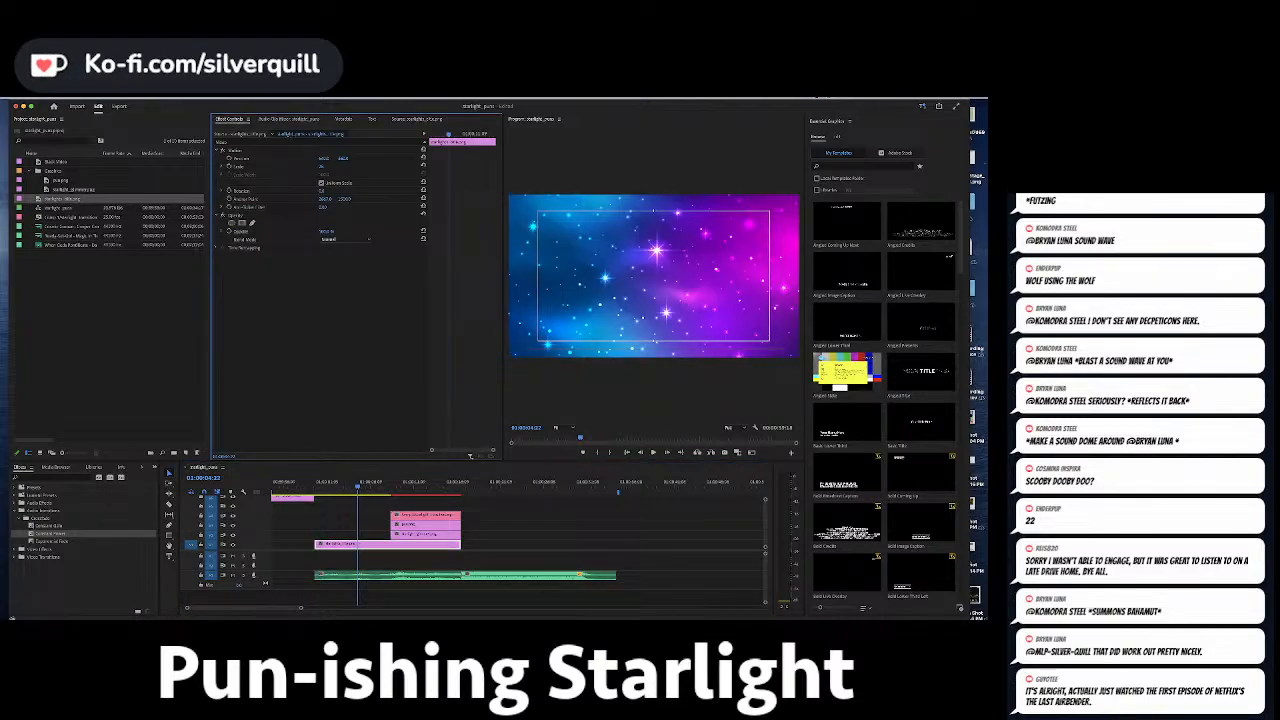
Play the title section with the nebula background, replaying it from the transition comp's start.
{"action": "left_click", "coordinate": [536, 566]}
{"action": "key", "text": "space"}
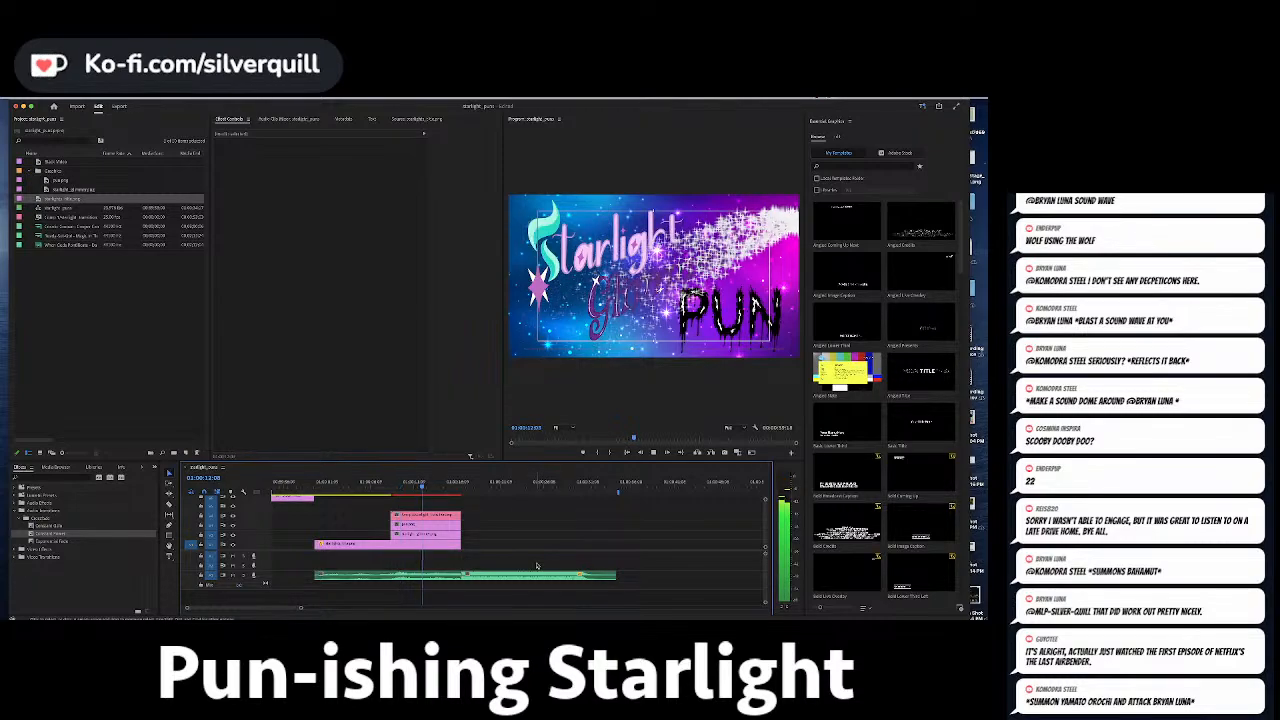
{"action": "key", "text": "space"}
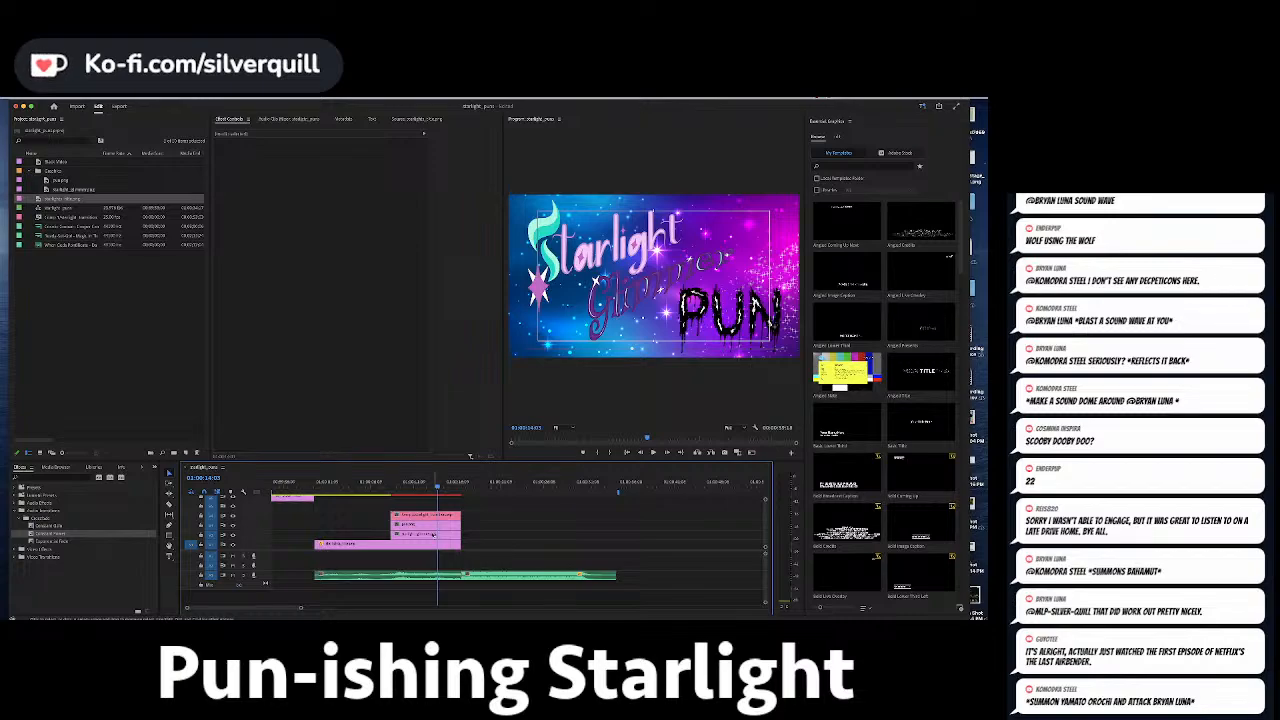
{"action": "left_click", "coordinate": [396, 490]}
{"action": "key", "text": "space"}
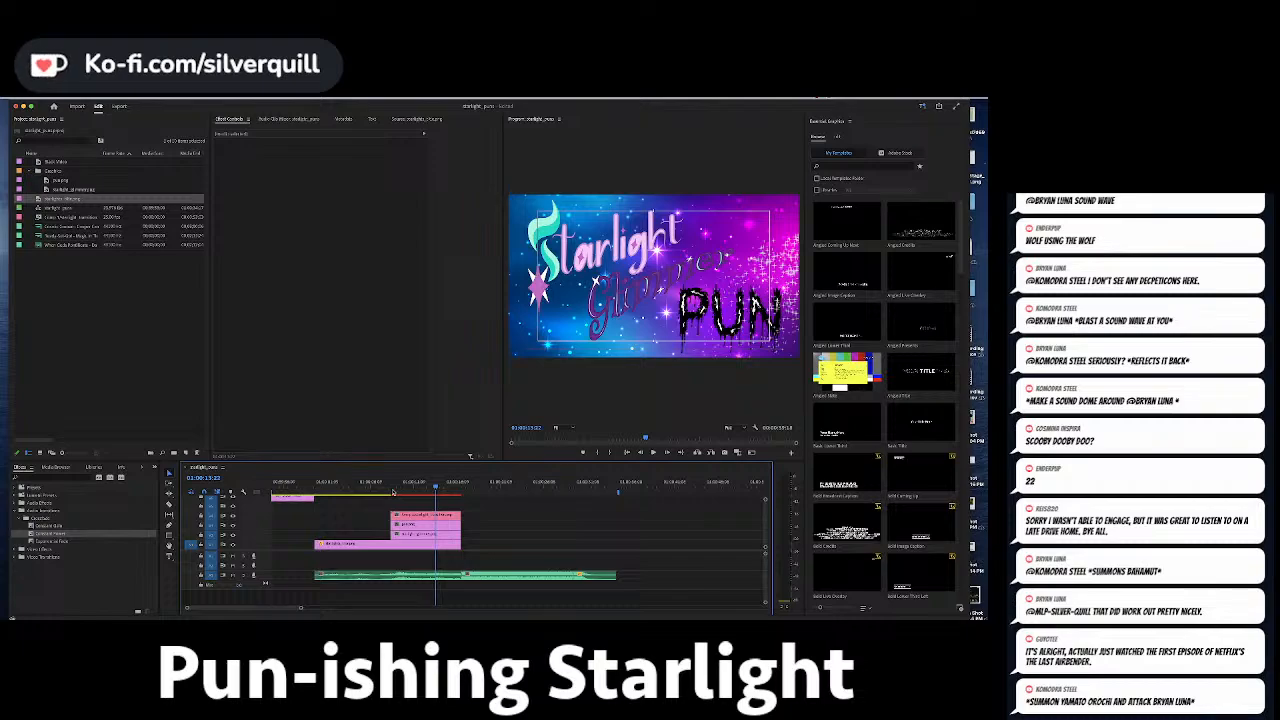
Keyframe the nebula background's position and scale from its first frame to an enlarged, shifted framing at its last frame.
{"action": "left_click", "coordinate": [316, 488]}
{"action": "left_click", "coordinate": [336, 545]}
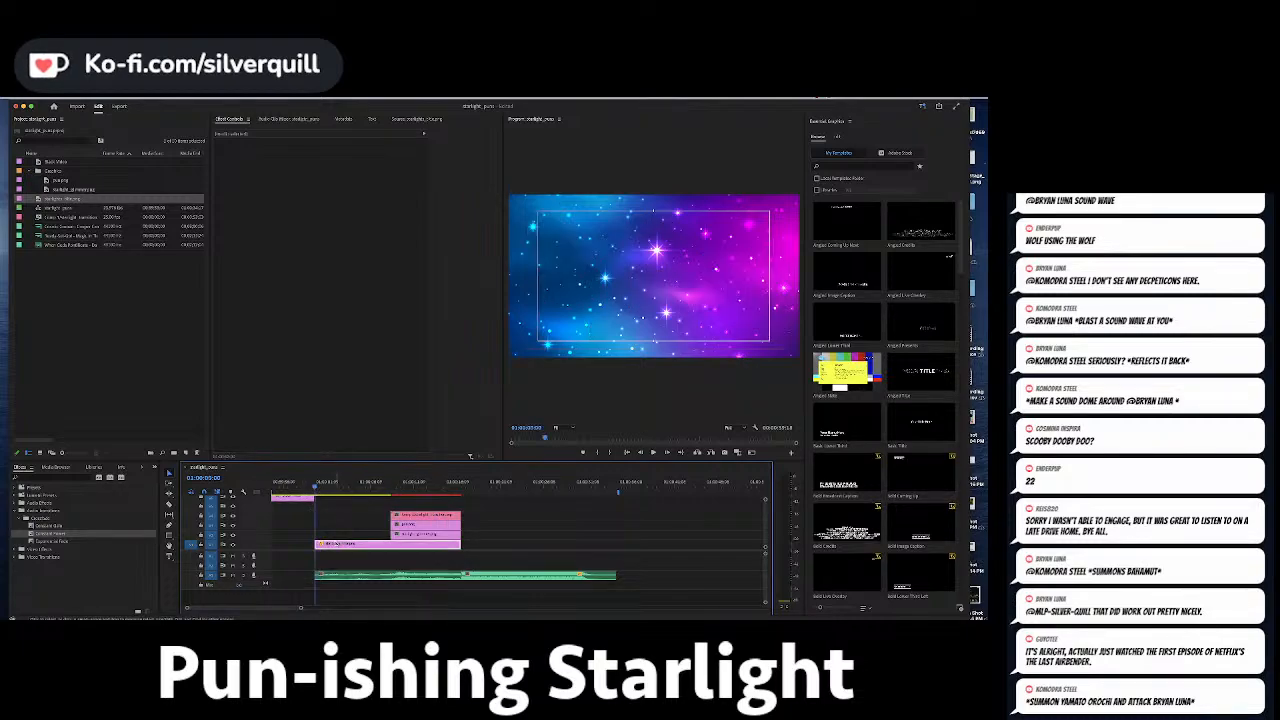
{"action": "left_click", "coordinate": [230, 158]}
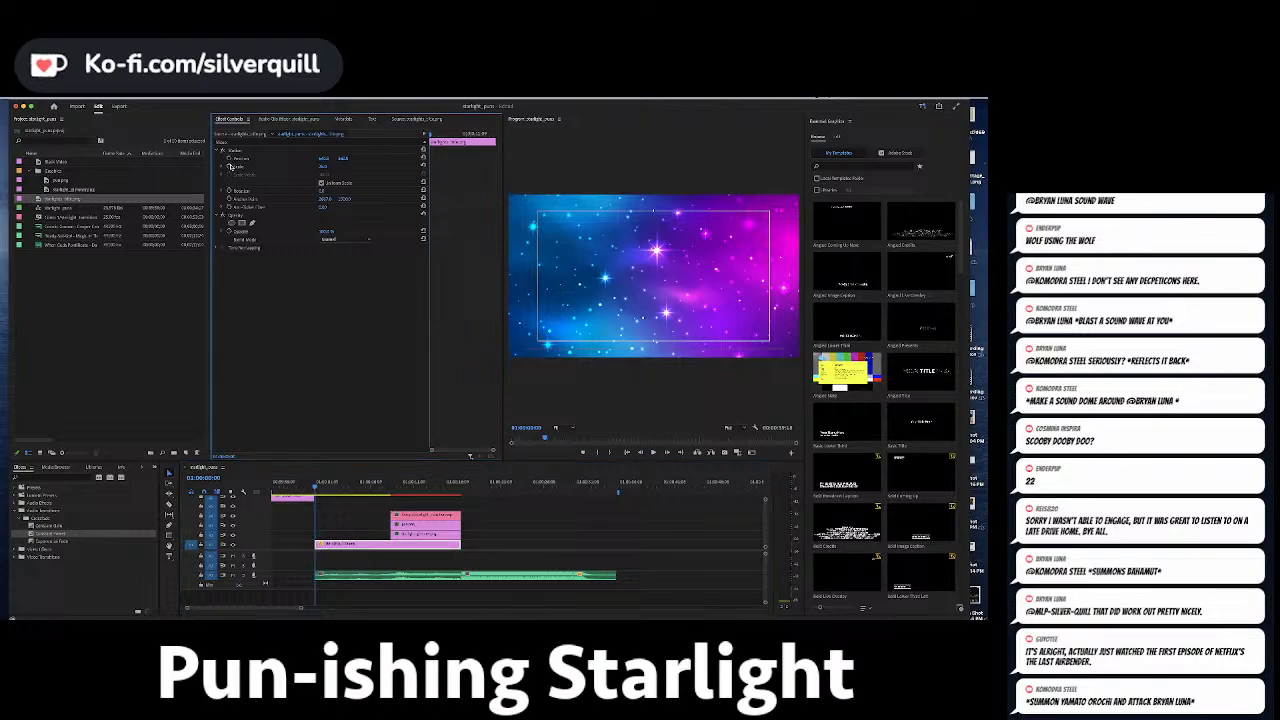
{"action": "left_click", "coordinate": [230, 166]}
{"action": "left_click_drag", "start_coordinate": [393, 489], "coordinate": [461, 492]}
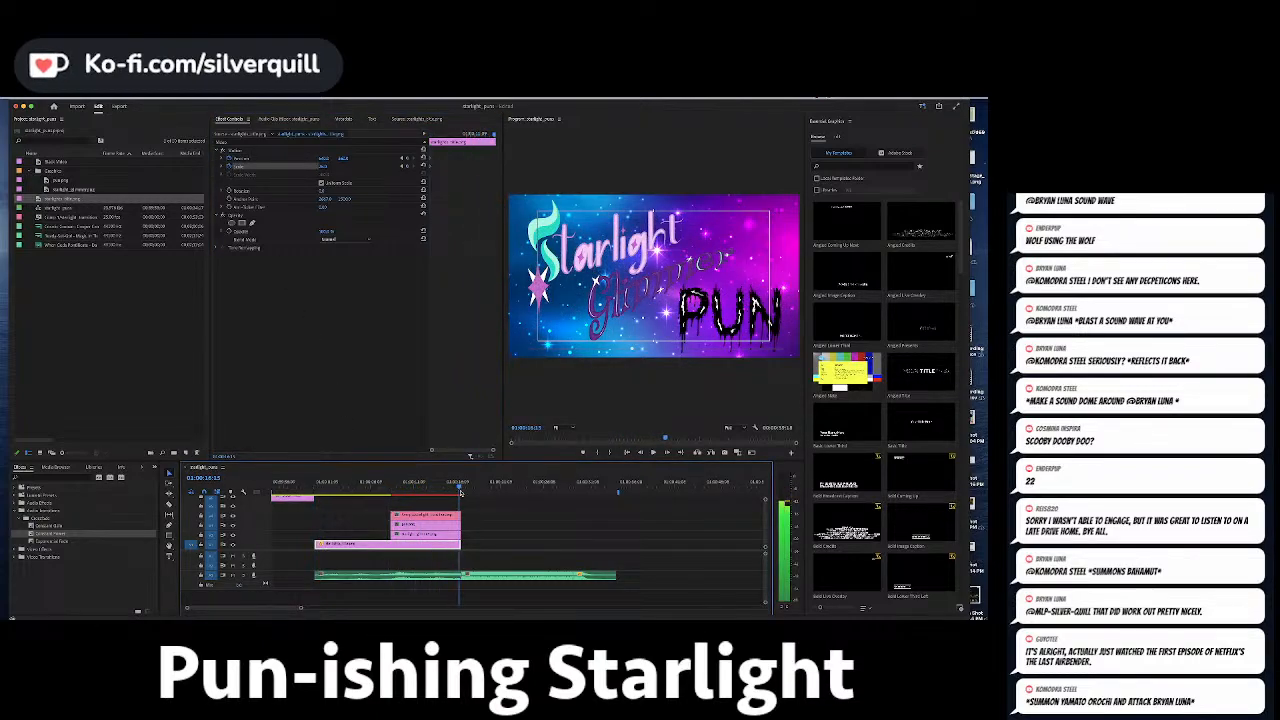
{"action": "key", "text": "Right"}
{"action": "key", "text": "Left"}
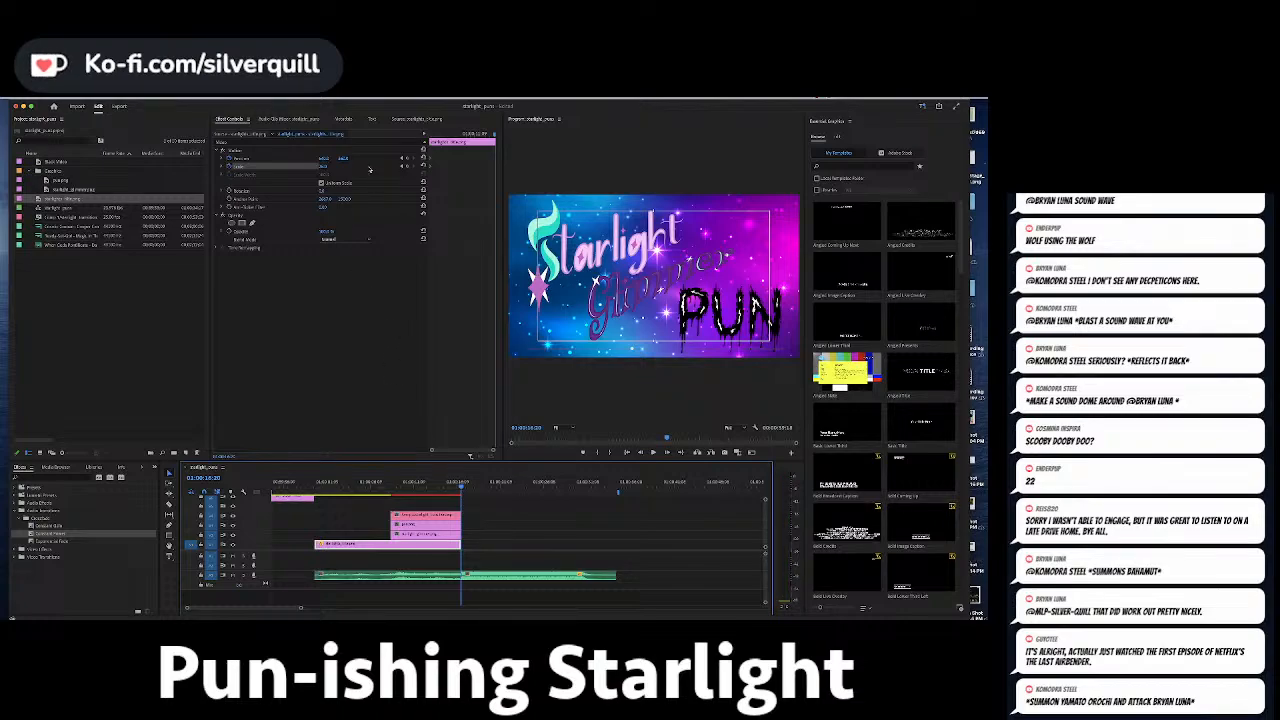
{"action": "left_click", "coordinate": [324, 166]}
{"action": "key", "text": "Return"}
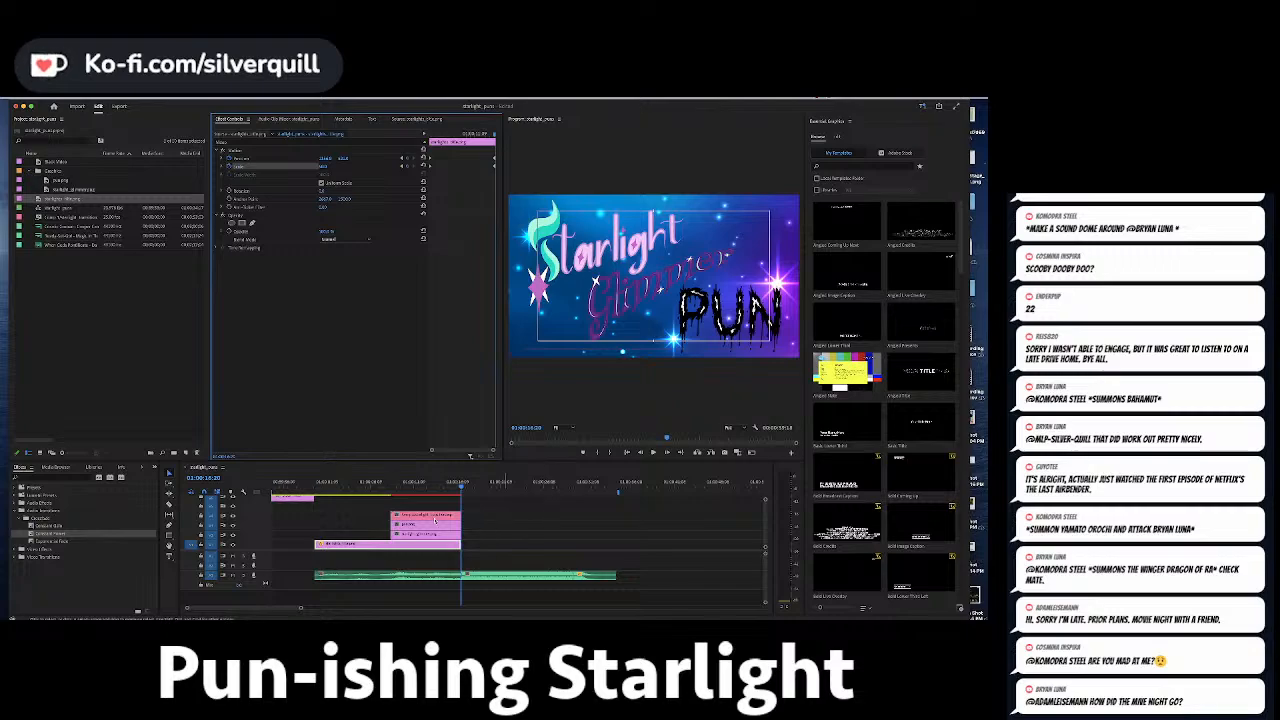
Play the animated nebula background from its start into the particle transition.
{"action": "left_click", "coordinate": [551, 514]}
{"action": "left_click", "coordinate": [319, 486]}
{"action": "key", "text": "space"}
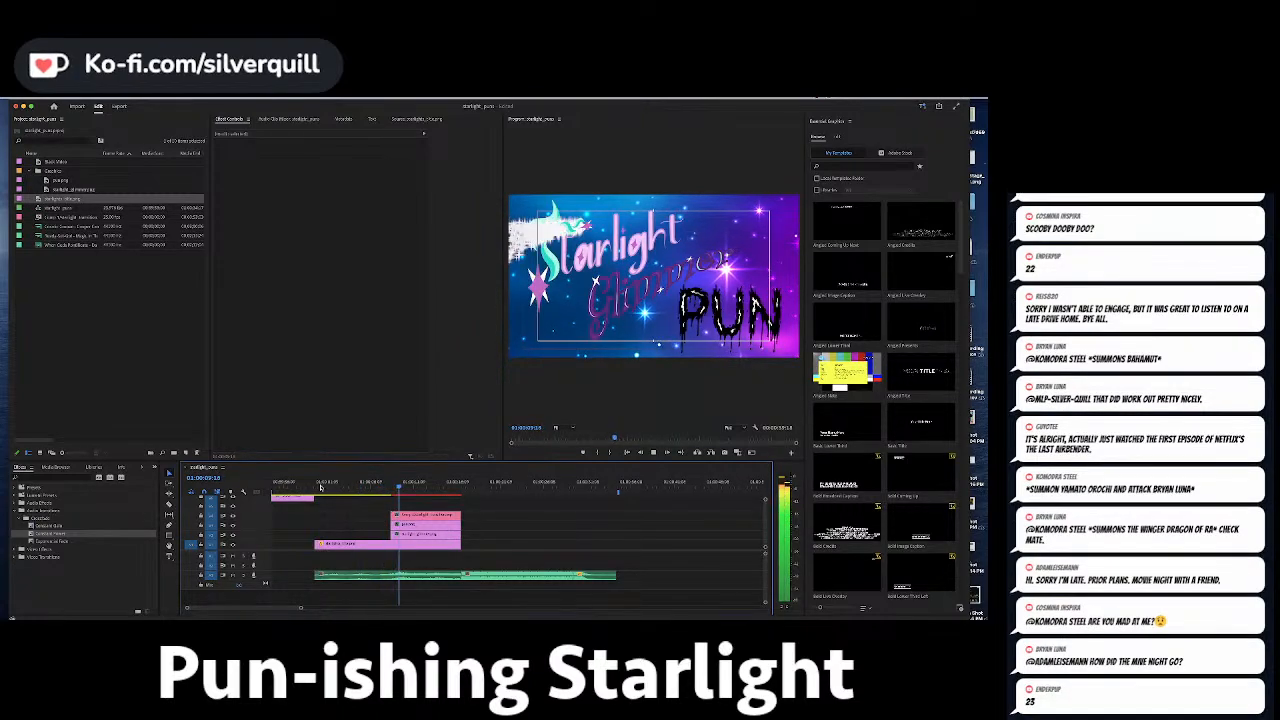
{"action": "key", "text": "space"}
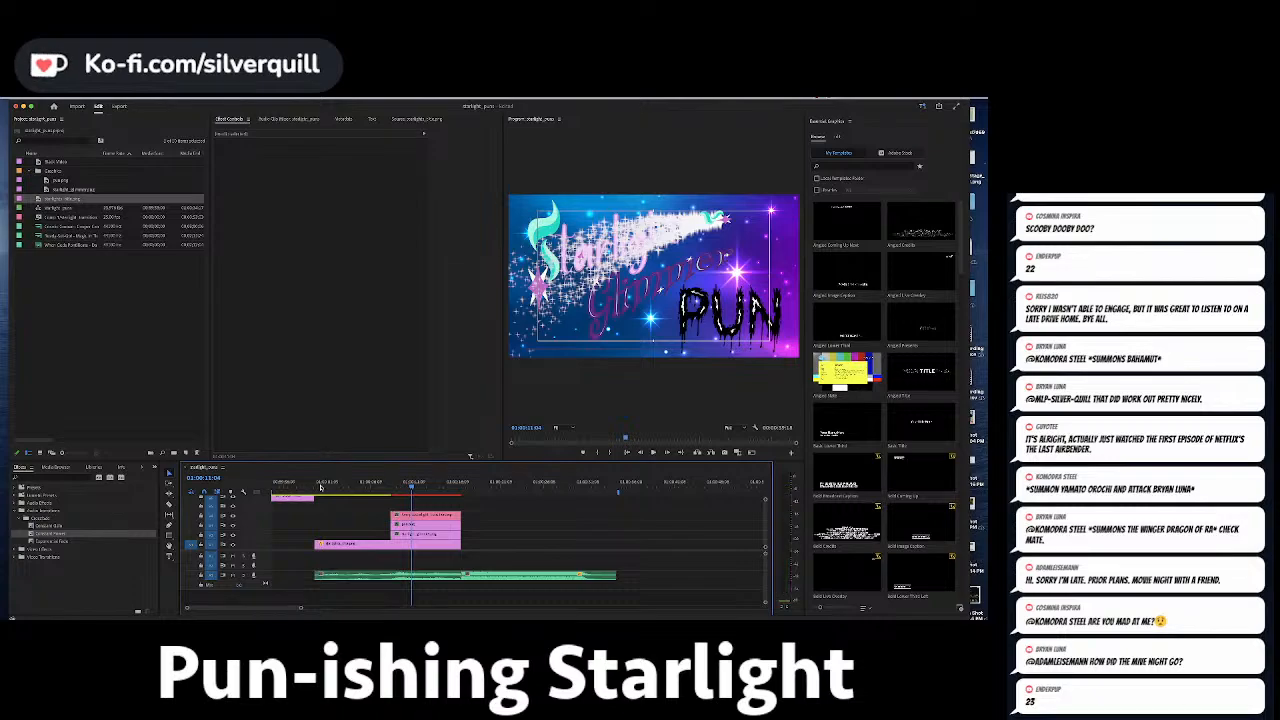
{"action": "key", "text": "space"}
{"action": "key", "text": "space"}
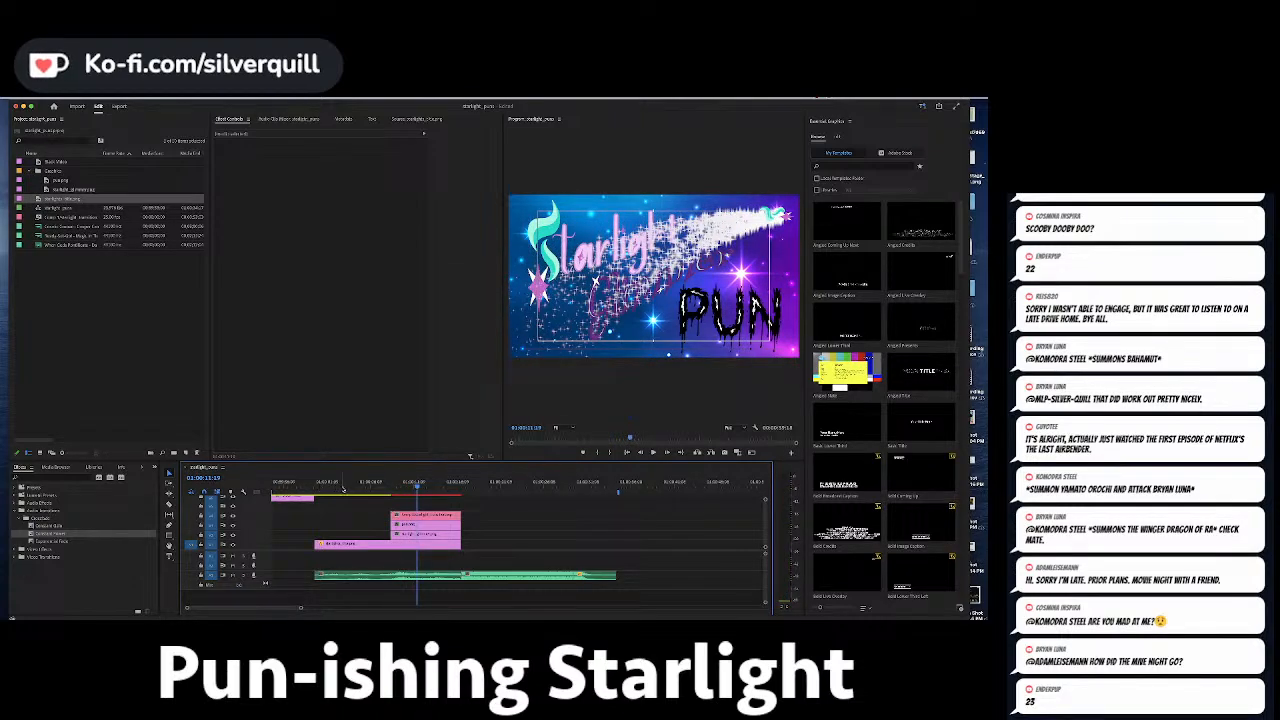
Scale down the Starlight Glimmer title graphic and shift it slightly left in the frame.
{"action": "left_click", "coordinate": [420, 538]}
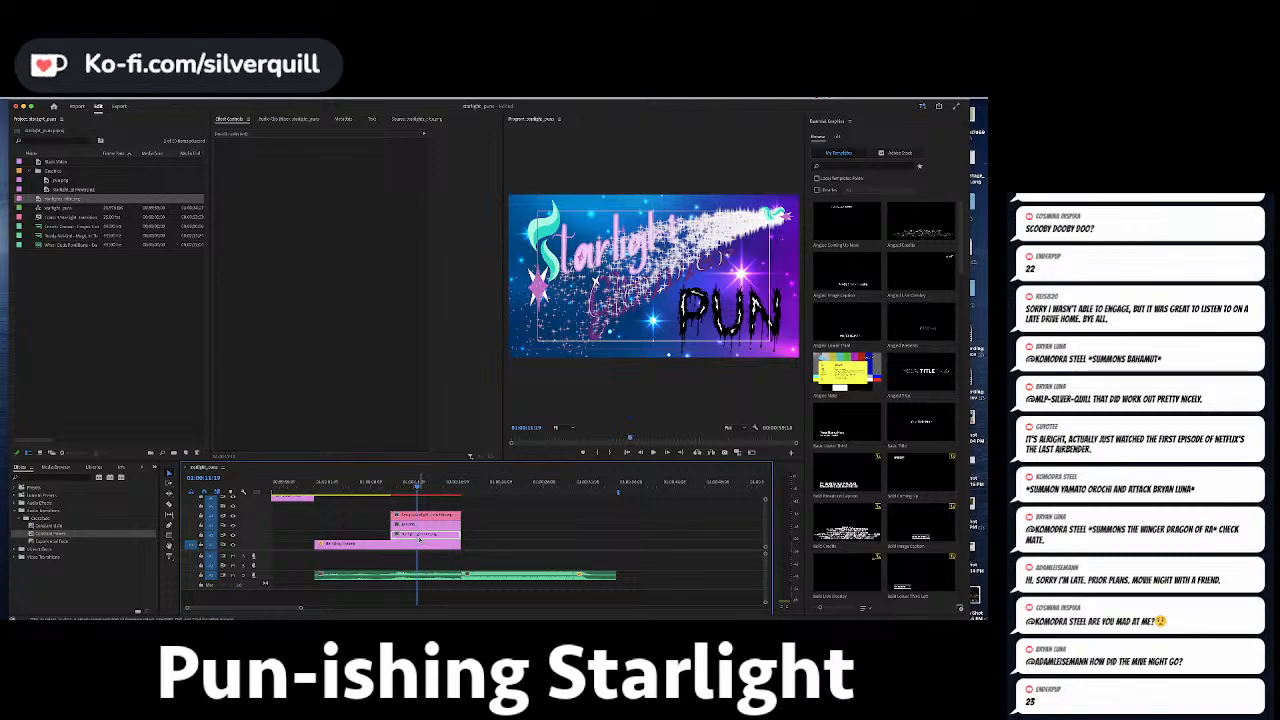
{"action": "left_click", "coordinate": [324, 168]}
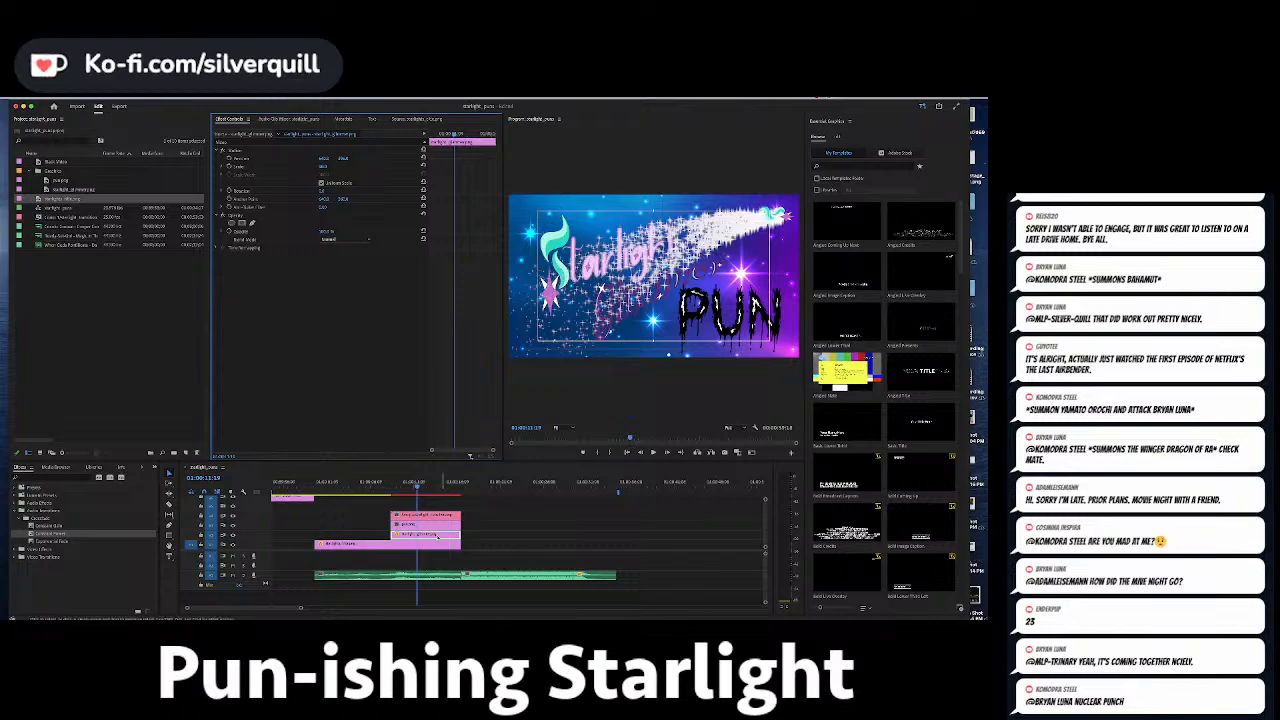
{"action": "left_click", "coordinate": [396, 490]}
{"action": "left_click_drag", "start_coordinate": [396, 491], "coordinate": [402, 491]}
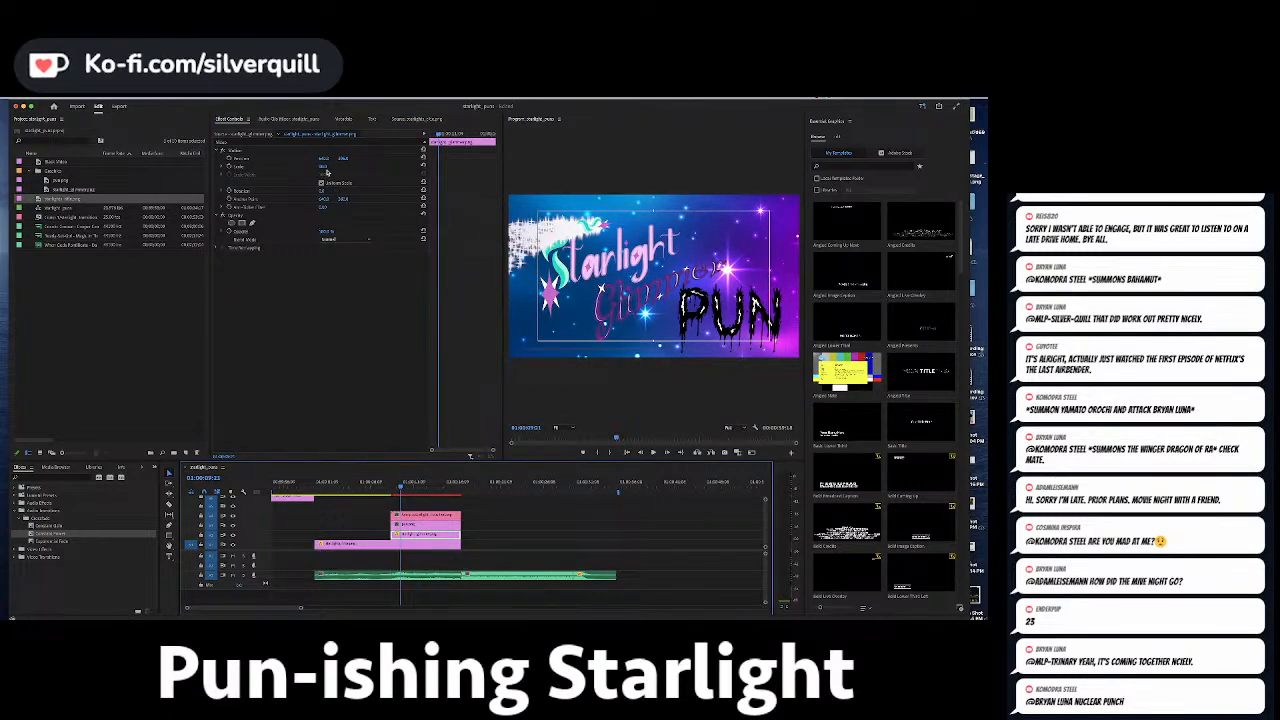
{"action": "left_click", "coordinate": [325, 168]}
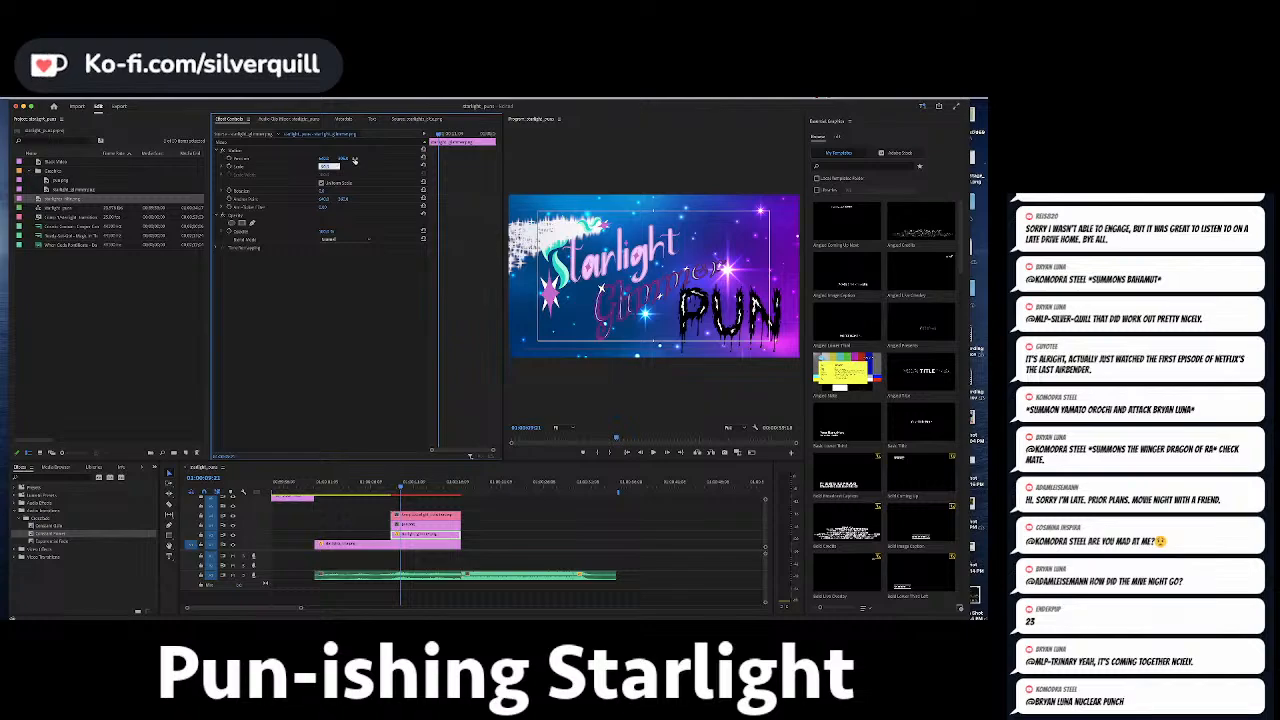
{"action": "type", "text": "66"}
{"action": "key", "text": "Return"}
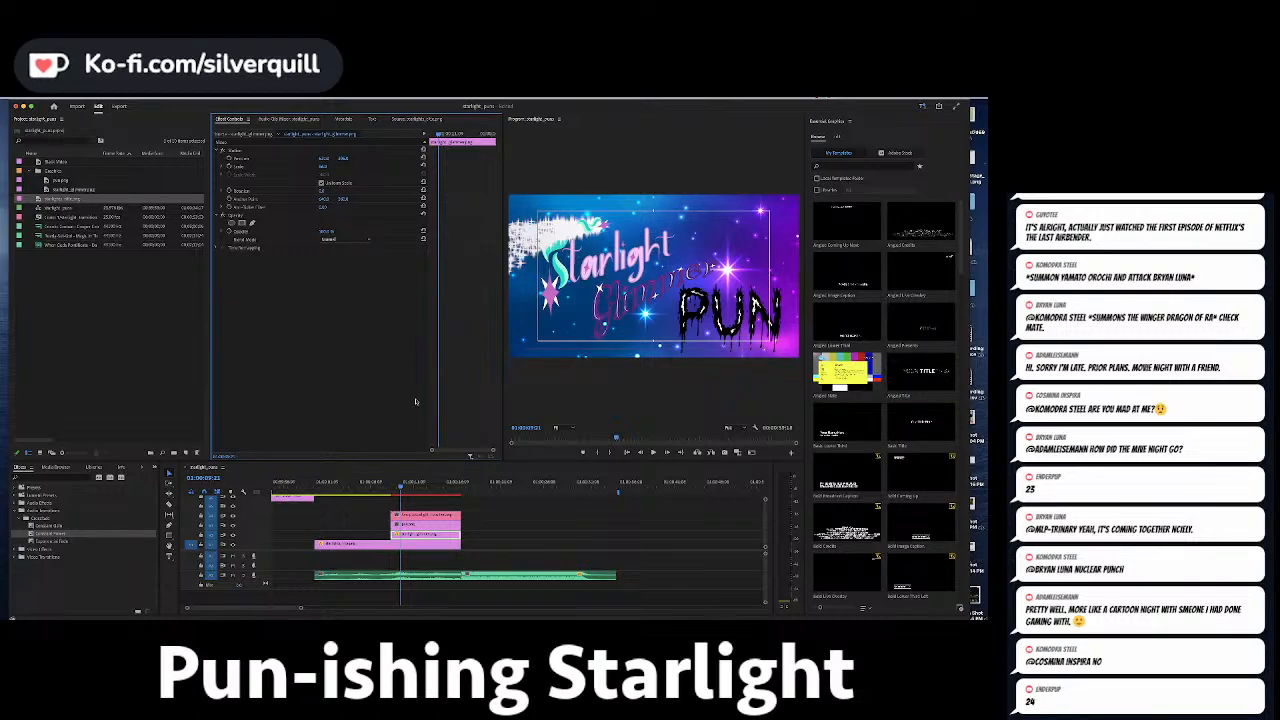
Play the particle transition from its start to check it against the resized Starlight Glimmer title.
{"action": "left_click", "coordinate": [411, 488]}
{"action": "mouse_move", "coordinate": [411, 488]}
{"action": "left_mouse_down"}
{"action": "mouse_move", "coordinate": [434, 498]}
{"action": "mouse_move", "coordinate": [390, 494]}
{"action": "left_mouse_up"}
{"action": "key", "text": "space"}
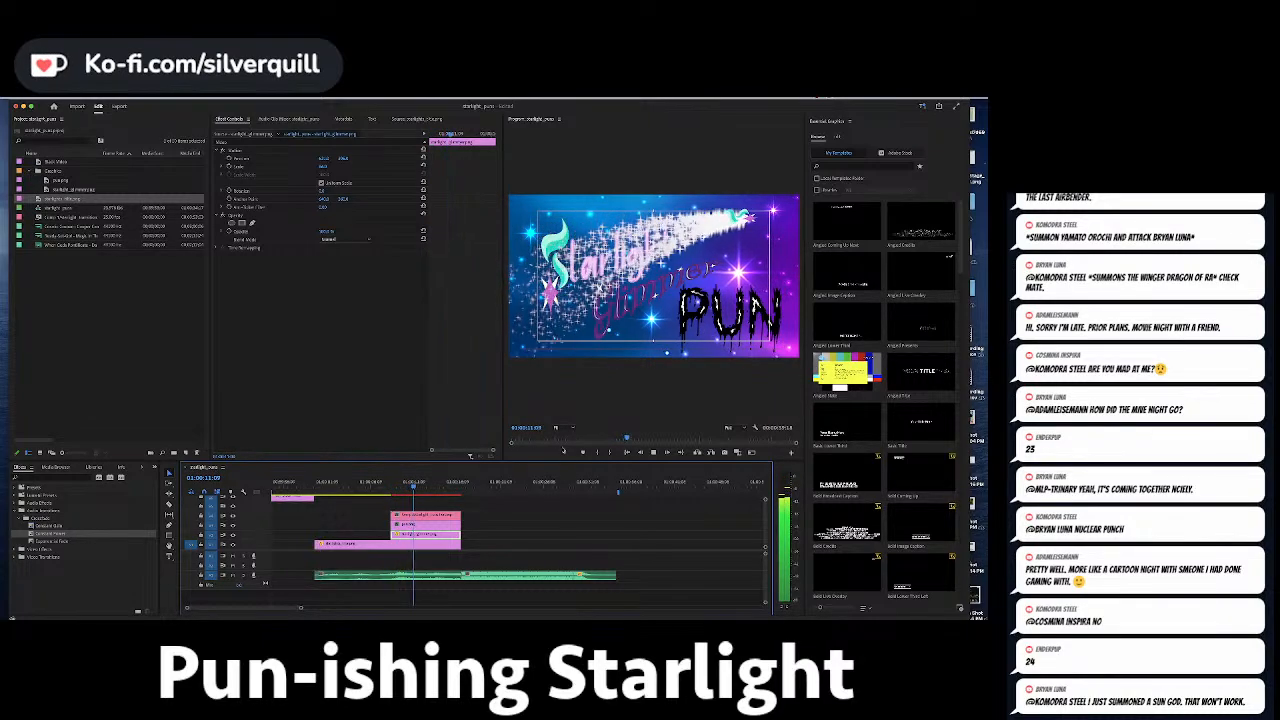
{"action": "key", "text": "space"}
Increase the particle transition comp's clip speed and play the shortened transition over the titles.
{"action": "left_click", "coordinate": [424, 518]}
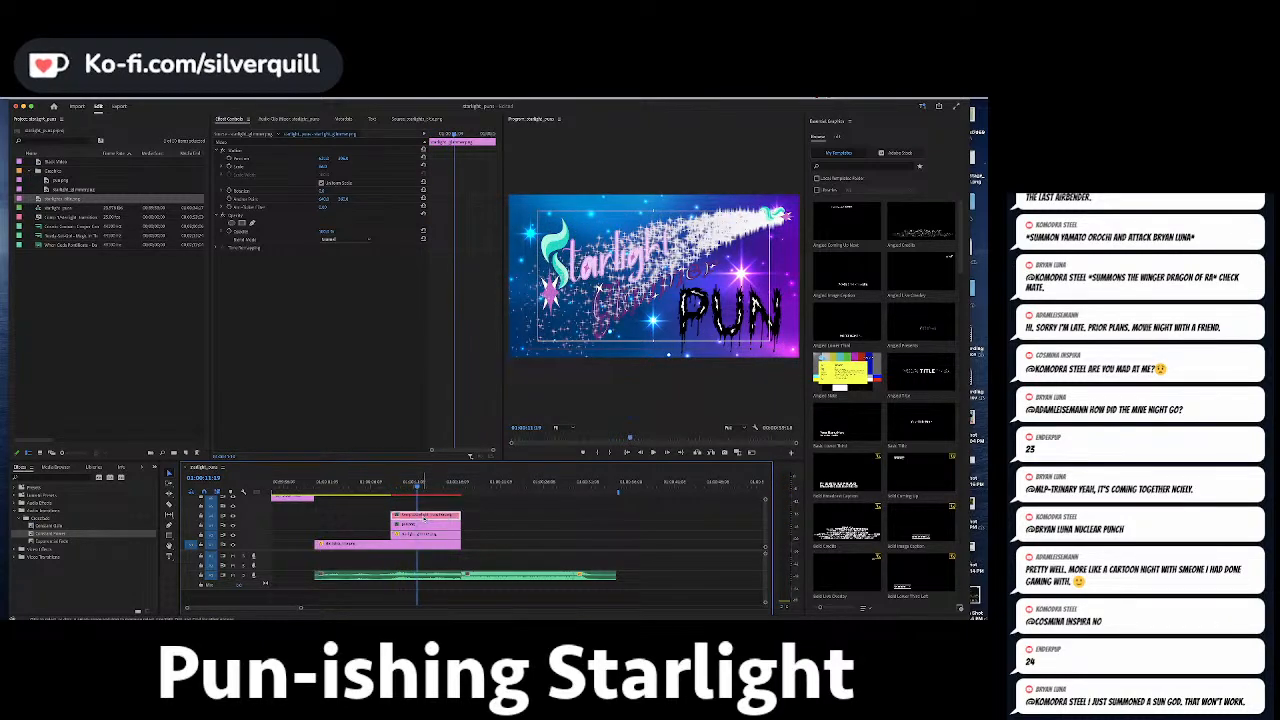
{"action": "left_click", "coordinate": [124, 98]}
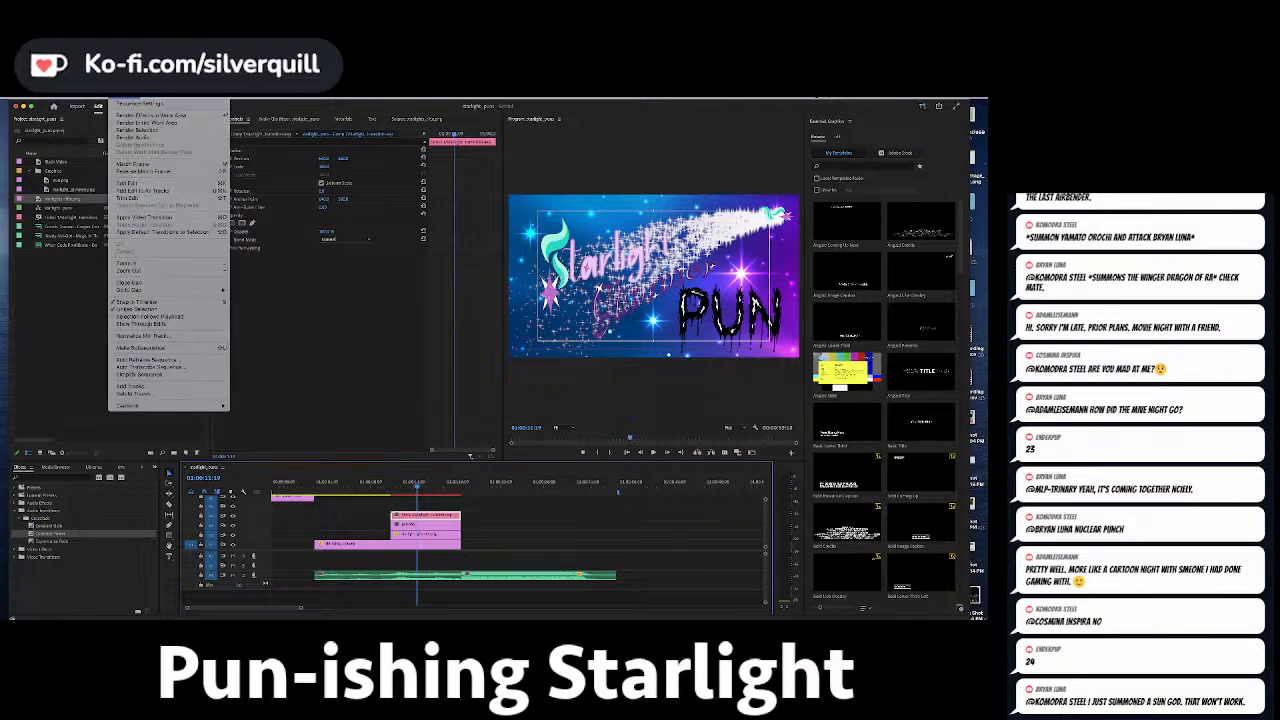
{"action": "mouse_move", "coordinate": [100, 98]}
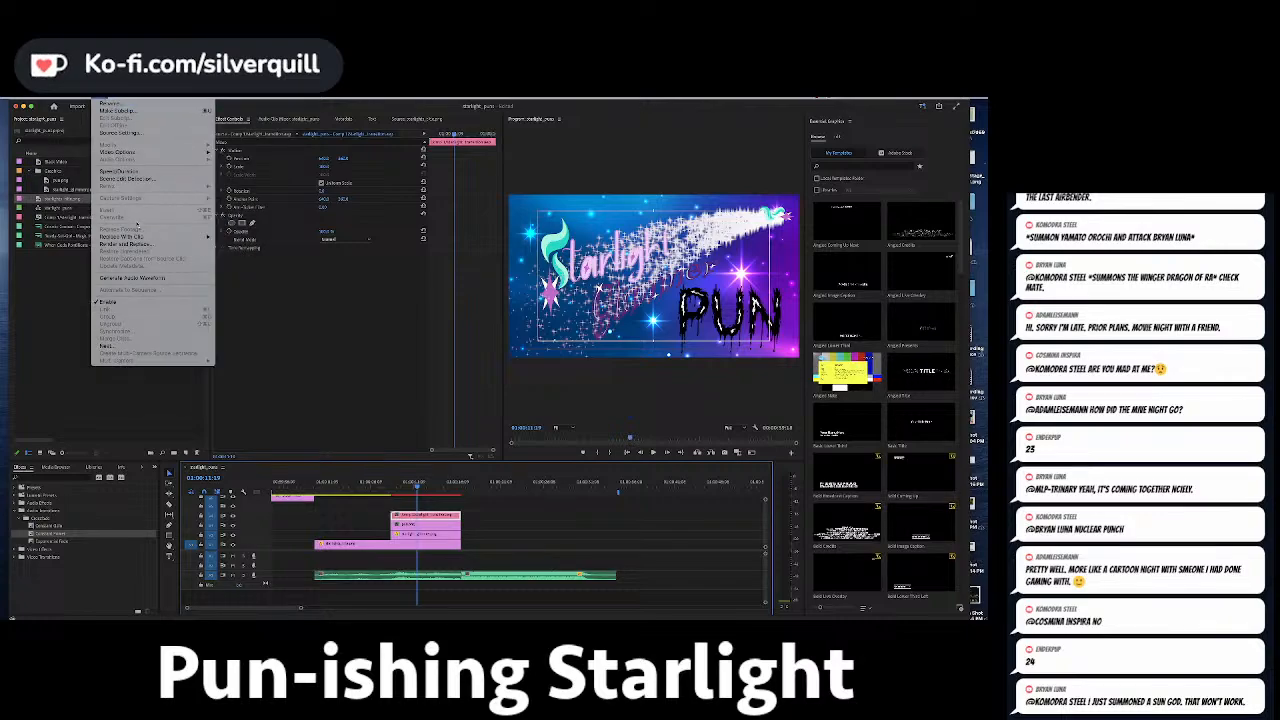
{"action": "left_click", "coordinate": [124, 171]}
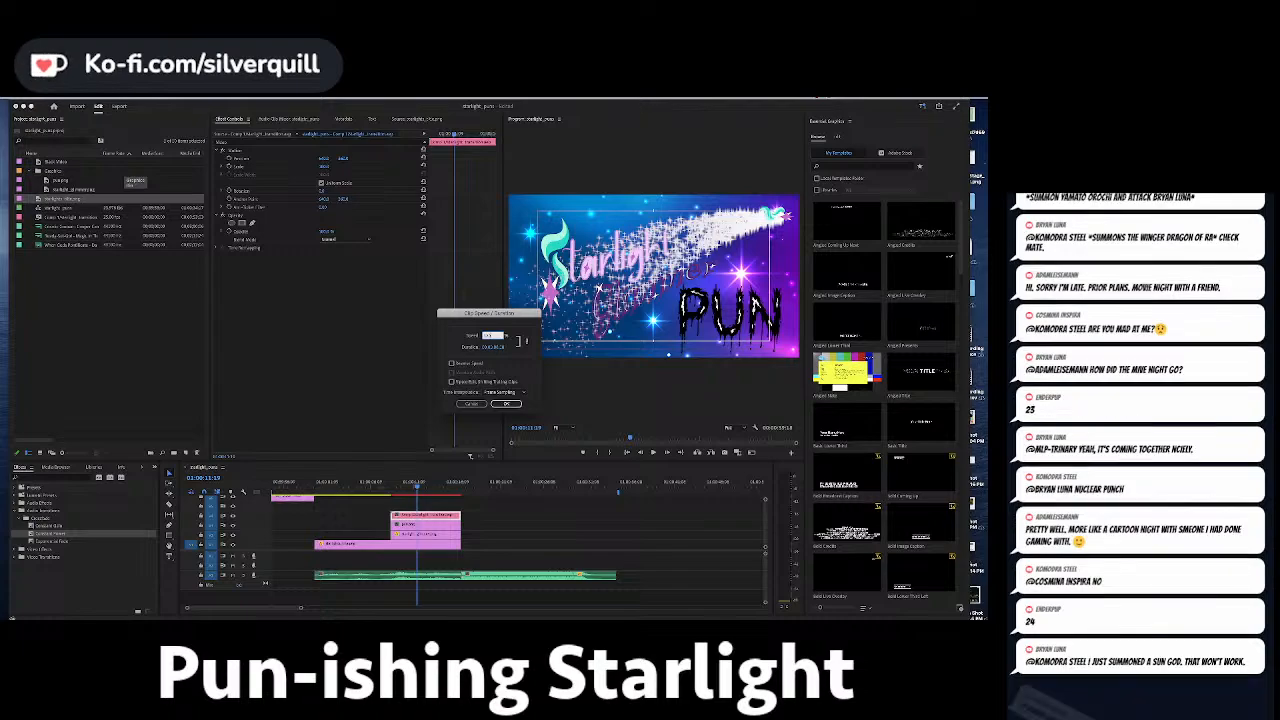
{"action": "key", "text": "Return"}
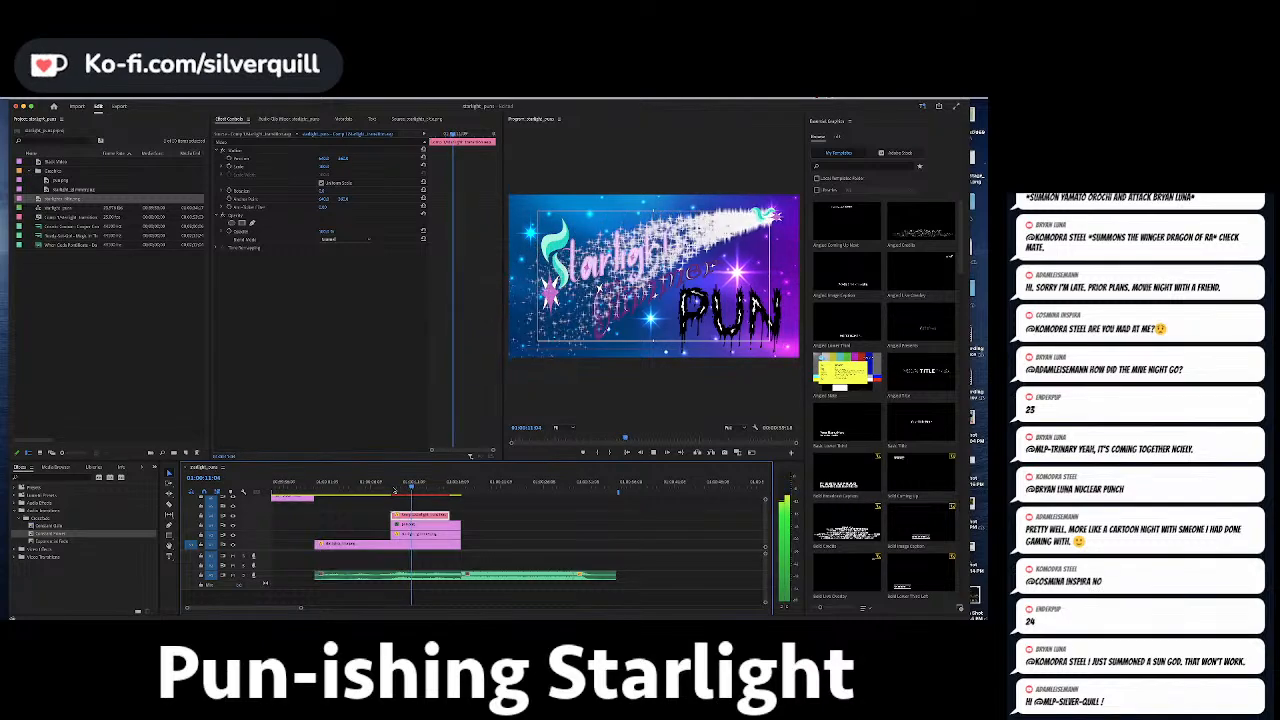
{"action": "key", "text": "space"}
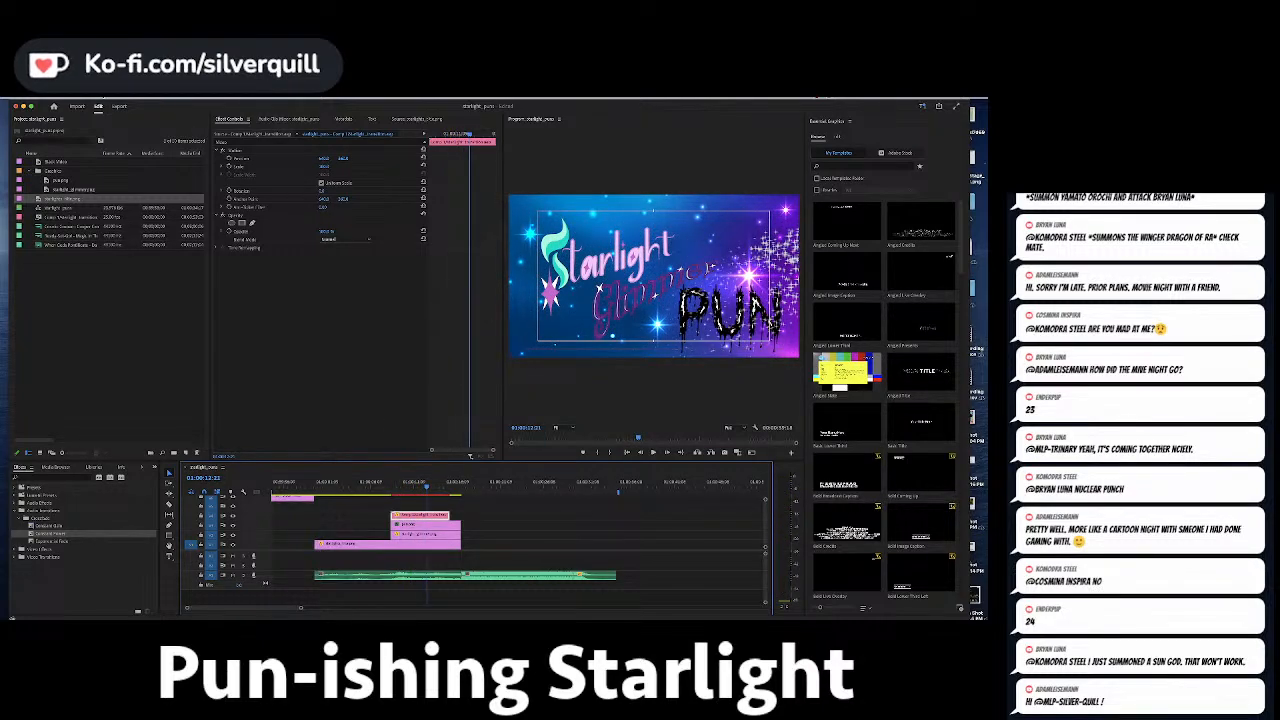
Raise the particle transition comp's clip speed further and replay the transition from its start.
{"action": "left_click", "coordinate": [99, 98]}
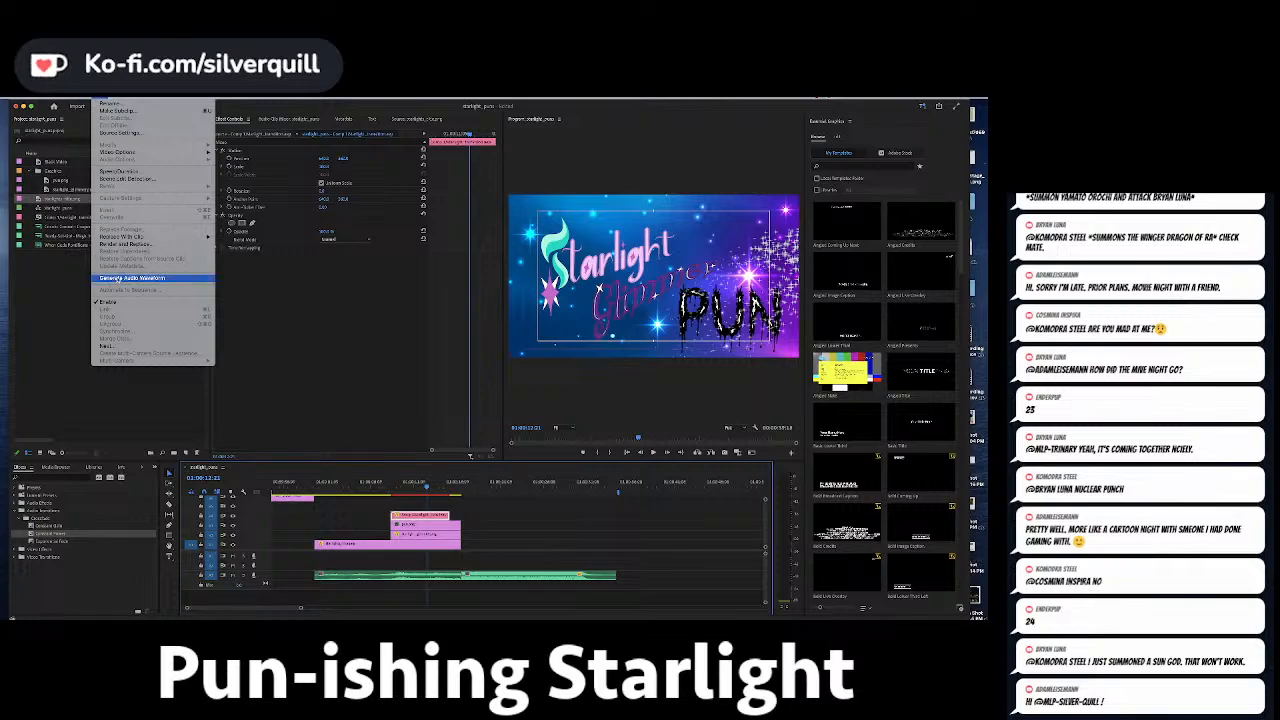
{"action": "left_click", "coordinate": [205, 172]}
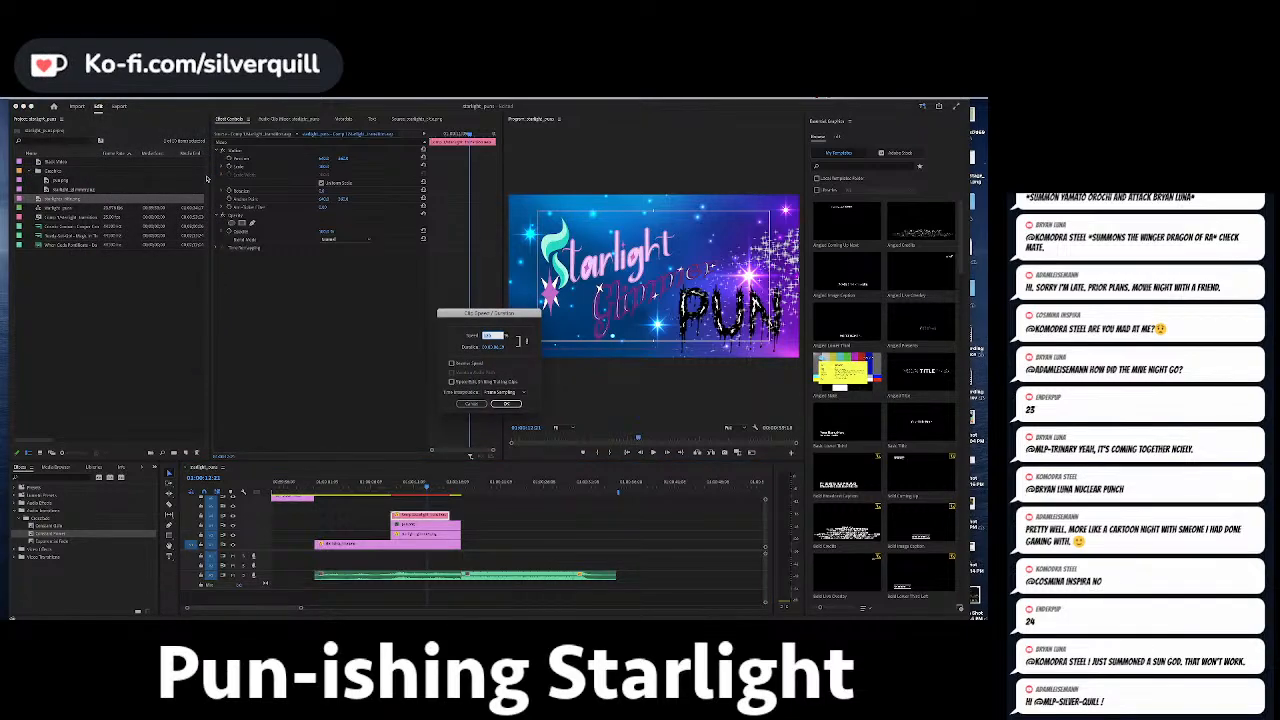
{"action": "key", "text": "Return"}
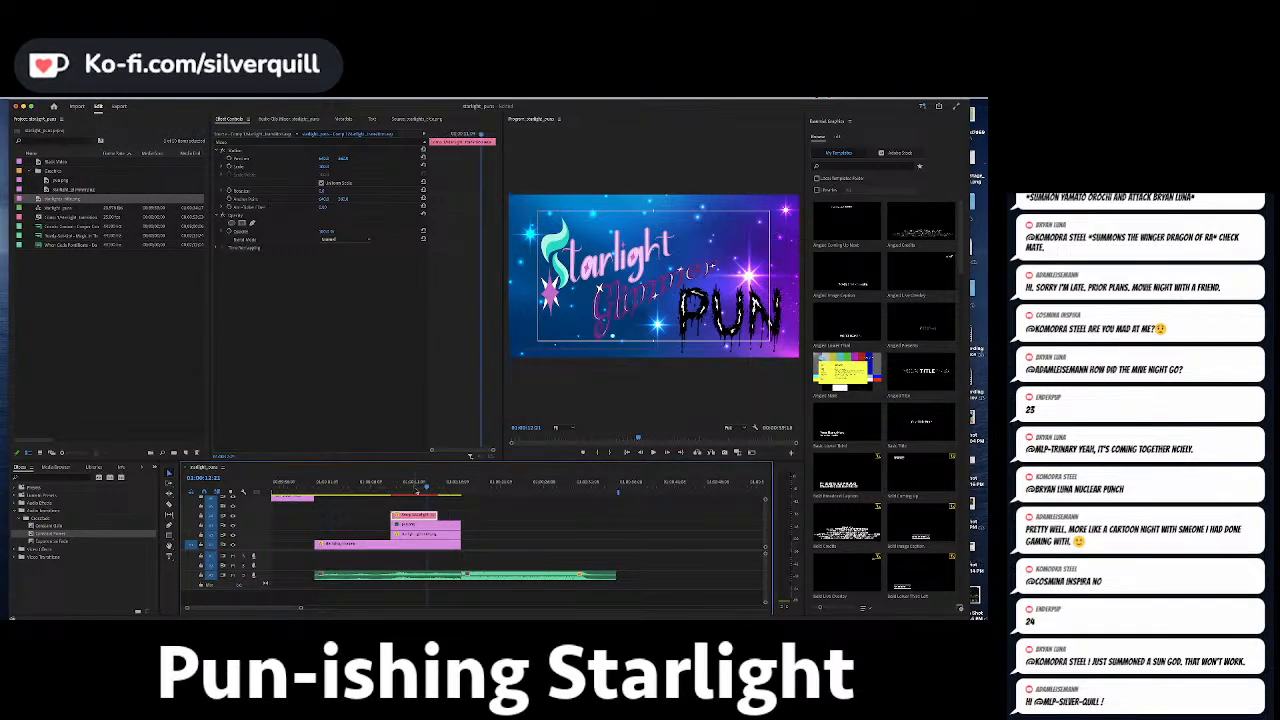
{"action": "left_click", "coordinate": [393, 490]}
{"action": "key", "text": "space"}
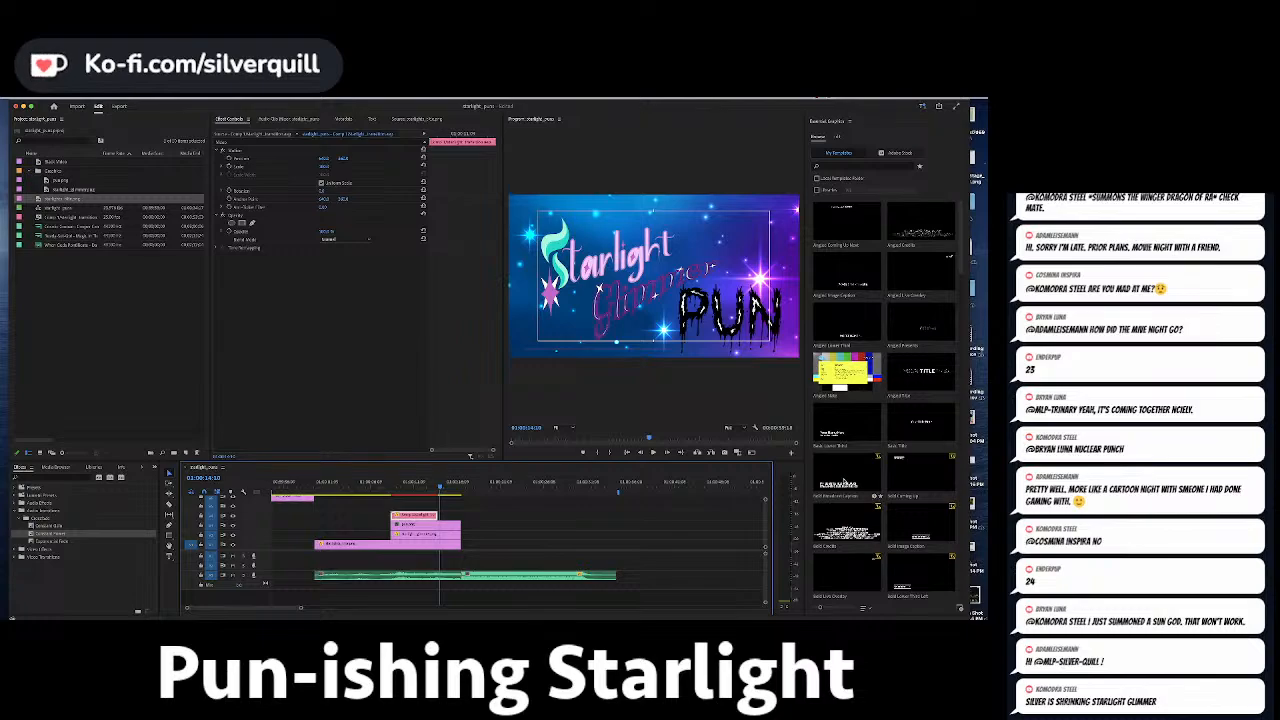
Shorten the pun.png clip from its start and place it on the track above the sparkle-trail clip, near that clip's end.
{"action": "left_click", "coordinate": [507, 537]}
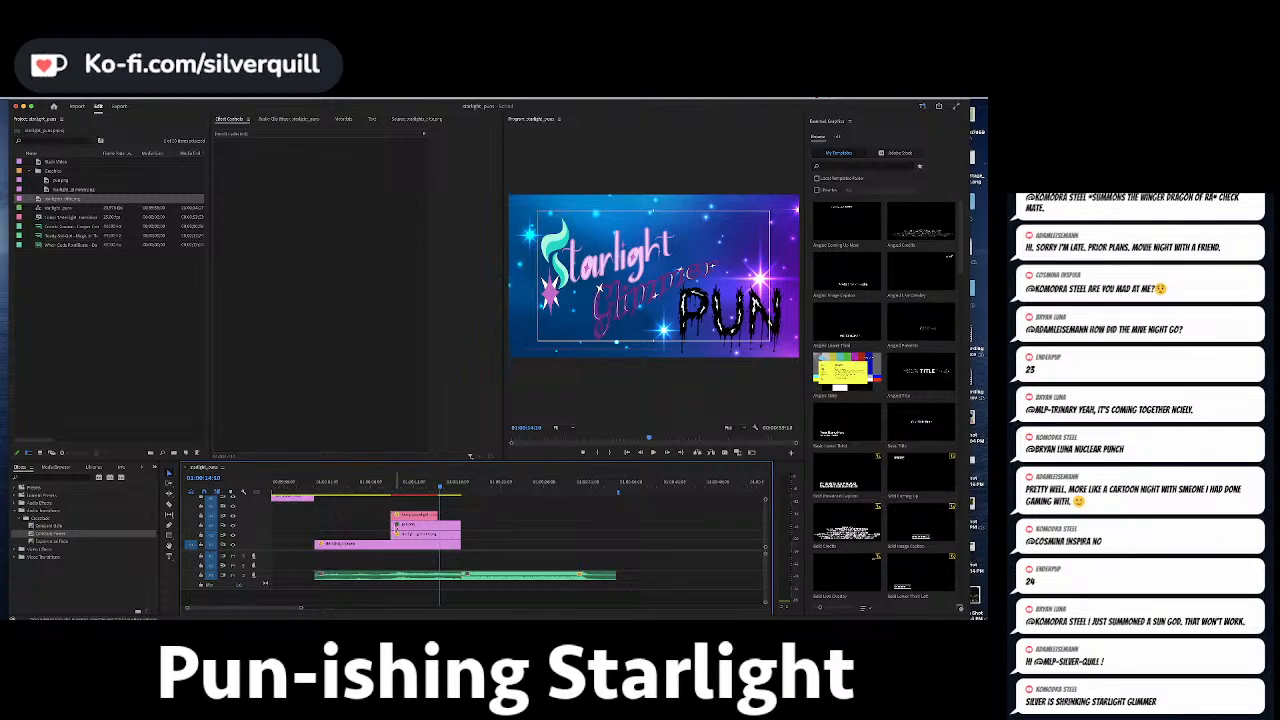
{"action": "left_click_drag", "start_coordinate": [394, 526], "coordinate": [447, 507]}
{"action": "left_click", "coordinate": [445, 526]}
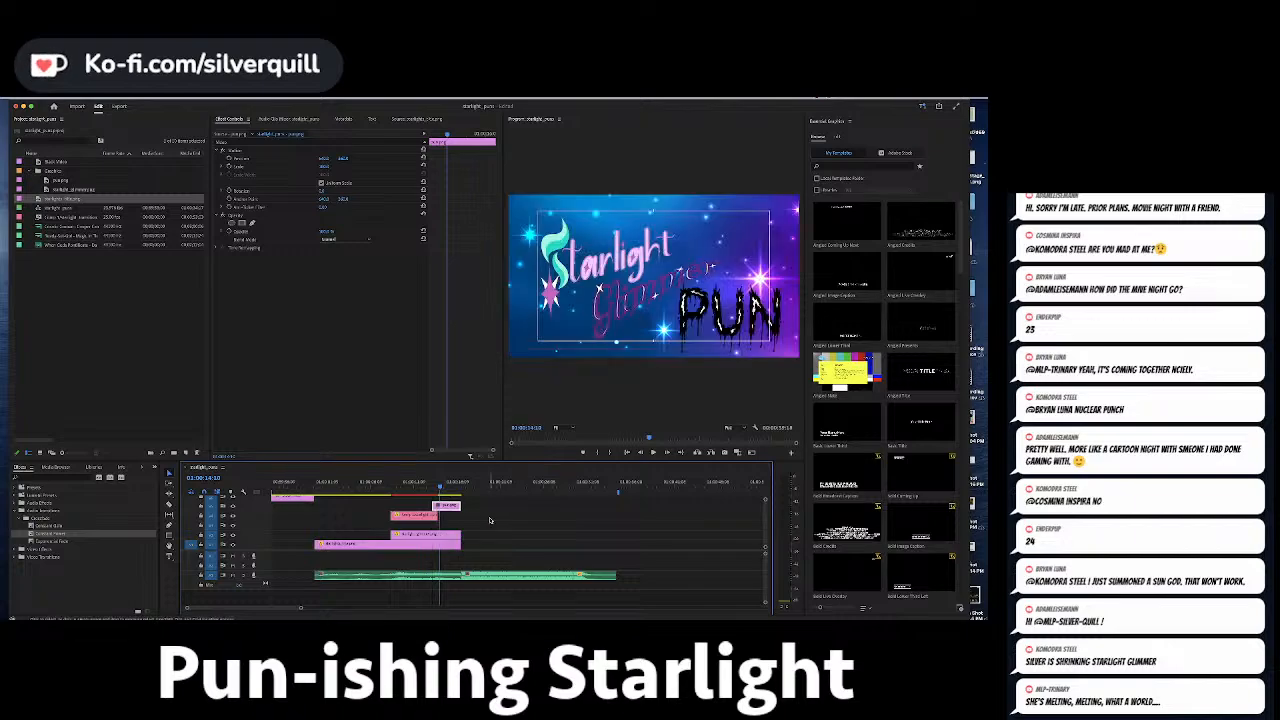
{"action": "left_click", "coordinate": [490, 520]}
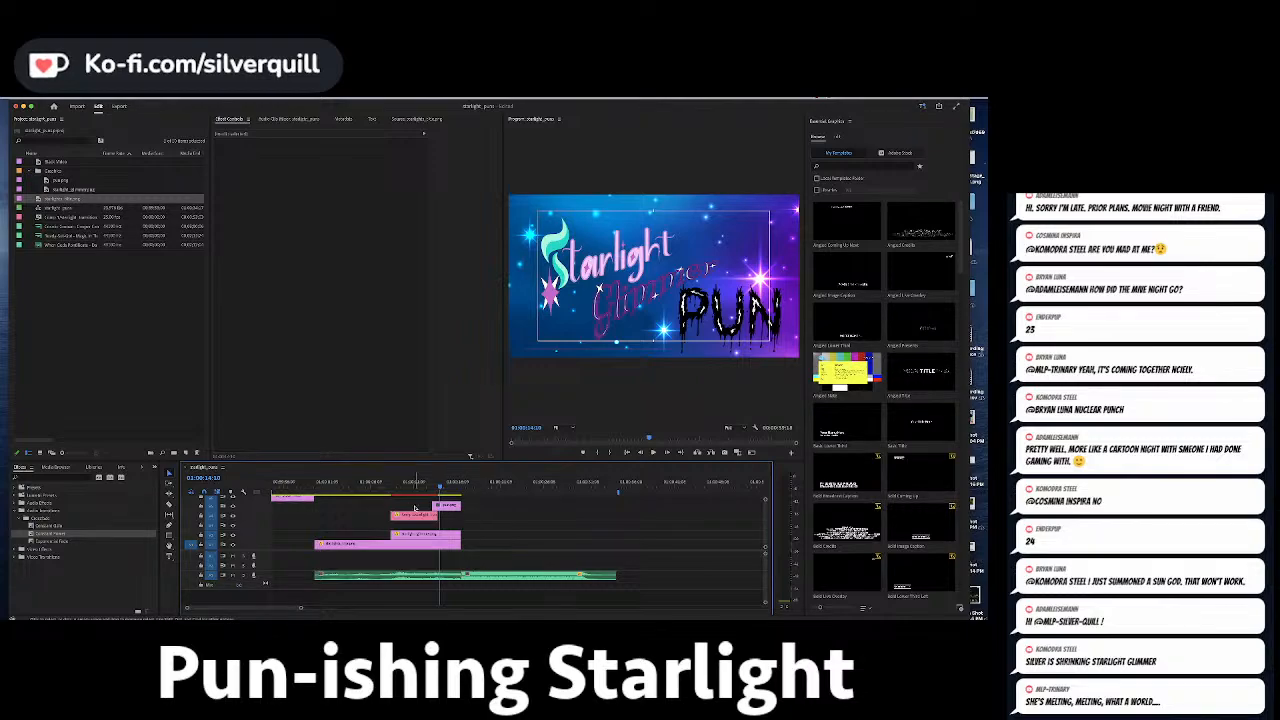
Add a four-point opacity mask to the starlight_glimmer.png clip and stretch its corners to enclose the whole title.
{"action": "left_click", "coordinate": [391, 484]}
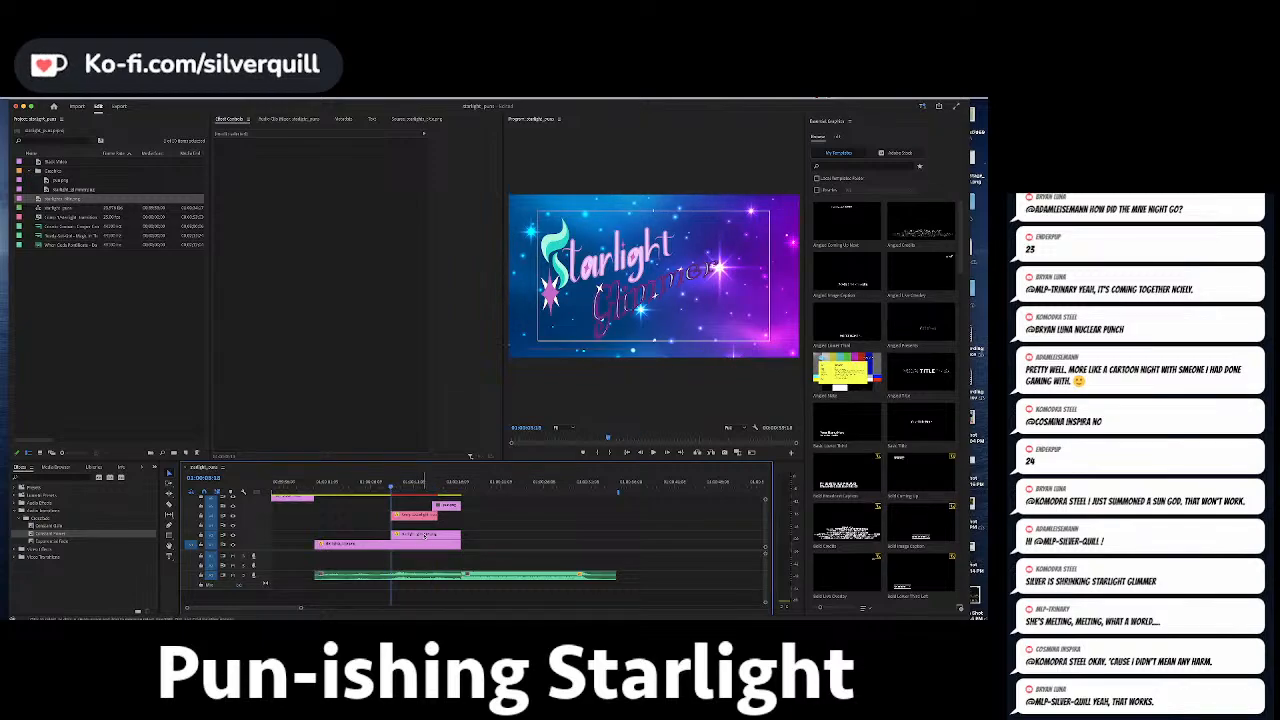
{"action": "left_click", "coordinate": [425, 537]}
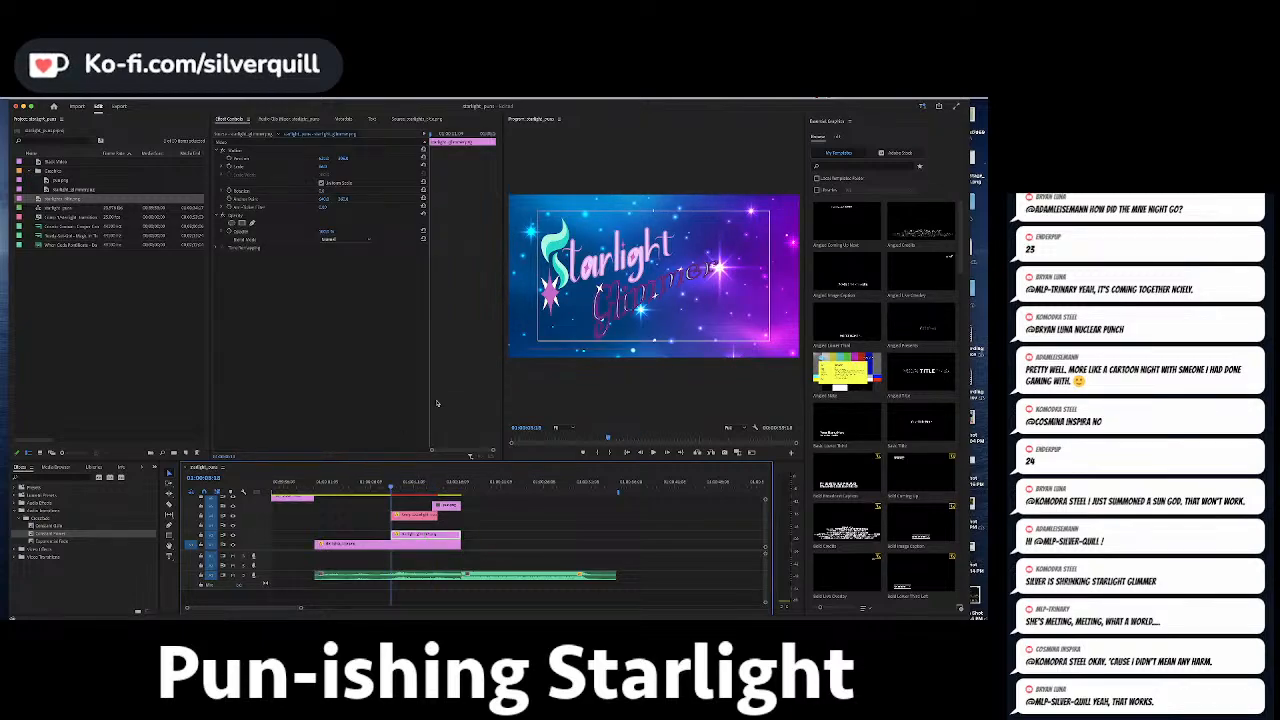
{"action": "left_click", "coordinate": [245, 225]}
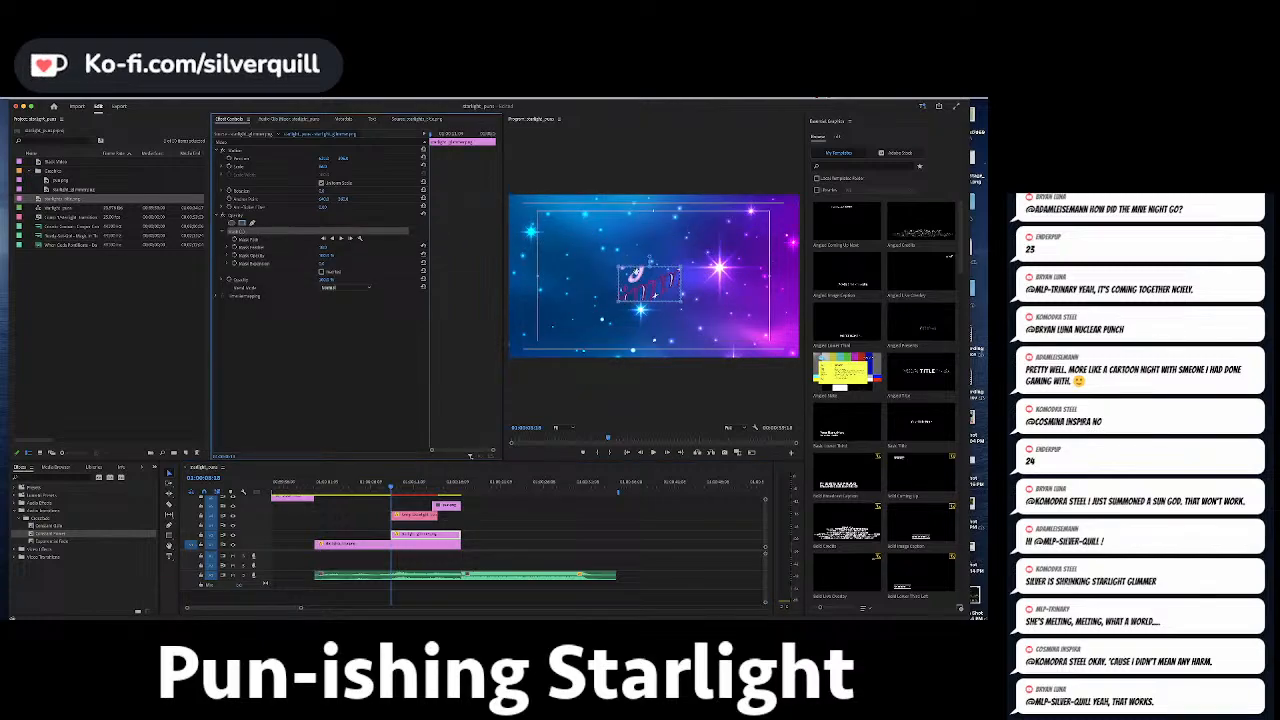
{"action": "left_click_drag", "start_coordinate": [620, 269], "coordinate": [535, 219]}
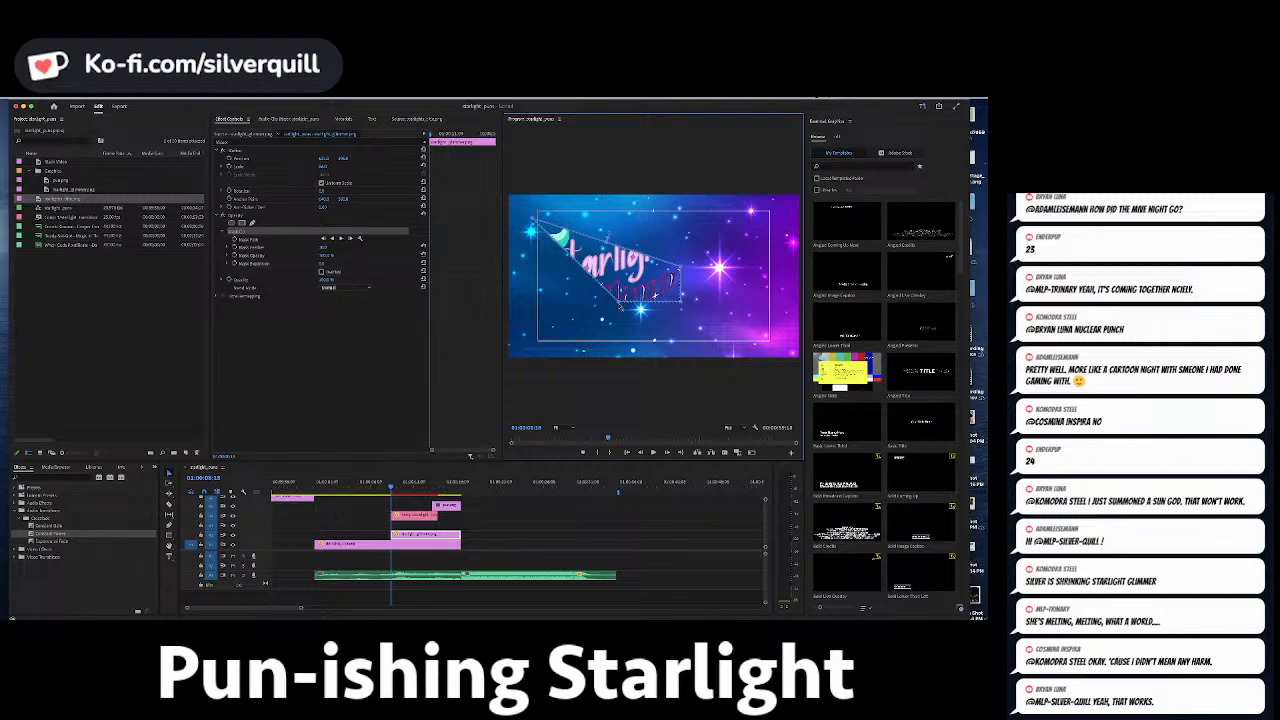
{"action": "left_click_drag", "start_coordinate": [618, 303], "coordinate": [538, 323]}
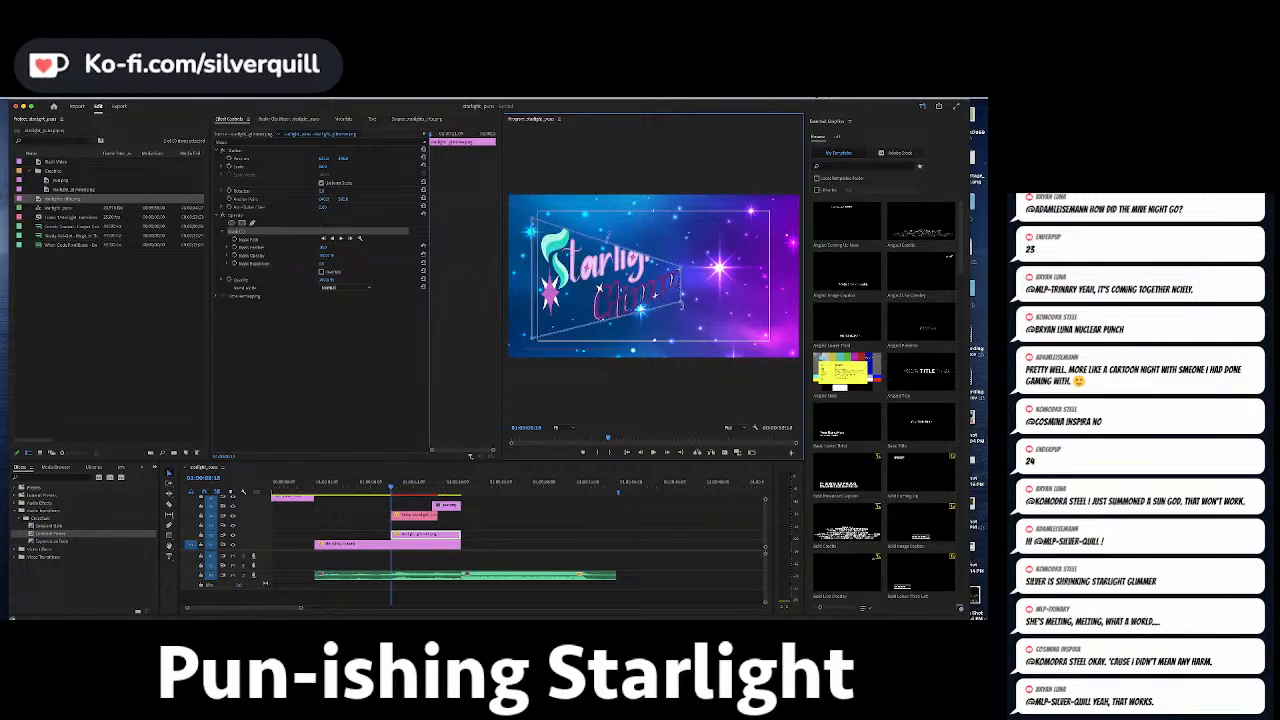
{"action": "left_click_drag", "start_coordinate": [681, 307], "coordinate": [711, 357]}
{"action": "left_click_drag", "start_coordinate": [680, 270], "coordinate": [731, 213]}
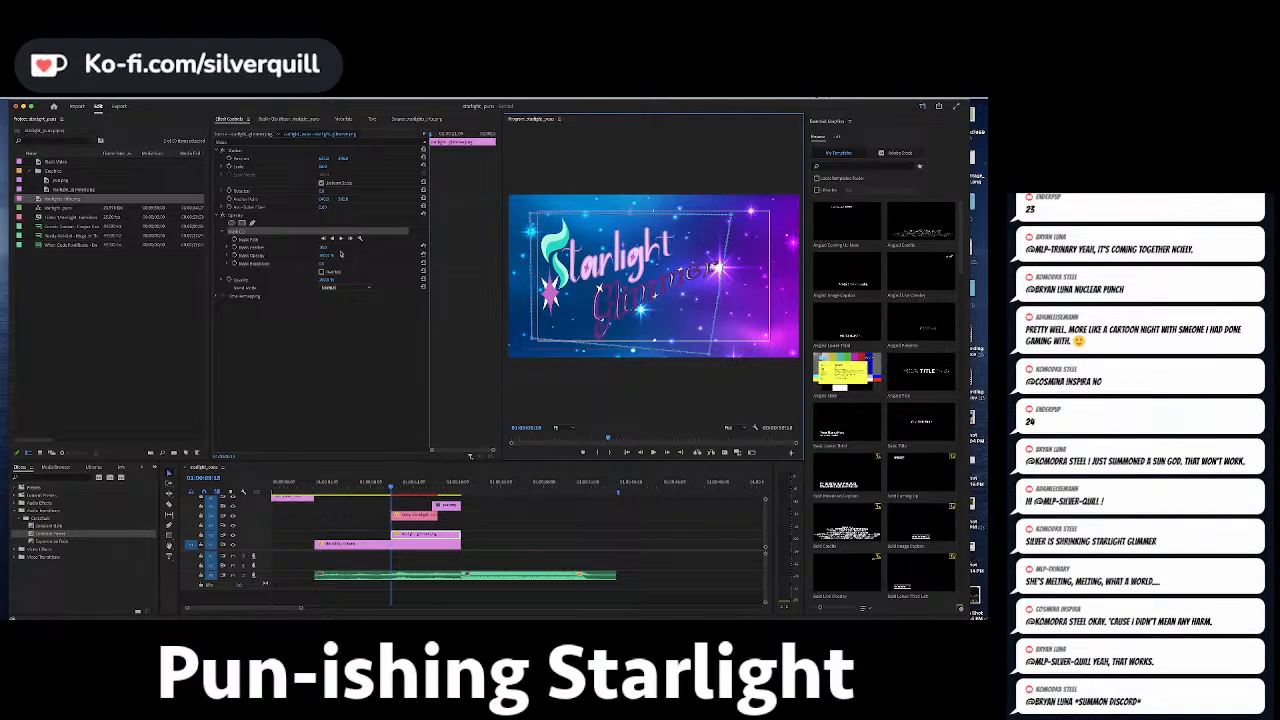
Invert the title mask and adjust its feather so the title is completely hidden with a soft mask edge.
{"action": "left_click_drag", "start_coordinate": [322, 248], "coordinate": [328, 248]}
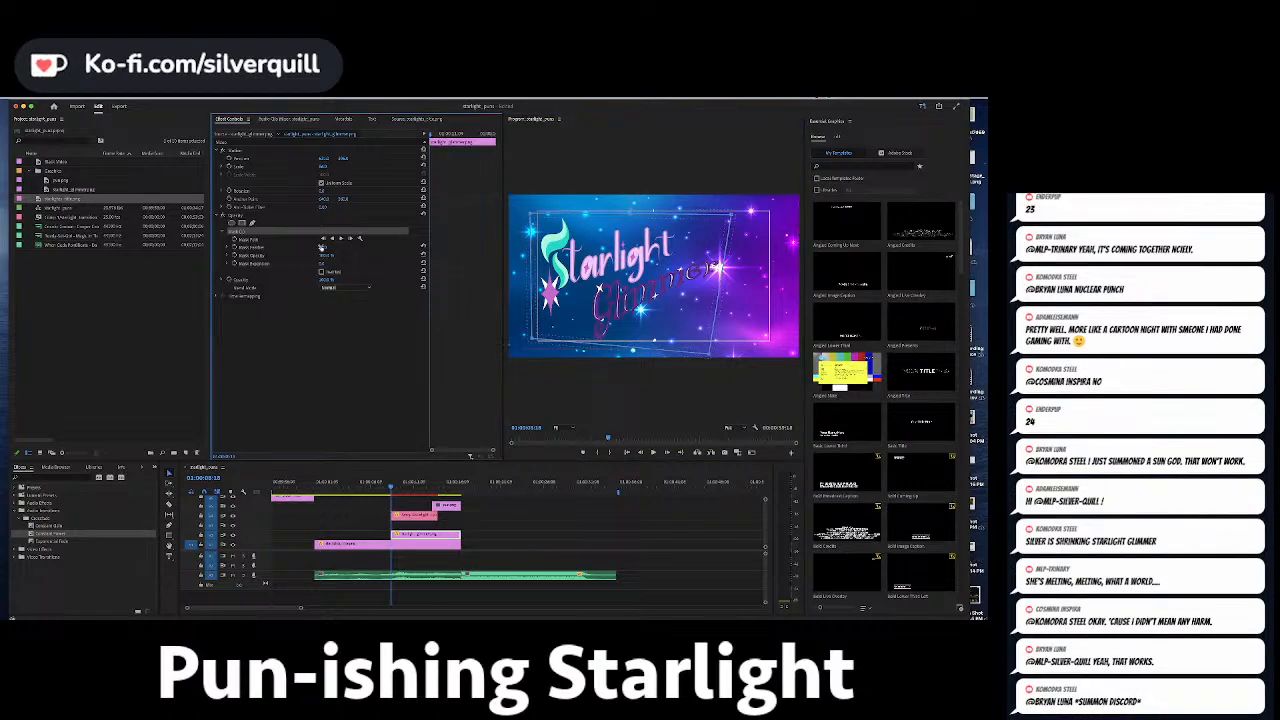
{"action": "left_click_drag", "start_coordinate": [321, 246], "coordinate": [329, 248]}
{"action": "left_click", "coordinate": [321, 271]}
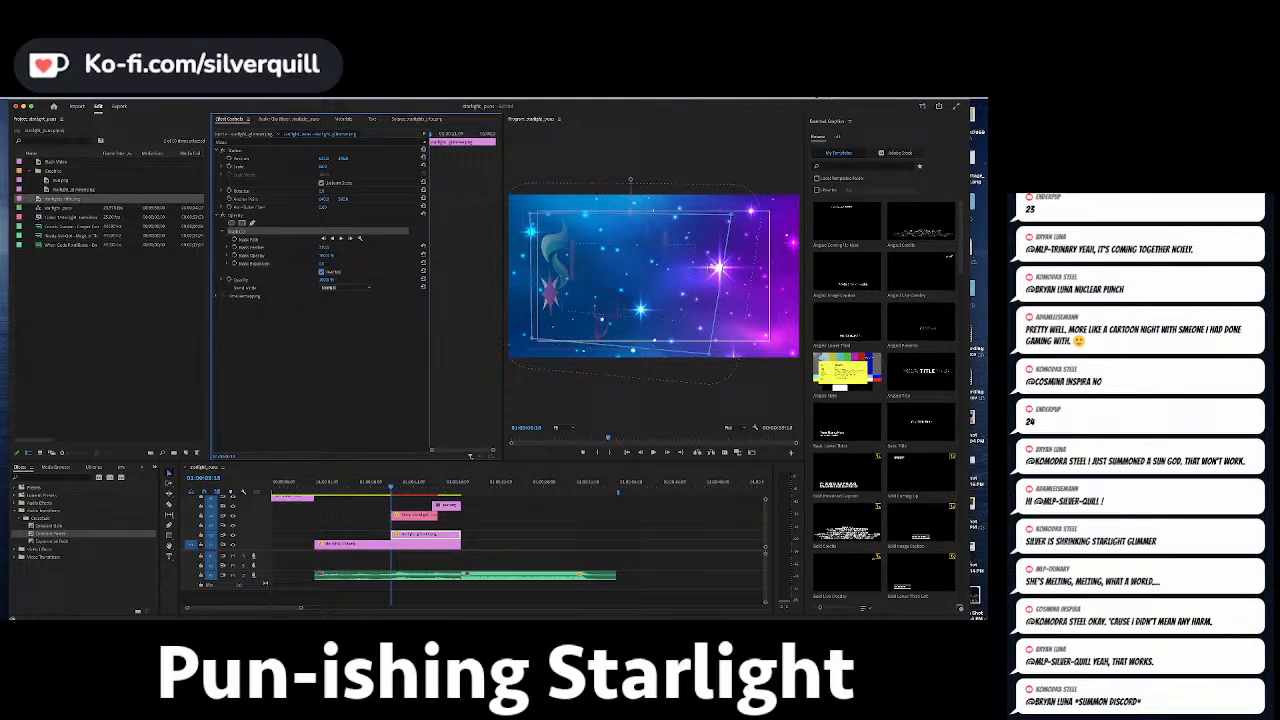
{"action": "left_click_drag", "start_coordinate": [323, 247], "coordinate": [304, 247]}
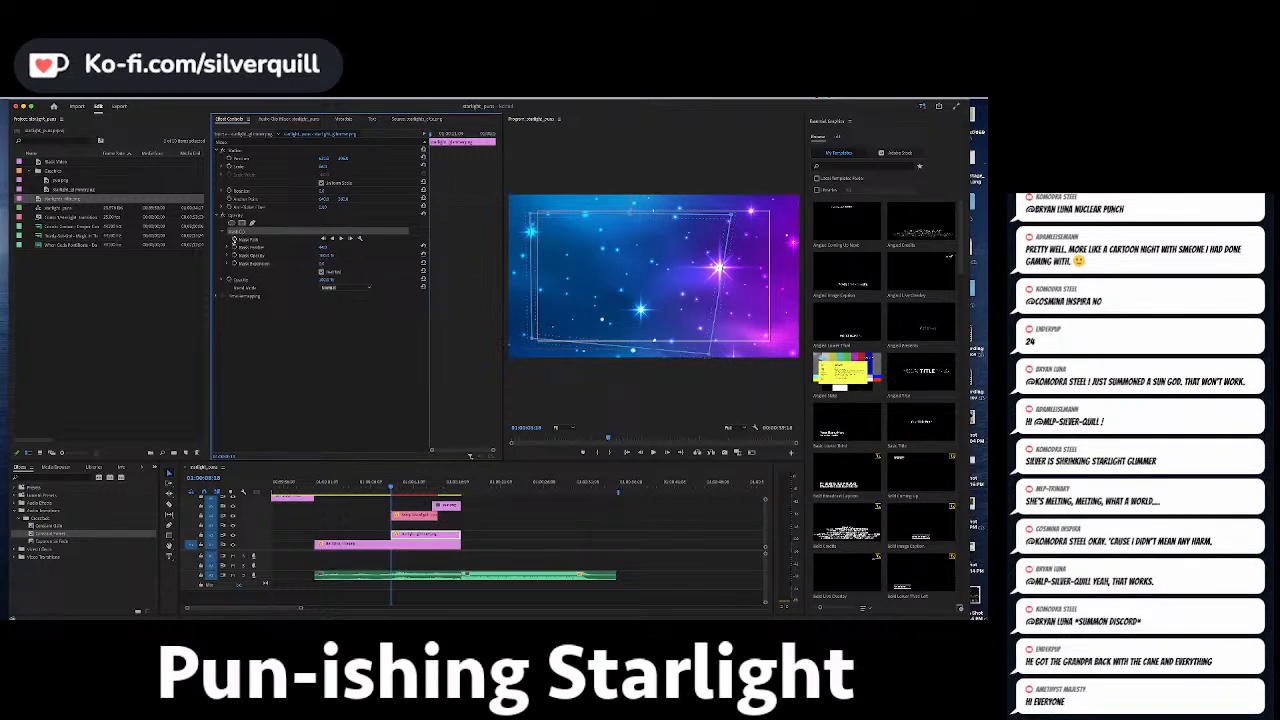
Start Mask Path keyframing on the title and move its first keyframe to where the sparkle trail enters the frame.
{"action": "left_click", "coordinate": [243, 246]}
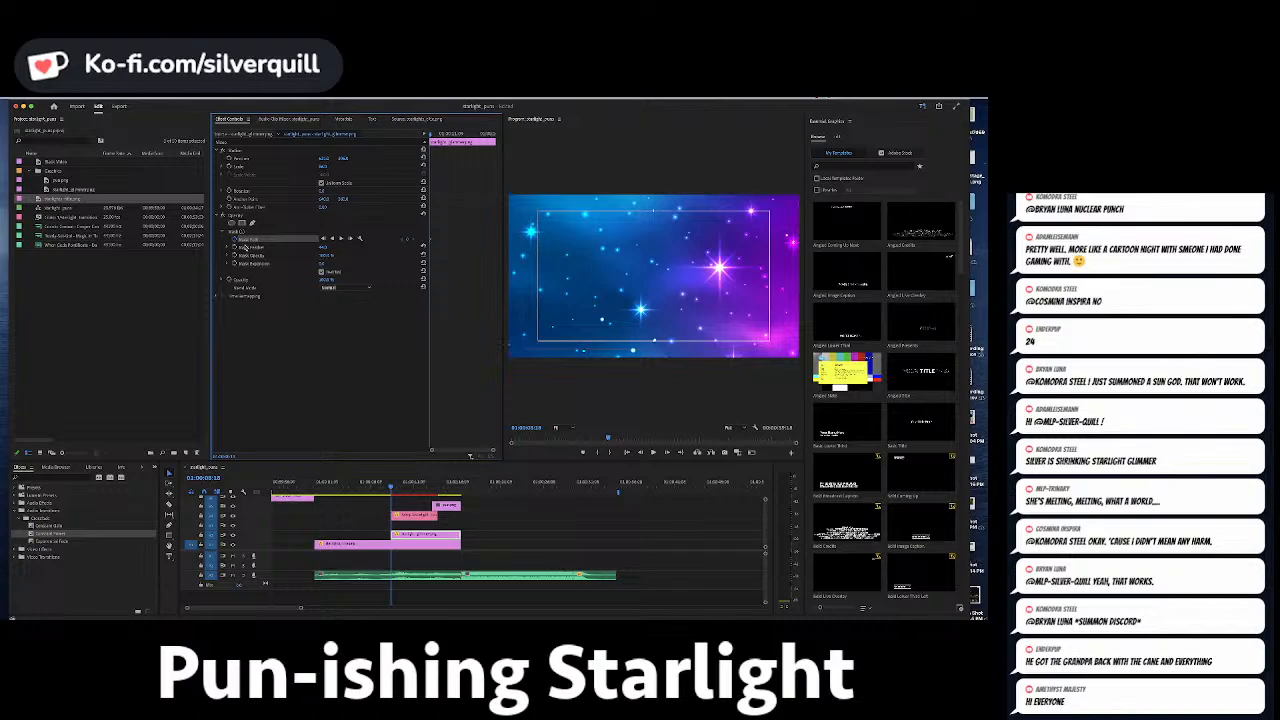
{"action": "key", "text": "space"}
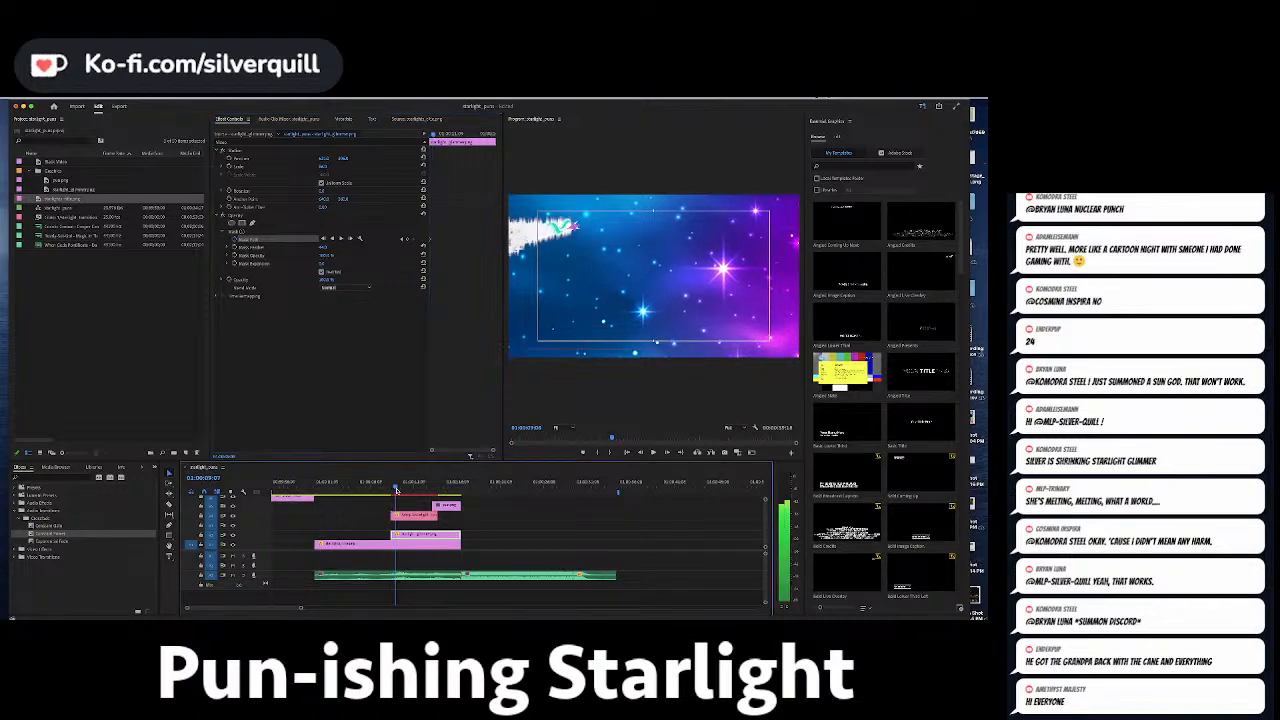
{"action": "key", "text": "space"}
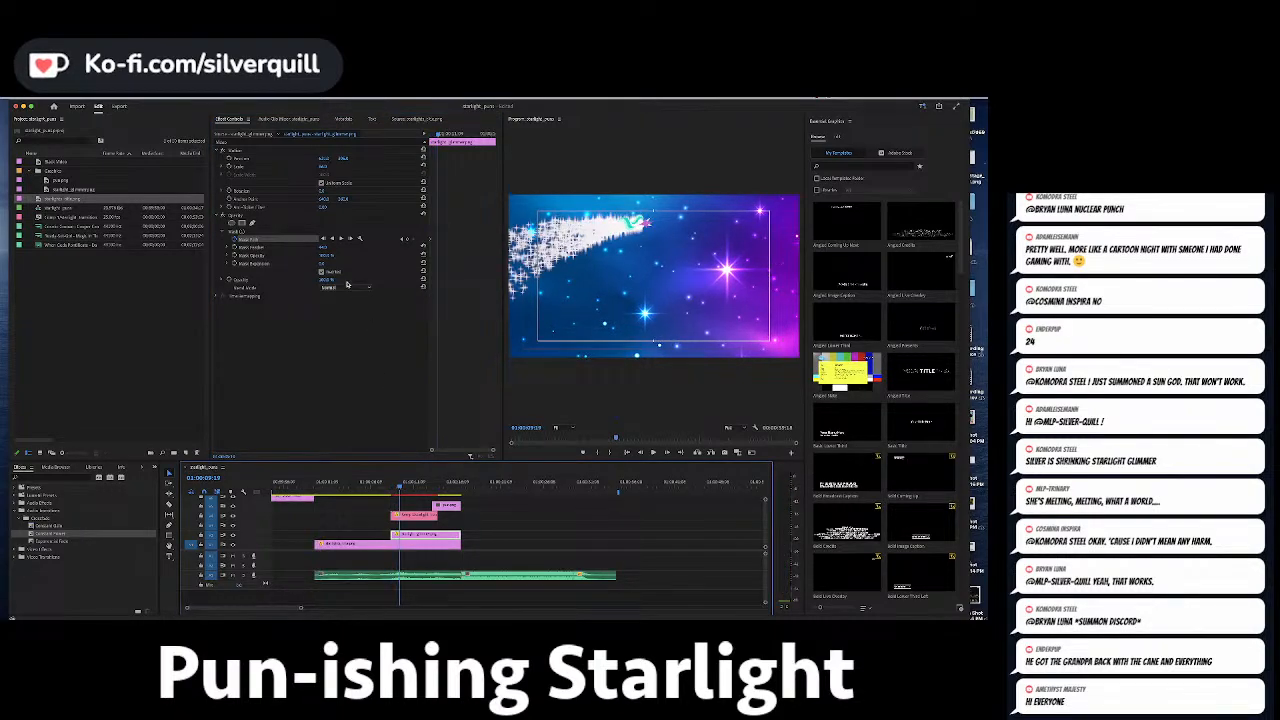
{"action": "left_click", "coordinate": [433, 243]}
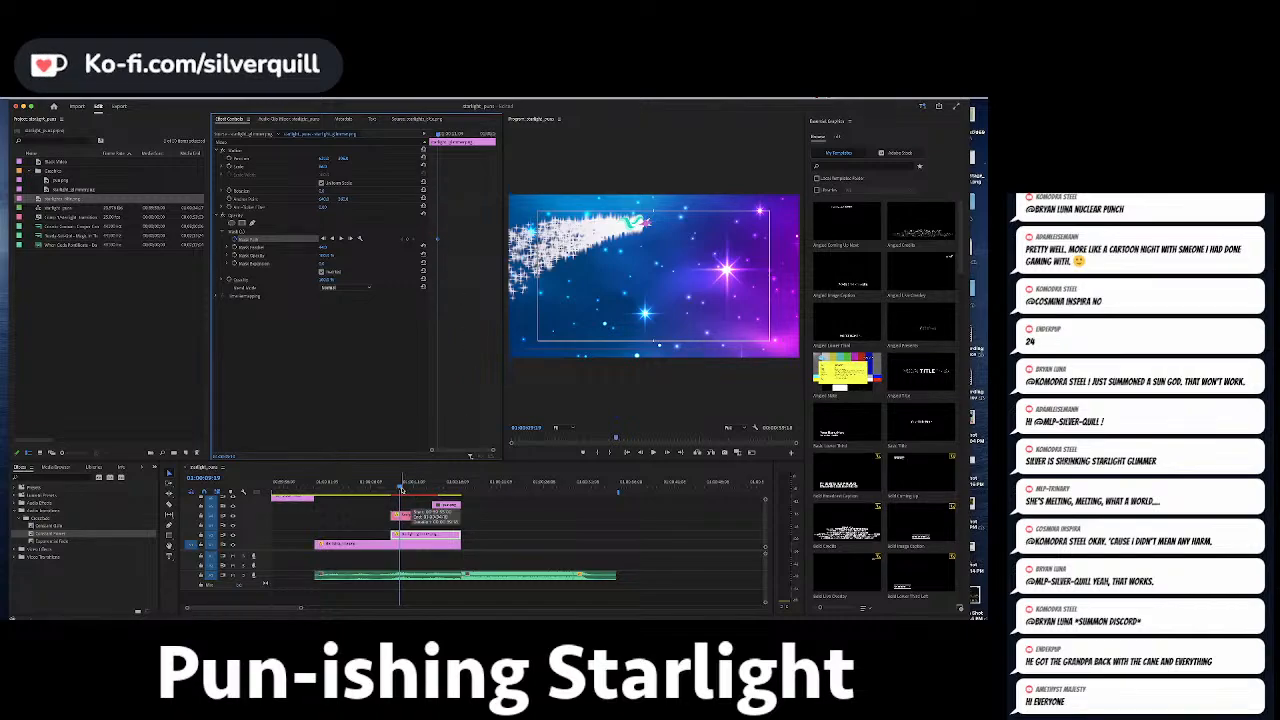
Where the comet has left the frame, reshape the mask past the title's right end to reveal all the lettering.
{"action": "left_click_drag", "start_coordinate": [403, 487], "coordinate": [425, 490]}
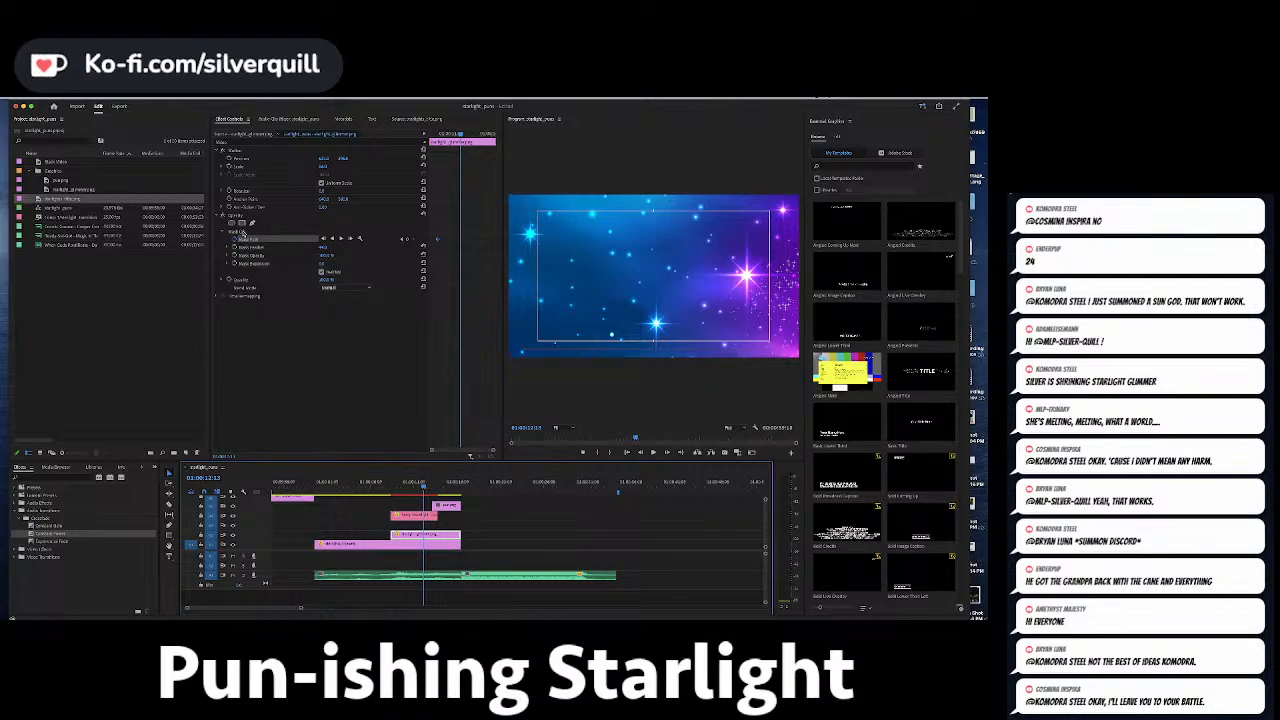
{"action": "left_click", "coordinate": [241, 232]}
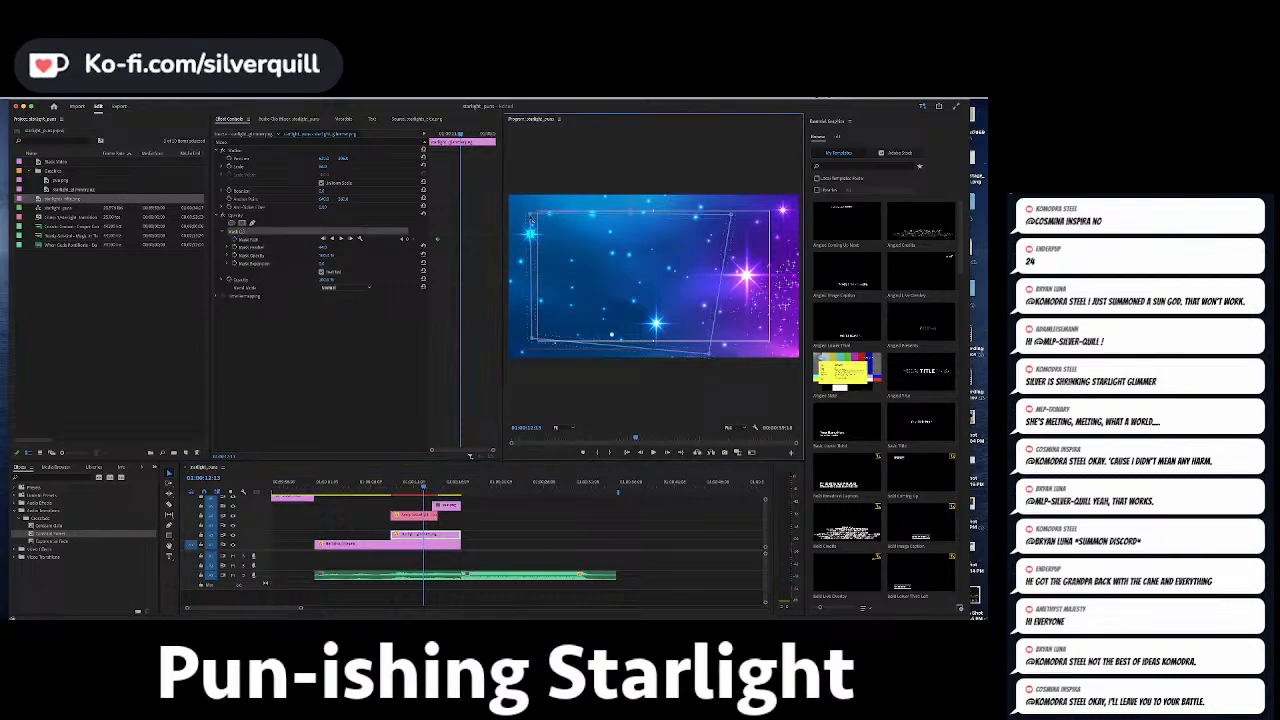
{"action": "left_click_drag", "start_coordinate": [534, 343], "coordinate": [765, 367]}
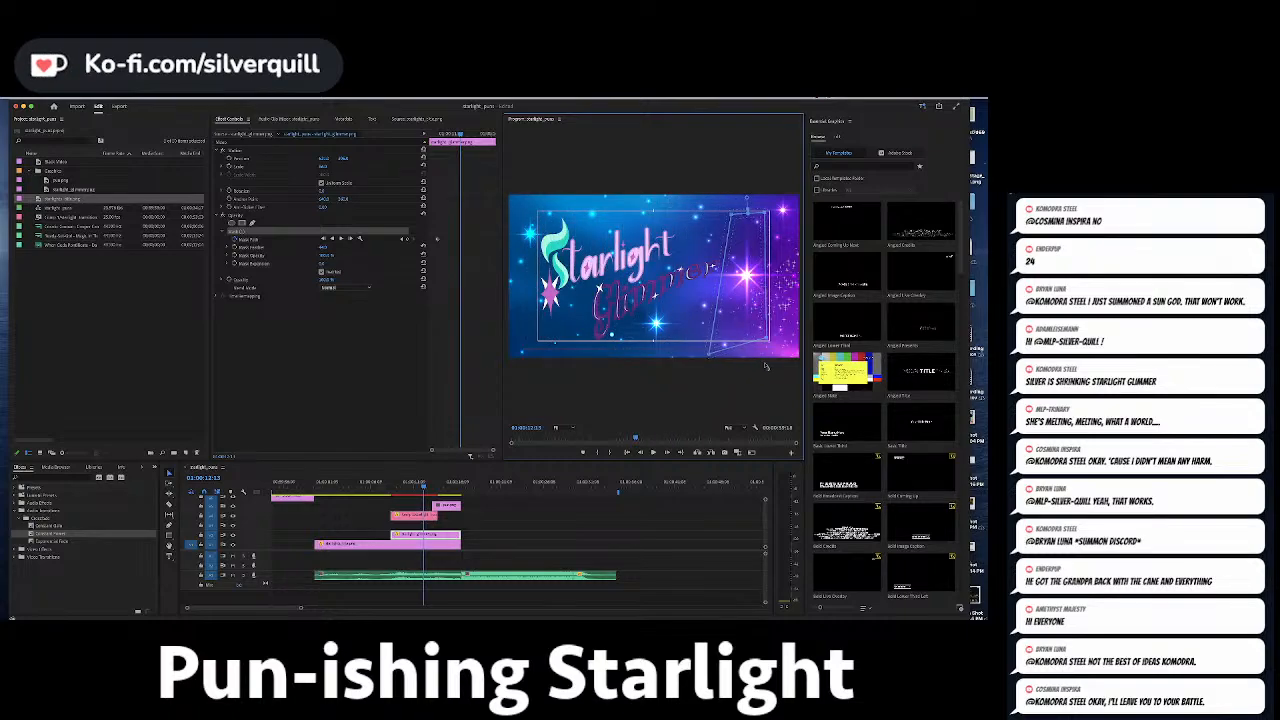
Play the title reveal from the start of the sparkle-trail clip to check its timing.
{"action": "left_click", "coordinate": [393, 488]}
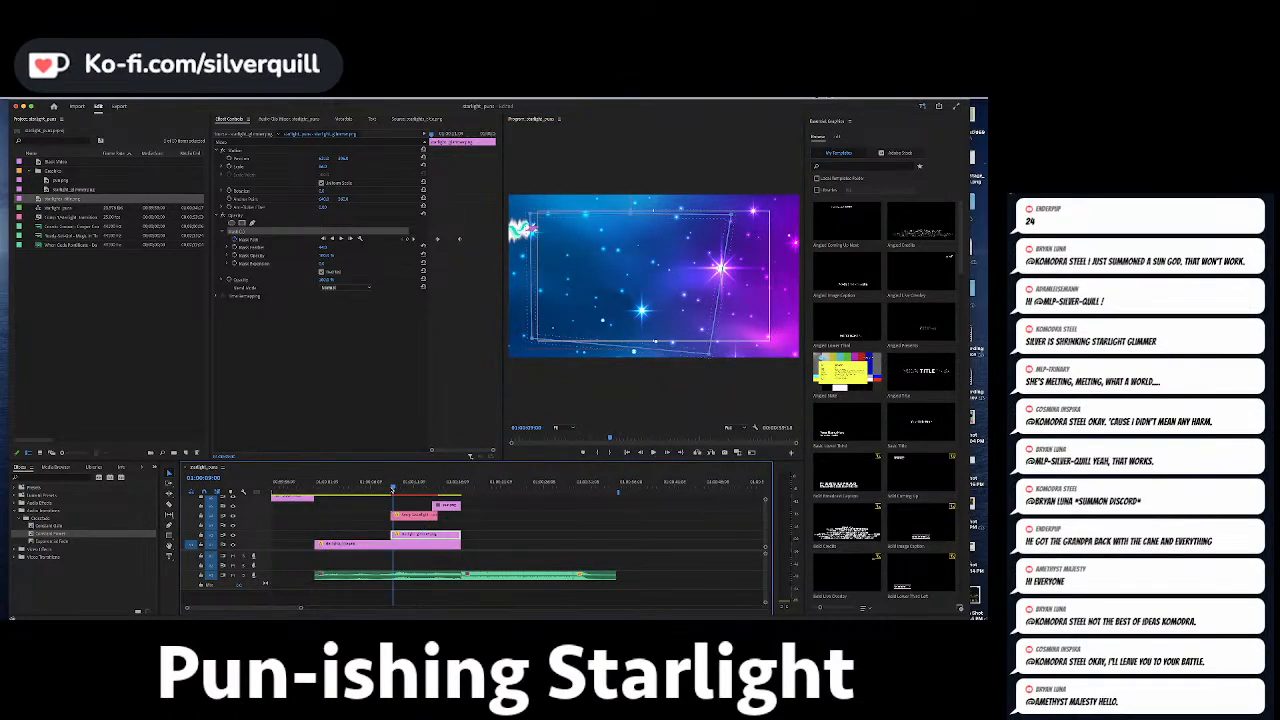
{"action": "left_click", "coordinate": [569, 521]}
{"action": "key", "text": "space"}
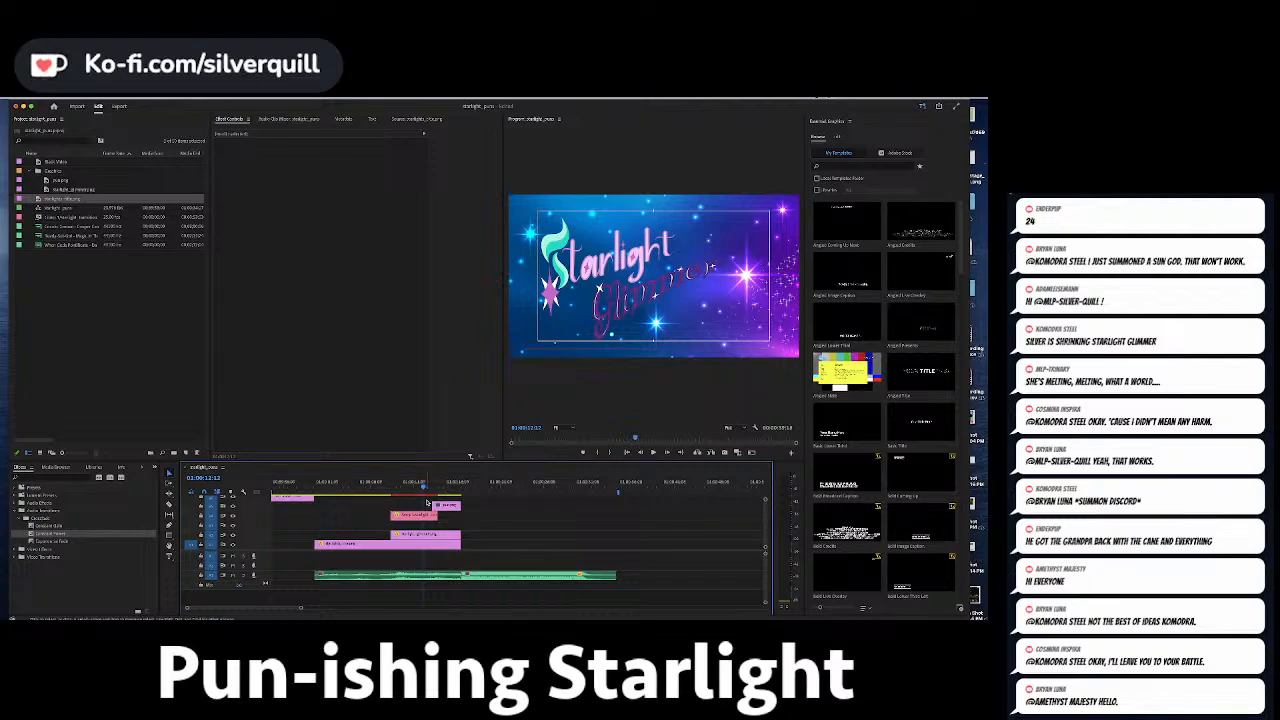
Move the ending Mask Path keyframe earlier, to the frame where the sparkle trail is passing the end of the title.
{"action": "left_click", "coordinate": [394, 484]}
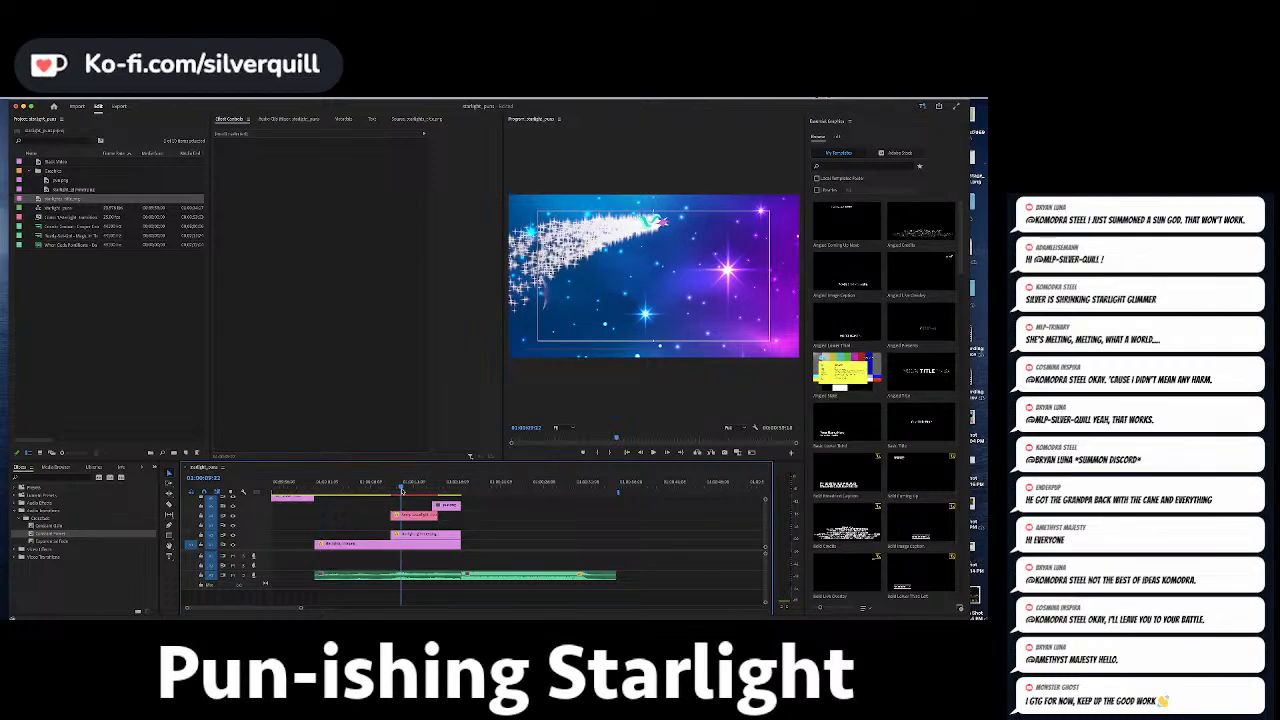
{"action": "left_click", "coordinate": [425, 534]}
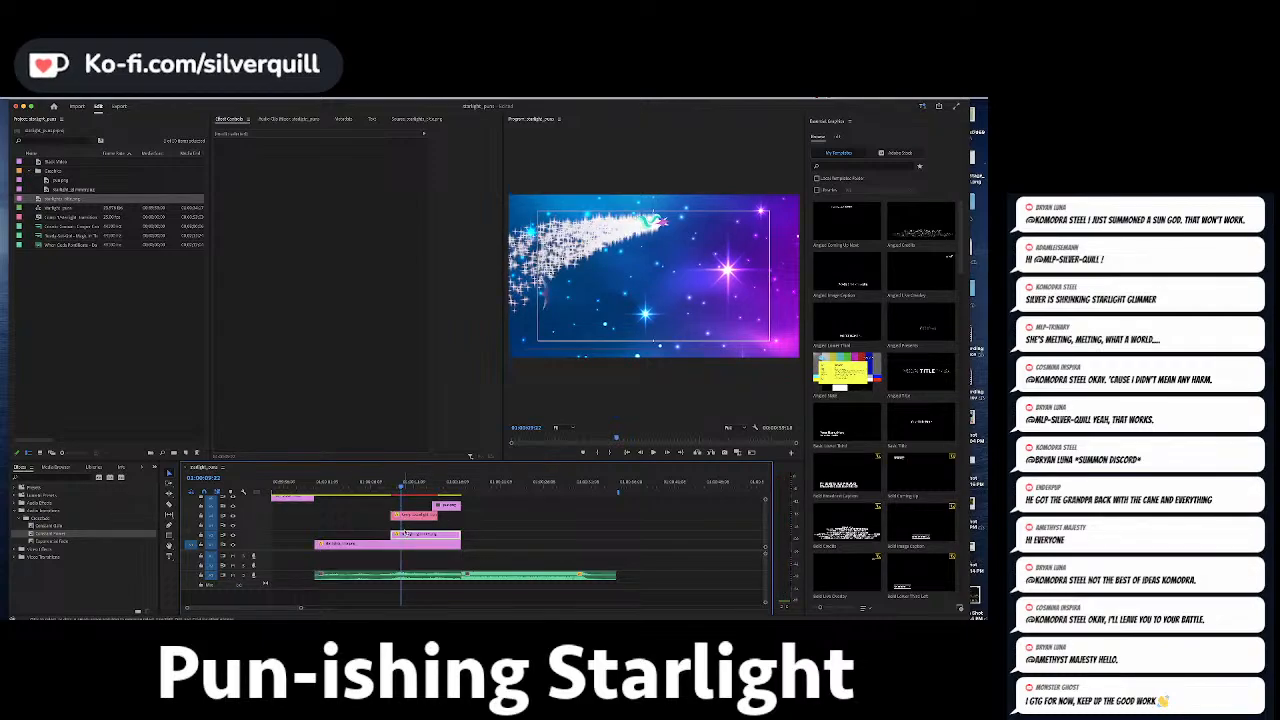
{"action": "key", "text": "="}
{"action": "key", "text": "="}
{"action": "key", "text": "="}
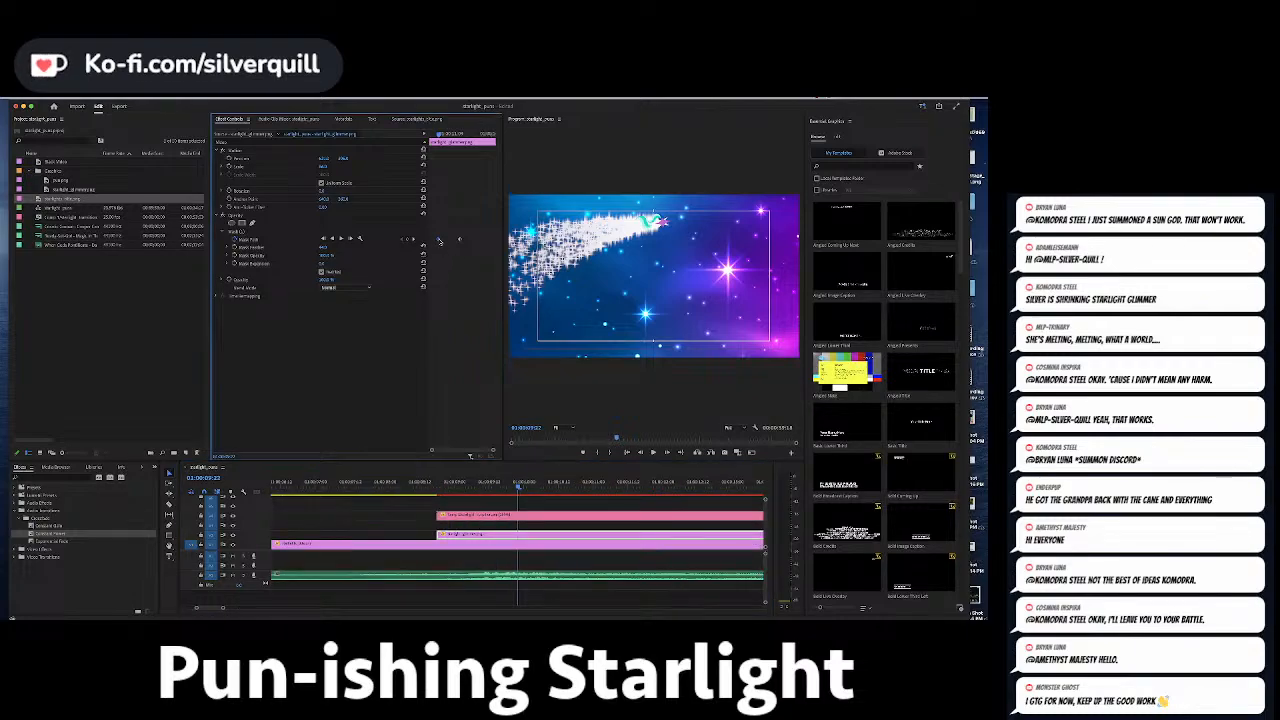
{"action": "key", "text": "space"}
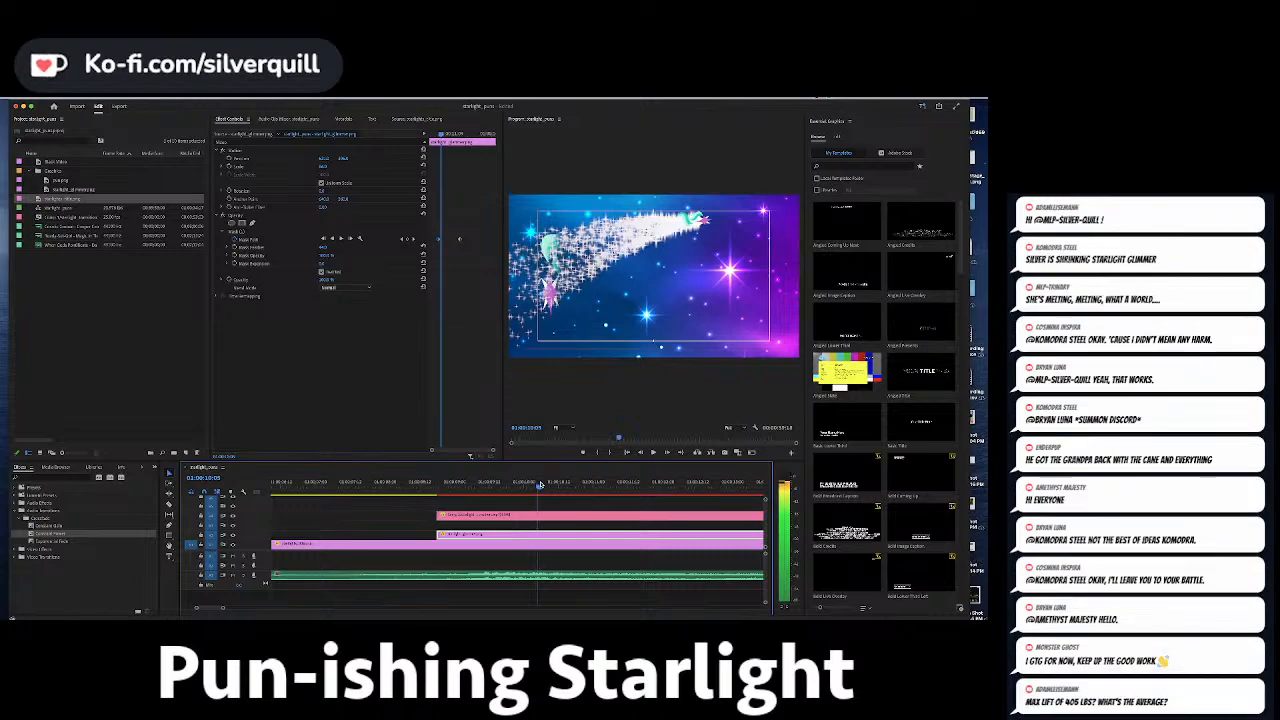
{"action": "left_click", "coordinate": [576, 484]}
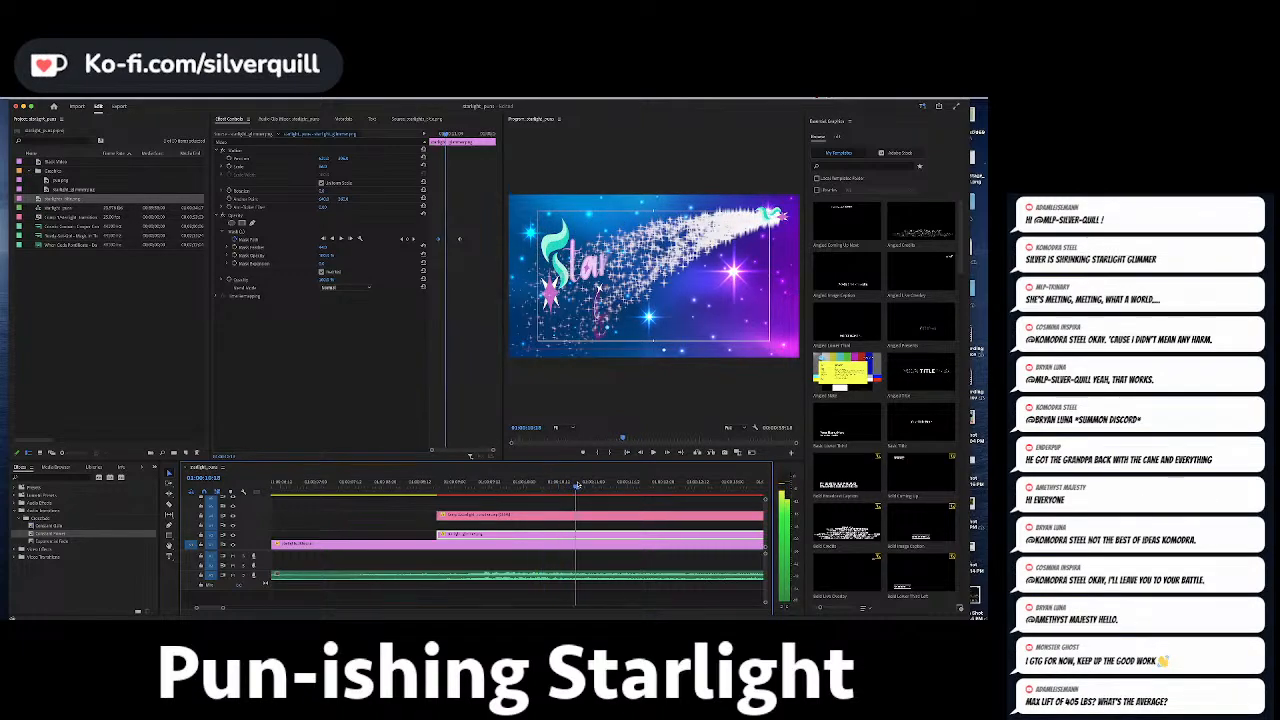
{"action": "left_click_drag", "start_coordinate": [577, 485], "coordinate": [620, 485]}
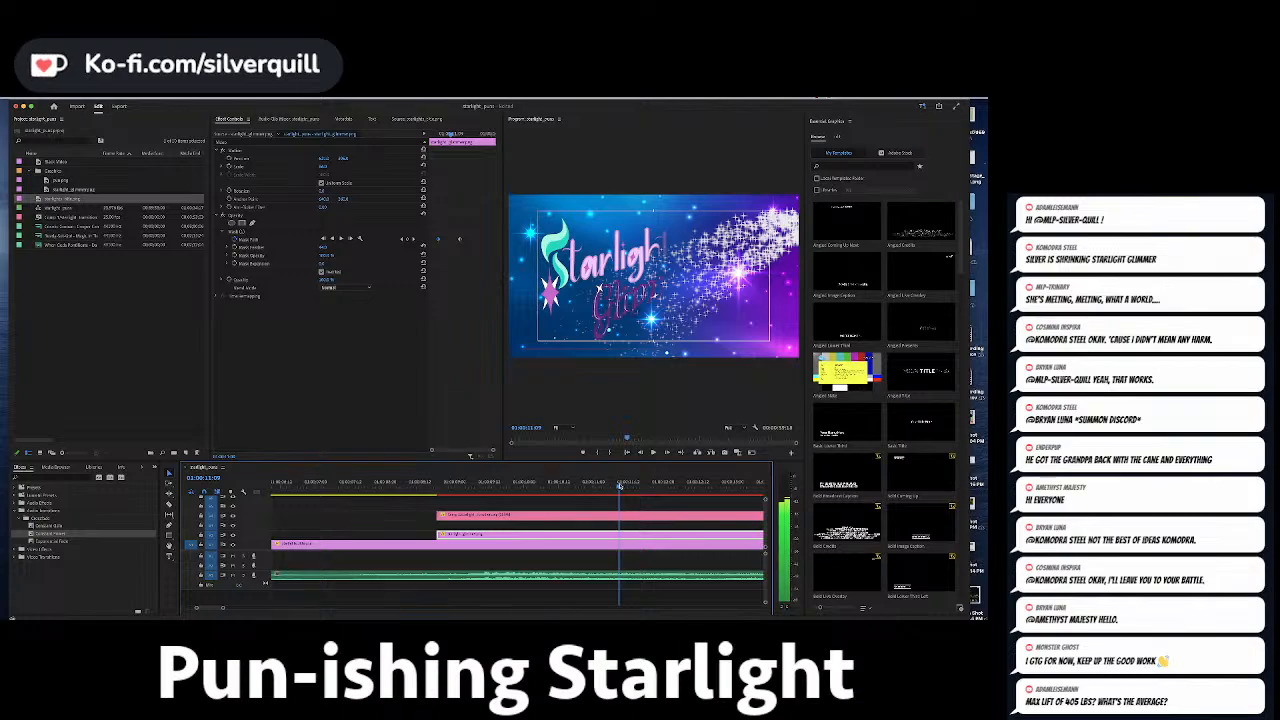
{"action": "left_click", "coordinate": [460, 240]}
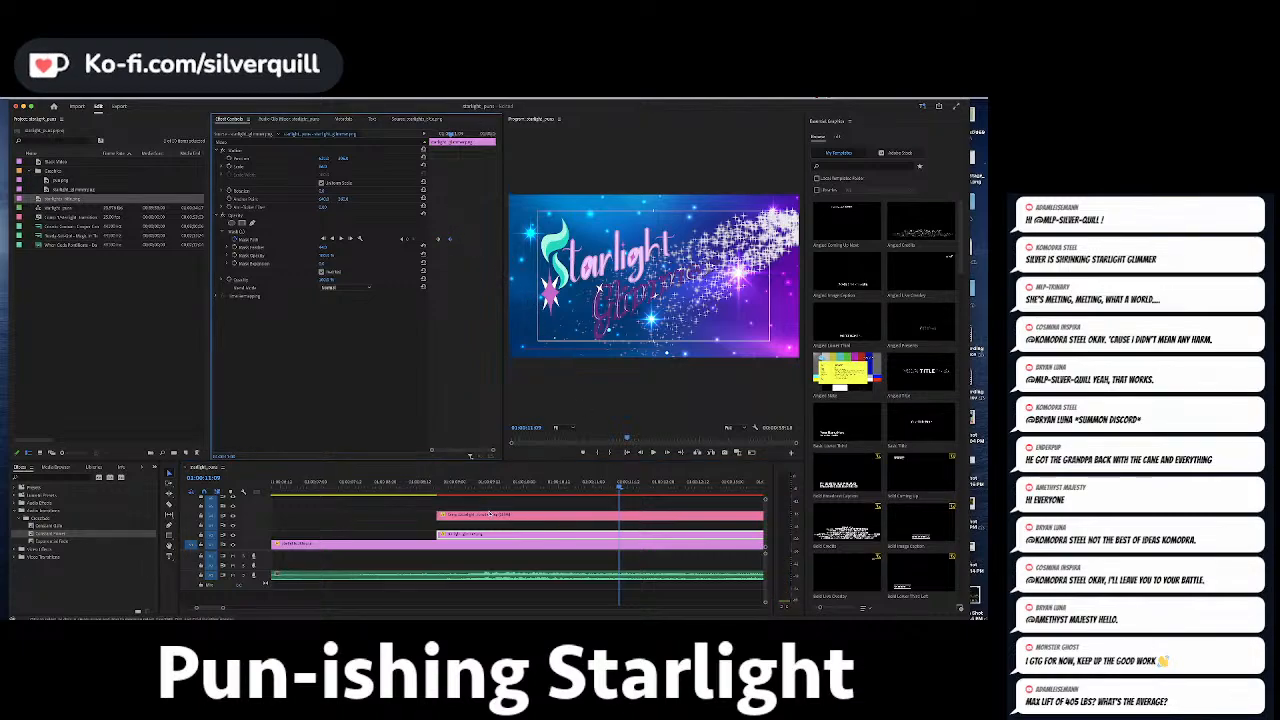
Play back the retimed title reveal through to the appearance of the PUN lettering.
{"action": "left_click", "coordinate": [436, 484]}
{"action": "key", "text": "space"}
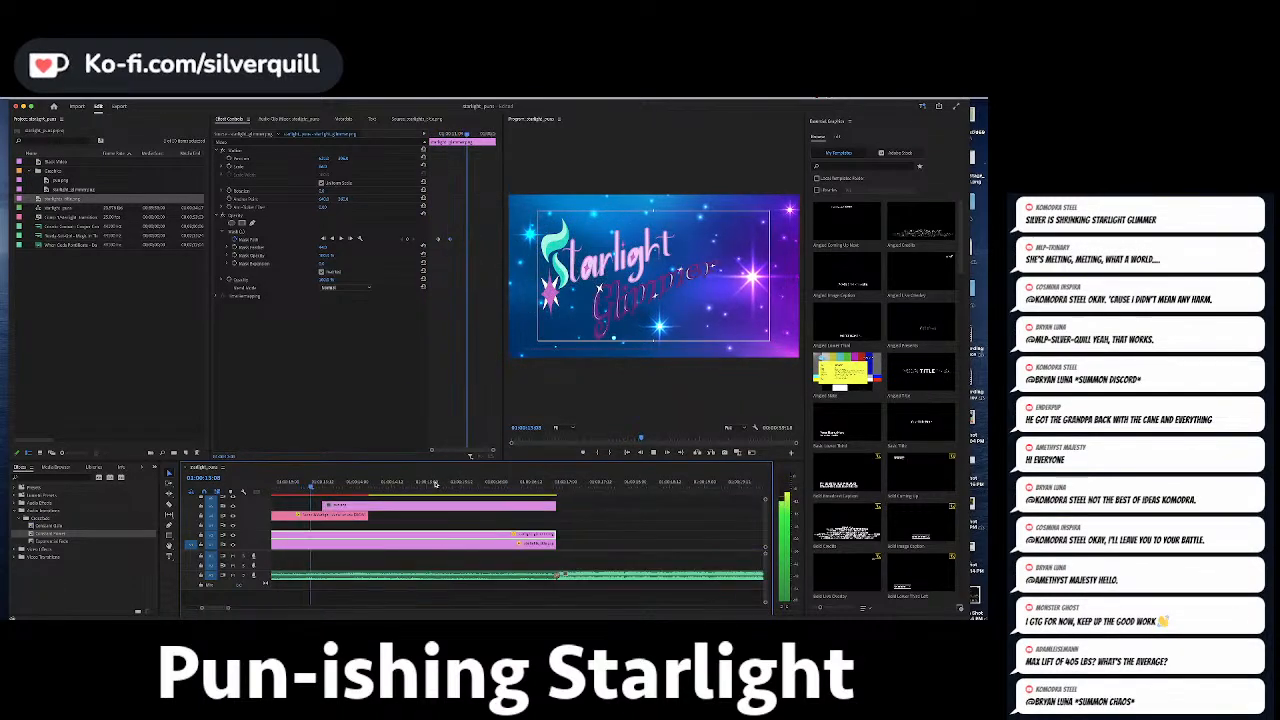
{"action": "key", "text": "space"}
{"action": "key", "text": "minus"}
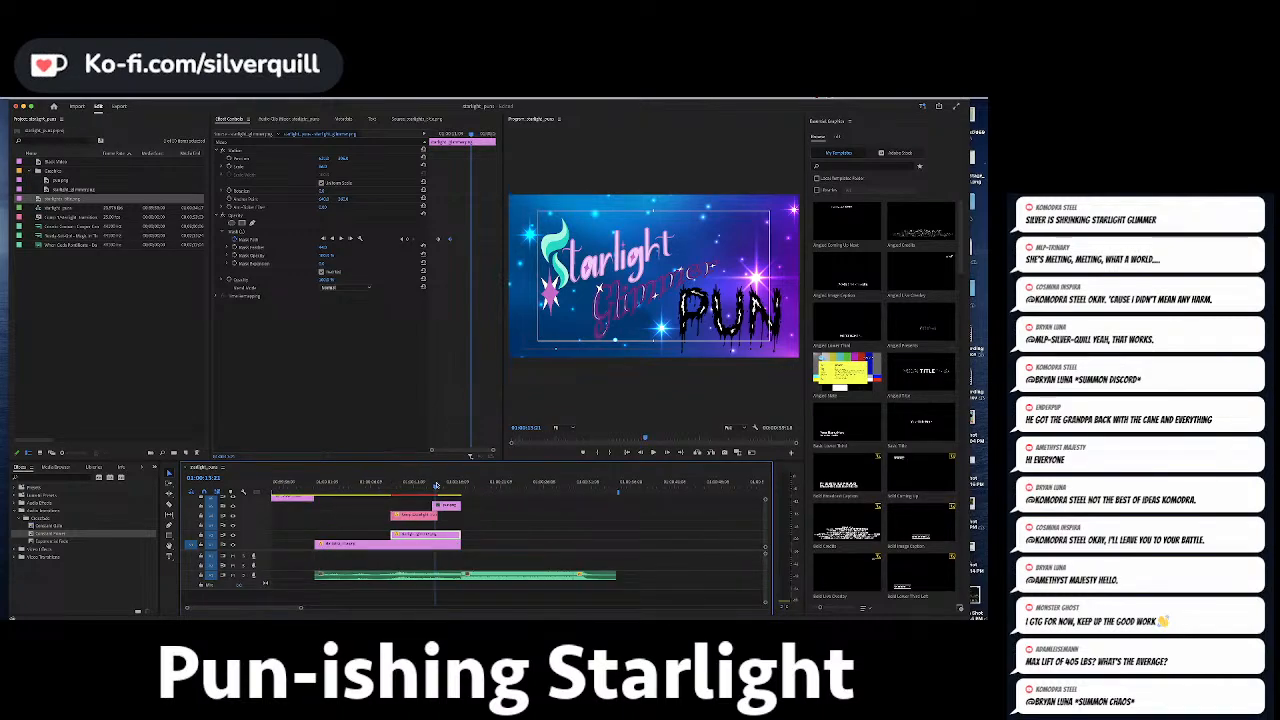
Set Position and Scale keyframes at the first frame of the pun.png clip.
{"action": "left_click", "coordinate": [519, 513]}
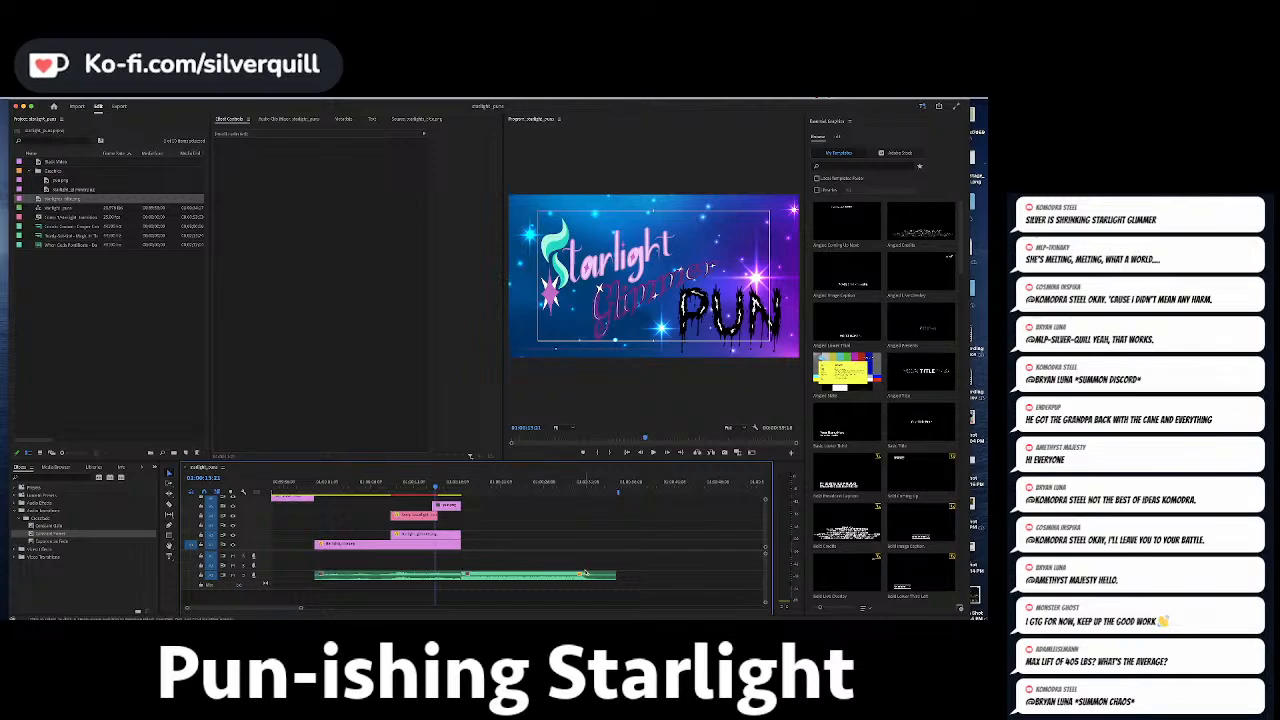
{"action": "key", "text": "Up"}
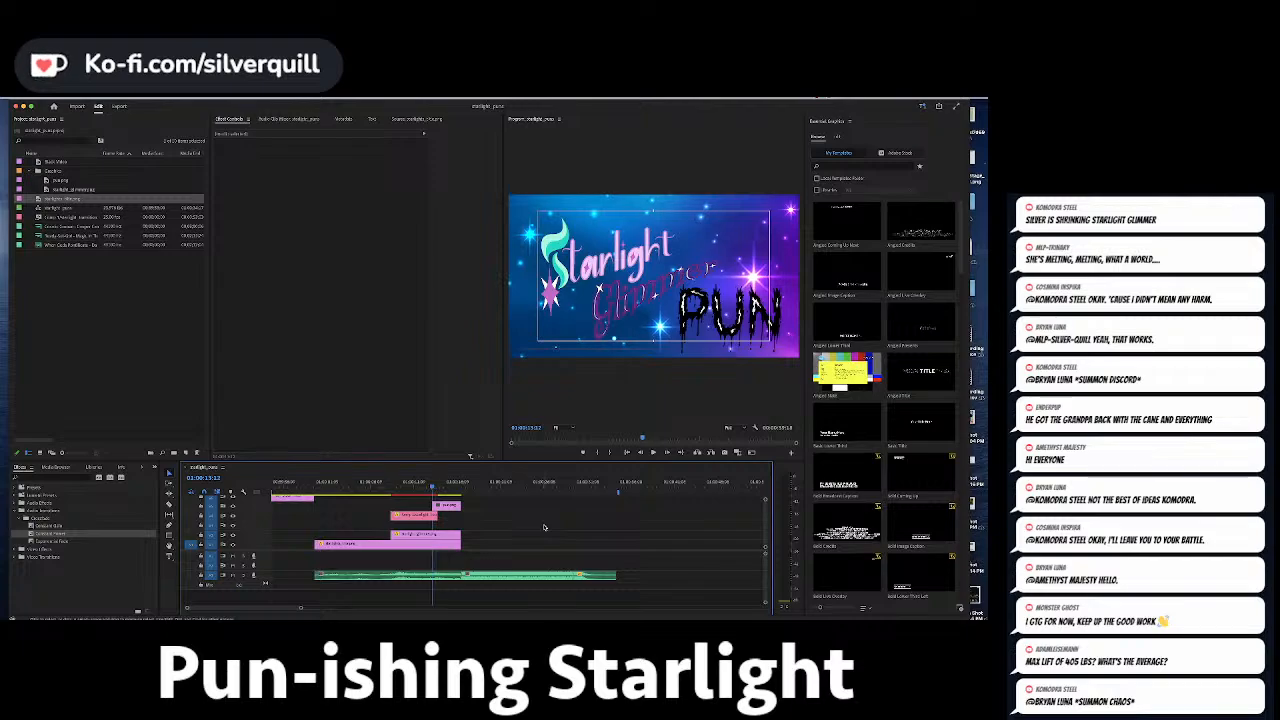
{"action": "left_click", "coordinate": [452, 507]}
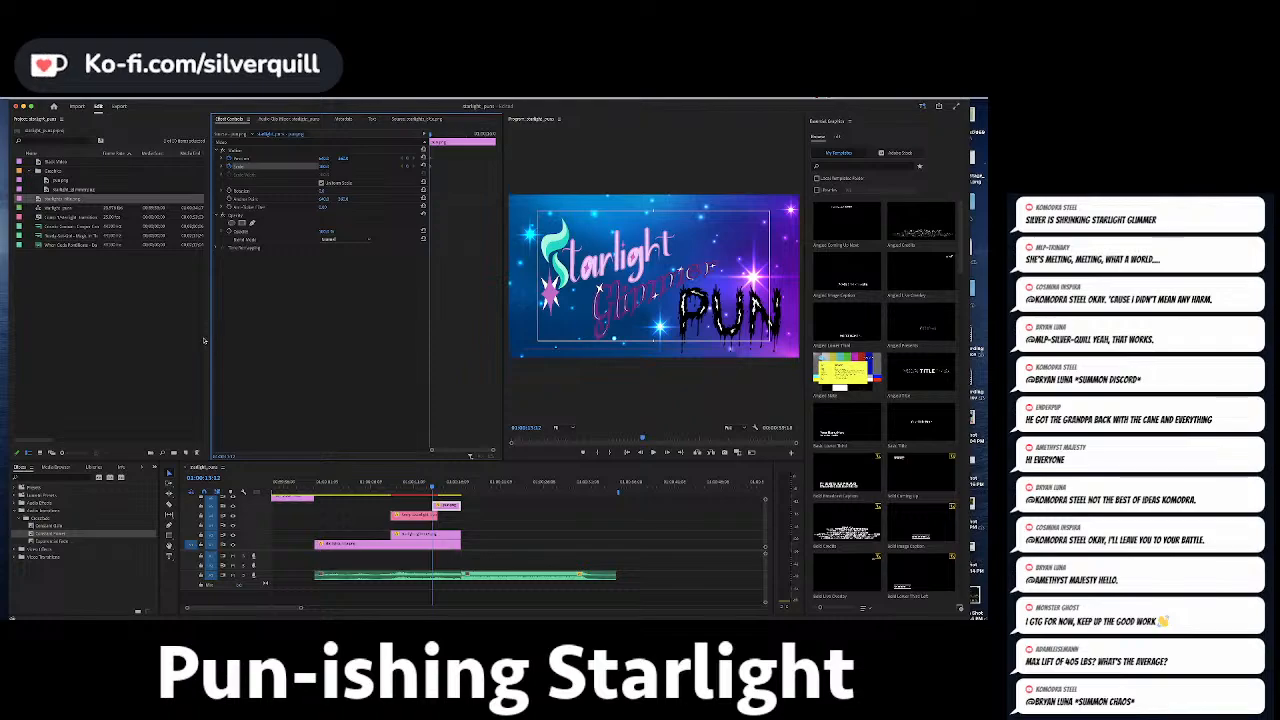
Switch to Finder and open the Silver Quill Resources folder on the external drive.
{"action": "key", "text": "super+Tab"}
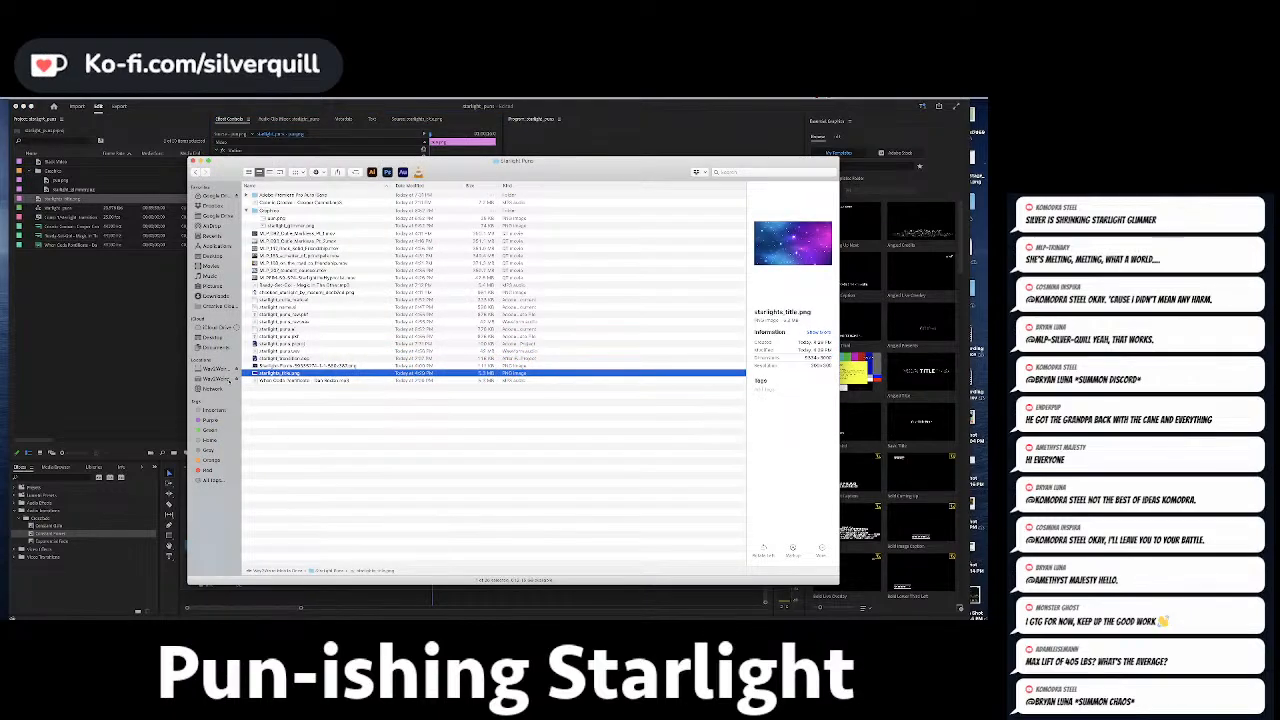
{"action": "left_click", "coordinate": [216, 369]}
{"action": "type", "text": "si"}
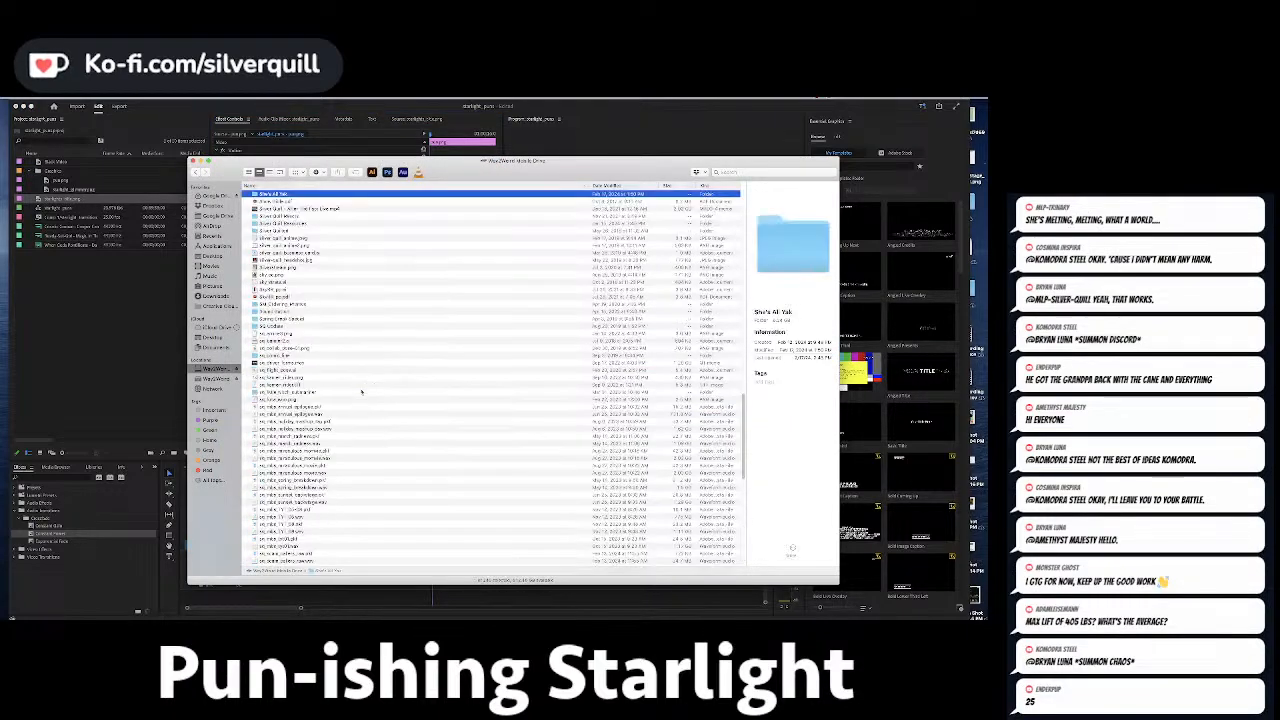
{"action": "key", "text": "Down"}
{"action": "key", "text": "Down"}
{"action": "key", "text": "super+Down"}
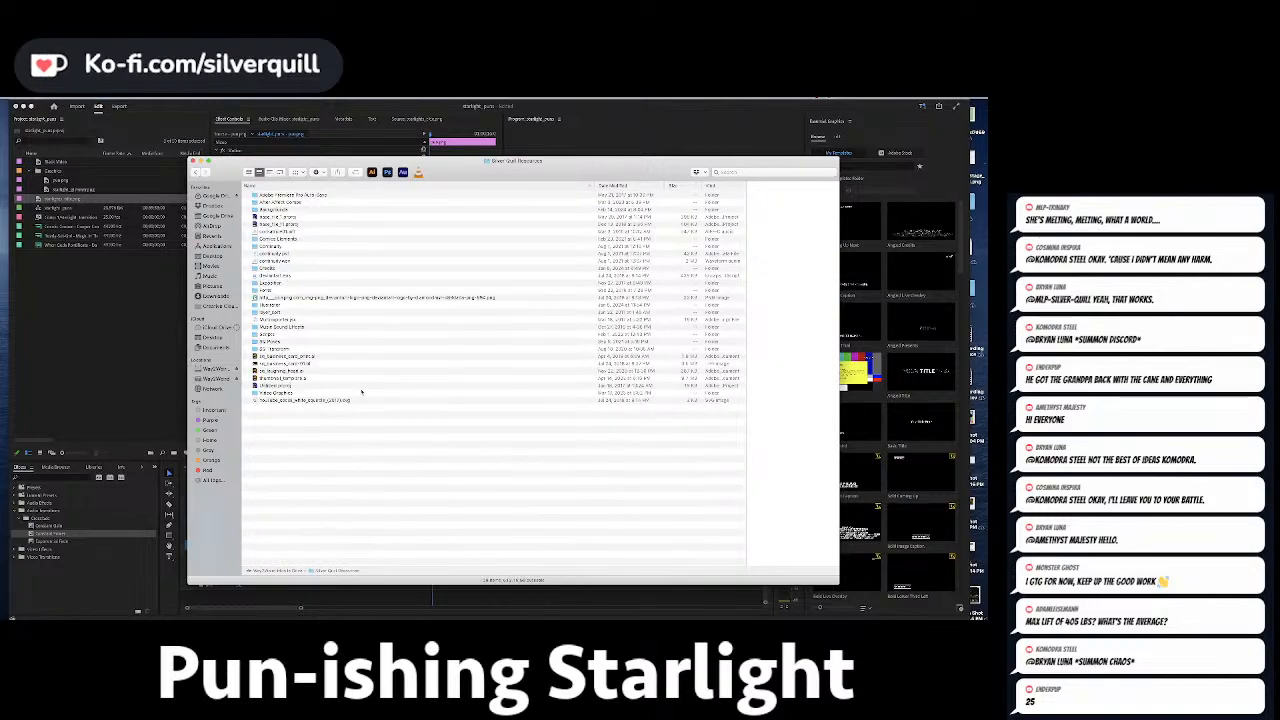
Open the Sound Effects folder inside the music and sound effects subfolder.
{"action": "type", "text": "sq"}
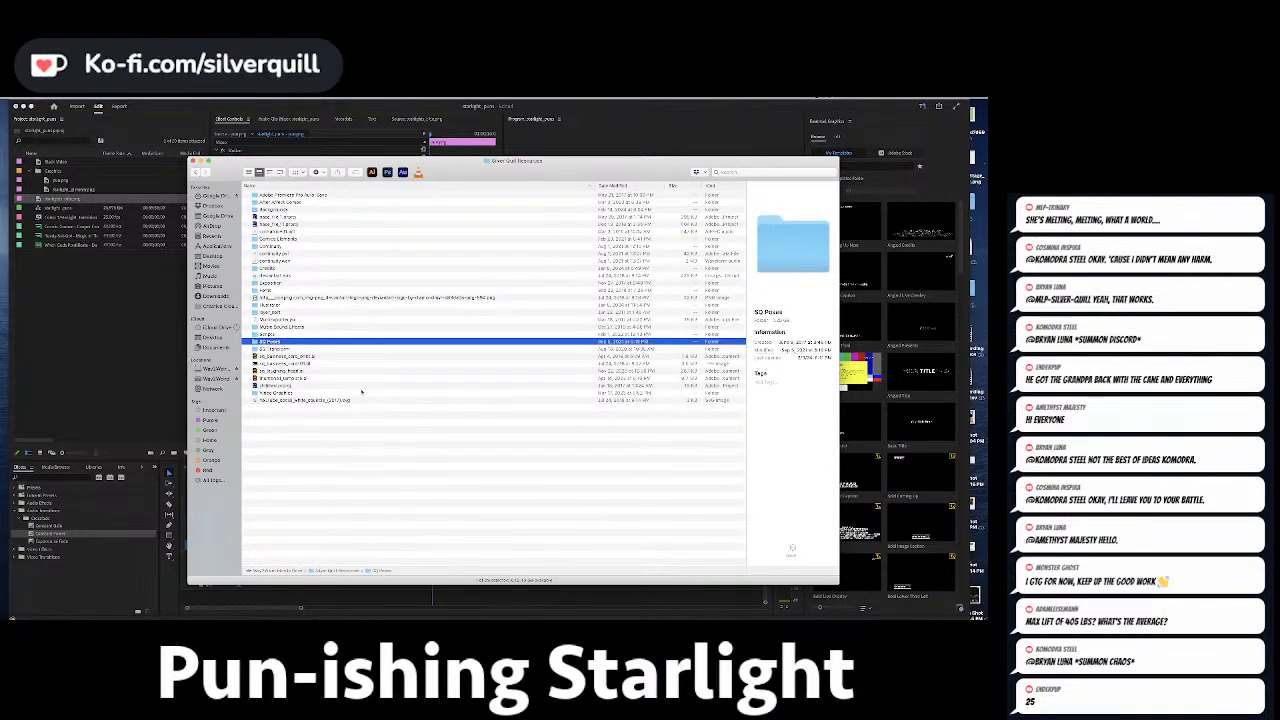
{"action": "key", "text": "Down"}
{"action": "key", "text": "Up"}
{"action": "key", "text": "Up"}
{"action": "key", "text": "Up"}
{"action": "key", "text": "super+Down"}
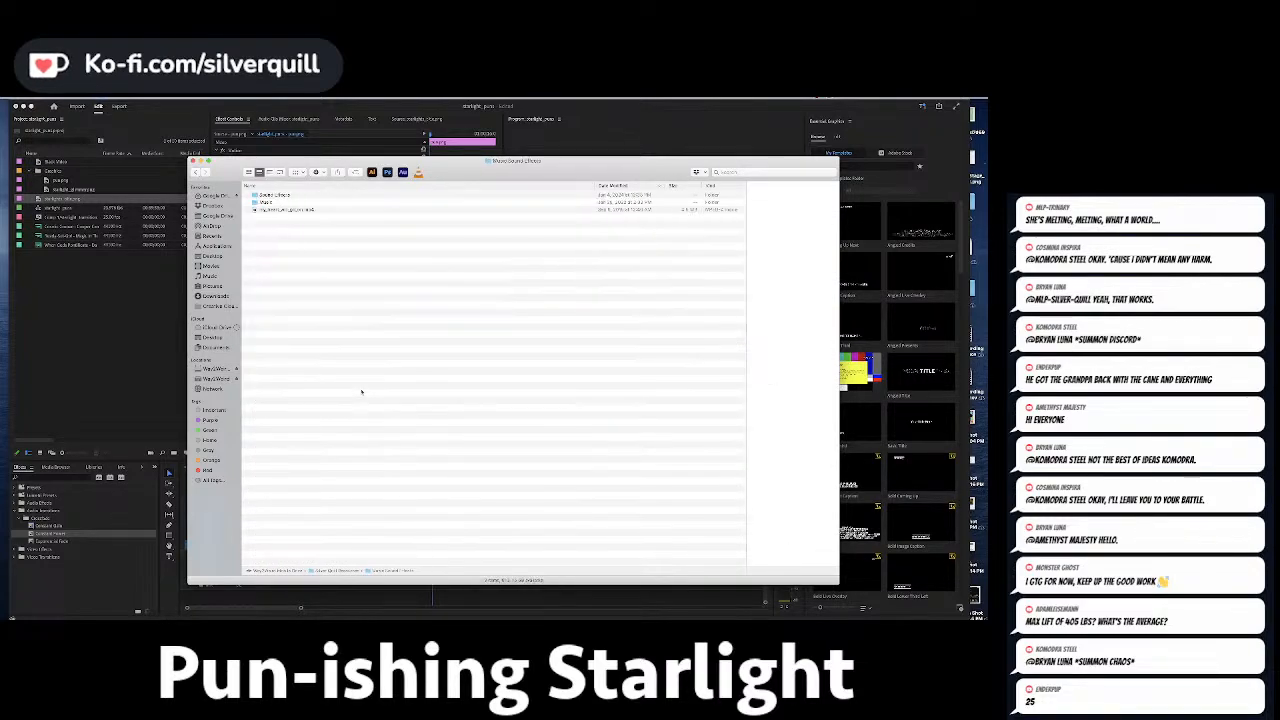
{"action": "key", "text": "Down"}
{"action": "key", "text": "super+Down"}
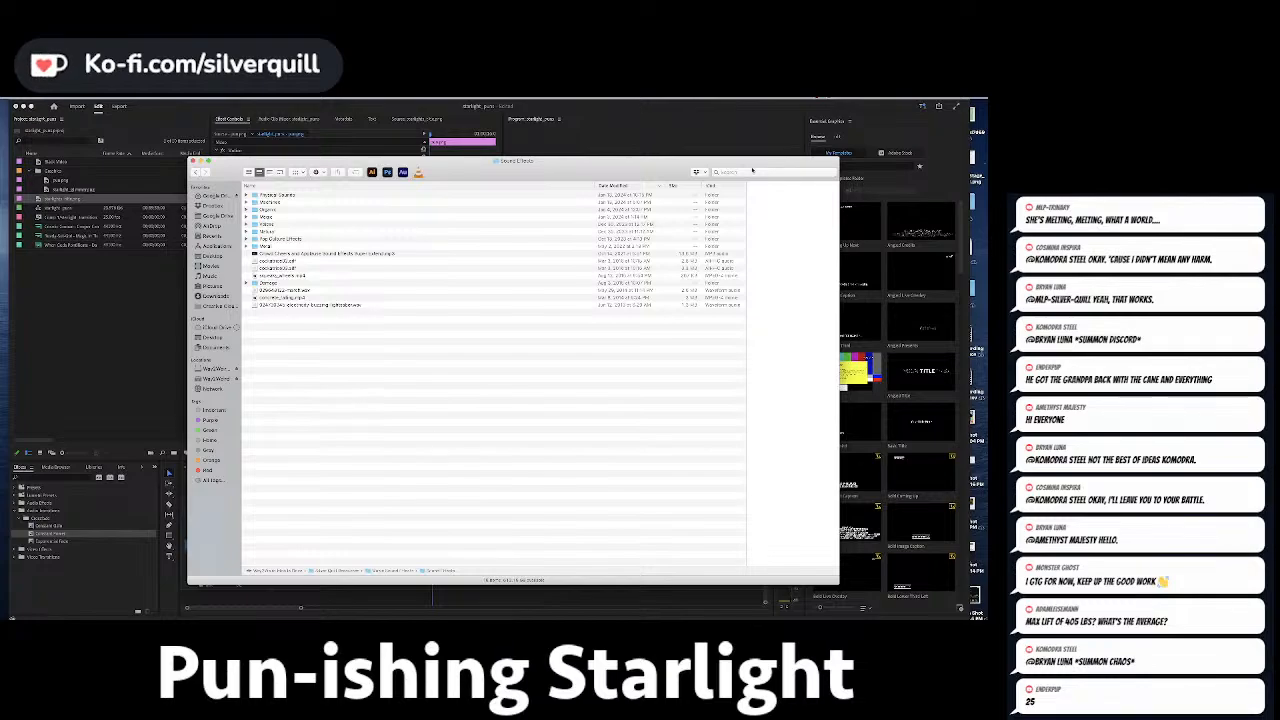
Search for door slam sounds, limiting the search to the Sound Effects folder.
{"action": "left_click", "coordinate": [755, 171]}
{"action": "type", "text": "door"}
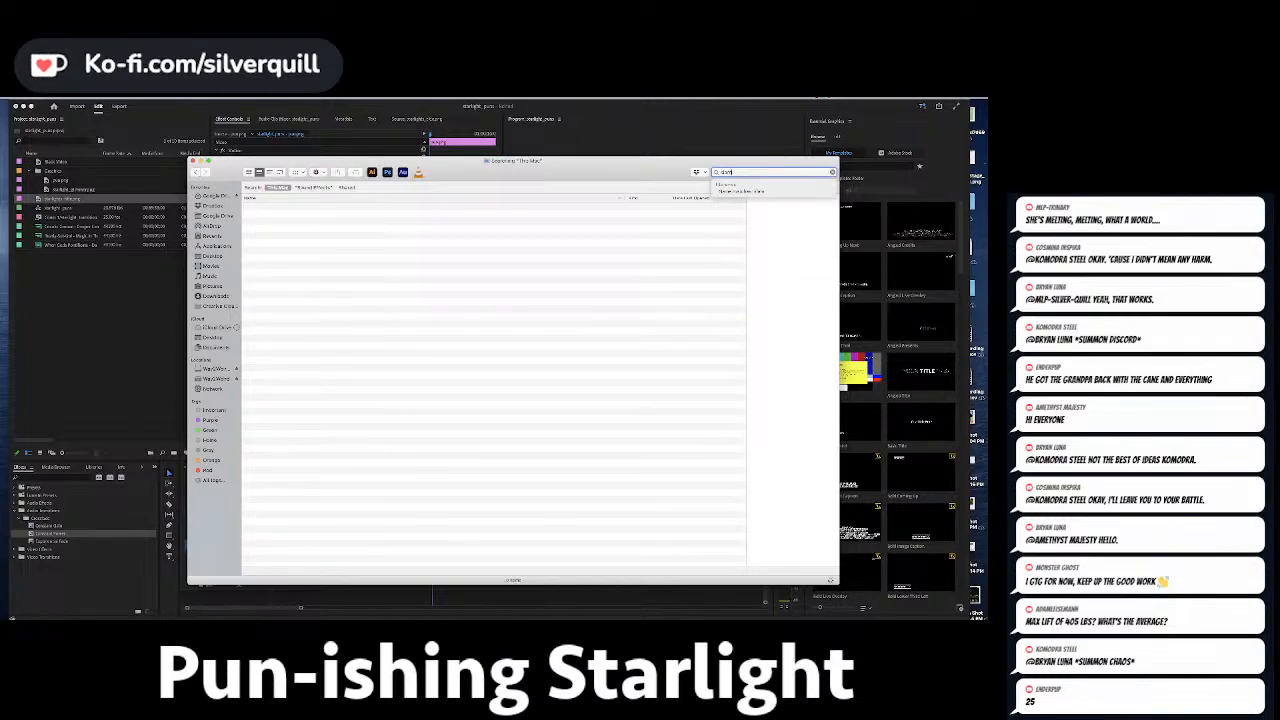
{"action": "left_click", "coordinate": [313, 187]}
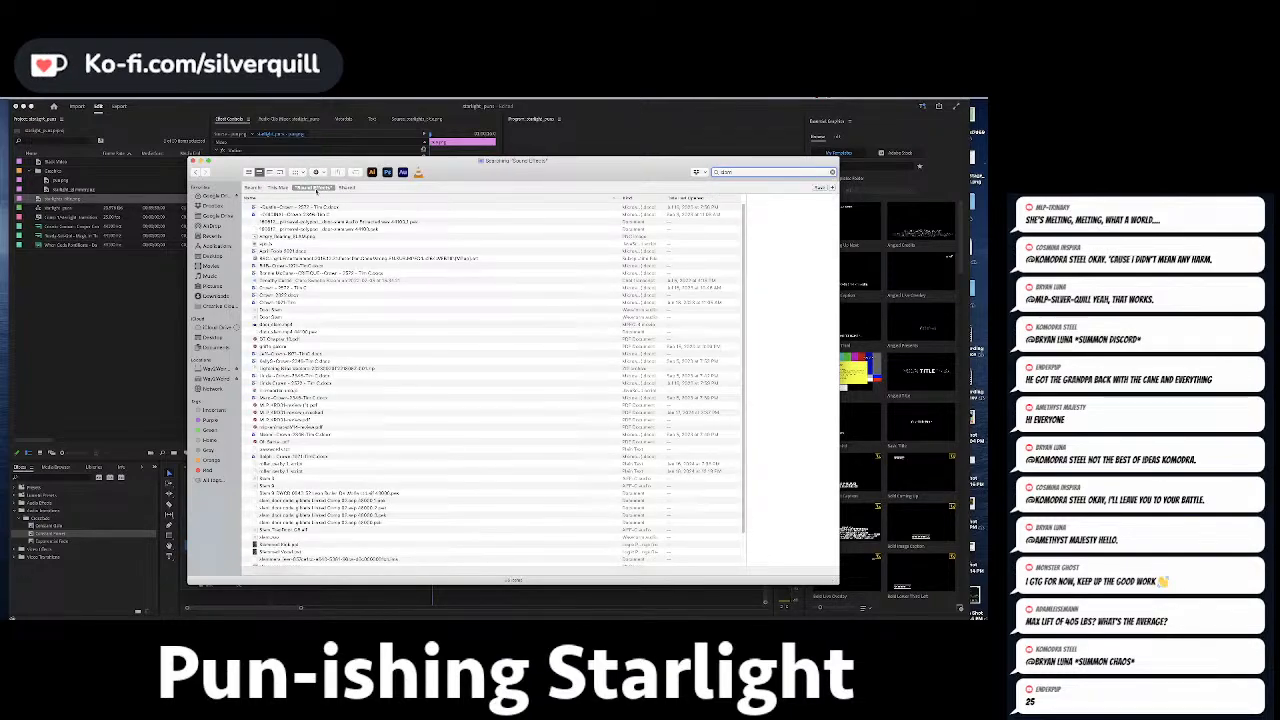
Preview both Door Slam recordings, door_slam.mp4 and slam.wav in turn to compare how they sound.
{"action": "left_click", "coordinate": [263, 208]}
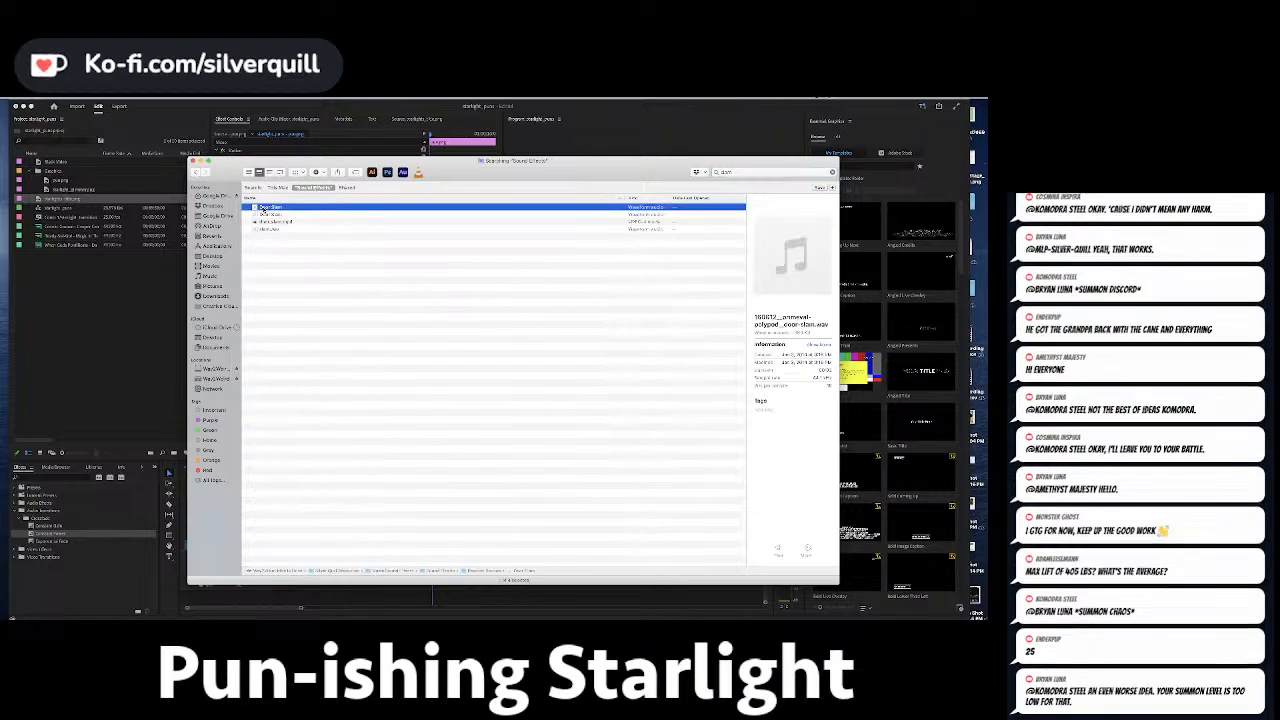
{"action": "key", "text": "space"}
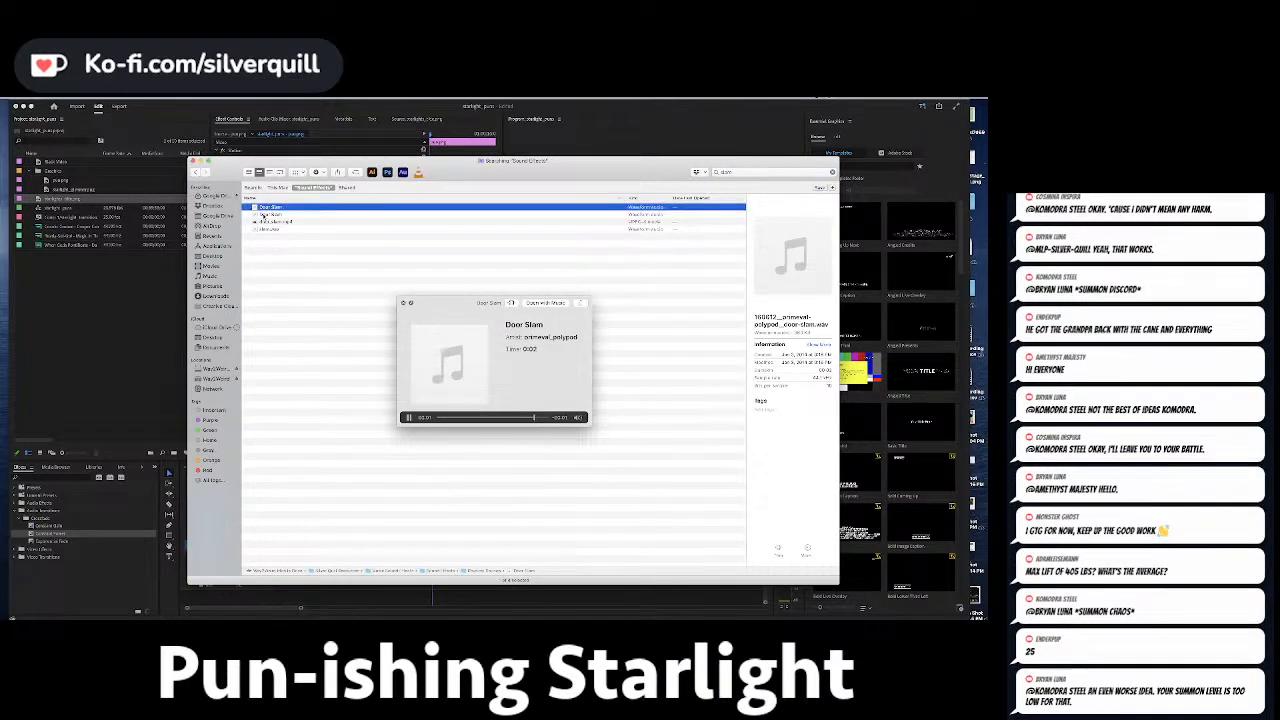
{"action": "left_click", "coordinate": [263, 215]}
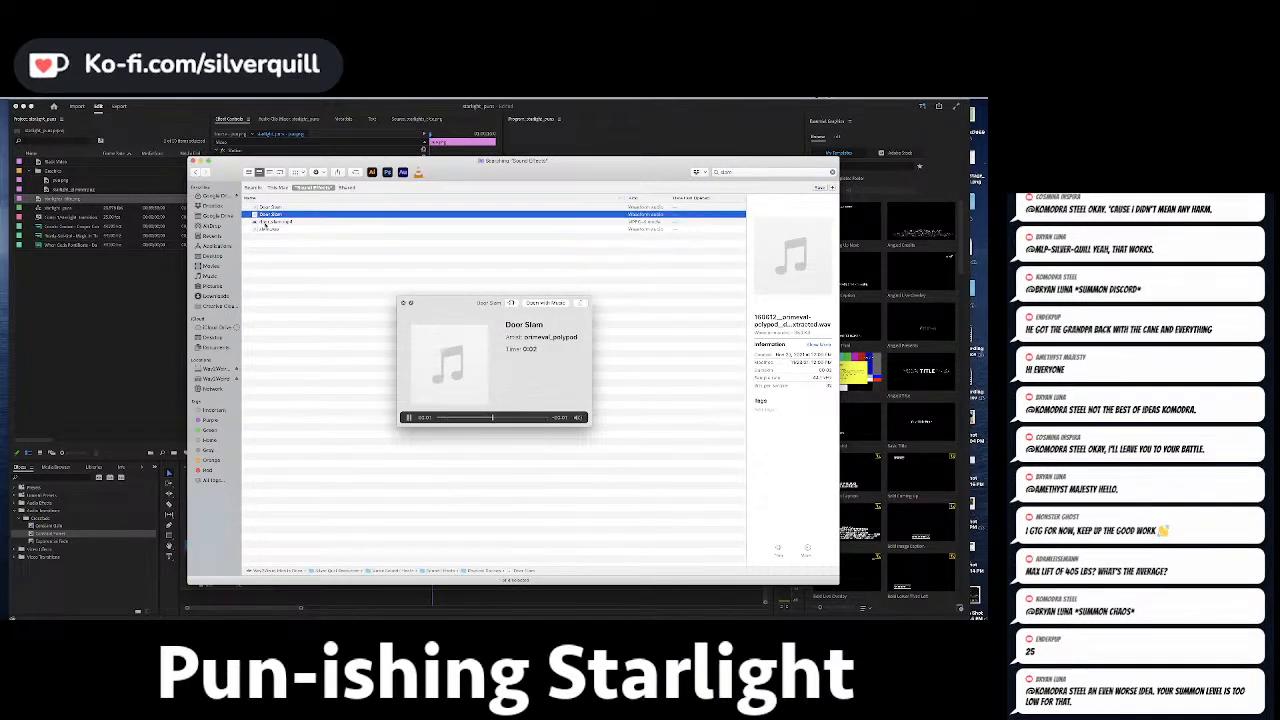
{"action": "left_click", "coordinate": [263, 221]}
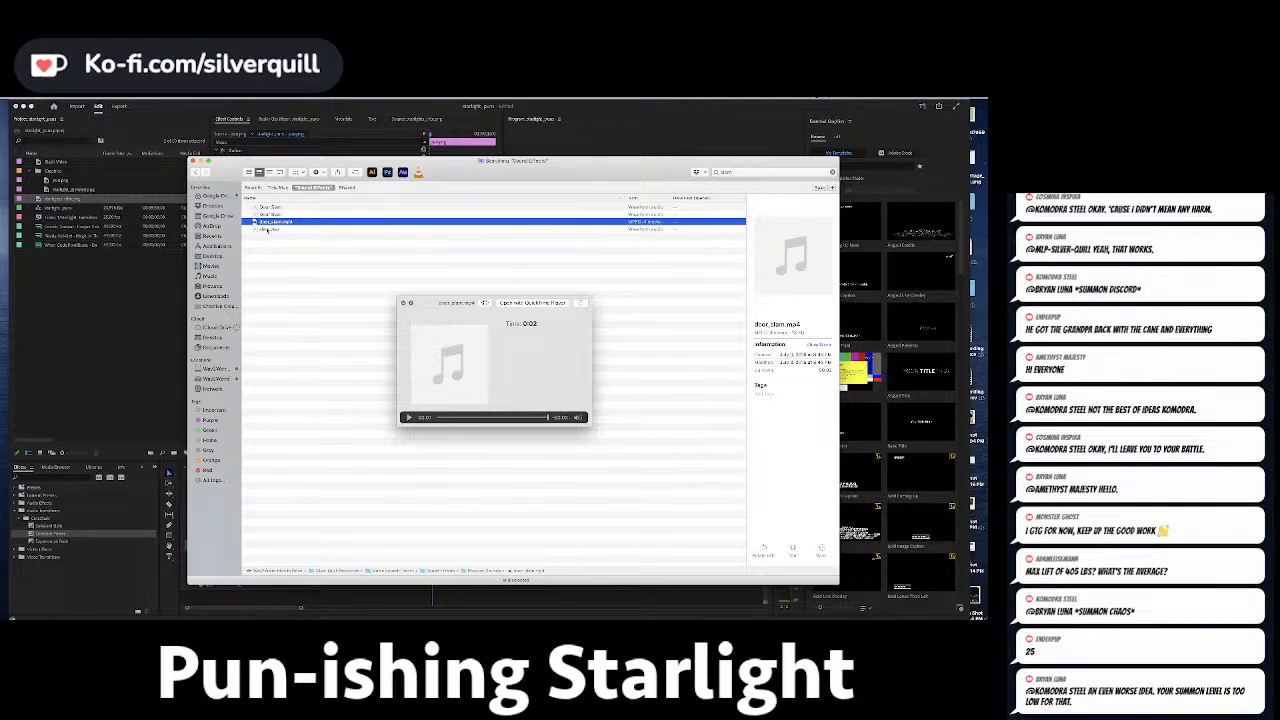
{"action": "left_click", "coordinate": [268, 229]}
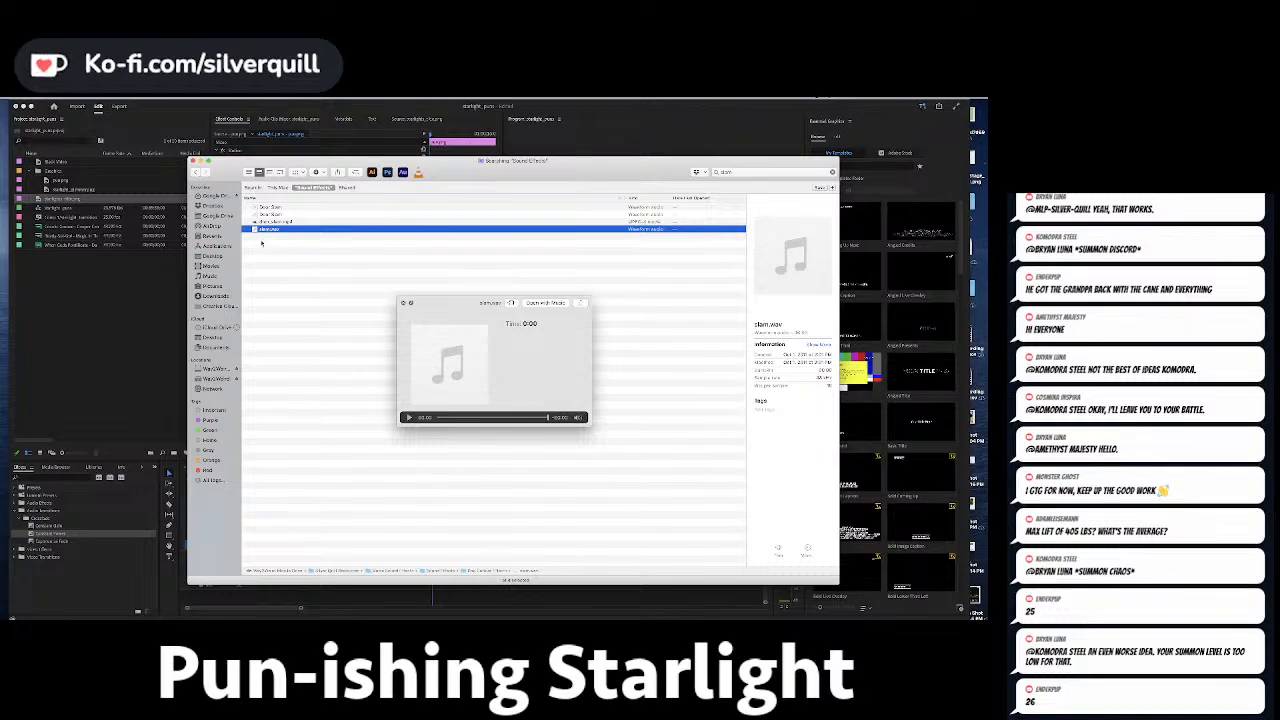
{"action": "left_click", "coordinate": [261, 243]}
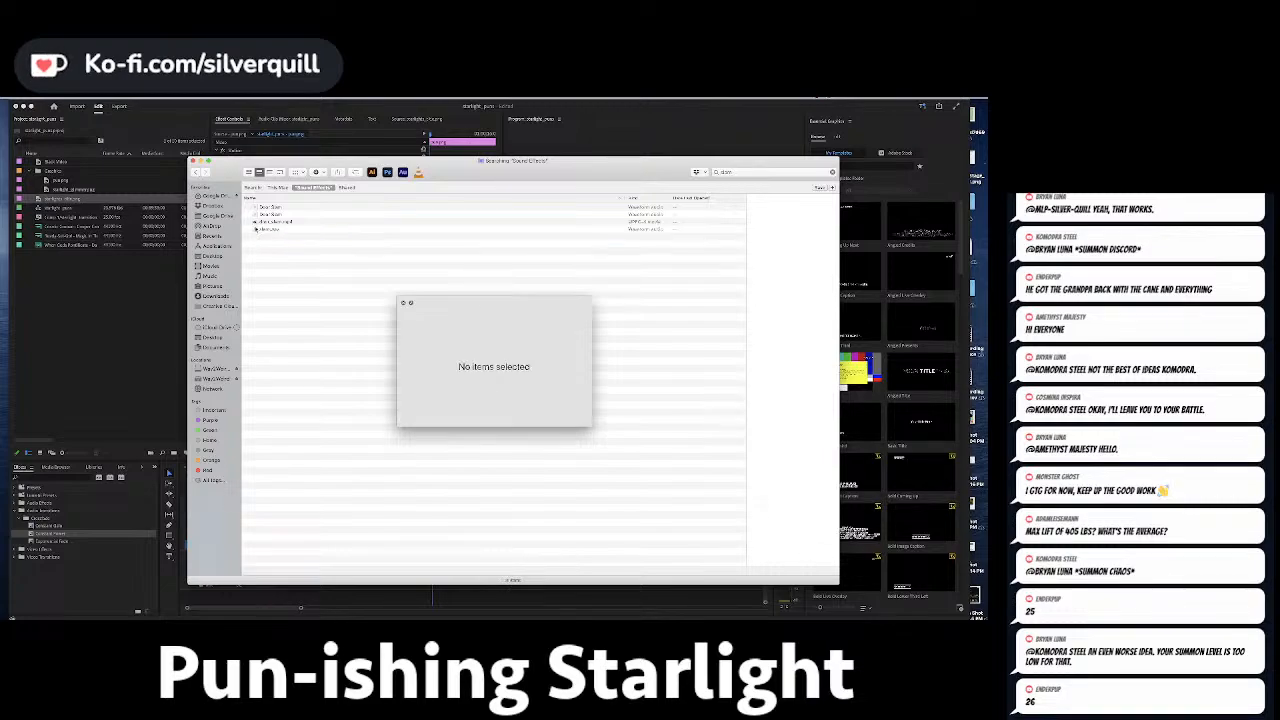
{"action": "left_click", "coordinate": [256, 229]}
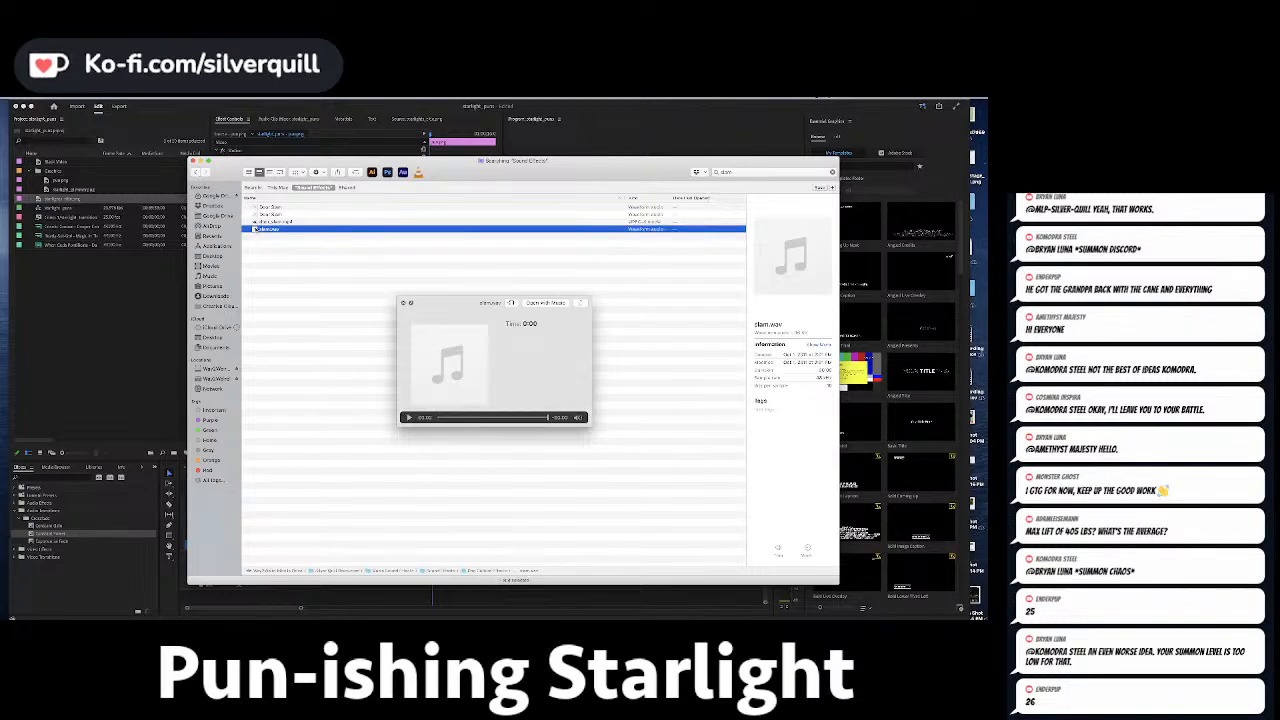
{"action": "key", "text": "space"}
Bring the first Door Slam sound into the Premiere Pro project and play it in the Source Monitor.
{"action": "left_click", "coordinate": [260, 206]}
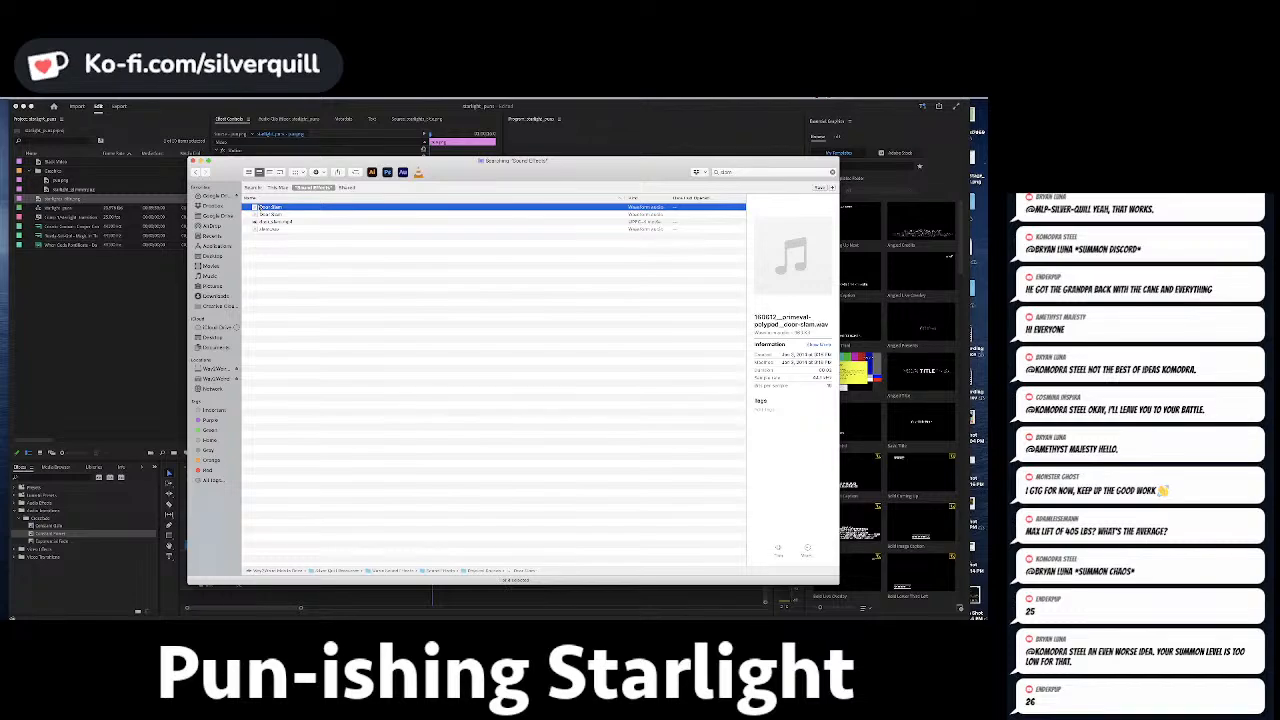
{"action": "double_click", "coordinate": [259, 207]}
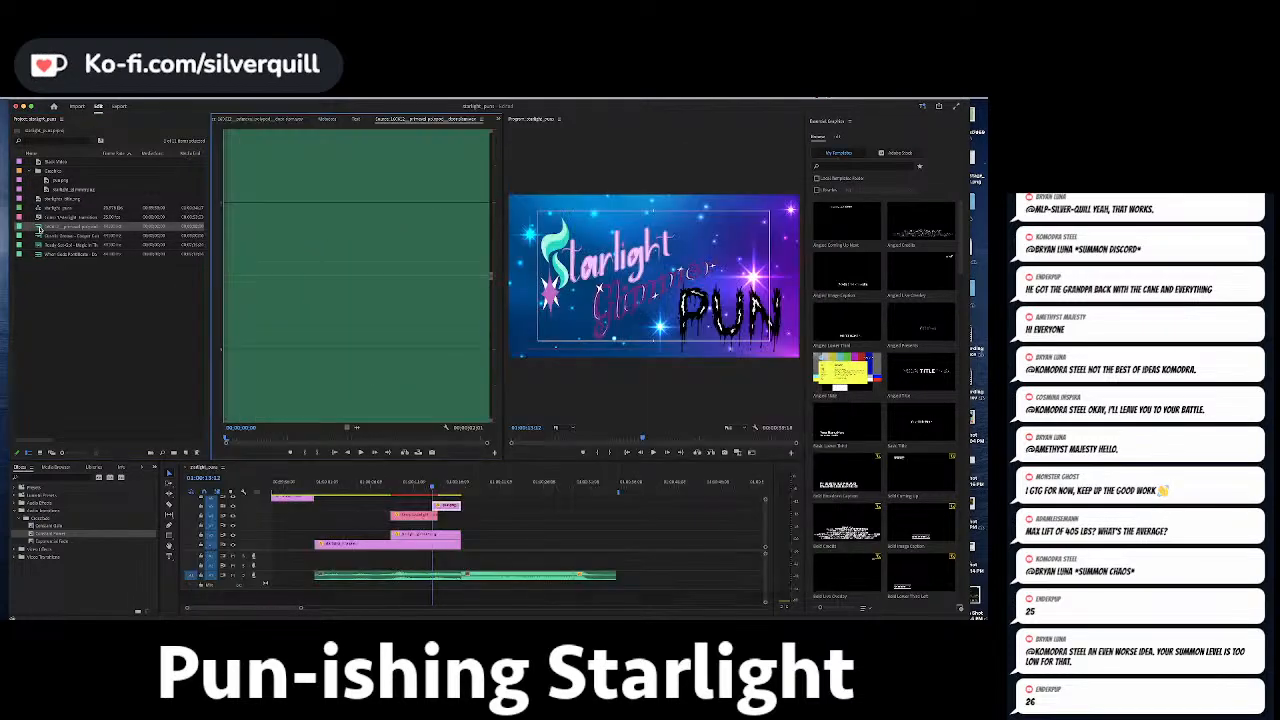
{"action": "key", "text": "space"}
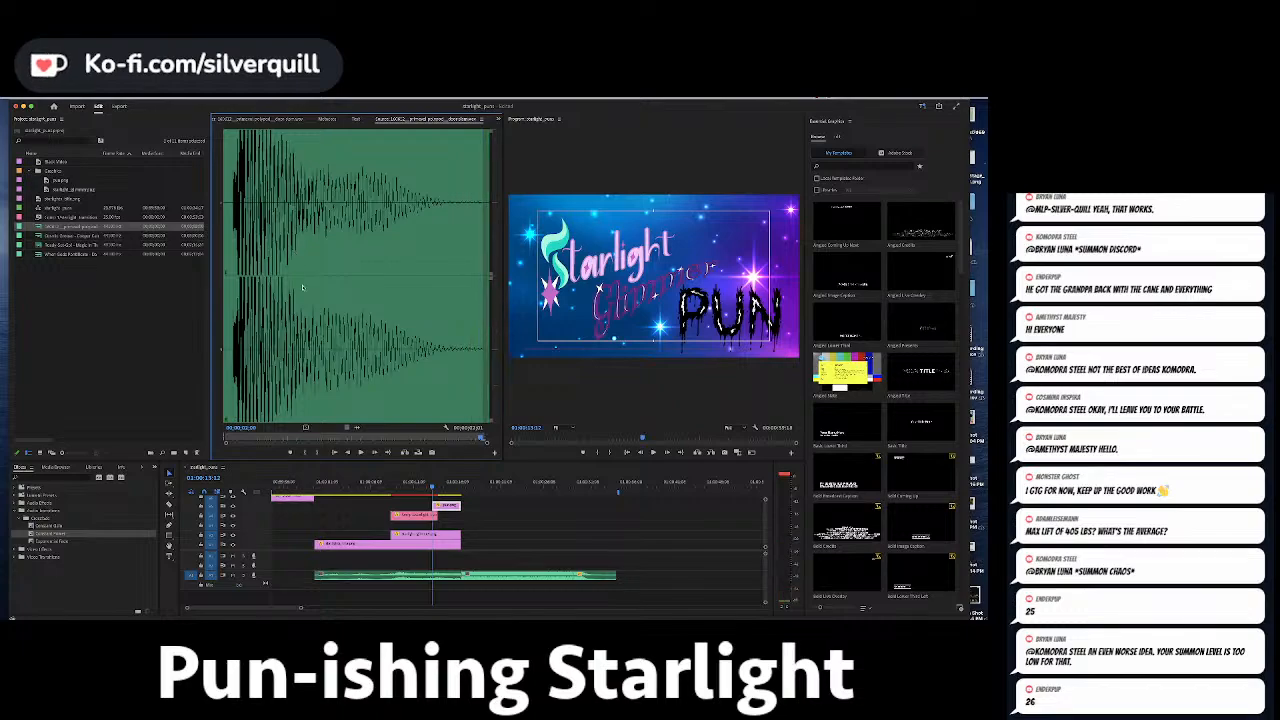
Play the title reveal and place the door slam sound on the audio track above the music, where the PUN lettering appears.
{"action": "left_click", "coordinate": [353, 484]}
{"action": "key", "text": "space"}
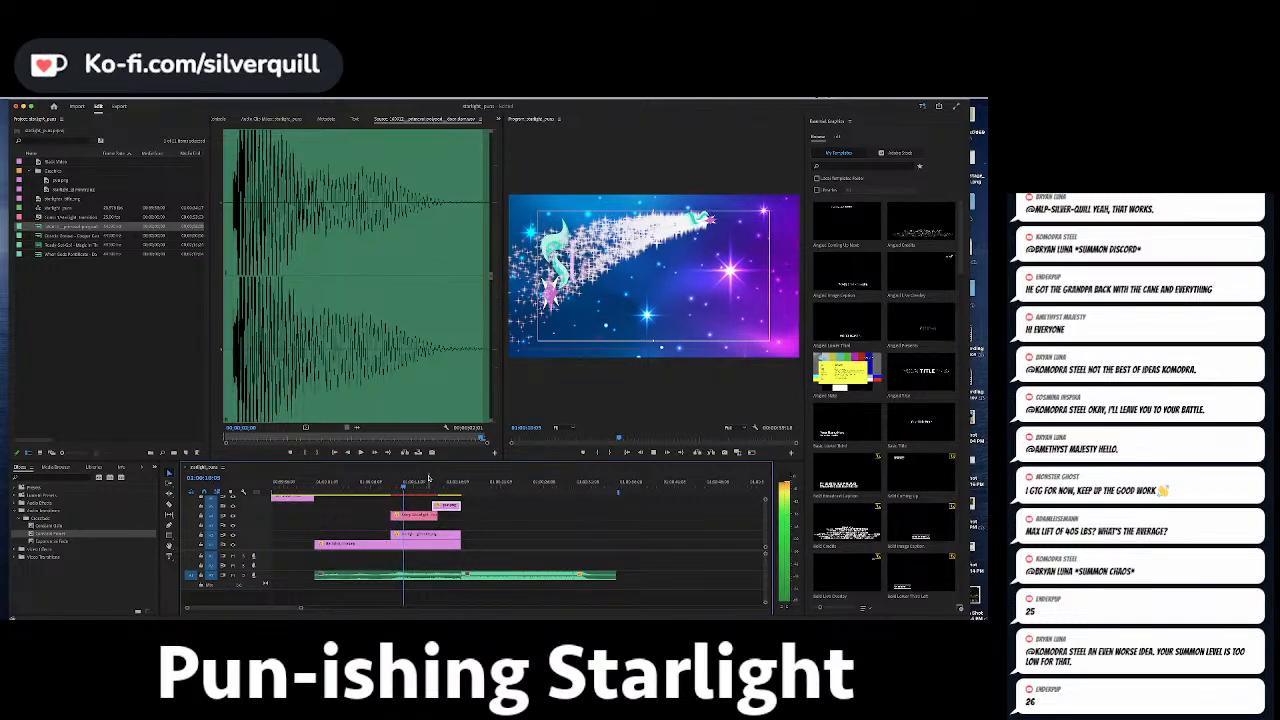
{"action": "left_click", "coordinate": [428, 481]}
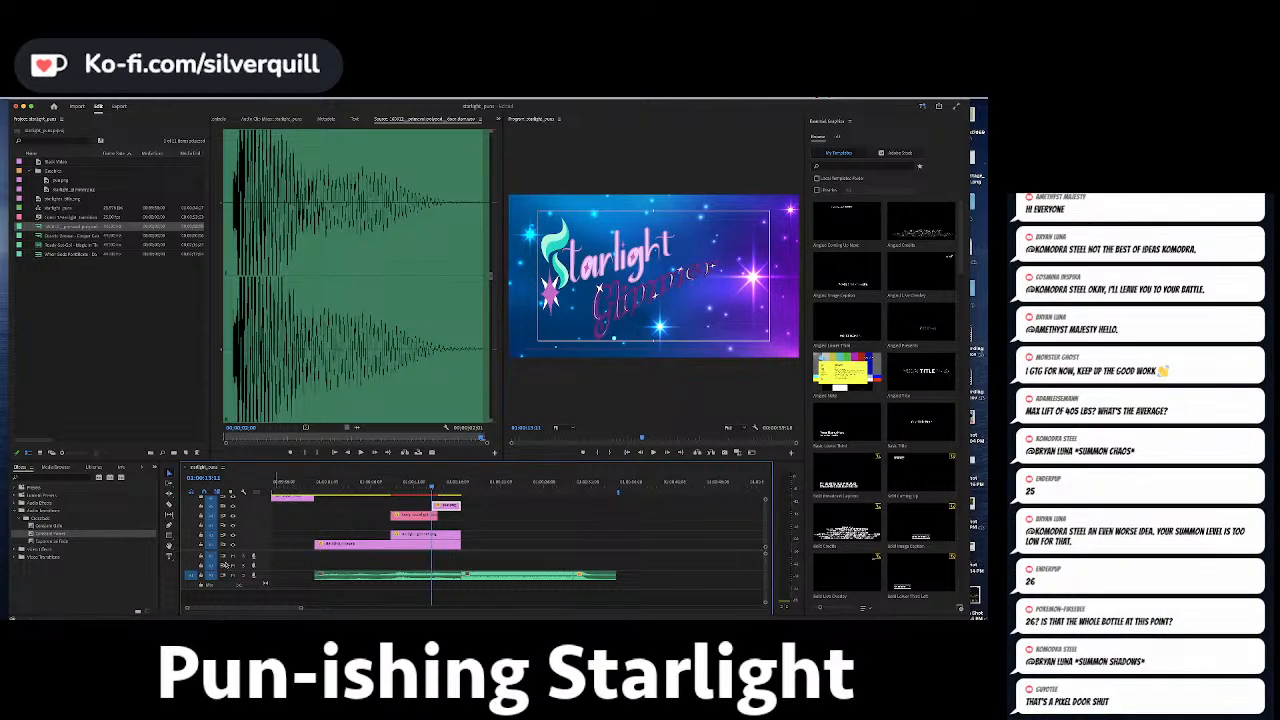
{"action": "left_click", "coordinate": [191, 566]}
{"action": "key", "text": "period"}
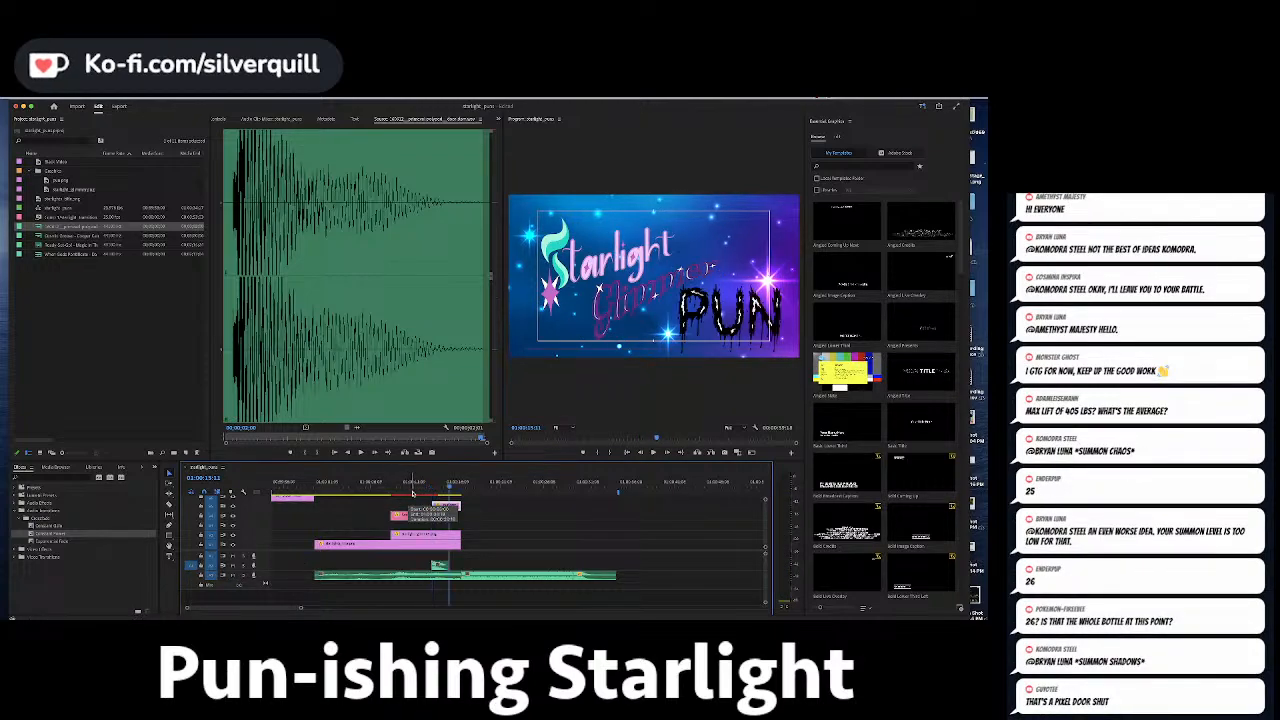
Extend the start of the pun.png clip so it begins earlier than the door slam sound.
{"action": "left_click", "coordinate": [432, 485]}
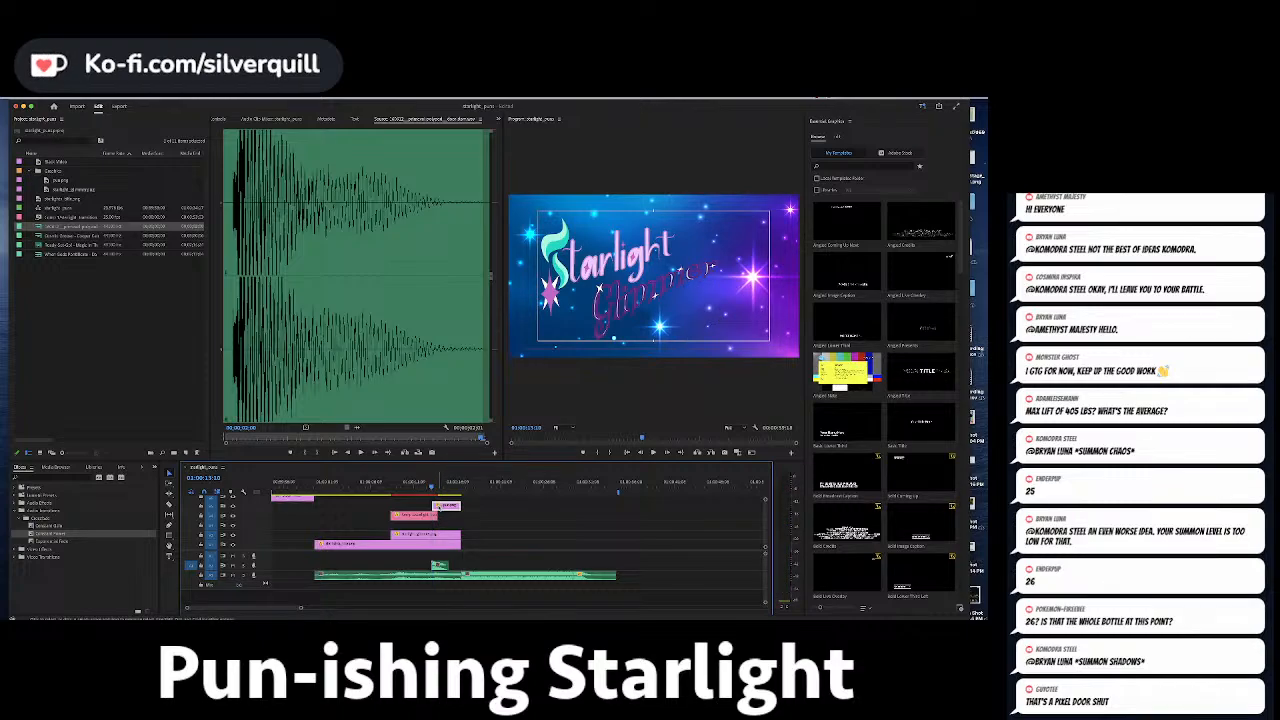
{"action": "key", "text": "equal"}
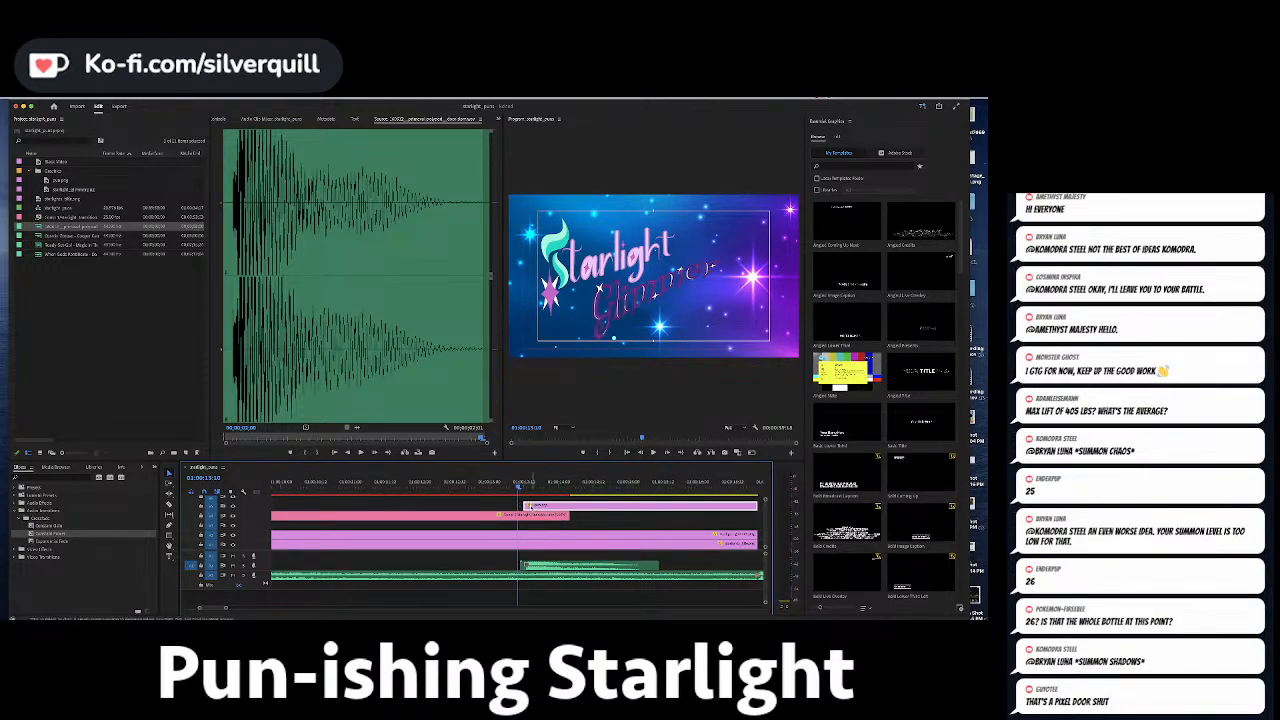
{"action": "left_click_drag", "start_coordinate": [520, 507], "coordinate": [500, 507]}
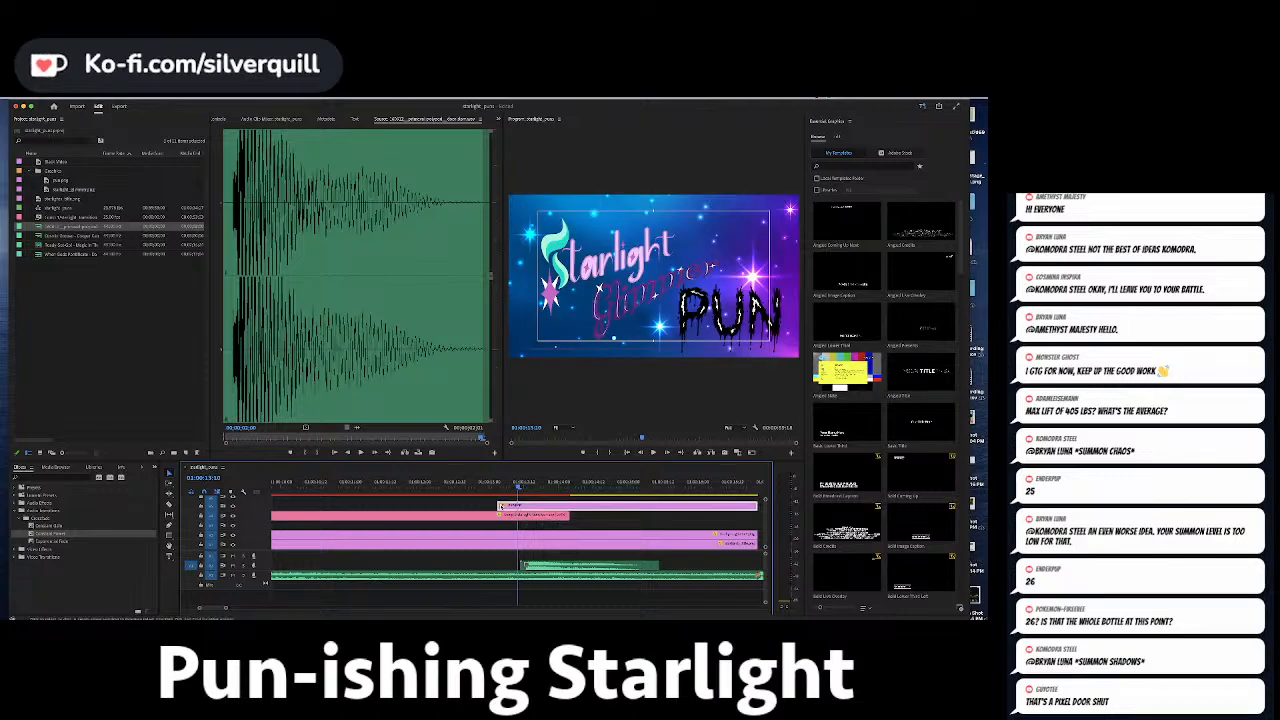
At the extended pun.png clip's first frame, scale the lettering far beyond the frame and reposition it to fill the picture.
{"action": "left_click", "coordinate": [524, 487]}
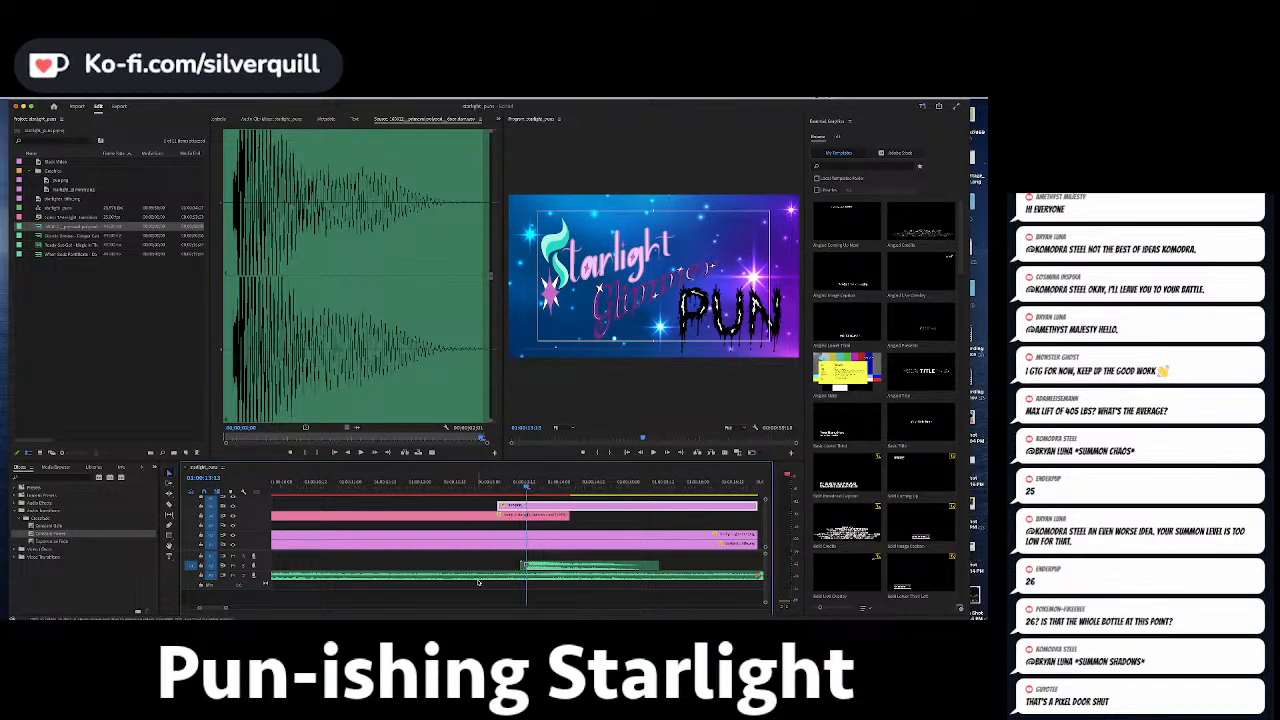
{"action": "left_click", "coordinate": [517, 562]}
{"action": "key", "text": "Delete"}
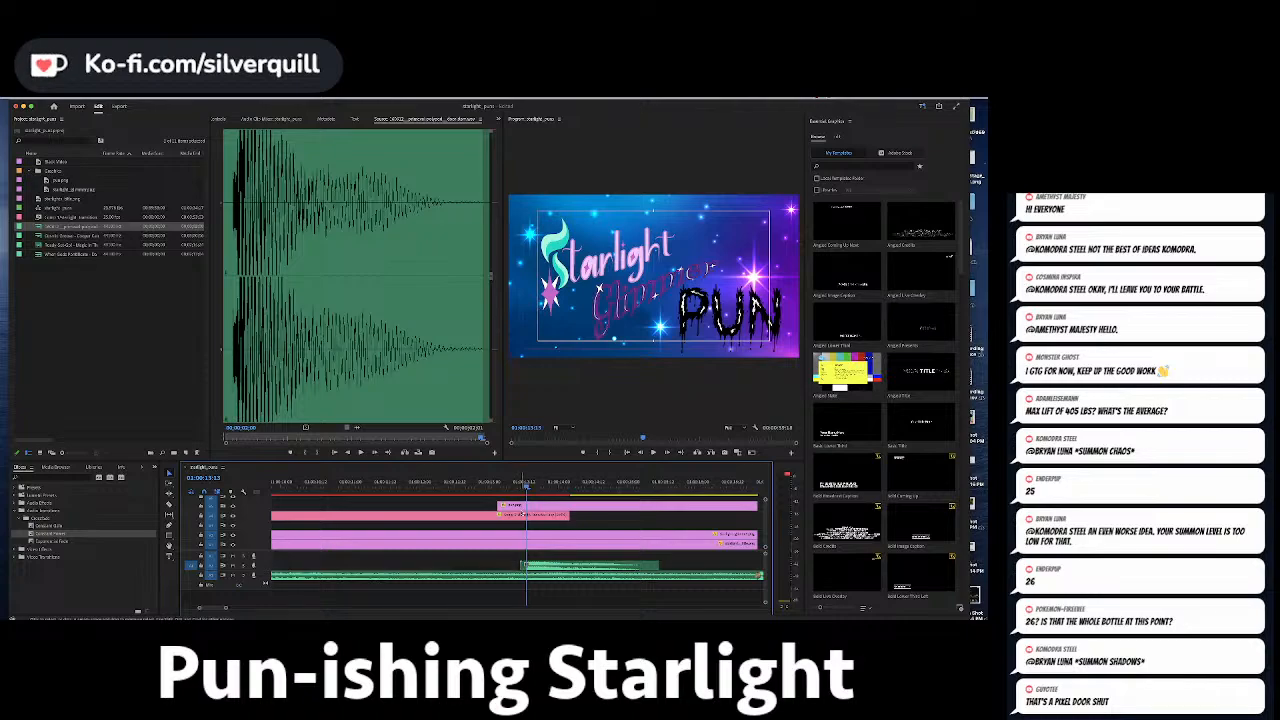
{"action": "left_click", "coordinate": [521, 506]}
{"action": "left_click", "coordinate": [217, 121]}
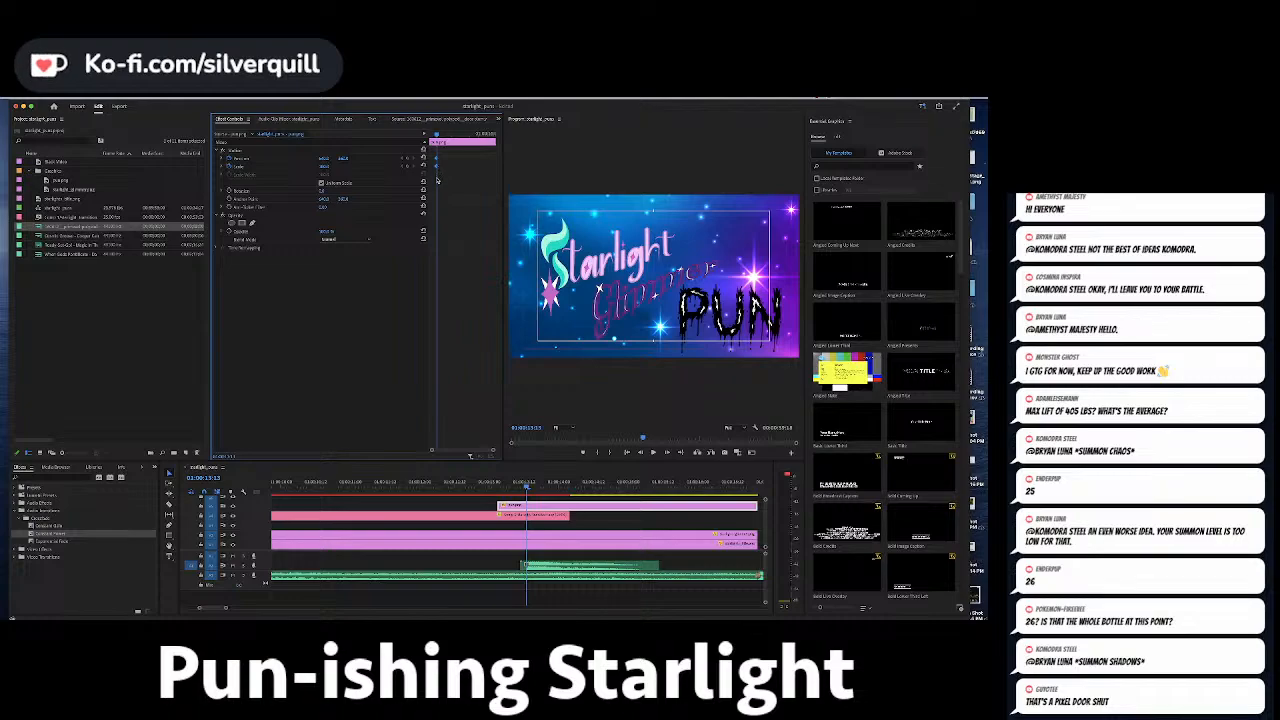
{"action": "key", "text": "Up"}
{"action": "key", "text": "Up"}
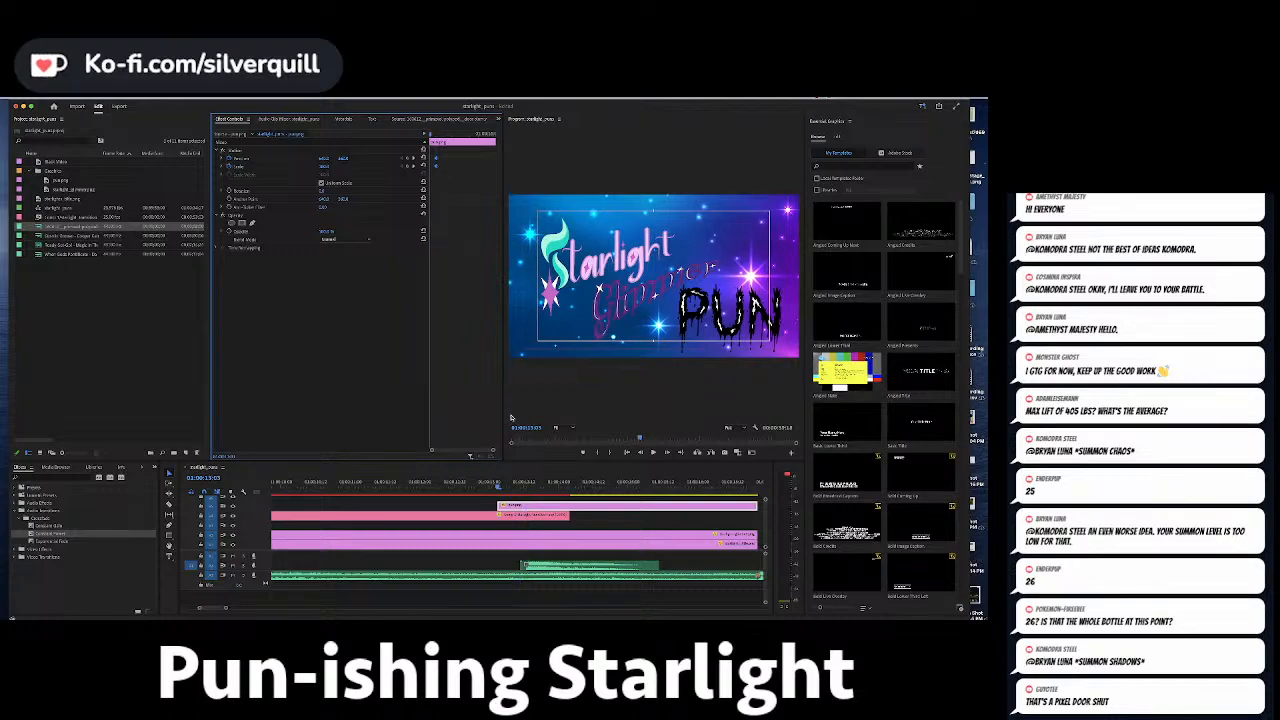
{"action": "left_click_drag", "start_coordinate": [325, 167], "coordinate": [200, 159]}
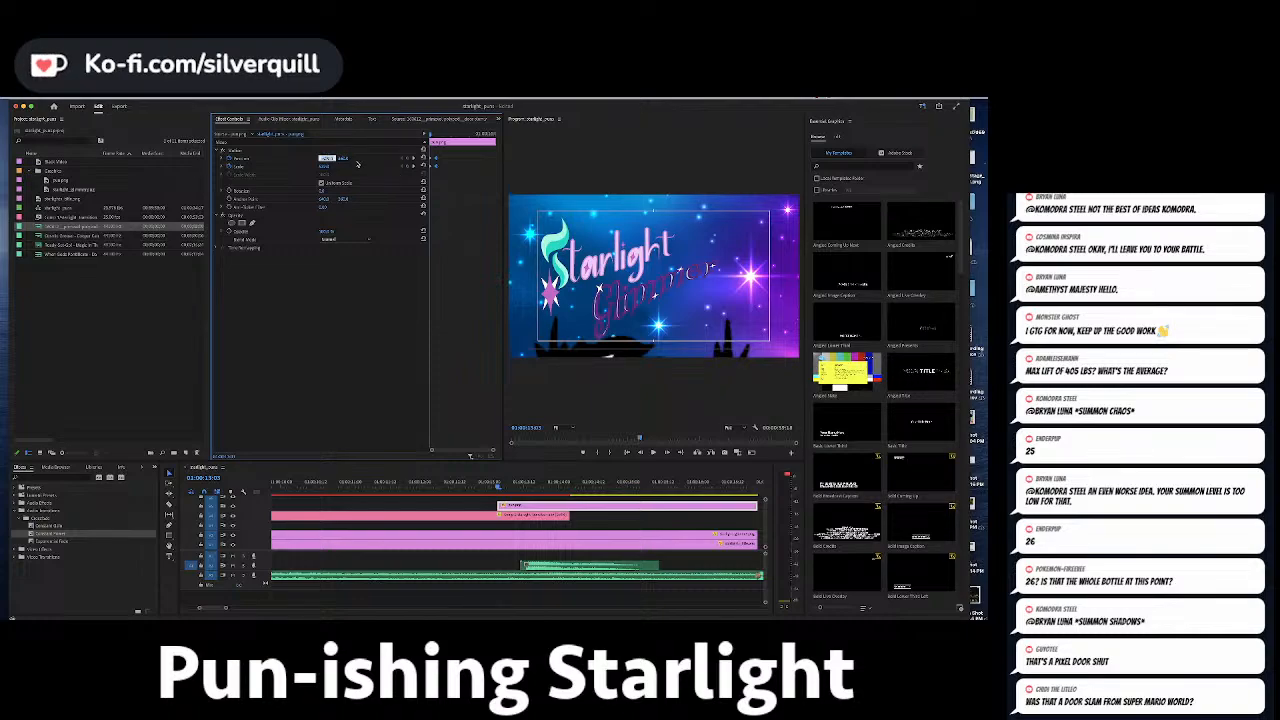
{"action": "left_click_drag", "start_coordinate": [344, 159], "coordinate": [262, 160]}
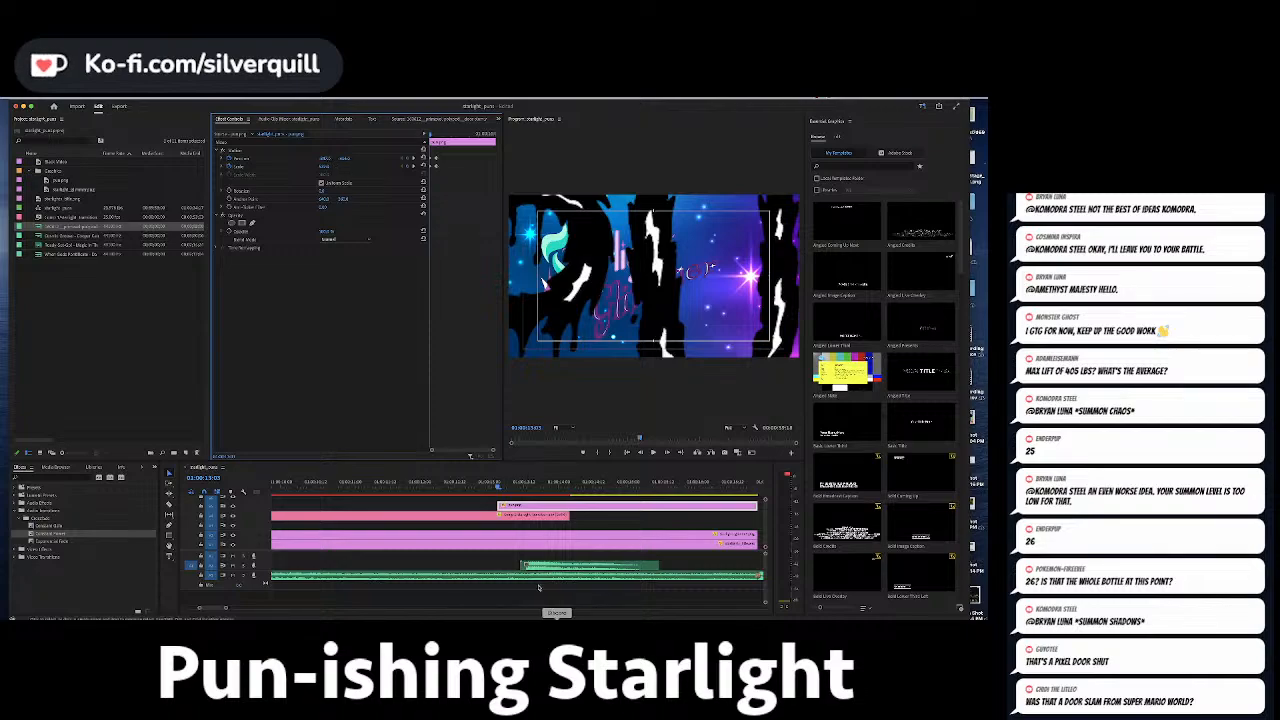
Play back the PUN slam animation and trim the start of the pun.png clip to its first keyframe.
{"action": "left_click", "coordinate": [363, 484]}
{"action": "key", "text": "space"}
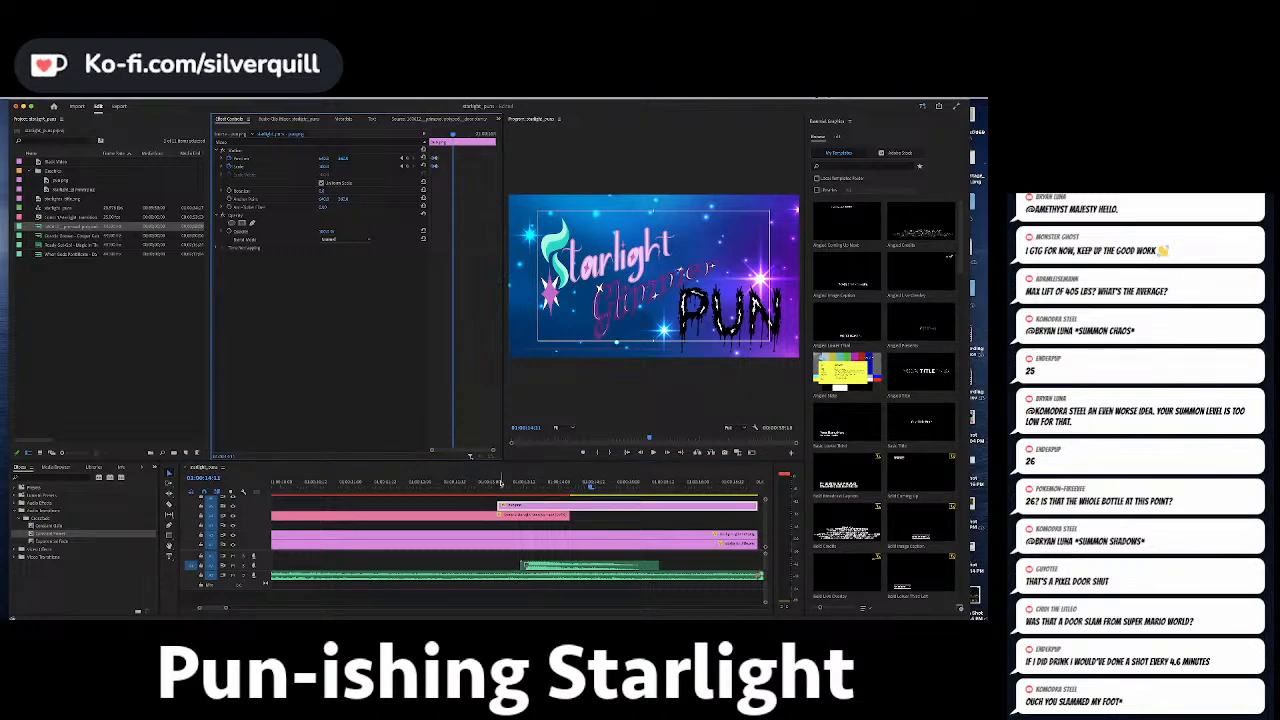
{"action": "left_click_drag", "start_coordinate": [519, 484], "coordinate": [516, 487]}
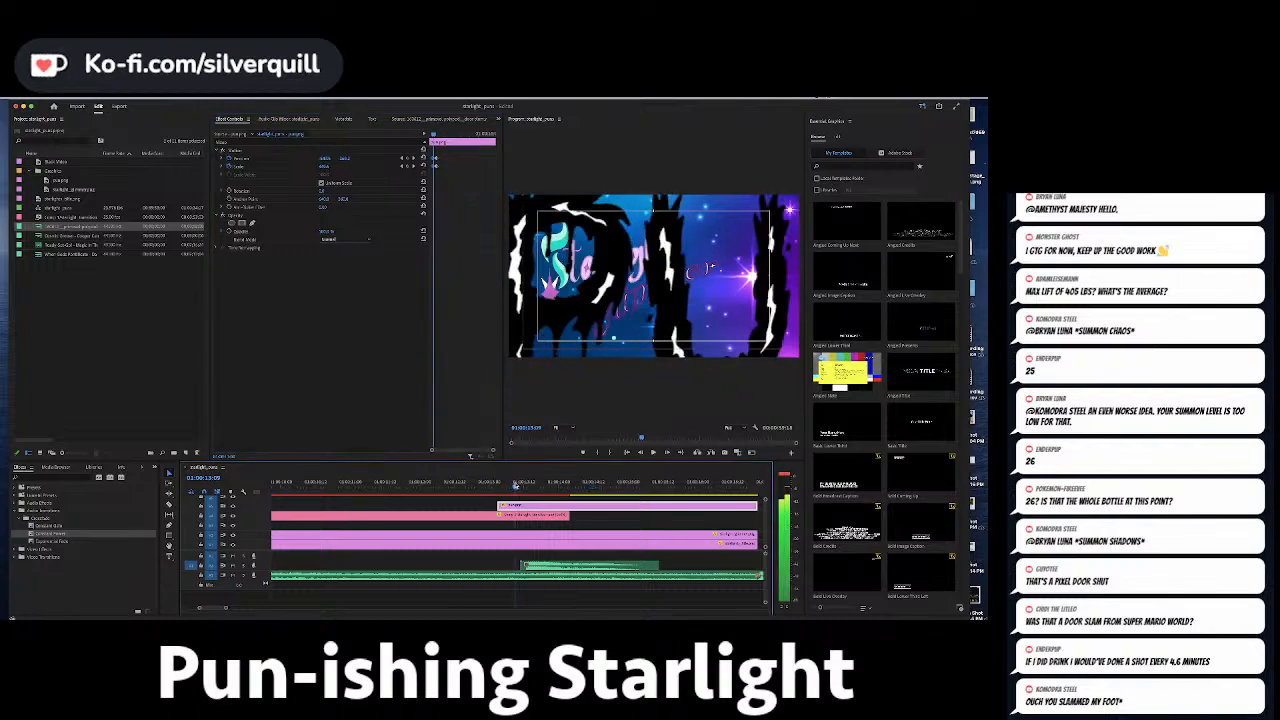
{"action": "left_click", "coordinate": [402, 167]}
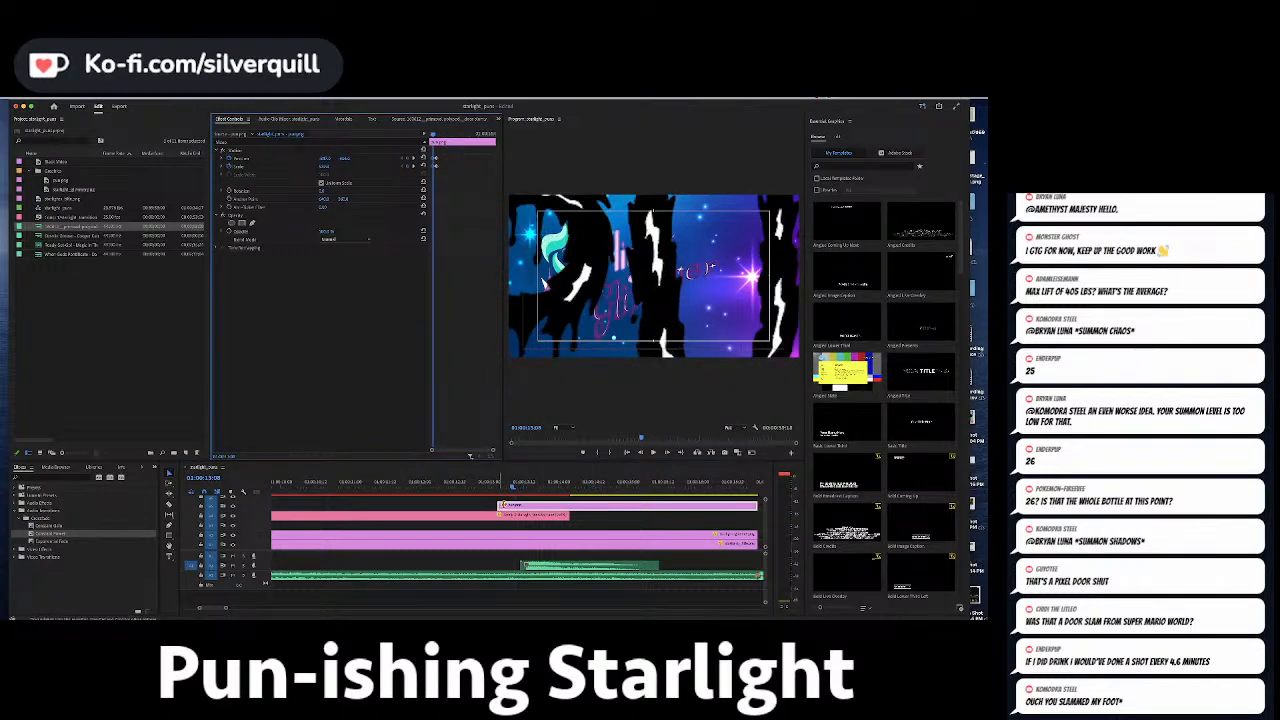
{"action": "left_click_drag", "start_coordinate": [500, 505], "coordinate": [513, 506]}
Play back the trimmed PUN entrance together with the door slam sound.
{"action": "left_click", "coordinate": [449, 487]}
{"action": "key", "text": "space"}
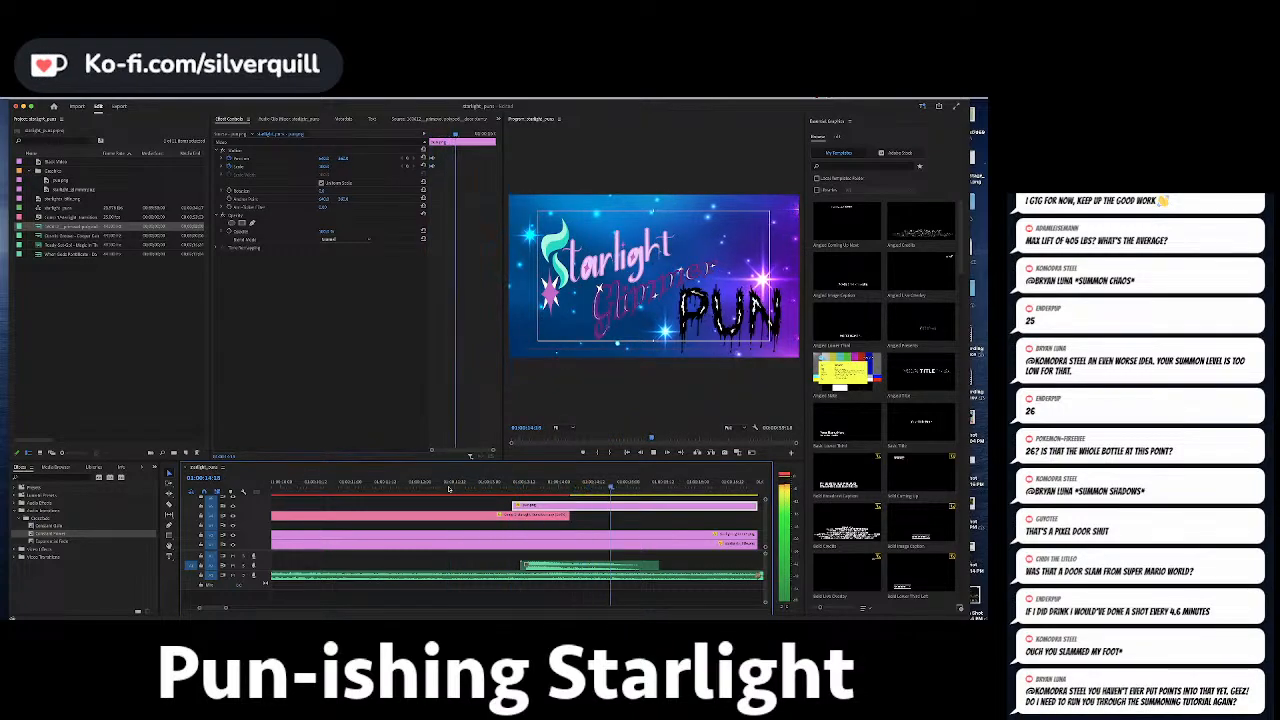
{"action": "key", "text": "space"}
Inspect the door slam clip's volume settings and replay the PUN entrance together with the sound.
{"action": "left_click", "coordinate": [568, 567]}
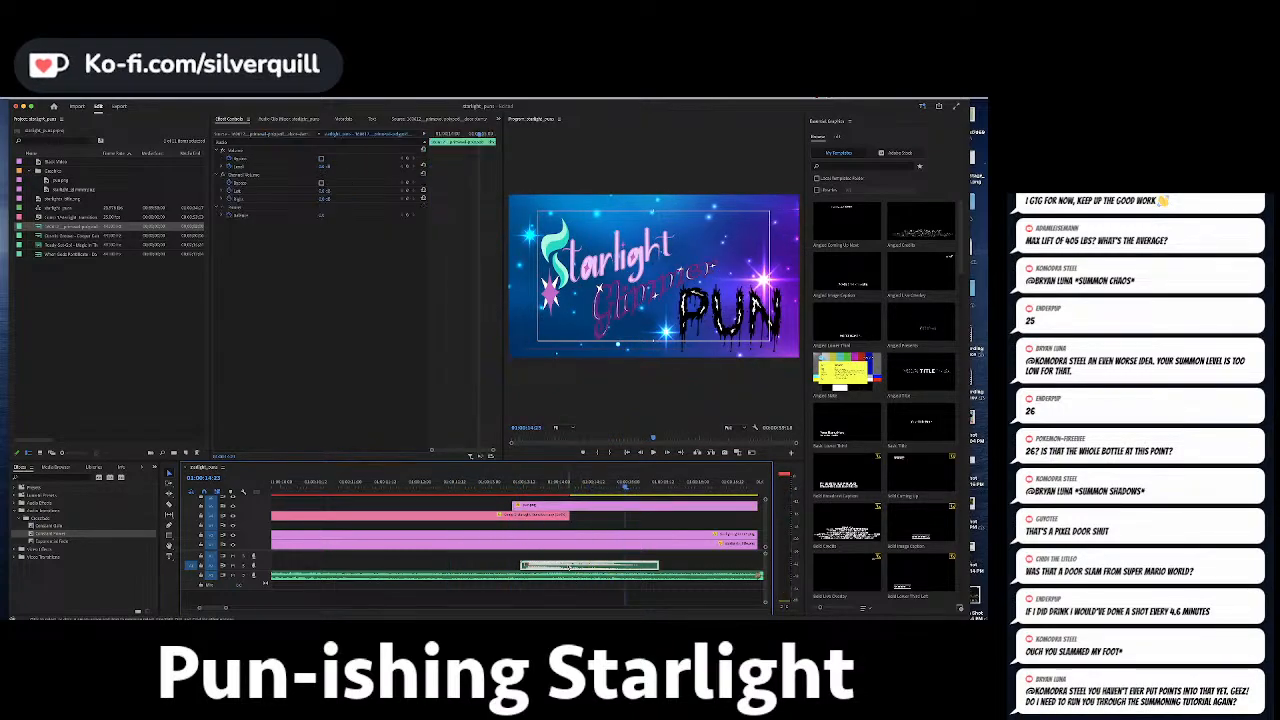
{"action": "left_click", "coordinate": [502, 487]}
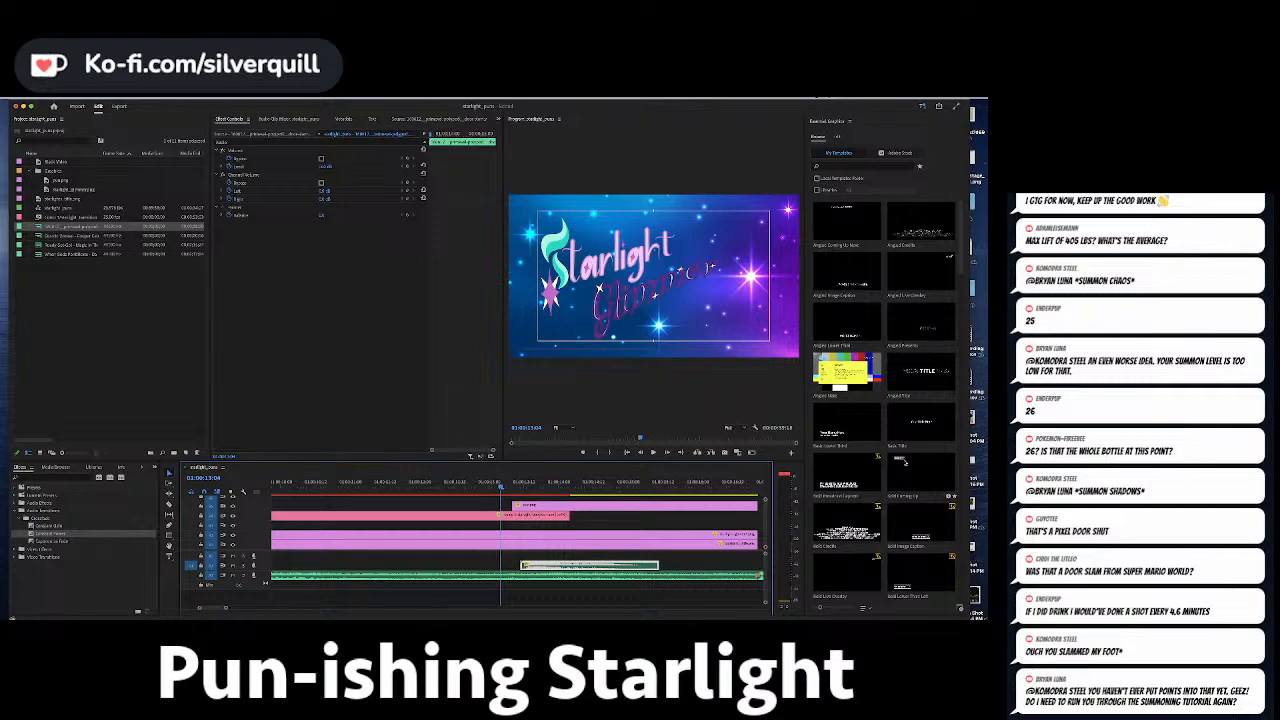
{"action": "left_click", "coordinate": [397, 503]}
{"action": "left_click", "coordinate": [388, 487]}
{"action": "key", "text": "space"}
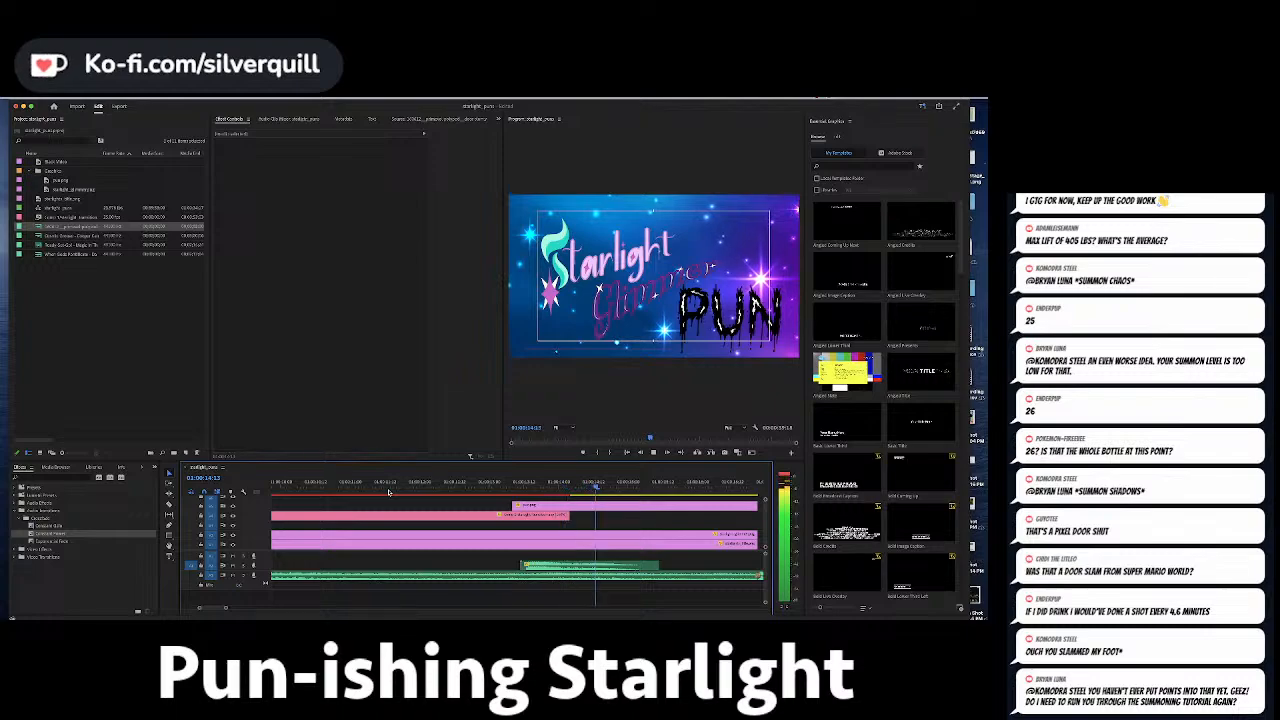
{"action": "key", "text": "space"}
{"action": "left_click", "coordinate": [547, 566]}
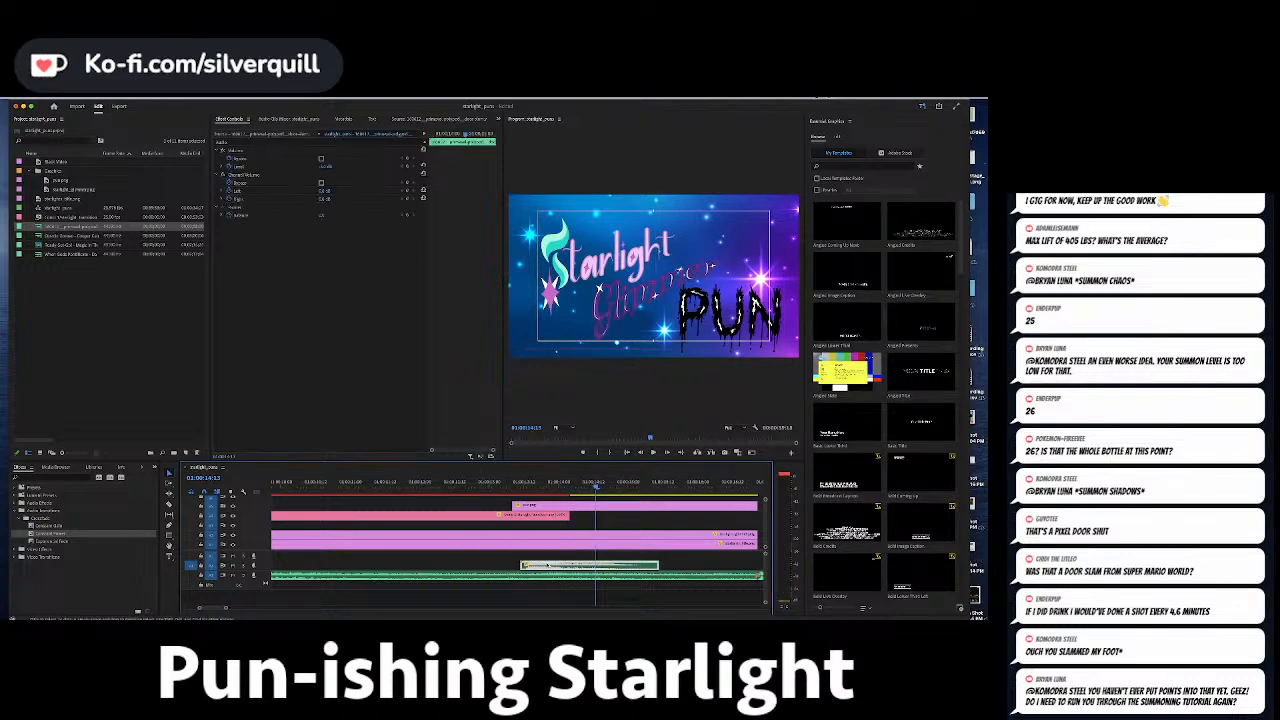
{"action": "left_click", "coordinate": [453, 485]}
{"action": "key", "text": "space"}
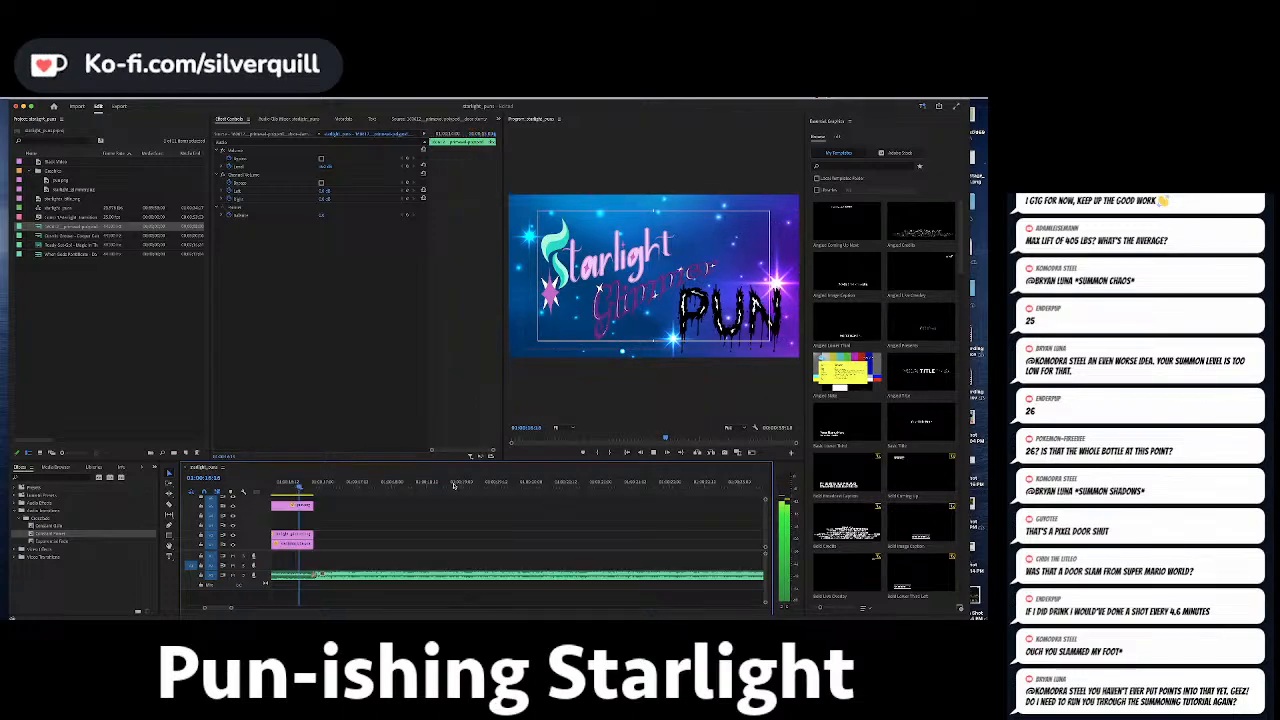
Replay the title sequence from near the start of the music and stop where the sparkle trail begins revealing the title.
{"action": "key", "text": "minus"}
{"action": "key", "text": "minus"}
{"action": "key", "text": "minus"}
{"action": "key", "text": "minus"}
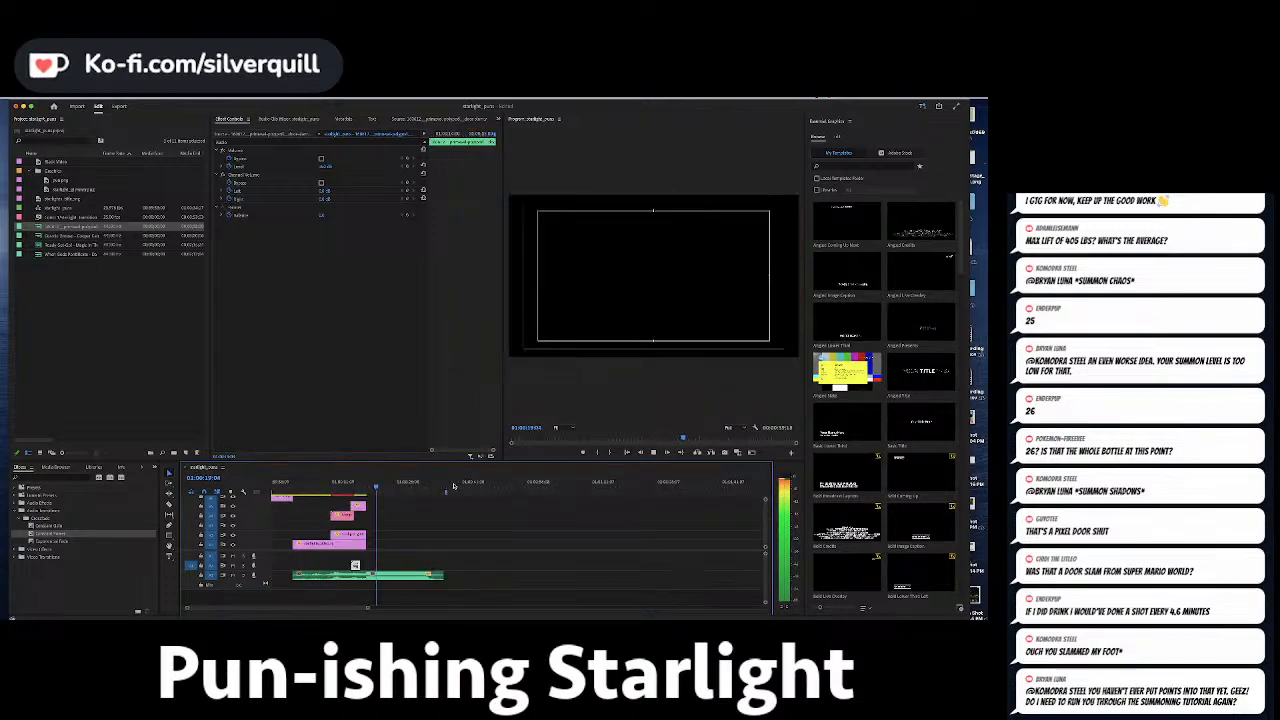
{"action": "key", "text": "space"}
{"action": "left_click", "coordinate": [308, 485]}
{"action": "key", "text": "space"}
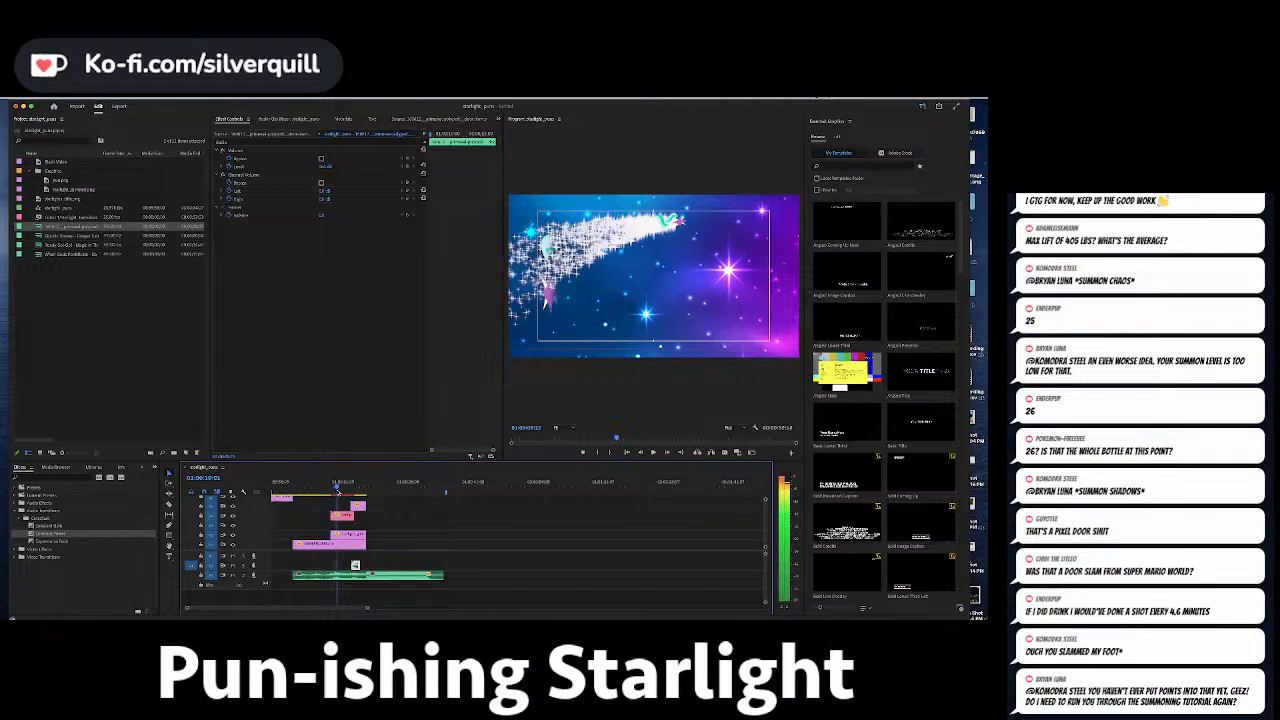
{"action": "left_click_drag", "start_coordinate": [338, 491], "coordinate": [336, 491]}
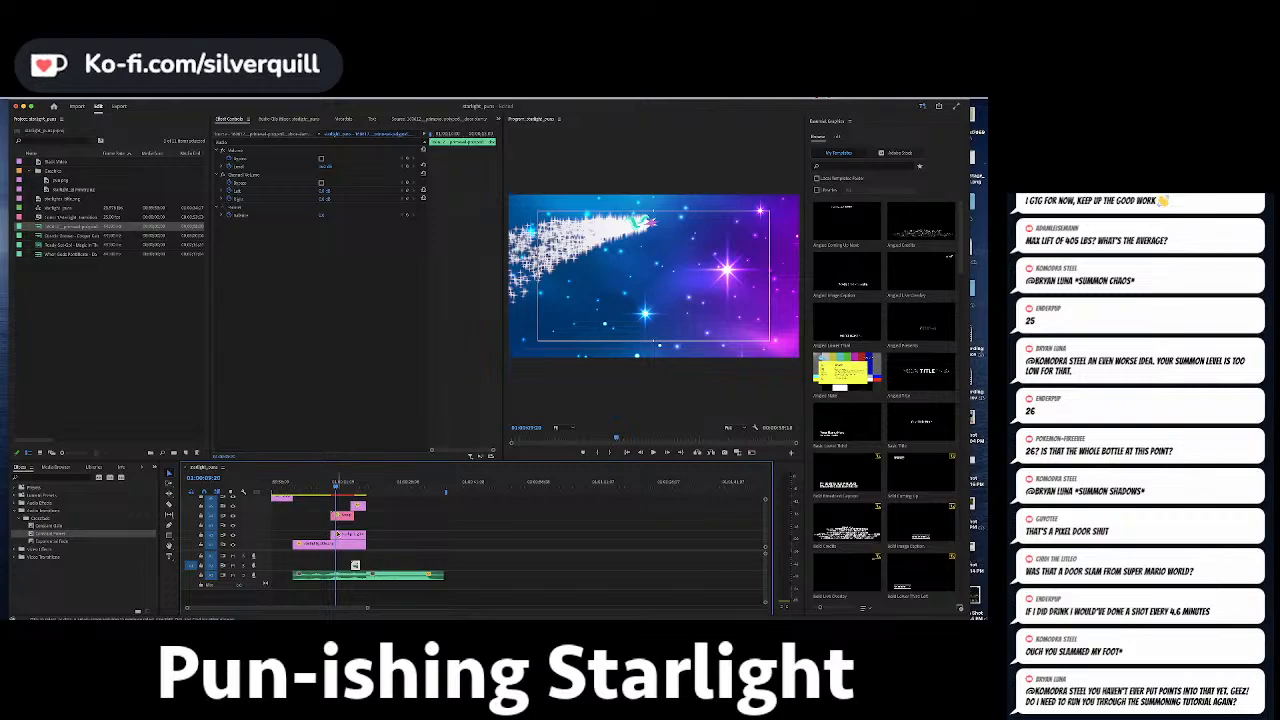
On the starlight_glimmer.png clip, pull the opacity mask's lower-left corner outward at the mask path keyframe early in the sparkle trail.
{"action": "left_click", "coordinate": [345, 539]}
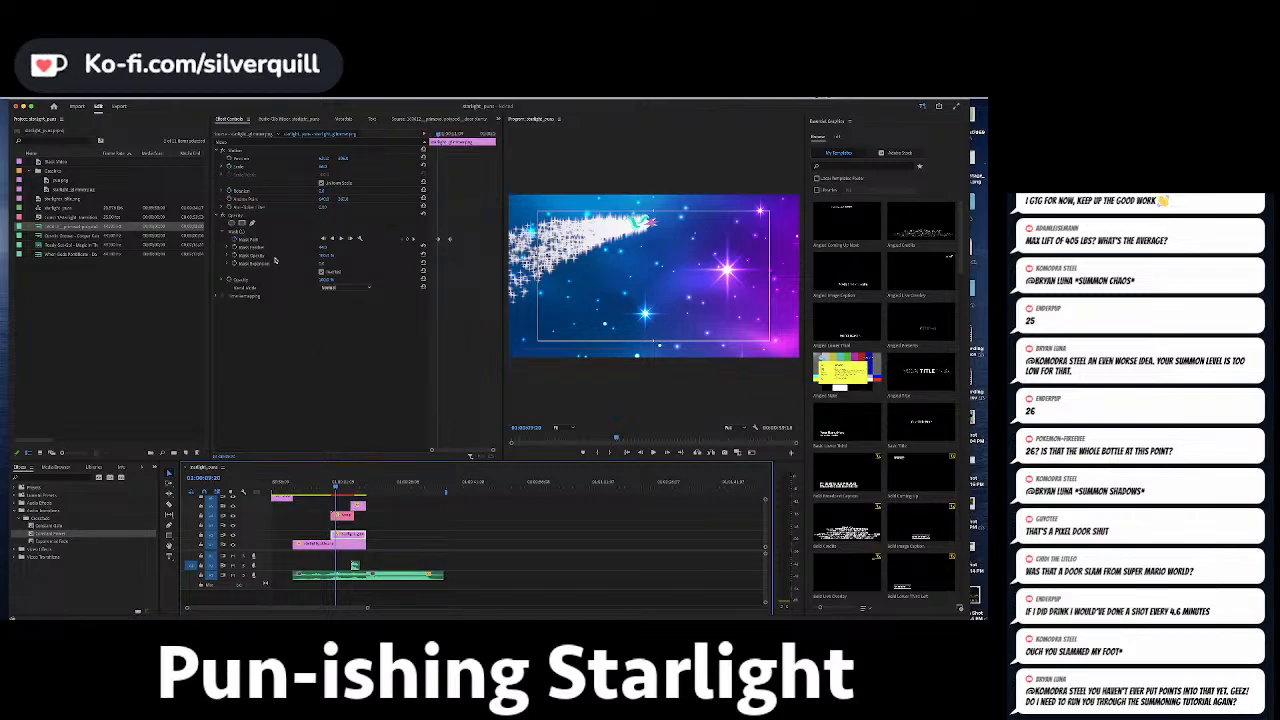
{"action": "key", "text": "backslash"}
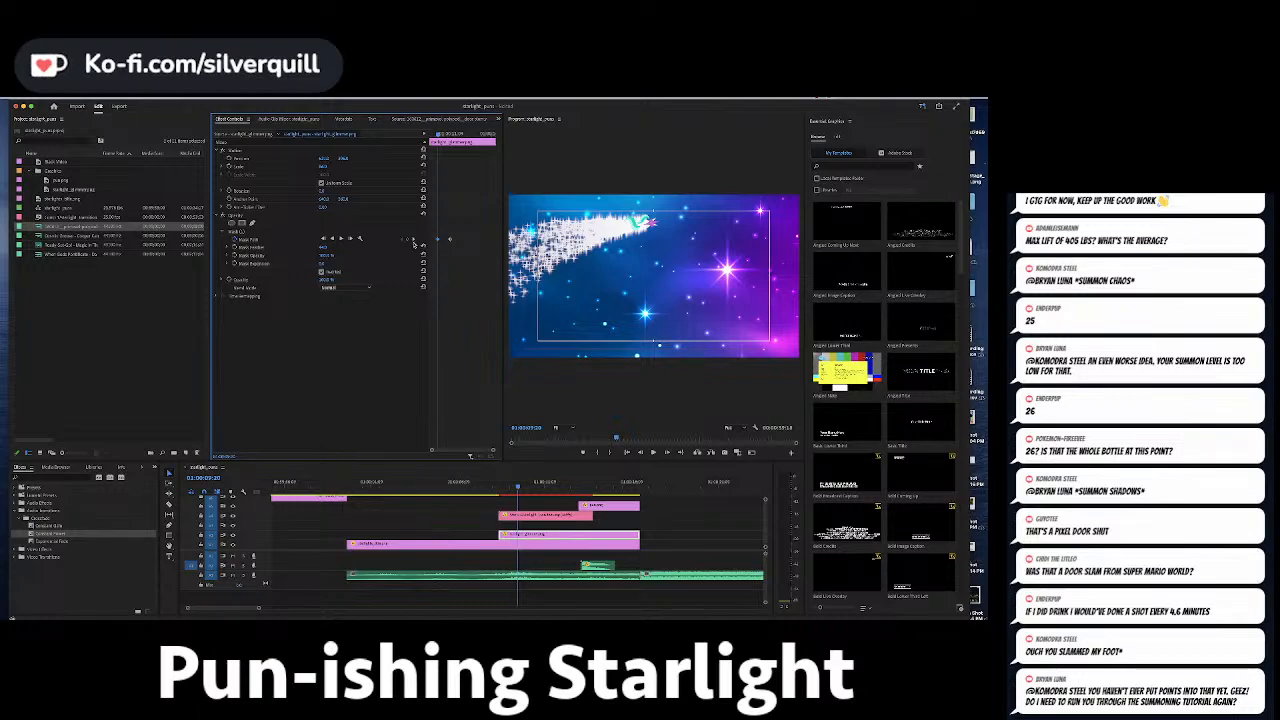
{"action": "left_click", "coordinate": [250, 232]}
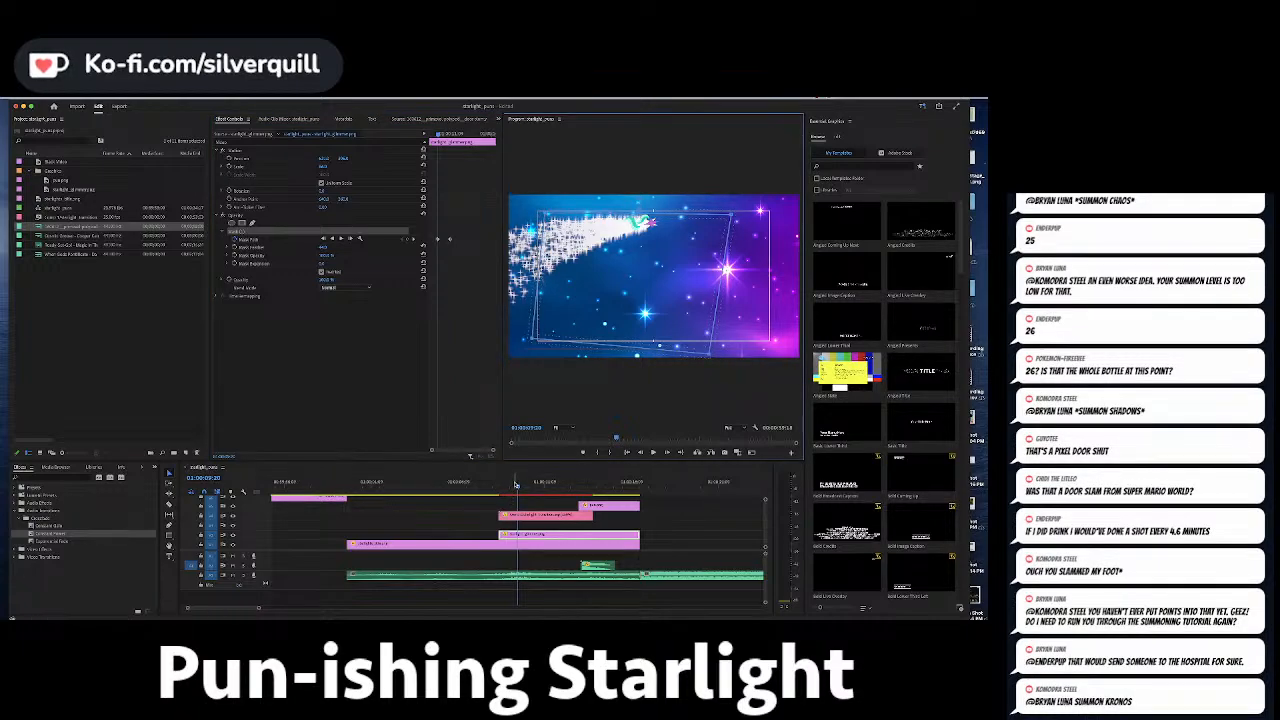
{"action": "left_click", "coordinate": [502, 486]}
{"action": "left_click_drag", "start_coordinate": [502, 486], "coordinate": [499, 486]}
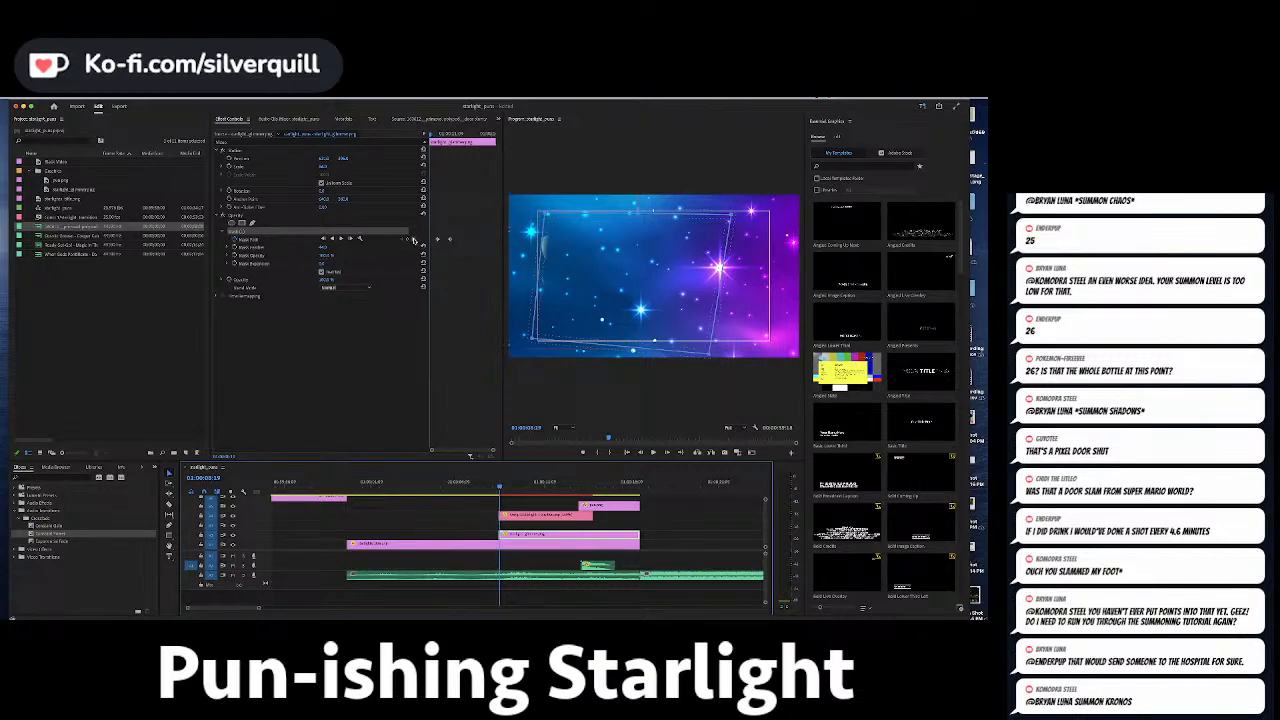
{"action": "key", "text": "space"}
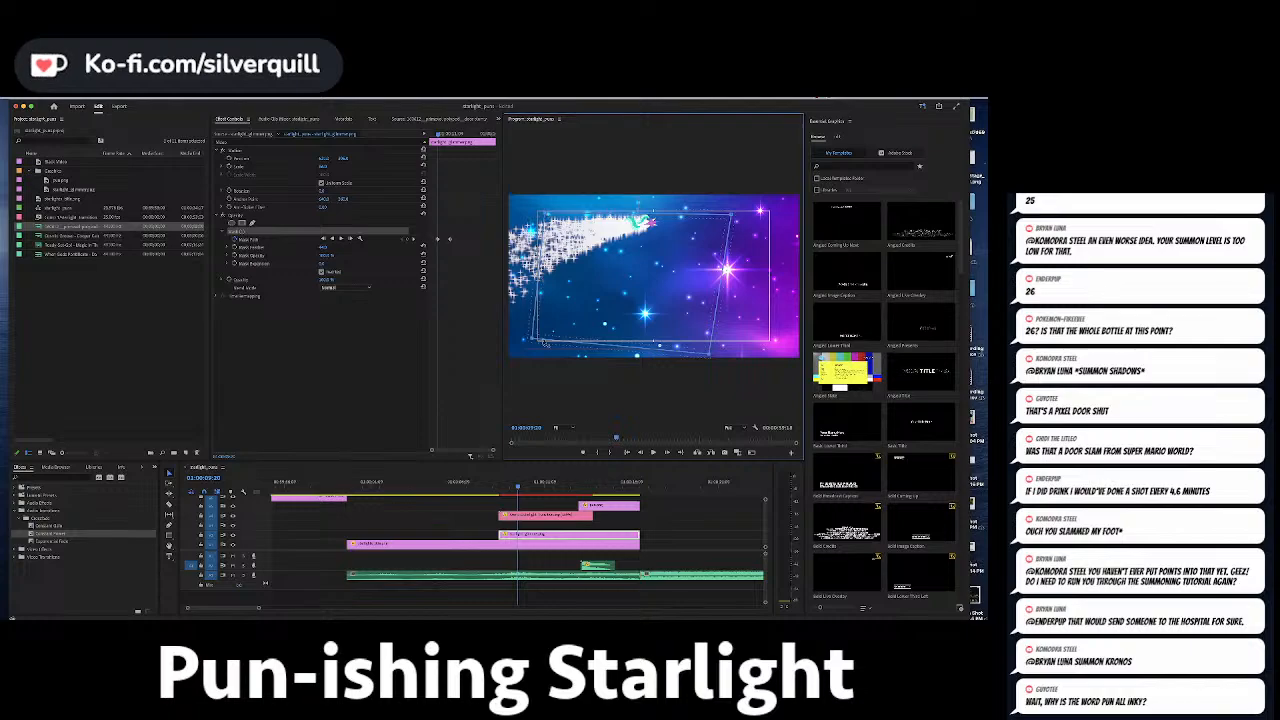
{"action": "left_click_drag", "start_coordinate": [535, 341], "coordinate": [520, 342]}
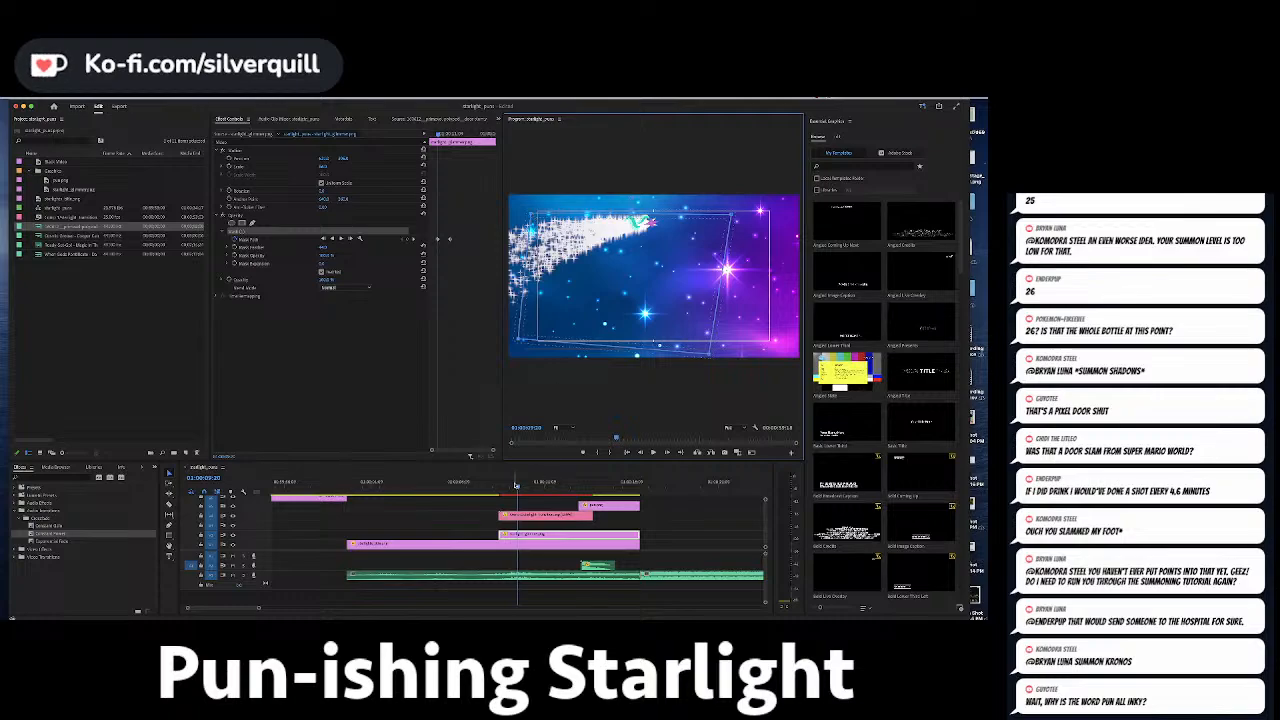
Try shifting the title's adjusted mask path keyframe slightly earlier and replay the sparkle reveal.
{"action": "key", "text": "space"}
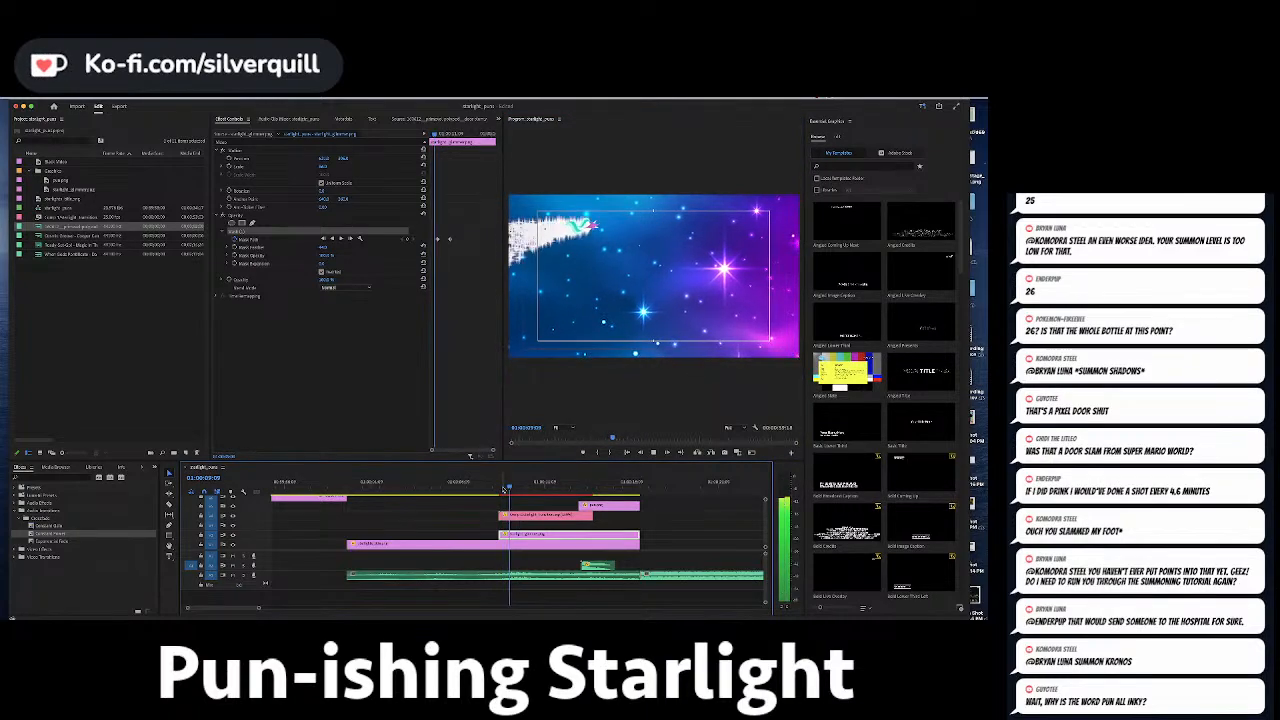
{"action": "key", "text": "space"}
{"action": "left_click_drag", "start_coordinate": [531, 489], "coordinate": [516, 489]}
{"action": "left_click_drag", "start_coordinate": [438, 240], "coordinate": [435, 241]}
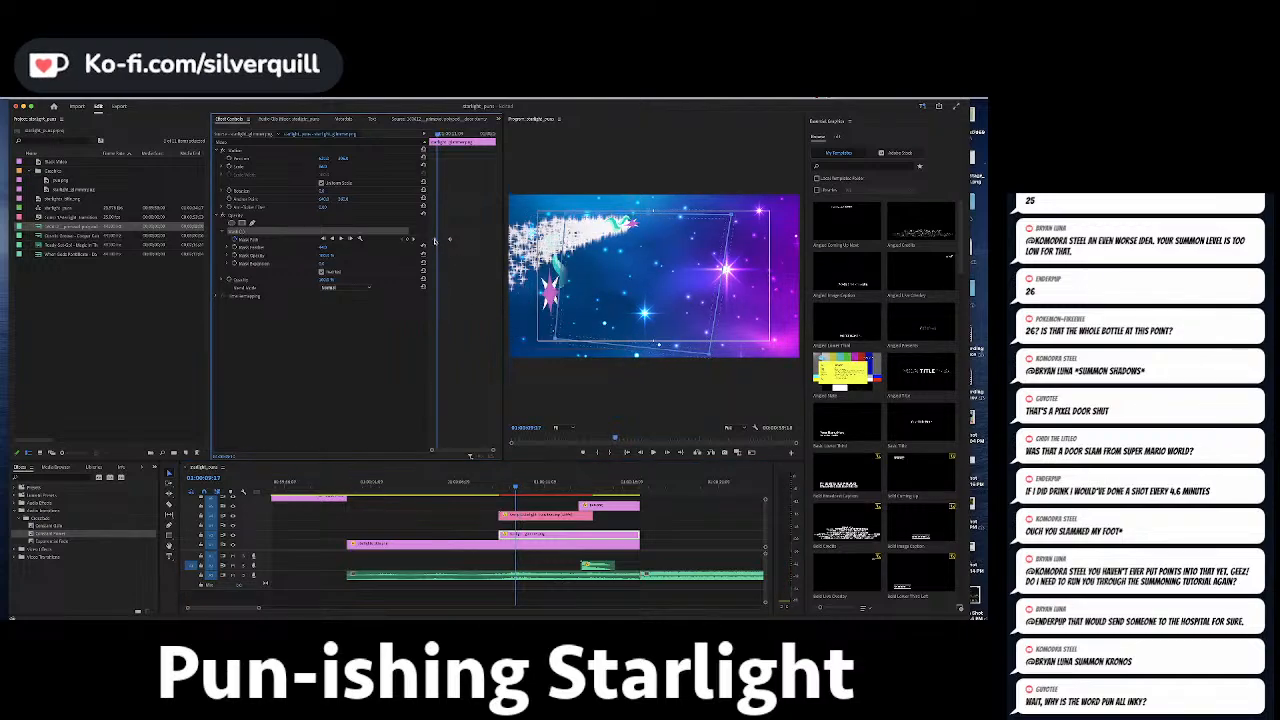
{"action": "key", "text": "equal"}
{"action": "key", "text": "equal"}
{"action": "key", "text": "equal"}
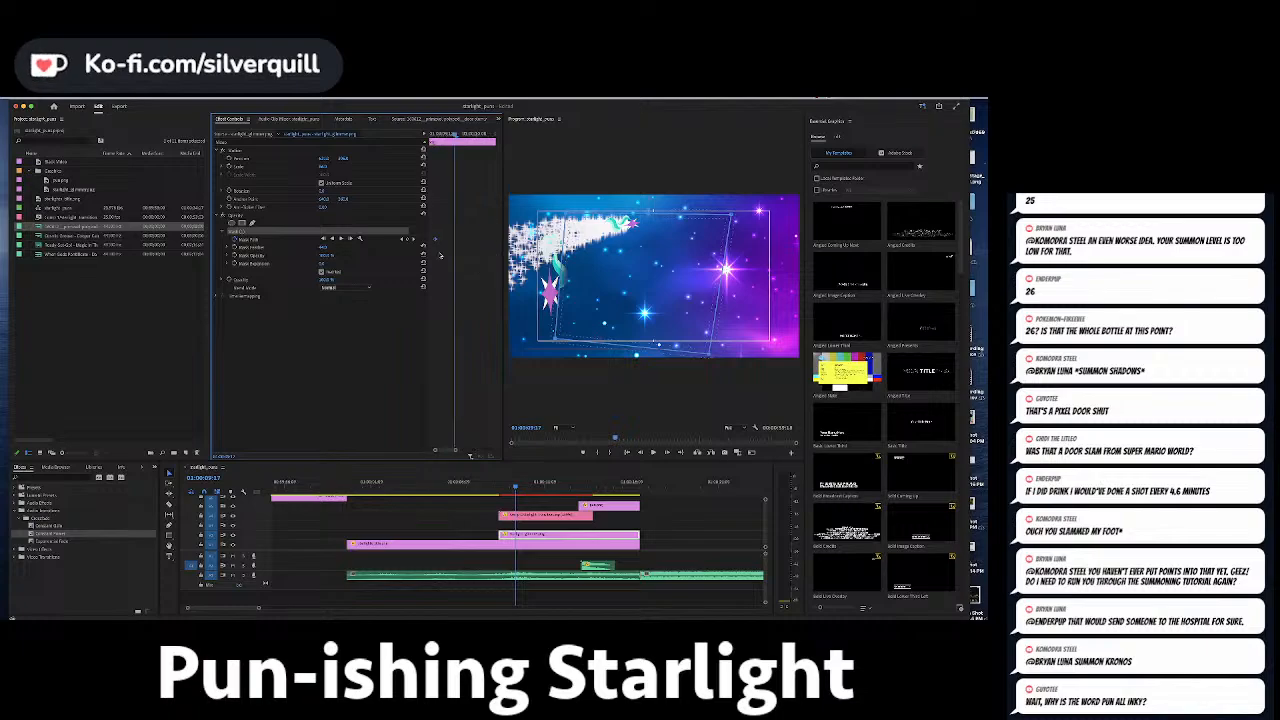
{"action": "left_click_drag", "start_coordinate": [437, 239], "coordinate": [446, 241]}
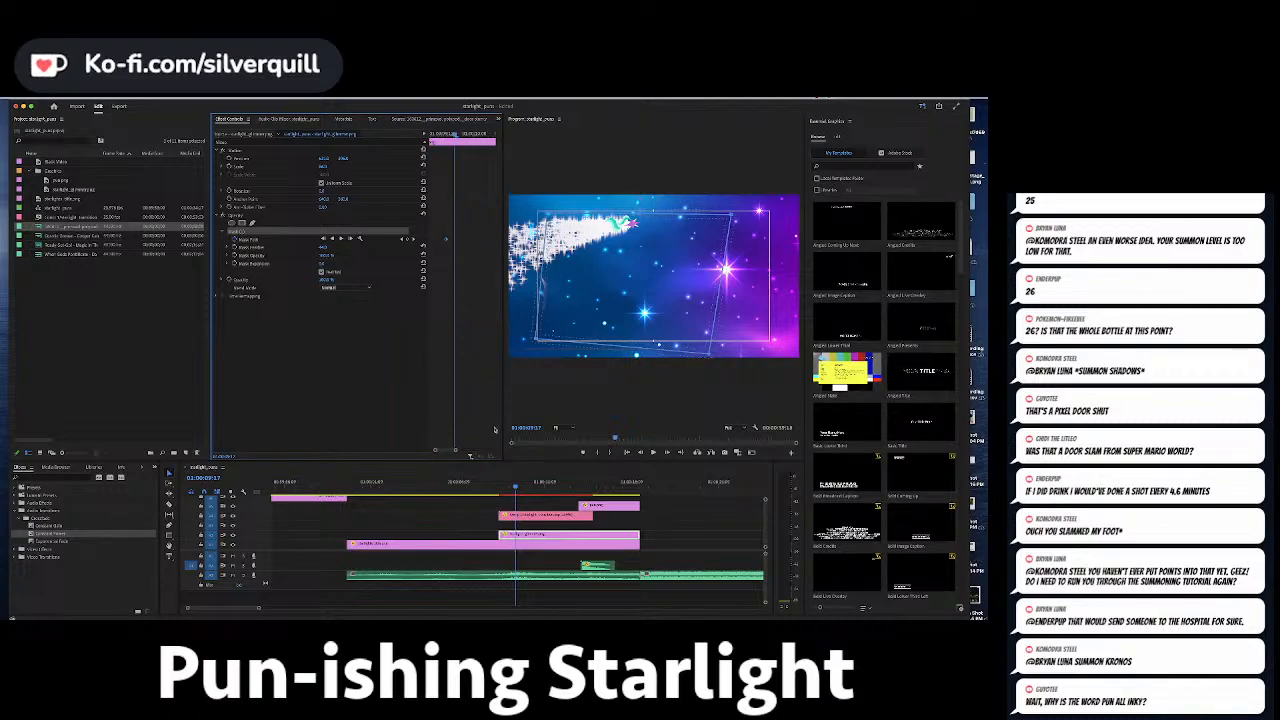
{"action": "left_click", "coordinate": [439, 487]}
{"action": "key", "text": "space"}
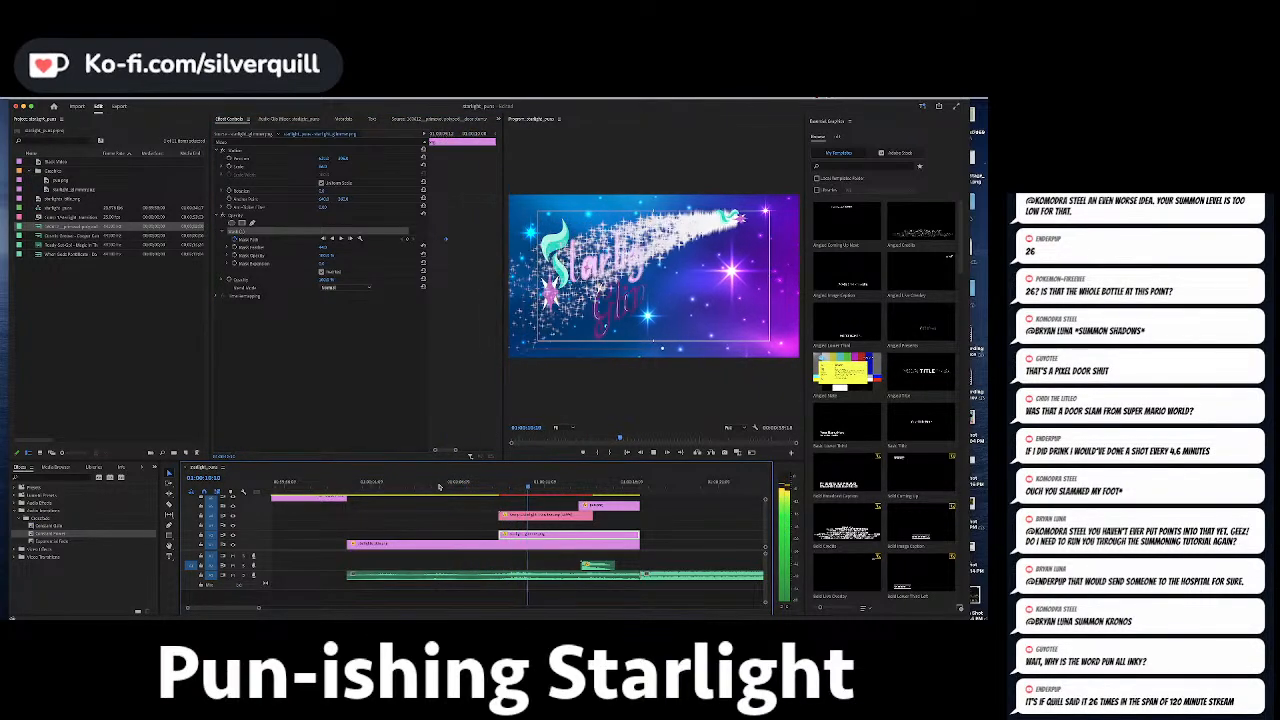
Move the title's mask path keyframe later to the 10-second mark, scrub through the reveal and save the project.
{"action": "mouse_move", "coordinate": [536, 487]}
{"action": "left_mouse_down"}
{"action": "mouse_move", "coordinate": [497, 487]}
{"action": "mouse_move", "coordinate": [541, 490]}
{"action": "mouse_move", "coordinate": [521, 499]}
{"action": "left_mouse_up"}
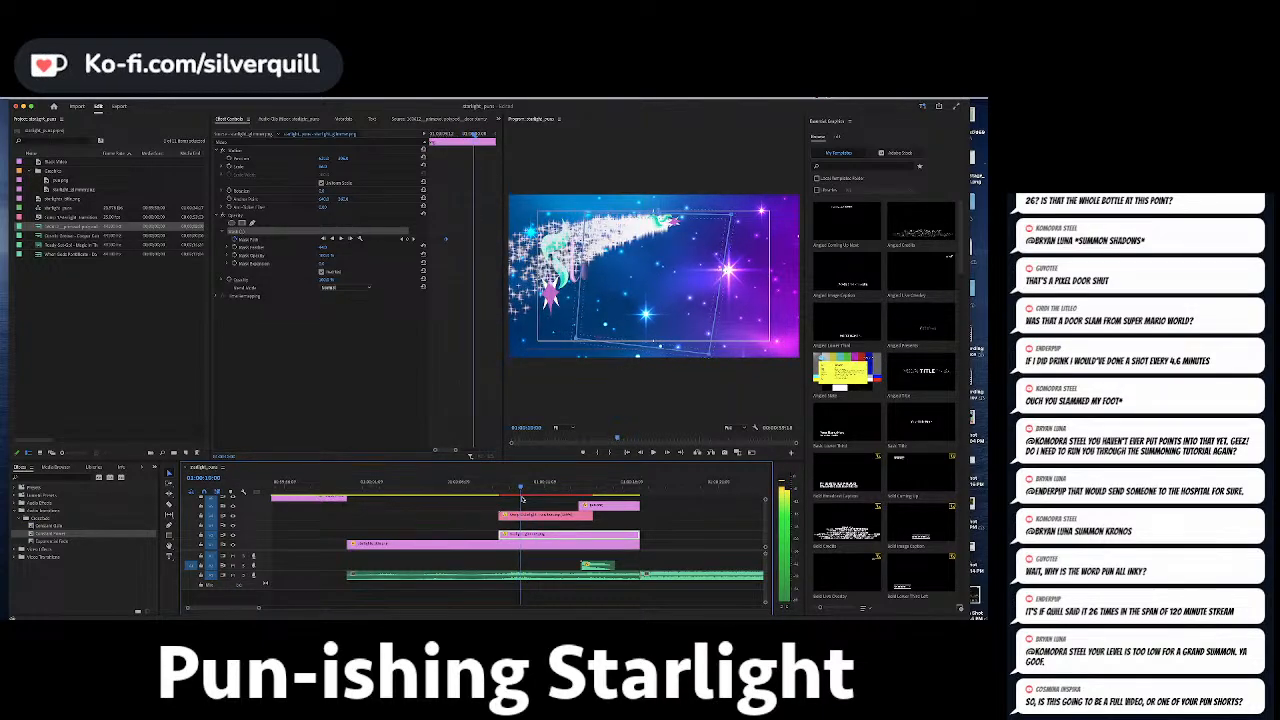
{"action": "left_click_drag", "start_coordinate": [446, 240], "coordinate": [474, 250]}
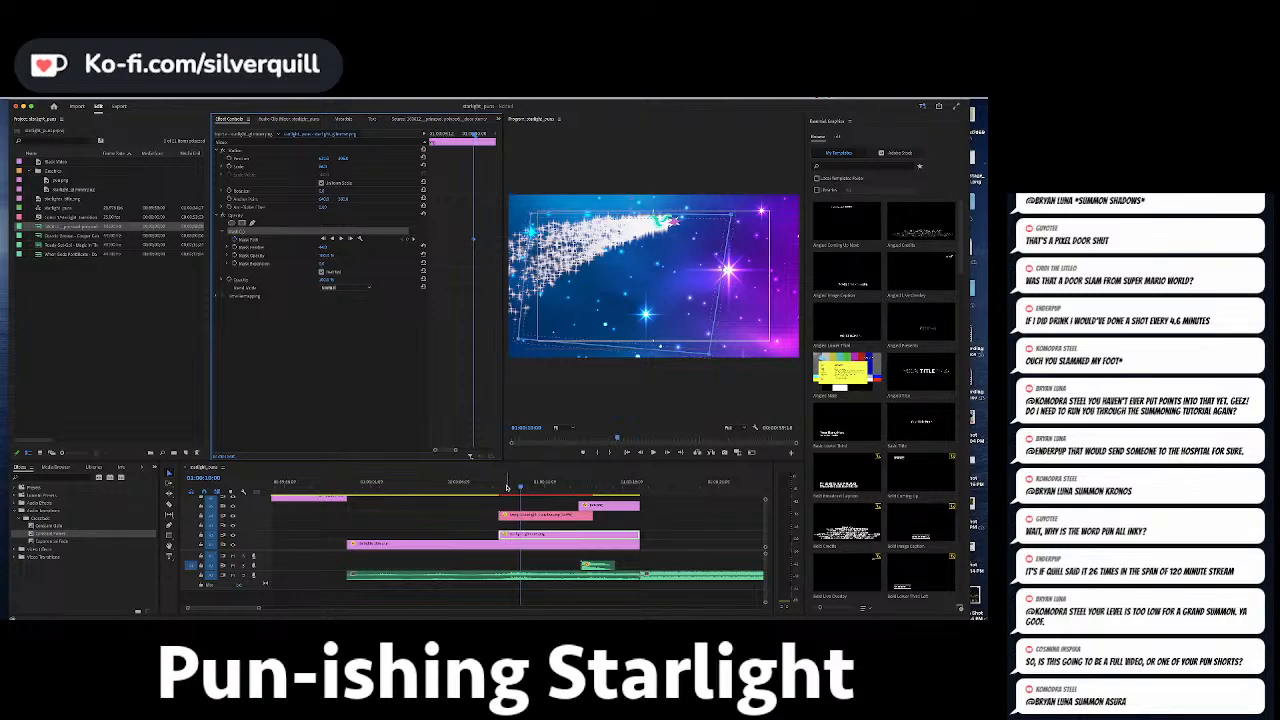
{"action": "left_click_drag", "start_coordinate": [507, 487], "coordinate": [593, 490]}
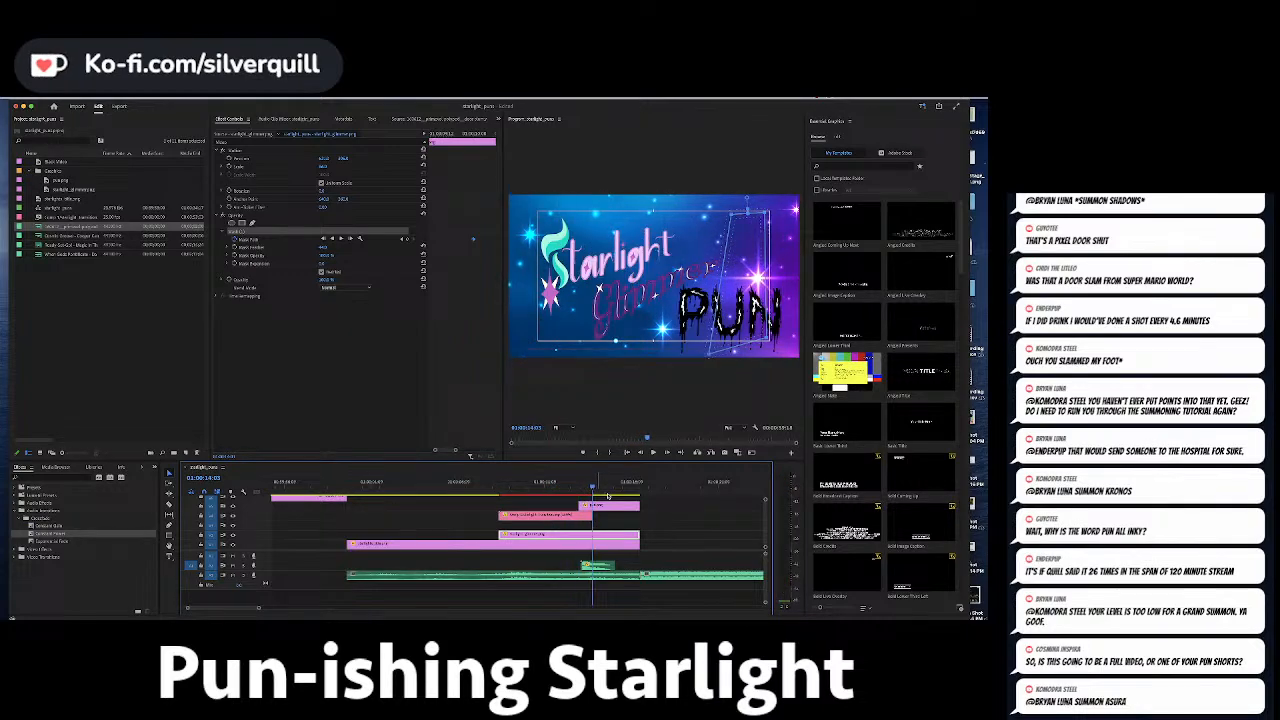
{"action": "left_click", "coordinate": [694, 525]}
{"action": "key", "text": "ctrl+s"}
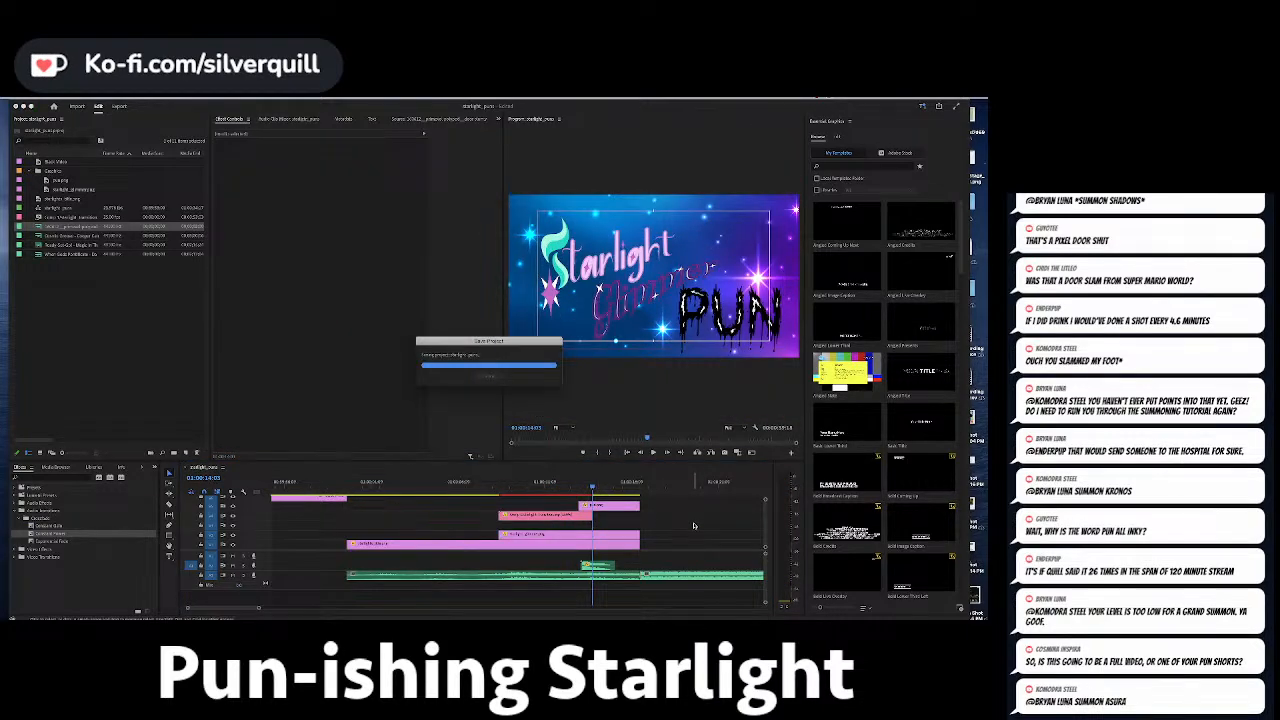
Place the playhead at the end of the title sequence's video clips.
{"action": "key", "text": "minus"}
{"action": "key", "text": "minus"}
{"action": "key", "text": "minus"}
{"action": "key", "text": "minus"}
{"action": "key", "text": "equal"}
{"action": "key", "text": "equal"}
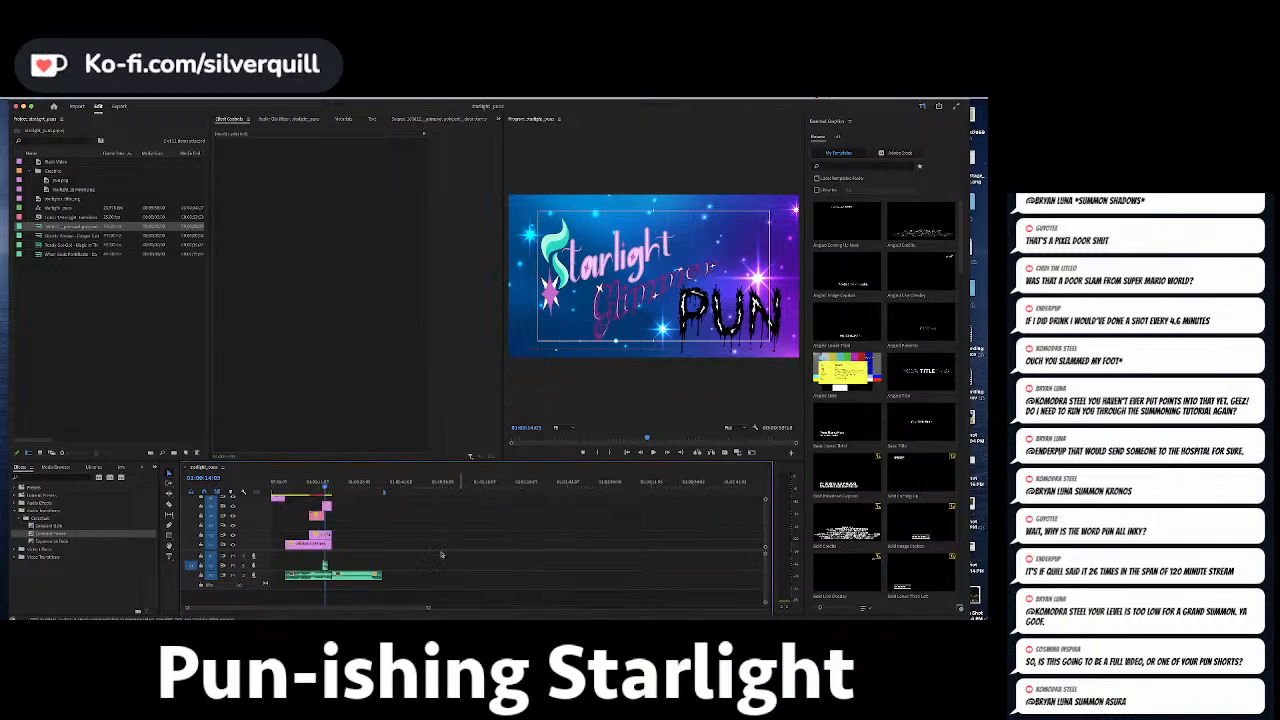
{"action": "left_click", "coordinate": [395, 484]}
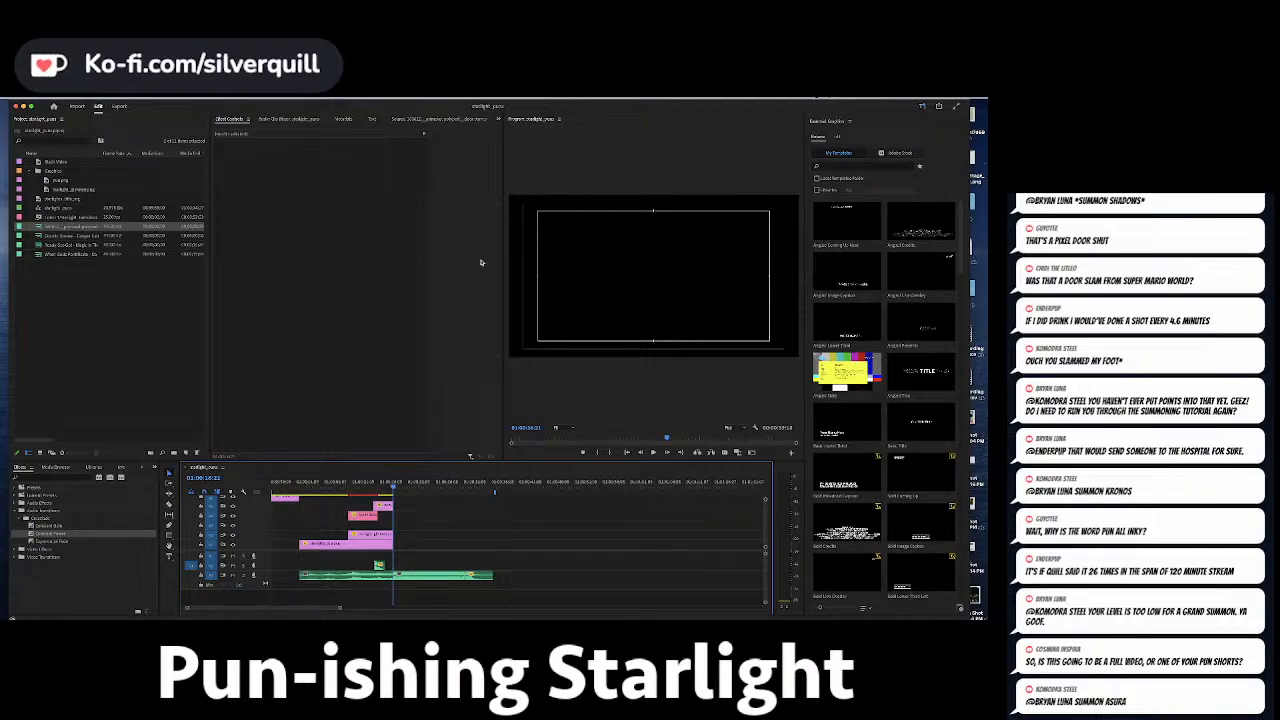
Switch to Finder and open the Starlight Puns folder on the external drive.
{"action": "key", "text": "super+Tab"}
{"action": "left_click", "coordinate": [352, 266]}
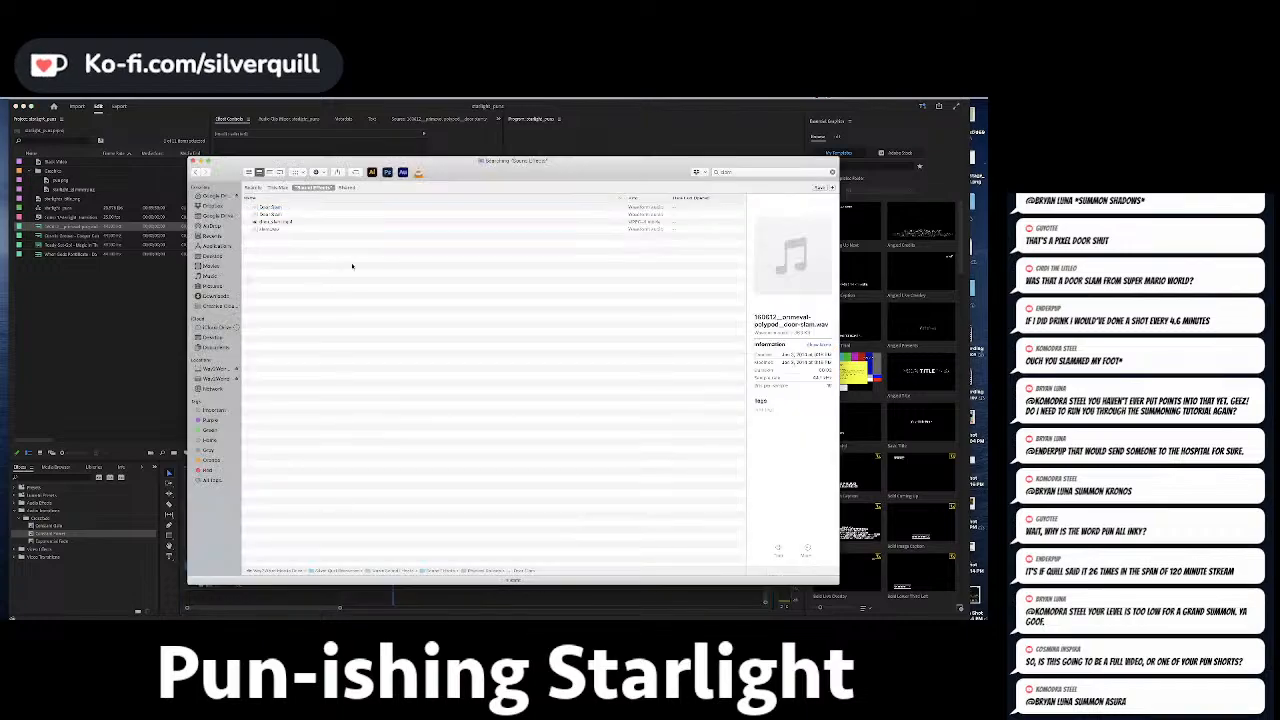
{"action": "left_click", "coordinate": [216, 369]}
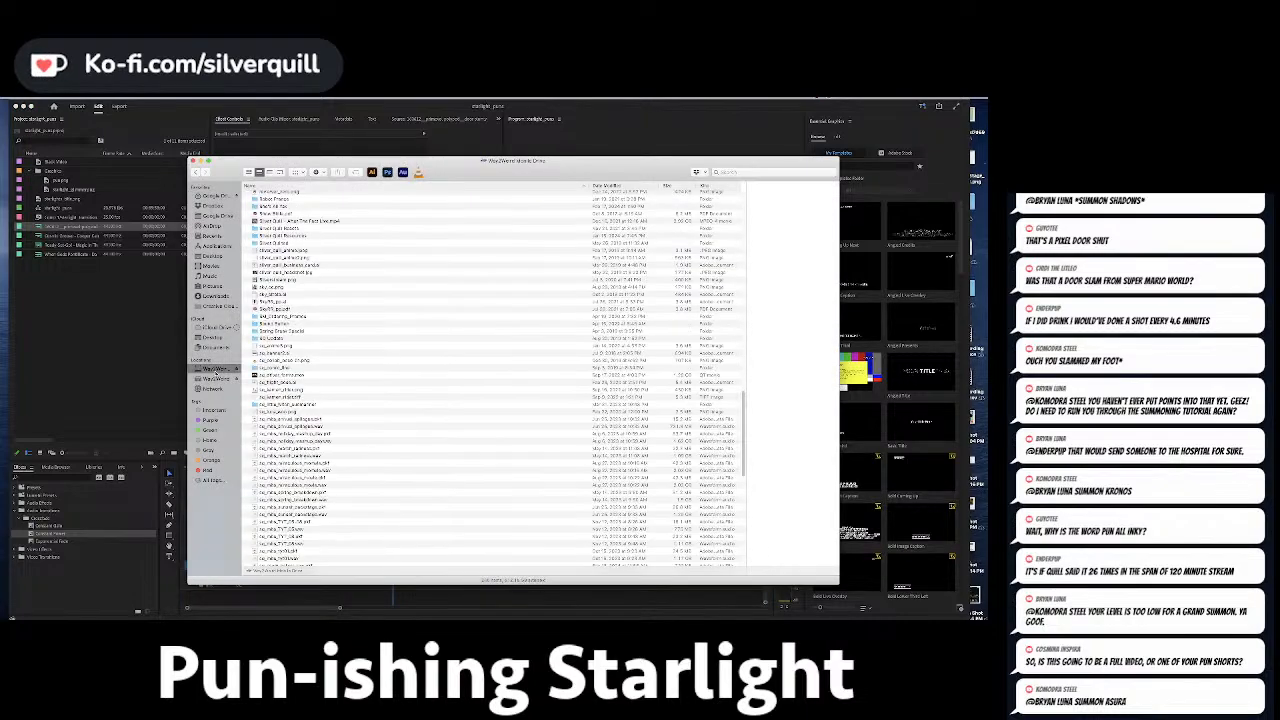
{"action": "type", "text": "we"}
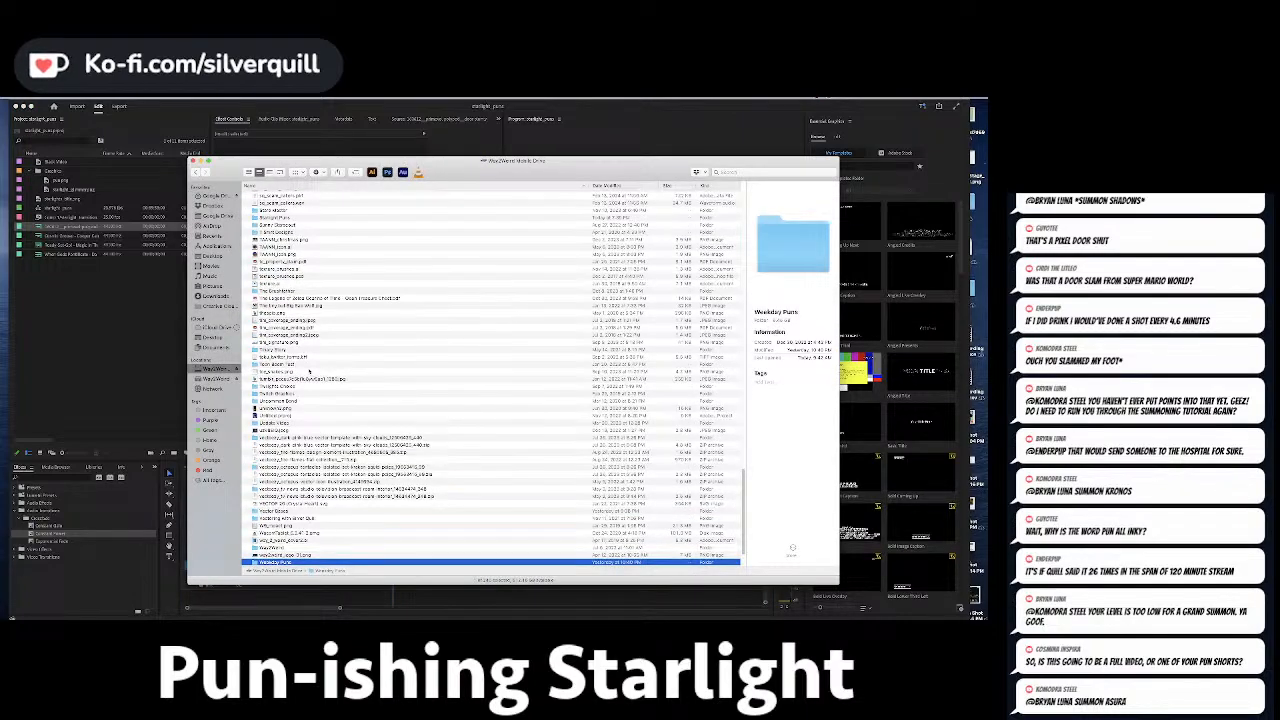
{"action": "type", "text": "st"}
{"action": "key", "text": "Down"}
{"action": "key", "text": "Down"}
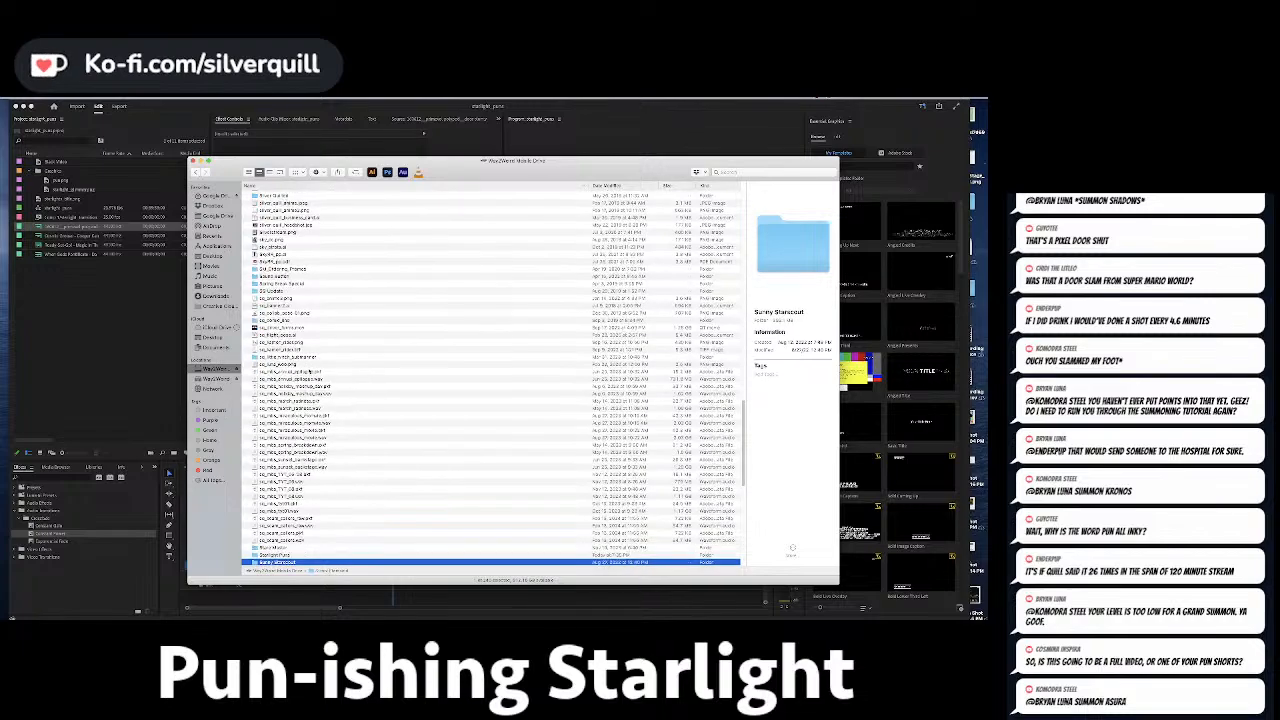
{"action": "key", "text": "Up"}
{"action": "key", "text": "super+Down"}
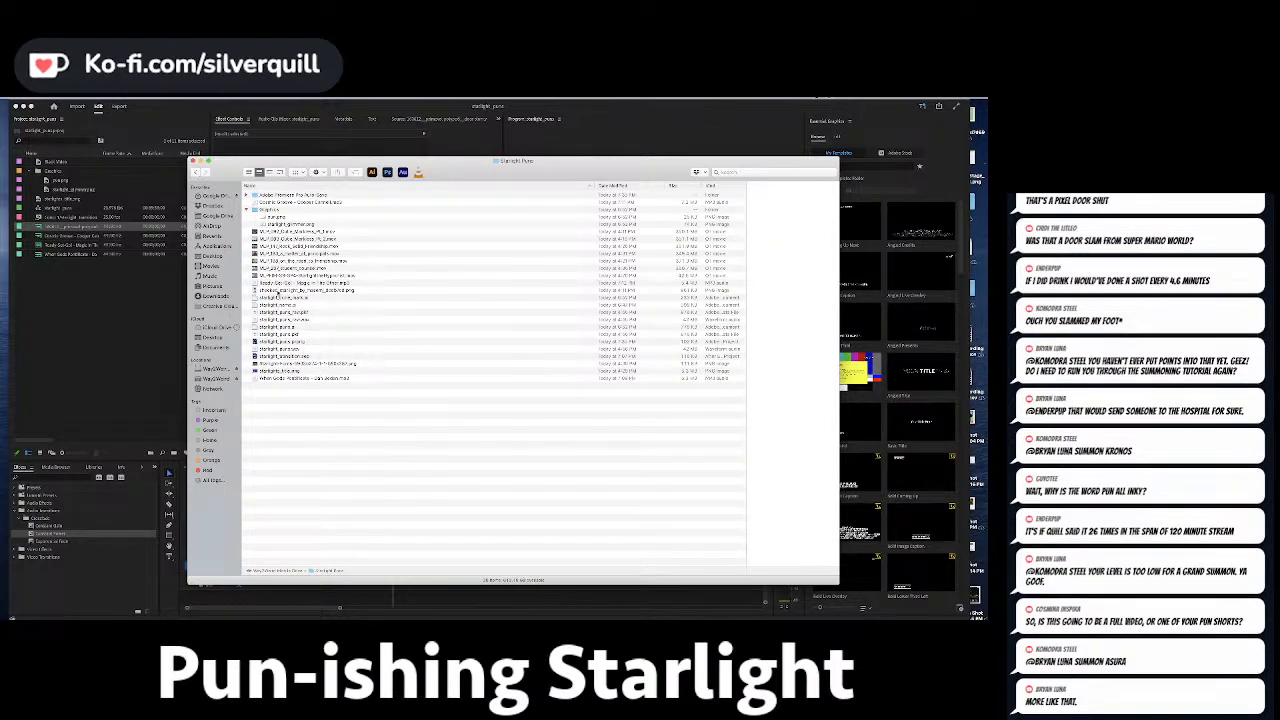
Import starlight_puns.wav from the Starlight Puns folder into the project and open it in the Source Monitor.
{"action": "left_click", "coordinate": [270, 319]}
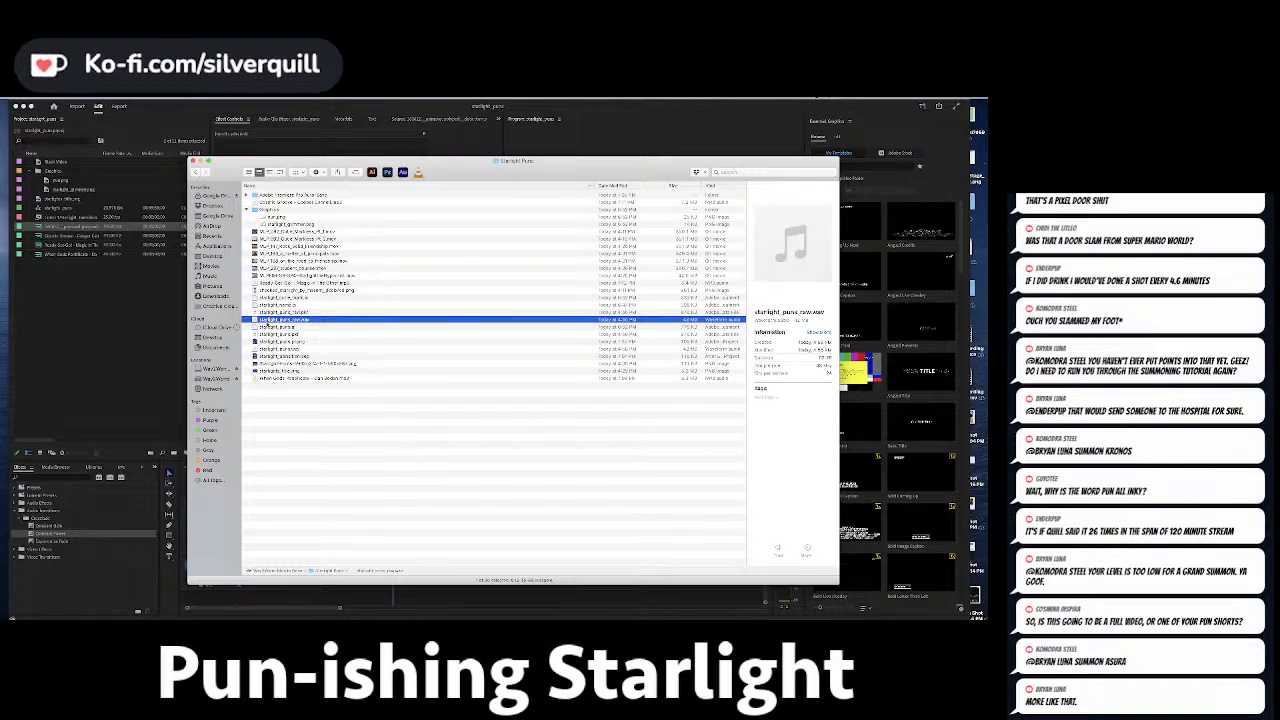
{"action": "left_click", "coordinate": [269, 327]}
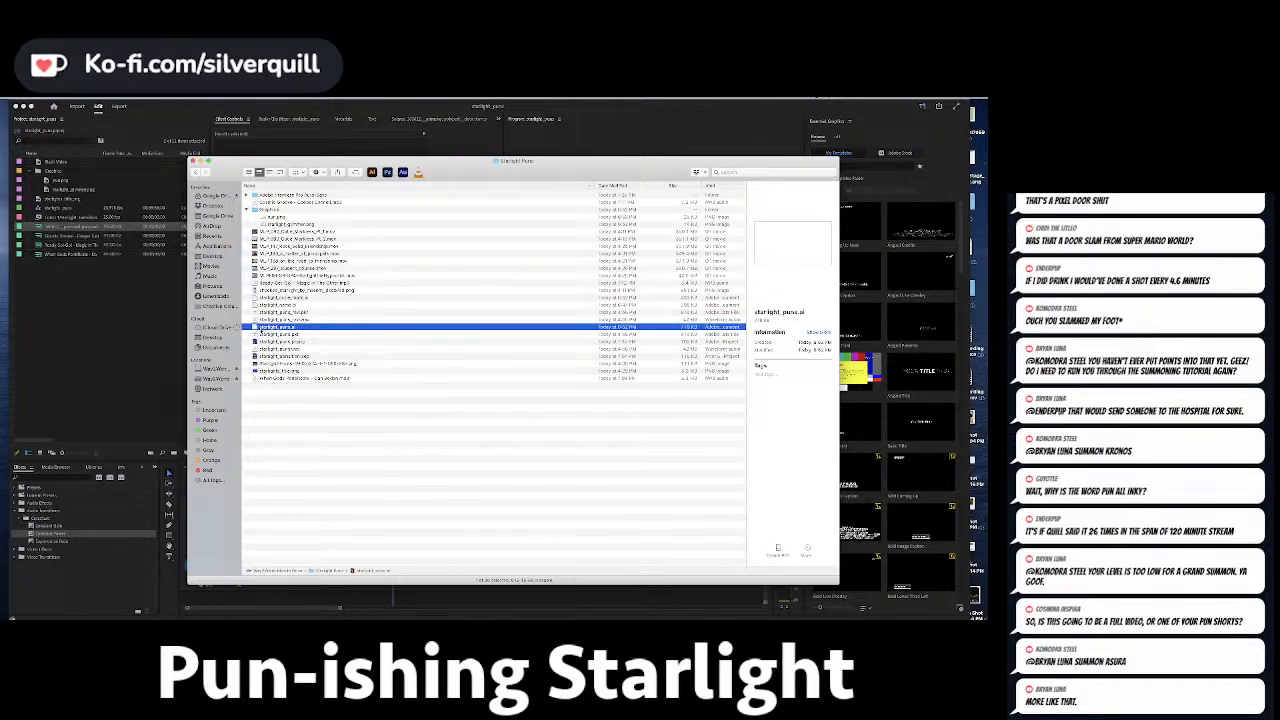
{"action": "left_click_drag", "start_coordinate": [270, 348], "coordinate": [83, 326]}
{"action": "double_click", "coordinate": [38, 264]}
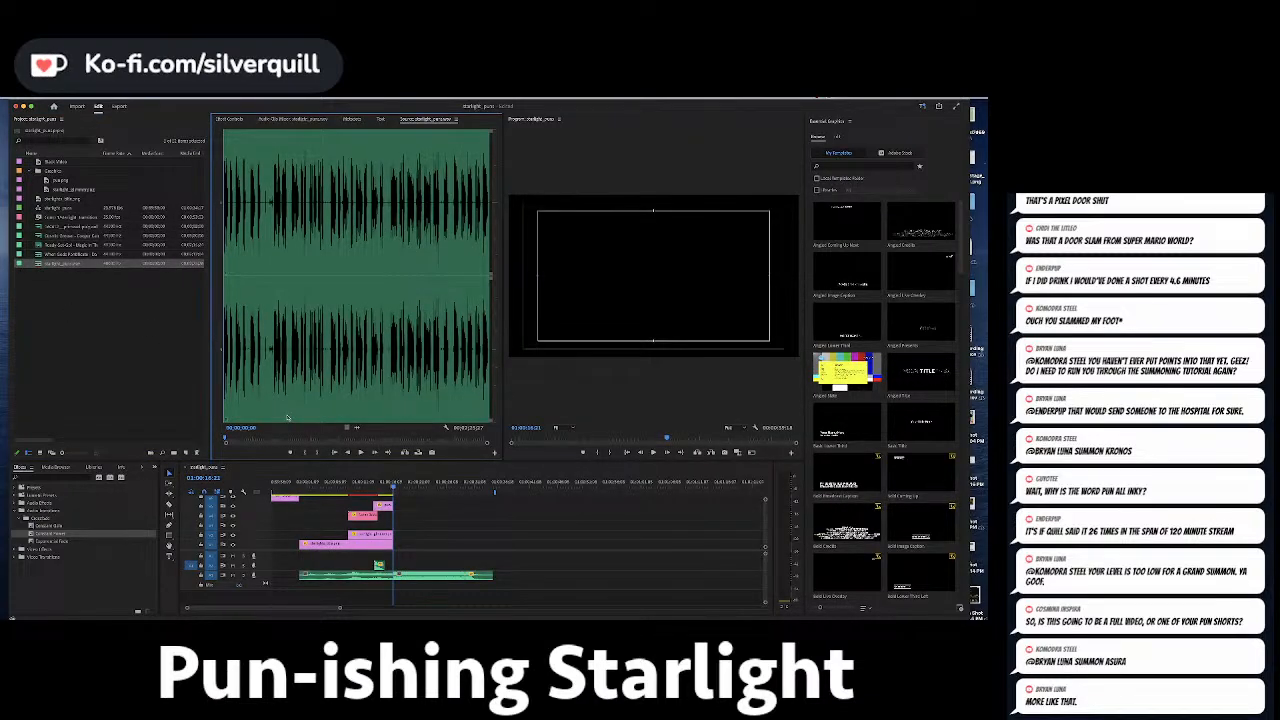
Play starlight_puns.wav in the Source Monitor and mark in and out points around the spoken line between about 14 and 17 seconds.
{"action": "key", "text": "i"}
{"action": "key", "text": "space"}
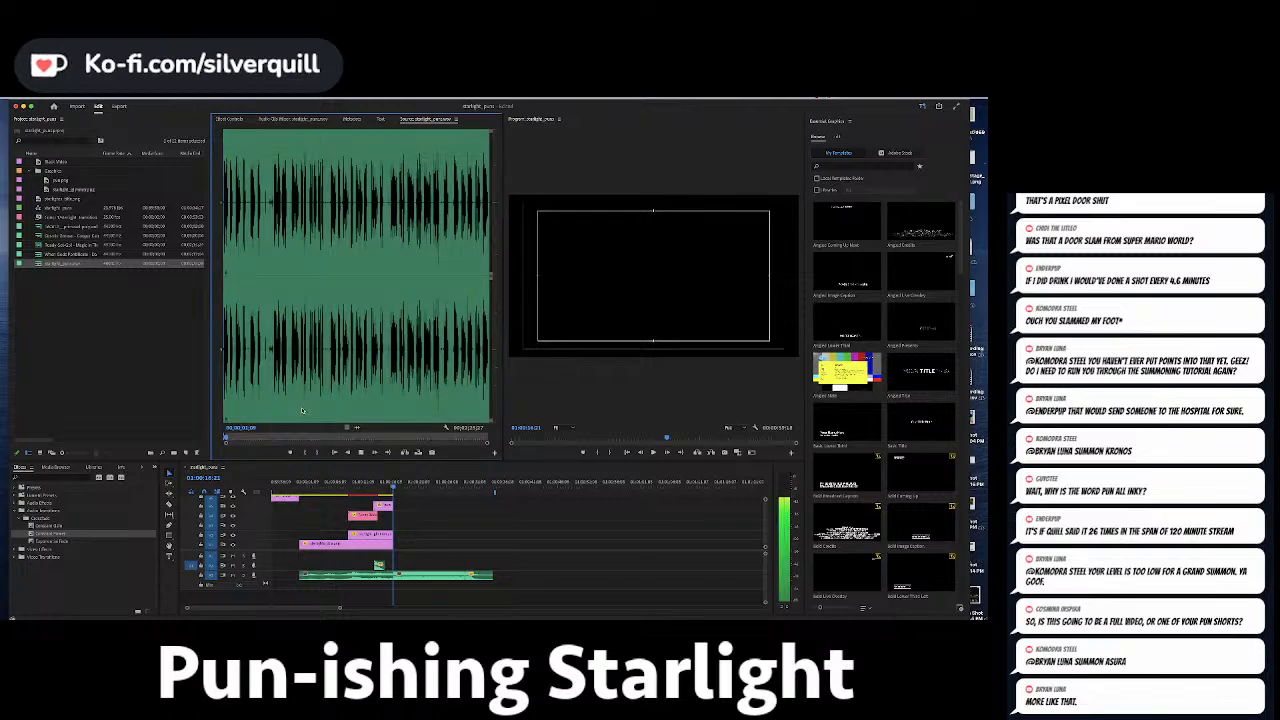
{"action": "key", "text": "="}
{"action": "key", "text": "="}
{"action": "key", "text": "="}
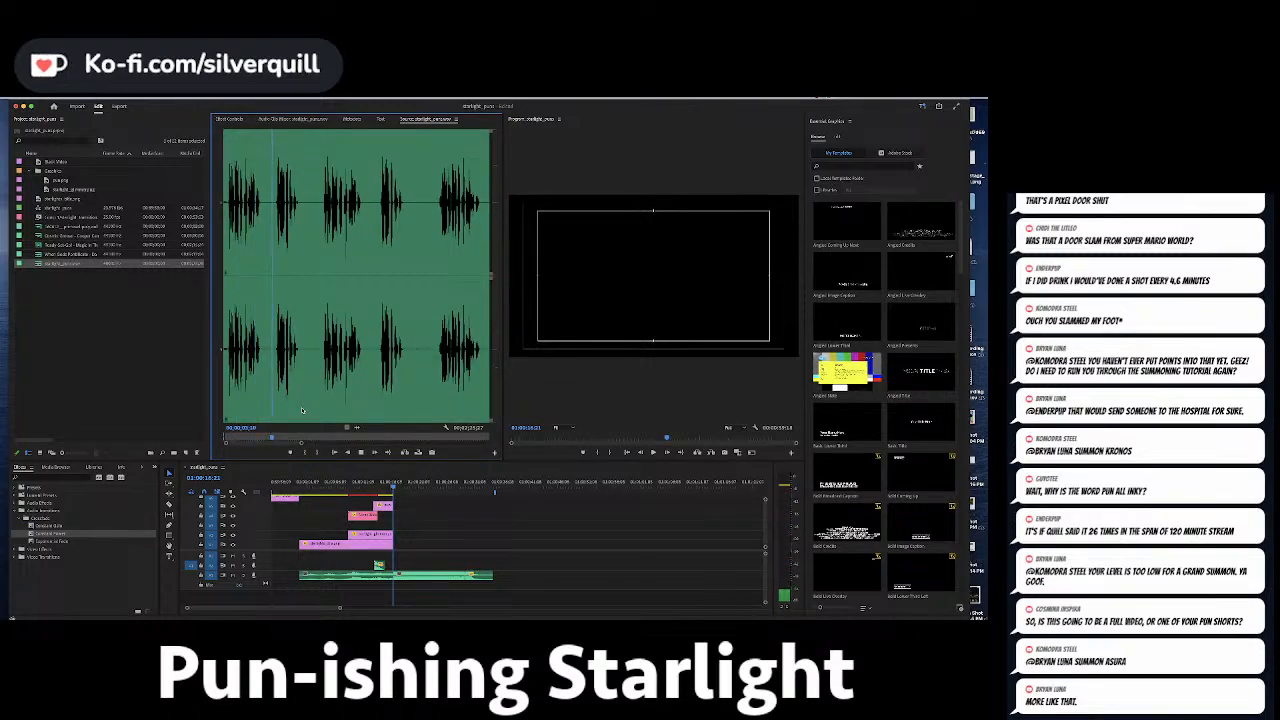
{"action": "key", "text": "minus"}
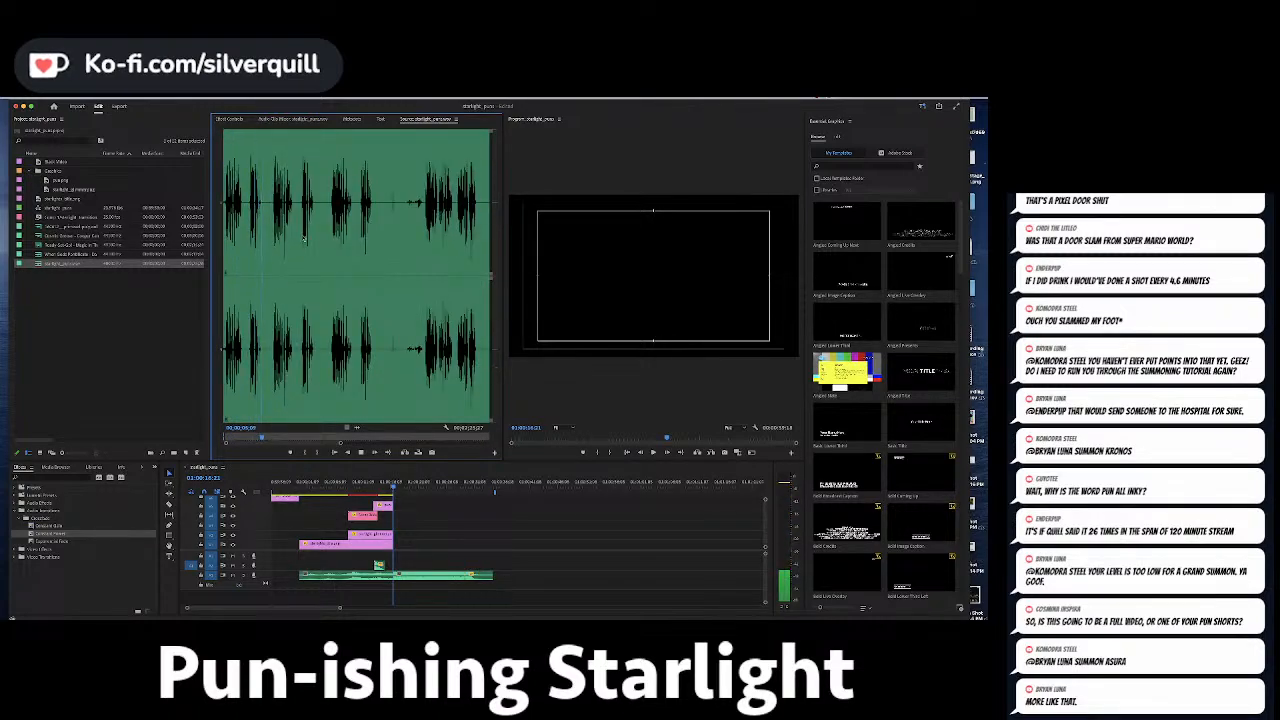
{"action": "left_click", "coordinate": [330, 201]}
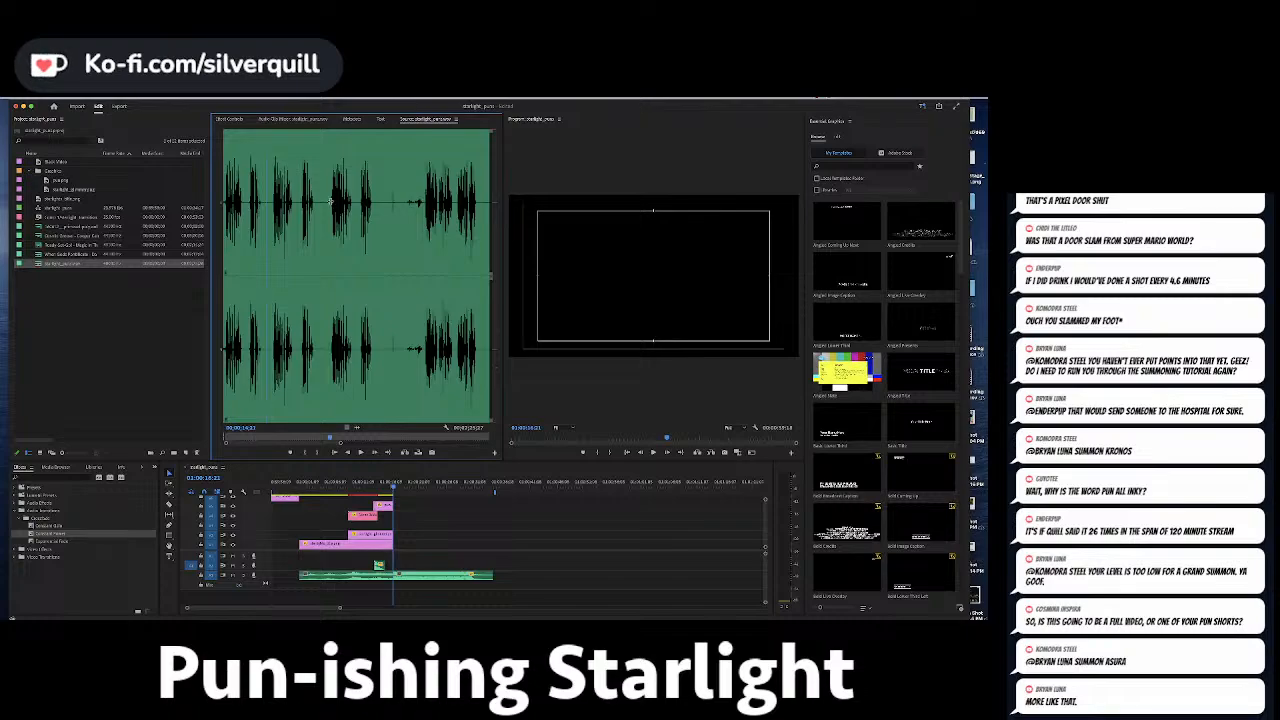
{"action": "key", "text": "i"}
{"action": "key", "text": "space"}
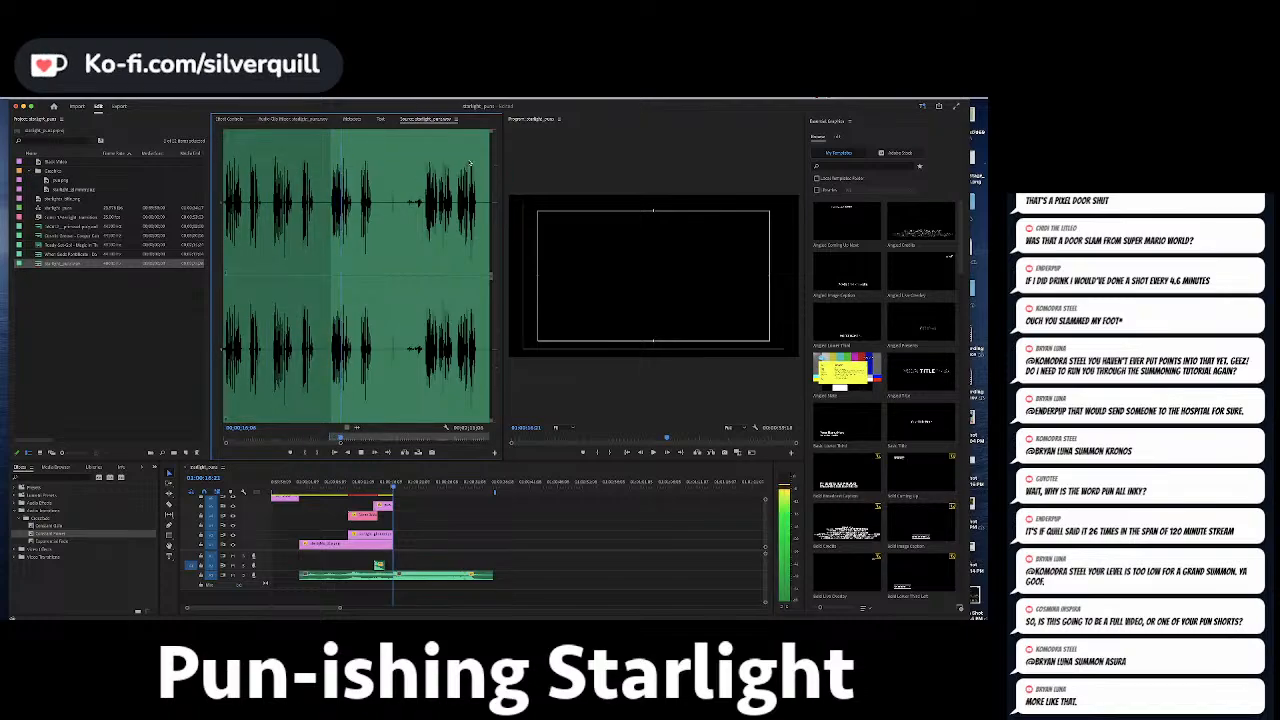
{"action": "key", "text": "space"}
{"action": "key", "text": "o"}
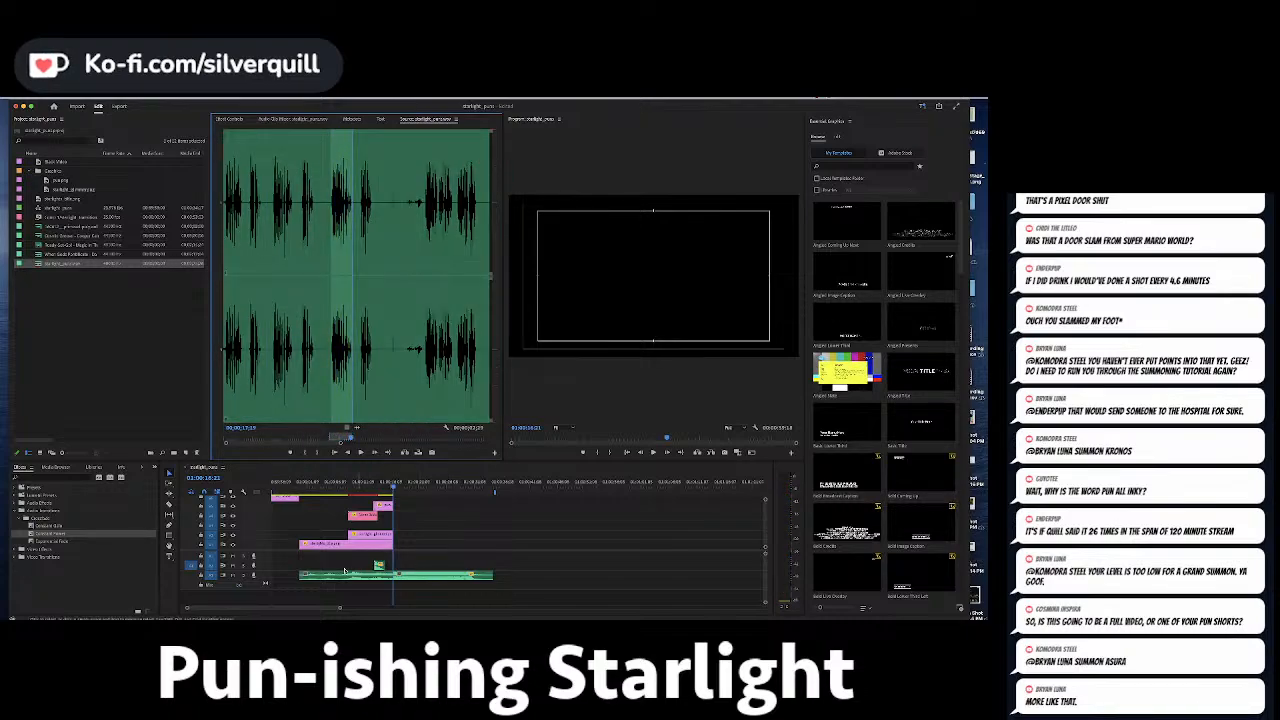
Overwrite the marked voice line onto the upper audio track, starting shortly after the end of the title clips.
{"action": "left_click", "coordinate": [534, 503]}
{"action": "key", "text": "space"}
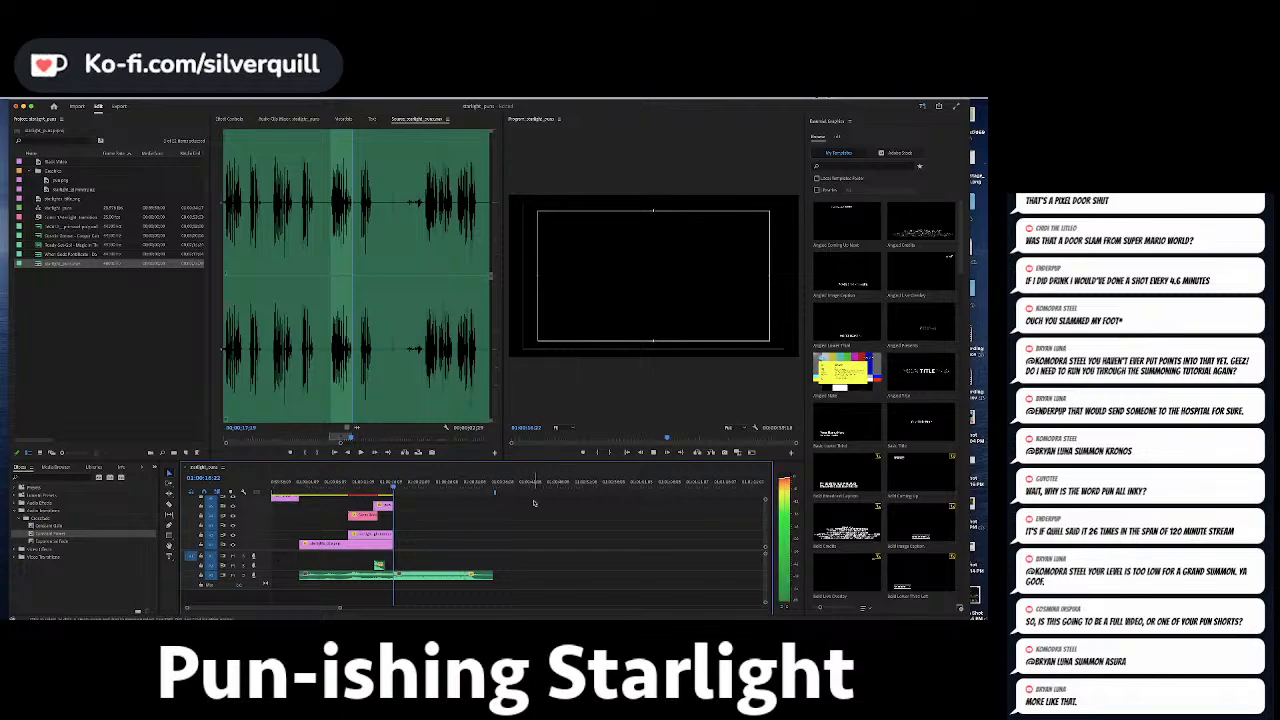
{"action": "key", "text": "period"}
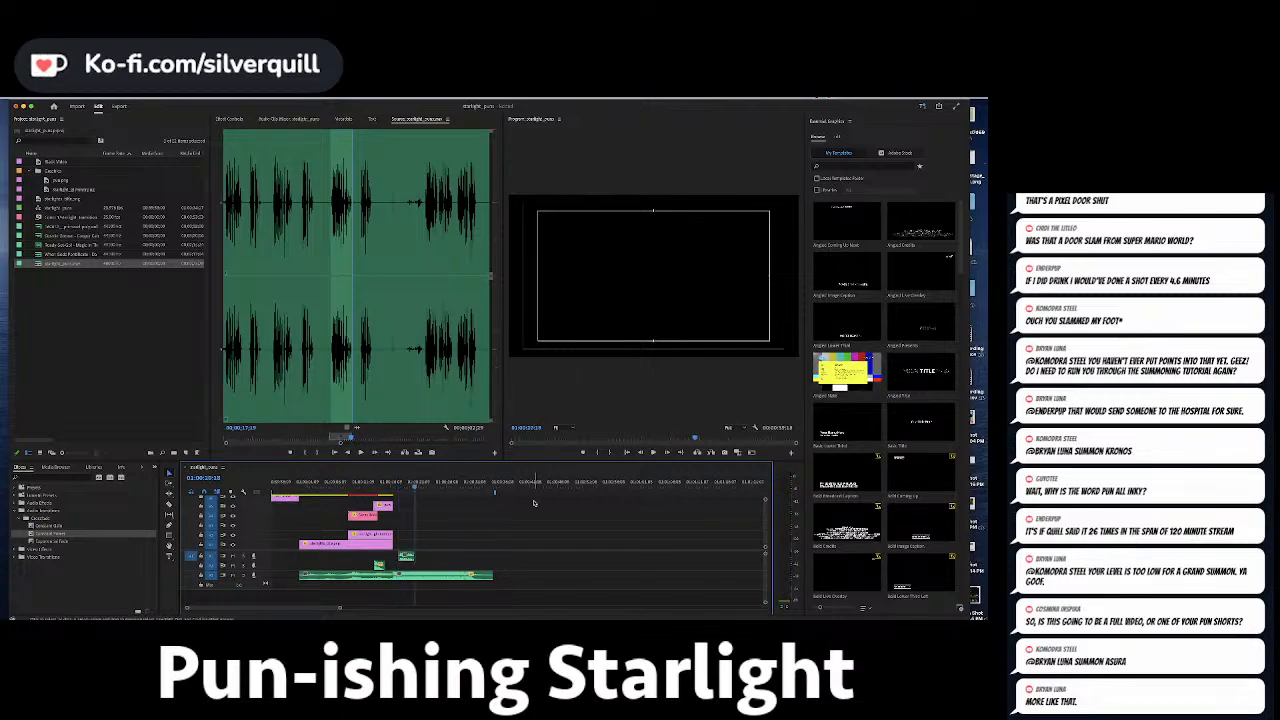
Mark the following short voice line, overwrite it after a brief gap behind the first line, and return the playhead to the title's end.
{"action": "key", "text": "space"}
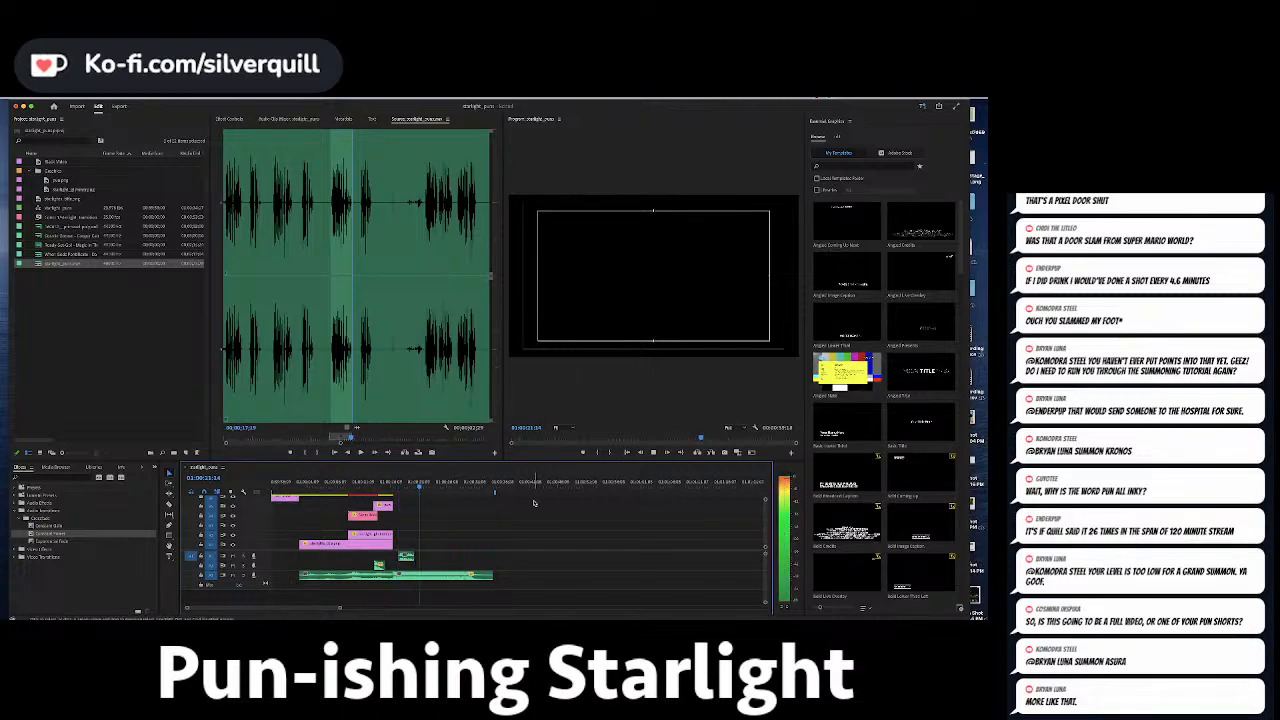
{"action": "left_click", "coordinate": [361, 205]}
{"action": "key", "text": "i"}
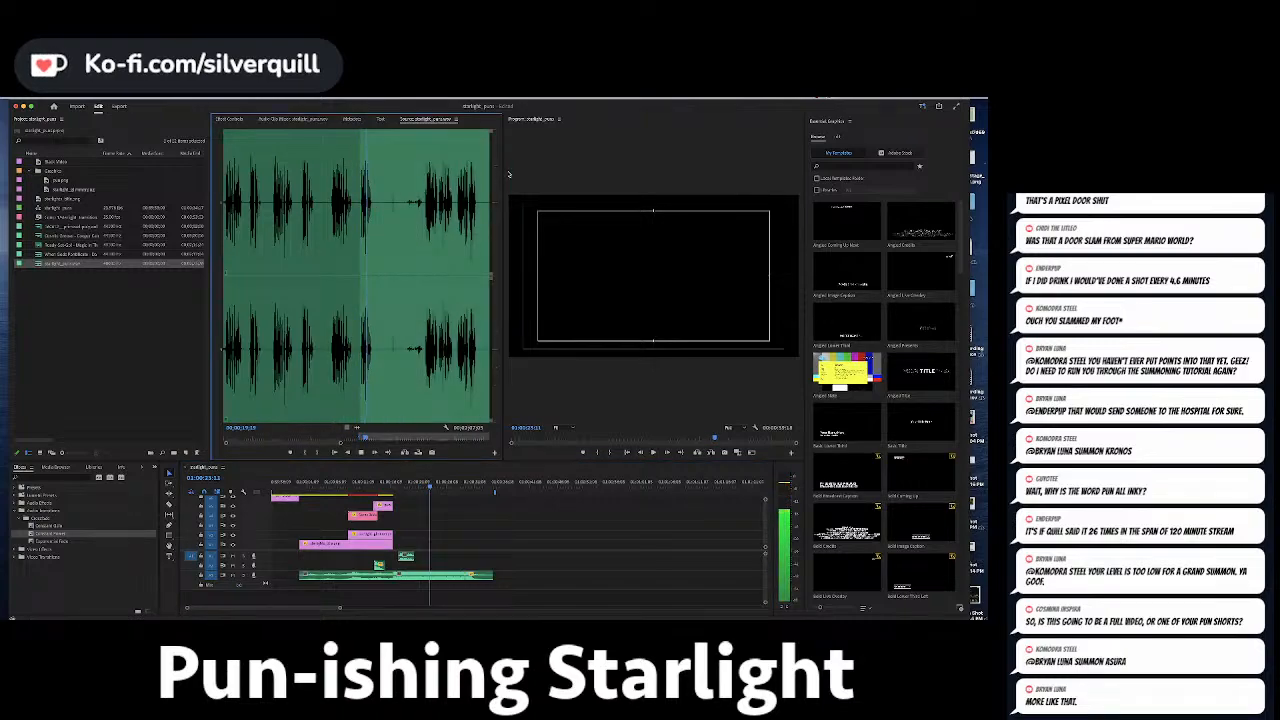
{"action": "key", "text": "space"}
{"action": "key", "text": "o"}
{"action": "key", "text": "period"}
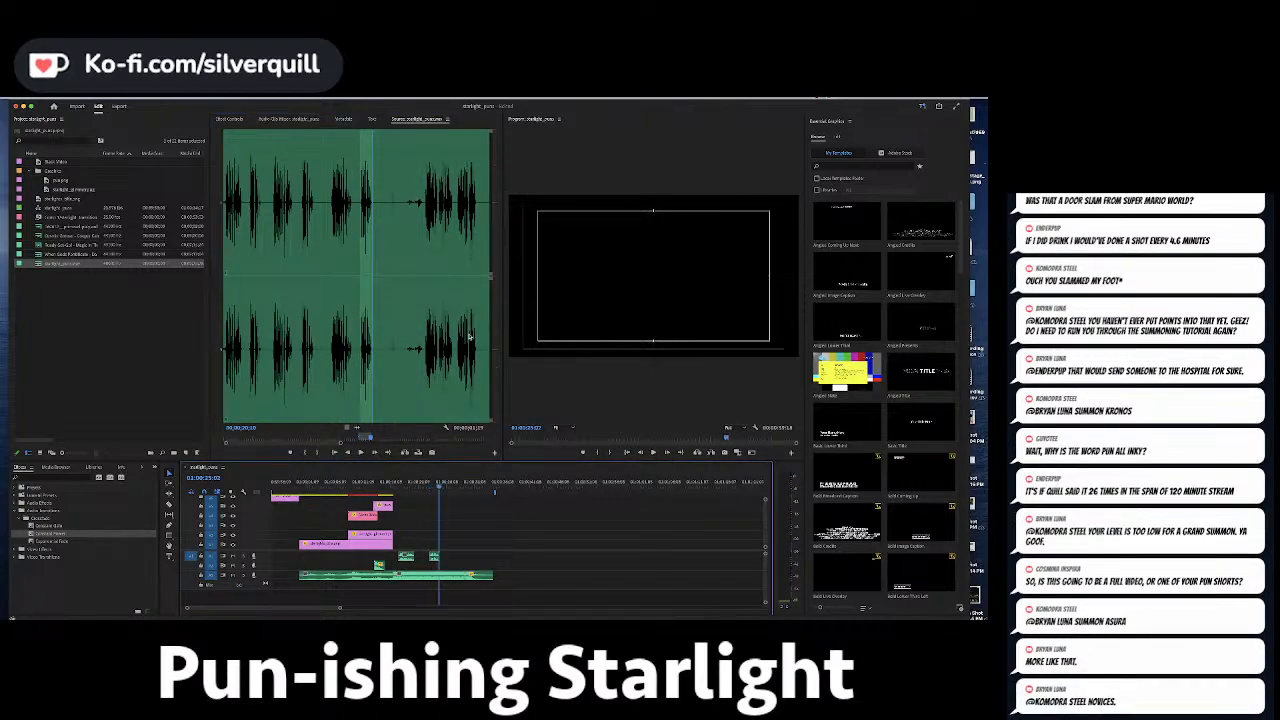
{"action": "key", "text": "space"}
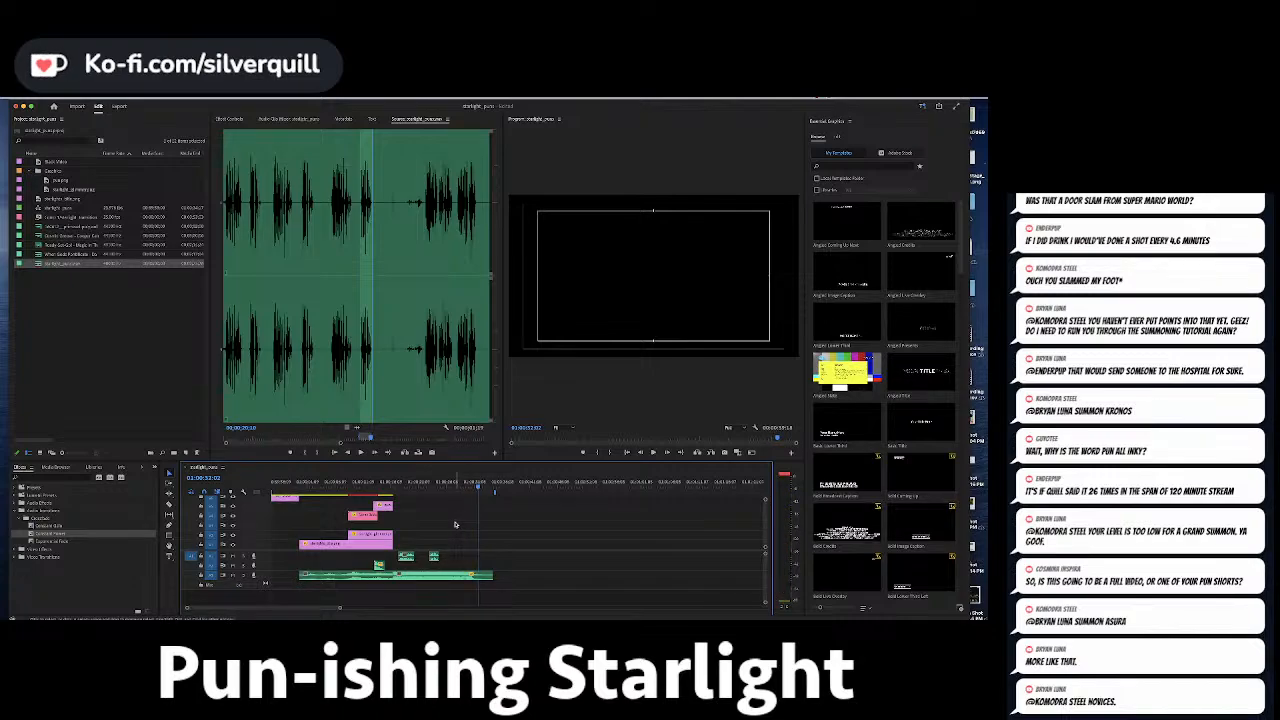
{"action": "mouse_move", "coordinate": [409, 488]}
{"action": "left_mouse_down"}
{"action": "mouse_move", "coordinate": [383, 489]}
{"action": "mouse_move", "coordinate": [396, 490]}
{"action": "left_mouse_up"}
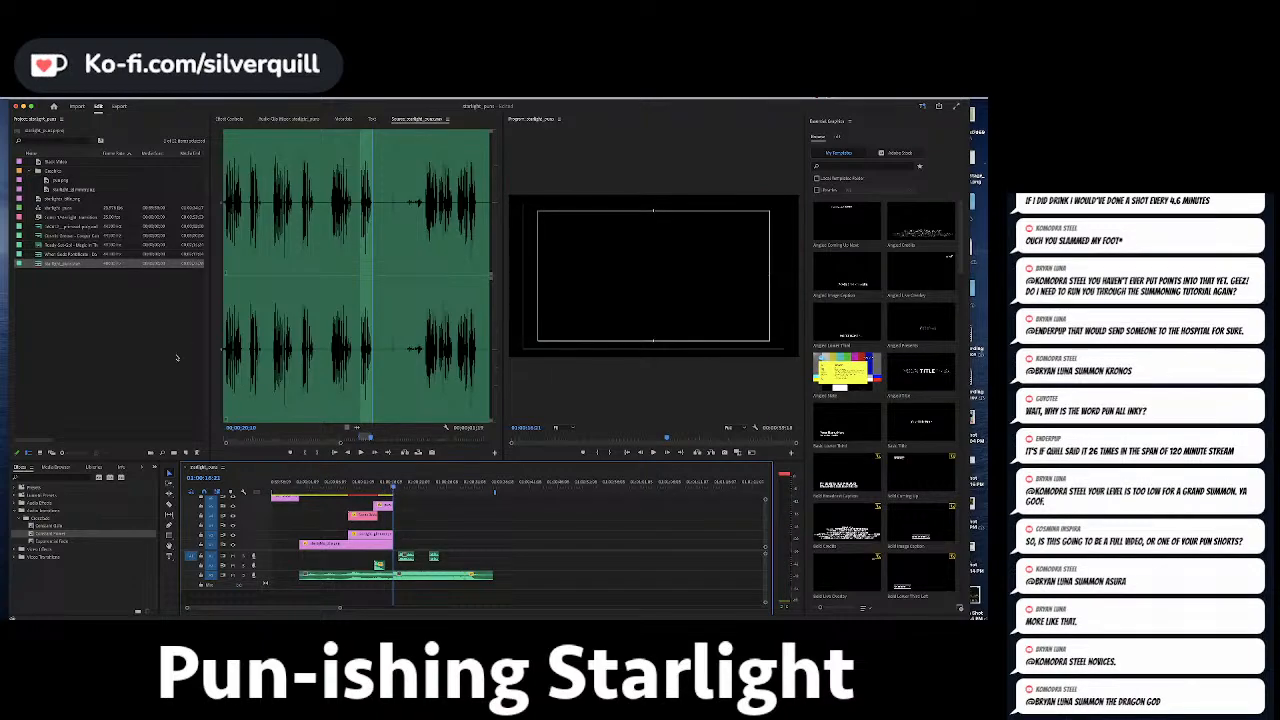
Switch to Finder and import the Rock Solid Friendship and Starlight episode videos from the Starlight Puns folder into the project.
{"action": "key", "text": "super+Tab"}
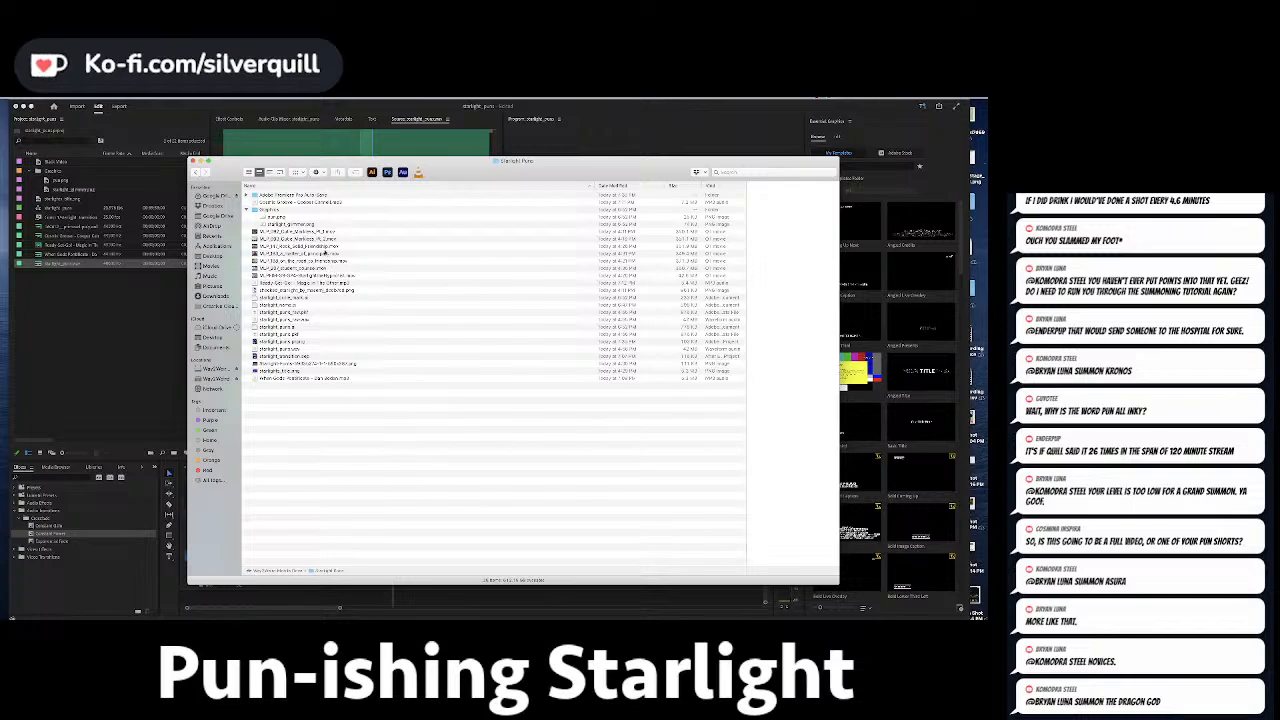
{"action": "left_click", "coordinate": [325, 247]}
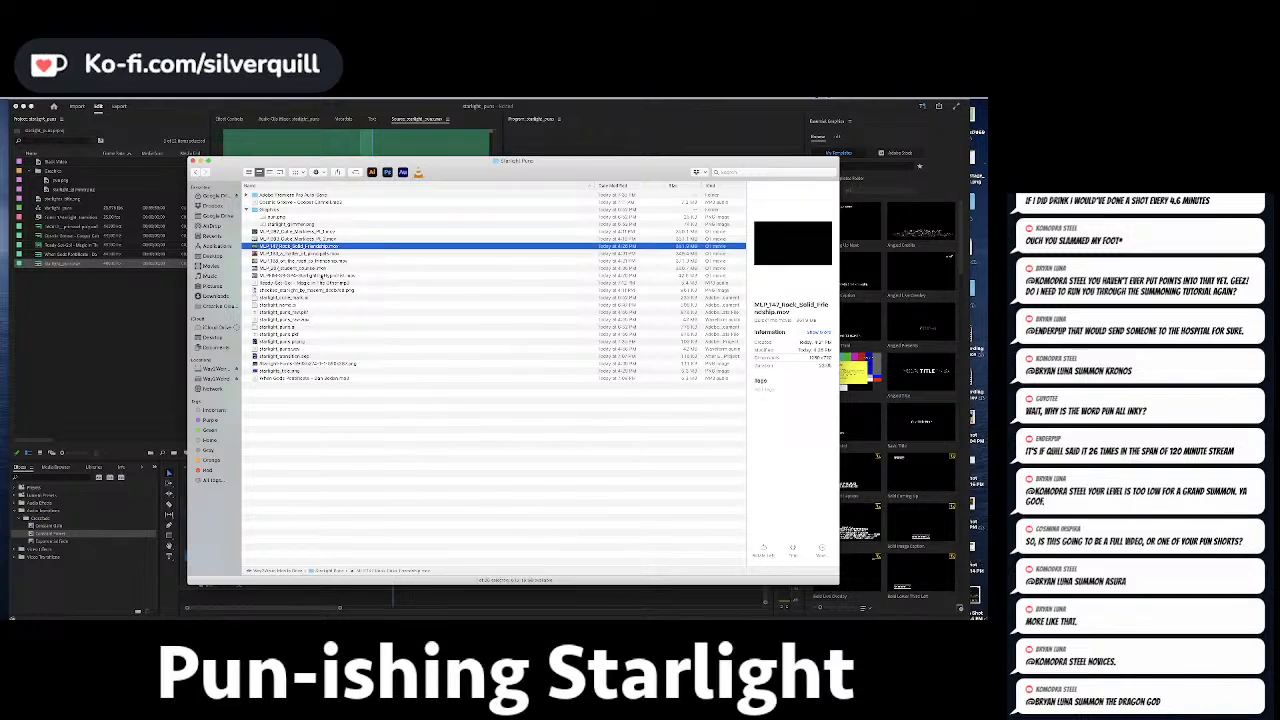
{"action": "left_click", "coordinate": [321, 276], "text": "super"}
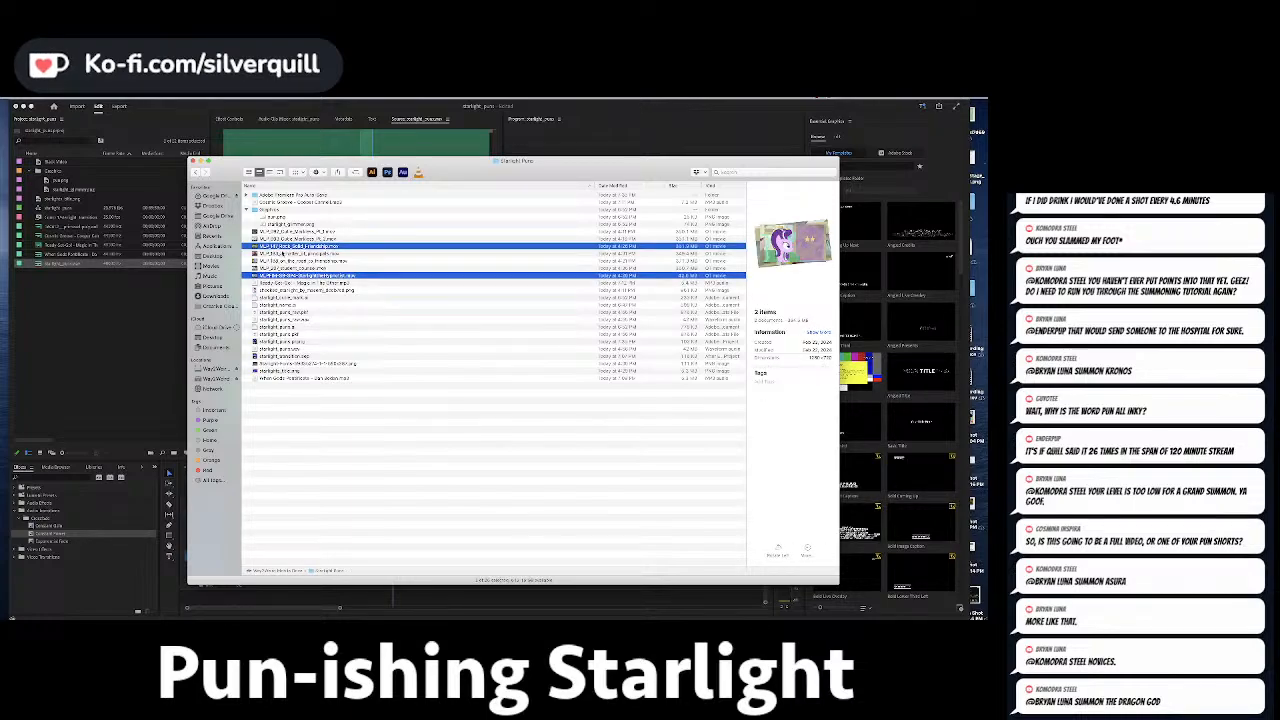
{"action": "left_click_drag", "start_coordinate": [300, 276], "coordinate": [94, 322]}
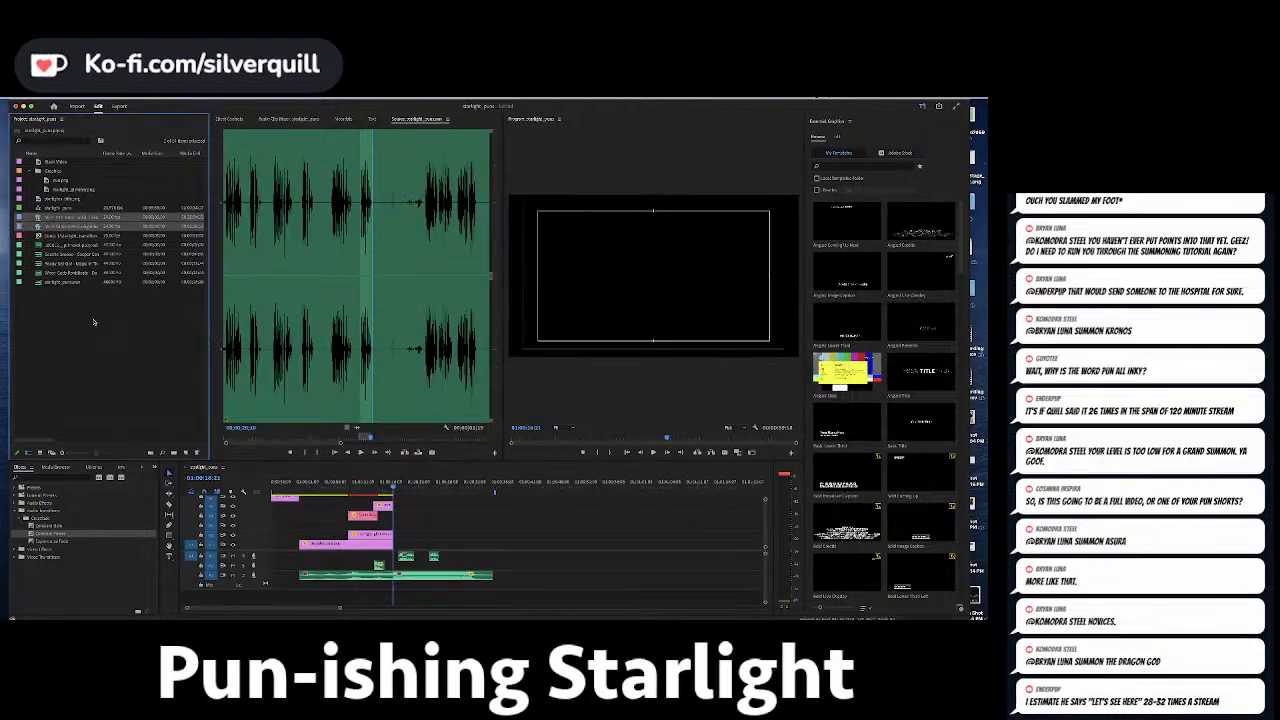
{"action": "left_click", "coordinate": [95, 330]}
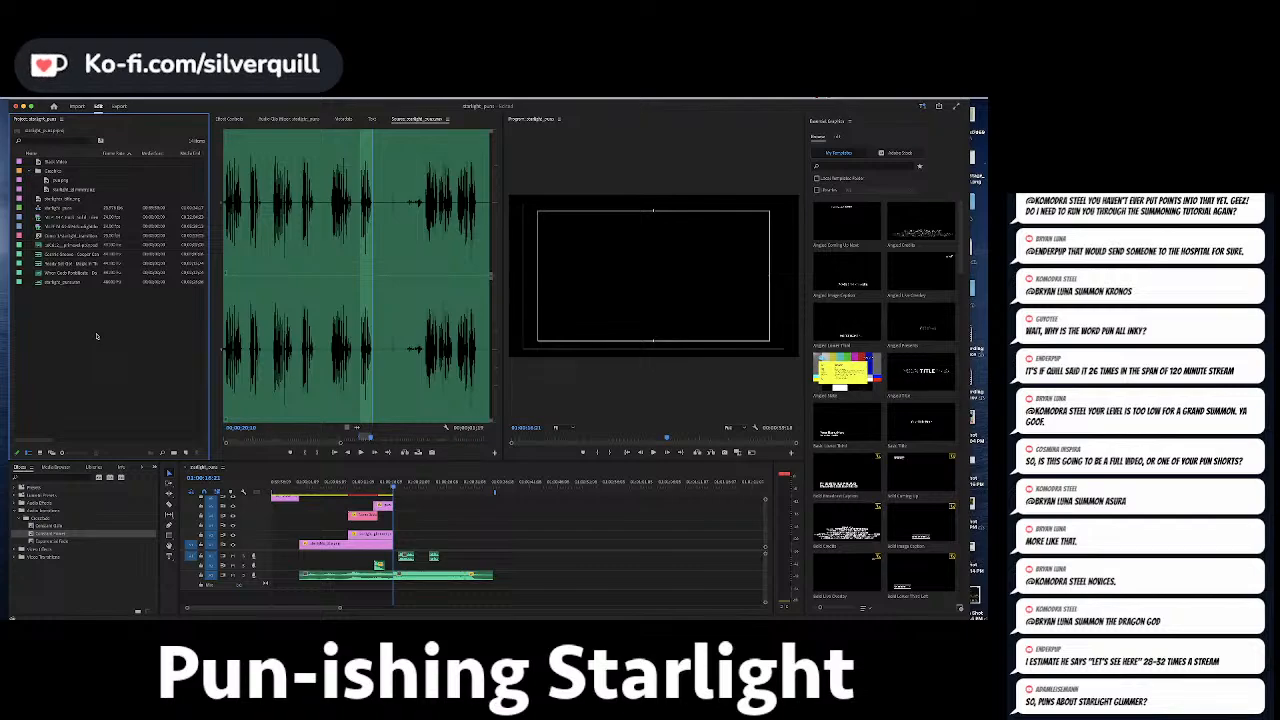
Open the Rock Solid Friendship video in the Source Monitor, find the kite-flying shot near its end and mark an in point at its start.
{"action": "double_click", "coordinate": [40, 216]}
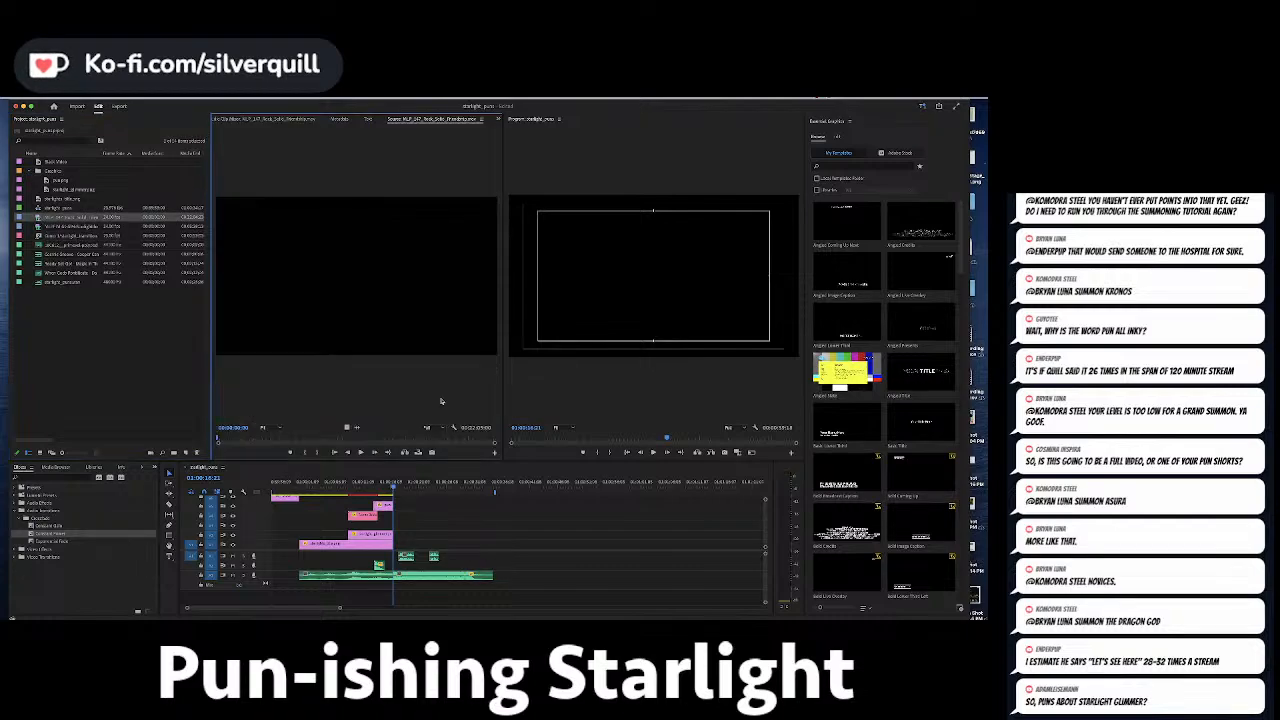
{"action": "left_click", "coordinate": [474, 440]}
{"action": "key", "text": "space"}
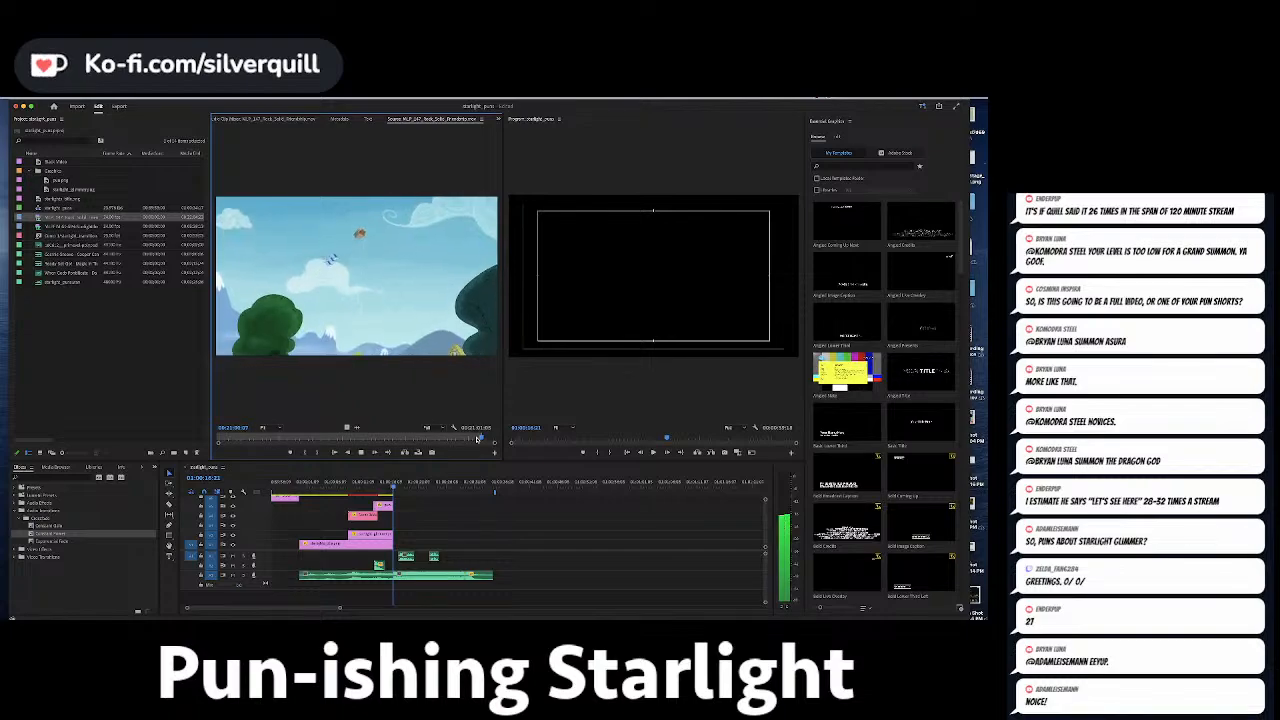
{"action": "key", "text": "space"}
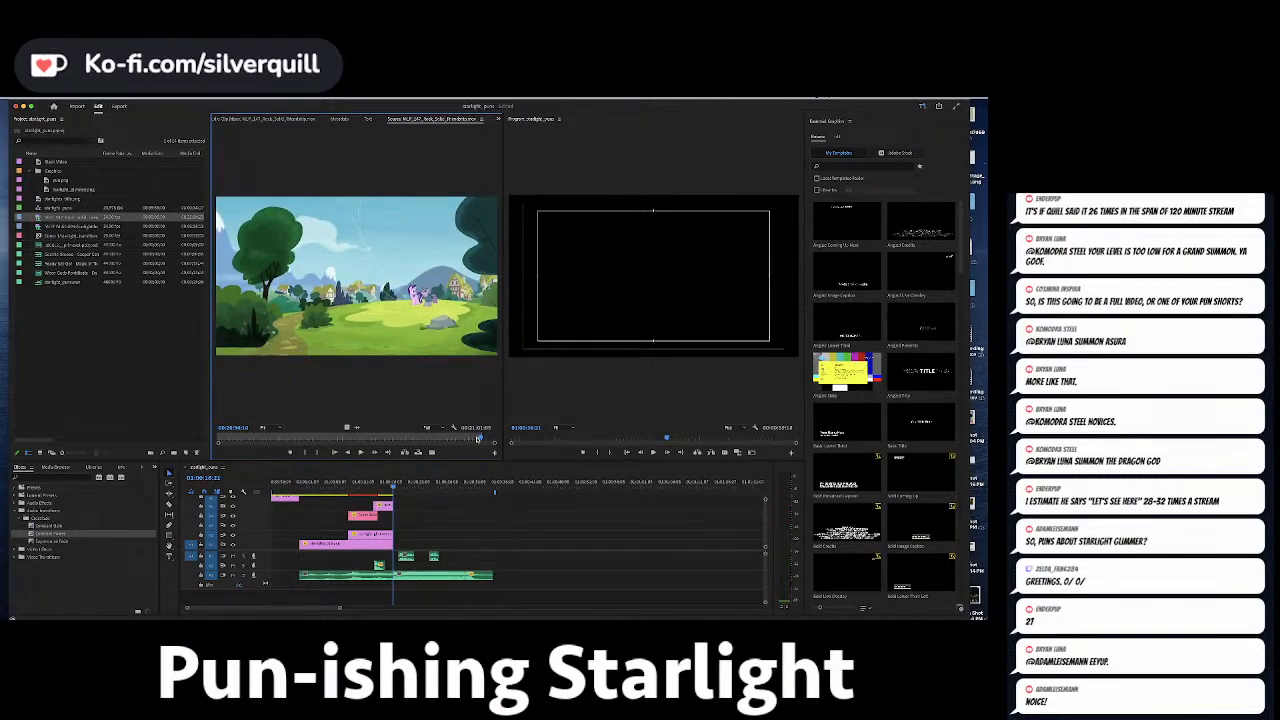
{"action": "key", "text": "shift+Left"}
{"action": "key", "text": "shift+Left"}
{"action": "key", "text": "shift+Left"}
{"action": "key", "text": "i"}
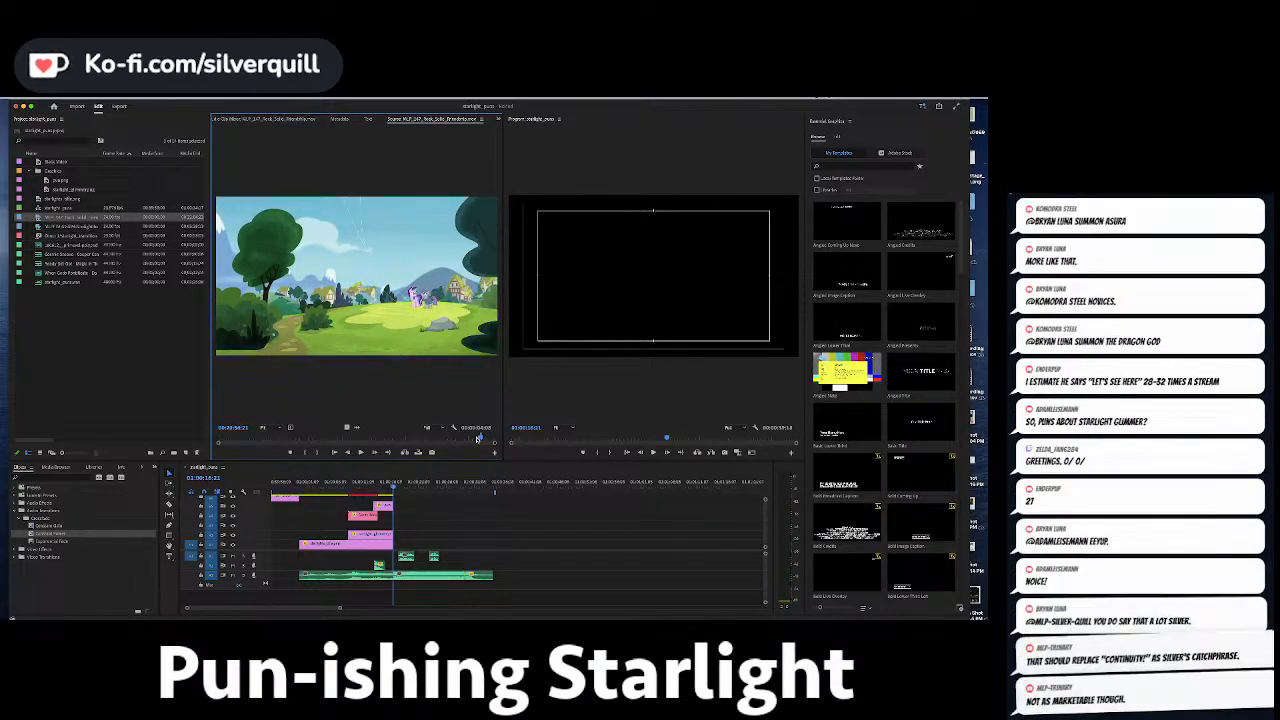
Overwrite only the video of the kite-flying shot at the end of the title clips and play it back.
{"action": "left_click", "coordinate": [198, 556]}
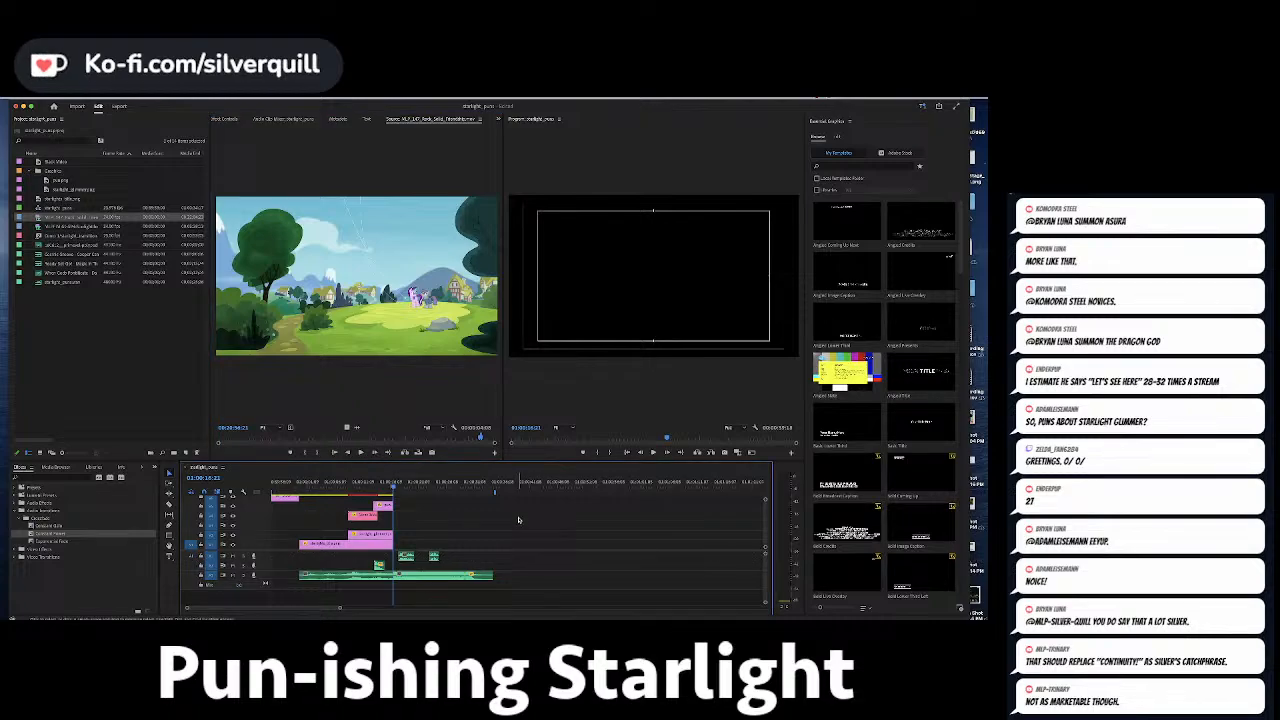
{"action": "key", "text": "period"}
{"action": "key", "text": "Up"}
{"action": "key", "text": "space"}
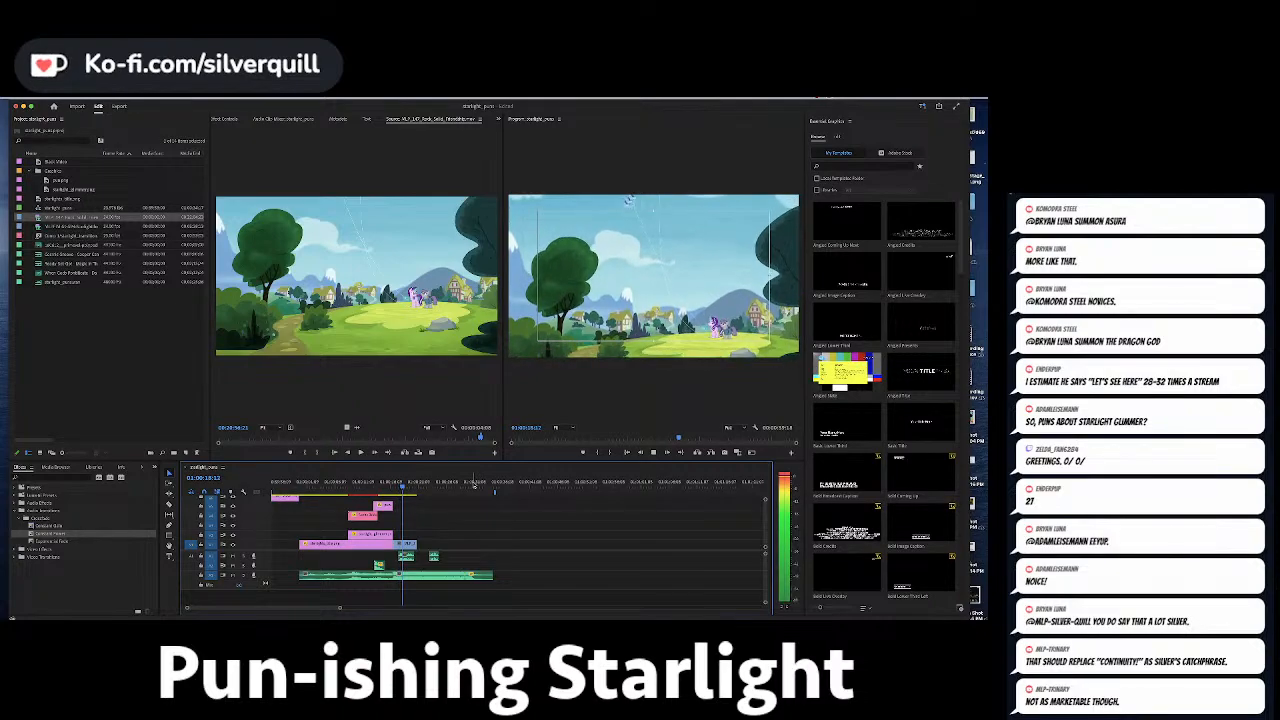
{"action": "key", "text": "space"}
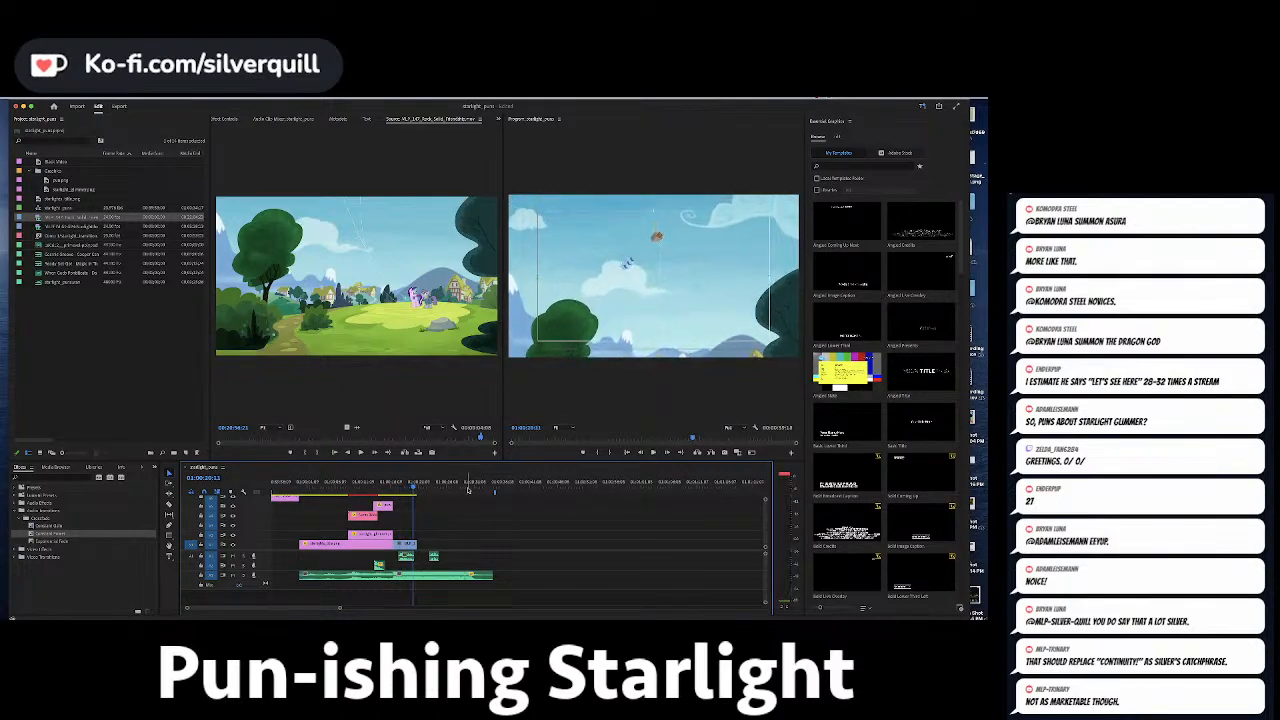
Duplicate the two voice clips onto the audio track directly below at the same times and return the playhead to the first one.
{"action": "left_click", "coordinate": [401, 570]}
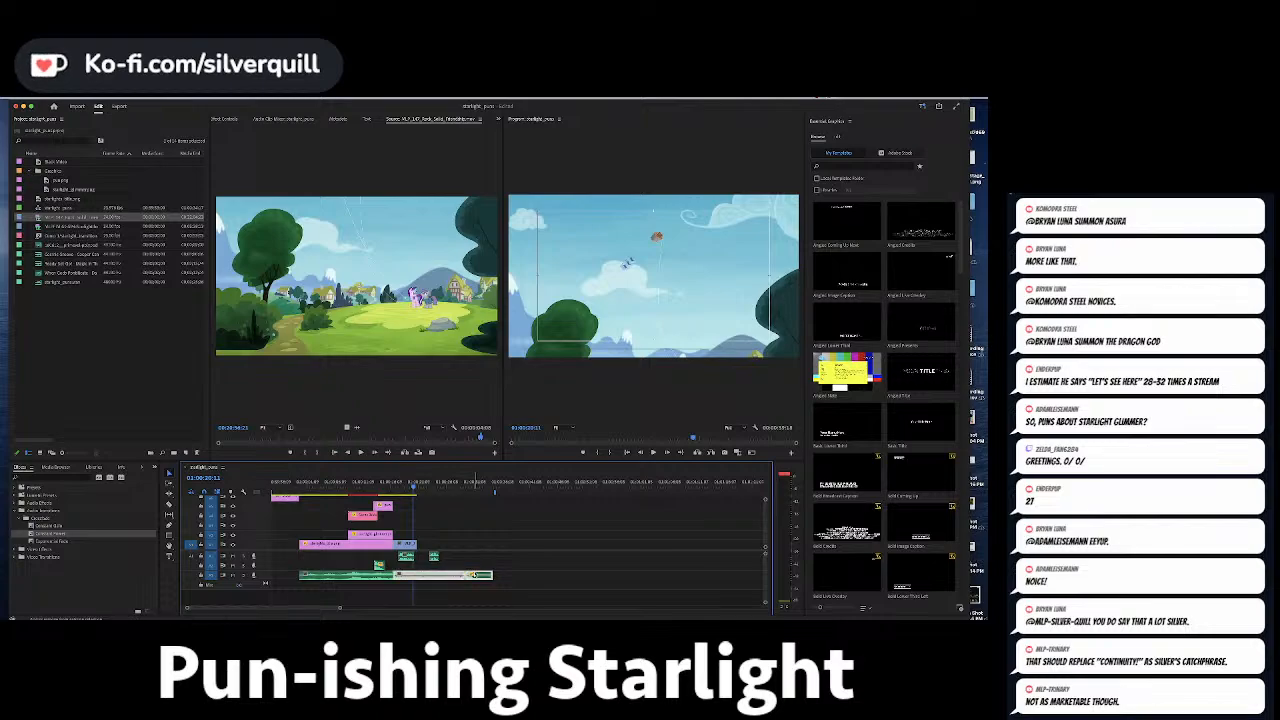
{"action": "key", "text": "space"}
{"action": "key", "text": "space"}
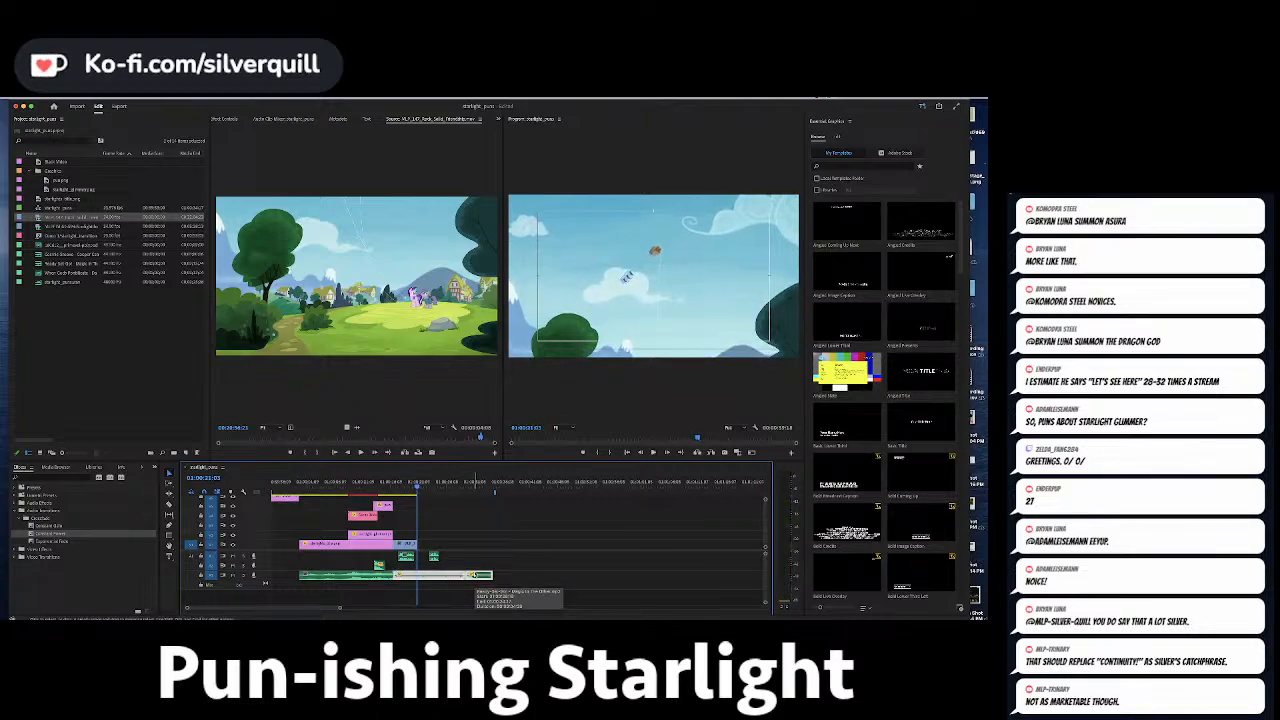
{"action": "left_click_drag", "start_coordinate": [455, 559], "coordinate": [404, 567]}
{"action": "key", "text": "Up"}
{"action": "key", "text": "Up"}
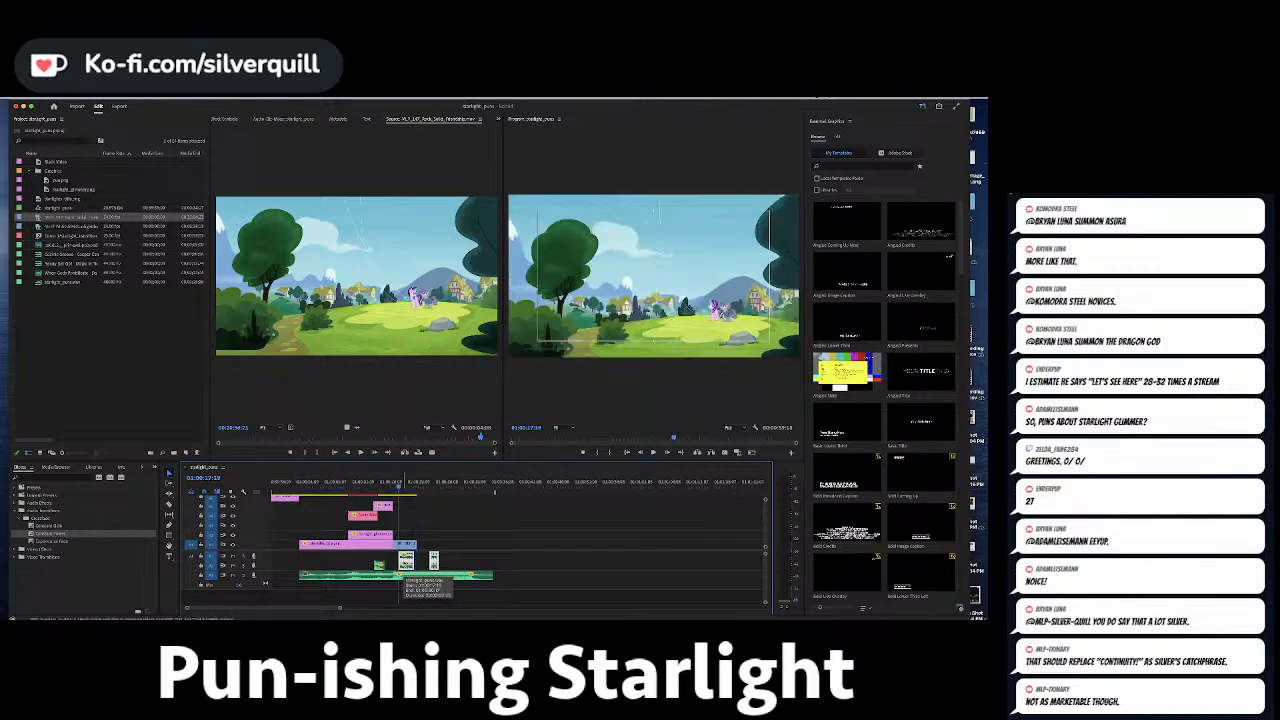
Select the doubled voice clips and play the sequence from the kite-flying shot through the second line to check voice against music.
{"action": "key", "text": "space"}
{"action": "key", "text": "space"}
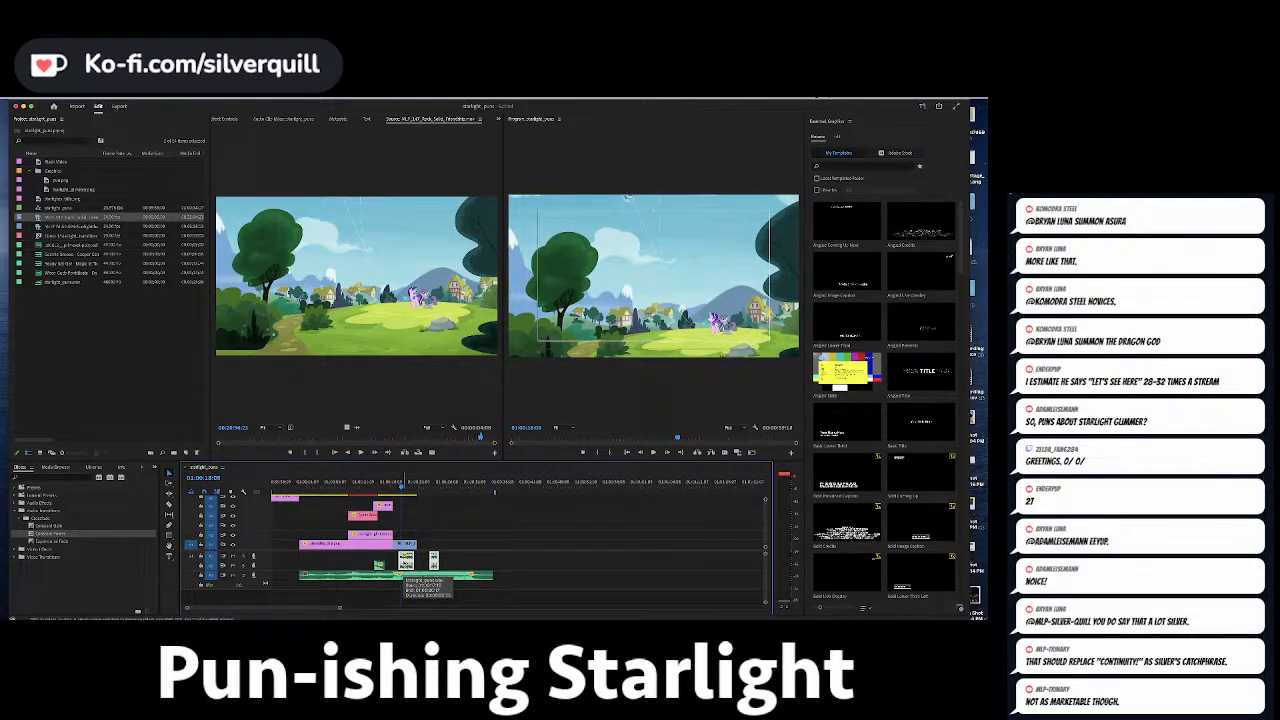
{"action": "key", "text": "="}
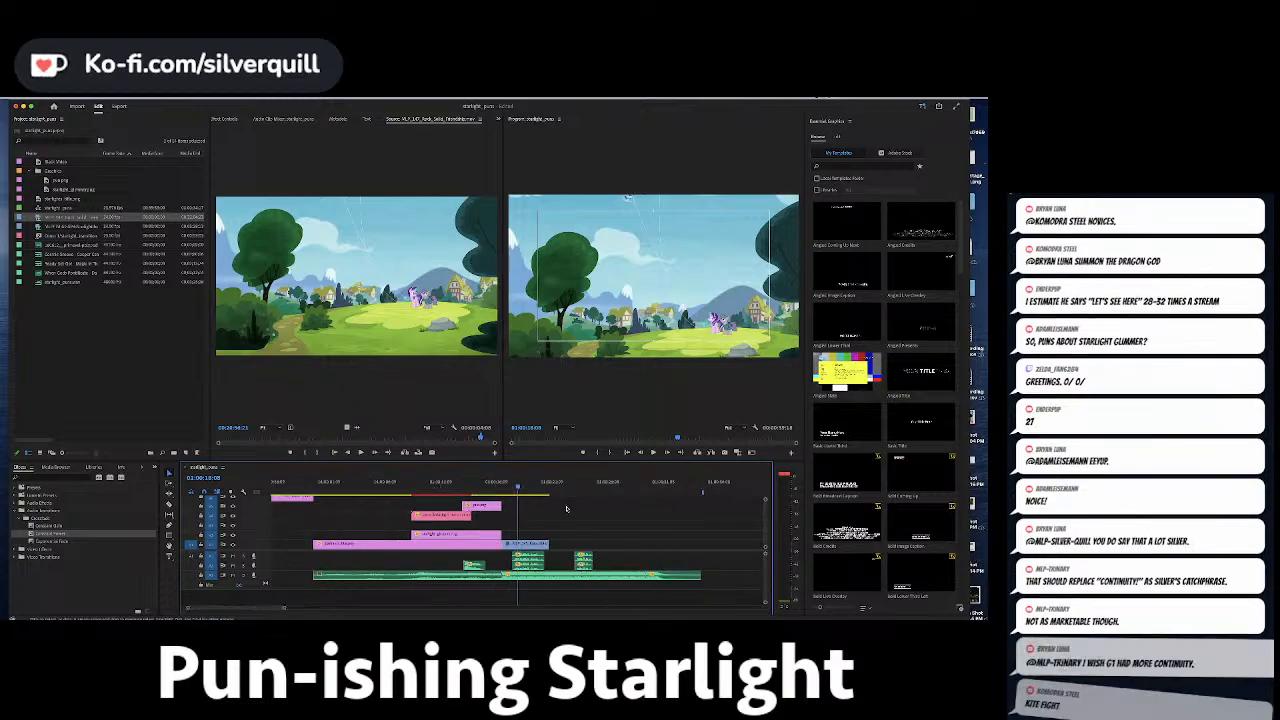
{"action": "left_click_drag", "start_coordinate": [498, 554], "coordinate": [591, 569]}
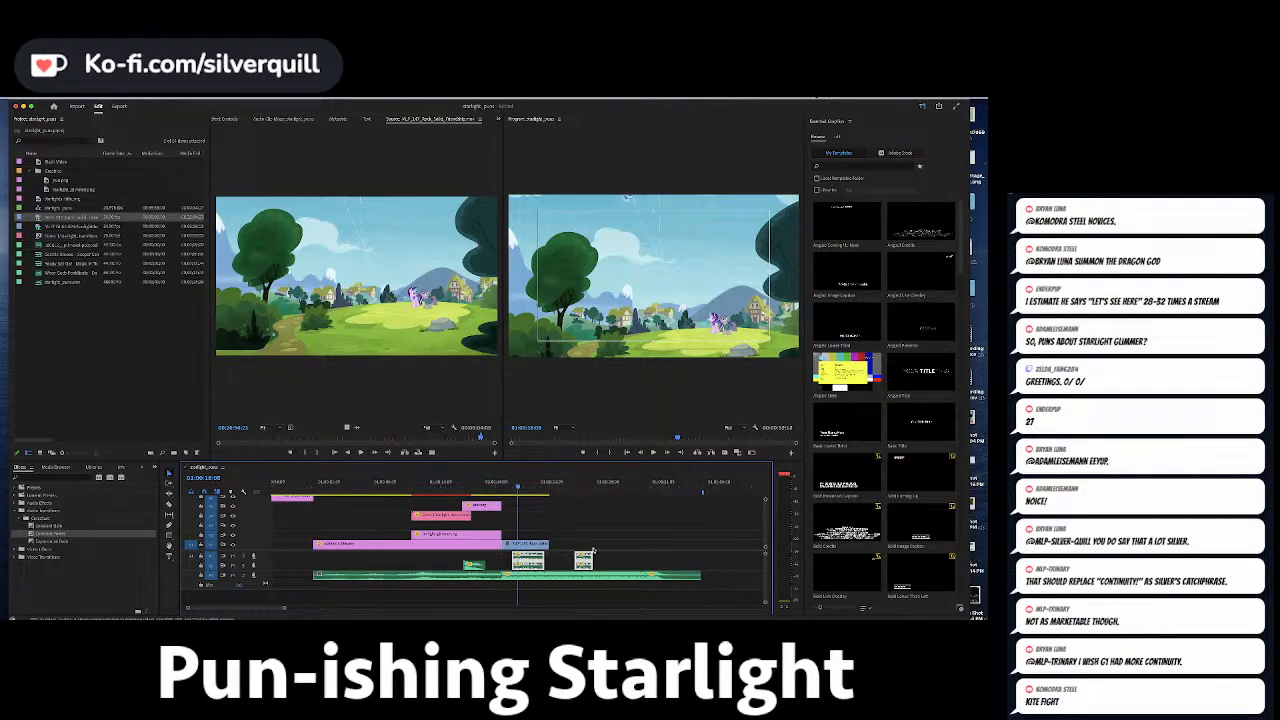
{"action": "key", "text": "space"}
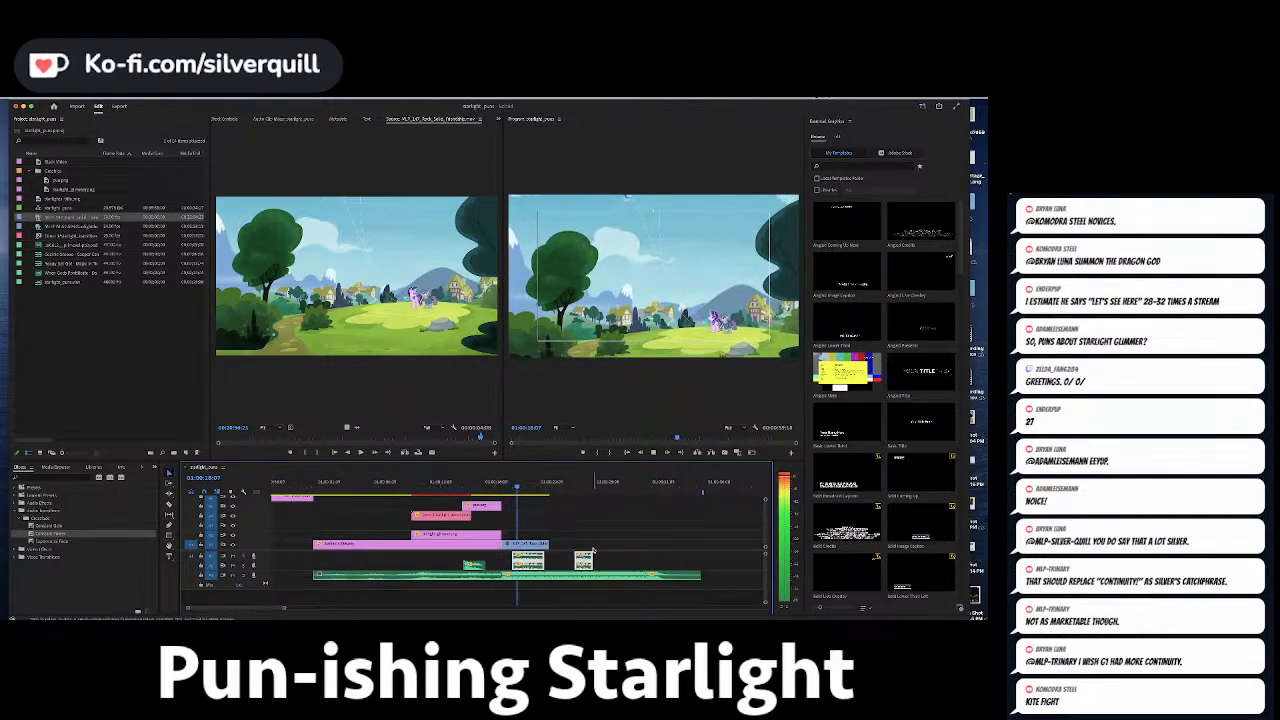
{"action": "key", "text": "space"}
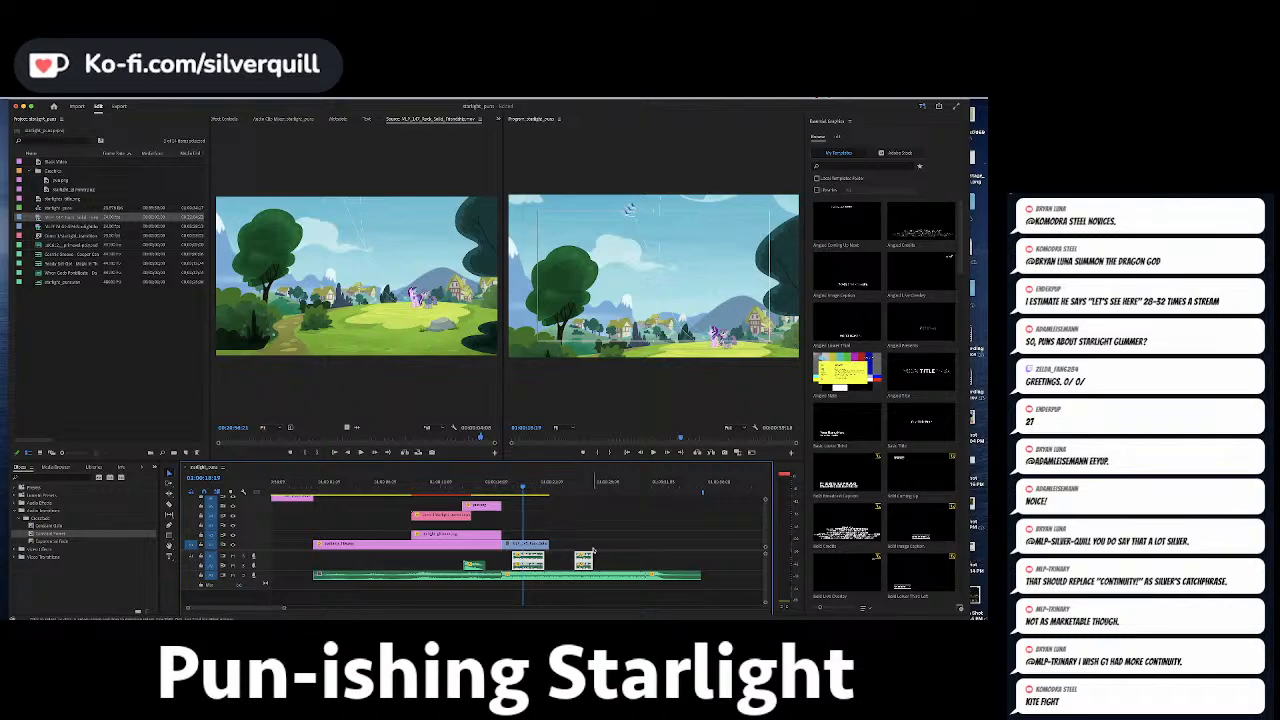
{"action": "key", "text": "Up"}
{"action": "key", "text": "space"}
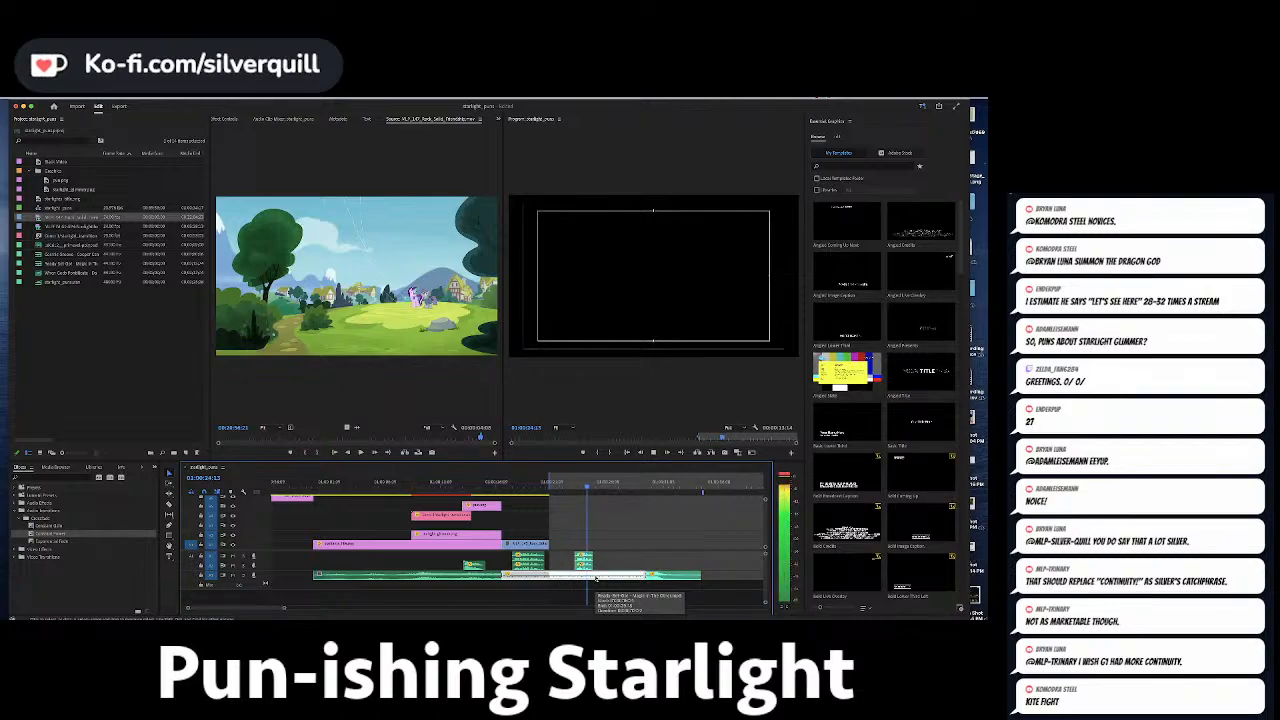
{"action": "key", "text": "space"}
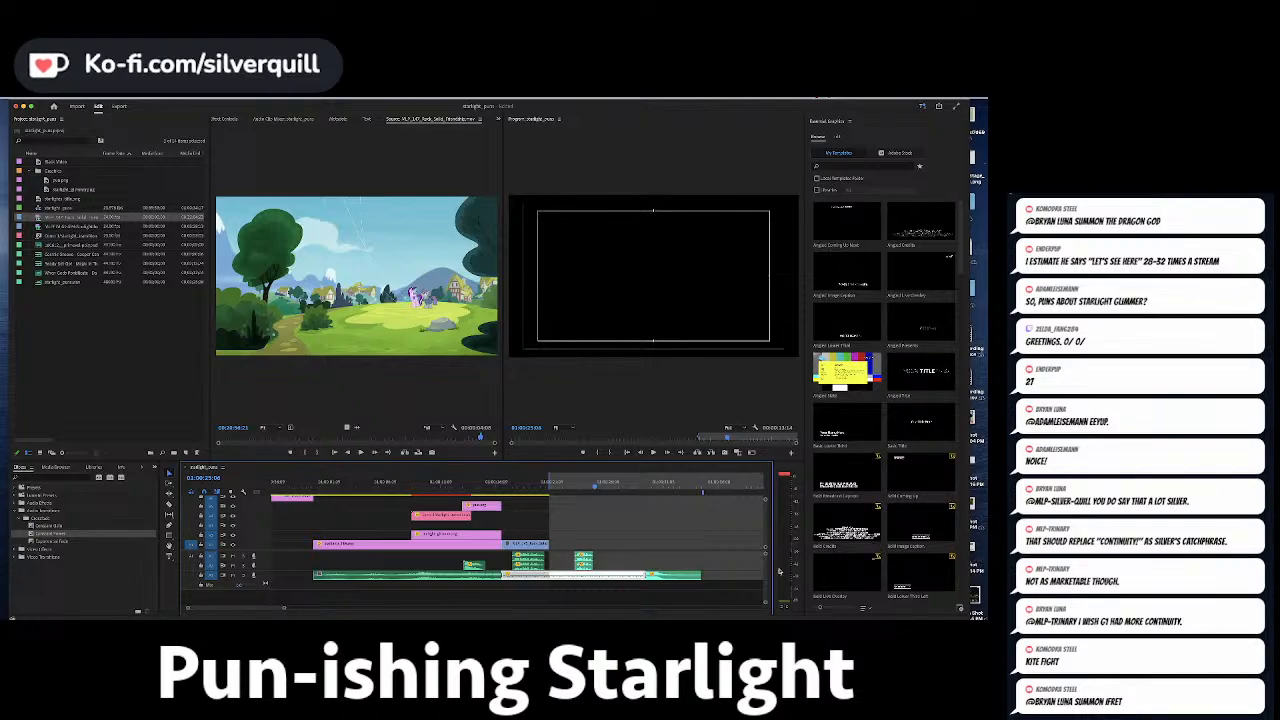
Open the second episode video in the Source Monitor and find the early shot of Starlight holding the cupcake kite.
{"action": "left_click", "coordinate": [648, 538]}
{"action": "double_click", "coordinate": [39, 227]}
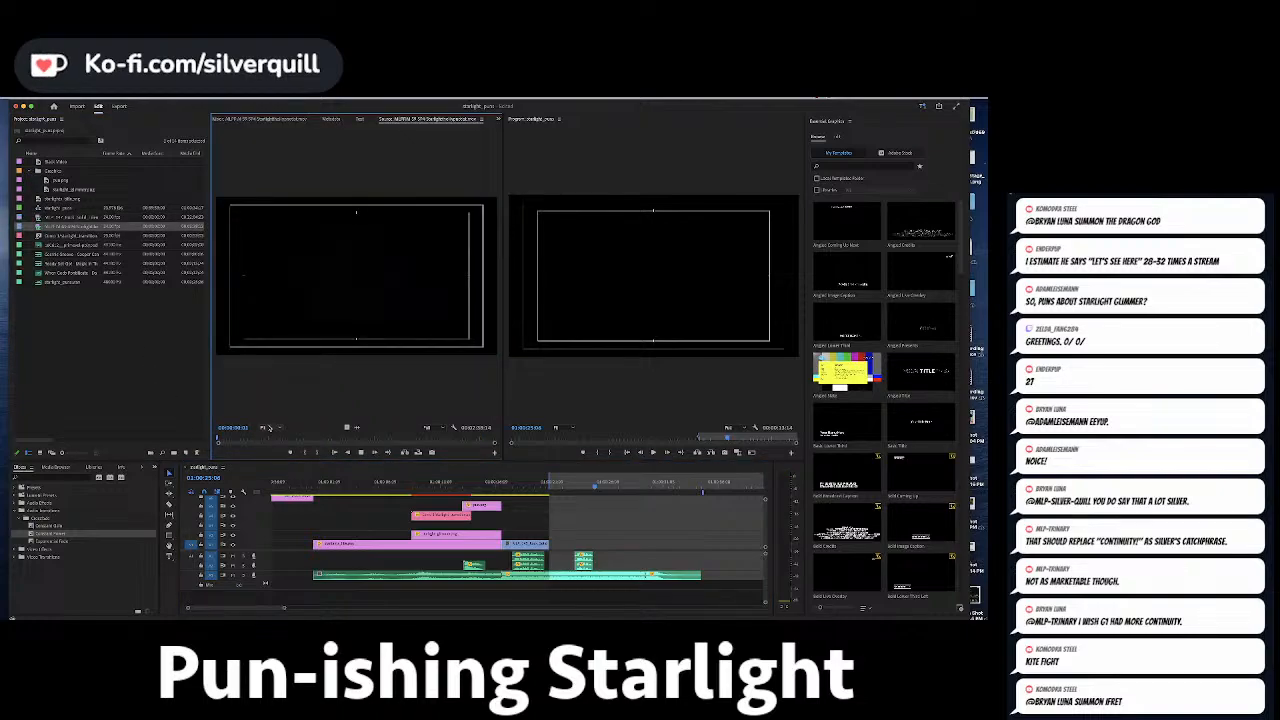
{"action": "left_click", "coordinate": [227, 438]}
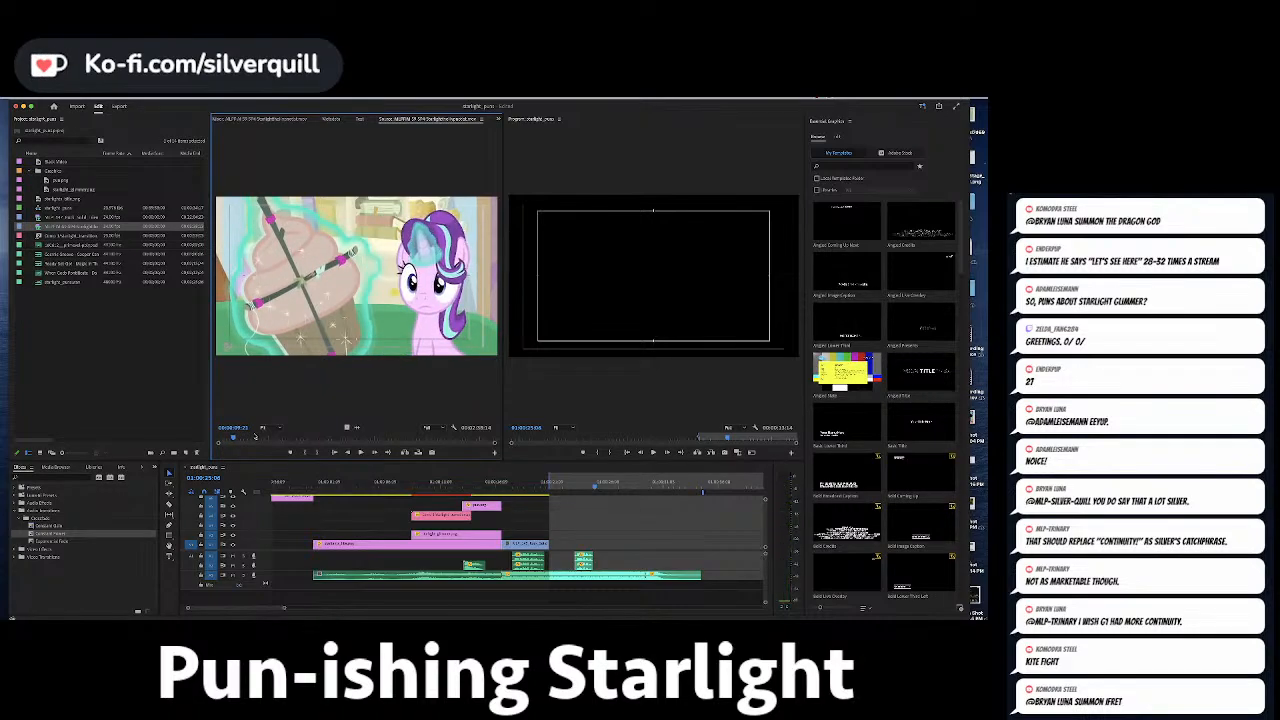
{"action": "left_click", "coordinate": [225, 438]}
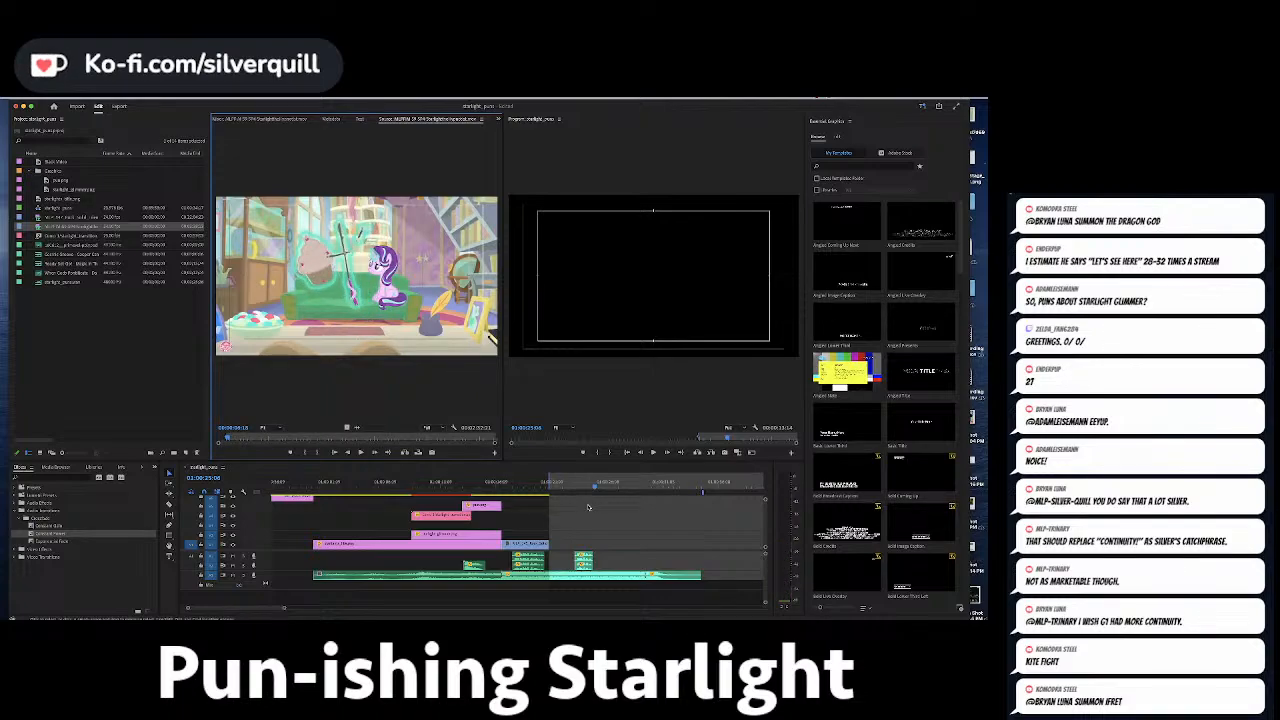
Move the kite-flying clip later in the timeline so it covers the second voice line and play it back.
{"action": "left_click_drag", "start_coordinate": [535, 546], "coordinate": [583, 548]}
{"action": "key", "text": "space"}
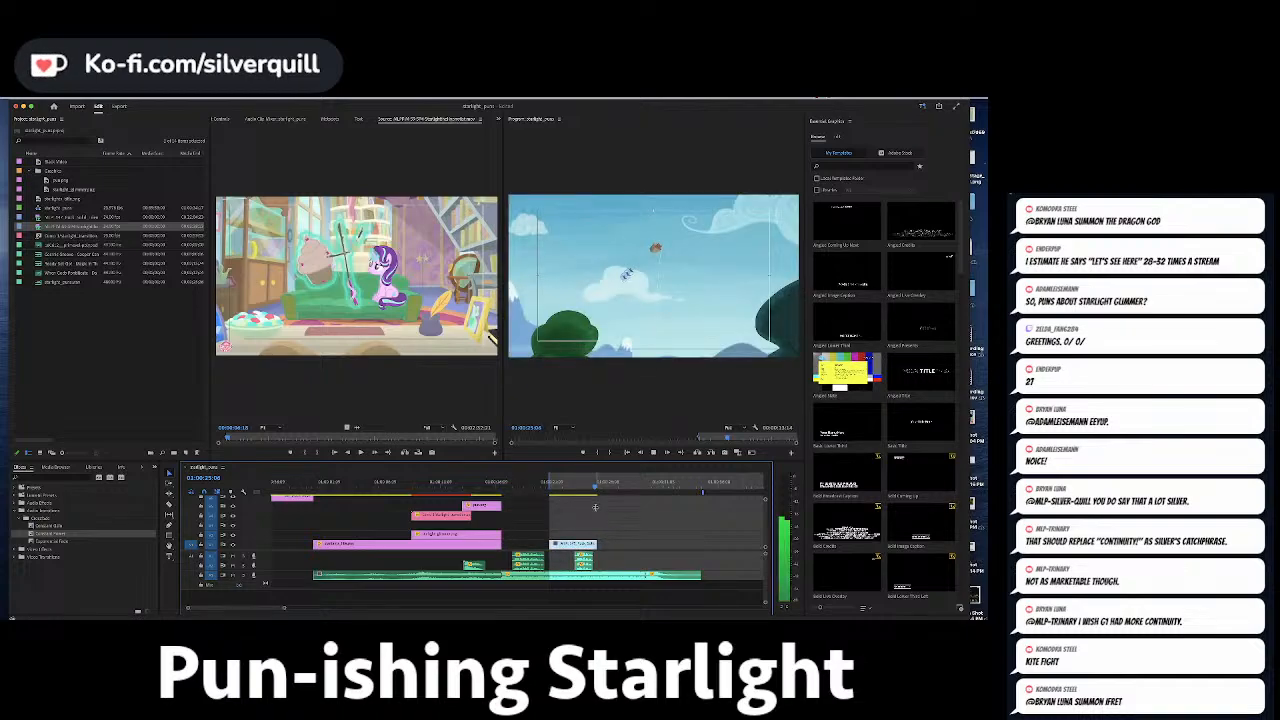
{"action": "key", "text": "space"}
Mark the gap between the title clips and the kite-flying clip and overwrite it with only the video of the cupcake-kite shot.
{"action": "left_click", "coordinate": [529, 477]}
{"action": "key", "text": "Up"}
{"action": "key", "text": "Up"}
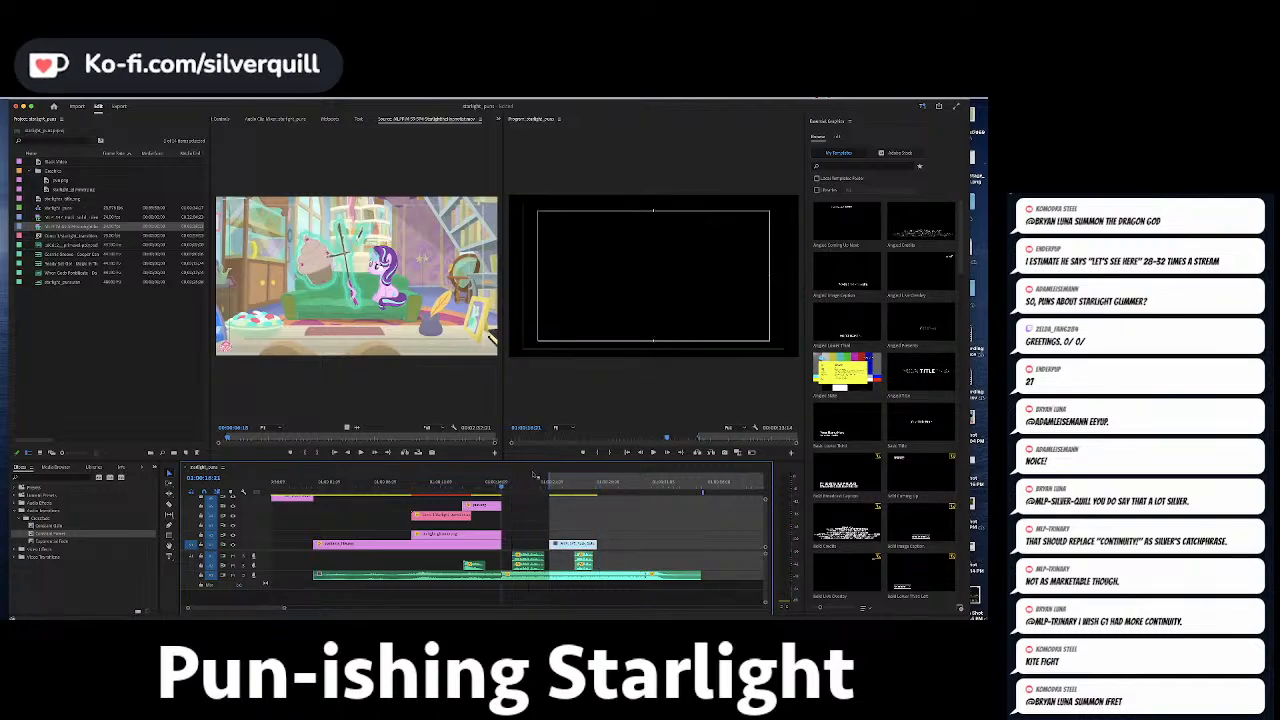
{"action": "key", "text": "i"}
{"action": "key", "text": "space"}
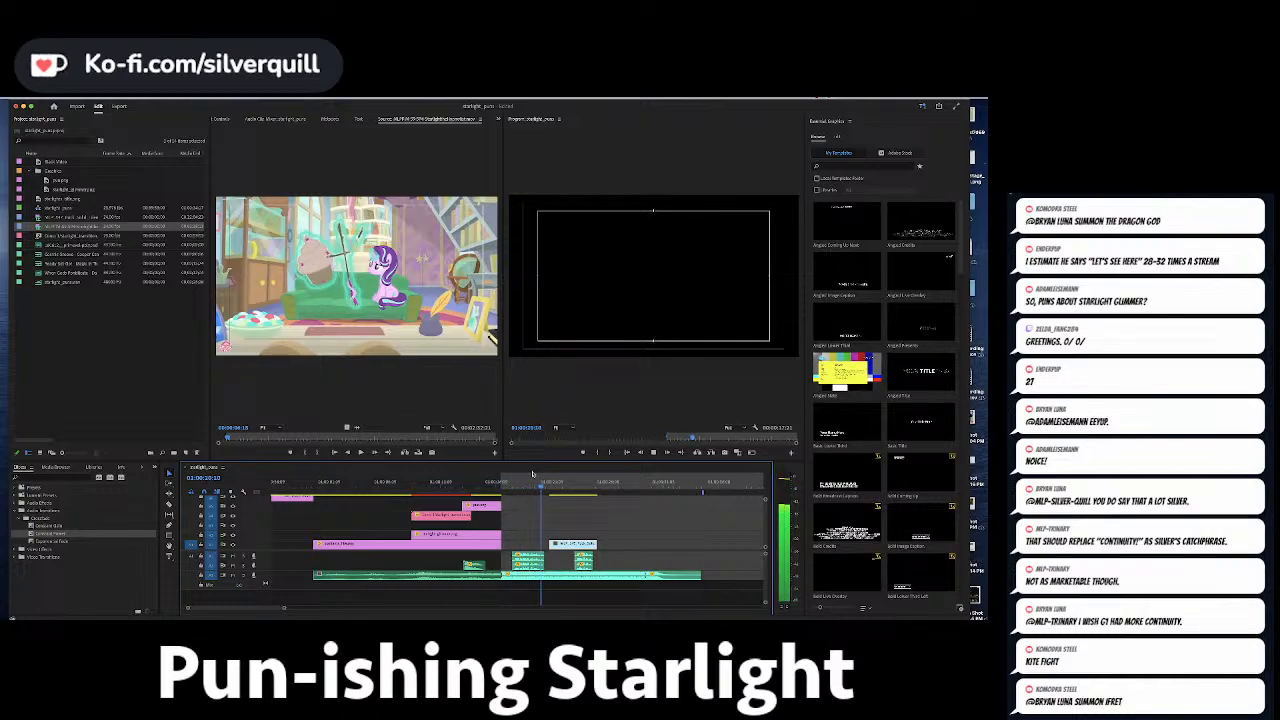
{"action": "key", "text": "Down"}
{"action": "key", "text": "Left"}
{"action": "key", "text": "o"}
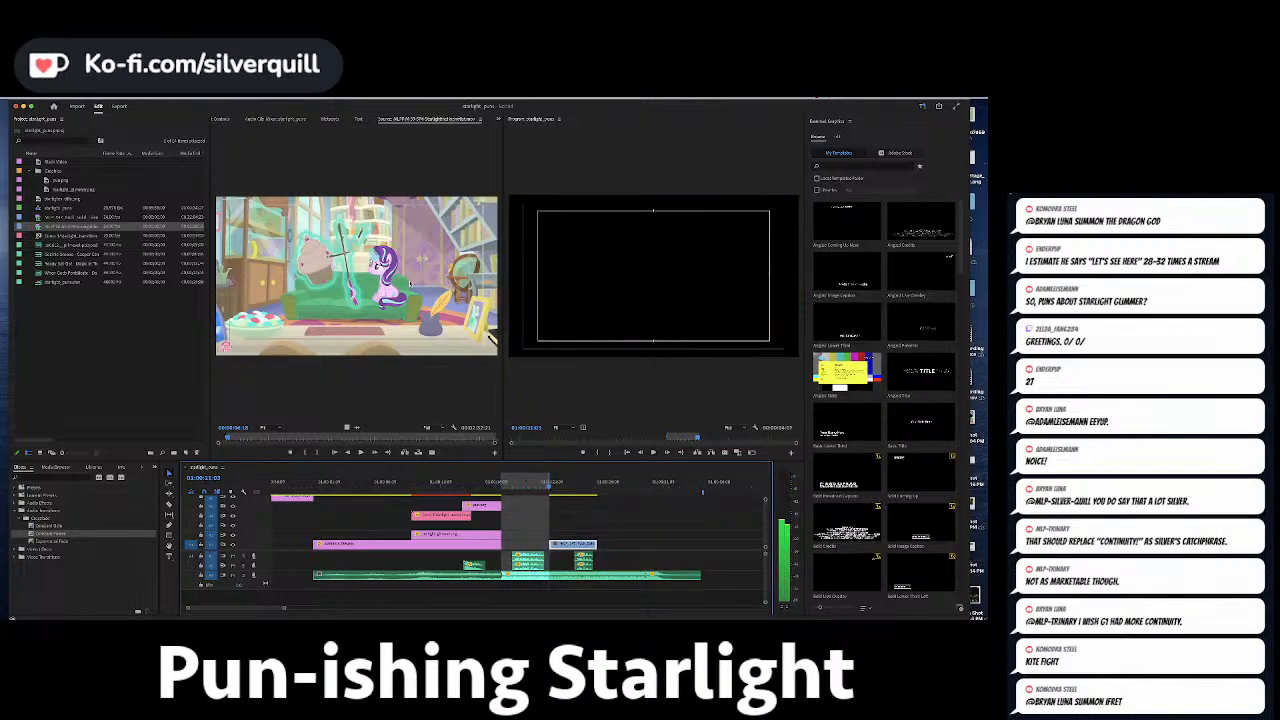
{"action": "left_click", "coordinate": [423, 300]}
Play across the cut between the two episode clips, move the kite-flying clip slightly earlier and replay both voice lines.
{"action": "left_click", "coordinate": [494, 490]}
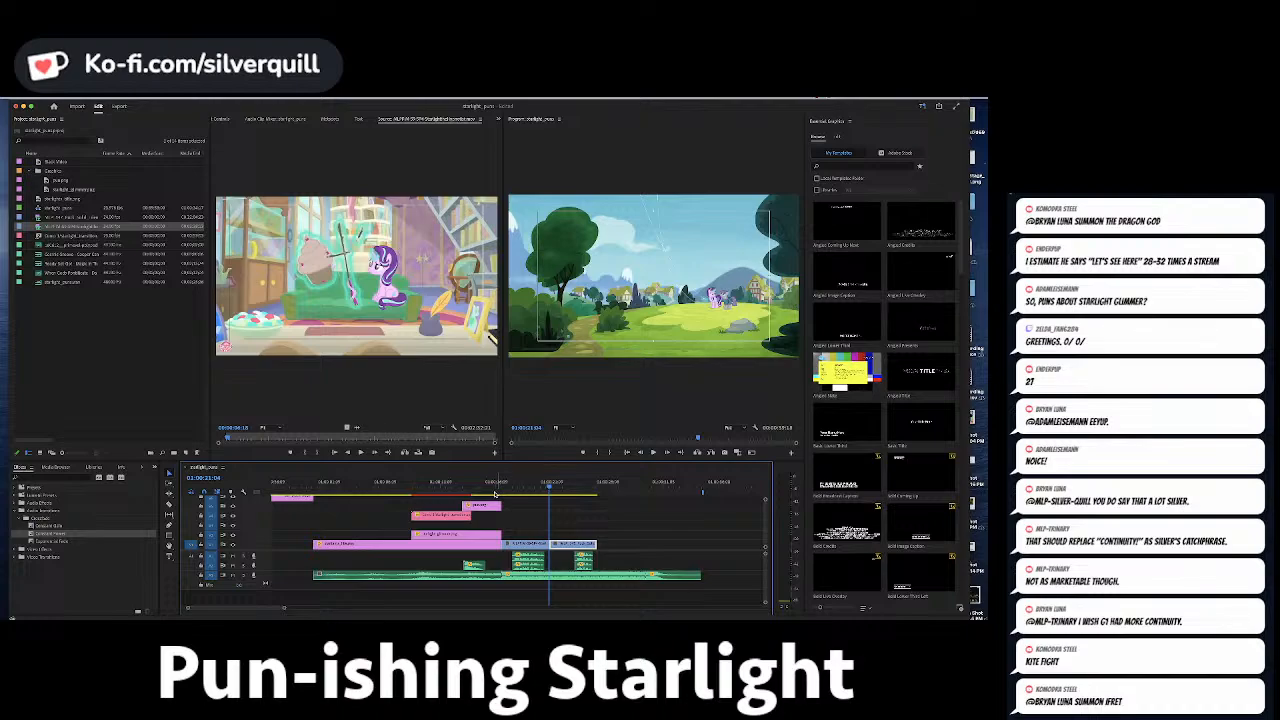
{"action": "left_click", "coordinate": [509, 490]}
{"action": "key", "text": "space"}
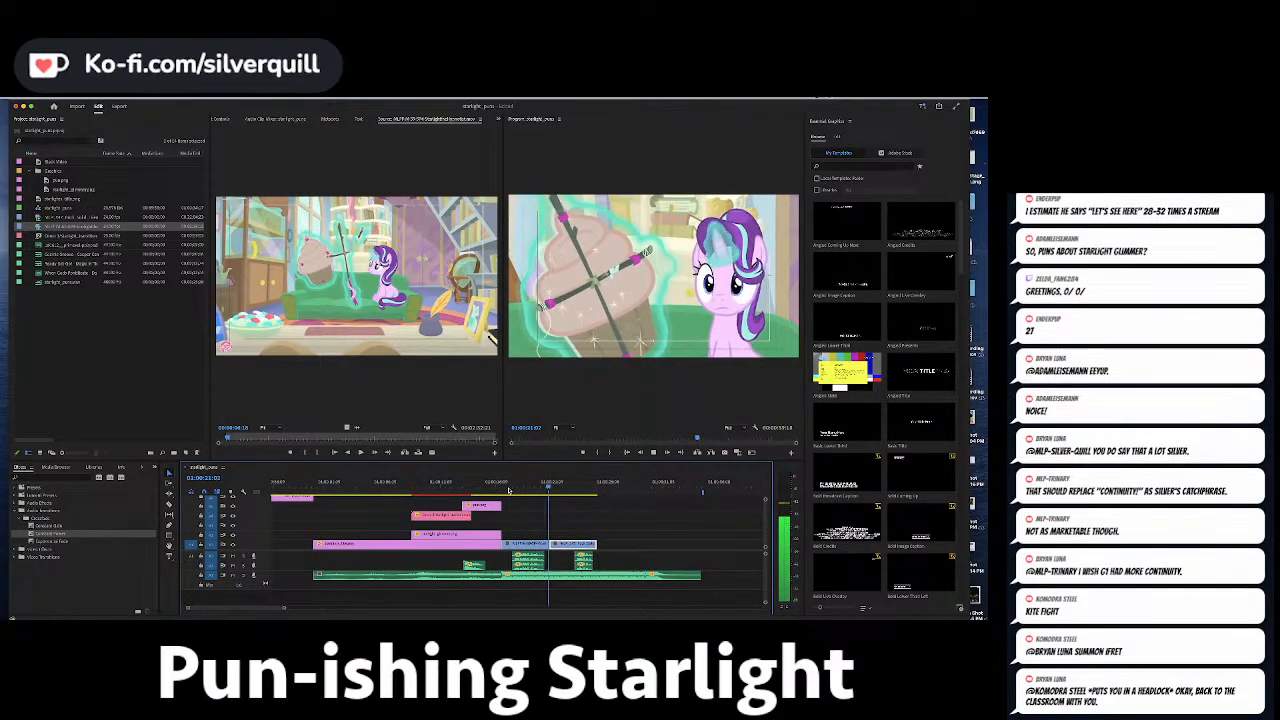
{"action": "key", "text": "space"}
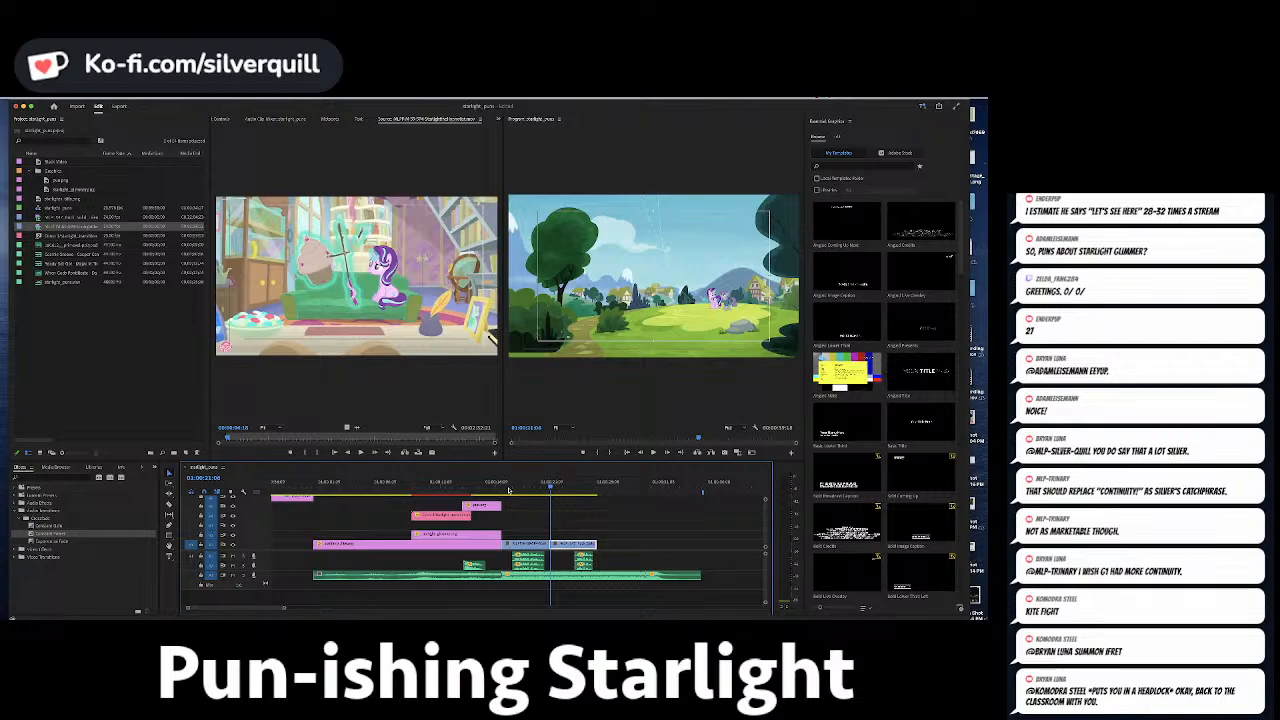
{"action": "key", "text": "="}
{"action": "key", "text": "="}
{"action": "left_click_drag", "start_coordinate": [509, 490], "coordinate": [508, 490]}
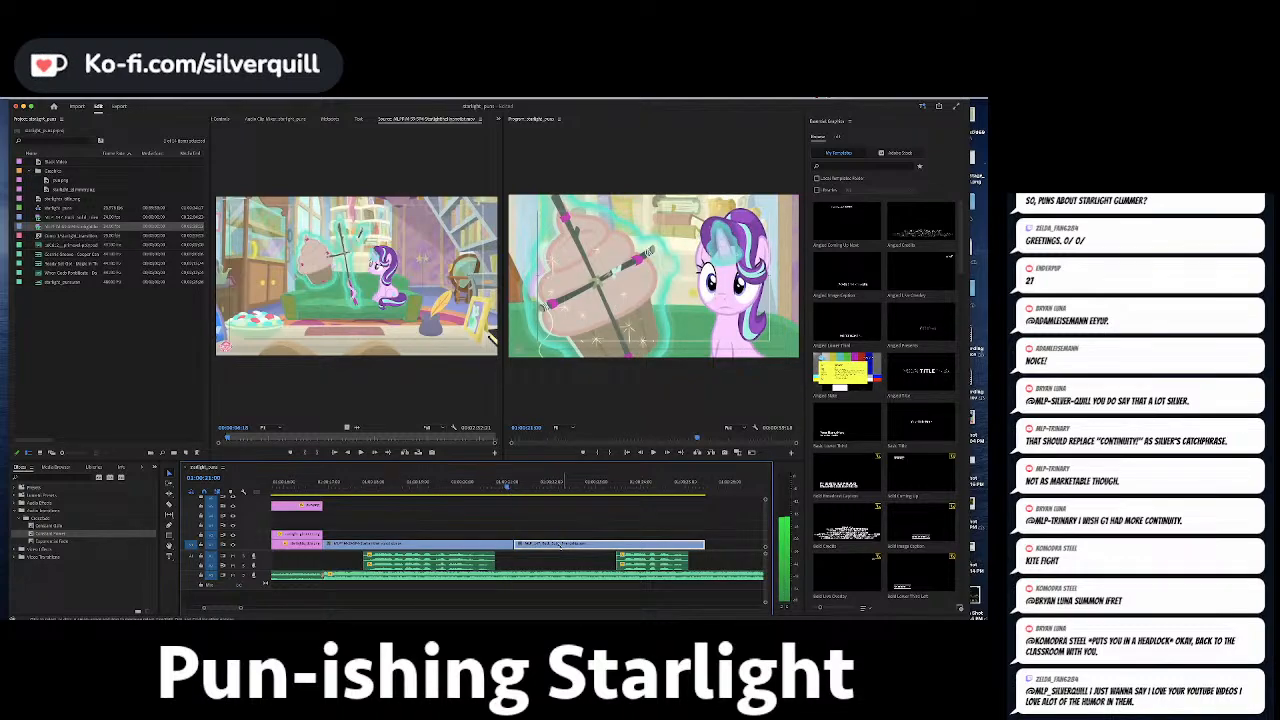
{"action": "left_click_drag", "start_coordinate": [560, 545], "coordinate": [554, 545]}
{"action": "left_click", "coordinate": [472, 491]}
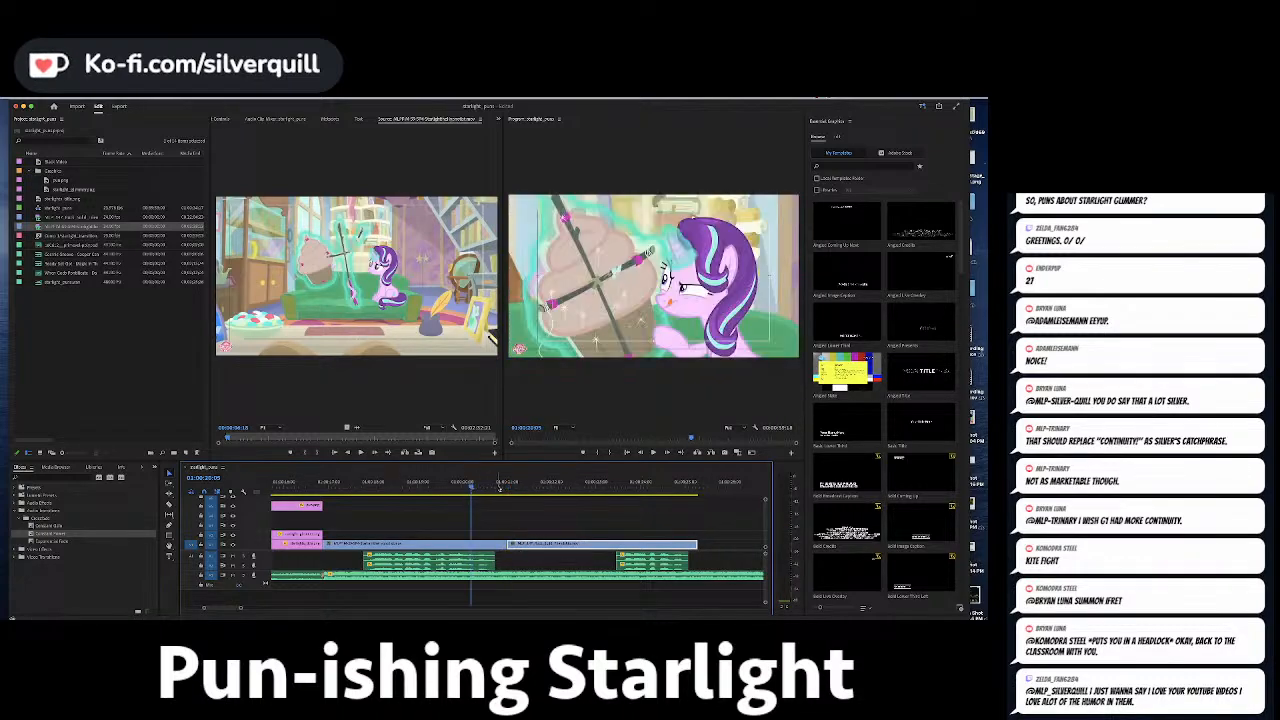
{"action": "key", "text": "space"}
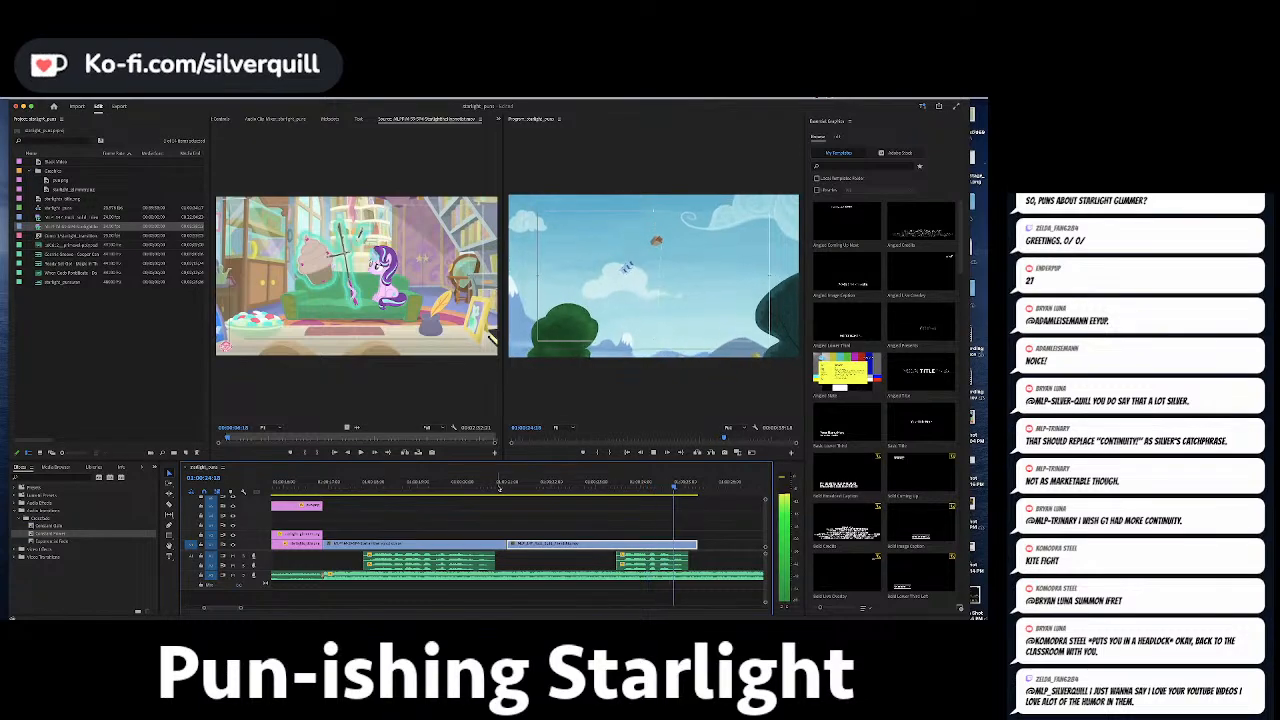
Play on through the cupcake-kite video in the Source Monitor and locate the closing shot at its end.
{"action": "key", "text": "minus"}
{"action": "key", "text": "minus"}
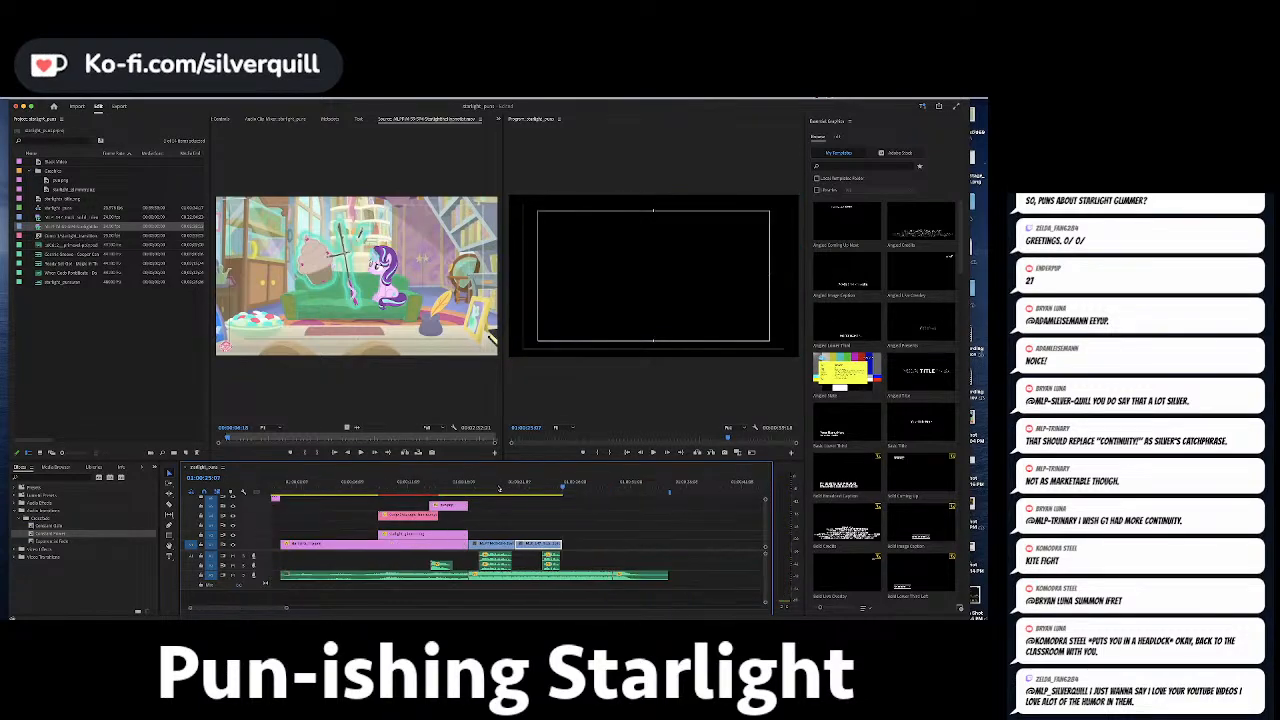
{"action": "left_click", "coordinate": [349, 364]}
{"action": "key", "text": "space"}
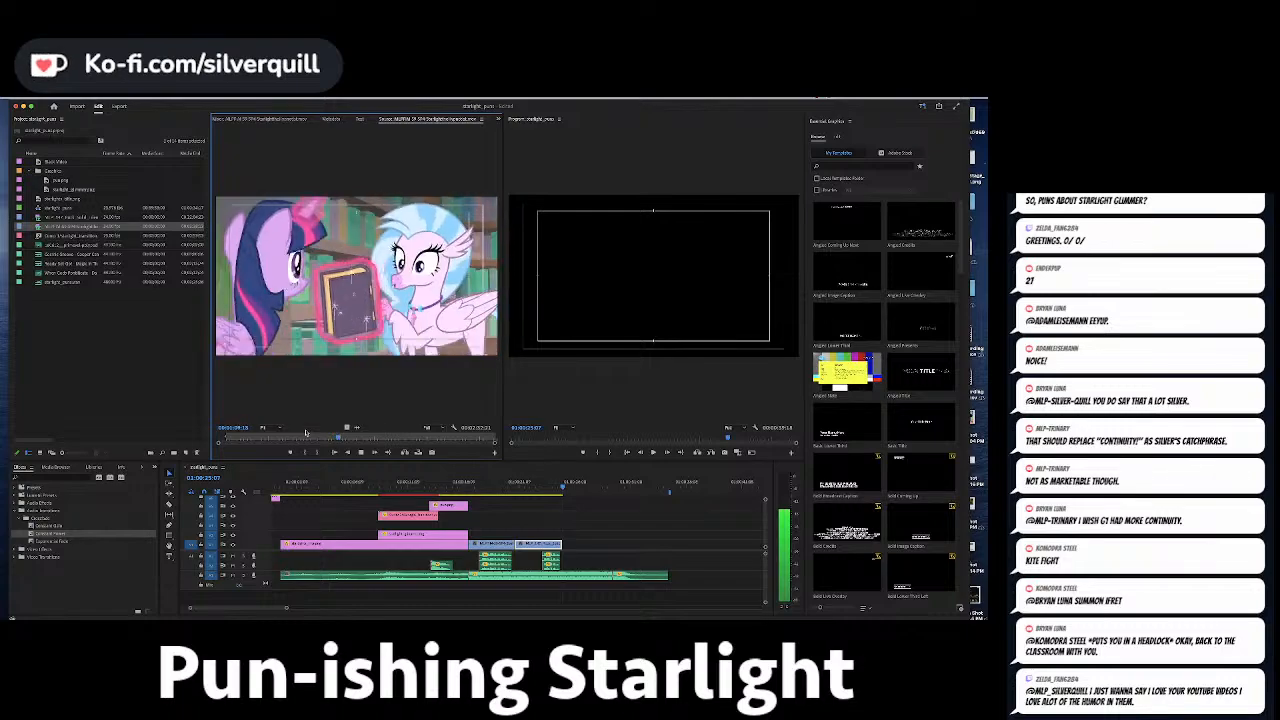
{"action": "left_click_drag", "start_coordinate": [357, 437], "coordinate": [417, 437]}
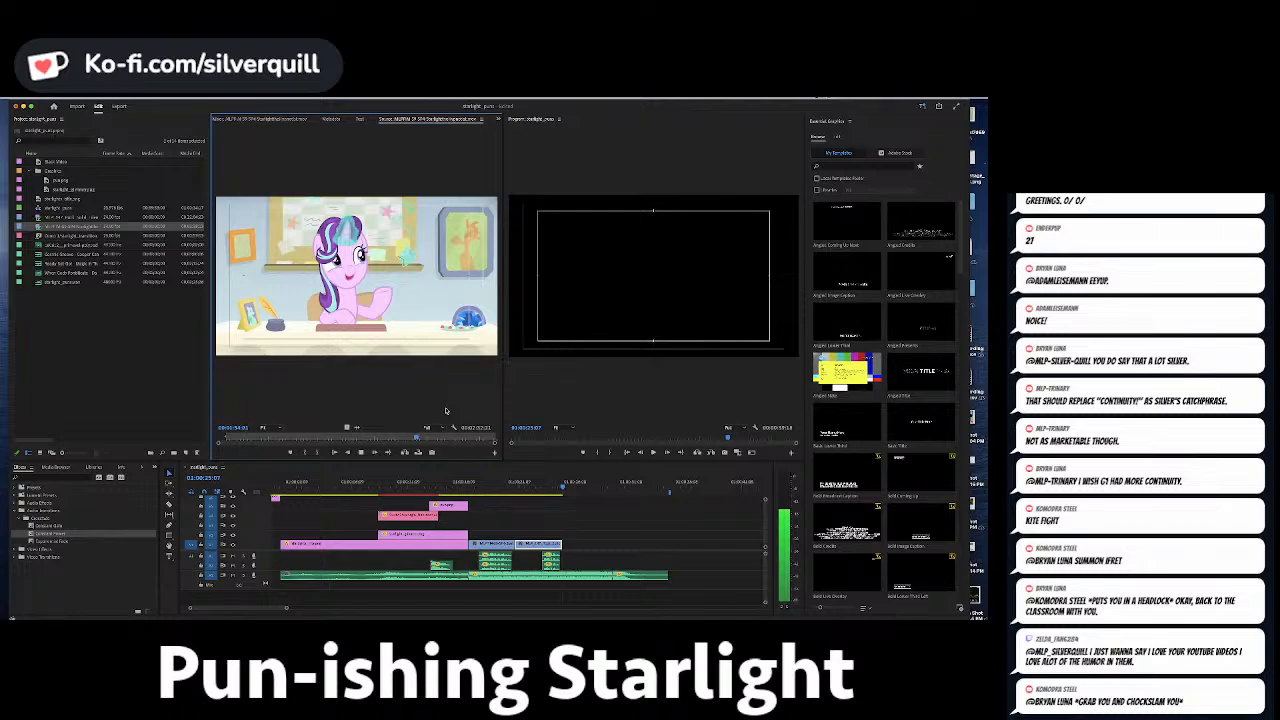
{"action": "left_click", "coordinate": [451, 437]}
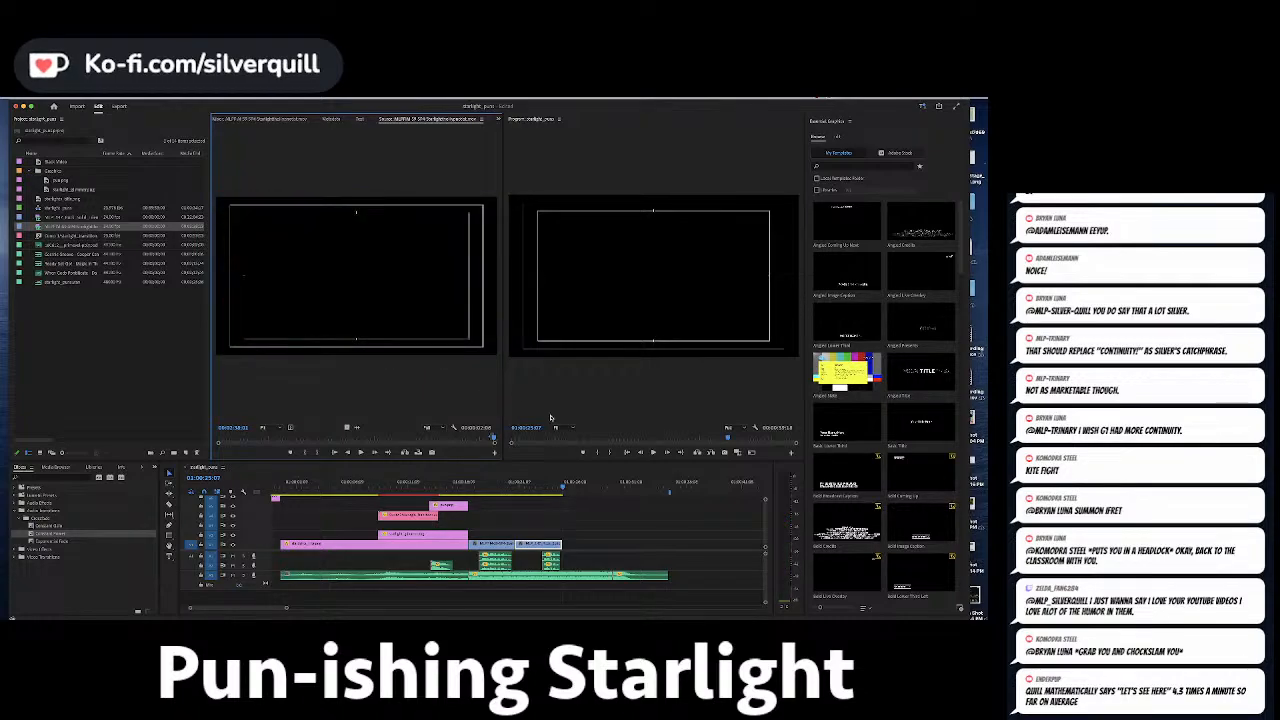
Overwrite the closing shot with its audio at the cut between the music clips and play the ending back.
{"action": "left_click", "coordinate": [609, 485]}
{"action": "key", "text": "space"}
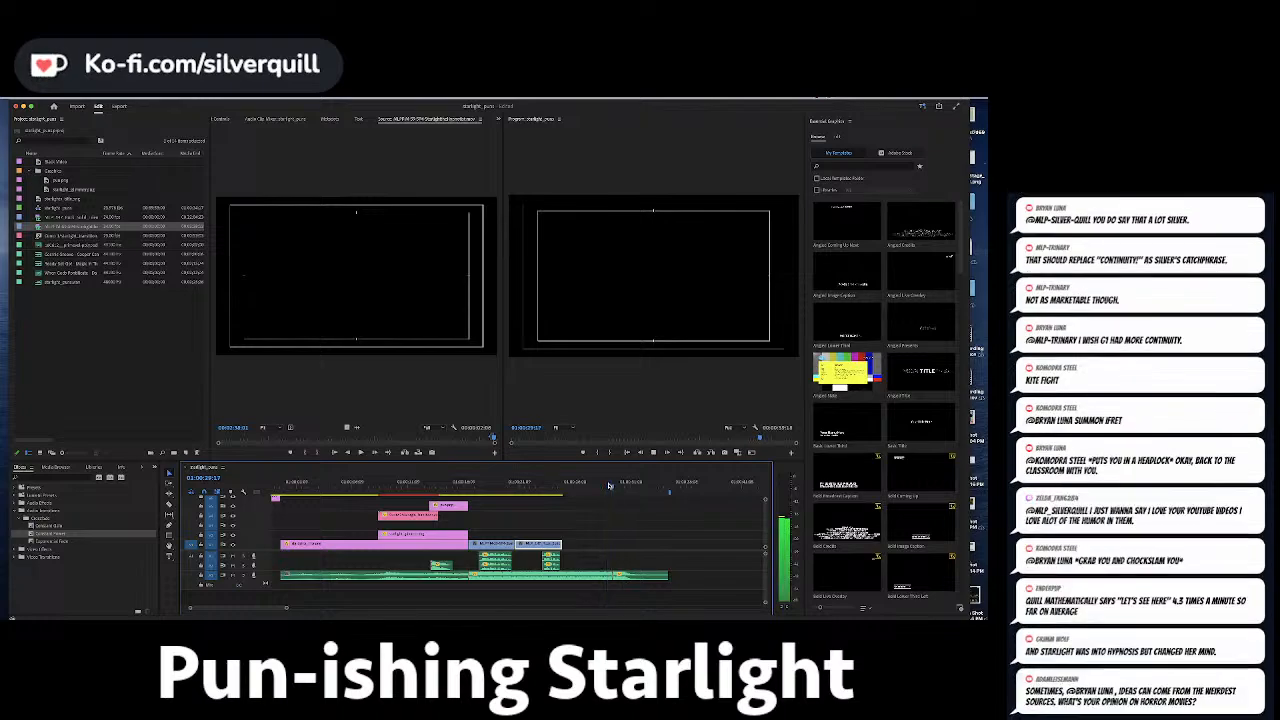
{"action": "key", "text": "space"}
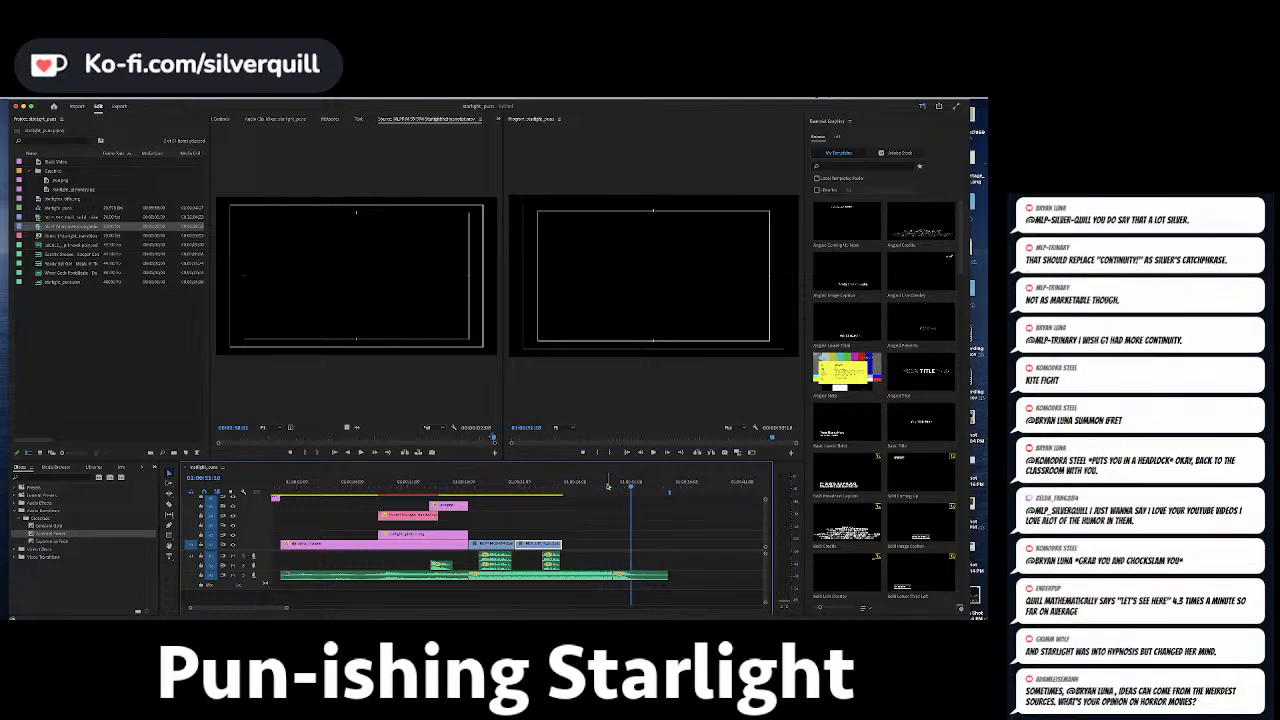
{"action": "left_click", "coordinate": [191, 556]}
{"action": "key", "text": "period"}
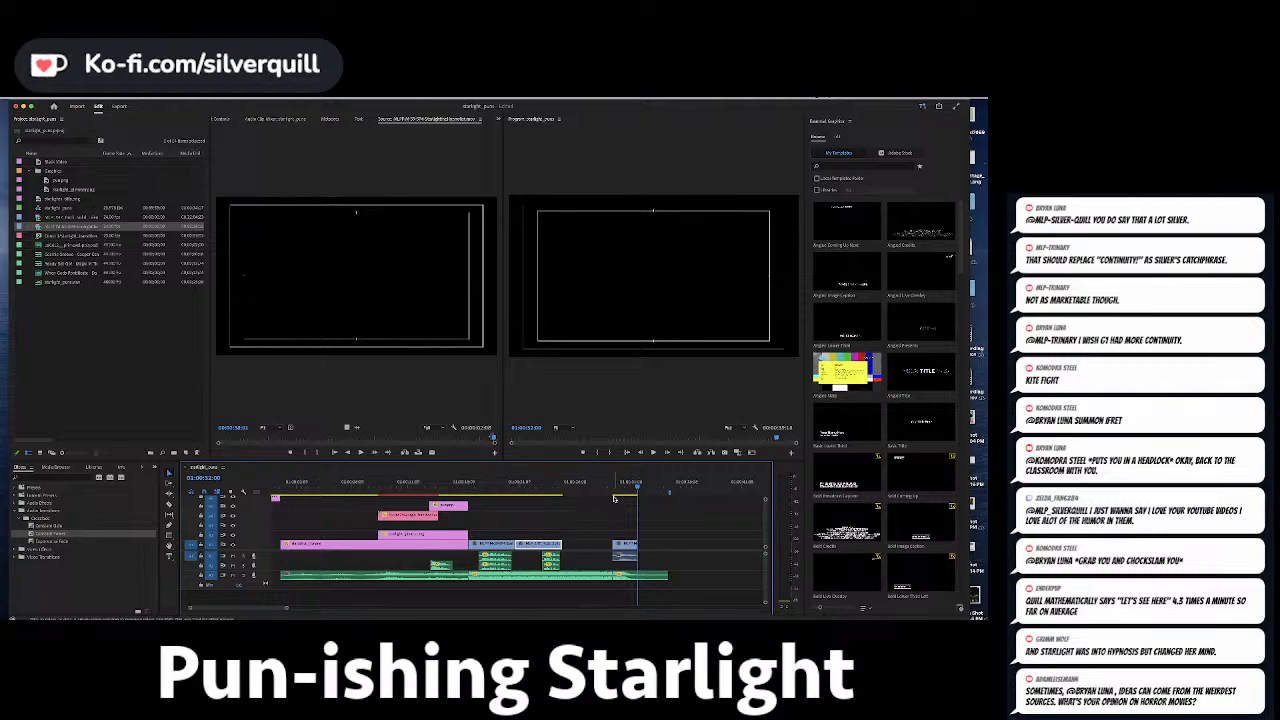
{"action": "mouse_move", "coordinate": [593, 490]}
{"action": "left_mouse_down"}
{"action": "mouse_move", "coordinate": [578, 490]}
{"action": "mouse_move", "coordinate": [589, 492]}
{"action": "left_mouse_up"}
{"action": "key", "text": "space"}
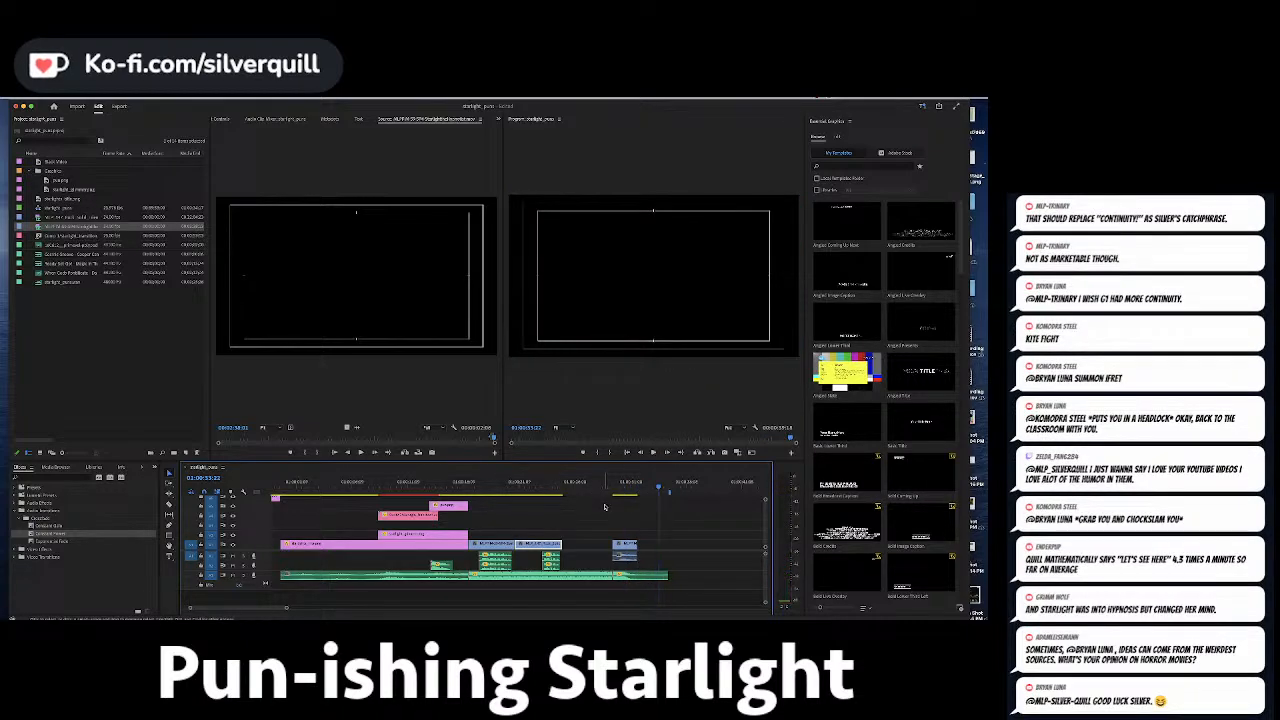
Find the shot of kites in the sky and overwrite only its video into the gap after the kite-flying clip.
{"action": "left_click", "coordinate": [544, 490]}
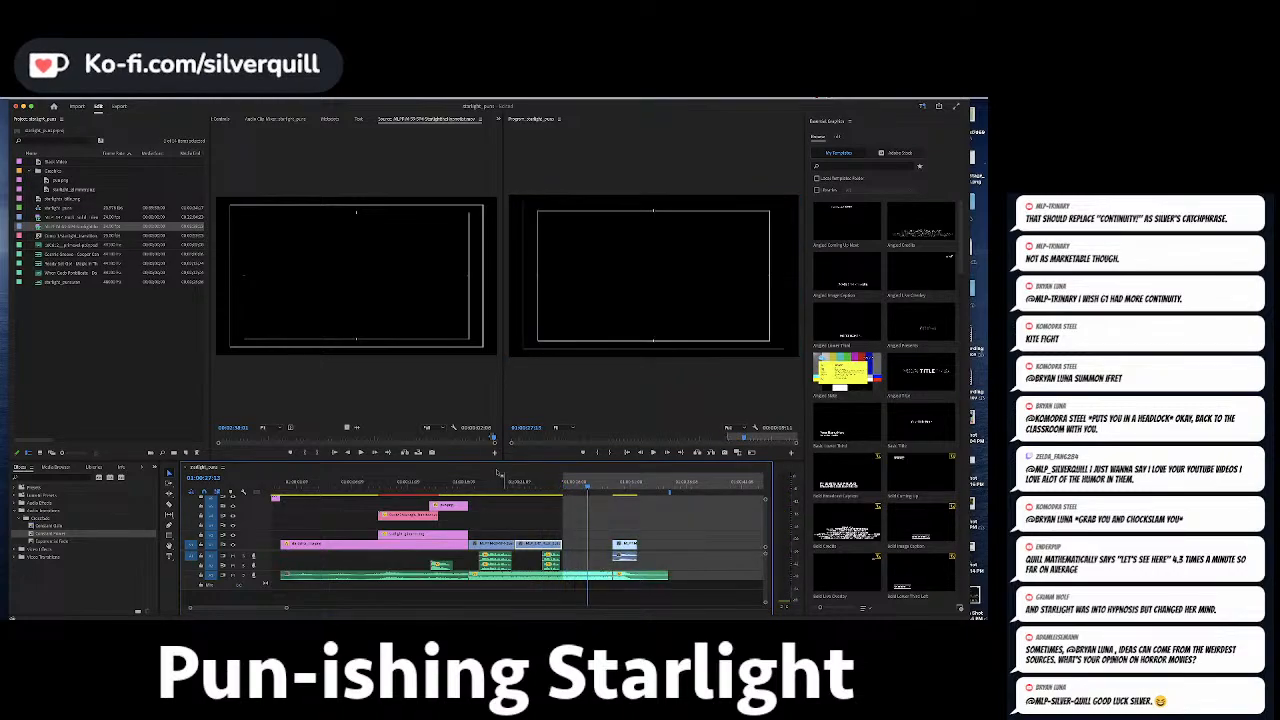
{"action": "left_click_drag", "start_coordinate": [454, 441], "coordinate": [468, 441]}
{"action": "key", "text": "j"}
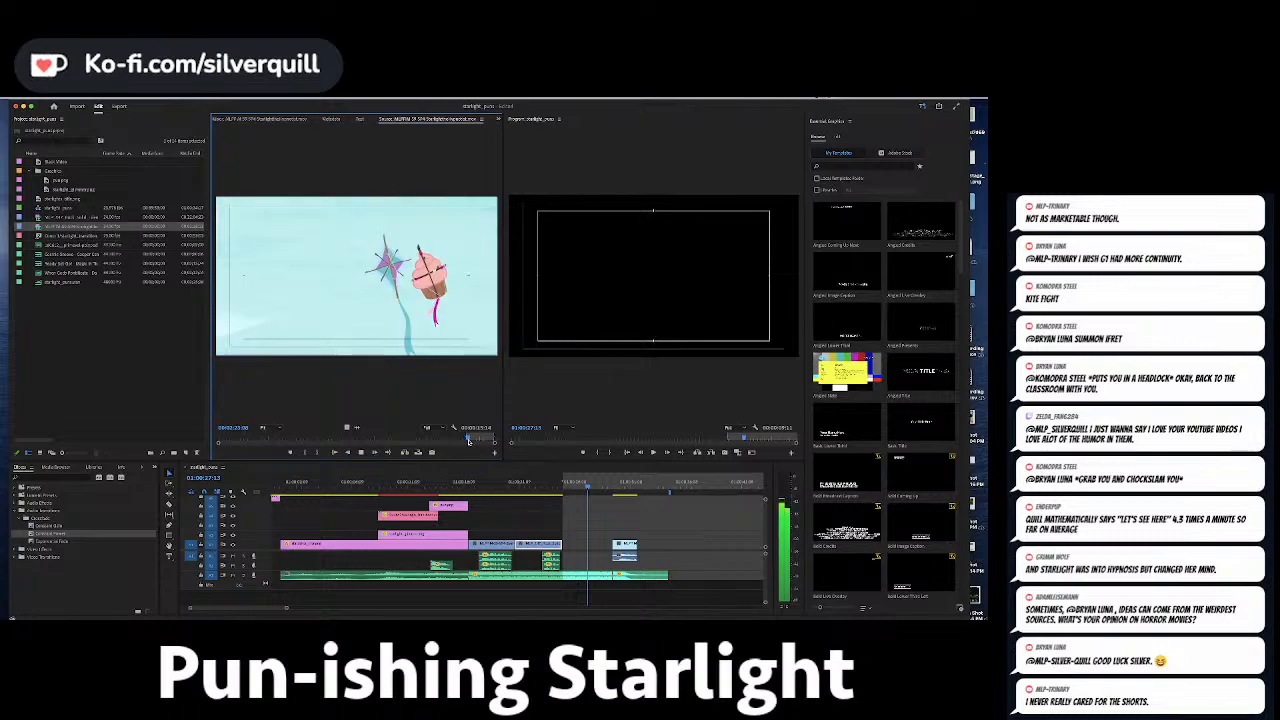
{"action": "key", "text": "k"}
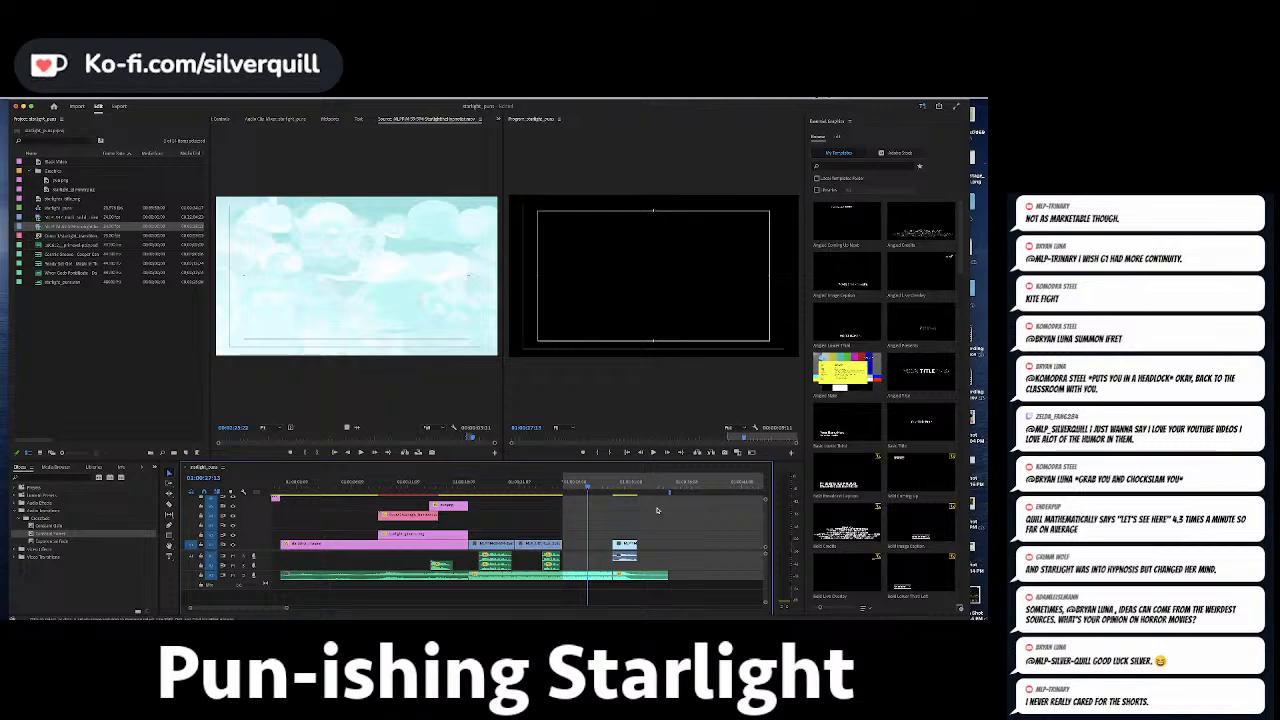
{"action": "key", "text": "period"}
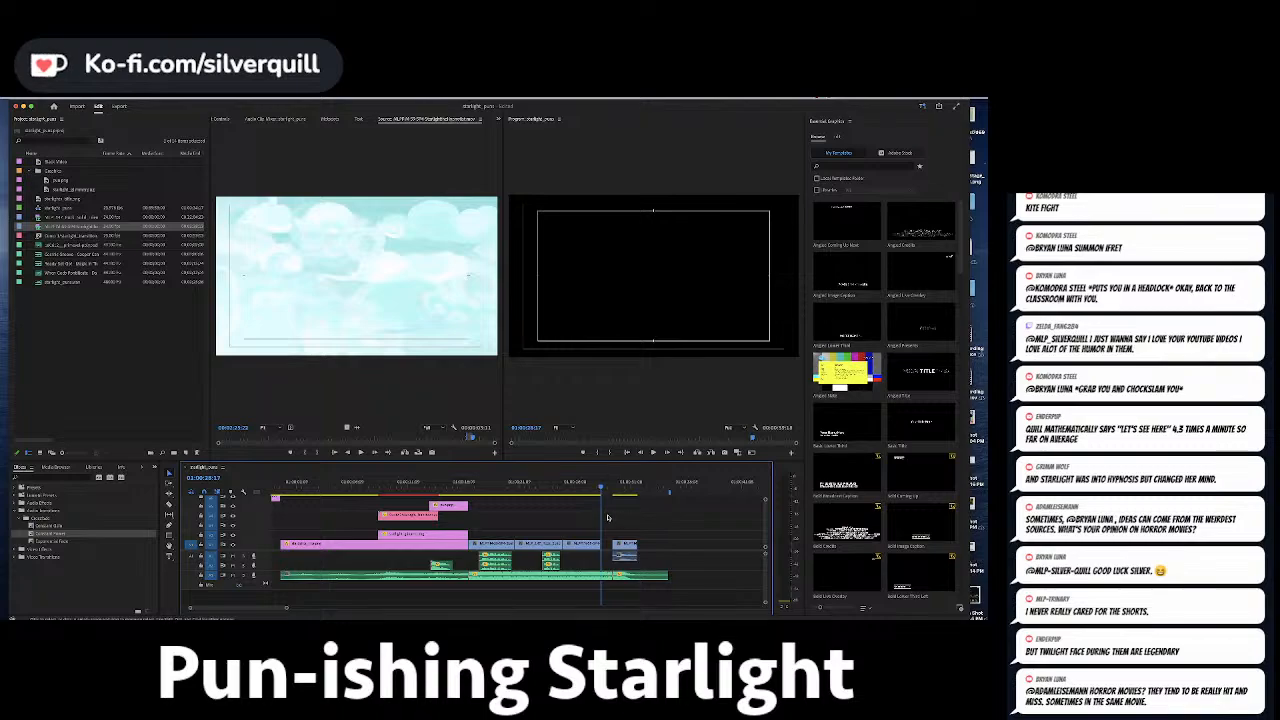
Move the closing shot and the last music clip earlier together to meet the end of the sky shot.
{"action": "left_click_drag", "start_coordinate": [665, 518], "coordinate": [615, 580]}
{"action": "key", "text": "="}
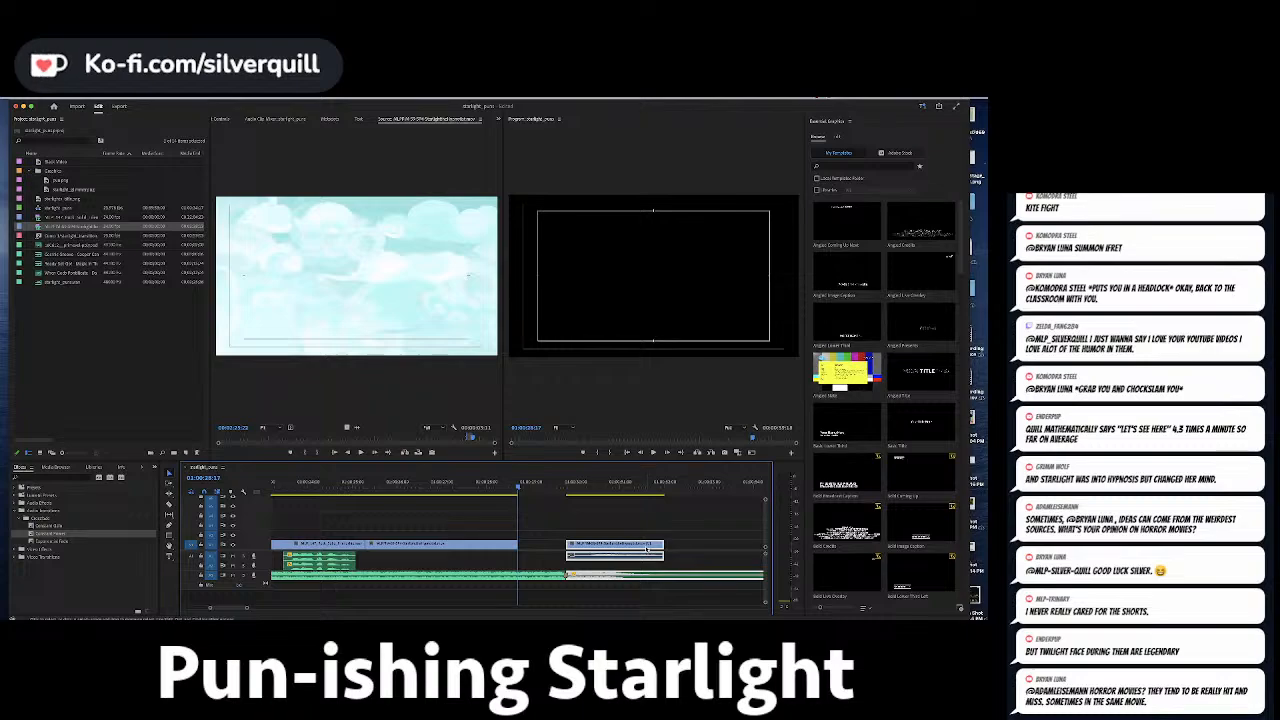
{"action": "left_click_drag", "start_coordinate": [648, 550], "coordinate": [592, 556]}
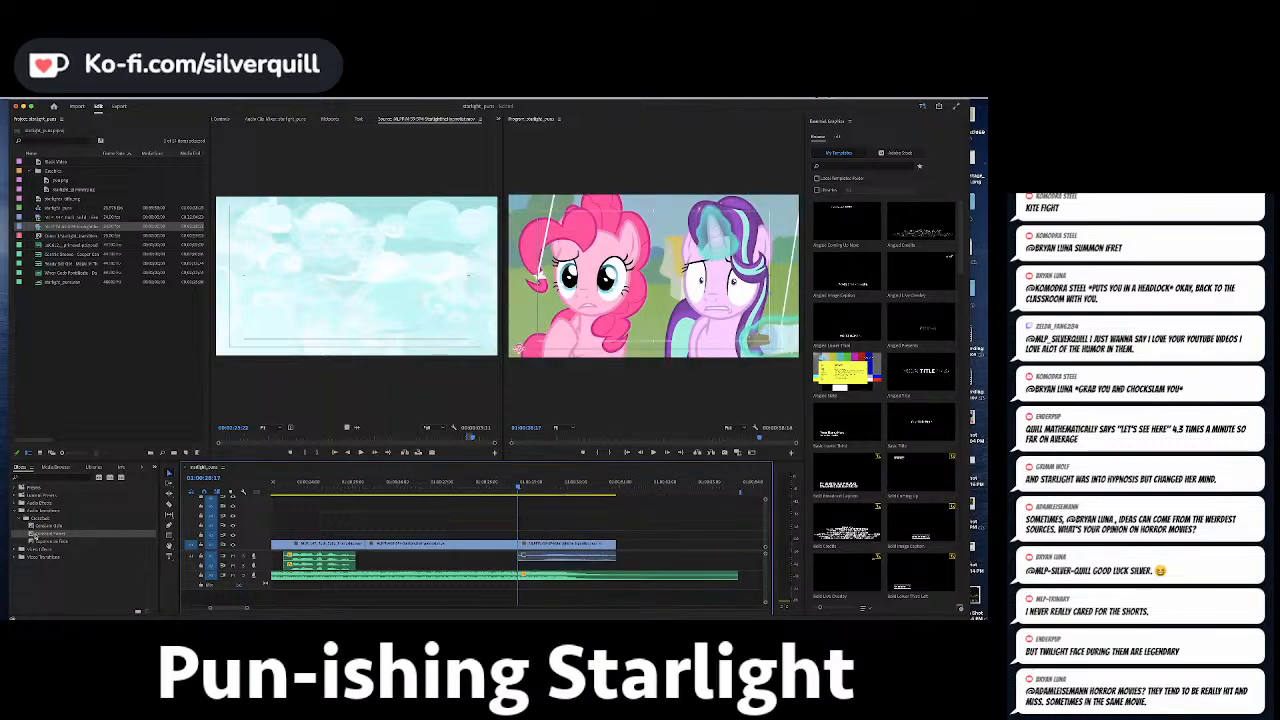
Apply the Constant Power crossfade to the cut between the two music clips and play the ending from the sky shot.
{"action": "left_click_drag", "start_coordinate": [32, 535], "coordinate": [158, 553]}
{"action": "left_click_drag", "start_coordinate": [525, 581], "coordinate": [518, 578]}
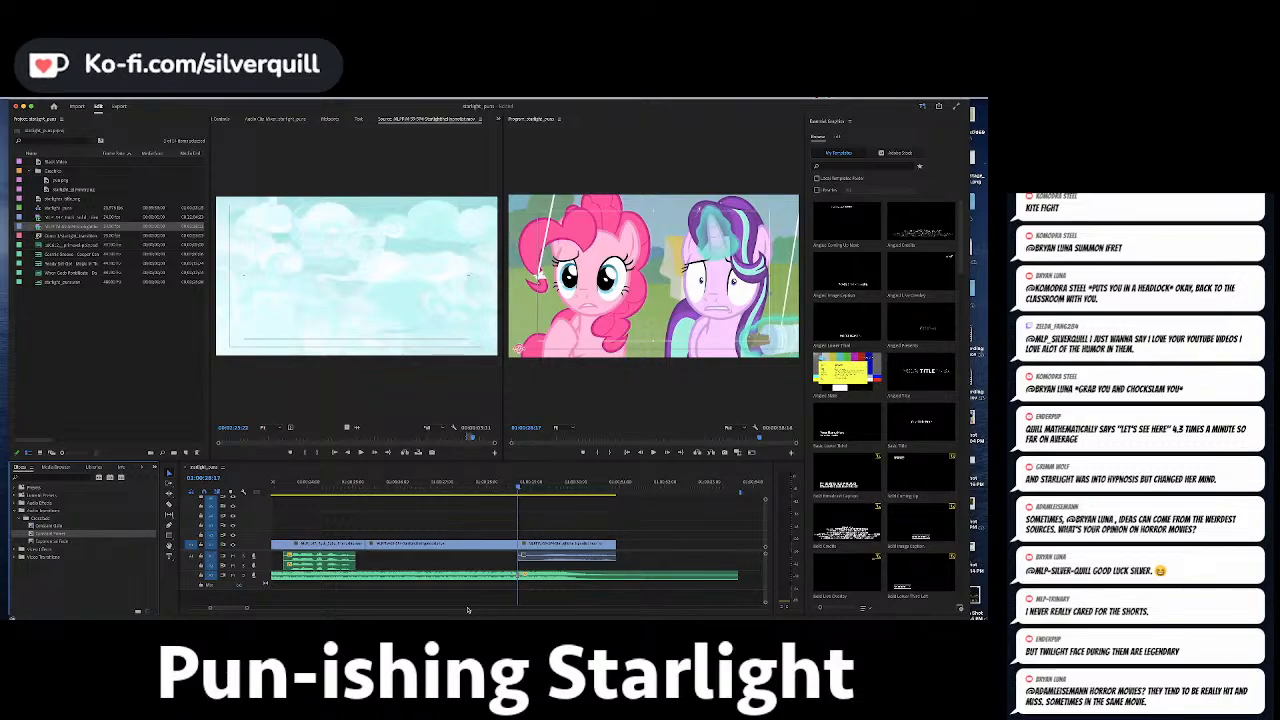
{"action": "left_click", "coordinate": [380, 487]}
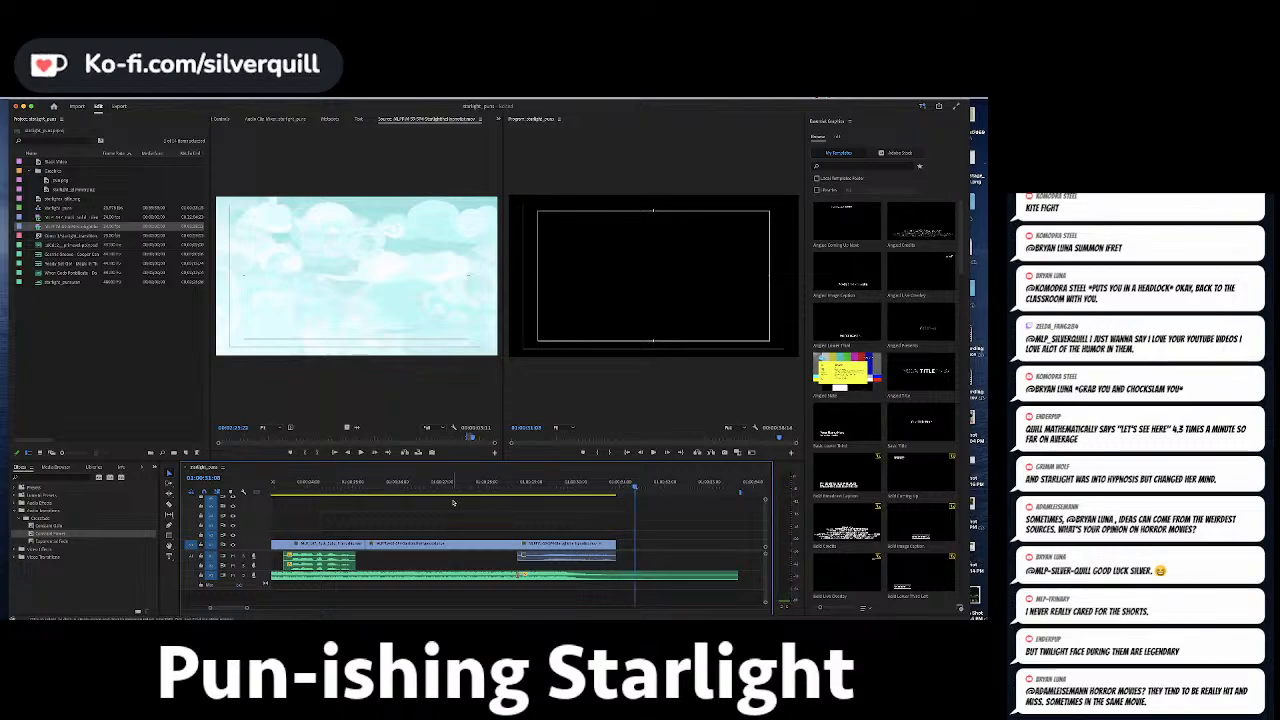
Find where the closing shot's sound should stop and unlink its audio from its video.
{"action": "left_click", "coordinate": [534, 488]}
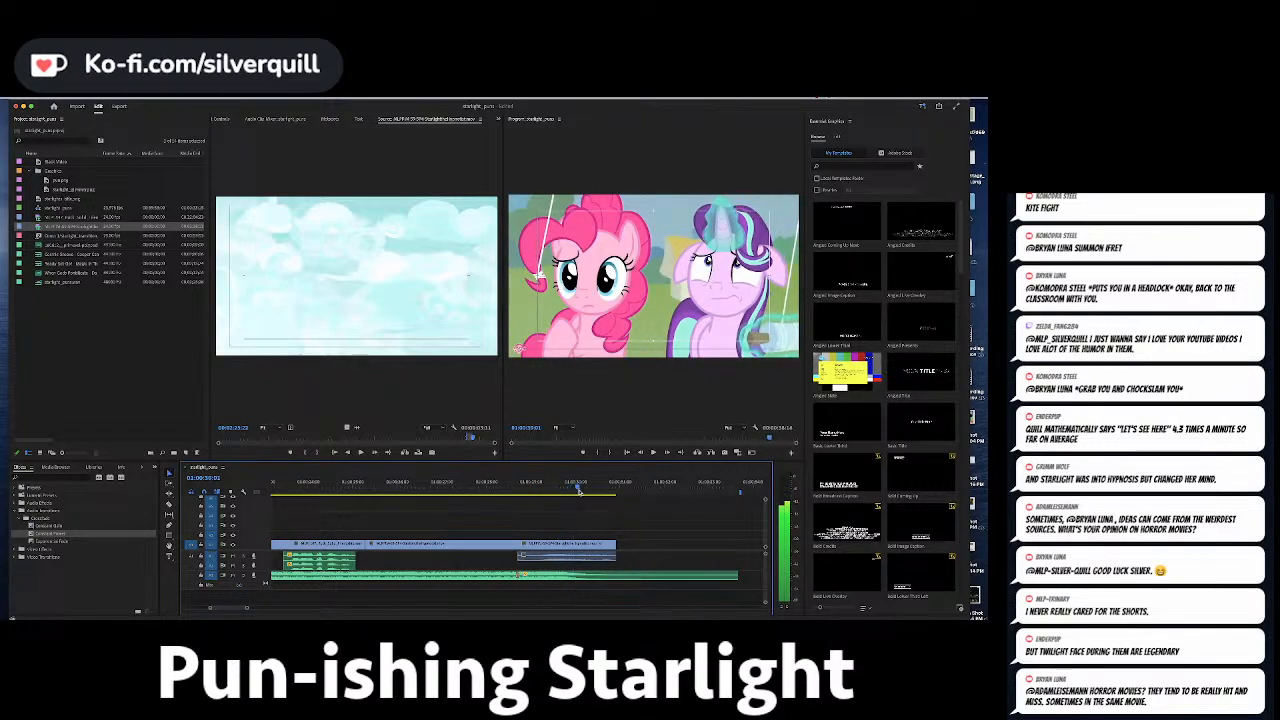
{"action": "left_click", "coordinate": [590, 553]}
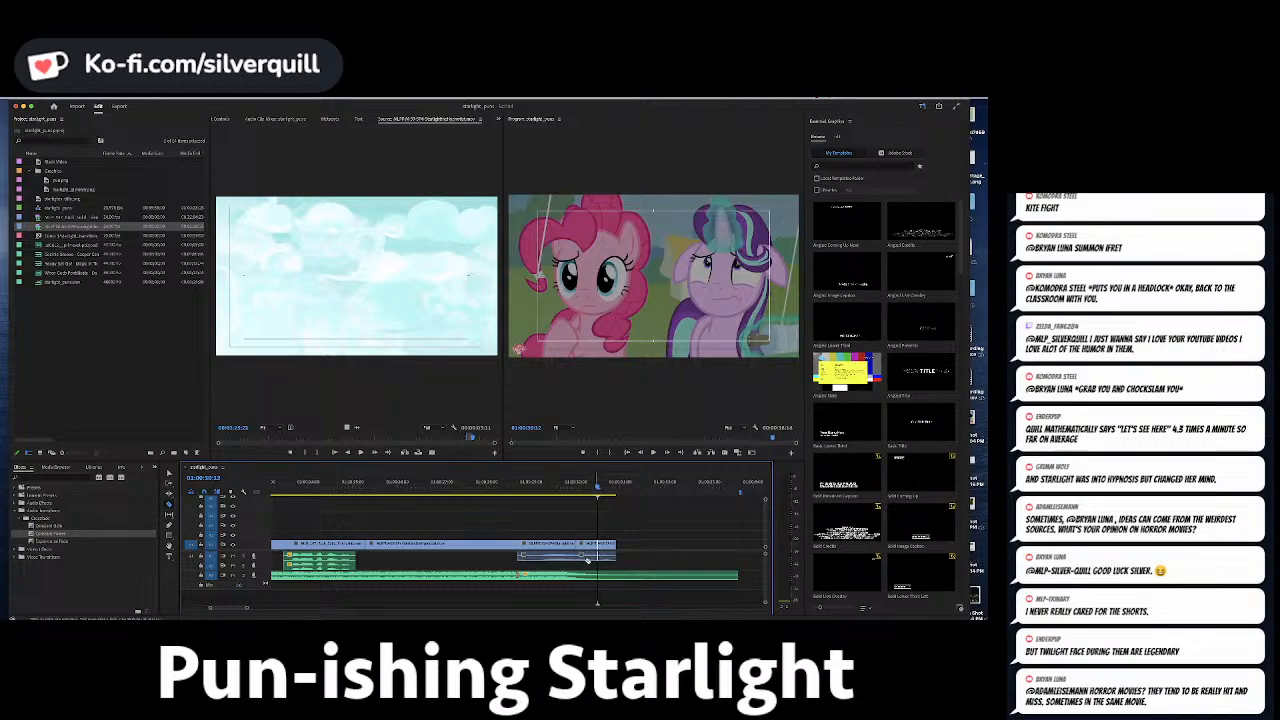
{"action": "right_click", "coordinate": [588, 561]}
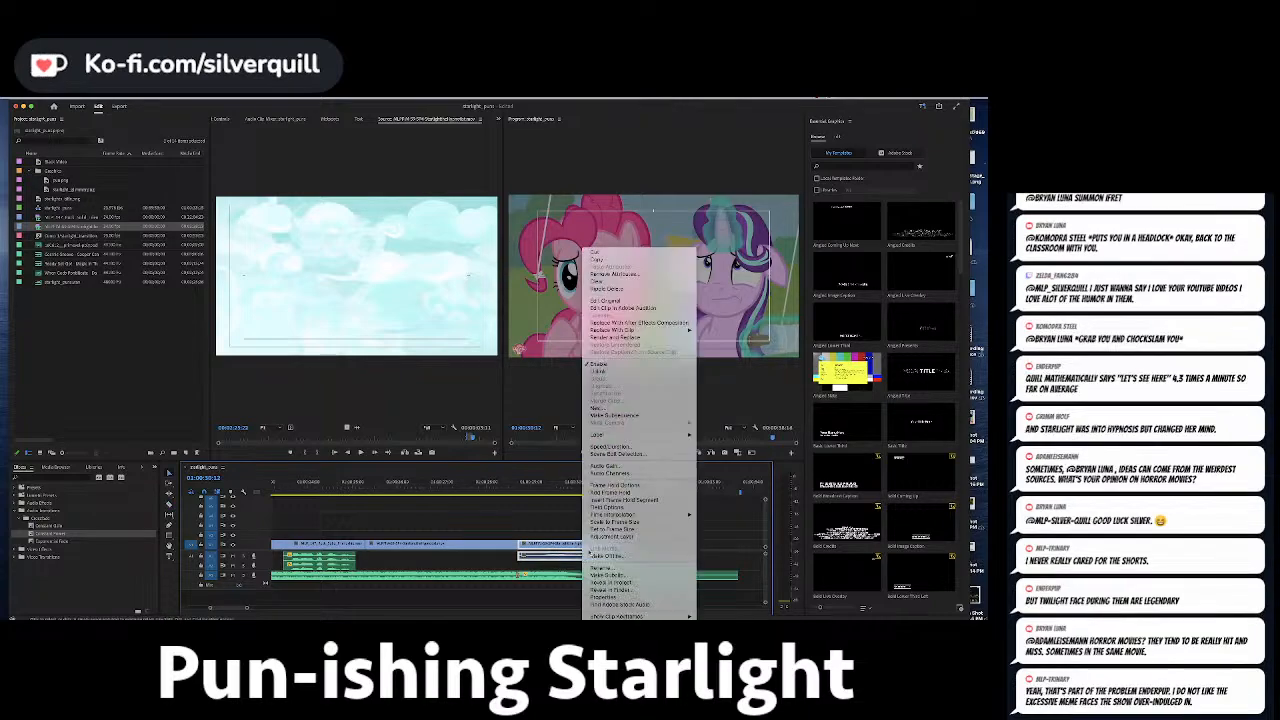
{"action": "left_click", "coordinate": [599, 372]}
{"action": "left_click", "coordinate": [620, 523]}
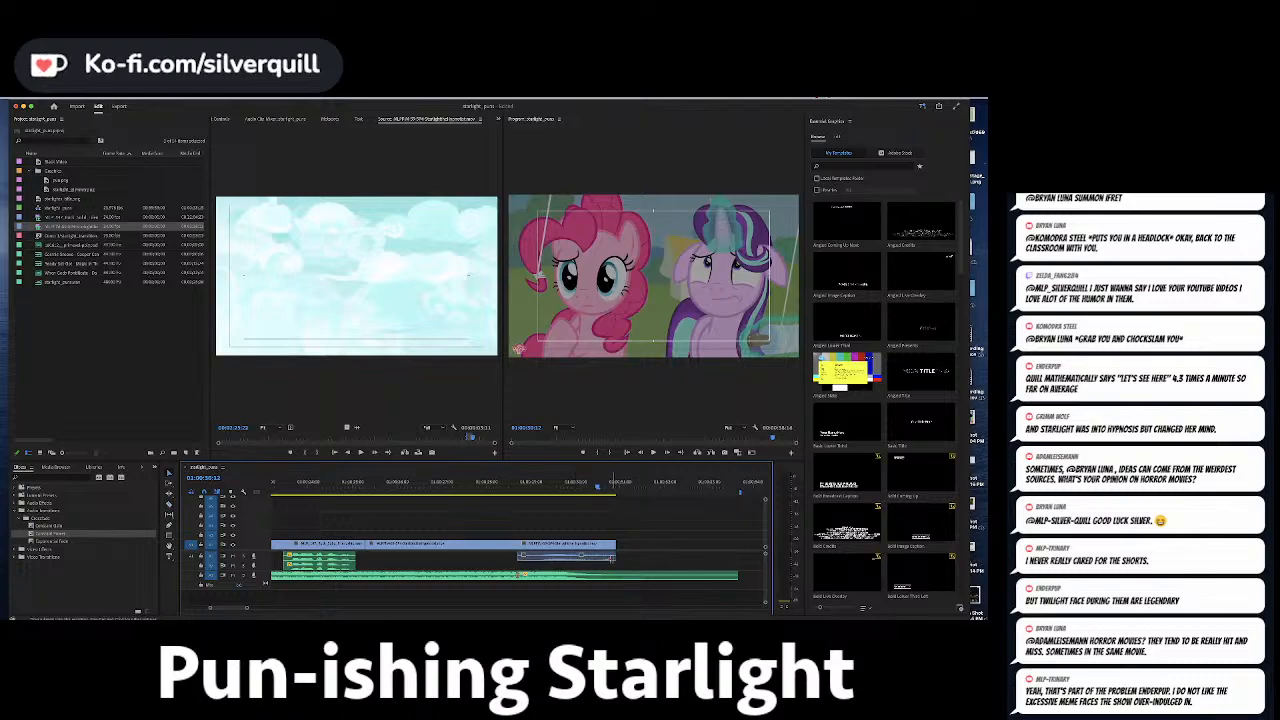
Shorten the closing shot's audio so it ends before its video, apply the default transition to its end and review it.
{"action": "key", "text": "Delete"}
{"action": "right_click", "coordinate": [575, 558]}
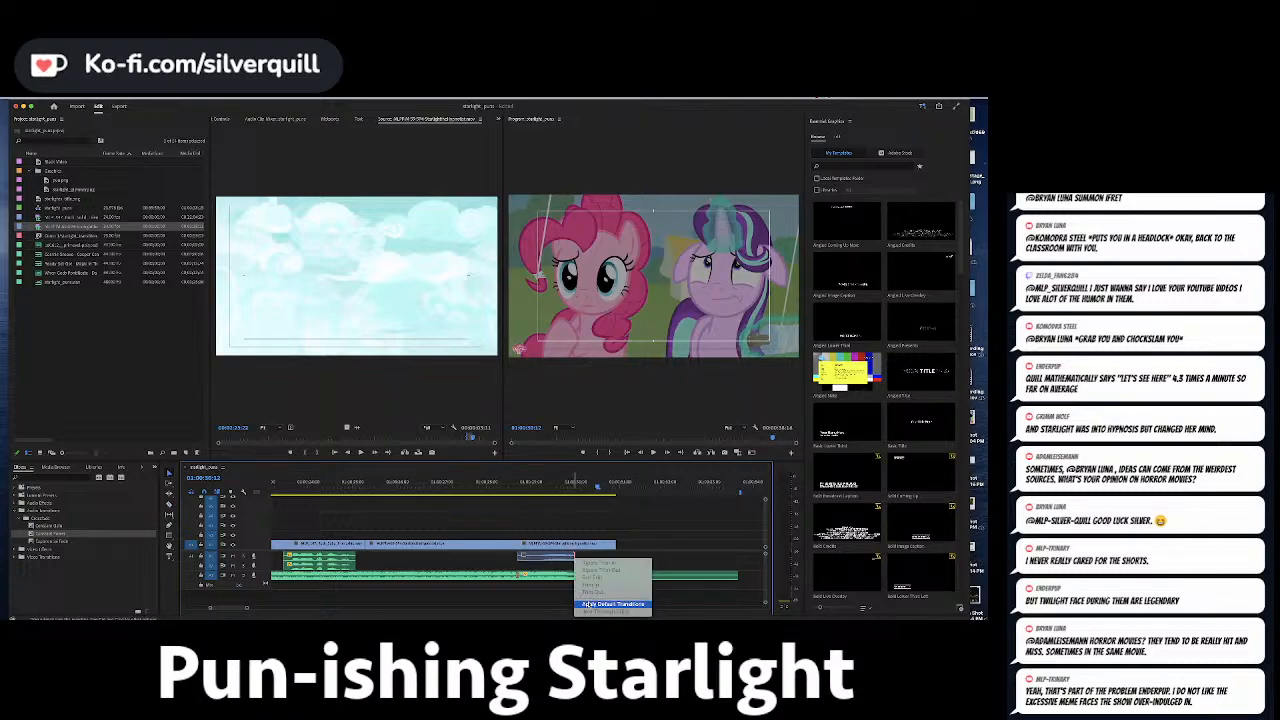
{"action": "left_click", "coordinate": [493, 488]}
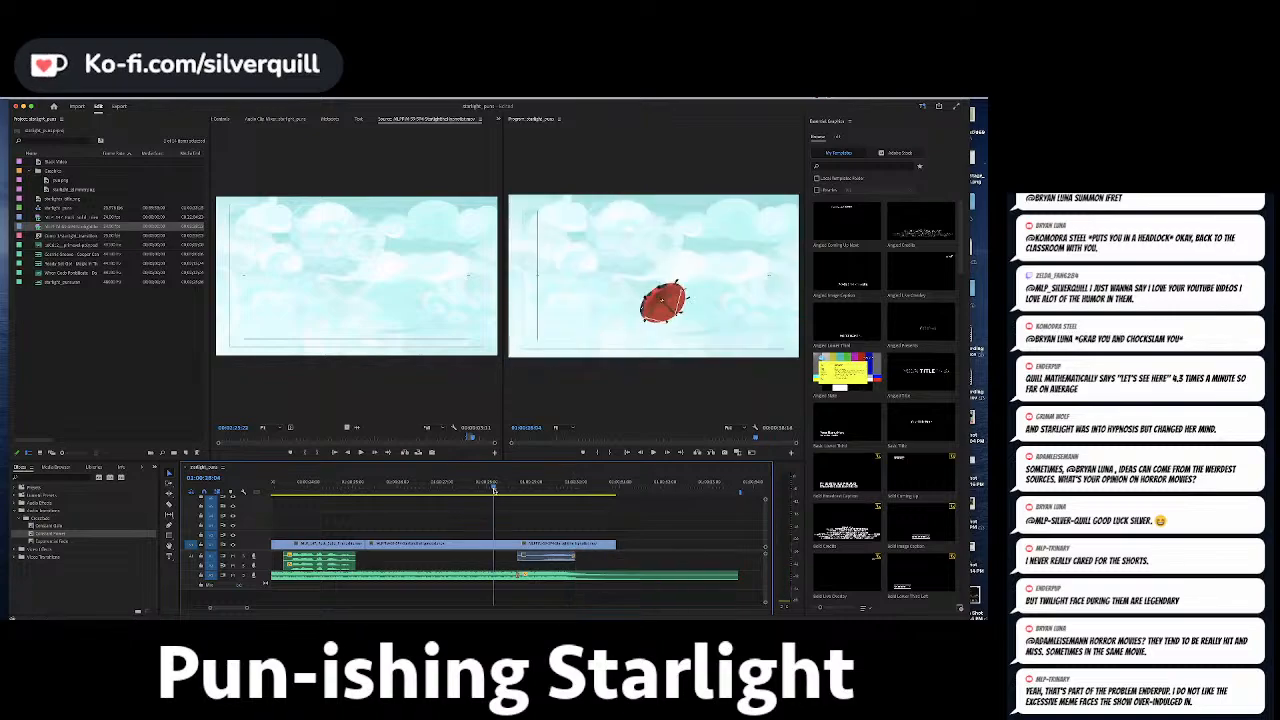
Trim the start of the closing shot's audio slightly, apply the default transition to it and play the ending.
{"action": "left_click_drag", "start_coordinate": [521, 557], "coordinate": [531, 557]}
{"action": "right_click", "coordinate": [531, 557]}
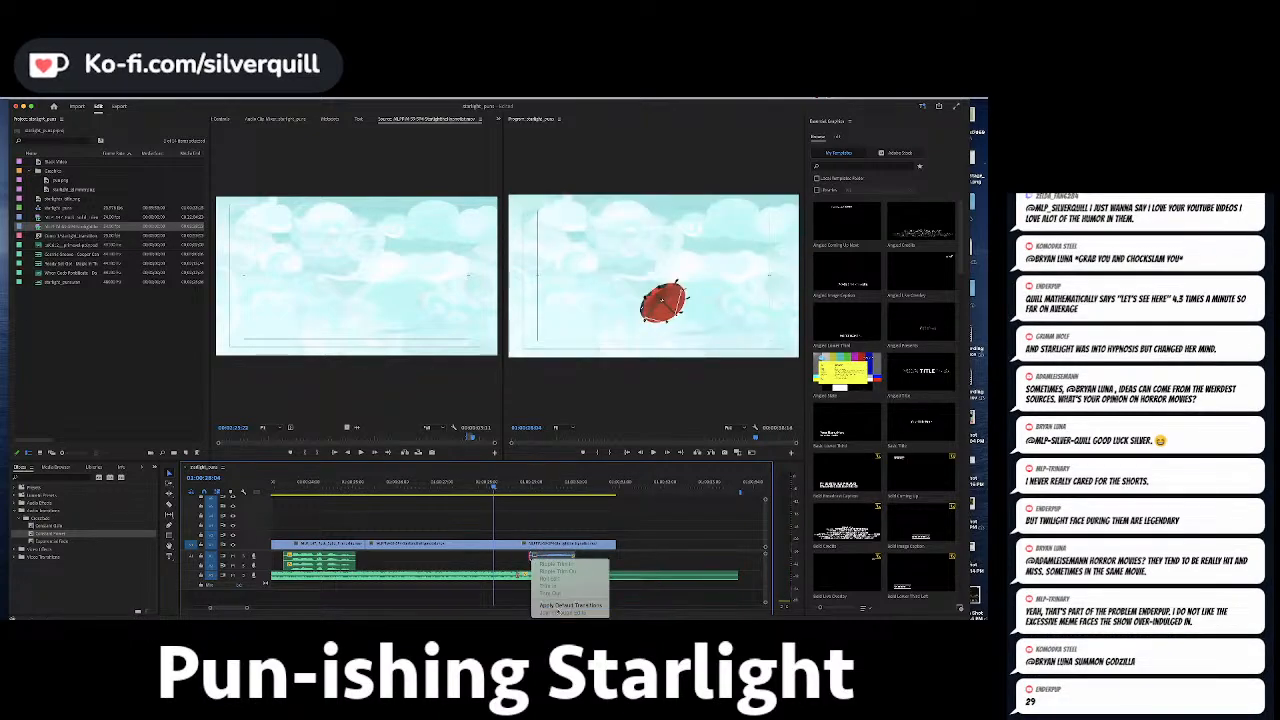
{"action": "left_click", "coordinate": [558, 606]}
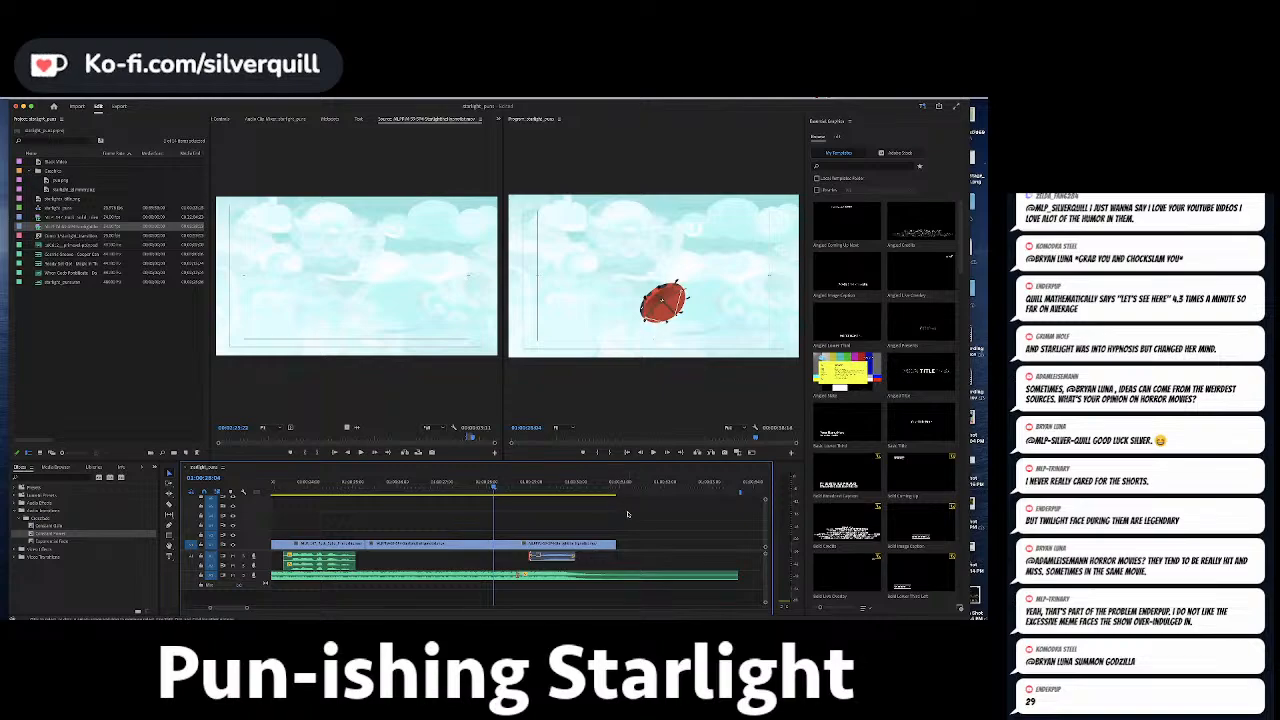
{"action": "key", "text": "space"}
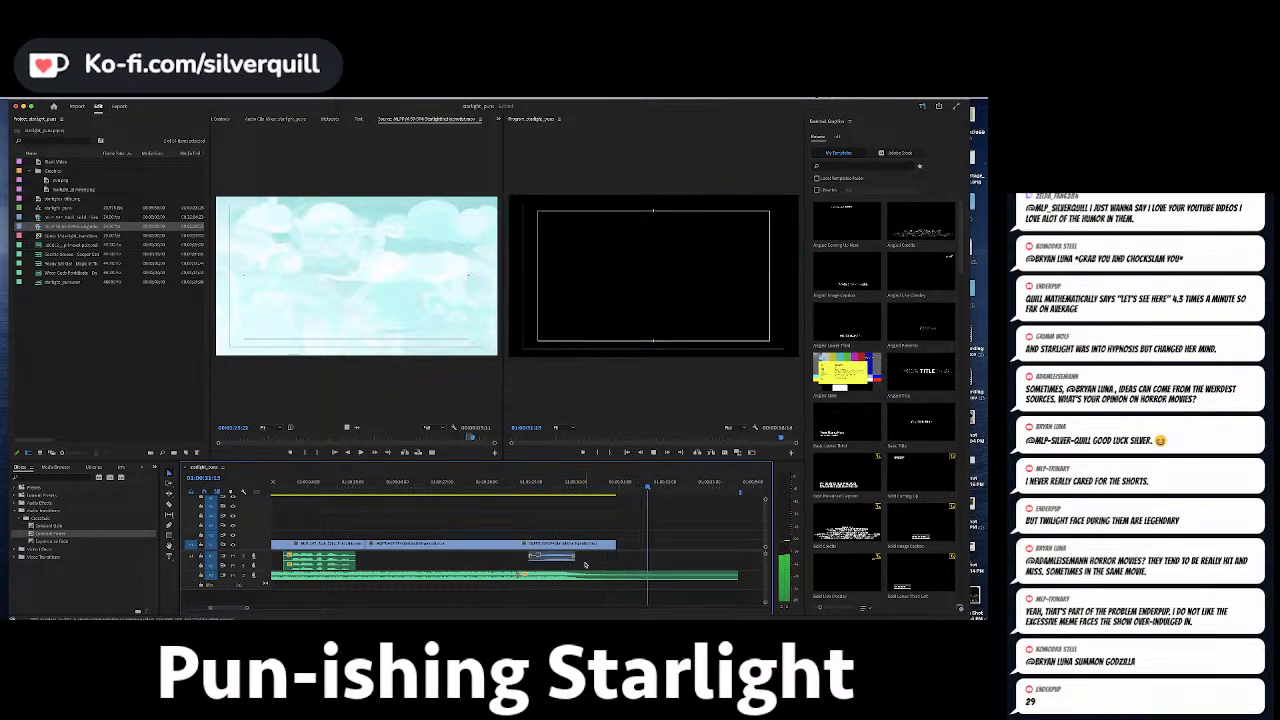
{"action": "key", "text": "space"}
Duplicate the closing shot's audio onto the track below at the same time position and play the ending to check it.
{"action": "left_click", "coordinate": [530, 555]}
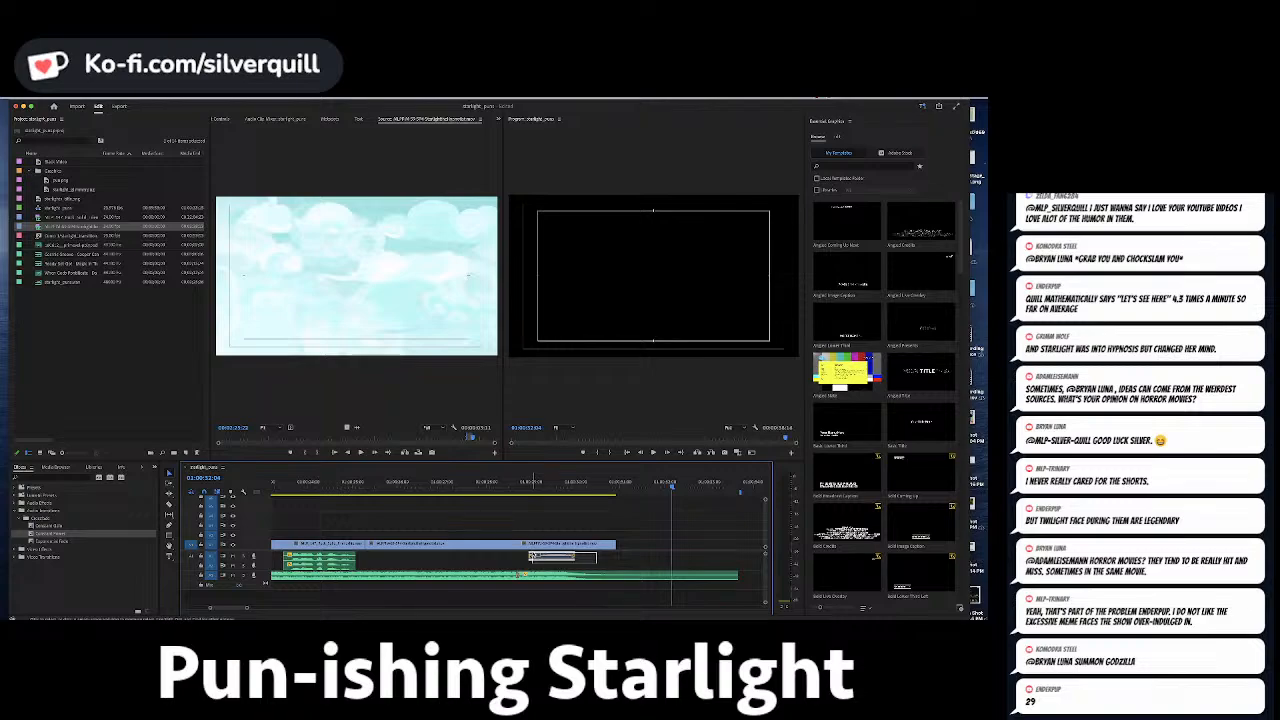
{"action": "left_click_drag", "start_coordinate": [533, 556], "coordinate": [550, 567]}
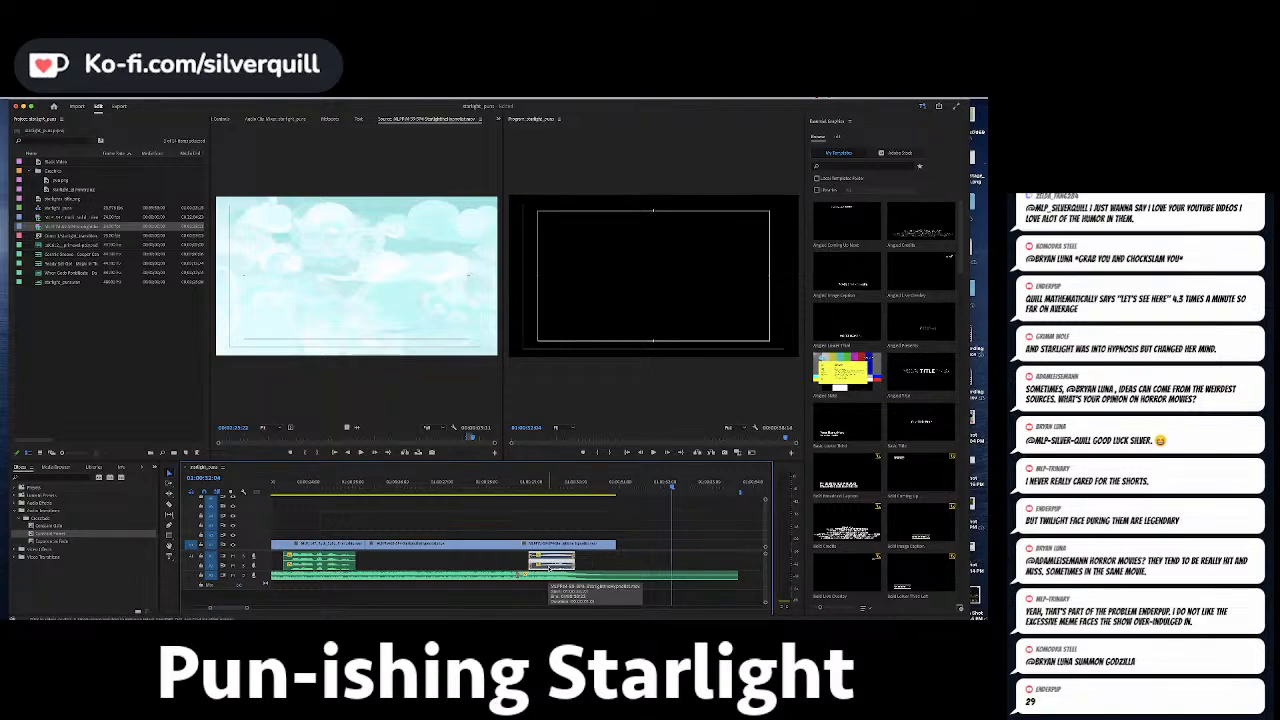
{"action": "left_click", "coordinate": [528, 484]}
{"action": "key", "text": "space"}
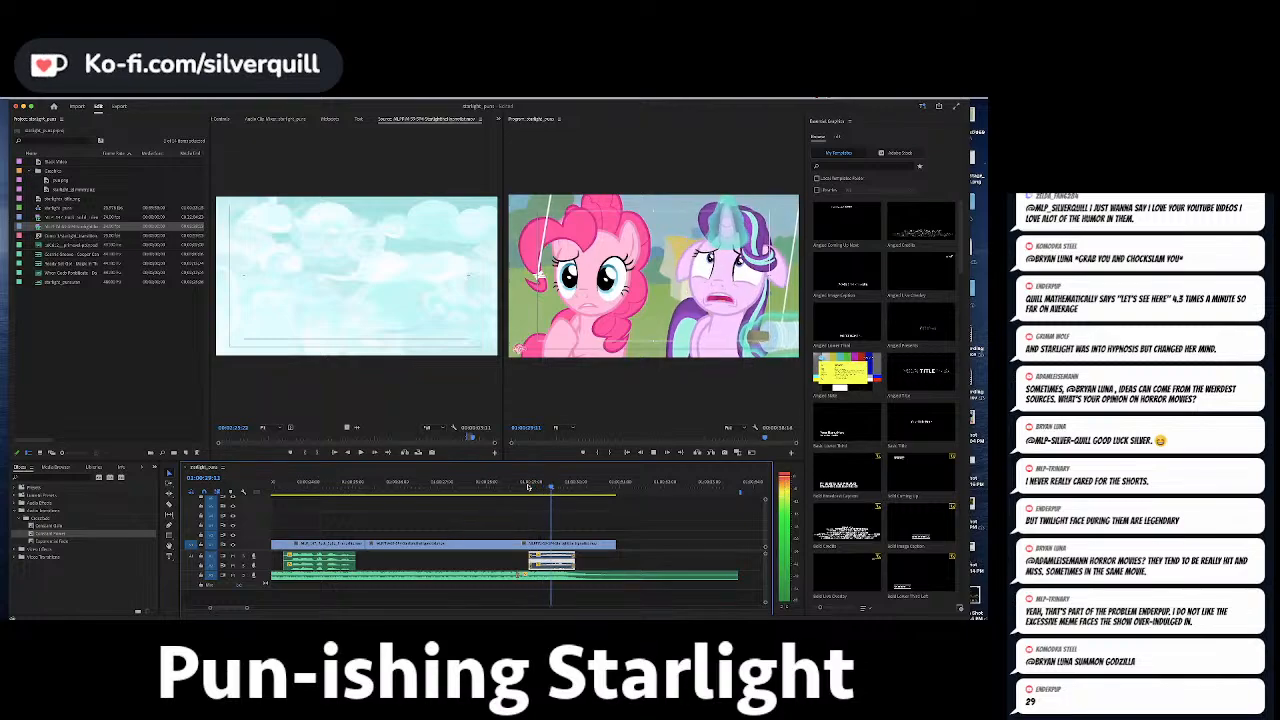
{"action": "left_click", "coordinate": [528, 487]}
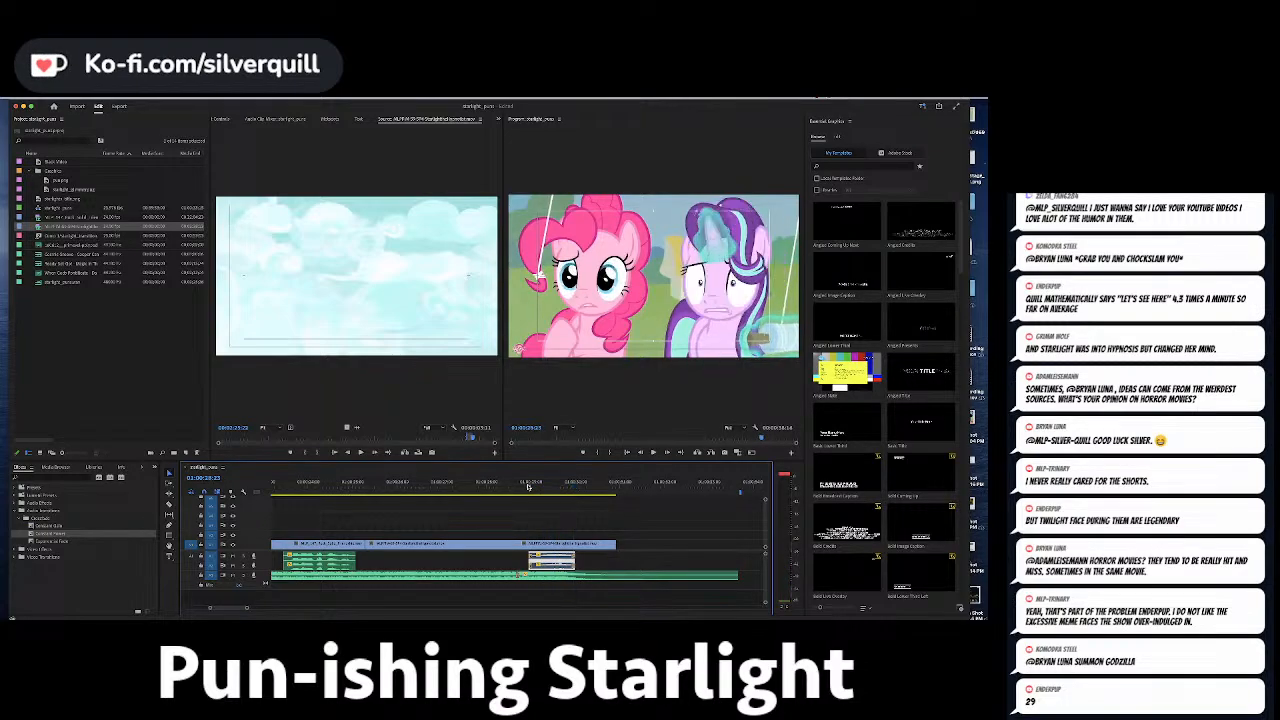
{"action": "key", "text": "space"}
{"action": "key", "text": "space"}
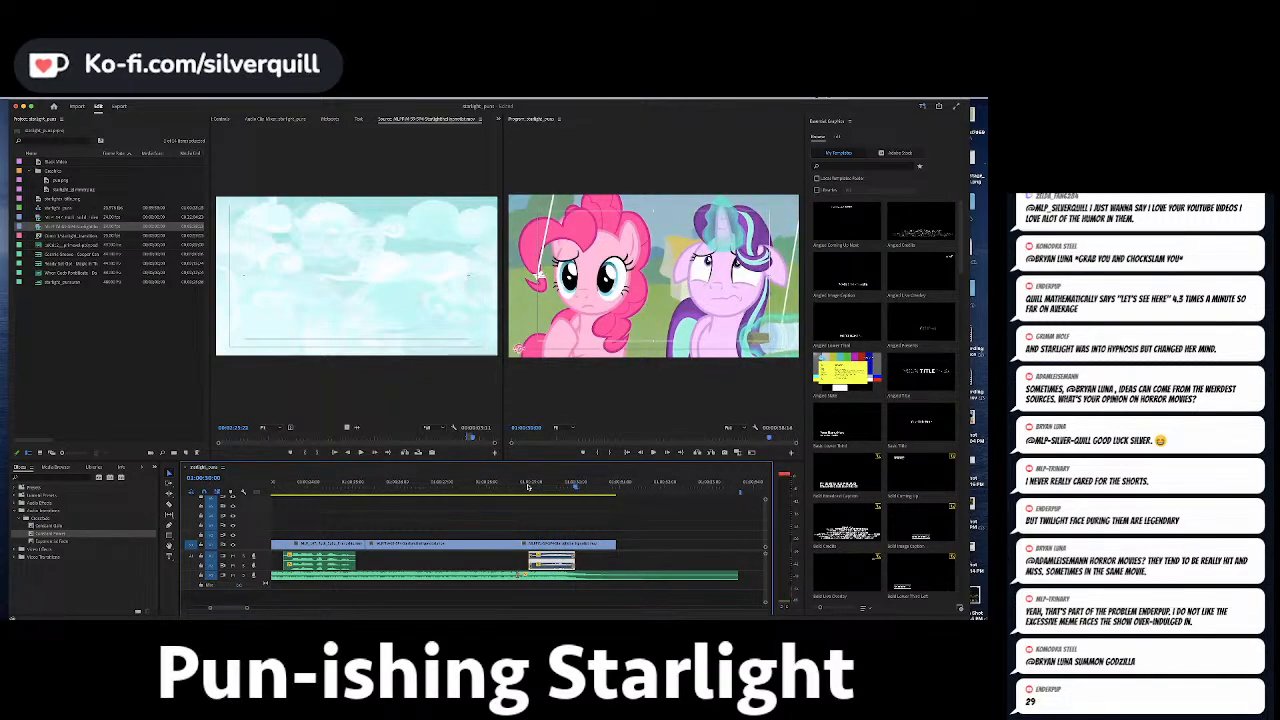
{"action": "key", "text": "space"}
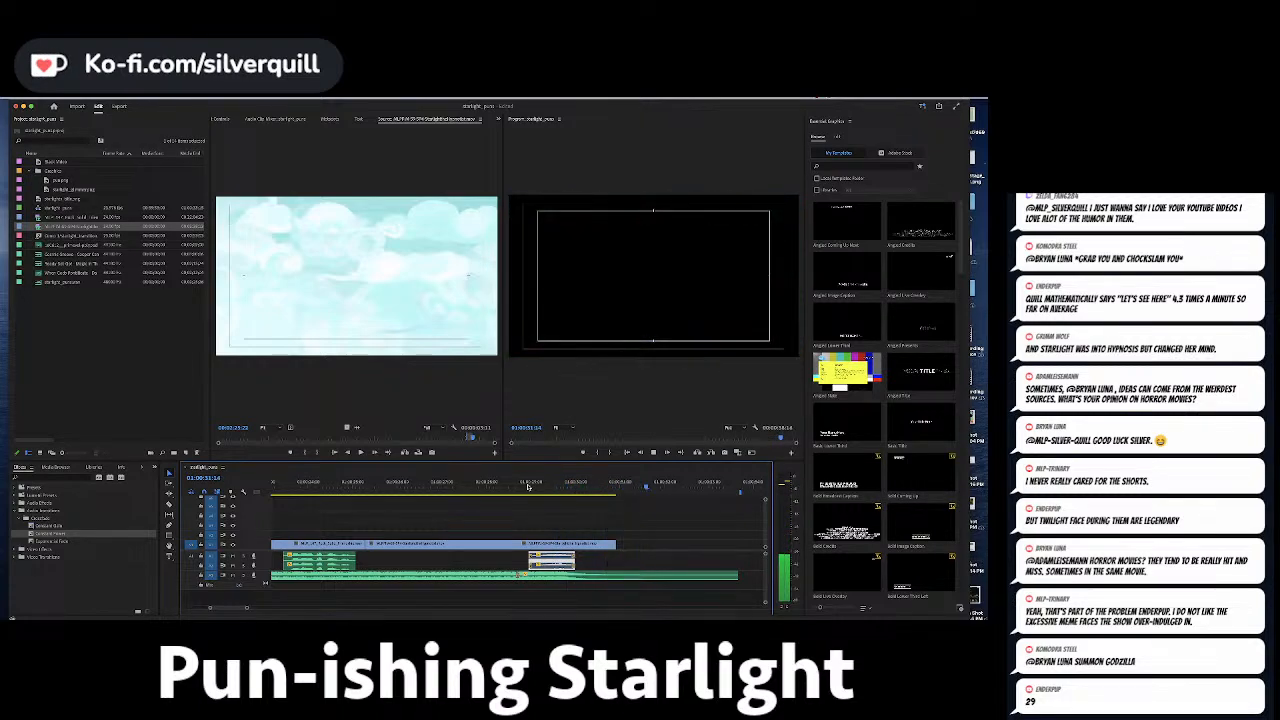
Mark the range from the end of the closing shot's video to the end of the music and fill it with Black Video.
{"action": "key", "text": "minus"}
{"action": "key", "text": "minus"}
{"action": "key", "text": "minus"}
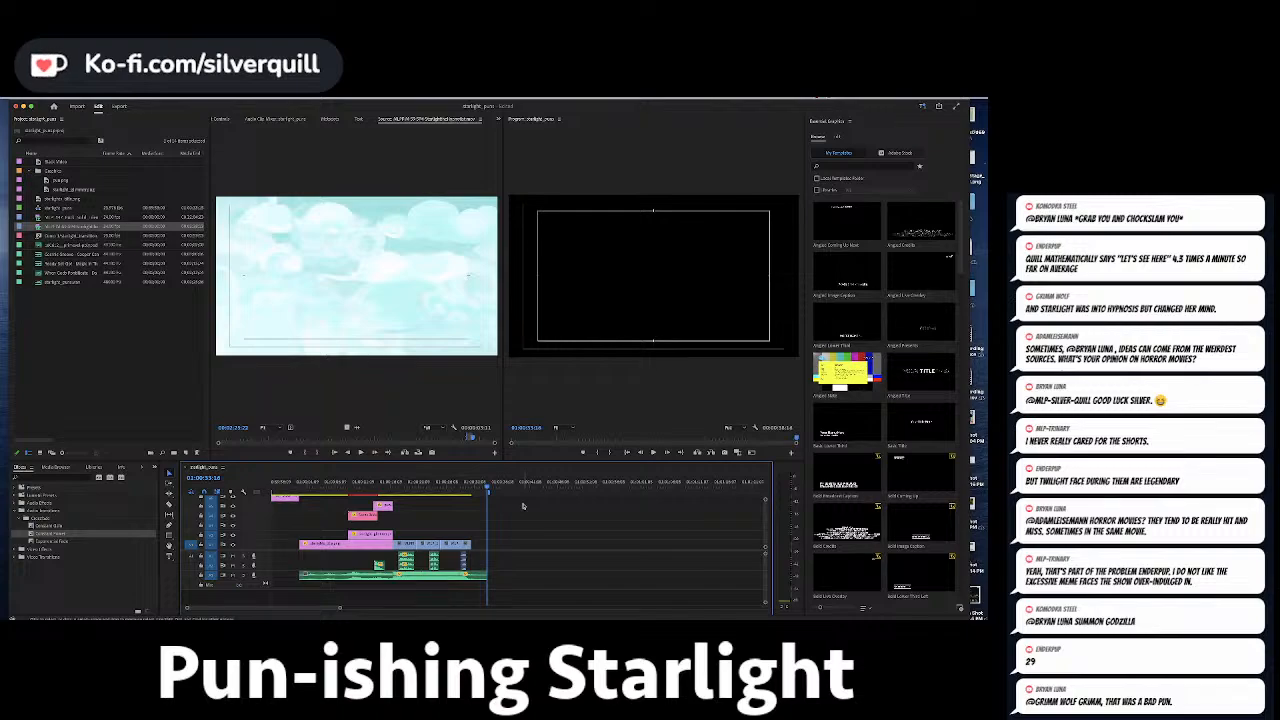
{"action": "key", "text": "Up"}
{"action": "key", "text": "Left"}
{"action": "key", "text": "Right"}
{"action": "key", "text": "i"}
{"action": "key", "text": "Down"}
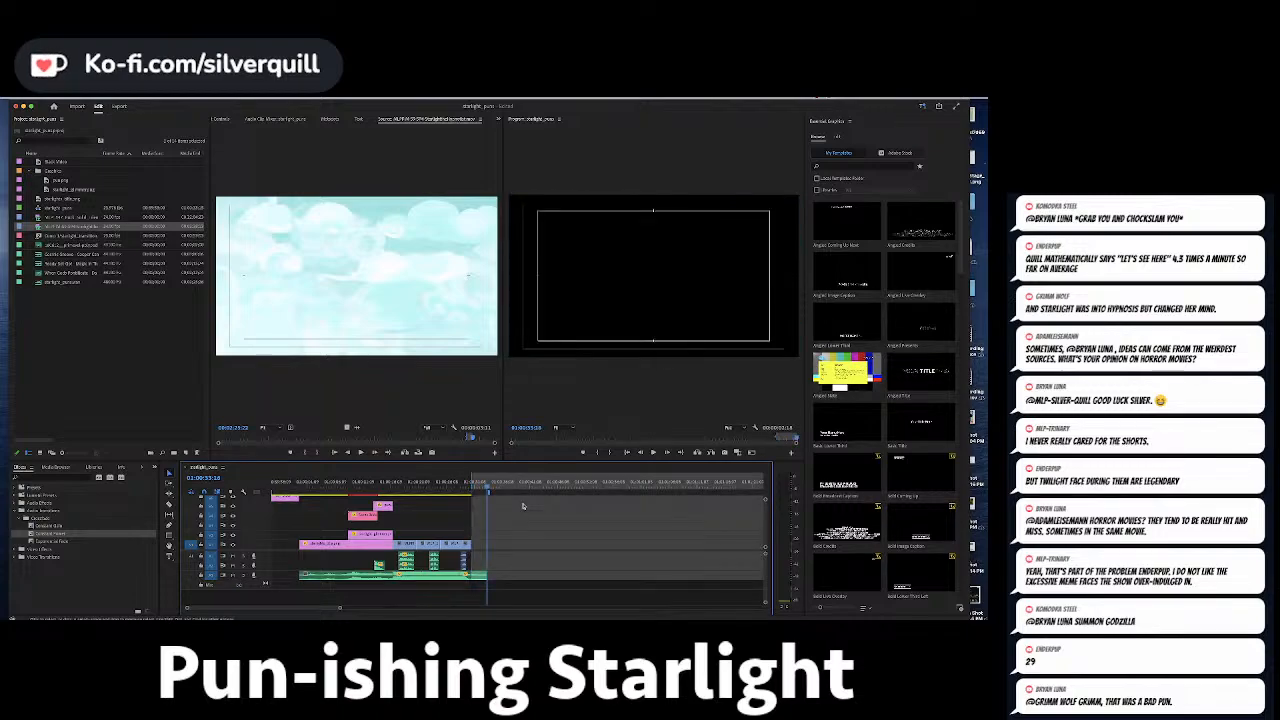
{"action": "key", "text": "o"}
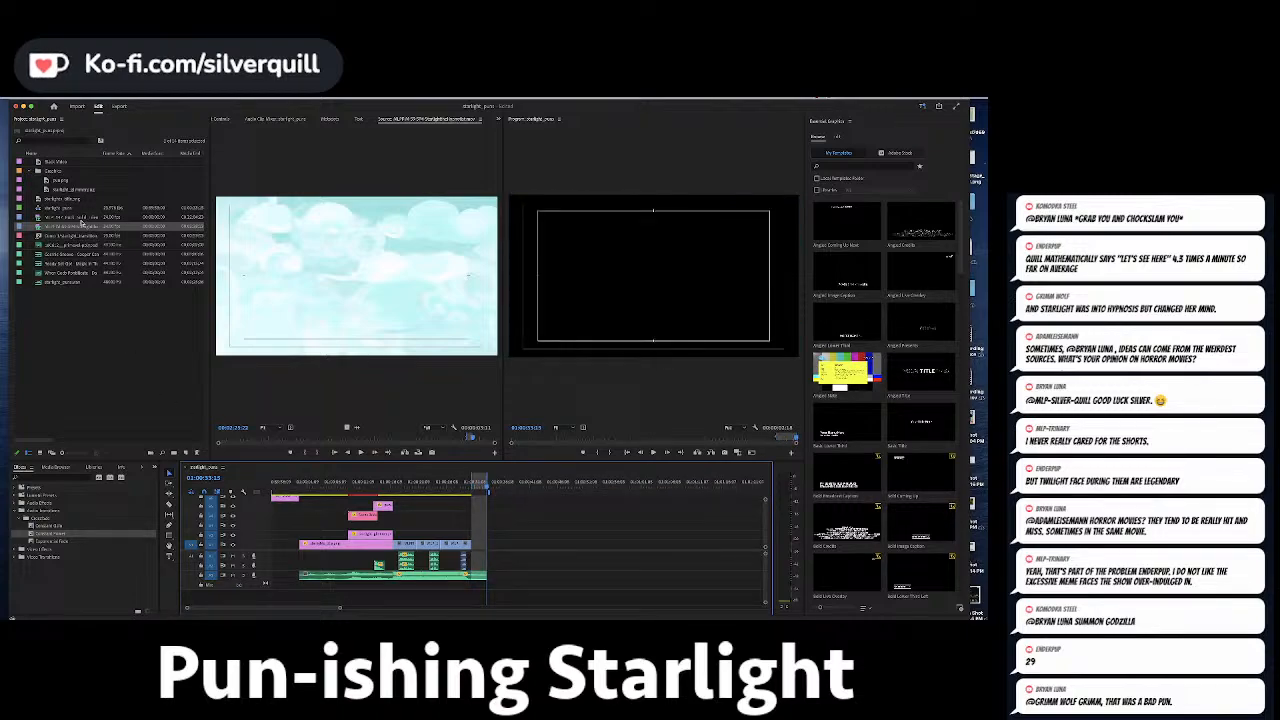
{"action": "double_click", "coordinate": [55, 161]}
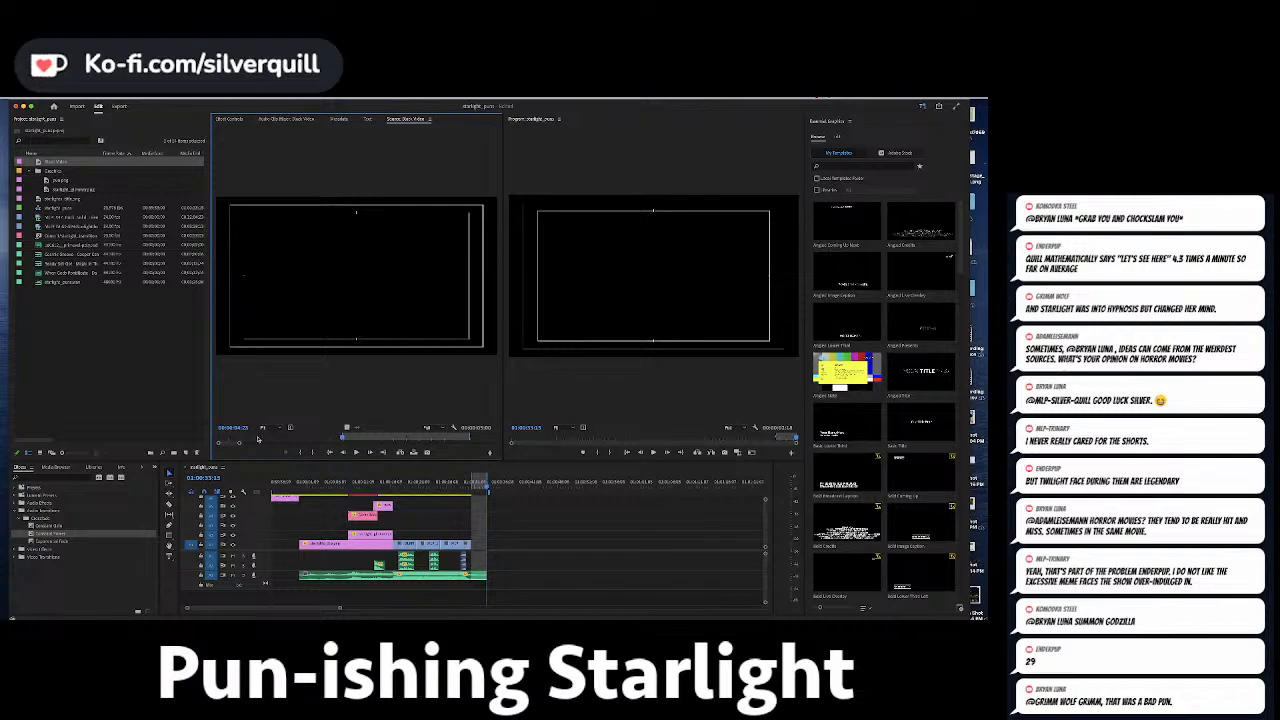
{"action": "key", "text": "."}
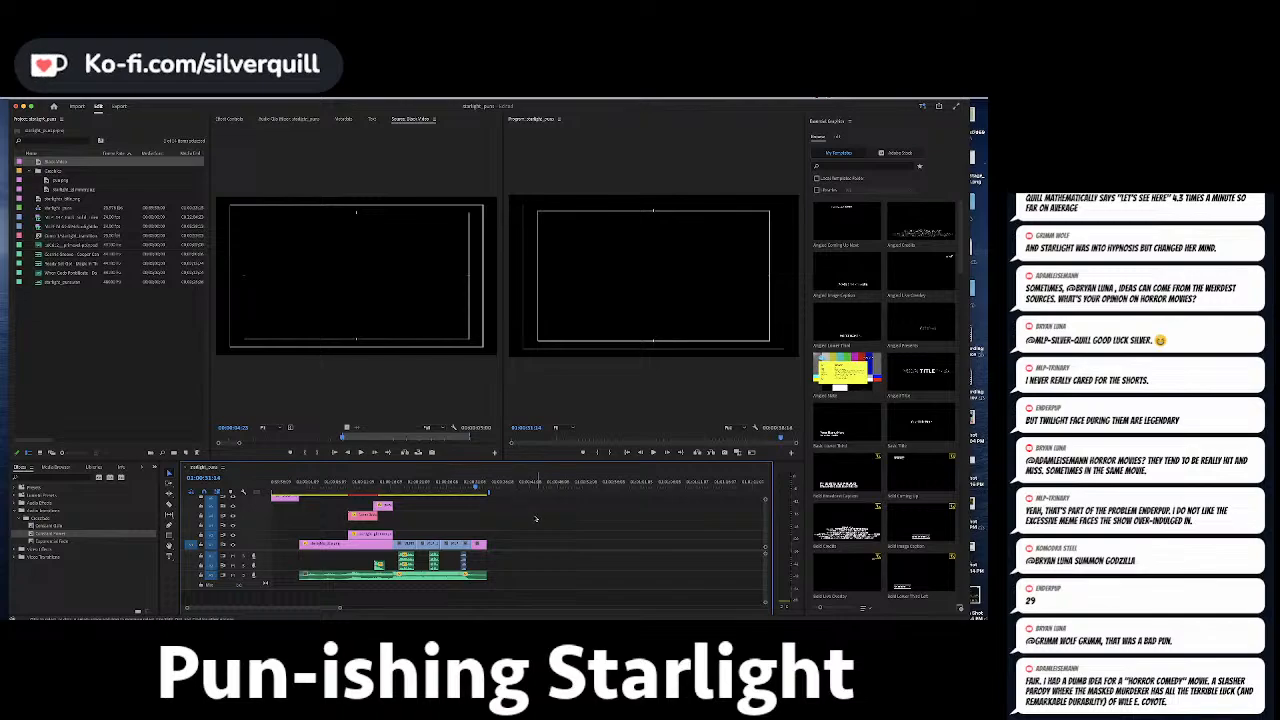
Play the video from the start of the title background in an enlarged program preview and restore the panel layout.
{"action": "left_click", "coordinate": [294, 487]}
{"action": "key", "text": "Down"}
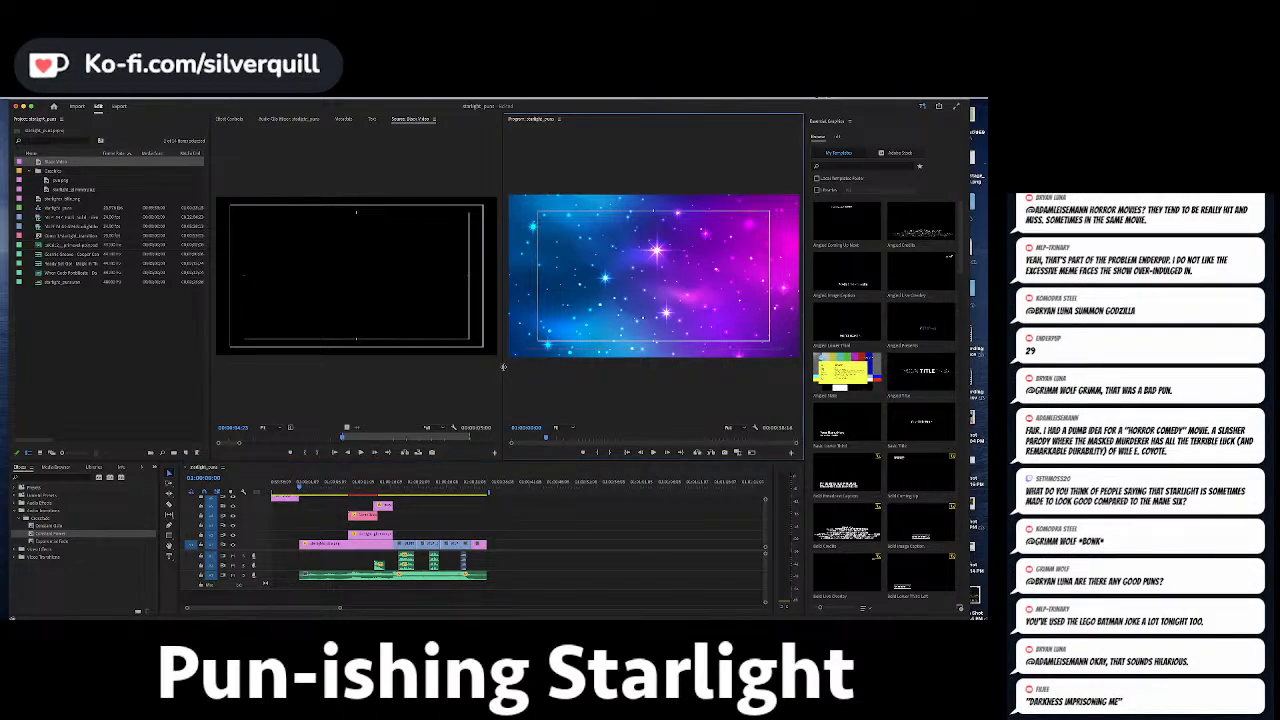
{"action": "left_click_drag", "start_coordinate": [501, 374], "coordinate": [253, 372]}
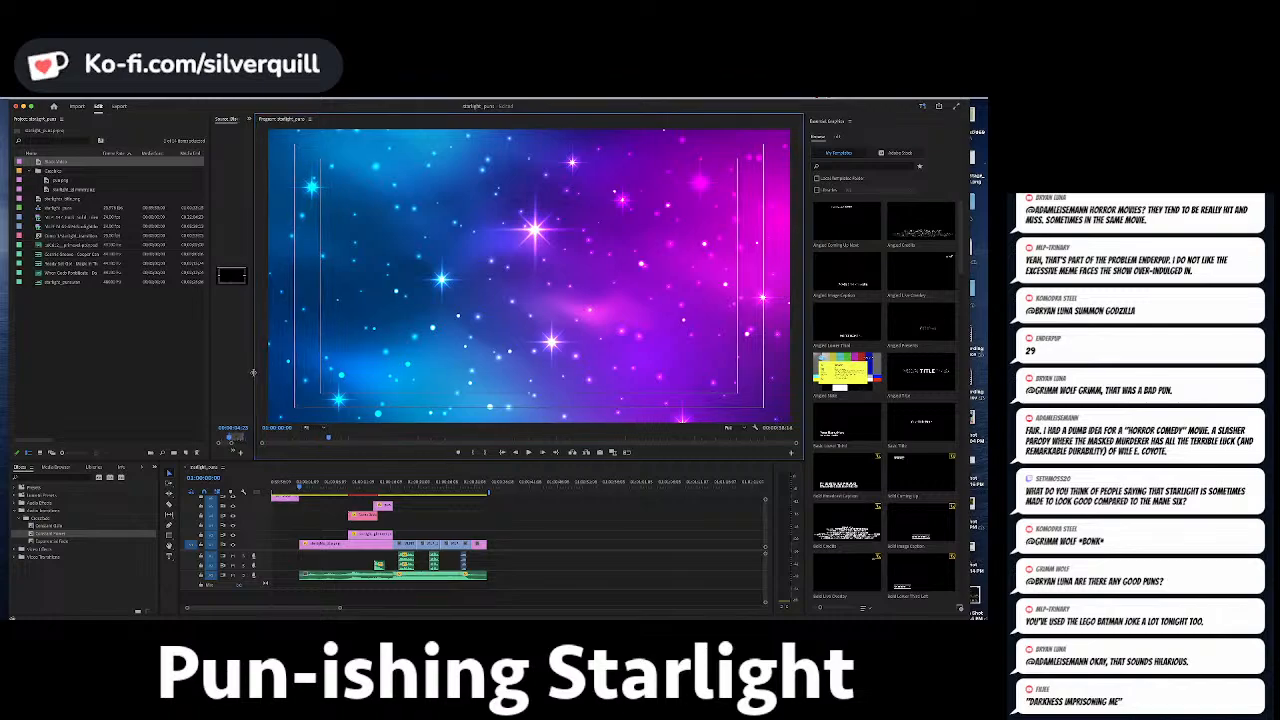
{"action": "left_click_drag", "start_coordinate": [395, 461], "coordinate": [416, 505]}
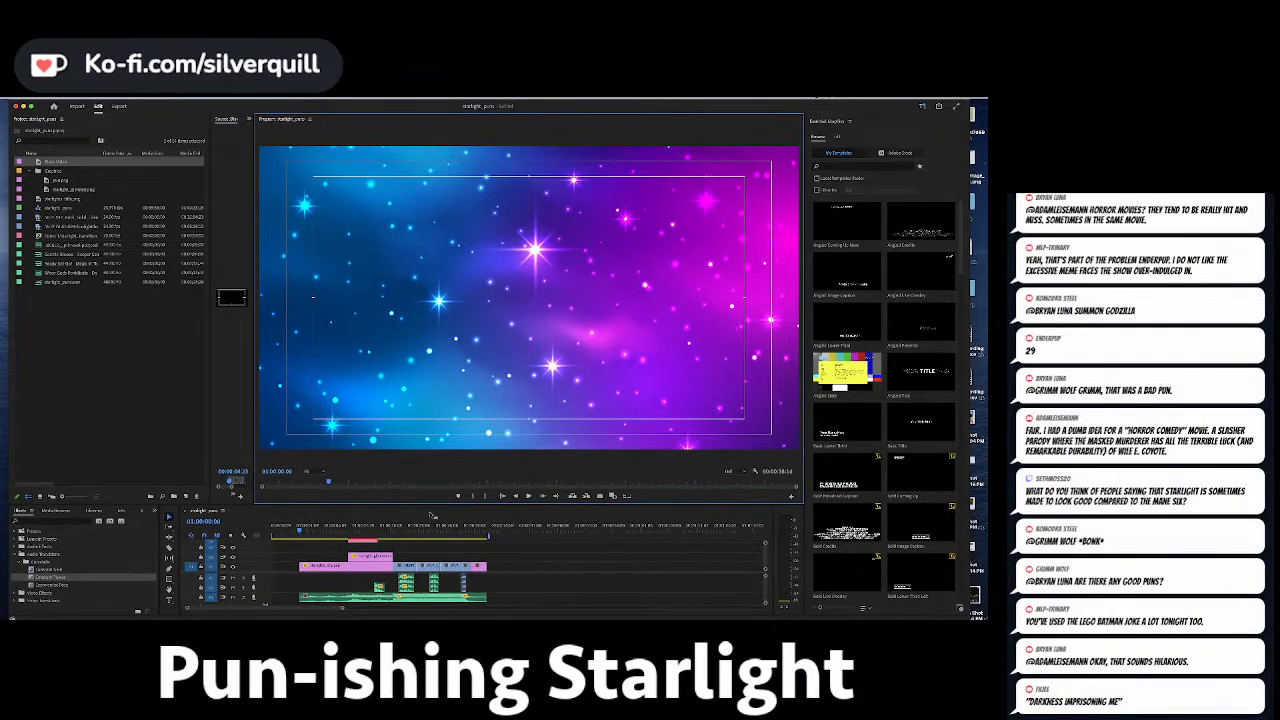
{"action": "left_click", "coordinate": [574, 572]}
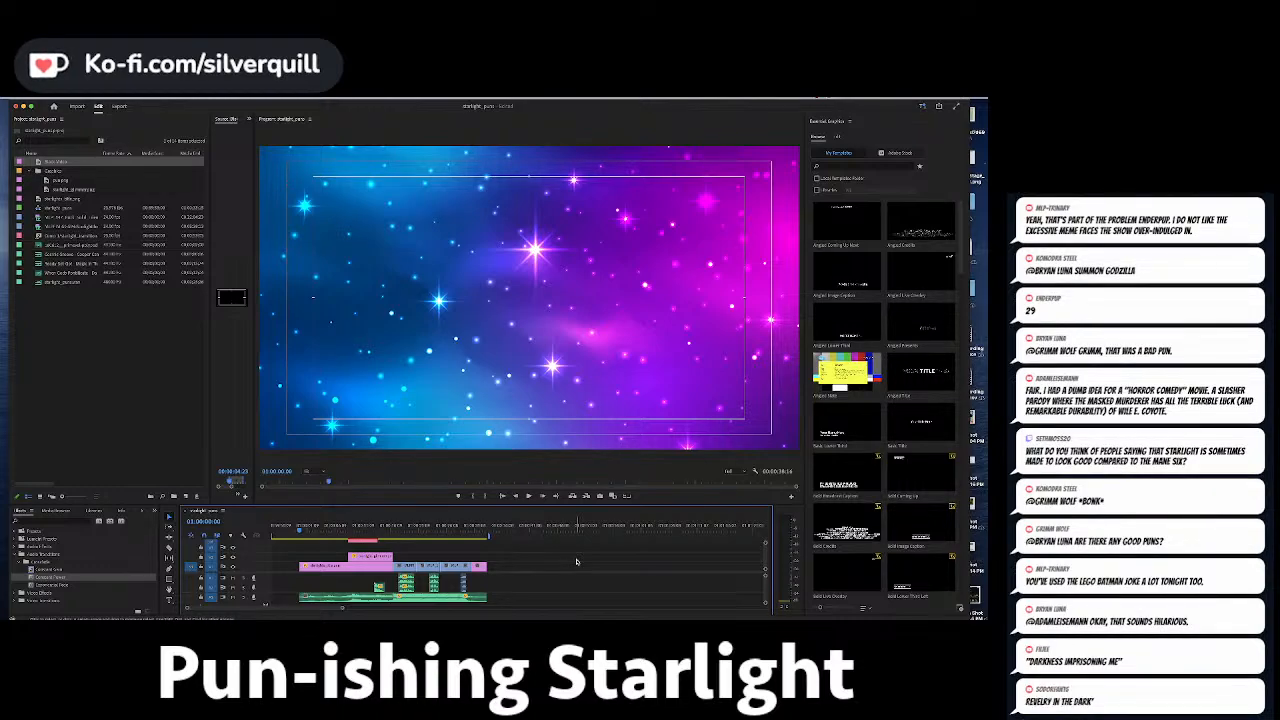
{"action": "key", "text": "space"}
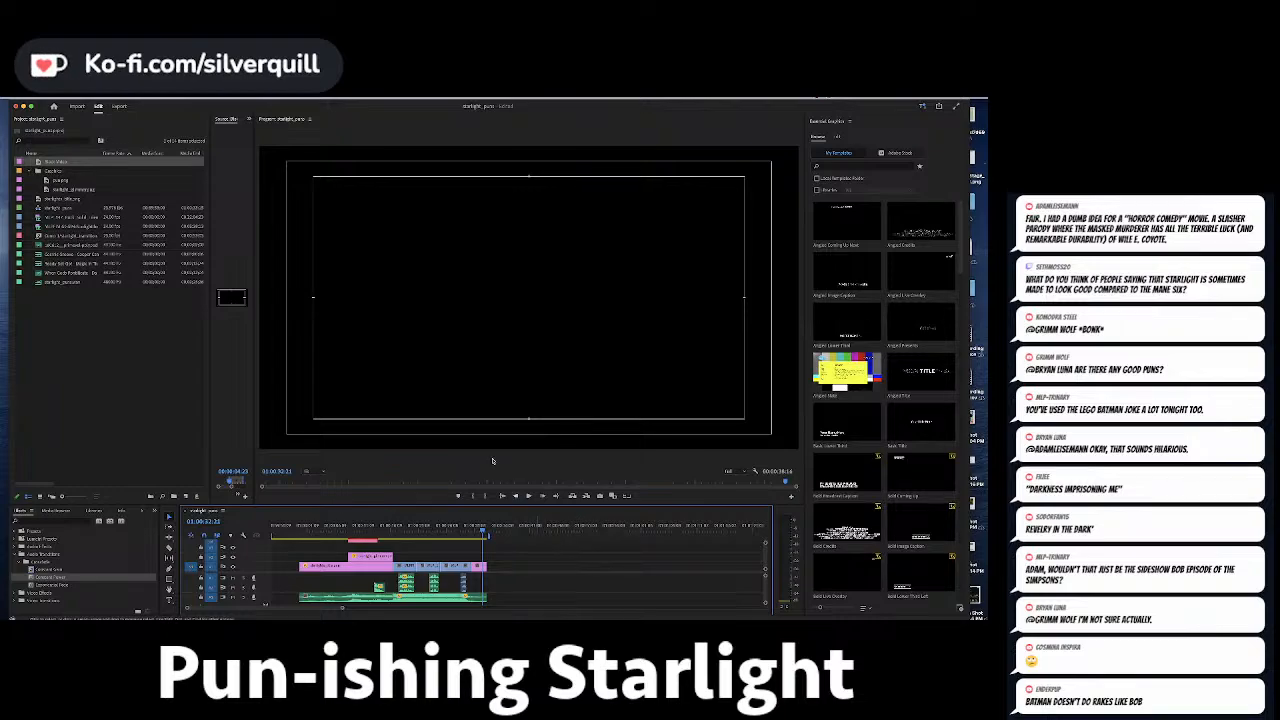
{"action": "key", "text": "grave"}
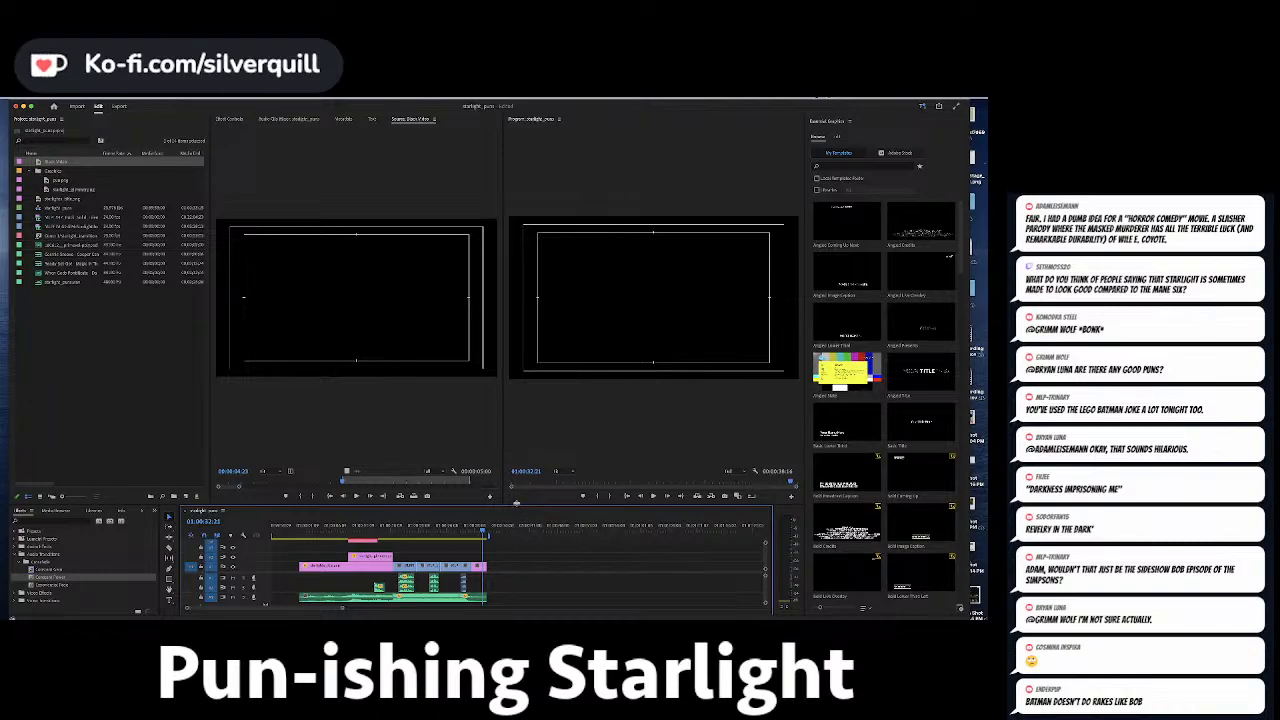
{"action": "left_click_drag", "start_coordinate": [516, 504], "coordinate": [520, 452]}
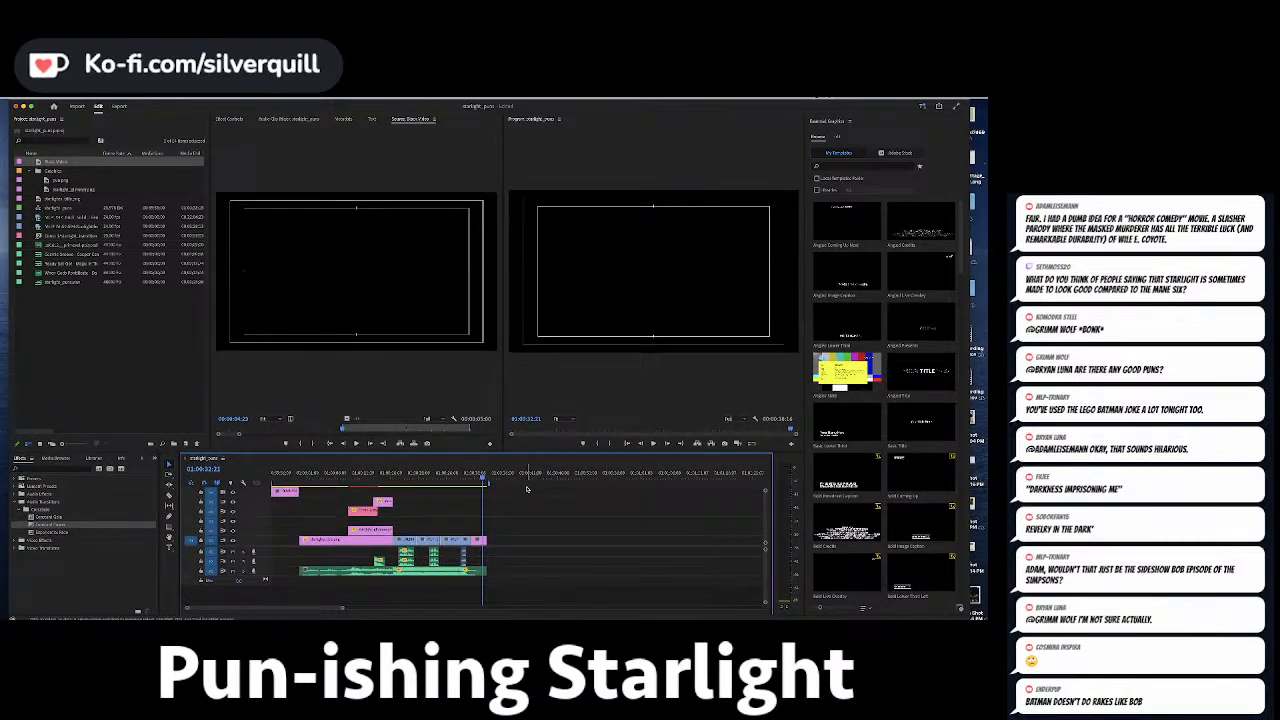
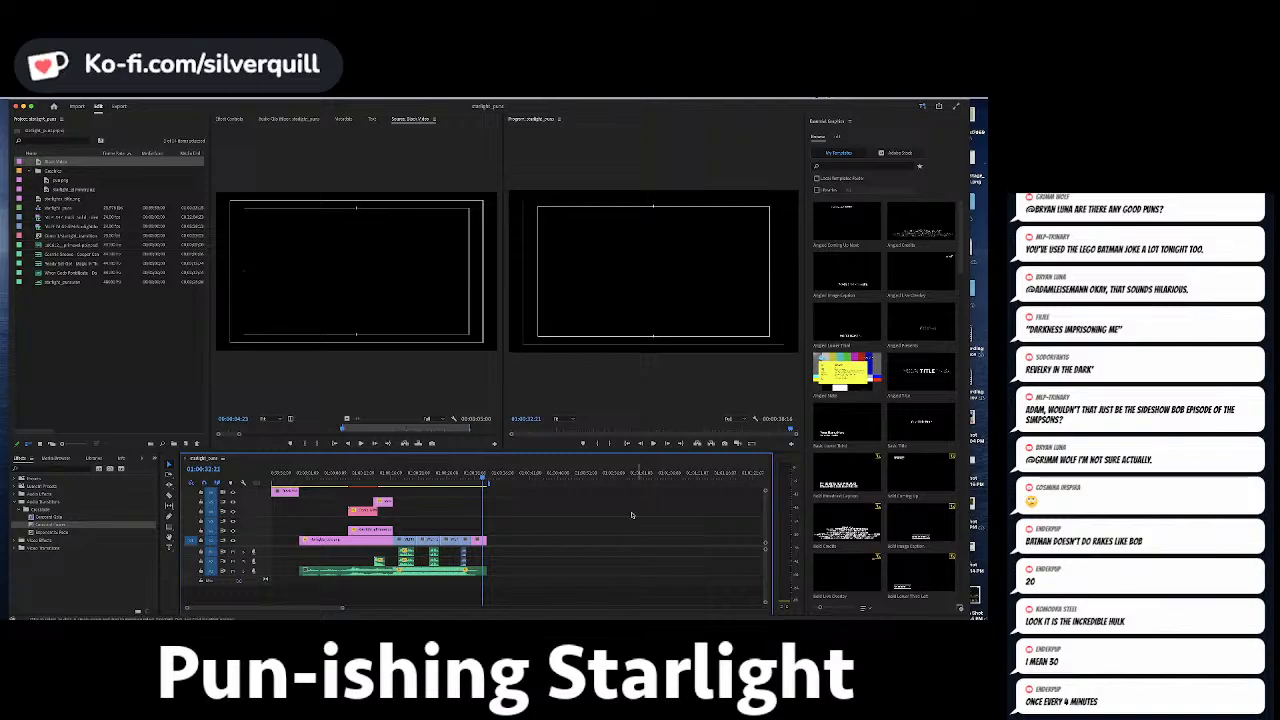
Copy the clip that precedes the title background to directly after the end of the video, on the same track.
{"action": "key", "text": "backslash"}
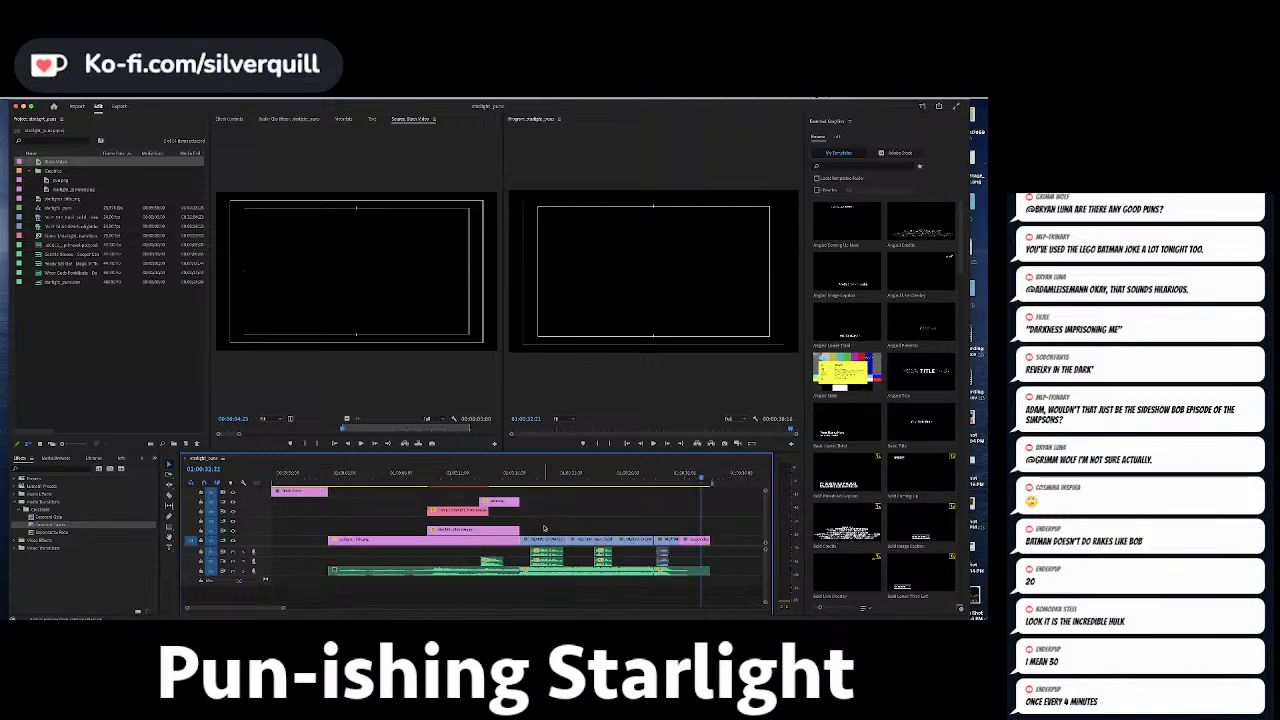
{"action": "key", "text": "backslash"}
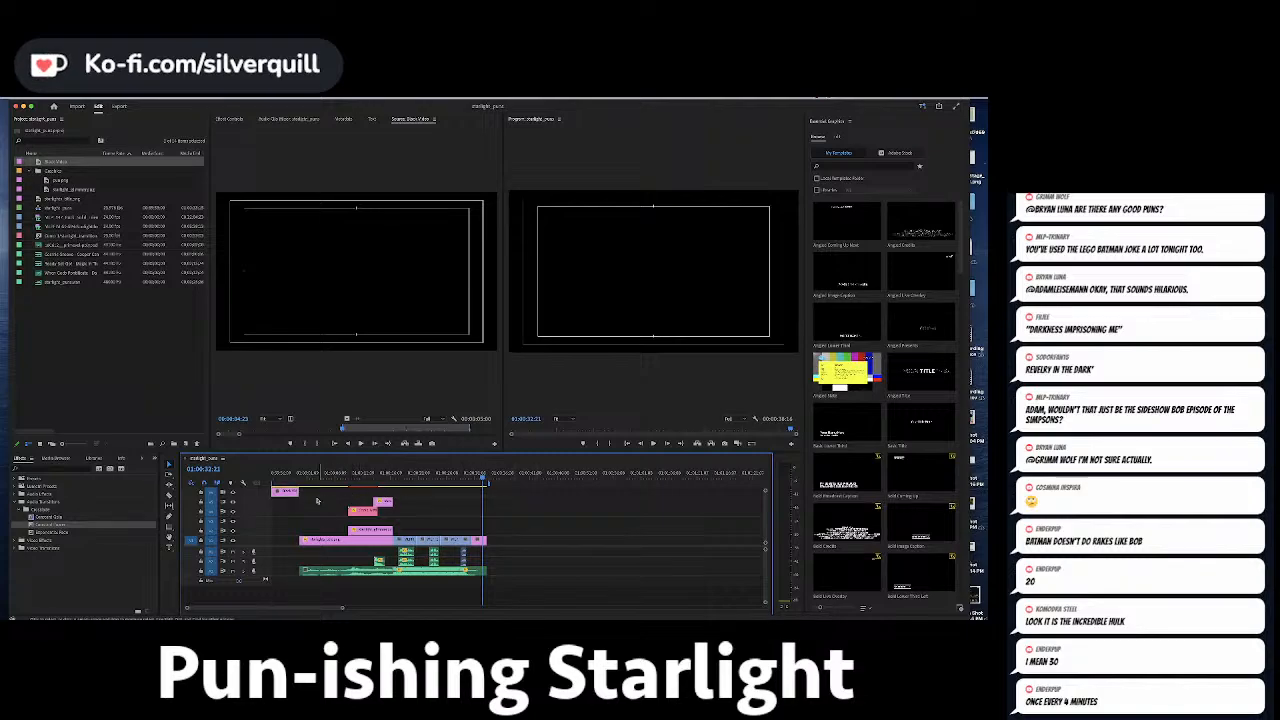
{"action": "left_click_drag", "start_coordinate": [281, 491], "coordinate": [500, 495]}
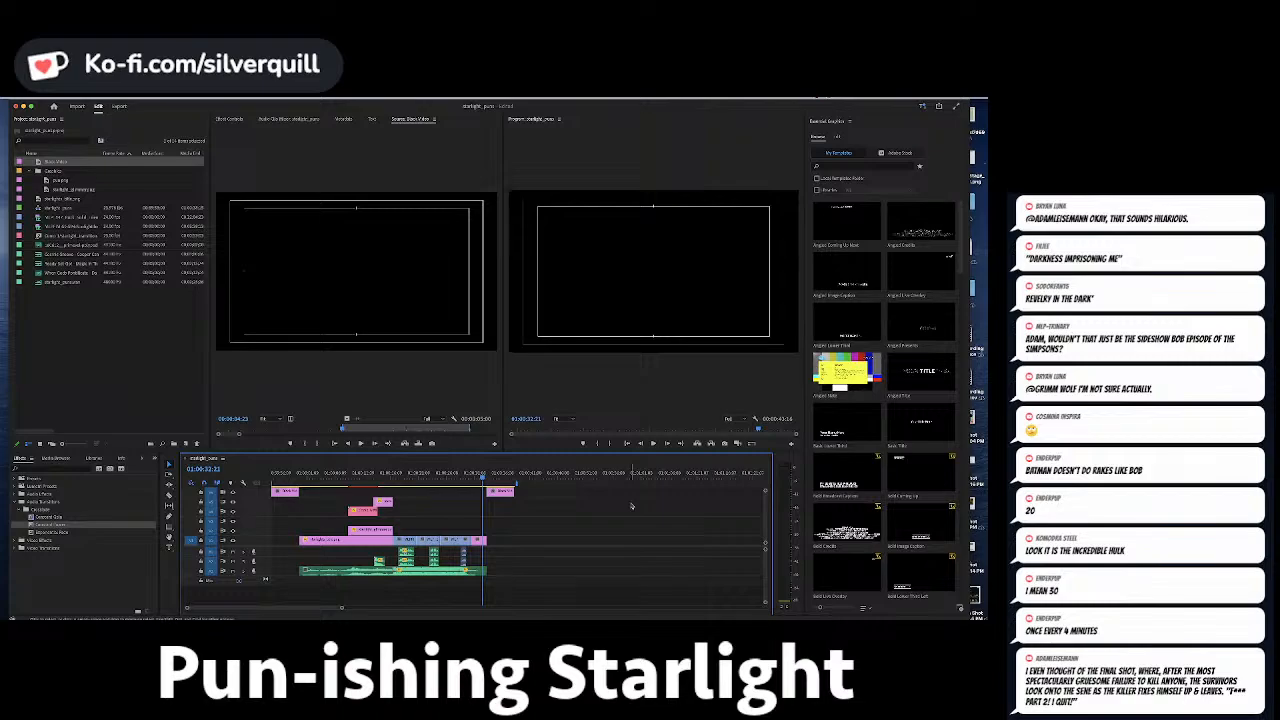
Review the title animation up to the PUN lettering, skim the remaining footage and return to the beginning of the title background.
{"action": "left_click", "coordinate": [309, 475]}
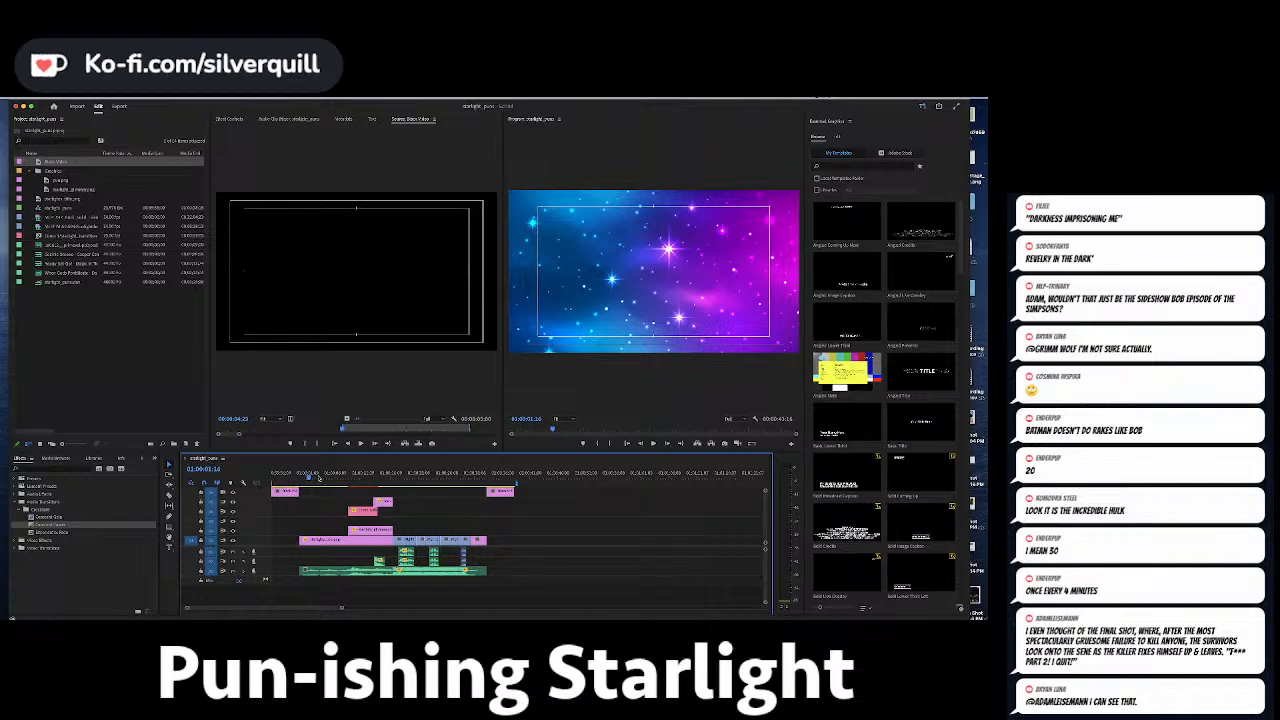
{"action": "left_click", "coordinate": [356, 471]}
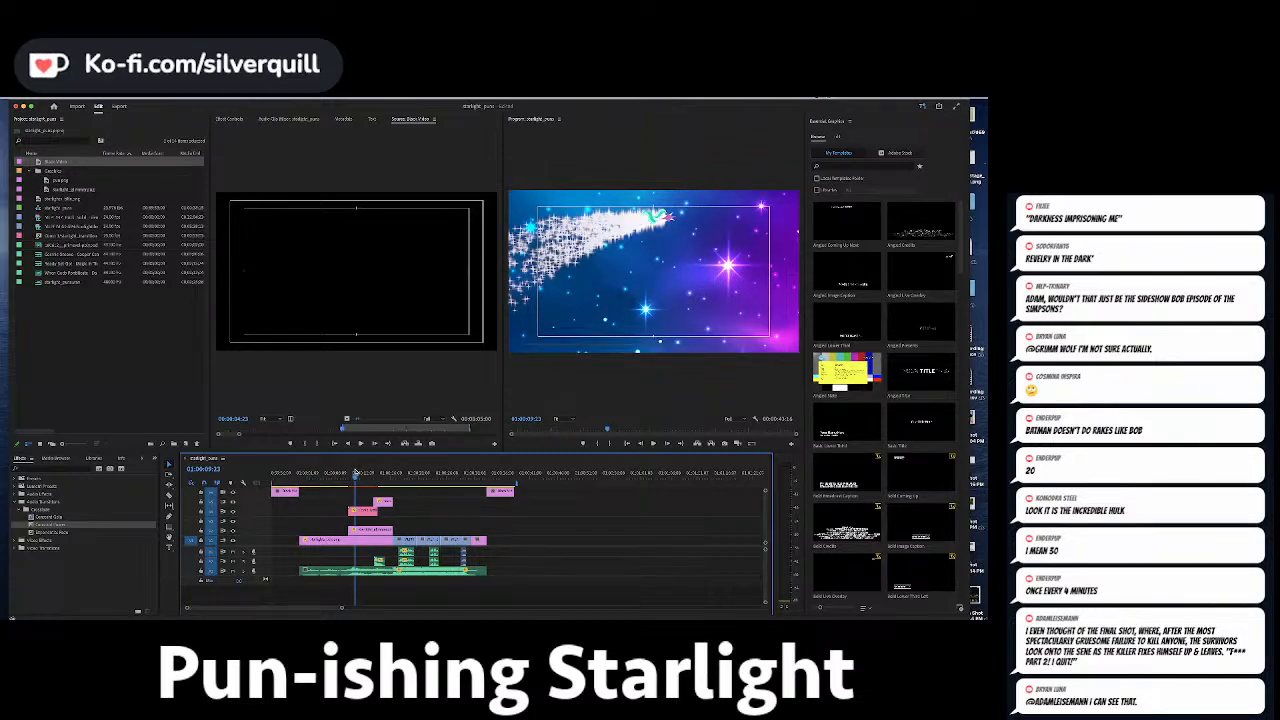
{"action": "left_click", "coordinate": [368, 478]}
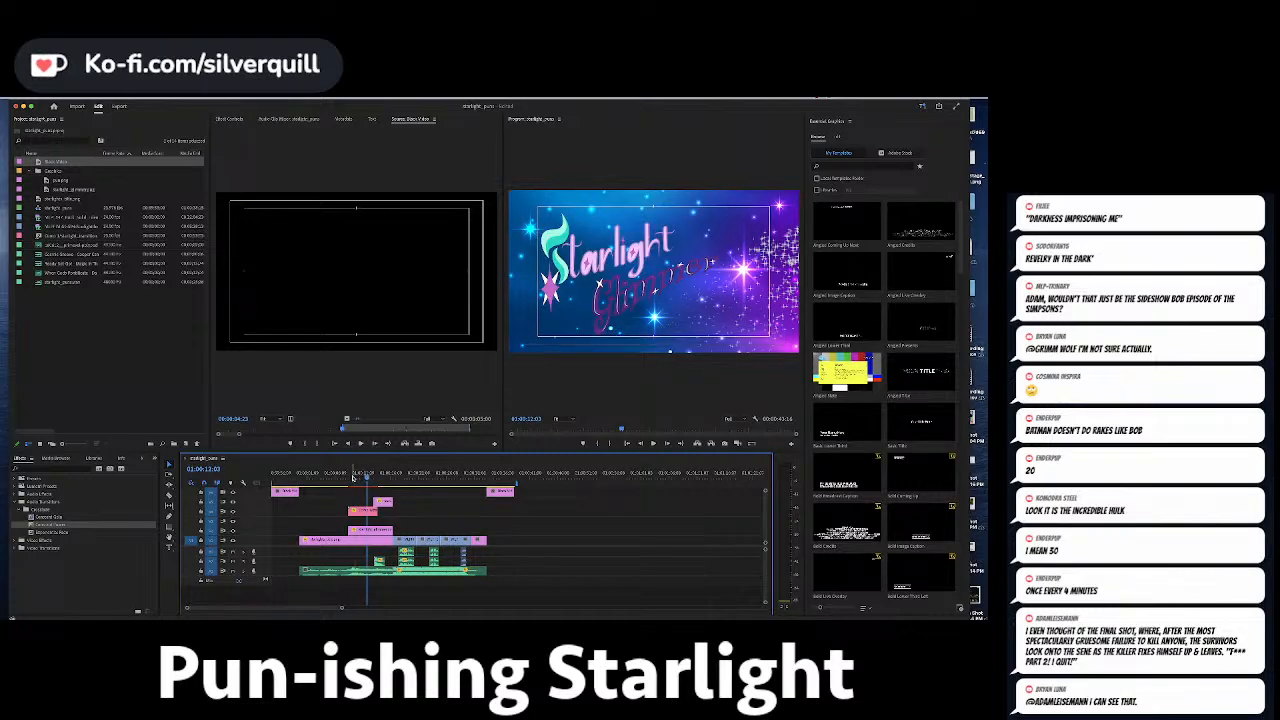
{"action": "left_click", "coordinate": [352, 478]}
{"action": "left_click", "coordinate": [360, 478]}
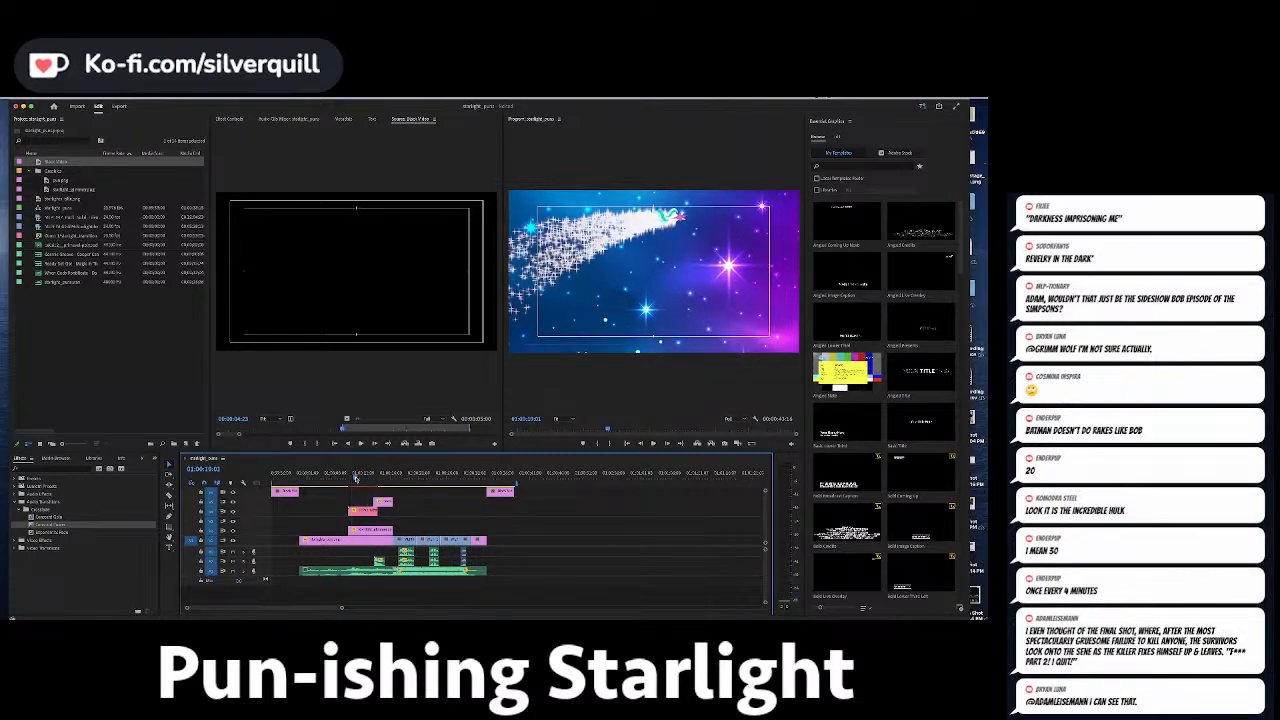
{"action": "key", "text": "space"}
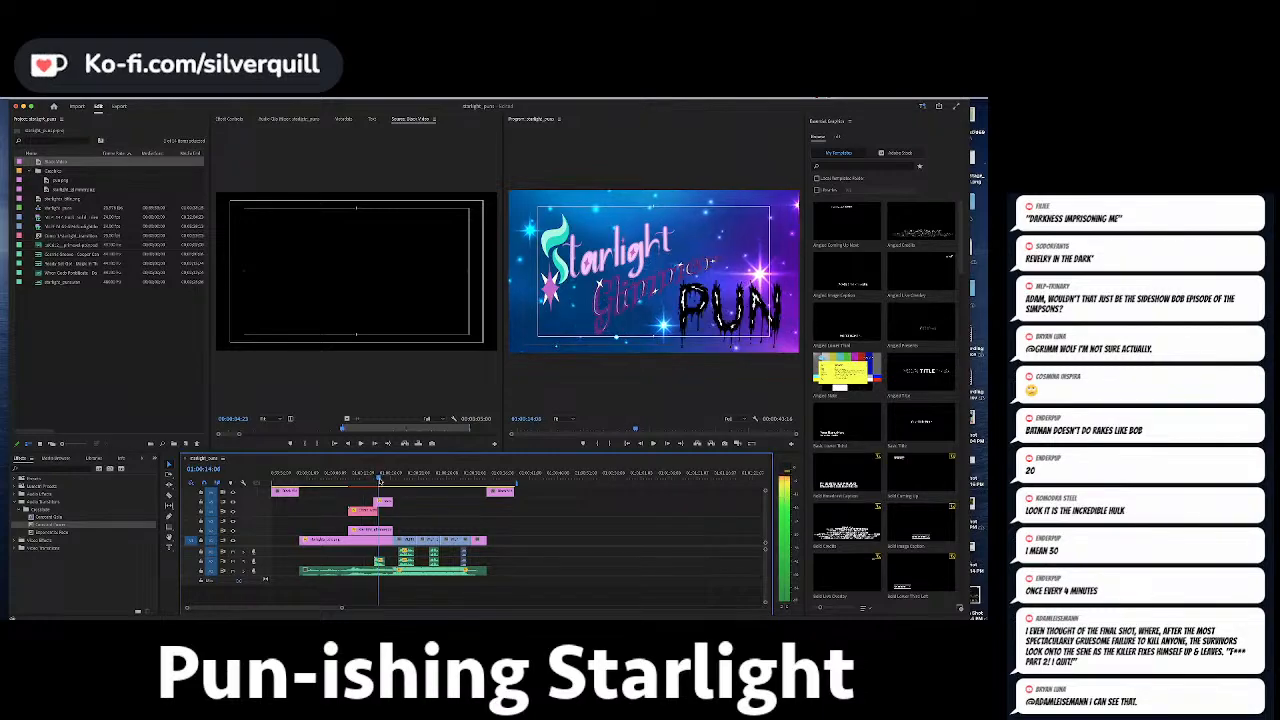
{"action": "left_click", "coordinate": [401, 477]}
{"action": "left_click_drag", "start_coordinate": [402, 483], "coordinate": [473, 484]}
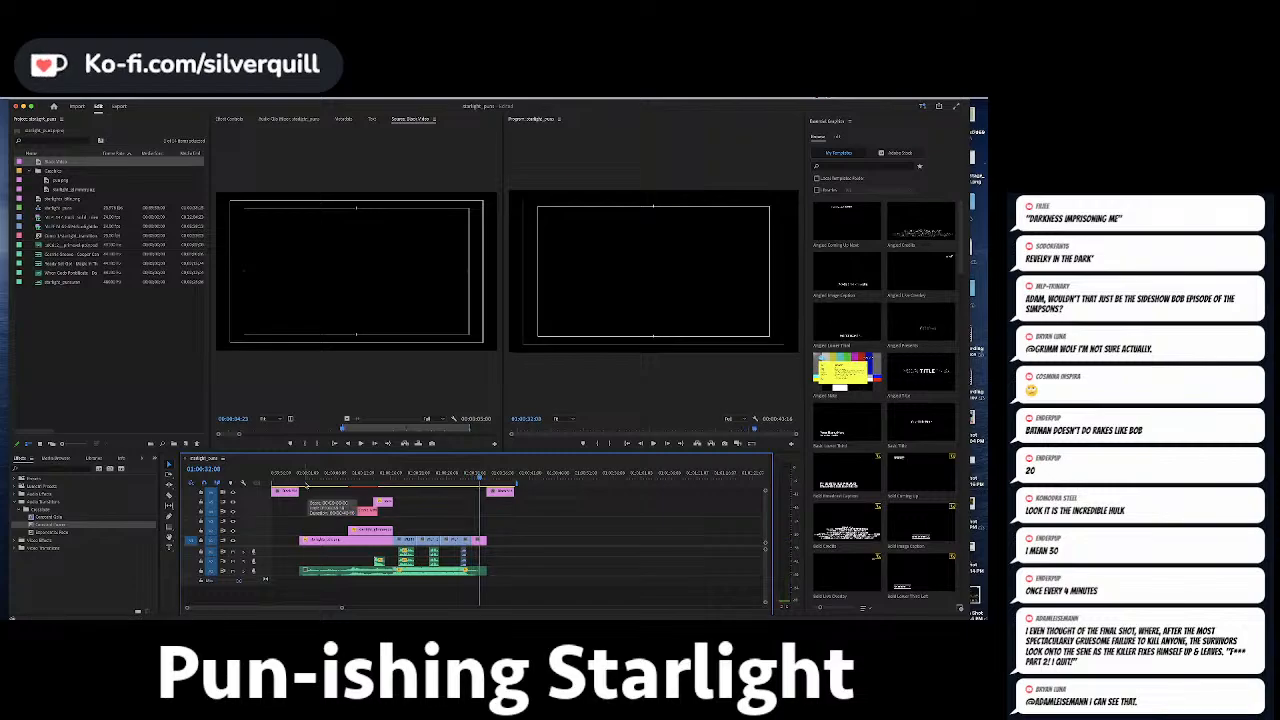
{"action": "left_click", "coordinate": [305, 474]}
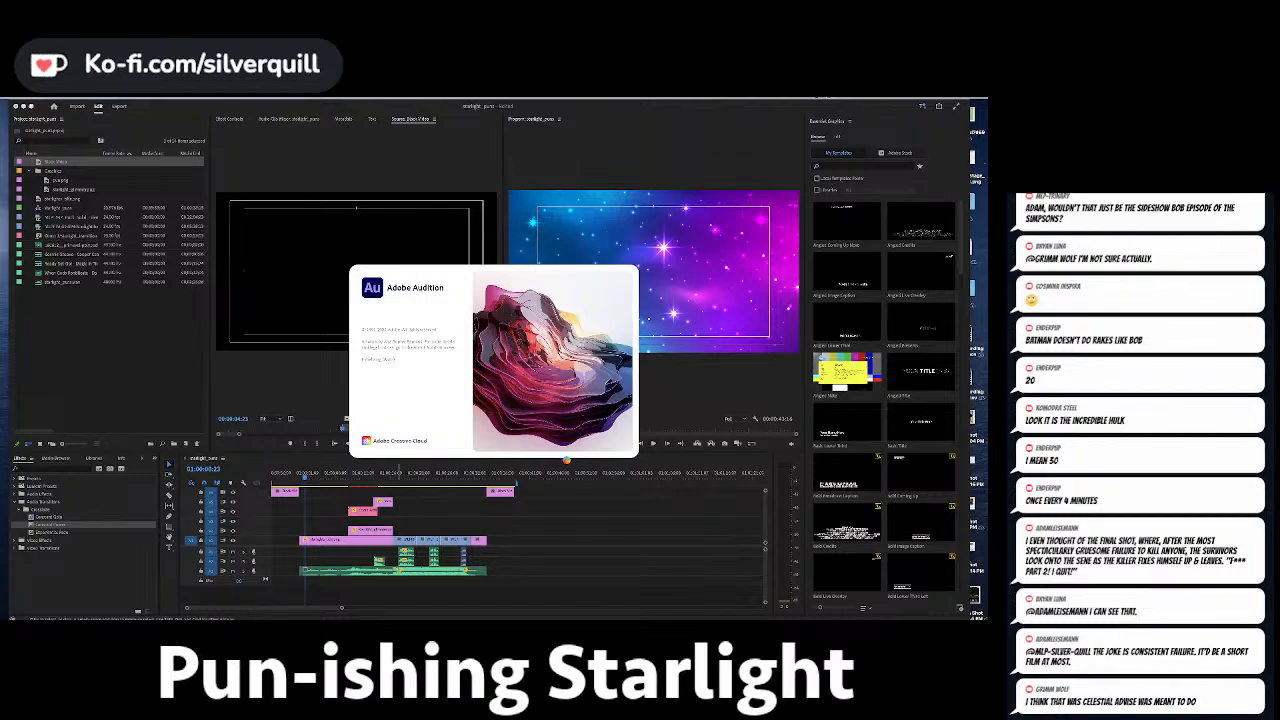
Switch to Audition and open the recent Starlight puns voice recording.
{"action": "key", "text": "super+Tab"}
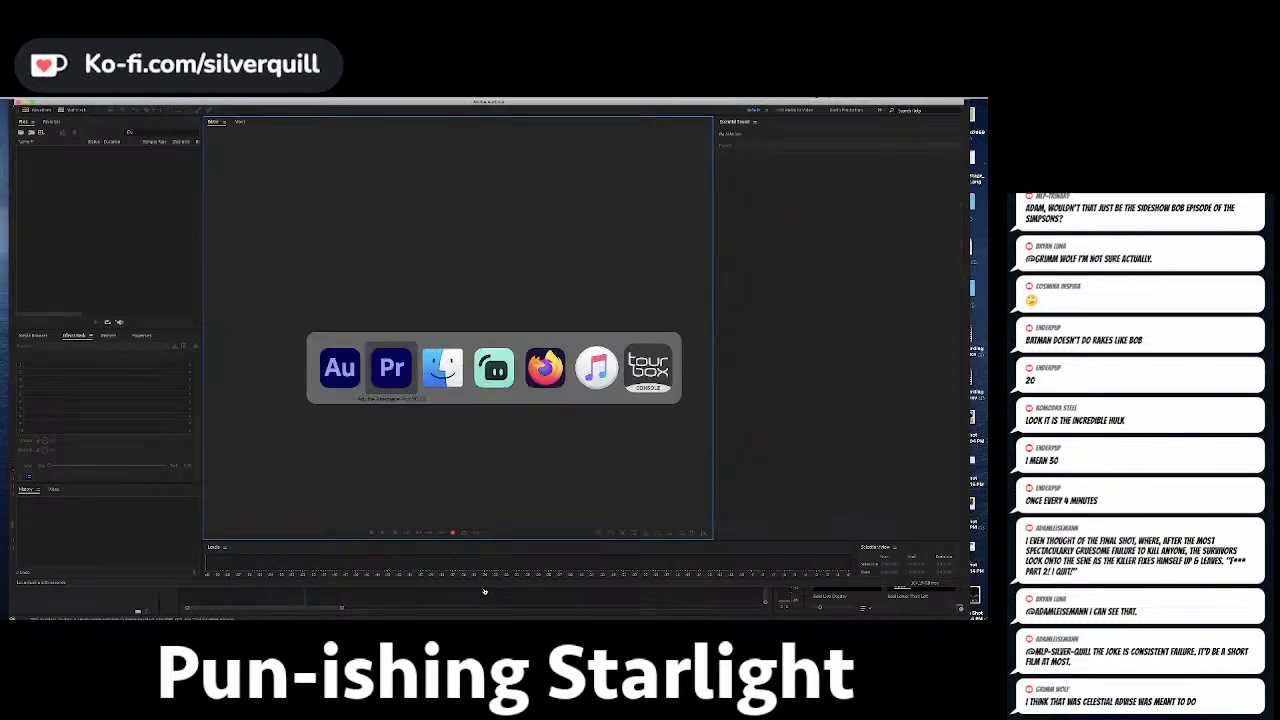
{"action": "key", "text": "super+Tab"}
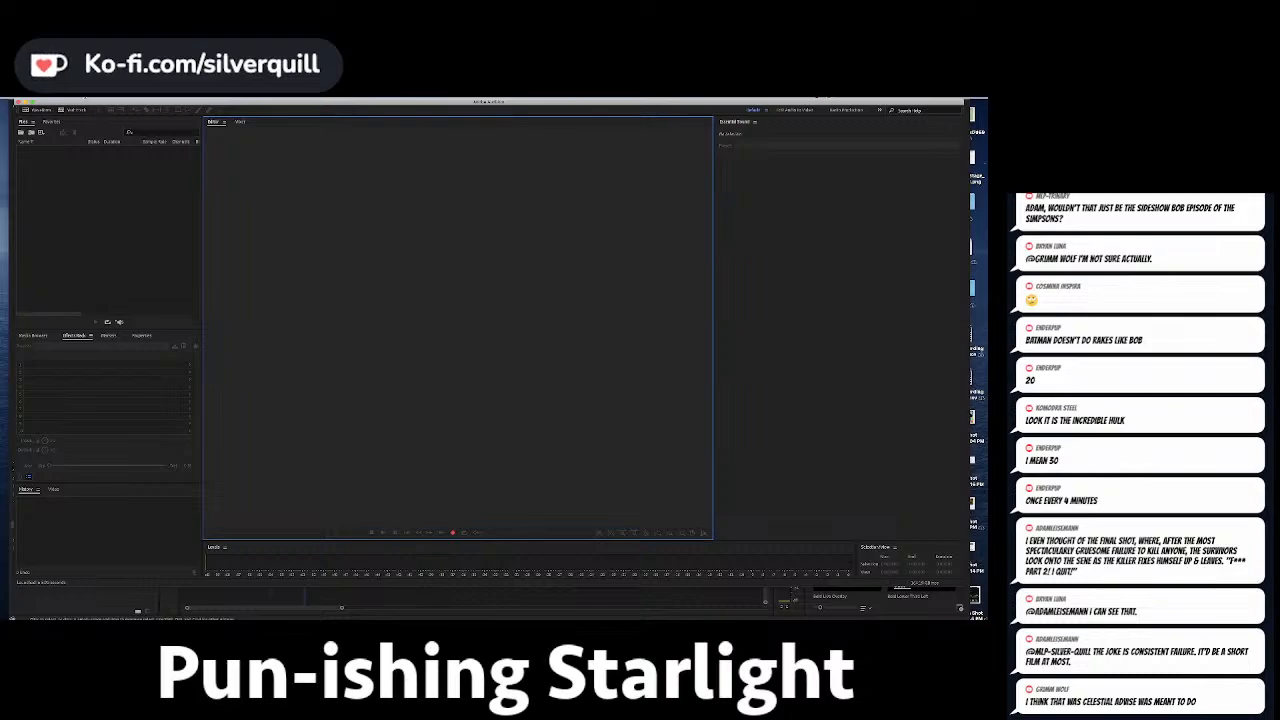
{"action": "left_click", "coordinate": [76, 109]}
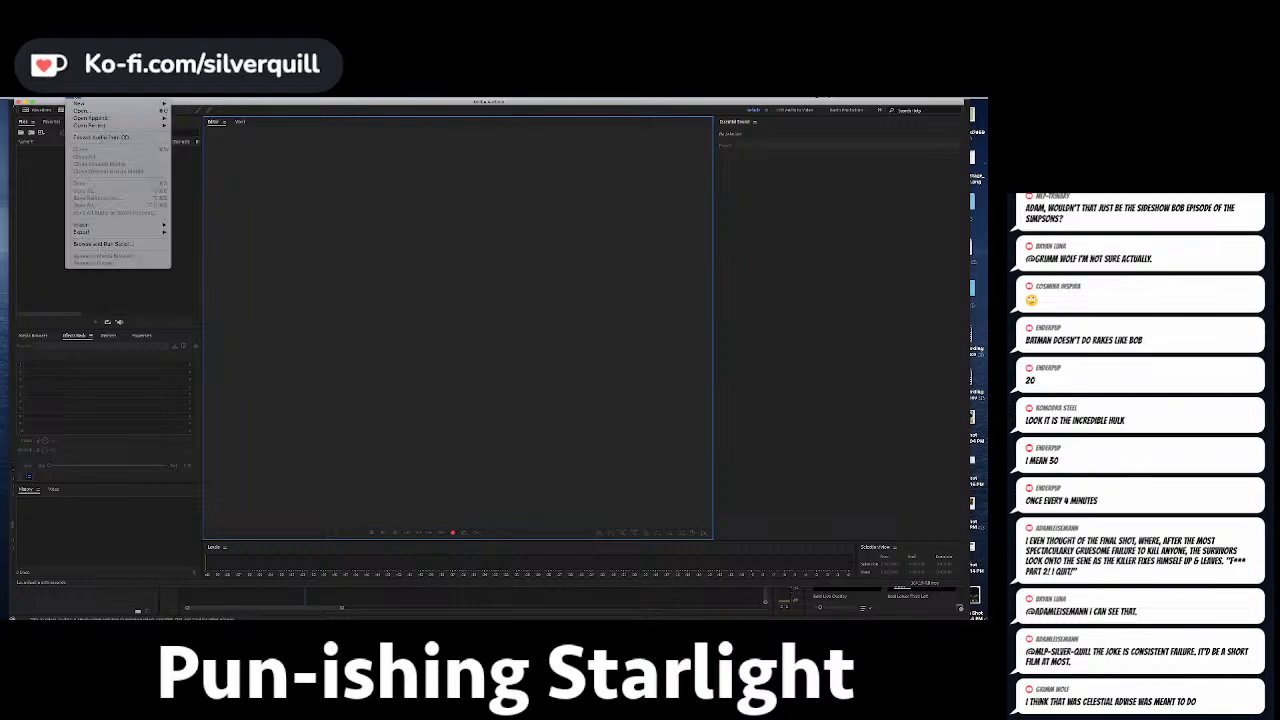
{"action": "mouse_move", "coordinate": [88, 125]}
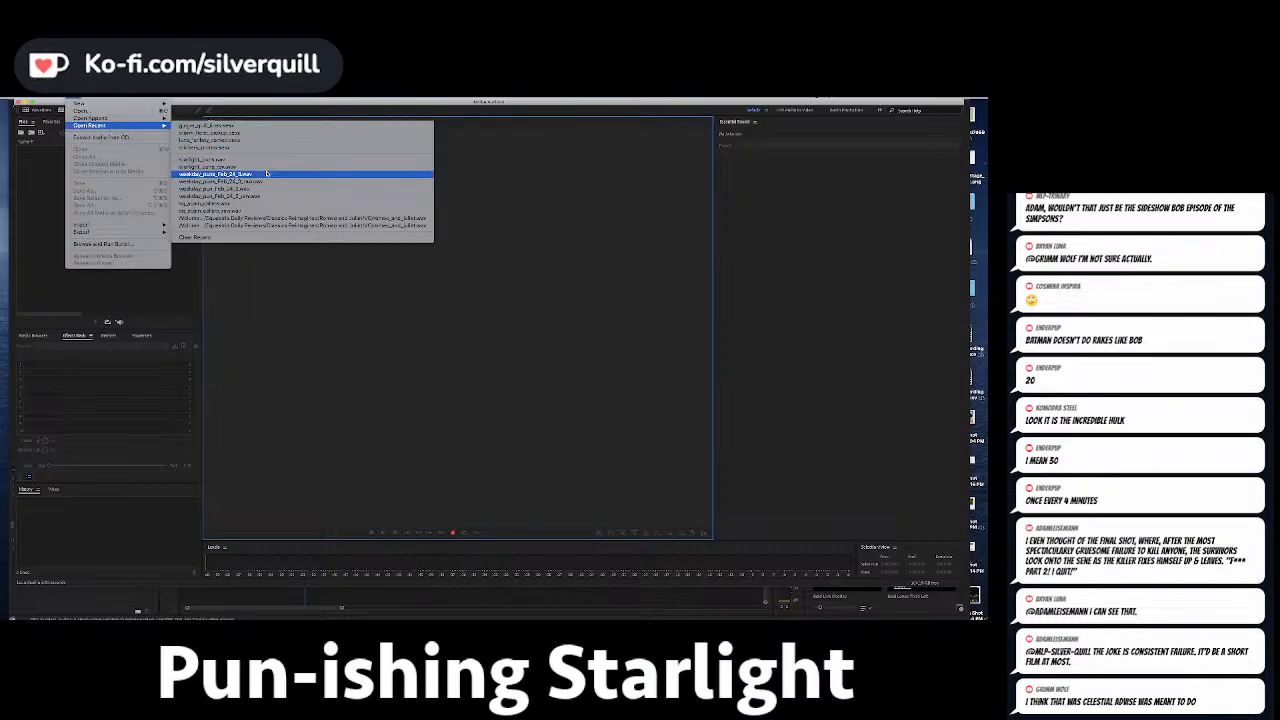
{"action": "left_click", "coordinate": [266, 174]}
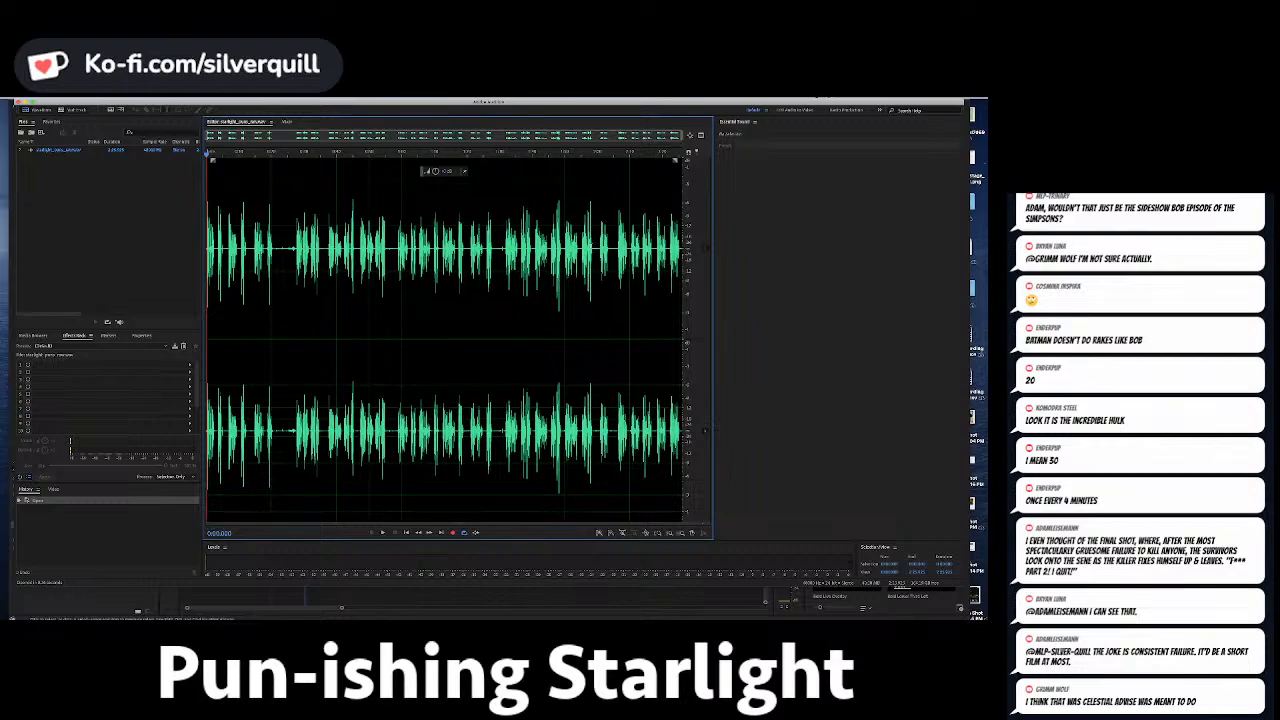
Go to the end of the recording, examine the last spoken lines up close and play from just before the end.
{"action": "key", "text": "End"}
{"action": "key", "text": "="}
{"action": "key", "text": "="}
{"action": "key", "text": "="}
{"action": "key", "text": "="}
{"action": "key", "text": "="}
{"action": "key", "text": "="}
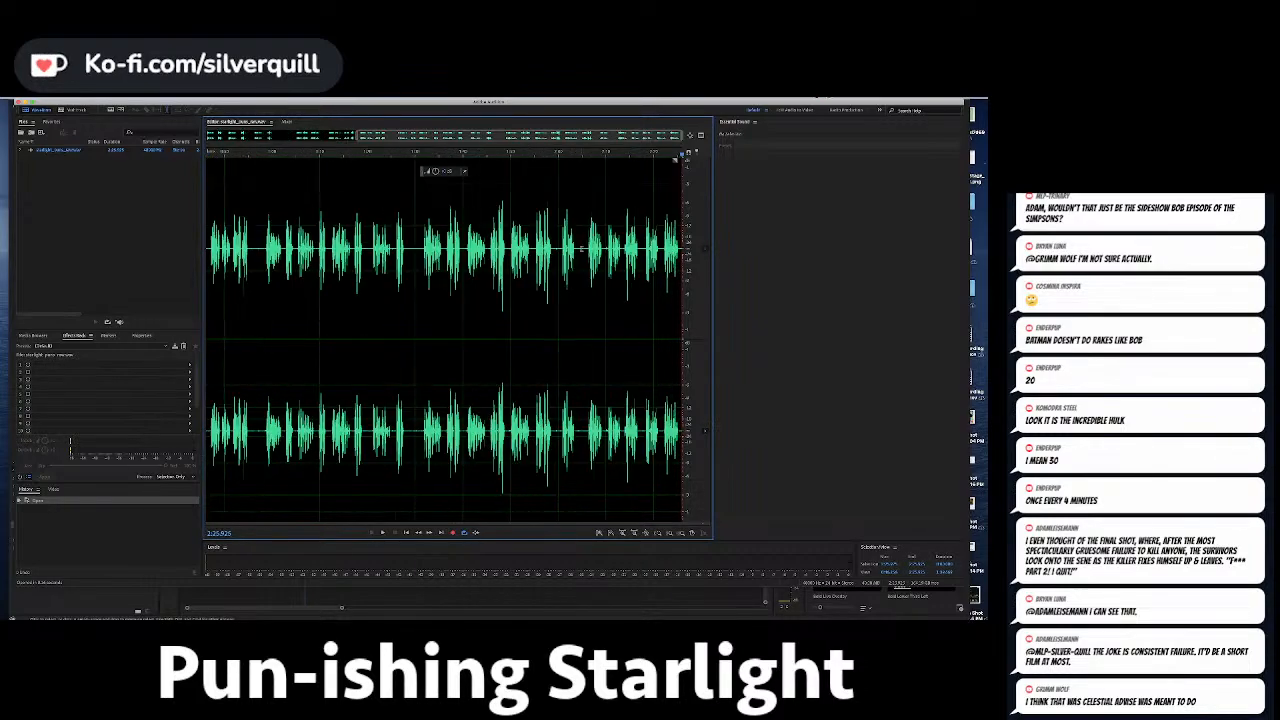
{"action": "key", "text": "="}
{"action": "key", "text": "="}
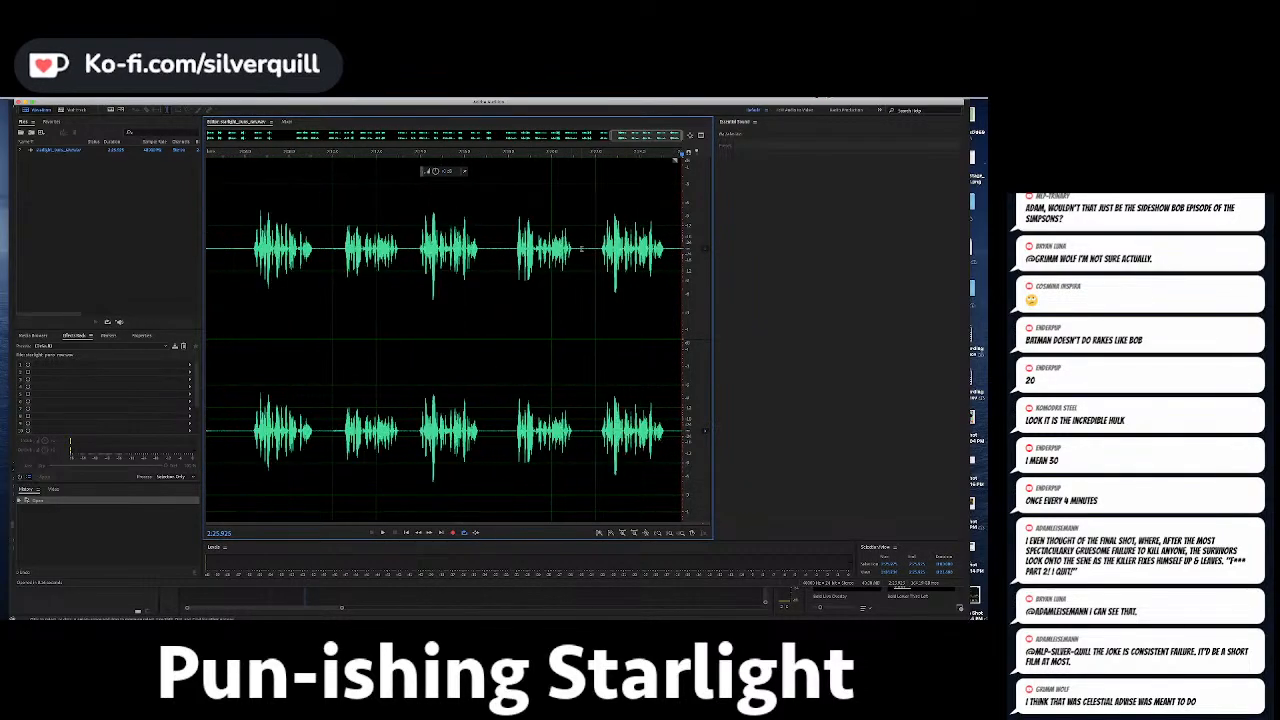
{"action": "left_click", "coordinate": [674, 157]}
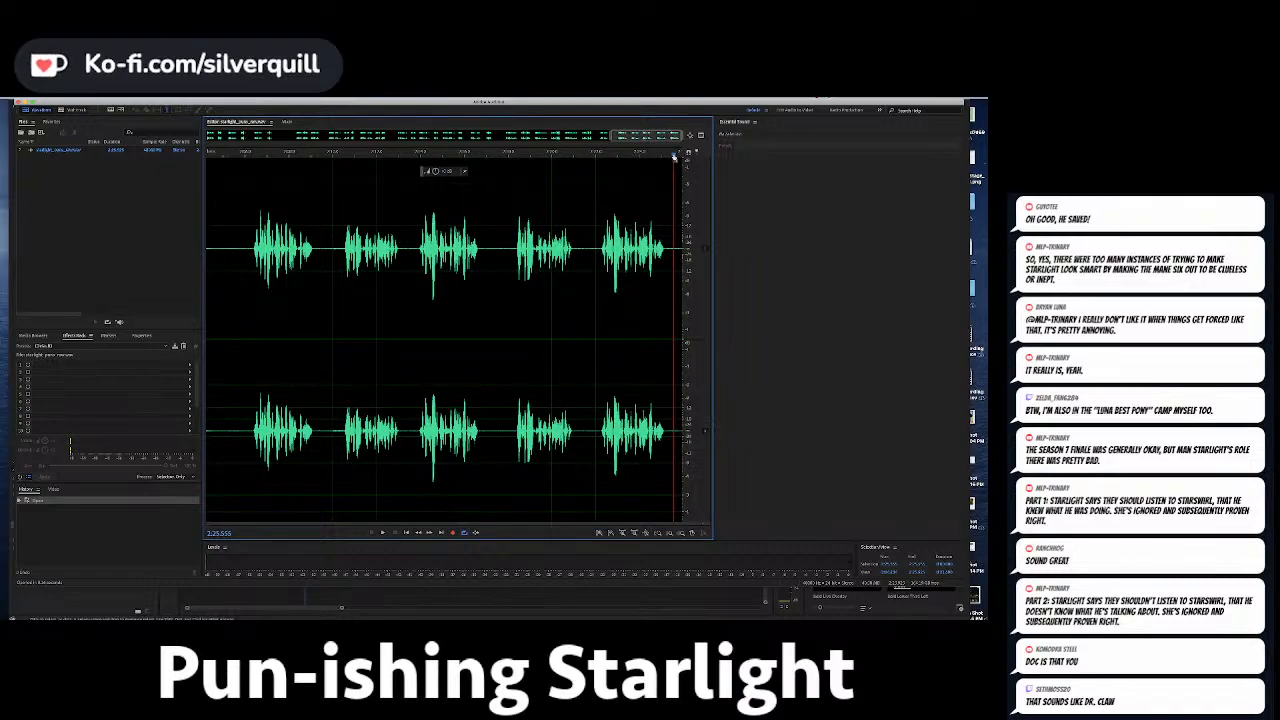
{"action": "key", "text": "space"}
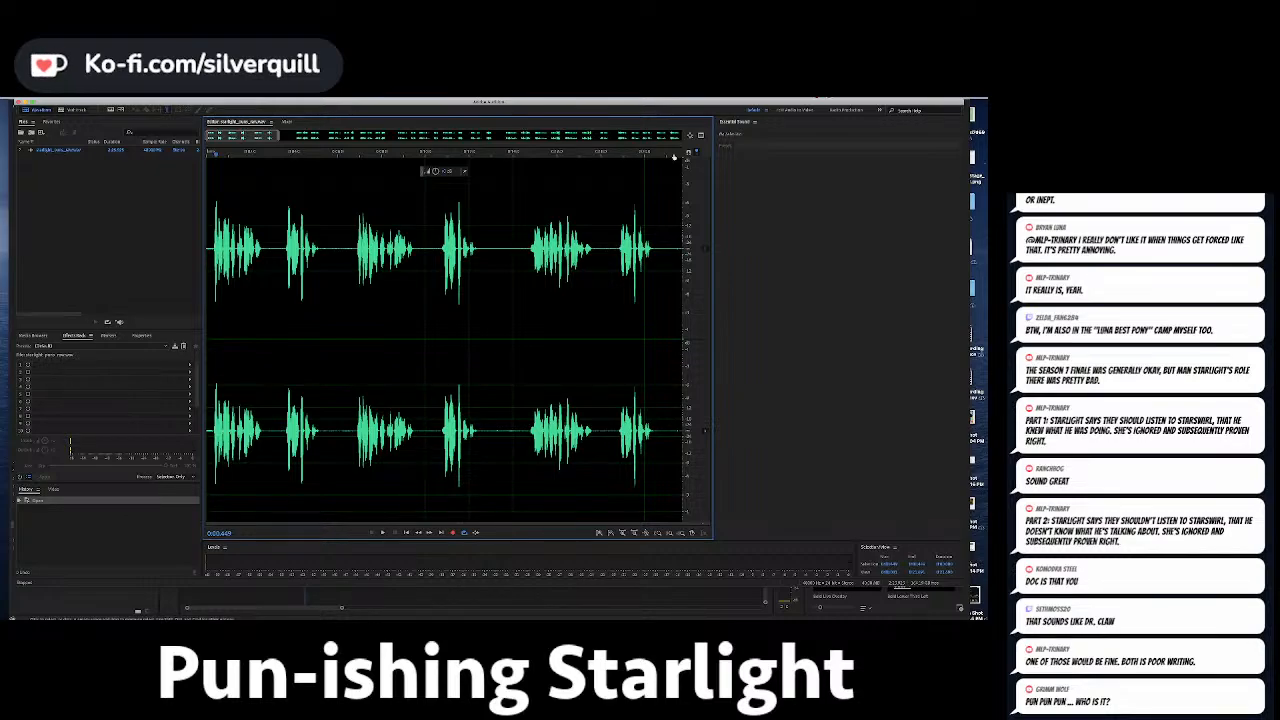
Show the whole recording and play a short part of a line near its beginning.
{"action": "left_click", "coordinate": [585, 228]}
{"action": "scroll", "coordinate": [585, 228], "scroll_direction": "down", "scroll_amount": 5}
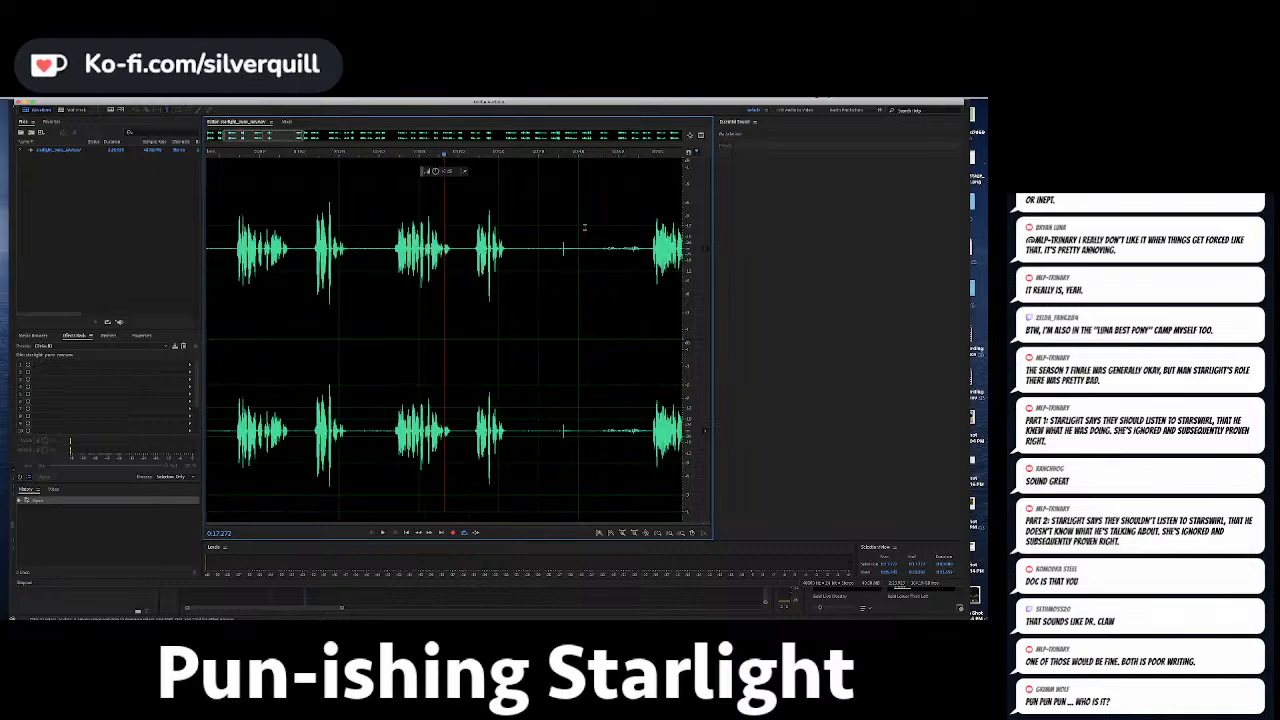
{"action": "scroll", "coordinate": [590, 228], "scroll_direction": "down", "scroll_amount": 4}
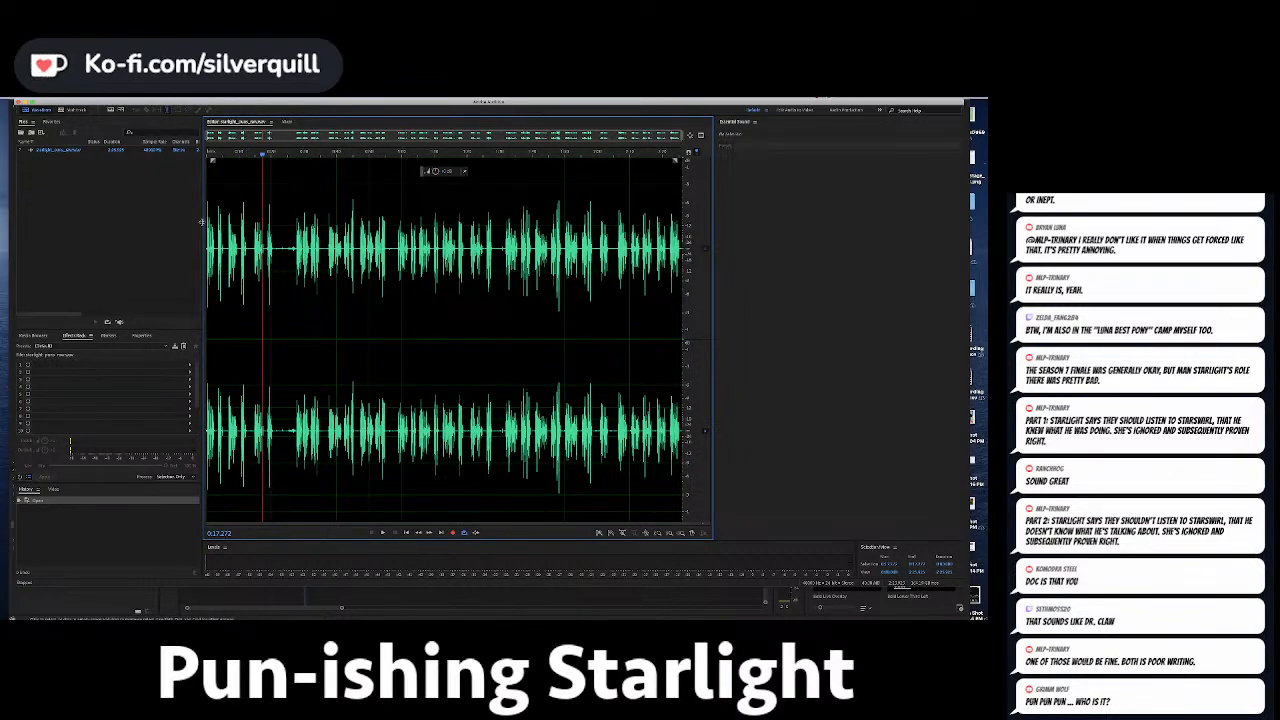
{"action": "left_click", "coordinate": [233, 220]}
{"action": "key", "text": "space"}
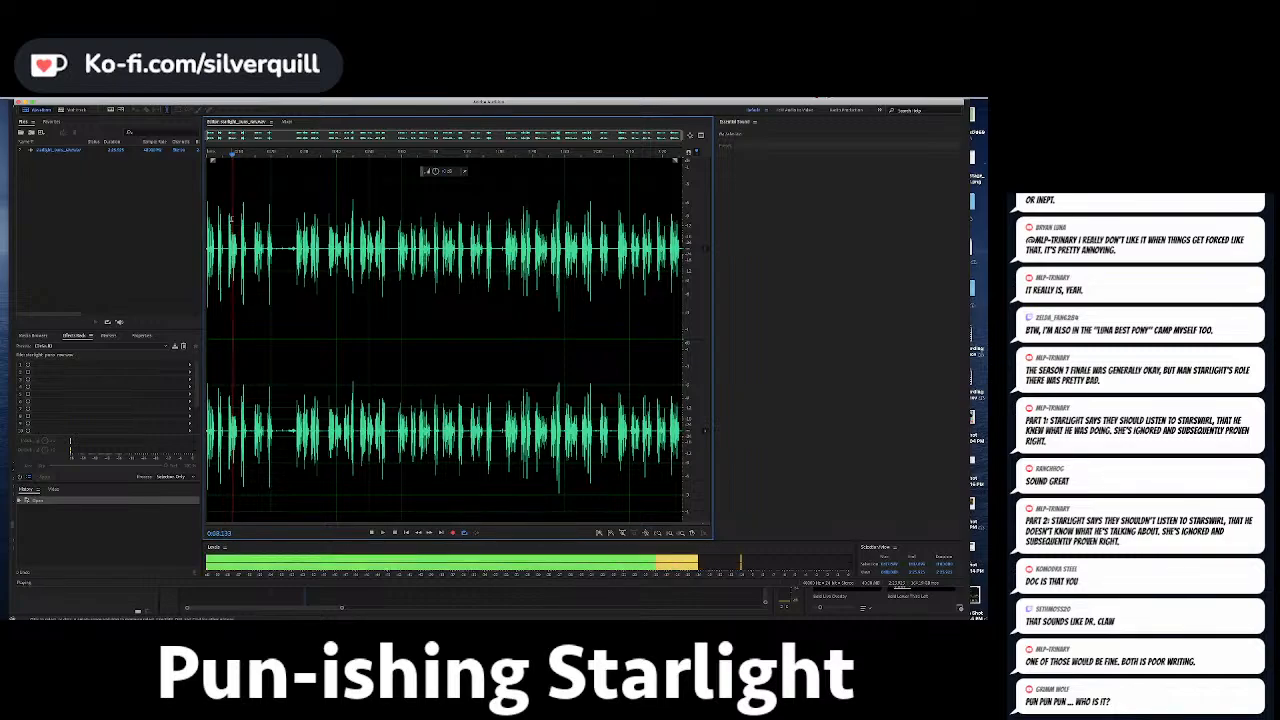
{"action": "key", "text": "space"}
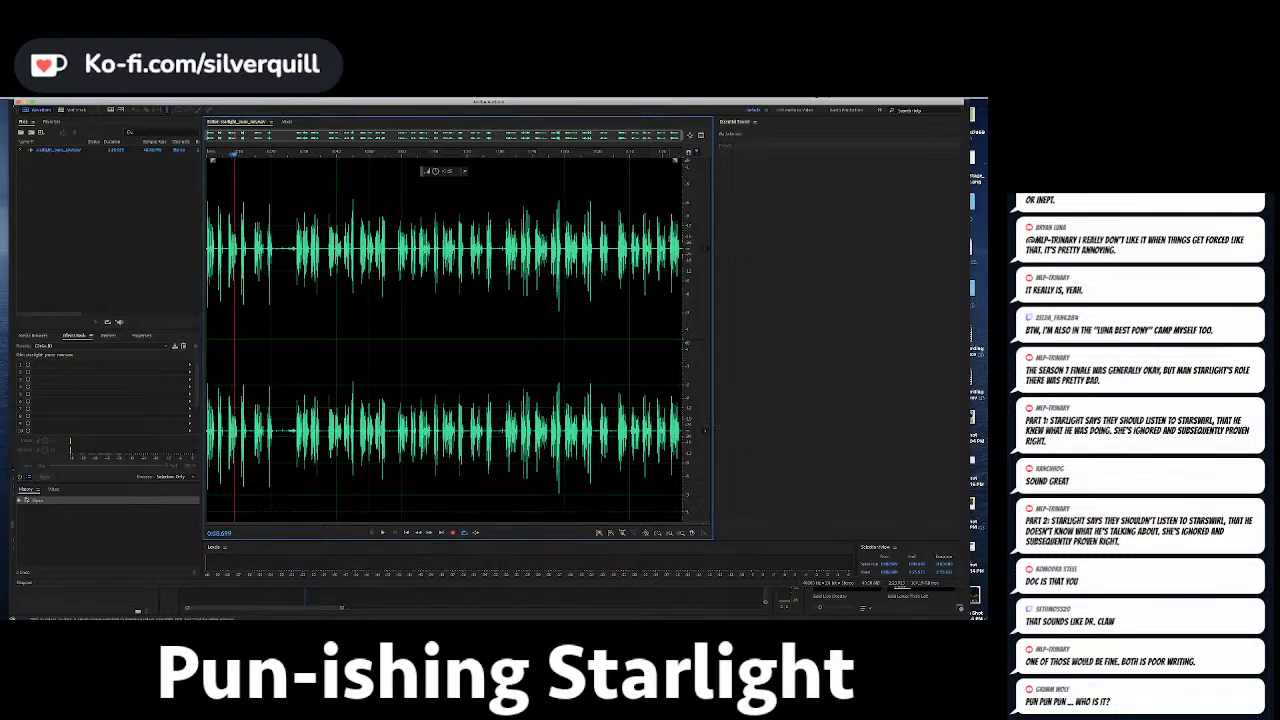
Record additional voice lines onto the end of the file, starting at about 2:25.3.
{"action": "left_click", "coordinate": [672, 230]}
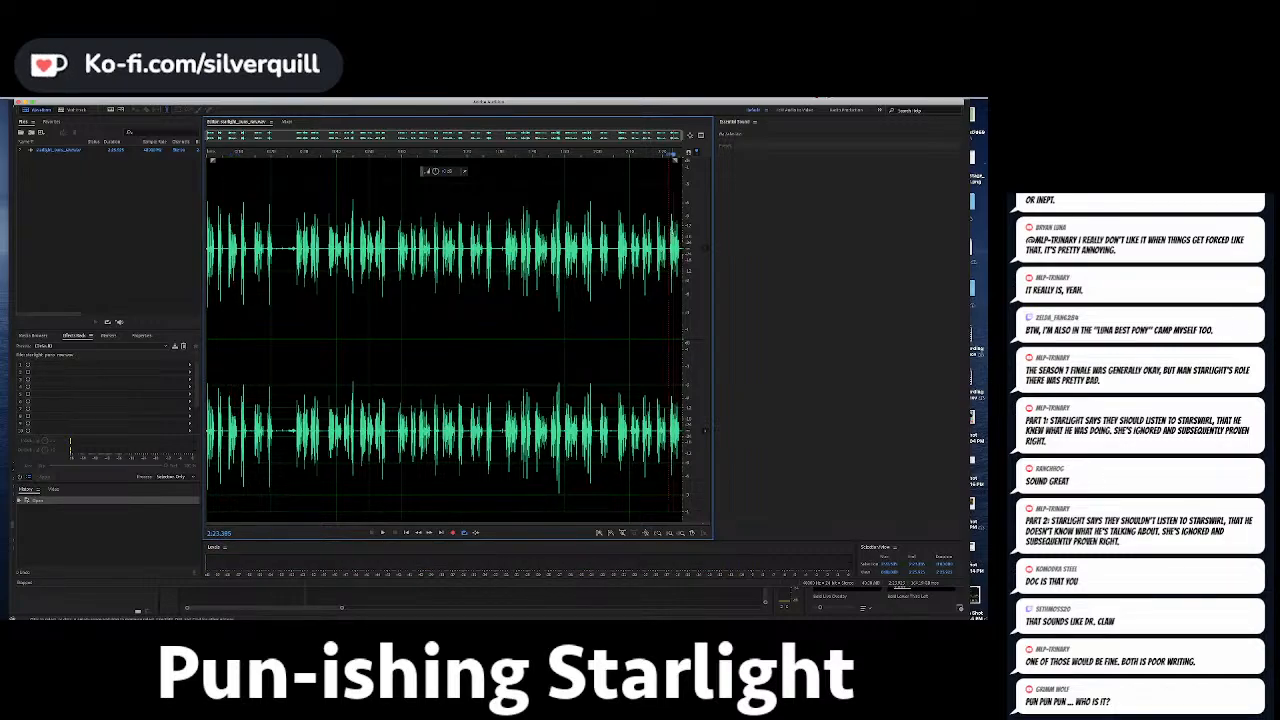
{"action": "key", "text": "space"}
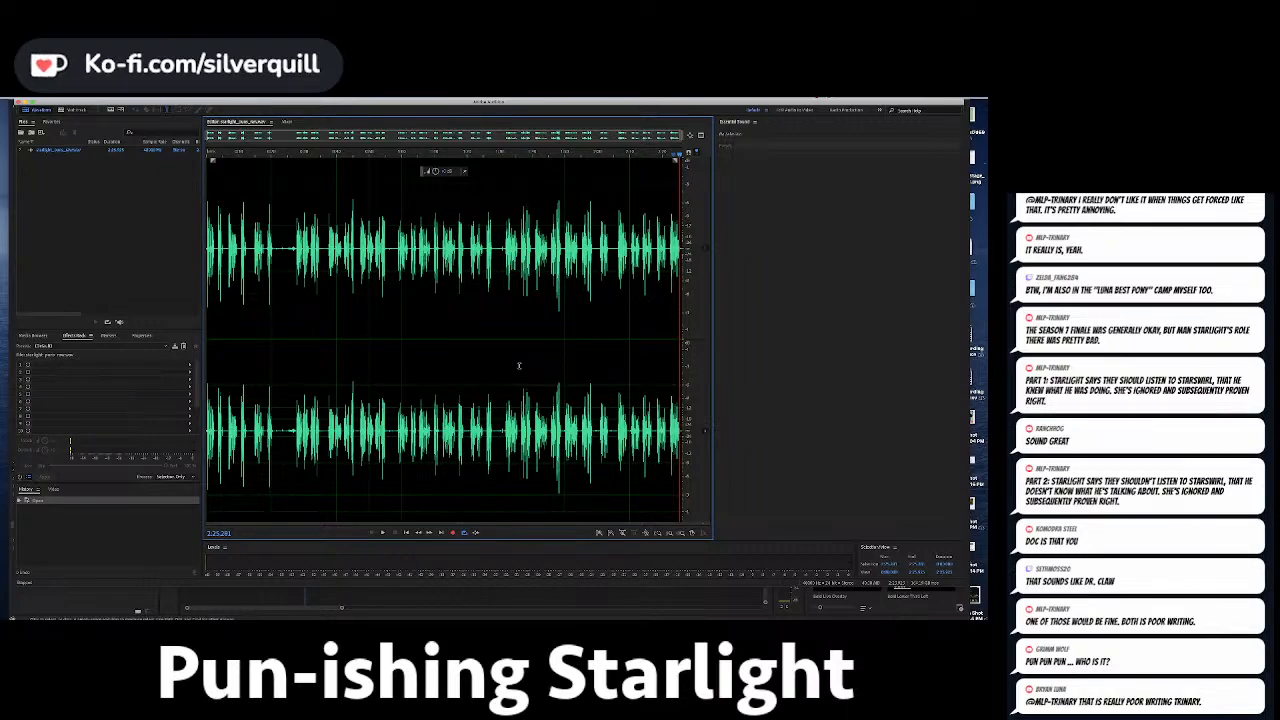
{"action": "scroll", "coordinate": [528, 353], "scroll_direction": "up", "scroll_amount": 3}
{"action": "scroll", "coordinate": [529, 353], "scroll_direction": "up", "scroll_amount": 2}
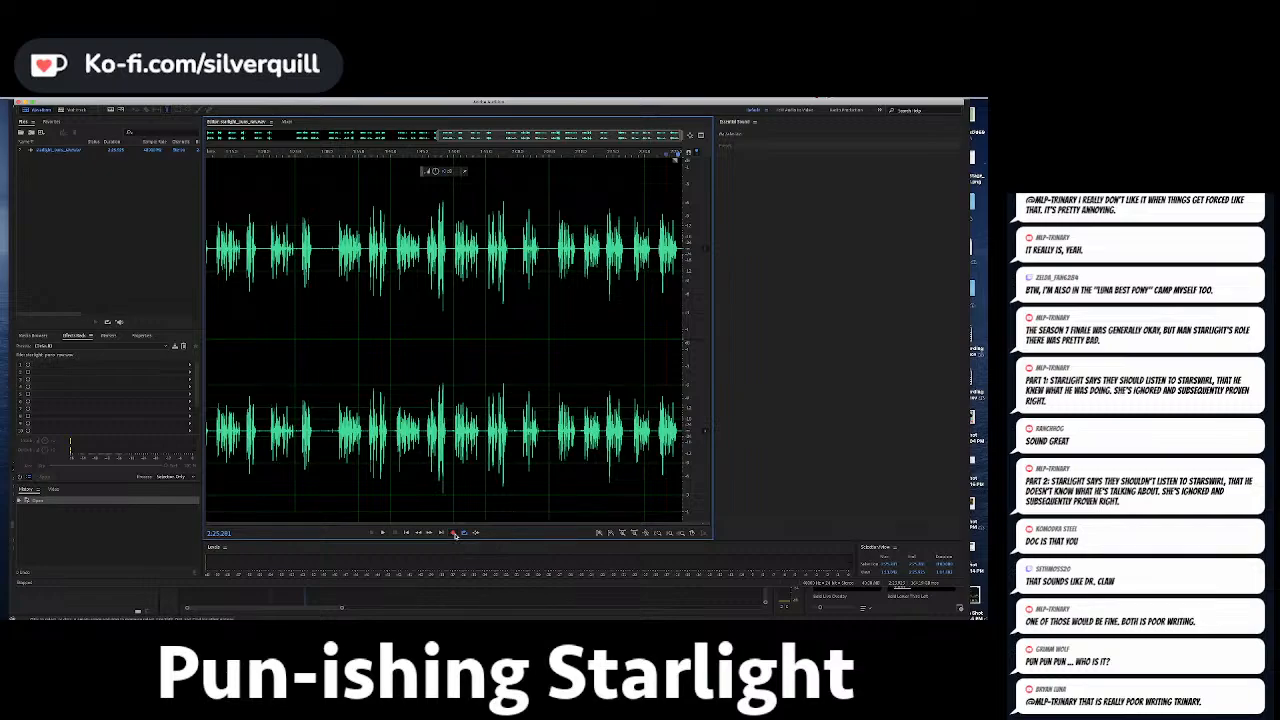
{"action": "left_click", "coordinate": [454, 534]}
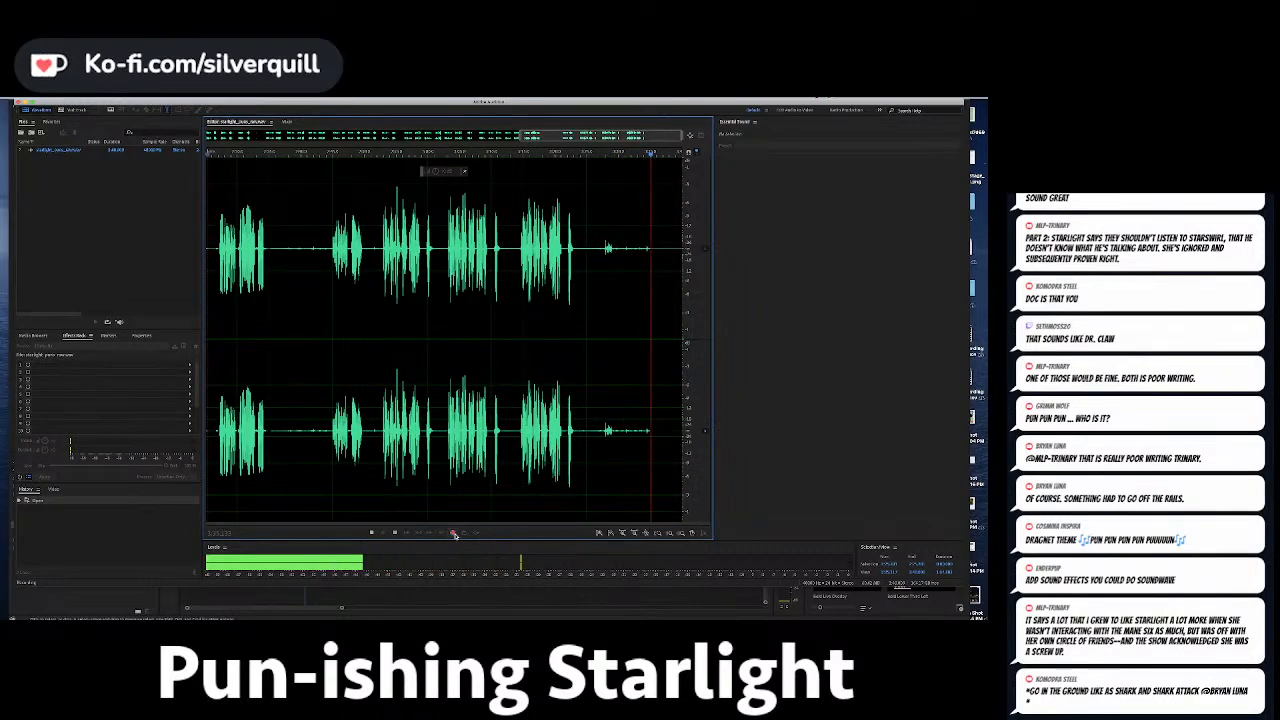
{"action": "left_click", "coordinate": [453, 533]}
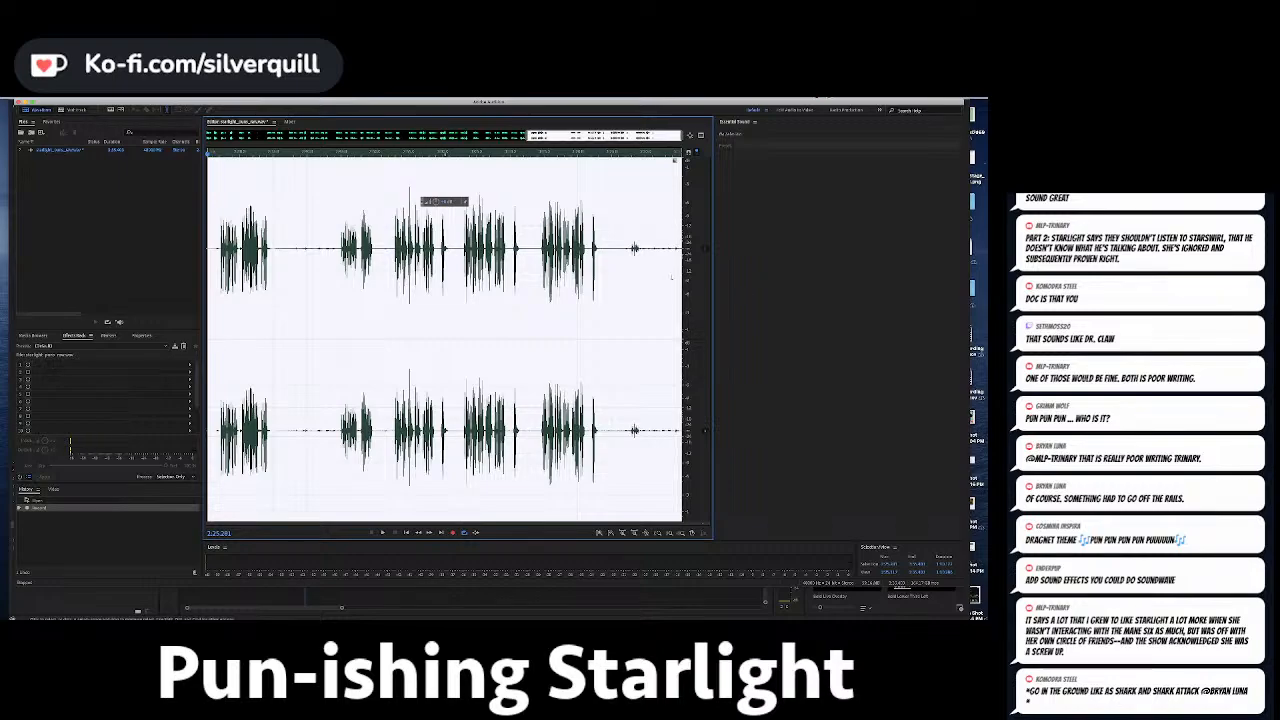
Delete the quiet tail after the new lines, as well as the first newly recorded take and the near-silence following it.
{"action": "left_click_drag", "start_coordinate": [617, 268], "coordinate": [837, 244]}
{"action": "key", "text": "Delete"}
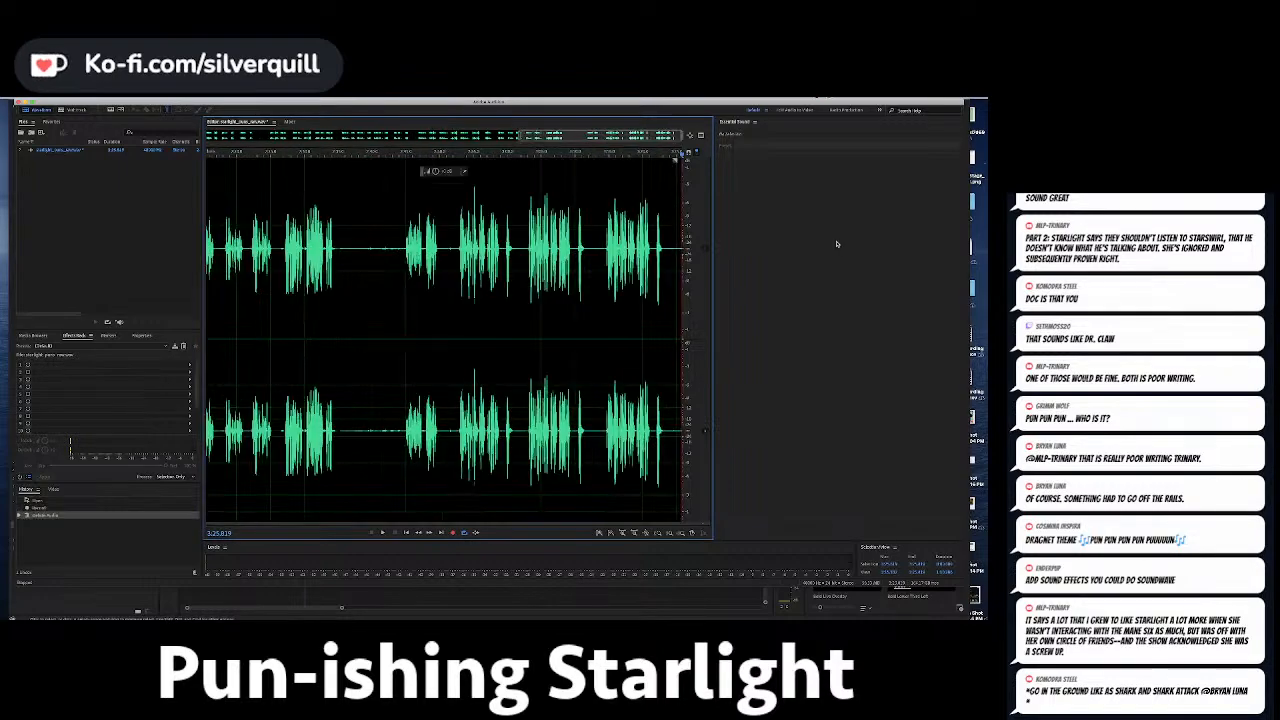
{"action": "key", "text": "minus"}
{"action": "key", "text": "minus"}
{"action": "key", "text": "minus"}
{"action": "key", "text": "minus"}
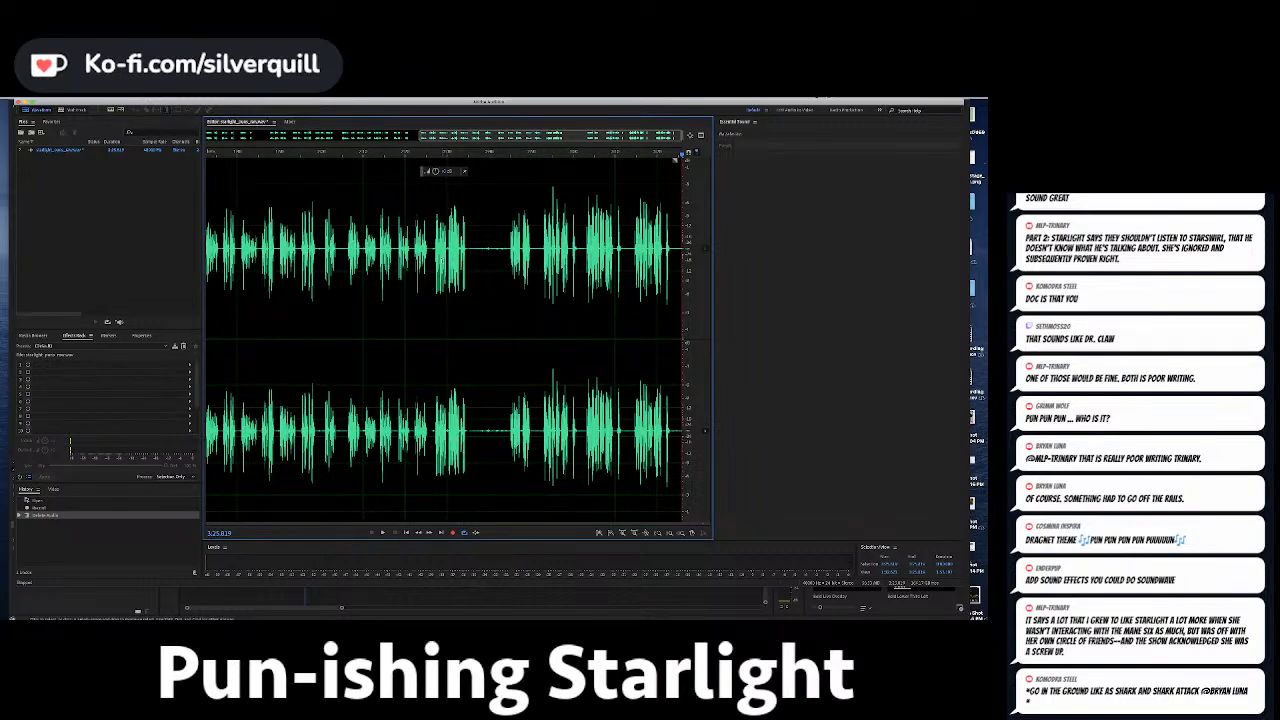
{"action": "left_click_drag", "start_coordinate": [430, 241], "coordinate": [507, 239]}
{"action": "key", "text": "Delete"}
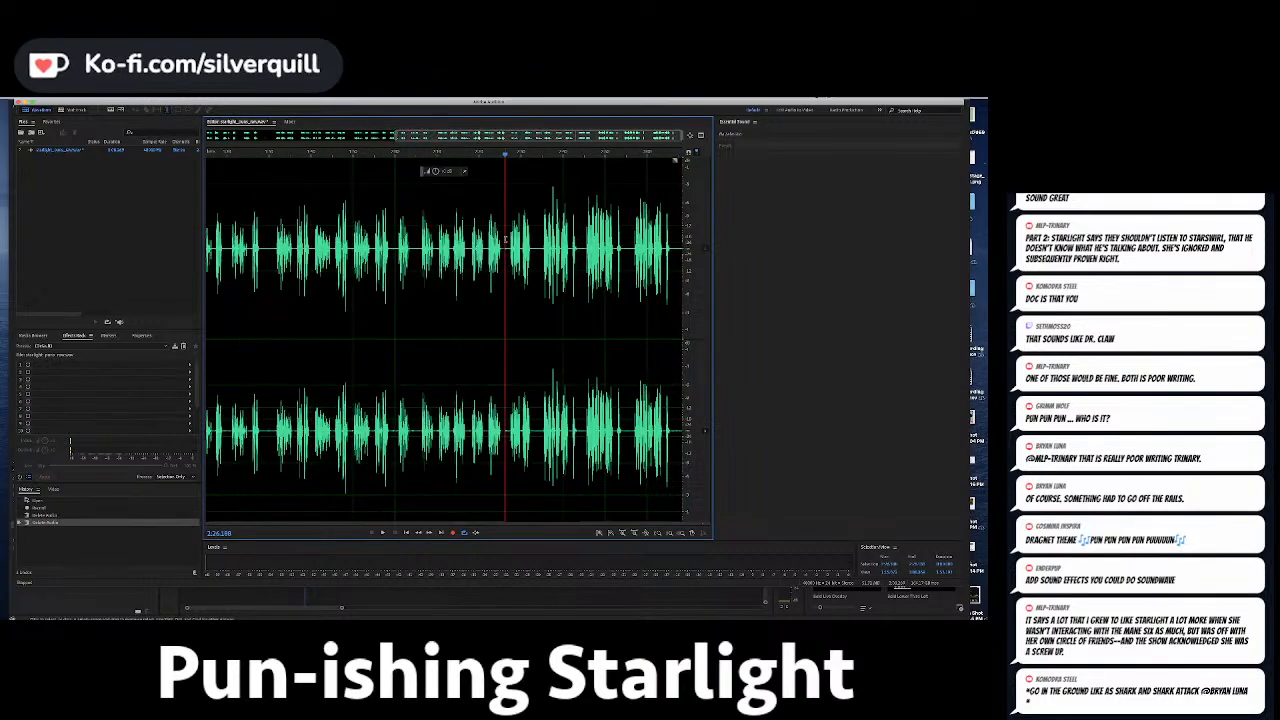
Play the audio from the cut before the remaining new lines and save the recording.
{"action": "key", "text": "space"}
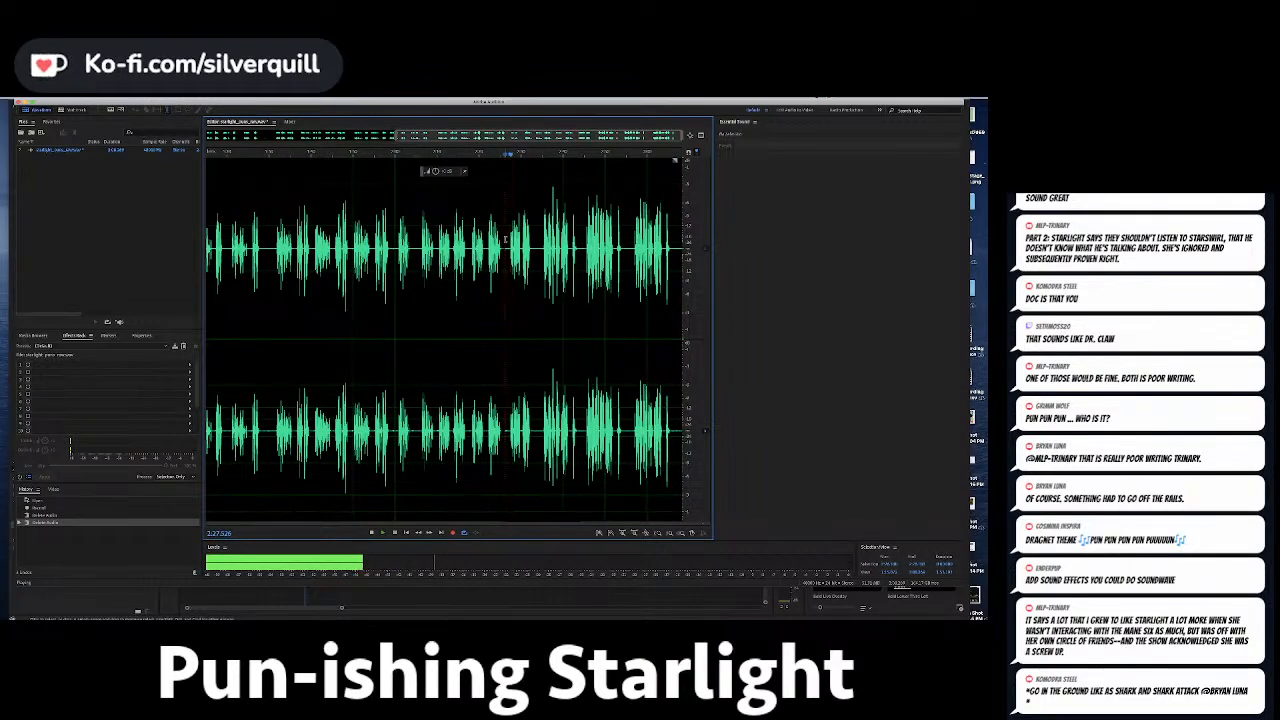
{"action": "key", "text": "space"}
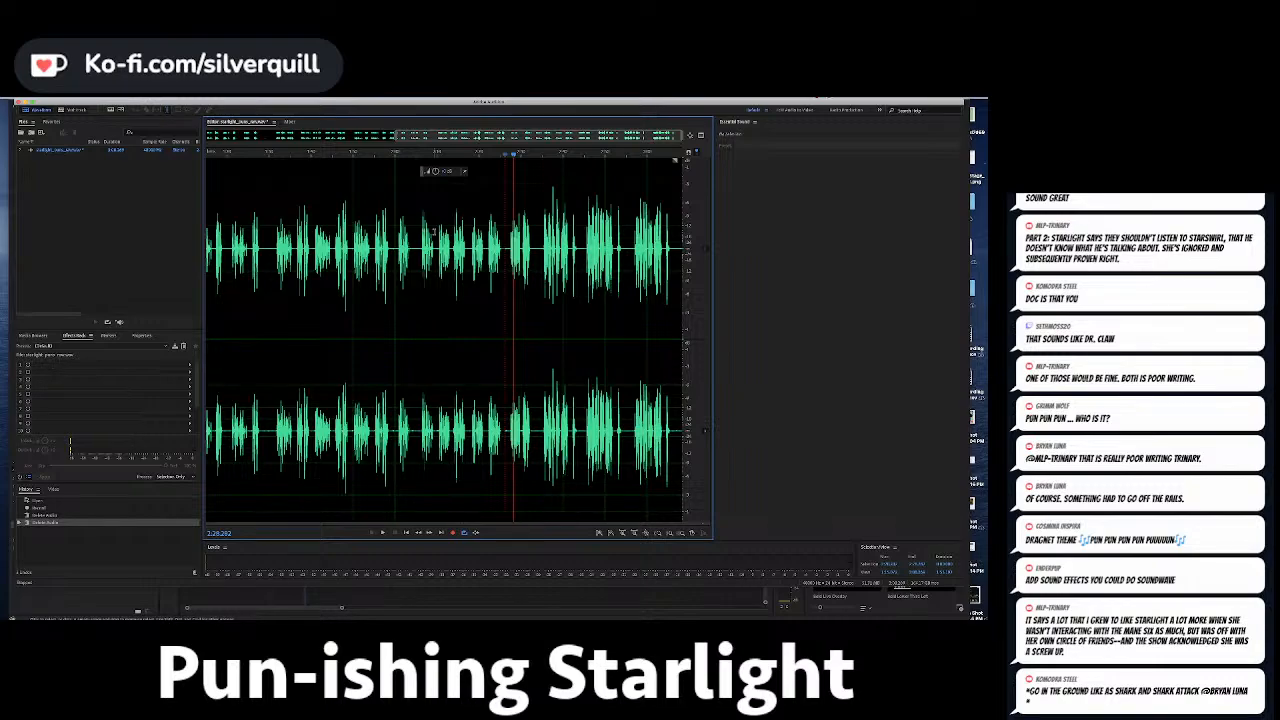
{"action": "key", "text": "ctrl+s"}
Apply the VO Prep favorite to the entire recording.
{"action": "key", "text": "ctrl+a"}
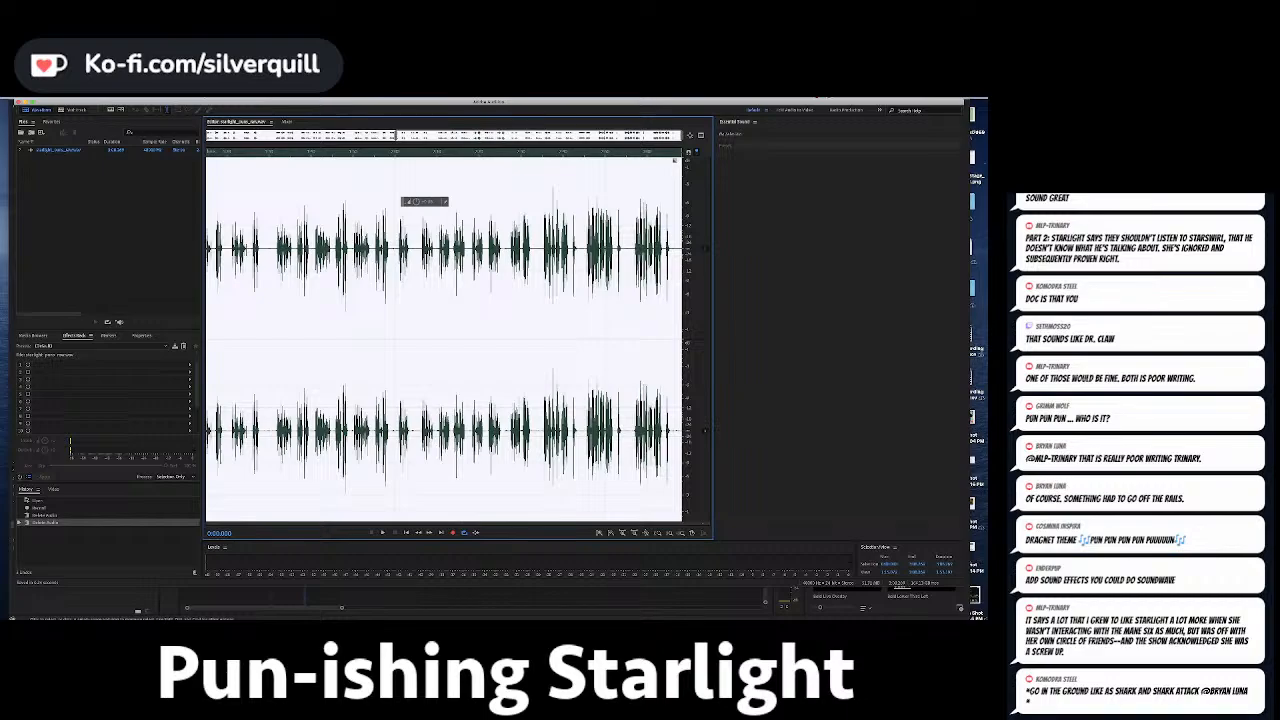
{"action": "left_click", "coordinate": [185, 98]}
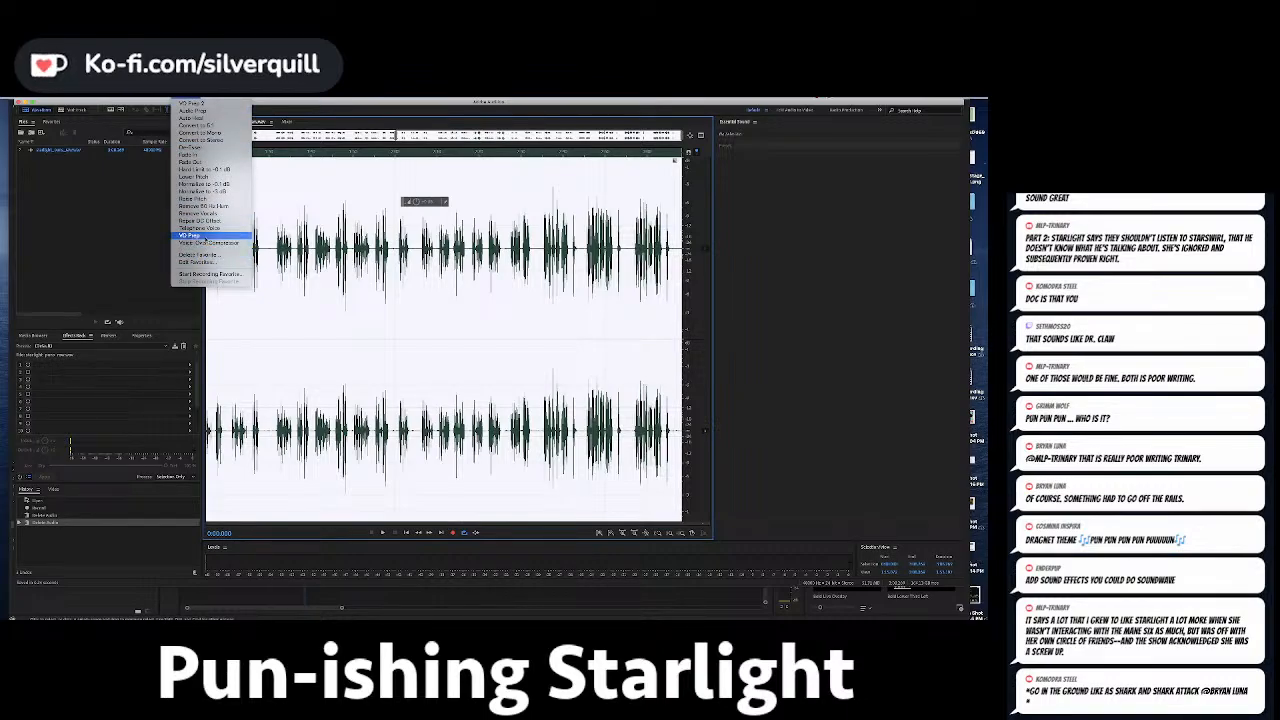
{"action": "left_click", "coordinate": [190, 235]}
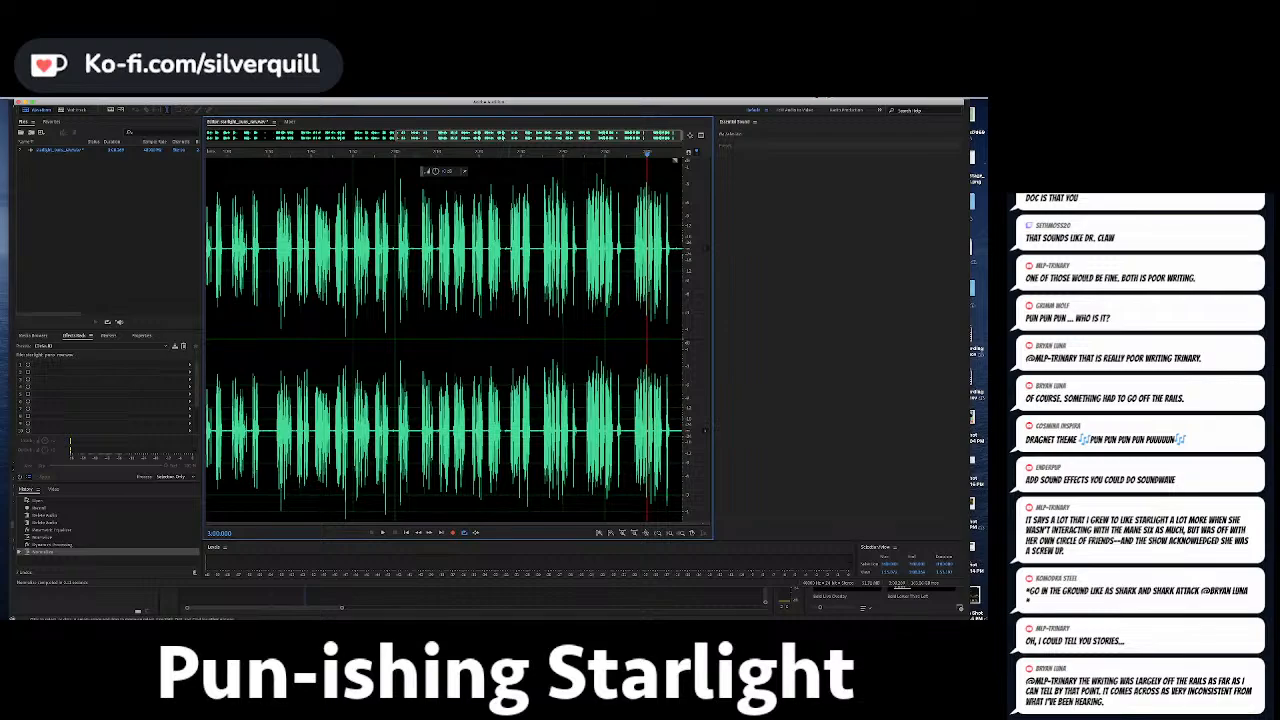
Capture a noise print from the short quiet gap between two of the new lines.
{"action": "left_click", "coordinate": [579, 246]}
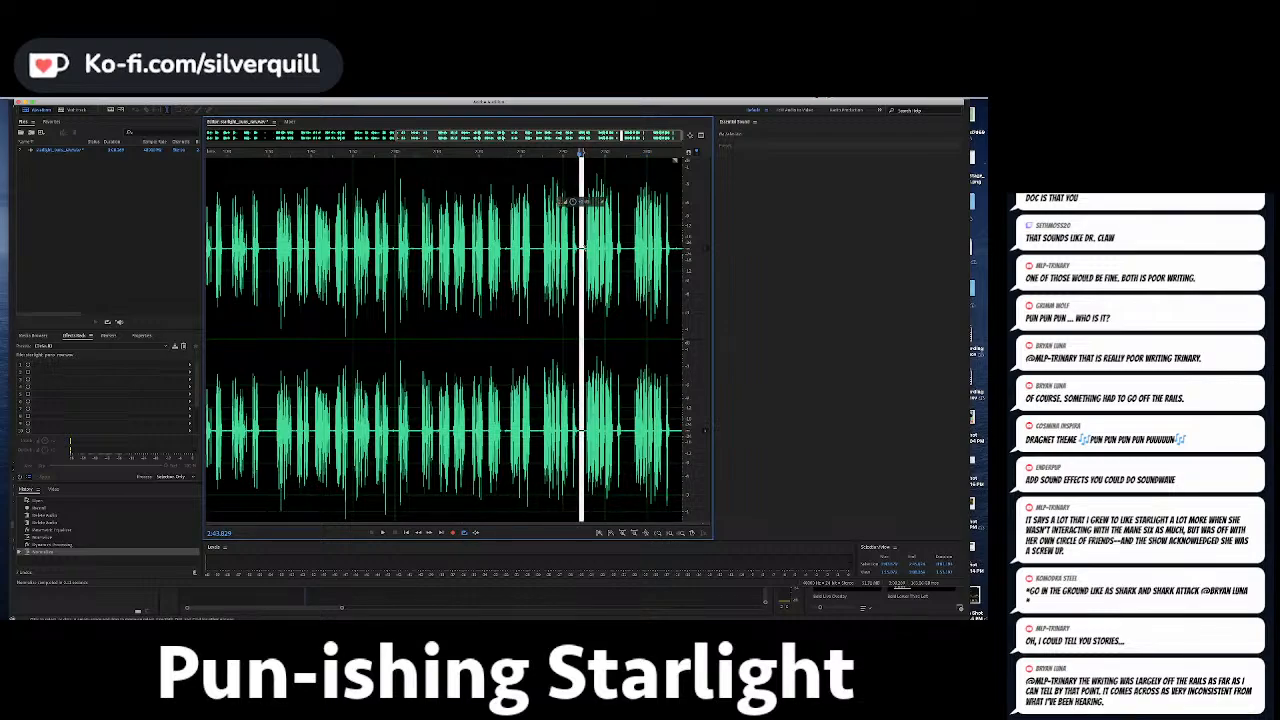
{"action": "left_click", "coordinate": [158, 101]}
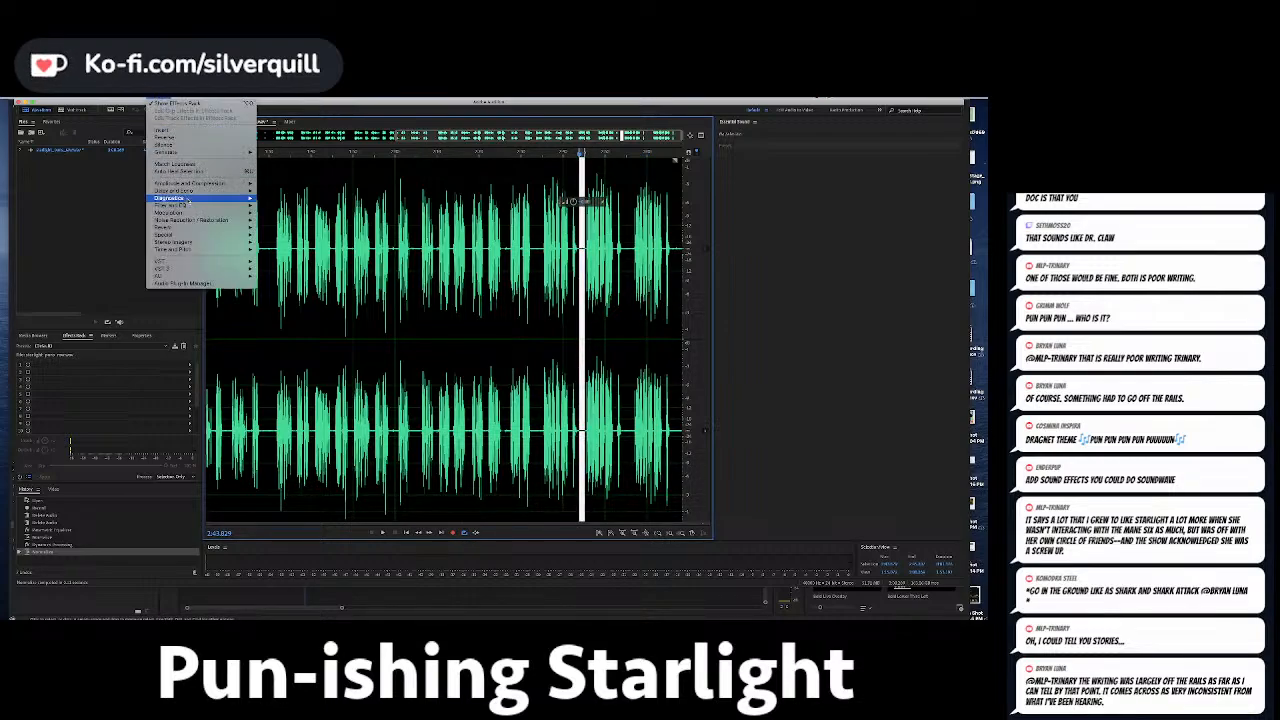
{"action": "mouse_move", "coordinate": [200, 222]}
{"action": "left_click", "coordinate": [290, 220]}
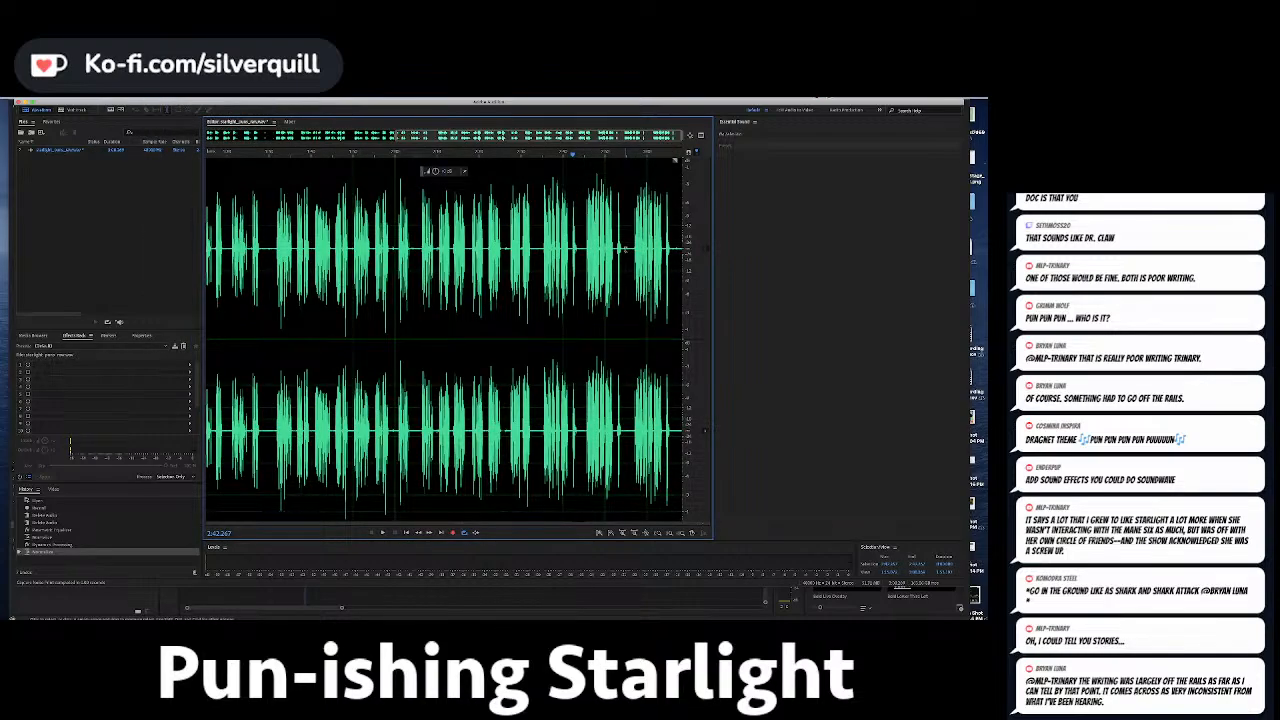
Listen to the background noise in the quiet gap before the last new line.
{"action": "left_click", "coordinate": [625, 249]}
{"action": "key", "text": "space"}
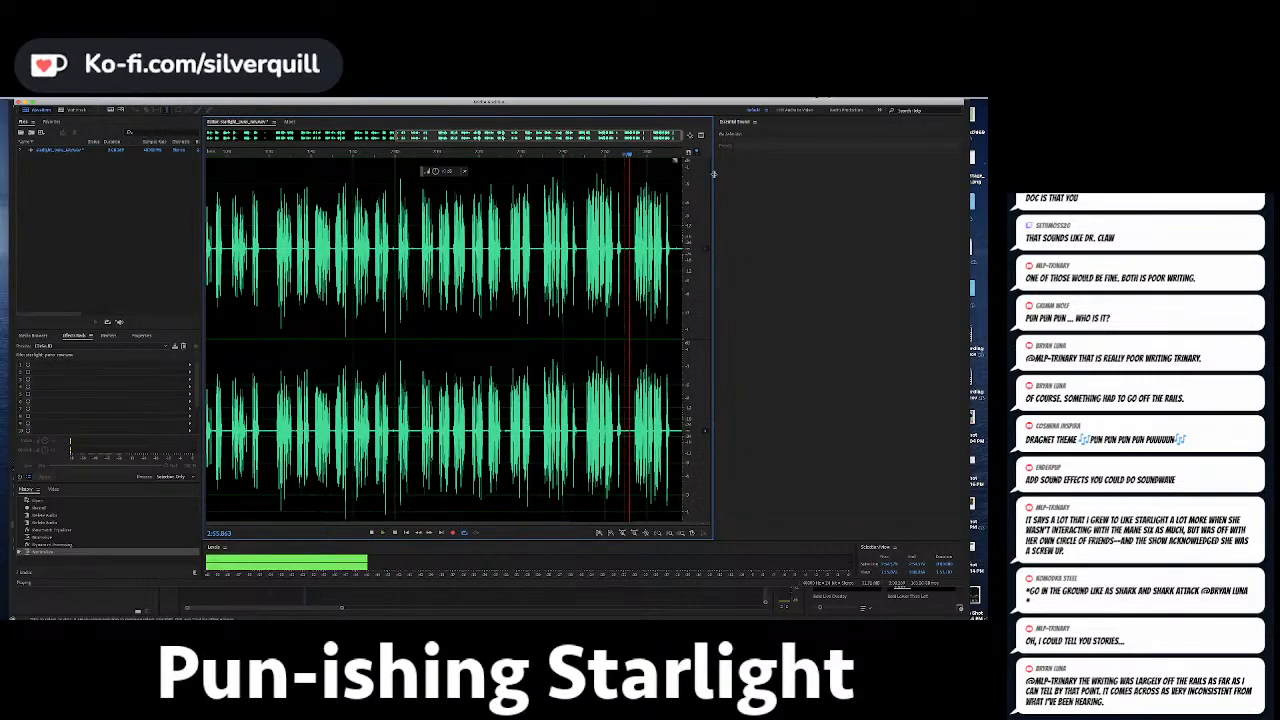
{"action": "key", "text": "space"}
Apply Adaptive Noise Reduction with the Heavy Noise Reduction preset to the entire recording.
{"action": "key", "text": "ctrl+a"}
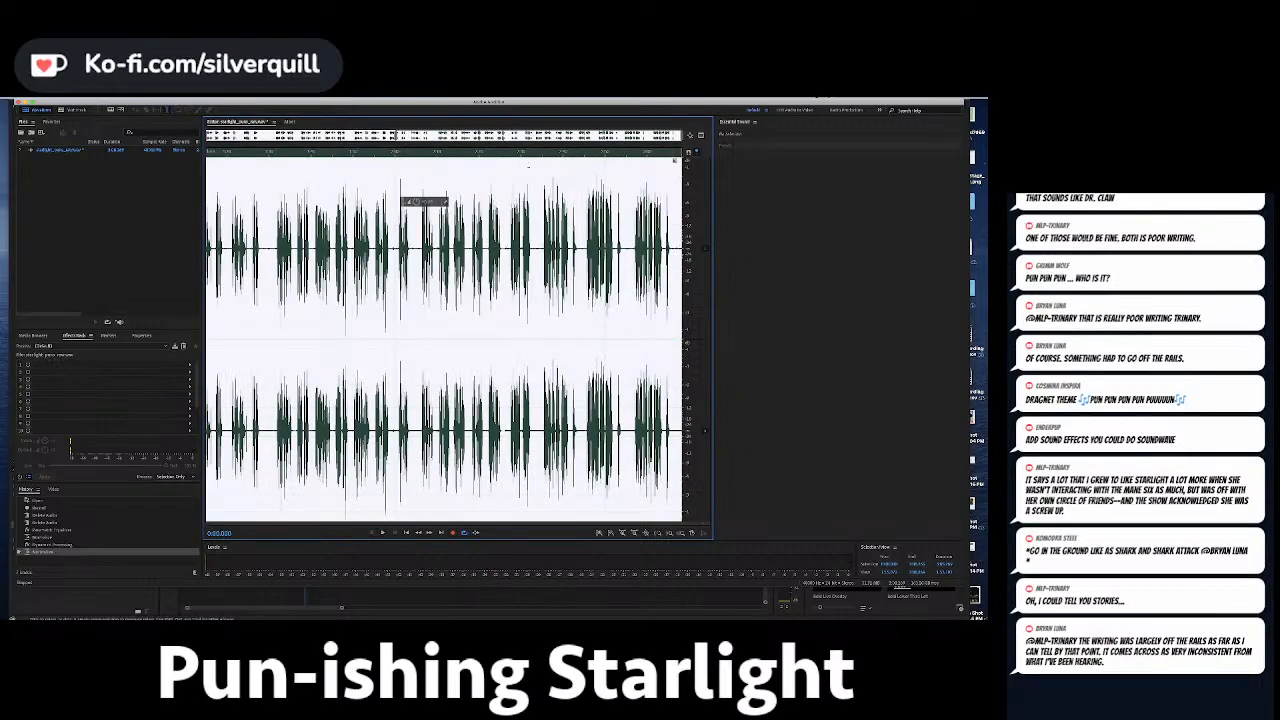
{"action": "left_click", "coordinate": [160, 96]}
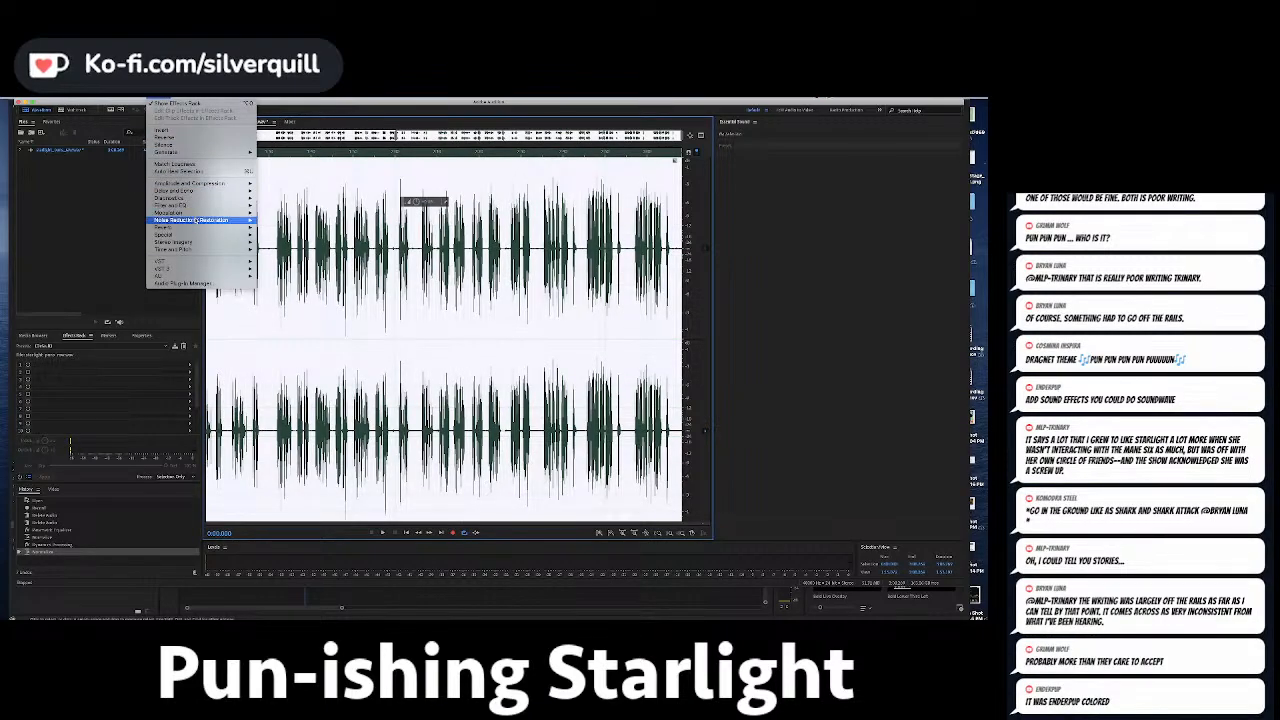
{"action": "mouse_move", "coordinate": [198, 220]}
{"action": "left_click", "coordinate": [298, 285]}
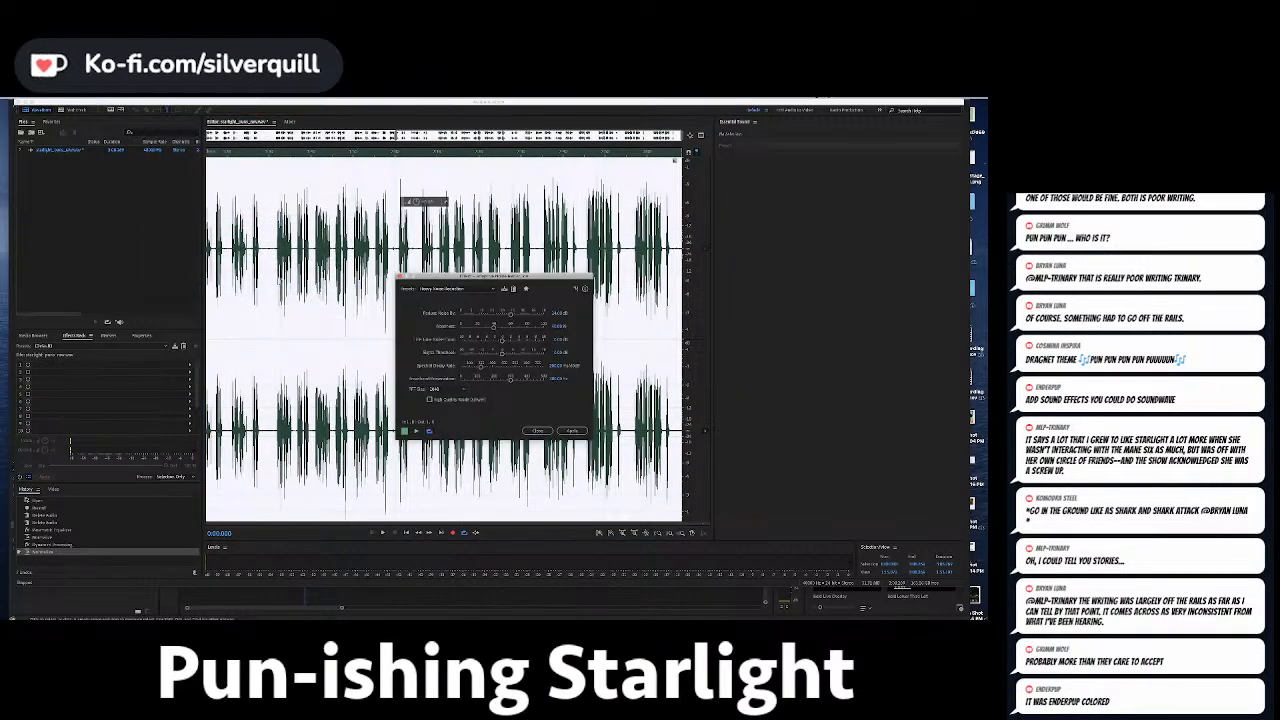
{"action": "key", "text": "Return"}
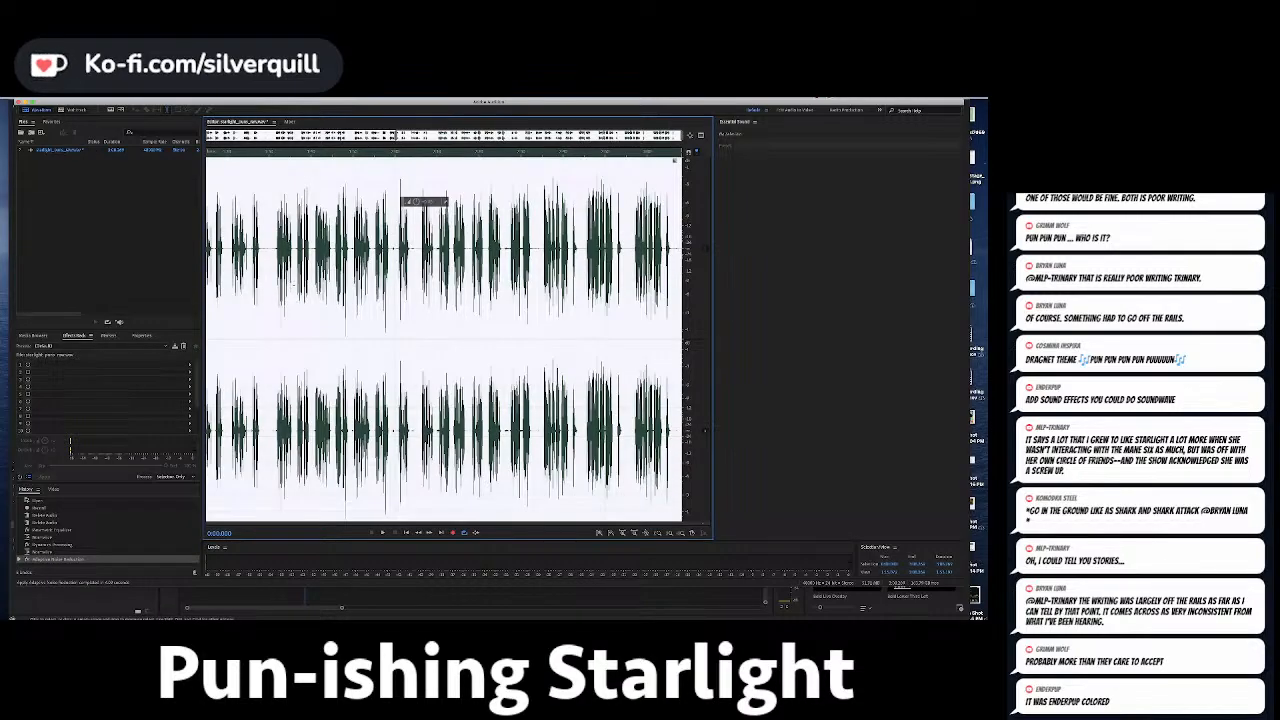
Apply the Dynamics Processing effect to the entire recording.
{"action": "left_click", "coordinate": [176, 102]}
{"action": "mouse_move", "coordinate": [200, 183]}
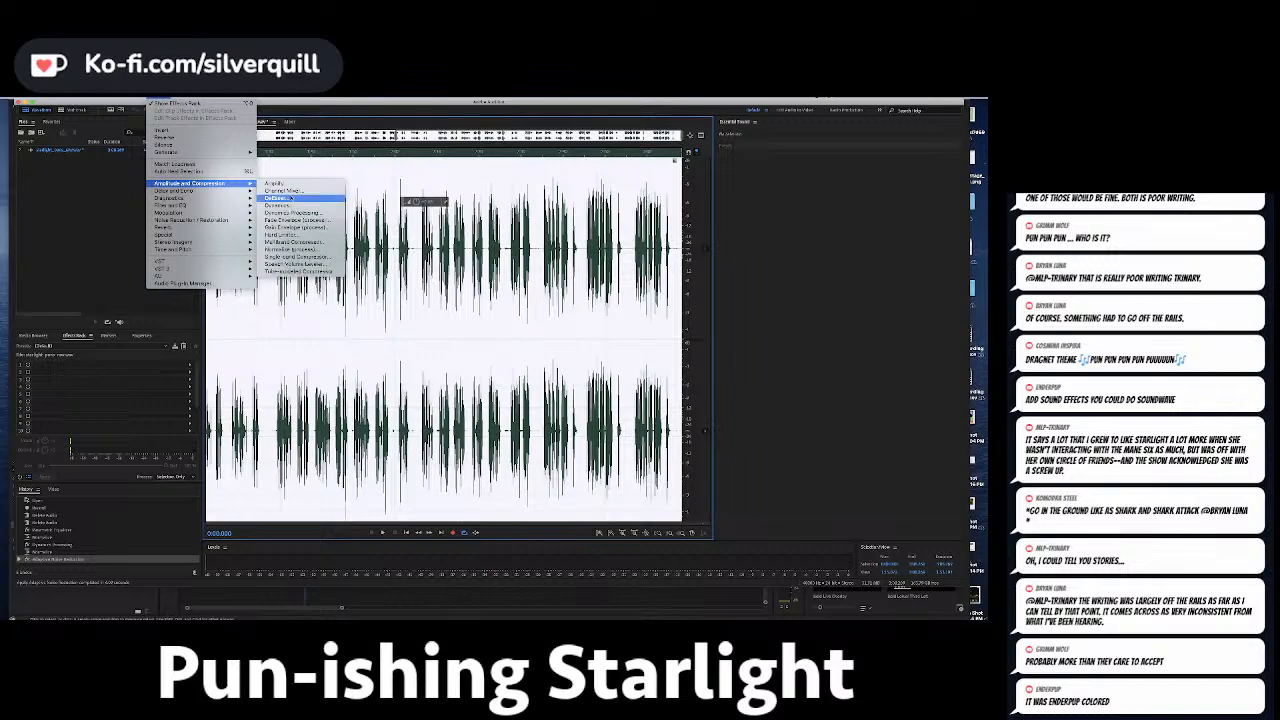
{"action": "left_click", "coordinate": [295, 213]}
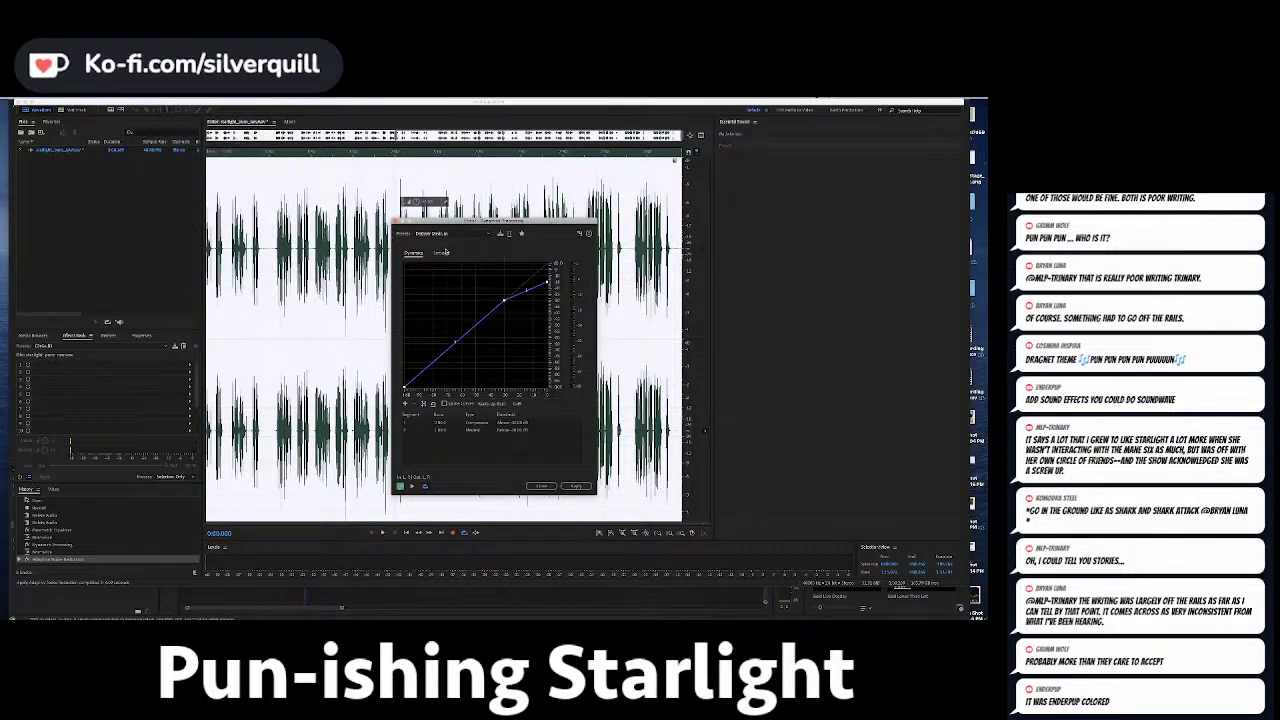
{"action": "left_click", "coordinate": [583, 486]}
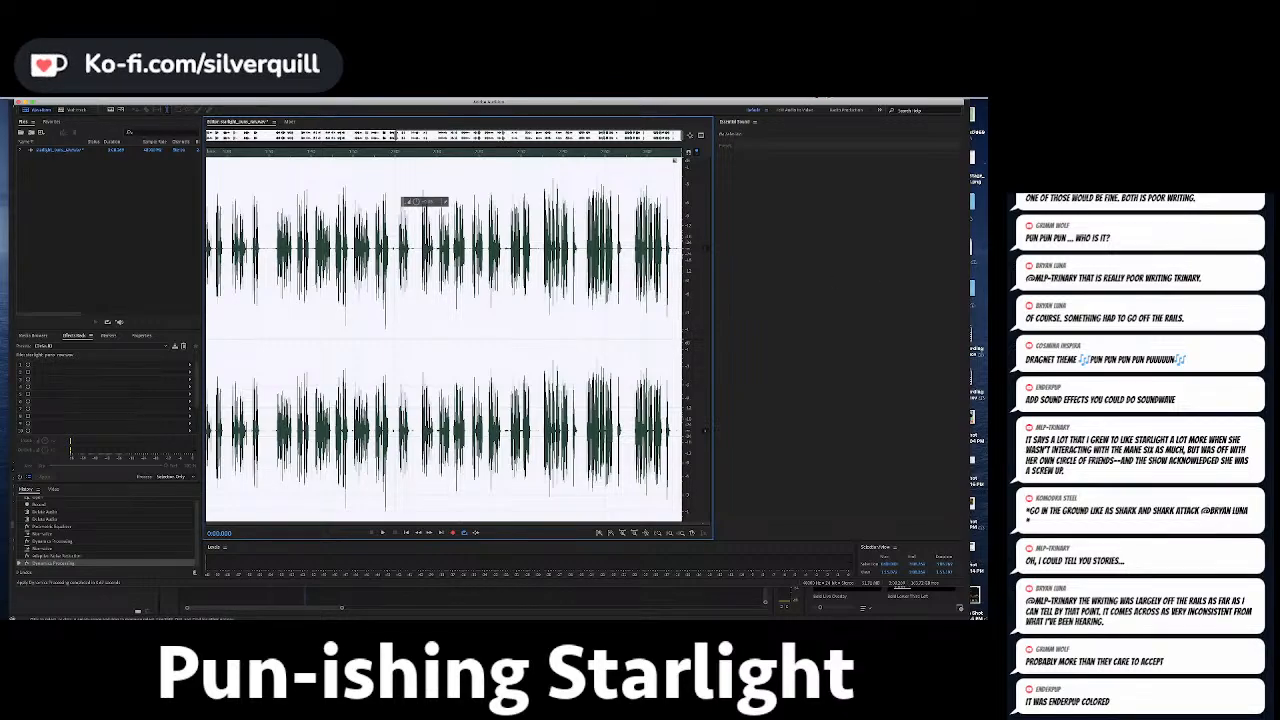
Save the processed recording as starlight_puns.wav, replacing the existing file.
{"action": "left_click", "coordinate": [573, 291]}
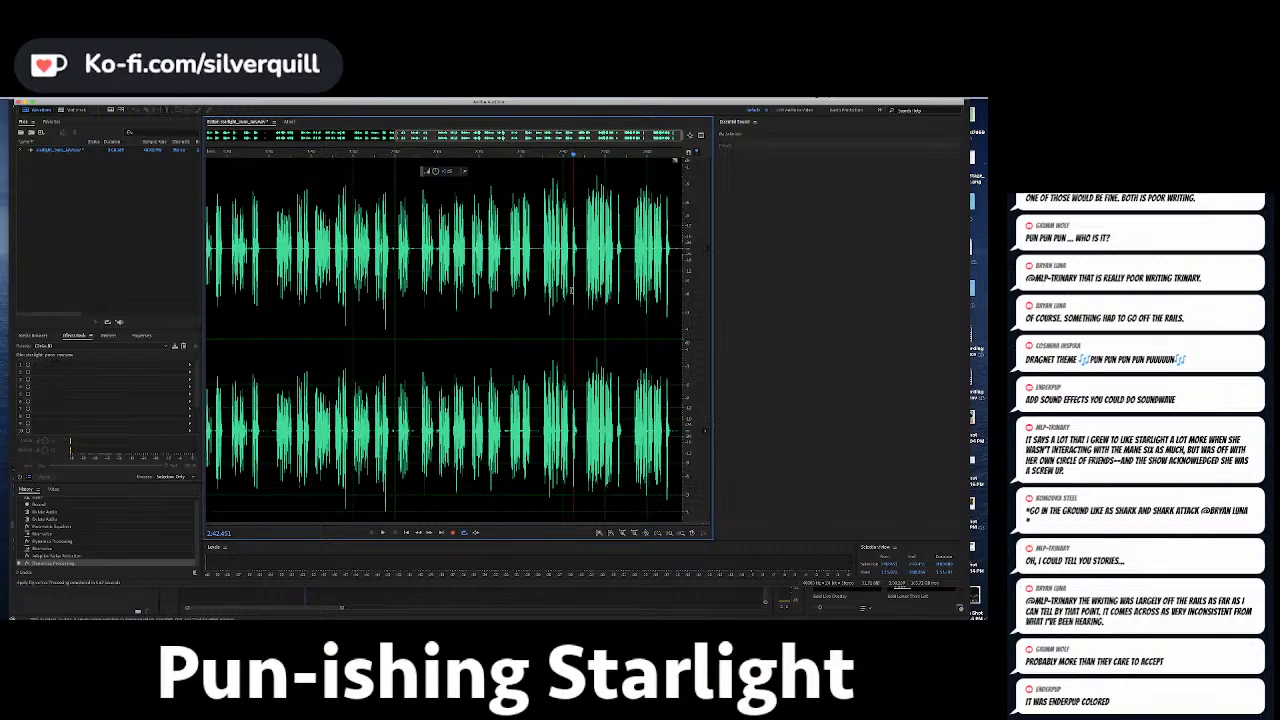
{"action": "key", "text": "ctrl+shift+s"}
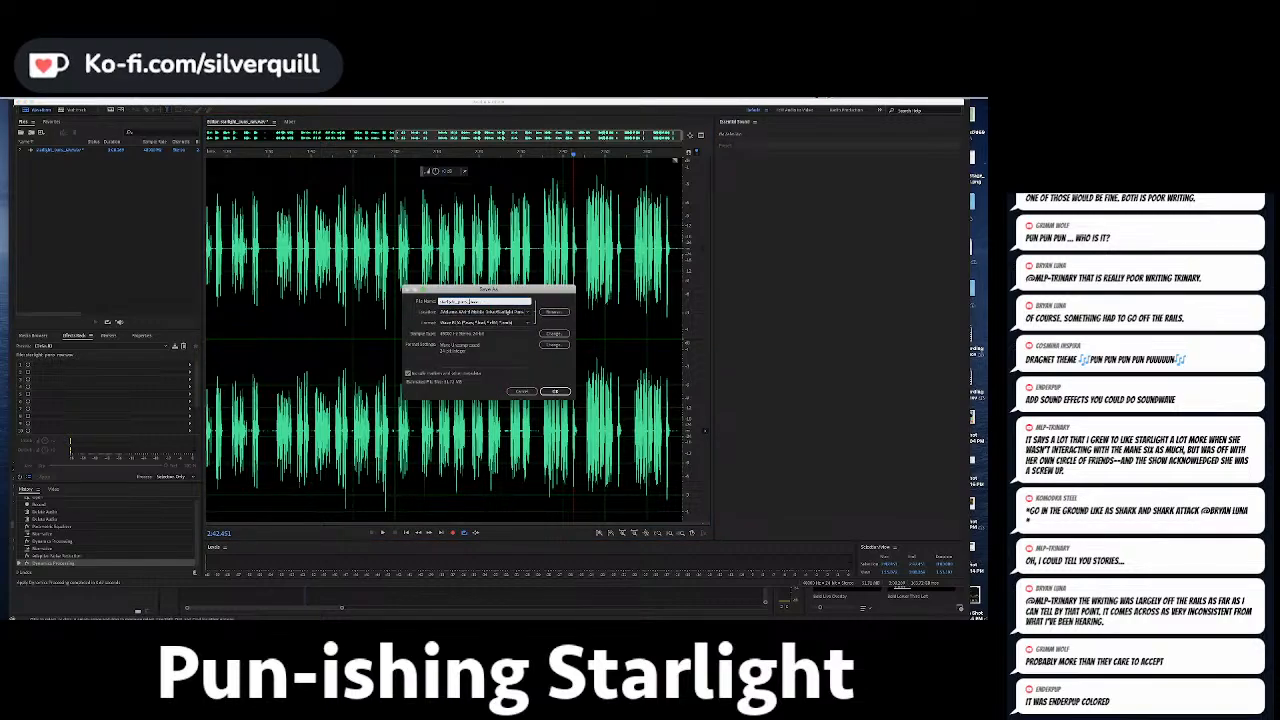
{"action": "key", "text": "Return"}
{"action": "key", "text": "Return"}
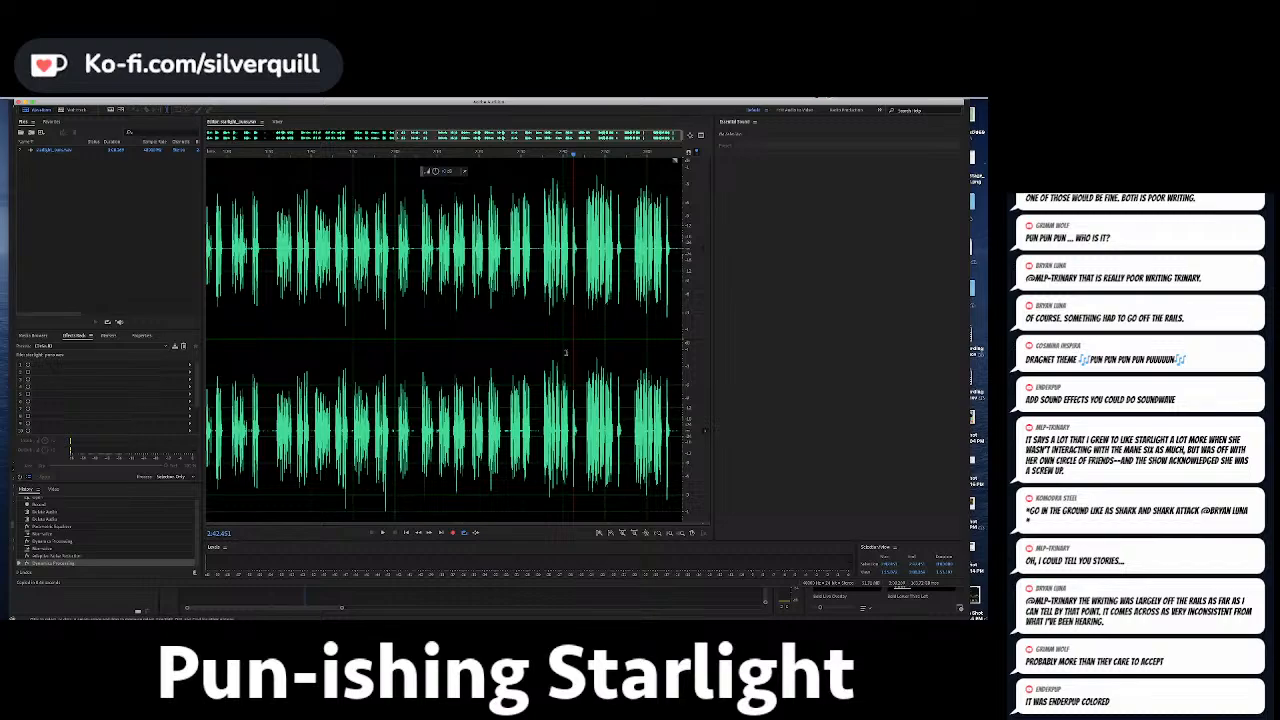
Switch to Premiere Pro, load starlight_puns.wav as the source clip and mark the last long line's start and end.
{"action": "key", "text": "super+Tab"}
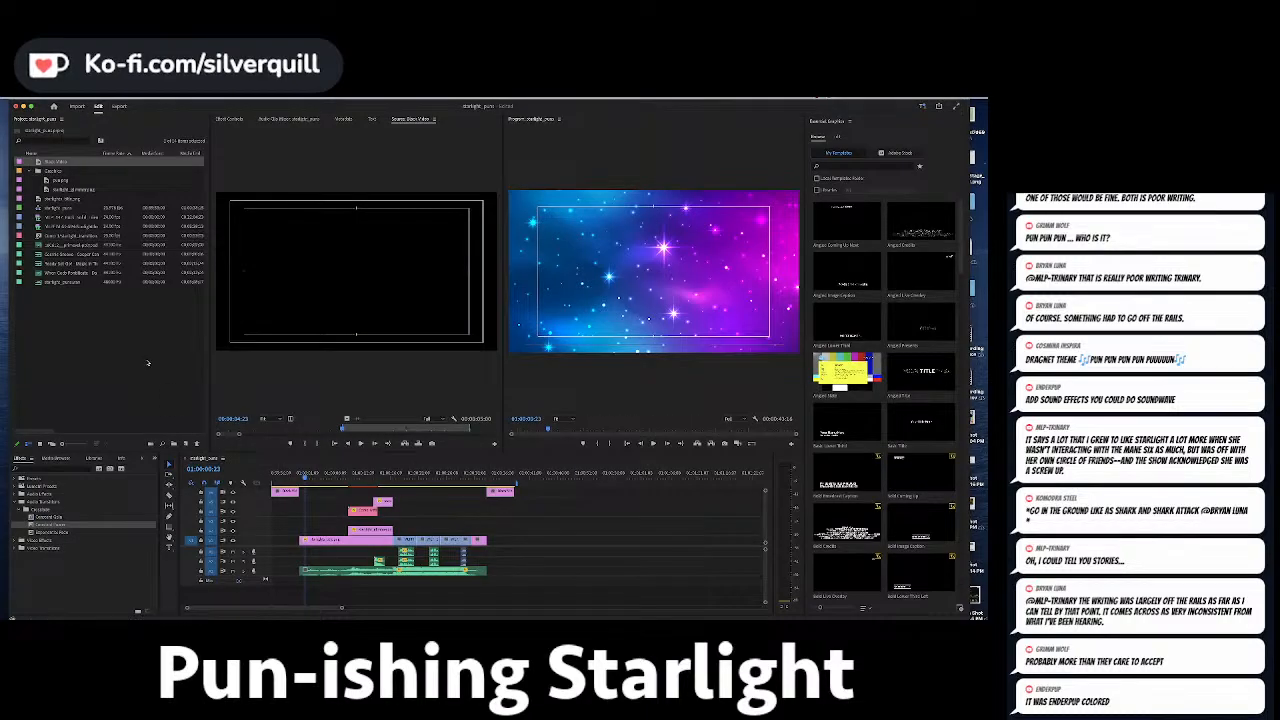
{"action": "left_click", "coordinate": [149, 363]}
{"action": "left_click", "coordinate": [38, 284]}
{"action": "double_click", "coordinate": [38, 284]}
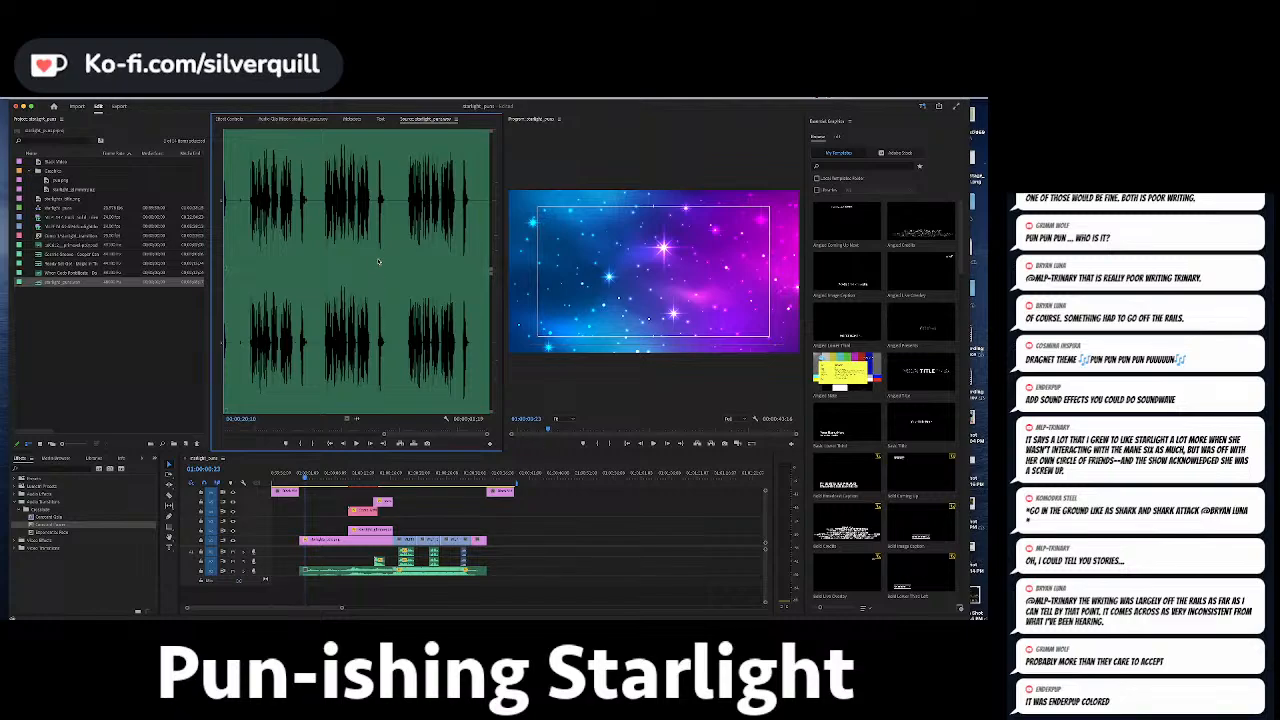
{"action": "left_click", "coordinate": [408, 202]}
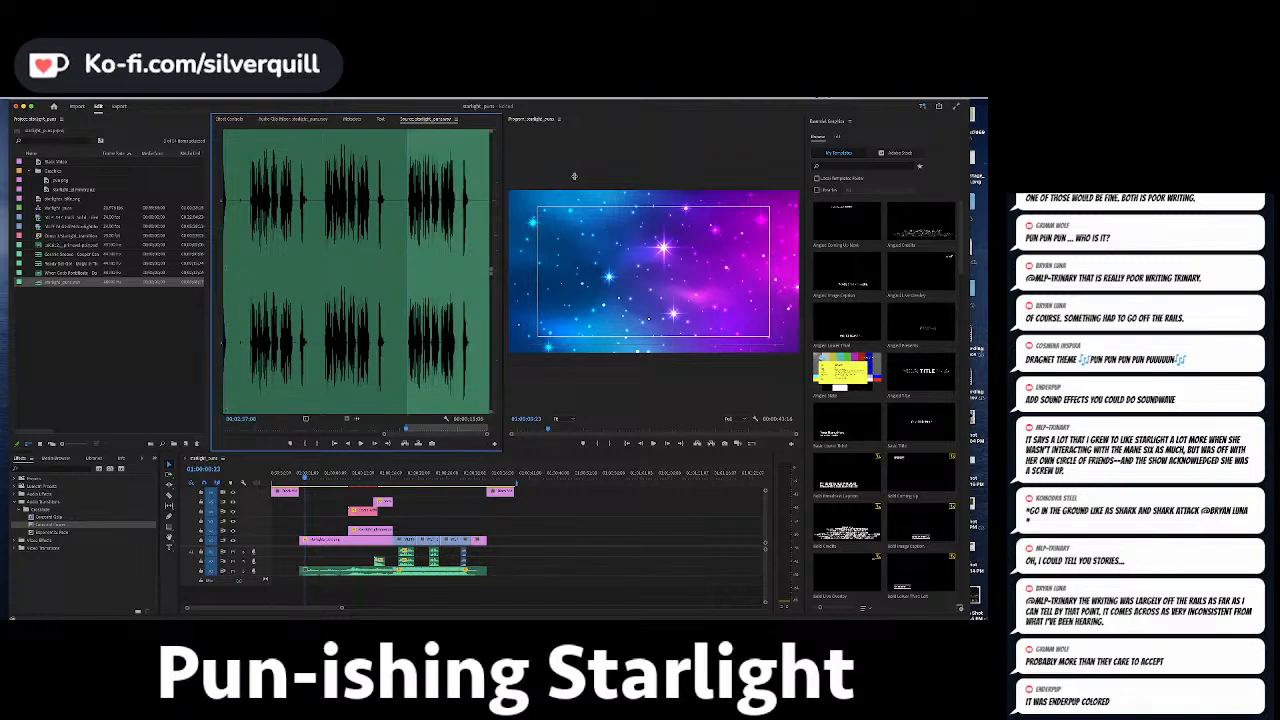
{"action": "key", "text": "space"}
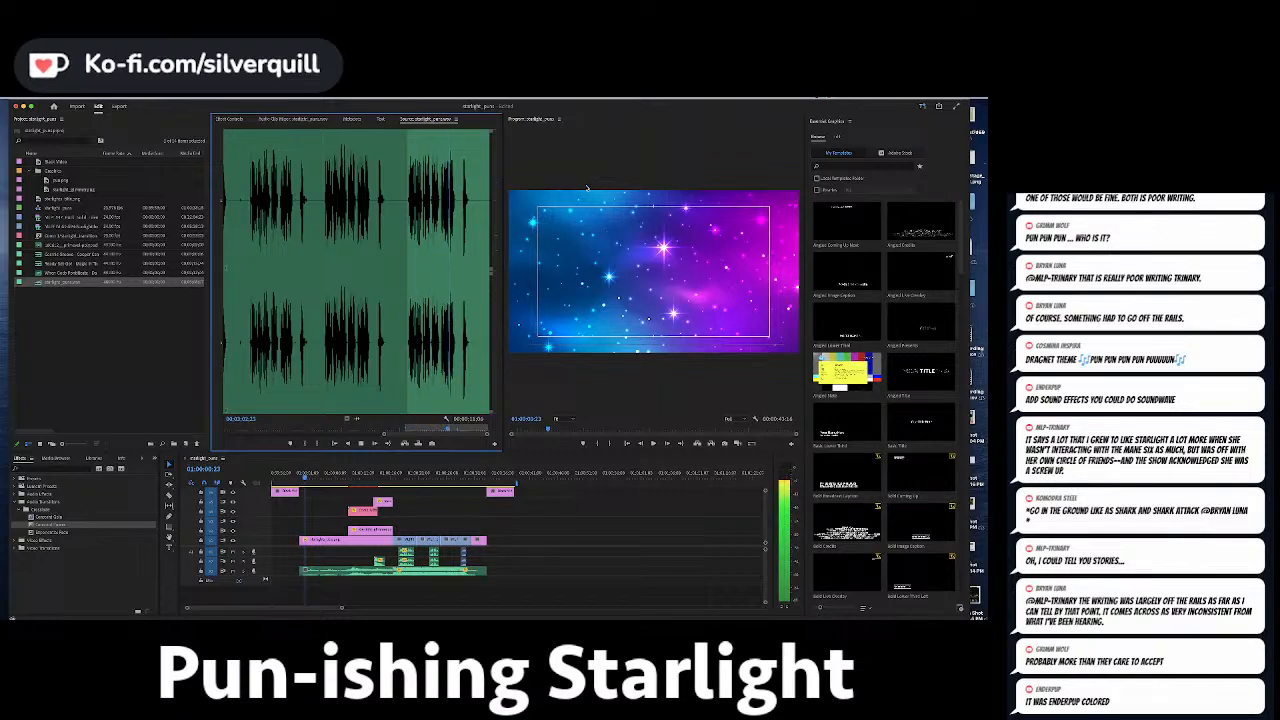
Overwrite the marked line onto the first audio track, shift it to end at 13:00, and play it back.
{"action": "left_click_drag", "start_coordinate": [373, 501], "coordinate": [315, 481]}
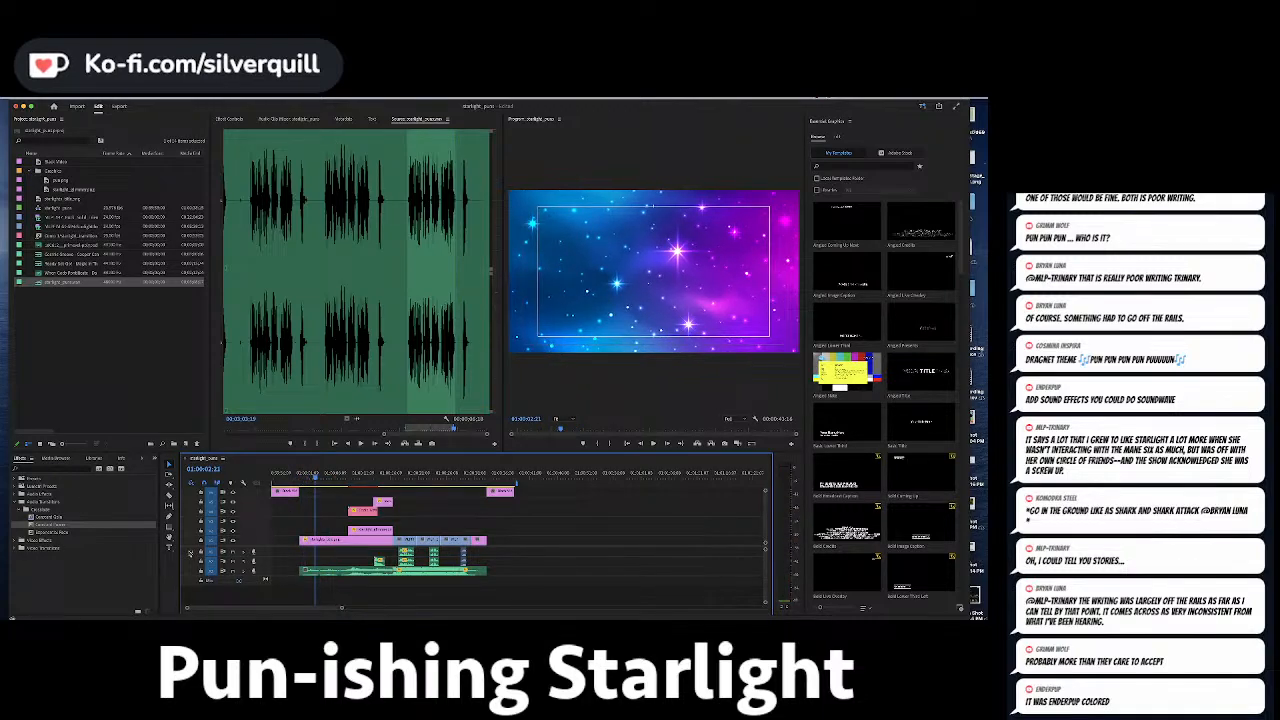
{"action": "key", "text": "period"}
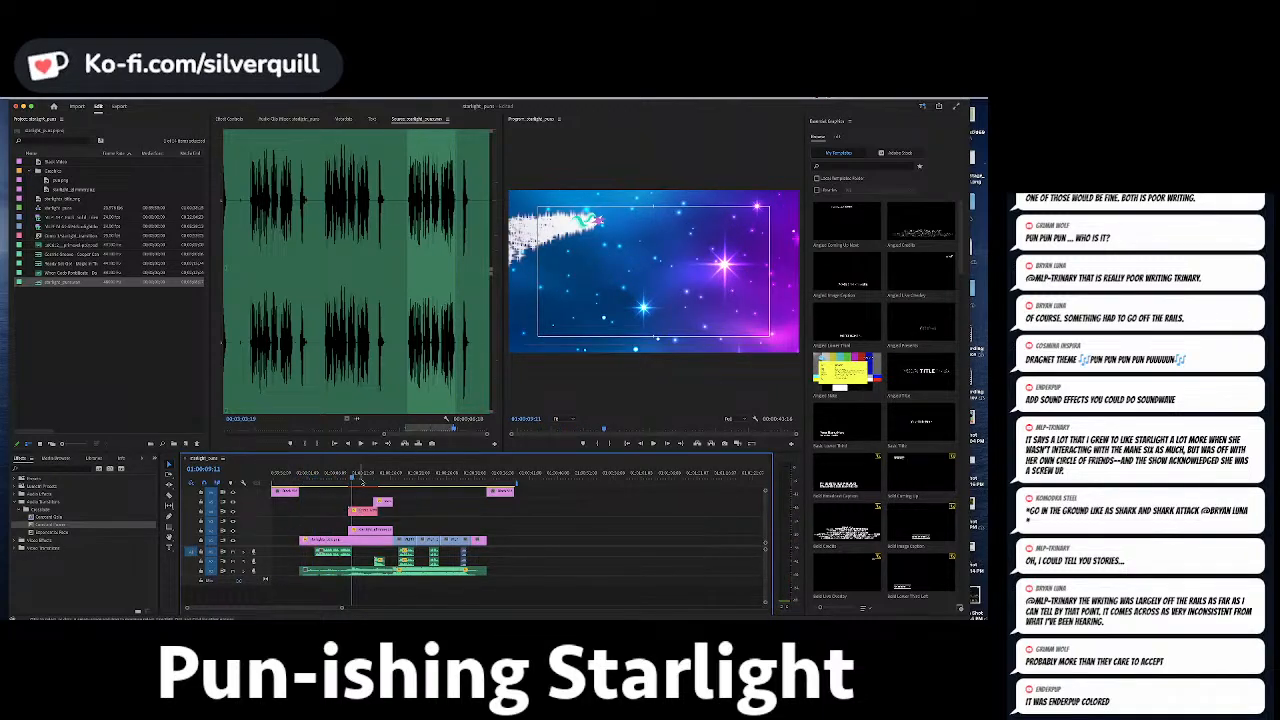
{"action": "key", "text": "space"}
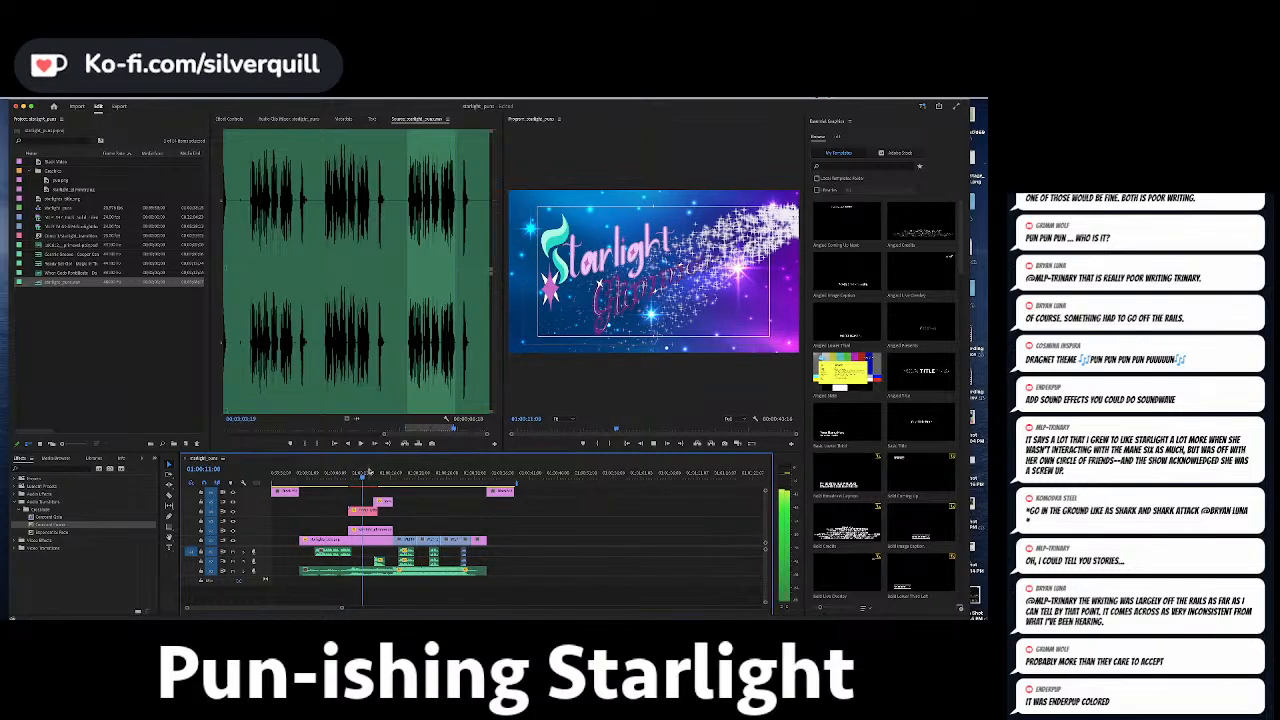
{"action": "key", "text": "space"}
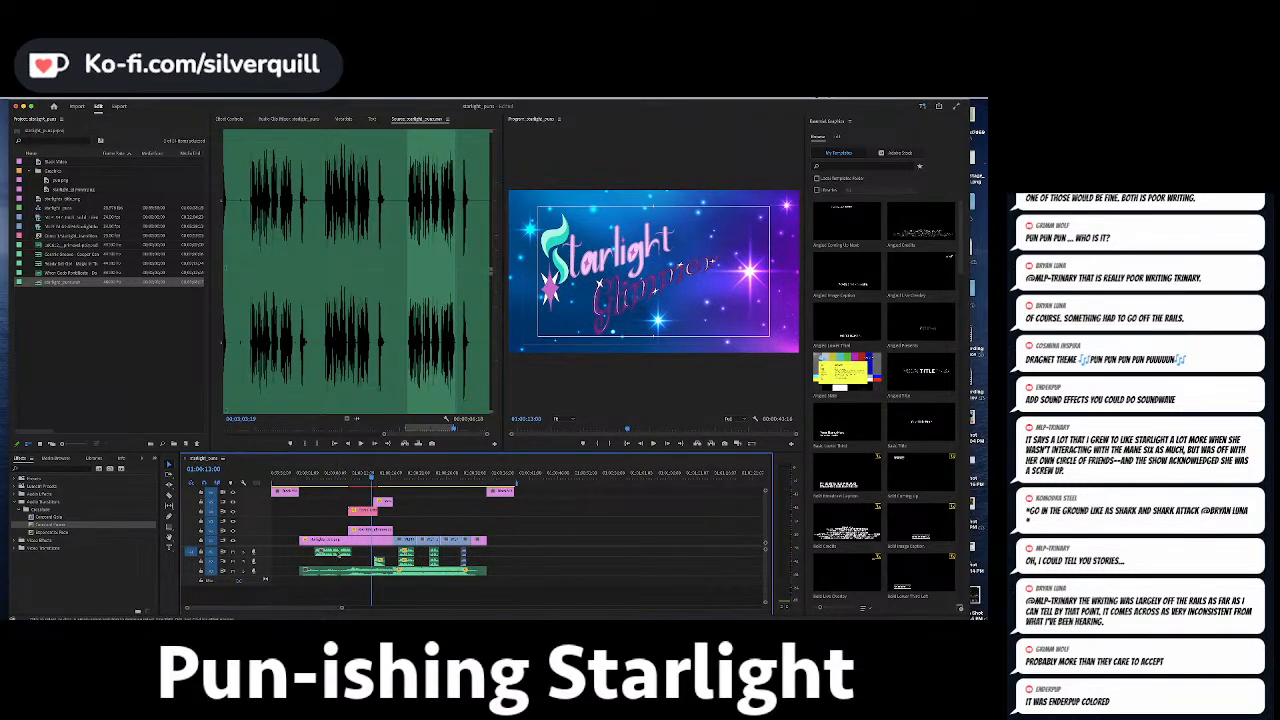
{"action": "left_click_drag", "start_coordinate": [352, 555], "coordinate": [368, 558]}
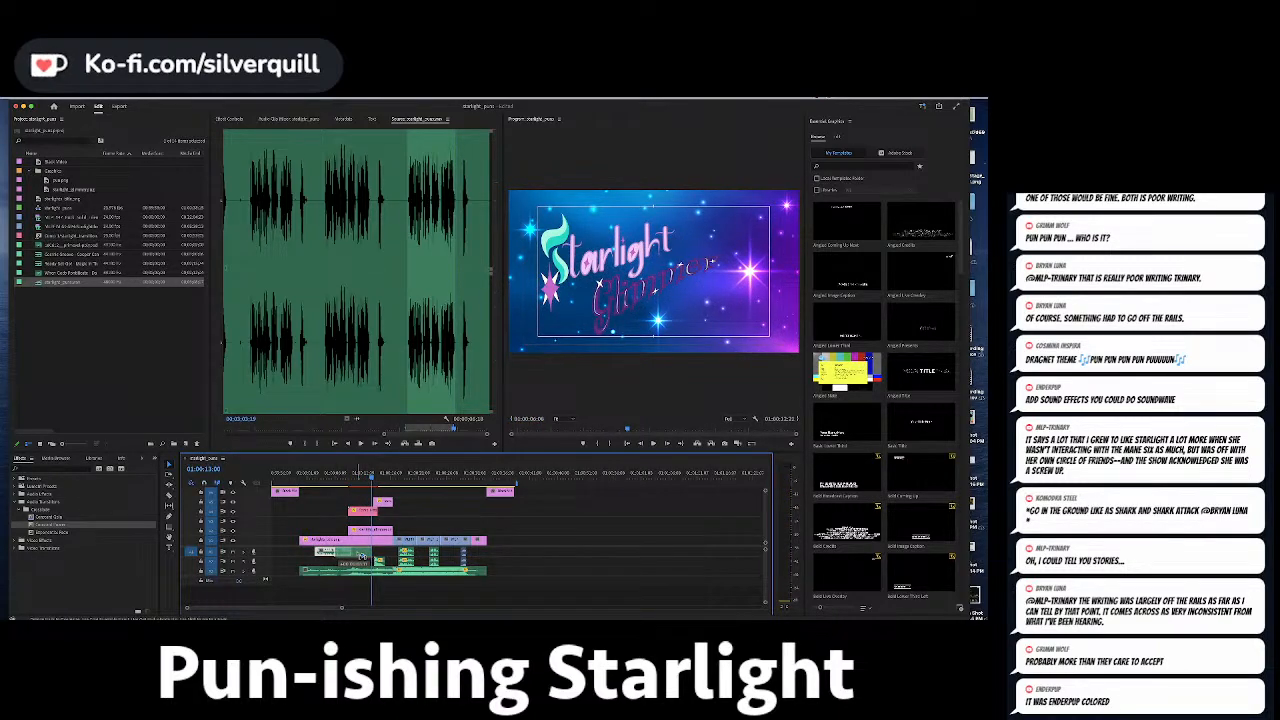
{"action": "left_click", "coordinate": [304, 478]}
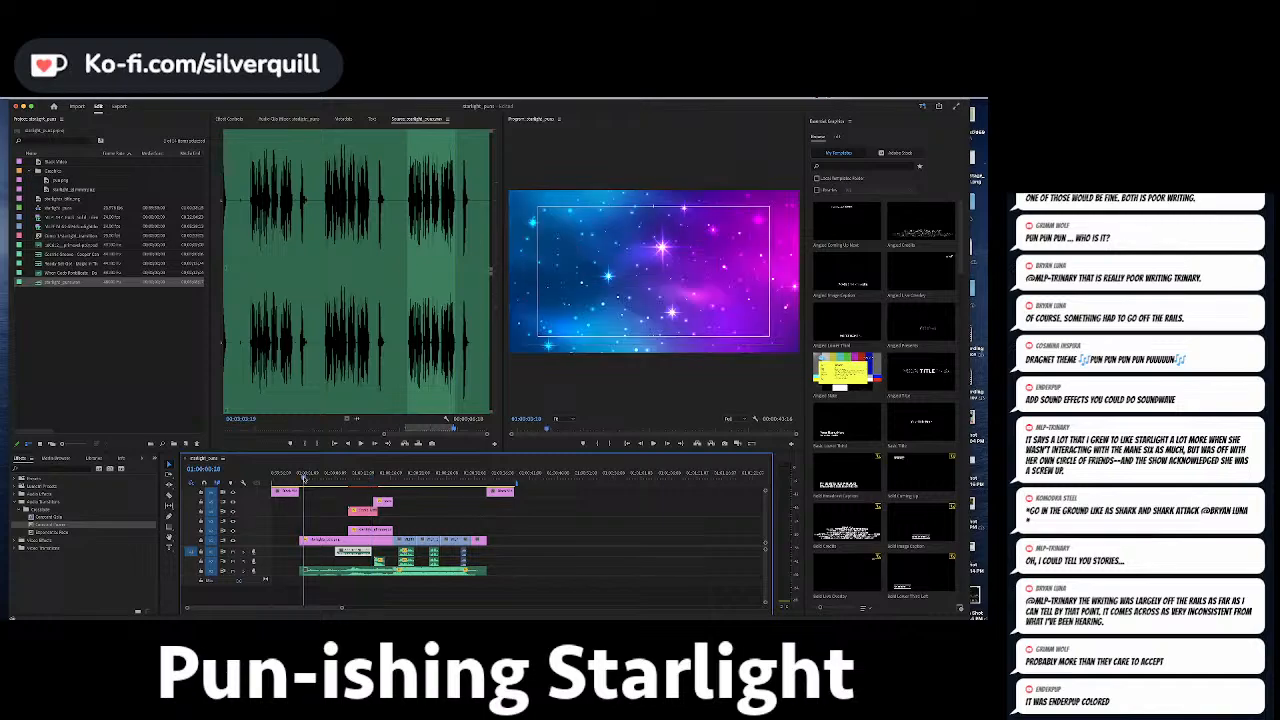
{"action": "key", "text": "space"}
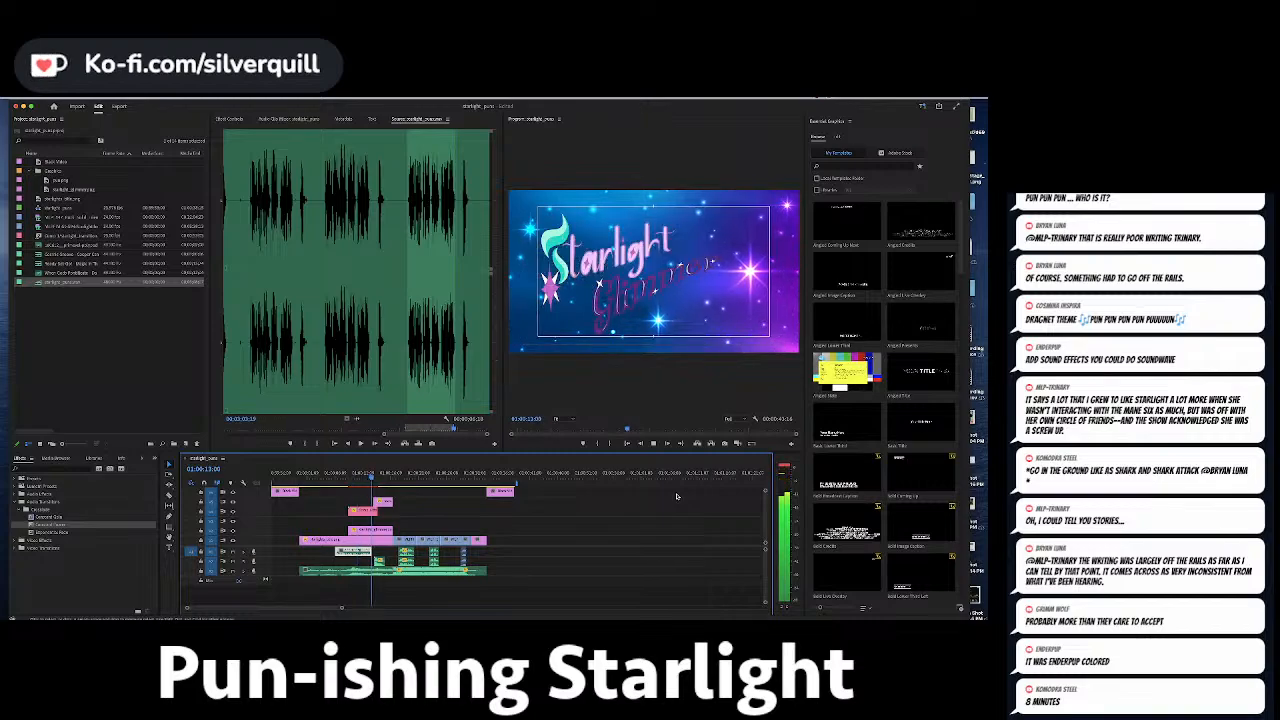
Mark the in and out points around the short closing burst at the end of the source recording.
{"action": "left_click", "coordinate": [465, 205]}
{"action": "key", "text": "space"}
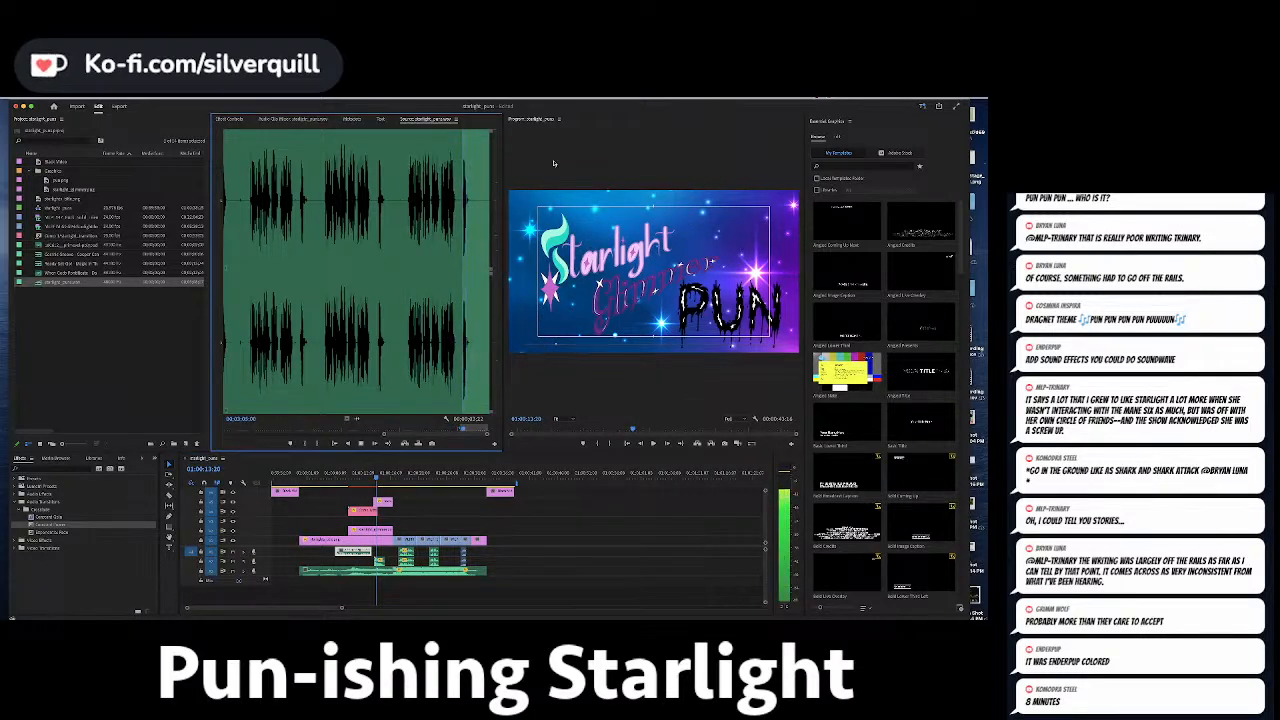
{"action": "key", "text": "o"}
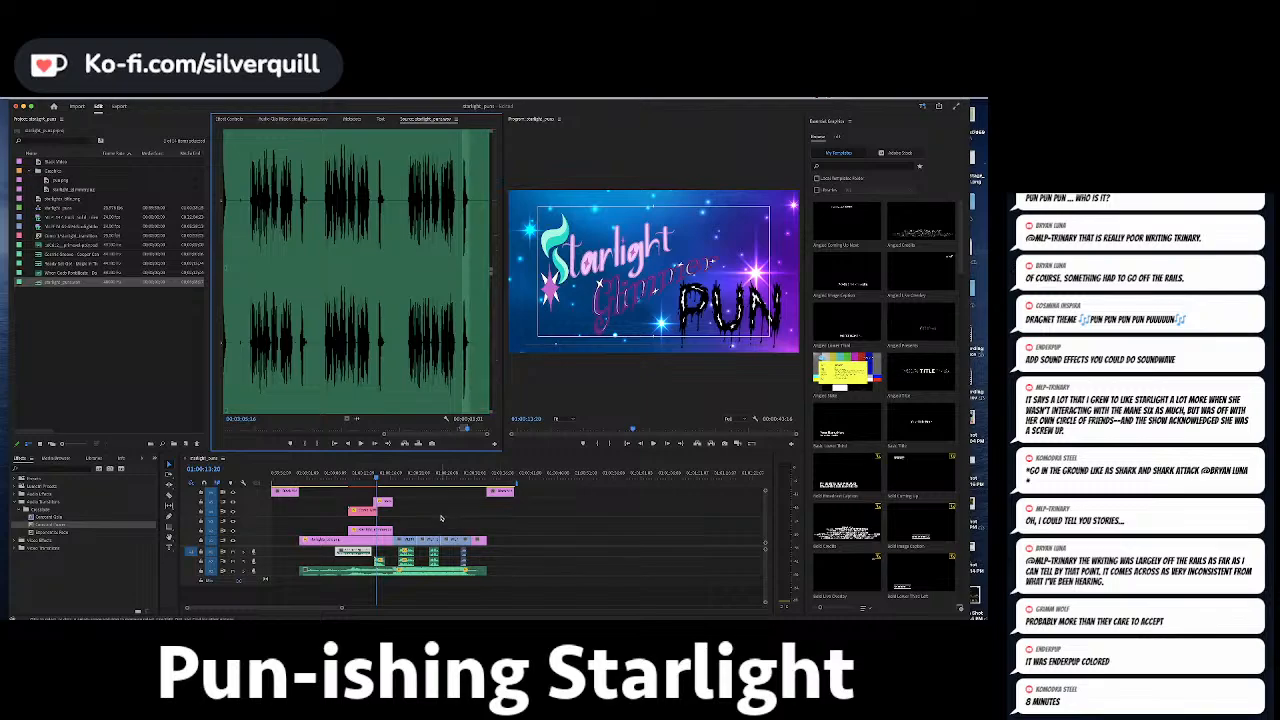
Place the short closing voice clip on the first audio track at 13:14, under the PUN title.
{"action": "left_click", "coordinate": [443, 517]}
{"action": "key", "text": "equal"}
{"action": "key", "text": "equal"}
{"action": "key", "text": "equal"}
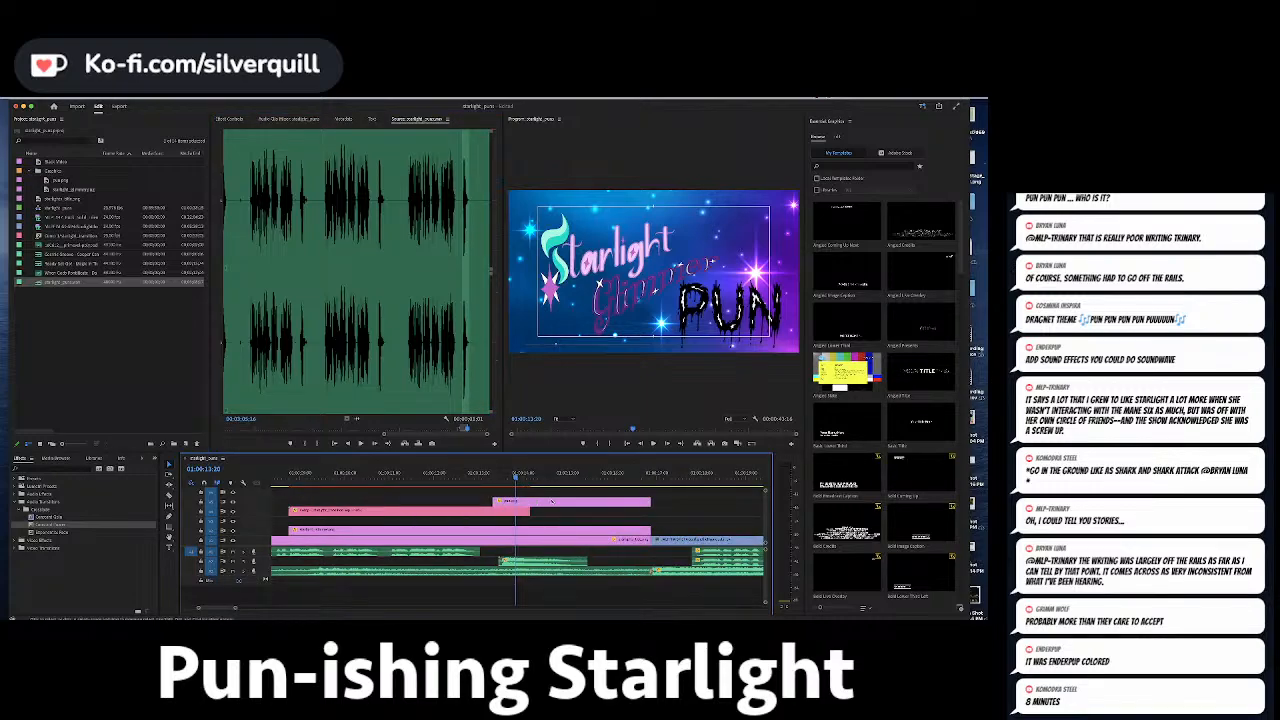
{"action": "key", "text": "space"}
{"action": "key", "text": "space"}
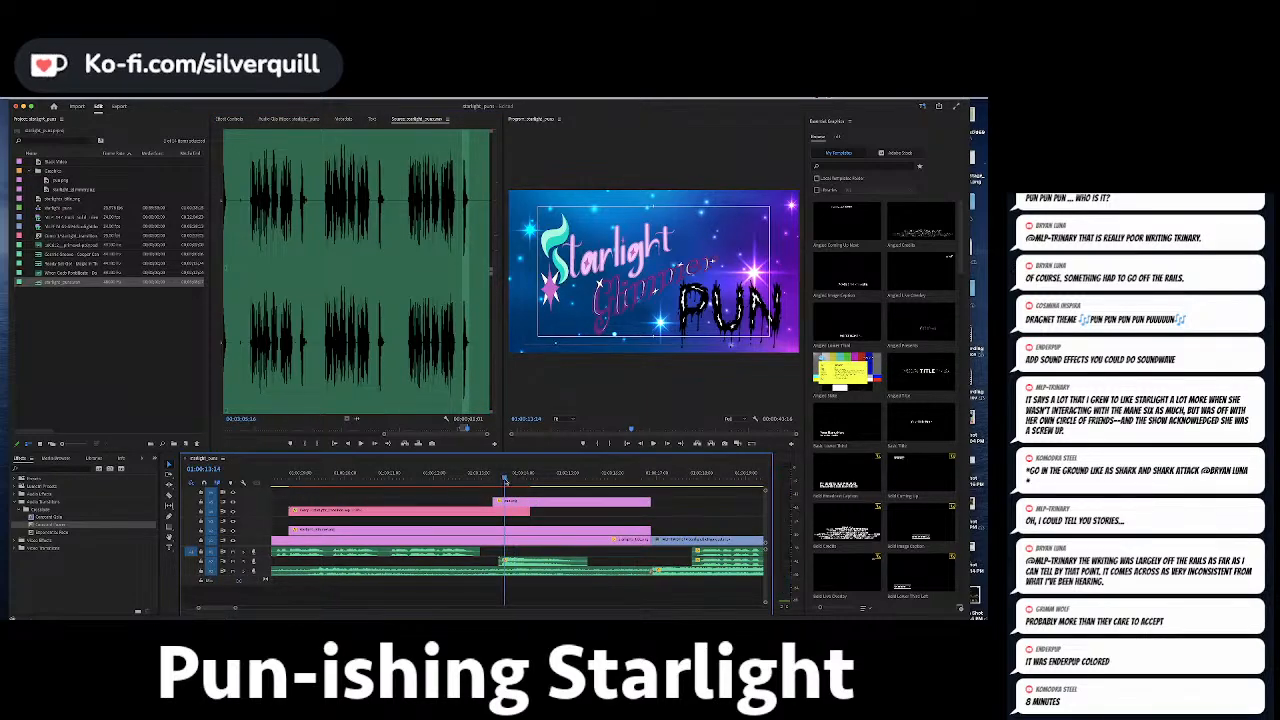
{"action": "key", "text": "backslash"}
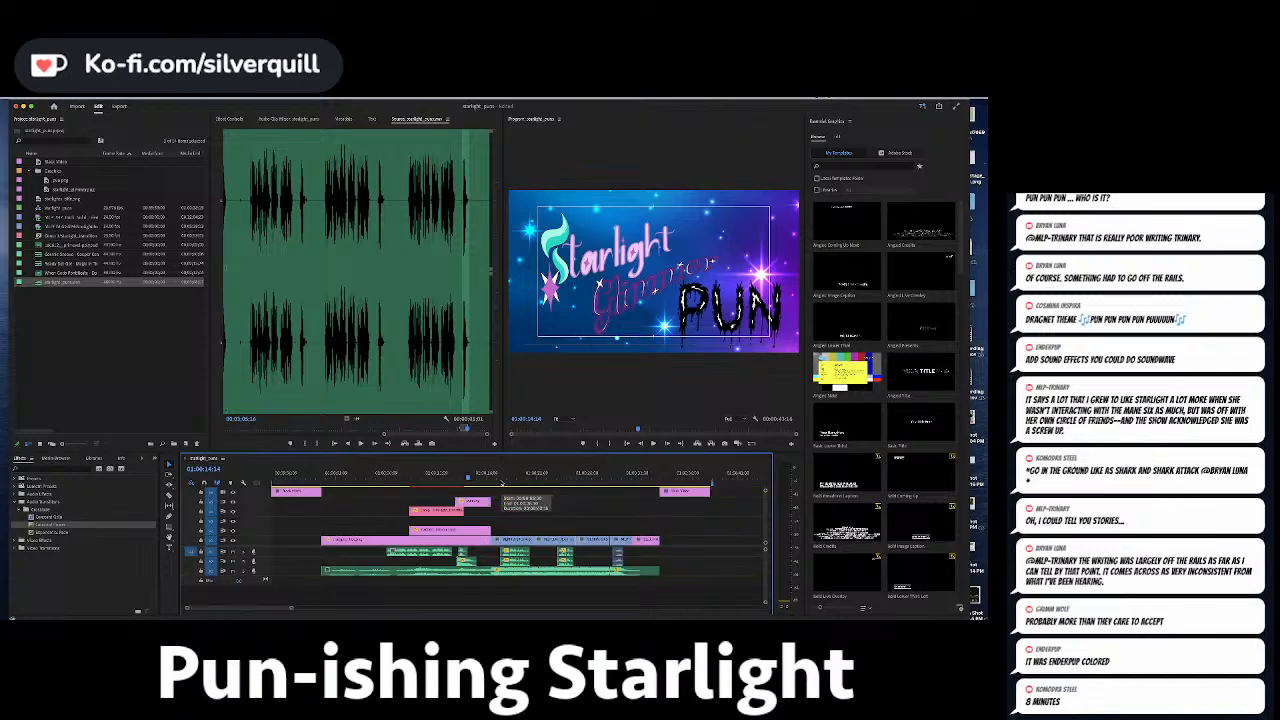
Move the sound effect under the PUN title and the background music clips down two audio tracks.
{"action": "left_click_drag", "start_coordinate": [435, 589], "coordinate": [632, 570]}
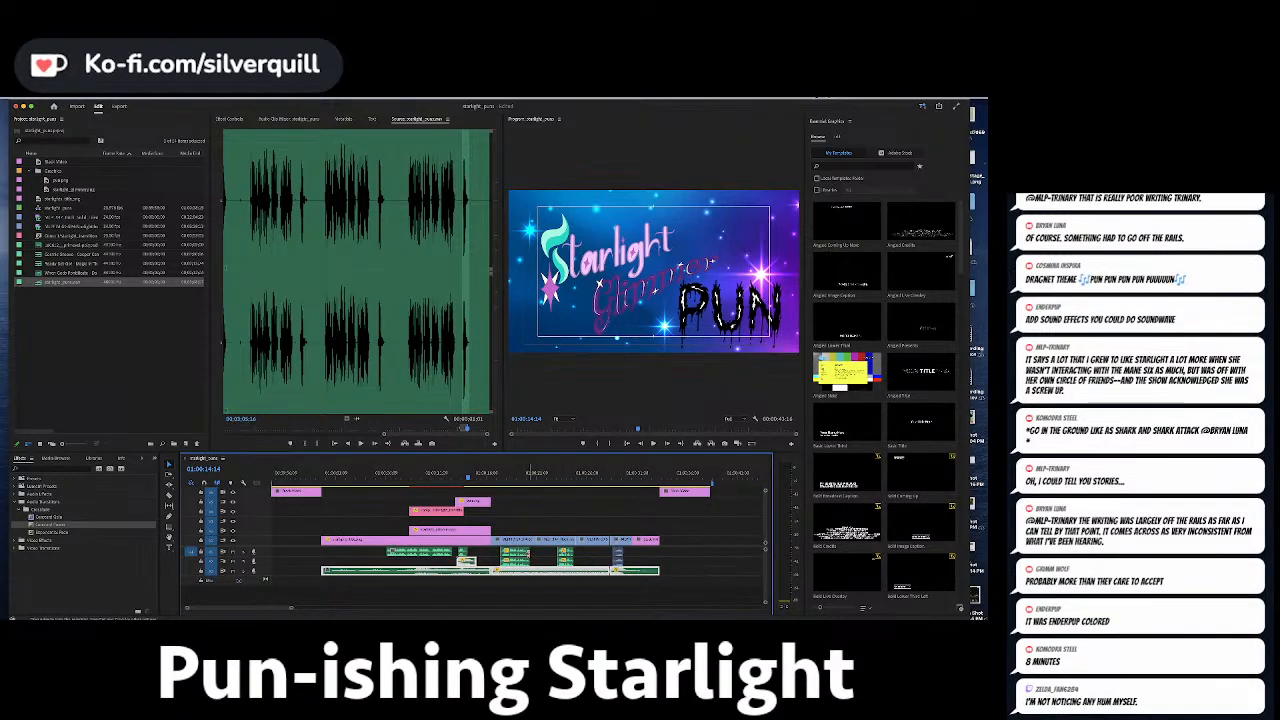
{"action": "left_click_drag", "start_coordinate": [467, 562], "coordinate": [465, 581]}
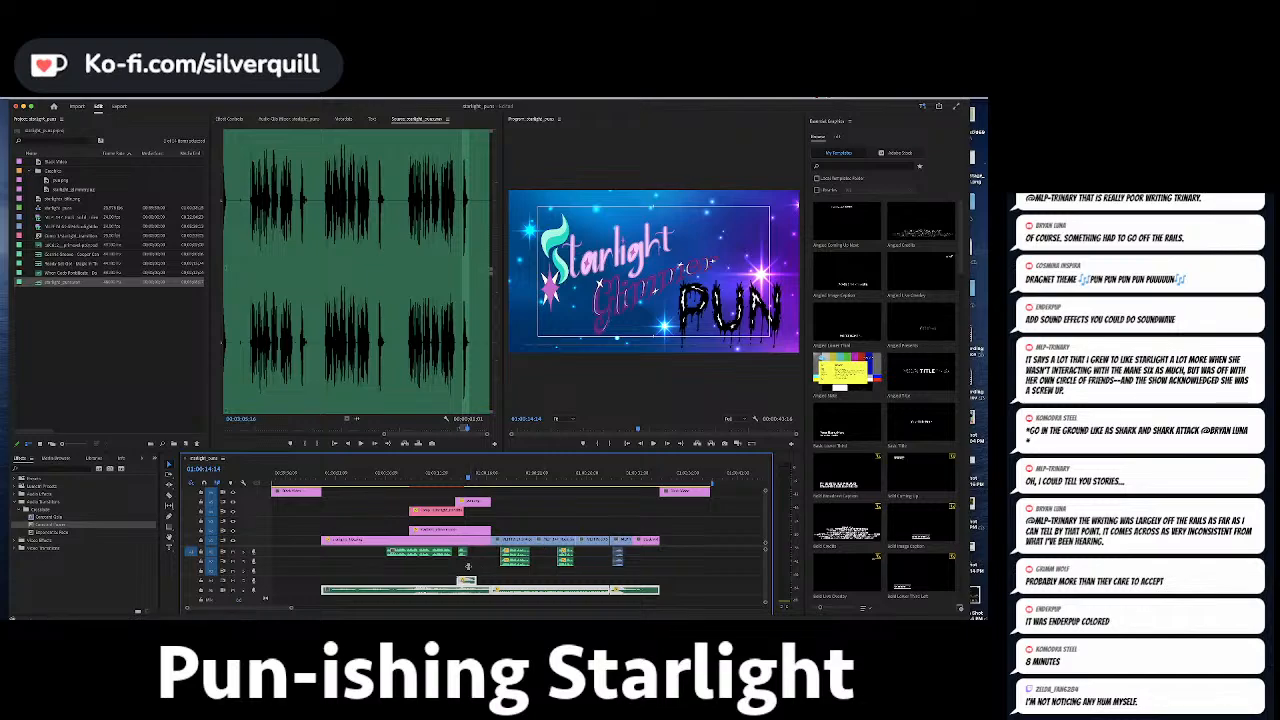
Send the long voice clip before the PUN title to Adobe Audition for editing.
{"action": "left_click", "coordinate": [420, 553]}
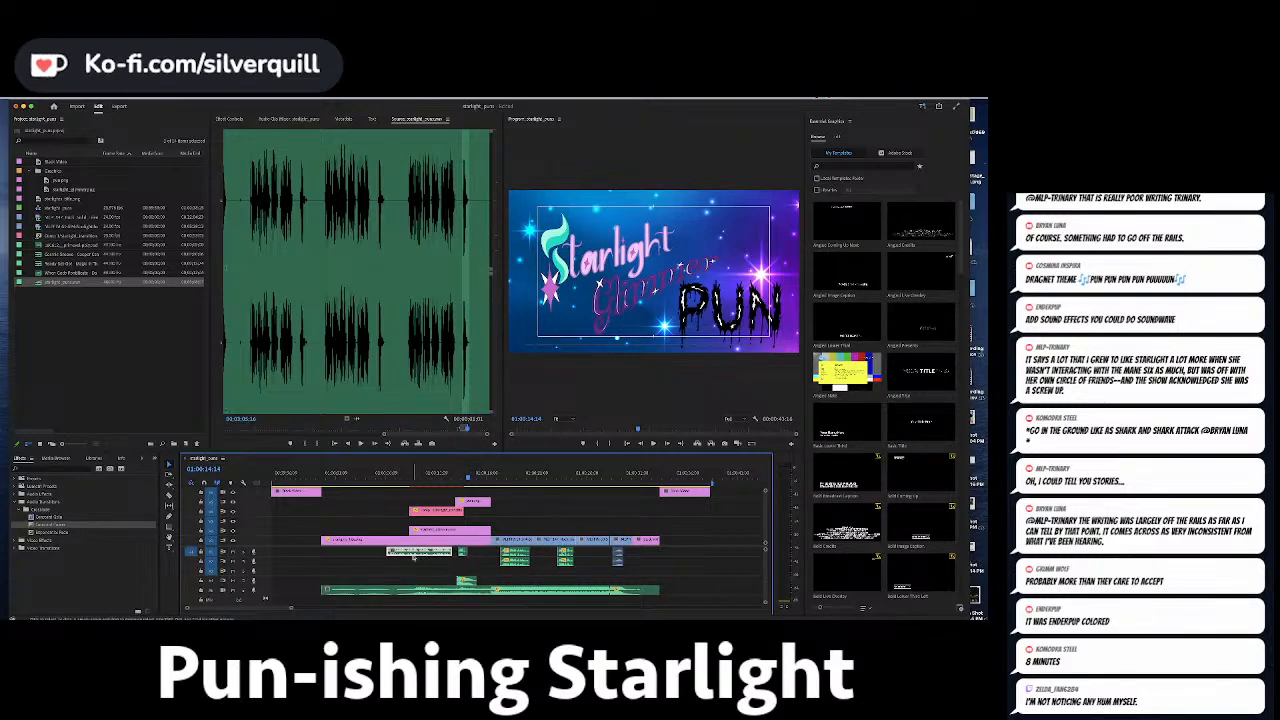
{"action": "right_click", "coordinate": [418, 554]}
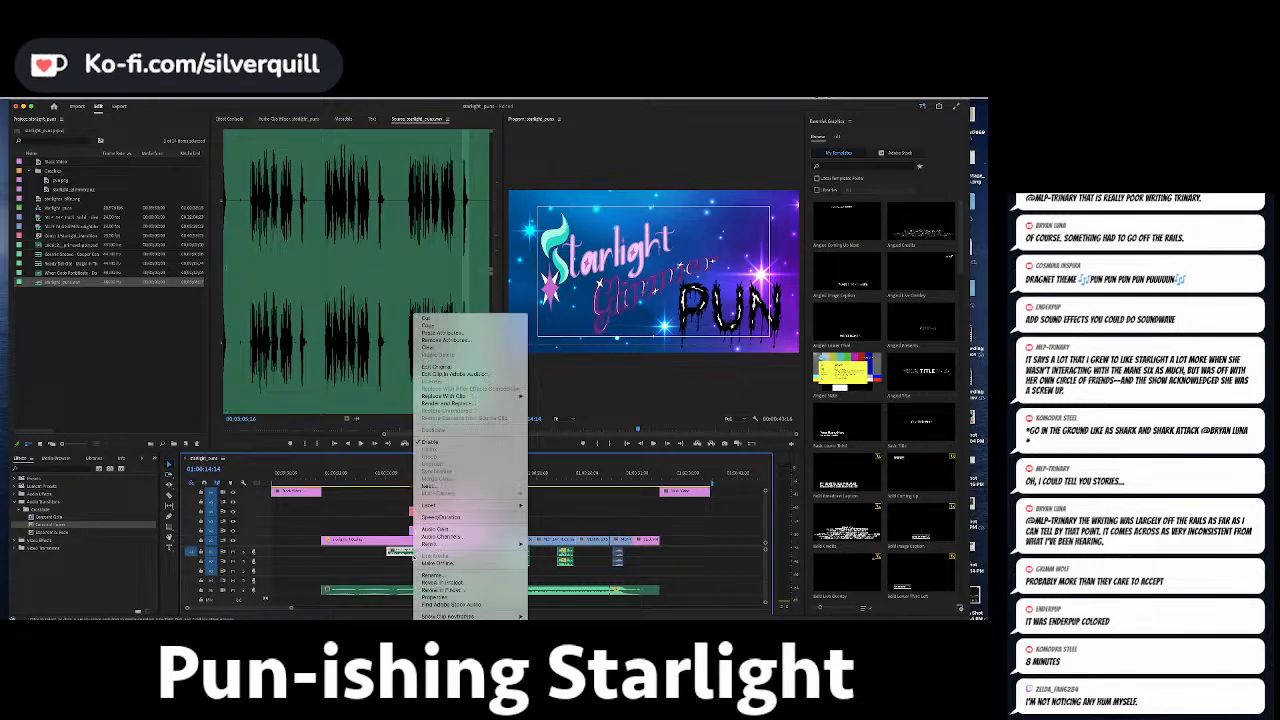
{"action": "left_click", "coordinate": [500, 374]}
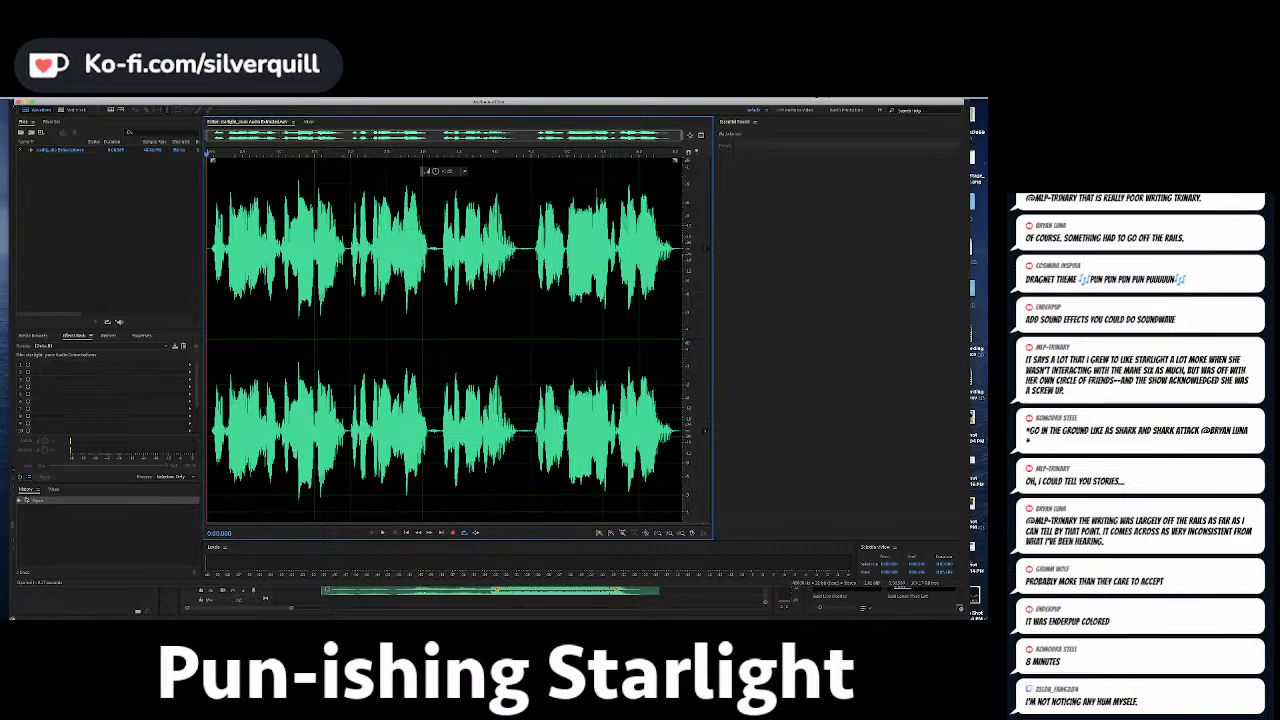
Set Audition's default audio output to RODECaster Pro Stereo and accept the device change.
{"action": "left_click", "coordinate": [38, 98]}
{"action": "mouse_move", "coordinate": [48, 116]}
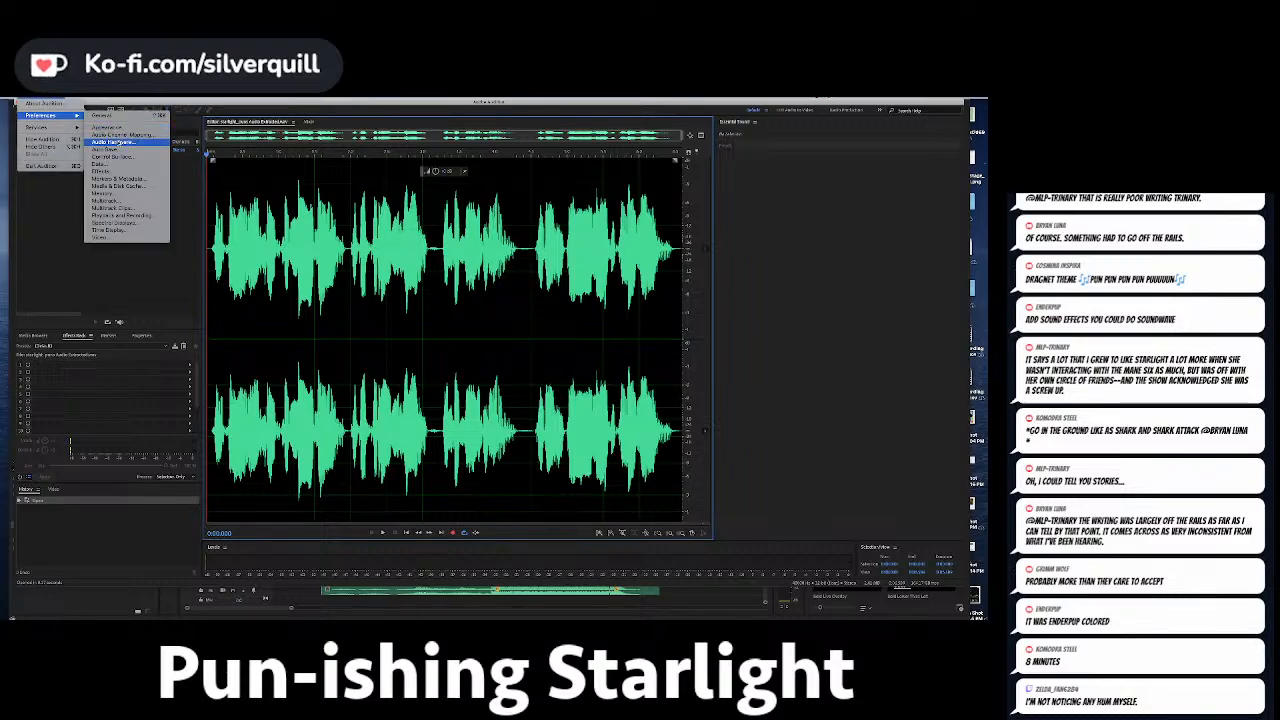
{"action": "left_click", "coordinate": [112, 141]}
{"action": "left_click", "coordinate": [452, 283]}
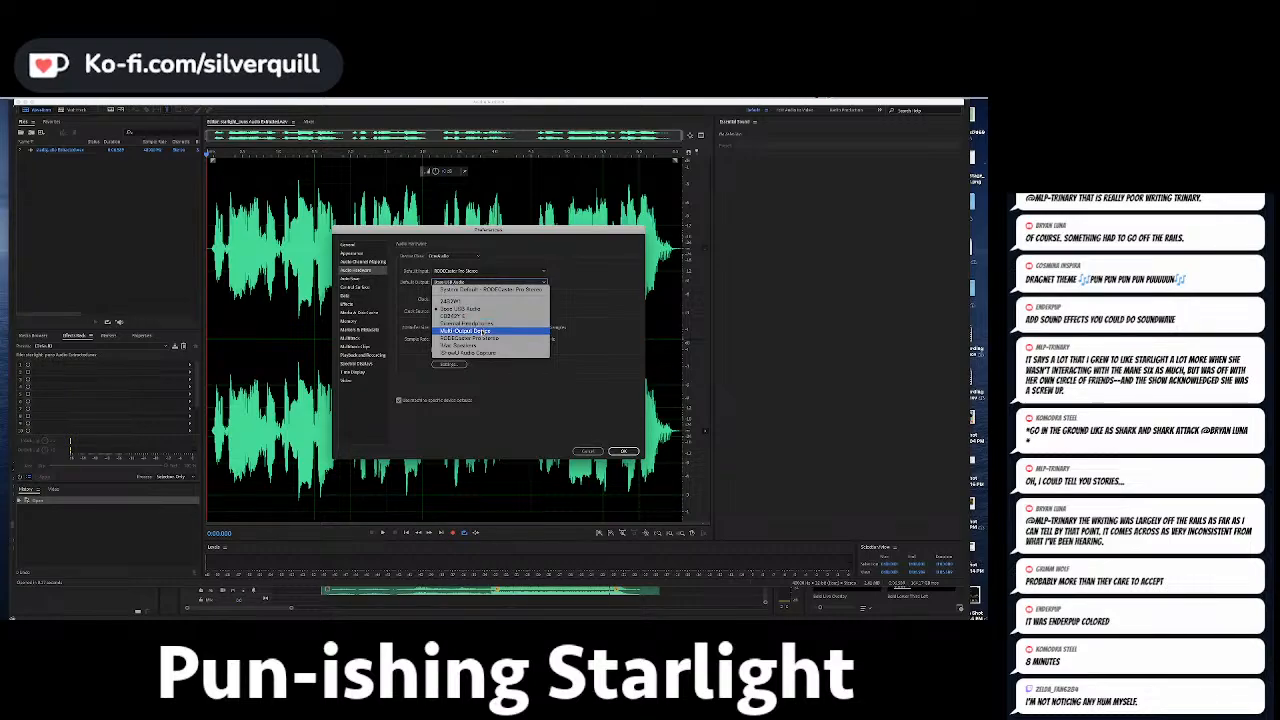
{"action": "left_click", "coordinate": [482, 338]}
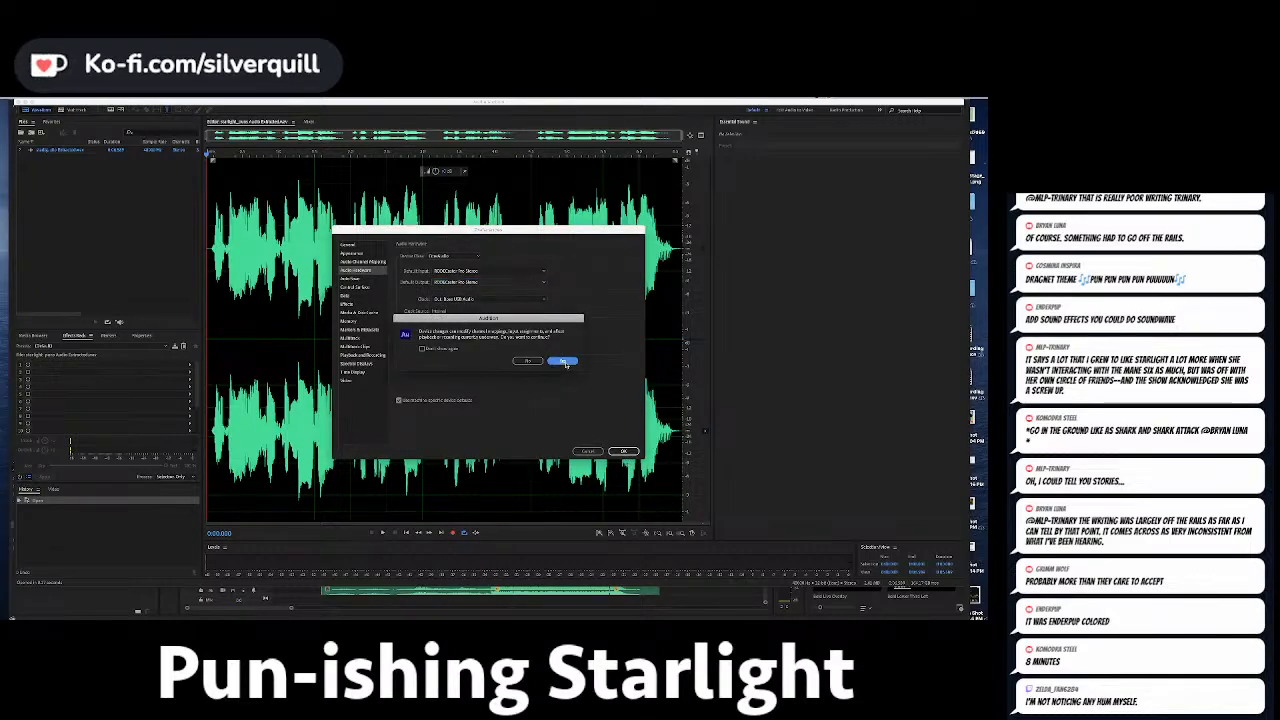
{"action": "left_click", "coordinate": [563, 361]}
{"action": "left_click", "coordinate": [623, 452]}
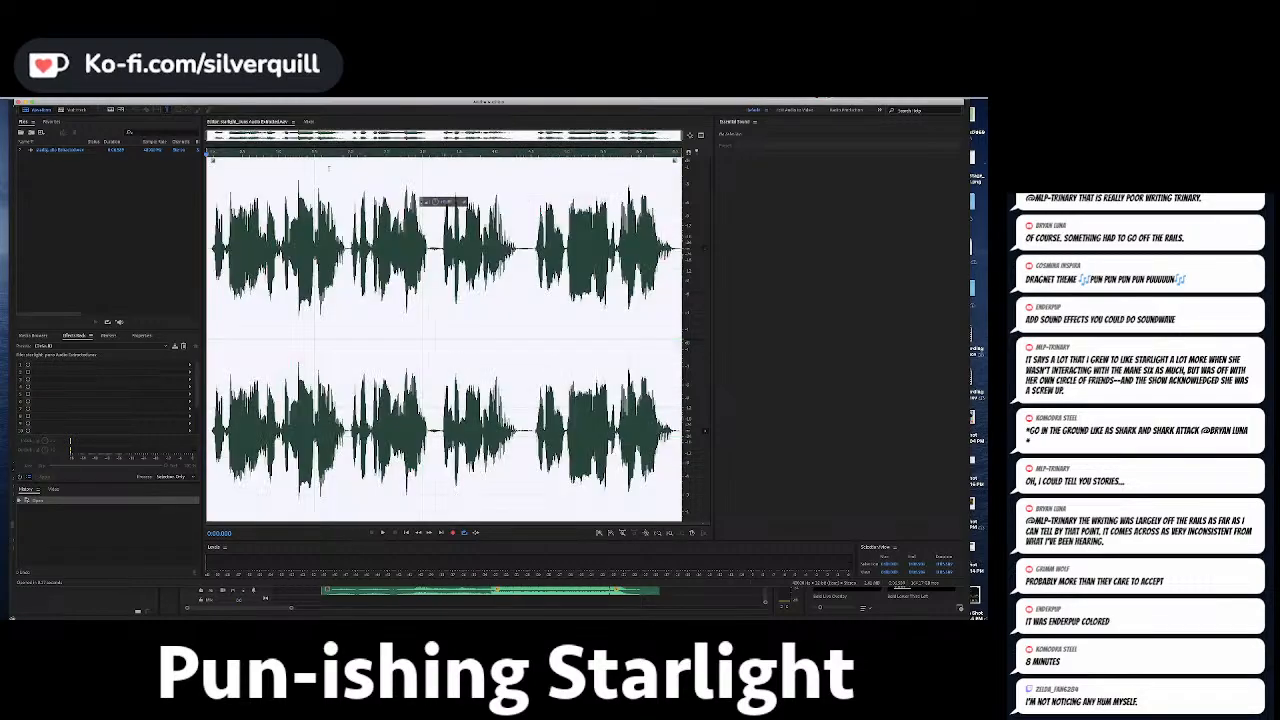
Try the Analog Delay effect on the whole long voice clip, previewing it before applying, and undo it.
{"action": "left_click", "coordinate": [155, 101]}
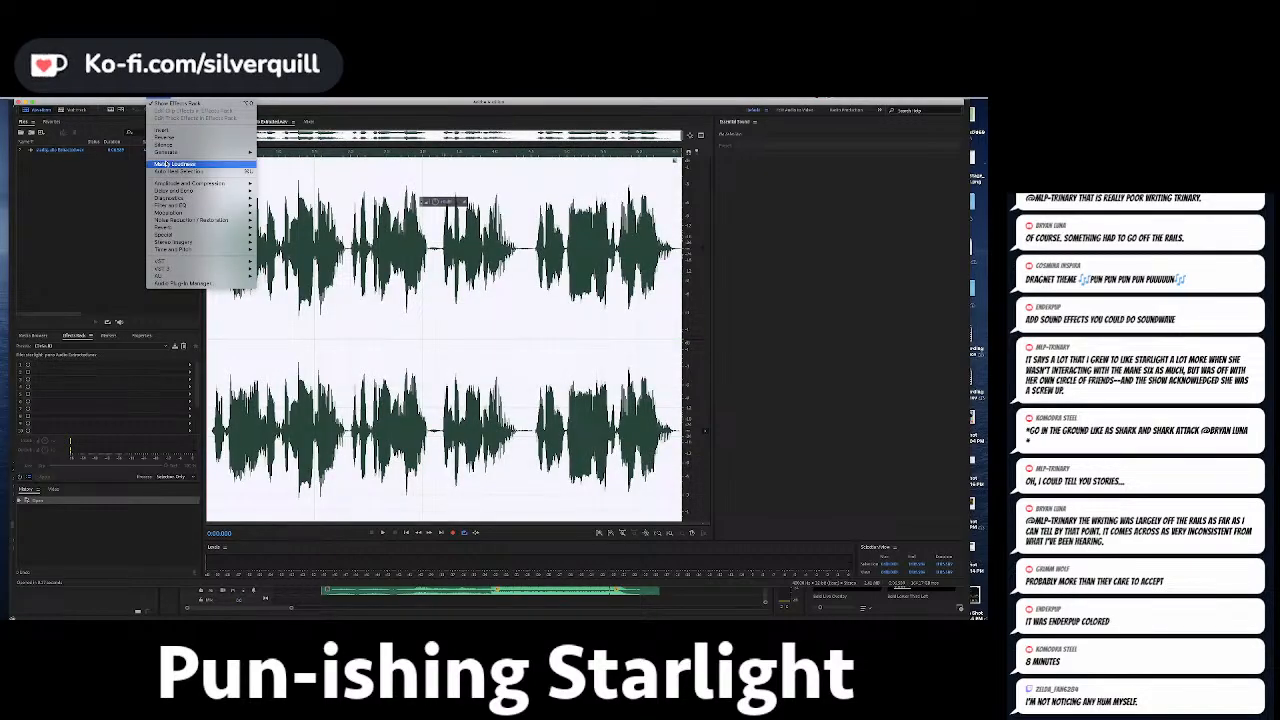
{"action": "mouse_move", "coordinate": [182, 98]}
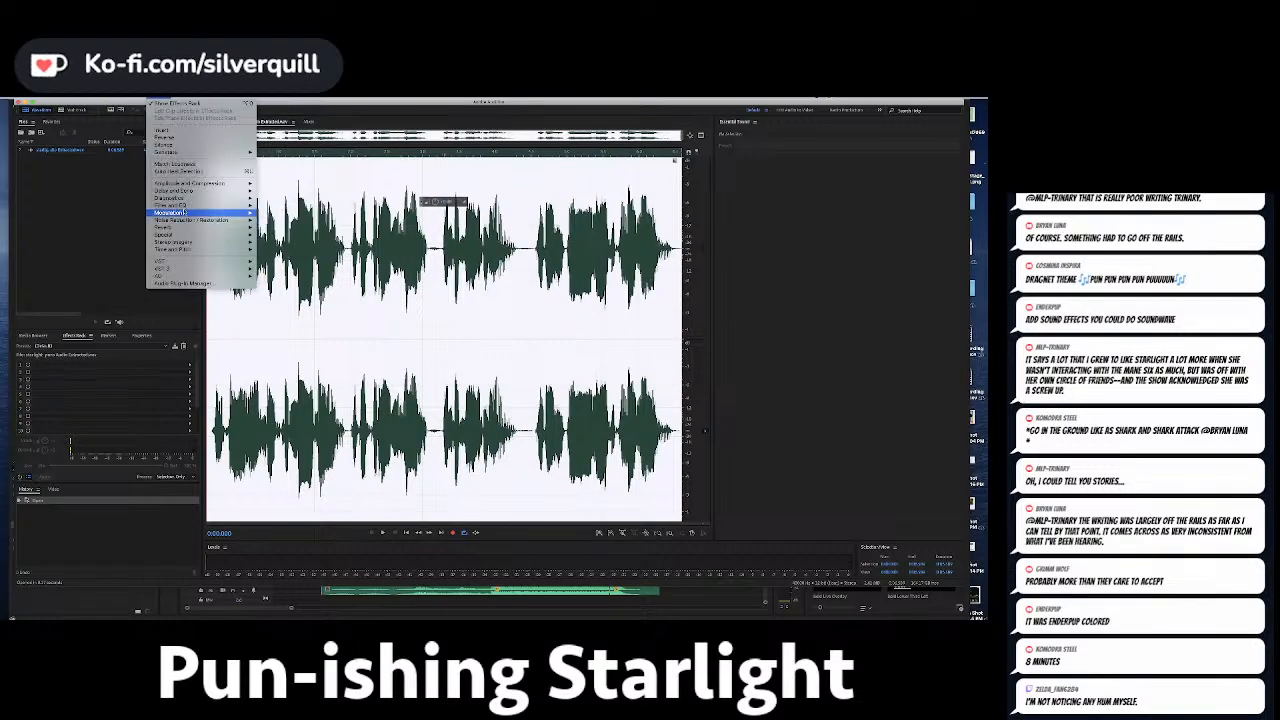
{"action": "mouse_move", "coordinate": [186, 220]}
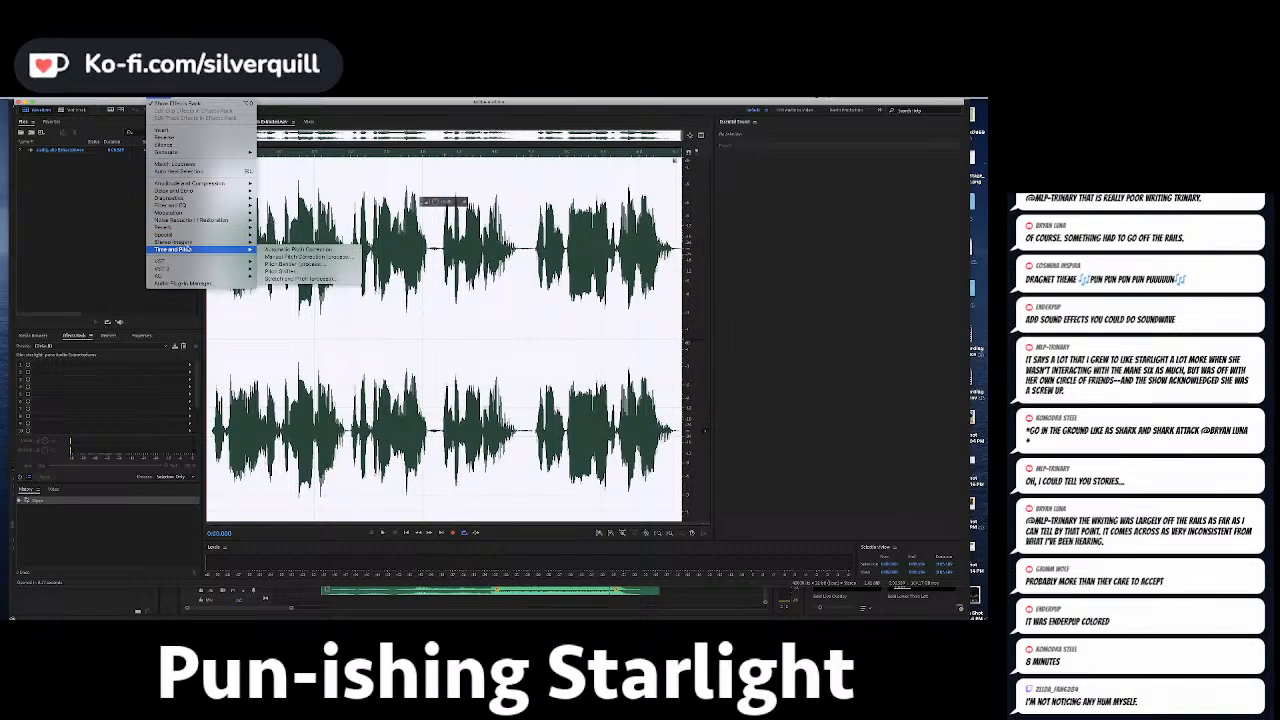
{"action": "mouse_move", "coordinate": [185, 190]}
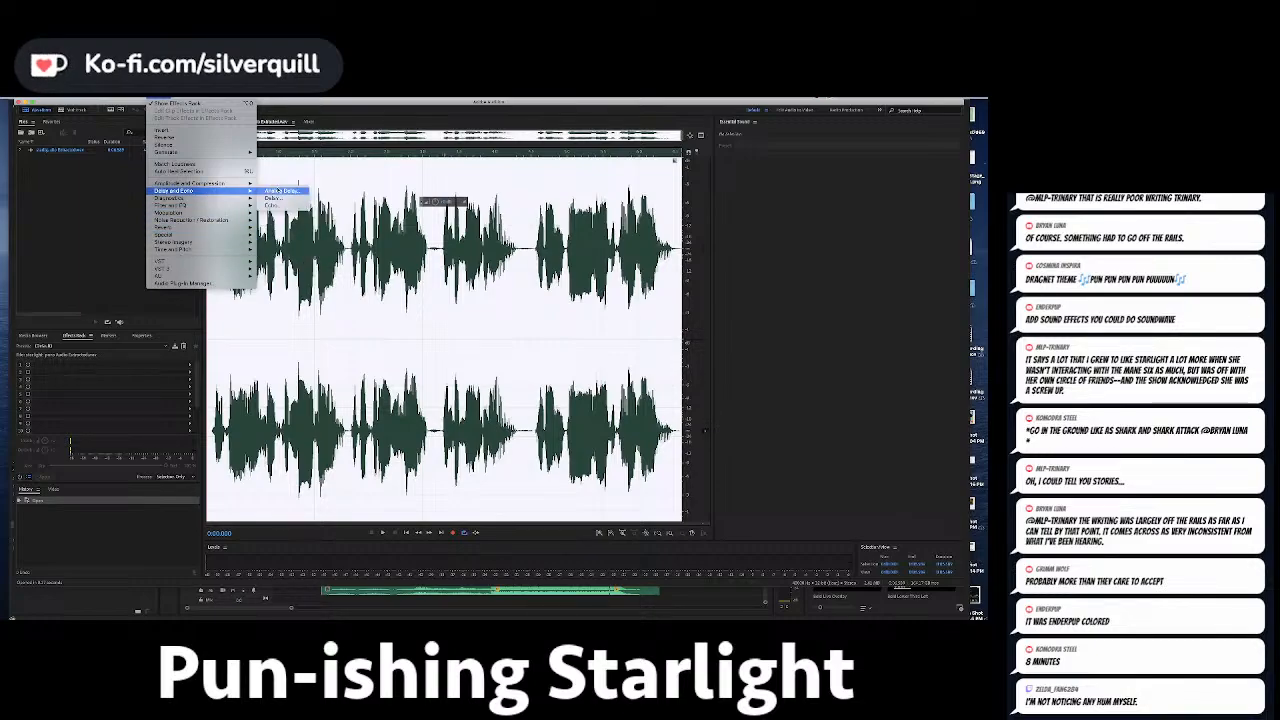
{"action": "left_click", "coordinate": [279, 190]}
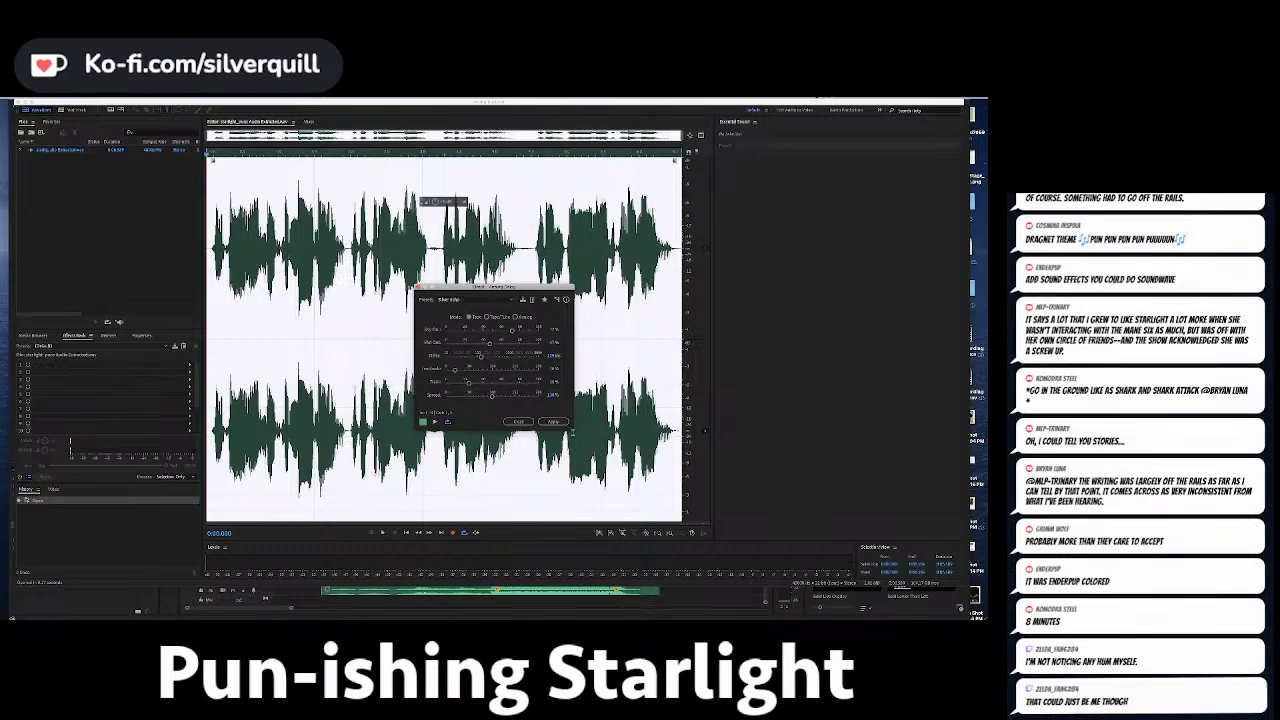
{"action": "left_click", "coordinate": [435, 423]}
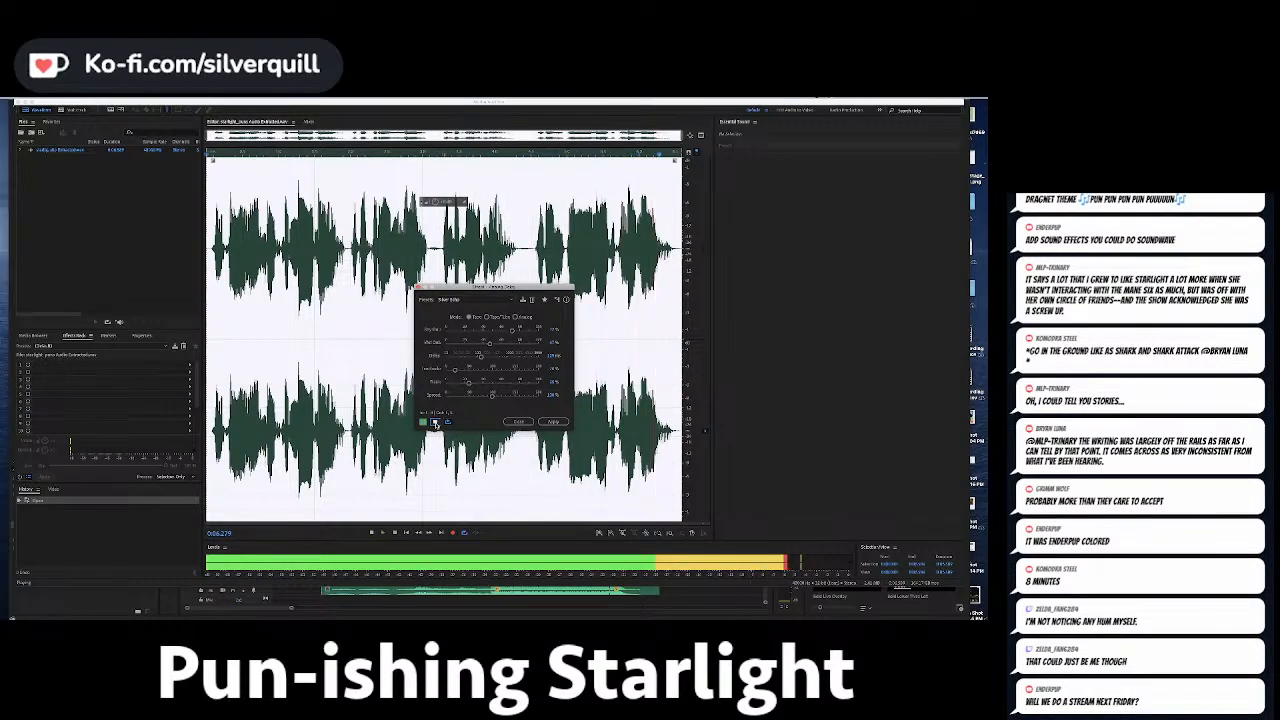
{"action": "left_click", "coordinate": [553, 421]}
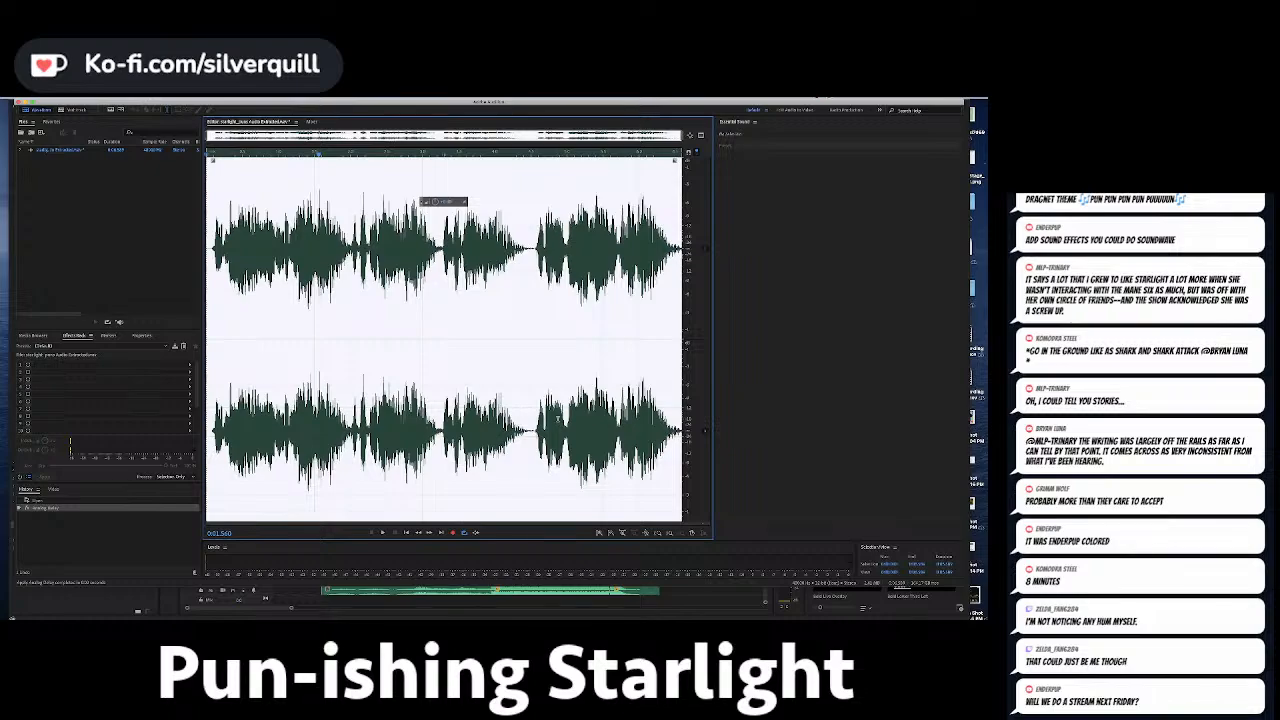
{"action": "key", "text": "super+z"}
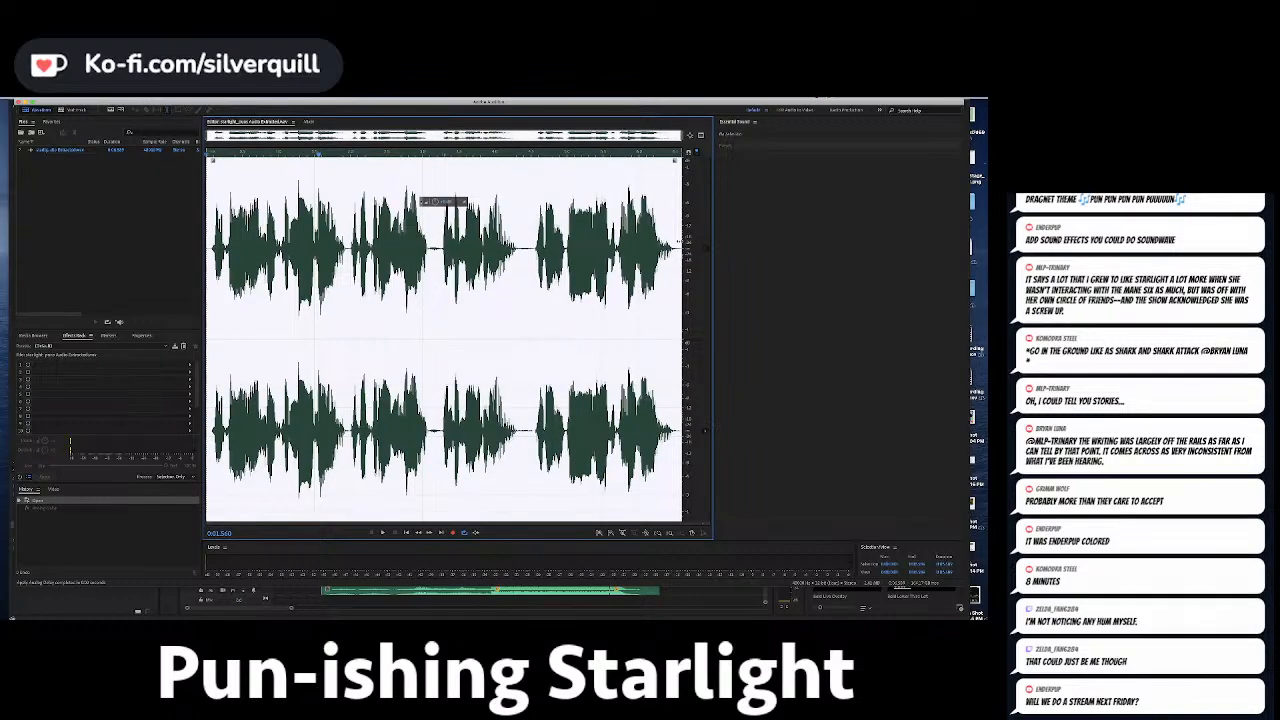
Insert a short stretch of silence at the end of the long voice clip.
{"action": "left_click", "coordinate": [511, 157]}
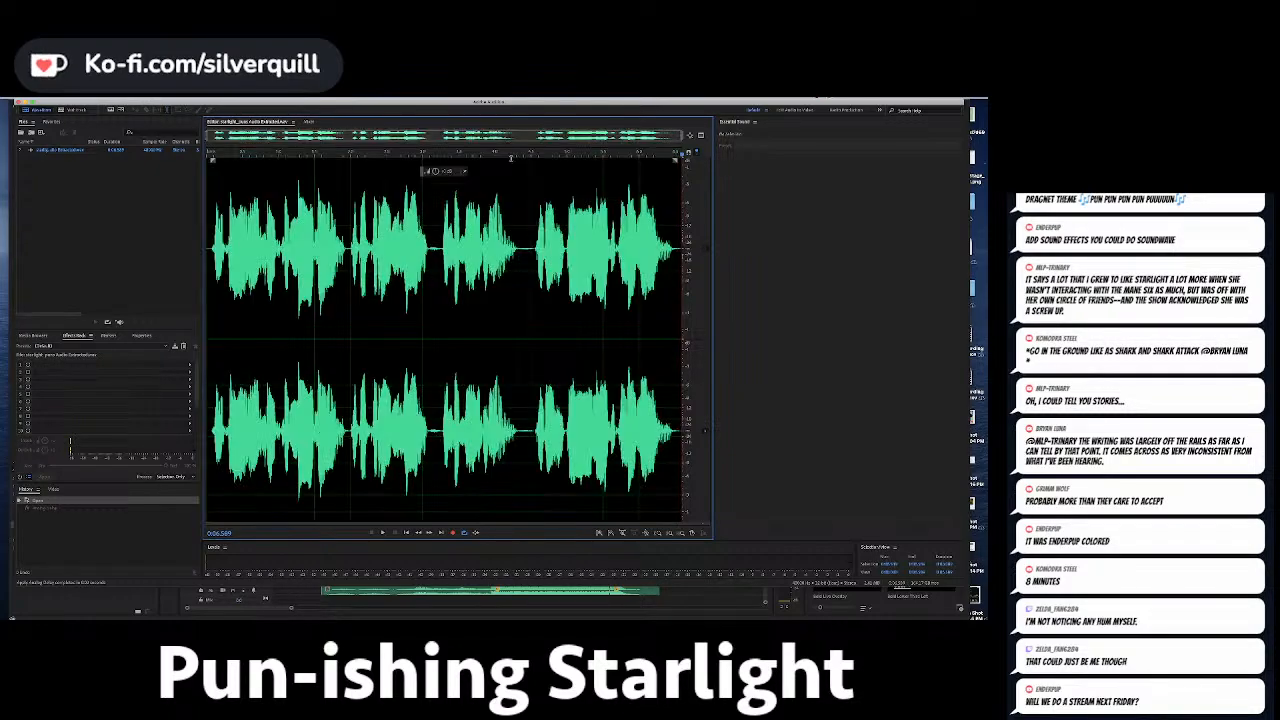
{"action": "left_click", "coordinate": [90, 98]}
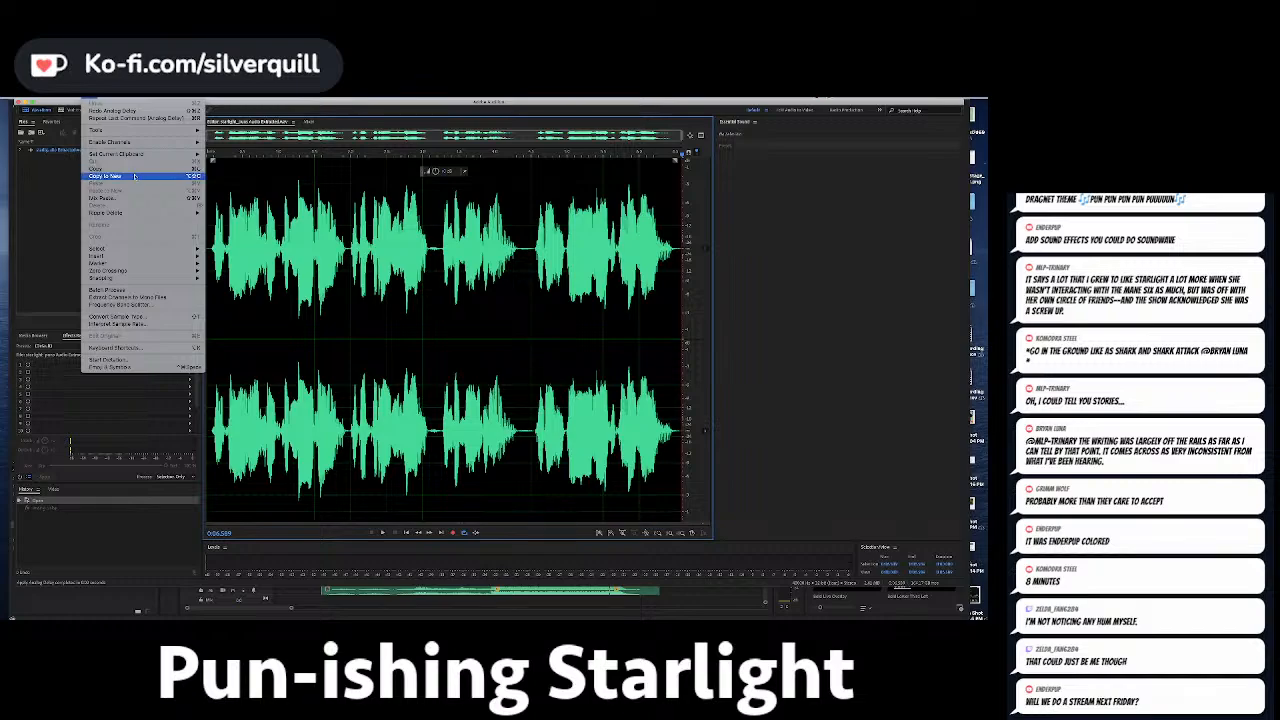
{"action": "mouse_move", "coordinate": [180, 256]}
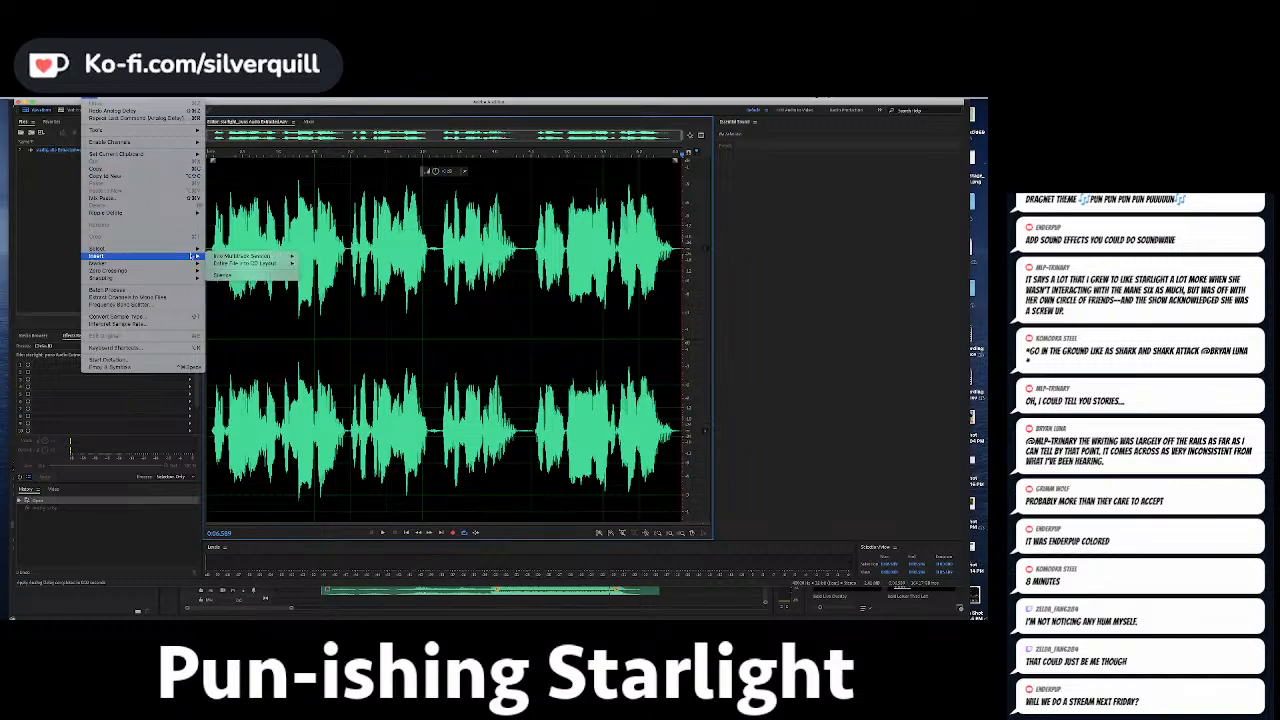
{"action": "left_click", "coordinate": [216, 274]}
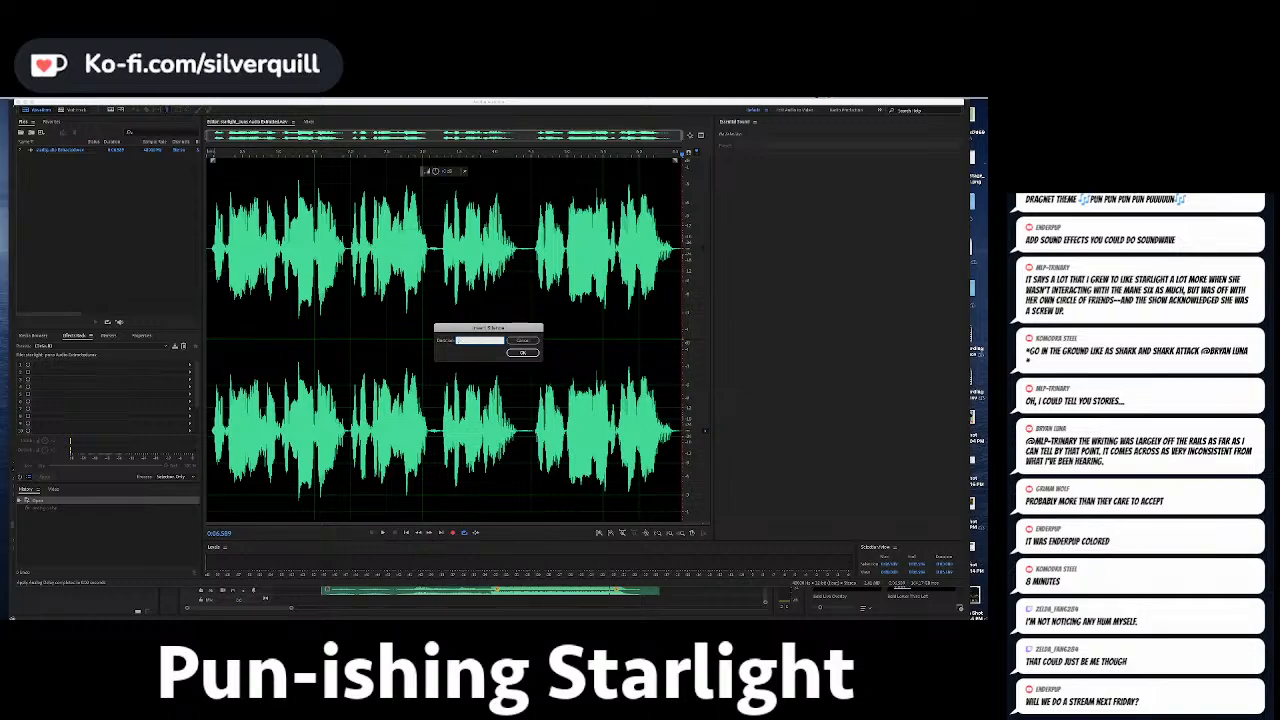
{"action": "key", "text": "Return"}
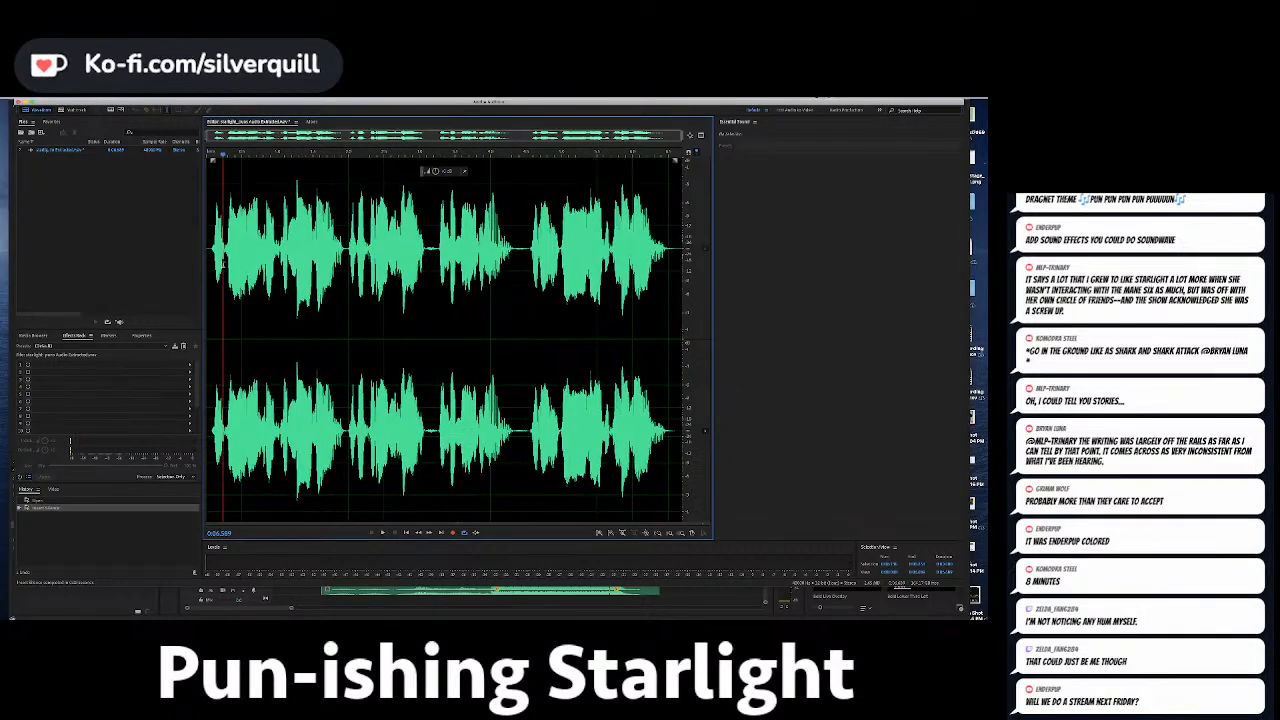
Apply the Analog Delay effect to the whole extended voice clip, play back its ending, and save the file.
{"action": "key", "text": "ctrl+a"}
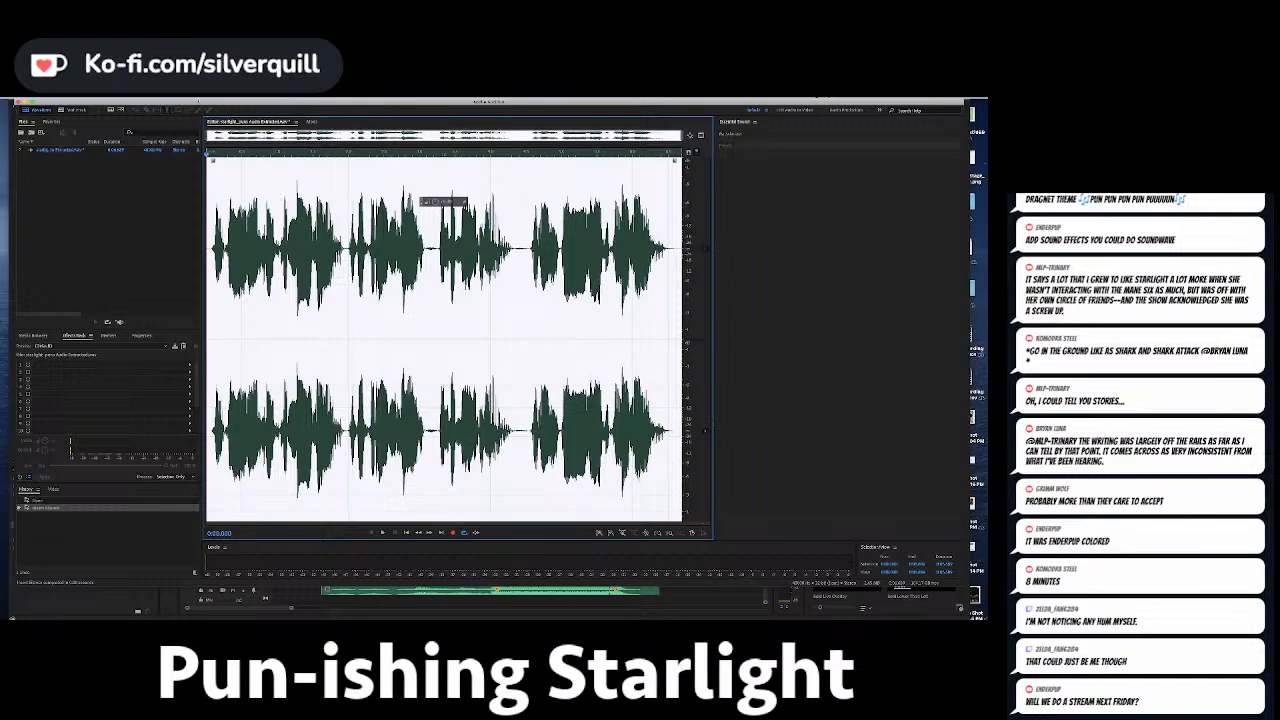
{"action": "left_click", "coordinate": [159, 98]}
{"action": "mouse_move", "coordinate": [200, 191]}
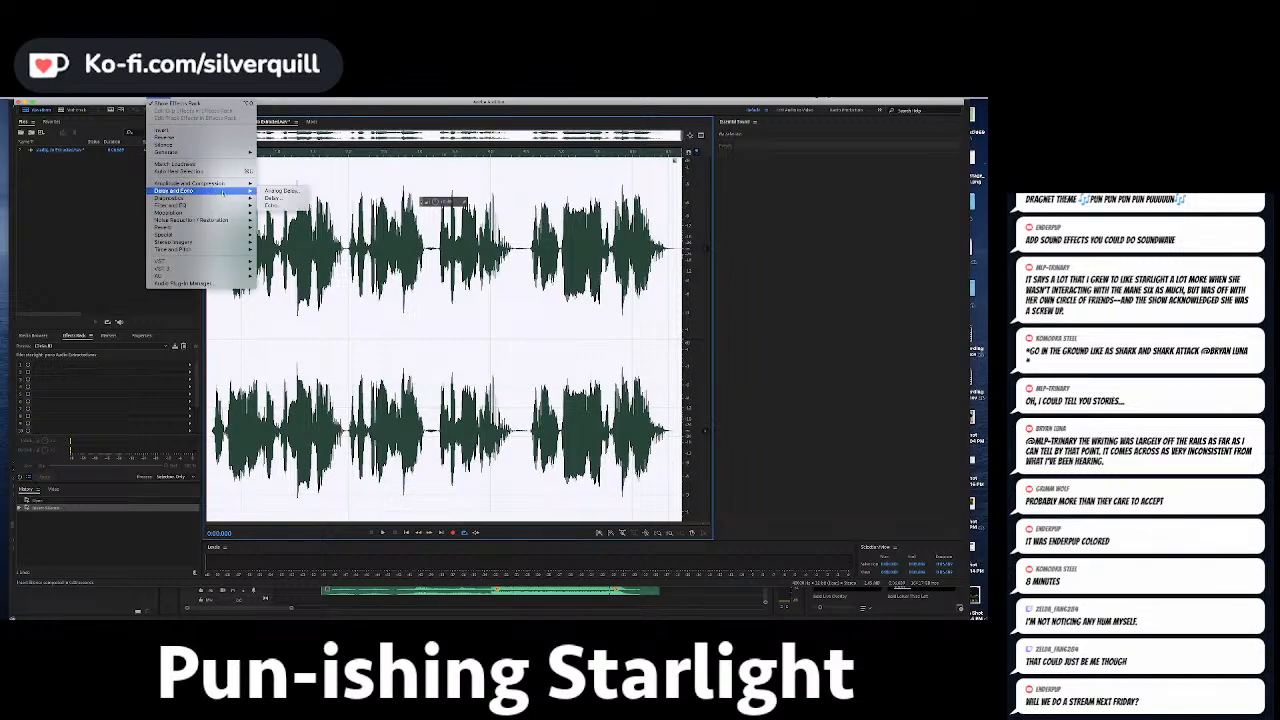
{"action": "left_click", "coordinate": [282, 190]}
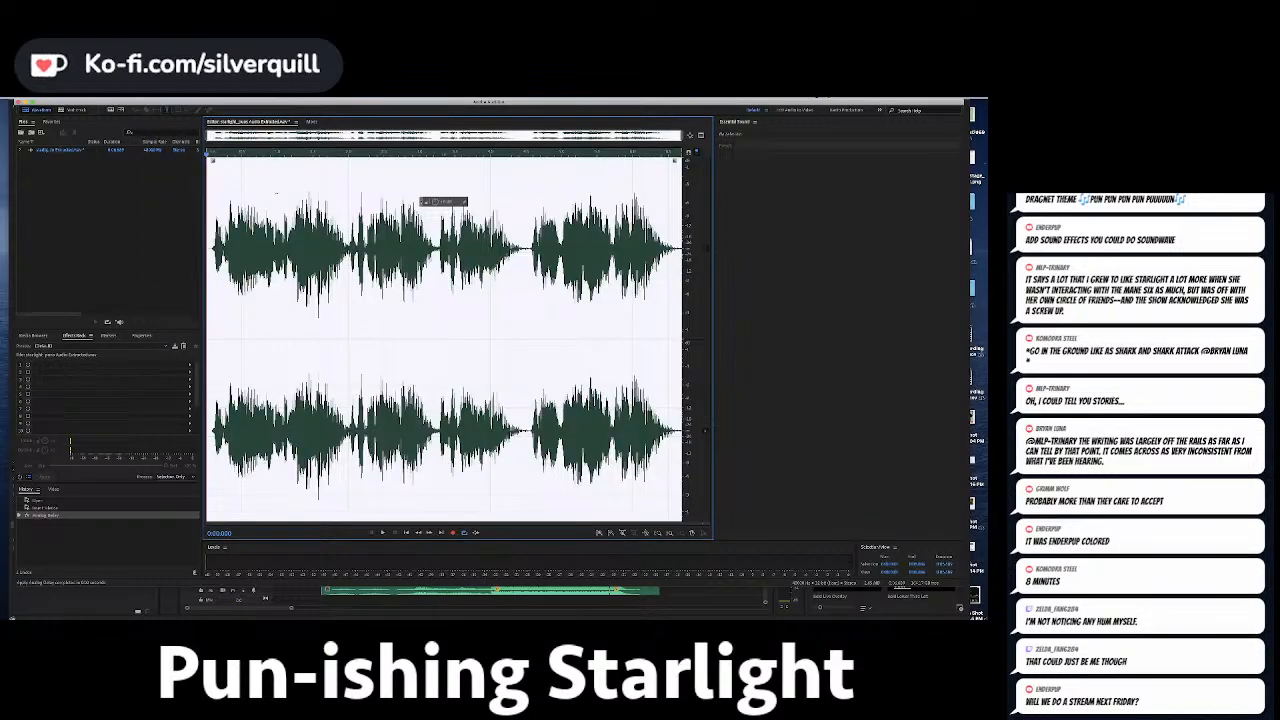
{"action": "key", "text": "space"}
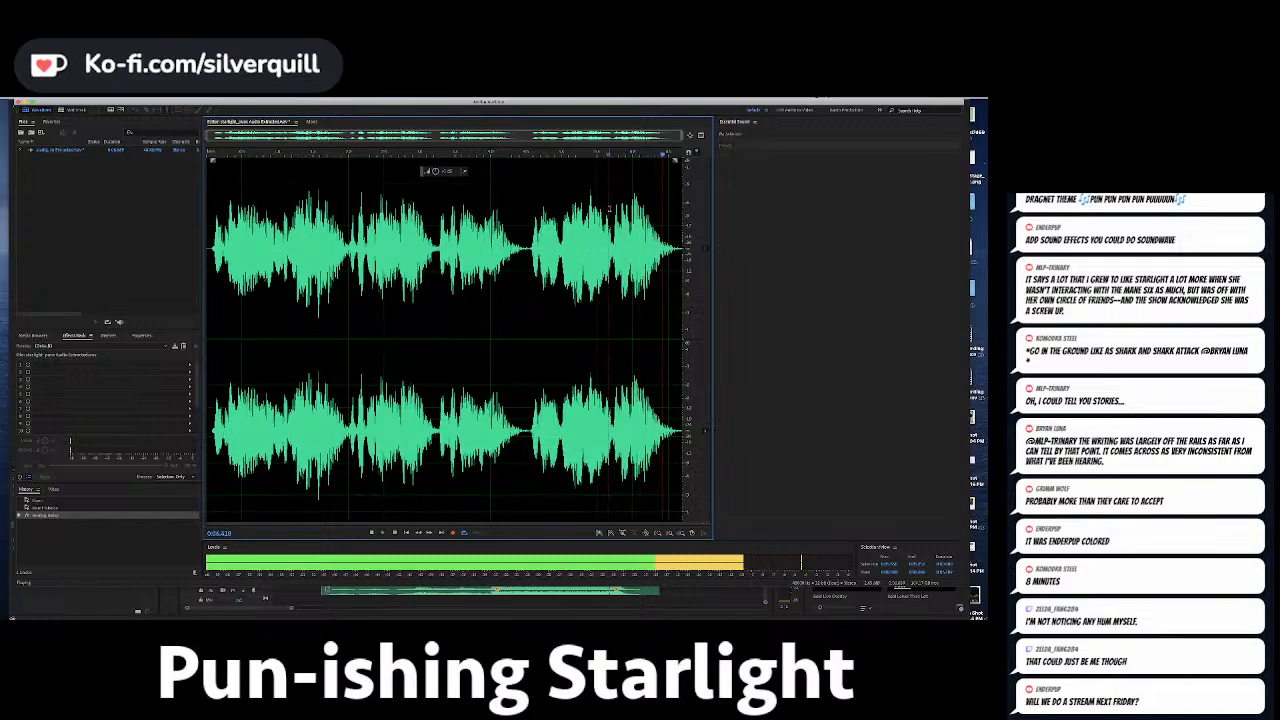
{"action": "key", "text": "space"}
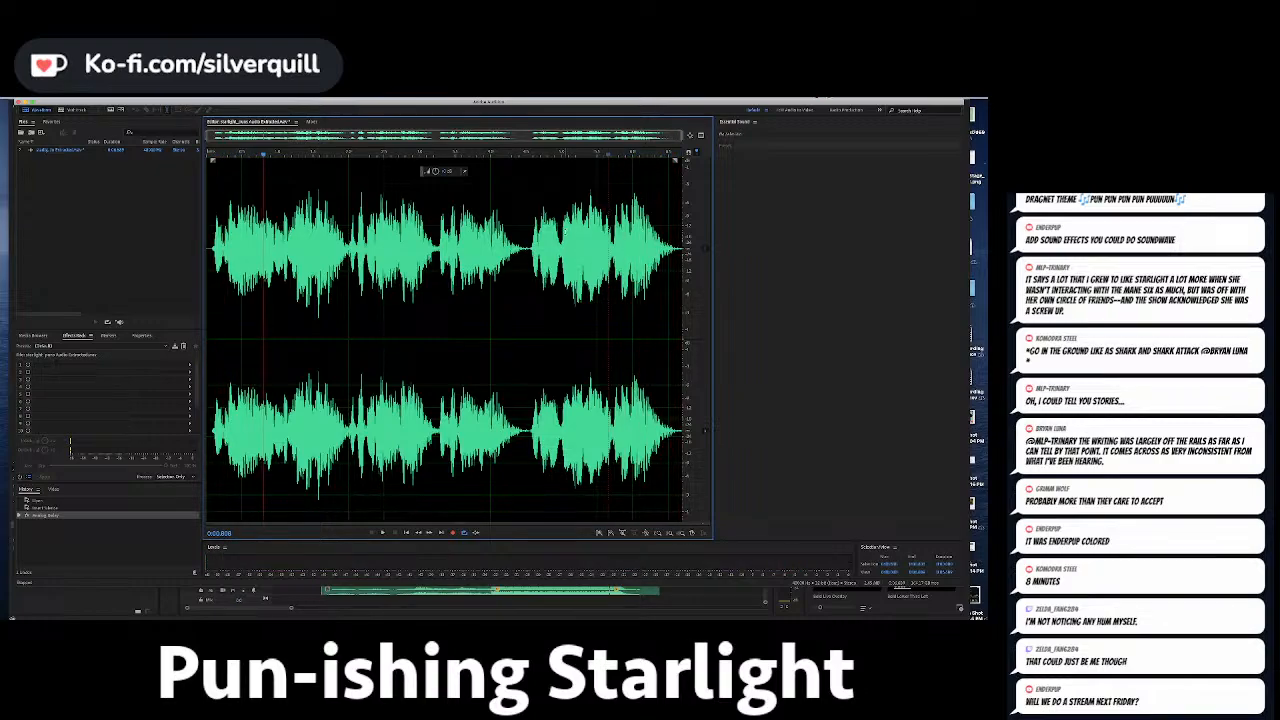
{"action": "key", "text": "super+s"}
Switch to Premiere Pro and send the short voice clip under the PUN title to Adobe Audition for editing.
{"action": "key", "text": "super+Tab"}
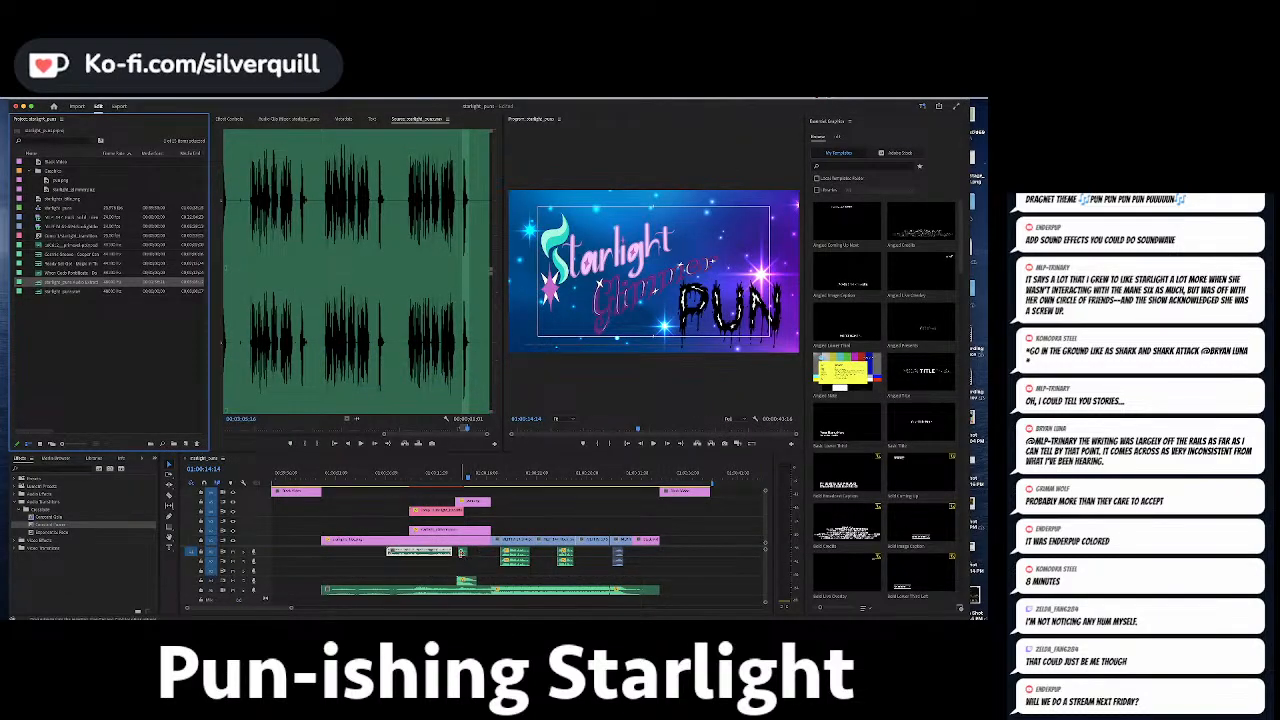
{"action": "left_click", "coordinate": [462, 552]}
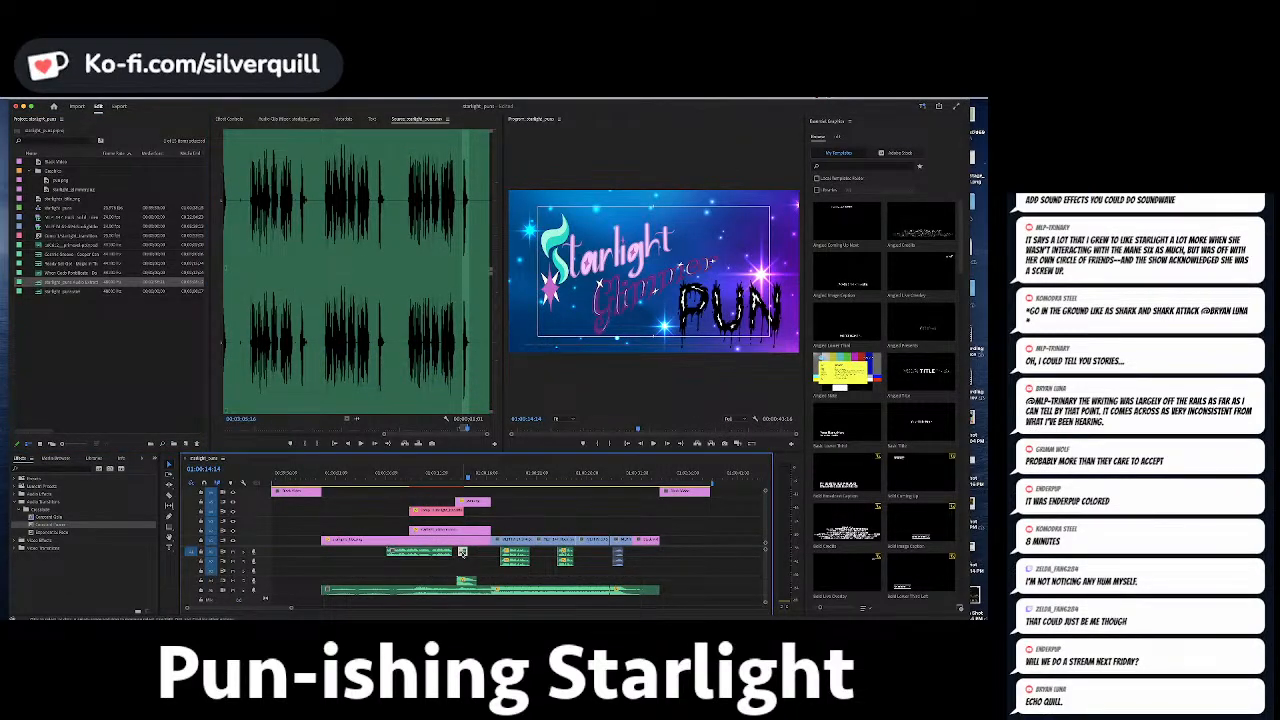
{"action": "right_click", "coordinate": [462, 552]}
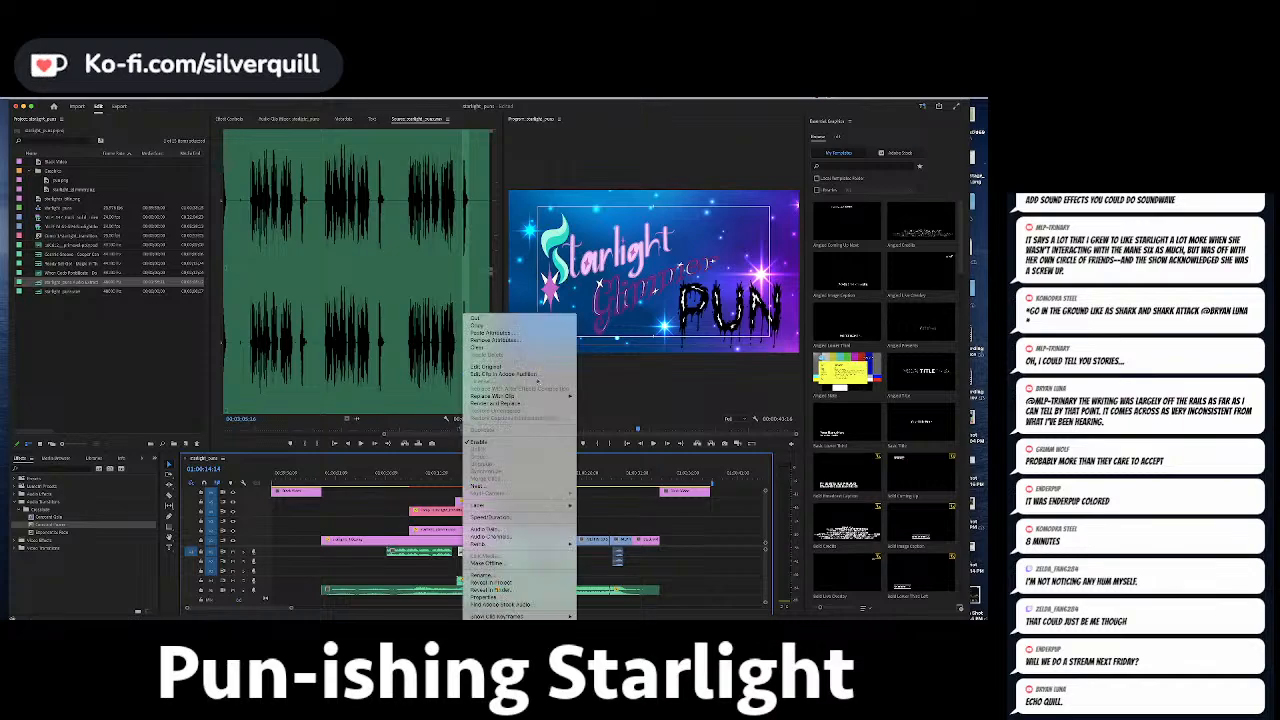
{"action": "left_click", "coordinate": [532, 376]}
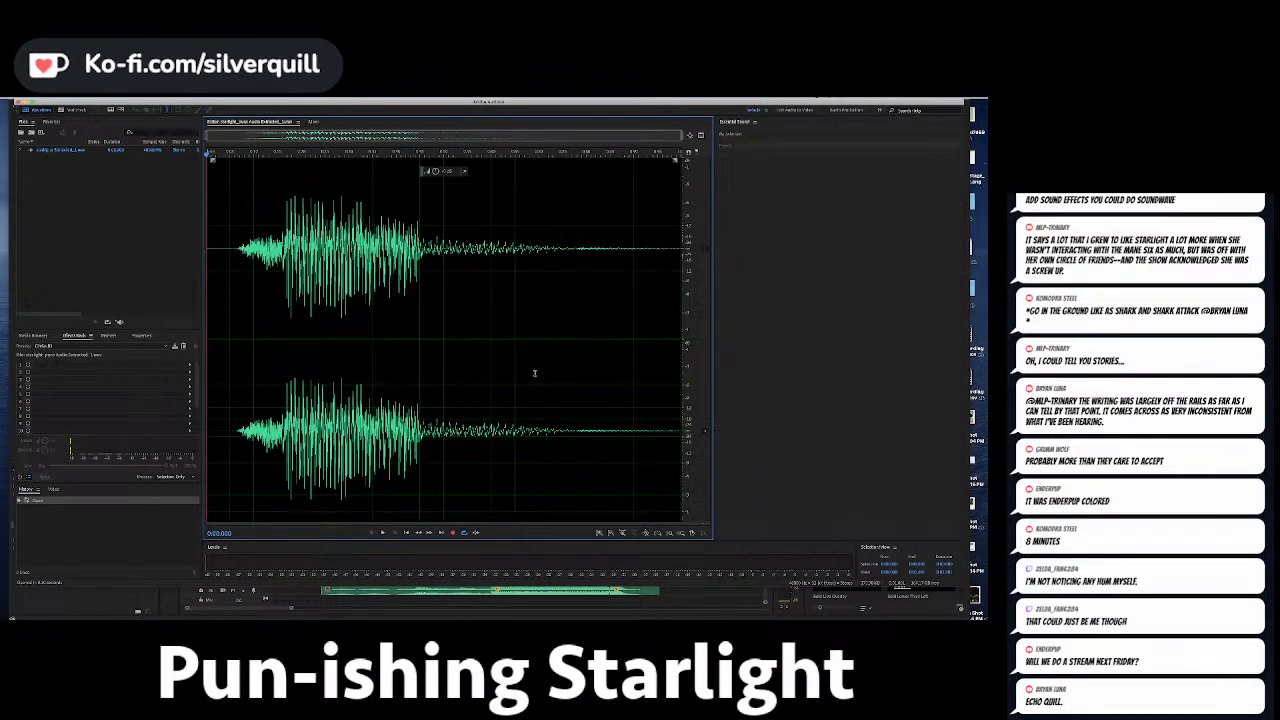
Try a different Analog Delay preset on the whole short voice clip, preview it, and close the effect.
{"action": "key", "text": "super+a"}
{"action": "left_click", "coordinate": [159, 98]}
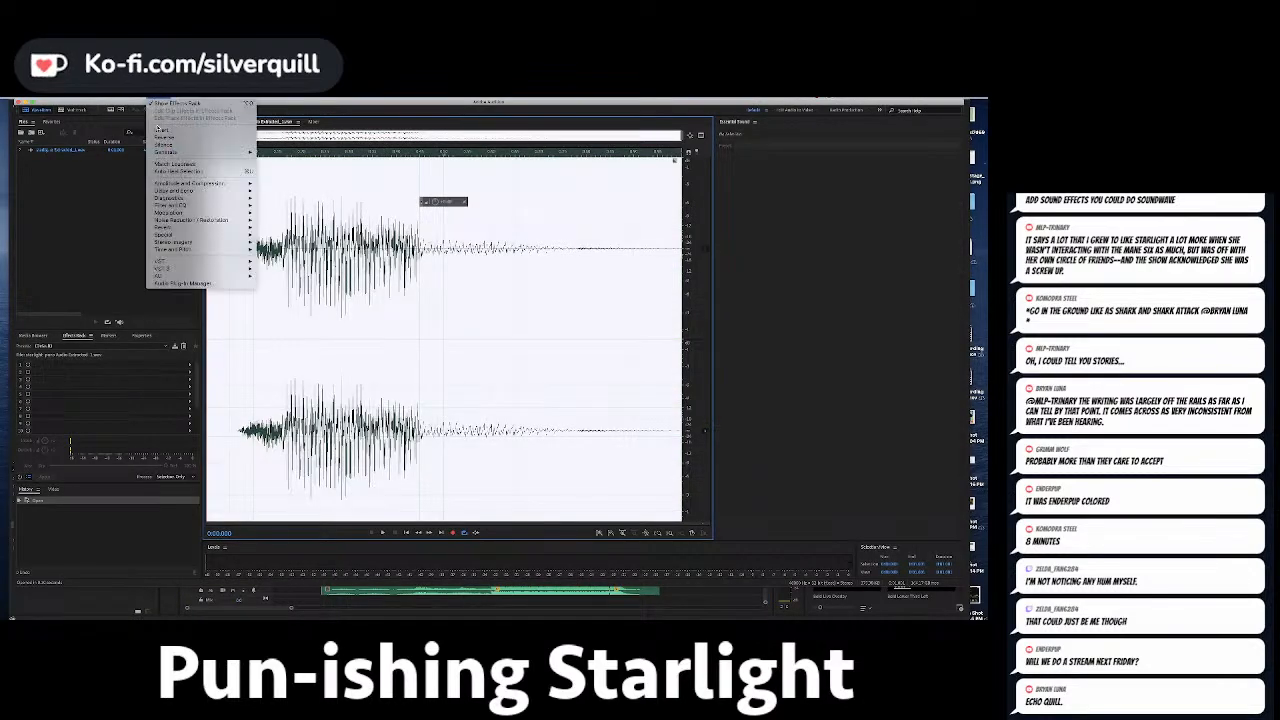
{"action": "mouse_move", "coordinate": [172, 193]}
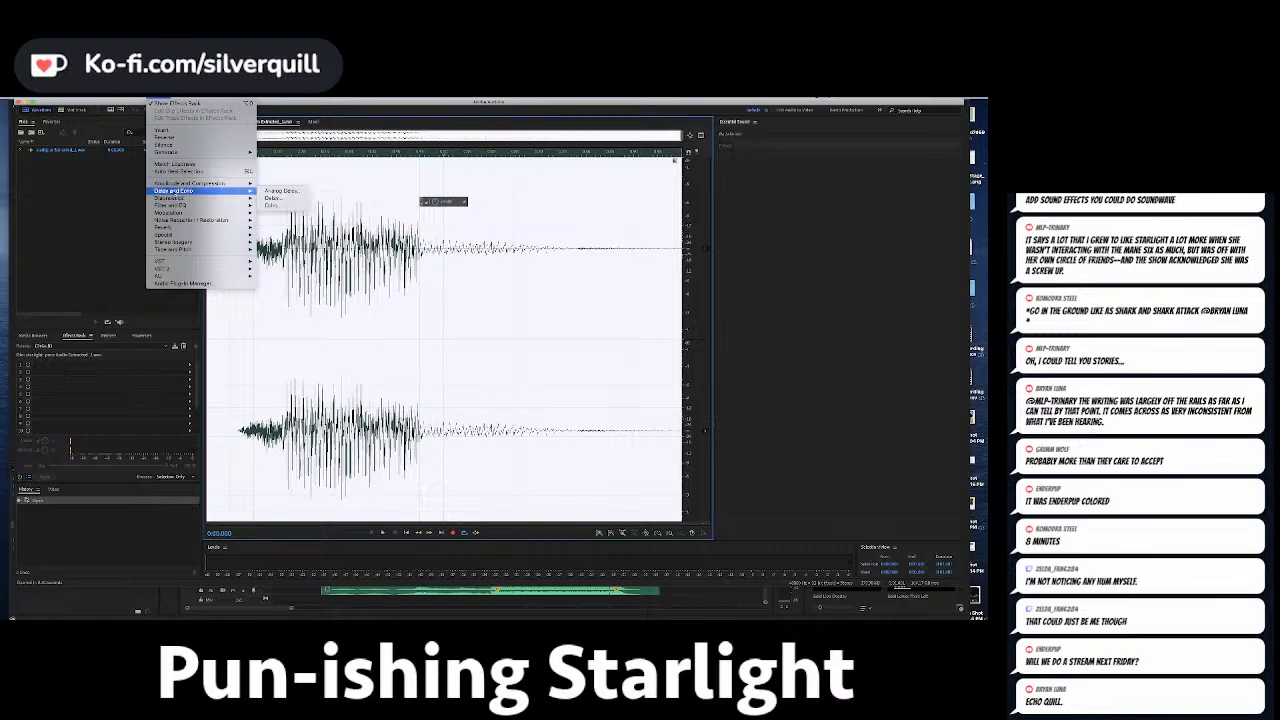
{"action": "left_click", "coordinate": [283, 190]}
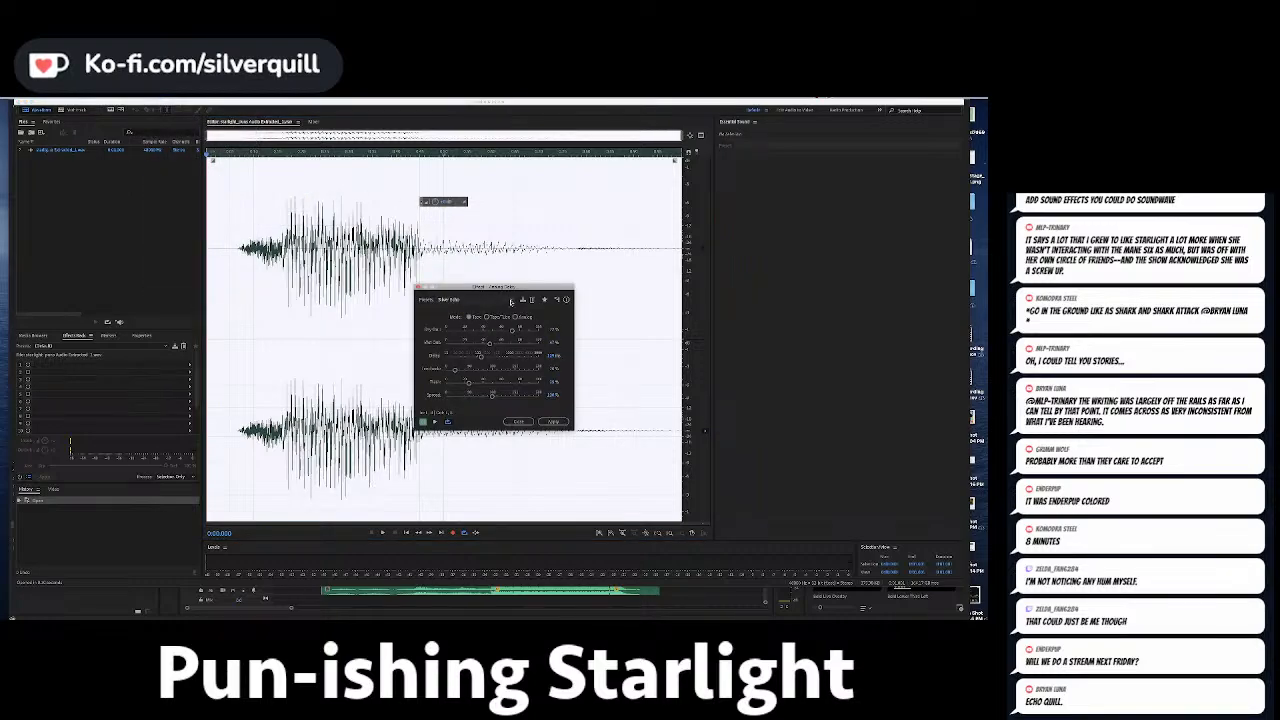
{"action": "left_click", "coordinate": [505, 300]}
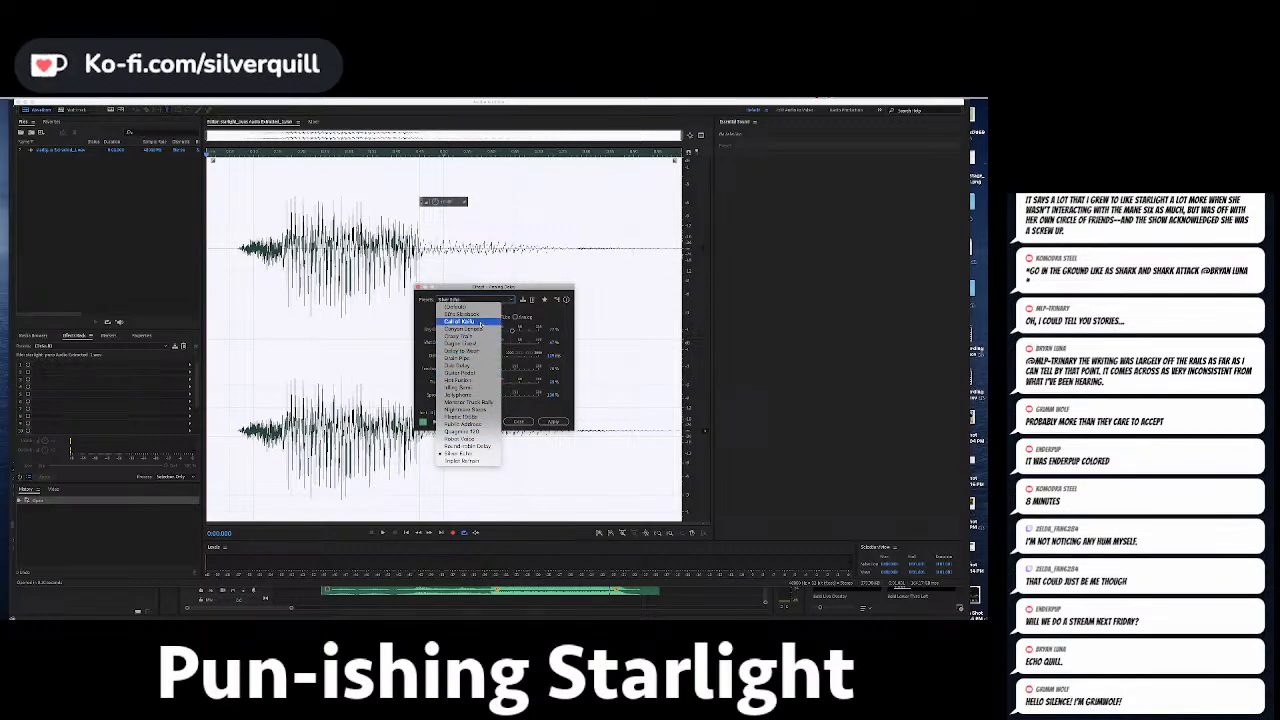
{"action": "left_click", "coordinate": [480, 324]}
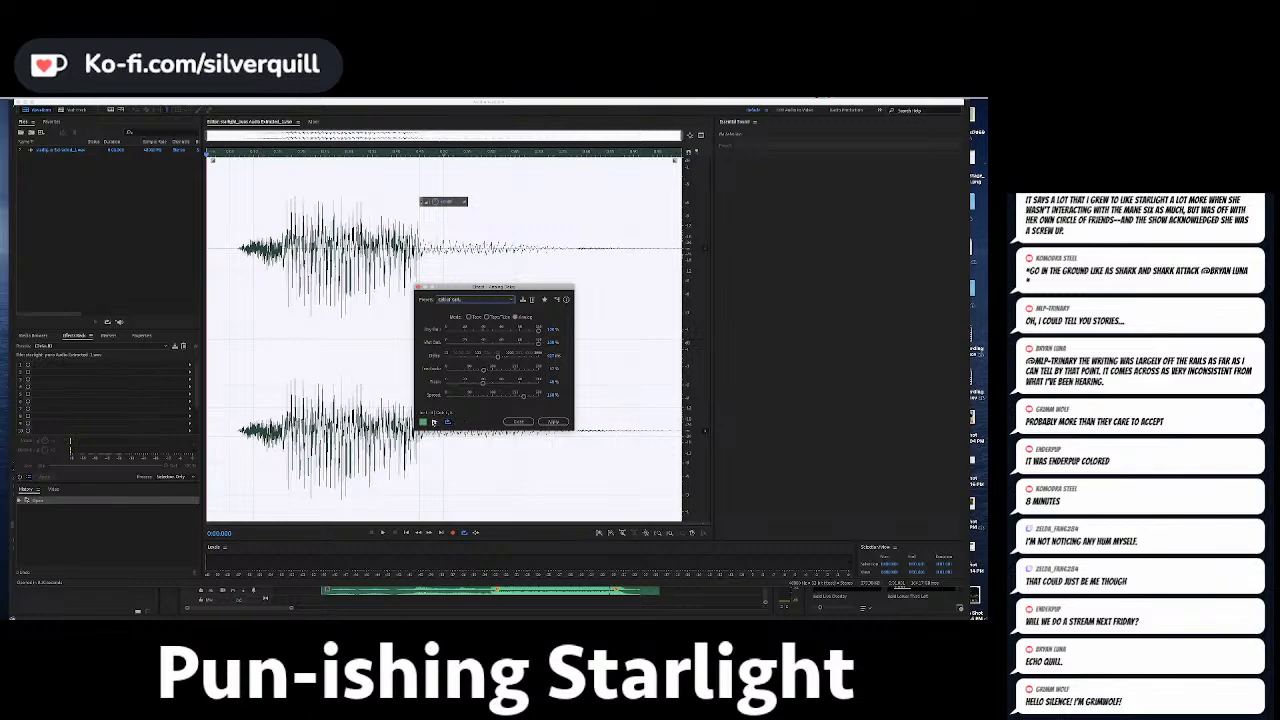
{"action": "left_click", "coordinate": [434, 422]}
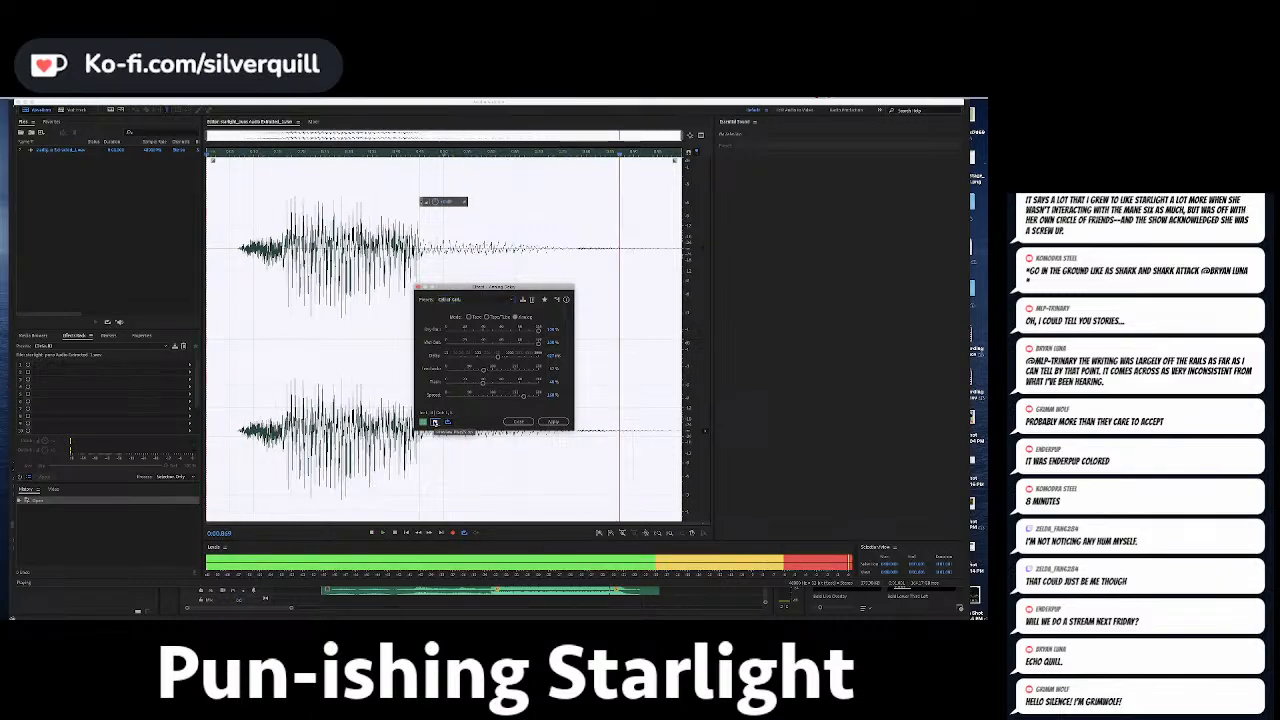
{"action": "left_click", "coordinate": [517, 422]}
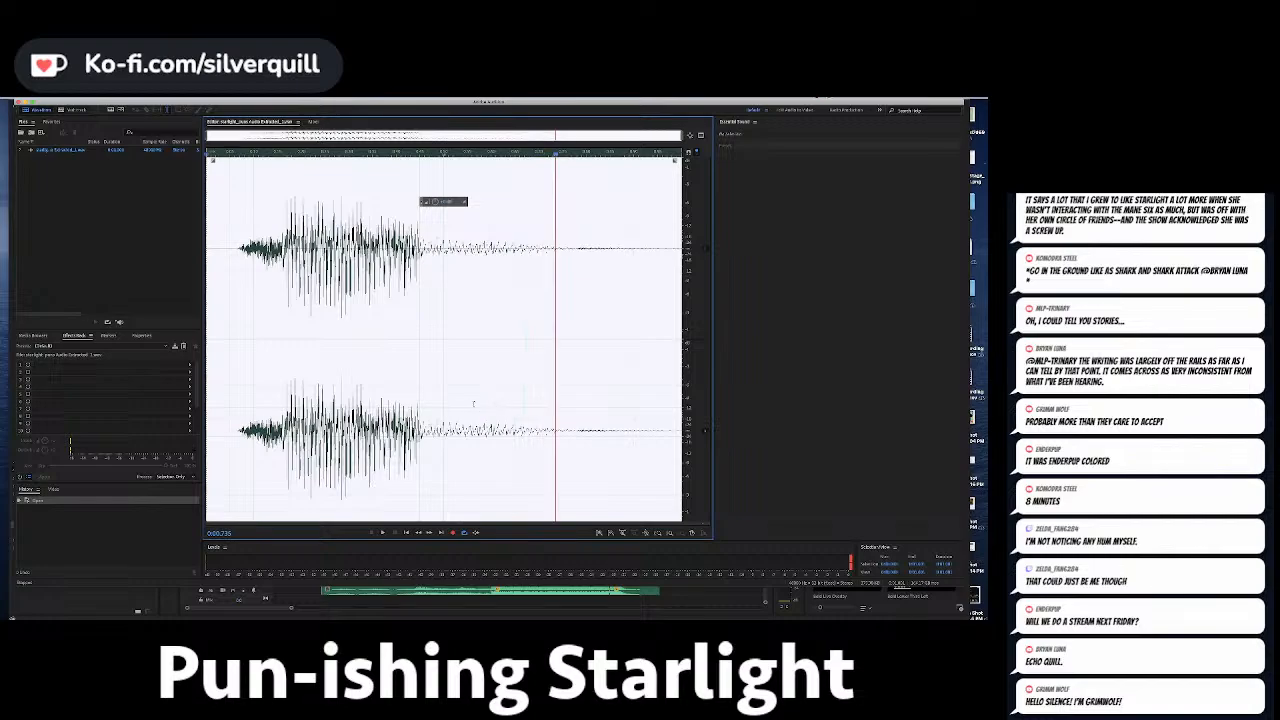
Open the Pitch Shifter effect for the short voice clip and preview it with The Dark Lord preset.
{"action": "left_click", "coordinate": [179, 106]}
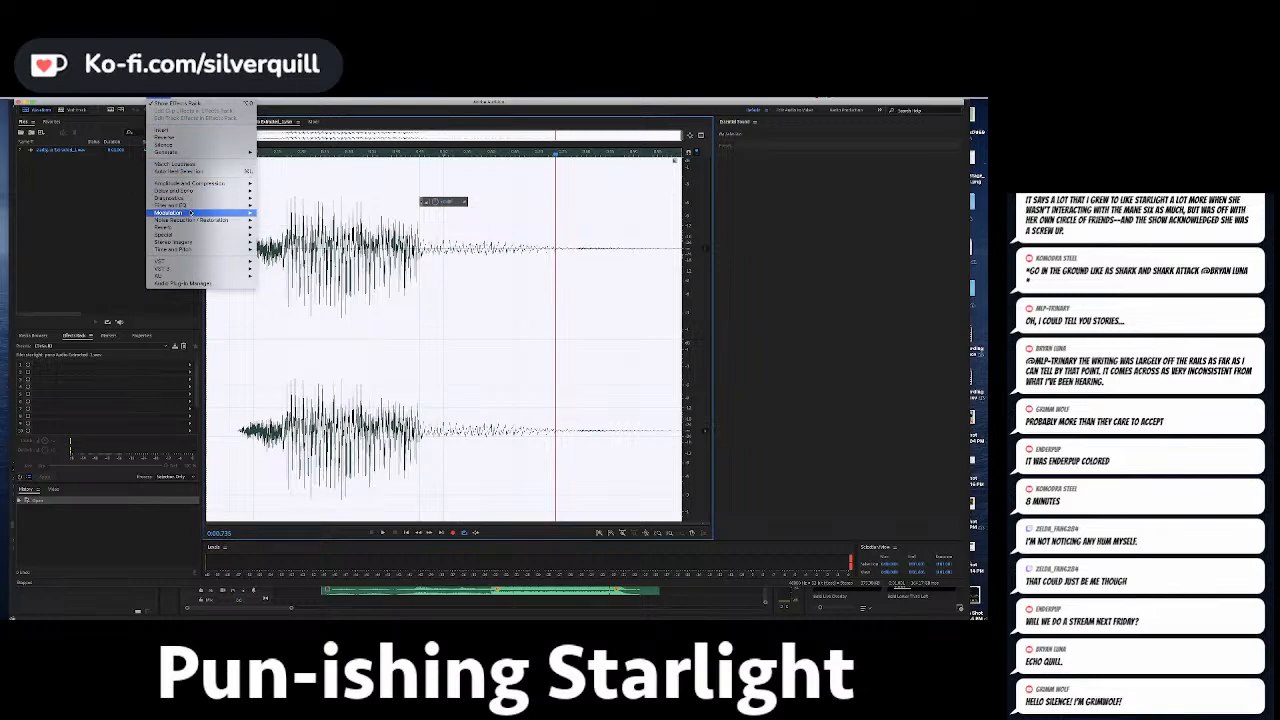
{"action": "mouse_move", "coordinate": [186, 249]}
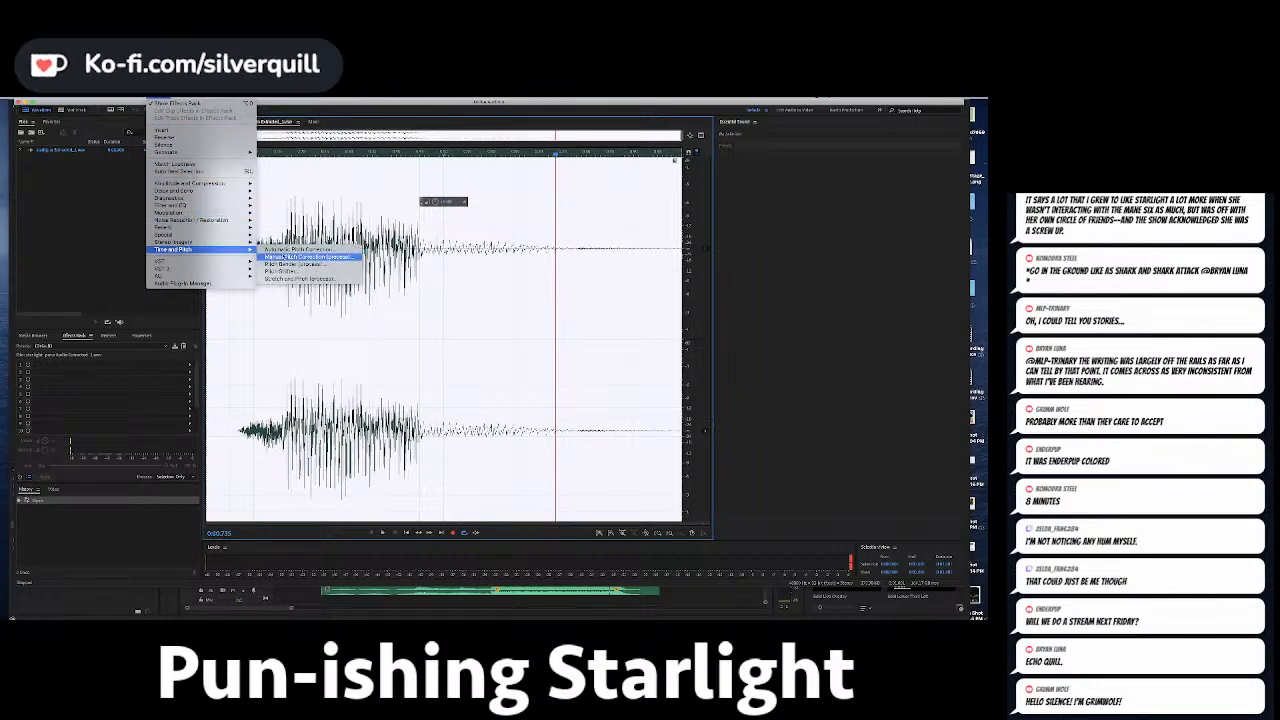
{"action": "left_click", "coordinate": [285, 271]}
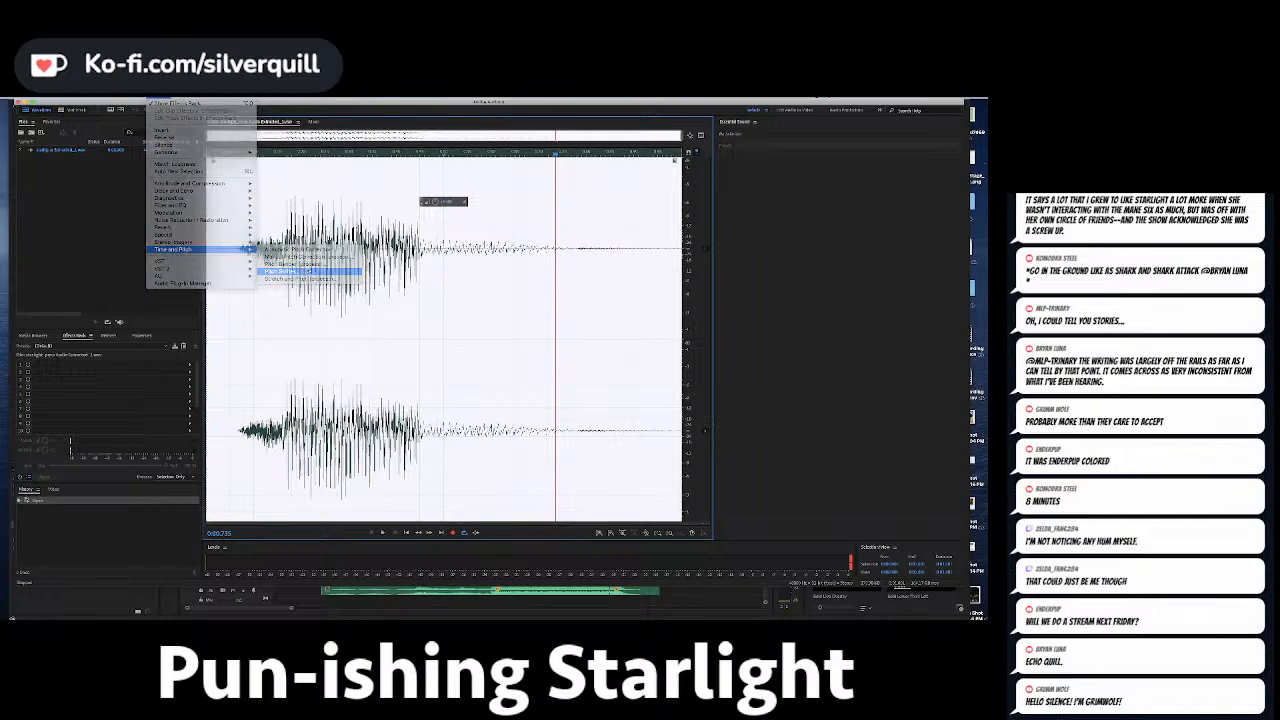
{"action": "left_click", "coordinate": [452, 289]}
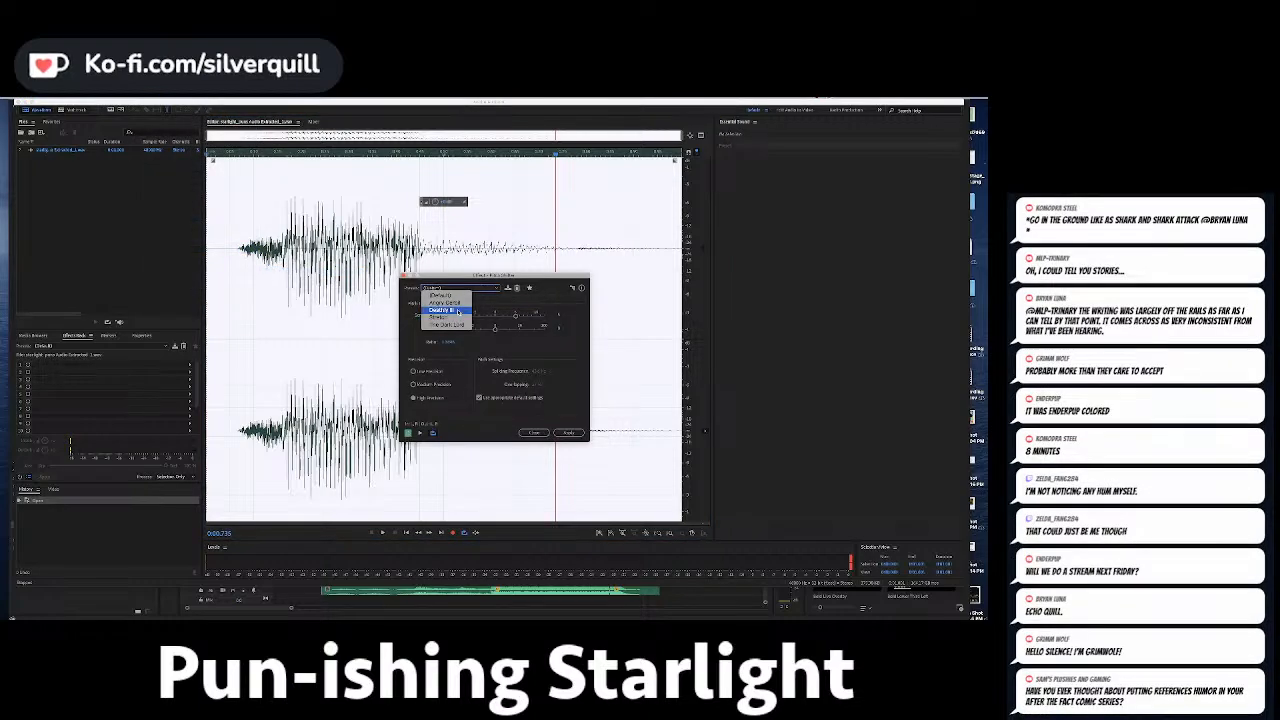
{"action": "left_click", "coordinate": [453, 326]}
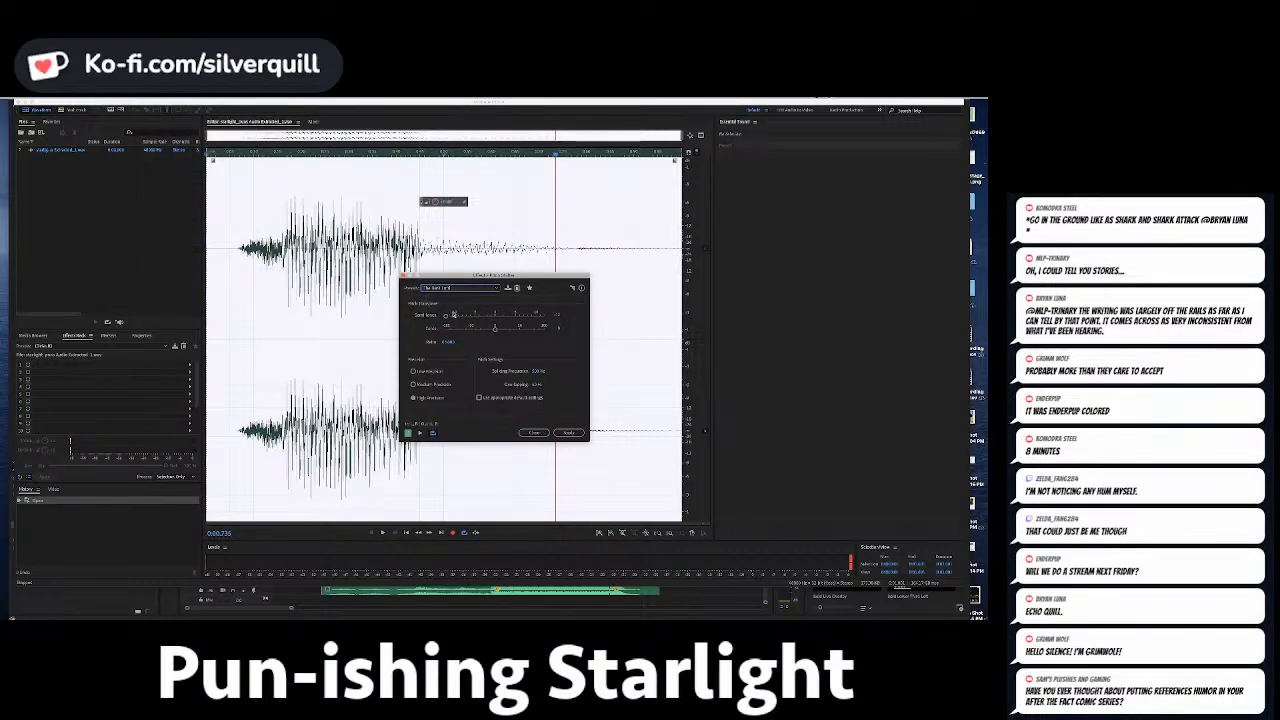
{"action": "left_click", "coordinate": [421, 433]}
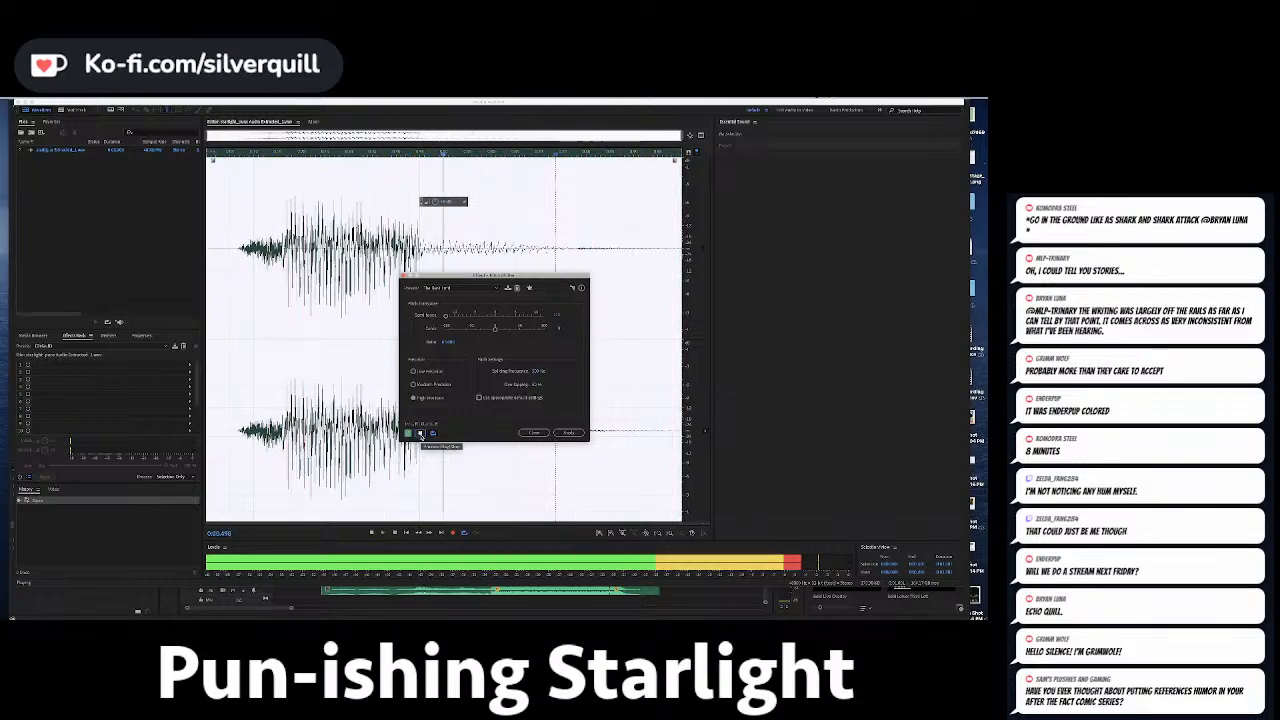
{"action": "left_click", "coordinate": [421, 433]}
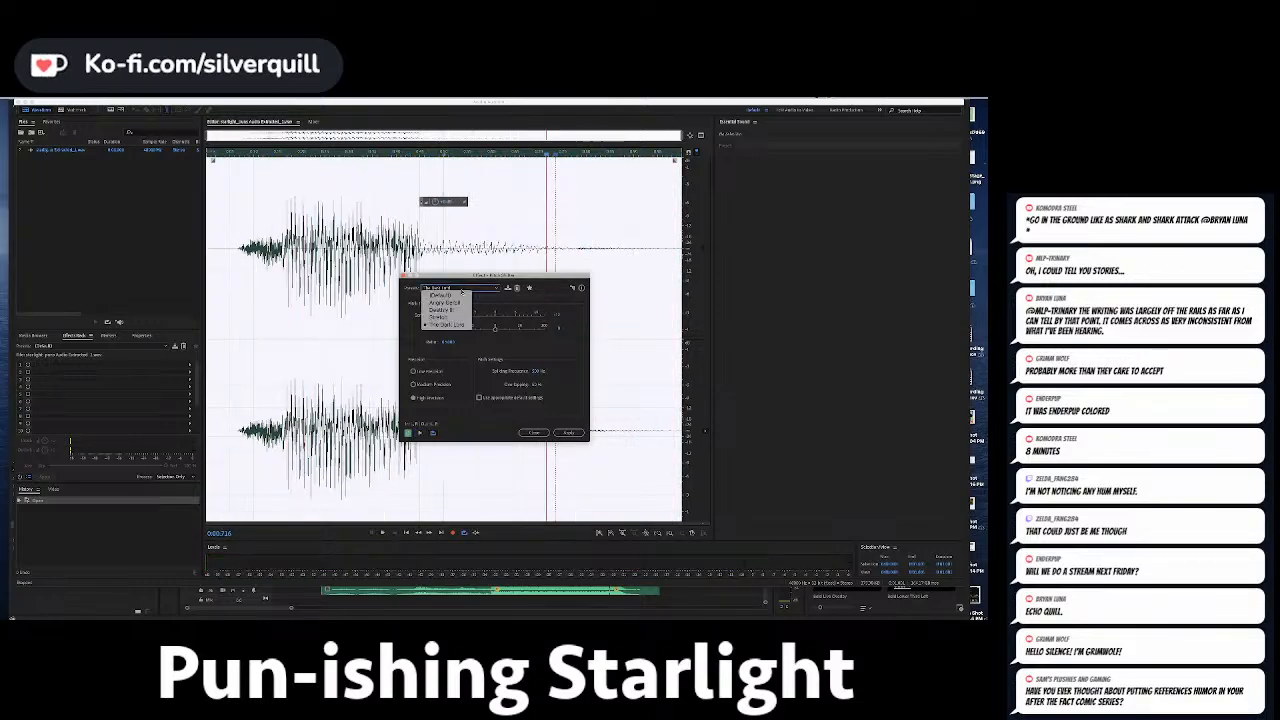
Try the Angry Gerbil preset in the Pitch Shifter and preview the voice clip with it.
{"action": "left_click", "coordinate": [459, 288]}
{"action": "left_click", "coordinate": [457, 303]}
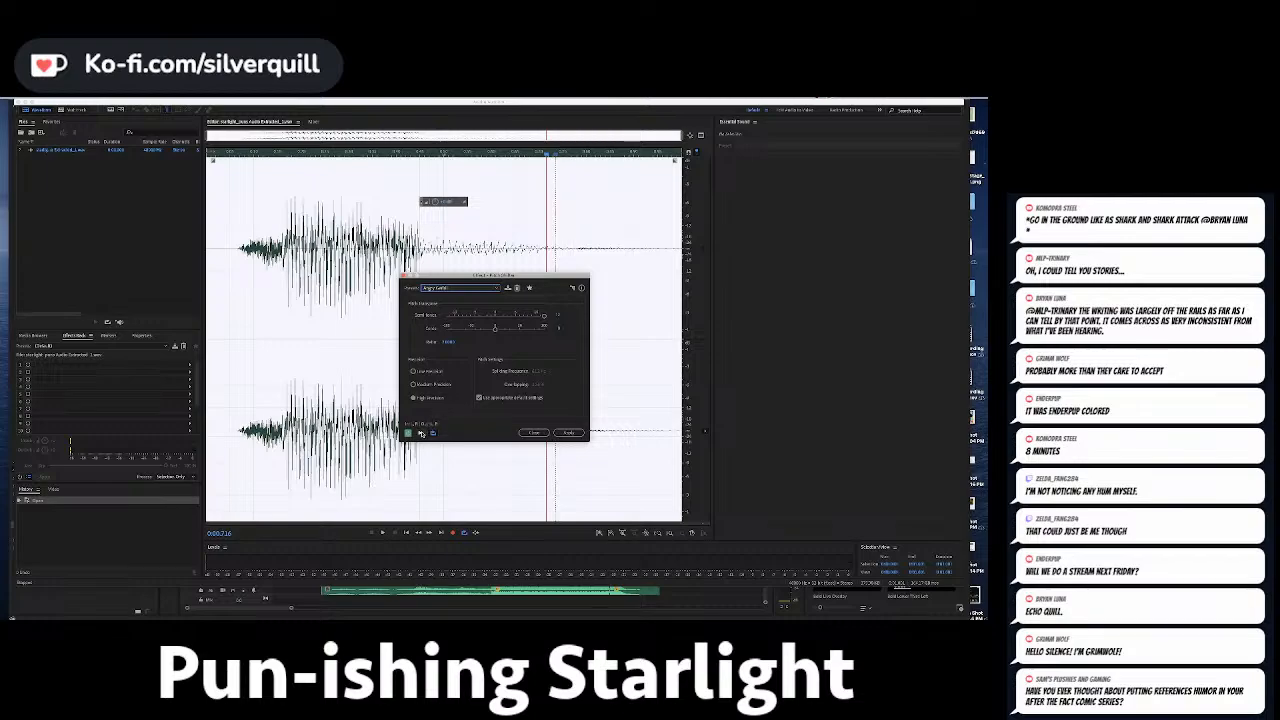
{"action": "left_click", "coordinate": [421, 433]}
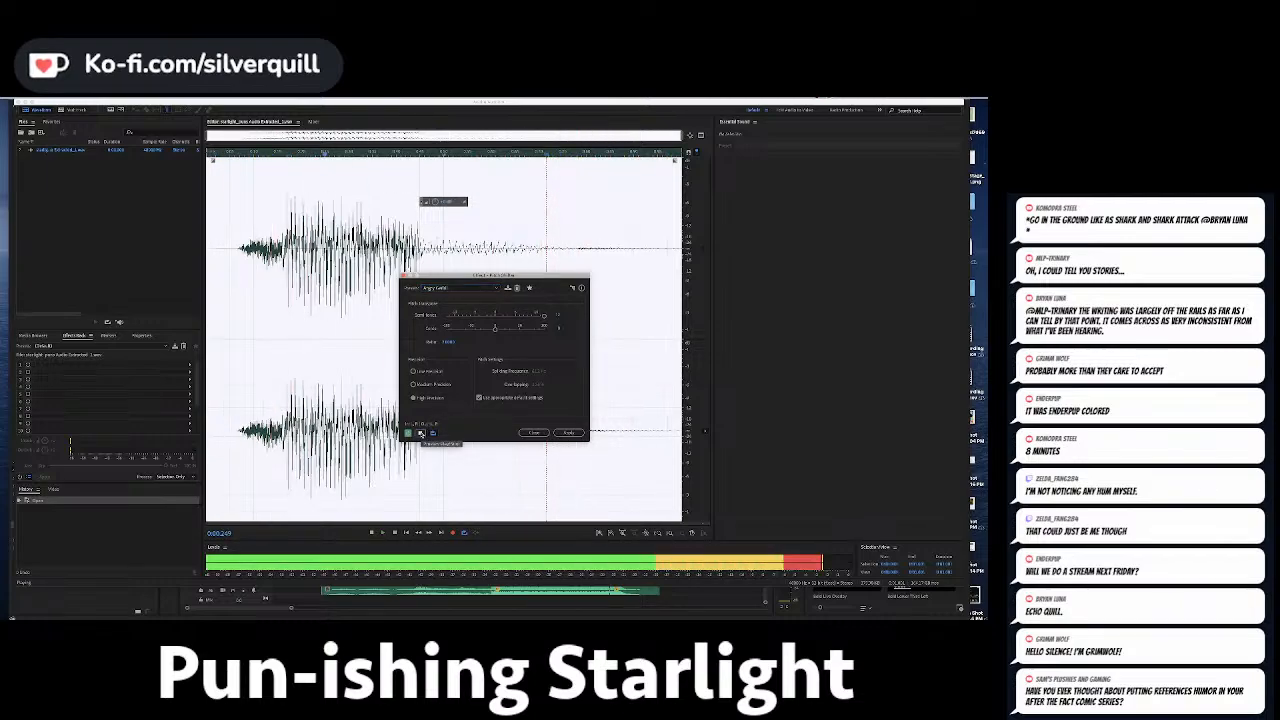
{"action": "left_click", "coordinate": [421, 433]}
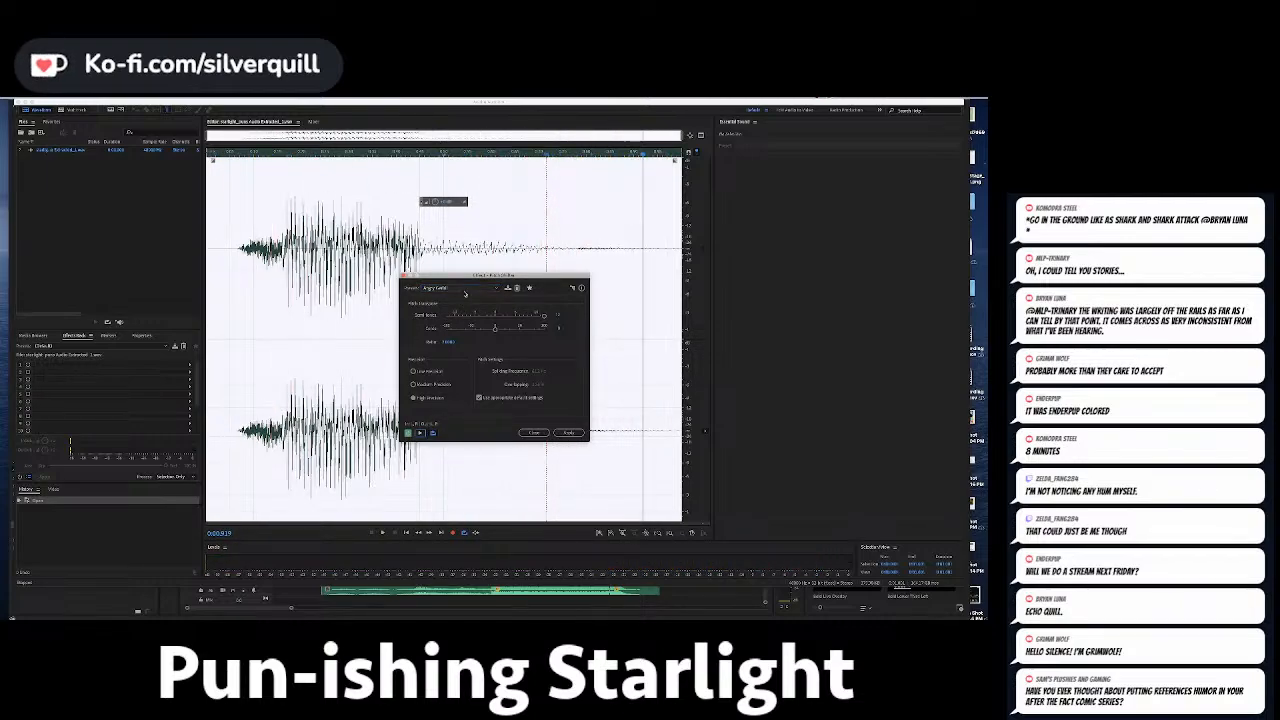
Choose the Deathly Ill pitch preset, preview it, lower its semitones and cents, and apply the effect.
{"action": "left_click", "coordinate": [464, 289]}
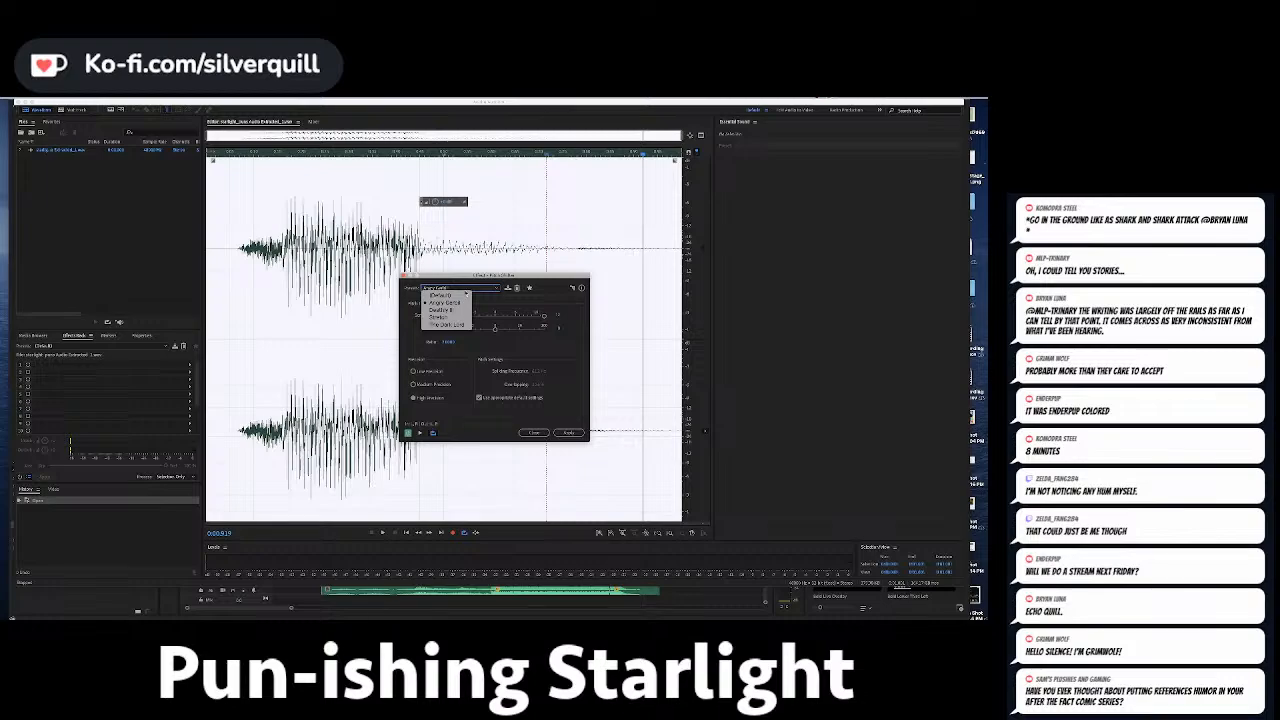
{"action": "left_click", "coordinate": [440, 309]}
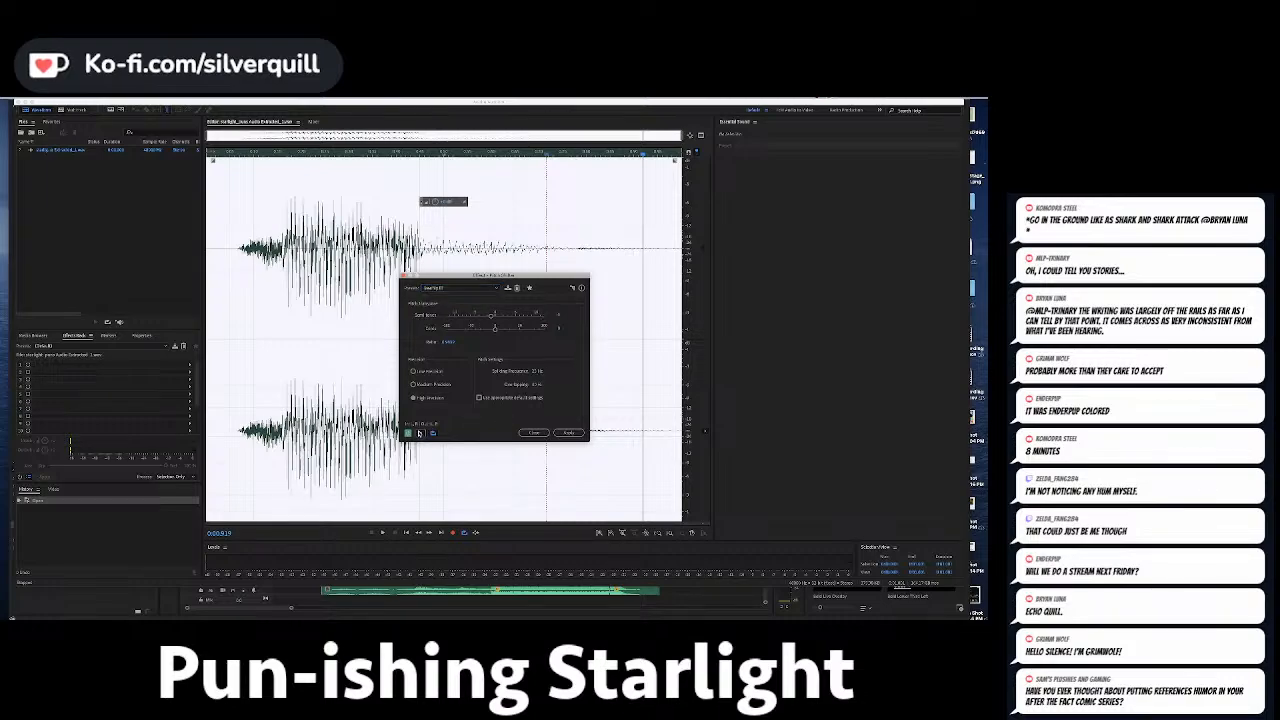
{"action": "left_click", "coordinate": [421, 433]}
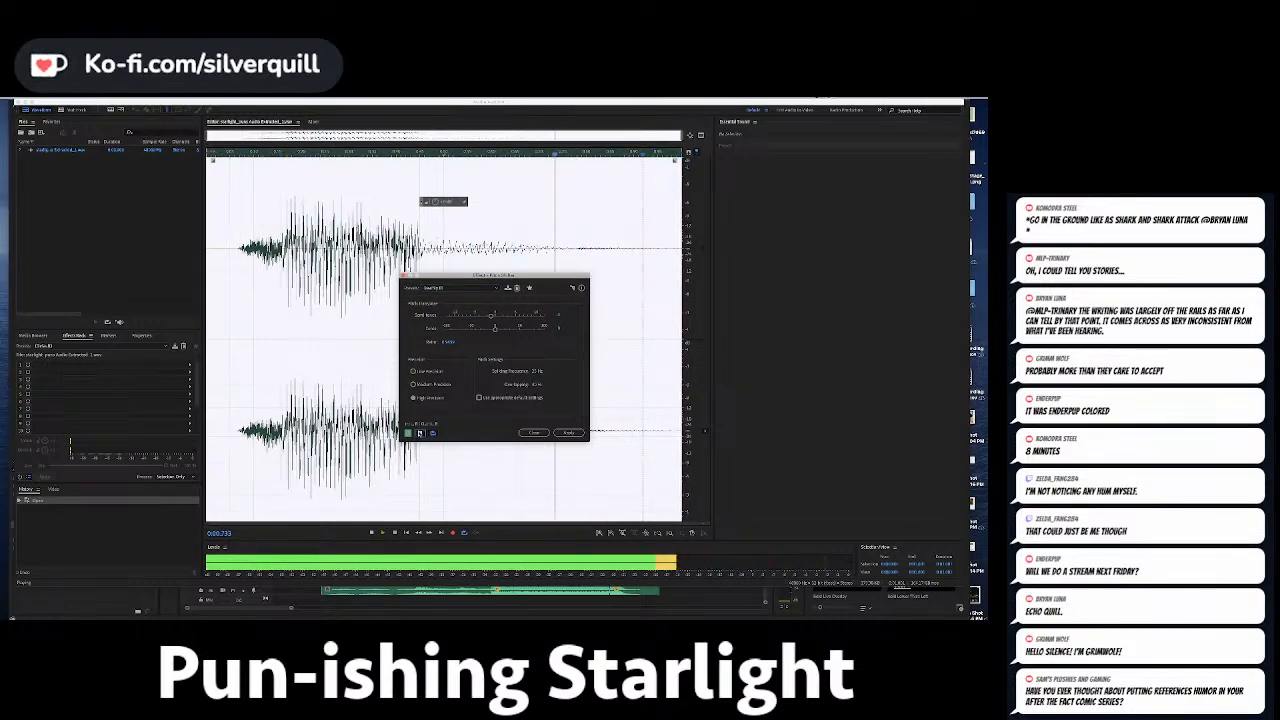
{"action": "left_click", "coordinate": [420, 433]}
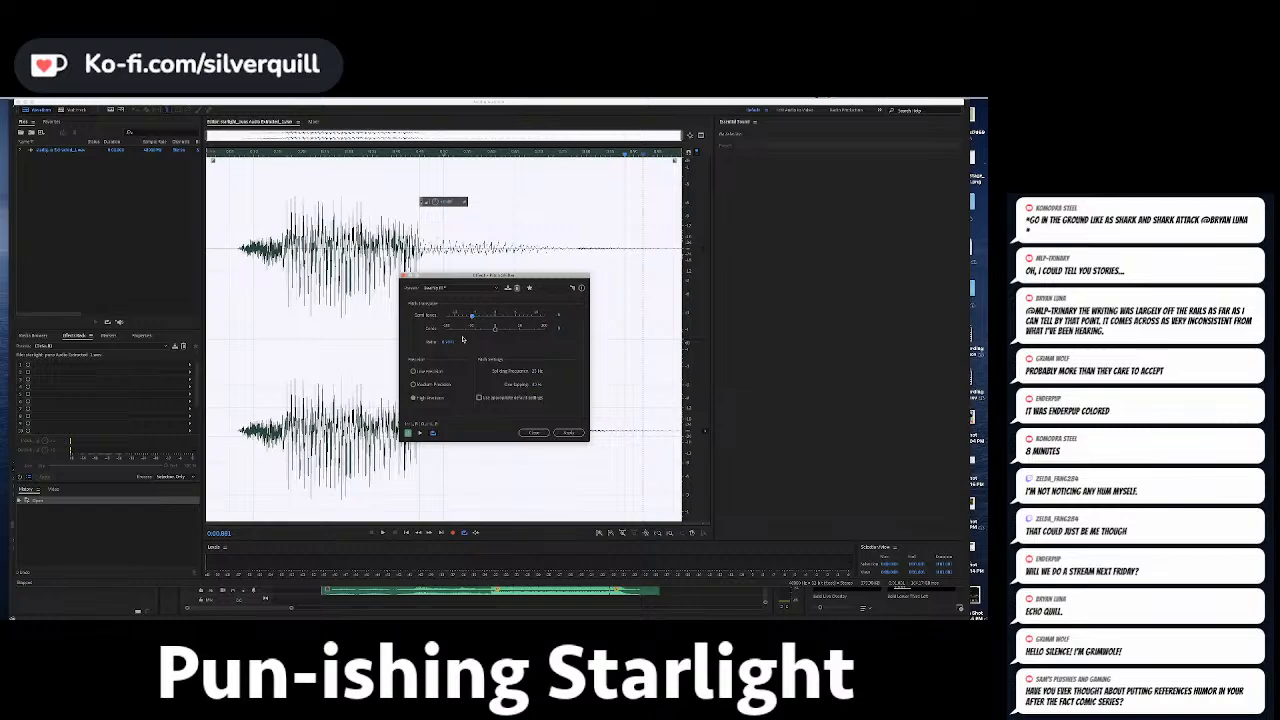
{"action": "left_click", "coordinate": [421, 433]}
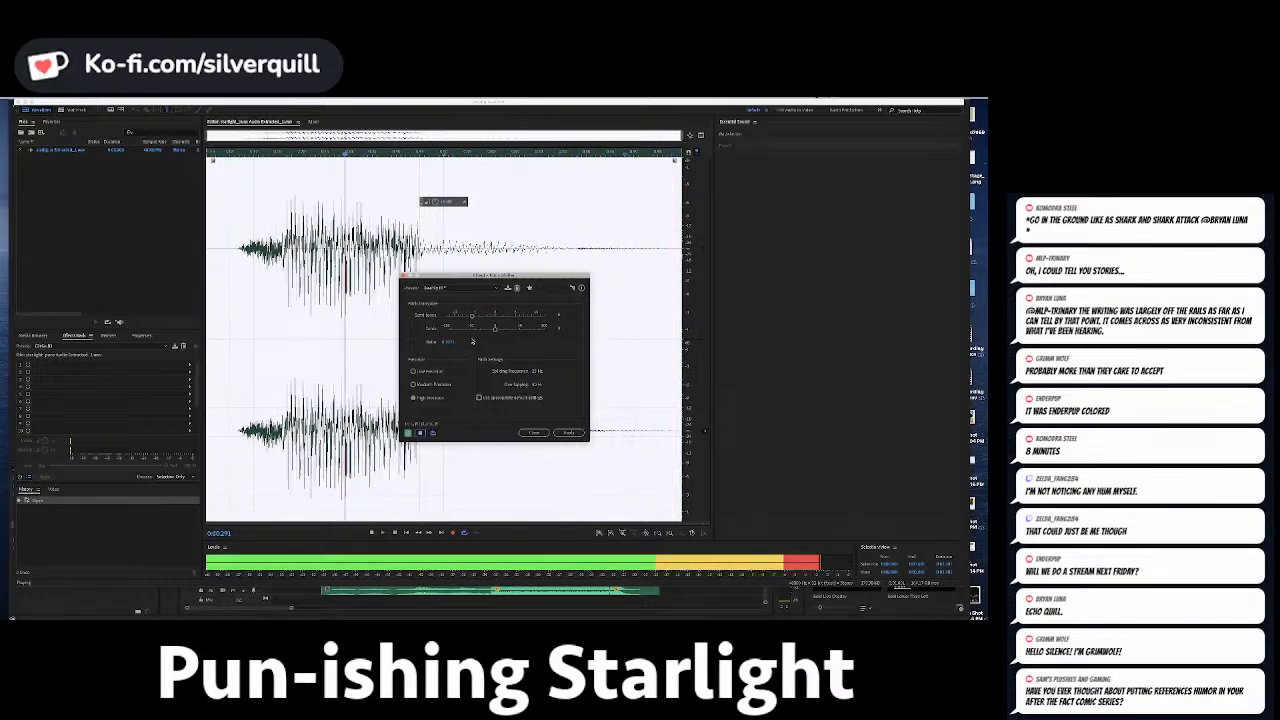
{"action": "left_click_drag", "start_coordinate": [473, 316], "coordinate": [481, 331]}
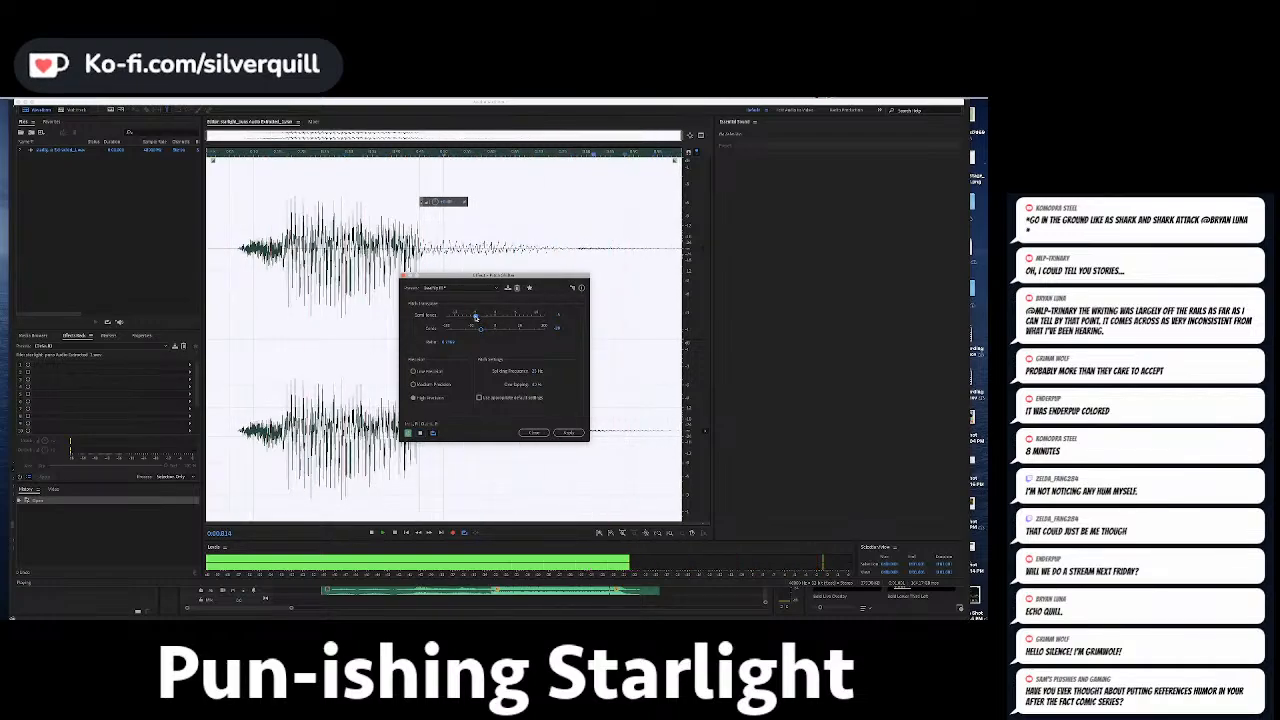
{"action": "left_click", "coordinate": [565, 432]}
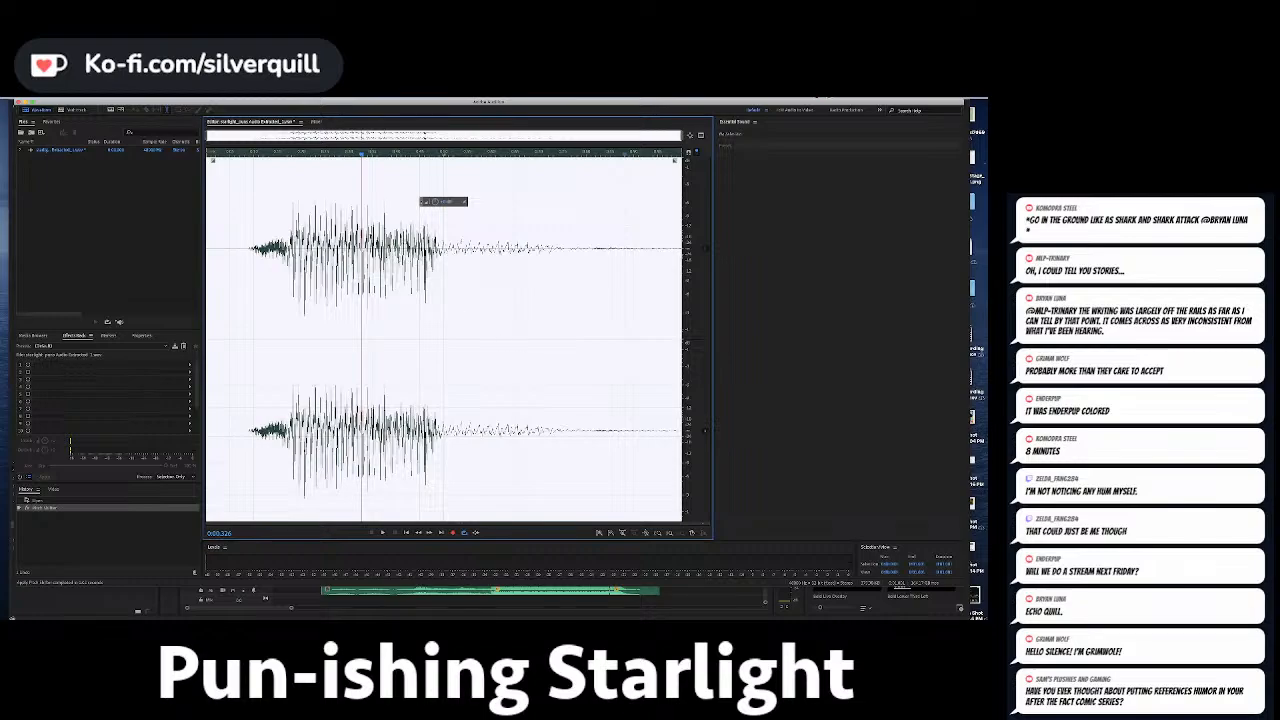
Apply a lighter Analog Delay preset to the pitch-shifted voice clip after previewing it, save the file, and close it.
{"action": "left_click", "coordinate": [163, 102]}
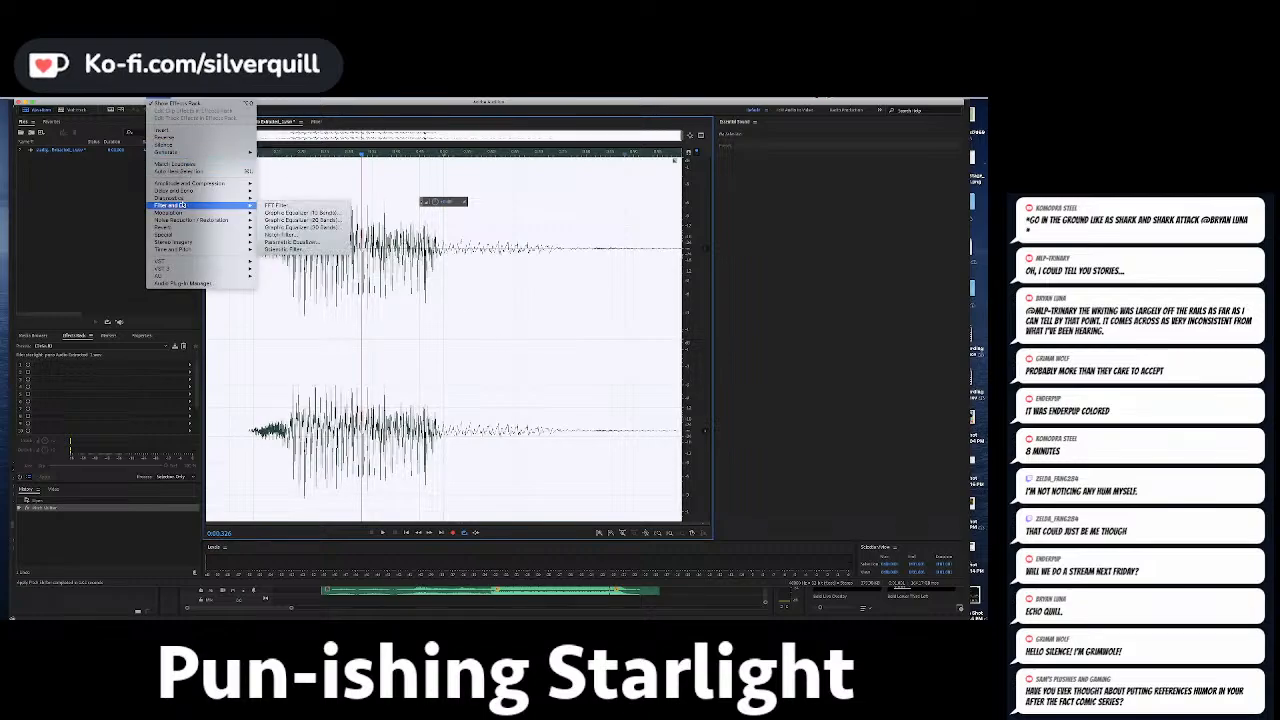
{"action": "mouse_move", "coordinate": [195, 191]}
{"action": "left_click", "coordinate": [282, 190]}
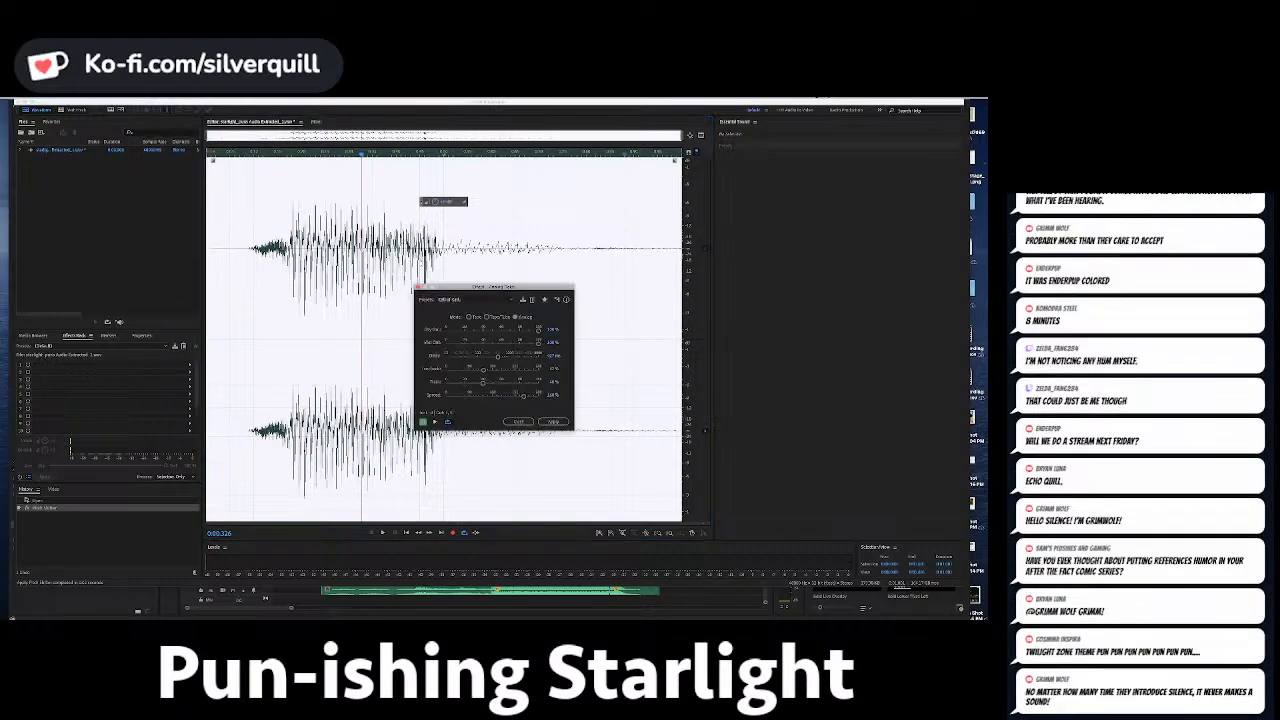
{"action": "left_click", "coordinate": [455, 299]}
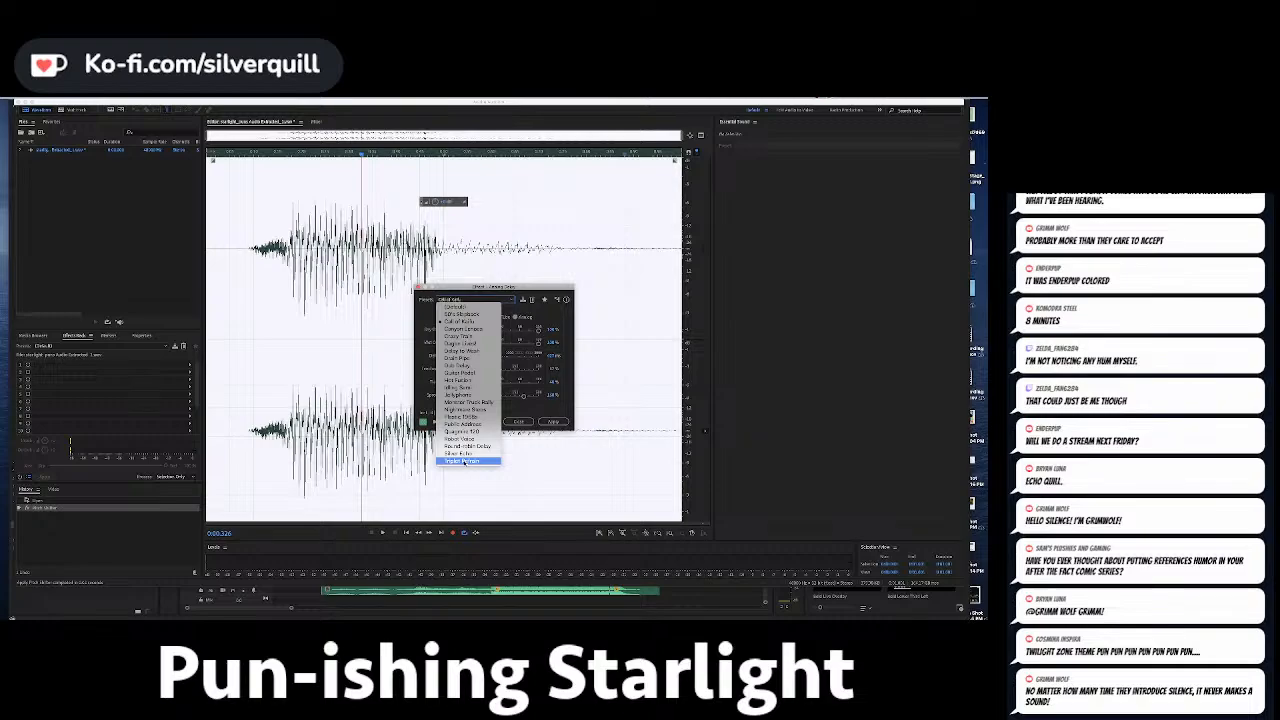
{"action": "left_click", "coordinate": [460, 453]}
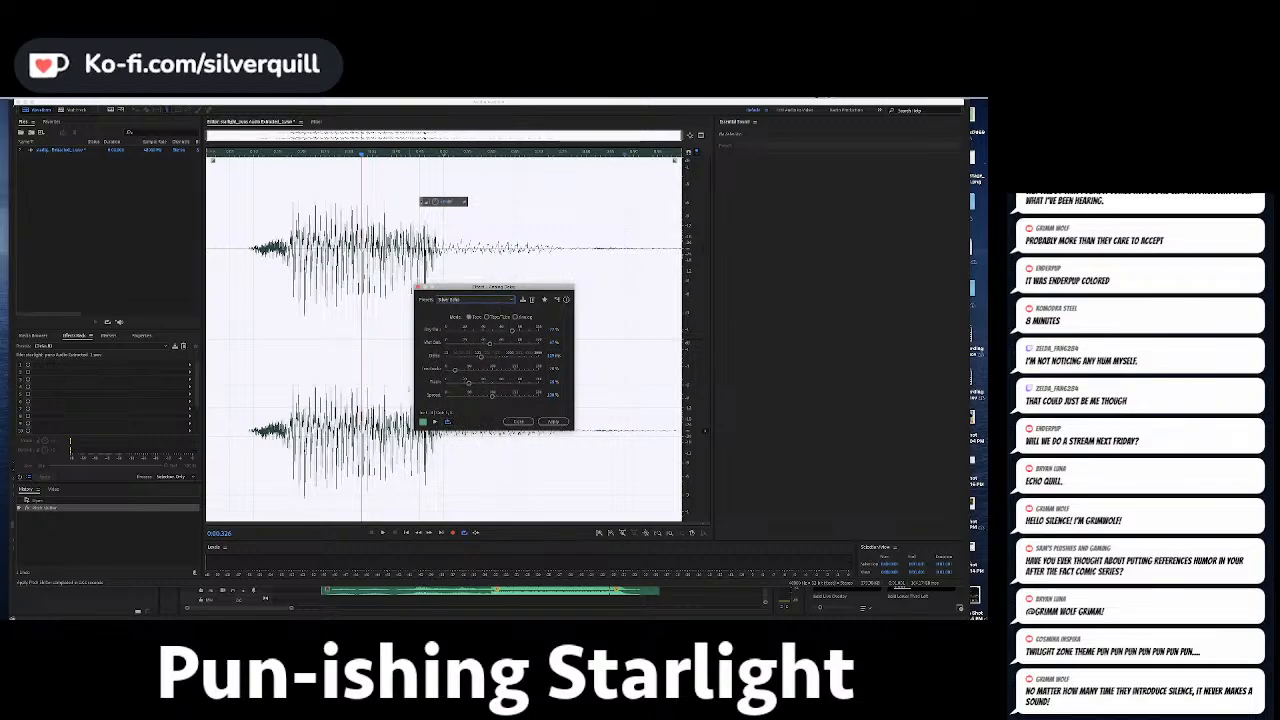
{"action": "left_click", "coordinate": [435, 422]}
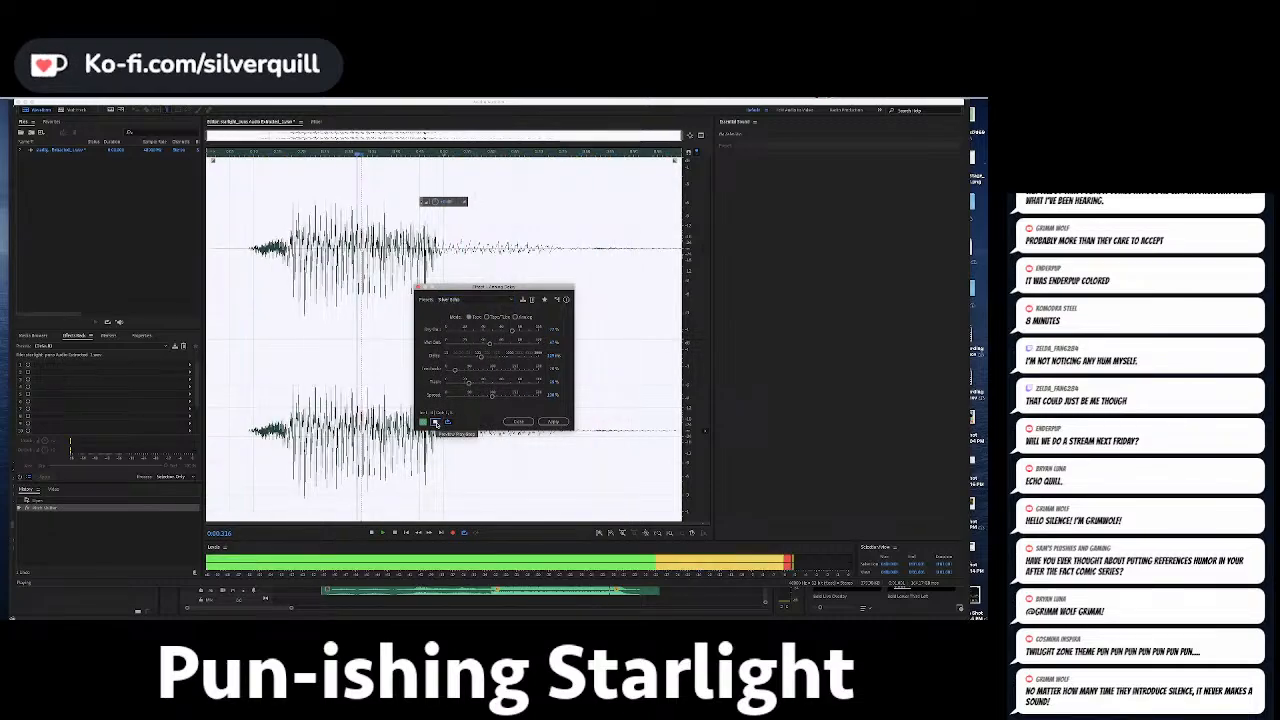
{"action": "left_click", "coordinate": [550, 423]}
{"action": "key", "text": "super+s"}
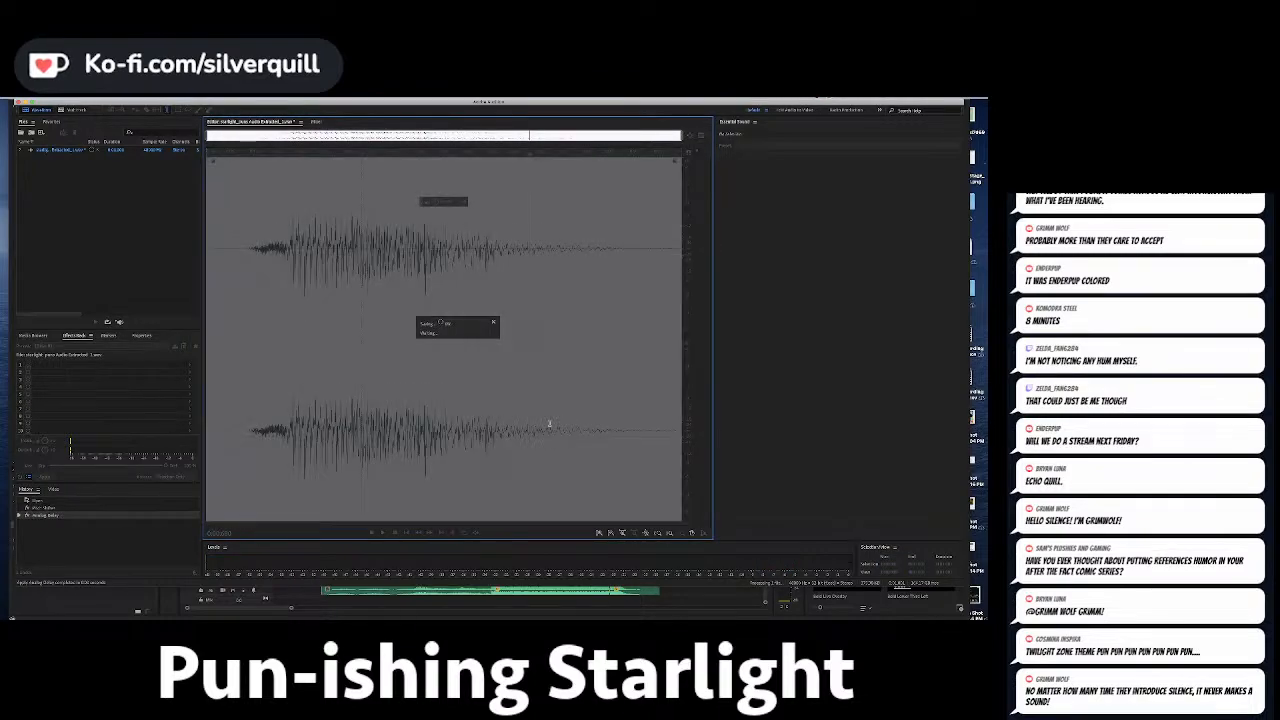
{"action": "key", "text": "super+w"}
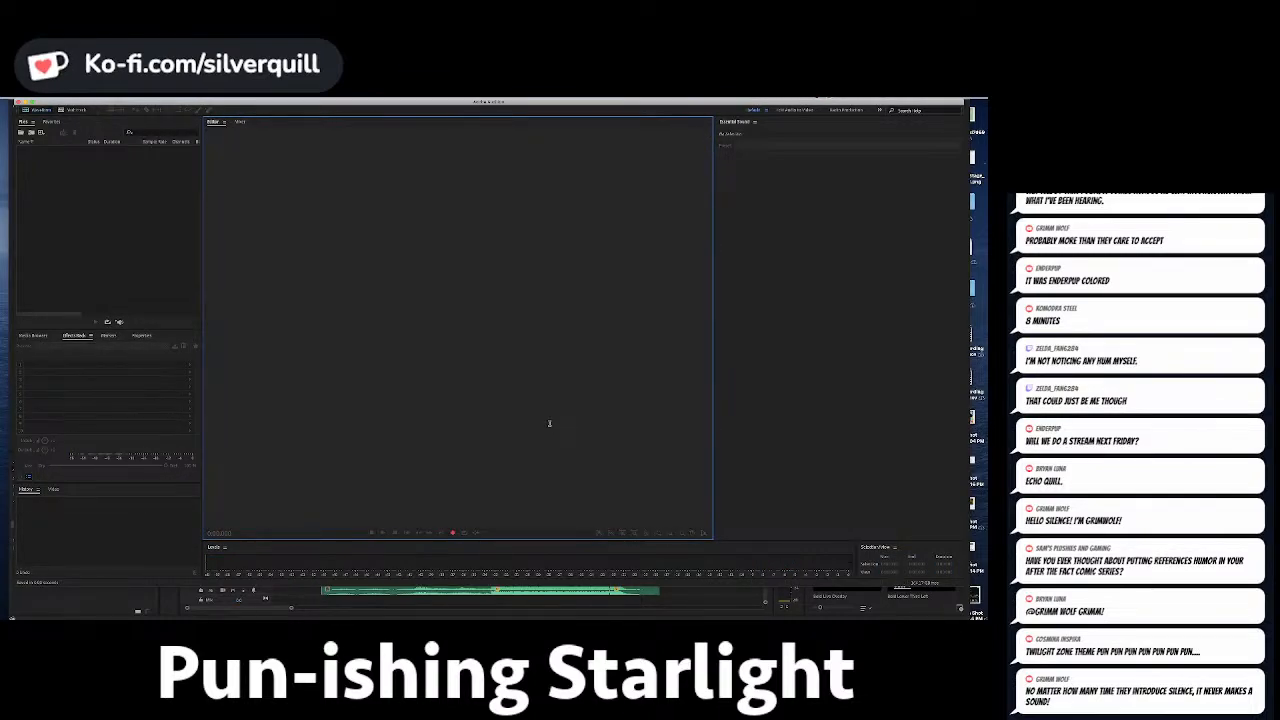
Switch to Premiere Pro and play the sequence from the start of the long voice clip through the PUN title.
{"action": "key", "text": "super+Tab"}
{"action": "mouse_move", "coordinate": [425, 564]}
{"action": "left_mouse_down"}
{"action": "mouse_move", "coordinate": [476, 551]}
{"action": "mouse_move", "coordinate": [424, 561]}
{"action": "left_mouse_up"}
{"action": "left_click", "coordinate": [390, 478]}
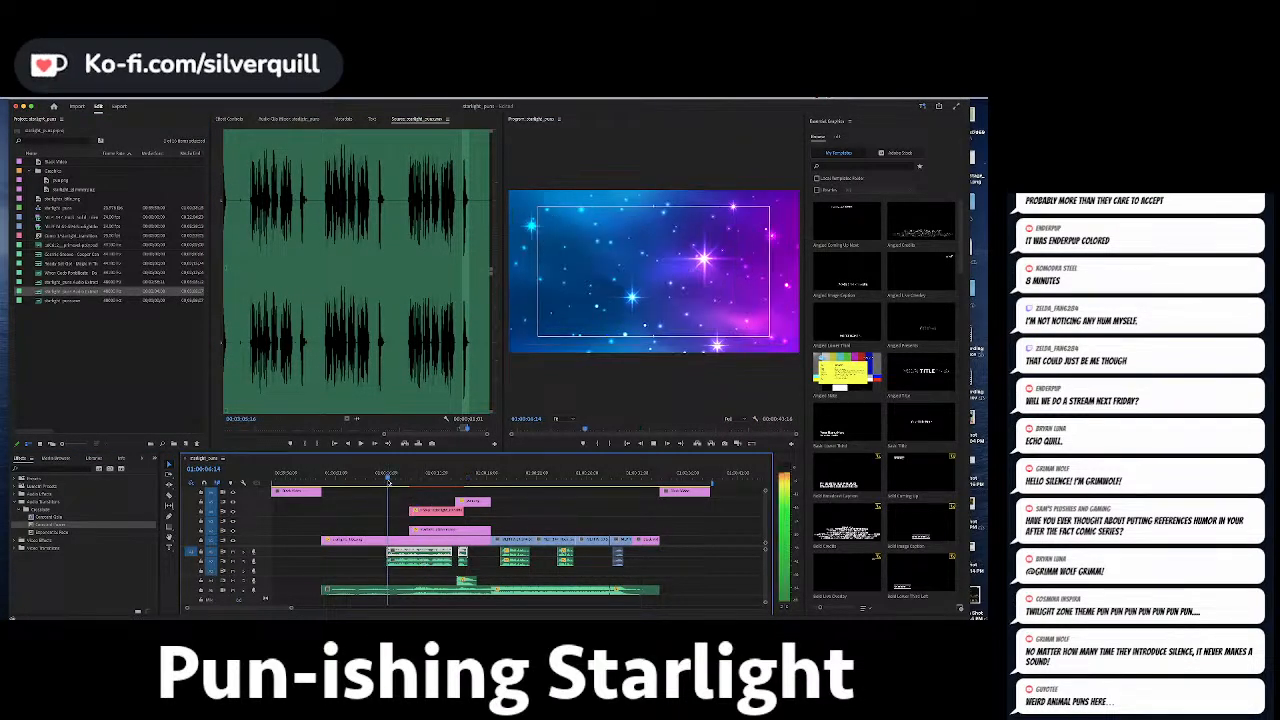
{"action": "left_click_drag", "start_coordinate": [370, 548], "coordinate": [428, 565]}
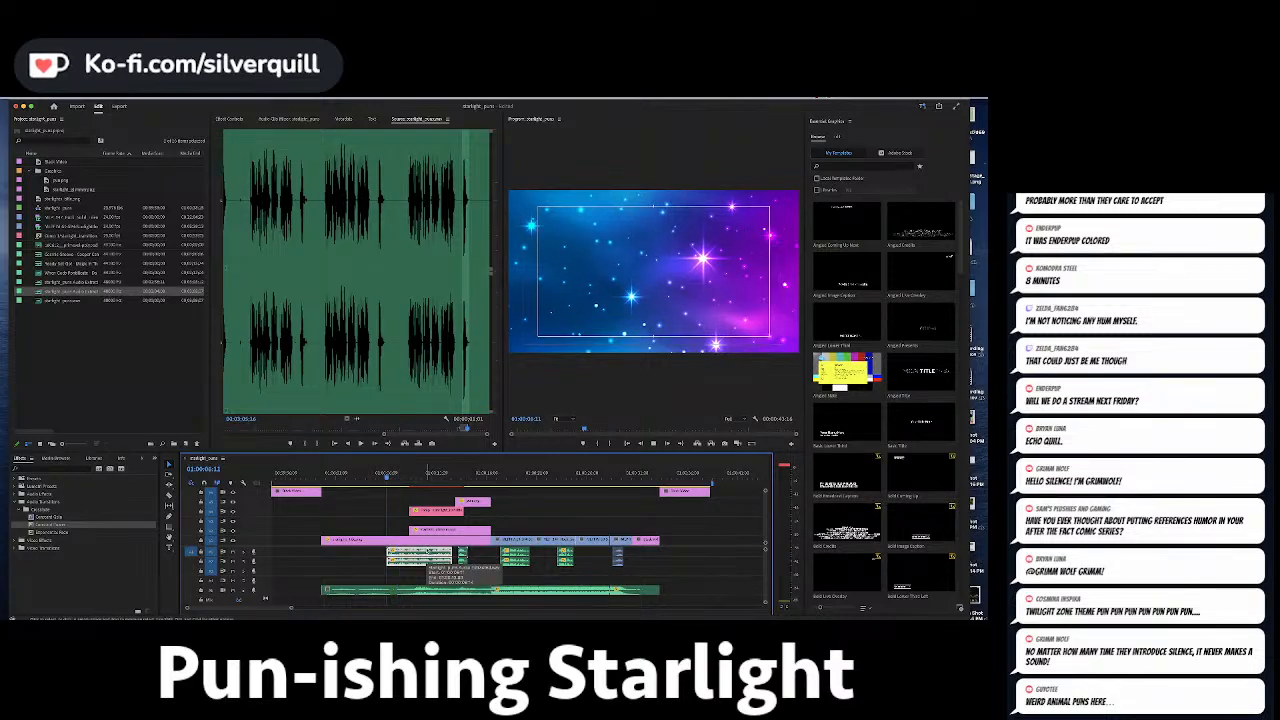
{"action": "key", "text": "space"}
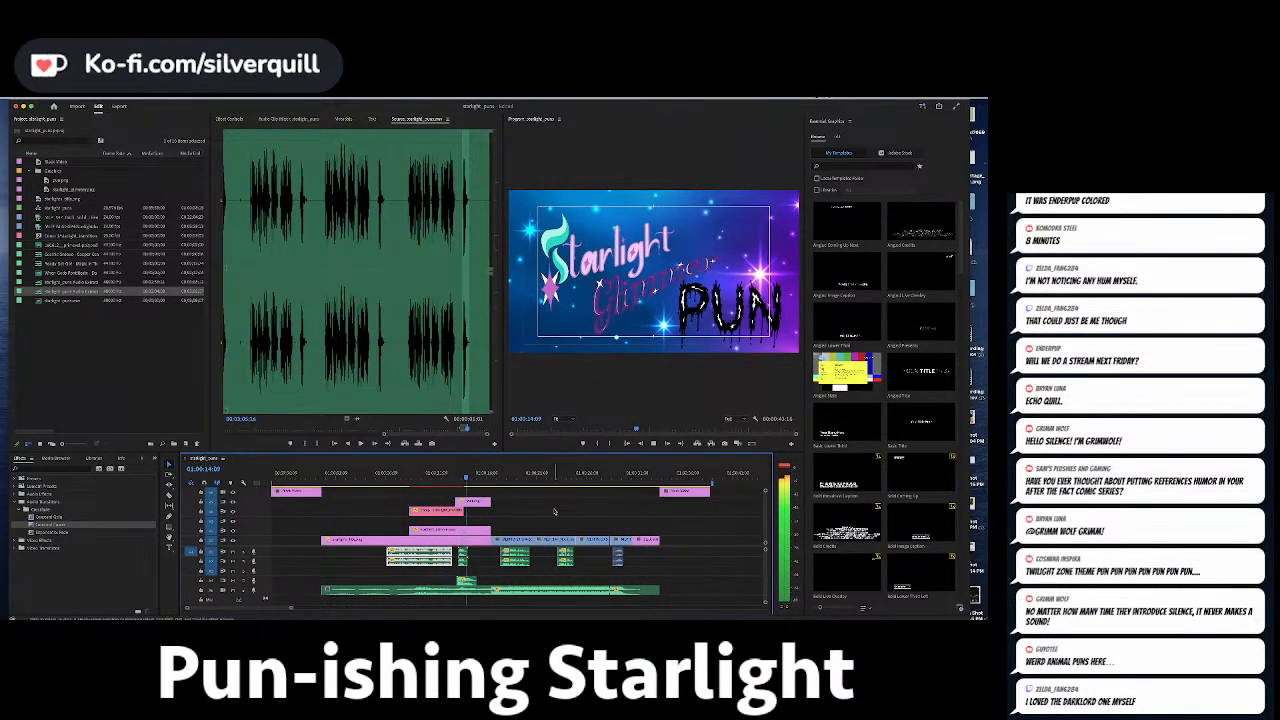
Select the short voice clip under the PUN title and set the playhead to 14:07 within it.
{"action": "left_click", "coordinate": [464, 556]}
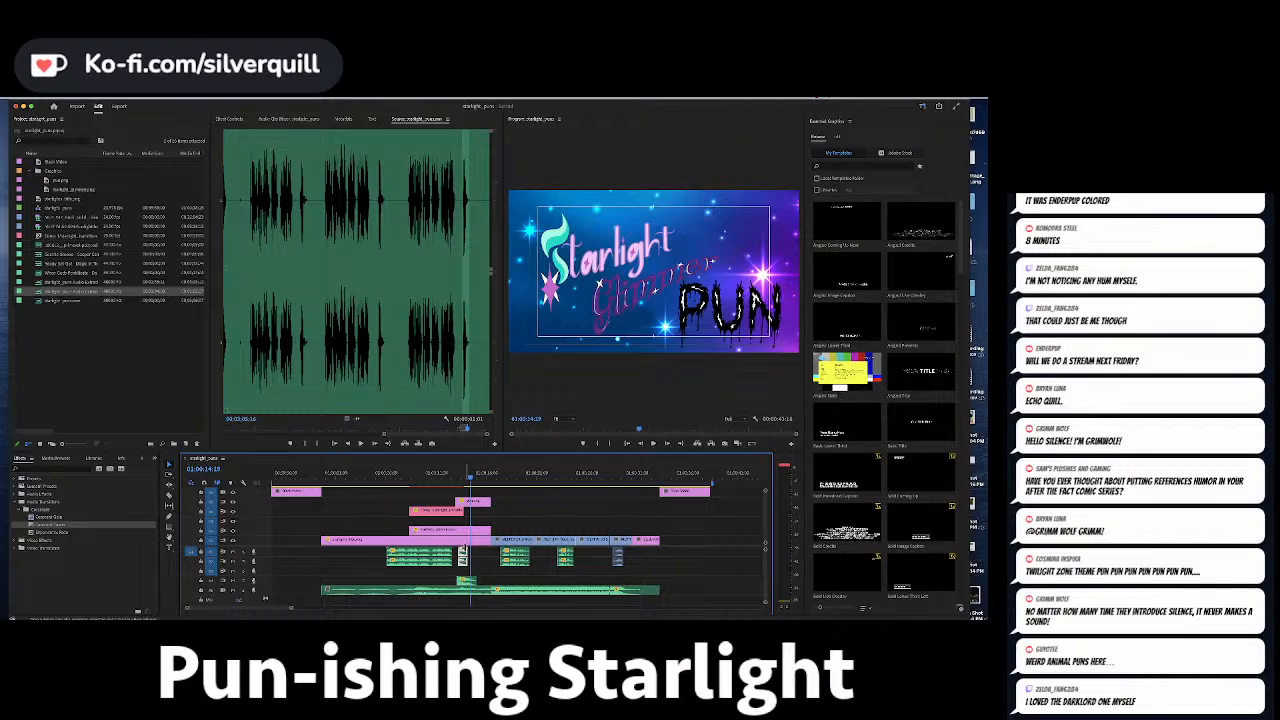
{"action": "key", "text": "Left"}
{"action": "key", "text": "Left"}
{"action": "key", "text": "Left"}
{"action": "key", "text": "Left"}
{"action": "key", "text": "Left"}
{"action": "key", "text": "Left"}
{"action": "key", "text": "Left"}
{"action": "key", "text": "Left"}
{"action": "key", "text": "Left"}
{"action": "key", "text": "Left"}
{"action": "key", "text": "Left"}
{"action": "key", "text": "Left"}
{"action": "key", "text": "Left"}
{"action": "key", "text": "Left"}
{"action": "key", "text": "Left"}
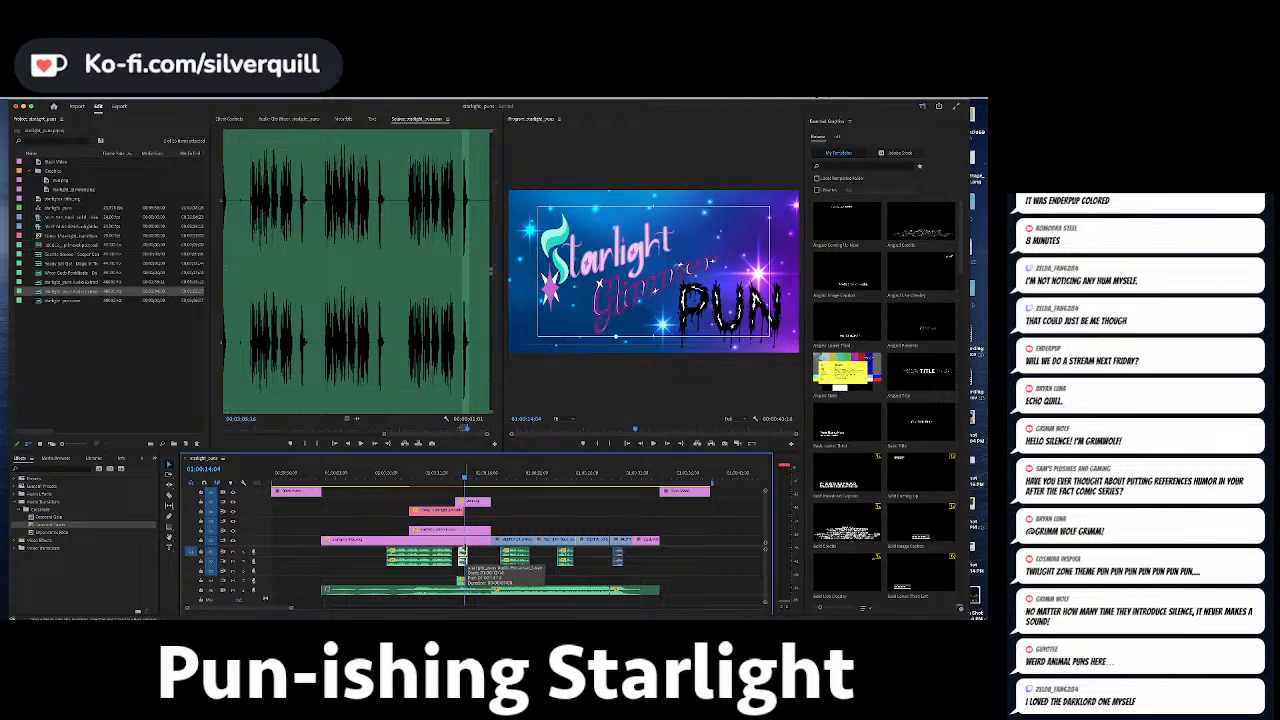
{"action": "key", "text": "Right"}
{"action": "key", "text": "Right"}
{"action": "key", "text": "Right"}
{"action": "key", "text": "equal"}
{"action": "key", "text": "equal"}
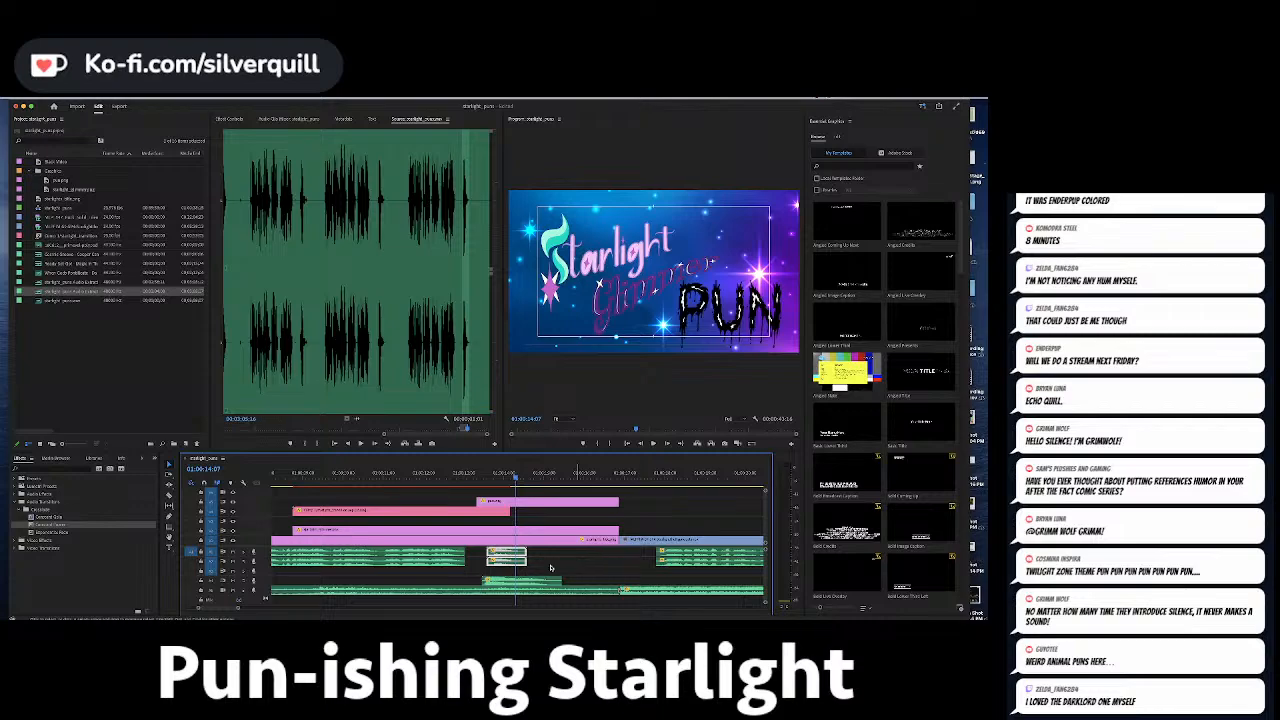
Play back the short voice clip together with the sound effect beneath it to check how they blend.
{"action": "left_click", "coordinate": [522, 582]}
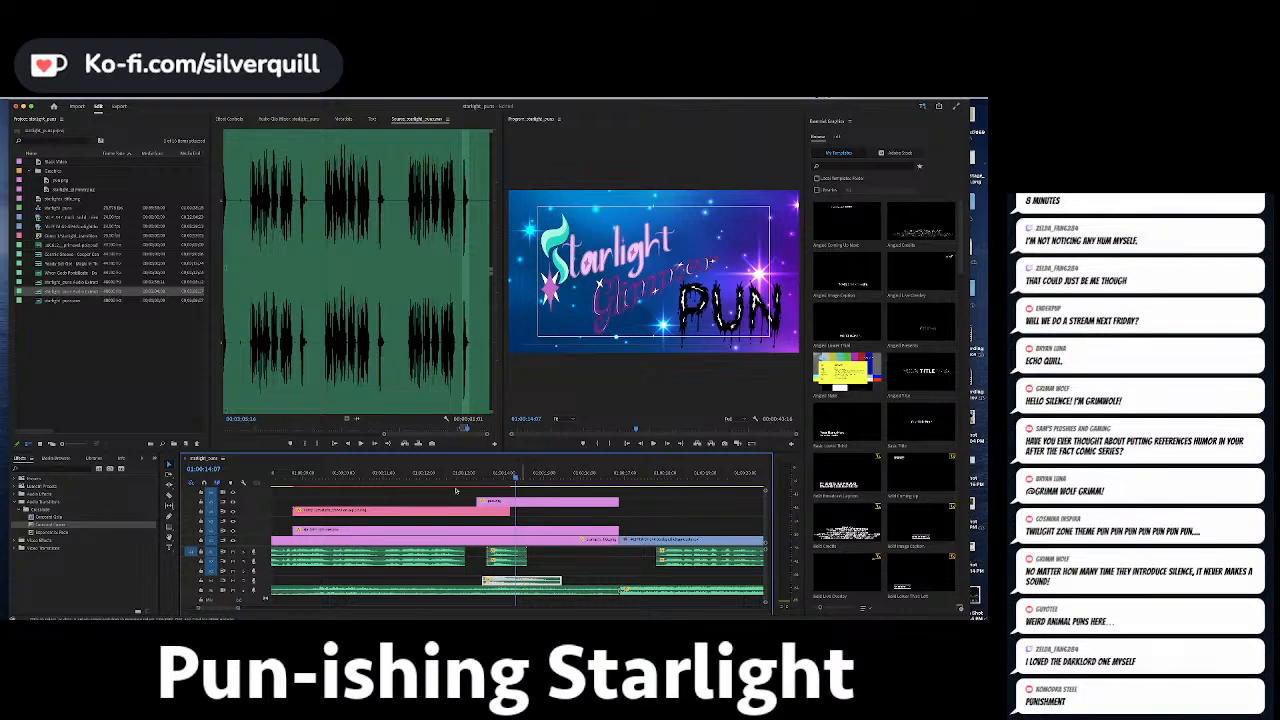
{"action": "key", "text": "space"}
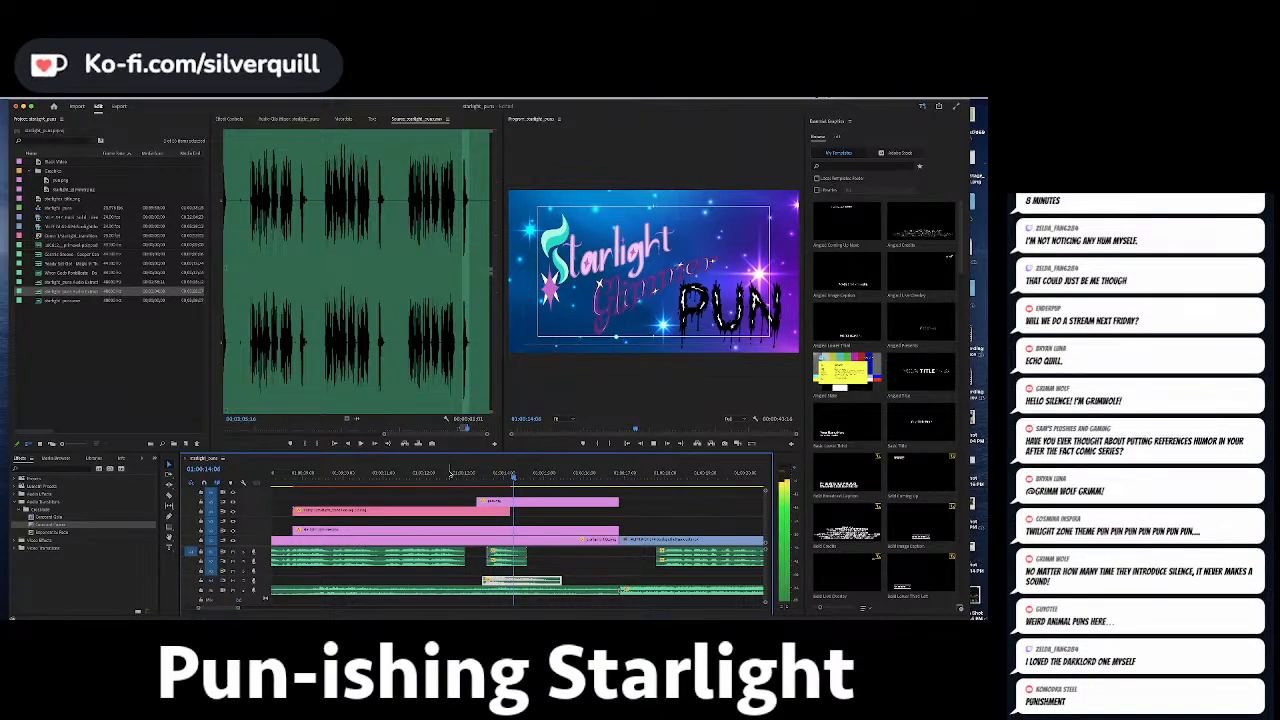
{"action": "left_click", "coordinate": [510, 554]}
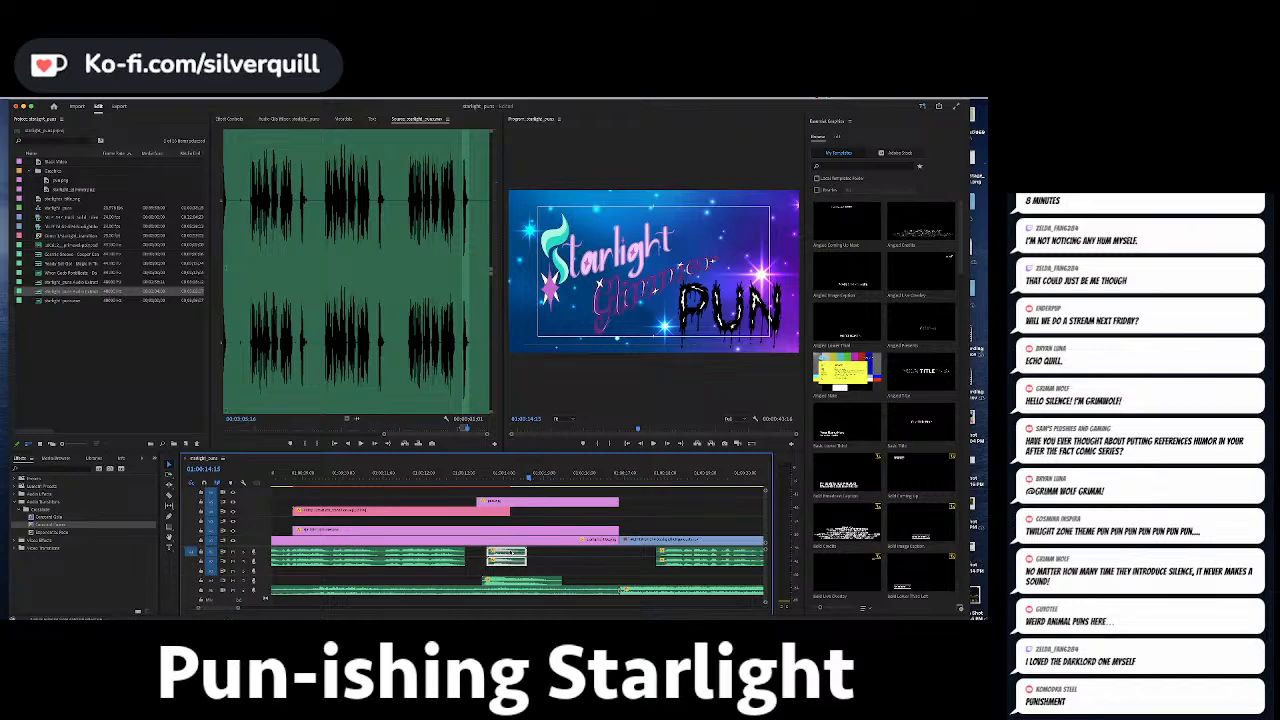
{"action": "key", "text": "Up"}
{"action": "key", "text": "Up"}
{"action": "key", "text": "Up"}
{"action": "key", "text": "space"}
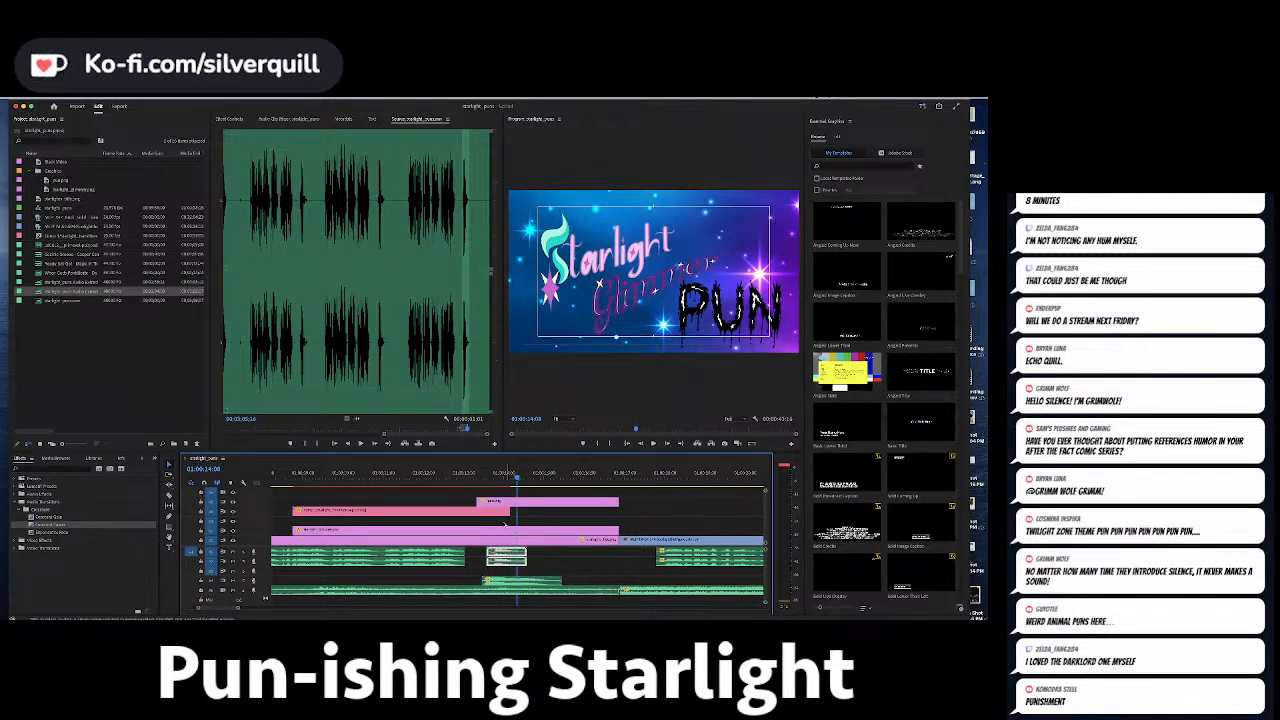
{"action": "left_click", "coordinate": [490, 469]}
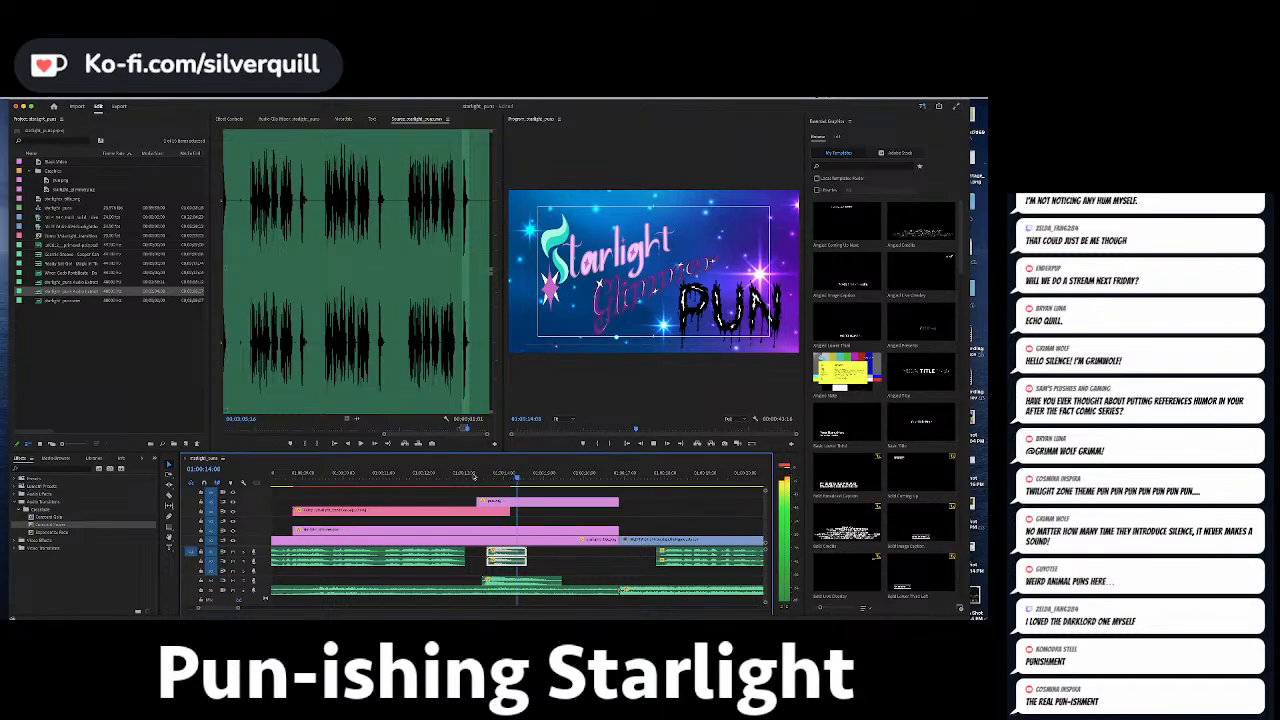
Play the sequence across the PUN title with the sound effect beneath the short voice clip selected, and save the project.
{"action": "left_click", "coordinate": [500, 581]}
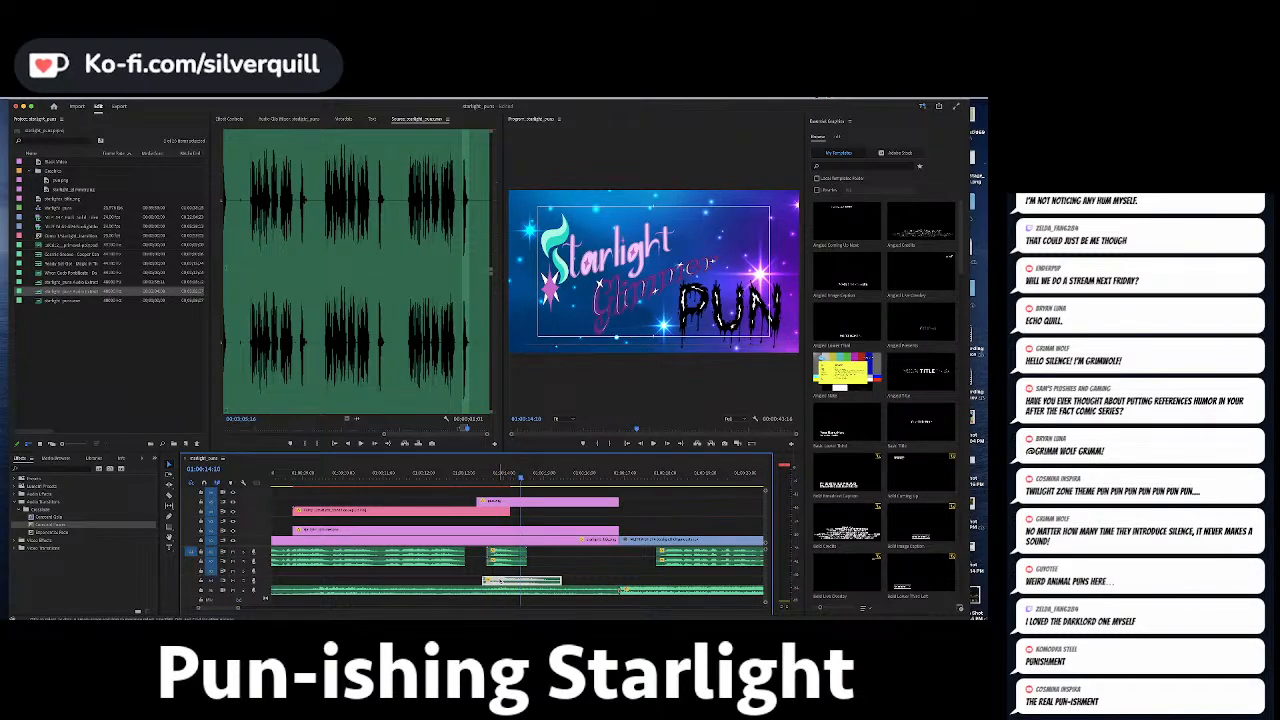
{"action": "left_click", "coordinate": [478, 484]}
{"action": "key", "text": "space"}
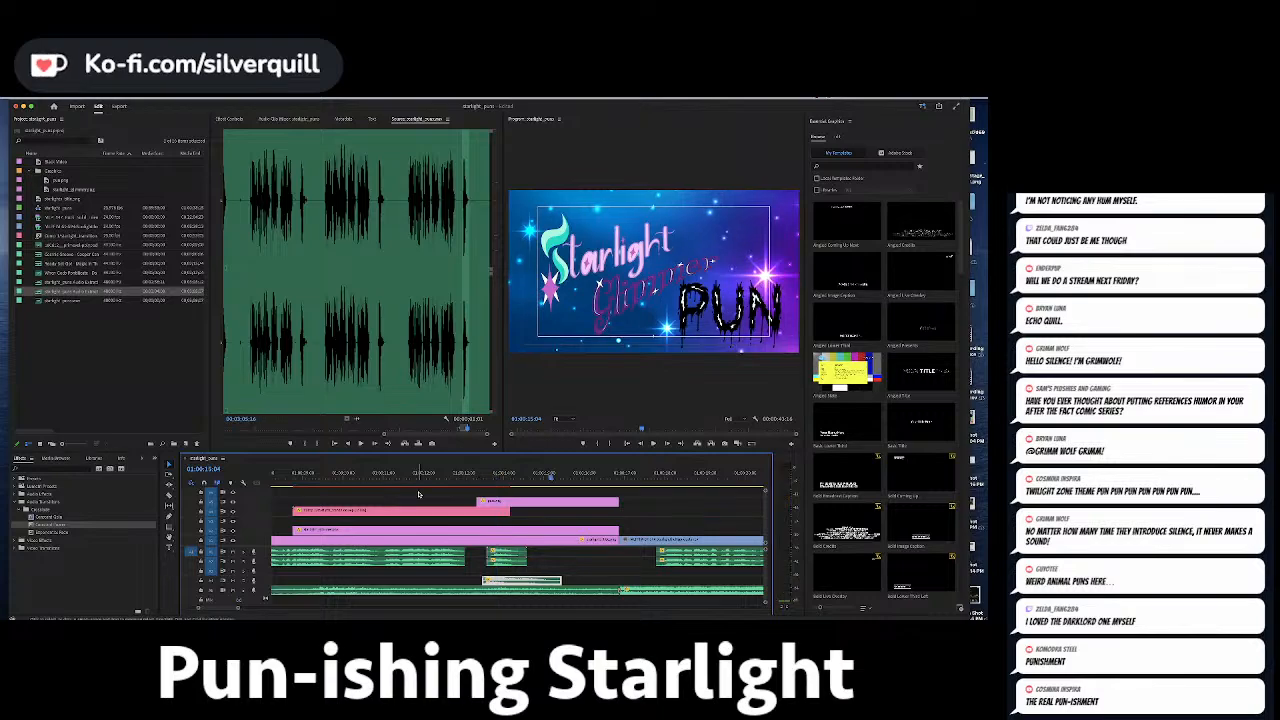
{"action": "key", "text": "backslash"}
{"action": "key", "text": "super+s"}
Enlarge the program preview and play the whole sequence from 01:00:00:00.
{"action": "left_click", "coordinate": [301, 475]}
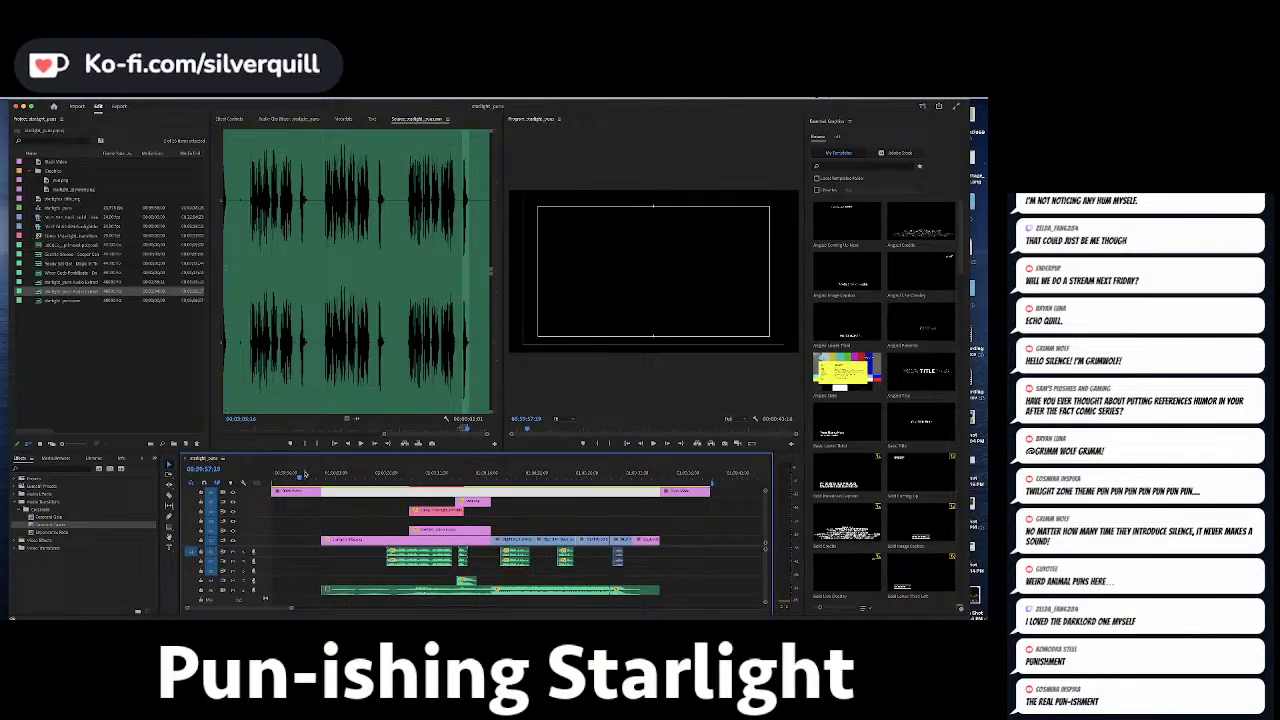
{"action": "key", "text": "Down"}
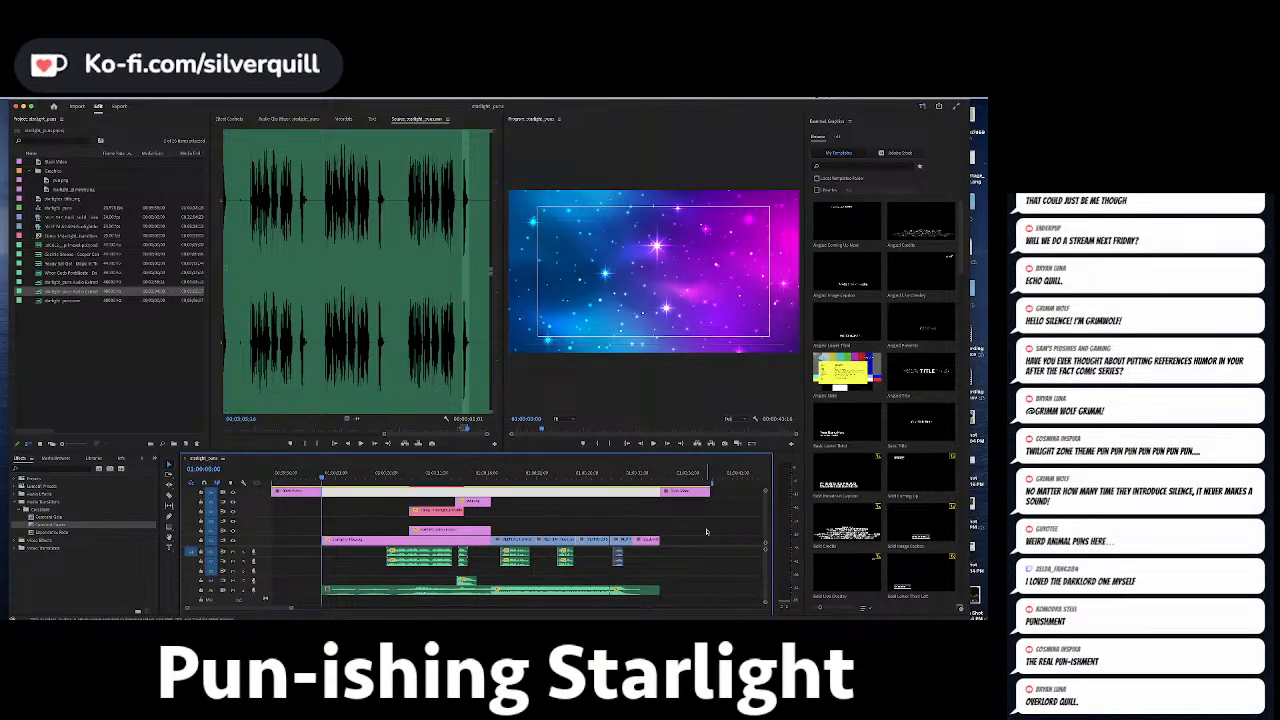
{"action": "key", "text": "Delete"}
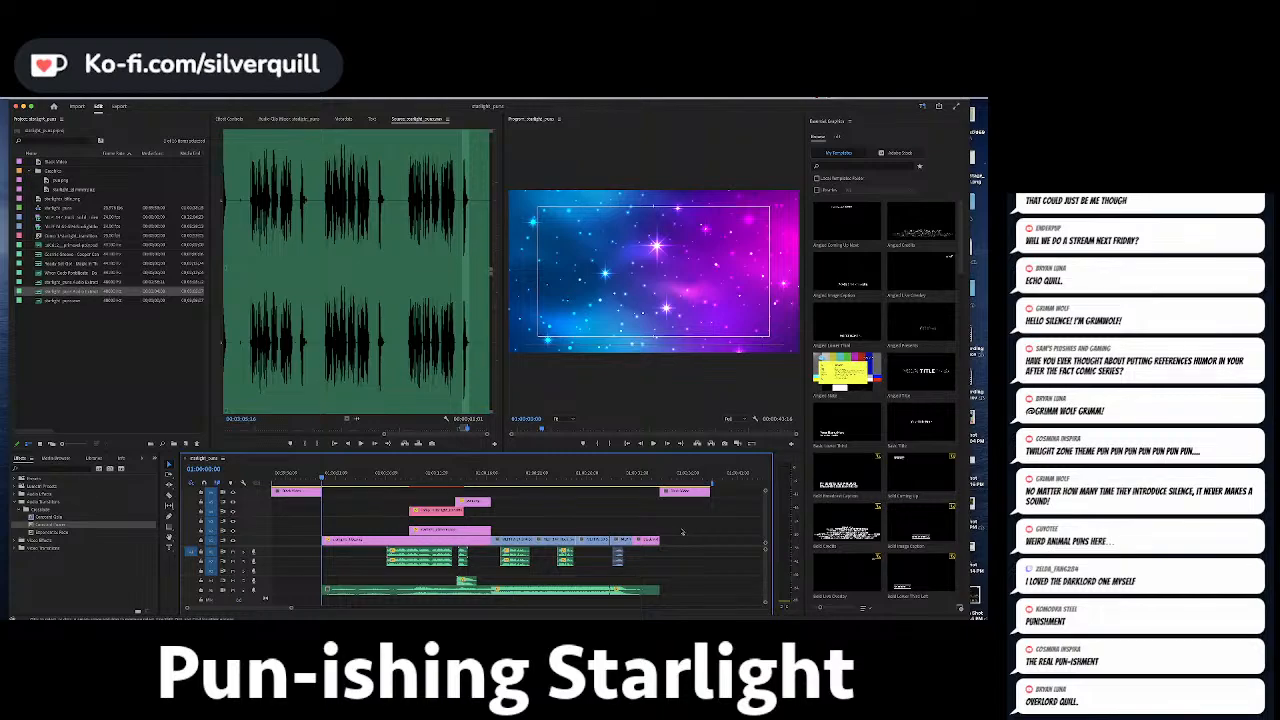
{"action": "left_click_drag", "start_coordinate": [503, 400], "coordinate": [210, 400]}
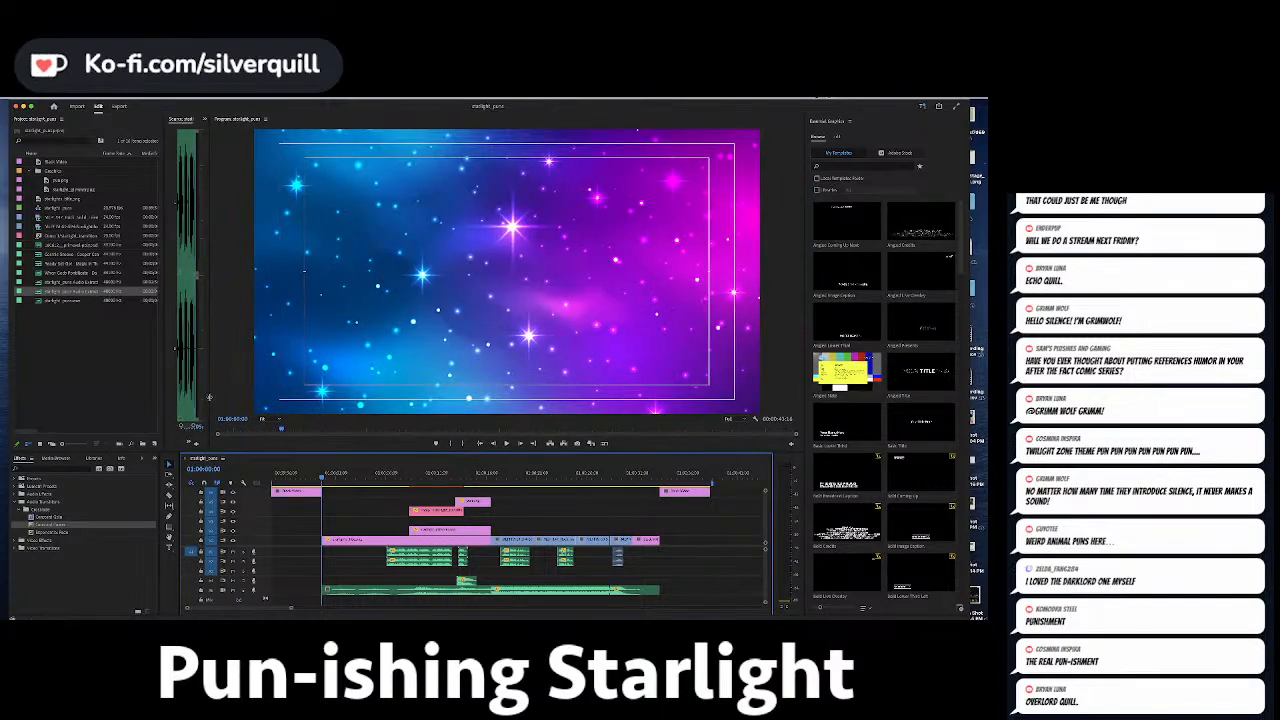
{"action": "key", "text": "space"}
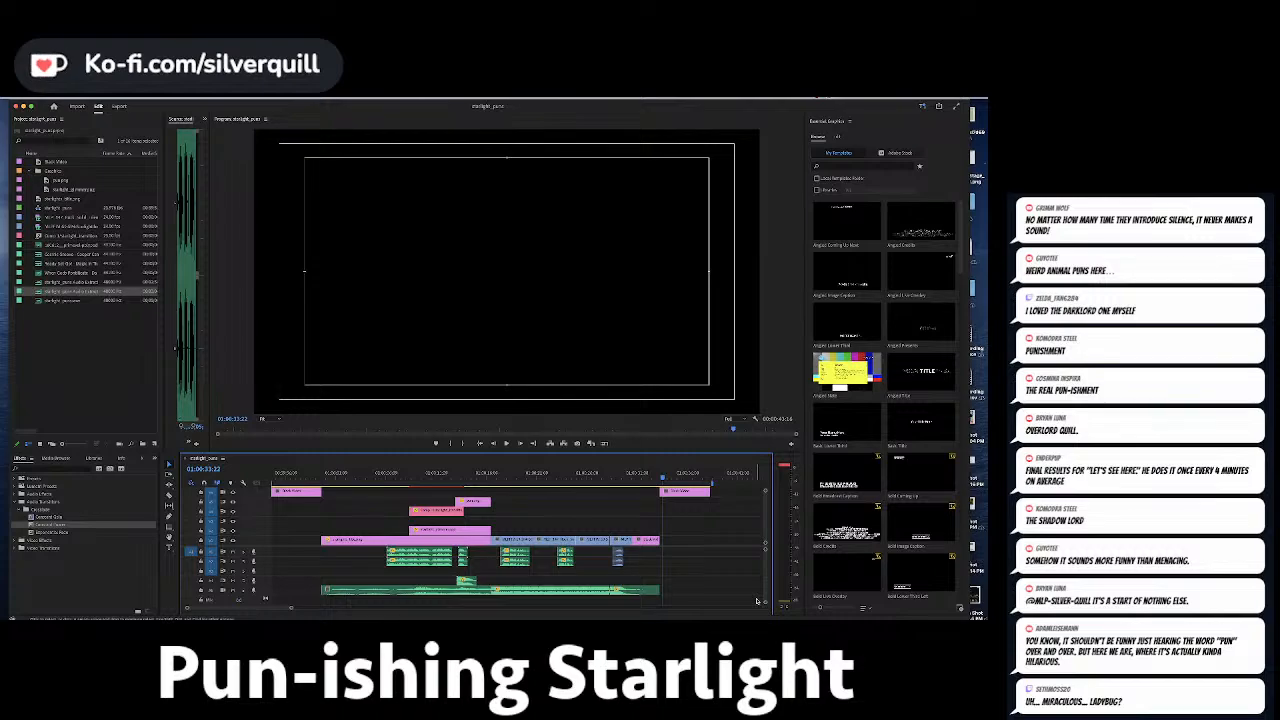
Scrub through the footage after the title, from the cupcake kite close-up to the ladybug kite shot.
{"action": "left_click", "coordinate": [528, 475]}
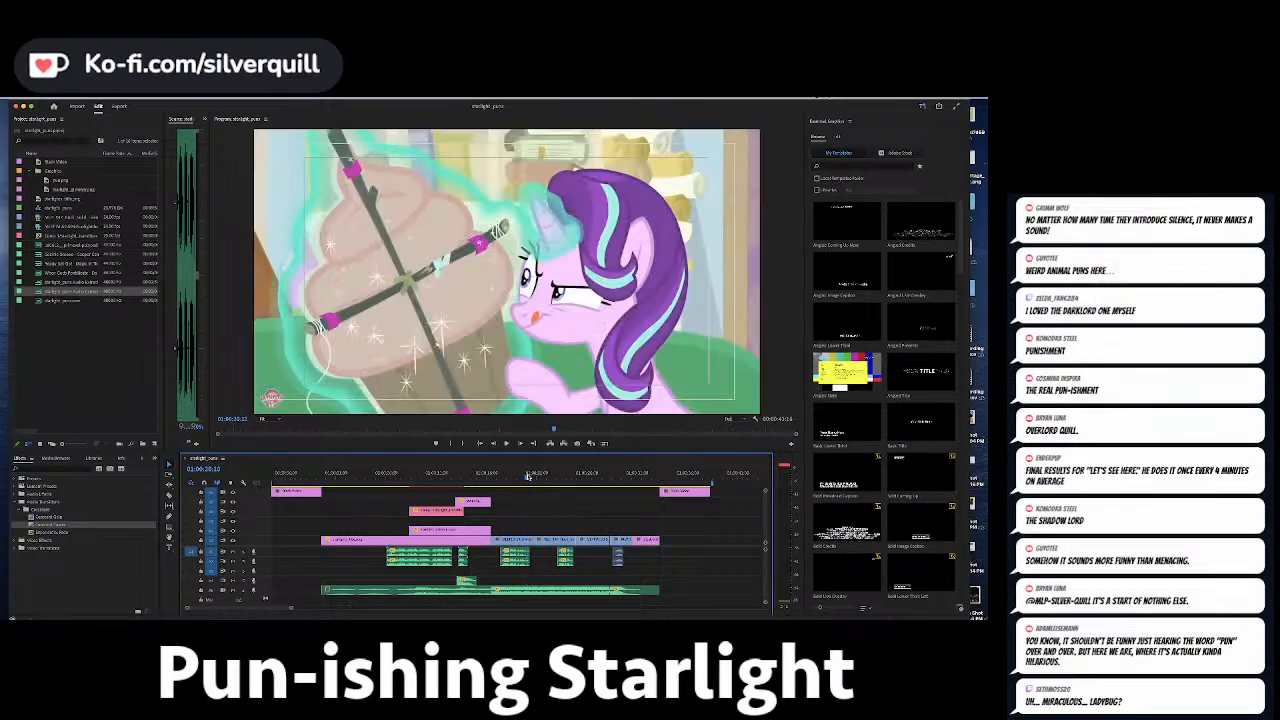
{"action": "left_click", "coordinate": [543, 479]}
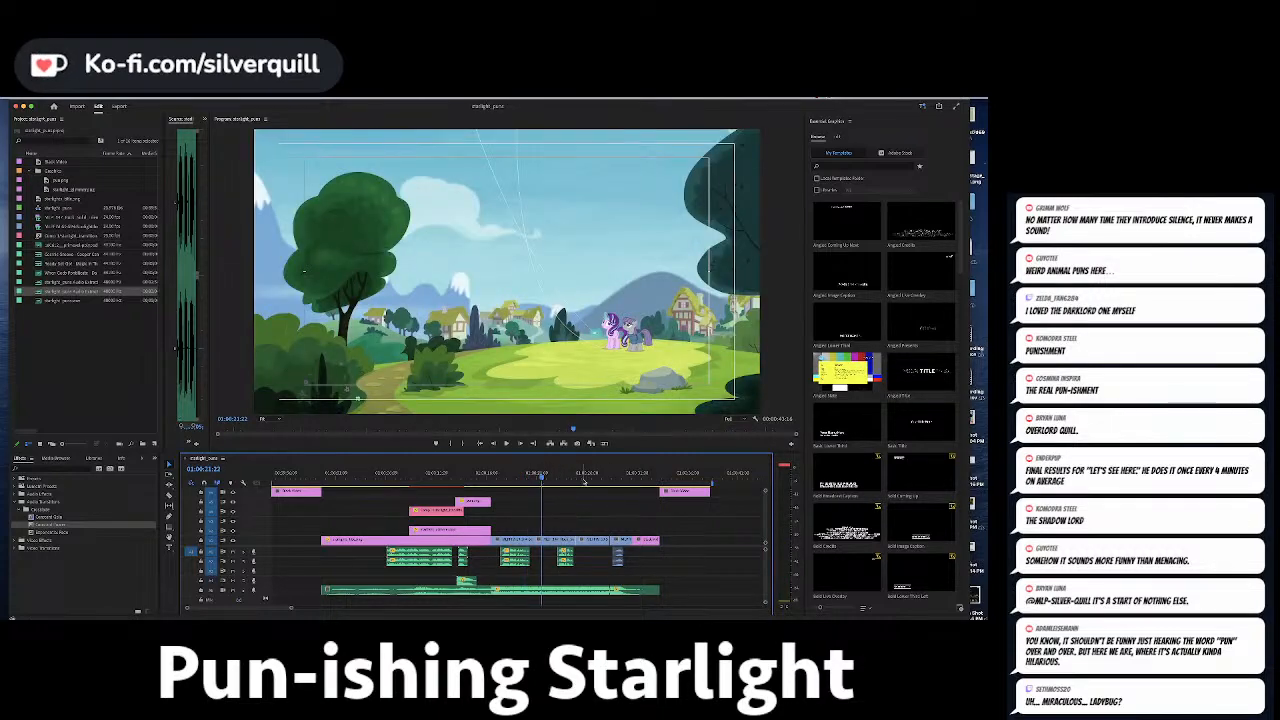
{"action": "left_click", "coordinate": [584, 481]}
{"action": "left_click_drag", "start_coordinate": [584, 481], "coordinate": [591, 486]}
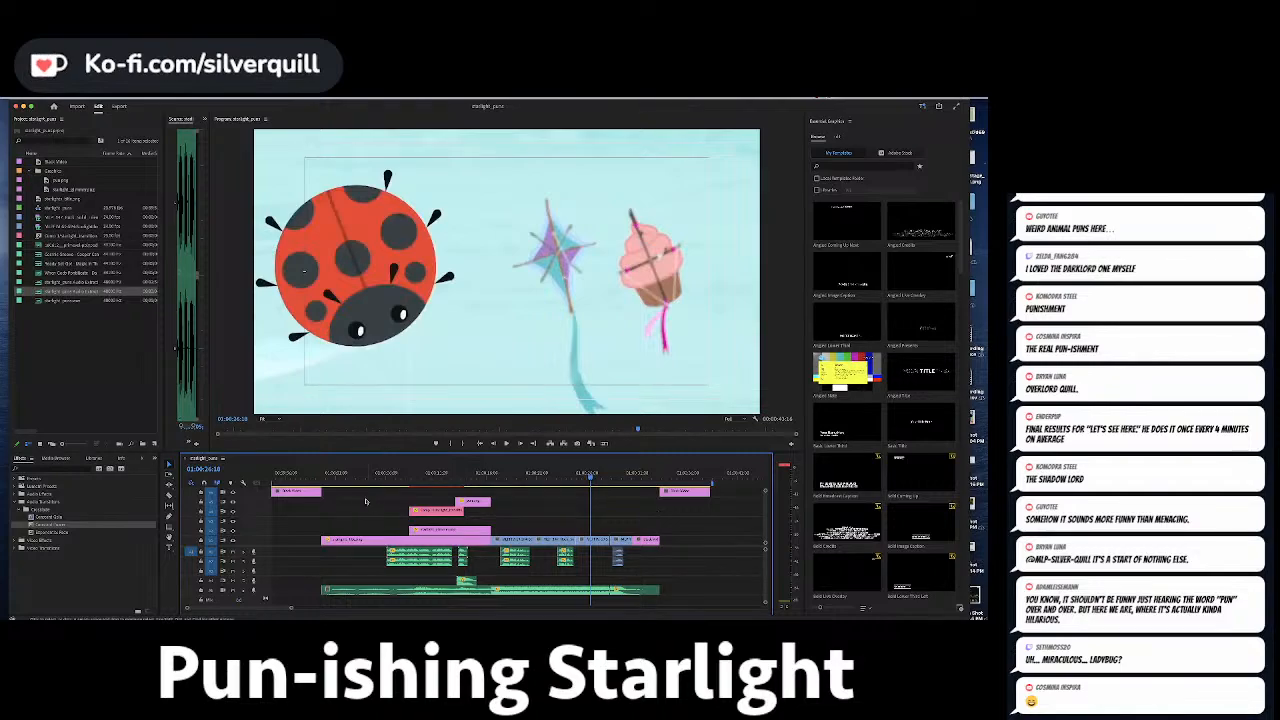
Move the starry background and Starlight title clips up one track, and extend the ends of the title clips over the start of the footage.
{"action": "left_click_drag", "start_coordinate": [366, 501], "coordinate": [429, 540]}
{"action": "key", "text": "alt+Up"}
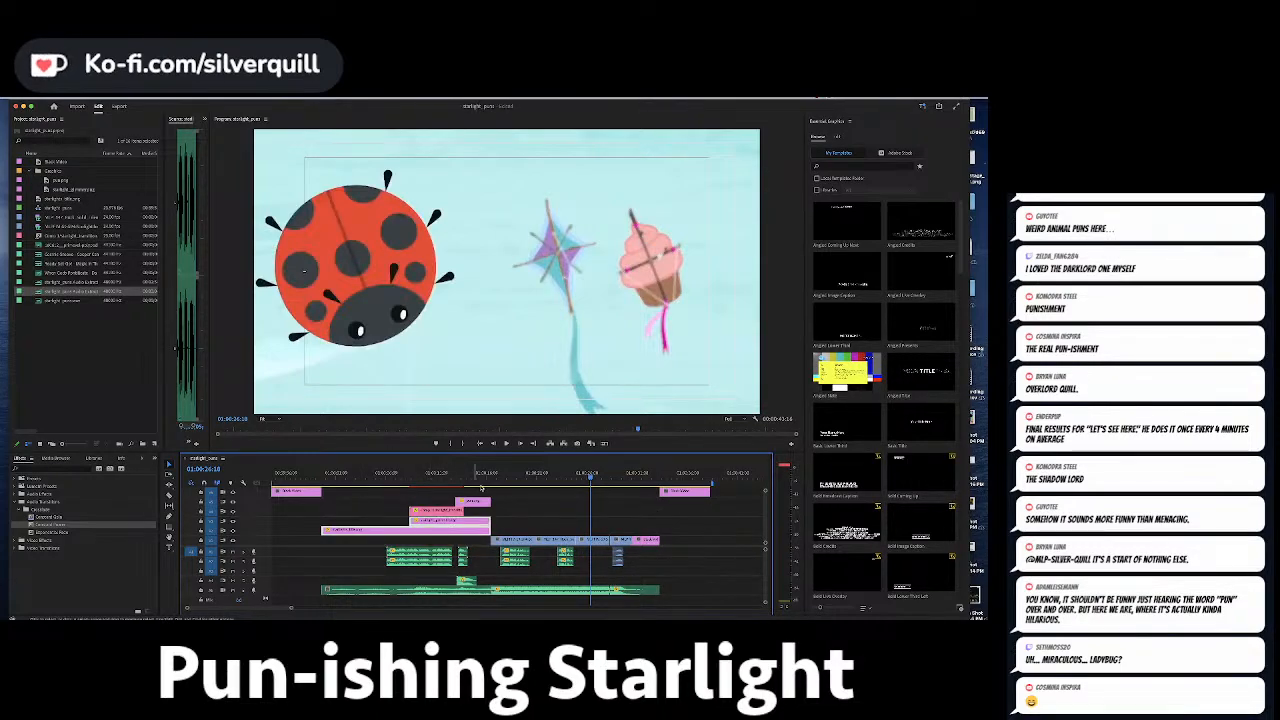
{"action": "left_click_drag", "start_coordinate": [590, 476], "coordinate": [491, 476]}
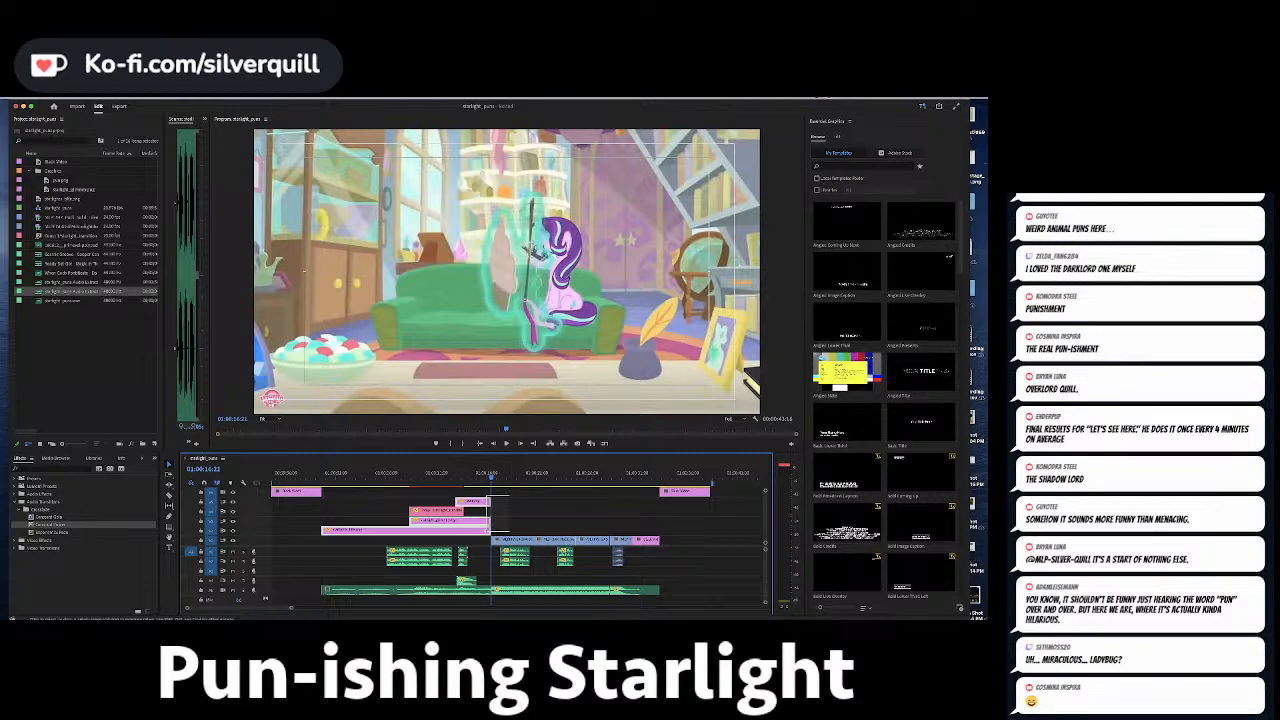
{"action": "left_click_drag", "start_coordinate": [490, 520], "coordinate": [494, 529]}
{"action": "key", "text": "equal"}
{"action": "key", "text": "equal"}
{"action": "key", "text": "equal"}
{"action": "key", "text": "equal"}
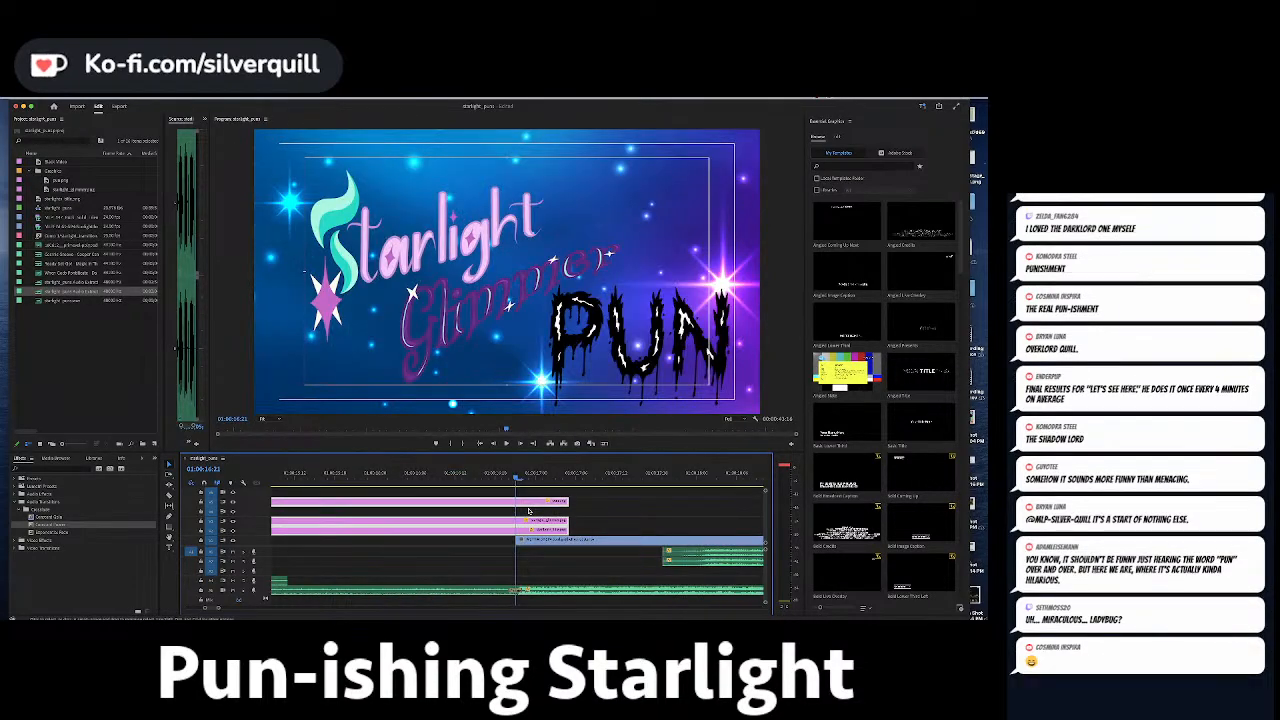
{"action": "left_click_drag", "start_coordinate": [571, 529], "coordinate": [577, 529]}
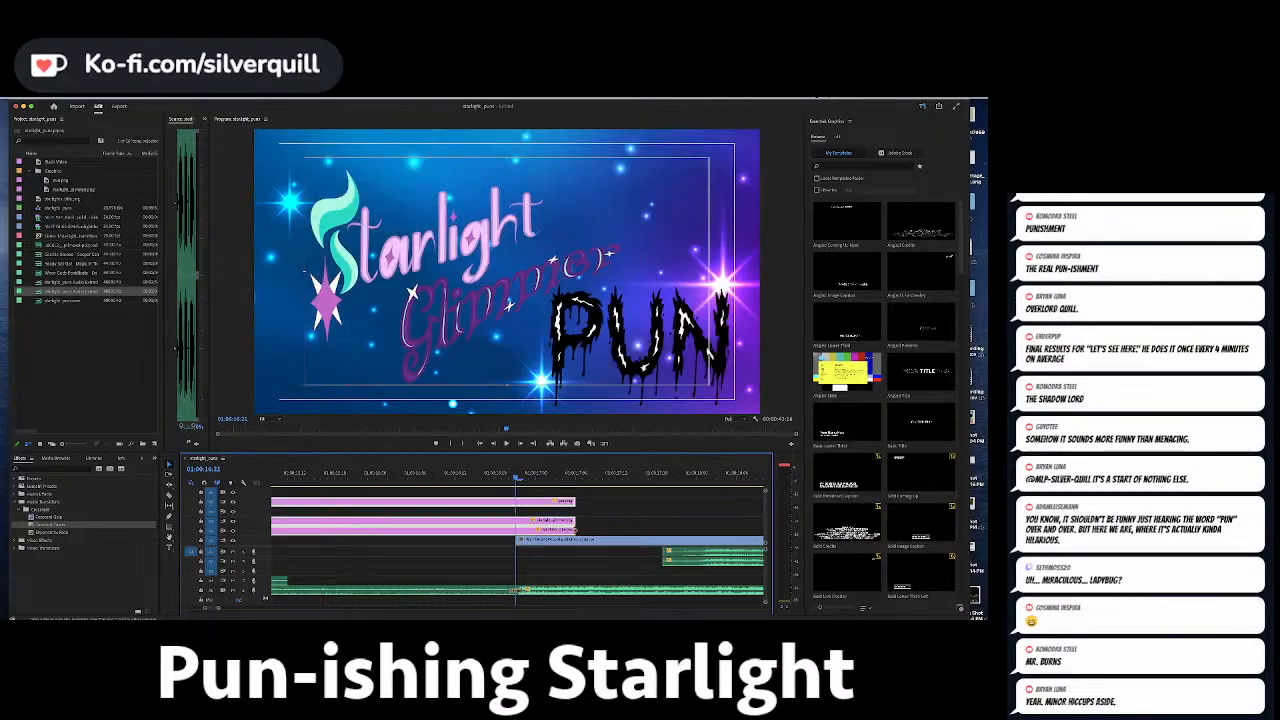
Nest the background, title, transition overlay and PUN clips of the opening into a single named sequence.
{"action": "key", "text": "minus"}
{"action": "key", "text": "minus"}
{"action": "key", "text": "minus"}
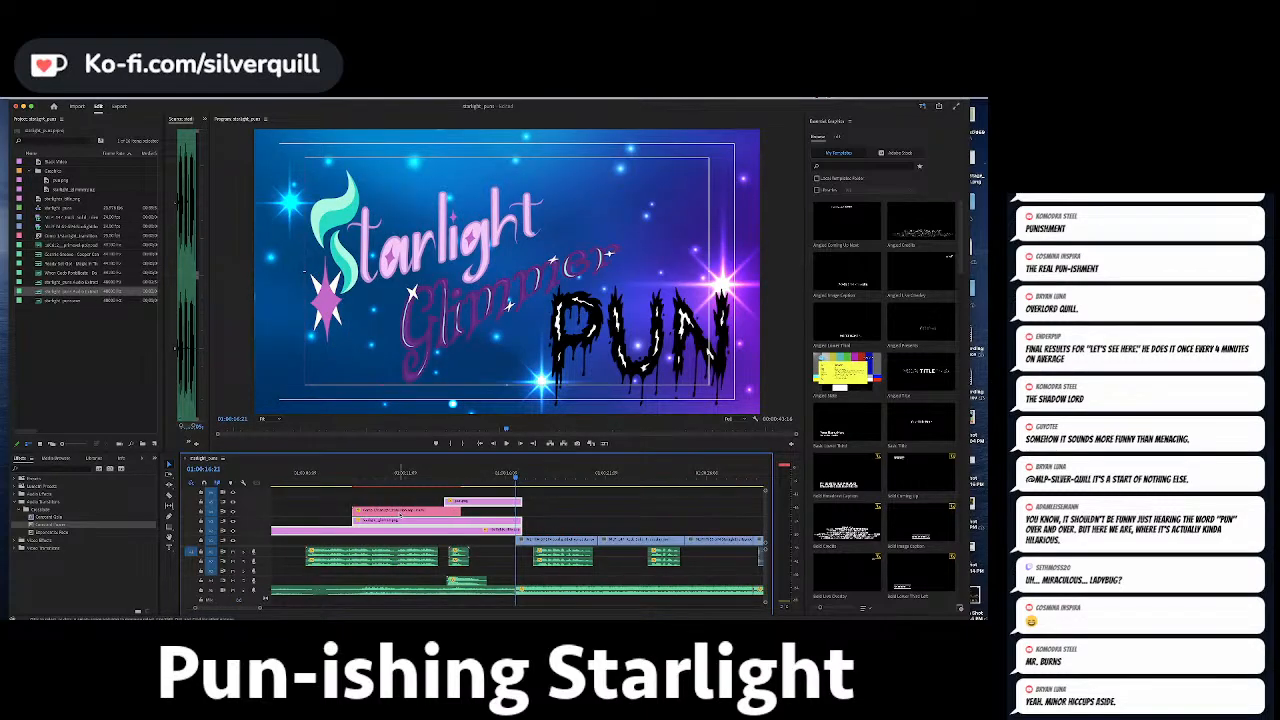
{"action": "right_click", "coordinate": [414, 516]}
{"action": "left_click", "coordinate": [441, 459]}
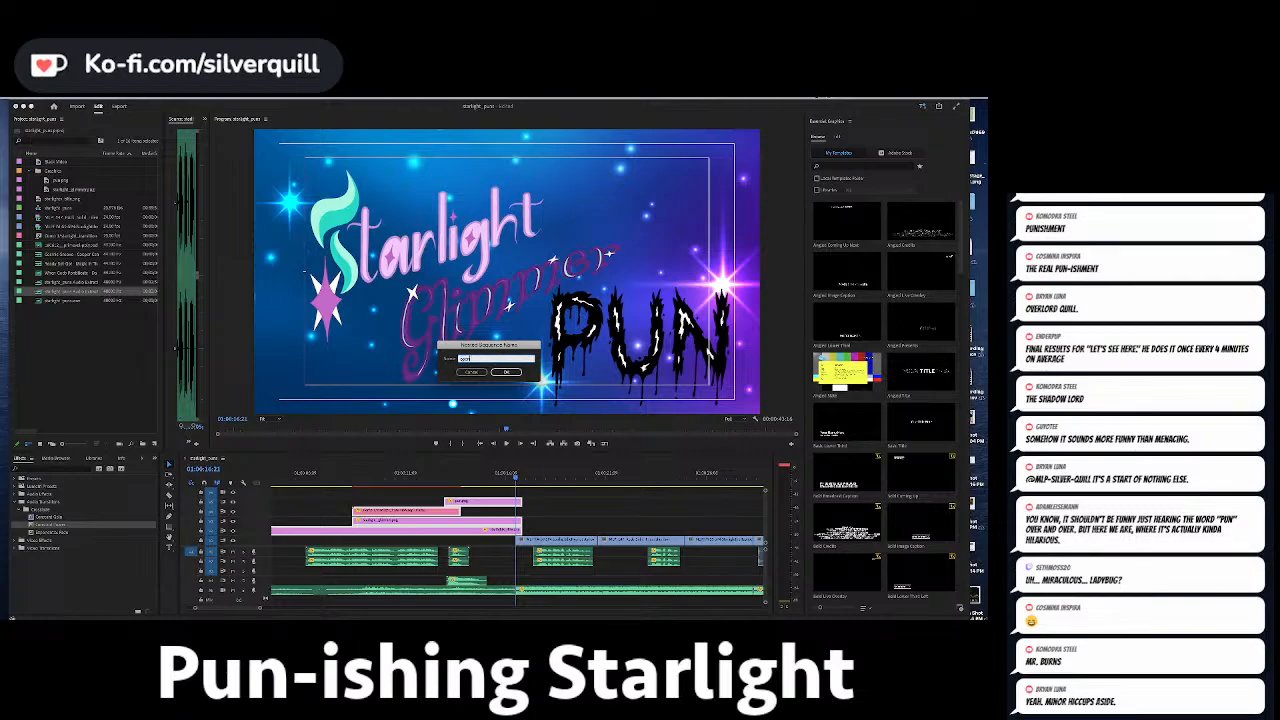
{"action": "key", "text": "Return"}
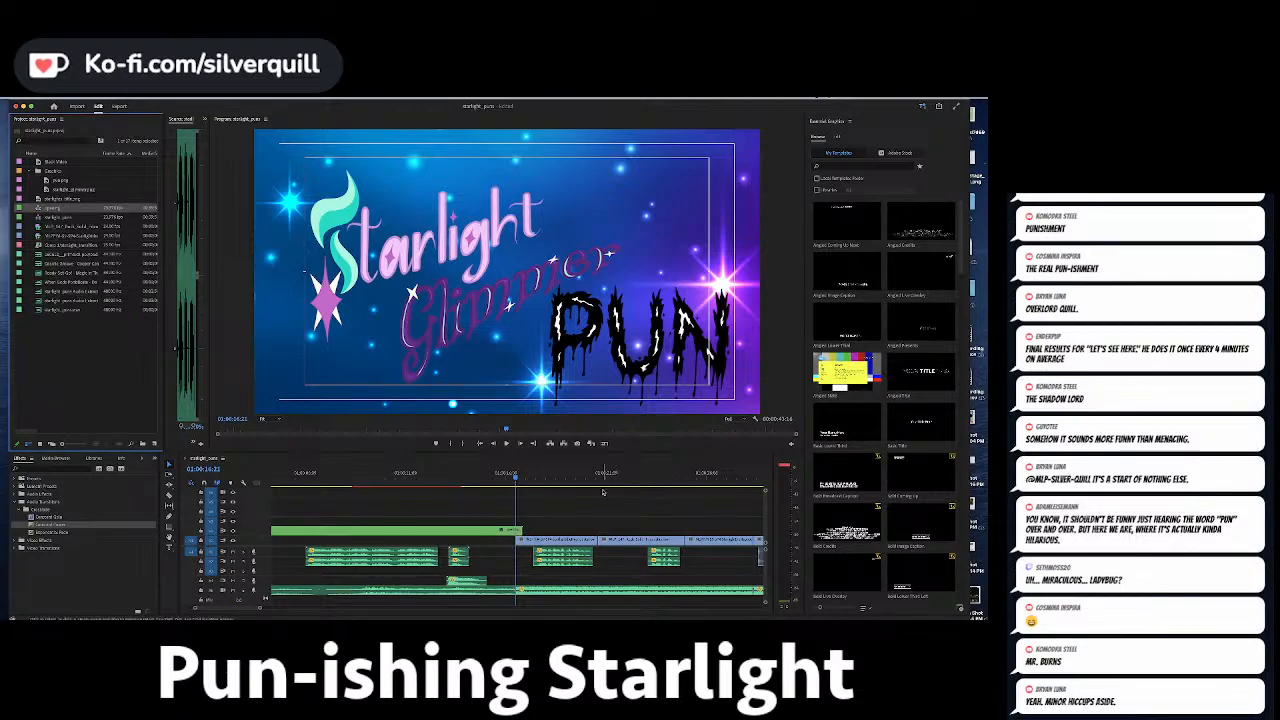
Play the sequence briefly across the end of the nested title clip.
{"action": "key", "text": "shift+Down"}
{"action": "key", "text": "shift+Down"}
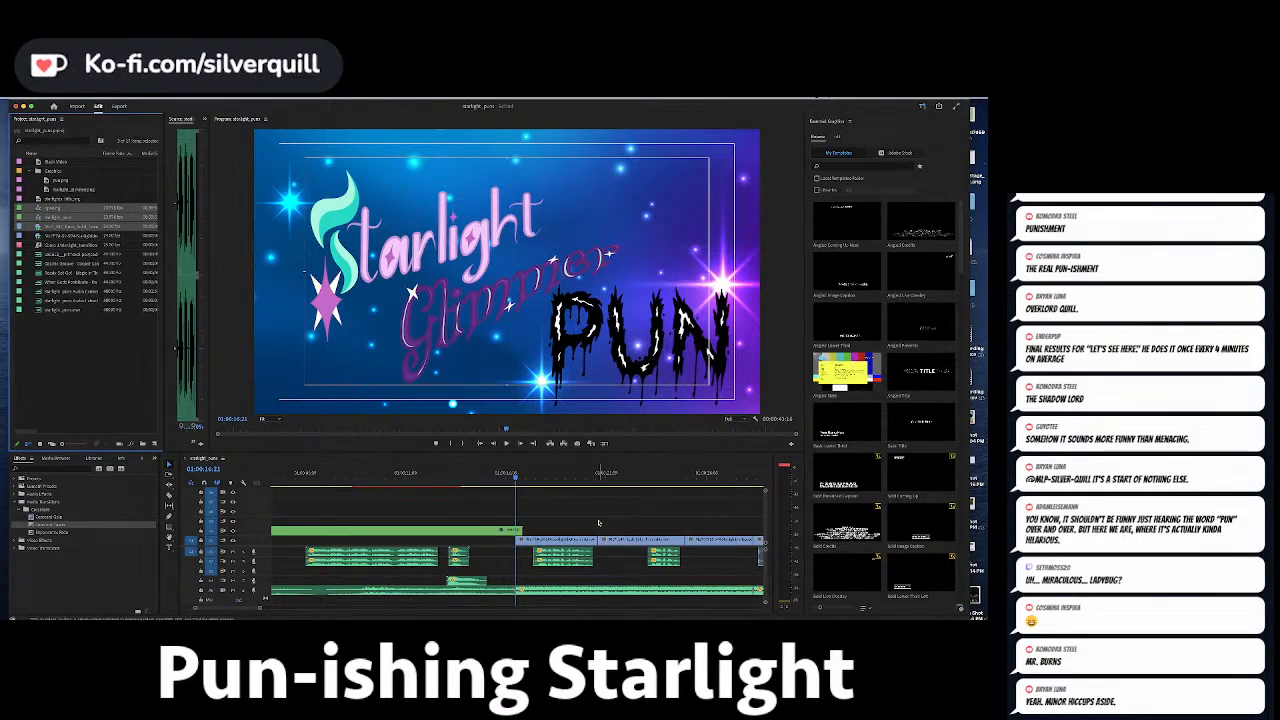
{"action": "left_click", "coordinate": [597, 521]}
{"action": "key", "text": "space"}
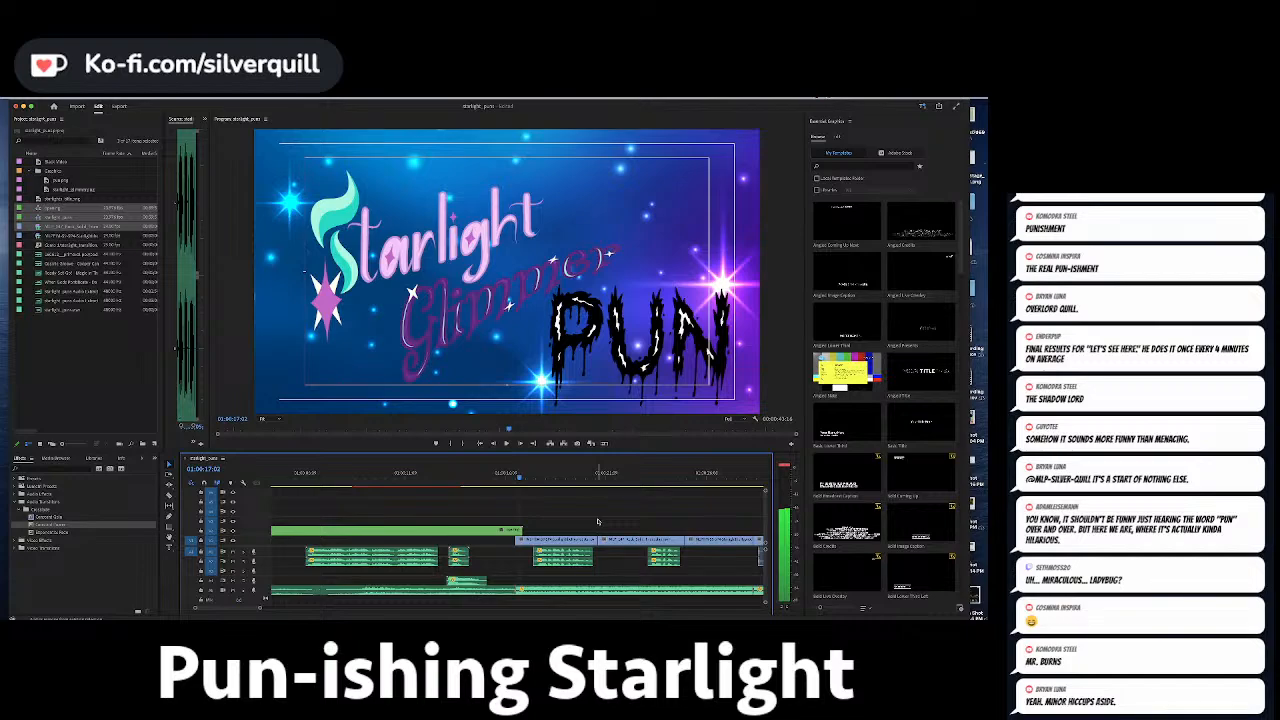
{"action": "key", "text": "space"}
Apply the default transition to the end of the nested title clip and lengthen it back to the start of the footage underneath.
{"action": "key", "text": "equal"}
{"action": "key", "text": "equal"}
{"action": "key", "text": "equal"}
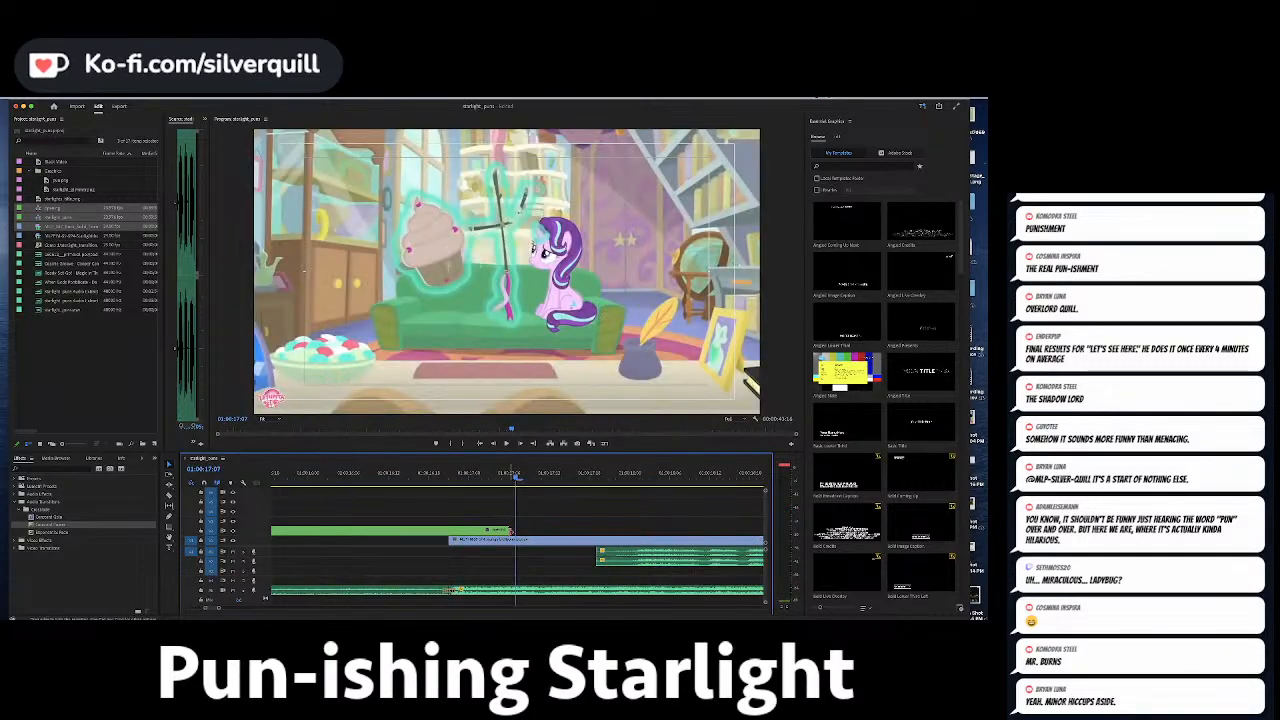
{"action": "right_click", "coordinate": [511, 534]}
{"action": "left_click", "coordinate": [548, 580]}
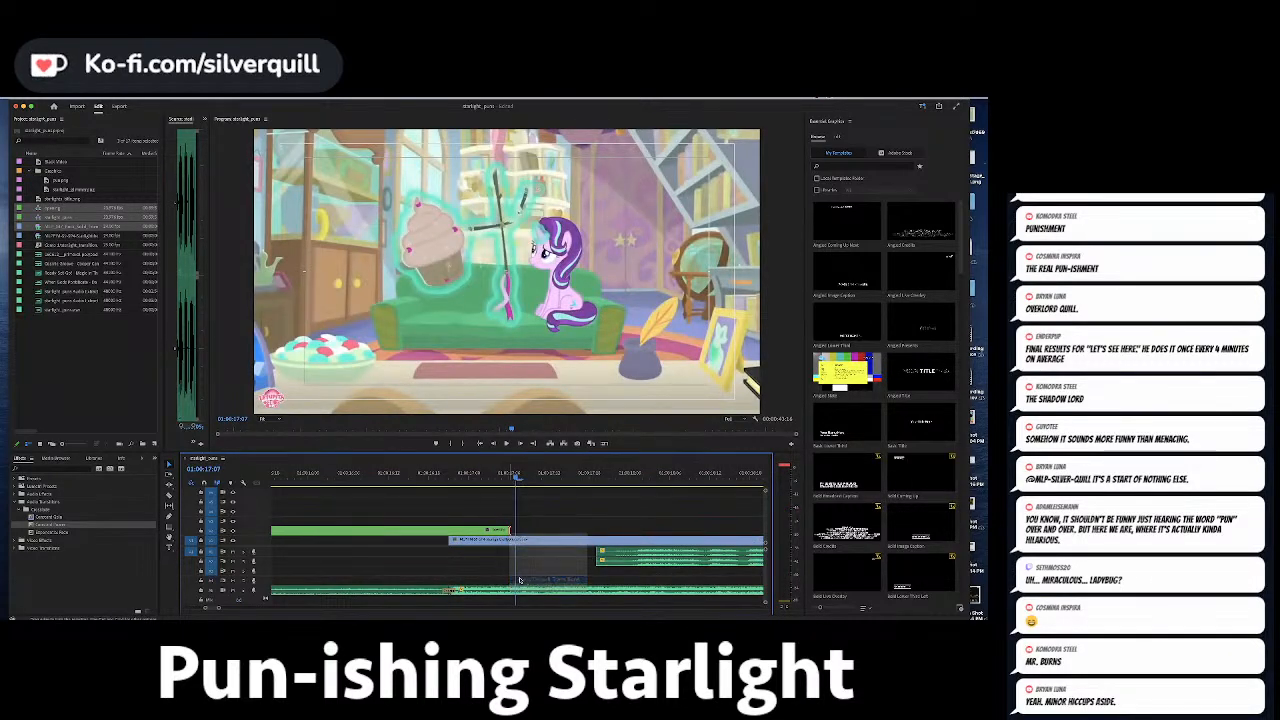
{"action": "left_click_drag", "start_coordinate": [445, 531], "coordinate": [449, 531]}
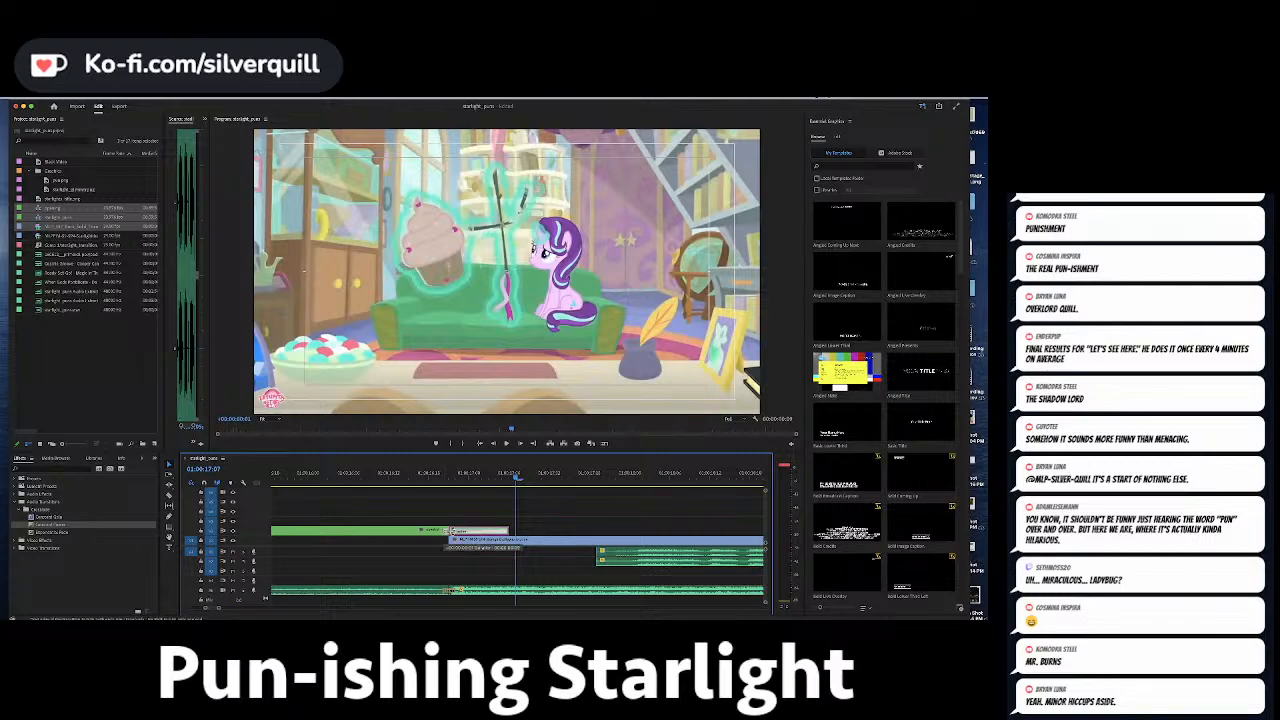
Play back the dissolve from the title into the cupcake kite scene and save the project.
{"action": "key", "text": "minus"}
{"action": "key", "text": "minus"}
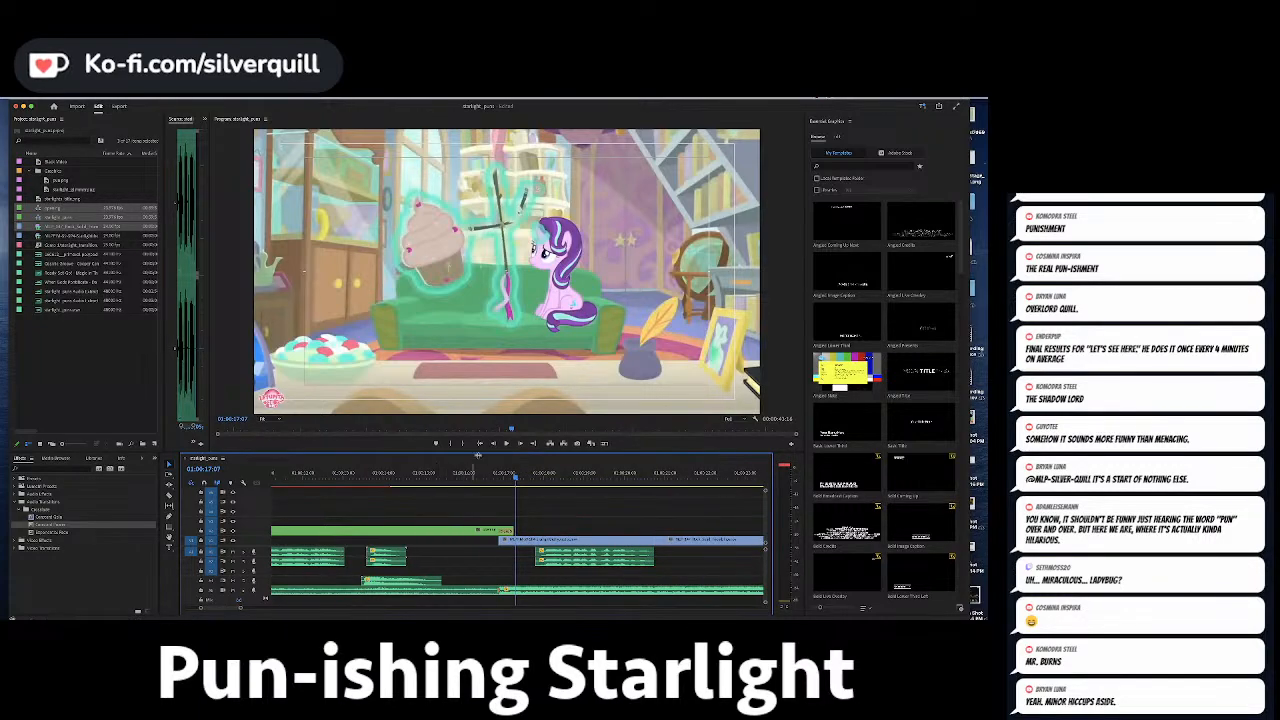
{"action": "left_click", "coordinate": [447, 474]}
{"action": "key", "text": "space"}
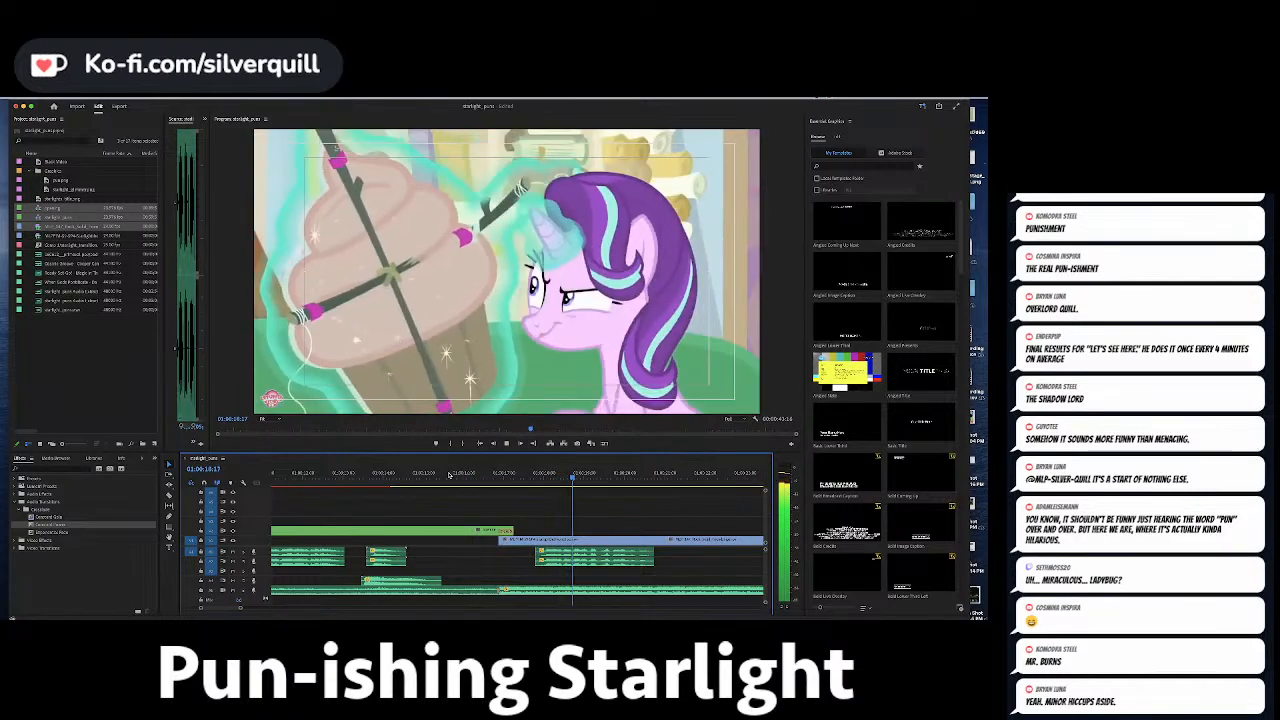
{"action": "key", "text": "minus"}
{"action": "key", "text": "minus"}
{"action": "key", "text": "minus"}
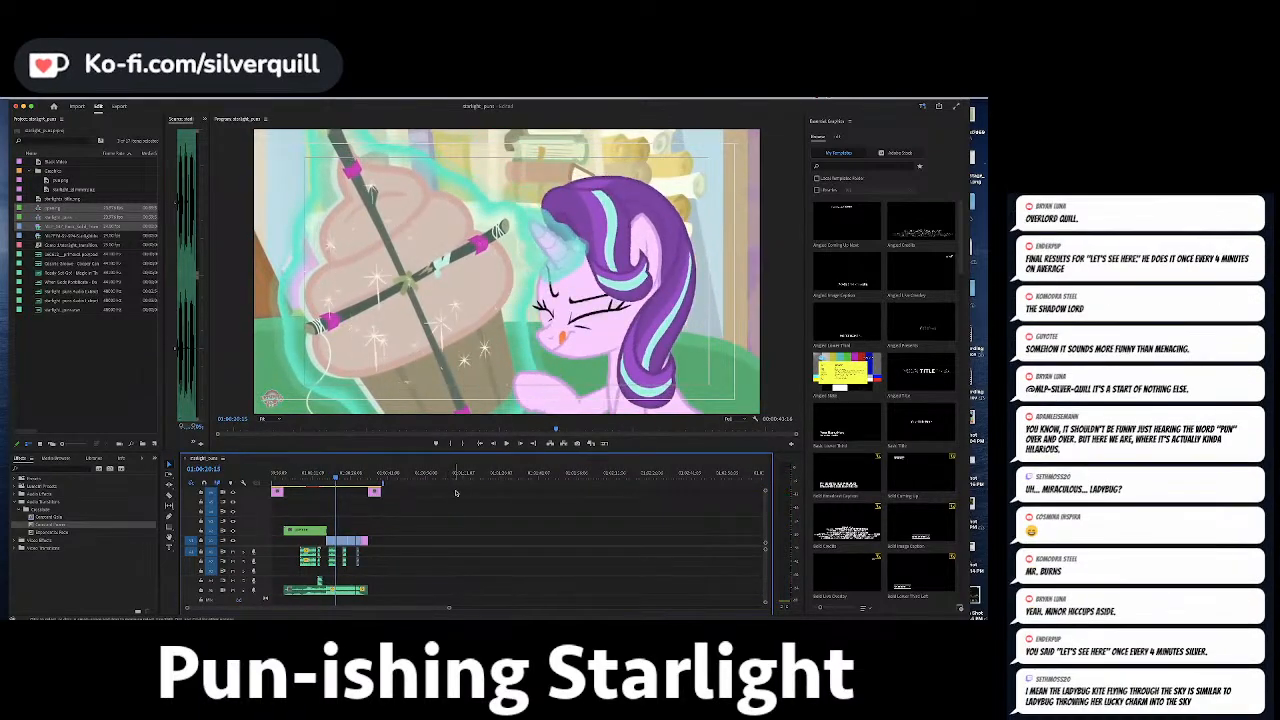
{"action": "key", "text": "ctrl+s"}
{"action": "key", "text": "ctrl+s"}
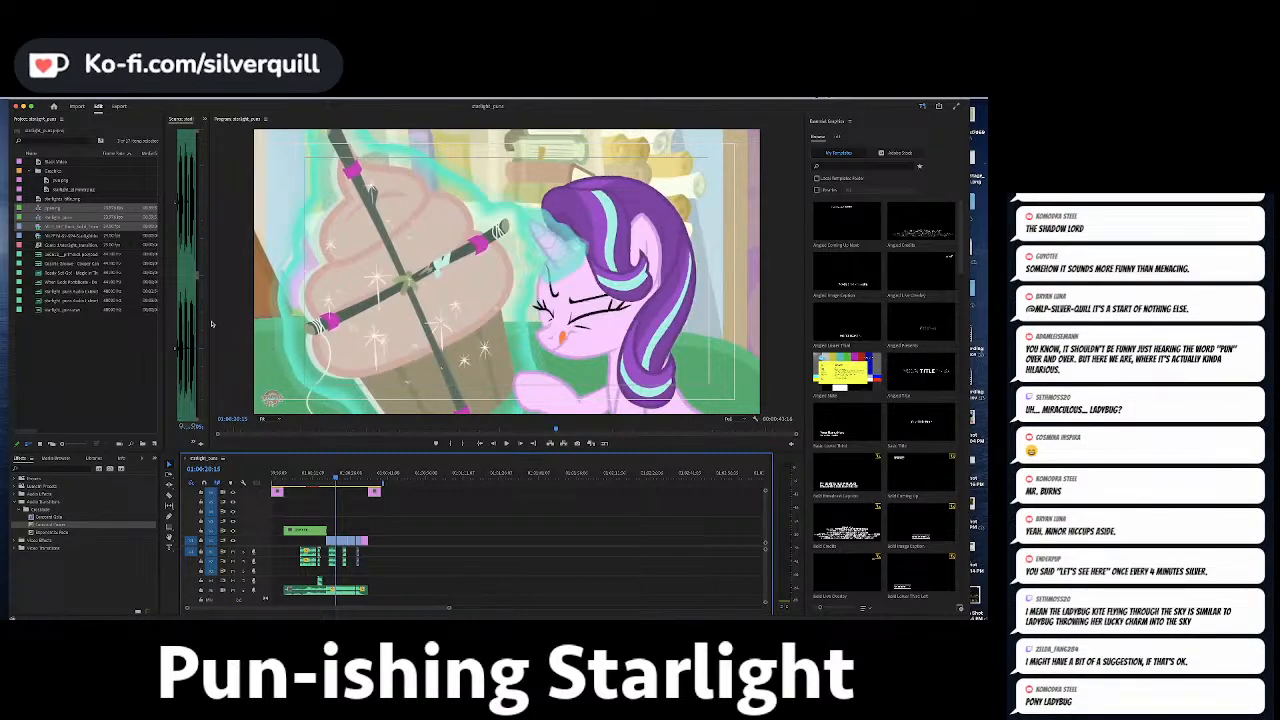
Scale up the cupcake kite footage clip until its corner logo falls outside the frame.
{"action": "left_click_drag", "start_coordinate": [205, 321], "coordinate": [418, 327]}
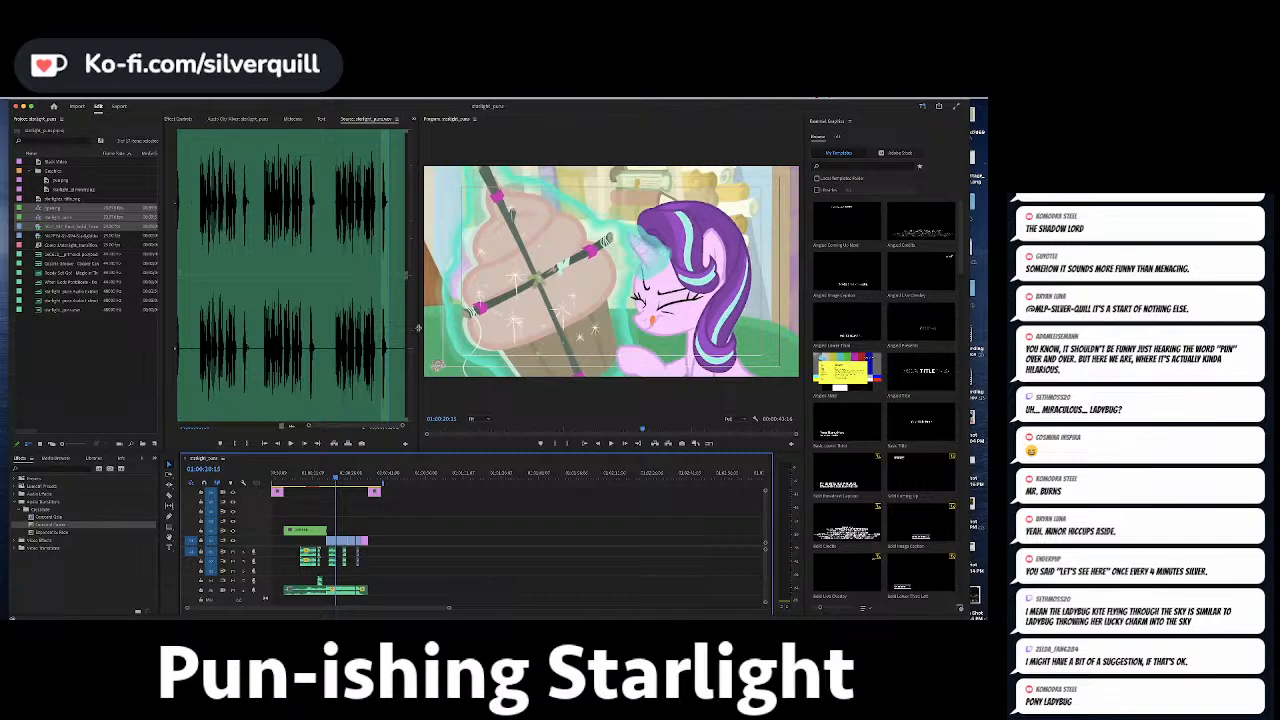
{"action": "key", "text": "space"}
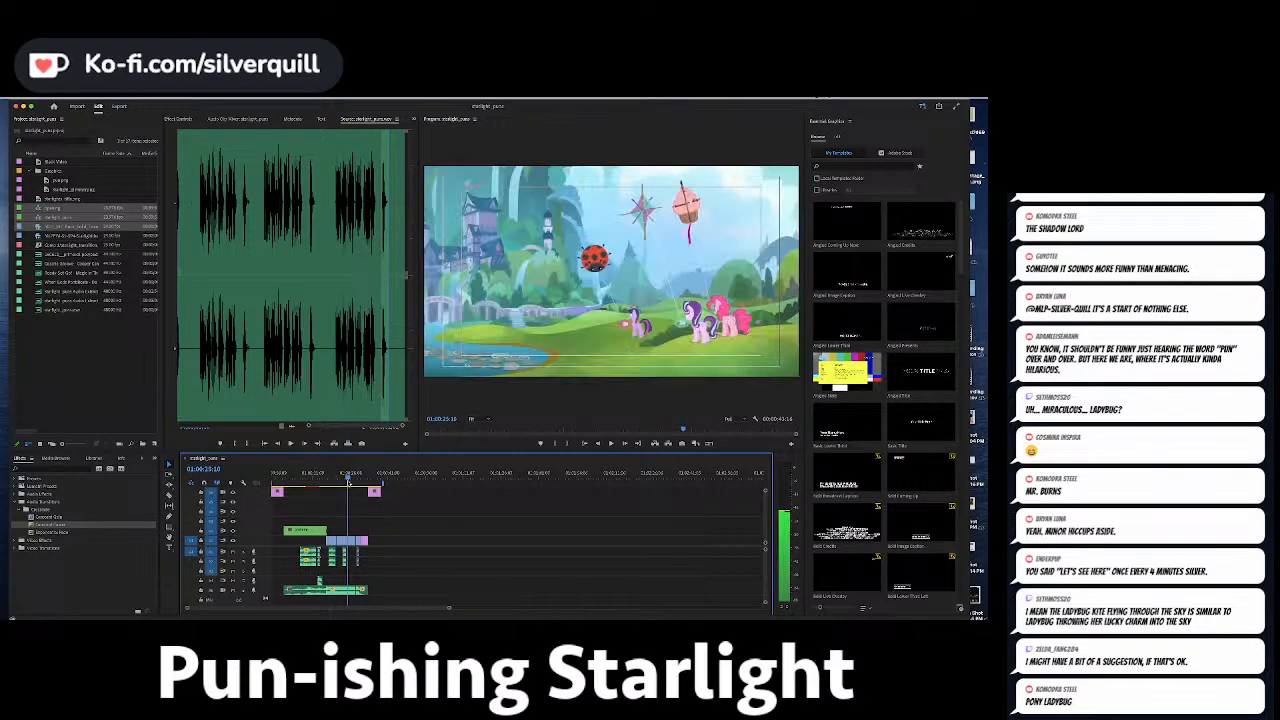
{"action": "left_click_drag", "start_coordinate": [340, 484], "coordinate": [333, 484]}
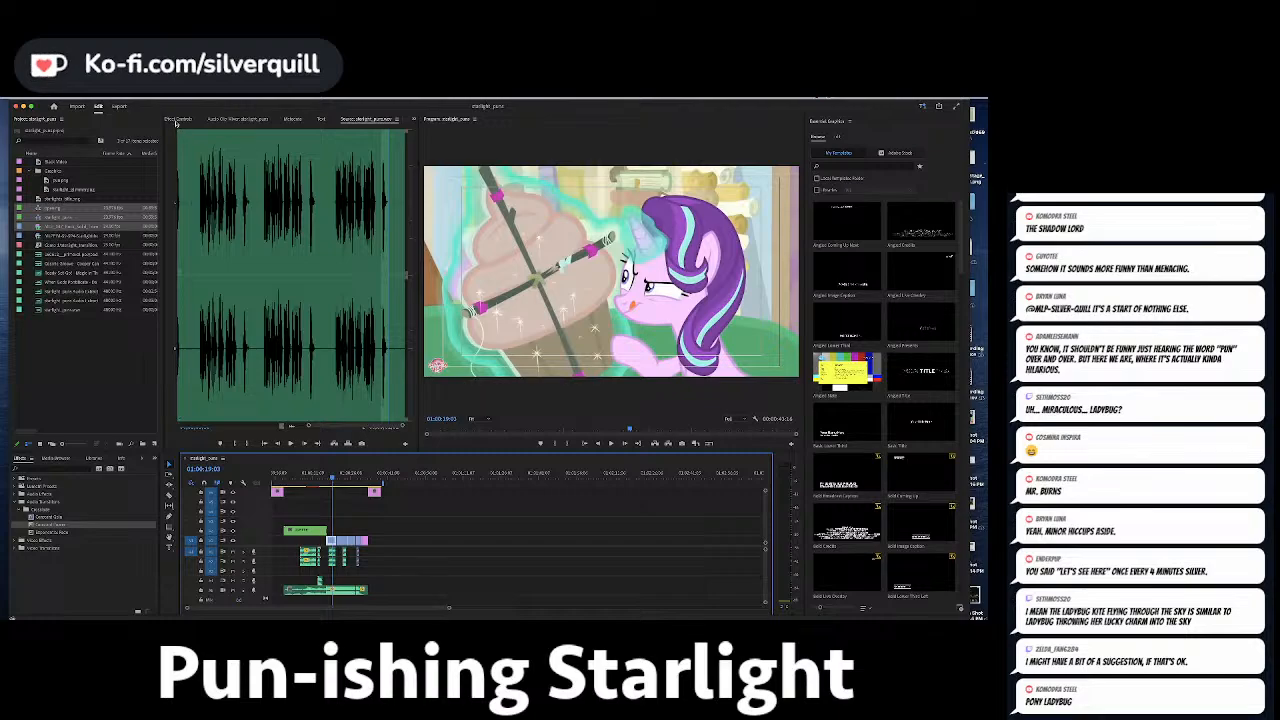
{"action": "left_click", "coordinate": [177, 120]}
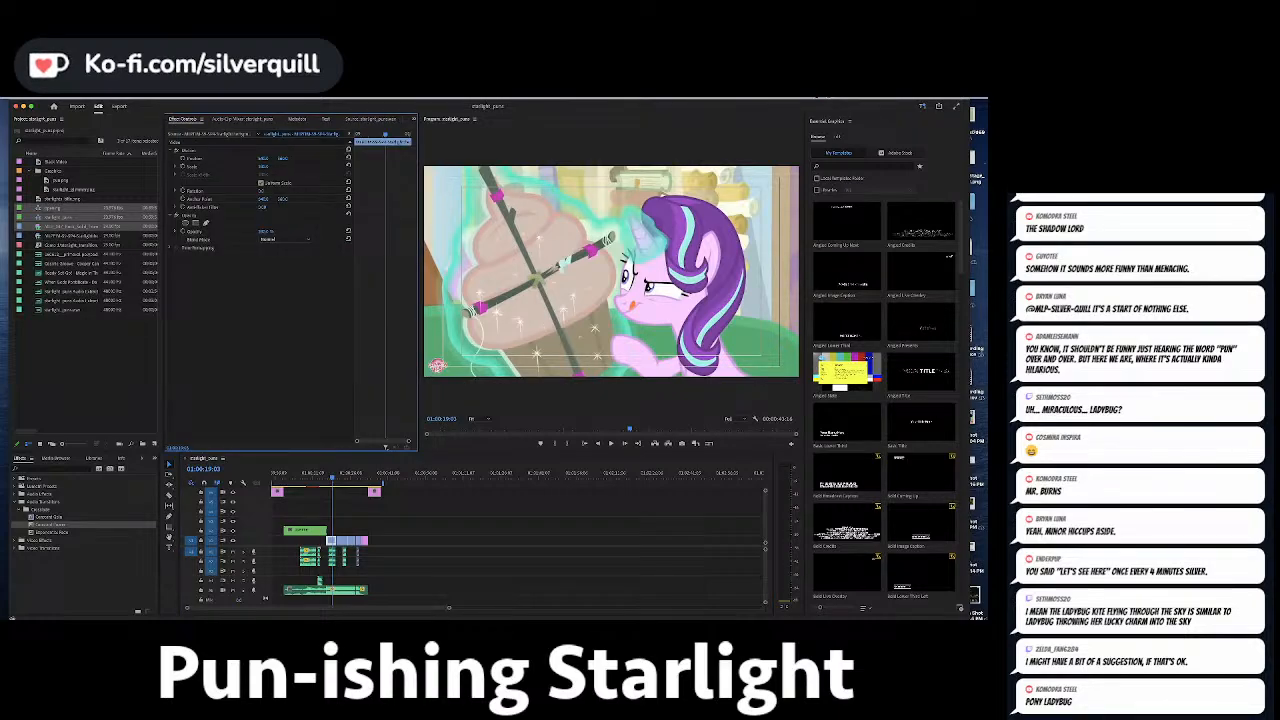
{"action": "left_click_drag", "start_coordinate": [262, 167], "coordinate": [278, 167]}
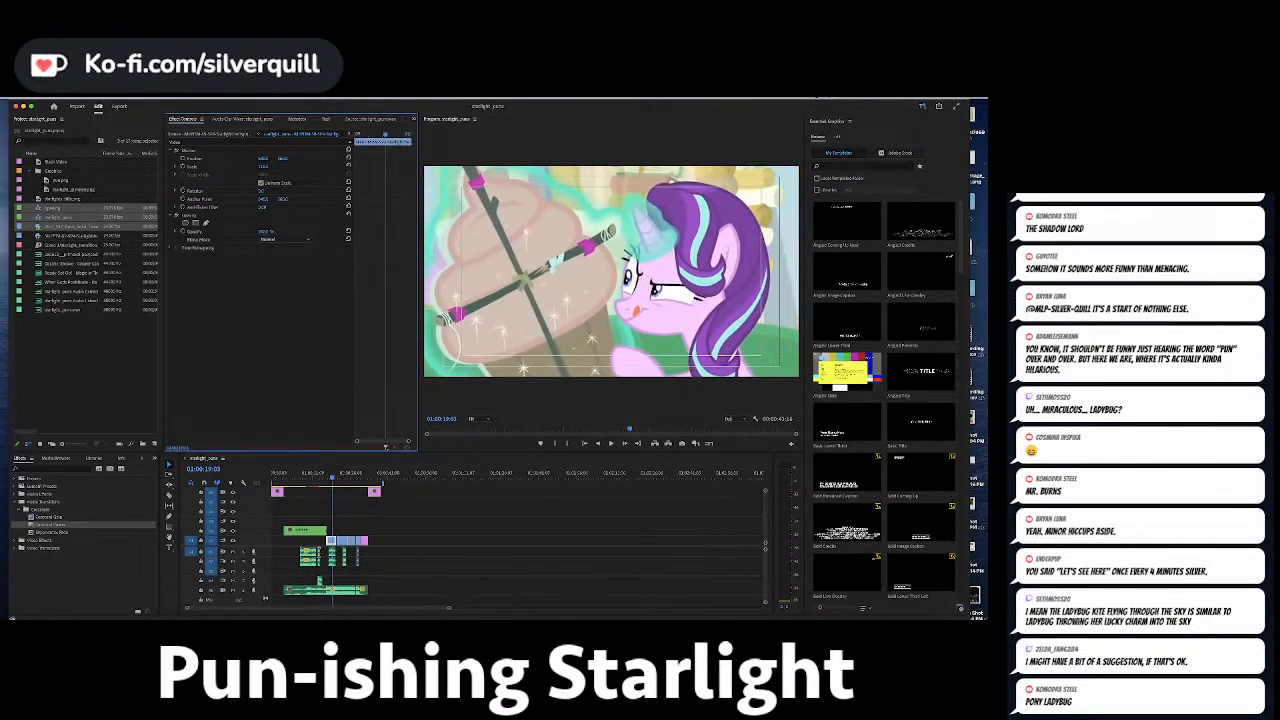
Play from the end of the title through to the ladybug kite, and scrub back to the Starlight title at 12:23.
{"action": "left_click", "coordinate": [327, 476]}
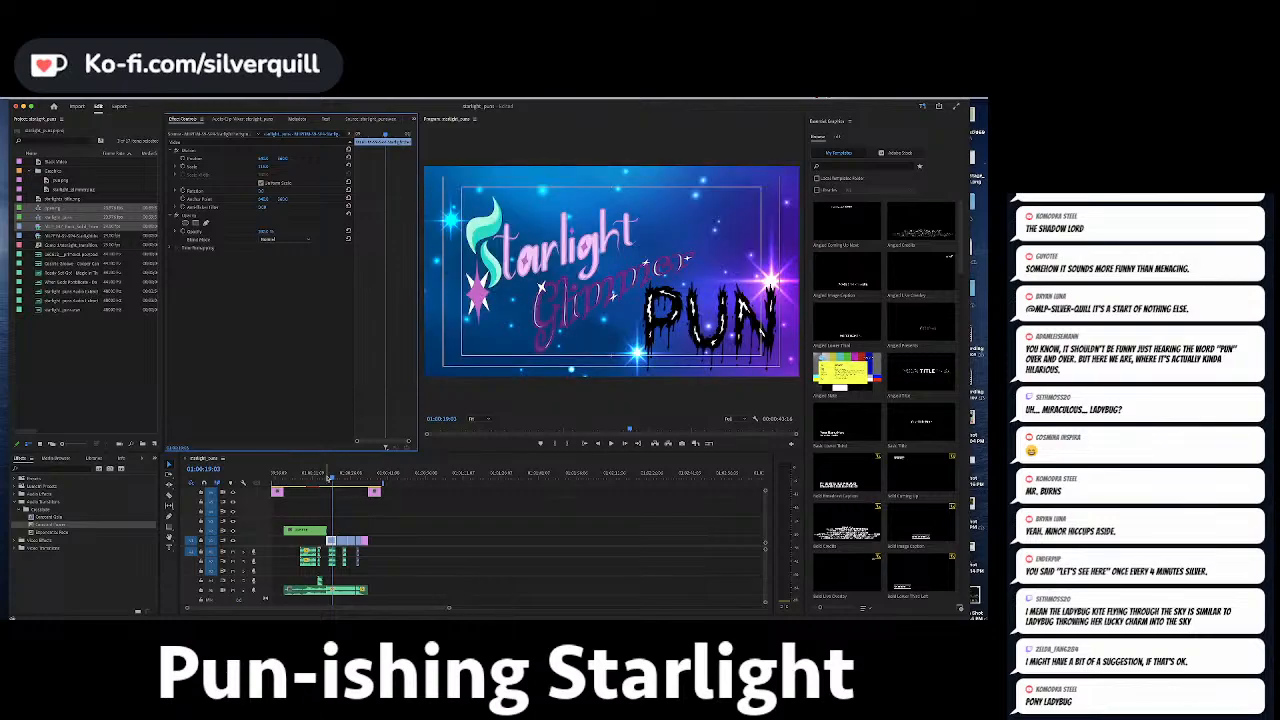
{"action": "key", "text": "space"}
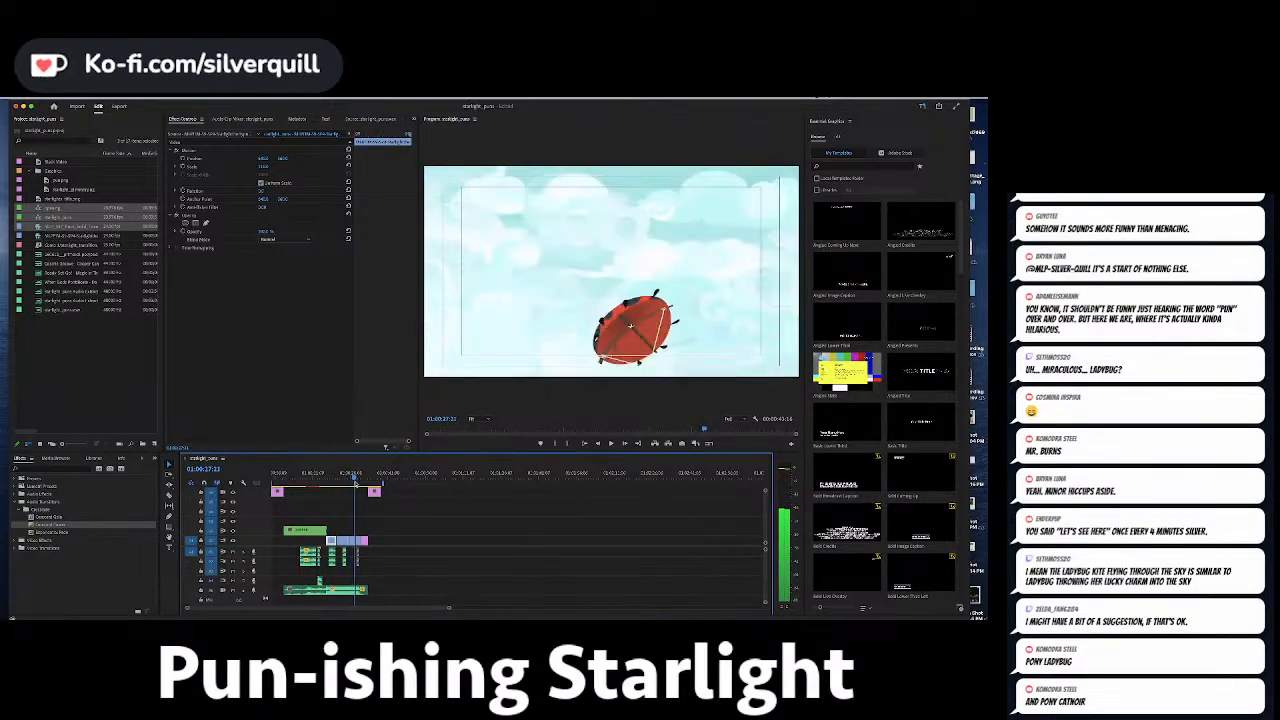
{"action": "left_click", "coordinate": [426, 541]}
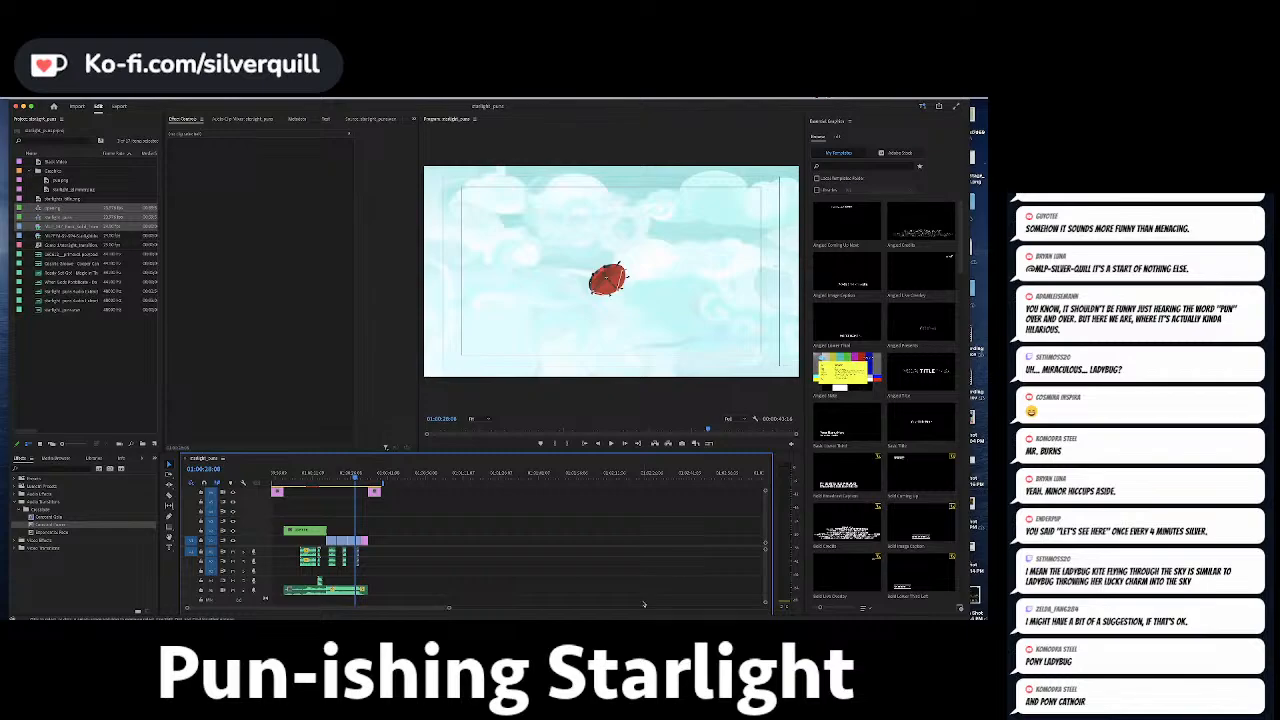
{"action": "left_click_drag", "start_coordinate": [303, 475], "coordinate": [318, 479]}
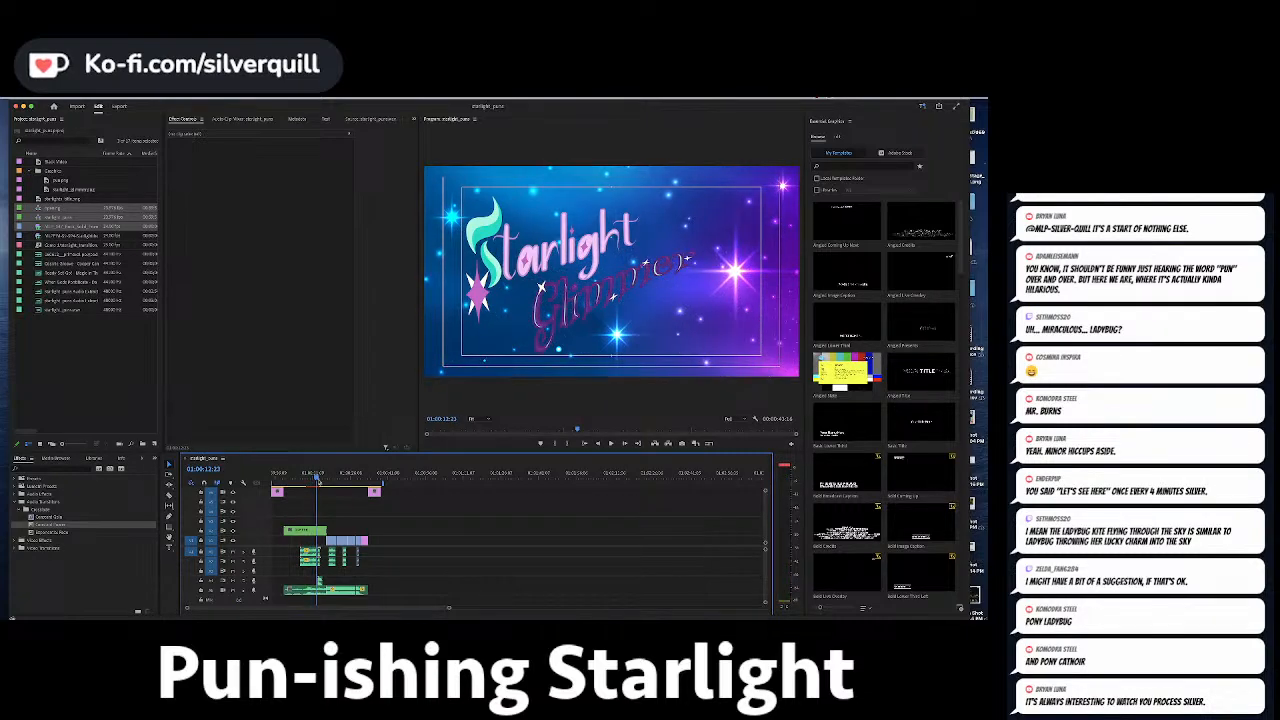